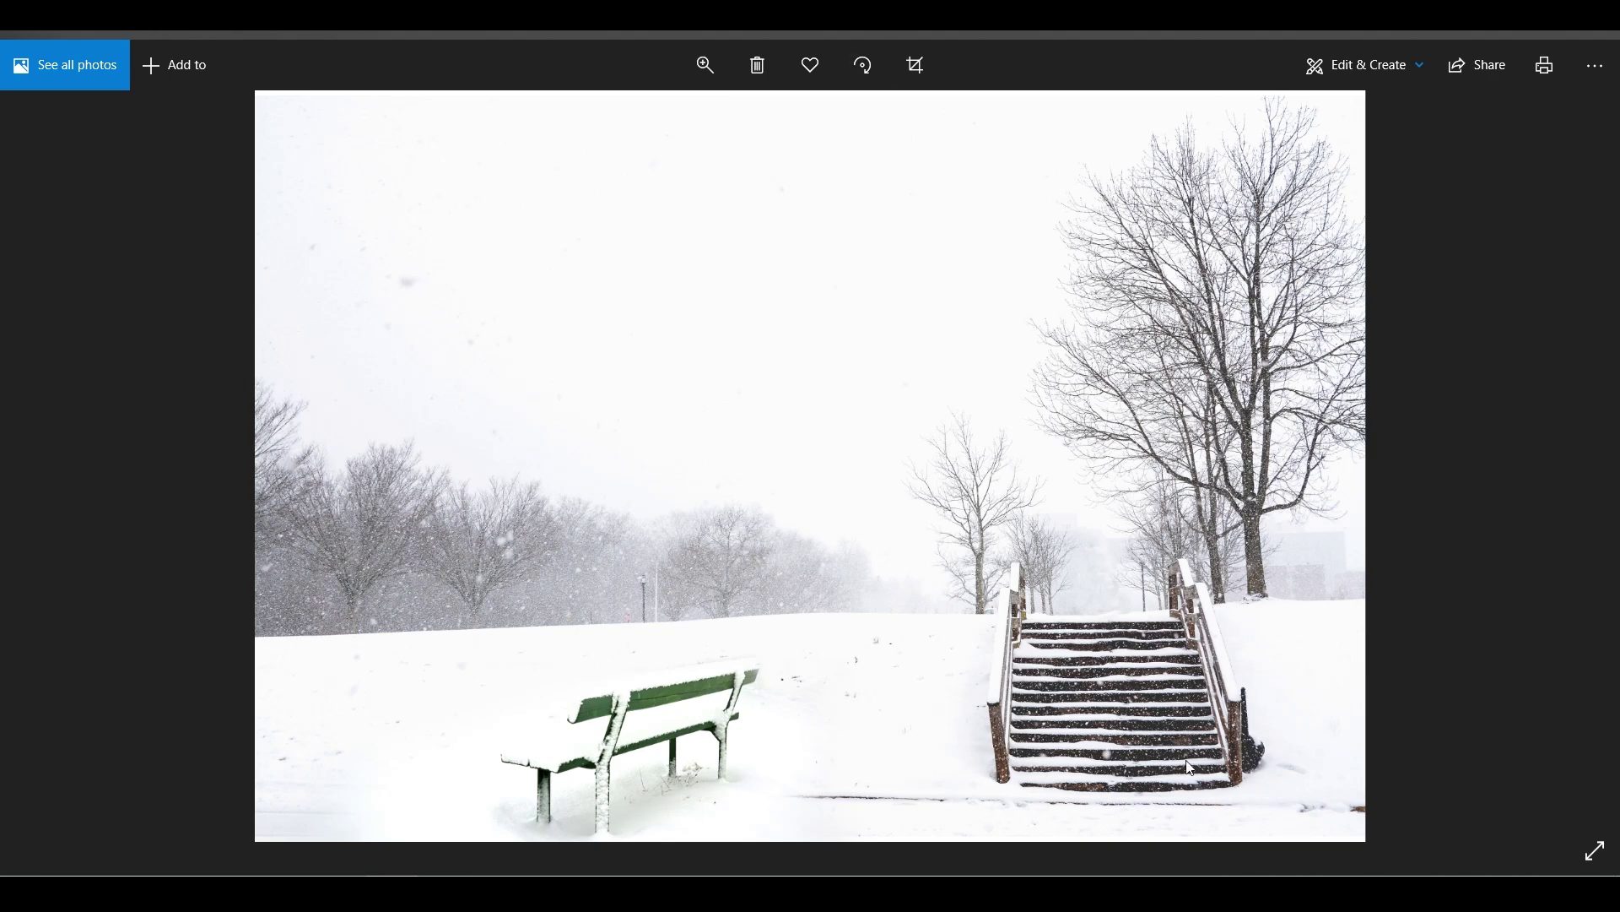
- View the original snowy green bench photo and return to the composite image with the stairs
{"action": "left_click", "coordinate": [1571, 466]}
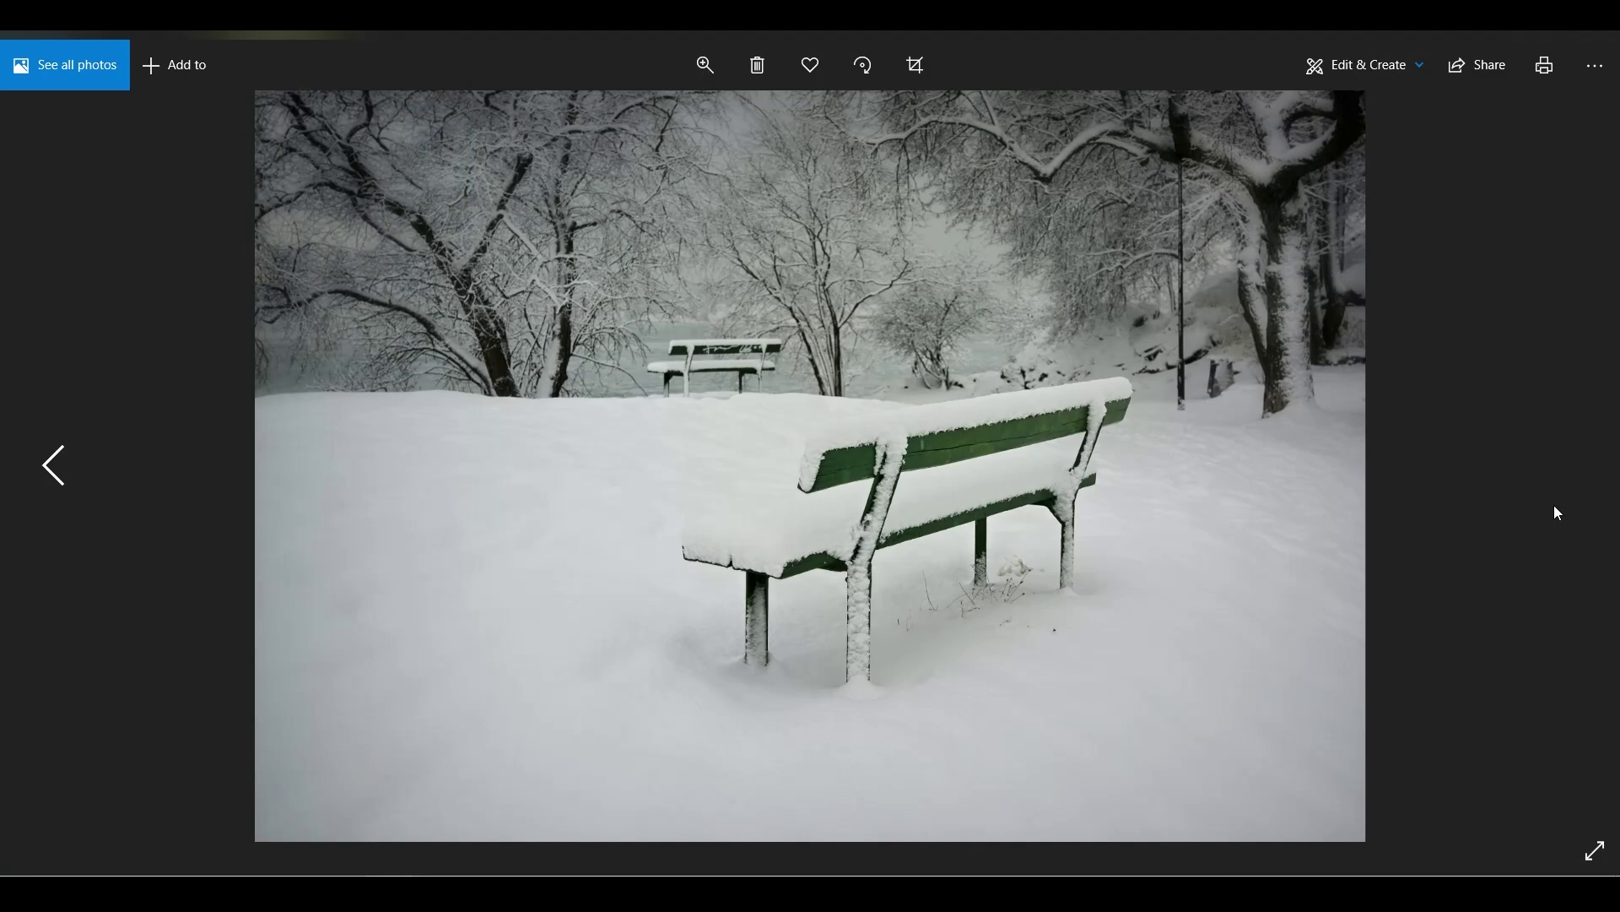
{"action": "key", "text": "Left"}
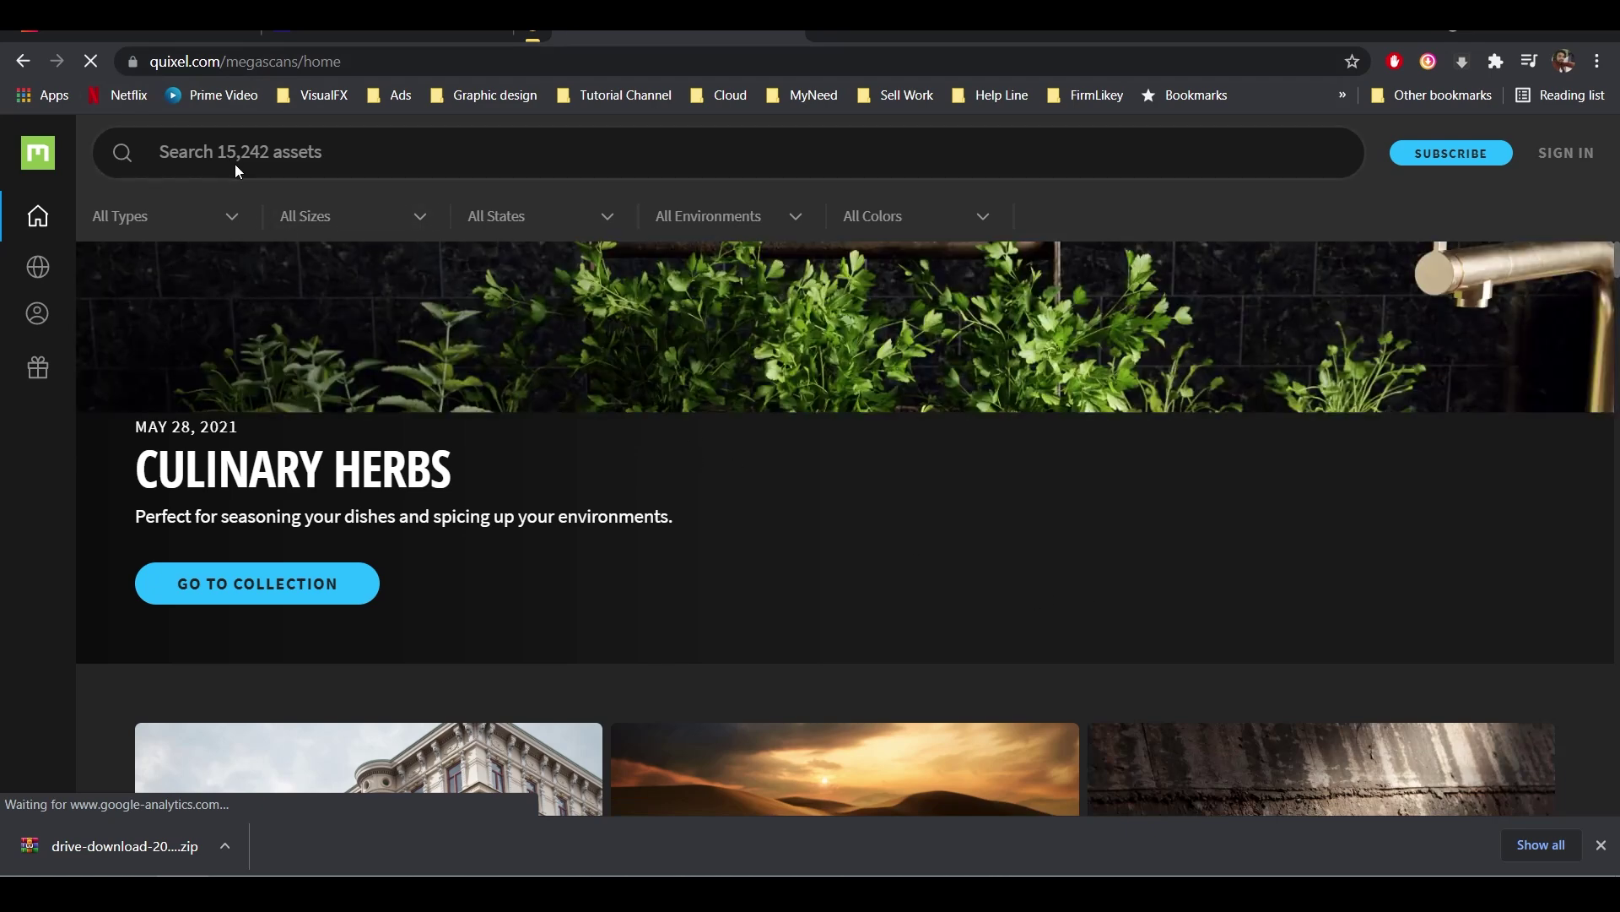
- Look through the featured collections and new surfaces on the Quixel Megascans home page
{"action": "scroll", "coordinate": [782, 536], "scroll_direction": "down", "scroll_amount": 4}
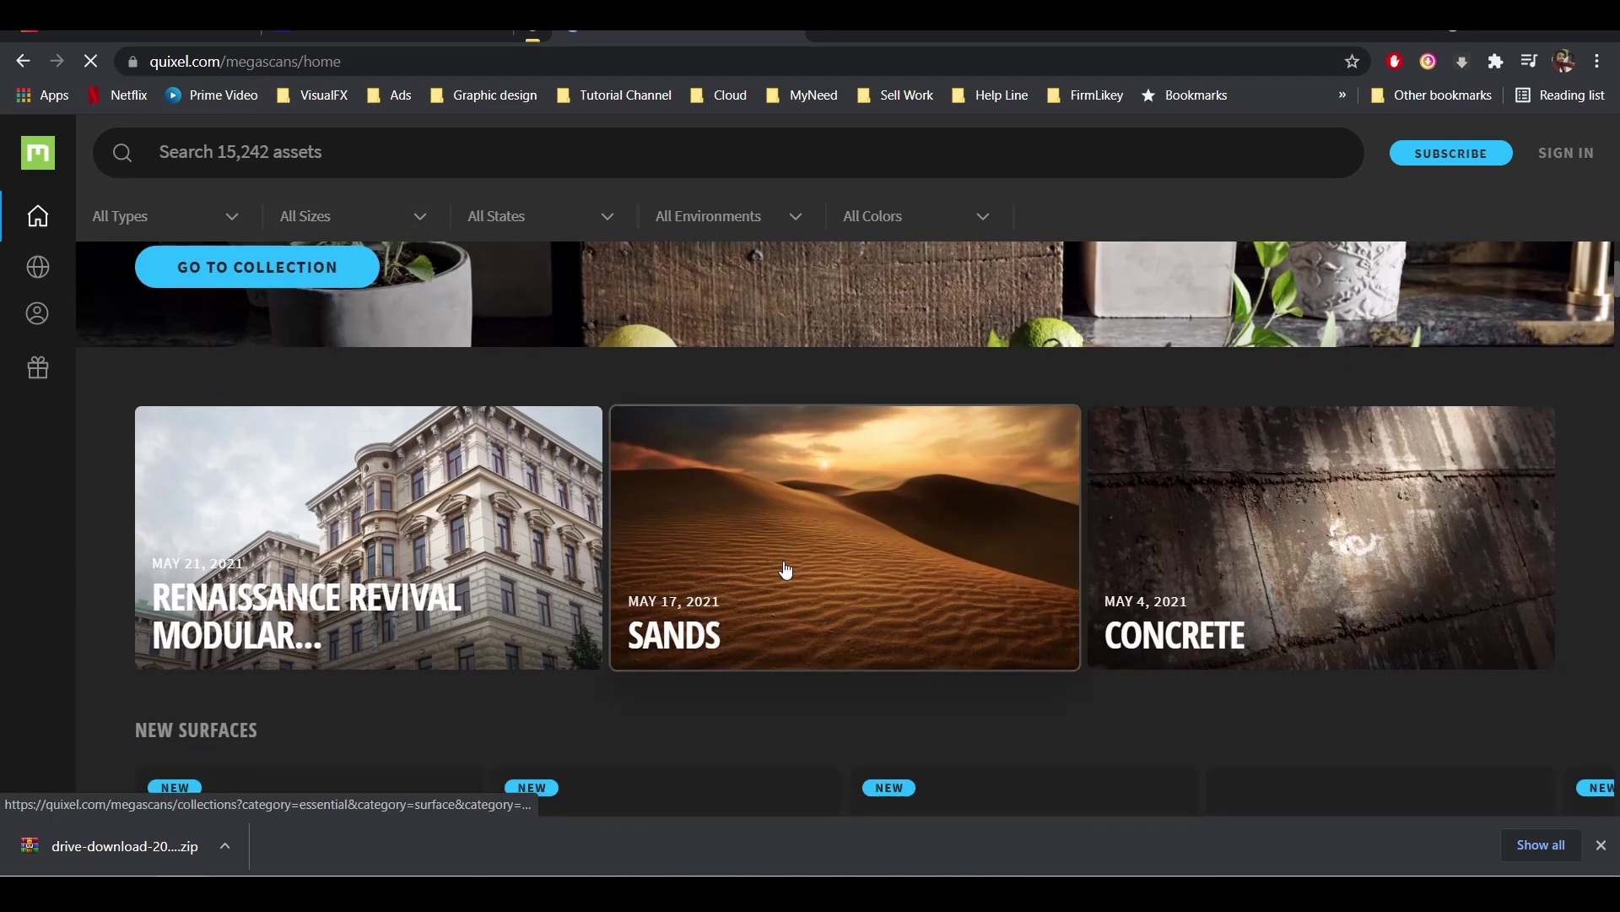
{"action": "scroll", "coordinate": [785, 568], "scroll_direction": "down", "scroll_amount": 9}
{"action": "scroll", "coordinate": [782, 566], "scroll_direction": "up", "scroll_amount": 7}
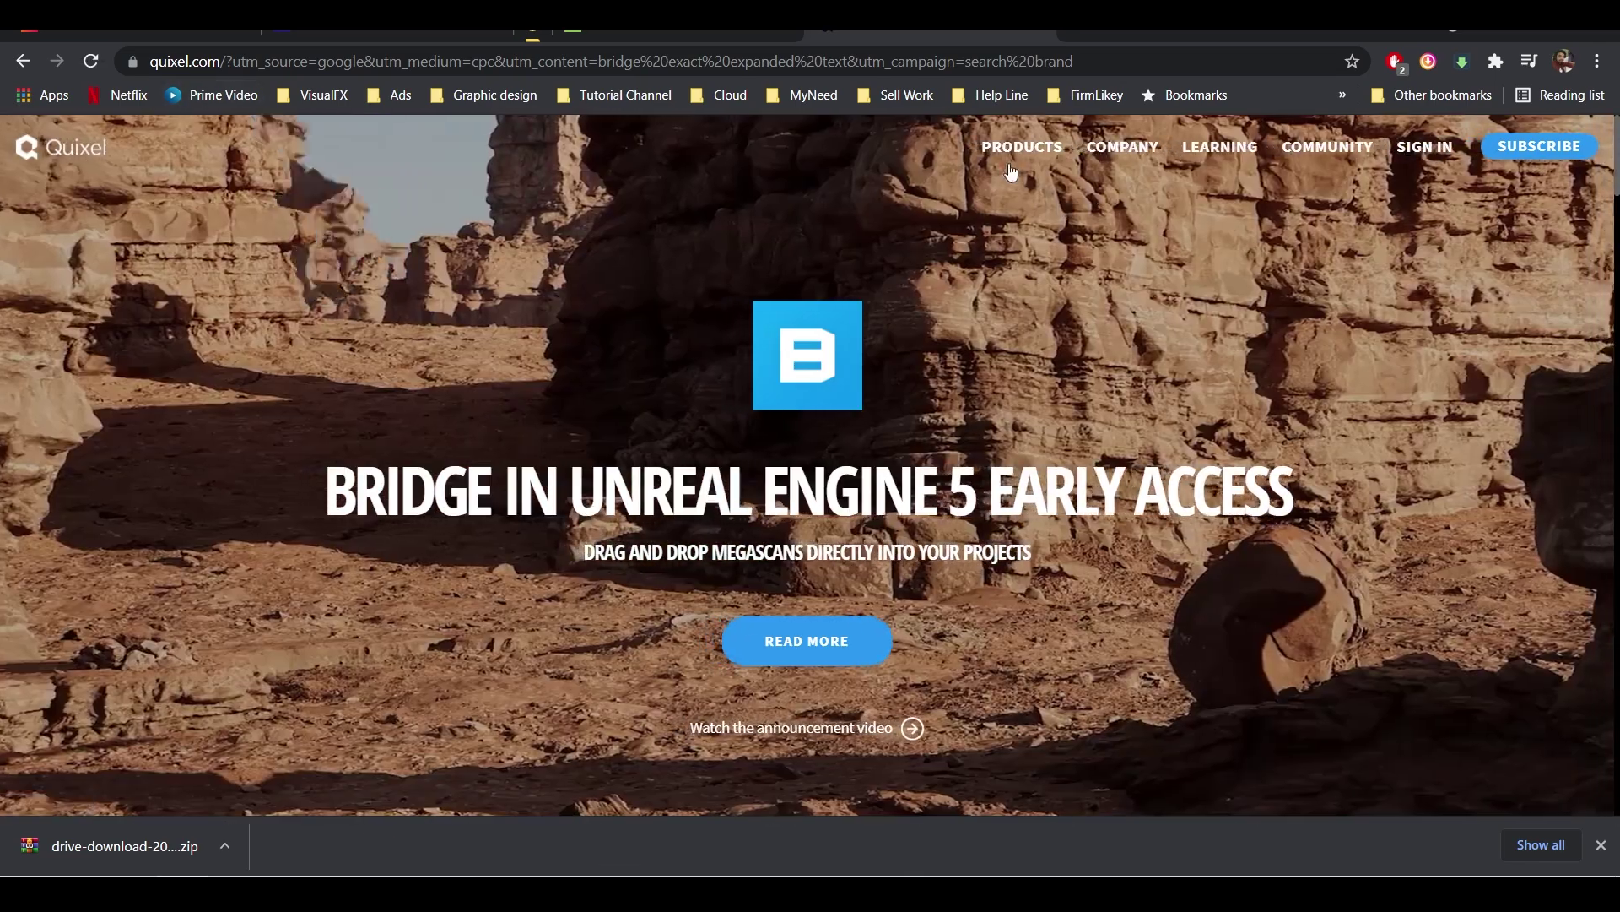
- Open the Bridge product page on the Quixel website
{"action": "mouse_move", "coordinate": [1019, 150]}
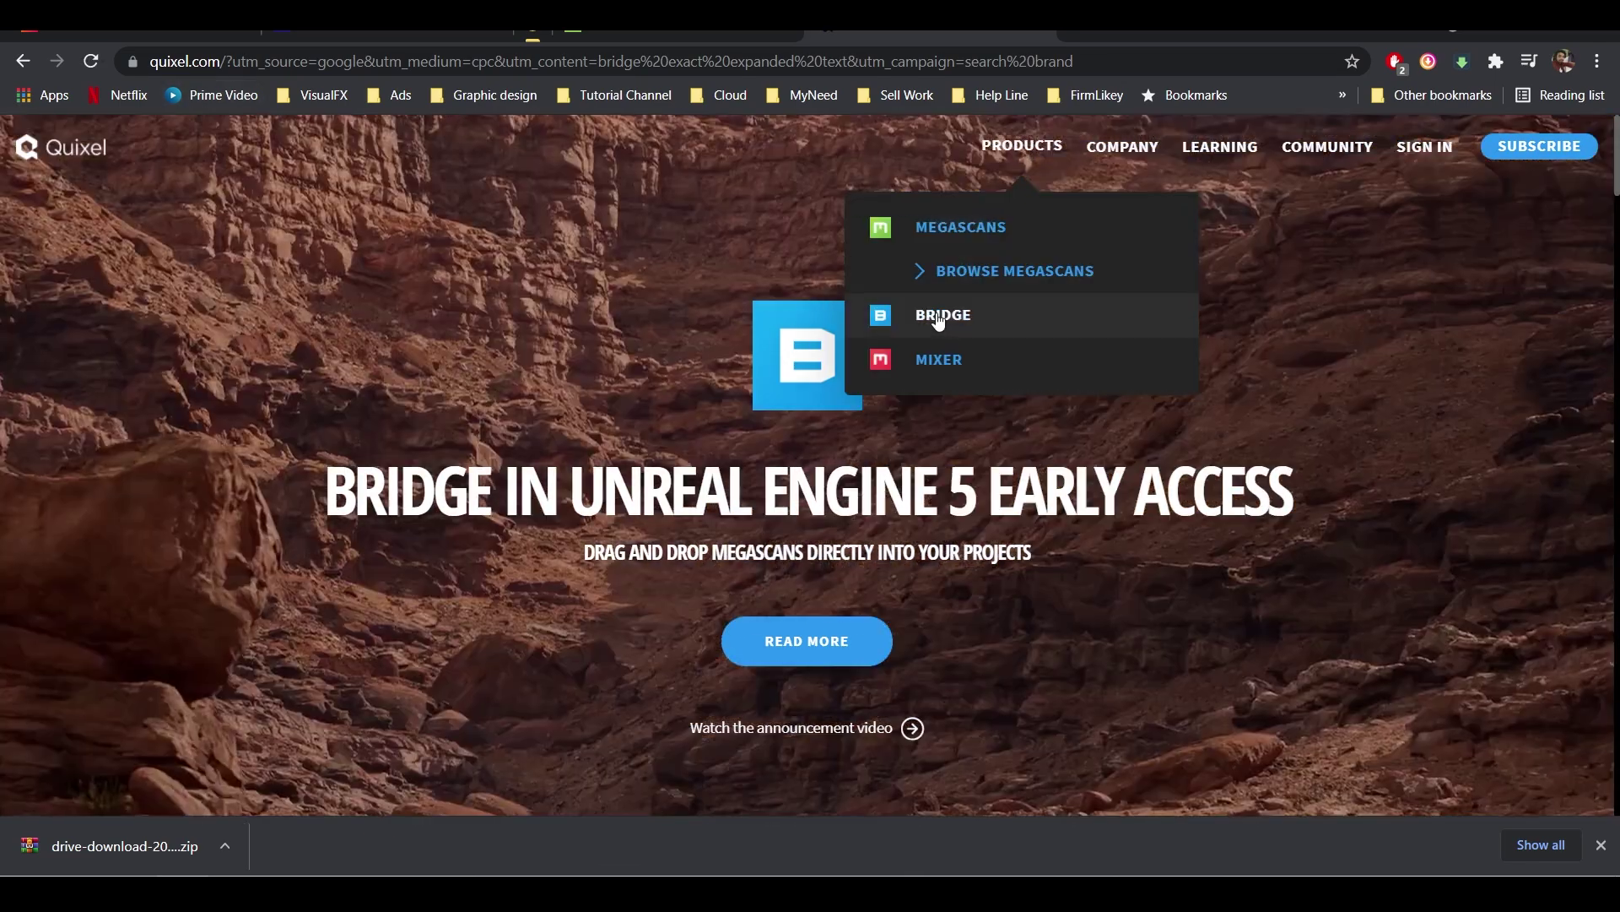
{"action": "left_click", "coordinate": [940, 316]}
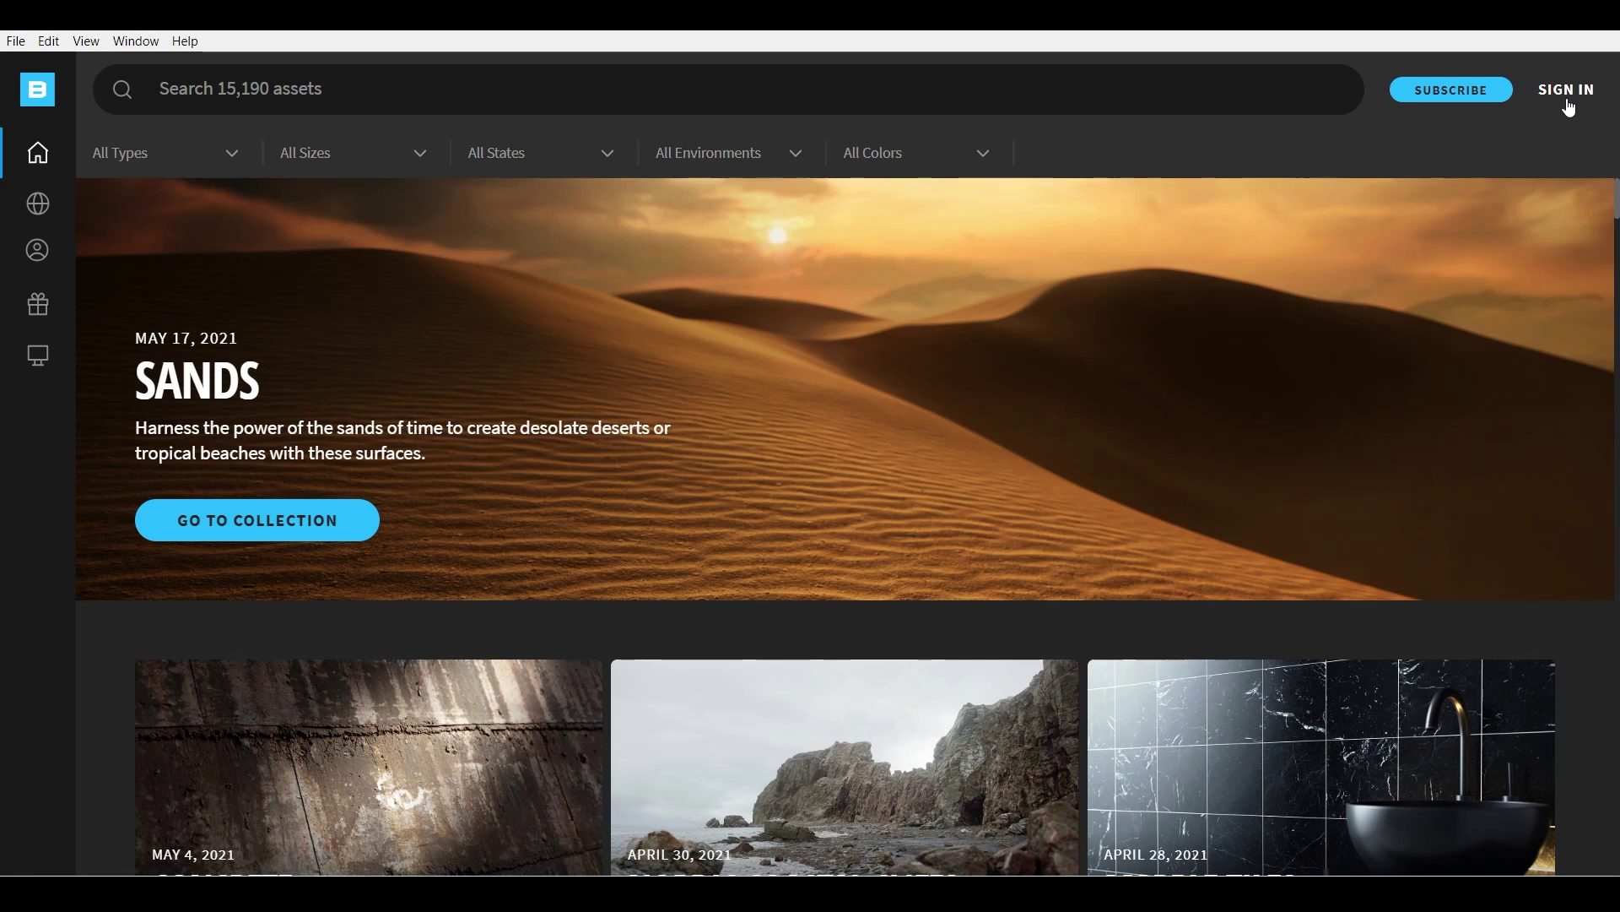
- Sign in to Quixel Bridge with the Epic Games account
{"action": "left_click", "coordinate": [1567, 93]}
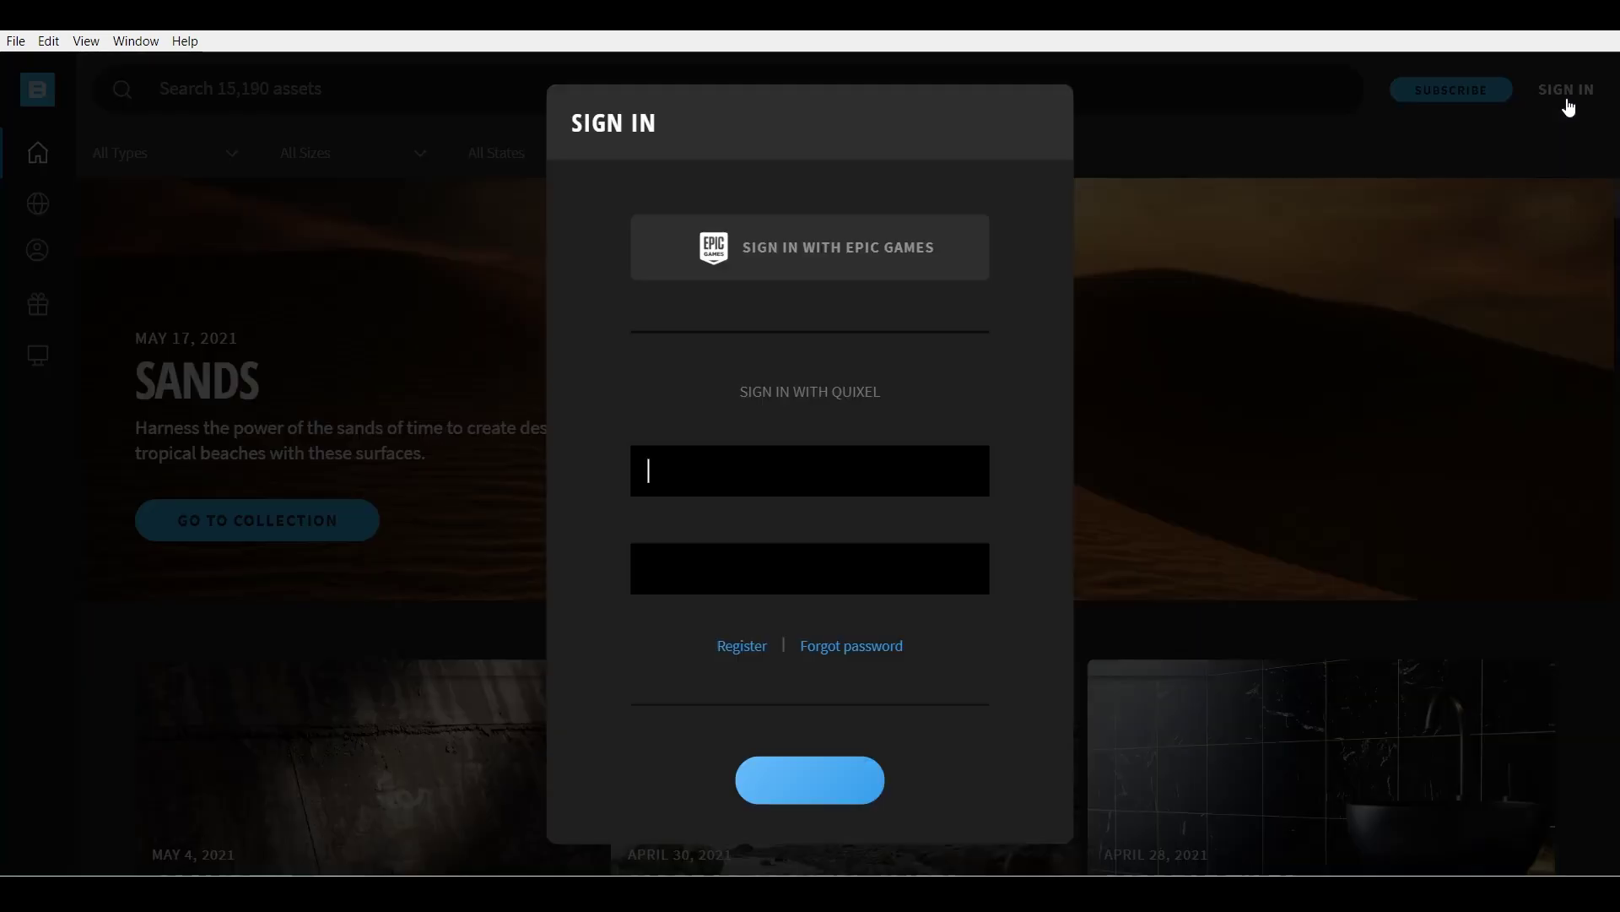
{"action": "left_click", "coordinate": [837, 264]}
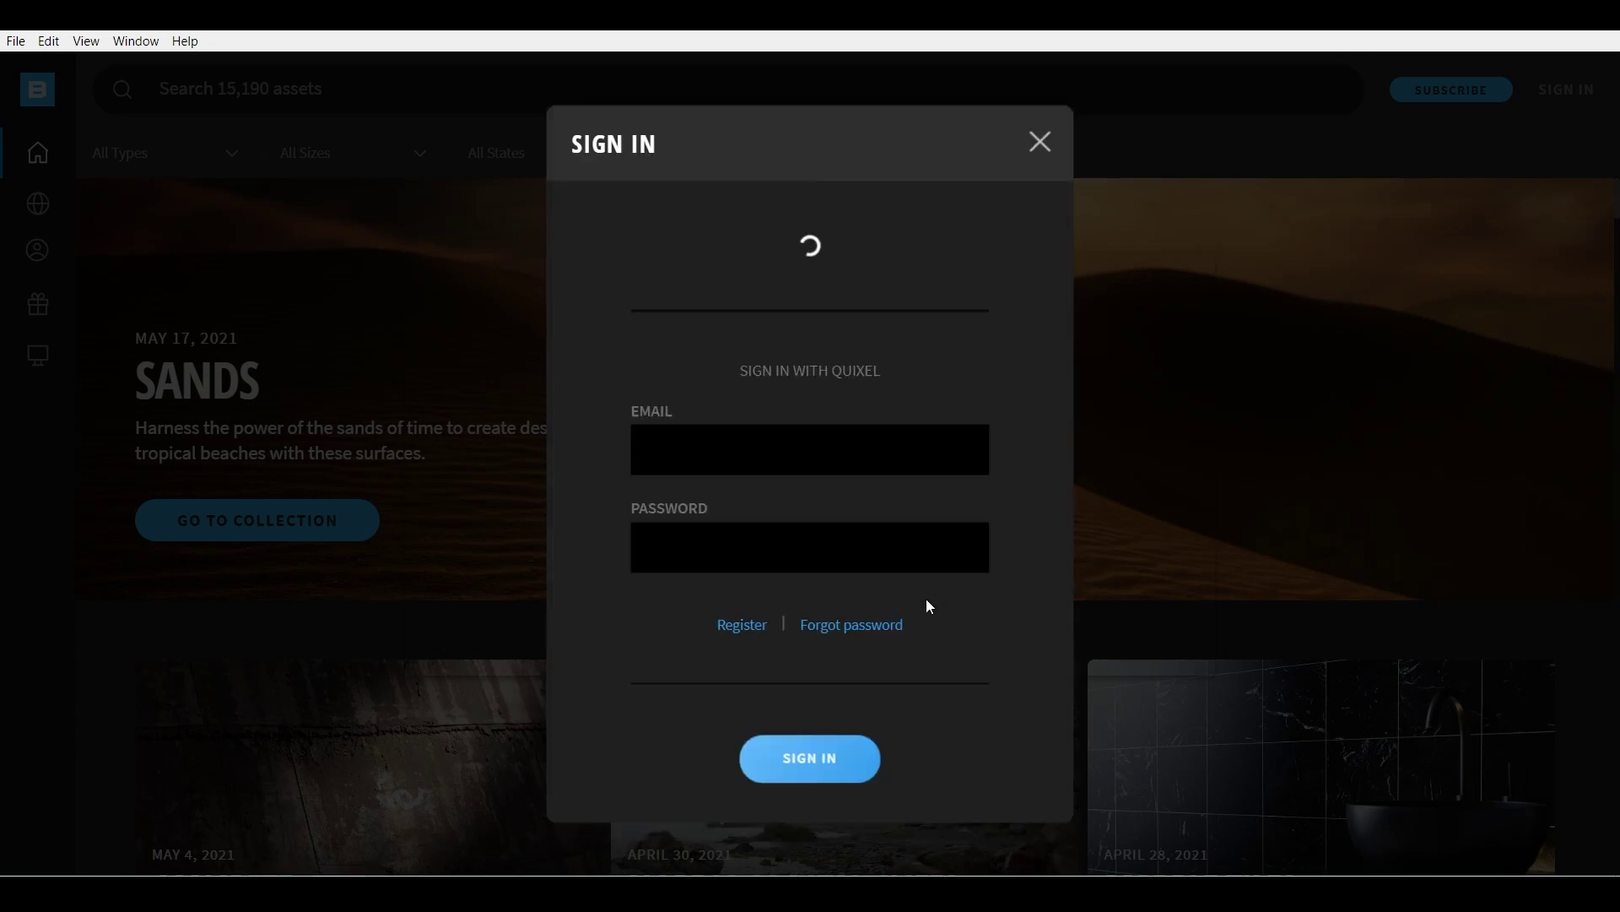
{"action": "key", "text": "Escape"}
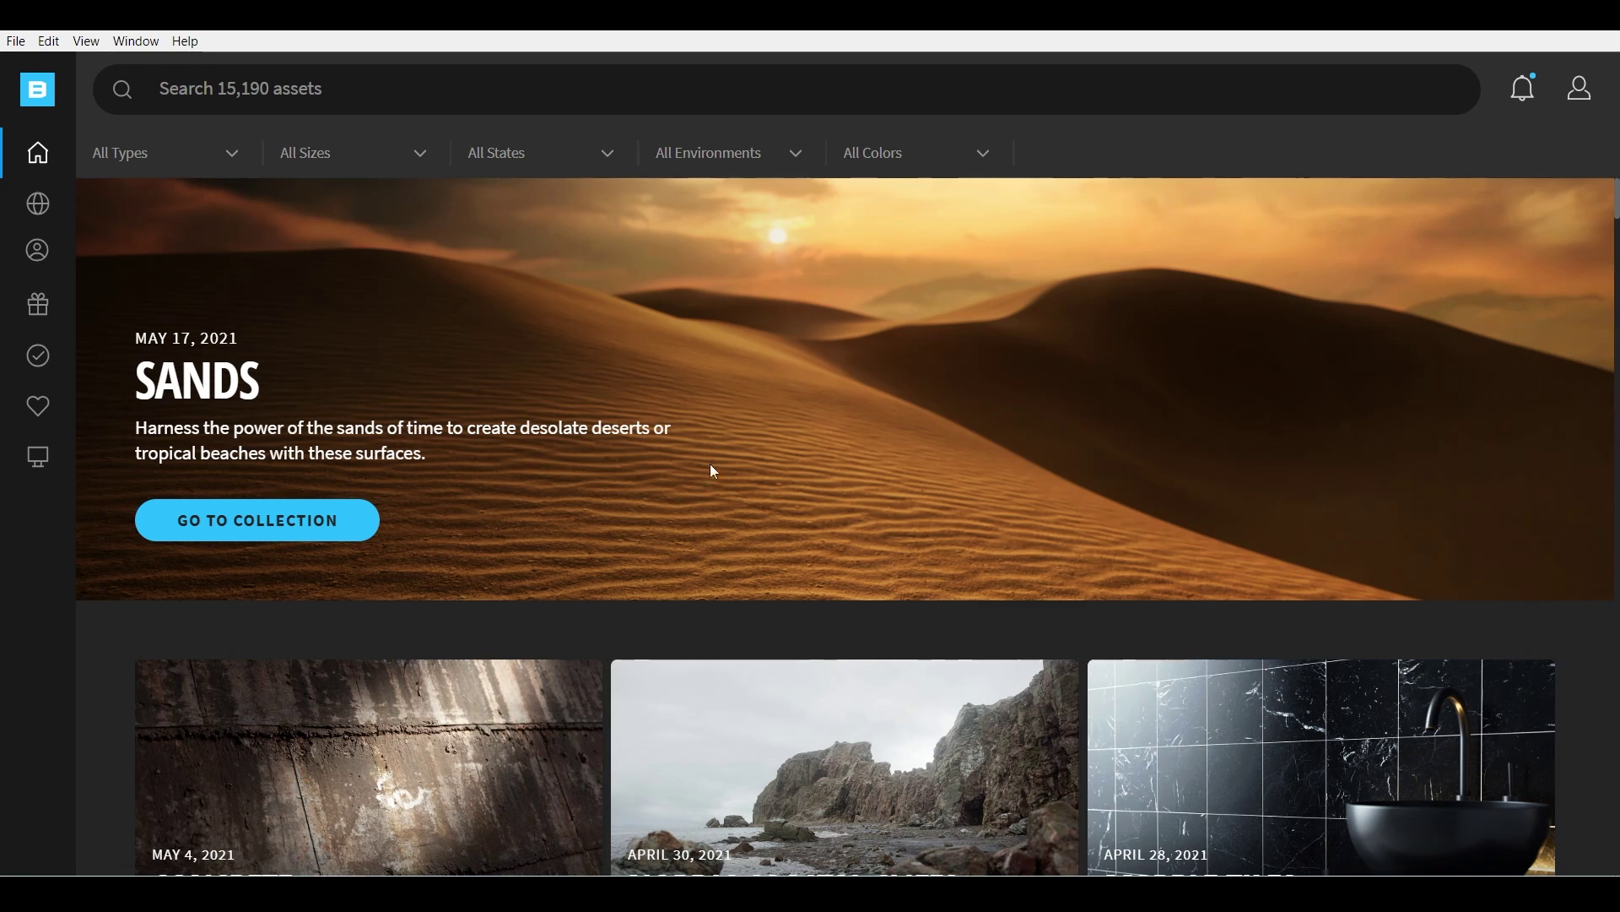
- Browse the 3D Assets section of the library, including its categories and trending models
{"action": "mouse_move", "coordinate": [38, 168]}
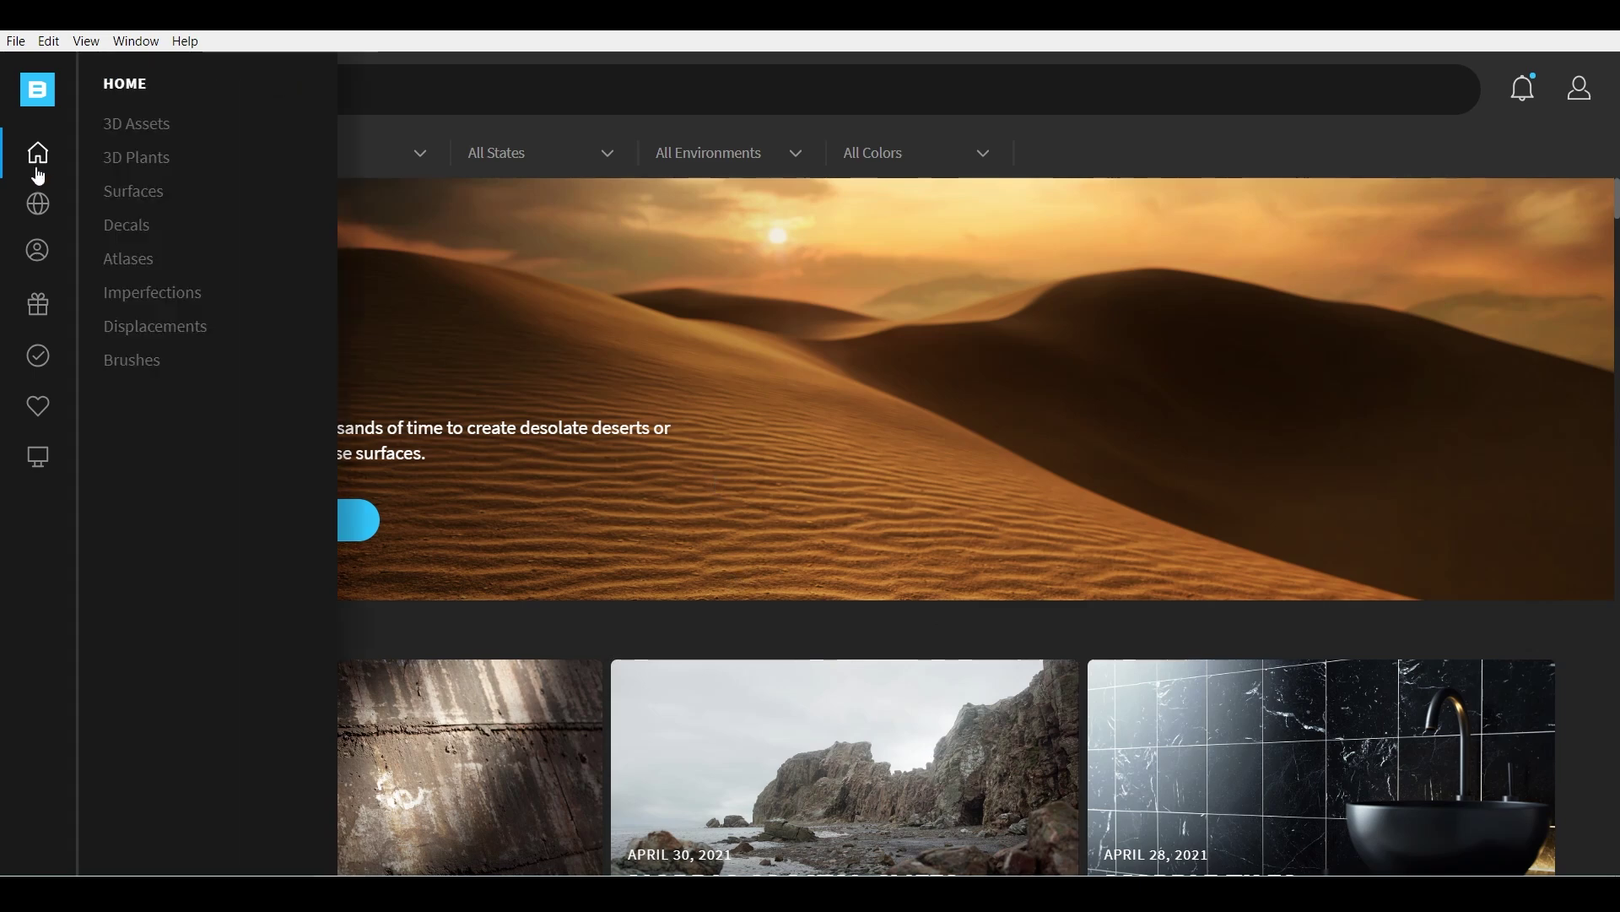
{"action": "left_click", "coordinate": [139, 127]}
{"action": "scroll", "coordinate": [896, 616], "scroll_direction": "down", "scroll_amount": 5}
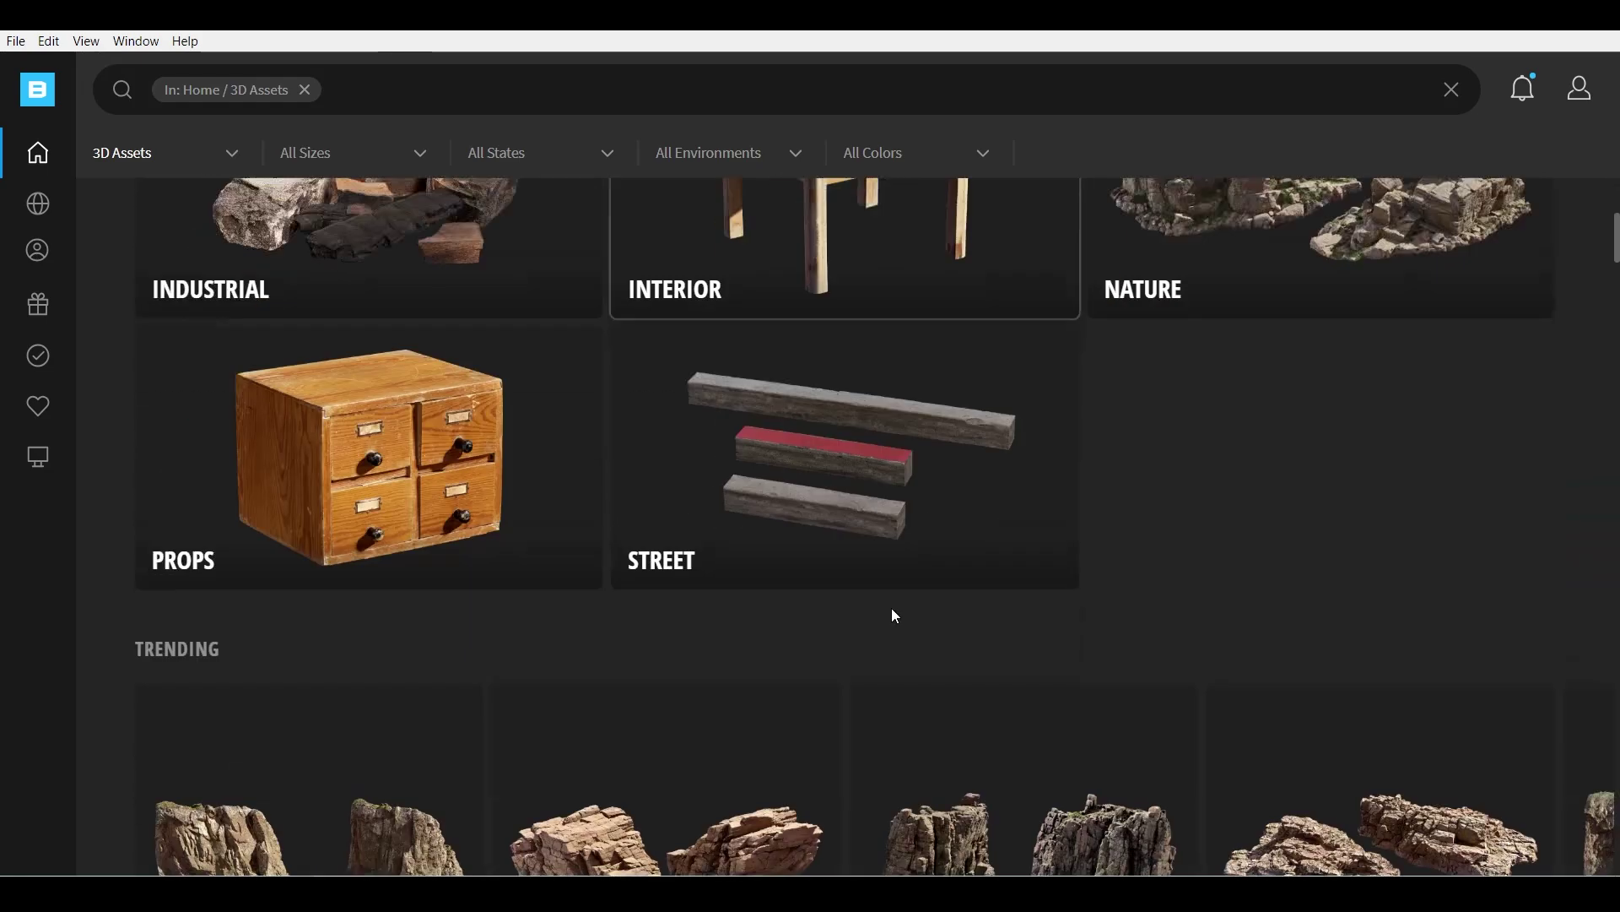
{"action": "scroll", "coordinate": [896, 616], "scroll_direction": "down", "scroll_amount": 15}
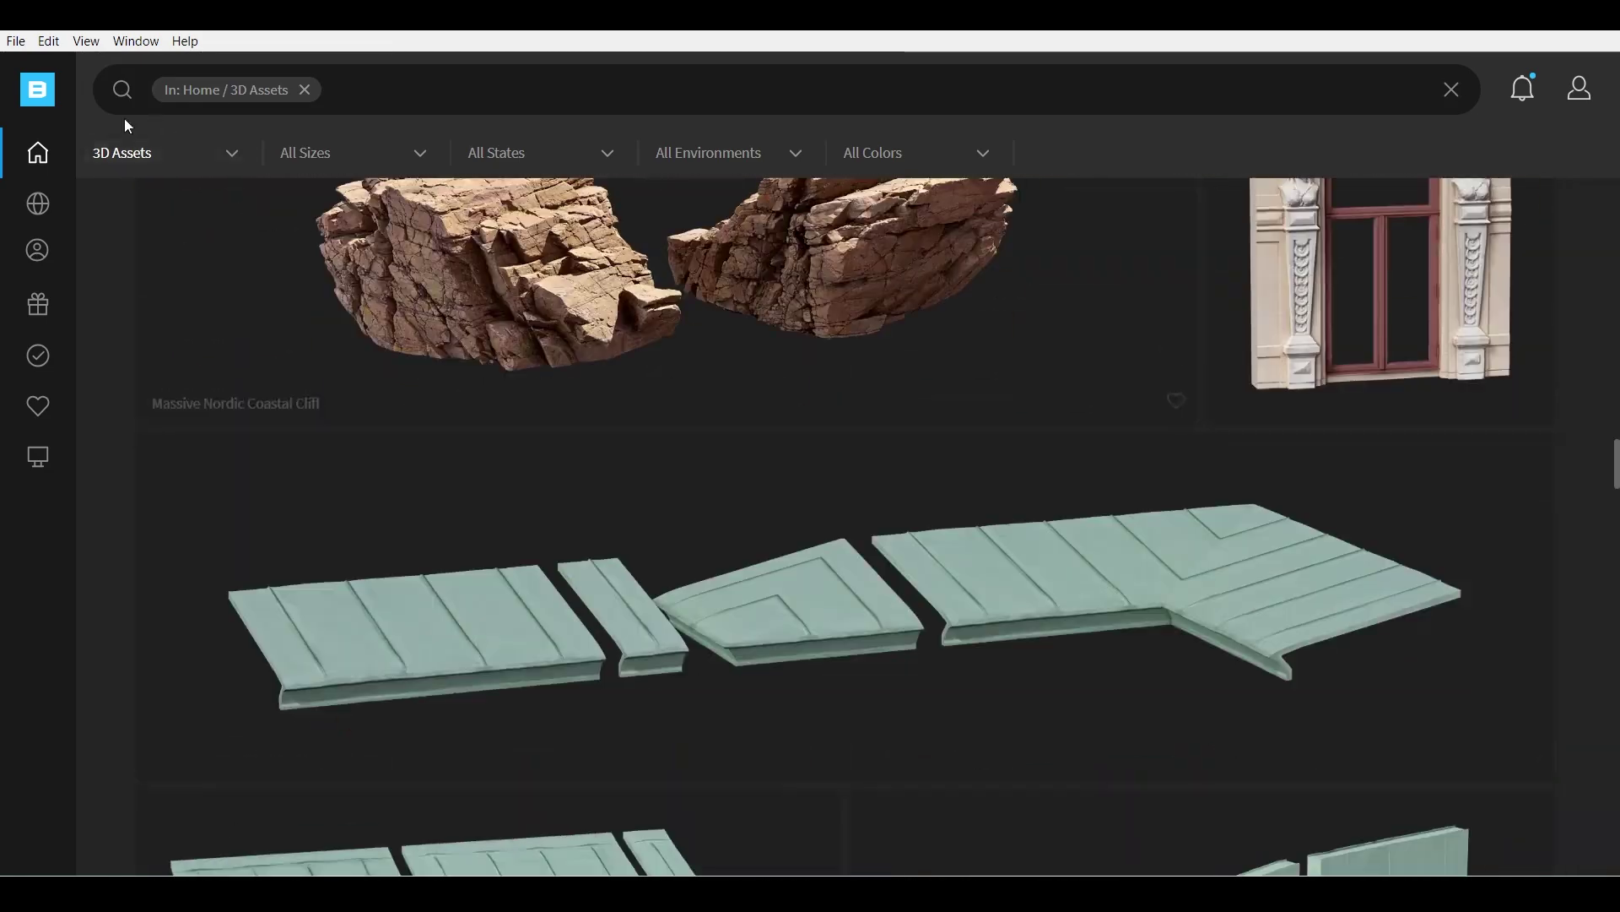
- Browse the 3D Plants section of the library and its plant categories
{"action": "mouse_move", "coordinate": [34, 153]}
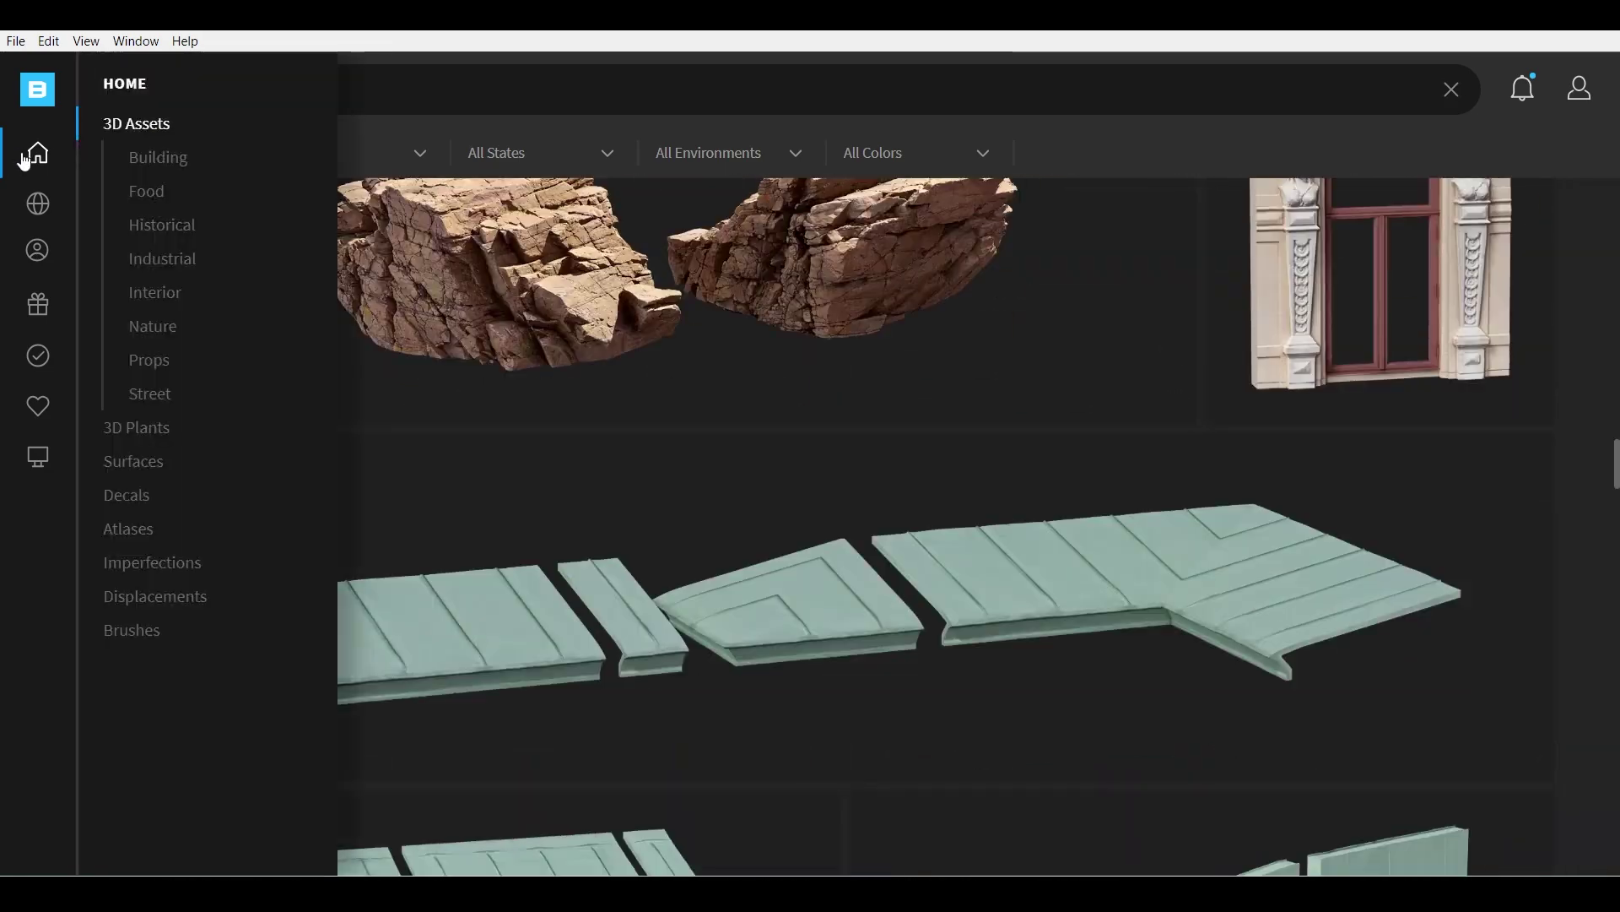
{"action": "left_click", "coordinate": [140, 429]}
{"action": "scroll", "coordinate": [863, 433], "scroll_direction": "down", "scroll_amount": 5}
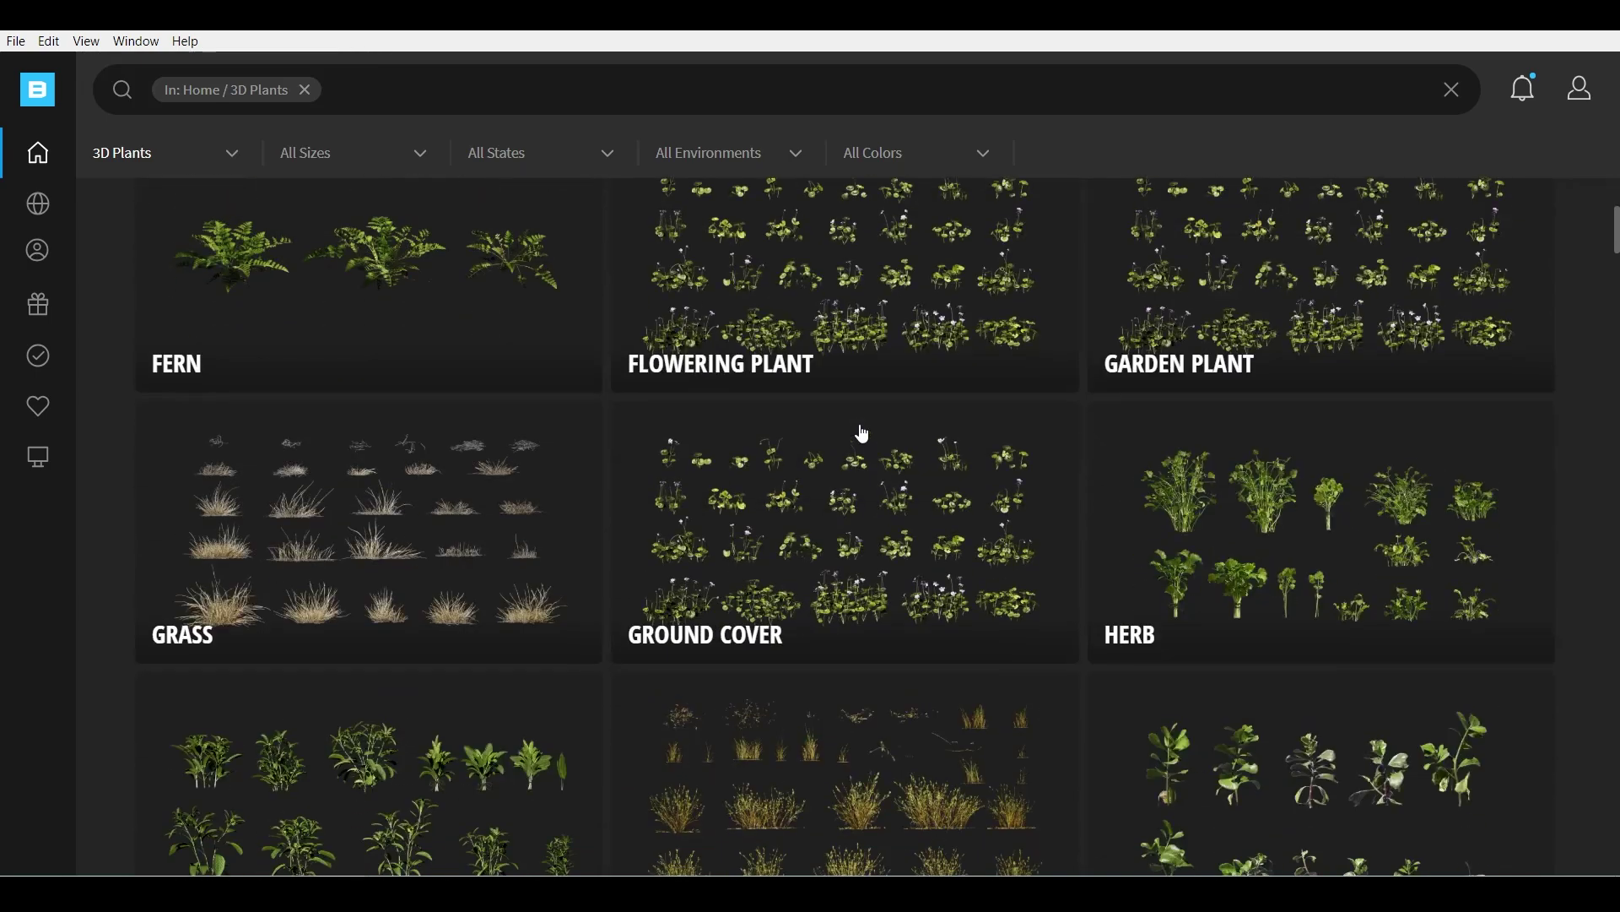
{"action": "scroll", "coordinate": [863, 434], "scroll_direction": "down", "scroll_amount": 15}
- Return to the library home and browse the Surfaces section down to its latest assets
{"action": "mouse_move", "coordinate": [8, 101]}
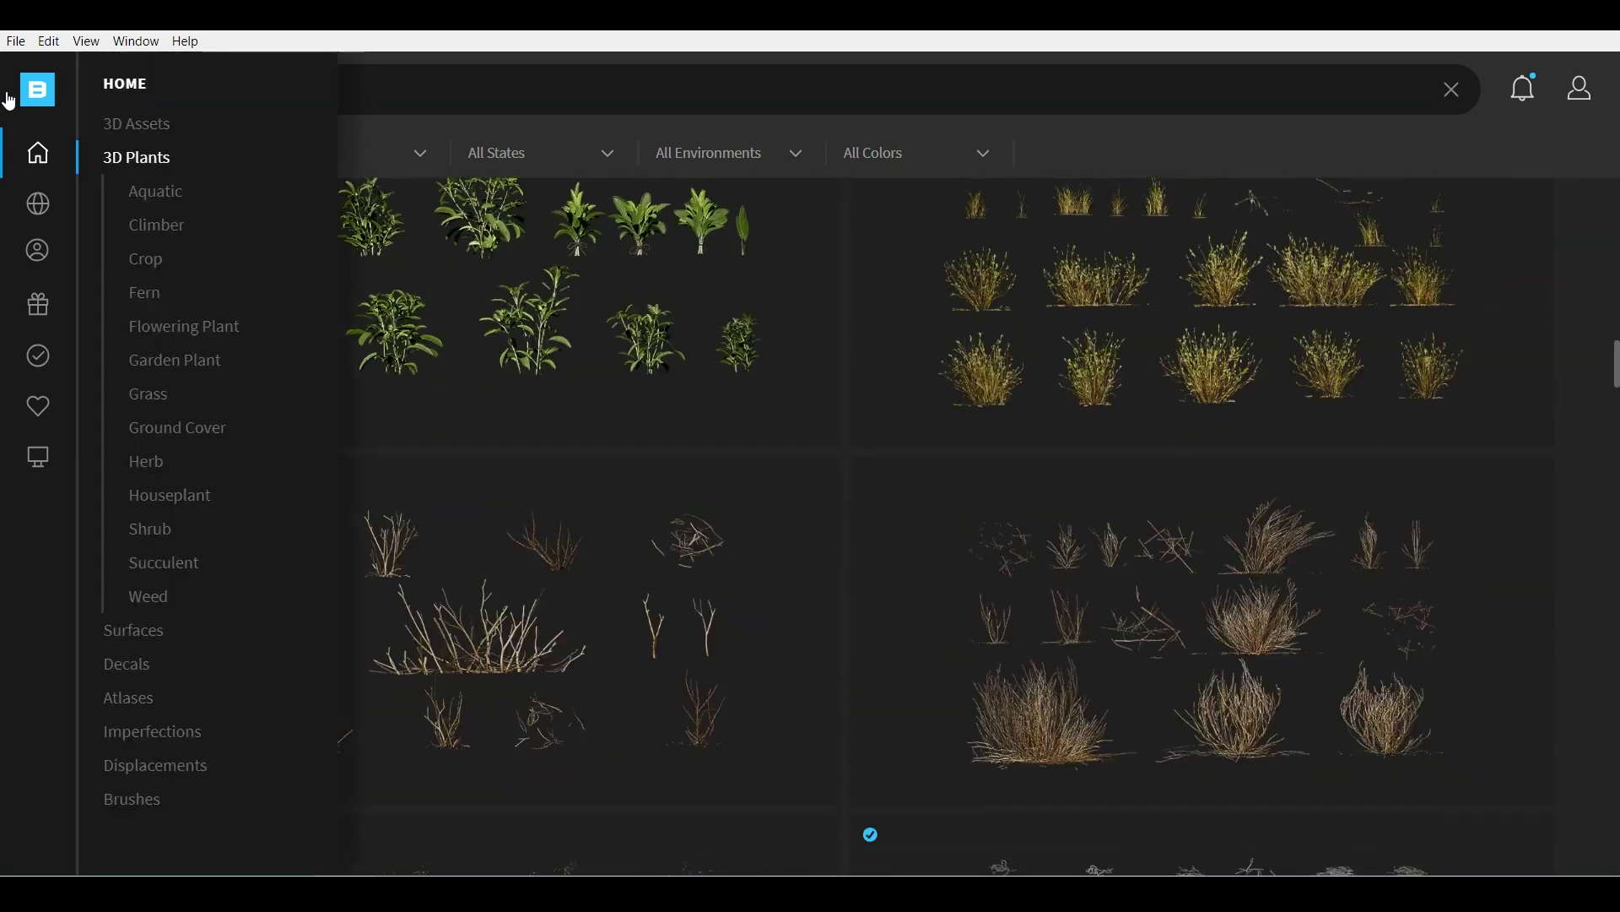
{"action": "left_click", "coordinate": [45, 174]}
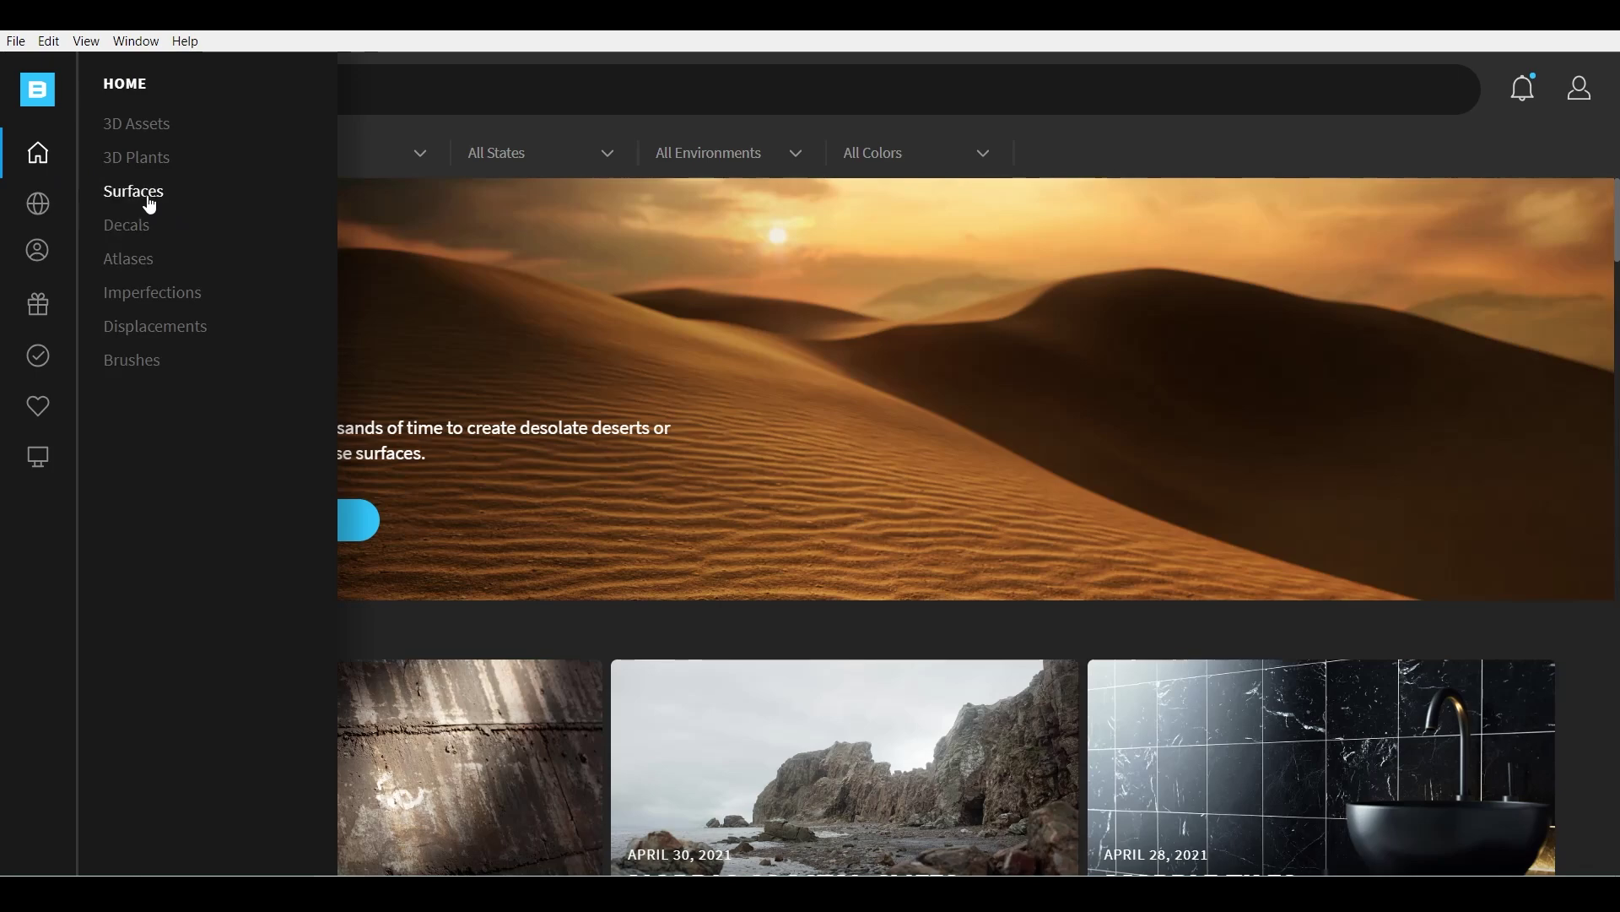
{"action": "left_click", "coordinate": [135, 191]}
{"action": "scroll", "coordinate": [434, 331], "scroll_direction": "down", "scroll_amount": 1}
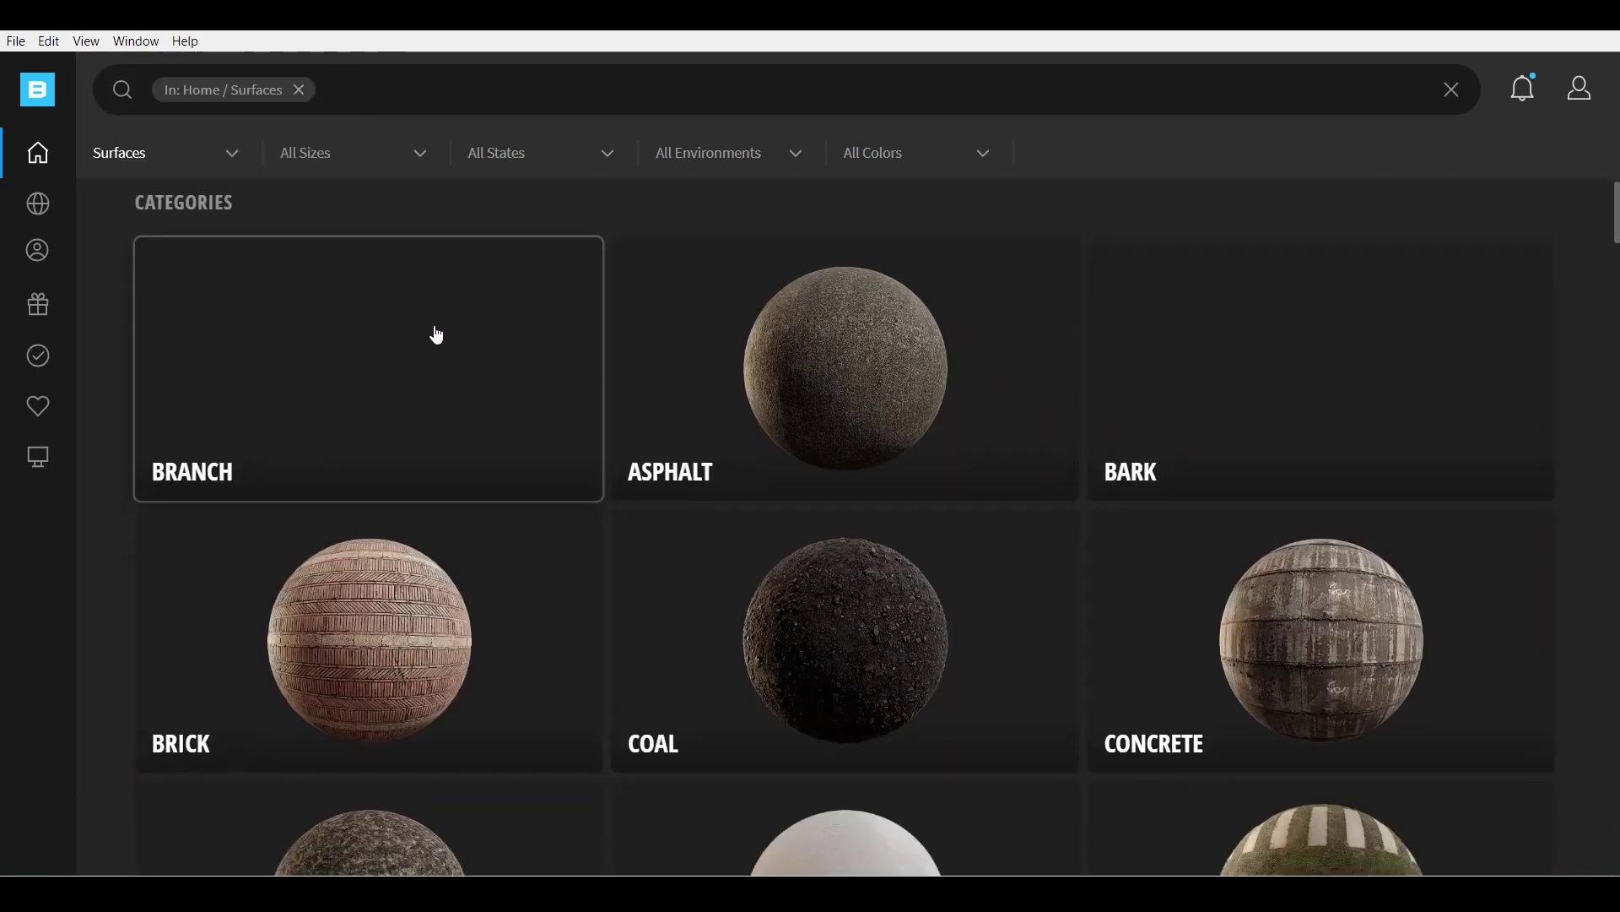
{"action": "scroll", "coordinate": [434, 338], "scroll_direction": "down", "scroll_amount": 20}
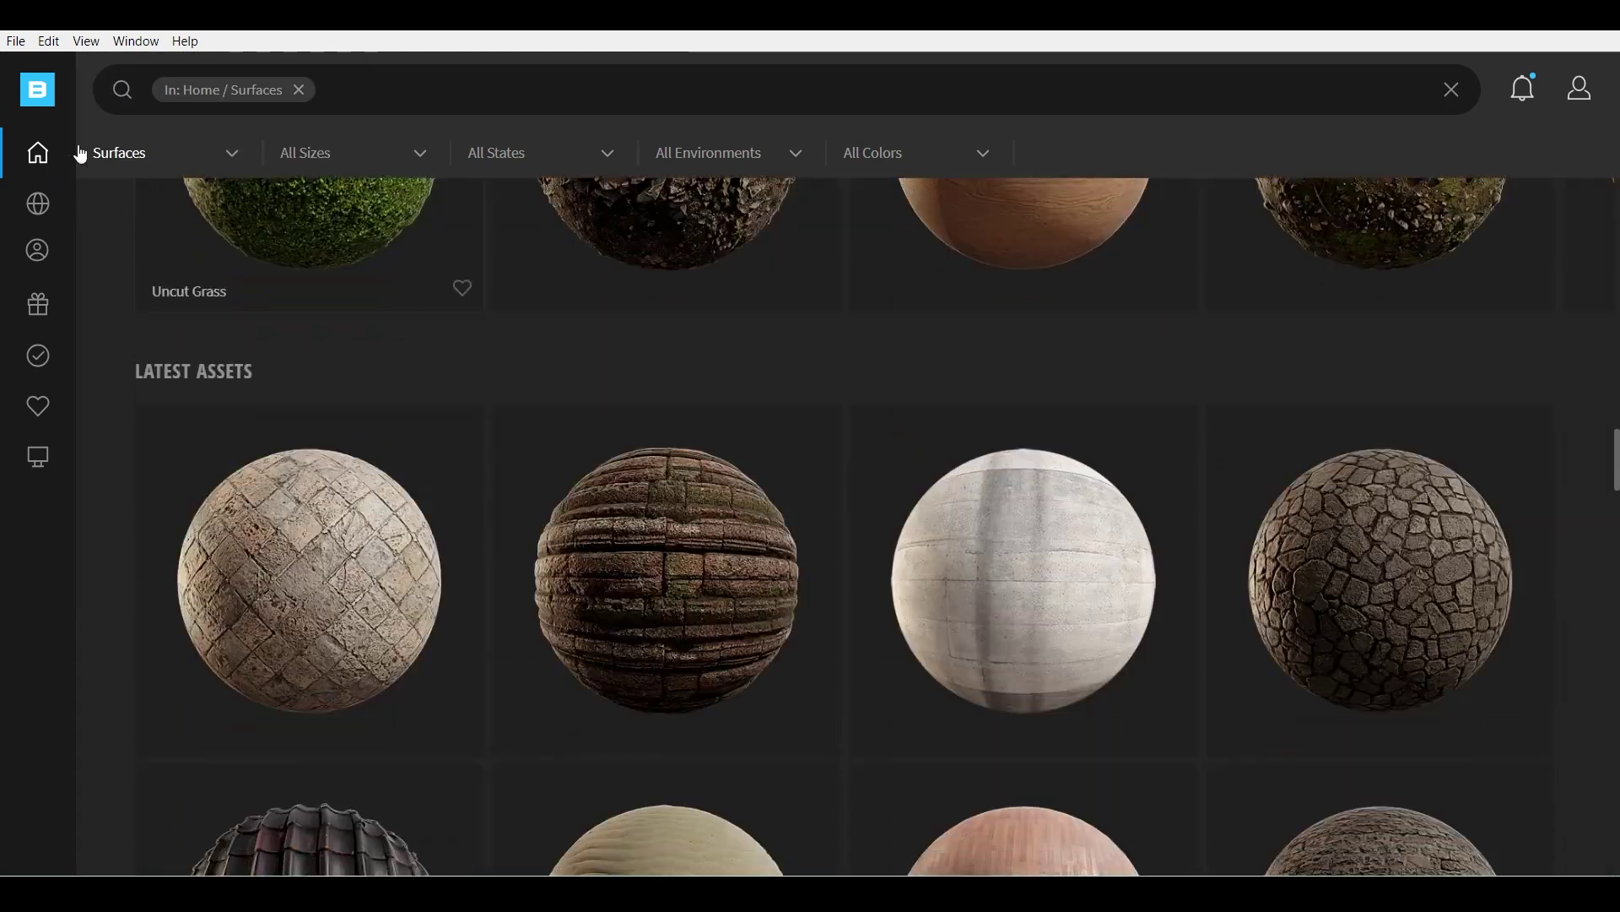
- Select the Japanese Shrine Stone Floor under 3D Assets / Historical / Feudal Japan / Floor and open its export settings
{"action": "mouse_move", "coordinate": [35, 160]}
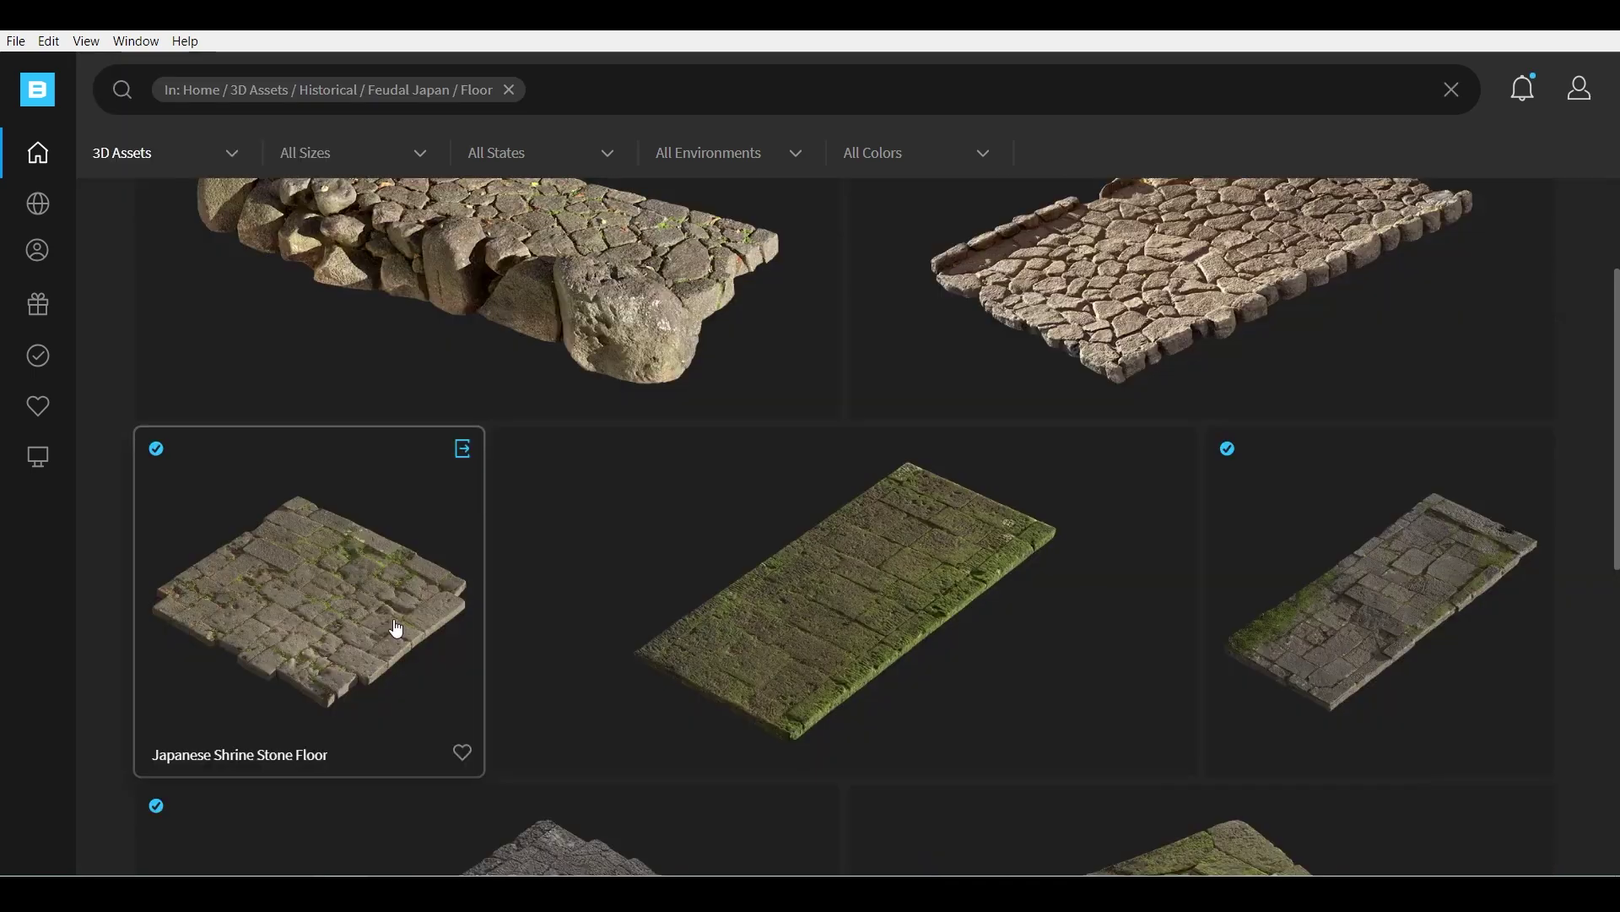
{"action": "left_click", "coordinate": [394, 629]}
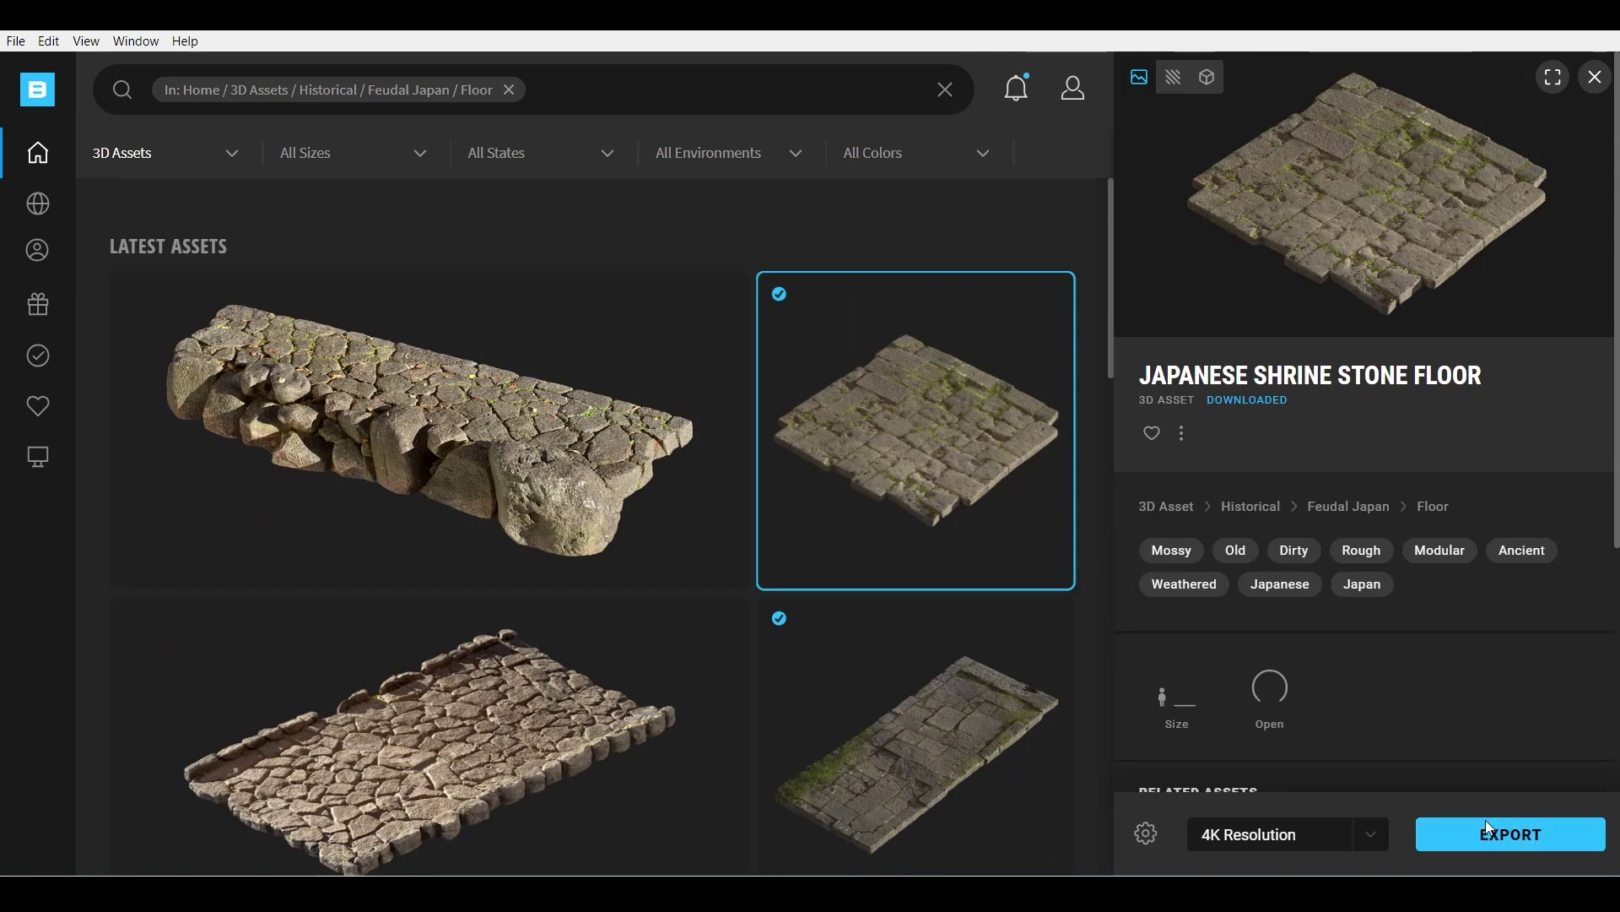
{"action": "left_click", "coordinate": [1148, 834]}
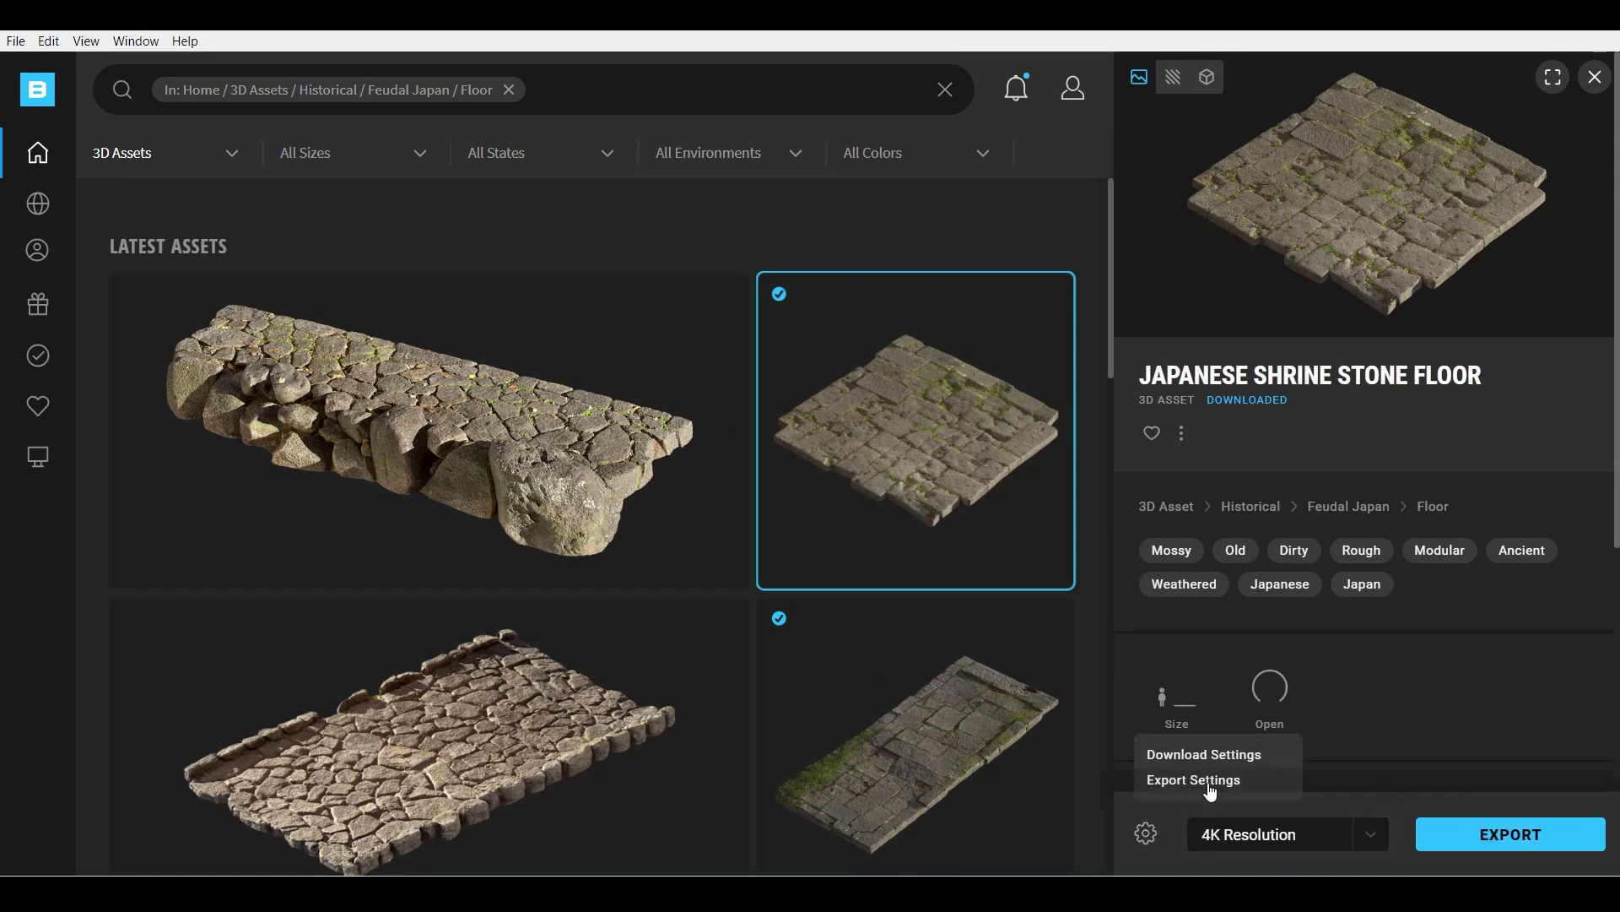
{"action": "left_click", "coordinate": [1212, 782]}
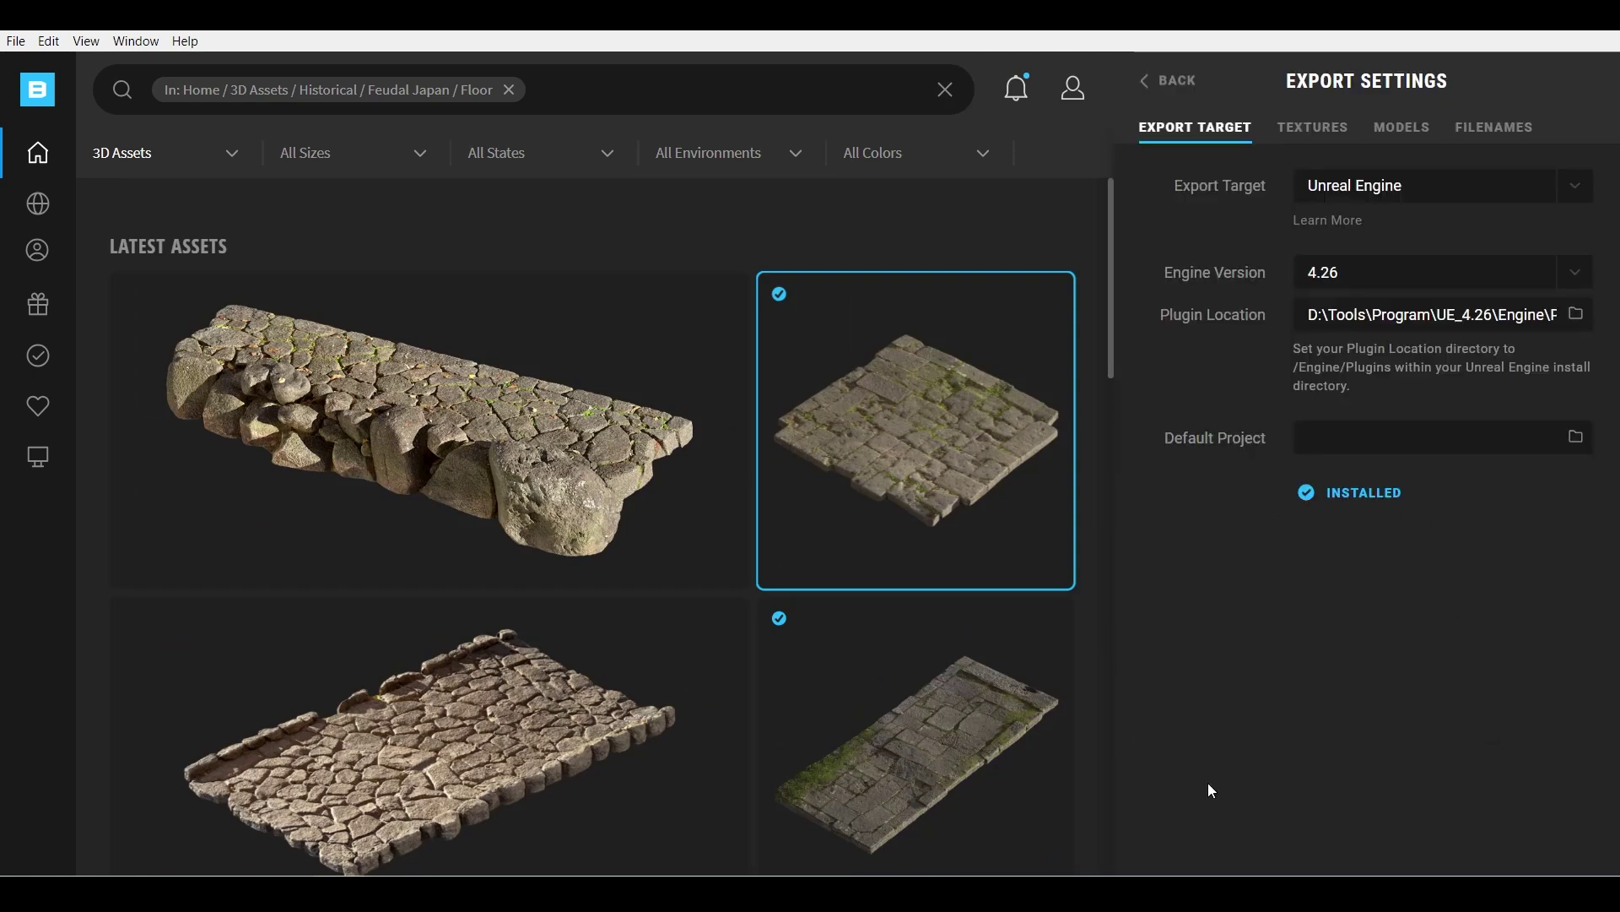
- Set the export target to Houdini and install its plugin
{"action": "left_click", "coordinate": [1586, 192]}
{"action": "left_click", "coordinate": [1395, 390]}
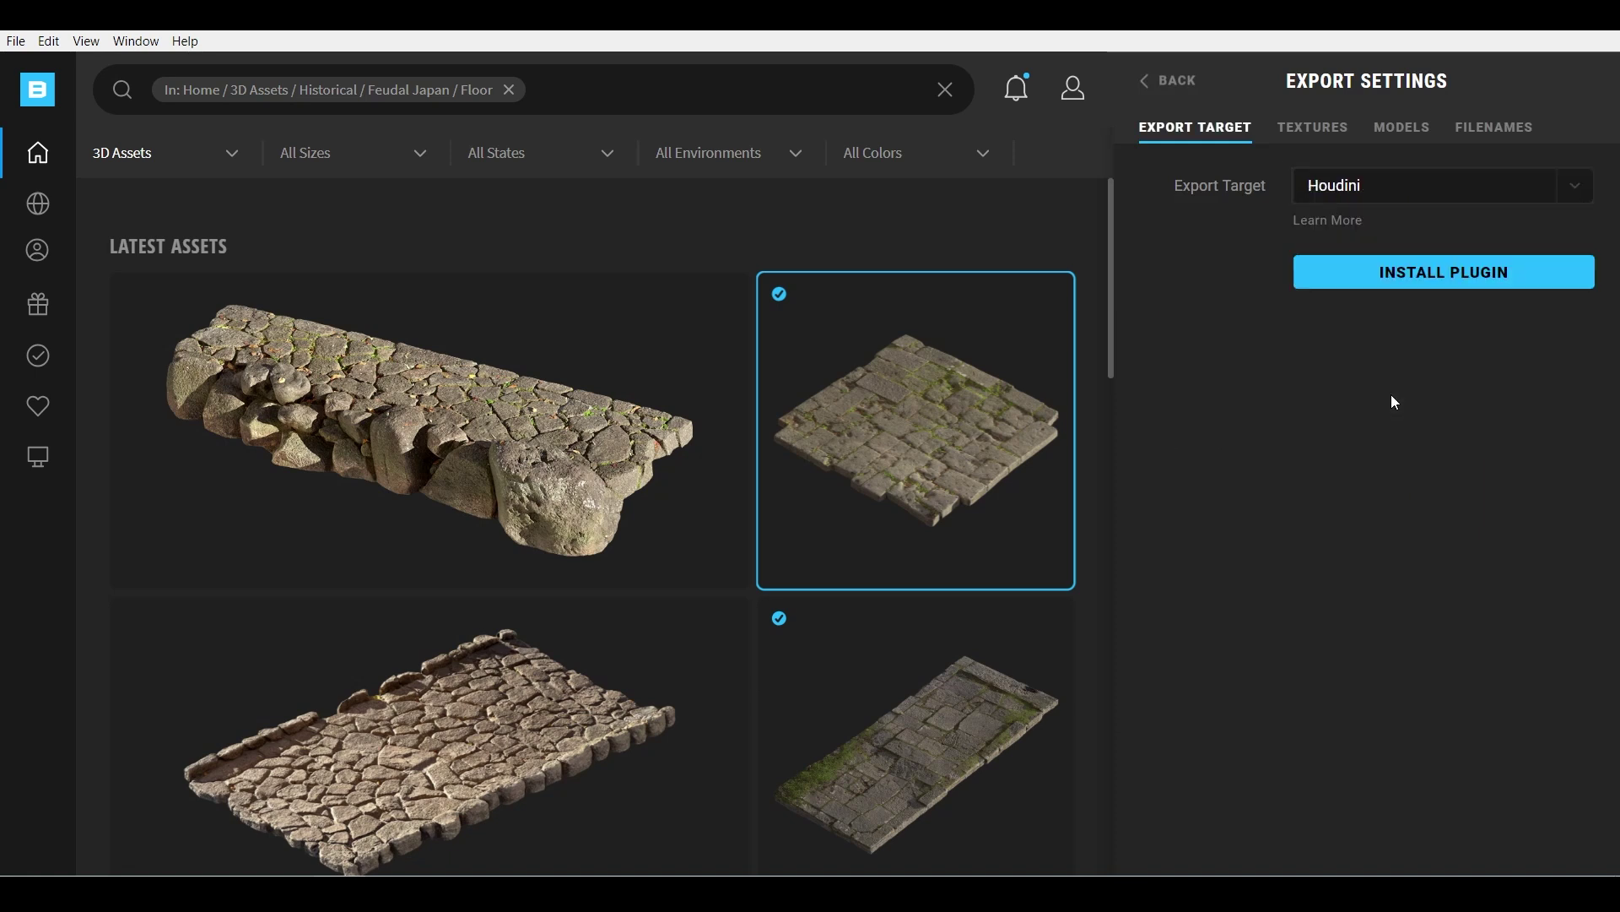
{"action": "left_click", "coordinate": [1418, 283]}
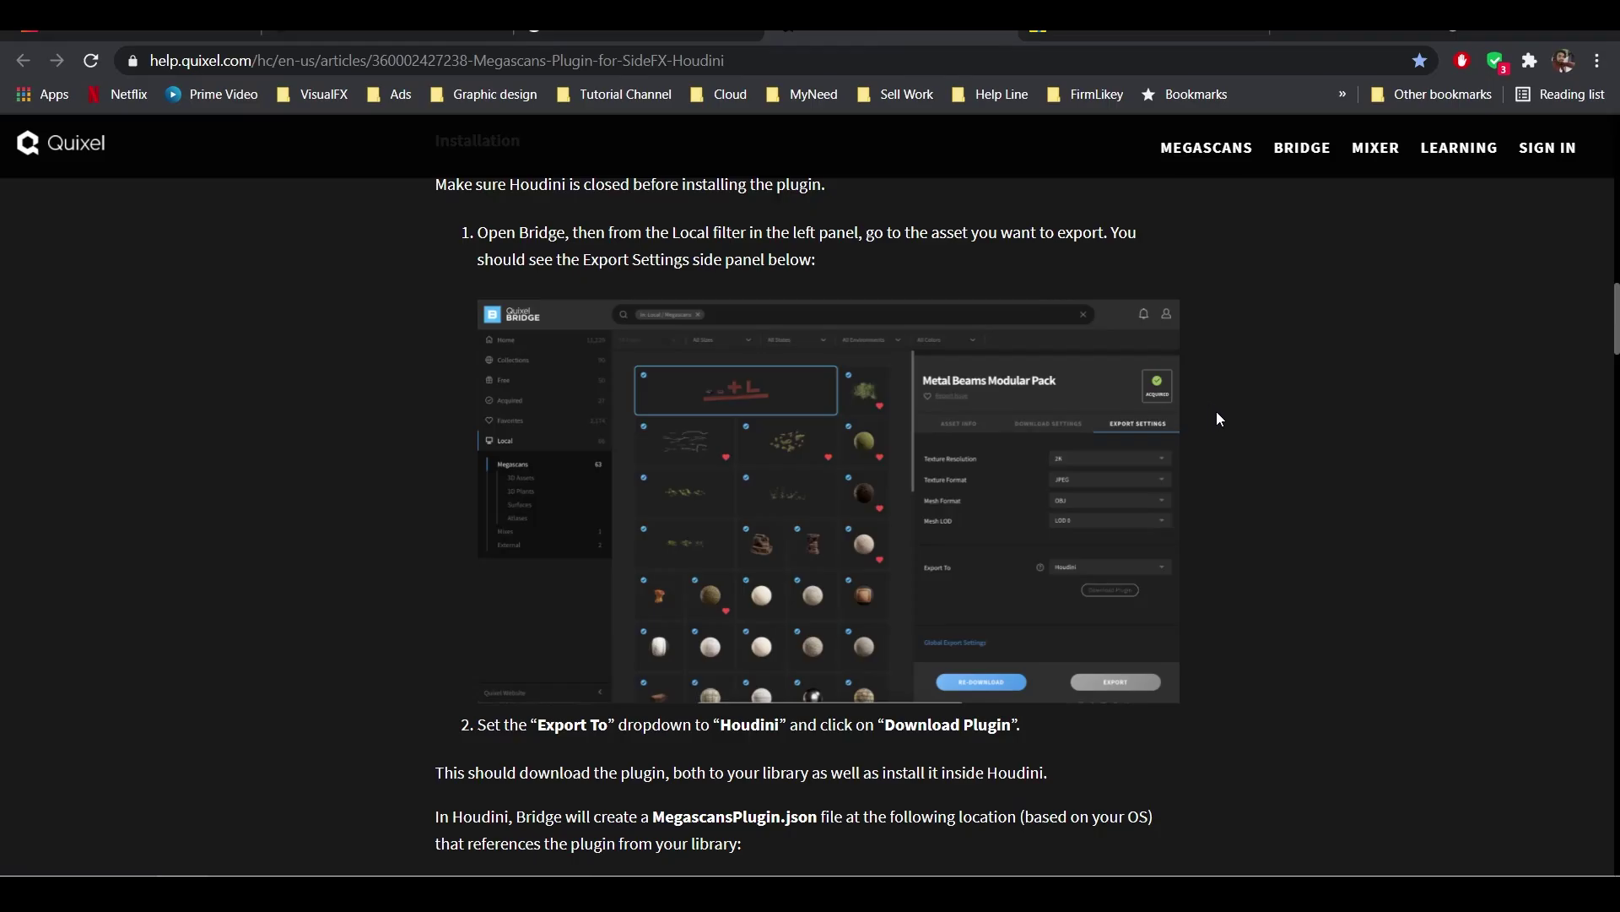
- Read the Houdini plugin installation article in the browser and highlight the Windows packages folder path
{"action": "scroll", "coordinate": [1228, 430], "scroll_direction": "down", "scroll_amount": 3}
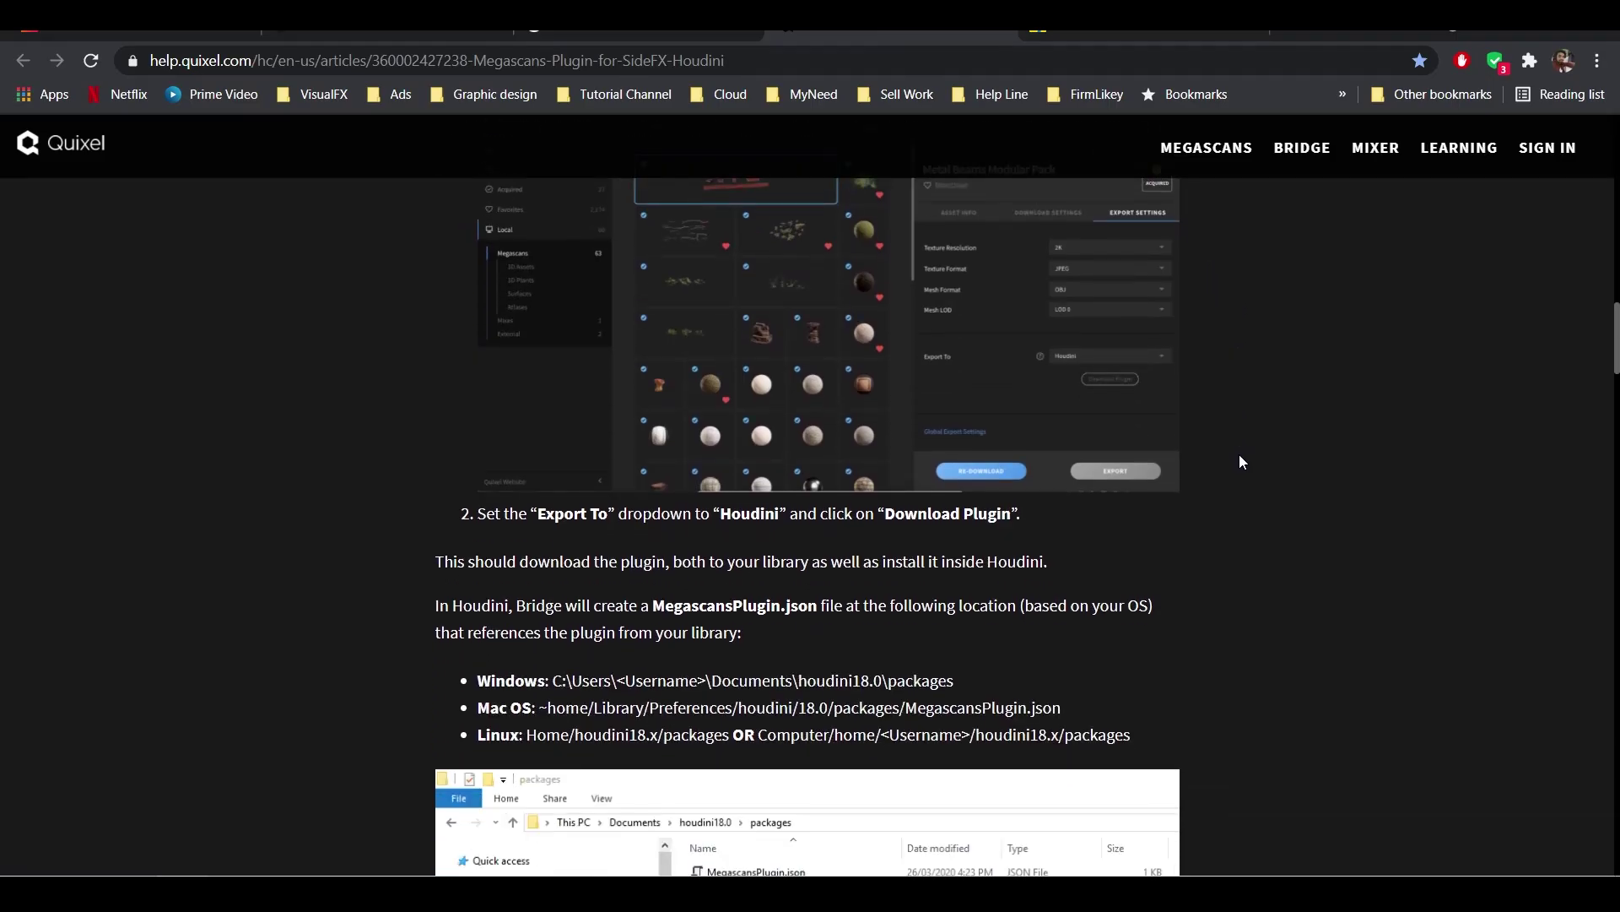
{"action": "scroll", "coordinate": [1241, 462], "scroll_direction": "down", "scroll_amount": 1}
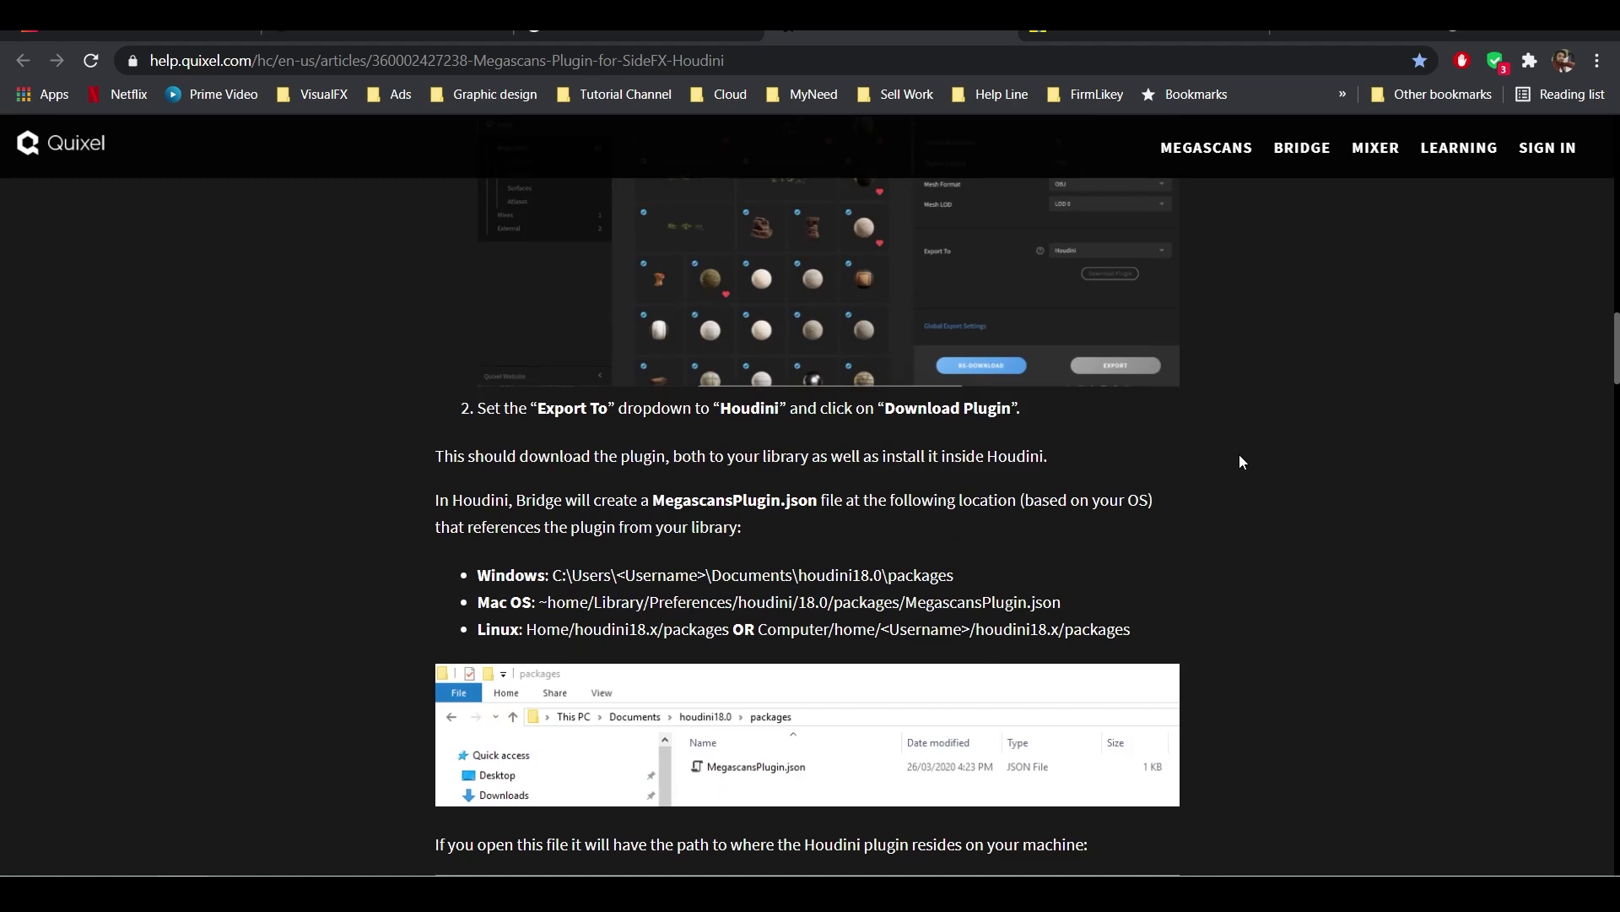
{"action": "scroll", "coordinate": [910, 478], "scroll_direction": "down", "scroll_amount": 2}
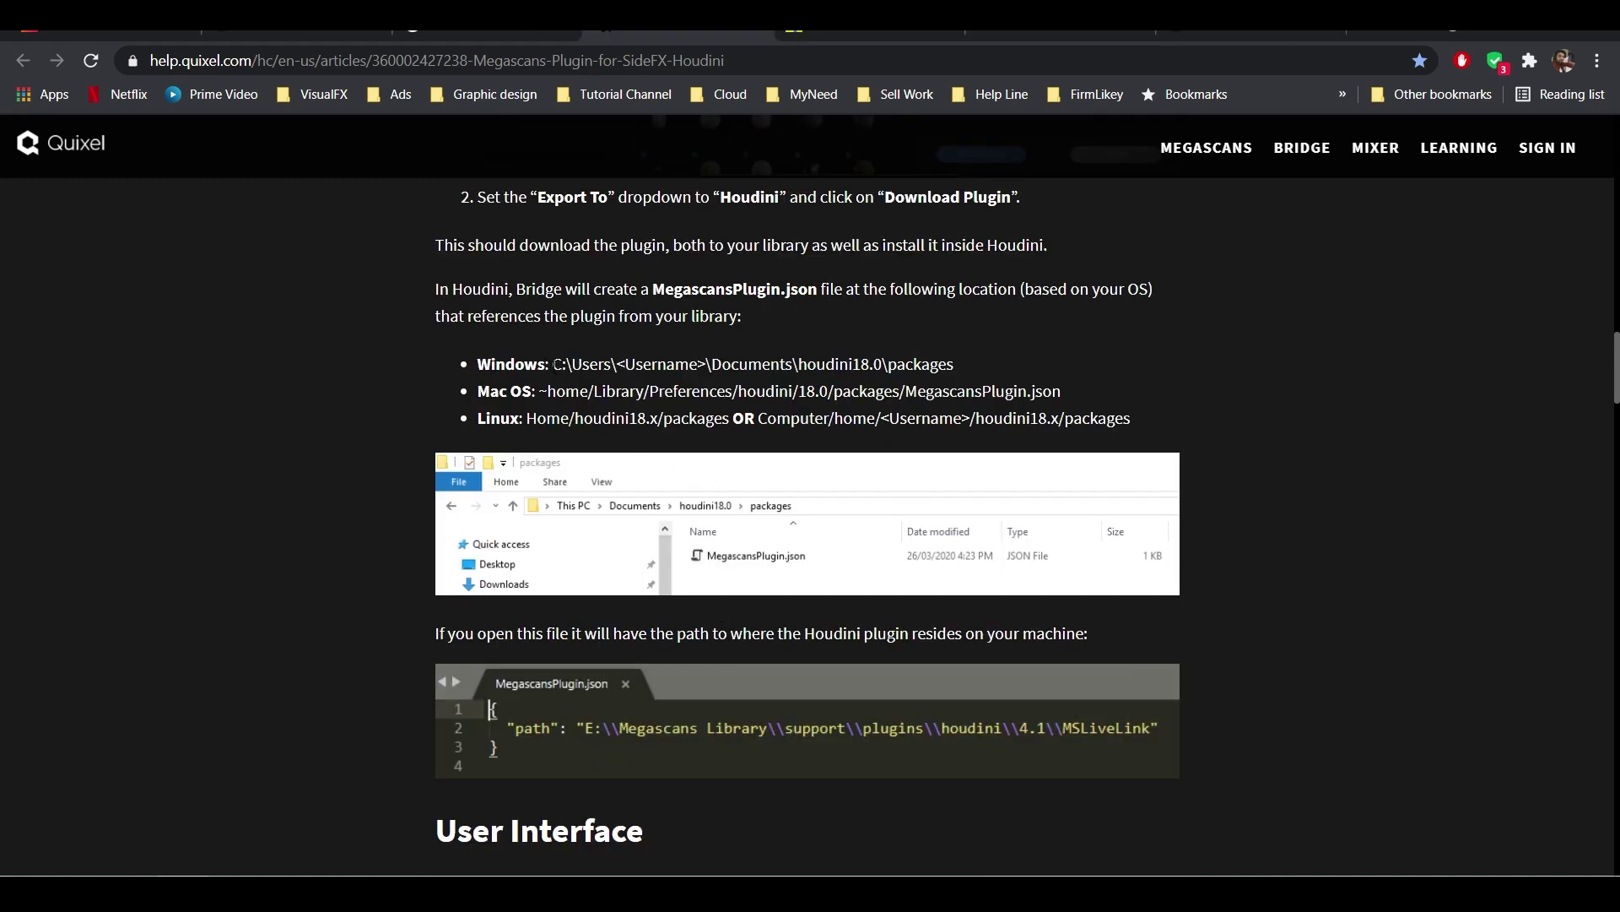
{"action": "left_click_drag", "start_coordinate": [555, 365], "coordinate": [948, 364]}
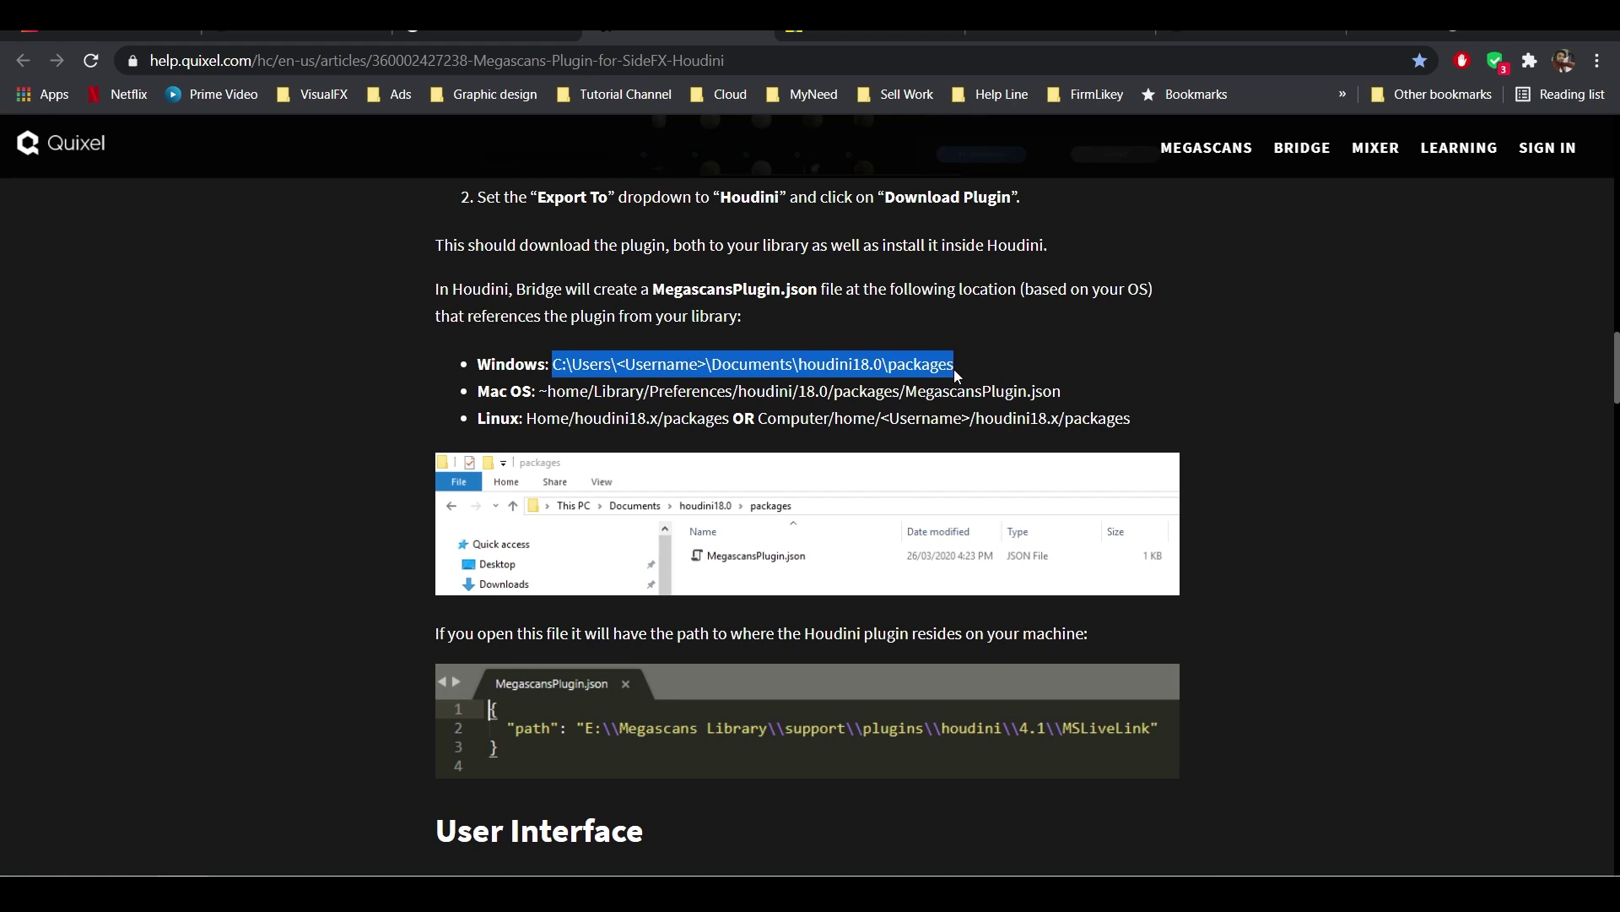
- Open MegascansPlugin.json from the Documents\houdini18.5\packages folder to check the plugin path, then minimize it
{"action": "key", "text": "alt+Tab"}
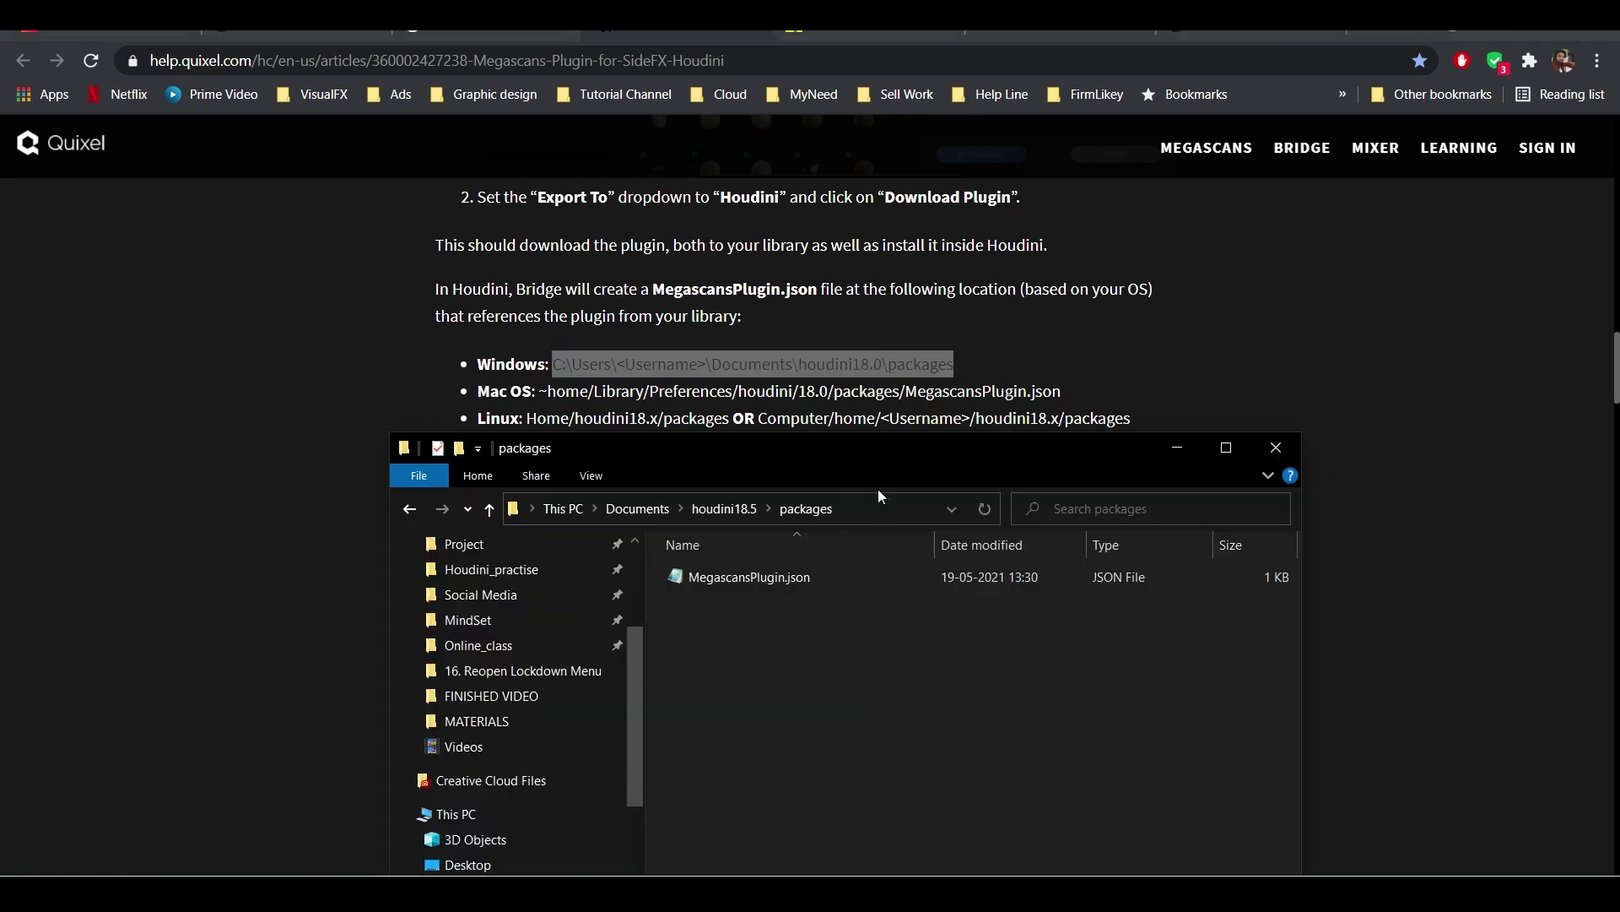
{"action": "left_click_drag", "start_coordinate": [871, 448], "coordinate": [838, 267]}
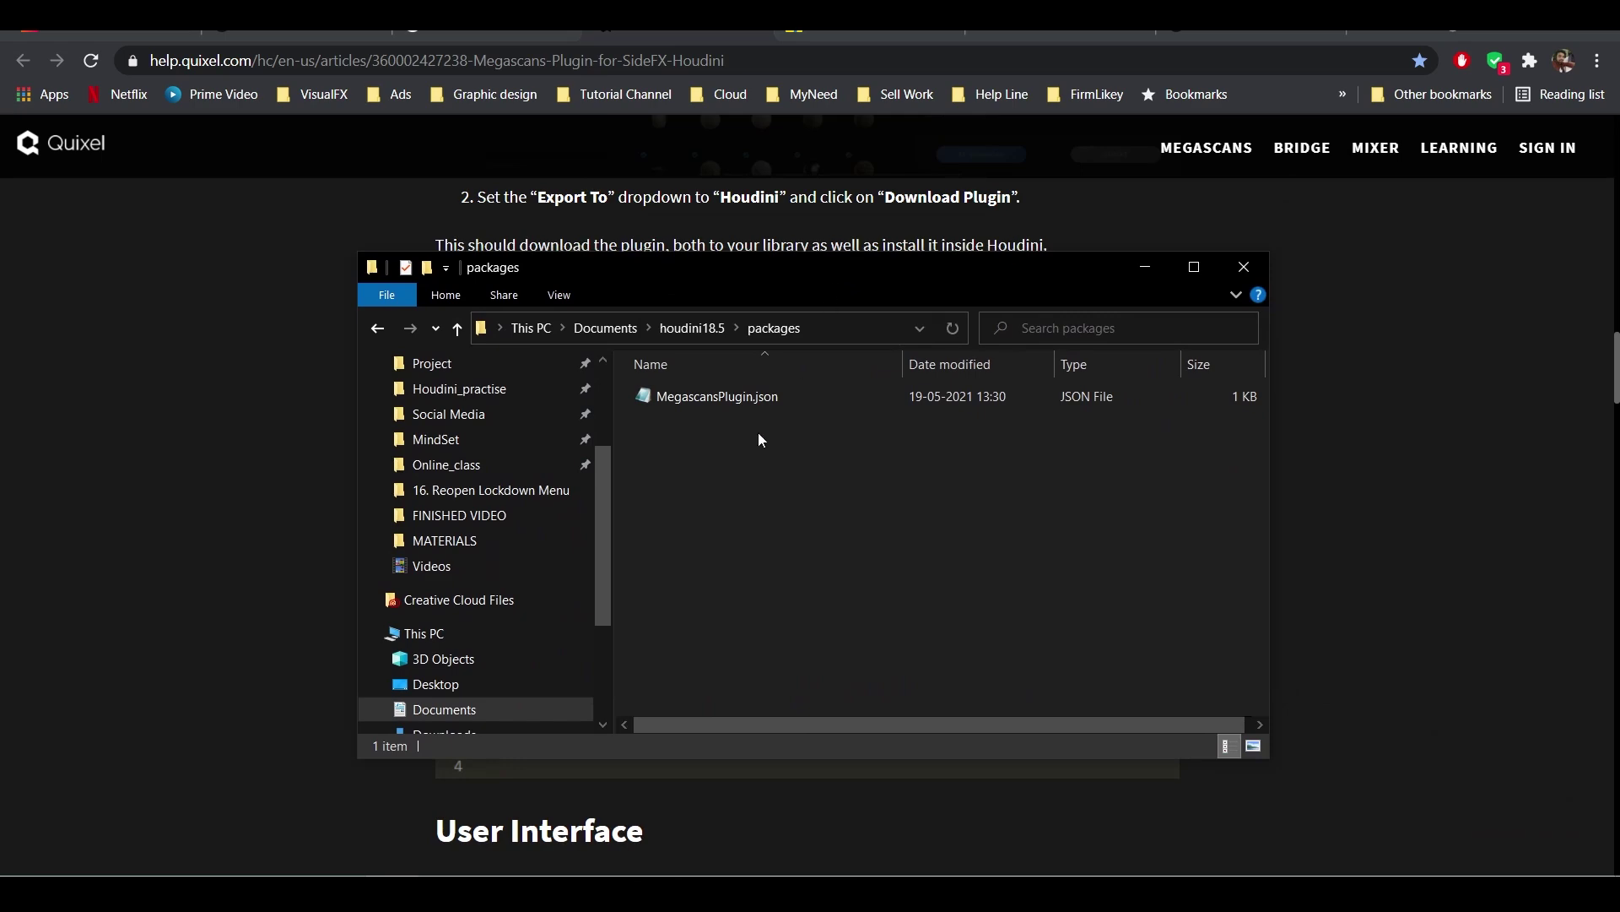
{"action": "left_click", "coordinate": [745, 397]}
{"action": "double_click", "coordinate": [744, 397]}
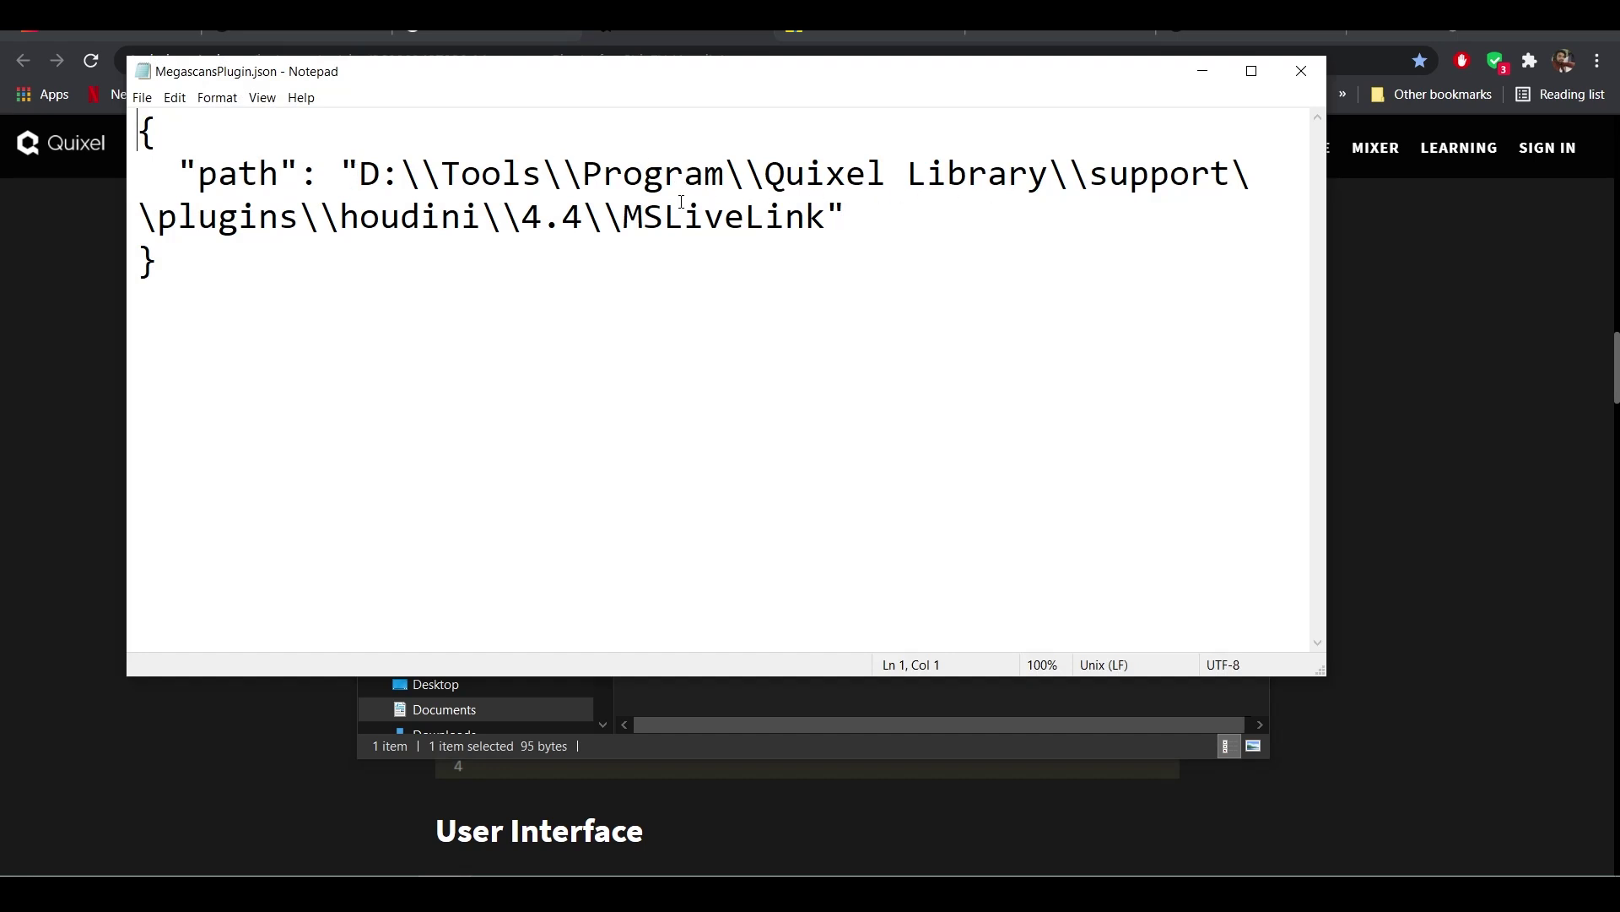
{"action": "left_click", "coordinate": [1205, 74]}
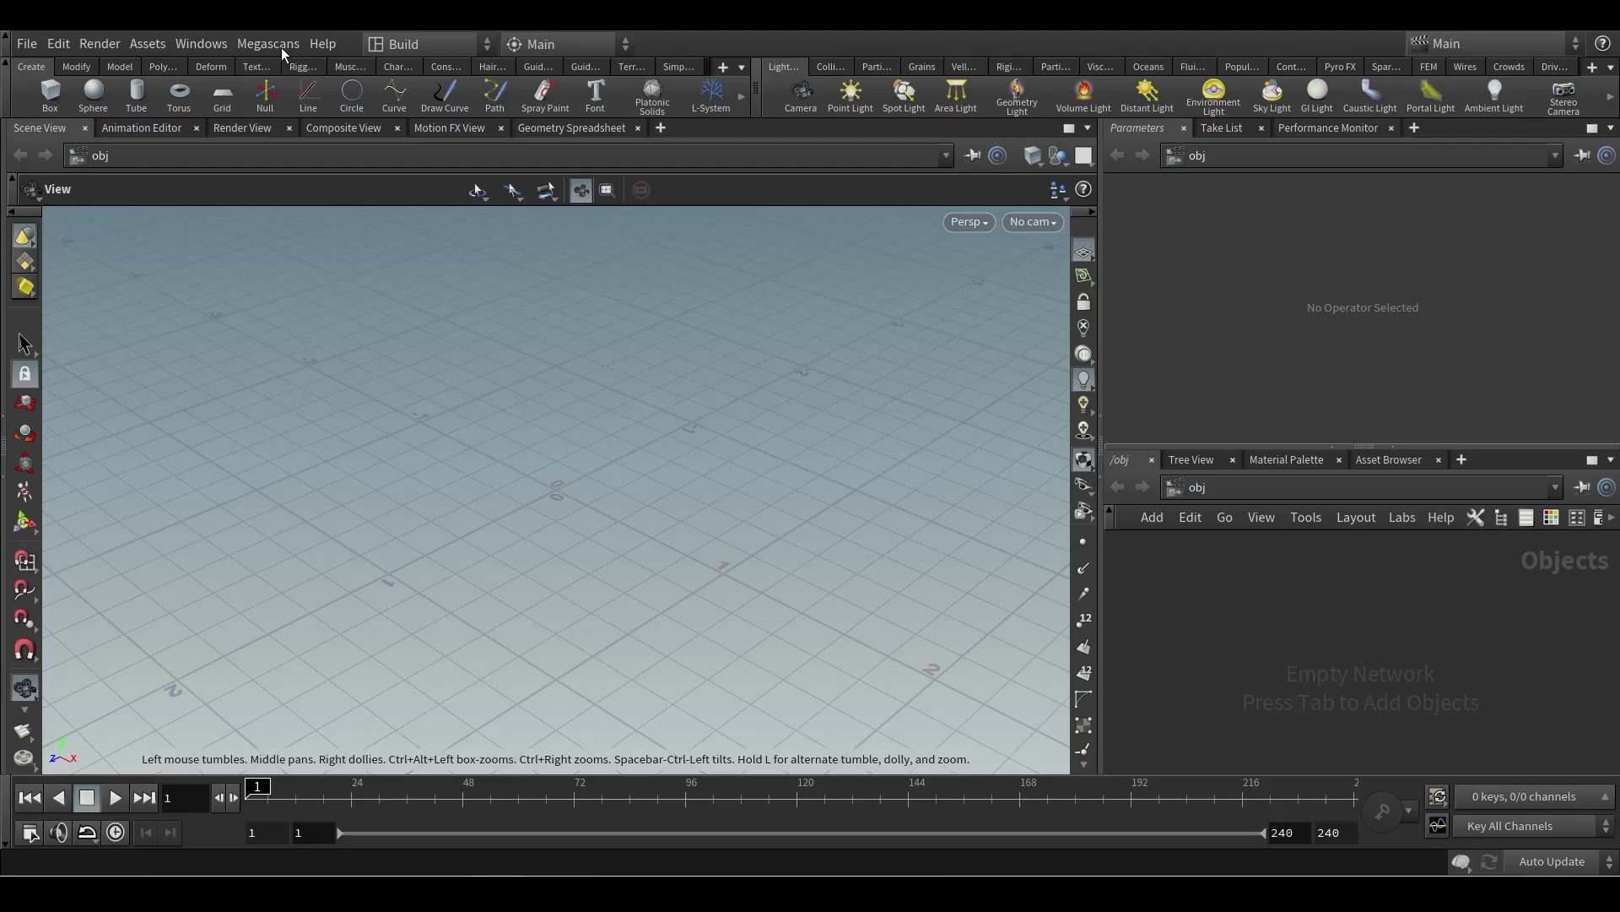
- In Houdini, open the Megascans Plugin window and move it over the scene view
{"action": "left_click", "coordinate": [281, 47]}
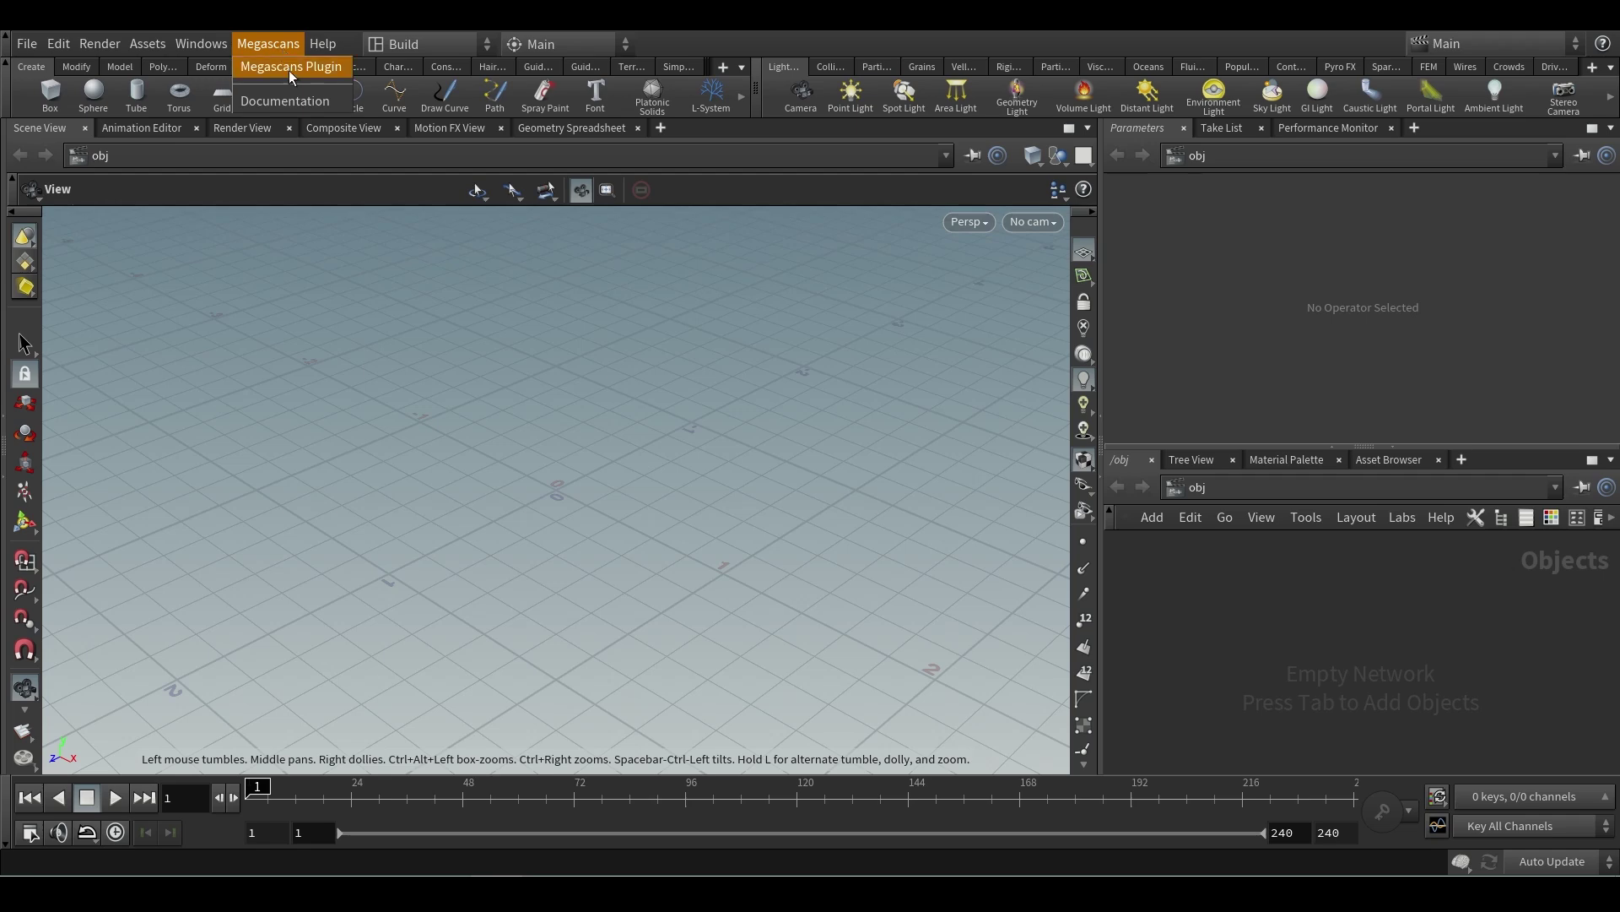
{"action": "left_click", "coordinate": [288, 67]}
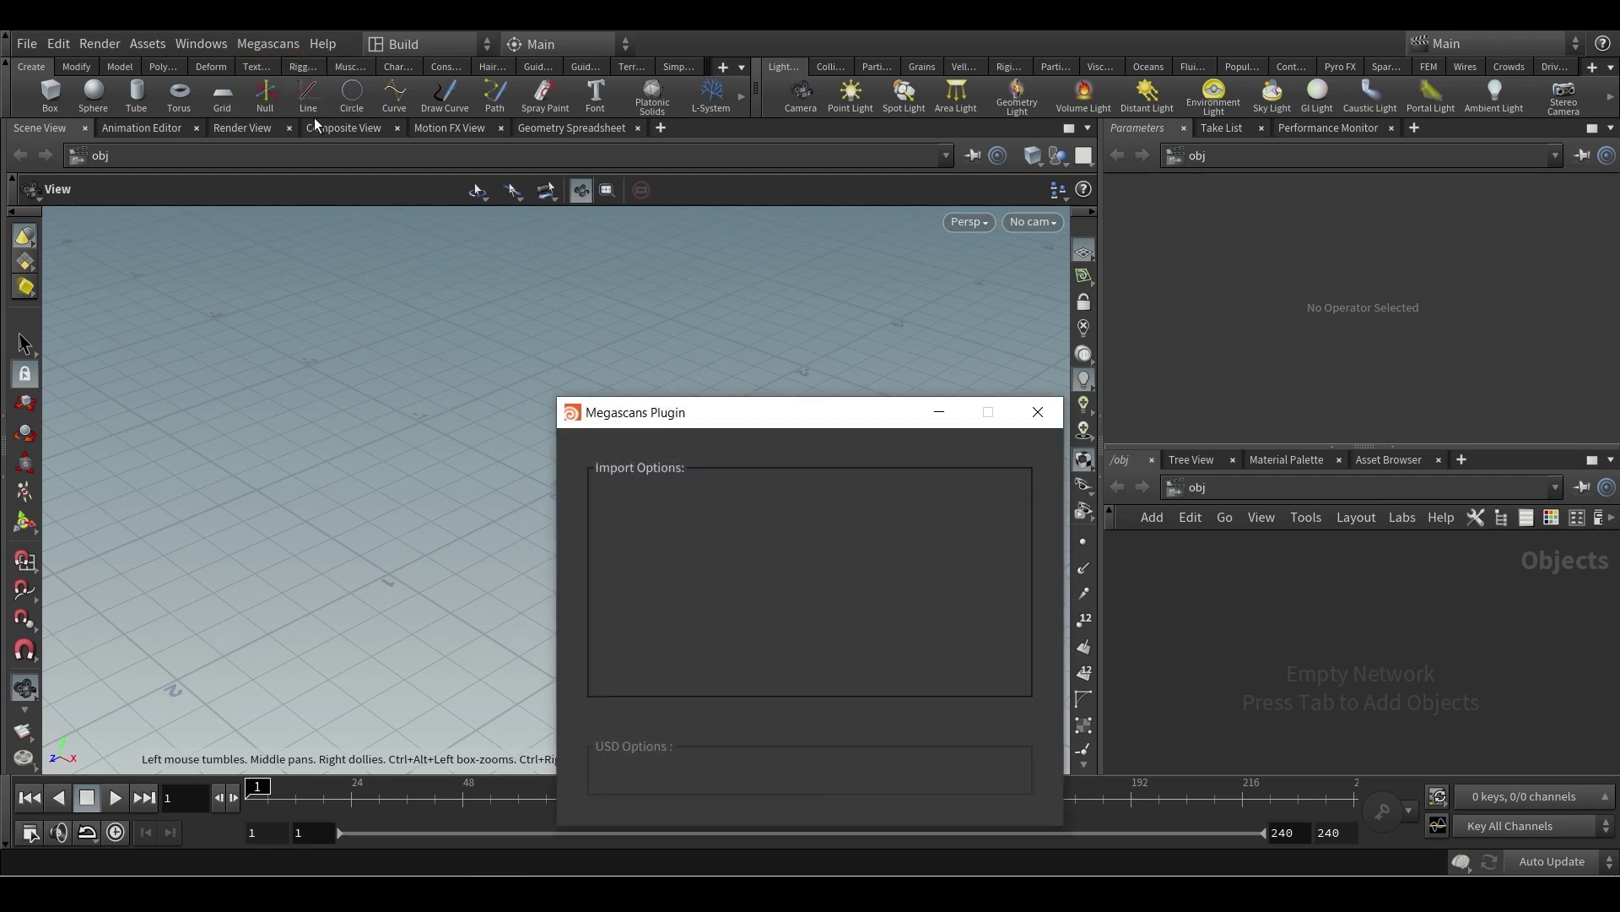
{"action": "left_click_drag", "start_coordinate": [757, 424], "coordinate": [653, 265]}
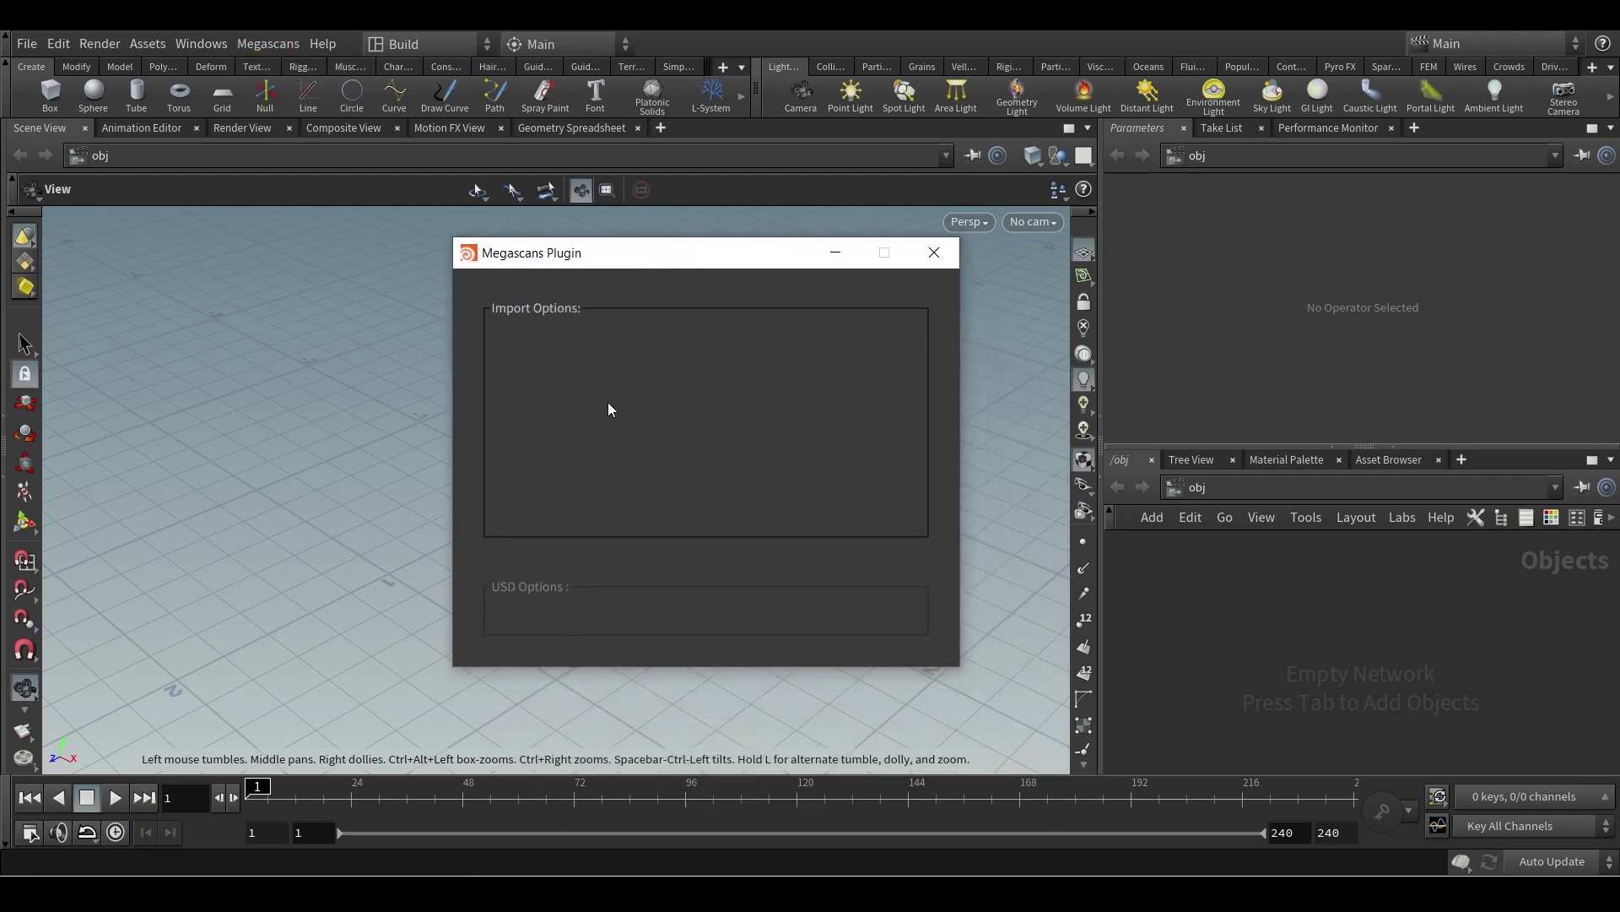
- Close the Megascans Plugin window
{"action": "left_click", "coordinate": [941, 260]}
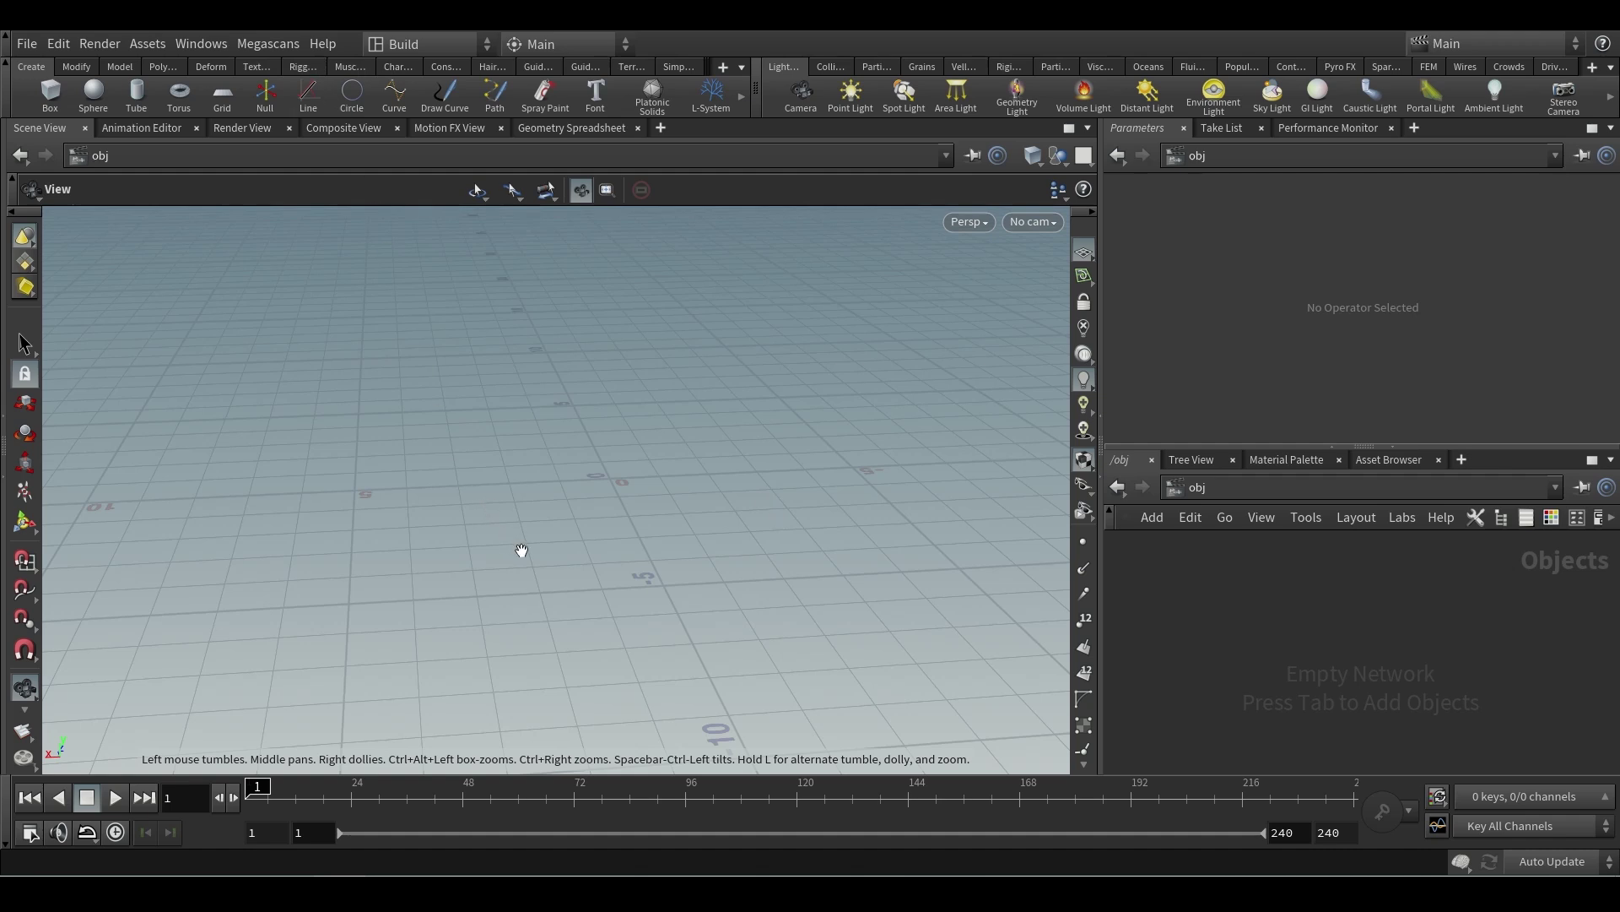
{"action": "left_click_drag", "start_coordinate": [1215, 647], "coordinate": [1520, 732]}
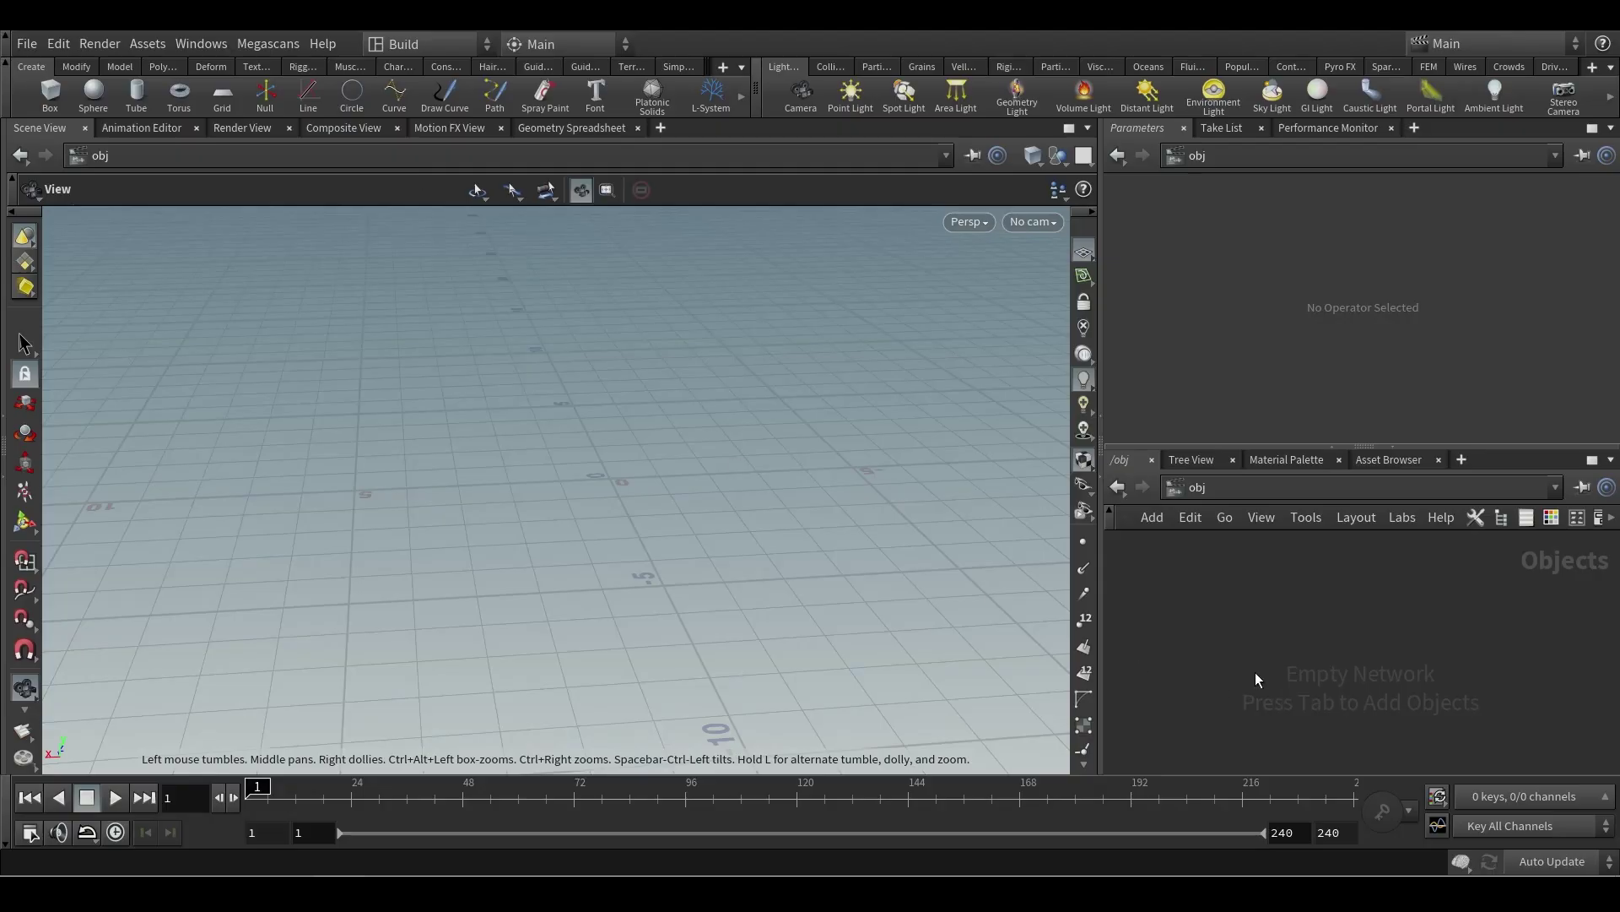
{"action": "left_click_drag", "start_coordinate": [1218, 630], "coordinate": [1519, 740]}
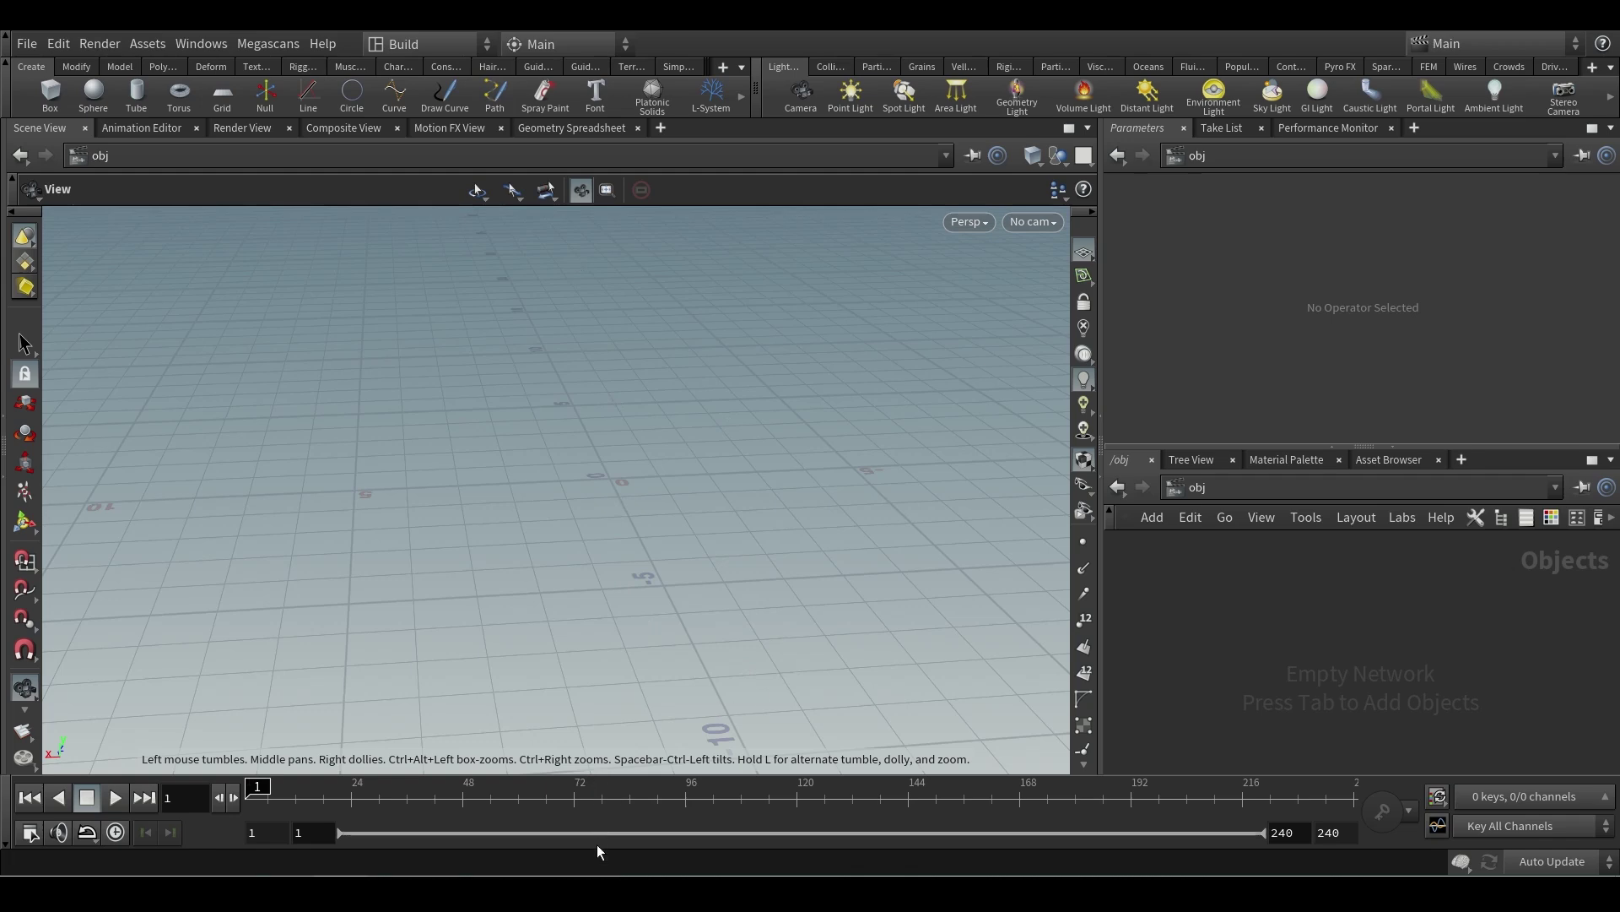
- Reopen the Megascans Plugin window and move it higher over the scene view
{"action": "left_click", "coordinate": [263, 40]}
{"action": "left_click", "coordinate": [290, 67]}
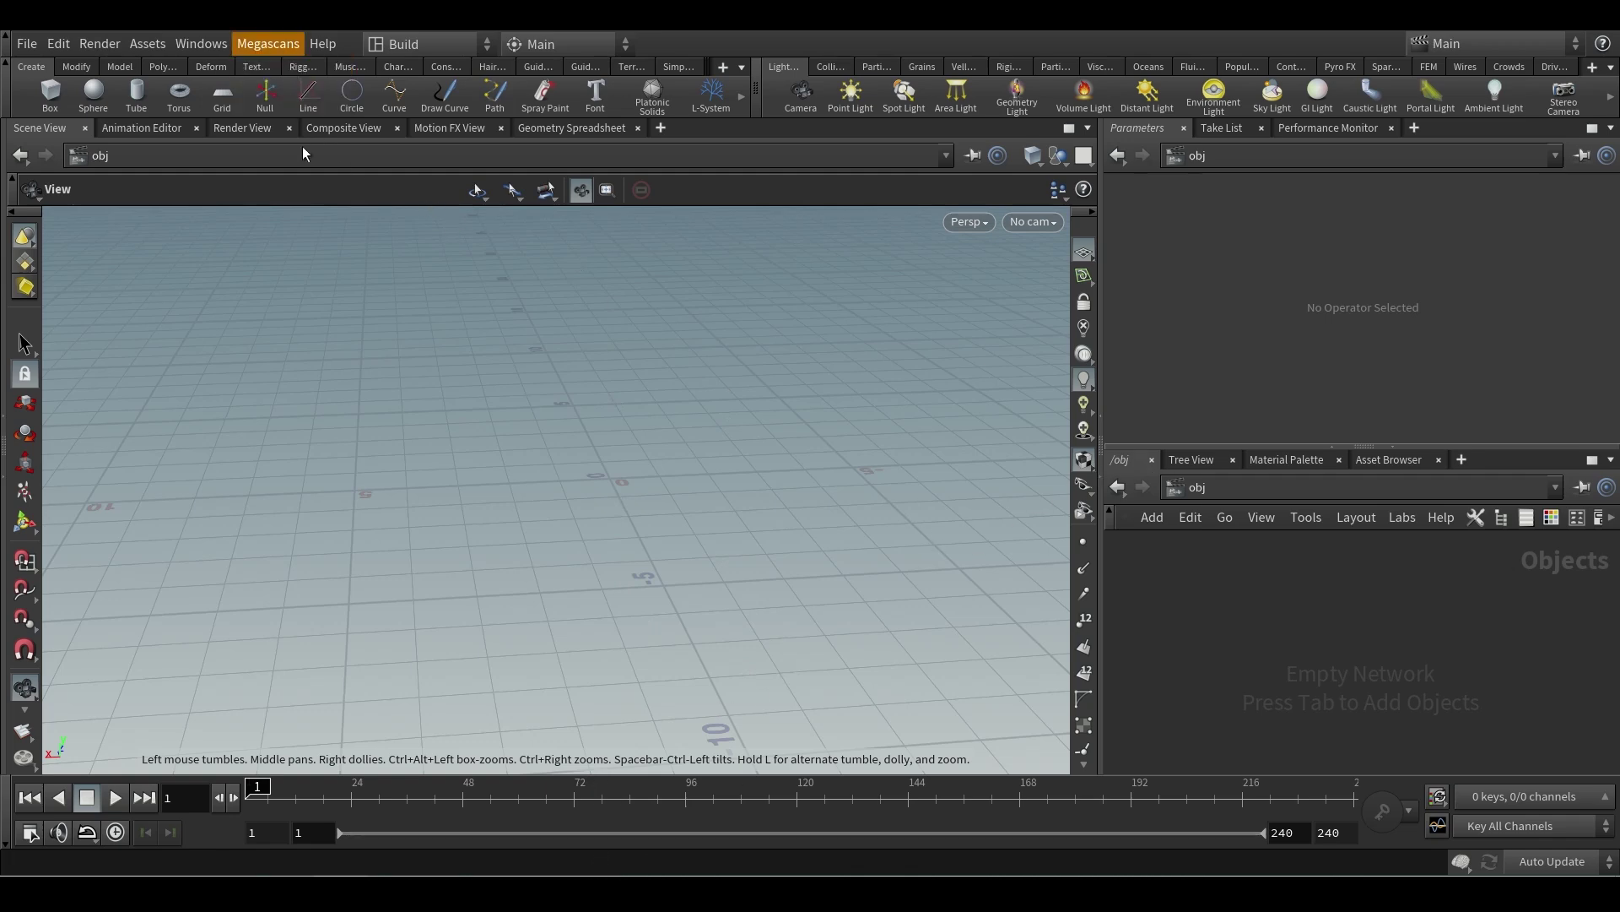
{"action": "left_click_drag", "start_coordinate": [831, 419], "coordinate": [814, 271]}
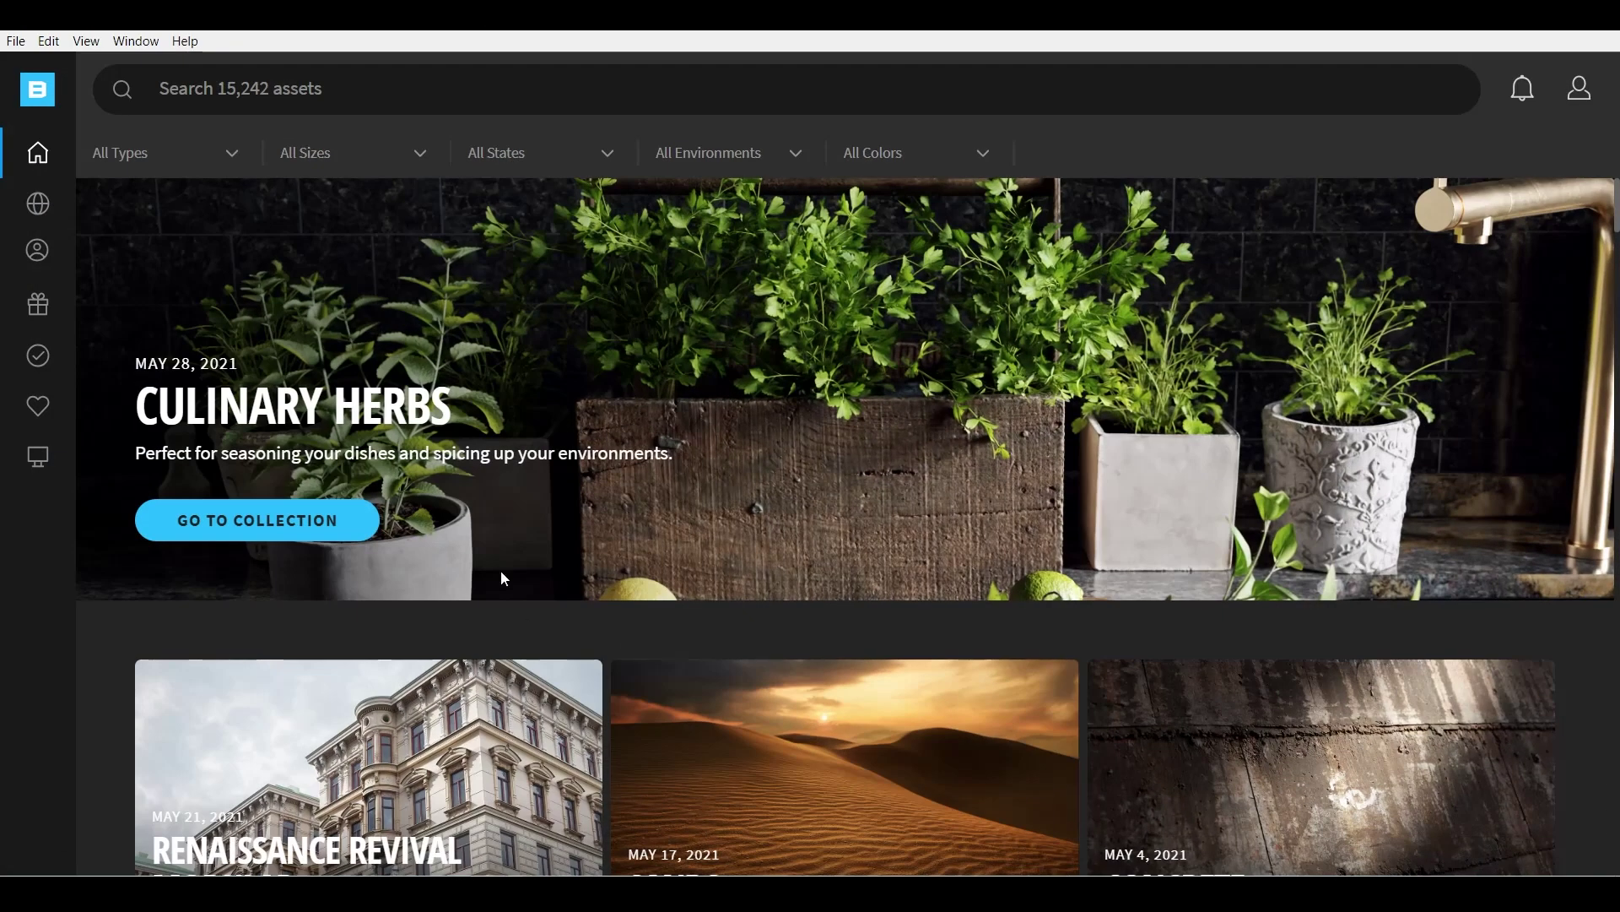
- Switch to Quixel Bridge, select Concrete Castle Stairs in the local Megascans library and check that its export target is Houdini
{"action": "left_click", "coordinate": [38, 460]}
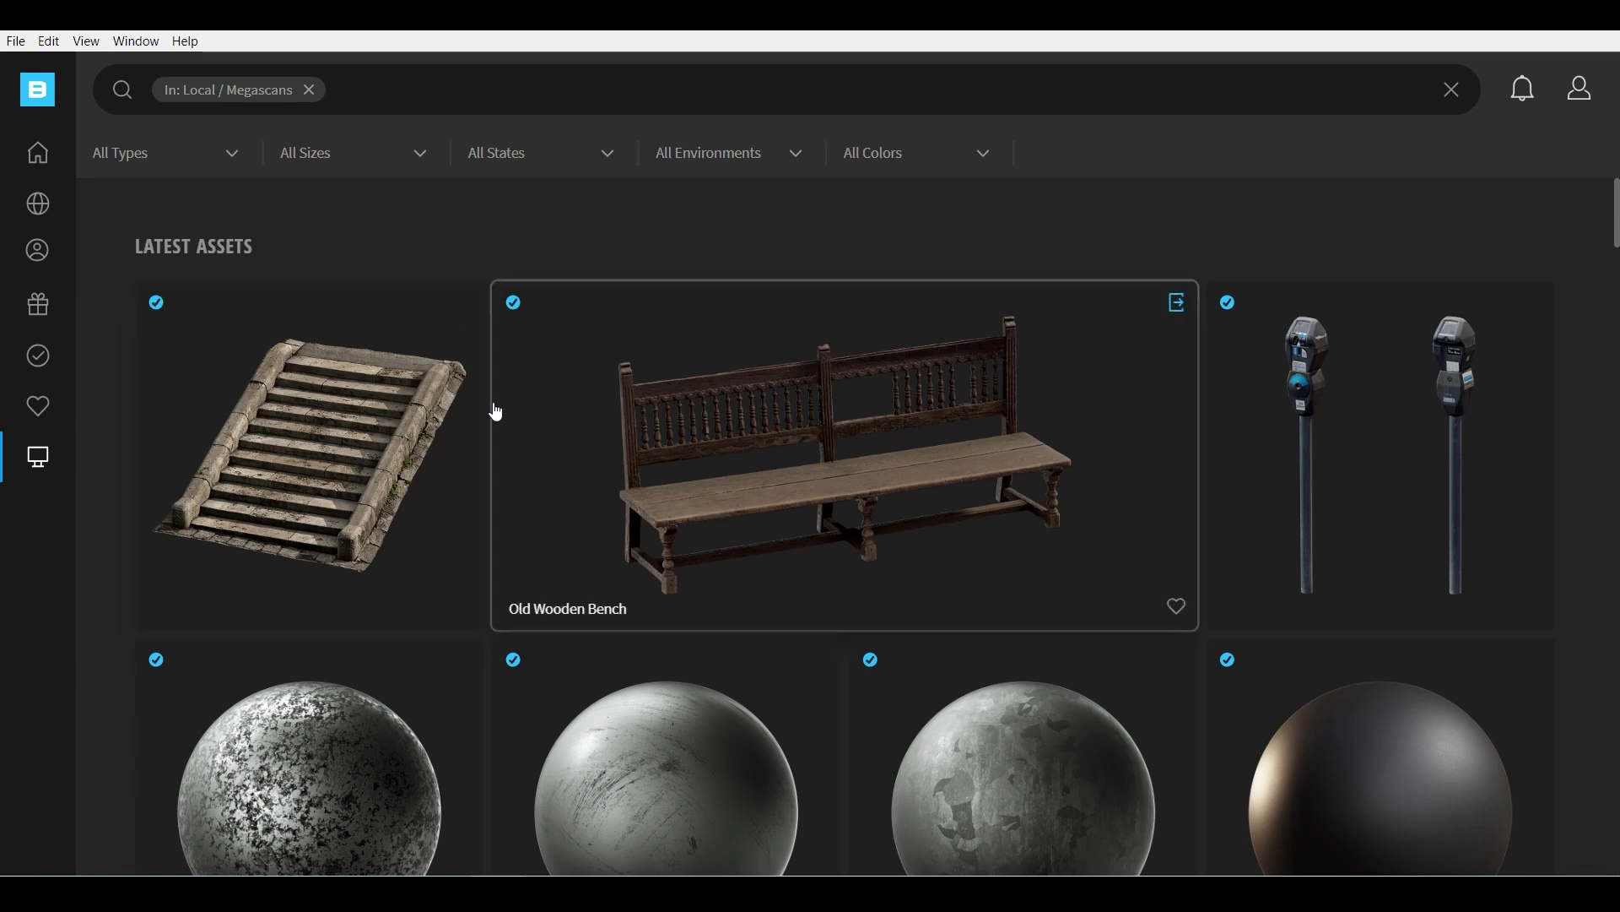
{"action": "left_click", "coordinate": [384, 445]}
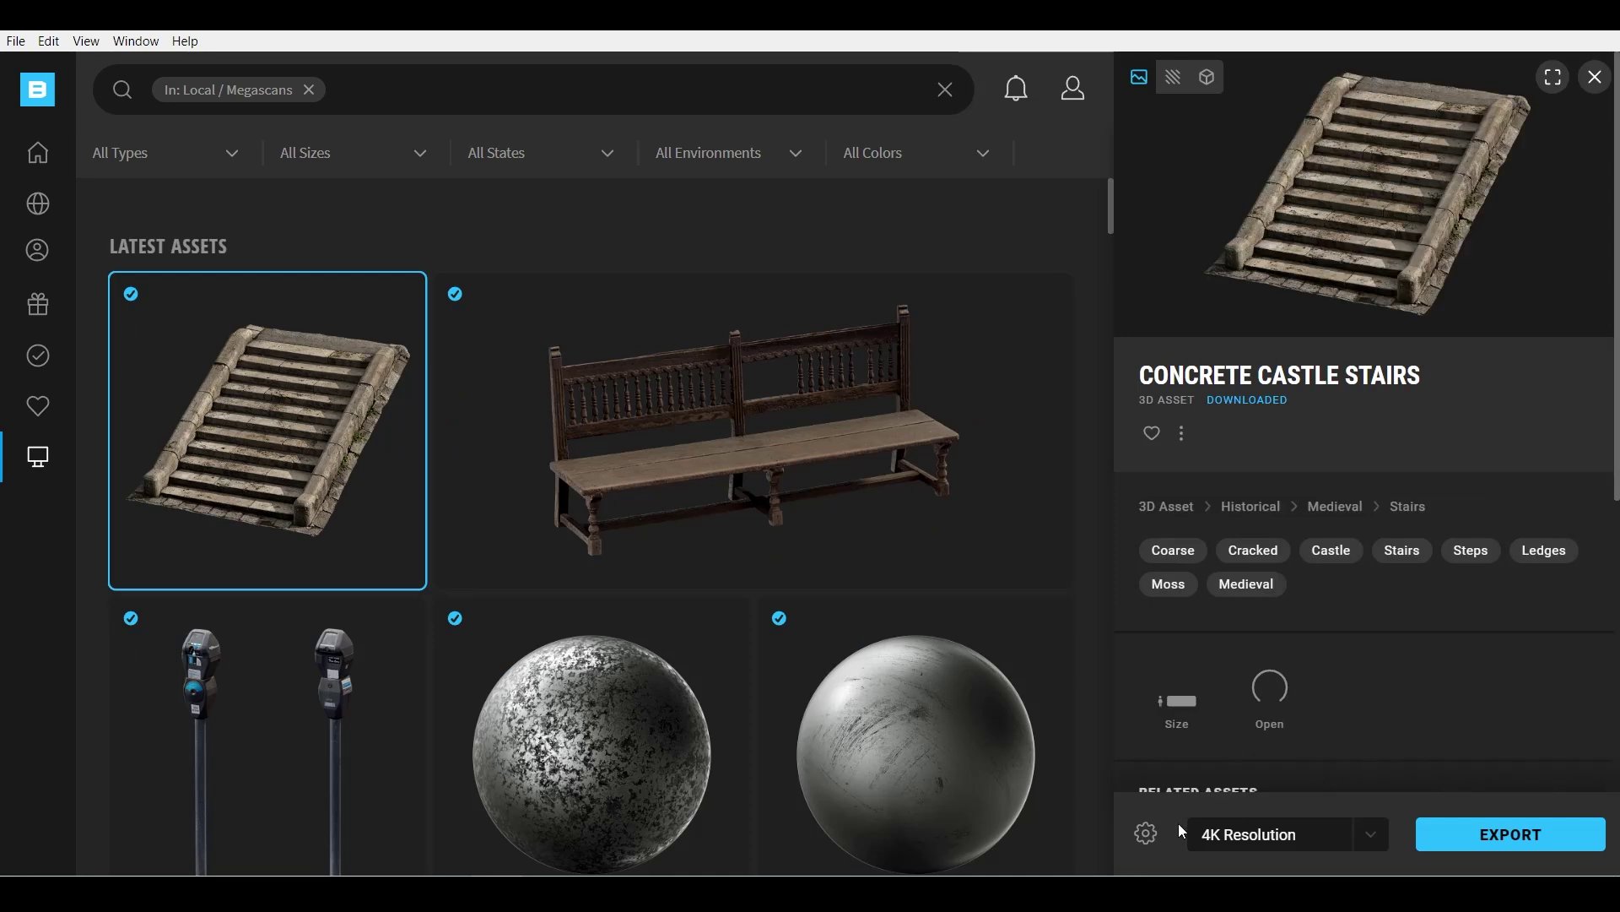
{"action": "left_click", "coordinate": [1149, 838]}
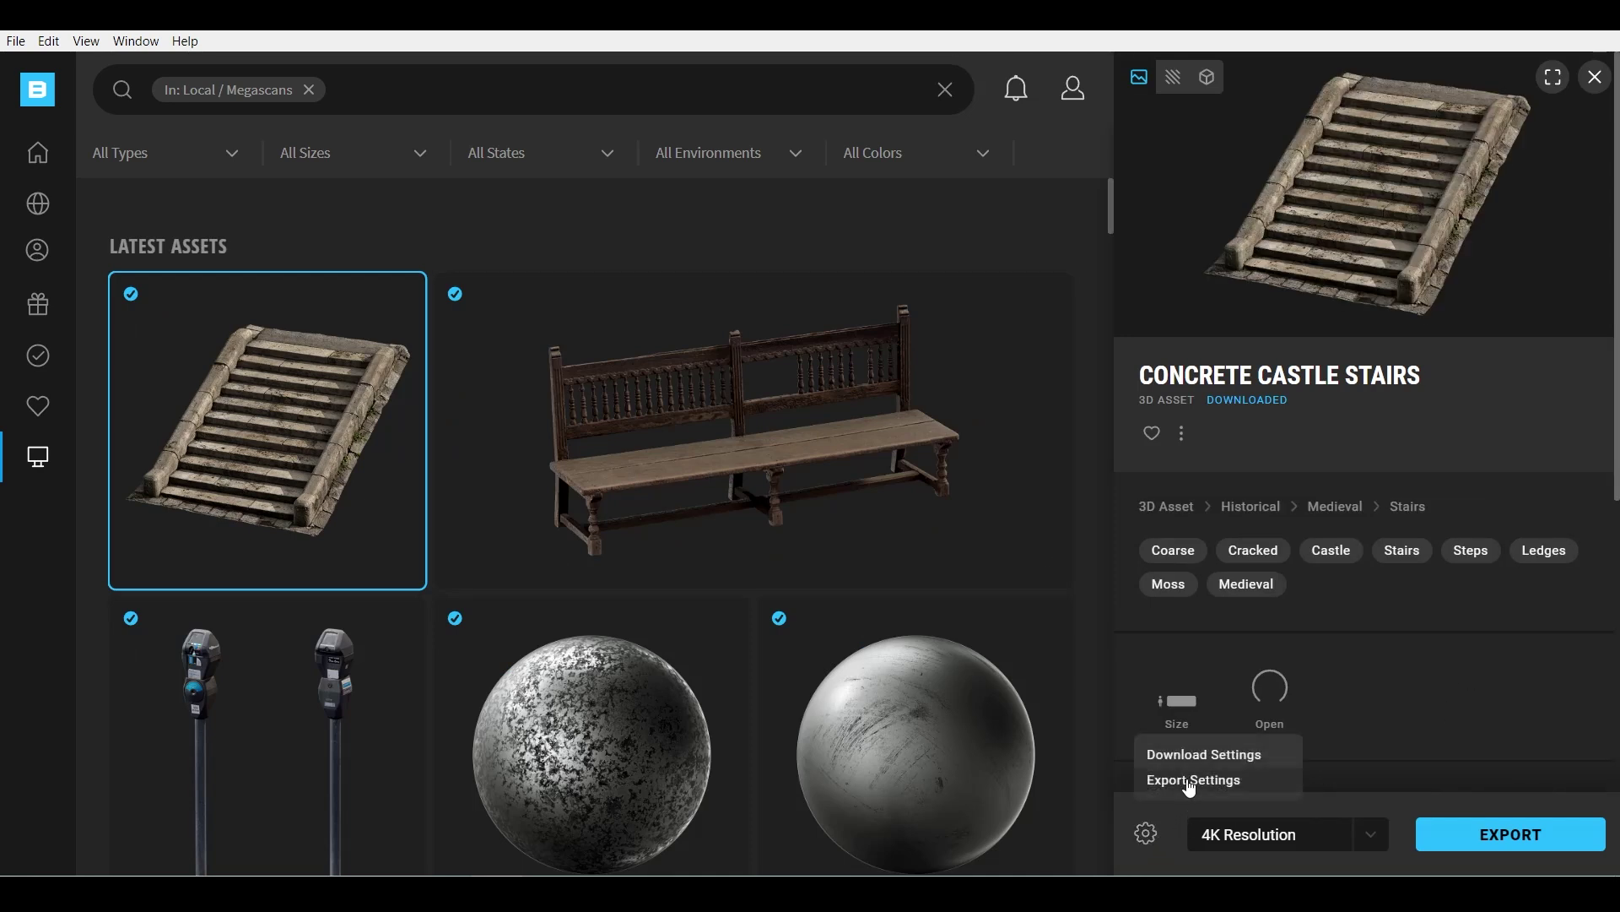
{"action": "left_click", "coordinate": [1192, 782]}
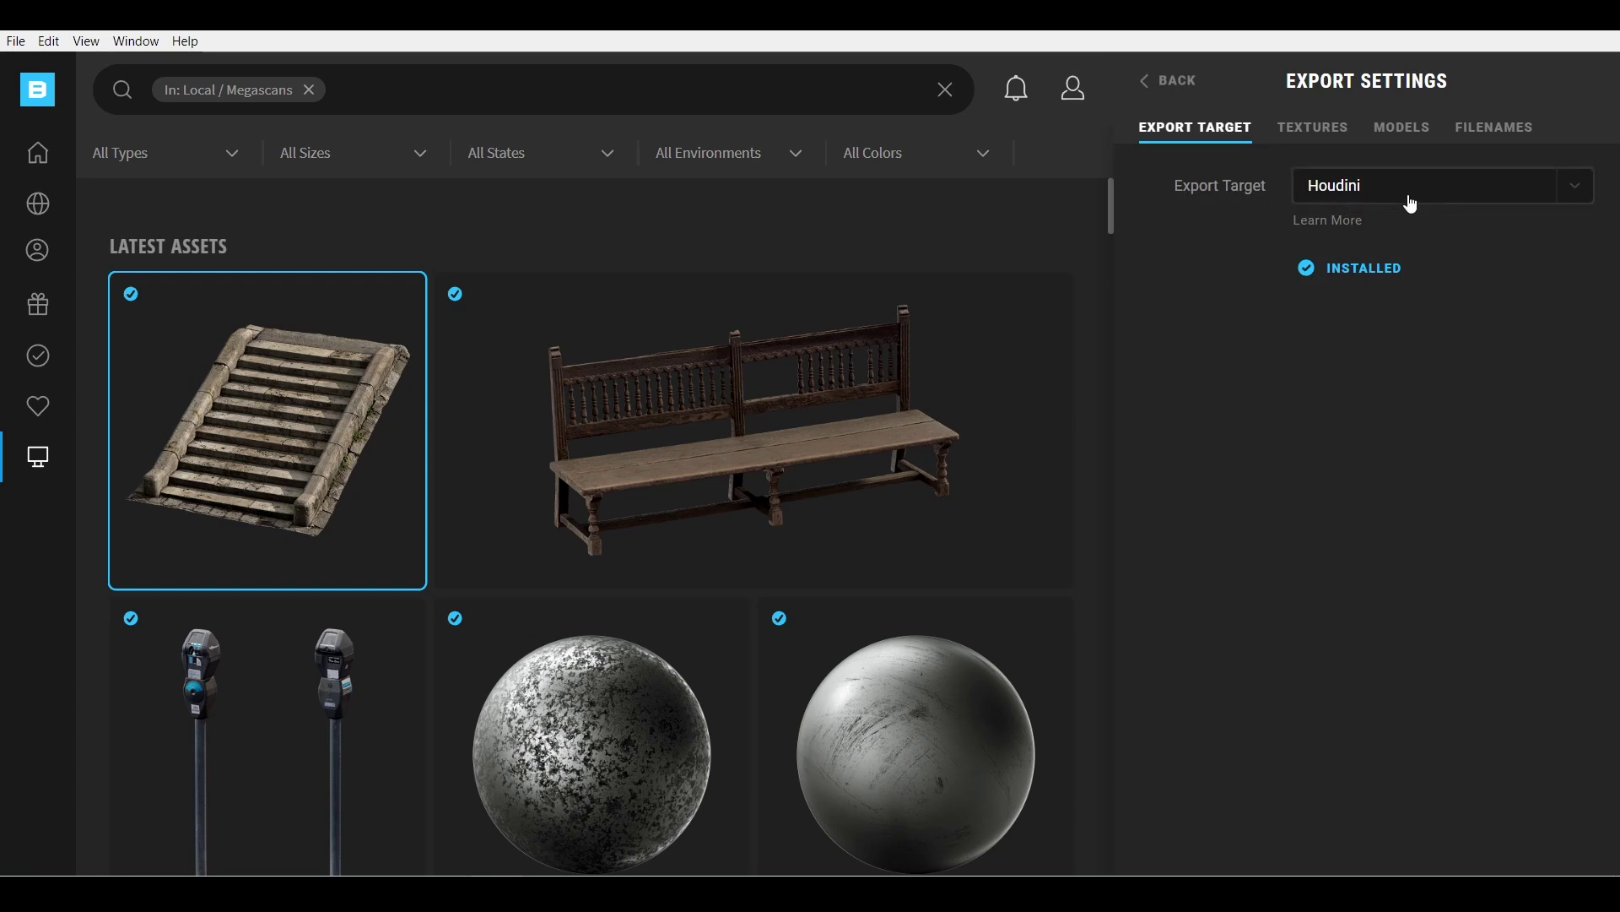
{"action": "left_click", "coordinate": [470, 334]}
{"action": "left_click", "coordinate": [285, 395]}
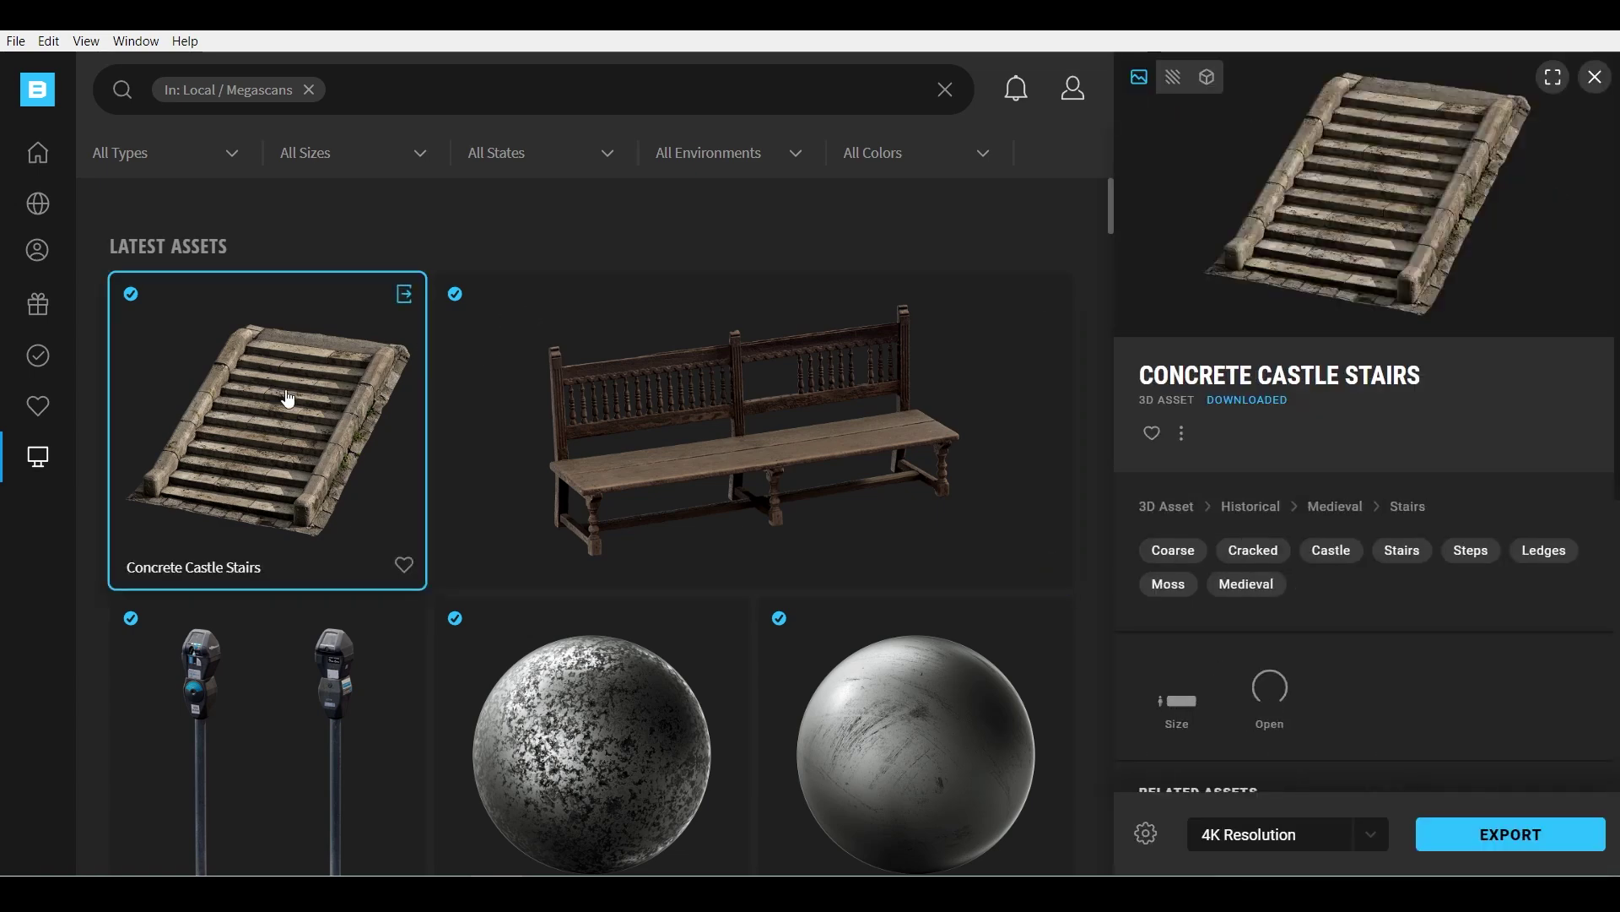
- Check the export target for the Old Wooden Bench asset and export it to Houdini at 4K Resolution
{"action": "left_click", "coordinate": [667, 382]}
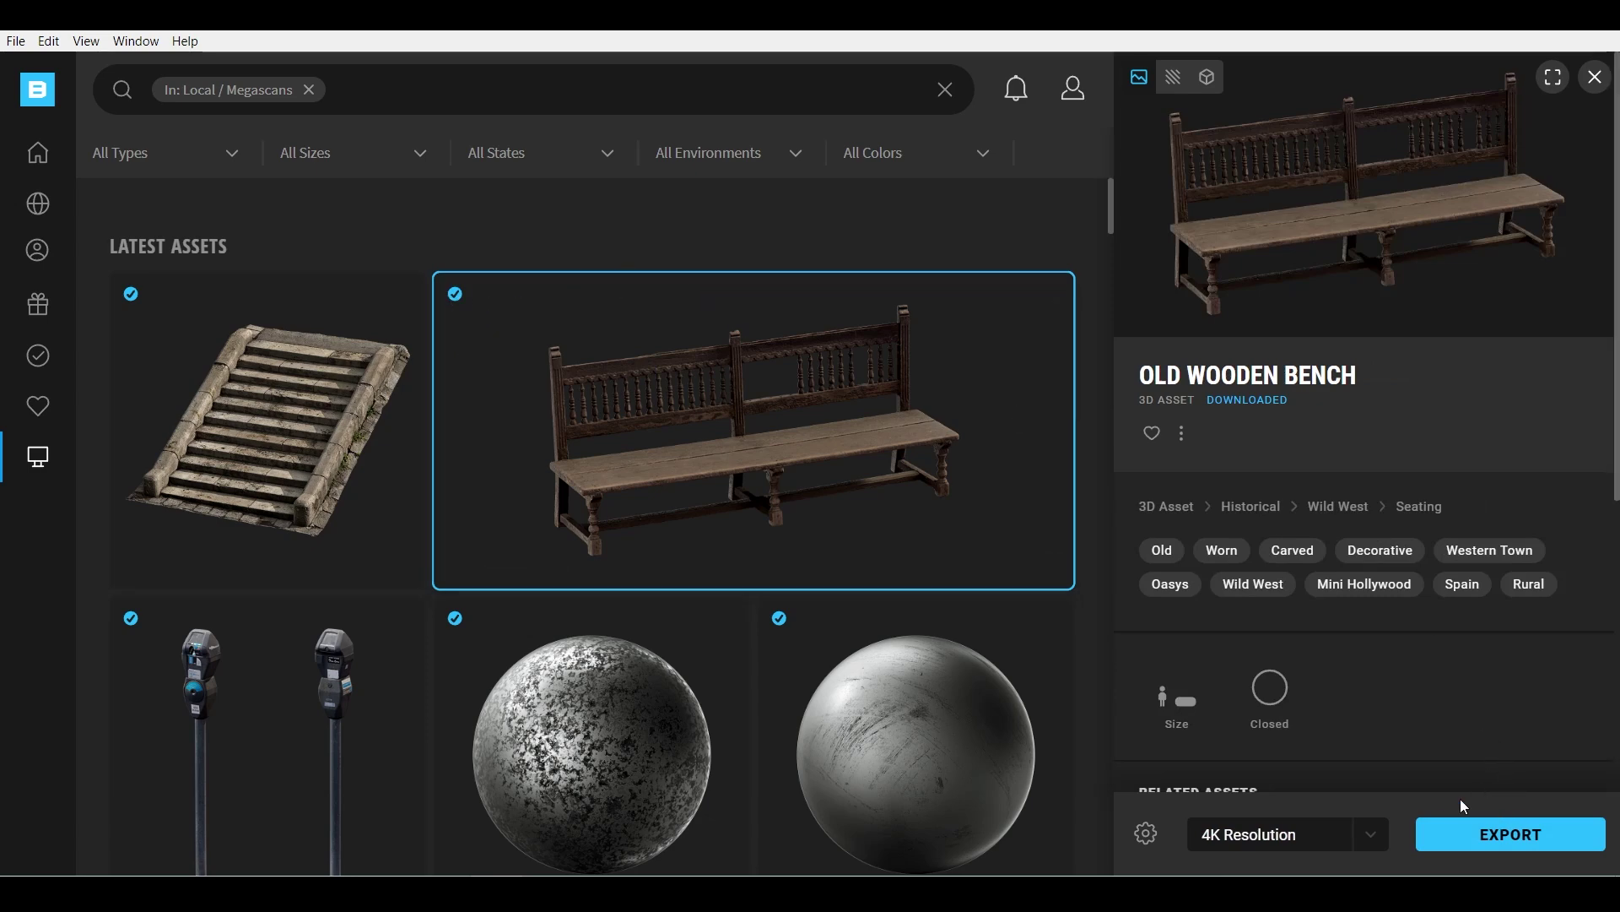
{"action": "left_click", "coordinate": [1146, 834]}
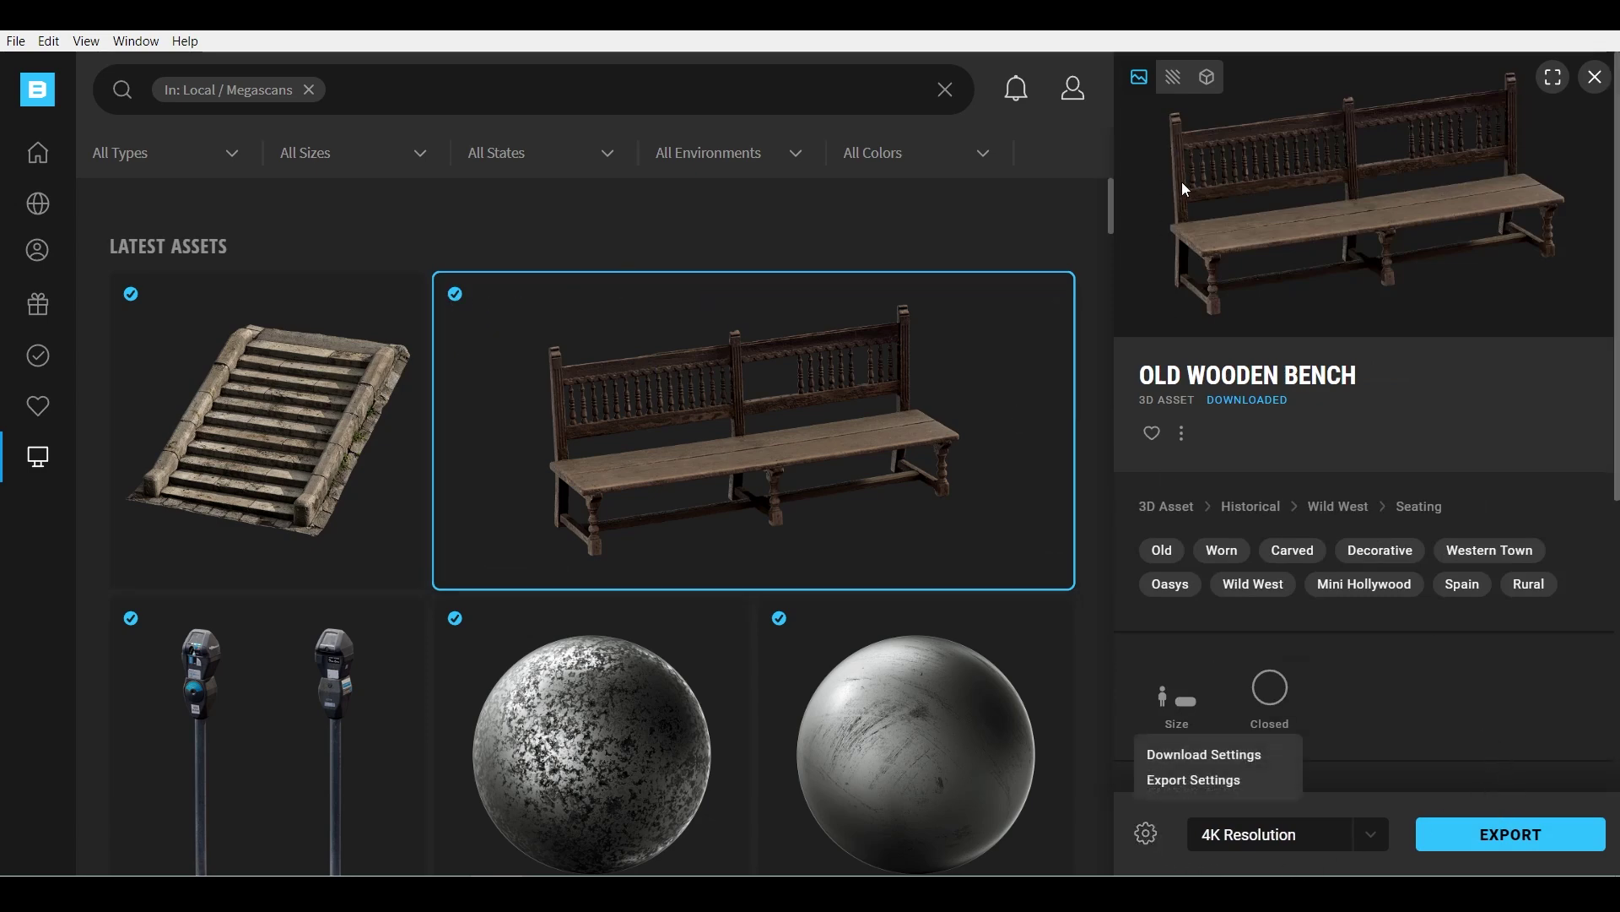
{"action": "left_click", "coordinate": [1179, 781]}
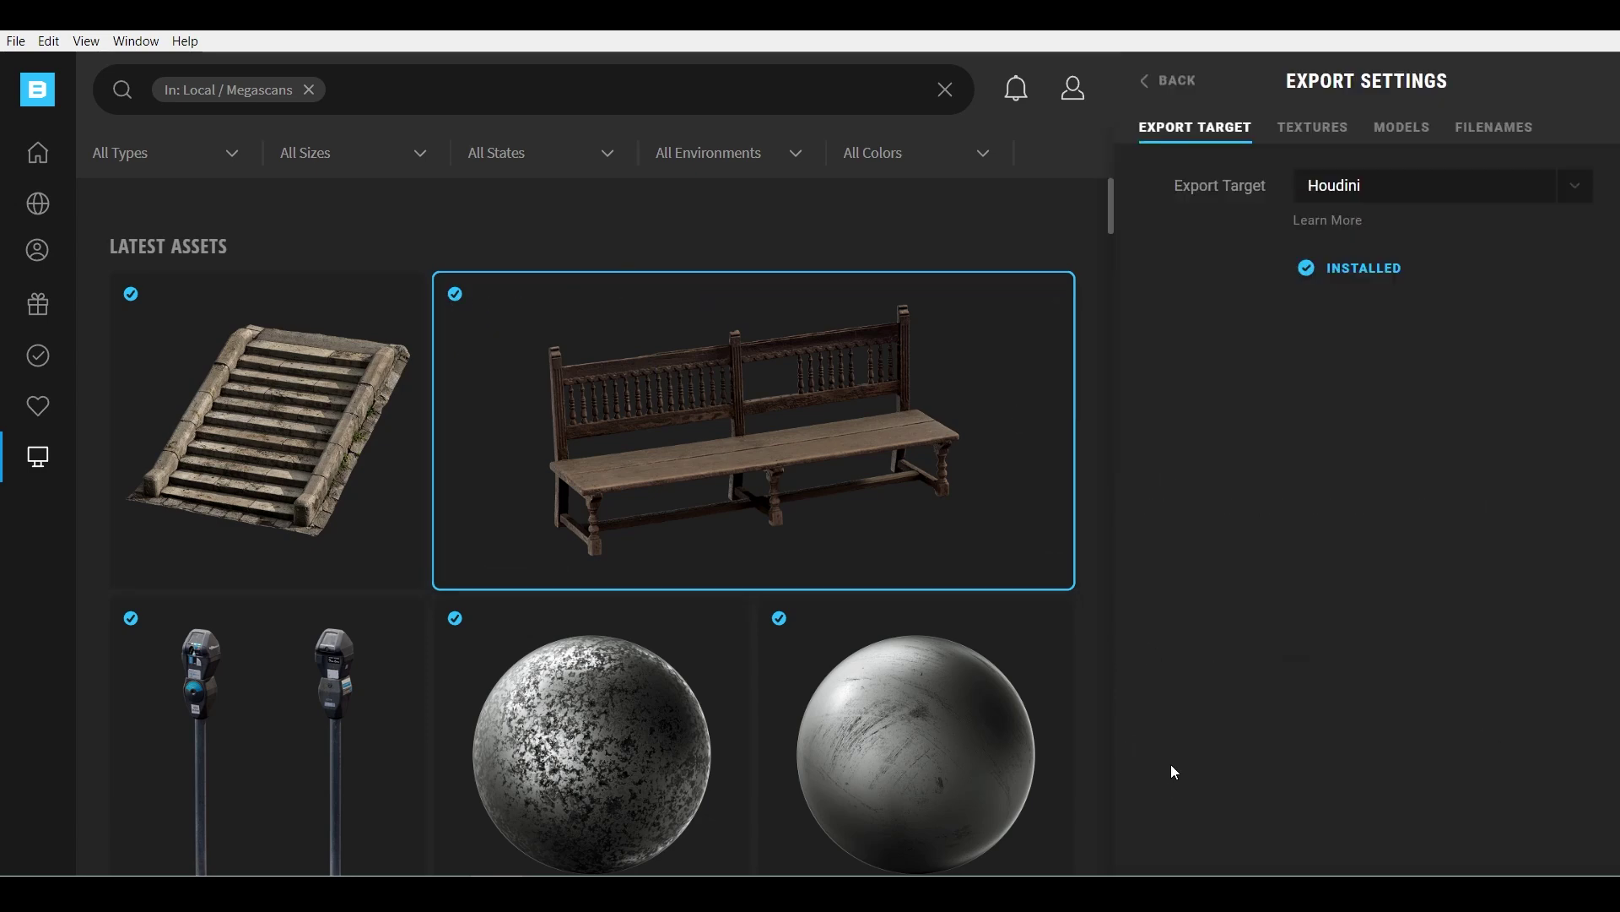
{"action": "left_click", "coordinate": [1169, 84]}
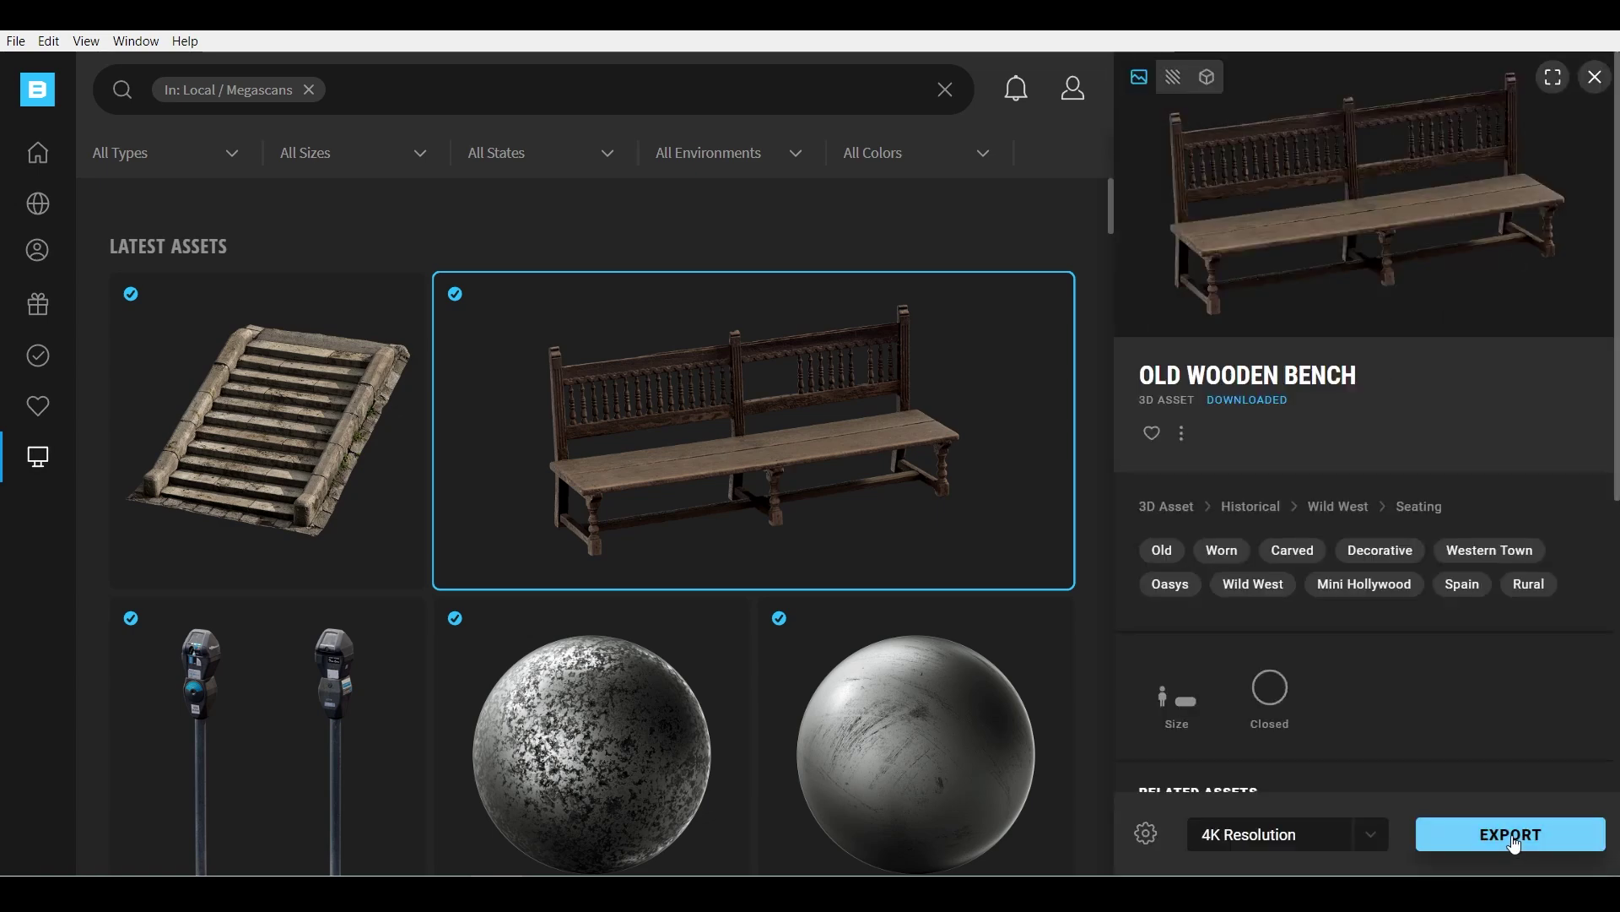
{"action": "left_click", "coordinate": [1469, 847]}
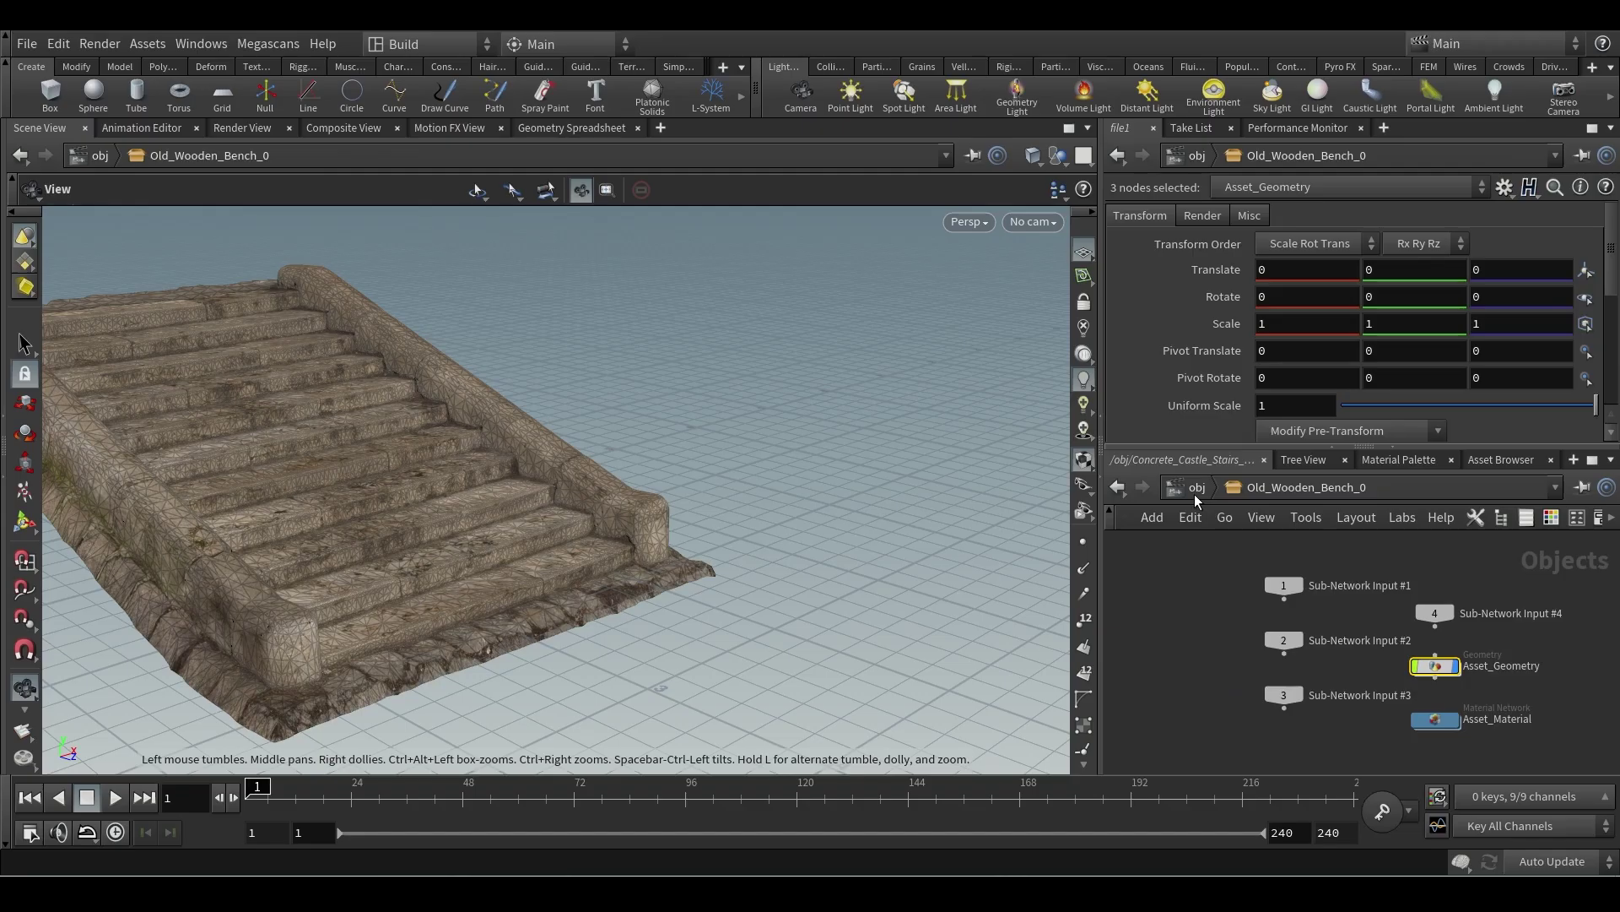
- In Houdini, return to the obj level and line up the Concrete_Castle_Stairs_0 and Old_Wooden_Bench_0 subnetworks one above the other
{"action": "left_click", "coordinate": [1194, 494]}
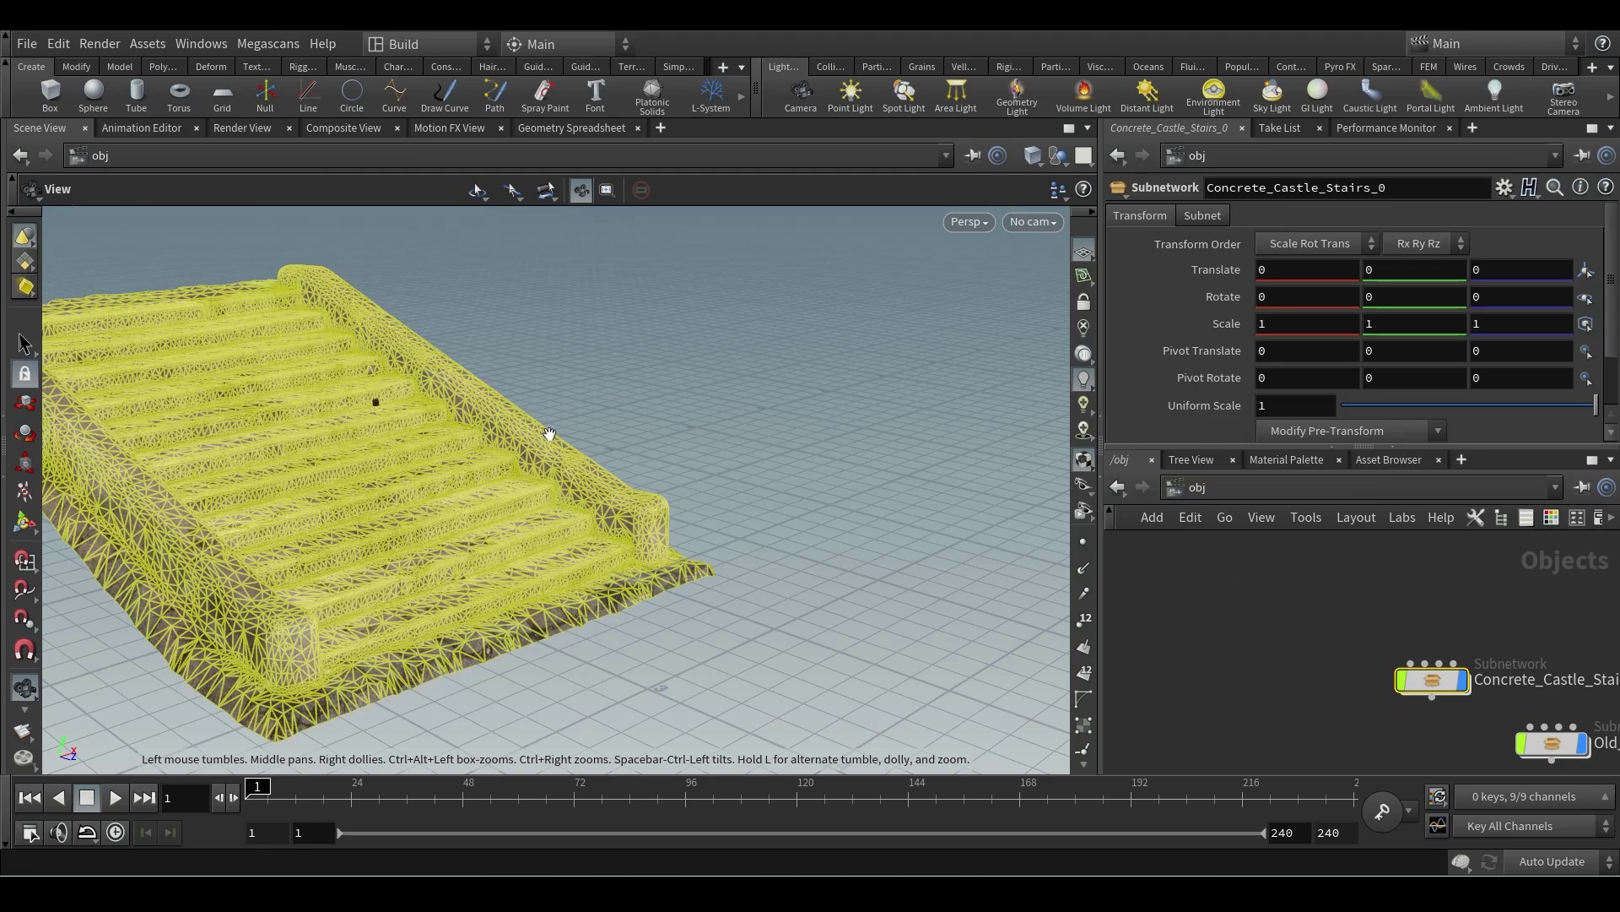
{"action": "left_click_drag", "start_coordinate": [549, 434], "coordinate": [688, 490]}
{"action": "scroll", "coordinate": [1352, 675], "scroll_direction": "down", "scroll_amount": 2}
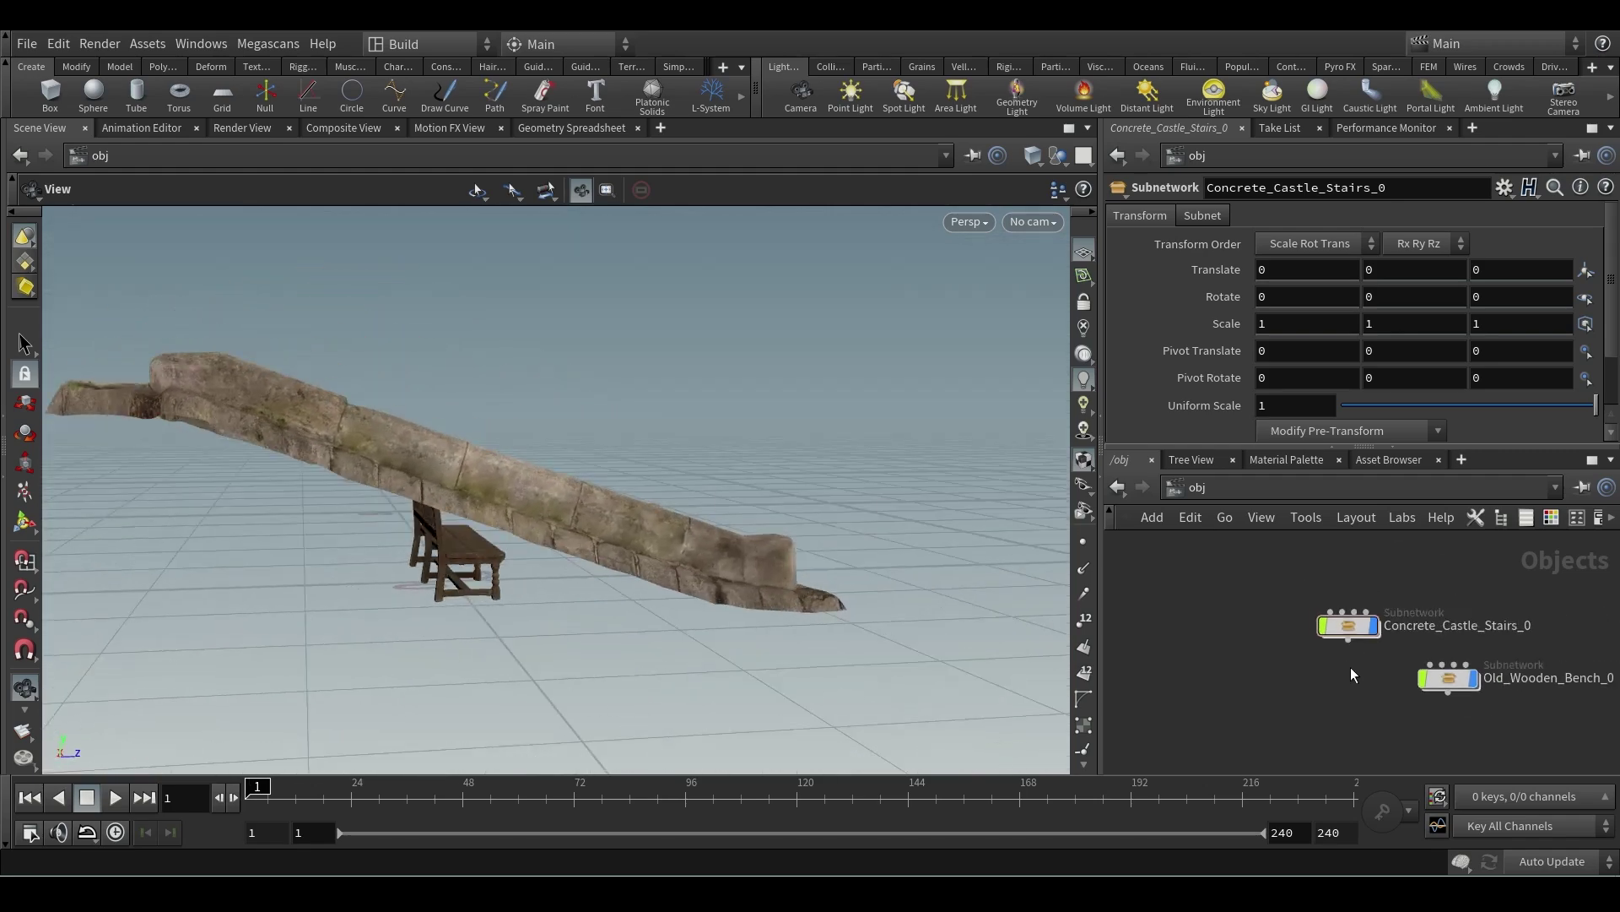
{"action": "scroll", "coordinate": [1353, 676], "scroll_direction": "up", "scroll_amount": 3}
{"action": "left_click_drag", "start_coordinate": [1248, 599], "coordinate": [1414, 609]}
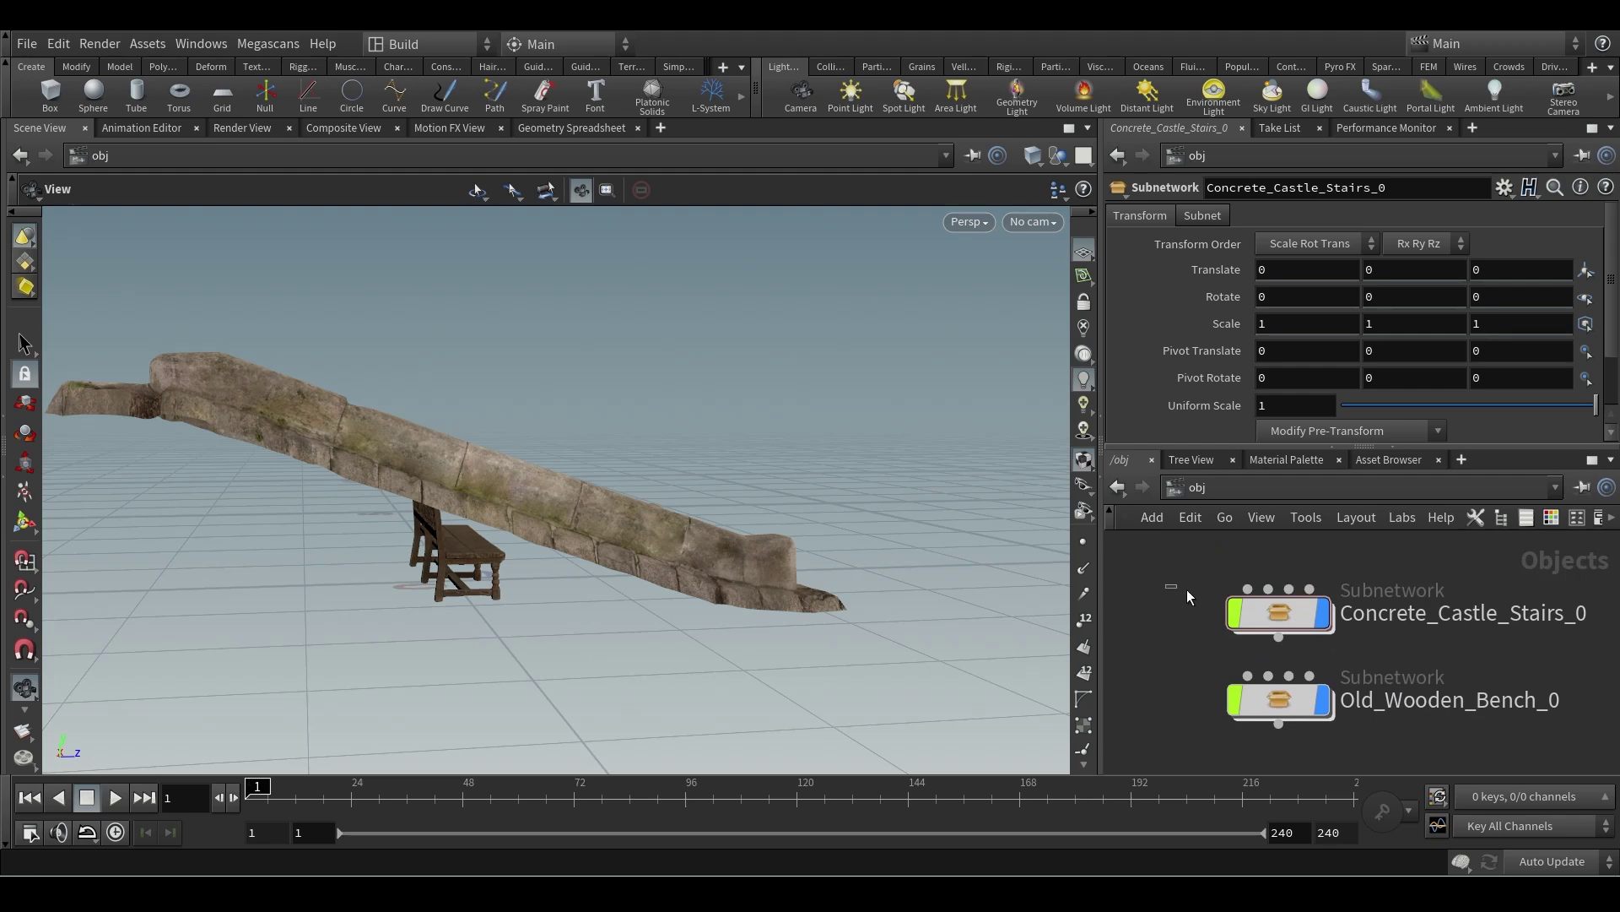
{"action": "left_click_drag", "start_coordinate": [1187, 596], "coordinate": [1397, 624]}
{"action": "left_click_drag", "start_coordinate": [1249, 675], "coordinate": [1342, 717]}
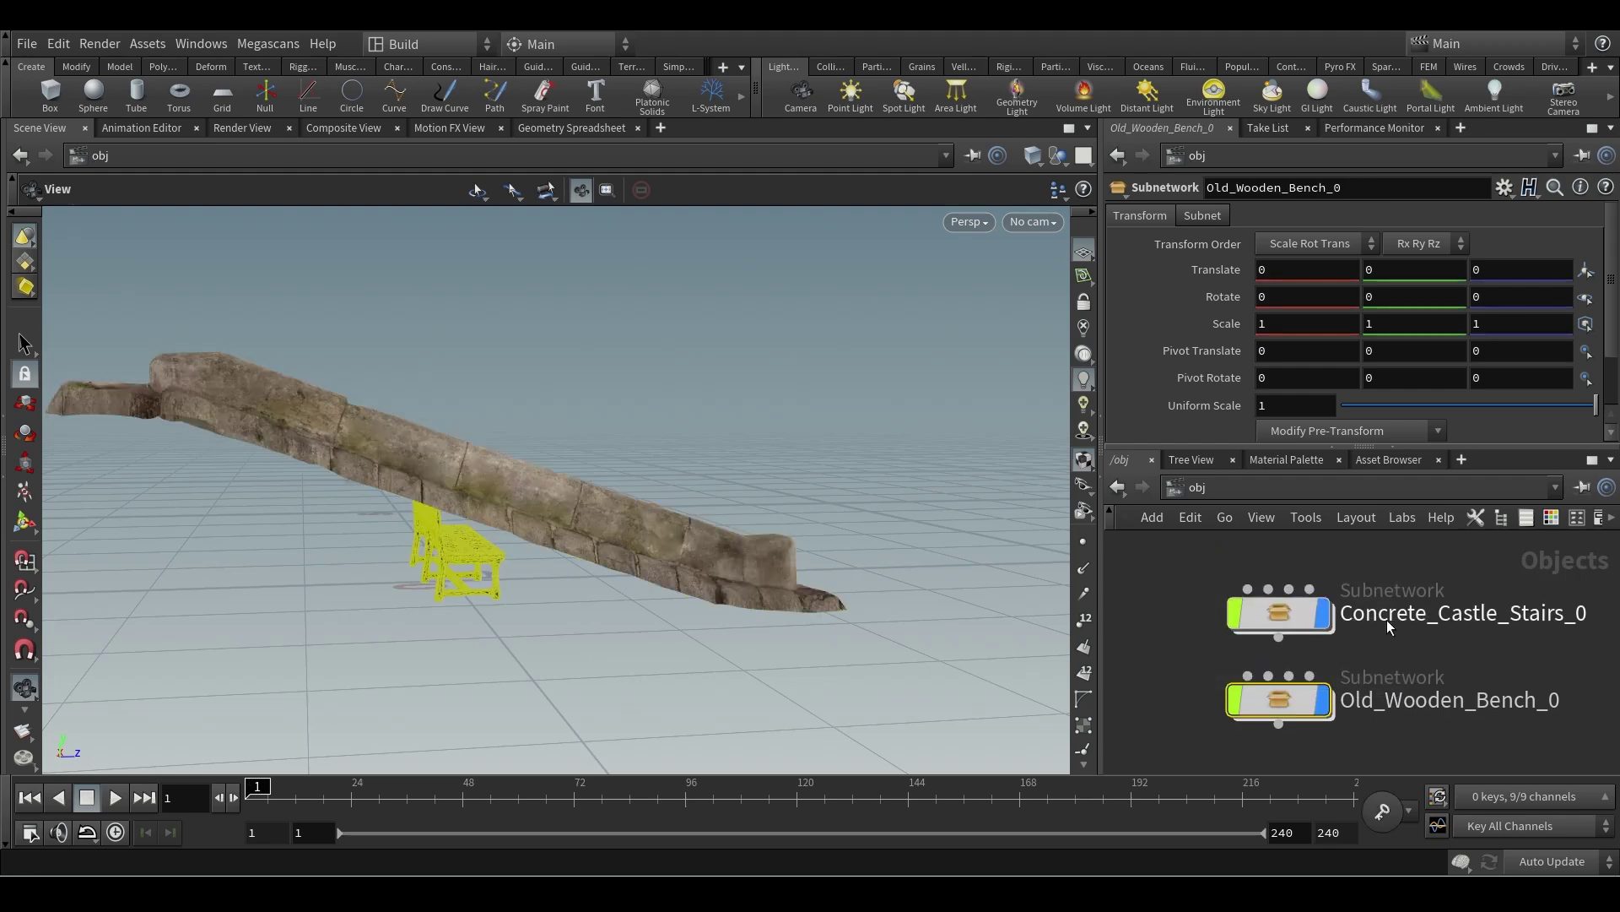
{"action": "left_click", "coordinate": [1470, 655]}
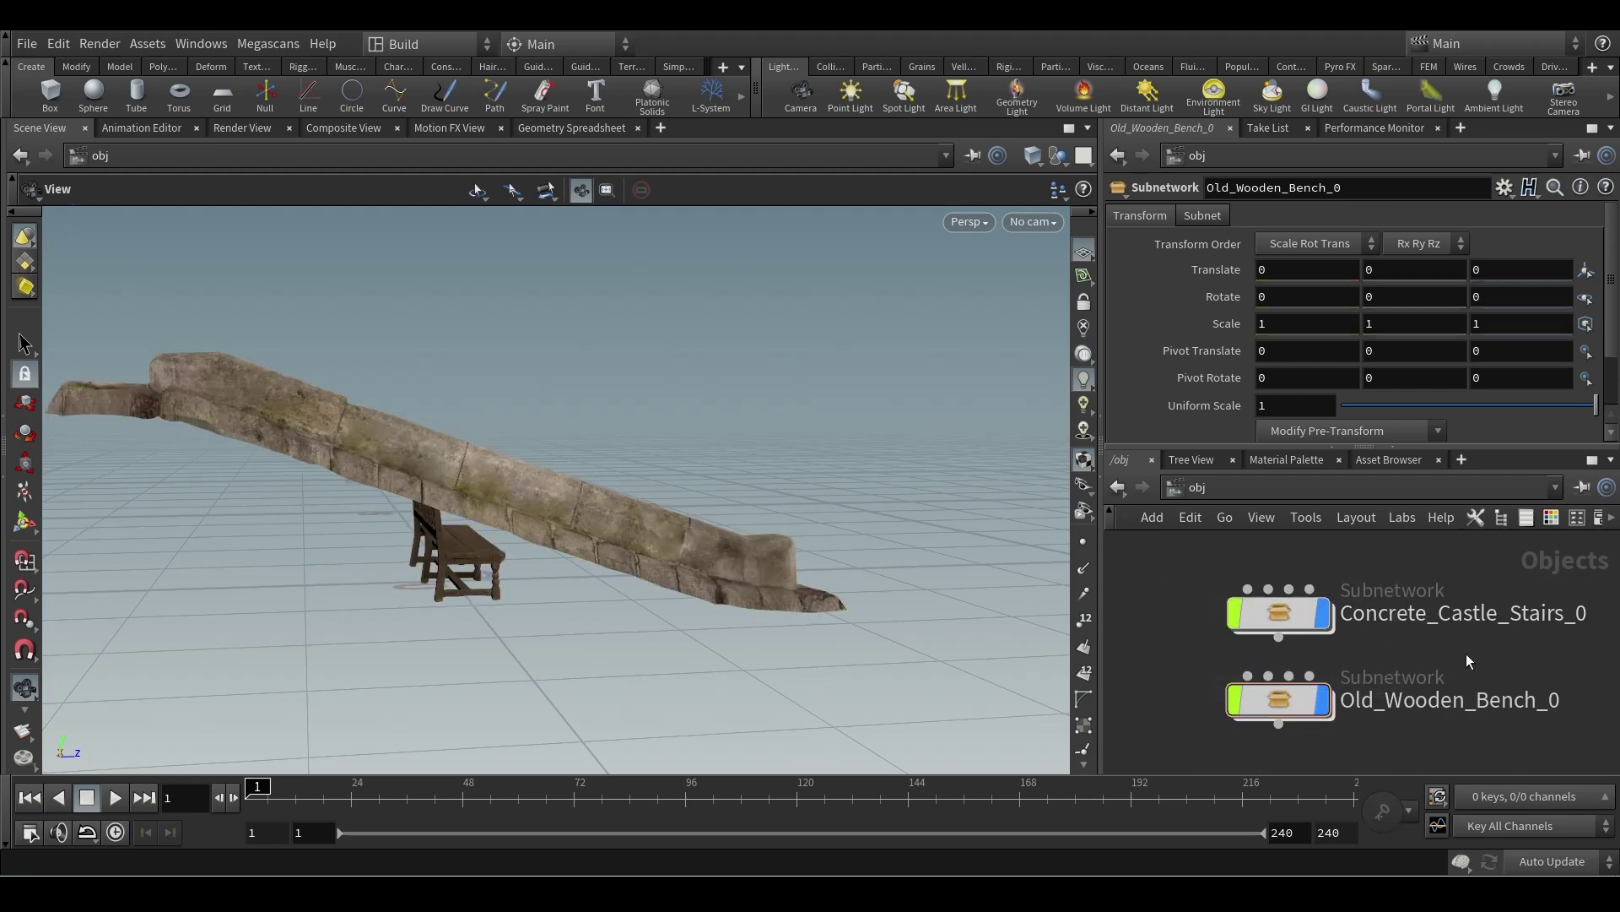
- Enter the Concrete_Castle_Stairs_0 subnetwork and examine its Asset_Geometry and Asset_Material nodes
{"action": "double_click", "coordinate": [1295, 615]}
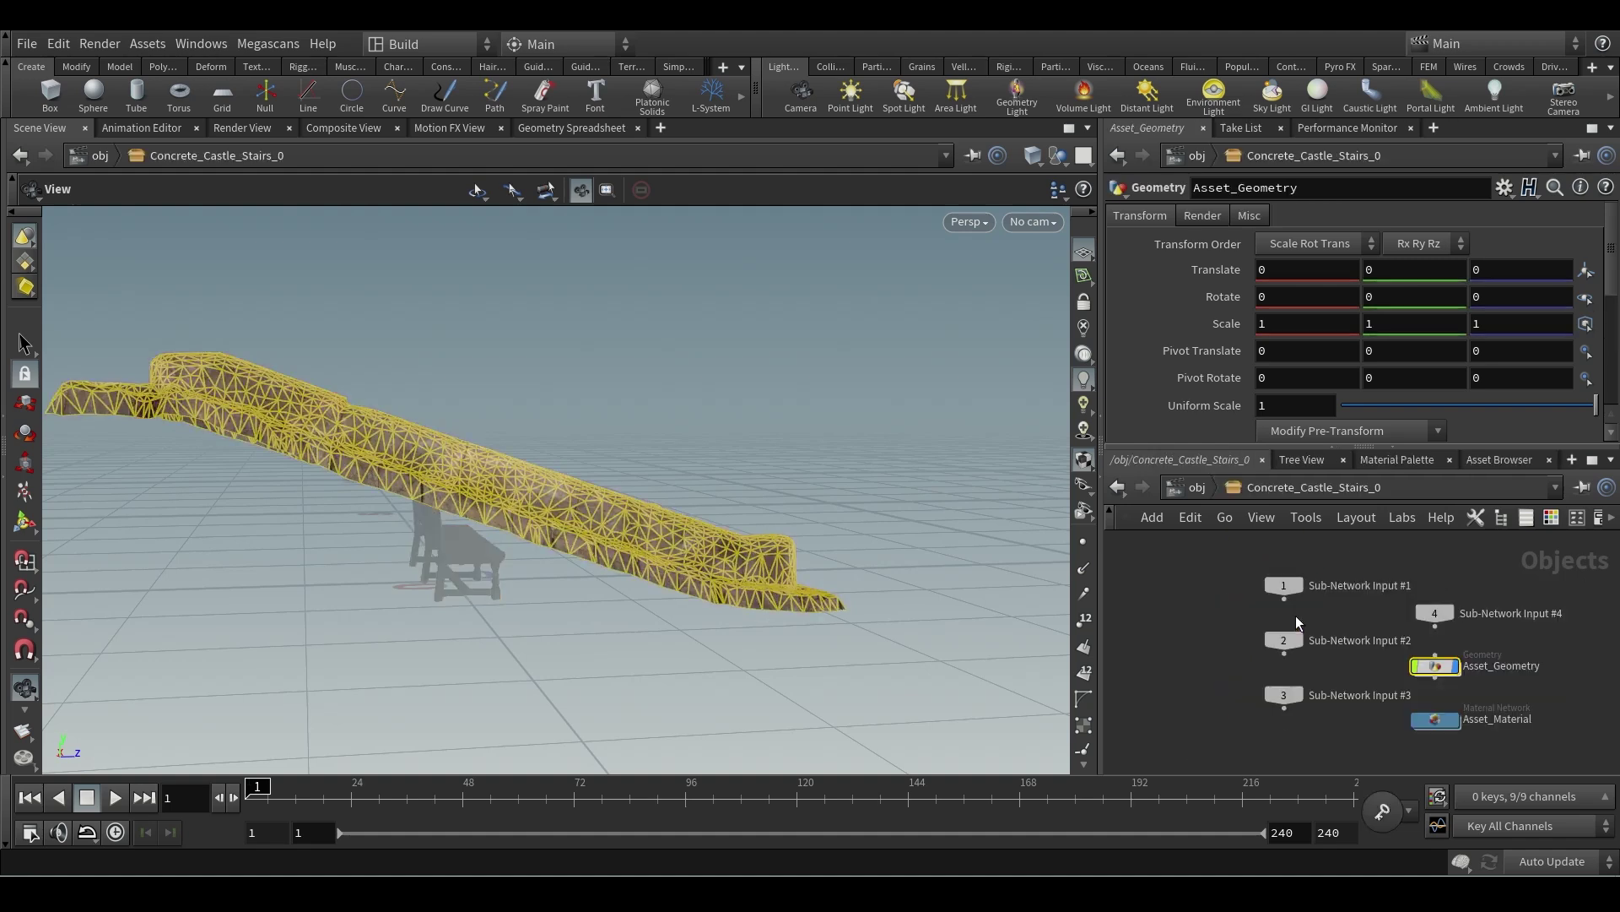
{"action": "scroll", "coordinate": [1457, 654], "scroll_direction": "up", "scroll_amount": 3}
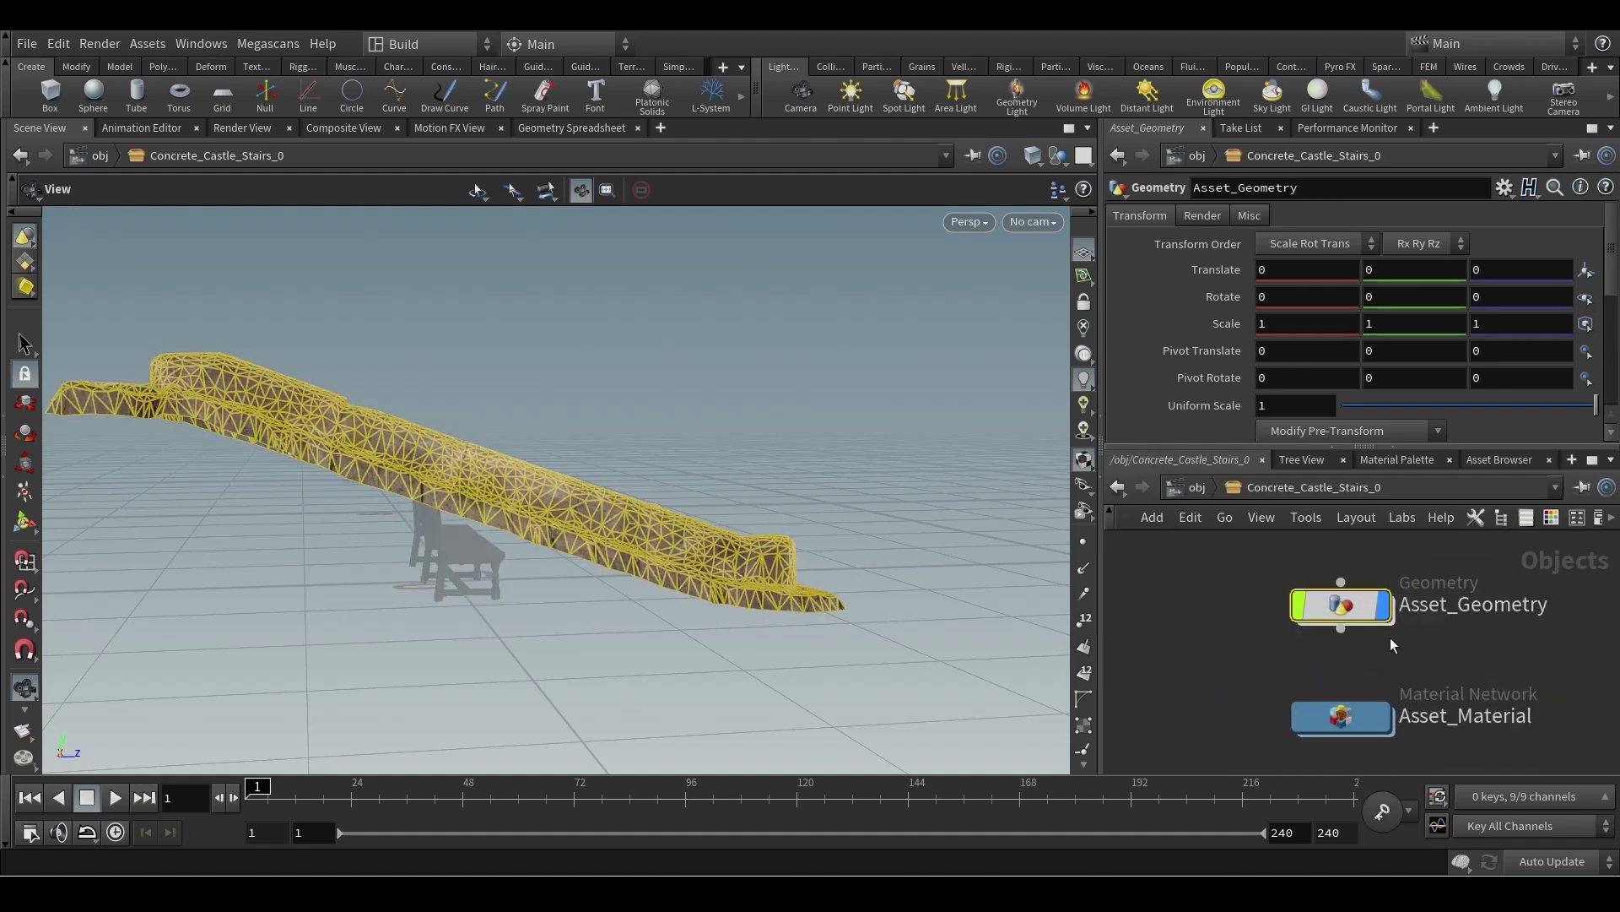
{"action": "left_click_drag", "start_coordinate": [1497, 675], "coordinate": [1247, 750]}
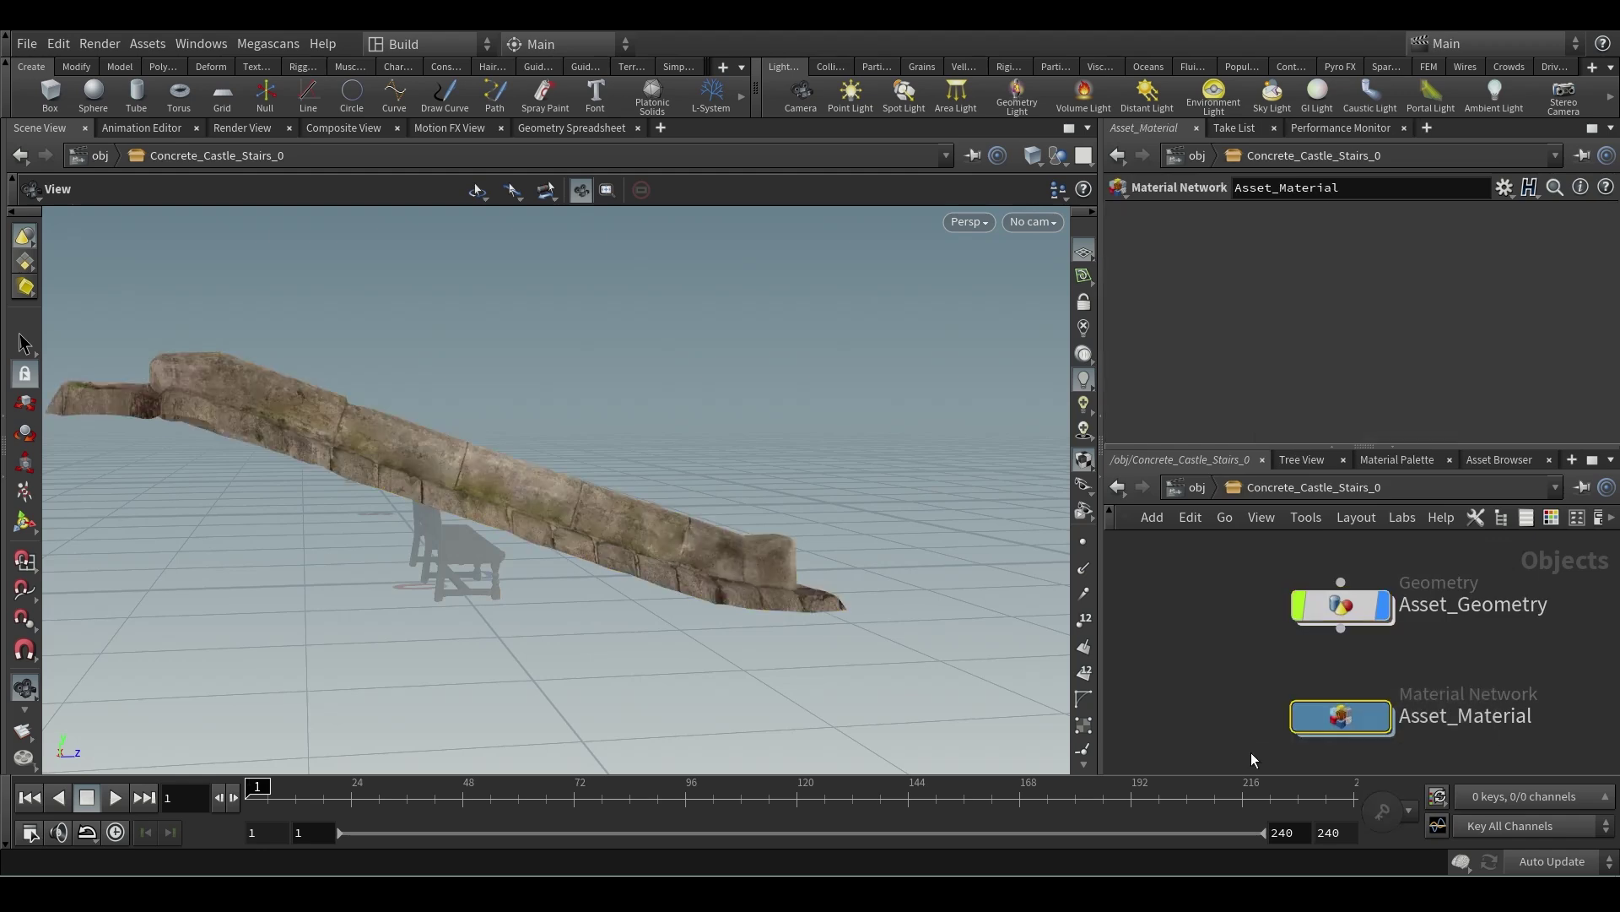
{"action": "left_click", "coordinate": [1345, 609]}
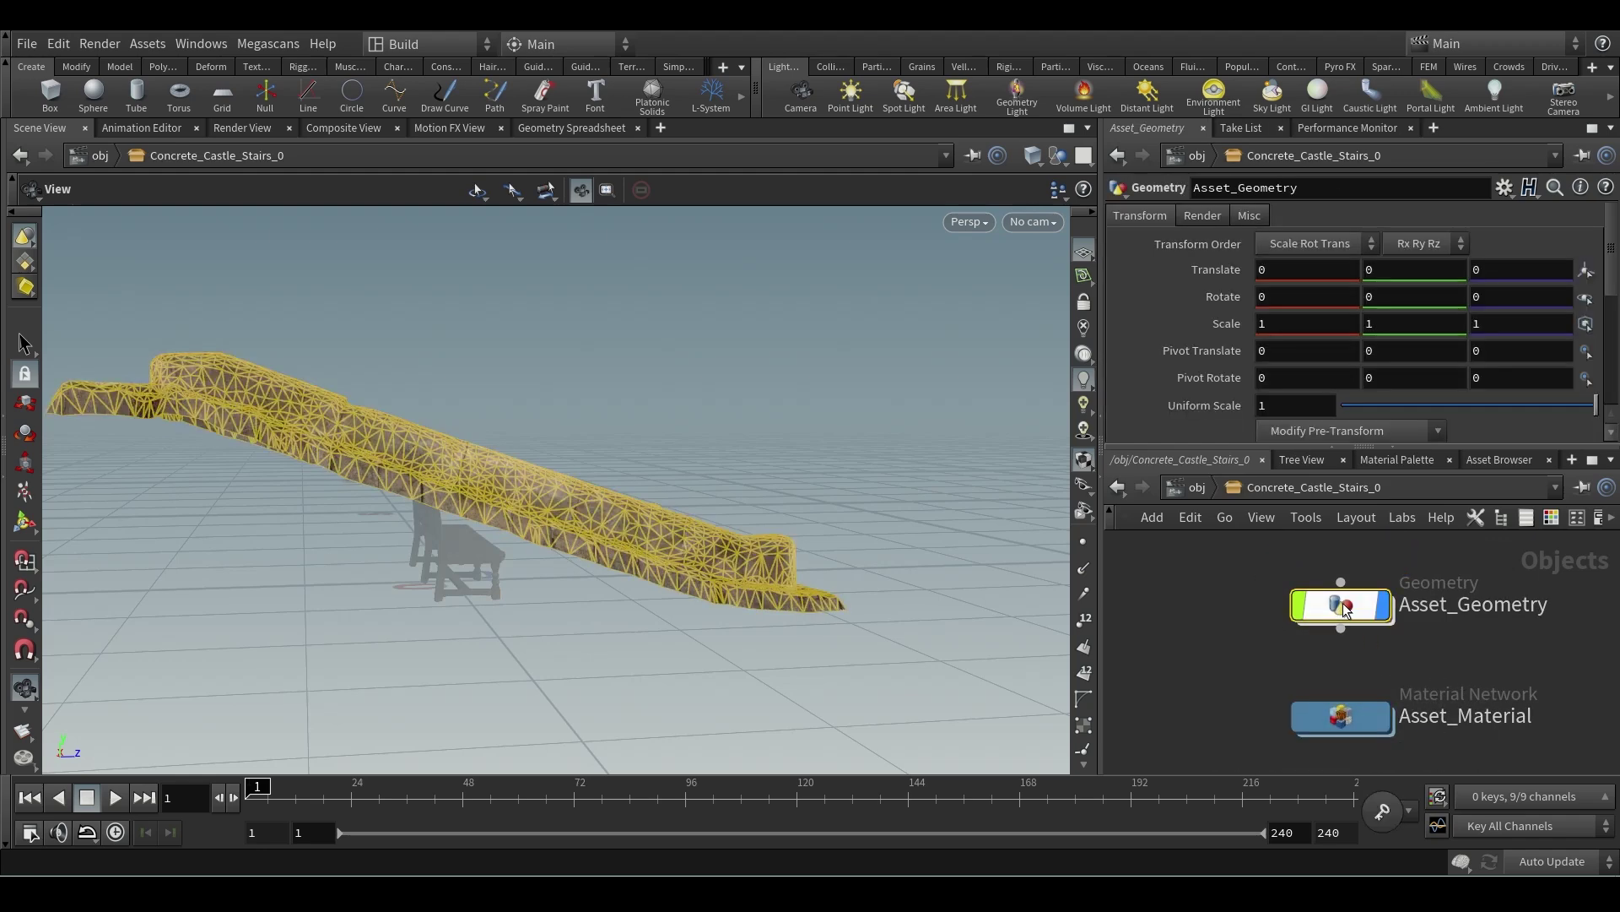
- Enter Asset_Geometry and examine its node chain from the LOD0 output up to the file1 node
{"action": "double_click", "coordinate": [1345, 609]}
{"action": "scroll", "coordinate": [1499, 622], "scroll_direction": "up", "scroll_amount": 1}
{"action": "middle_click_drag", "start_coordinate": [1480, 615], "coordinate": [1543, 561]}
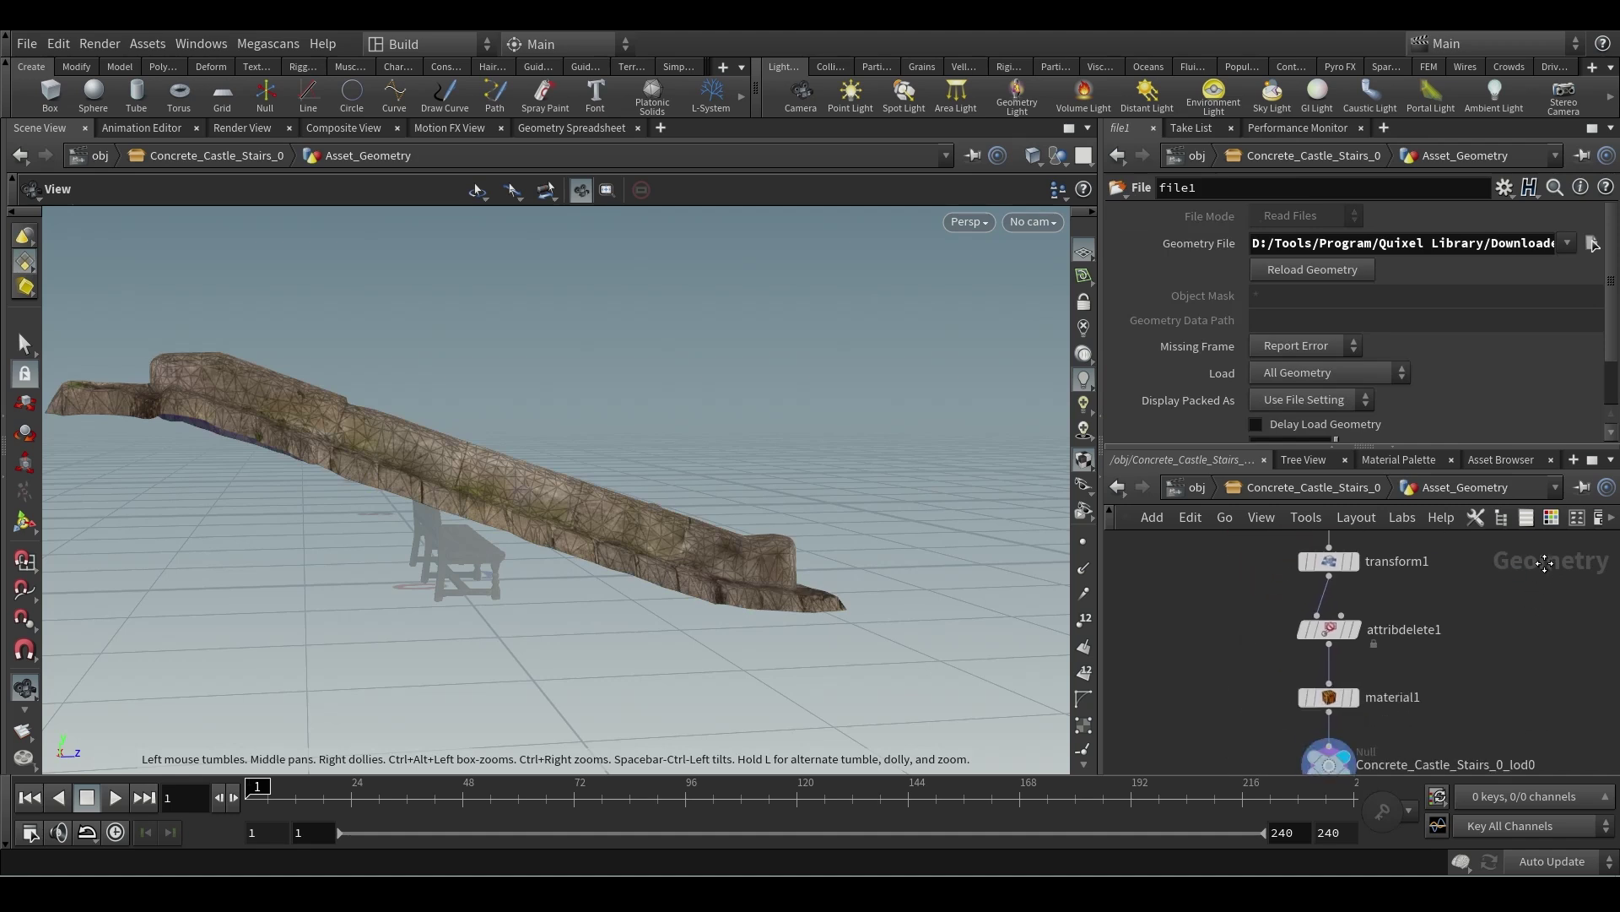
{"action": "scroll", "coordinate": [1544, 562], "scroll_direction": "down", "scroll_amount": 3}
{"action": "middle_click_drag", "start_coordinate": [1474, 614], "coordinate": [1406, 634]}
{"action": "scroll", "coordinate": [1266, 713], "scroll_direction": "up", "scroll_amount": 3}
{"action": "middle_click_drag", "start_coordinate": [1279, 675], "coordinate": [1220, 764]}
{"action": "middle_click_drag", "start_coordinate": [1271, 615], "coordinate": [1233, 728]}
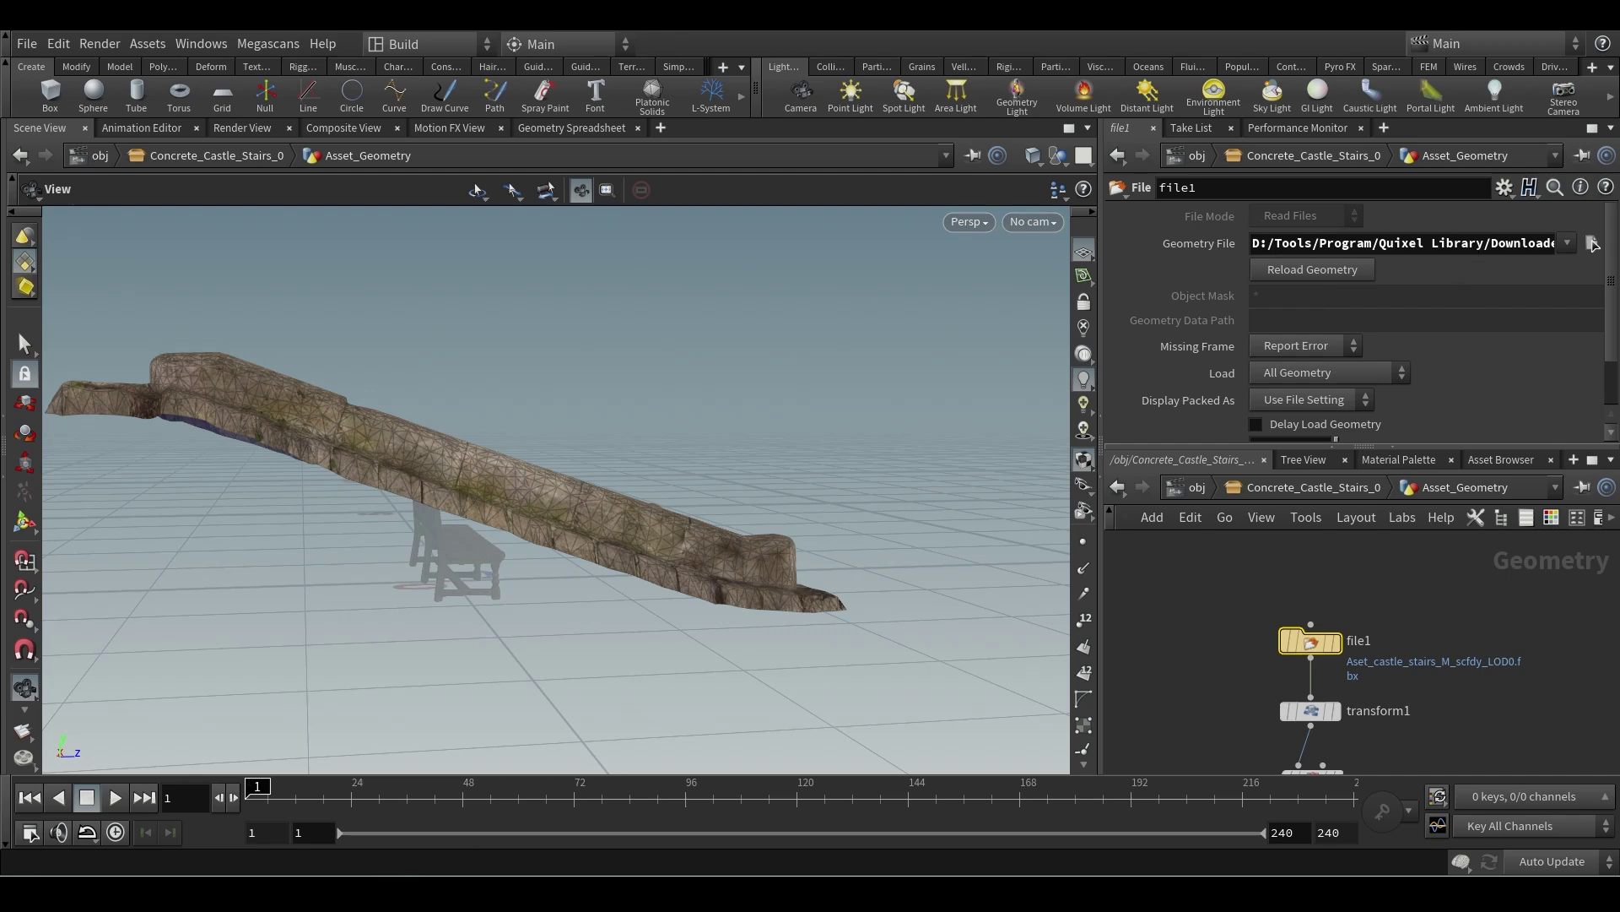
- Switch to Quixel Bridge and check the Library Path in the preferences, then close them
{"action": "left_click", "coordinate": [490, 894]}
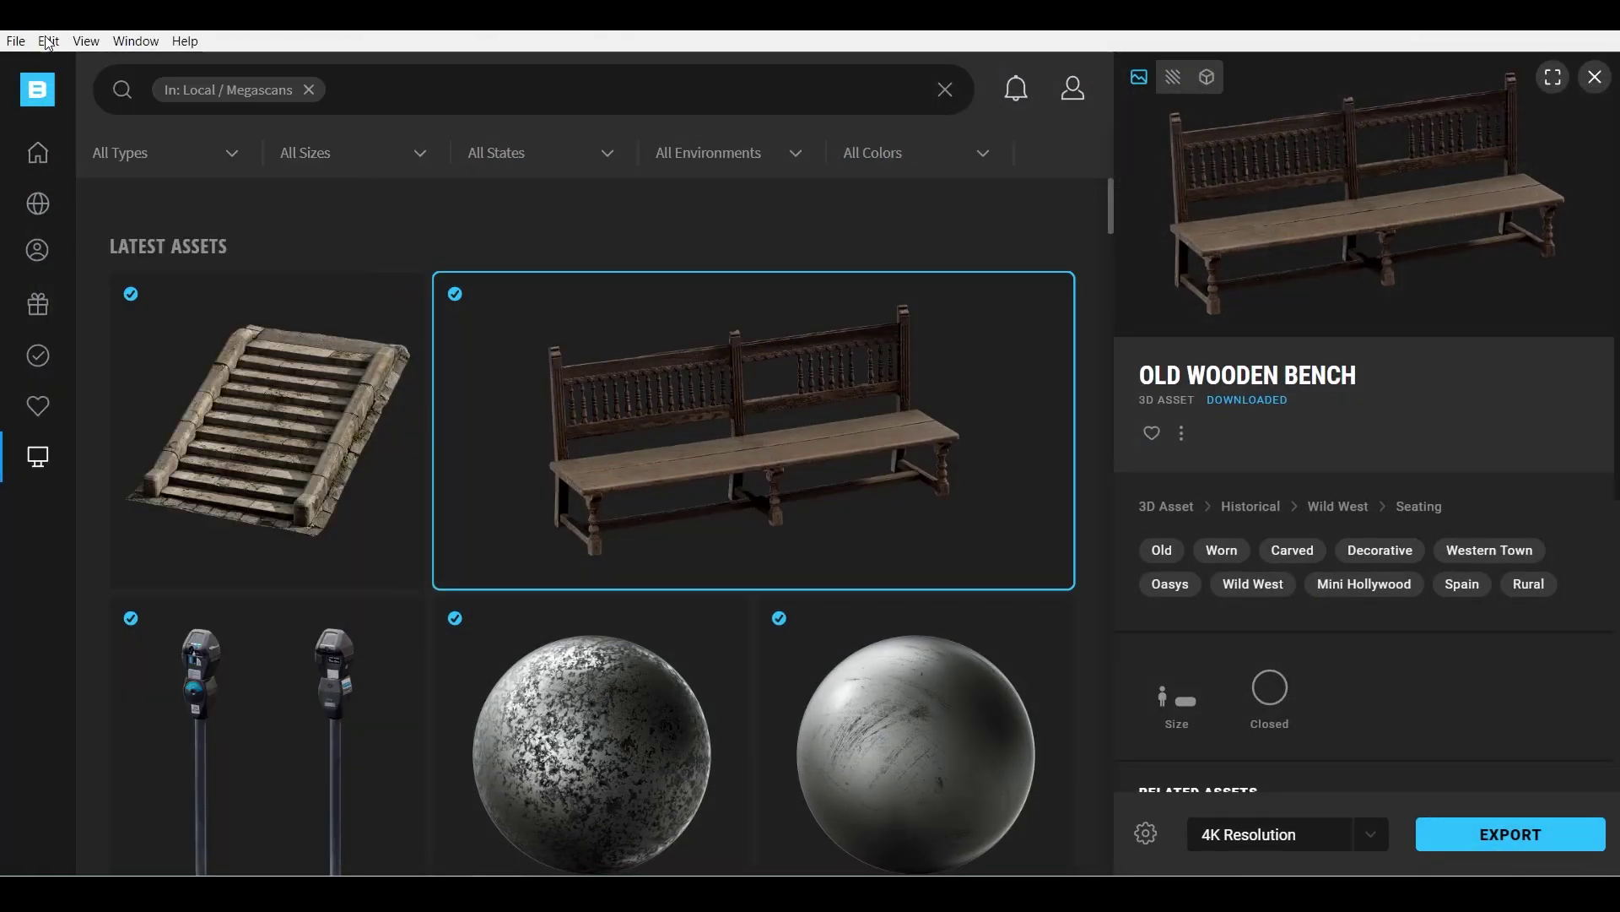
{"action": "left_click", "coordinate": [49, 44]}
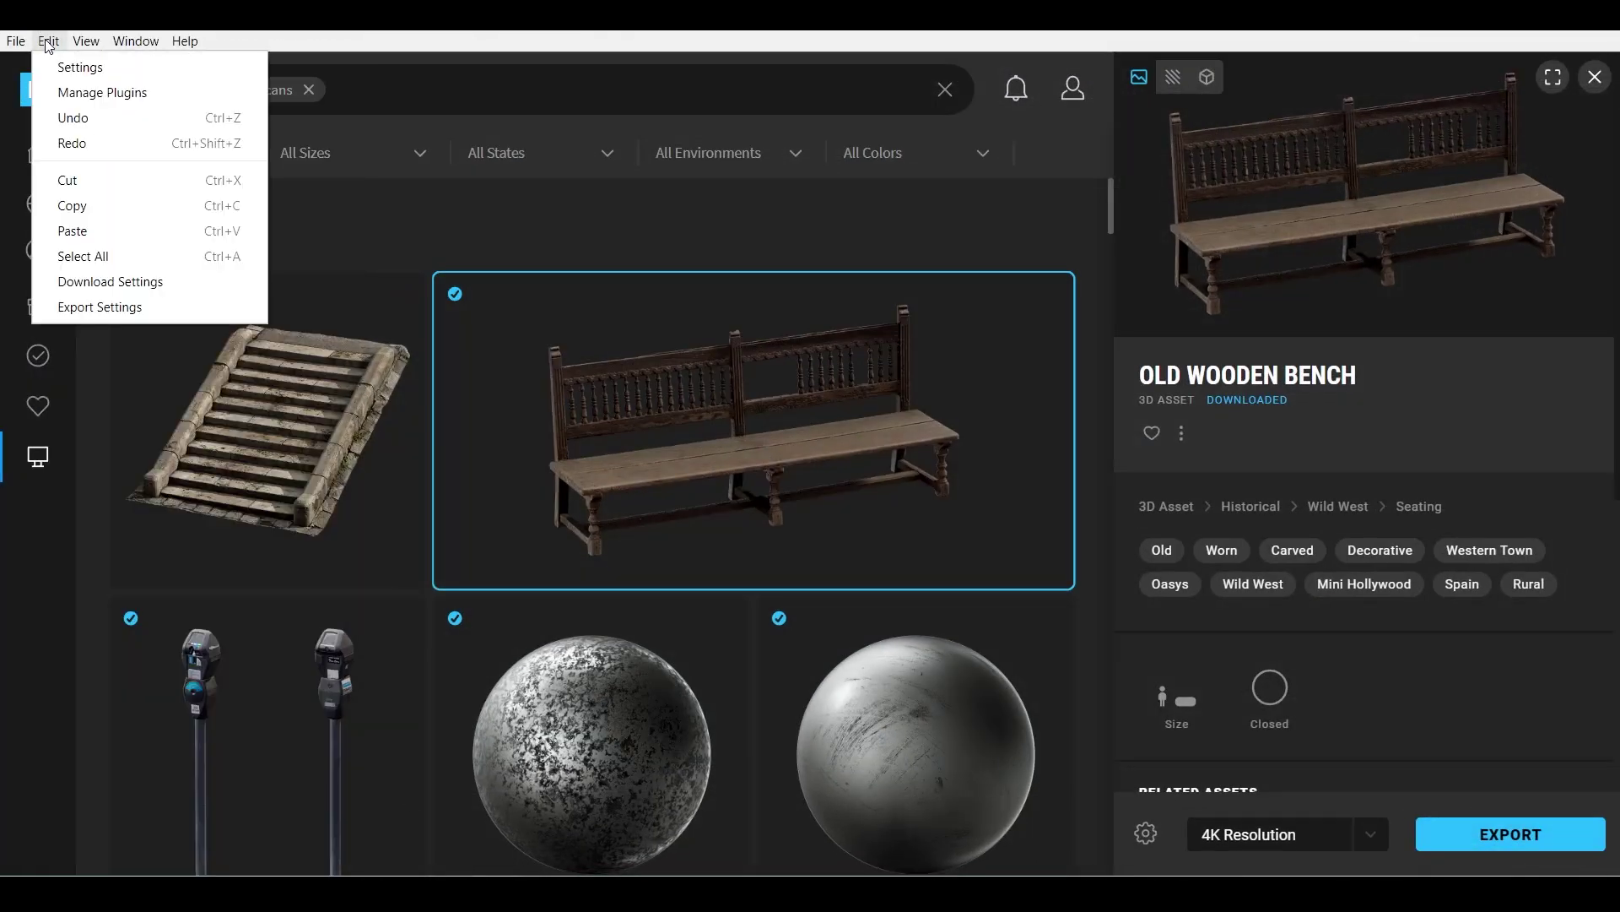
{"action": "left_click", "coordinate": [76, 68]}
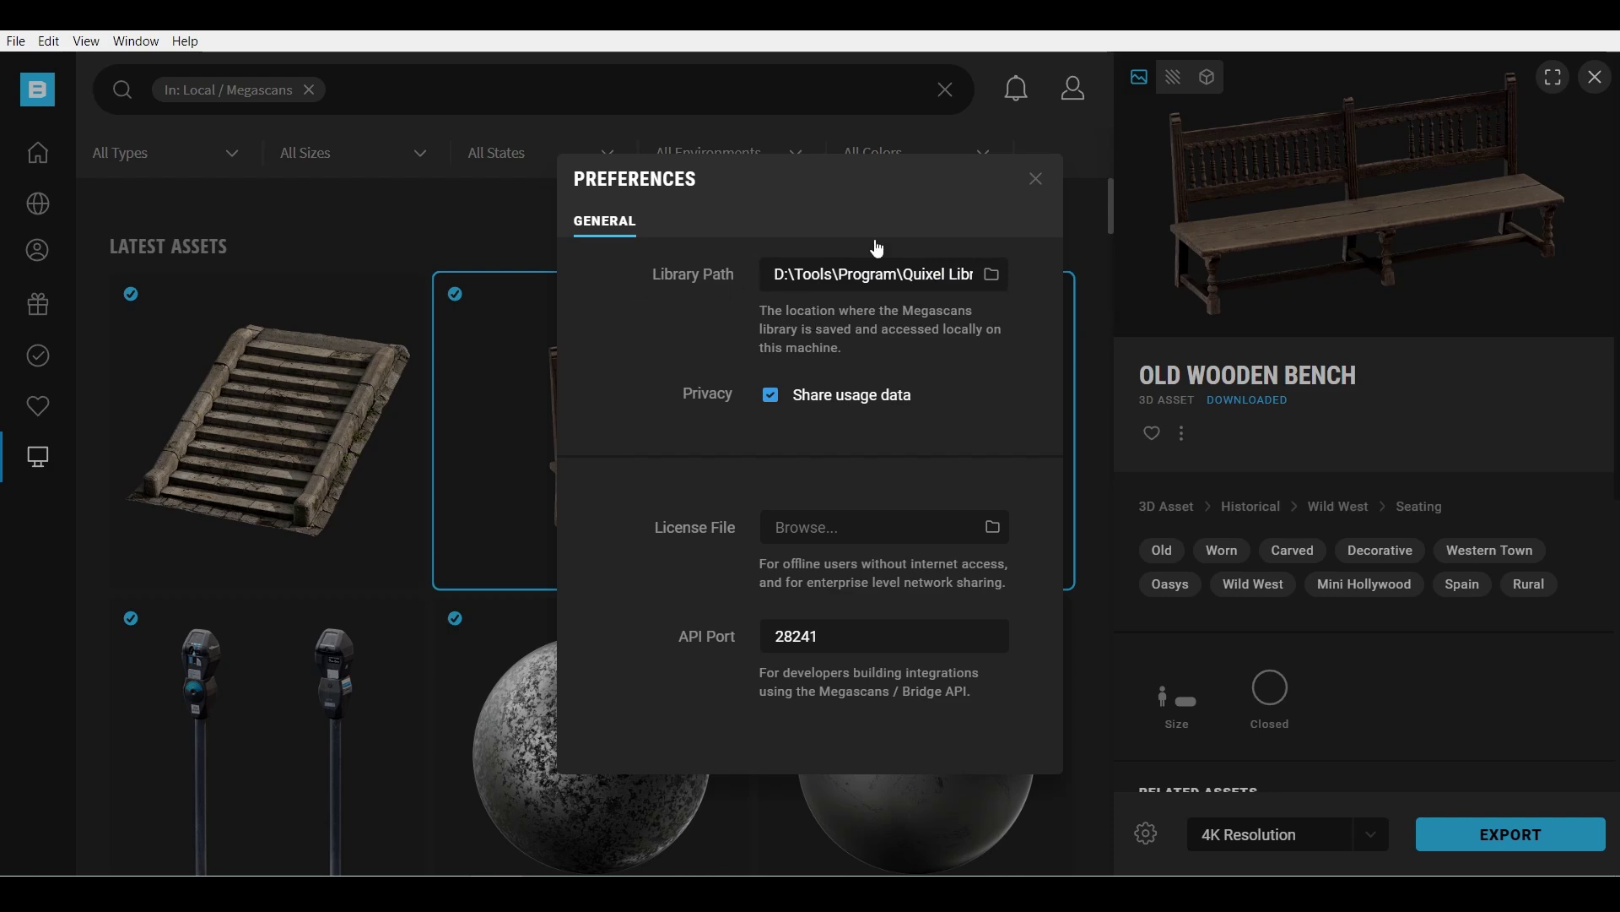
{"action": "left_click", "coordinate": [1037, 180]}
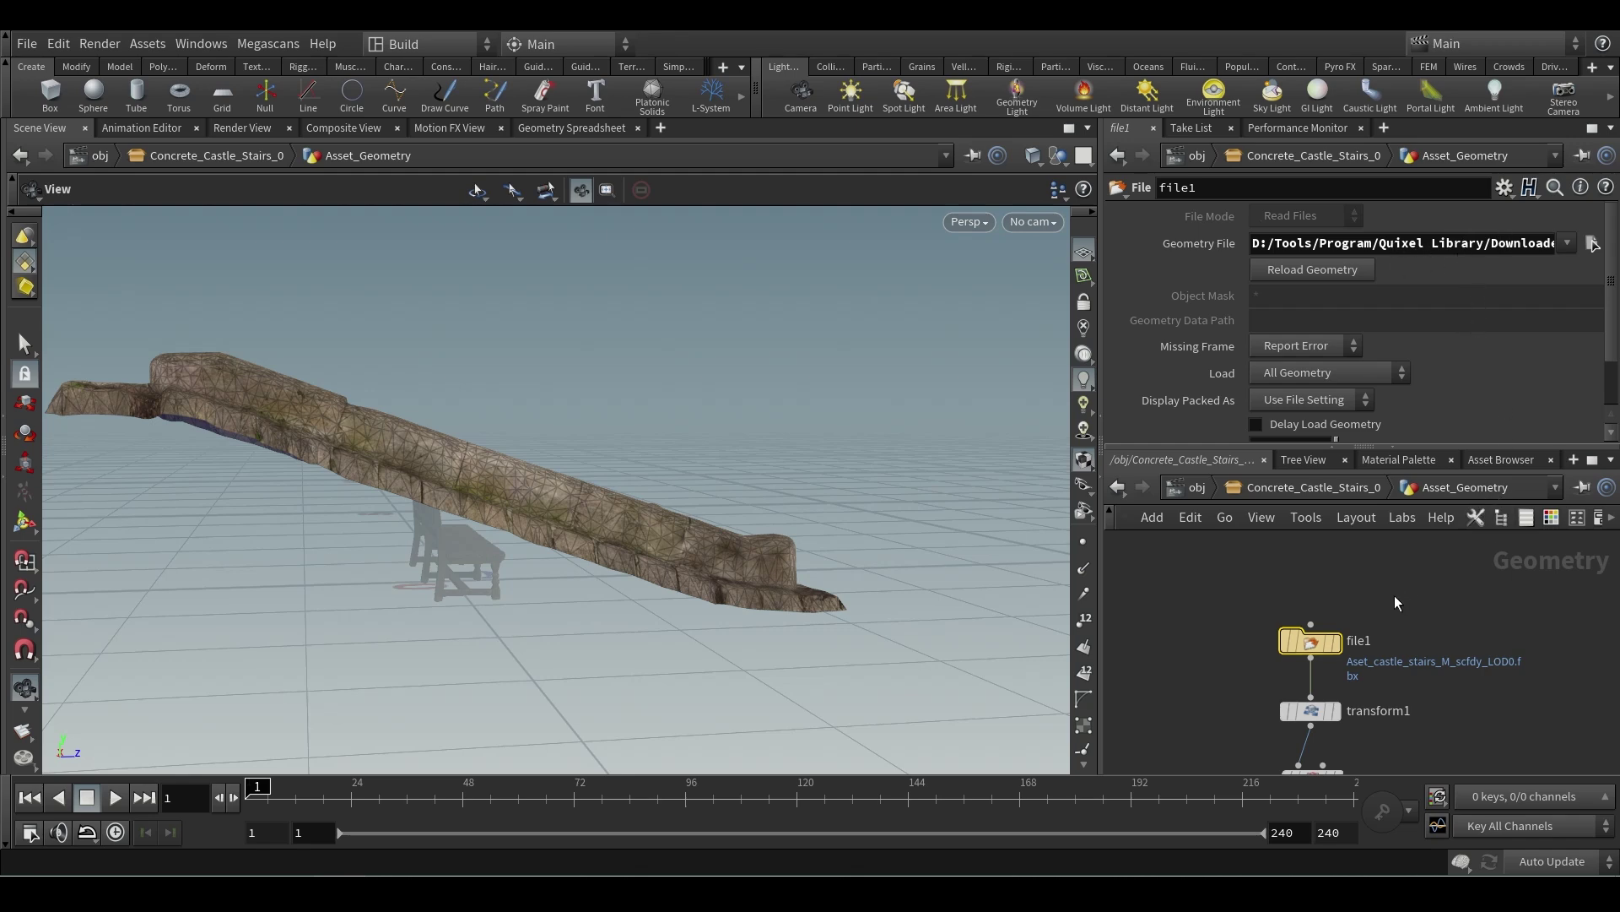
- Back in Houdini, read file1's full Geometry File path, orbit around the stairs and narrow the parameters and network panes
{"action": "key", "text": "Right"}
{"action": "key", "text": "Right"}
{"action": "key", "text": "Right"}
{"action": "key", "text": "Right"}
{"action": "key", "text": "Right"}
{"action": "key", "text": "Right"}
{"action": "key", "text": "Right"}
{"action": "key", "text": "Right"}
{"action": "key", "text": "Right"}
{"action": "key", "text": "Right"}
{"action": "key", "text": "Right"}
{"action": "key", "text": "Right"}
{"action": "key", "text": "Right"}
{"action": "key", "text": "Right"}
{"action": "key", "text": "Right"}
{"action": "key", "text": "Right"}
{"action": "key", "text": "Right"}
{"action": "key", "text": "Right"}
{"action": "key", "text": "Right"}
{"action": "key", "text": "Right"}
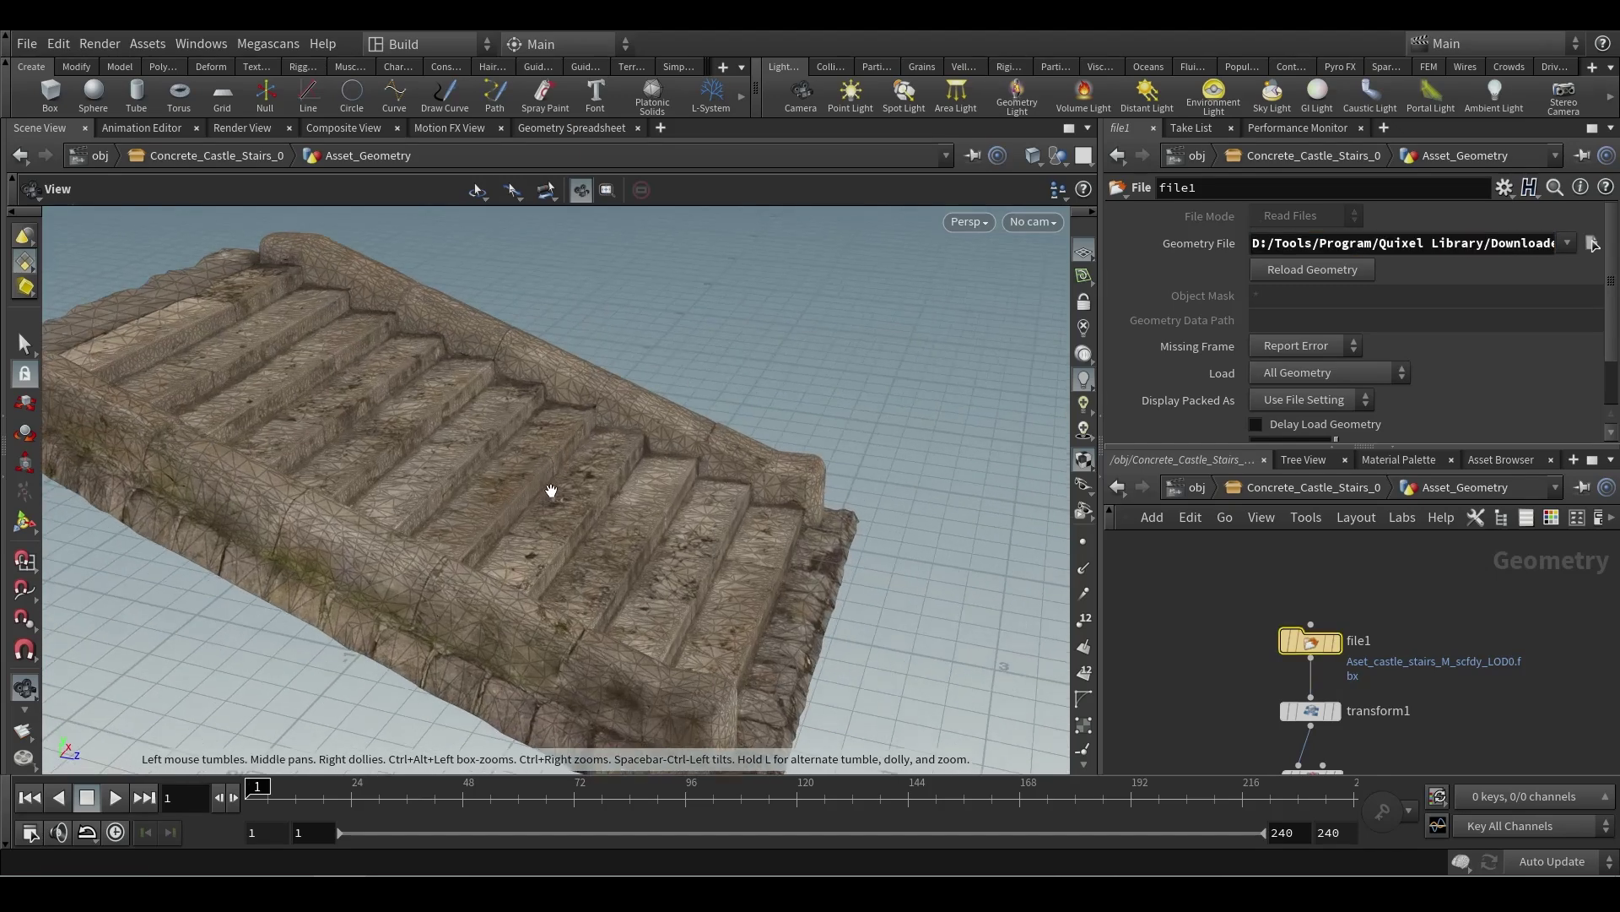
{"action": "left_click_drag", "start_coordinate": [551, 490], "coordinate": [507, 536]}
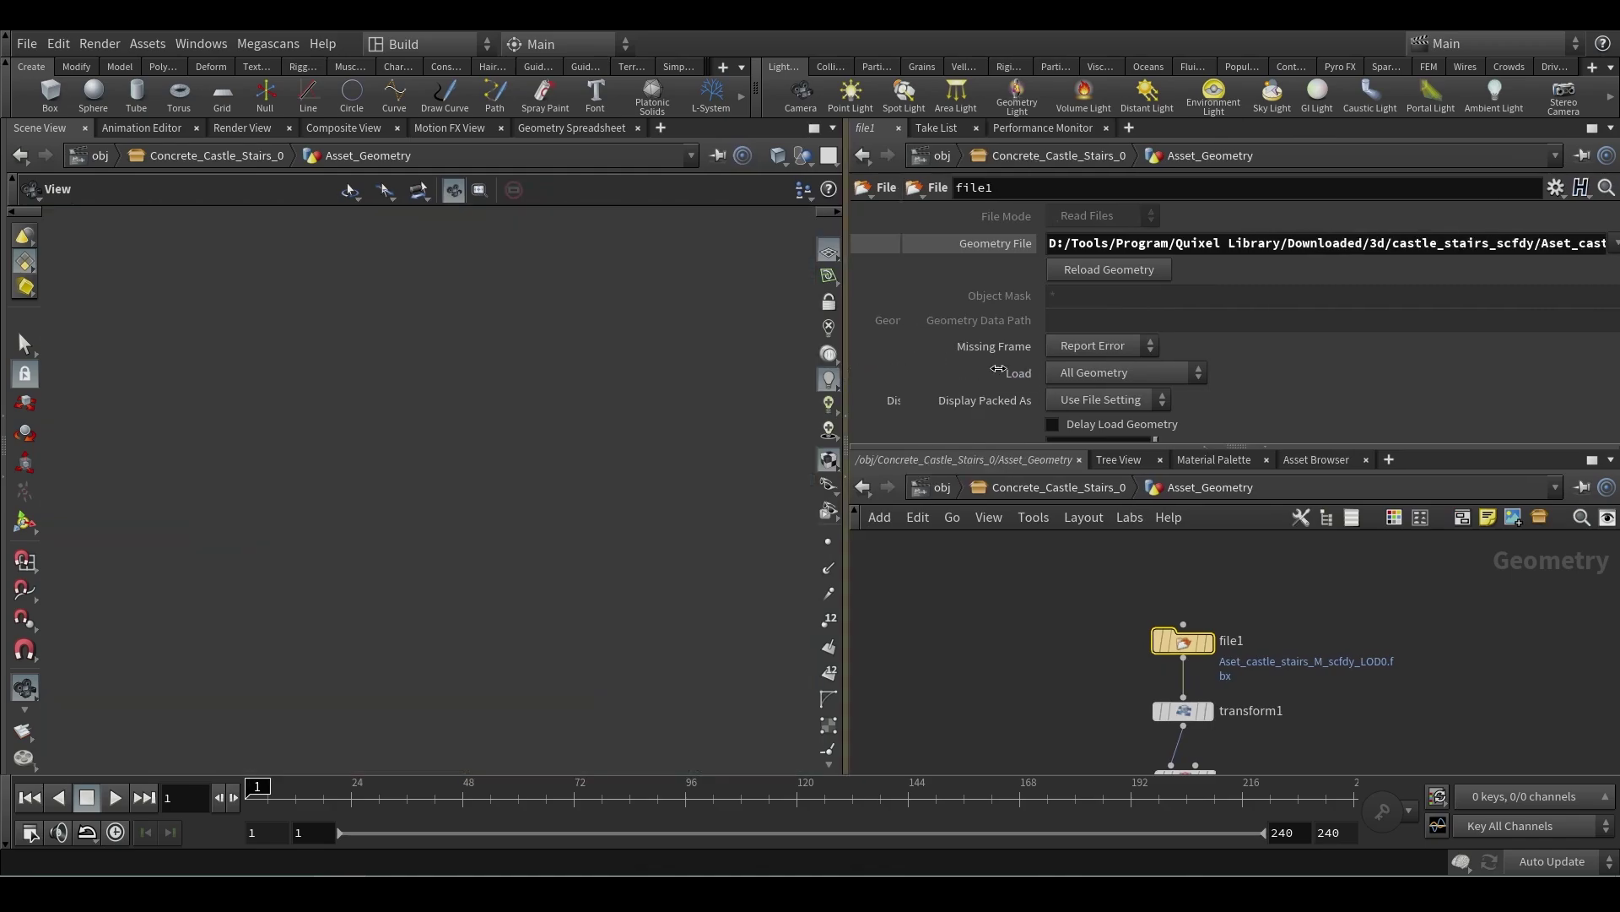
{"action": "left_click_drag", "start_coordinate": [848, 388], "coordinate": [1237, 389]}
- In File Explorer, view the Quixel Library's Downloaded\3d folder, then open the geo folder of M1_Project3_RainSnow
{"action": "key", "text": "alt+Tab"}
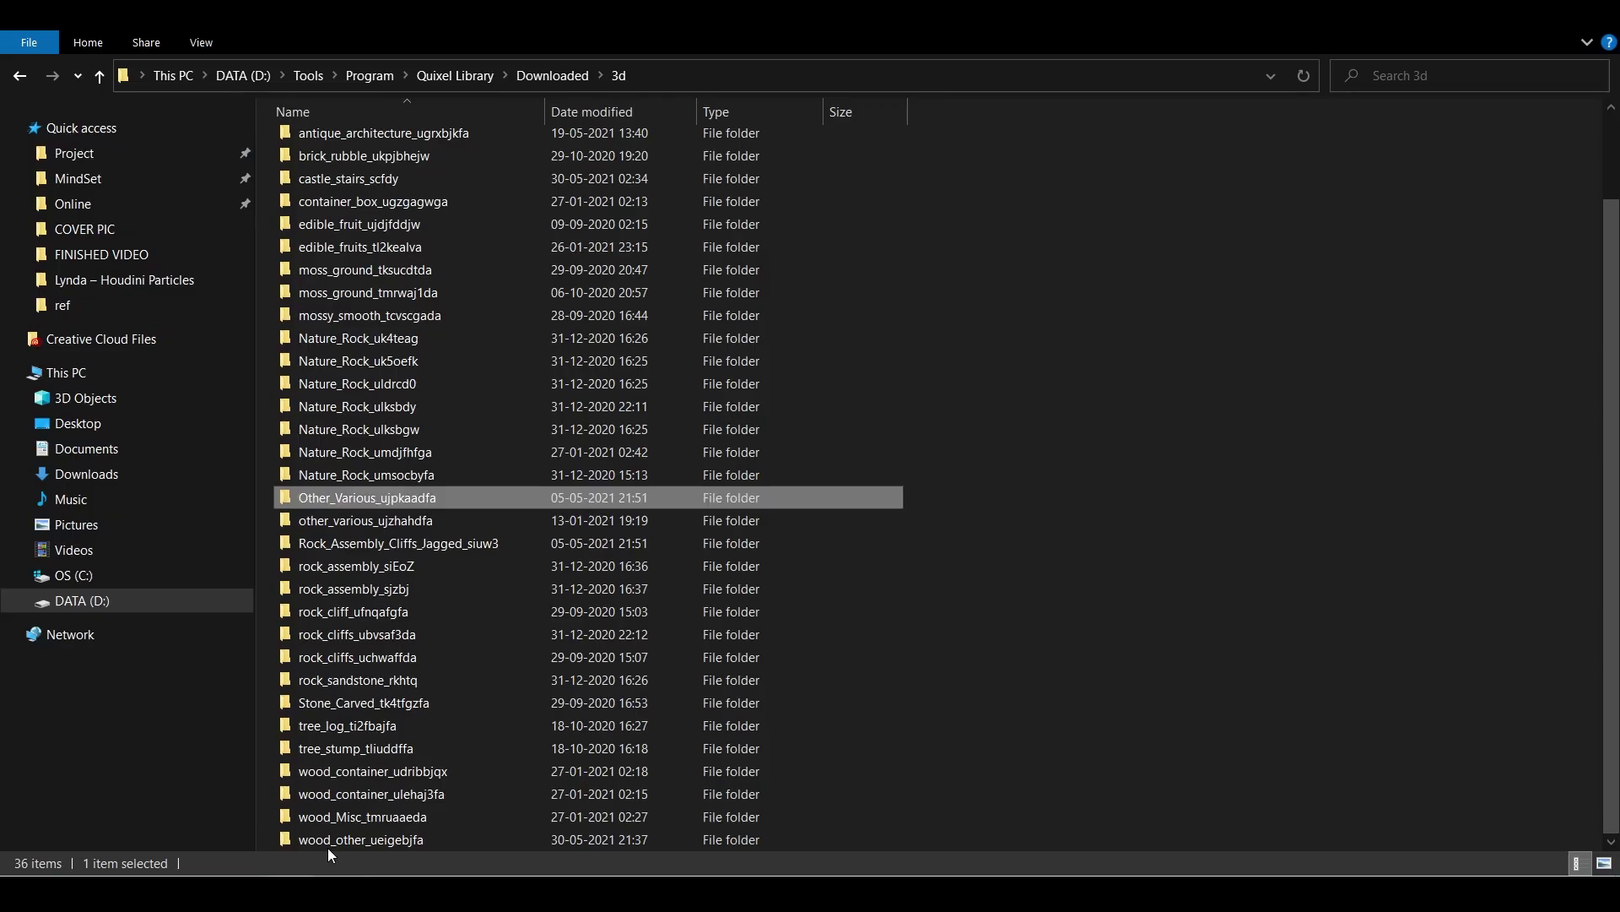
{"action": "key", "text": "c"}
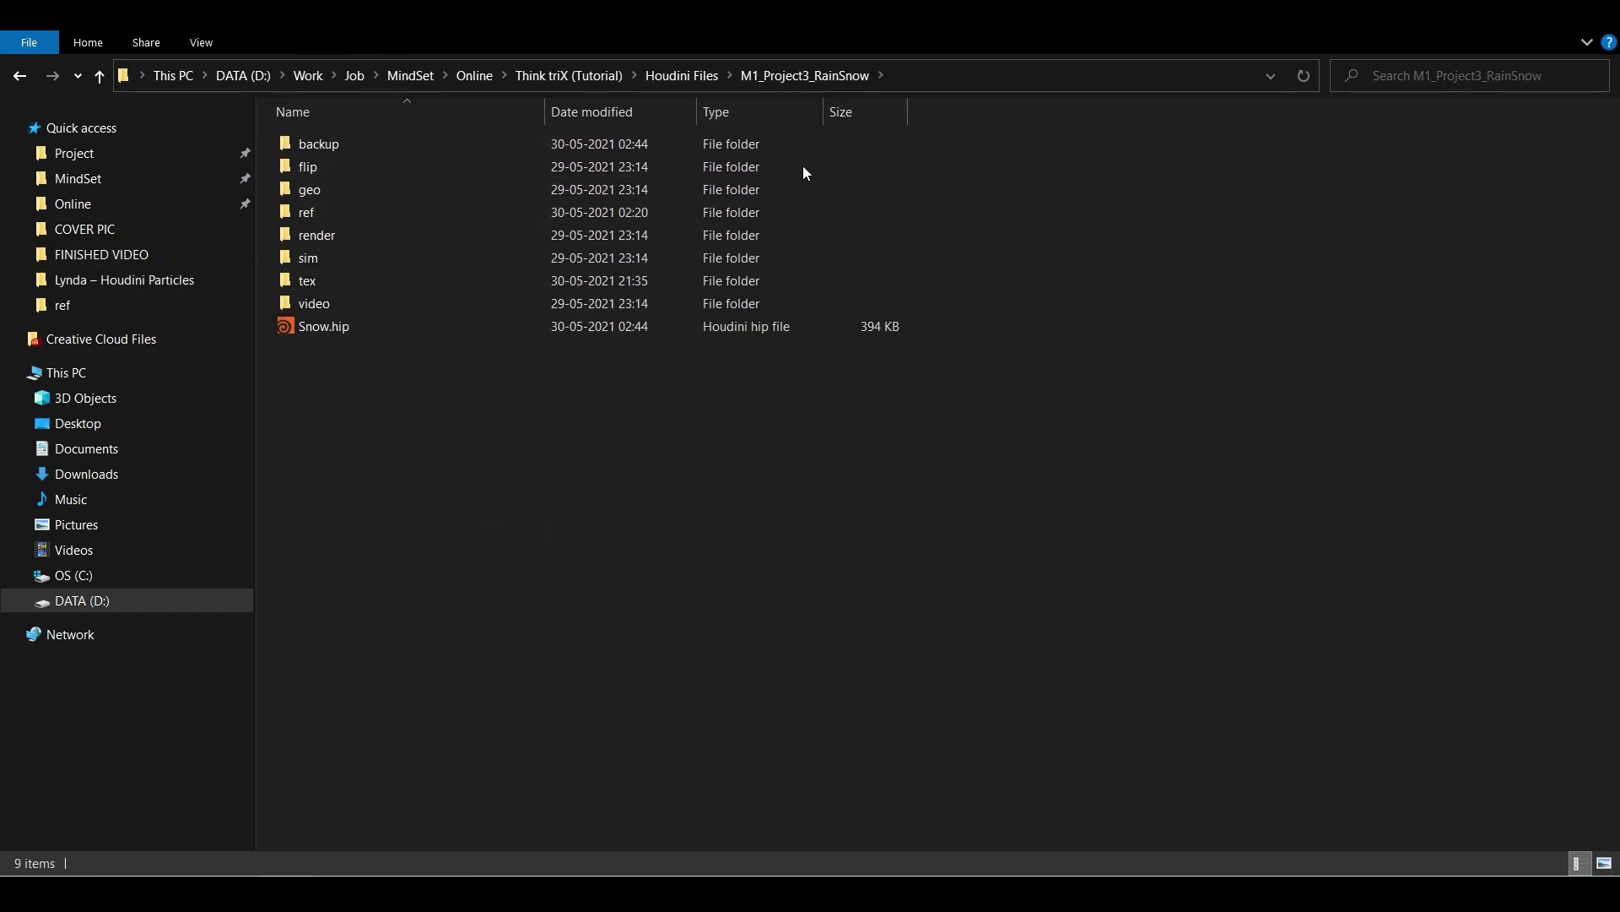
{"action": "double_click", "coordinate": [331, 200]}
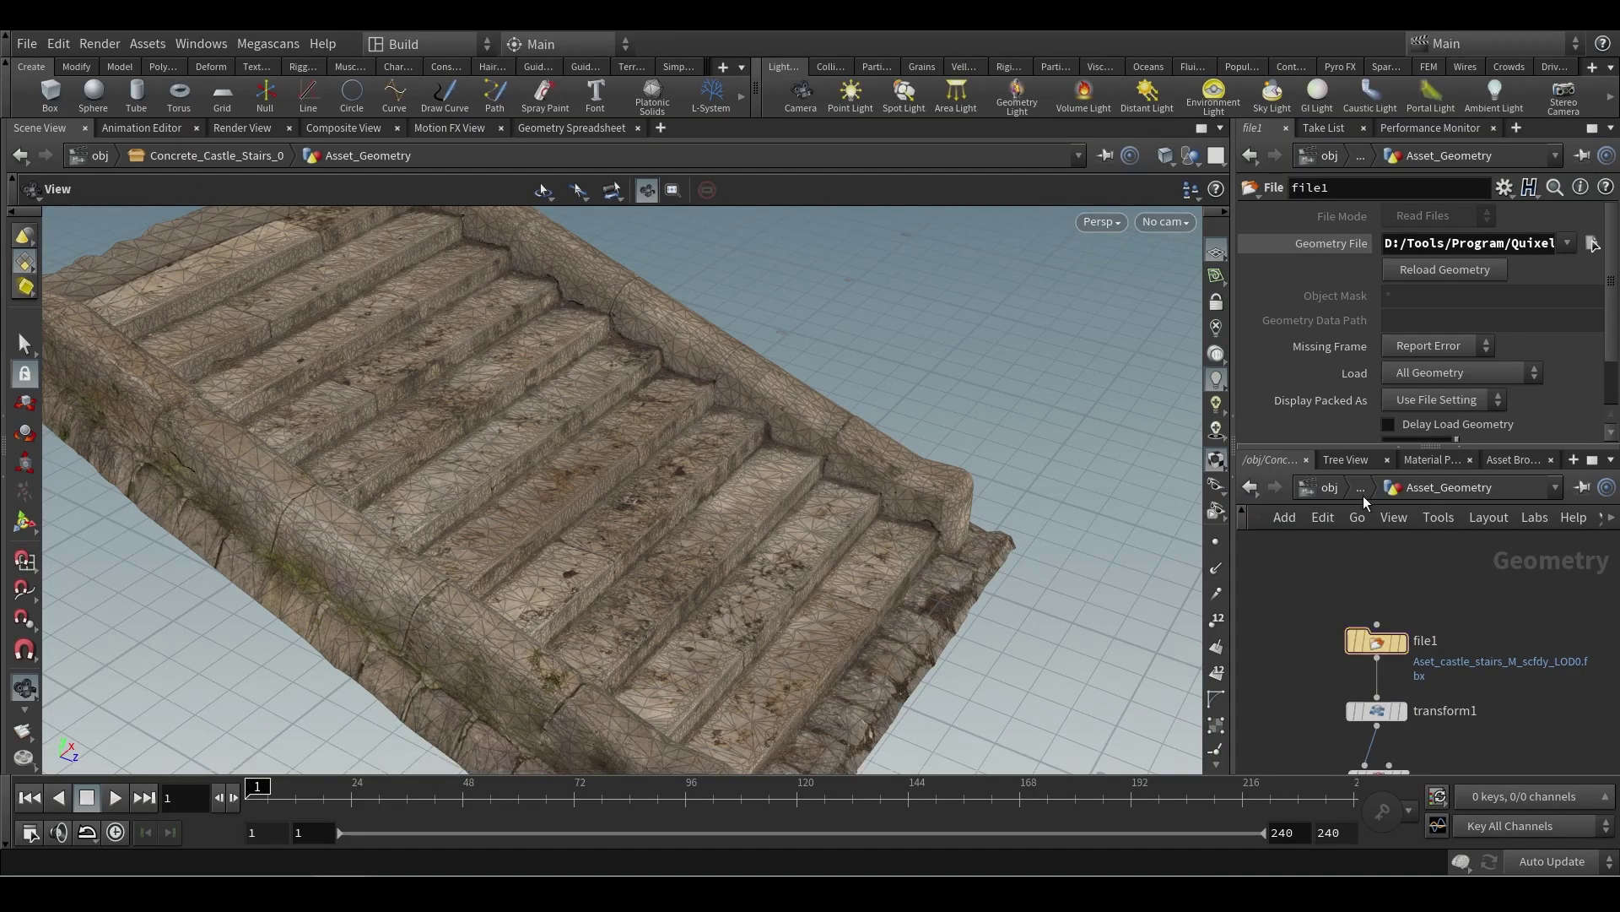
- Back in Houdini, enter Old_Wooden_Bench_0's Asset_Geometry and widen the parameters pane to show file1's full Geometry File path
{"action": "key", "text": "u"}
{"action": "key", "text": "u"}
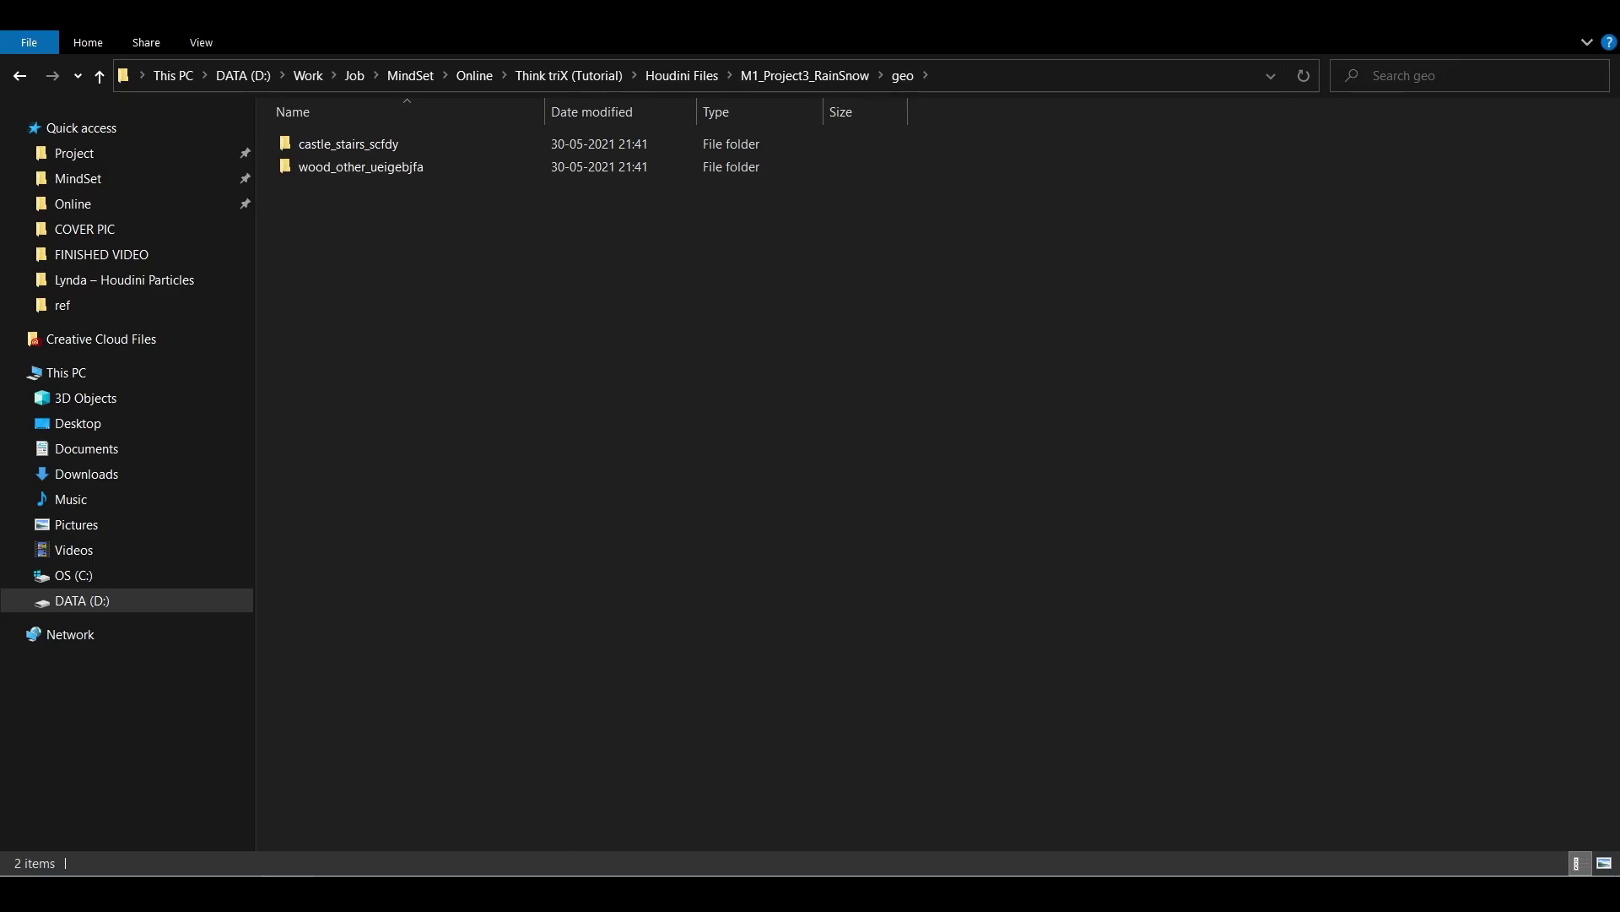
{"action": "mouse_move", "coordinate": [496, 893]}
{"action": "left_click", "coordinate": [401, 810]}
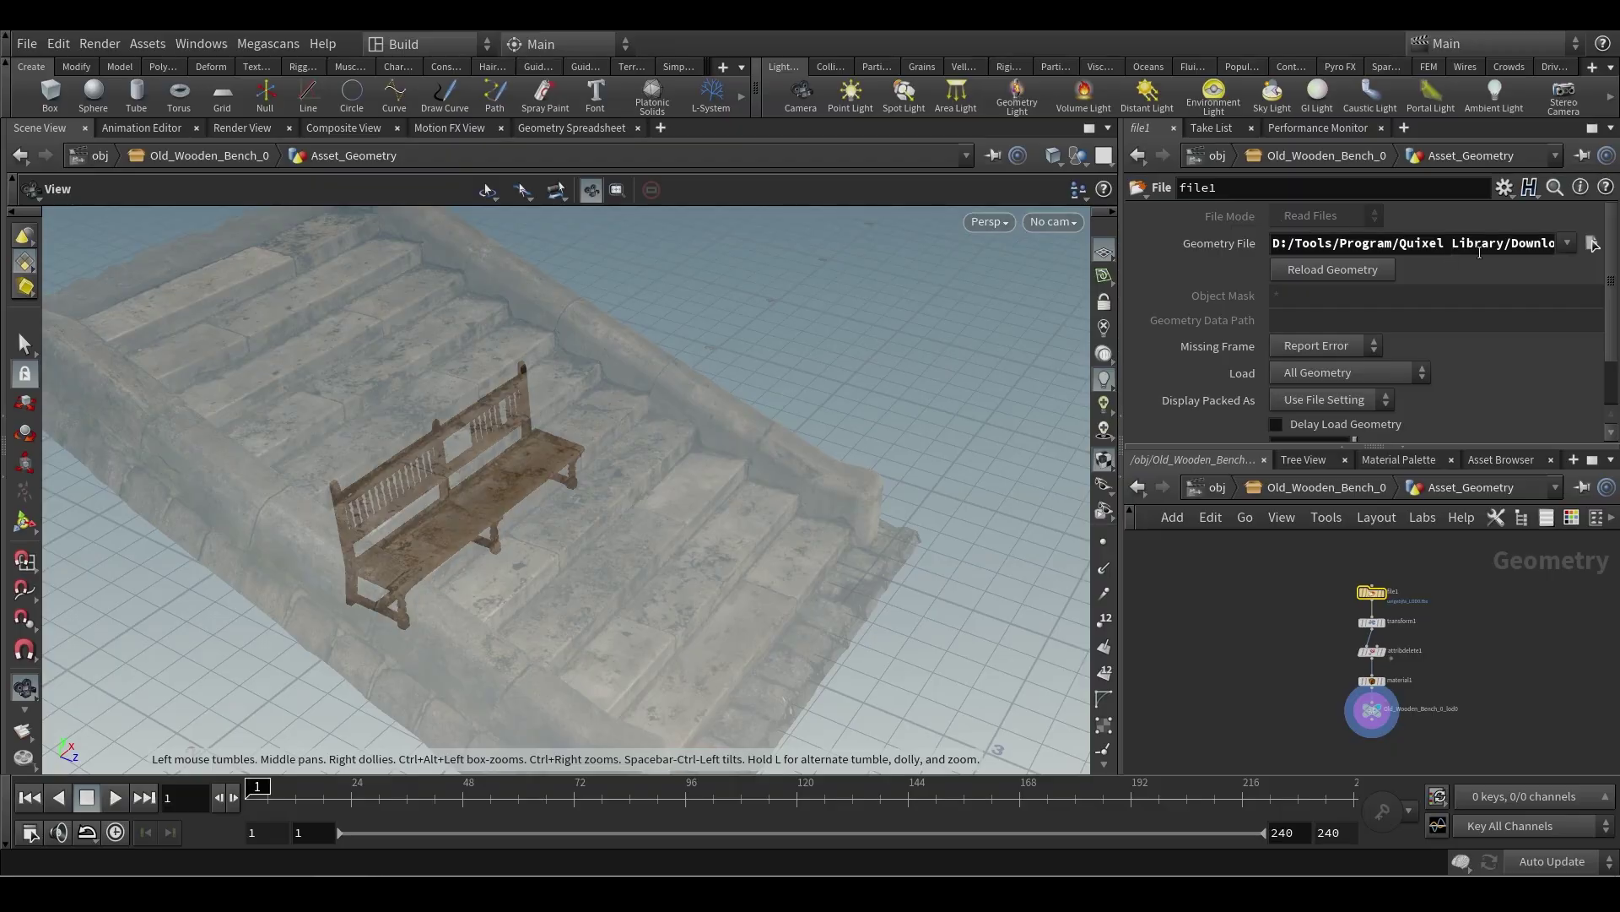
{"action": "left_click_drag", "start_coordinate": [1121, 308], "coordinate": [736, 313]}
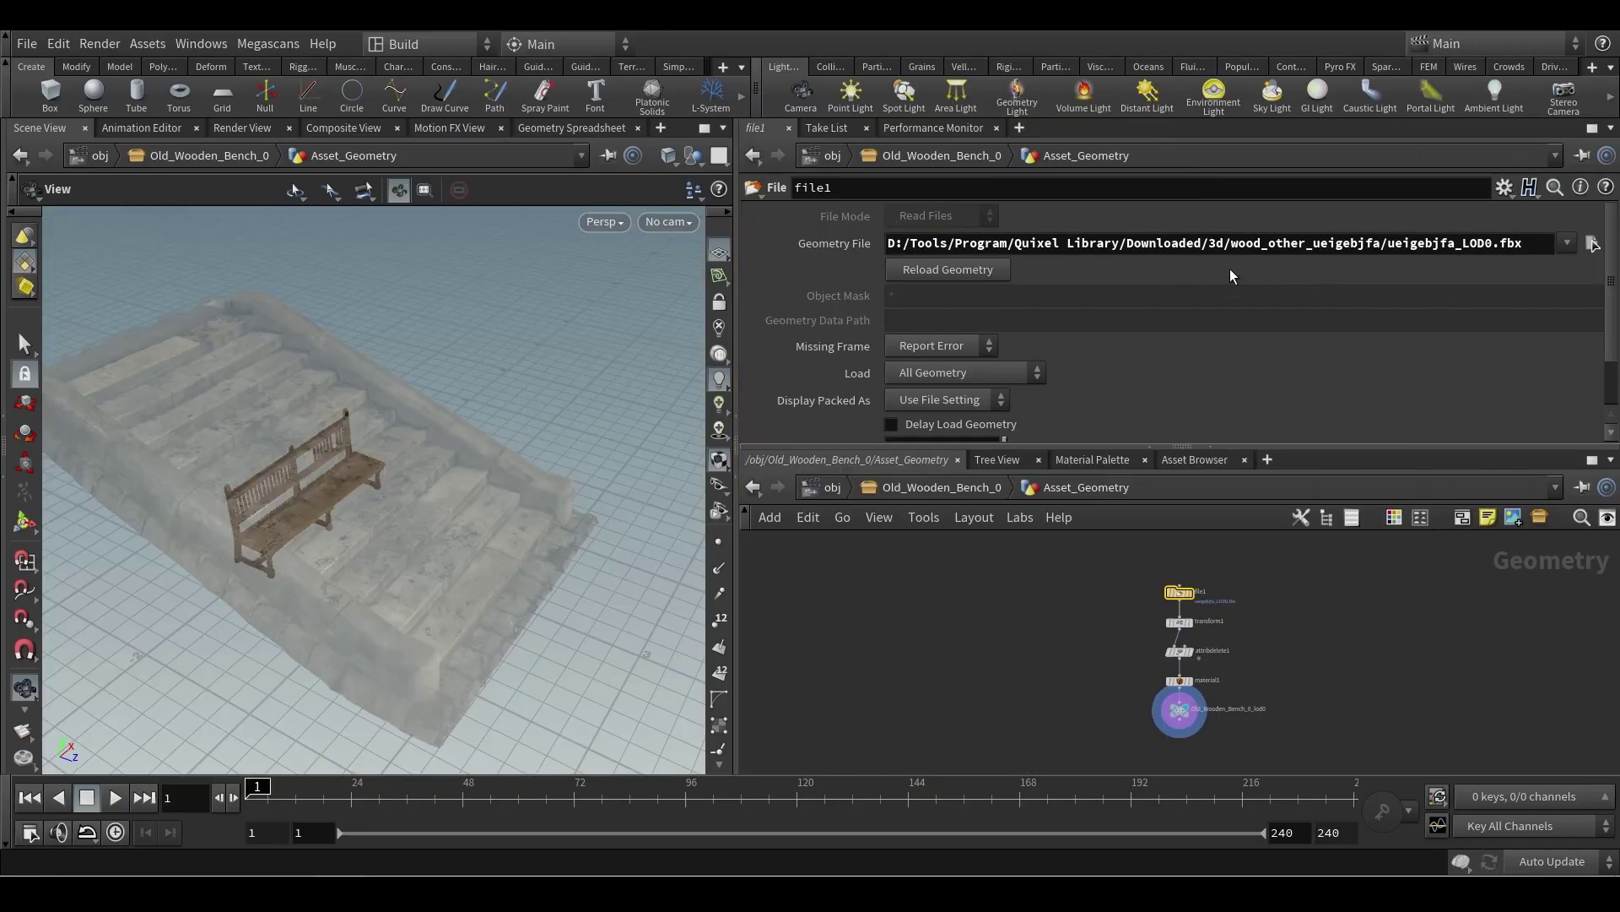
- Replace the Quixel library portion of file1's Geometry File path, up to and including Downloaded, with $HIP/geo
{"action": "left_click_drag", "start_coordinate": [888, 243], "coordinate": [1200, 243]}
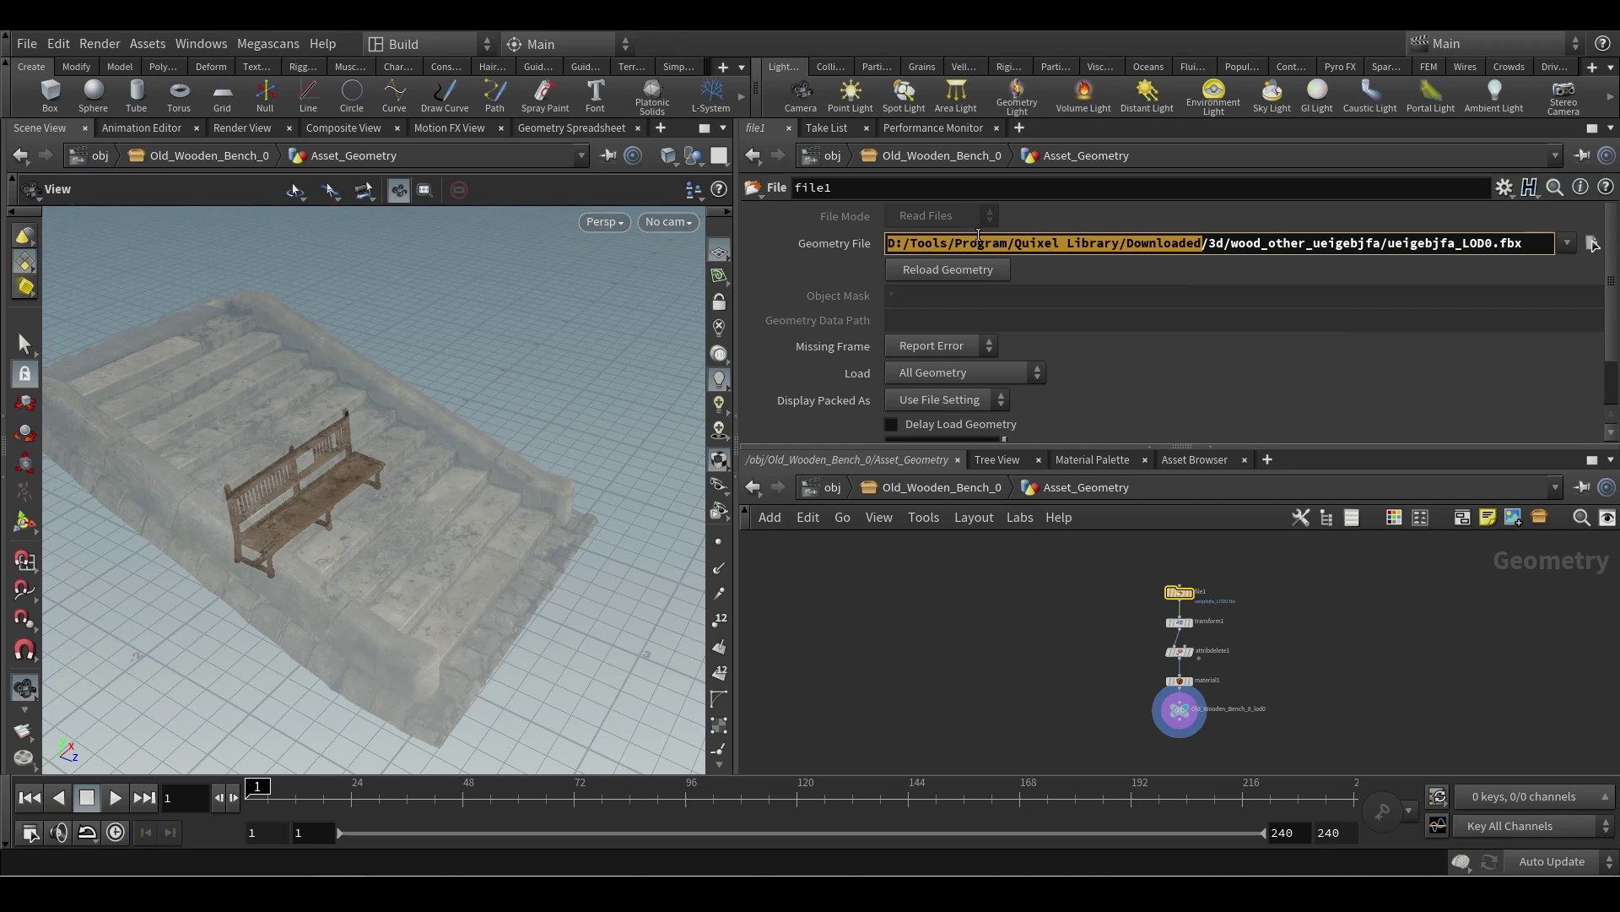
{"action": "type", "text": "$HIP"}
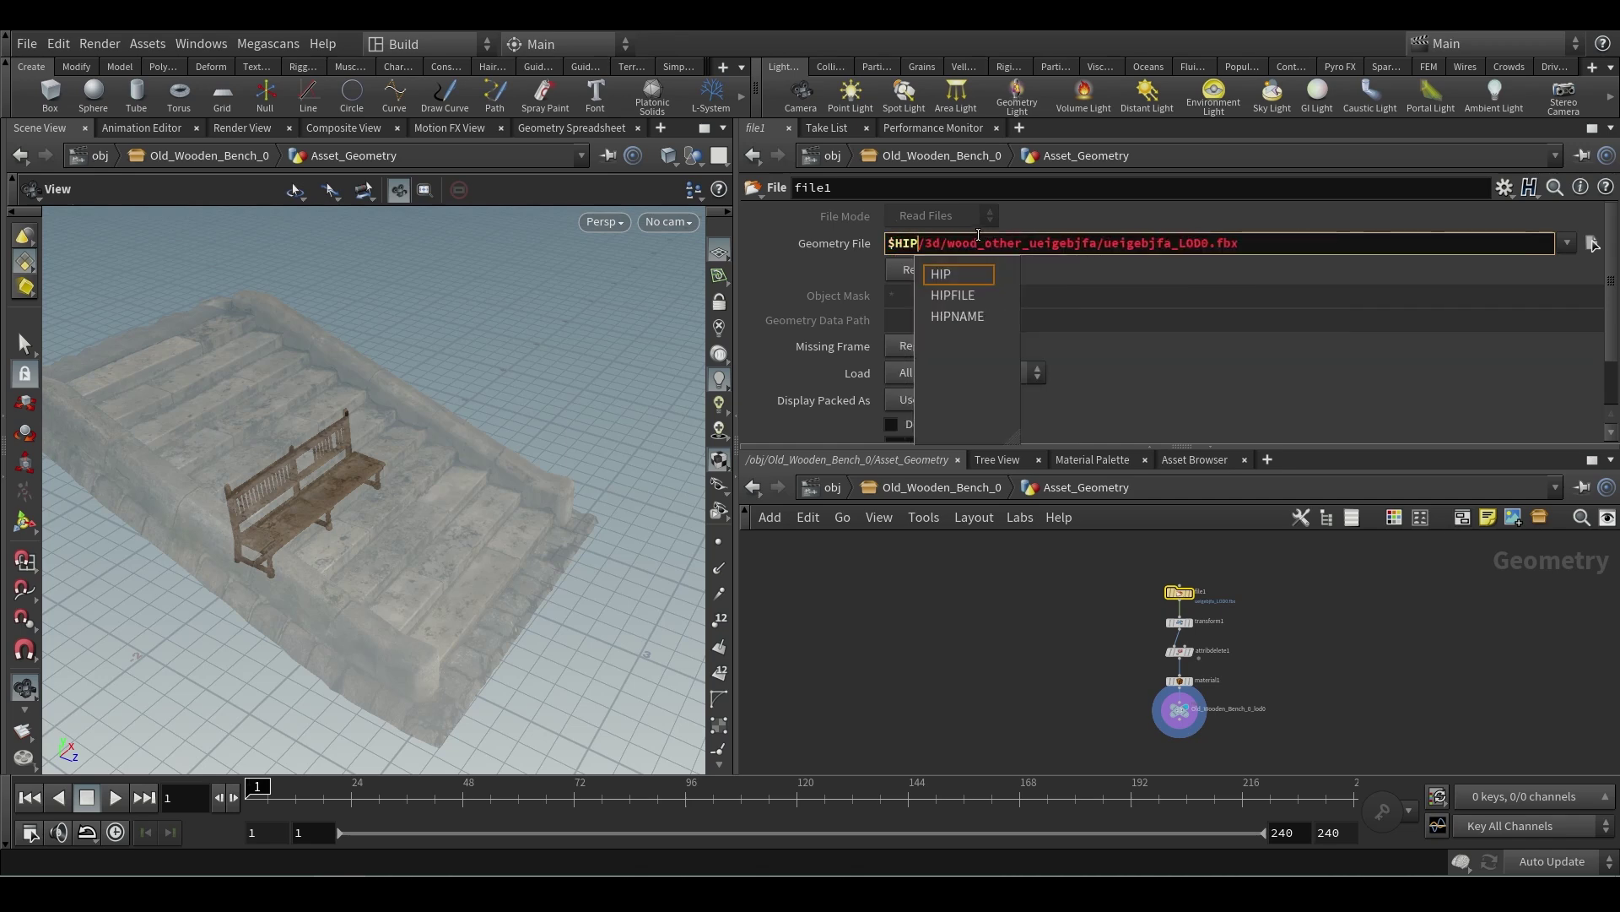
{"action": "key", "text": "Right"}
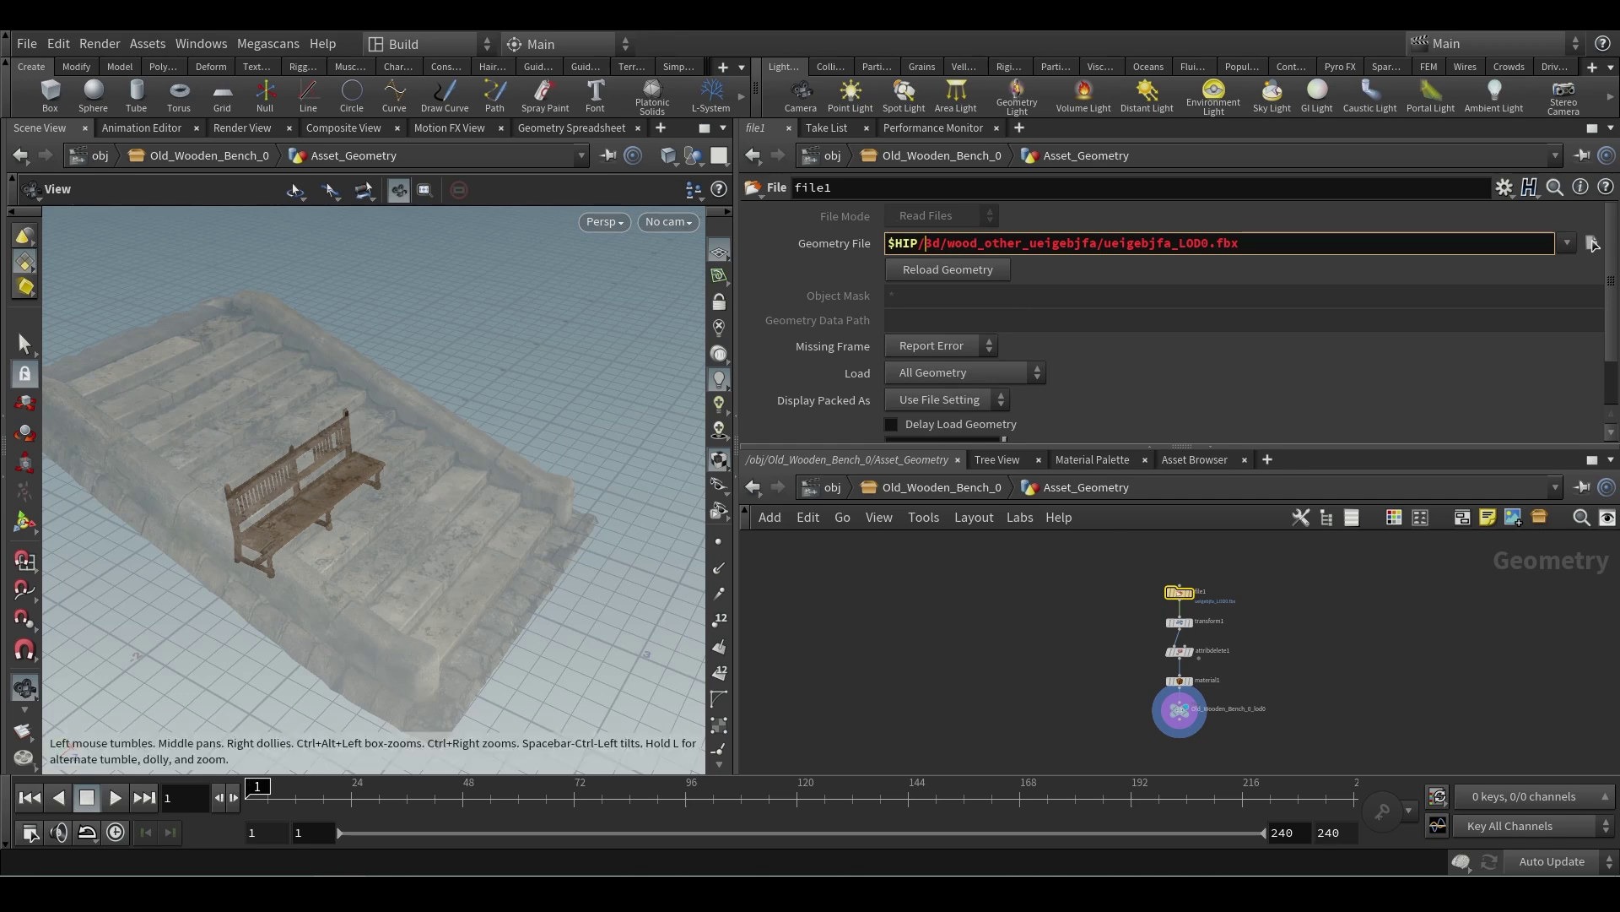
{"action": "type", "text": "geo"}
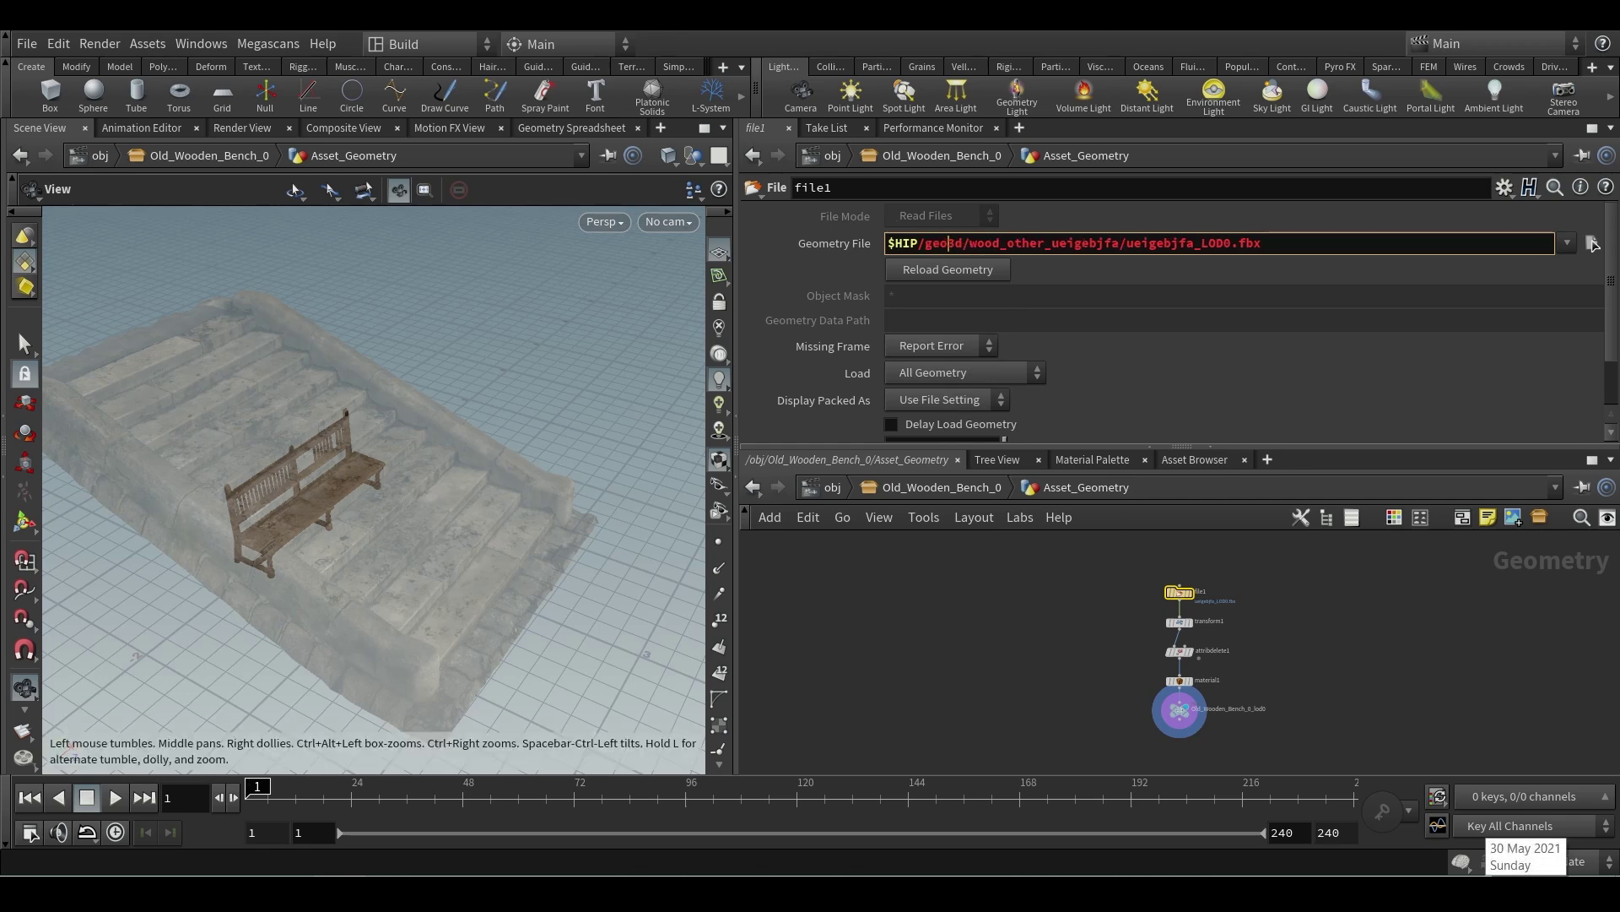
{"action": "type", "text": "/"}
{"action": "key", "text": "Return"}
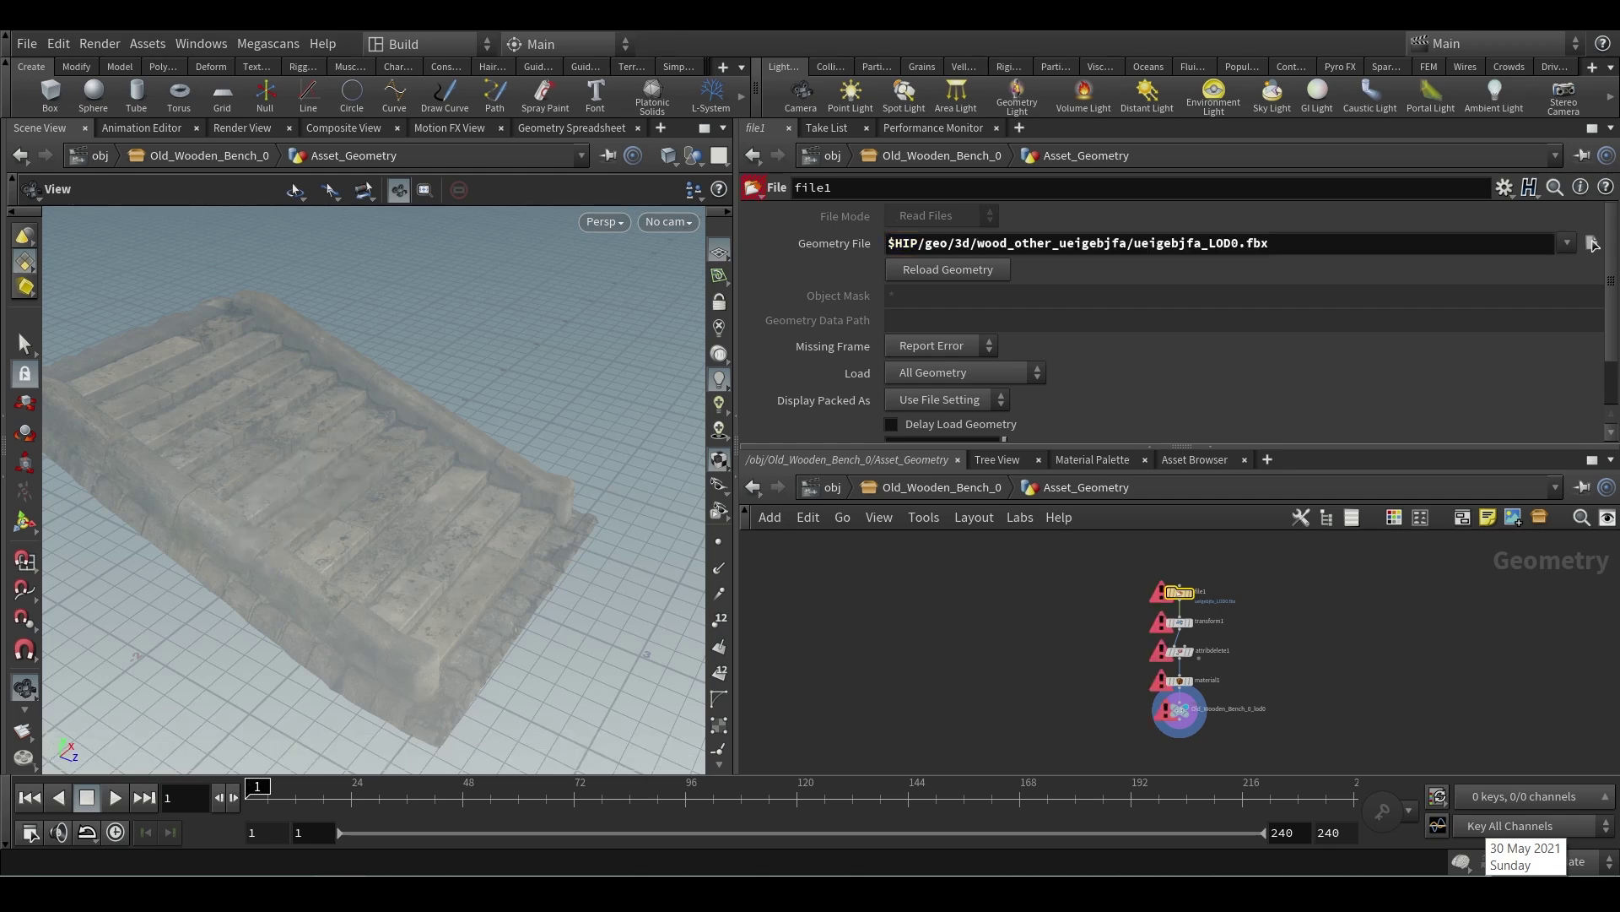
- Remove the 3d folder from file1's path so it reads $HIP/geo/wood_other_ueigebjfa/ueigebjfa_LOD0.fbx
{"action": "left_click", "coordinate": [972, 243]}
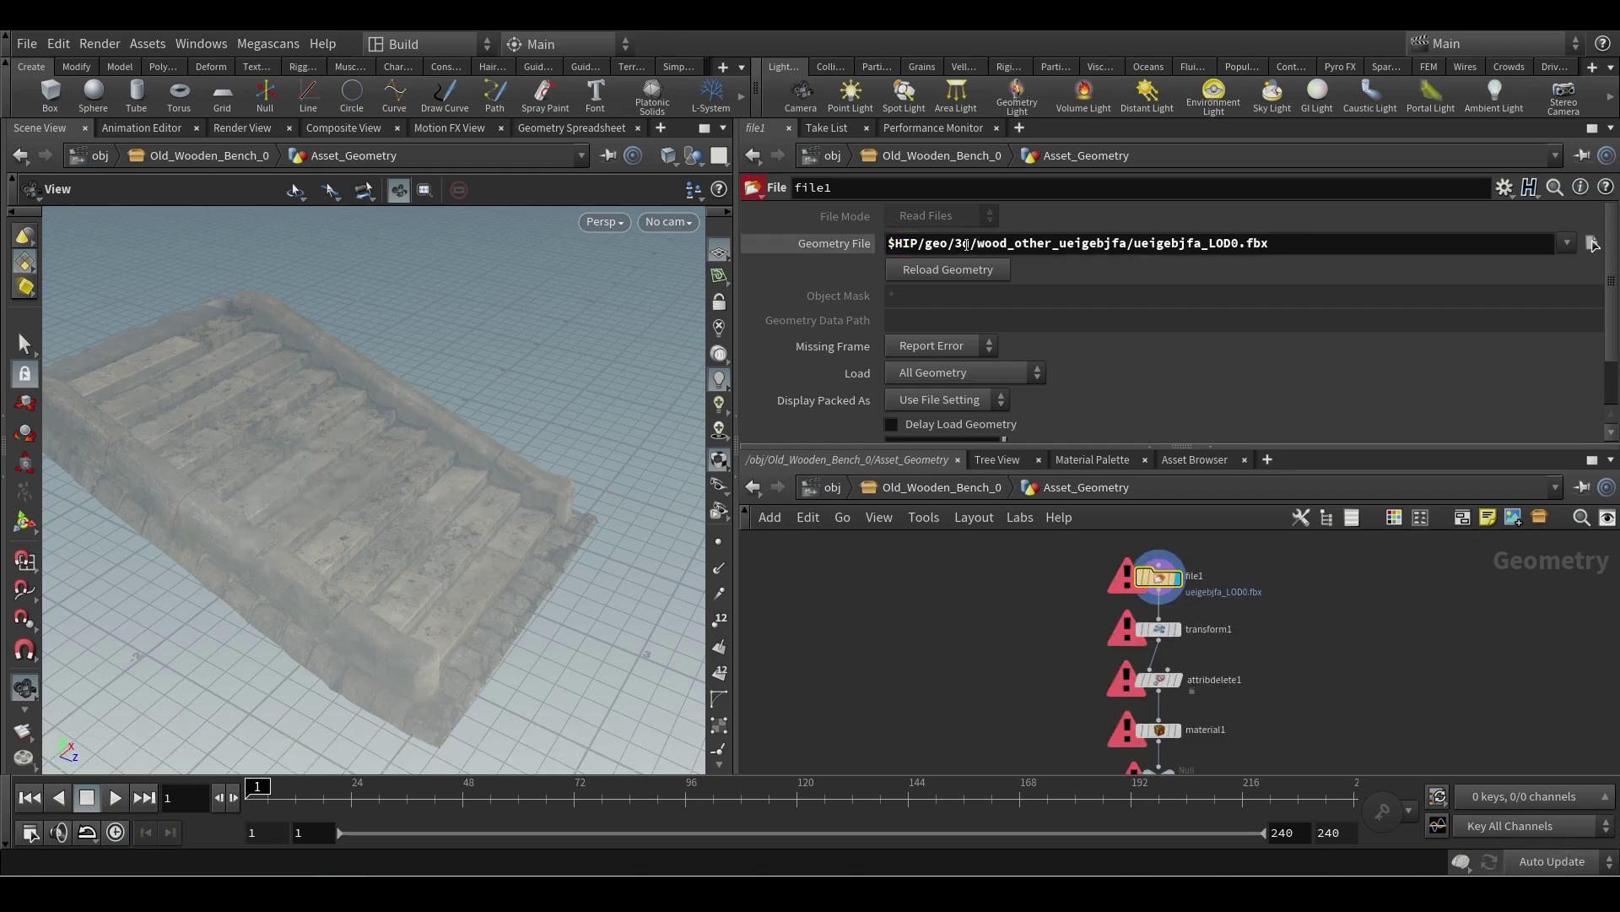
{"action": "key", "text": "BackSpace"}
{"action": "key", "text": "BackSpace"}
{"action": "key", "text": "BackSpace"}
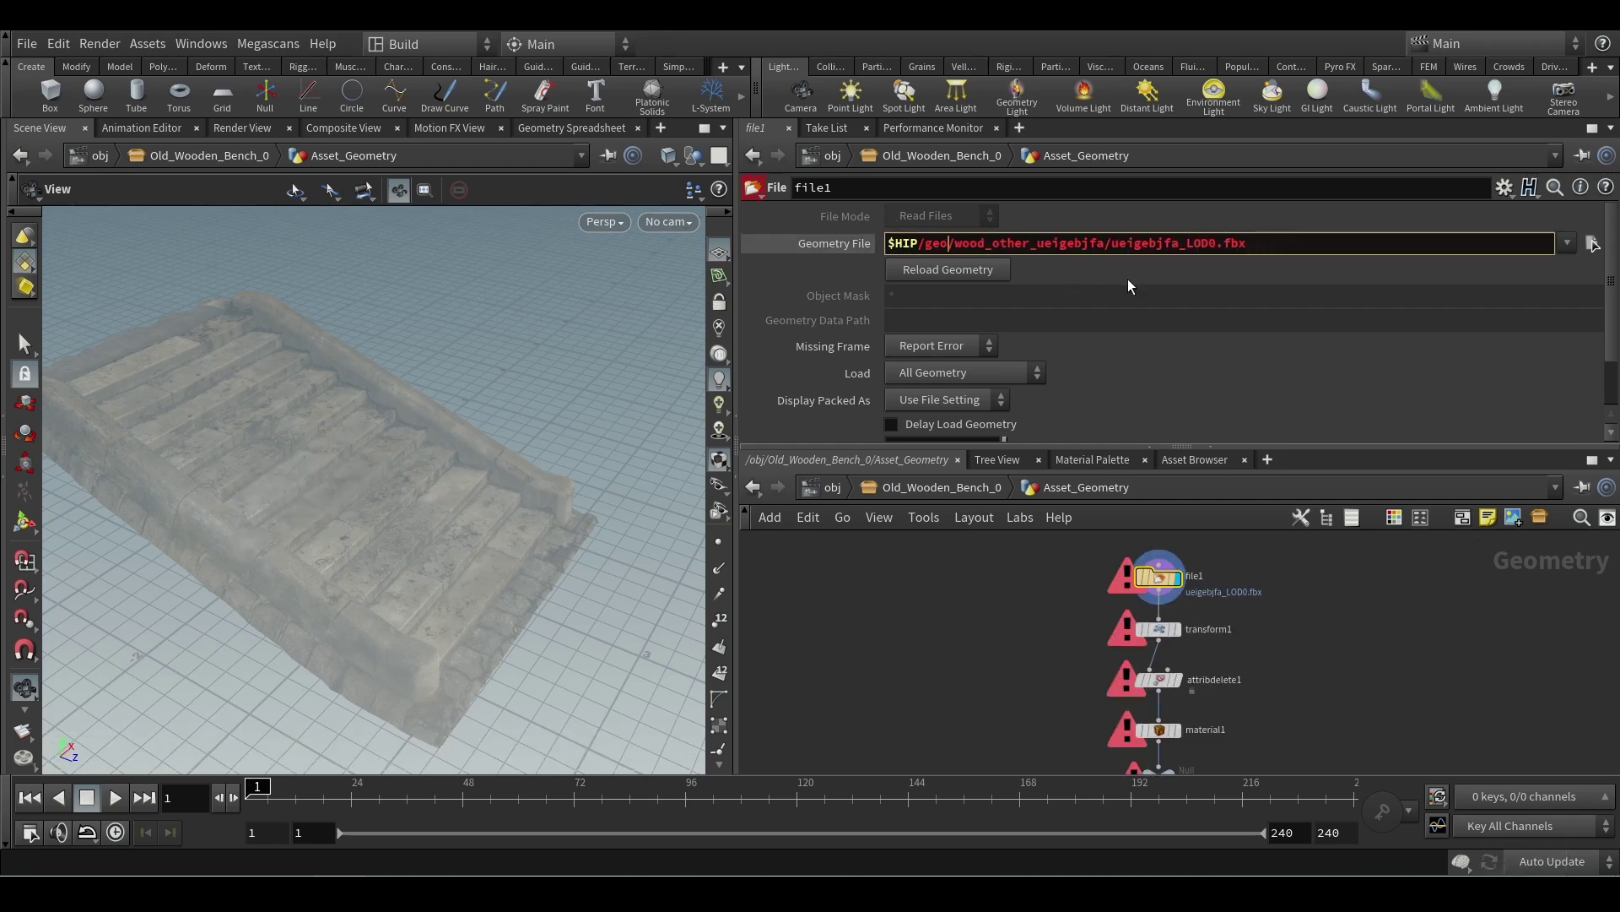
{"action": "key", "text": "Return"}
- Display file1, transform1 and material1 in turn and inspect the reloaded wooden bench from several angles
{"action": "scroll", "coordinate": [423, 408], "scroll_direction": "down", "scroll_amount": 10}
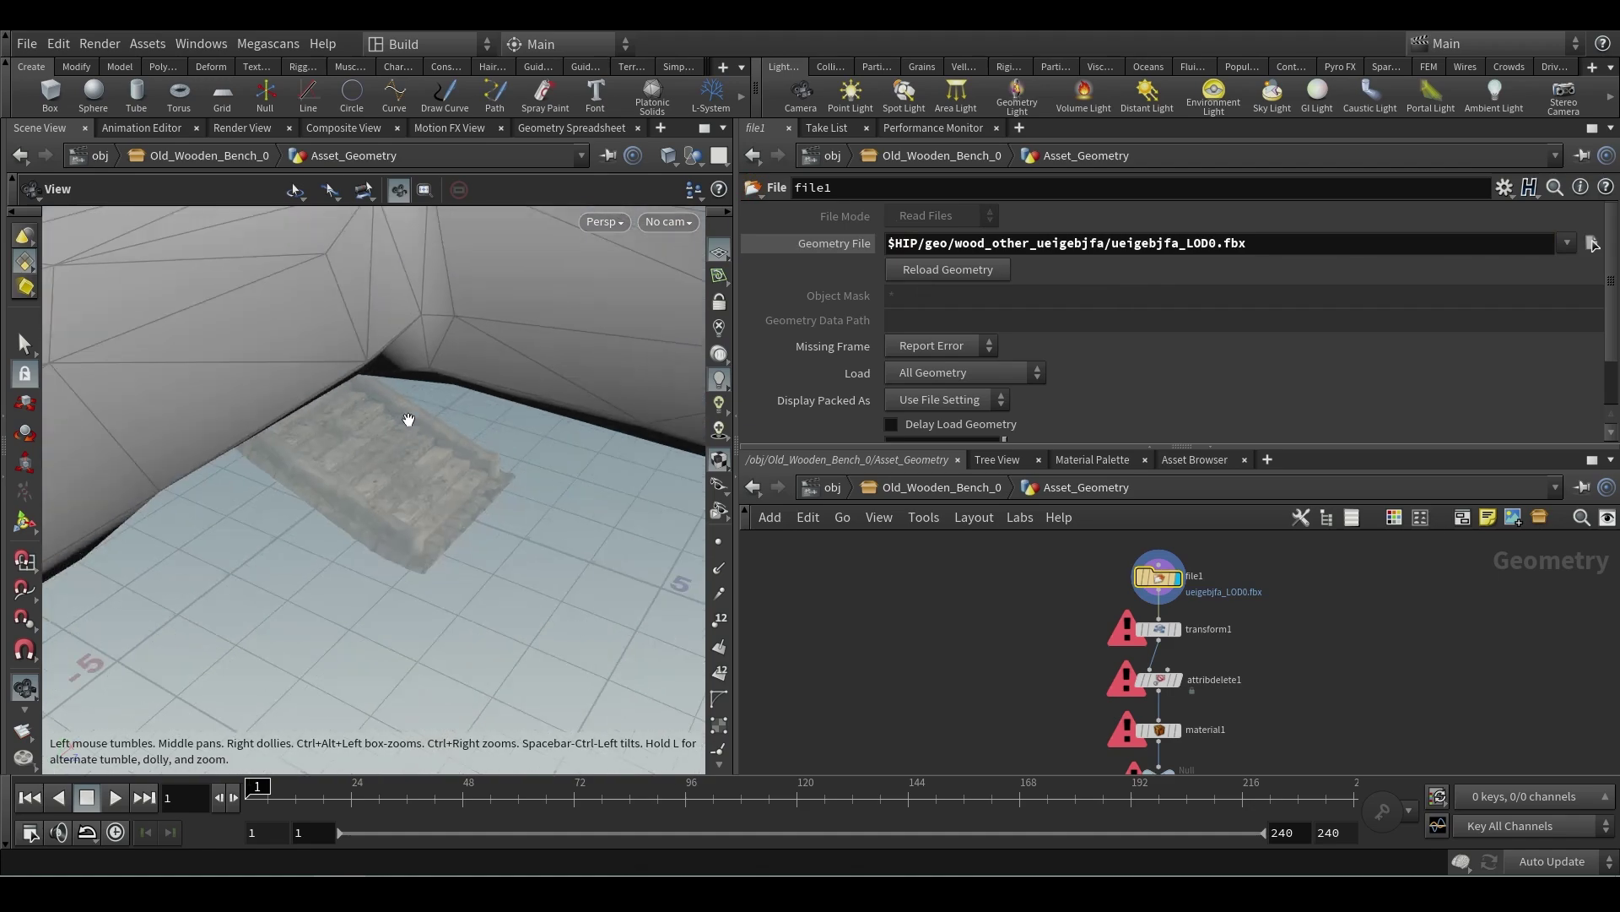
{"action": "scroll", "coordinate": [427, 398], "scroll_direction": "down", "scroll_amount": 3}
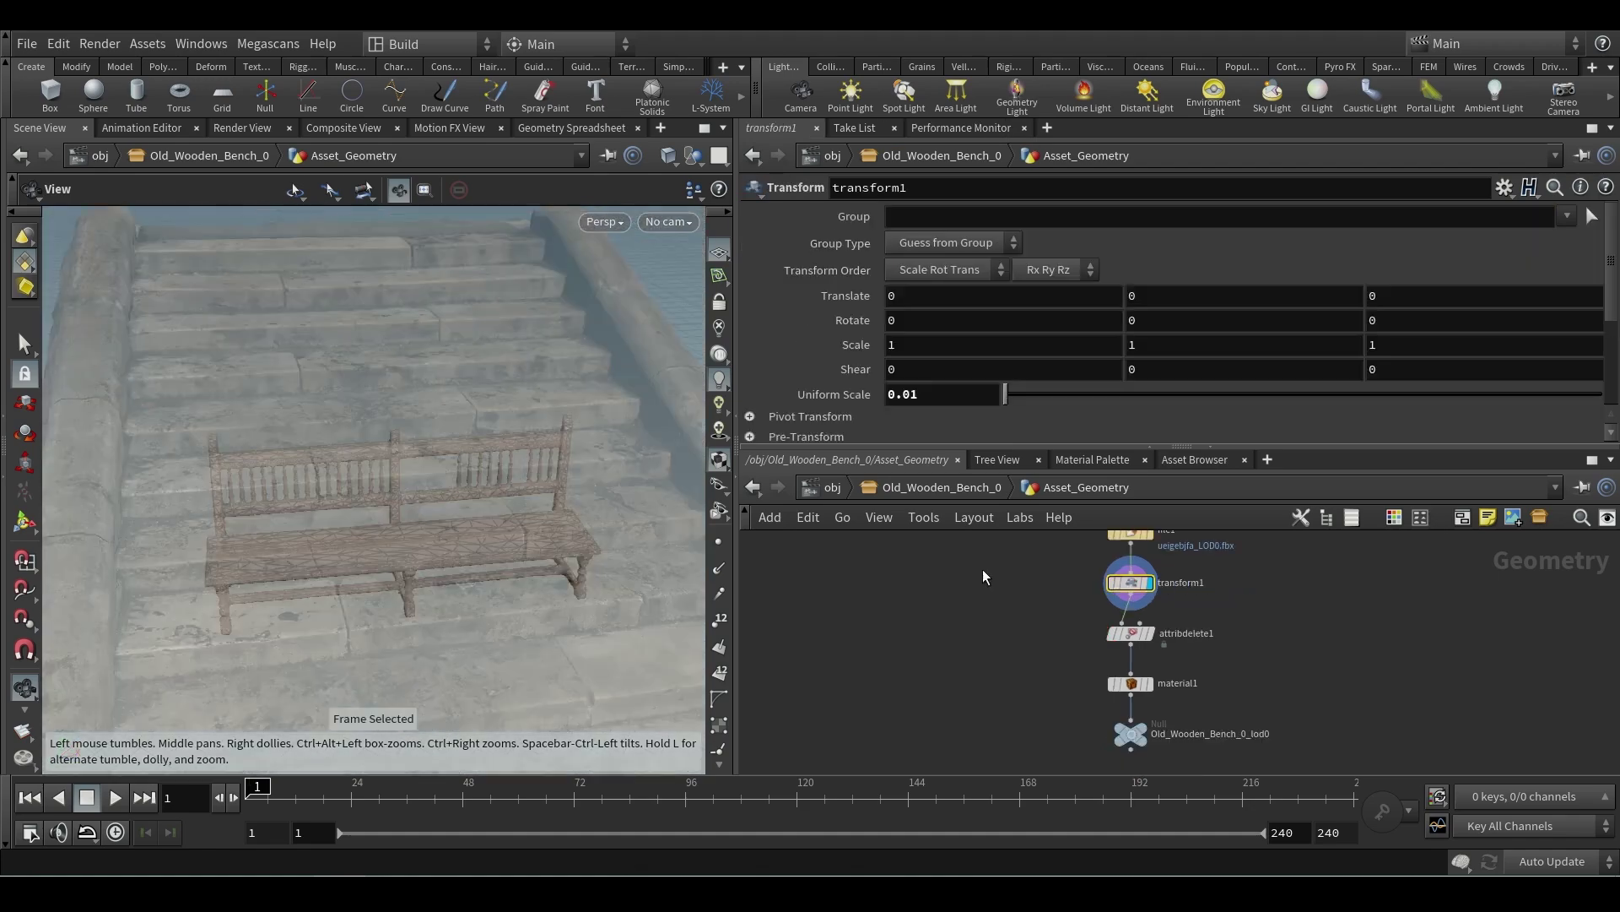
{"action": "left_click_drag", "start_coordinate": [291, 542], "coordinate": [181, 600]}
{"action": "scroll", "coordinate": [343, 597], "scroll_direction": "up", "scroll_amount": 5}
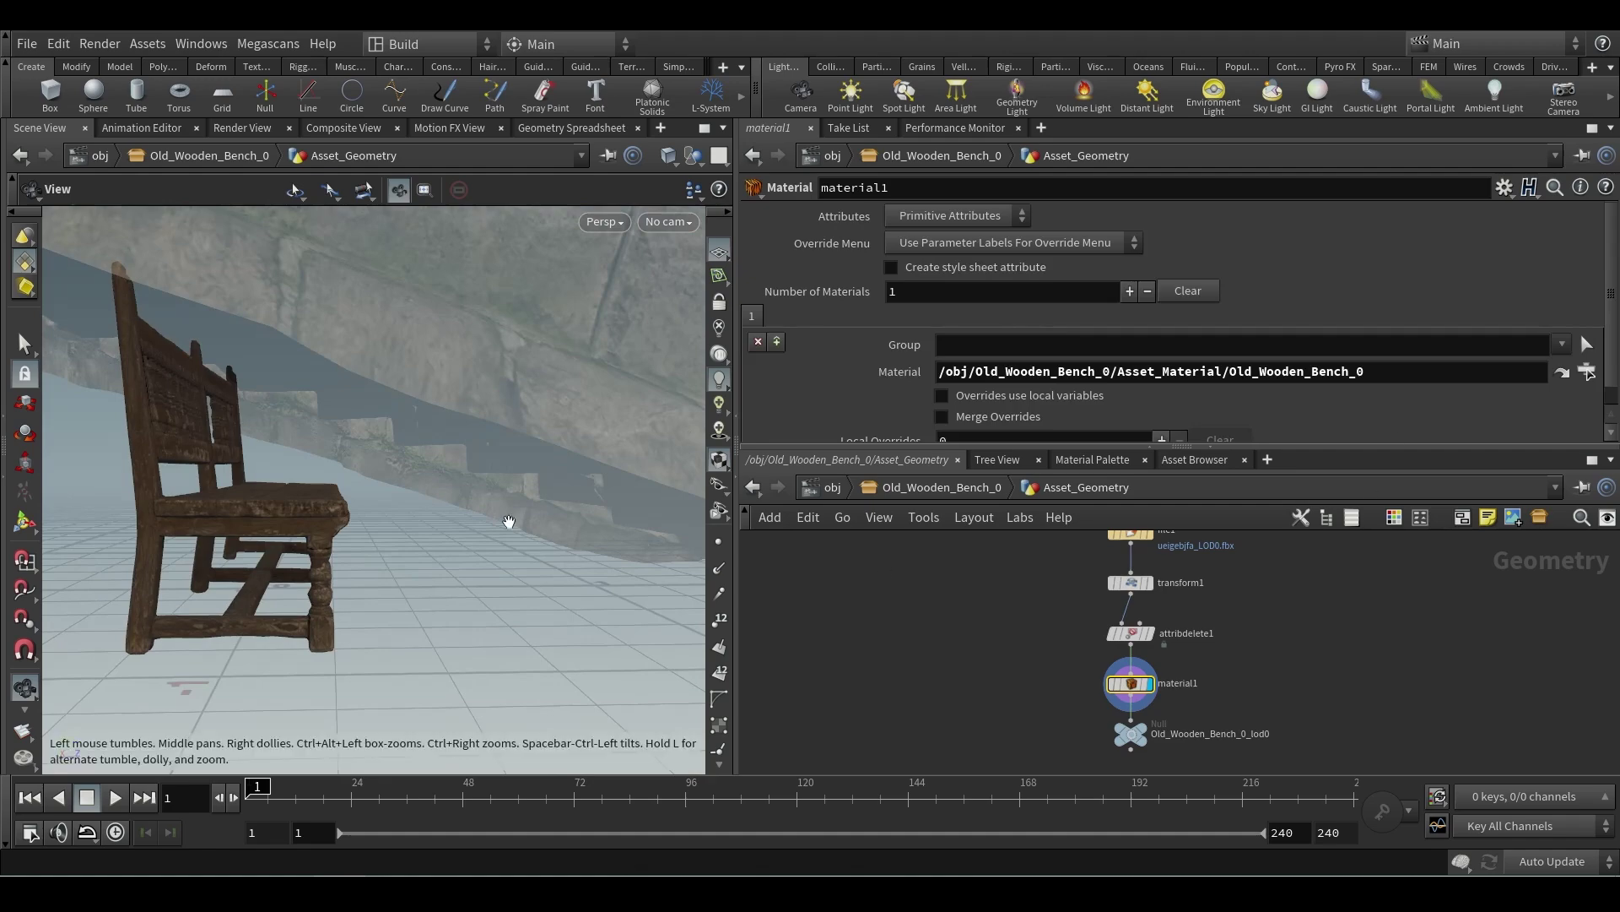
{"action": "left_click_drag", "start_coordinate": [489, 507], "coordinate": [442, 513]}
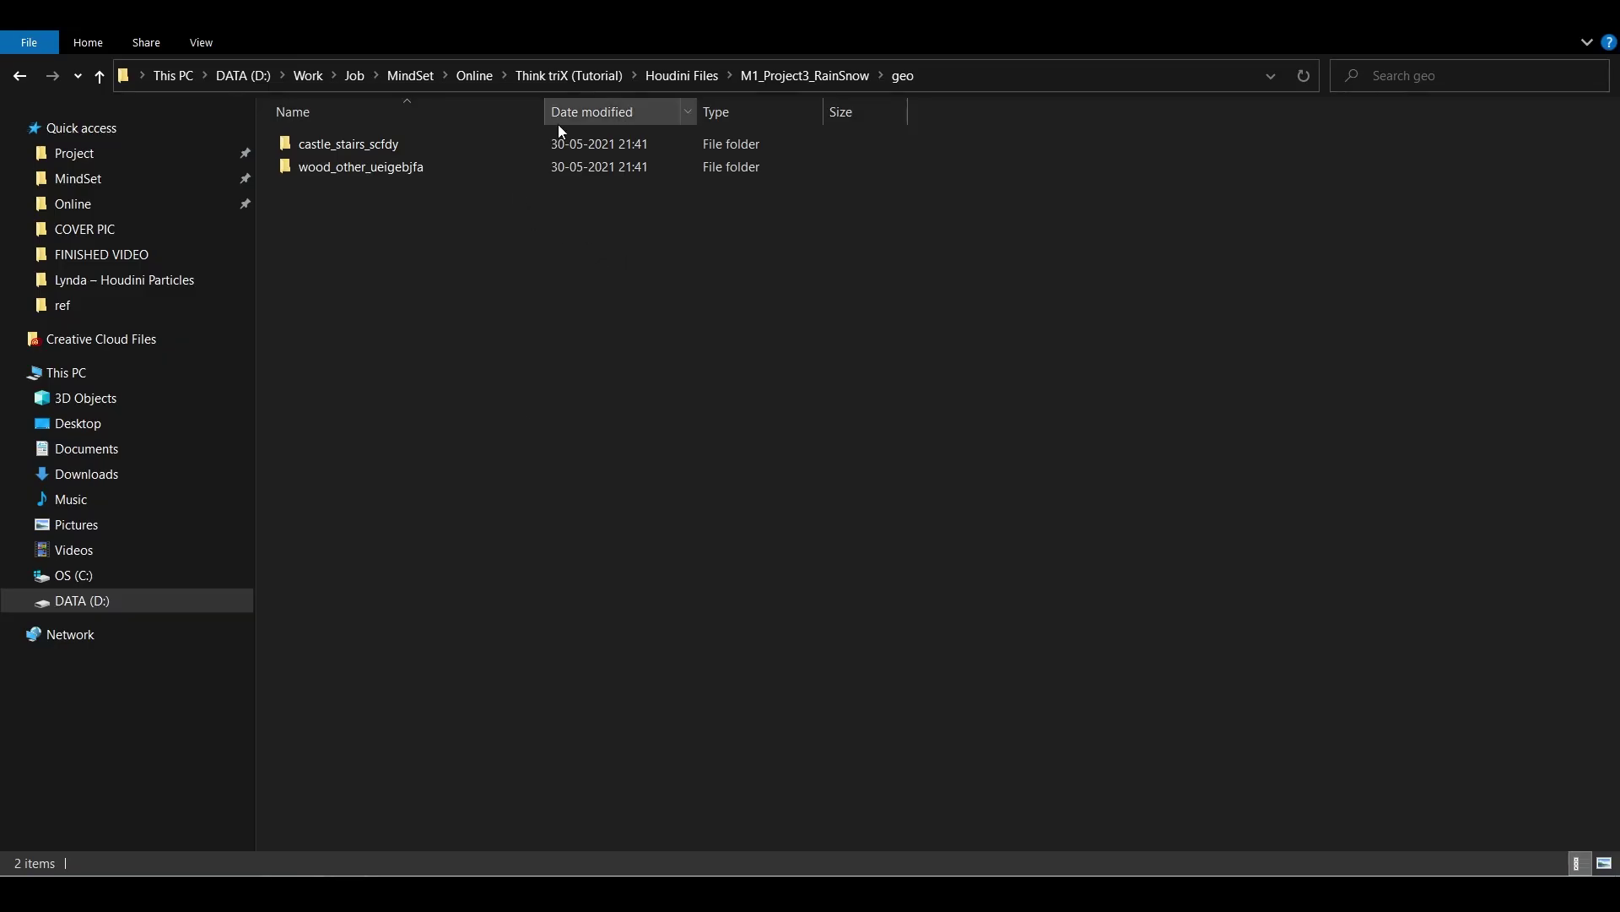
- Open M1_Project3_RainSnow from the Houdini Files folder in File Explorer, and recheck the bench's file1 path in Houdini
{"action": "left_click", "coordinate": [673, 75]}
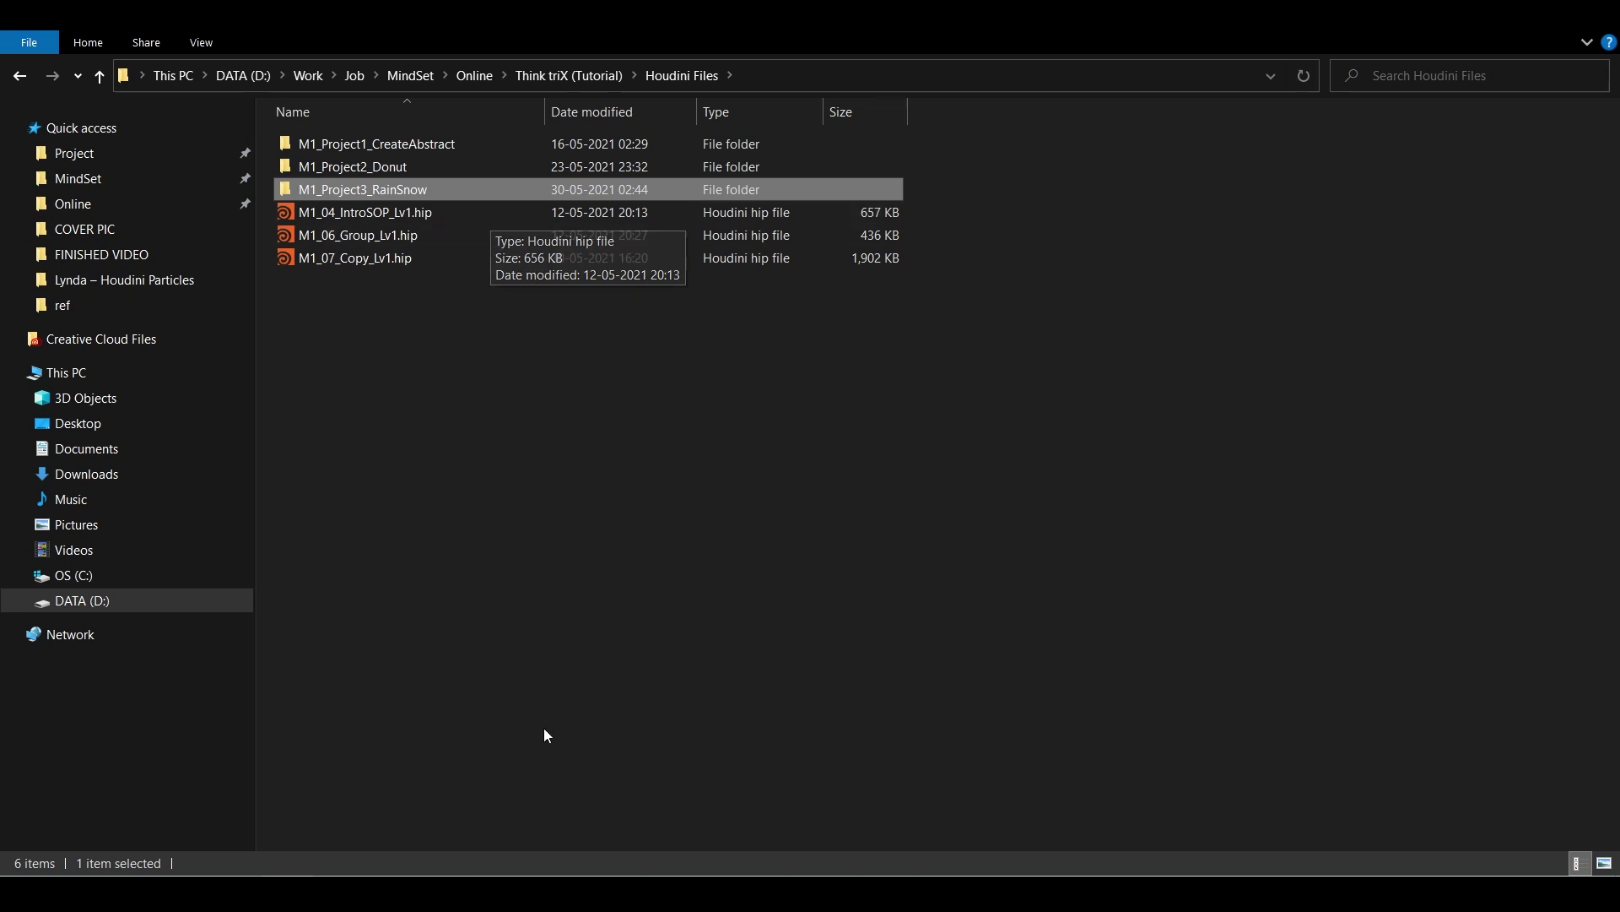
{"action": "double_click", "coordinate": [409, 191]}
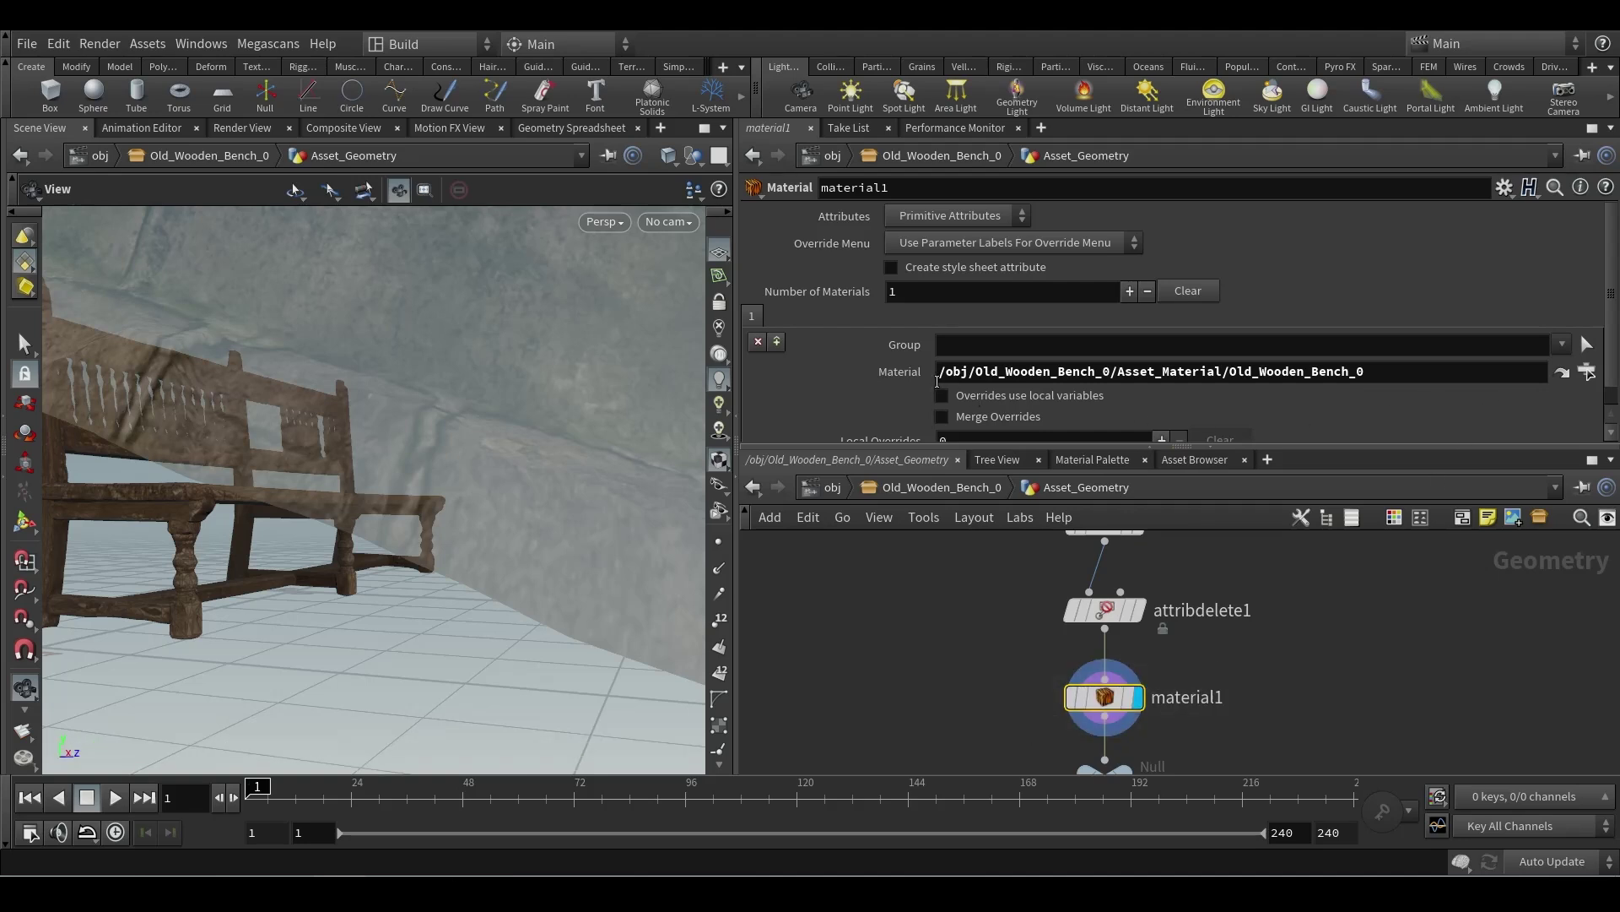
{"action": "left_click_drag", "start_coordinate": [1205, 655], "coordinate": [985, 721]}
{"action": "middle_click_drag", "start_coordinate": [1008, 548], "coordinate": [969, 709]}
{"action": "left_click", "coordinate": [1023, 601]}
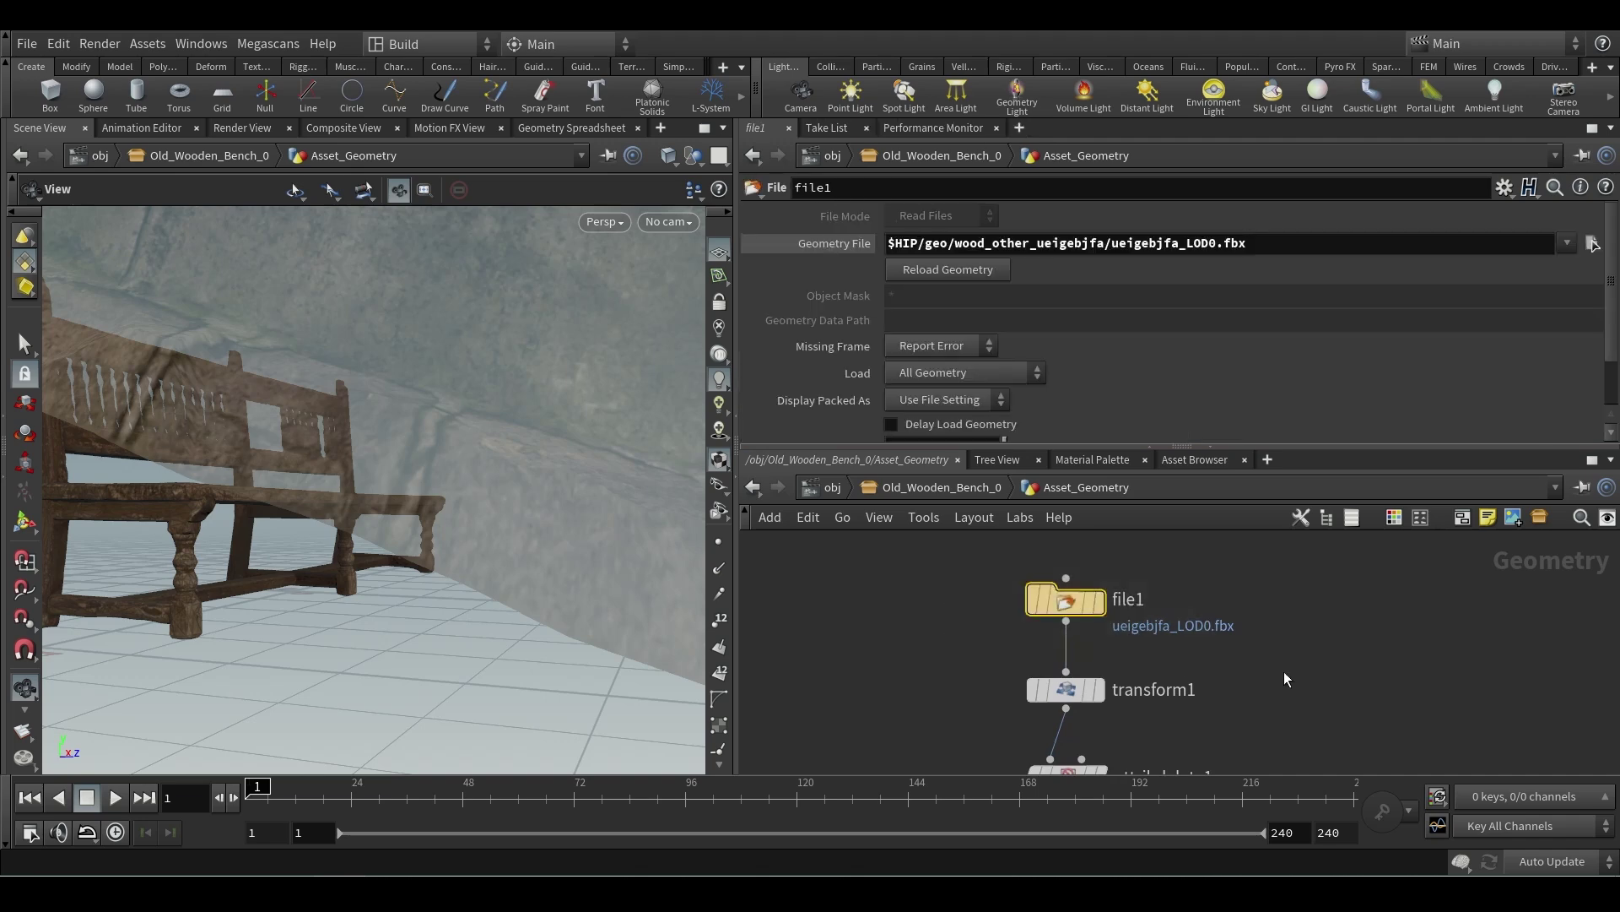
- Go to the shader assigned in material1 and review the Old_Wooden_Bench_0 Principled Shader's surface settings
{"action": "scroll", "coordinate": [1283, 671], "scroll_direction": "down", "scroll_amount": 5}
{"action": "left_click_drag", "start_coordinate": [1223, 638], "coordinate": [949, 680]}
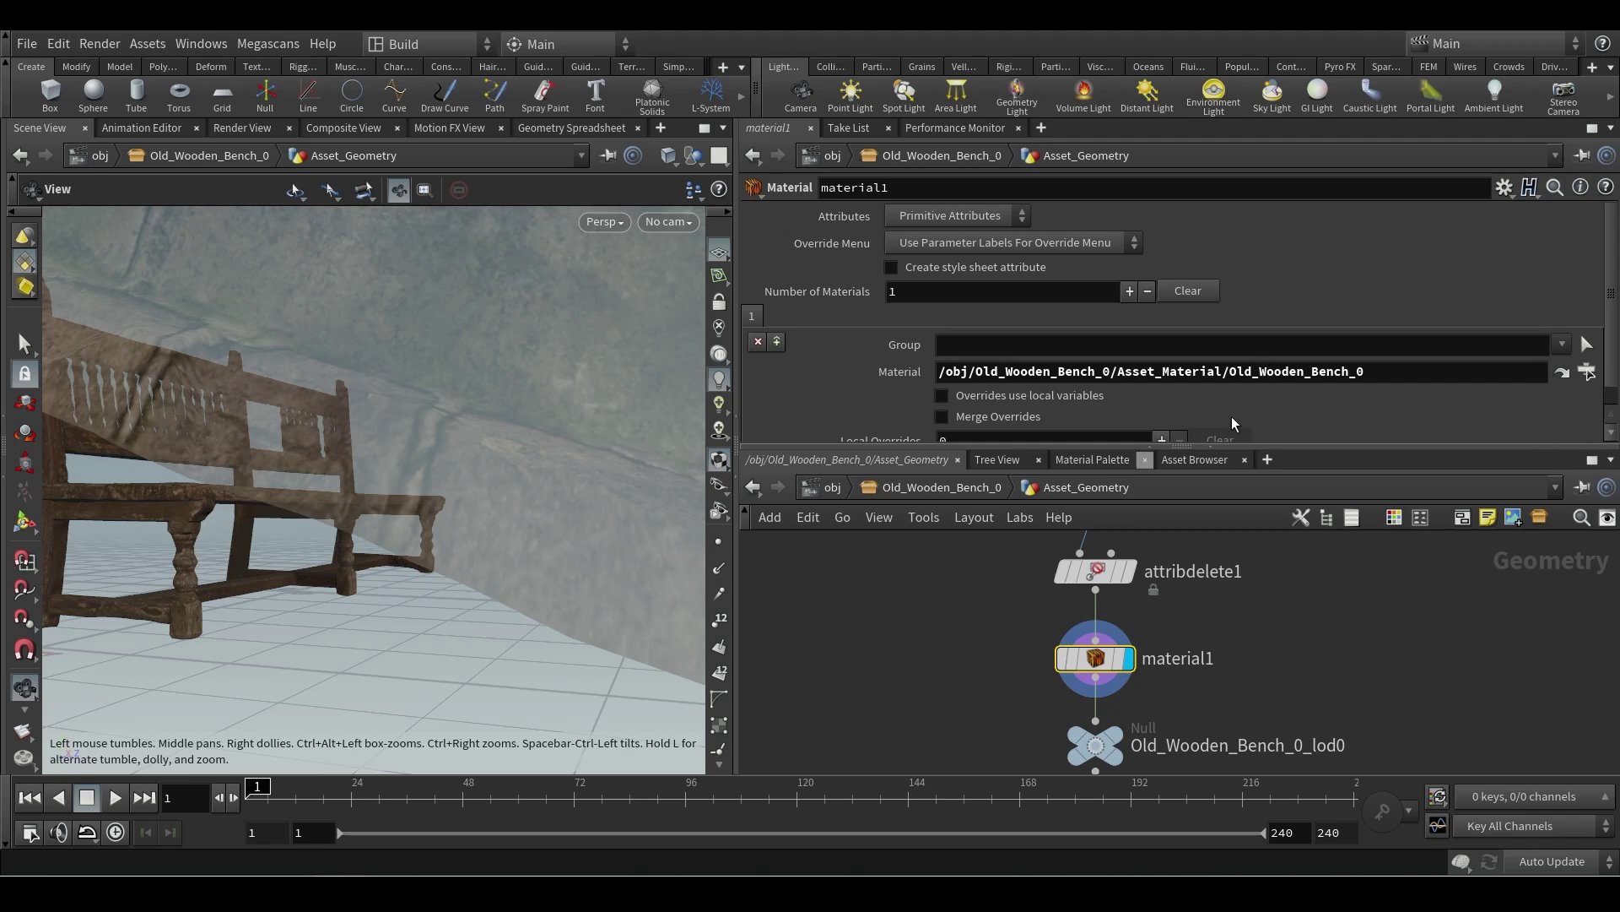
{"action": "left_click", "coordinate": [1564, 371]}
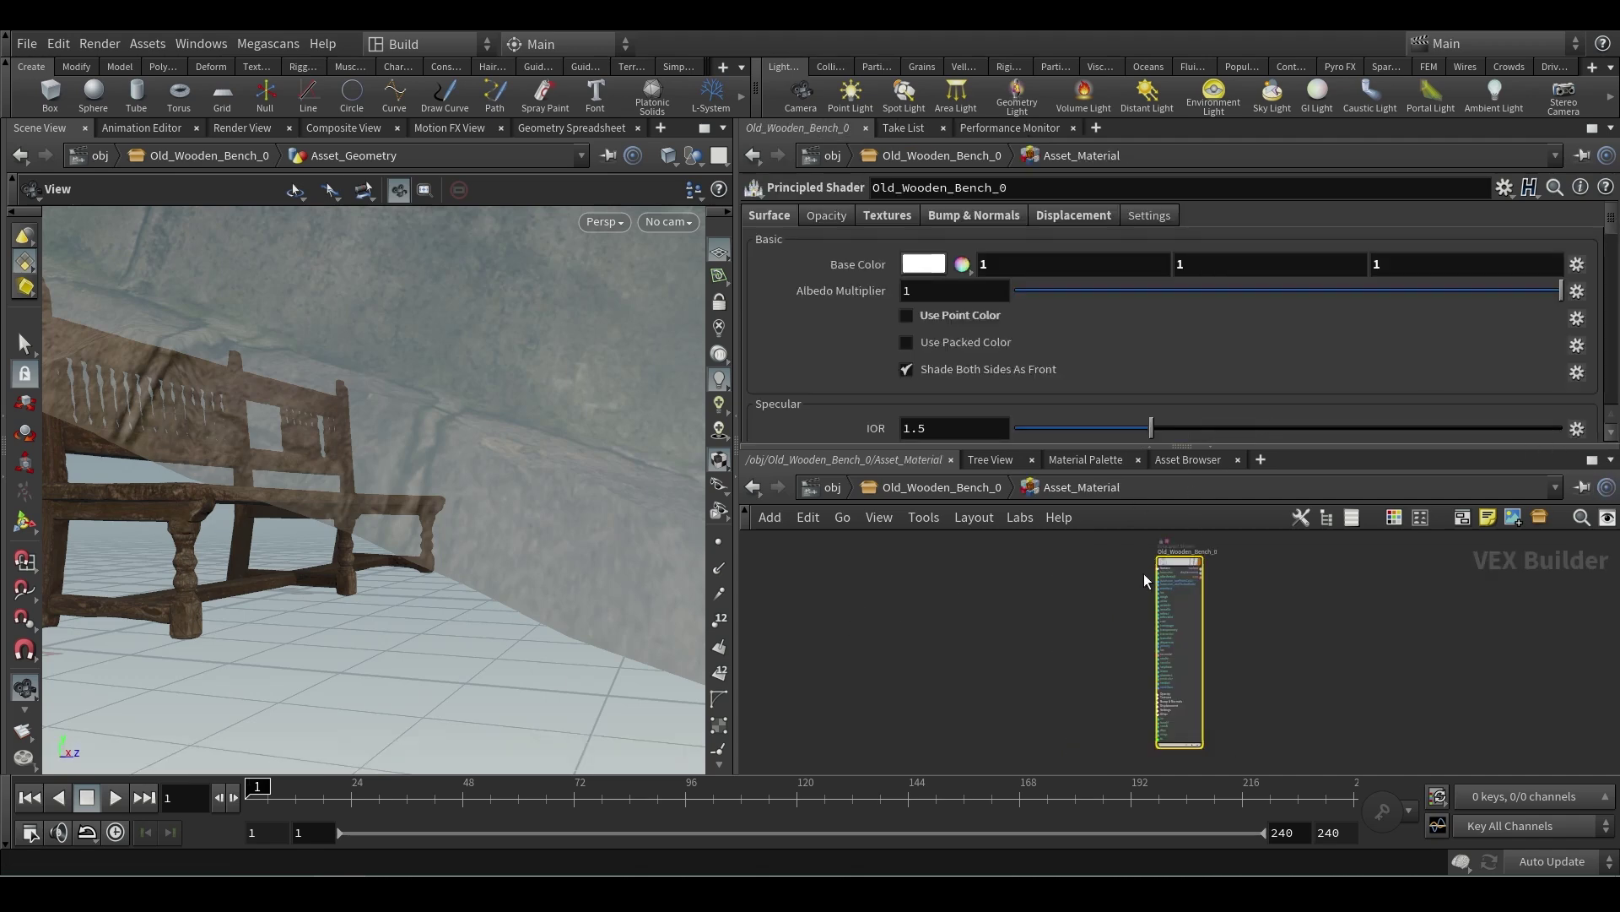
{"action": "scroll", "coordinate": [1120, 563], "scroll_direction": "up", "scroll_amount": 3}
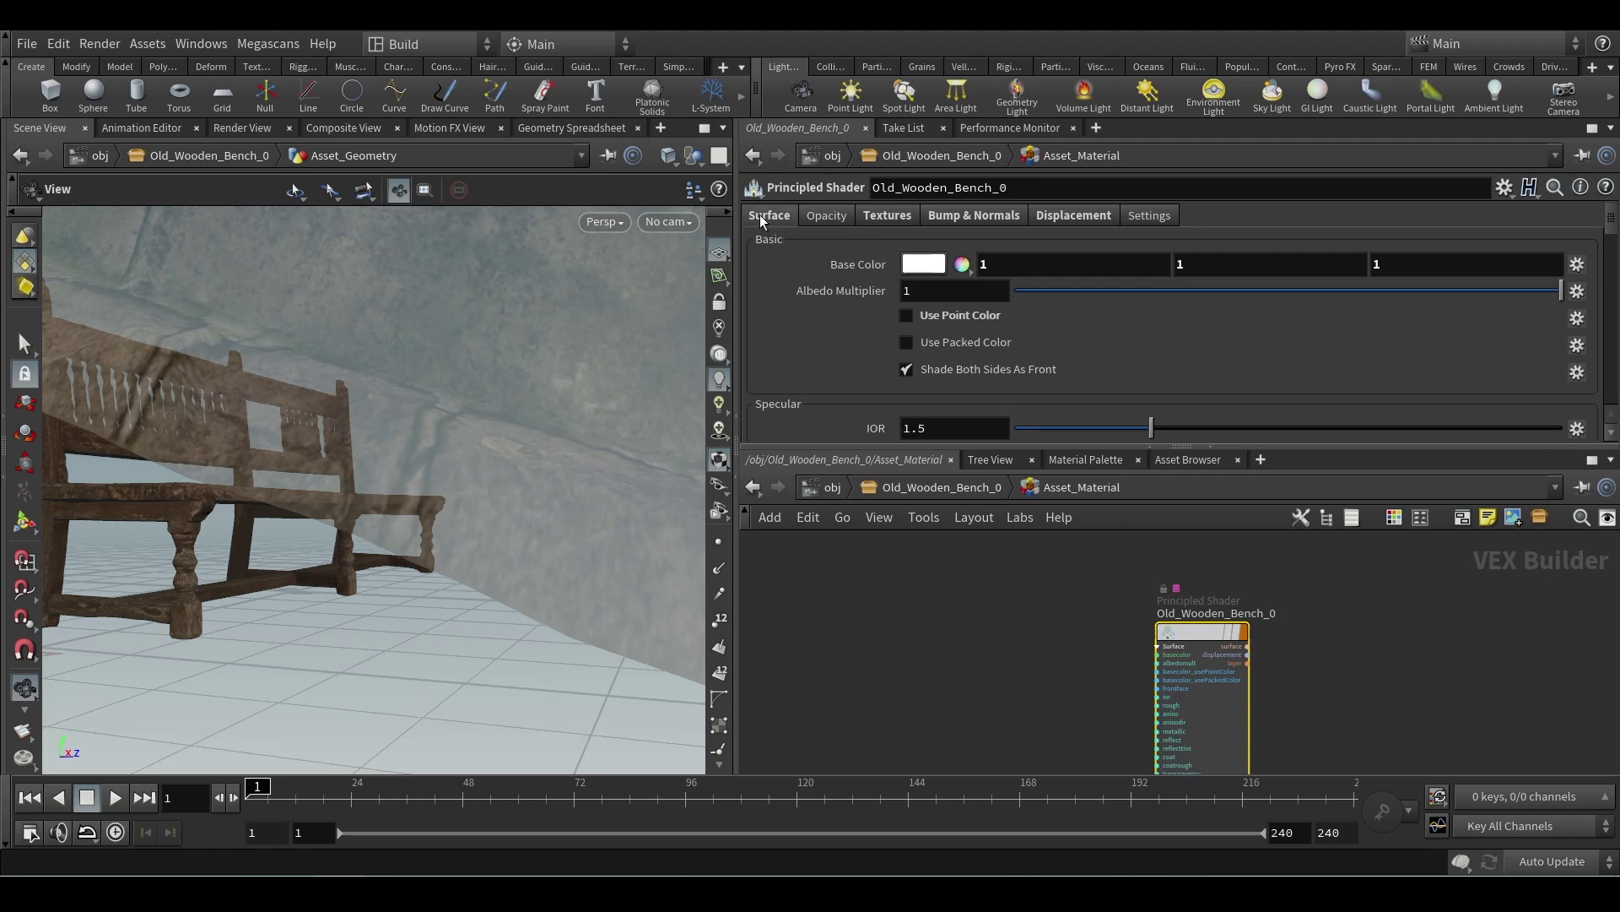
{"action": "scroll", "coordinate": [1182, 371], "scroll_direction": "down", "scroll_amount": 10}
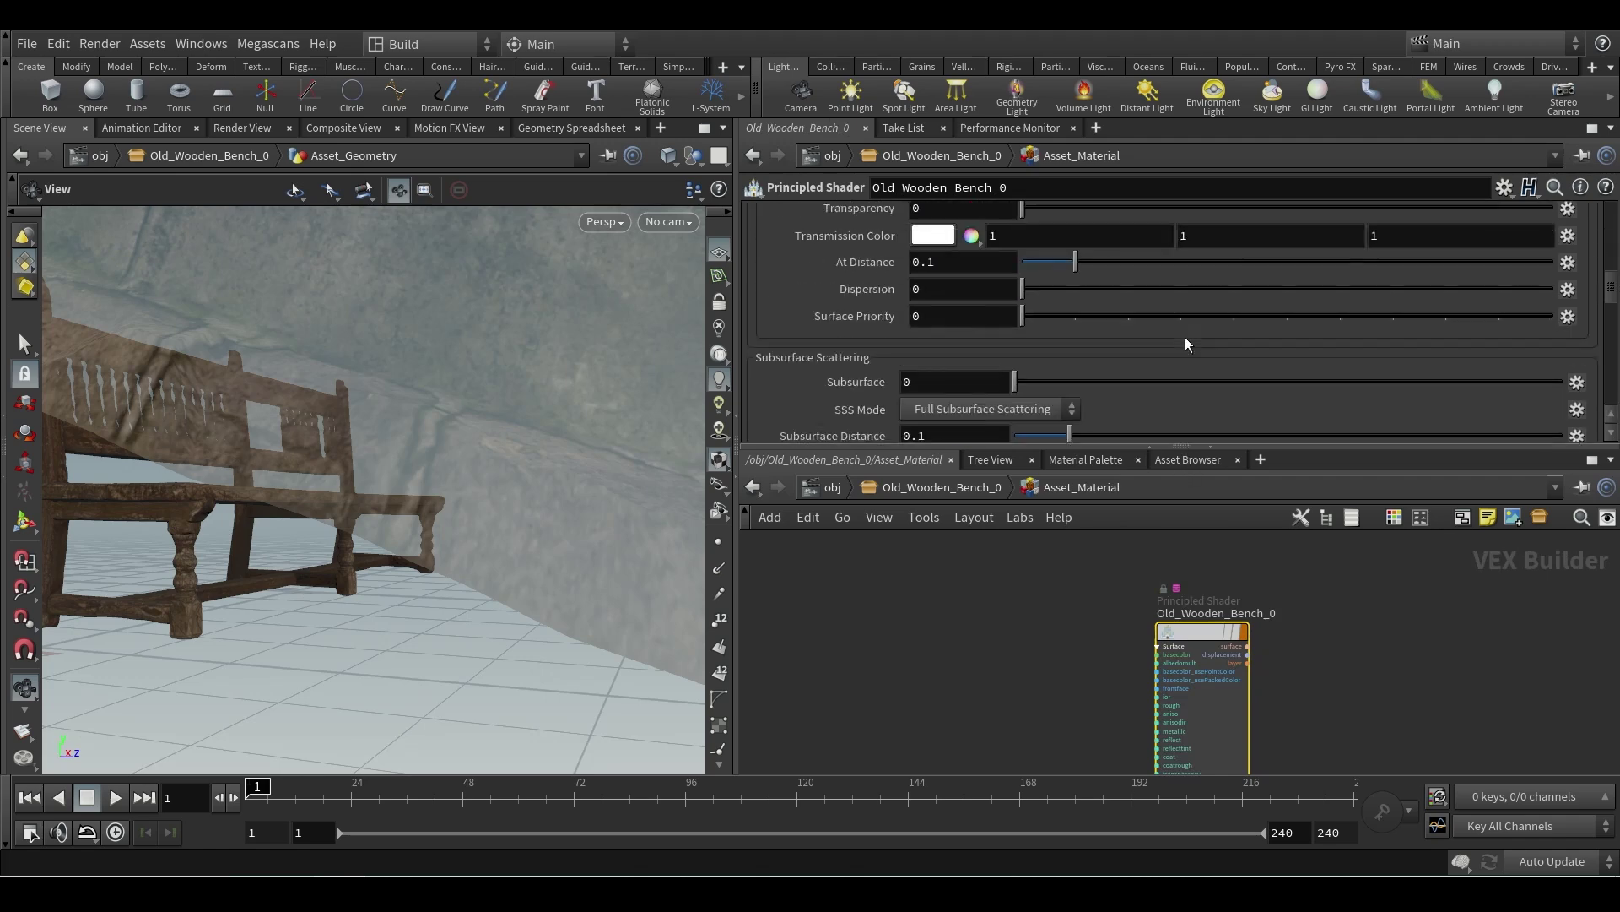
{"action": "scroll", "coordinate": [1185, 337], "scroll_direction": "up", "scroll_amount": 10}
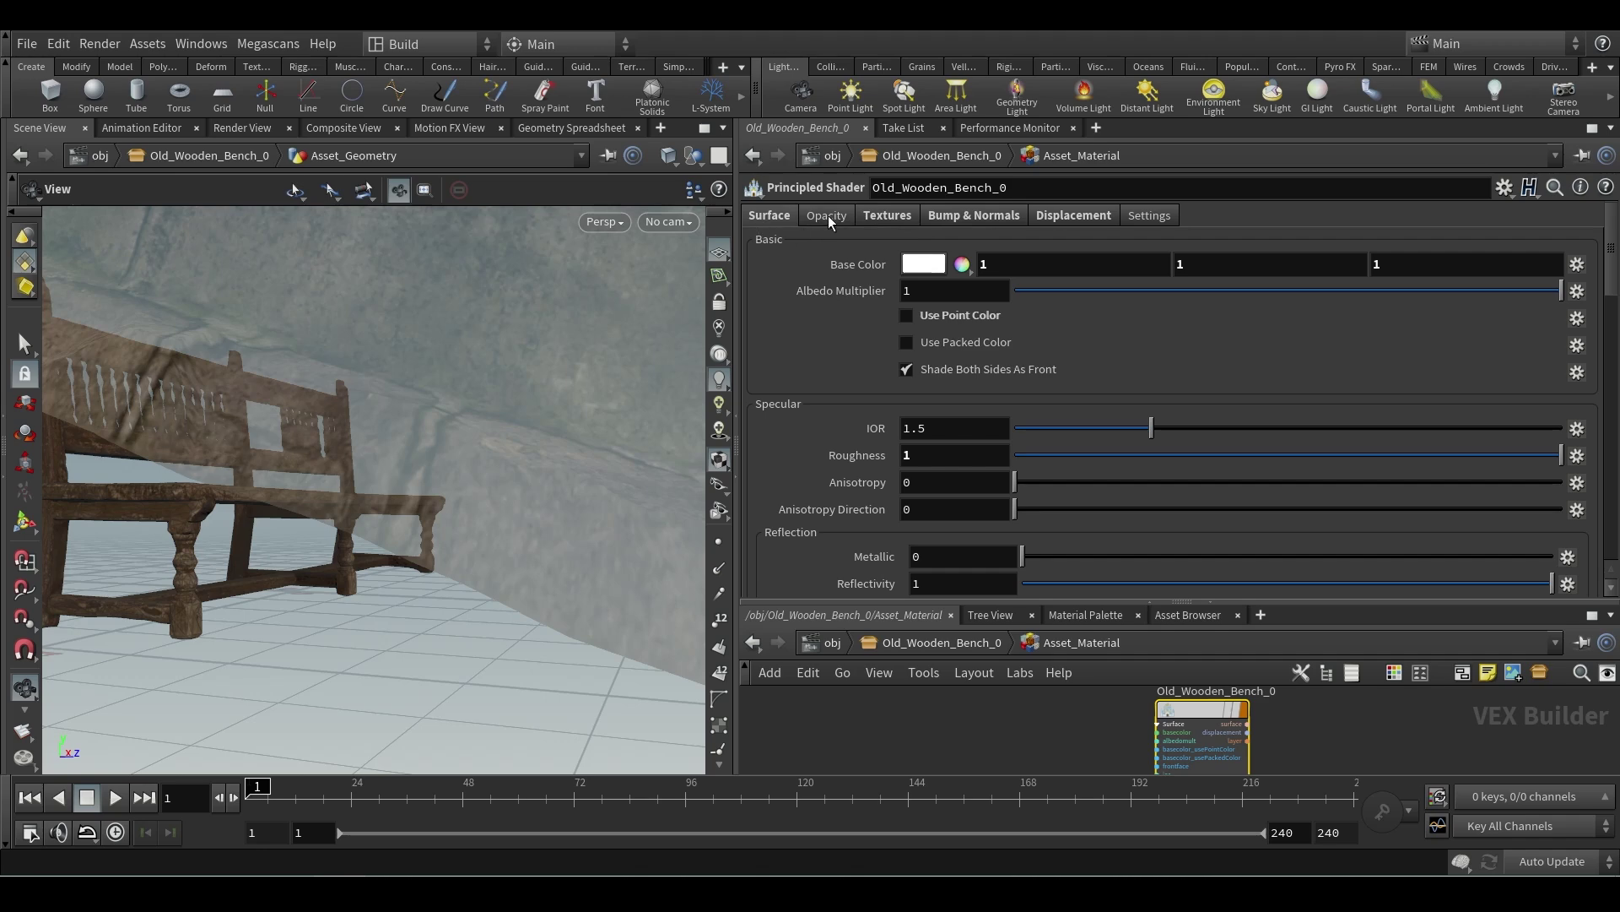
- Set the shader's Base Color texture path to $HIP/geo/wood_other_ueigebjfa/ueigebjfa_4K_Albedo.rat
{"action": "left_click", "coordinate": [893, 217]}
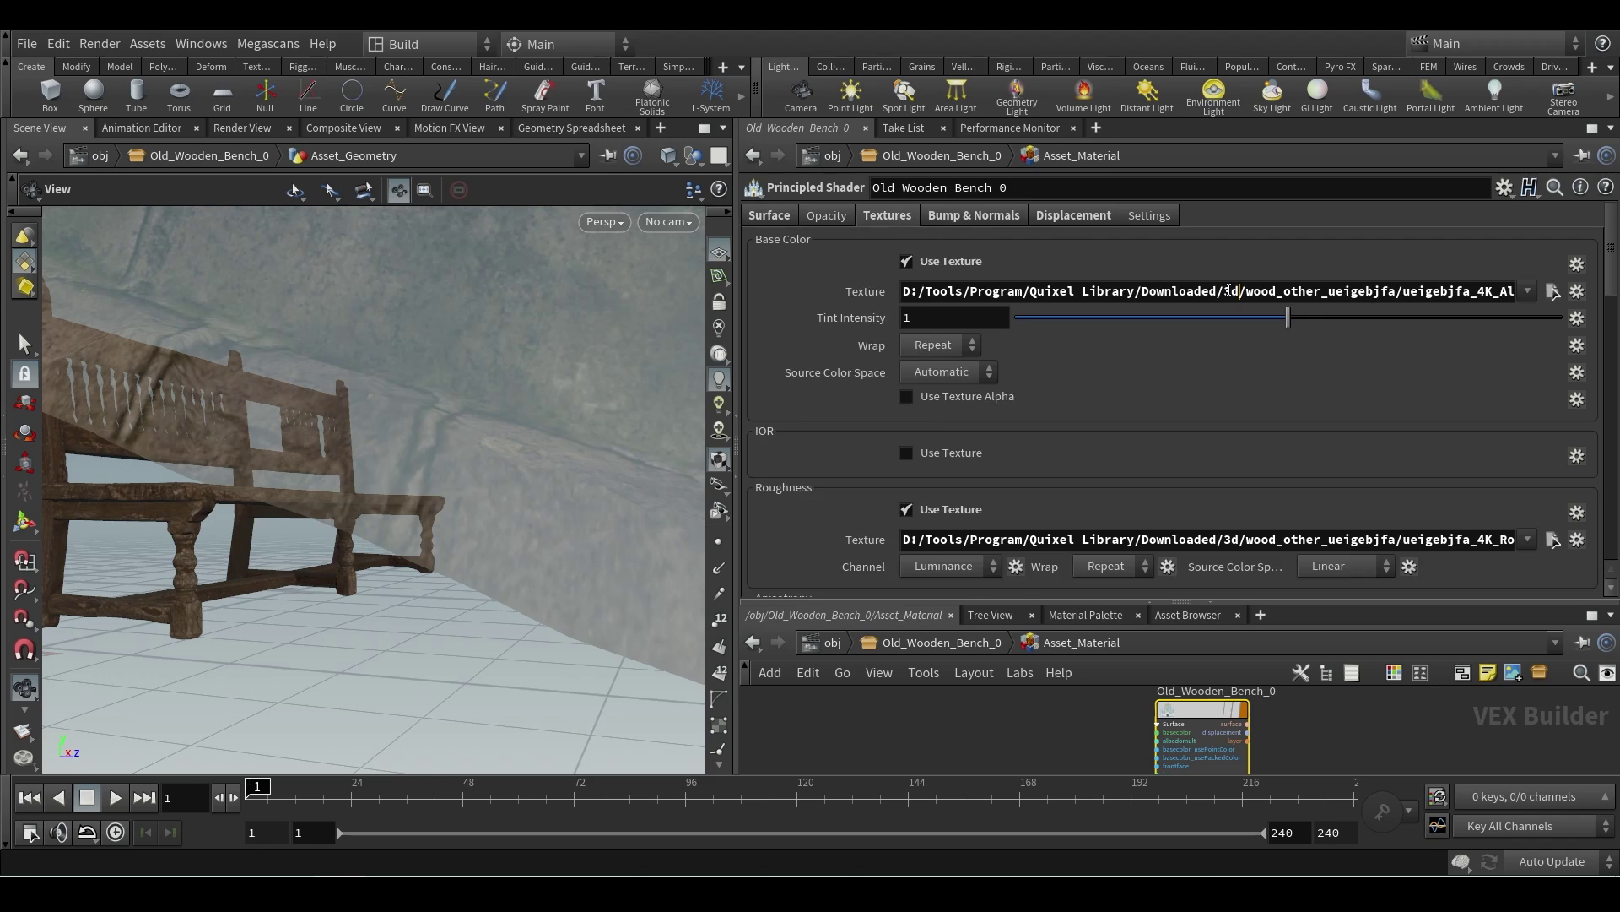
{"action": "left_click_drag", "start_coordinate": [1239, 290], "coordinate": [901, 292]}
{"action": "type", "text": "$"}
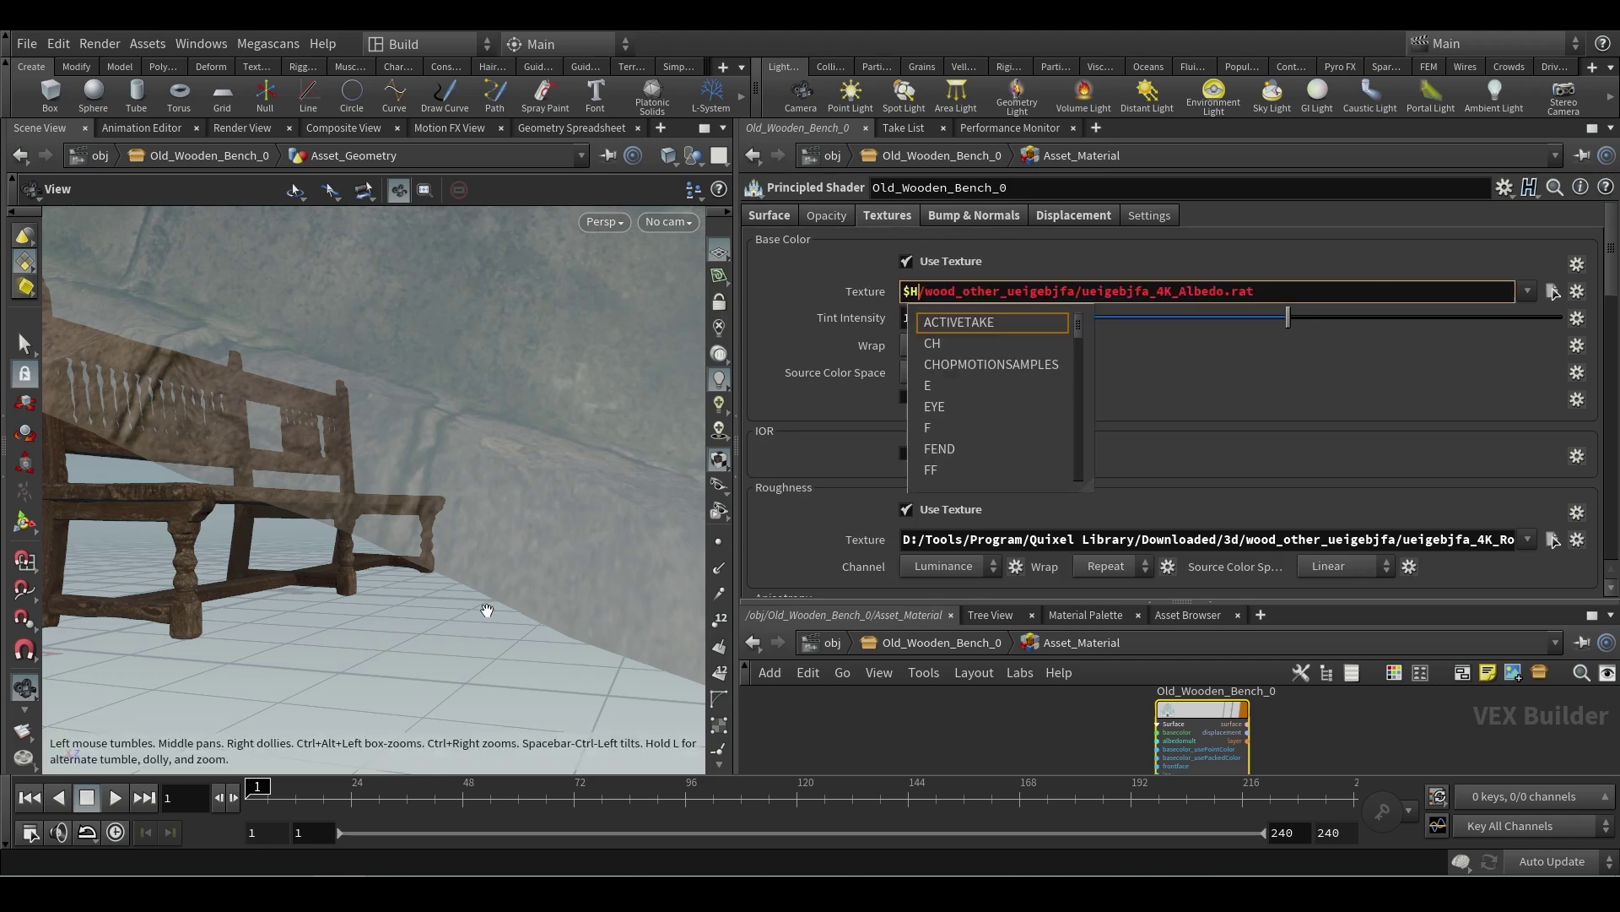
{"action": "type", "text": "HIP/geo"}
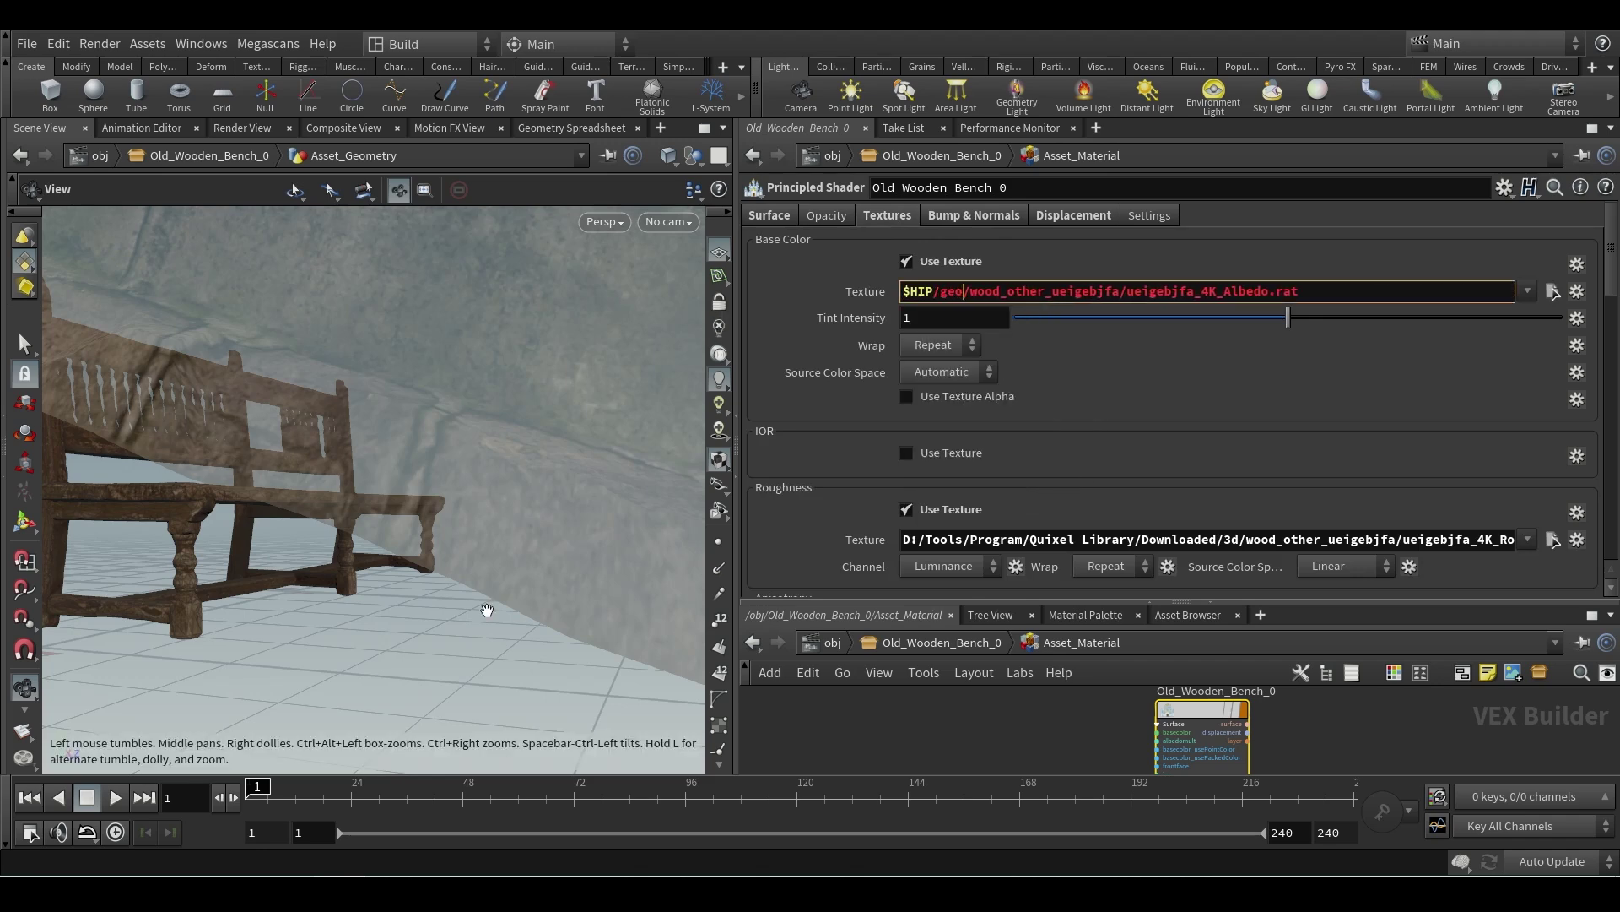
{"action": "key", "text": "Return"}
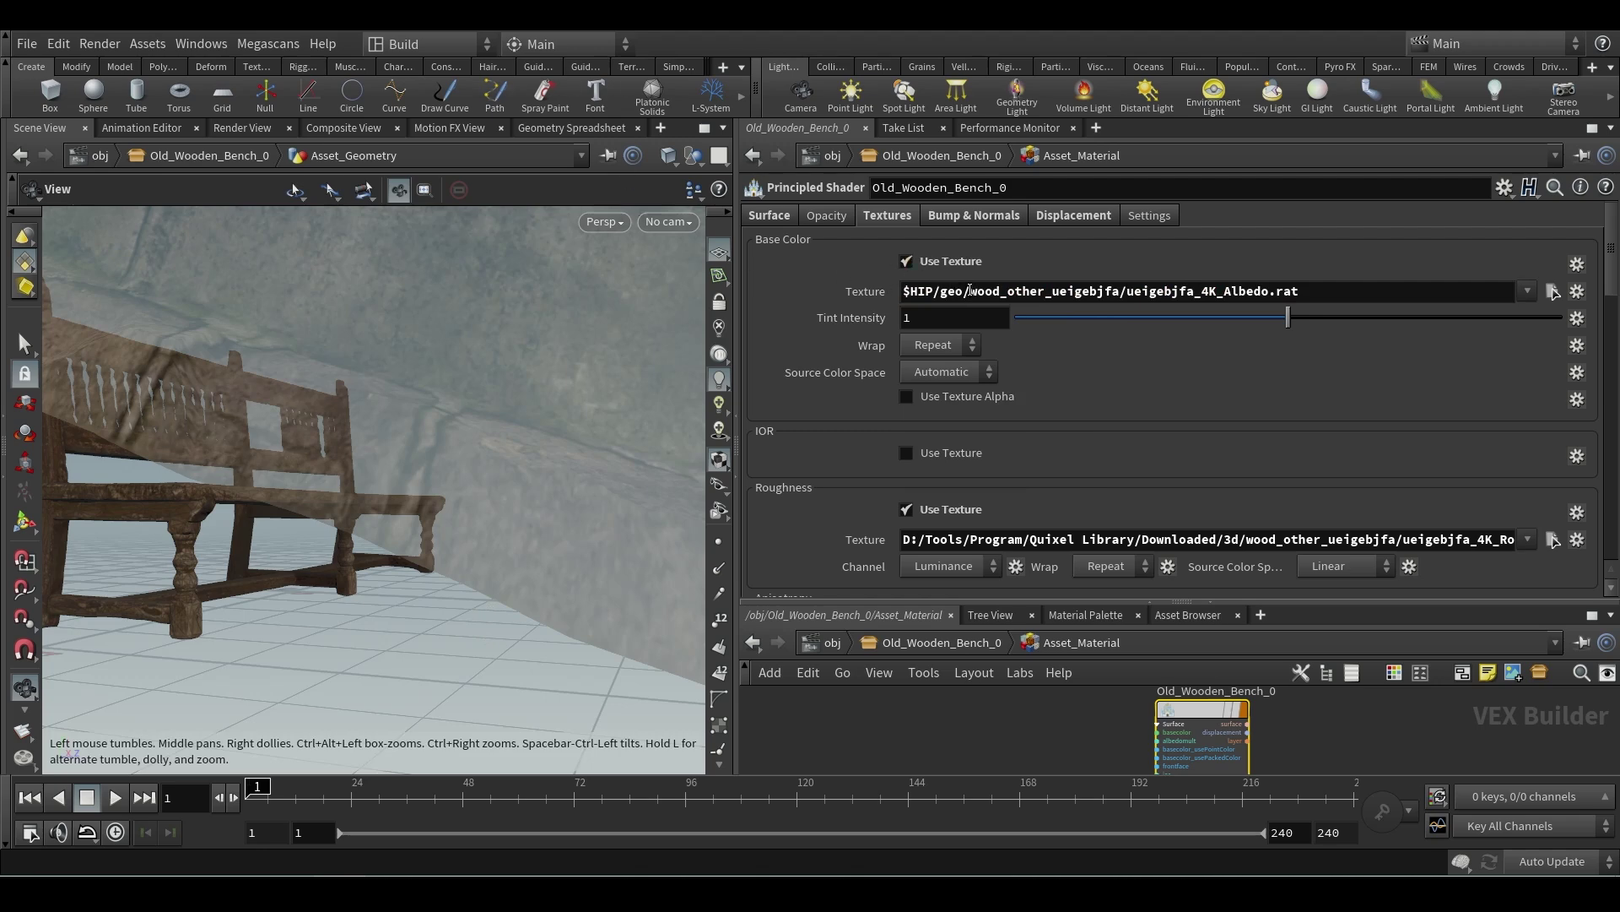
- Copy the $HIP/geo prefix from the Base Color texture path and use it to replace the Roughness texture's library folder prefix
{"action": "left_click_drag", "start_coordinate": [970, 290], "coordinate": [901, 290]}
{"action": "key", "text": "ctrl+c"}
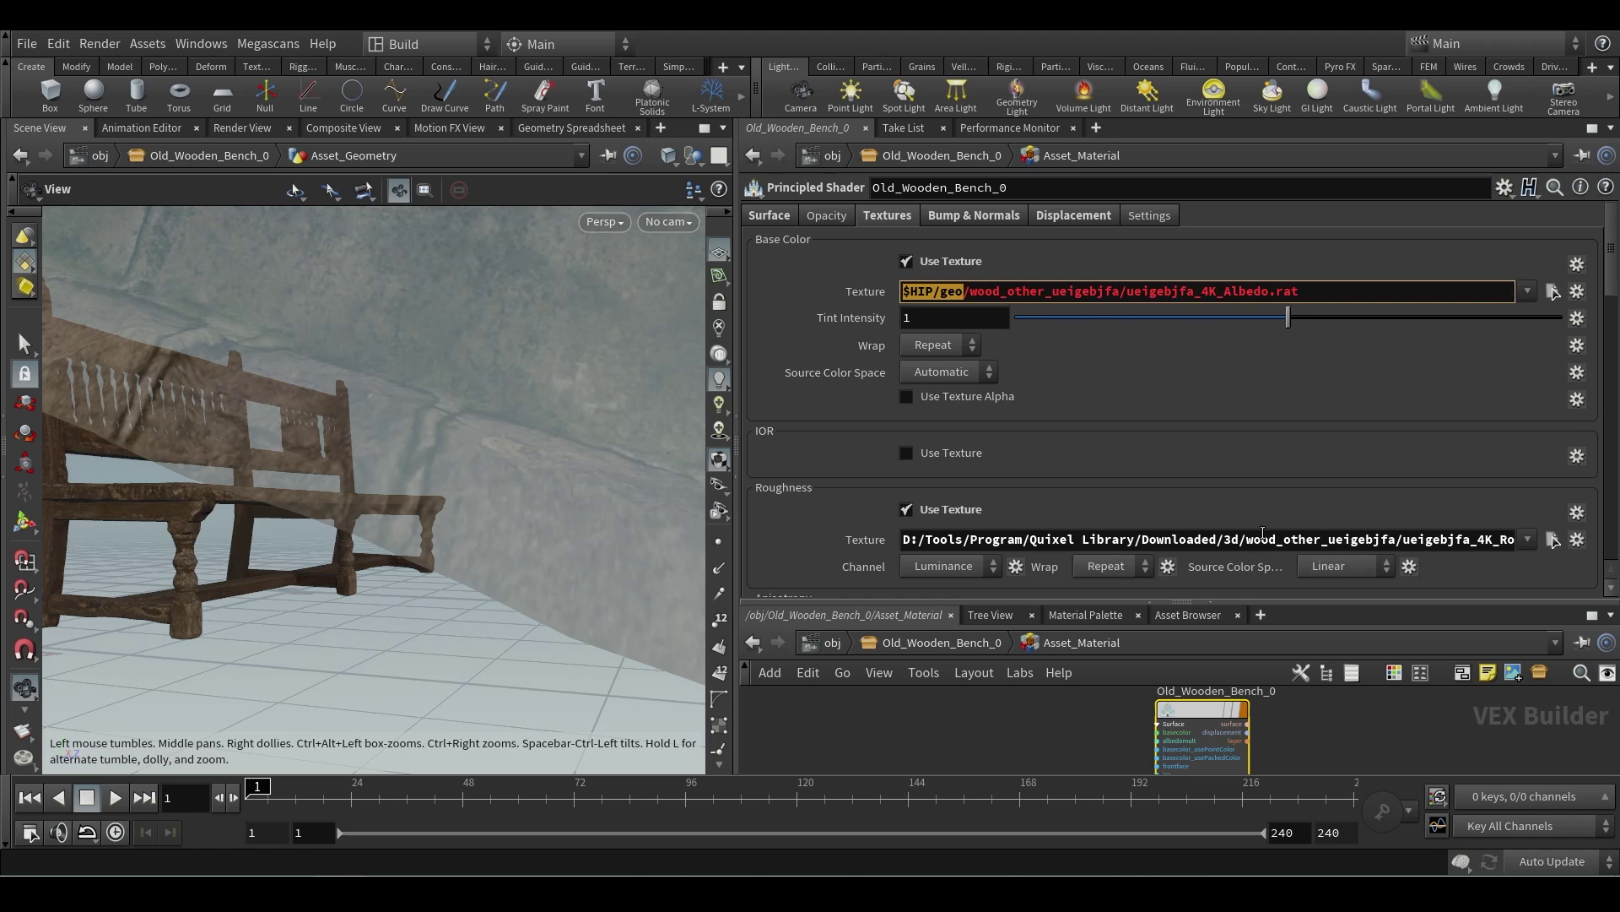
{"action": "left_click_drag", "start_coordinate": [1238, 539], "coordinate": [642, 540]}
{"action": "key", "text": "ctrl+v"}
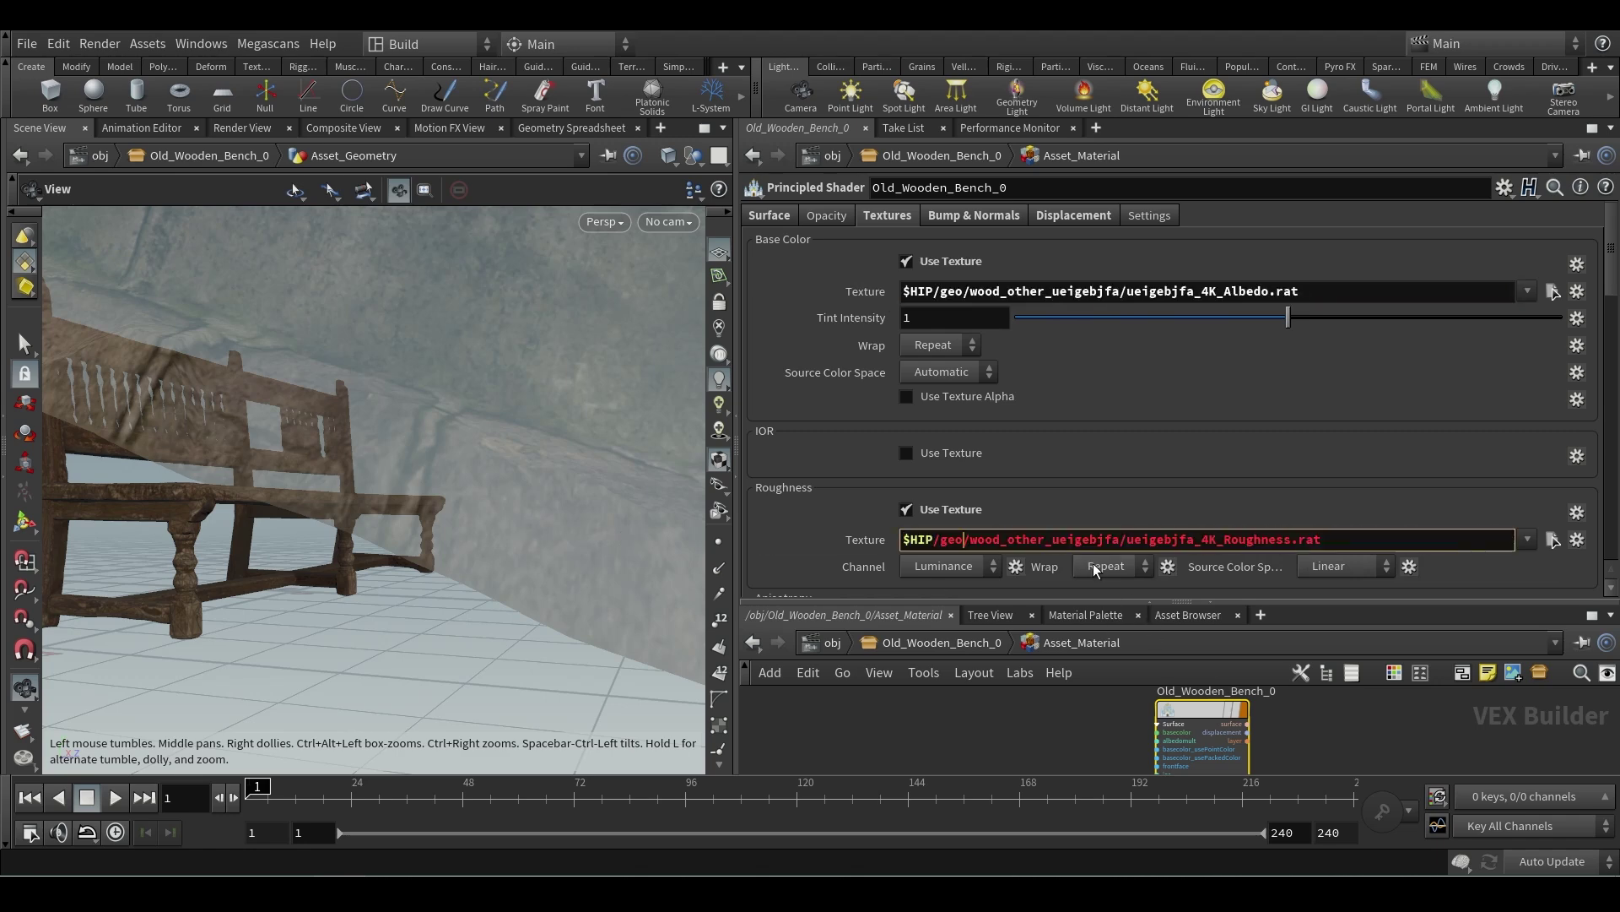
{"action": "left_click_drag", "start_coordinate": [1610, 283], "coordinate": [1616, 293]}
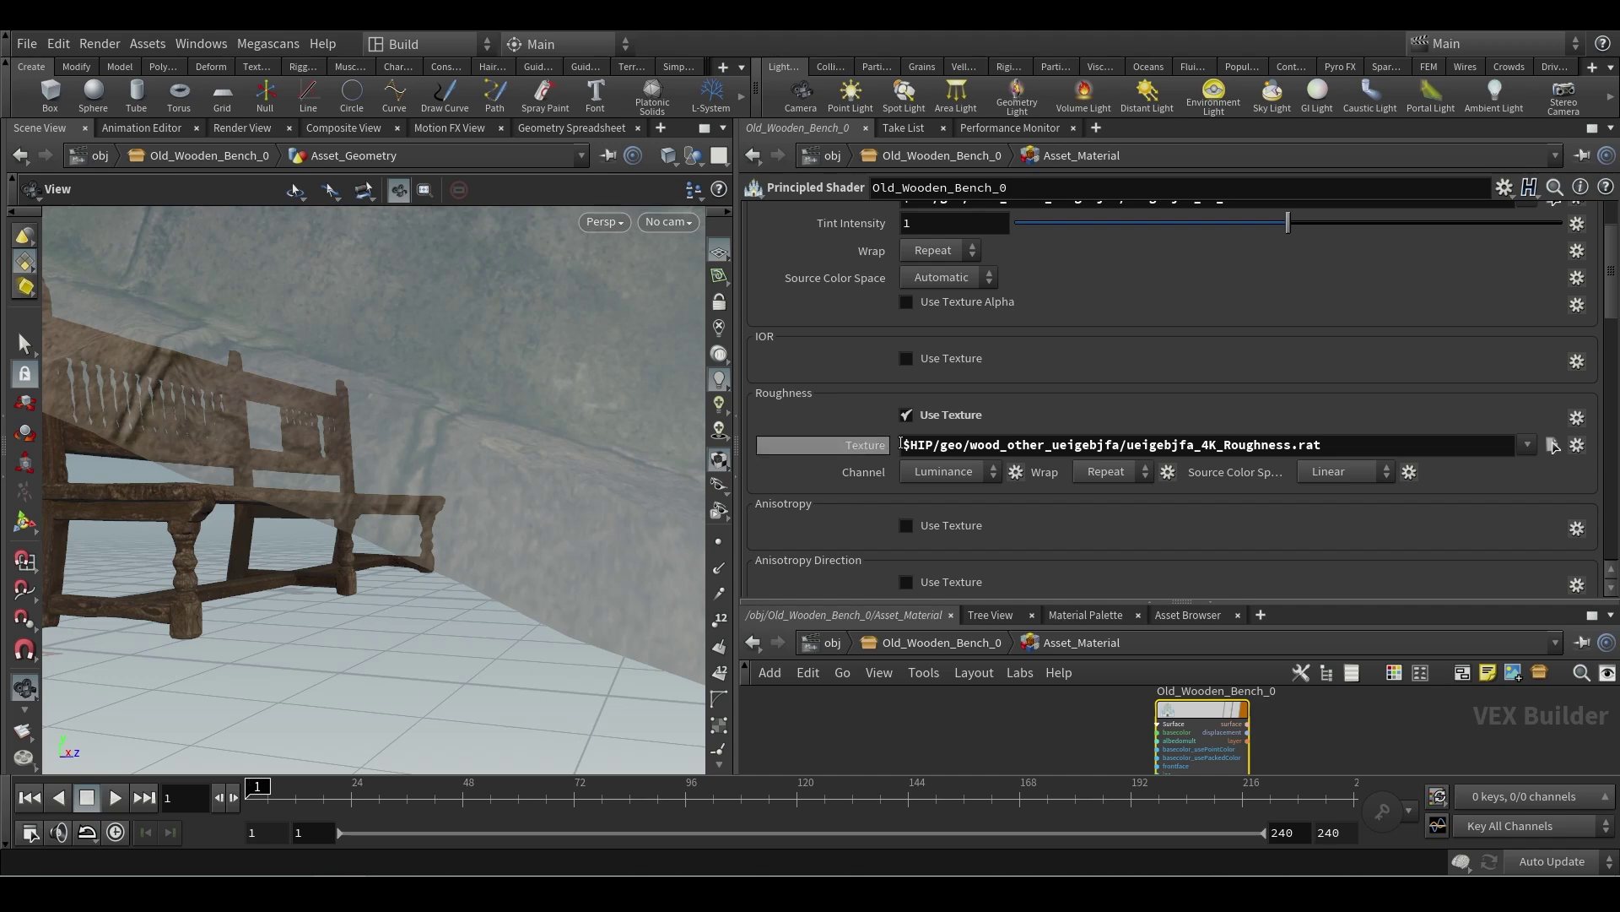
- View the Roughness texture's expanded path, and compare it with the project's geo folder in File Explorer
{"action": "left_click", "coordinate": [858, 454]}
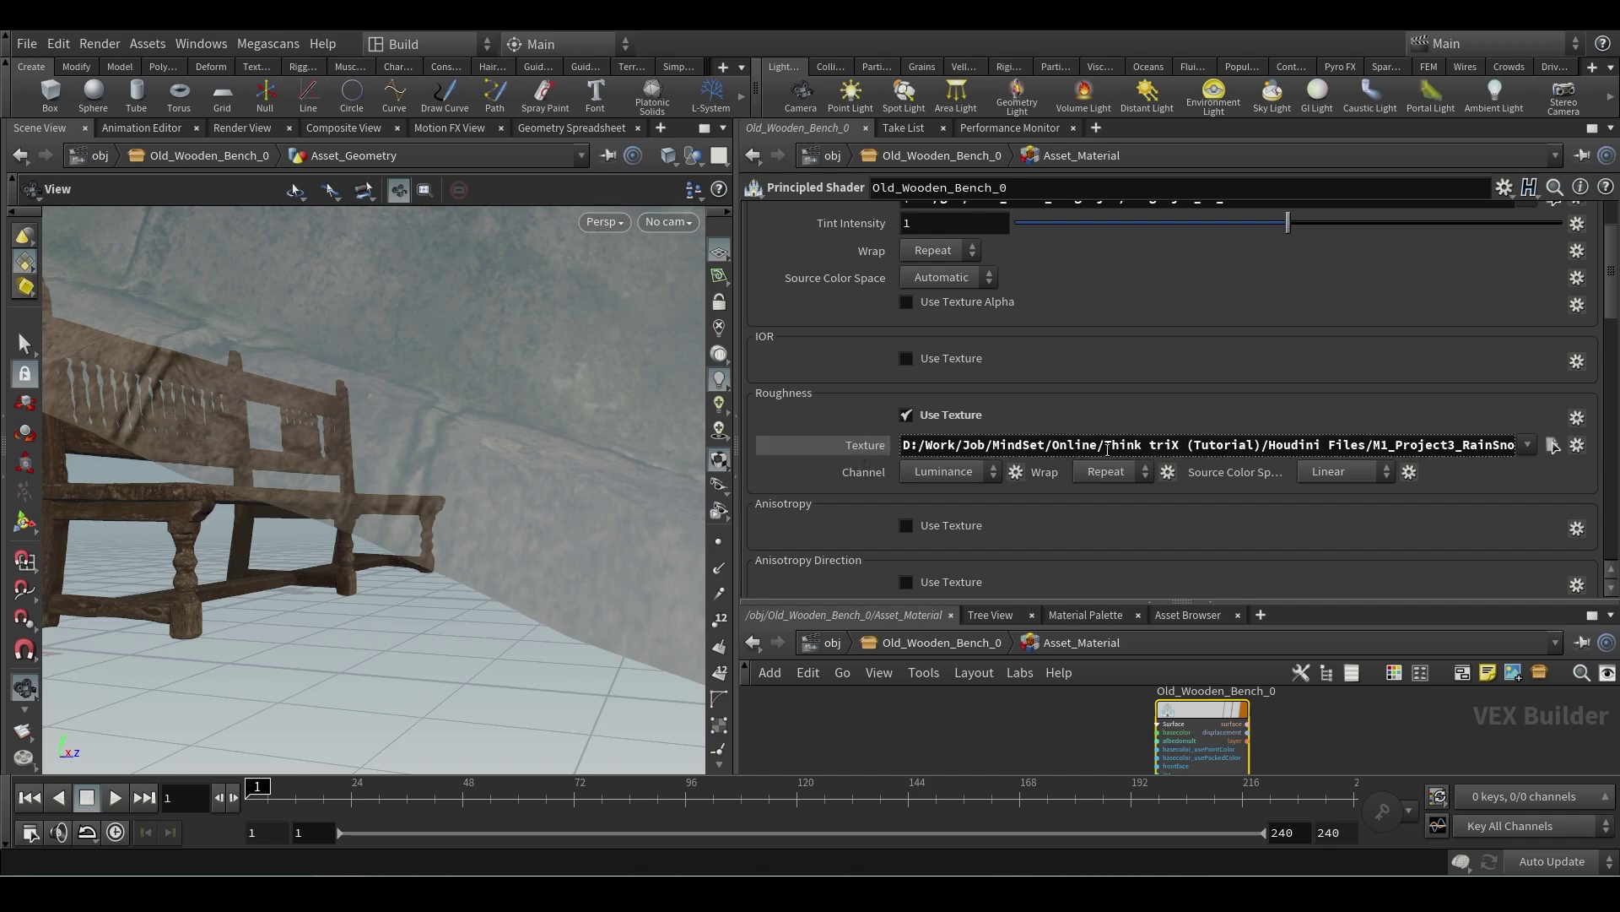
{"action": "left_click", "coordinate": [862, 447]}
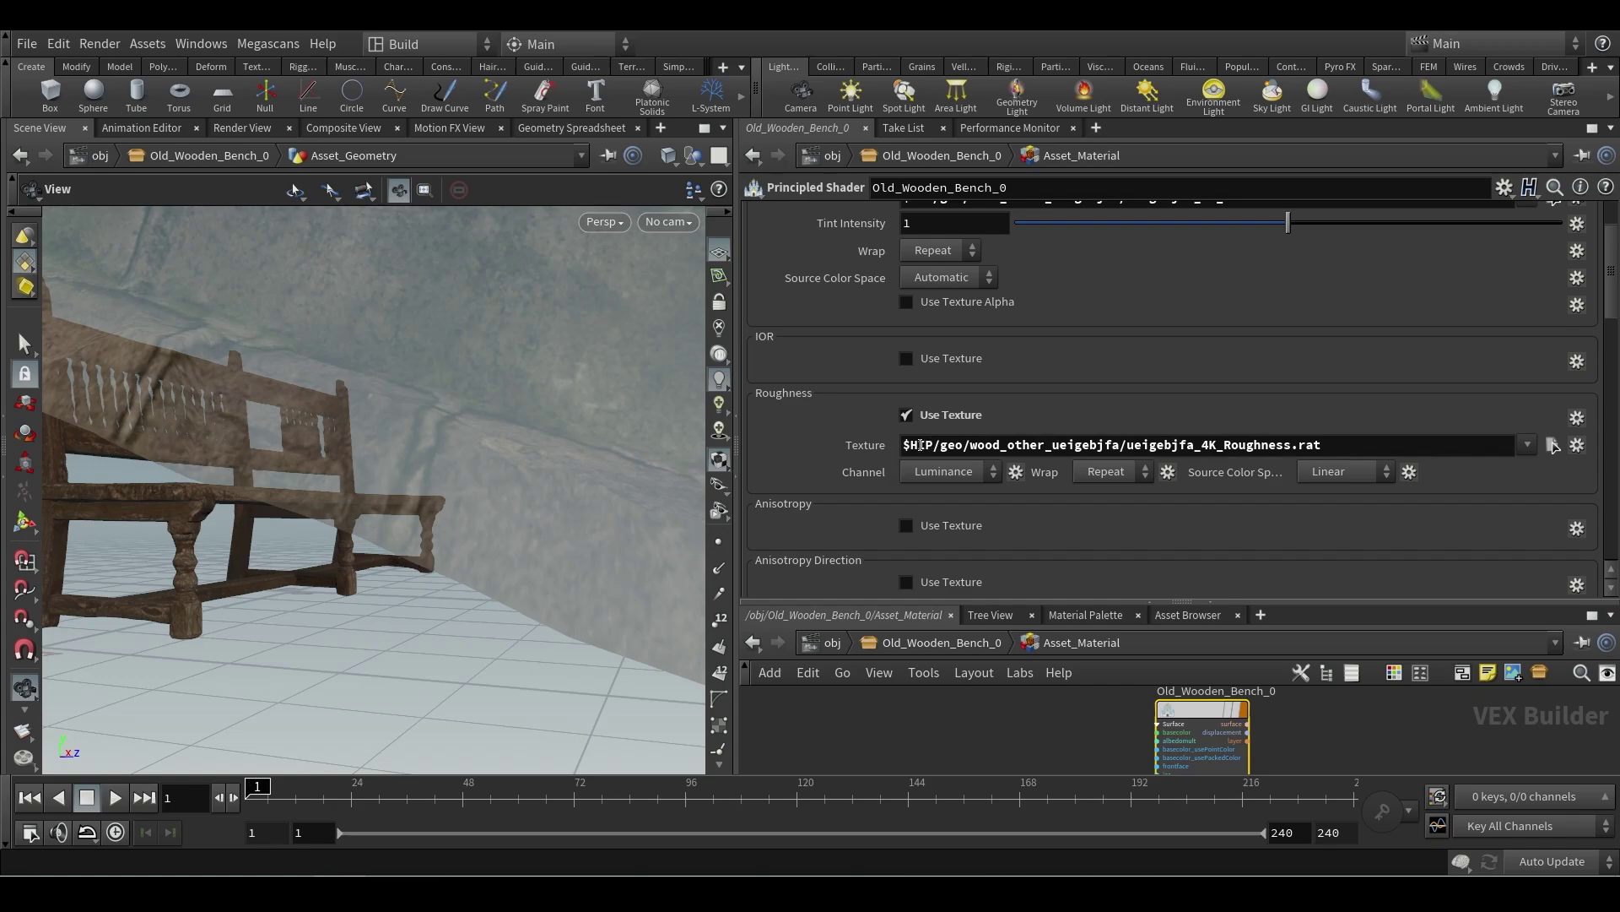
{"action": "key", "text": "alt+Tab"}
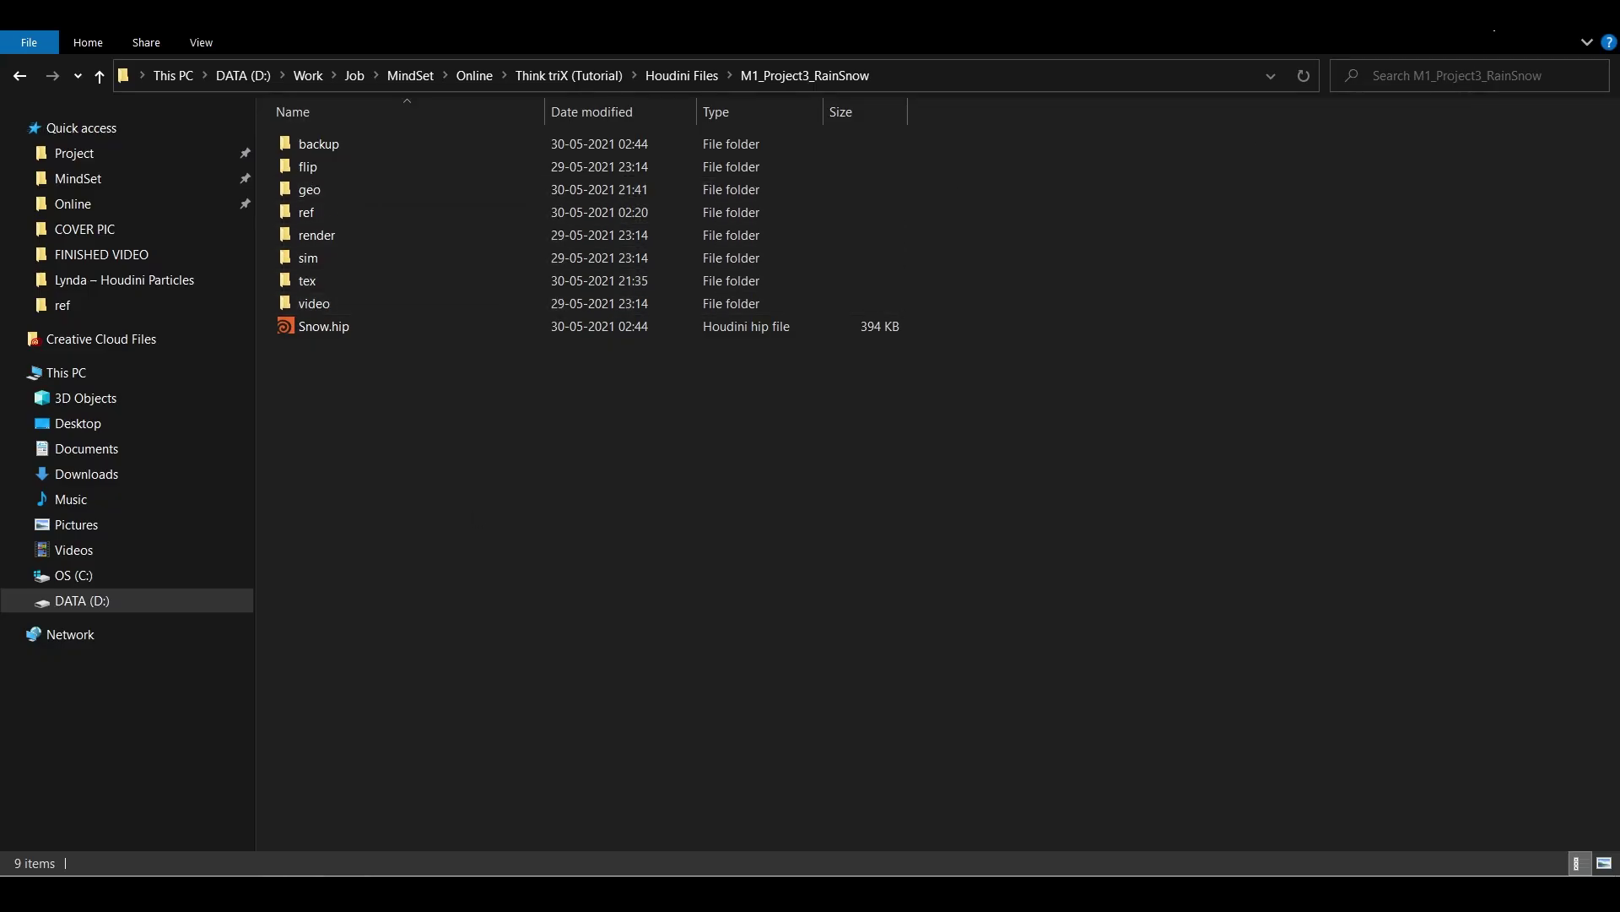
{"action": "left_click", "coordinate": [397, 194]}
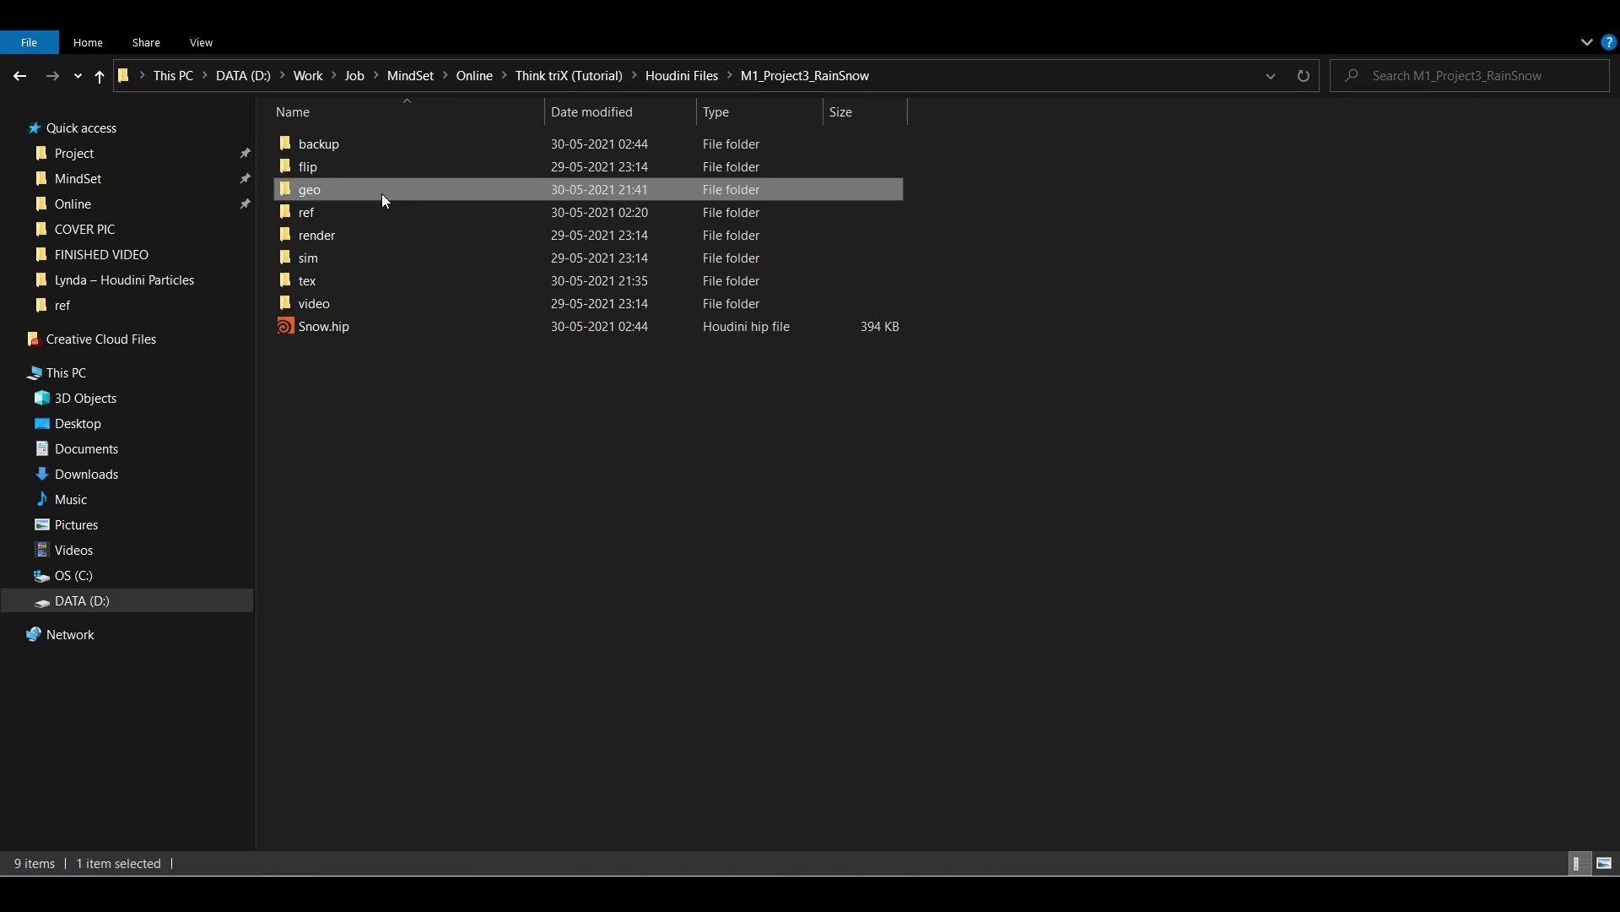
{"action": "double_click", "coordinate": [382, 194]}
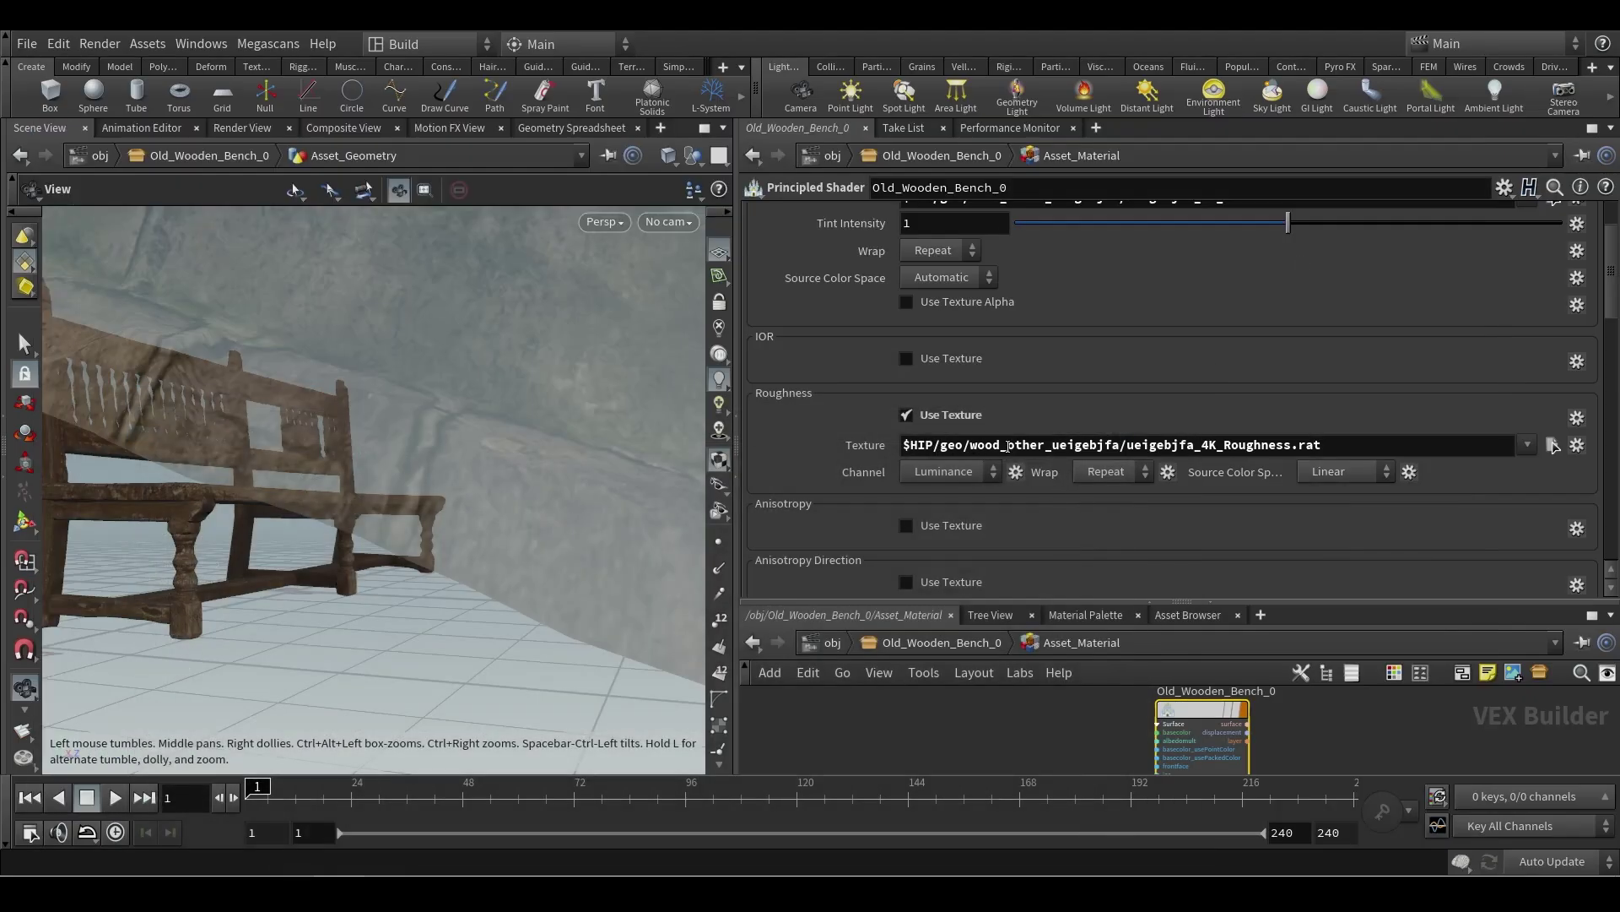
- Check the shader's remaining texture slots, and set the base normal map's texture path to $HIP/geo/wood_other_ueigebjfa/ueigebjfa_4K_Normal_LOD0.rat
{"action": "scroll", "coordinate": [1190, 532], "scroll_direction": "down", "scroll_amount": 10}
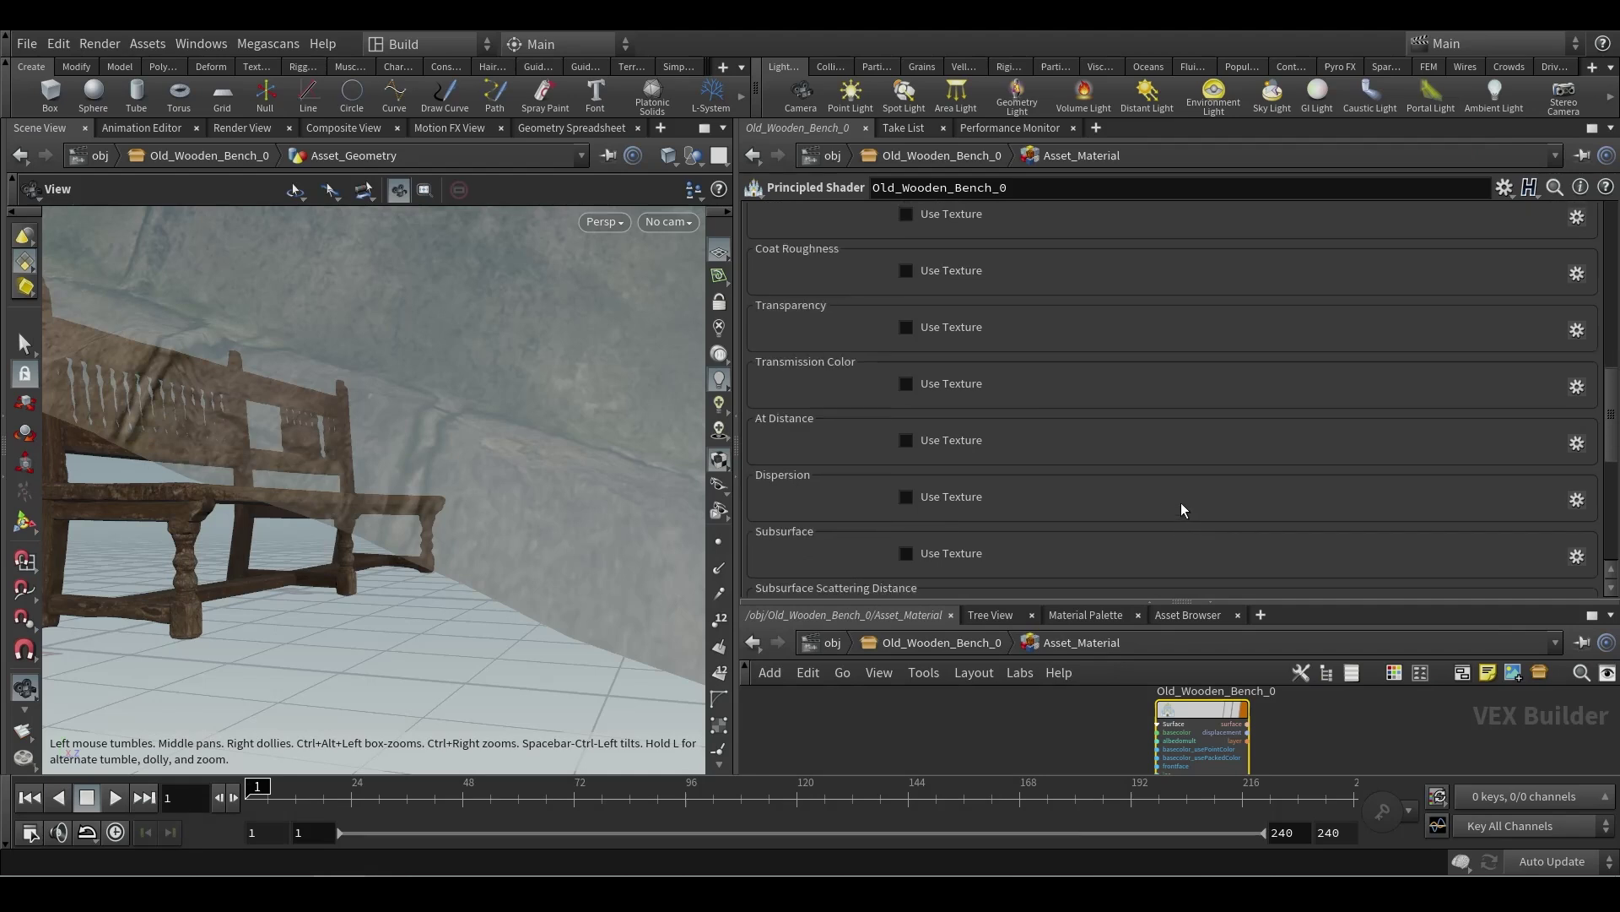
{"action": "scroll", "coordinate": [1182, 503], "scroll_direction": "down", "scroll_amount": 2}
{"action": "left_click_drag", "start_coordinate": [1609, 504], "coordinate": [1601, 211]}
{"action": "left_click", "coordinate": [949, 215]}
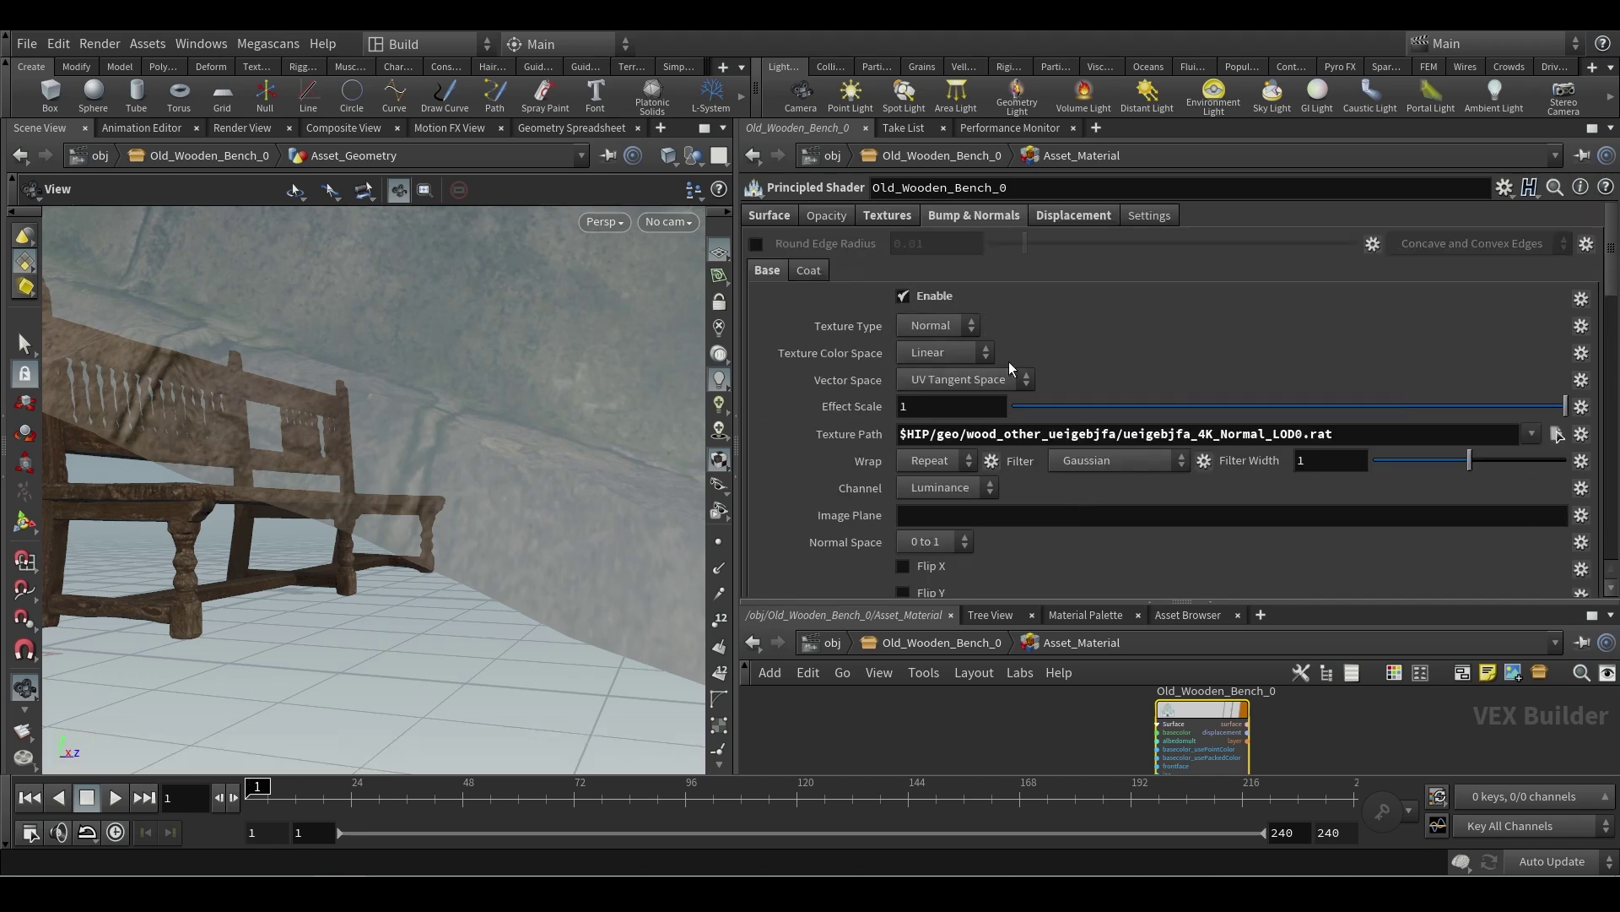
- Replace the library folder prefix in the displacement texture path with the copied $HIP/geo prefix
{"action": "left_click", "coordinate": [1070, 215]}
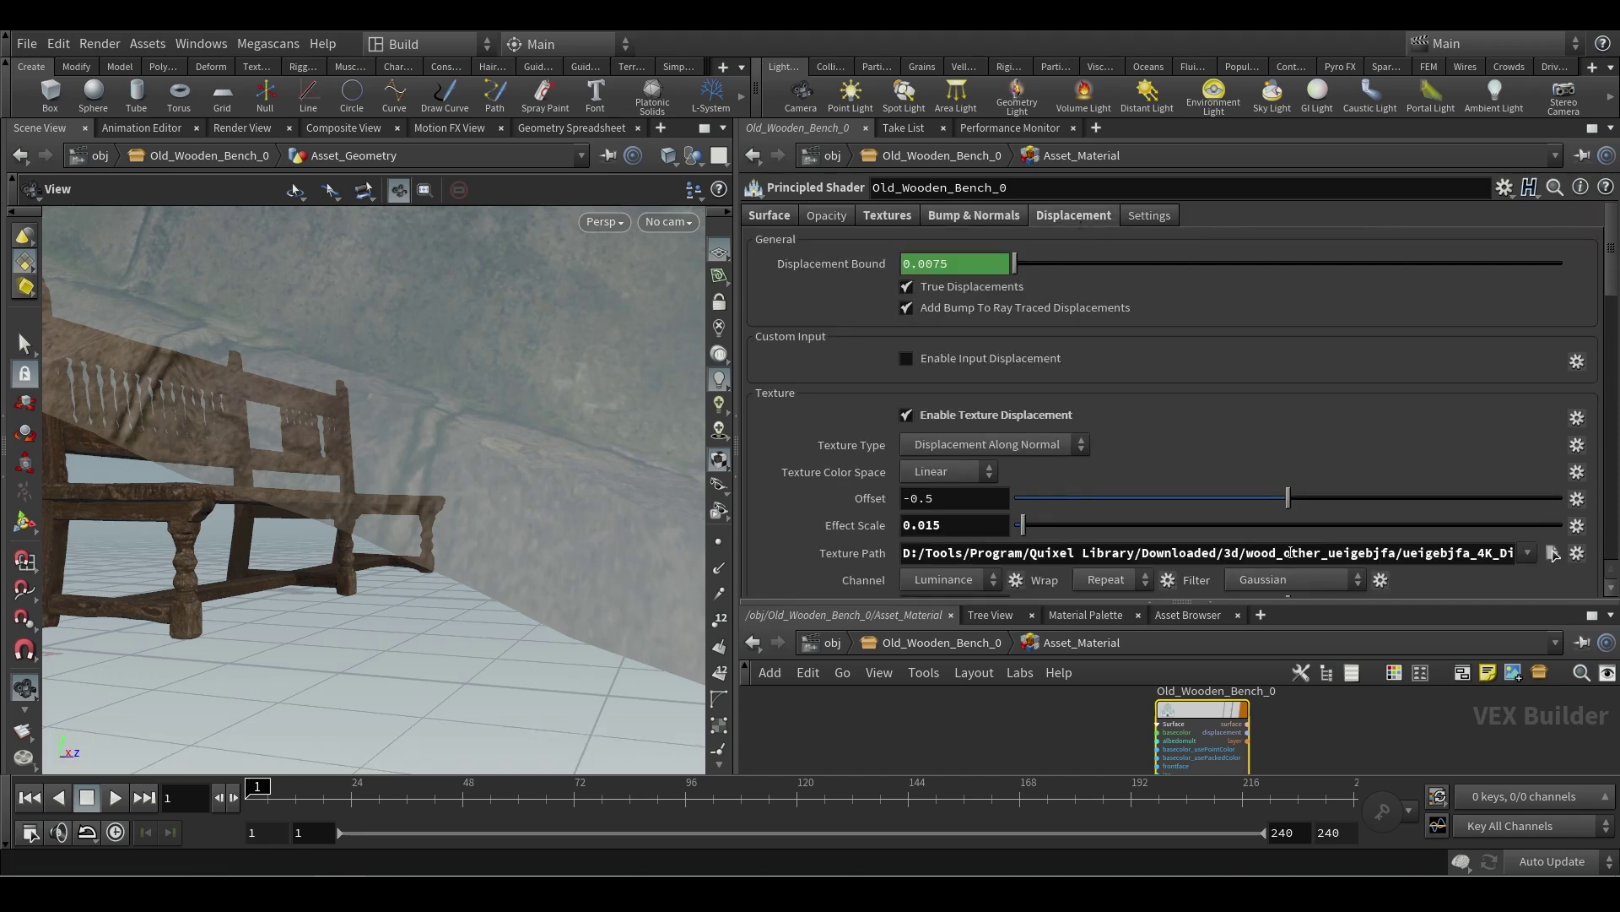
{"action": "left_click_drag", "start_coordinate": [1235, 552], "coordinate": [899, 553]}
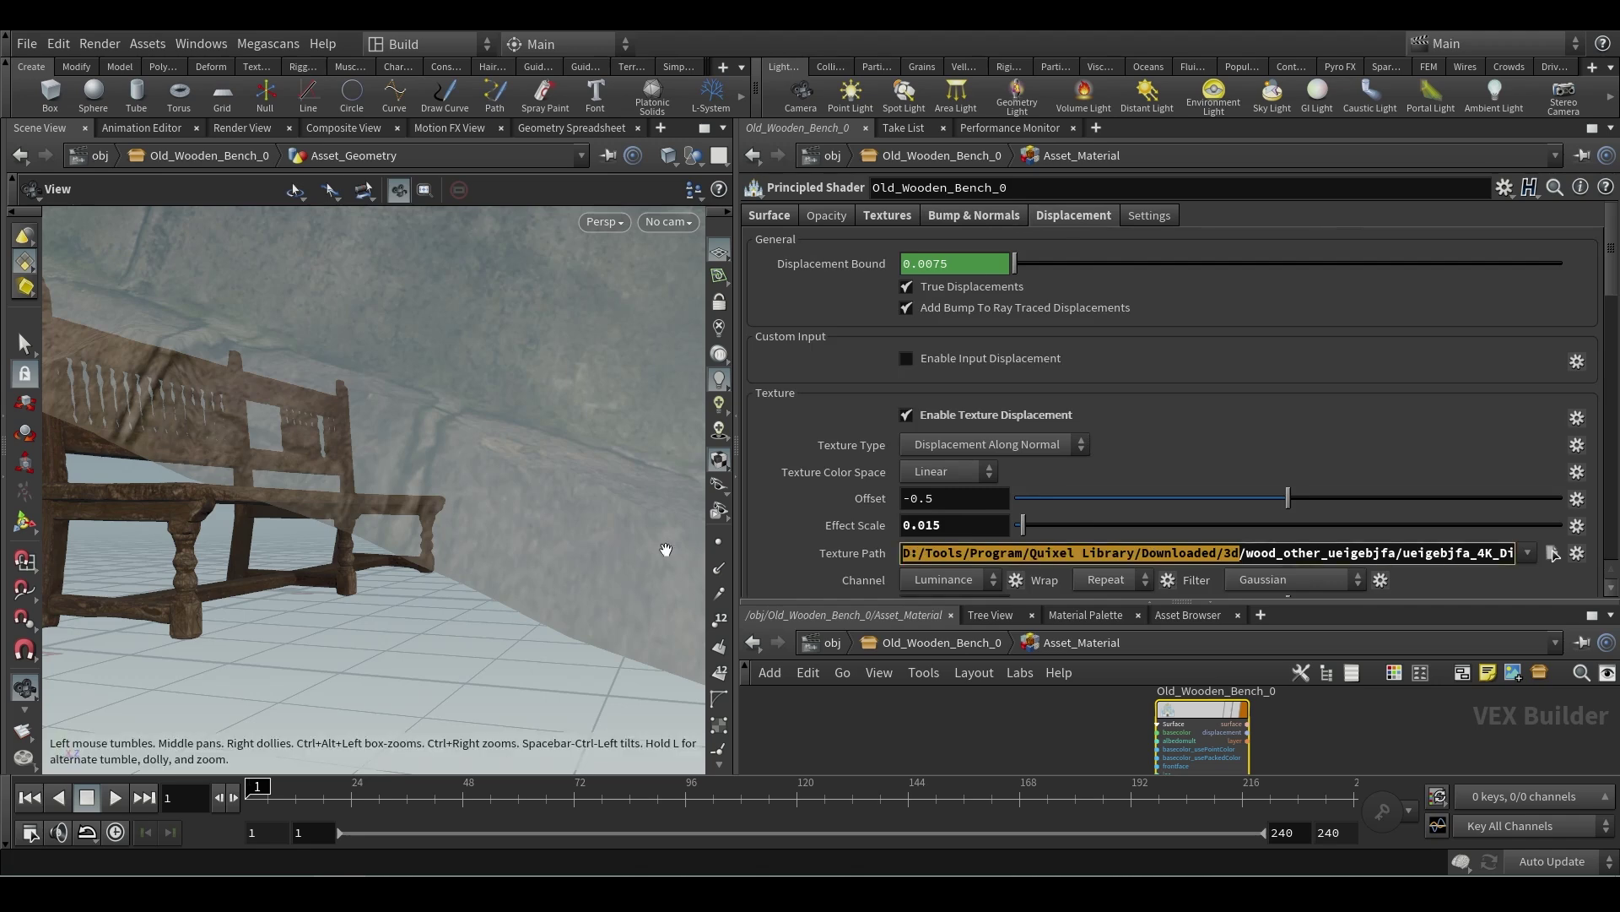
{"action": "key", "text": "ctrl+v"}
{"action": "key", "text": "Return"}
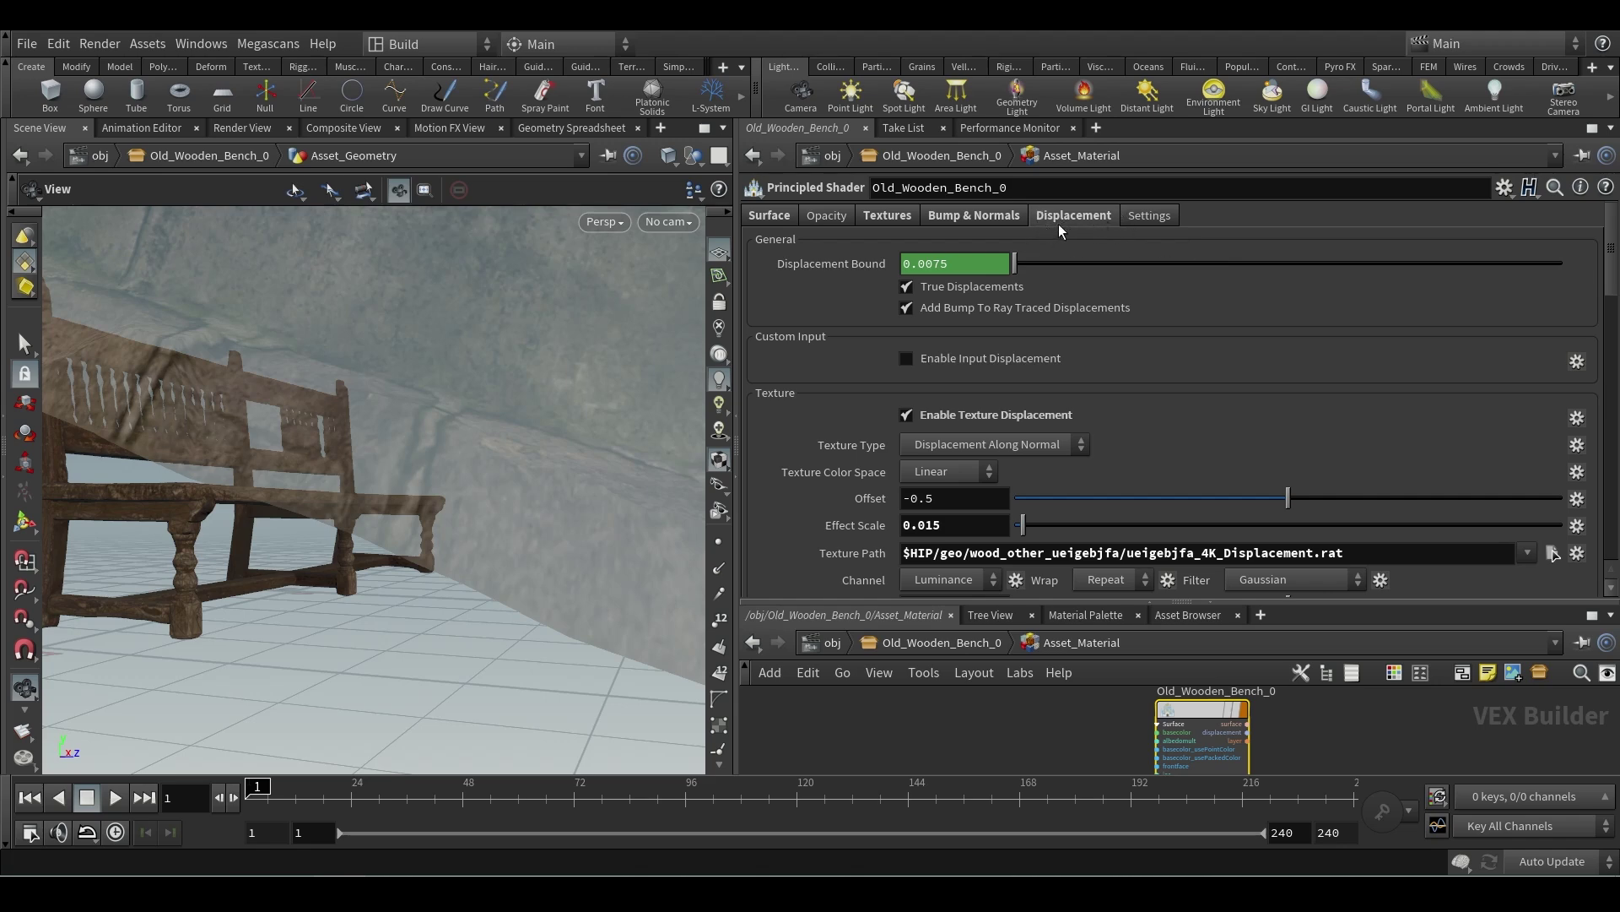
- Review the bench shader's normal map, texture and surface settings once more
{"action": "left_click", "coordinate": [1006, 216]}
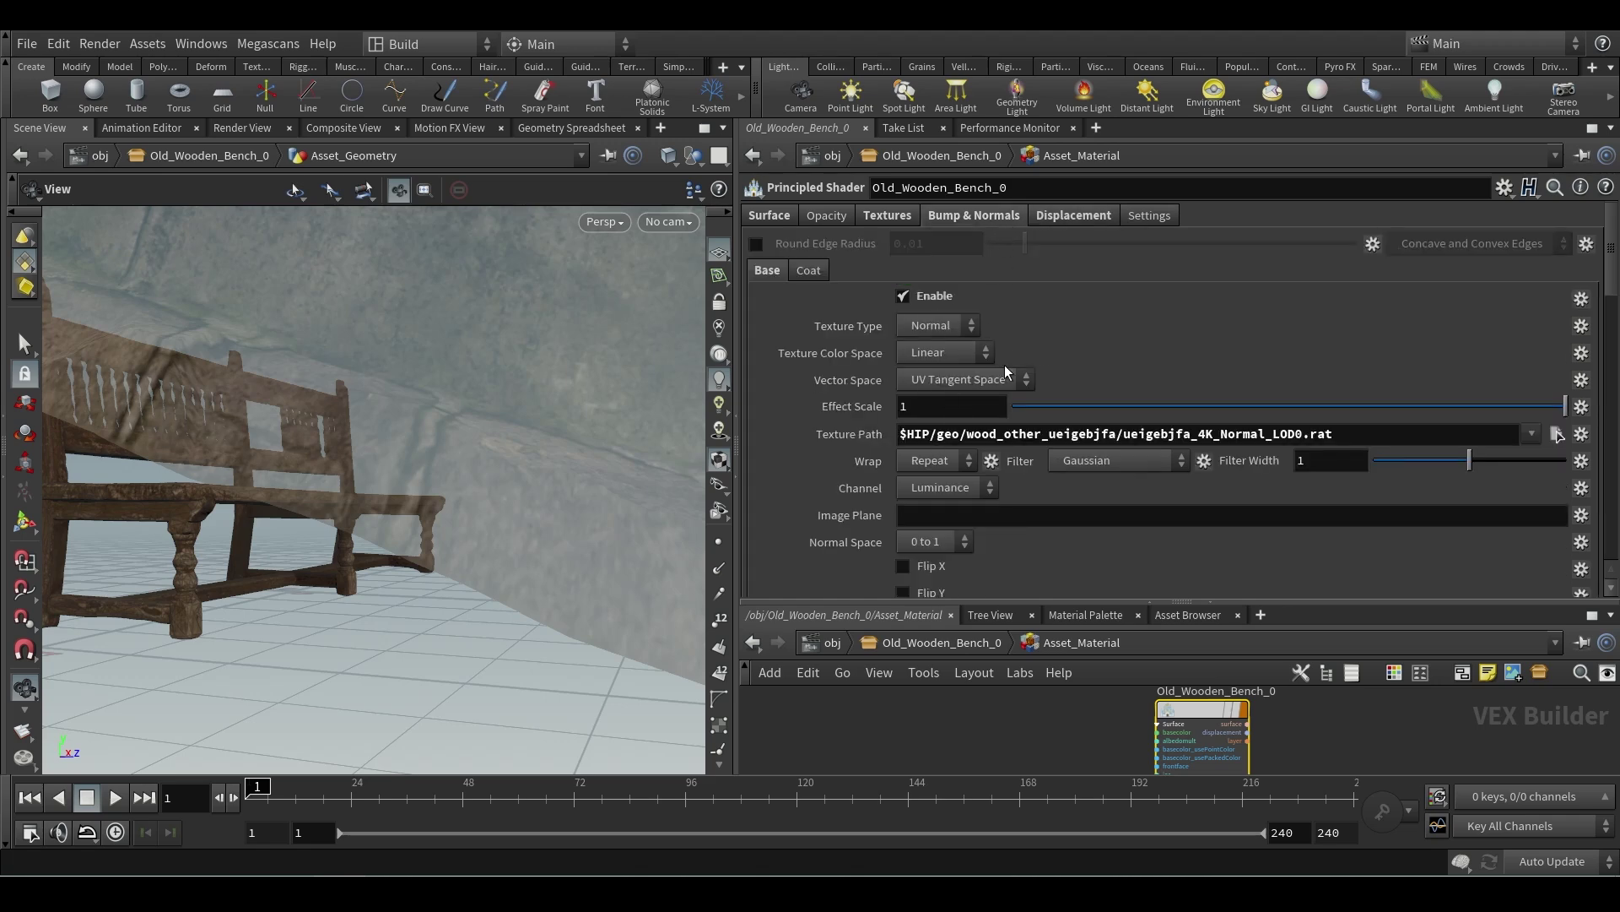
{"action": "scroll", "coordinate": [1018, 356], "scroll_direction": "down", "scroll_amount": 5}
{"action": "scroll", "coordinate": [1018, 356], "scroll_direction": "up", "scroll_amount": 5}
{"action": "left_click", "coordinate": [893, 218]}
{"action": "scroll", "coordinate": [999, 515], "scroll_direction": "down", "scroll_amount": 2}
{"action": "scroll", "coordinate": [998, 509], "scroll_direction": "up", "scroll_amount": 2}
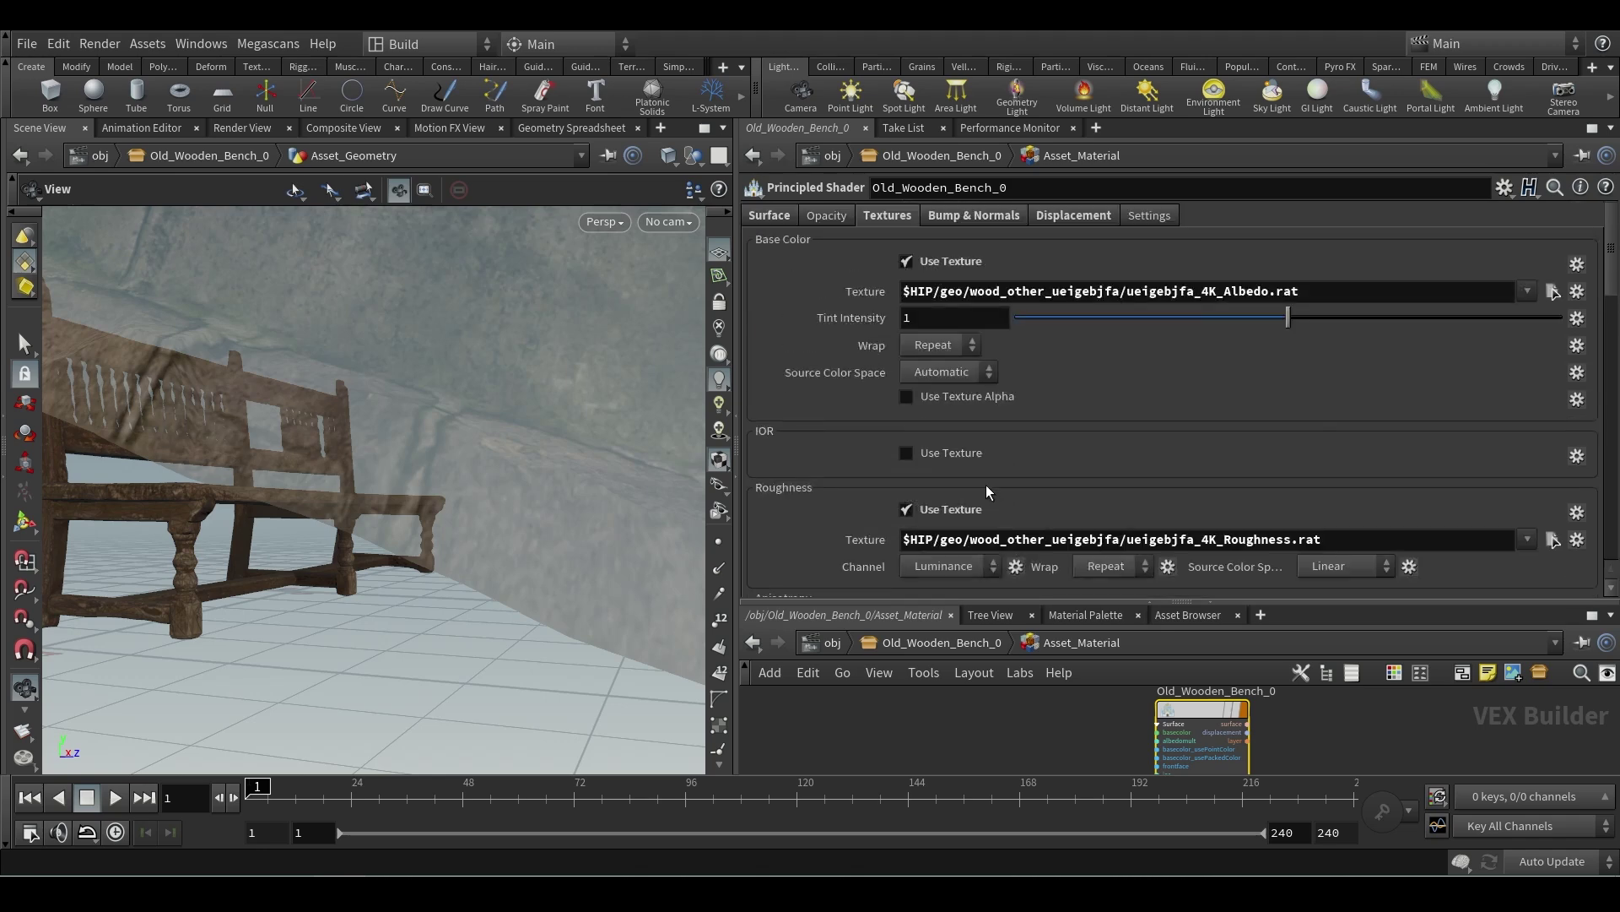
{"action": "left_click", "coordinate": [777, 215]}
{"action": "scroll", "coordinate": [1068, 422], "scroll_direction": "down", "scroll_amount": 10}
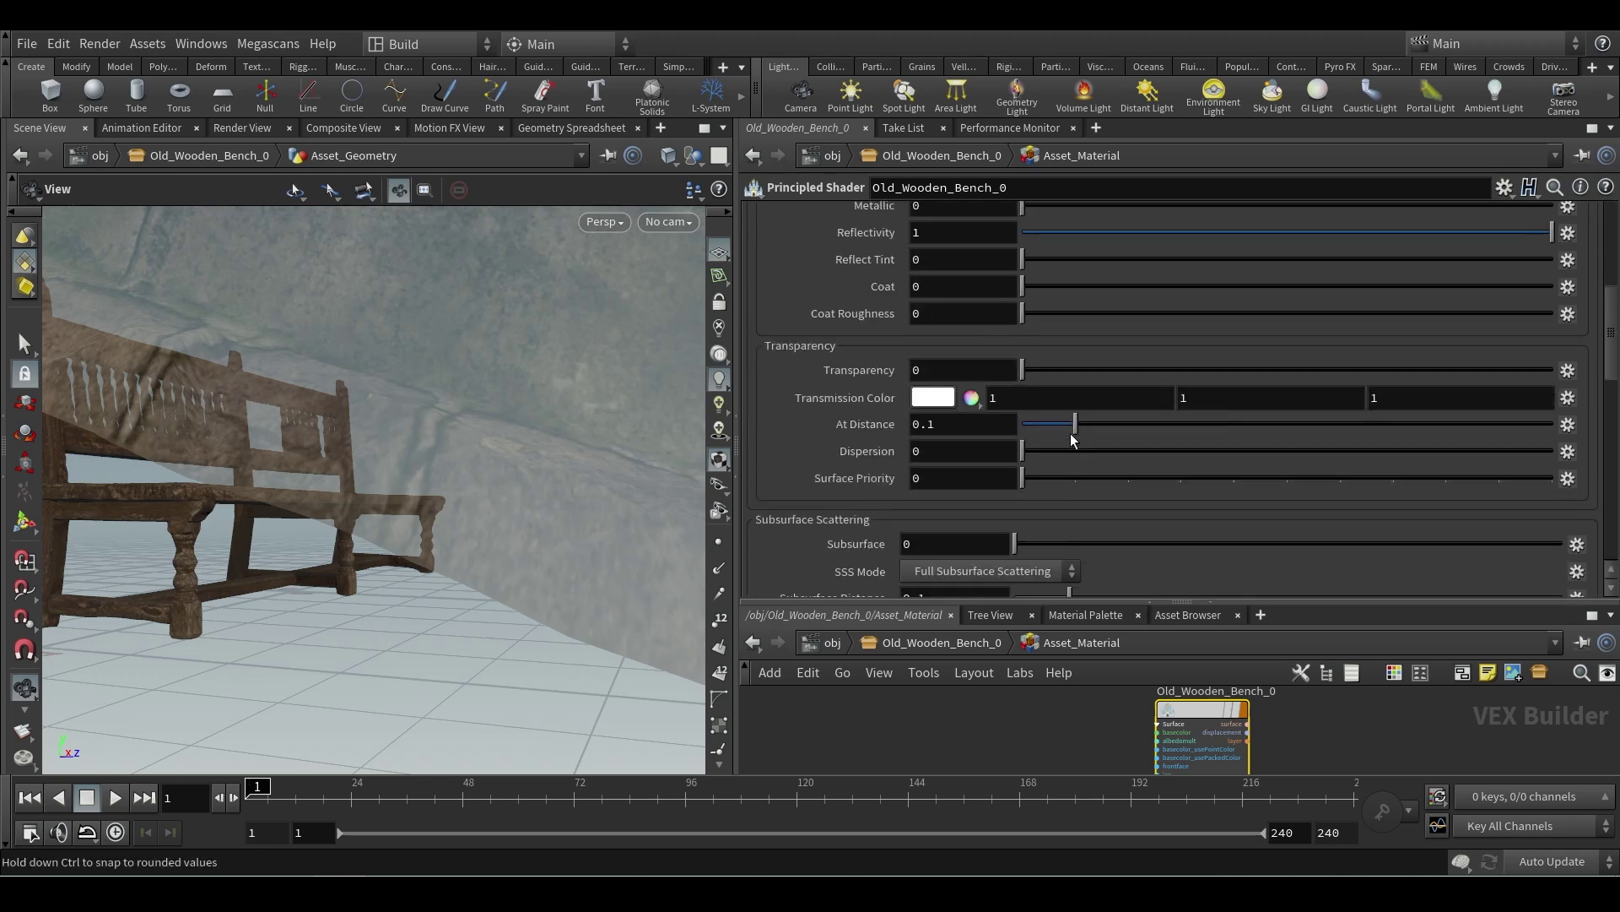
{"action": "scroll", "coordinate": [1050, 425], "scroll_direction": "up", "scroll_amount": 8}
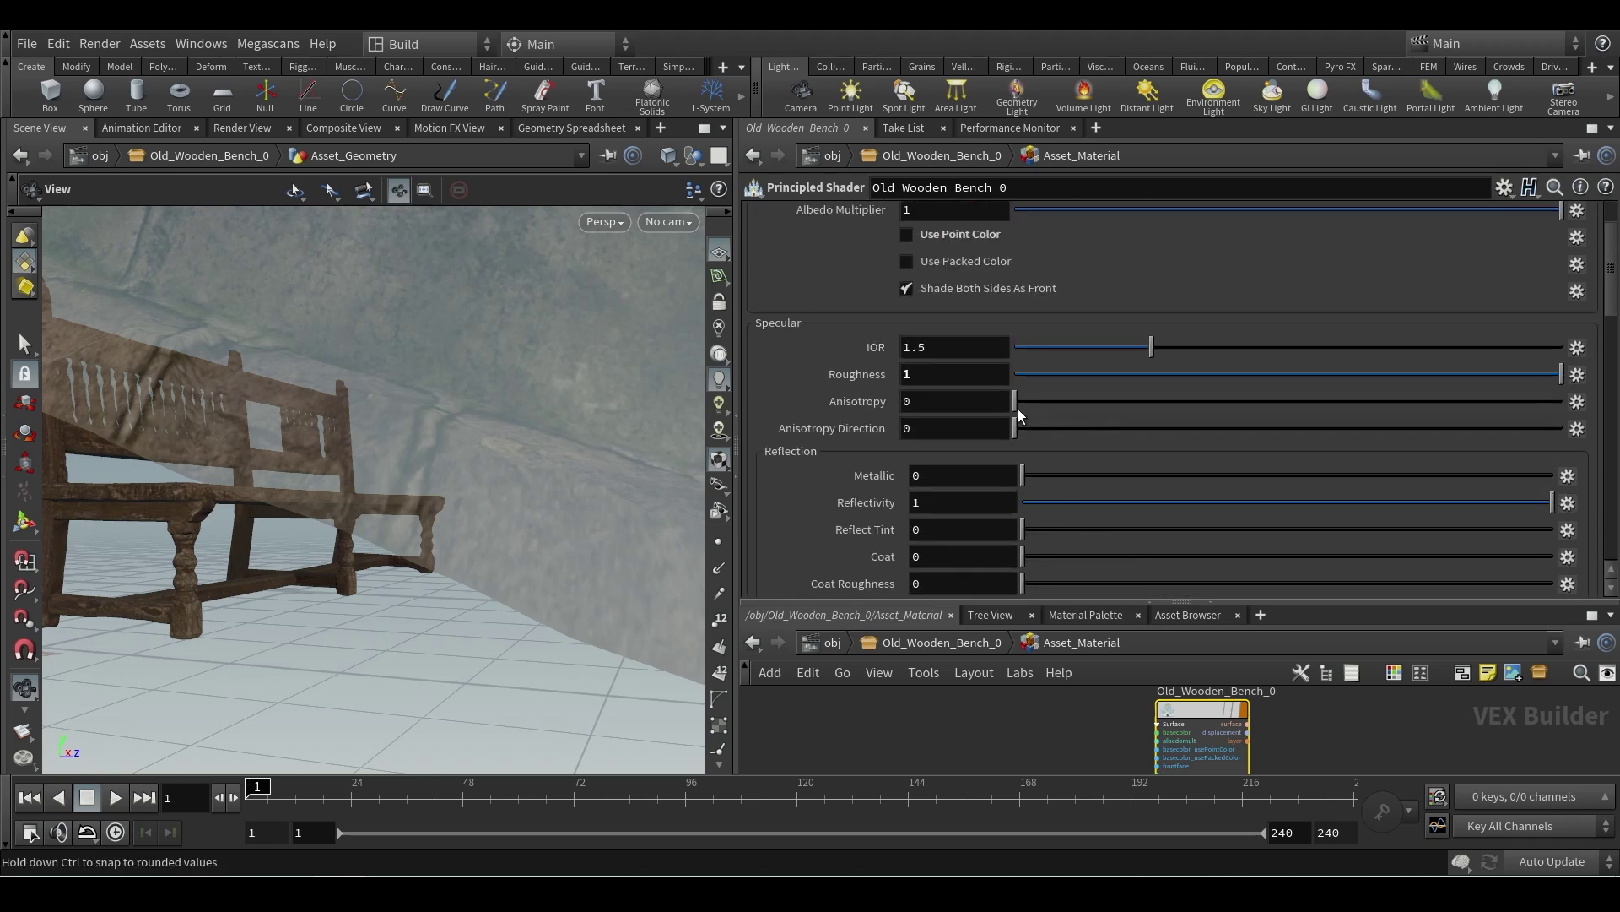
{"action": "scroll", "coordinate": [1087, 406], "scroll_direction": "up", "scroll_amount": 2}
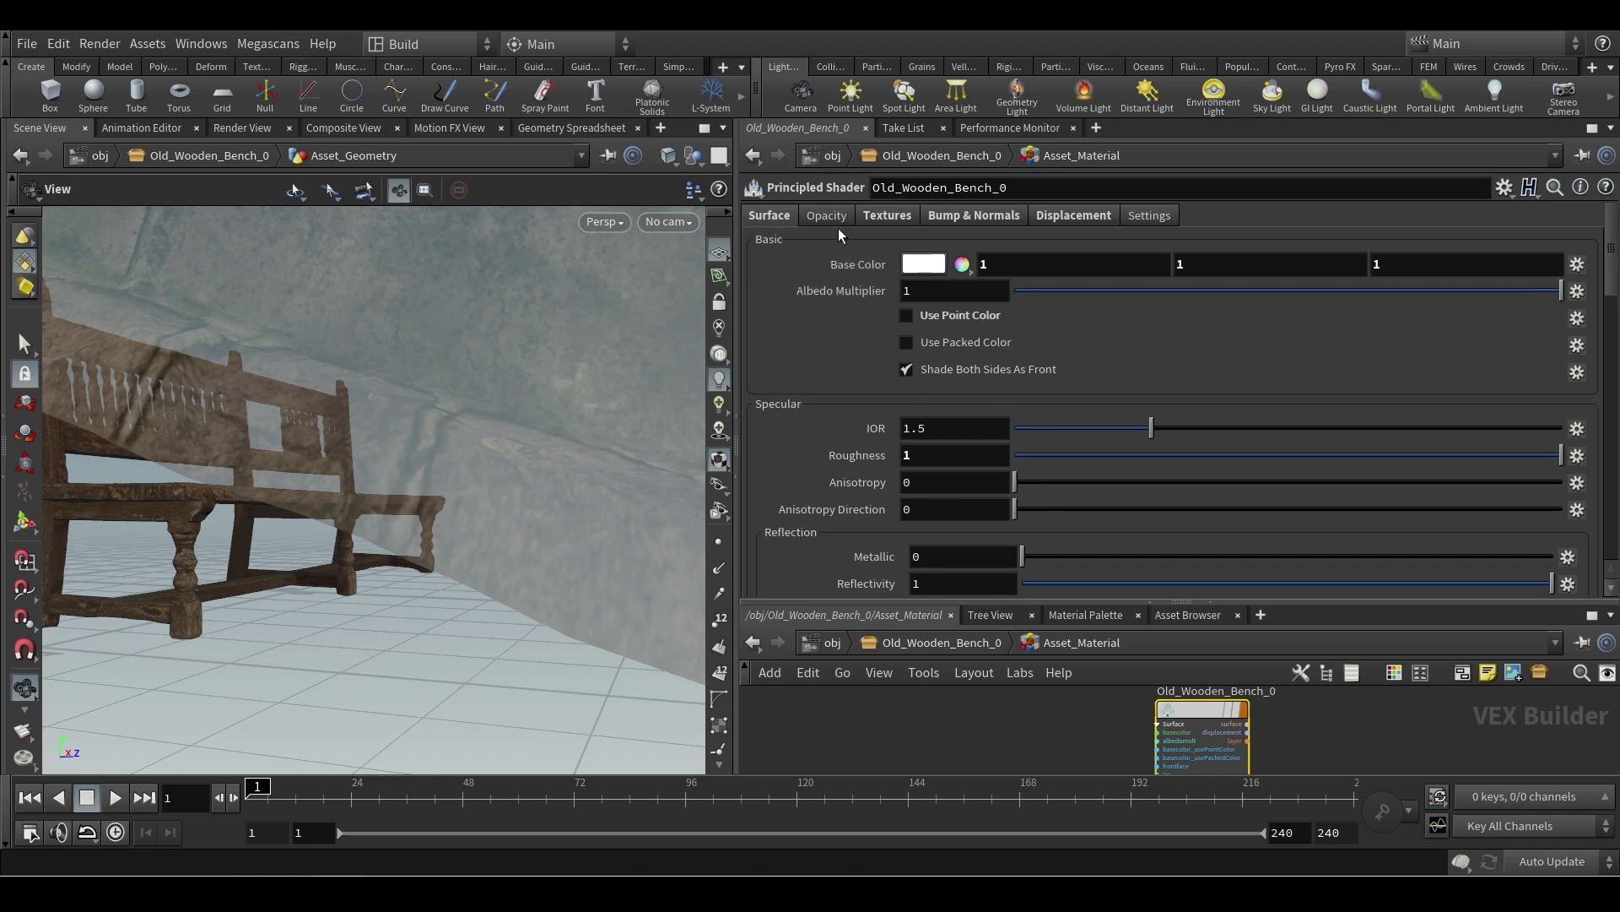
- Enlarge the network editor and return to the object level with the whole castle stairs in view
{"action": "left_click_drag", "start_coordinate": [1304, 598], "coordinate": [1305, 388]}
{"action": "left_click", "coordinate": [828, 434]}
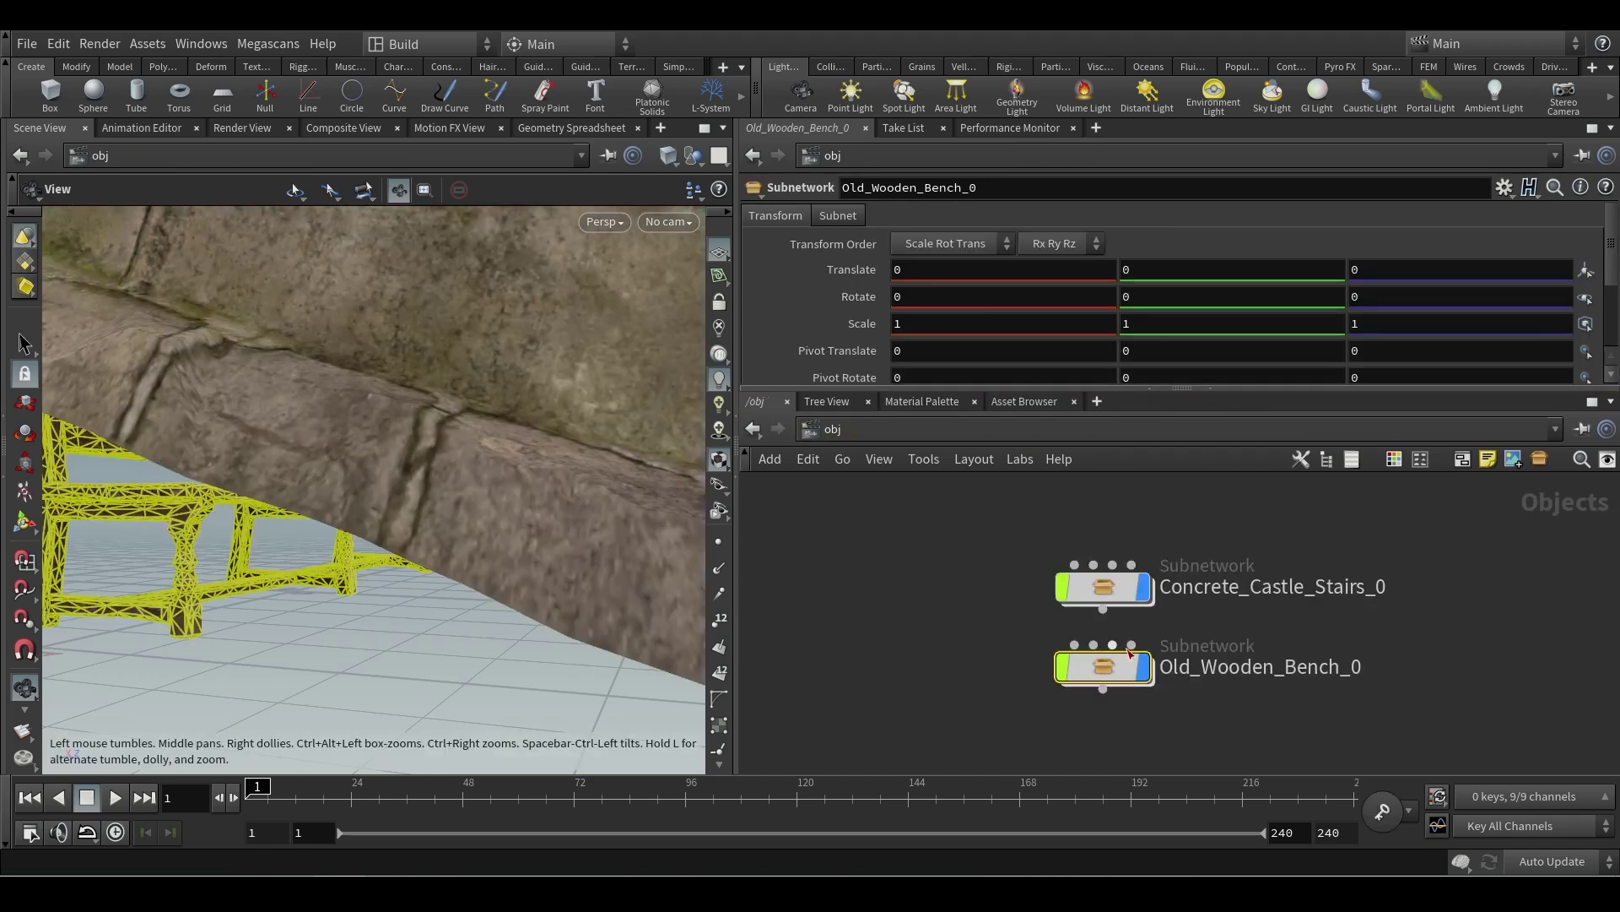
{"action": "double_click", "coordinate": [1108, 591]}
{"action": "key", "text": "u"}
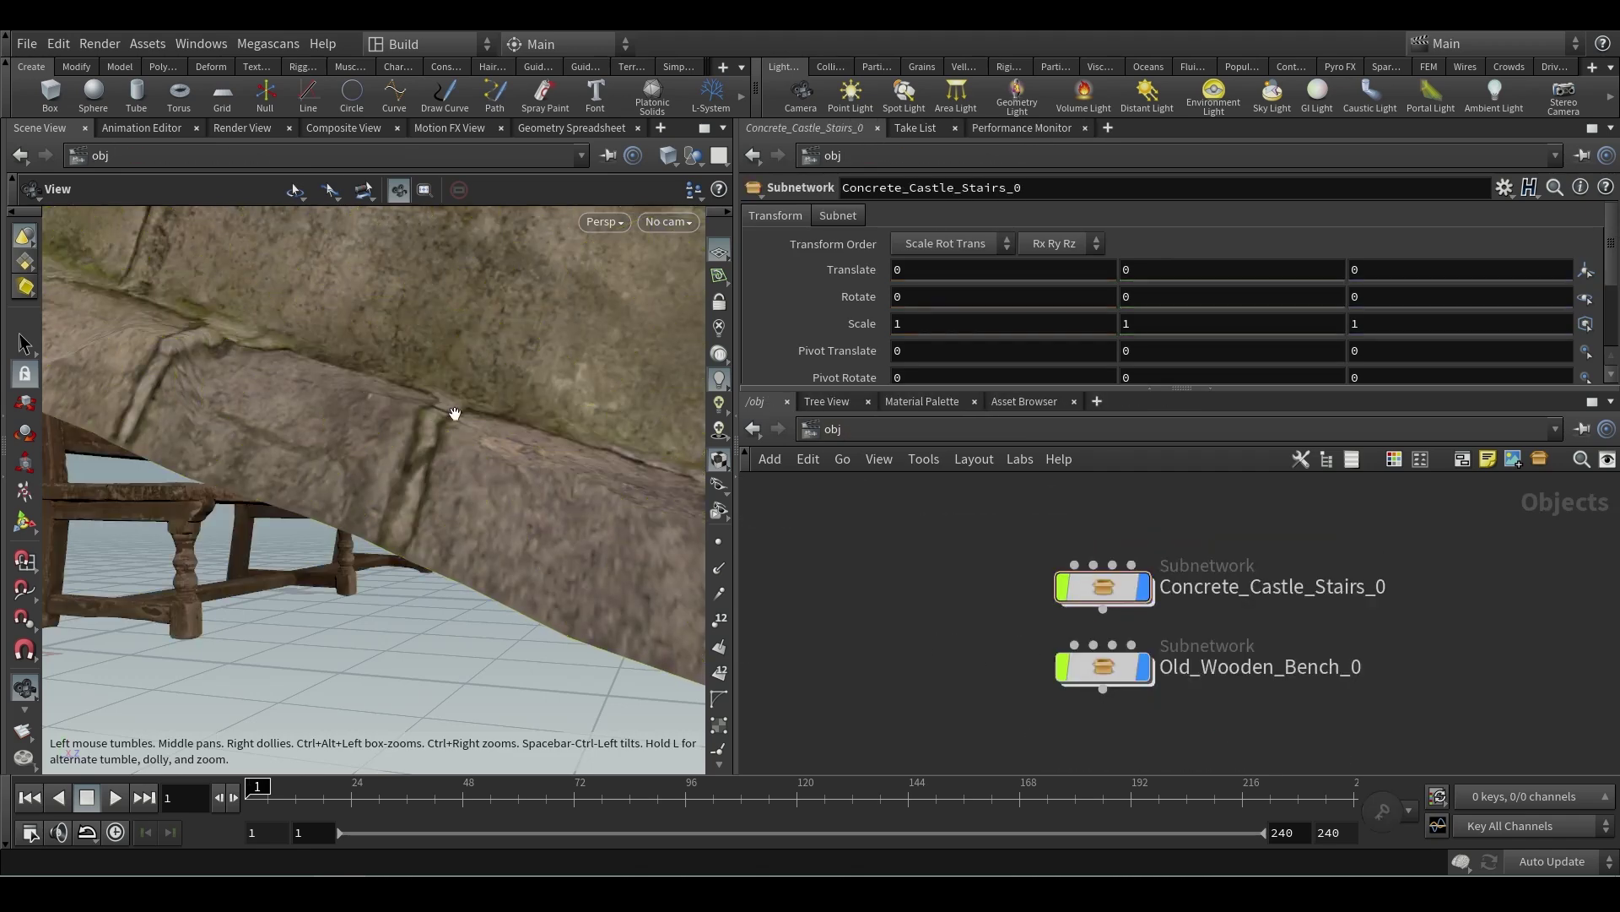
{"action": "scroll", "coordinate": [434, 414], "scroll_direction": "down", "scroll_amount": 5}
{"action": "left_click_drag", "start_coordinate": [434, 415], "coordinate": [439, 455]}
- Select the Old_Wooden_Bench_0 subnetwork and examine its transform parameters
{"action": "left_click", "coordinate": [1104, 586]}
{"action": "scroll", "coordinate": [1141, 618], "scroll_direction": "down", "scroll_amount": 3}
{"action": "left_click_drag", "start_coordinate": [932, 630], "coordinate": [1167, 683]}
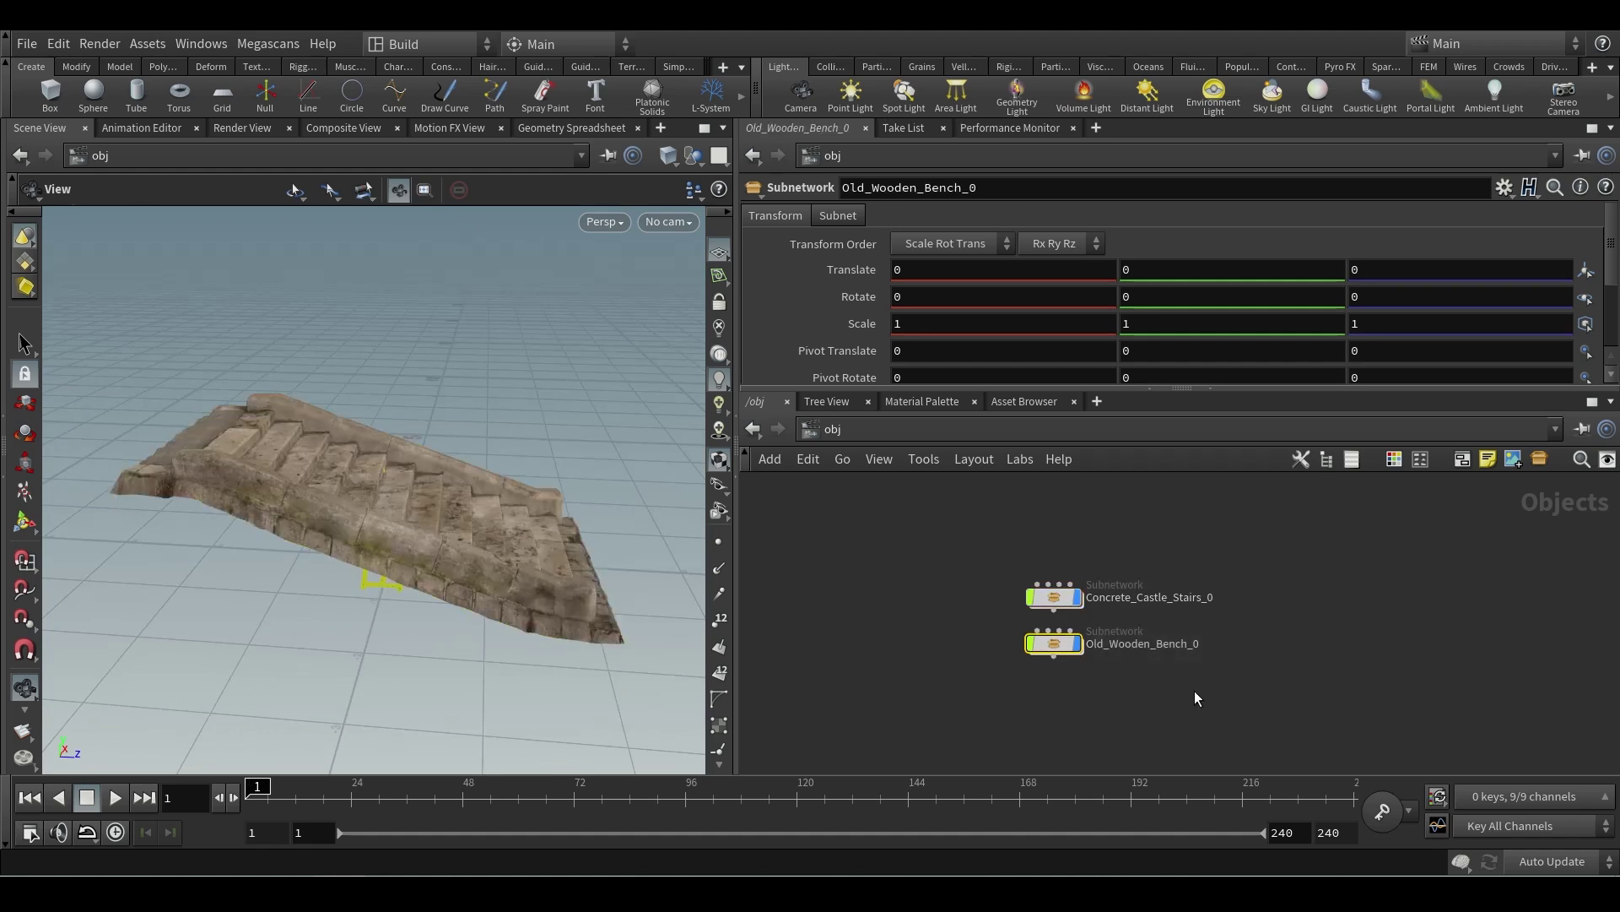
{"action": "scroll", "coordinate": [1613, 245], "scroll_direction": "down", "scroll_amount": 3}
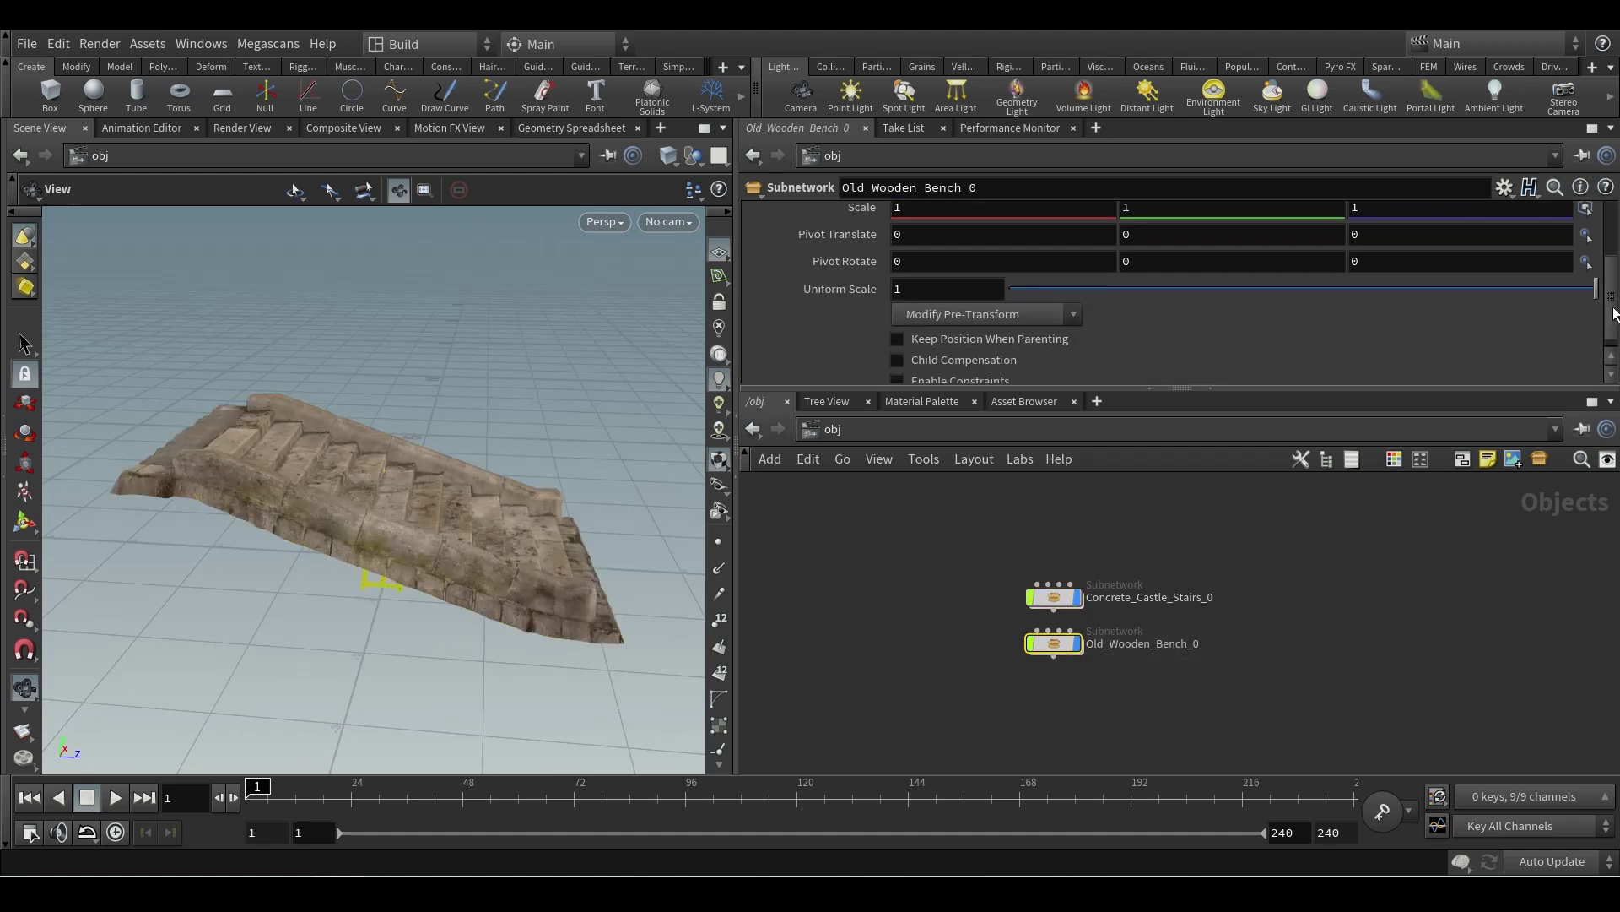
{"action": "left_click_drag", "start_coordinate": [1360, 386], "coordinate": [1360, 499]}
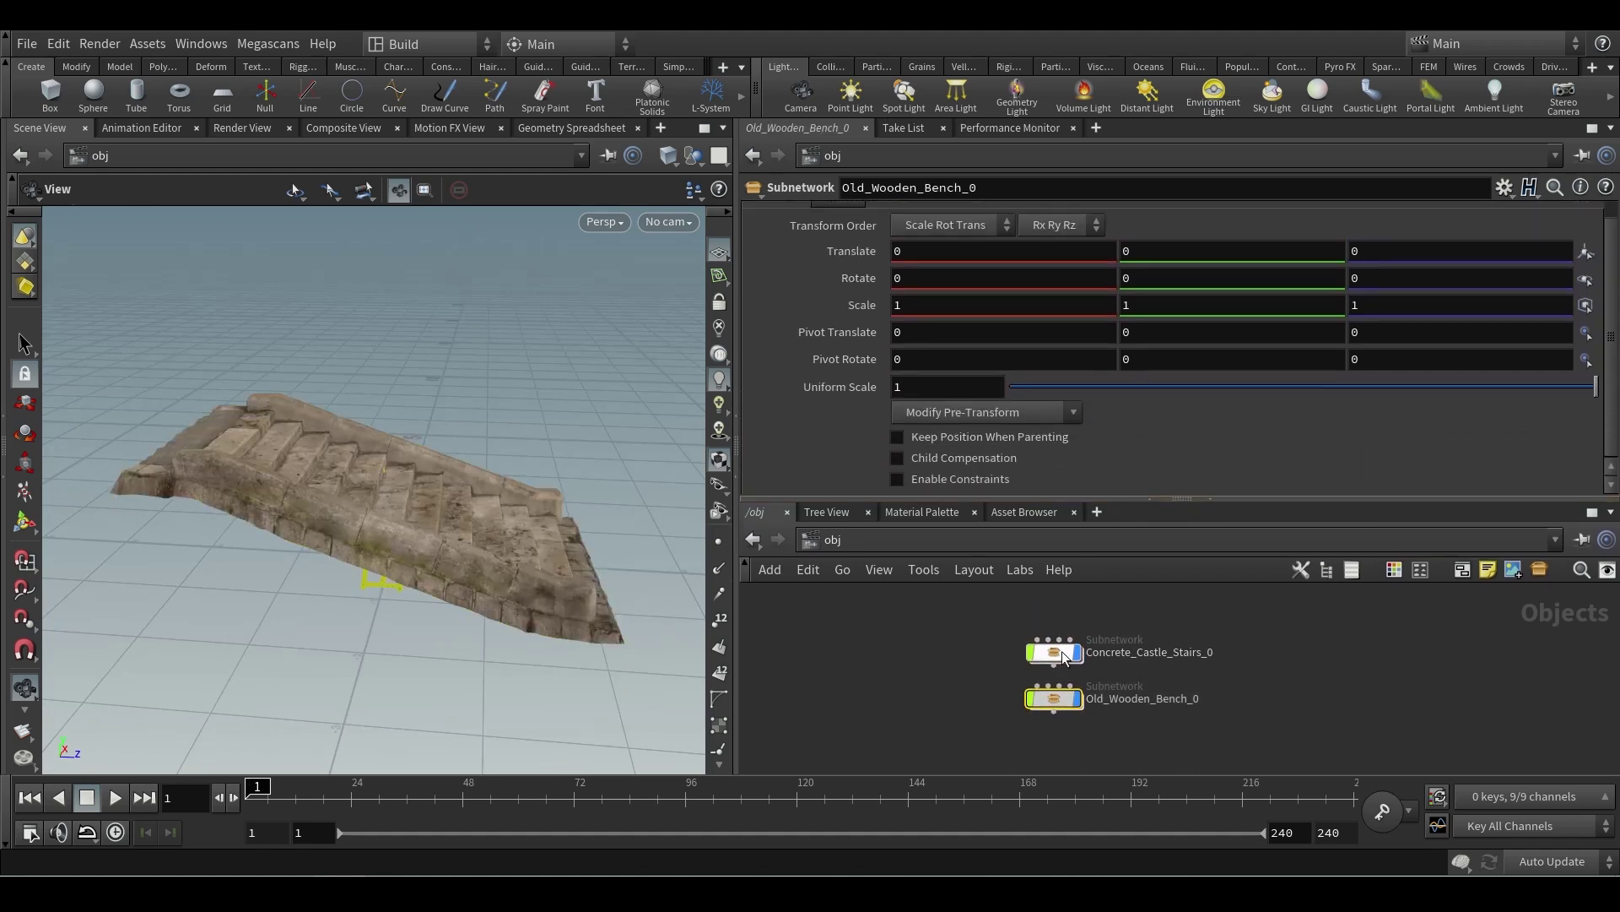
- Examine the transform1 node inside the Concrete_Castle_Stairs_0 geometry, and return to the object level
{"action": "double_click", "coordinate": [1062, 652]}
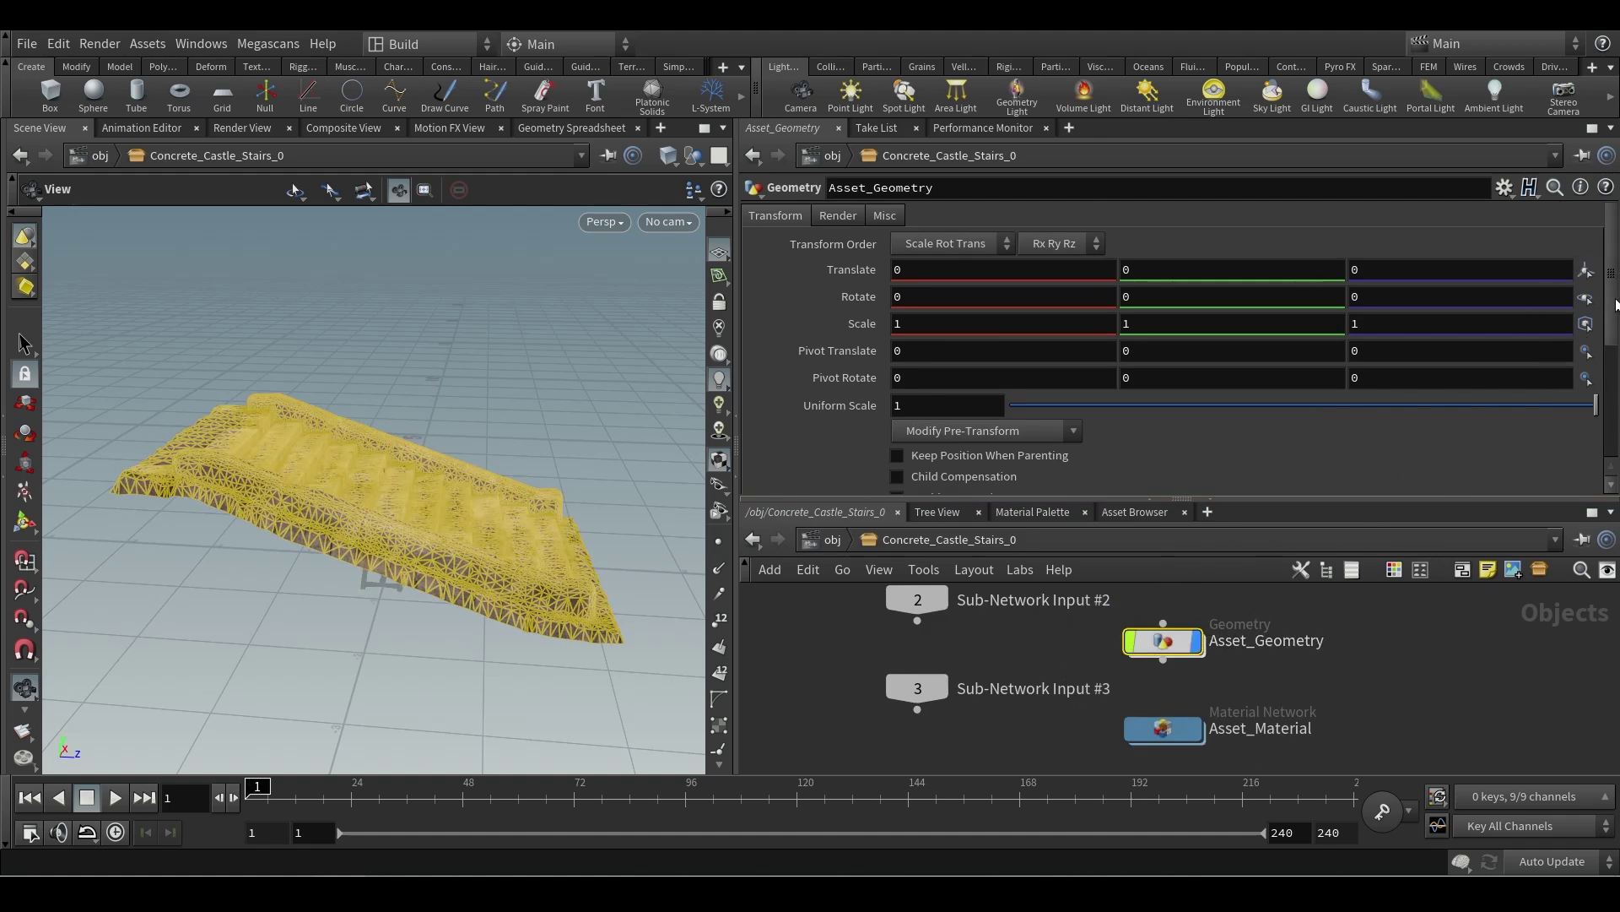
{"action": "scroll", "coordinate": [1614, 316], "scroll_direction": "down", "scroll_amount": 2}
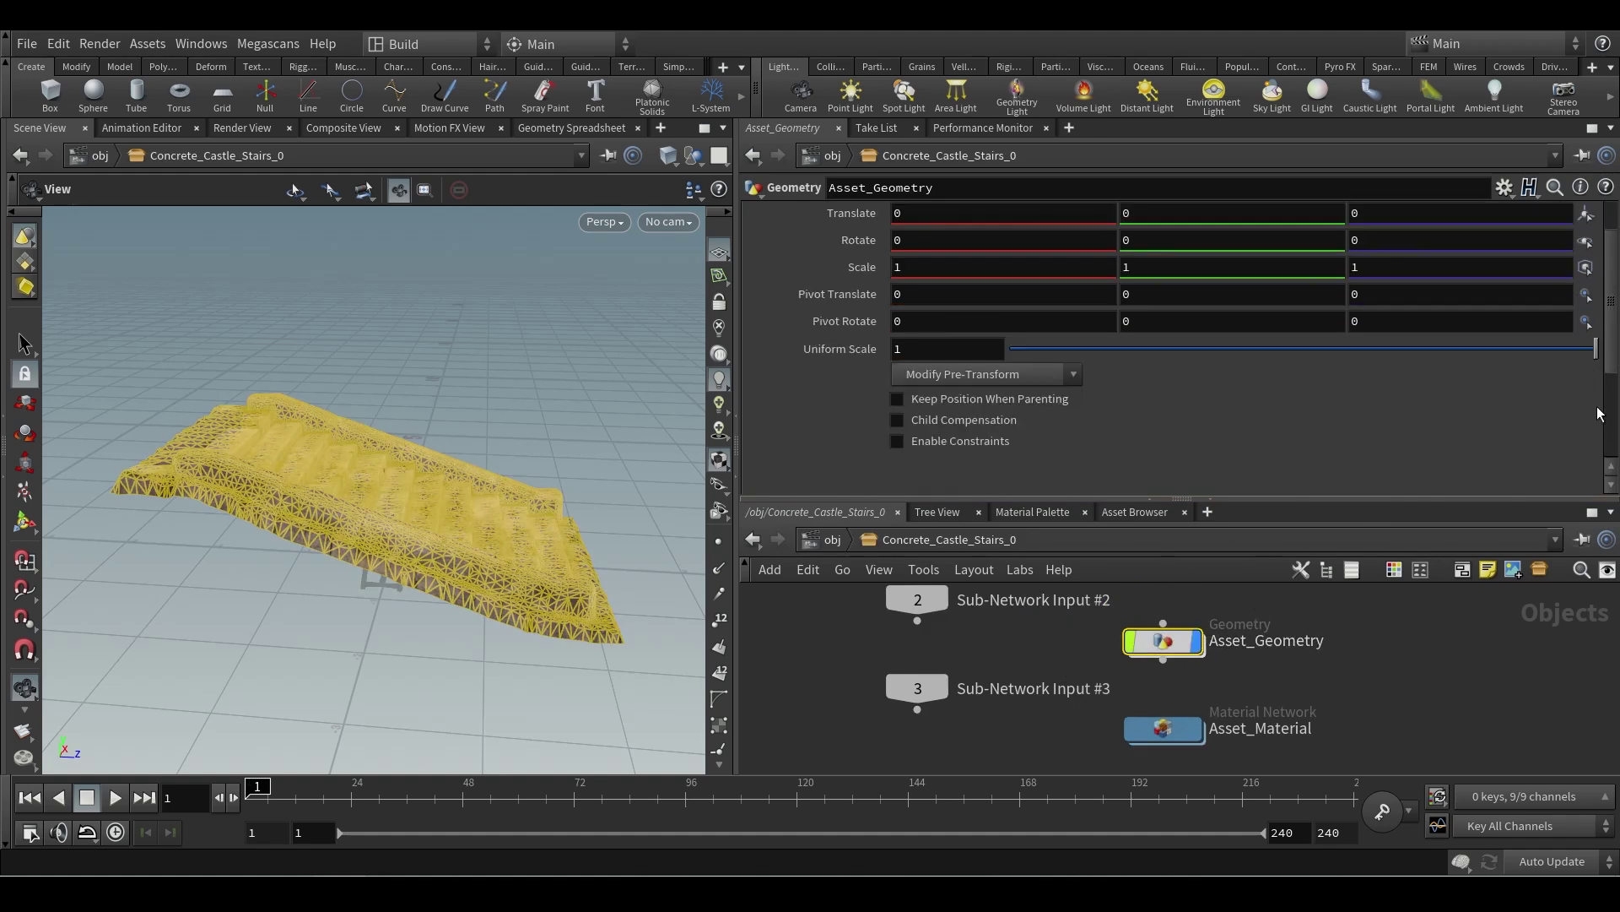
{"action": "double_click", "coordinate": [1158, 640]}
{"action": "left_click", "coordinate": [1129, 665]}
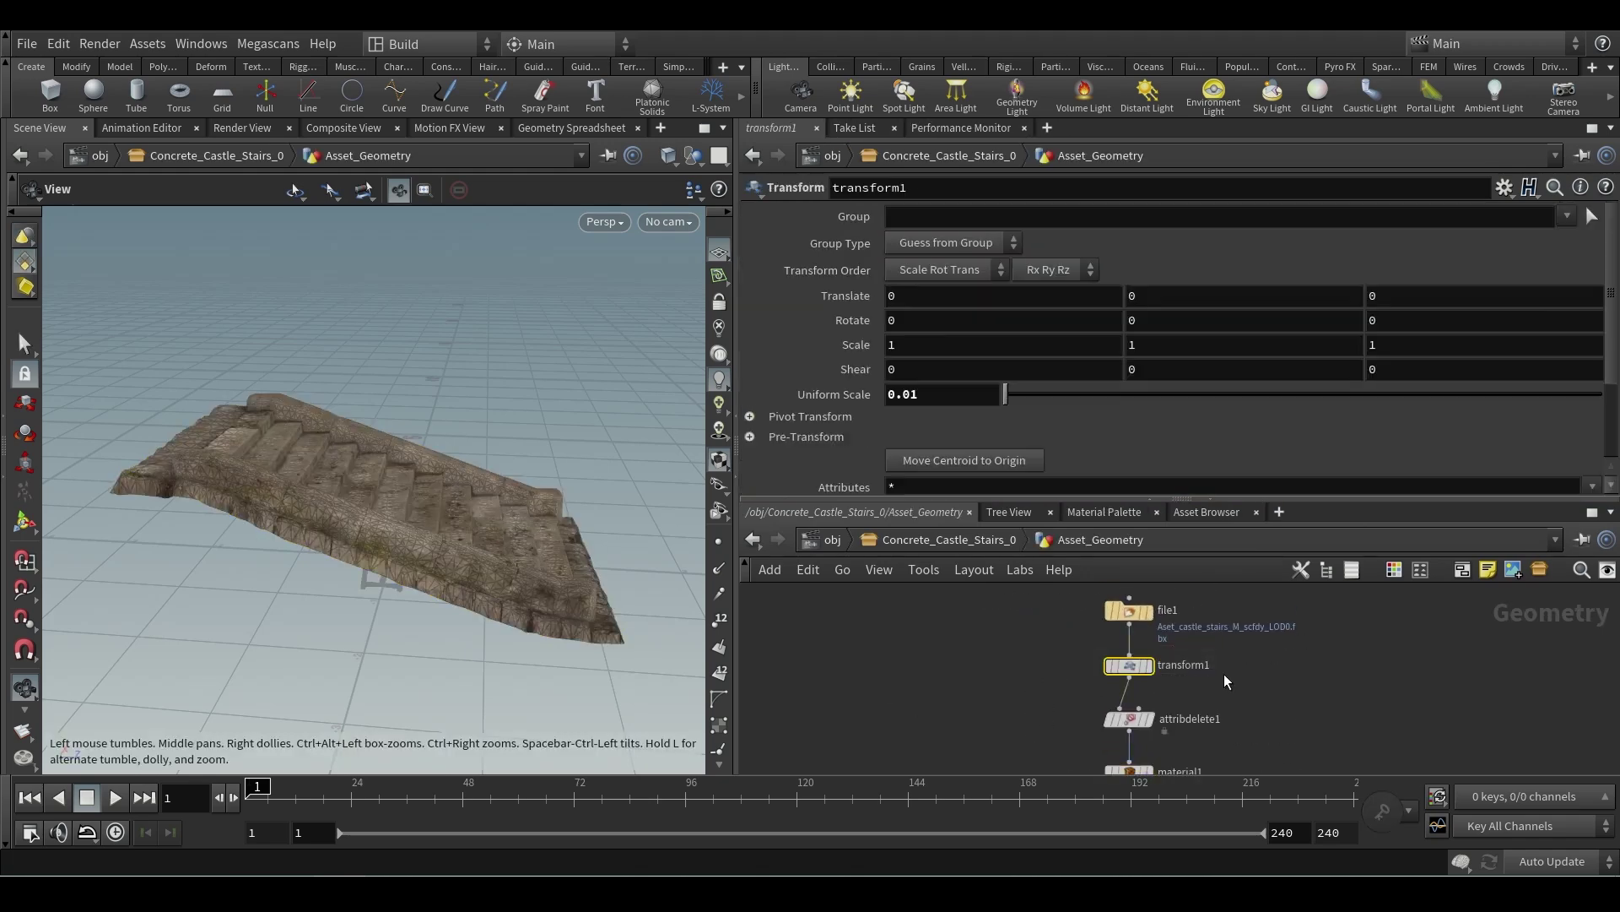
{"action": "left_click", "coordinate": [810, 543]}
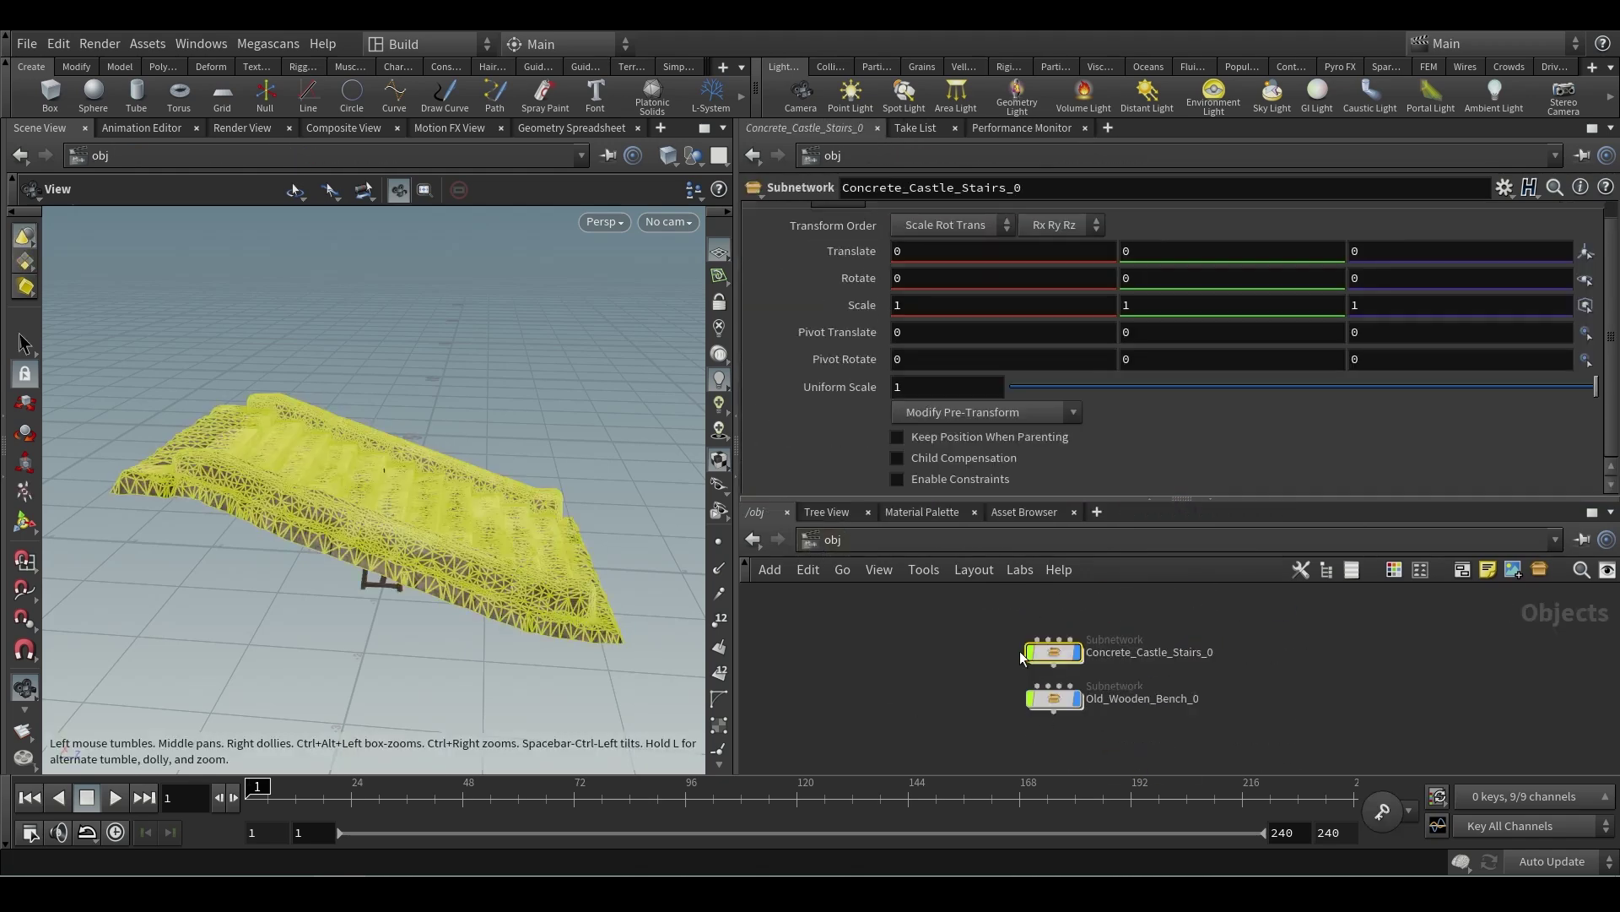
- Move the Old_Wooden_Bench_0 subnetwork out from under the stairs, to about -4.17 in X and 2.47 in Z
{"action": "left_click", "coordinate": [1053, 652]}
{"action": "left_click", "coordinate": [1053, 698]}
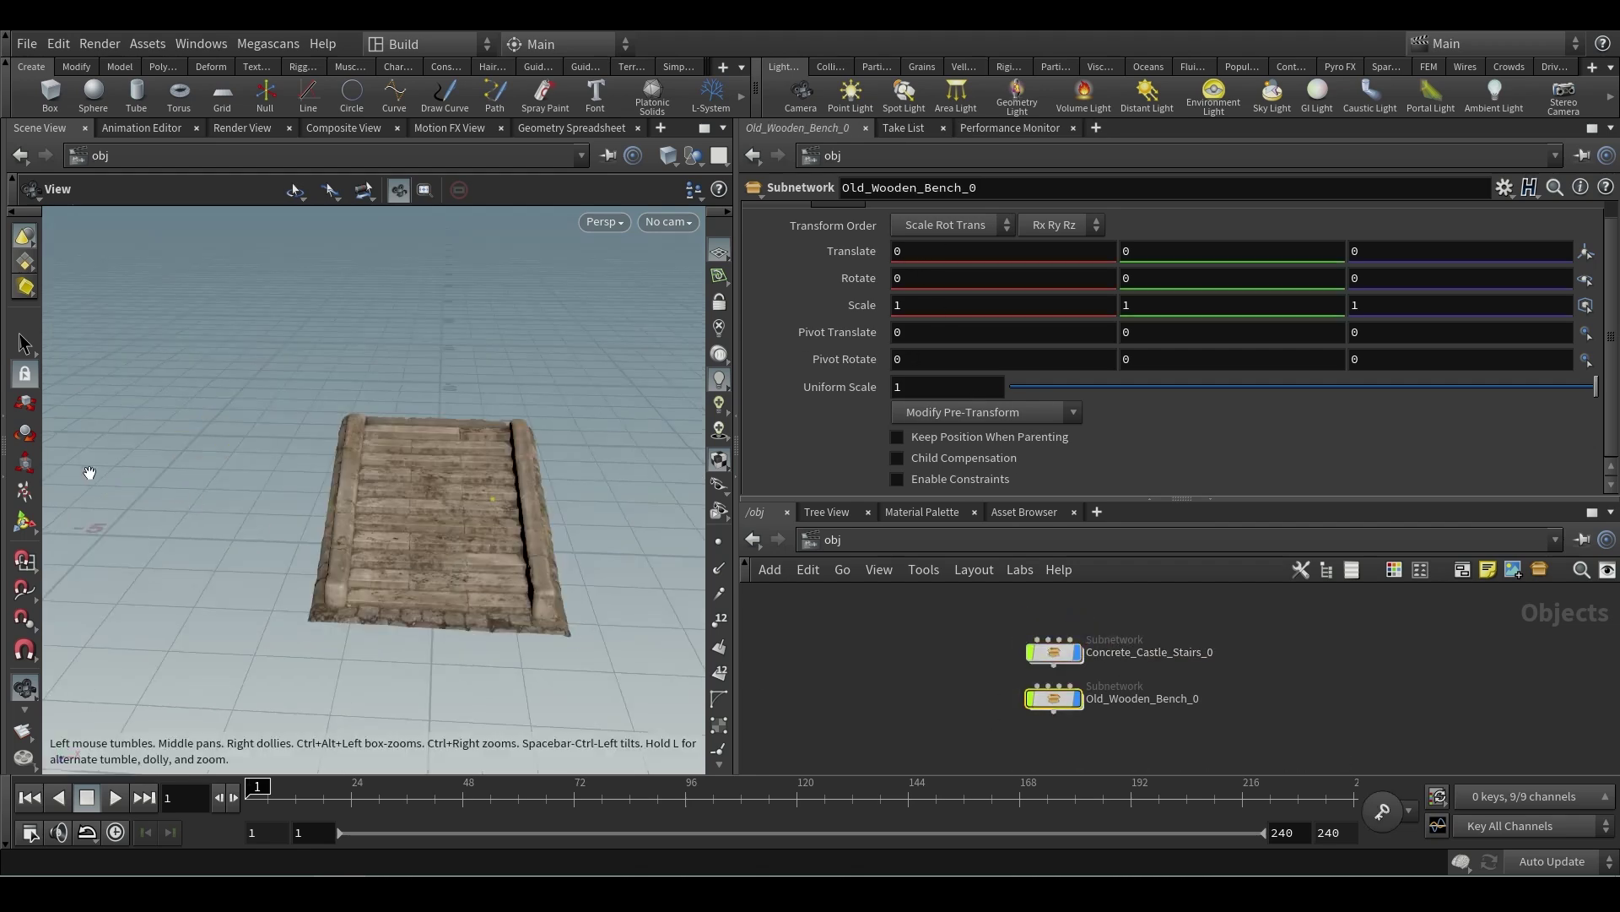
{"action": "left_click", "coordinate": [23, 521]}
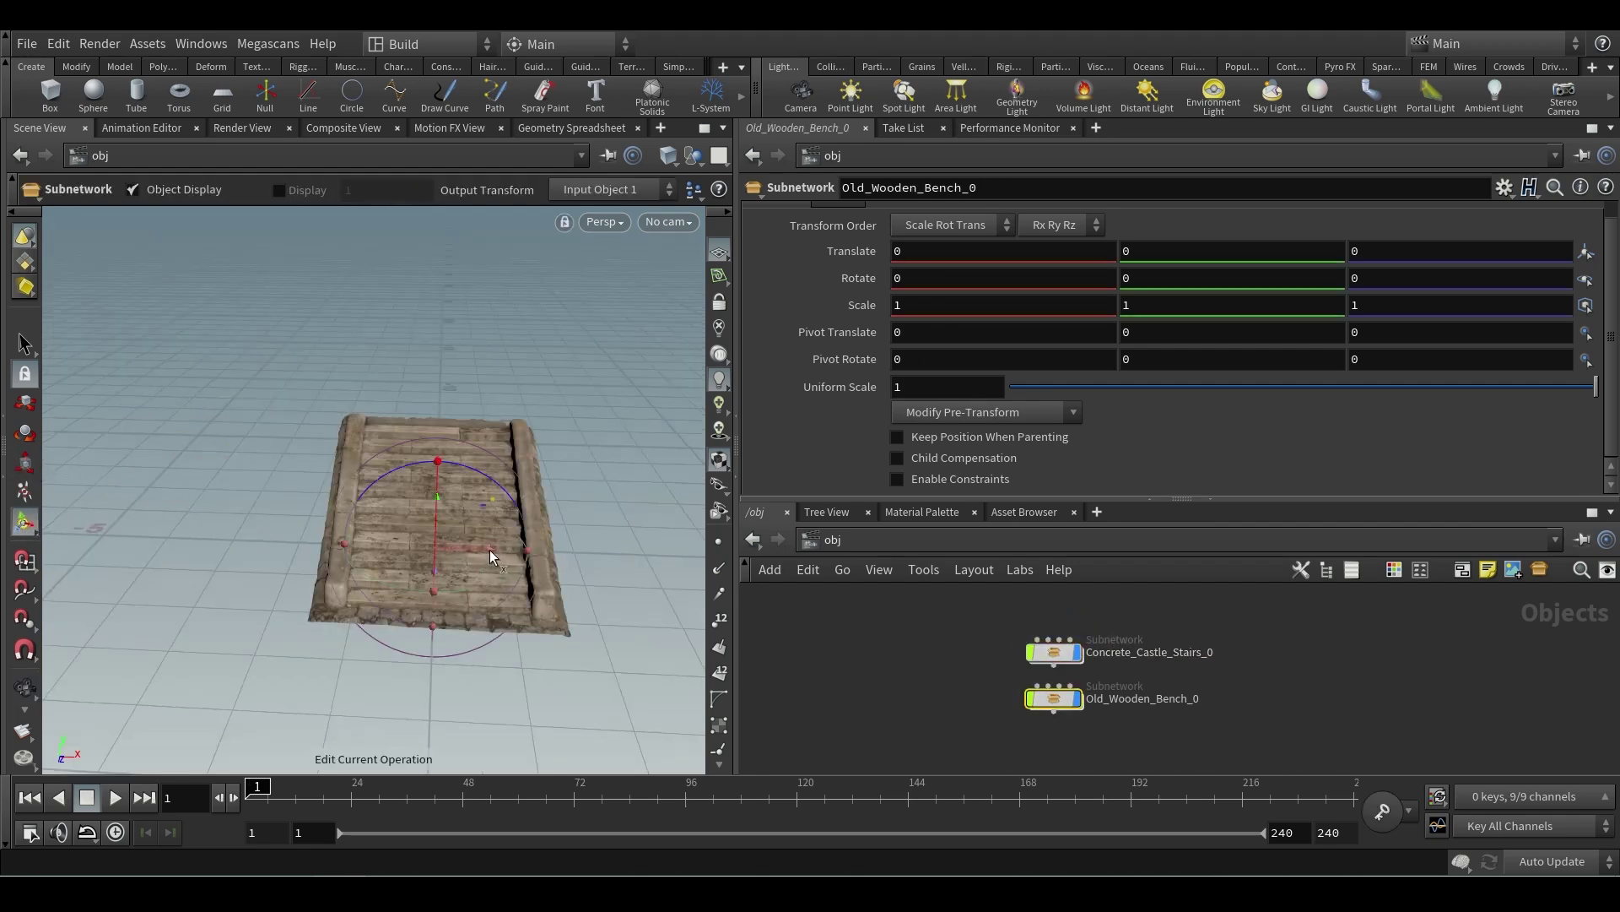
{"action": "left_click_drag", "start_coordinate": [490, 549], "coordinate": [139, 626]}
{"action": "left_click_drag", "start_coordinate": [253, 612], "coordinate": [211, 621]}
{"action": "left_click_drag", "start_coordinate": [211, 622], "coordinate": [648, 401], "text": "alt"}
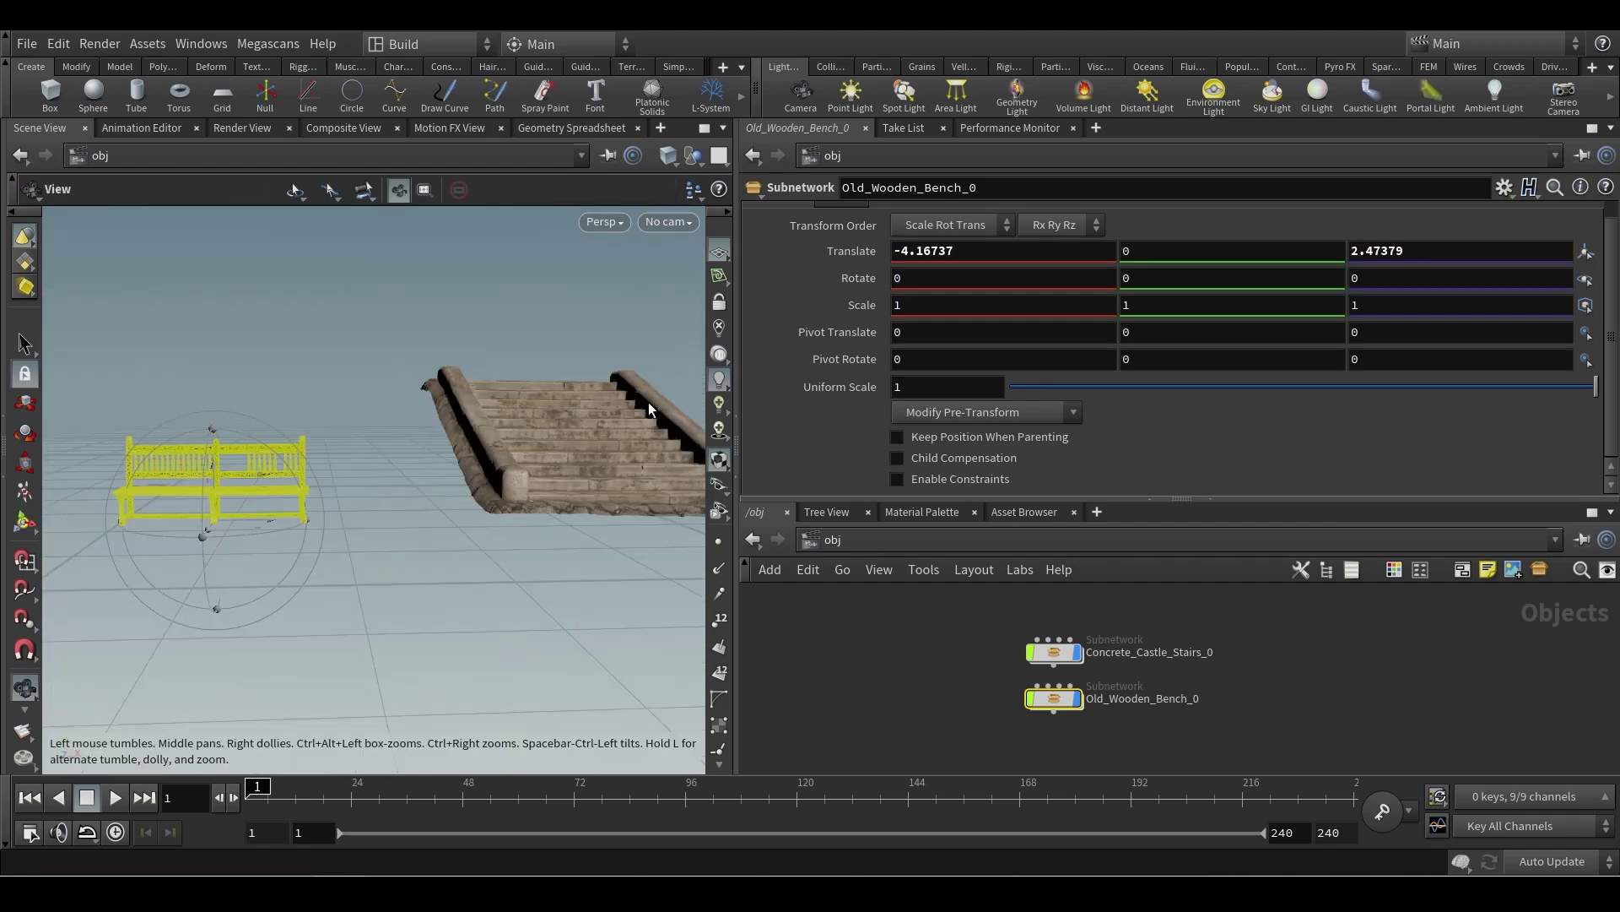
- Set the Concrete_Castle_Stairs_0 subnetwork's Uniform Scale to 0.8 and compare its size with the bench
{"action": "left_click", "coordinate": [1054, 652]}
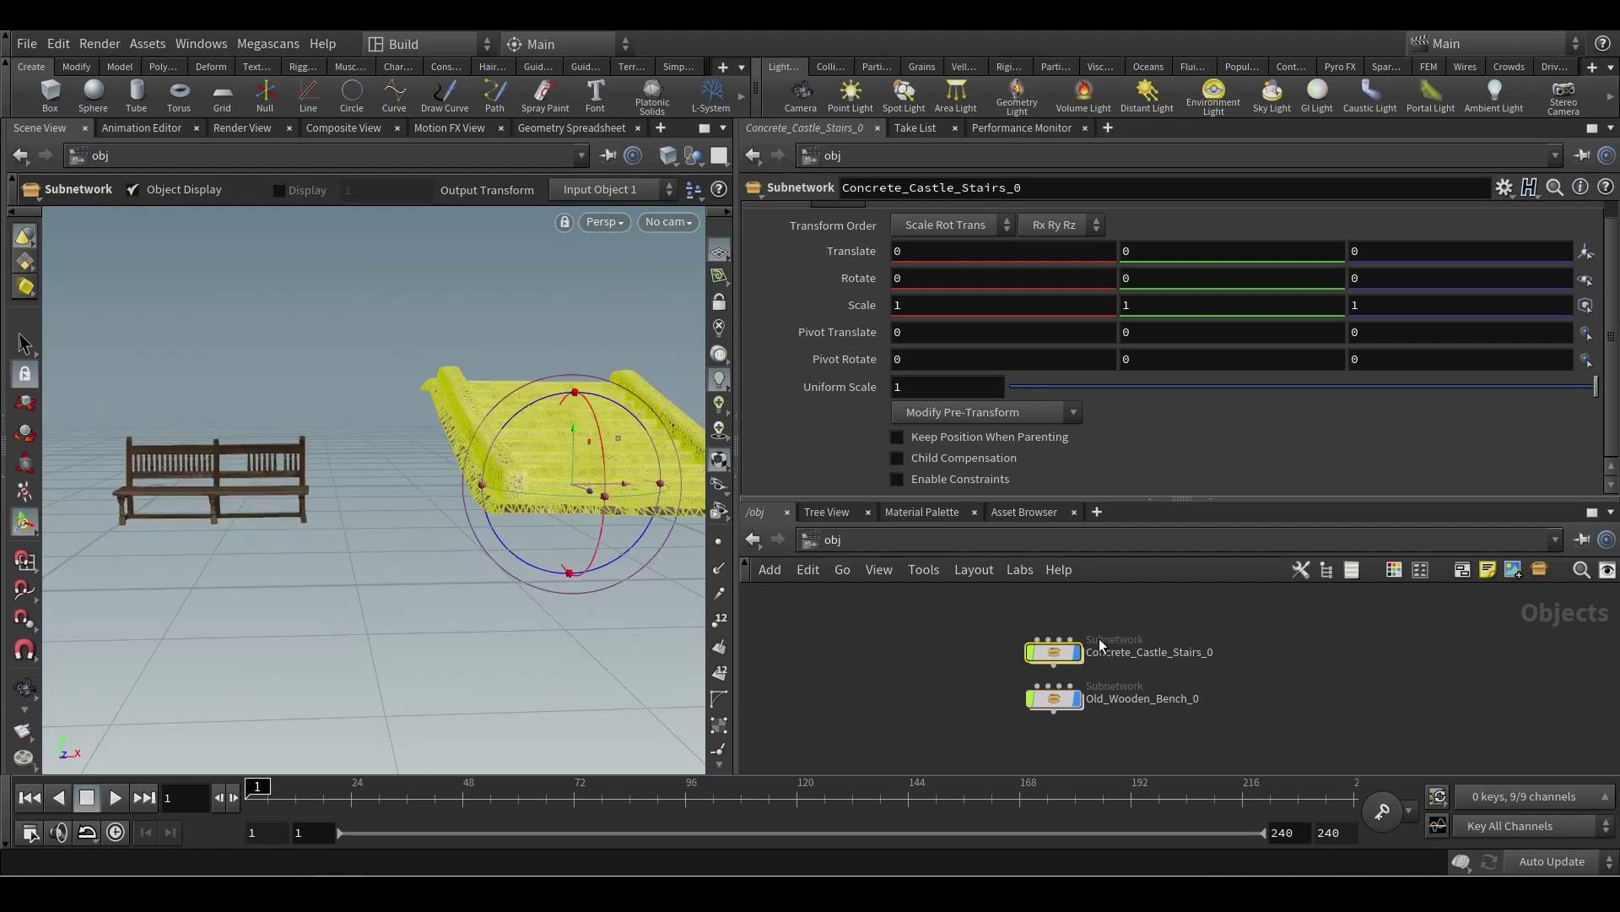
{"action": "double_click", "coordinate": [937, 387]}
{"action": "type", "text": ".8"}
{"action": "key", "text": "Return"}
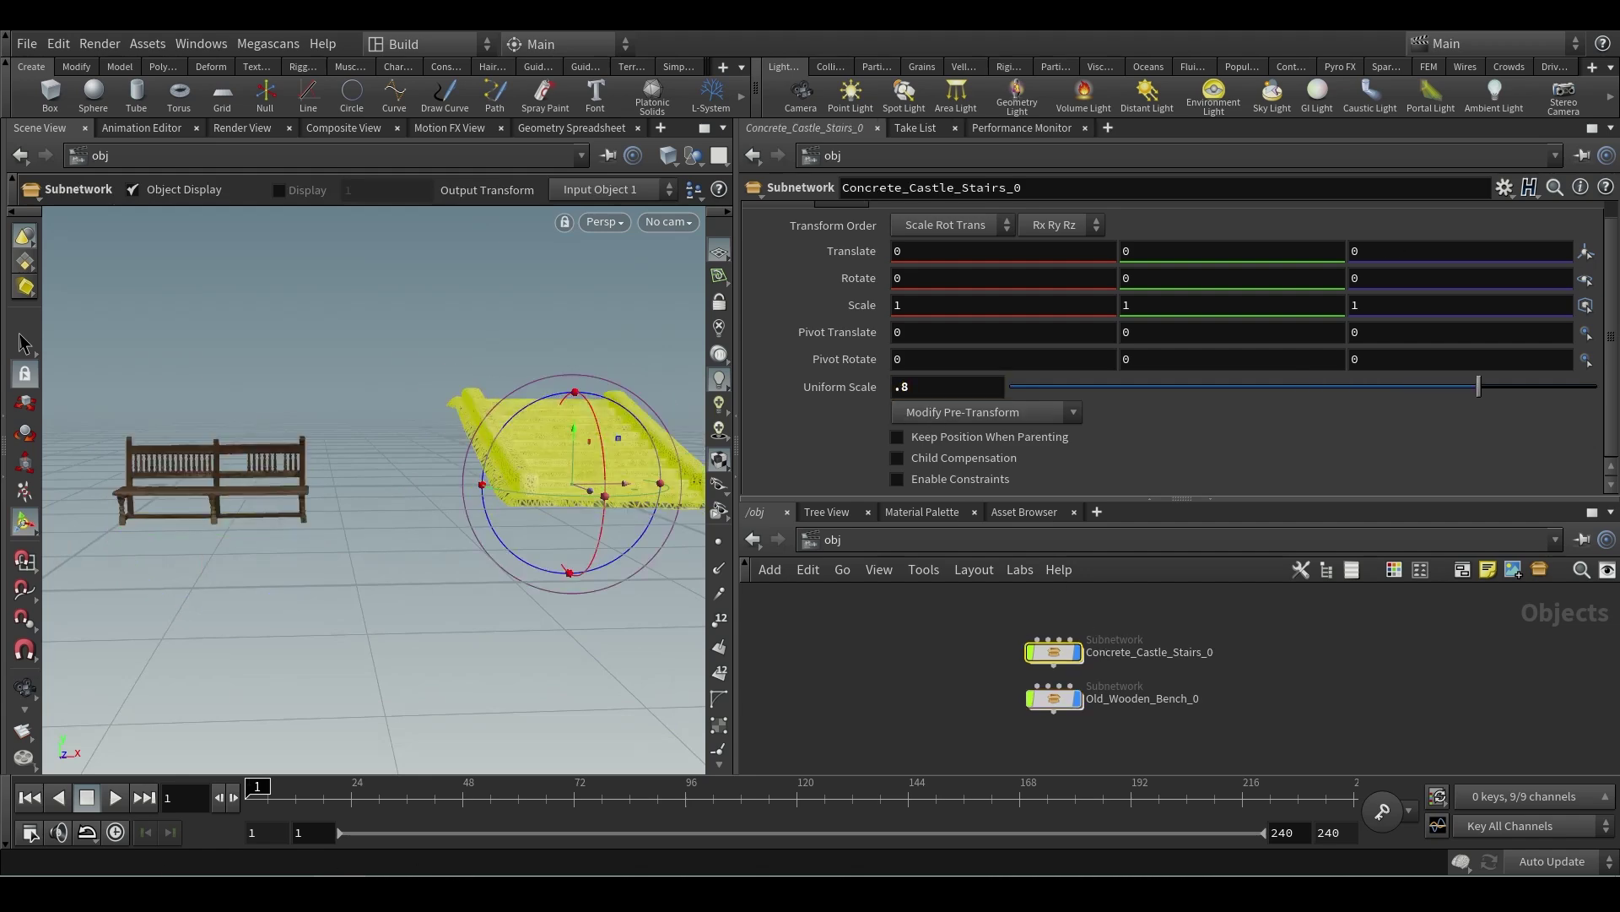
{"action": "key", "text": "Escape"}
{"action": "mouse_move", "coordinate": [376, 568]}
{"action": "left_mouse_down"}
{"action": "mouse_move", "coordinate": [391, 579]}
{"action": "mouse_move", "coordinate": [424, 558]}
{"action": "mouse_move", "coordinate": [399, 570]}
{"action": "left_mouse_up"}
{"action": "left_click", "coordinate": [918, 682]}
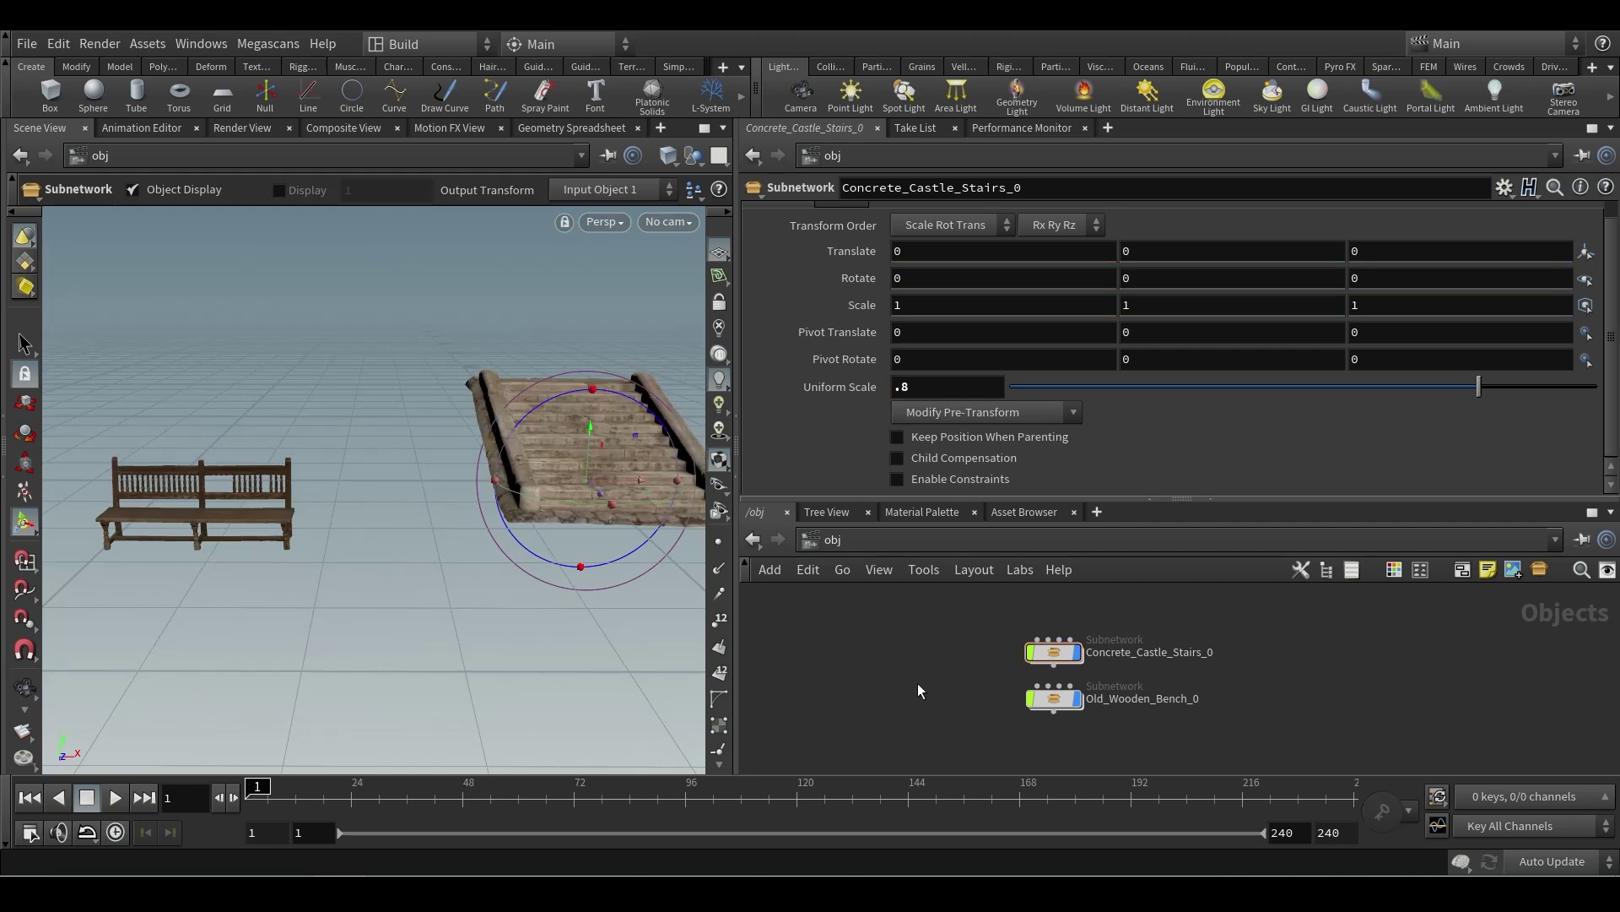
- Widen the scene view and move the bench closer to the stairs, to about -3.29 in X
{"action": "left_click_drag", "start_coordinate": [518, 569], "coordinate": [413, 574]}
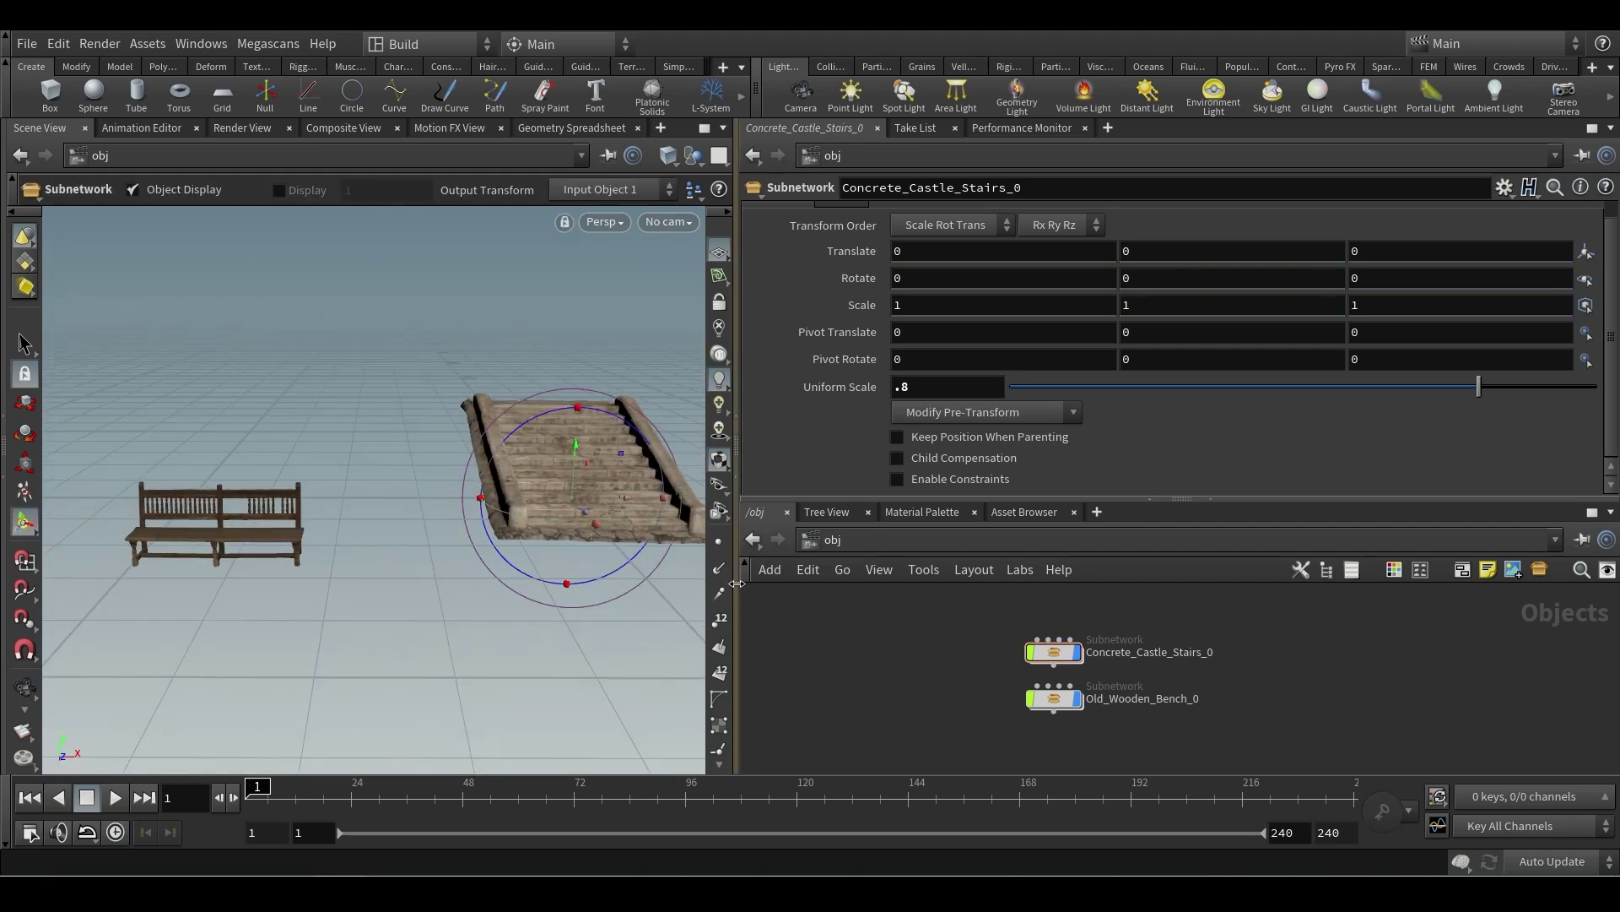
{"action": "left_click_drag", "start_coordinate": [737, 591], "coordinate": [1244, 591]}
{"action": "left_click_drag", "start_coordinate": [682, 515], "coordinate": [676, 474]}
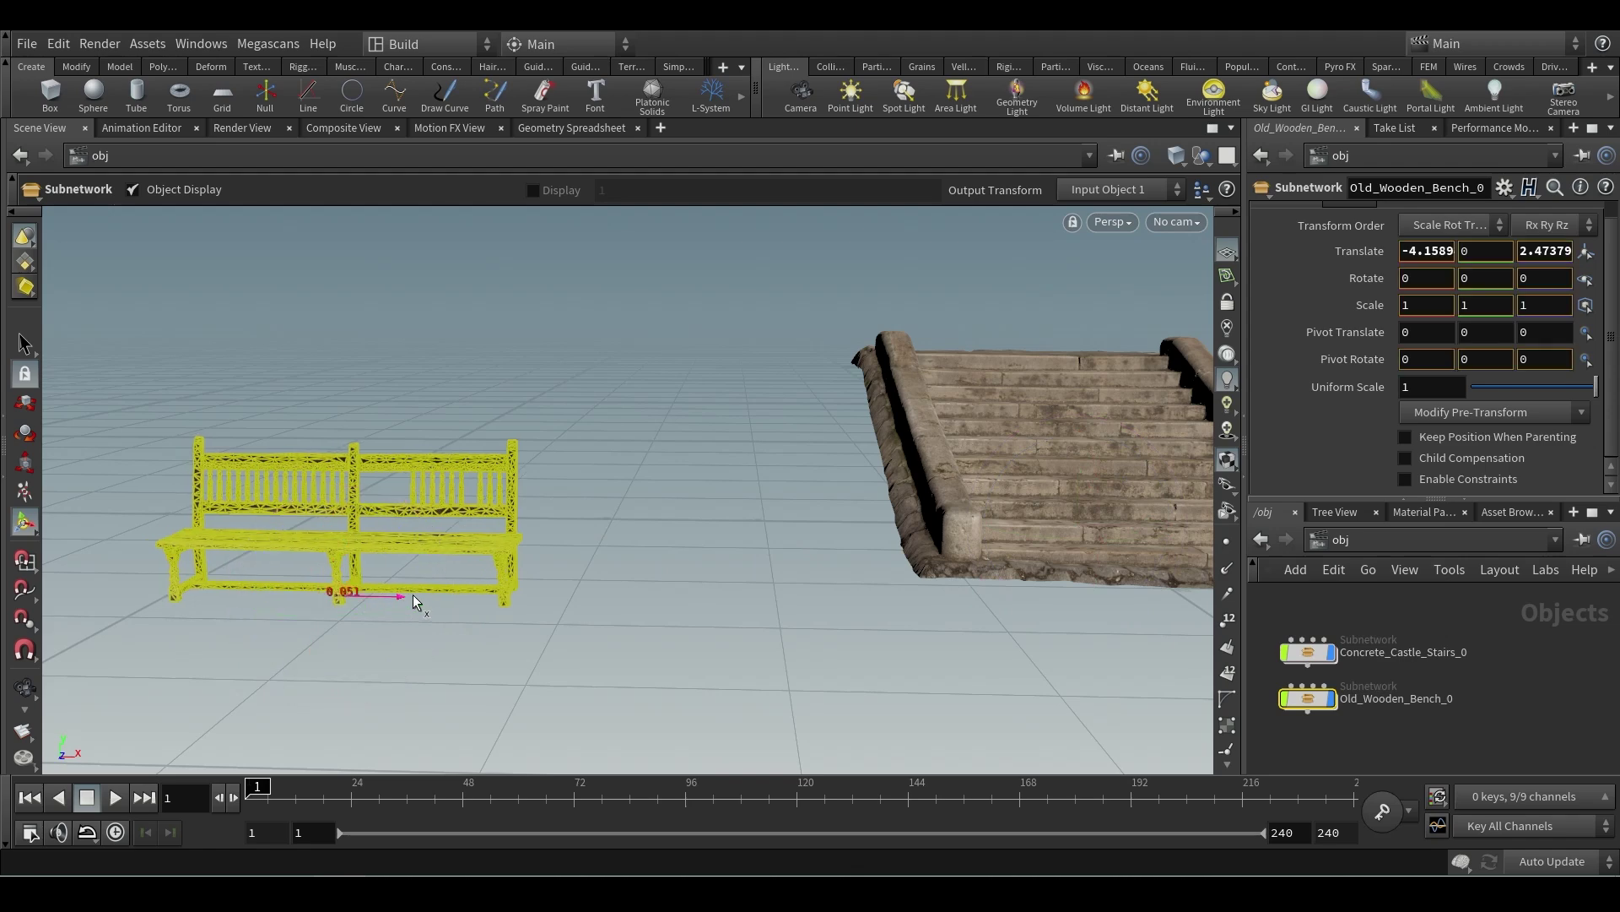
{"action": "key", "text": "Escape"}
{"action": "left_click_drag", "start_coordinate": [849, 553], "coordinate": [928, 532]}
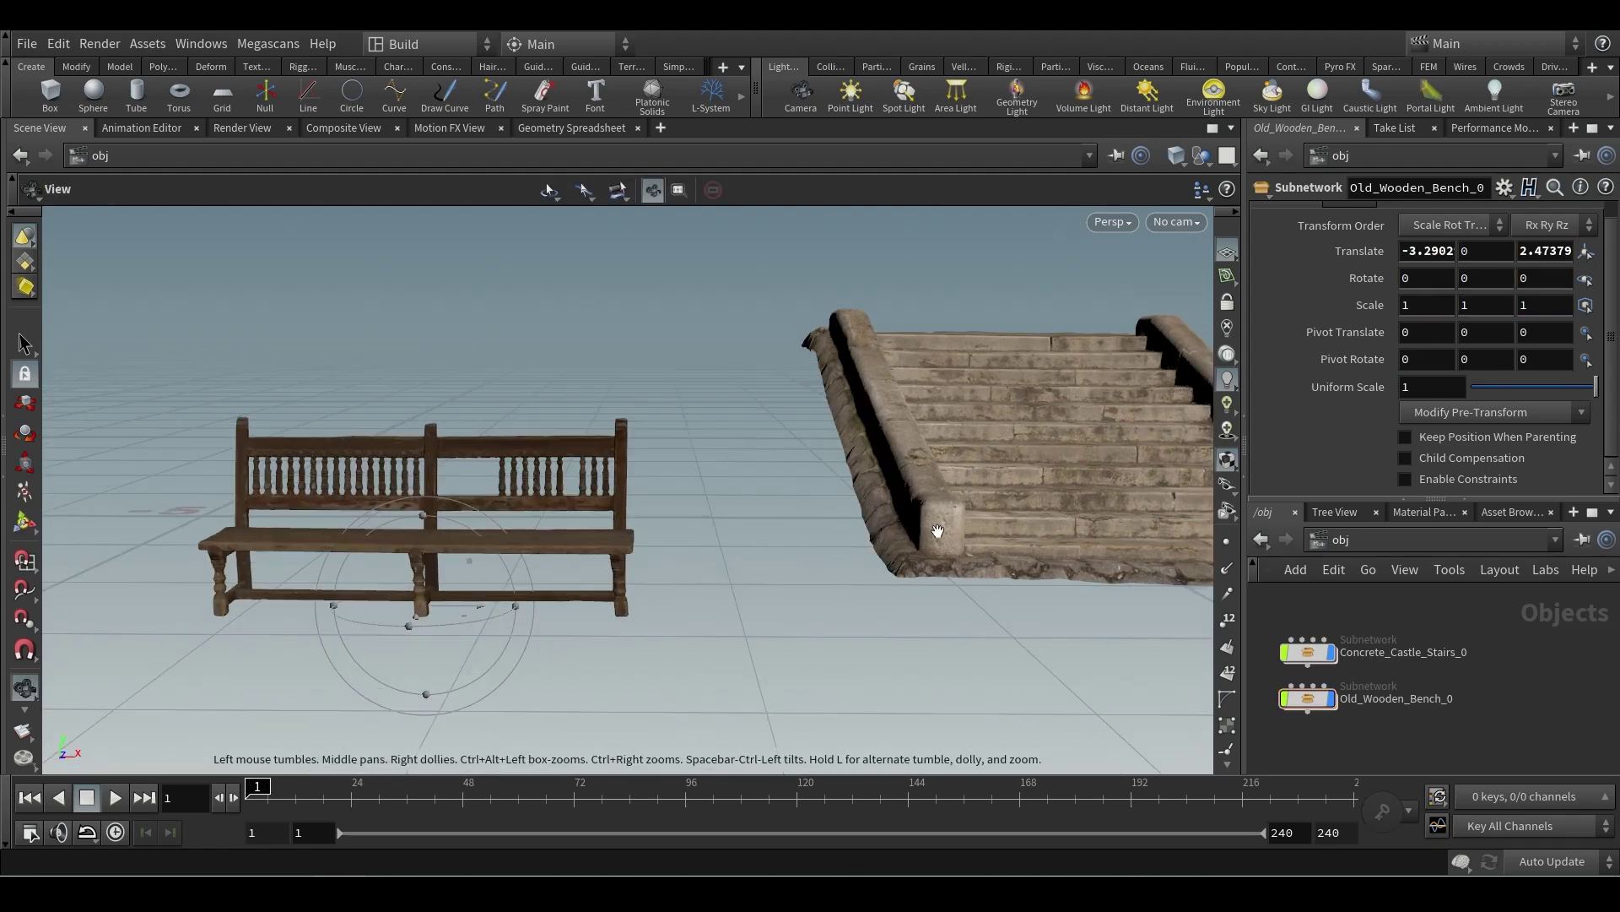
- Set the Concrete_Castle_Stairs_0 subnetwork's Uniform Scale to 0.6
{"action": "key", "text": "Return"}
{"action": "left_click", "coordinate": [1308, 651]}
{"action": "double_click", "coordinate": [1431, 387]}
{"action": "type", "text": "0.7"}
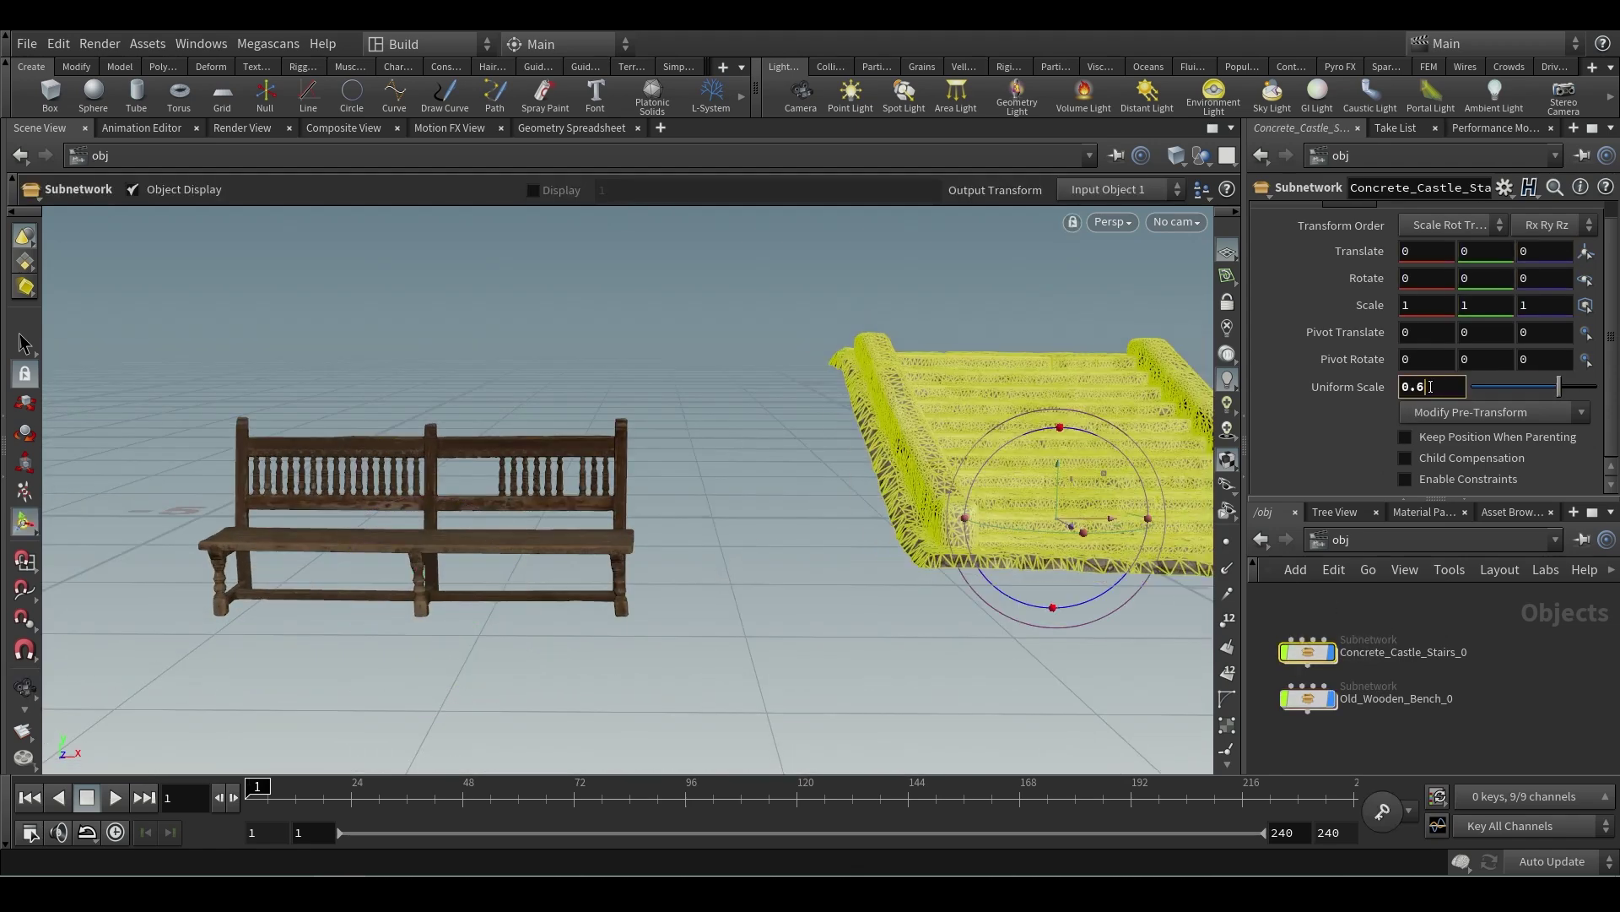
{"action": "key", "text": "Return"}
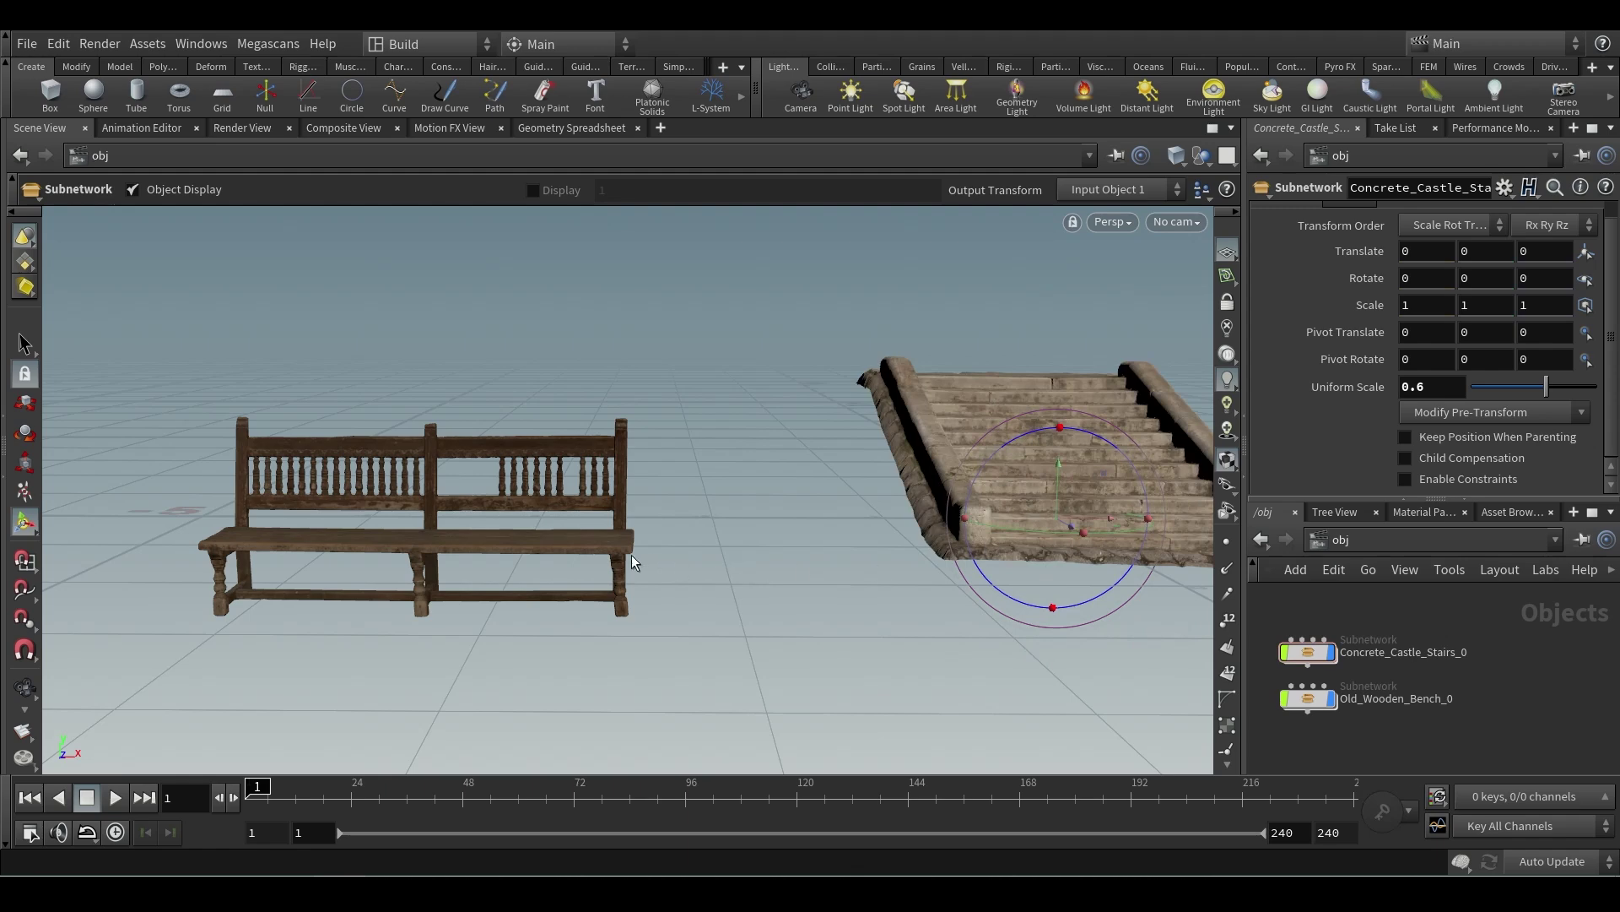
- Move the bench nearer to the stairs, to about -2.92 in X
{"action": "left_click", "coordinate": [632, 561]}
{"action": "key", "text": "Escape"}
{"action": "left_click_drag", "start_coordinate": [1041, 588], "coordinate": [907, 595]}
{"action": "key", "text": "Return"}
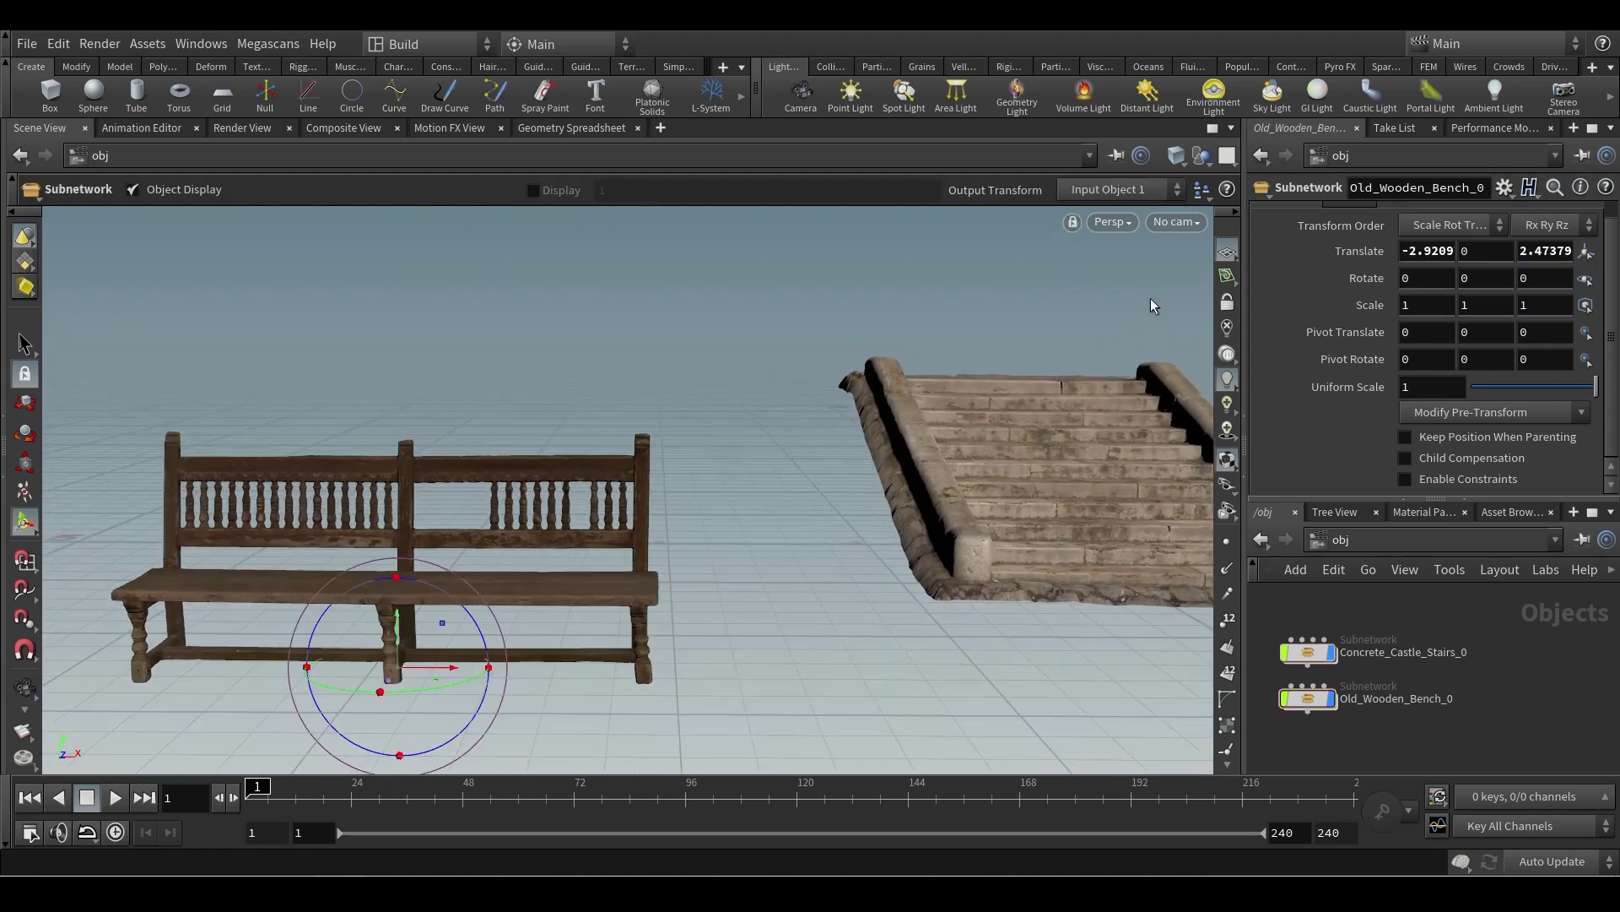
- Create a camera from the current view, and show all object nodes in the network
{"action": "left_click", "coordinate": [812, 103]}
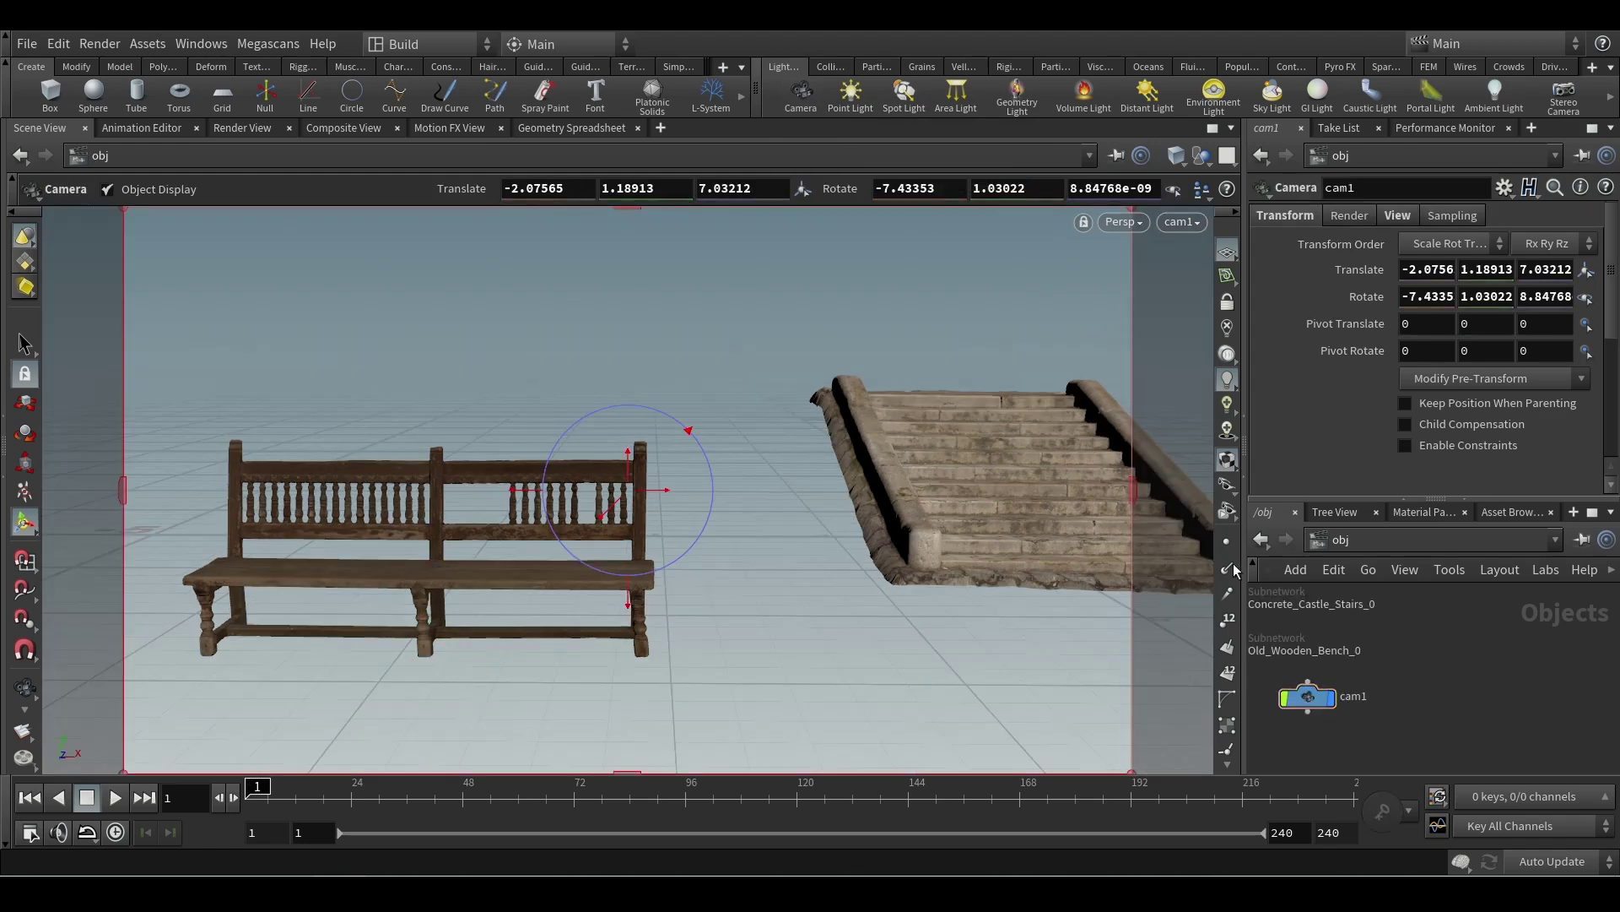
{"action": "key", "text": "h"}
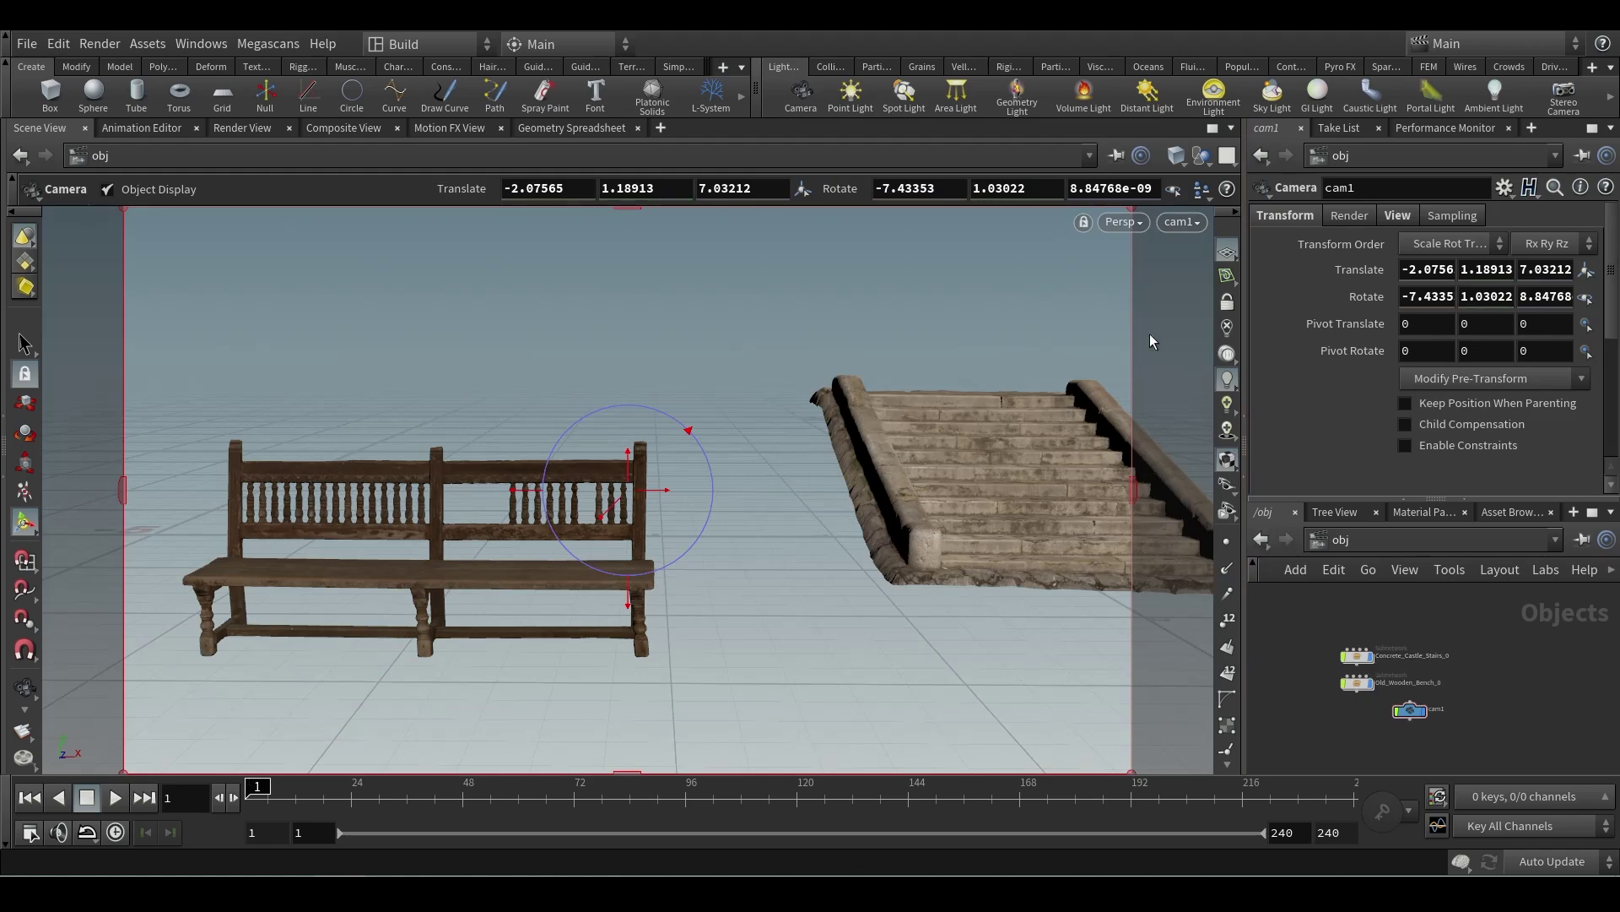
{"action": "key", "text": "Escape"}
- Look at the new camera, the bench and the stairs from outside the camera view
{"action": "left_click_drag", "start_coordinate": [751, 426], "coordinate": [781, 438]}
{"action": "left_click_drag", "start_coordinate": [810, 521], "coordinate": [717, 539]}
{"action": "right_click_drag", "start_coordinate": [717, 539], "coordinate": [561, 413]}
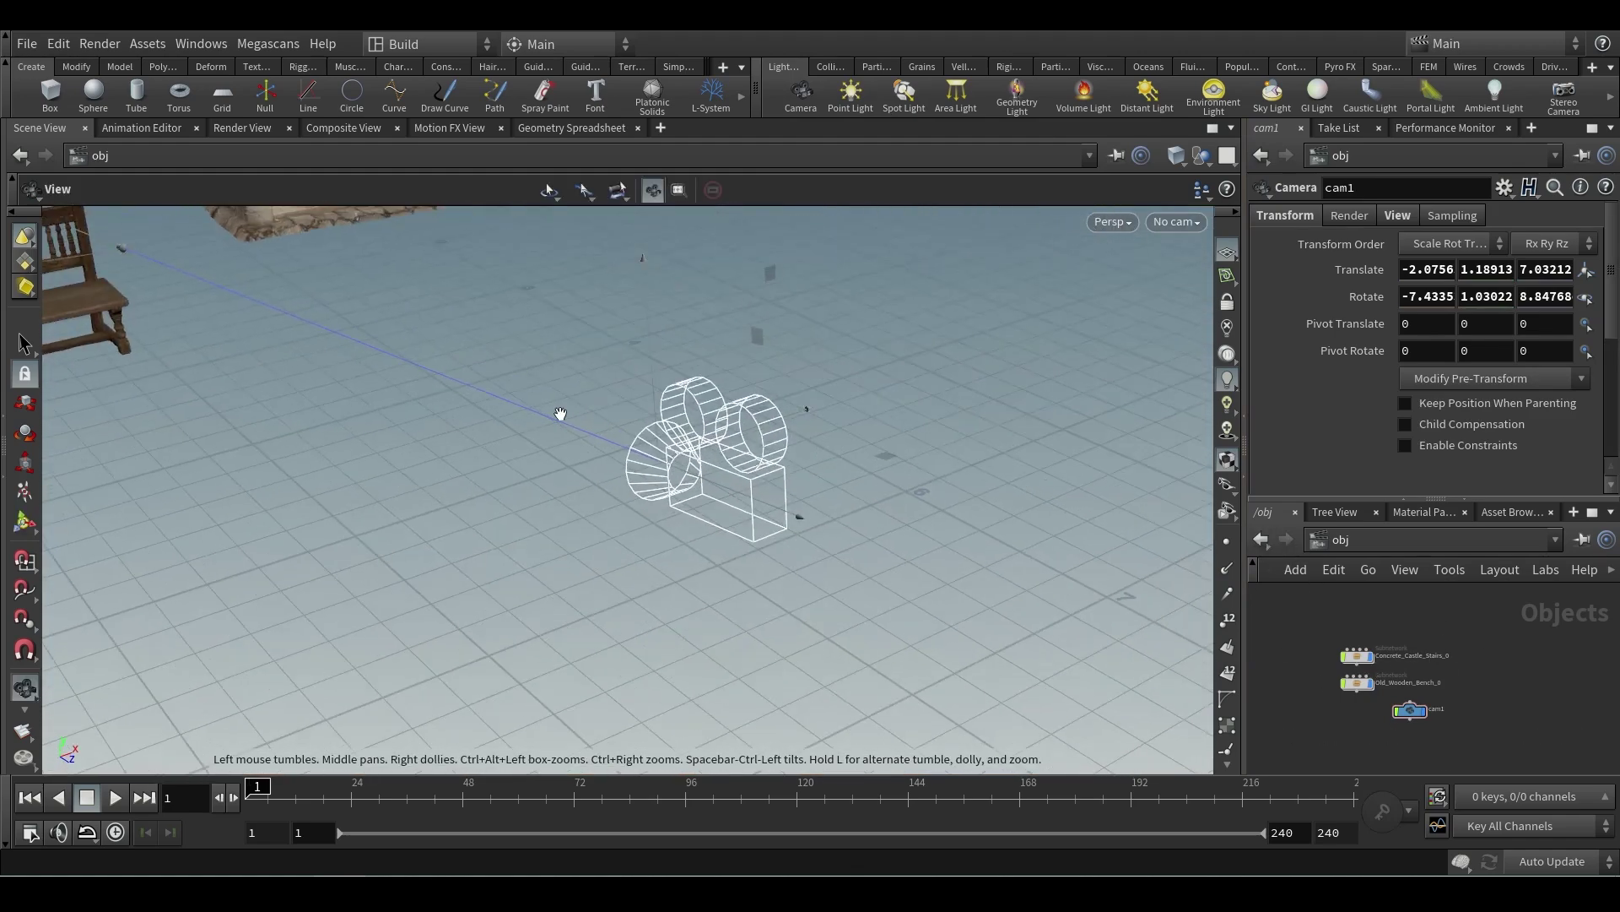
{"action": "middle_click_drag", "start_coordinate": [561, 413], "coordinate": [1005, 546]}
{"action": "middle_click_drag", "start_coordinate": [793, 434], "coordinate": [1089, 620]}
{"action": "right_click_drag", "start_coordinate": [1089, 620], "coordinate": [818, 498]}
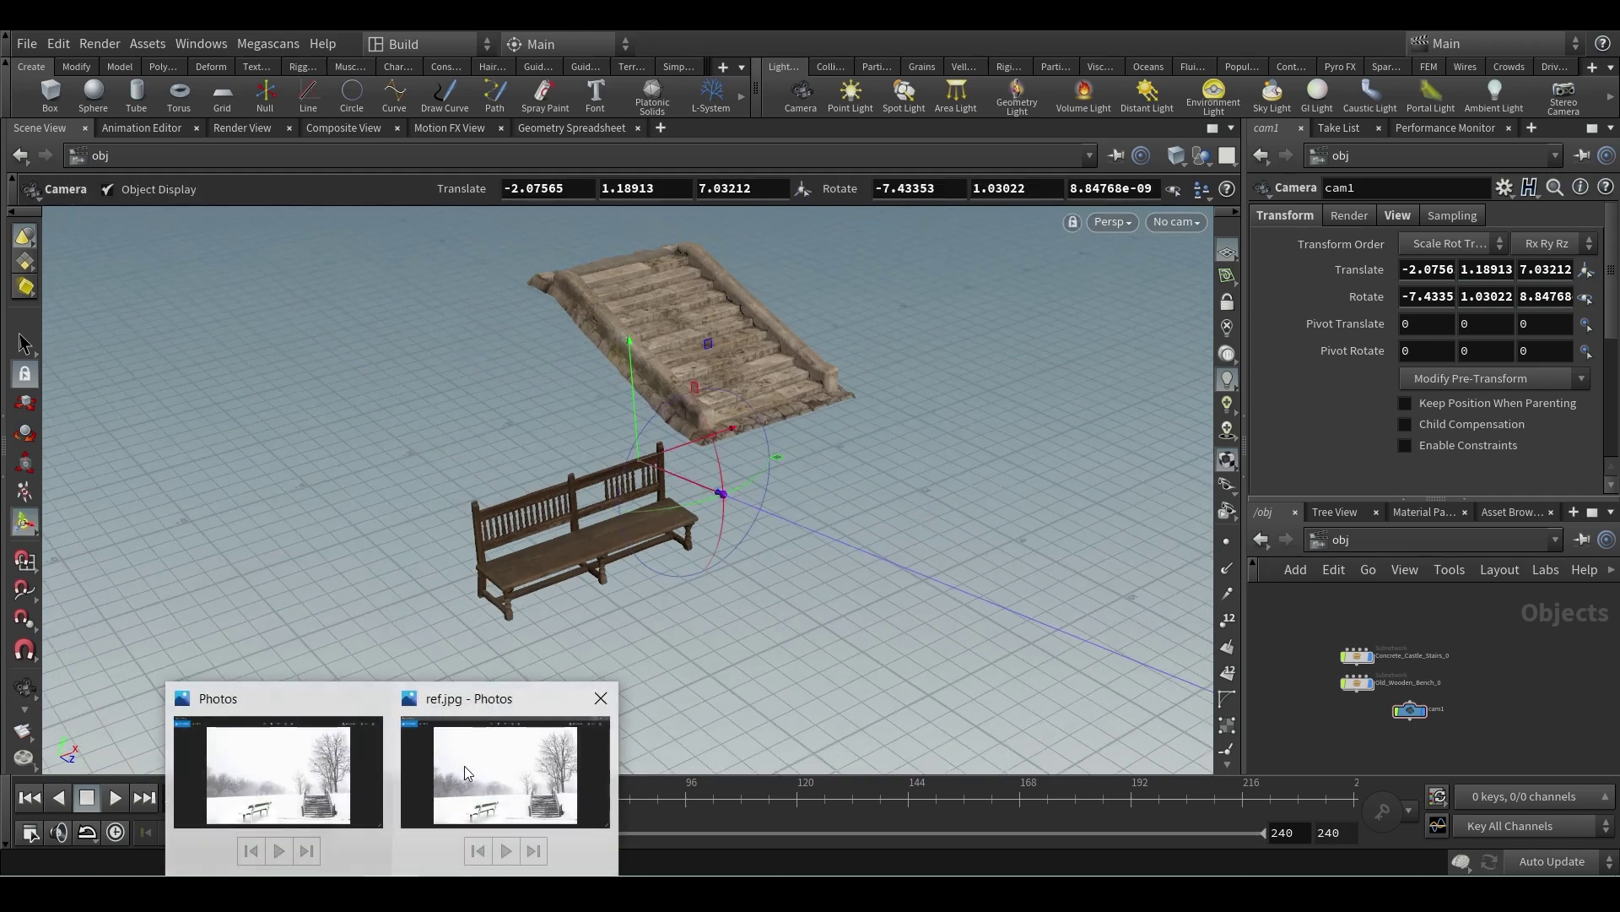
- Check the reference photo, add a Grid object to the Houdini scene, and go inside its network
{"action": "left_click", "coordinate": [464, 767]}
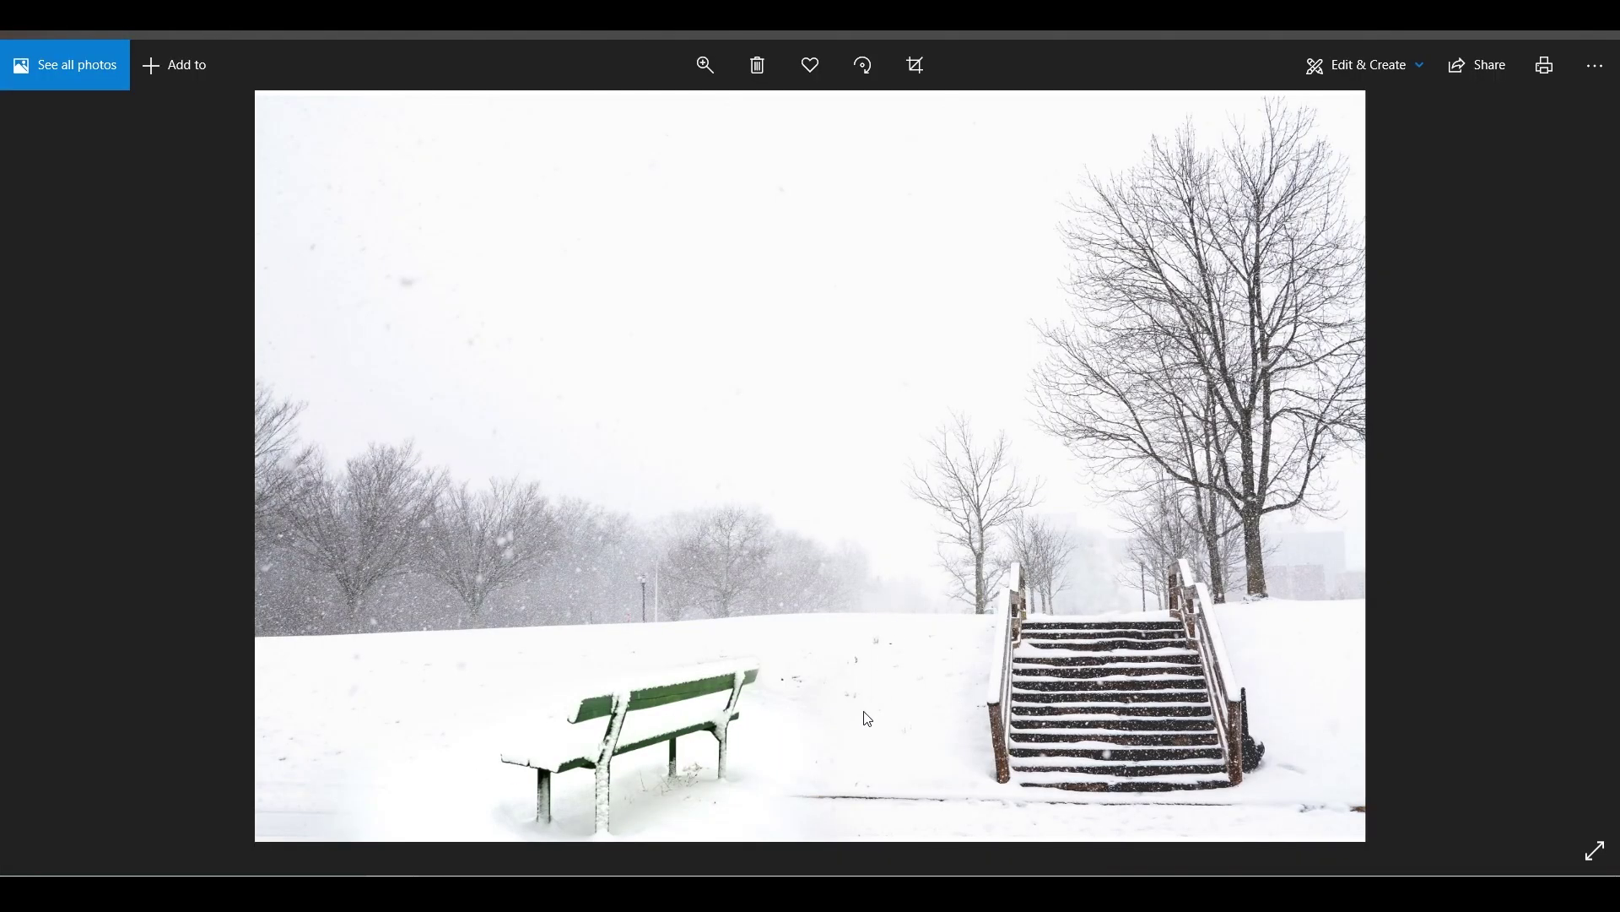
{"action": "left_click", "coordinate": [1506, 36]}
{"action": "key", "text": "Tab"}
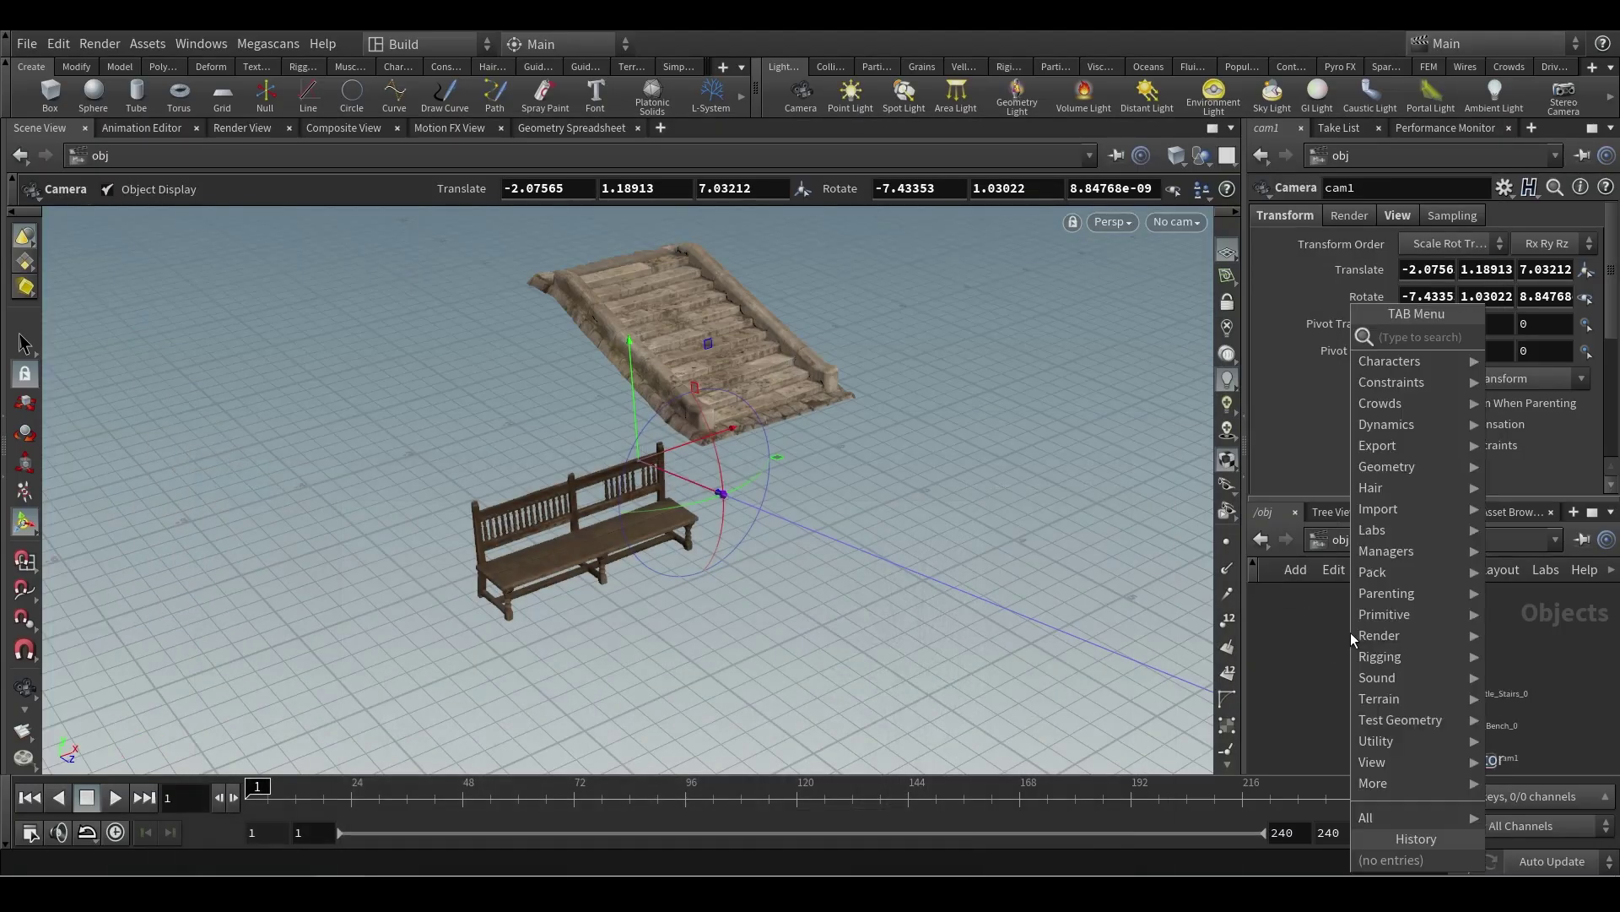
{"action": "type", "text": "grid"}
{"action": "key", "text": "Return"}
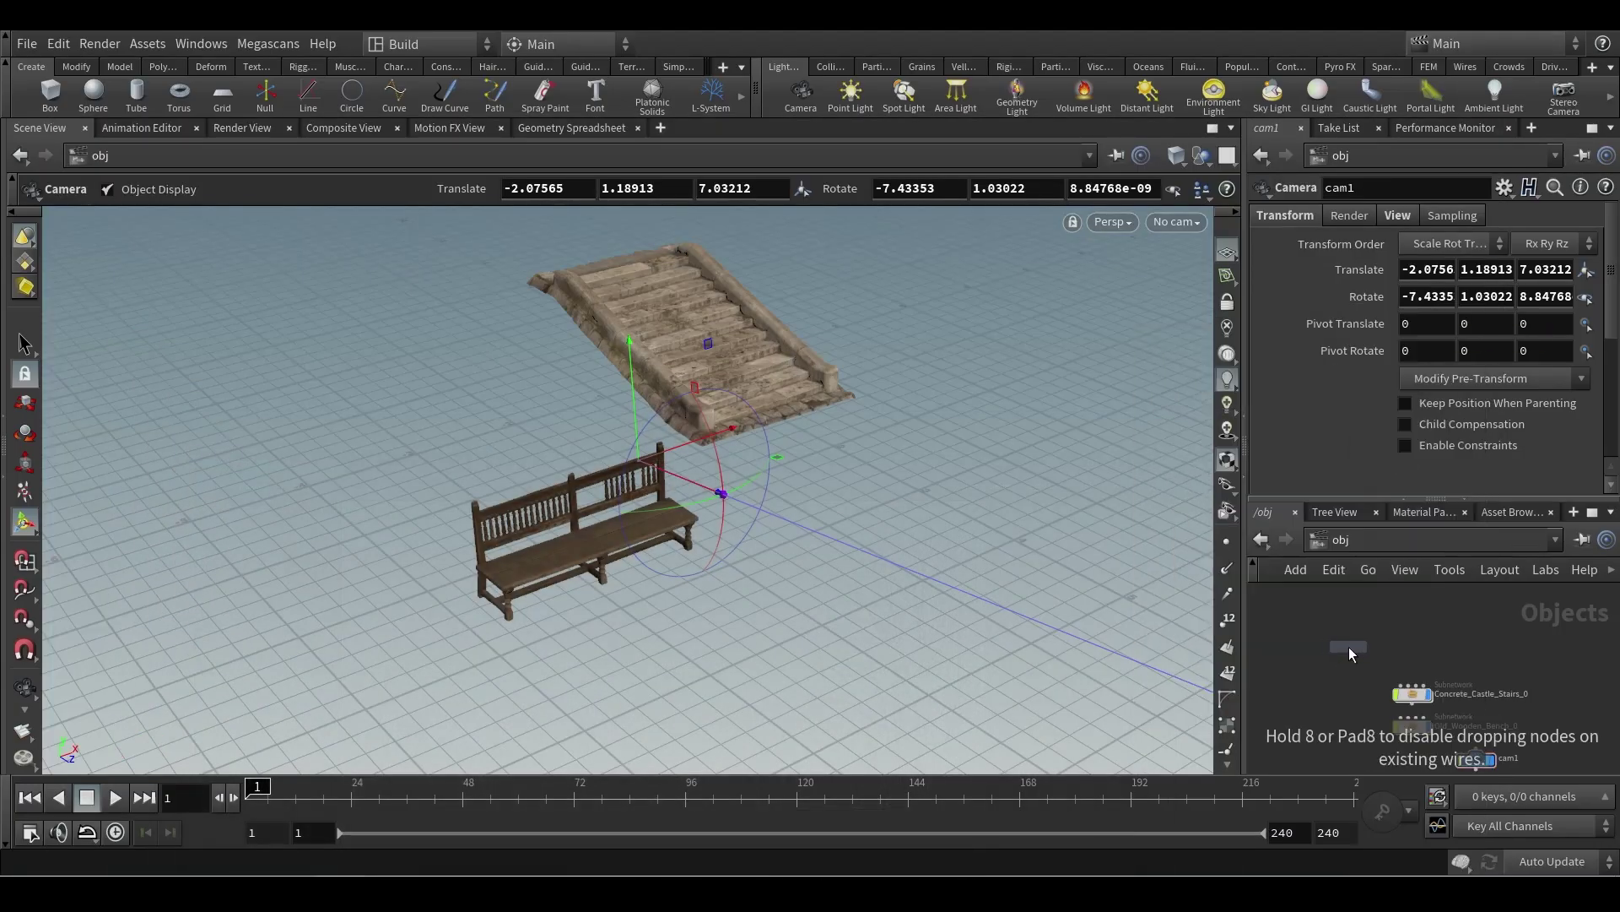
{"action": "left_click", "coordinate": [1348, 647]}
{"action": "double_click", "coordinate": [1350, 648]}
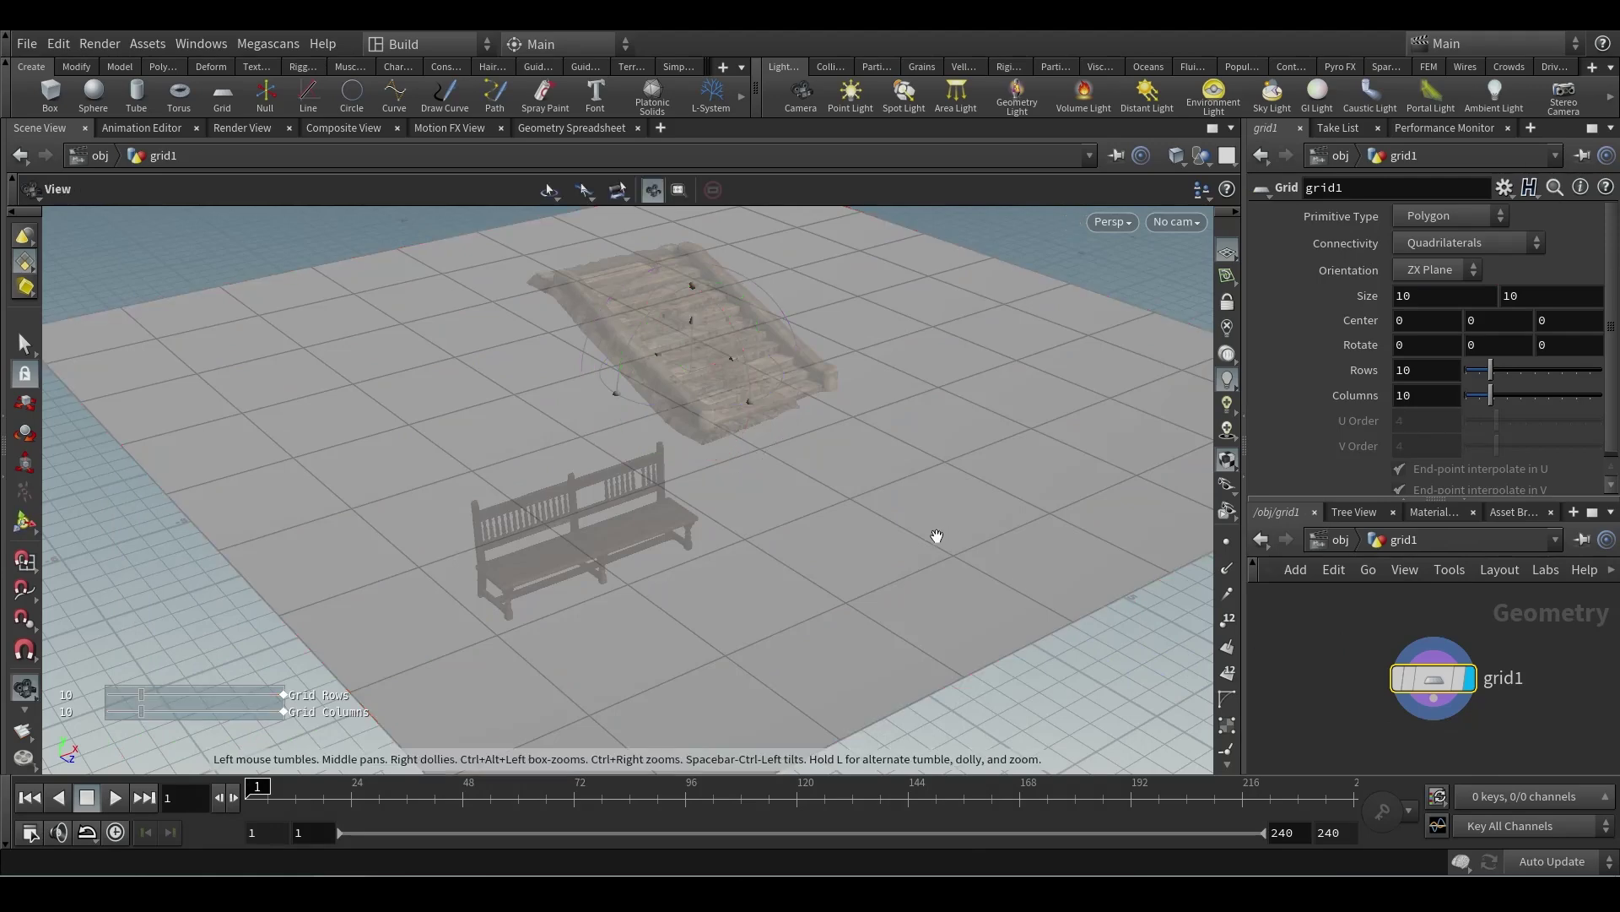
{"action": "mouse_move", "coordinate": [934, 535]}
{"action": "left_mouse_down"}
{"action": "mouse_move", "coordinate": [1069, 494]}
{"action": "mouse_move", "coordinate": [872, 521]}
{"action": "mouse_move", "coordinate": [1001, 503]}
{"action": "mouse_move", "coordinate": [929, 523]}
{"action": "left_mouse_up"}
{"action": "key", "text": "Return"}
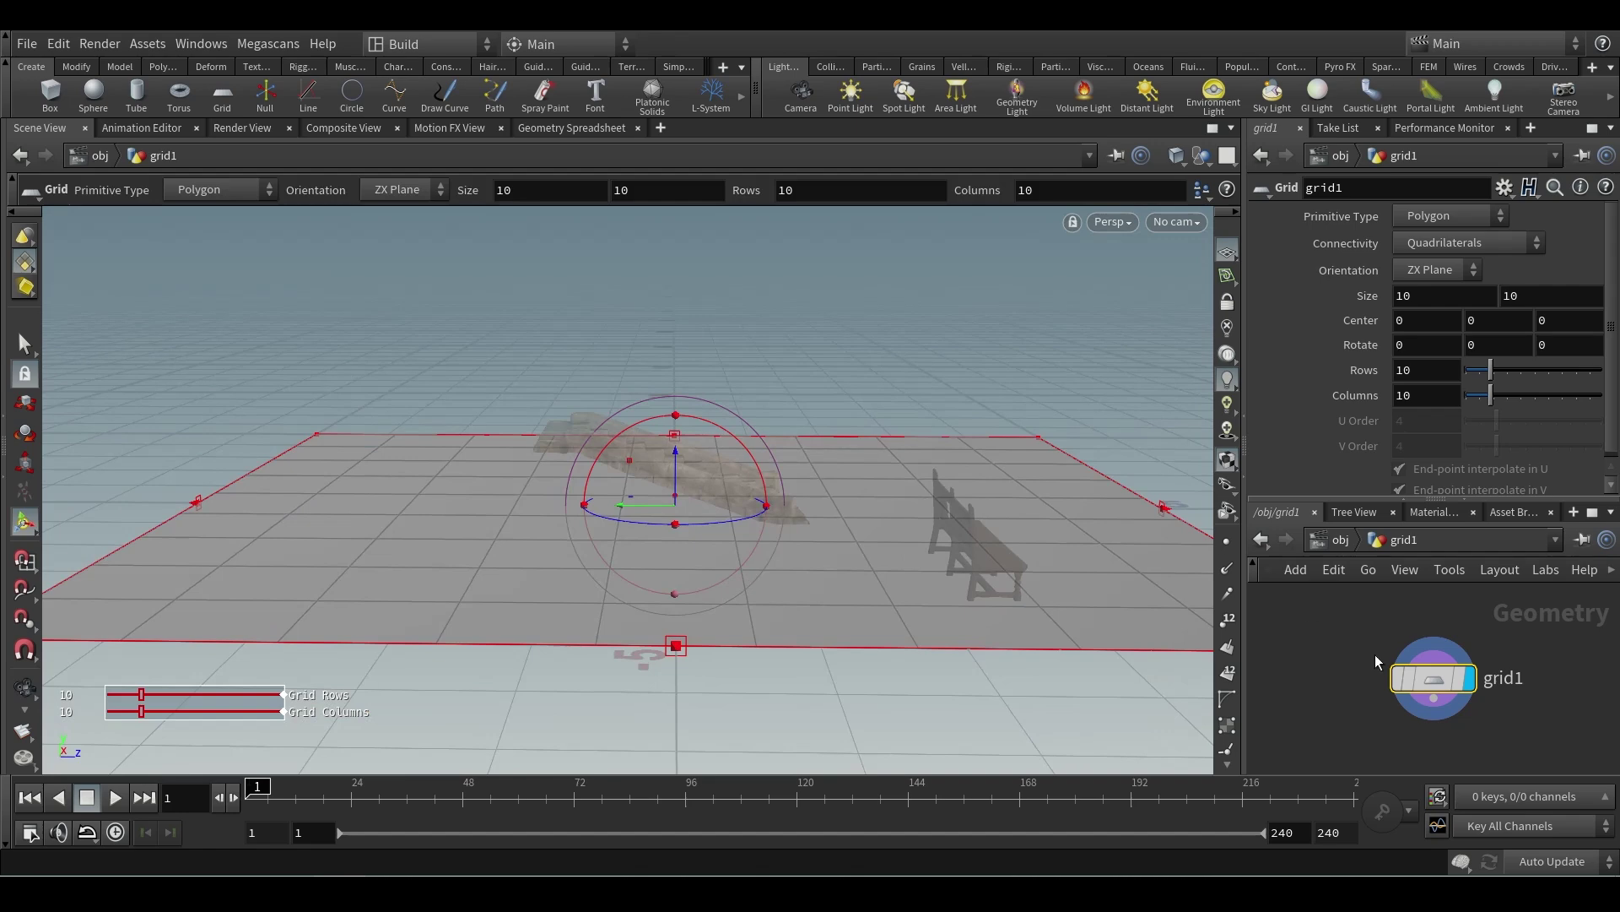
- Set the grid's Rows and Columns to 70 each
{"action": "left_click_drag", "start_coordinate": [1339, 644], "coordinate": [1517, 688]}
{"action": "left_click_drag", "start_coordinate": [1490, 370], "coordinate": [1602, 370]}
{"action": "left_click_drag", "start_coordinate": [1491, 395], "coordinate": [1602, 395]}
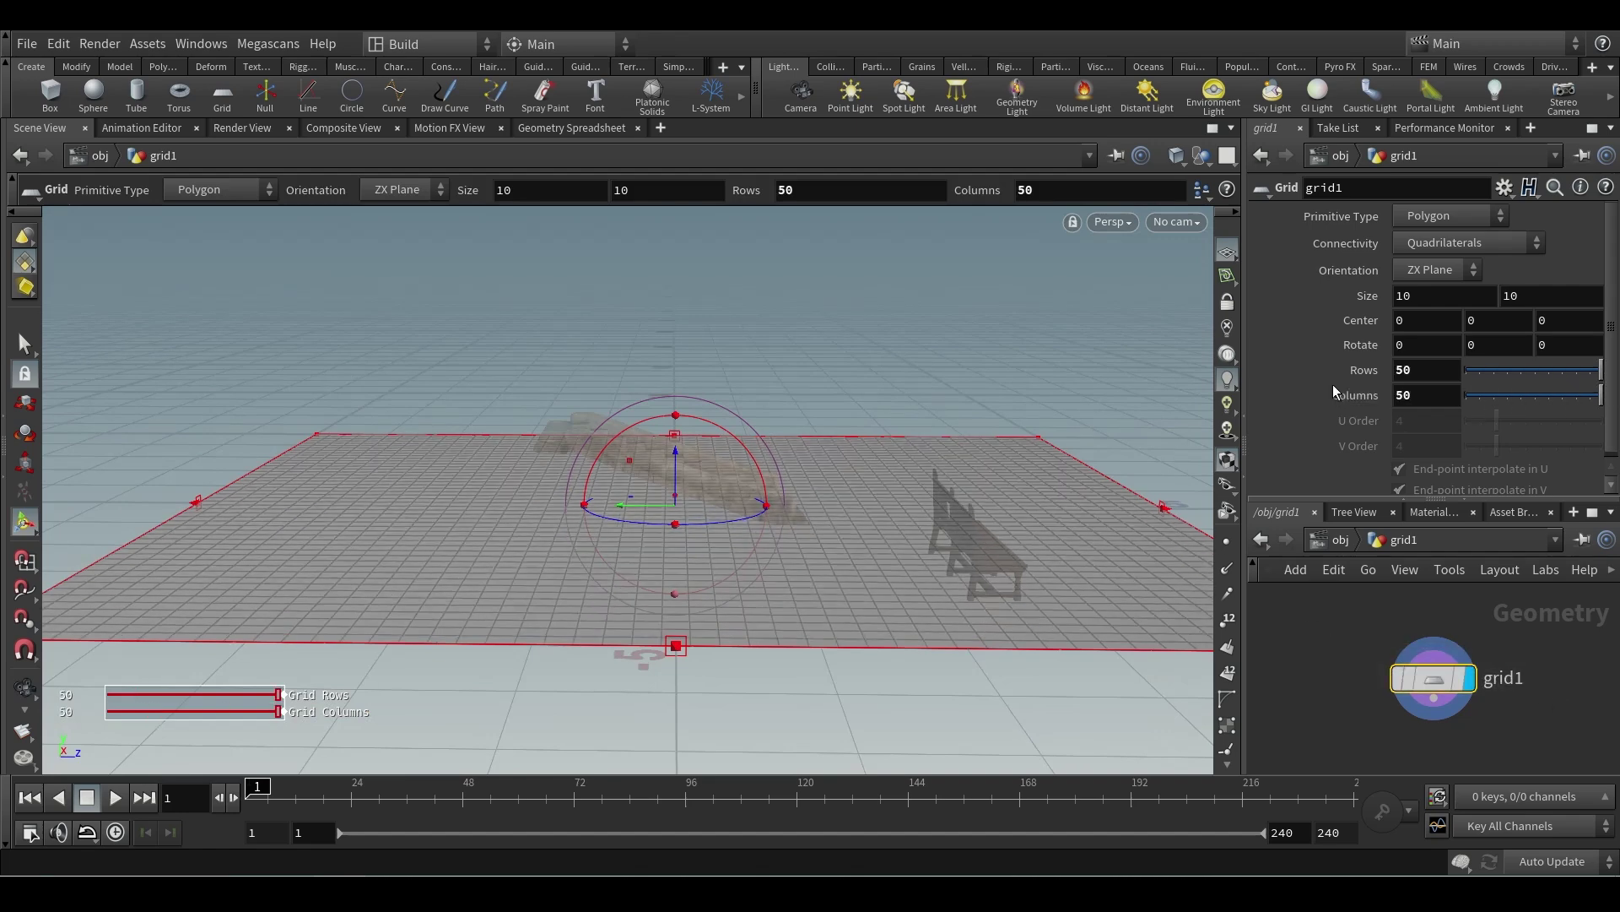
{"action": "double_click", "coordinate": [1419, 374]}
{"action": "type", "text": "70"}
{"action": "key", "text": "Tab"}
{"action": "type", "text": "70"}
{"action": "key", "text": "Return"}
- Connect a Bend node below the grid and set its bend angle to 40
{"action": "mouse_move", "coordinate": [1433, 715]}
{"action": "left_mouse_down"}
{"action": "mouse_move", "coordinate": [1418, 639]}
{"action": "mouse_move", "coordinate": [1421, 689]}
{"action": "left_mouse_up"}
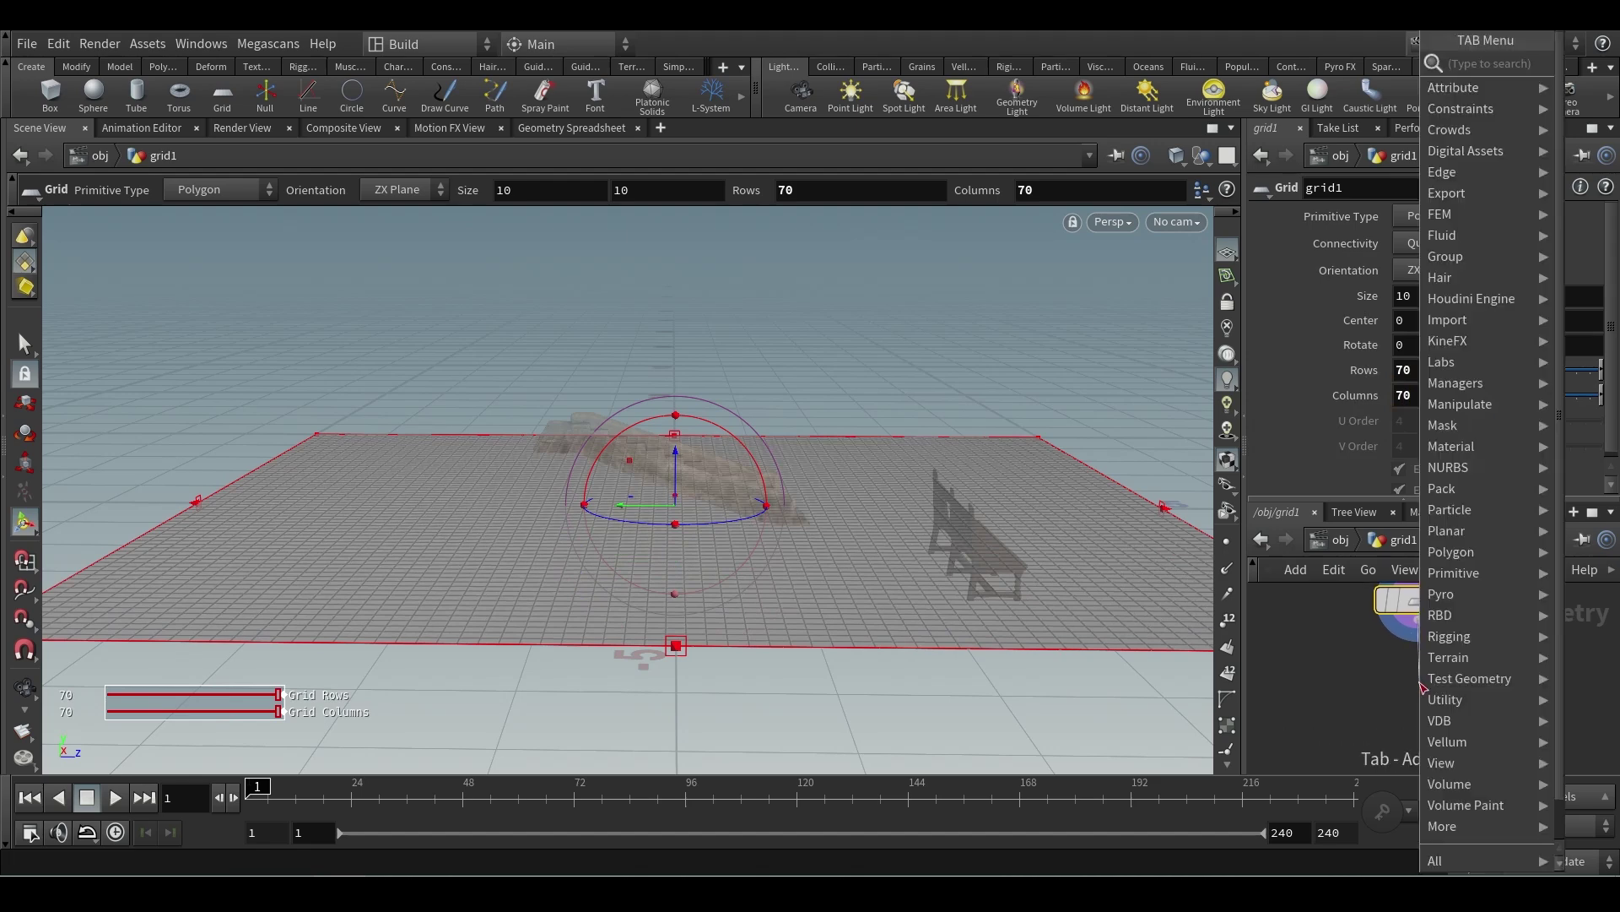
{"action": "type", "text": "ben"}
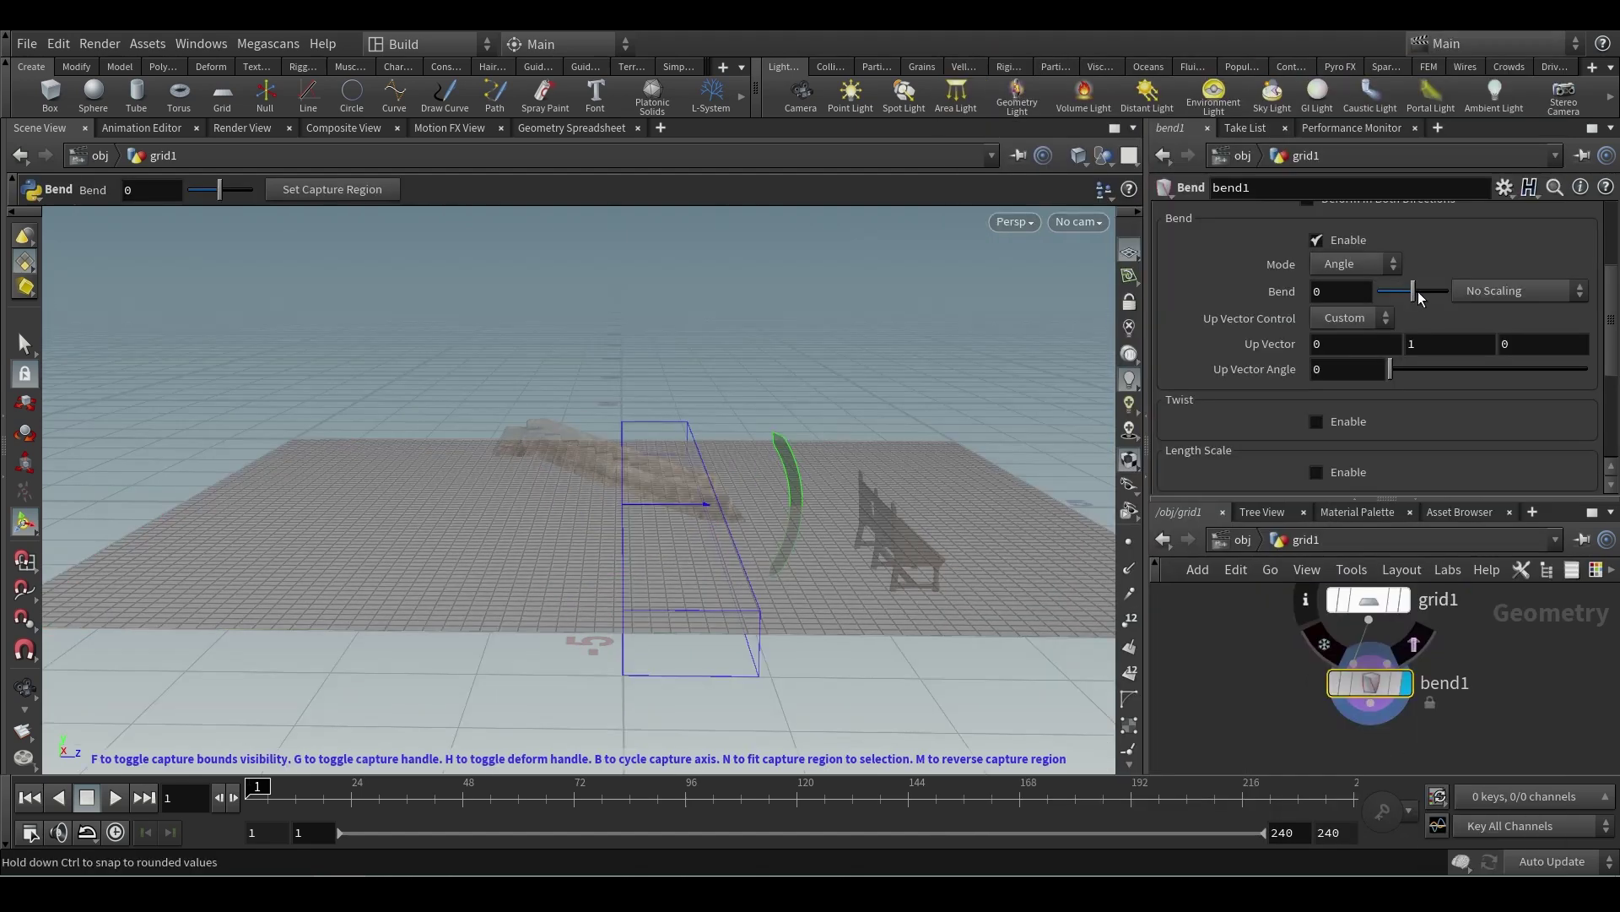
{"action": "left_click_drag", "start_coordinate": [1420, 292], "coordinate": [1430, 292]}
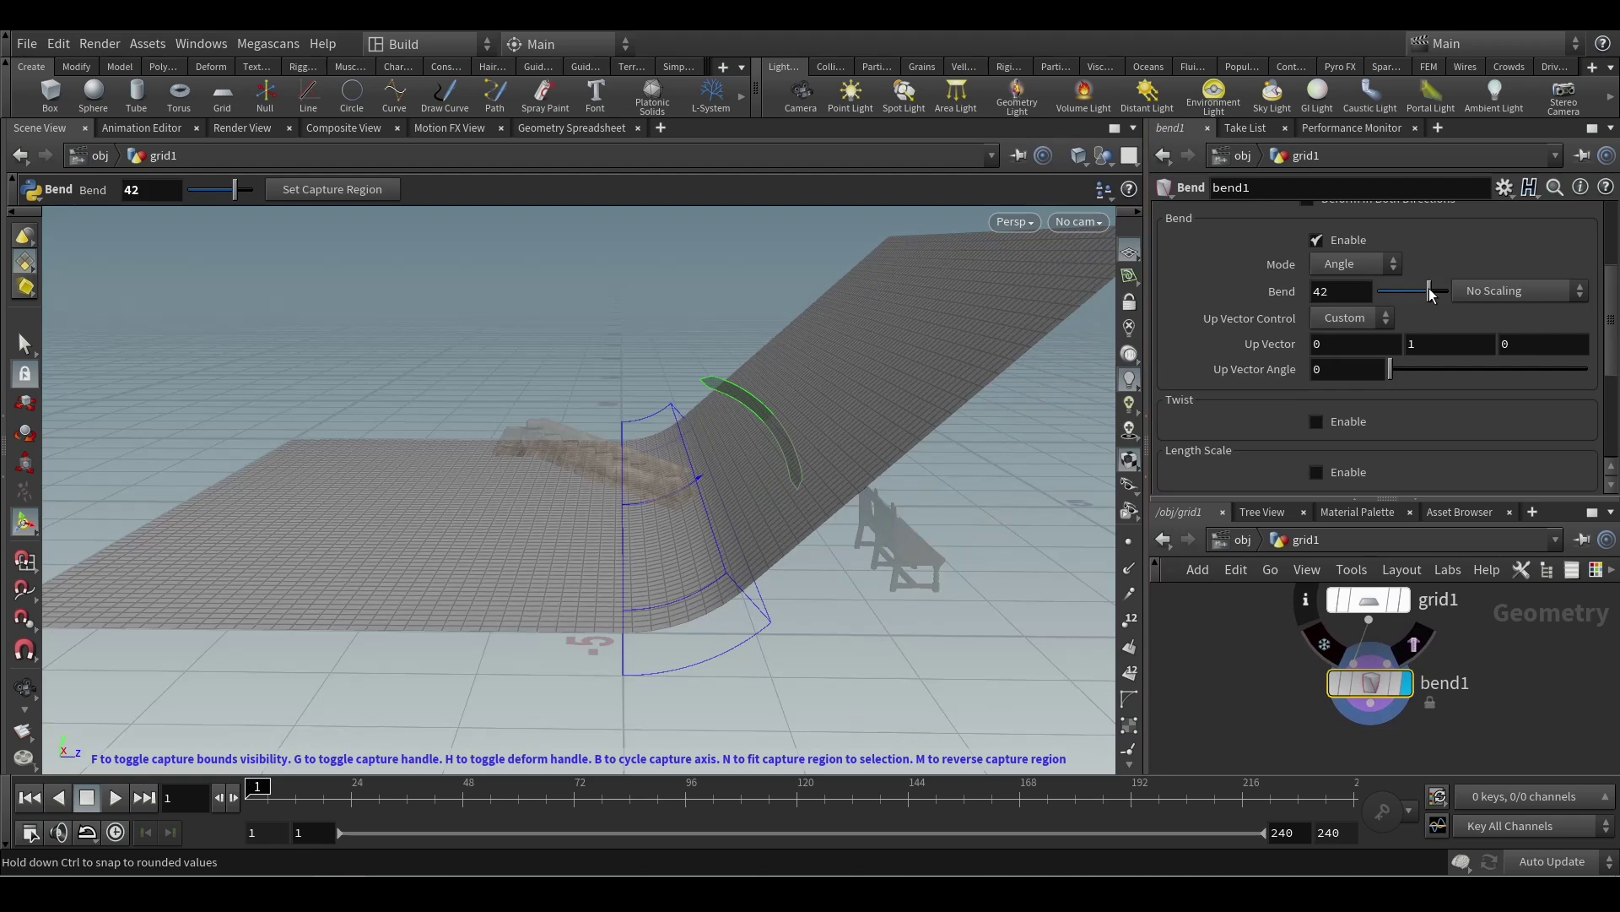
{"action": "double_click", "coordinate": [1318, 292]}
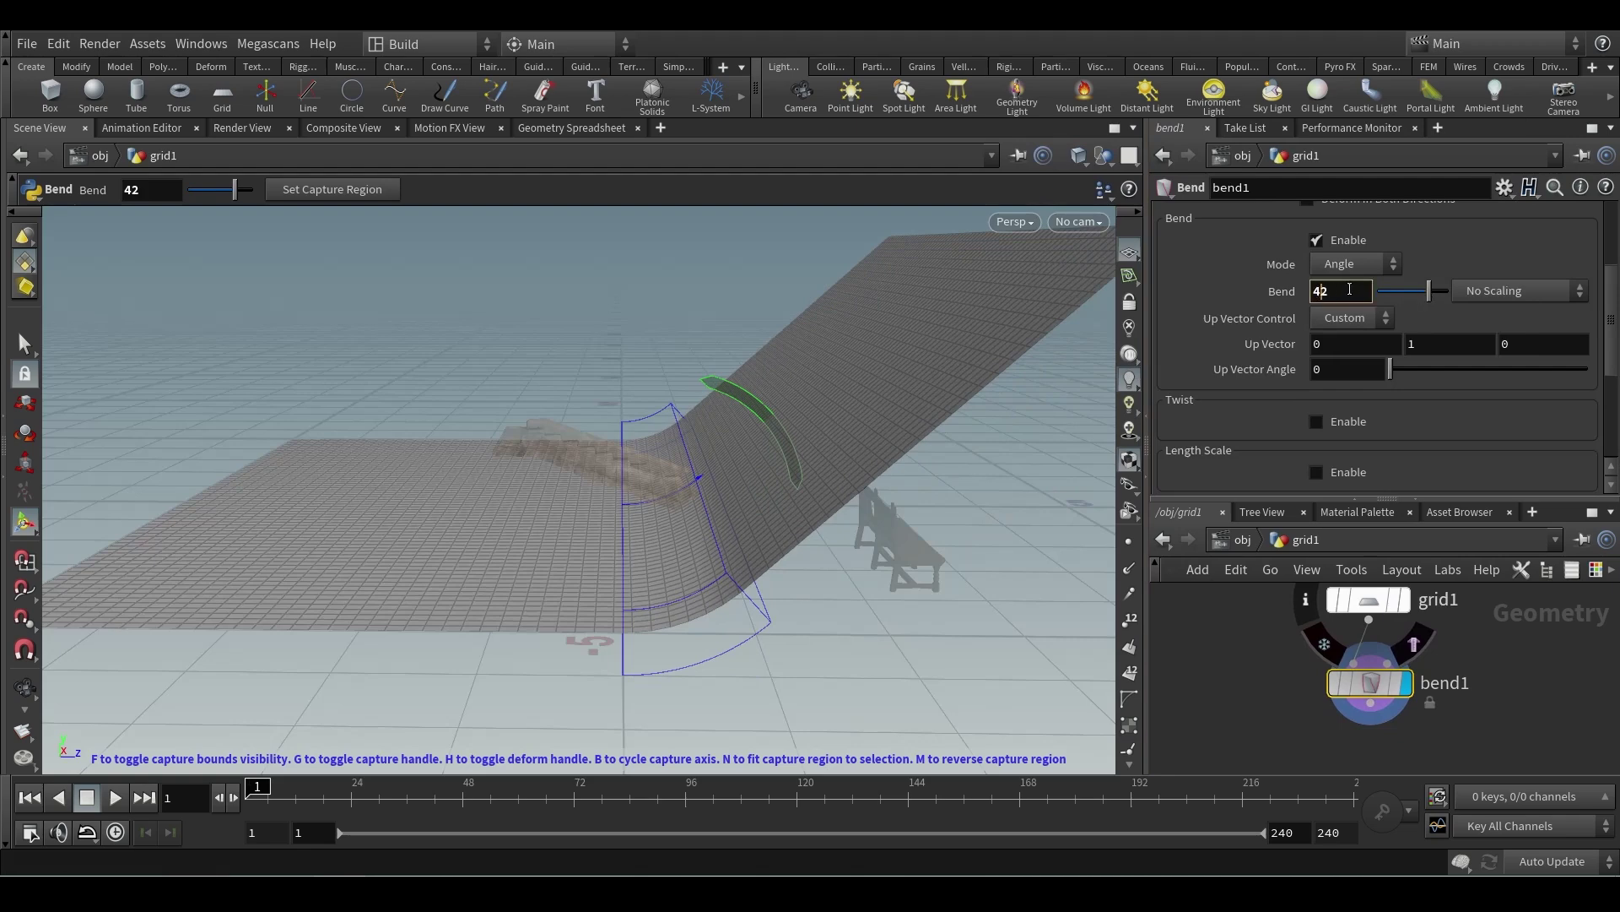
{"action": "type", "text": "40"}
{"action": "key", "text": "Return"}
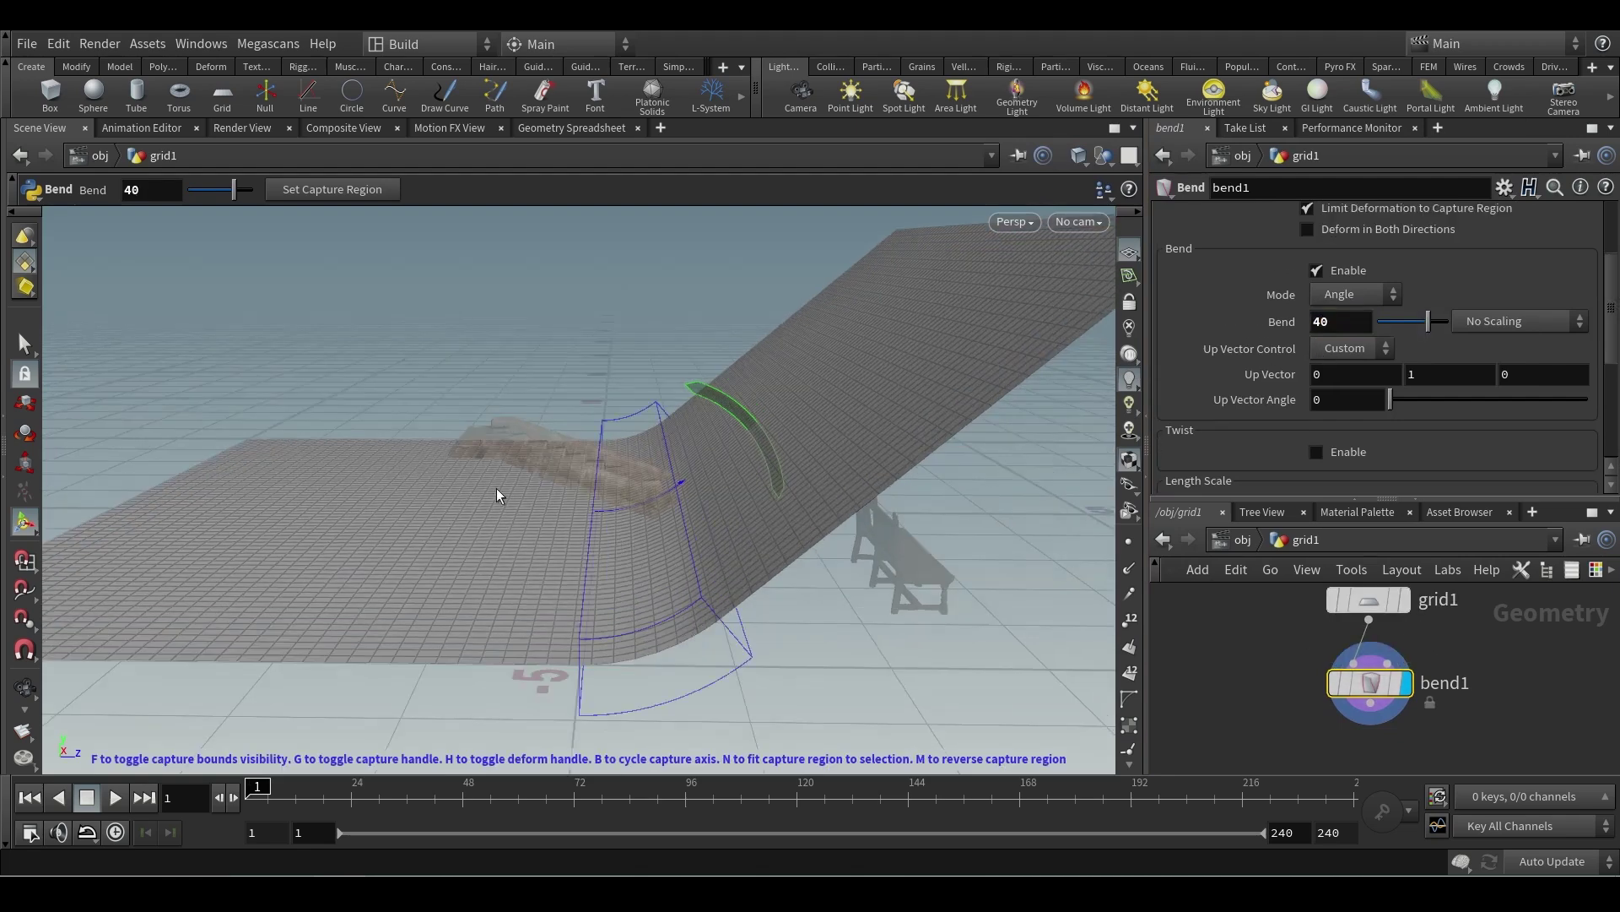
- Reverse the bend's Capture Direction by setting its Z value to -1
{"action": "left_click_drag", "start_coordinate": [500, 496], "coordinate": [668, 509]}
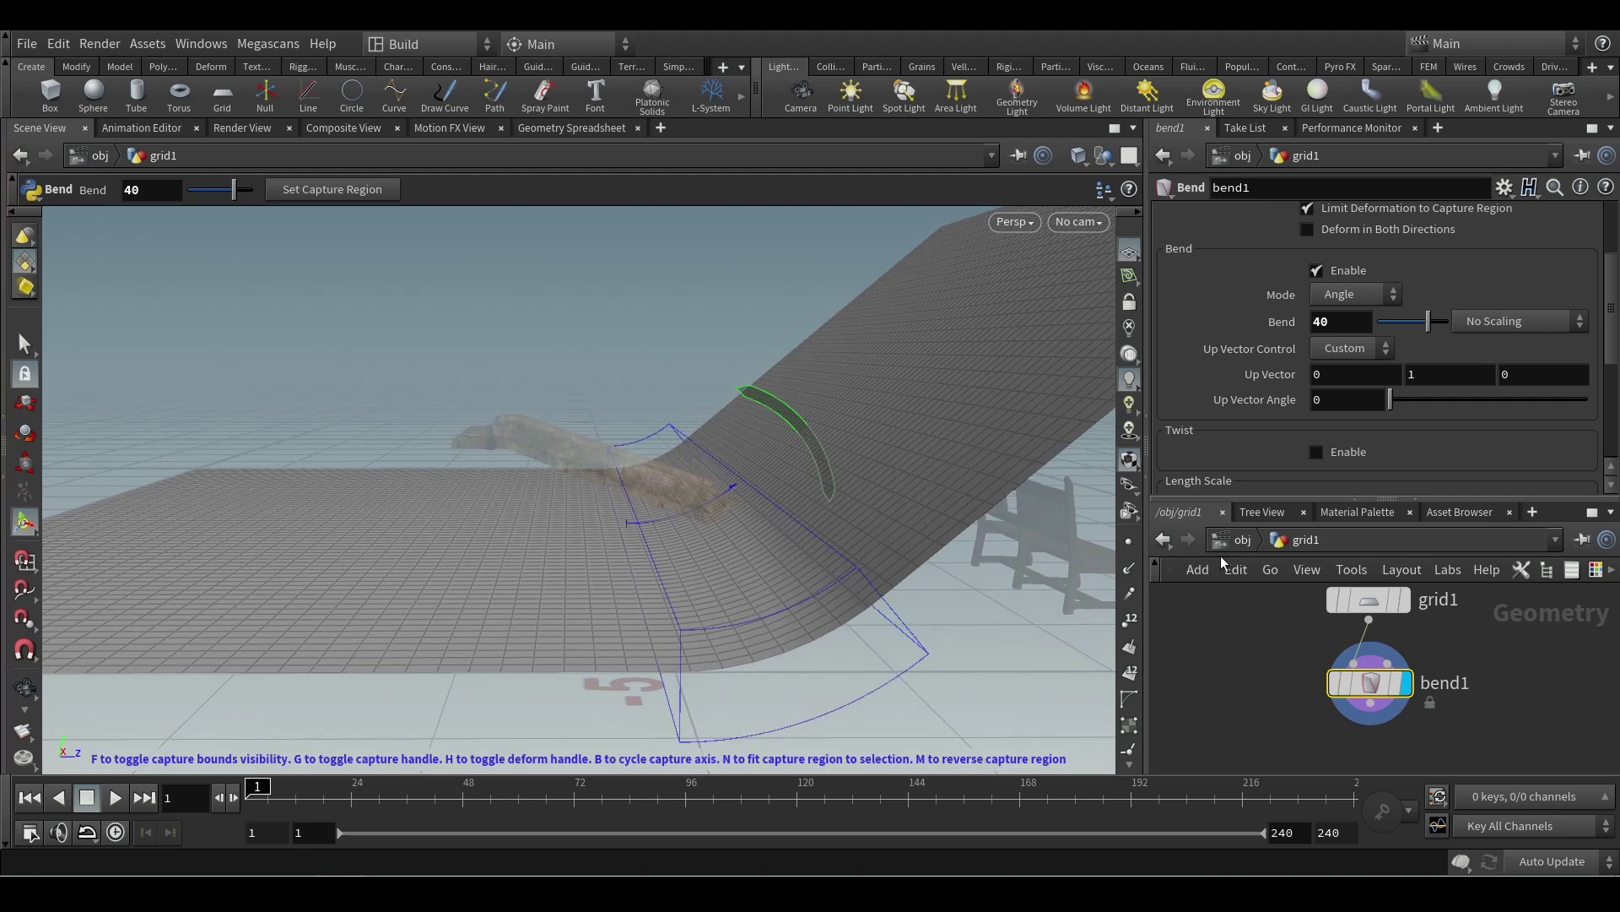
{"action": "scroll", "coordinate": [1490, 394], "scroll_direction": "down", "scroll_amount": 5}
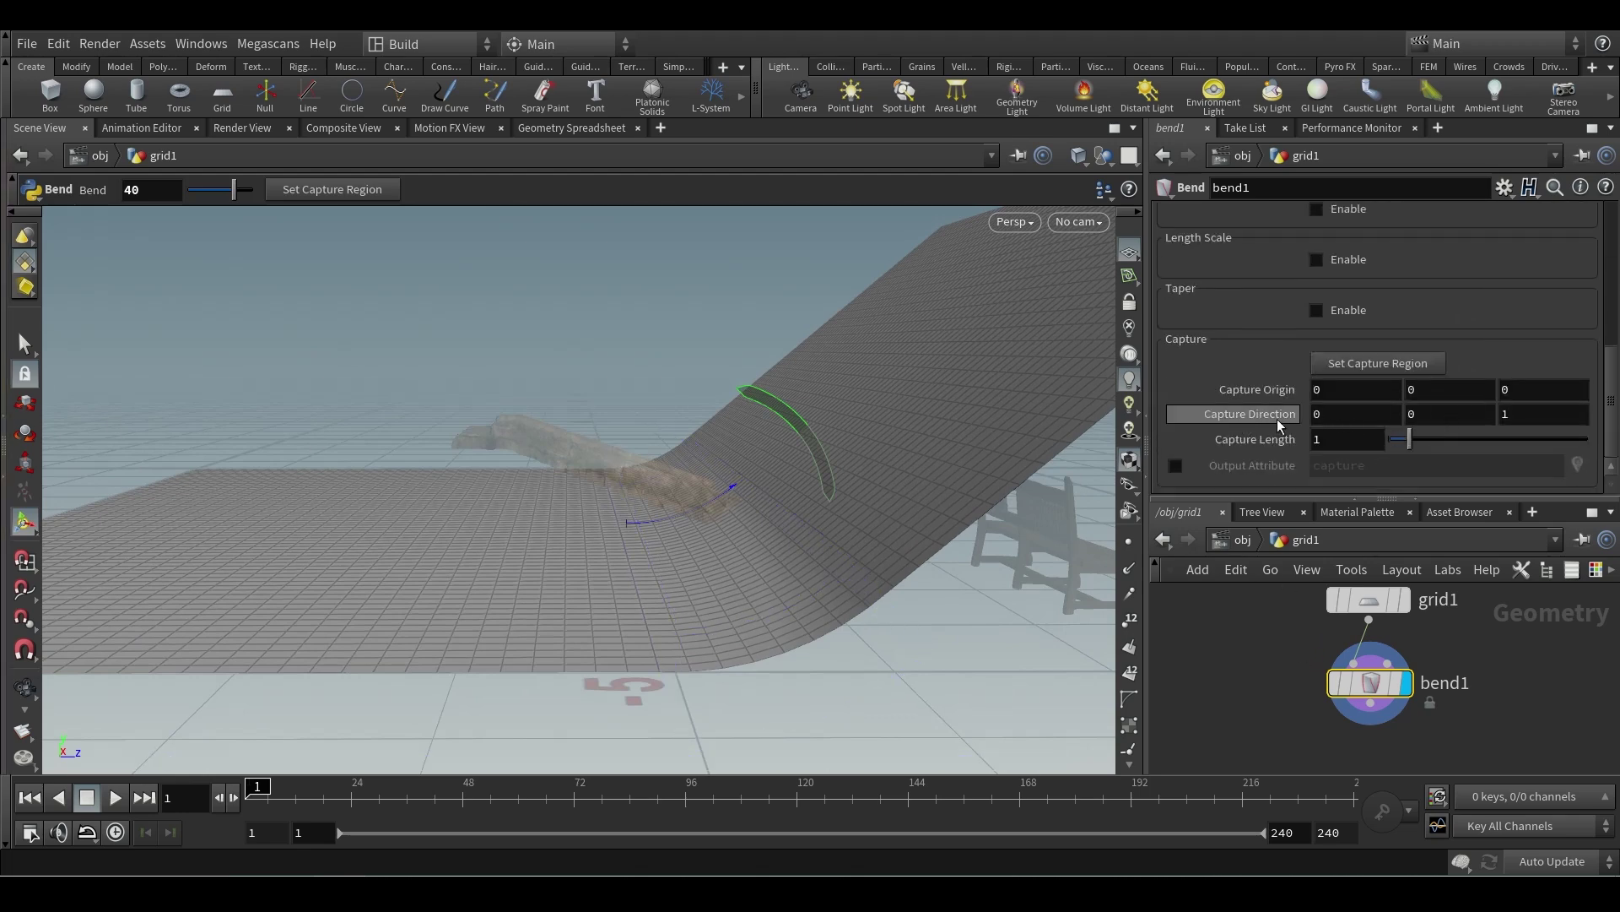
{"action": "double_click", "coordinate": [1504, 414]}
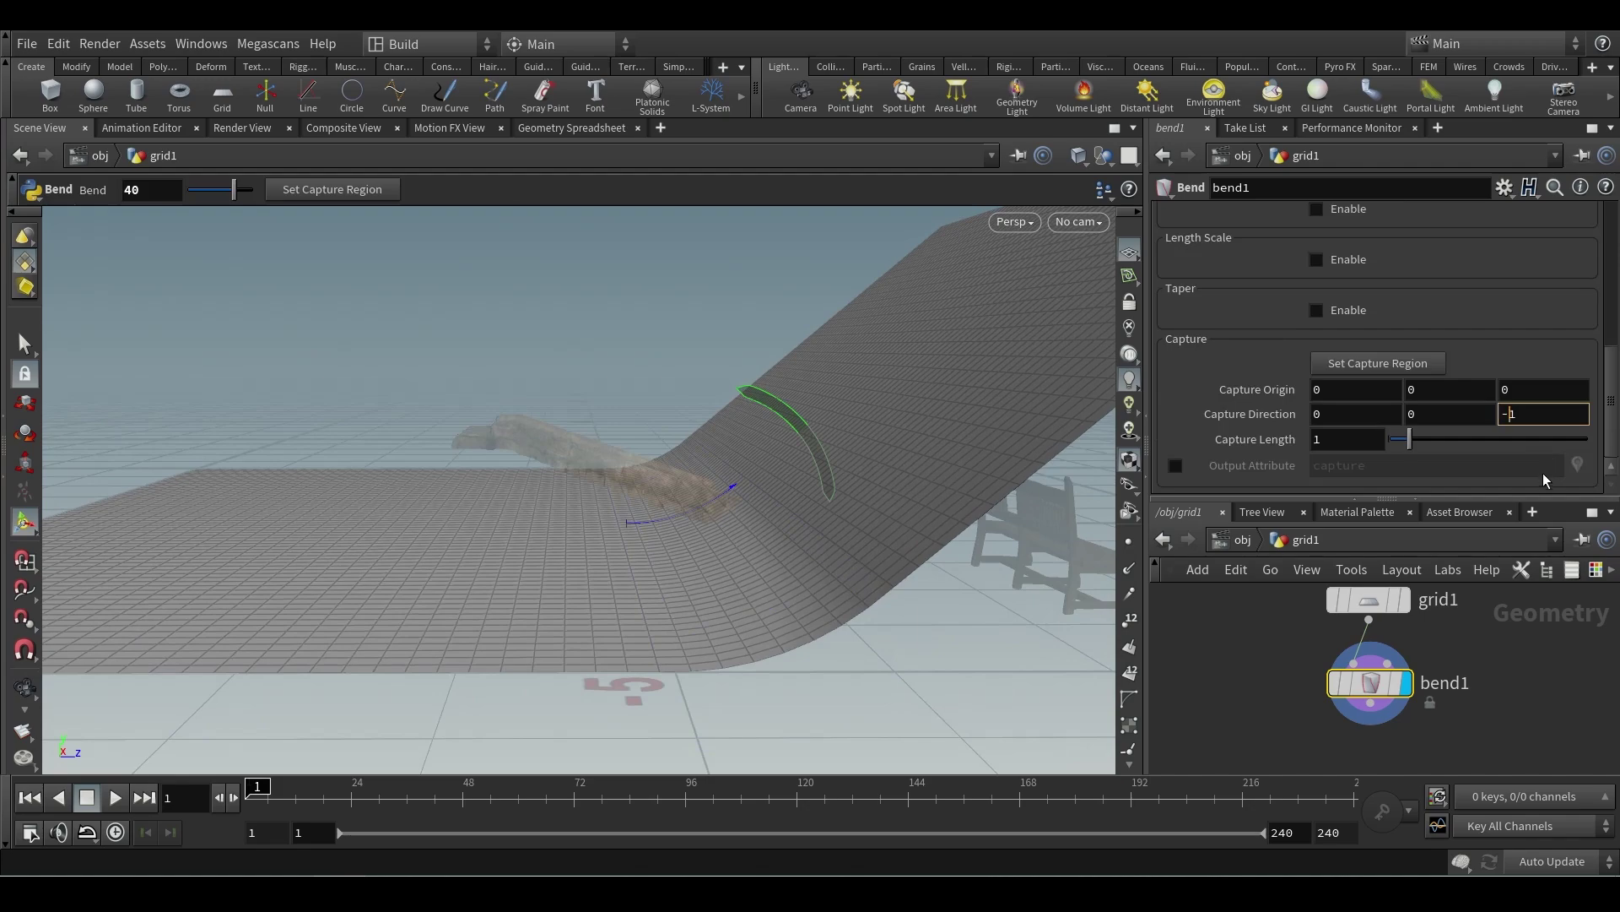
{"action": "type", "text": "-1"}
{"action": "key", "text": "Return"}
- Shorten the grid from the raised edge behind the stairs to about 6.87 deep, with its center at about 1.57 in Z
{"action": "key", "text": "Escape"}
{"action": "left_click_drag", "start_coordinate": [926, 530], "coordinate": [890, 445]}
{"action": "key", "text": "Return"}
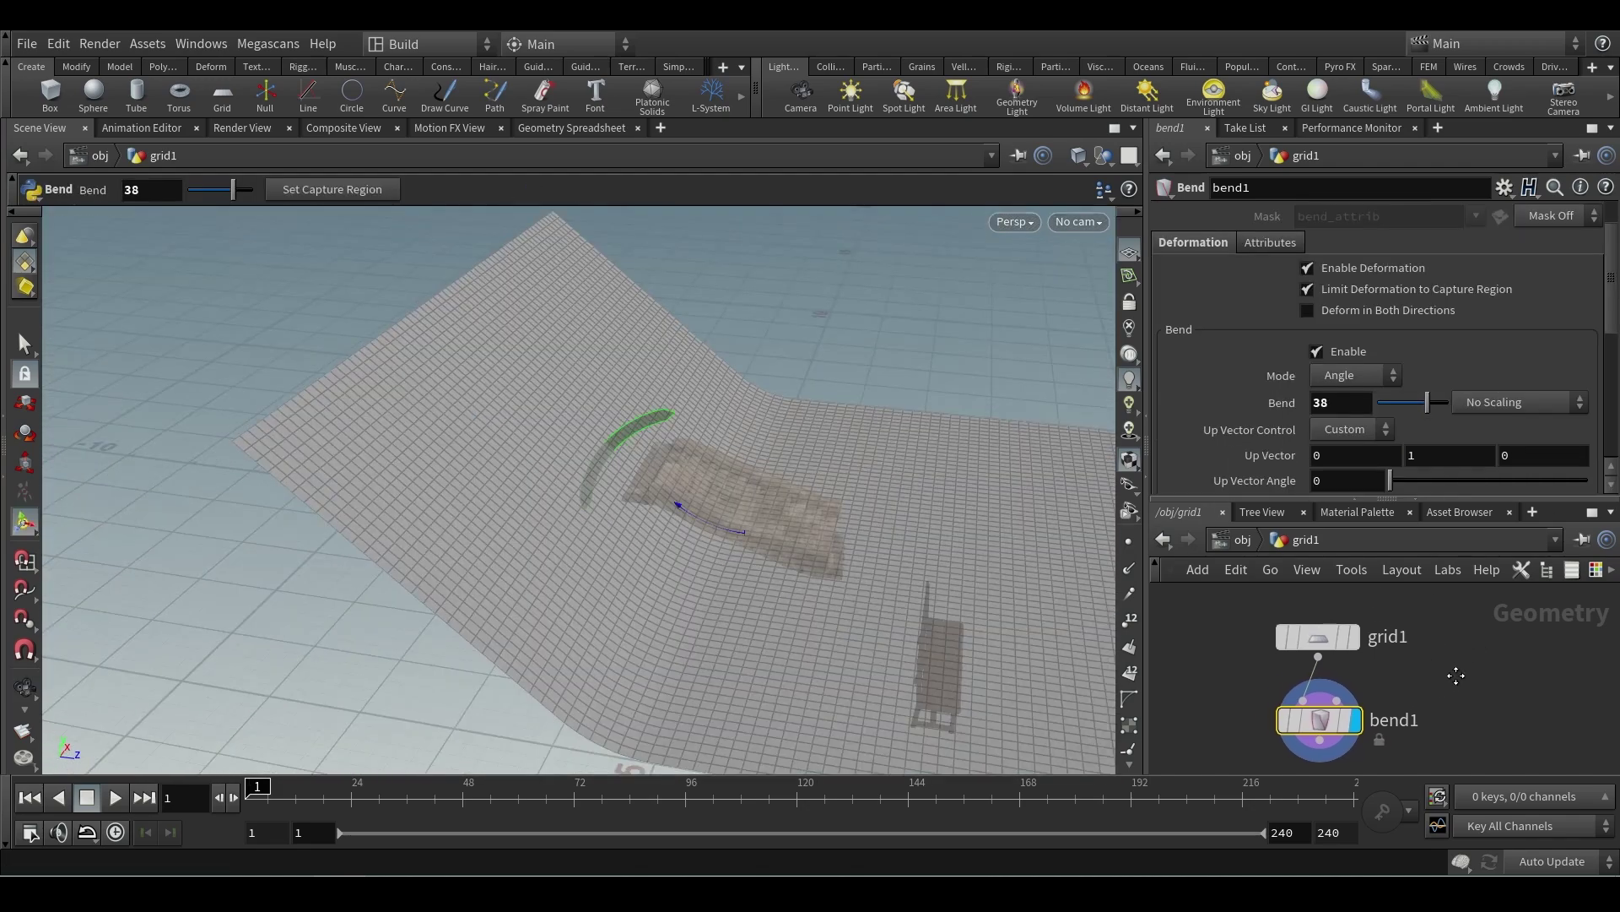
{"action": "left_click_drag", "start_coordinate": [1437, 663], "coordinate": [1256, 605]}
{"action": "left_click_drag", "start_coordinate": [524, 539], "coordinate": [506, 541]}
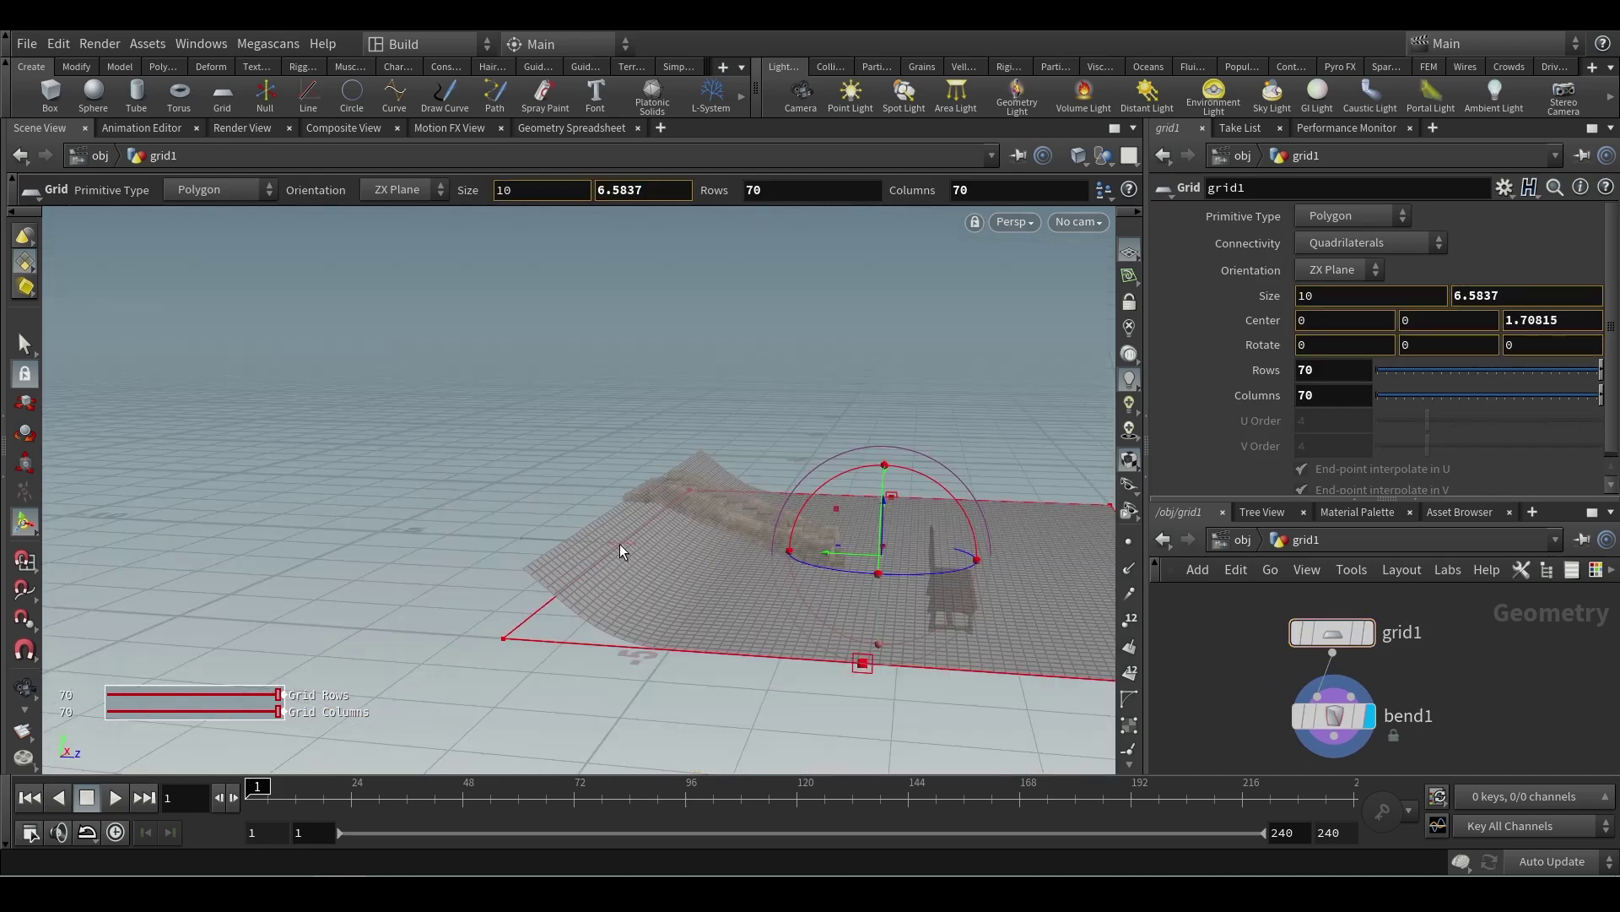
{"action": "left_click_drag", "start_coordinate": [619, 543], "coordinate": [599, 545]}
- Show all objects in the viewport so the bench and stairs appear solid together with the bent ground
{"action": "key", "text": "Escape"}
{"action": "left_click_drag", "start_coordinate": [702, 549], "coordinate": [983, 360]}
{"action": "key", "text": "Return"}
{"action": "key", "text": "f"}
{"action": "left_click", "coordinate": [1106, 157]}
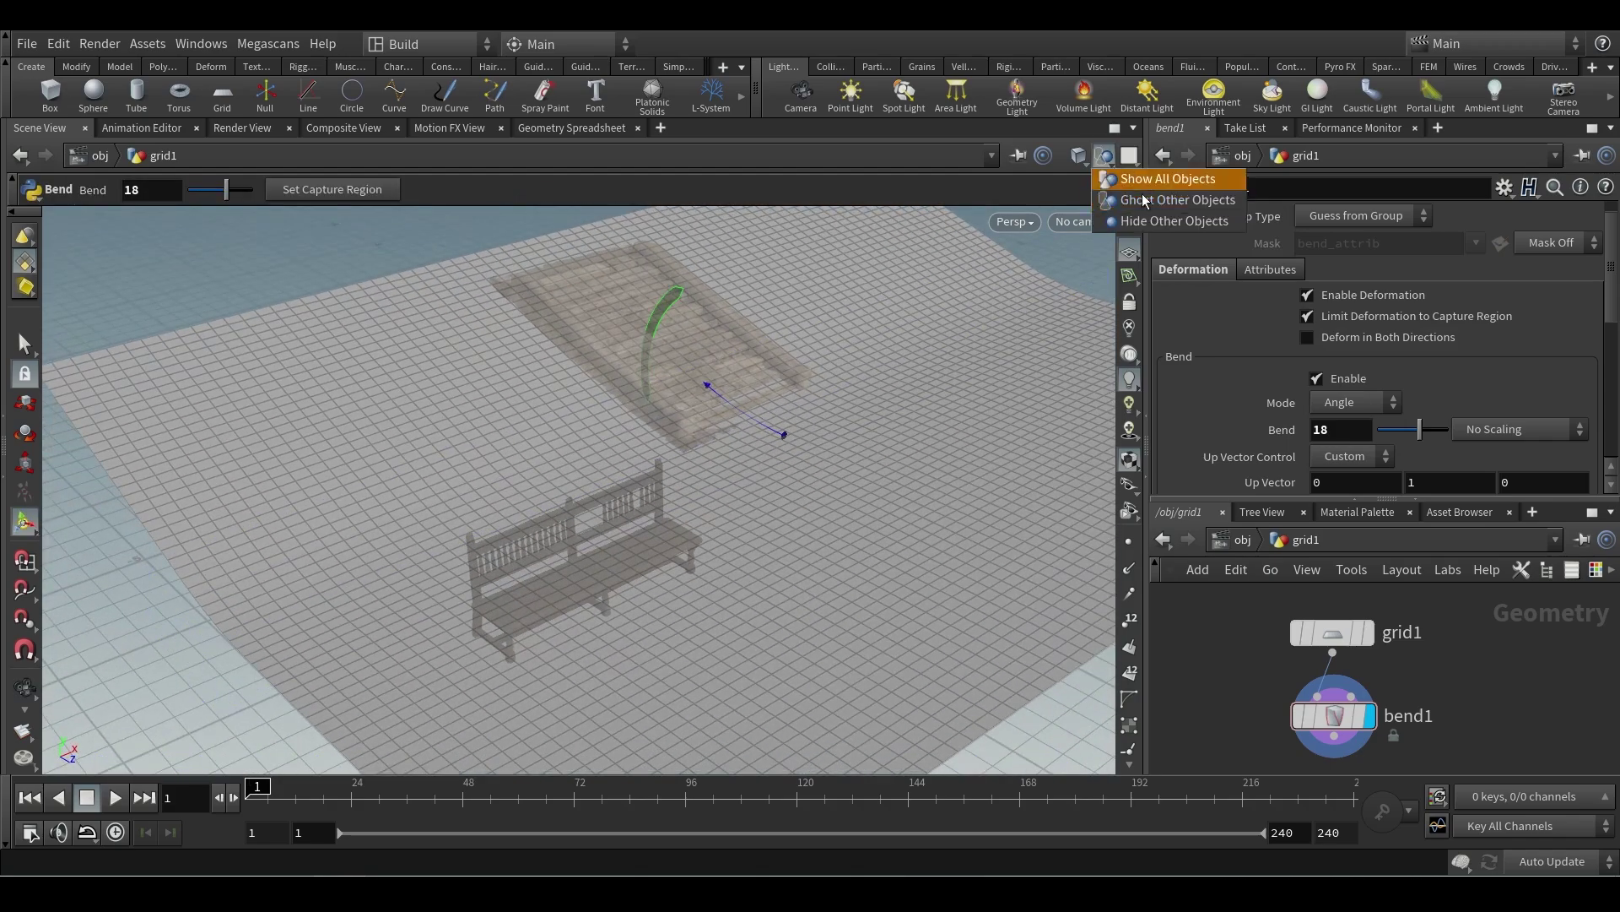
{"action": "left_click", "coordinate": [1146, 180]}
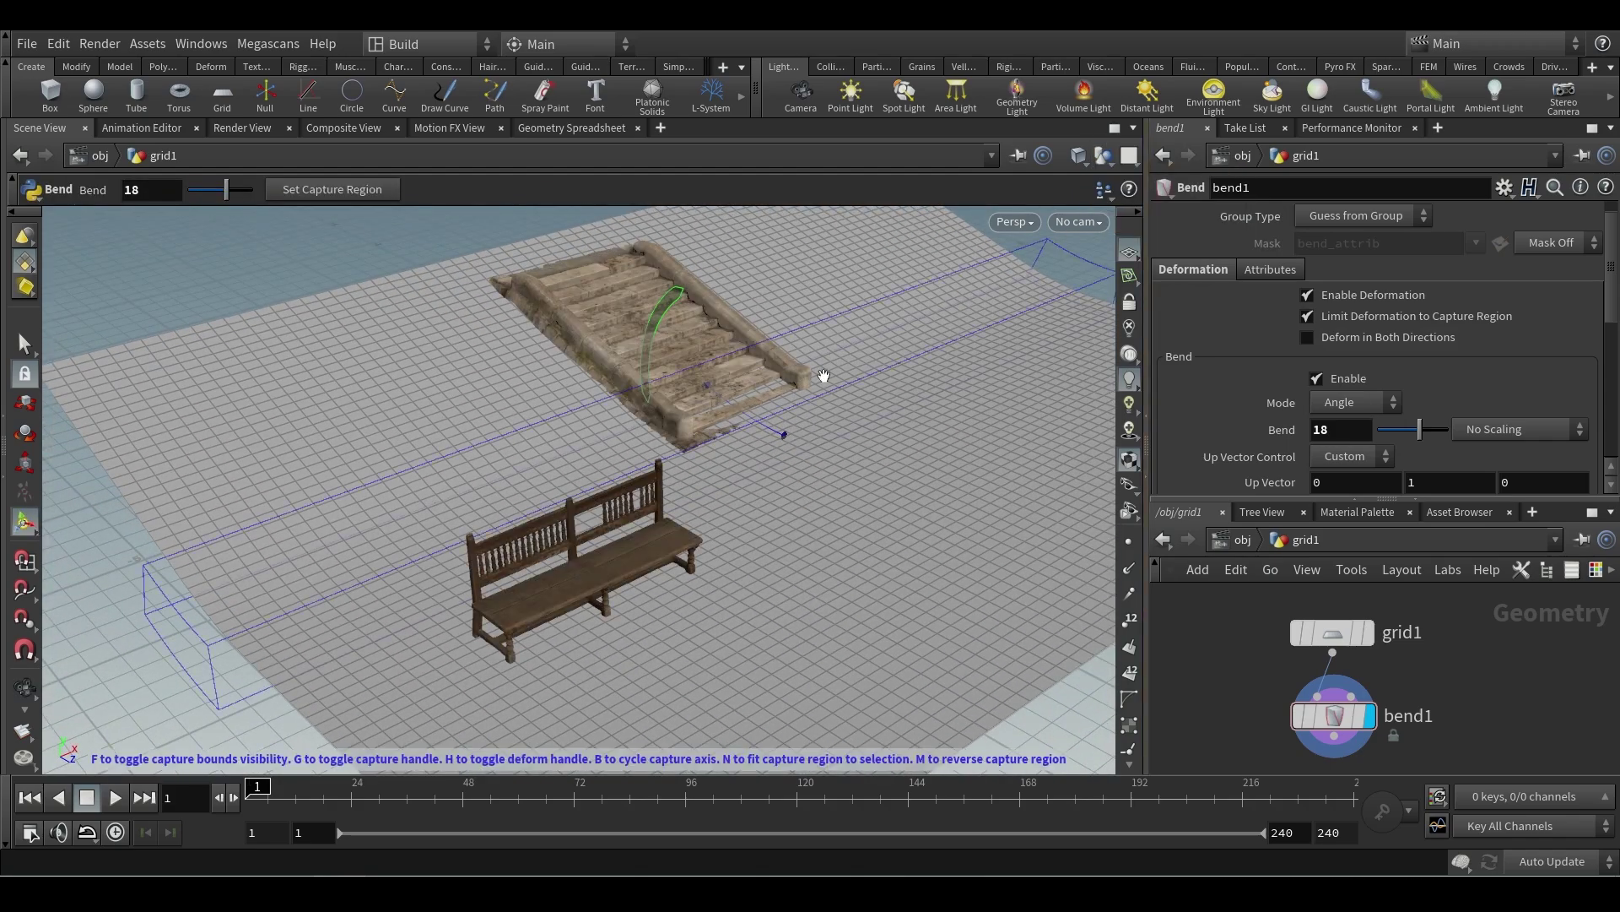
- Look through cam1 to see how the bent ground fills the frame
{"action": "key", "text": "Escape"}
{"action": "left_click_drag", "start_coordinate": [824, 372], "coordinate": [806, 430]}
{"action": "key", "text": "Return"}
{"action": "left_click", "coordinate": [1076, 222]}
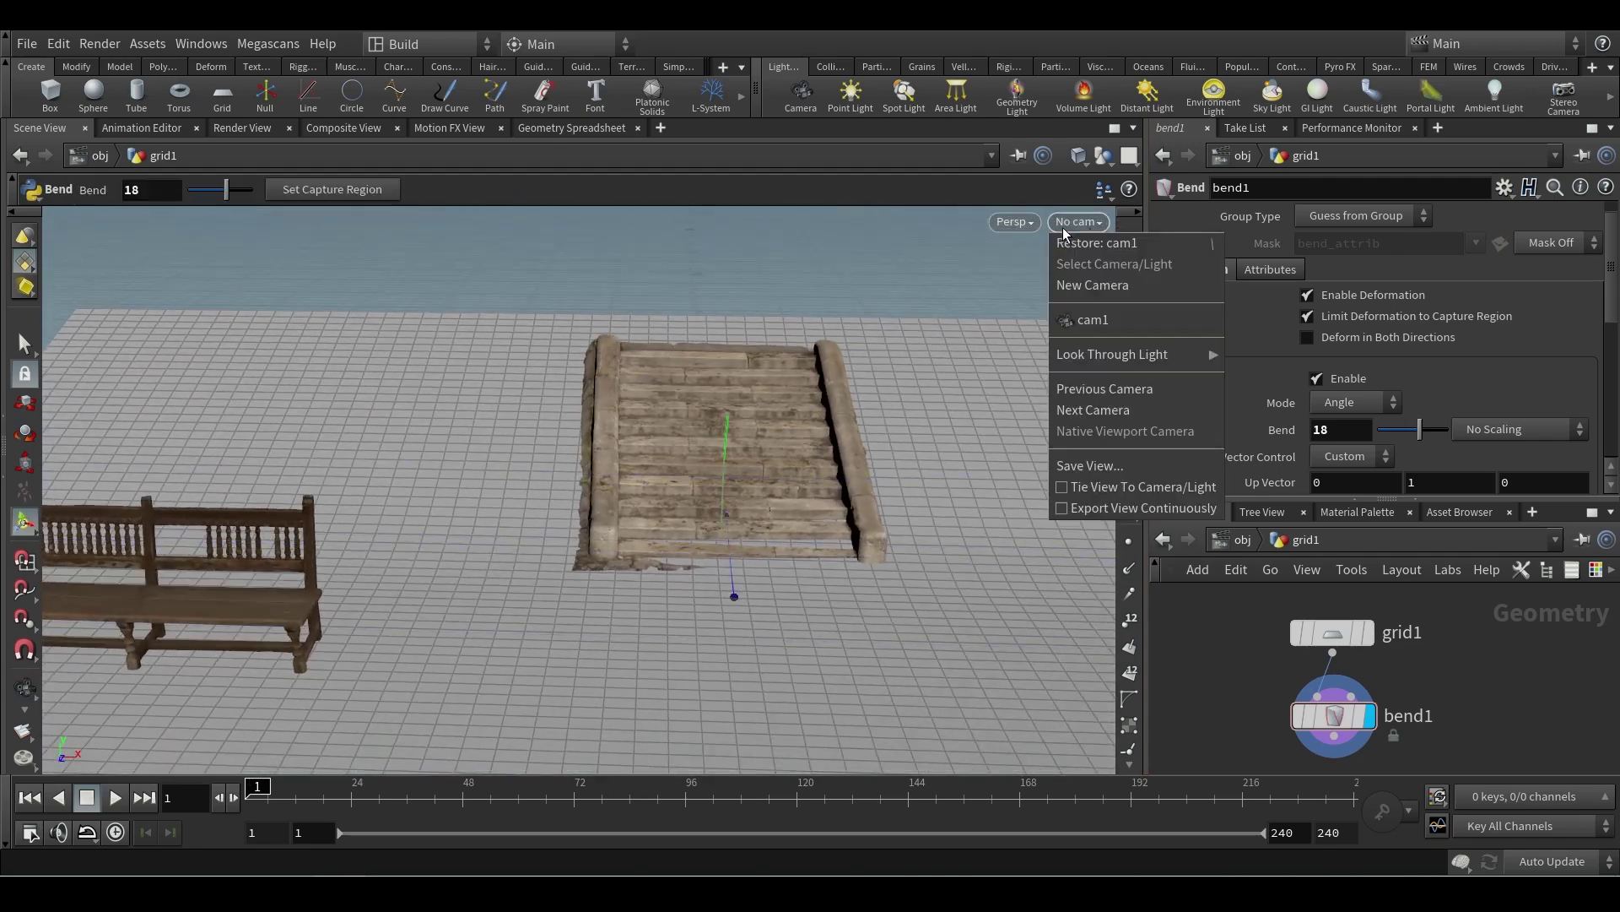
{"action": "left_click", "coordinate": [1115, 324]}
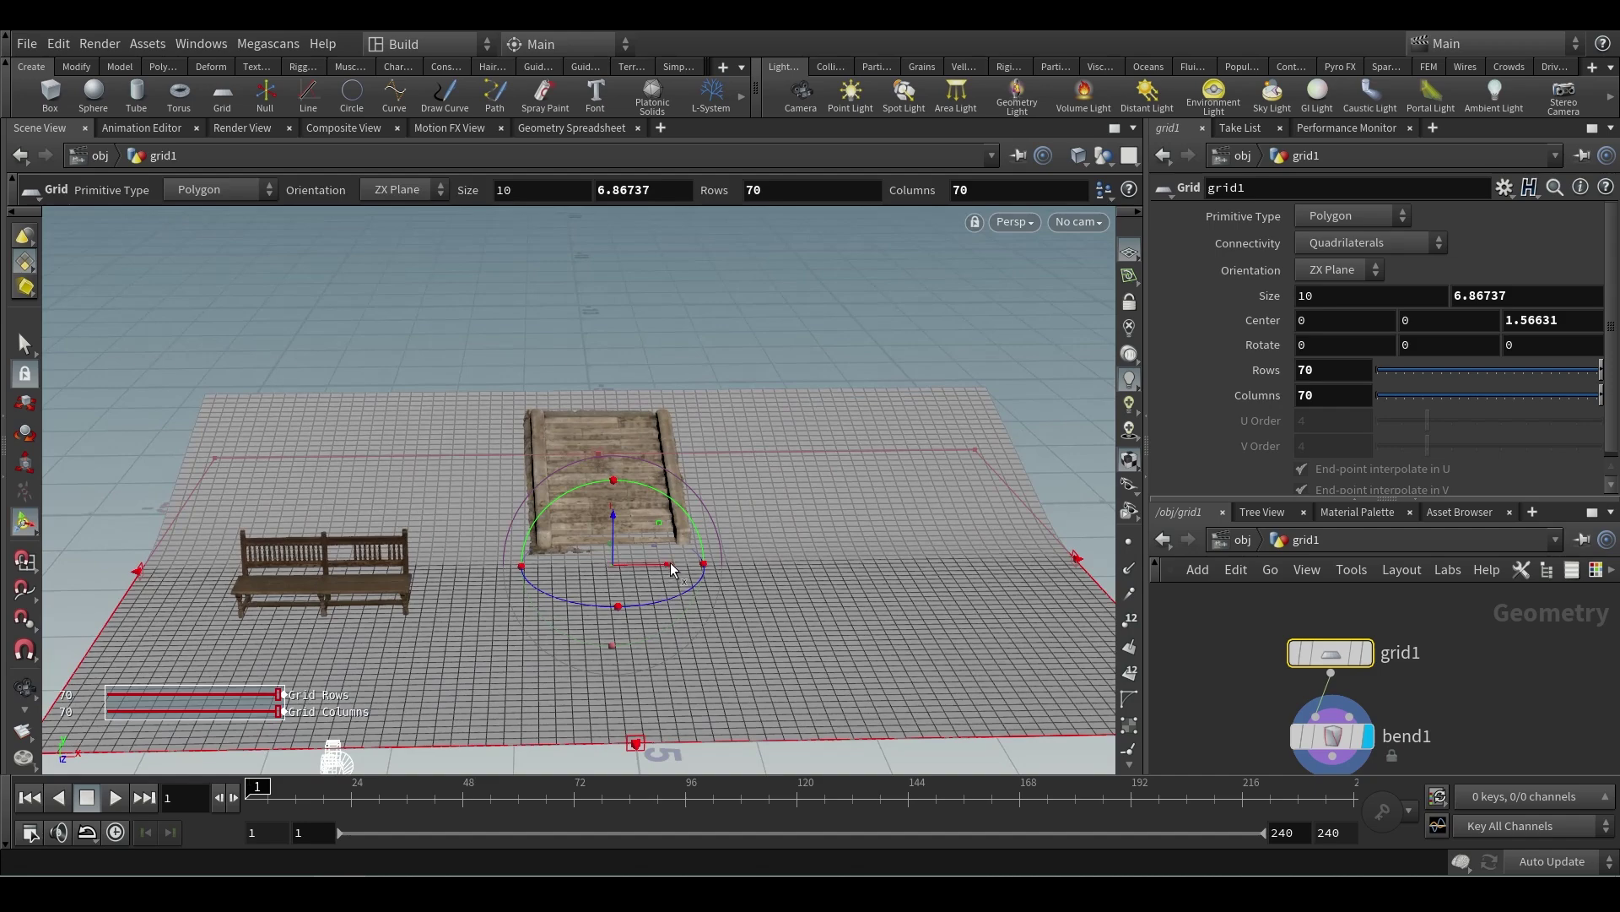
- Move the grid toward the bench to about -1.57 in X, and check the framing through cam1
{"action": "left_click_drag", "start_coordinate": [673, 569], "coordinate": [521, 586]}
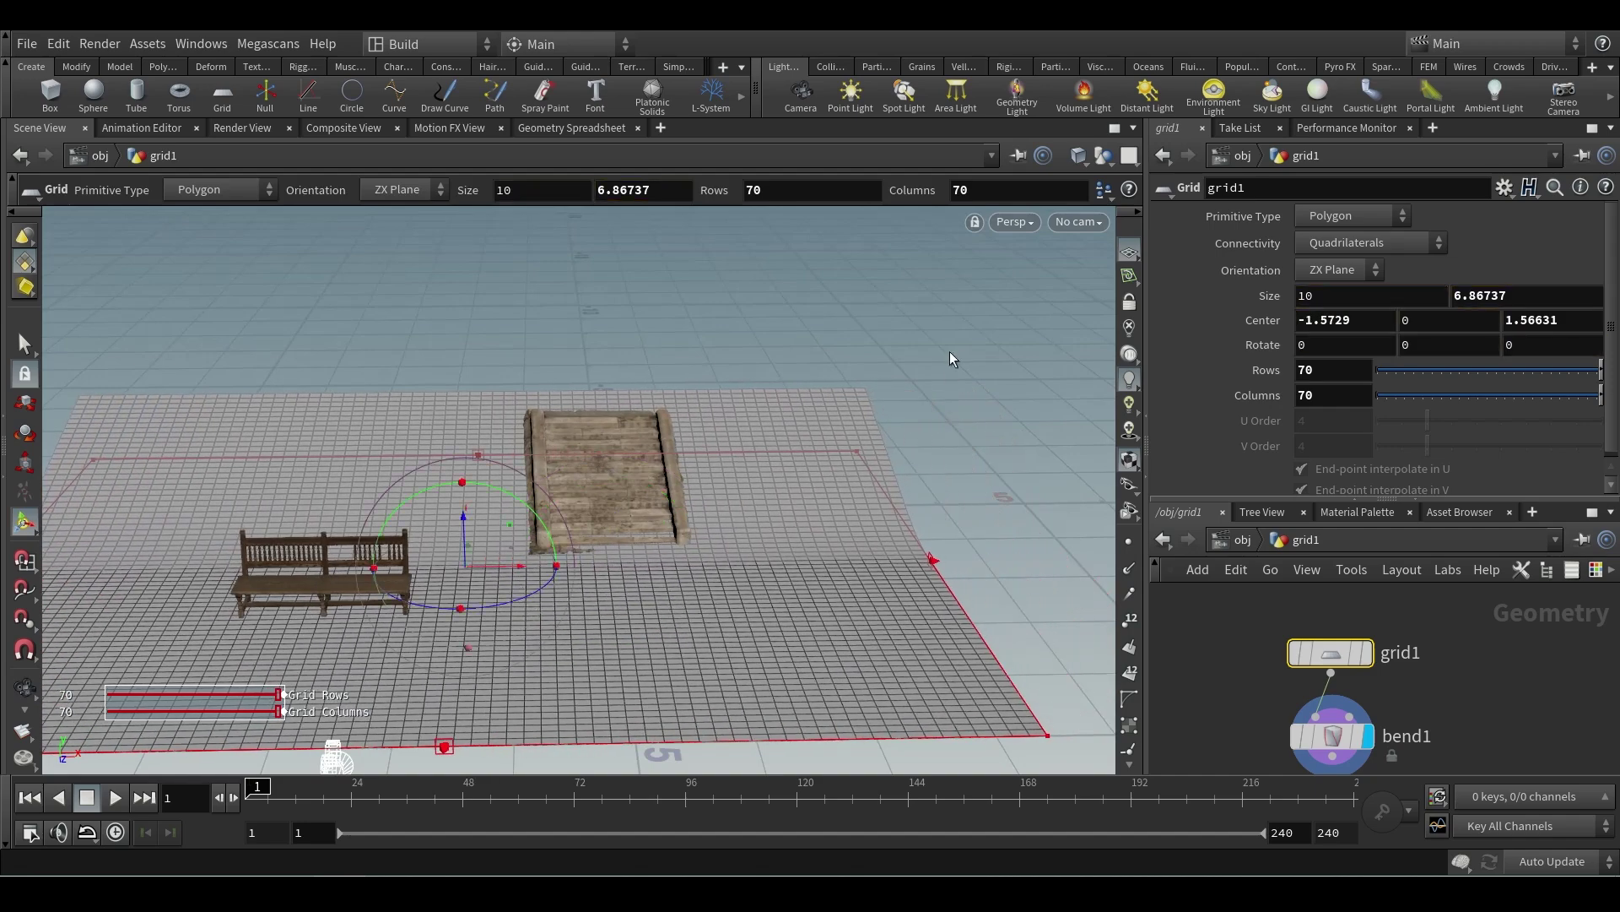
{"action": "left_click", "coordinate": [1014, 222]}
{"action": "mouse_move", "coordinate": [1060, 262]}
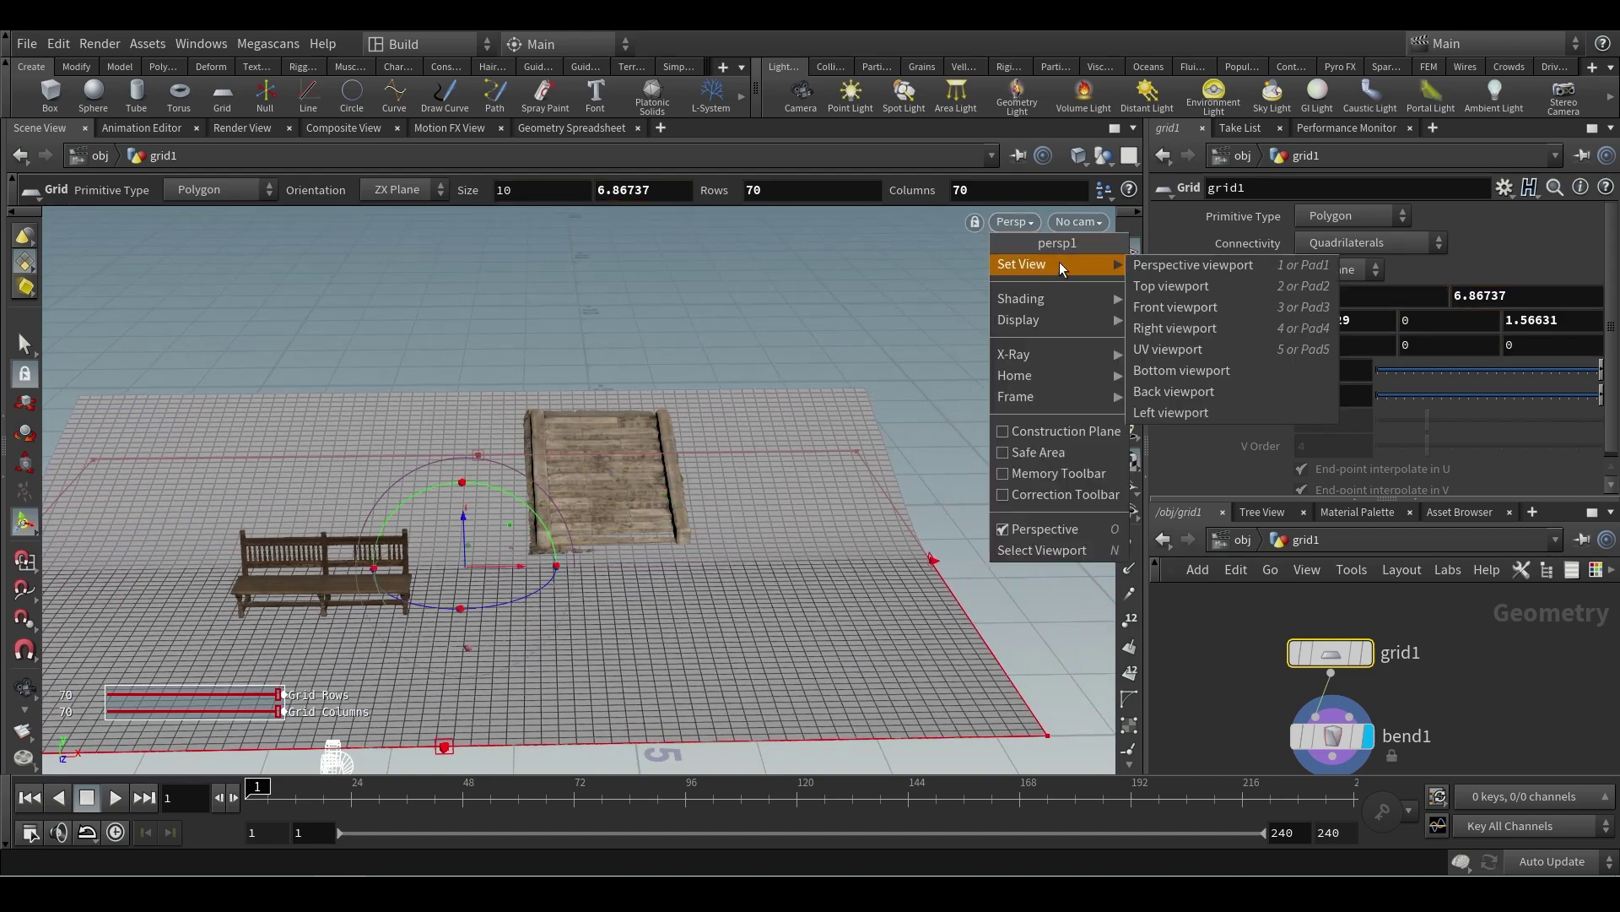
{"action": "left_click", "coordinate": [1183, 292]}
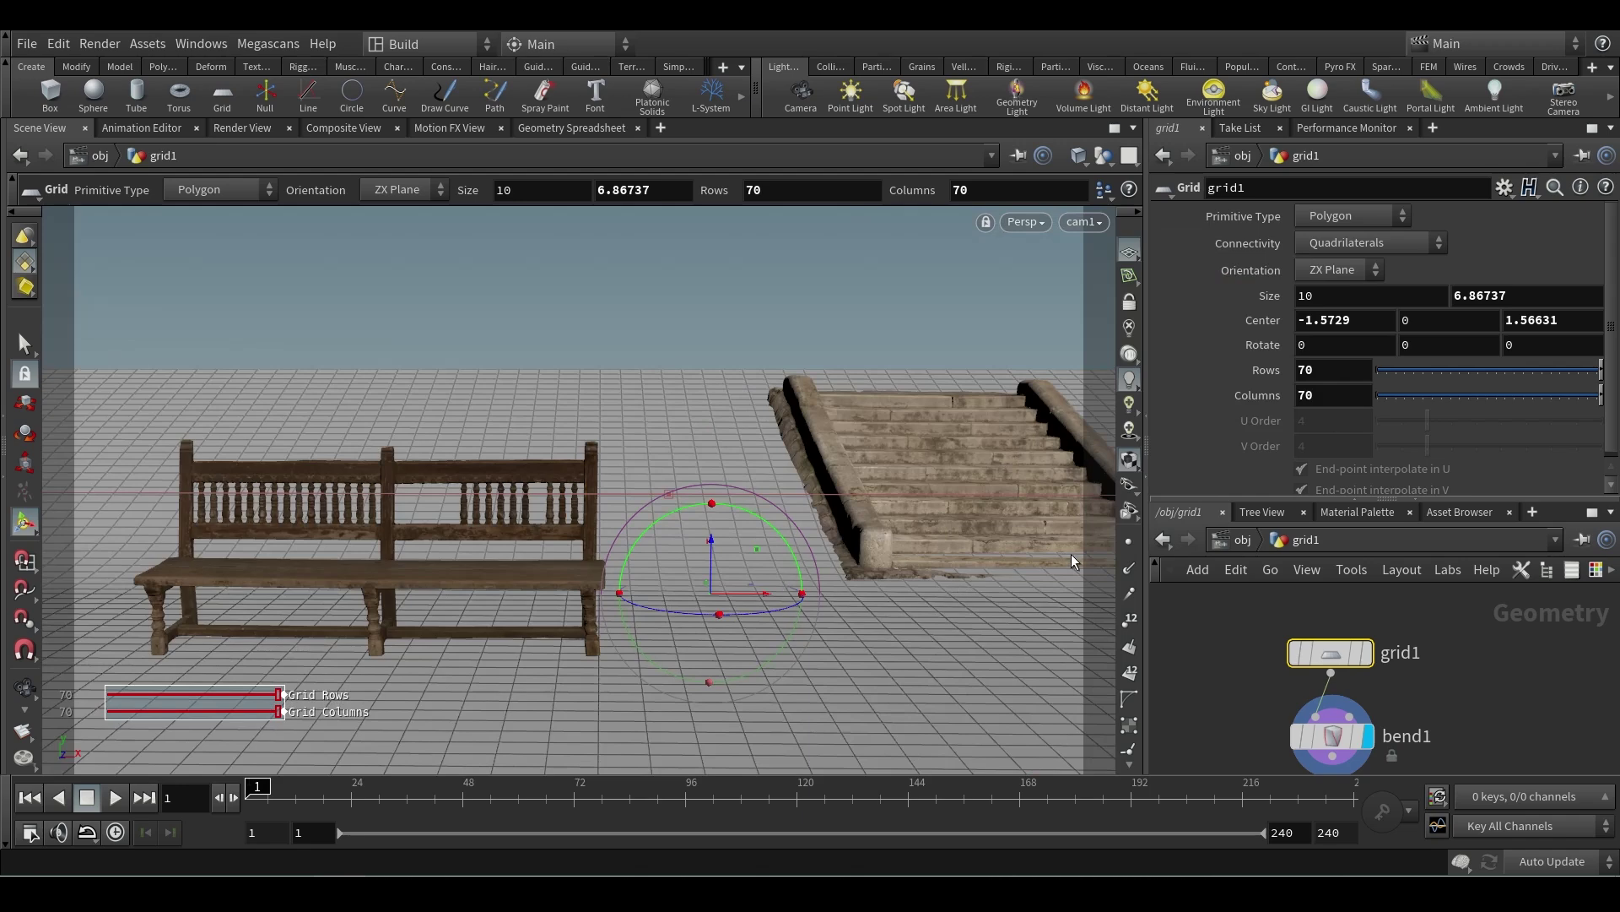
- Try shifting the bend's Capture Origin along Z, and undo the change
{"action": "left_click", "coordinate": [1338, 735]}
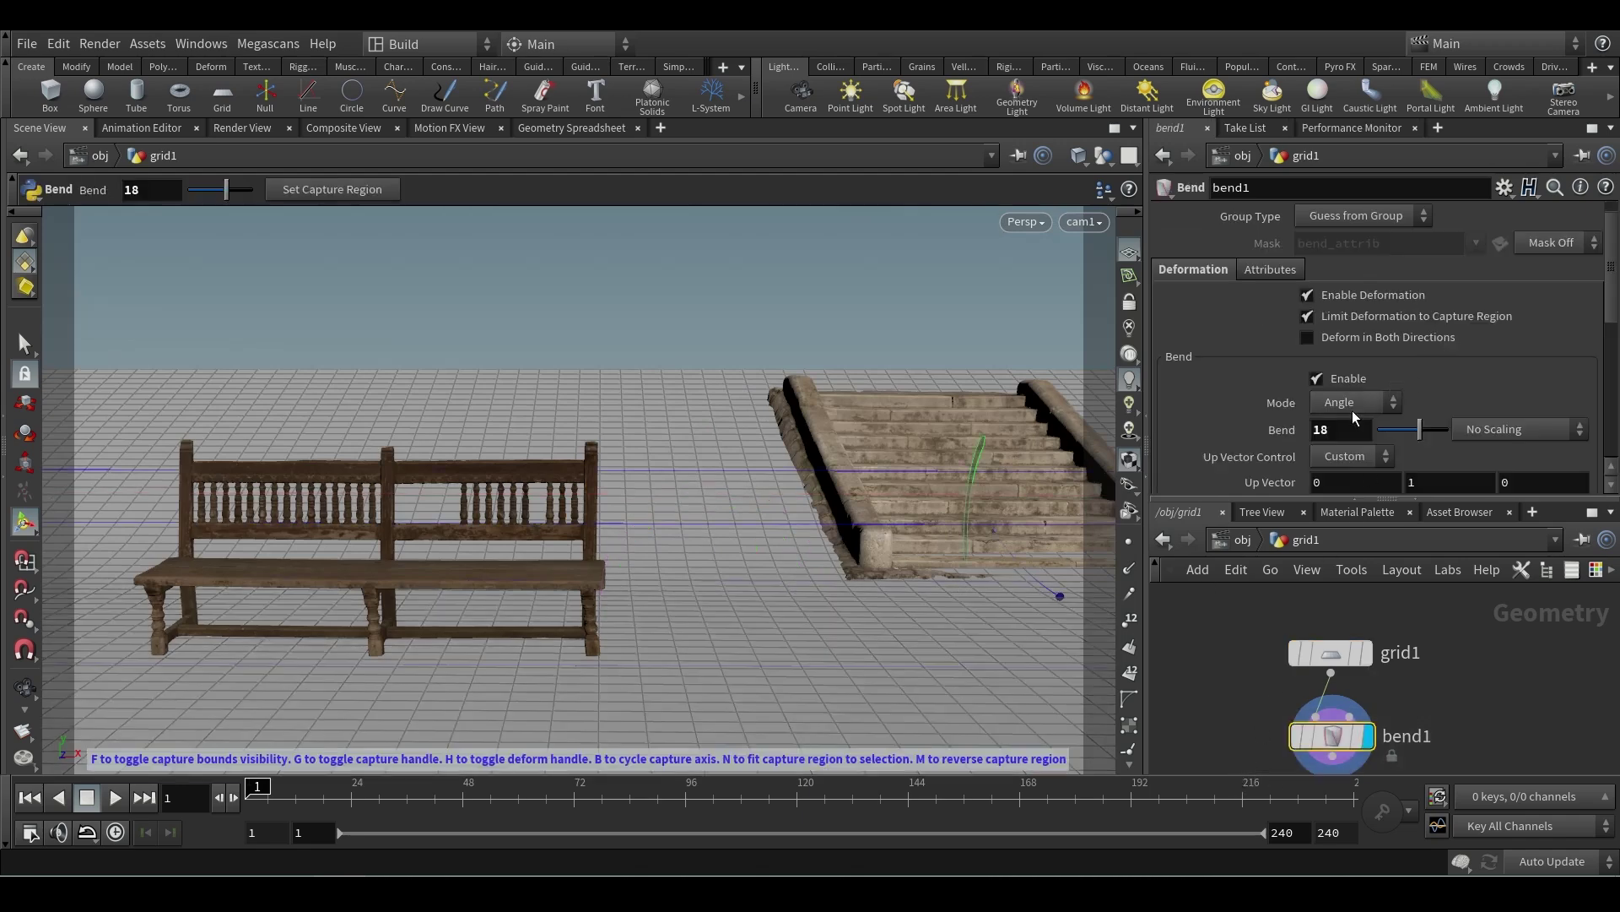
{"action": "scroll", "coordinate": [1439, 380], "scroll_direction": "down", "scroll_amount": 3}
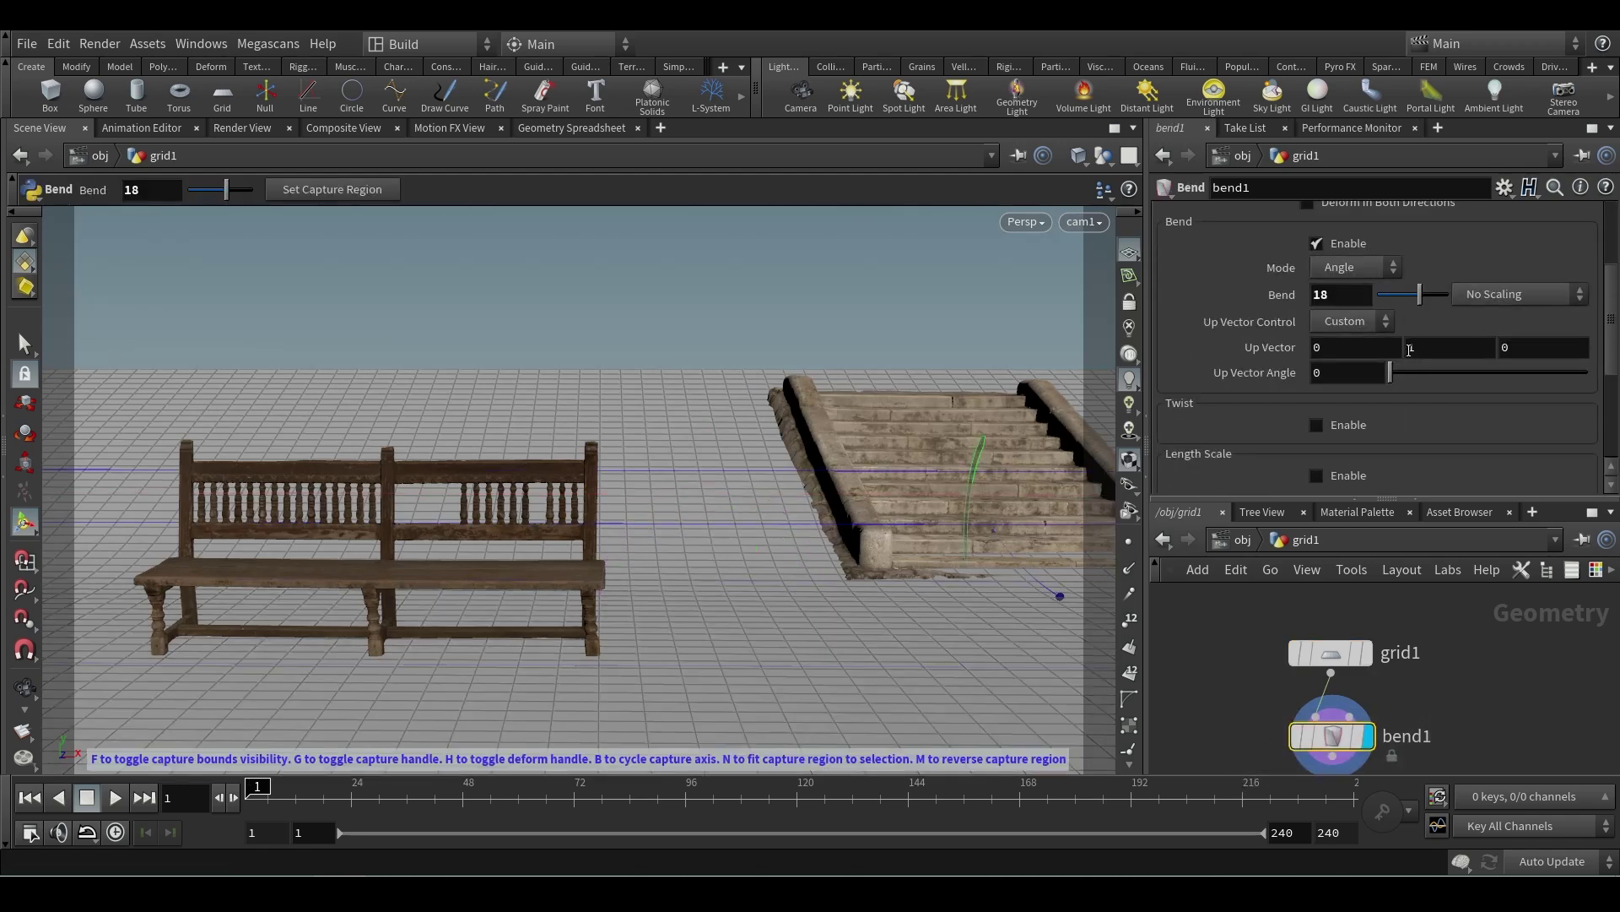
{"action": "scroll", "coordinate": [1439, 362], "scroll_direction": "down", "scroll_amount": 5}
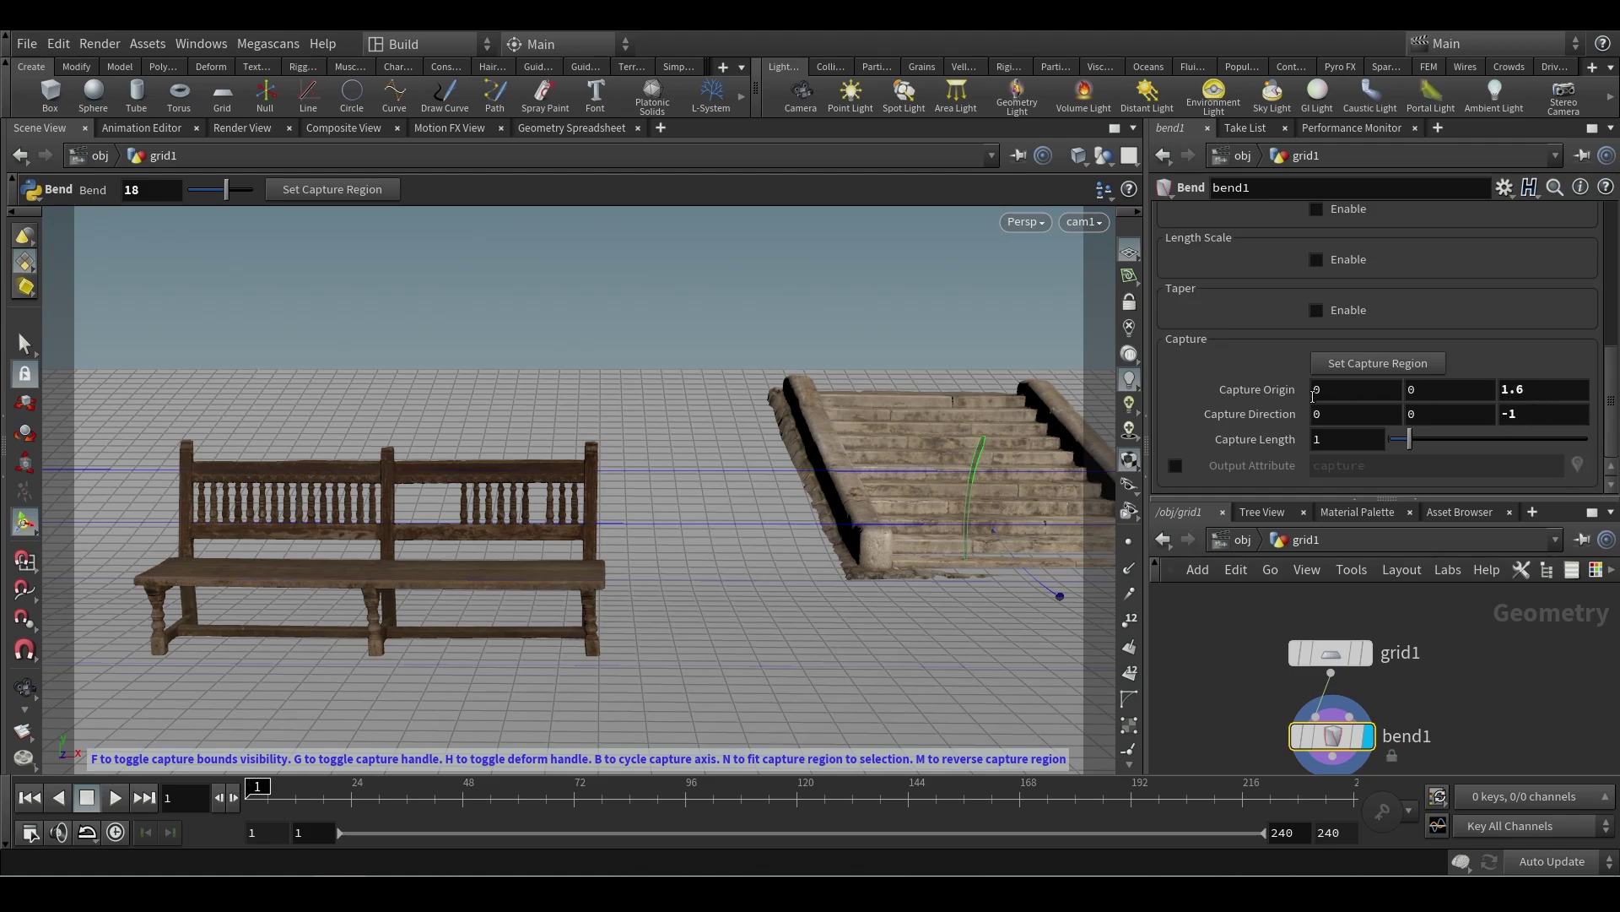
{"action": "key", "text": "Escape"}
{"action": "left_click_drag", "start_coordinate": [776, 553], "coordinate": [535, 695]}
{"action": "key", "text": "Return"}
{"action": "key", "text": "Escape"}
{"action": "key", "text": "Return"}
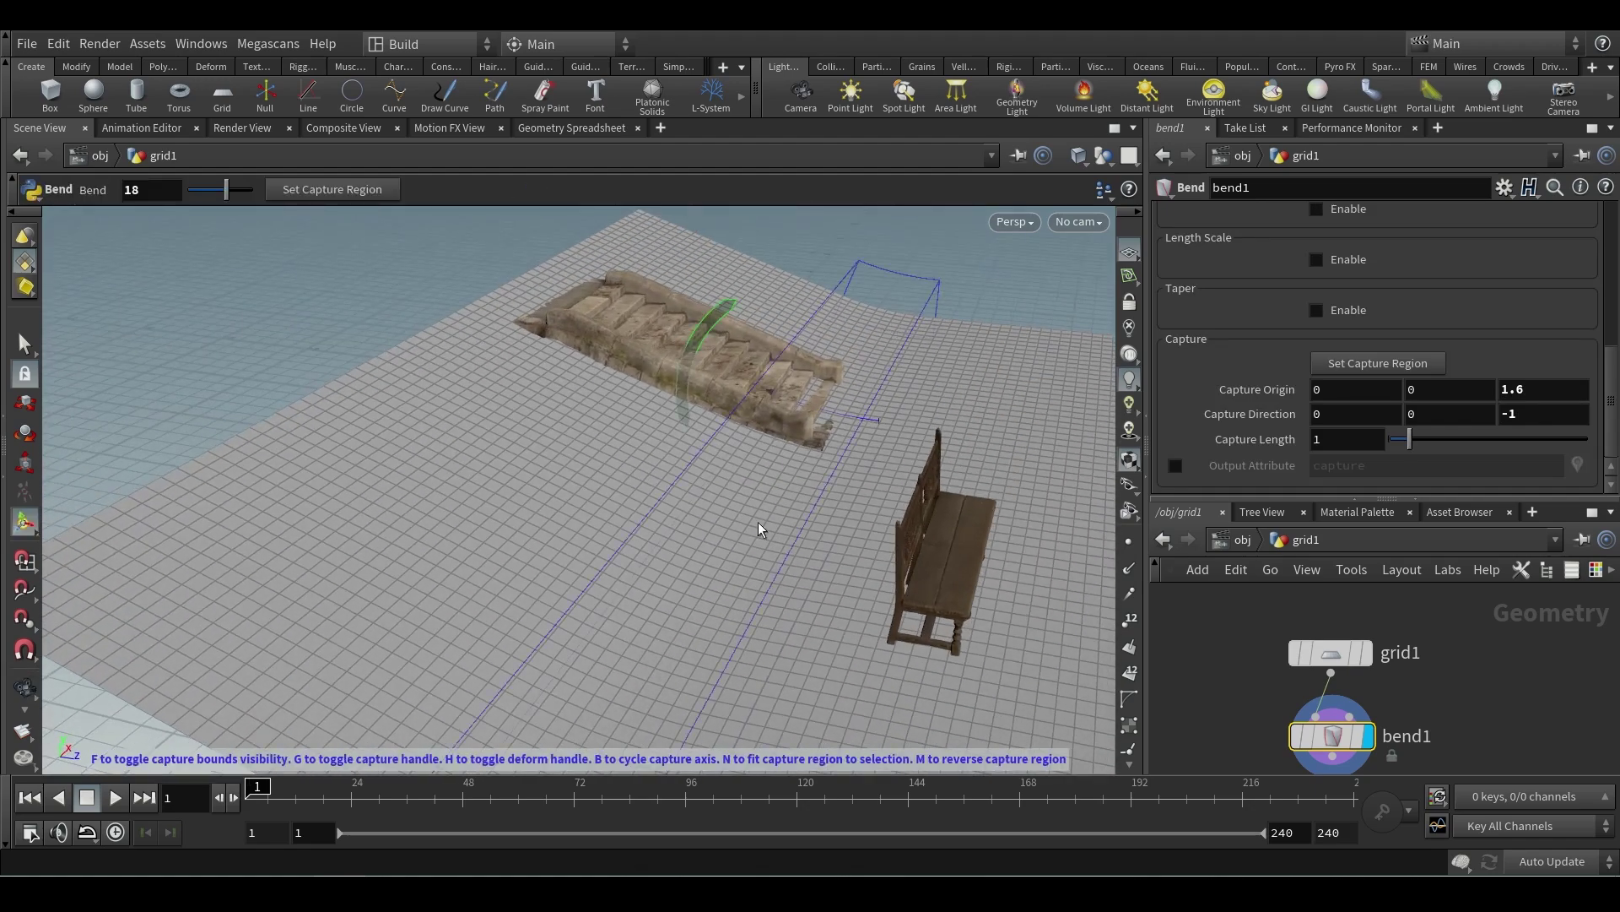
{"action": "middle_click_drag", "start_coordinate": [1531, 389], "coordinate": [1553, 389]}
{"action": "key", "text": "ctrl+z"}
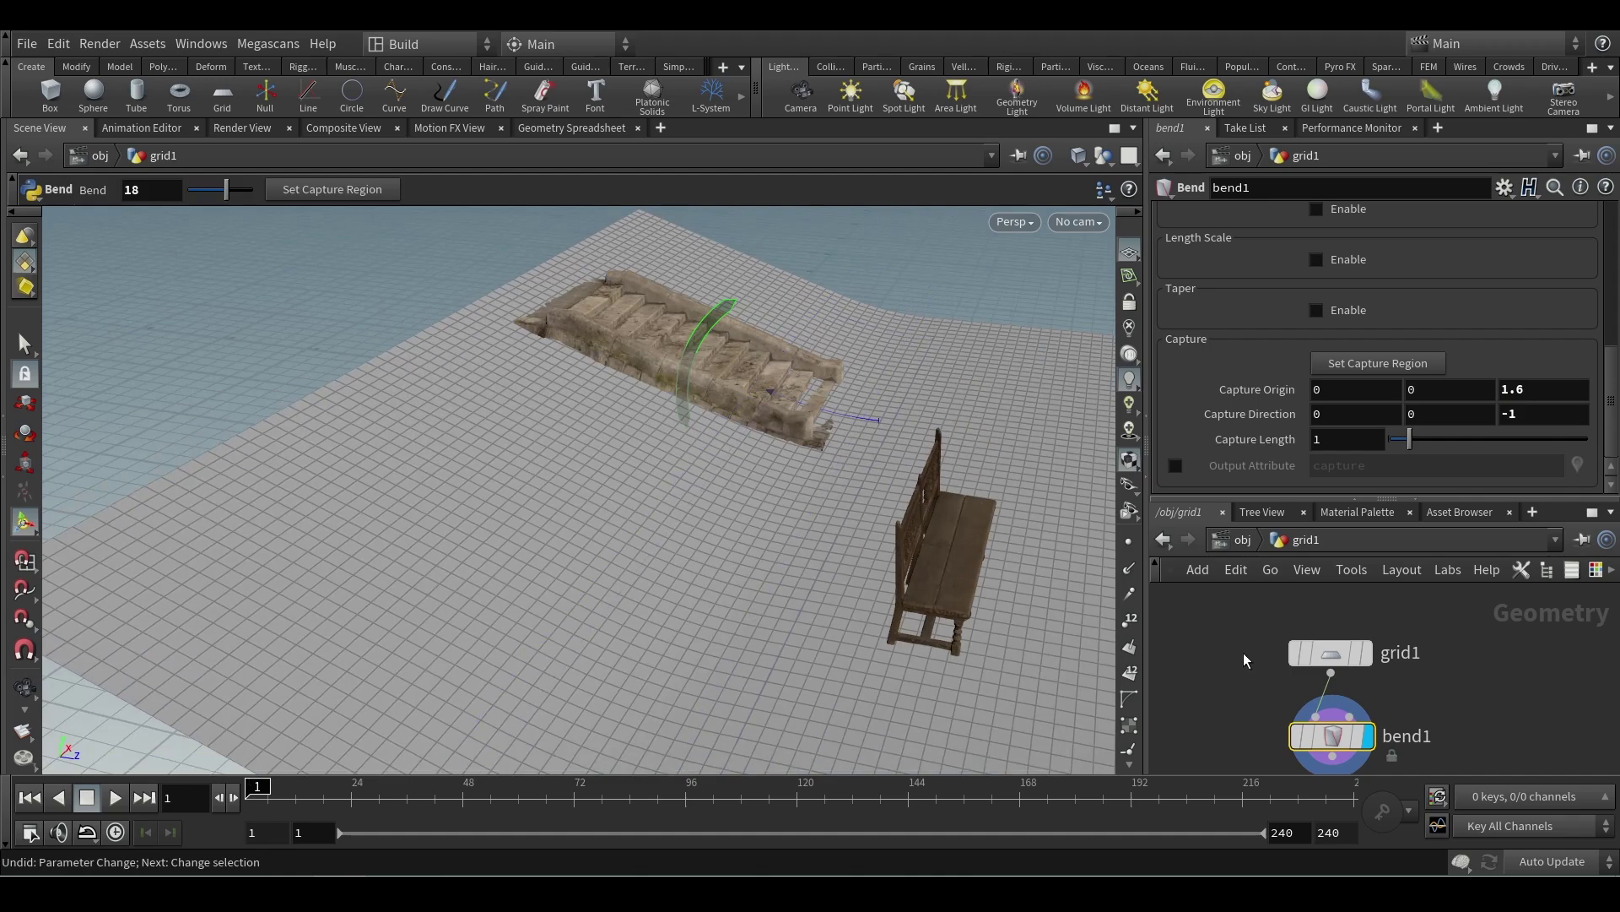
- Connect a Mountain node below the bend and display its result
{"action": "key", "text": "Escape"}
{"action": "left_click_drag", "start_coordinate": [833, 416], "coordinate": [590, 354]}
{"action": "key", "text": "Return"}
{"action": "middle_click_drag", "start_coordinate": [1337, 764], "coordinate": [1359, 693]}
{"action": "left_click", "coordinate": [1353, 694]}
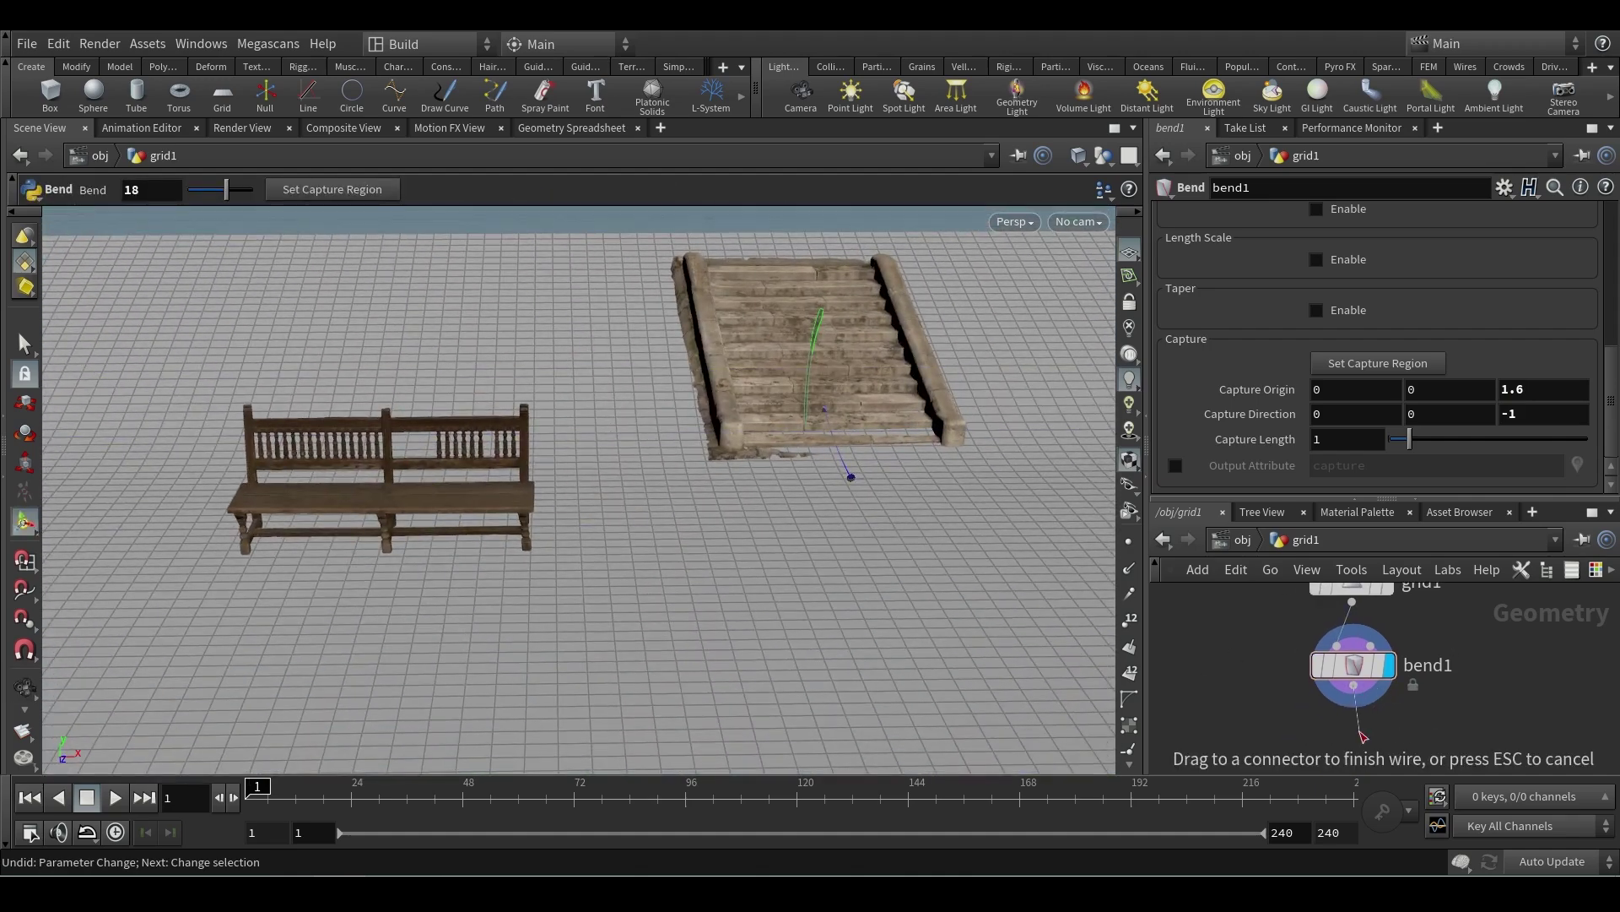
{"action": "left_click", "coordinate": [1363, 737]}
{"action": "type", "text": "moun"}
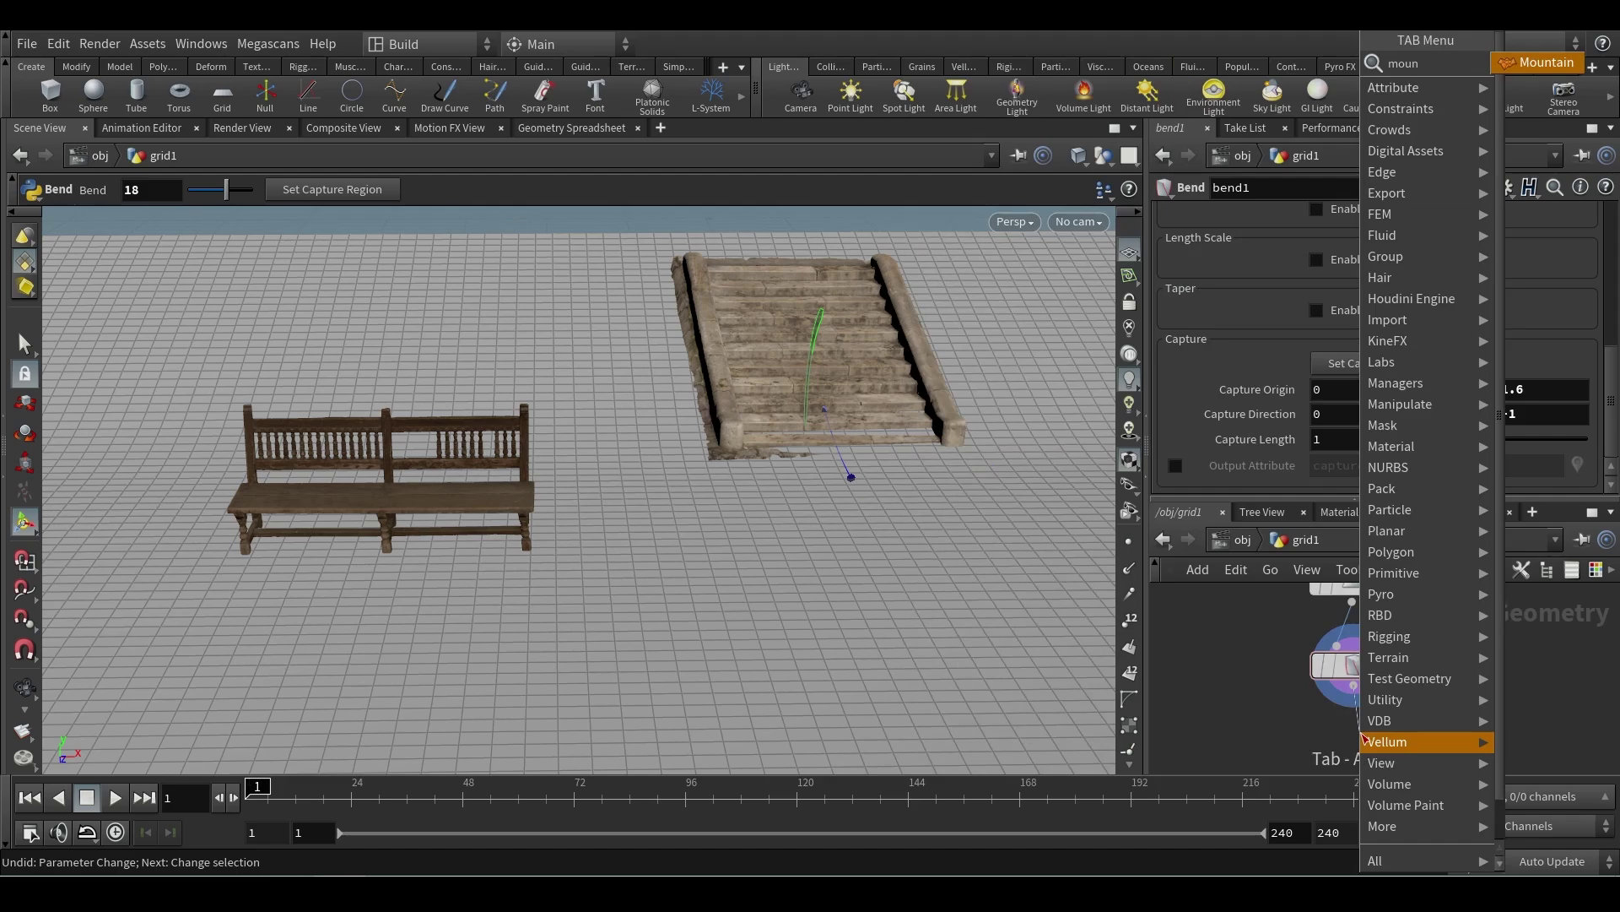
{"action": "key", "text": "Return"}
{"action": "left_click", "coordinate": [1369, 731]}
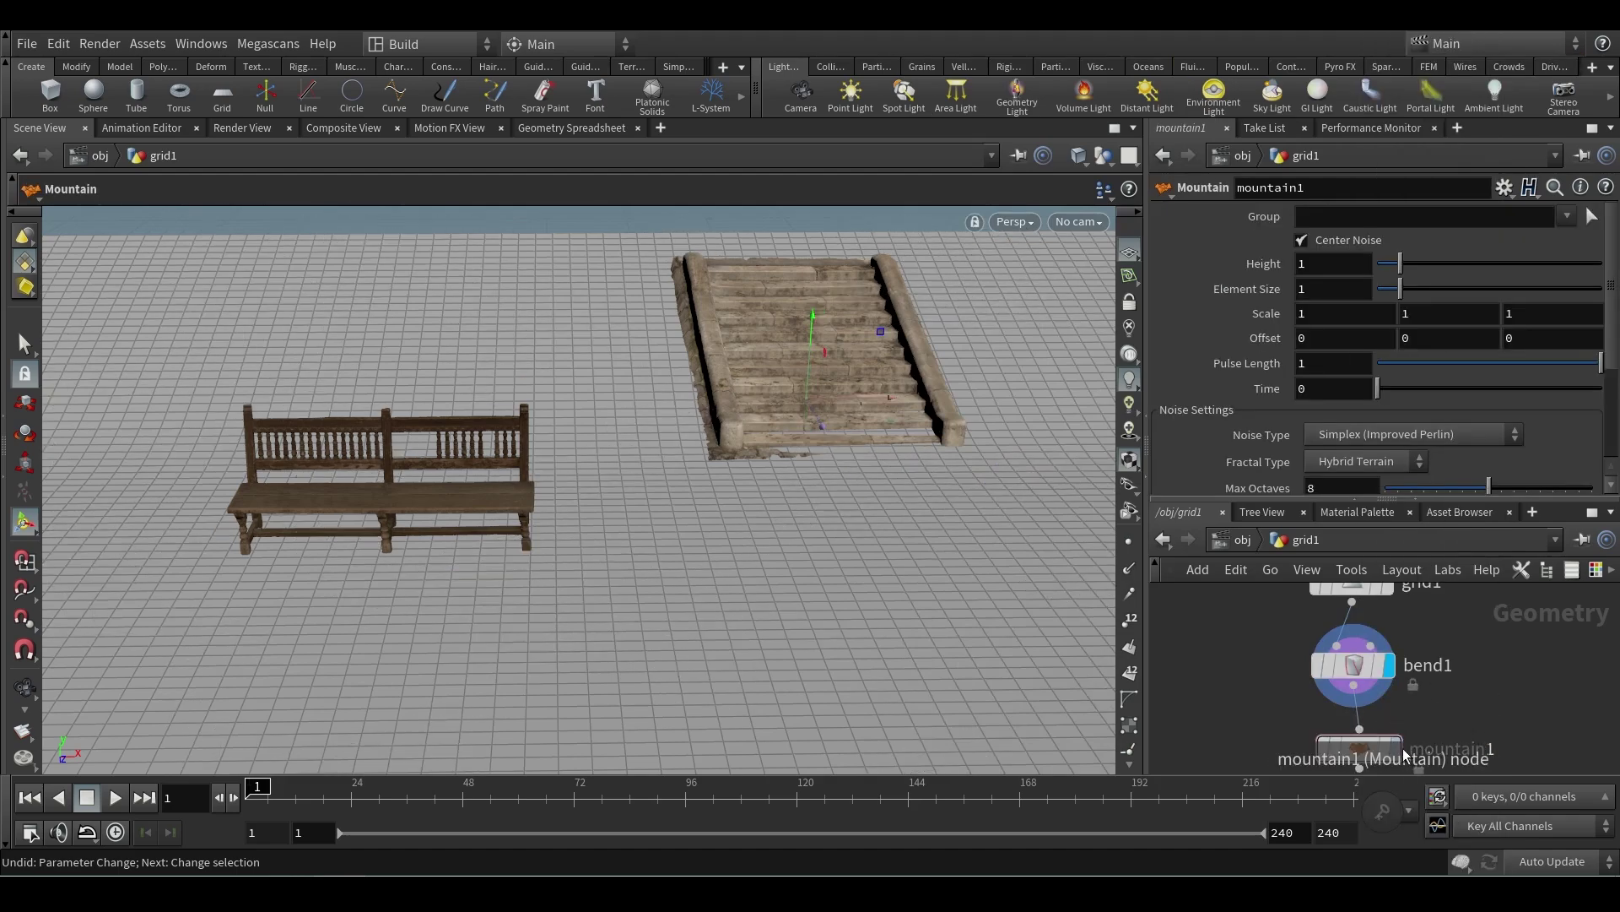
{"action": "left_click", "coordinate": [1396, 749]}
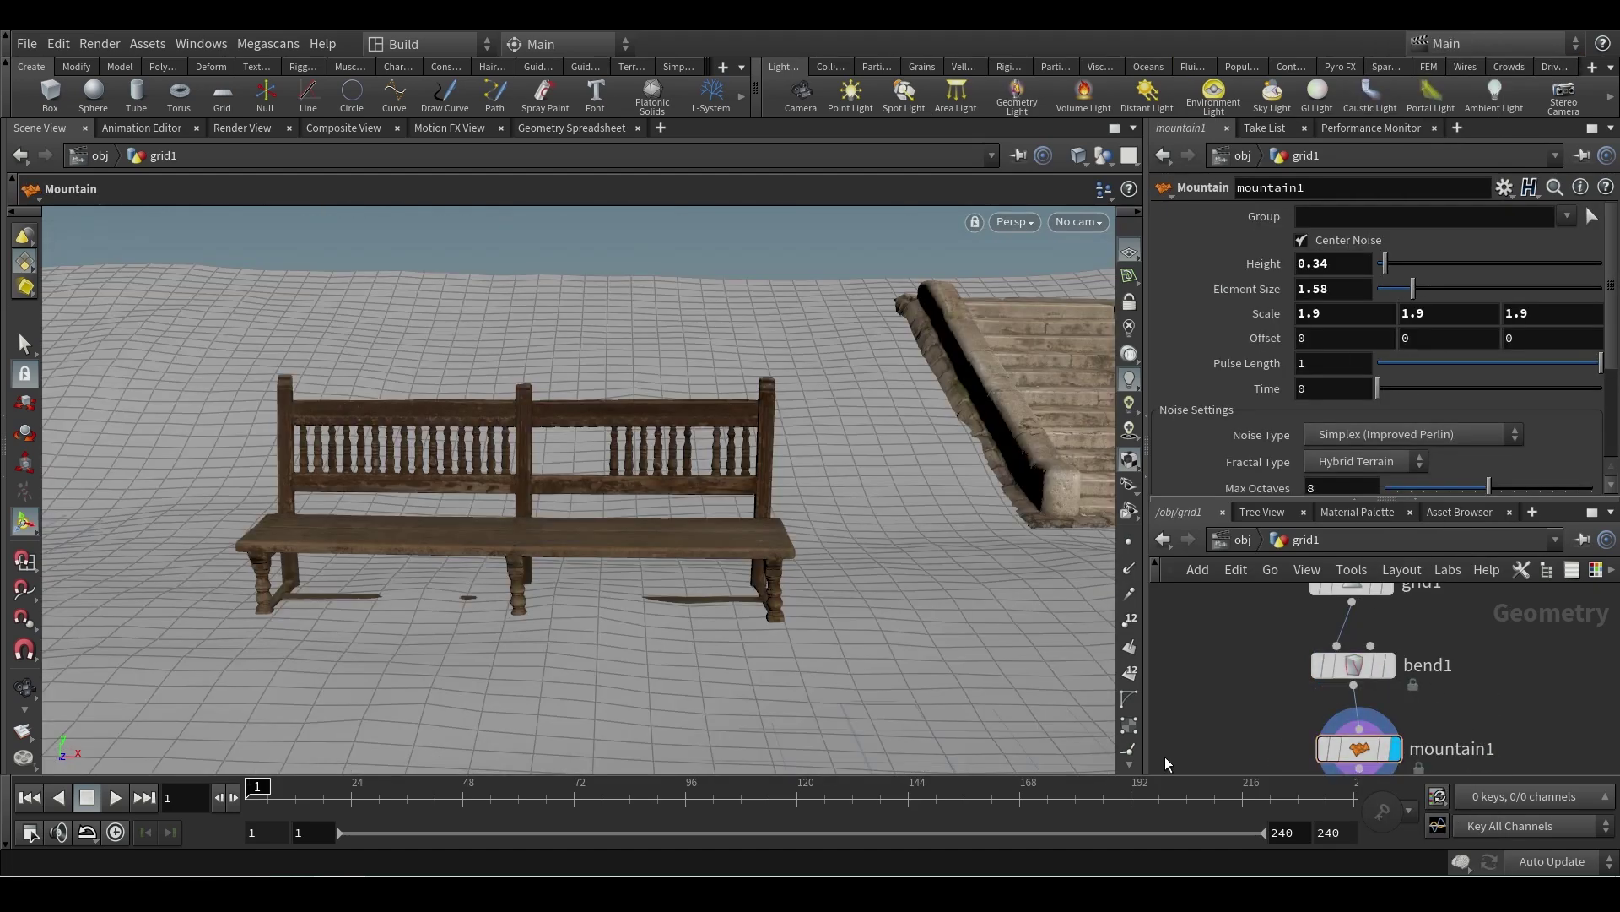
- Increase the ground grid's resolution to 100 rows and 100 columns
{"action": "middle_click_drag", "start_coordinate": [1275, 577], "coordinate": [1262, 640]}
{"action": "left_click", "coordinate": [1344, 647]}
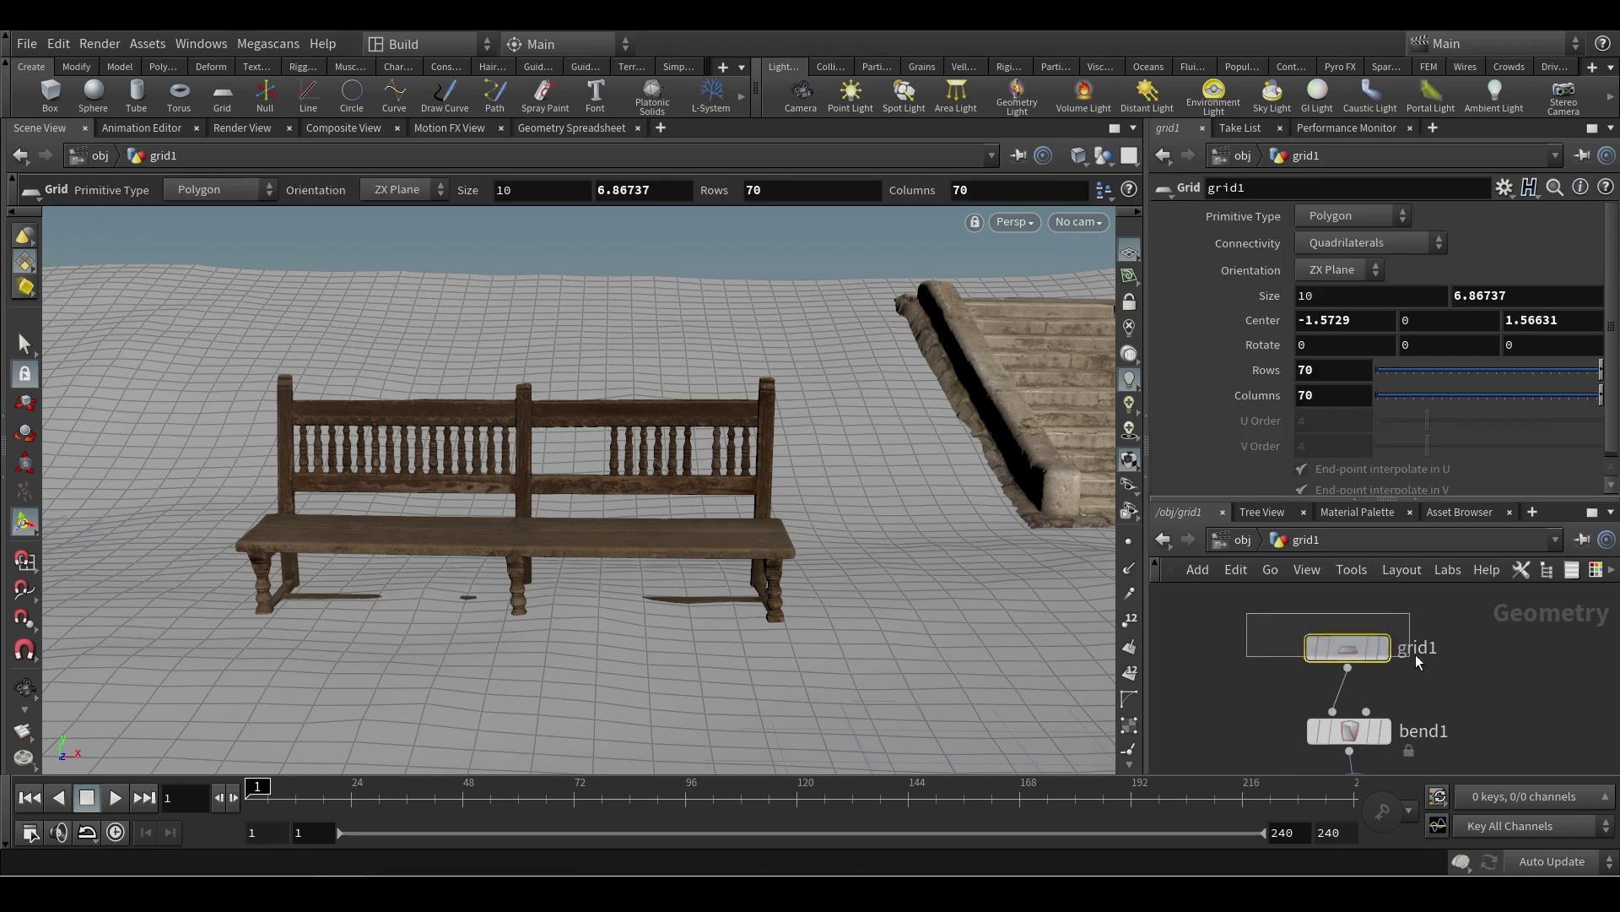
{"action": "double_click", "coordinate": [1304, 372]}
{"action": "type", "text": "100"}
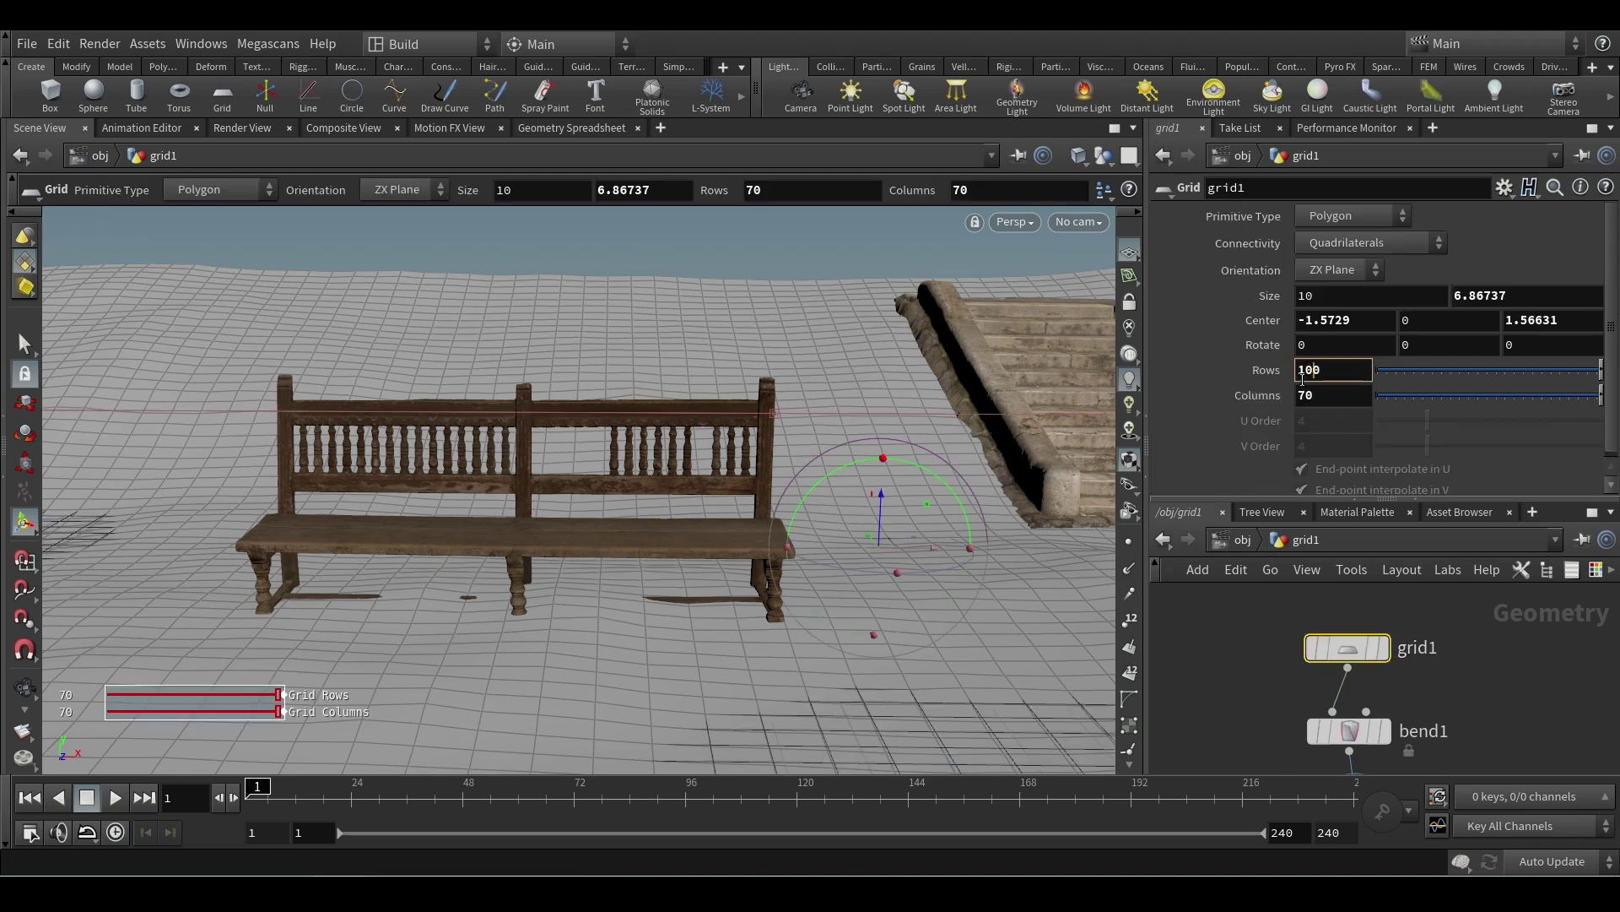
{"action": "key", "text": "Tab"}
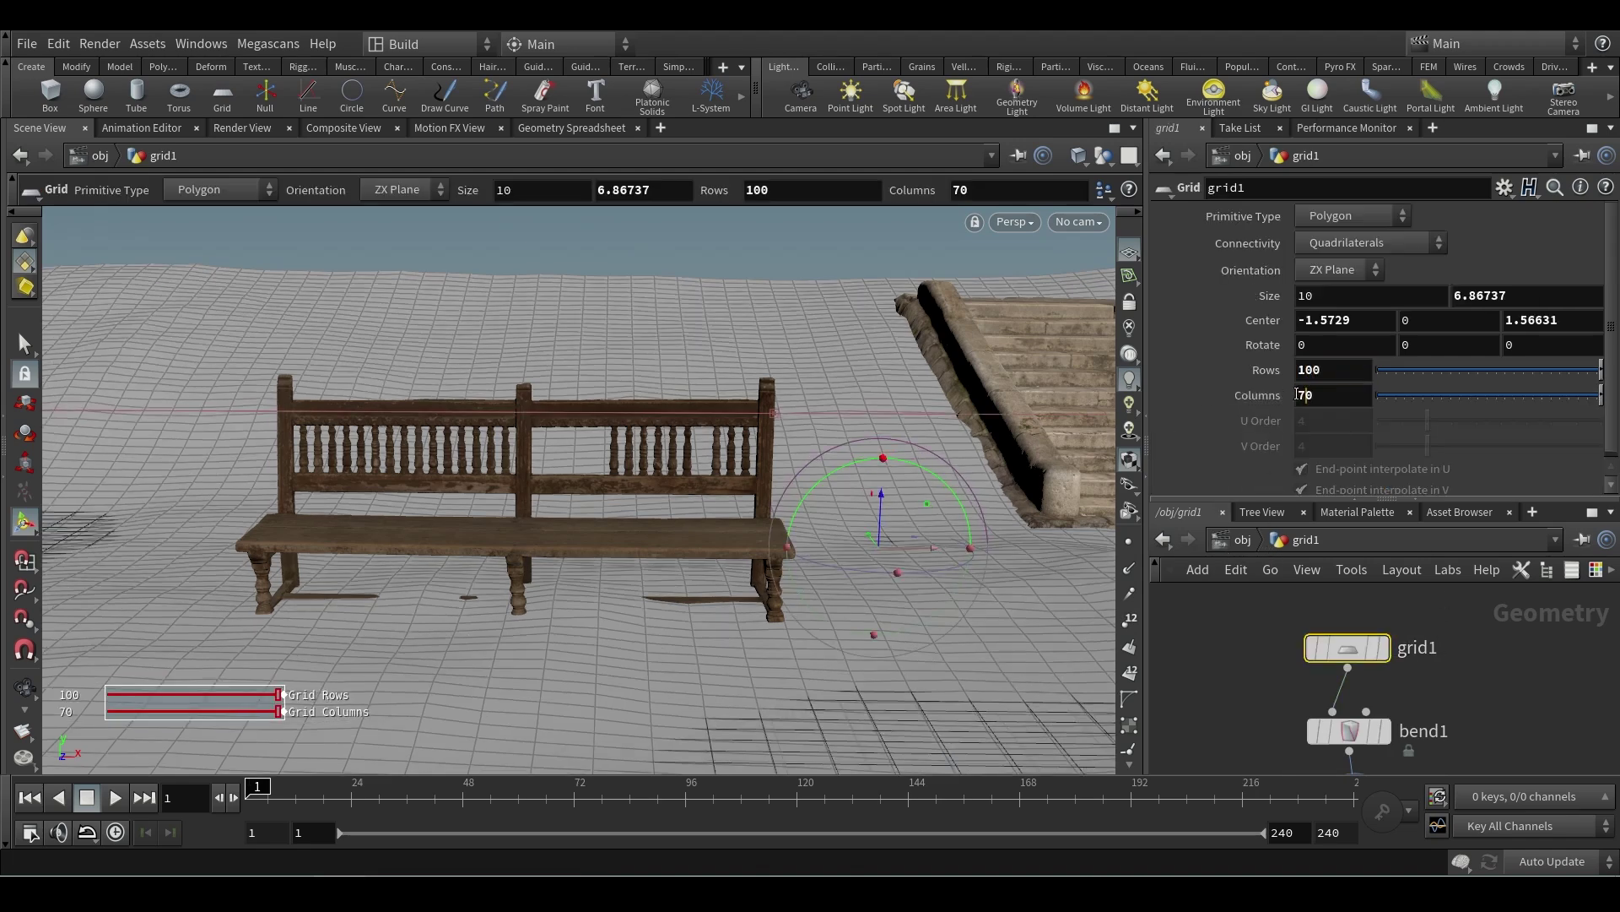
{"action": "type", "text": "100"}
{"action": "key", "text": "Return"}
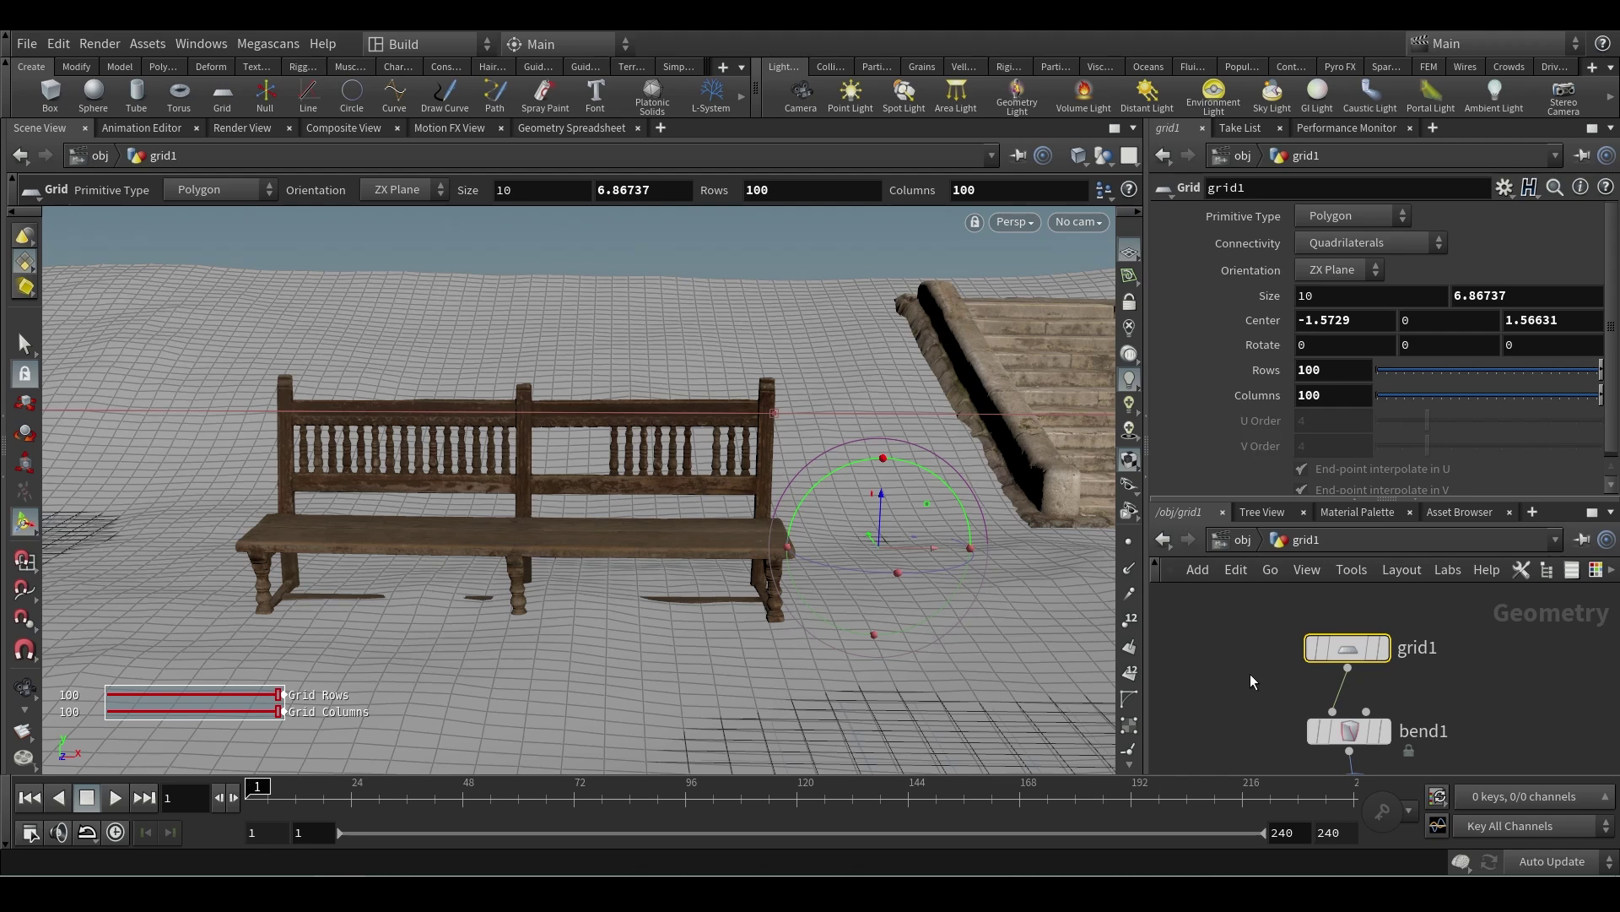
- Compare the mountain-displaced ground seen through cam1 with the snowy reference photo ref.jpg
{"action": "key", "text": "Tab"}
{"action": "type", "text": "mountain"}
{"action": "key", "text": "Return"}
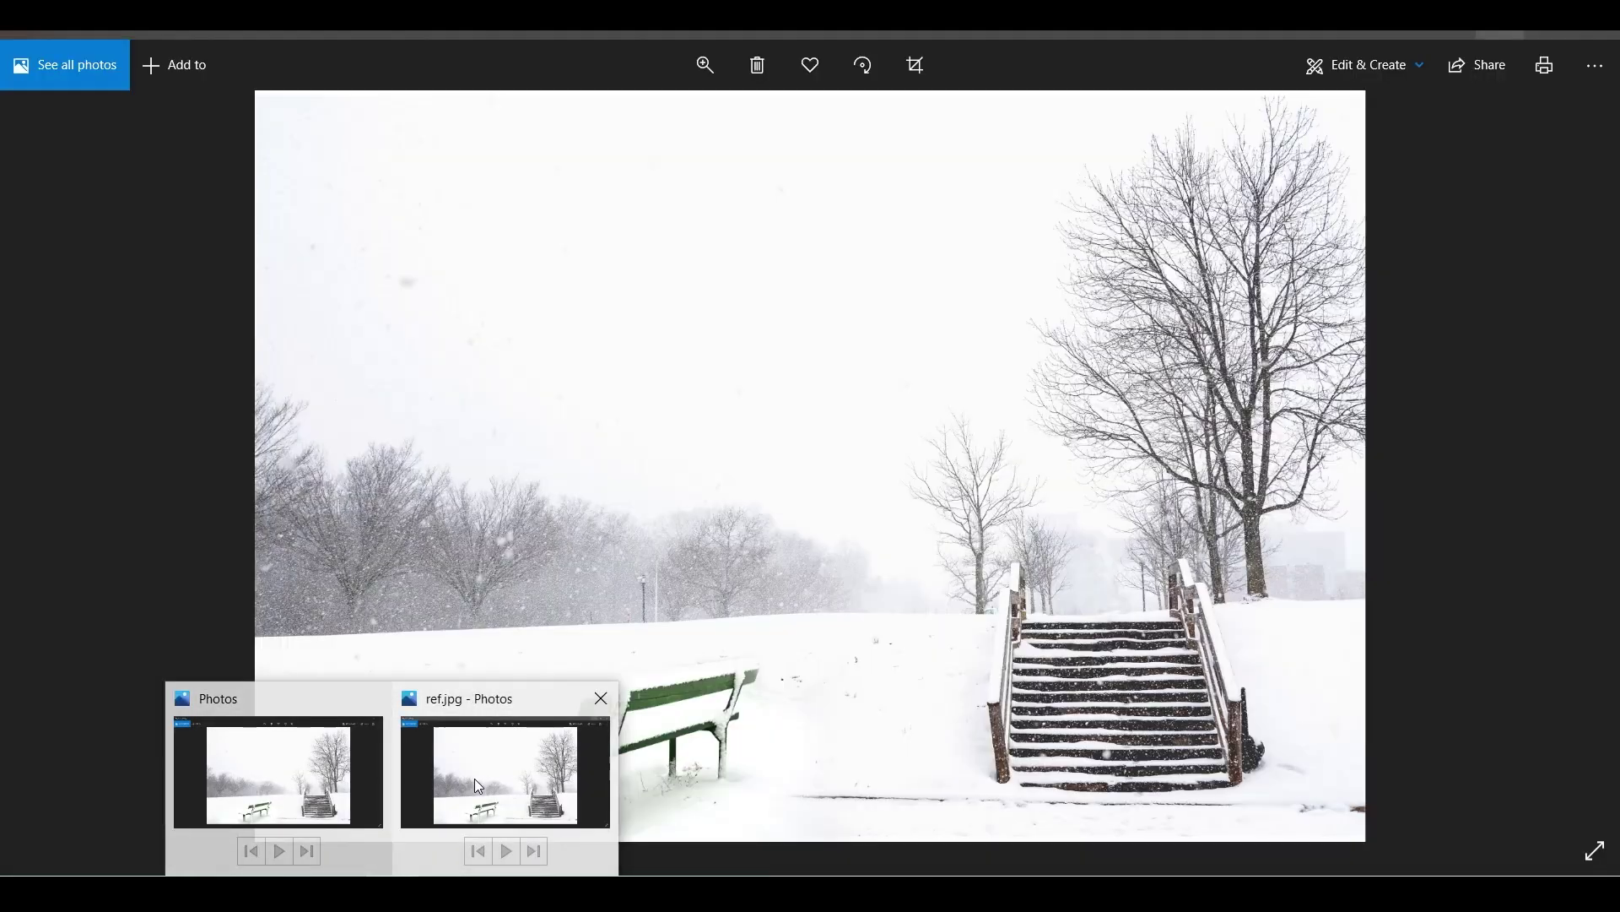
{"action": "left_click", "coordinate": [479, 786]}
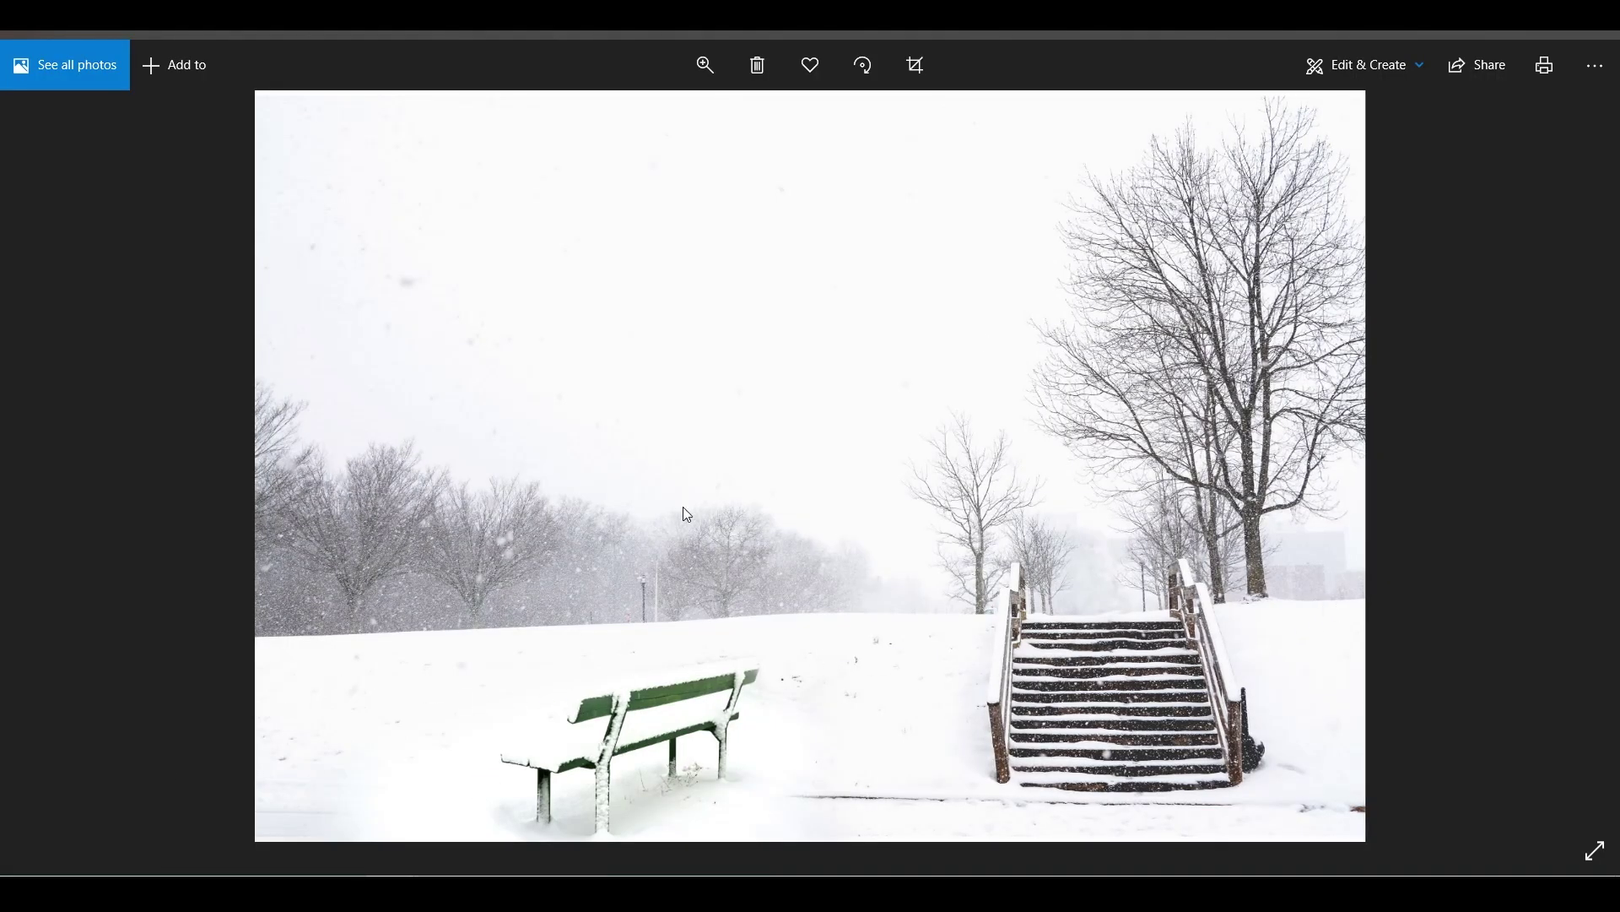
{"action": "key", "text": "alt+Tab"}
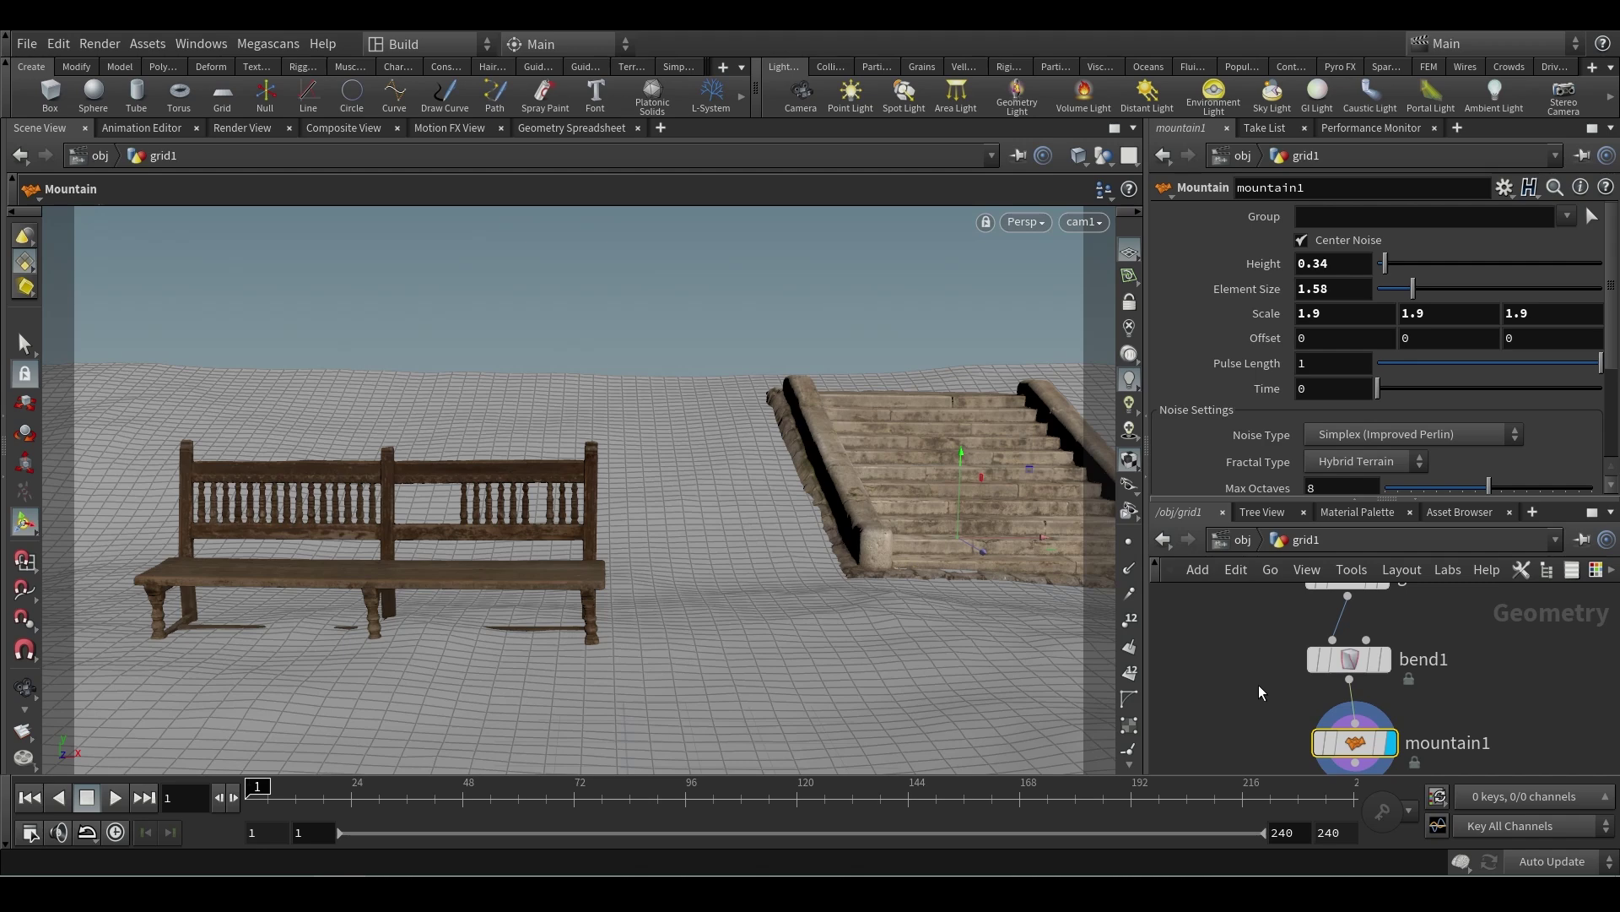
{"action": "left_click", "coordinate": [478, 787]}
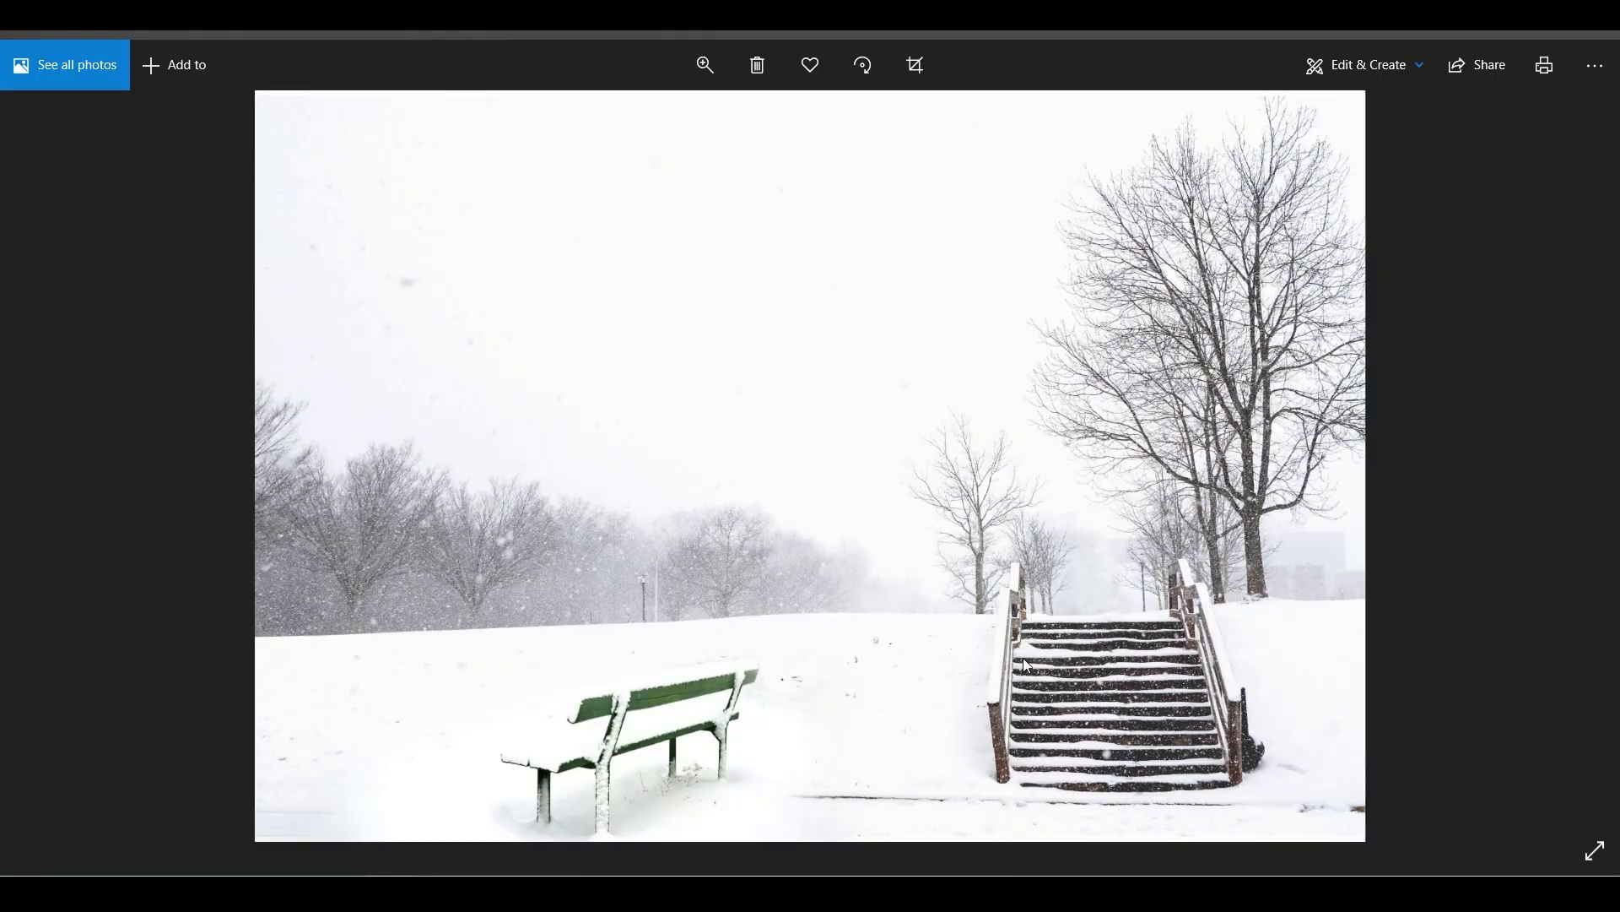
{"action": "left_click", "coordinate": [1519, 38]}
- Rename the ground's geometry object PREP_Ground and arrange it in the object network with the stairs and bench subnetworks
{"action": "left_click_drag", "start_coordinate": [853, 591], "coordinate": [748, 637]}
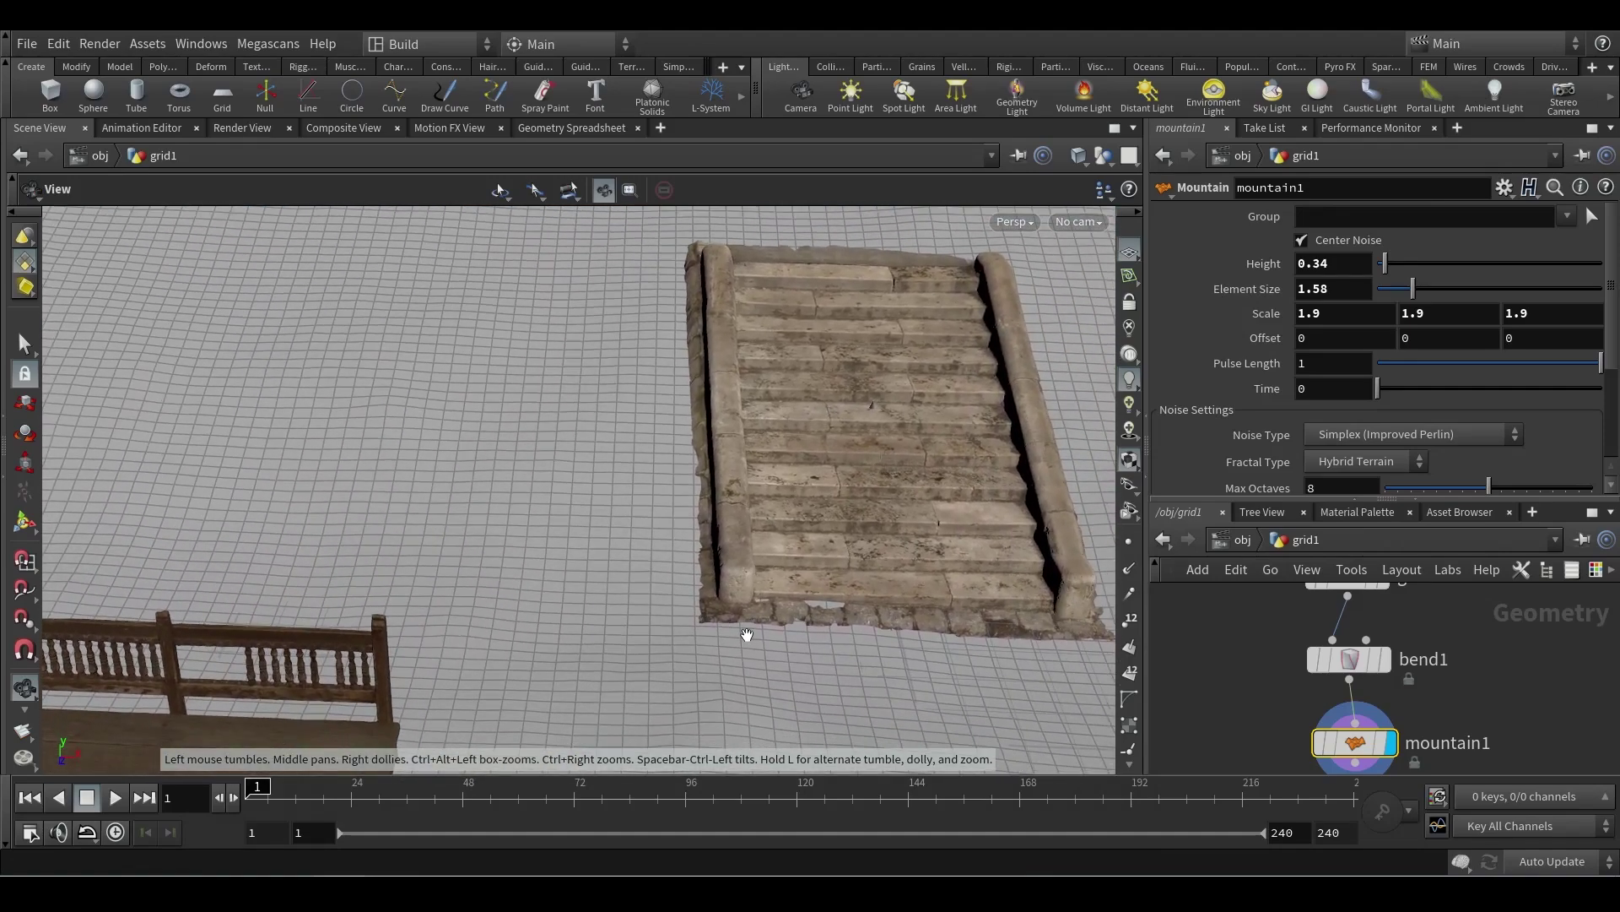
{"action": "key", "text": "Return"}
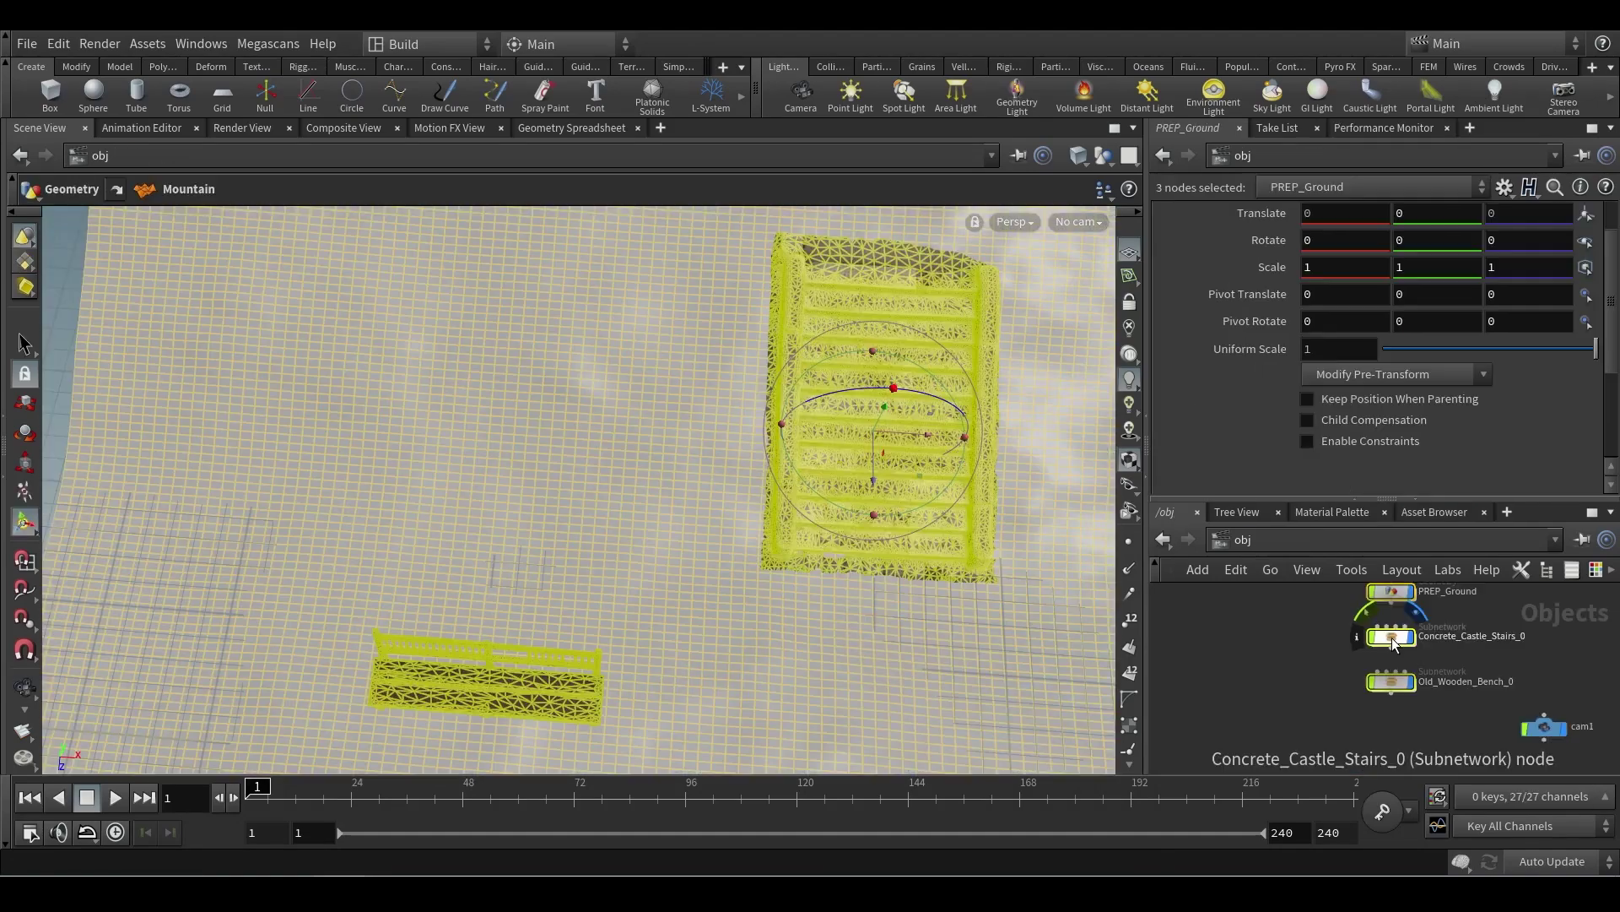
{"action": "left_click_drag", "start_coordinate": [1464, 675], "coordinate": [1304, 675]}
{"action": "middle_click_drag", "start_coordinate": [1378, 616], "coordinate": [1421, 645]}
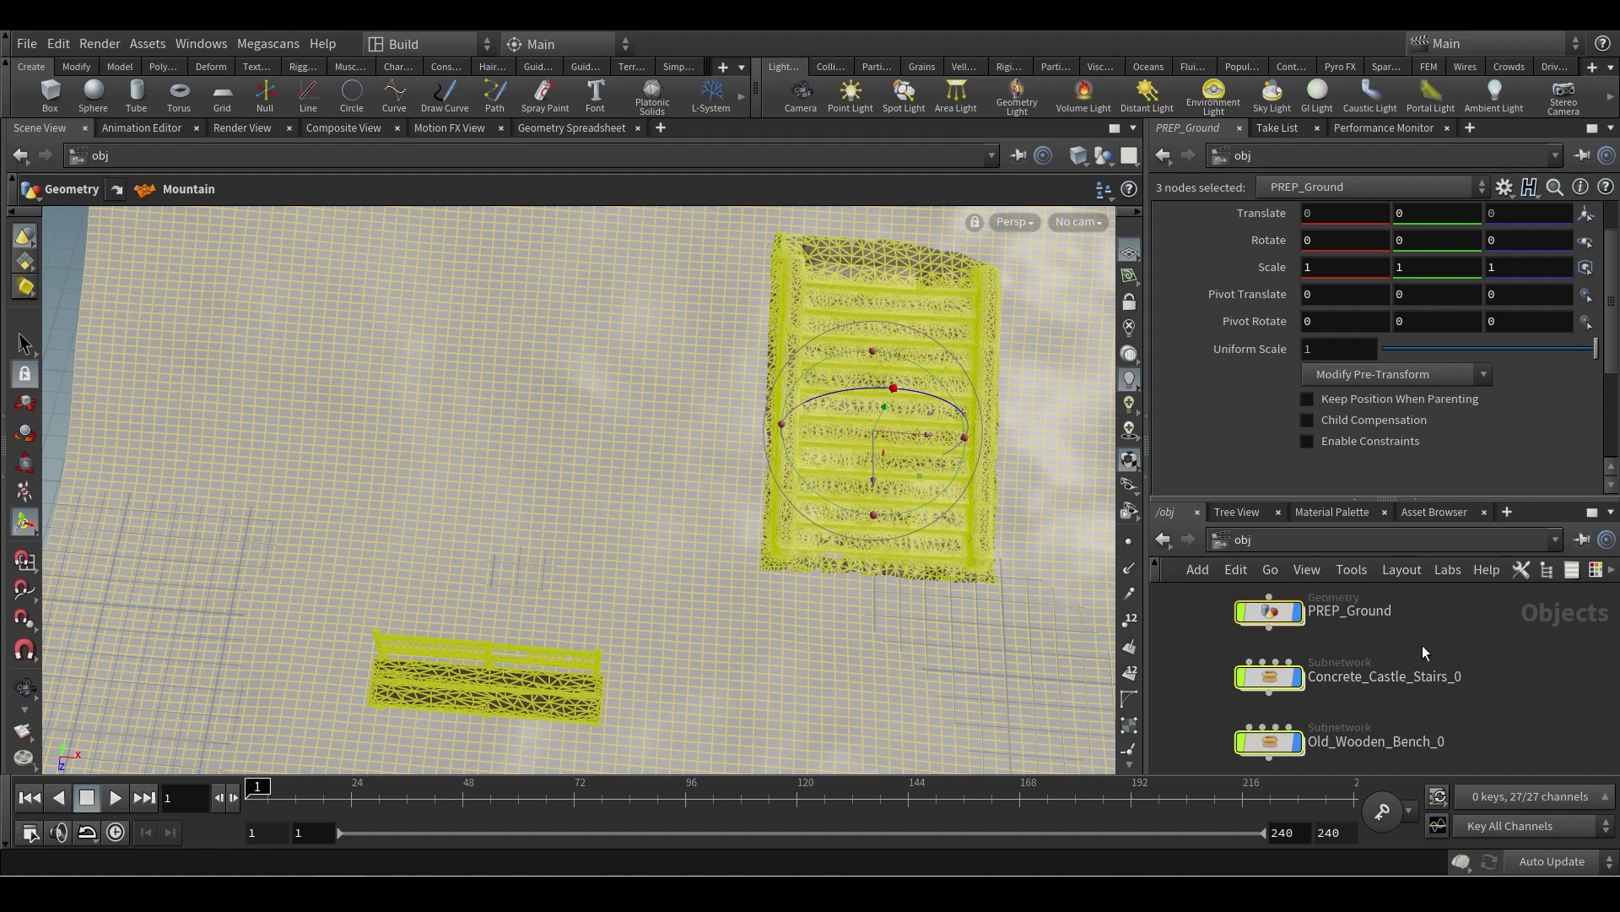
{"action": "left_click", "coordinate": [1414, 641]}
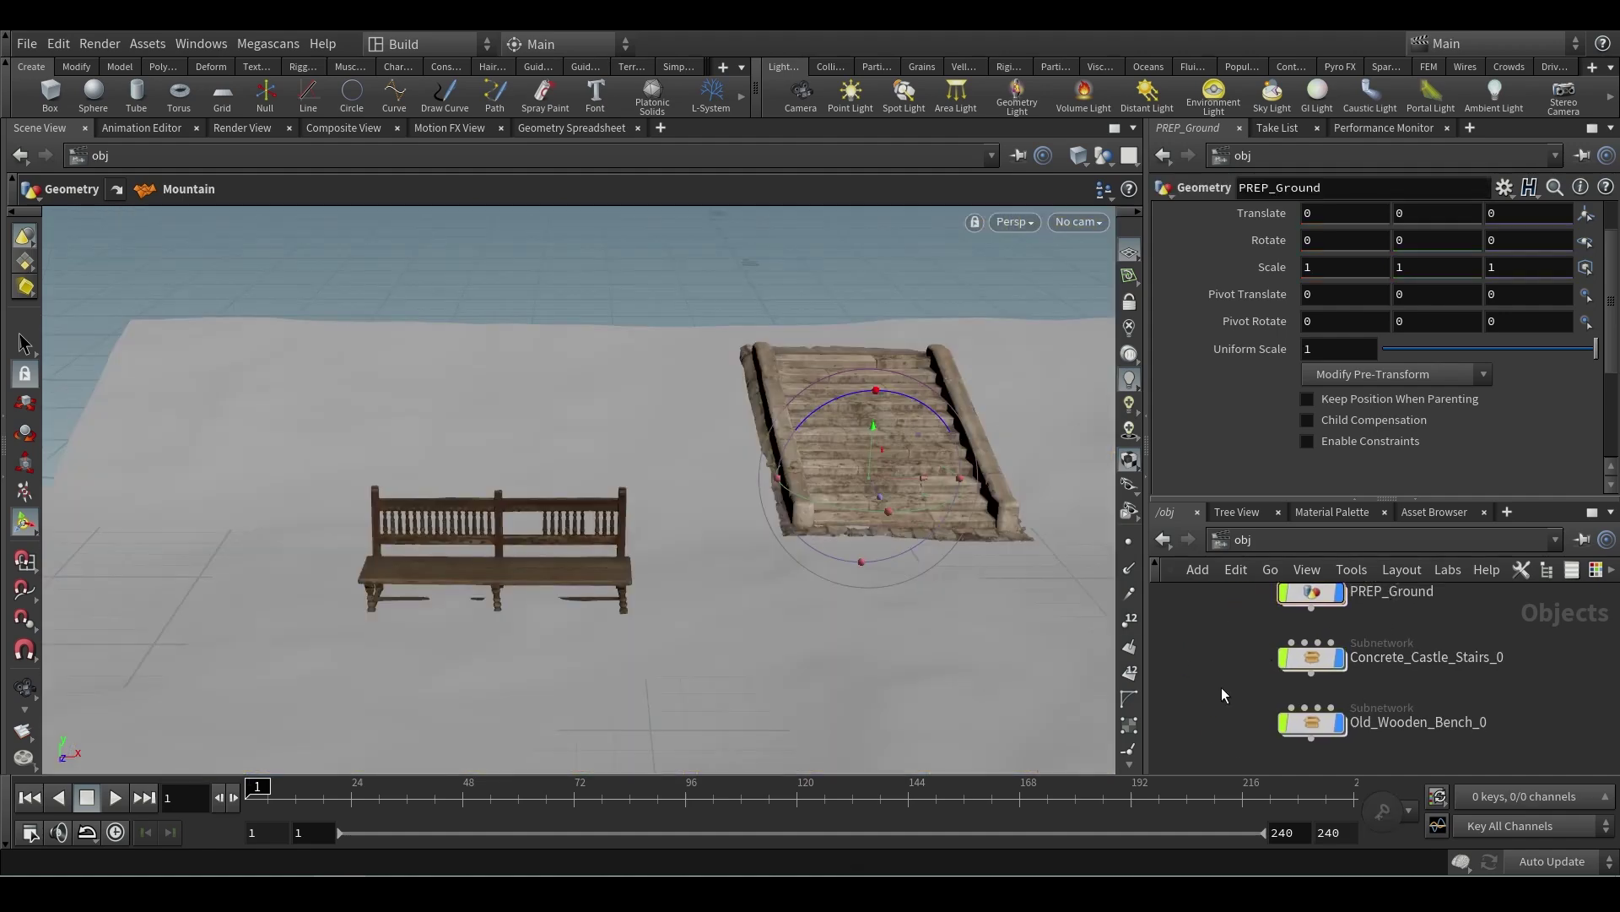
{"action": "left_click_drag", "start_coordinate": [1213, 645], "coordinate": [1357, 742]}
{"action": "scroll", "coordinate": [1424, 727], "scroll_direction": "down", "scroll_amount": 3}
{"action": "middle_click_drag", "start_coordinate": [1423, 728], "coordinate": [1373, 677]}
{"action": "left_click_drag", "start_coordinate": [1308, 634], "coordinate": [1329, 689]}
{"action": "scroll", "coordinate": [1350, 692], "scroll_direction": "up", "scroll_amount": 4}
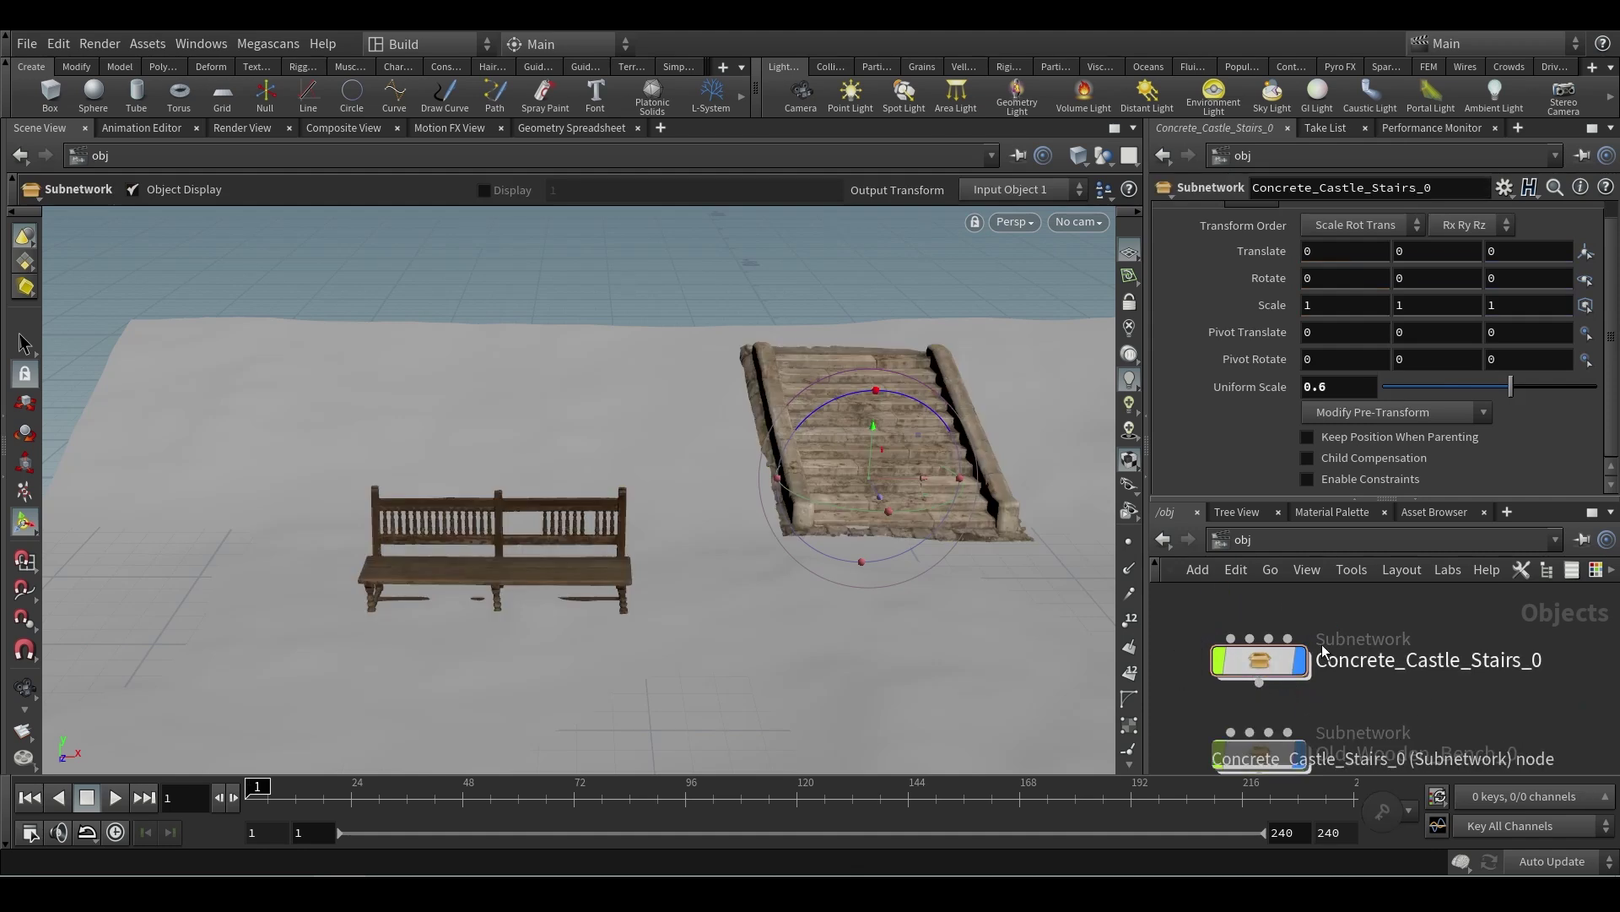
{"action": "scroll", "coordinate": [1368, 691], "scroll_direction": "down", "scroll_amount": 3}
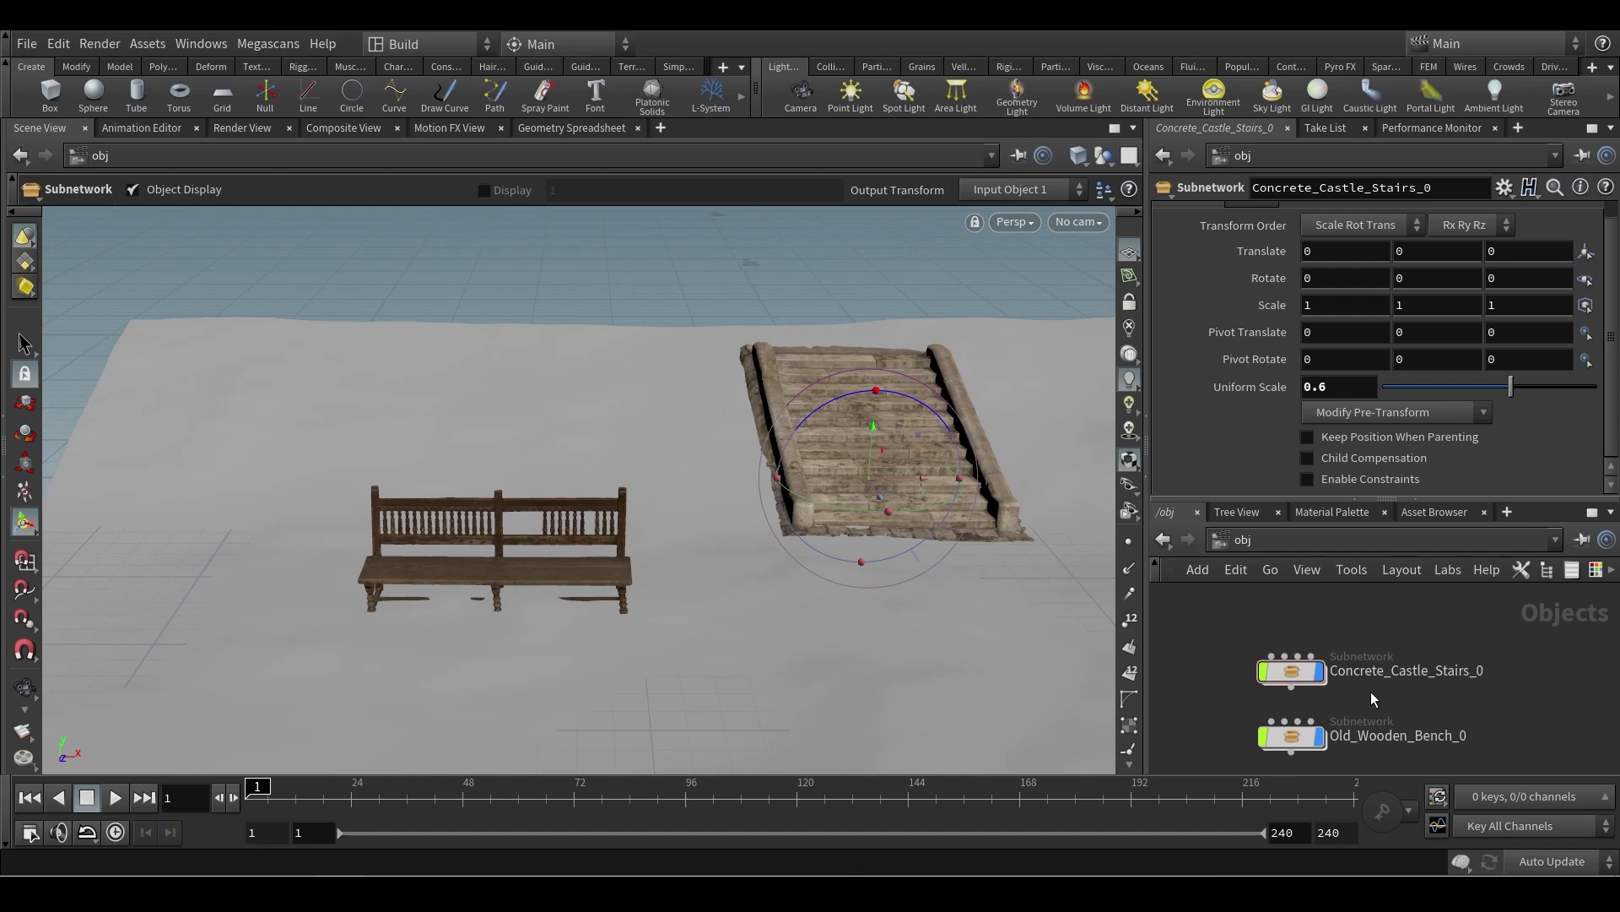
- Create a Geometry object above the stairs subnetwork and name it PREP_Stairs
{"action": "key", "text": "Tab"}
{"action": "type", "text": "geo"}
{"action": "key", "text": "Return"}
{"action": "left_click", "coordinate": [1301, 672]}
{"action": "double_click", "coordinate": [1358, 673]}
{"action": "type", "text": "PR"}
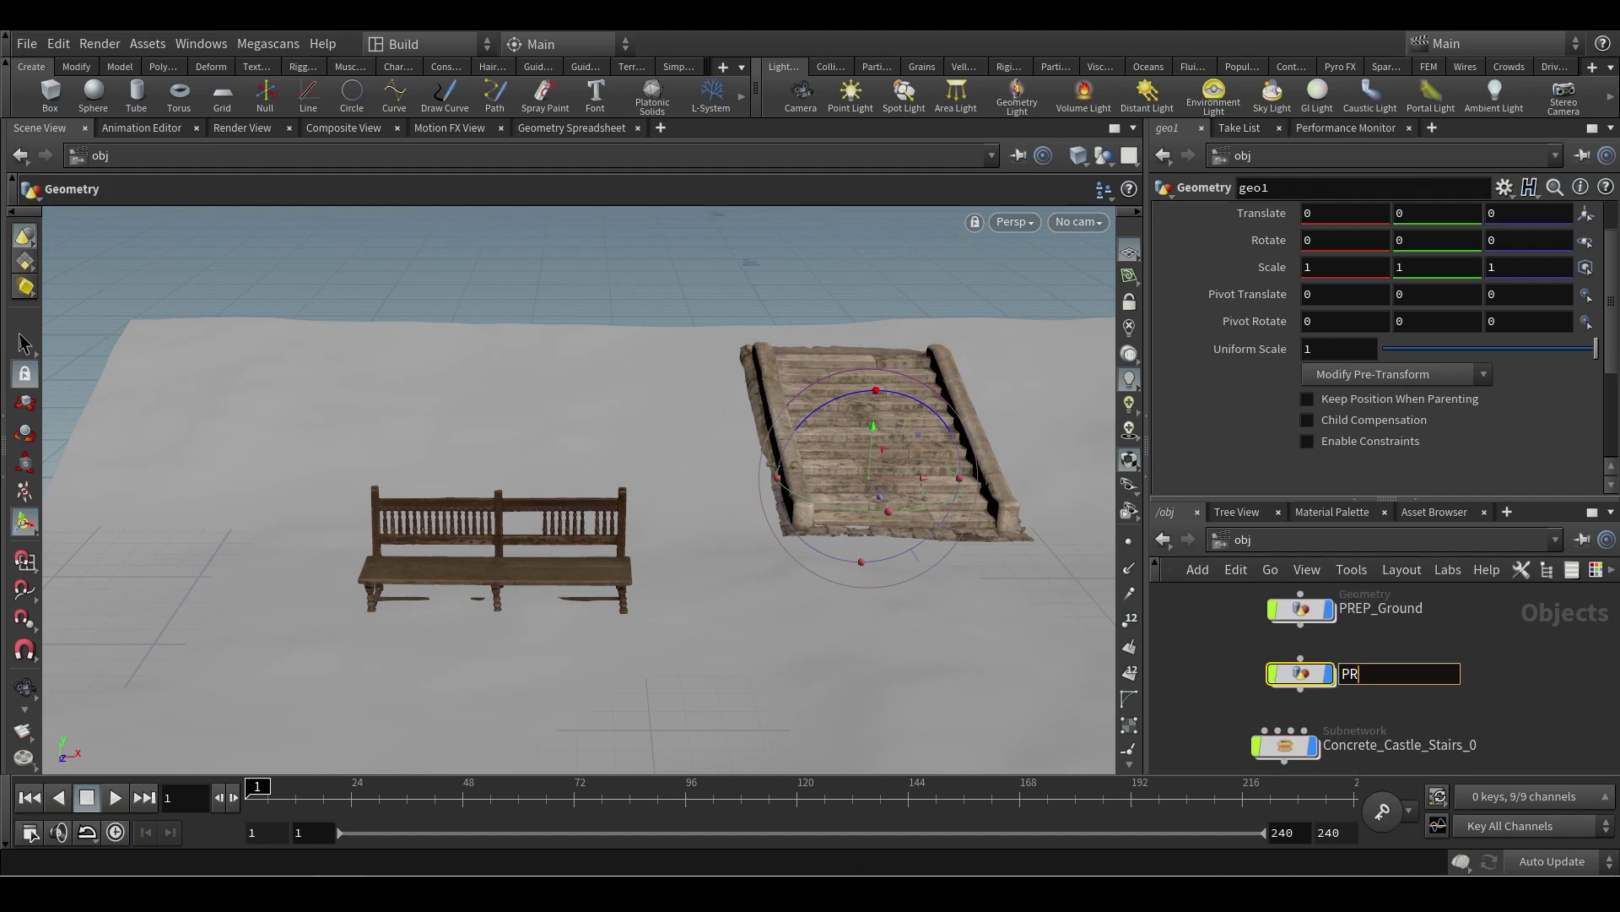
{"action": "type", "text": "EP_Strairs"}
{"action": "key", "text": "Return"}
- Inside PREP_Stairs, add an Object Merge node with Object 1 set to /obj/Concrete_Castle_Stairs_0
{"action": "double_click", "coordinate": [1320, 670]}
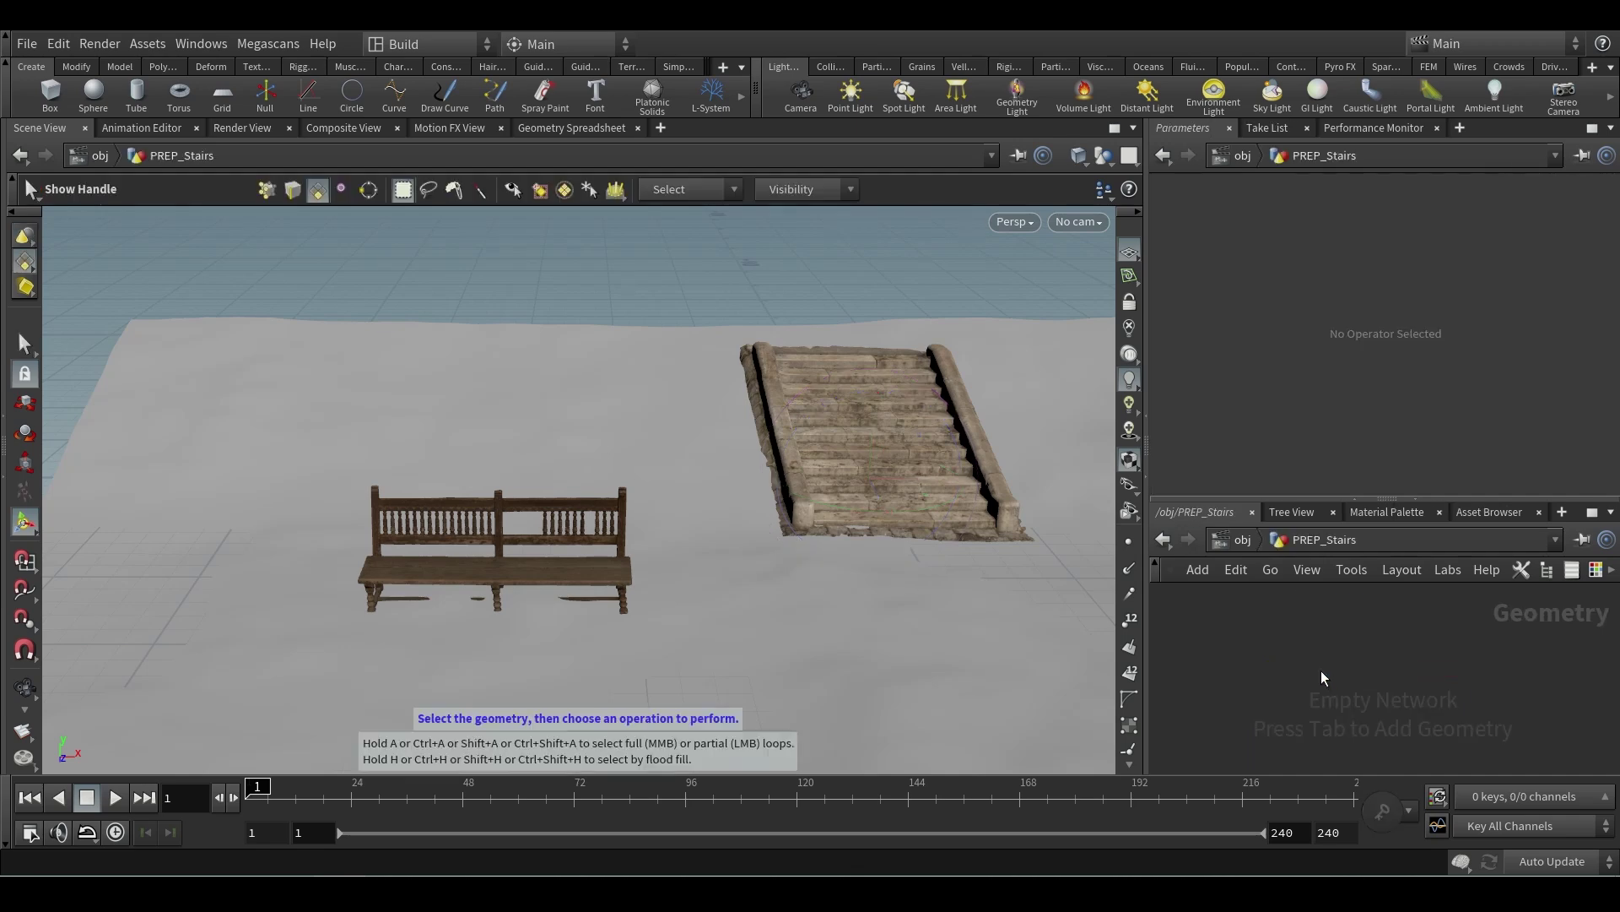
{"action": "key", "text": "Tab"}
{"action": "type", "text": "obj"}
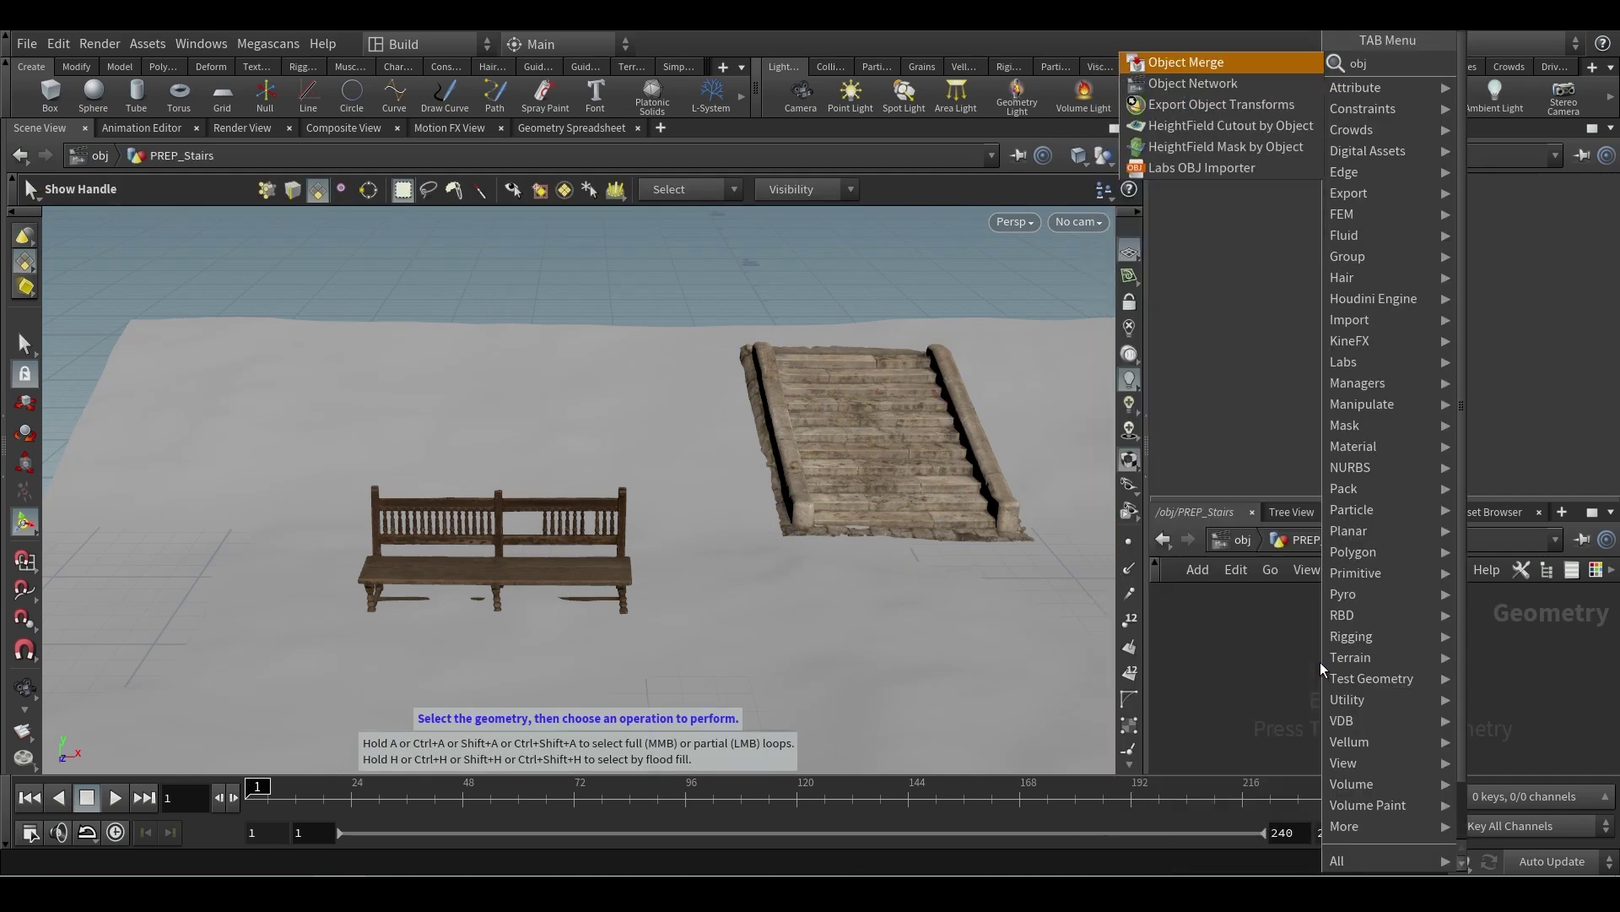
{"action": "key", "text": "Return"}
{"action": "left_click", "coordinate": [1318, 665]}
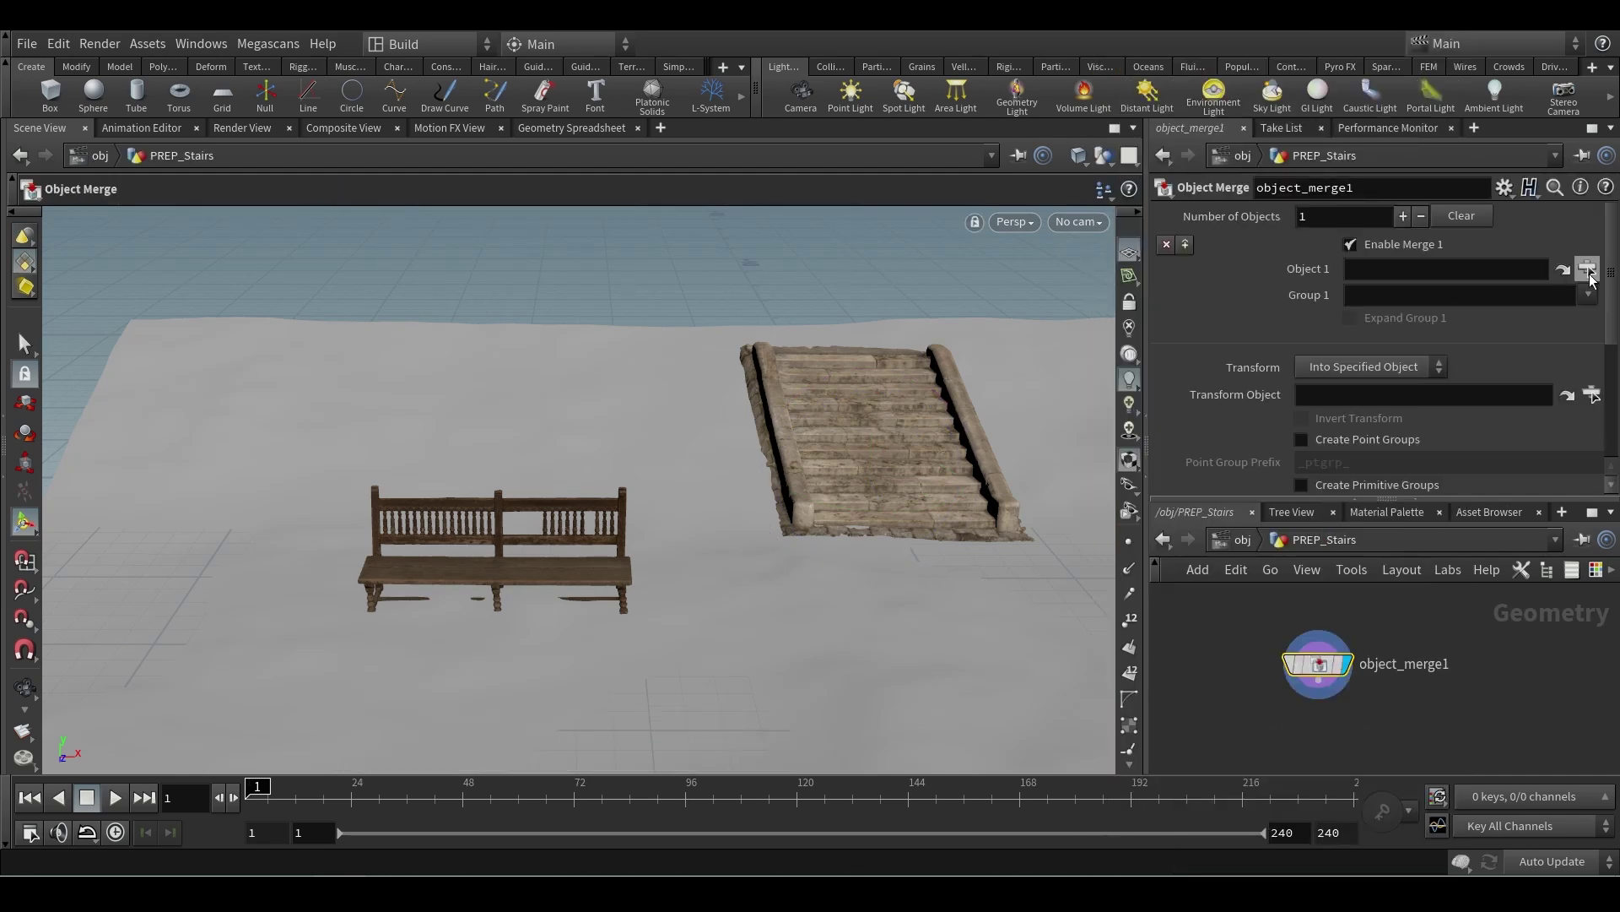
{"action": "left_click", "coordinate": [1588, 271]}
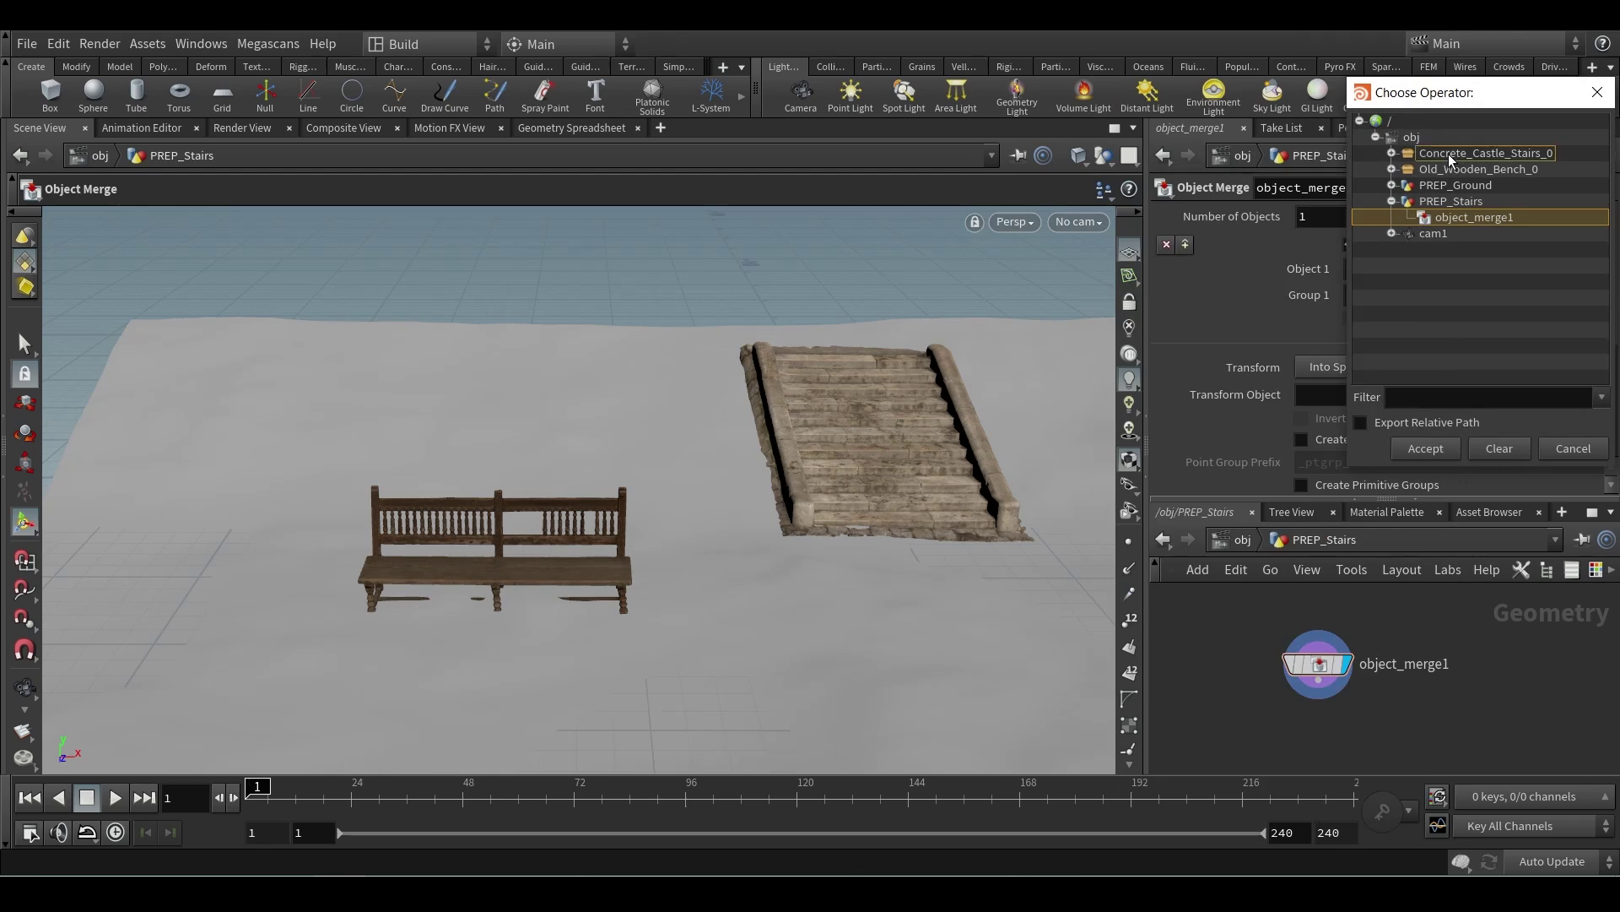
{"action": "left_click", "coordinate": [1448, 154]}
{"action": "left_click", "coordinate": [1425, 448]}
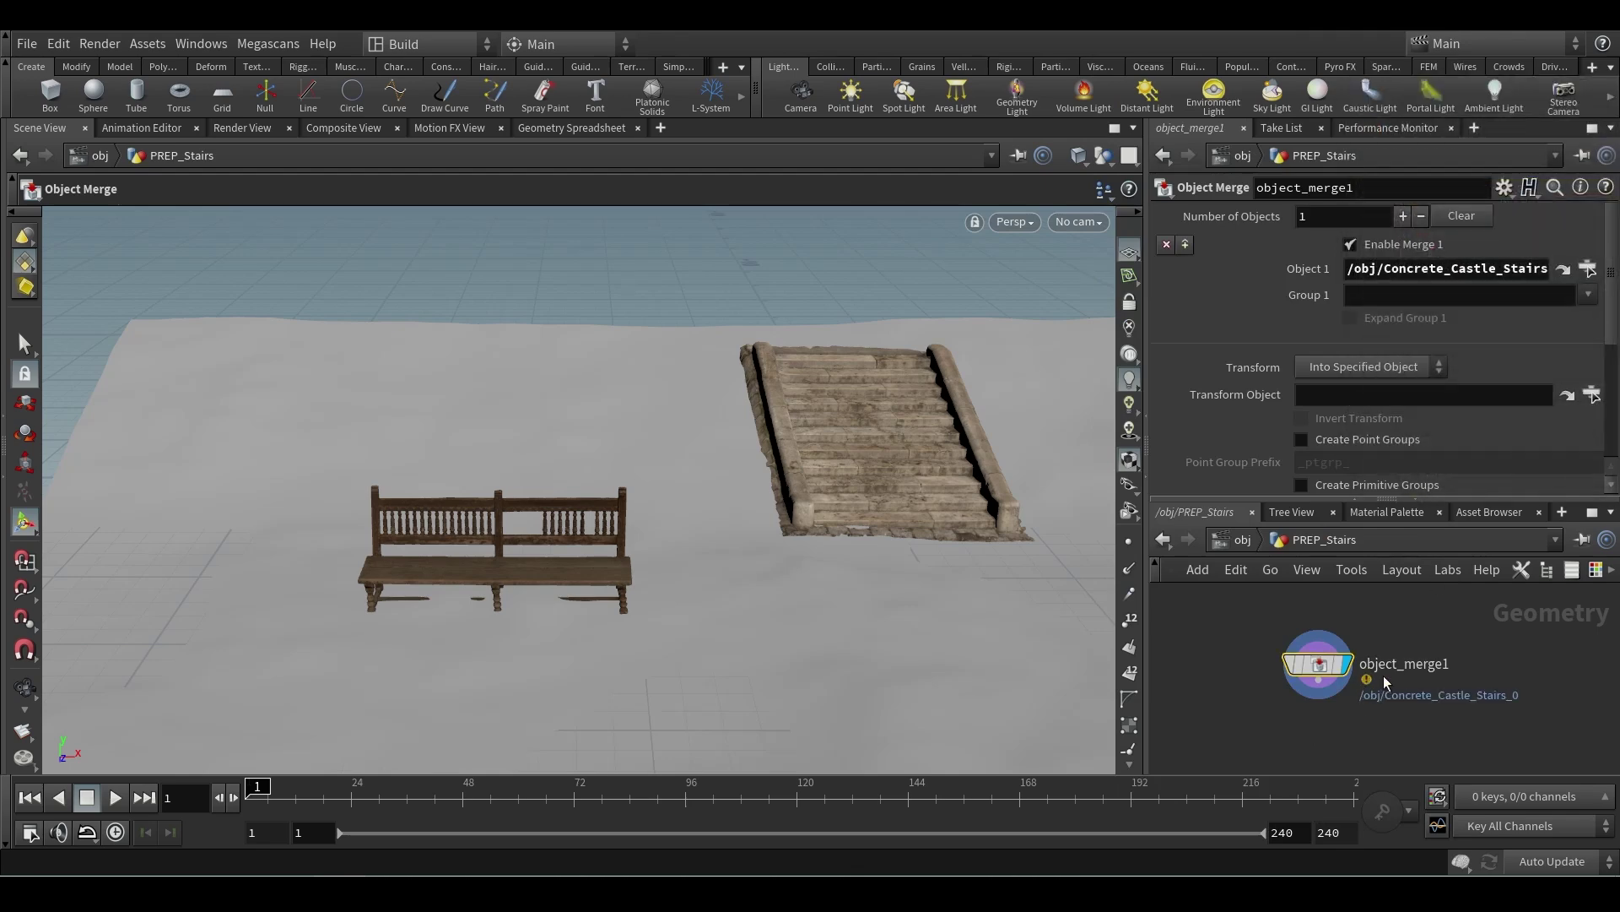
- Inspect the stairs subnetwork's contents, and extend the Object Merge path in PREP_Stairs to /obj/Concrete_Castle_Stairs_0/*
{"action": "left_click_drag", "start_coordinate": [1145, 331], "coordinate": [979, 331]}
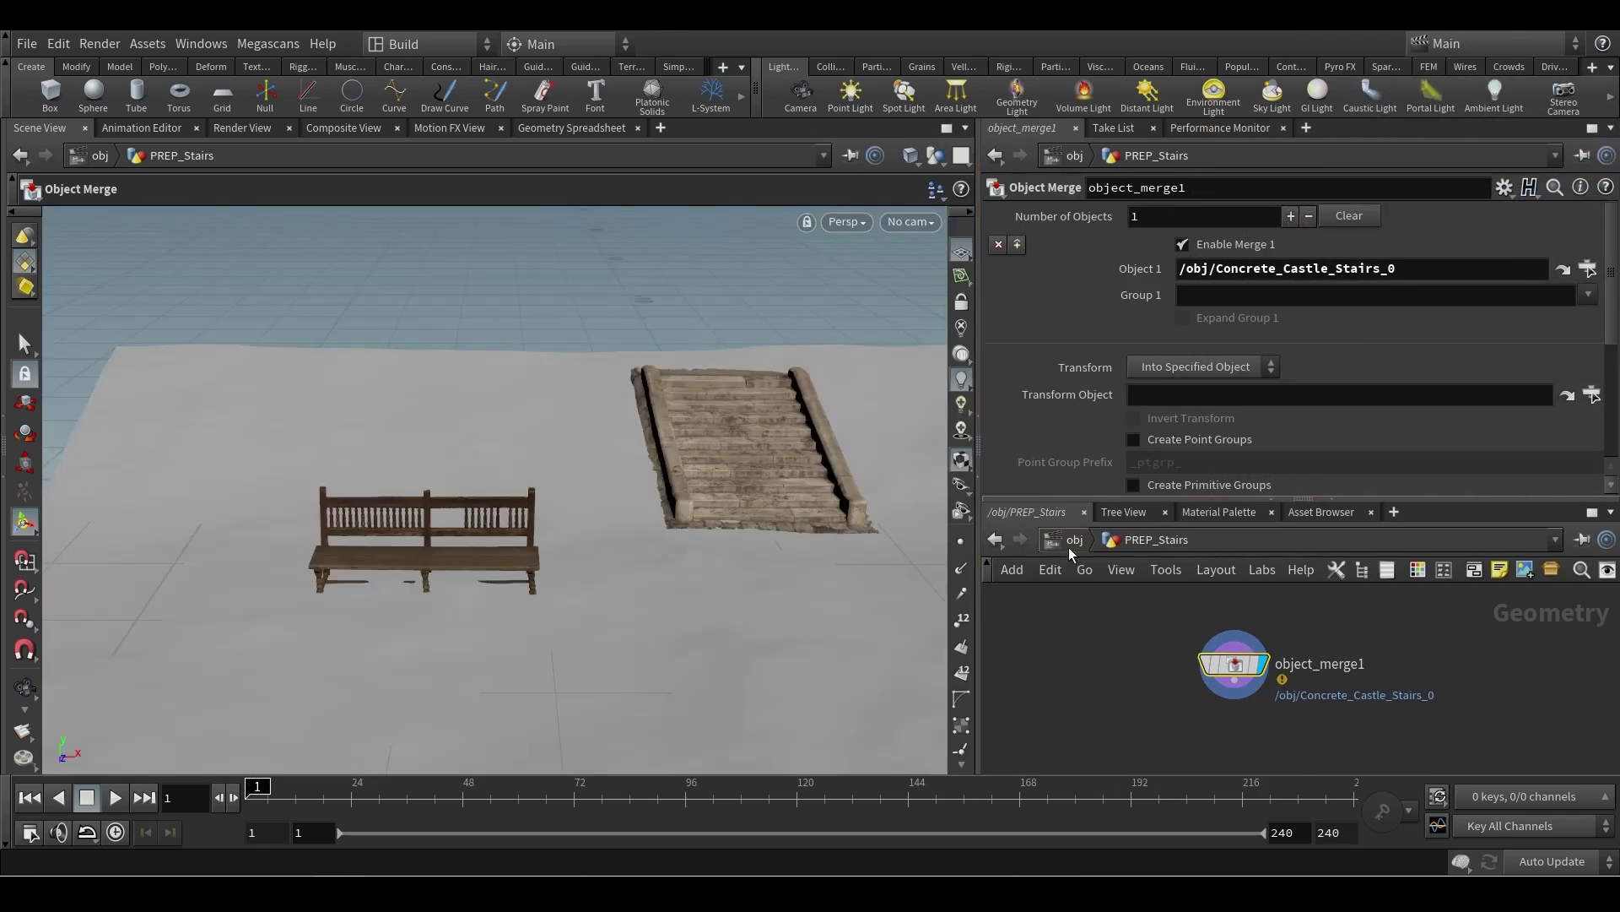
{"action": "key", "text": "u"}
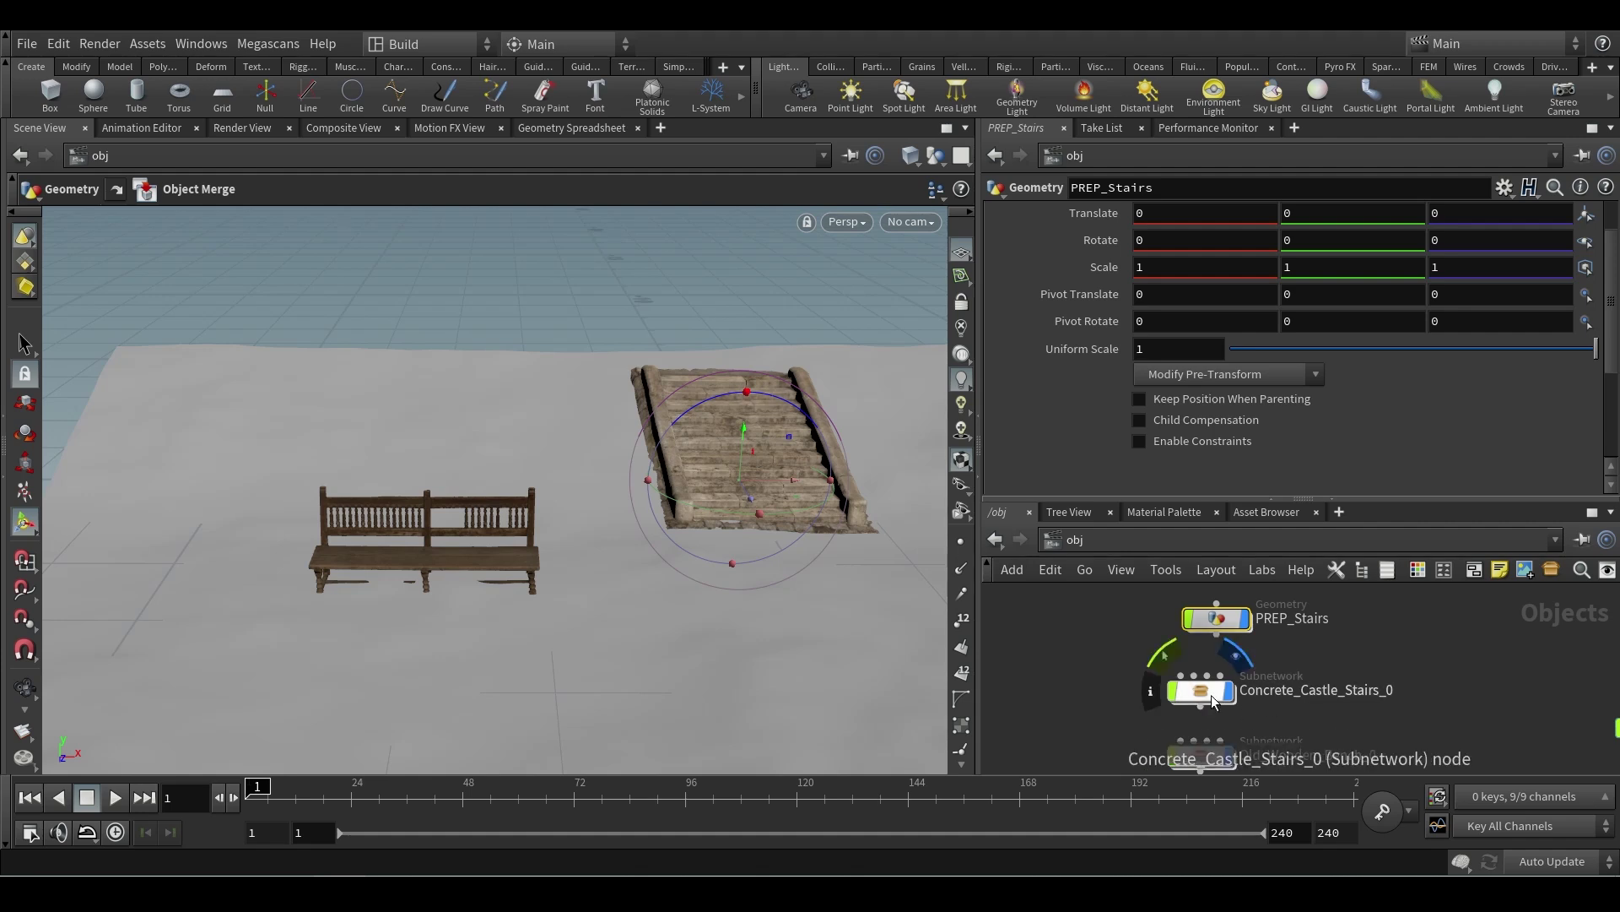
{"action": "double_click", "coordinate": [1208, 692]}
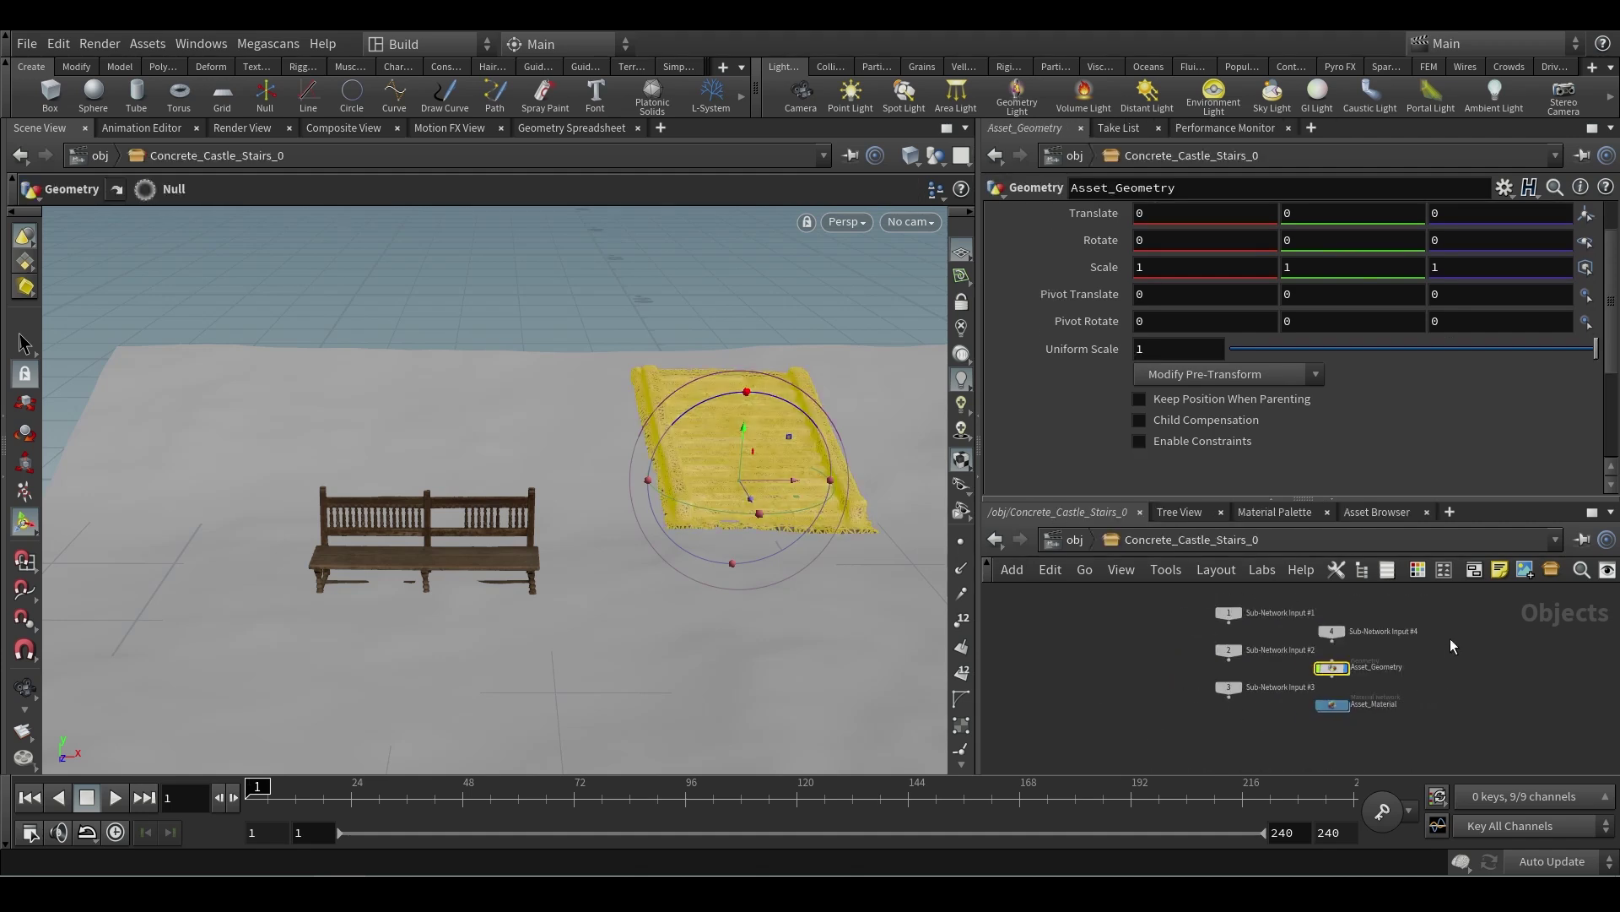
{"action": "left_click_drag", "start_coordinate": [1435, 619], "coordinate": [1192, 698]}
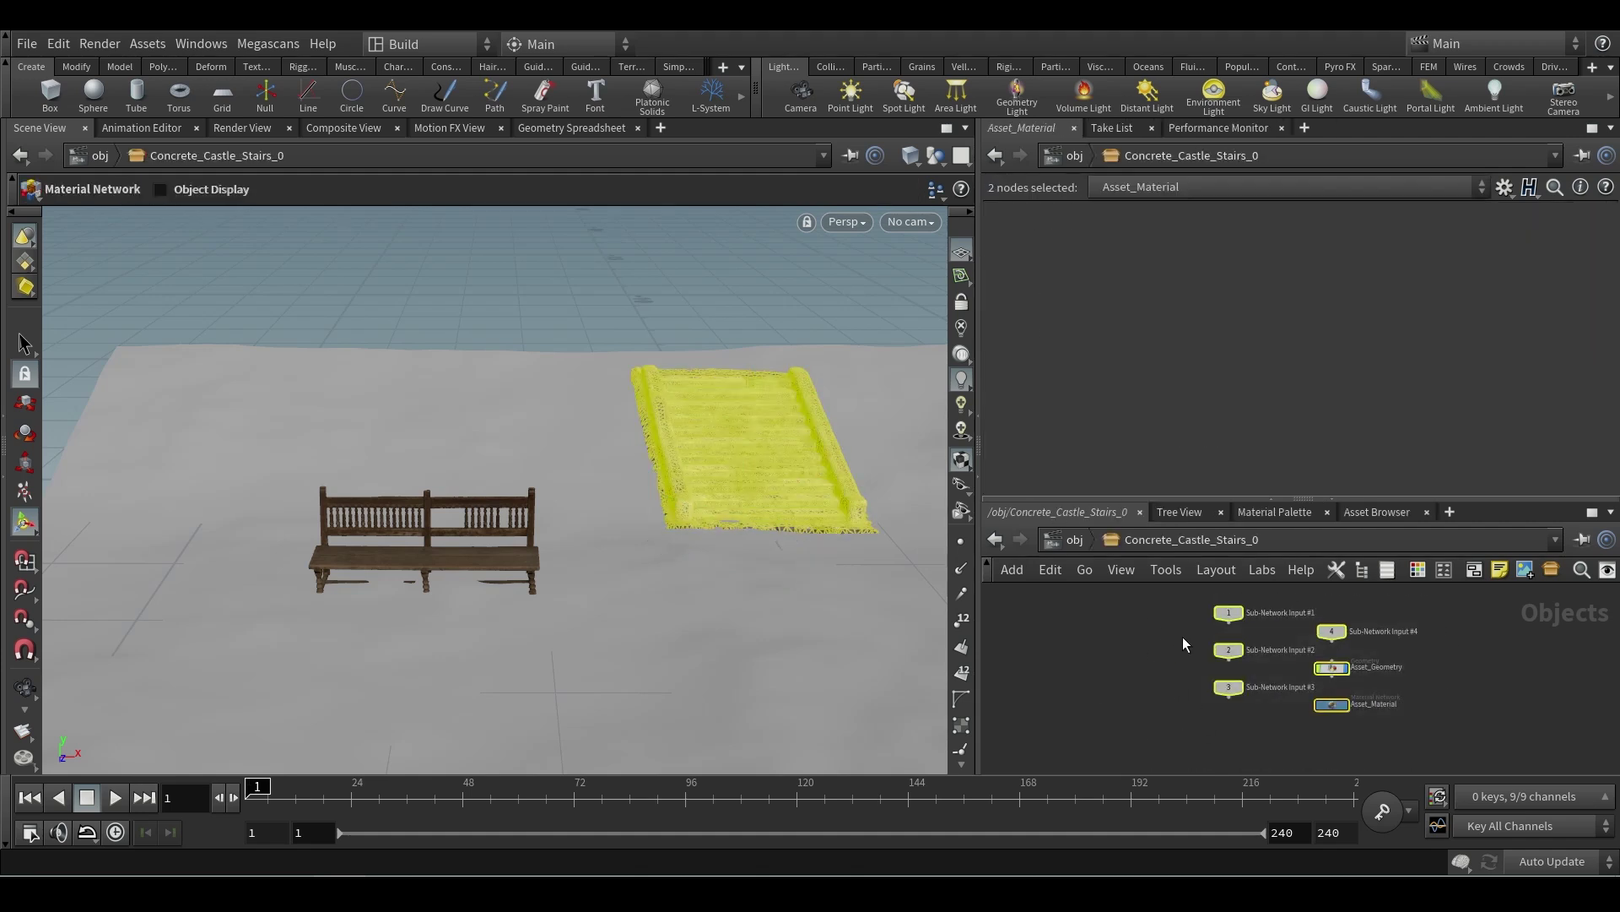
{"action": "key", "text": "u"}
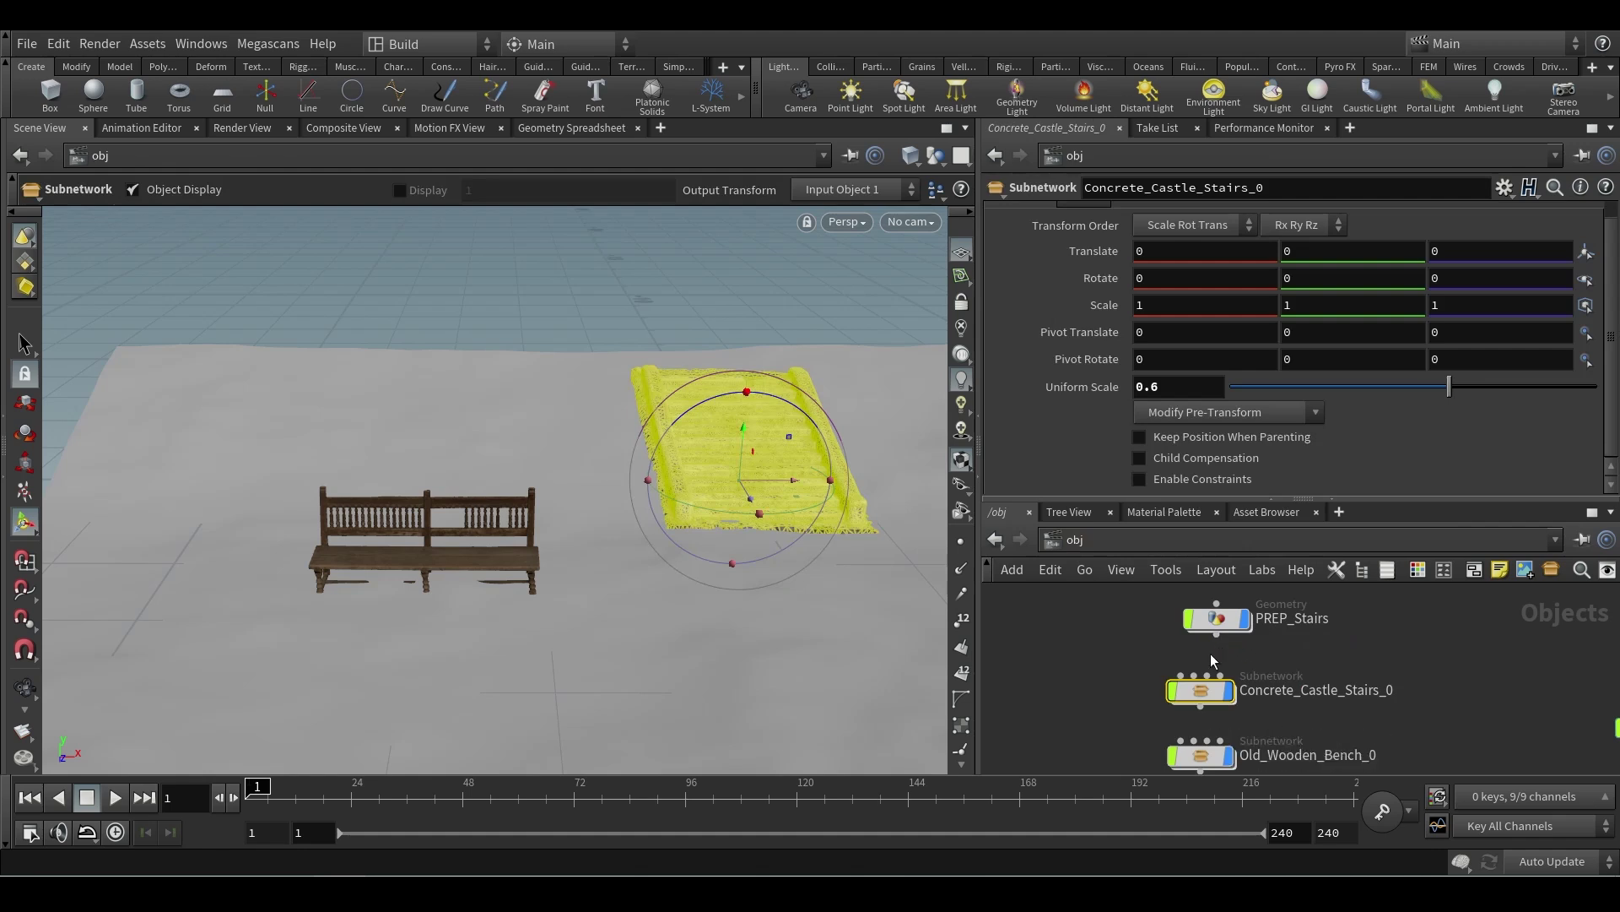
{"action": "double_click", "coordinate": [1225, 621]}
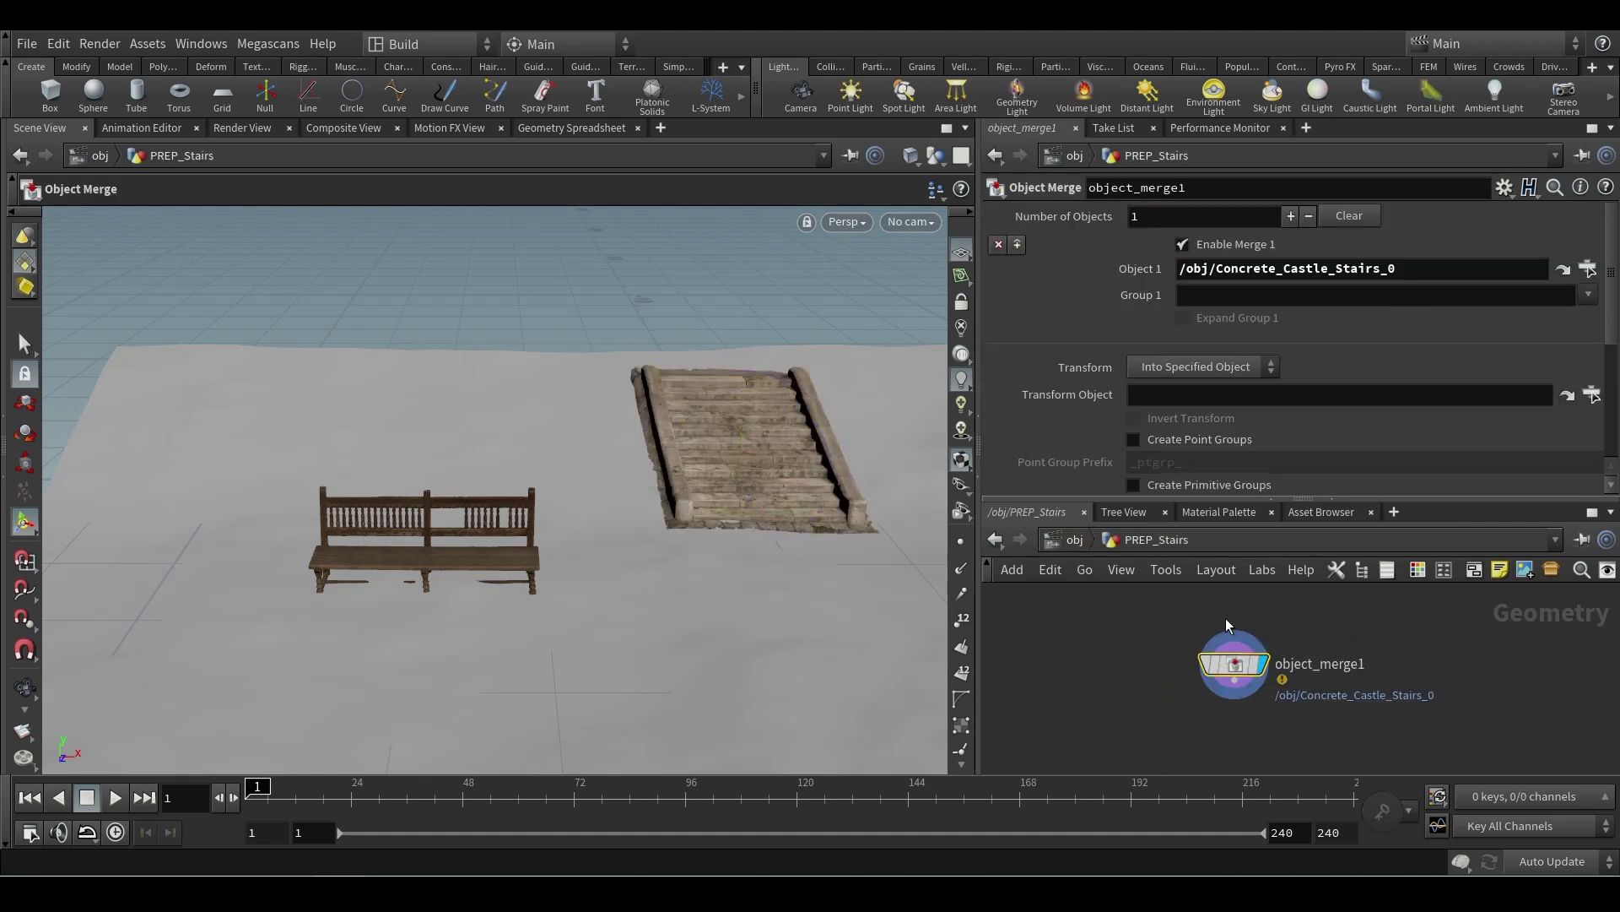
{"action": "left_click", "coordinate": [1394, 272]}
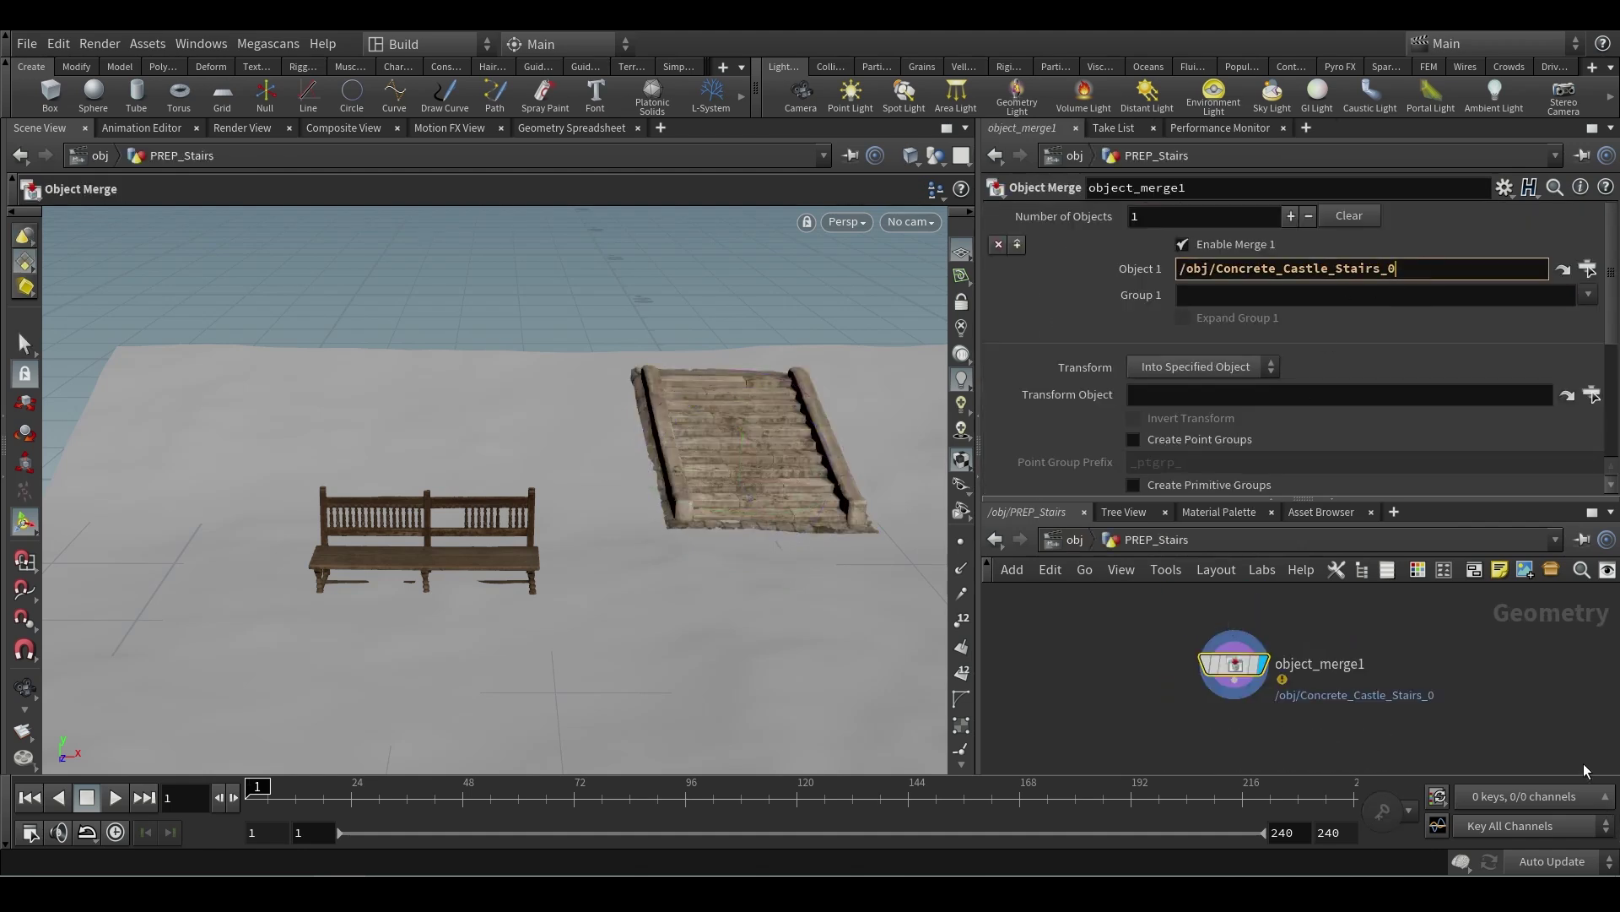
{"action": "type", "text": "/*"}
{"action": "key", "text": "Return"}
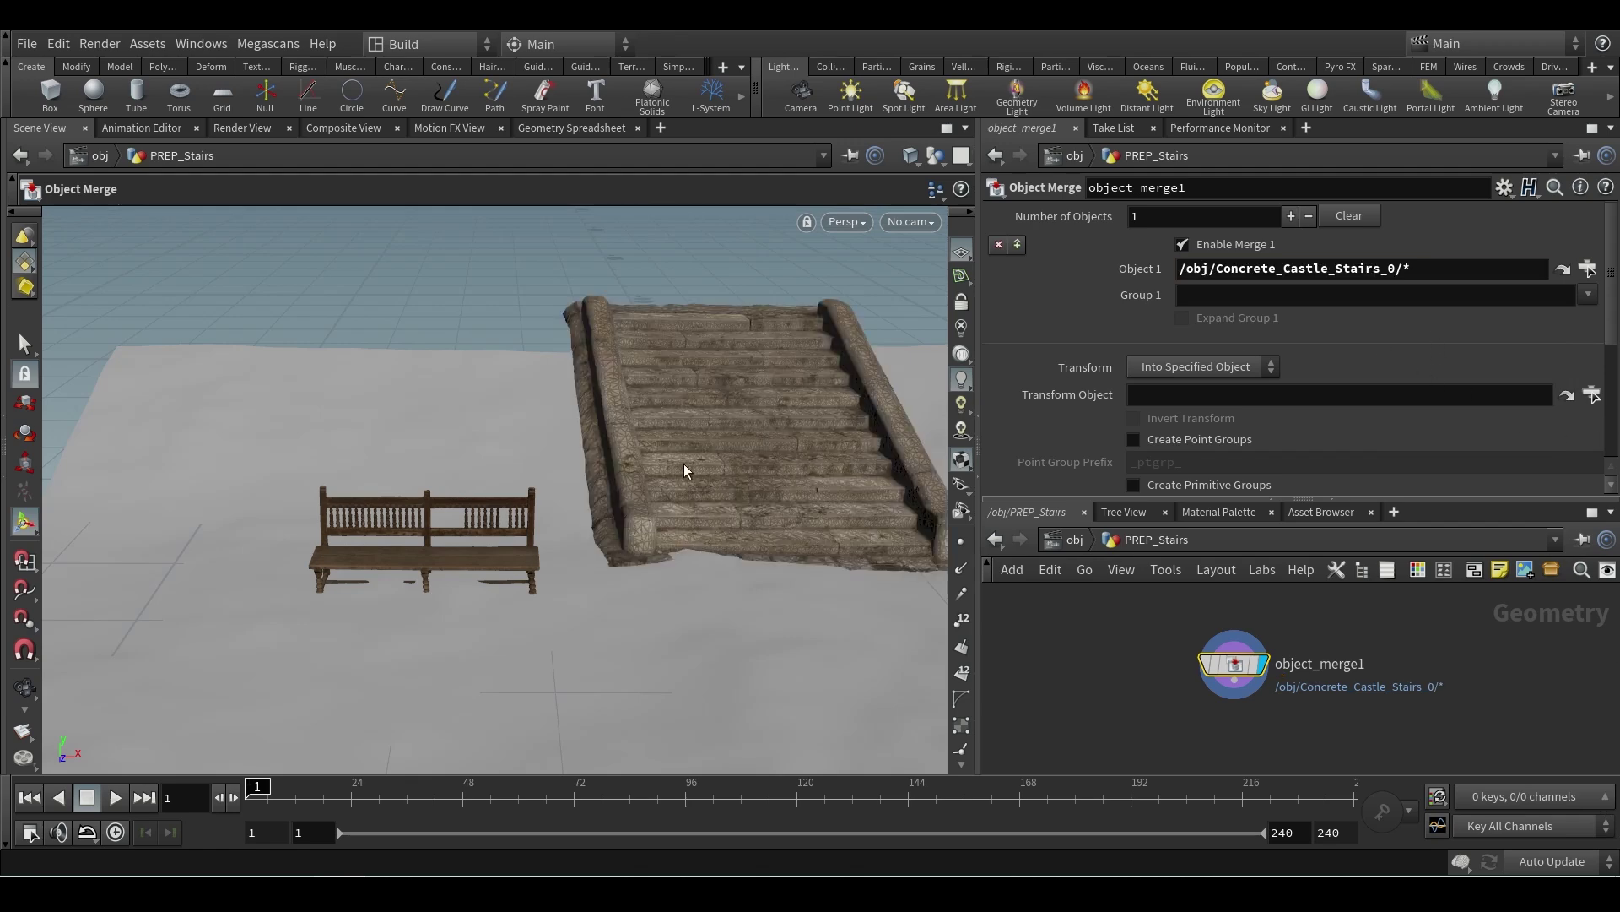
{"action": "key", "text": "Escape"}
{"action": "left_click_drag", "start_coordinate": [713, 481], "coordinate": [714, 523]}
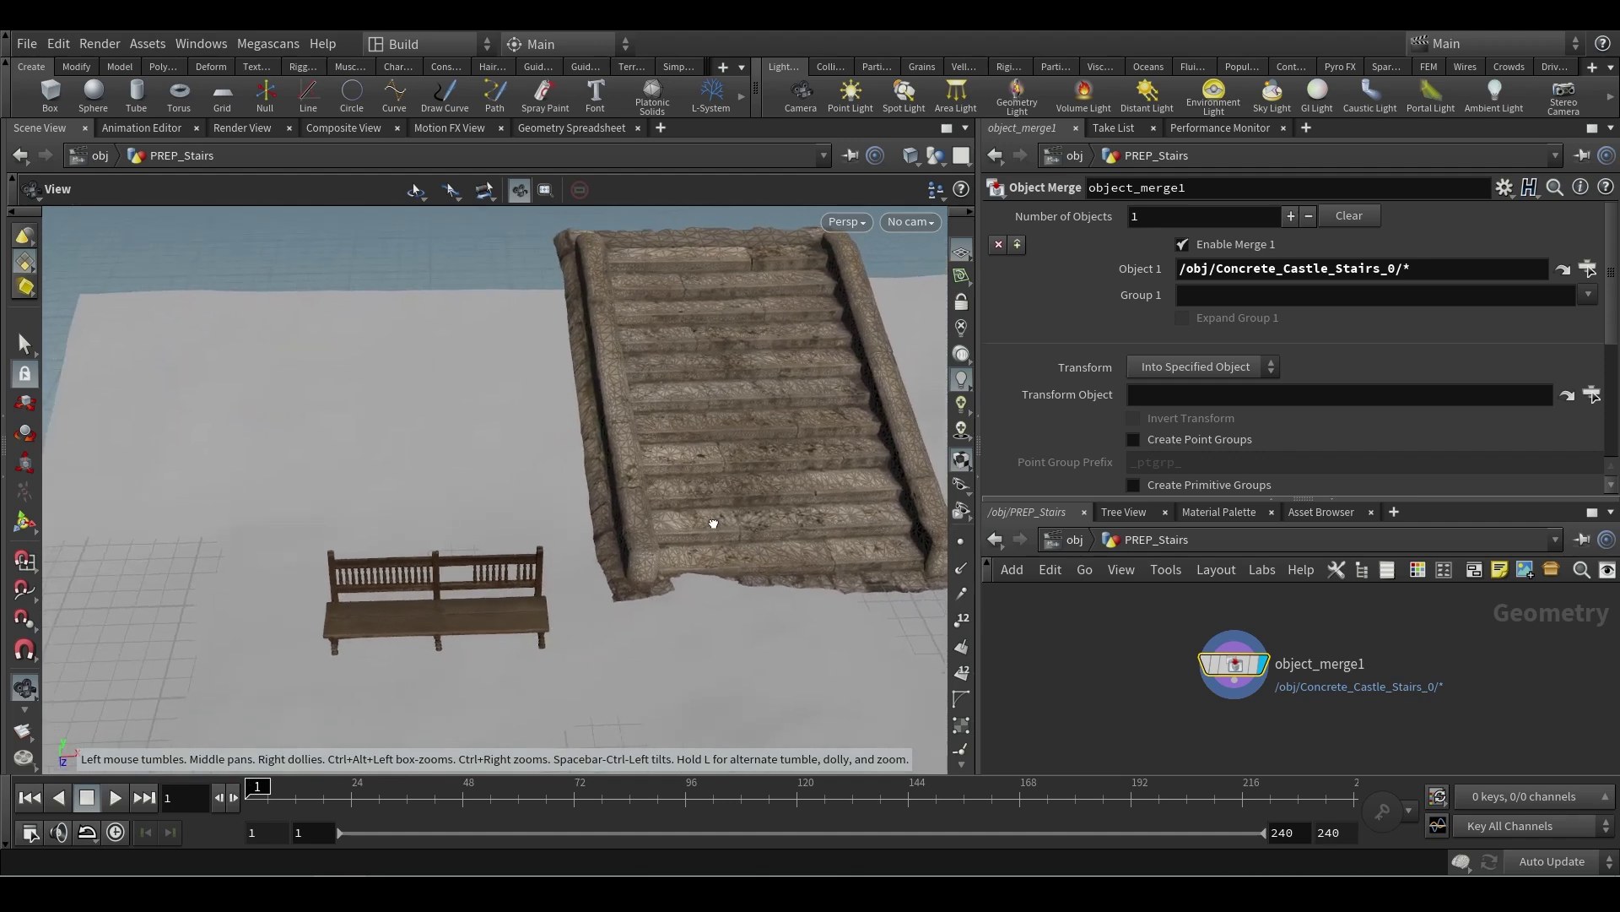
{"action": "key", "text": "Return"}
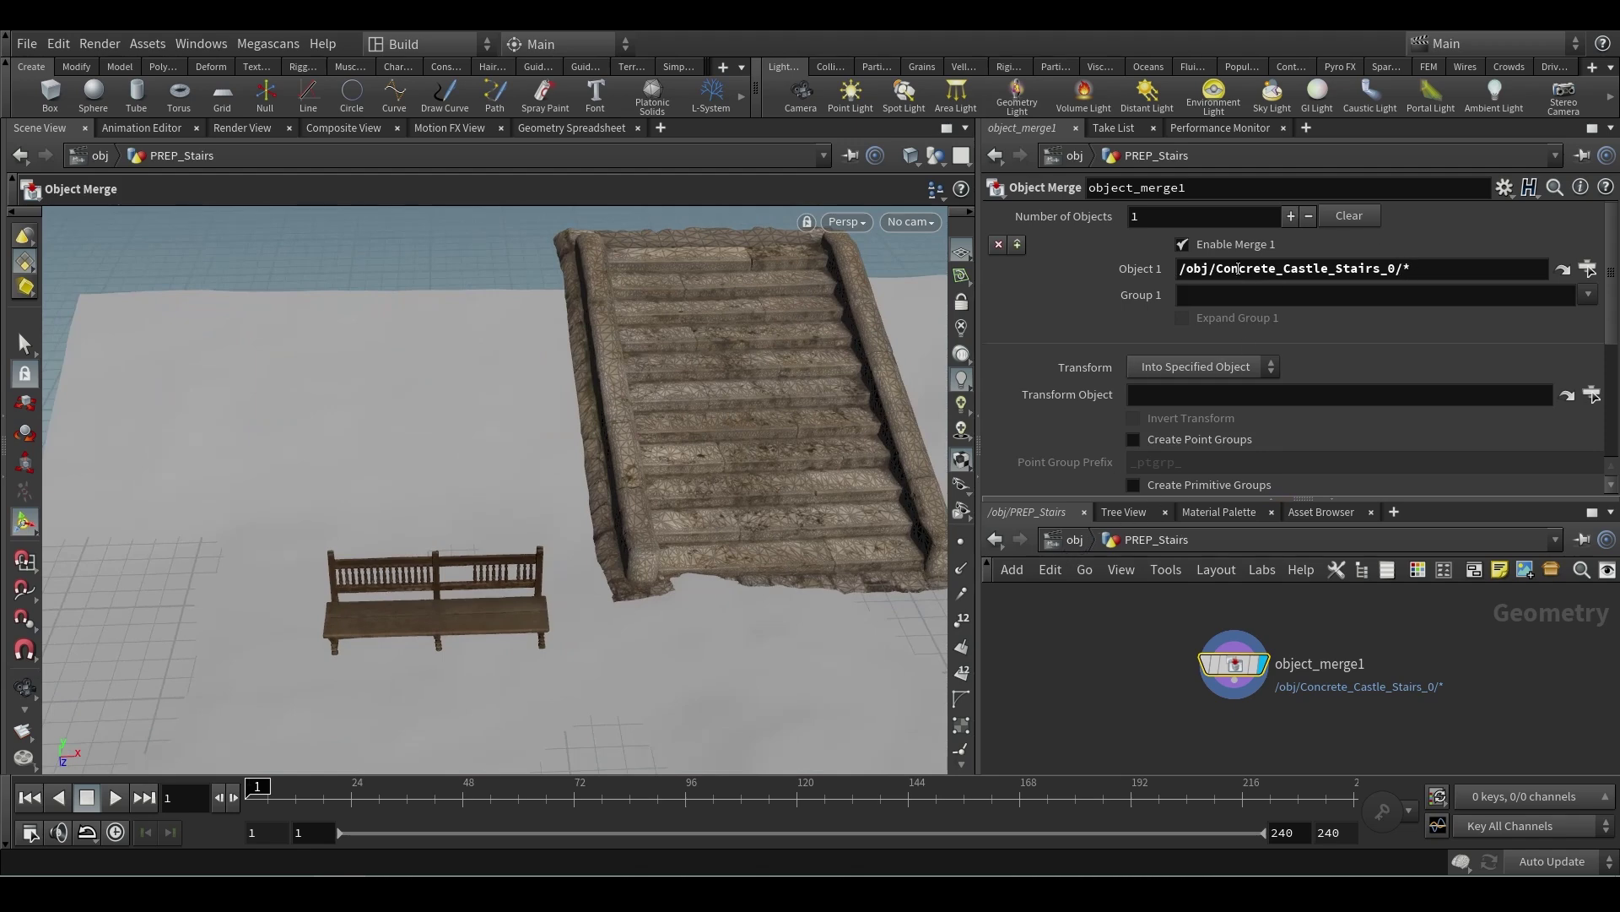
- Check the stairs subnetwork's scale, and set the Transform of the Object Merge in PREP_Stairs to Into This Object
{"action": "left_click_drag", "start_coordinate": [1218, 270], "coordinate": [1397, 270]}
{"action": "left_click", "coordinate": [1067, 541]}
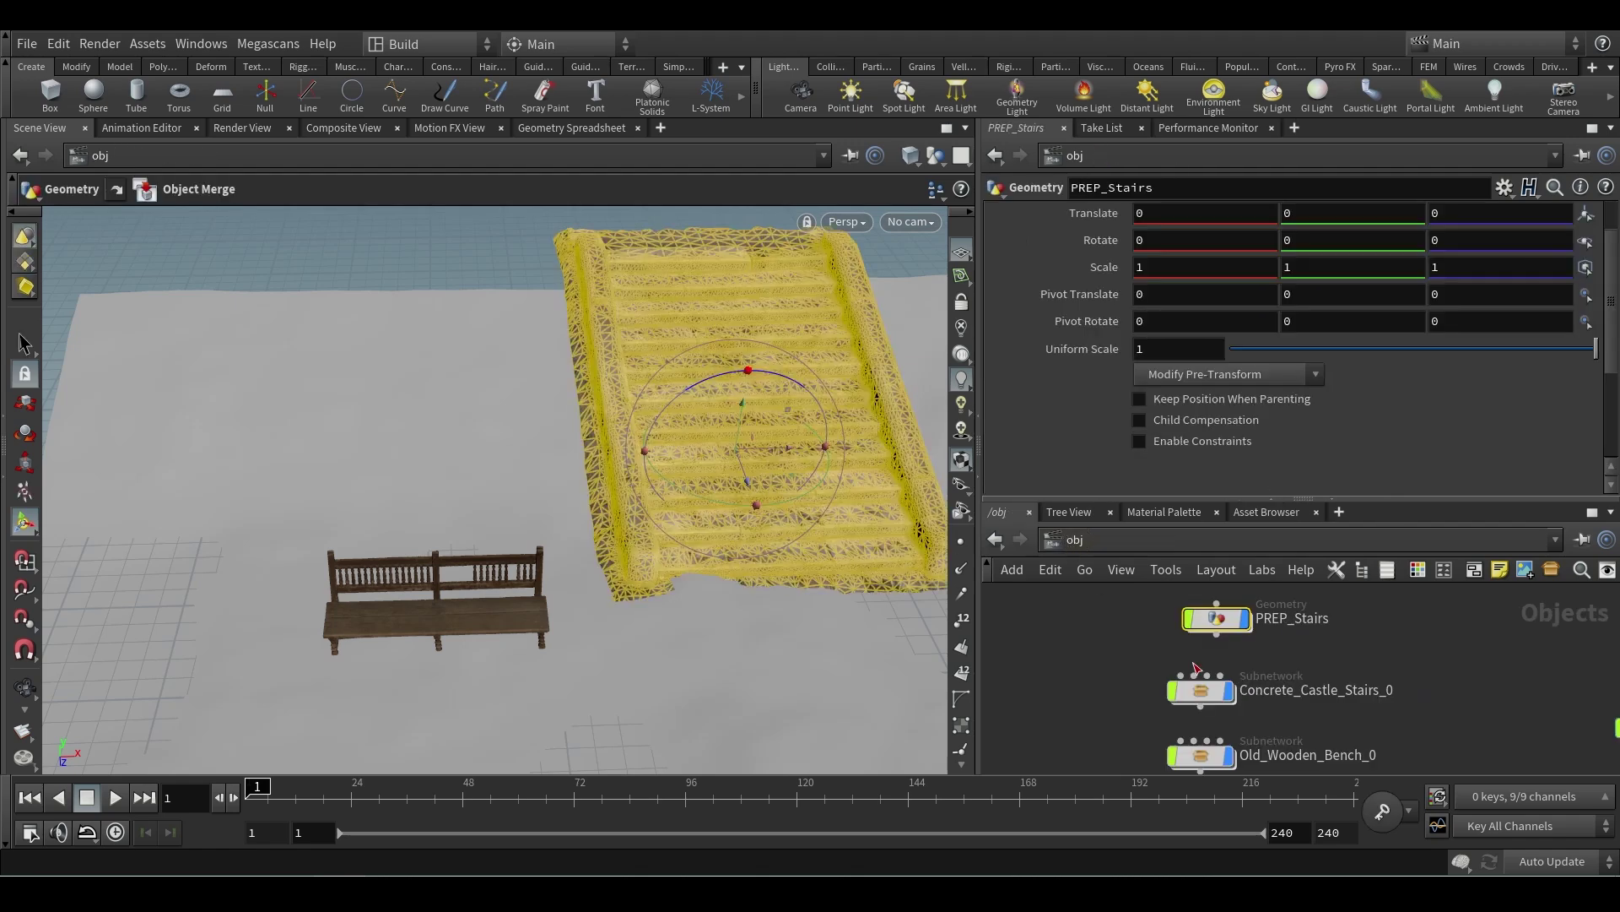
{"action": "double_click", "coordinate": [1212, 672]}
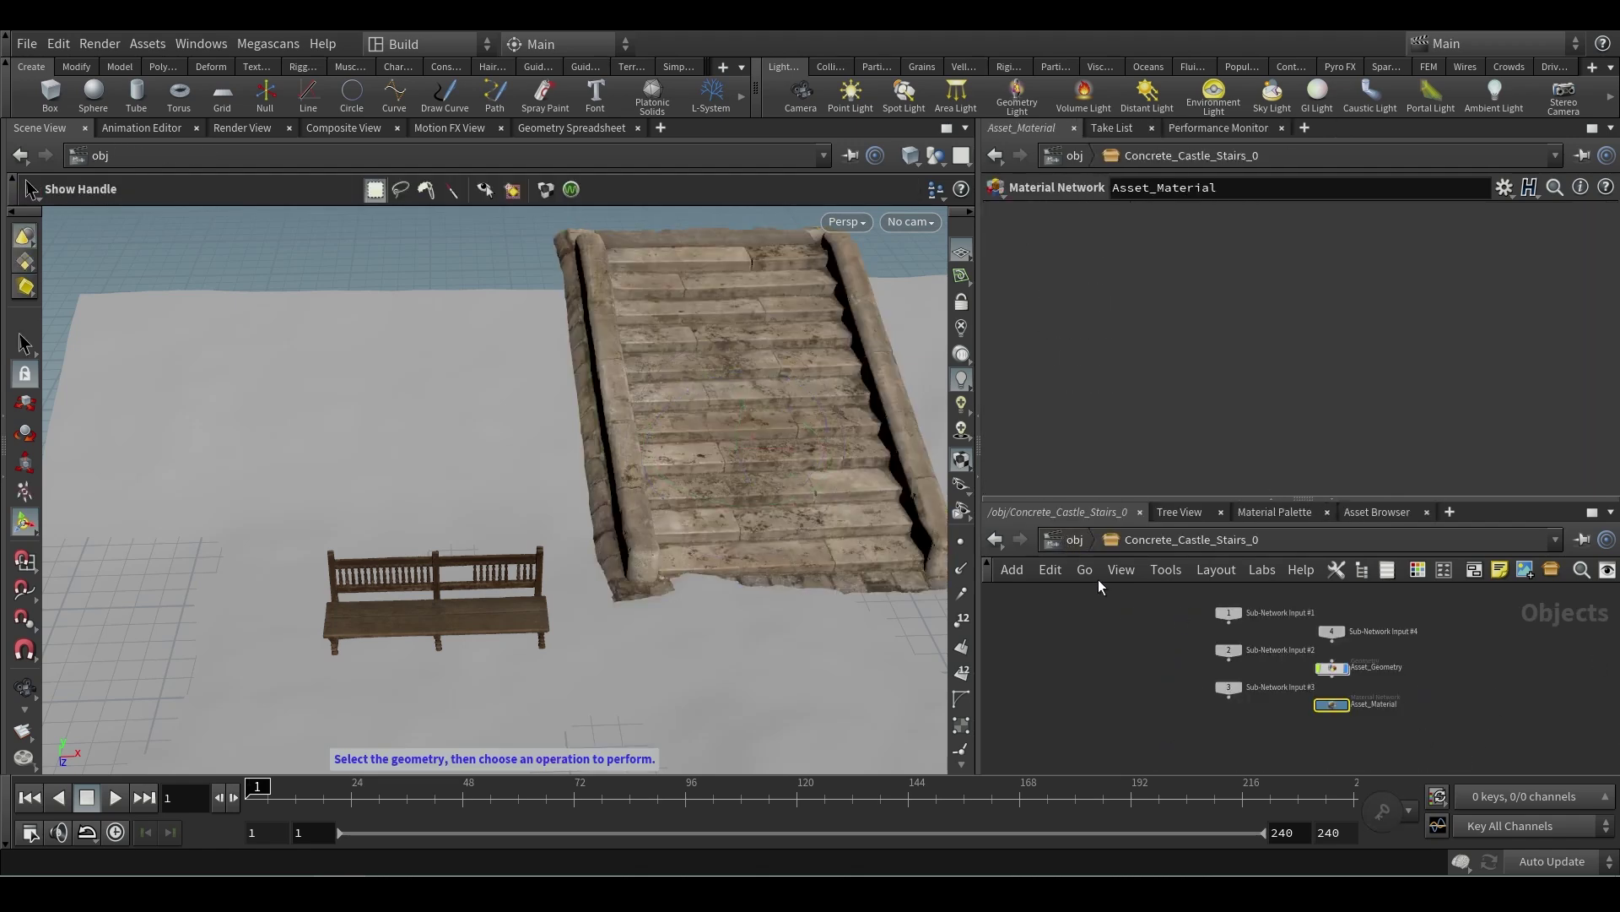
{"action": "left_click", "coordinate": [1065, 542]}
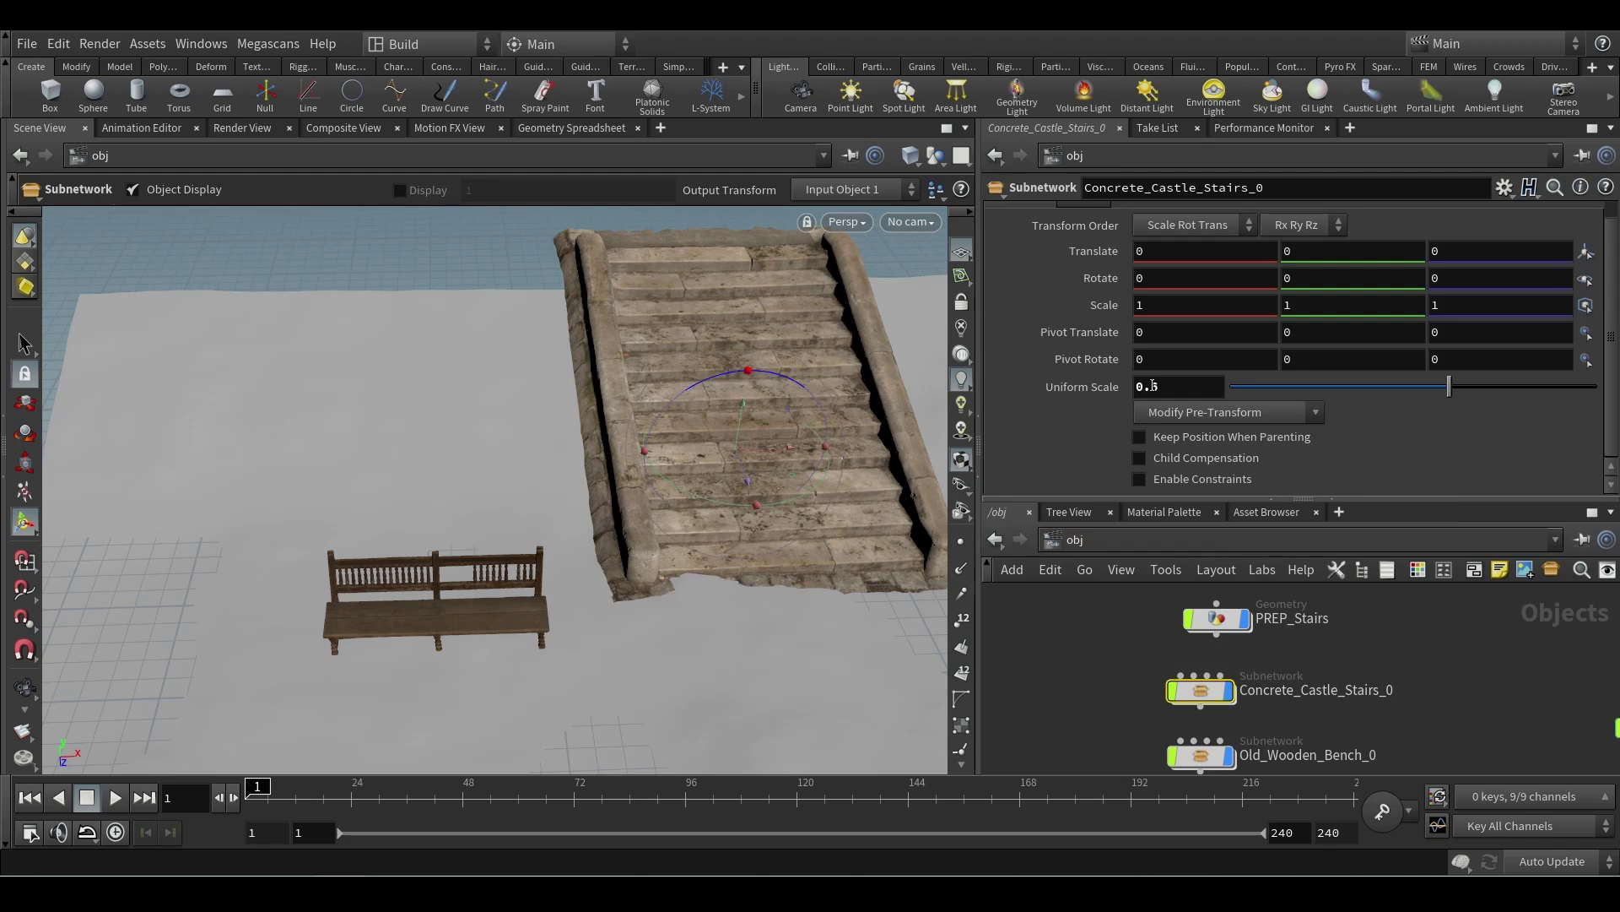
{"action": "double_click", "coordinate": [1223, 620]}
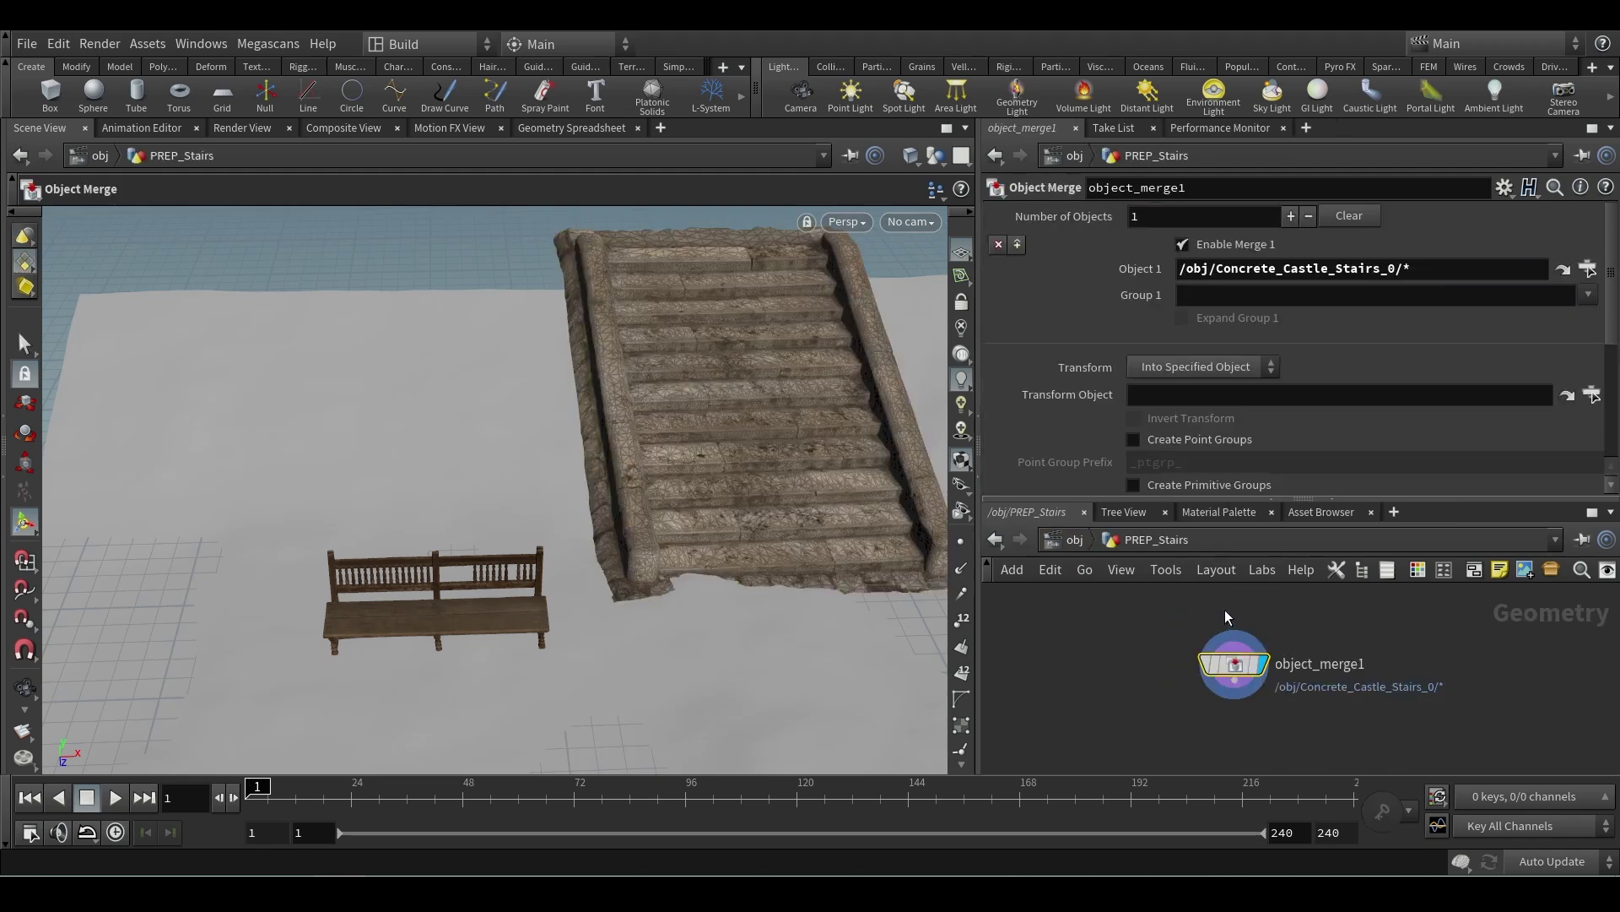
{"action": "left_click", "coordinate": [1168, 371]}
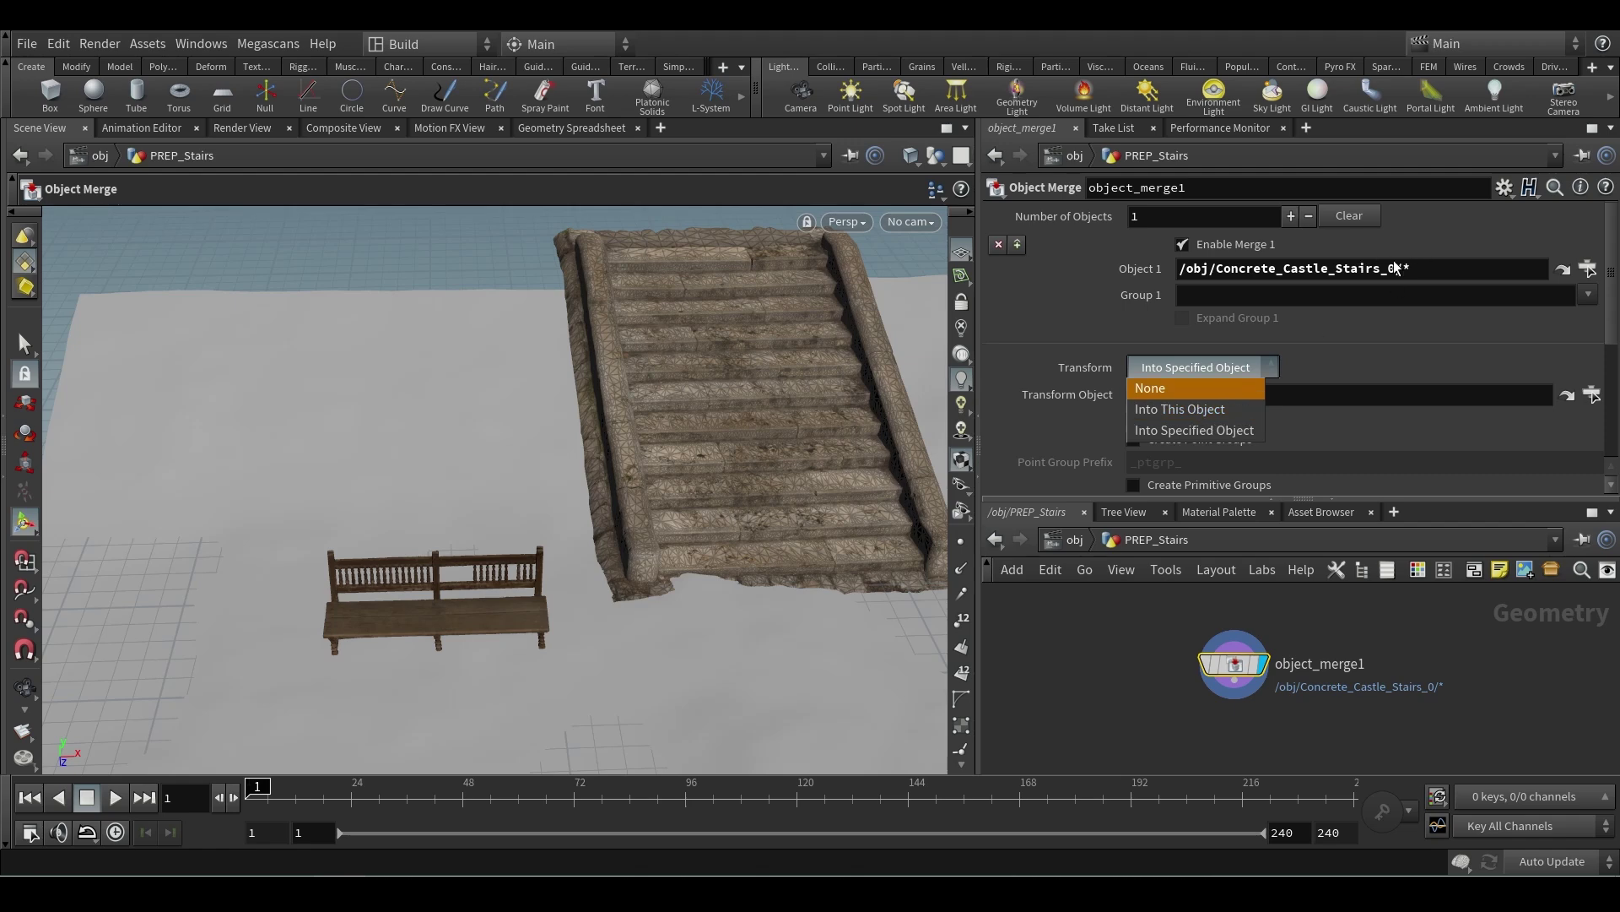
{"action": "left_click", "coordinate": [1208, 414]}
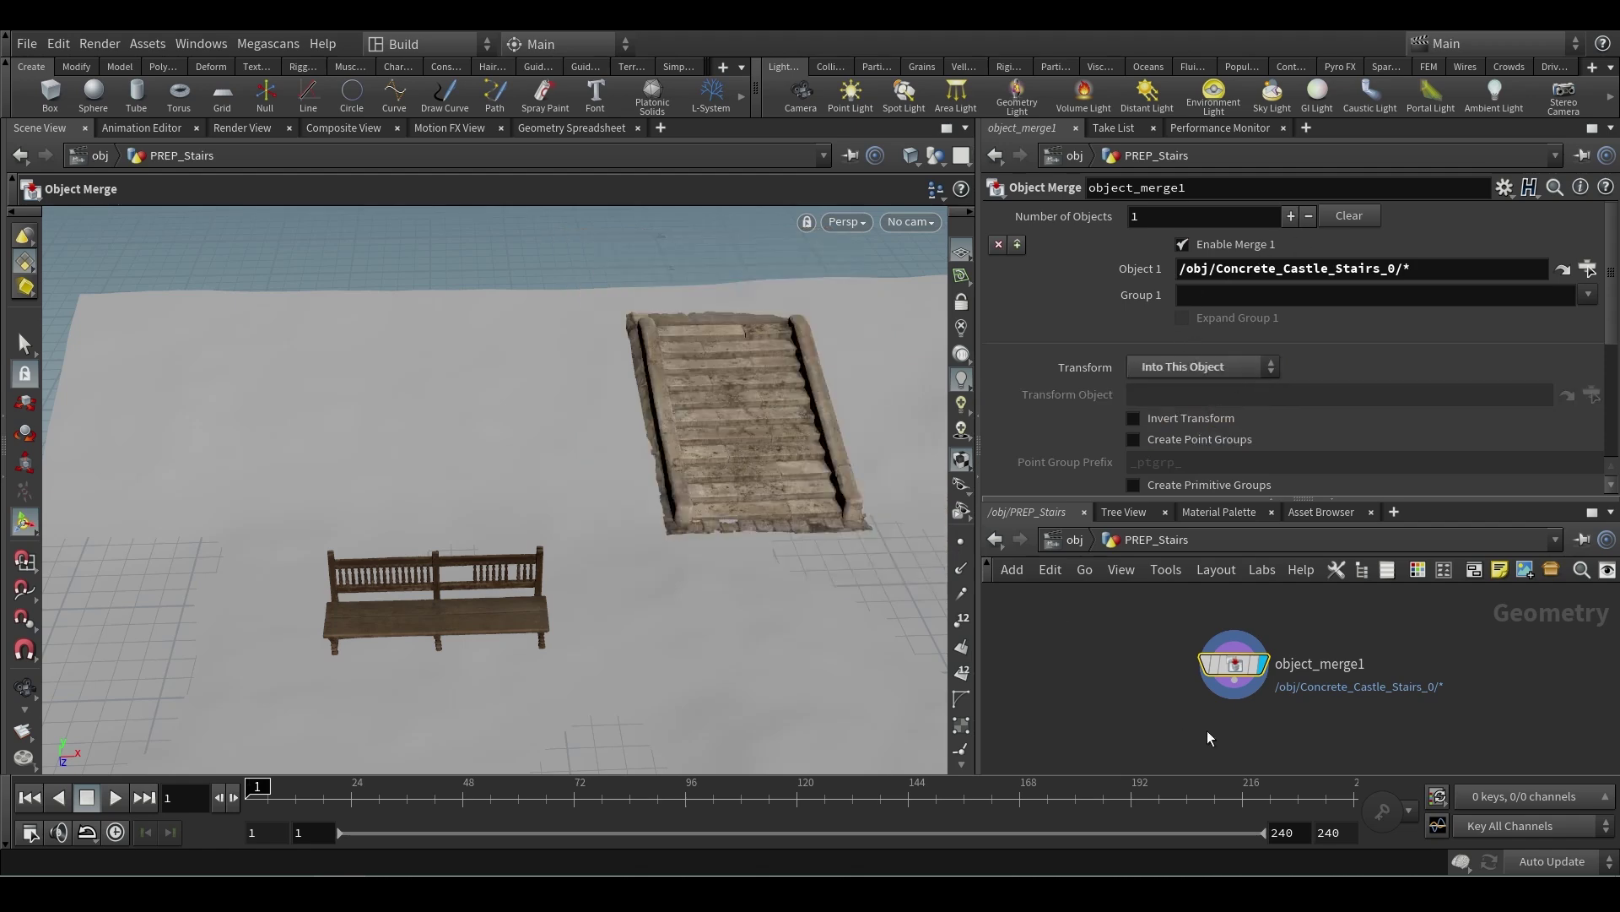
- Create a Geometry object below PREP_Stairs in the object network and name it PREP_Bench
{"action": "left_click", "coordinate": [1071, 541]}
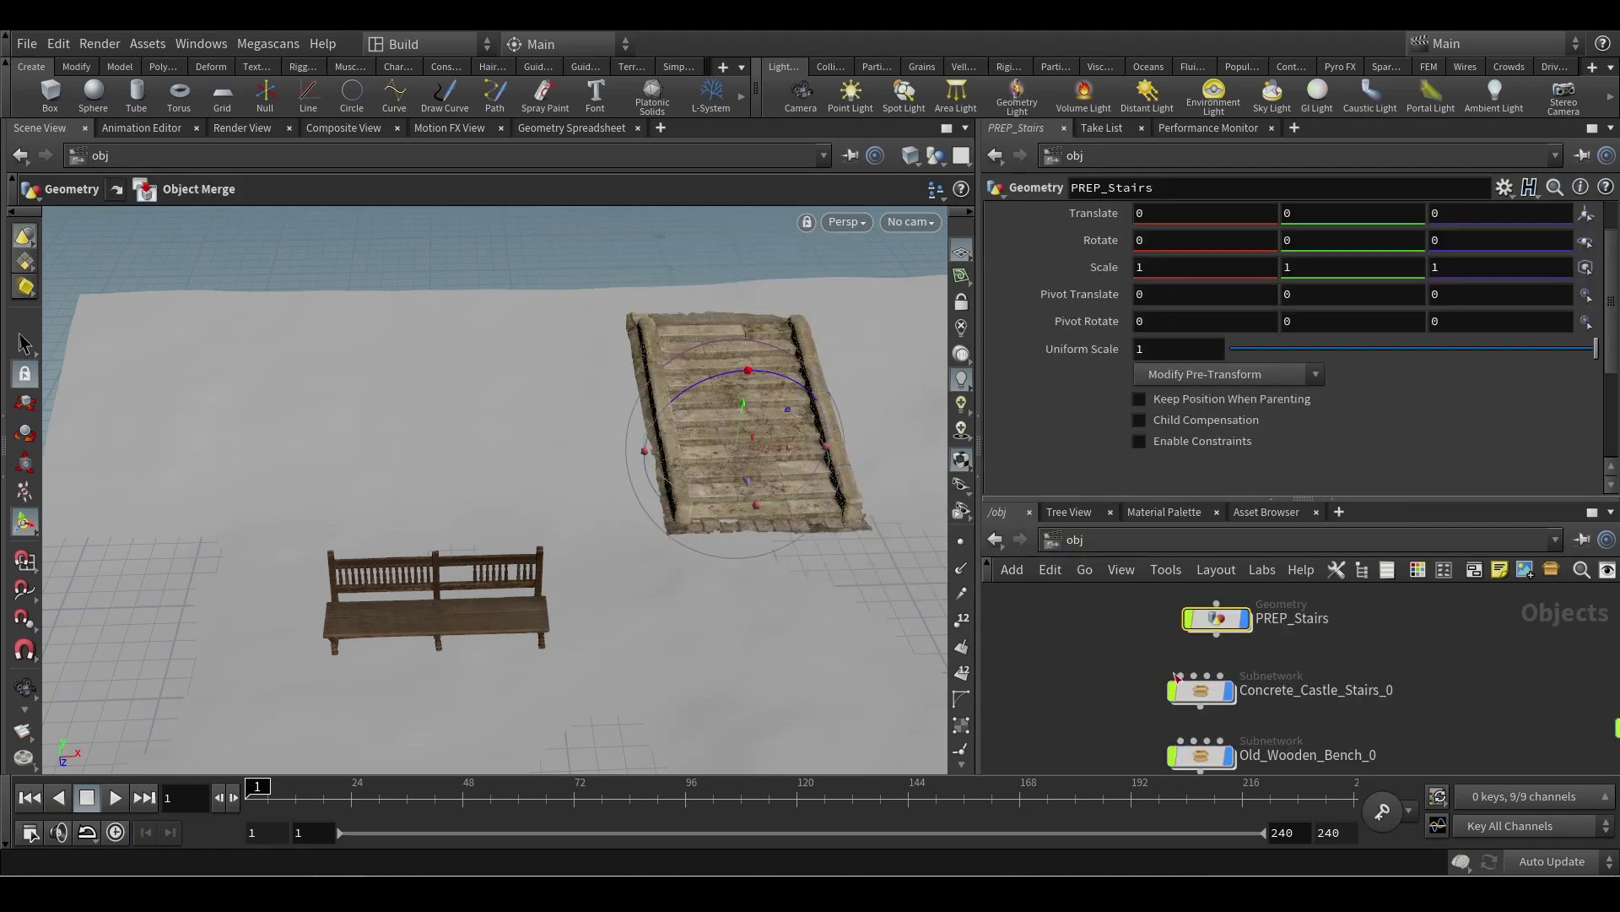
{"action": "middle_click_drag", "start_coordinate": [1288, 651], "coordinate": [1264, 692]}
{"action": "key", "text": "Tab"}
{"action": "type", "text": "geo"}
{"action": "key", "text": "Return"}
{"action": "left_click", "coordinate": [1192, 739]}
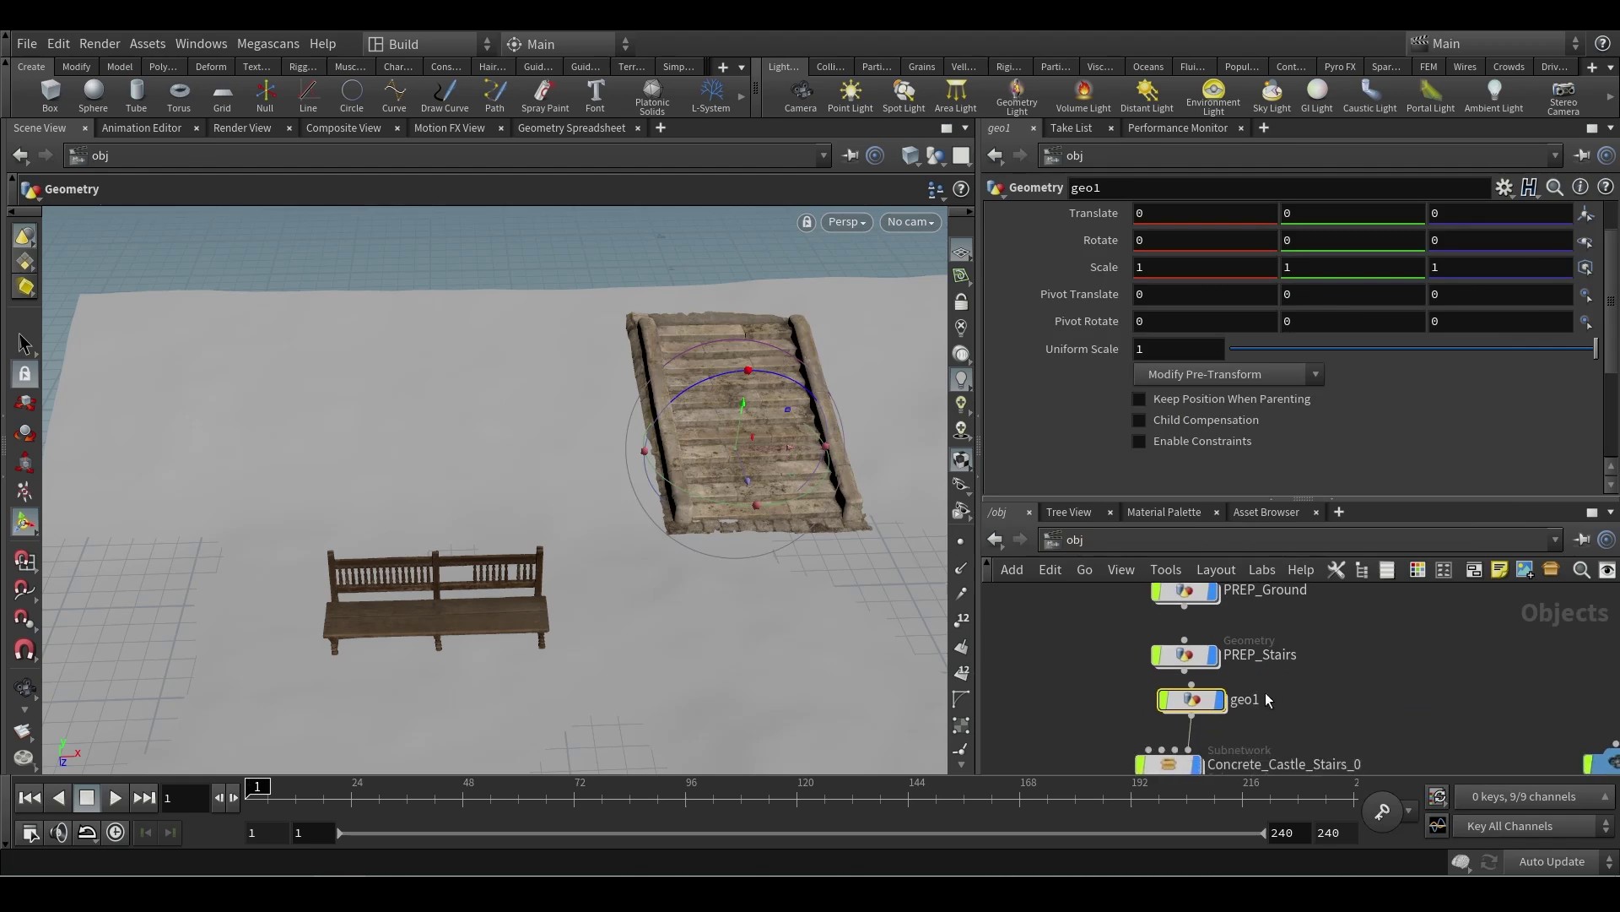
{"action": "double_click", "coordinate": [1246, 699]}
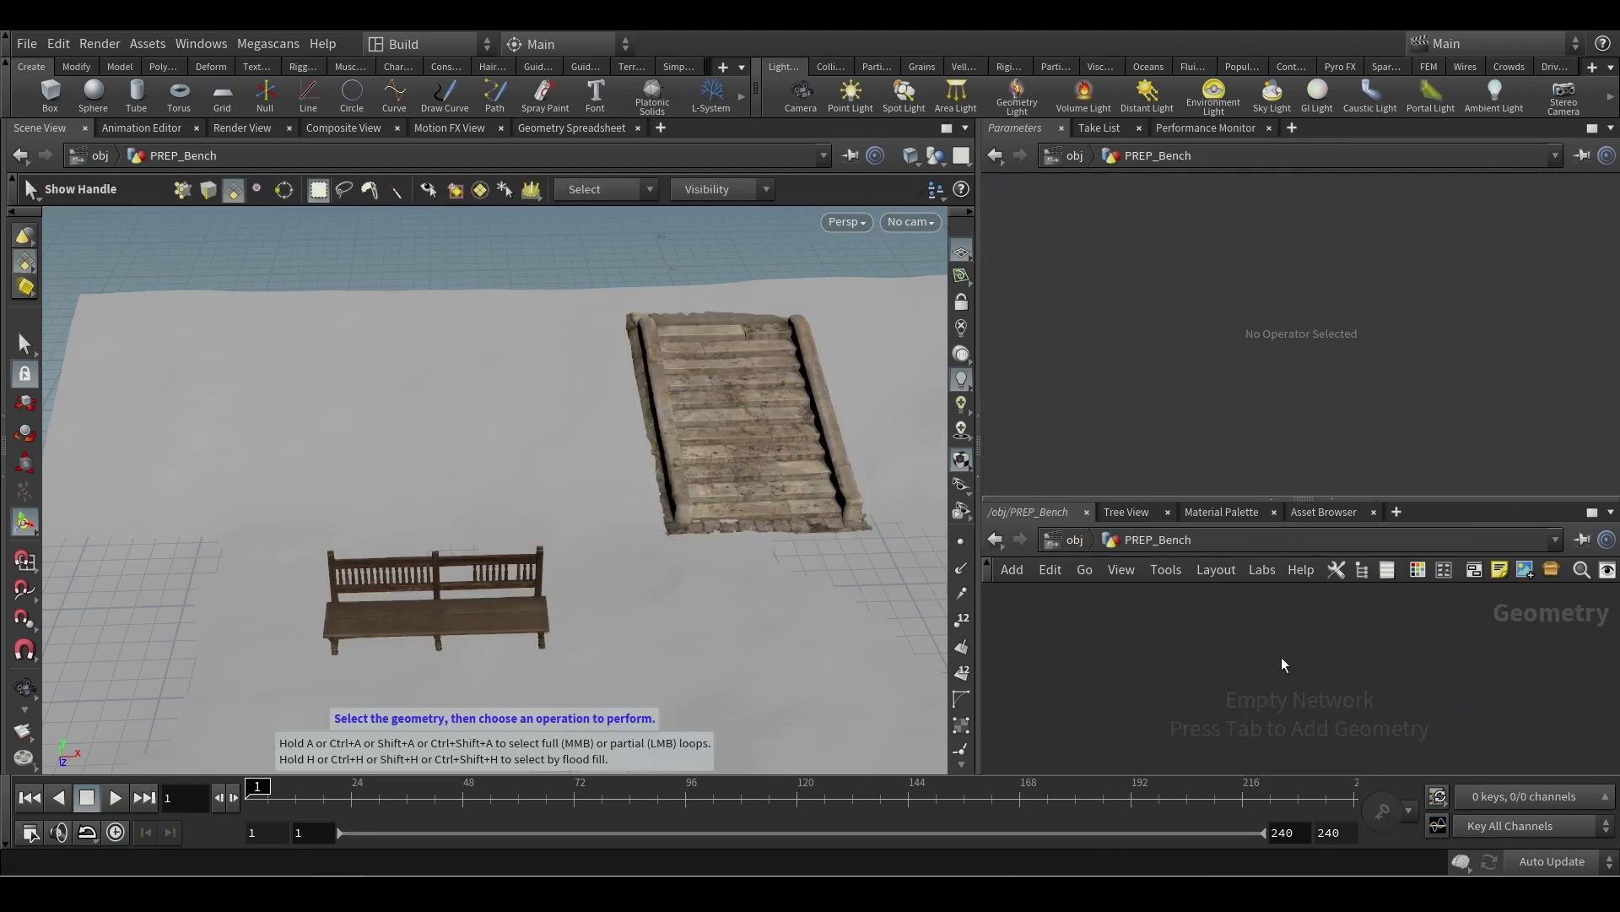
- Inside PREP_Bench, add an Object Merge node with Object 1 set to /obj/Old_Wooden_Bench_0/* and Transform set to Into This Object
{"action": "key", "text": "Tab"}
{"action": "left_click", "coordinate": [1486, 62]}
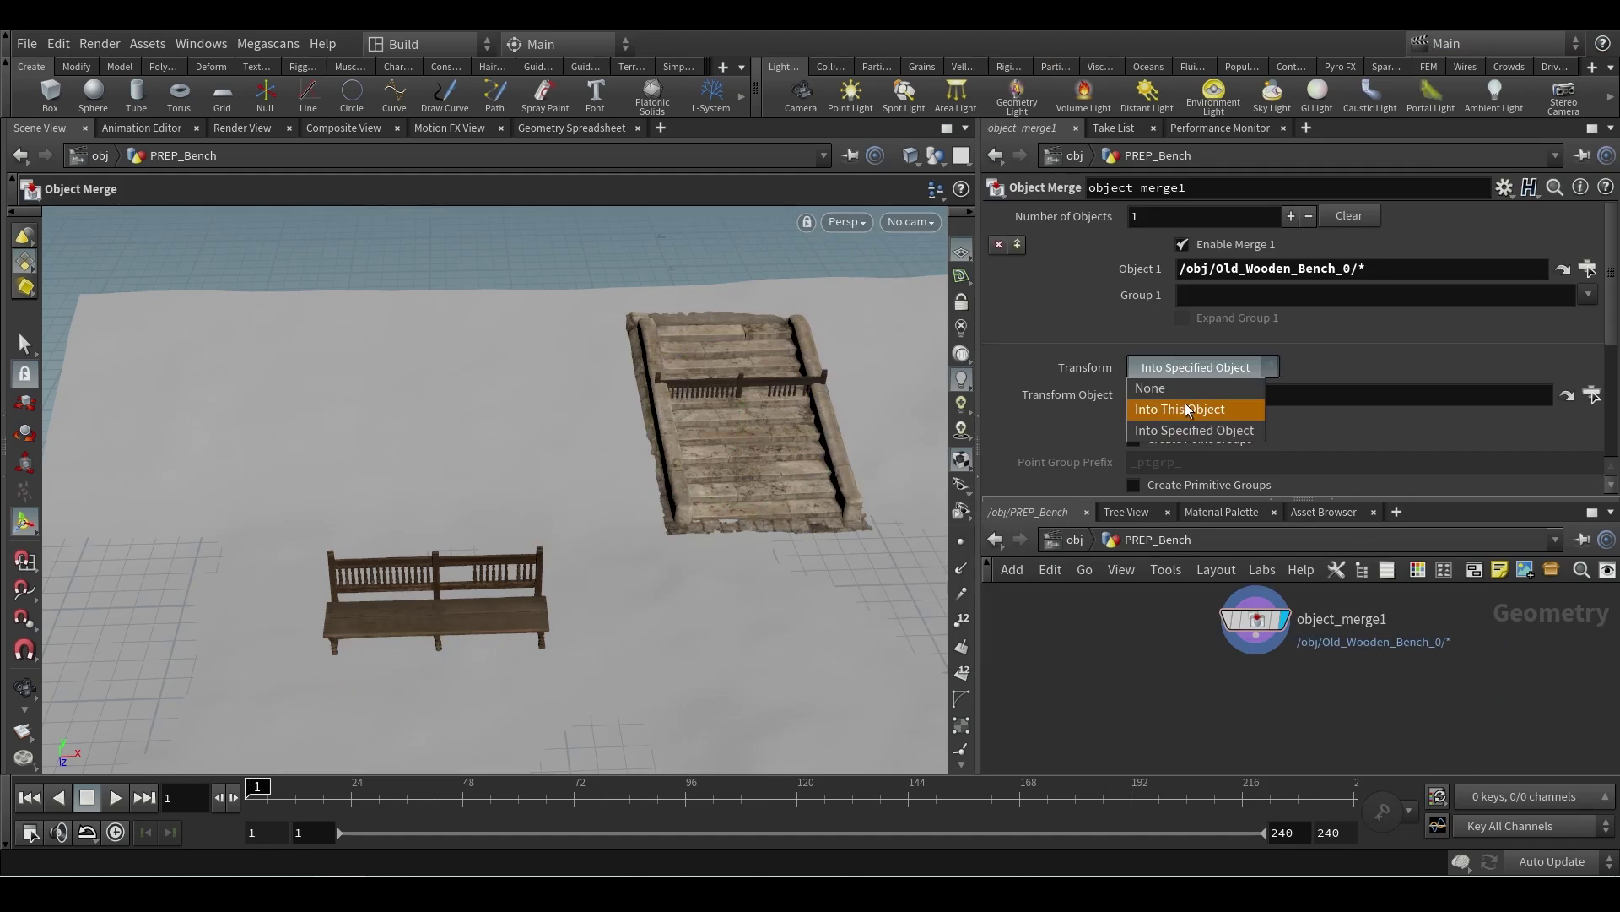
{"action": "left_click", "coordinate": [1189, 410]}
{"action": "left_click", "coordinate": [1093, 547]}
- Hide the stairs and bench subnetworks and group them in an Imported asset network box, with the PREP objects in a green PREP box
{"action": "middle_click_drag", "start_coordinate": [1305, 733], "coordinate": [1242, 658]}
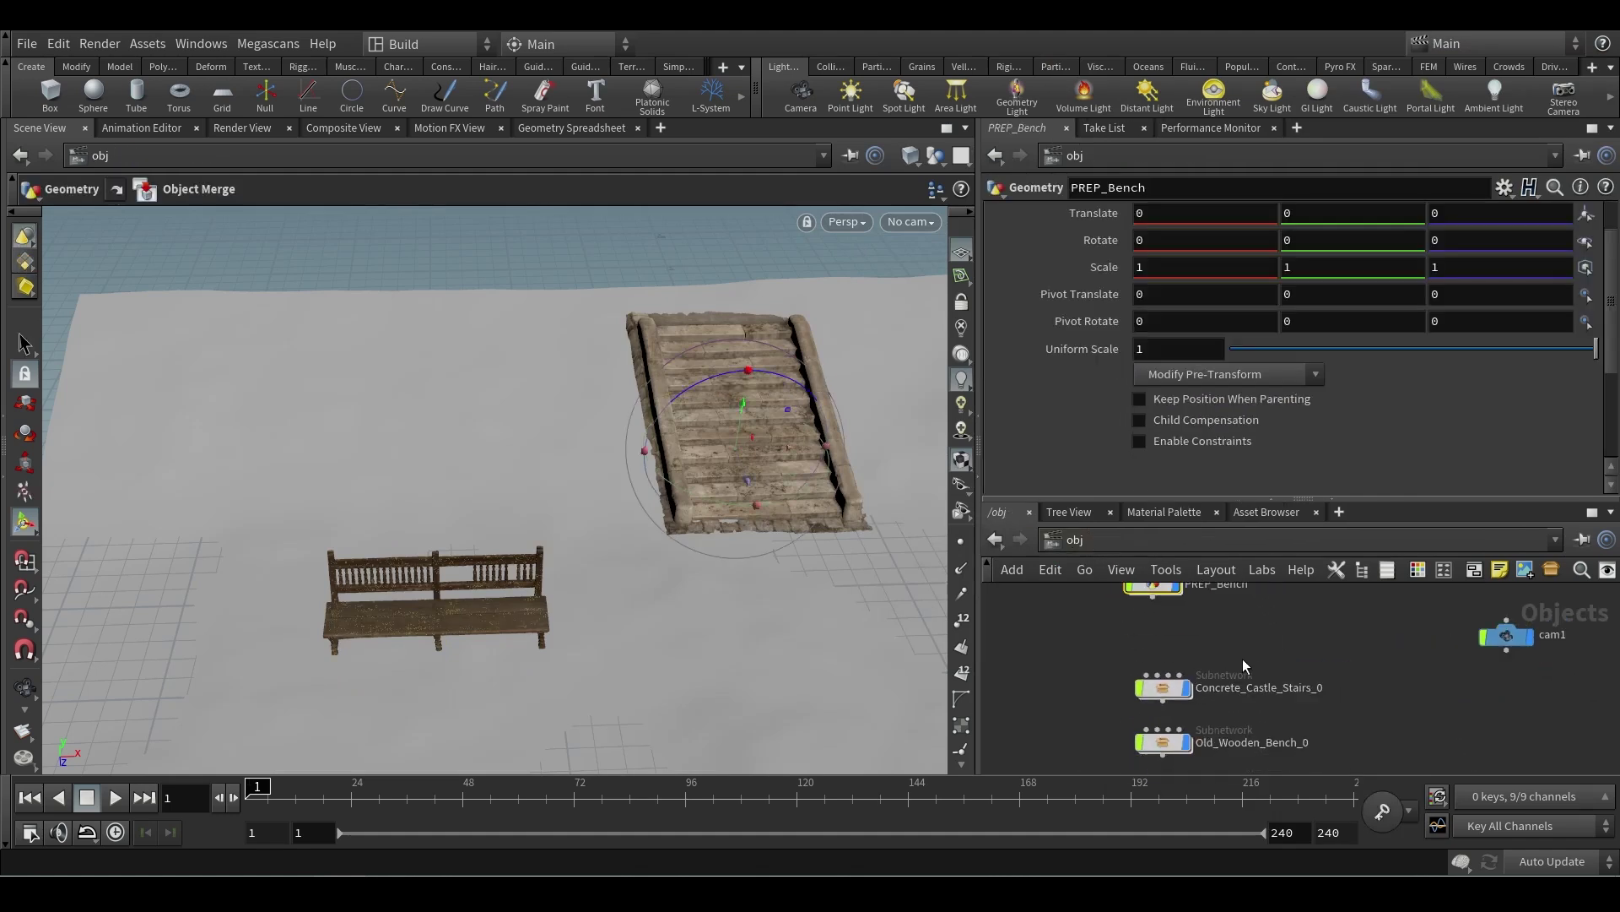
{"action": "left_click", "coordinate": [1164, 741]}
{"action": "left_click_drag", "start_coordinate": [1246, 645], "coordinate": [1121, 746]}
{"action": "key", "text": "shift+o"}
{"action": "type", "text": "Imported asse"}
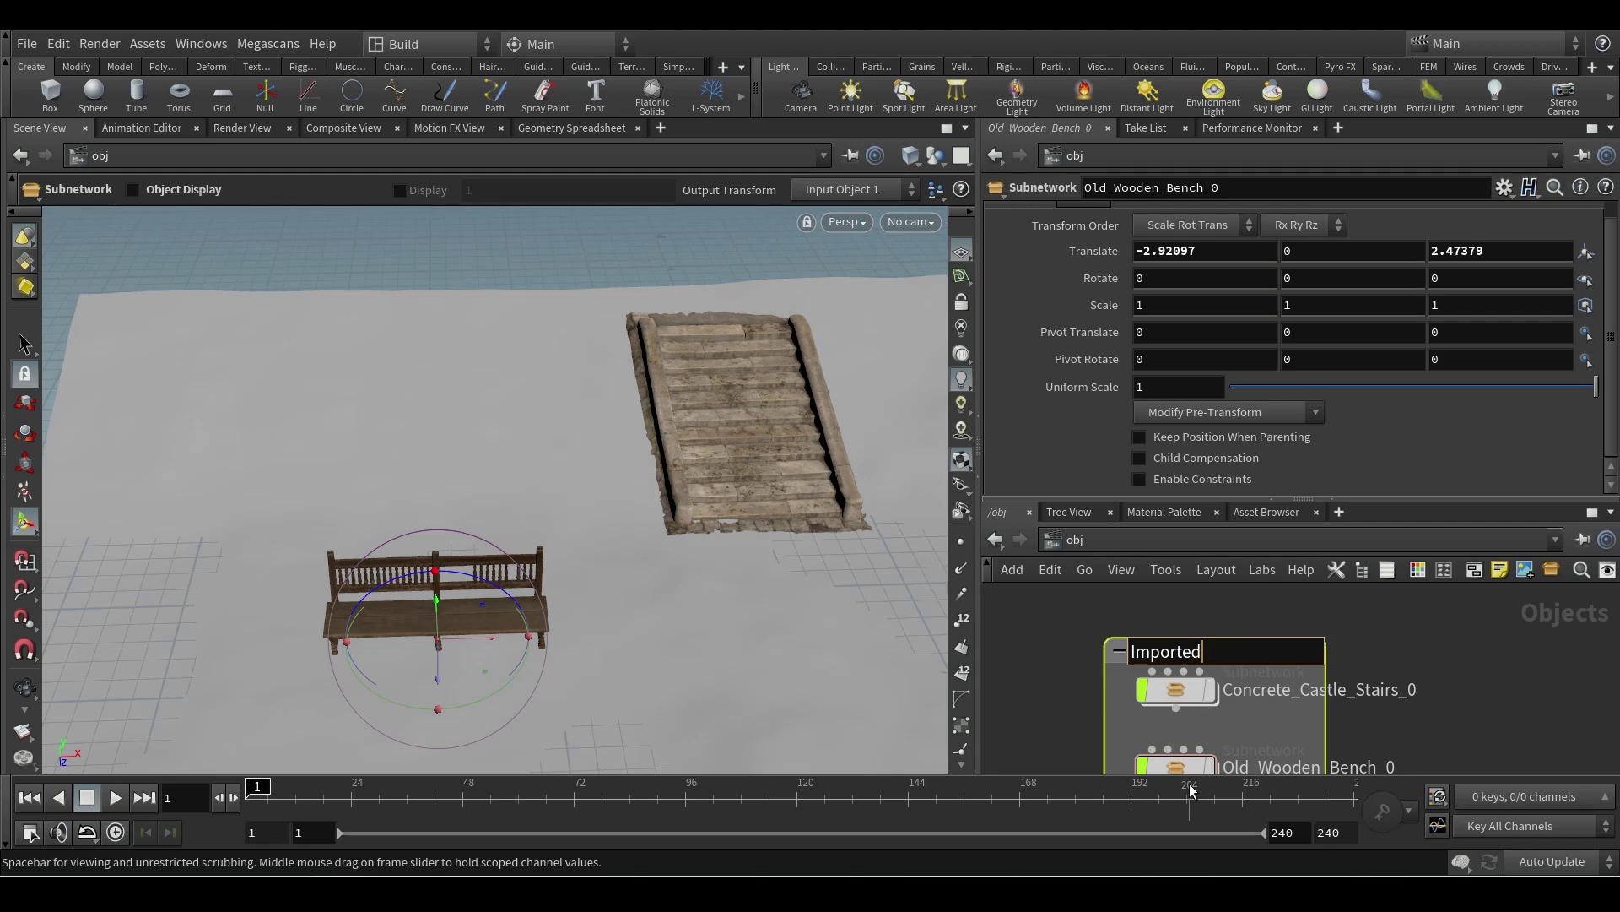
{"action": "type", "text": "t"}
{"action": "key", "text": "Return"}
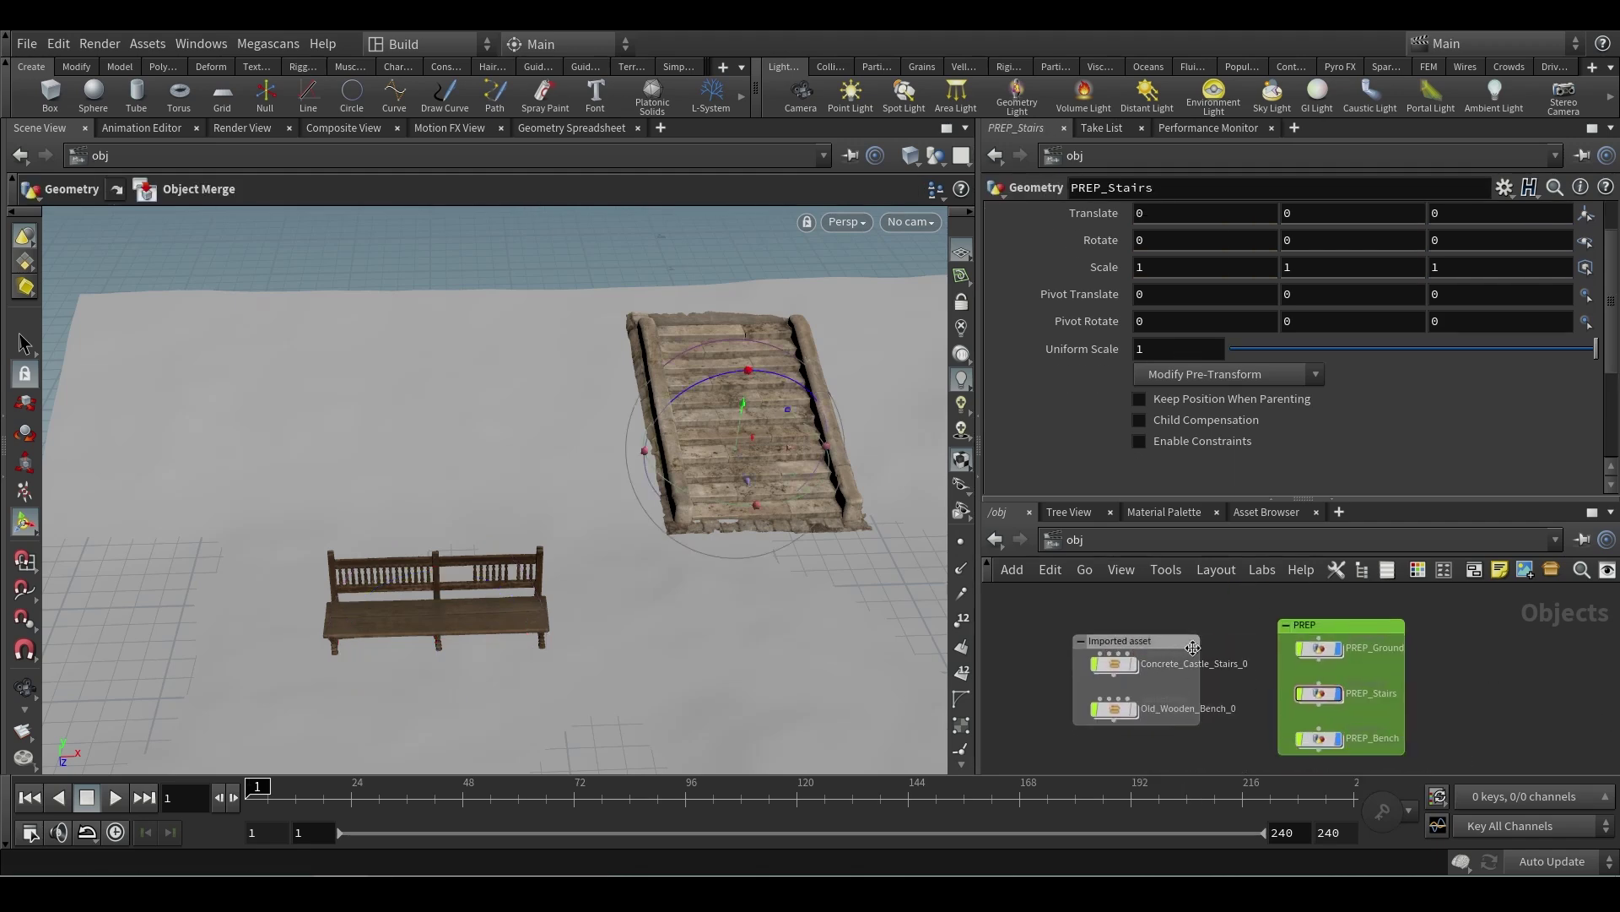
- Place cam1 above the Imported asset and PREP network boxes
{"action": "middle_click_drag", "start_coordinate": [1241, 646], "coordinate": [1141, 701]}
{"action": "left_click_drag", "start_coordinate": [1146, 608], "coordinate": [1137, 648]}
{"action": "middle_click_drag", "start_coordinate": [1403, 661], "coordinate": [1443, 630]}
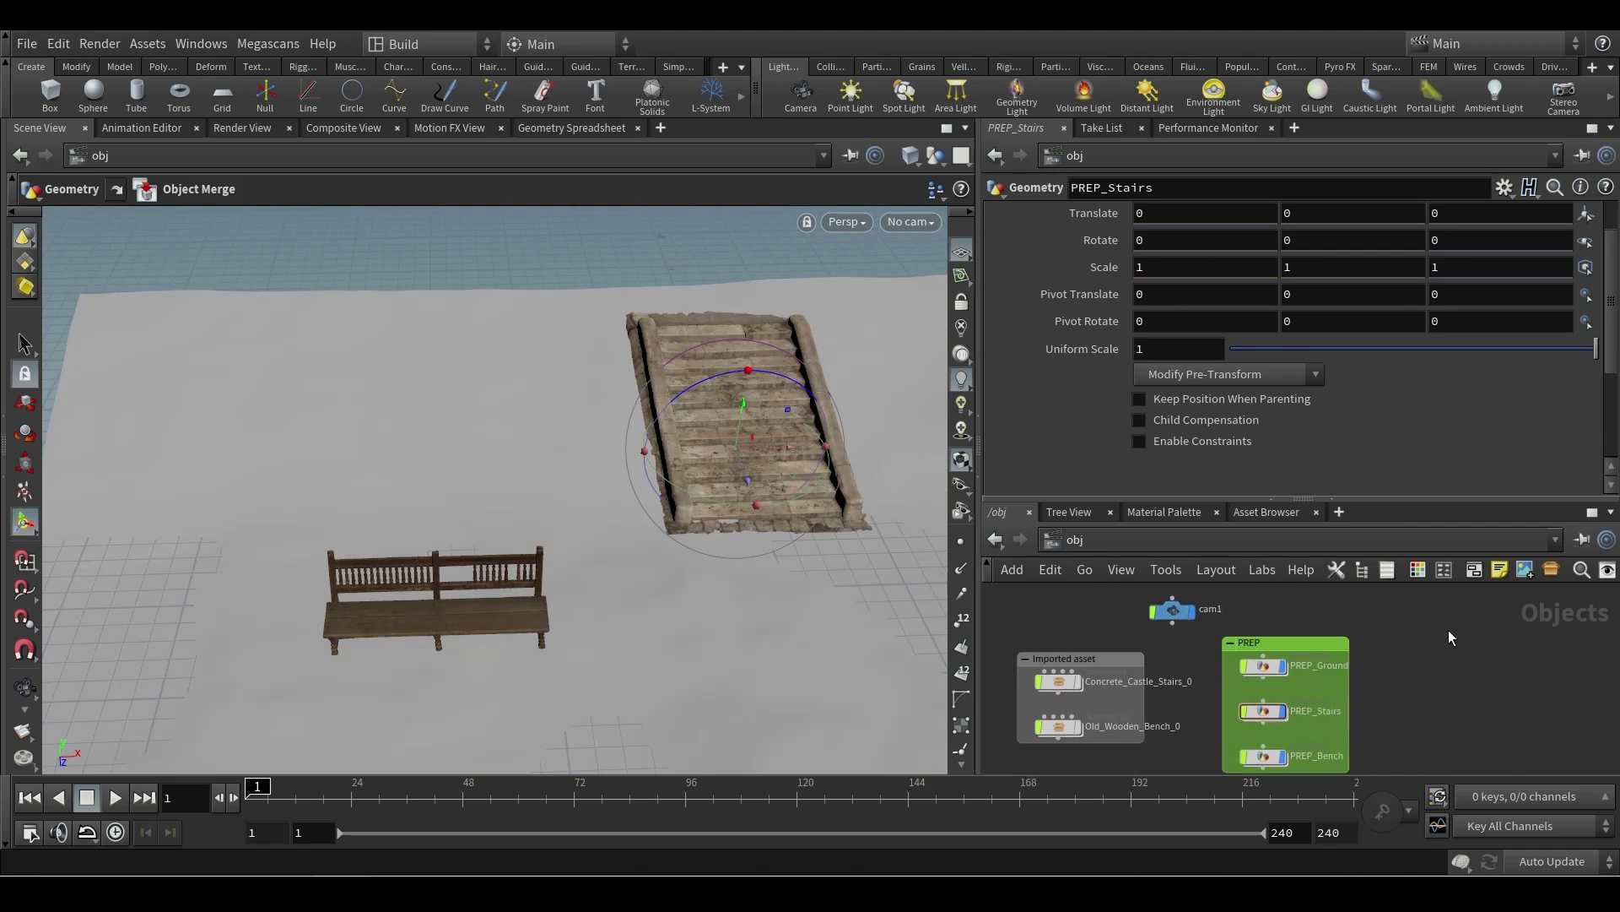
- Create a Geometry object beside the PREP network box and name it Snow_SIM
{"action": "key", "text": "Tab"}
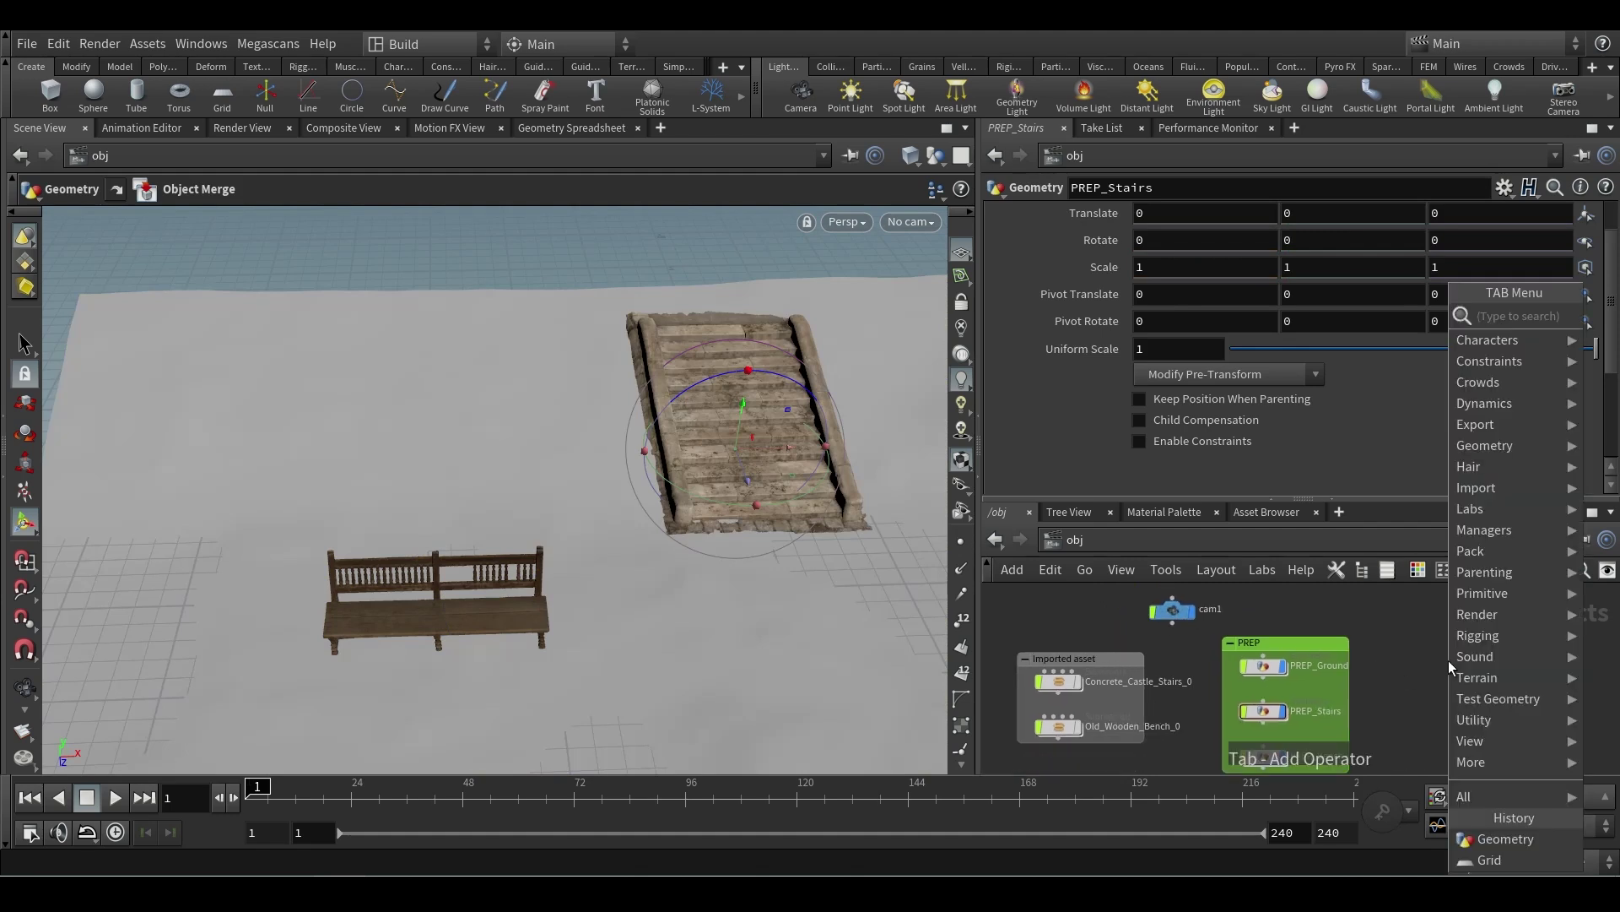
{"action": "type", "text": "geo"}
{"action": "key", "text": "Return"}
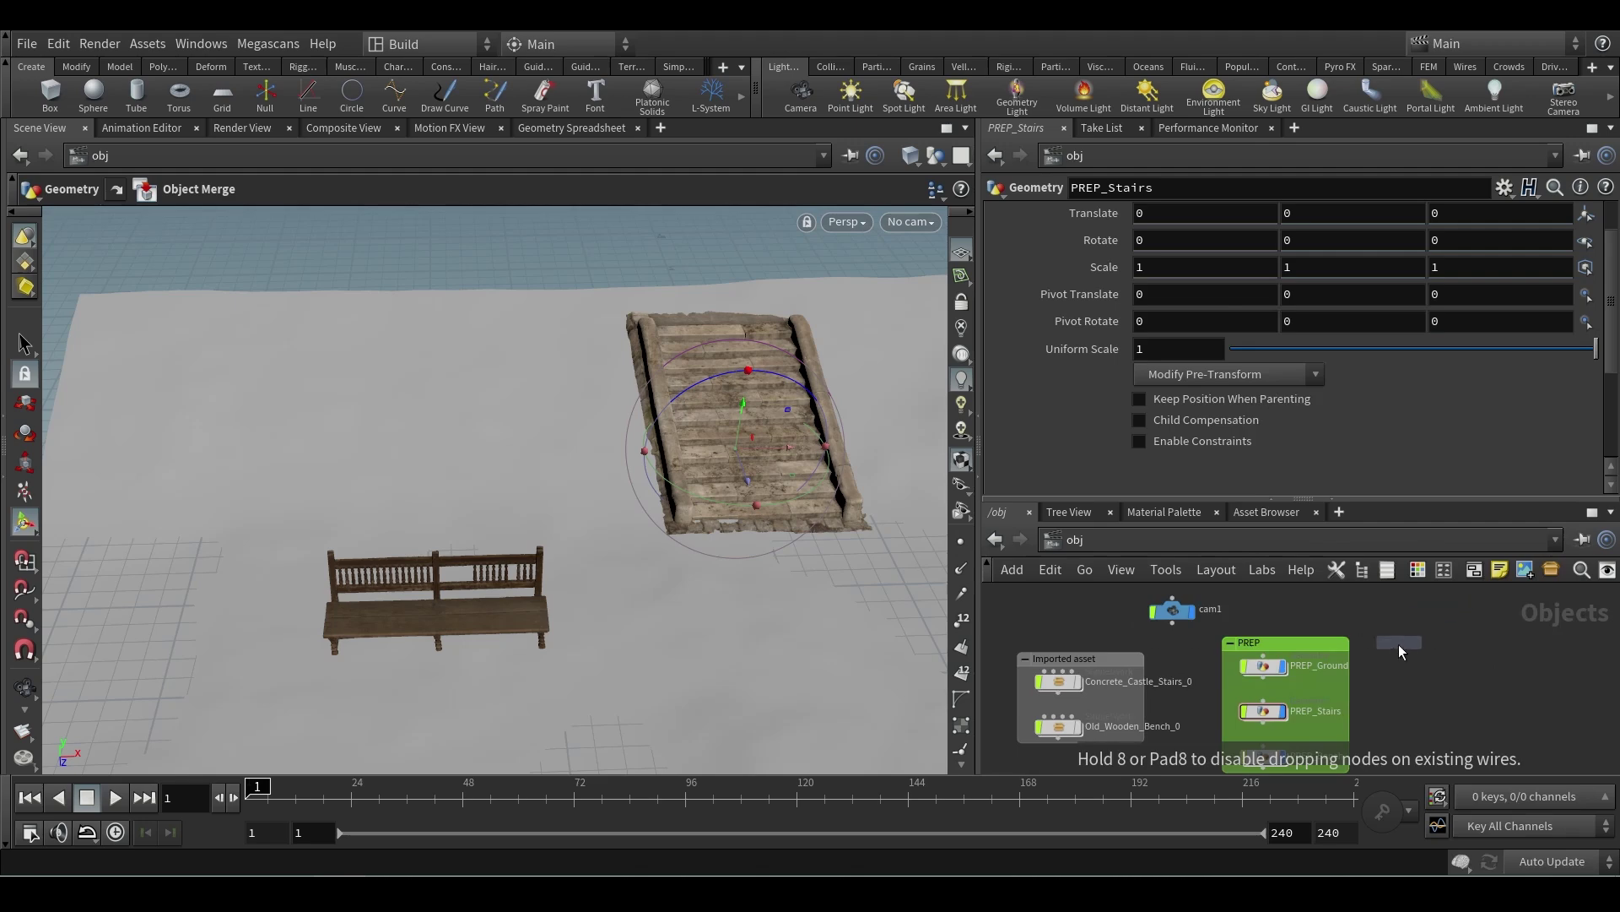
{"action": "left_click", "coordinate": [1437, 697]}
{"action": "double_click", "coordinate": [1478, 697]}
{"action": "type", "text": "Snow_SIM"}
{"action": "key", "text": "Return"}
{"action": "scroll", "coordinate": [1380, 719], "scroll_direction": "up", "scroll_amount": 3}
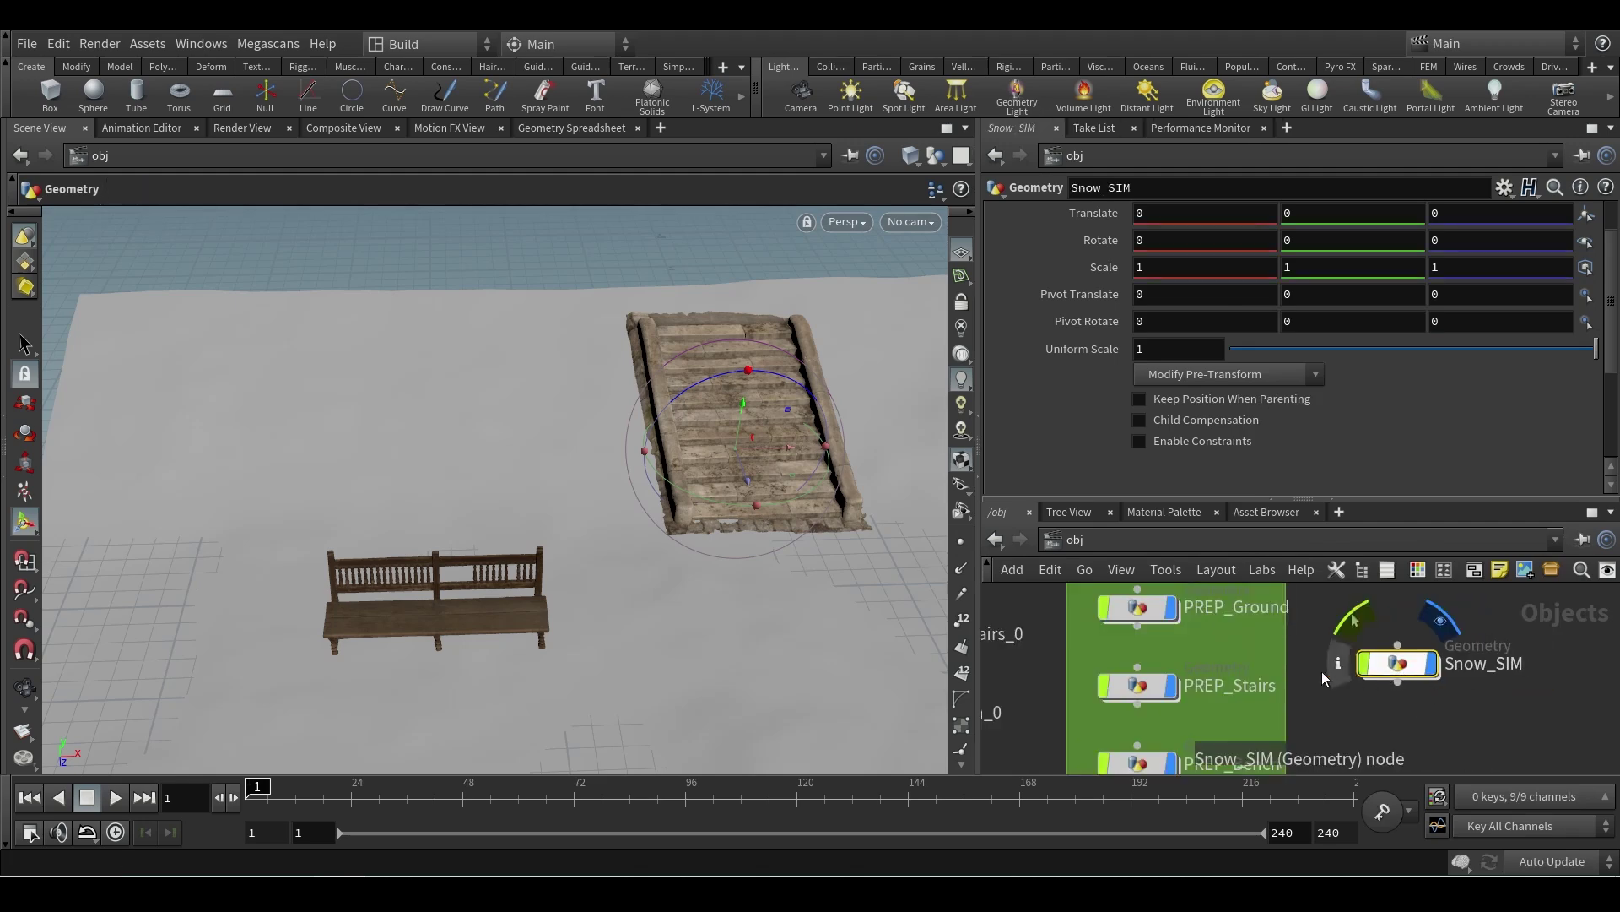
- Open Snow_SIM, hide the other objects in its viewport, and enlarge the network pane by shrinking the parameter pane
{"action": "double_click", "coordinate": [1392, 664]}
{"action": "left_click", "coordinate": [942, 159]}
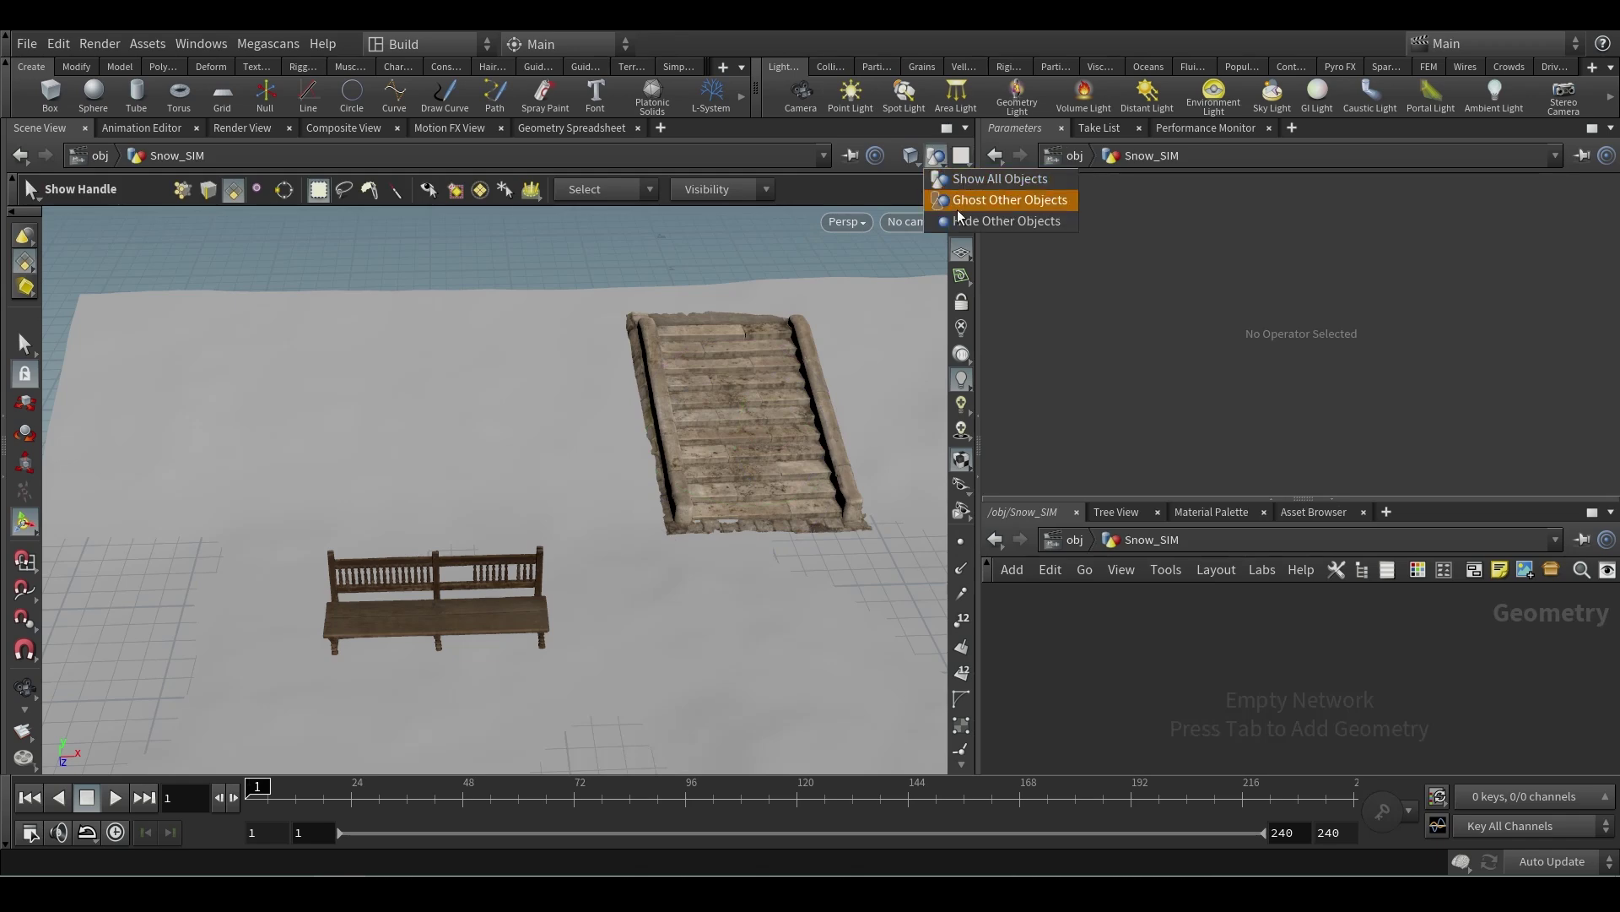
{"action": "left_click", "coordinate": [957, 217]}
{"action": "left_click_drag", "start_coordinate": [1304, 500], "coordinate": [1304, 376]}
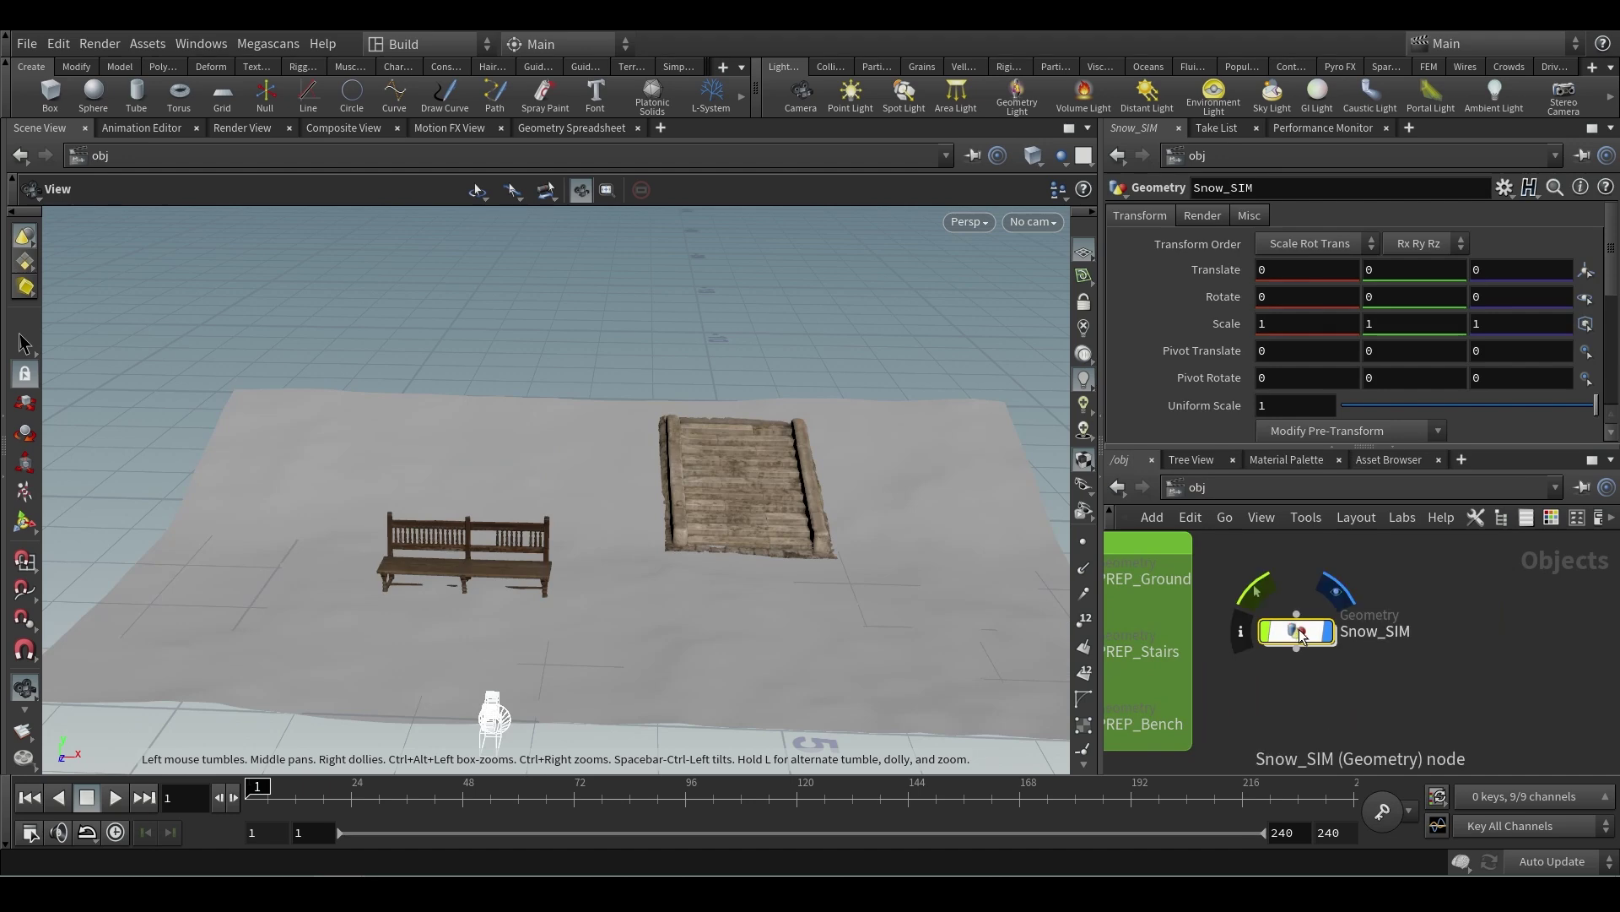
- Inside Snow_SIM, add a Grid node to the empty network
{"action": "double_click", "coordinate": [1303, 630]}
{"action": "key", "text": "Tab"}
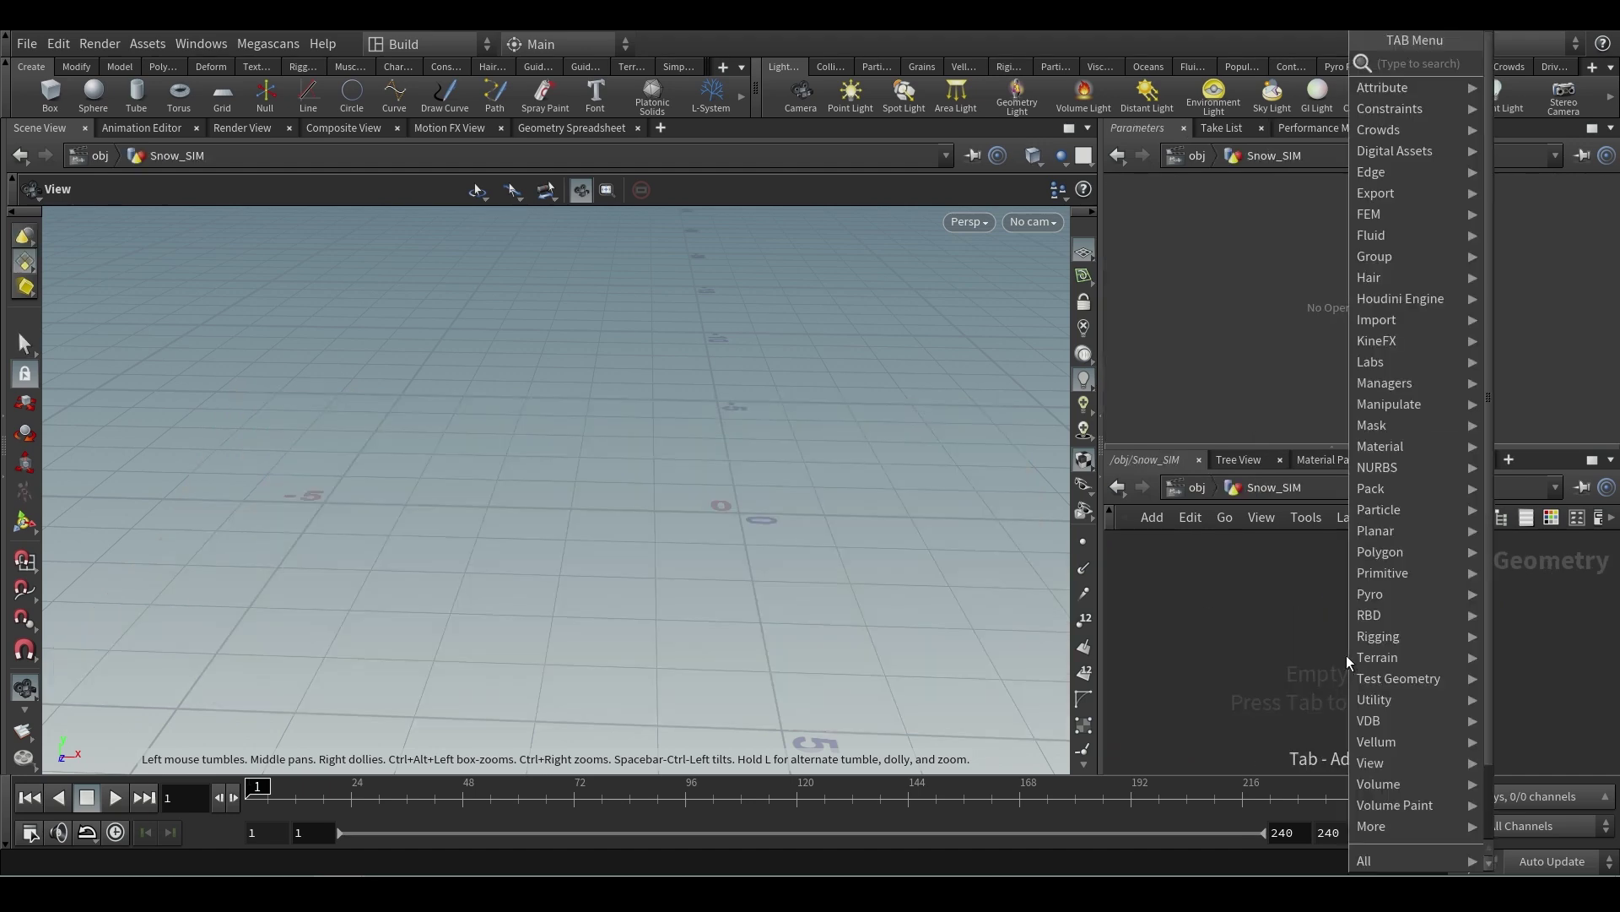
{"action": "mouse_move", "coordinate": [1380, 601]}
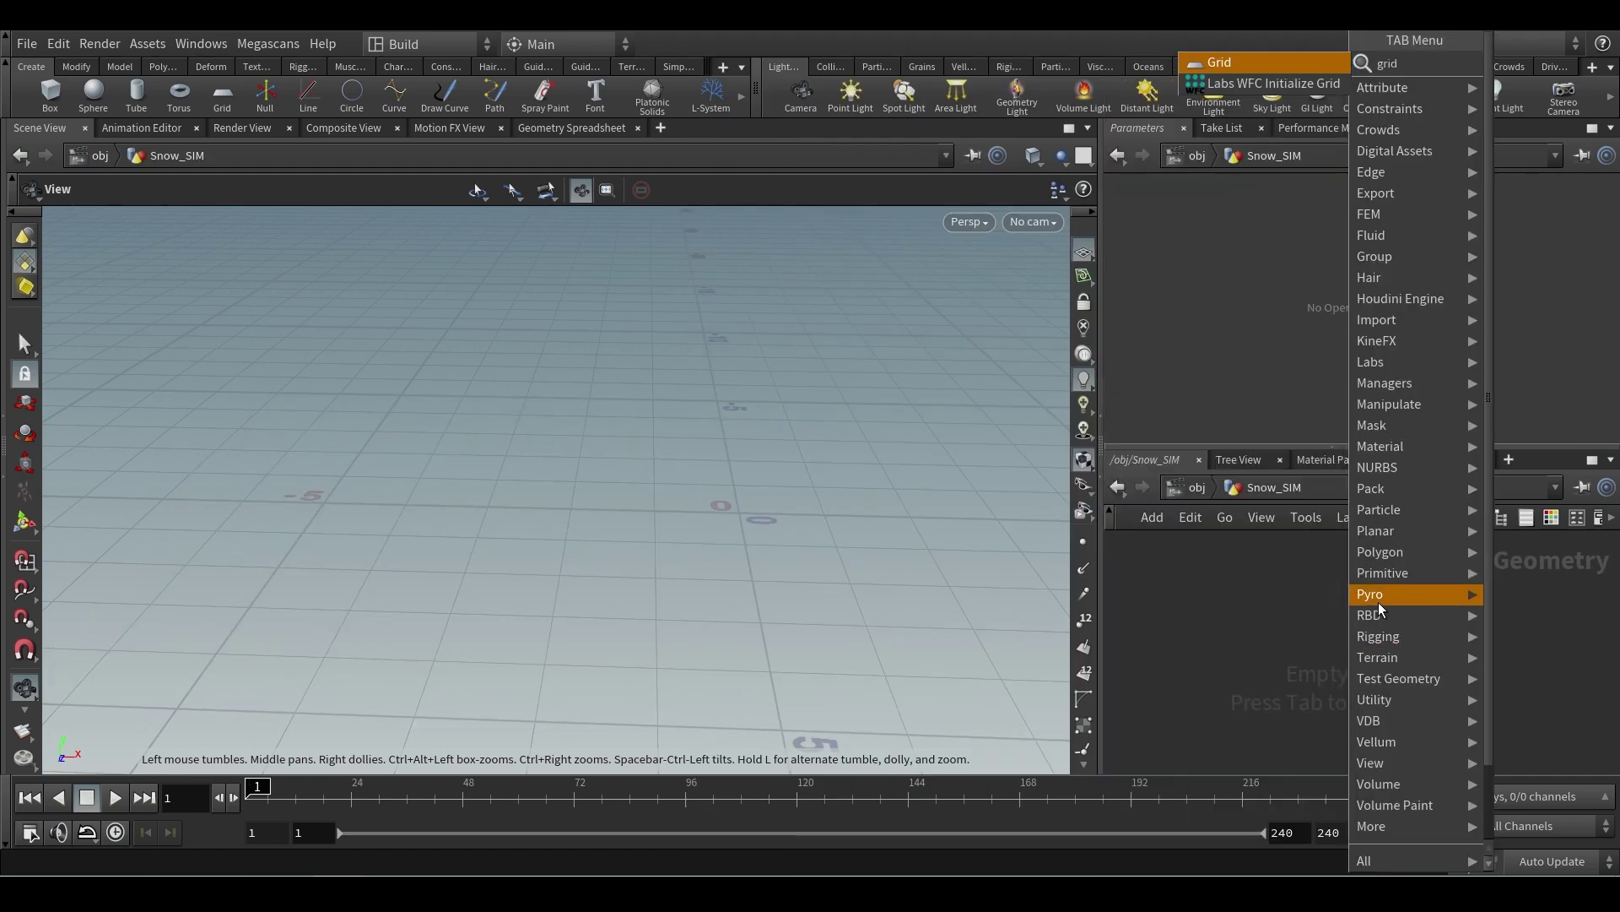
{"action": "key", "text": "Return"}
{"action": "left_click", "coordinate": [1282, 619]}
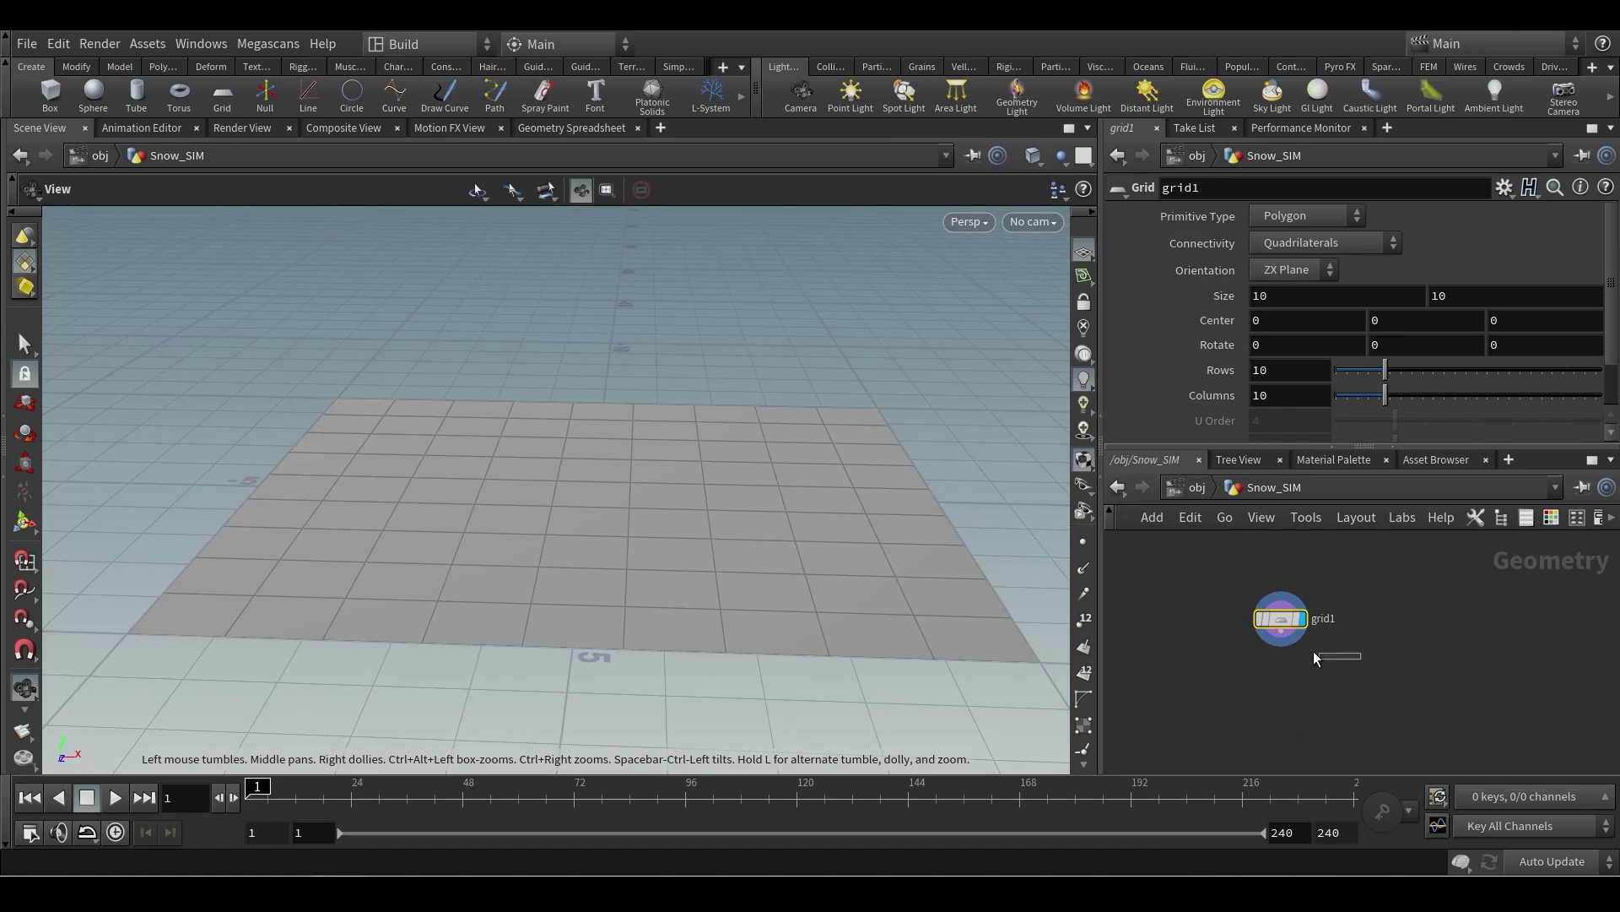
- Raise the grid to a Center Y of 5 and show all scene objects in the viewport
{"action": "left_click", "coordinate": [1409, 319]}
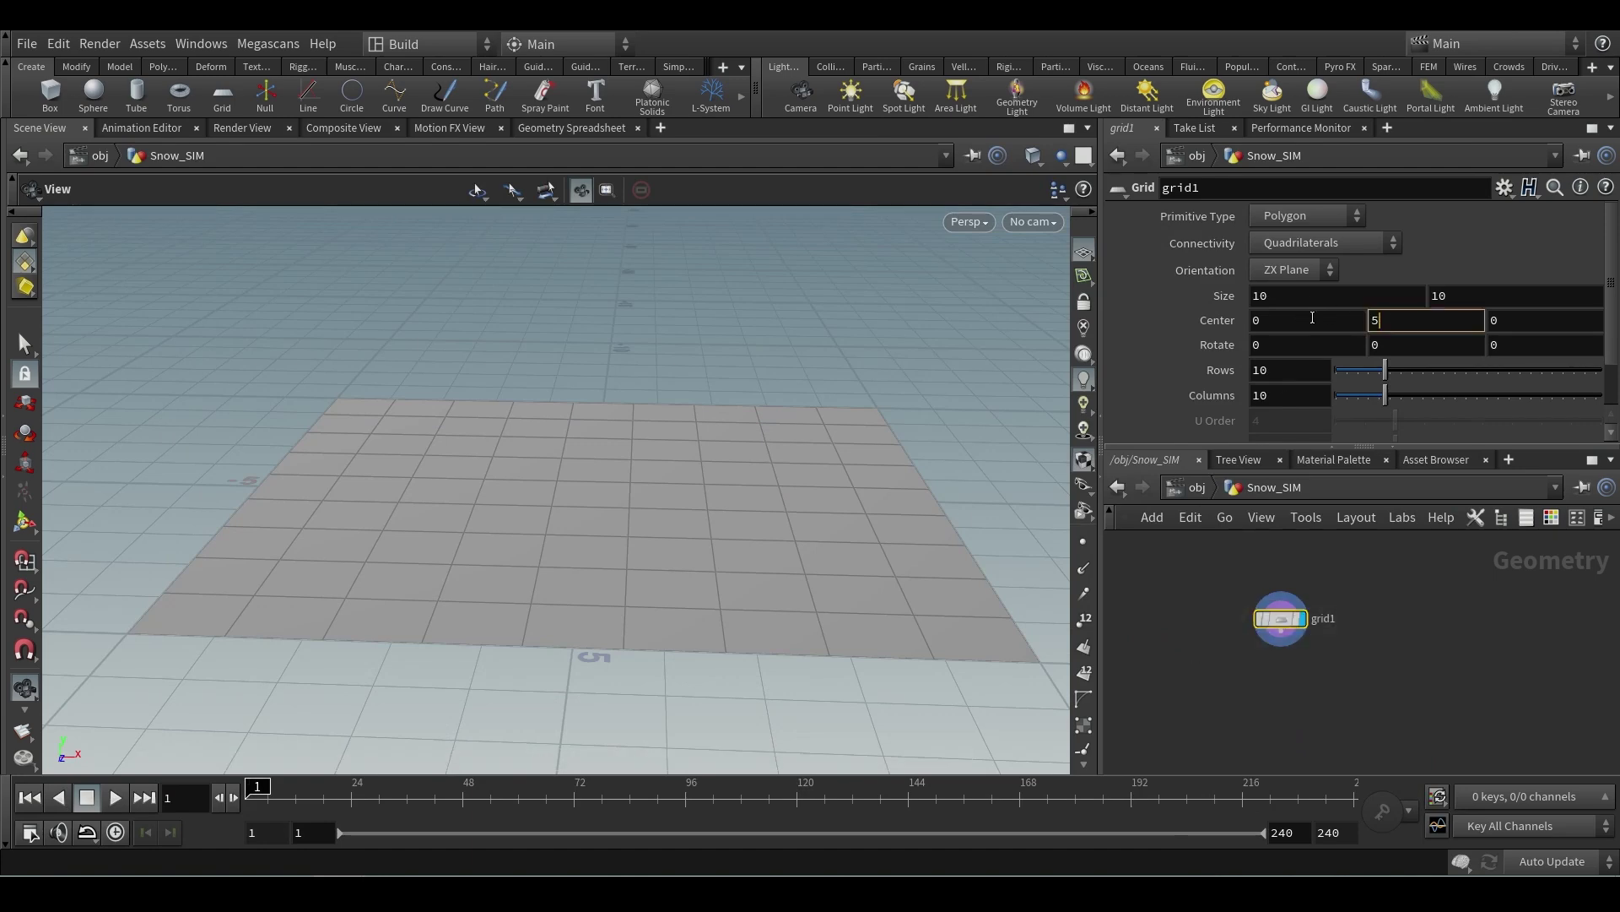
{"action": "type", "text": "5"}
{"action": "key", "text": "Return"}
{"action": "middle_click_drag", "start_coordinate": [847, 387], "coordinate": [774, 372]}
{"action": "left_click", "coordinate": [1061, 158]}
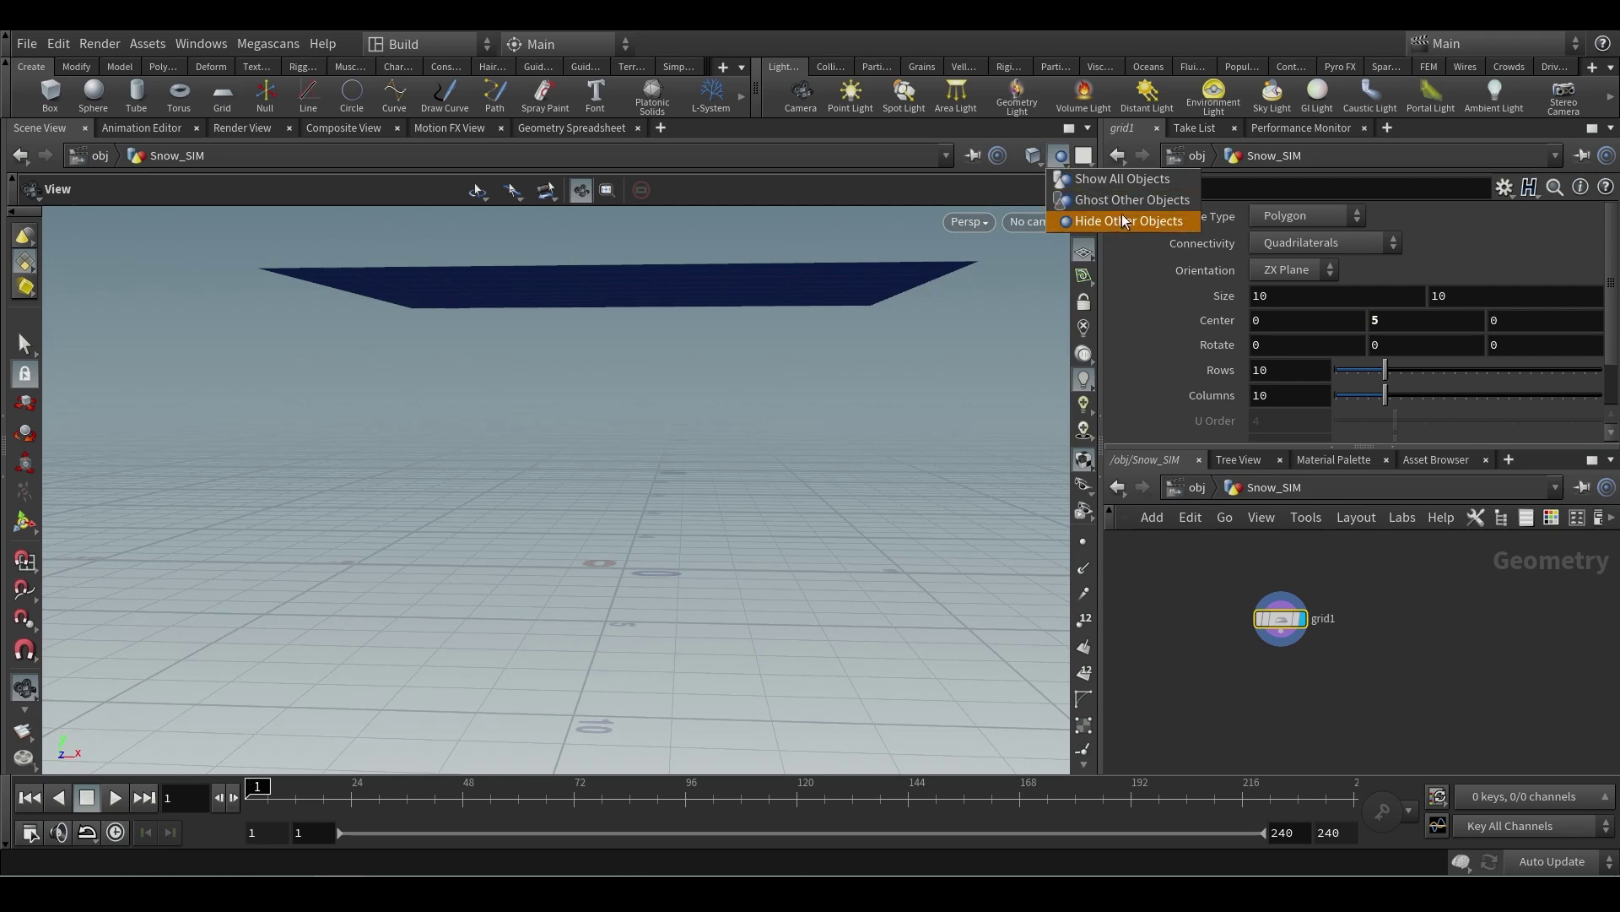
{"action": "left_click", "coordinate": [1122, 180]}
{"action": "scroll", "coordinate": [727, 488], "scroll_direction": "up", "scroll_amount": 3}
{"action": "middle_click_drag", "start_coordinate": [727, 489], "coordinate": [777, 522]}
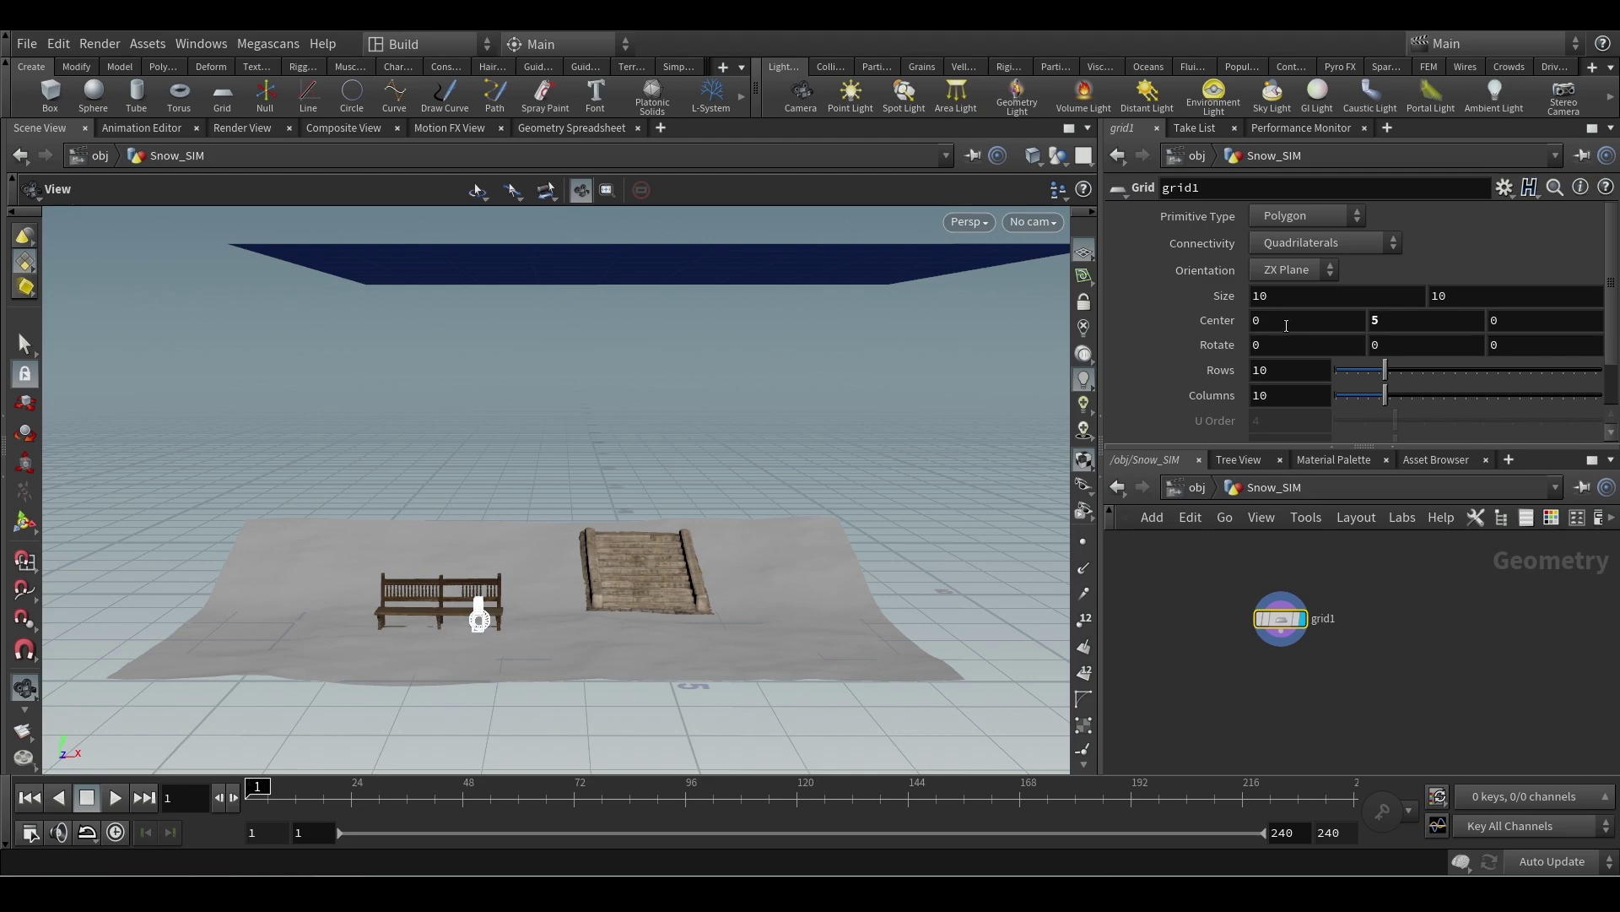
- Shift the grid's Center X to about -1.37 to cover the scene, and check the framing through cam1
{"action": "middle_click_drag", "start_coordinate": [1286, 326], "coordinate": [1016, 318]}
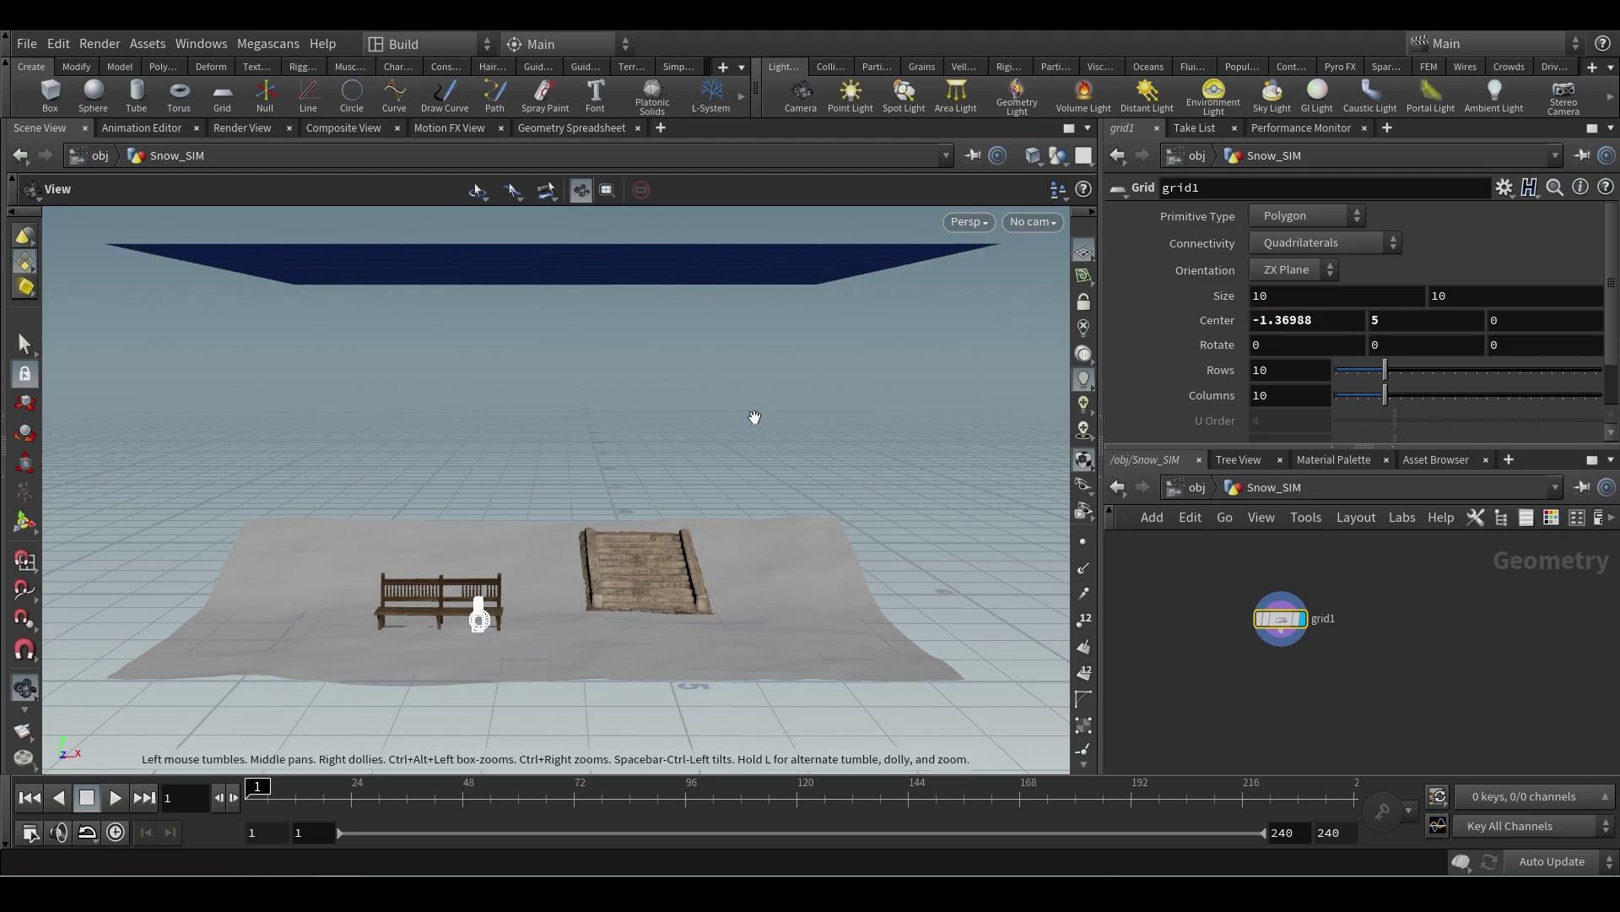
{"action": "mouse_move", "coordinate": [754, 416]}
{"action": "left_mouse_down"}
{"action": "mouse_move", "coordinate": [796, 397]}
{"action": "mouse_move", "coordinate": [825, 442]}
{"action": "mouse_move", "coordinate": [738, 456]}
{"action": "mouse_move", "coordinate": [732, 441]}
{"action": "mouse_move", "coordinate": [742, 549]}
{"action": "mouse_move", "coordinate": [750, 403]}
{"action": "mouse_move", "coordinate": [753, 416]}
{"action": "left_mouse_up"}
{"action": "left_click", "coordinate": [1031, 222]}
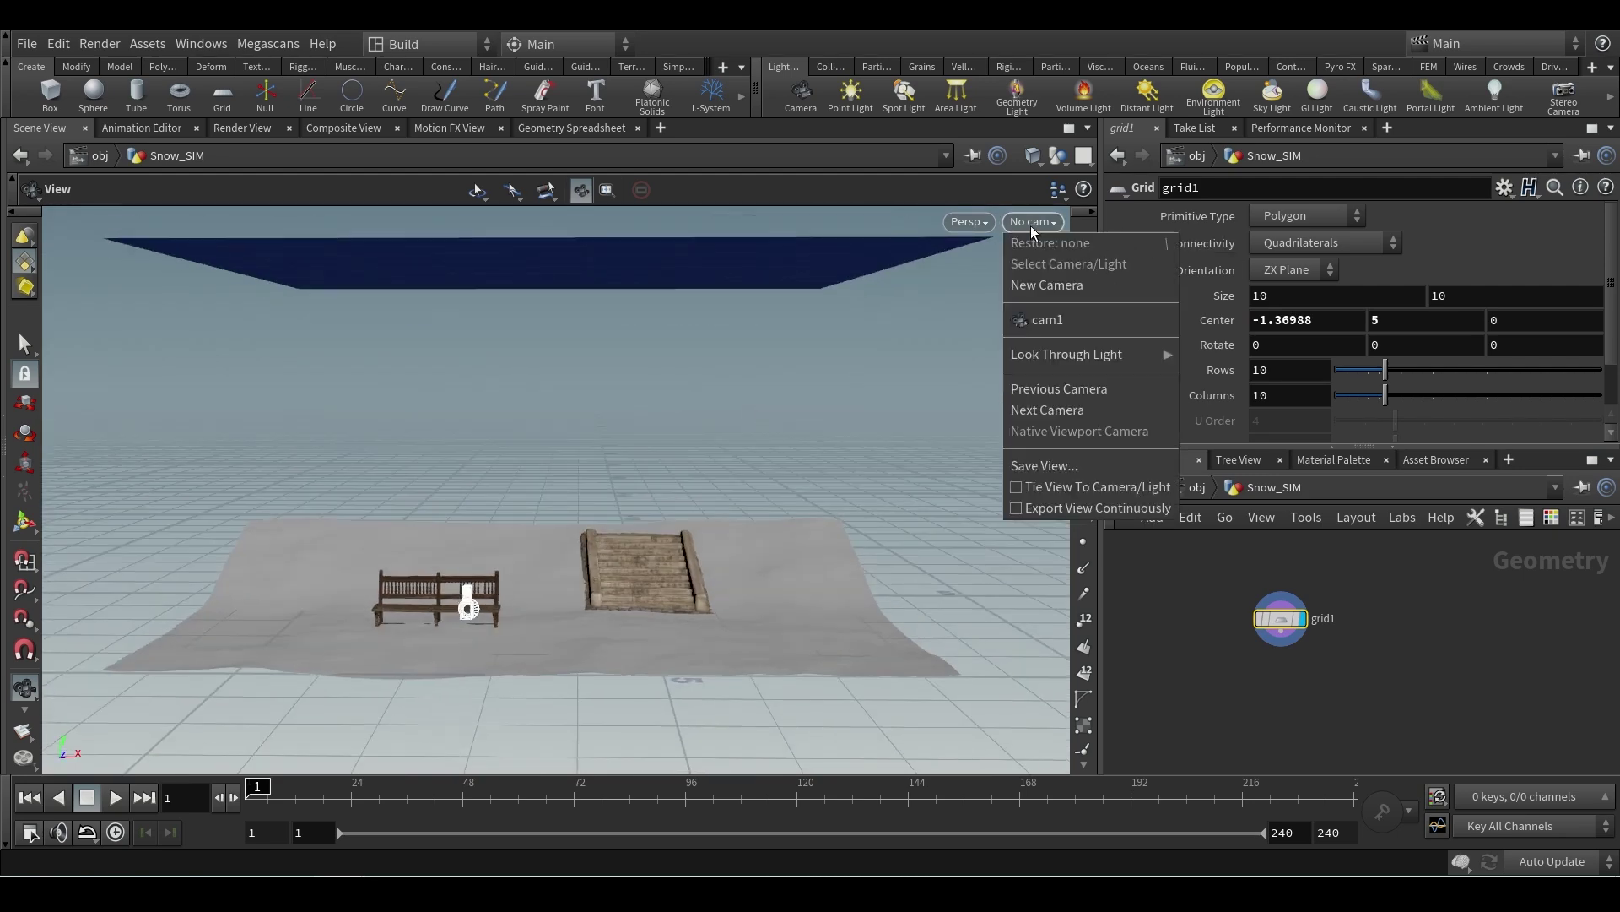
{"action": "left_click", "coordinate": [1045, 321]}
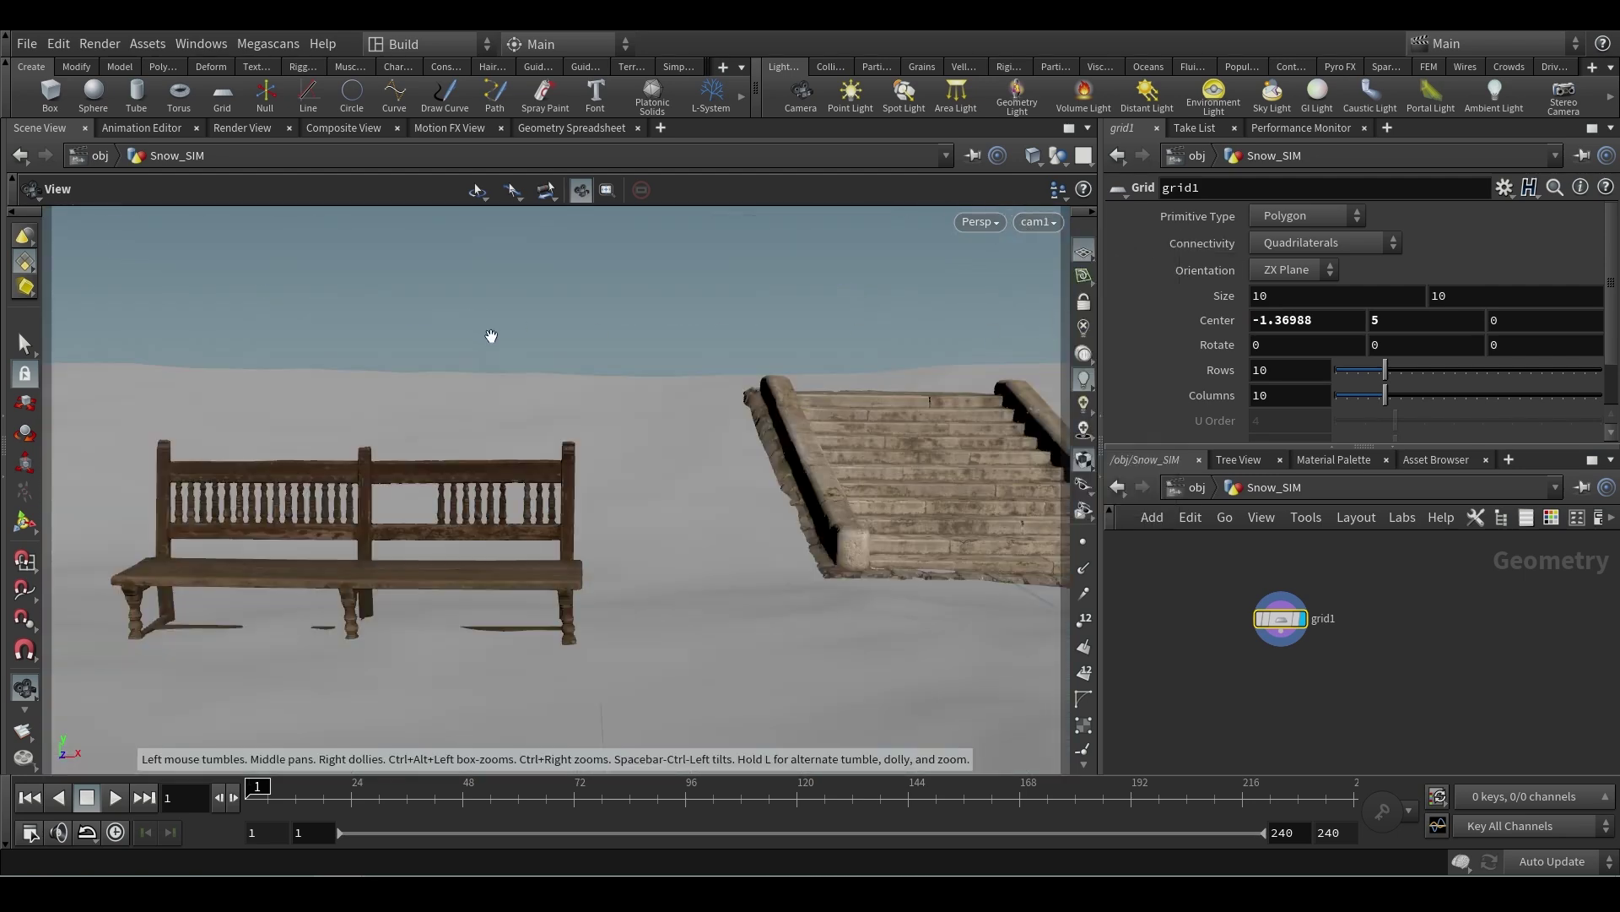
{"action": "left_click_drag", "start_coordinate": [596, 494], "coordinate": [658, 494]}
- Set the grid's Rows and Columns to 50 each
{"action": "left_click", "coordinate": [1281, 371]}
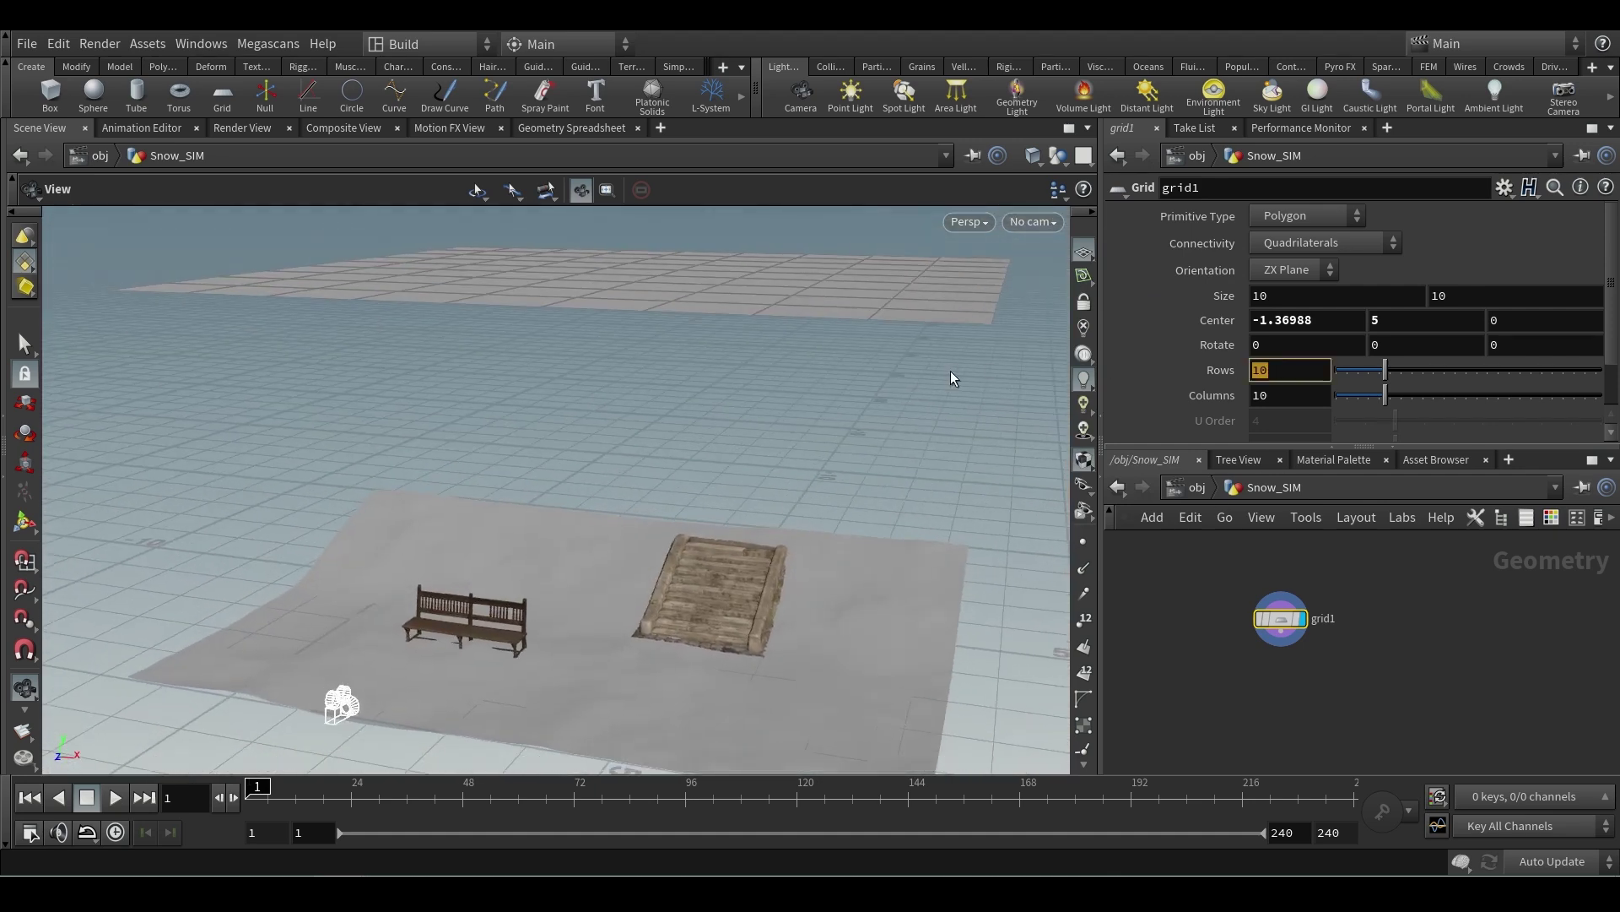
{"action": "type", "text": "50"}
{"action": "key", "text": "Tab"}
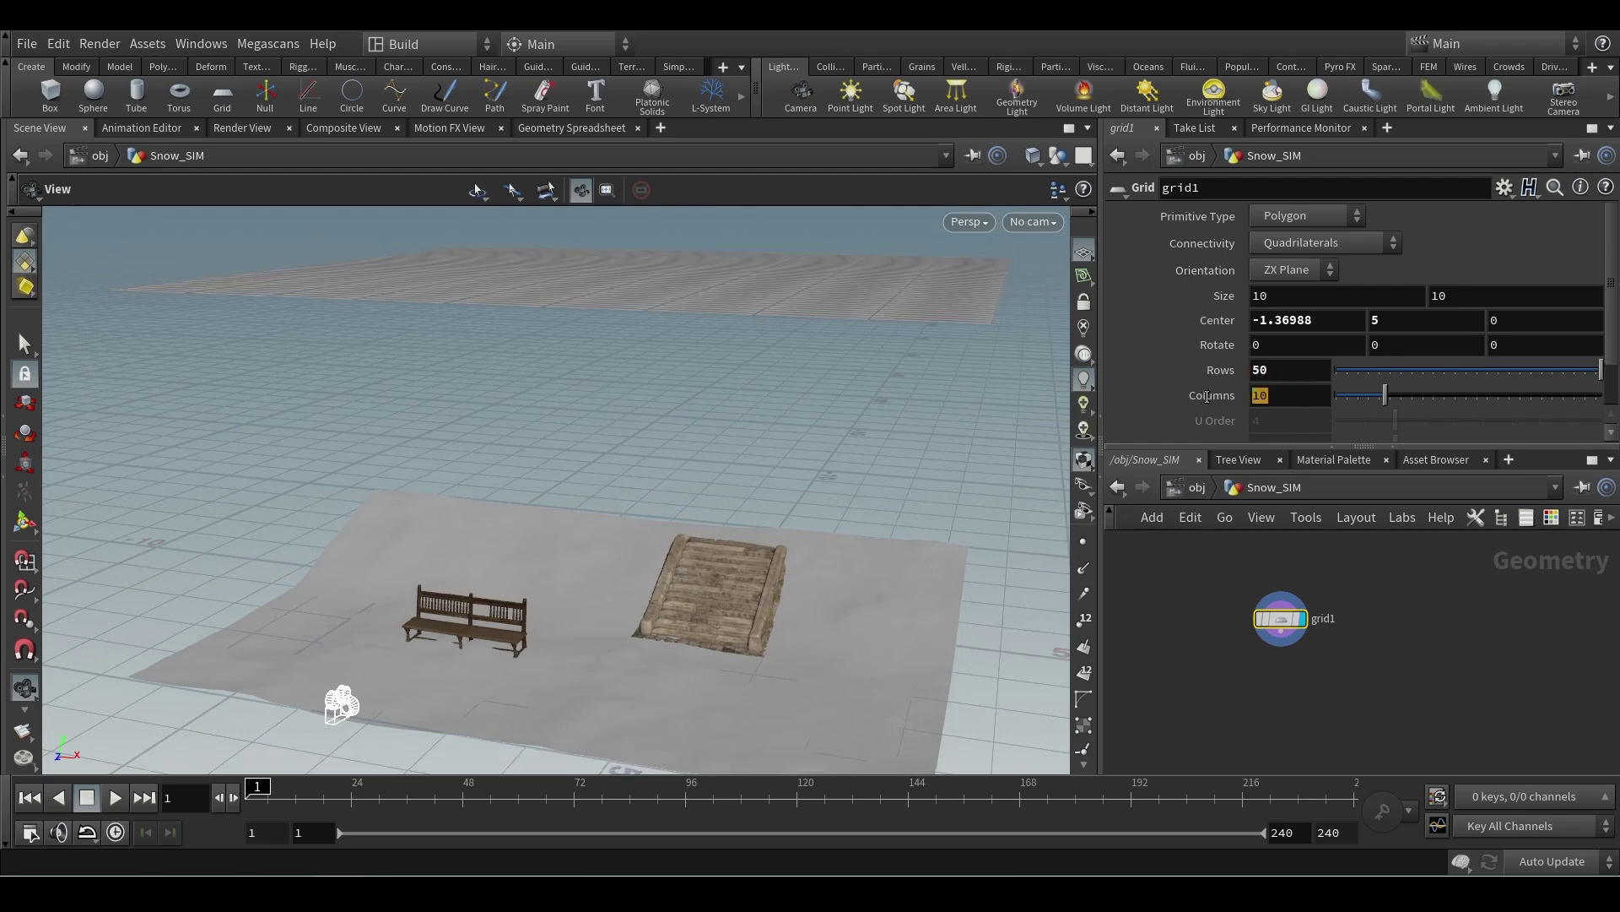
{"action": "type", "text": "50"}
{"action": "key", "text": "Return"}
- Add a Scatter node wired below the grid and display its scattered points above the scene
{"action": "scroll", "coordinate": [1258, 679], "scroll_direction": "up", "scroll_amount": 2}
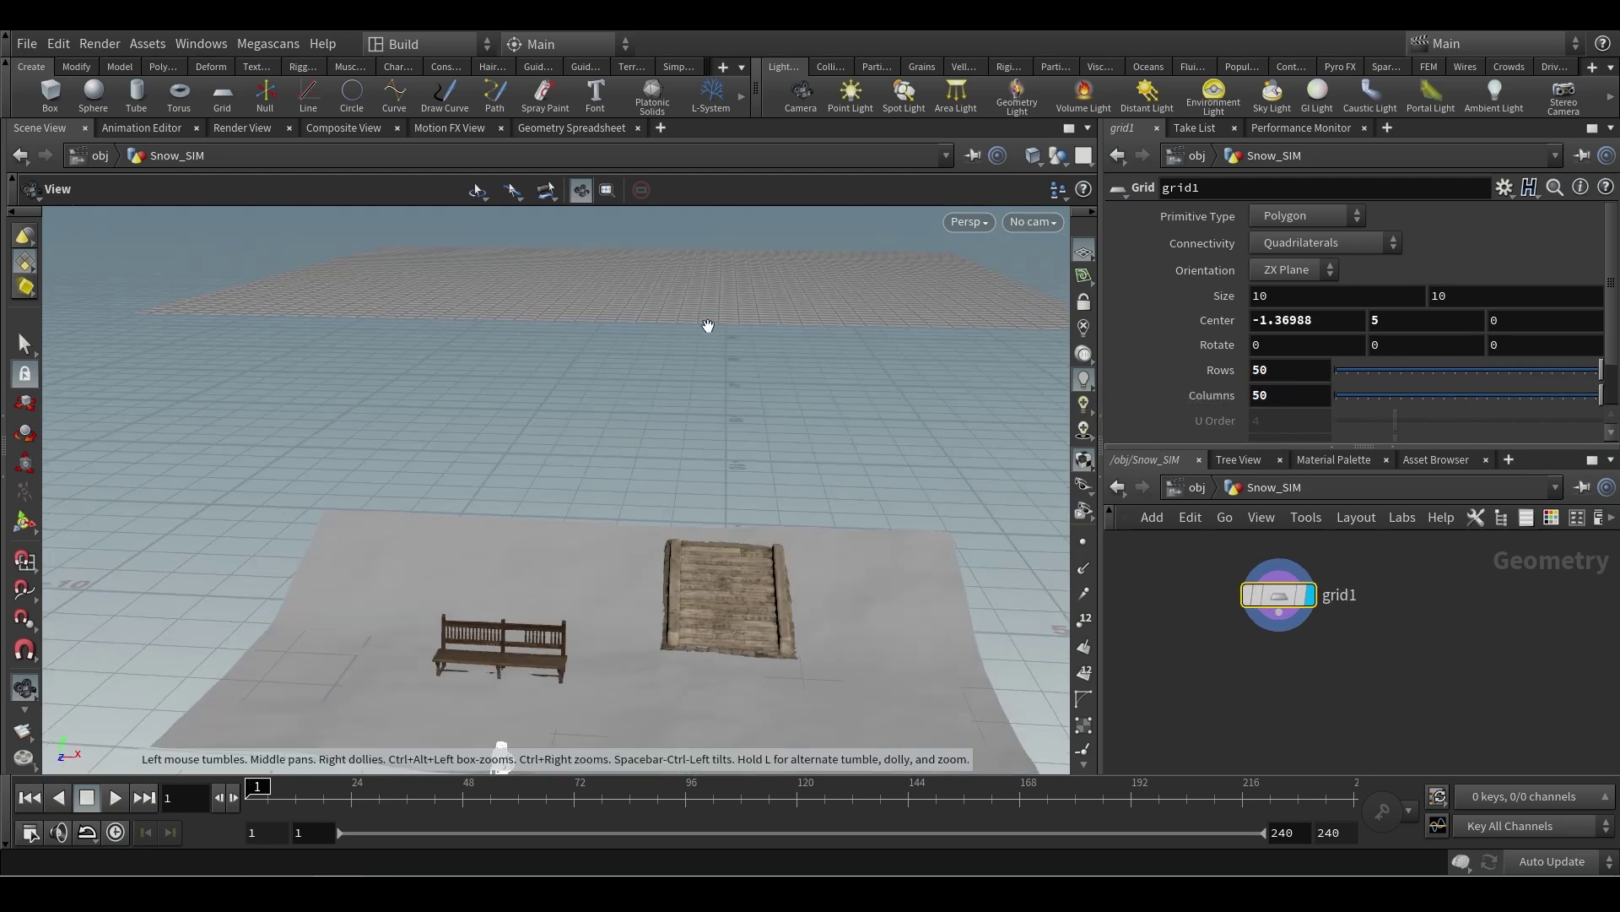
{"action": "scroll", "coordinate": [1343, 691], "scroll_direction": "up", "scroll_amount": 1}
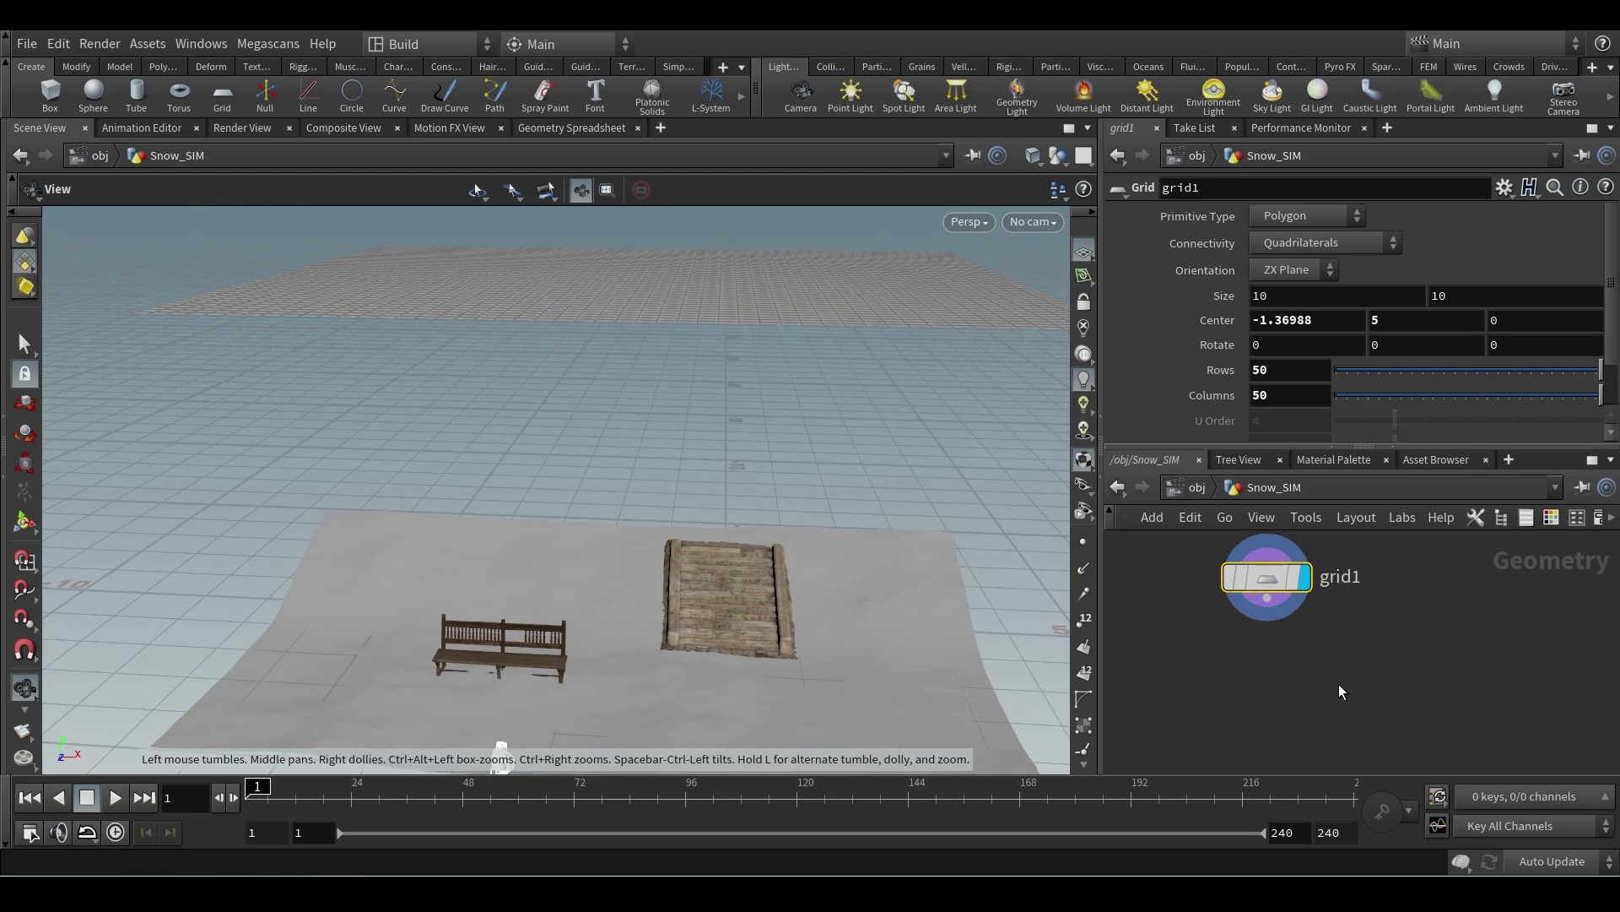
{"action": "middle_click_drag", "start_coordinate": [1323, 682], "coordinate": [1340, 676]}
{"action": "left_click", "coordinate": [1298, 604]}
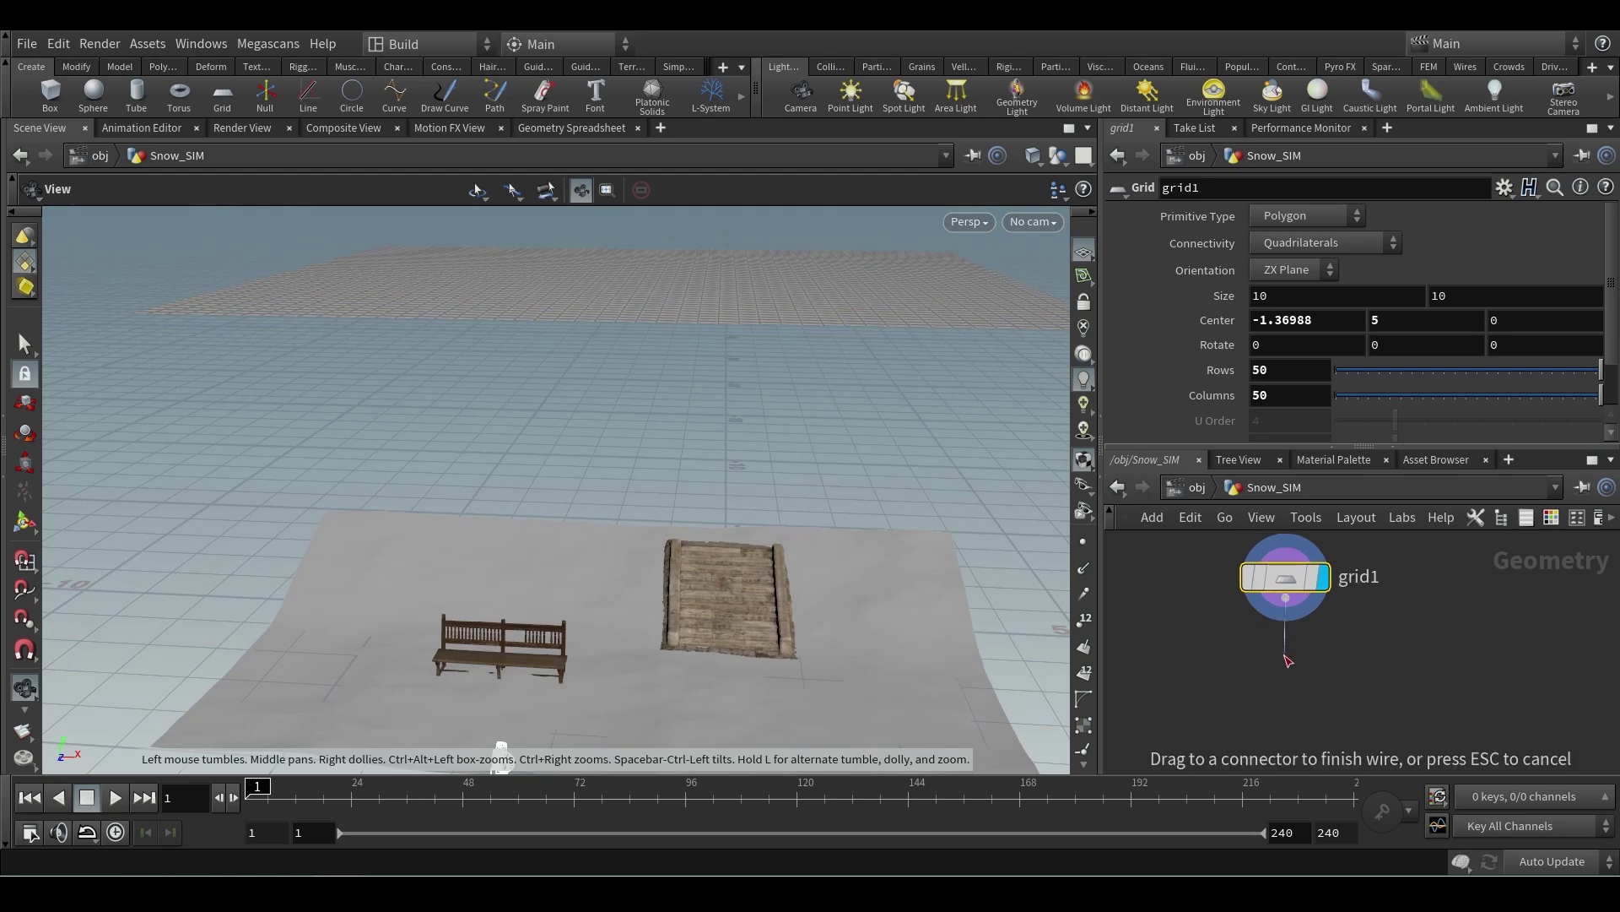
{"action": "key", "text": "Tab"}
{"action": "type", "text": "sca"}
{"action": "key", "text": "Escape"}
{"action": "left_click", "coordinate": [1289, 660]}
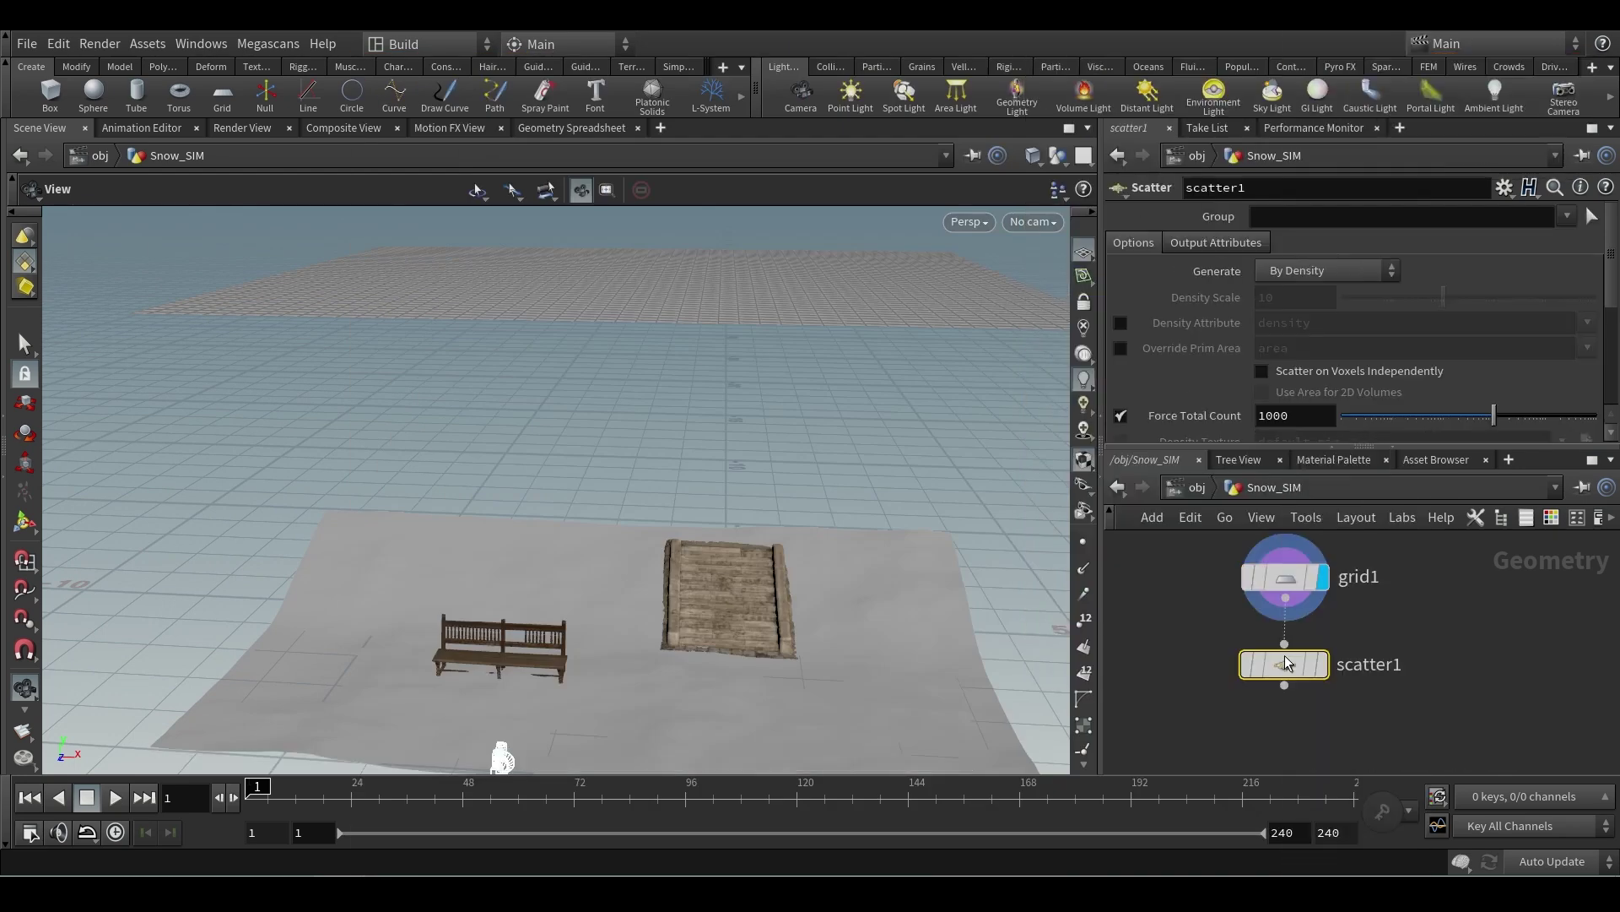
{"action": "left_click", "coordinate": [1321, 664]}
{"action": "mouse_move", "coordinate": [762, 399]}
{"action": "left_mouse_down"}
{"action": "mouse_move", "coordinate": [749, 448]}
{"action": "mouse_move", "coordinate": [739, 433]}
{"action": "mouse_move", "coordinate": [771, 423]}
{"action": "left_mouse_up"}
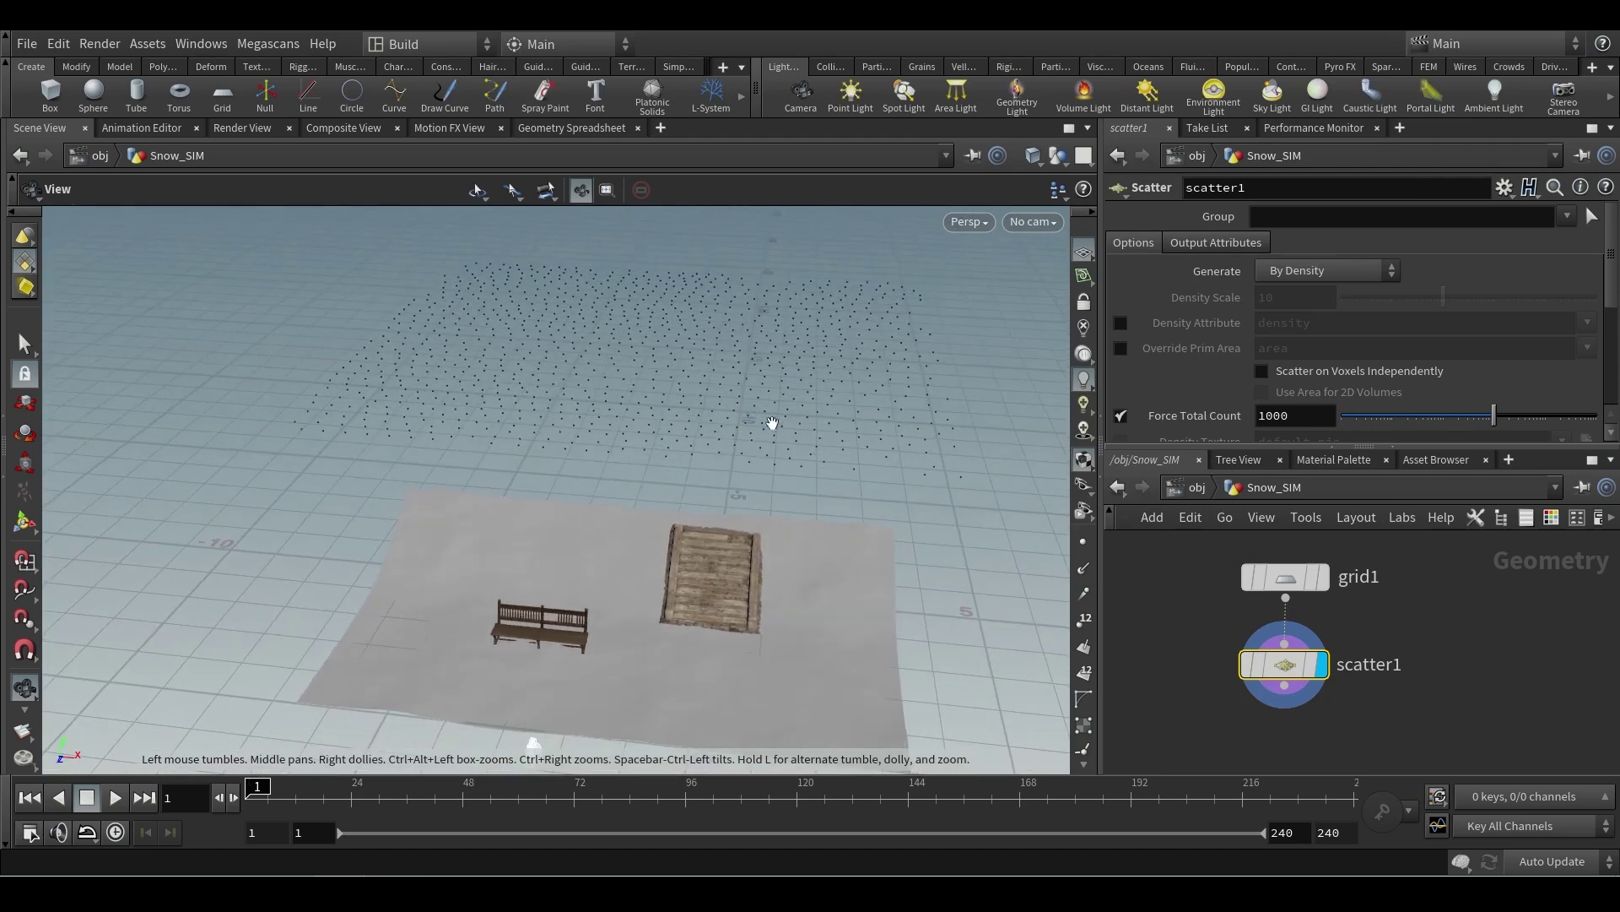
- Add a POP Network wired below the scatter node and display its output
{"action": "scroll", "coordinate": [1422, 698], "scroll_direction": "down", "scroll_amount": 4}
{"action": "middle_click_drag", "start_coordinate": [1304, 645], "coordinate": [1339, 647]}
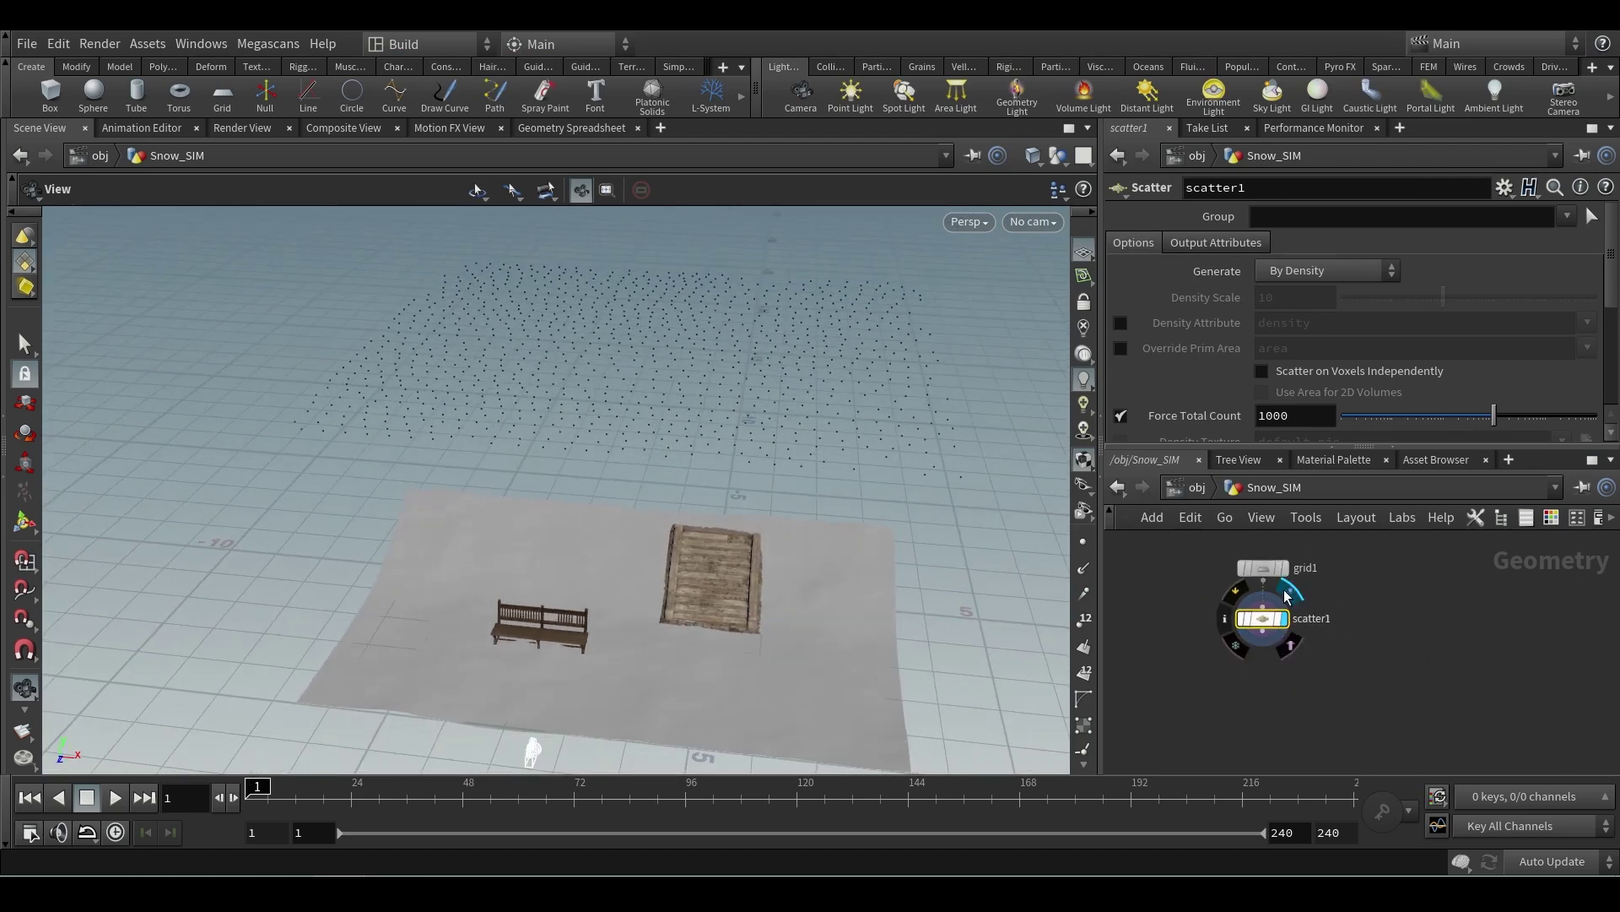
{"action": "left_click", "coordinate": [1263, 696]}
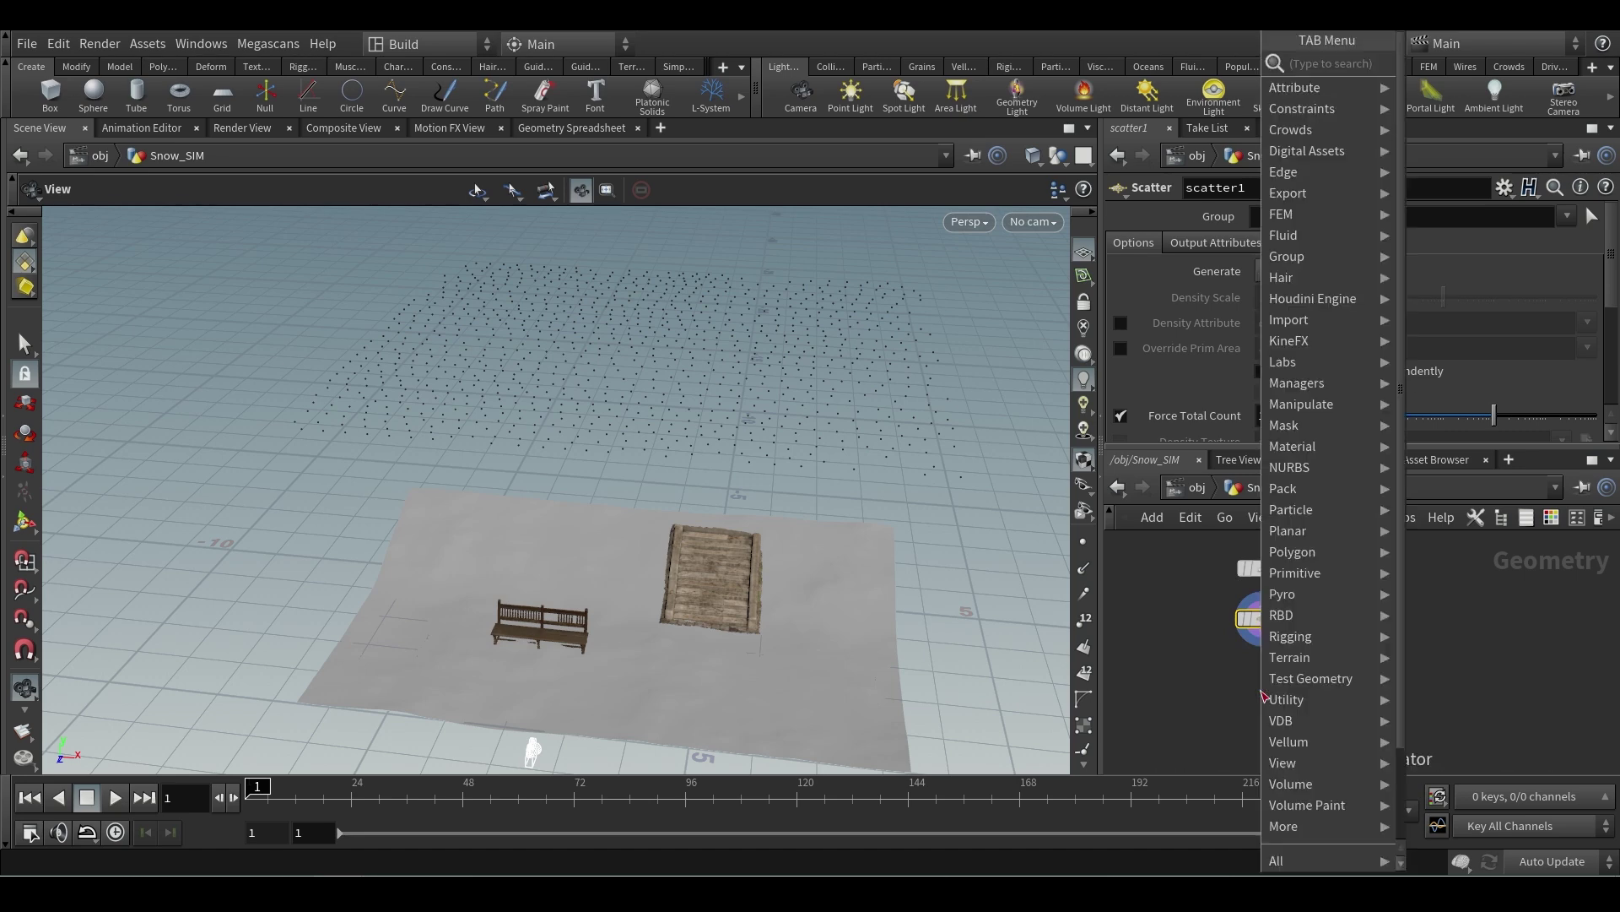
{"action": "type", "text": "pop"}
{"action": "key", "text": "Return"}
{"action": "left_click", "coordinate": [1261, 691]}
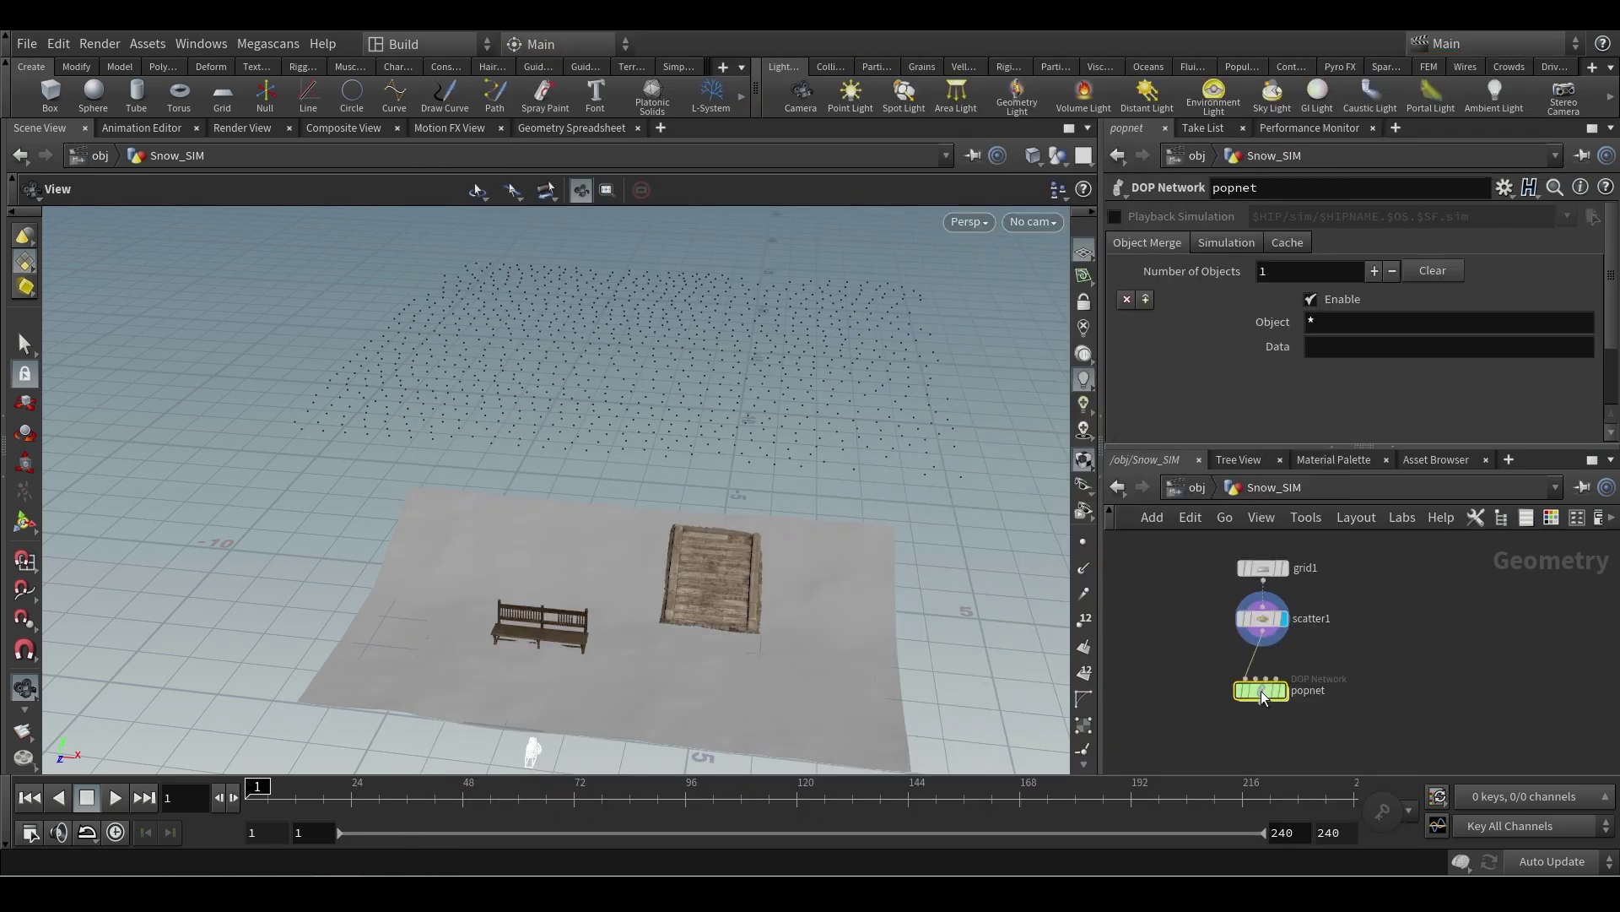
{"action": "scroll", "coordinate": [1277, 697], "scroll_direction": "up", "scroll_amount": 3}
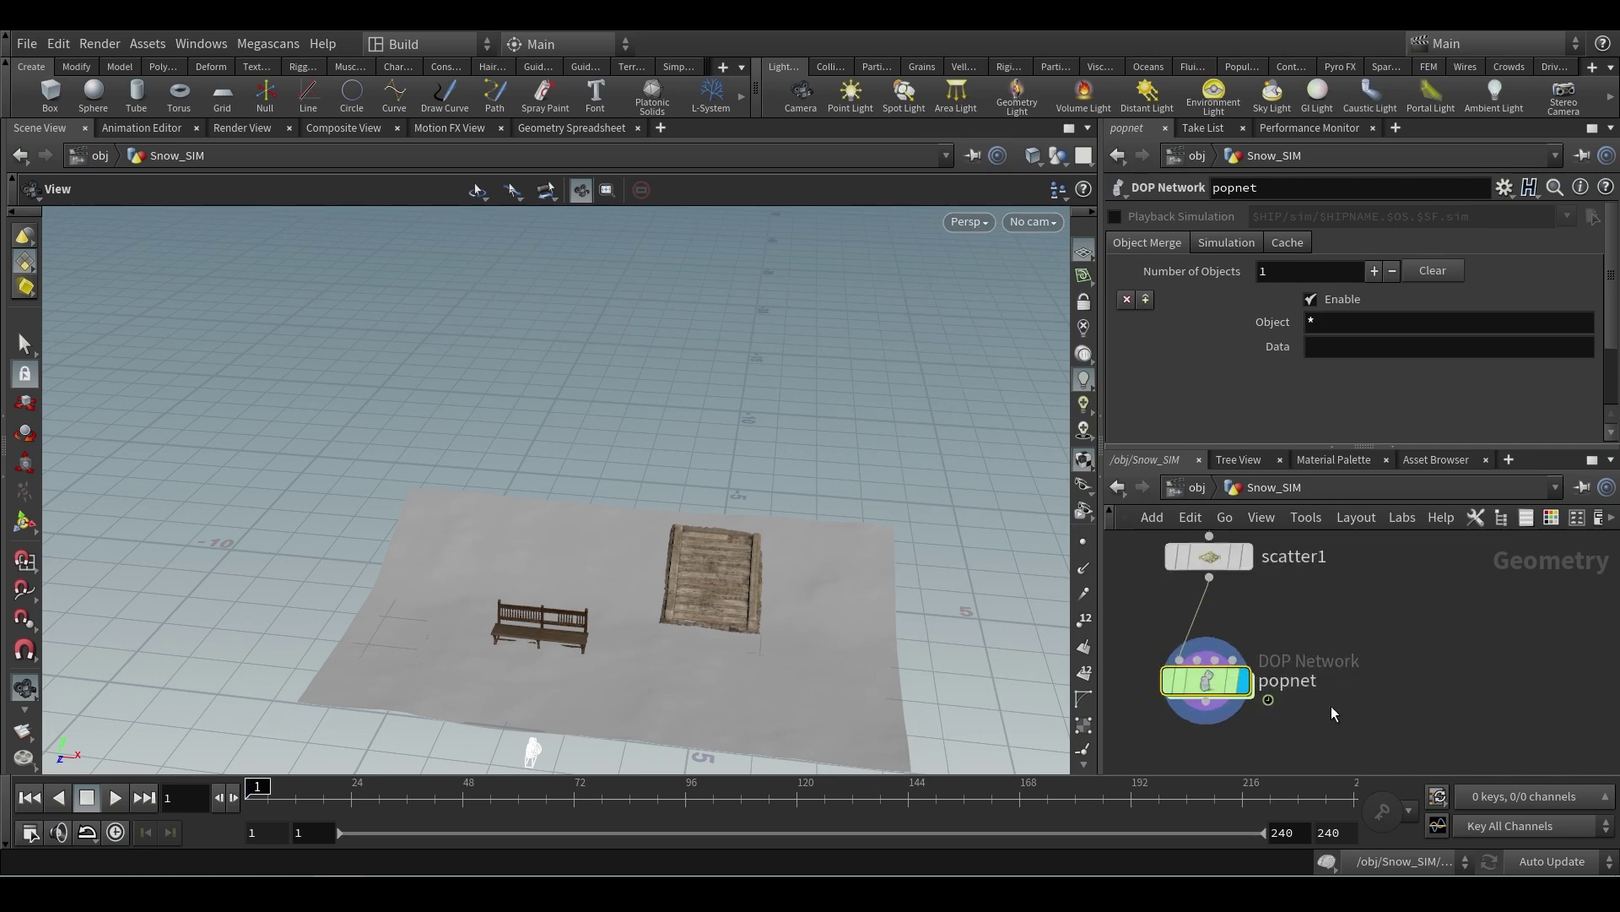
- Inside the POP network, insert a Gravity Force node between the popsolver and the output node
{"action": "double_click", "coordinate": [1283, 691]}
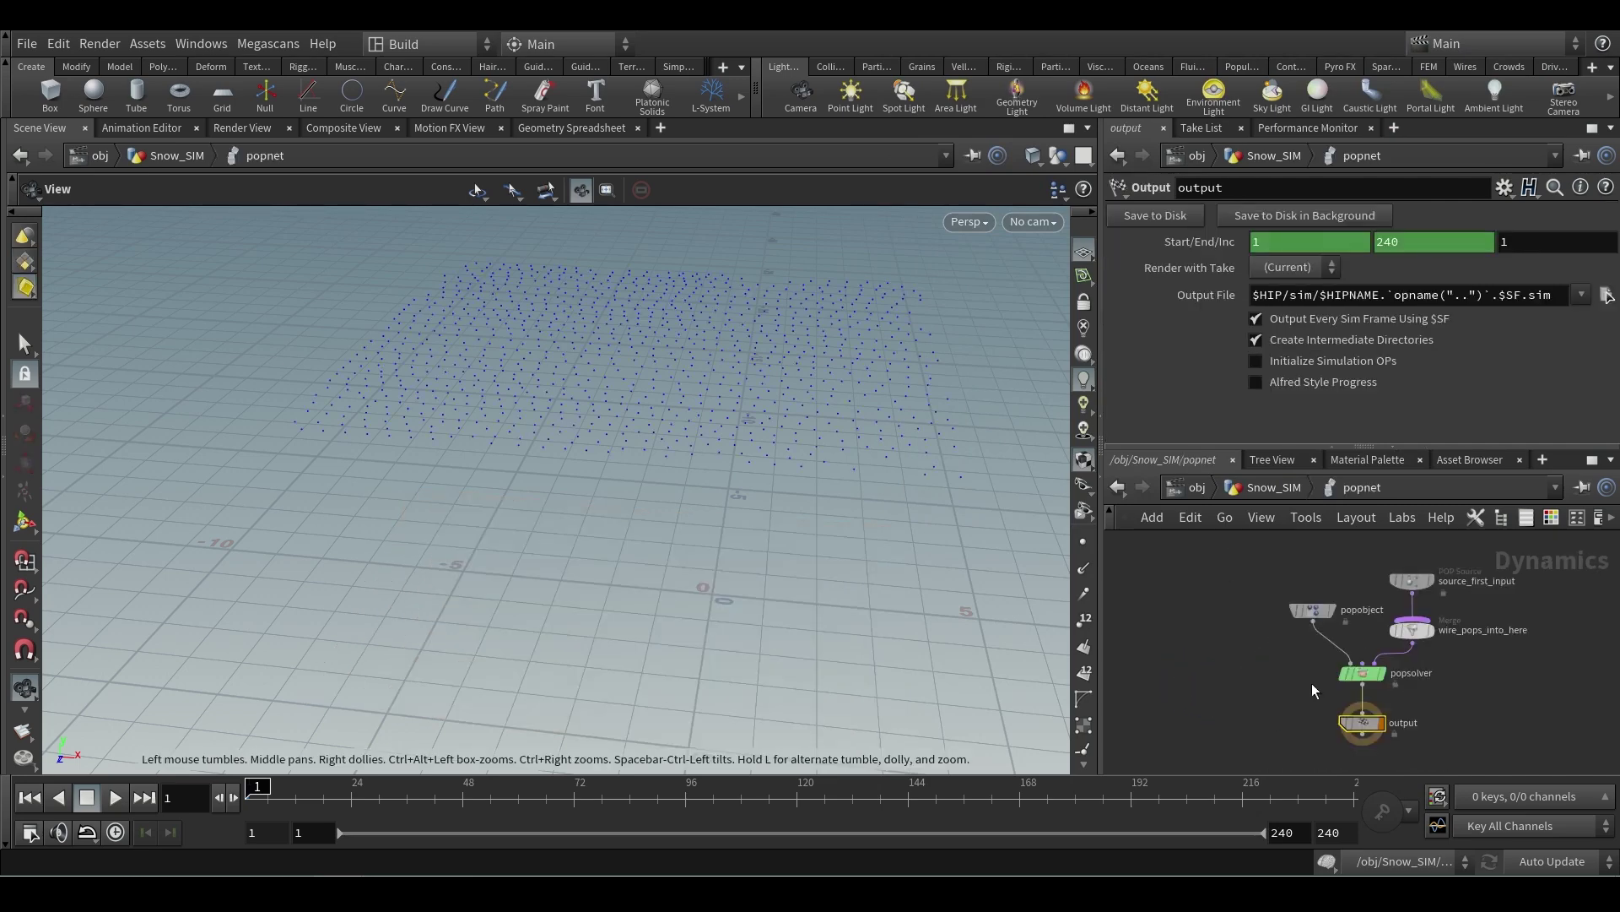
{"action": "middle_click_drag", "start_coordinate": [1378, 704], "coordinate": [1292, 628]}
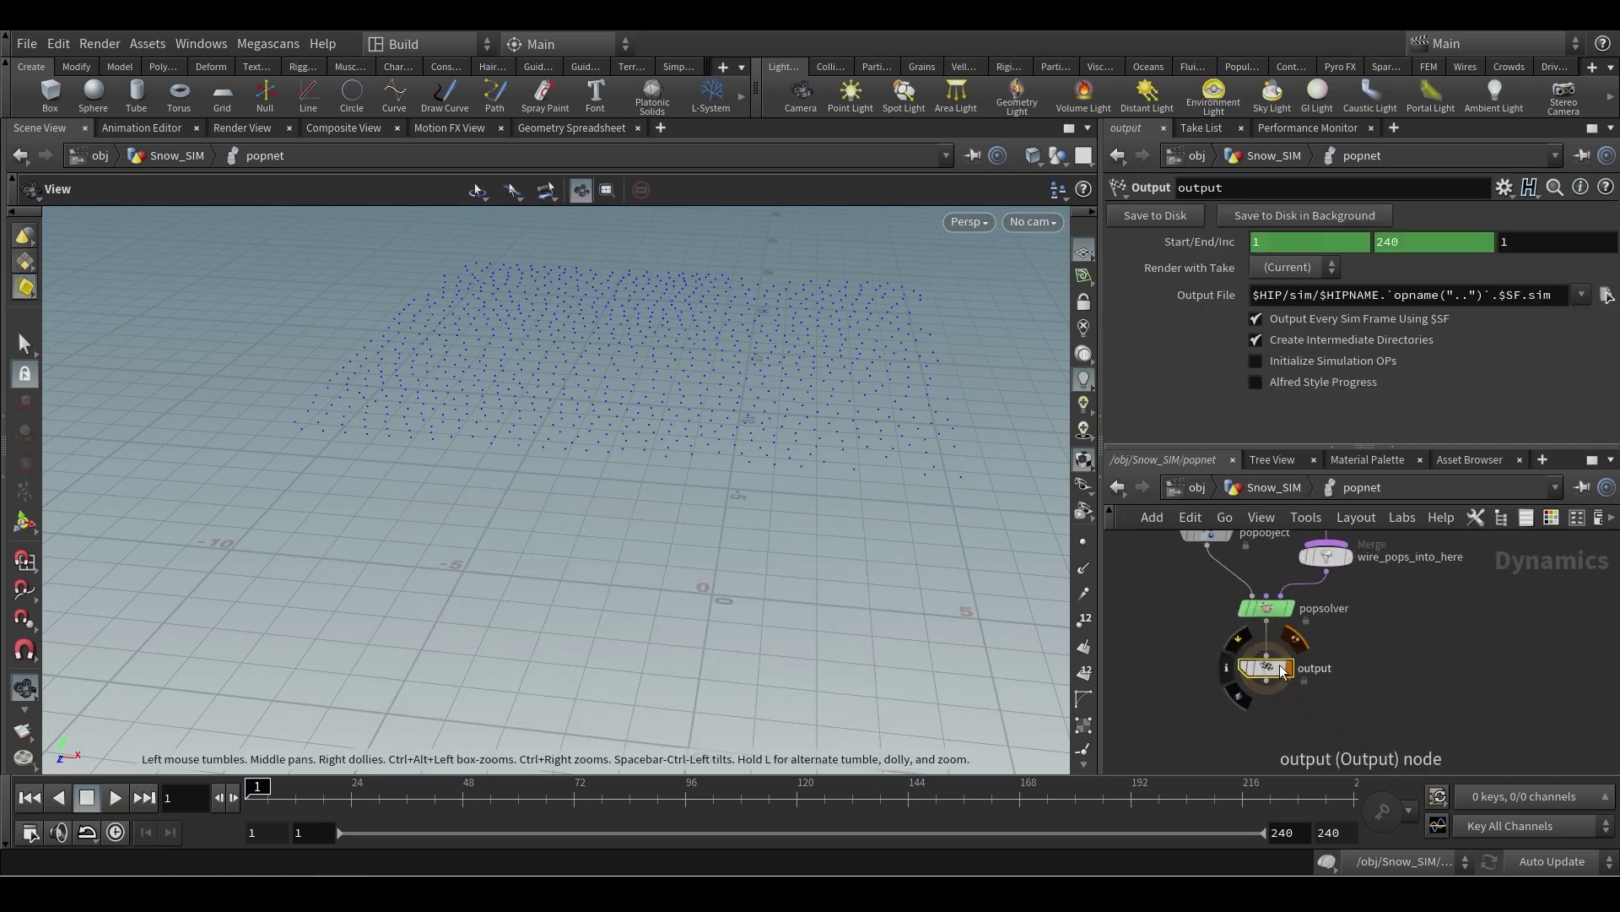
{"action": "left_click_drag", "start_coordinate": [1267, 623], "coordinate": [1295, 676]}
{"action": "type", "text": "gravity"}
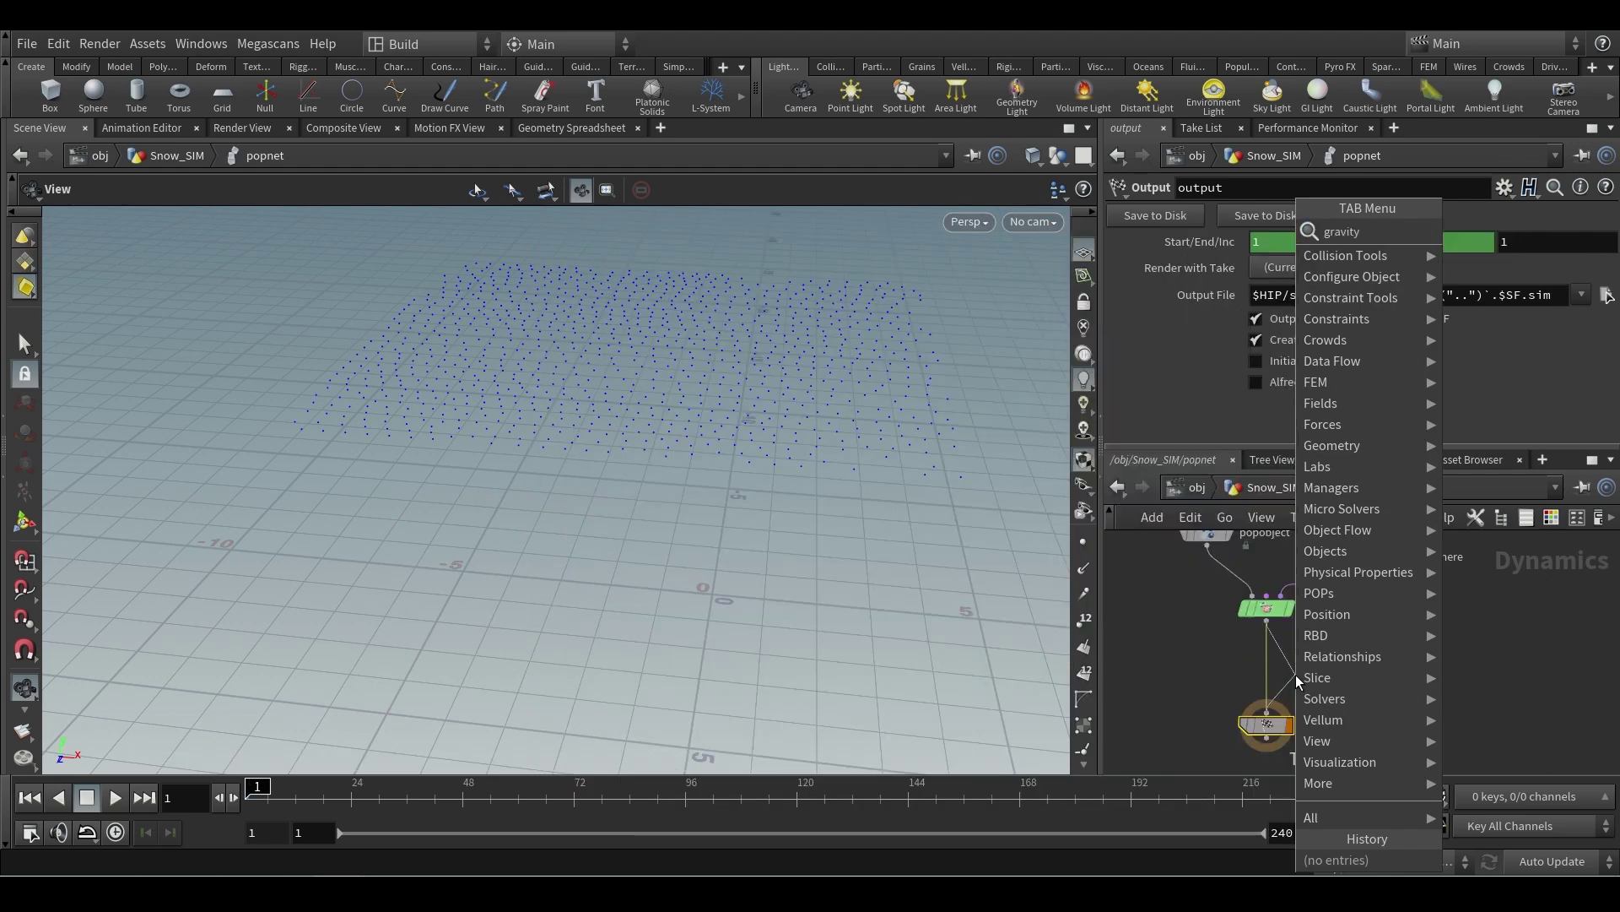
{"action": "key", "text": "Return"}
- Set the POP Source's Emission Type to All Points so particles are born from the scattered points
{"action": "left_click", "coordinate": [1258, 489]}
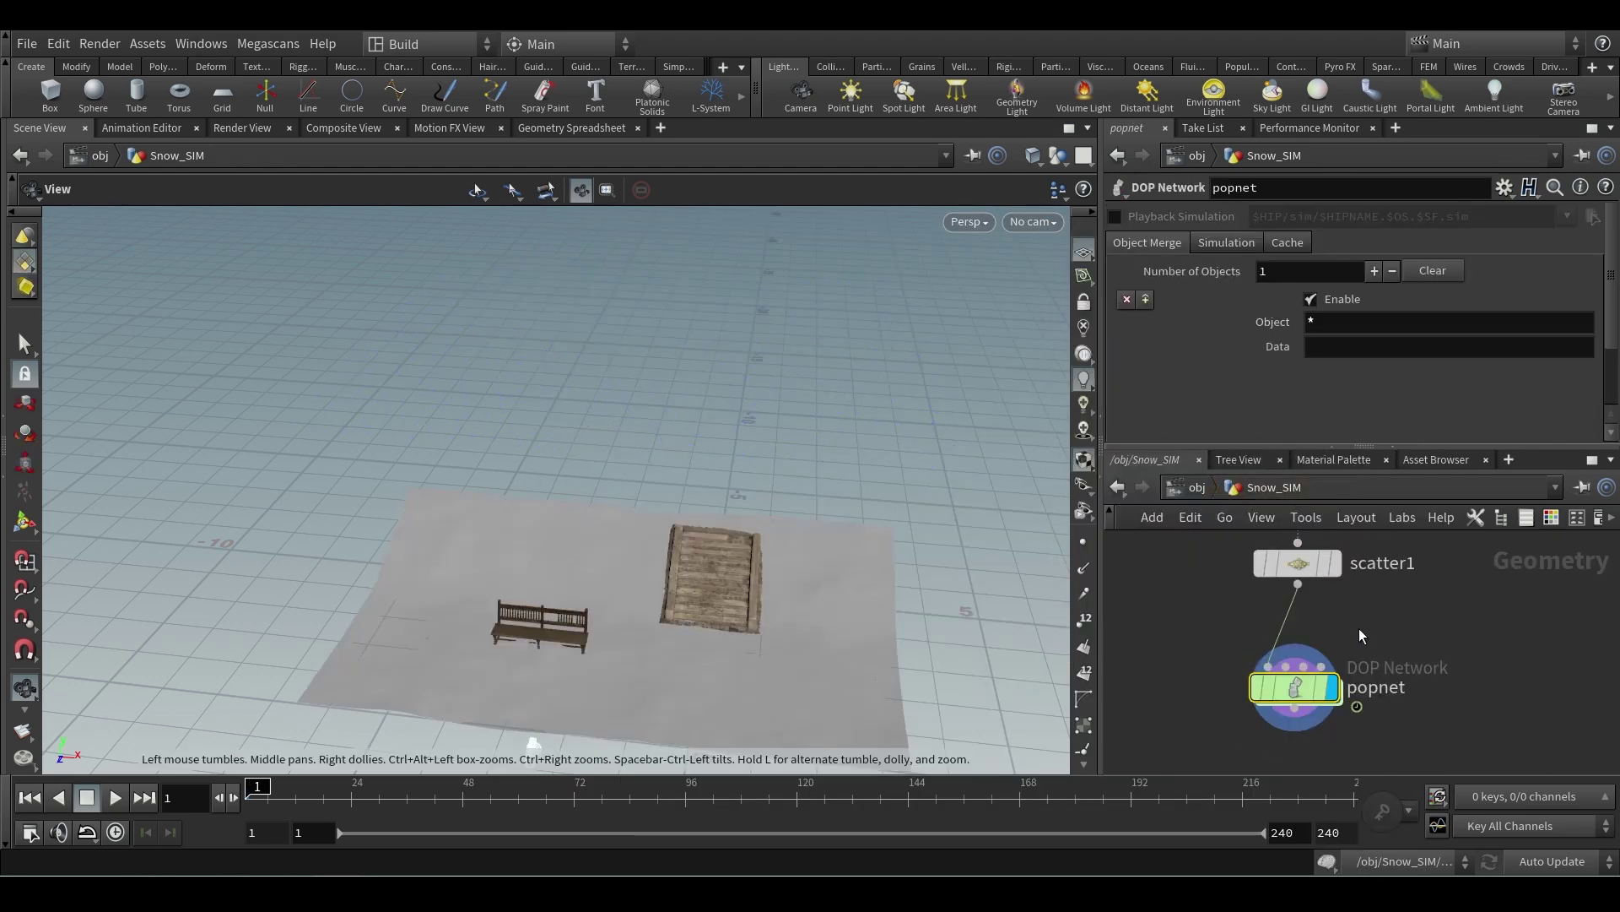
{"action": "middle_click_drag", "start_coordinate": [1359, 628], "coordinate": [1385, 701]}
{"action": "left_click_drag", "start_coordinate": [1385, 700], "coordinate": [1212, 698]}
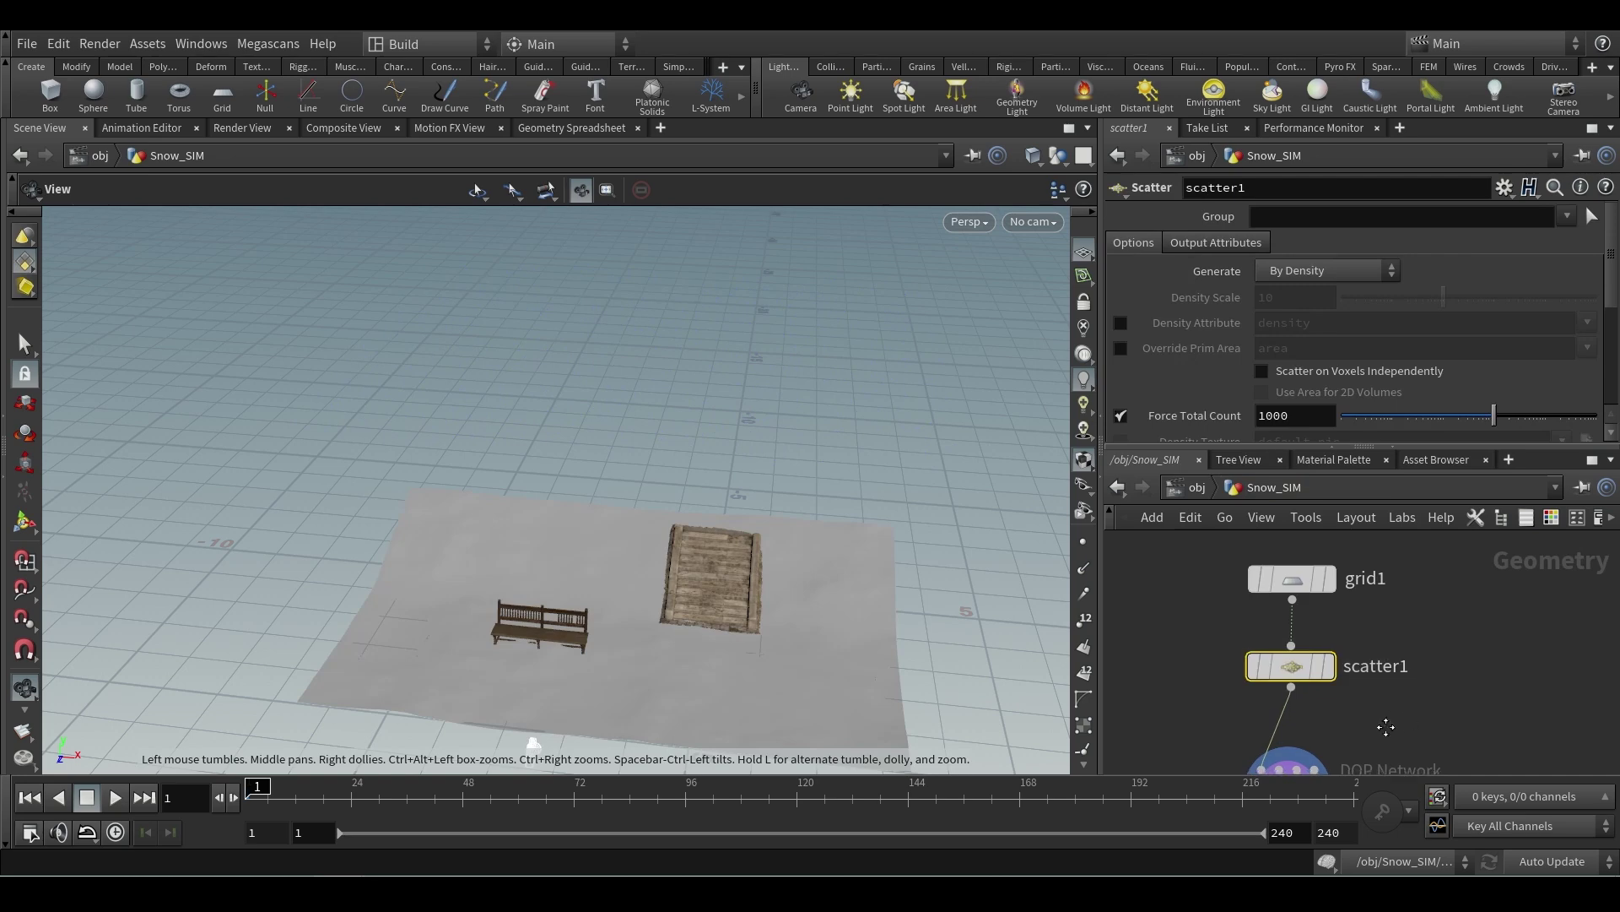
{"action": "double_click", "coordinate": [1282, 683]}
{"action": "middle_click_drag", "start_coordinate": [1448, 553], "coordinate": [1452, 739]}
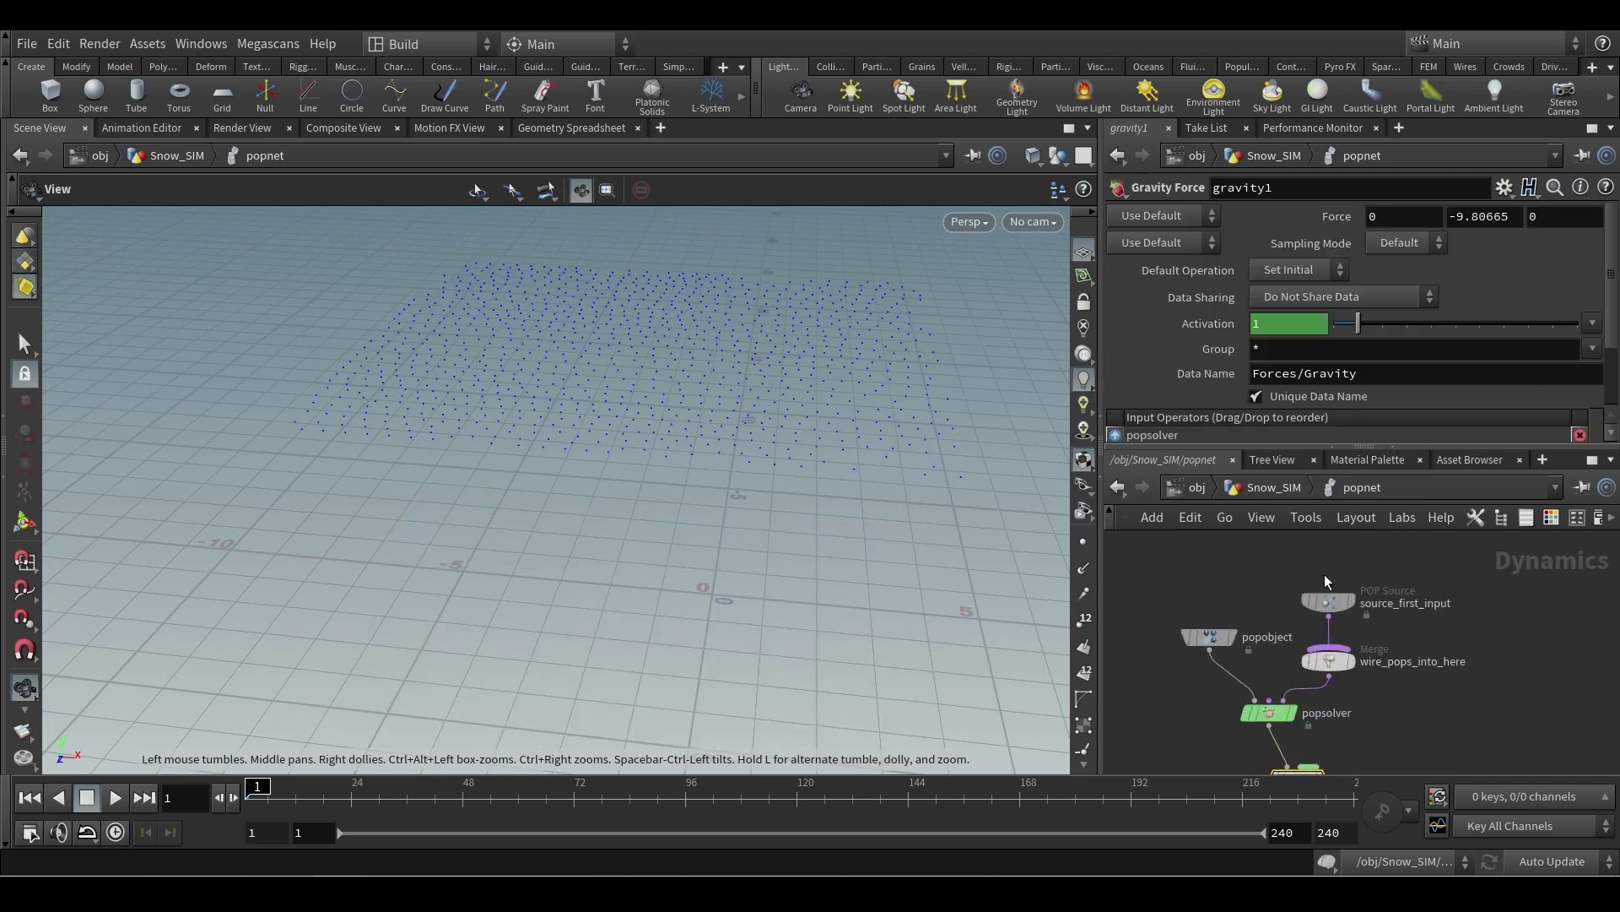
{"action": "left_click", "coordinate": [1328, 601]}
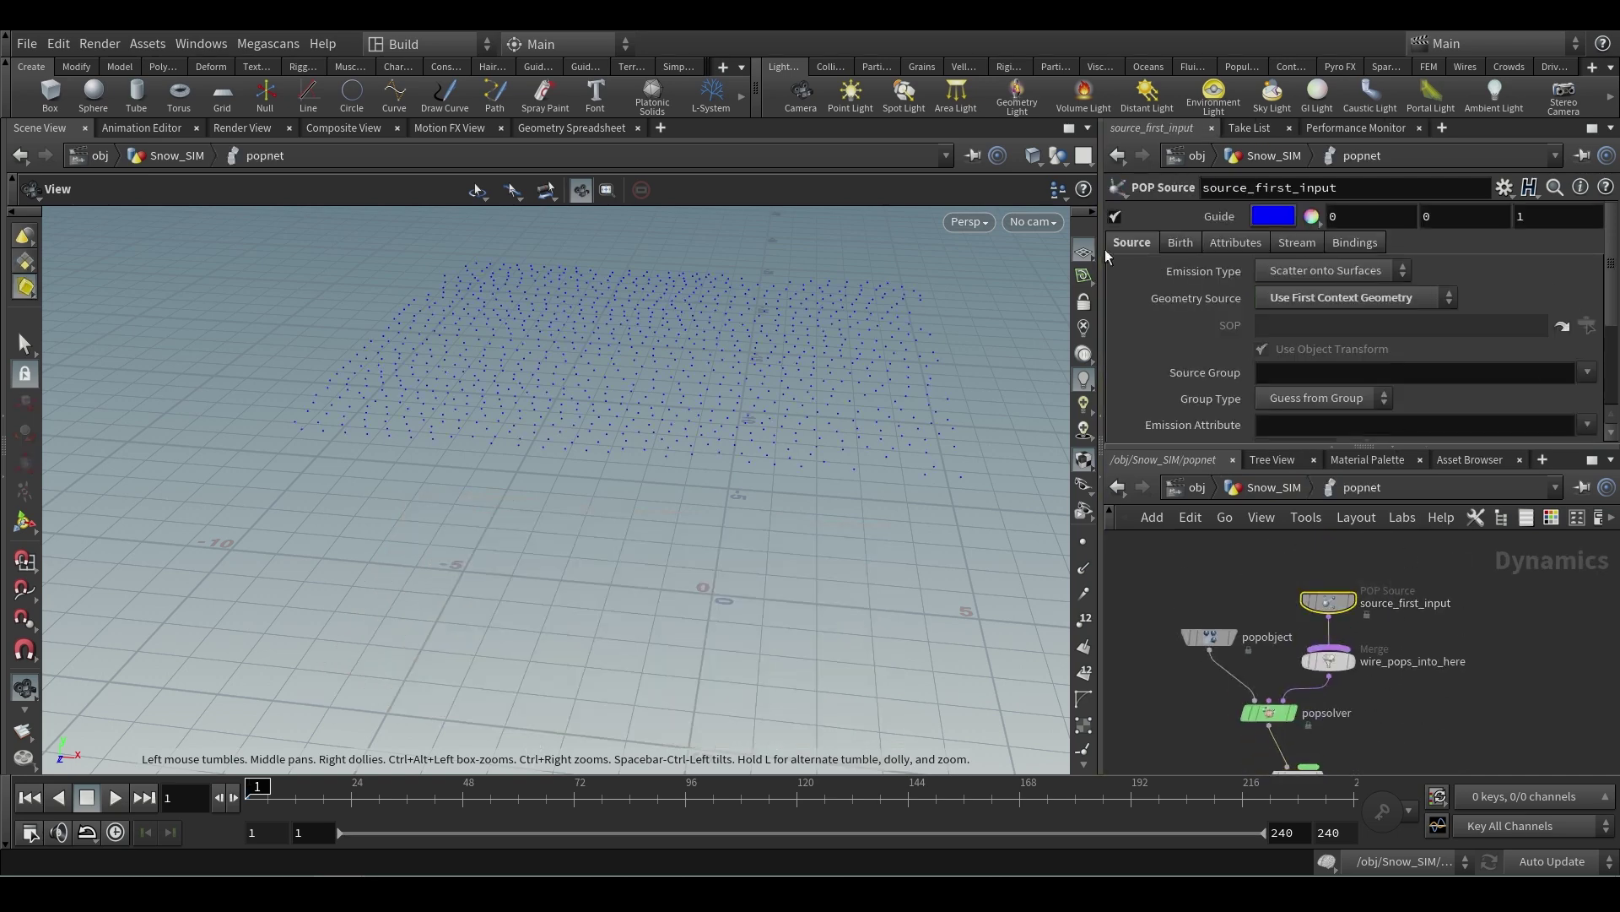
{"action": "left_click", "coordinate": [1322, 270]}
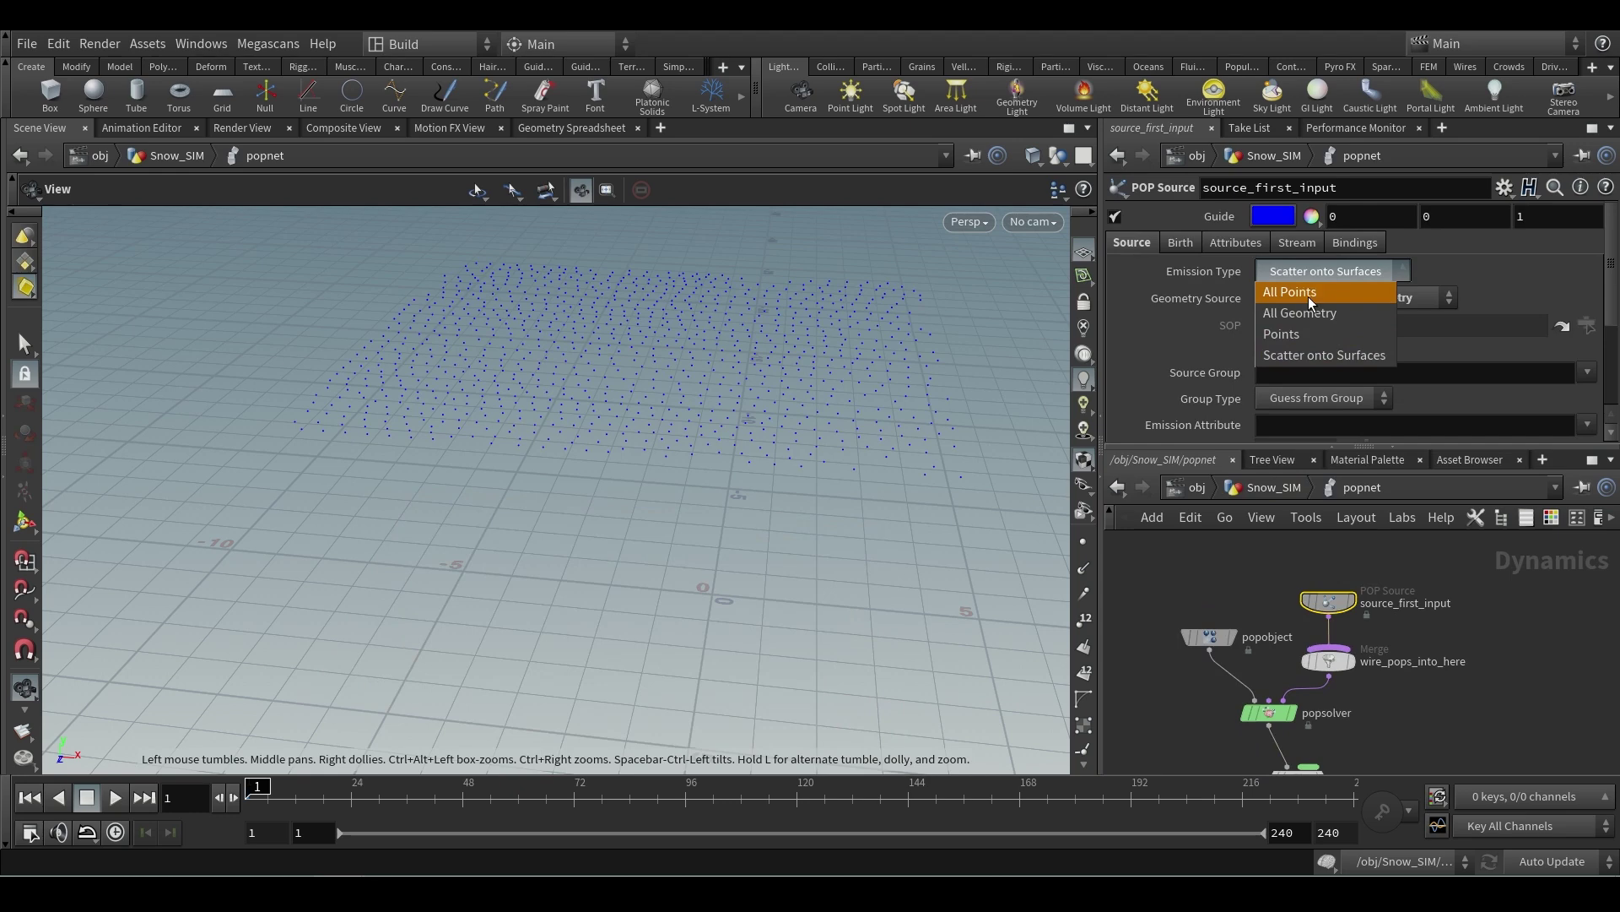
{"action": "left_click", "coordinate": [1308, 296]}
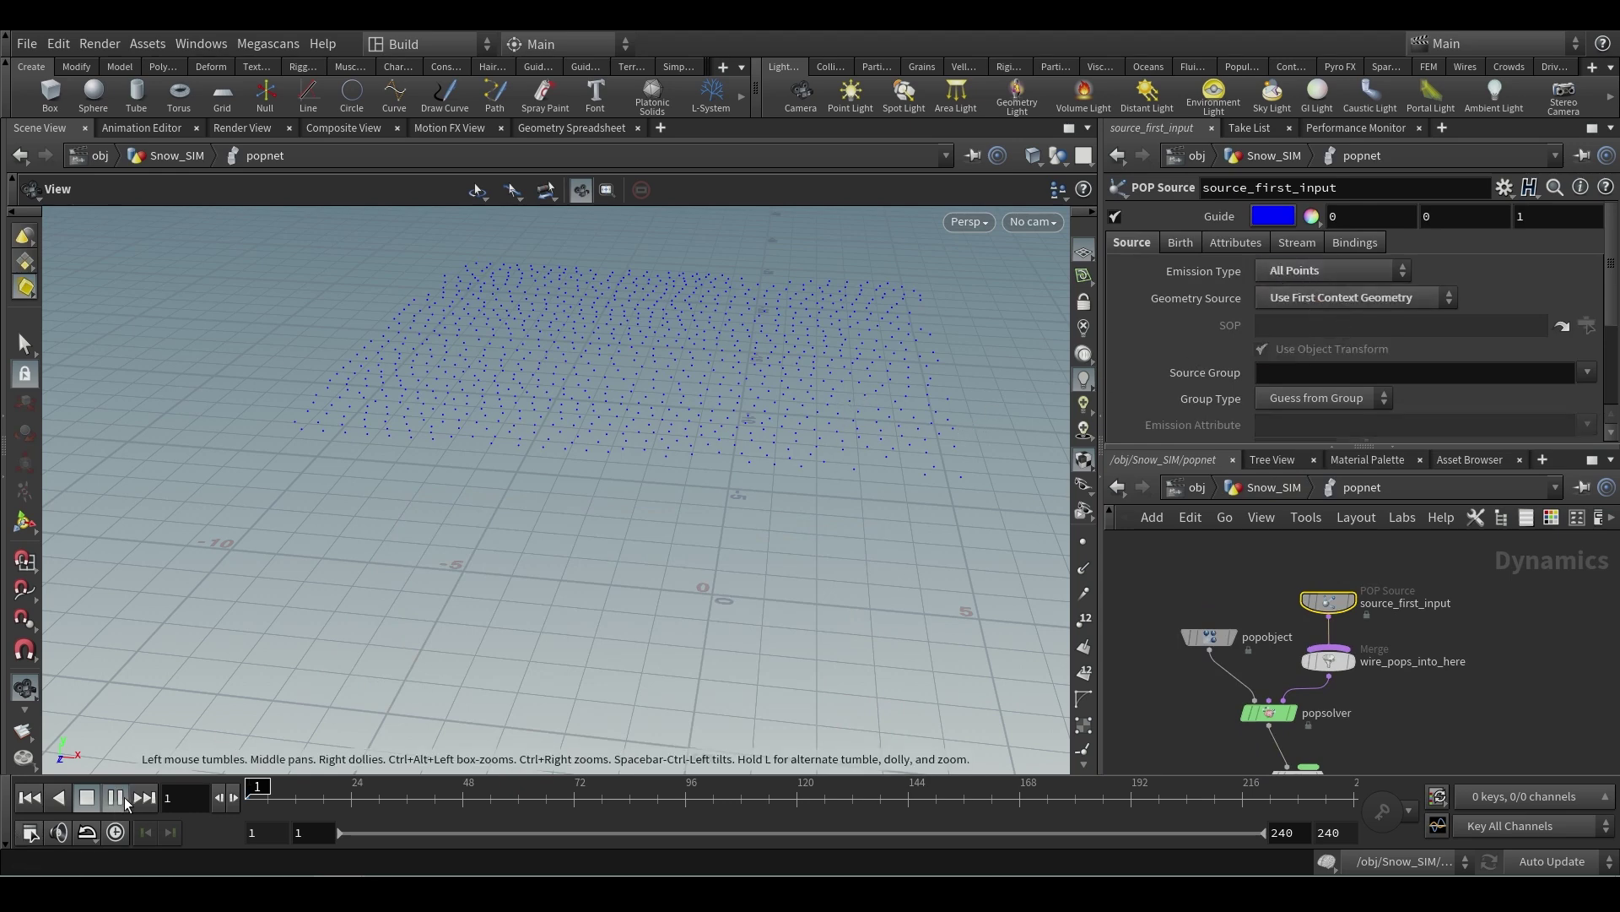
- Play the particle simulation from frame 1 and scrub through its early frames to examine how the points fall
{"action": "left_click", "coordinate": [86, 797]}
{"action": "left_click", "coordinate": [28, 797]}
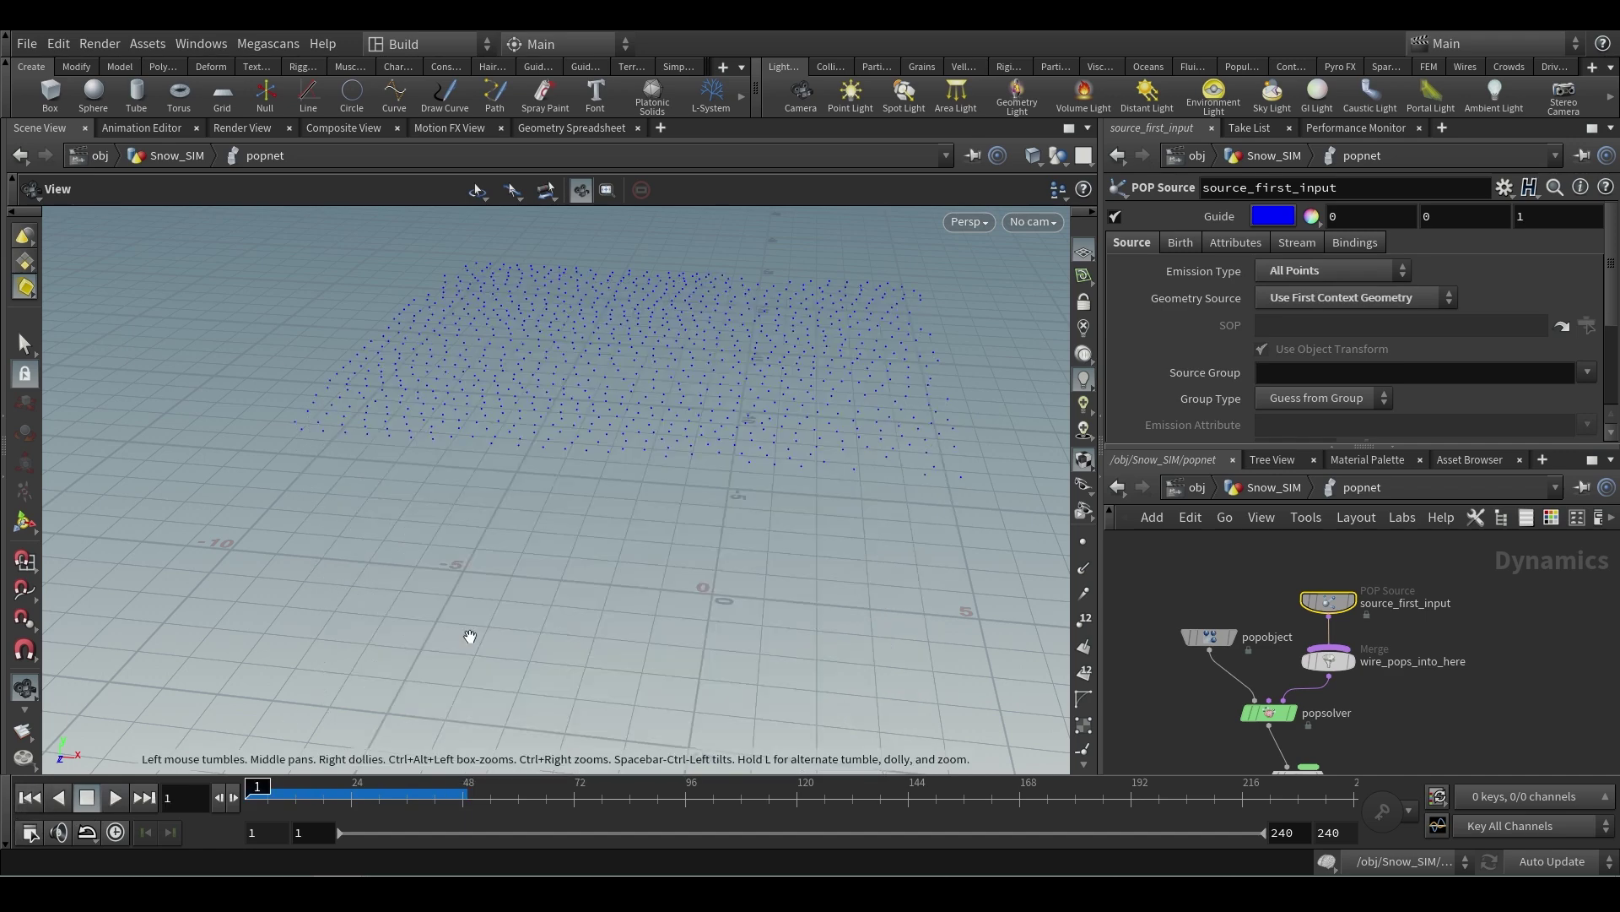
{"action": "scroll", "coordinate": [727, 420], "scroll_direction": "up", "scroll_amount": 5}
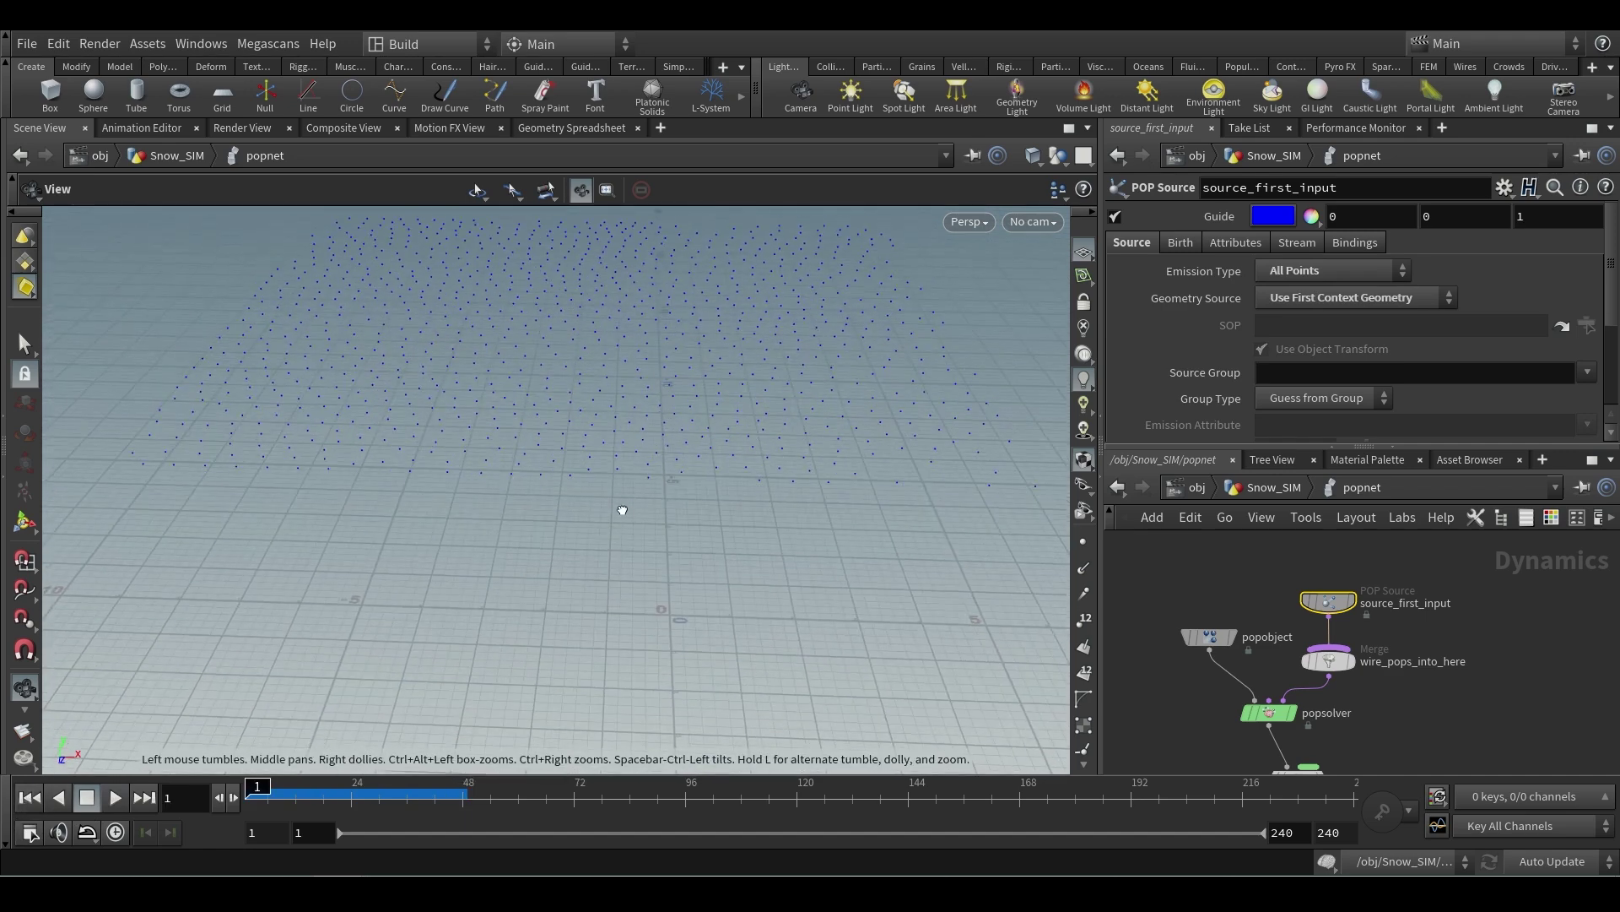
{"action": "middle_click_drag", "start_coordinate": [622, 510], "coordinate": [625, 592]}
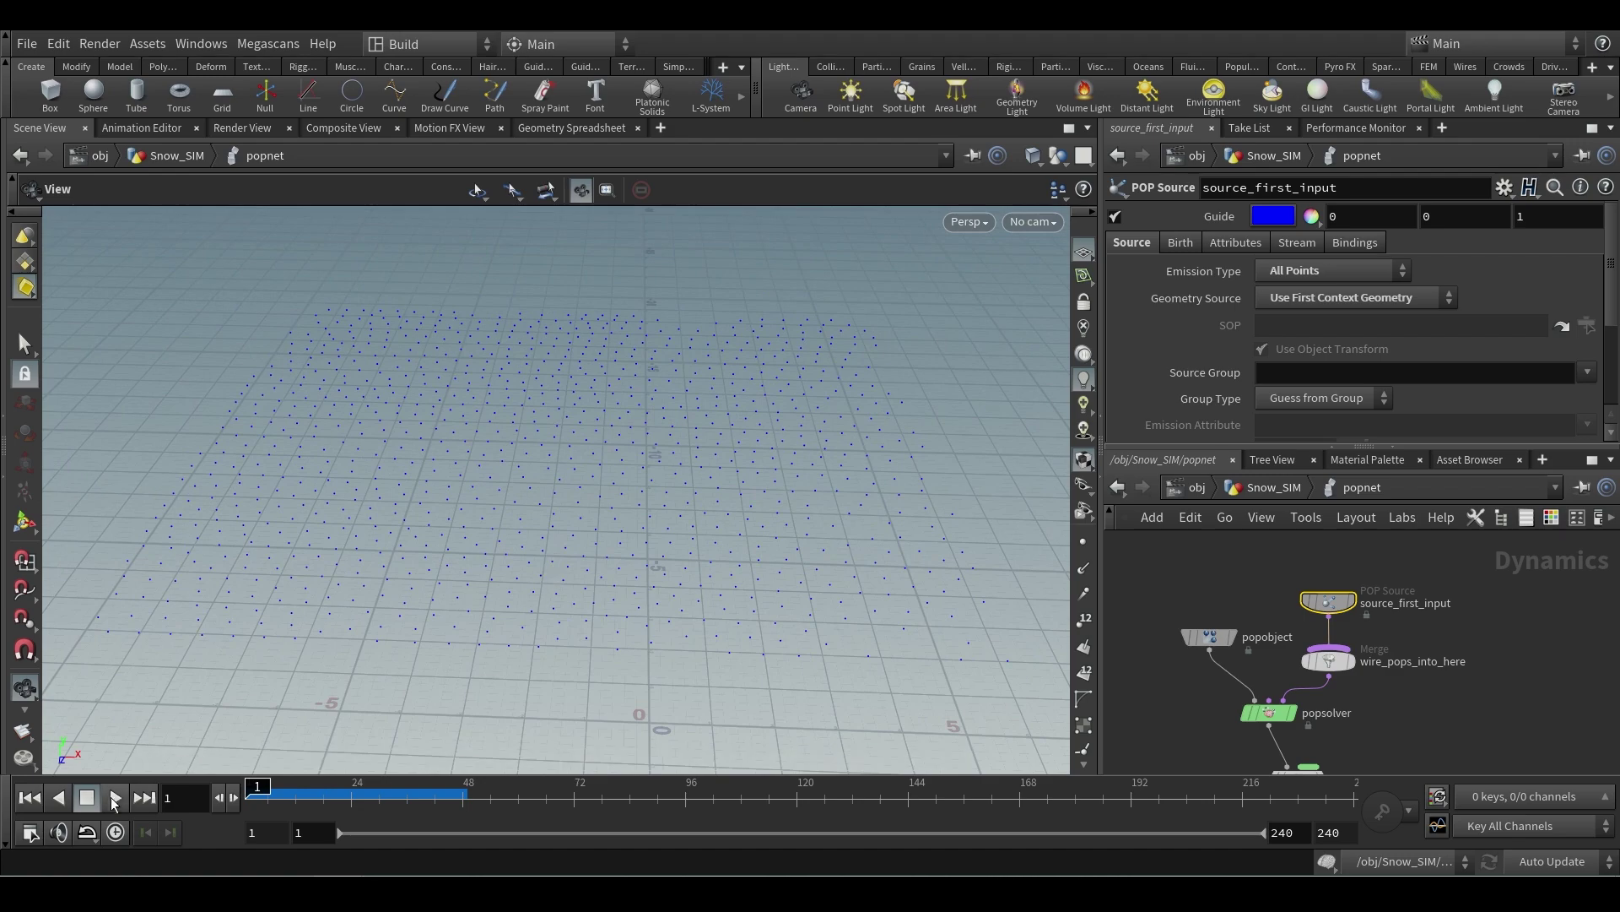
{"action": "left_click", "coordinate": [114, 798]}
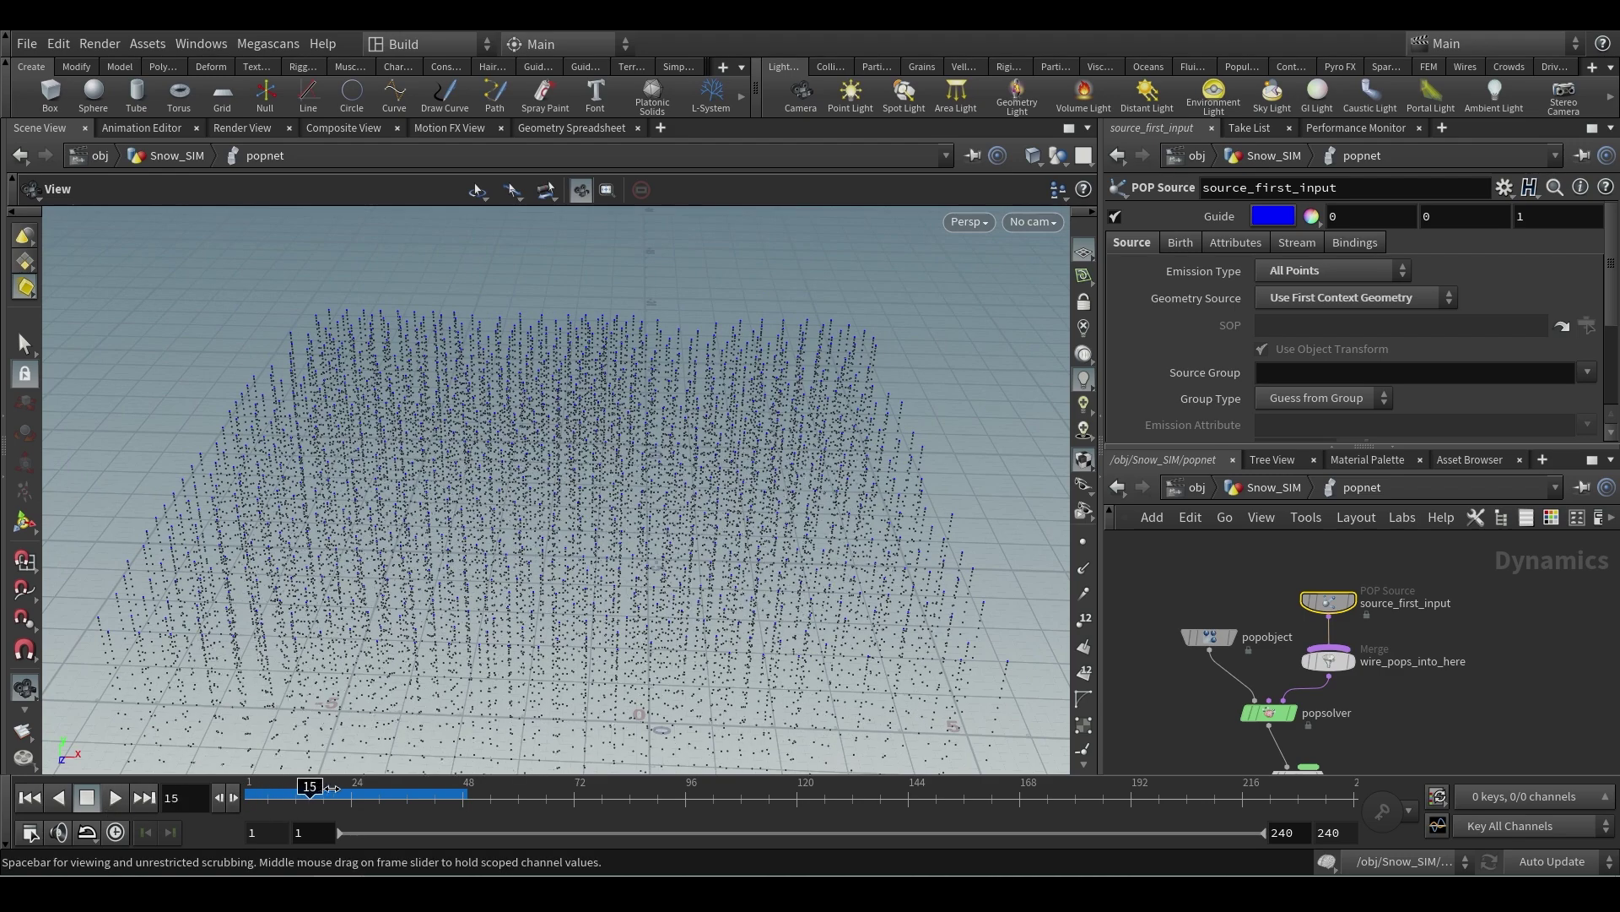
{"action": "left_click_drag", "start_coordinate": [332, 788], "coordinate": [250, 787]}
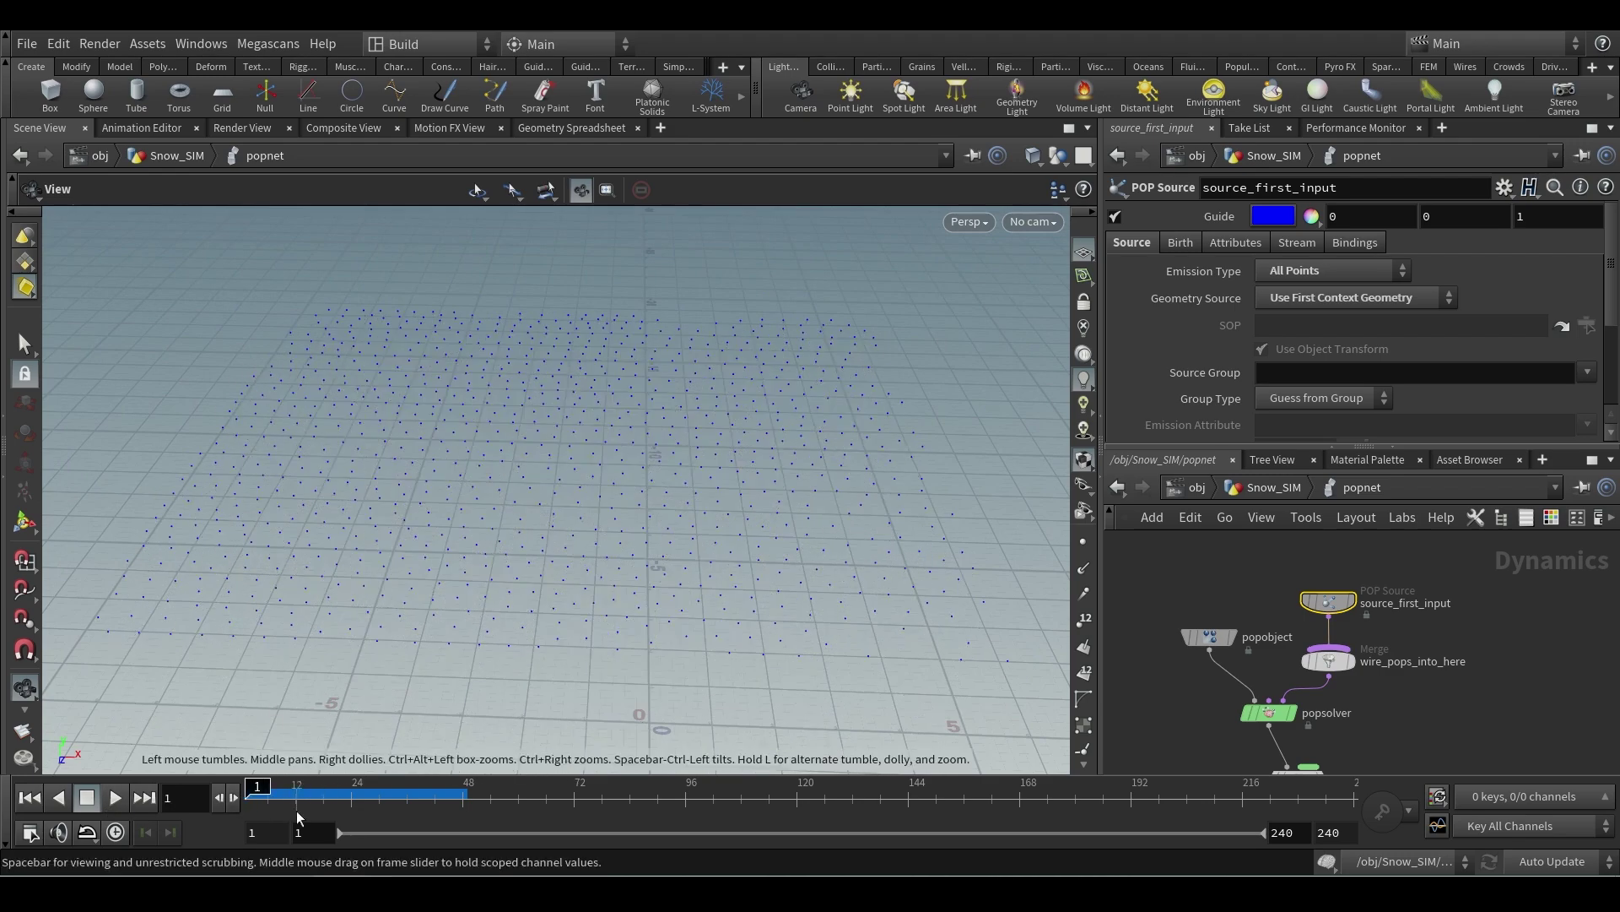
{"action": "left_click", "coordinate": [287, 788]}
{"action": "left_click_drag", "start_coordinate": [302, 787], "coordinate": [320, 788]}
{"action": "left_click_drag", "start_coordinate": [361, 561], "coordinate": [432, 552]}
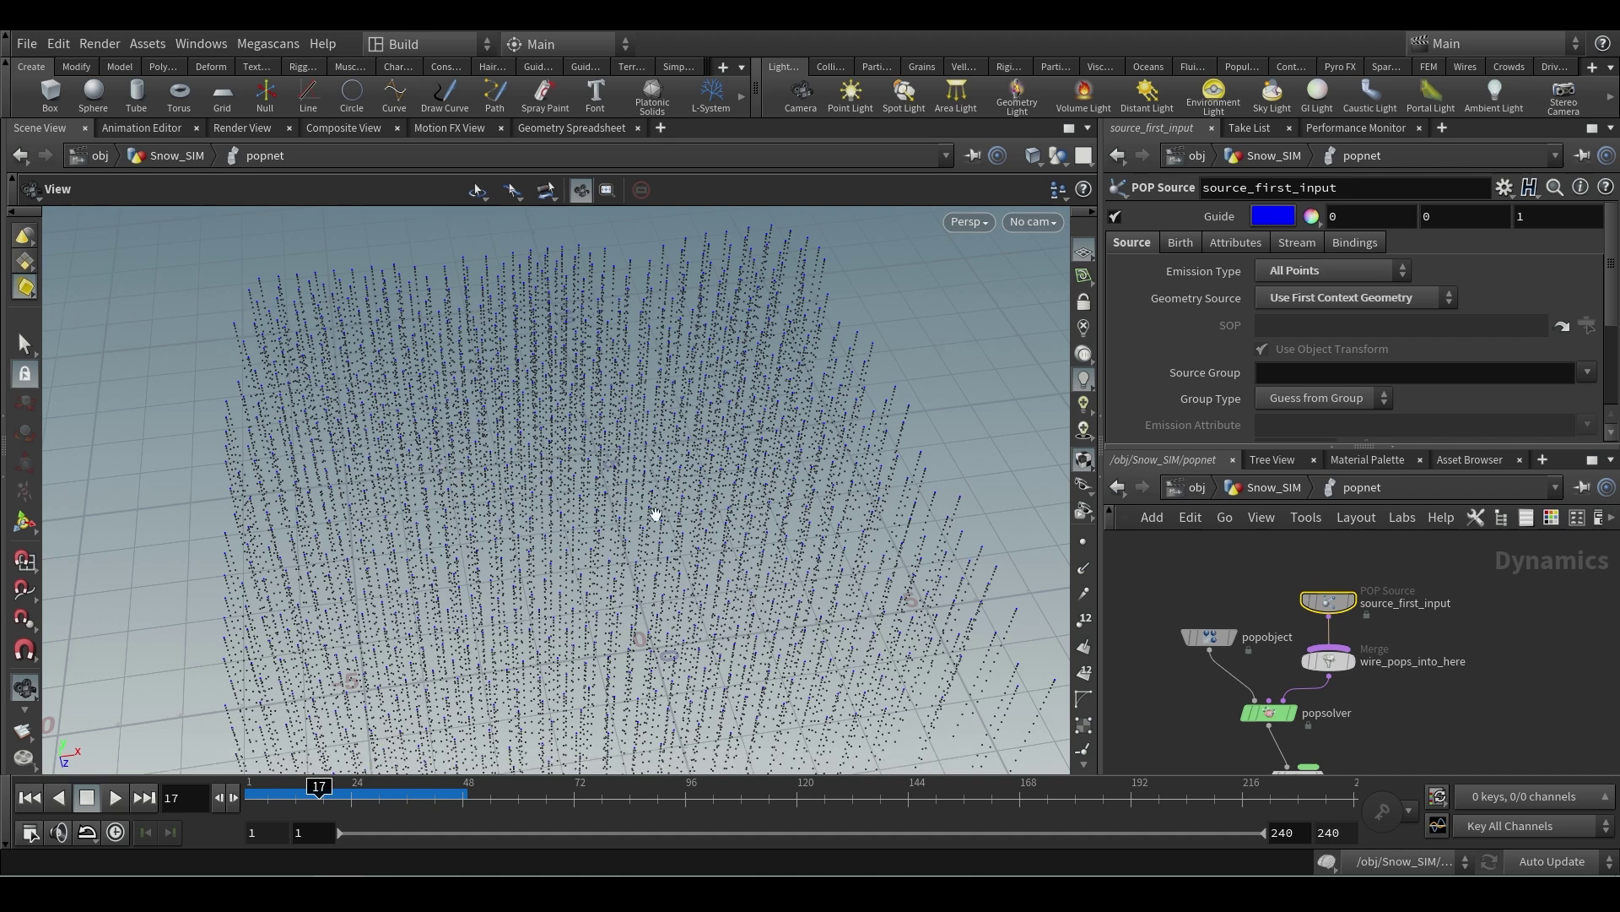
- Set the scatter node's Global Seed to the expression $T and display the scattered points
{"action": "left_click", "coordinate": [1271, 487]}
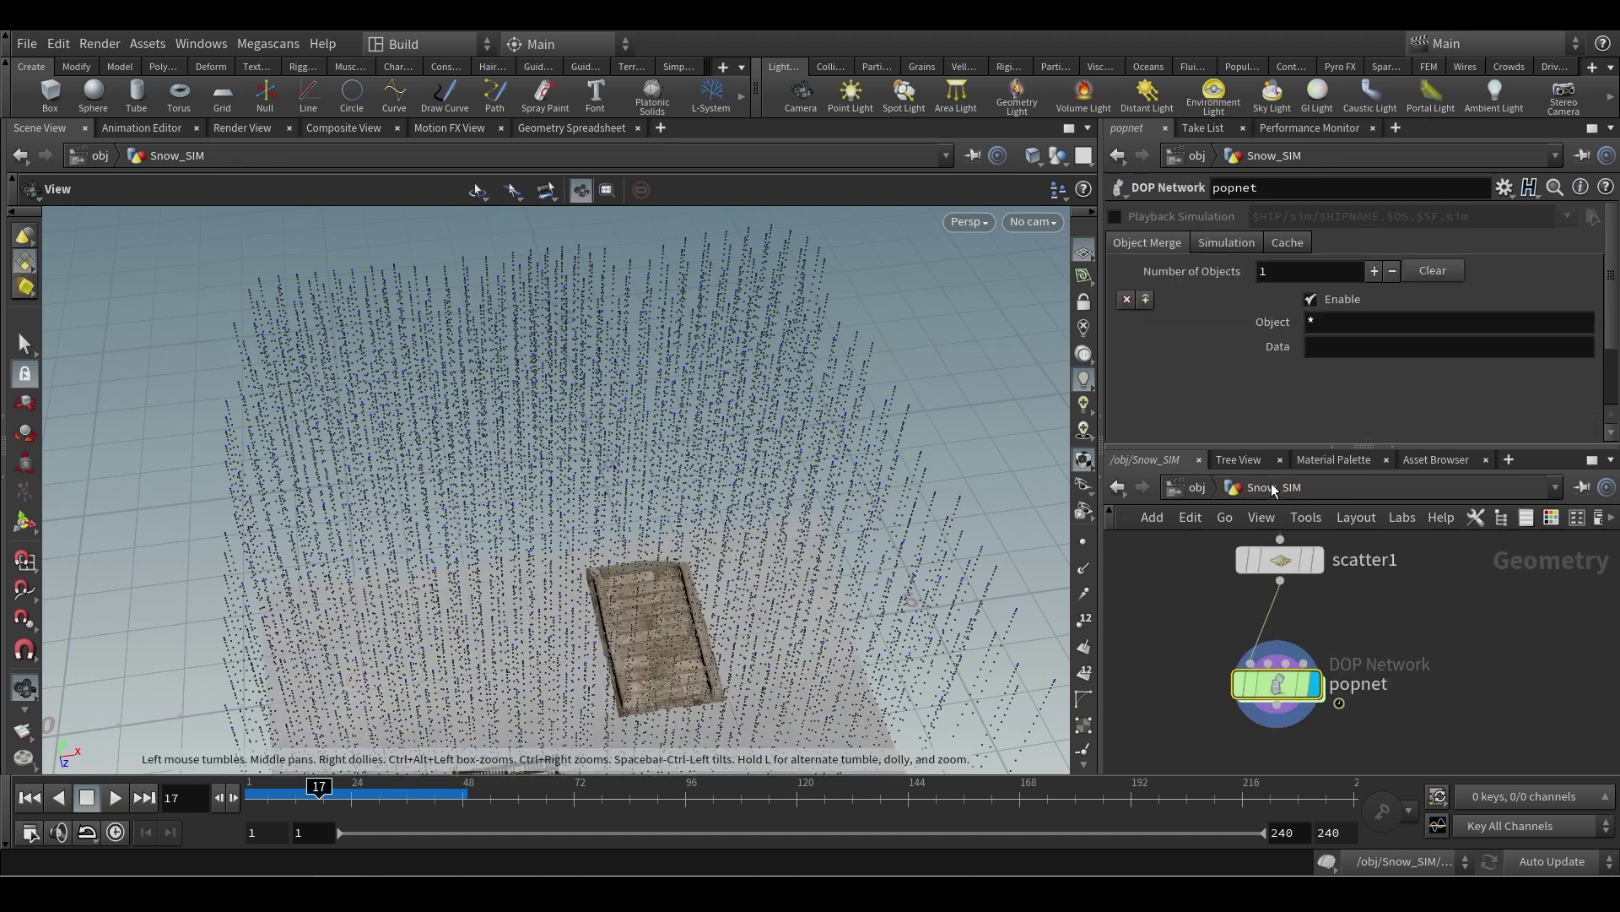
{"action": "left_click_drag", "start_coordinate": [1378, 627], "coordinate": [1185, 683]}
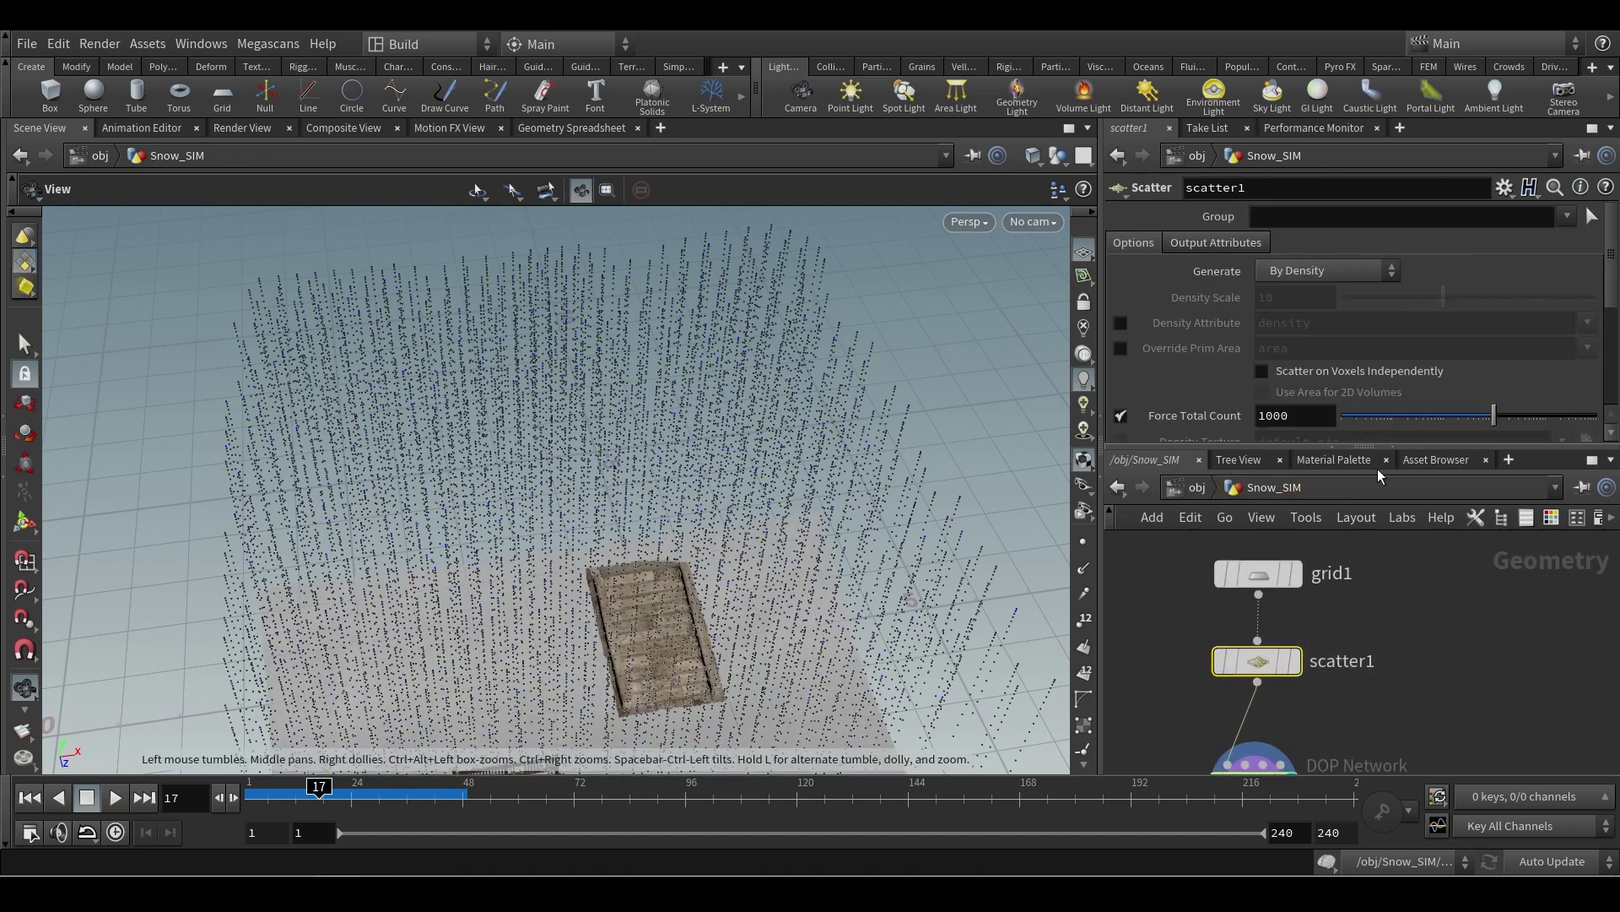
{"action": "scroll", "coordinate": [1374, 318], "scroll_direction": "down", "scroll_amount": 4}
{"action": "scroll", "coordinate": [1374, 317], "scroll_direction": "down", "scroll_amount": 3}
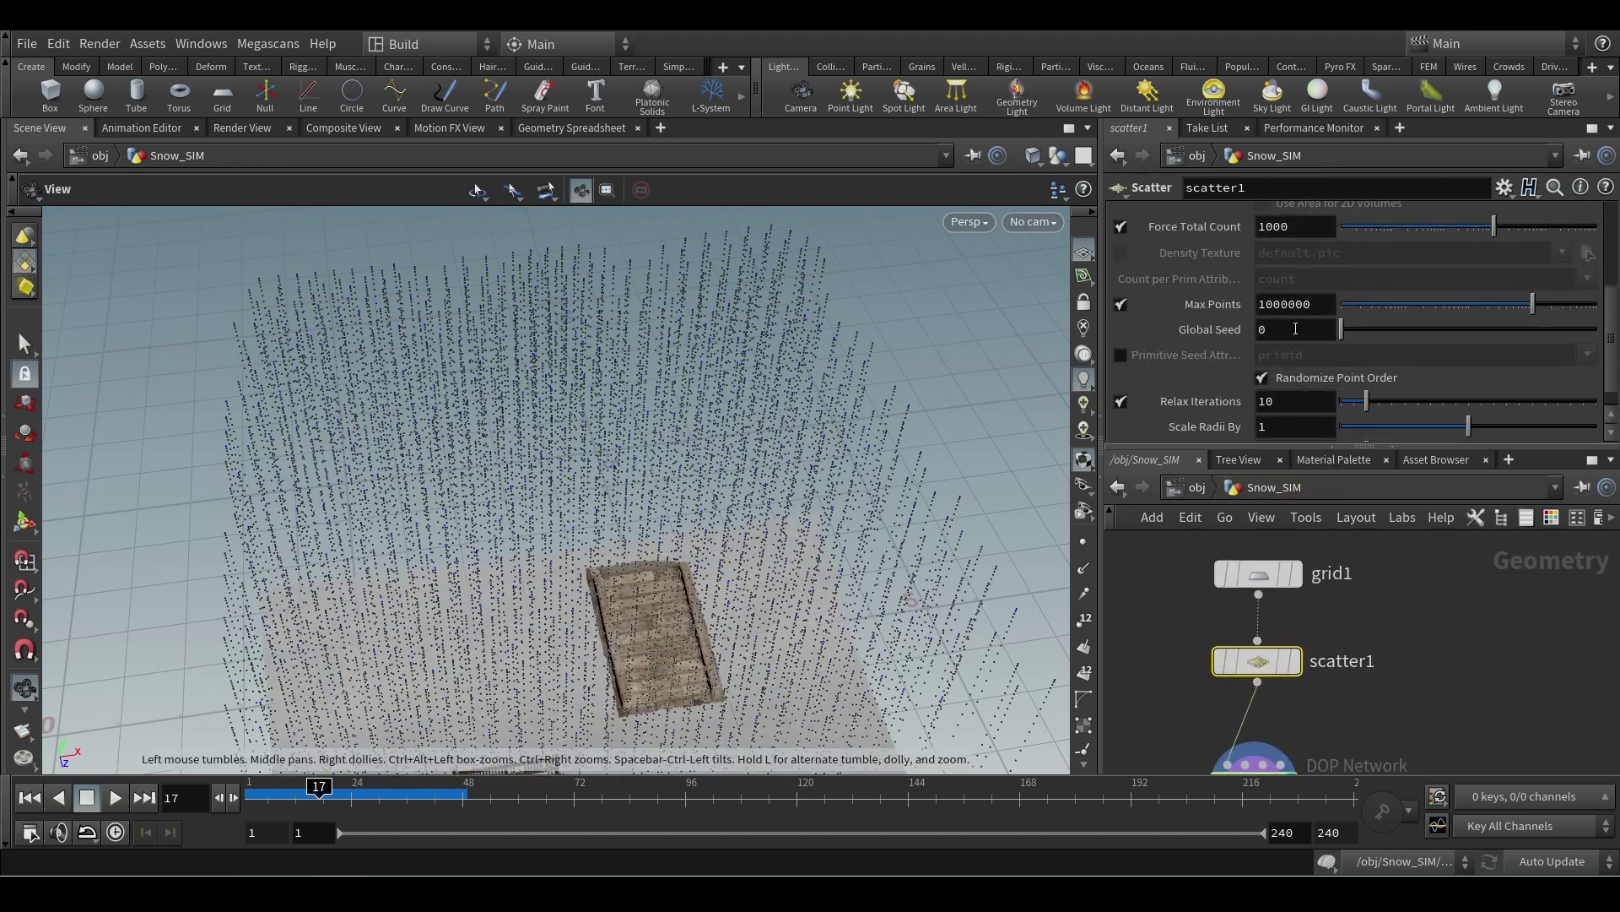
{"action": "left_click", "coordinate": [1278, 331]}
{"action": "type", "text": "$T"}
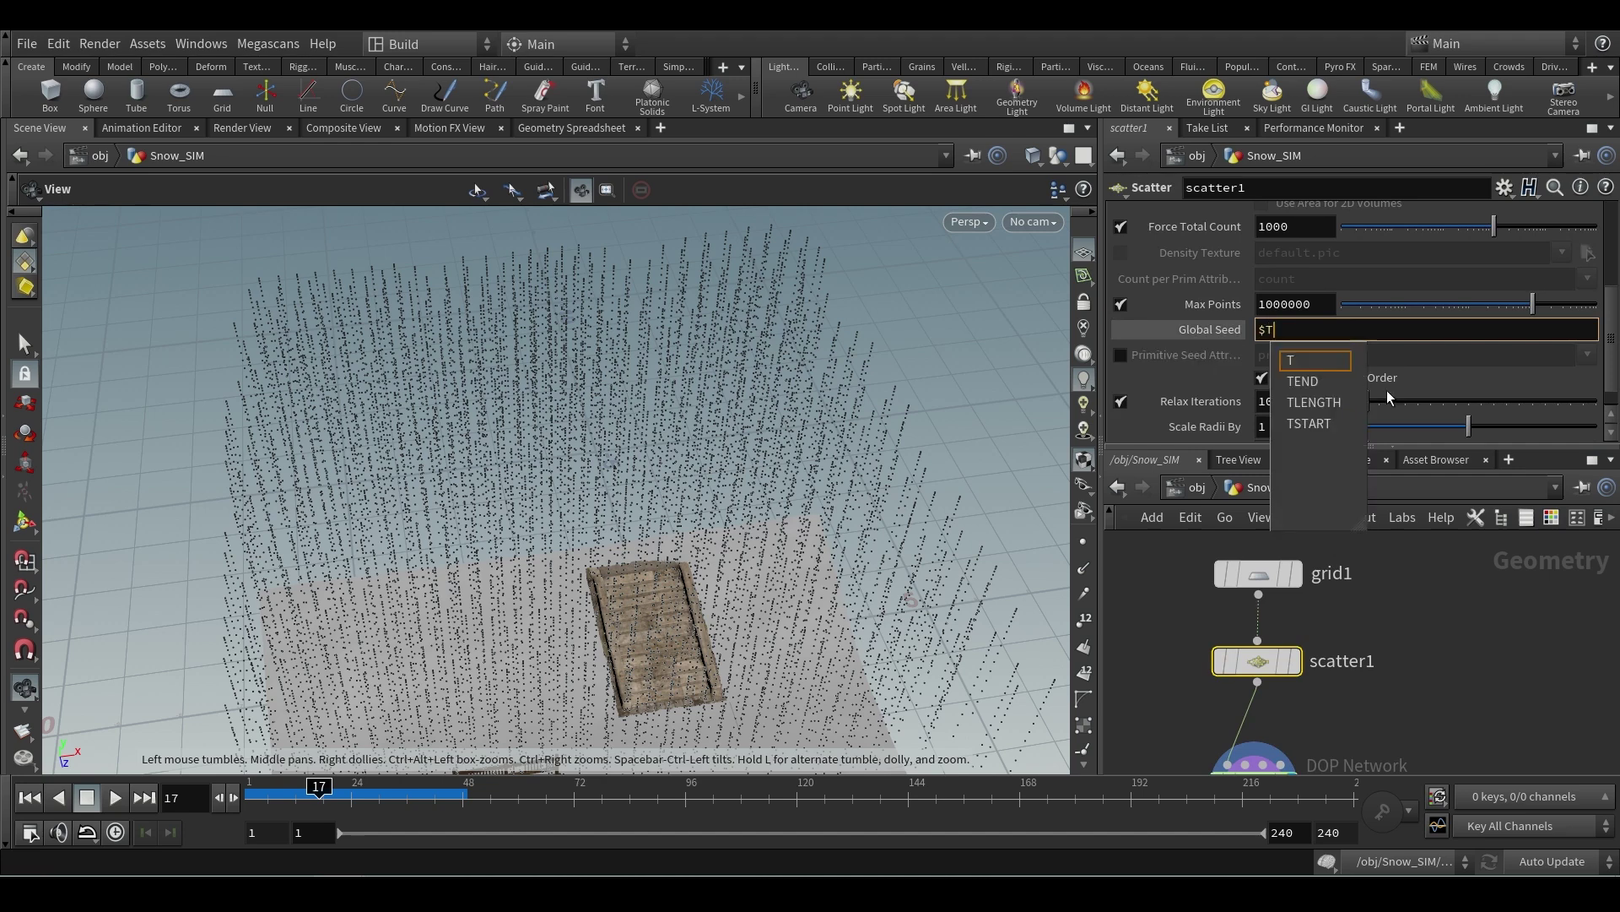
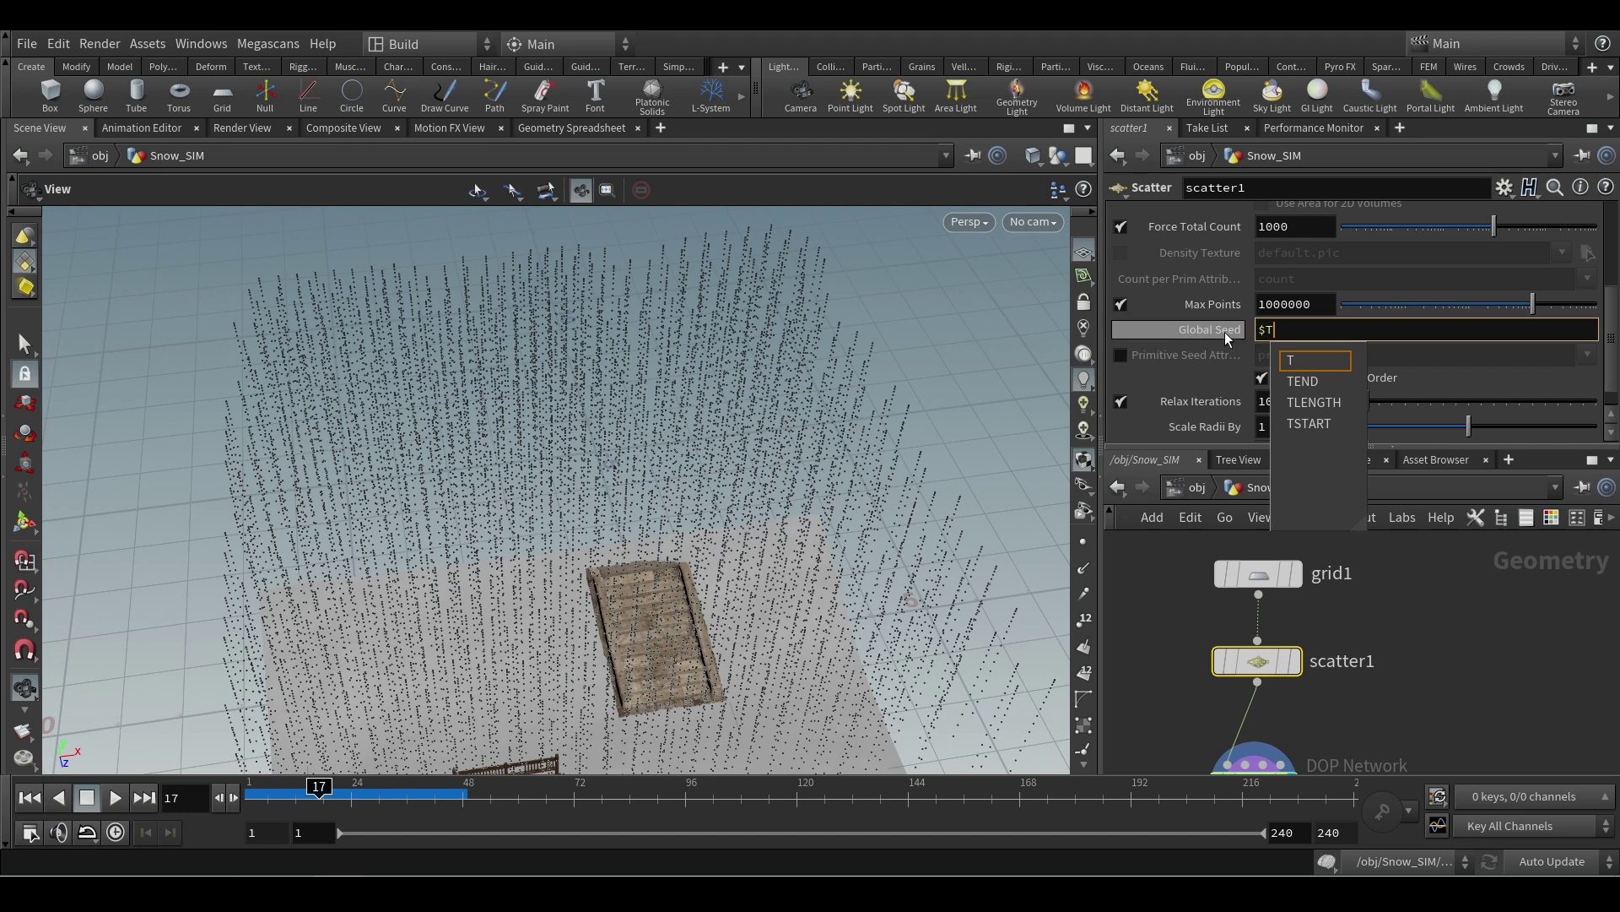
{"action": "key", "text": "Return"}
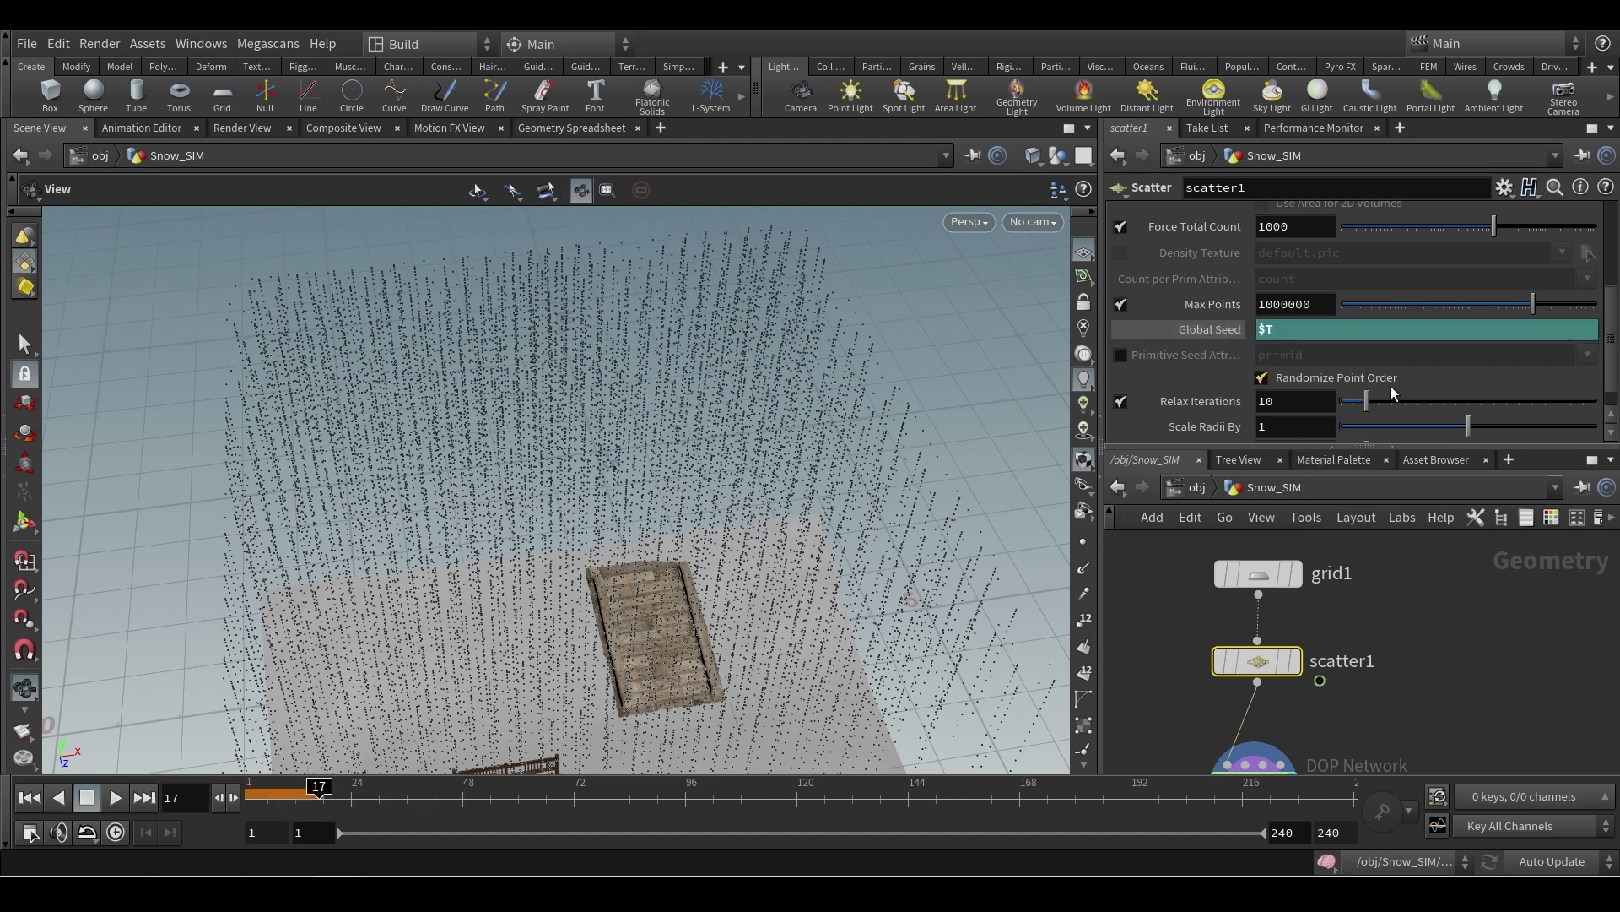
{"action": "left_click", "coordinate": [1294, 660]}
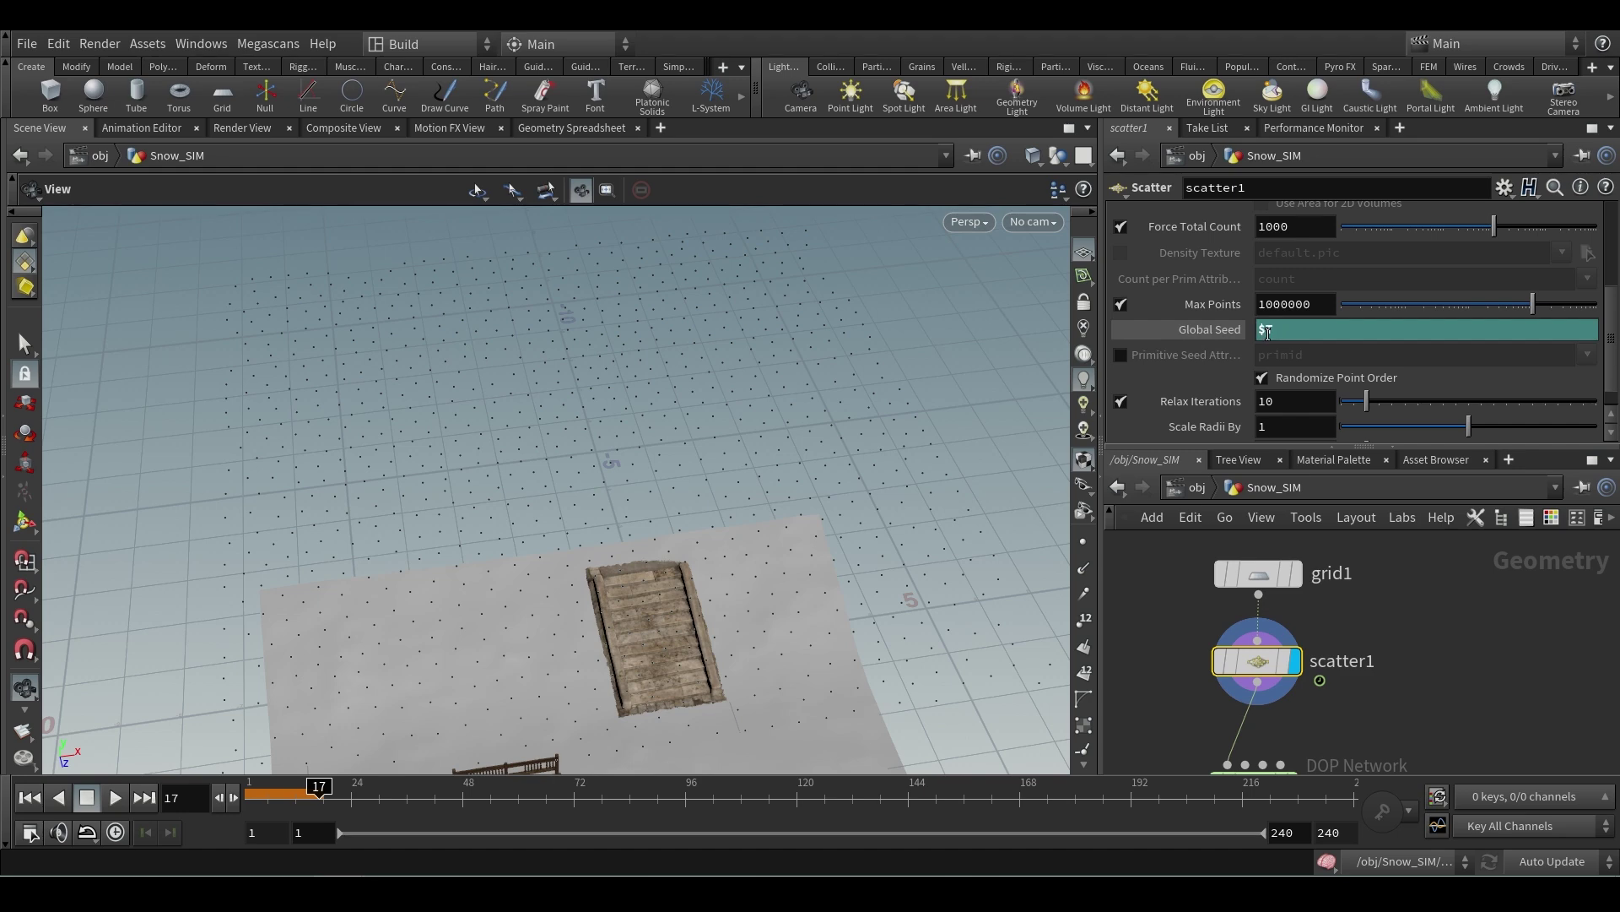
{"action": "double_click", "coordinate": [1277, 329]}
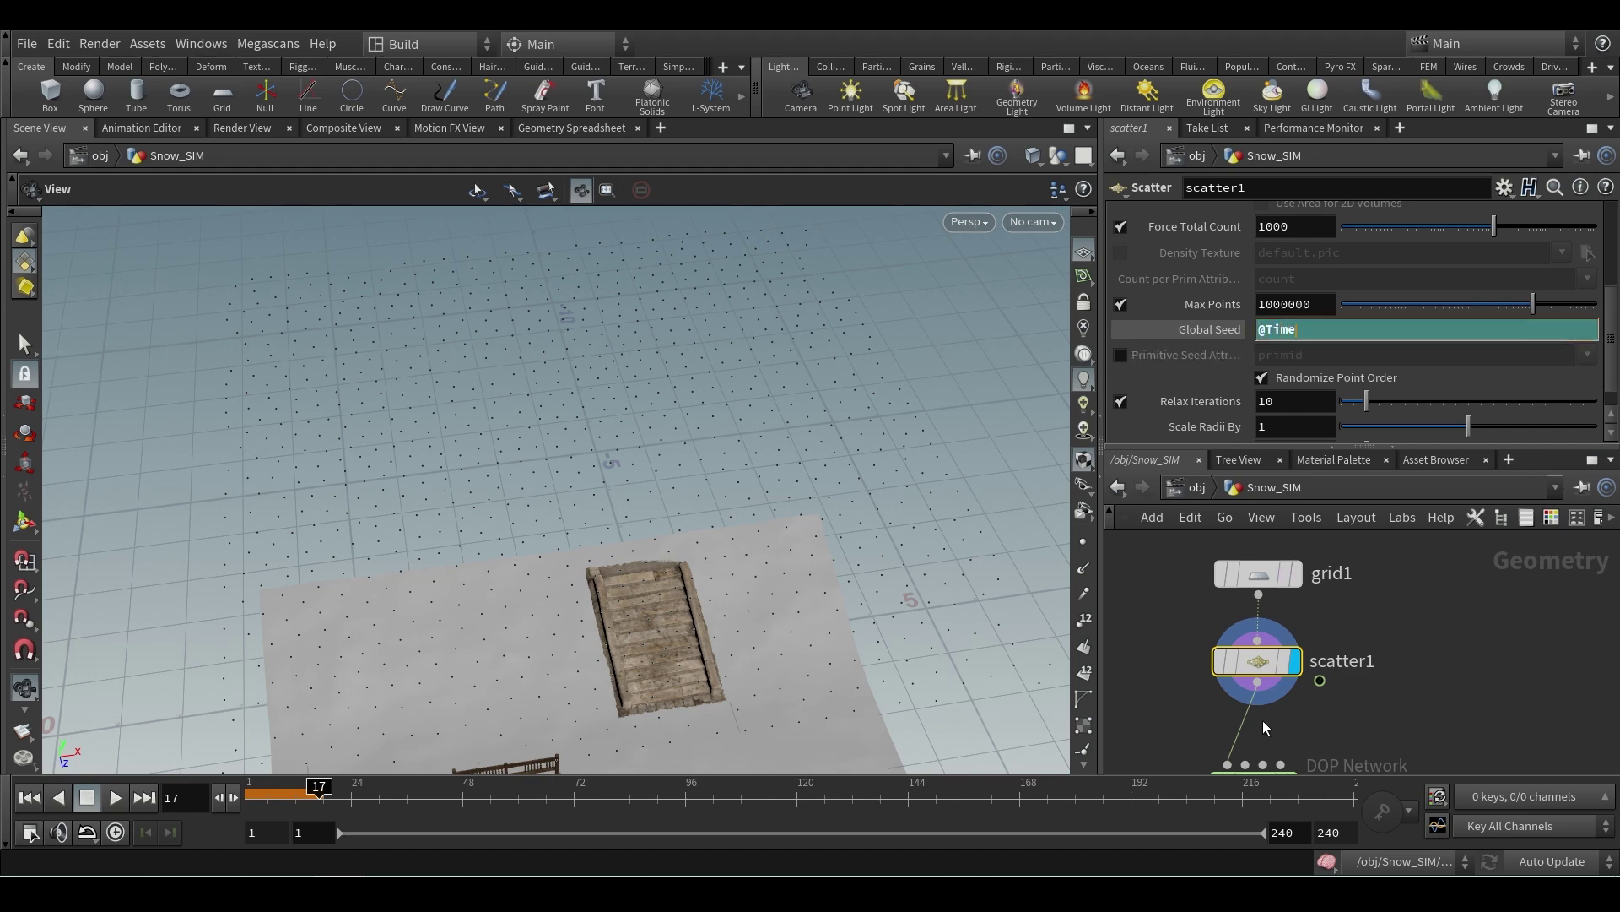
{"action": "key", "text": "Return"}
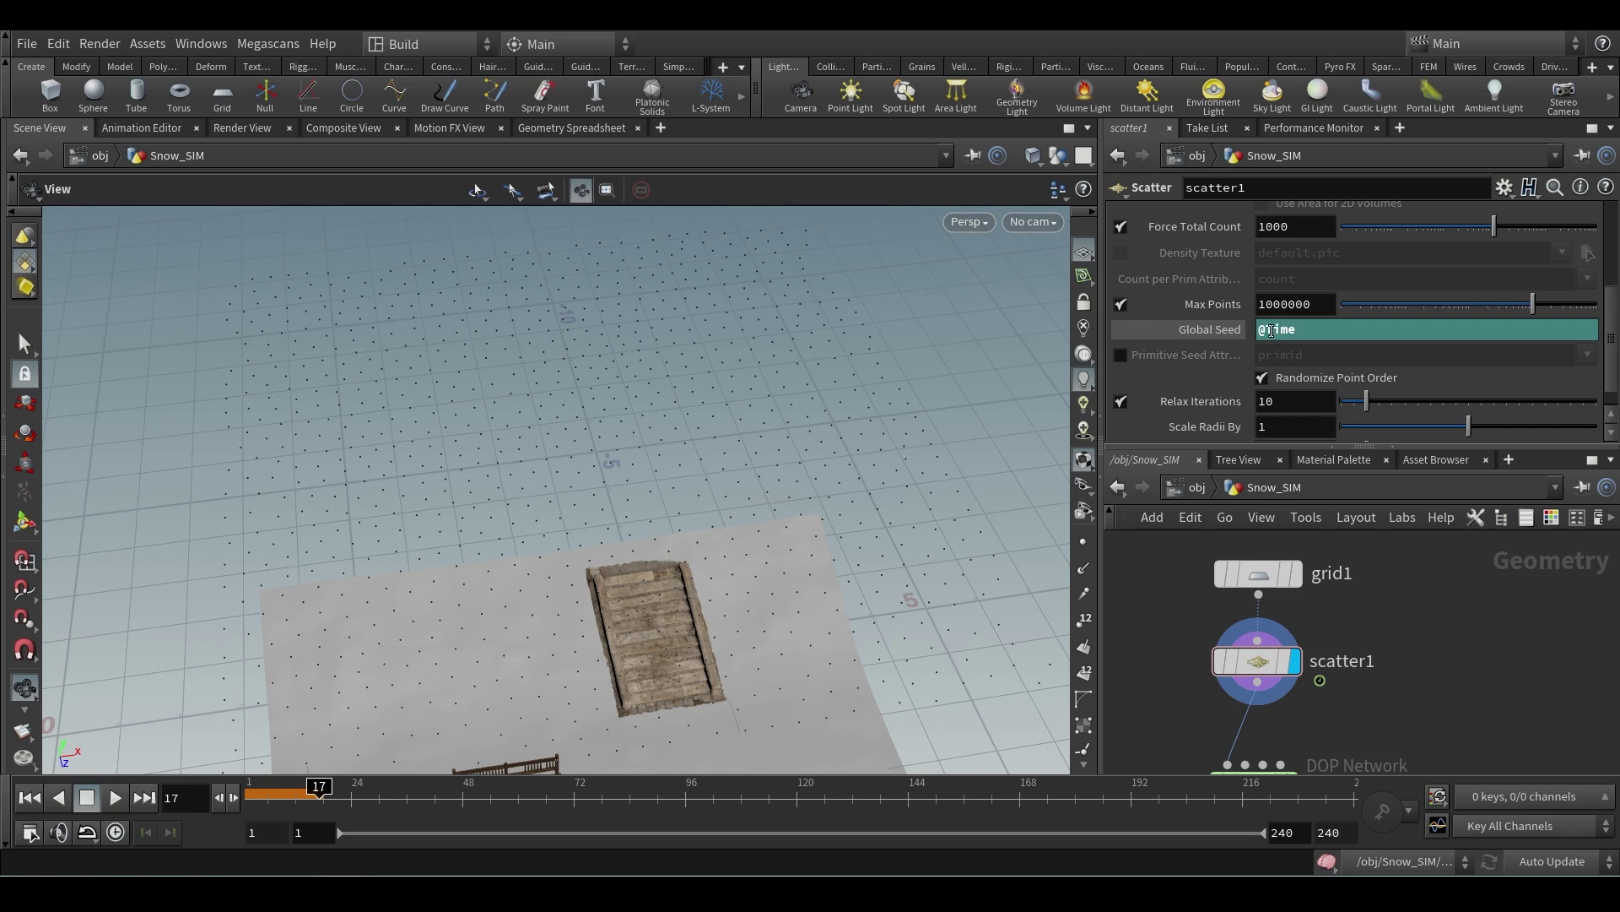
{"action": "key", "text": "ctrl+z"}
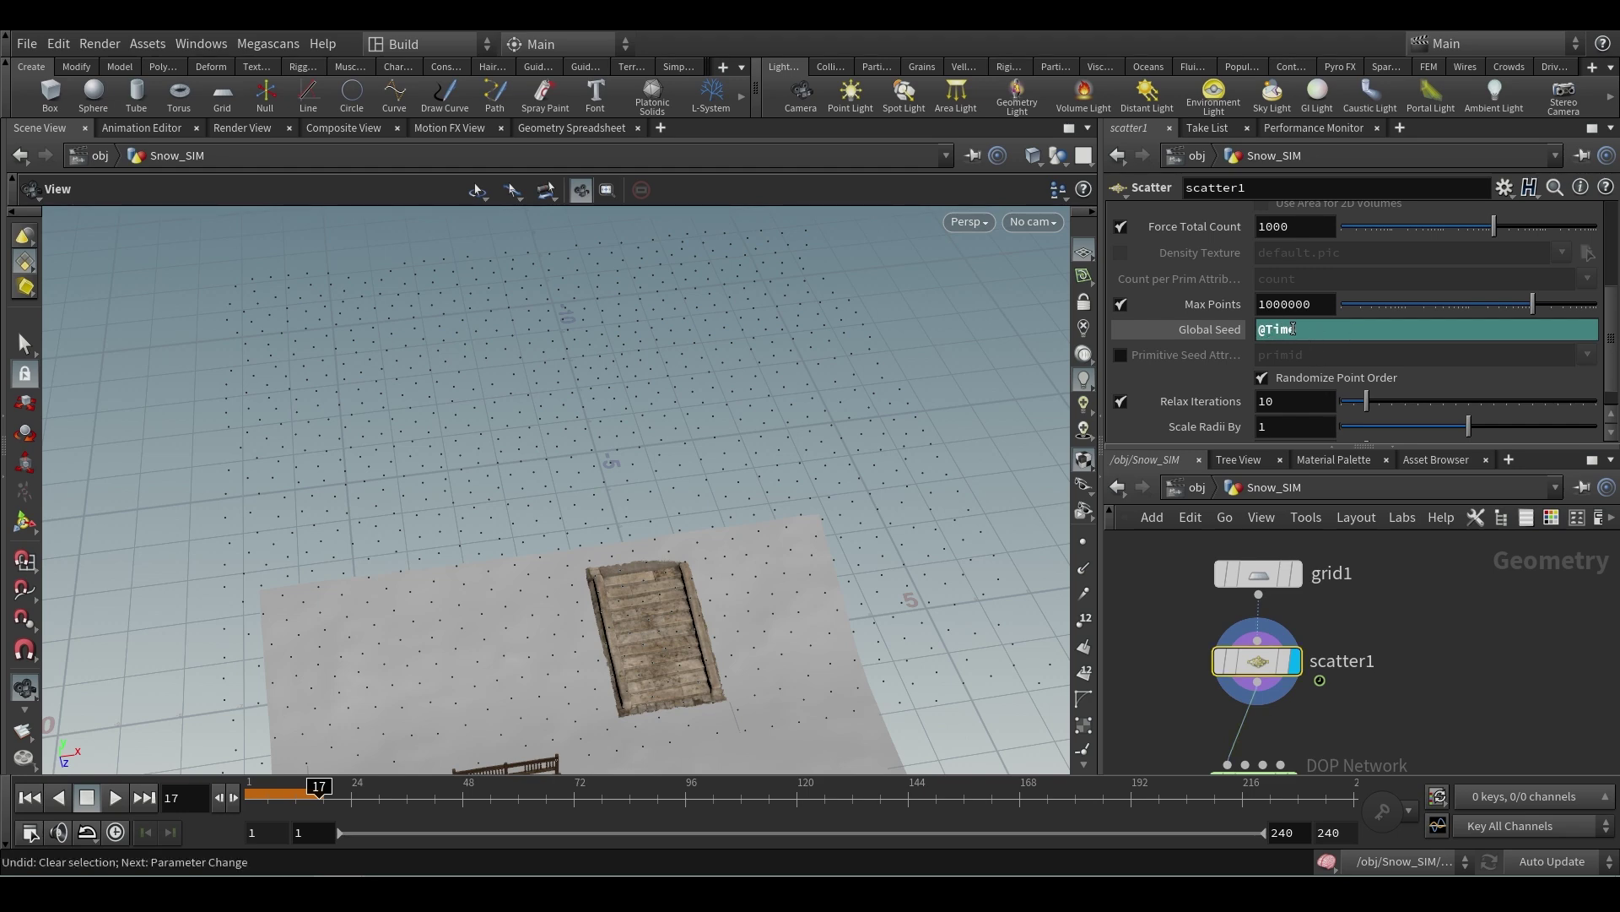
{"action": "key", "text": "ctrl+z"}
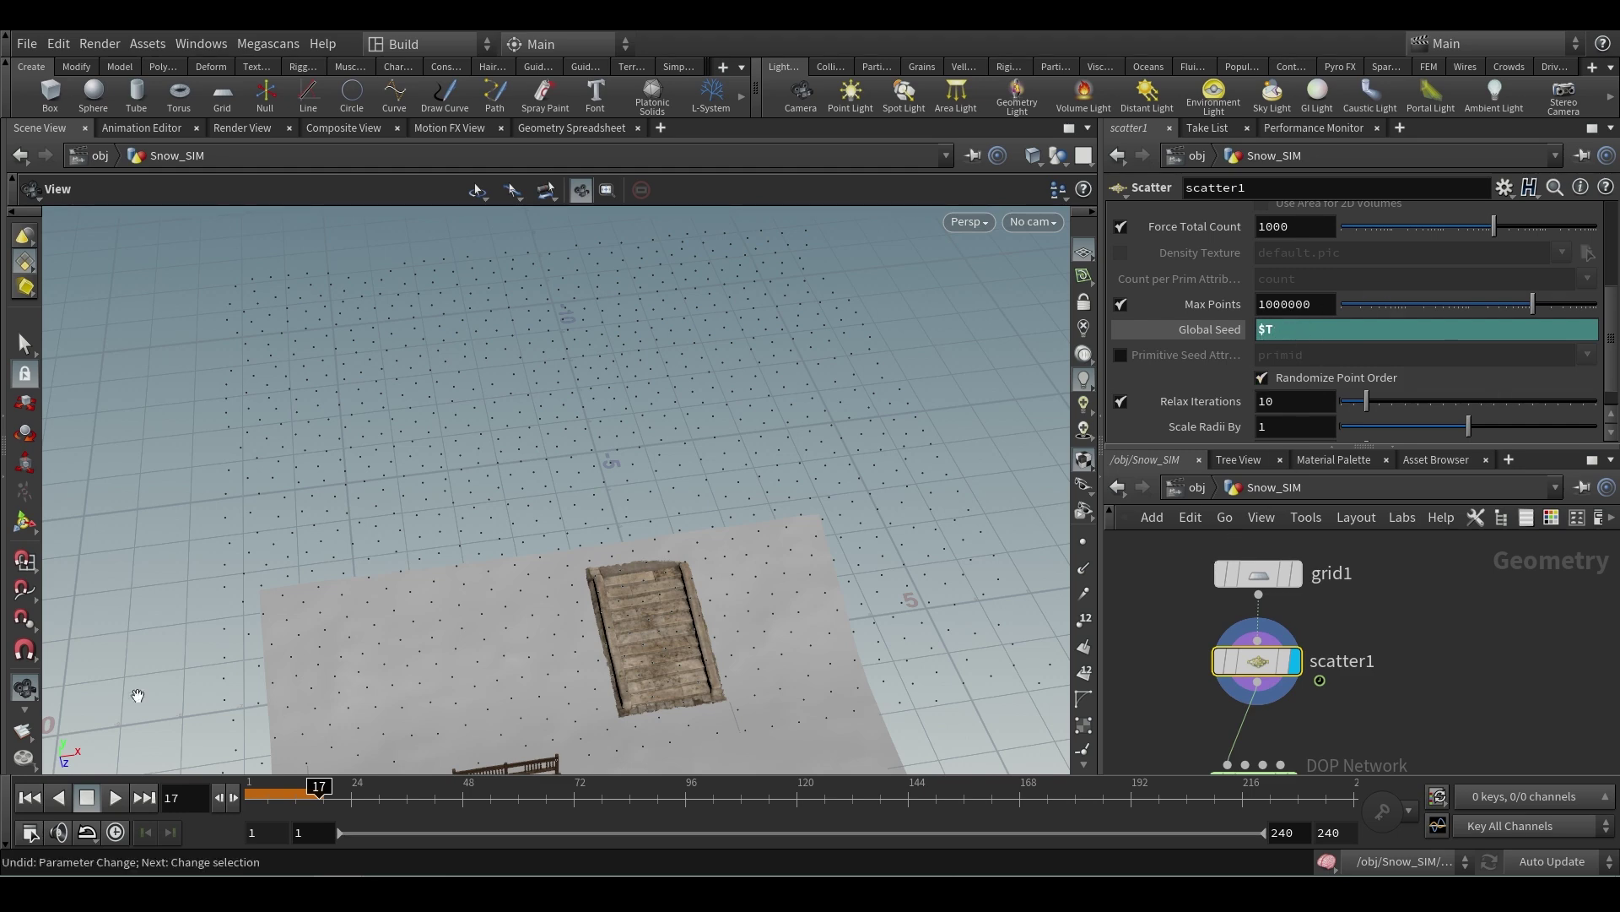
- Return to frame 1, show the Global Seed's evaluated value, and scrub to frame 4 to check how it changes over time
{"action": "left_click", "coordinate": [30, 798]}
{"action": "middle_click_drag", "start_coordinate": [586, 597], "coordinate": [570, 526]}
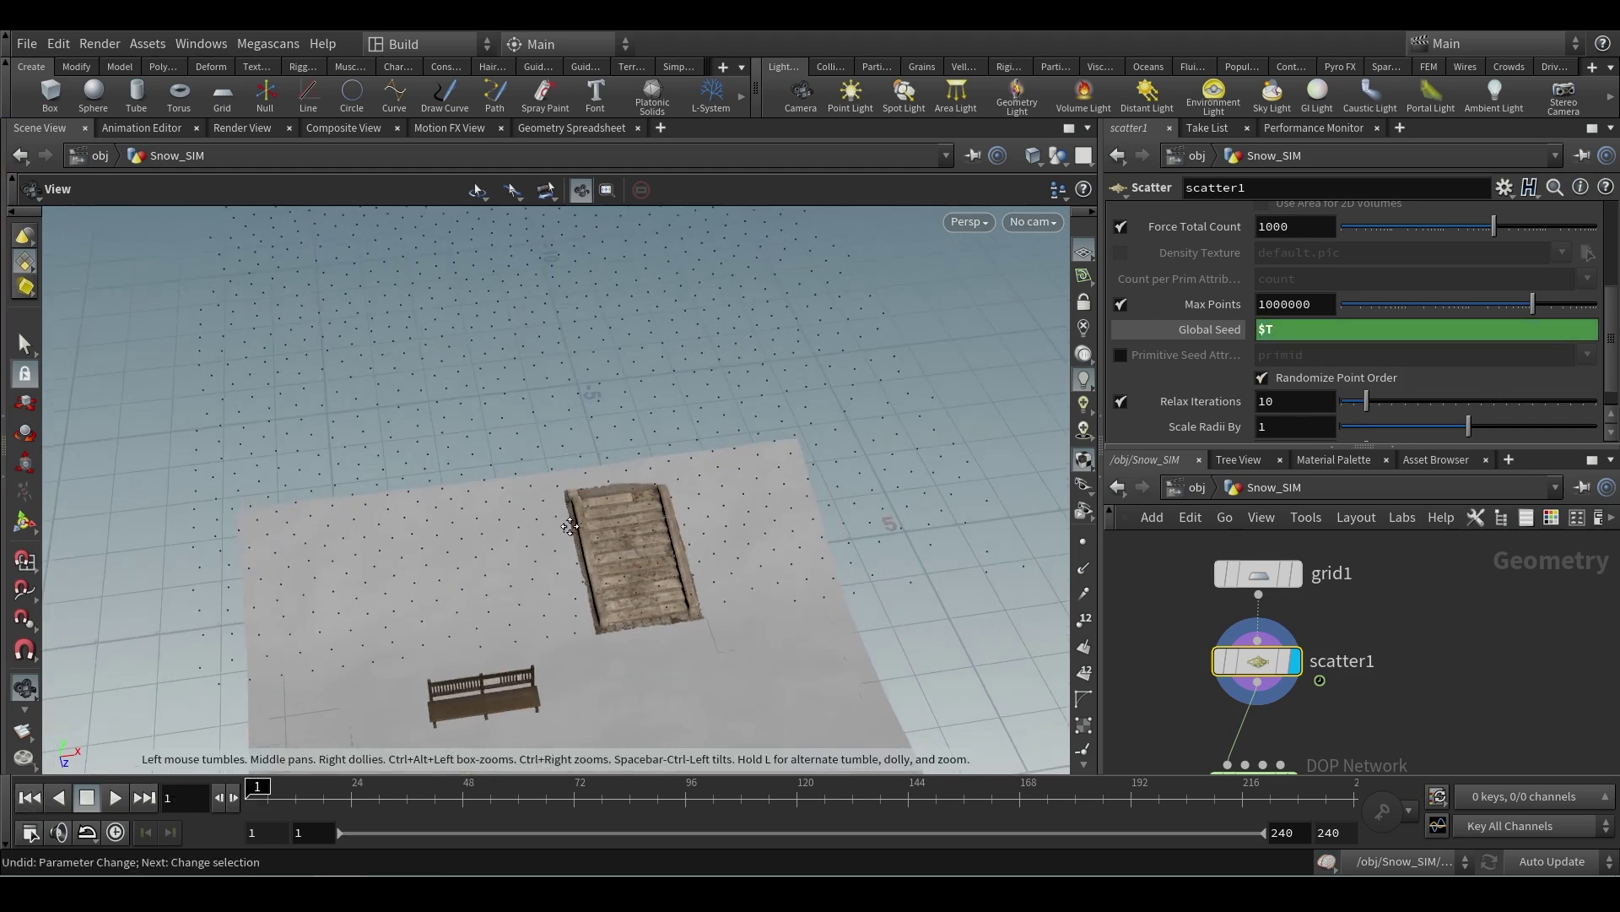
{"action": "left_click", "coordinate": [1222, 336]}
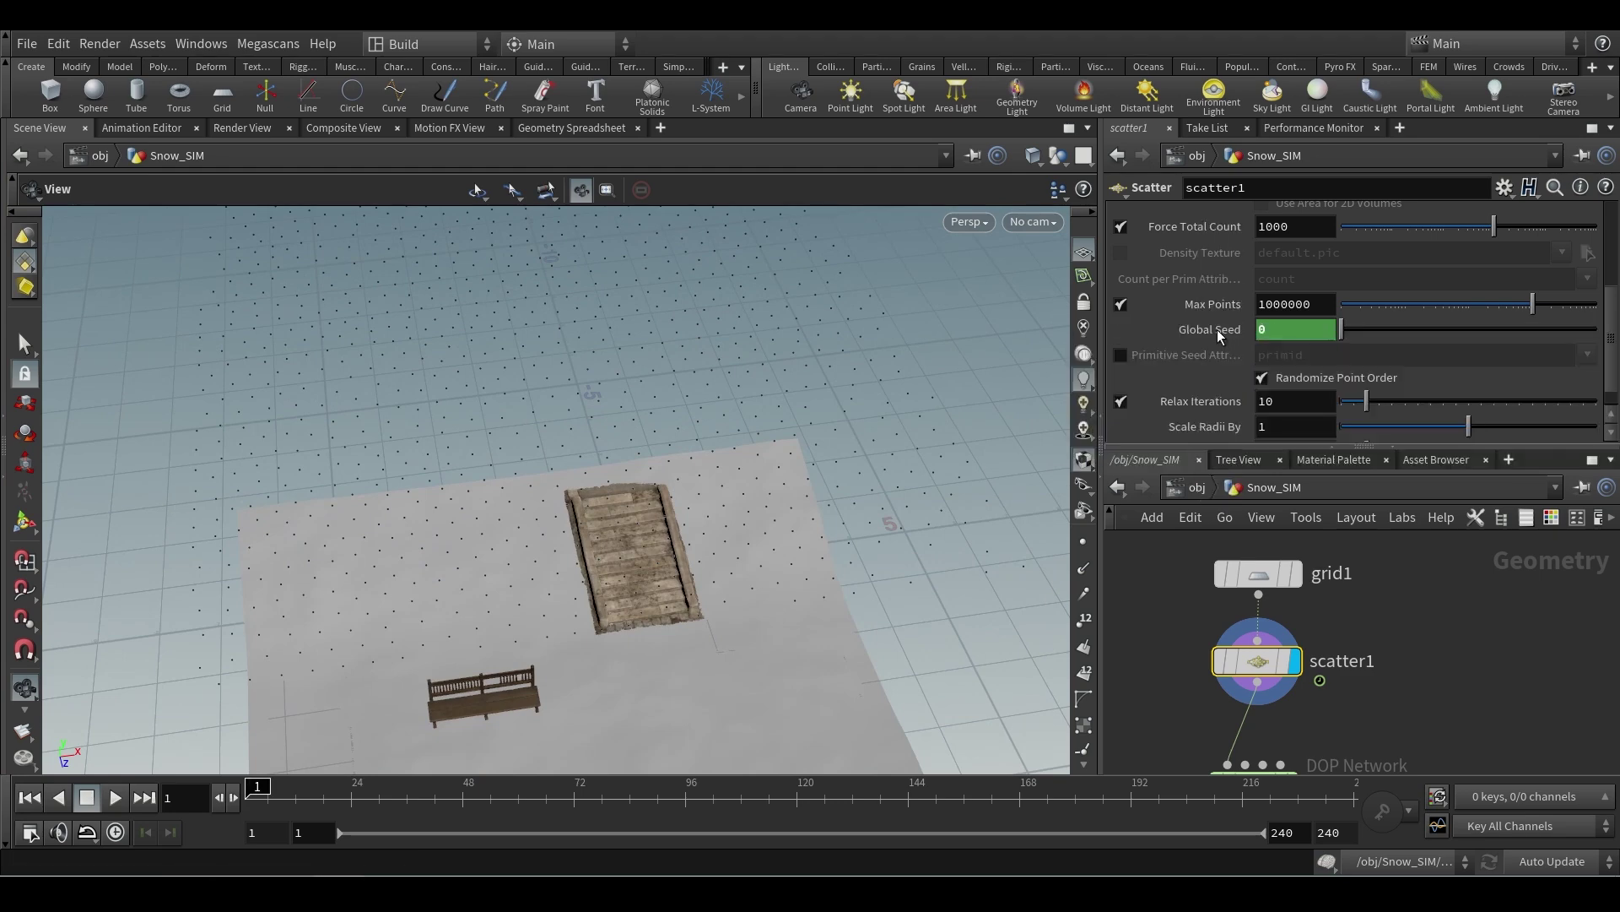
{"action": "left_click", "coordinate": [1217, 329]}
{"action": "left_click", "coordinate": [1217, 329]}
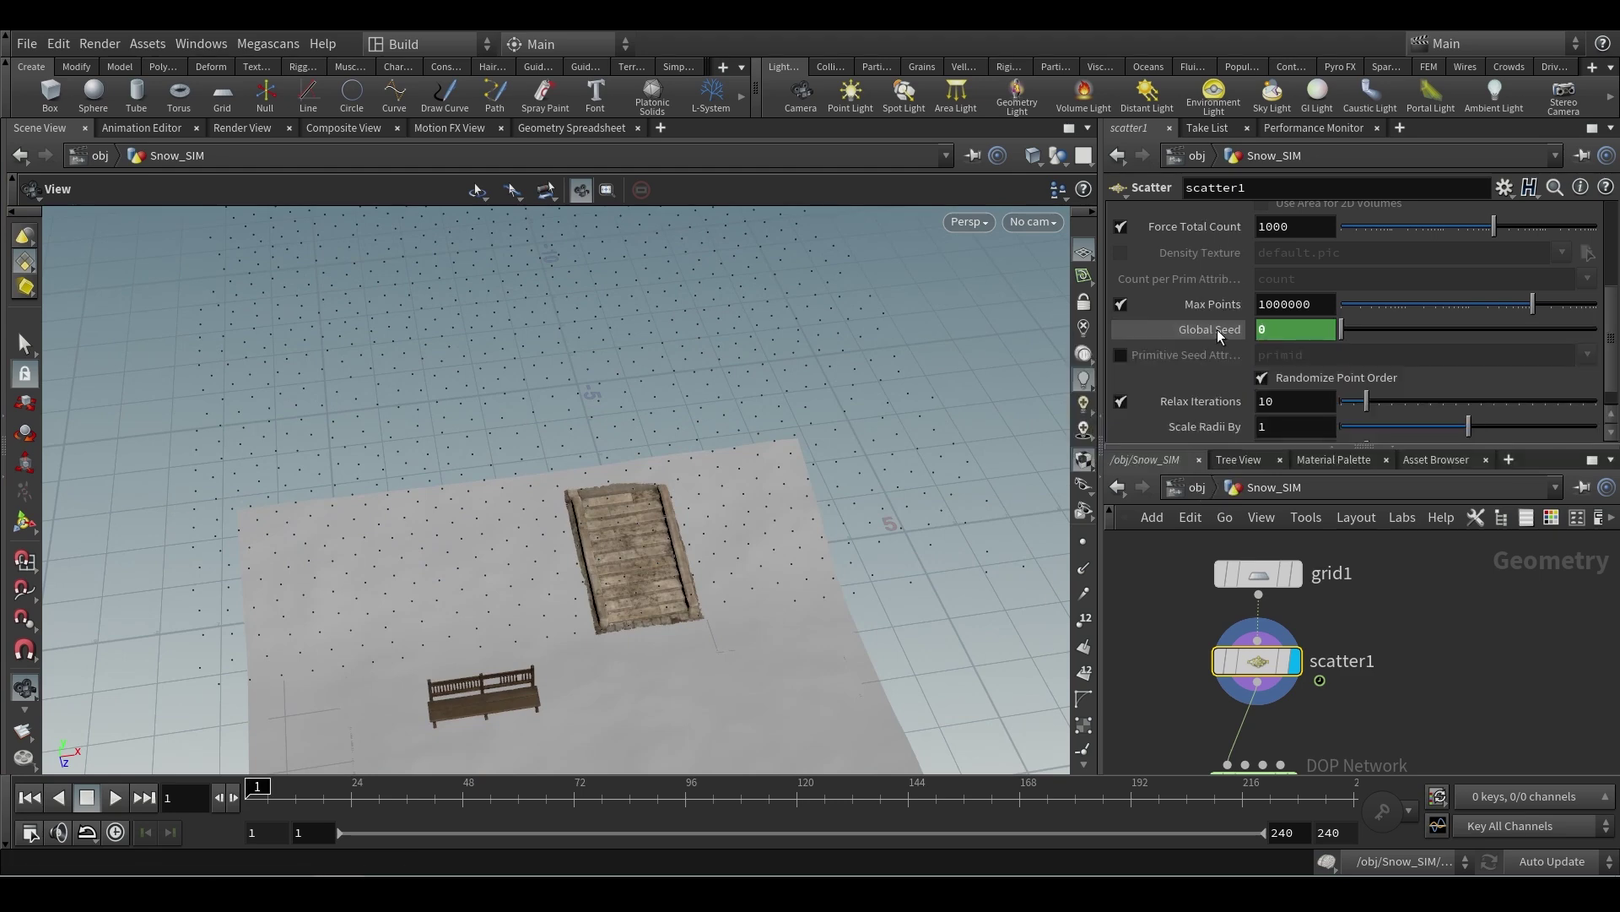
{"action": "left_click", "coordinate": [1217, 329]}
{"action": "left_click", "coordinate": [1217, 330]}
{"action": "scroll", "coordinate": [491, 463], "scroll_direction": "down", "scroll_amount": 1}
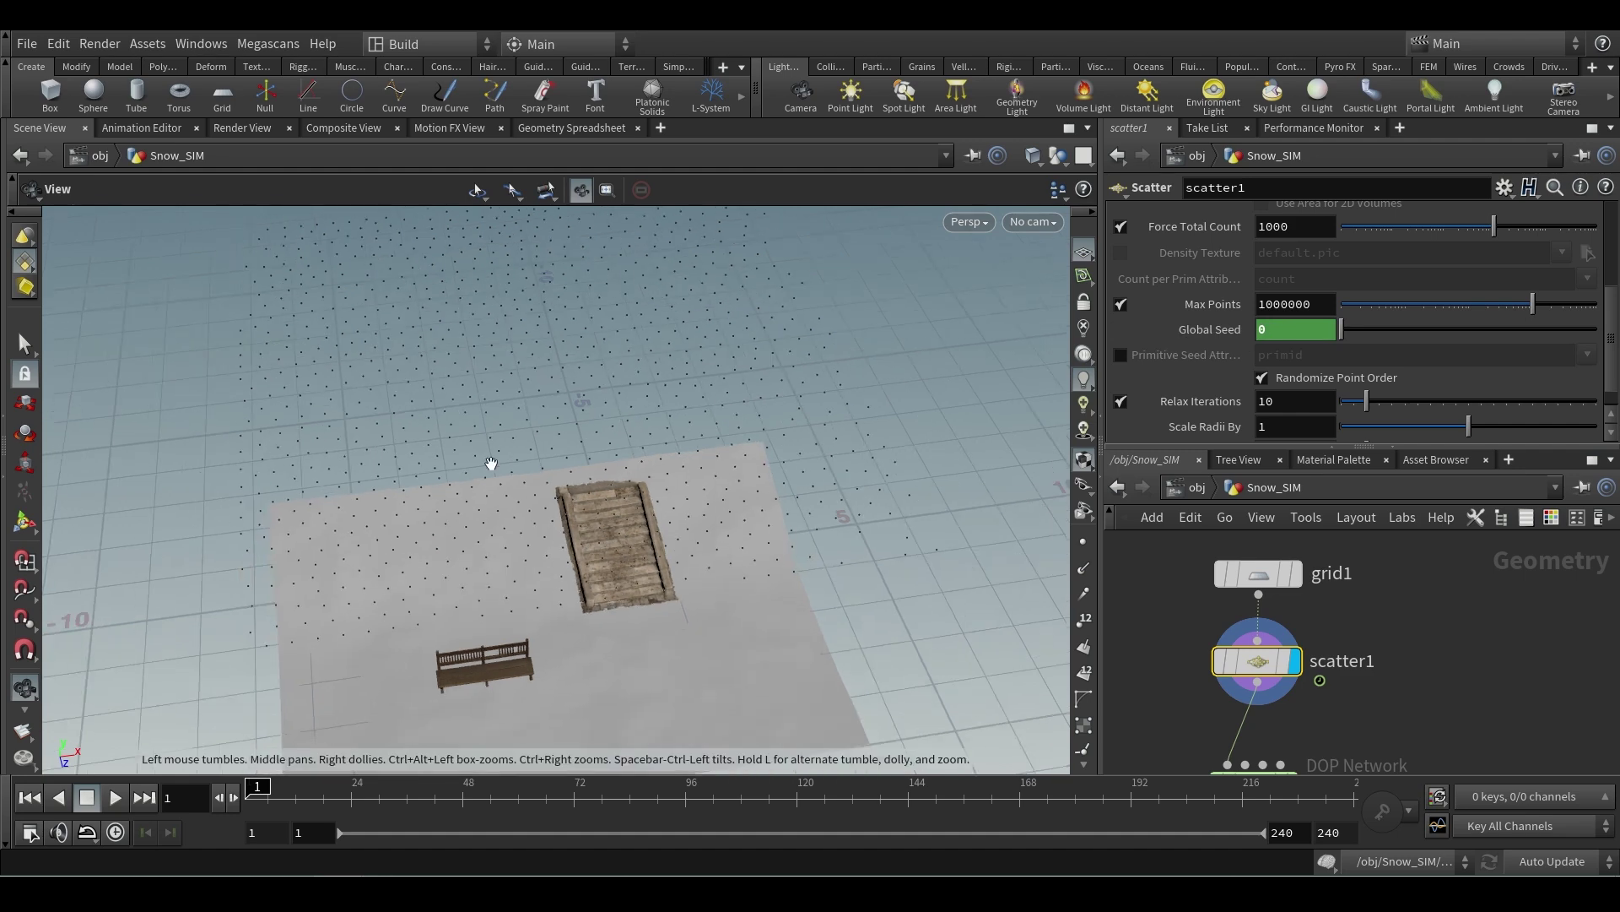
{"action": "left_click_drag", "start_coordinate": [257, 785], "coordinate": [259, 786]}
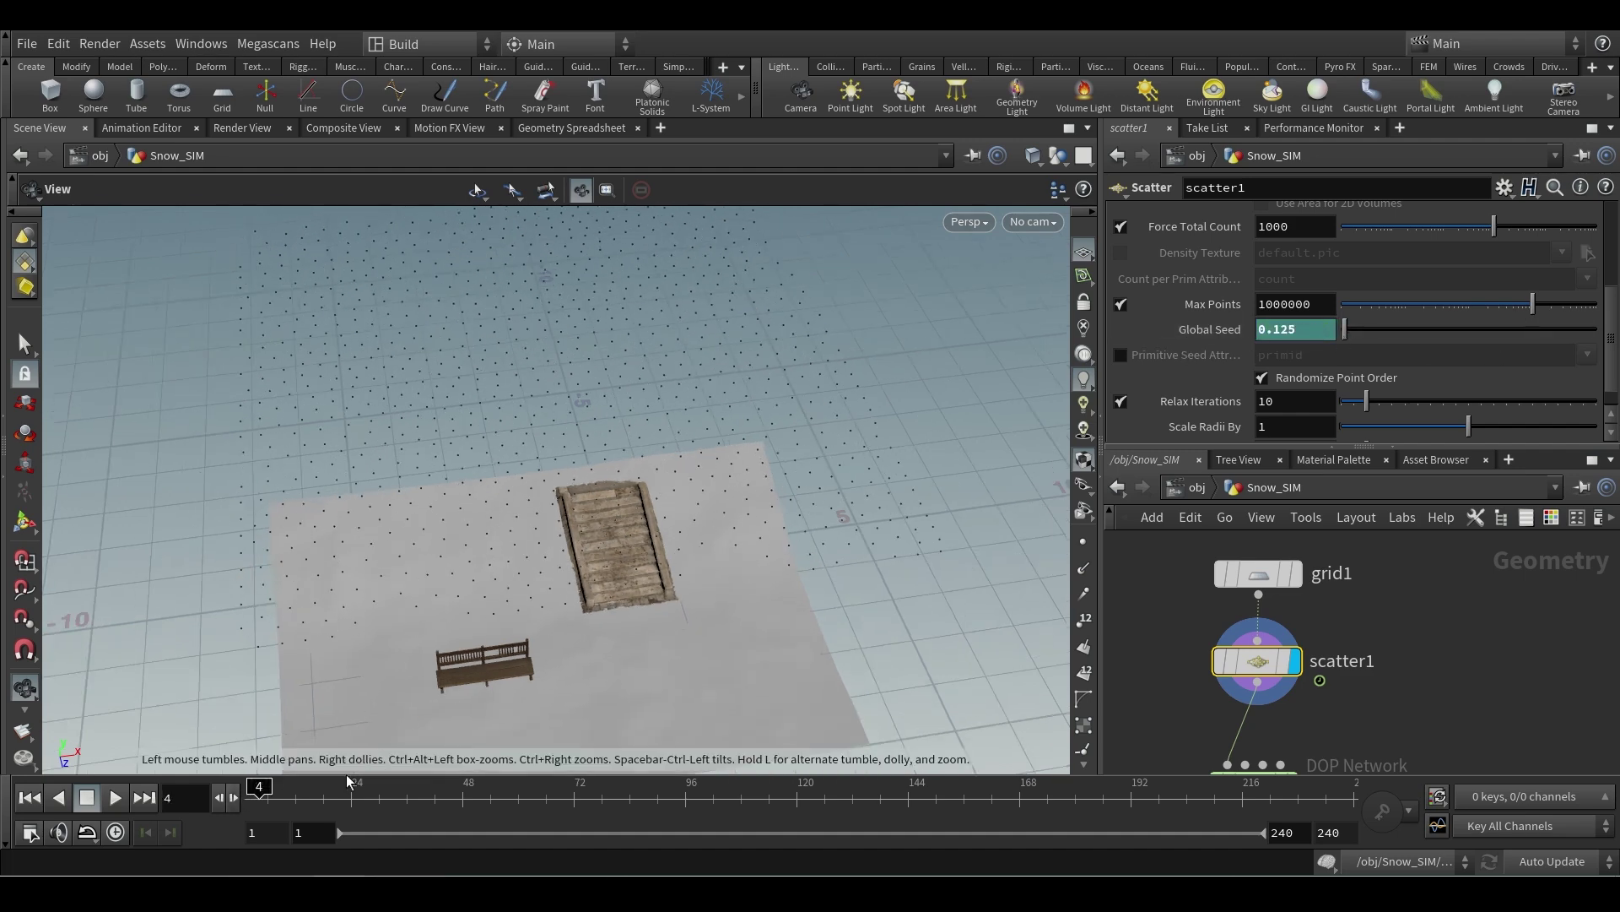
- Step through frames 9, 24, 48 and 72 to examine how the Global Seed value changes, ending back at frame 1
{"action": "left_click_drag", "start_coordinate": [260, 790], "coordinate": [282, 789]}
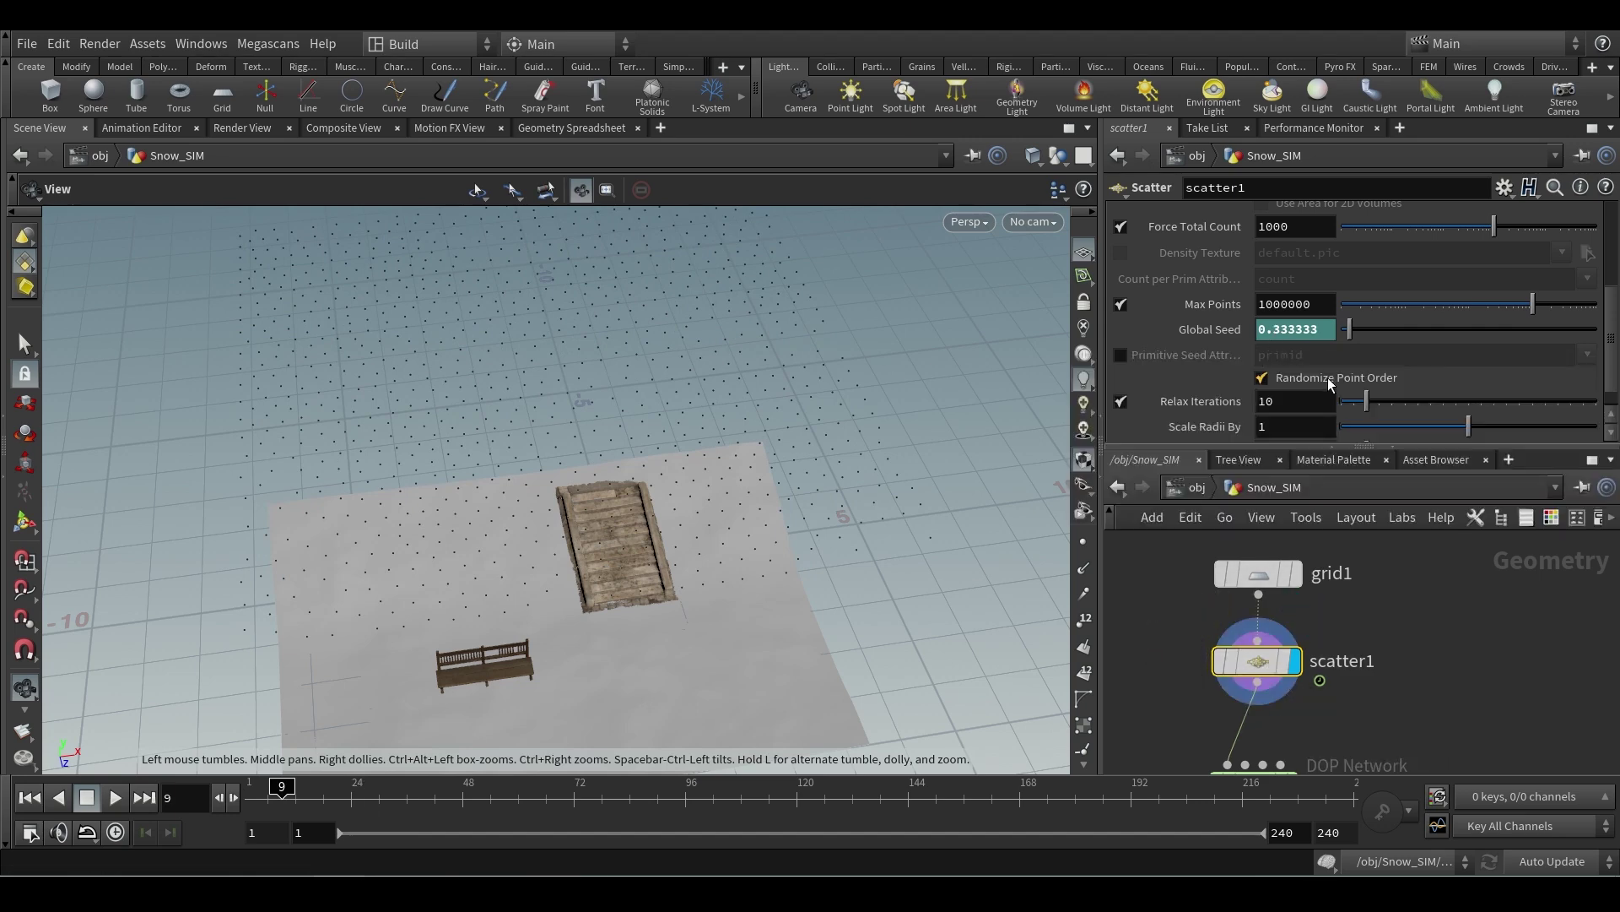
{"action": "mouse_move", "coordinate": [1329, 377]}
{"action": "left_click", "coordinate": [353, 806]}
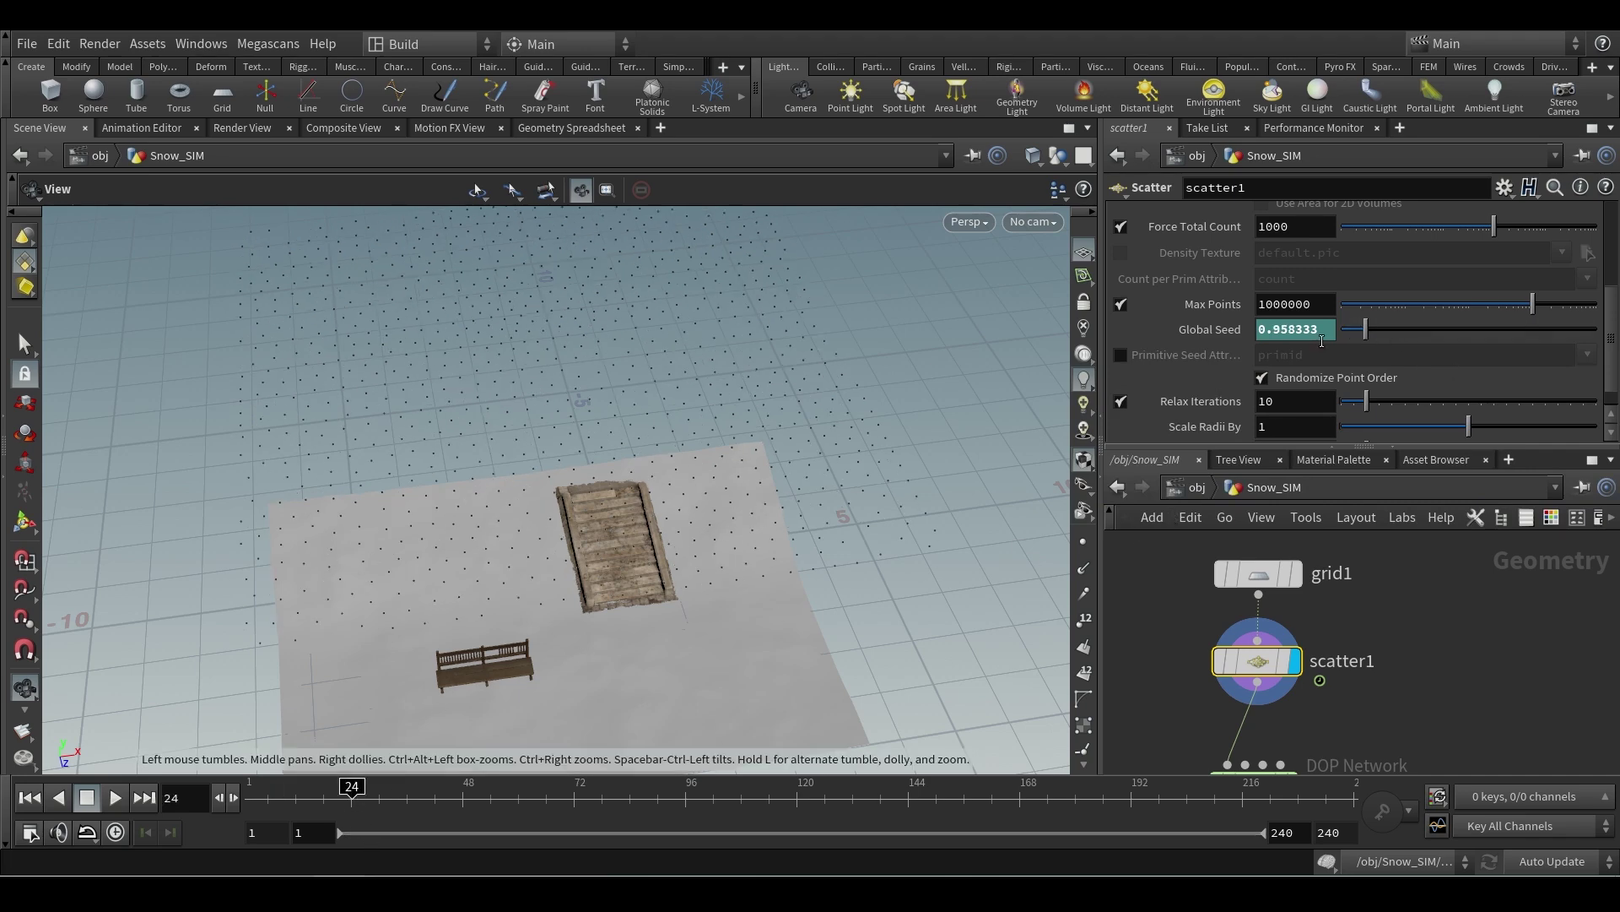
{"action": "left_click", "coordinate": [463, 806]}
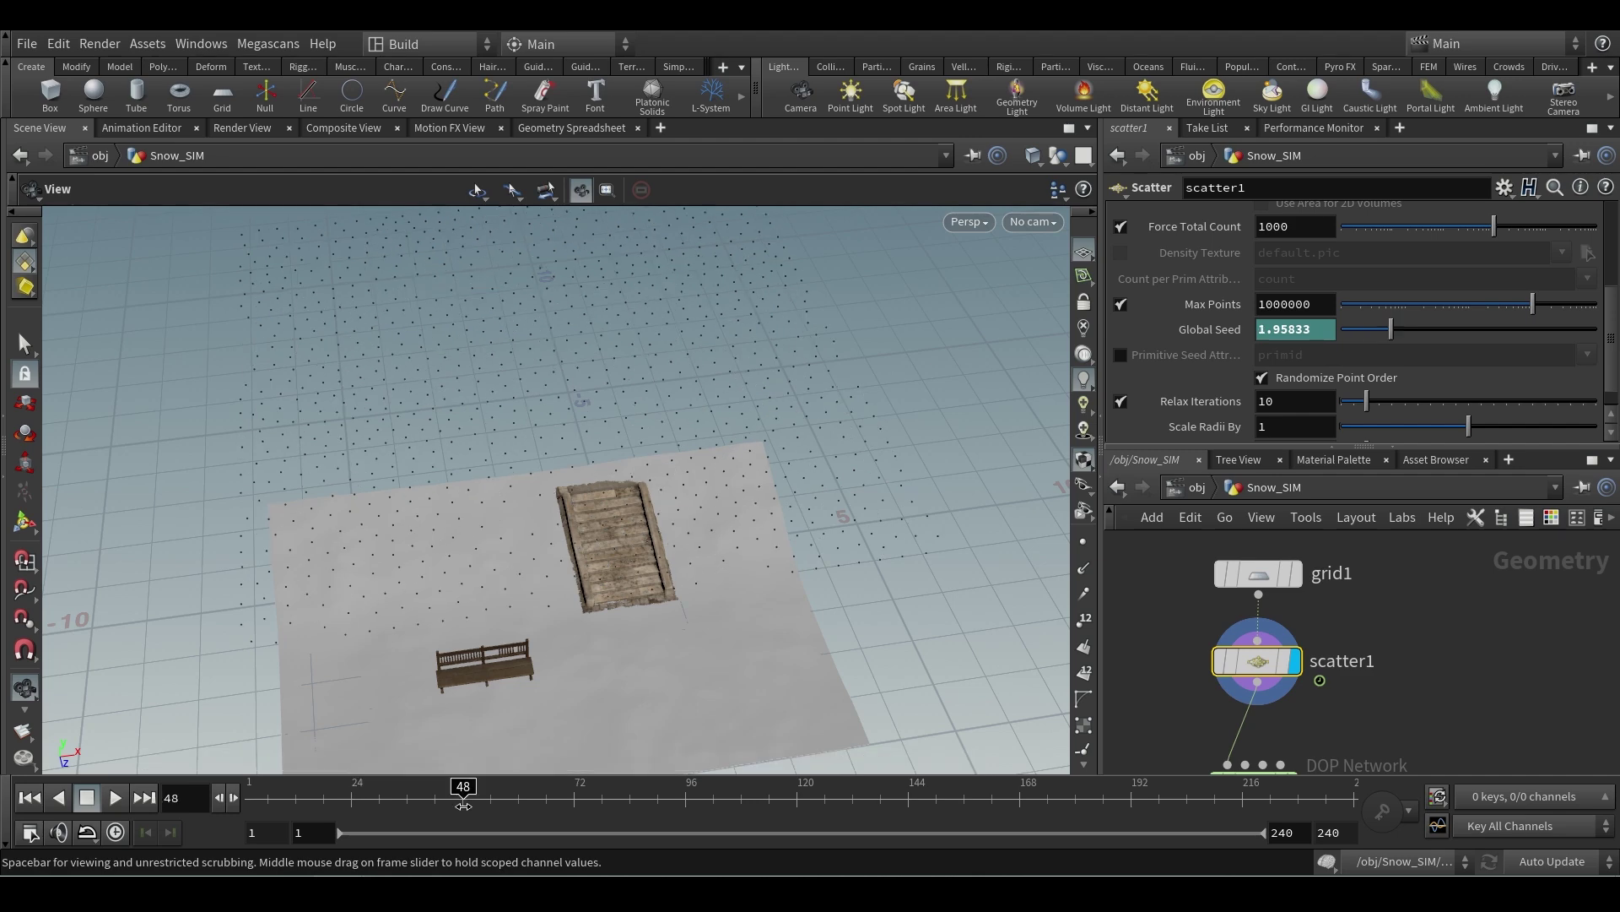
{"action": "left_click", "coordinate": [577, 806]}
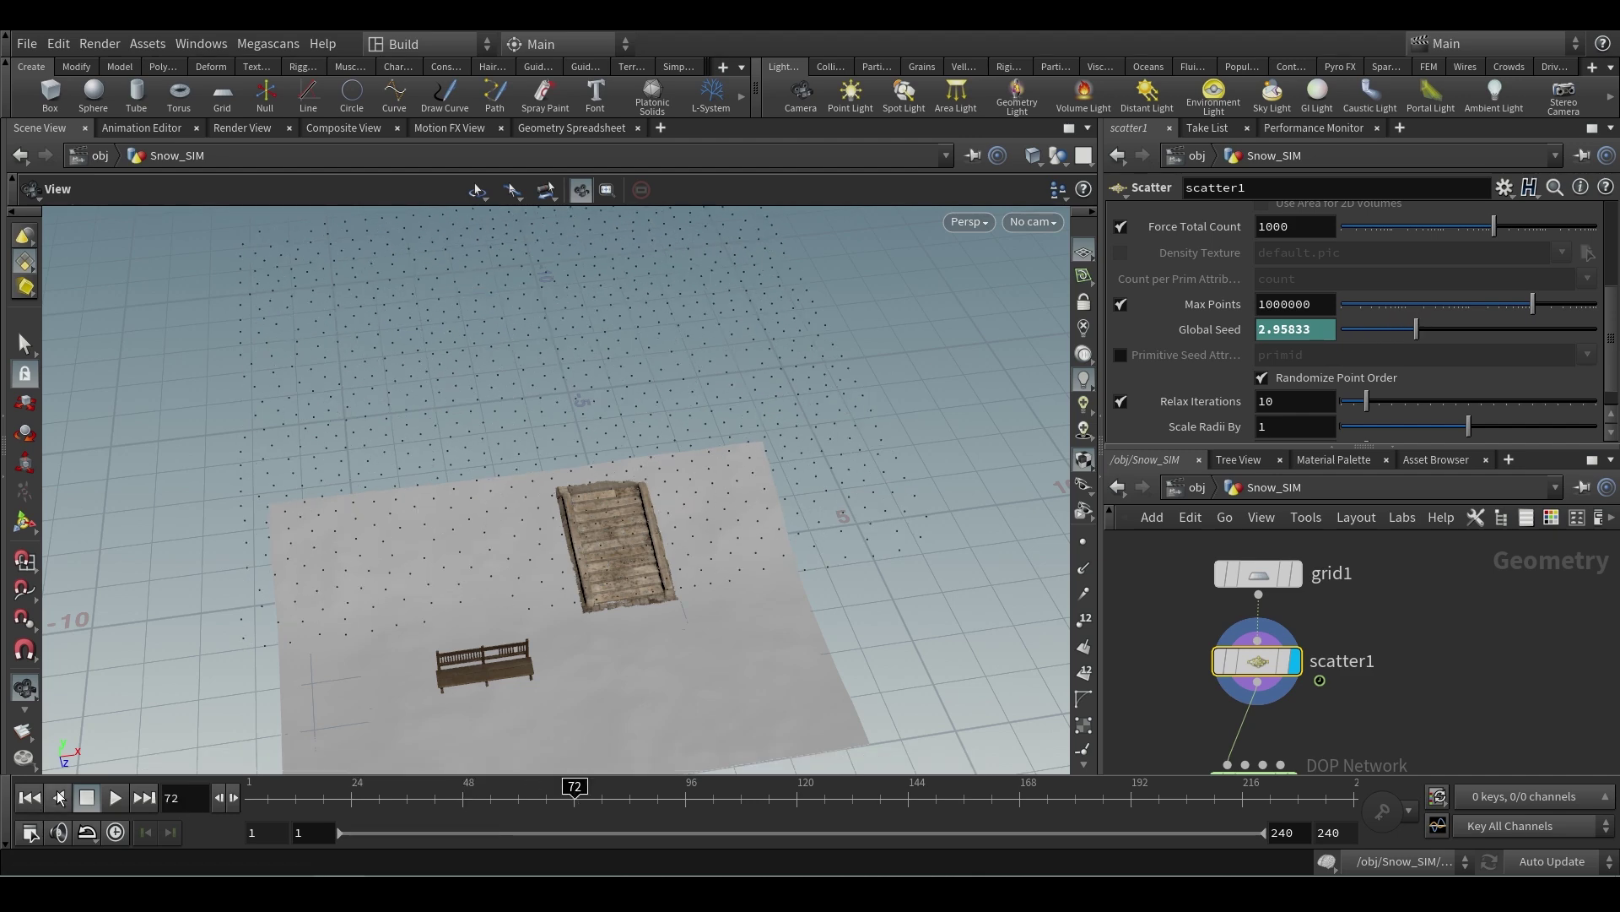
{"action": "left_click", "coordinate": [254, 798]}
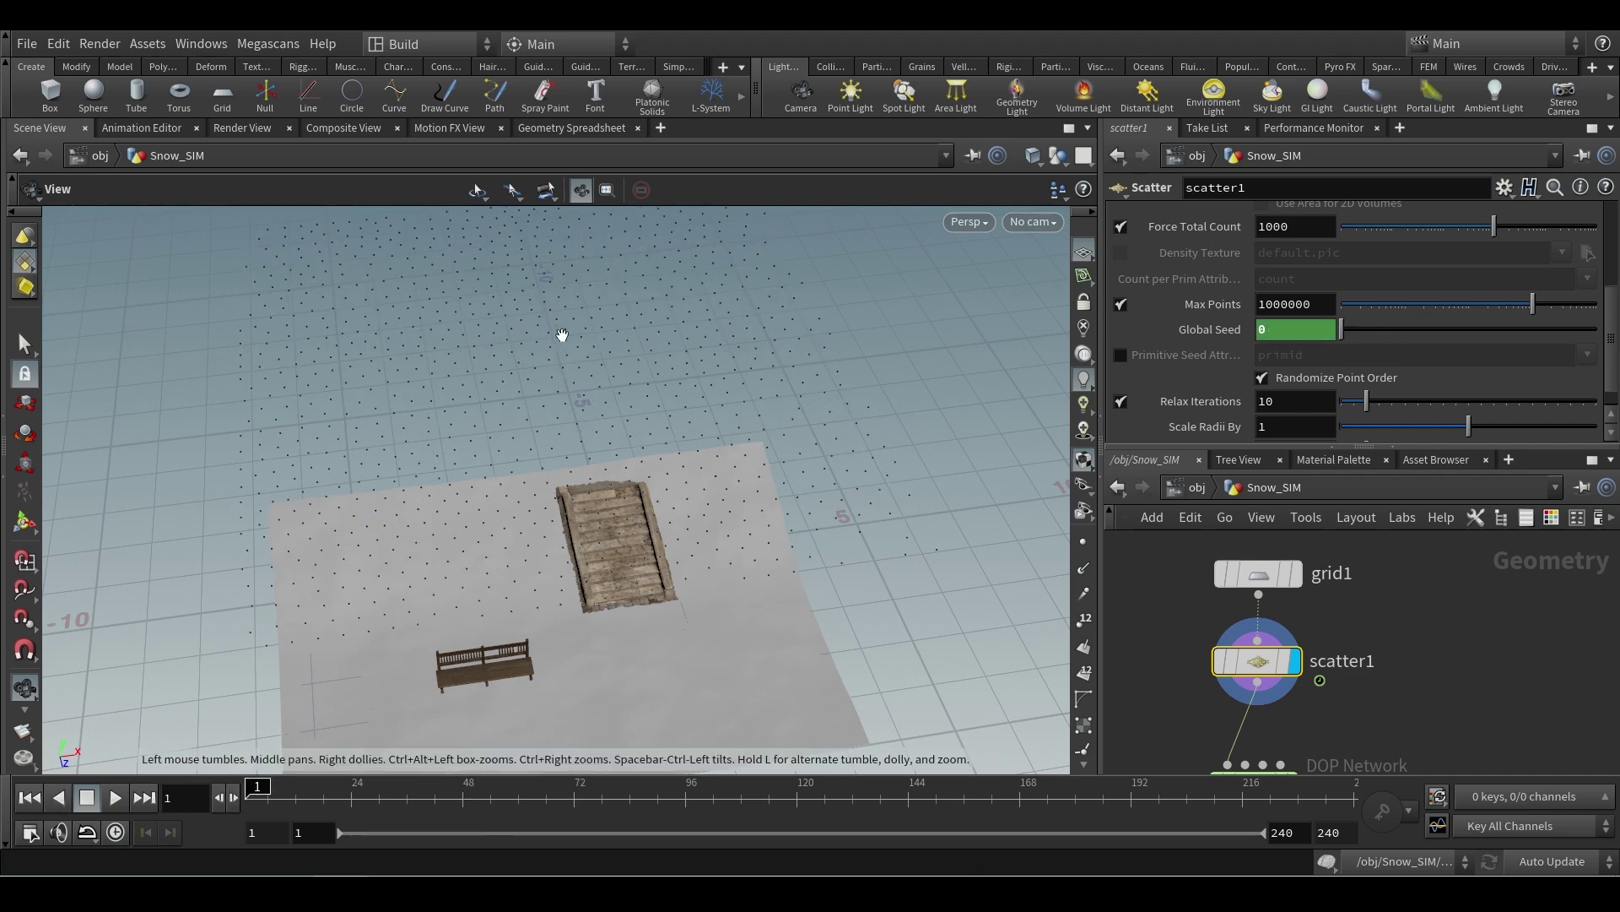
- Play the animation to check how the scattered points shift over time, and return to frame 1
{"action": "left_click_drag", "start_coordinate": [561, 337], "coordinate": [524, 487]}
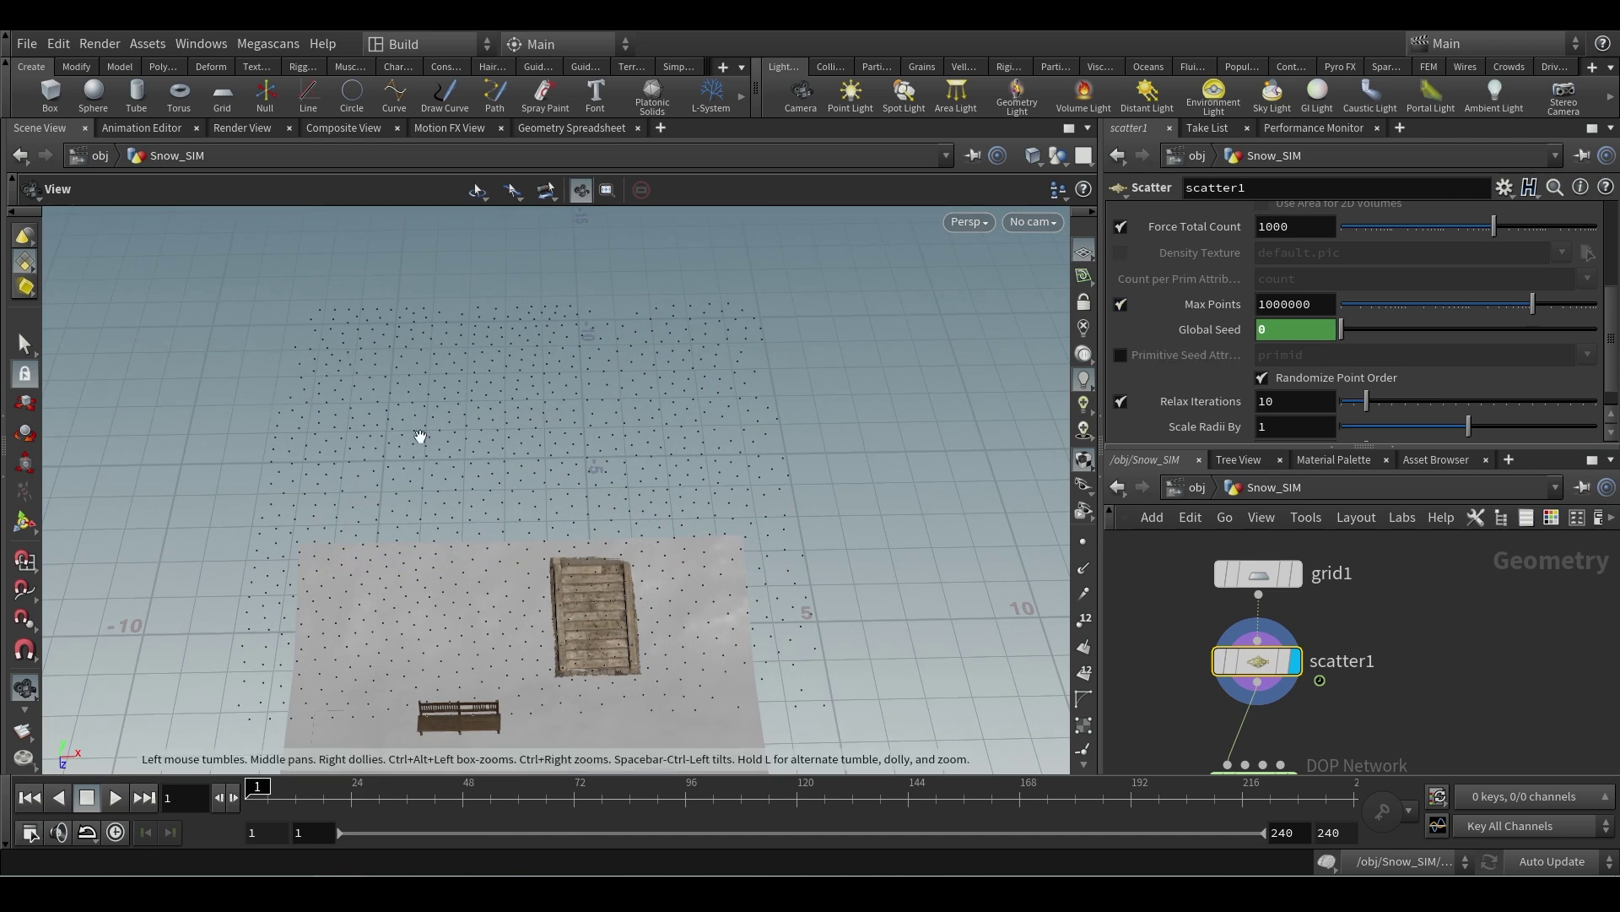
{"action": "left_click", "coordinate": [118, 801]}
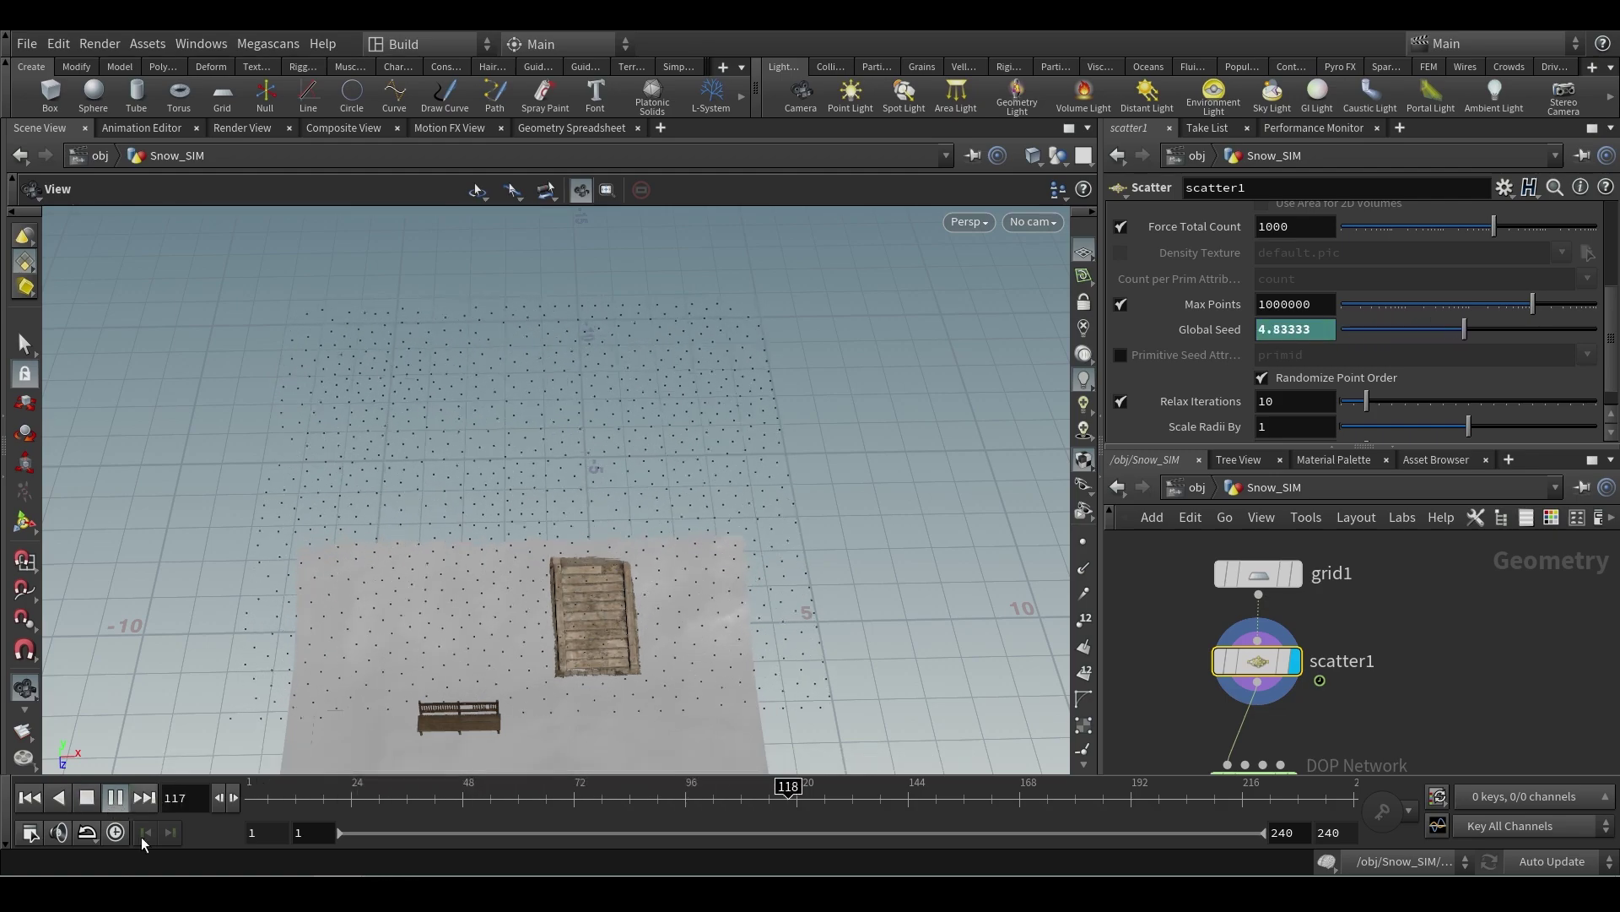
{"action": "left_click", "coordinate": [27, 798]}
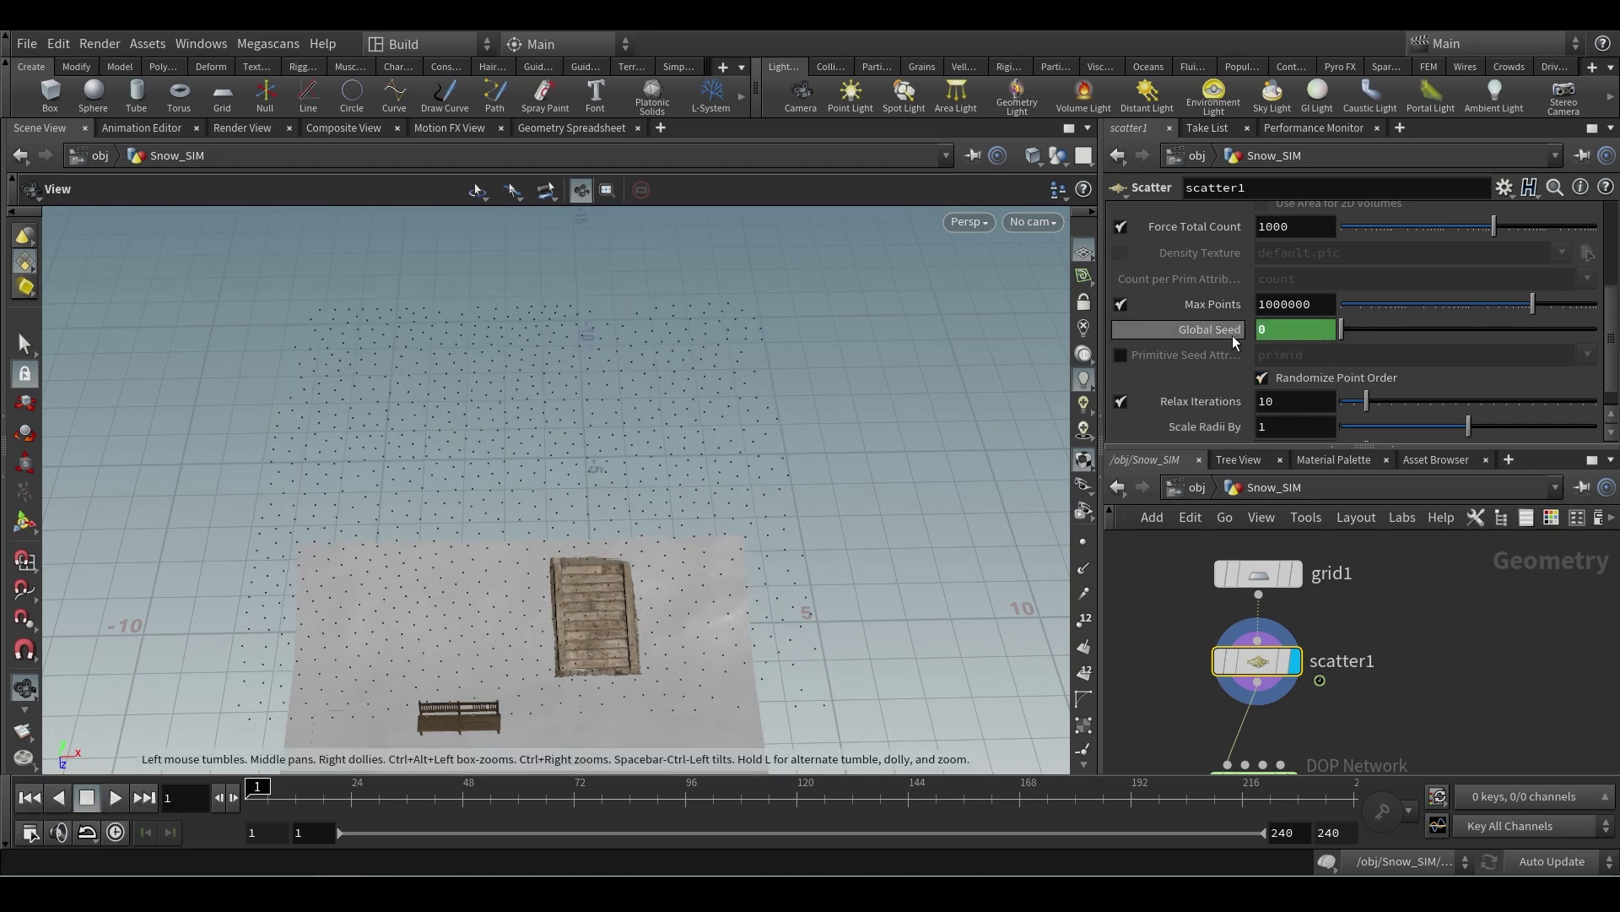
- Display the popnet node, play its particle simulation while examining the falling points from several angles, and return to frame 1
{"action": "middle_click_drag", "start_coordinate": [1374, 701], "coordinate": [1365, 643]}
{"action": "left_click", "coordinate": [1285, 729]}
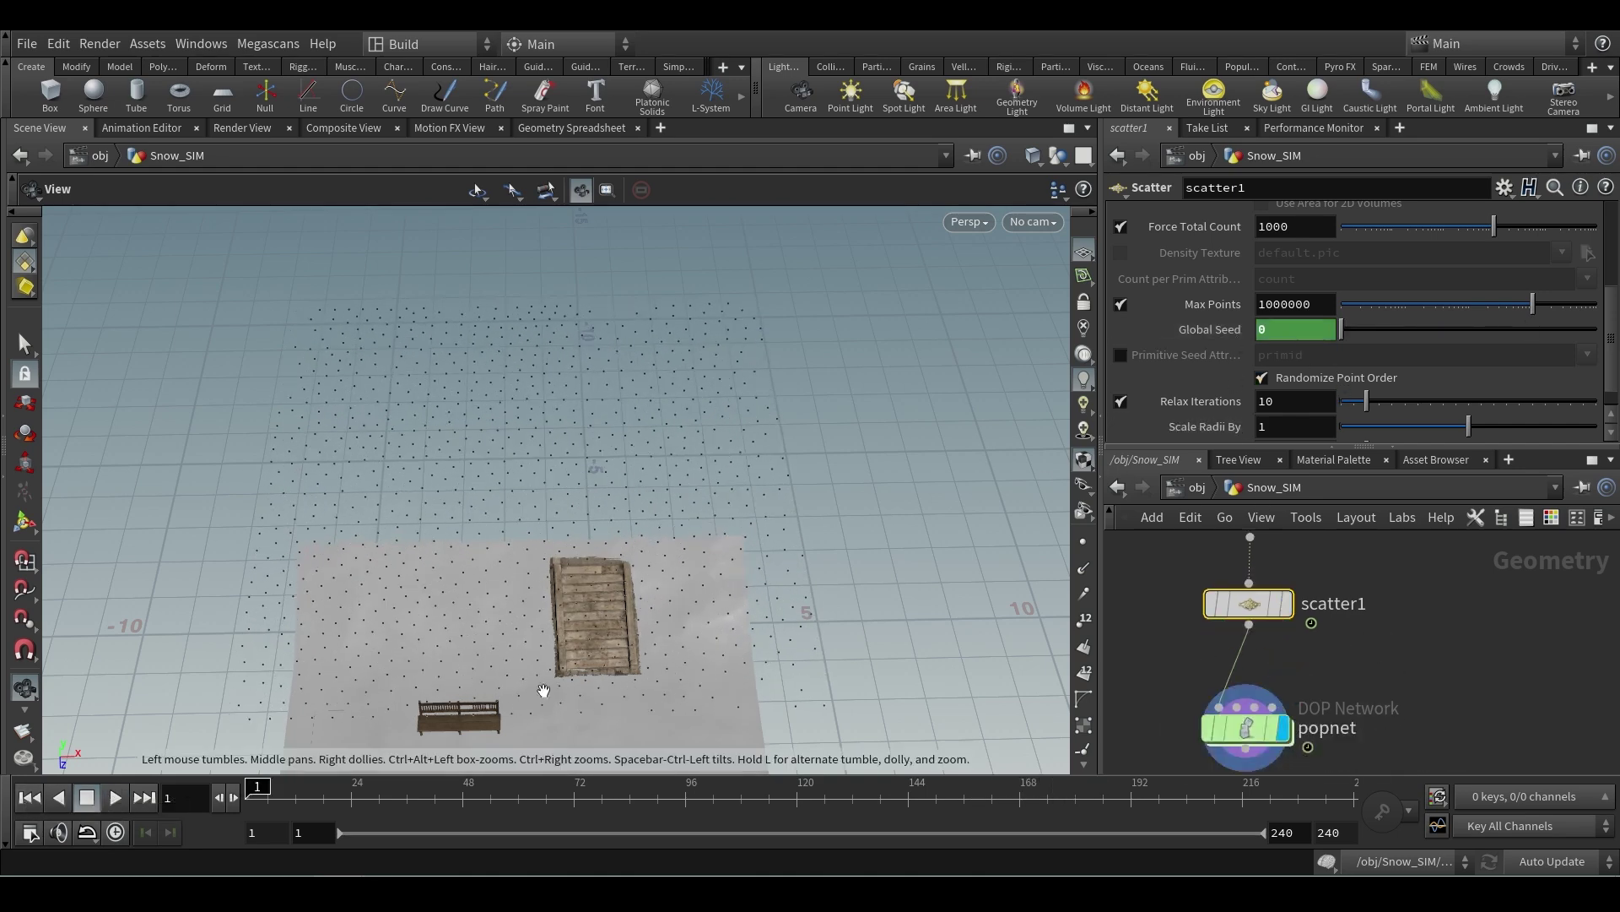
{"action": "middle_click_drag", "start_coordinate": [706, 636], "coordinate": [698, 544]}
{"action": "left_click", "coordinate": [116, 798]}
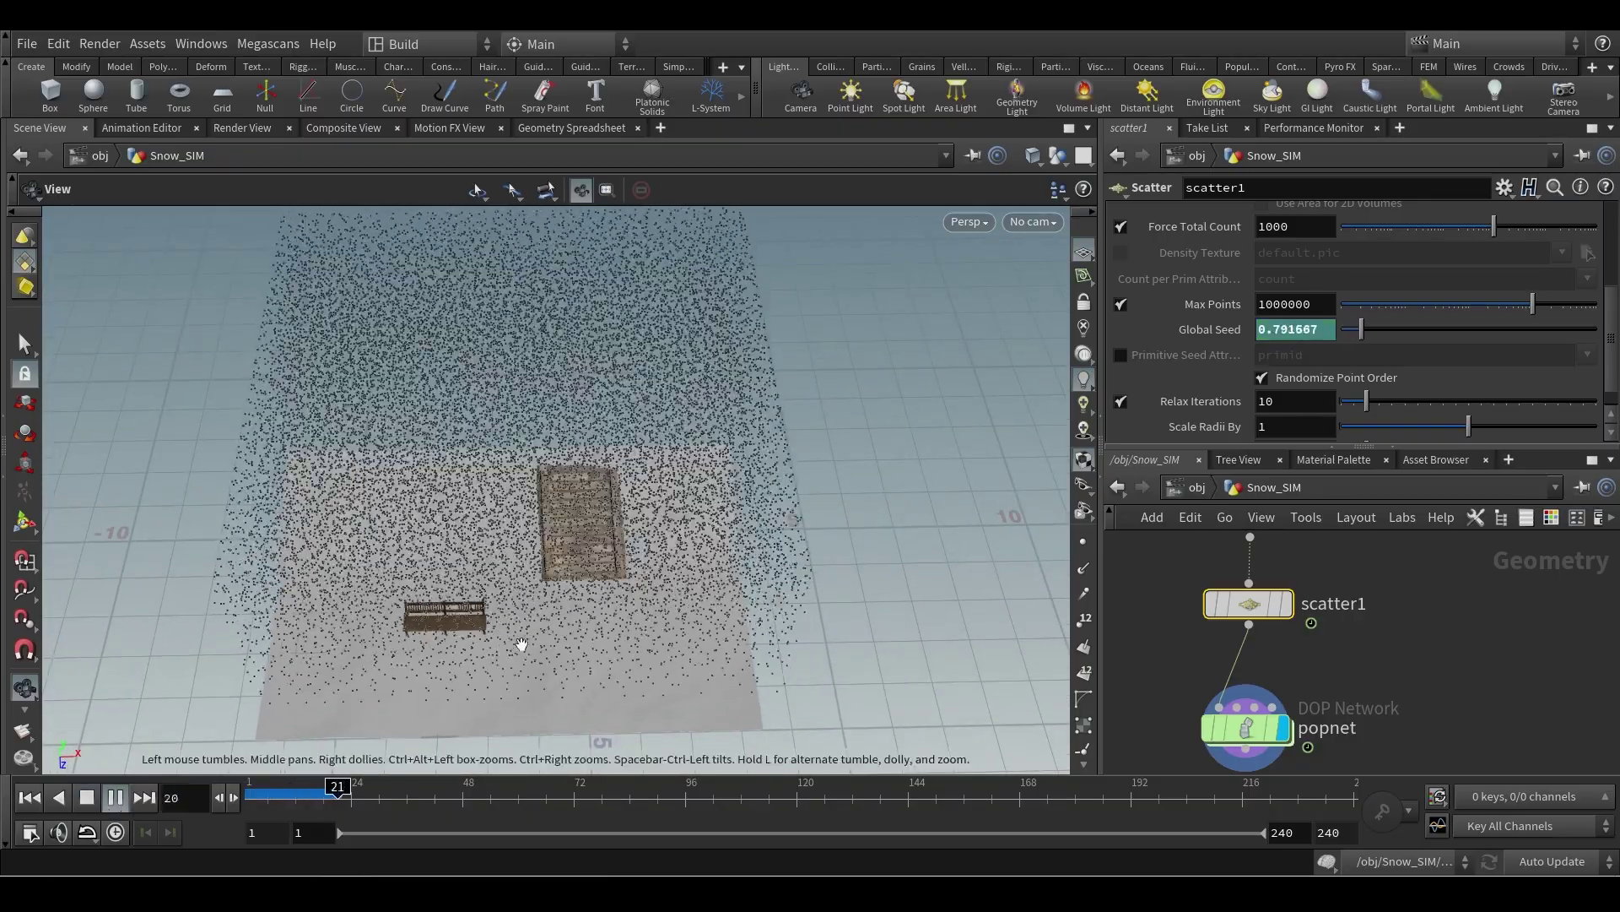
{"action": "left_click", "coordinate": [115, 797]}
{"action": "left_click_drag", "start_coordinate": [490, 473], "coordinate": [493, 664]}
{"action": "left_click_drag", "start_coordinate": [501, 437], "coordinate": [499, 438]}
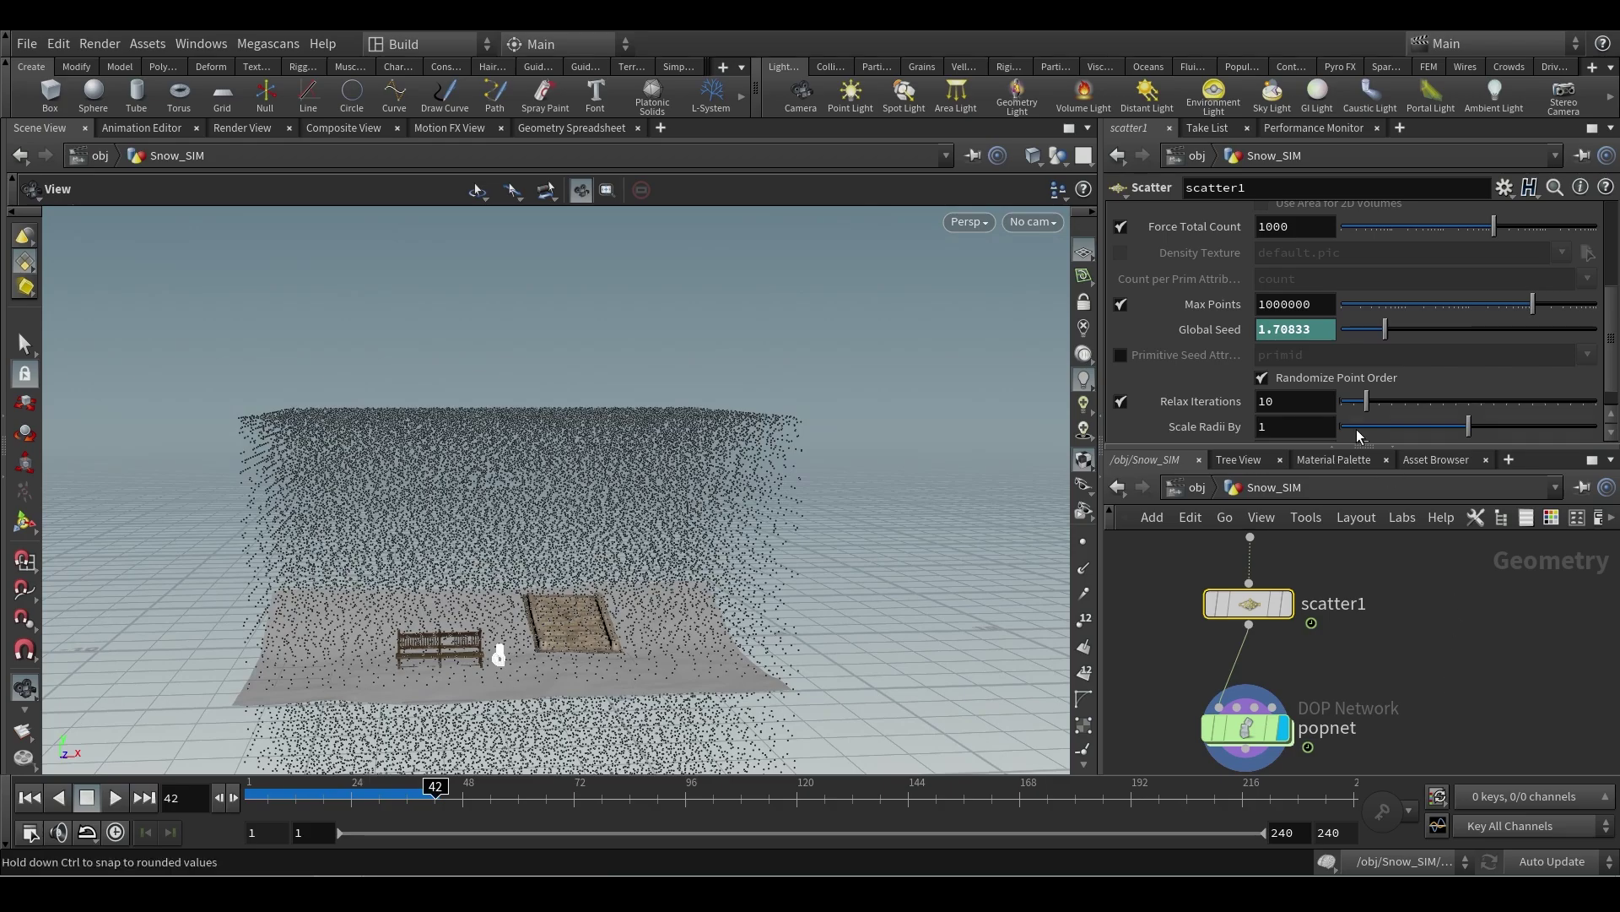
{"action": "left_click_drag", "start_coordinate": [731, 527], "coordinate": [633, 582]}
{"action": "left_click_drag", "start_coordinate": [301, 313], "coordinate": [318, 387]}
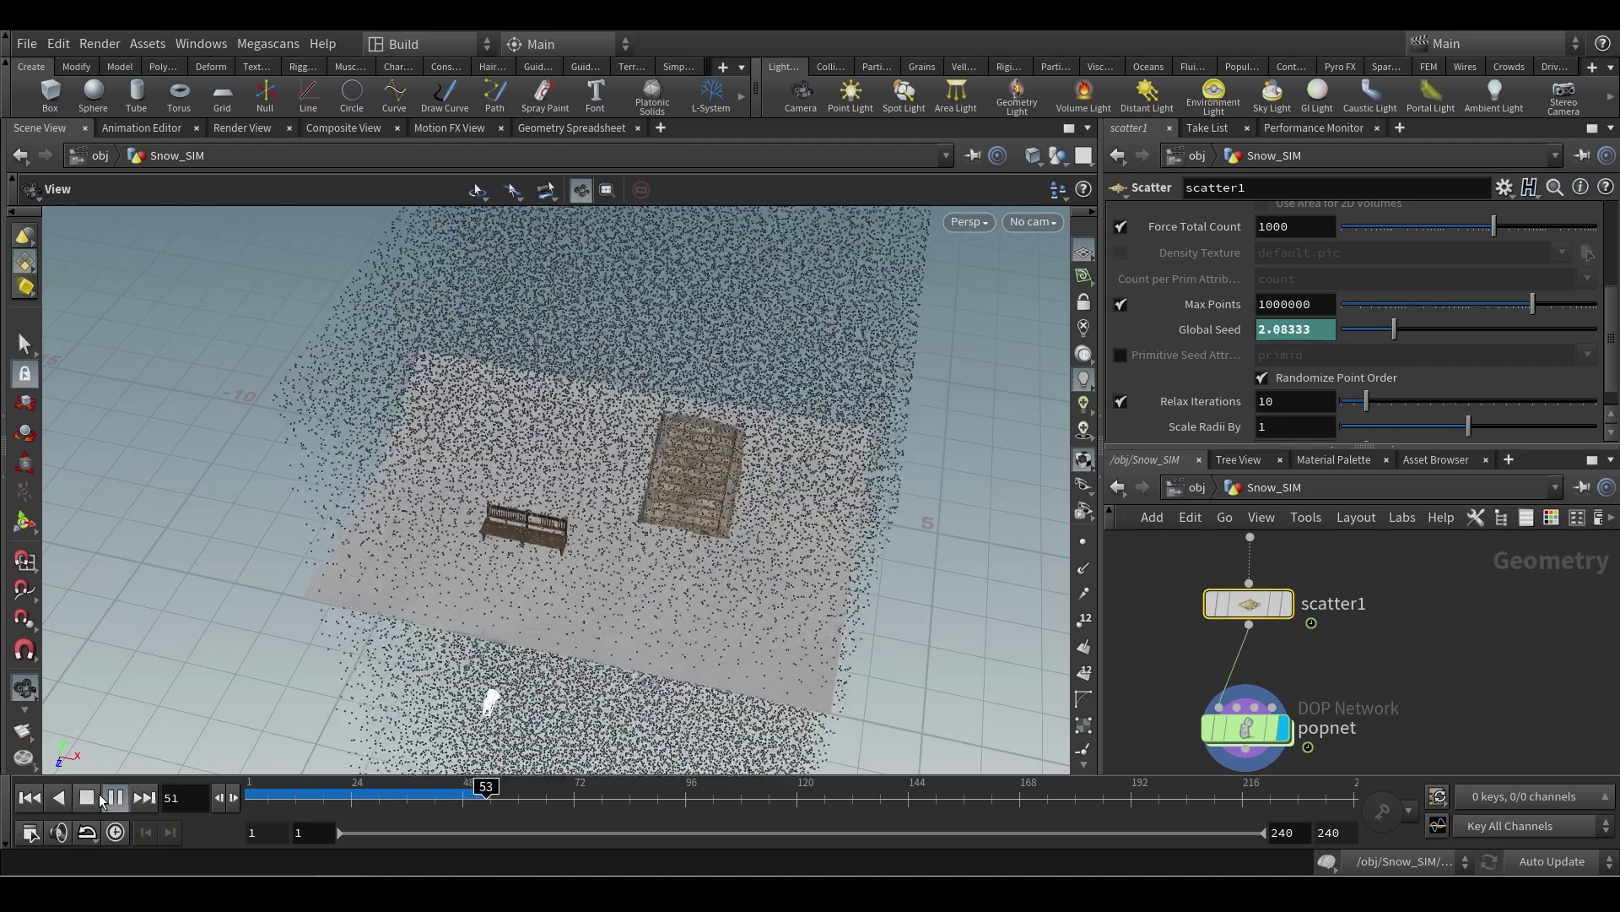
{"action": "left_click", "coordinate": [29, 797]}
- Move scatter1 aside to make room below grid1, and display grid1 in the viewport
{"action": "scroll", "coordinate": [1411, 622], "scroll_direction": "down", "scroll_amount": 3}
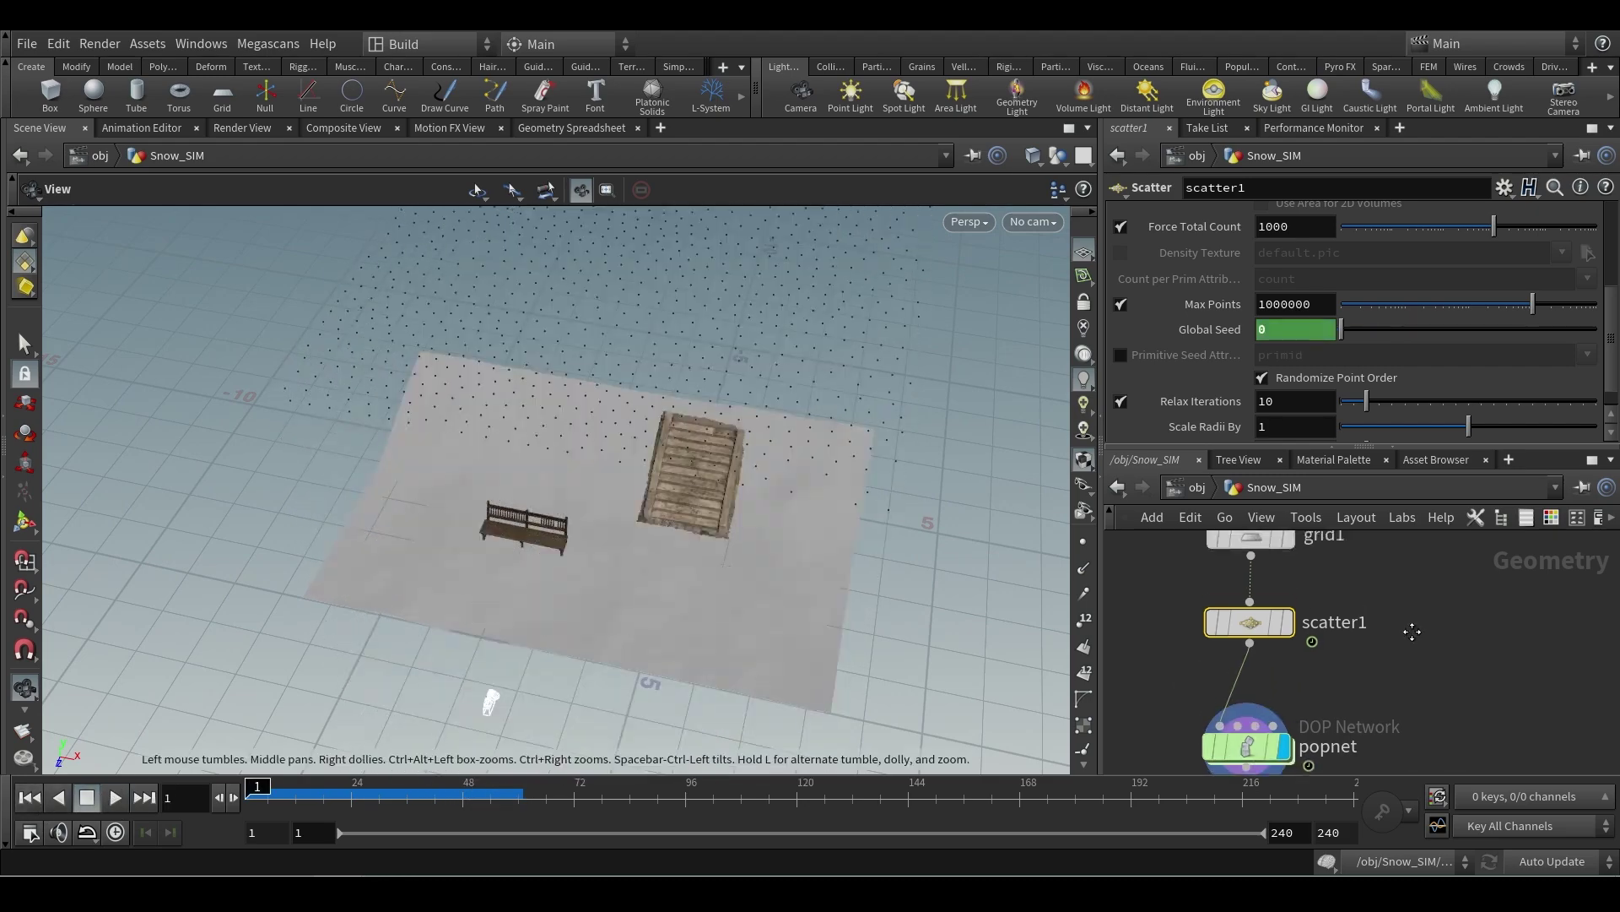
{"action": "middle_click_drag", "start_coordinate": [1398, 652], "coordinate": [1455, 635]}
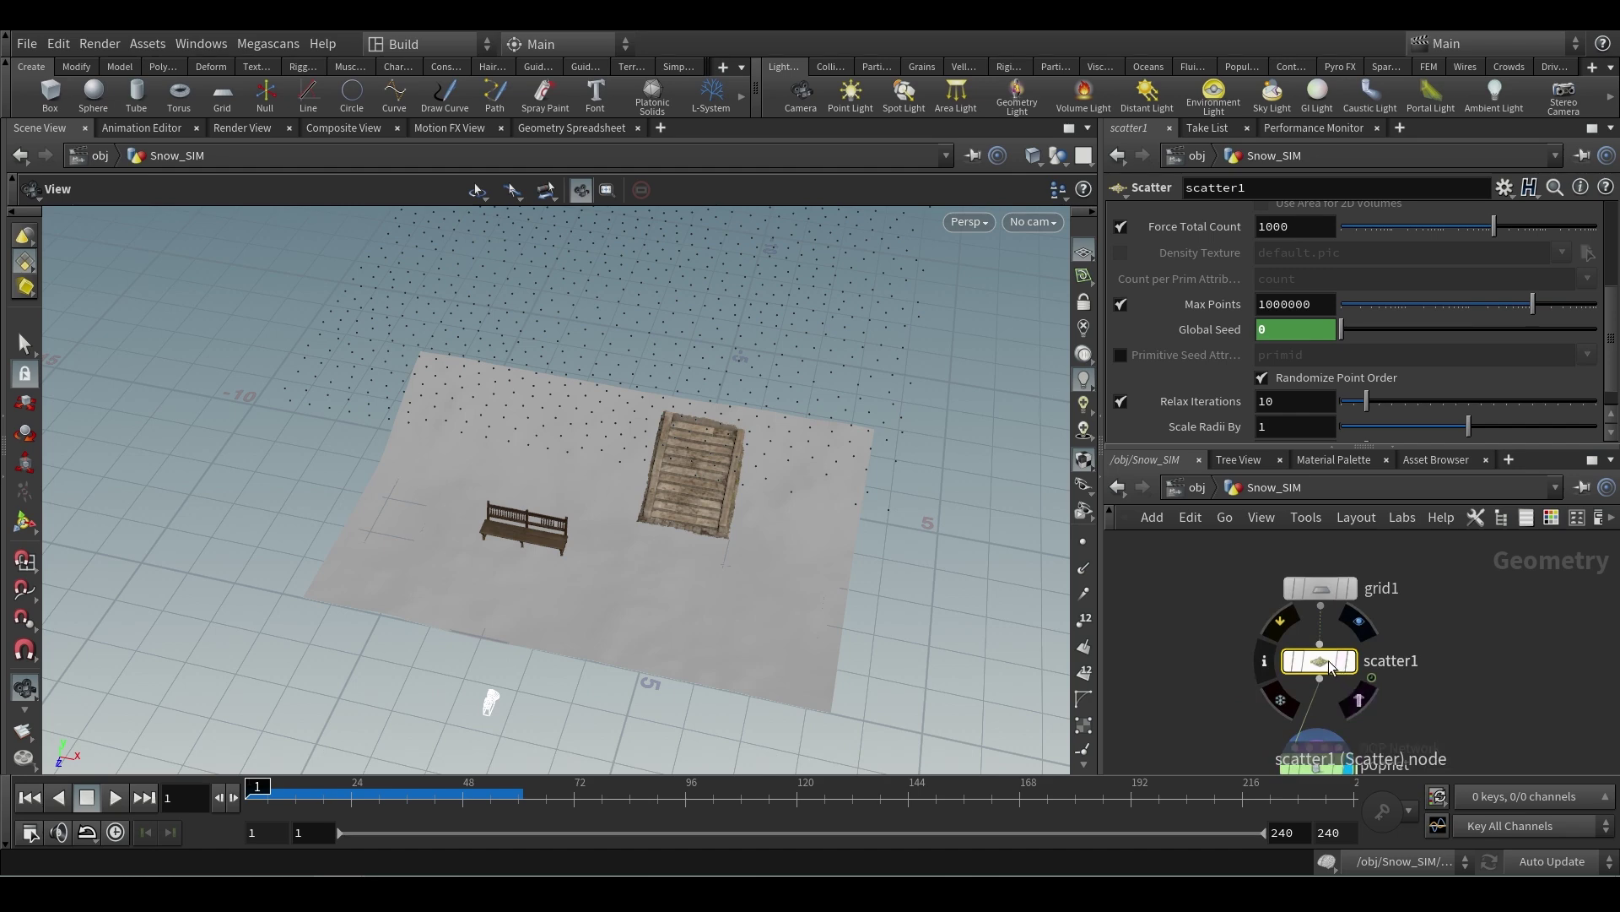
{"action": "left_click_drag", "start_coordinate": [1310, 676], "coordinate": [1183, 668]}
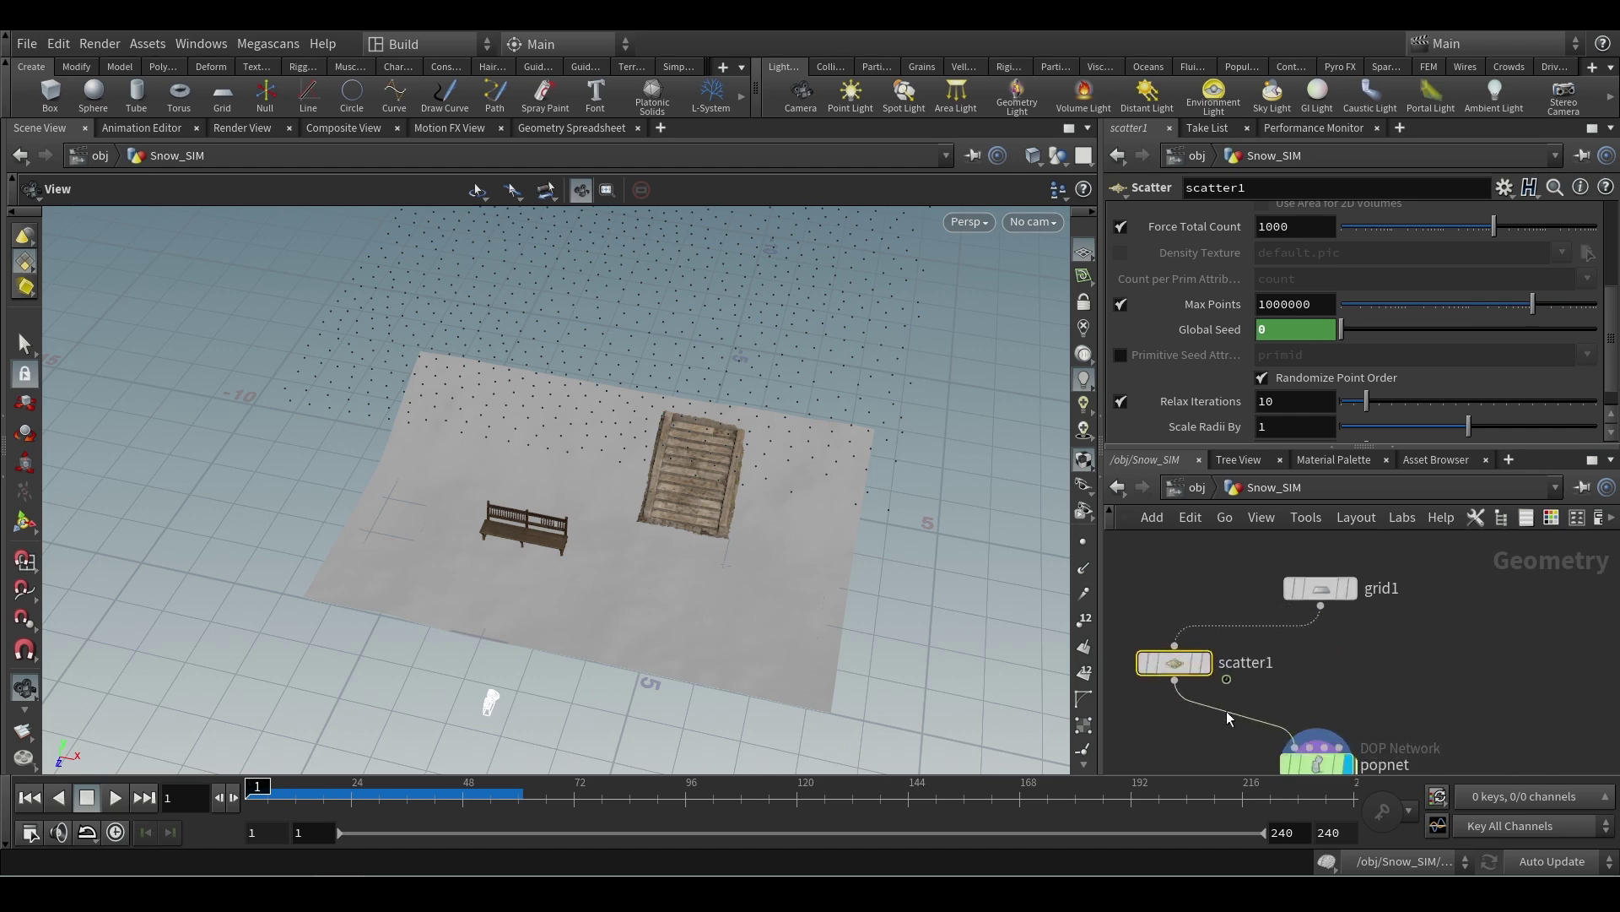
{"action": "left_click", "coordinate": [1350, 588]}
{"action": "left_click", "coordinate": [1320, 588]}
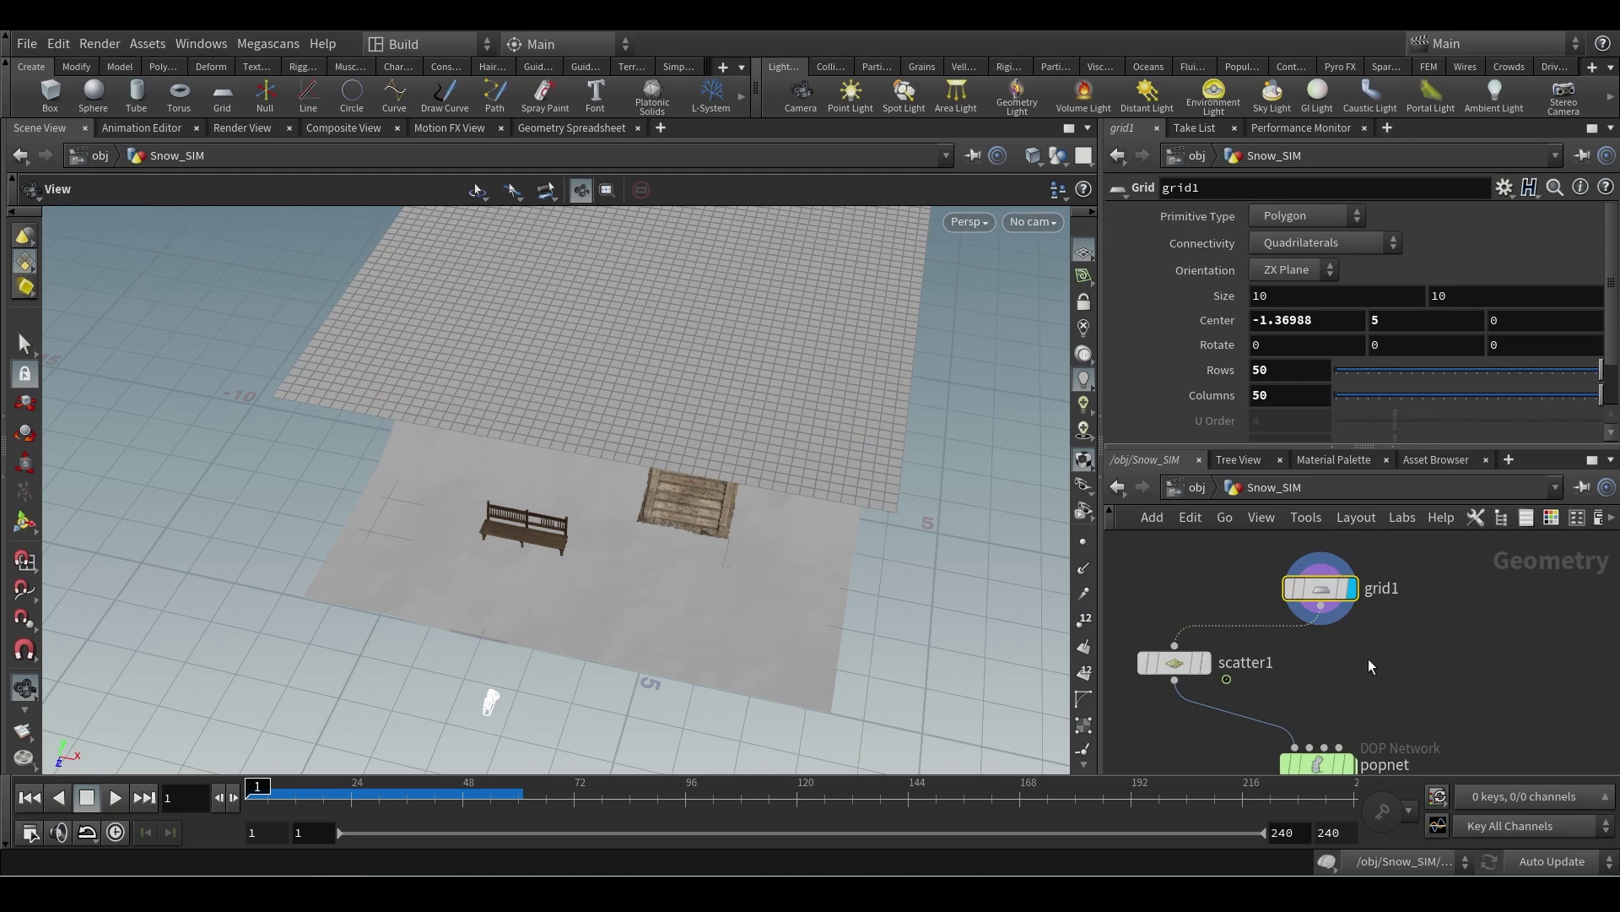
- Add an Attribute VOP node fed by grid1, place it beside scatter1 and display it
{"action": "left_click_drag", "start_coordinate": [1344, 625], "coordinate": [1398, 652]}
{"action": "type", "text": "atvop"}
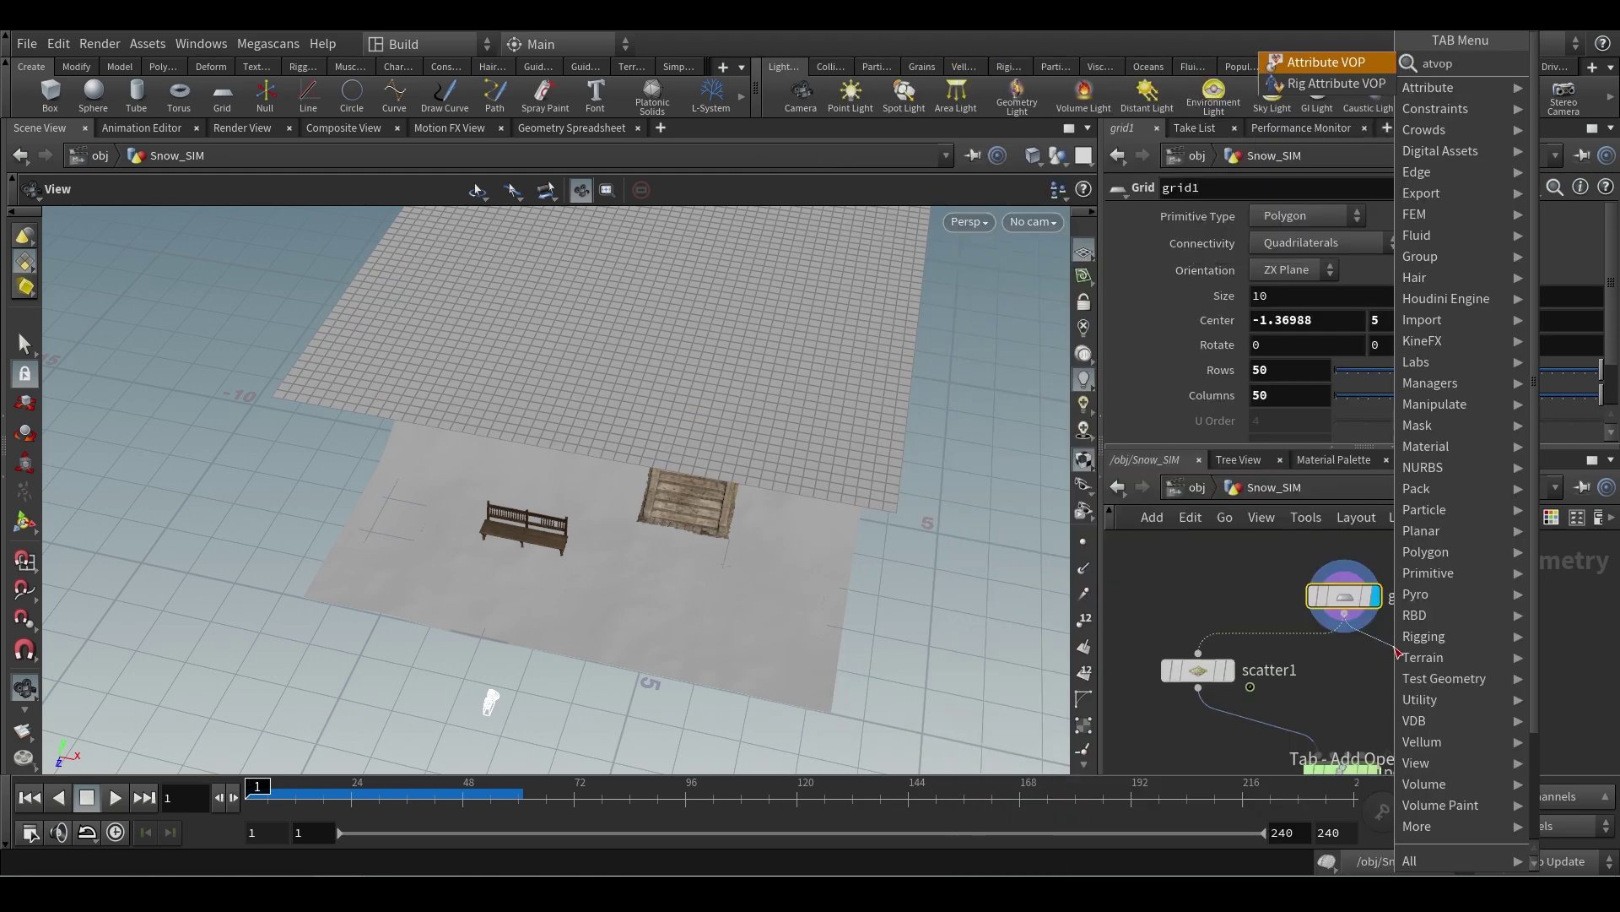
{"action": "key", "text": "Return"}
{"action": "left_click", "coordinate": [1397, 659]}
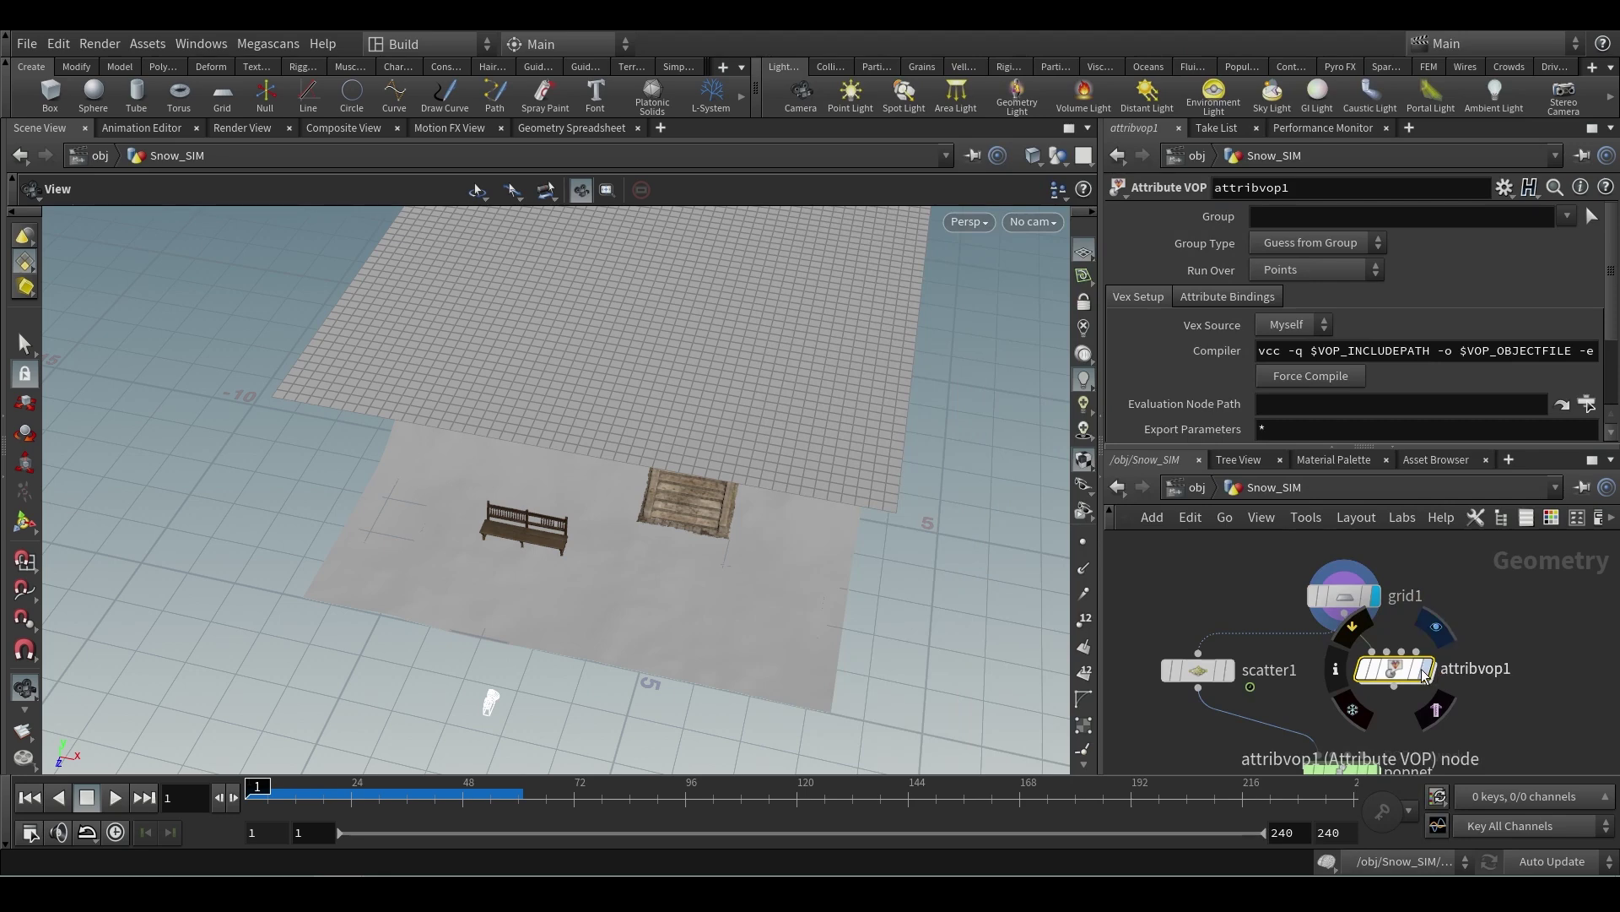
{"action": "left_click_drag", "start_coordinate": [1395, 670], "coordinate": [1367, 671]}
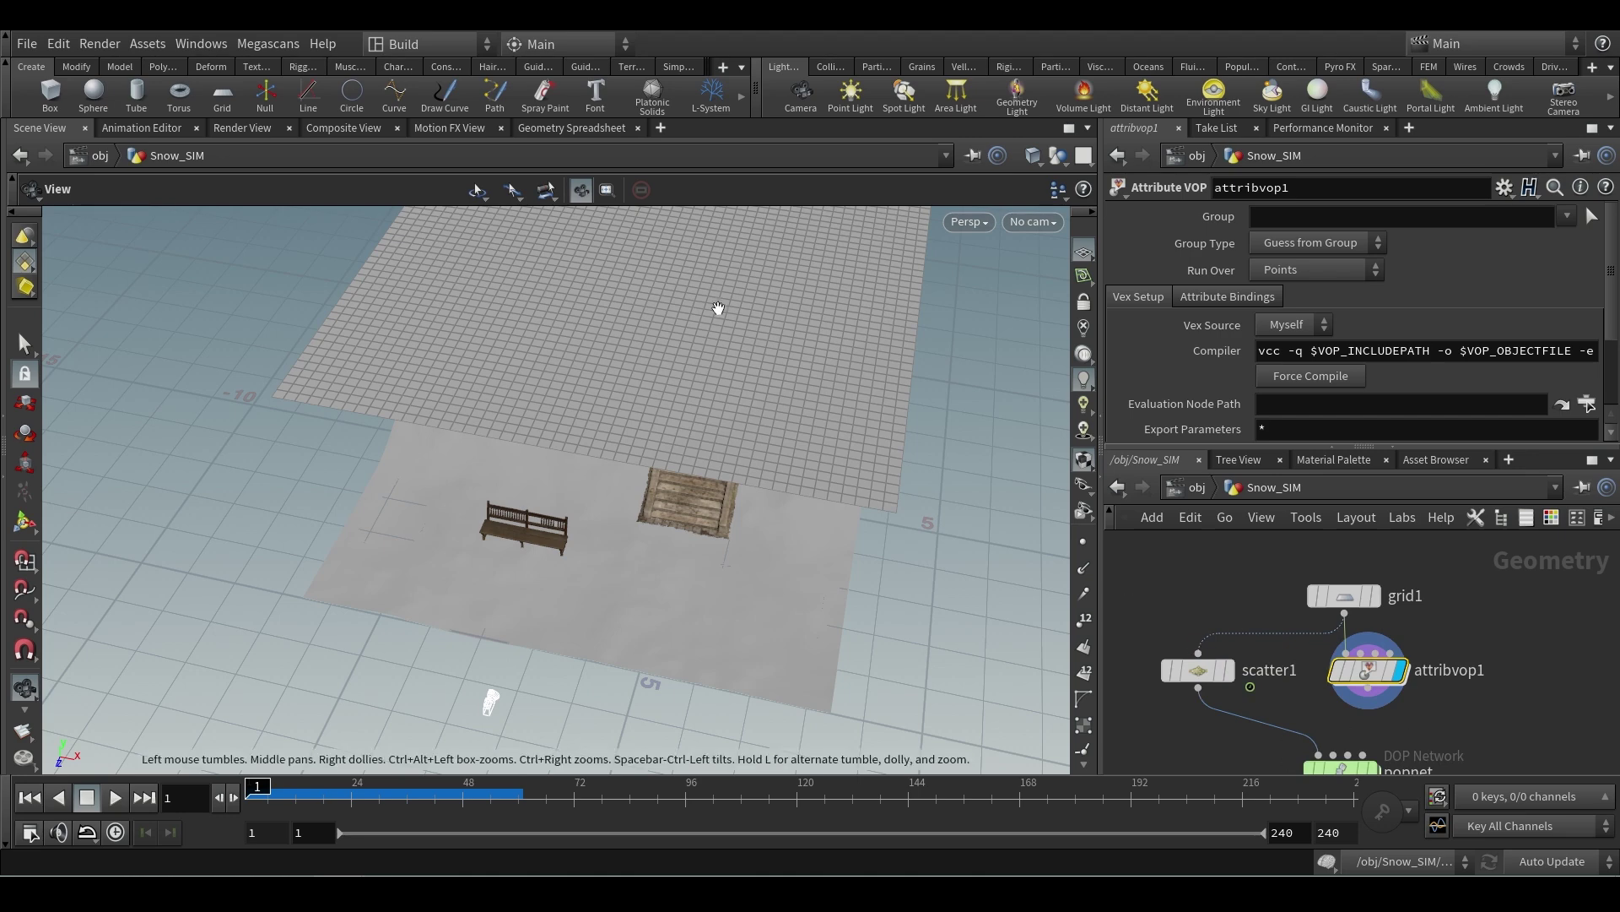
- Enter the attribvop1 network and line up the geometry output node with the global parameters node
{"action": "left_click_drag", "start_coordinate": [701, 279], "coordinate": [520, 477]}
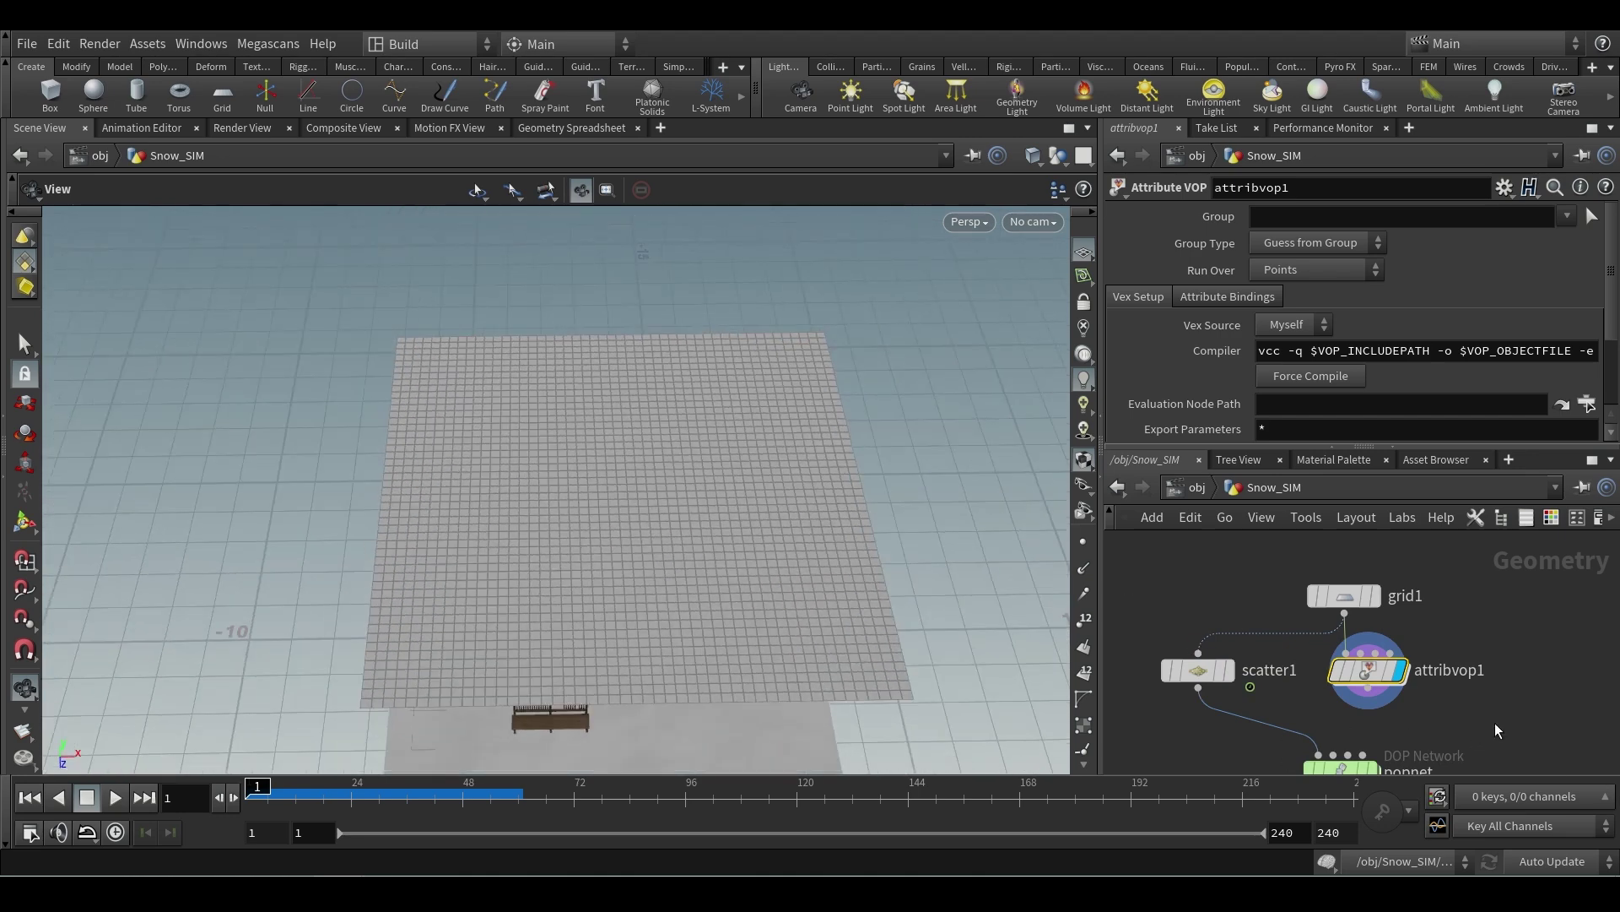
{"action": "double_click", "coordinate": [1373, 667]}
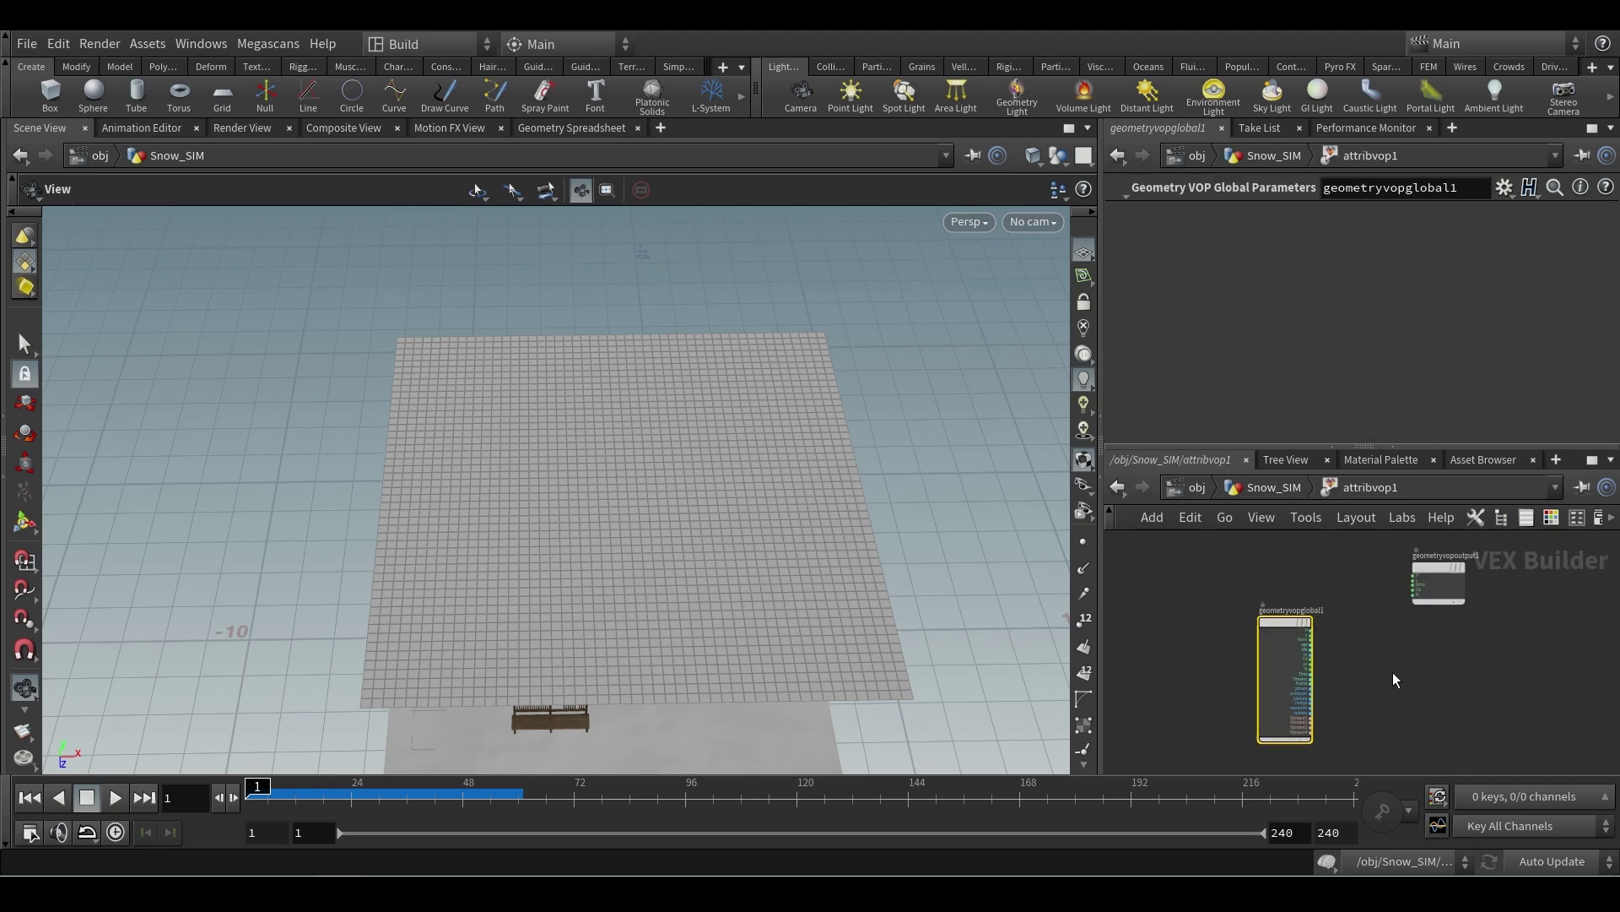
{"action": "left_click_drag", "start_coordinate": [1441, 562], "coordinate": [1471, 625]}
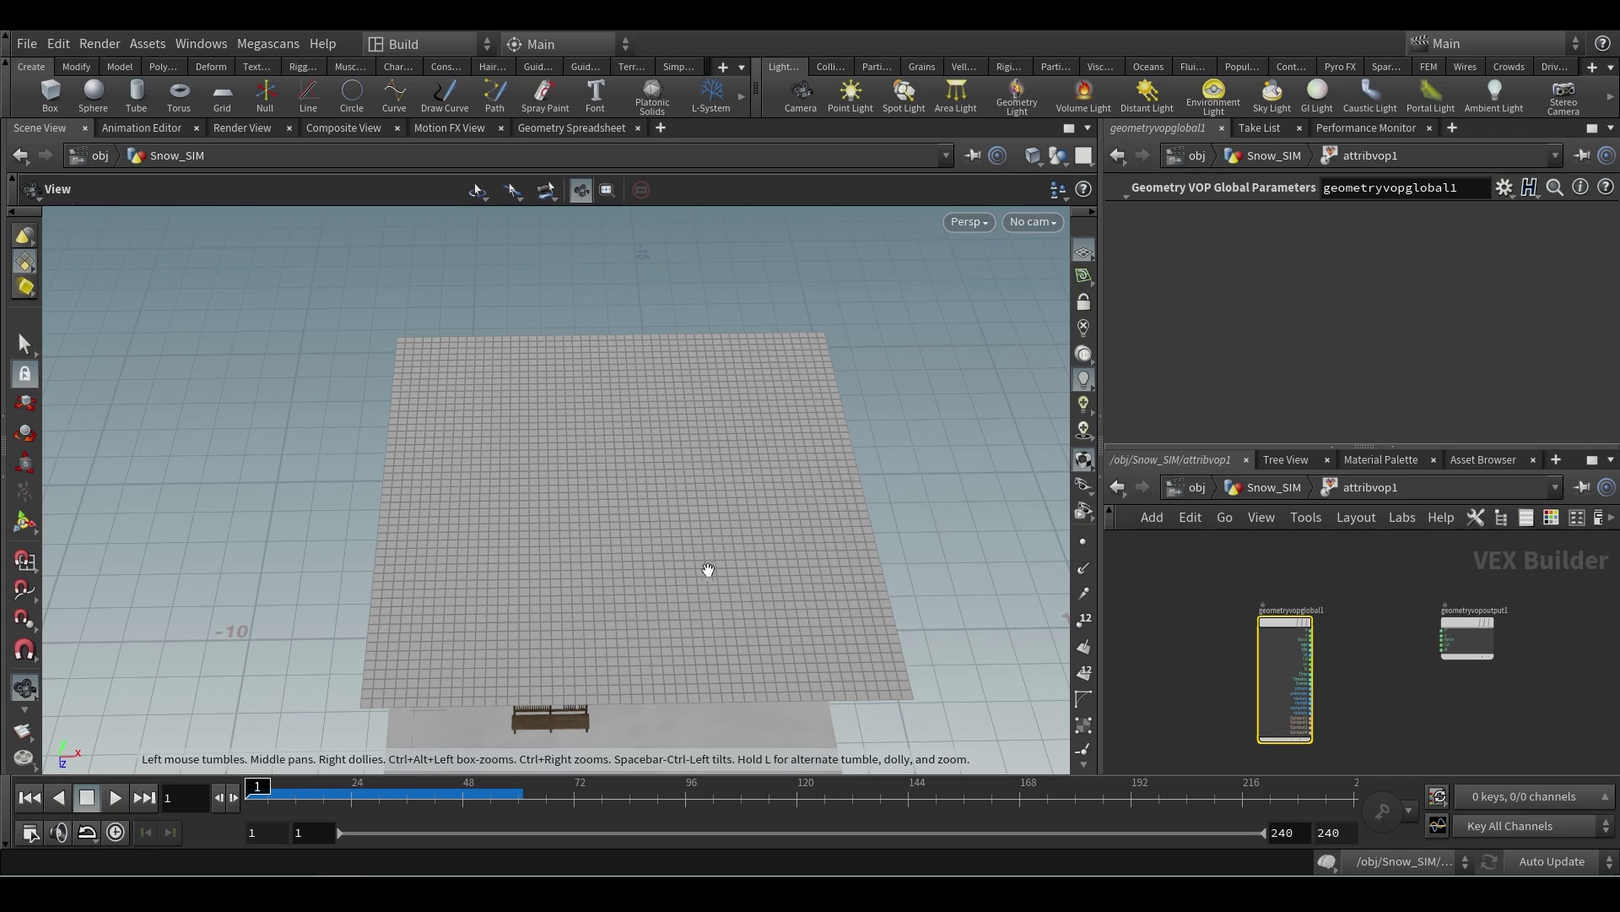
{"action": "key", "text": "h"}
{"action": "key", "text": "h"}
- Add a Turbulent Noise node between the two existing nodes and connect the global P to its pos input
{"action": "key", "text": "Tab"}
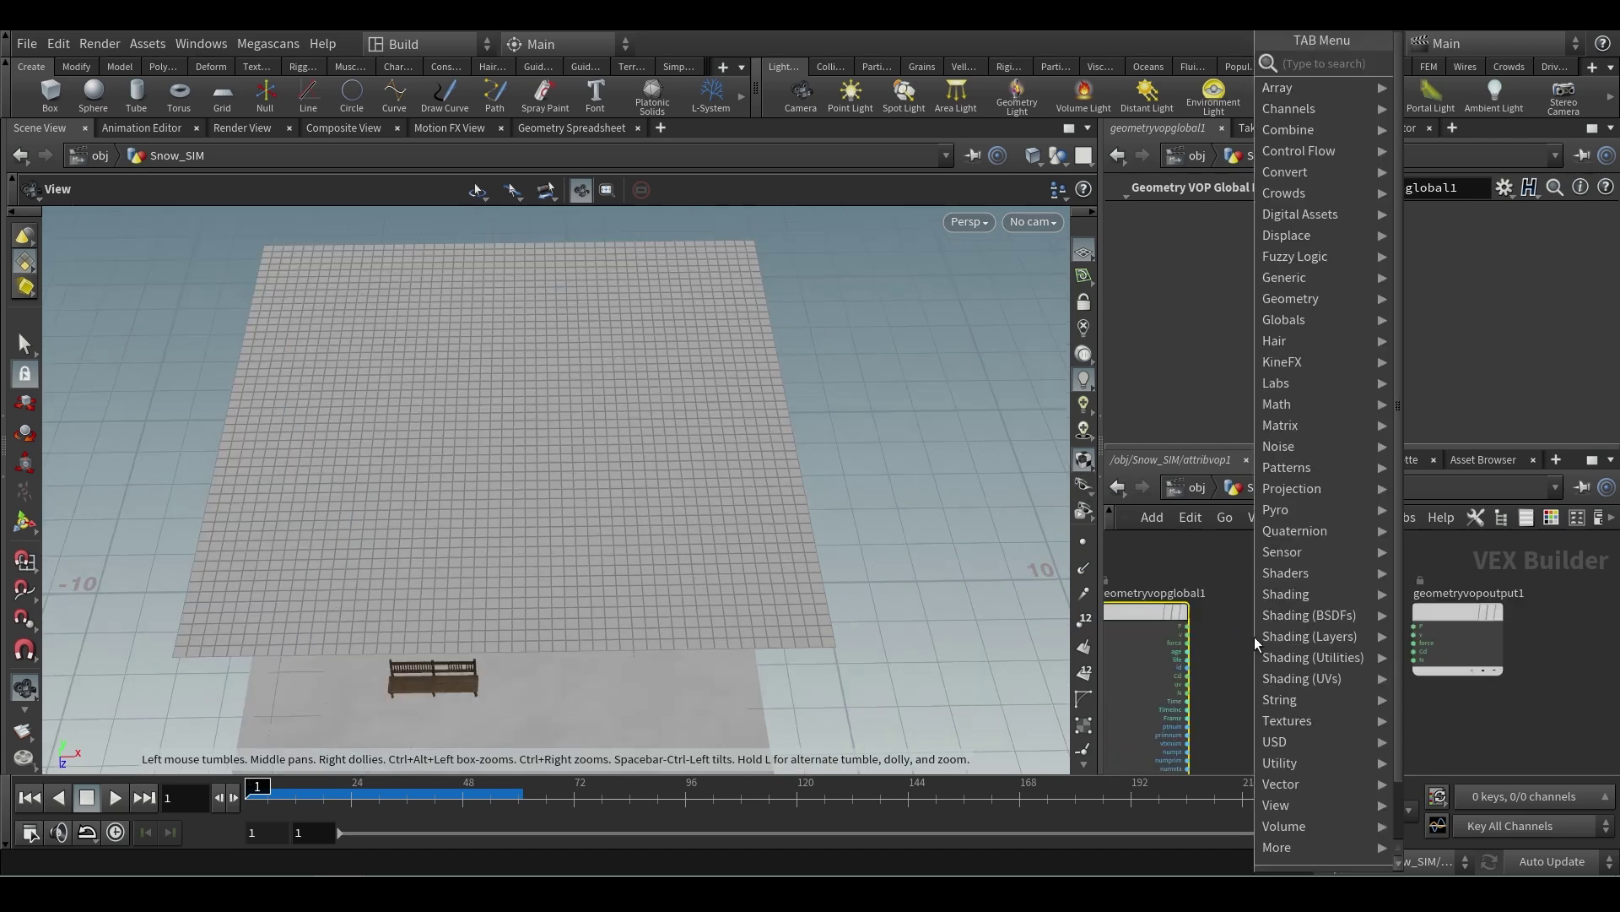
{"action": "mouse_move", "coordinate": [1314, 425]}
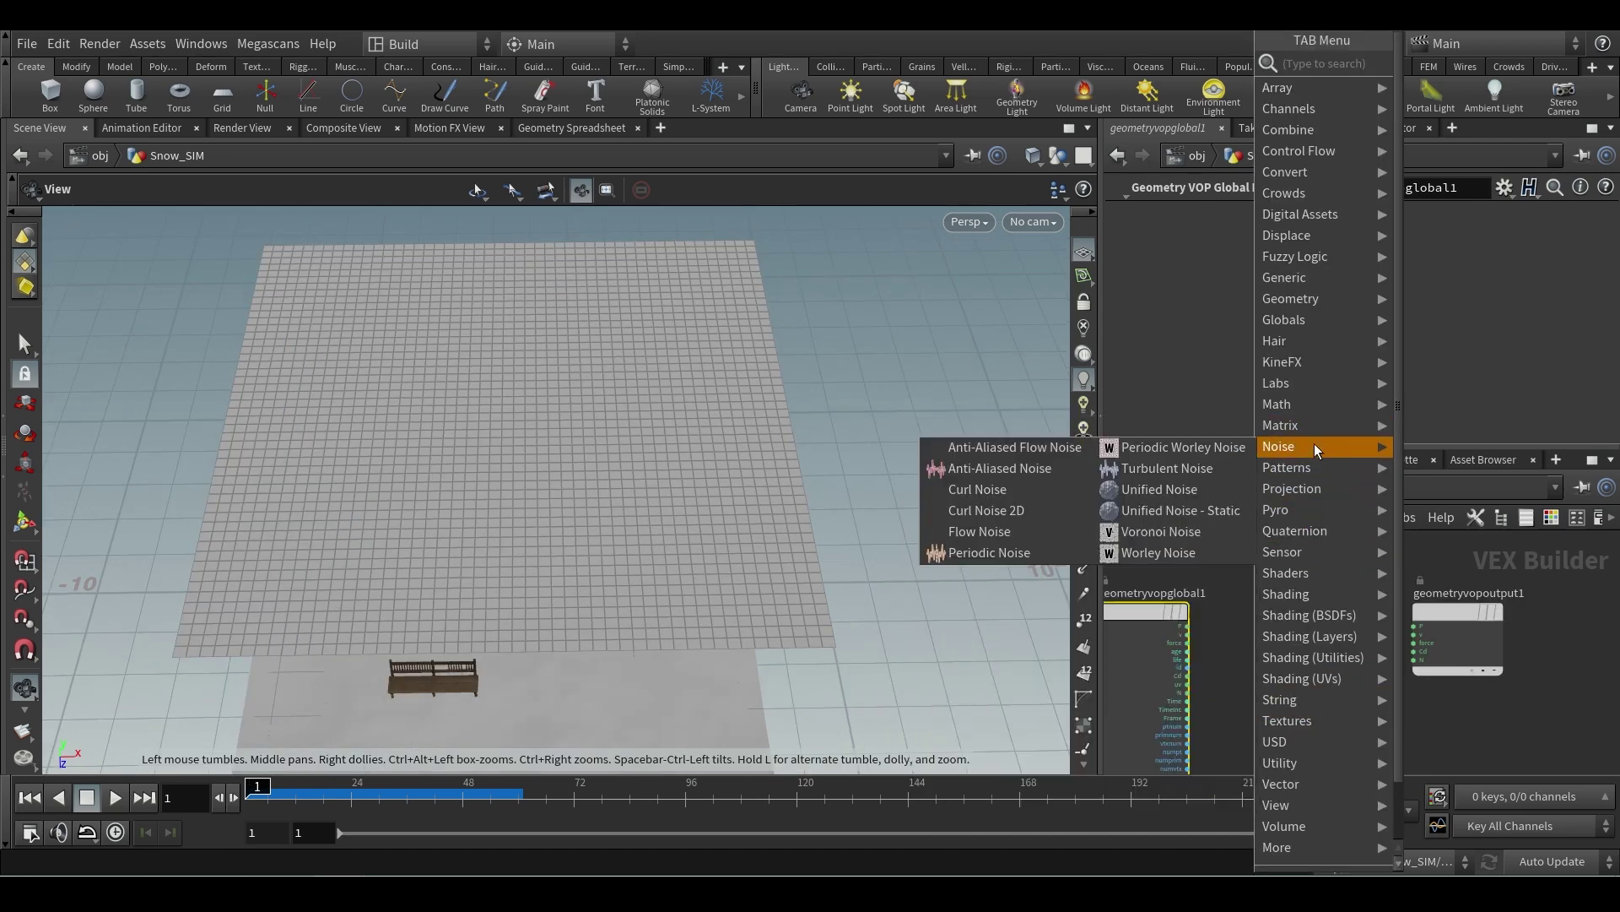
{"action": "left_click", "coordinate": [1168, 469]}
{"action": "left_click", "coordinate": [1310, 631]}
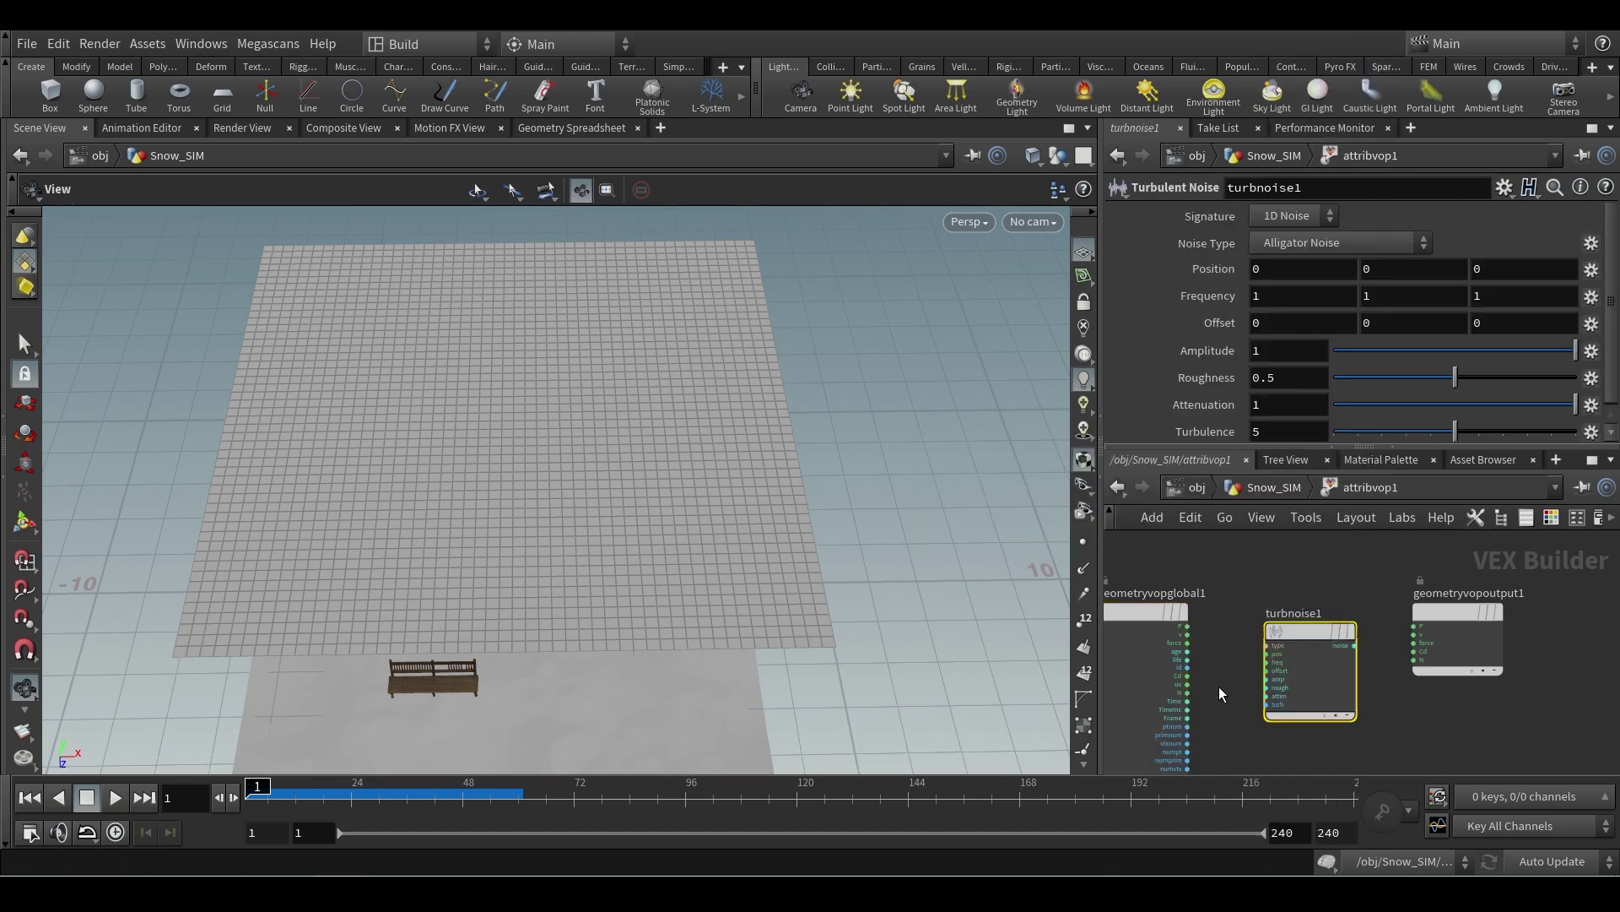
{"action": "scroll", "coordinate": [1216, 667], "scroll_direction": "up", "scroll_amount": 2}
{"action": "left_click_drag", "start_coordinate": [1200, 613], "coordinate": [1288, 641]}
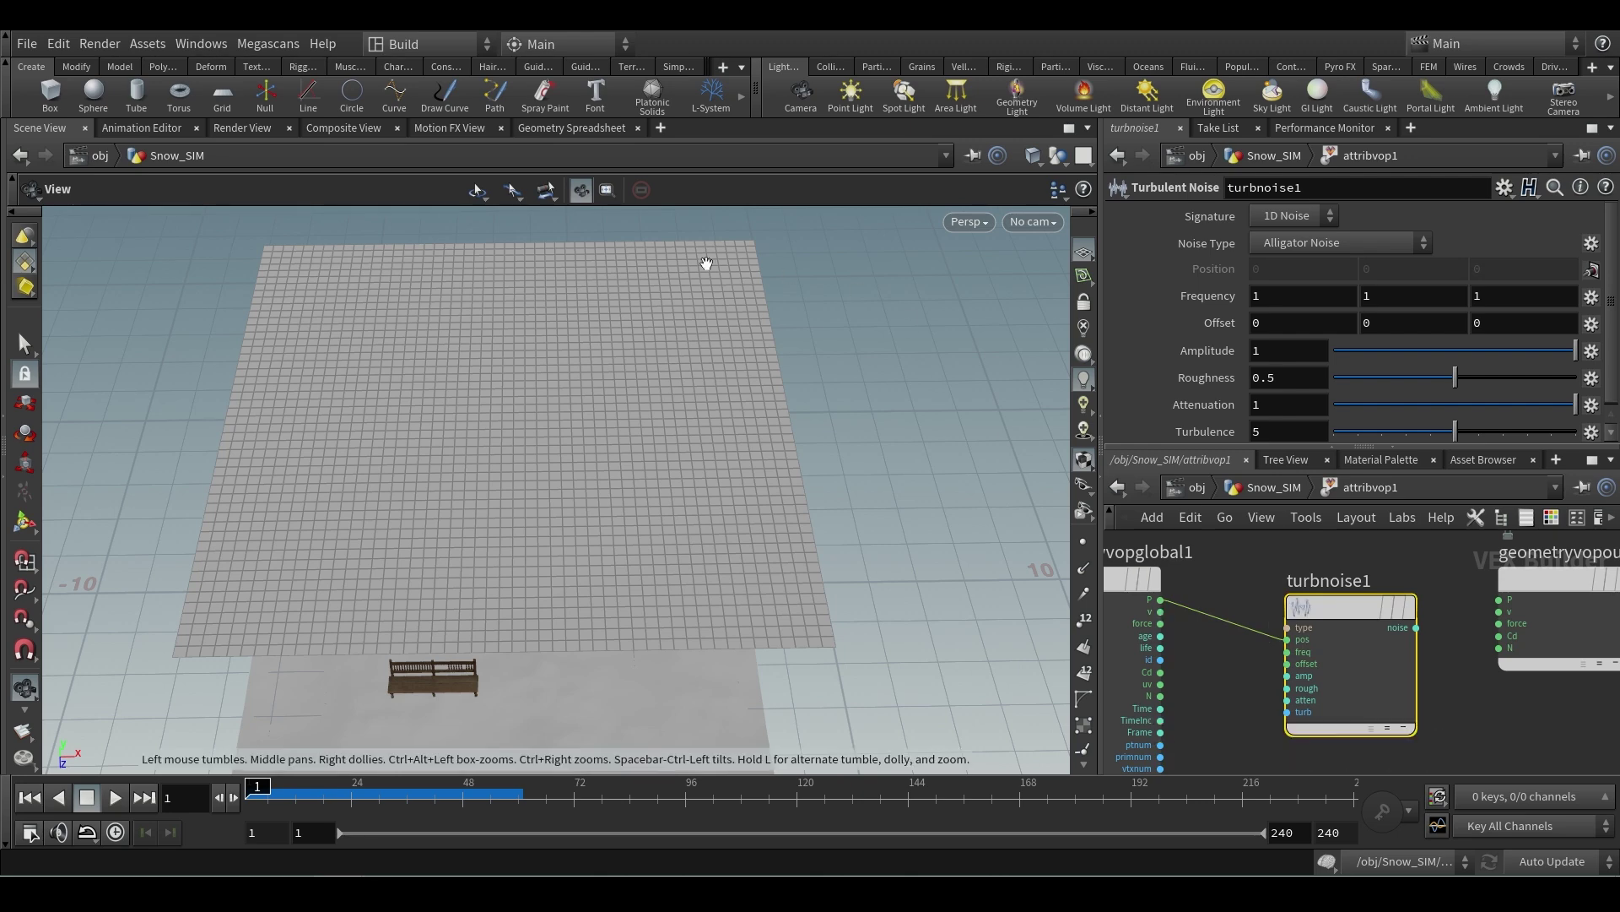
- Try connecting the turbulent noise output to P on the geometry output node, and remove that connection
{"action": "right_click_drag", "start_coordinate": [705, 260], "coordinate": [850, 463]}
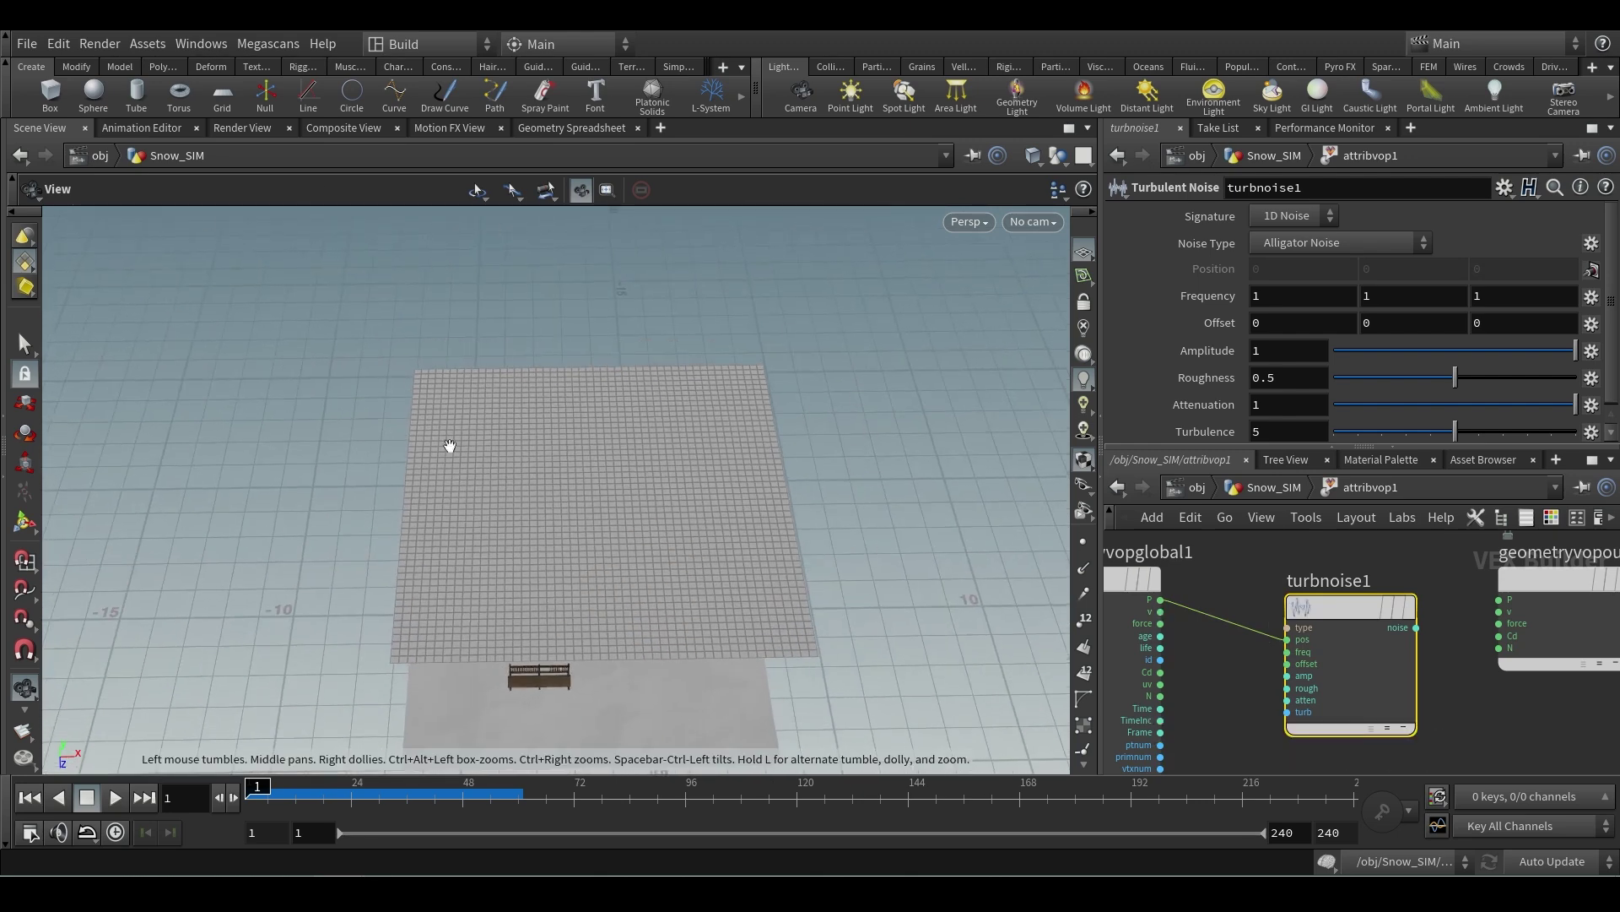
{"action": "left_click_drag", "start_coordinate": [762, 570], "coordinate": [469, 480]}
{"action": "scroll", "coordinate": [652, 558], "scroll_direction": "up", "scroll_amount": 3}
{"action": "scroll", "coordinate": [651, 376], "scroll_direction": "up", "scroll_amount": 3}
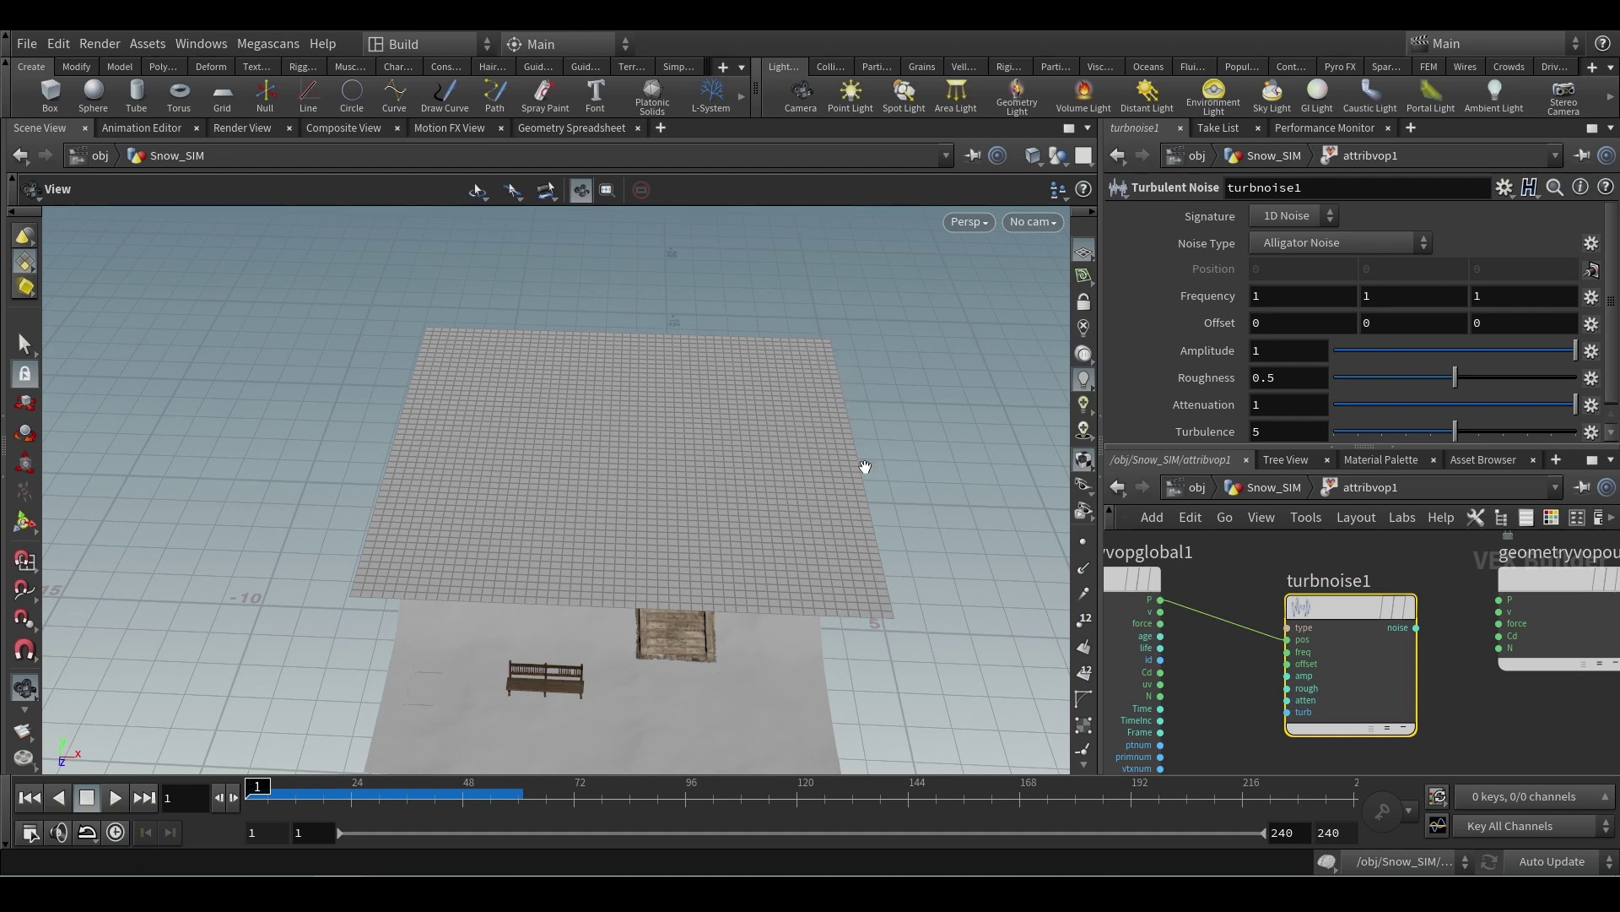
{"action": "scroll", "coordinate": [1523, 704], "scroll_direction": "up", "scroll_amount": 2}
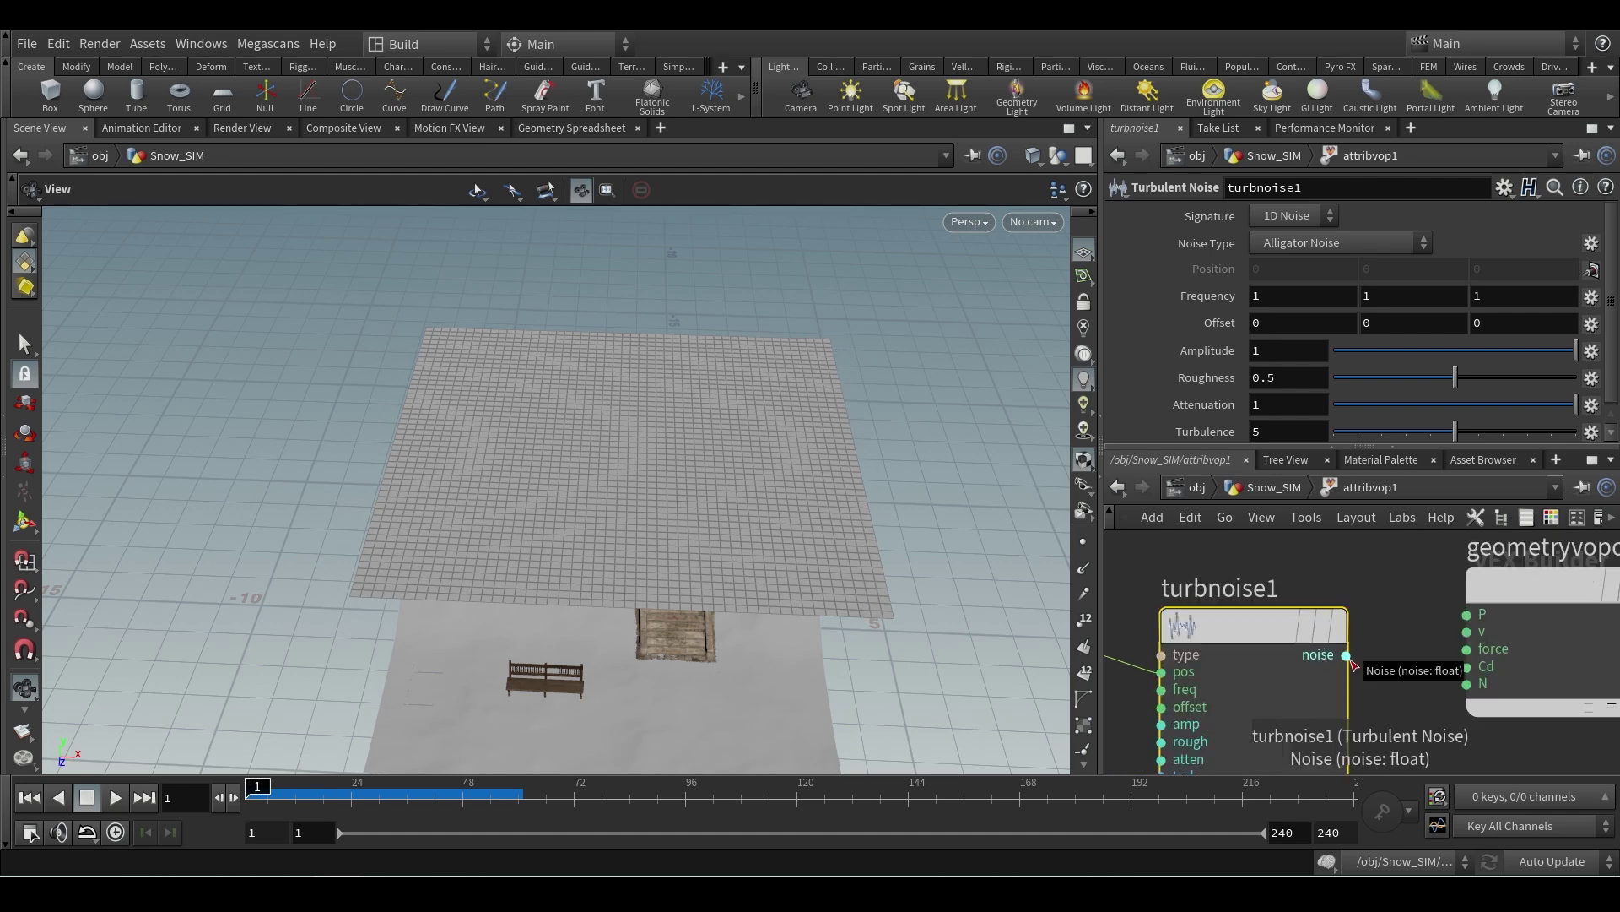
{"action": "left_click", "coordinate": [1346, 654]}
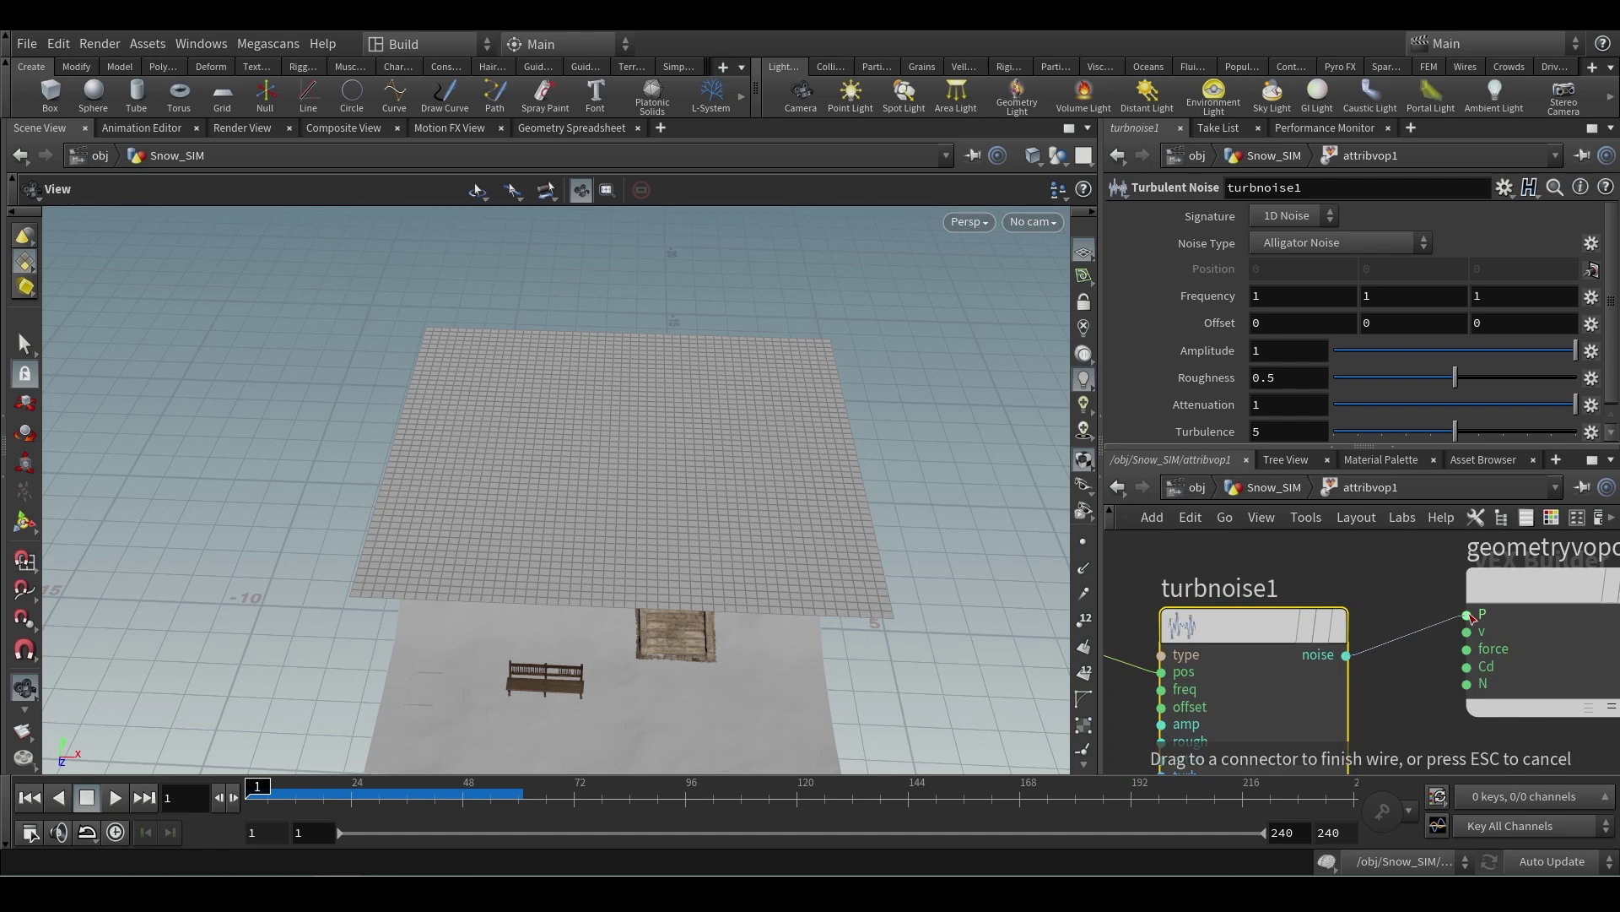
{"action": "left_click", "coordinate": [1468, 615]}
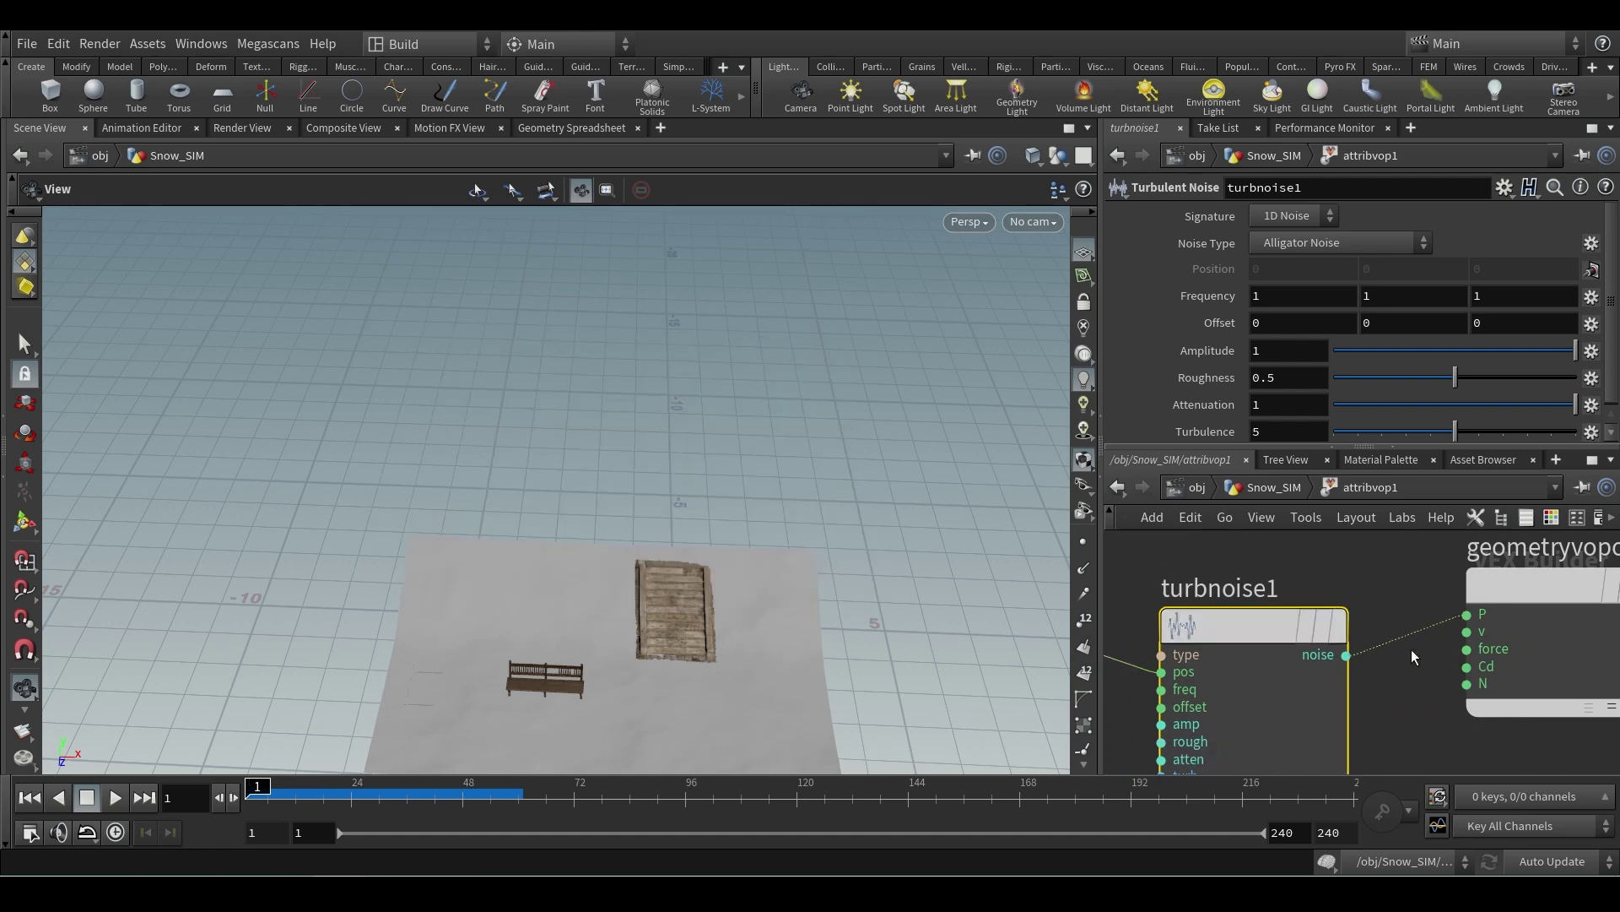
{"action": "key", "text": "y"}
{"action": "mouse_move", "coordinate": [1401, 606]}
{"action": "left_mouse_down"}
{"action": "mouse_move", "coordinate": [1409, 696]}
{"action": "mouse_move", "coordinate": [1373, 692]}
{"action": "left_mouse_up"}
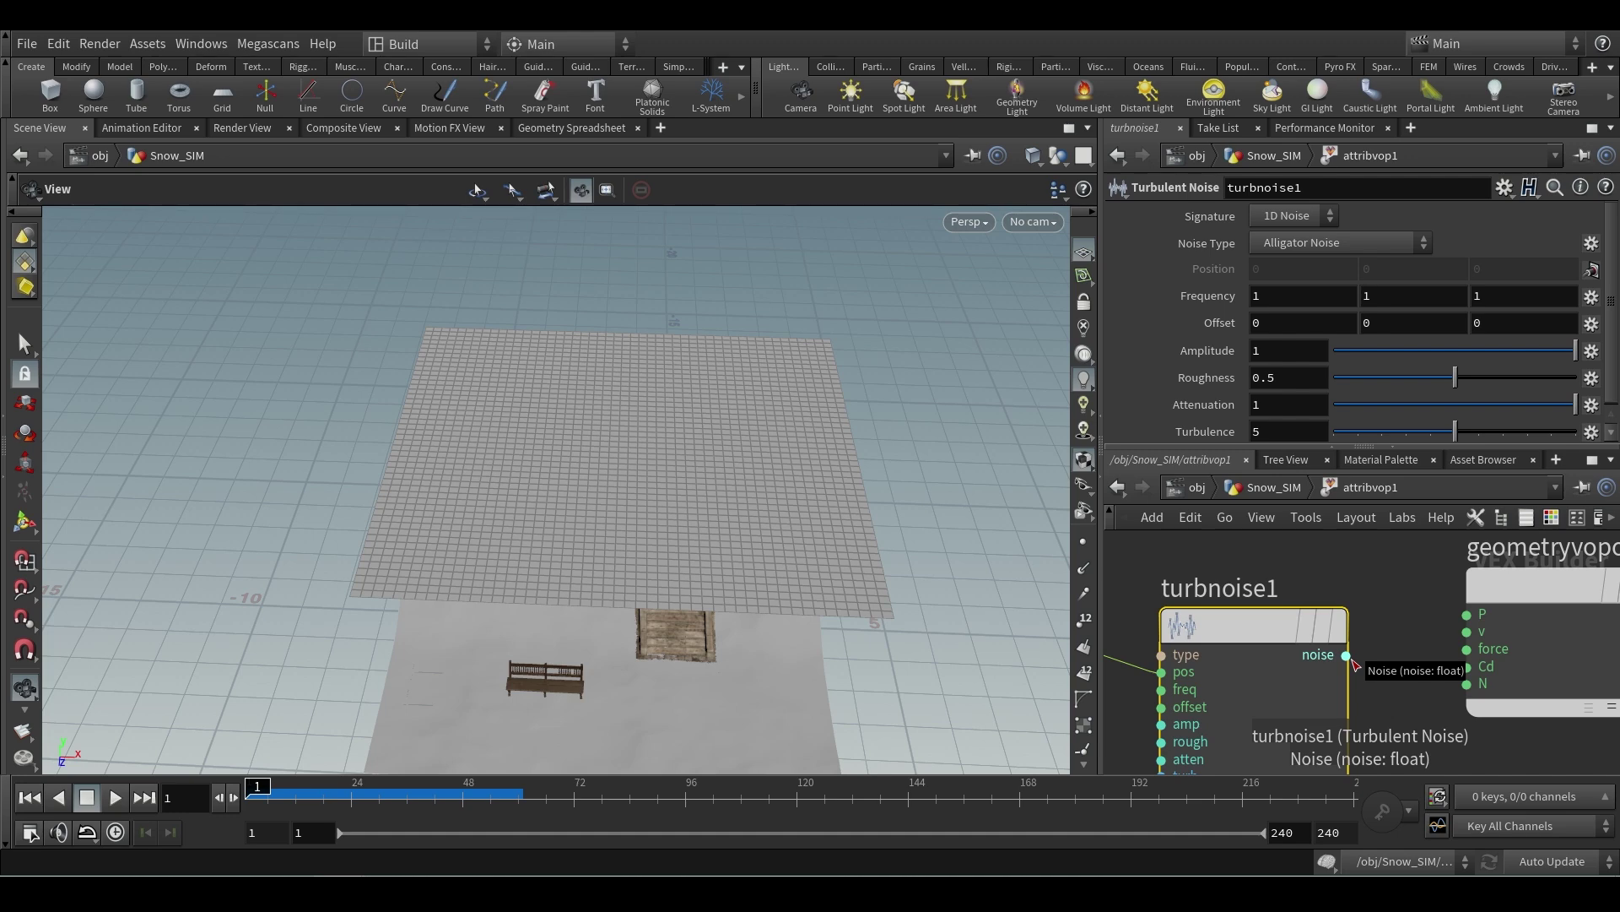
- Connect the turbulent noise output to Cd on the geometry output node to colour the grid
{"action": "left_click_drag", "start_coordinate": [1347, 655], "coordinate": [1467, 665]}
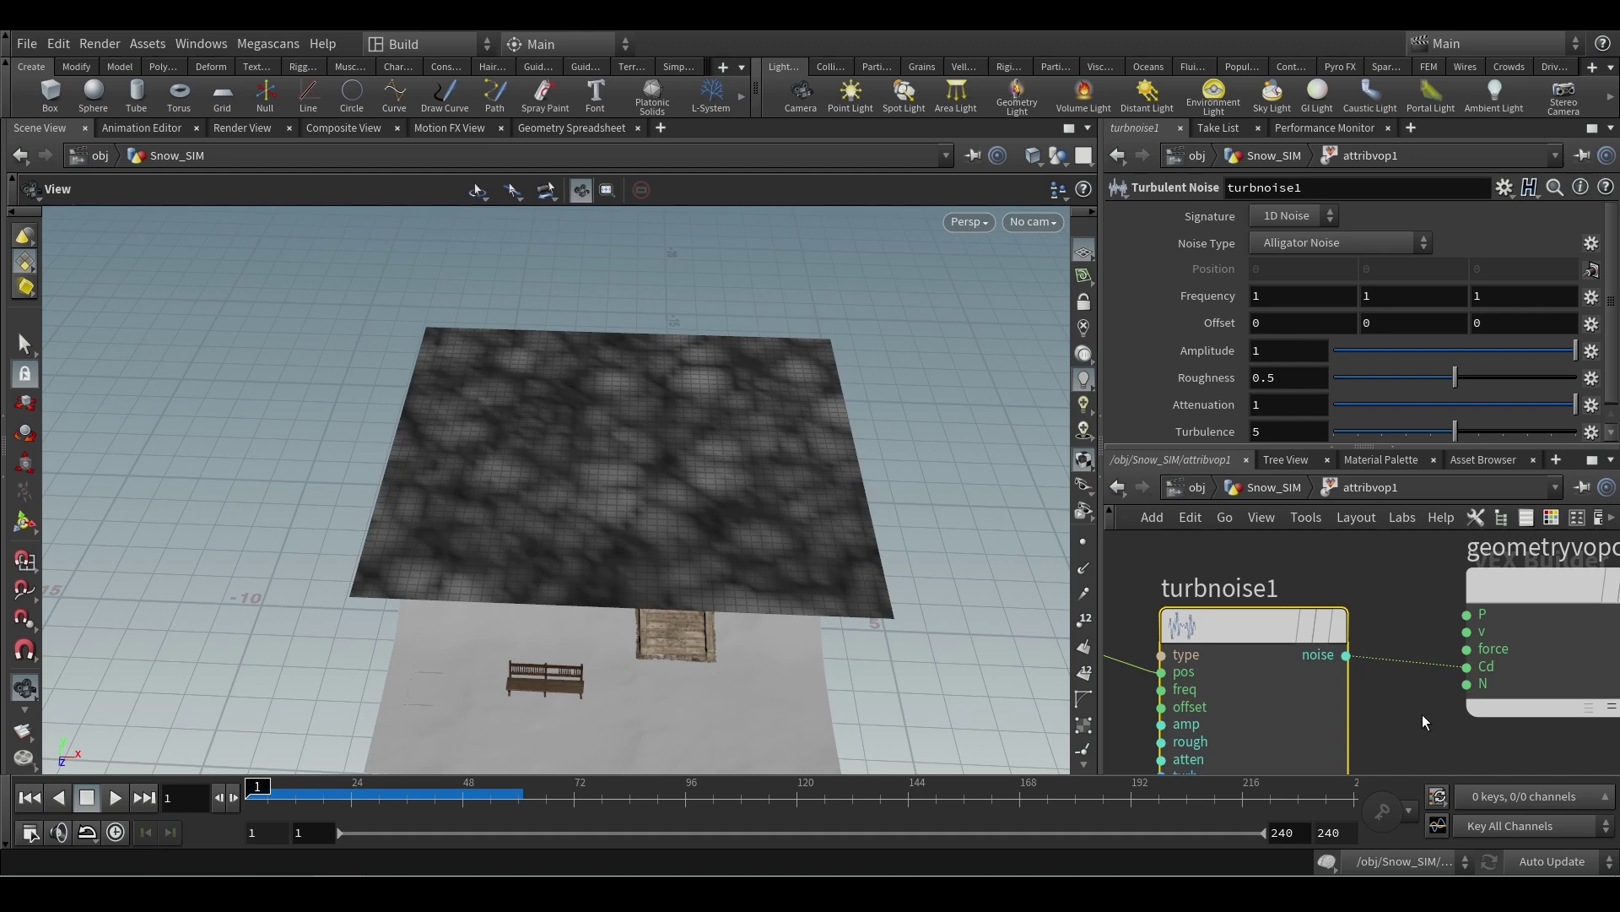
- Examine the turbnoise1 node's inputs and its wiring to the geometry output's Cd, along with the attribvop1 node that contains it
{"action": "scroll", "coordinate": [1401, 715], "scroll_direction": "up", "scroll_amount": 1}
{"action": "middle_click_drag", "start_coordinate": [1400, 716], "coordinate": [1295, 712]}
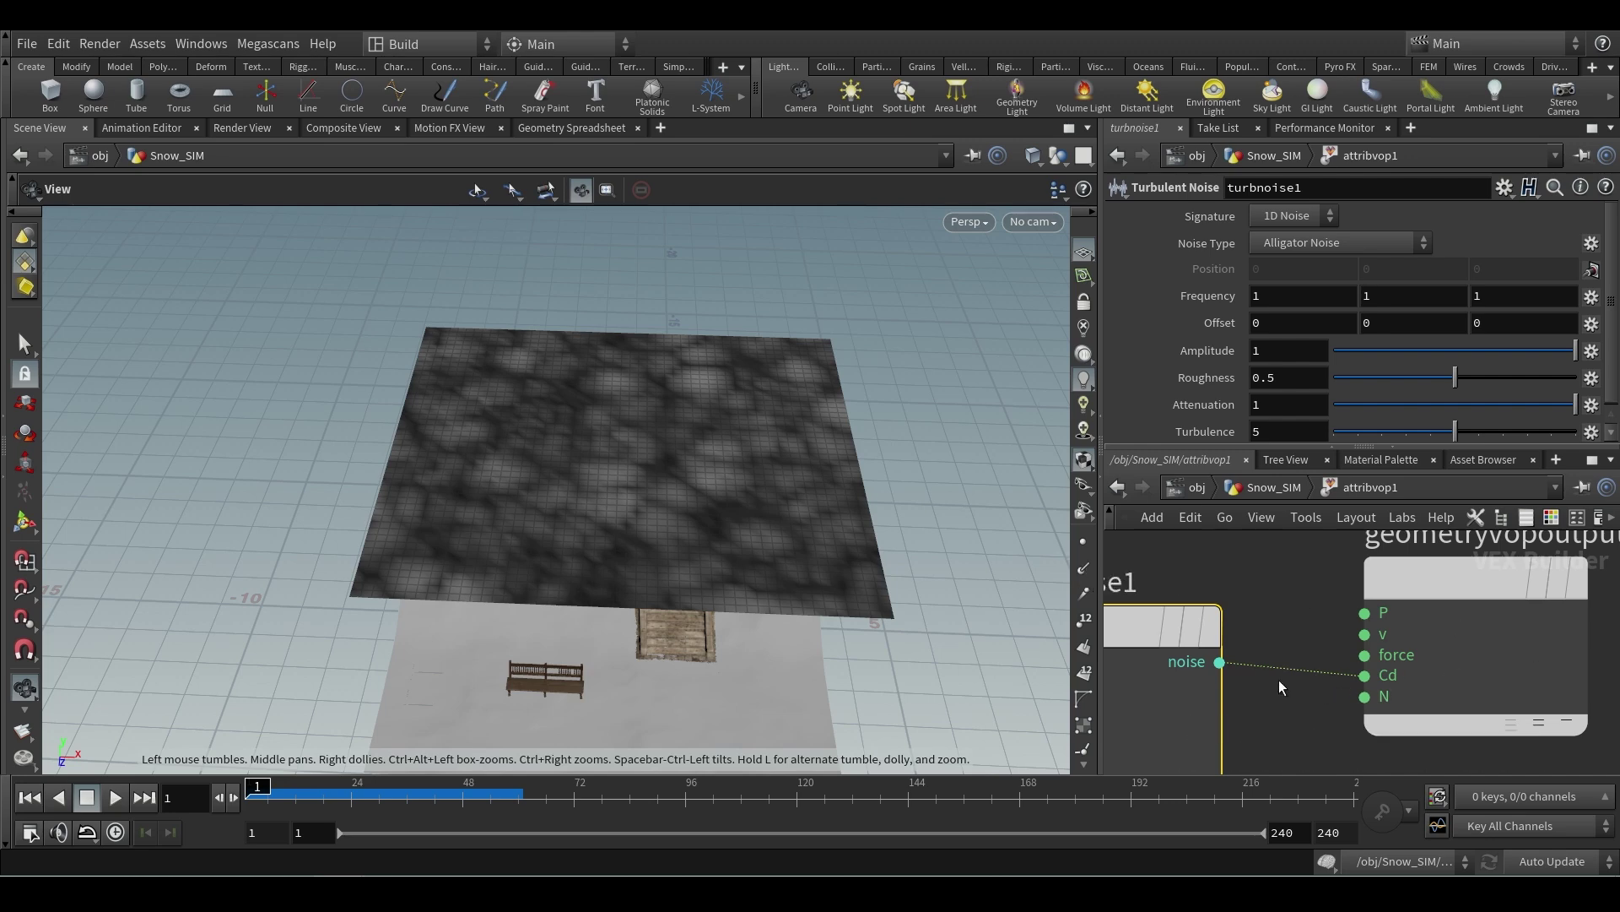
{"action": "scroll", "coordinate": [610, 444], "scroll_direction": "down", "scroll_amount": 2}
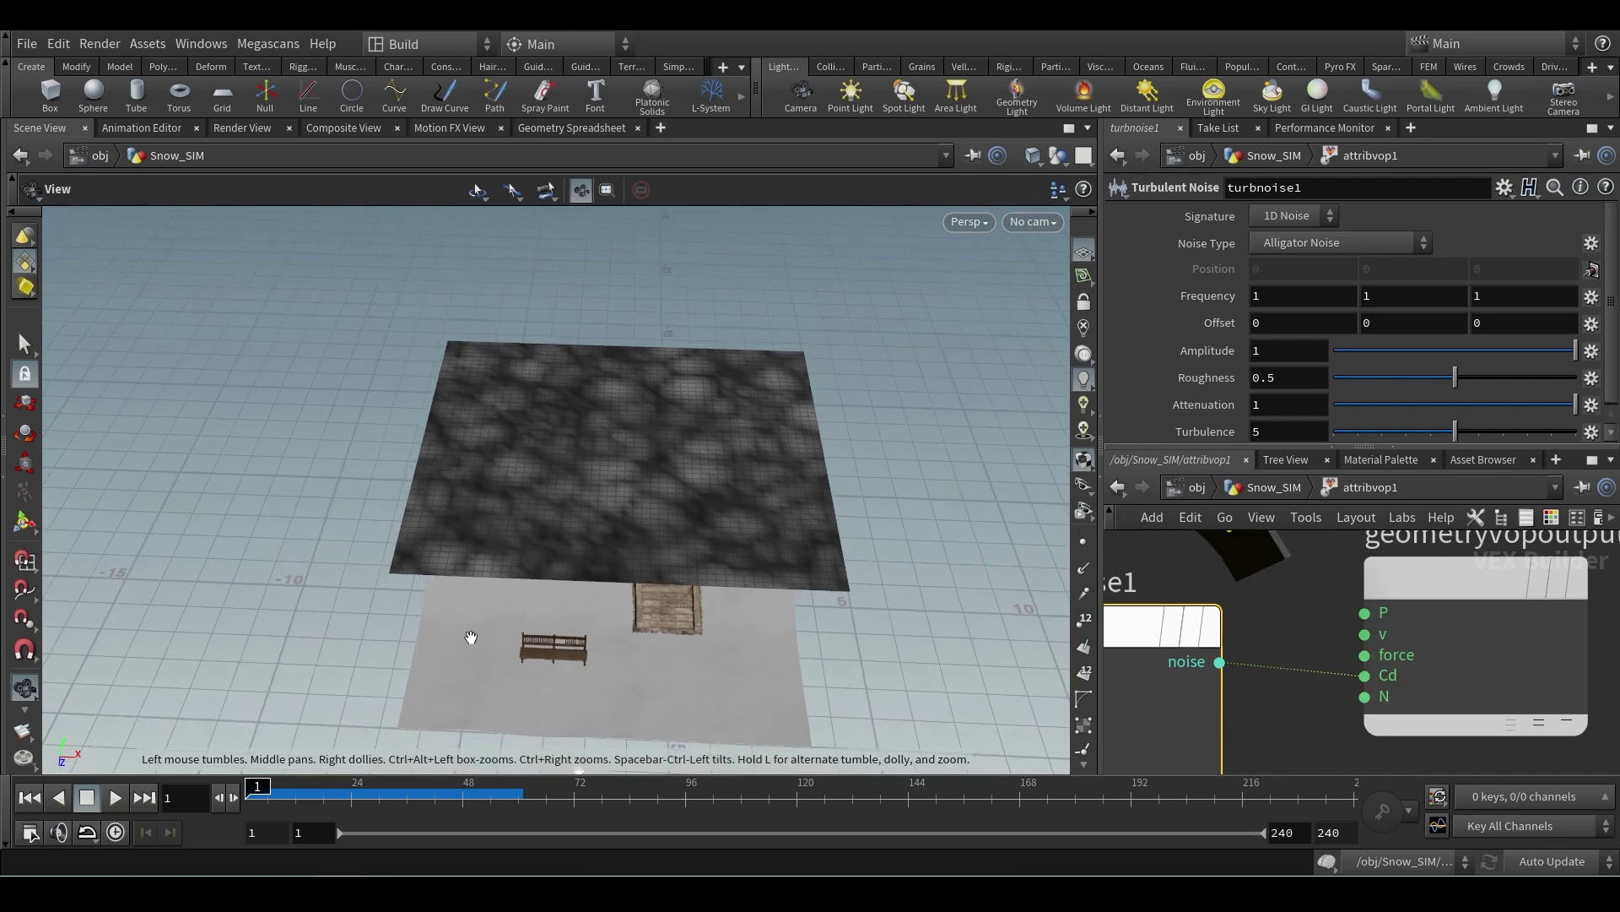
{"action": "mouse_move", "coordinate": [254, 794]}
{"action": "left_mouse_down"}
{"action": "mouse_move", "coordinate": [891, 792]}
{"action": "mouse_move", "coordinate": [251, 808]}
{"action": "left_mouse_up"}
{"action": "scroll", "coordinate": [1300, 705], "scroll_direction": "down", "scroll_amount": 5}
{"action": "middle_click_drag", "start_coordinate": [1300, 705], "coordinate": [1440, 676]}
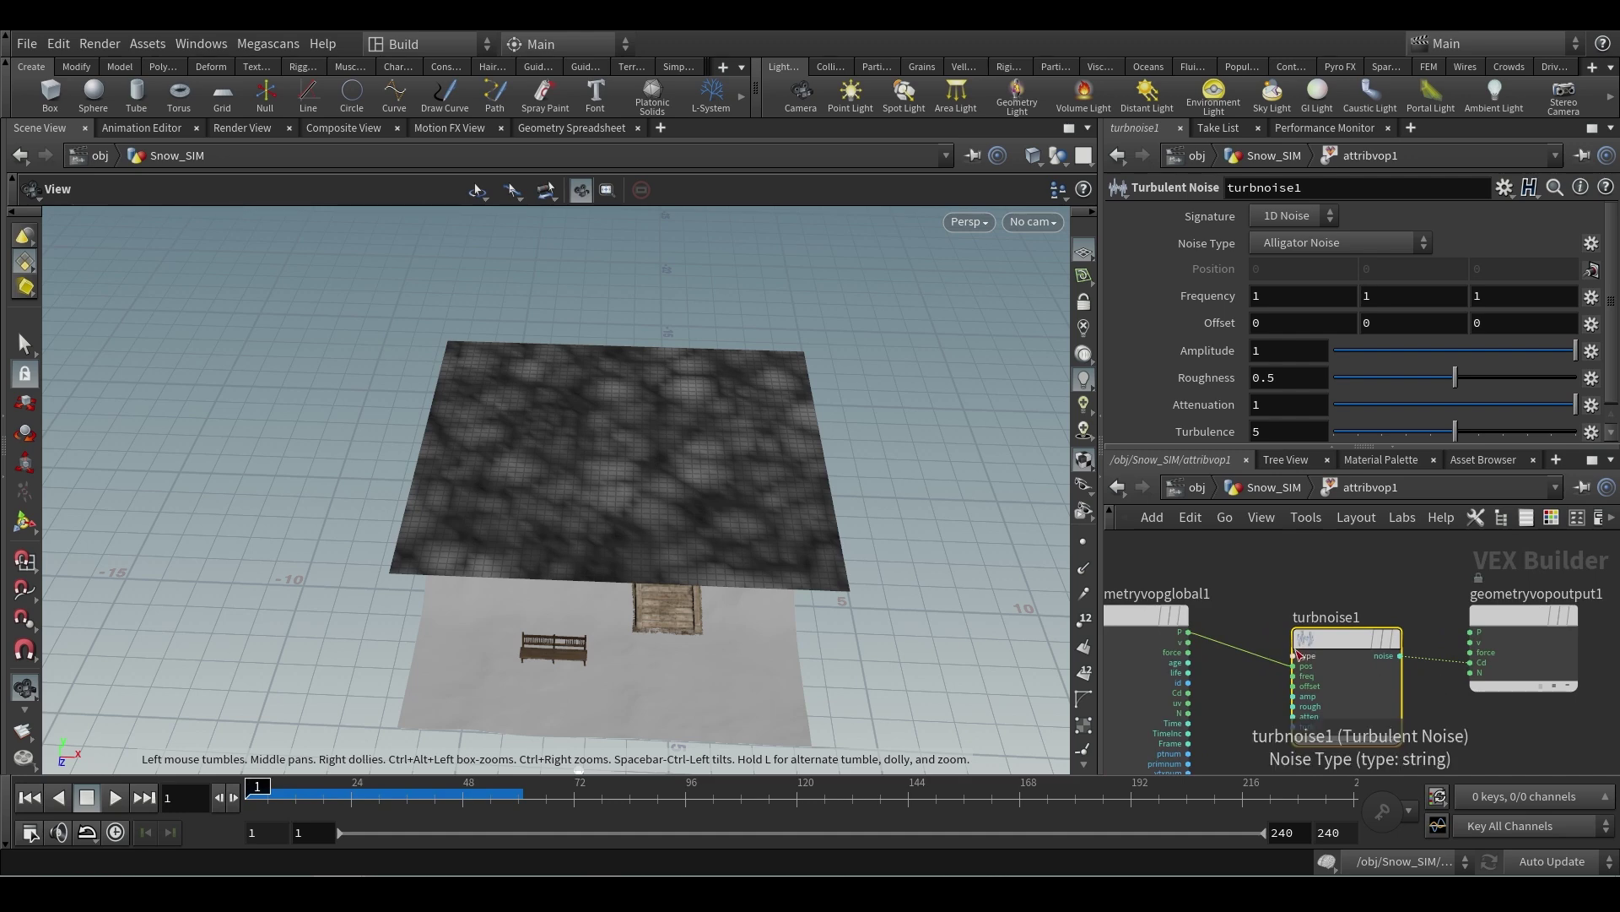
{"action": "scroll", "coordinate": [1300, 654], "scroll_direction": "up", "scroll_amount": 3}
{"action": "middle_click_drag", "start_coordinate": [1222, 623], "coordinate": [1217, 584]}
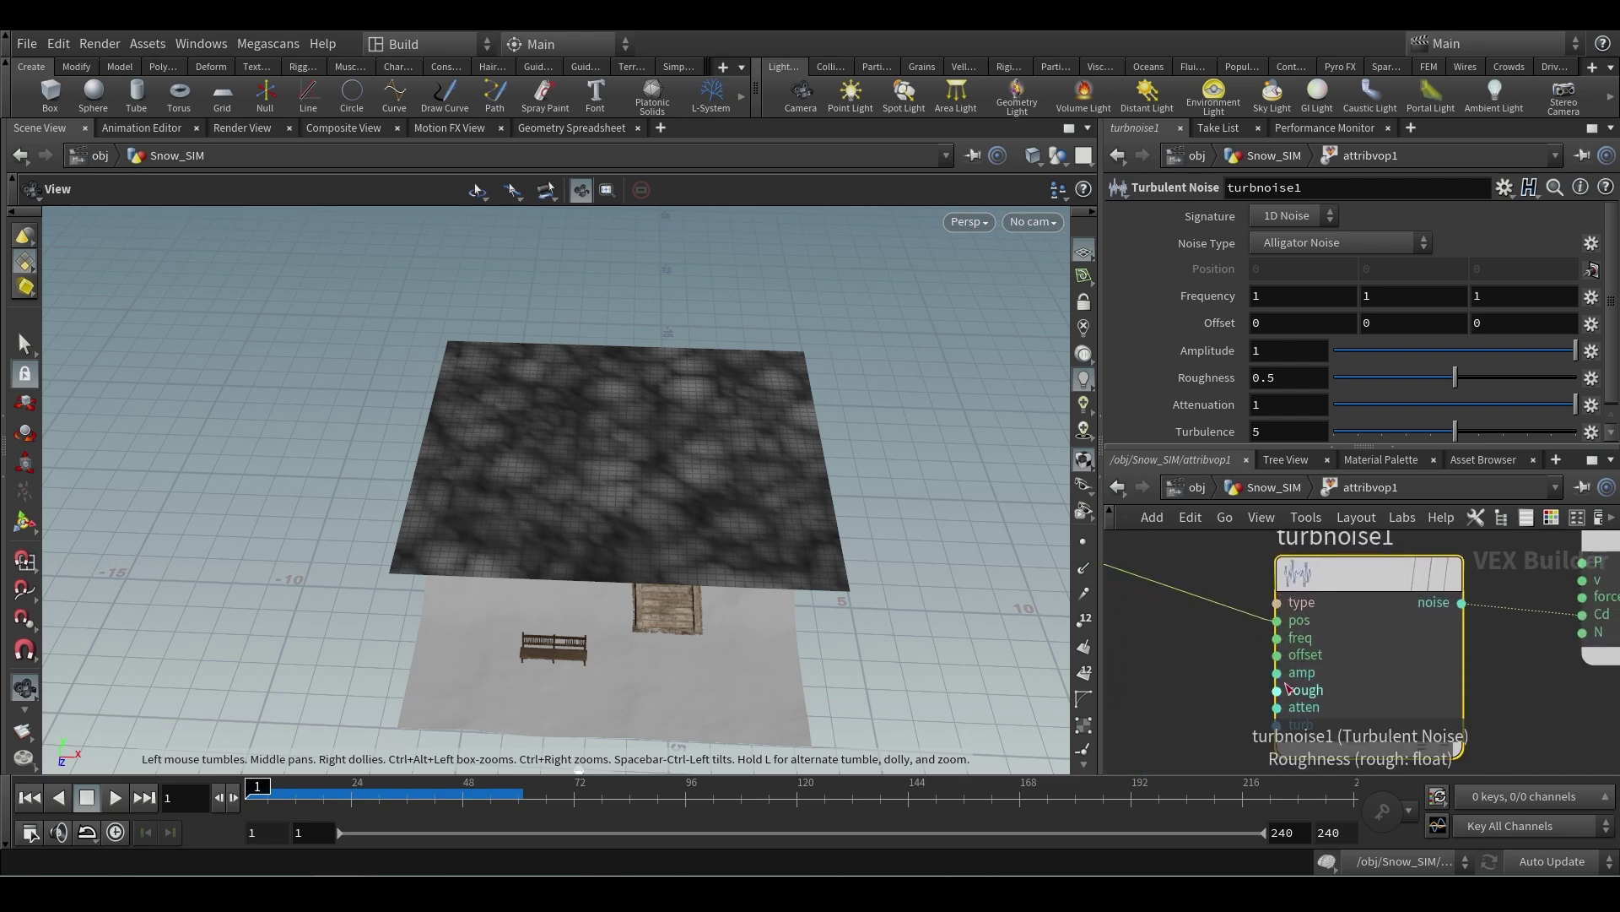
{"action": "middle_click_drag", "start_coordinate": [1200, 620], "coordinate": [1174, 628]}
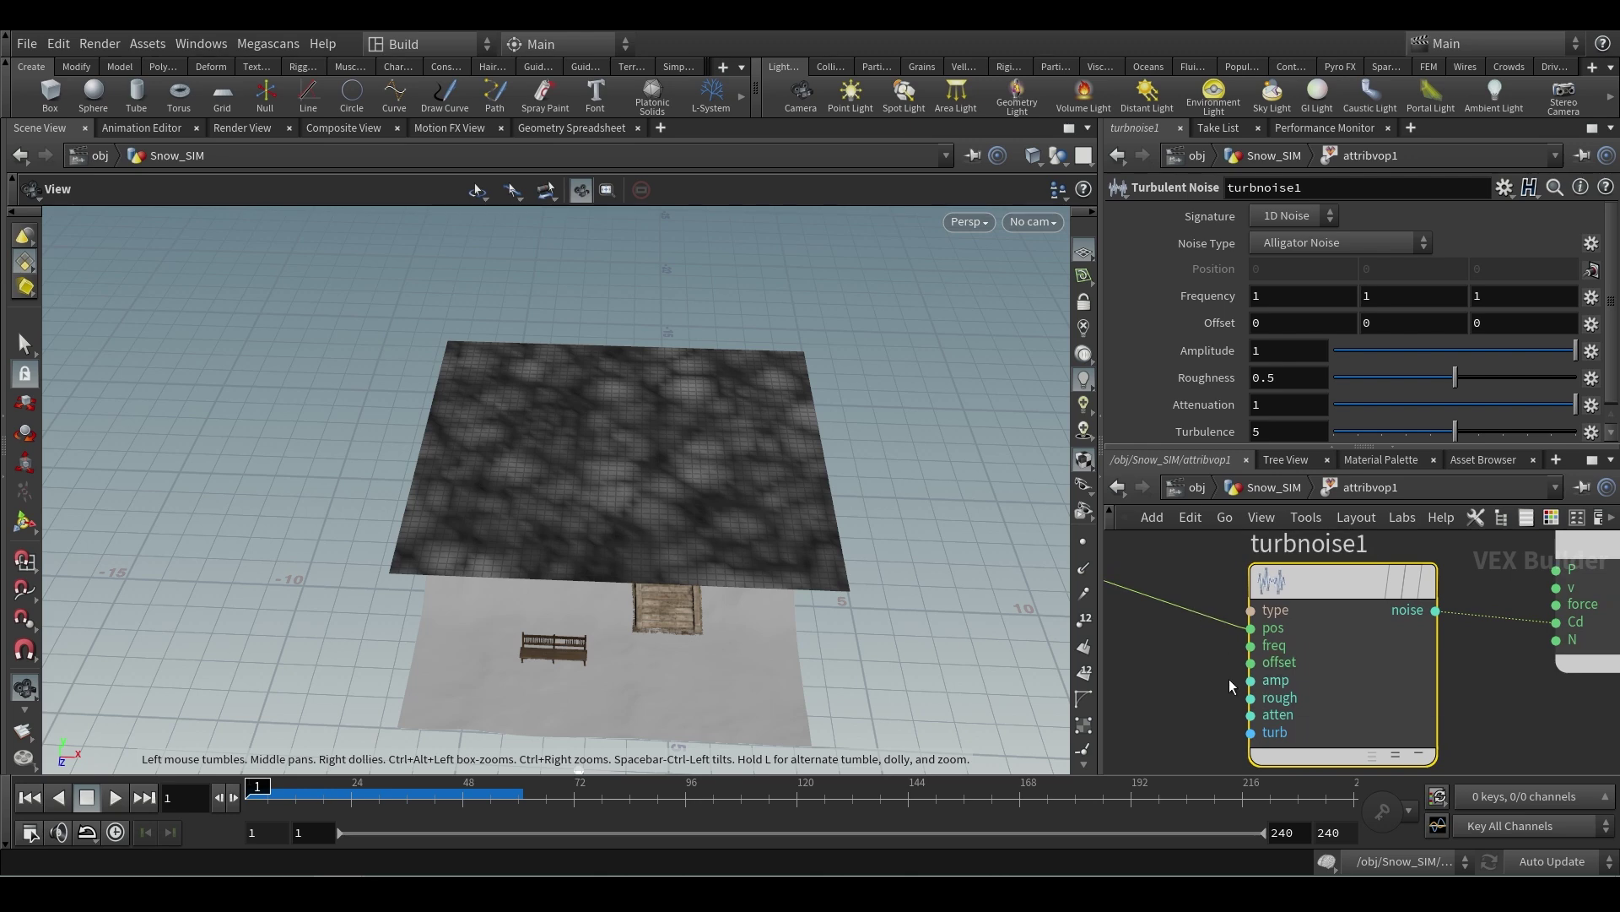
{"action": "left_click", "coordinate": [1297, 492]}
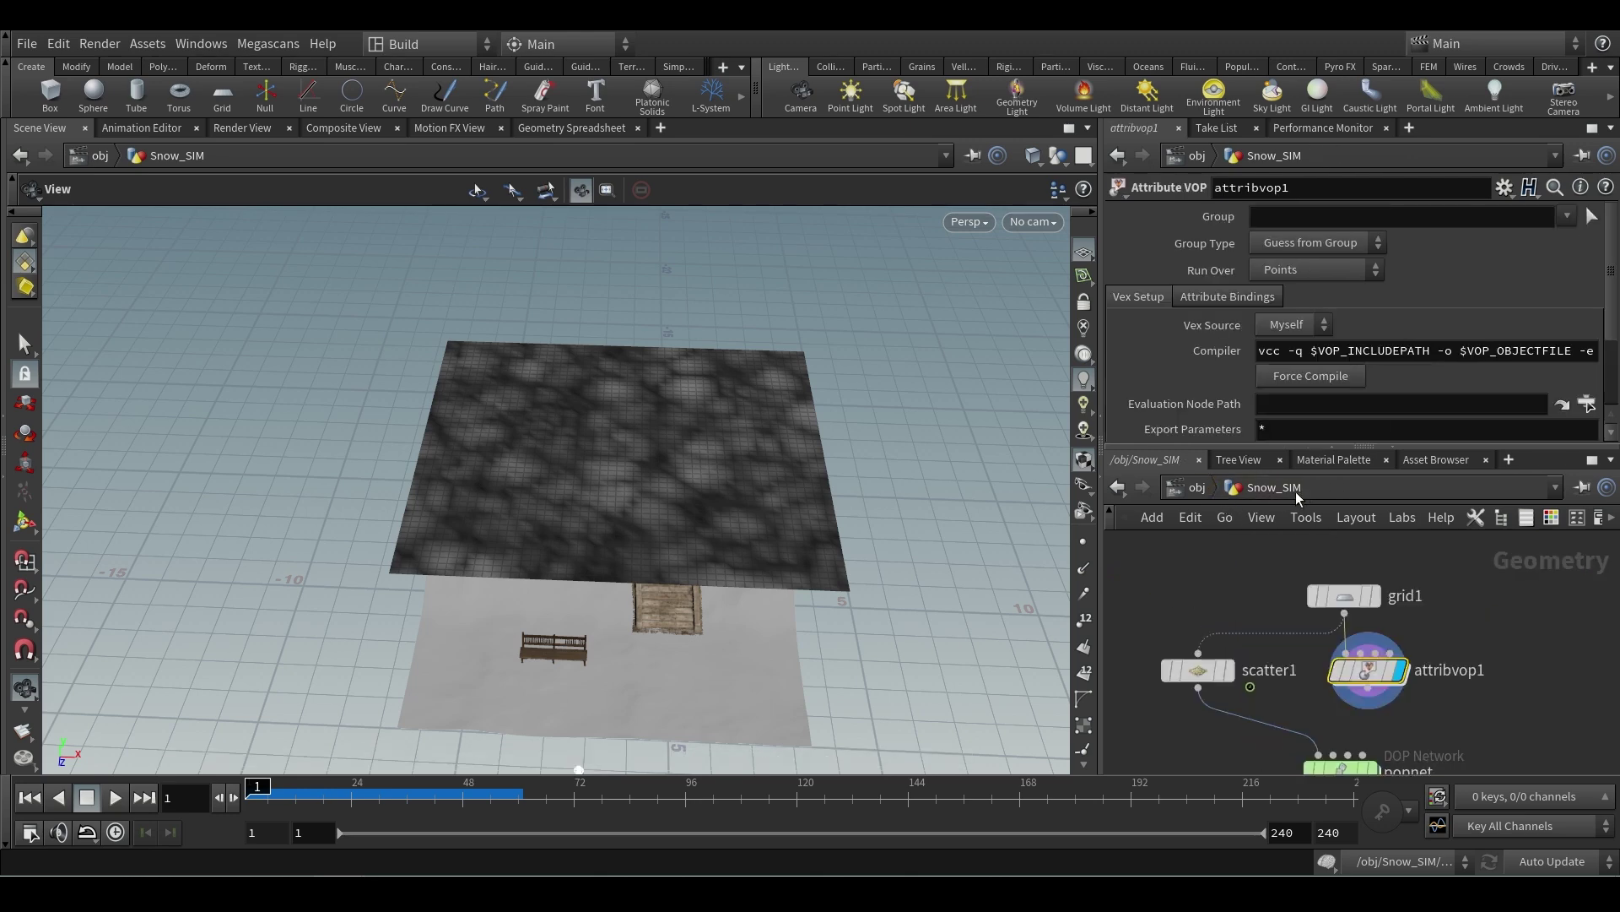
{"action": "double_click", "coordinate": [1374, 671]}
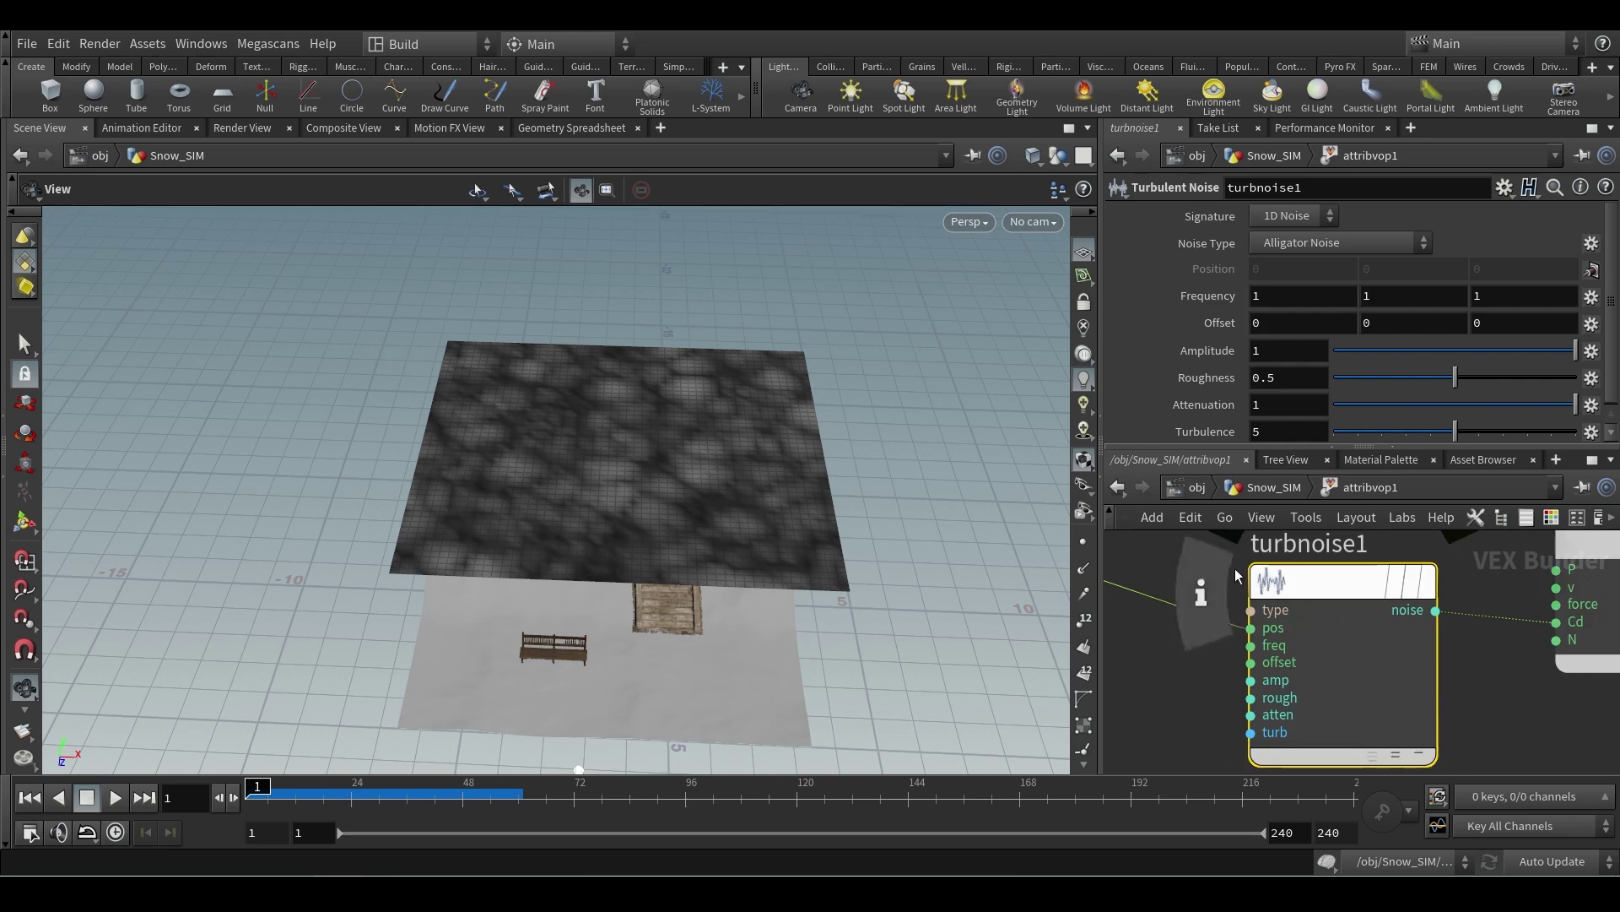
{"action": "left_click", "coordinate": [1273, 487]}
{"action": "double_click", "coordinate": [1363, 669]}
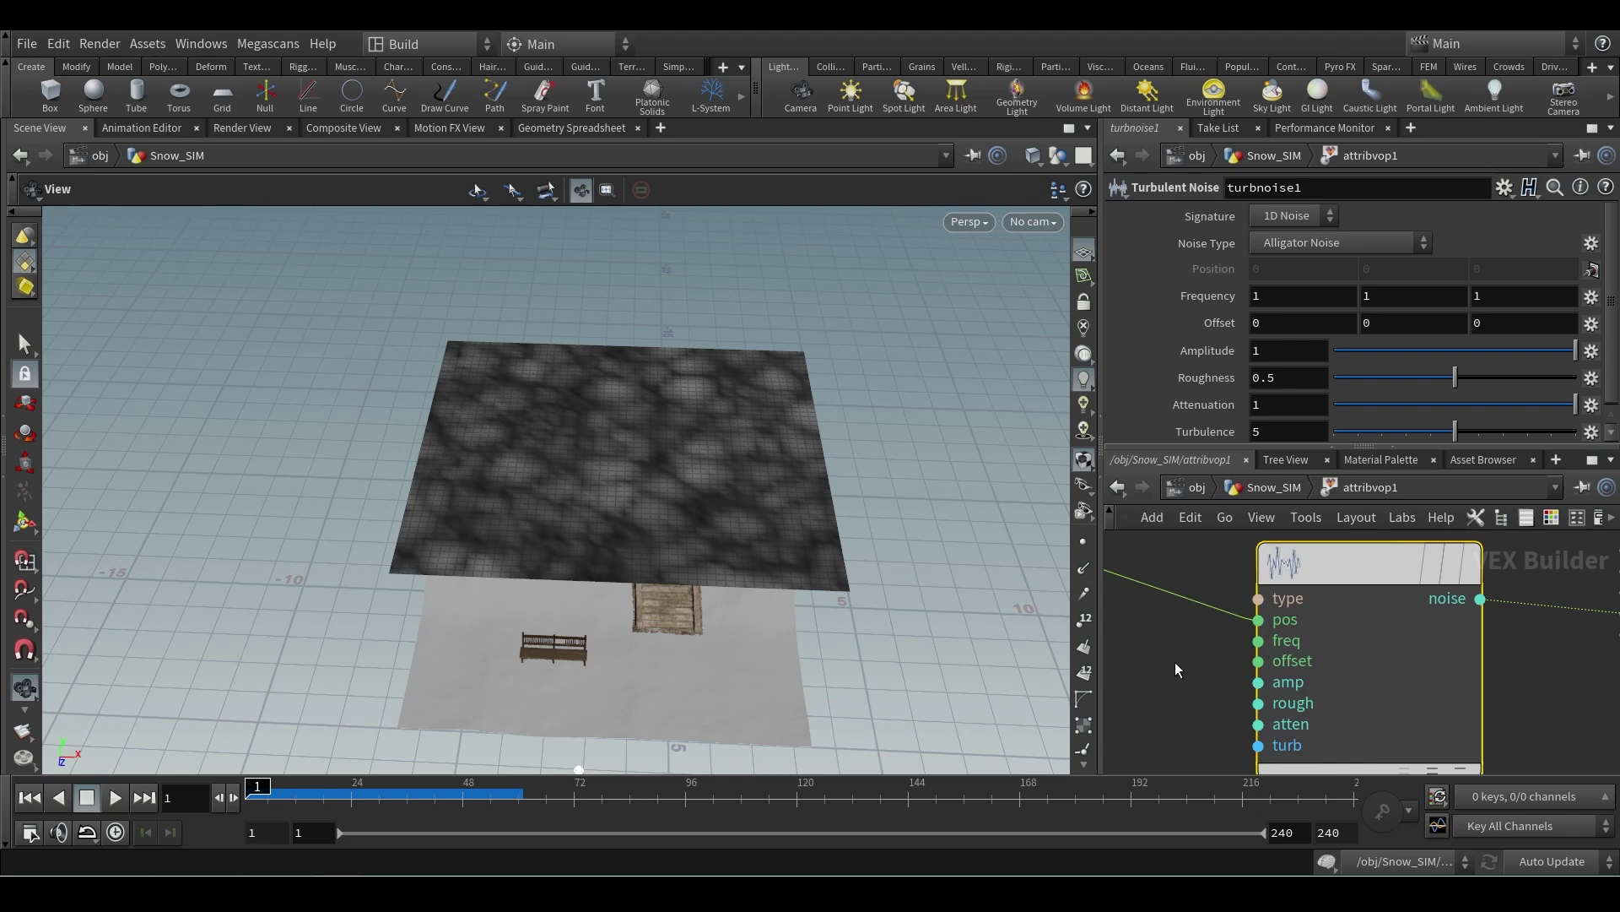
- Promote the freq and offset inputs of turbnoise1 to parameters and return to attribvop1 in the Snow_SIM network
{"action": "scroll", "coordinate": [1260, 650], "scroll_direction": "down", "scroll_amount": 1}
{"action": "right_click", "coordinate": [1260, 645]}
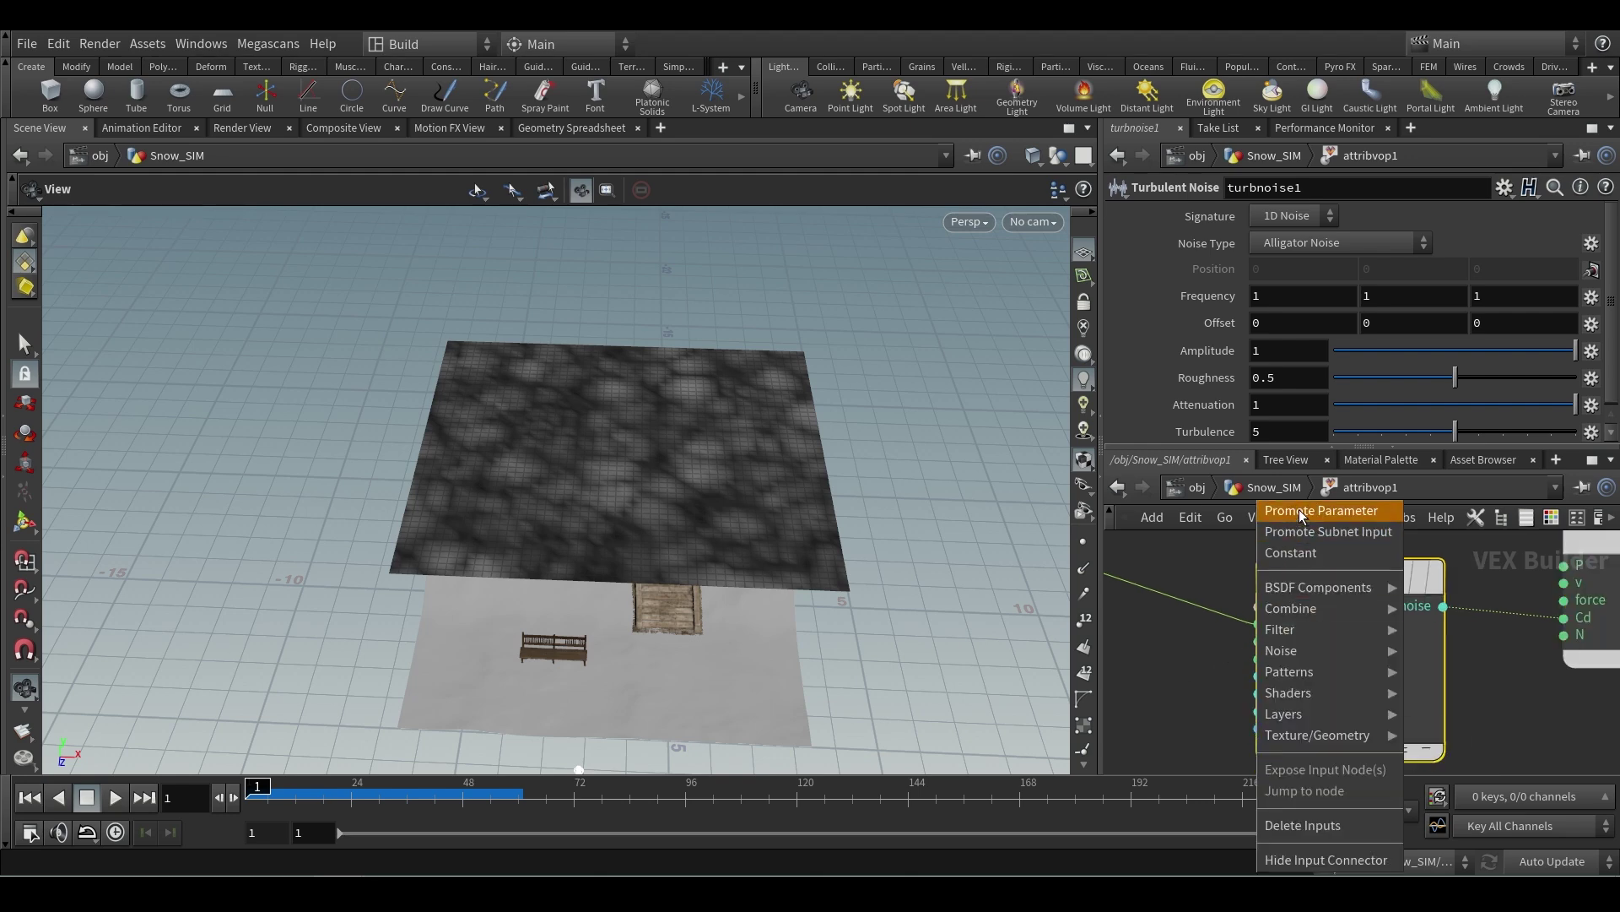
{"action": "key", "text": "Escape"}
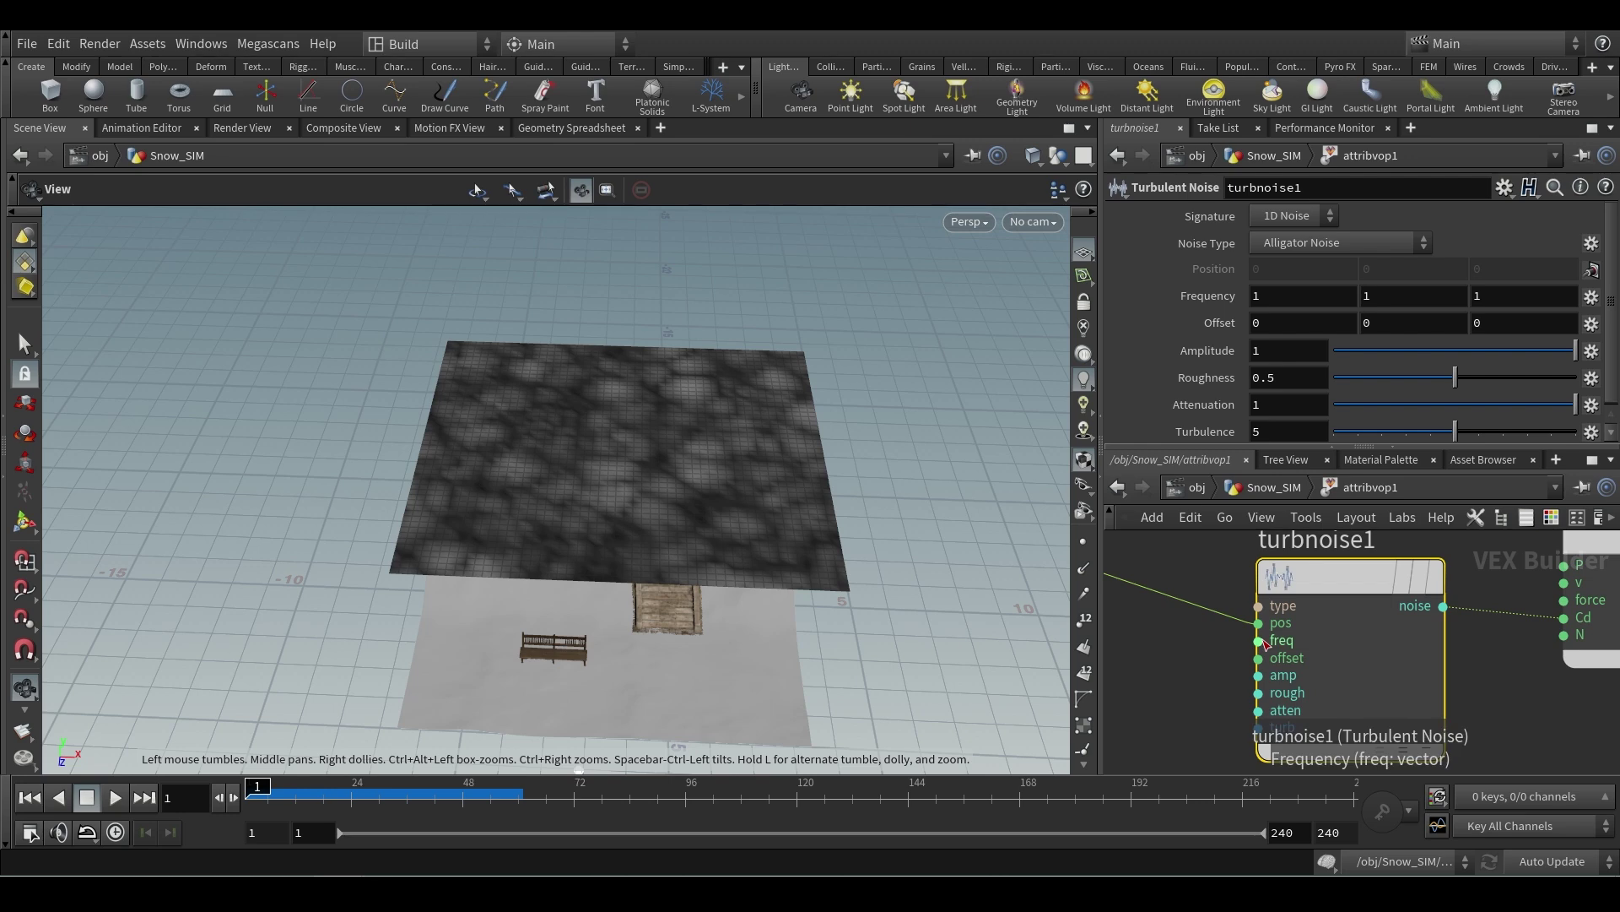
{"action": "right_click", "coordinate": [1265, 644]}
{"action": "left_click", "coordinate": [1301, 510]}
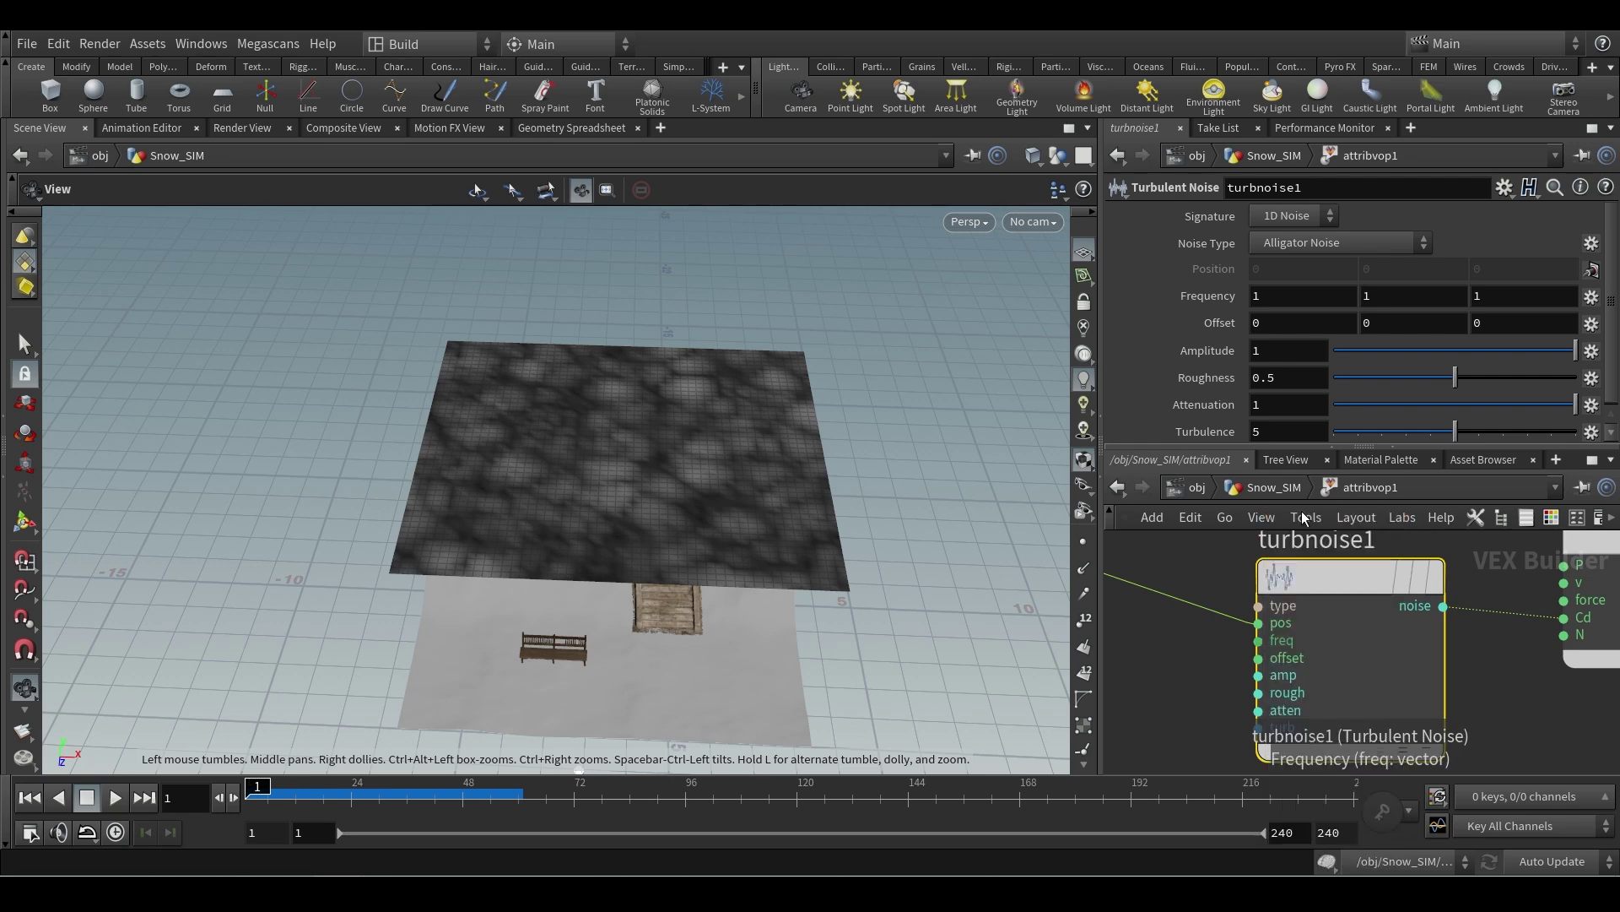
{"action": "right_click", "coordinate": [1274, 642]}
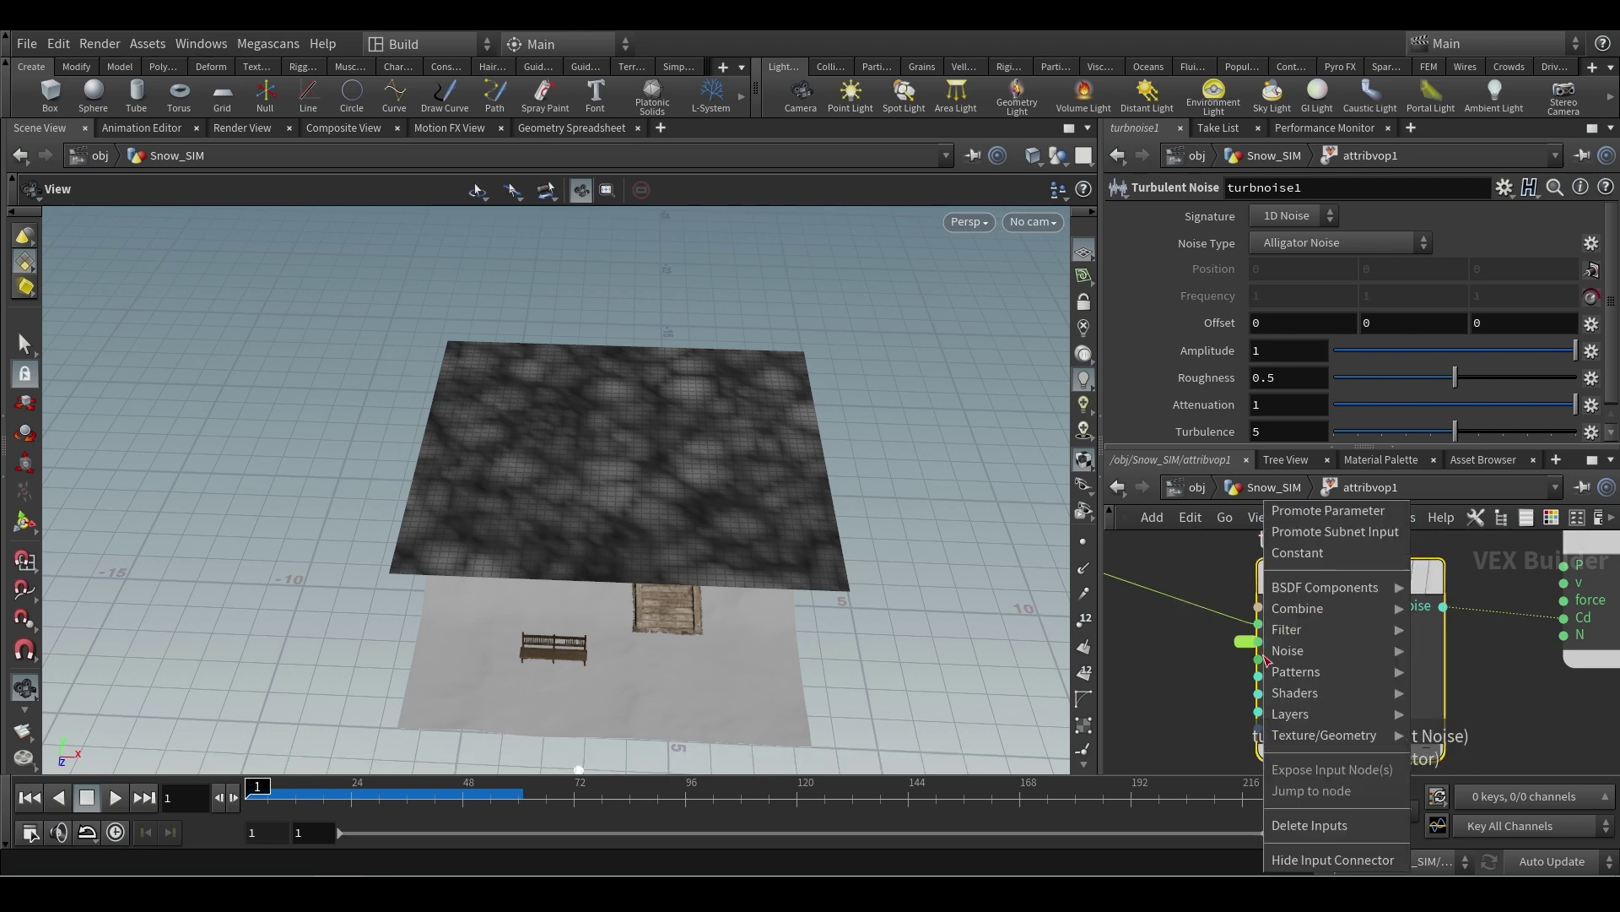
{"action": "left_click", "coordinate": [1305, 512]}
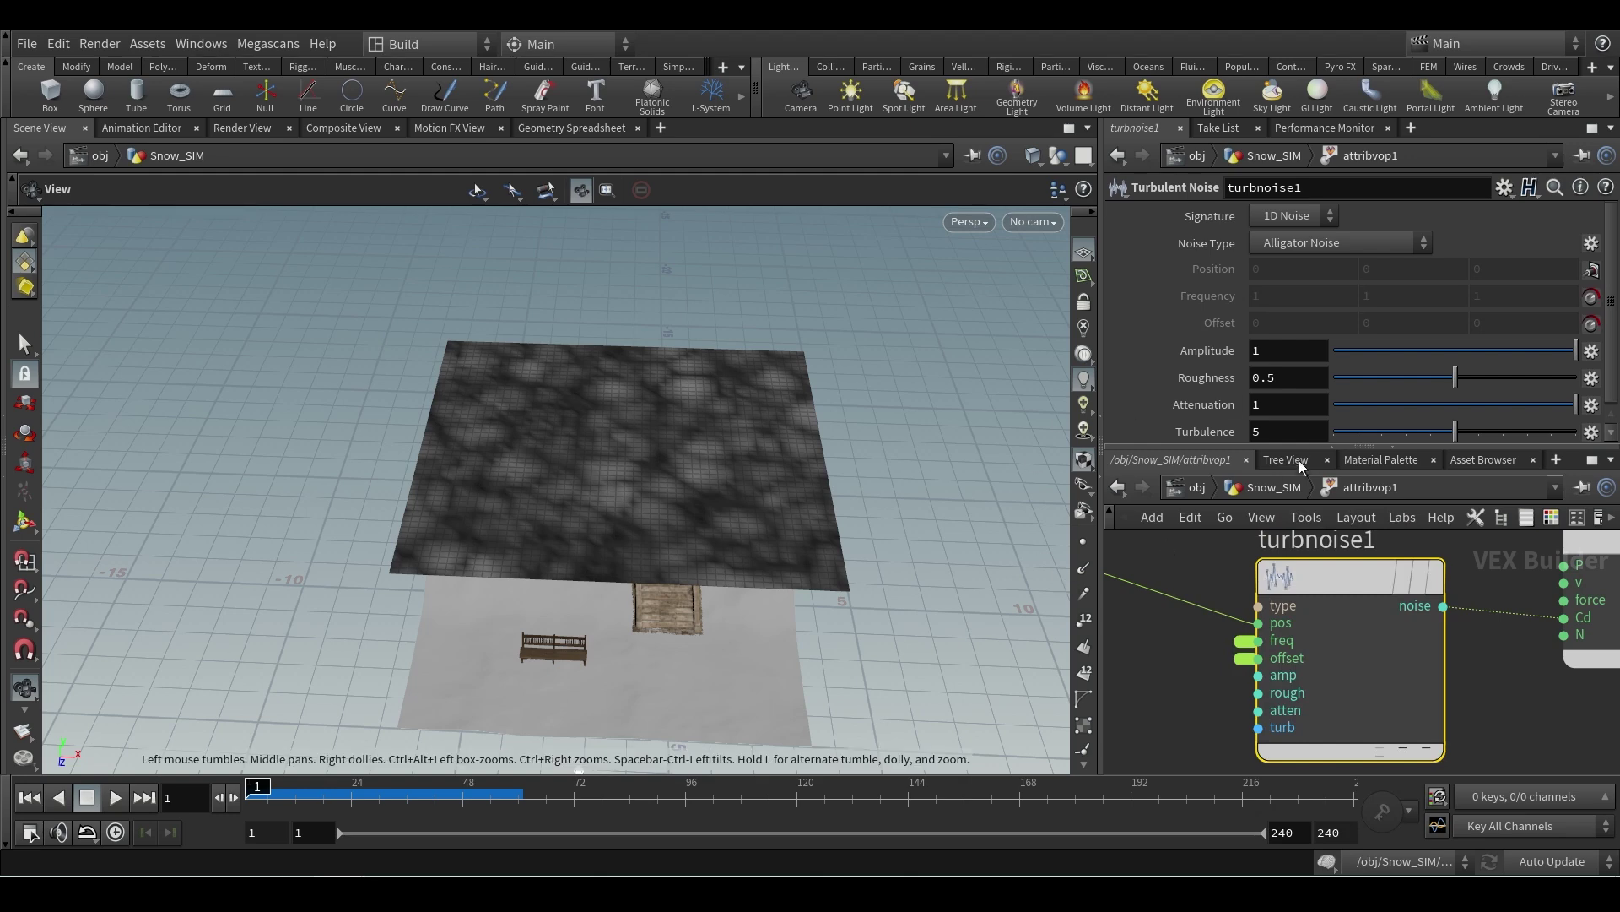
{"action": "left_click", "coordinate": [1275, 488]}
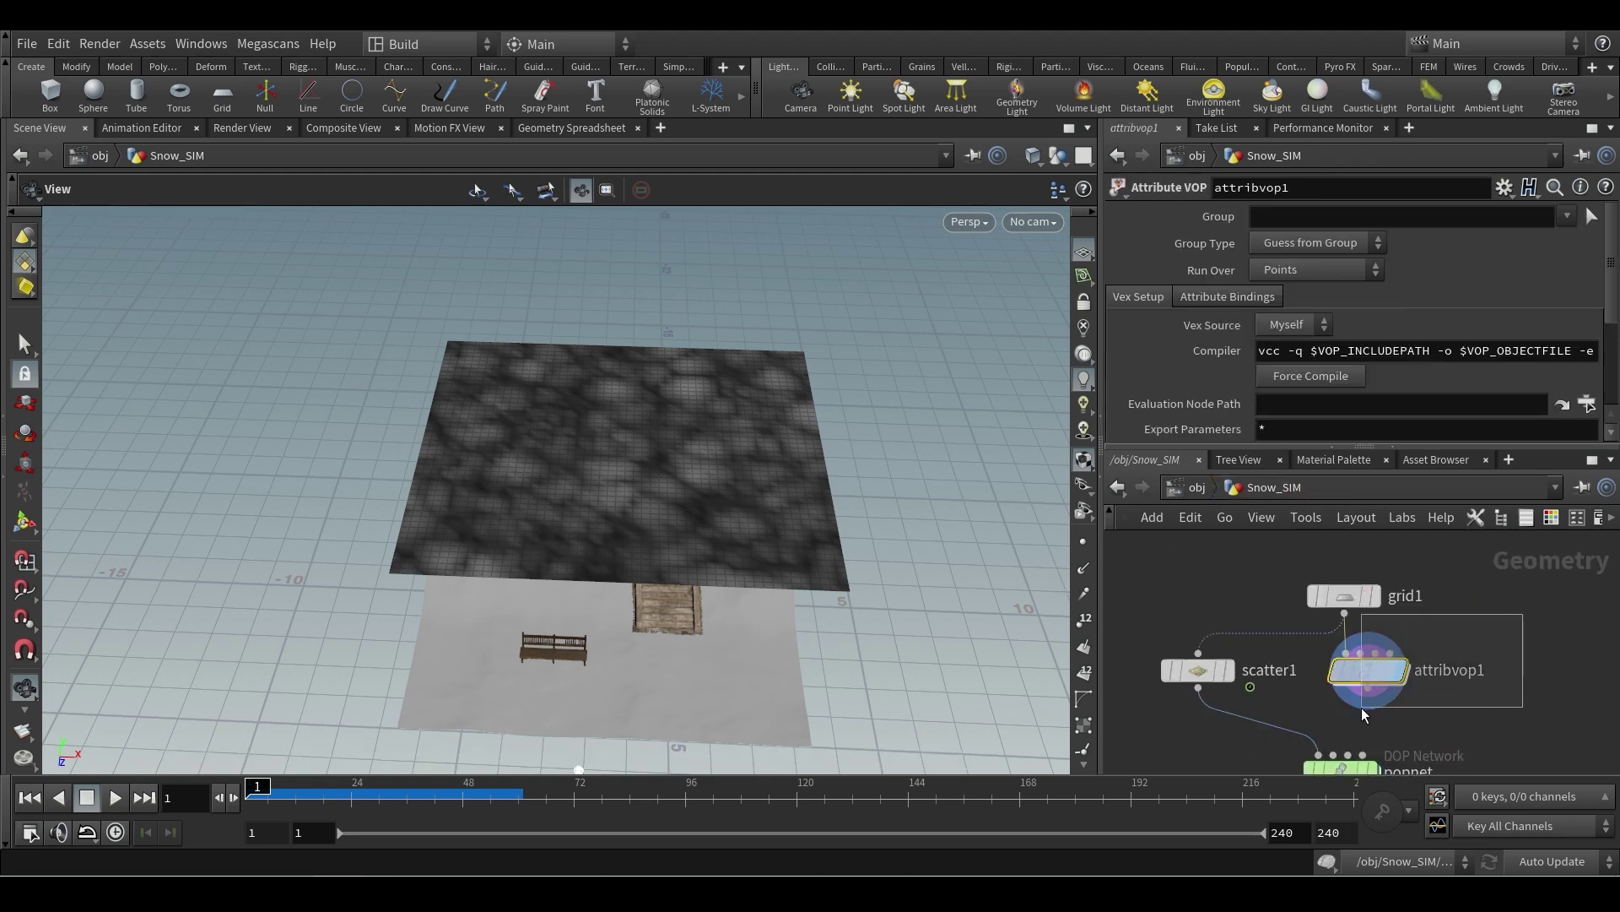
{"action": "scroll", "coordinate": [1219, 412], "scroll_direction": "down", "scroll_amount": 5}
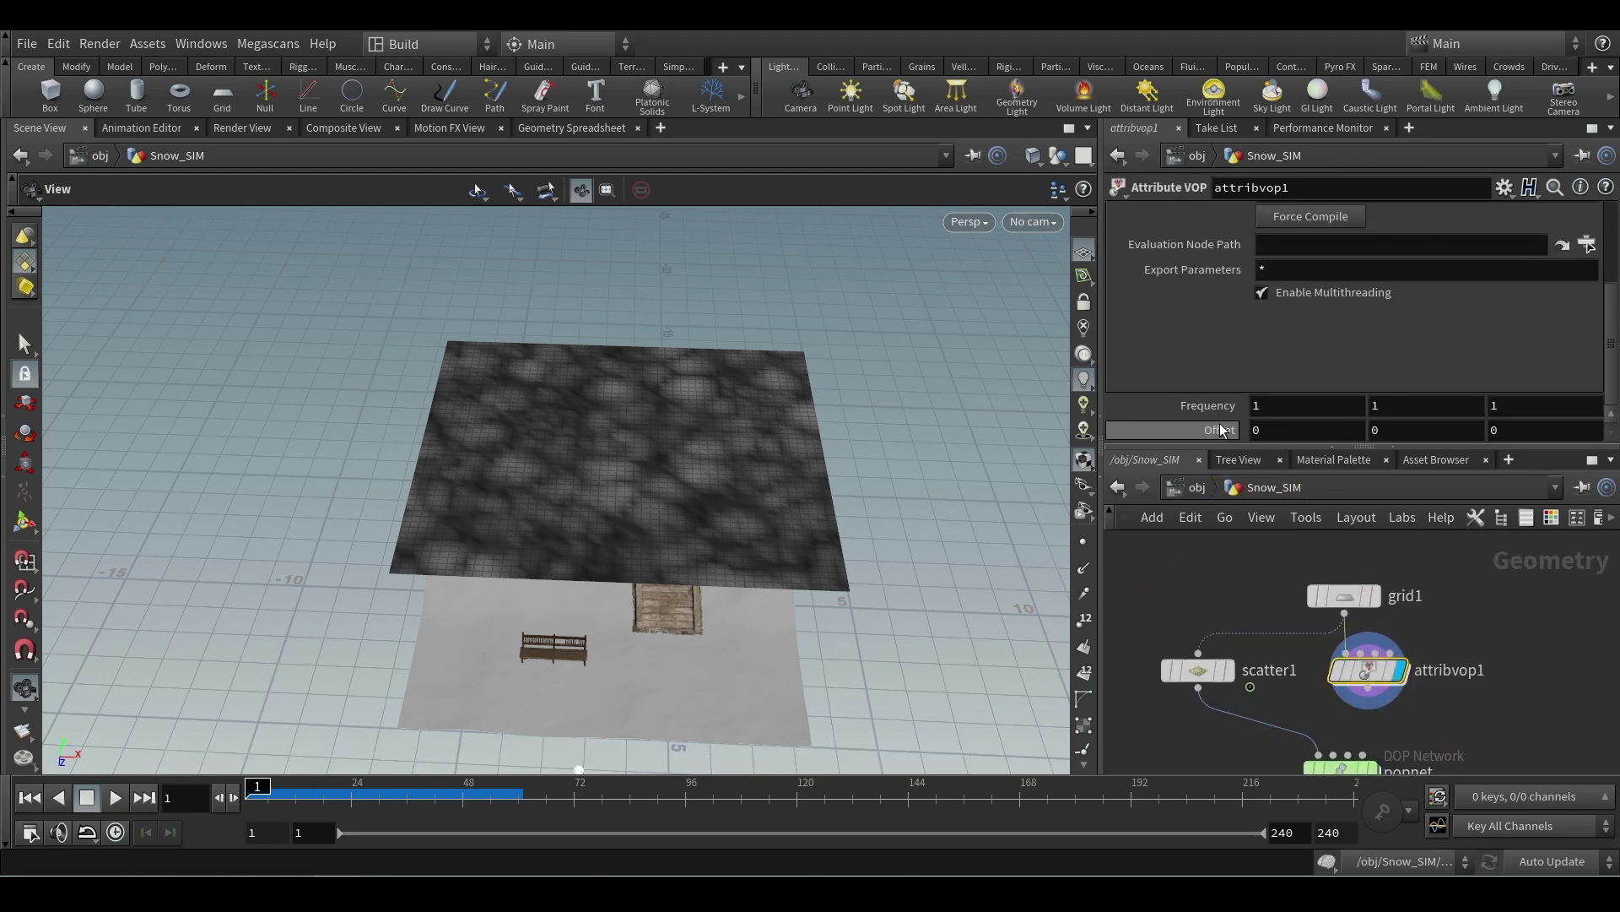
{"action": "scroll", "coordinate": [1406, 336], "scroll_direction": "up", "scroll_amount": 5}
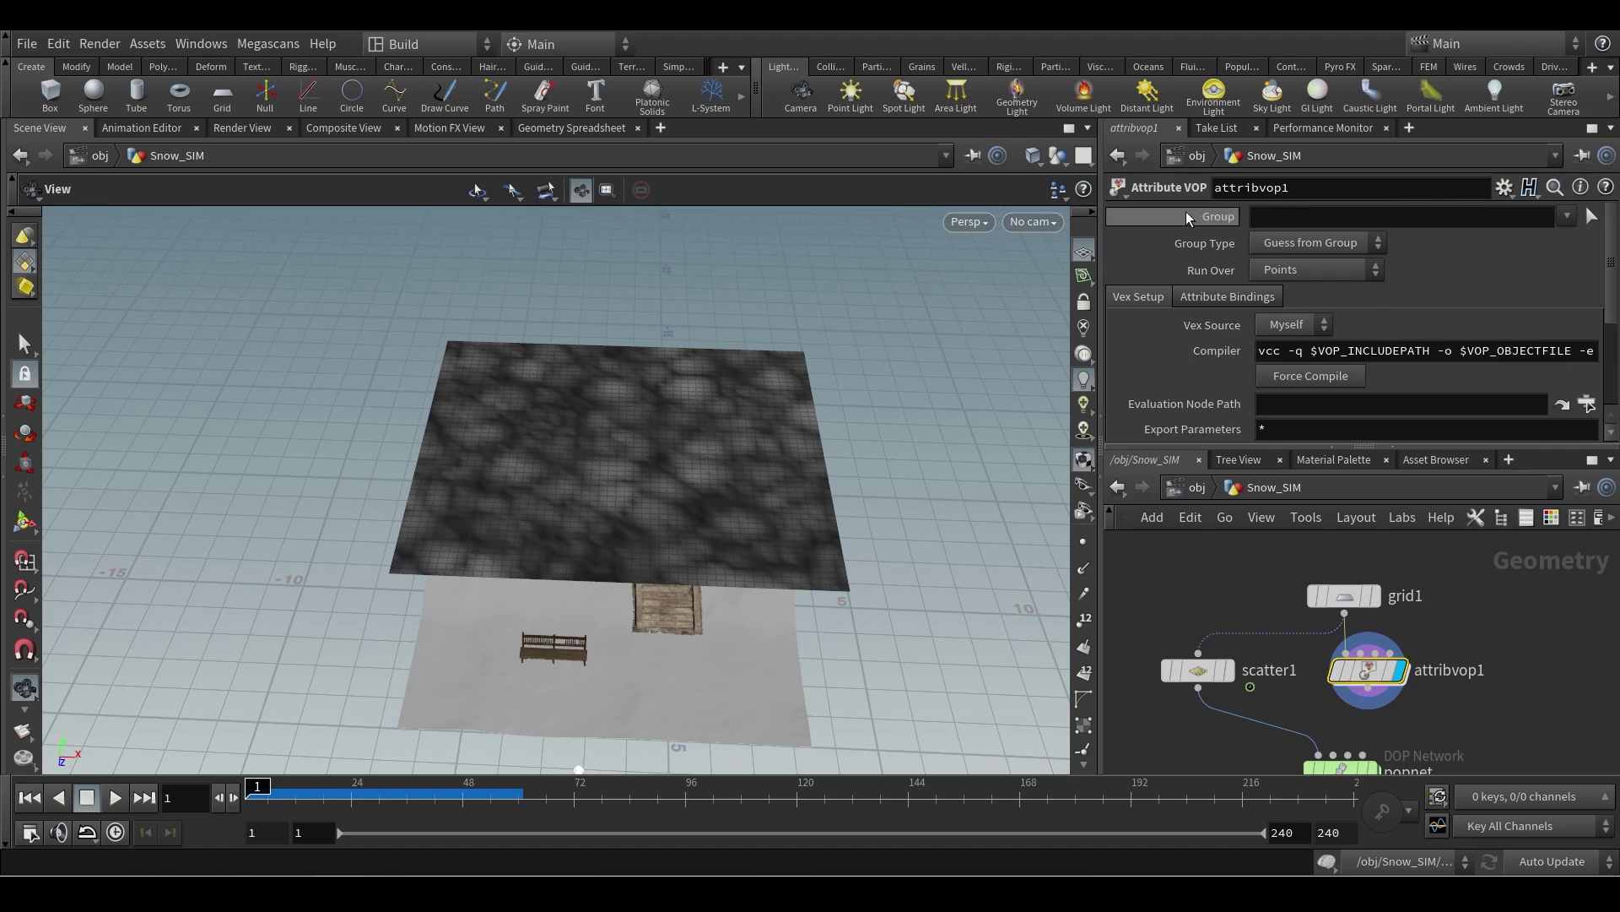
{"action": "scroll", "coordinate": [1375, 390], "scroll_direction": "down", "scroll_amount": 5}
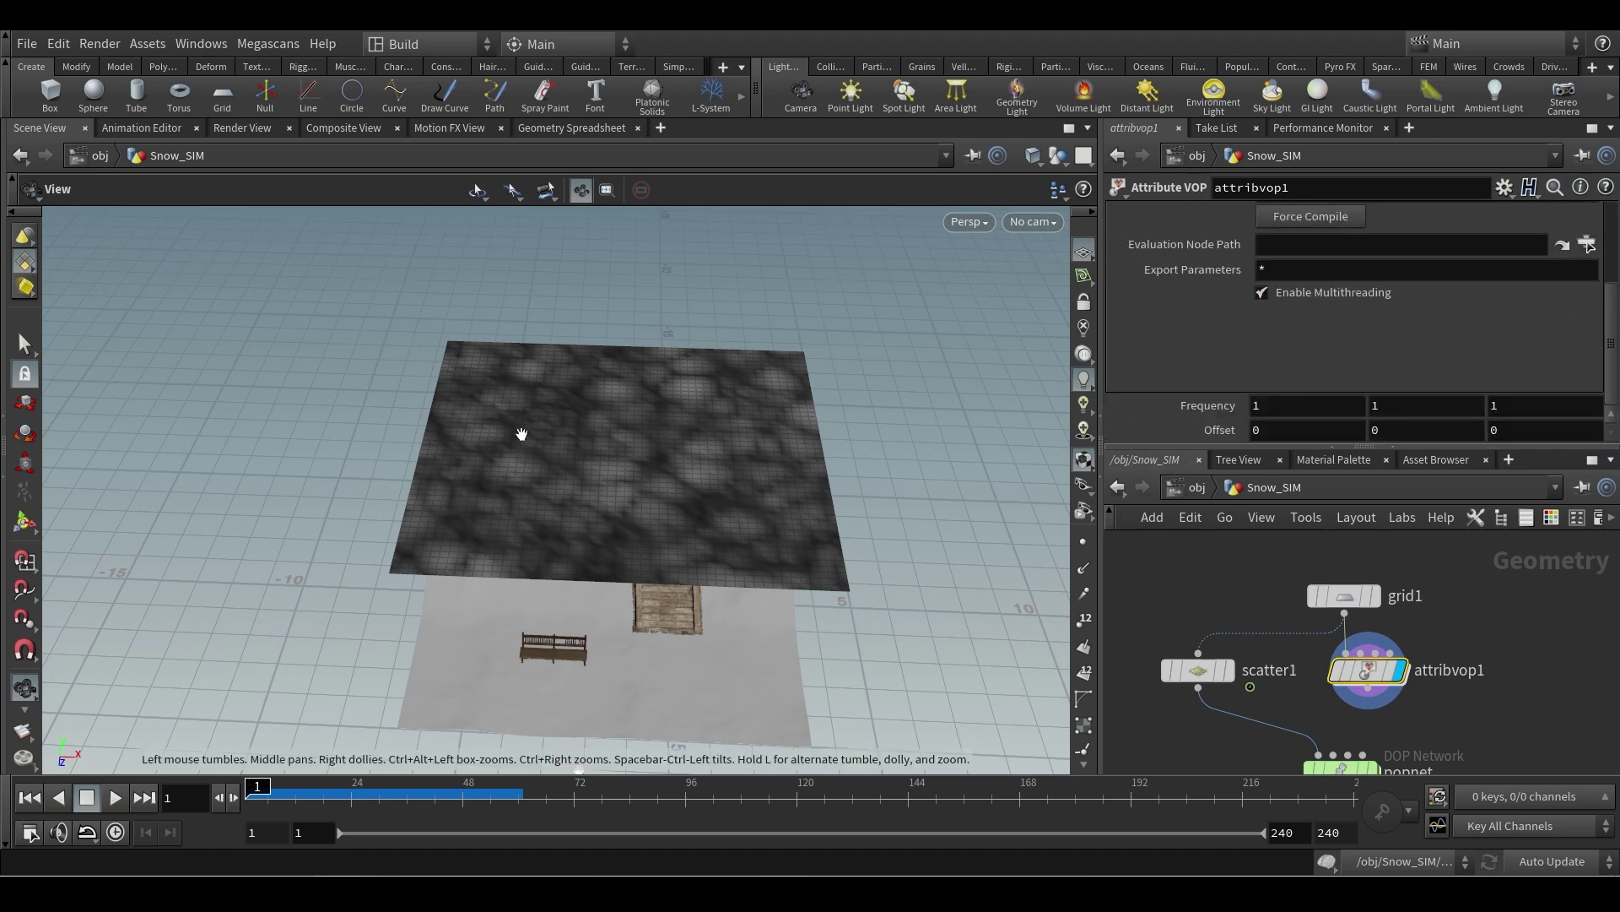
- Try a different Frequency on attribvop1 and undo the change
{"action": "middle_click_drag", "start_coordinate": [1217, 404], "coordinate": [1270, 393]}
{"action": "key", "text": "ctrl+z"}
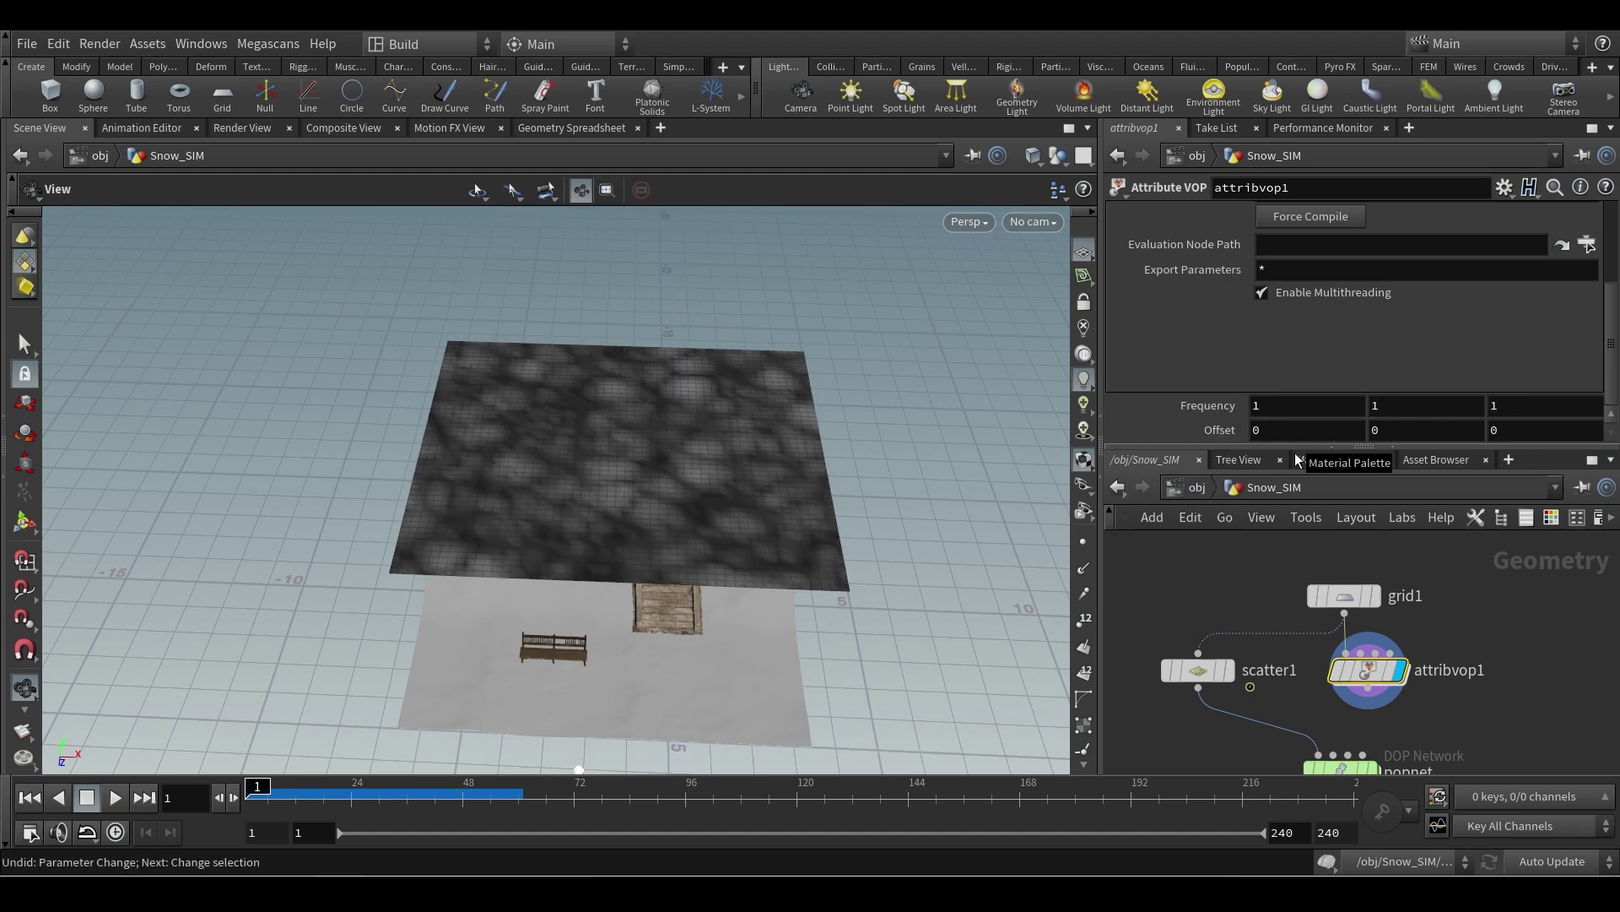
- Set all three Offset components of attribvop1 to $T and play the timeline to preview the moving noise
{"action": "left_click", "coordinate": [1289, 434]}
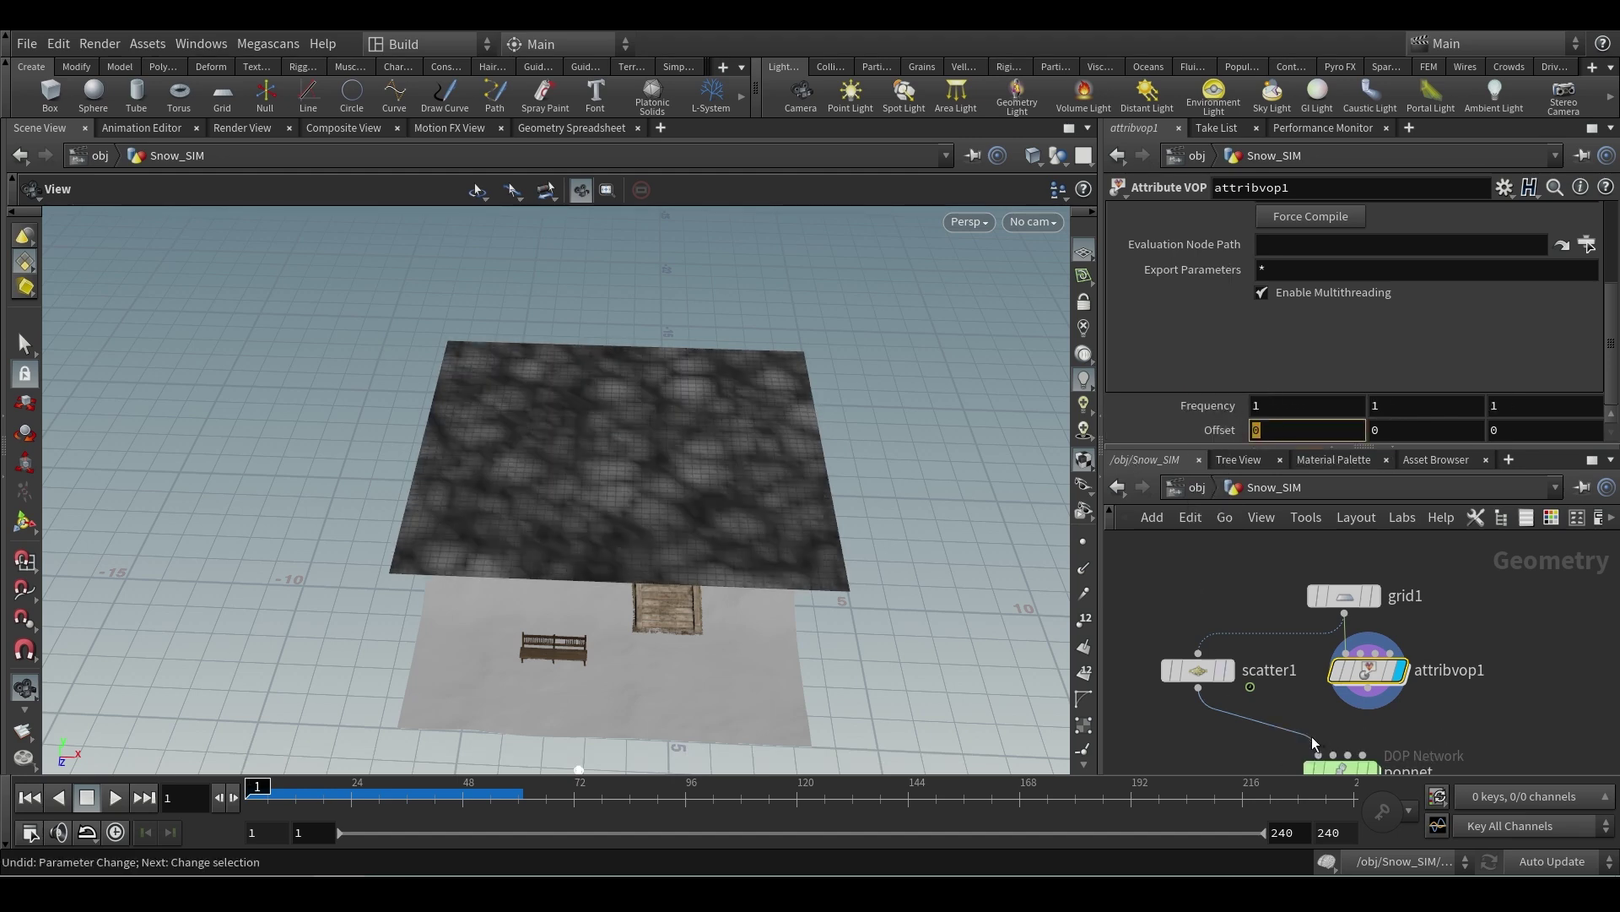
{"action": "type", "text": "$T"}
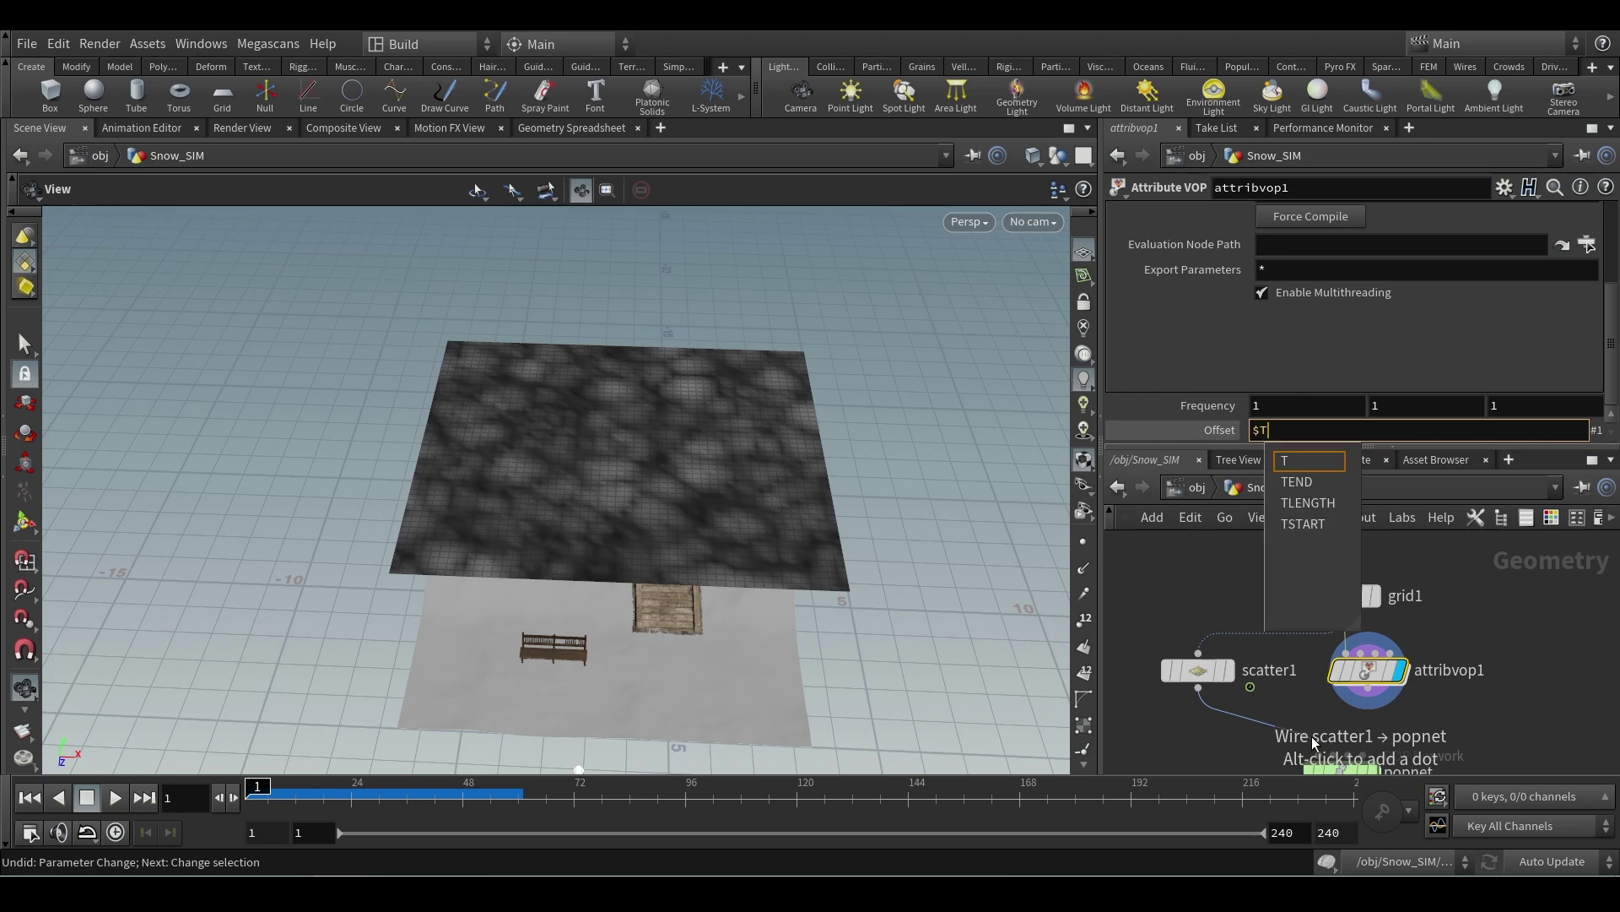
{"action": "key", "text": "Tab"}
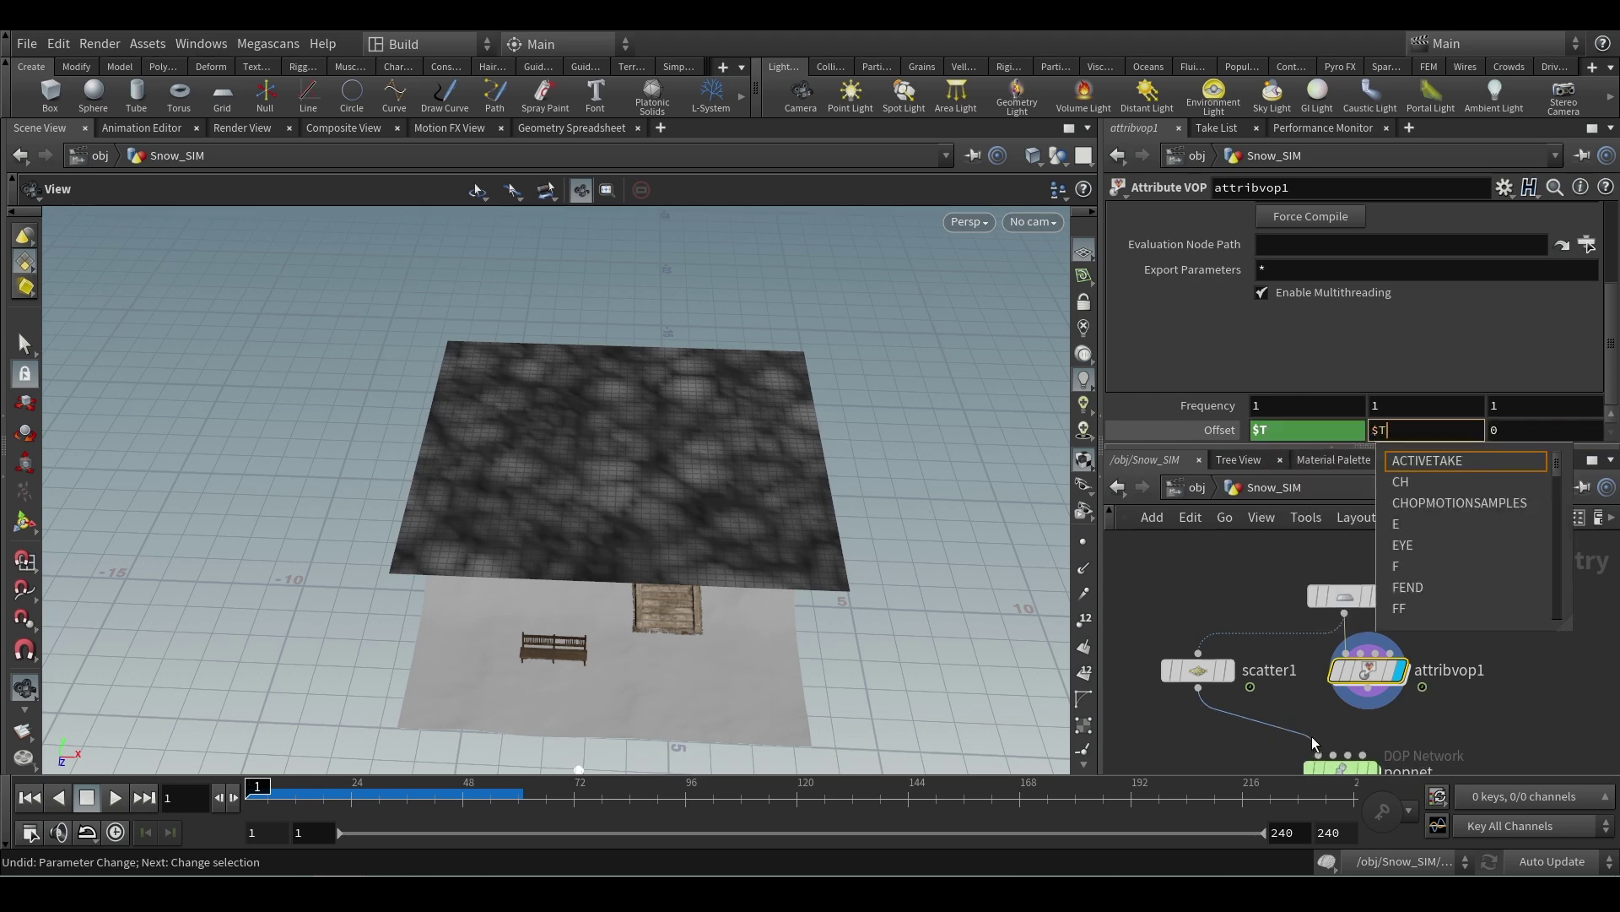
{"action": "key", "text": "Tab"}
{"action": "type", "text": "$T"}
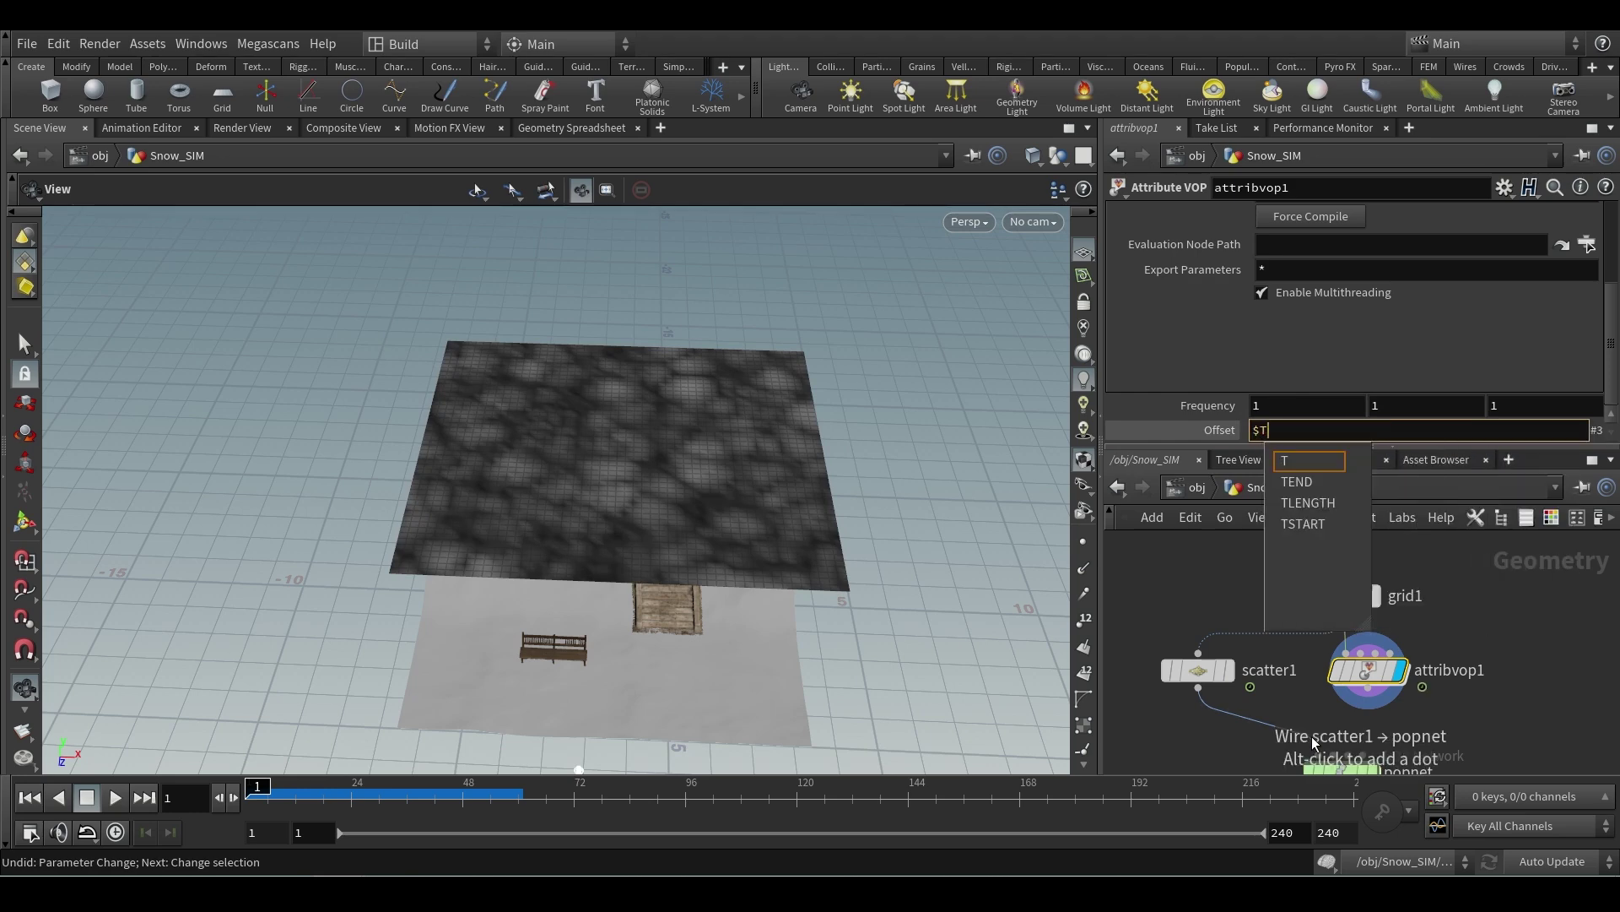
{"action": "key", "text": "Return"}
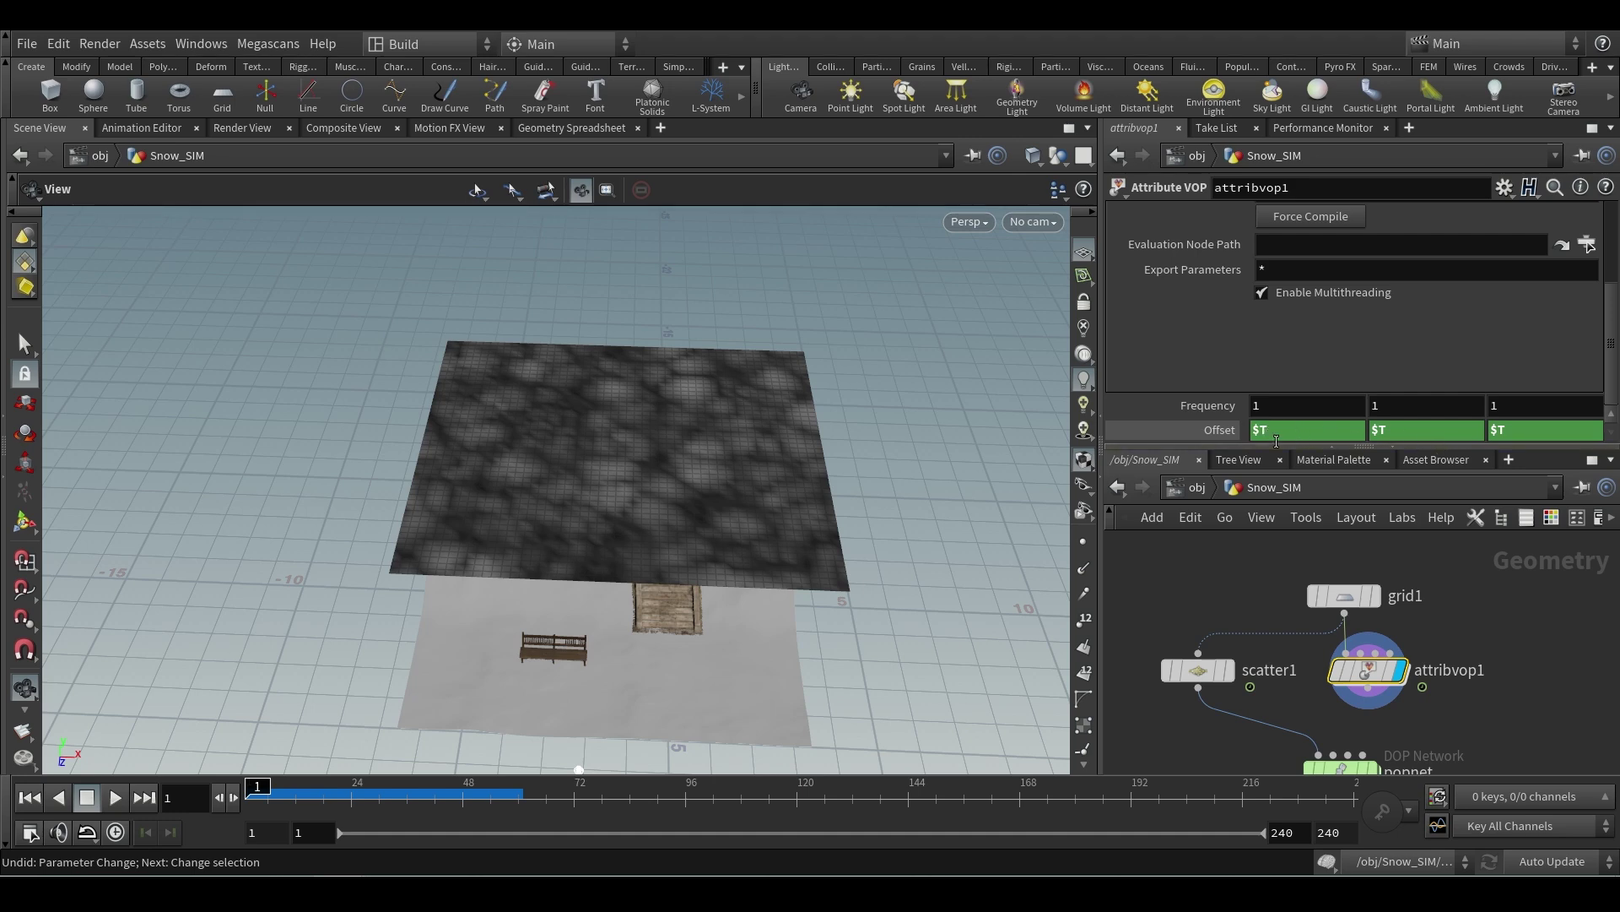
{"action": "left_click", "coordinate": [115, 800]}
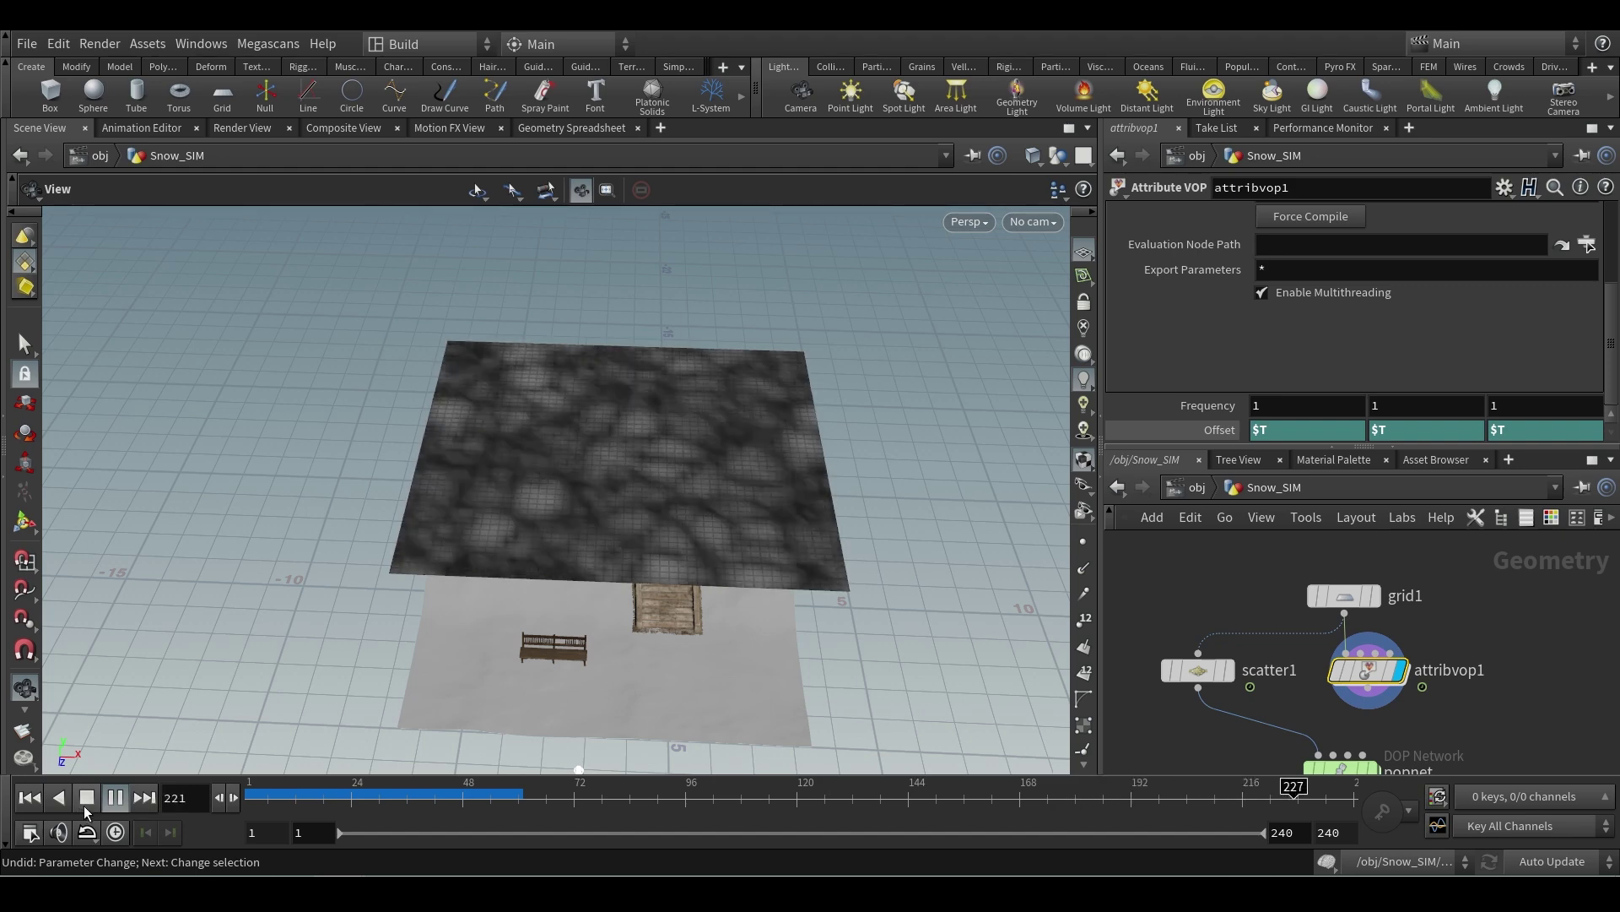
{"action": "left_click", "coordinate": [87, 797]}
- Try $T*2 and $T/6 as the first Offset component of attribvop1 and play back the animation
{"action": "left_click", "coordinate": [1302, 432]}
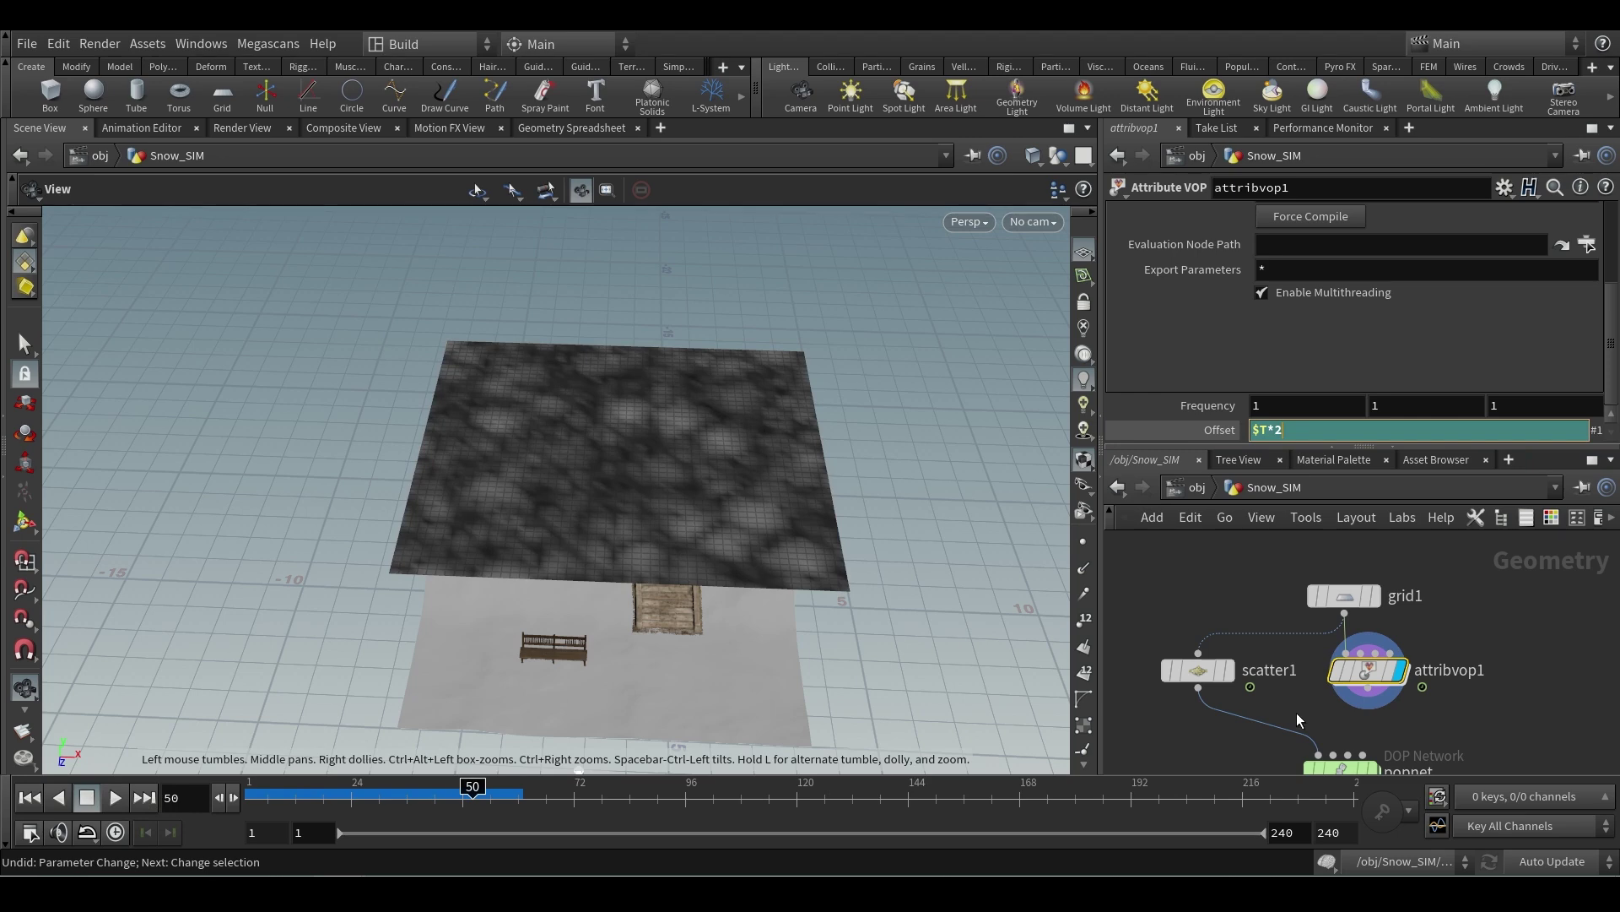
{"action": "key", "text": "Escape"}
{"action": "type", "text": "/6"}
{"action": "key", "text": "Return"}
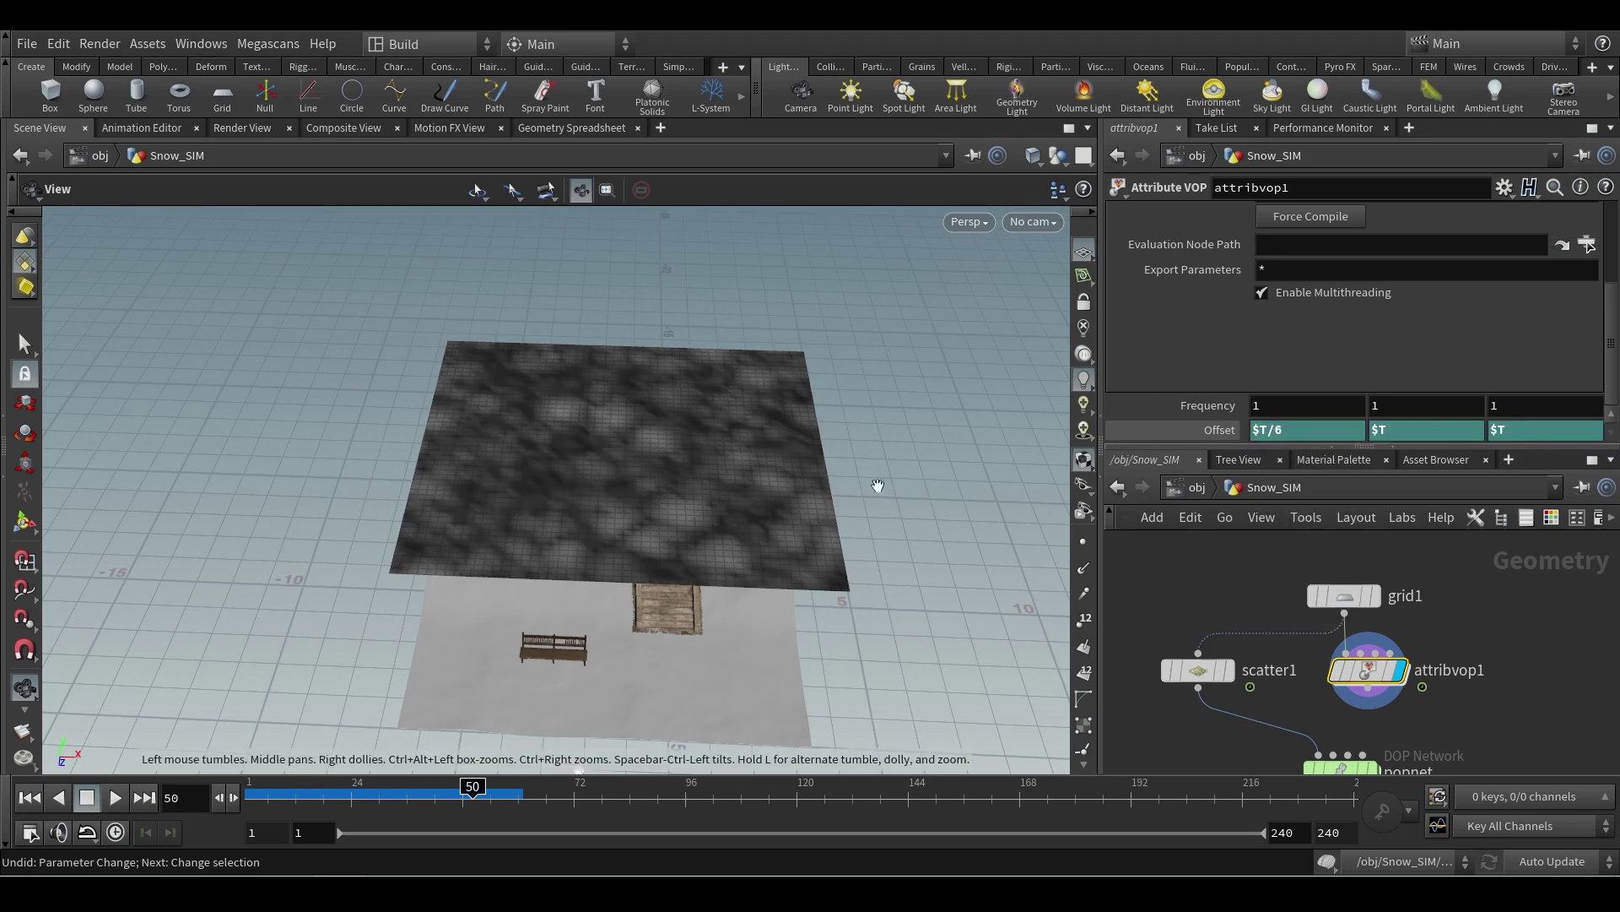
{"action": "left_click", "coordinate": [115, 798]}
{"action": "left_click", "coordinate": [116, 797]}
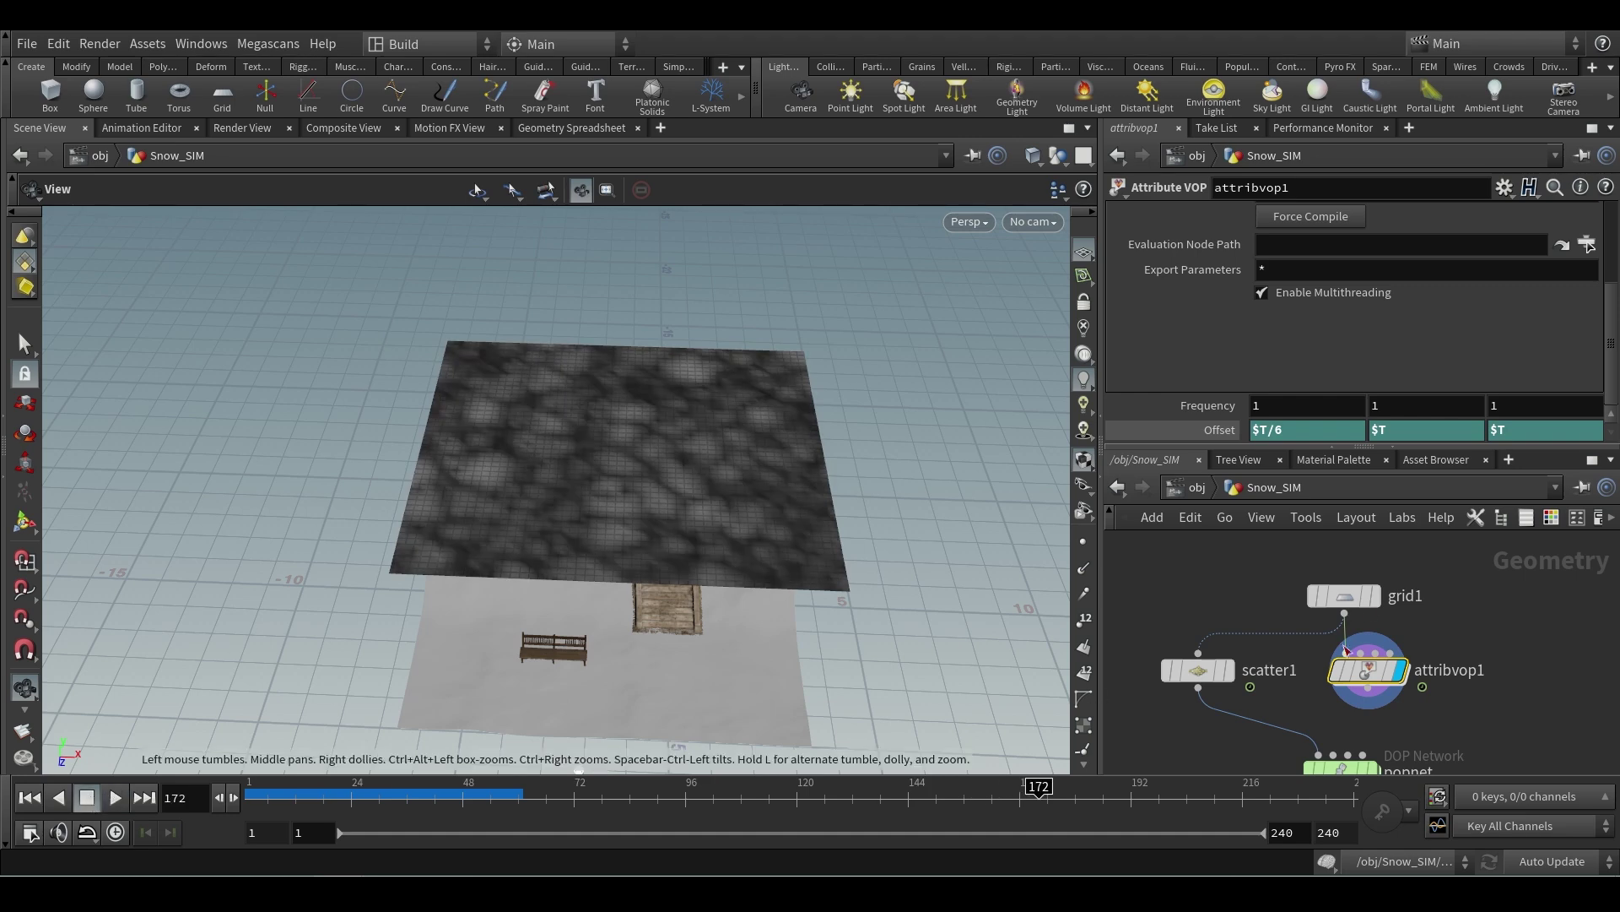
- Set the second and third Offset components of attribvop1 to $T/6
{"action": "left_click", "coordinate": [1410, 424]}
{"action": "type", "text": "/"}
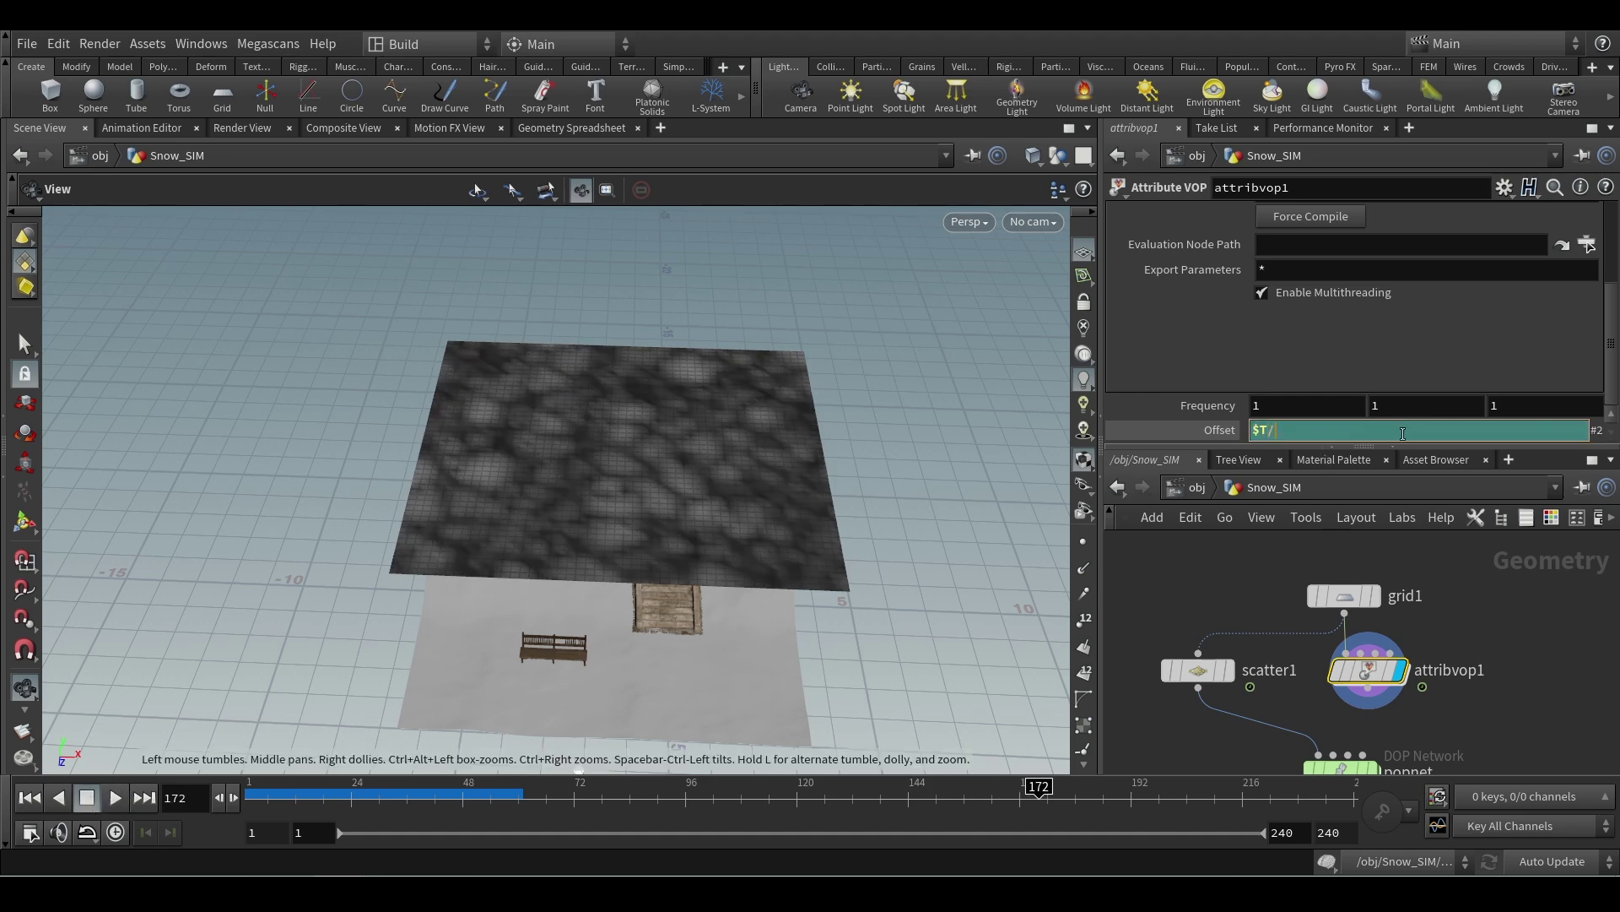
{"action": "type", "text": "6"}
{"action": "key", "text": "Return"}
{"action": "left_click", "coordinate": [1541, 424]}
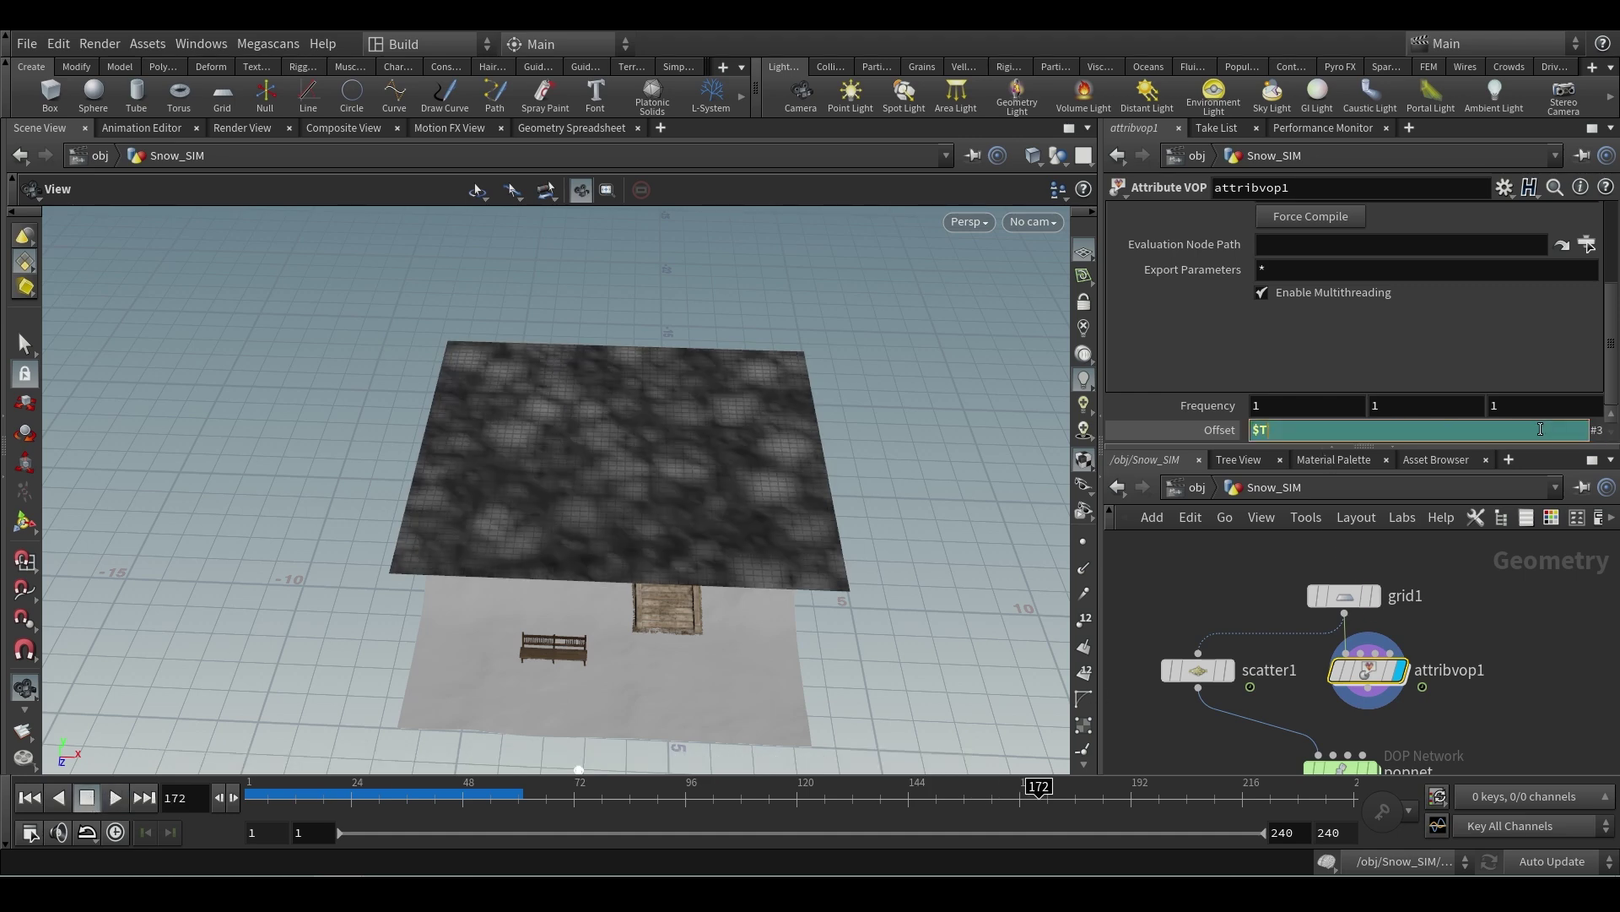
{"action": "type", "text": "/6"}
{"action": "key", "text": "Return"}
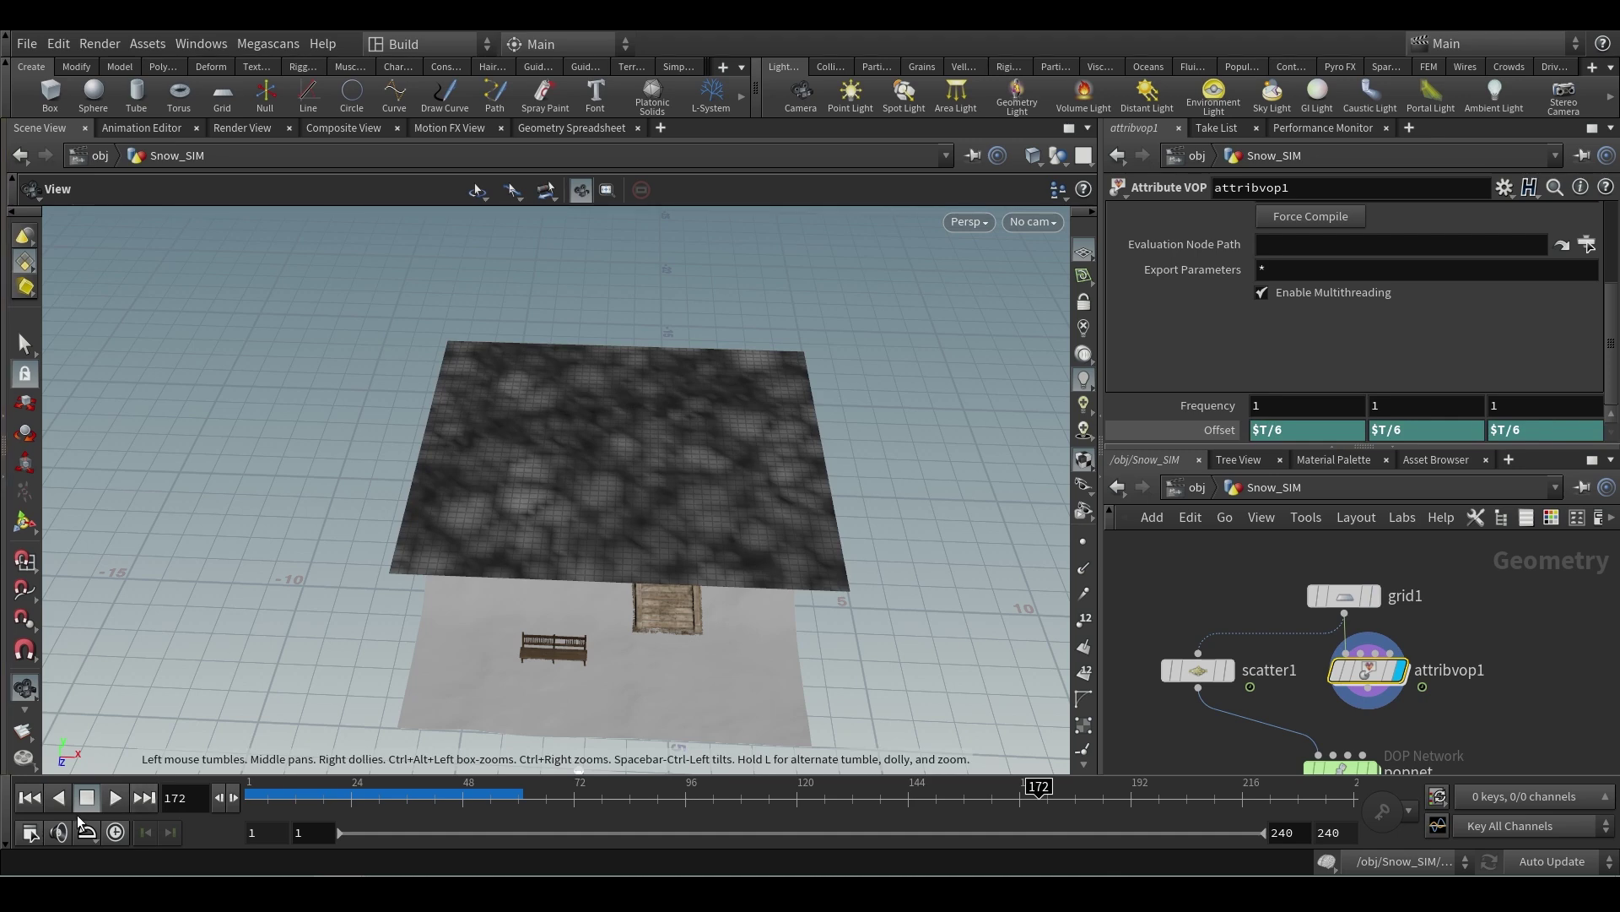
- Play the animation from the first frame and undo the $T/6 changes on all three Offset components
{"action": "left_click", "coordinate": [29, 798]}
{"action": "left_click", "coordinate": [115, 797]}
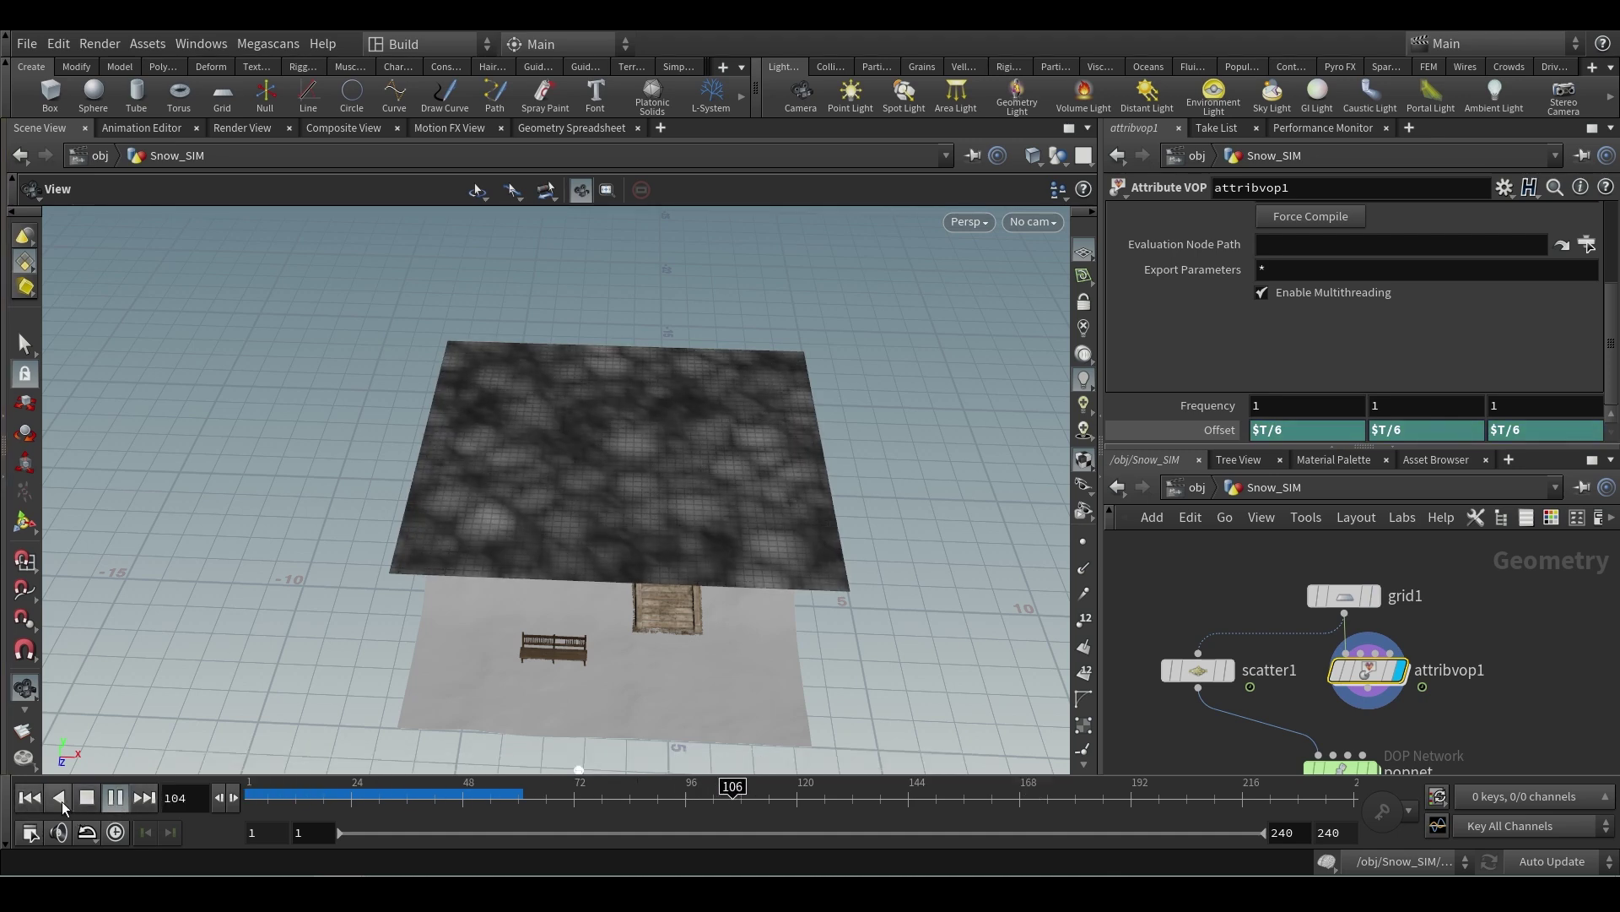
{"action": "left_click", "coordinate": [32, 798]}
{"action": "key", "text": "ctrl+z"}
{"action": "key", "text": "ctrl+z"}
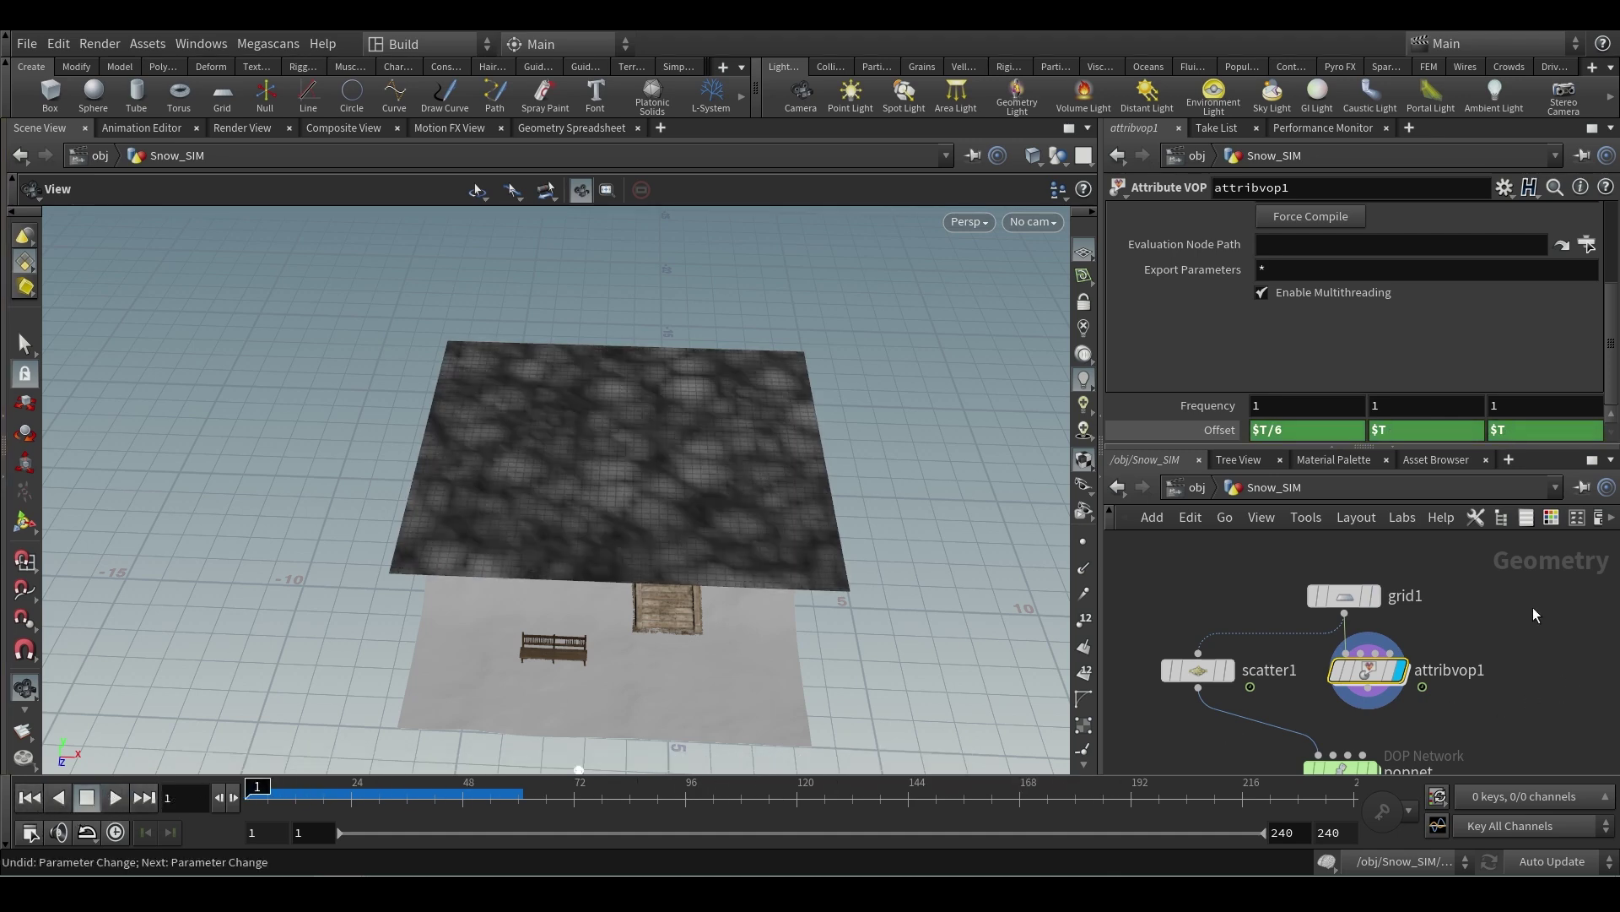
{"action": "key", "text": "ctrl+z"}
- Rename the attribvop1 node to Snow_NOise
{"action": "middle_click_drag", "start_coordinate": [1516, 677], "coordinate": [1489, 620]}
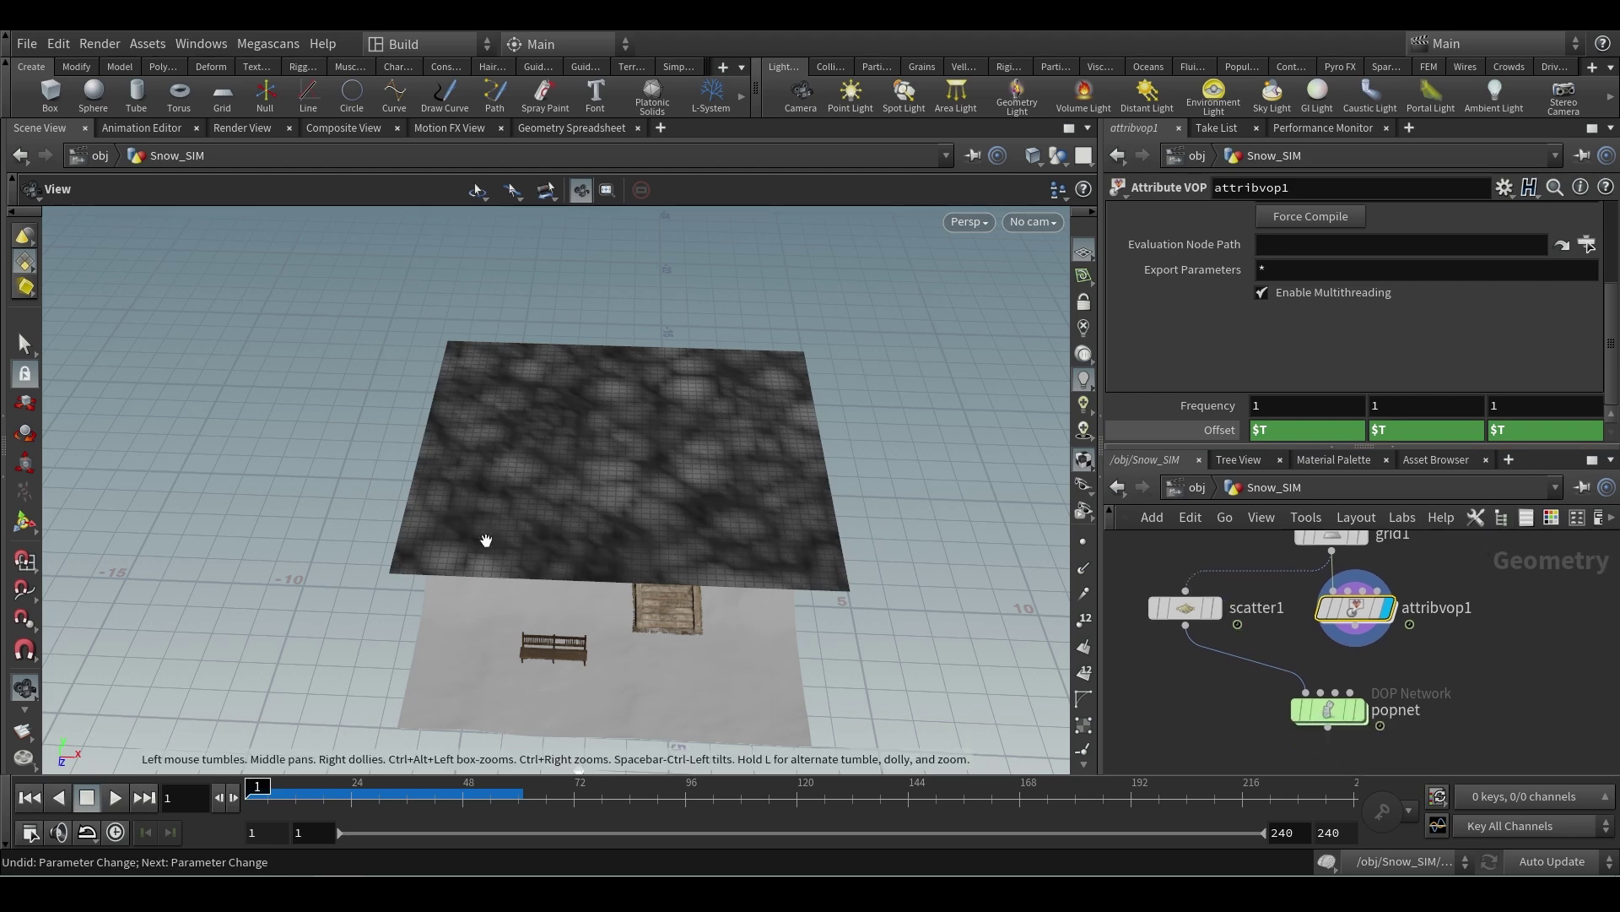
{"action": "scroll", "coordinate": [716, 637], "scroll_direction": "up", "scroll_amount": 2}
{"action": "left_click_drag", "start_coordinate": [716, 637], "coordinate": [719, 462]}
{"action": "scroll", "coordinate": [719, 463], "scroll_direction": "up", "scroll_amount": 2}
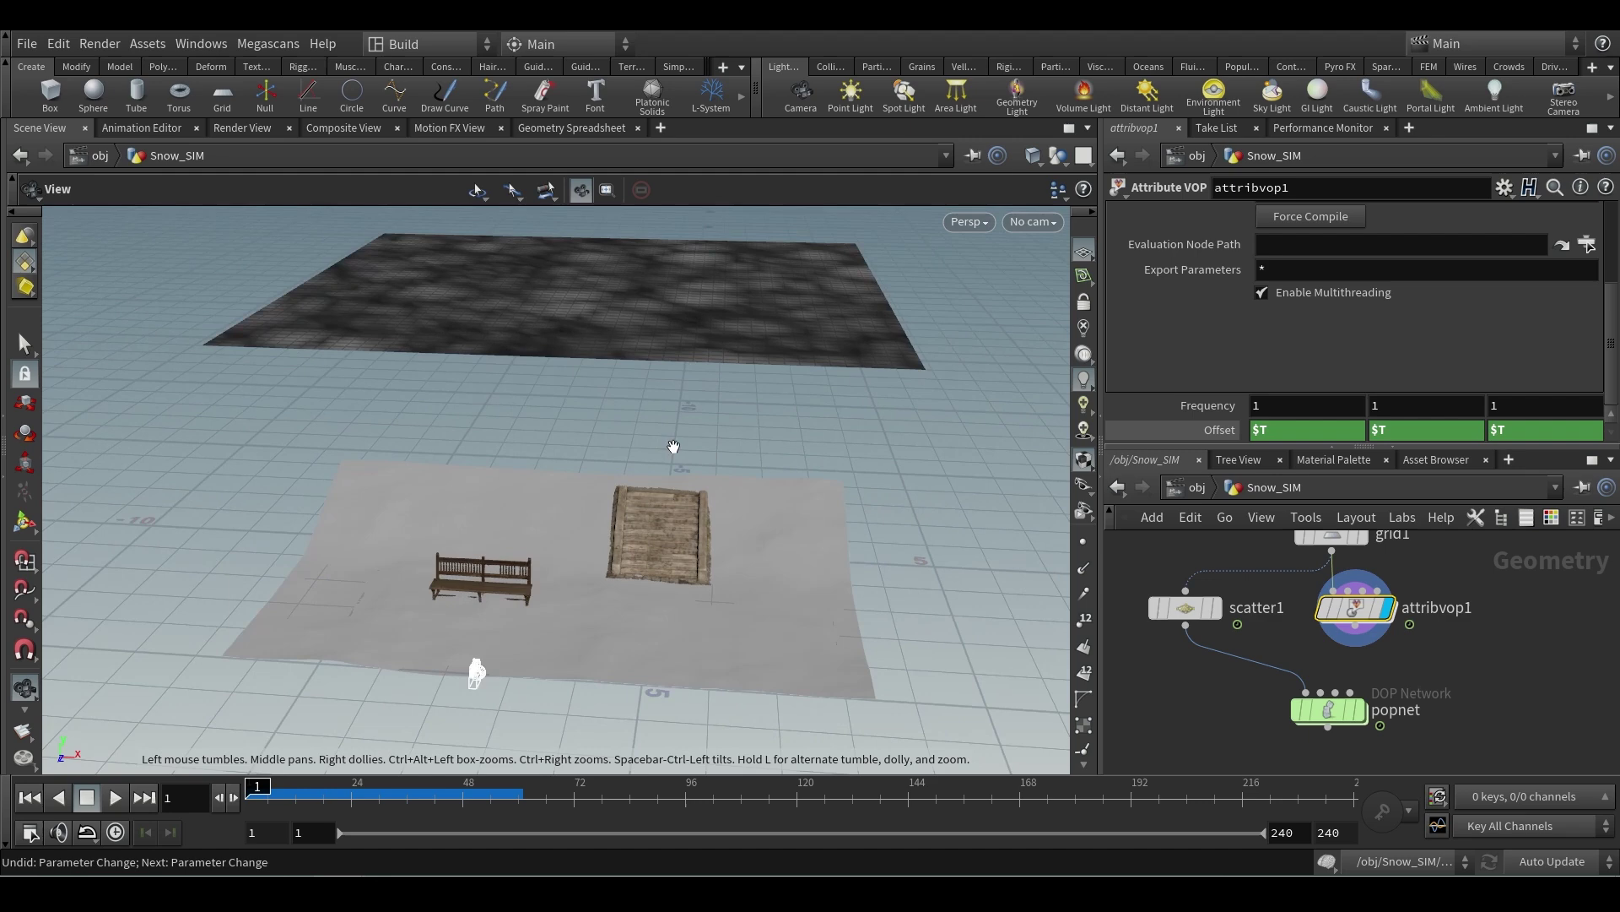
{"action": "double_click", "coordinate": [1450, 609]}
{"action": "left_click_drag", "start_coordinate": [1503, 609], "coordinate": [1245, 651]}
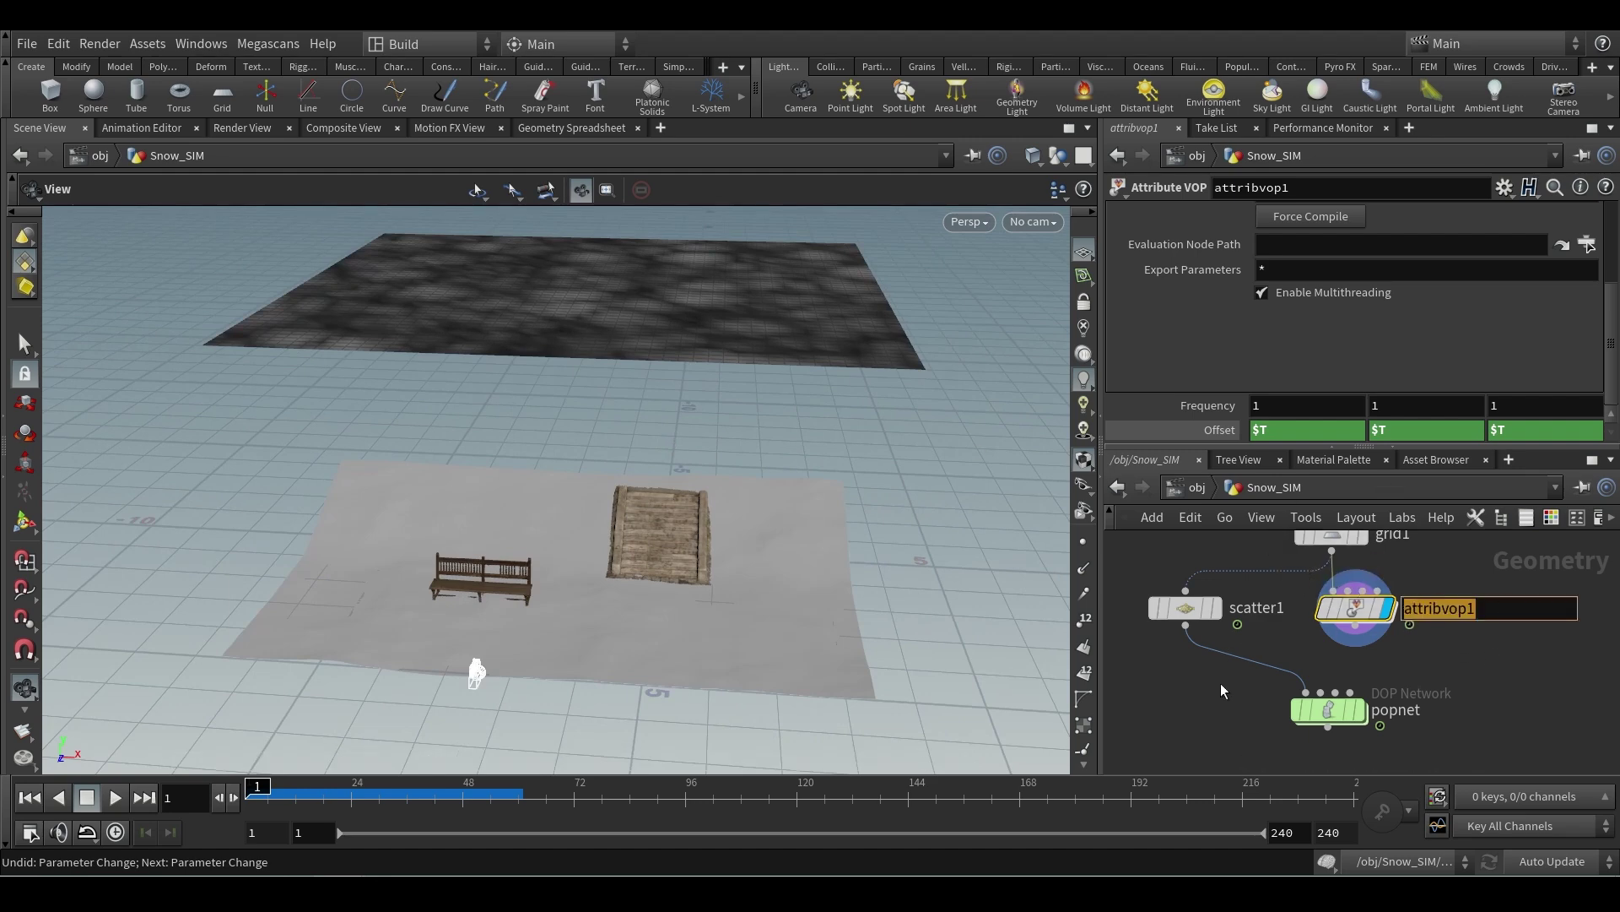
{"action": "type", "text": "Snow_NOis"}
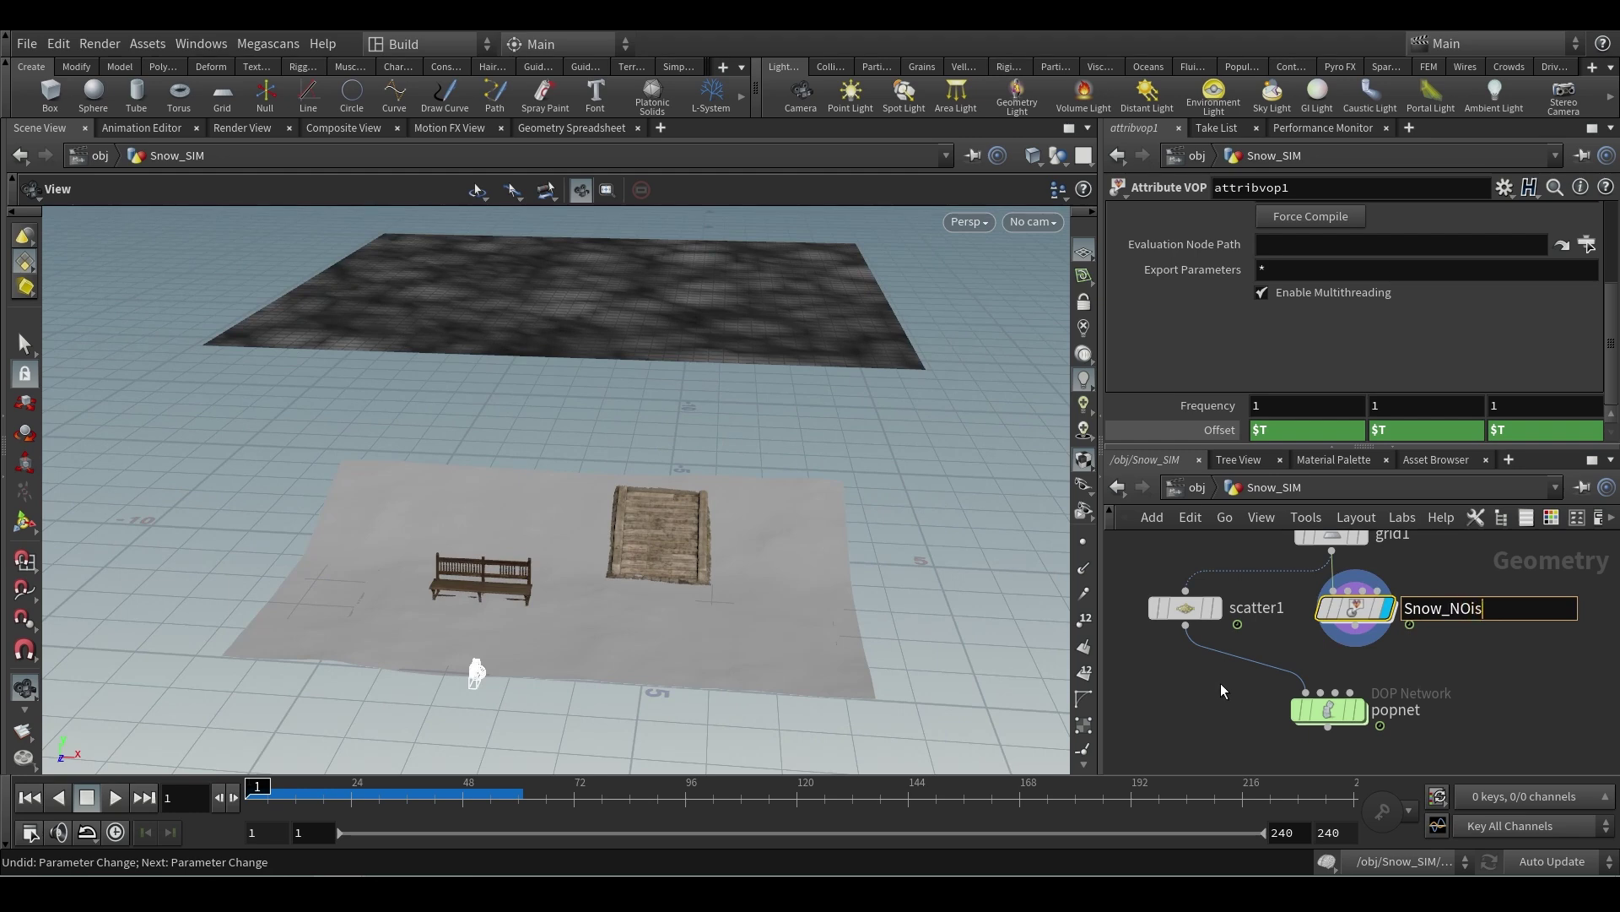
{"action": "type", "text": "e"}
{"action": "key", "text": "Return"}
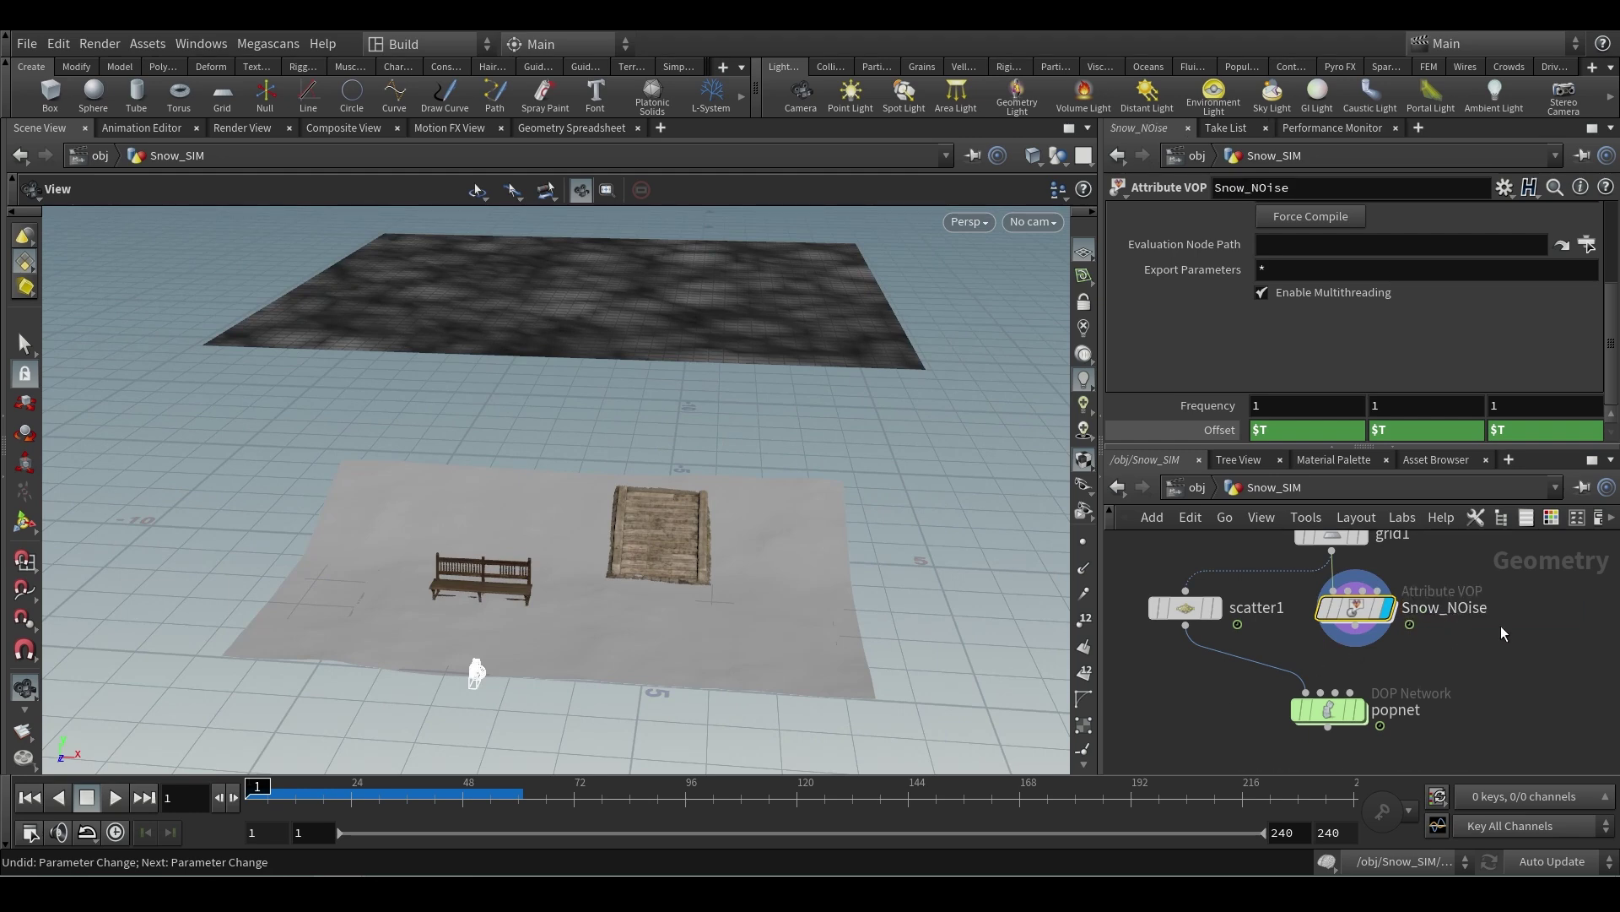
- Move popnet further down, add a Scatter node fed by Snow_NOise, and display its points
{"action": "middle_click_drag", "start_coordinate": [1379, 648], "coordinate": [1308, 602]}
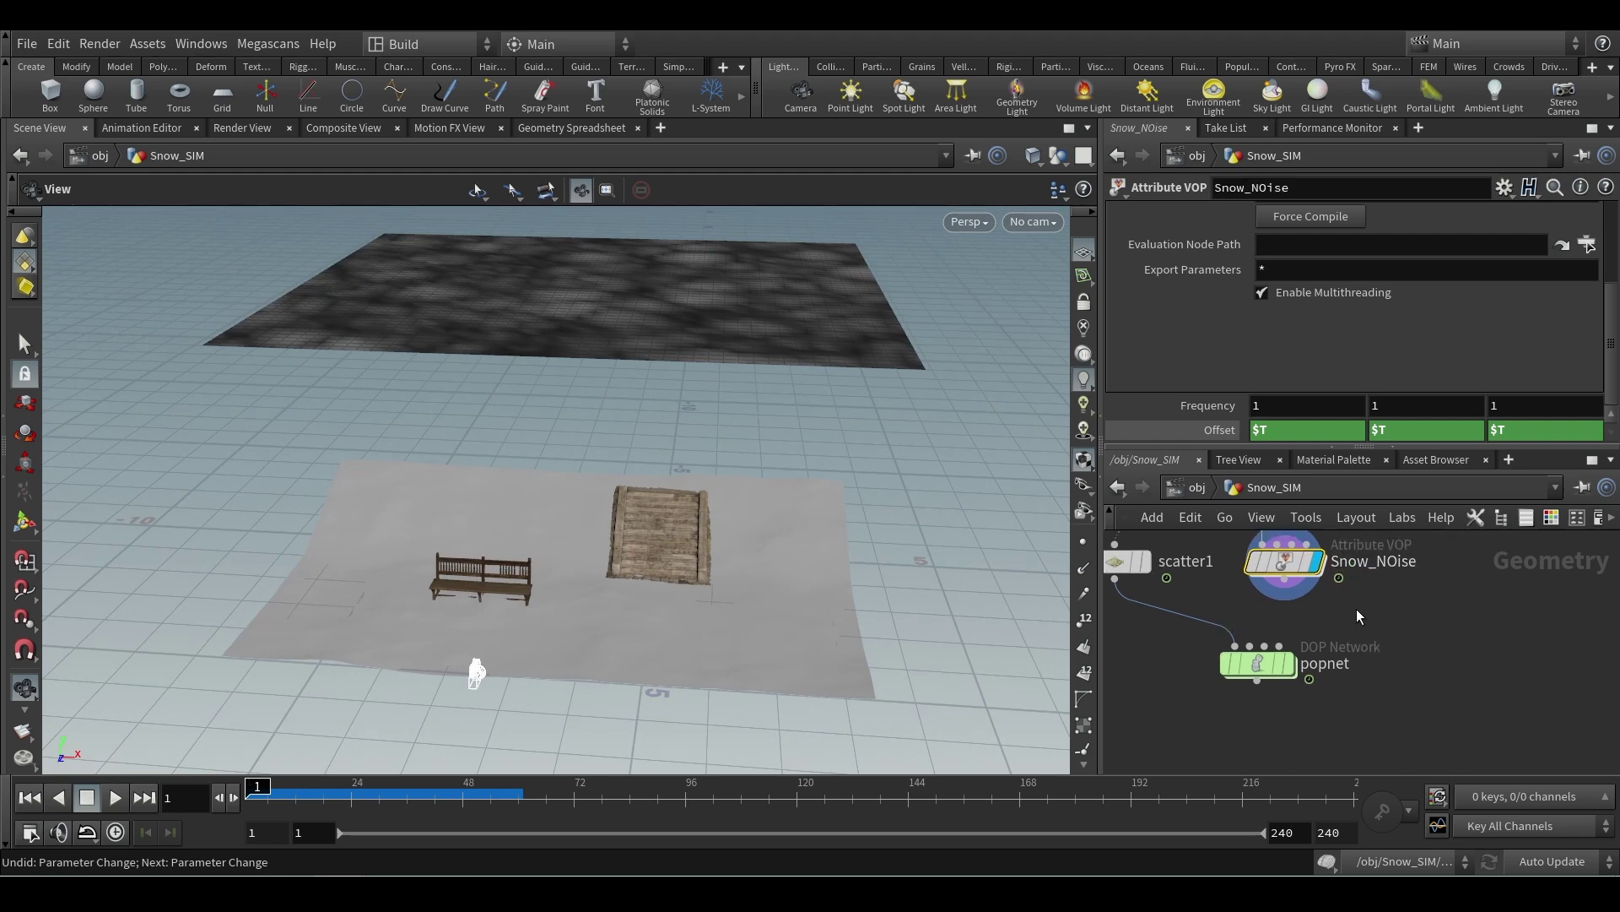
{"action": "left_click_drag", "start_coordinate": [1258, 664], "coordinate": [1316, 708]}
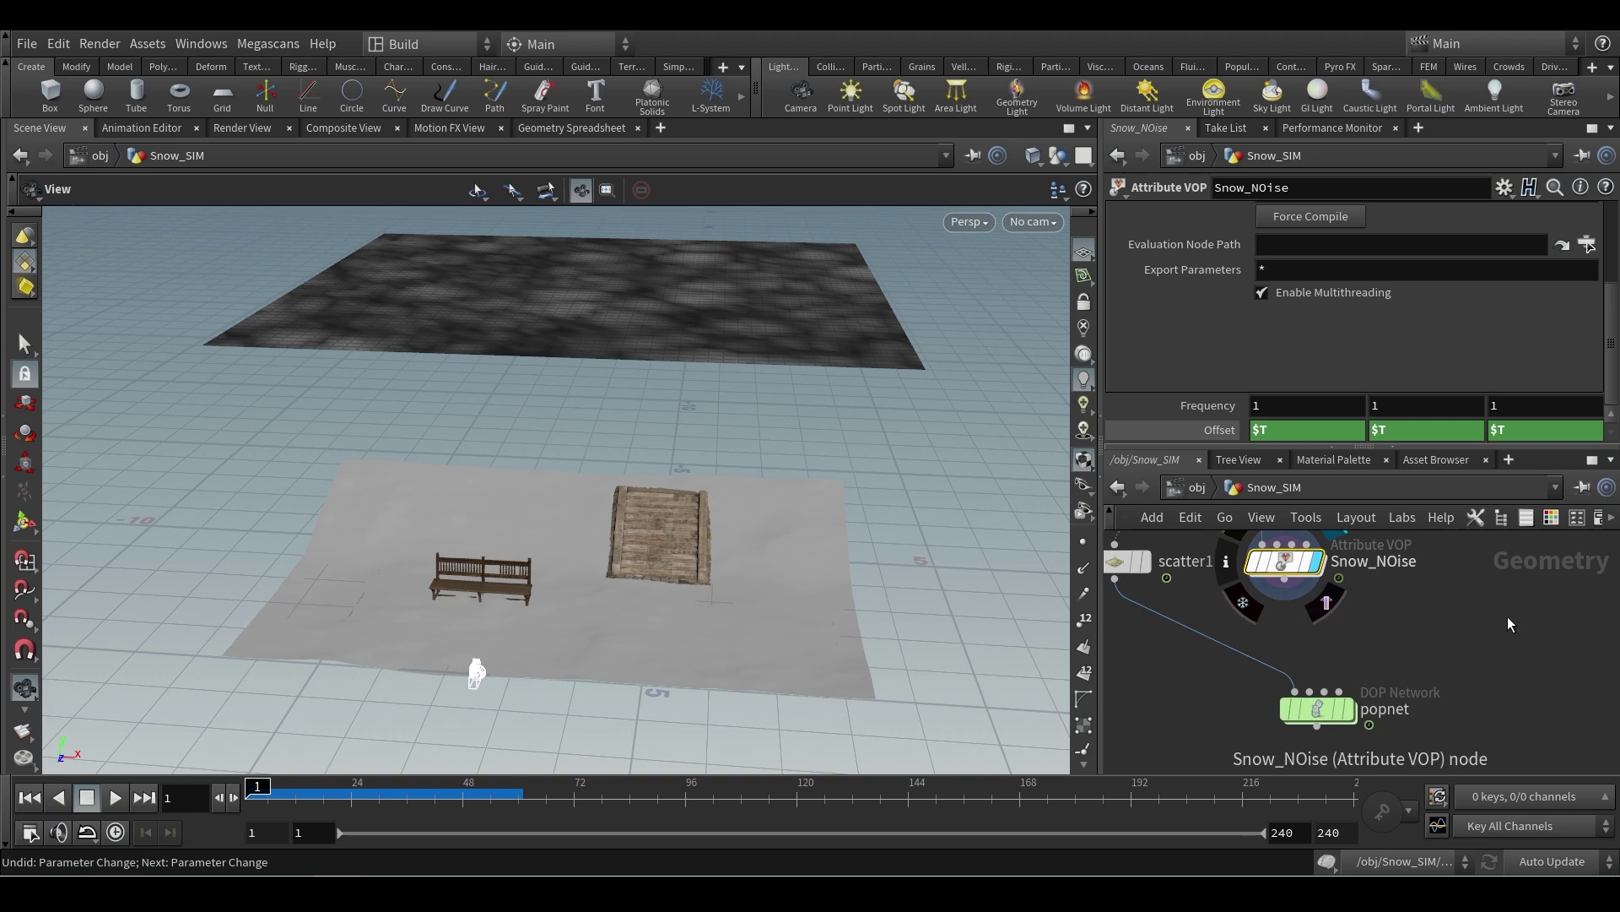
{"action": "middle_click_drag", "start_coordinate": [1414, 623], "coordinate": [1423, 645]}
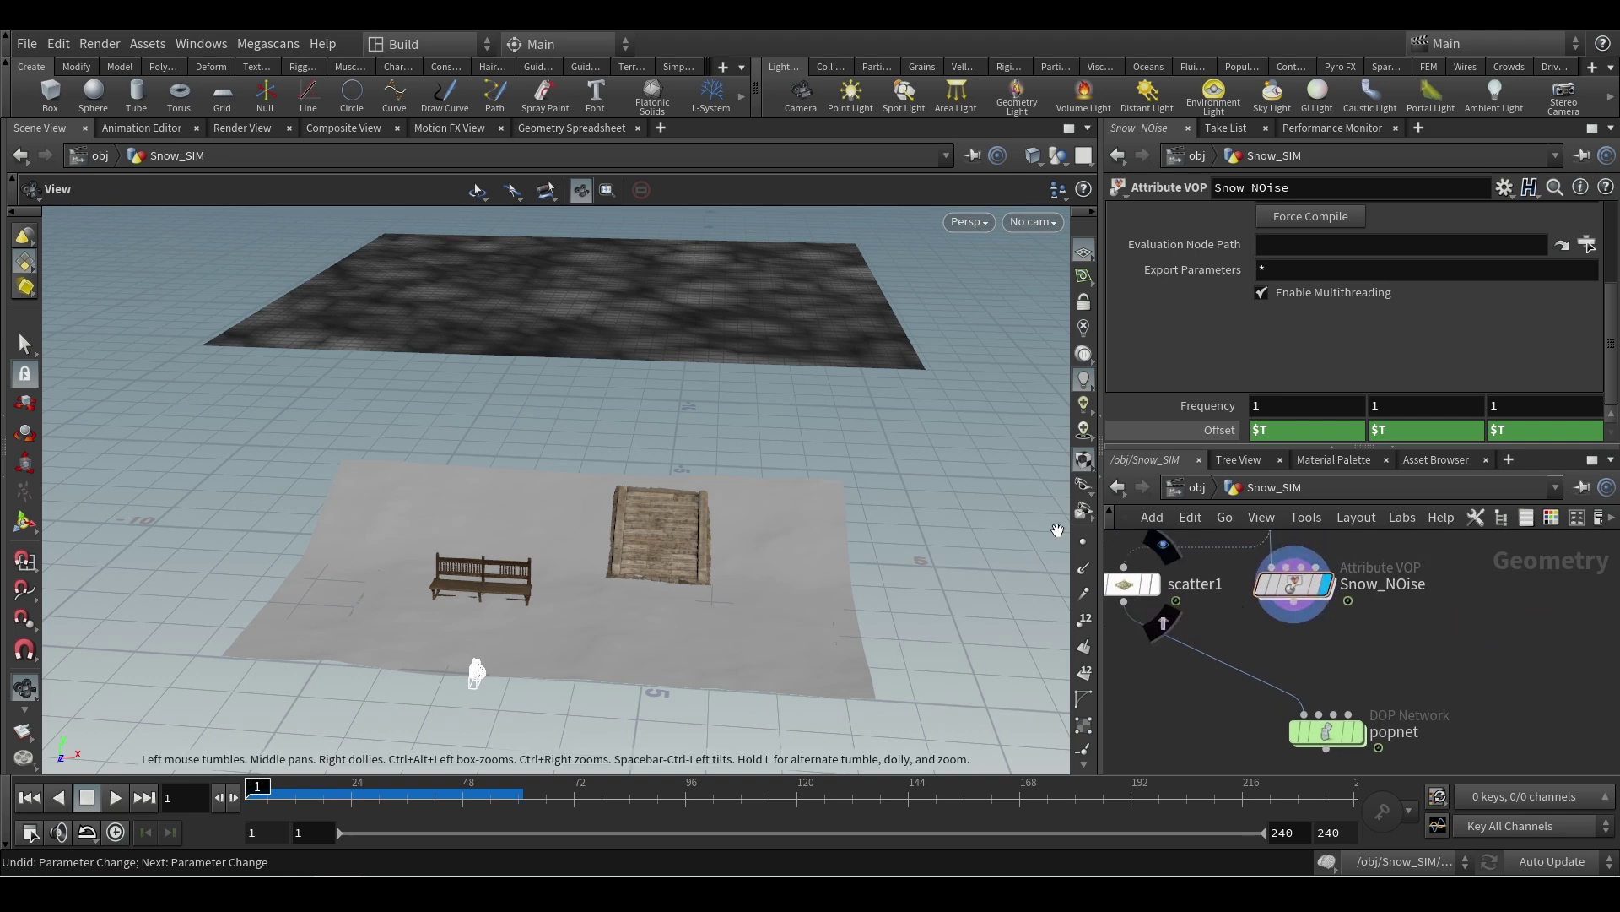
{"action": "left_click_drag", "start_coordinate": [697, 371], "coordinate": [671, 479]}
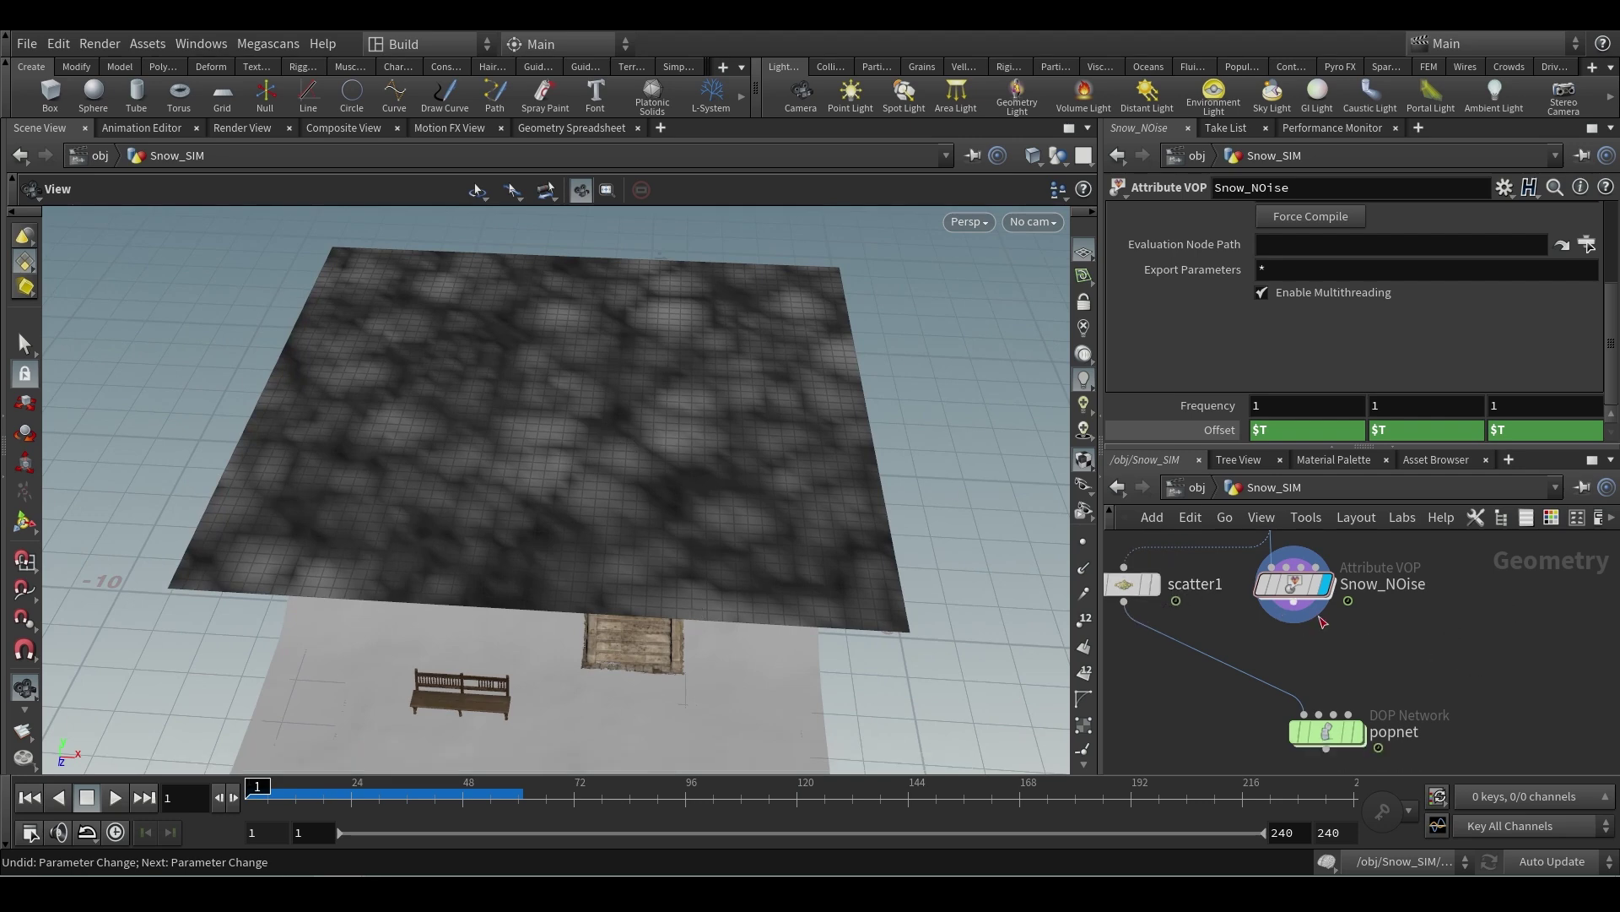
{"action": "left_click_drag", "start_coordinate": [1294, 603], "coordinate": [1457, 628]}
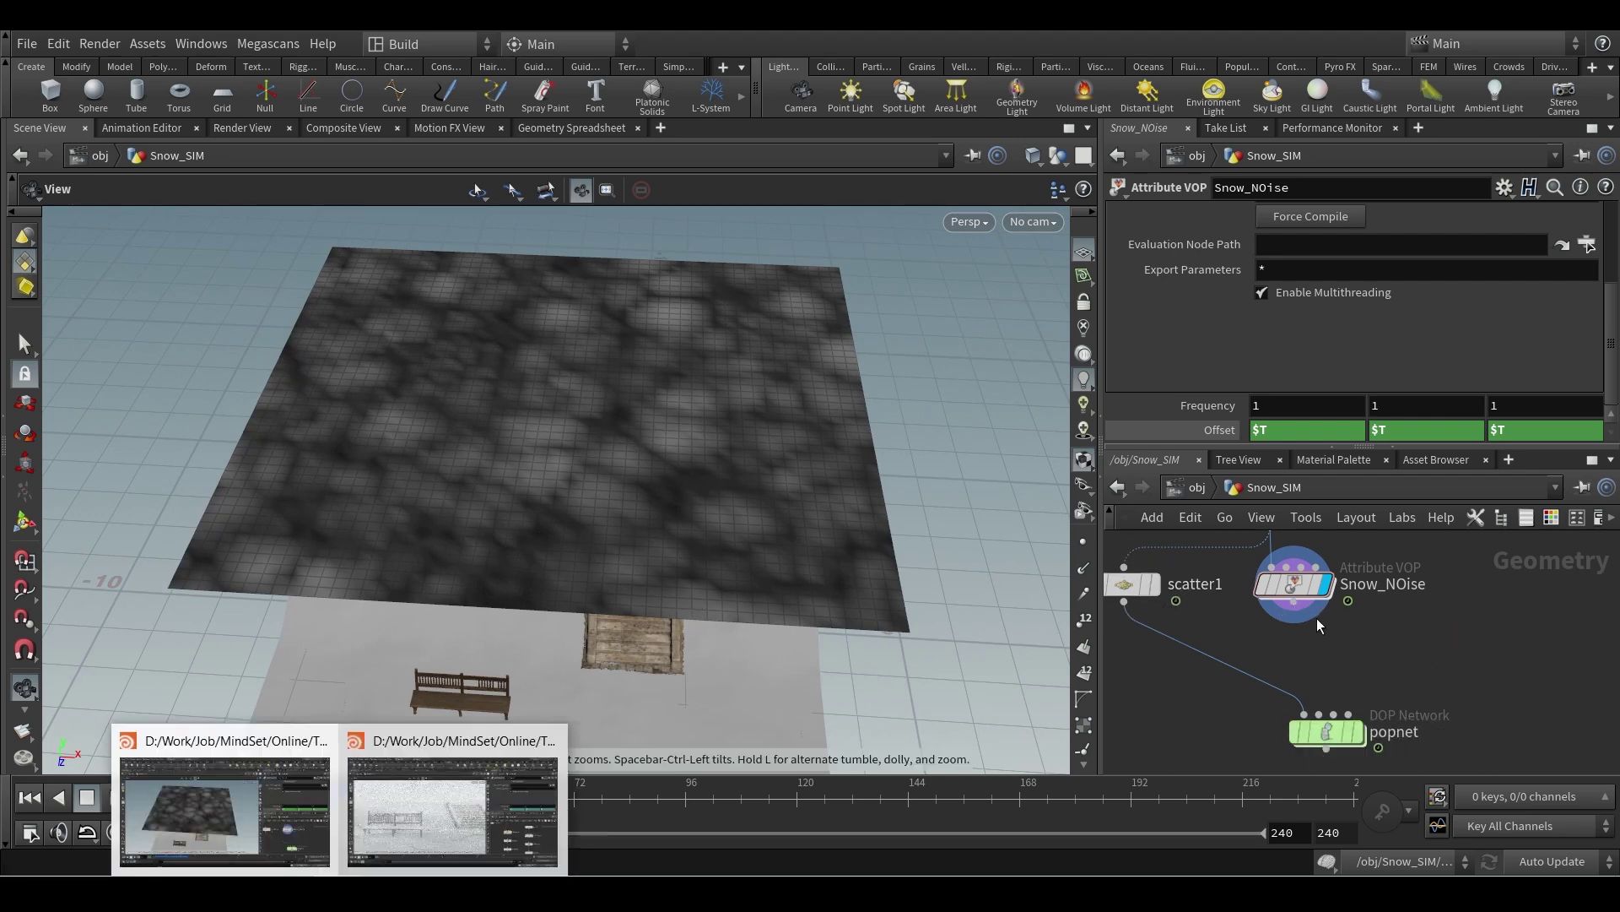
{"action": "key", "text": "Tab"}
{"action": "type", "text": "scat"}
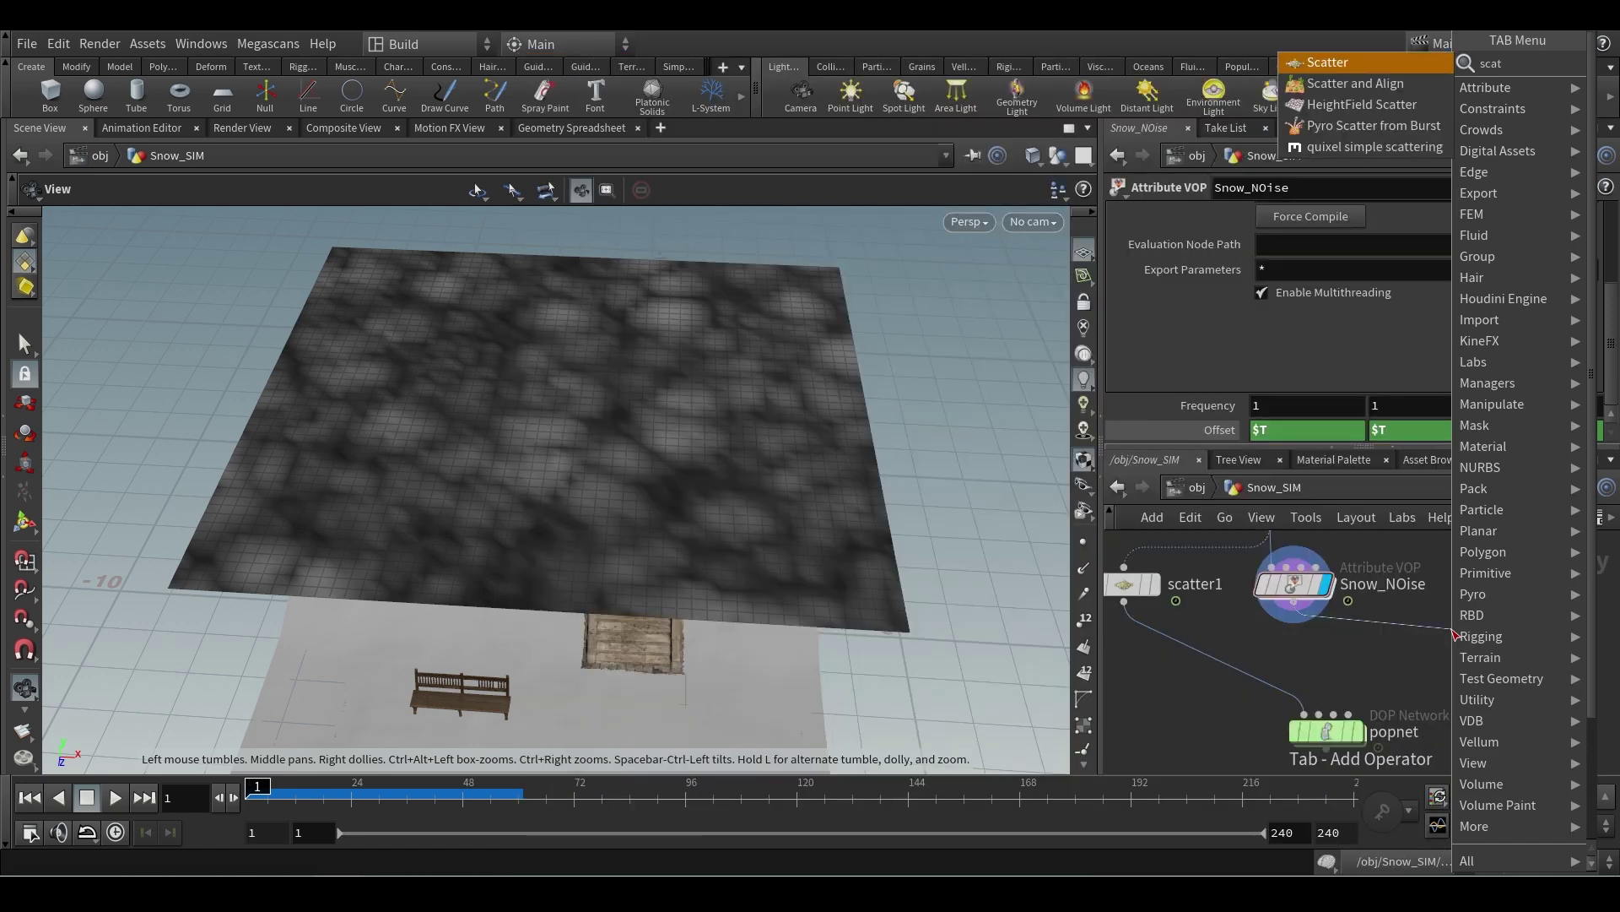
{"action": "key", "text": "Return"}
{"action": "left_click", "coordinate": [1441, 662]}
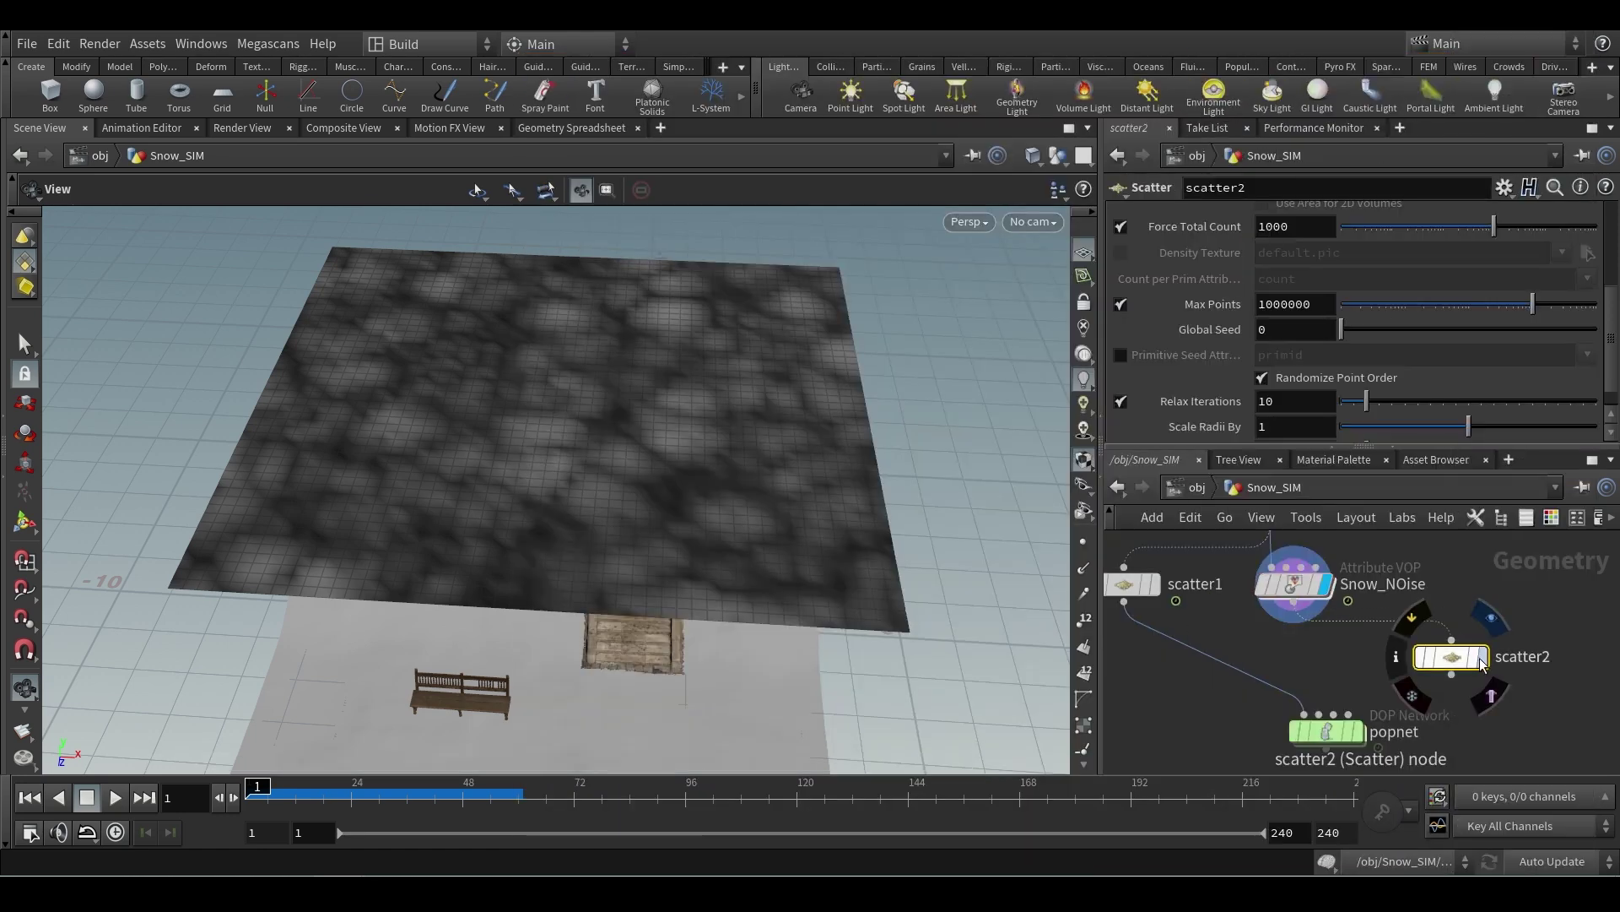
- Enable the Density Attribute on scatter2 using Cd and raise its Force Total Count to 7205
{"action": "scroll", "coordinate": [1263, 285], "scroll_direction": "up", "scroll_amount": 5}
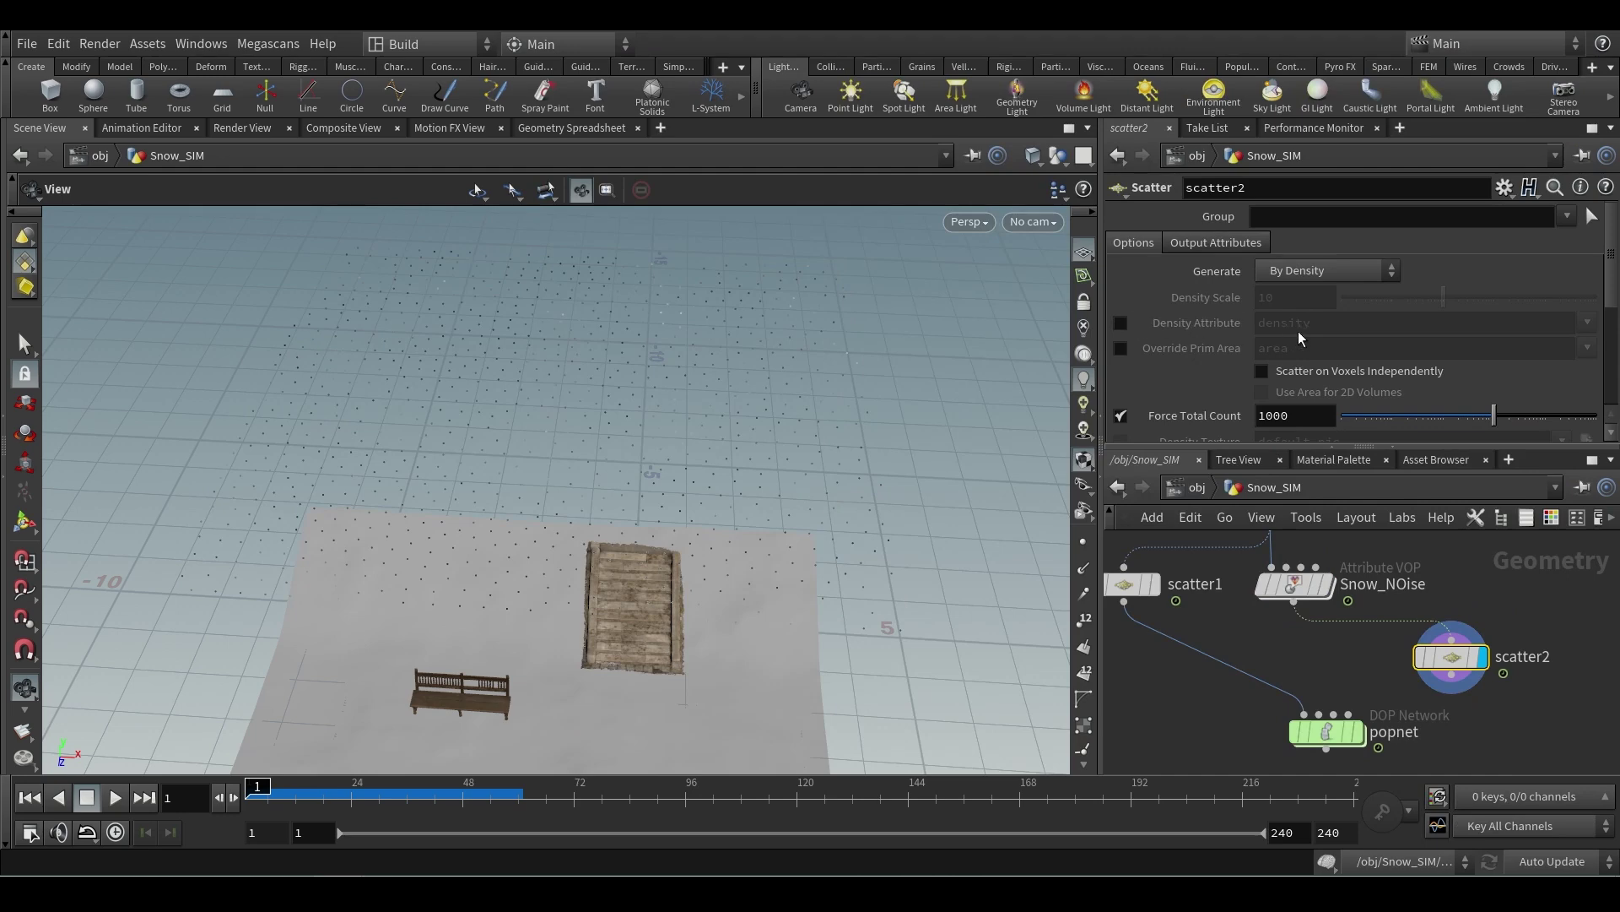
{"action": "middle_click", "coordinate": [1289, 584]}
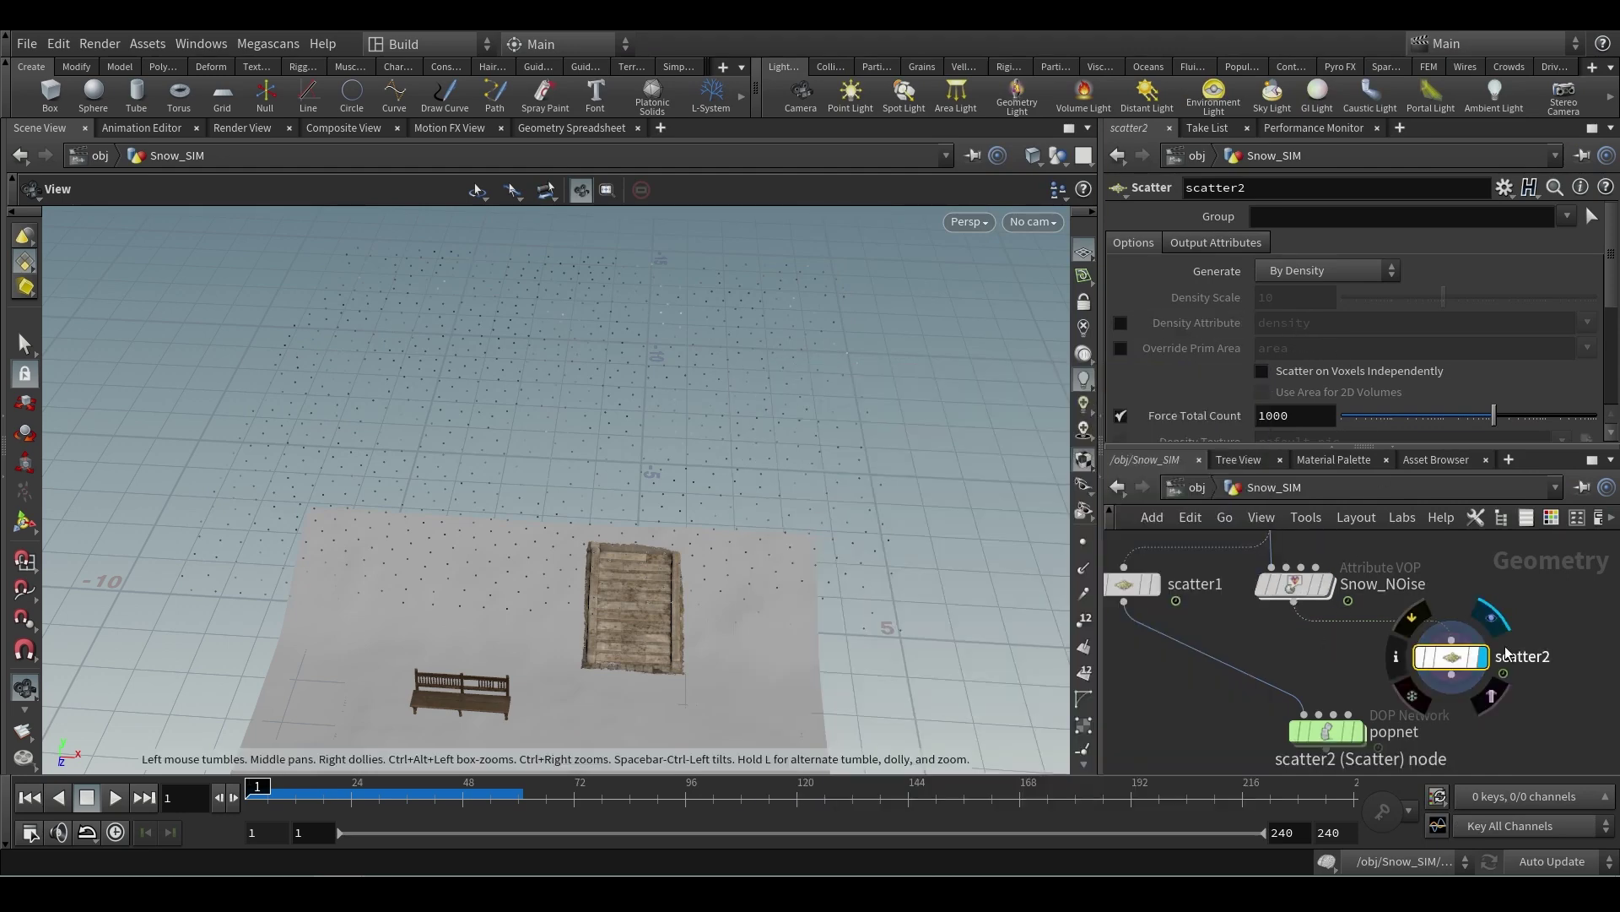
{"action": "left_click", "coordinate": [1121, 324]}
{"action": "double_click", "coordinate": [1283, 322]}
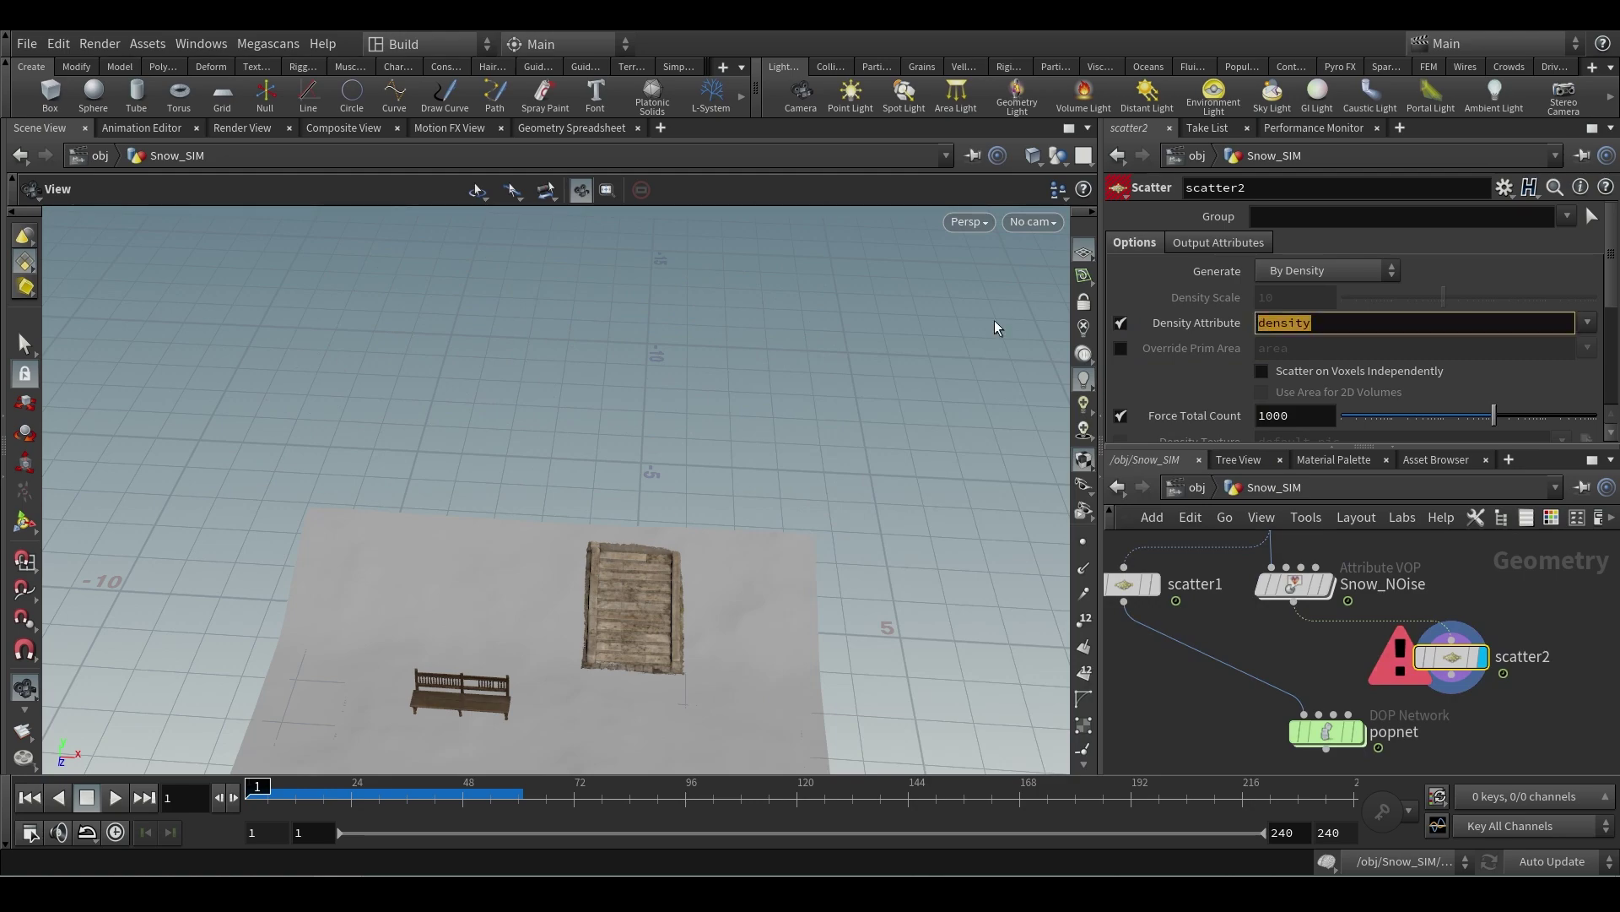
{"action": "type", "text": "Cd"}
{"action": "key", "text": "Return"}
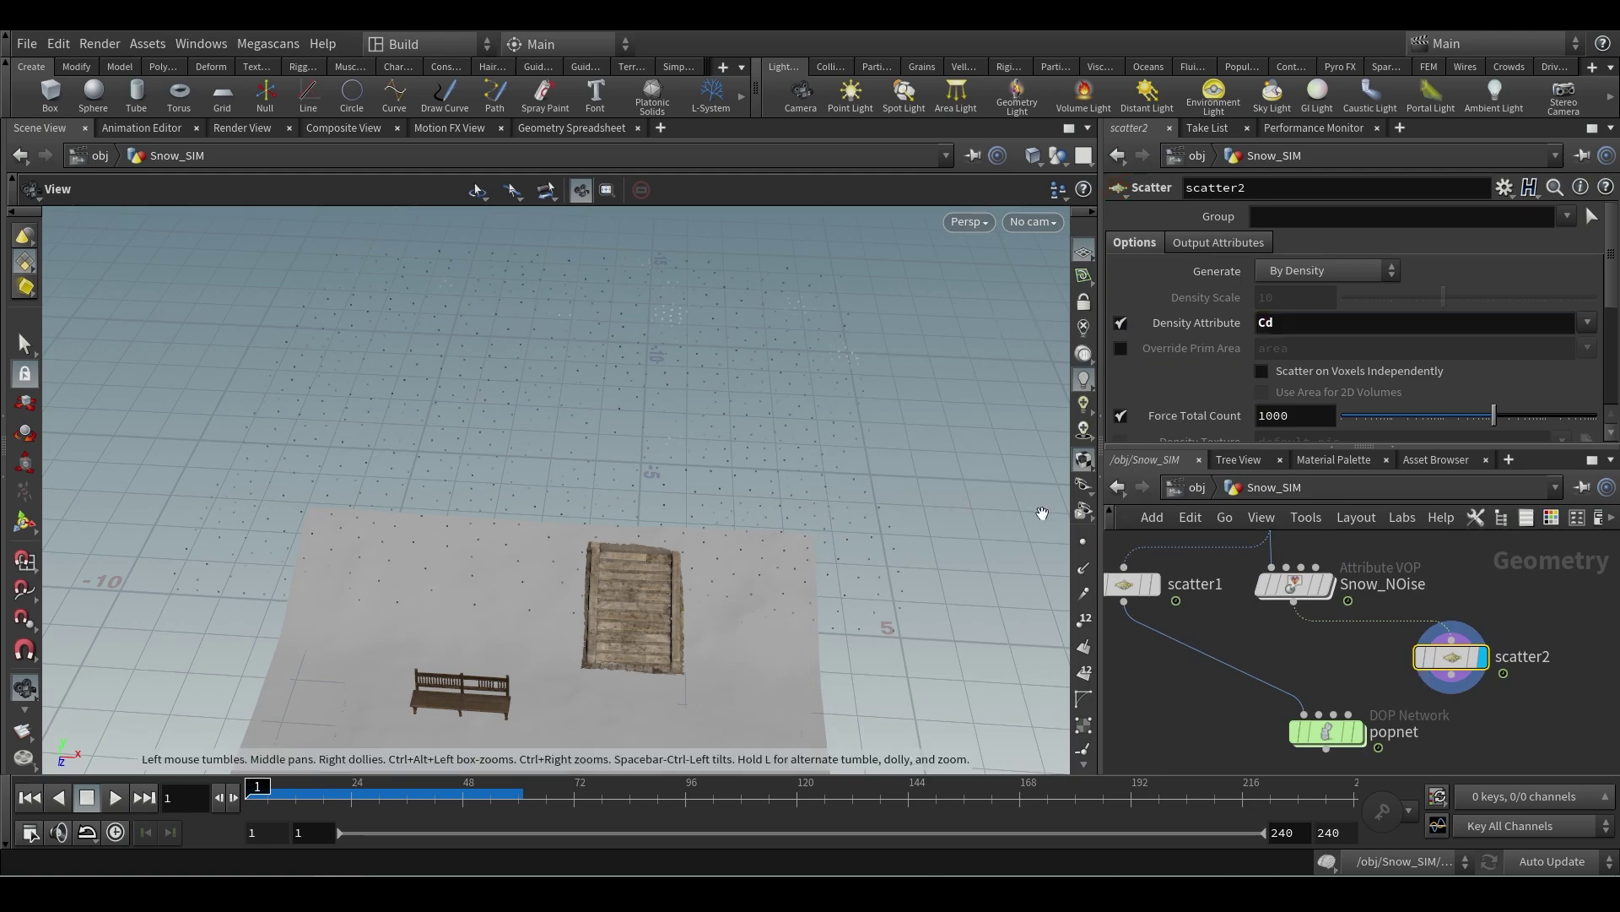
{"action": "left_click_drag", "start_coordinate": [1494, 415], "coordinate": [1538, 417]}
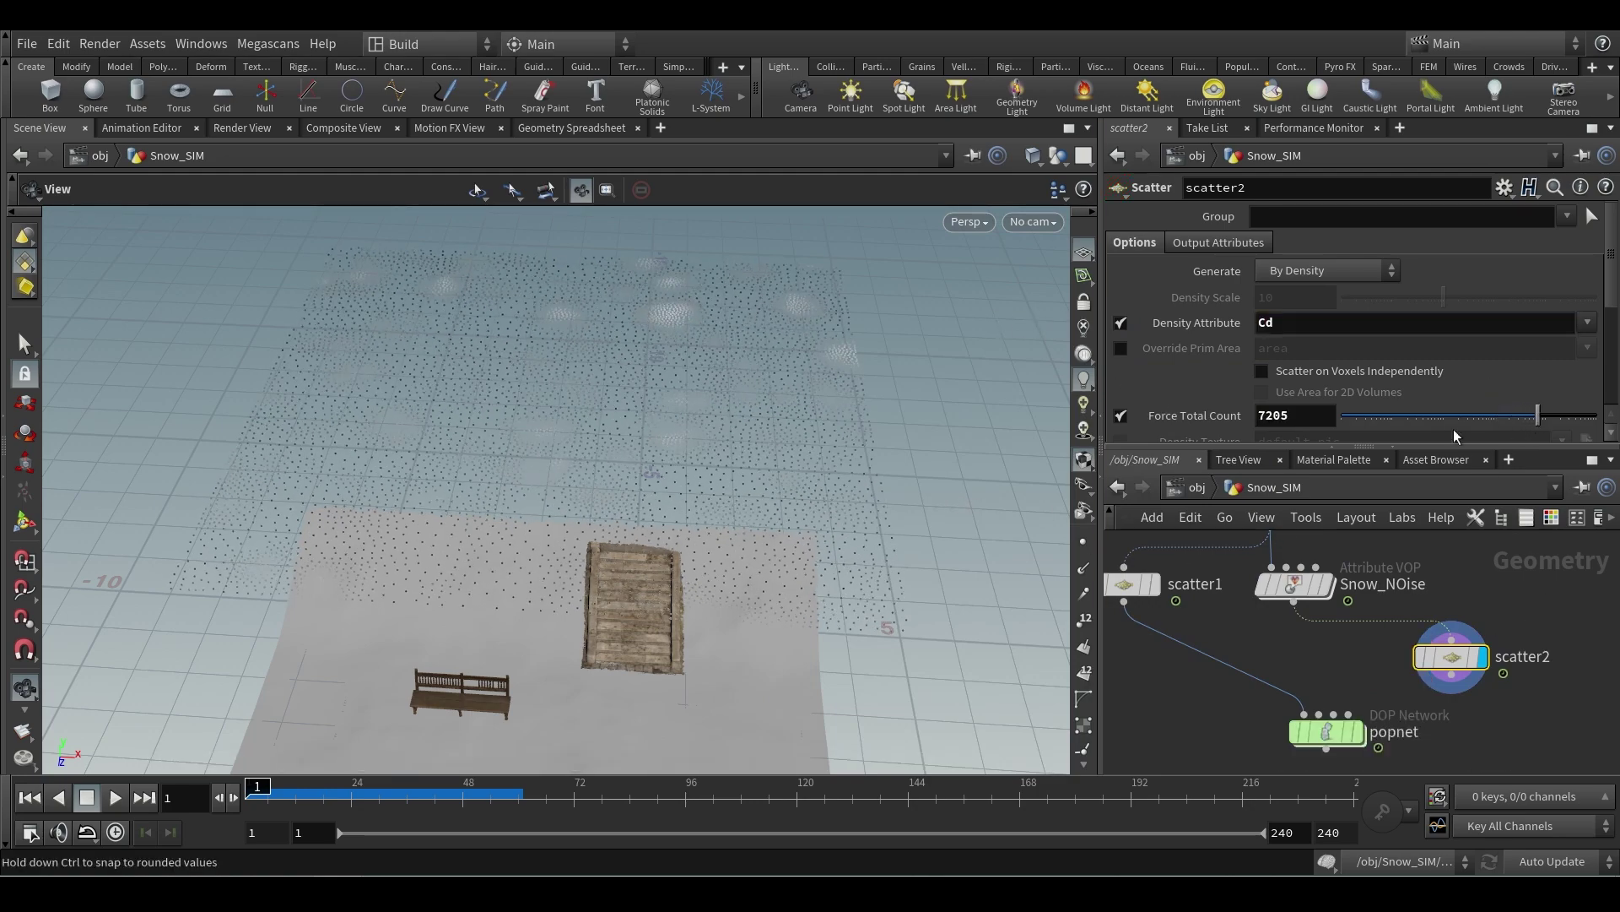
{"action": "left_click_drag", "start_coordinate": [676, 397], "coordinate": [581, 382]}
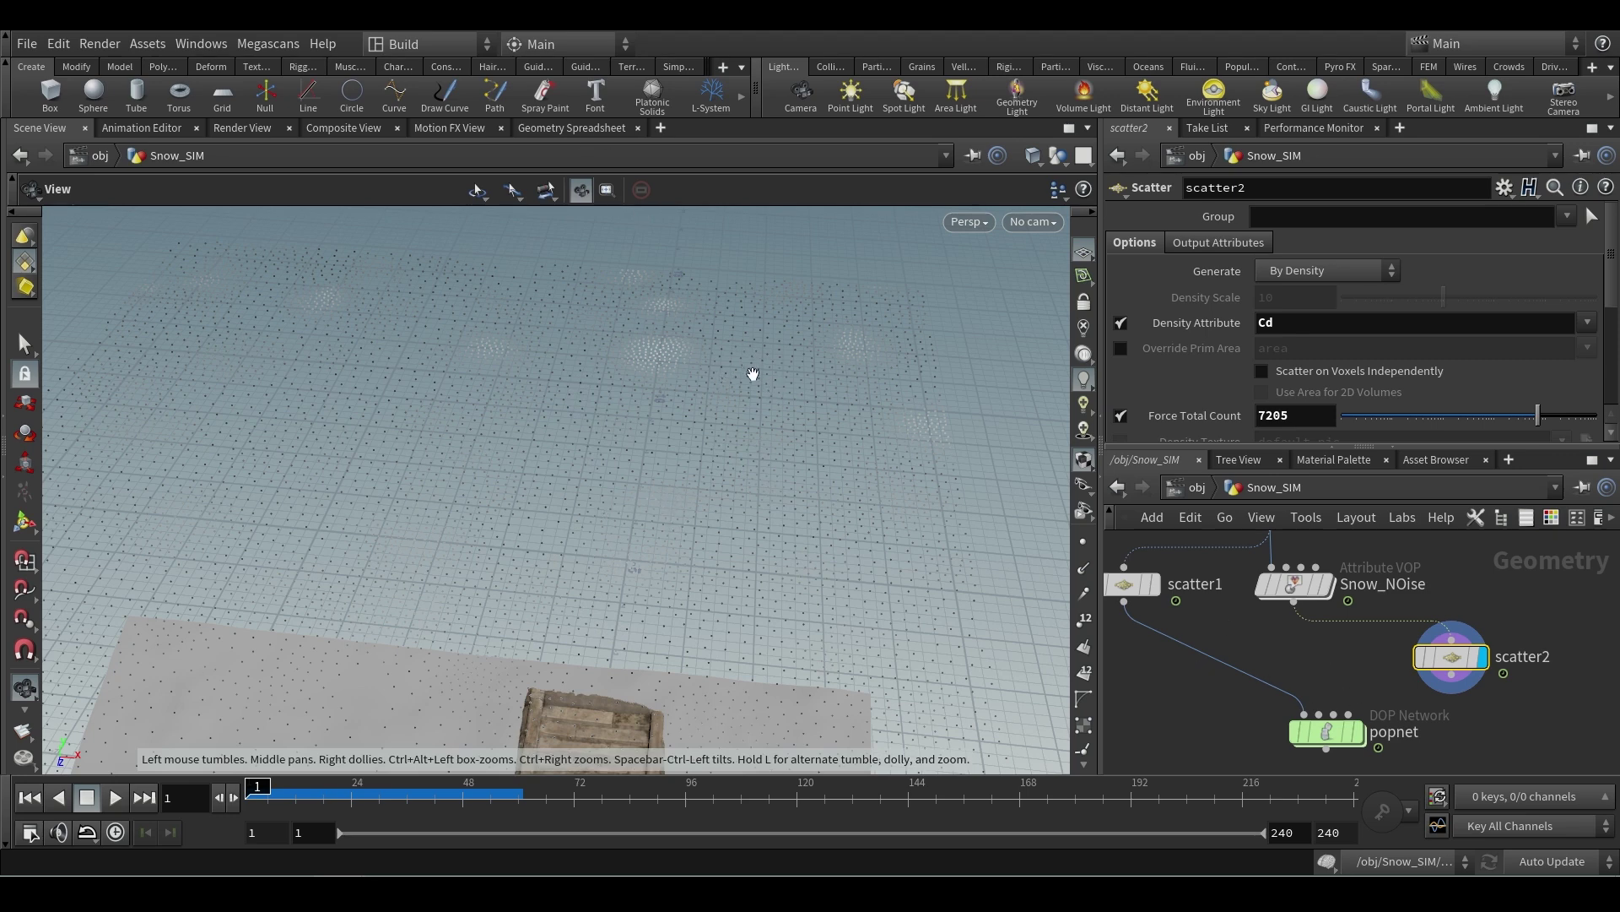
- Examine the Cd values of the scatter2 points in the Geometry Spreadsheet, sorted by Cd[b], and return to the Scene View
{"action": "left_click", "coordinate": [571, 128]}
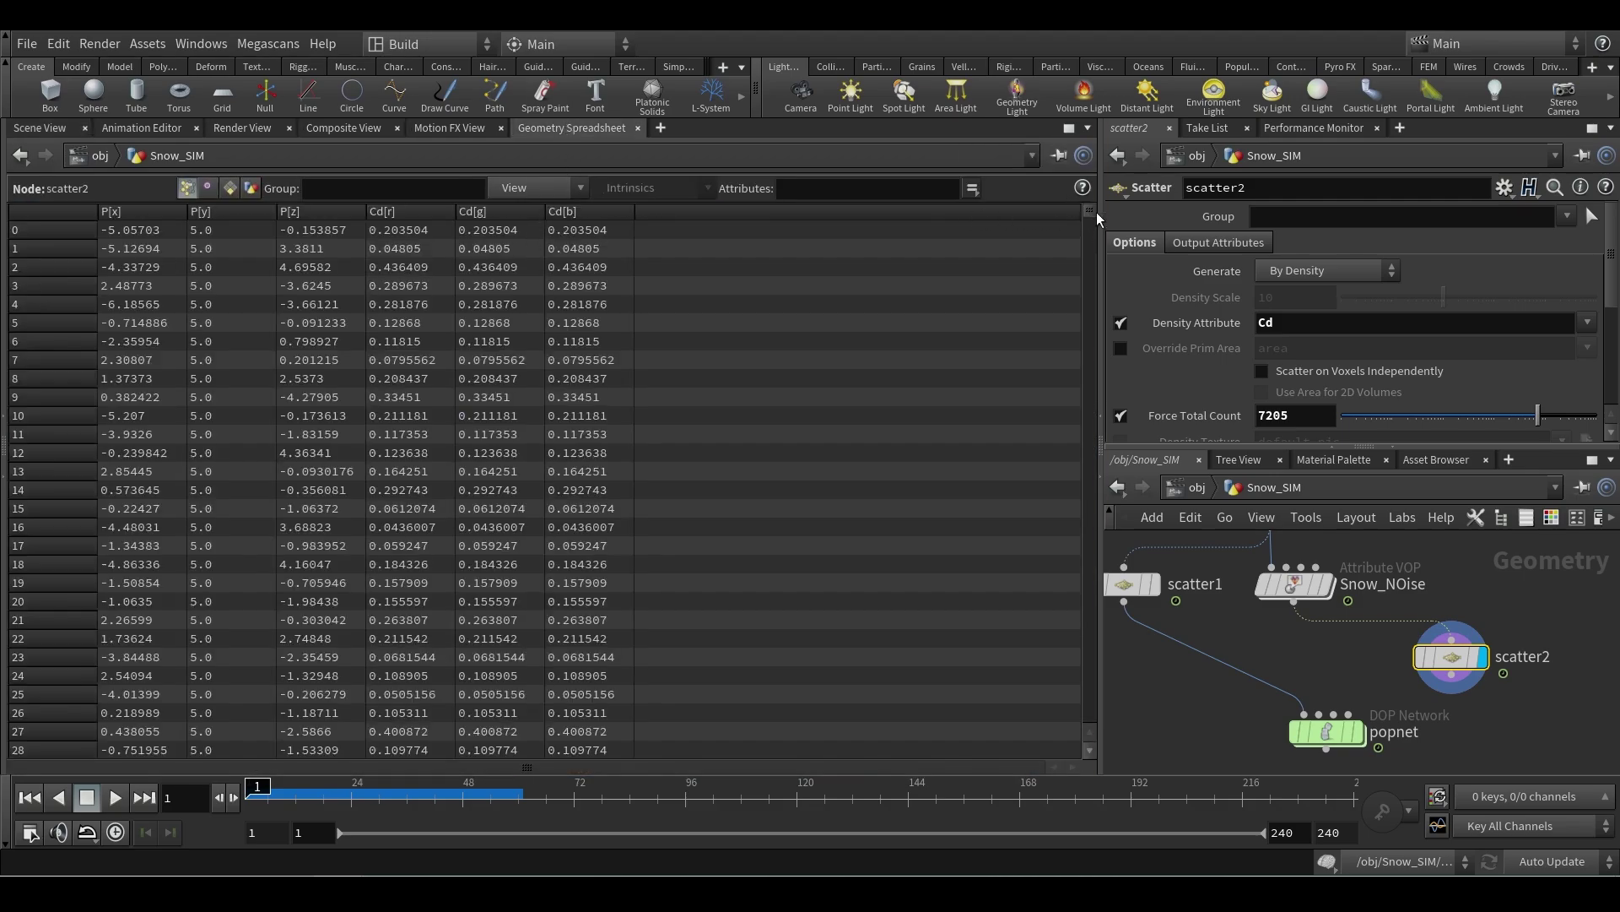
{"action": "left_click_drag", "start_coordinate": [1096, 211], "coordinate": [1074, 738]}
{"action": "left_click", "coordinate": [579, 212]}
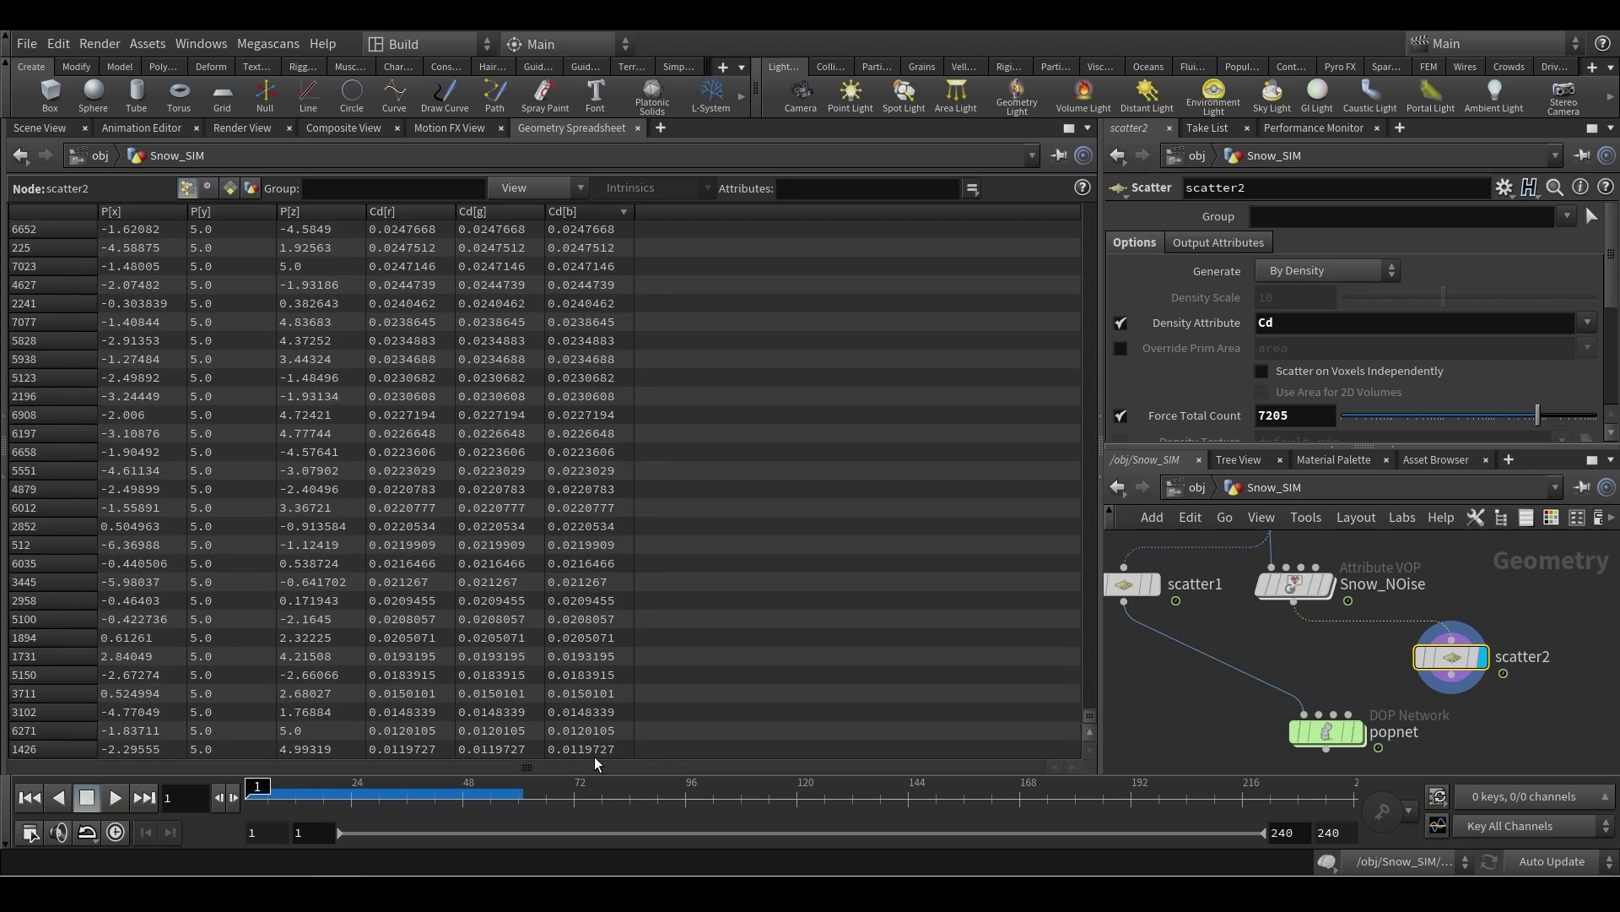
{"action": "left_click", "coordinate": [38, 127]}
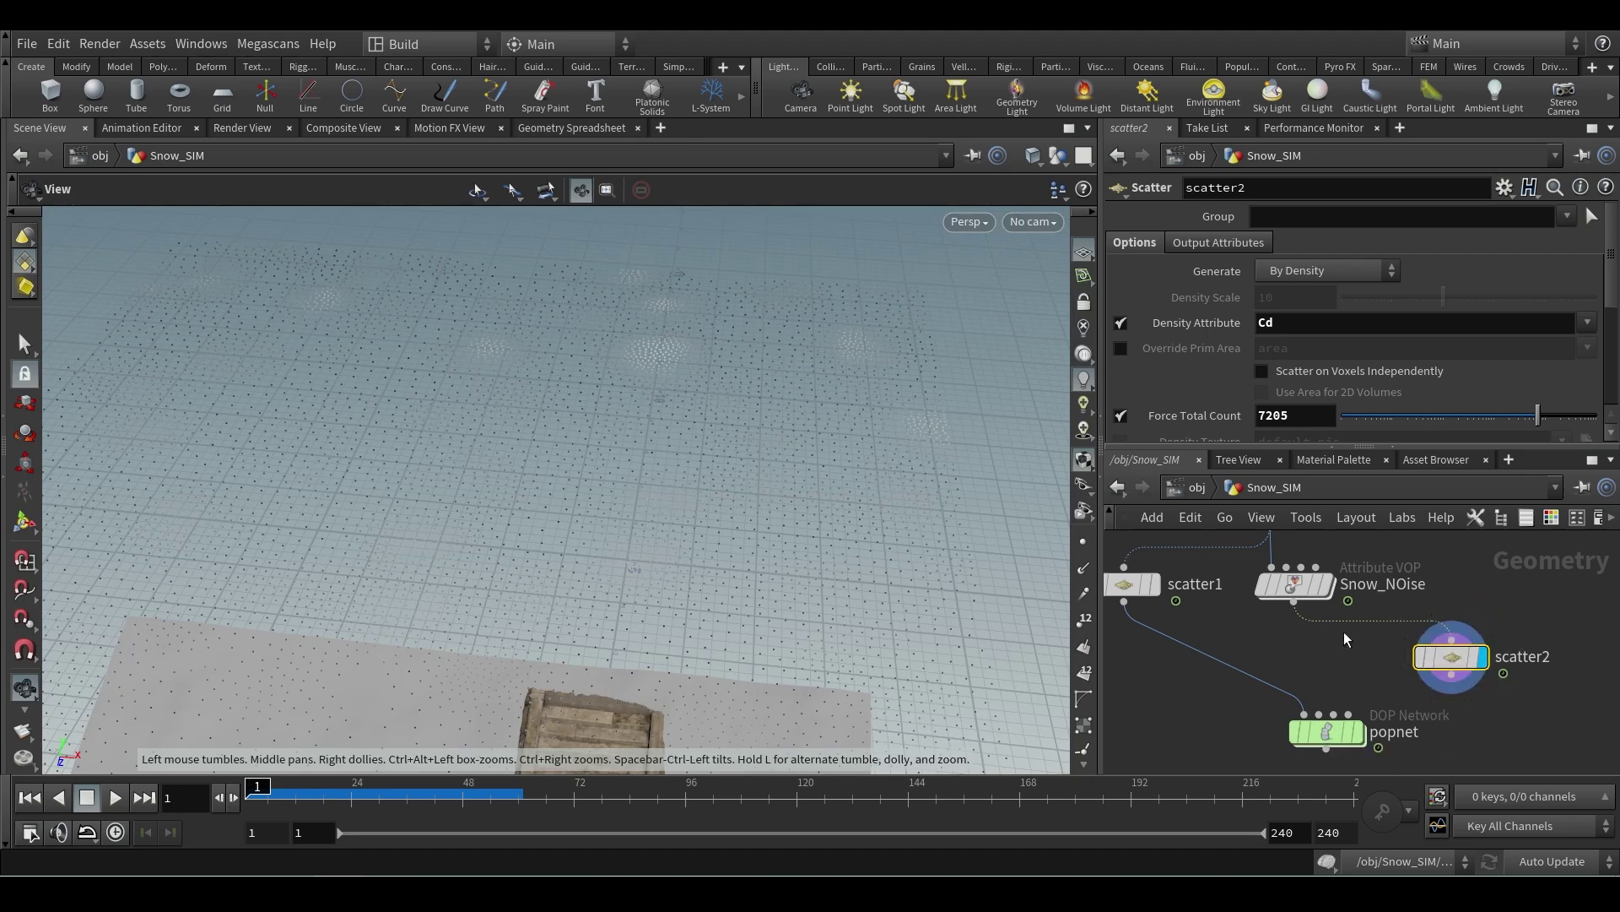
- Arrange scatter2 above popnet and add a displayed Delete node connected below scatter2
{"action": "middle_click_drag", "start_coordinate": [1456, 694], "coordinate": [1413, 674]}
{"action": "left_click_drag", "start_coordinate": [1284, 717], "coordinate": [1262, 745]}
{"action": "left_click_drag", "start_coordinate": [1416, 656], "coordinate": [1331, 685]}
{"action": "type", "text": "dek"}
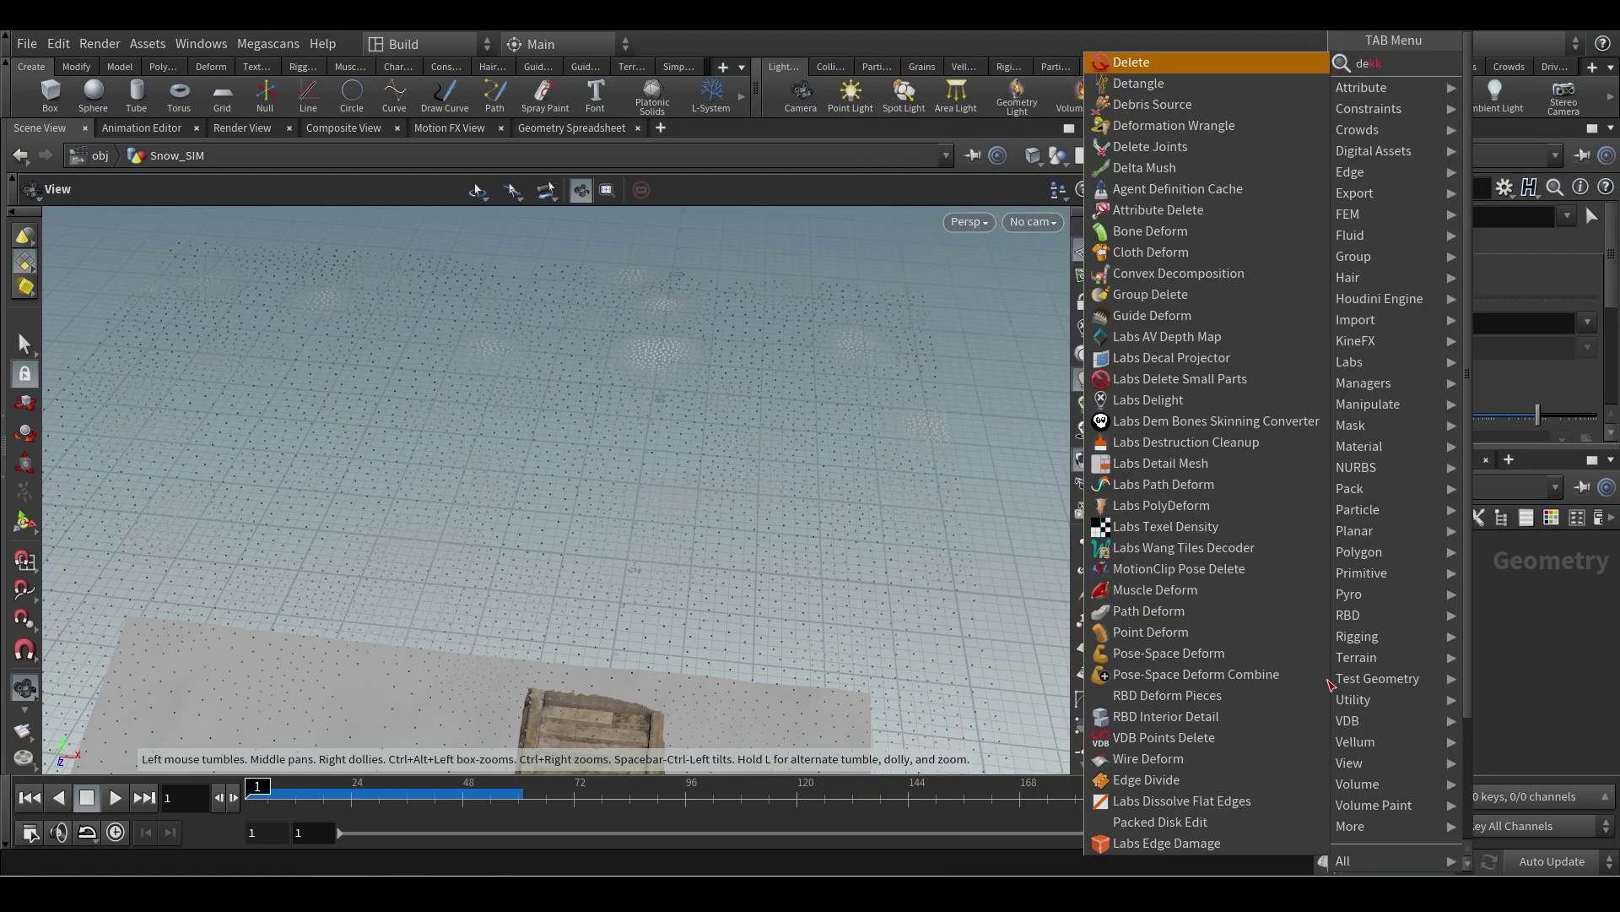
{"action": "key", "text": "Return"}
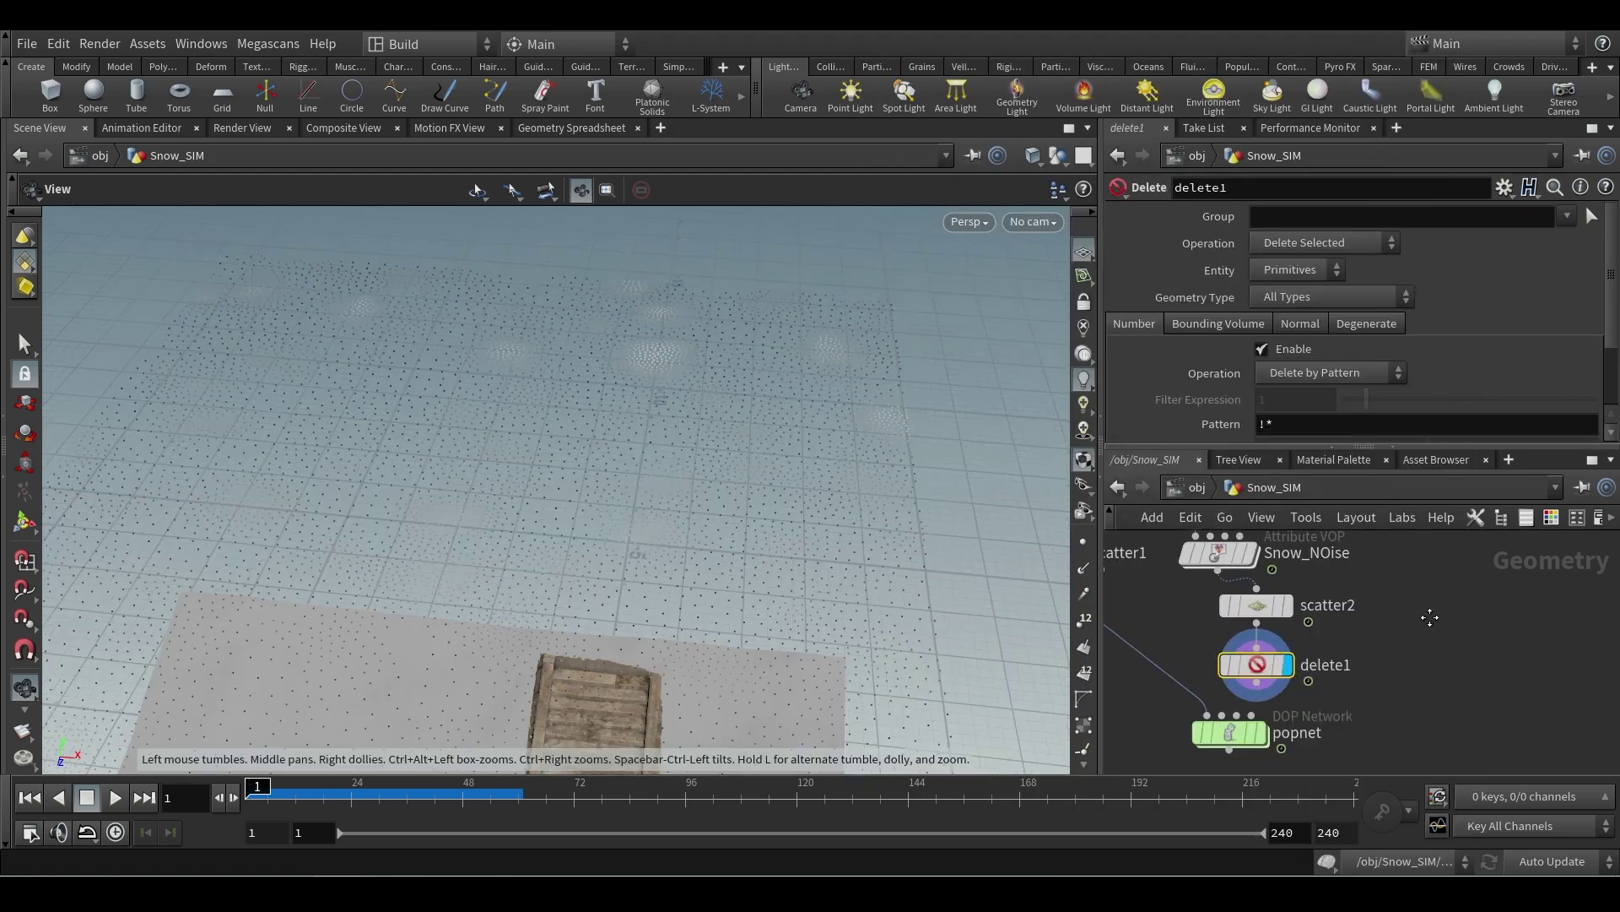
{"action": "left_click", "coordinate": [1346, 380]}
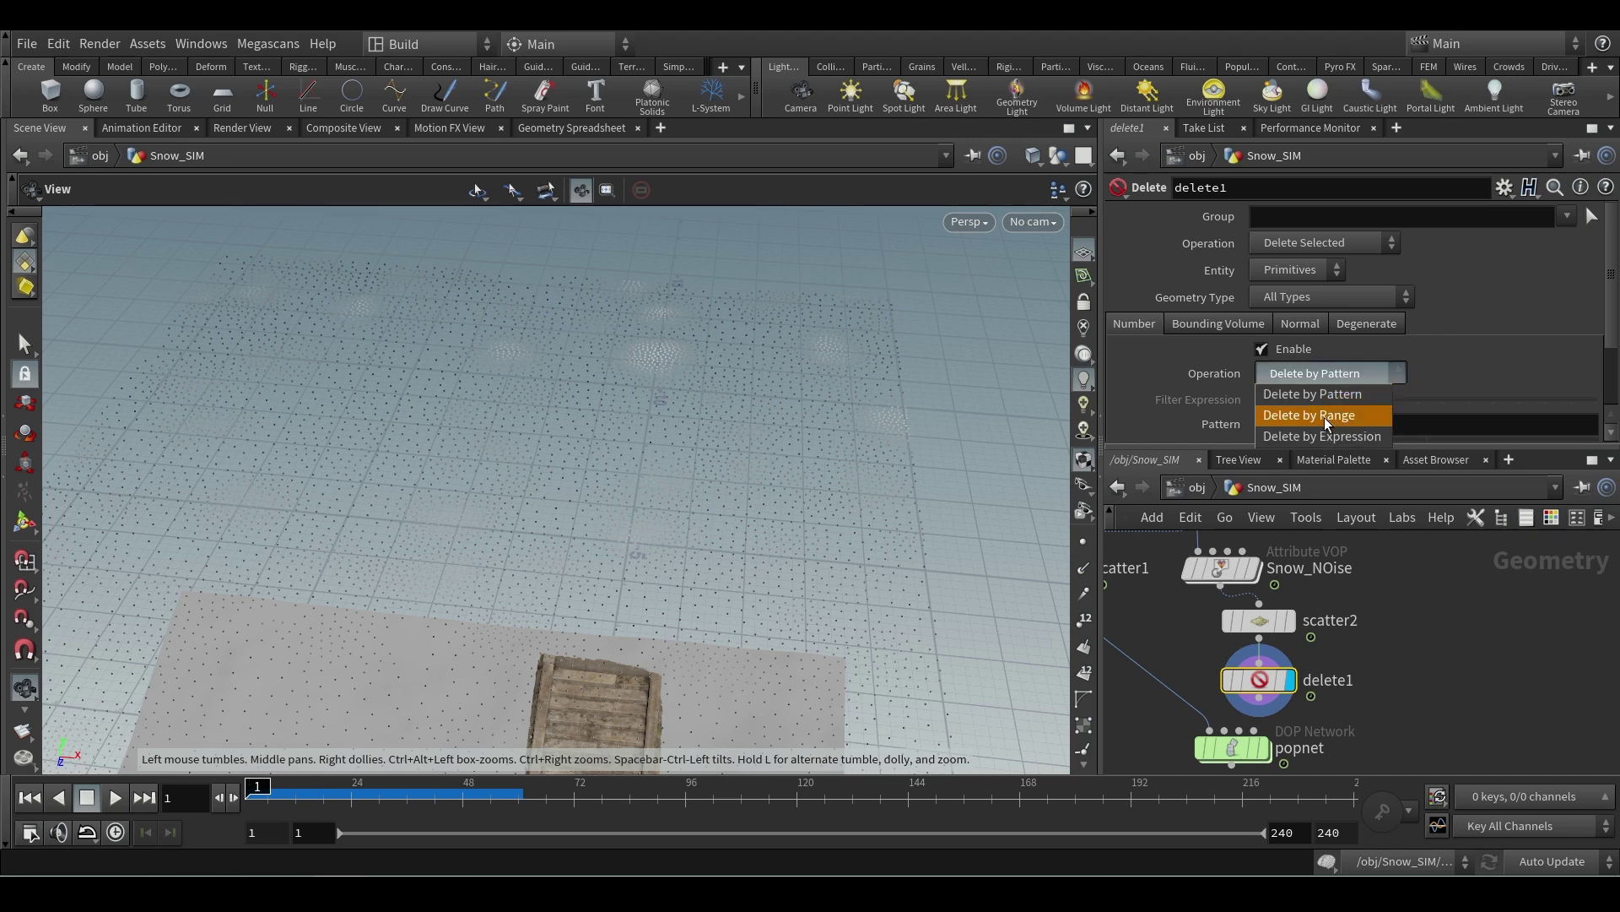
{"action": "left_click", "coordinate": [1340, 437]}
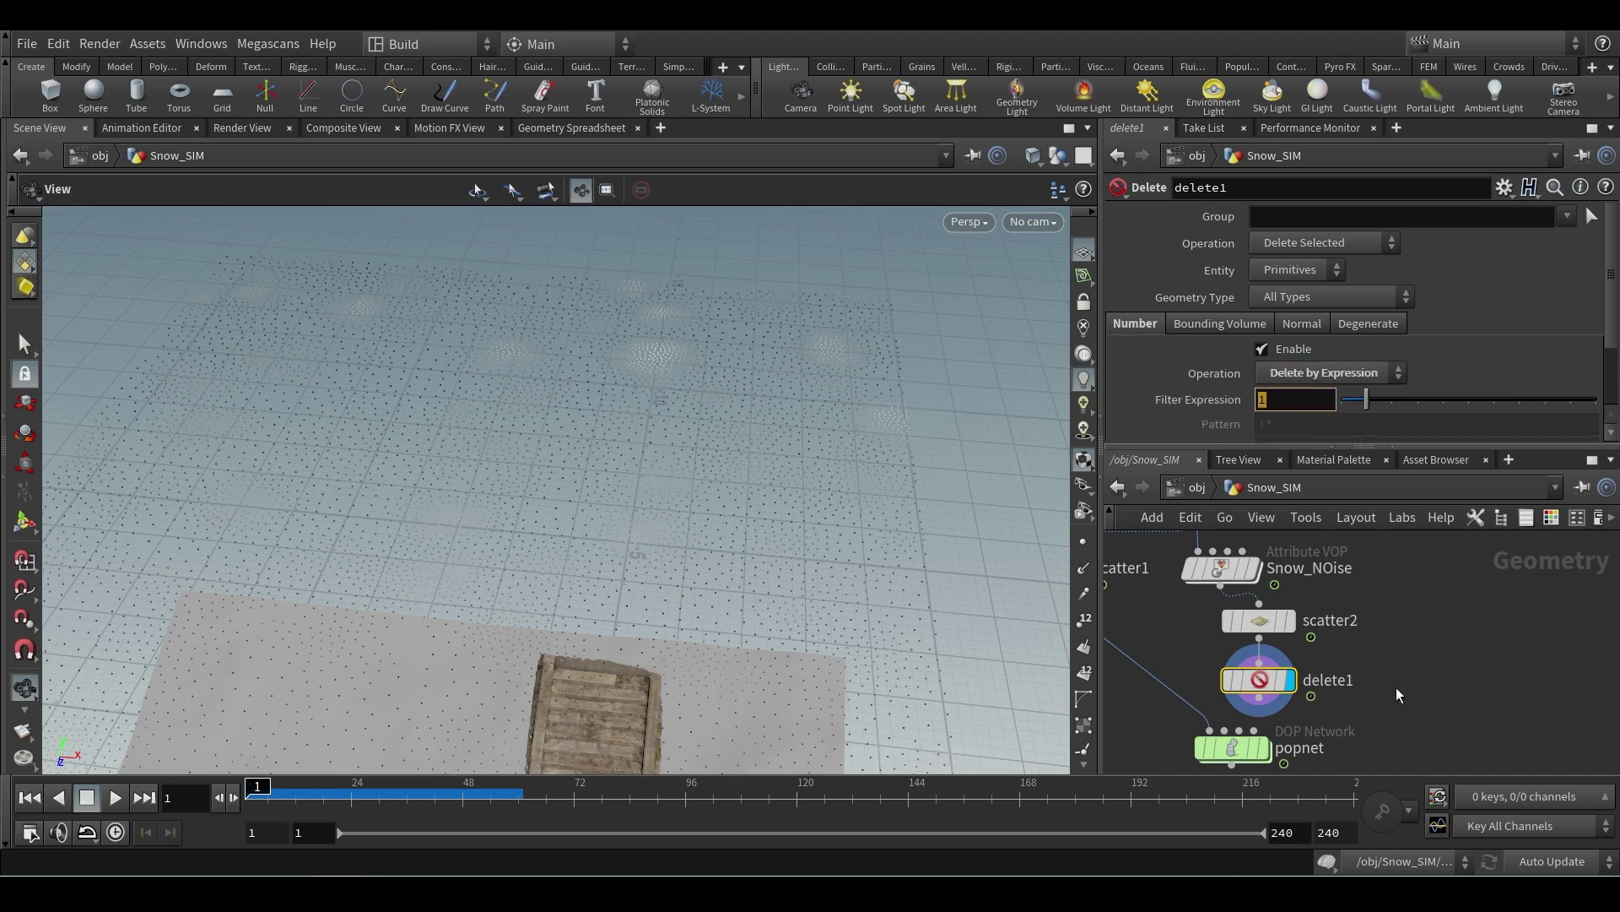
{"action": "type", "text": "@Cd.r>0."}
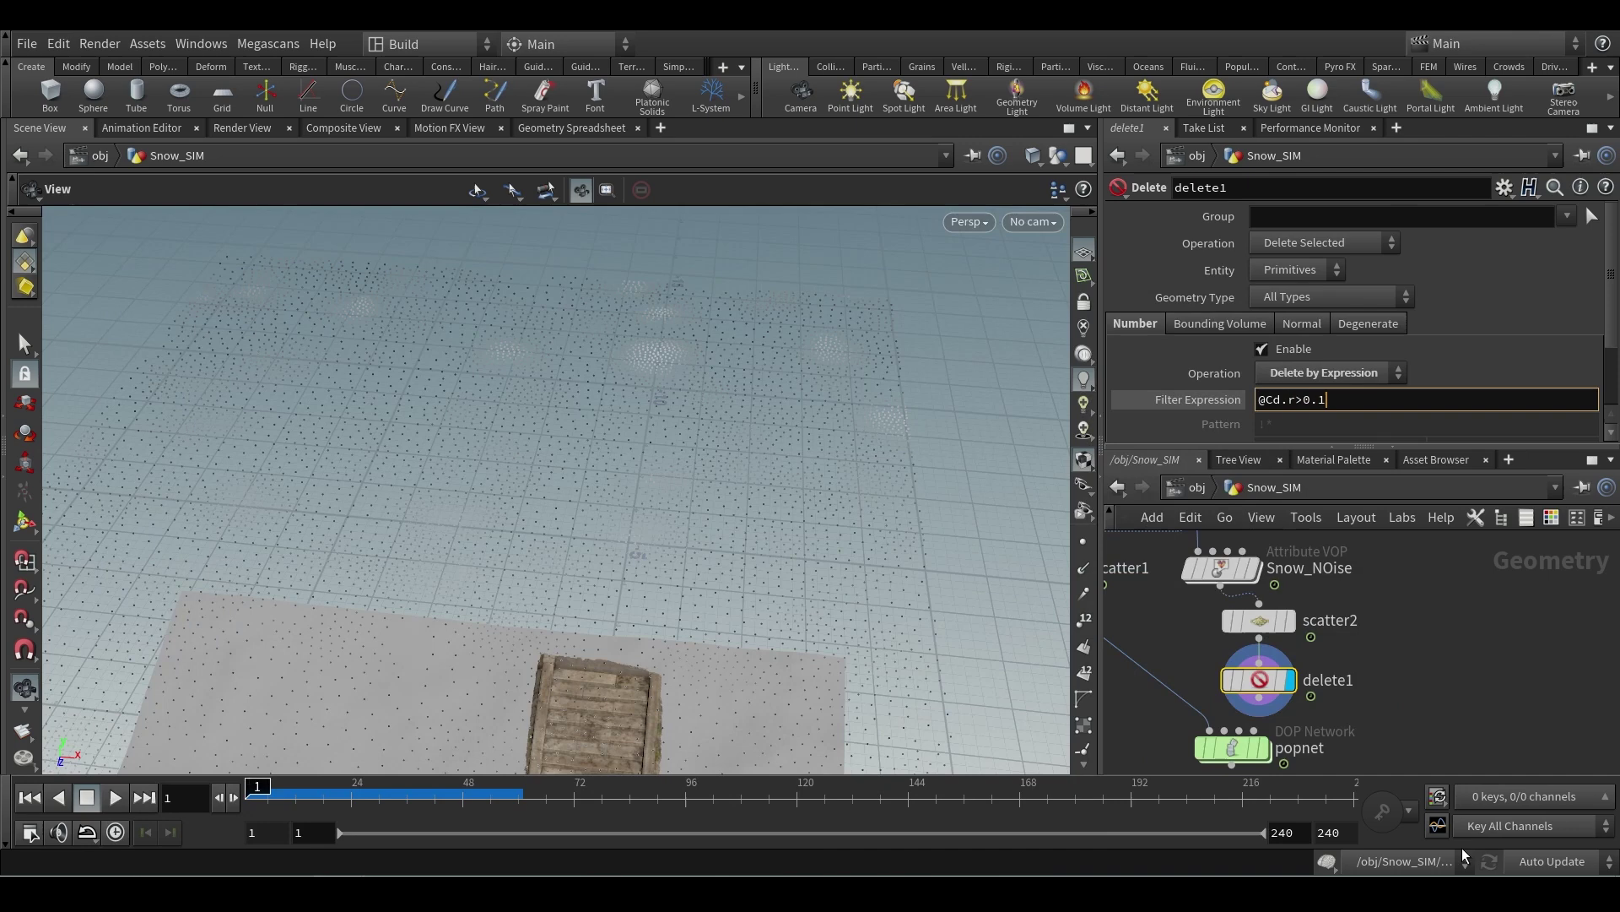
{"action": "key", "text": "Return"}
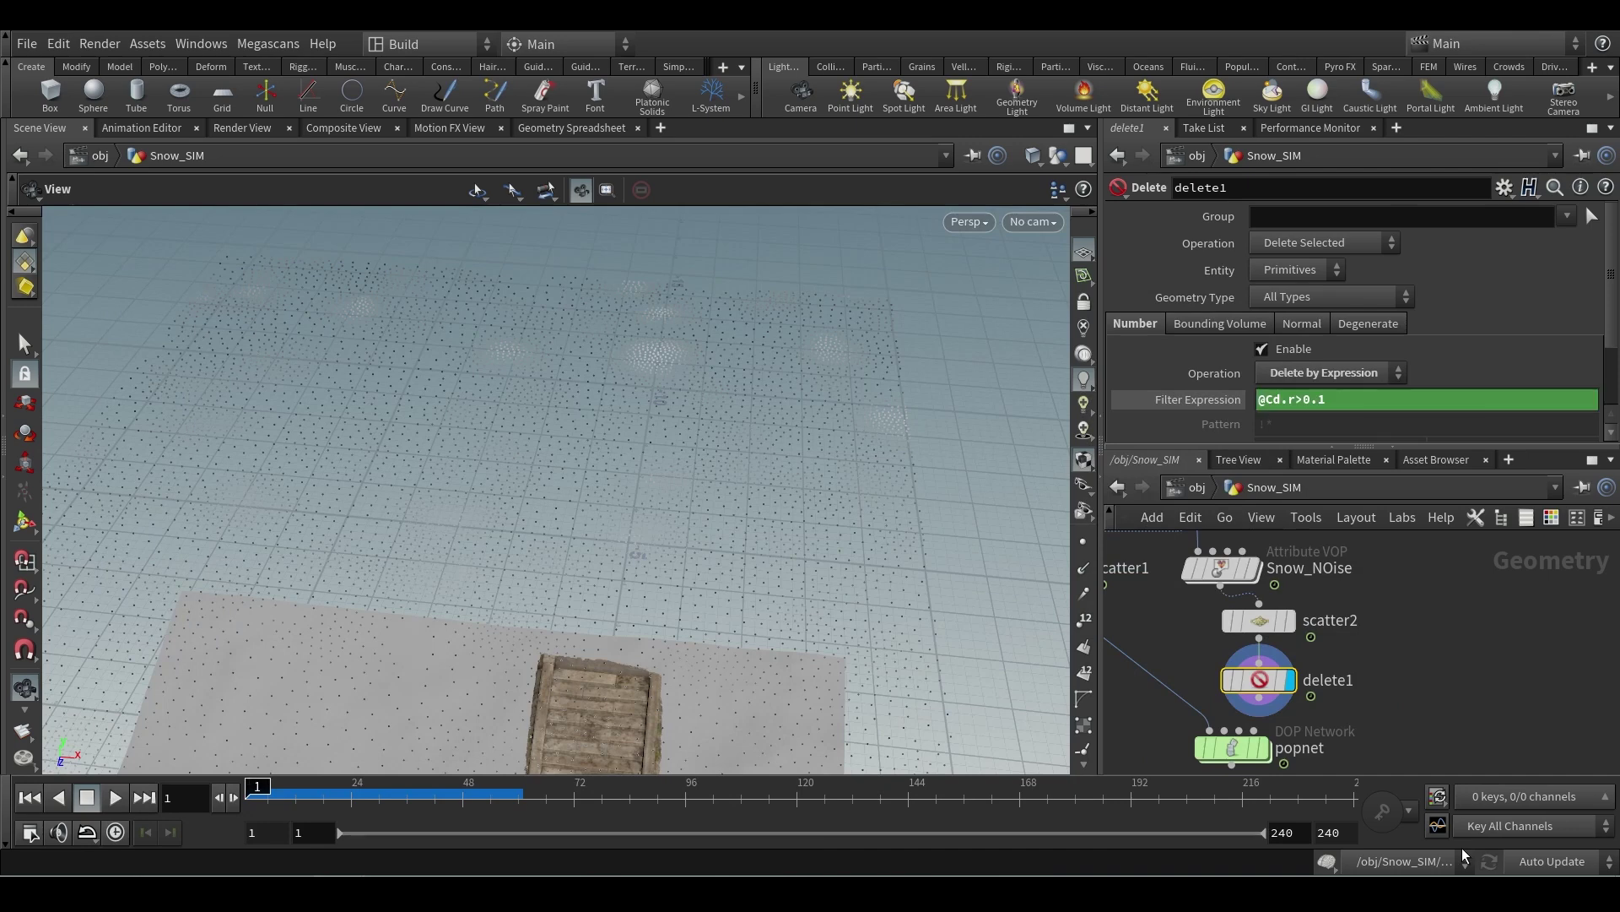
{"action": "left_click", "coordinate": [1299, 269]}
{"action": "left_click", "coordinate": [1292, 291]}
{"action": "mouse_move", "coordinate": [650, 488]}
{"action": "left_mouse_down"}
{"action": "mouse_move", "coordinate": [673, 323]}
{"action": "mouse_move", "coordinate": [662, 423]}
{"action": "mouse_move", "coordinate": [560, 459]}
{"action": "mouse_move", "coordinate": [641, 459]}
{"action": "left_mouse_up"}
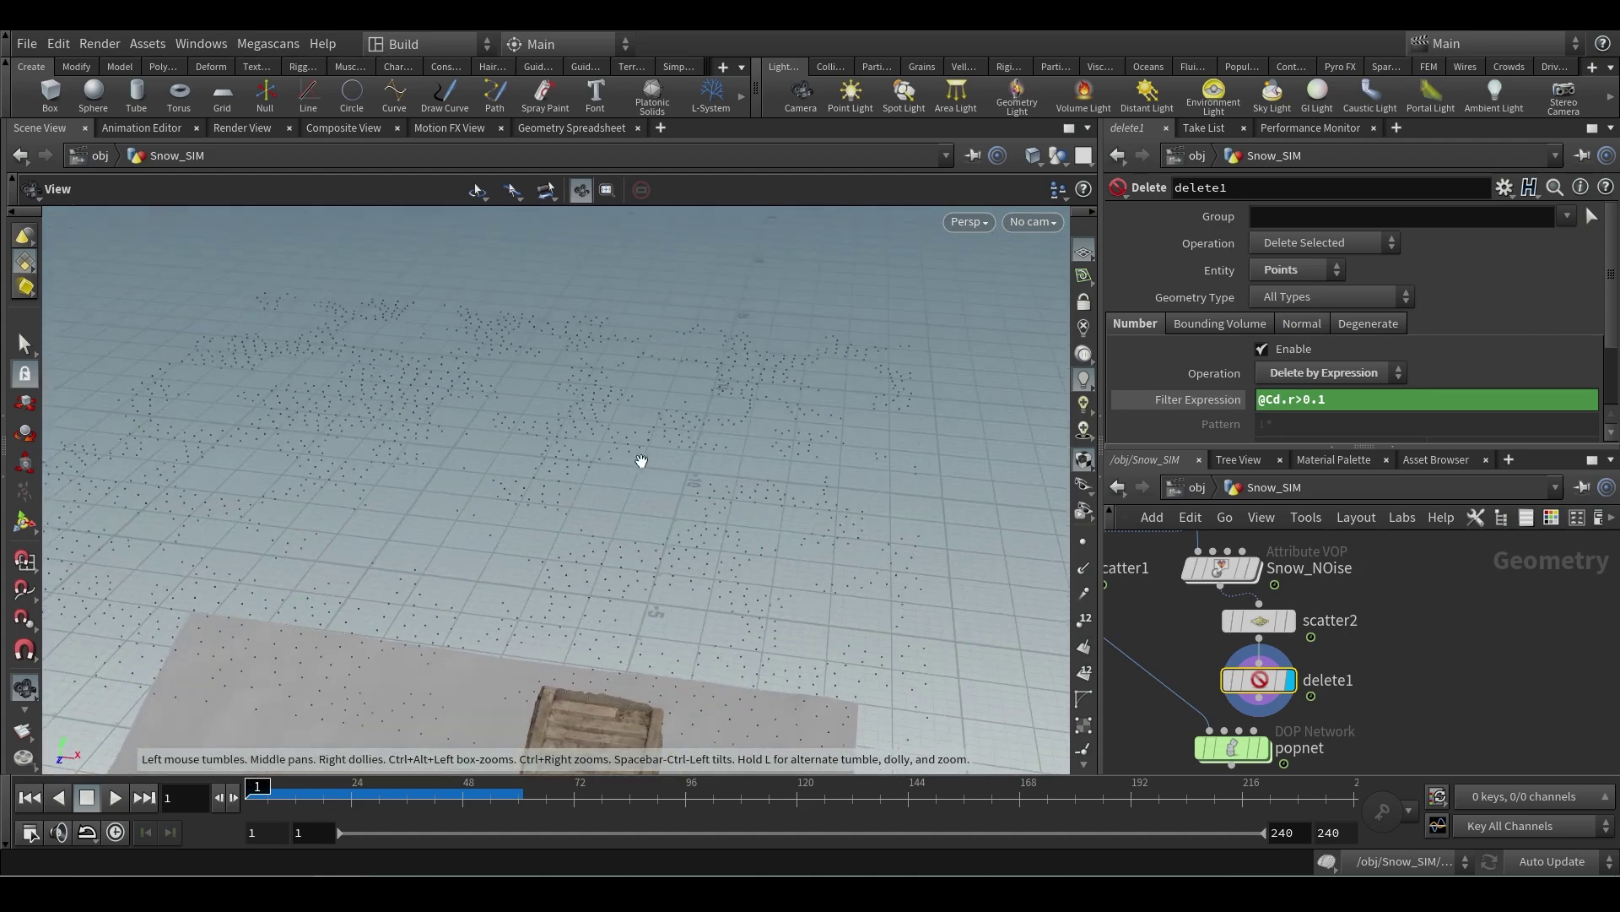
- Change delete1's operation to Delete Non-Selected and play the timeline briefly to preview the points
{"action": "left_click", "coordinate": [1319, 243]}
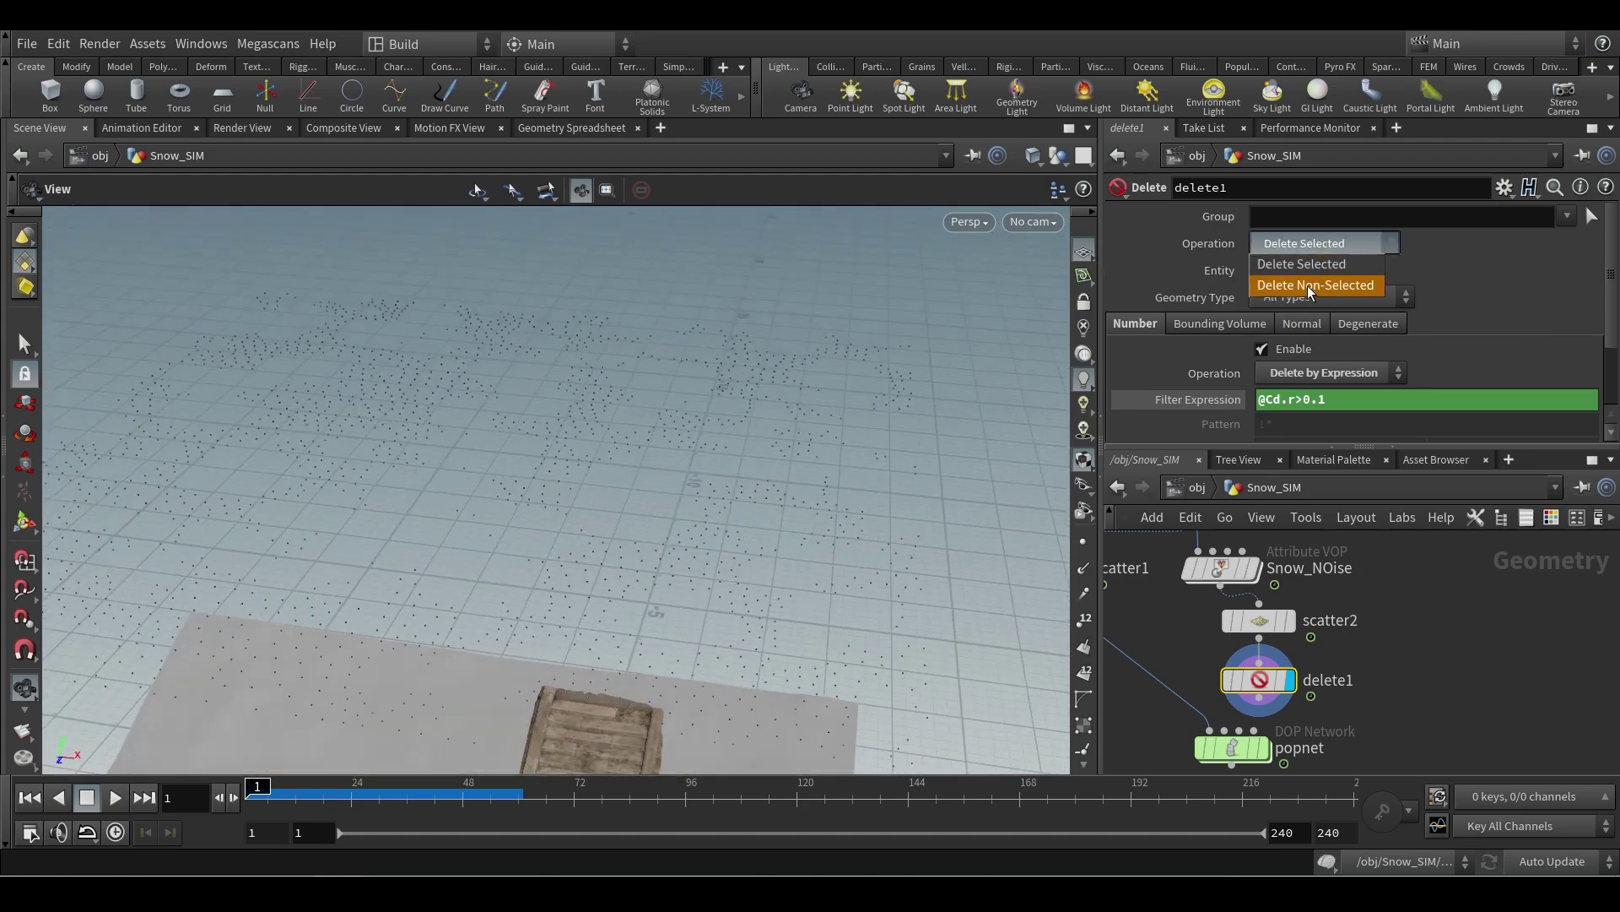
{"action": "left_click", "coordinate": [1314, 286]}
{"action": "left_click_drag", "start_coordinate": [713, 473], "coordinate": [351, 730]}
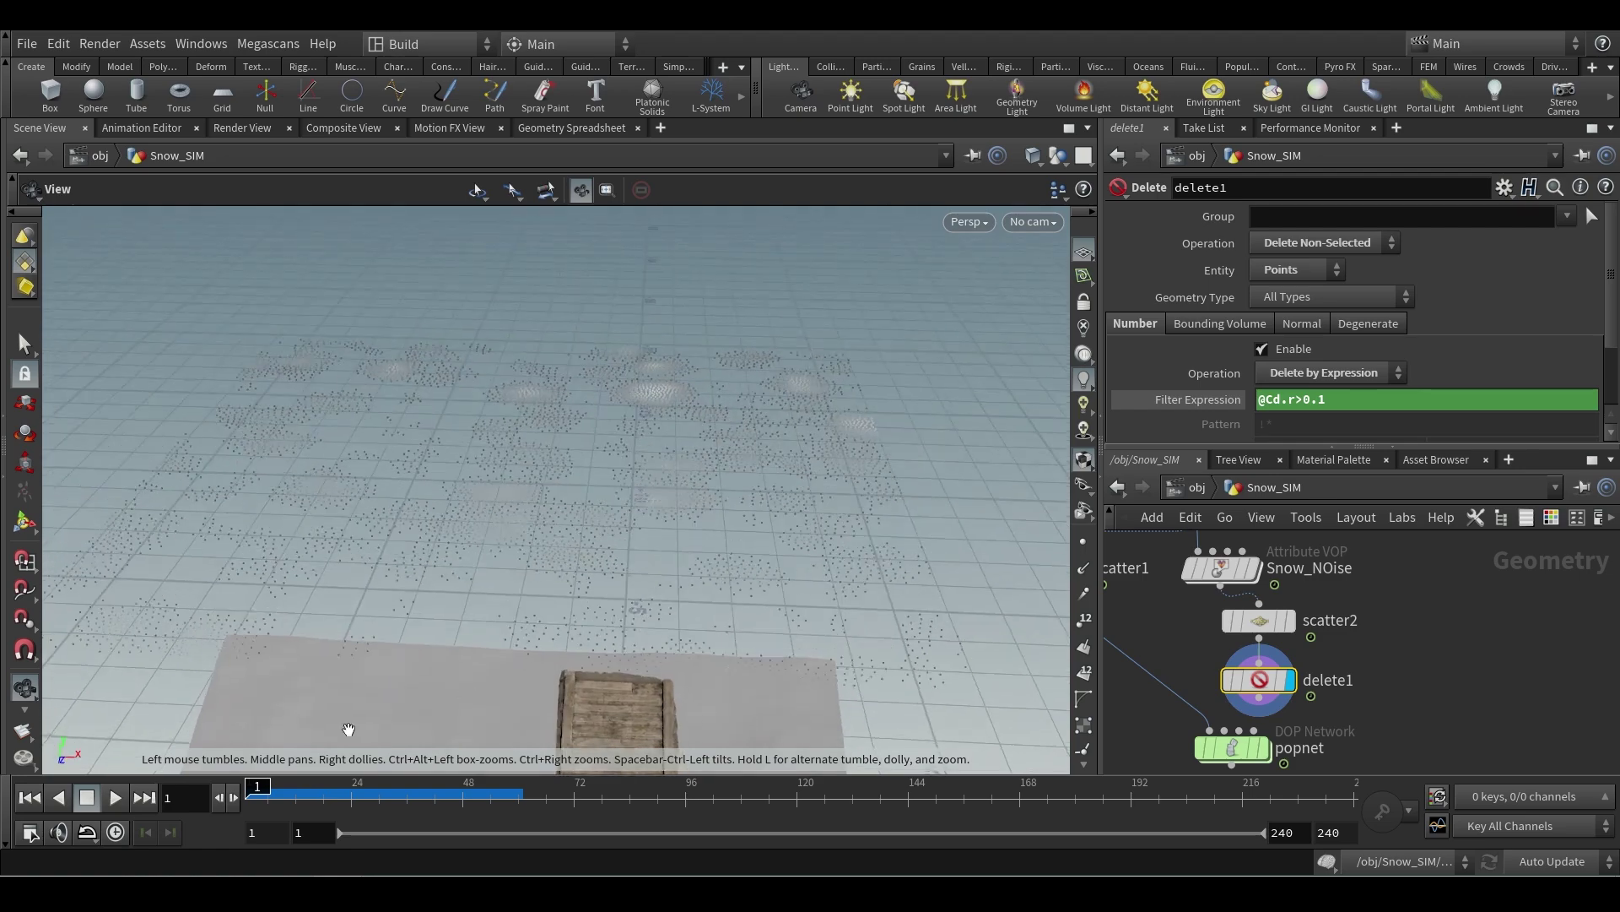
{"action": "left_click", "coordinate": [106, 799]}
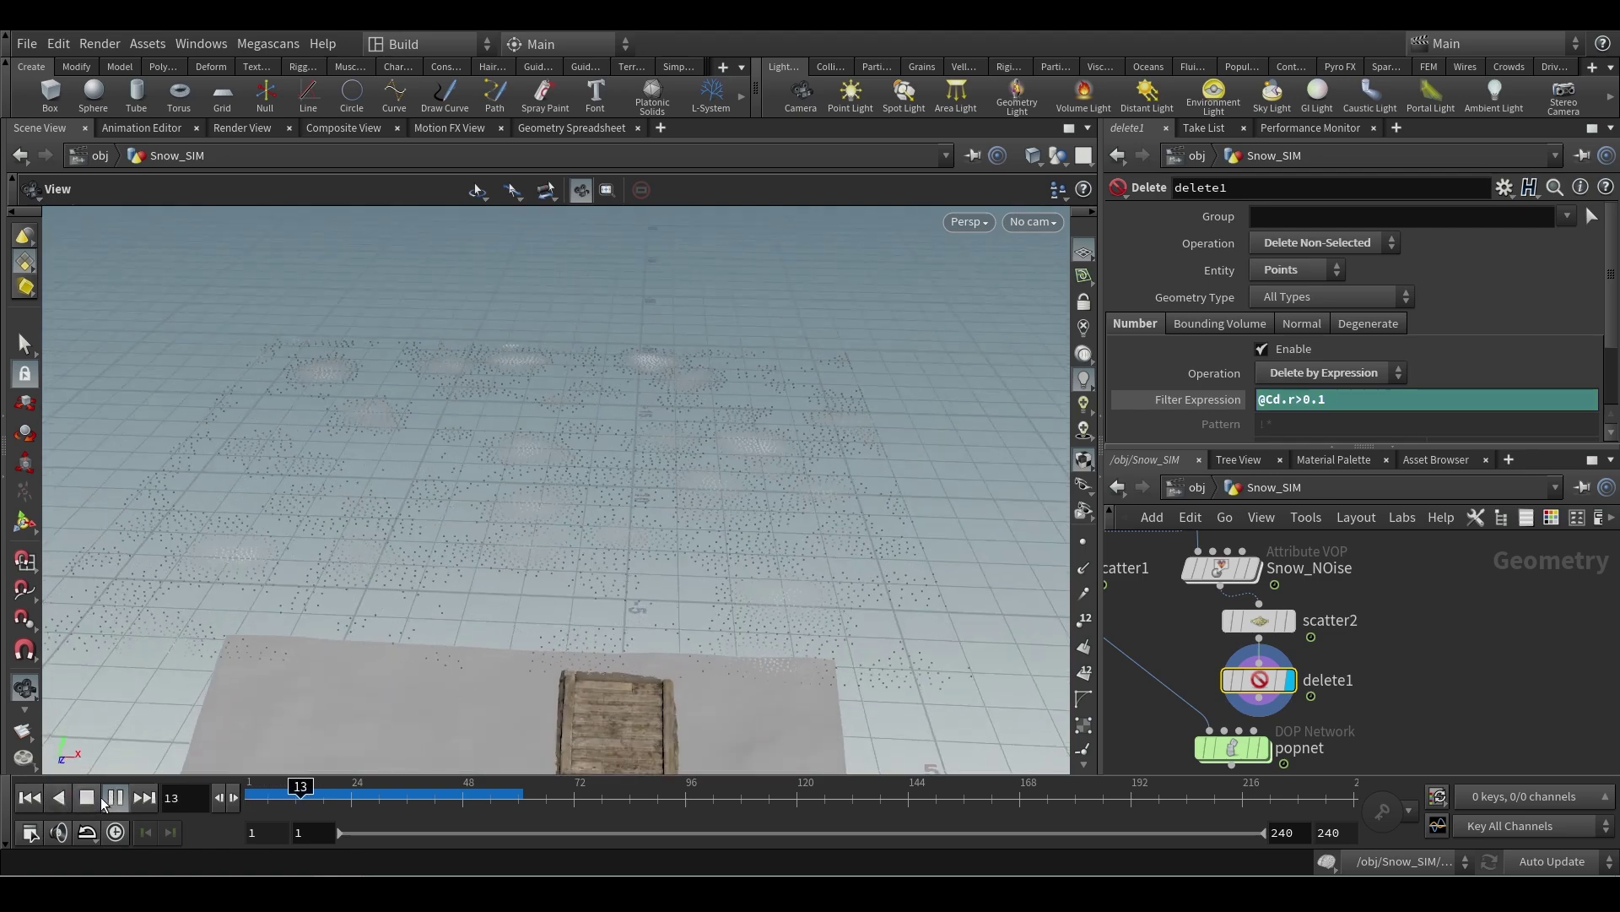
{"action": "left_click", "coordinate": [97, 799]}
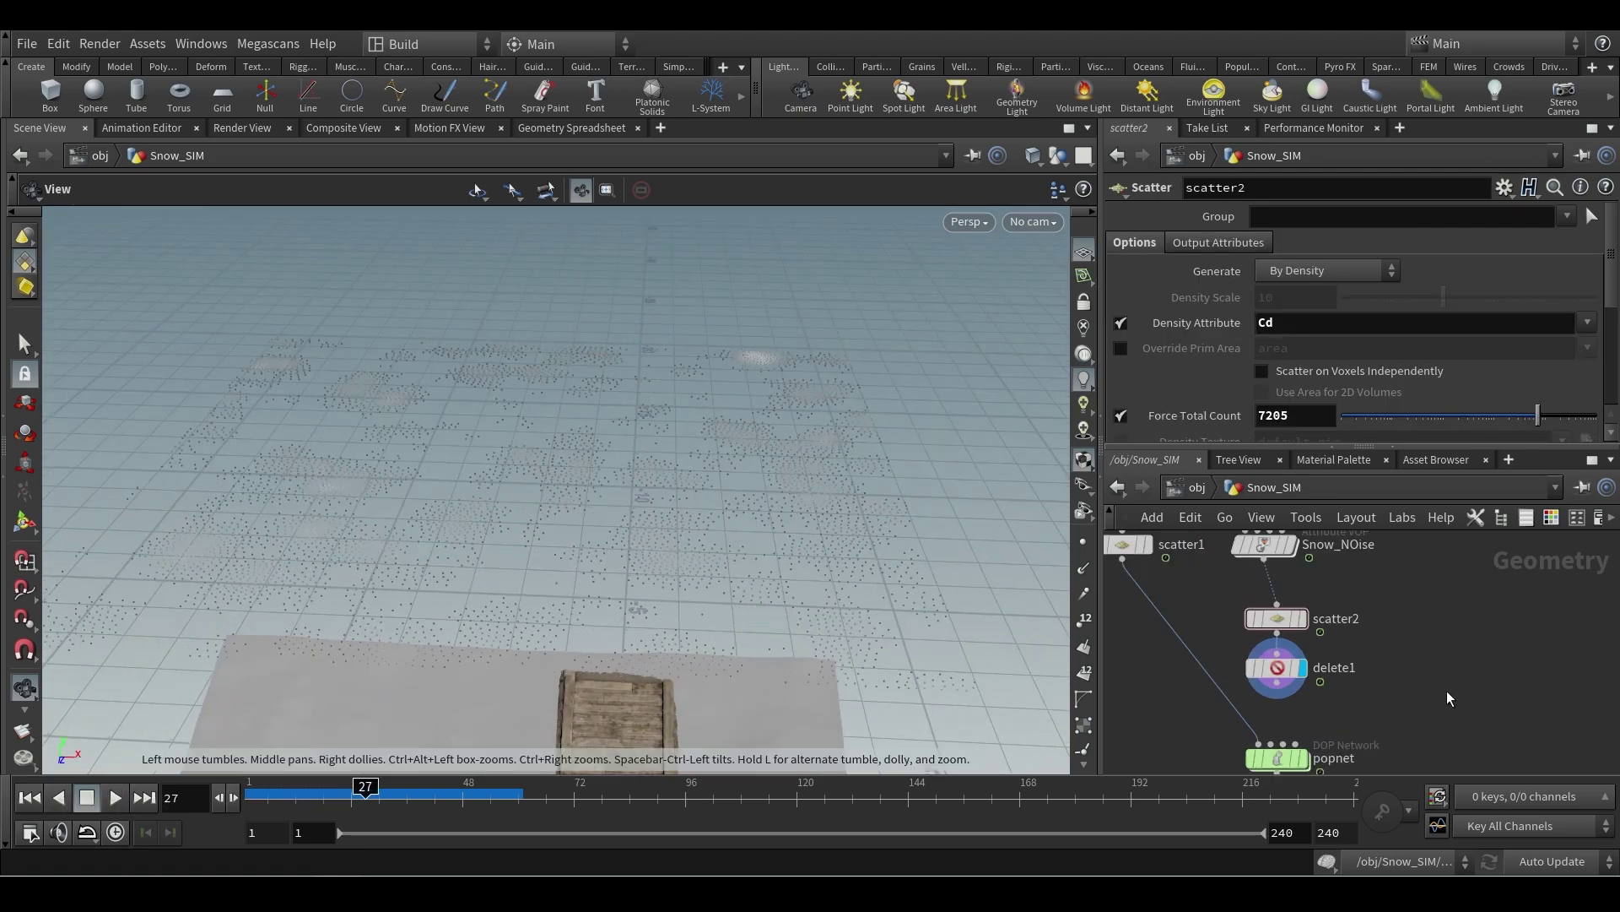
- Reorder the node chain so delete1 sits between Snow_NOise and scatter2
{"action": "scroll", "coordinate": [1445, 689], "scroll_direction": "up", "scroll_amount": 3}
{"action": "scroll", "coordinate": [1414, 675], "scroll_direction": "down", "scroll_amount": 3}
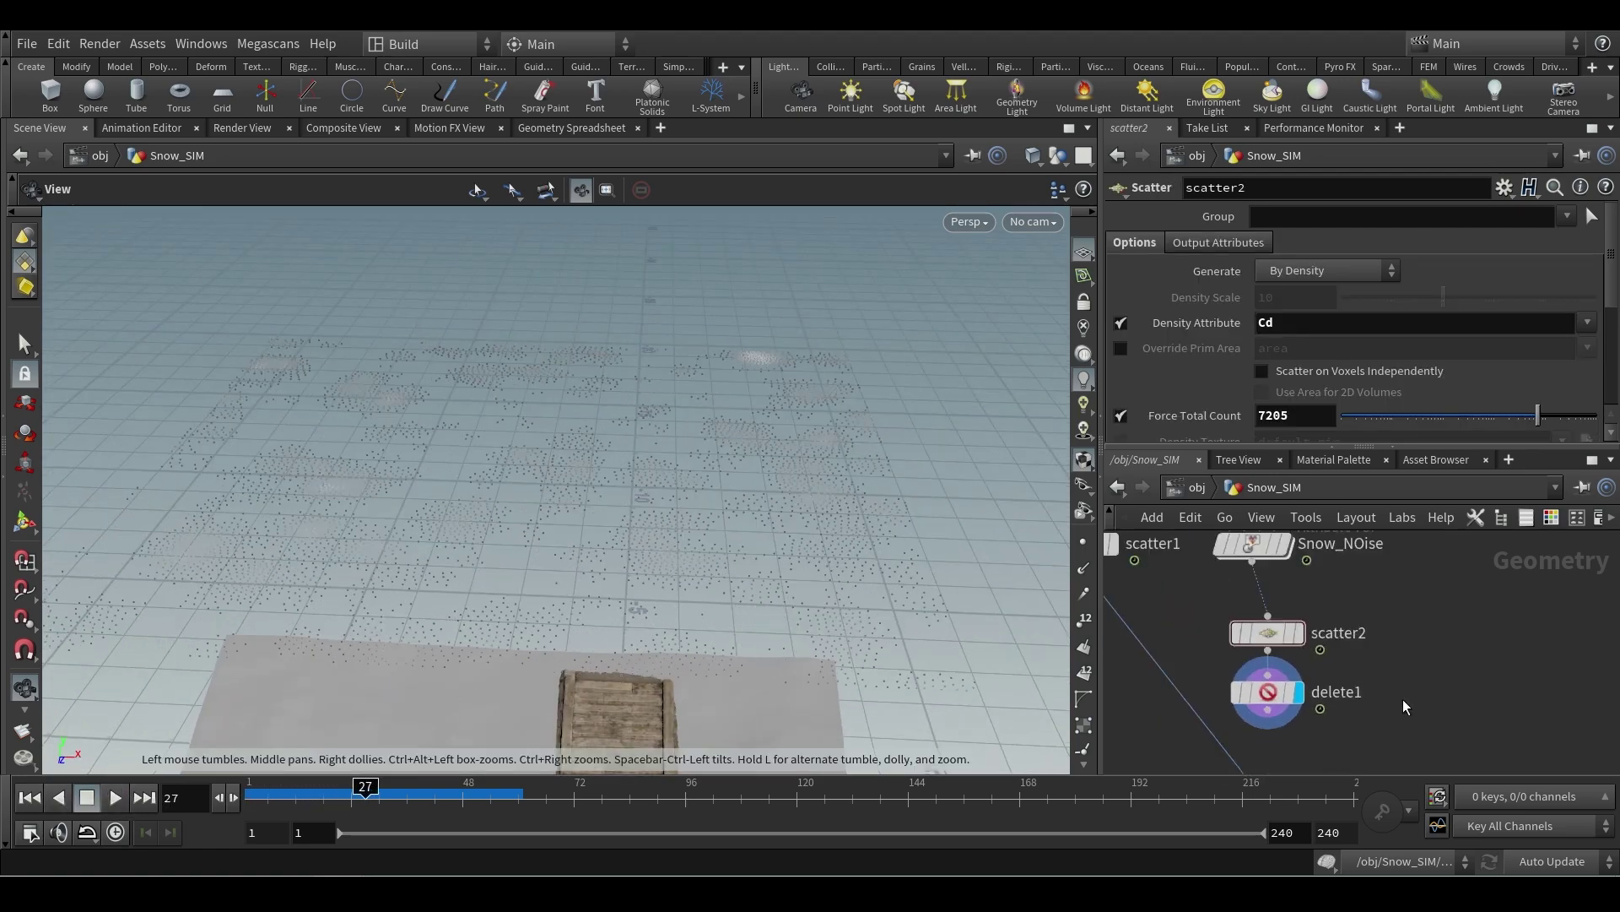
{"action": "left_click_drag", "start_coordinate": [1294, 697], "coordinate": [1294, 629]}
- Try Delete Selected as delete1's operation and switch it back to Delete Non-Selected
{"action": "left_click", "coordinate": [1324, 245]}
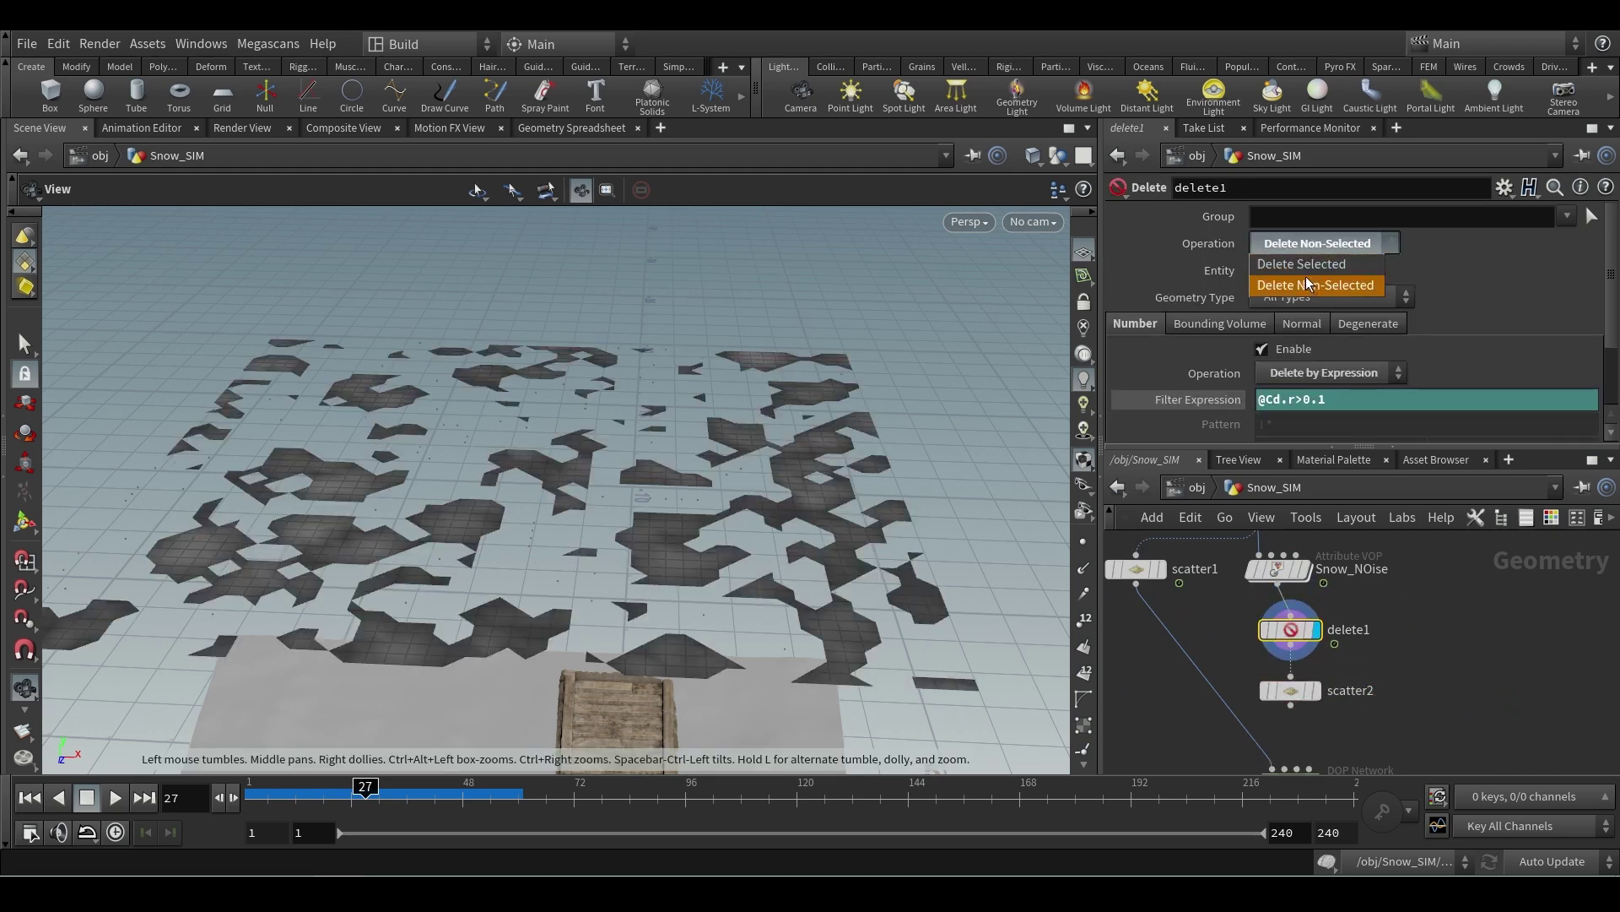
{"action": "left_click", "coordinate": [1309, 263]}
{"action": "left_click", "coordinate": [1315, 251]}
{"action": "left_click", "coordinate": [1313, 263]}
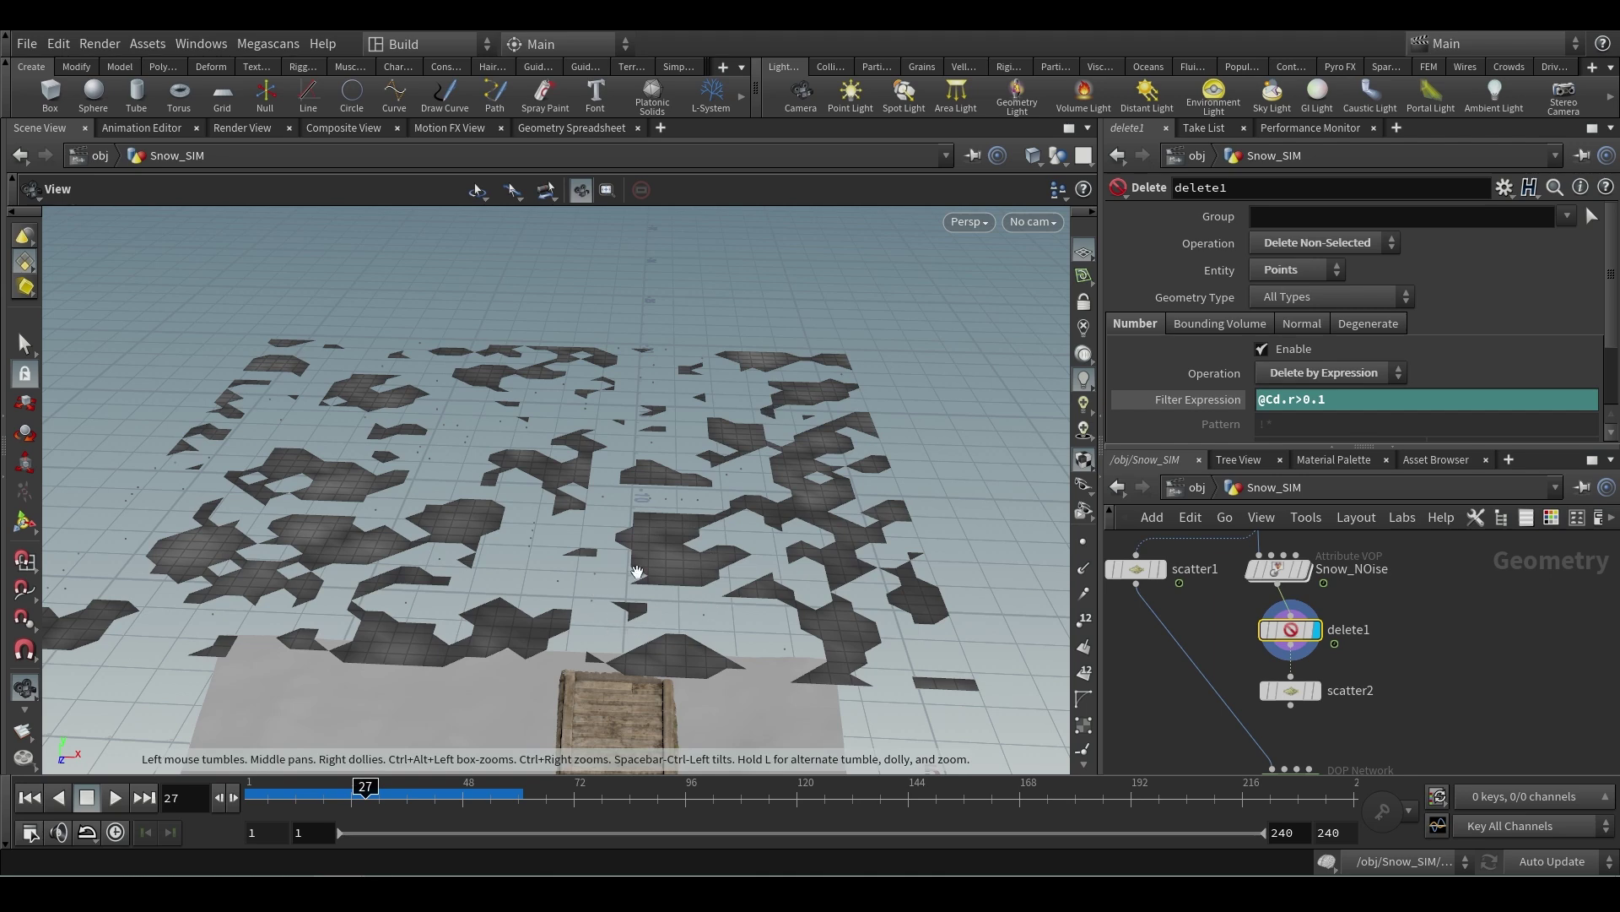
- Compare delete1's Entity as Primitives and Points with the point markers displayed, and leave it on Primitives
{"action": "left_click", "coordinate": [1276, 293]}
{"action": "left_click_drag", "start_coordinate": [607, 549], "coordinate": [895, 463]}
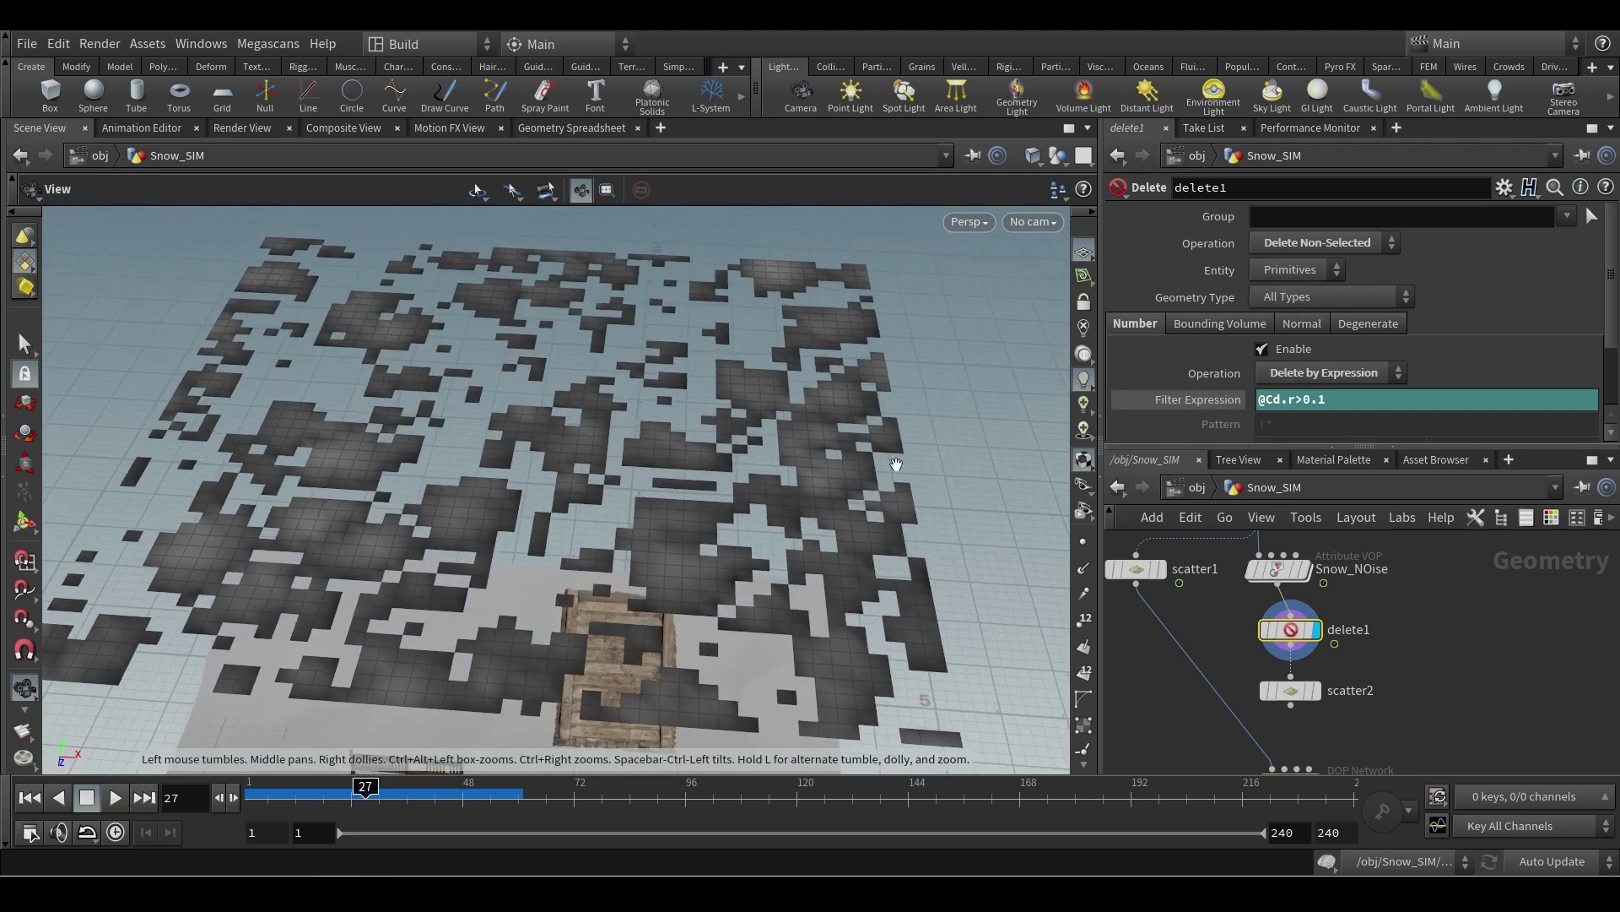
{"action": "left_click", "coordinate": [1290, 270]}
{"action": "left_click", "coordinate": [1287, 314]}
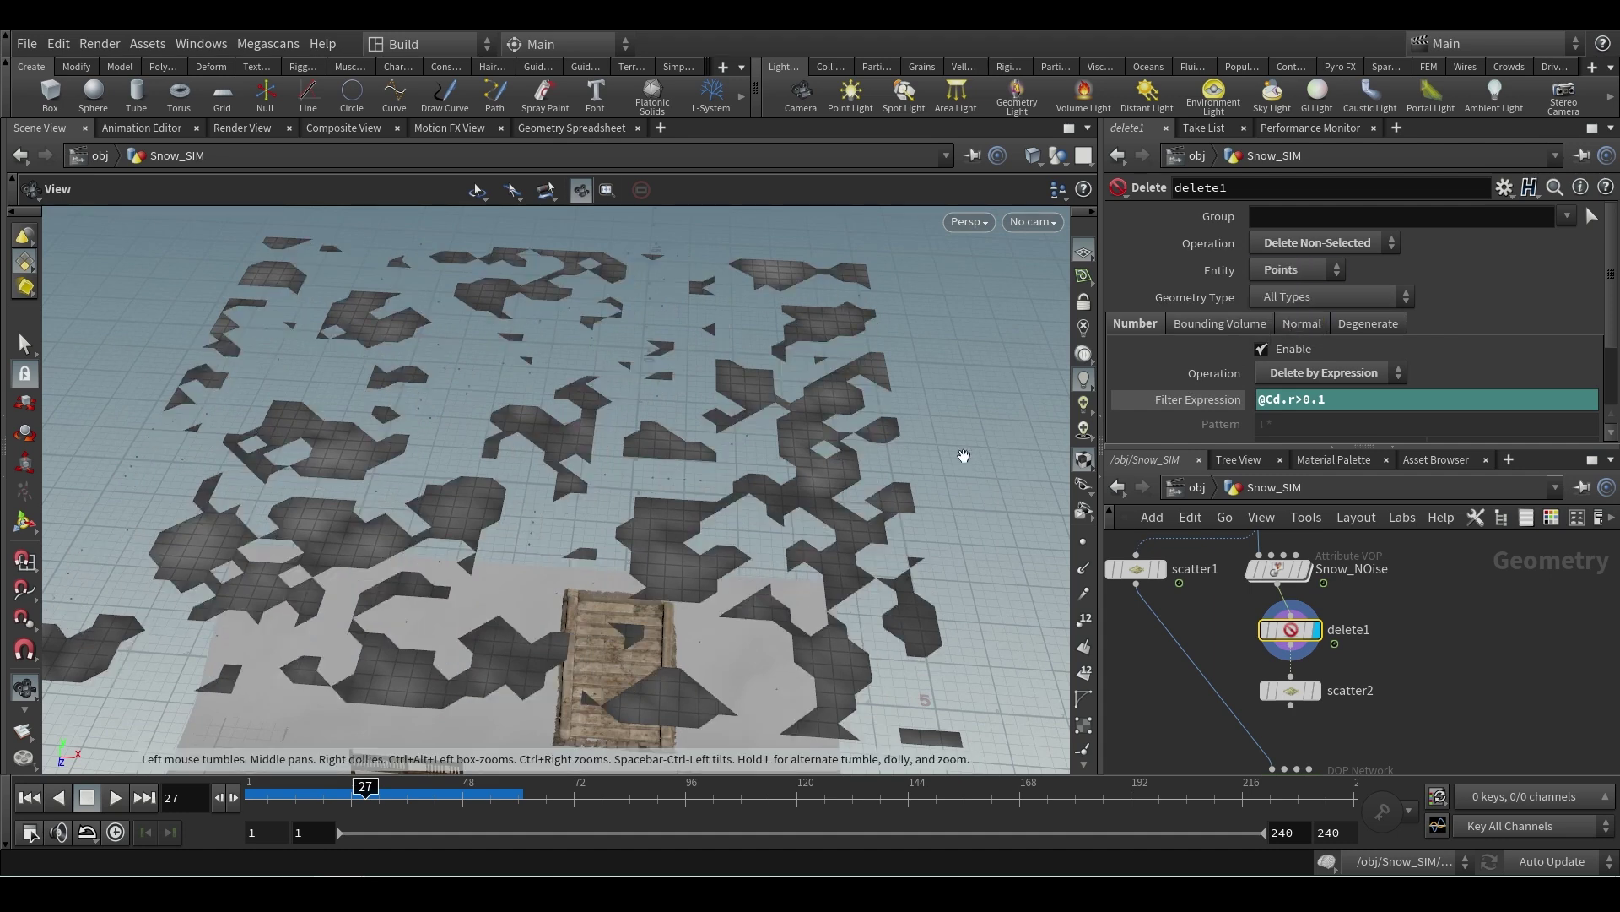
{"action": "left_click", "coordinate": [1085, 537]}
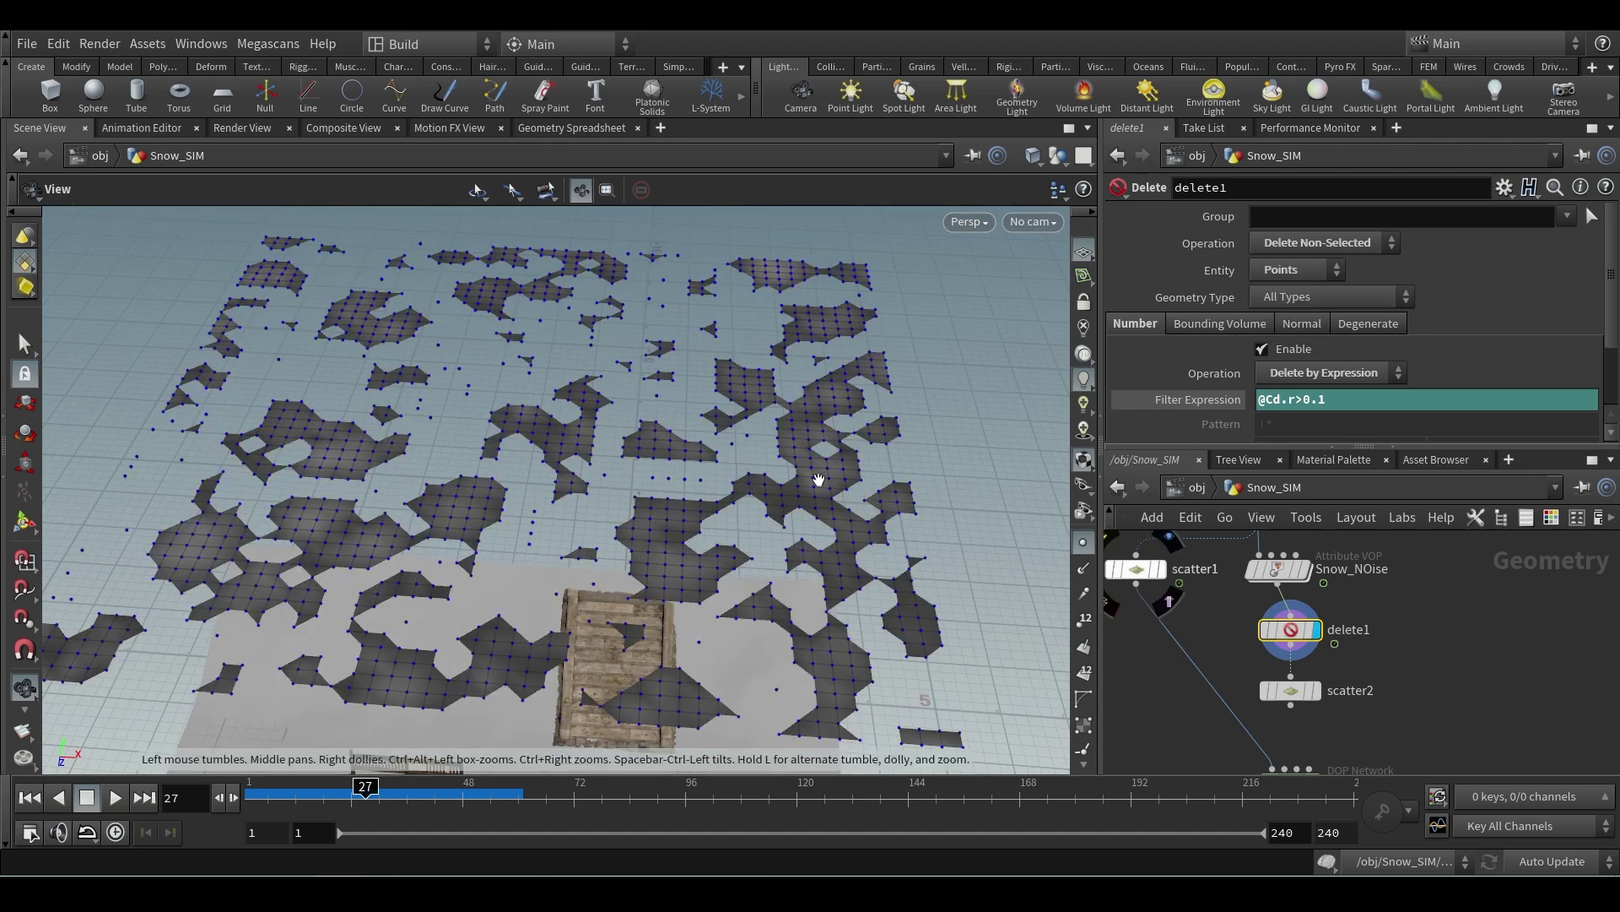
{"action": "left_click", "coordinate": [1288, 270]}
{"action": "left_click", "coordinate": [1287, 291]}
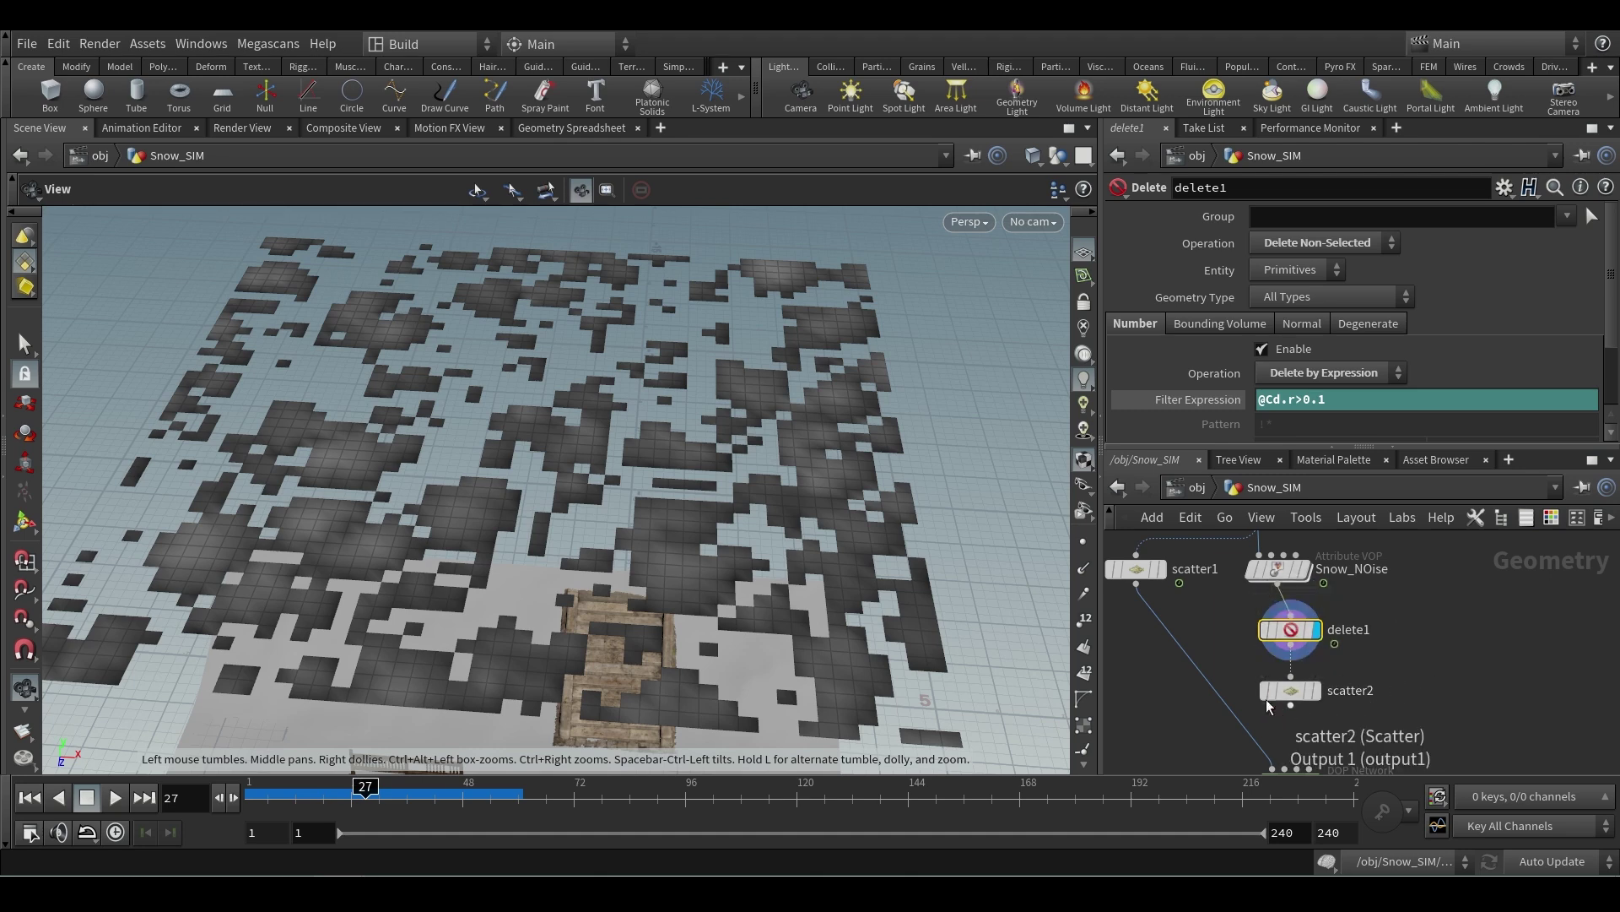
{"action": "left_click_drag", "start_coordinate": [1292, 691], "coordinate": [1291, 675]}
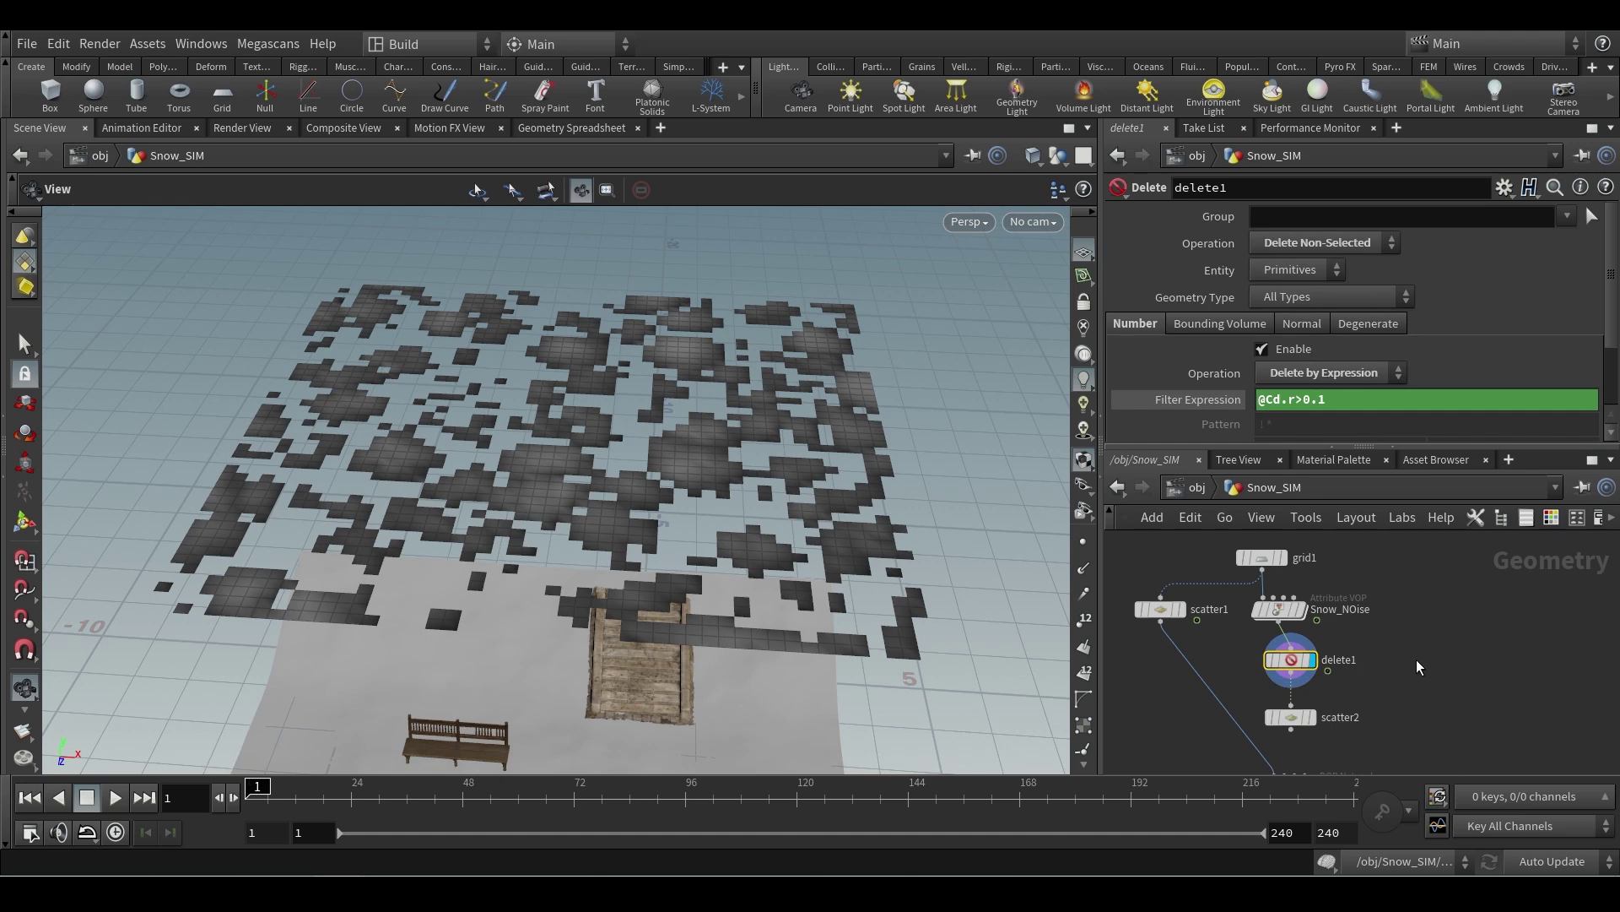
- Display scatter2's result and examine its density, count and seed settings
{"action": "scroll", "coordinate": [1376, 660], "scroll_direction": "up", "scroll_amount": 1}
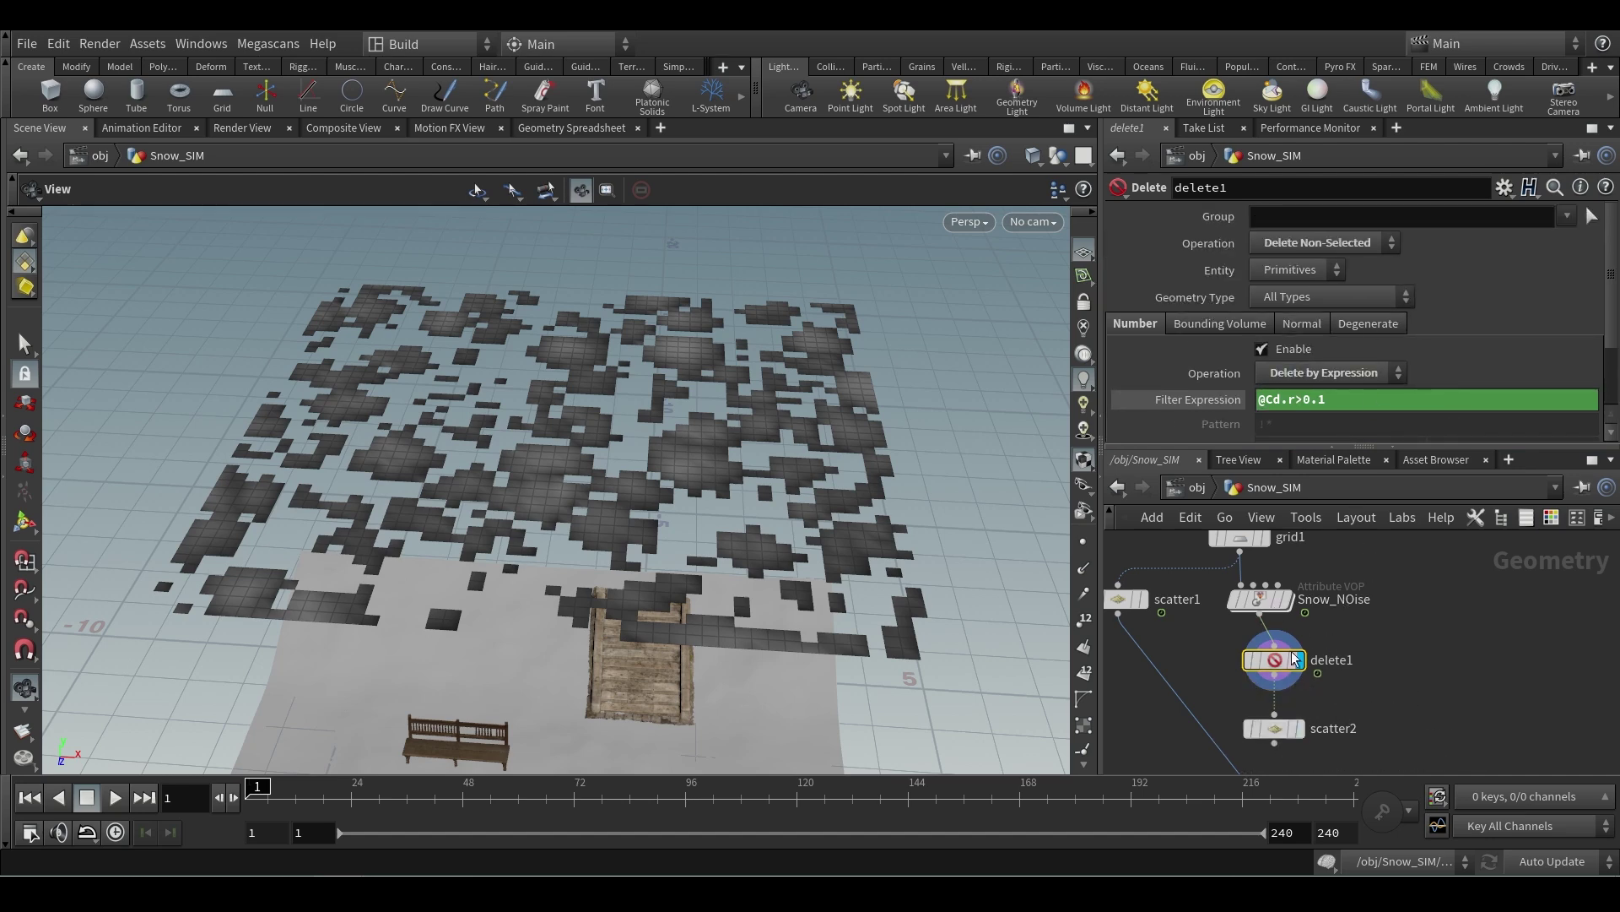
{"action": "left_click", "coordinate": [1275, 727]}
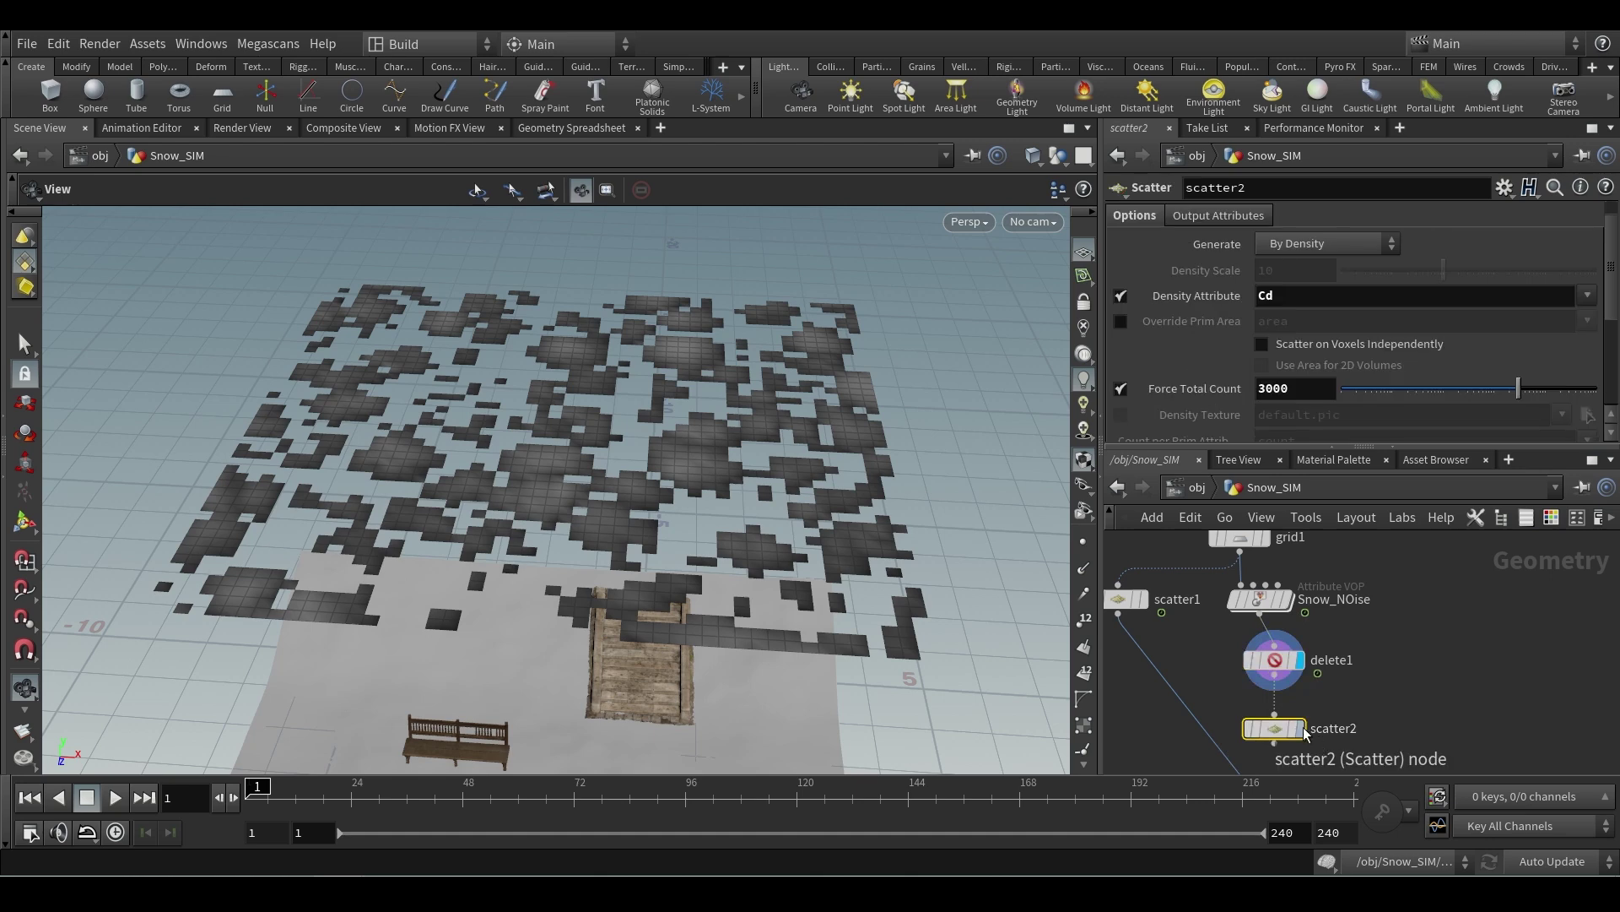
{"action": "left_click", "coordinate": [1300, 728]}
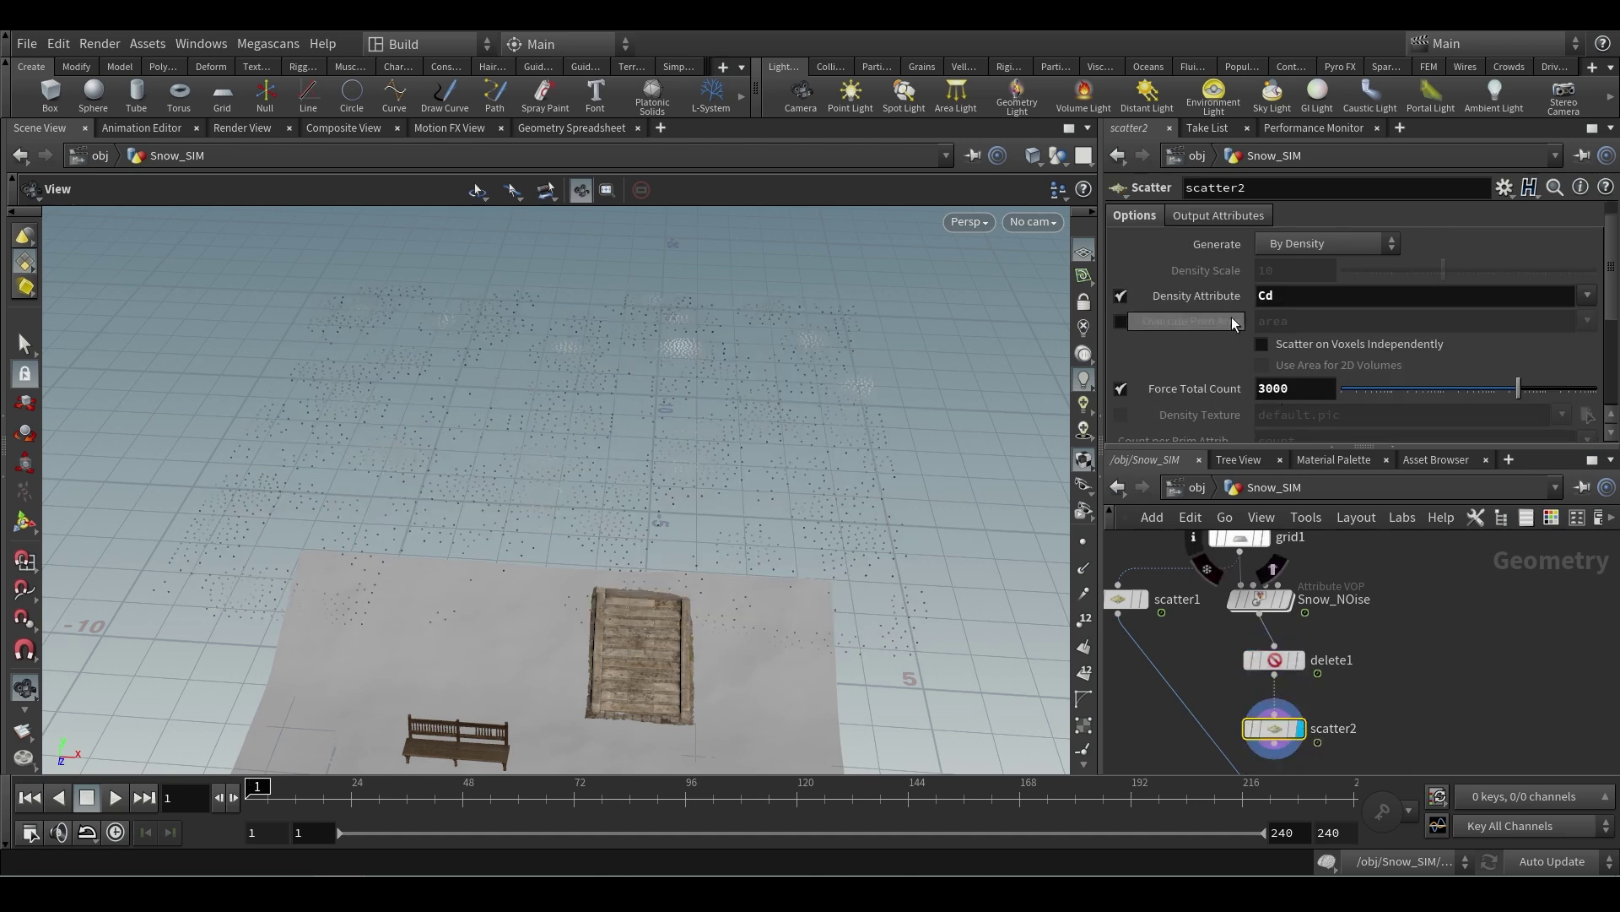
{"action": "scroll", "coordinate": [1247, 312], "scroll_direction": "down", "scroll_amount": 4}
{"action": "scroll", "coordinate": [1248, 313], "scroll_direction": "down", "scroll_amount": 1}
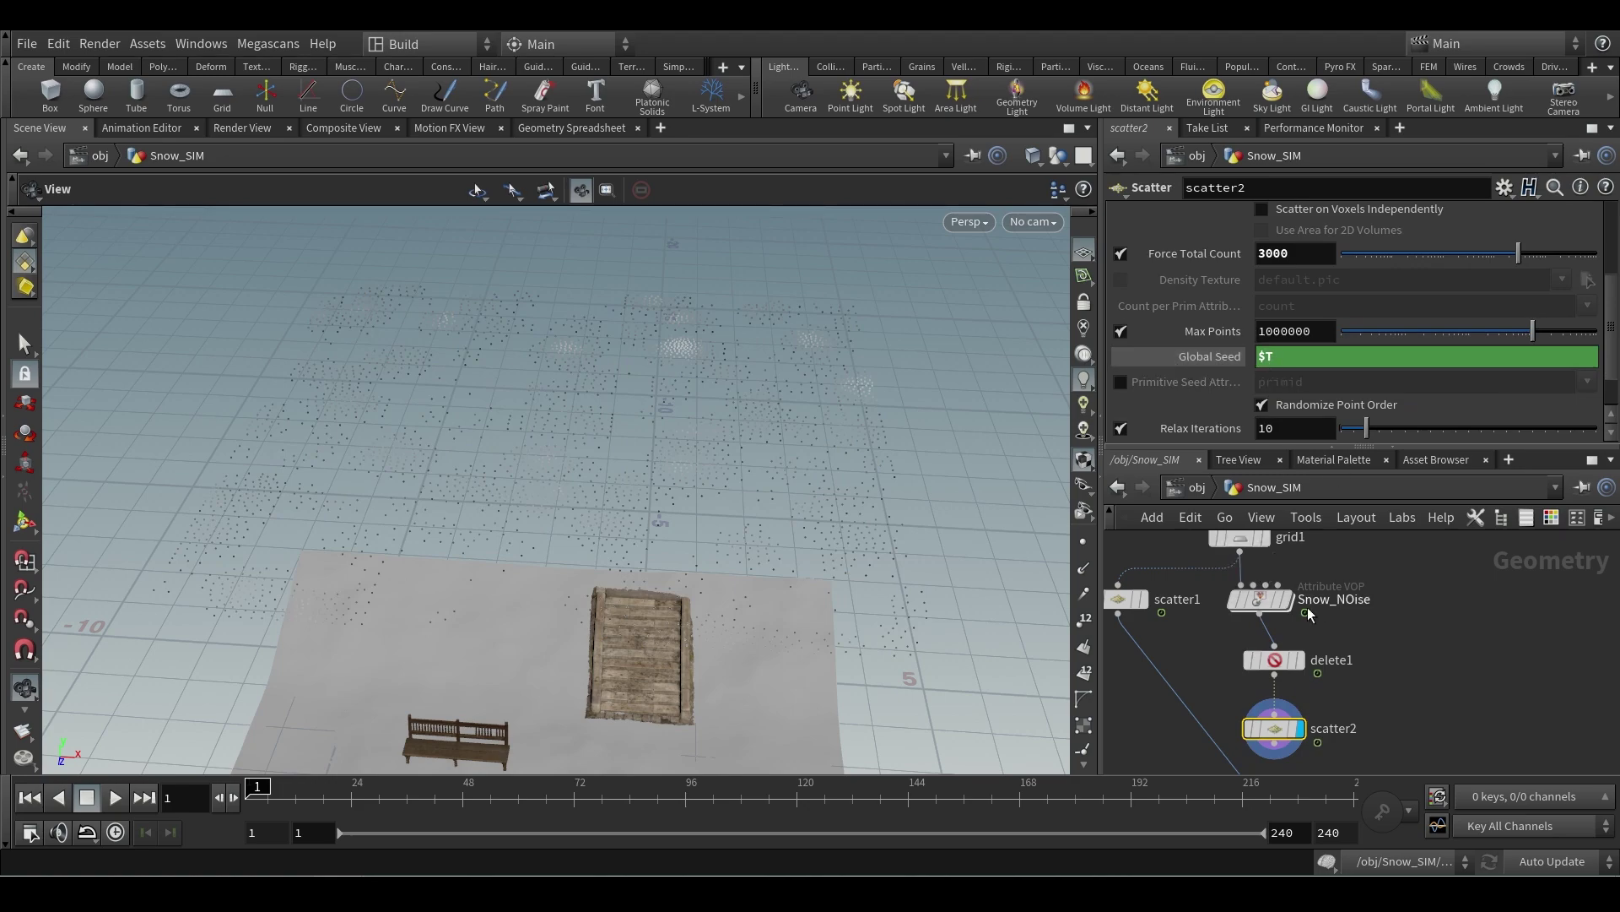
- Play the timeline to preview the animated scatter points and return to frame 1
{"action": "left_click", "coordinate": [117, 801]}
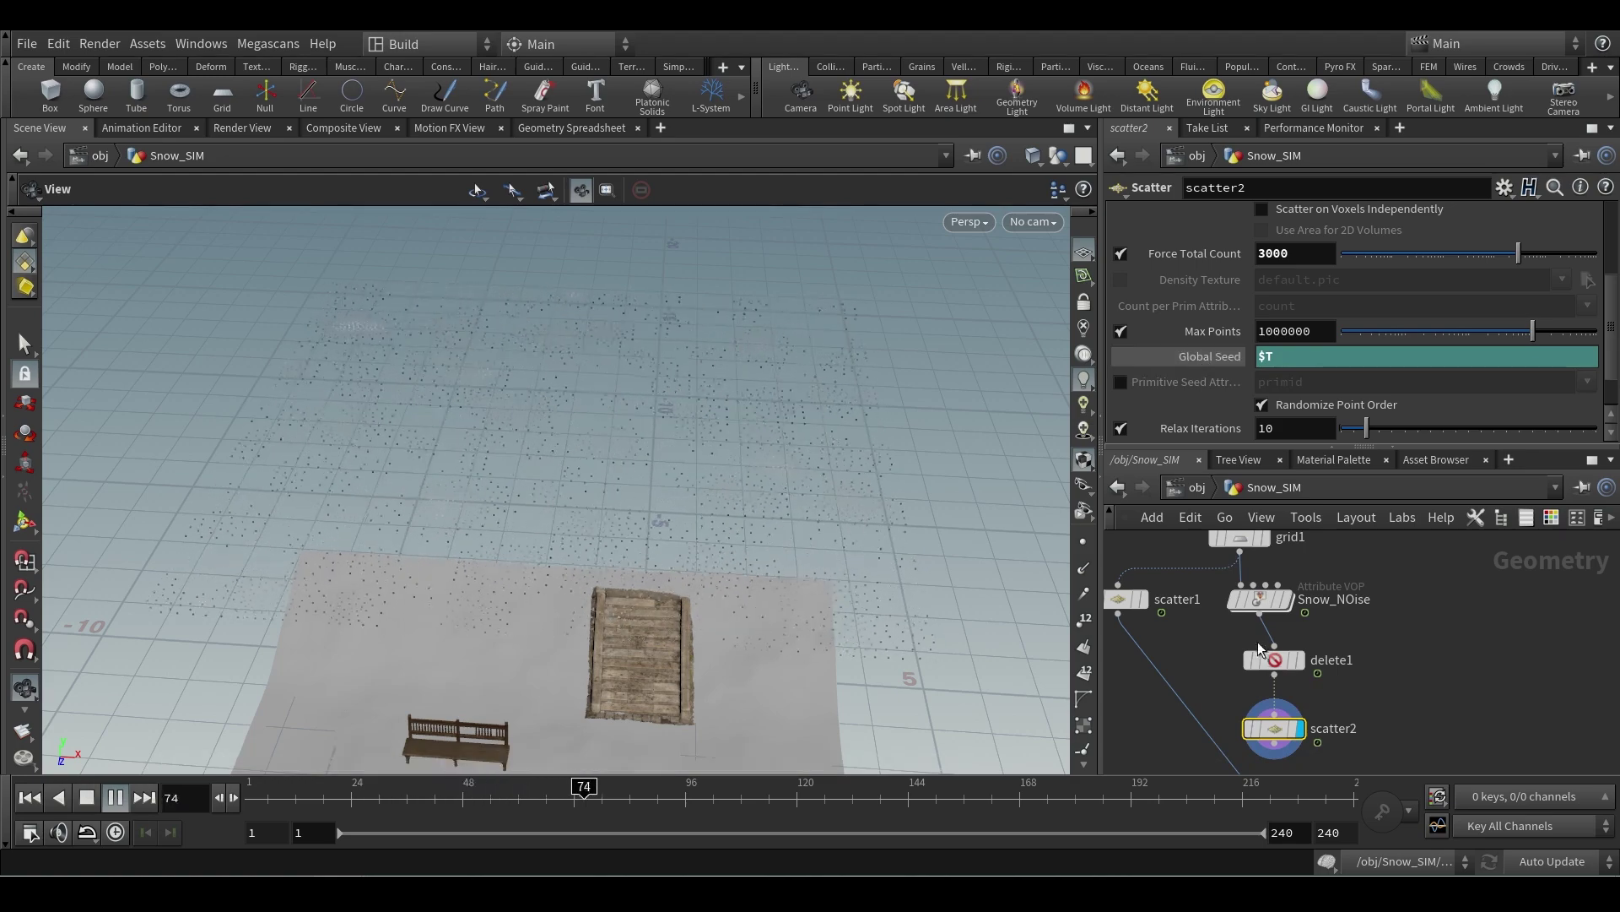
{"action": "left_click", "coordinate": [1260, 599]}
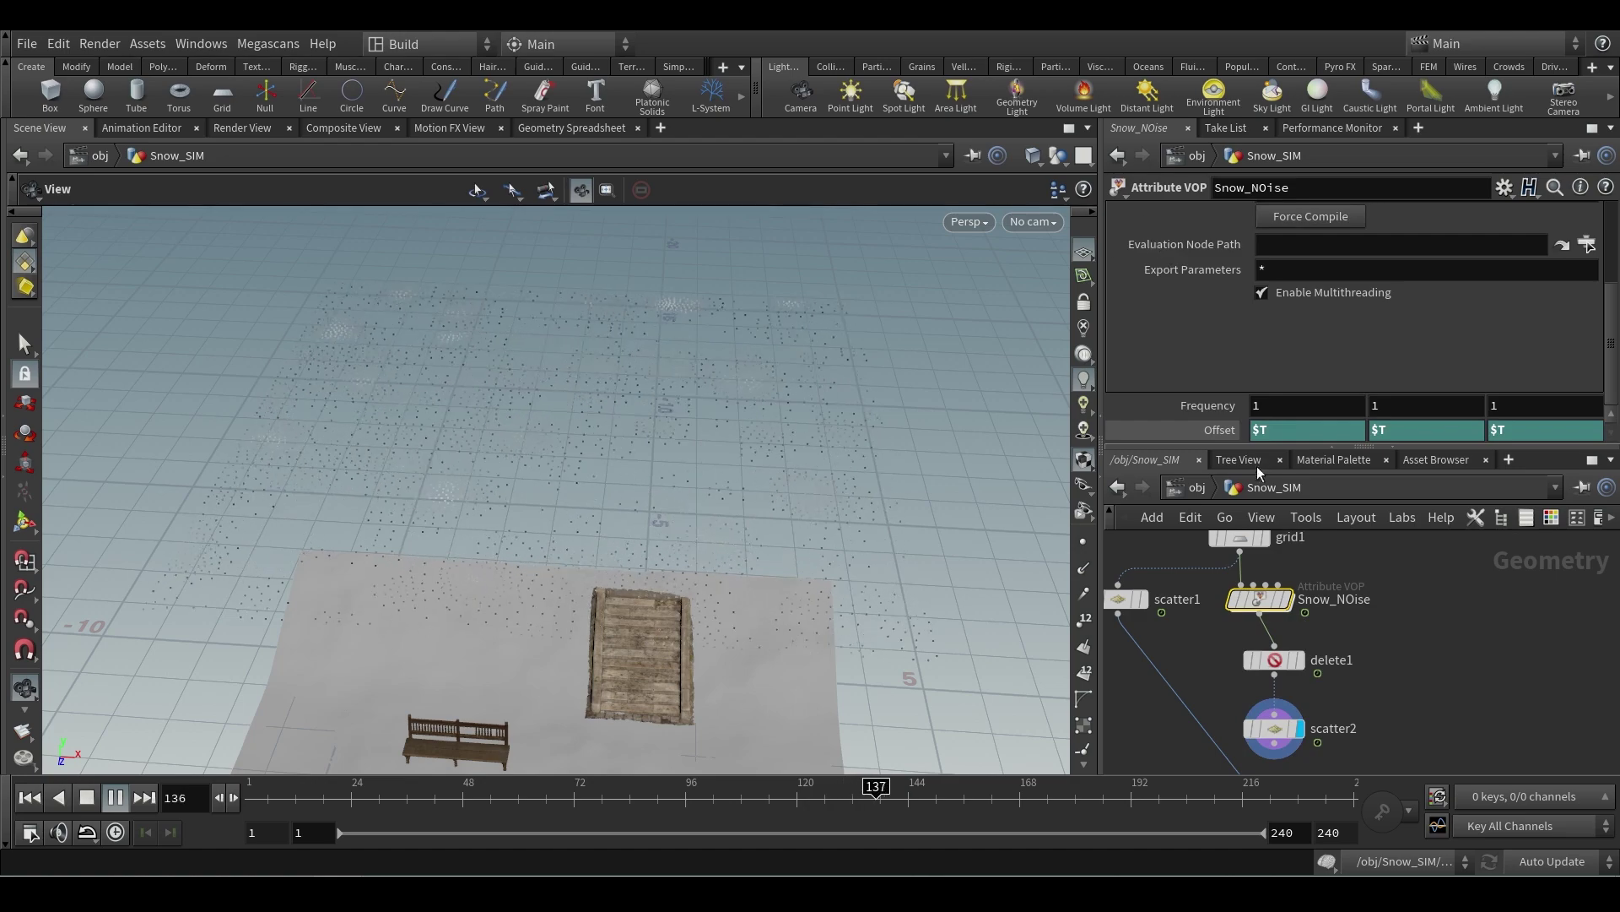
{"action": "left_click", "coordinate": [30, 797]}
{"action": "left_click", "coordinate": [86, 797]}
- Lay out the Snow_NOise, delete1 and scatter2 nodes neatly in the network
{"action": "middle_click_drag", "start_coordinate": [1398, 685], "coordinate": [1372, 617]}
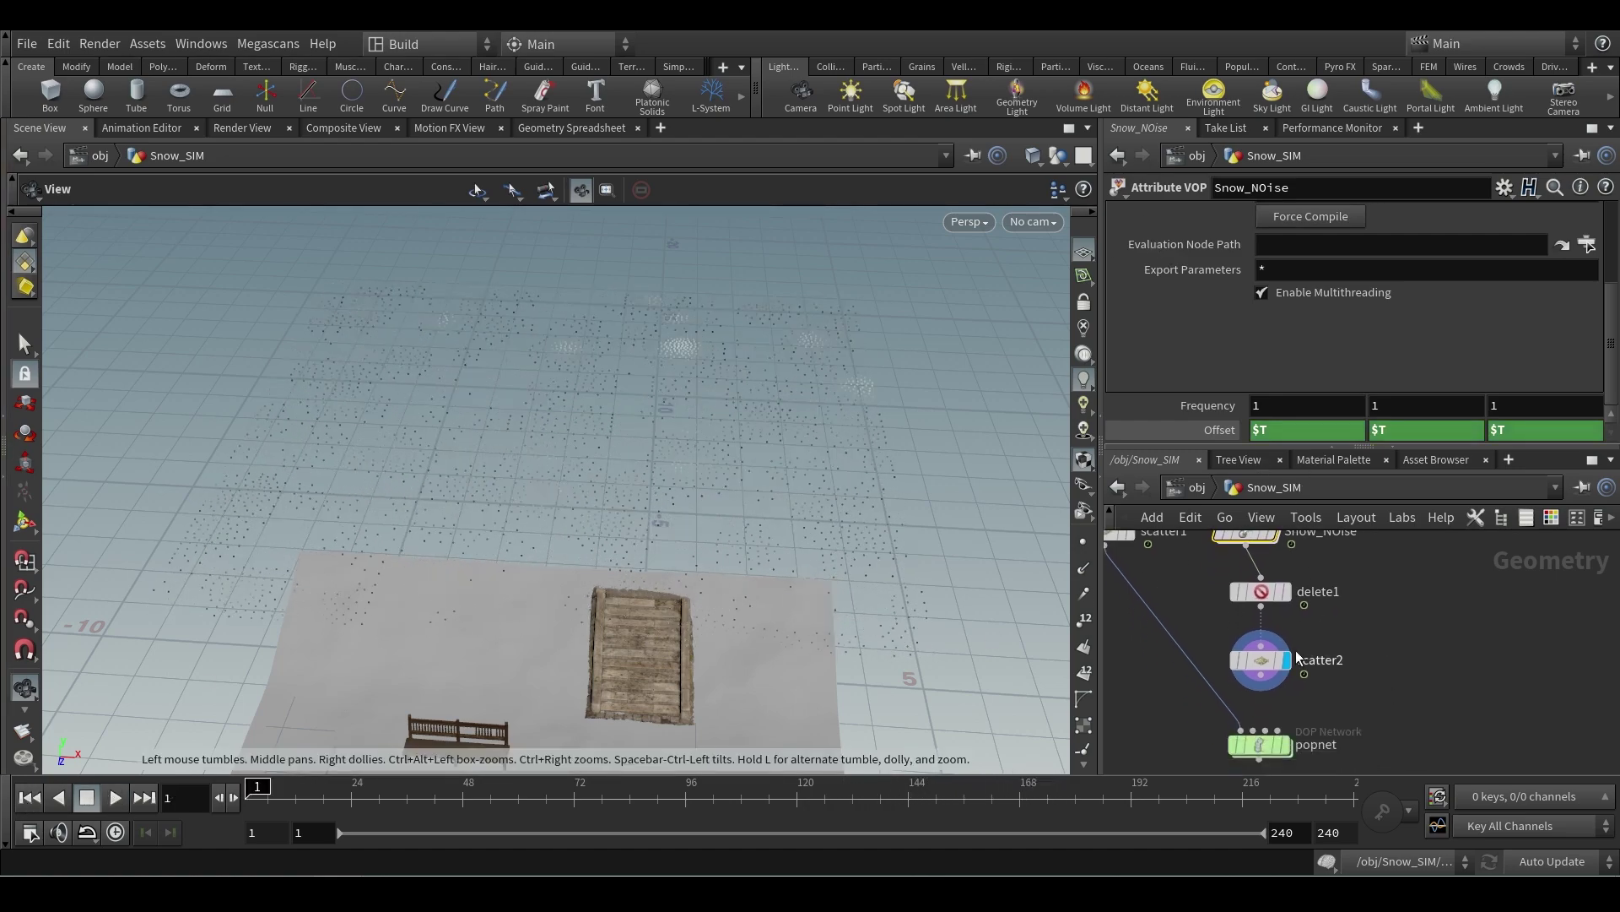
{"action": "scroll", "coordinate": [1385, 608], "scroll_direction": "down", "scroll_amount": 2}
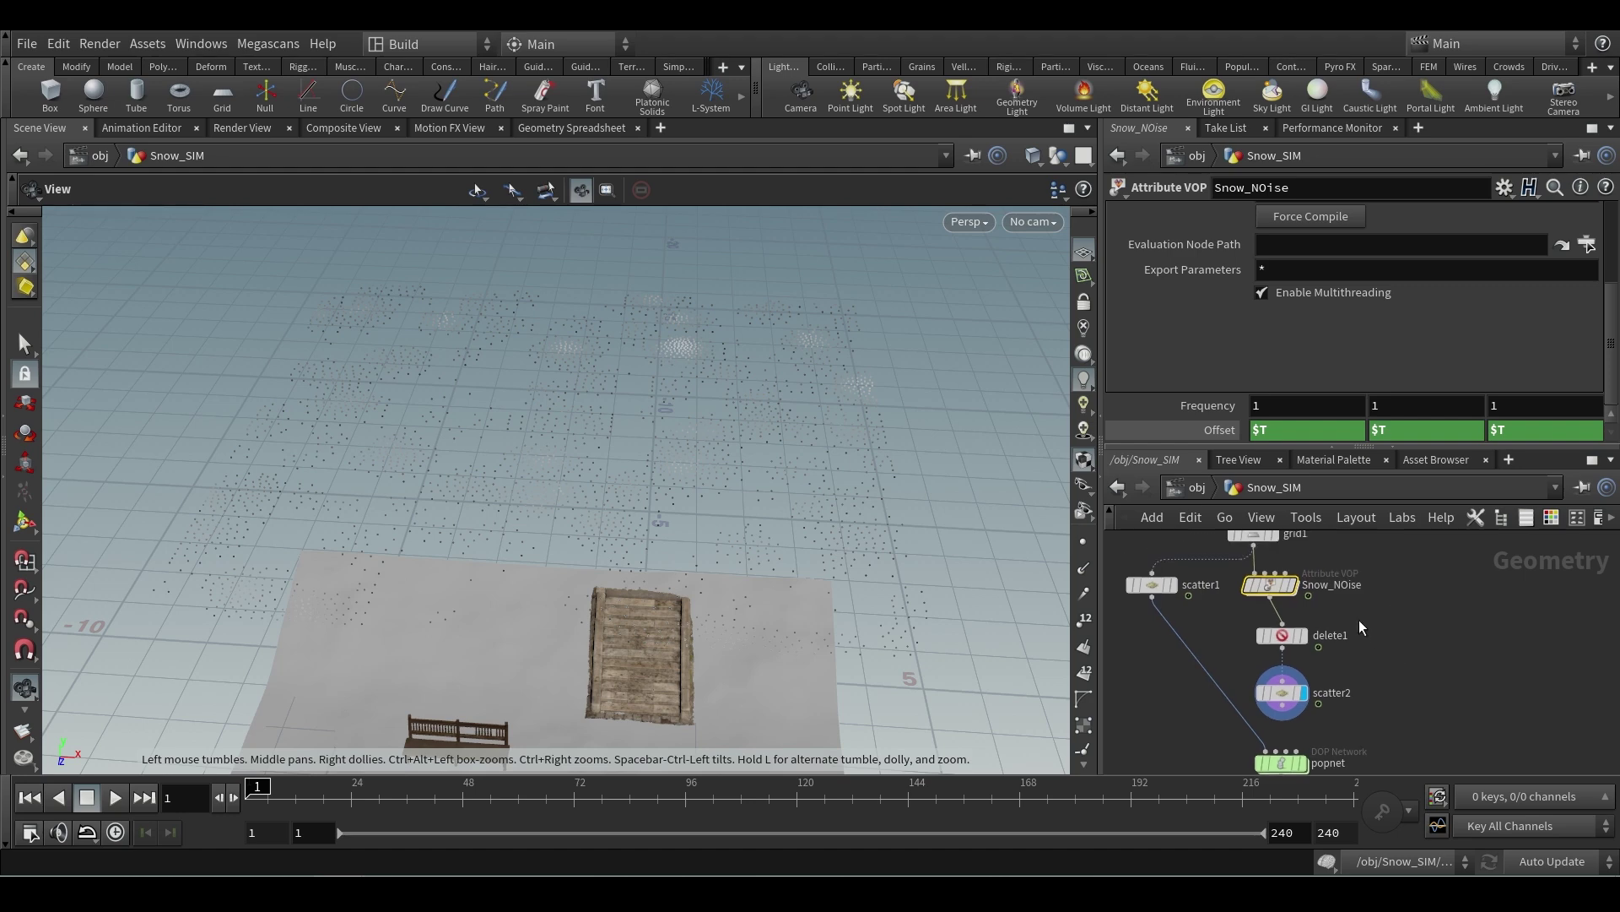
{"action": "left_click_drag", "start_coordinate": [1365, 732], "coordinate": [1243, 577]}
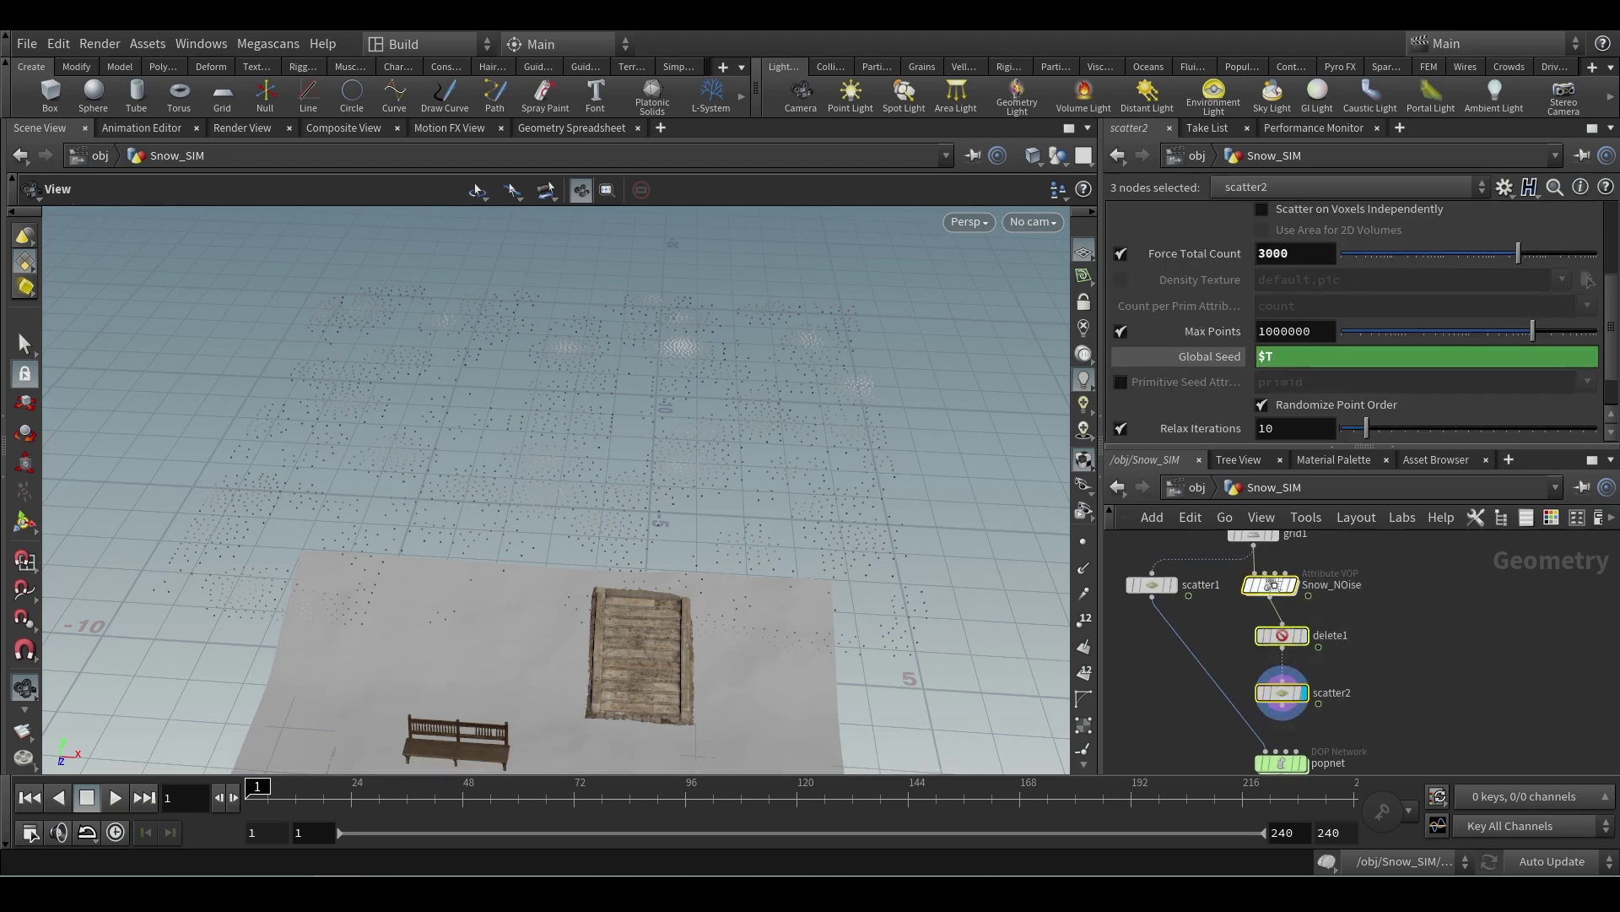
{"action": "key", "text": "l"}
- Add a Null node after scatter2 and name it OUT_Source
{"action": "middle_click_drag", "start_coordinate": [1373, 704], "coordinate": [1391, 582]}
{"action": "key", "text": "Tab"}
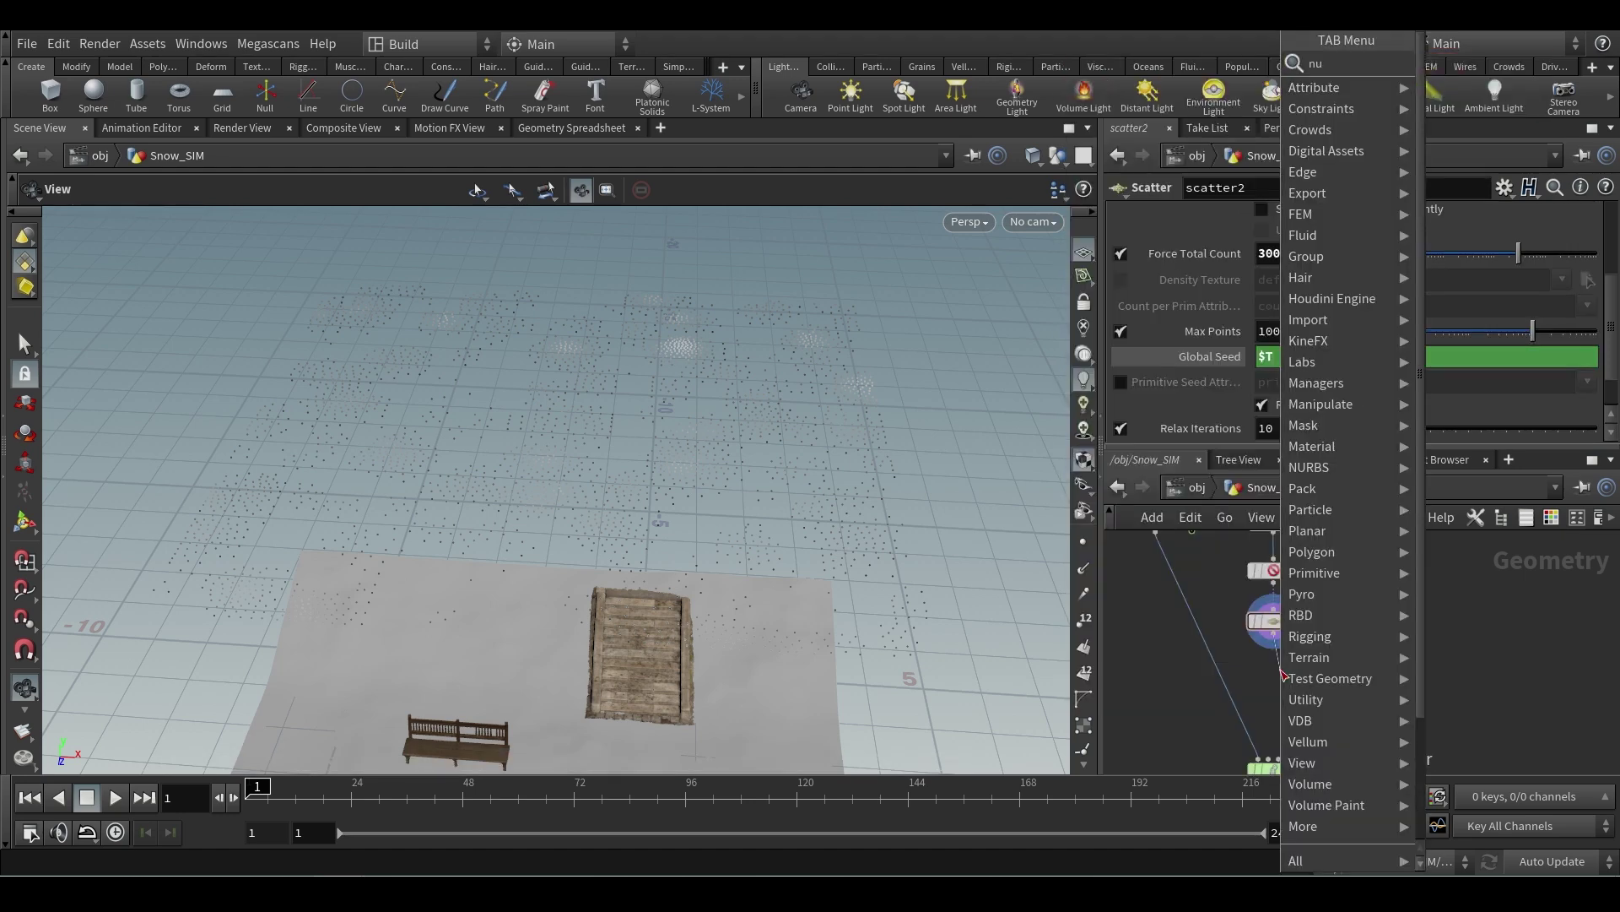
{"action": "key", "text": "Escape"}
{"action": "left_click", "coordinate": [1280, 677]}
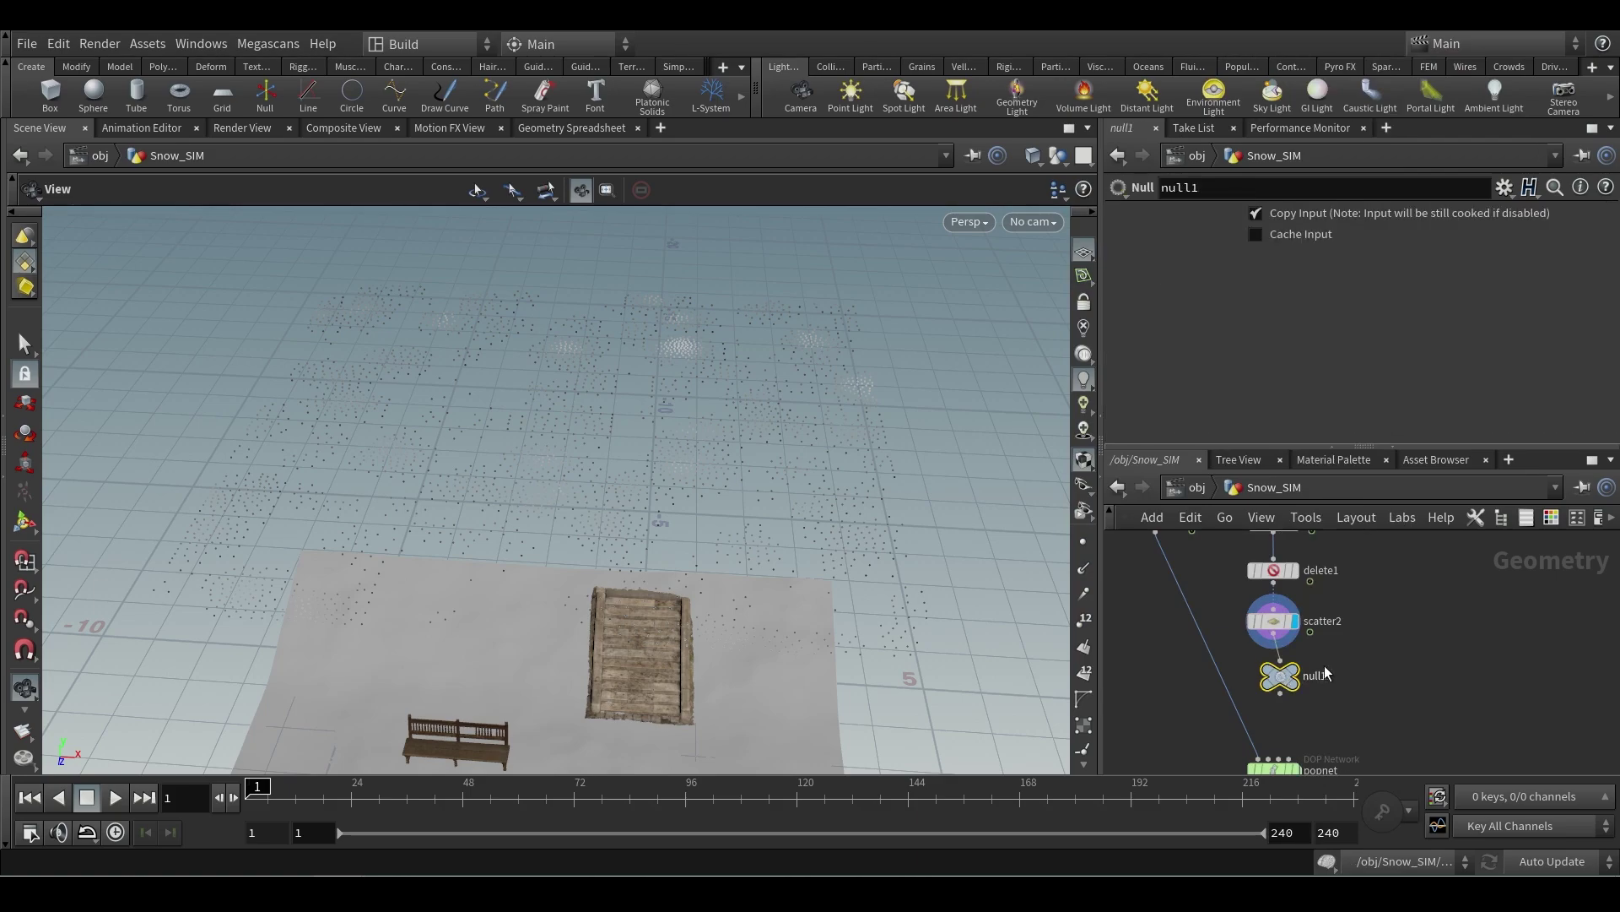
{"action": "double_click", "coordinate": [1323, 675]}
{"action": "type", "text": "OUT_Source"}
{"action": "key", "text": "Return"}
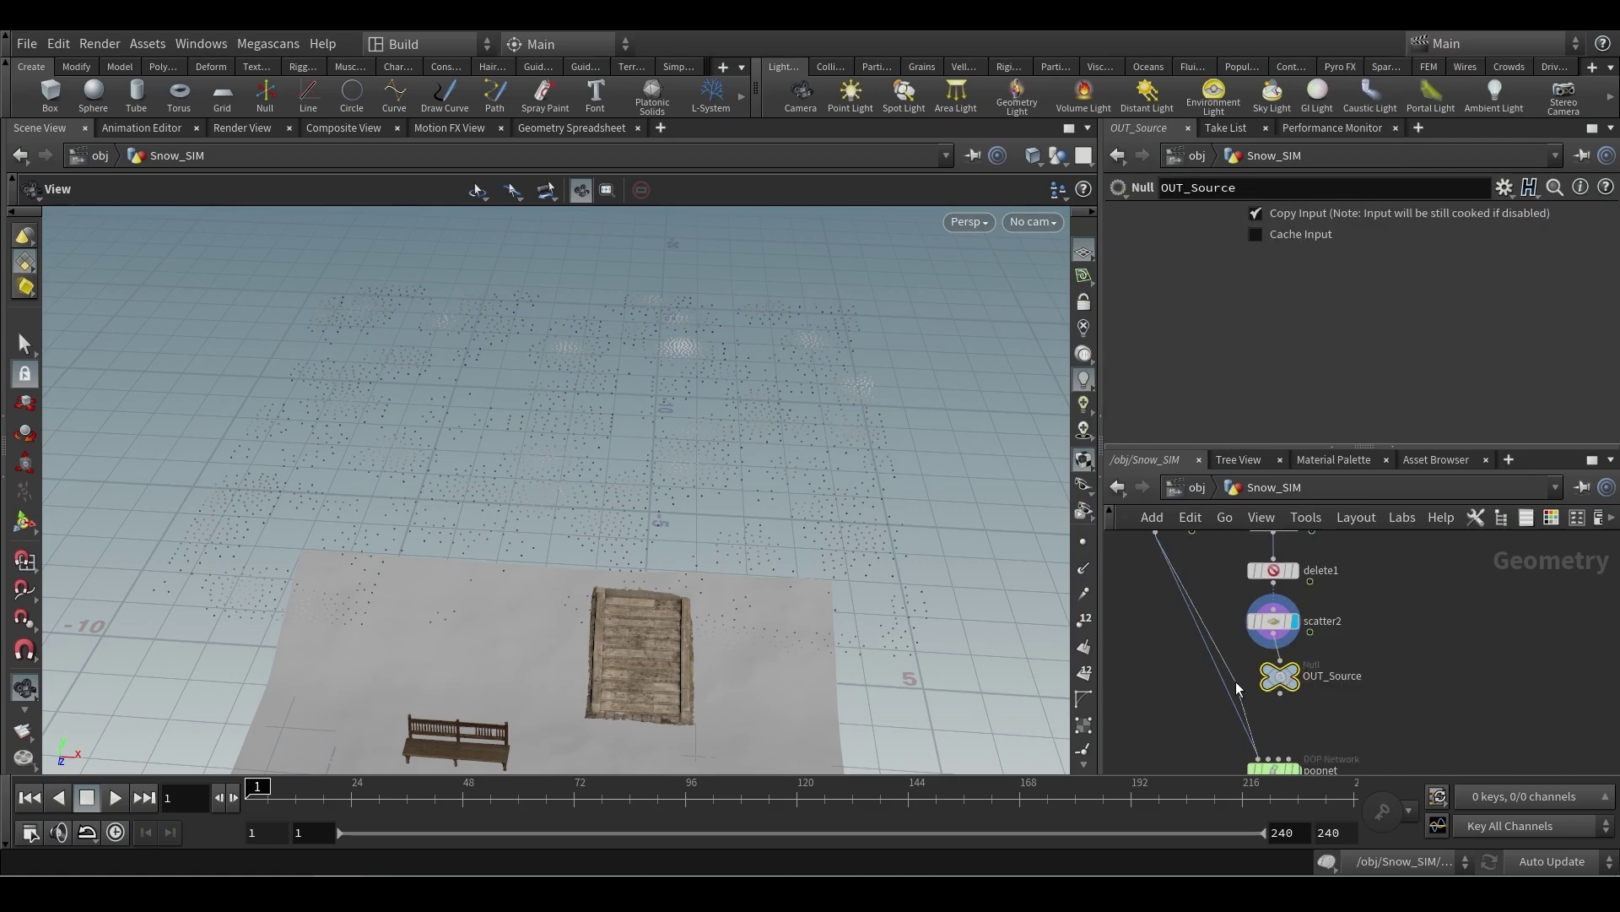
- Wire OUT_Source into popnet's first input, enter the network and play the particle simulation to preview it
{"action": "left_click_drag", "start_coordinate": [1280, 694], "coordinate": [1274, 764]}
{"action": "double_click", "coordinate": [1274, 766]}
{"action": "left_click", "coordinate": [116, 797]}
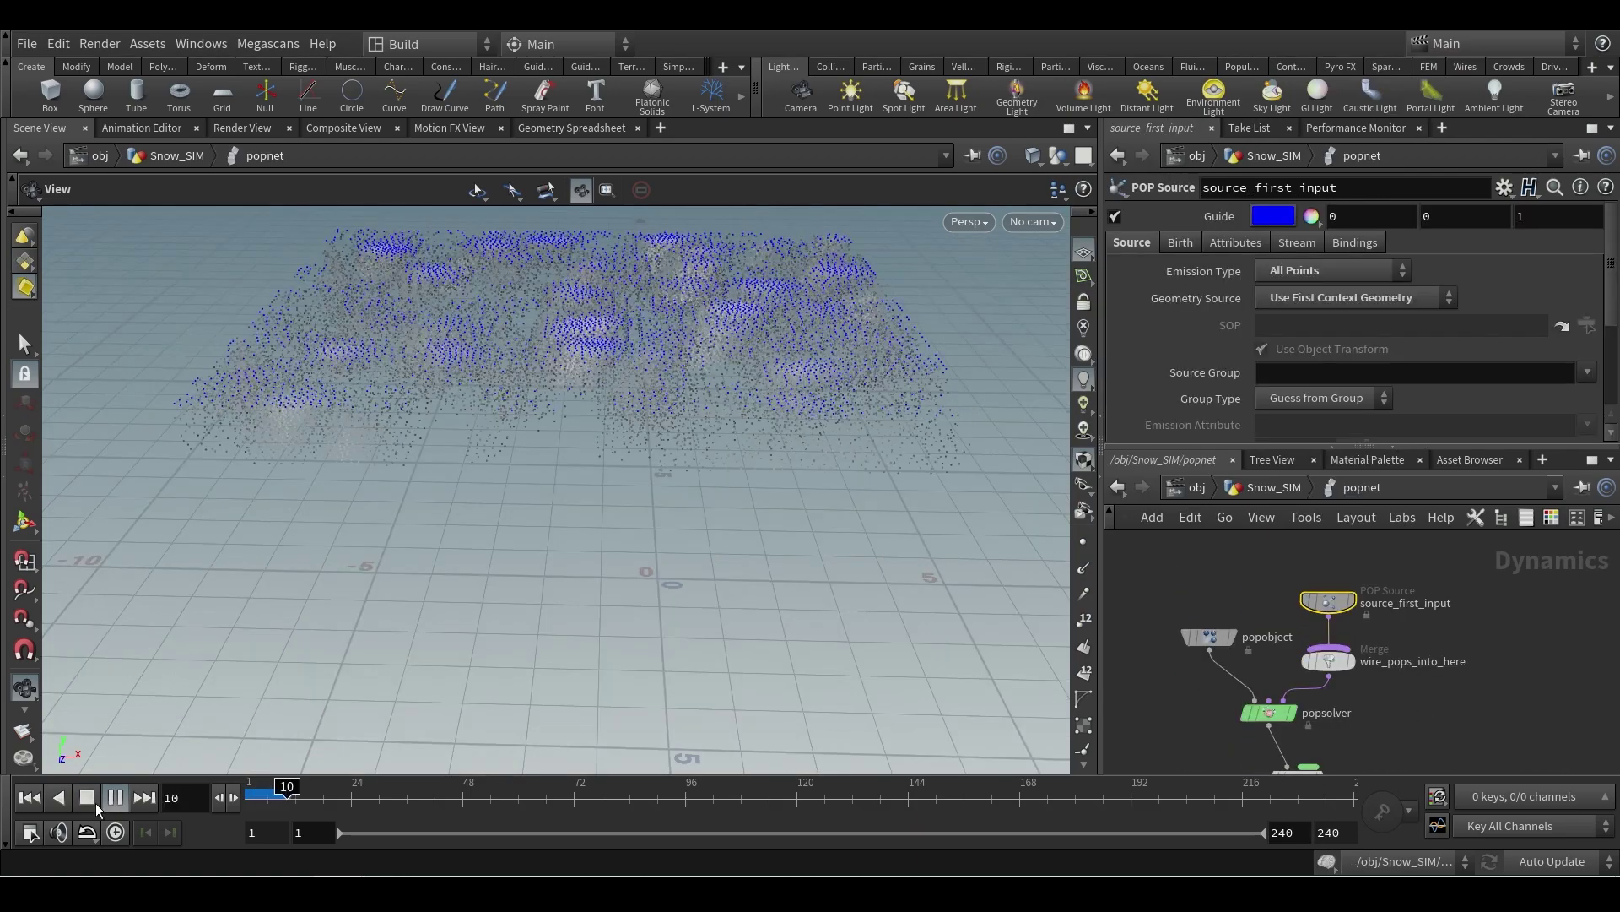
{"action": "key", "text": "h"}
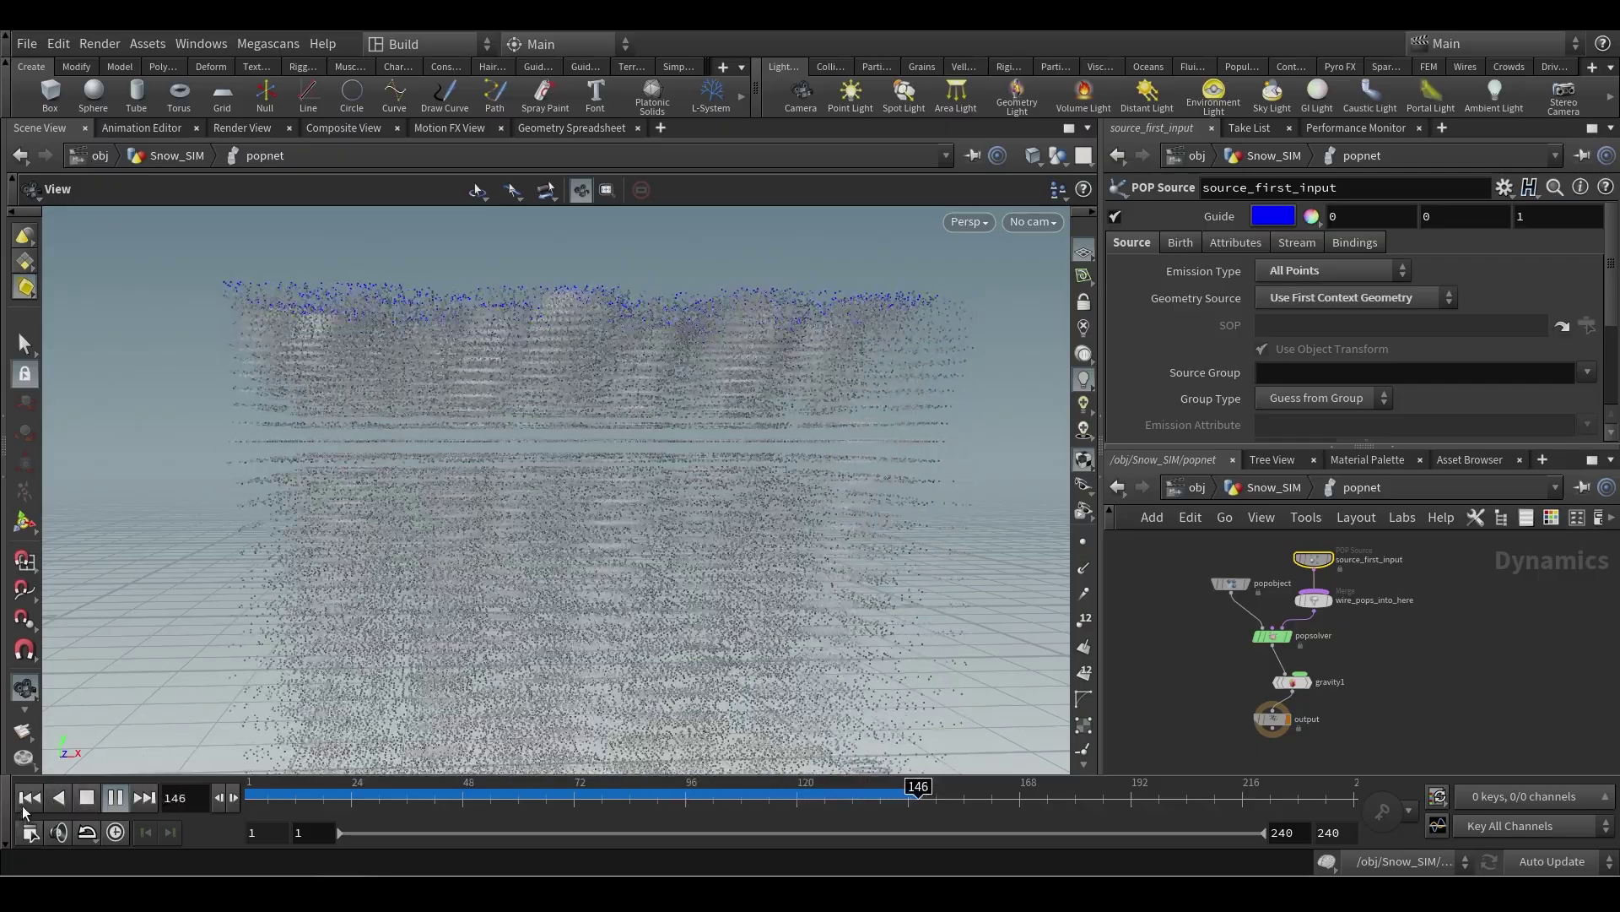
{"action": "left_click", "coordinate": [29, 796]}
- Set source_first_input's Jitter Birth Time to Negative in its birth settings
{"action": "scroll", "coordinate": [1454, 584], "scroll_direction": "up", "scroll_amount": 2}
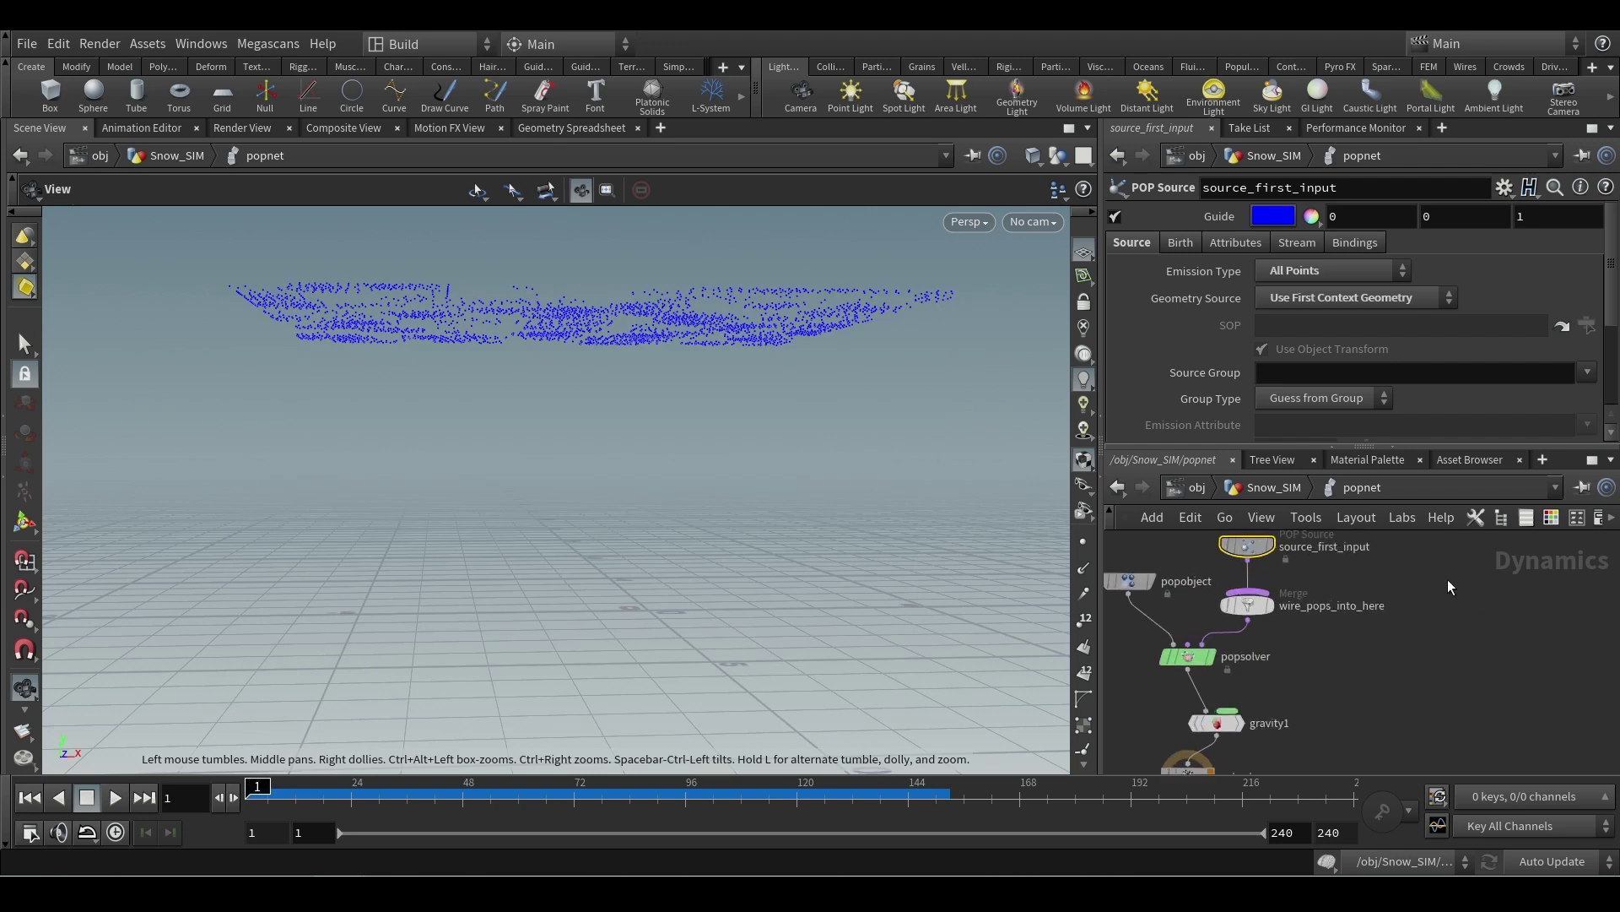
{"action": "middle_click_drag", "start_coordinate": [1284, 530], "coordinate": [1309, 603]}
{"action": "left_click_drag", "start_coordinate": [1264, 599], "coordinate": [1300, 625]}
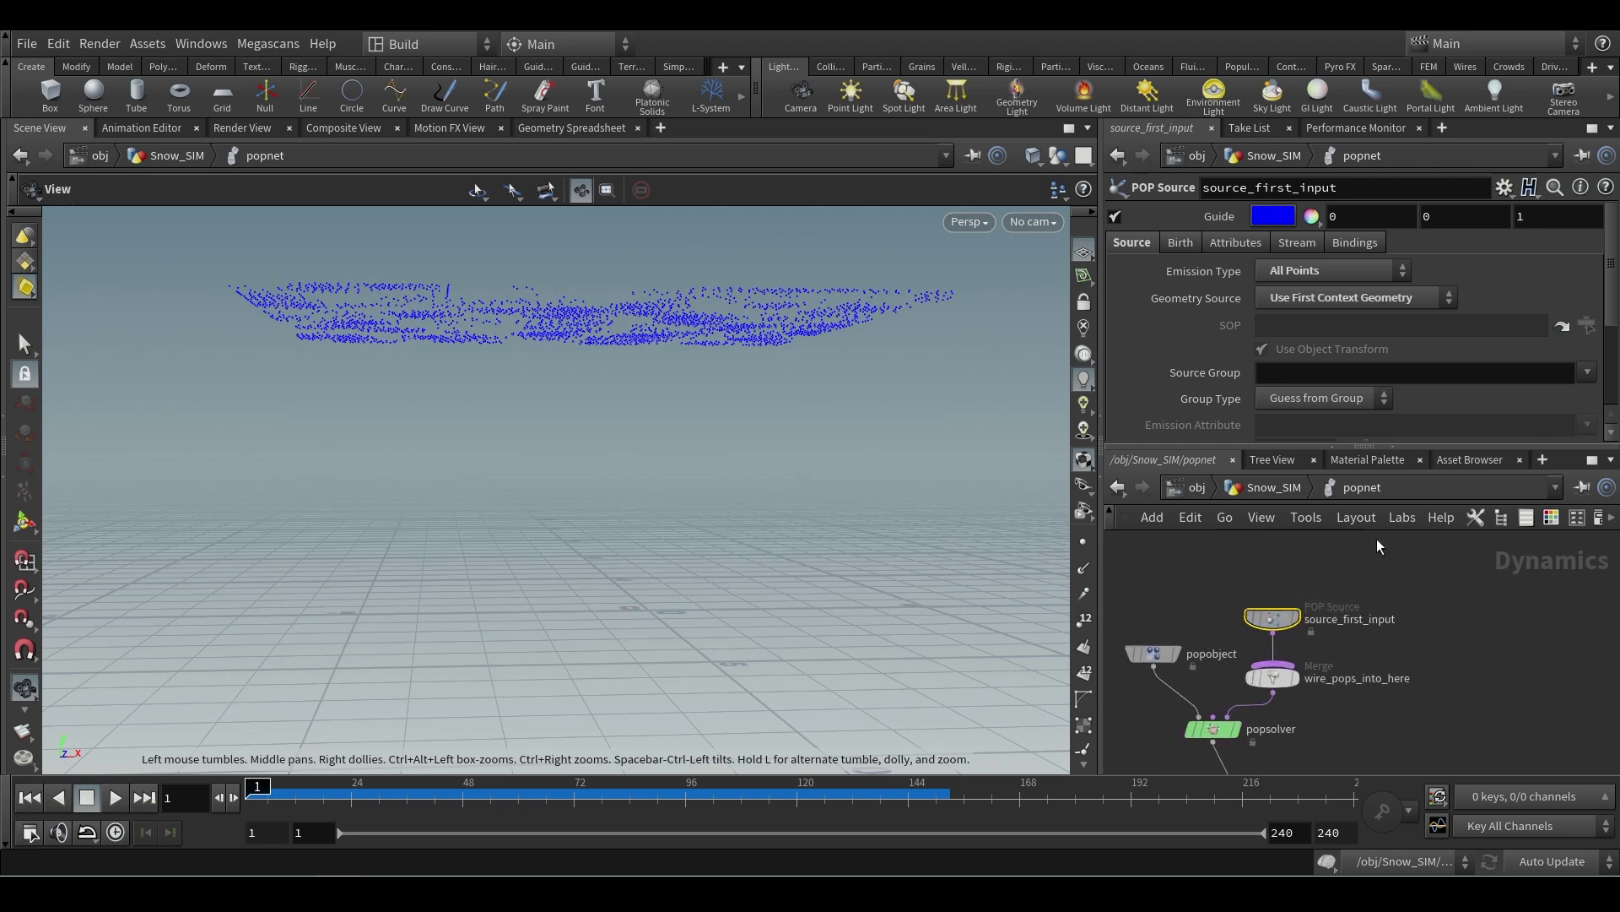
{"action": "left_click", "coordinate": [1180, 242]}
{"action": "scroll", "coordinate": [1281, 333], "scroll_direction": "down", "scroll_amount": 5}
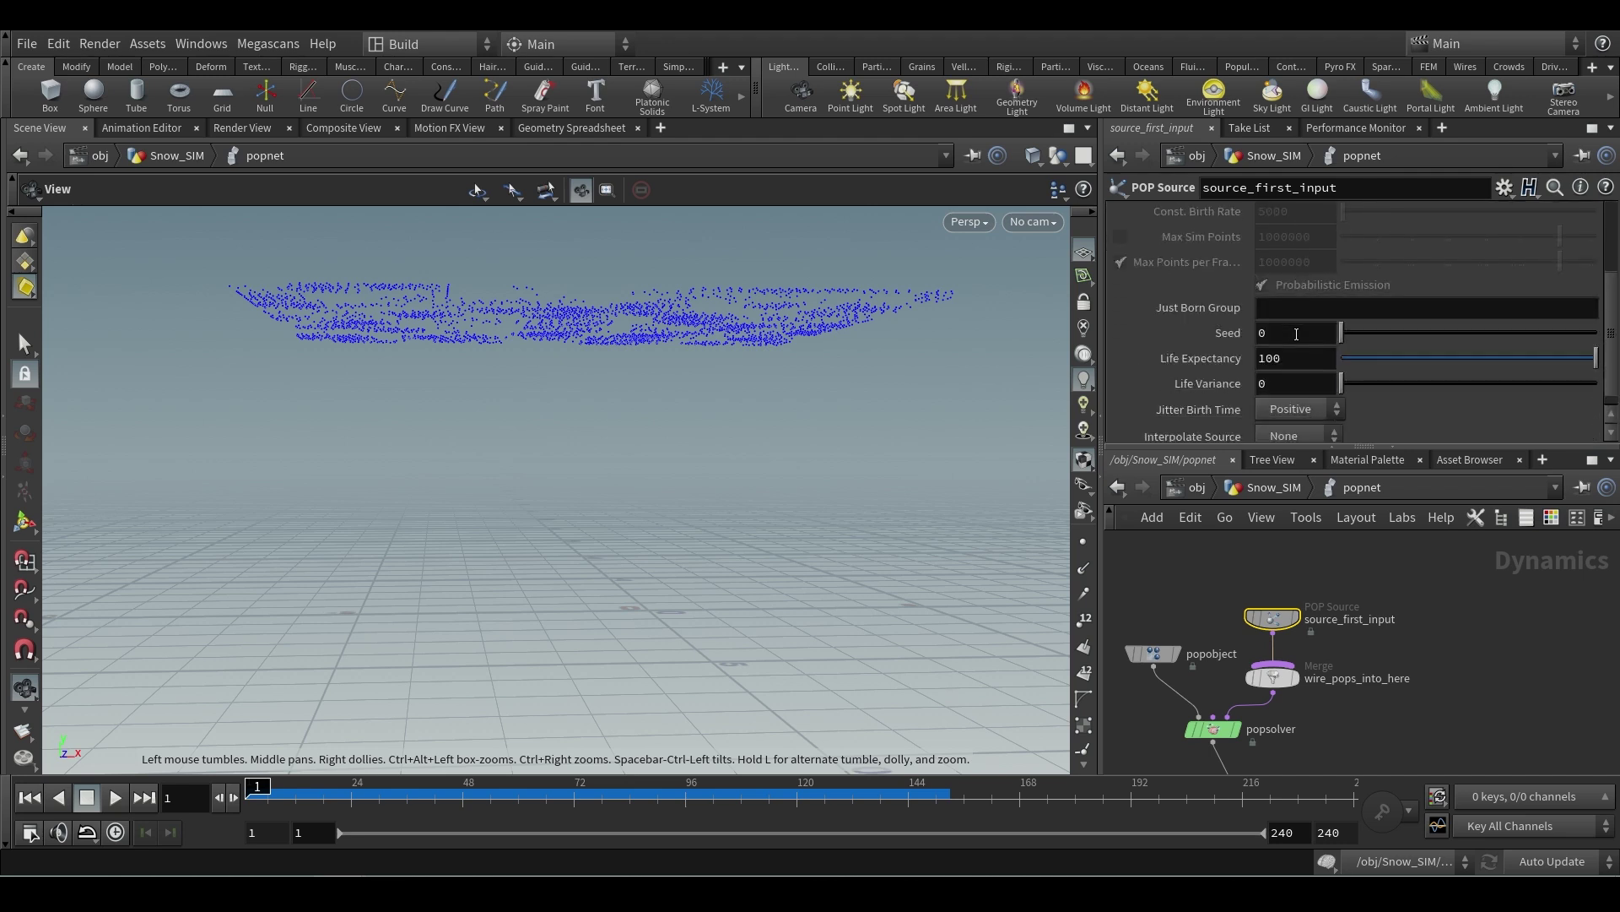
{"action": "left_click", "coordinate": [1304, 393]}
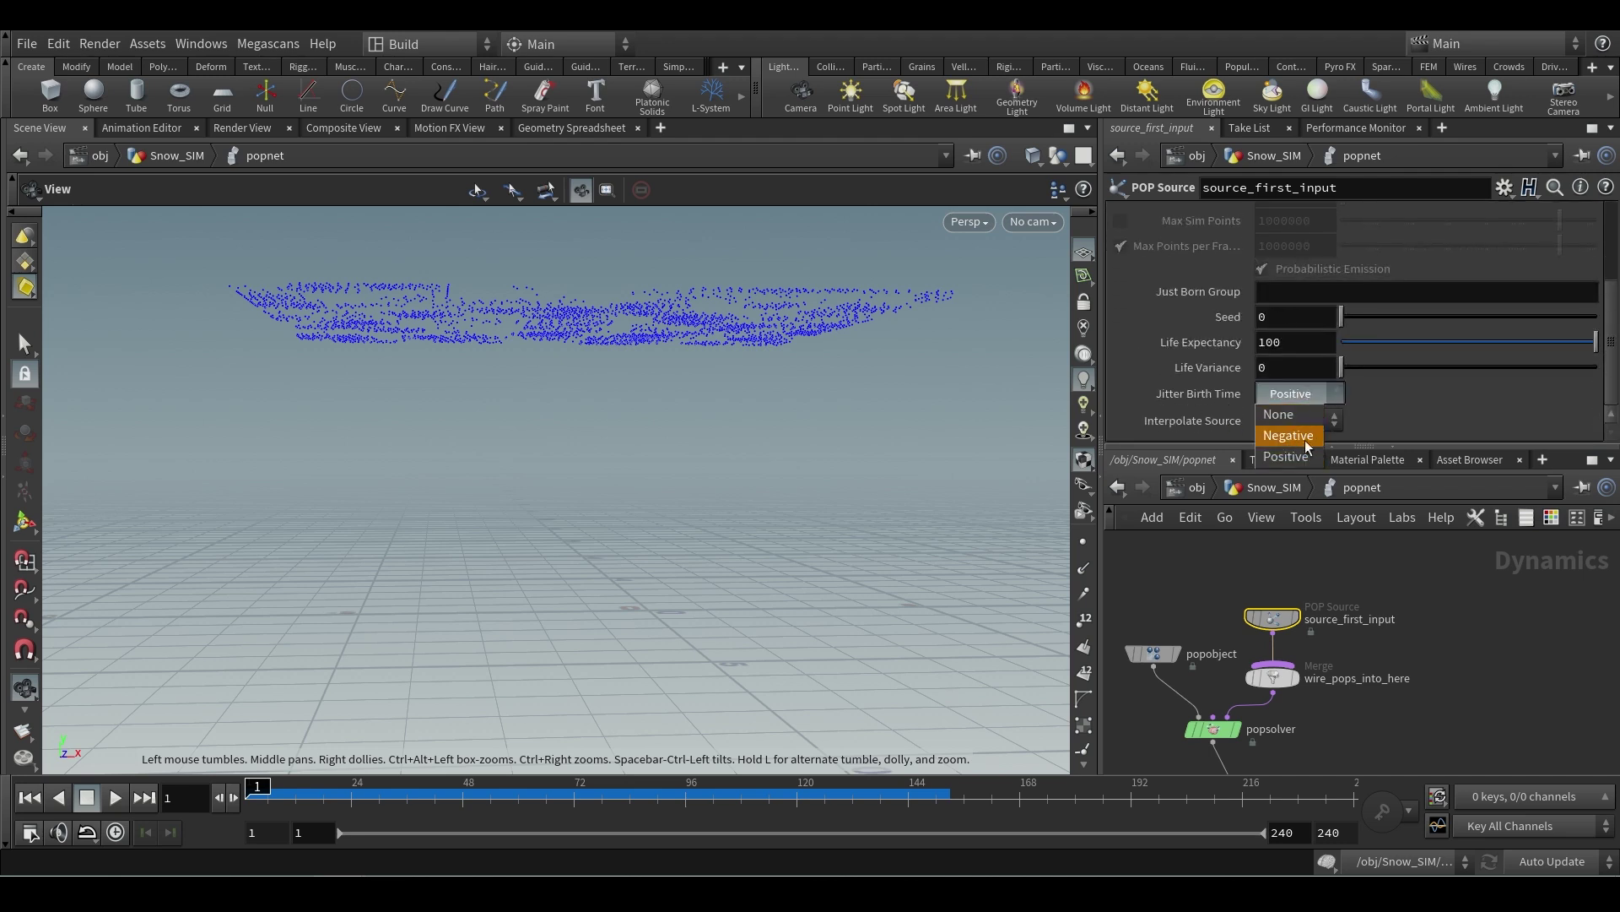
{"action": "left_click", "coordinate": [1289, 436]}
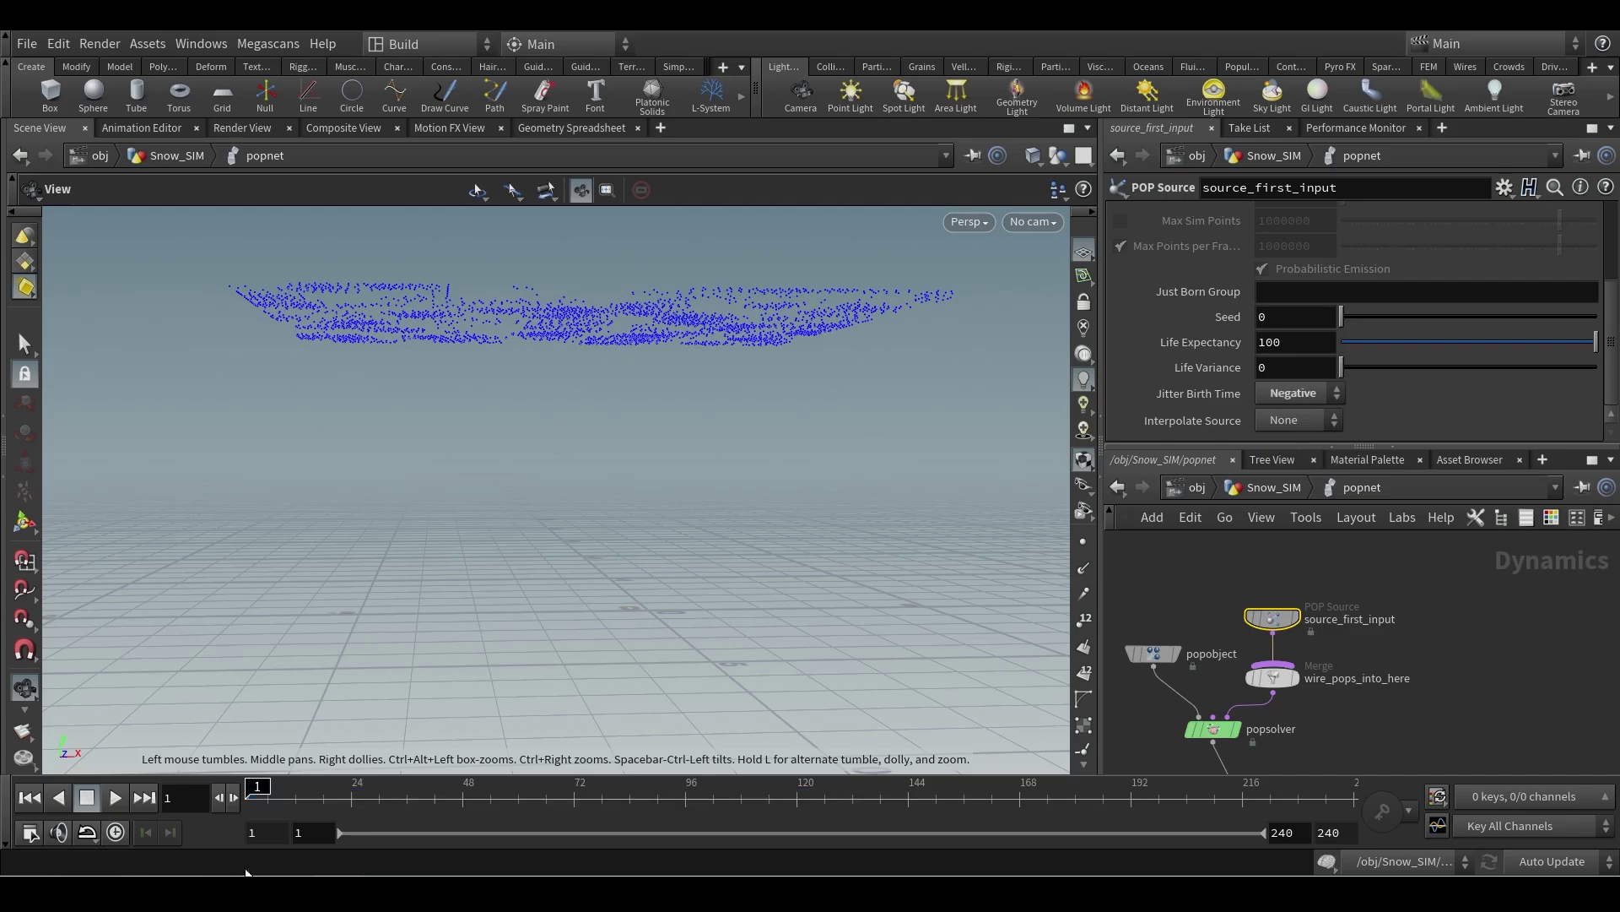
- Play the simulation to check the negative birth-time jitter and return to frame 1
{"action": "left_click", "coordinate": [110, 801]}
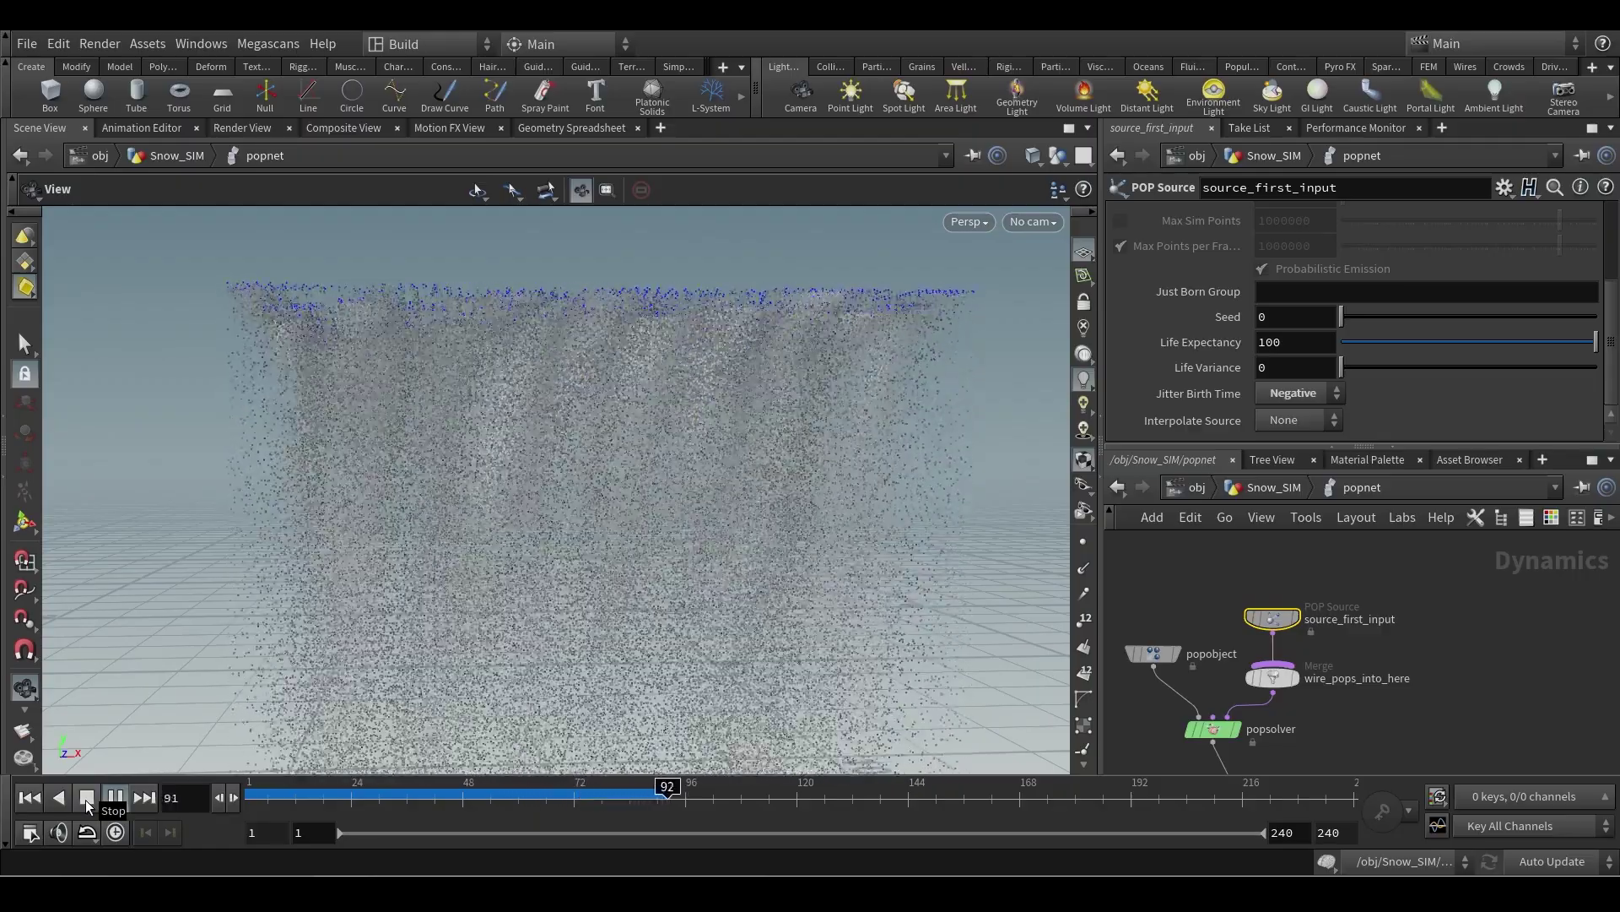
{"action": "left_click", "coordinate": [85, 798]}
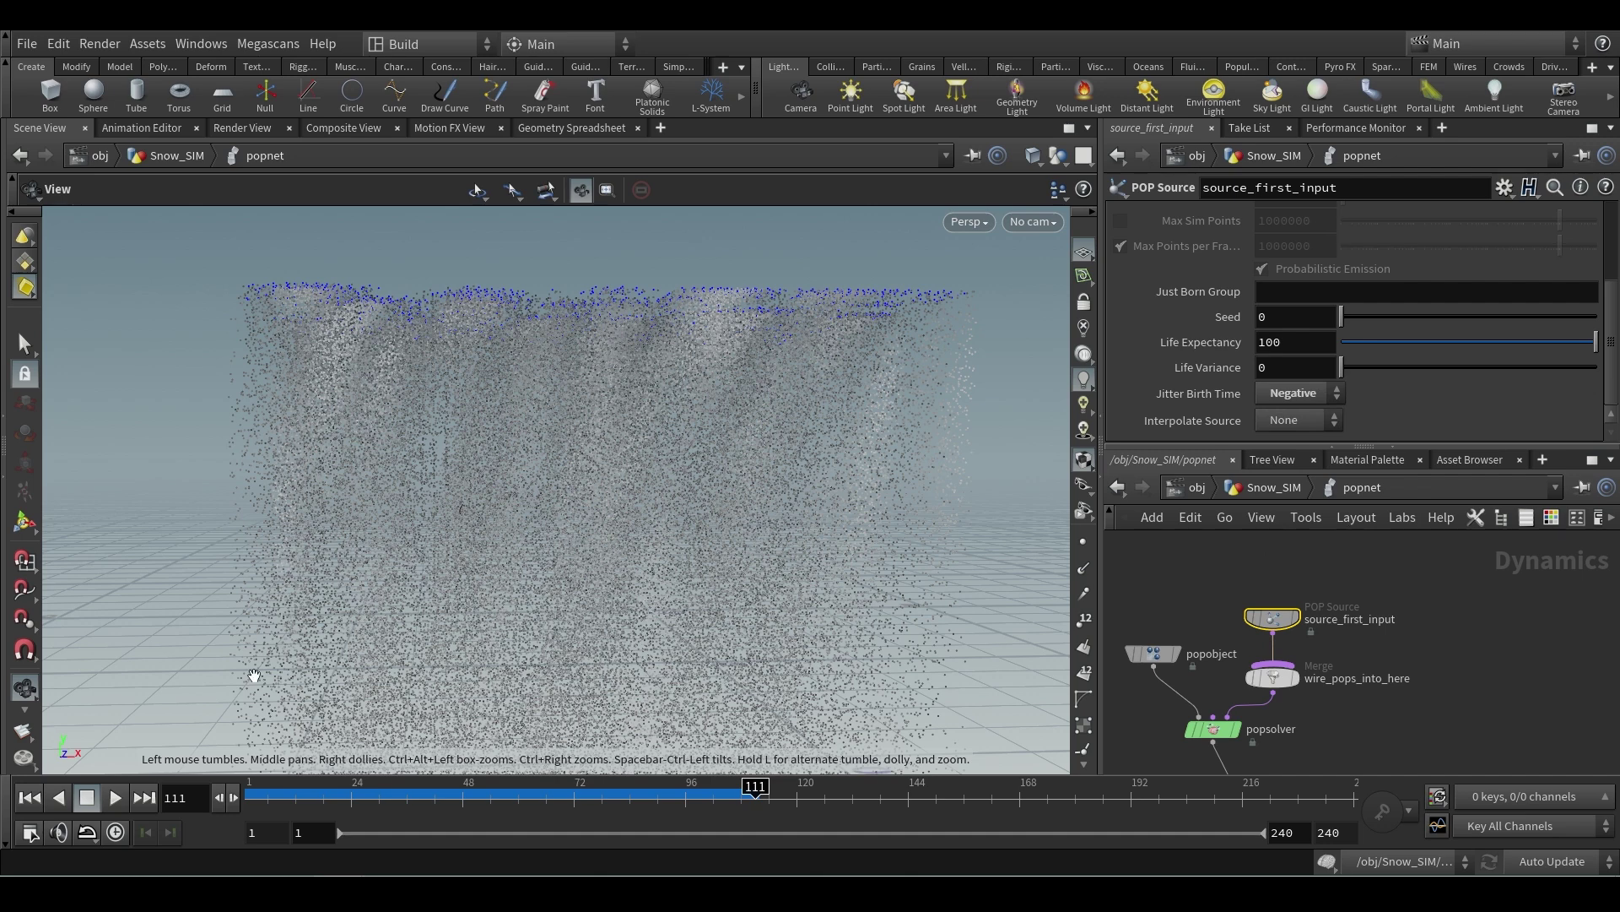
{"action": "left_click", "coordinate": [30, 798]}
- Set the timeline's end frame to 140
{"action": "scroll", "coordinate": [1193, 228], "scroll_direction": "up", "scroll_amount": 5}
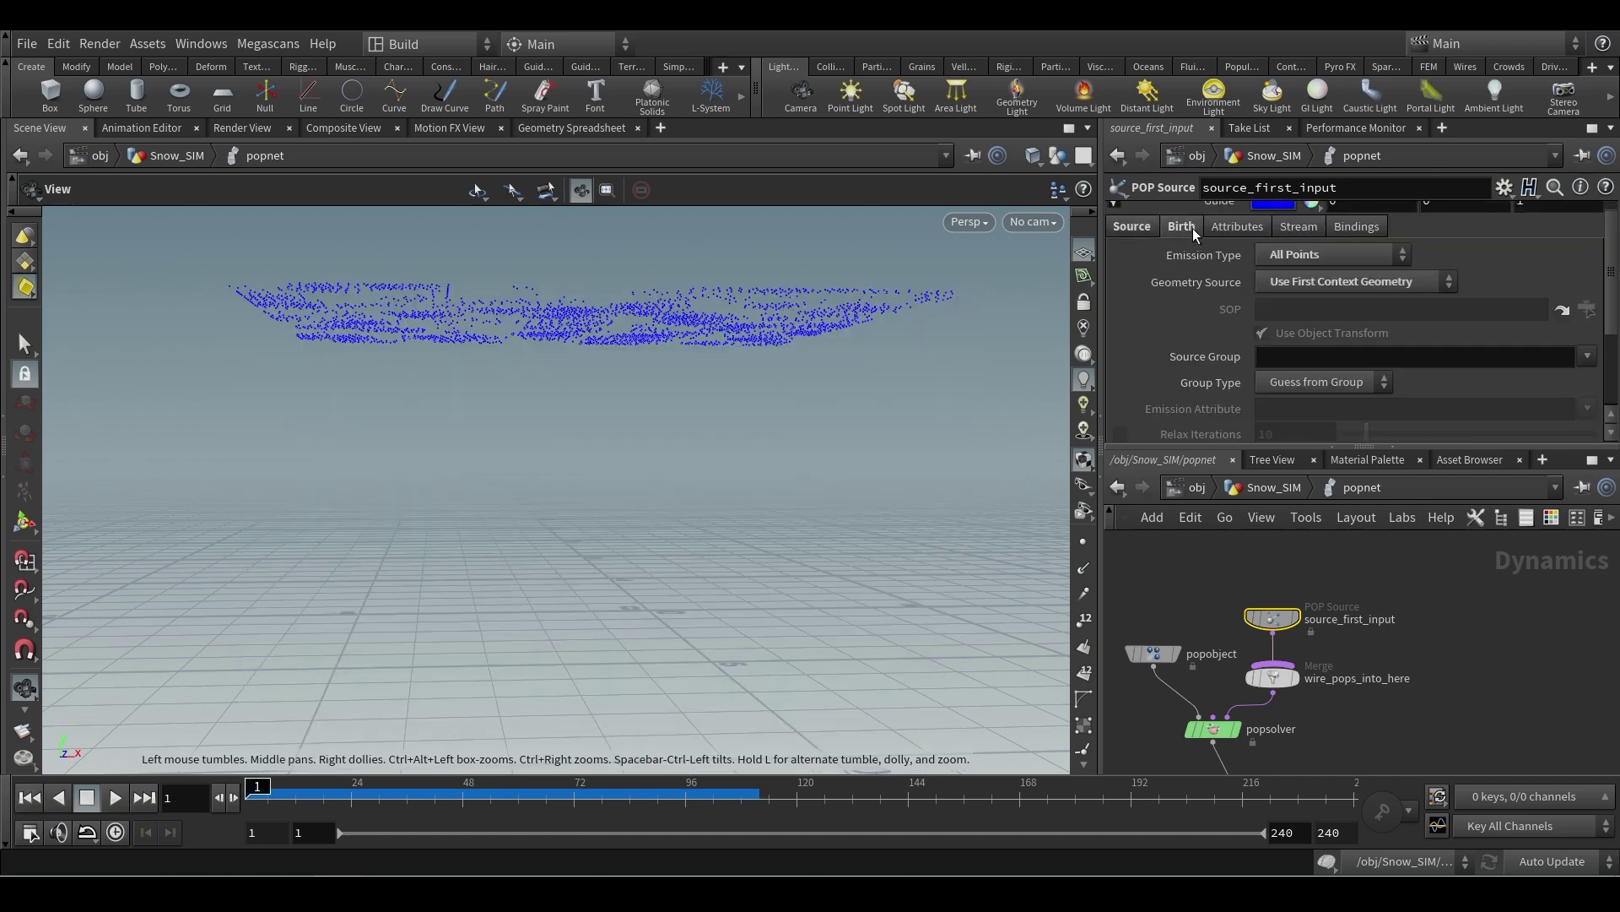
{"action": "scroll", "coordinate": [1337, 329], "scroll_direction": "down", "scroll_amount": 4}
{"action": "scroll", "coordinate": [1337, 329], "scroll_direction": "down", "scroll_amount": 1}
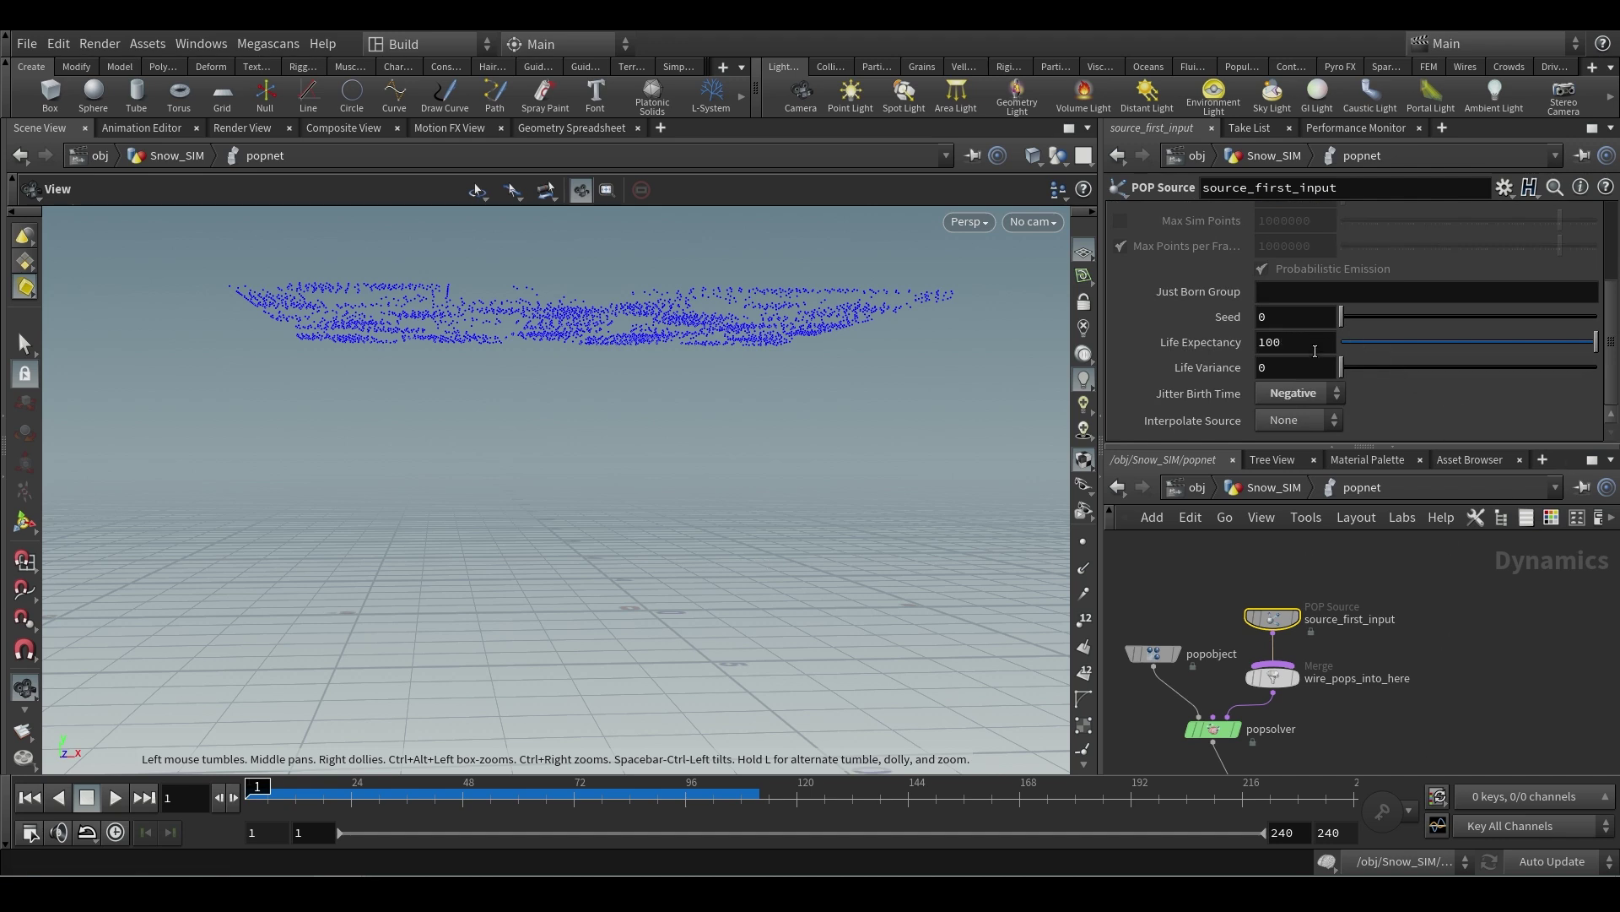
{"action": "double_click", "coordinate": [1348, 833]}
{"action": "type", "text": "140"}
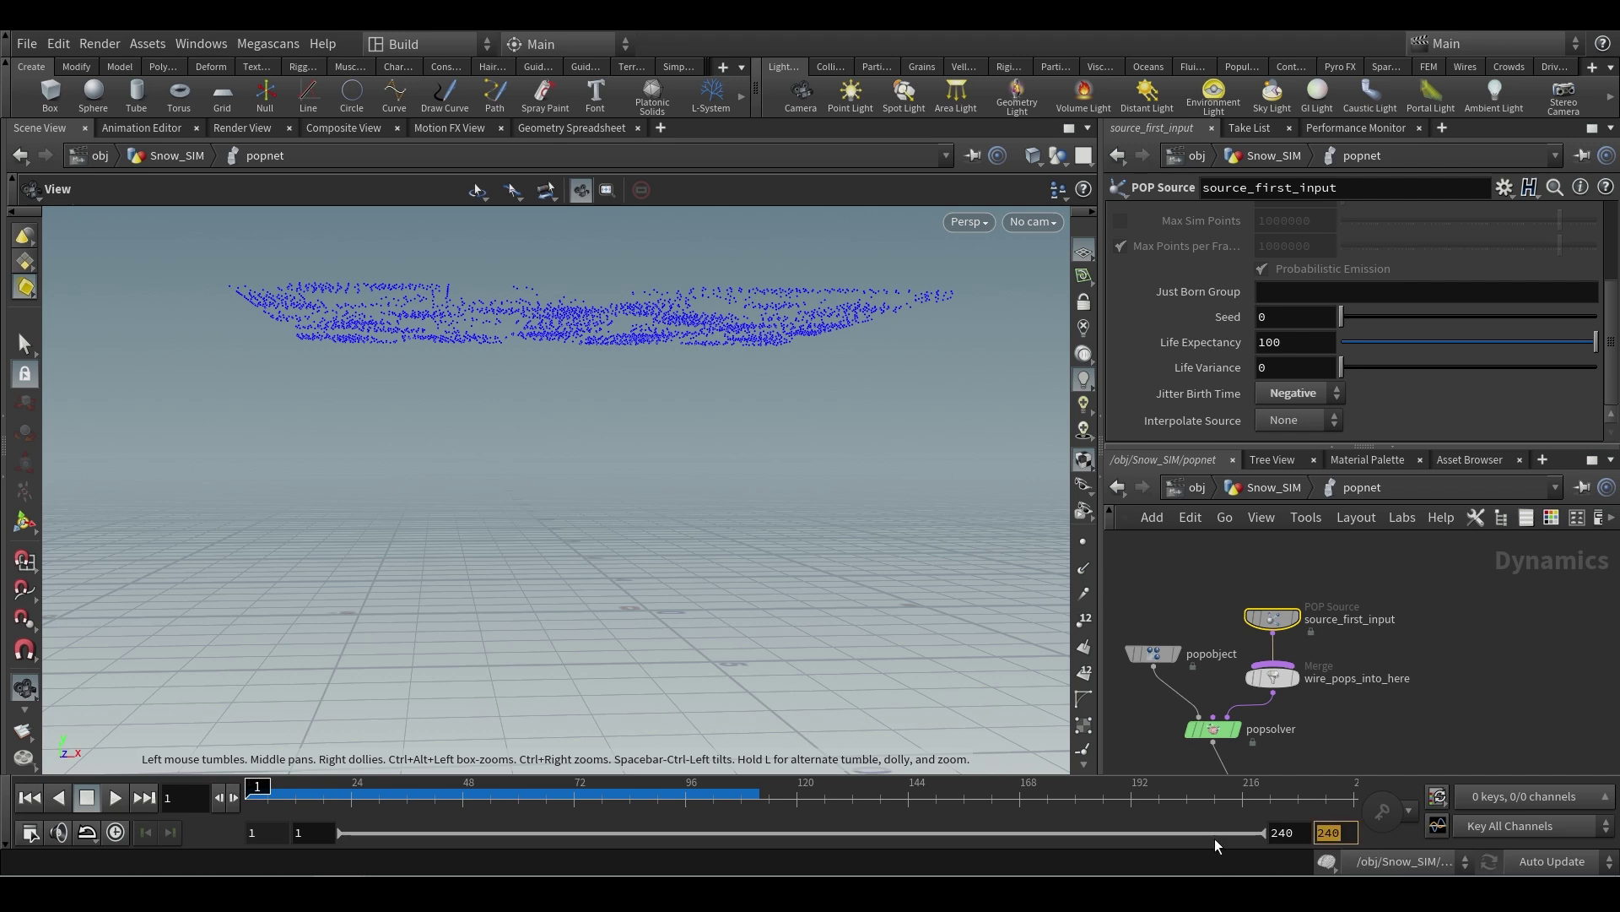
{"action": "key", "text": "Return"}
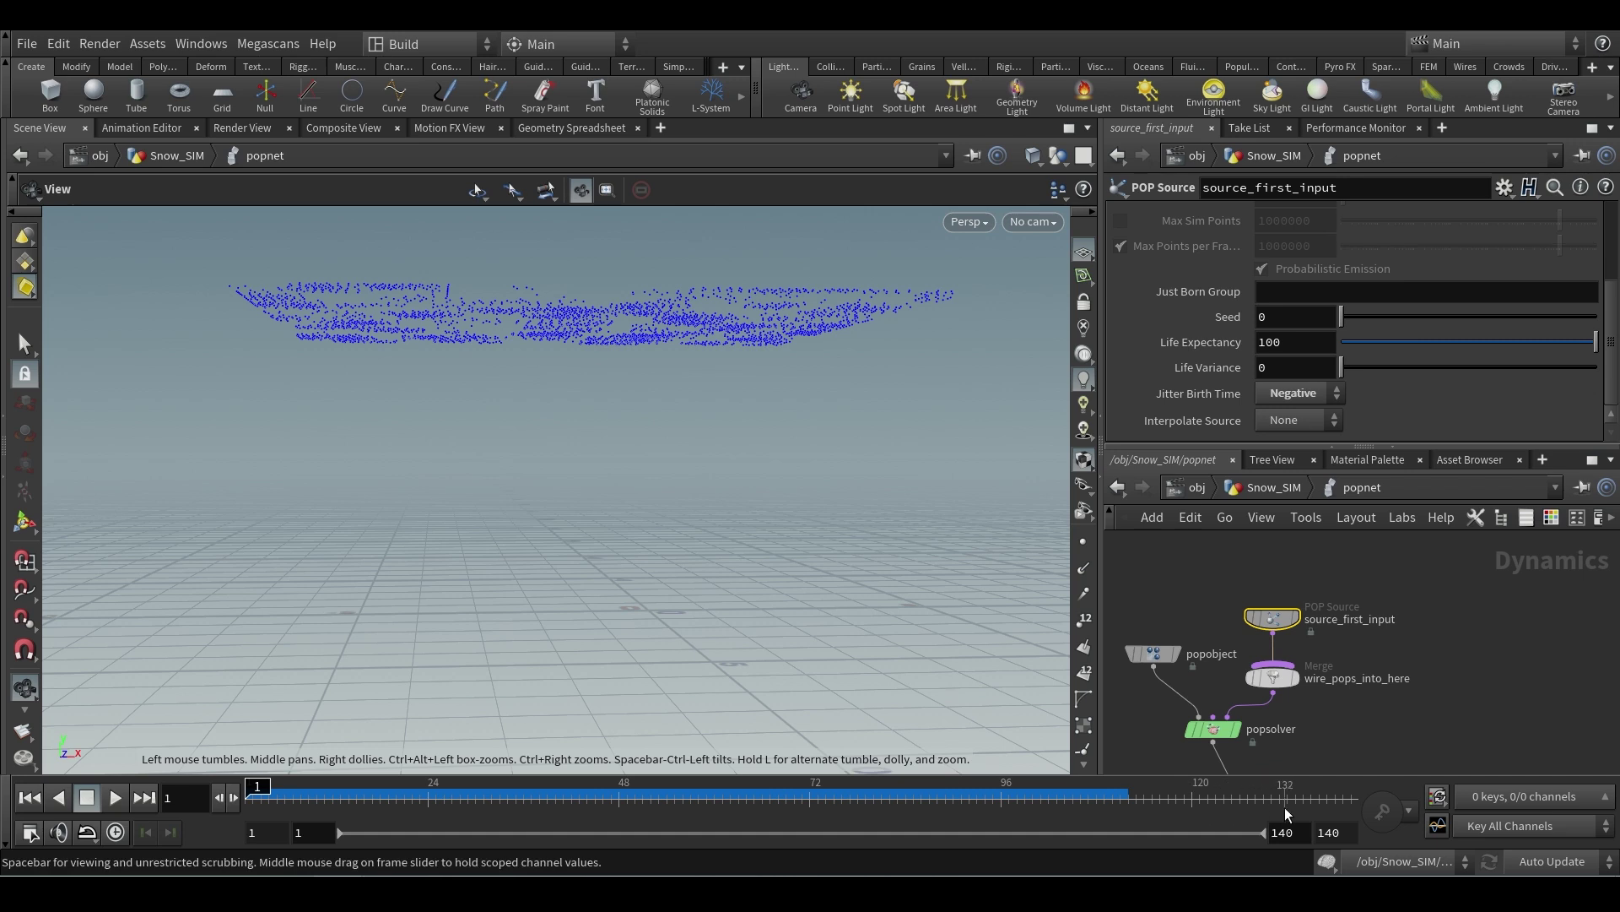
- Insert a POP Force node between source_first_input and wire_pops_into_here
{"action": "scroll", "coordinate": [1369, 392], "scroll_direction": "up", "scroll_amount": 5}
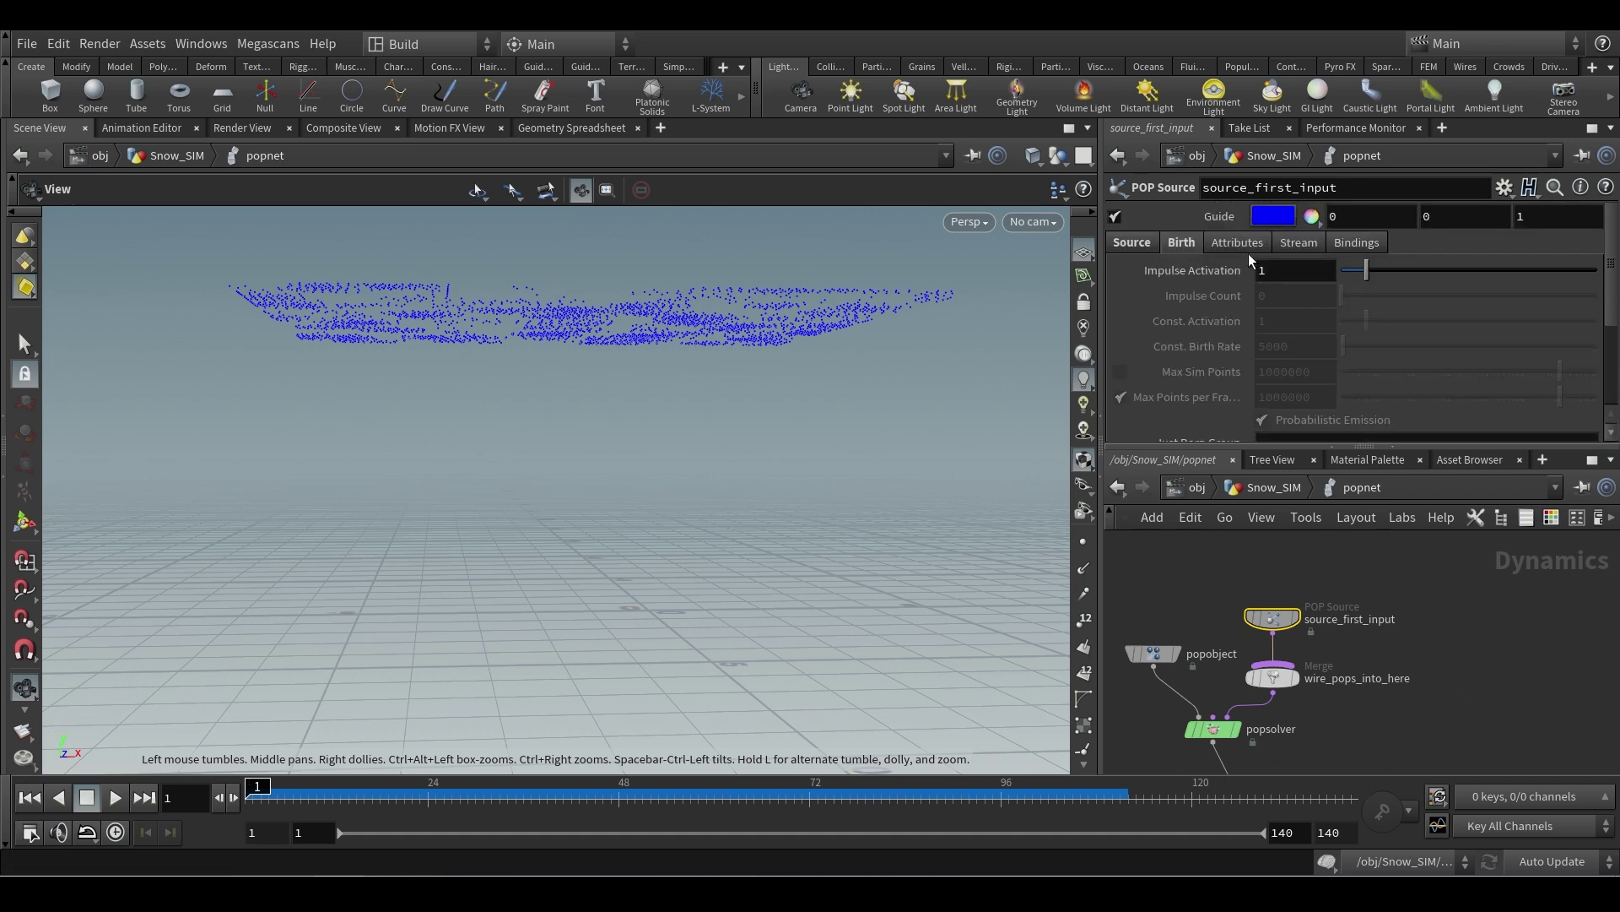
{"action": "left_click", "coordinate": [1132, 242]}
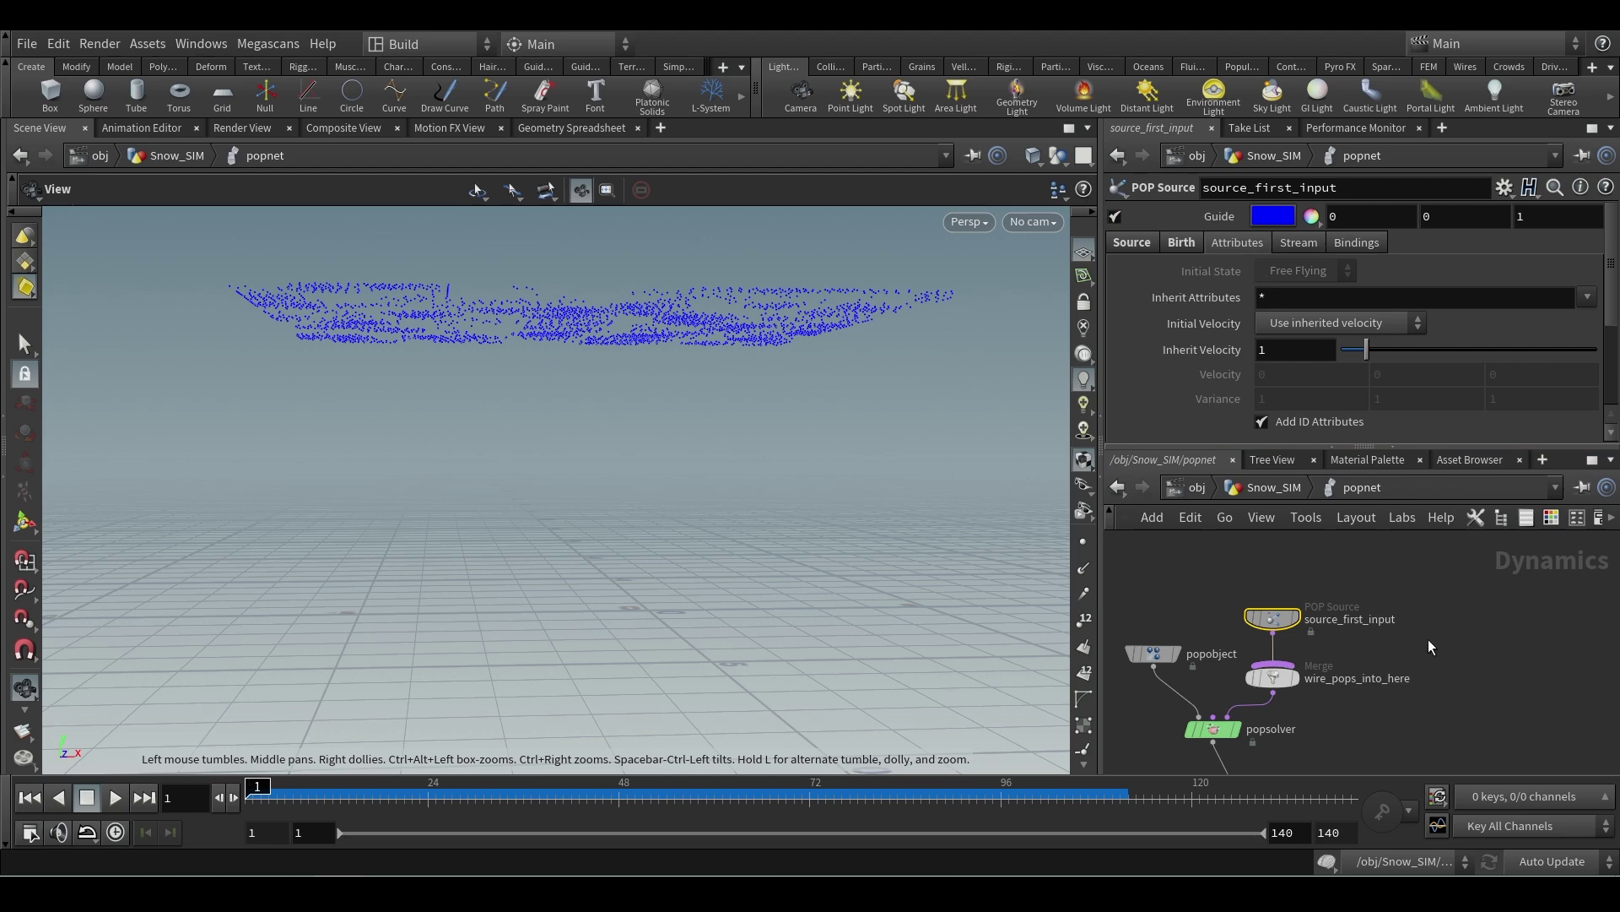
{"action": "middle_click_drag", "start_coordinate": [1428, 640], "coordinate": [1467, 719]}
{"action": "left_click_drag", "start_coordinate": [1312, 698], "coordinate": [1328, 647]}
{"action": "type", "text": "pop force"}
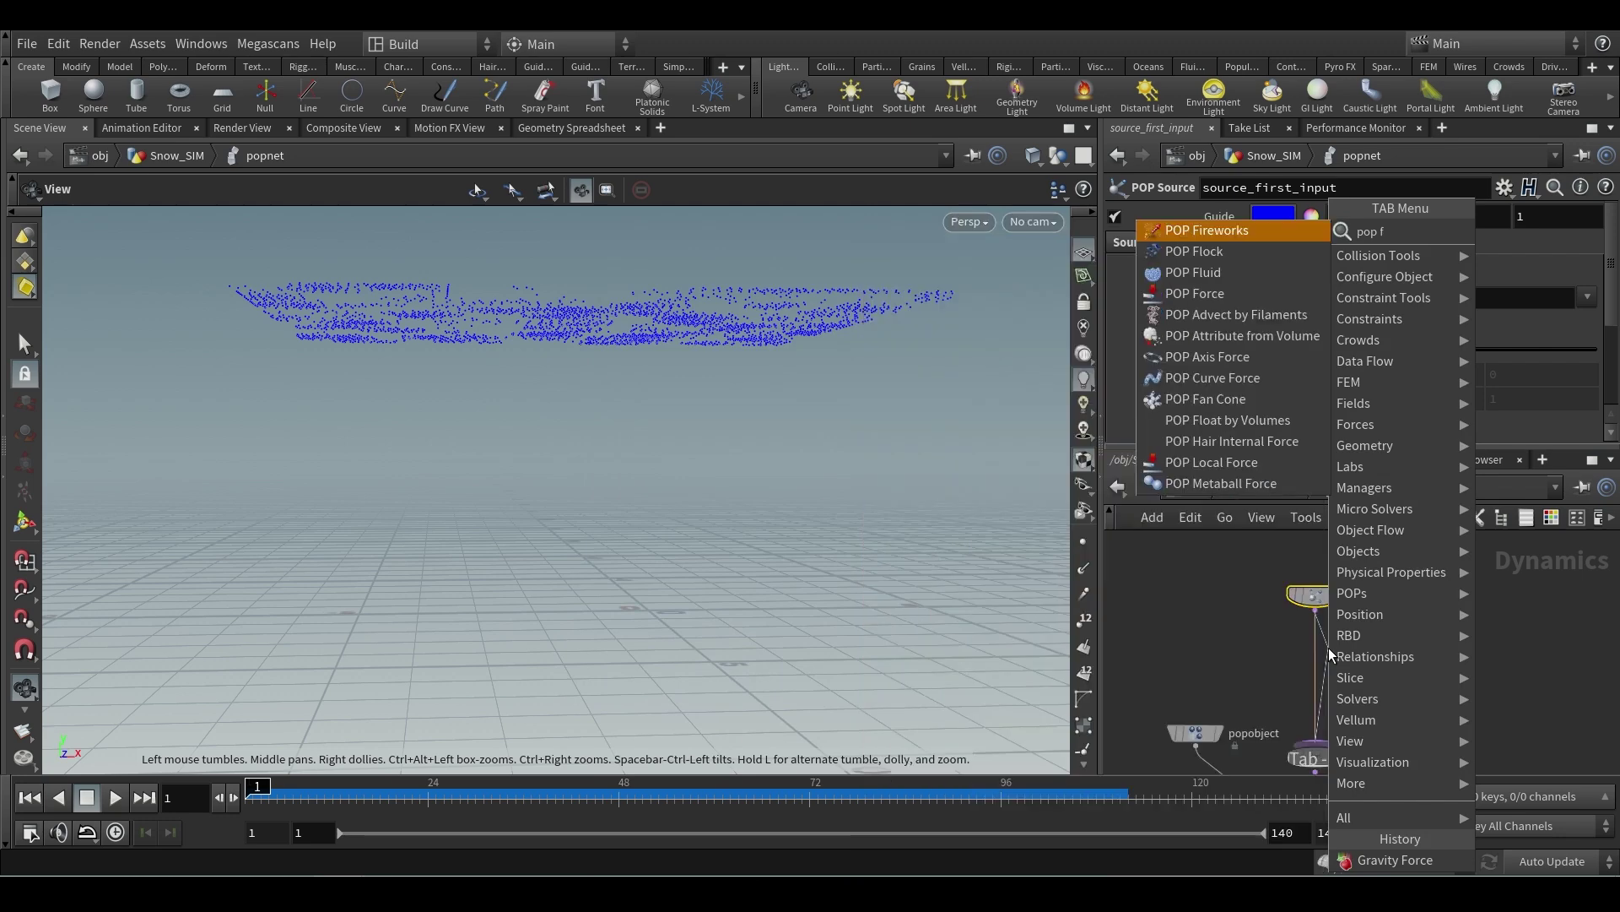
{"action": "key", "text": "Return"}
{"action": "left_click", "coordinate": [1317, 652]}
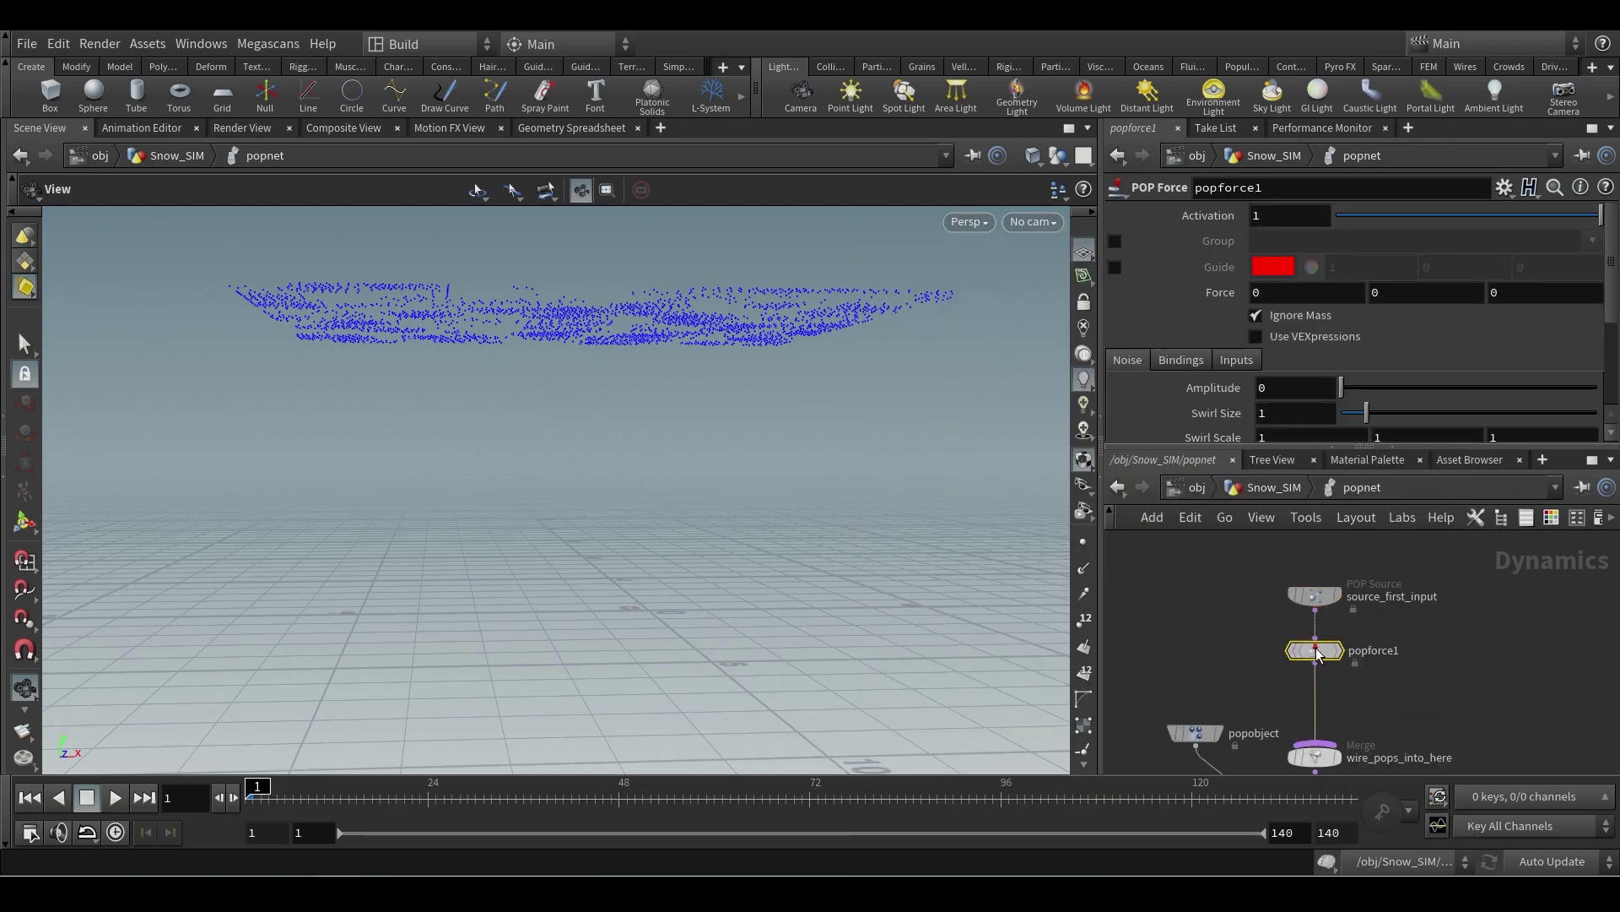
{"action": "left_click_drag", "start_coordinate": [607, 557], "coordinate": [561, 504]}
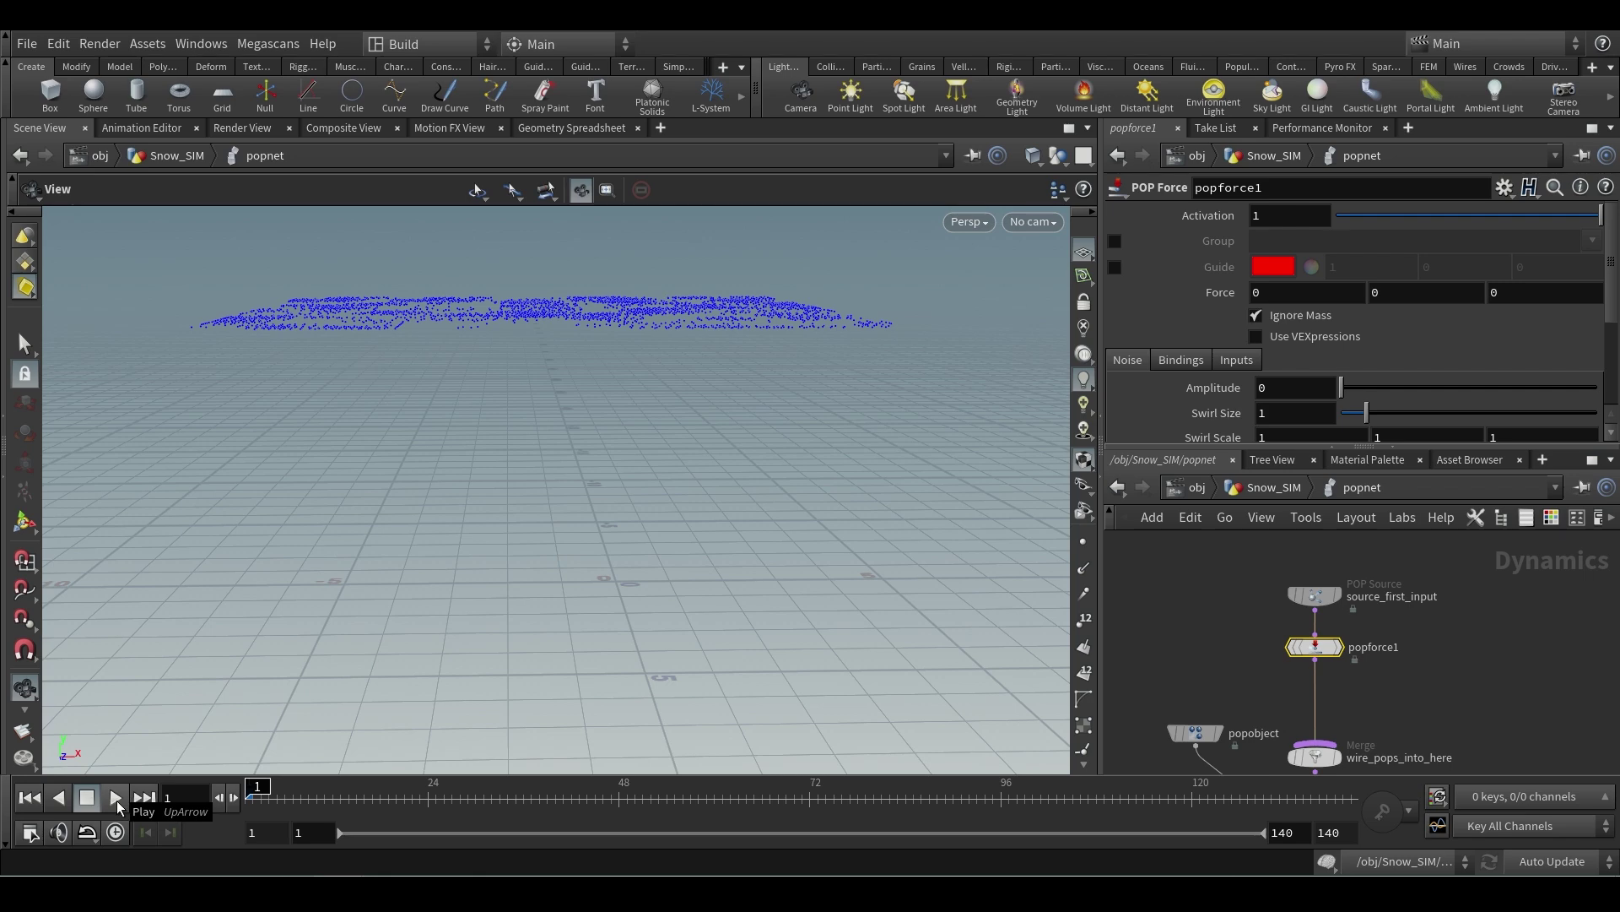
- Set popforce1's noise Amplitude to 2.09 and Swirl Size to 4.34
{"action": "left_click_drag", "start_coordinate": [653, 517], "coordinate": [651, 506]}
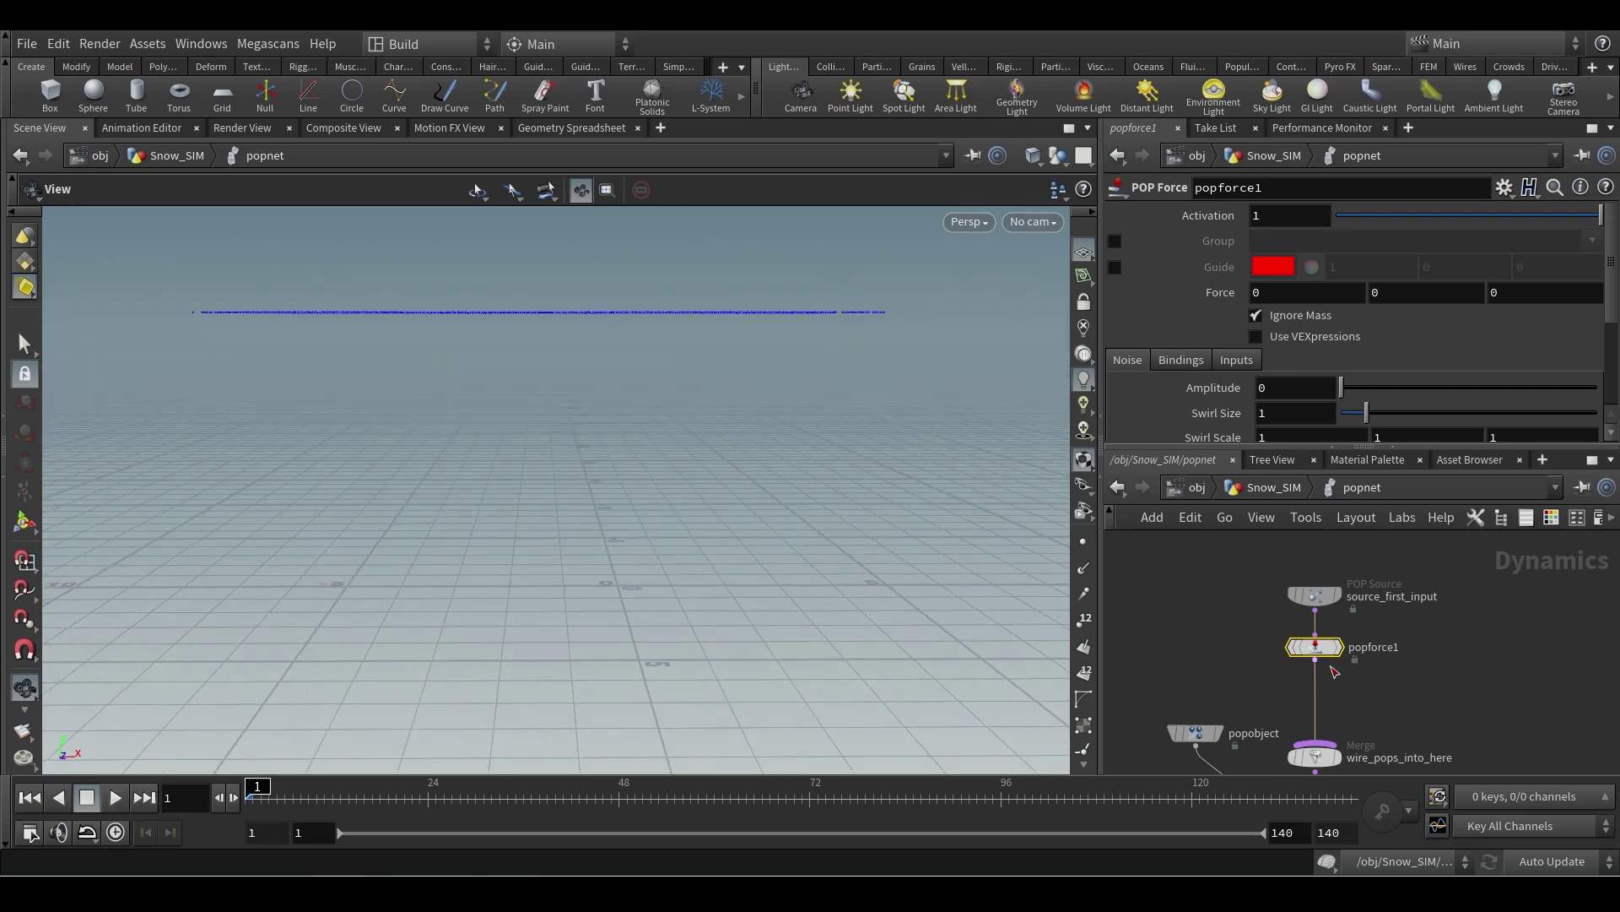
{"action": "middle_click_drag", "start_coordinate": [1349, 675], "coordinate": [1358, 642]}
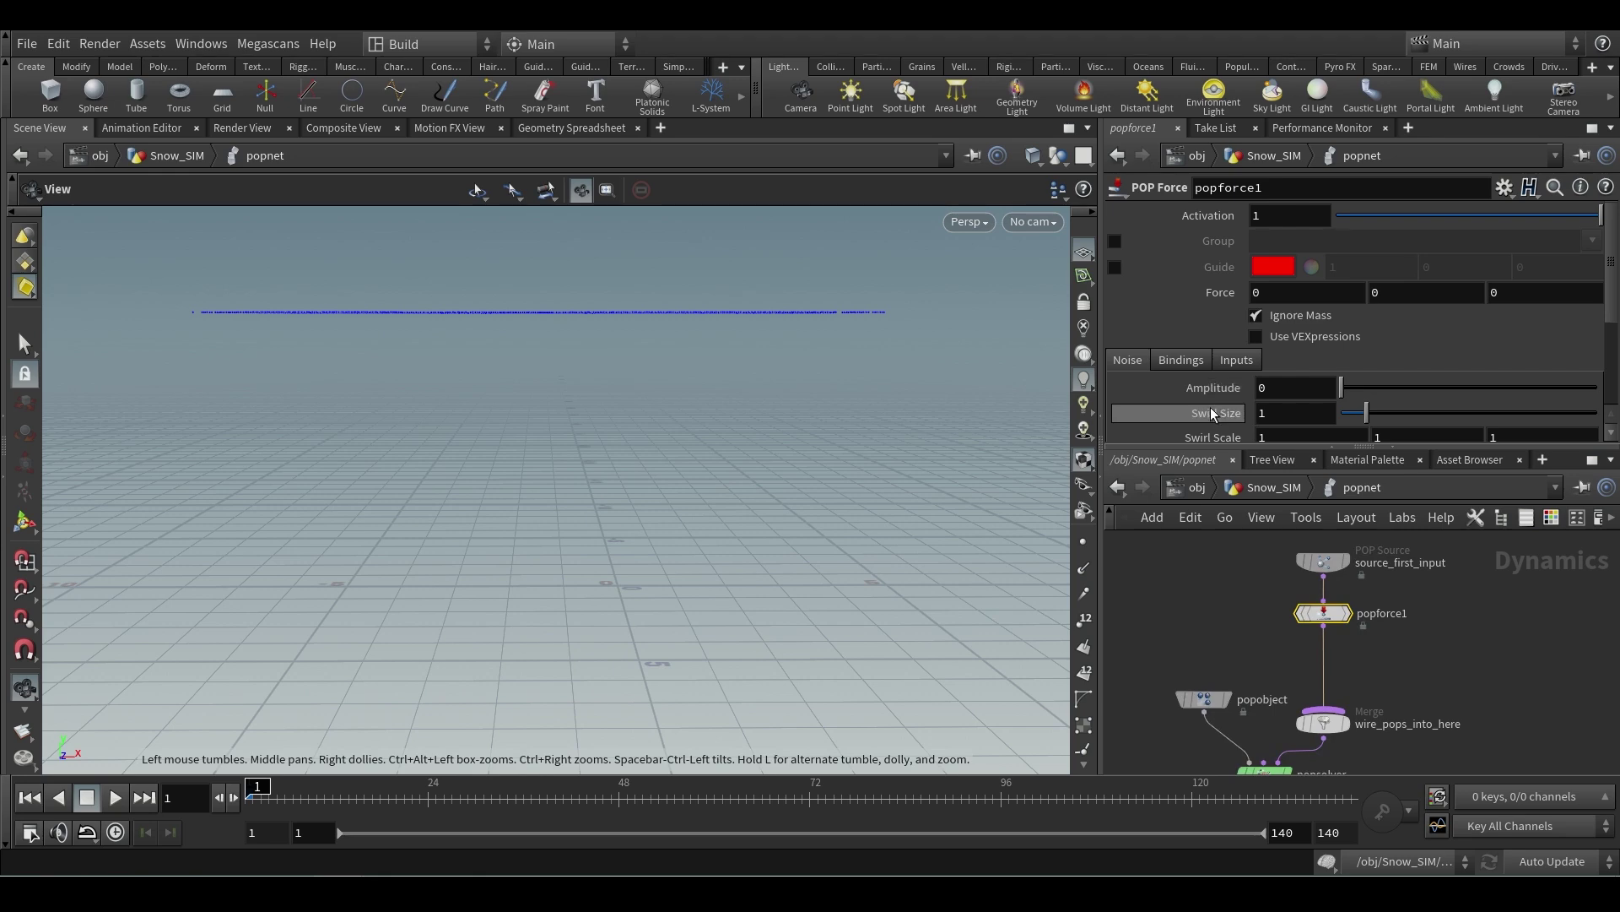
{"action": "scroll", "coordinate": [1199, 390], "scroll_direction": "down", "scroll_amount": 3}
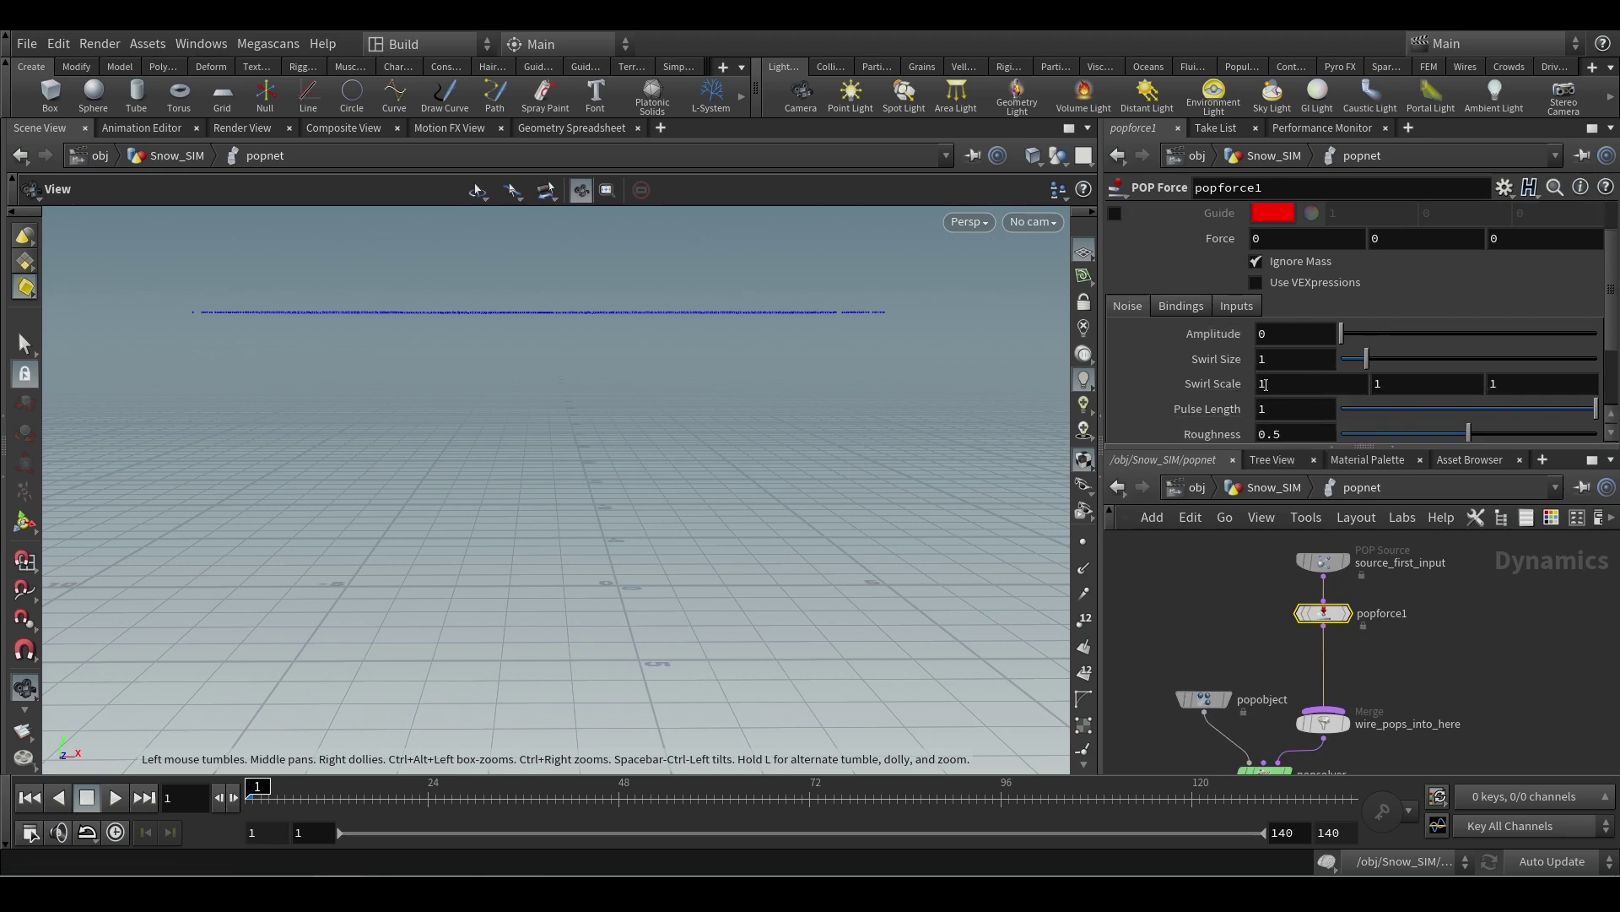
{"action": "scroll", "coordinate": [1232, 372], "scroll_direction": "down", "scroll_amount": 3}
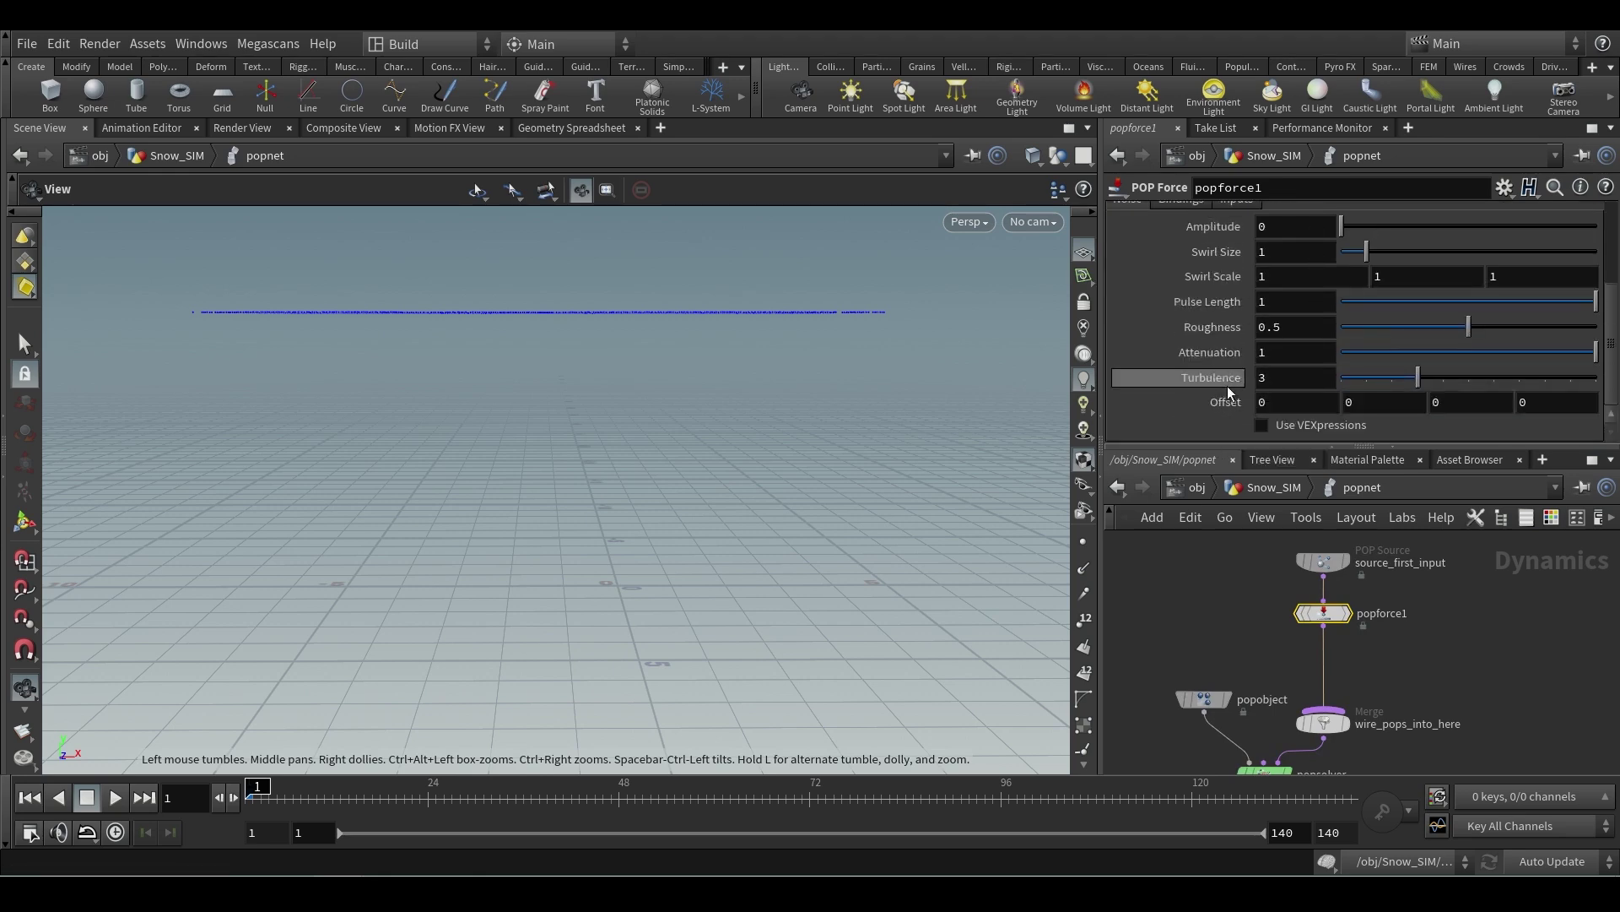
{"action": "scroll", "coordinate": [1223, 375], "scroll_direction": "up", "scroll_amount": 4}
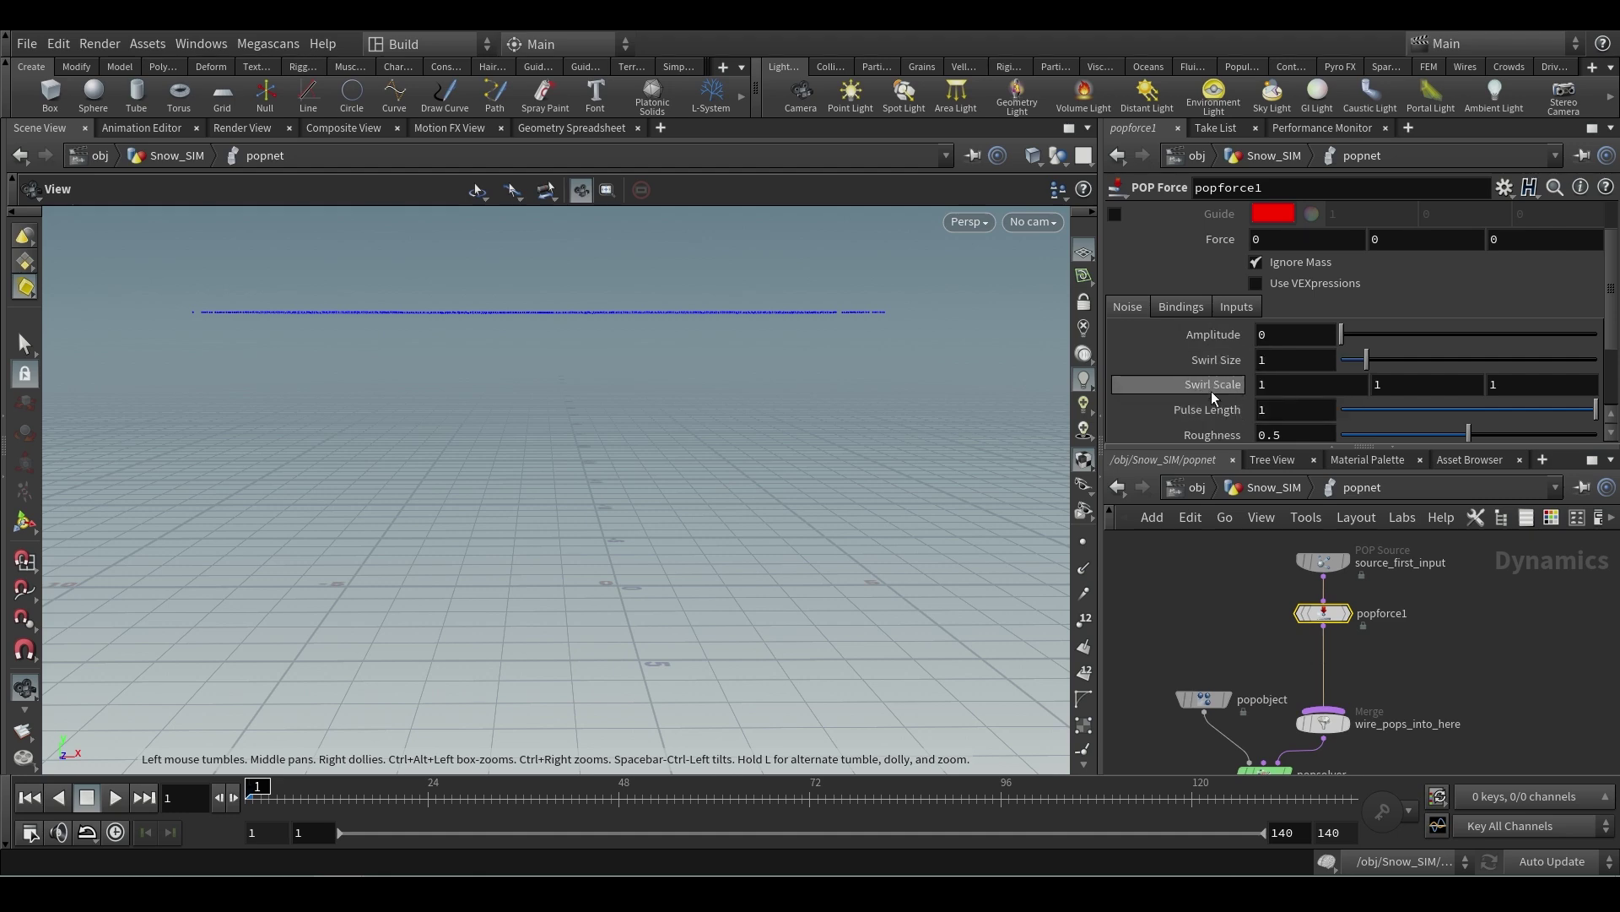
{"action": "scroll", "coordinate": [1237, 401], "scroll_direction": "down", "scroll_amount": 3}
{"action": "scroll", "coordinate": [1231, 376], "scroll_direction": "up", "scroll_amount": 4}
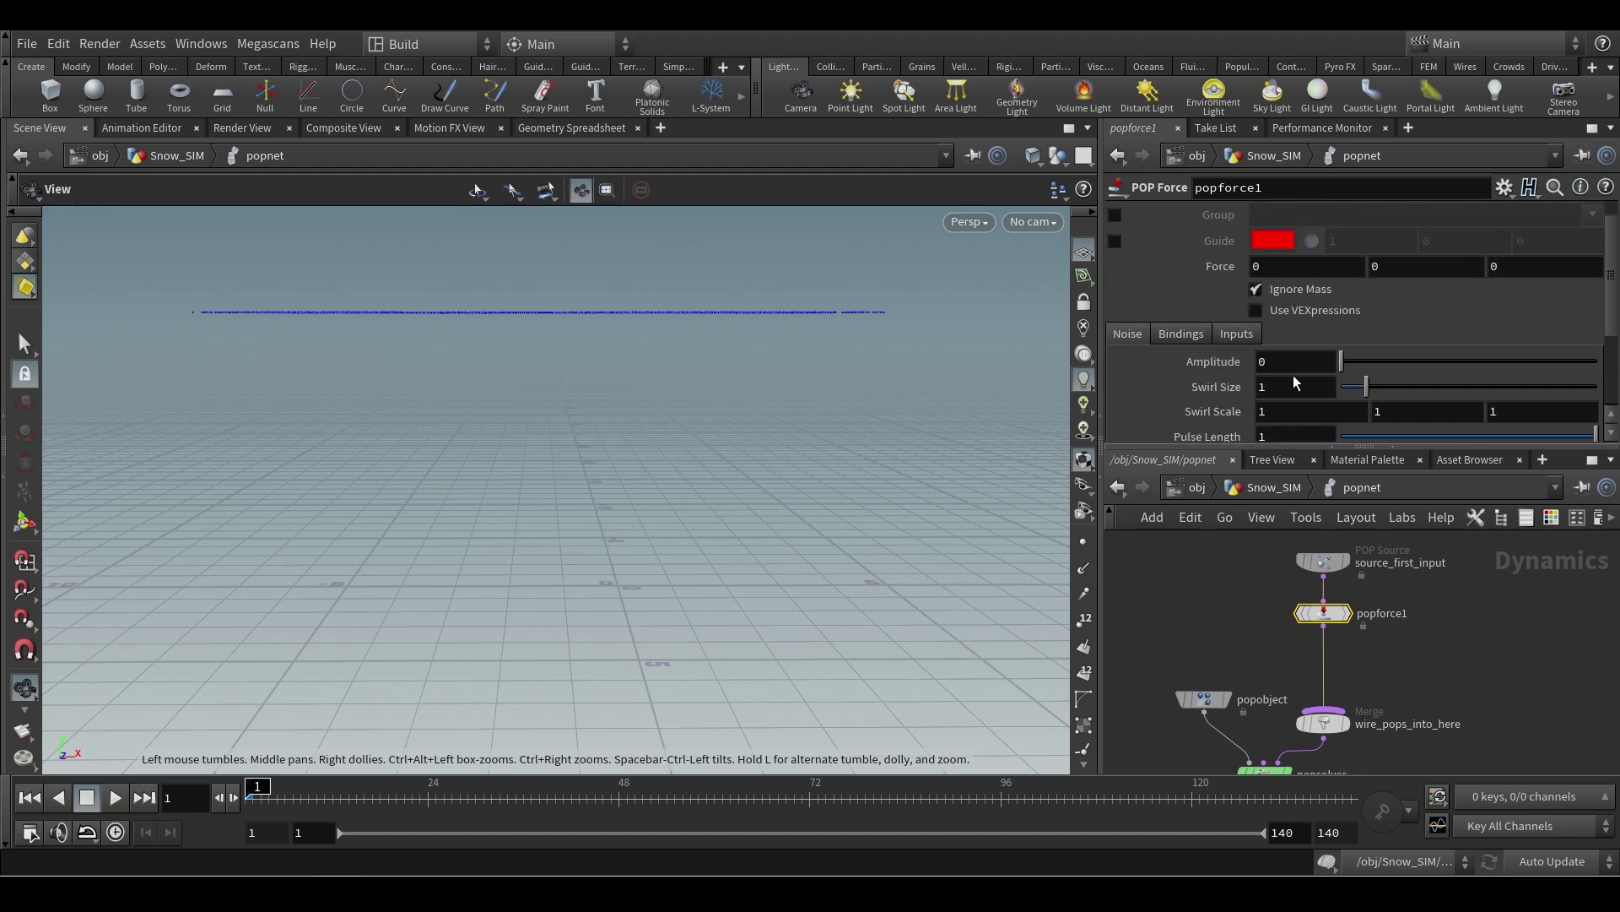
{"action": "left_click_drag", "start_coordinate": [1342, 361], "coordinate": [1452, 386]}
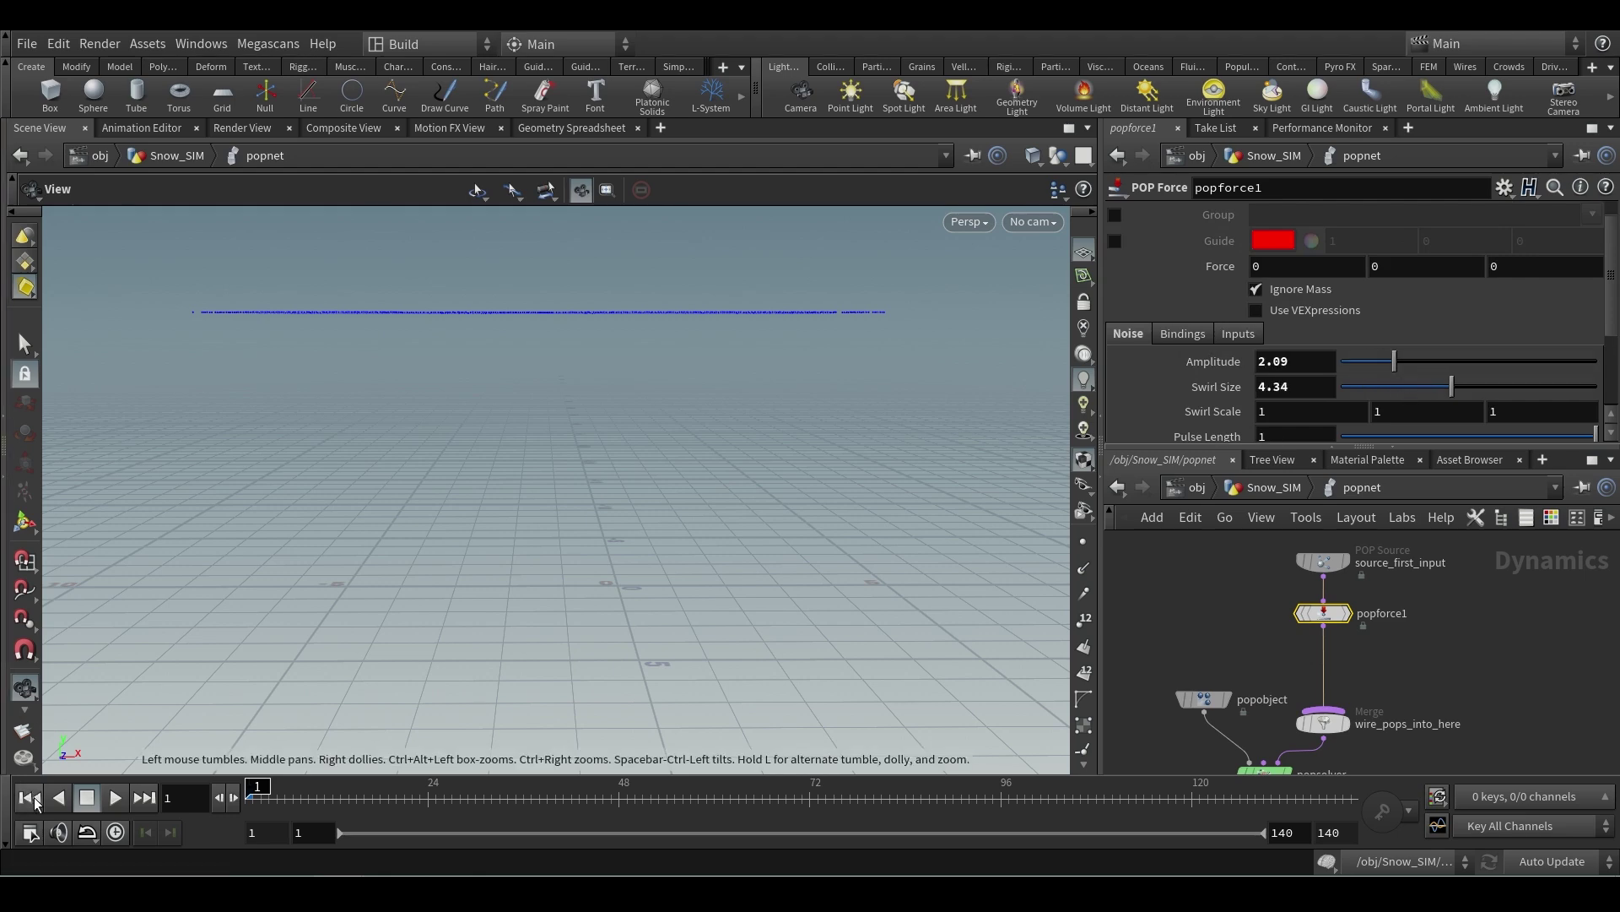
- Play the simulation to check how the POP Force noise affects the falling particles
{"action": "left_click", "coordinate": [116, 798]}
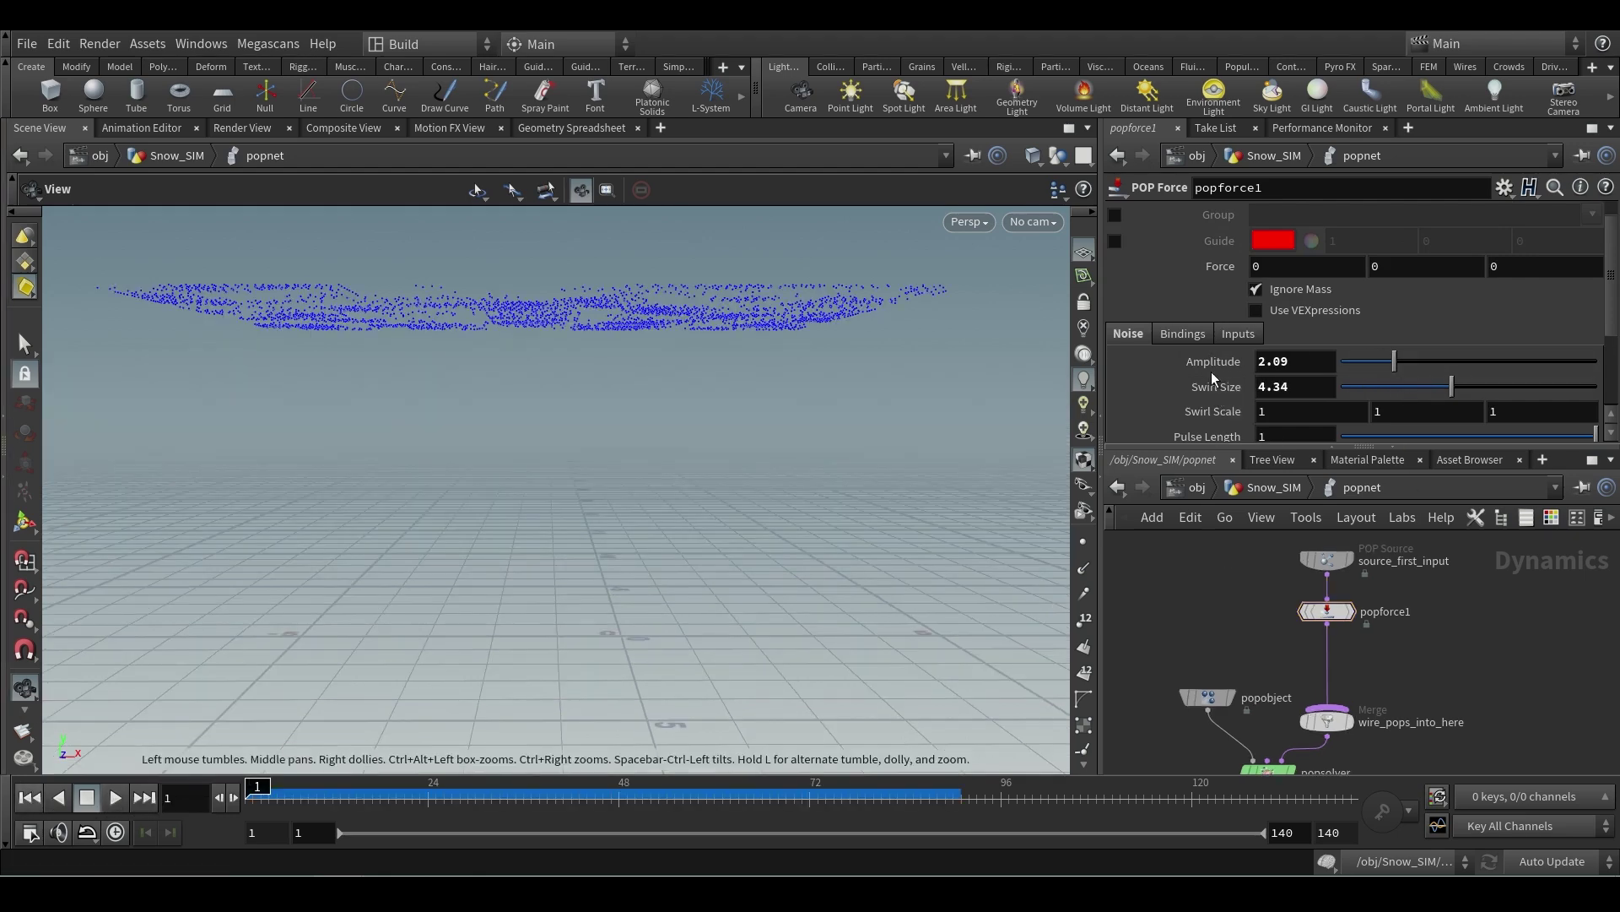
{"action": "left_click", "coordinate": [121, 802]}
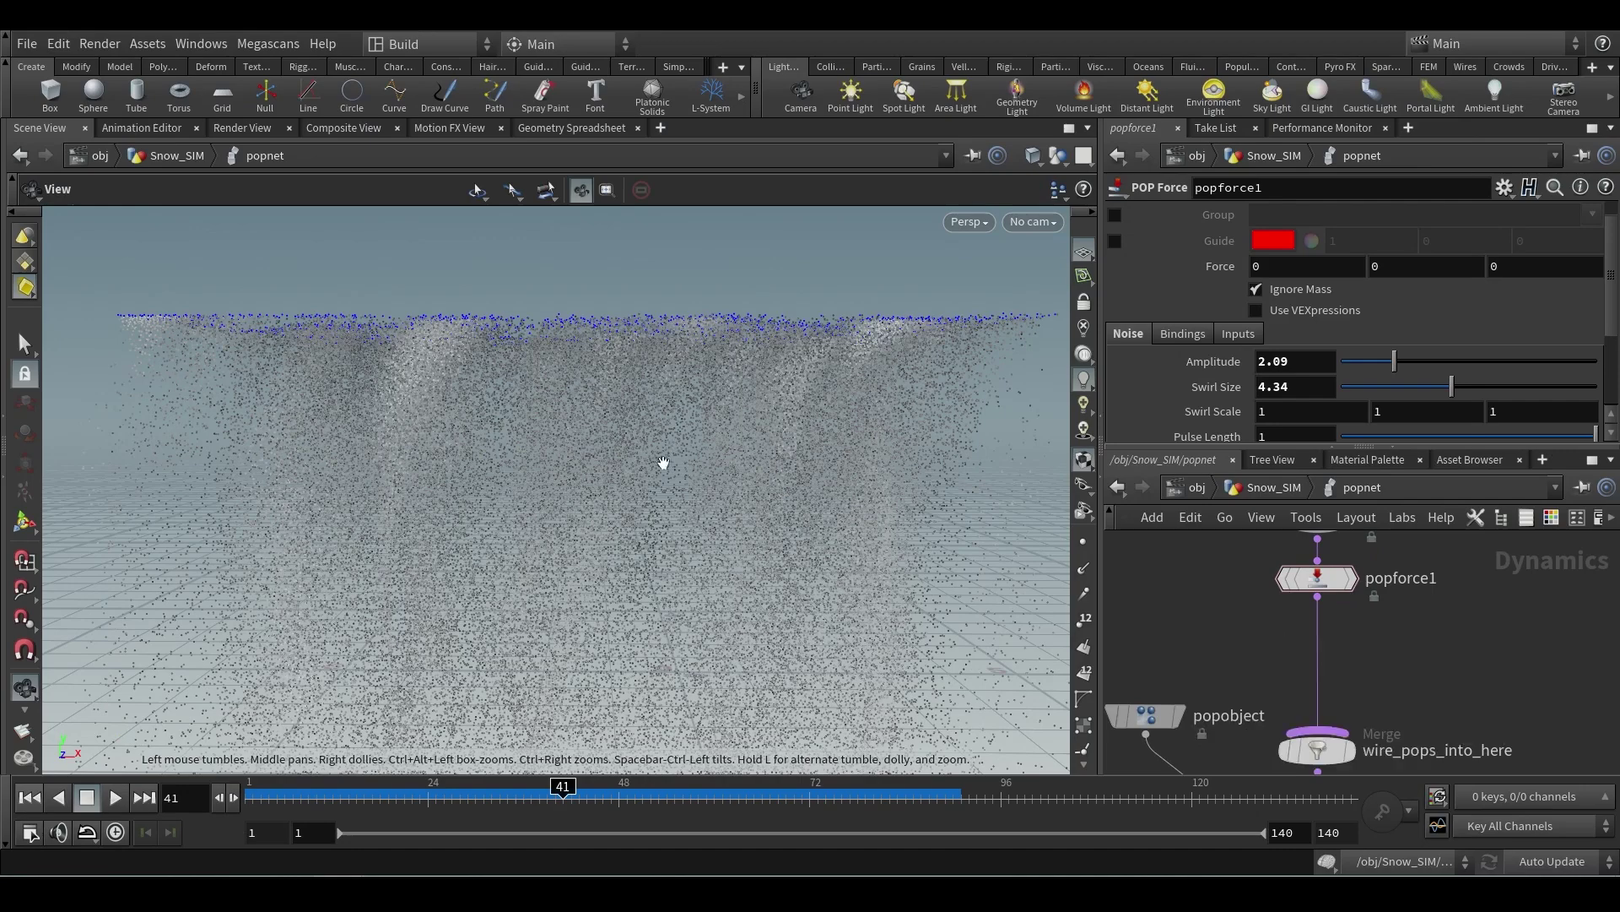
{"action": "scroll", "coordinate": [721, 498], "scroll_direction": "up", "scroll_amount": 3}
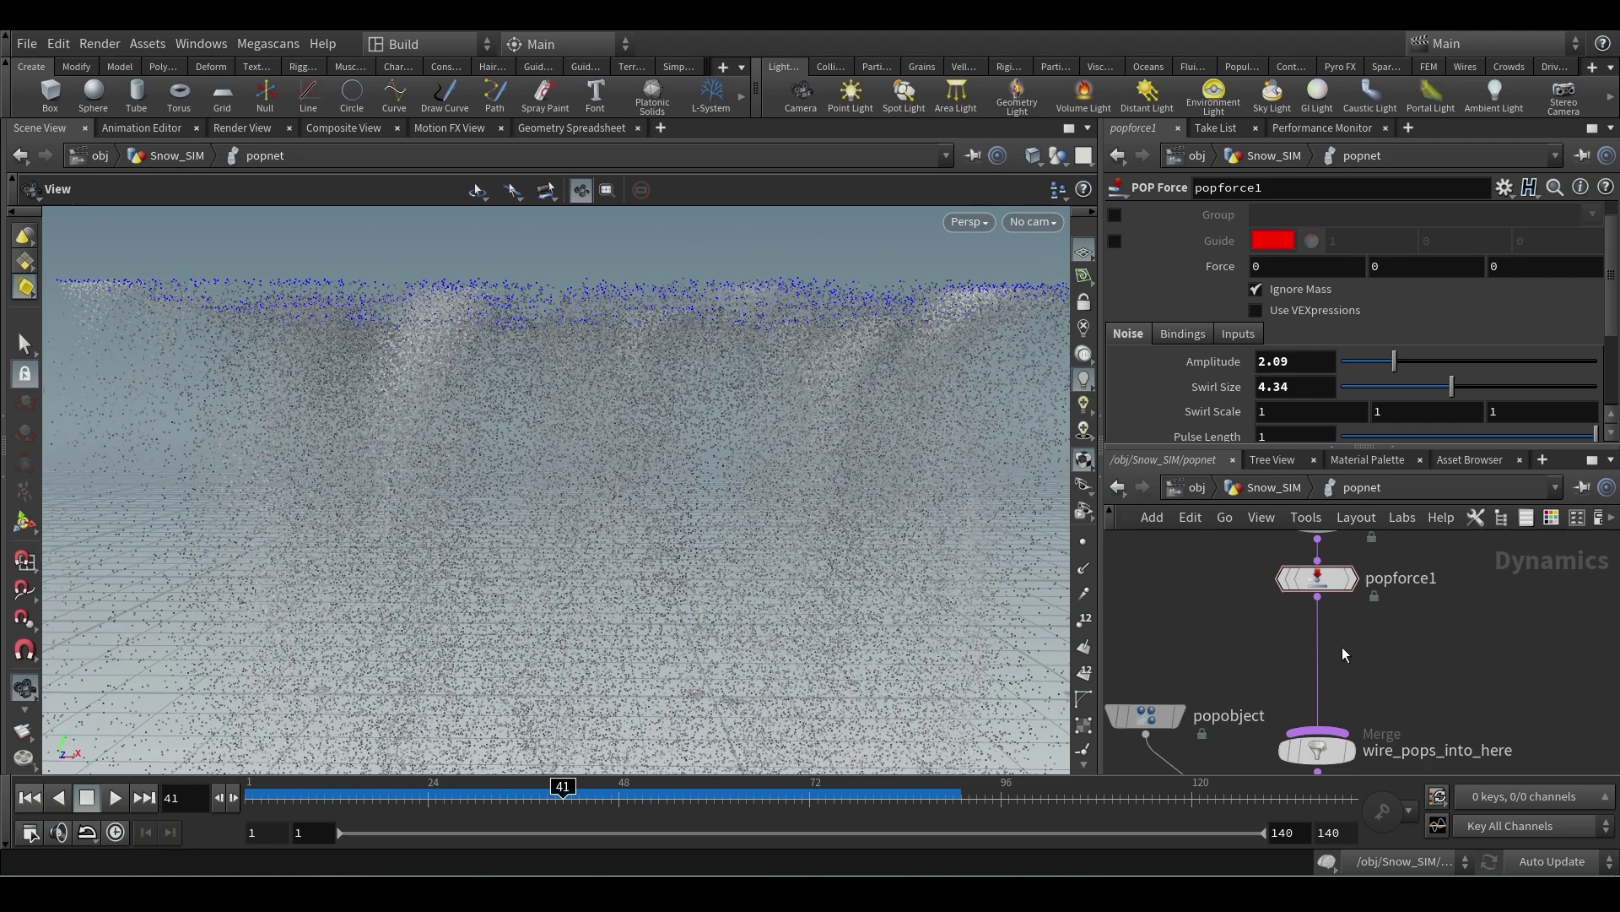
- Insert a POP Property node between popforce1 and wire_pops_into_here
{"action": "left_click", "coordinate": [1319, 636]}
{"action": "key", "text": "Tab"}
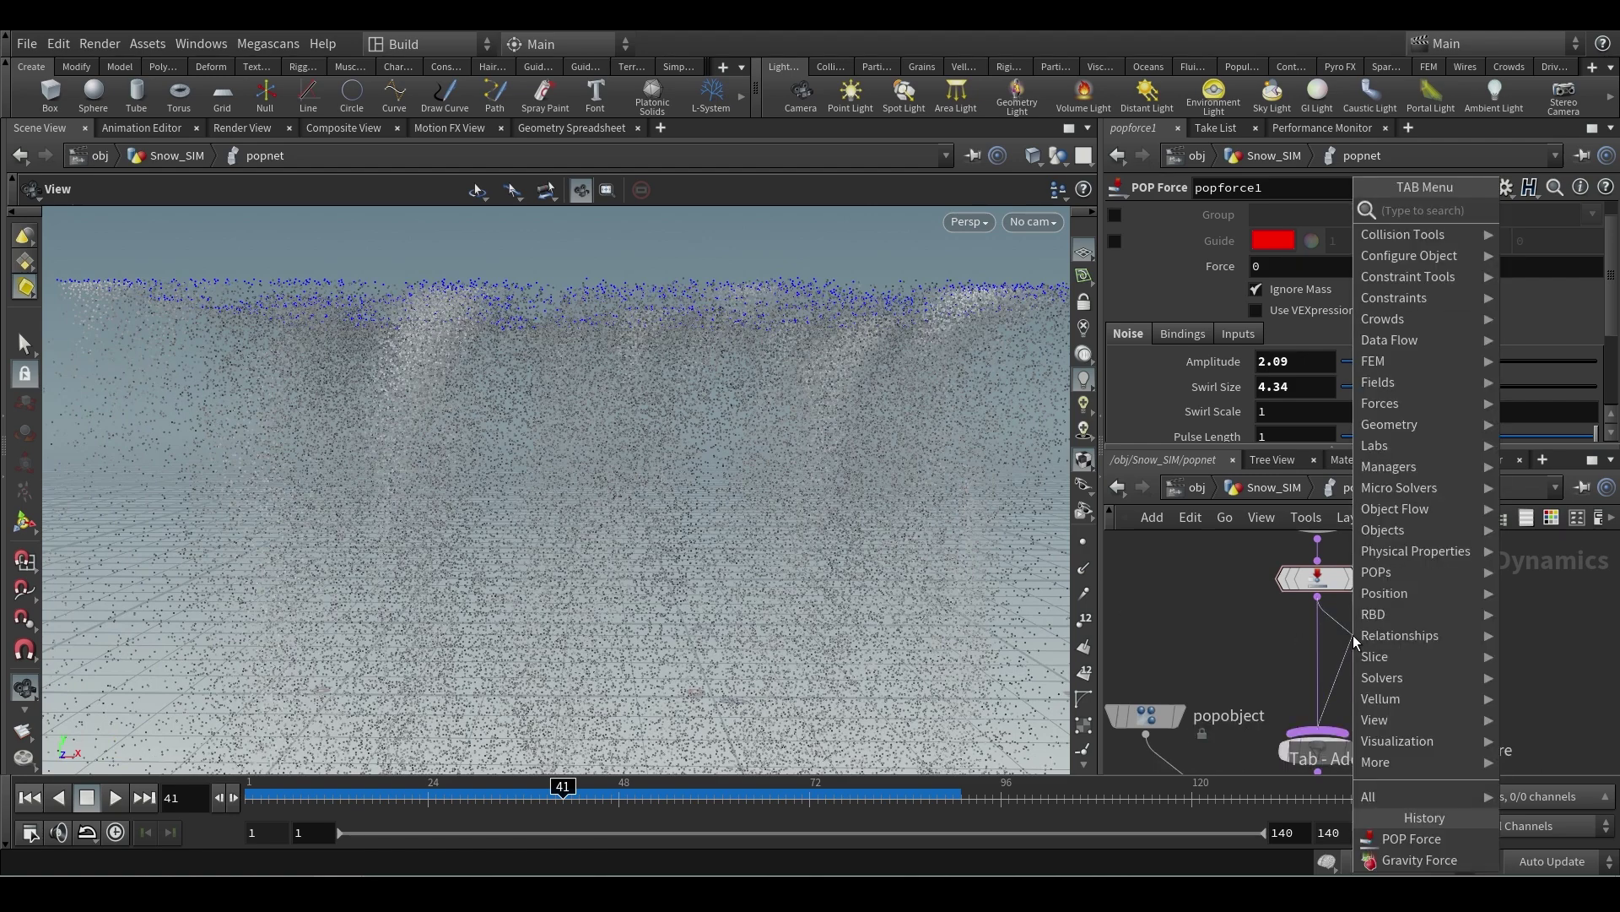
{"action": "type", "text": "pop pr"}
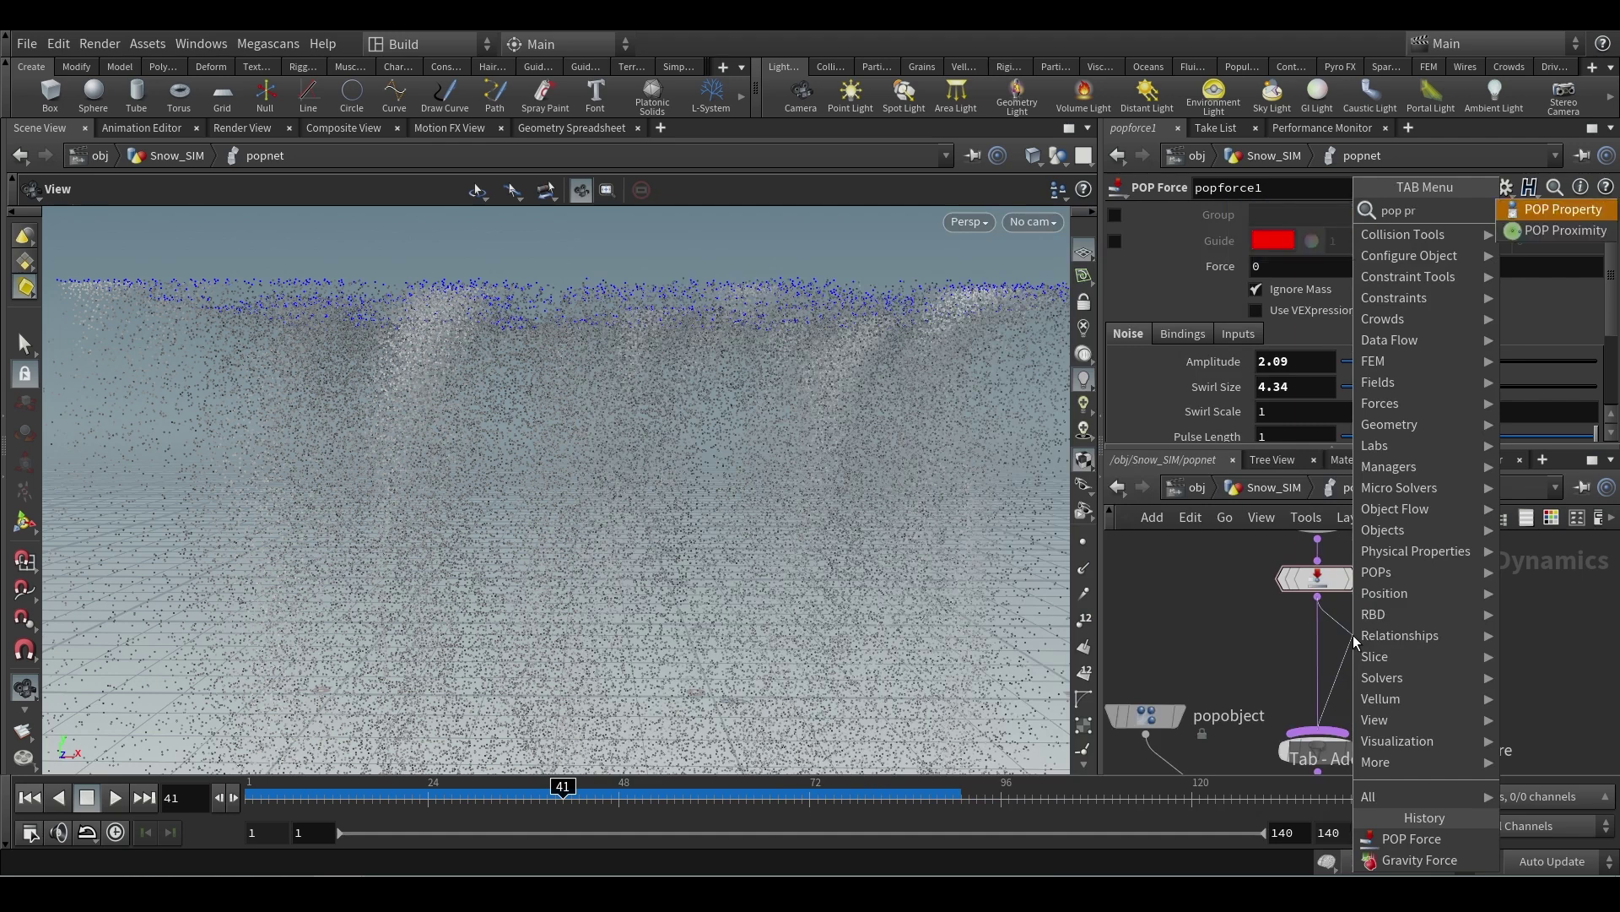
{"action": "key", "text": "Return"}
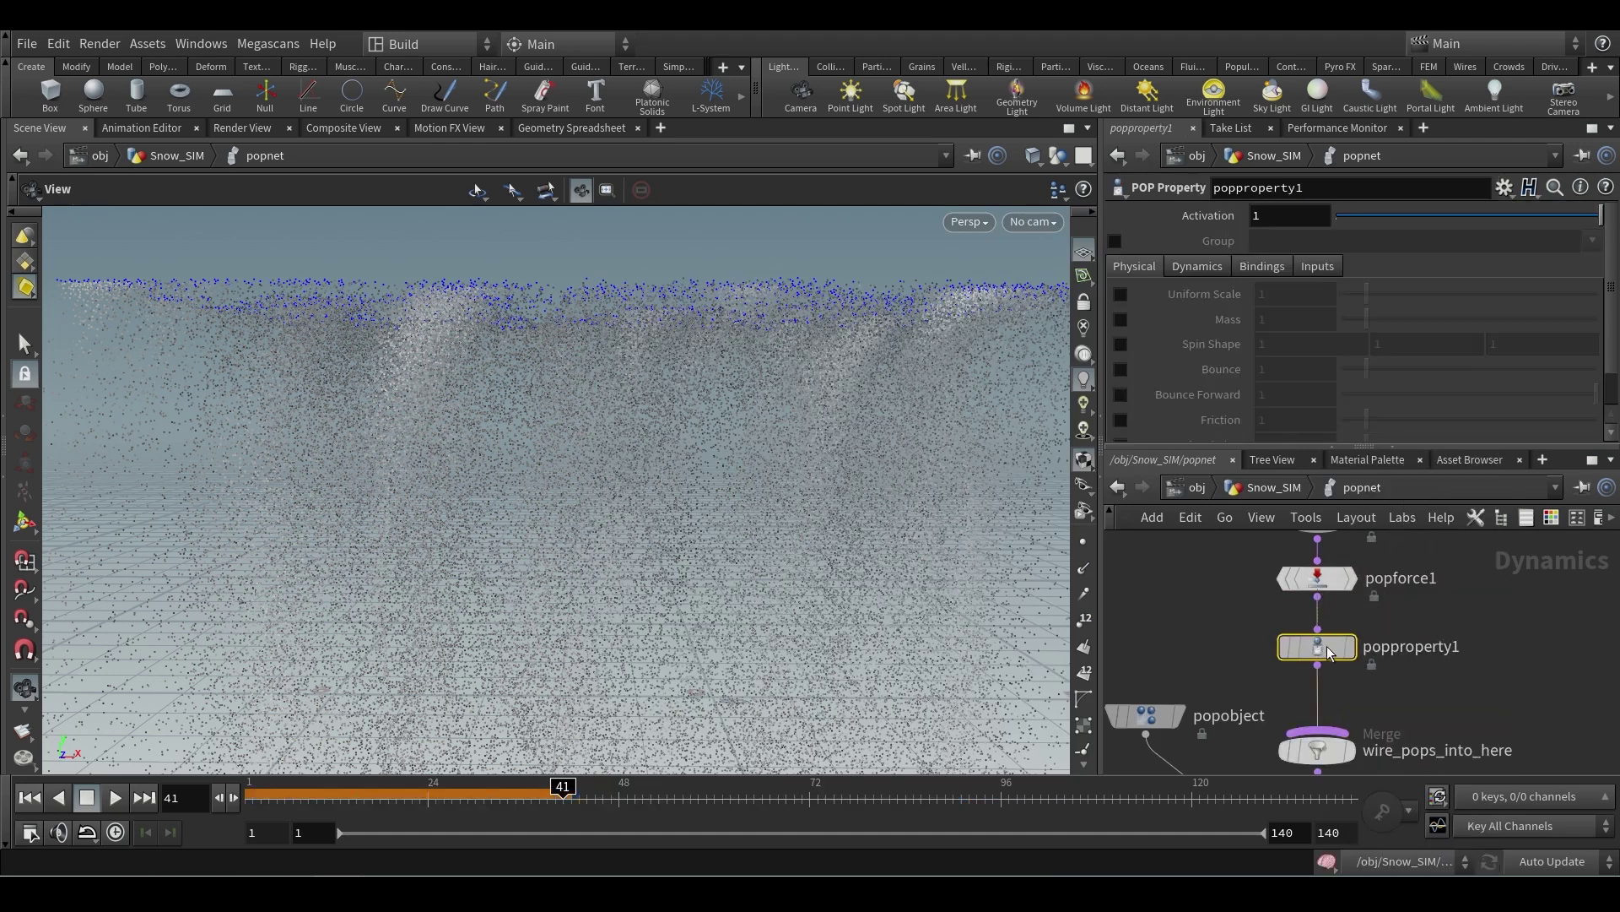
{"action": "left_click", "coordinate": [1326, 641]}
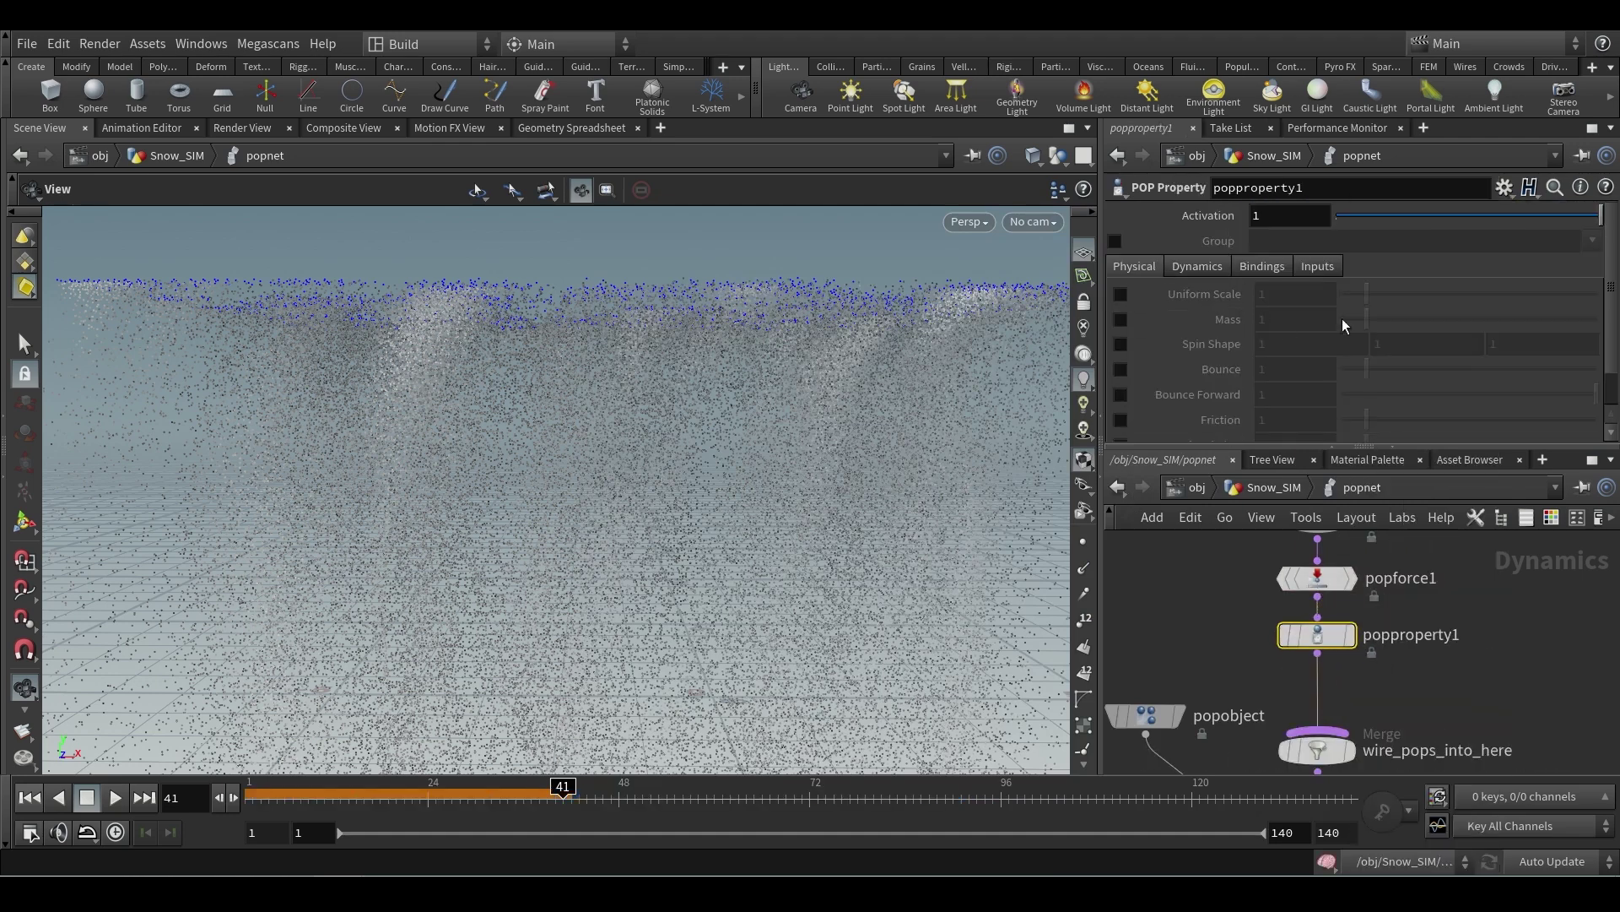
- Enable the Mass property and Use VEXpression on popproperty1, and look through its preset expressions
{"action": "left_click", "coordinate": [1122, 320]}
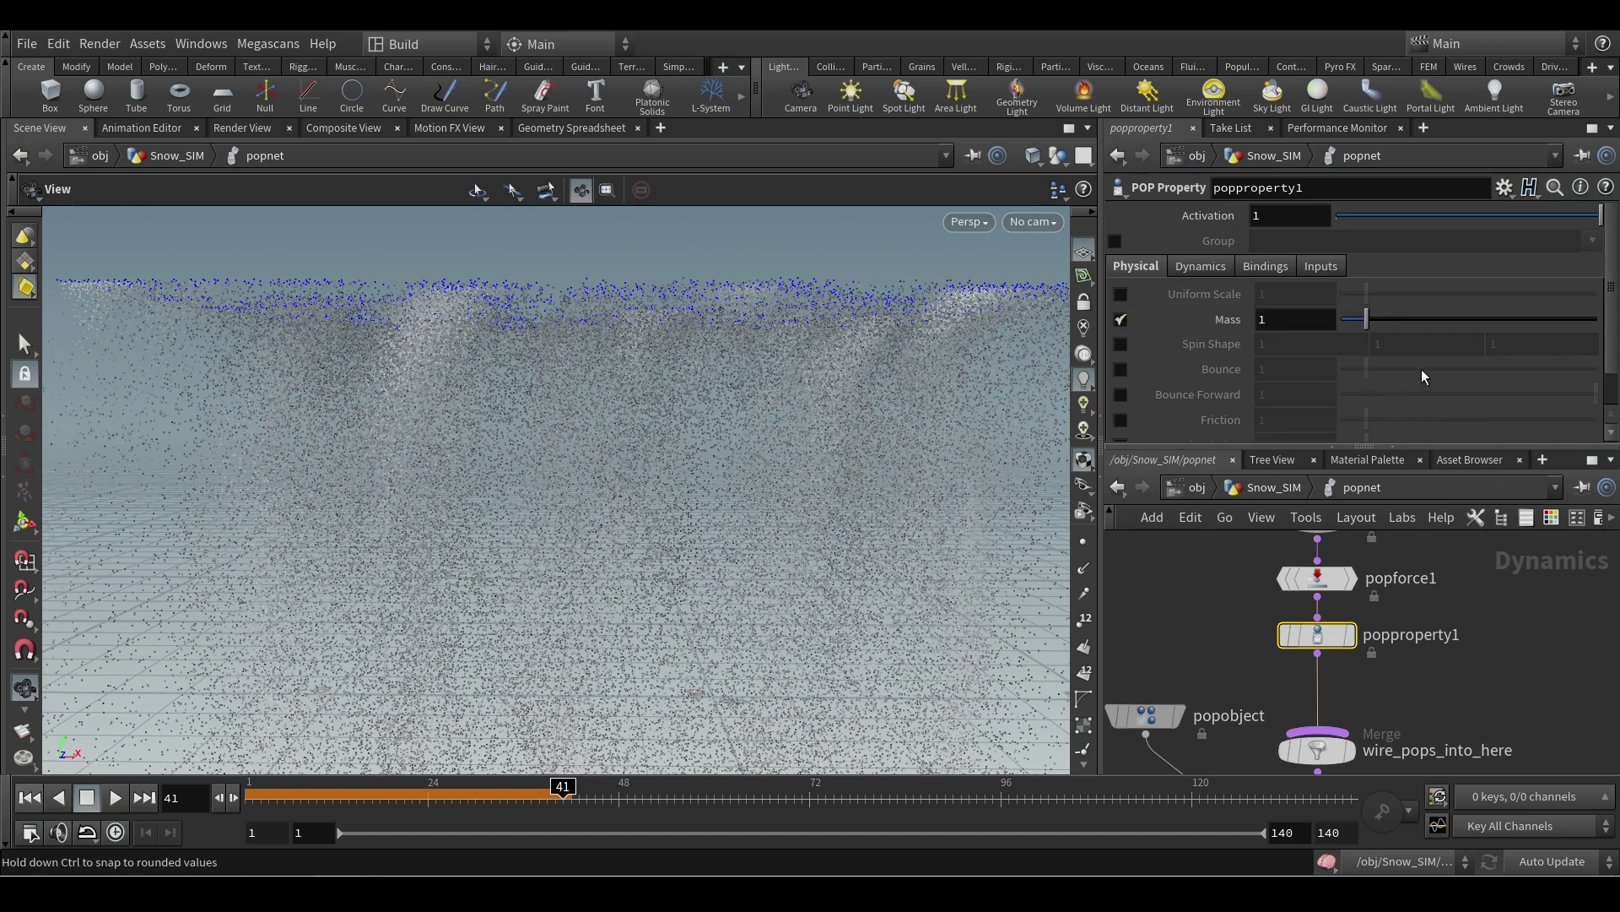
{"action": "scroll", "coordinate": [1360, 356], "scroll_direction": "down", "scroll_amount": 1}
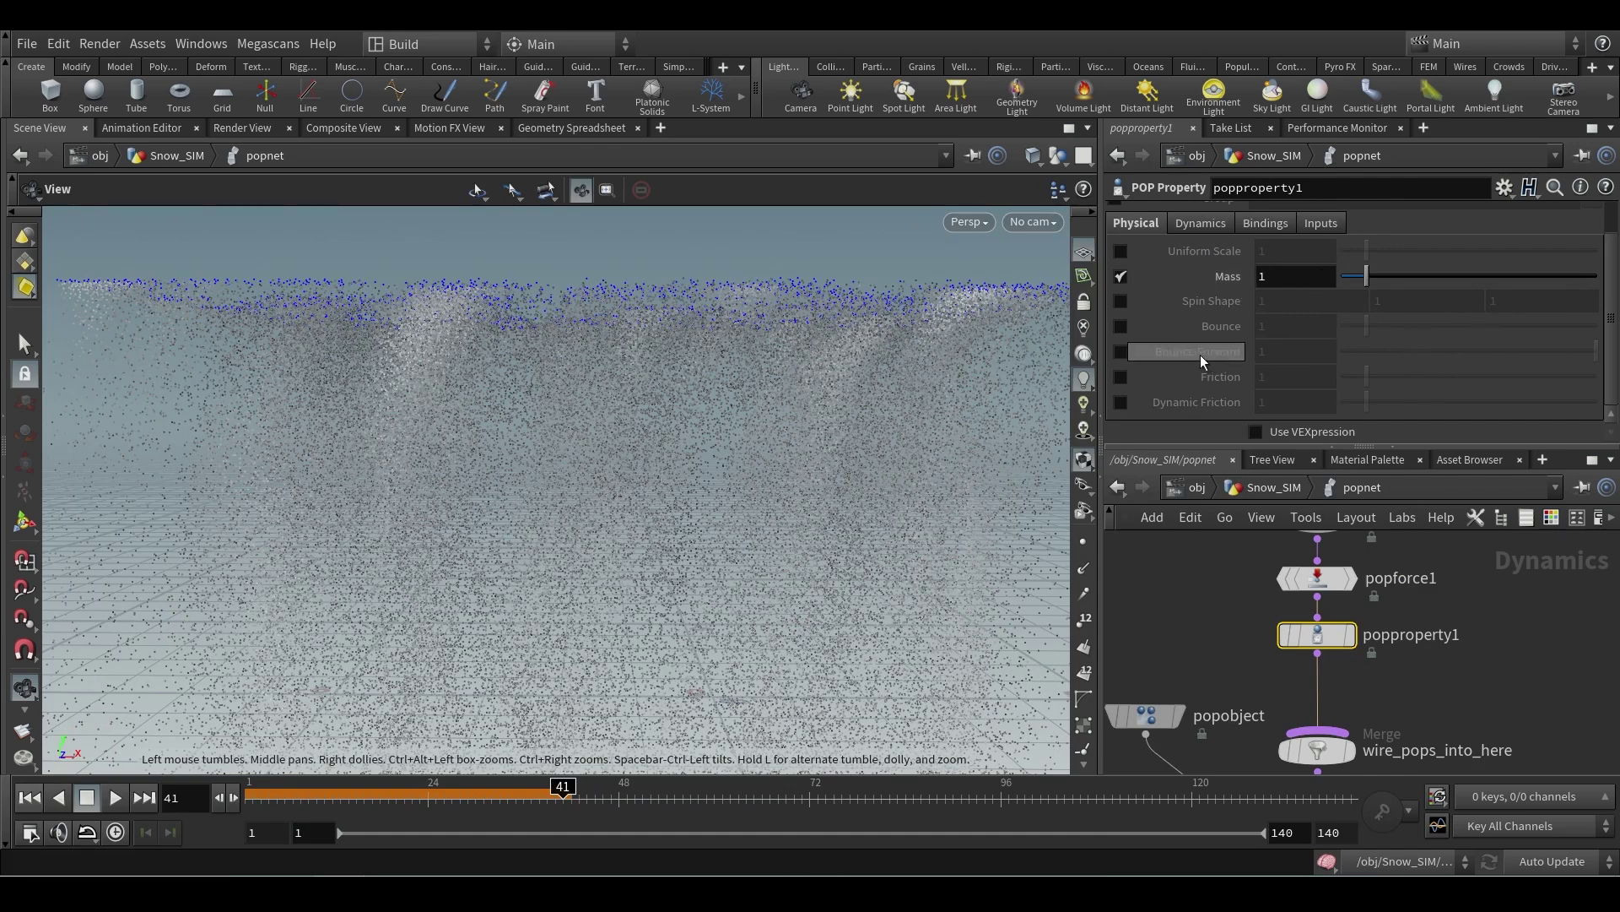
{"action": "left_click_drag", "start_coordinate": [1106, 377], "coordinate": [1023, 377]}
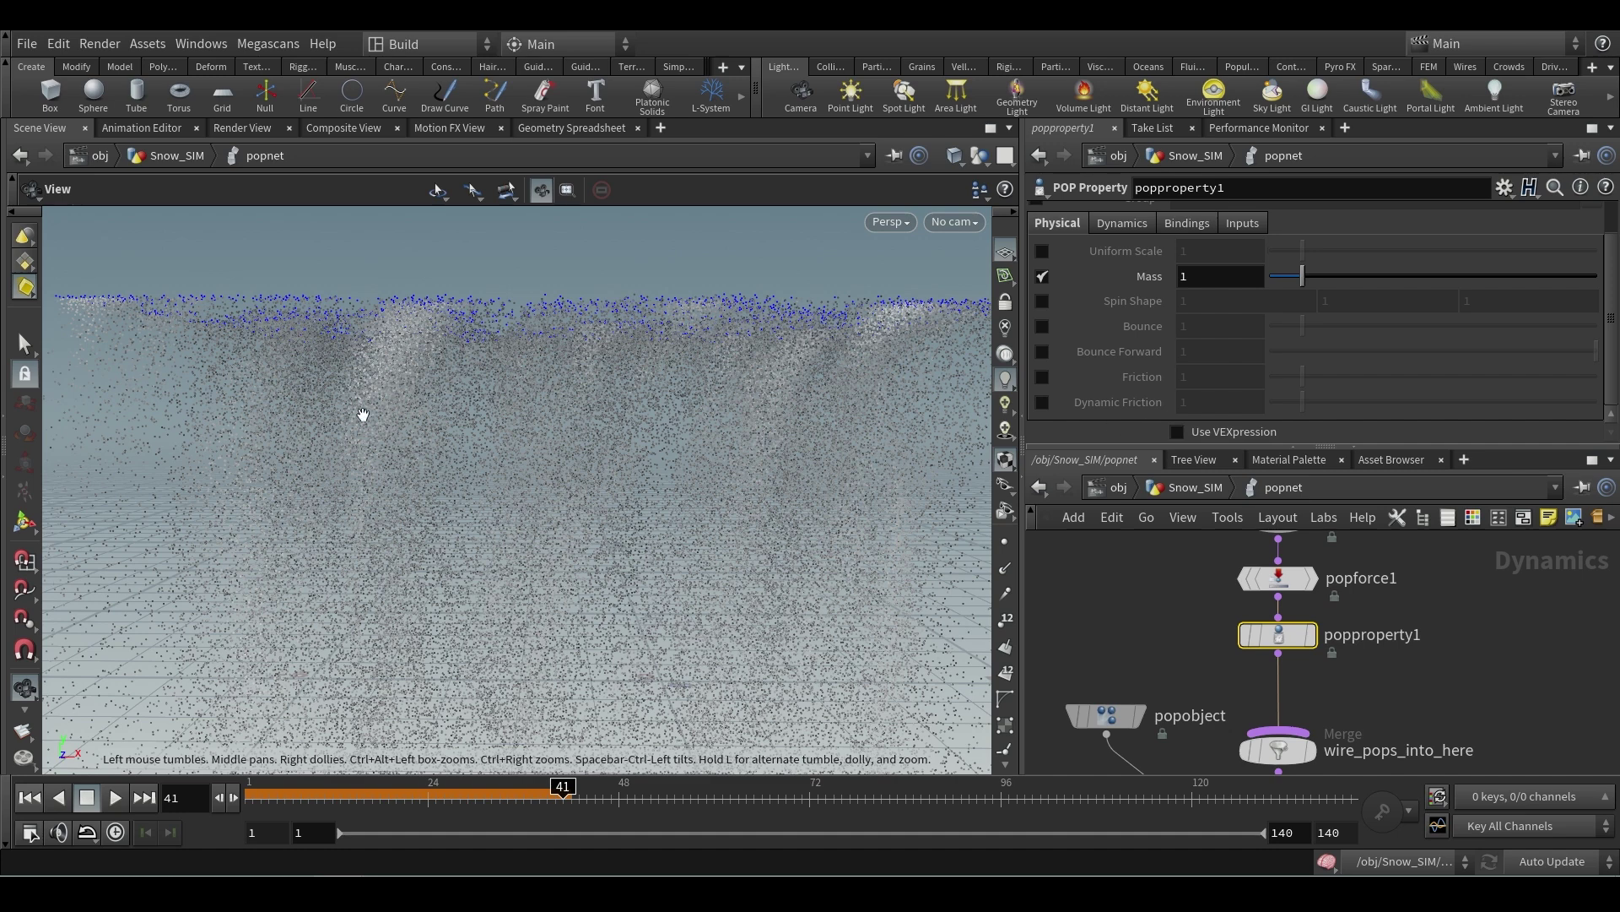
{"action": "left_click", "coordinate": [1178, 432]}
{"action": "scroll", "coordinate": [1526, 330], "scroll_direction": "down", "scroll_amount": 2}
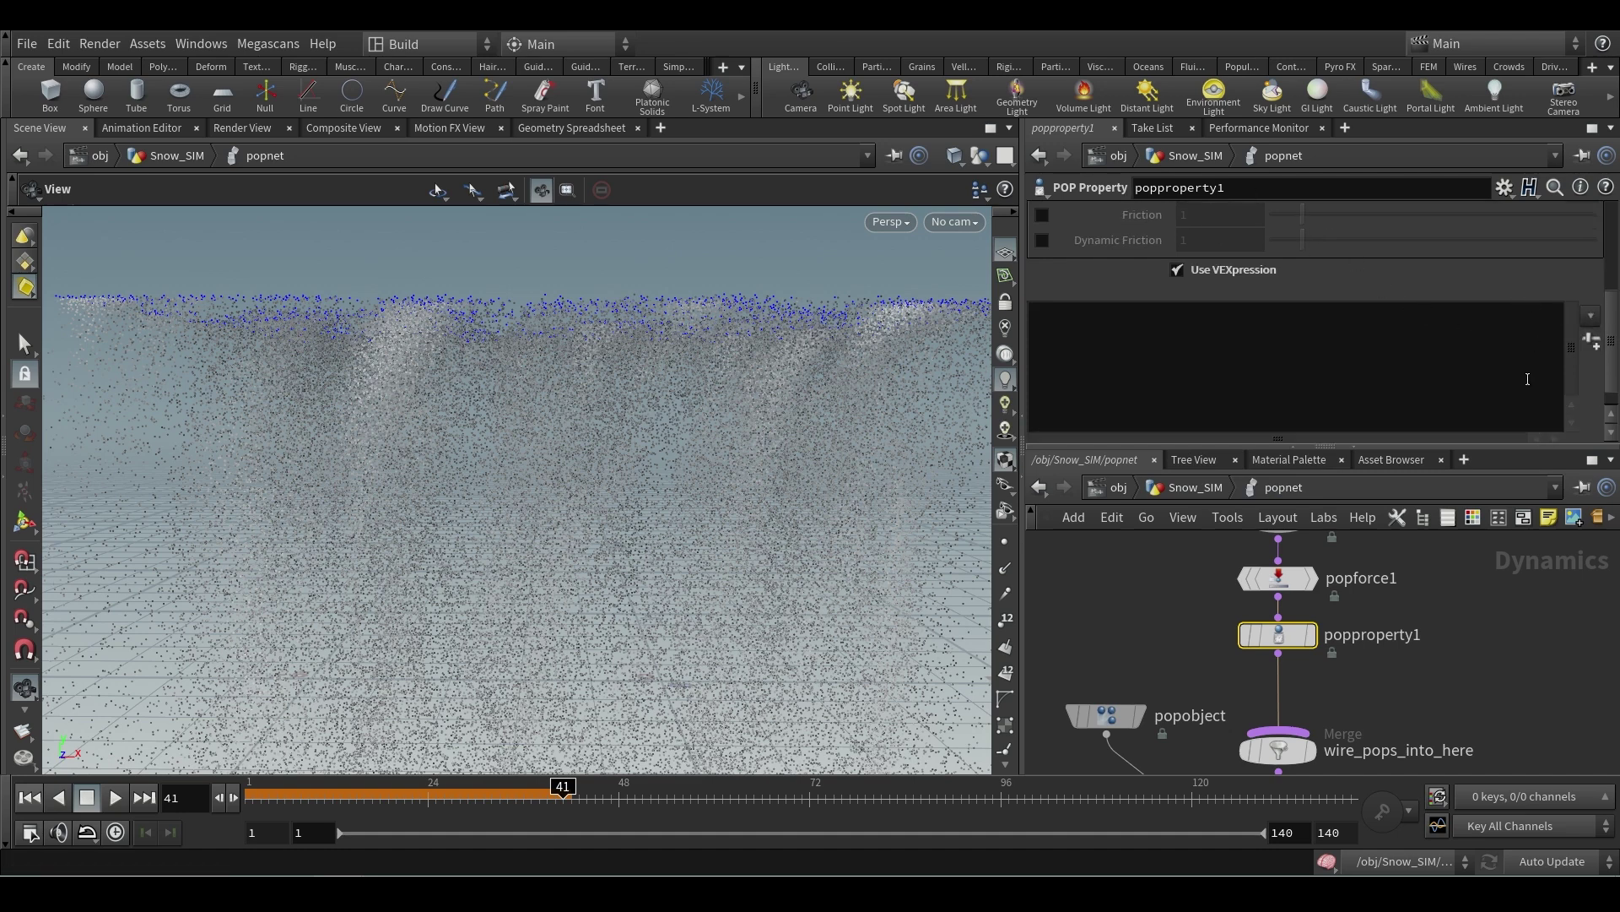
{"action": "left_click", "coordinate": [1586, 319]}
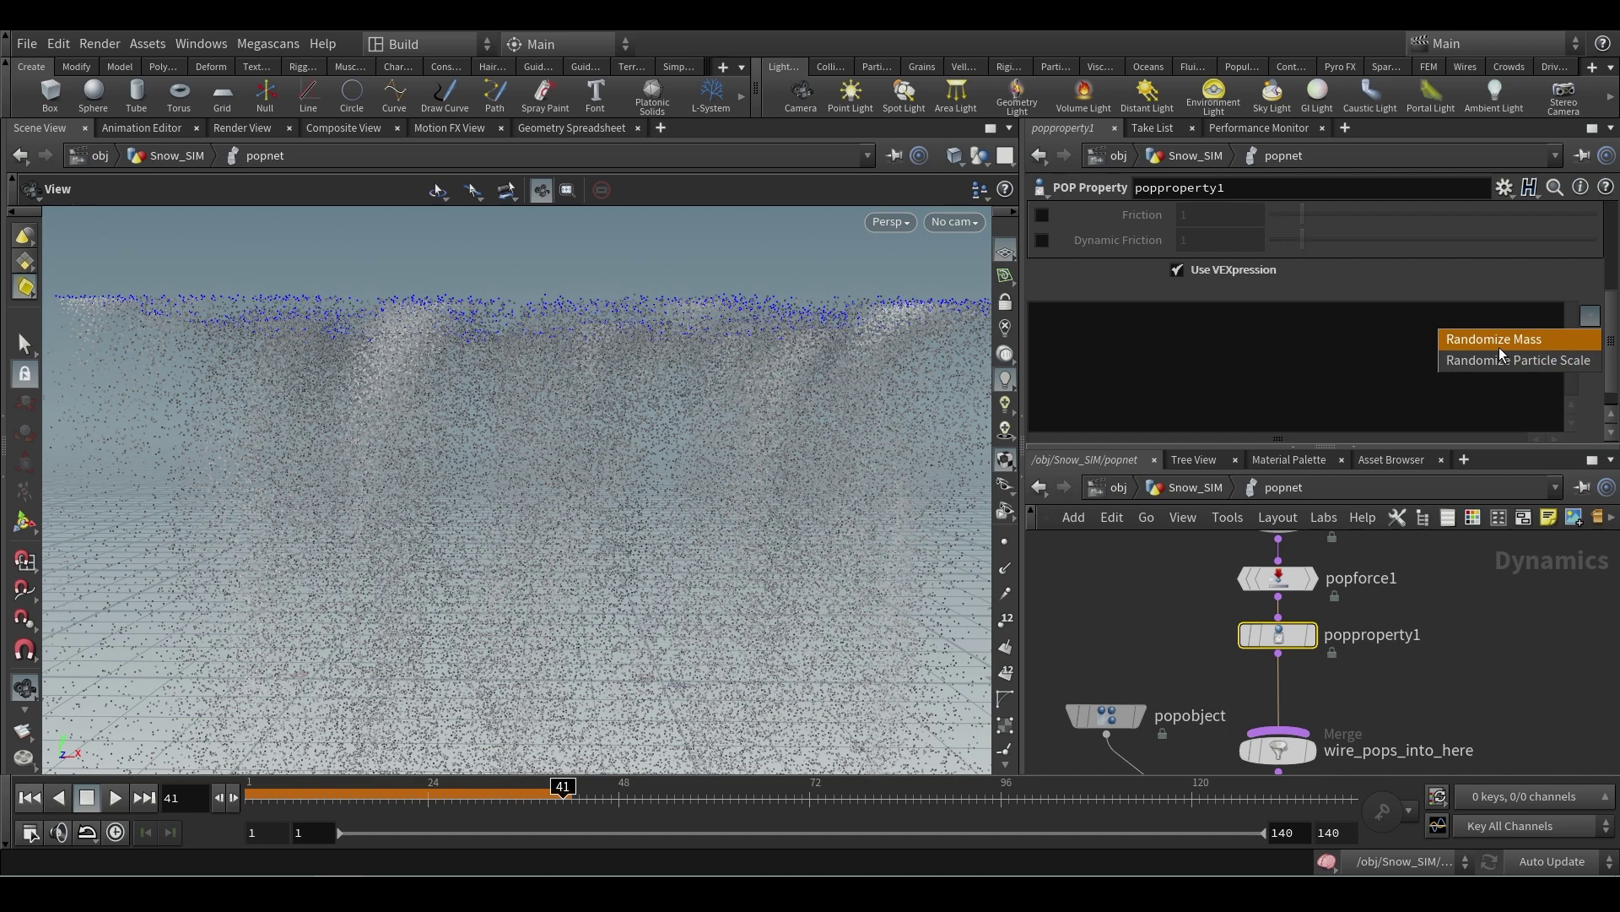
{"action": "left_click", "coordinate": [1475, 606]}
- Enable Use VEXpressions on popforce1 and look through its preset expressions without applying one
{"action": "left_click", "coordinate": [1278, 577]}
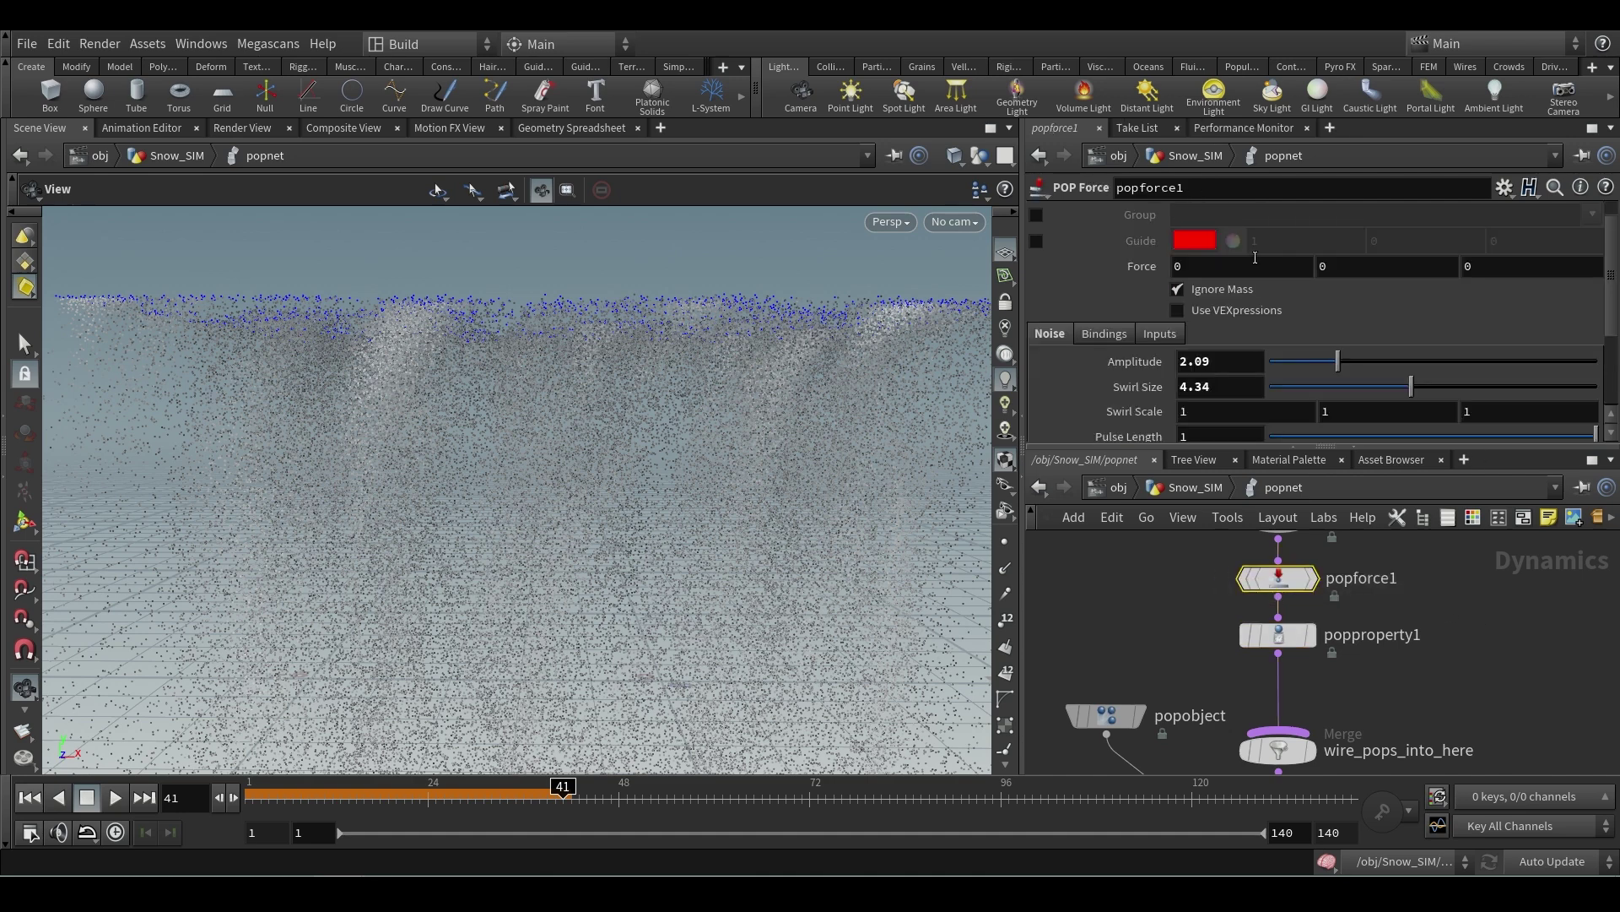
{"action": "left_click", "coordinate": [1210, 311]}
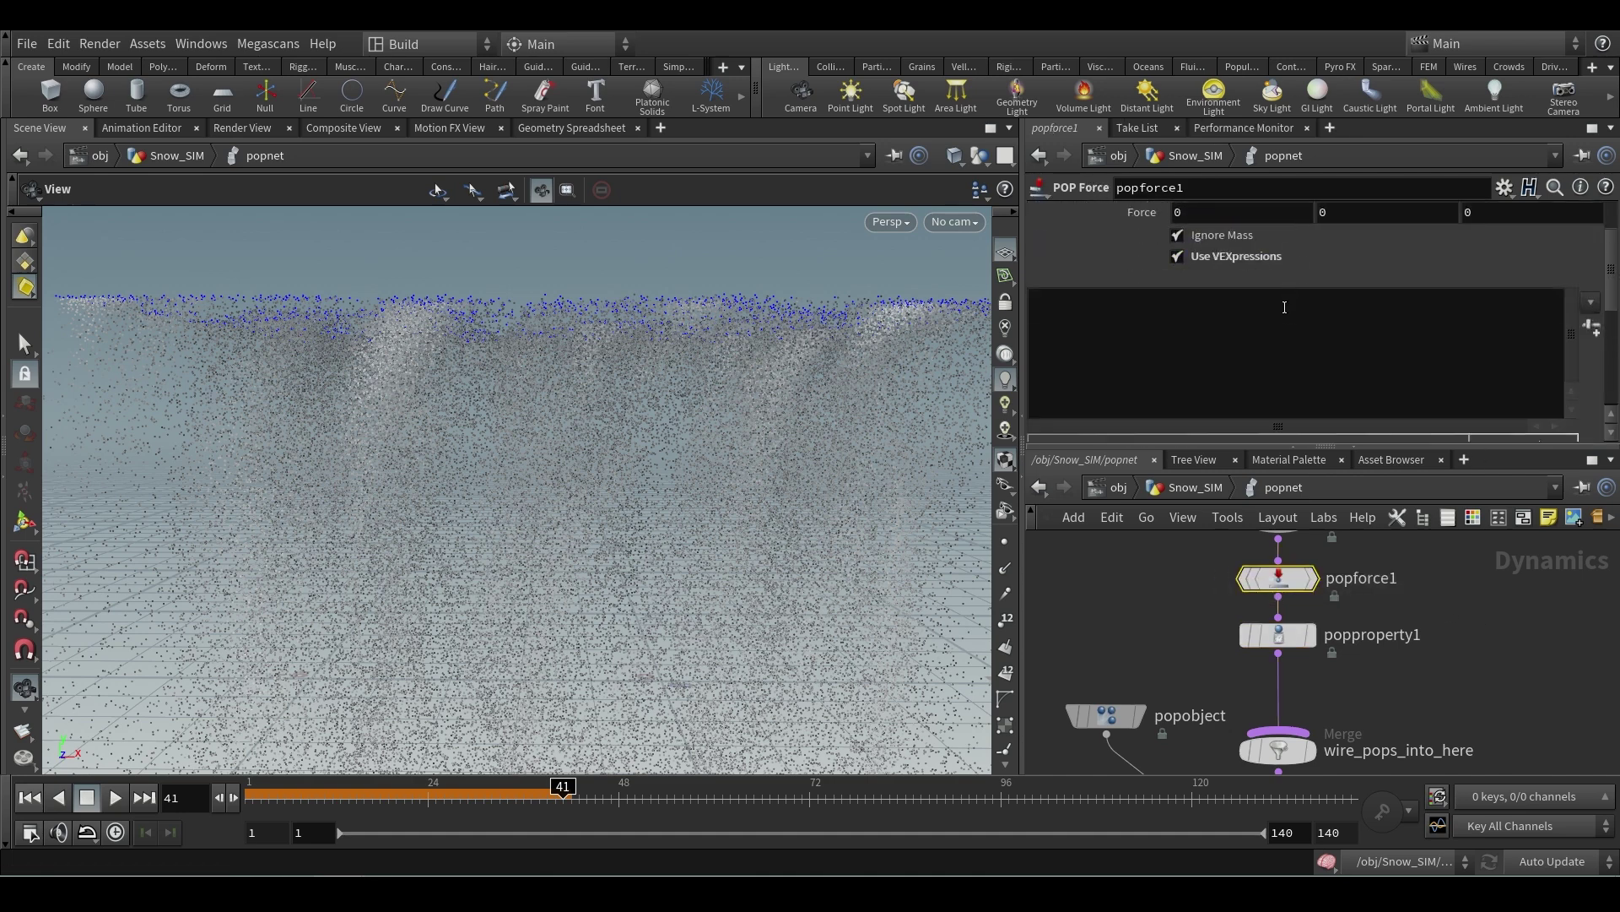
{"action": "left_click", "coordinate": [1593, 302]}
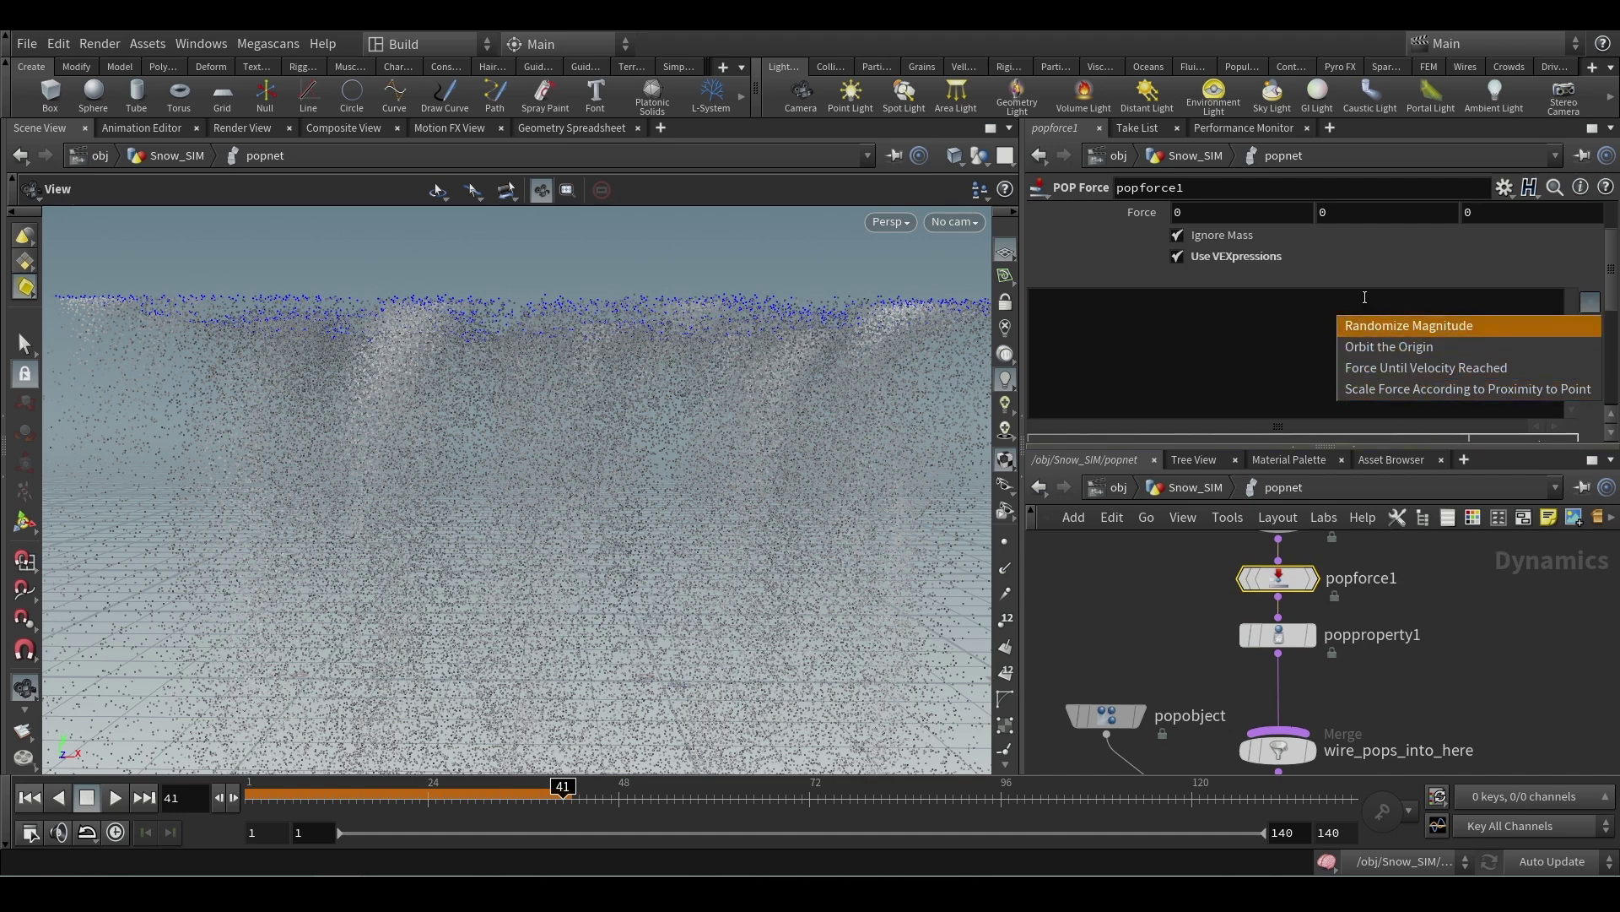
{"action": "key", "text": "Escape"}
- Apply the Randomize Mass preset expression to popproperty1 with a fit range of 0.1 to 1
{"action": "left_click", "coordinate": [1278, 635]}
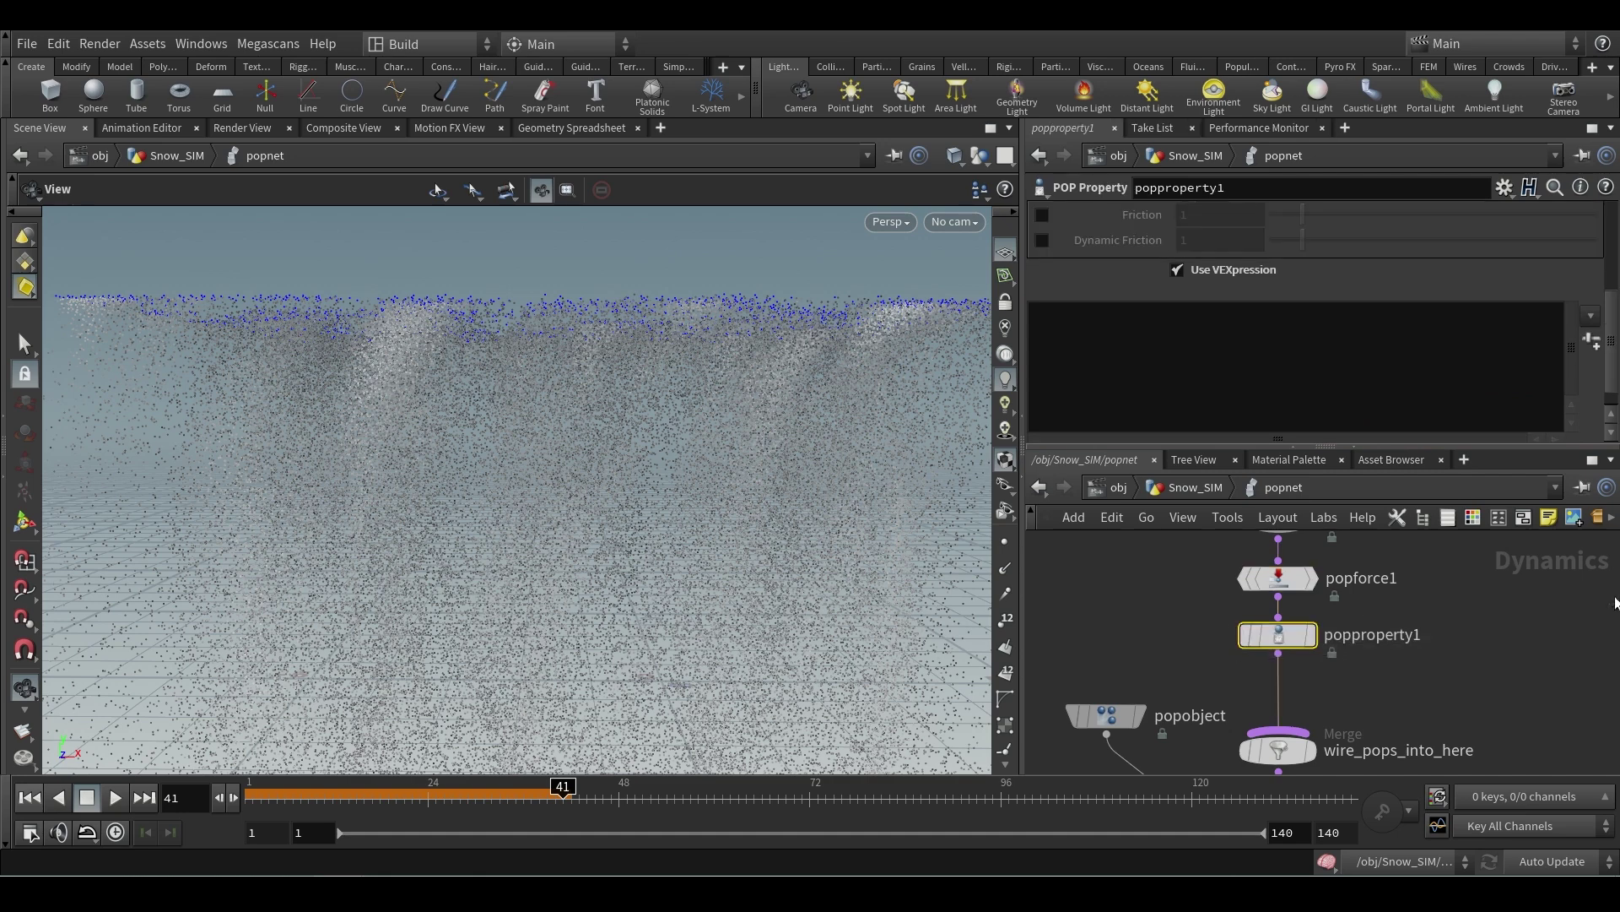
{"action": "left_click", "coordinate": [1590, 317]}
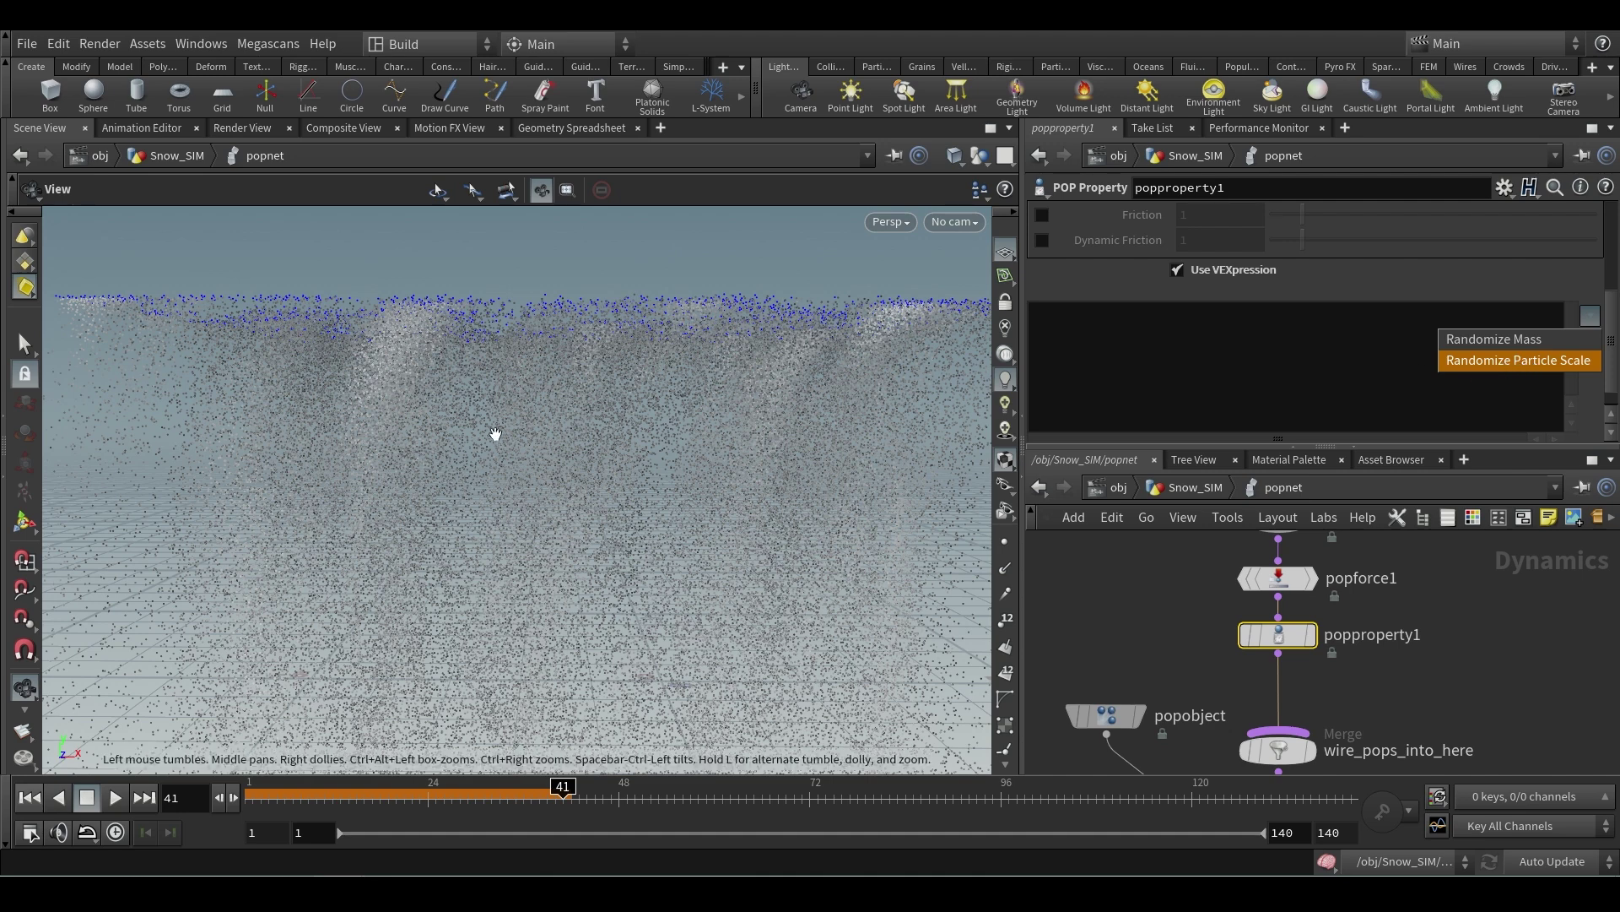
{"action": "left_click", "coordinate": [1526, 347]}
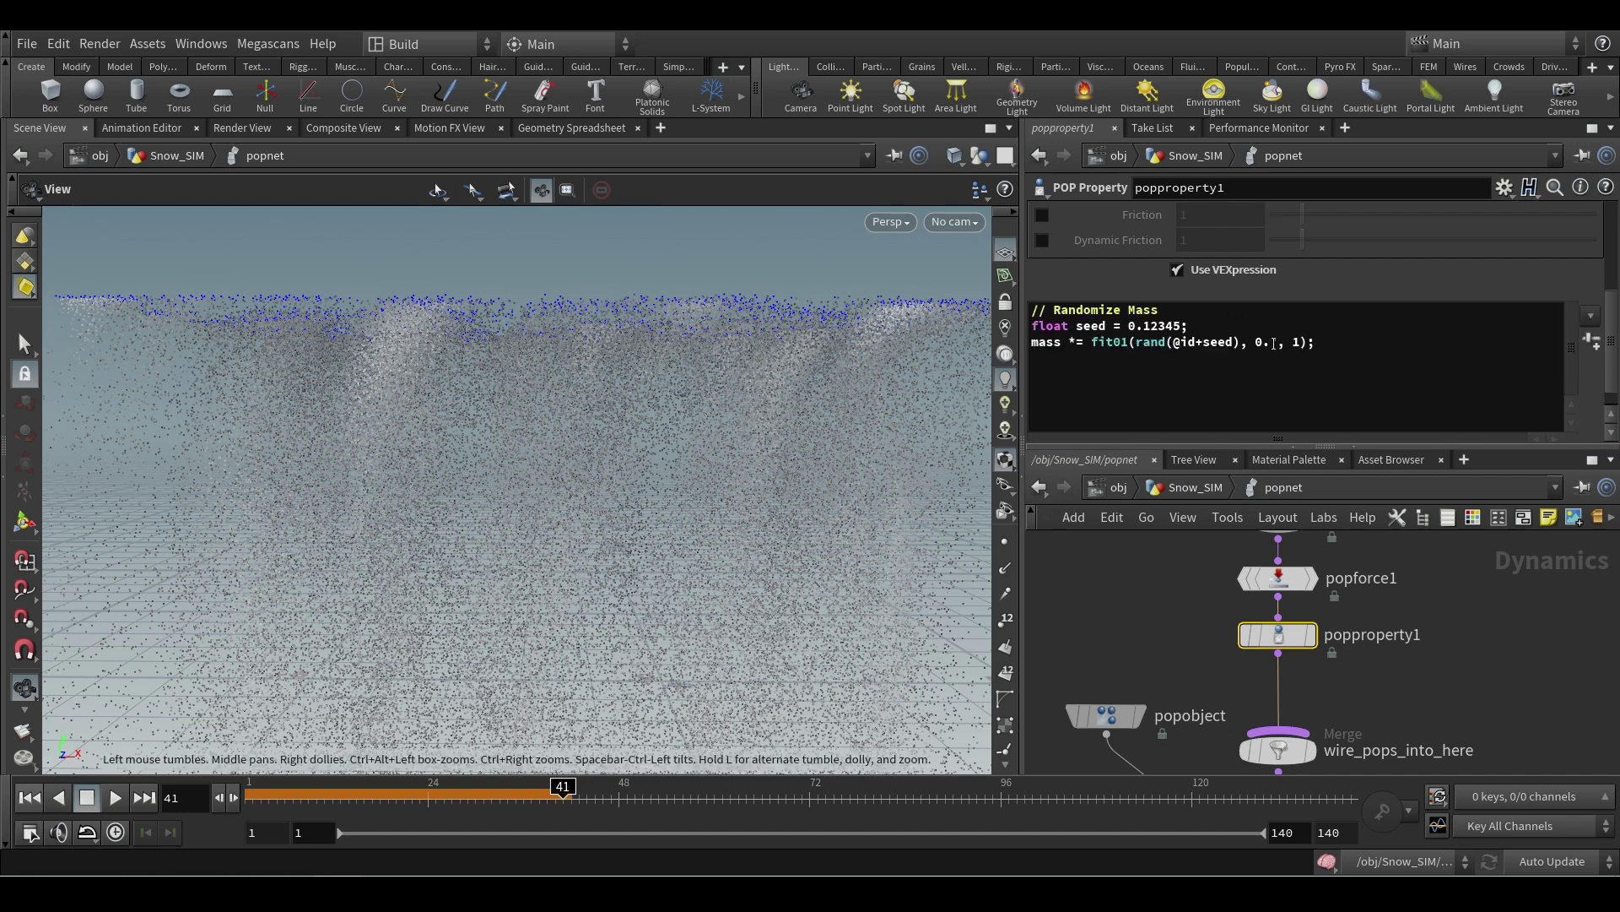
{"action": "double_click", "coordinate": [1273, 342]}
{"action": "type", "text": "7"}
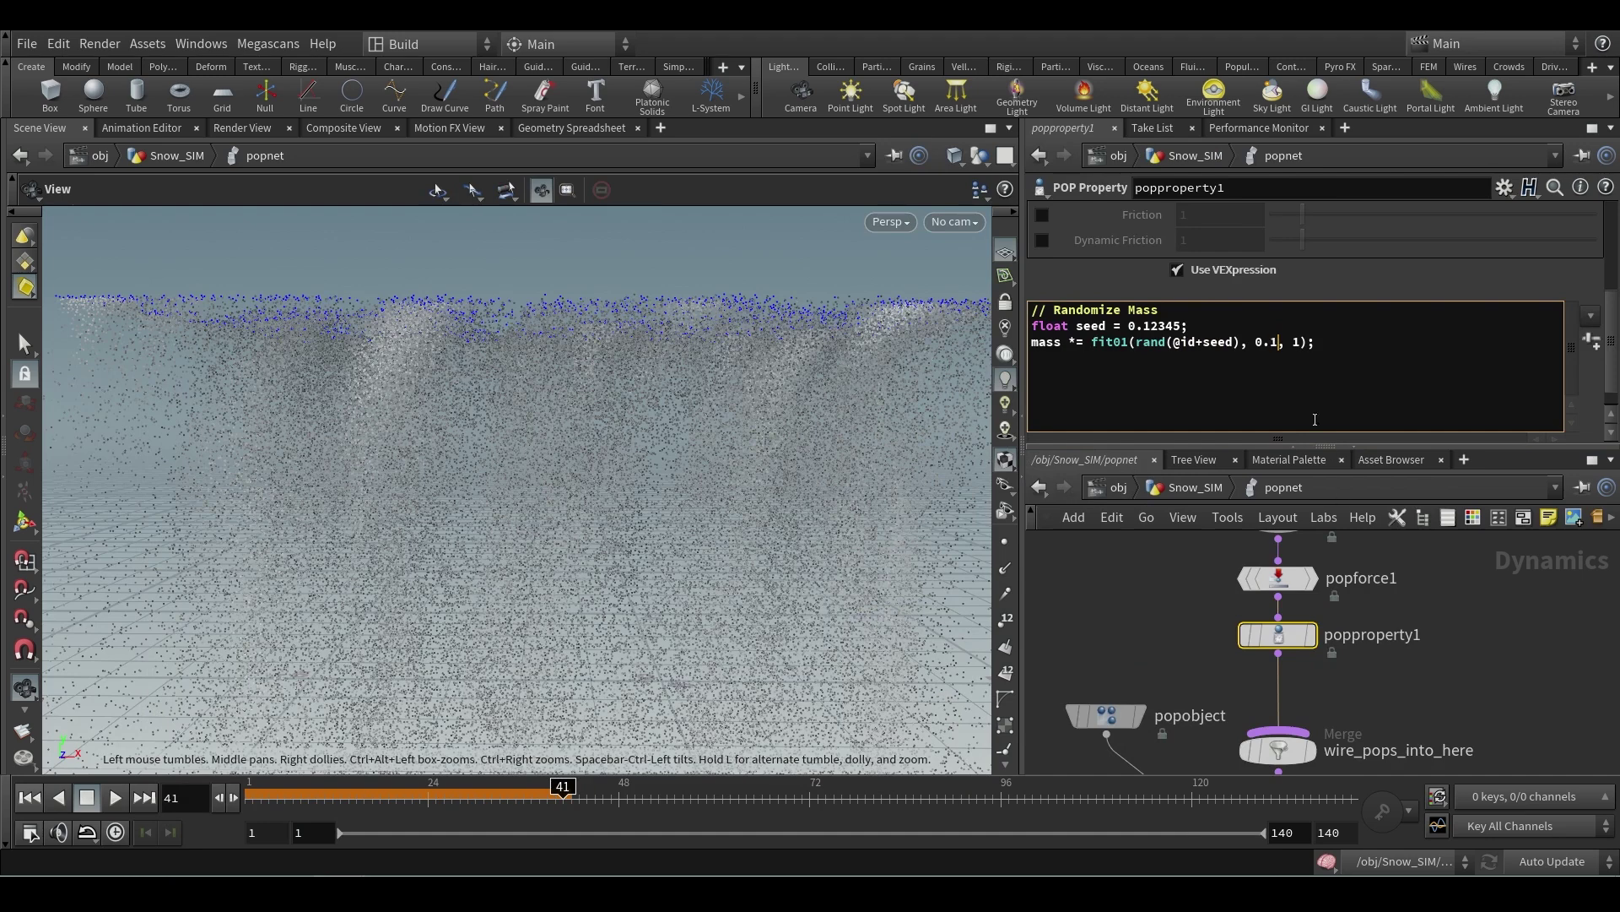
{"action": "left_click", "coordinate": [1343, 349]}
{"action": "scroll", "coordinate": [514, 423], "scroll_direction": "down", "scroll_amount": 2}
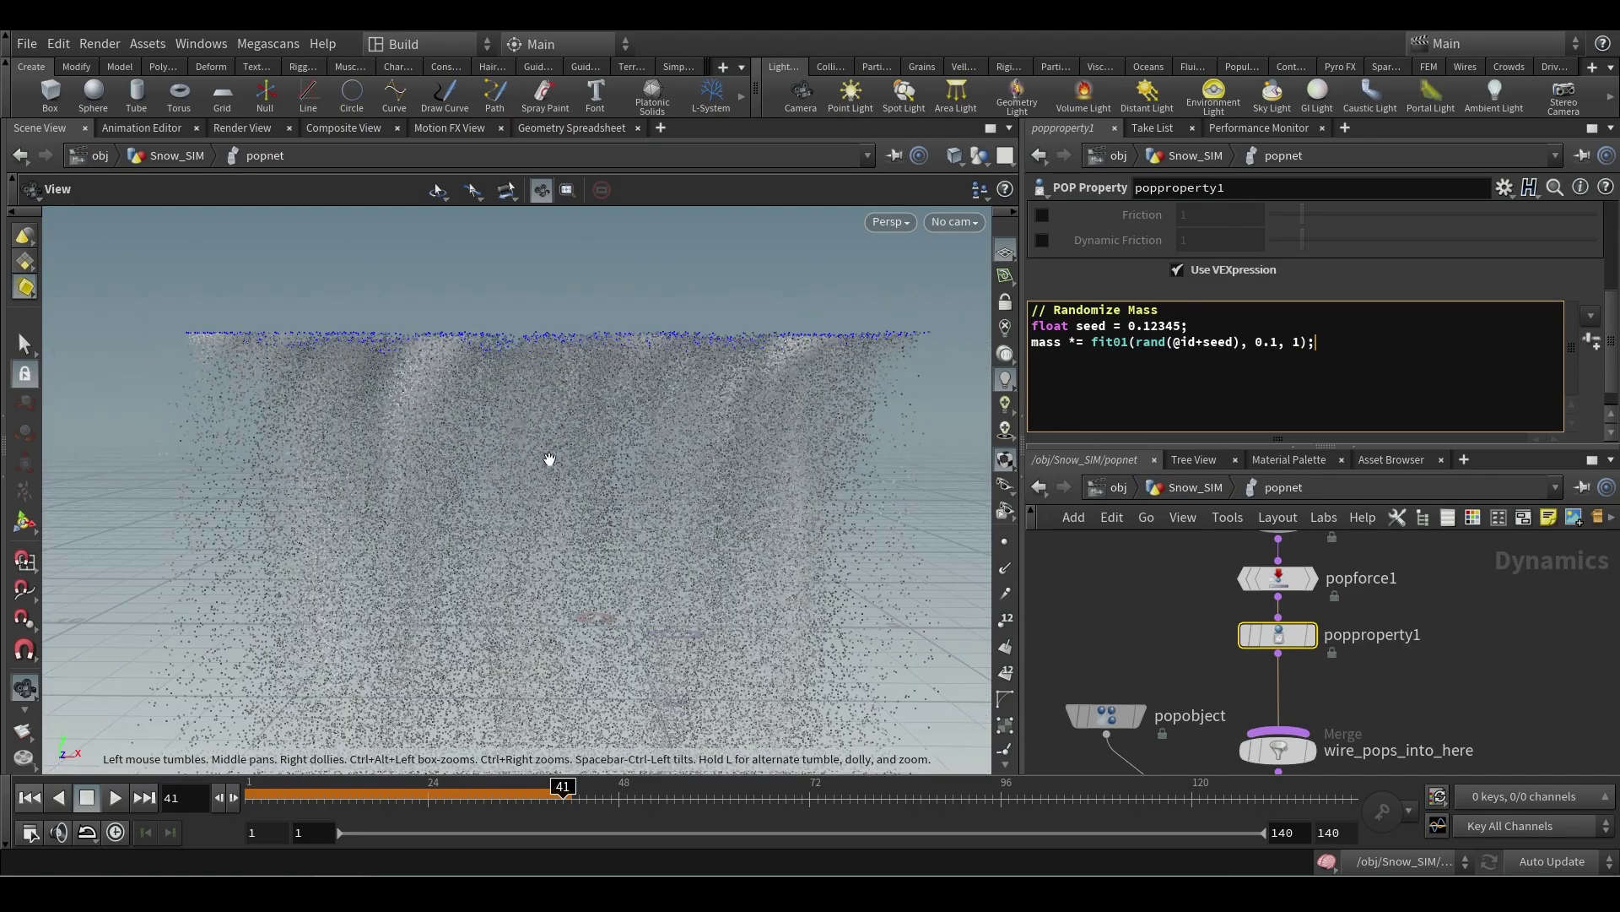
{"action": "mouse_move", "coordinate": [549, 459]}
{"action": "left_mouse_down"}
{"action": "mouse_move", "coordinate": [802, 461]}
{"action": "mouse_move", "coordinate": [571, 481]}
{"action": "mouse_move", "coordinate": [570, 455]}
{"action": "left_mouse_up"}
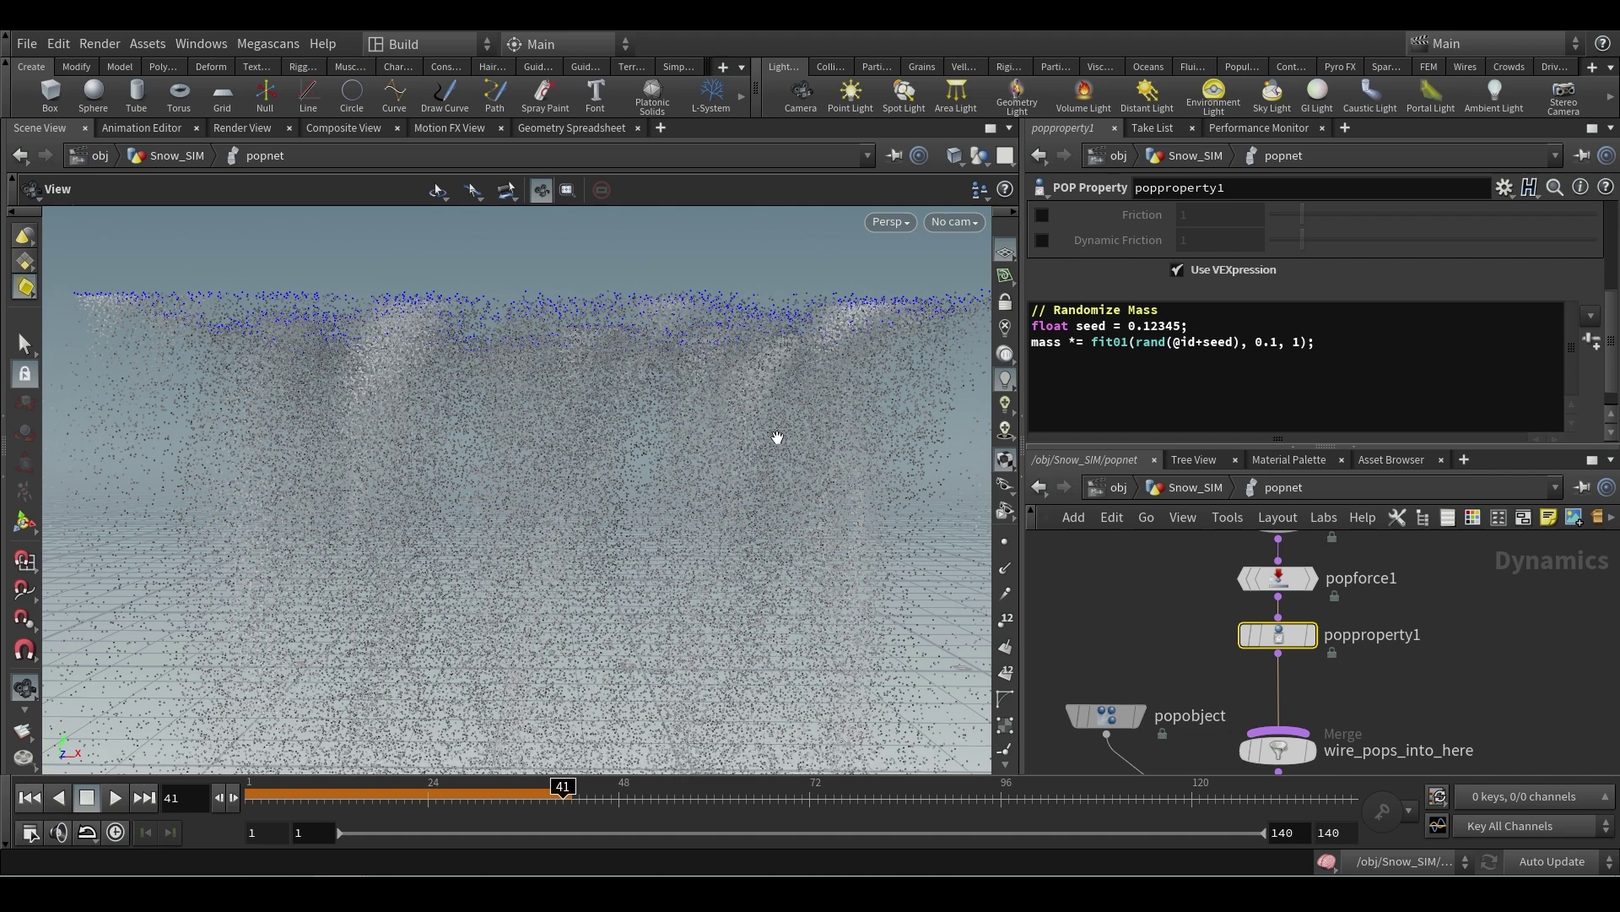
{"action": "left_click", "coordinate": [1401, 374]}
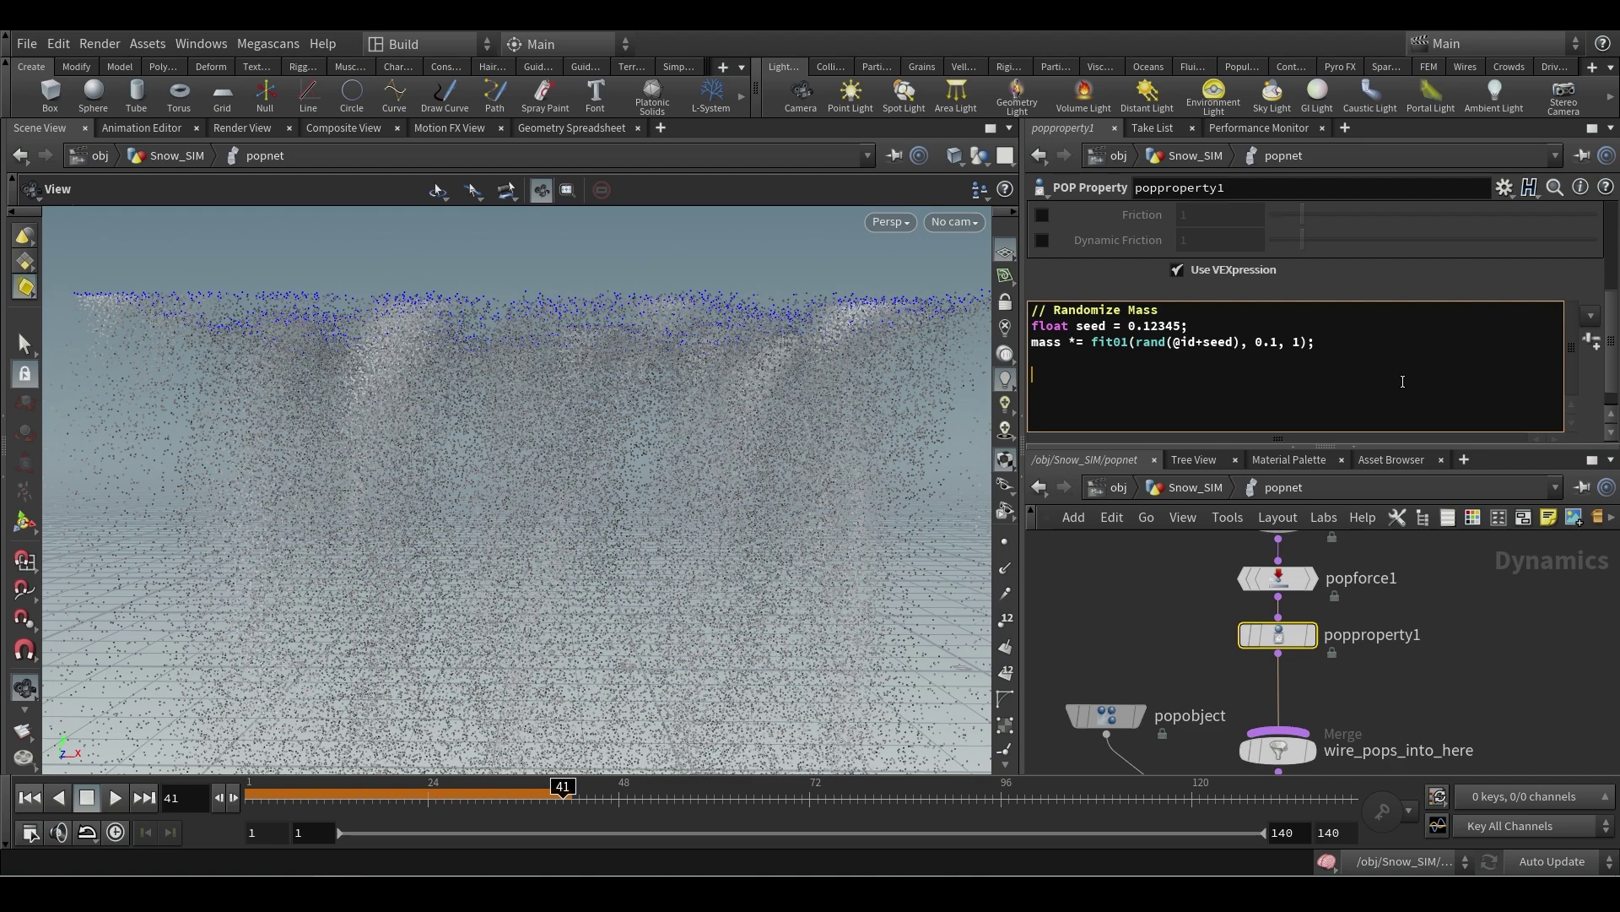
{"action": "left_click", "coordinate": [1199, 646]}
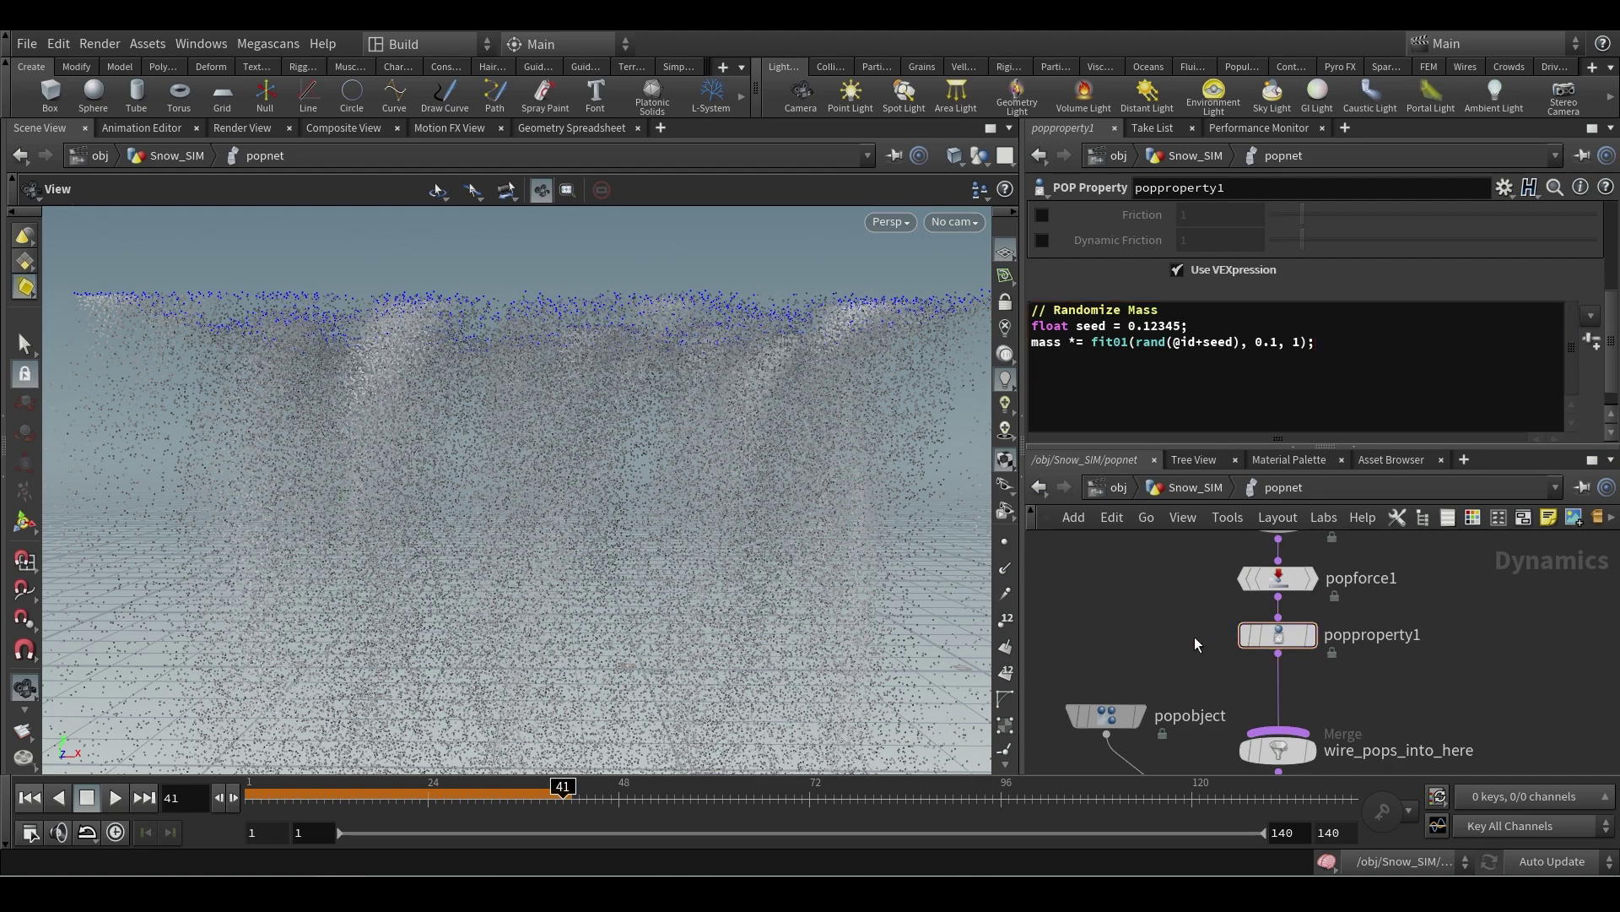
- Play the simulation from the first frame to frame 36 and examine the spread of the particles with randomized mass
{"action": "left_click", "coordinate": [30, 802]}
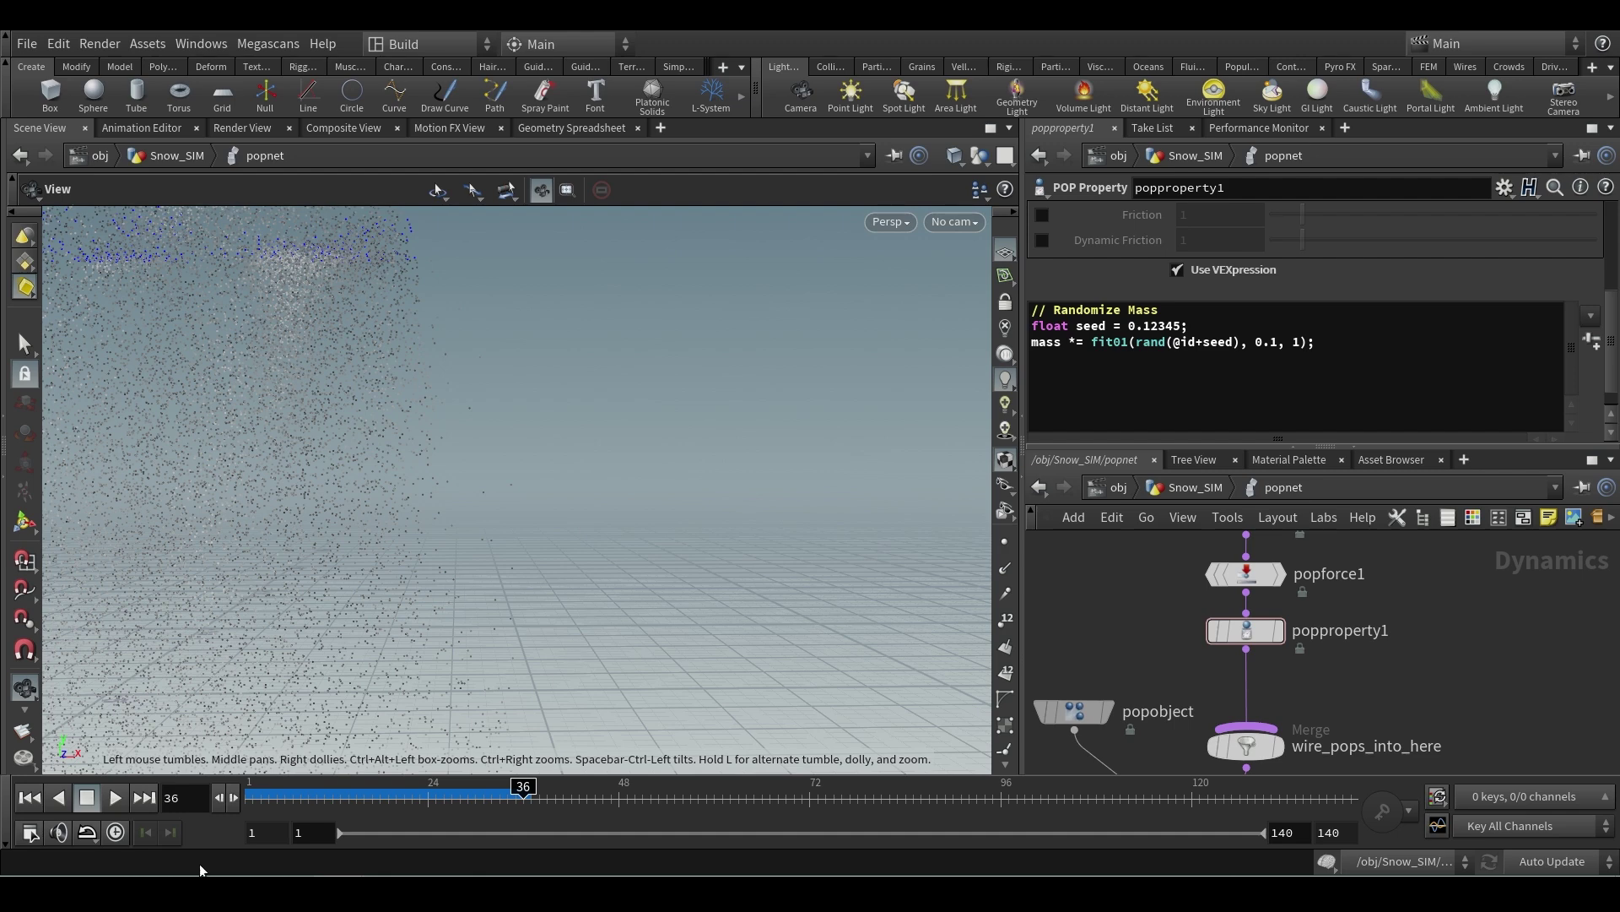
{"action": "key", "text": "ctrl+2"}
{"action": "mouse_move", "coordinate": [469, 339]}
{"action": "left_mouse_down"}
{"action": "mouse_move", "coordinate": [412, 376]}
{"action": "mouse_move", "coordinate": [460, 499]}
{"action": "mouse_move", "coordinate": [487, 651]}
{"action": "mouse_move", "coordinate": [574, 457]}
{"action": "mouse_move", "coordinate": [487, 357]}
{"action": "left_mouse_up"}
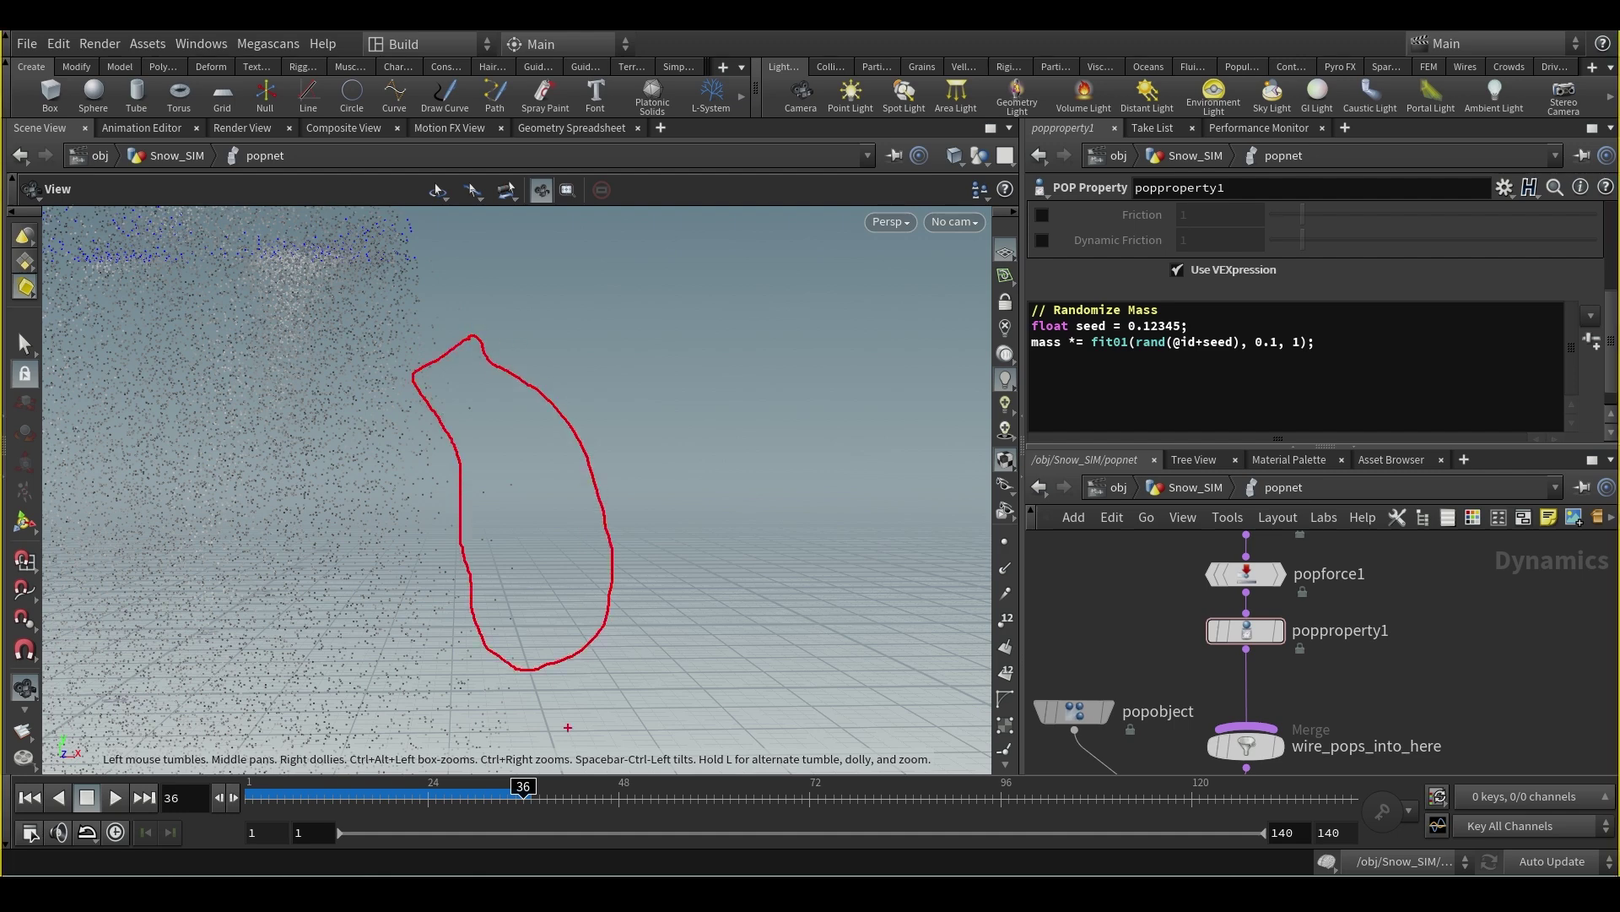
{"action": "key", "text": "Escape"}
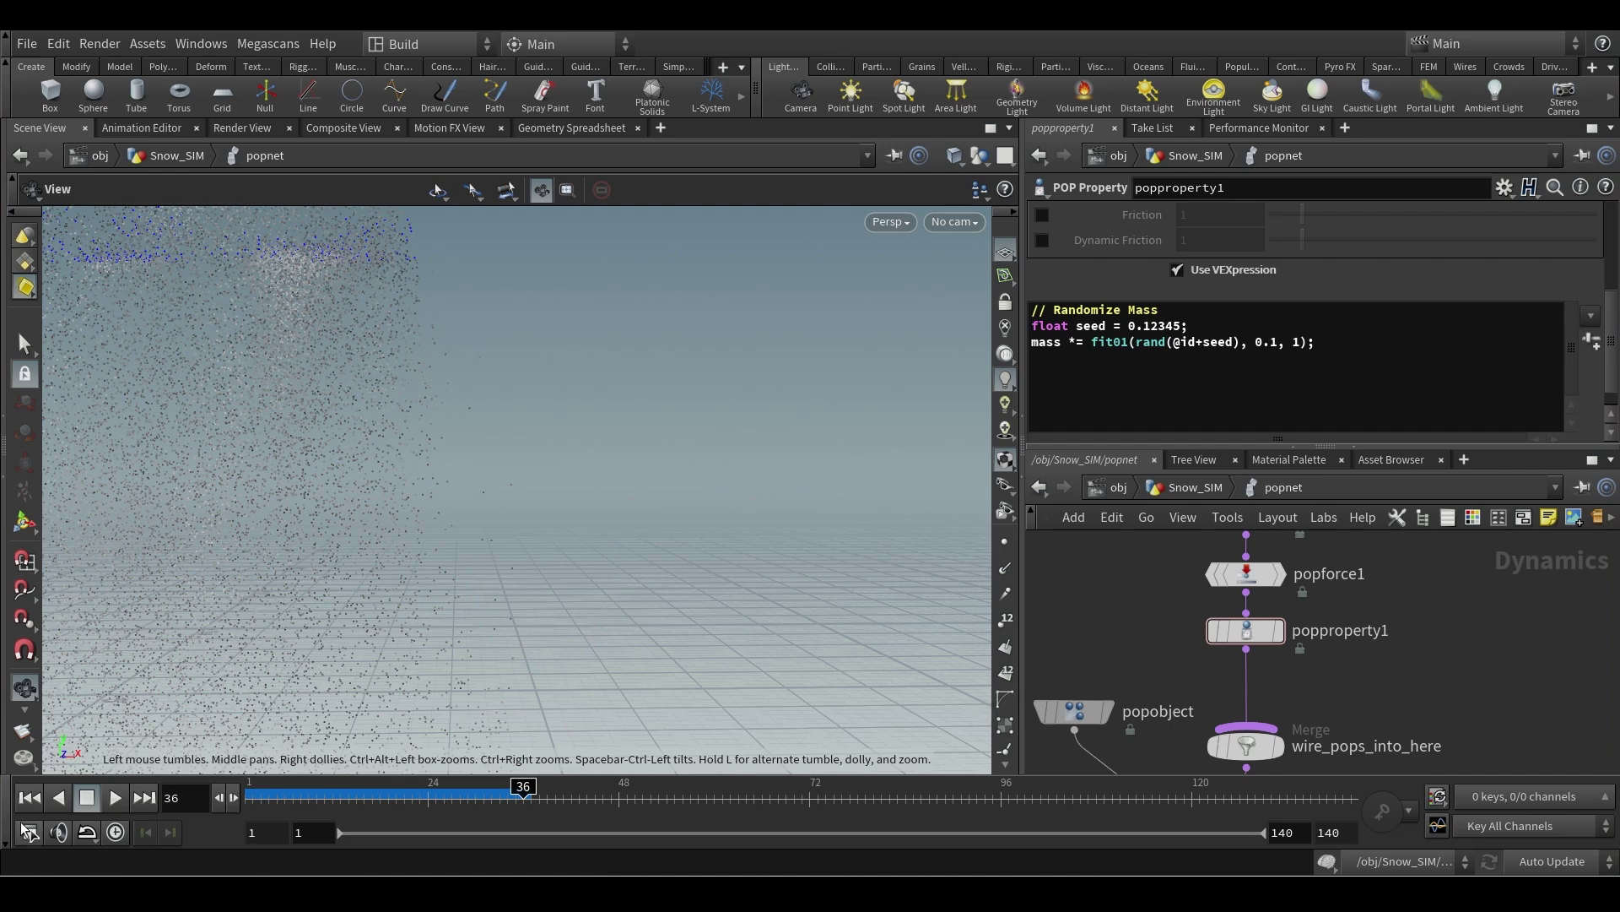
- Bypass popproperty1 and simulate from the first frame to frame 36 to compare the particles without randomized mass
{"action": "left_click", "coordinate": [37, 804]}
{"action": "left_click", "coordinate": [1215, 630]}
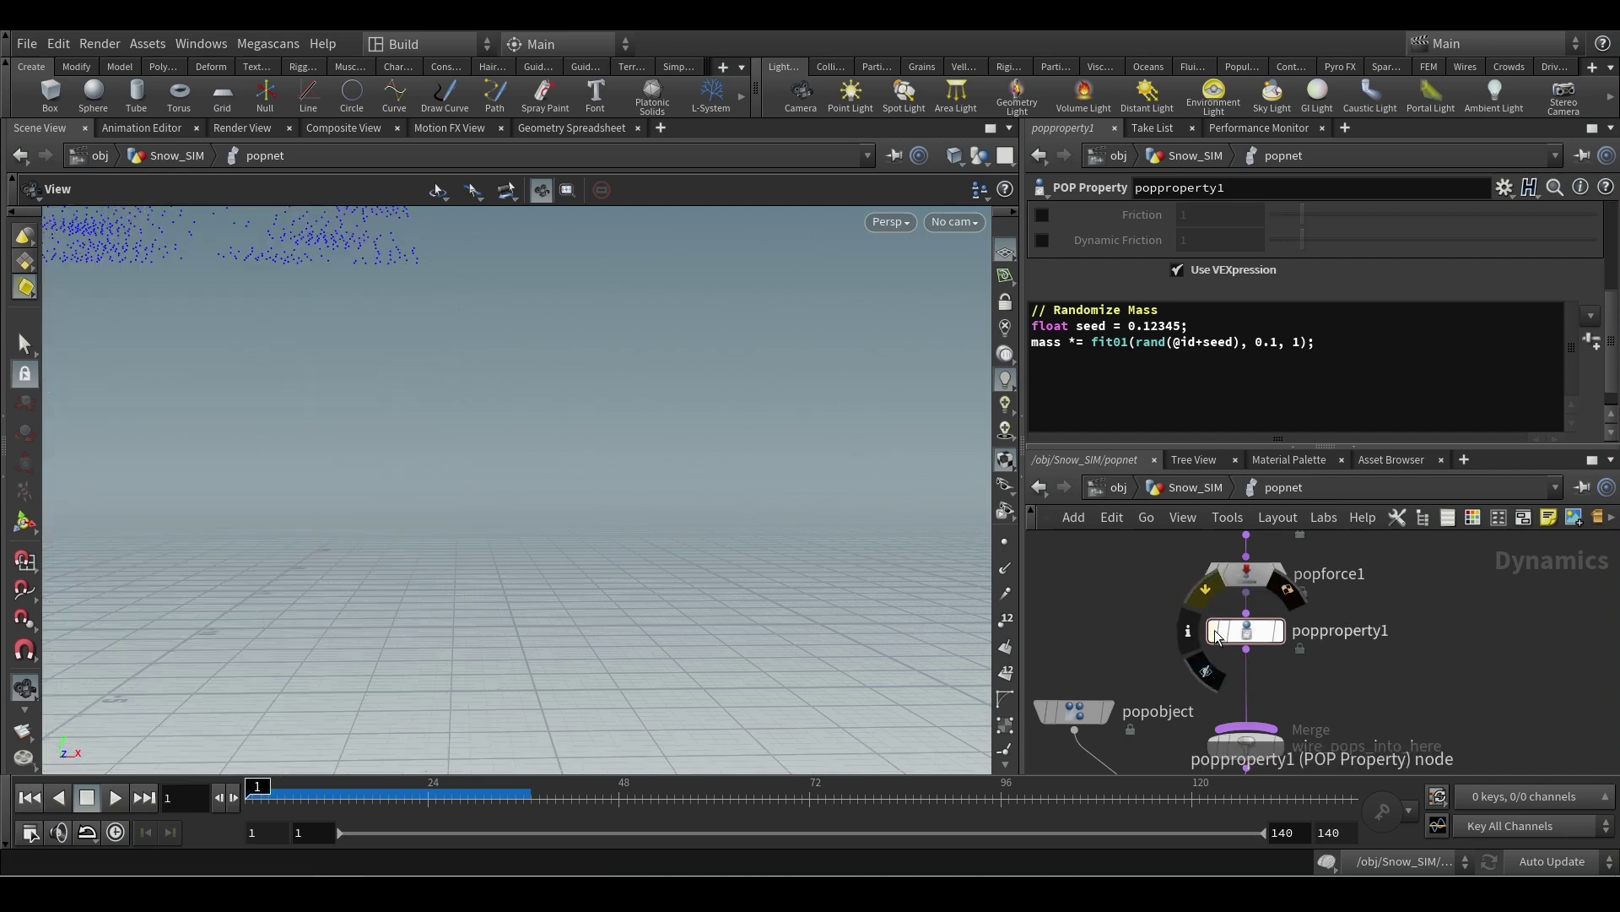
{"action": "left_click", "coordinate": [194, 799]}
{"action": "type", "text": "36"}
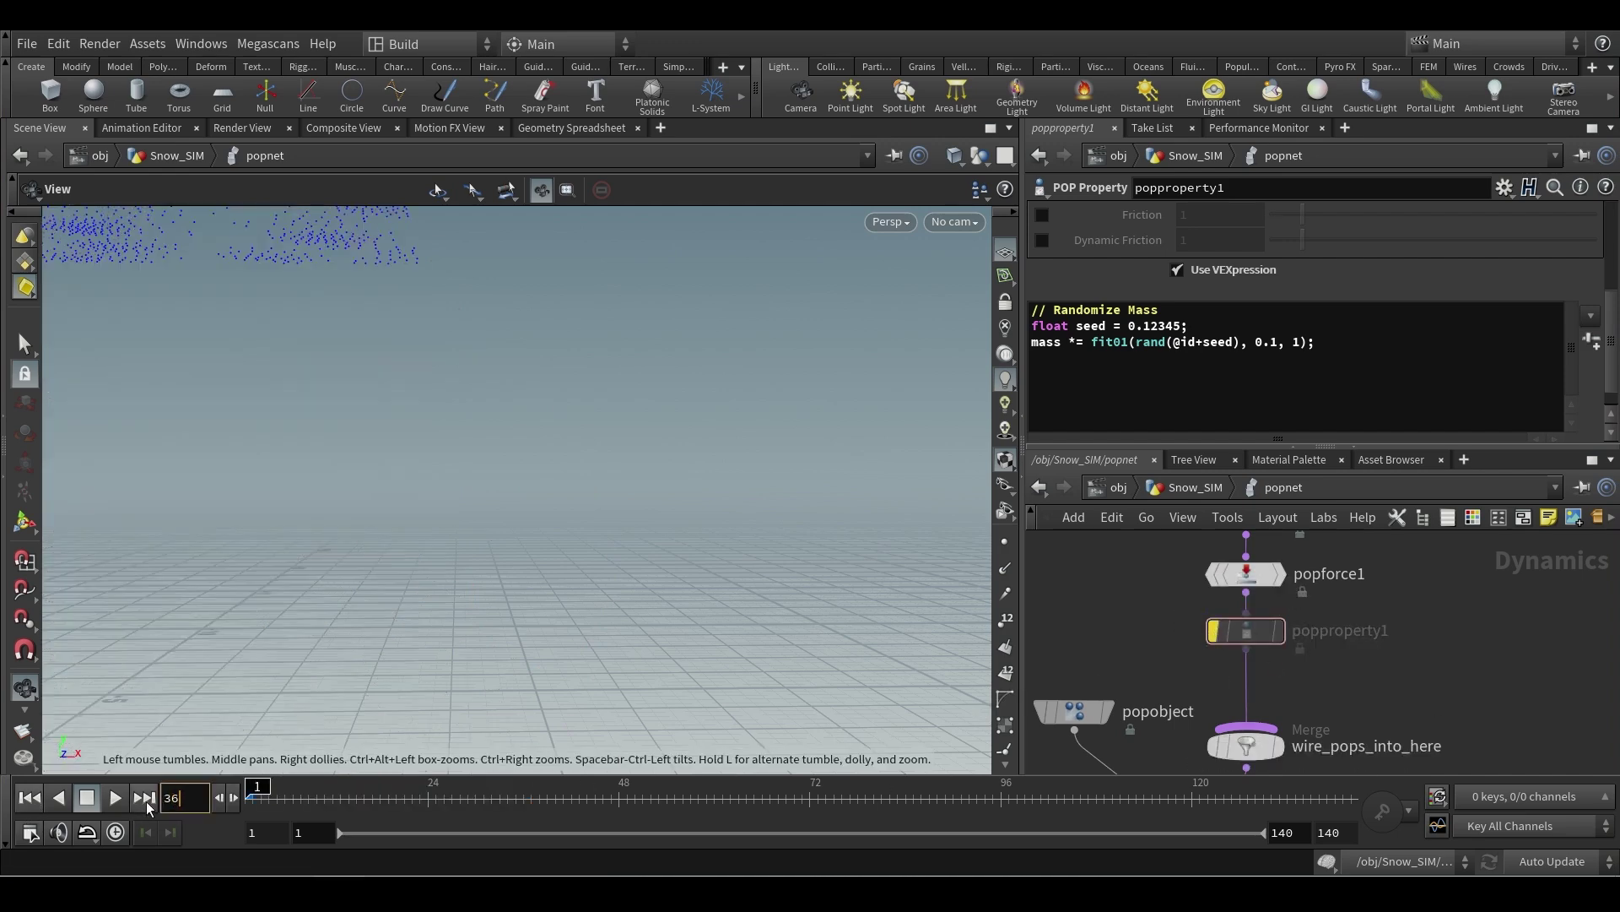
{"action": "key", "text": "Return"}
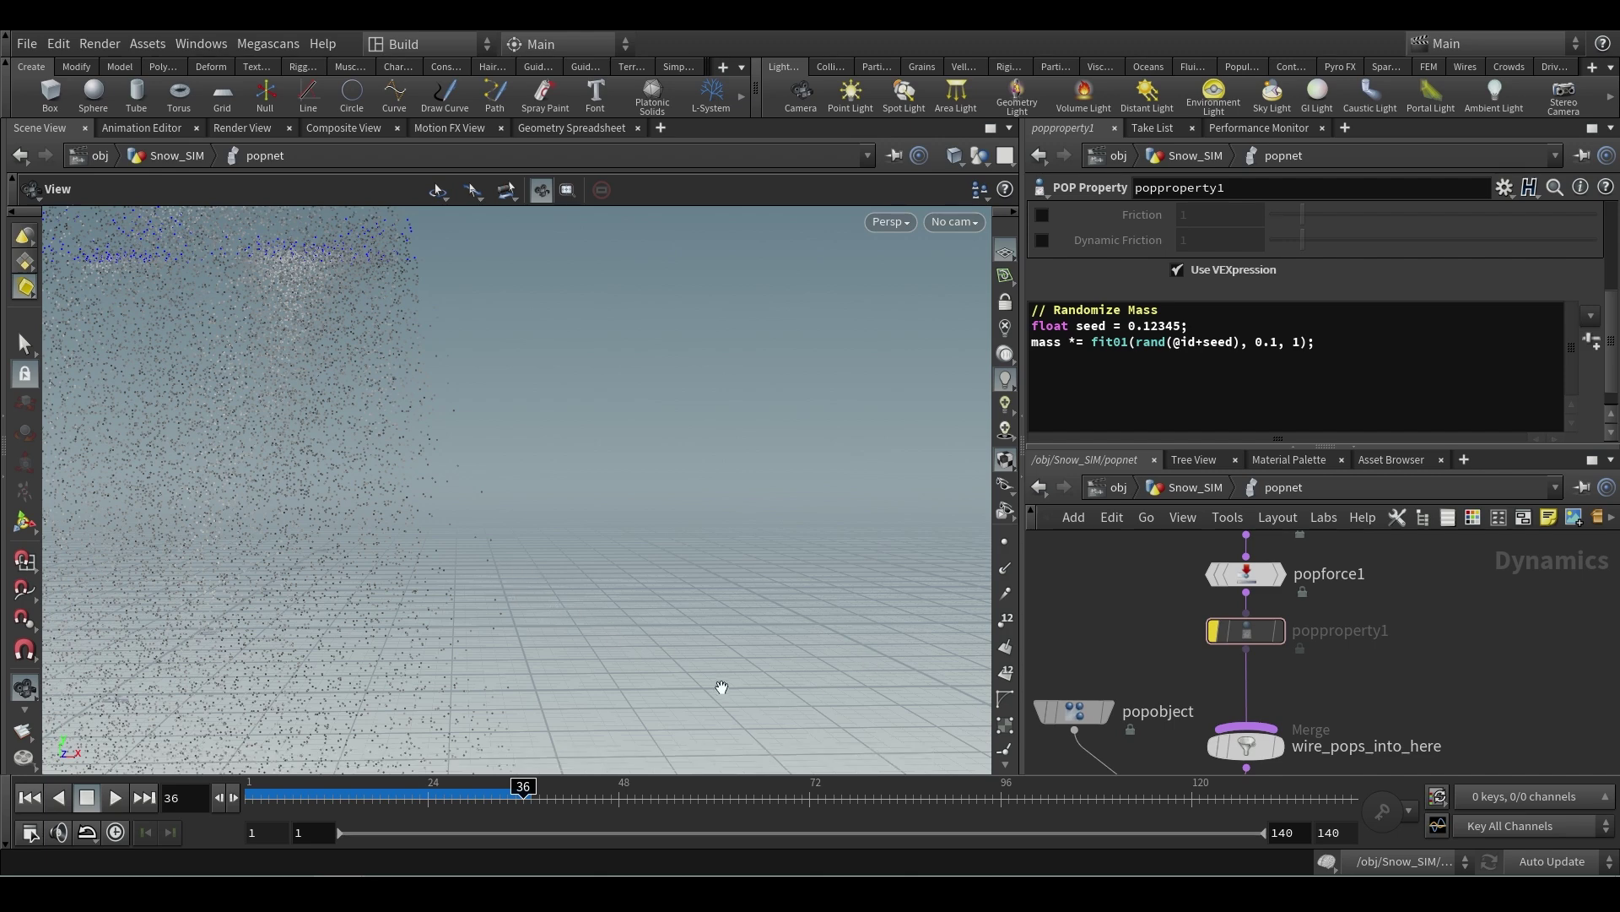
- Try a fit minimum of 0.01 in popproperty1's mass expression, with the node active again, and examine the simulation at frame 36
{"action": "left_click", "coordinate": [1273, 341]}
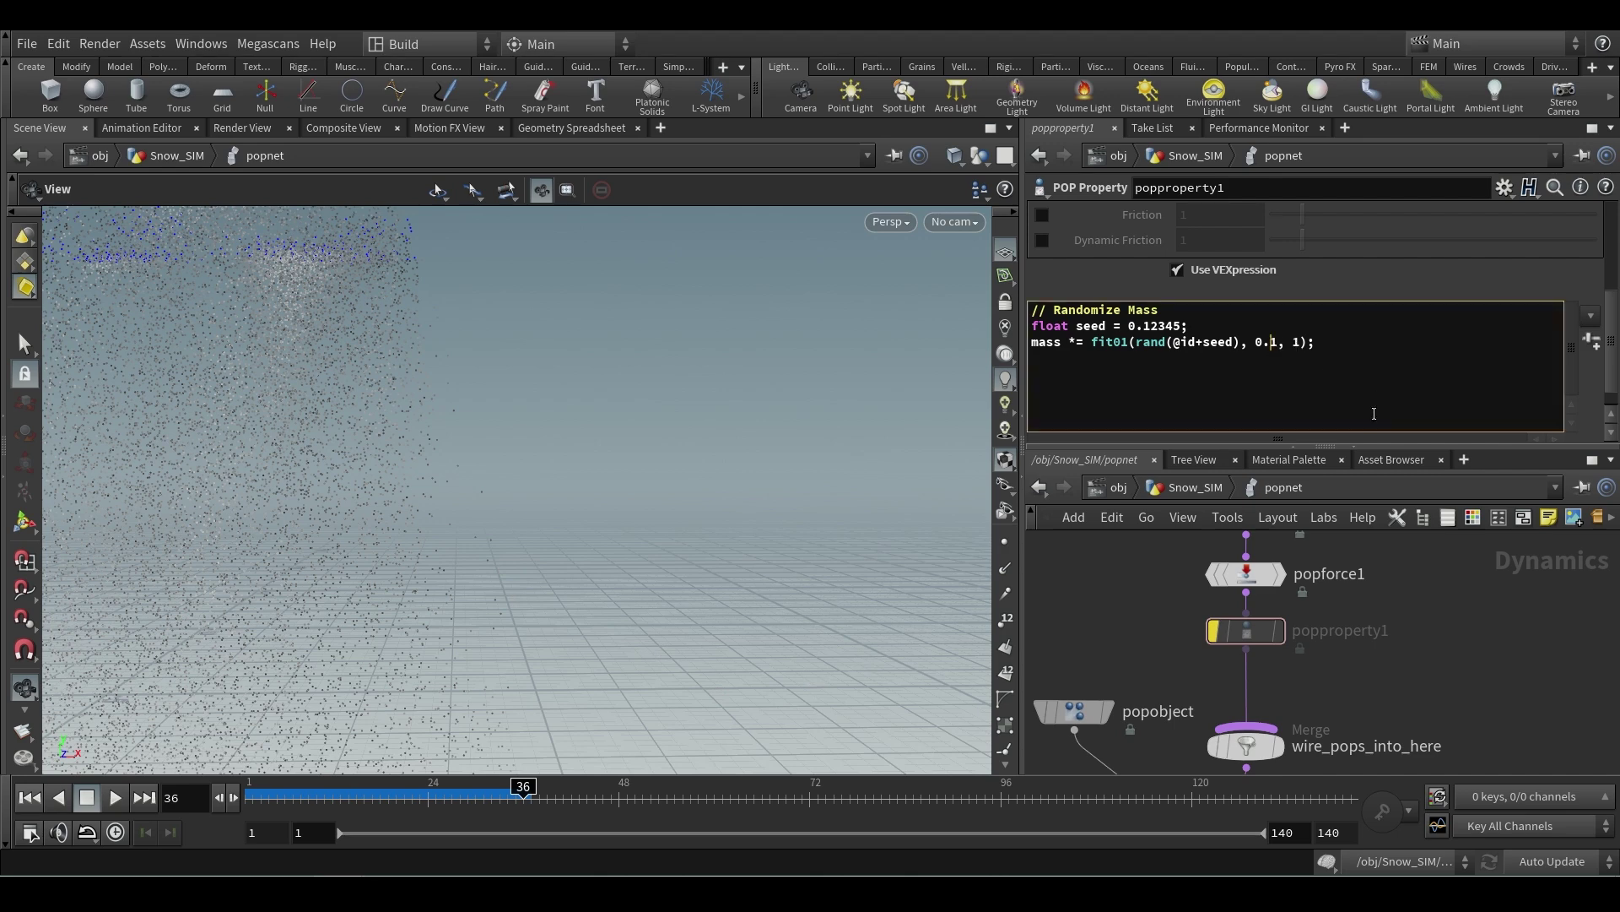
{"action": "type", "text": "0"}
{"action": "left_click", "coordinate": [30, 798]}
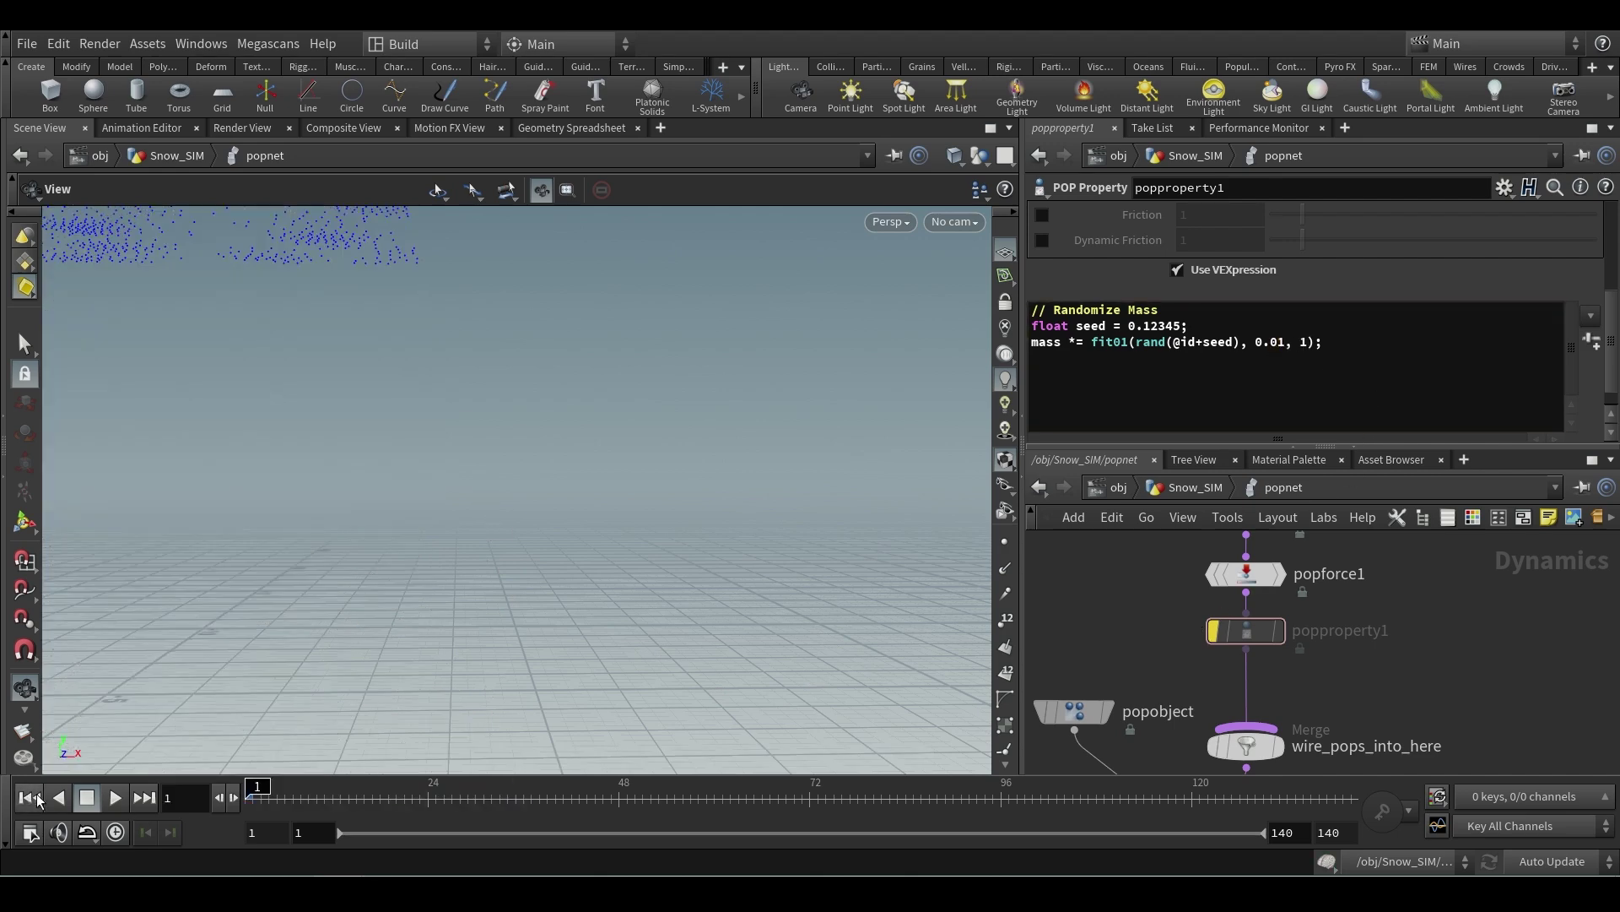
{"action": "left_click", "coordinate": [1210, 631]}
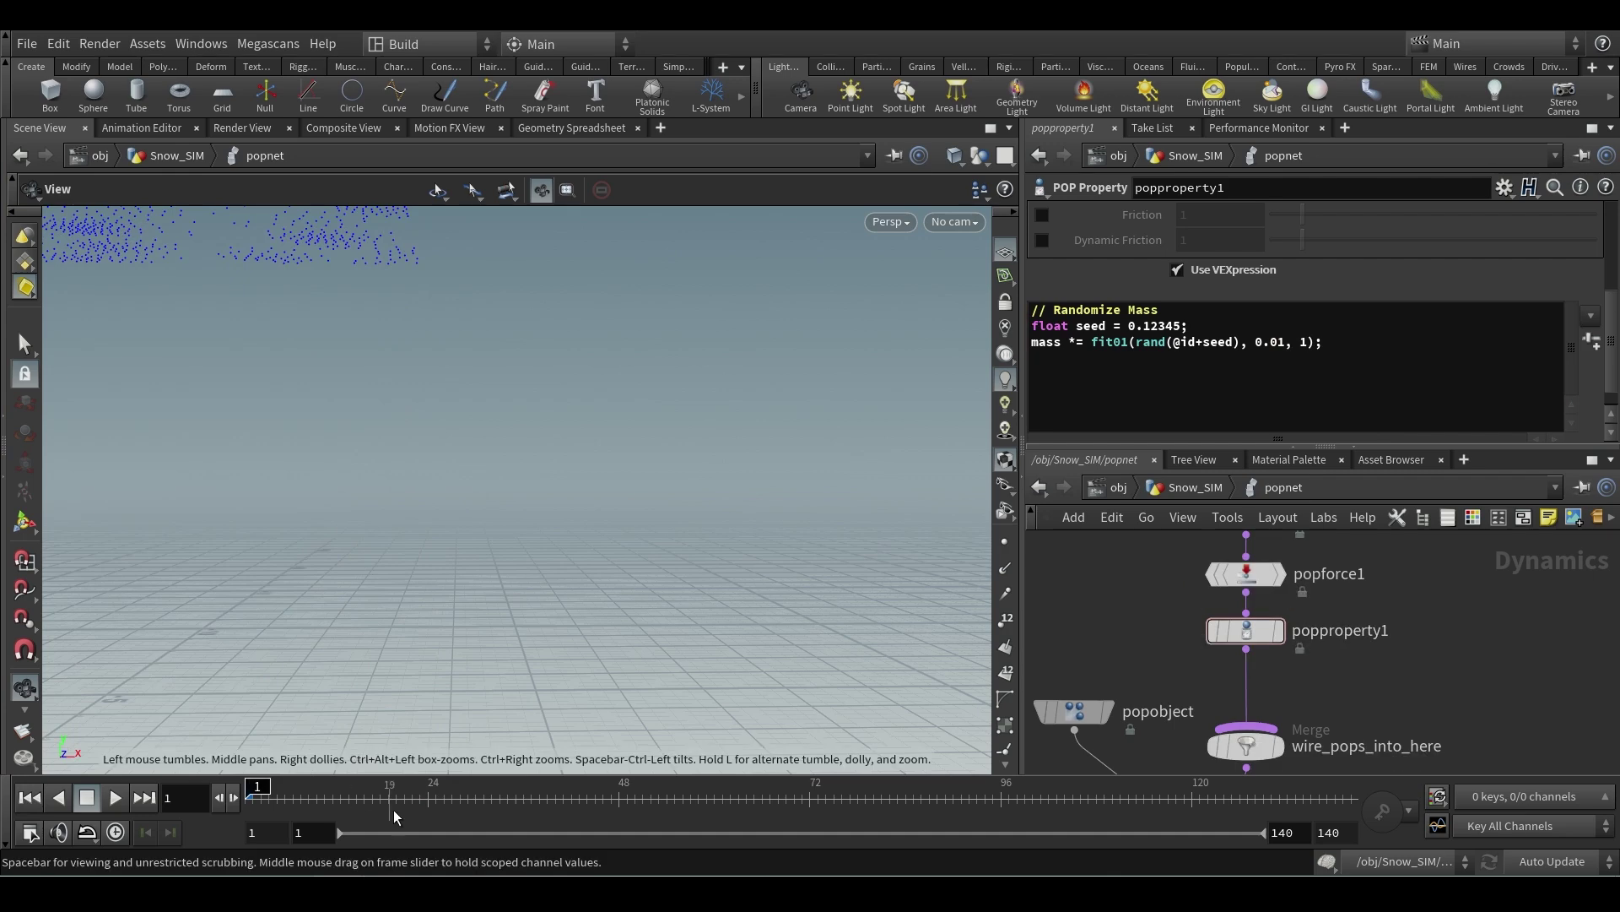
{"action": "left_click", "coordinate": [179, 798]}
{"action": "type", "text": "36"}
{"action": "key", "text": "Return"}
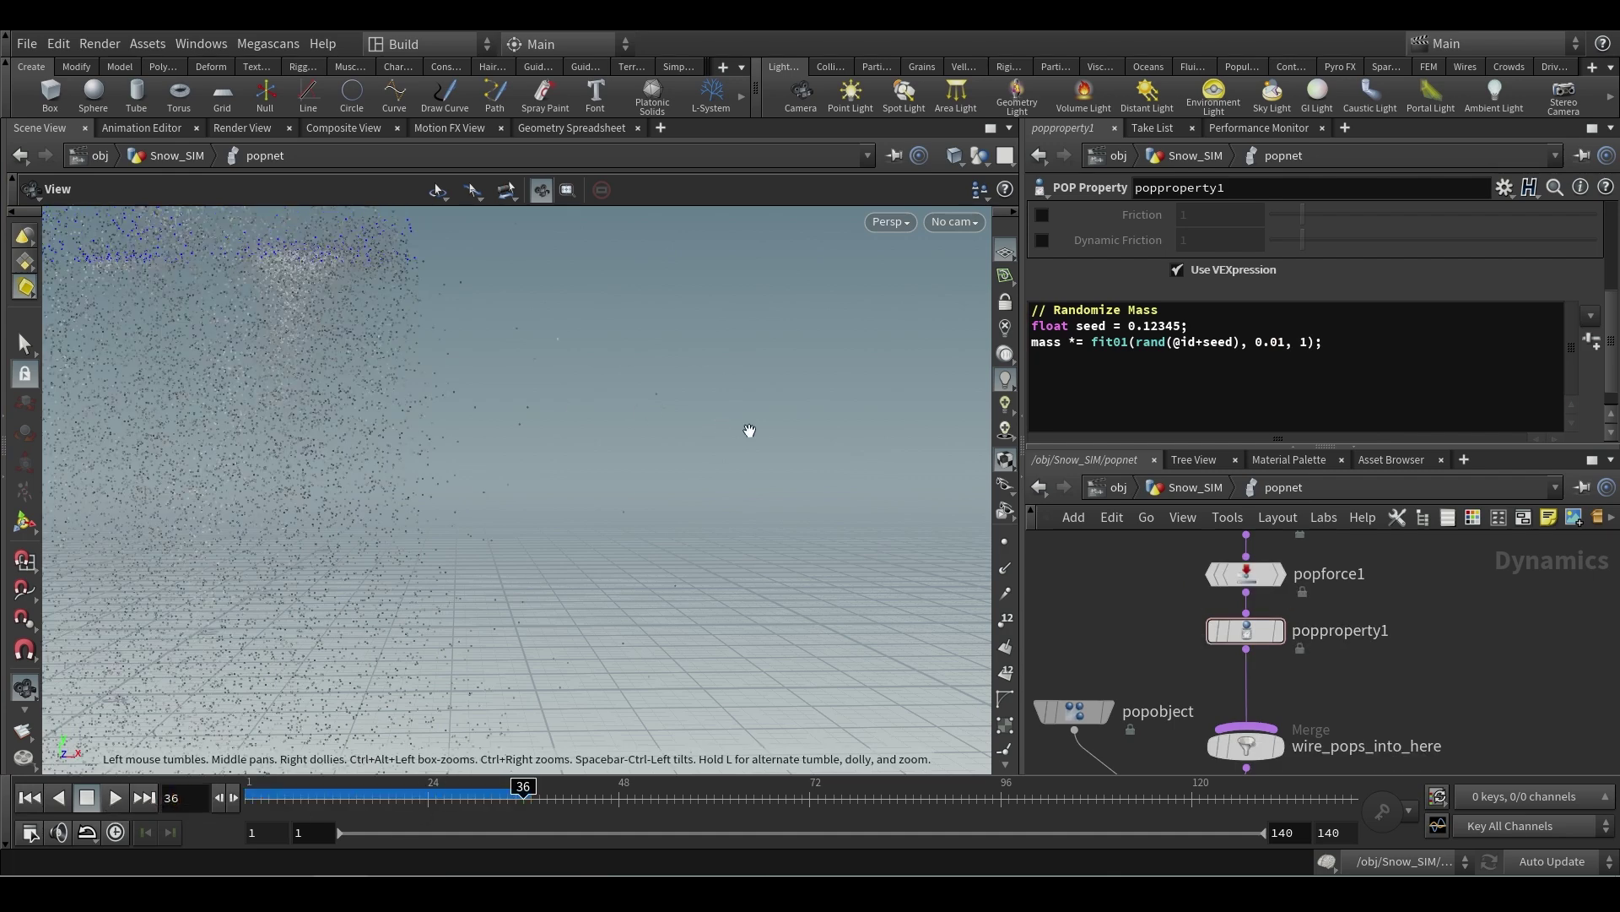
{"action": "mouse_move", "coordinate": [647, 382]}
{"action": "left_mouse_down"}
{"action": "mouse_move", "coordinate": [646, 469]}
{"action": "mouse_move", "coordinate": [609, 552]}
{"action": "mouse_move", "coordinate": [663, 633]}
{"action": "left_mouse_up"}
{"action": "key", "text": "Escape"}
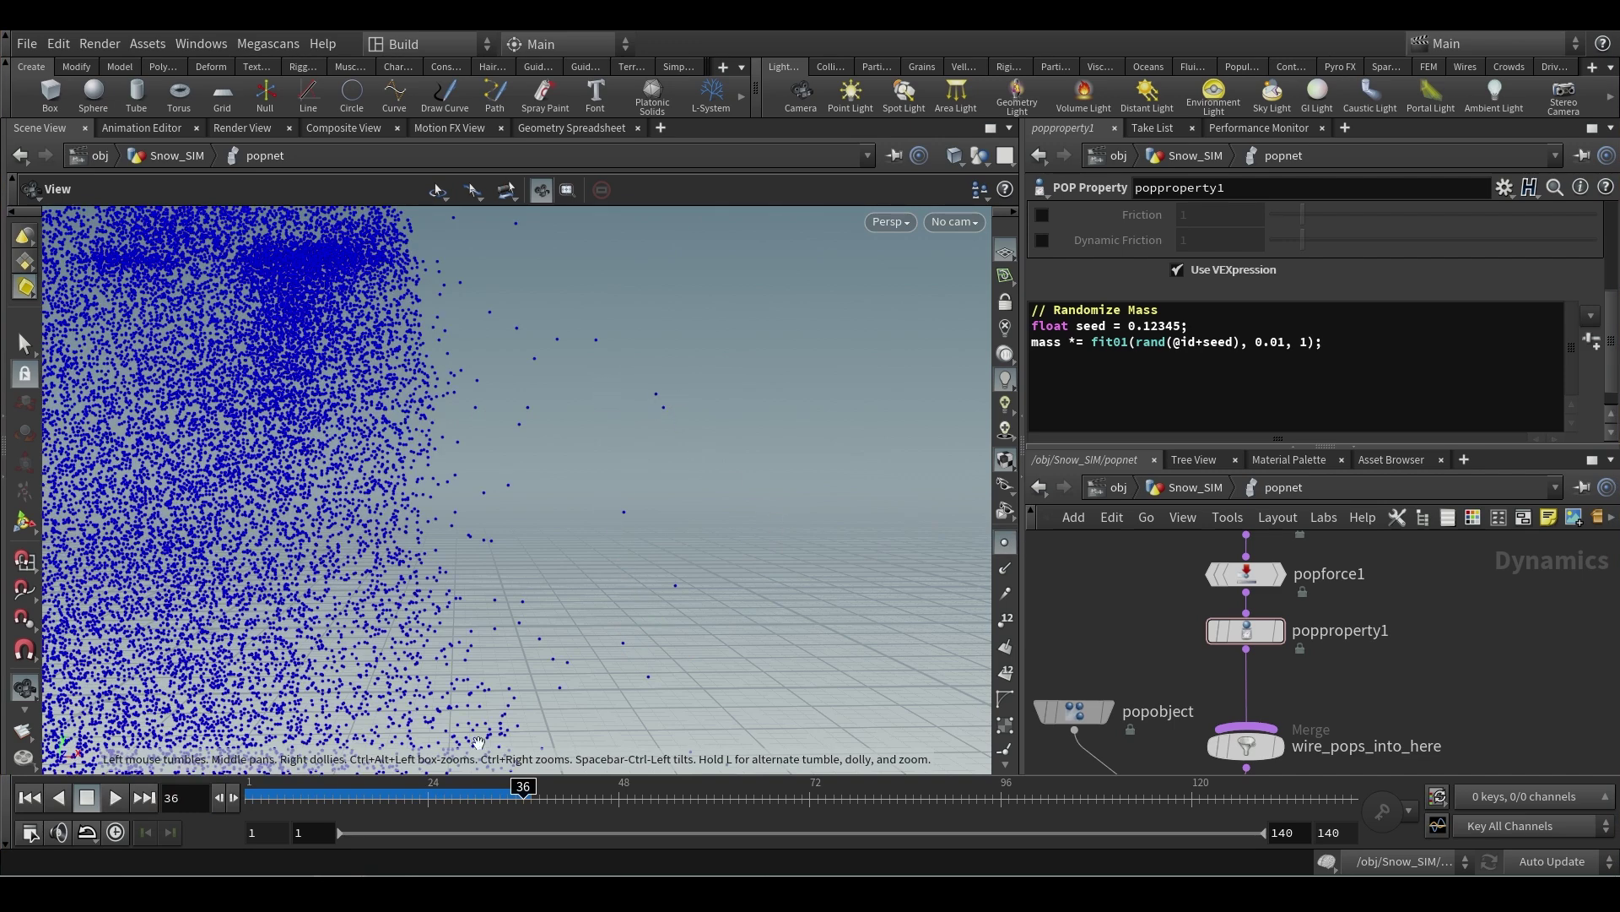
{"action": "left_click", "coordinate": [1006, 542]}
- Restore the fit minimum in popproperty1's mass expression to 0.1 and return to the first frame
{"action": "left_click", "coordinate": [1280, 342]}
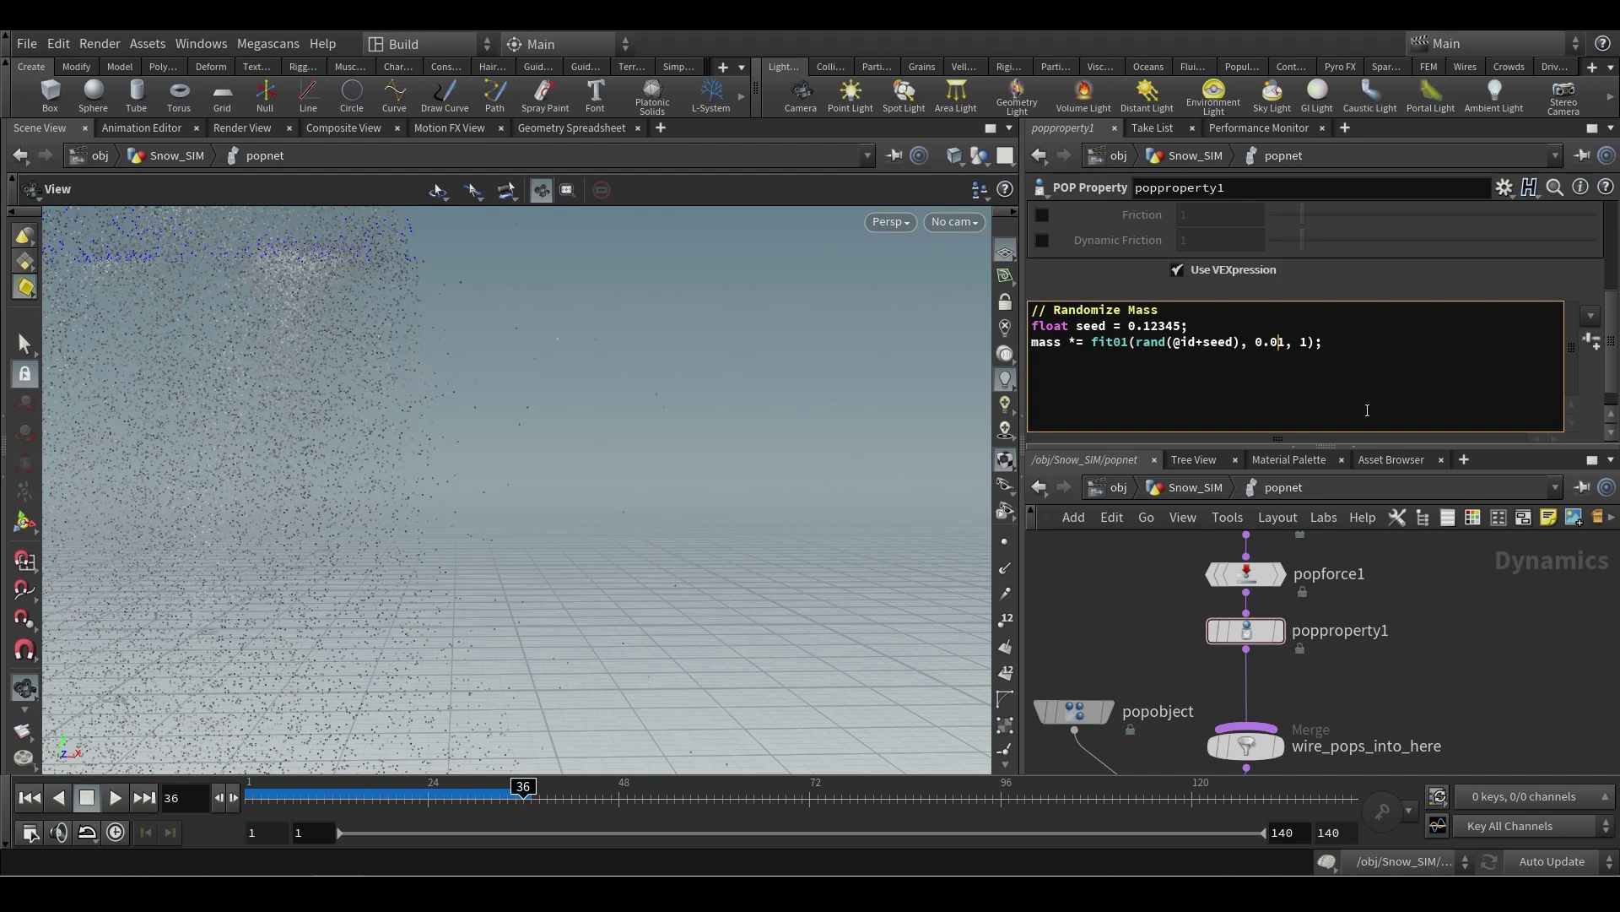
{"action": "key", "text": "BackSpace"}
{"action": "left_click", "coordinate": [1421, 369]}
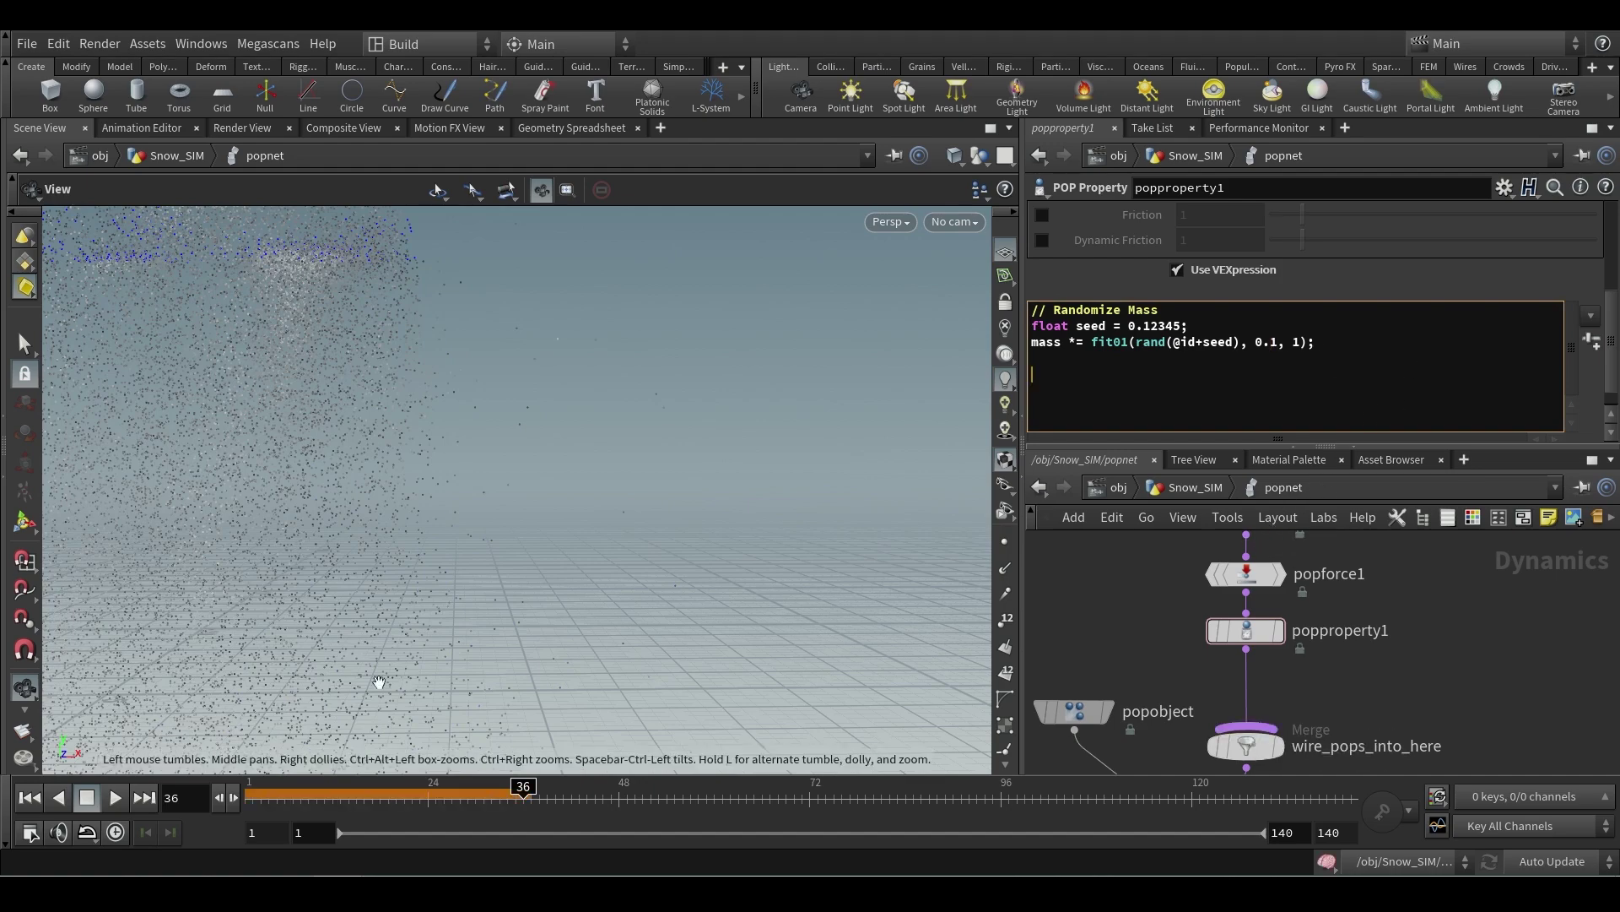
{"action": "left_click", "coordinate": [29, 798]}
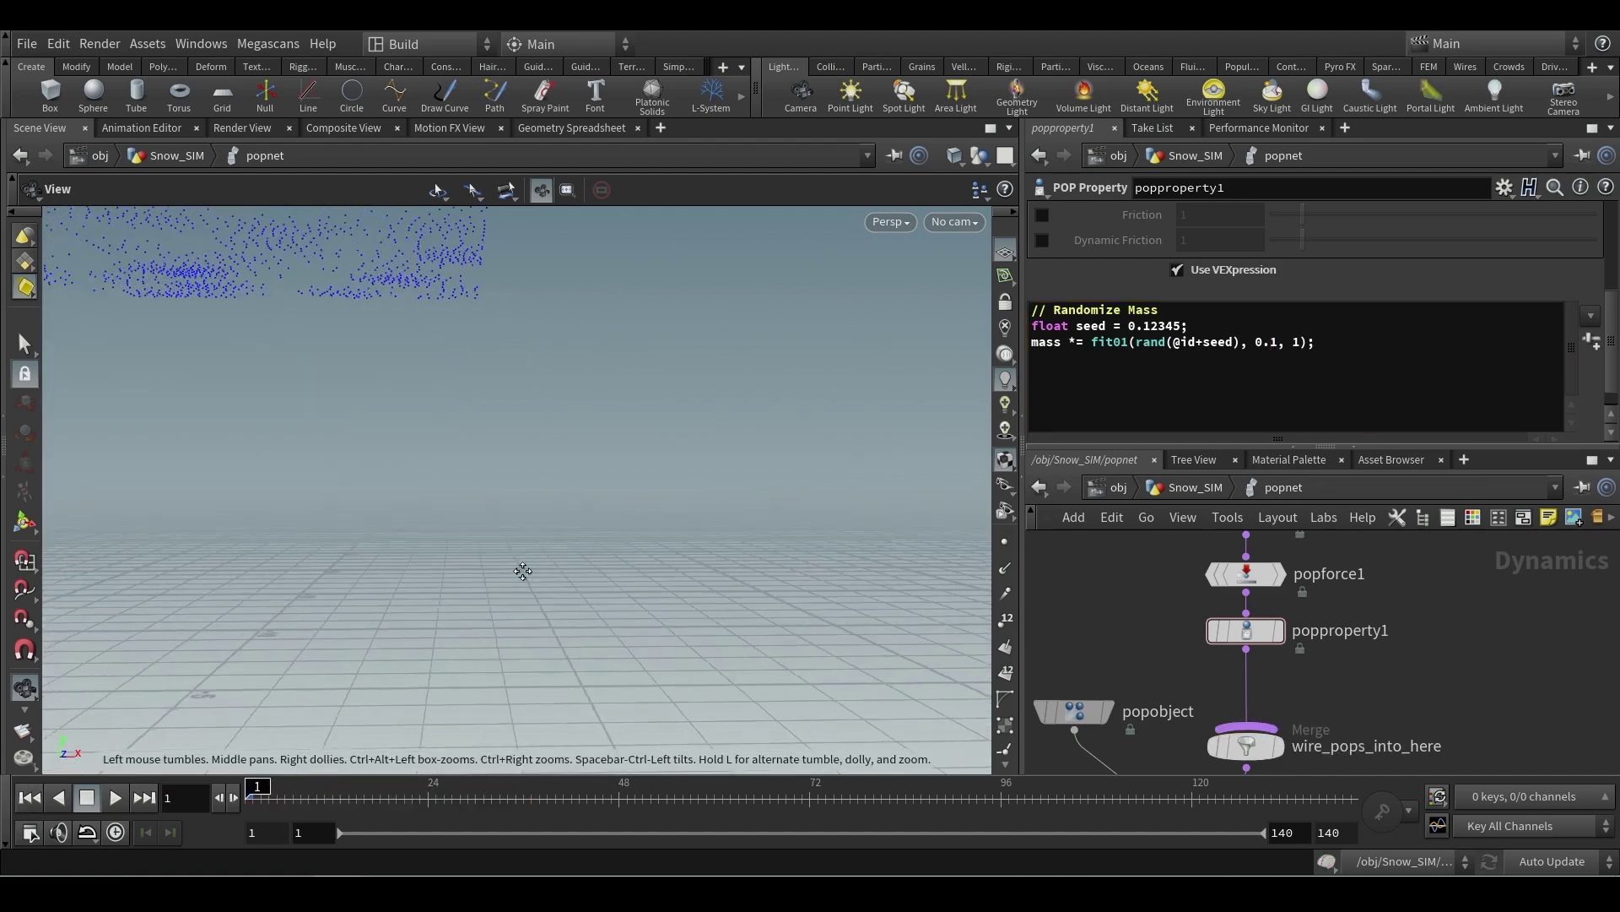
{"action": "left_click_drag", "start_coordinate": [656, 564], "coordinate": [720, 524]}
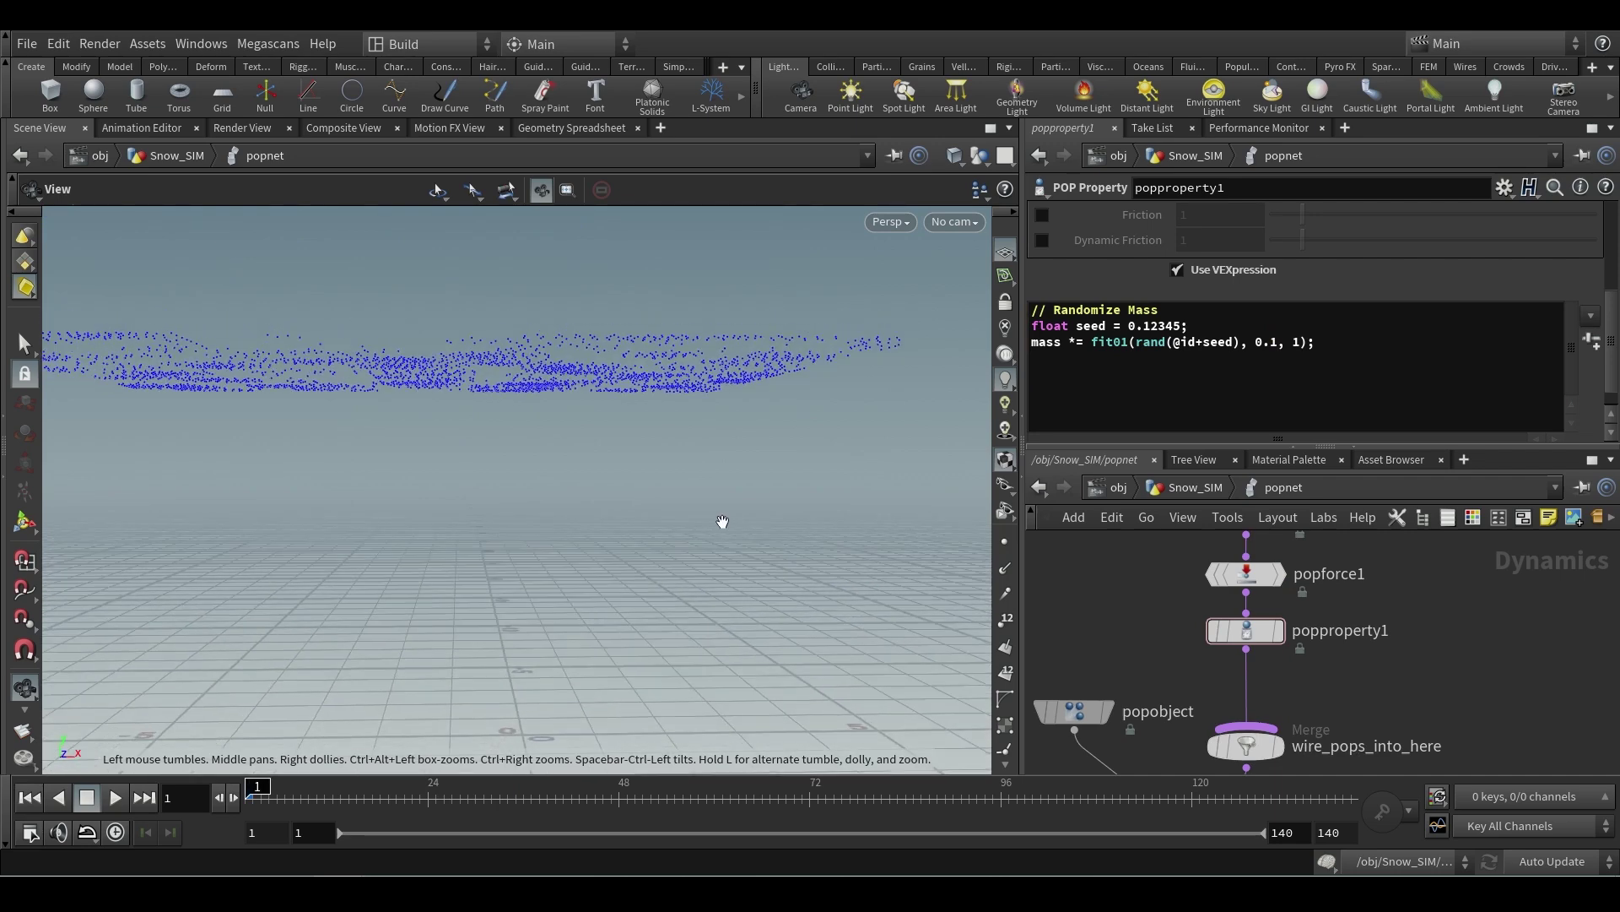
- Insert a second POP Force node between popproperty1 and wire_pops_into_here
{"action": "scroll", "coordinate": [1154, 660], "scroll_direction": "up", "scroll_amount": 2}
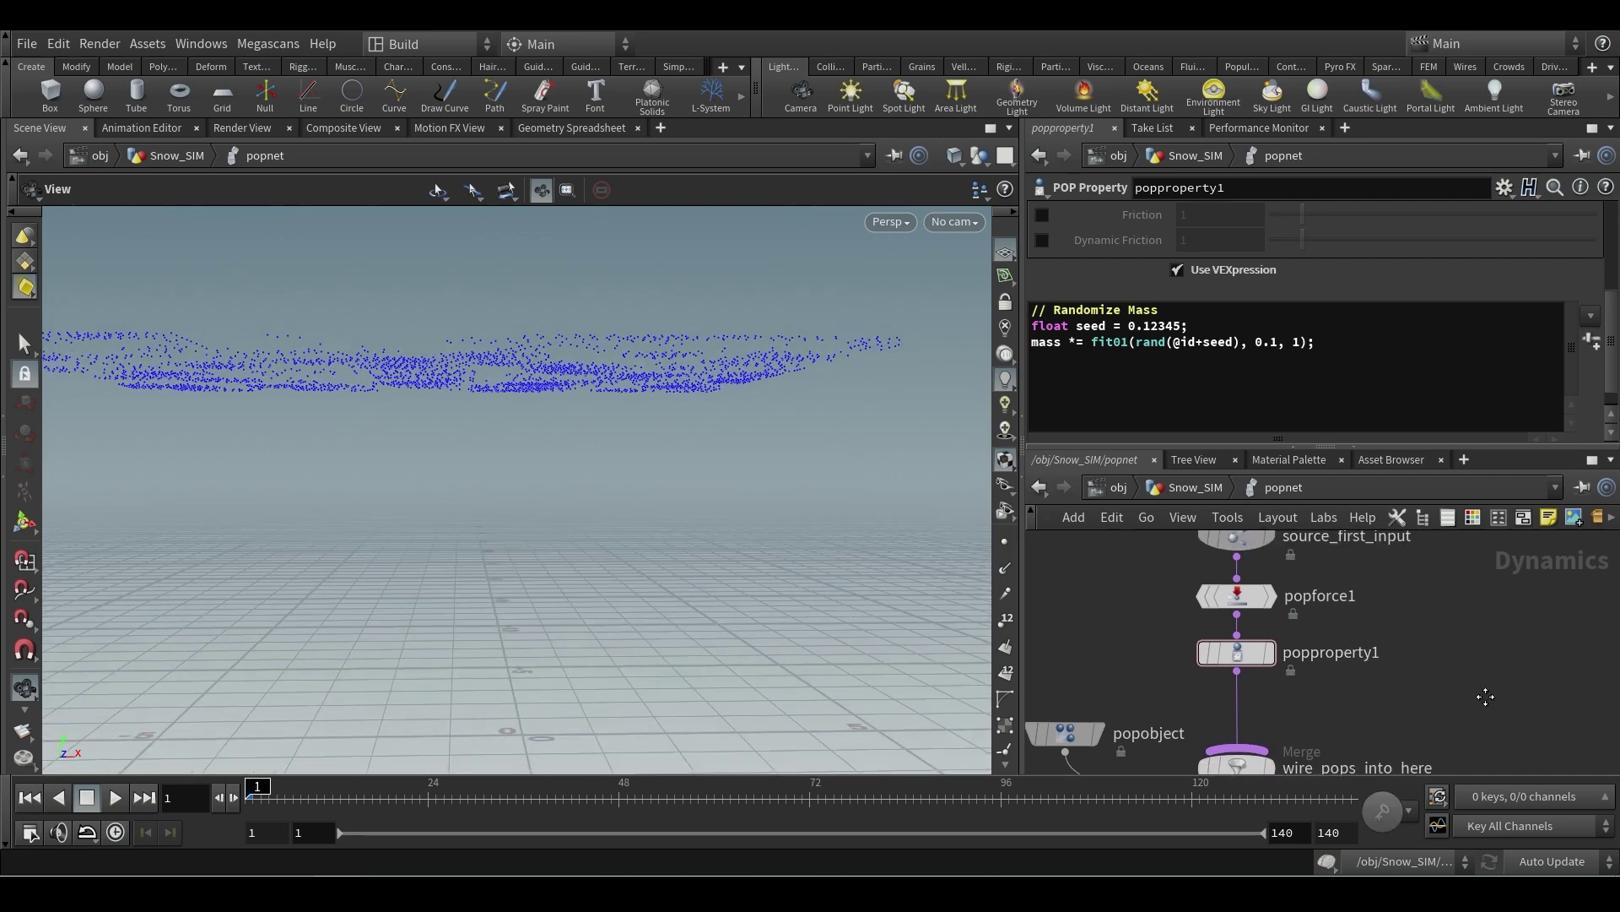
{"action": "left_click_drag", "start_coordinate": [1157, 569], "coordinate": [1288, 603]}
{"action": "scroll", "coordinate": [1405, 661], "scroll_direction": "down", "scroll_amount": 2}
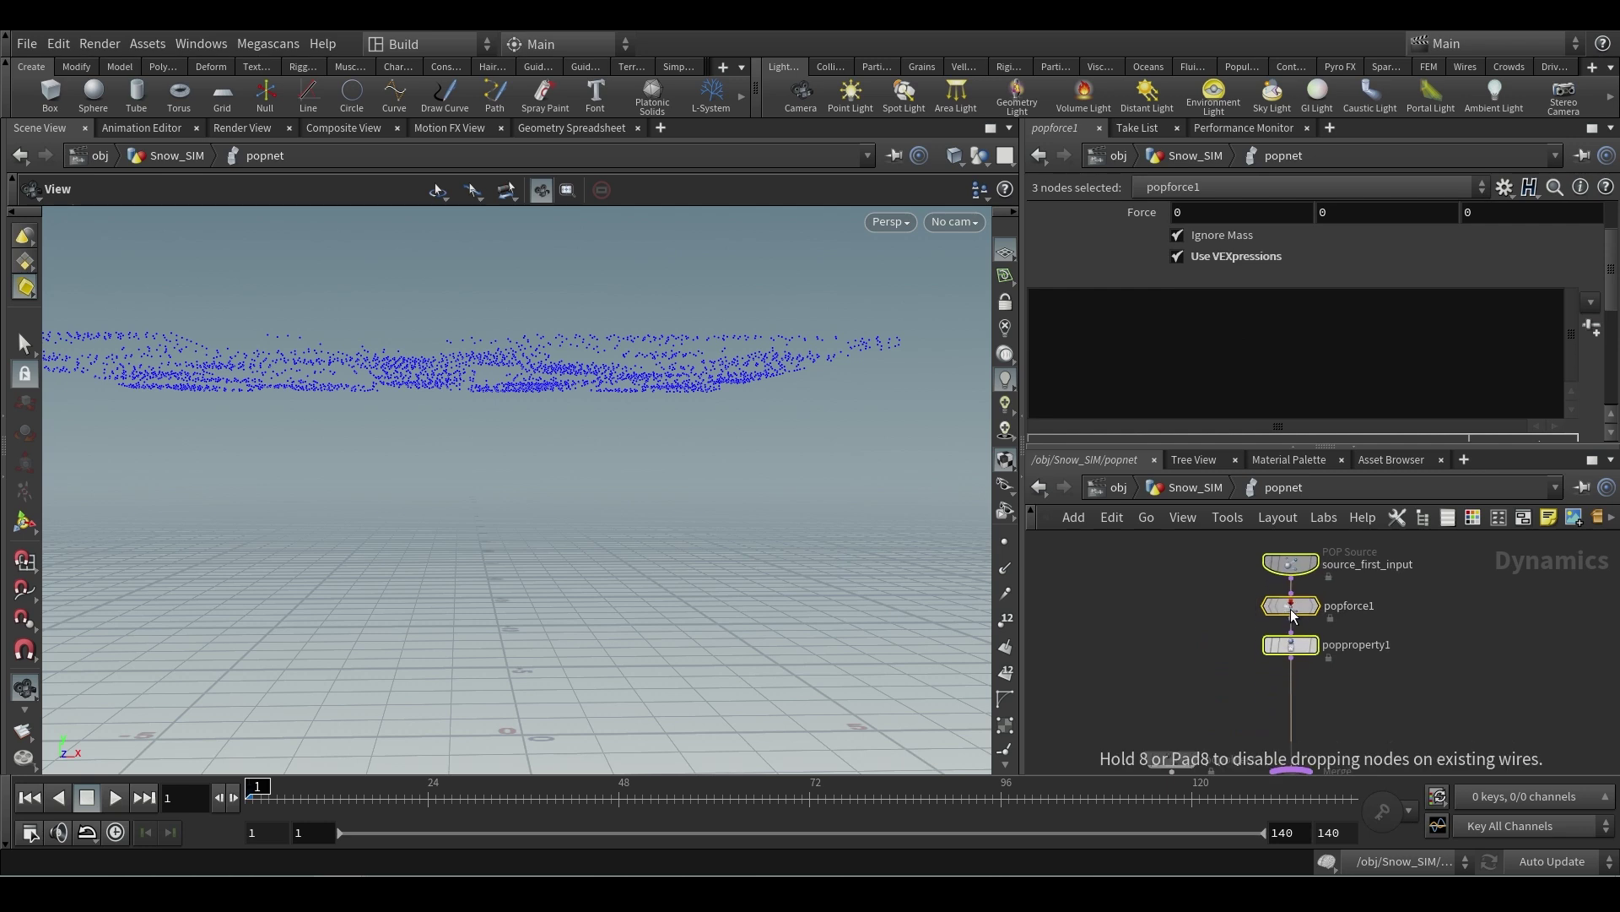
{"action": "scroll", "coordinate": [1339, 660], "scroll_direction": "up", "scroll_amount": 4}
{"action": "left_click", "coordinate": [1350, 687]}
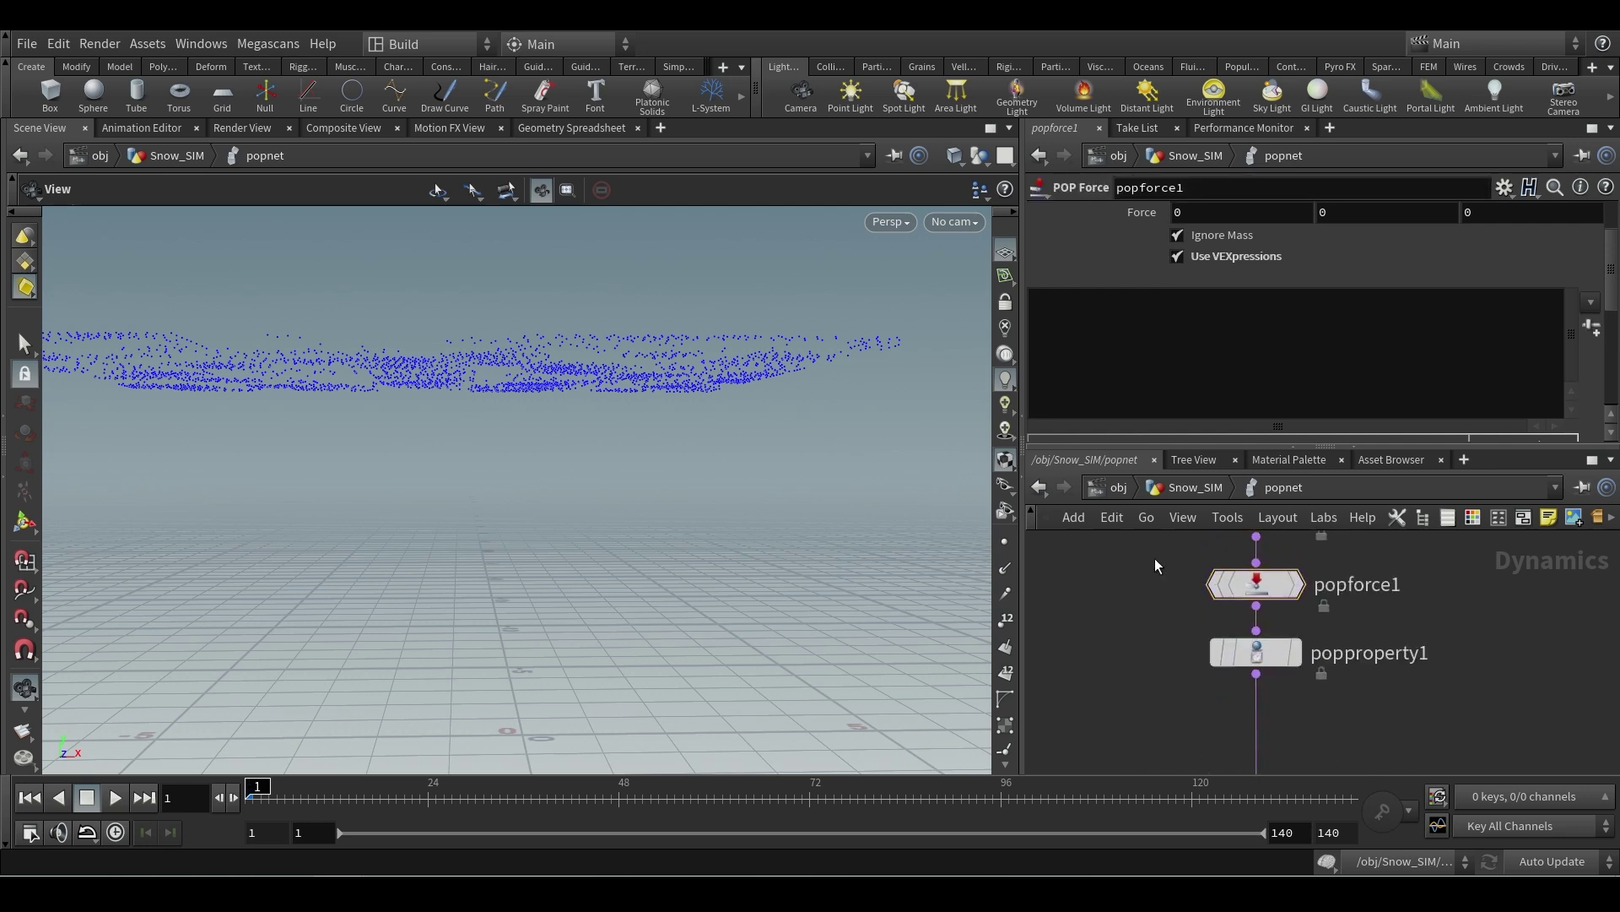
{"action": "left_click_drag", "start_coordinate": [1157, 564], "coordinate": [1395, 616]}
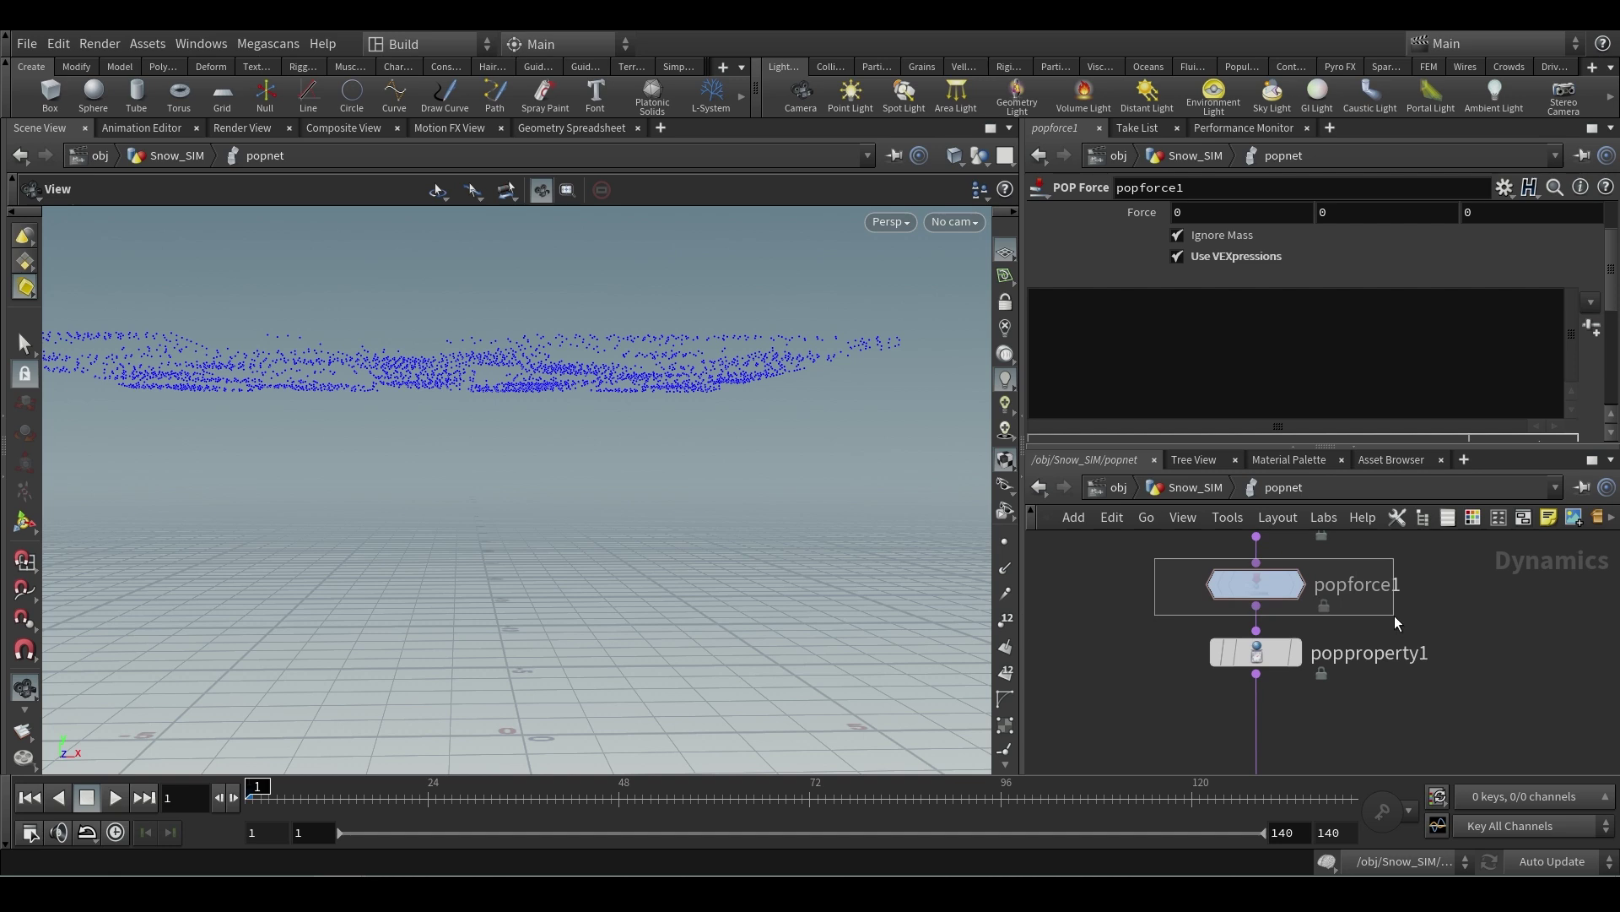
{"action": "mouse_move", "coordinate": [1395, 615]}
{"action": "left_mouse_down"}
{"action": "mouse_move", "coordinate": [1422, 608]}
{"action": "mouse_move", "coordinate": [1411, 619]}
{"action": "left_mouse_up"}
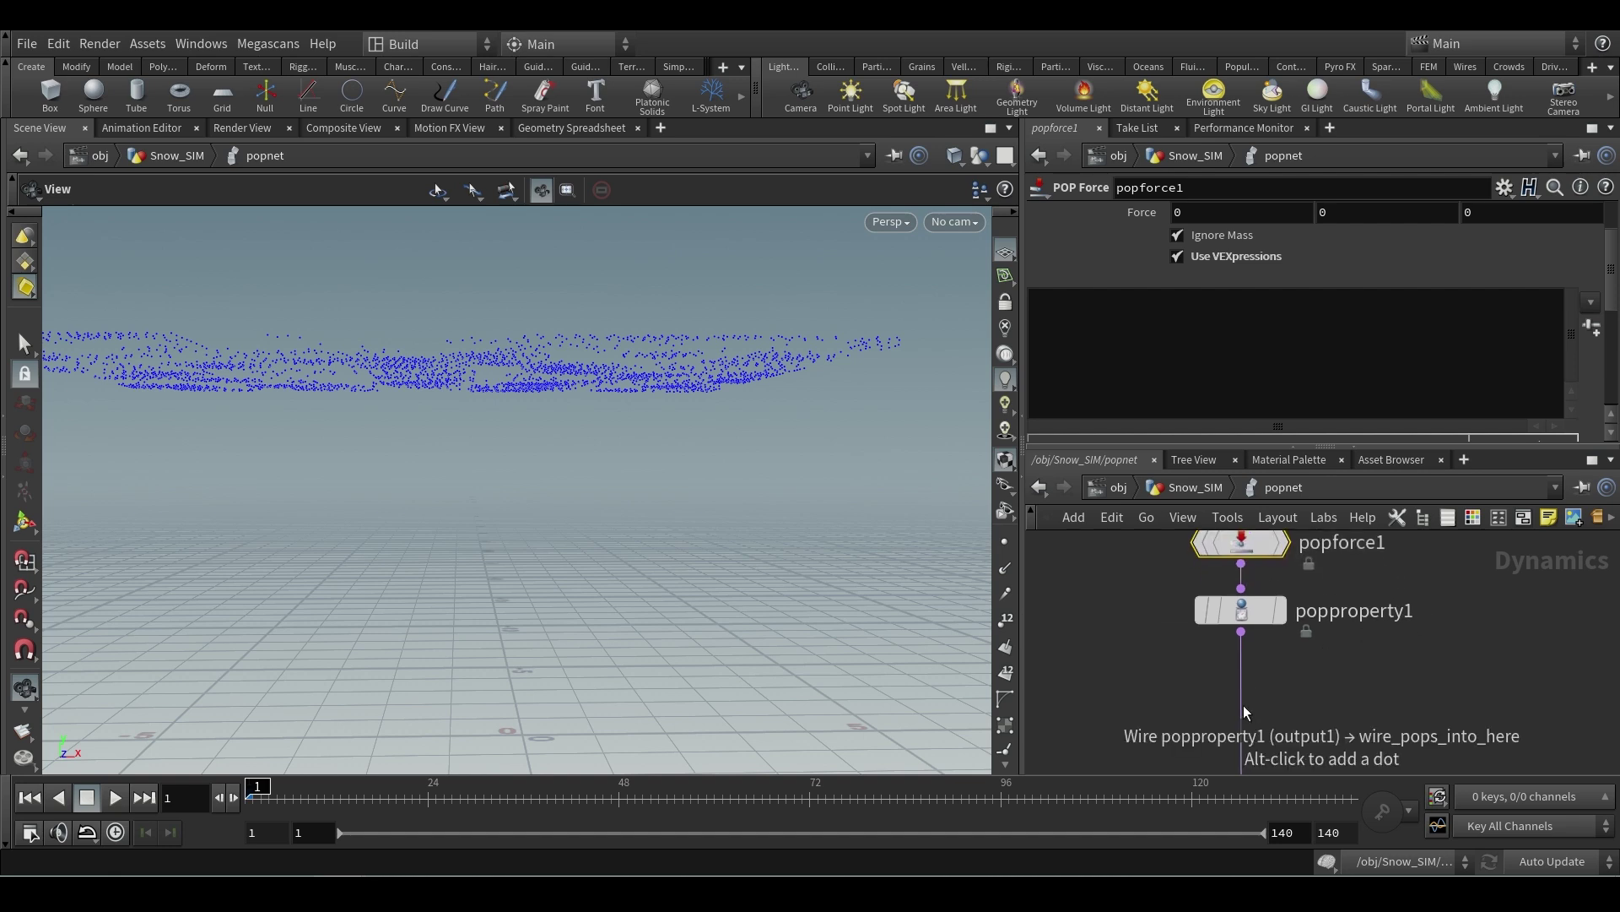
{"action": "left_click_drag", "start_coordinate": [1243, 705], "coordinate": [1268, 702]}
{"action": "key", "text": "Escape"}
{"action": "left_click", "coordinate": [1270, 705]}
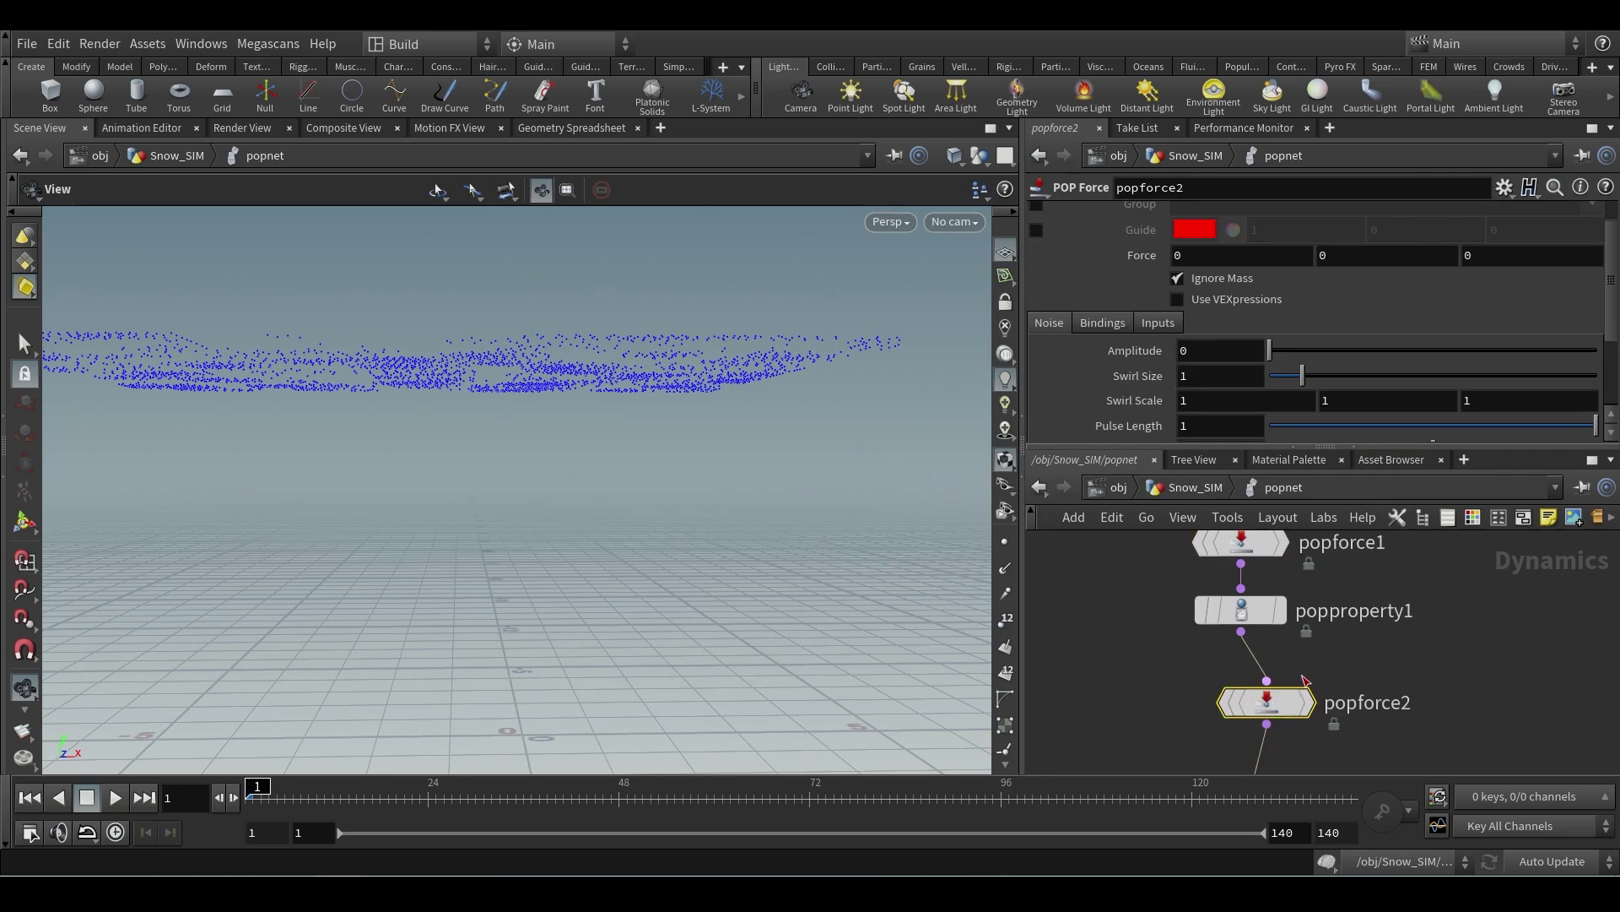
- Set popforce2's noise Amplitude to 0.01 and Swirl Size to 0.7, and align the node below popproperty1
{"action": "left_click", "coordinate": [1192, 350]}
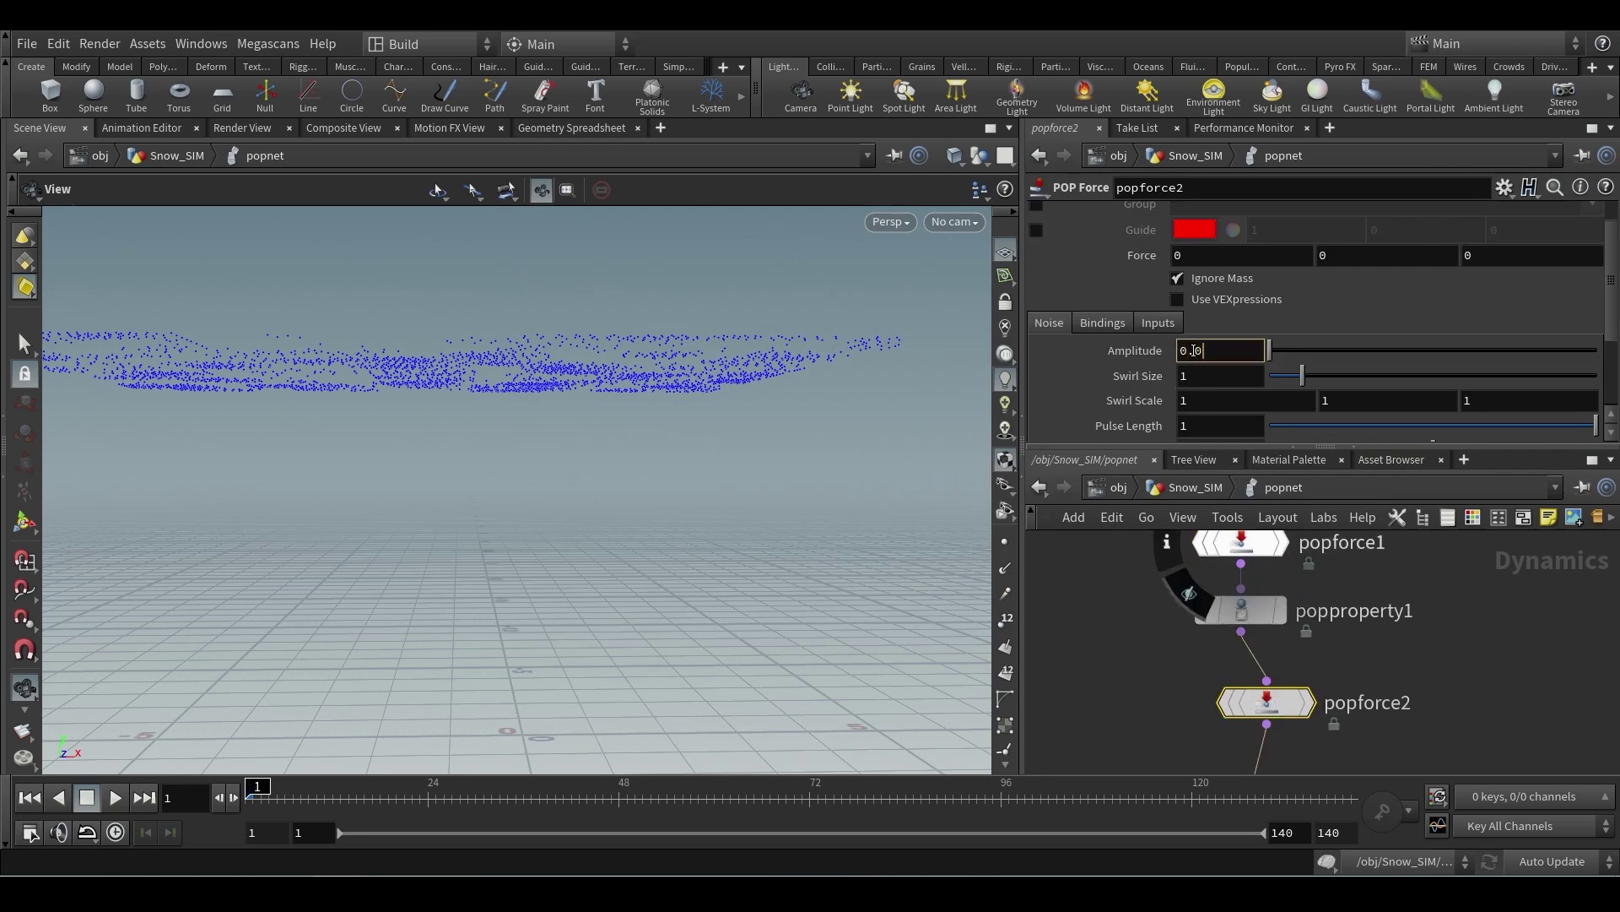
{"action": "key", "text": "Tab"}
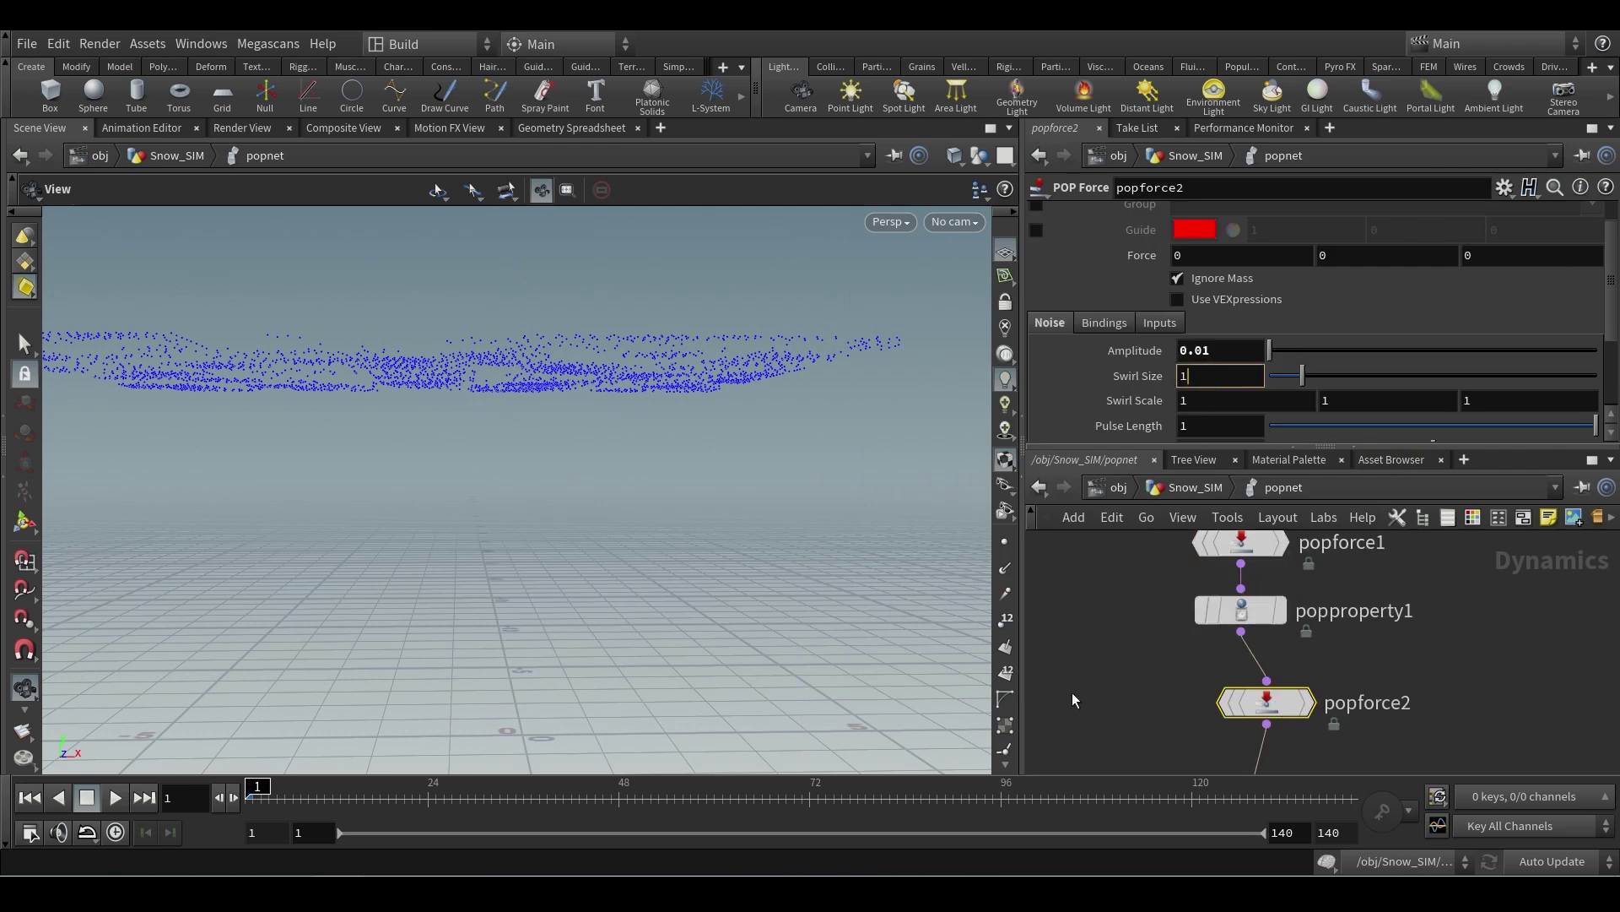
{"action": "type", "text": "0.7"}
{"action": "key", "text": "Return"}
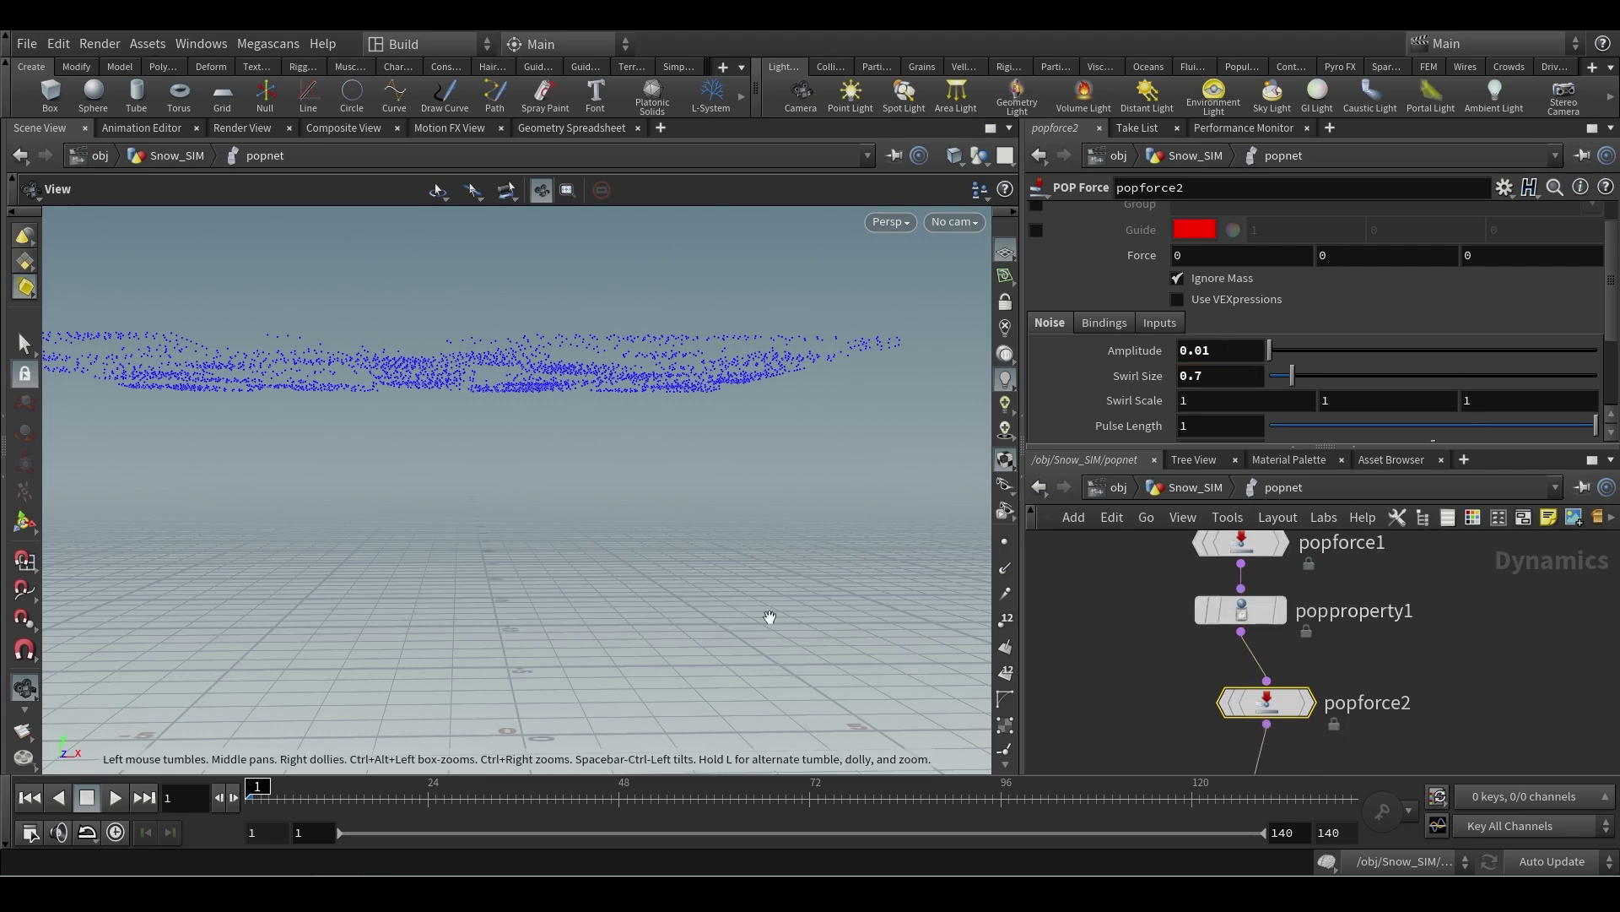
{"action": "left_click_drag", "start_coordinate": [770, 617], "coordinate": [658, 548]}
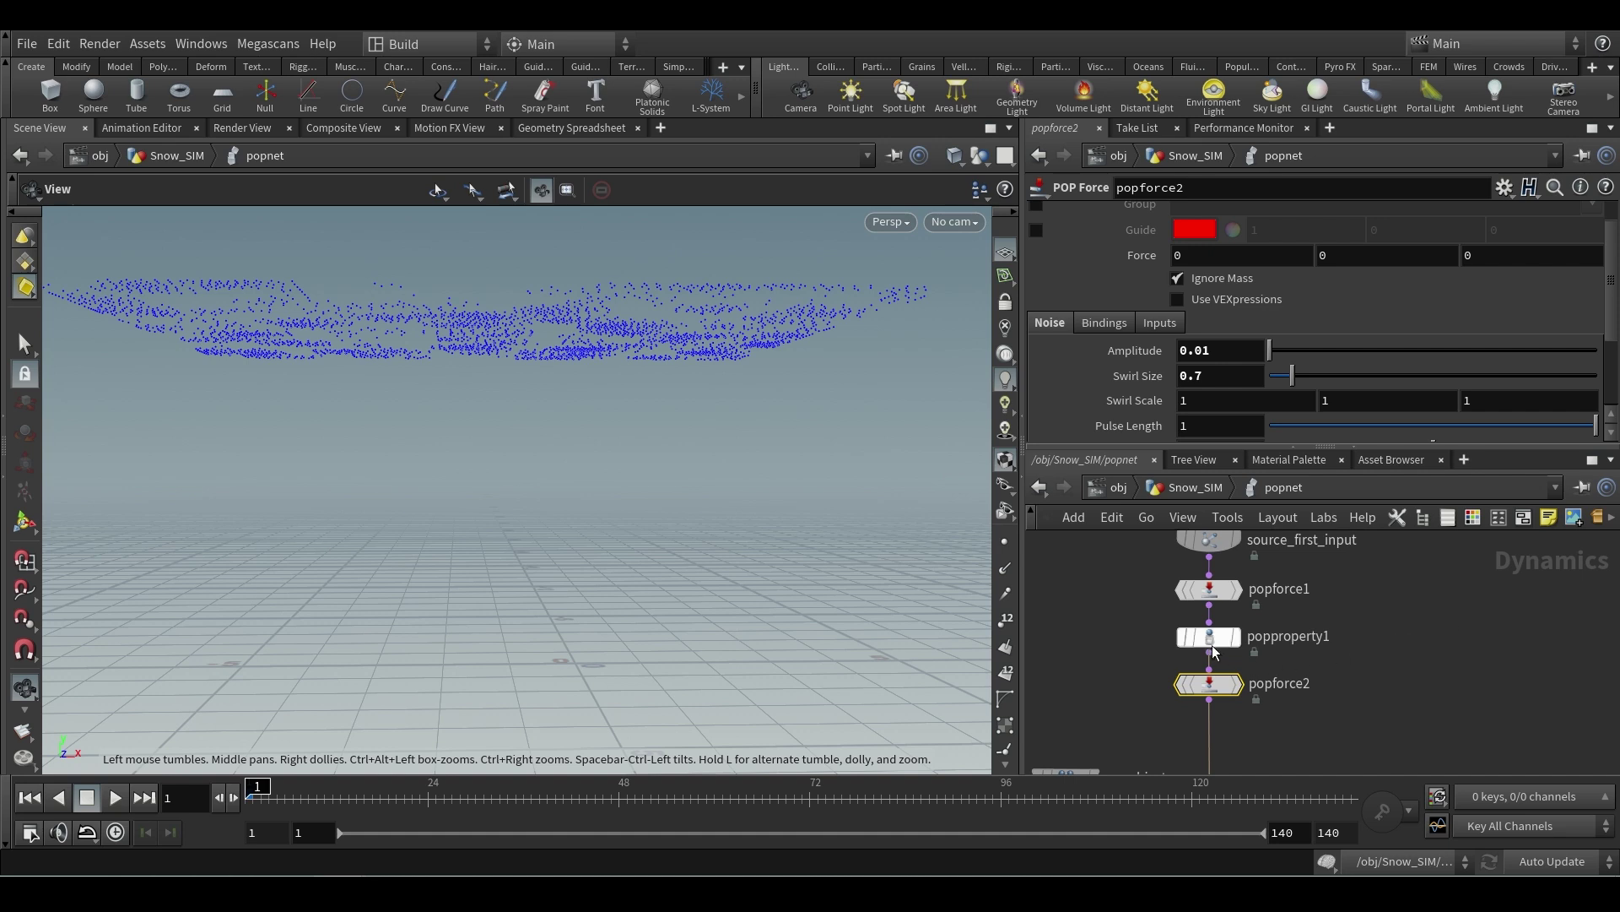
{"action": "mouse_move", "coordinate": [1327, 645]}
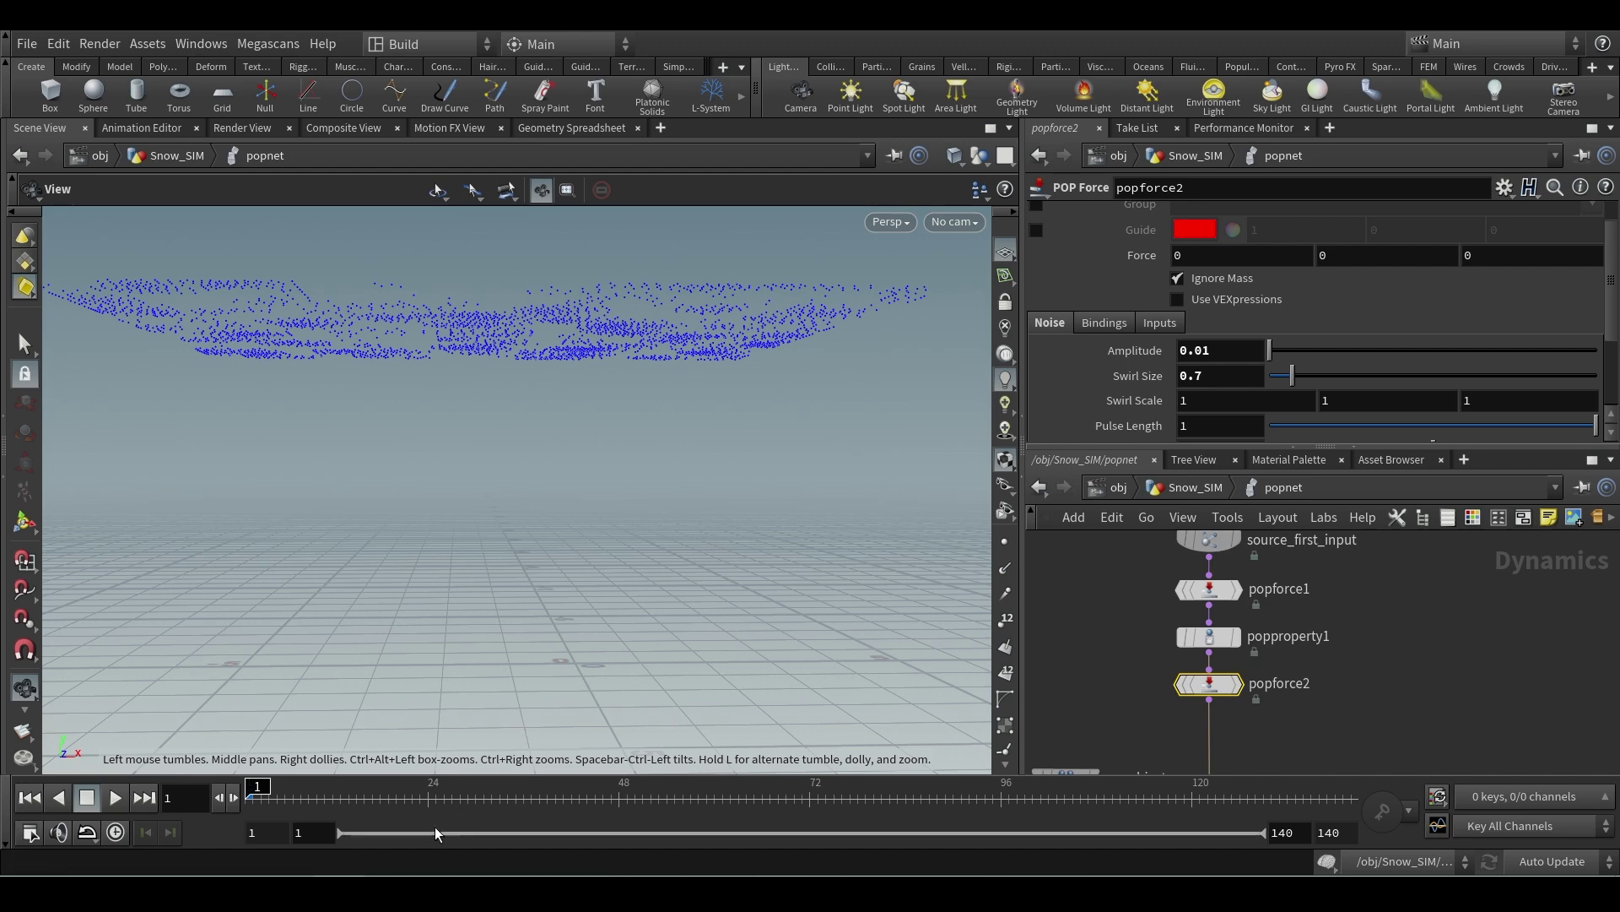
{"action": "middle_click_drag", "start_coordinate": [1313, 735], "coordinate": [1305, 668]}
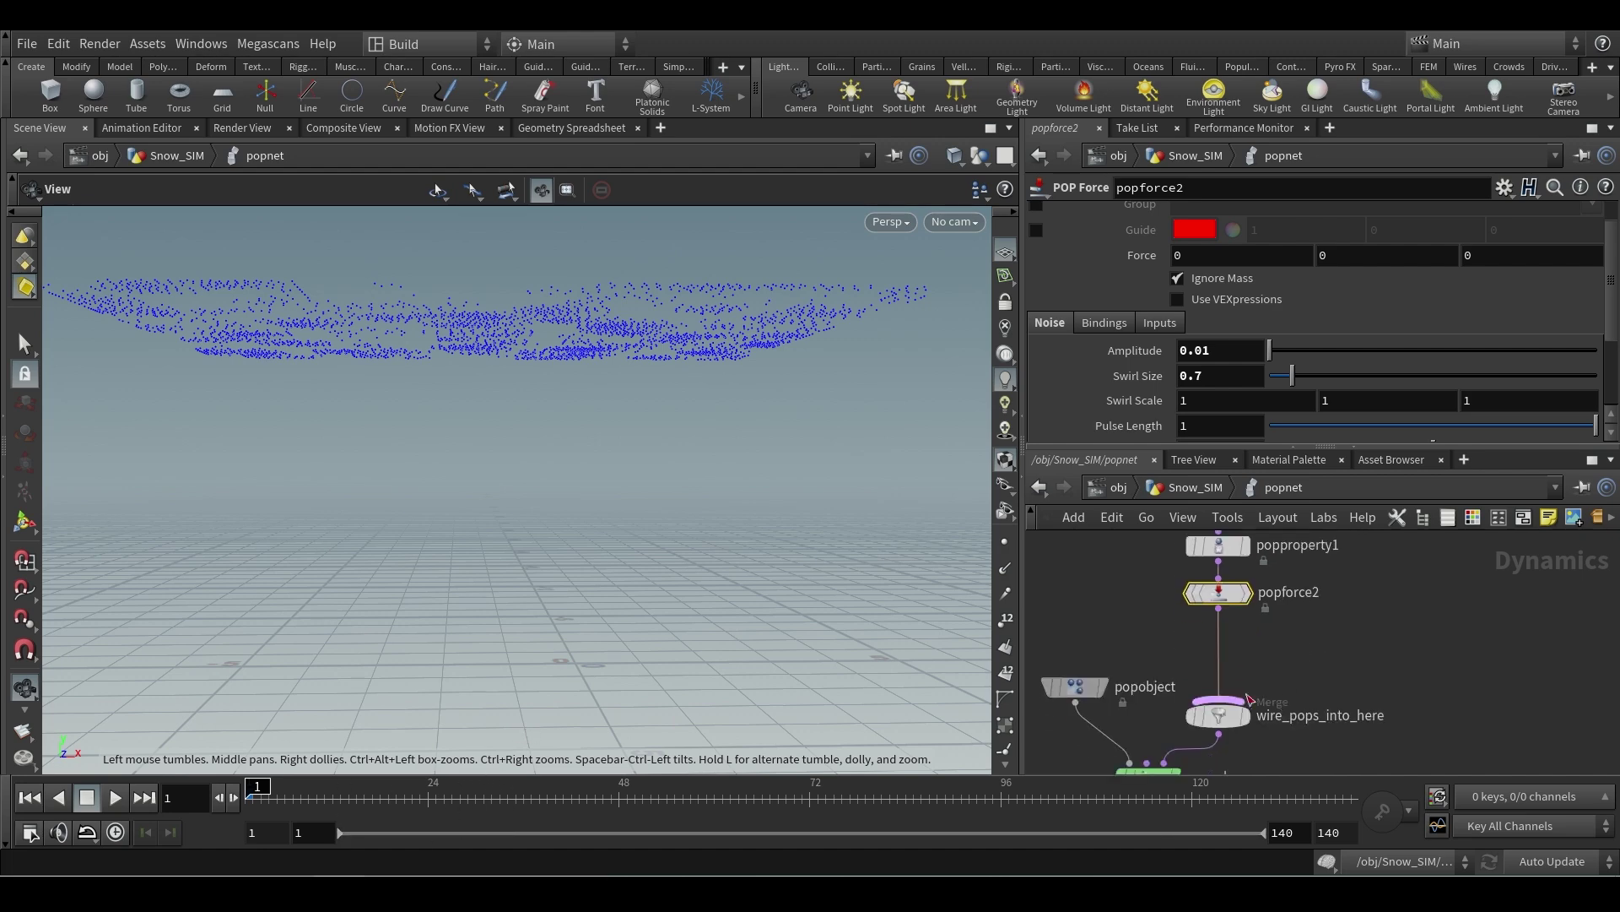
- Add a POP Drag node between popforce2 and wire_pops_into_here, moving the merge node aside to make room
{"action": "left_click_drag", "start_coordinate": [1218, 715], "coordinate": [1256, 717]}
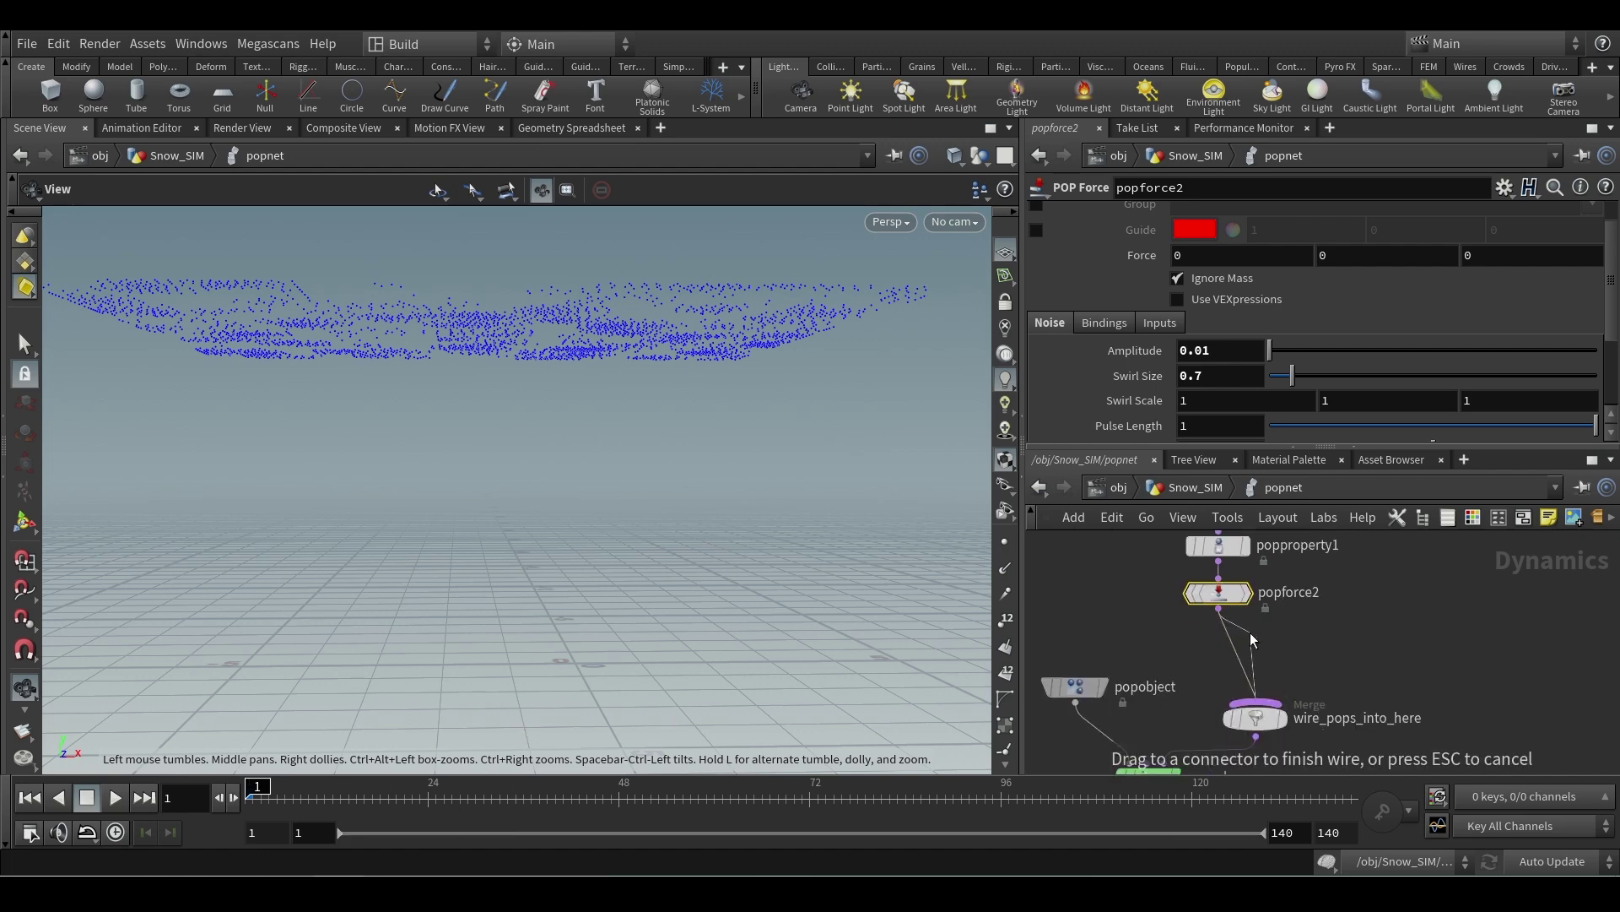
{"action": "key", "text": "Tab"}
{"action": "type", "text": "pop"}
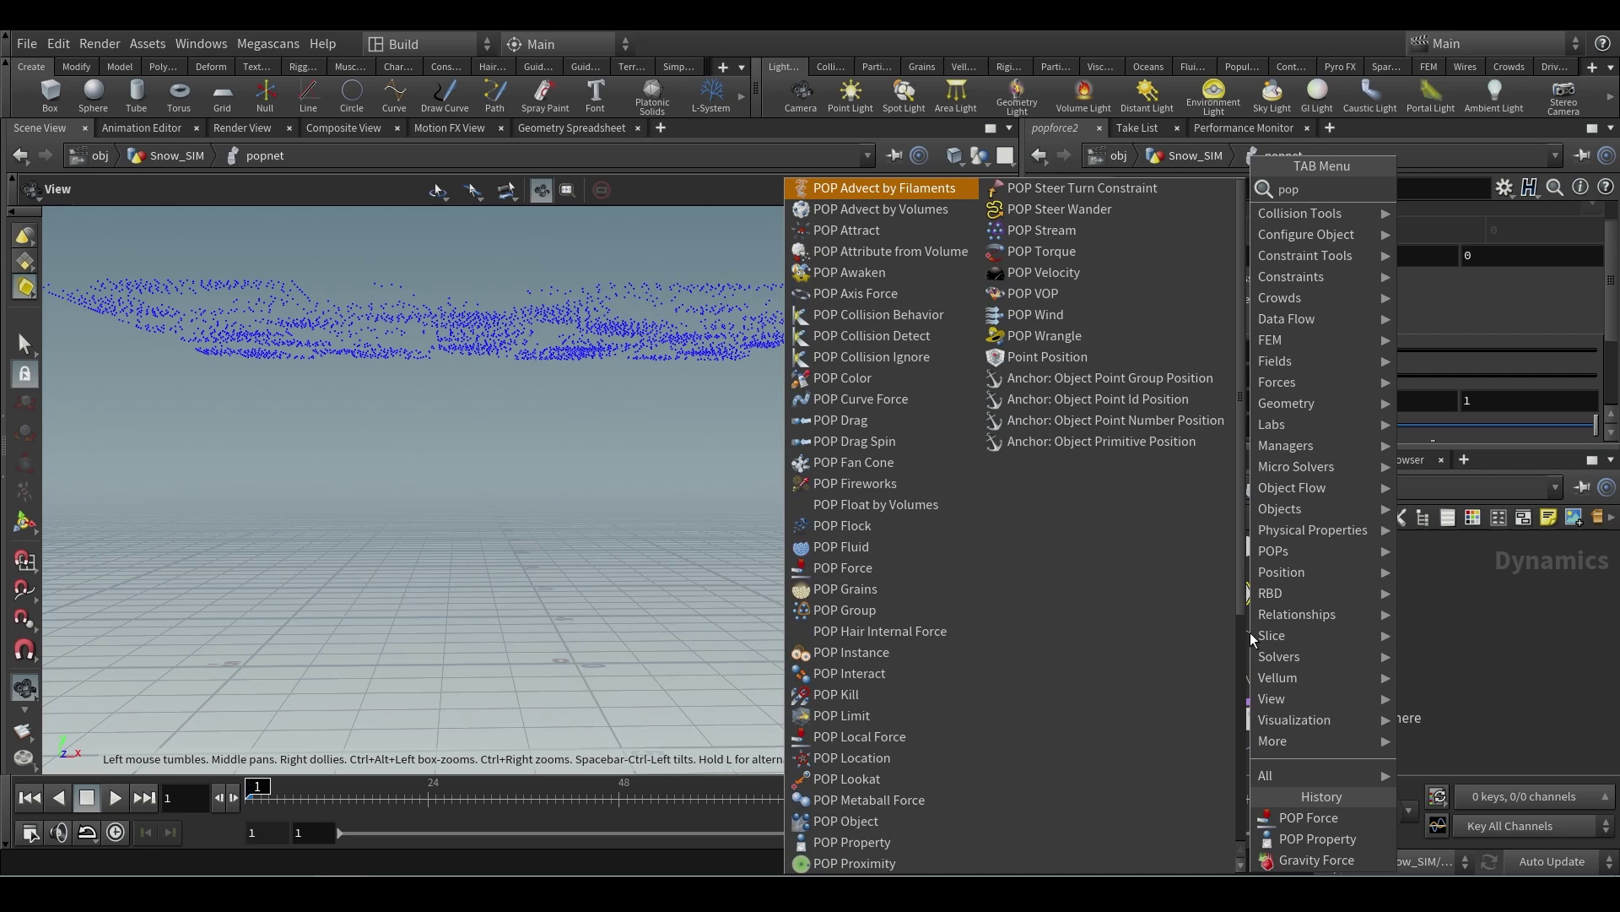
{"action": "left_click", "coordinate": [841, 420]}
{"action": "left_click", "coordinate": [1218, 644]}
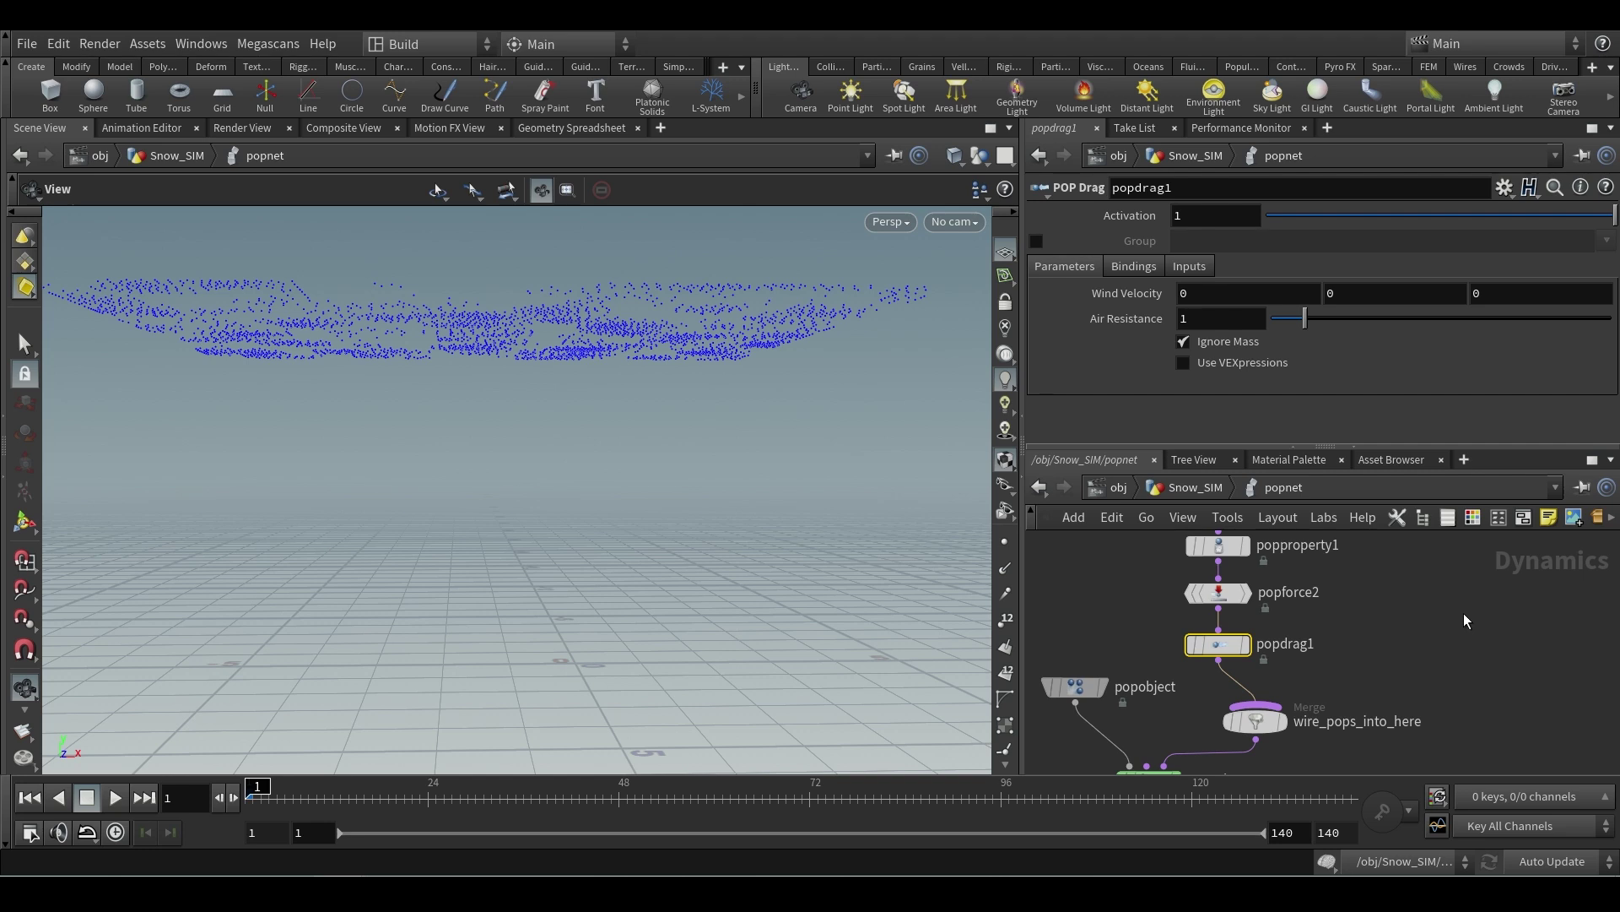
- Review popproperty1's mass expression and turn off Ignore Mass on popdrag1
{"action": "left_click_drag", "start_coordinate": [271, 377], "coordinate": [339, 384]}
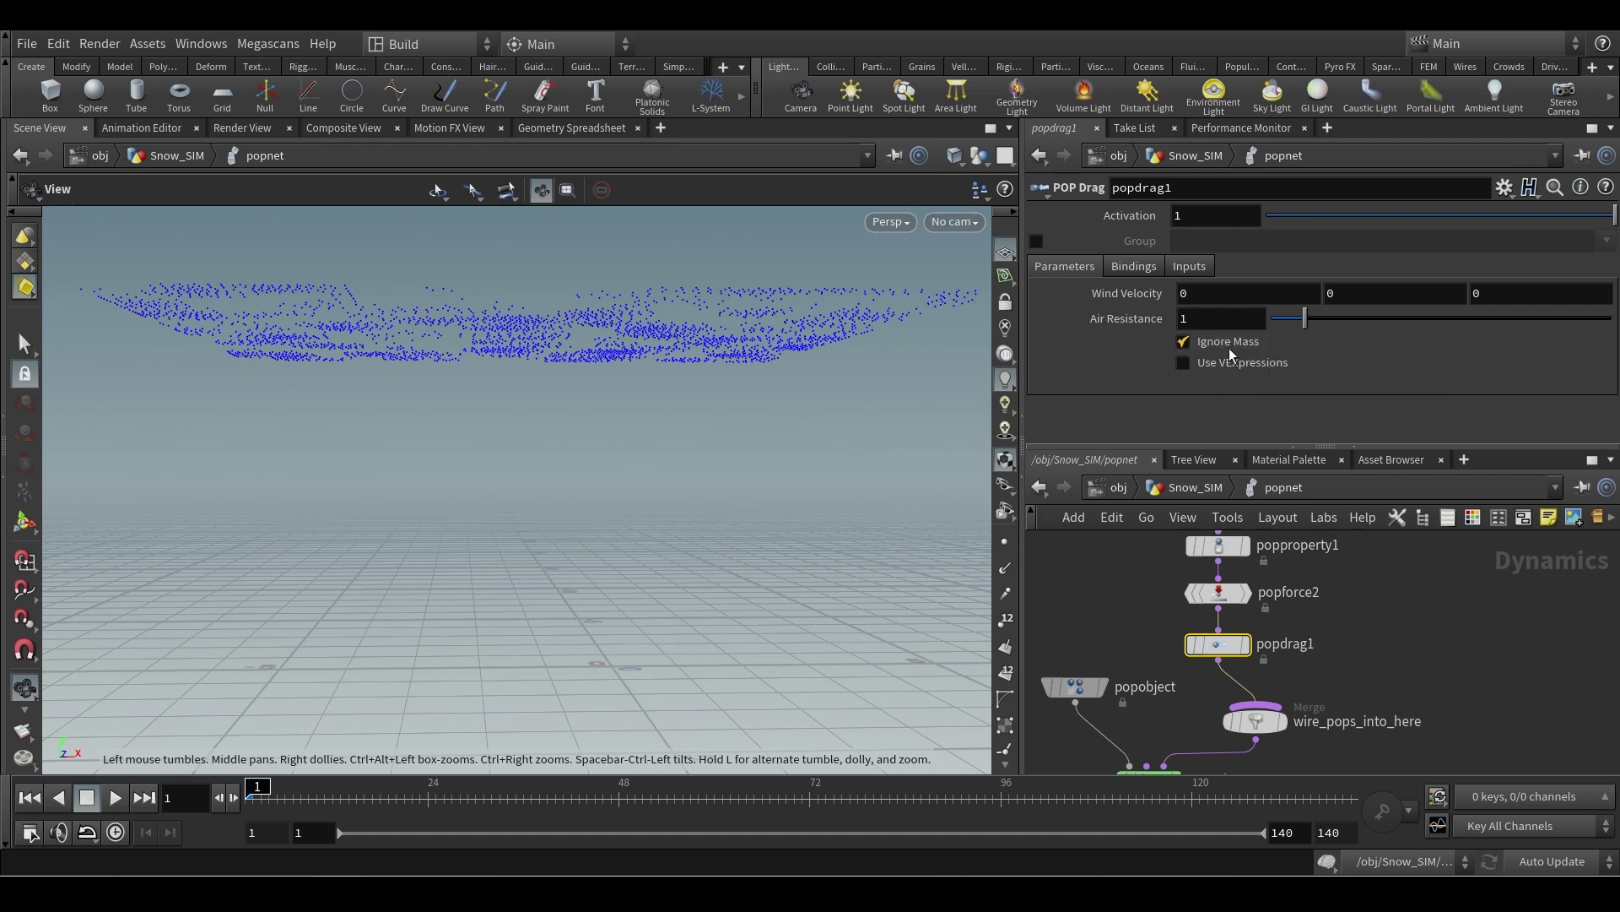
{"action": "middle_click_drag", "start_coordinate": [1150, 582], "coordinate": [1147, 615]}
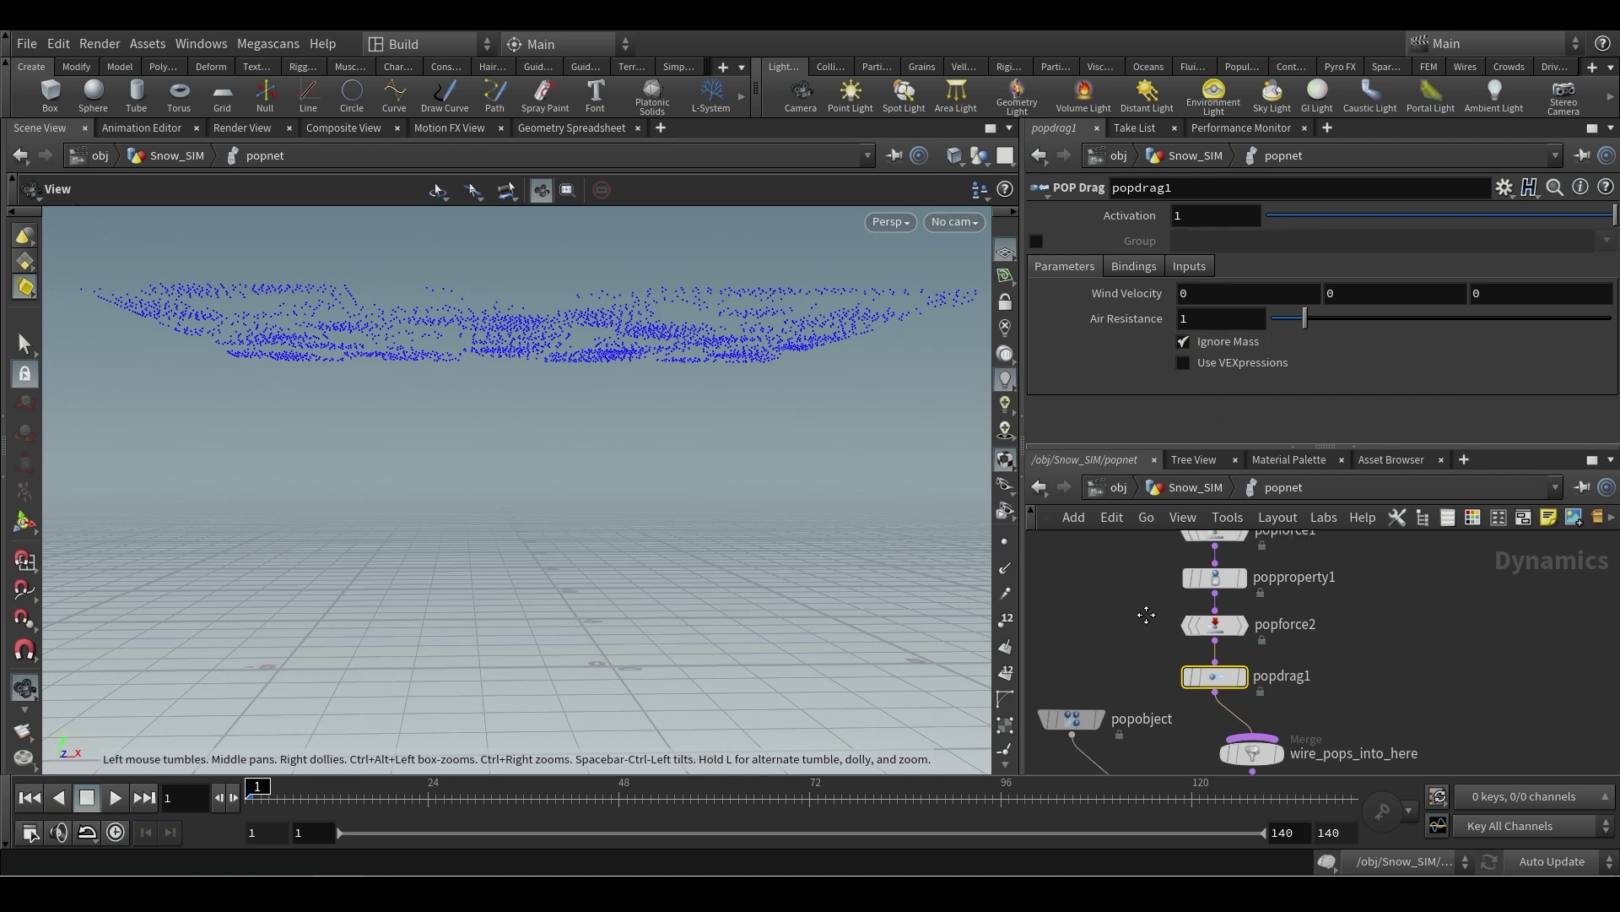
{"action": "left_click", "coordinate": [1216, 578]}
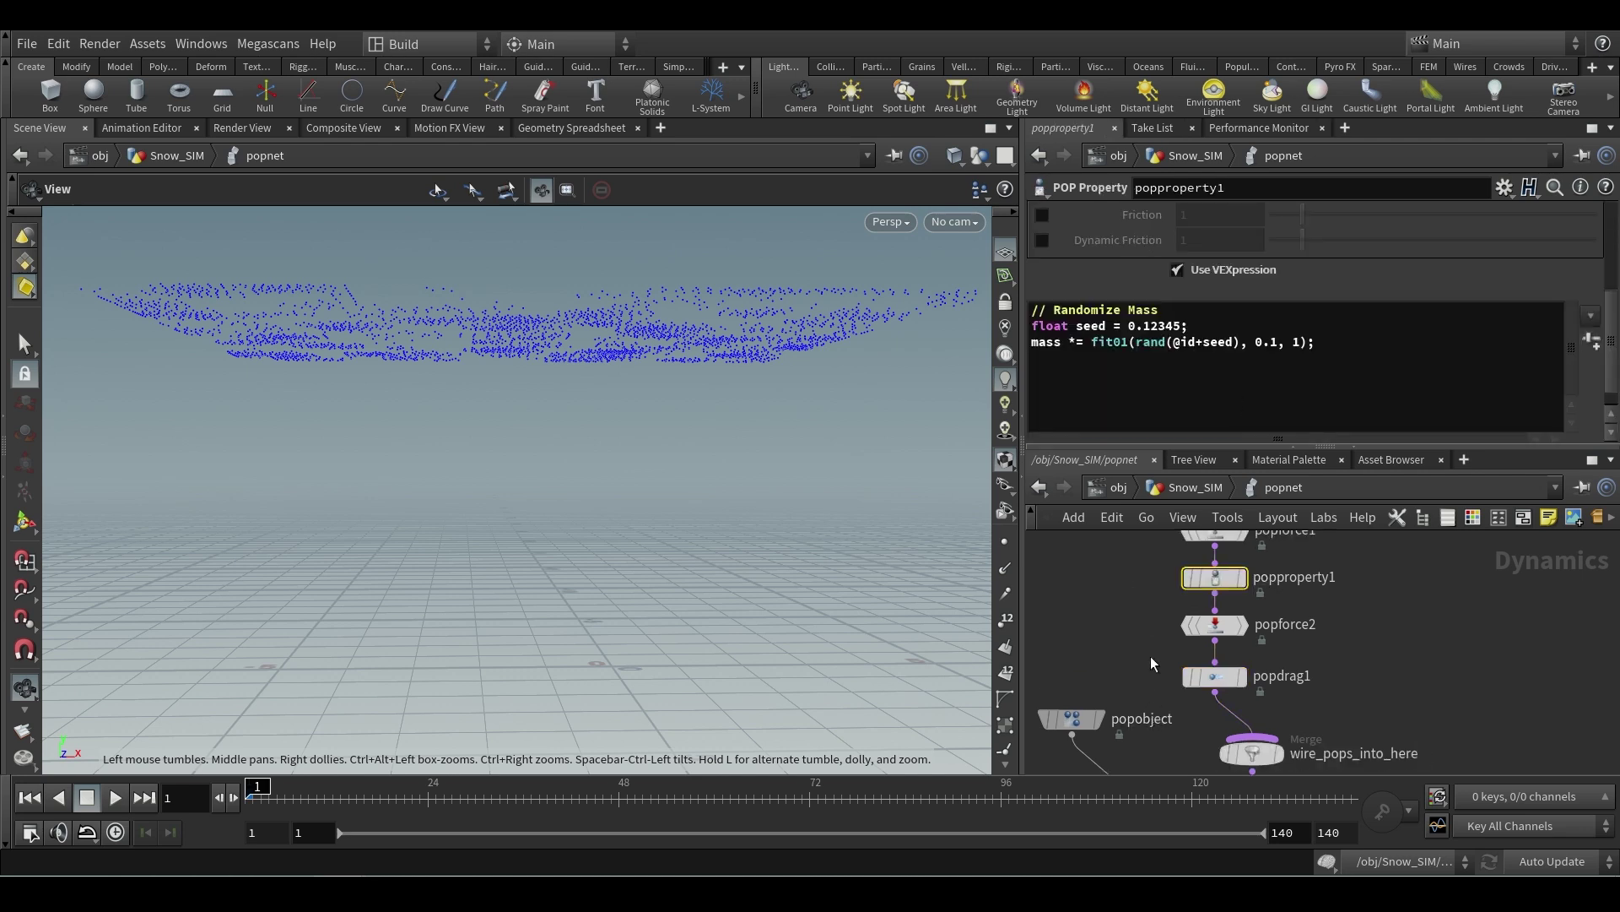
{"action": "left_click", "coordinate": [1215, 676]}
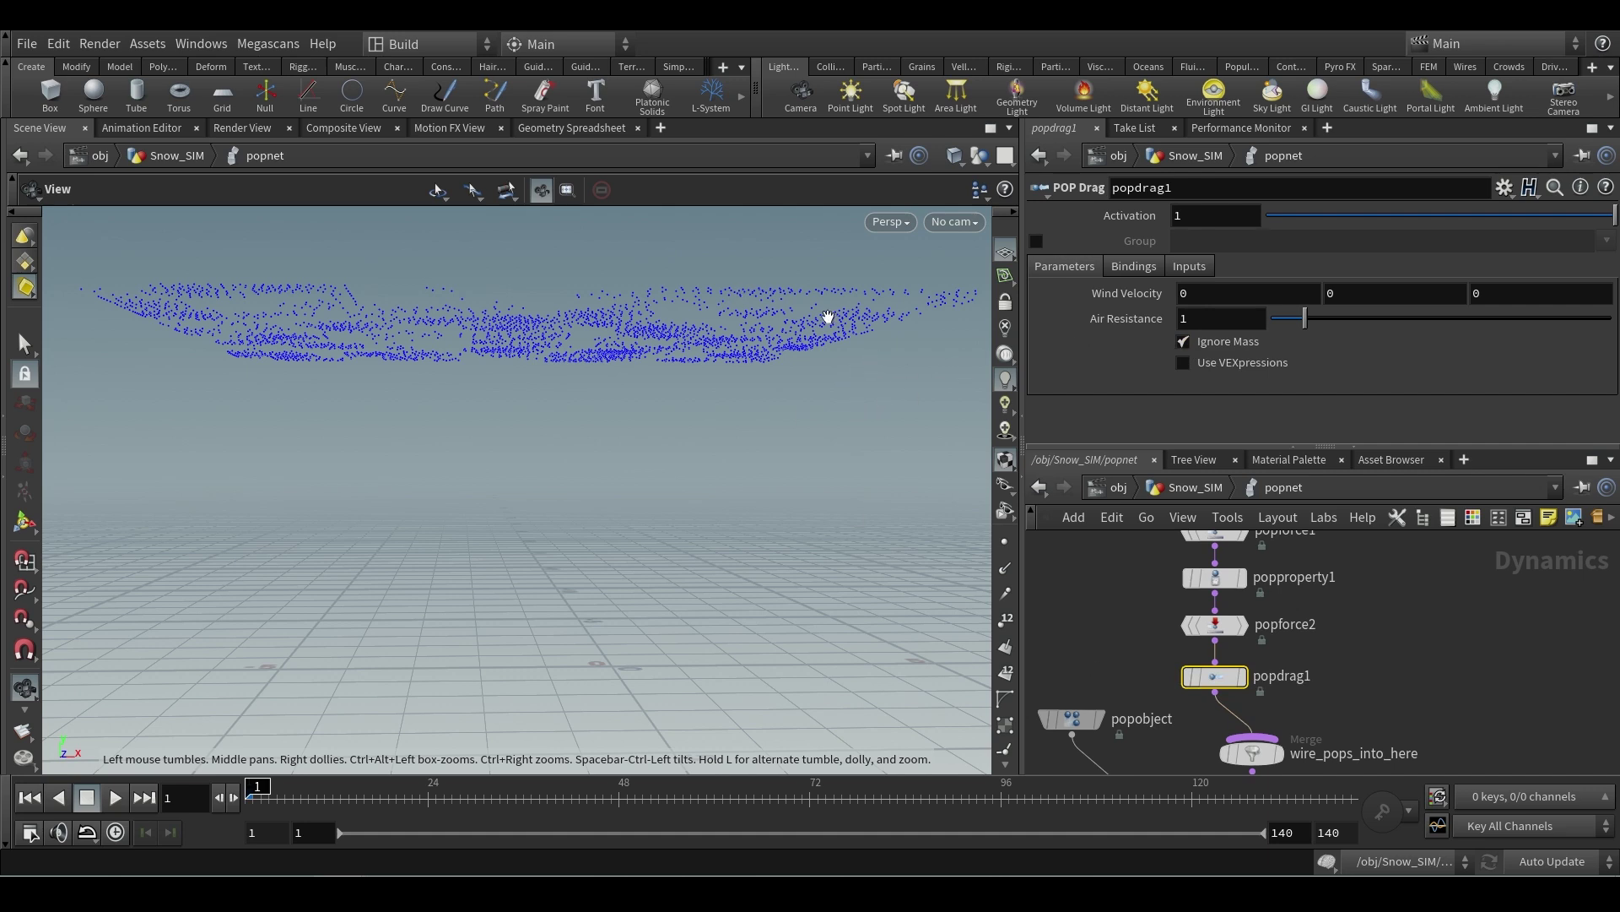
{"action": "left_click", "coordinate": [1185, 342]}
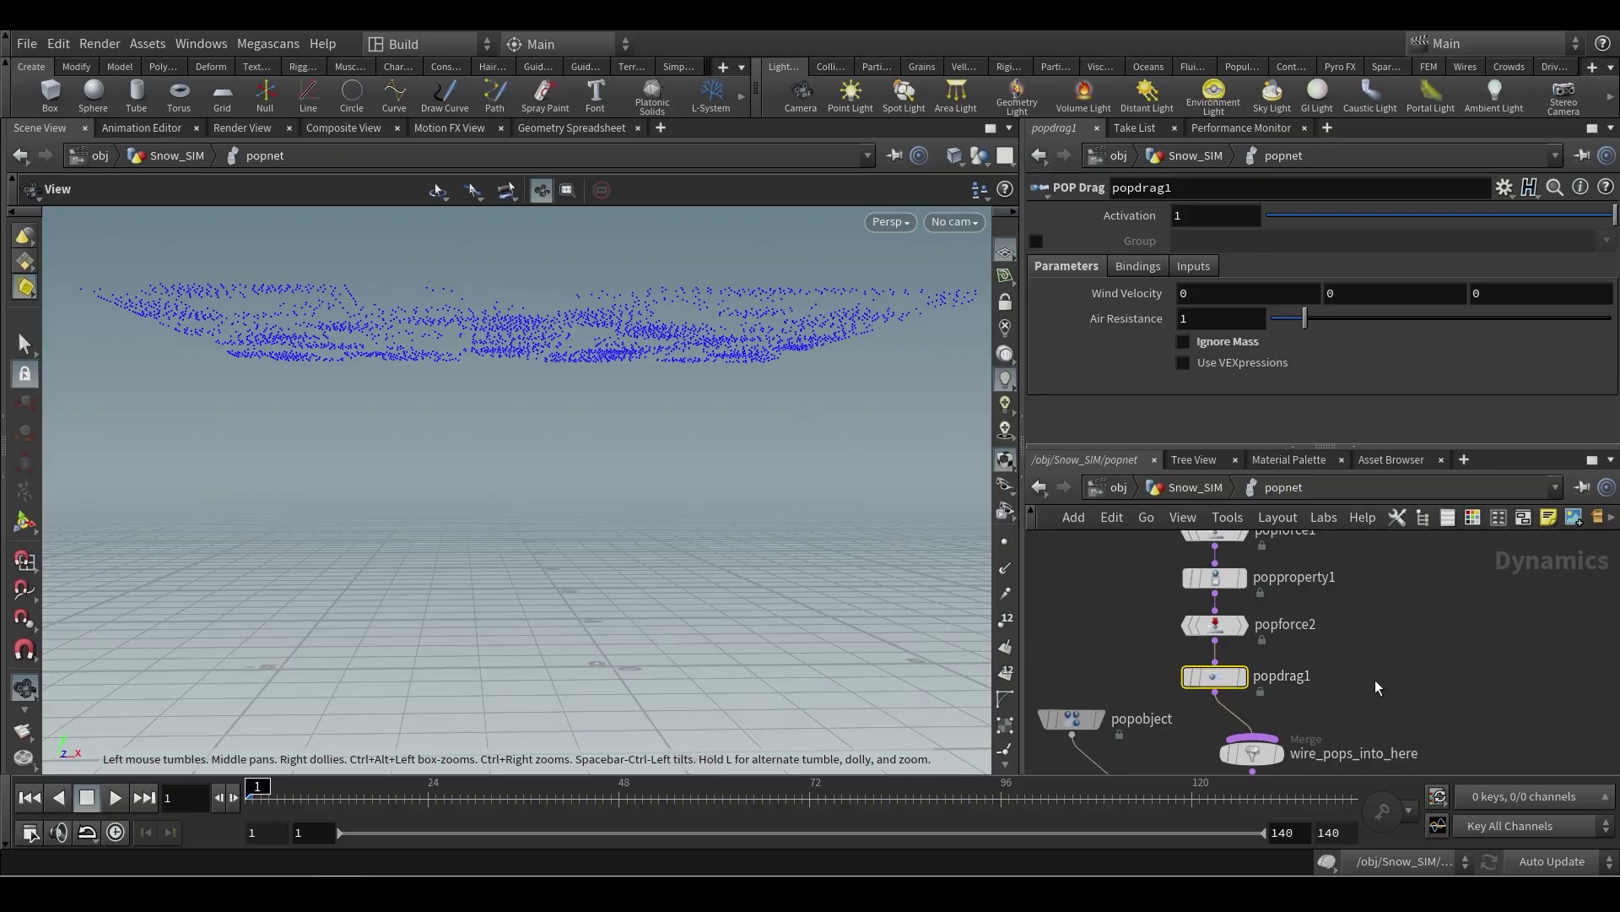
- Run the simulation to frame 75 and examine the falling snow particles with drag from different distances and angles
{"action": "middle_click_drag", "start_coordinate": [1375, 687], "coordinate": [1410, 658]}
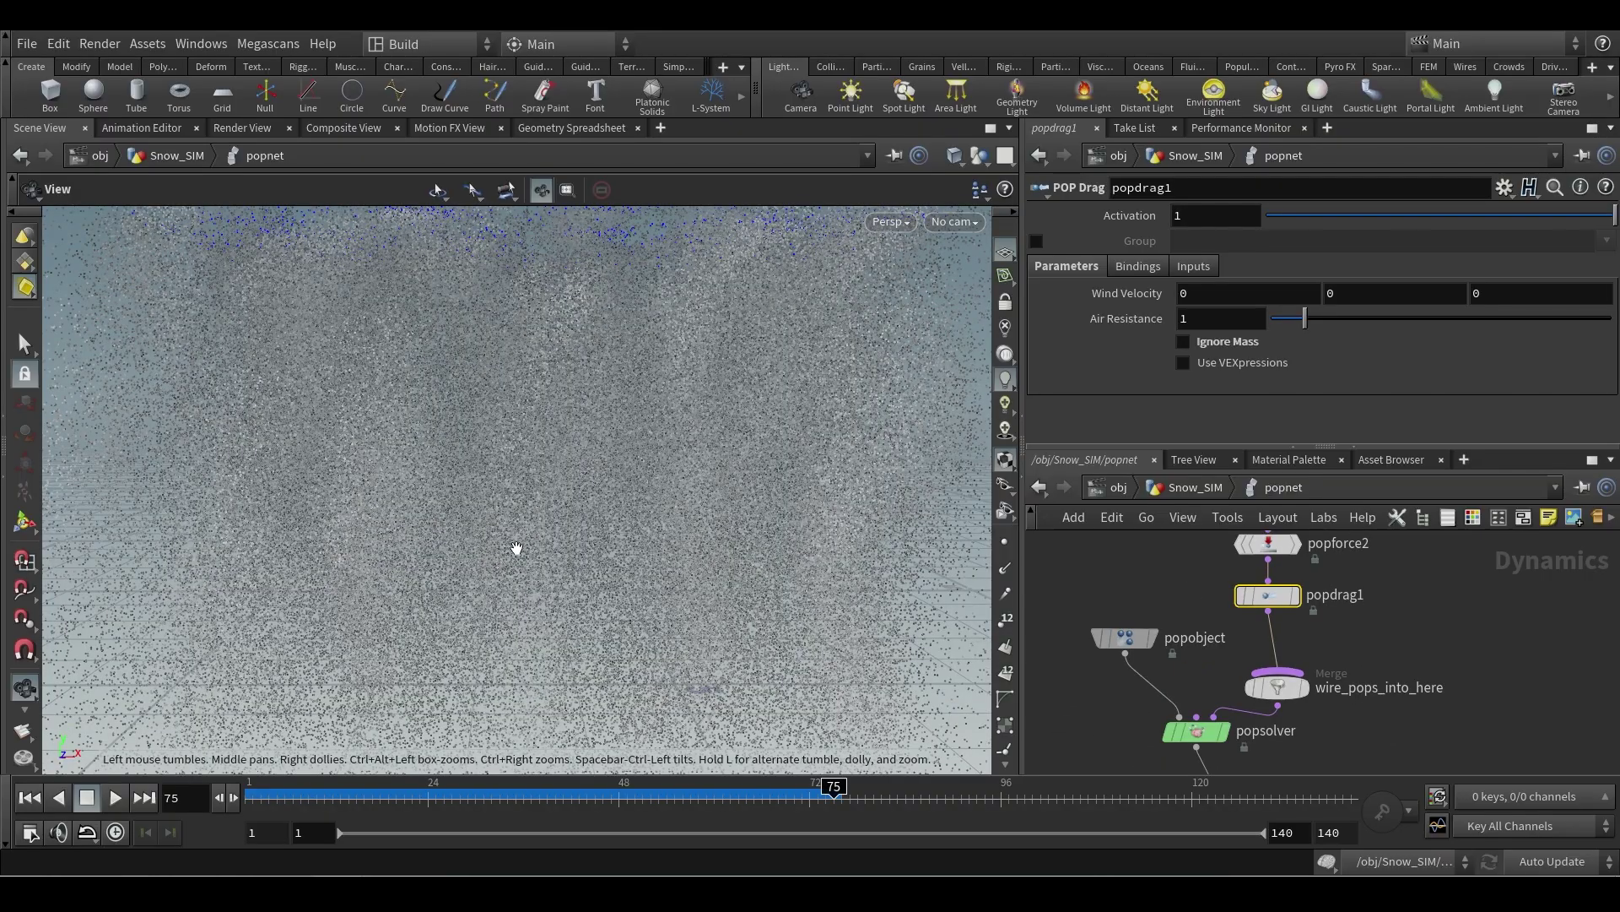
{"action": "scroll", "coordinate": [516, 548], "scroll_direction": "down", "scroll_amount": 10}
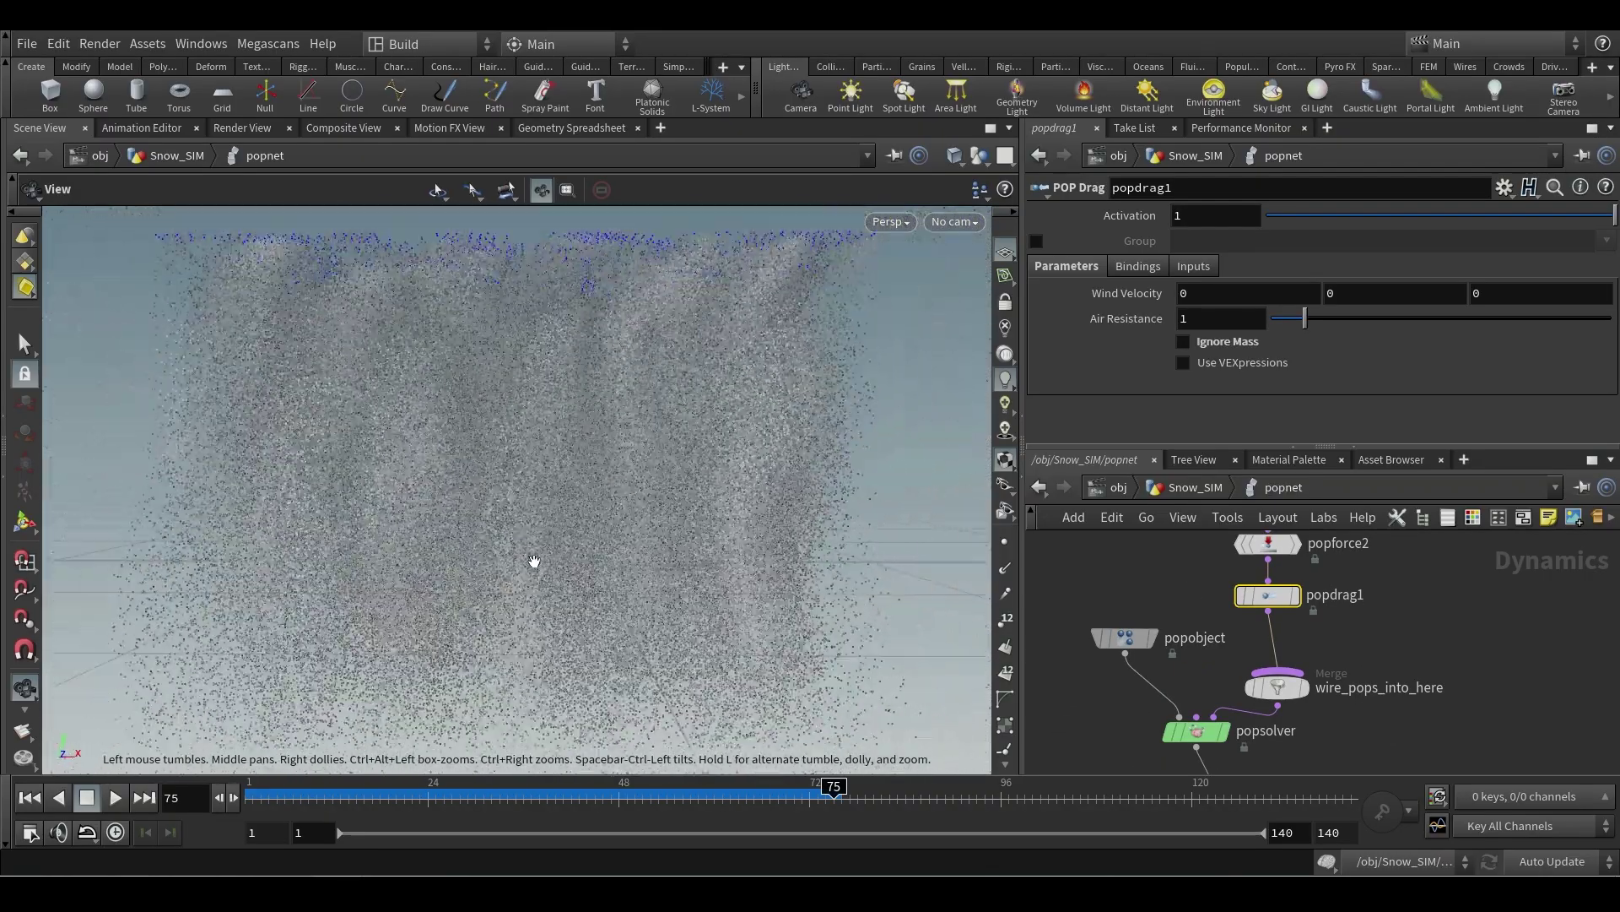
{"action": "left_click_drag", "start_coordinate": [534, 561], "coordinate": [607, 553]}
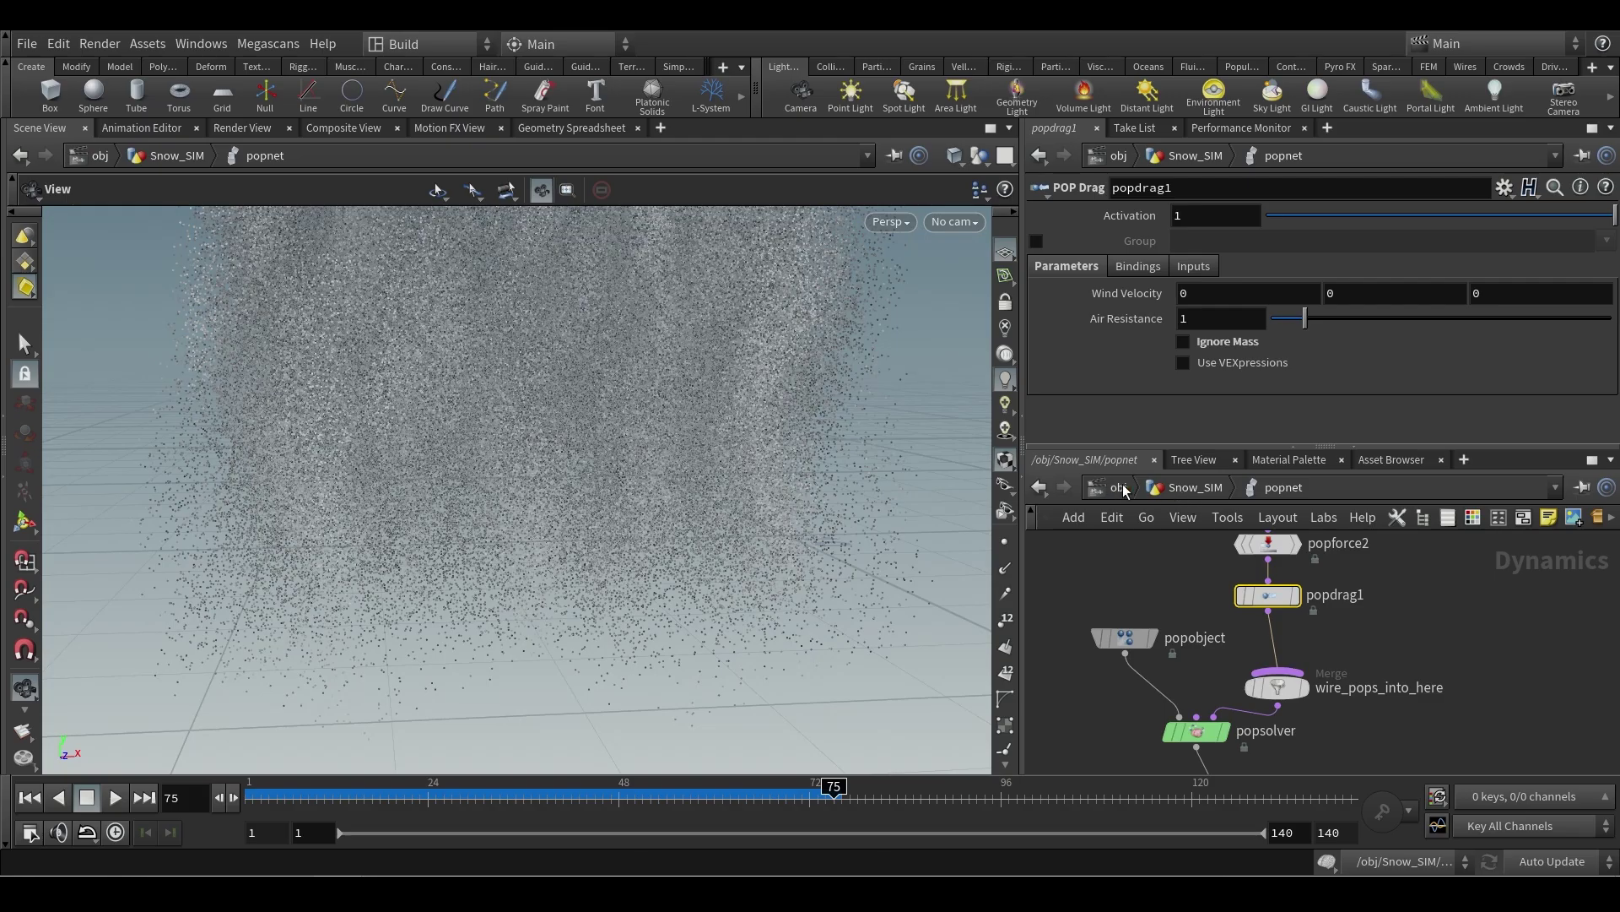
- Go up to the object level and examine the falling snow around the bench and stairs
{"action": "key", "text": "u"}
{"action": "key", "text": "u"}
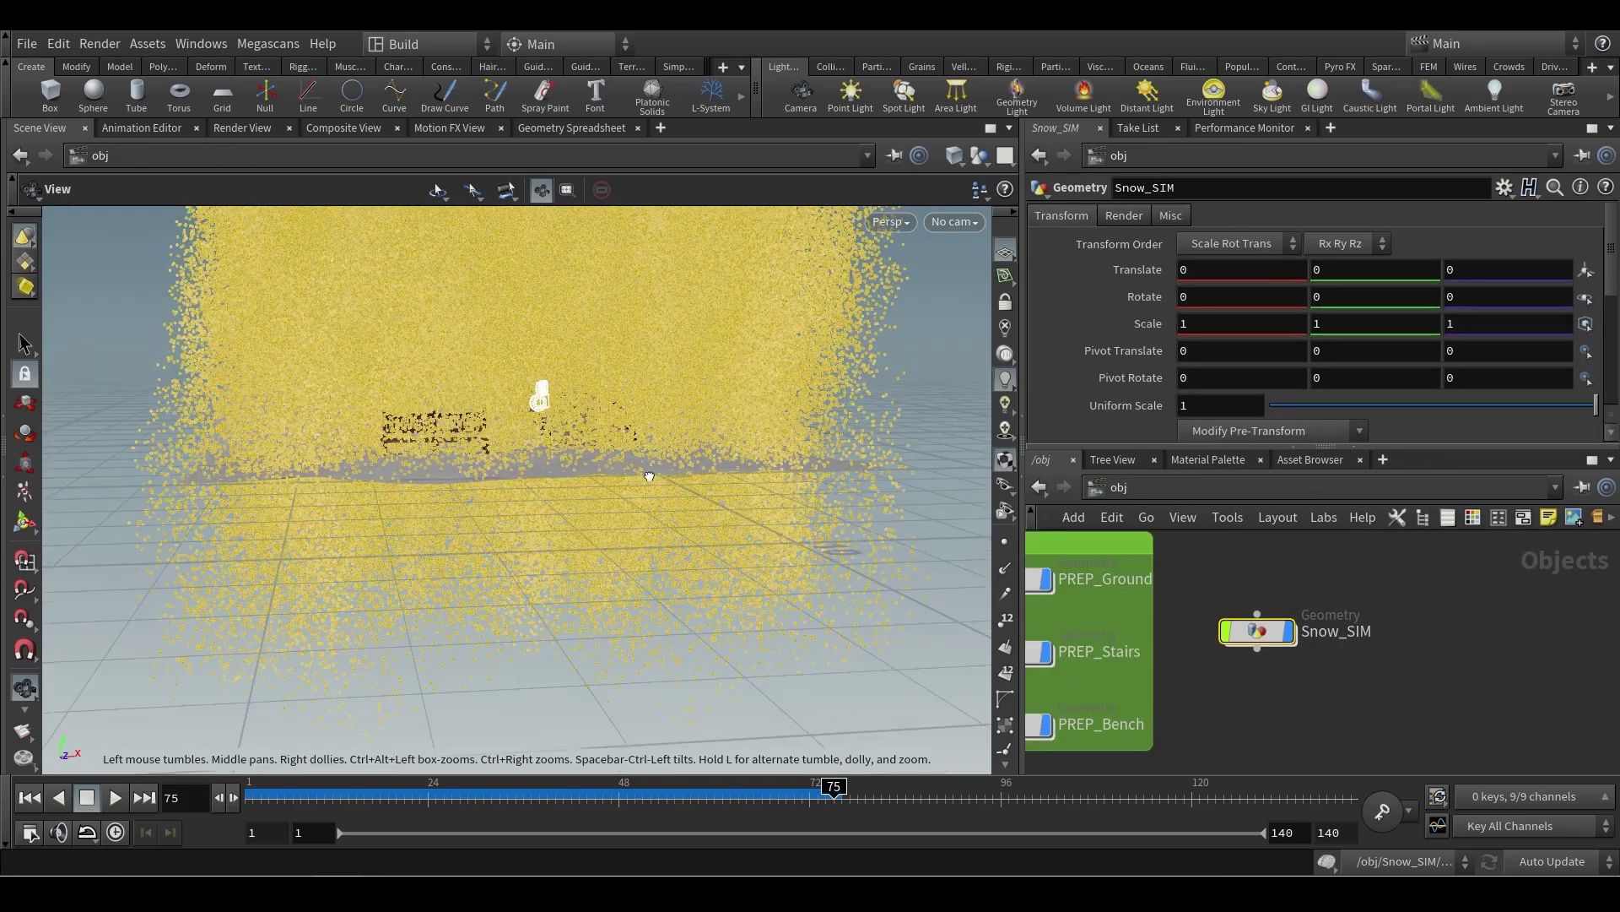
{"action": "left_click_drag", "start_coordinate": [649, 477], "coordinate": [531, 355]}
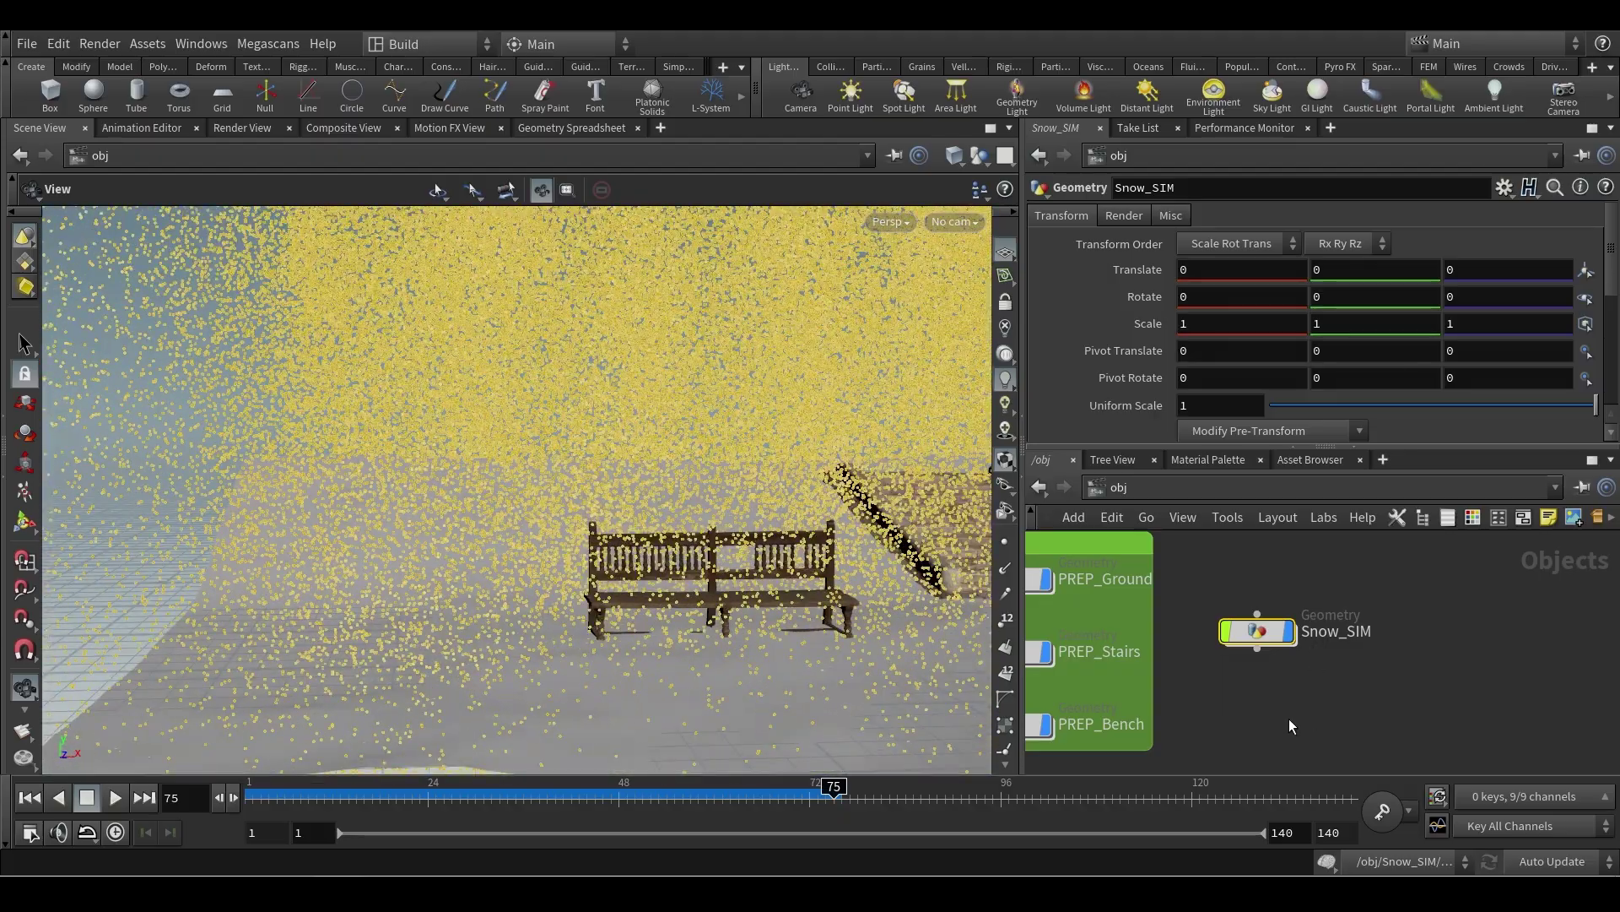
{"action": "middle_click_drag", "start_coordinate": [1289, 726], "coordinate": [1335, 721]}
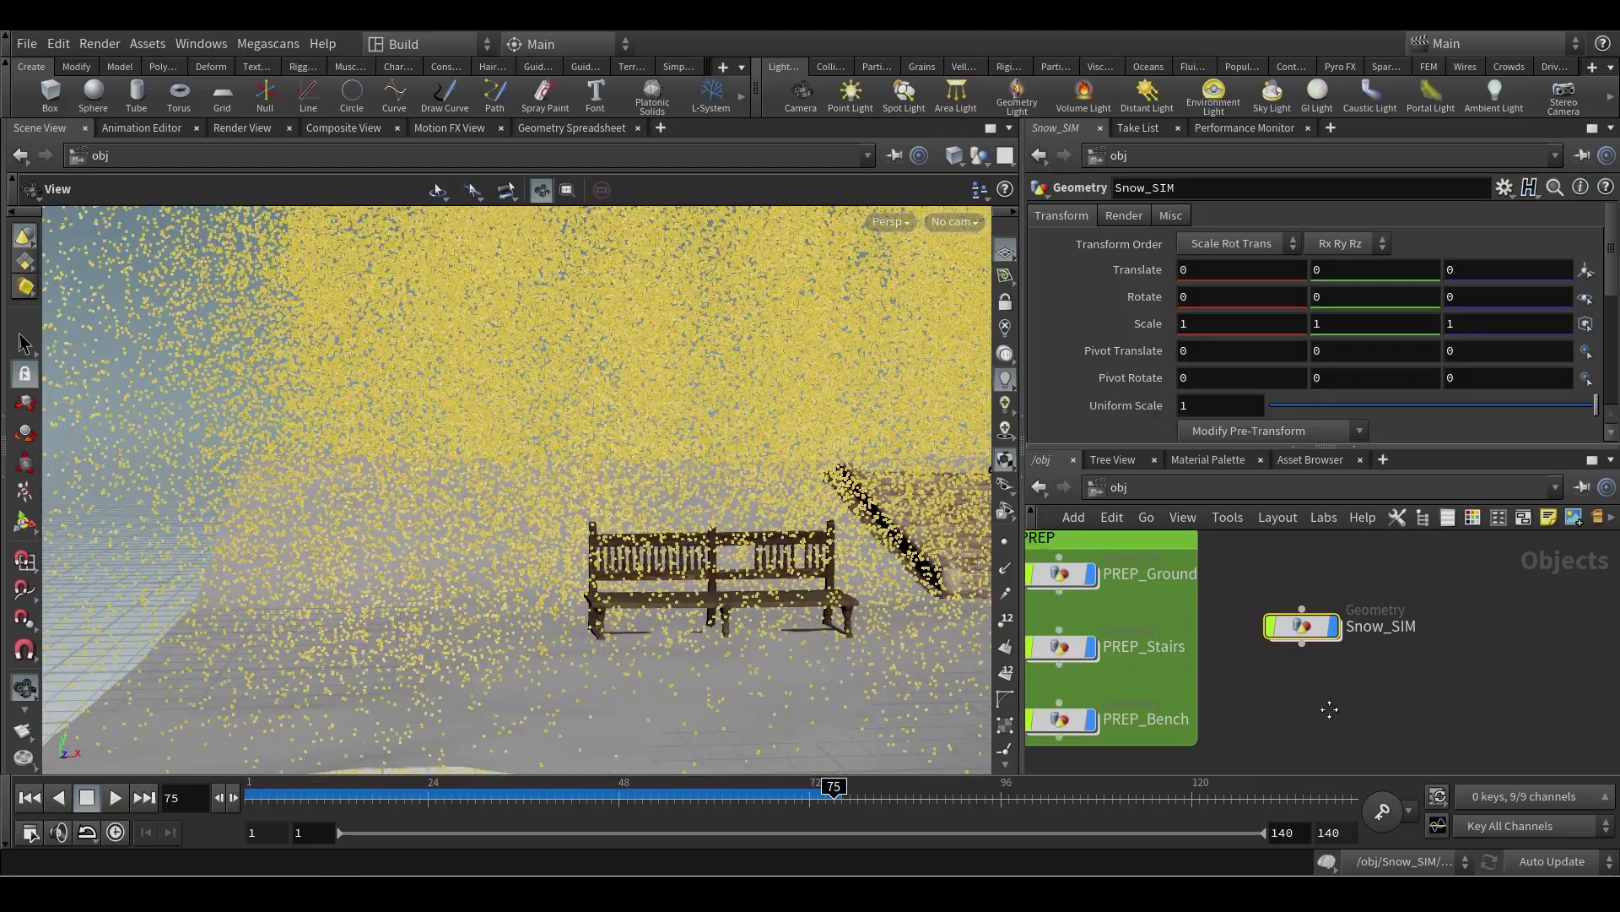
- Inside Snow_SIM's popnet, duplicate staticobject1 twice, wire both copies into merge2 and line up the static objects
{"action": "double_click", "coordinate": [1303, 627]}
{"action": "left_click", "coordinate": [1251, 663]}
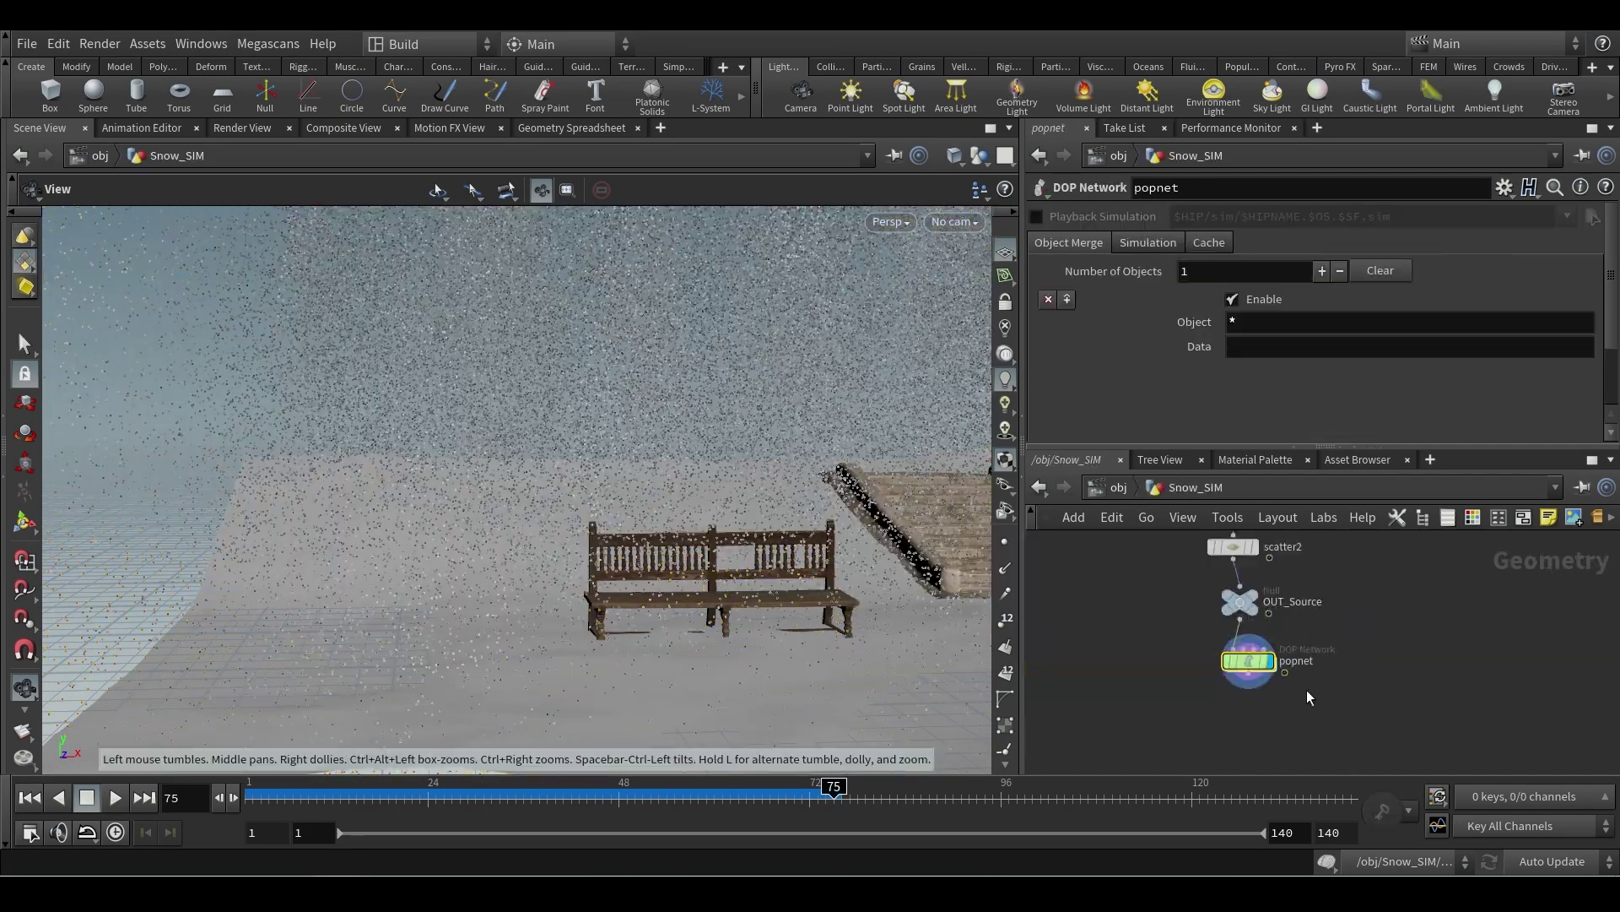
{"action": "double_click", "coordinate": [1253, 666]}
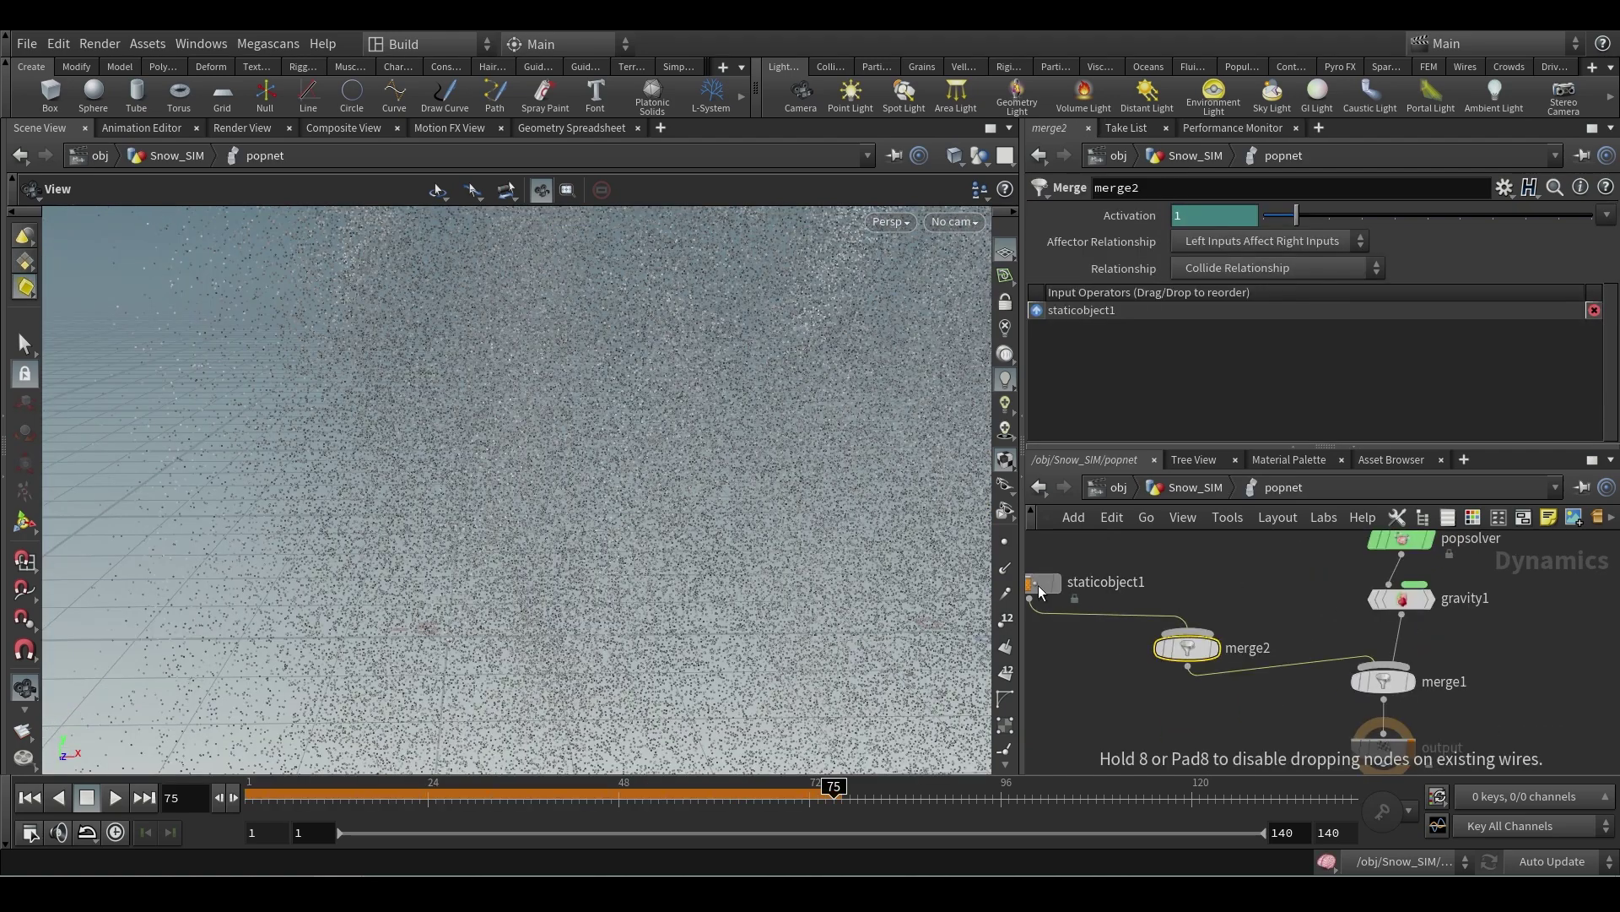
{"action": "middle_click_drag", "start_coordinate": [1040, 591], "coordinate": [1104, 598]}
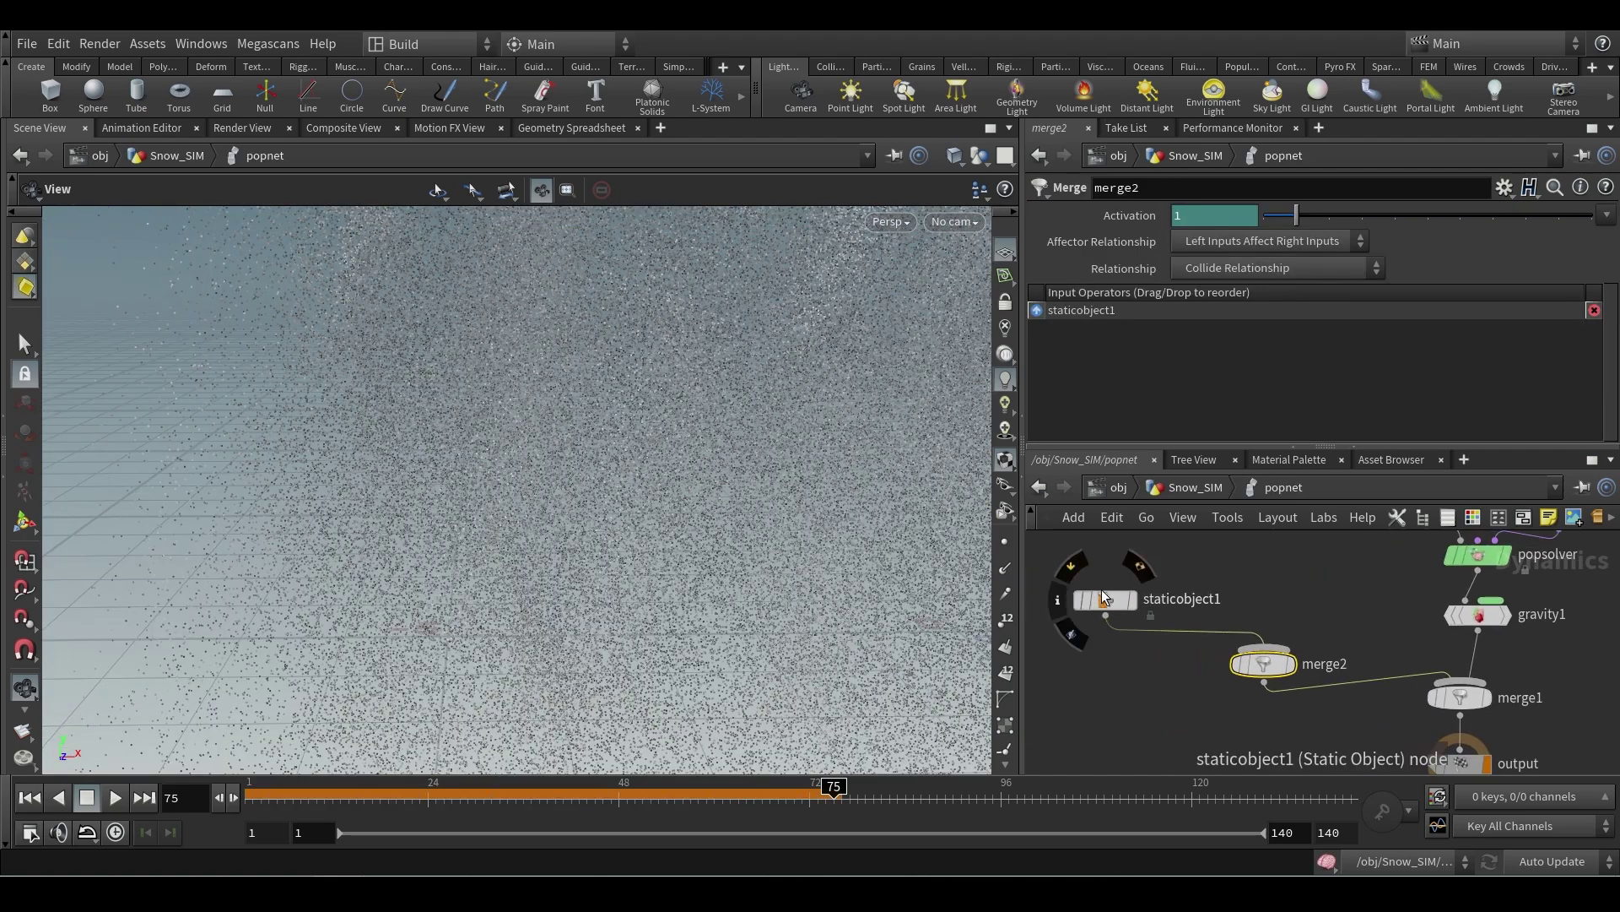
{"action": "left_click_drag", "start_coordinate": [1103, 597], "coordinate": [1268, 600], "text": "alt"}
{"action": "middle_click_drag", "start_coordinate": [1361, 624], "coordinate": [1386, 642]}
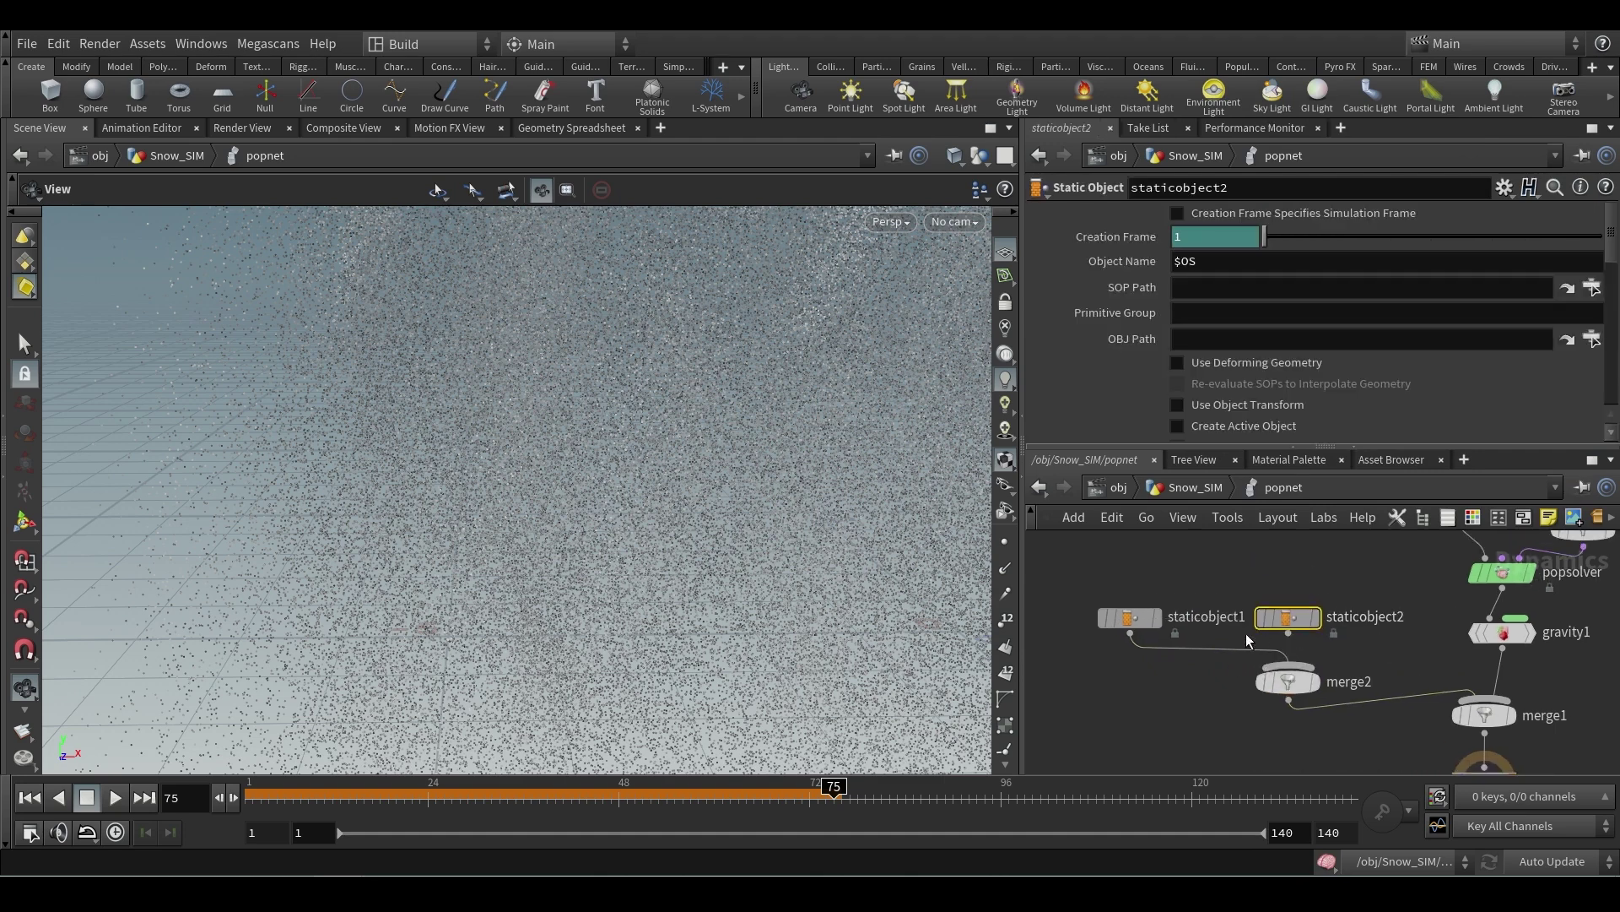
{"action": "left_click_drag", "start_coordinate": [1288, 621], "coordinate": [1289, 666], "text": "alt"}
{"action": "middle_click_drag", "start_coordinate": [1378, 654], "coordinate": [1421, 662]}
{"action": "key", "text": "l"}
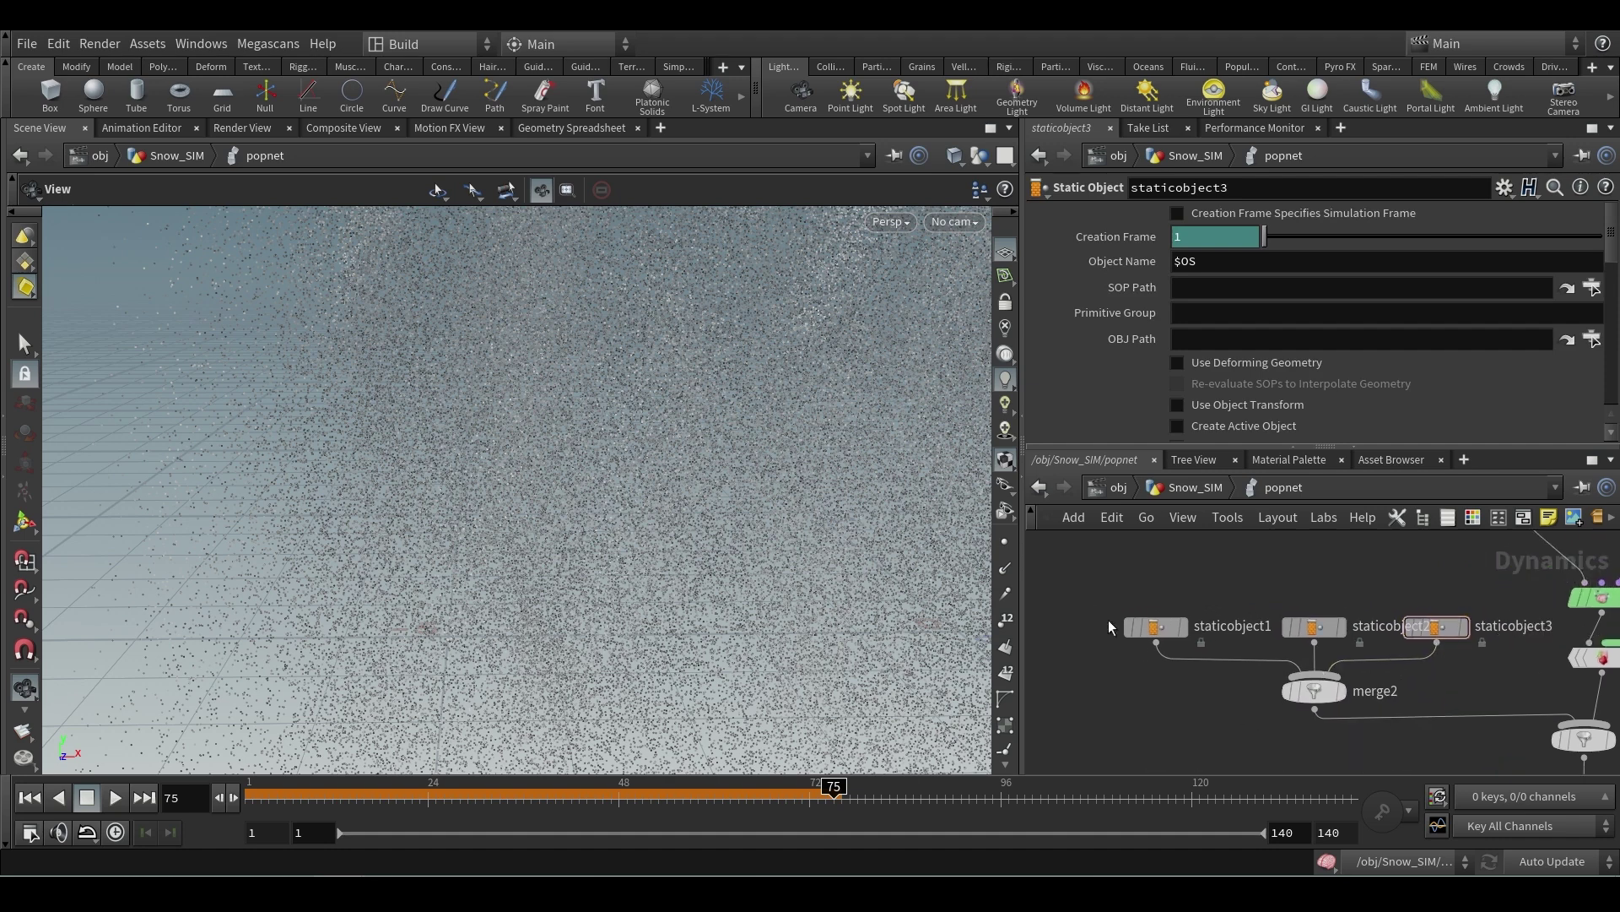
- Return to frame 1 and check the output null at the end of the PREP_Ground network
{"action": "left_click_drag", "start_coordinate": [1175, 672], "coordinate": [1176, 665]}
{"action": "left_click", "coordinate": [30, 797]}
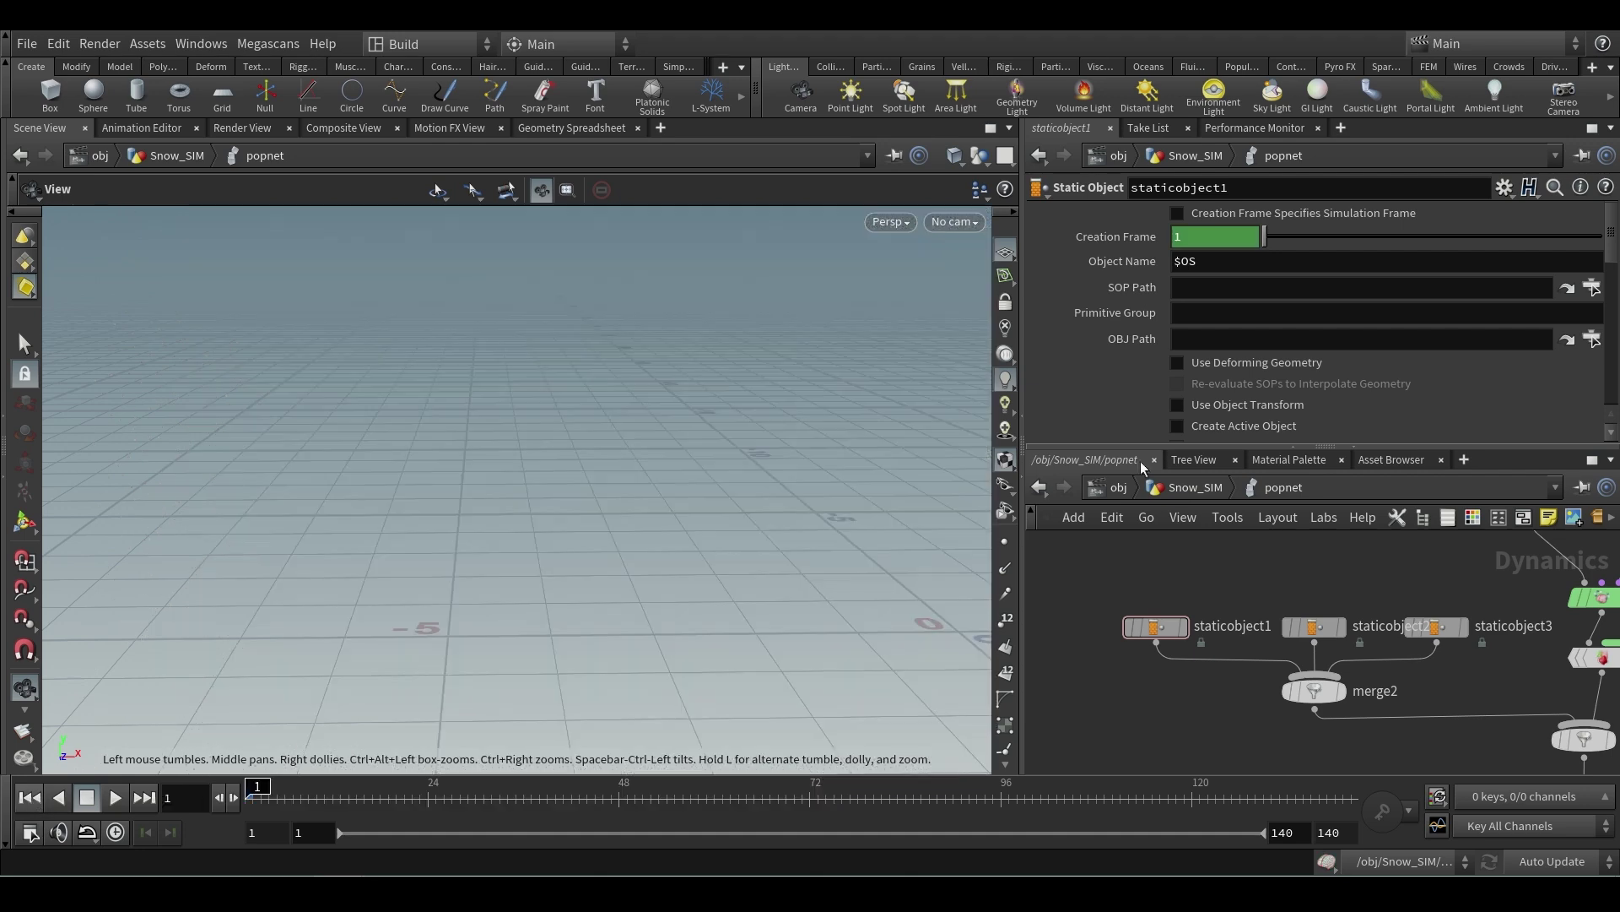
{"action": "left_click", "coordinate": [1116, 488]}
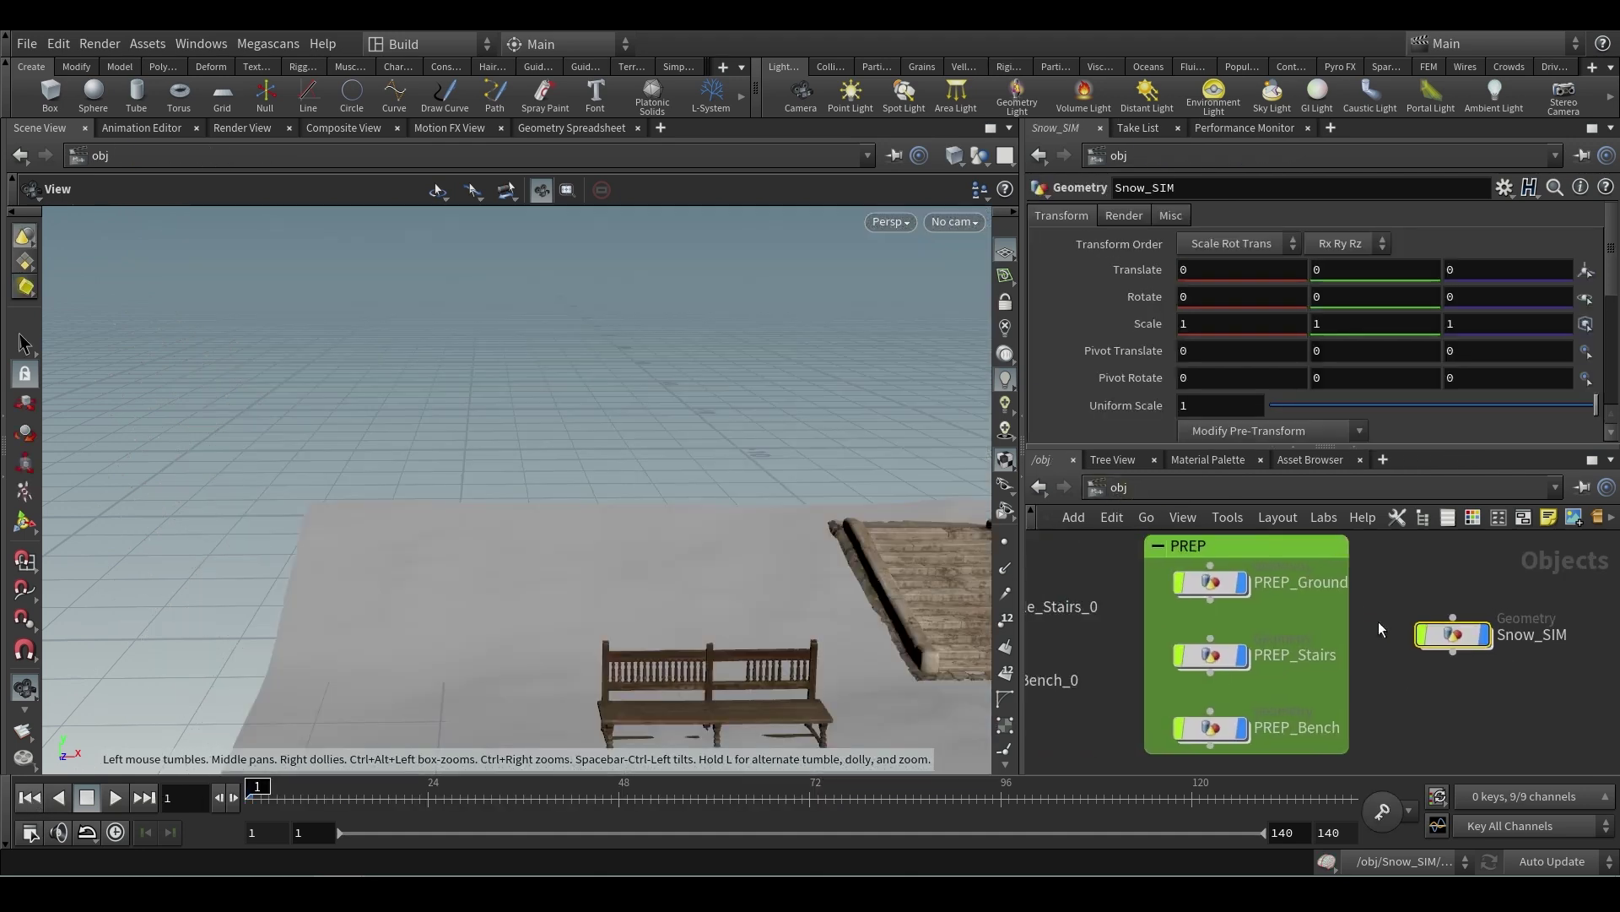
{"action": "double_click", "coordinate": [1219, 584]}
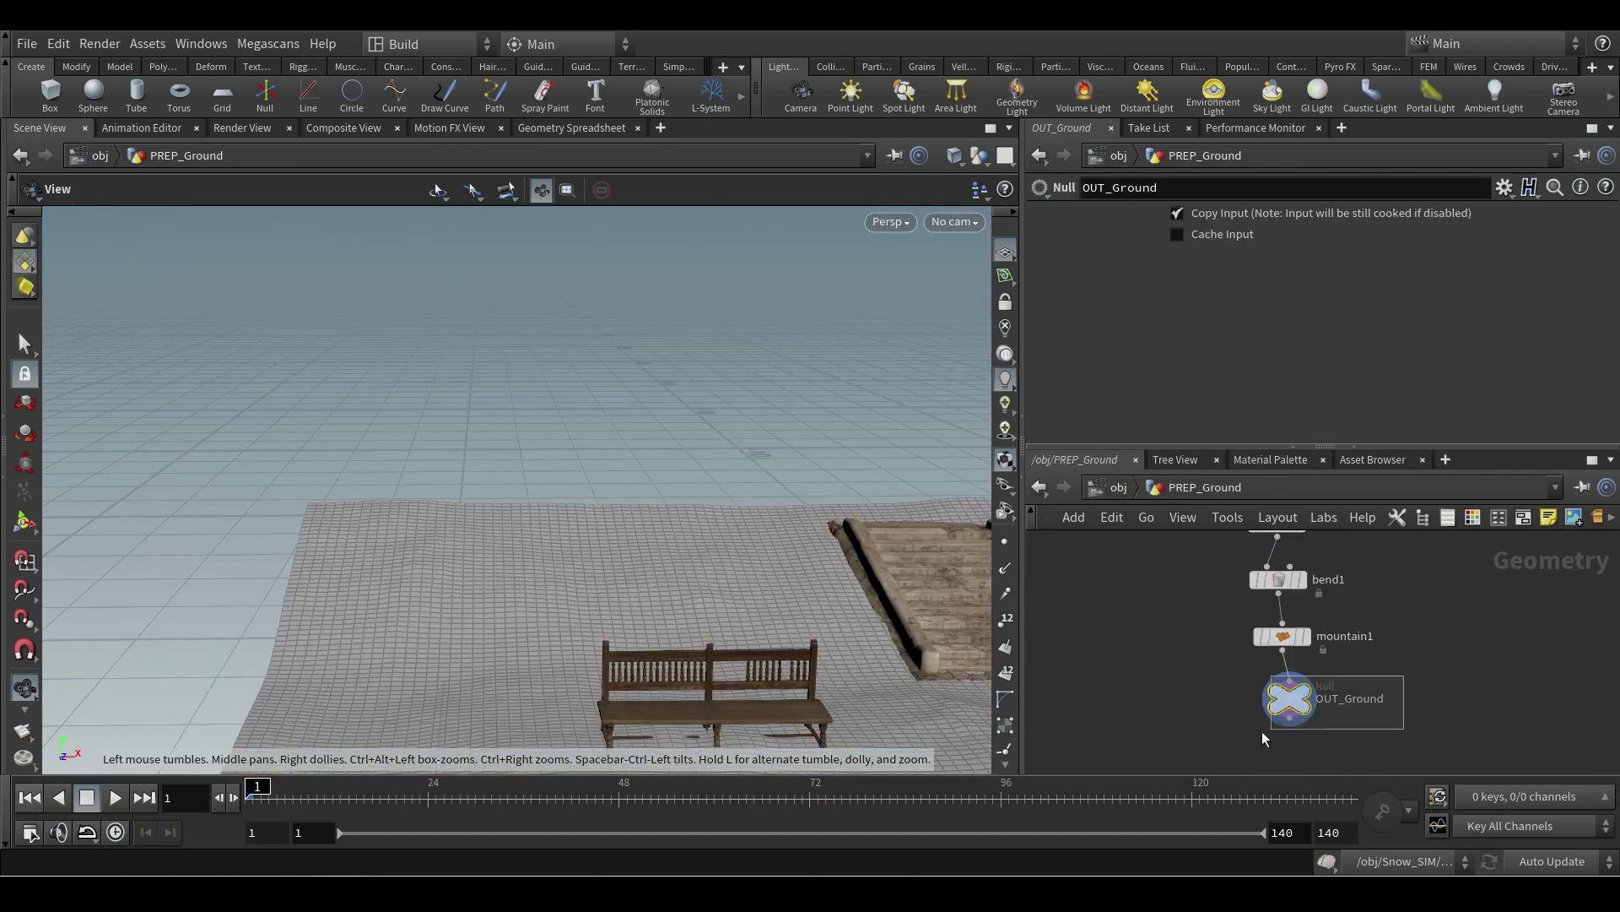
{"action": "left_click", "coordinate": [1116, 487]}
- In PREP_Stairs, add a null named OUT_Stairs below object_merge1, align it and make it the displayed node
{"action": "double_click", "coordinate": [1234, 655]}
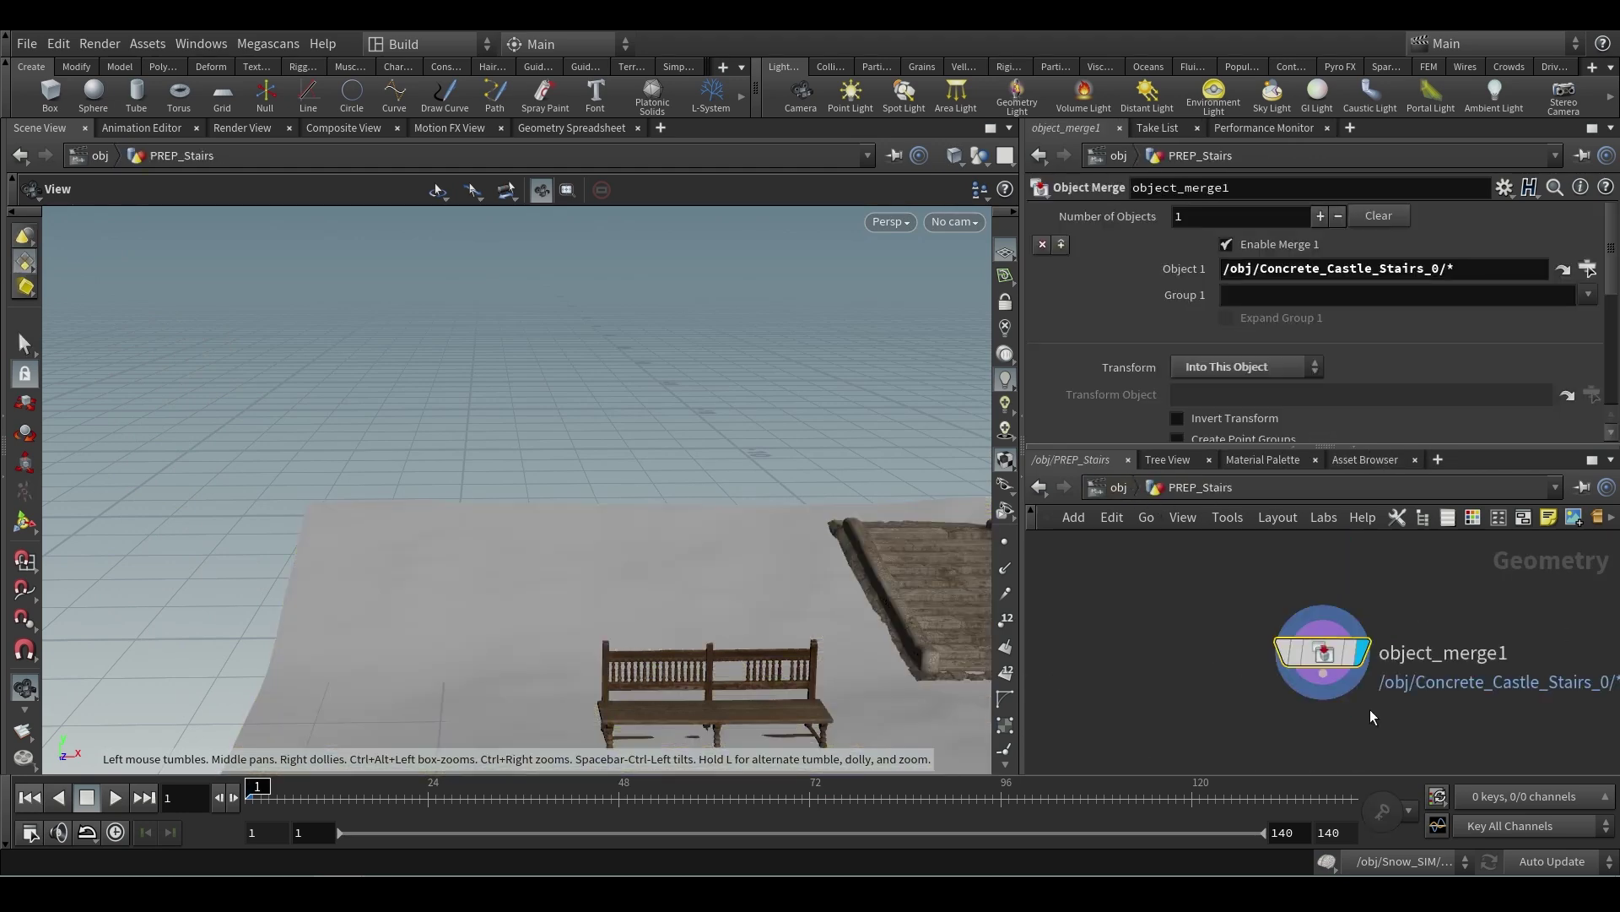
{"action": "left_click_drag", "start_coordinate": [1272, 585], "coordinate": [1279, 693]}
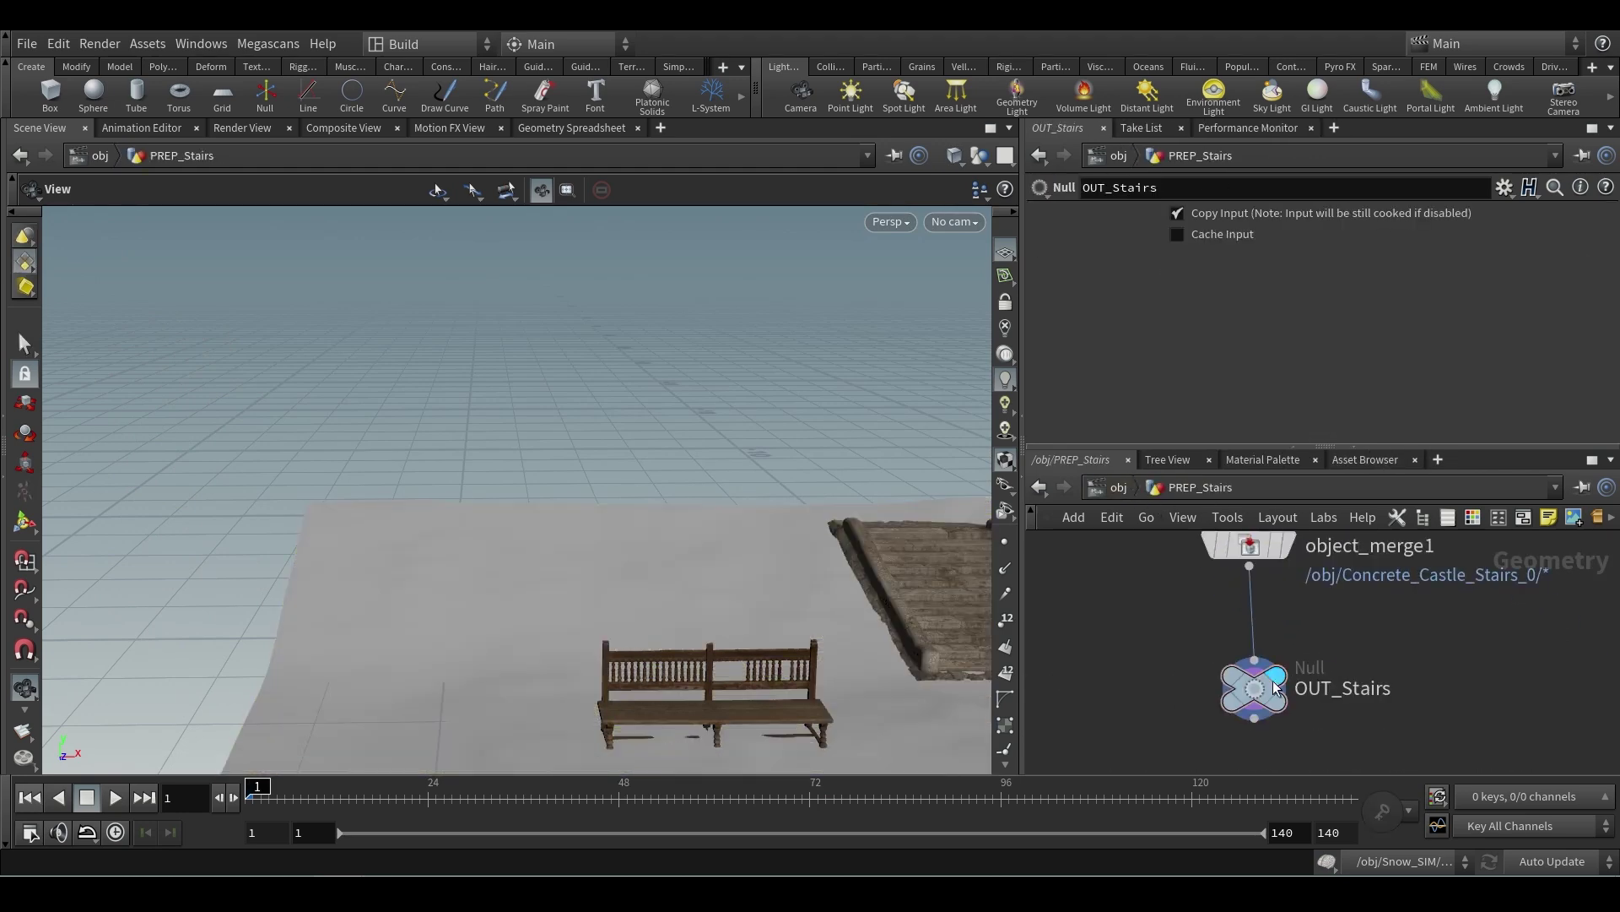
{"action": "left_click_drag", "start_coordinate": [1257, 689], "coordinate": [1253, 652]}
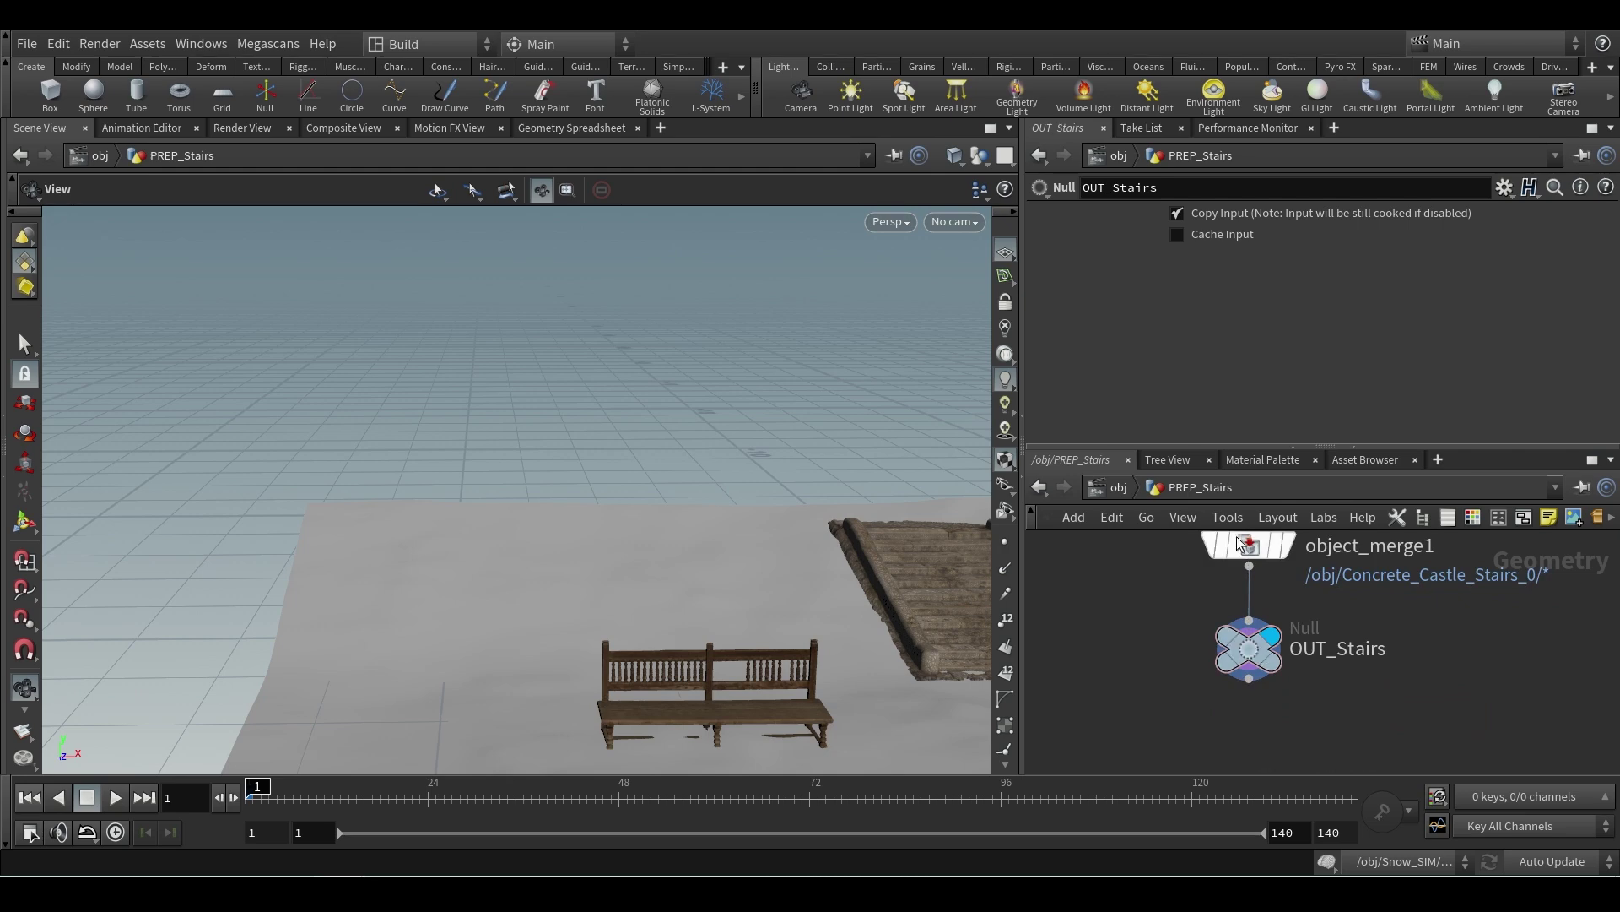
{"action": "key", "text": "u"}
- In PREP_Bench, add a null named OUT_Bench after object_merge1 and make it the displayed node
{"action": "left_click", "coordinate": [1208, 728]}
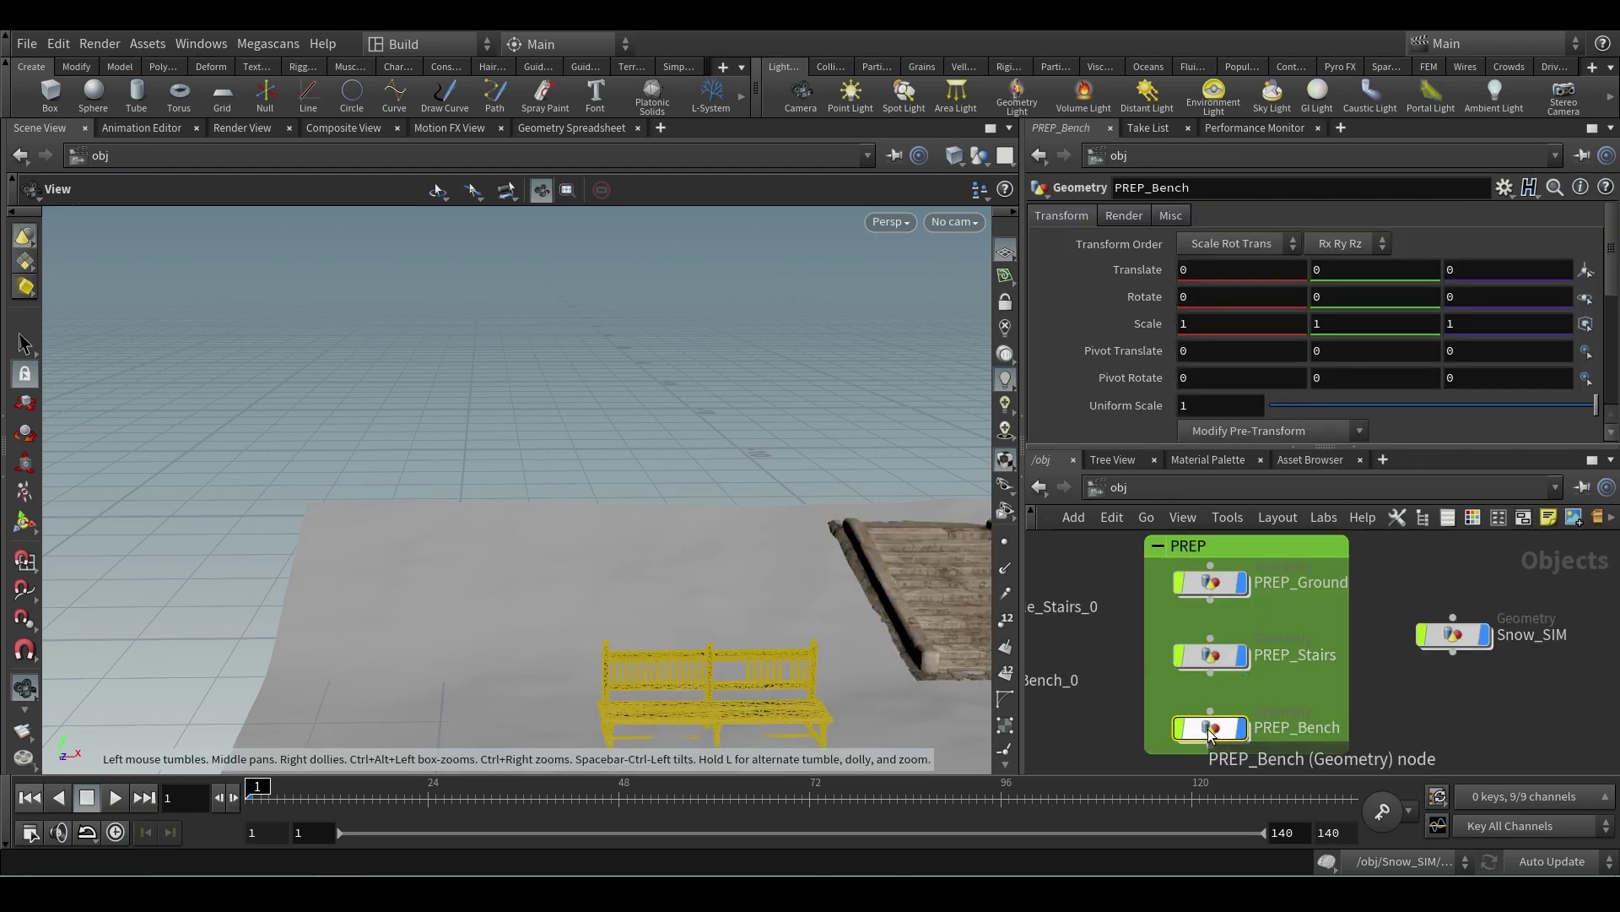
{"action": "double_click", "coordinate": [1209, 729]}
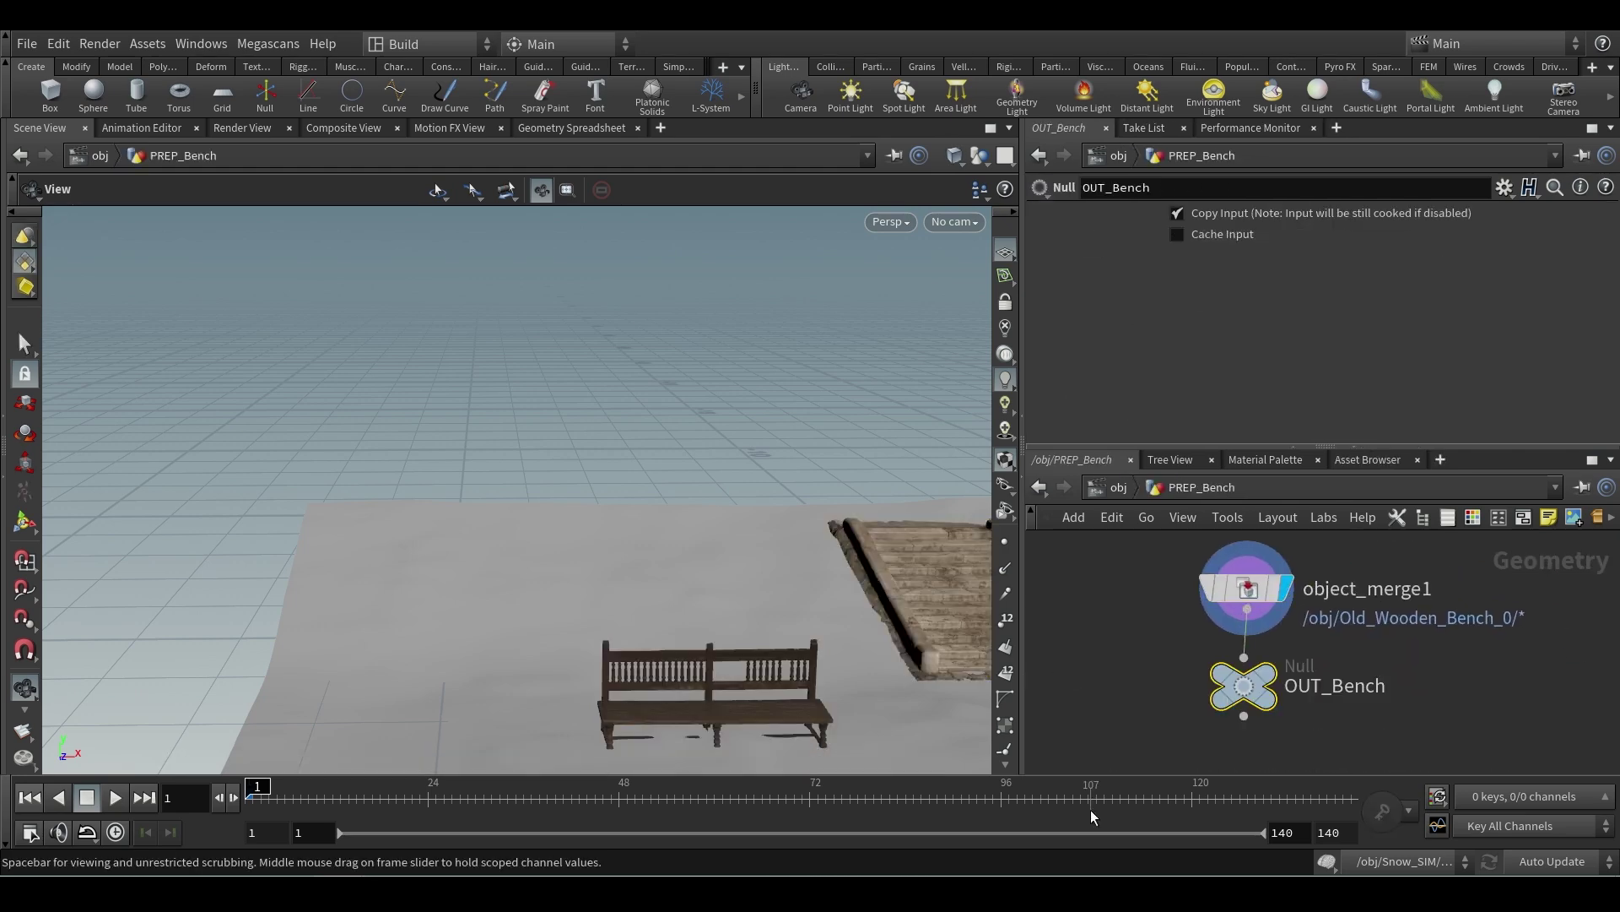
{"action": "left_click", "coordinate": [1267, 680]}
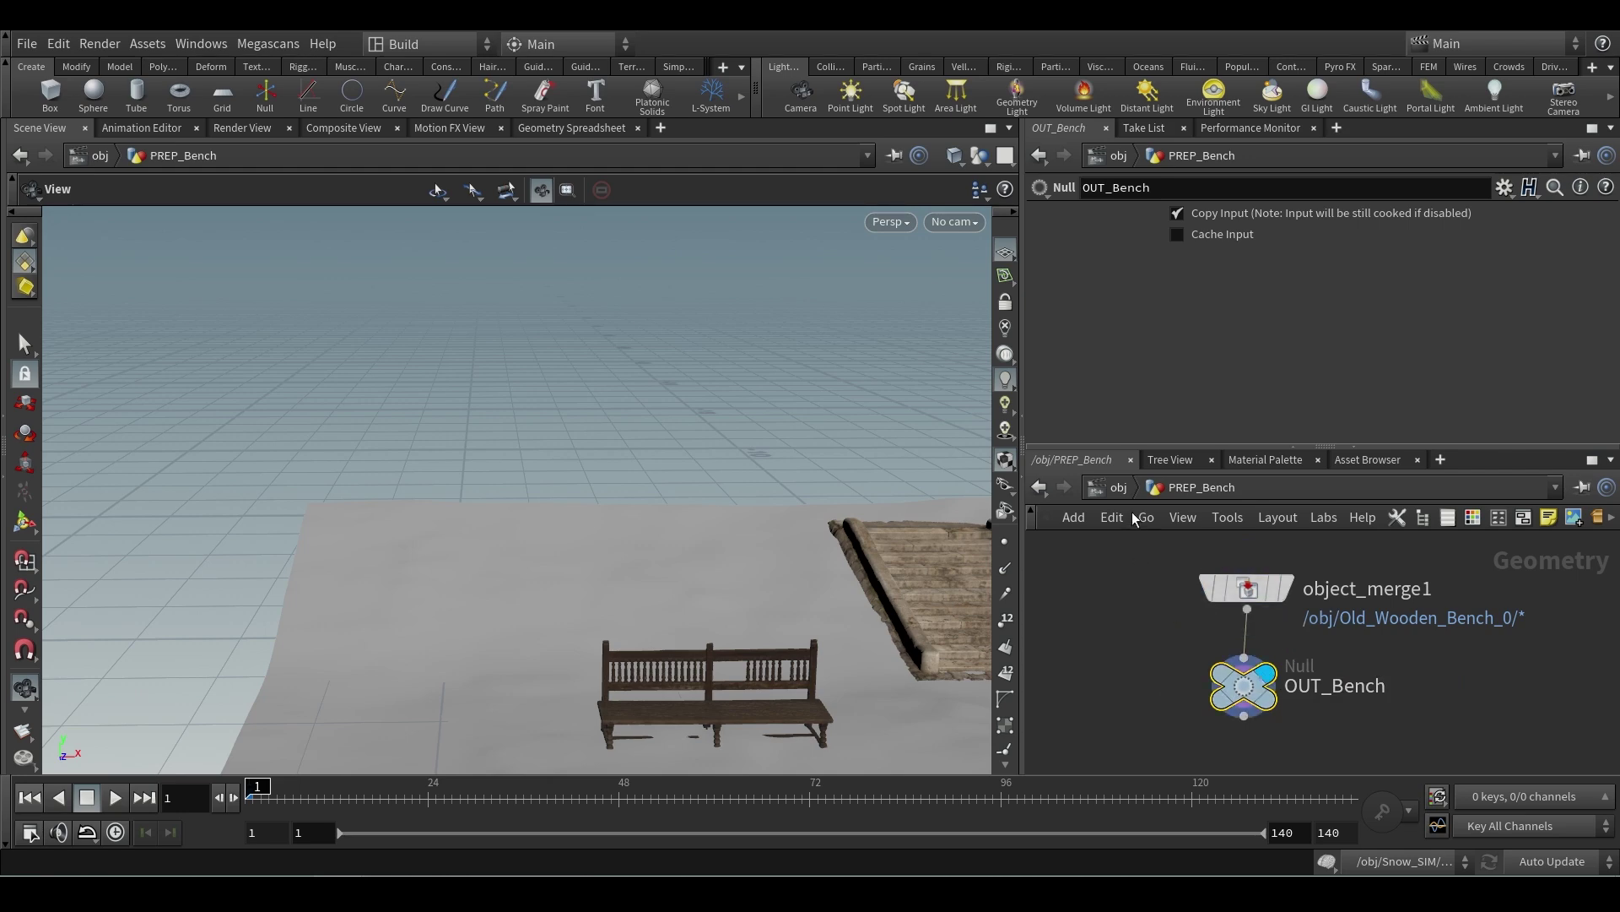
{"action": "key", "text": "u"}
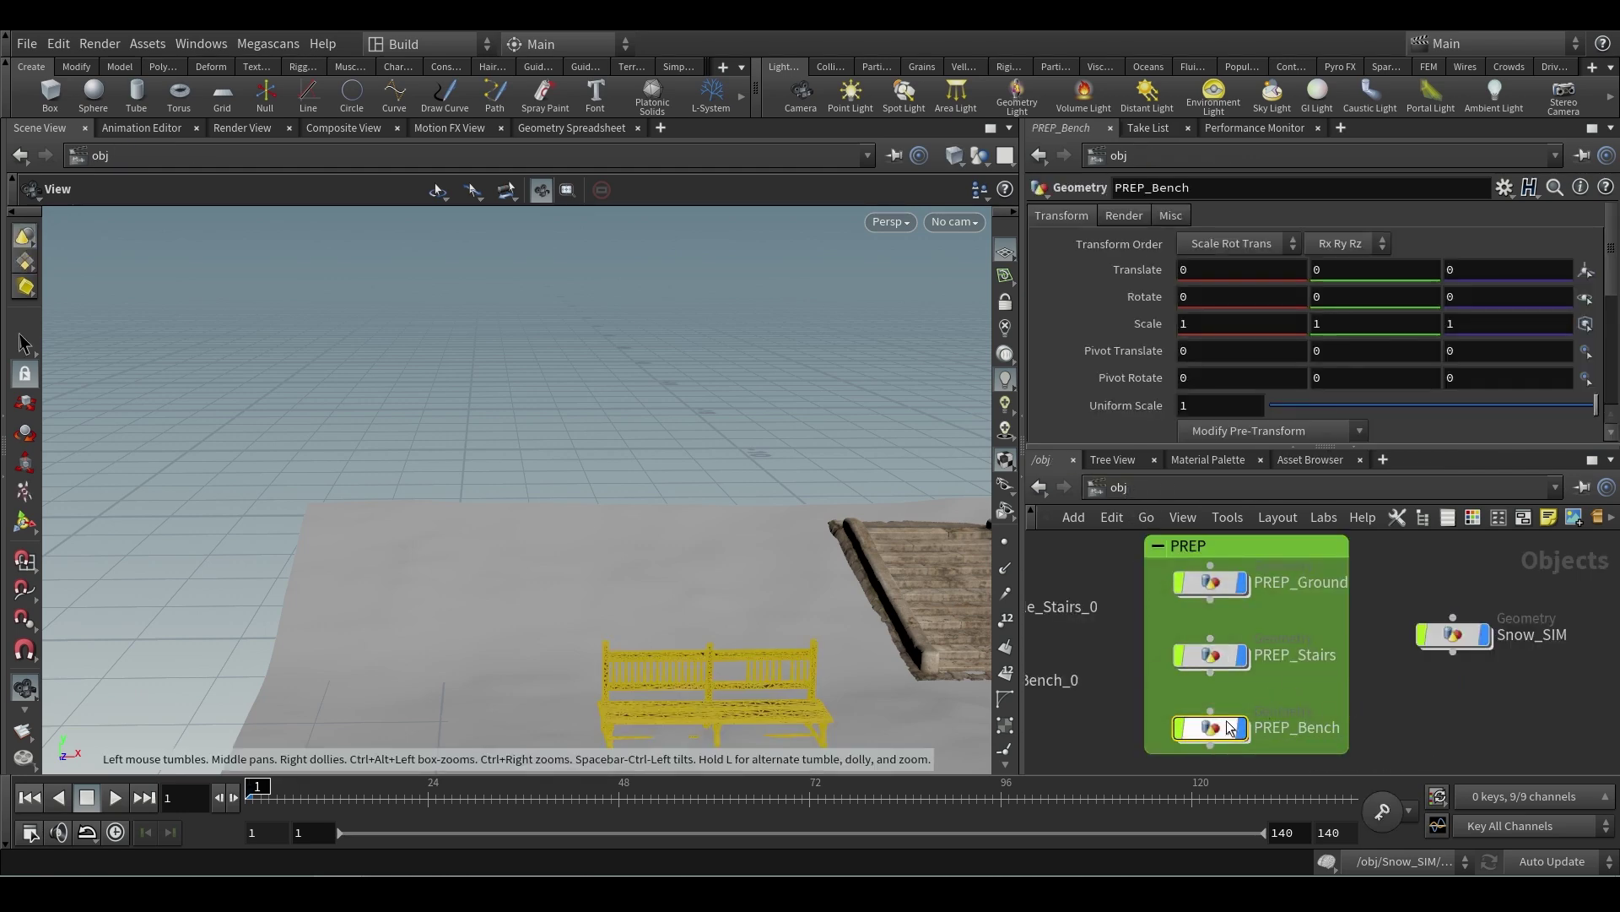
- Back in Snow_SIM's popnet, set staticobject1's SOP Path to /obj/PREP_Ground/OUT_Ground
{"action": "mouse_move", "coordinate": [1223, 731]}
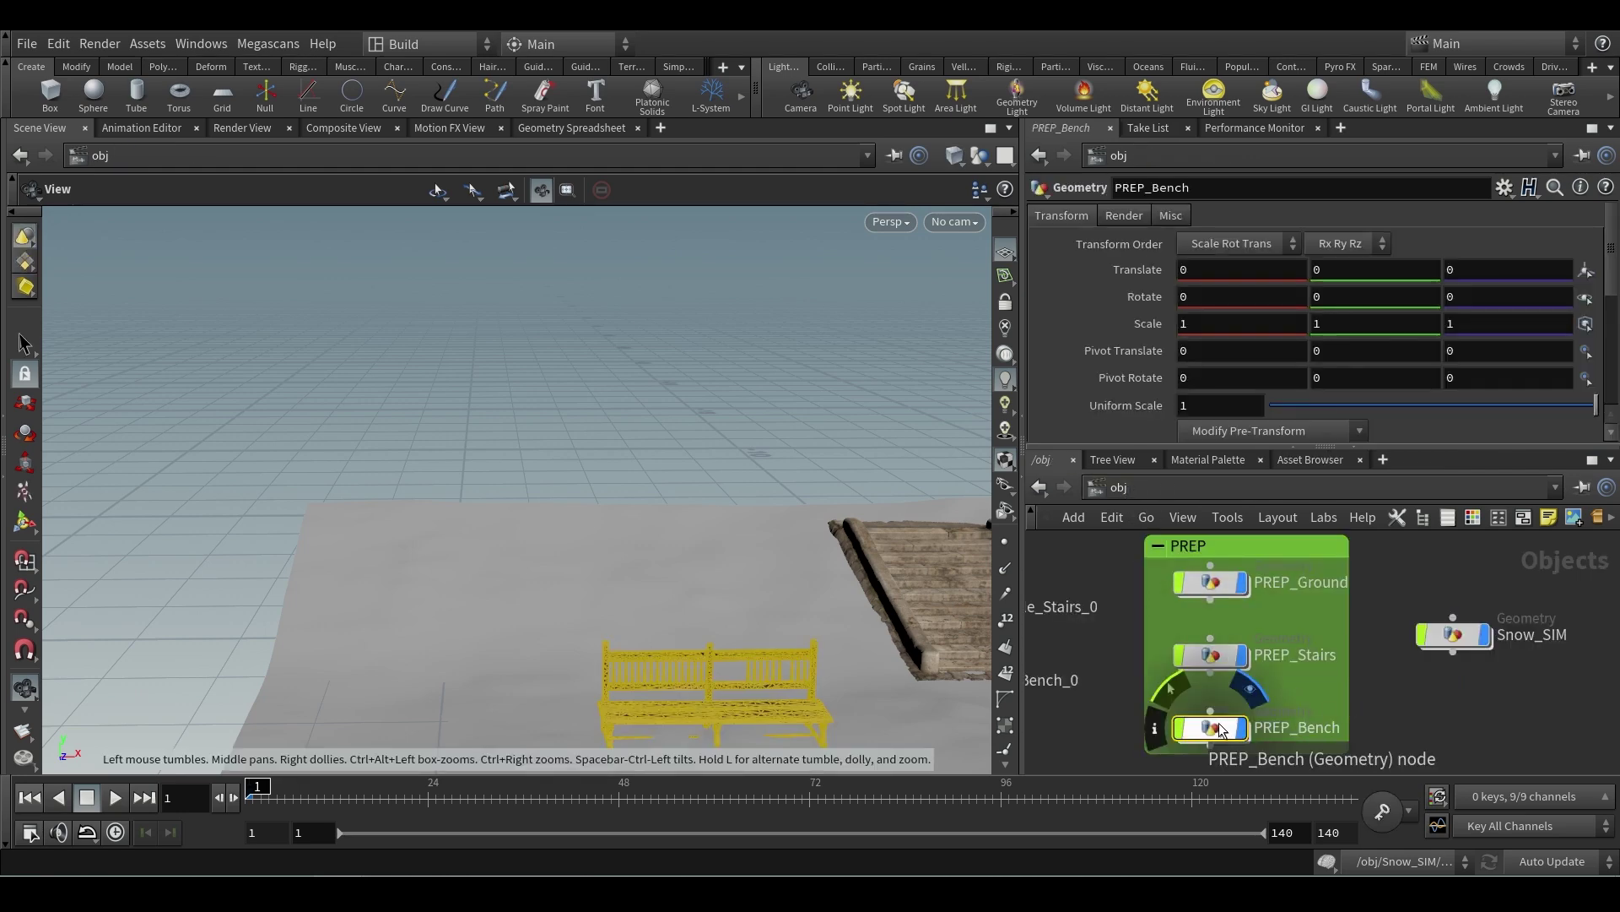
{"action": "double_click", "coordinate": [1442, 641]}
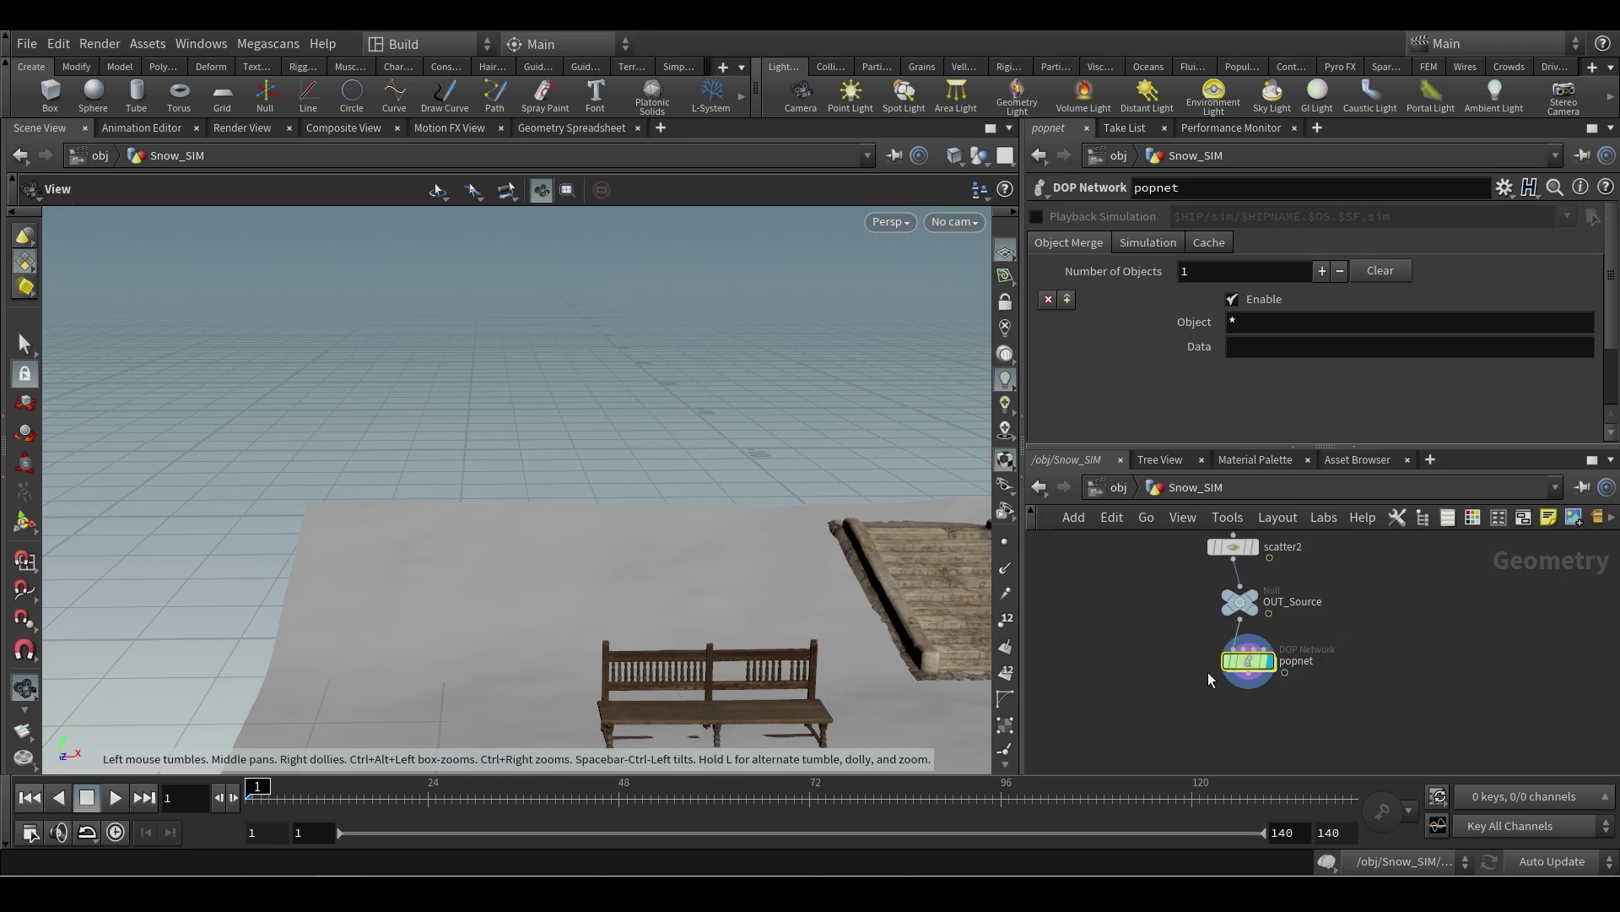
{"action": "double_click", "coordinate": [1247, 661]}
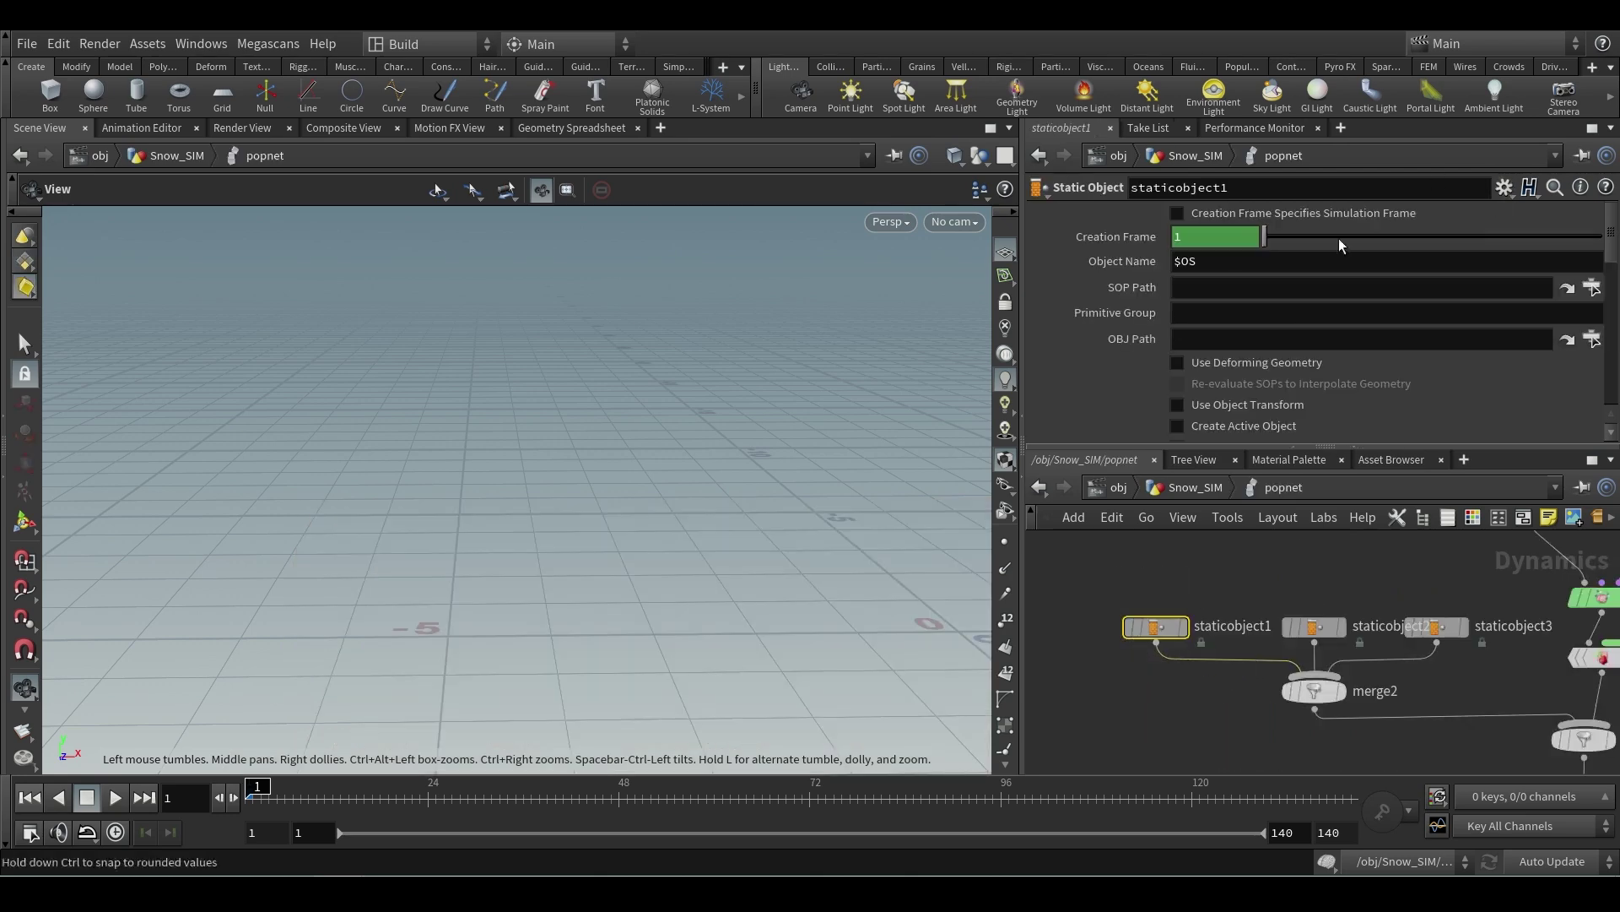
{"action": "left_click", "coordinate": [1592, 287]}
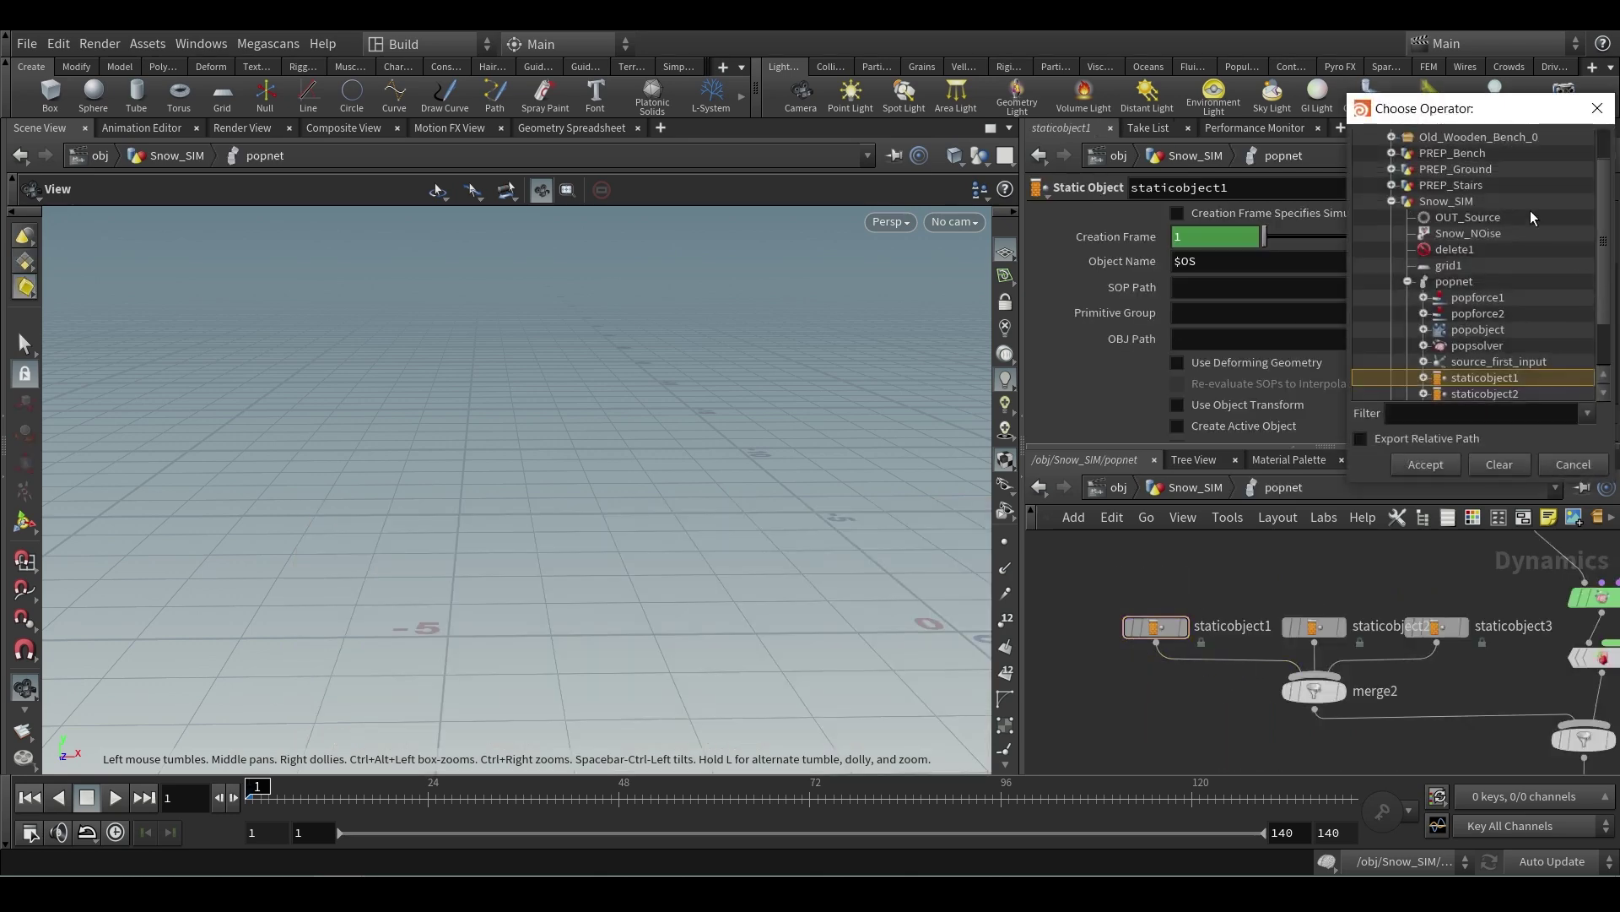
{"action": "scroll", "coordinate": [1542, 251], "scroll_direction": "up", "scroll_amount": 1}
{"action": "left_click", "coordinate": [1392, 201]}
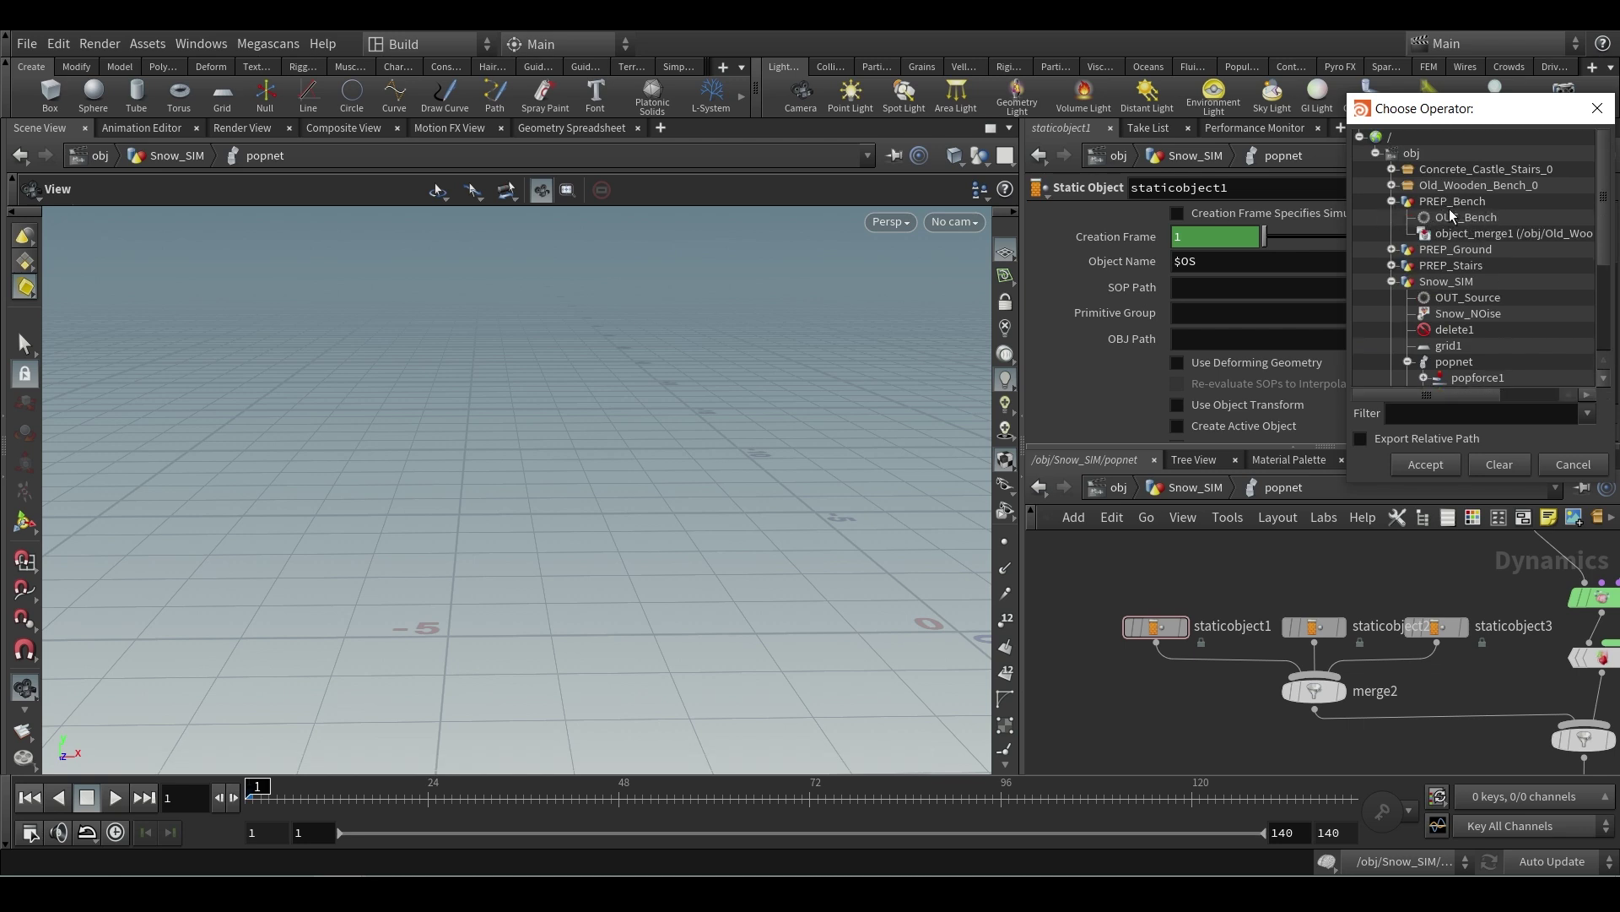
{"action": "left_click", "coordinate": [1462, 215]}
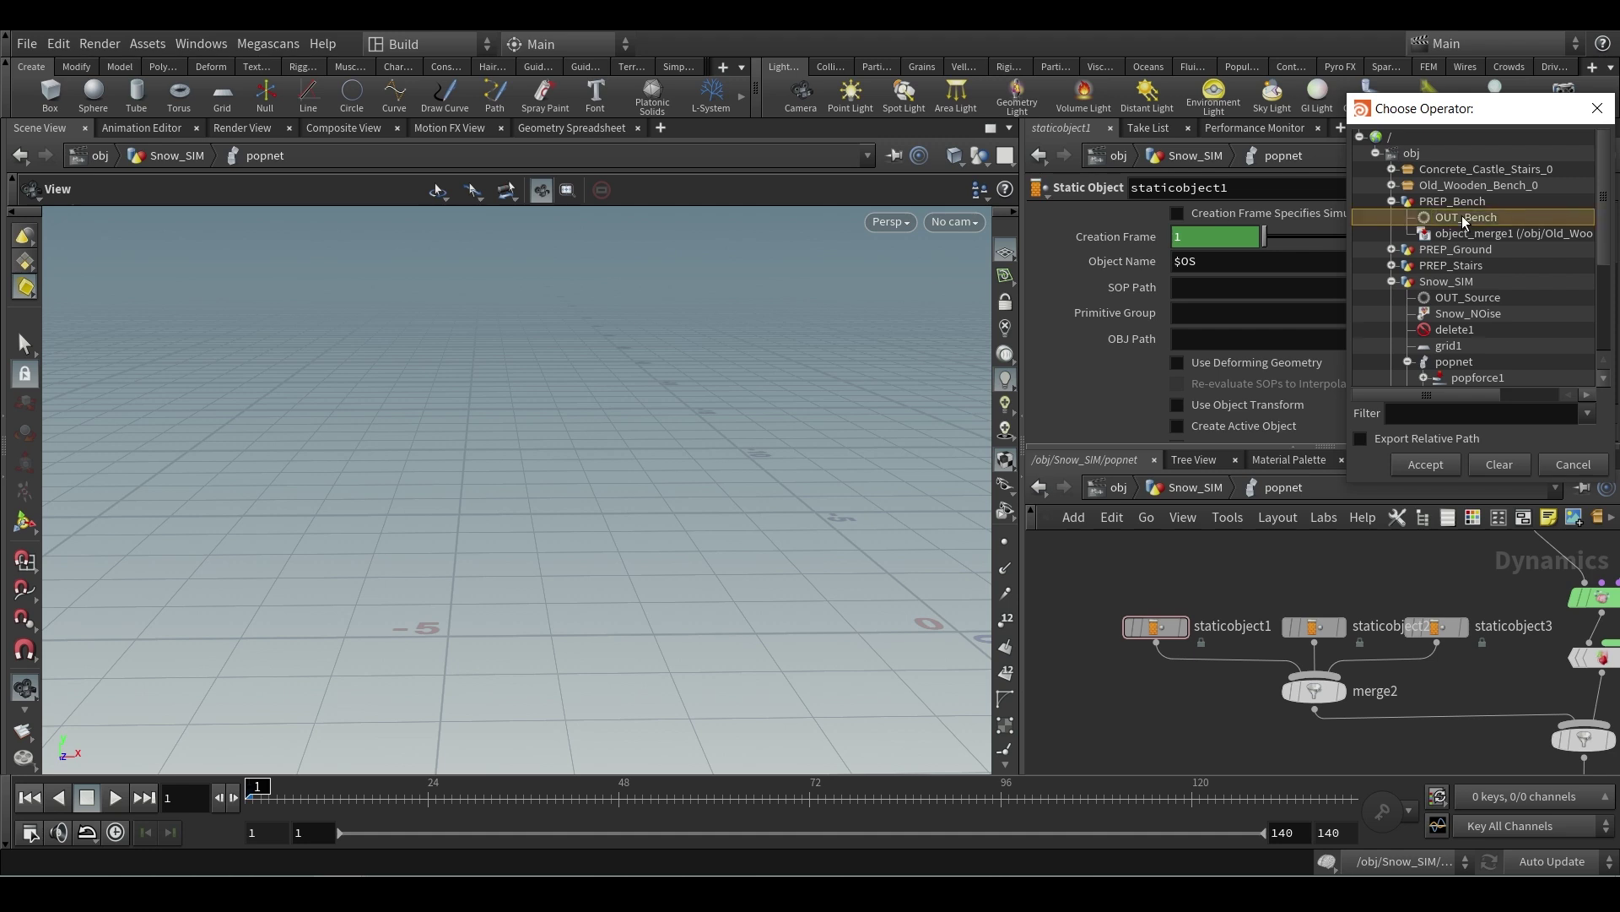
{"action": "left_click", "coordinate": [1392, 249]}
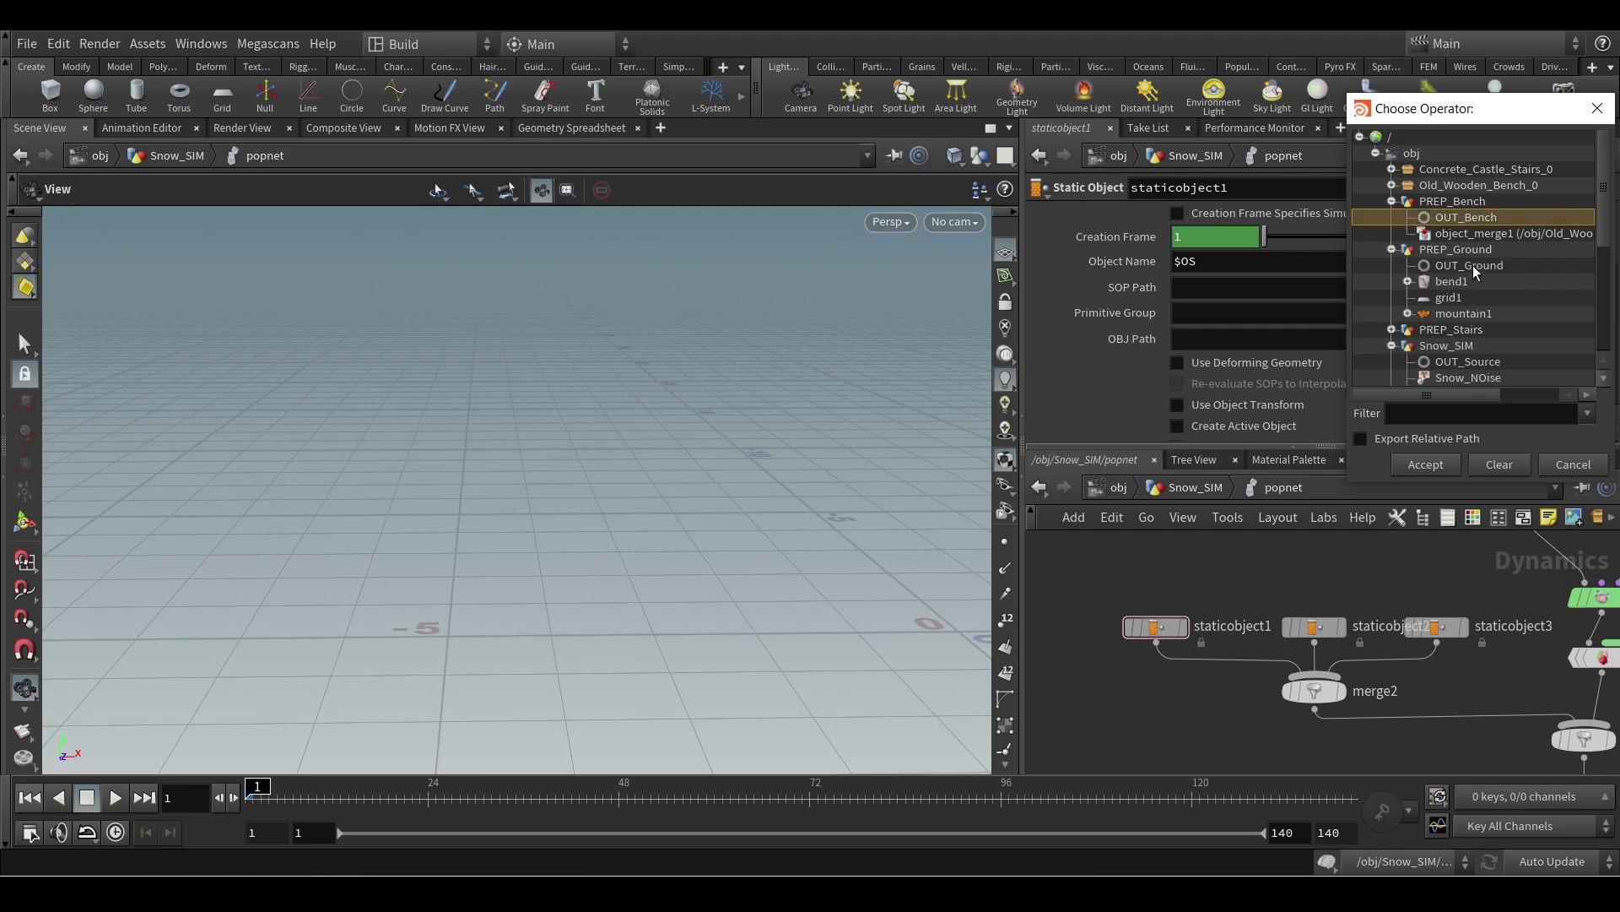
{"action": "left_click", "coordinate": [1392, 329]}
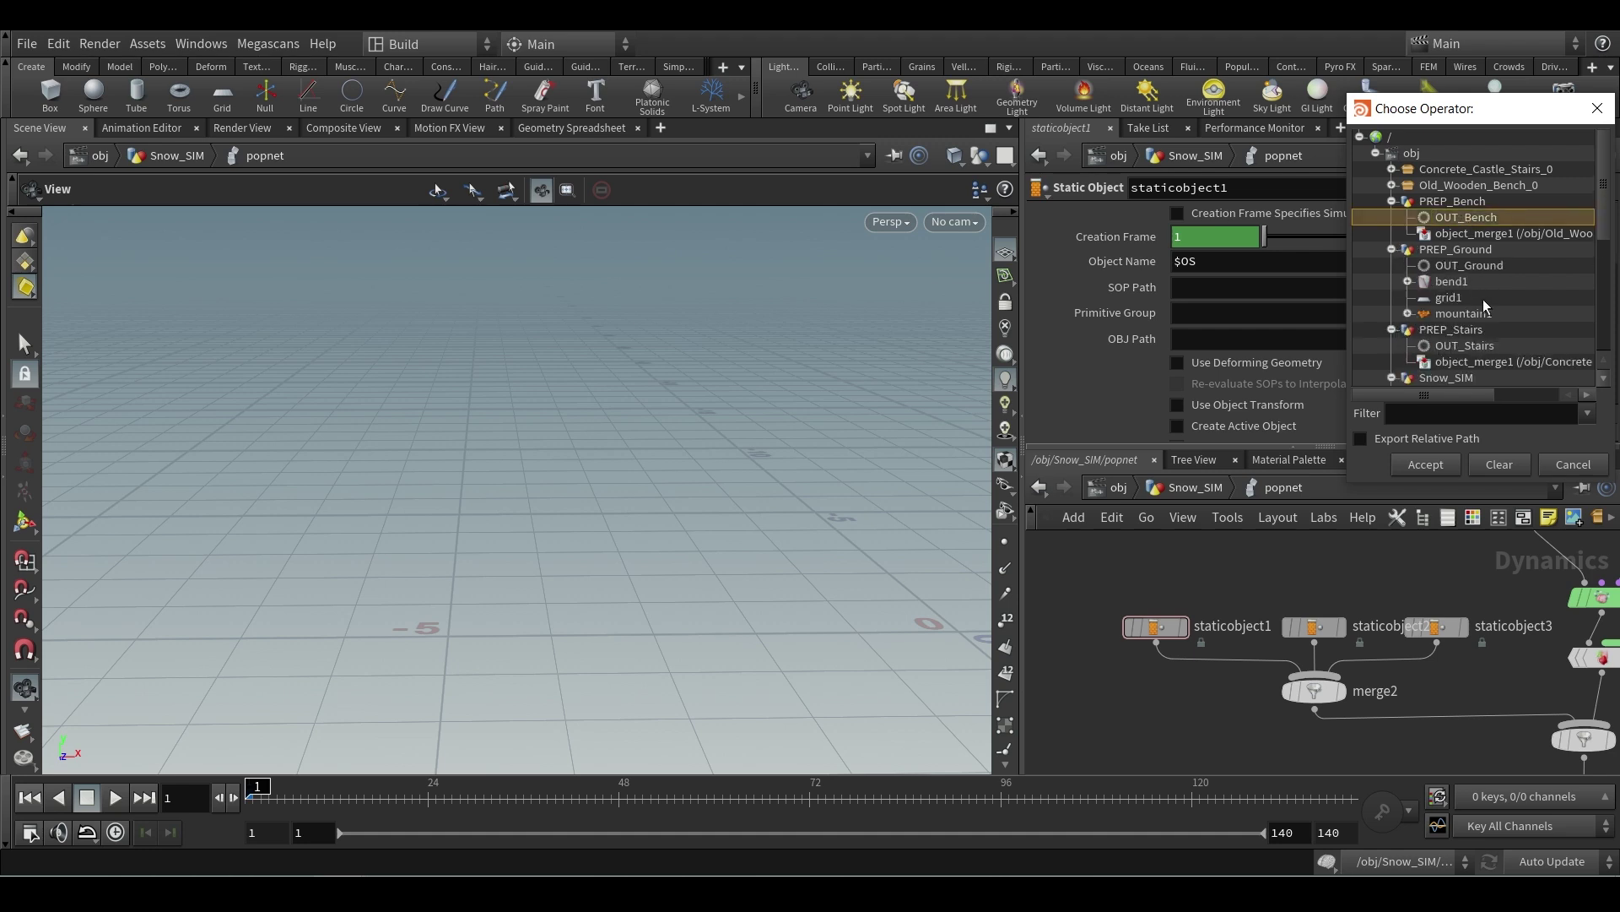
{"action": "left_click", "coordinate": [1470, 265]}
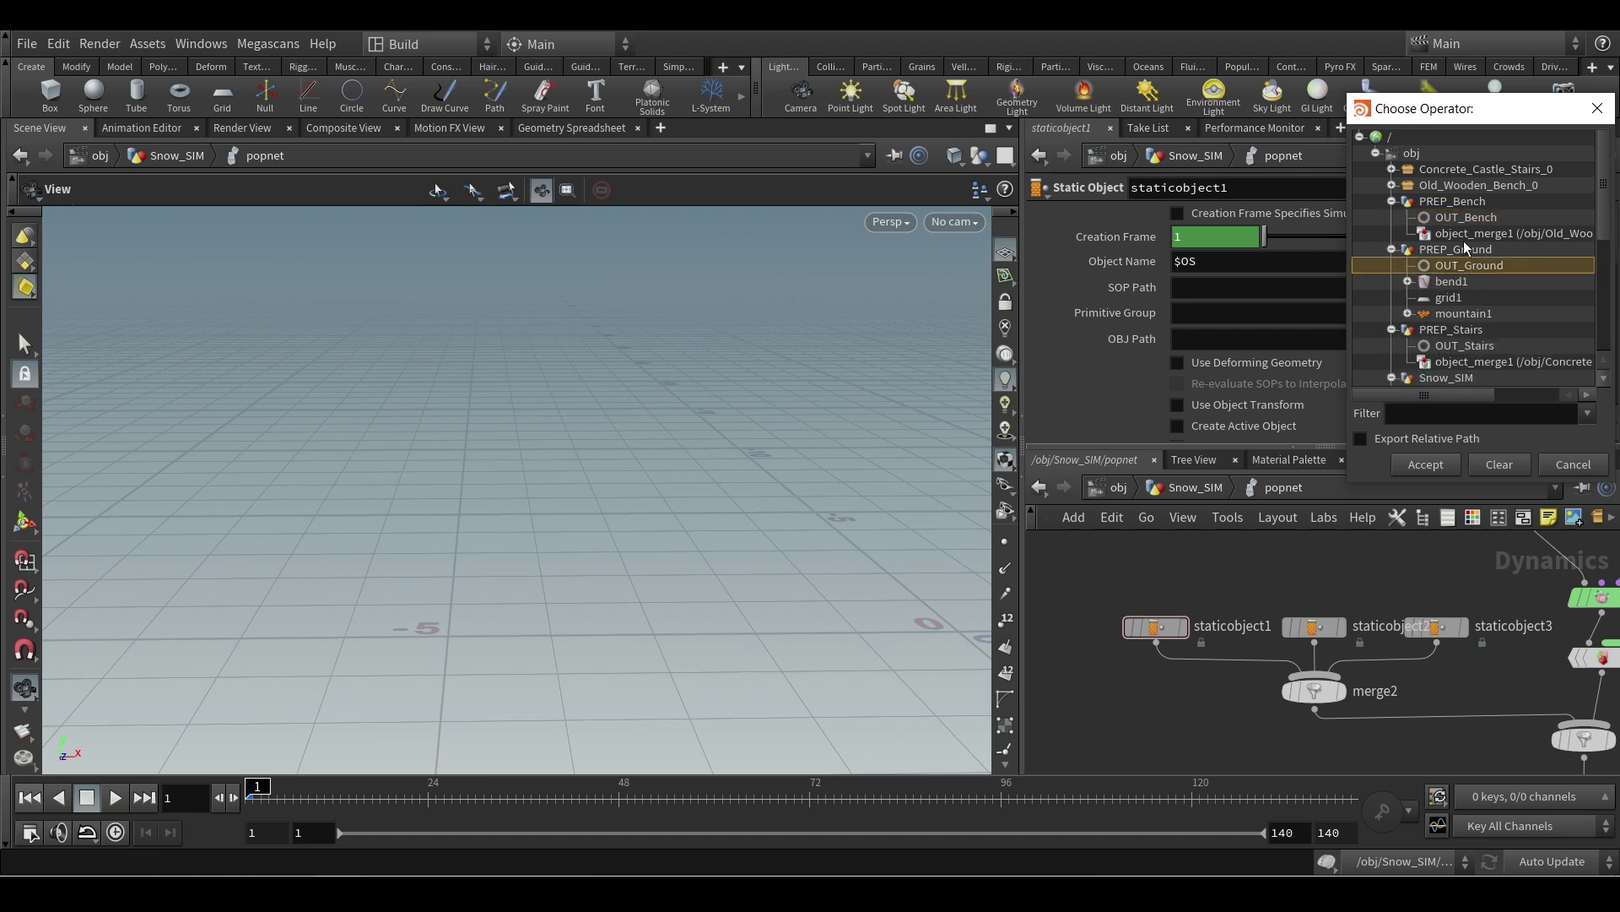
{"action": "left_click", "coordinate": [1436, 462]}
- Set staticobject1's RBD Solver Collision Detection to Use Surface Collisions
{"action": "left_click_drag", "start_coordinate": [669, 481], "coordinate": [820, 433]}
{"action": "left_click_drag", "start_coordinate": [695, 463], "coordinate": [695, 409]}
{"action": "left_click_drag", "start_coordinate": [440, 529], "coordinate": [485, 481]}
{"action": "left_click_drag", "start_coordinate": [615, 402], "coordinate": [536, 538]}
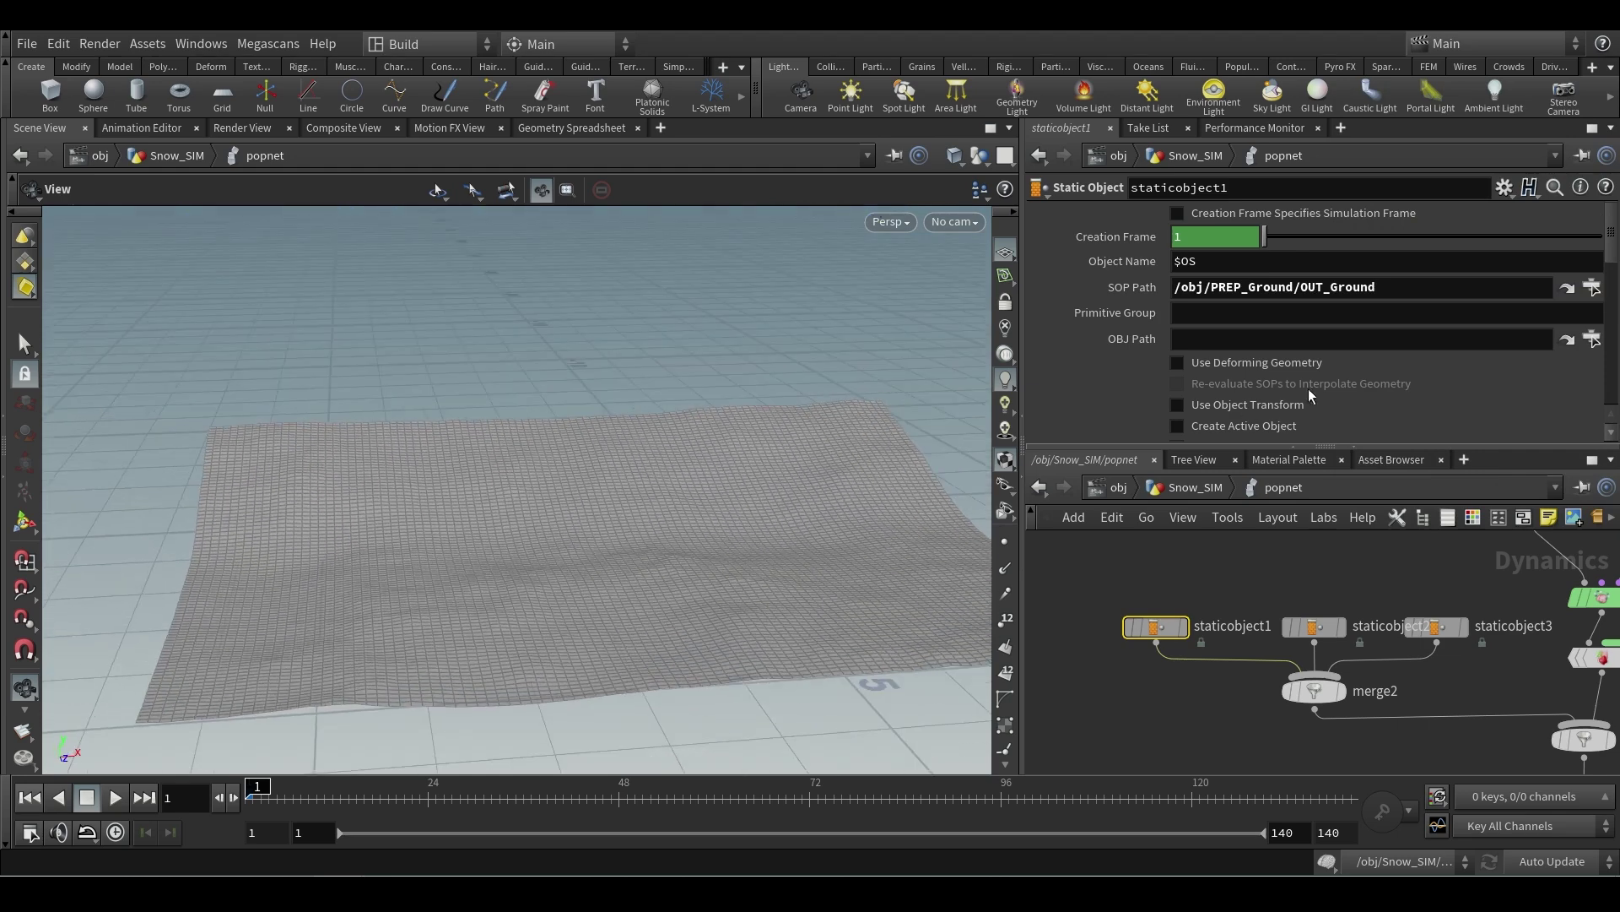
{"action": "scroll", "coordinate": [1389, 387], "scroll_direction": "down", "scroll_amount": 3}
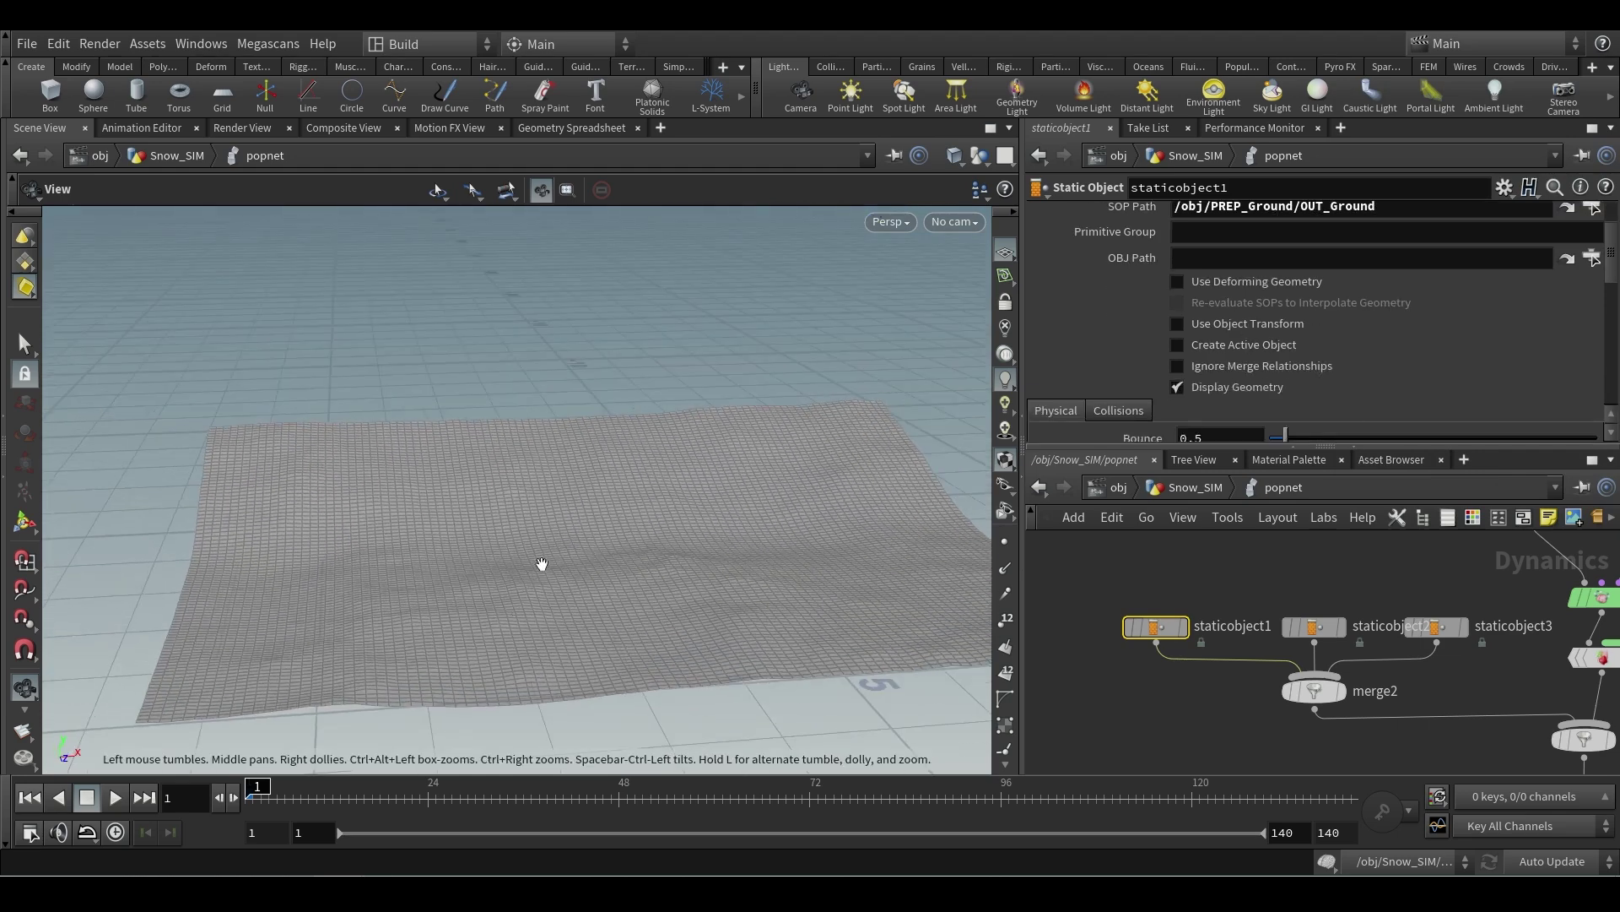
{"action": "scroll", "coordinate": [1393, 332], "scroll_direction": "down", "scroll_amount": 2}
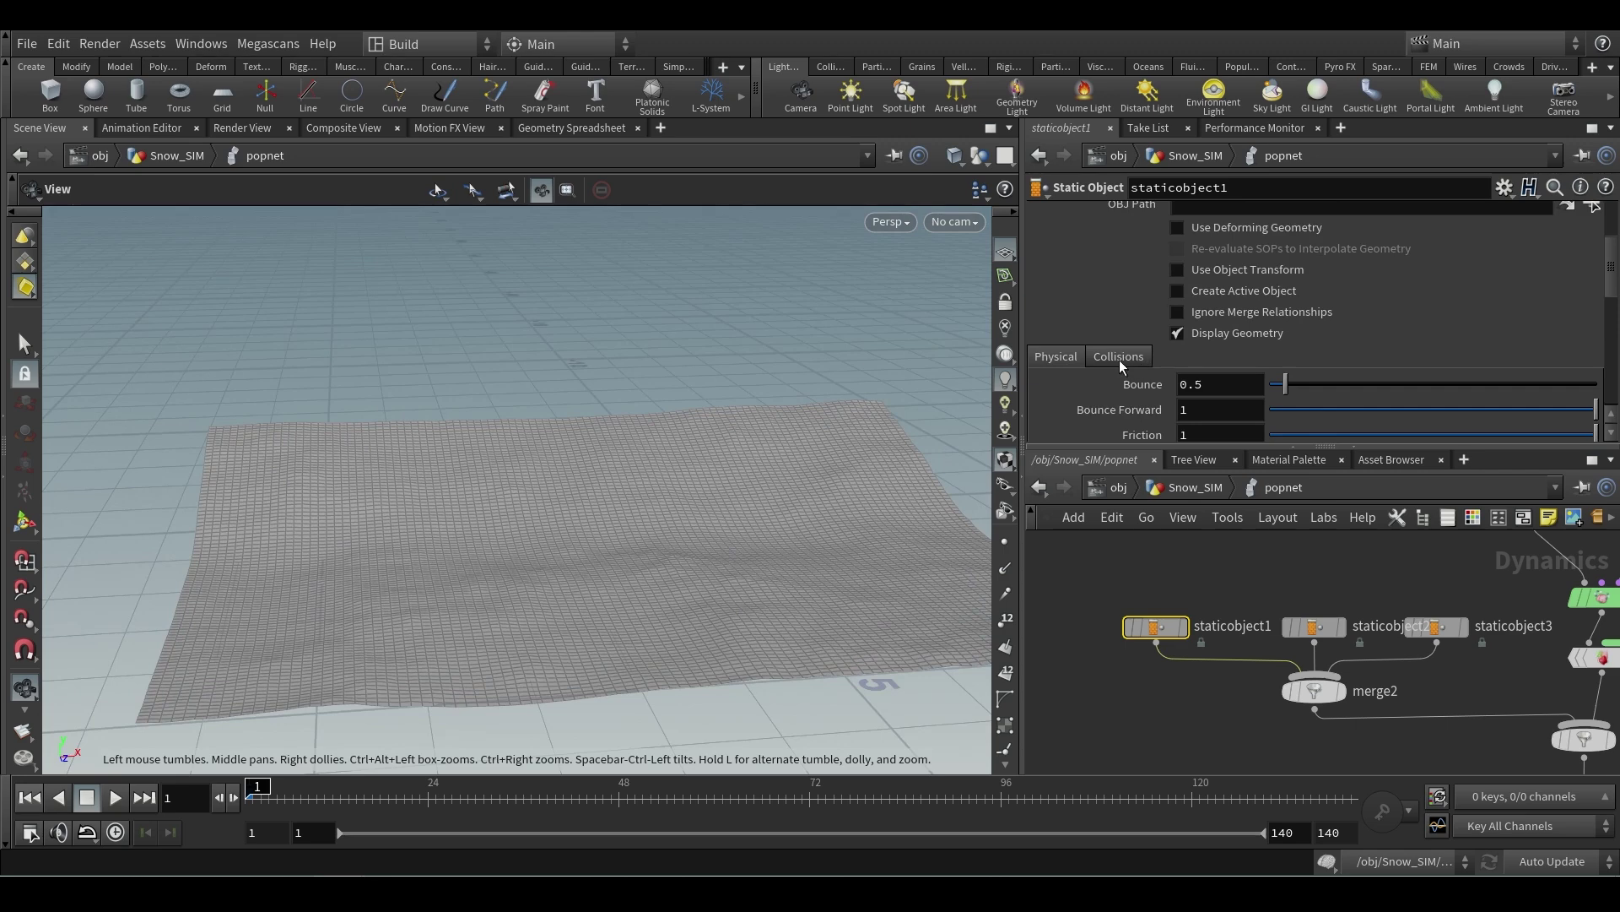
{"action": "scroll", "coordinate": [1119, 347], "scroll_direction": "down", "scroll_amount": 3}
{"action": "left_click", "coordinate": [1105, 275]}
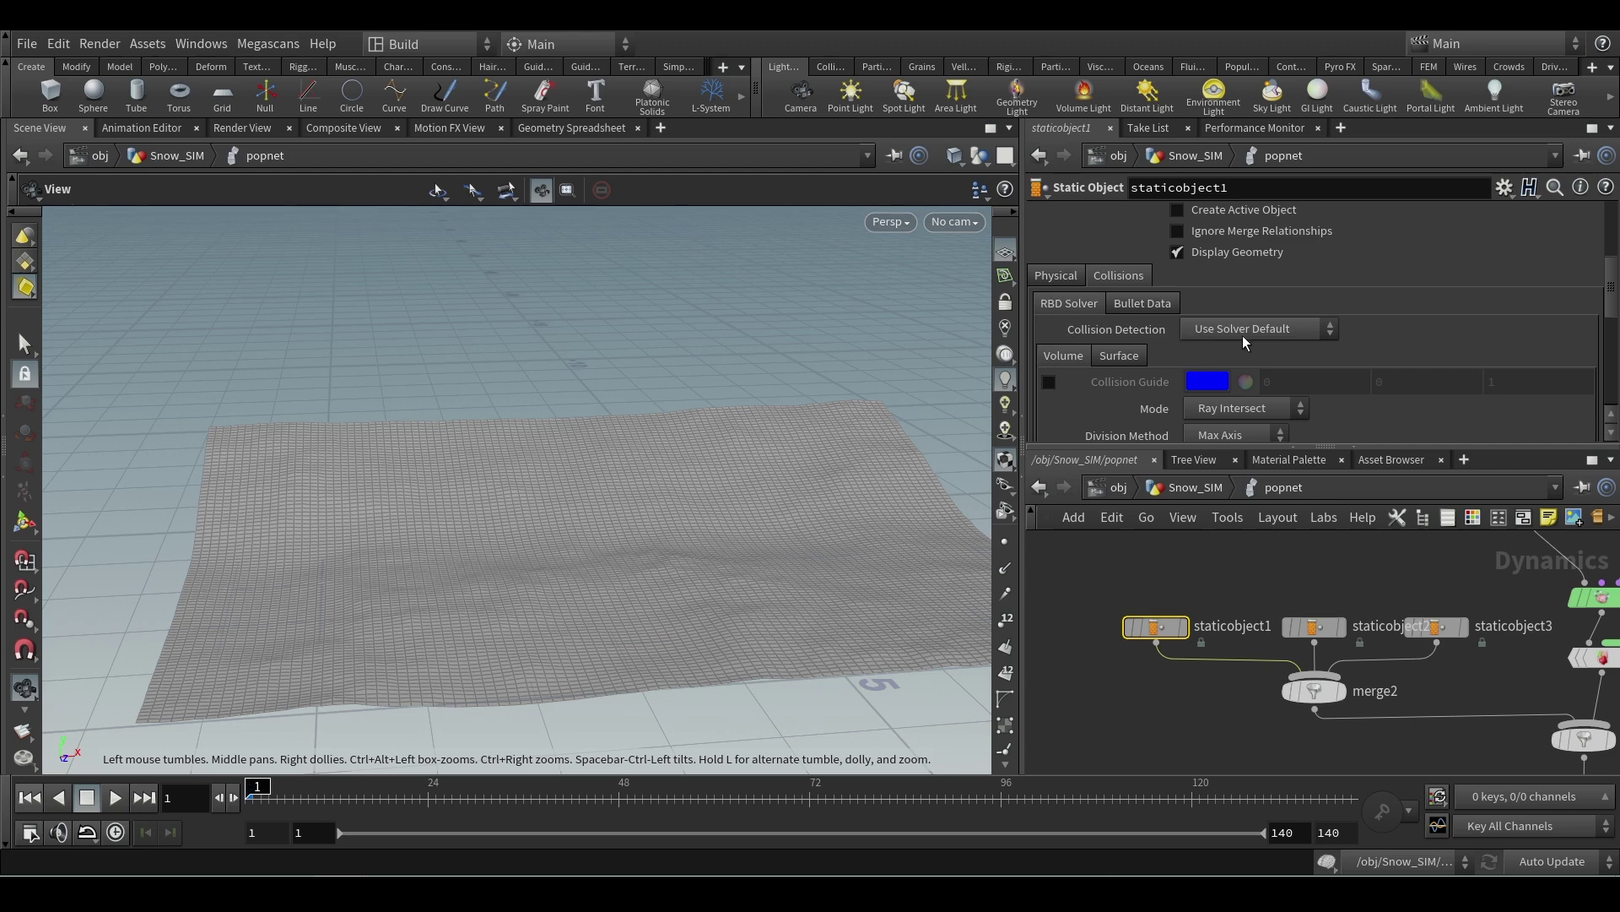
{"action": "left_click", "coordinate": [1266, 328]}
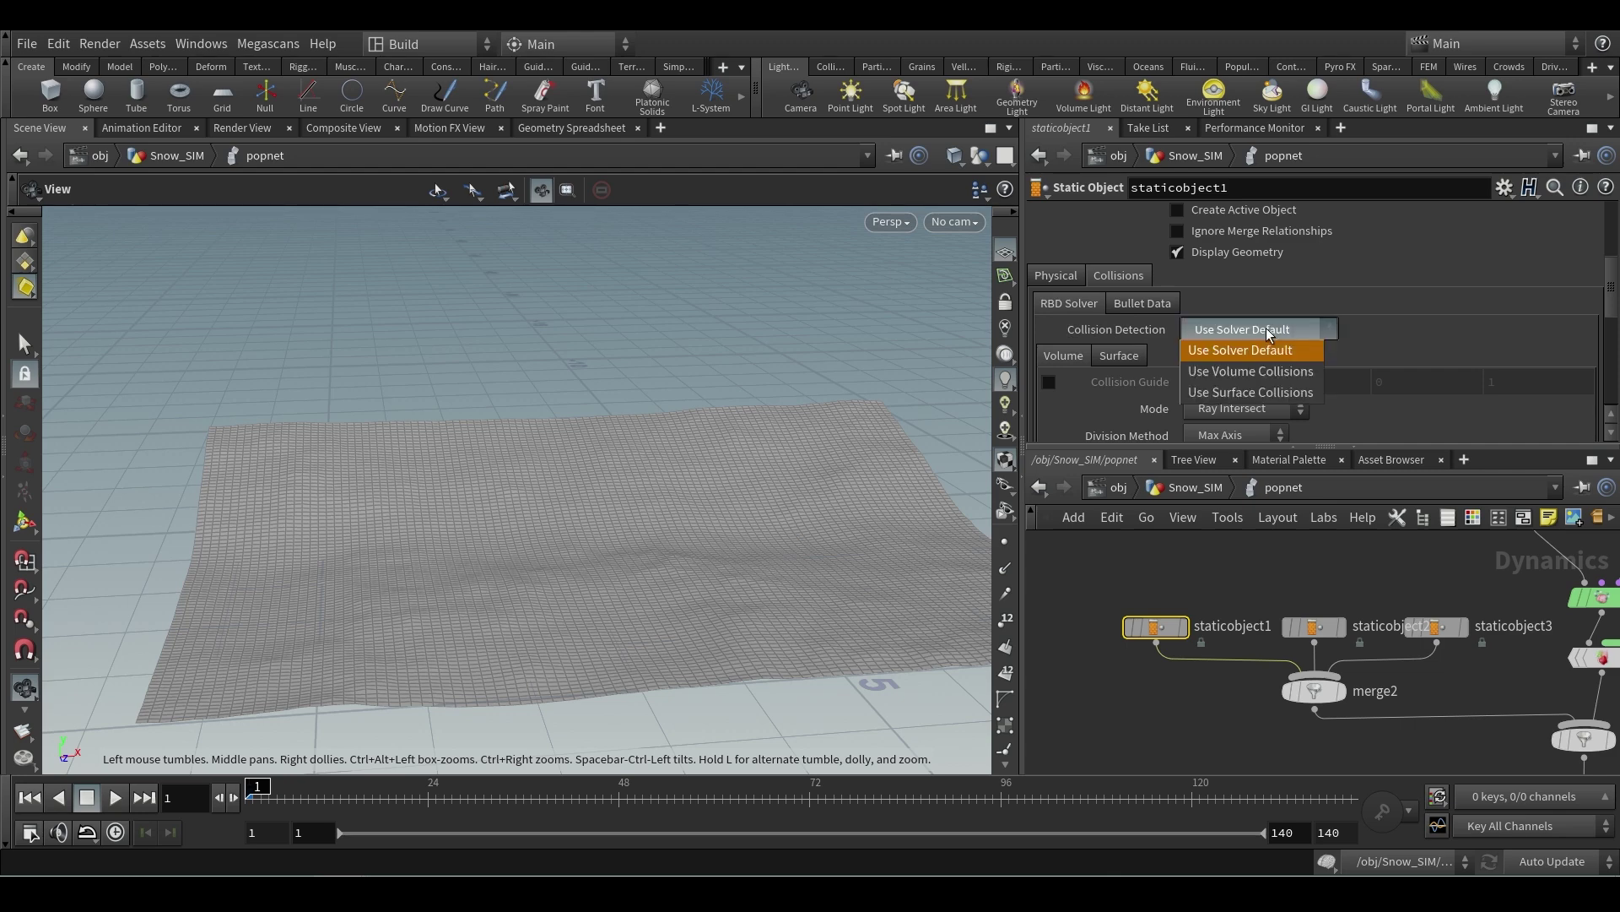
{"action": "left_click", "coordinate": [1248, 393]}
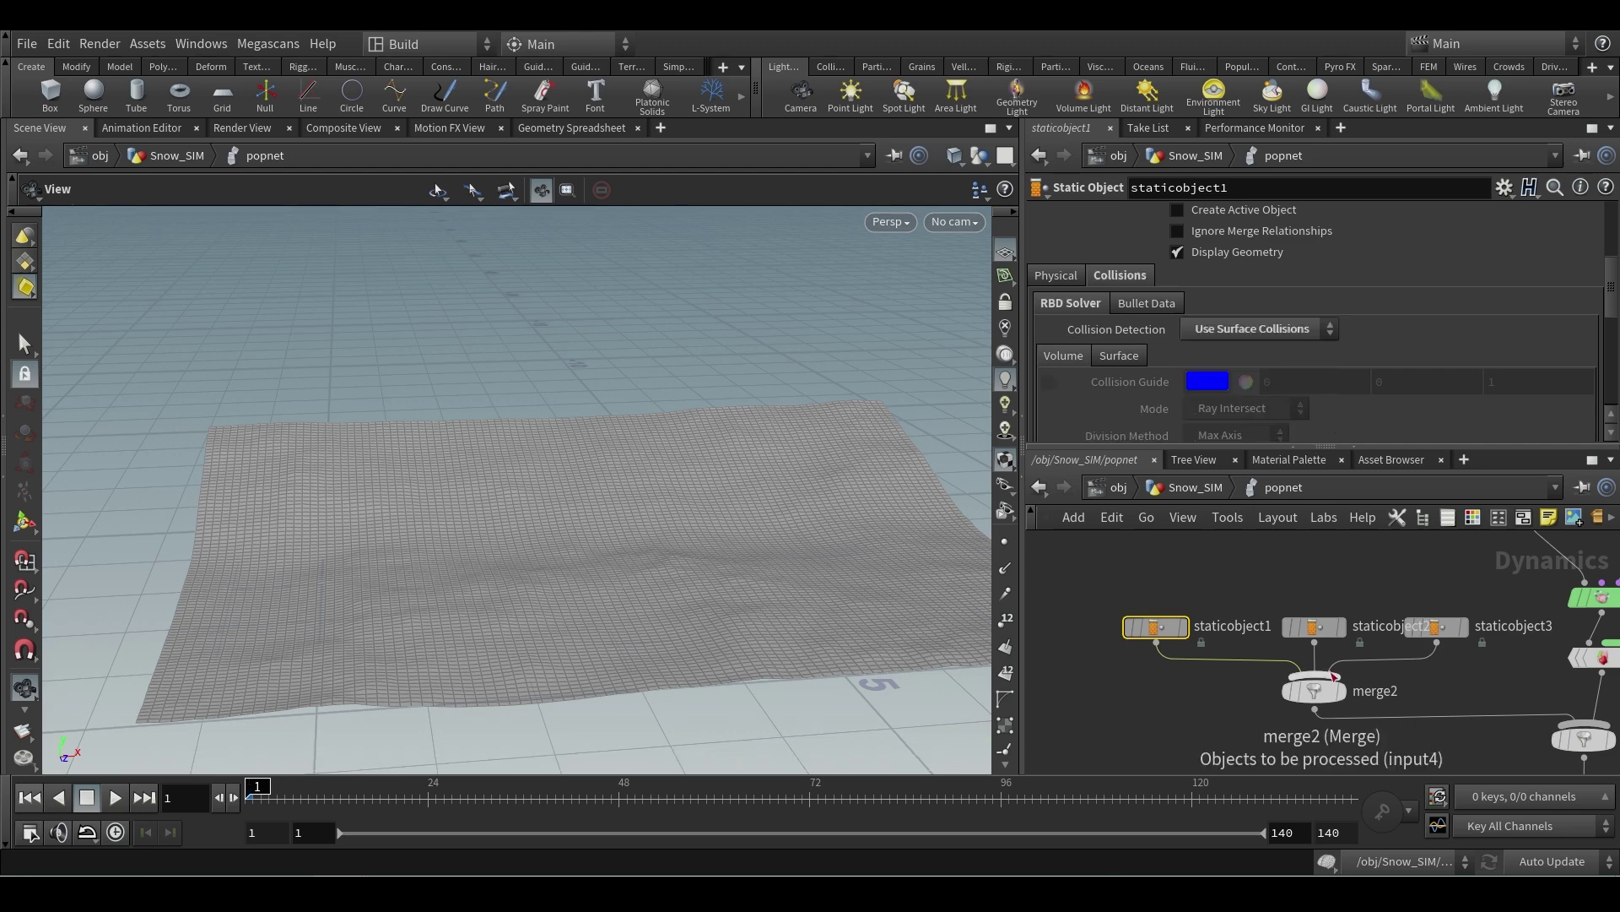
- Play the simulation and examine how the snow collides with the ground, stopping playback partway
{"action": "middle_click_drag", "start_coordinate": [1490, 709], "coordinate": [1398, 666]}
{"action": "mouse_move", "coordinate": [1242, 588]}
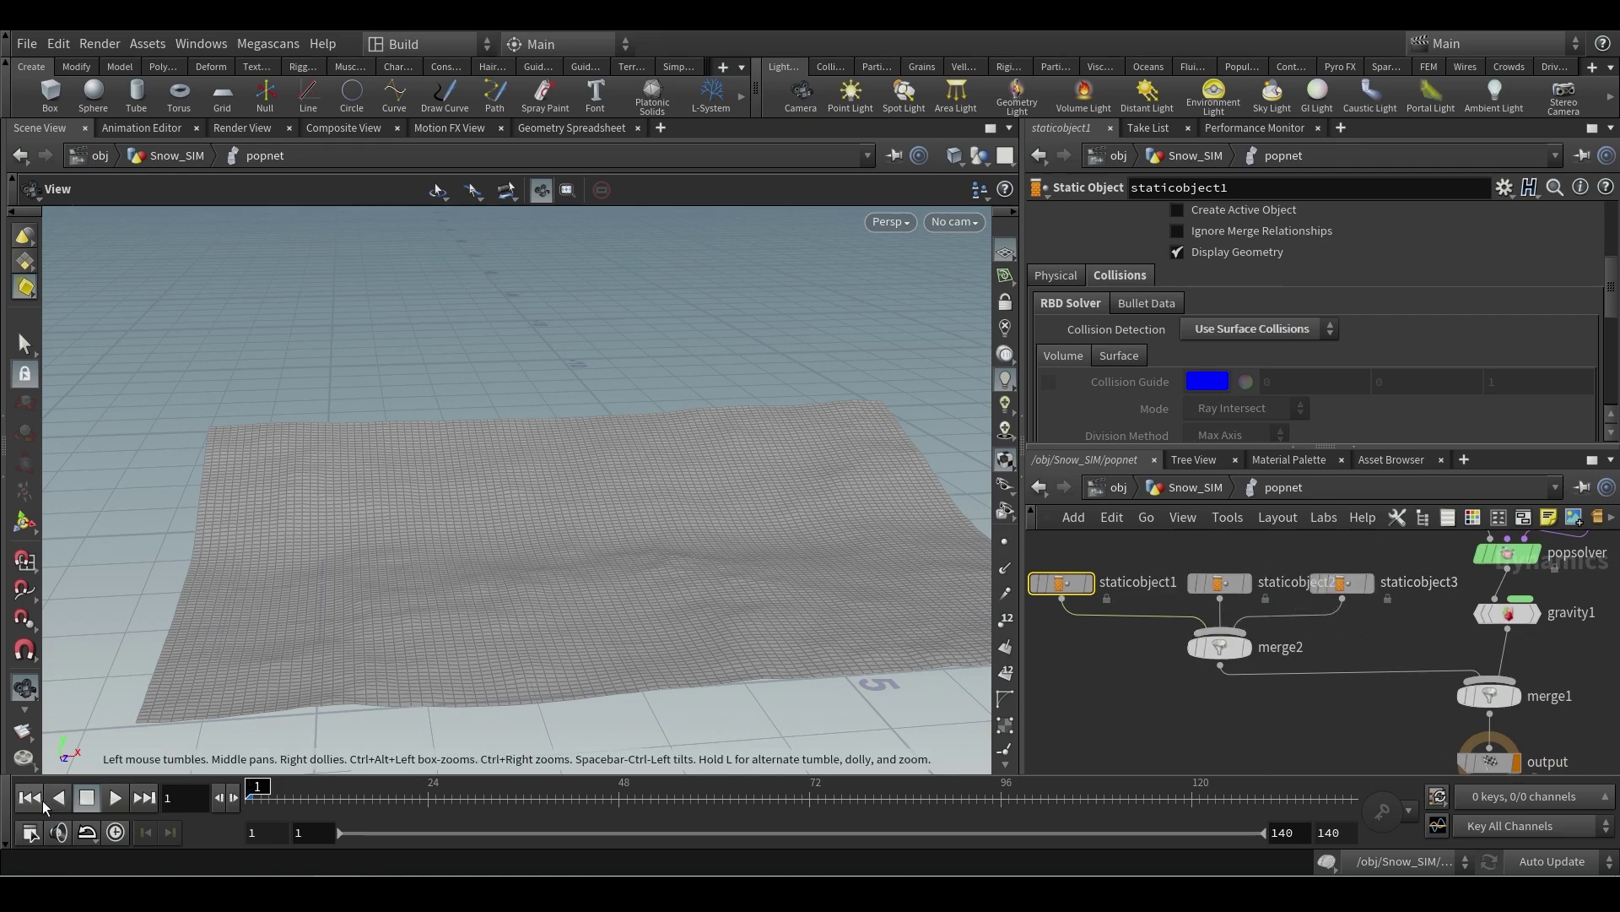
{"action": "left_click", "coordinate": [112, 799]}
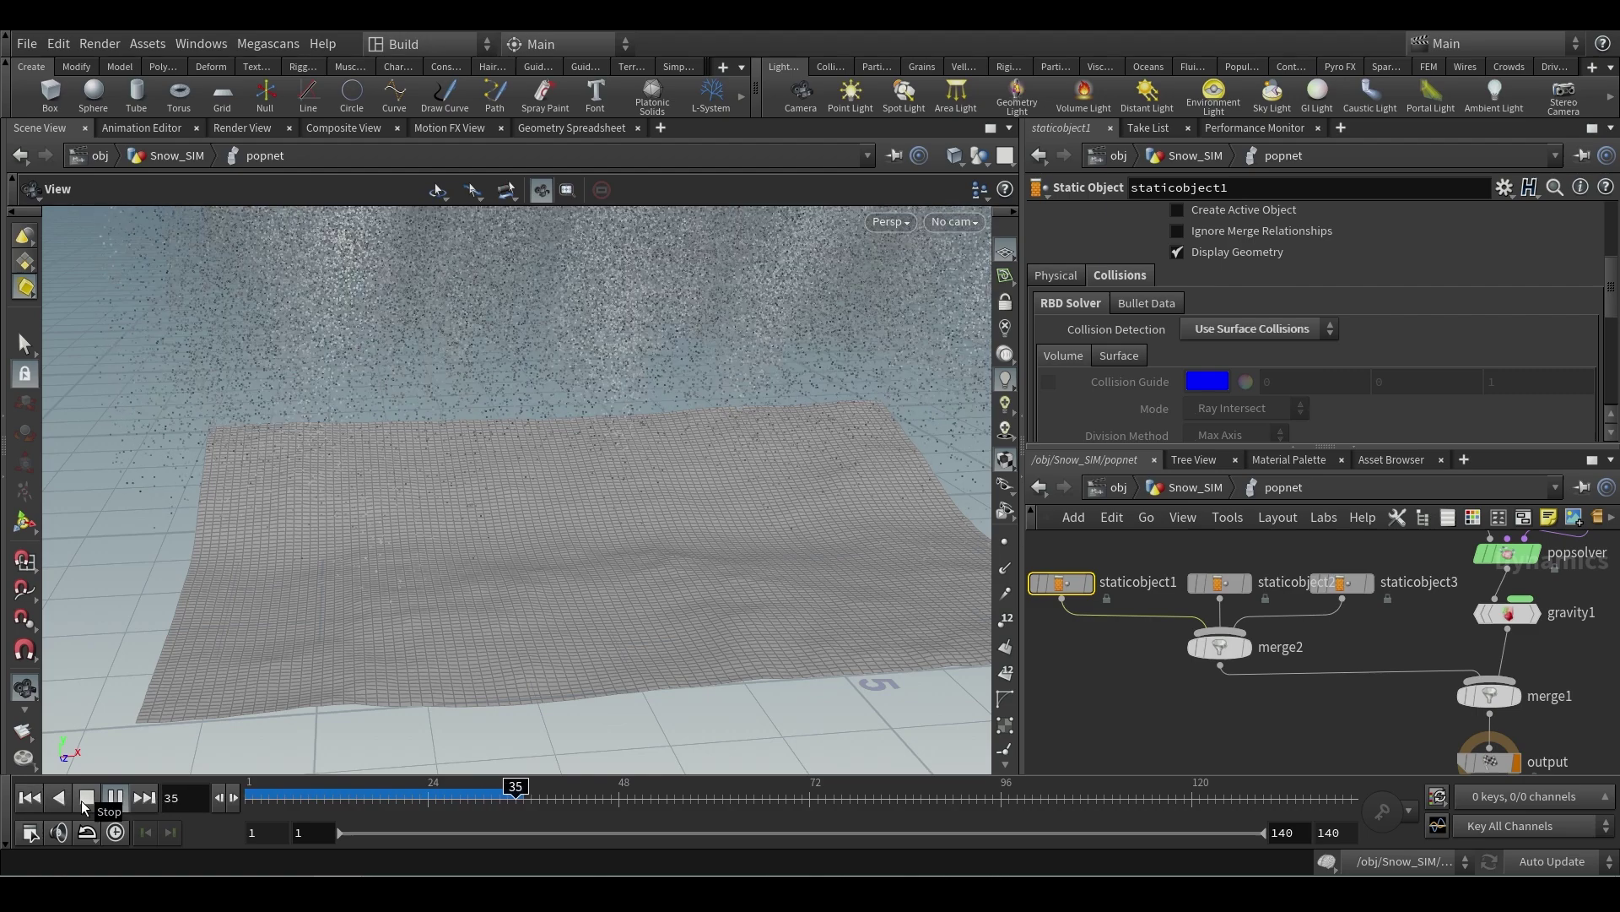
{"action": "left_click", "coordinate": [81, 800]}
{"action": "left_click_drag", "start_coordinate": [591, 523], "coordinate": [363, 557]}
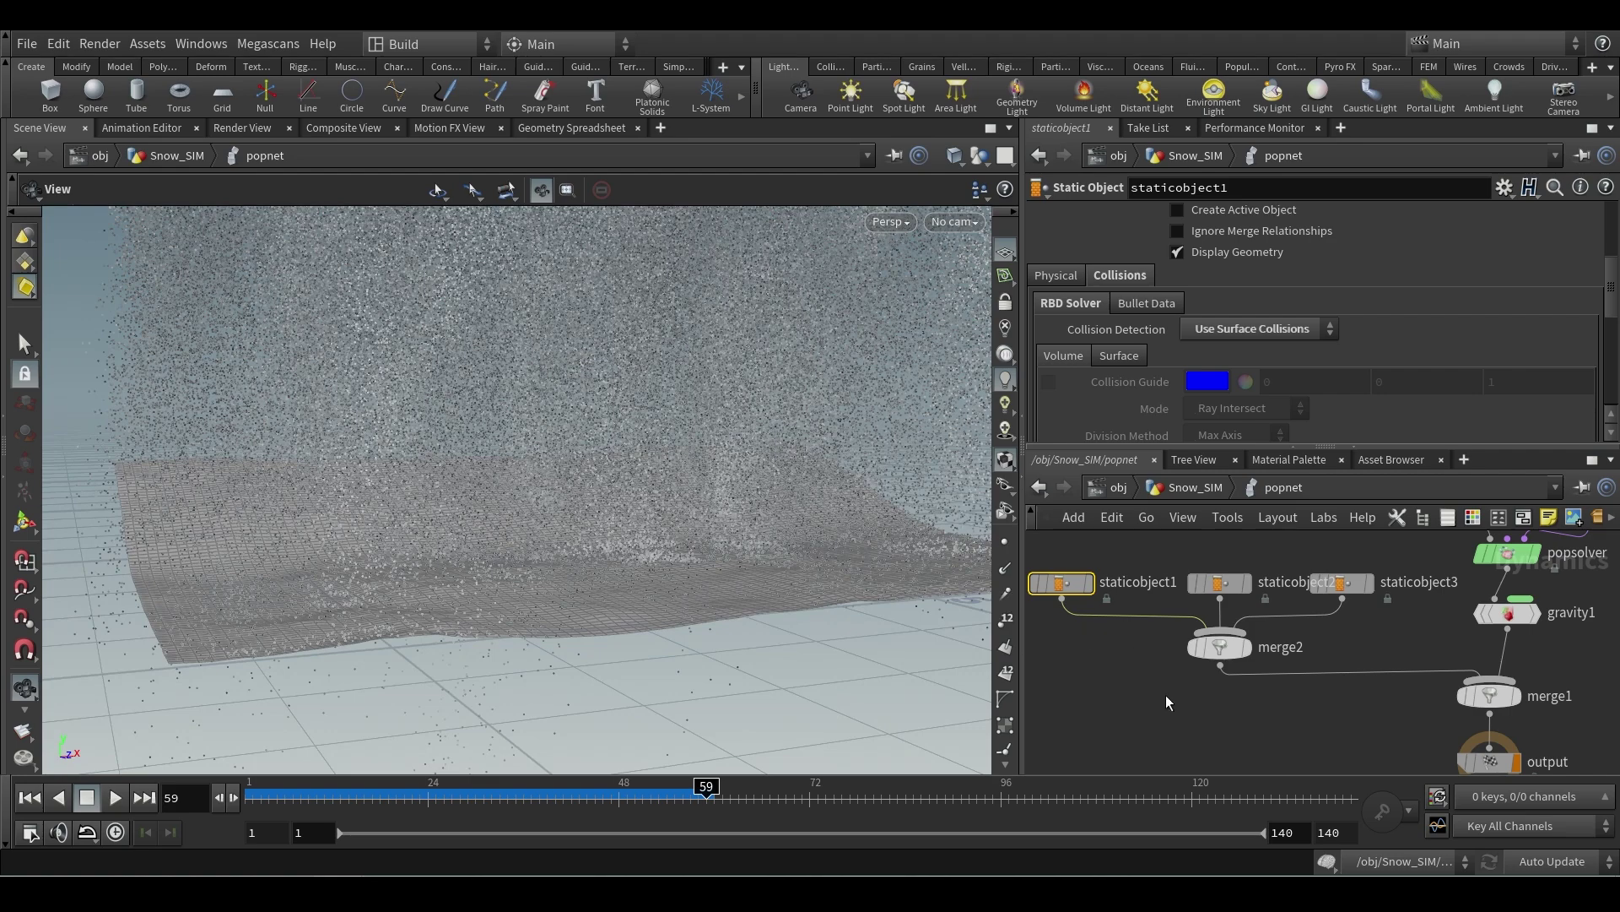
- Set staticobject2's SOP Path to /obj/PREP_Stairs/OUT_Stairs and return to frame 1
{"action": "left_click", "coordinate": [1219, 583]}
{"action": "left_click", "coordinate": [1592, 288]}
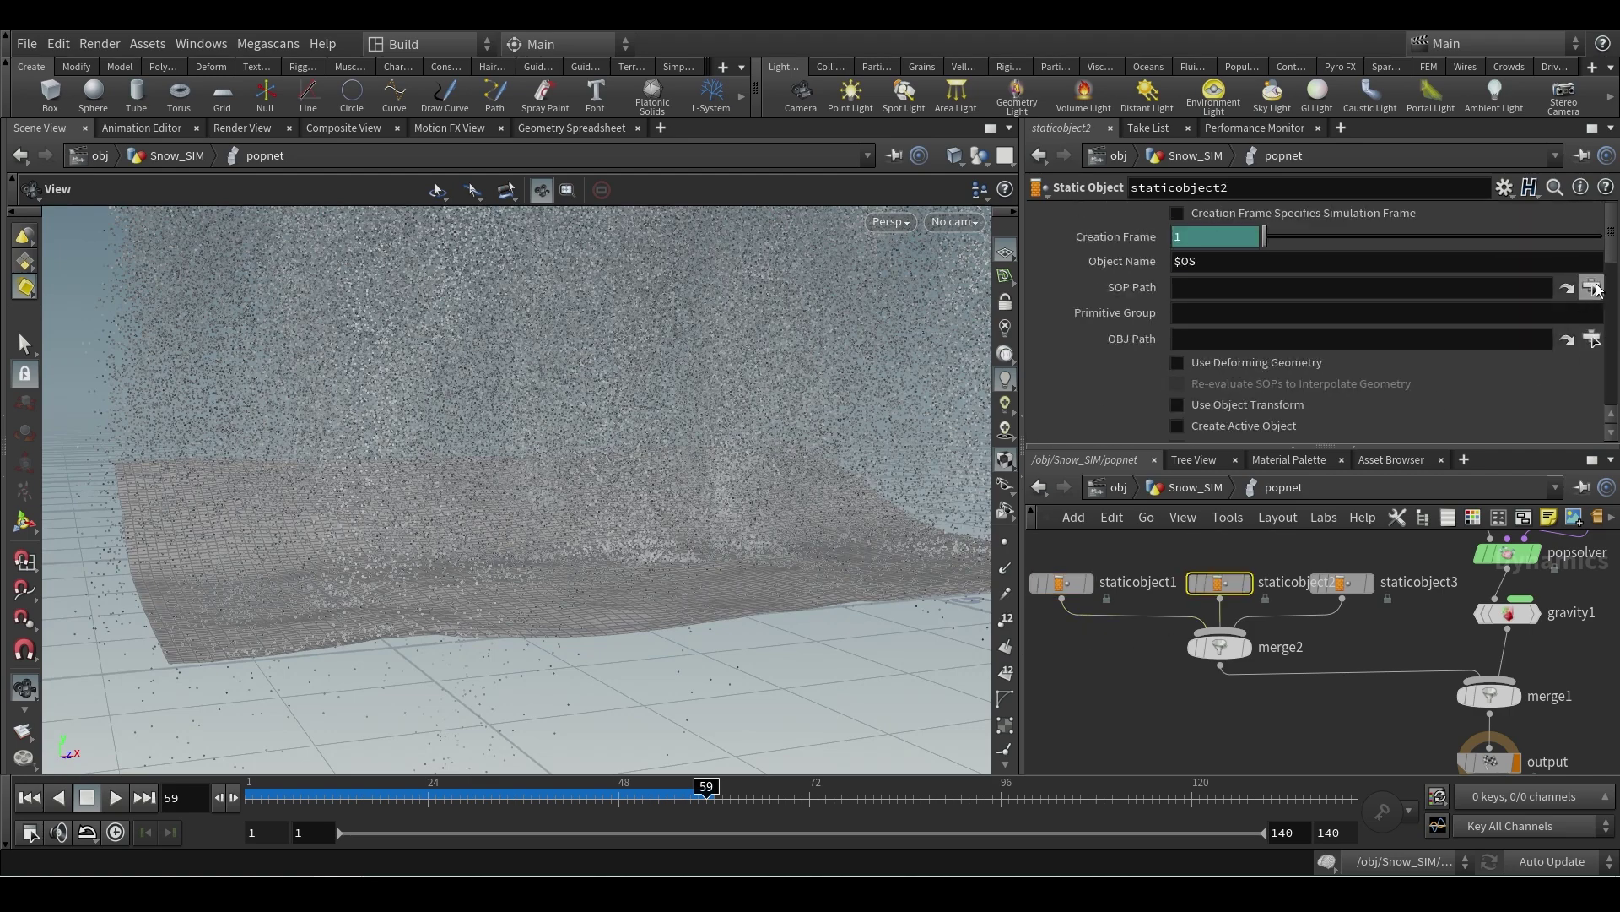
{"action": "left_click", "coordinate": [1416, 467]}
{"action": "key", "text": "ctrl+Up"}
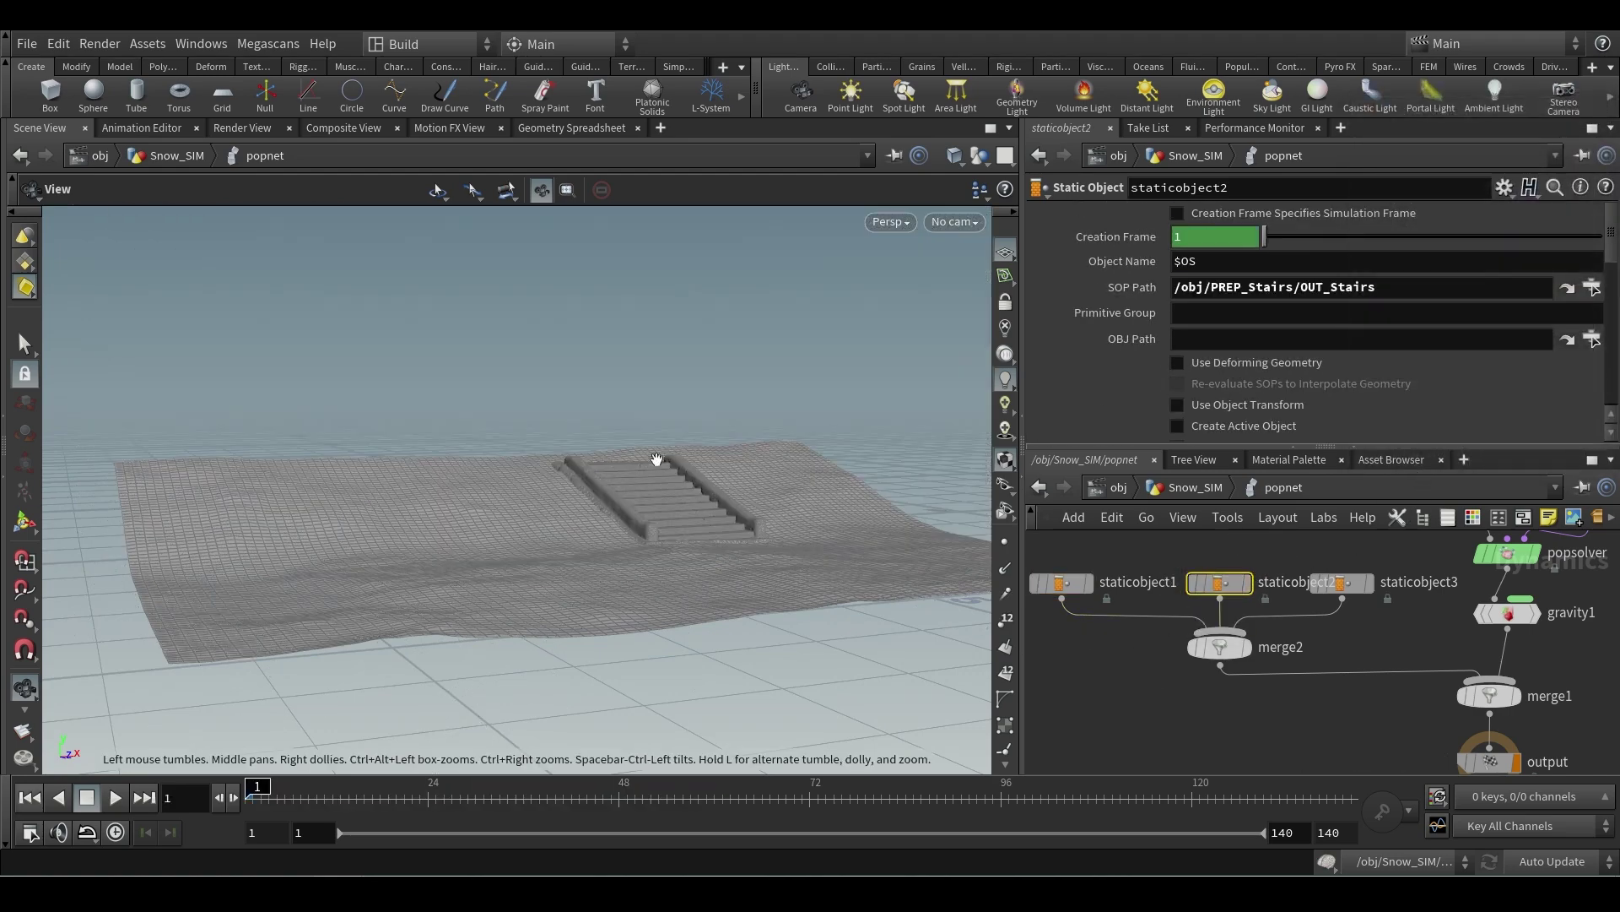
- Open PREP_Stairs at object level and examine the stair mesh on its own from underneath and the side
{"action": "scroll", "coordinate": [656, 458], "scroll_direction": "up", "scroll_amount": 5}
{"action": "left_click", "coordinate": [1106, 493]}
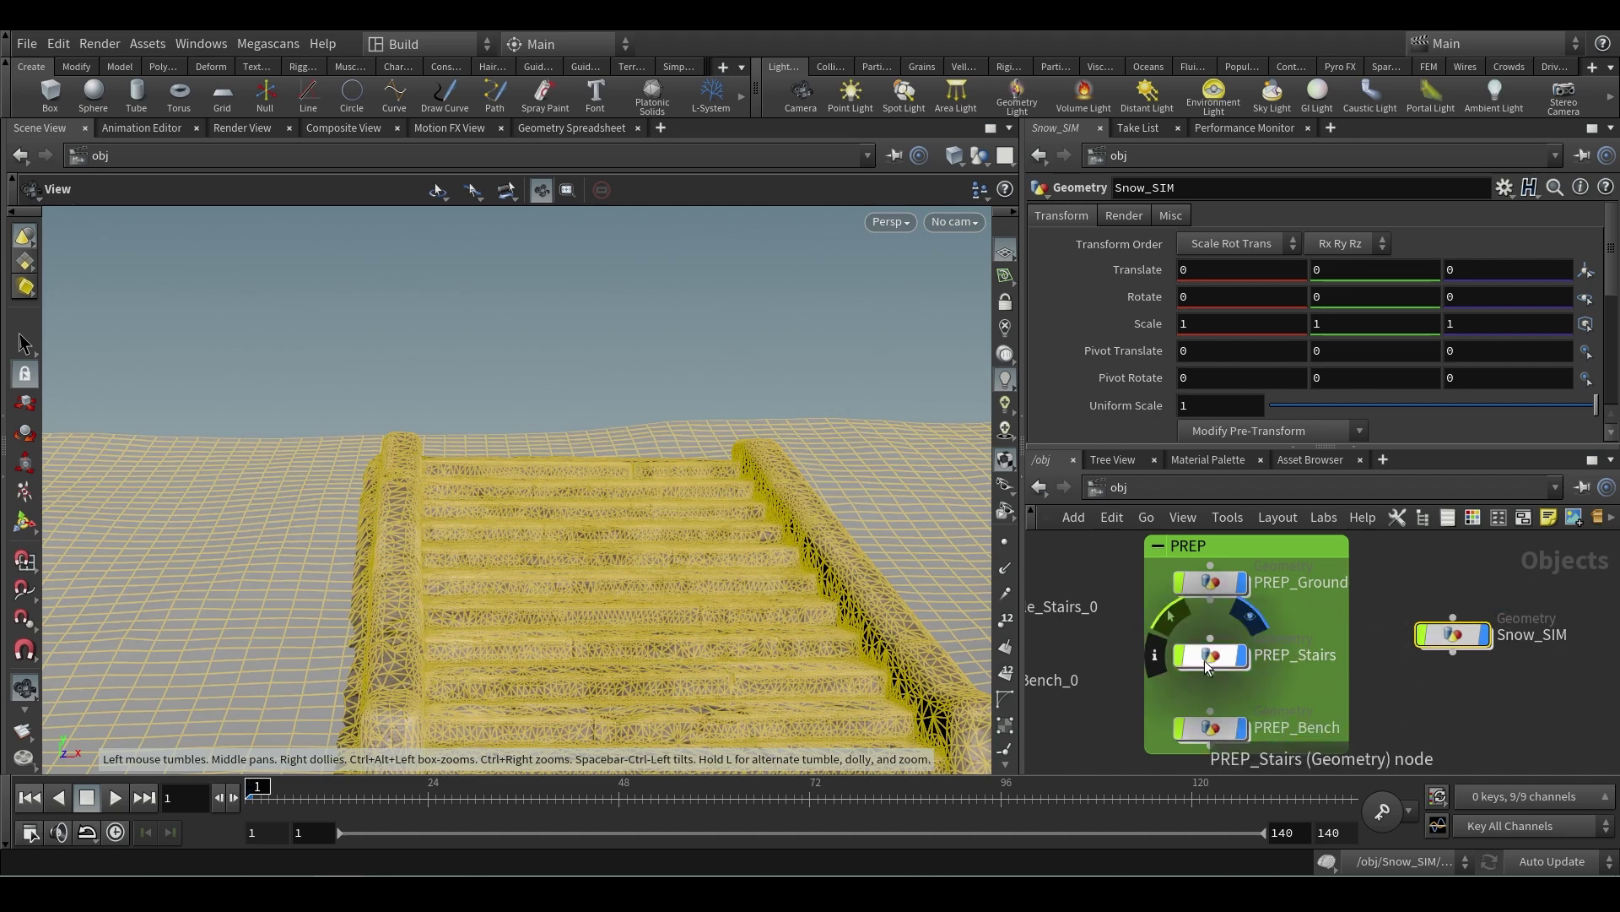
{"action": "double_click", "coordinate": [1236, 656]}
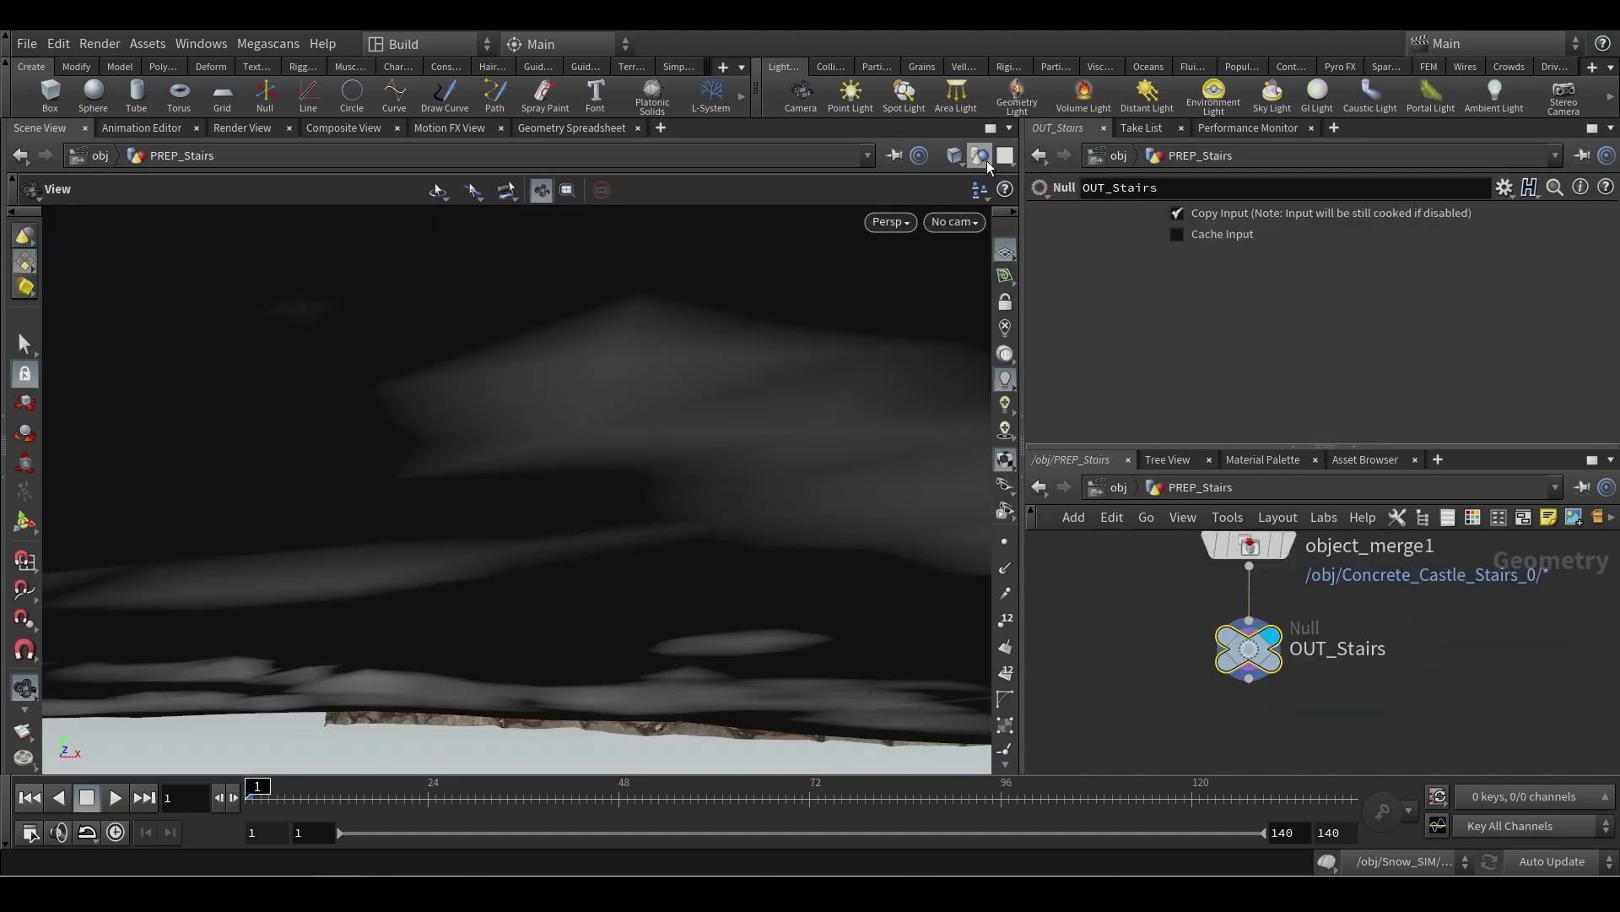
{"action": "left_click", "coordinate": [980, 157]}
{"action": "left_click", "coordinate": [1013, 221]}
{"action": "left_click_drag", "start_coordinate": [782, 498], "coordinate": [871, 578]}
{"action": "mouse_move", "coordinate": [633, 447]}
{"action": "left_mouse_down"}
{"action": "mouse_move", "coordinate": [748, 579]}
{"action": "mouse_move", "coordinate": [650, 506]}
{"action": "mouse_move", "coordinate": [705, 568]}
{"action": "mouse_move", "coordinate": [651, 444]}
{"action": "left_mouse_up"}
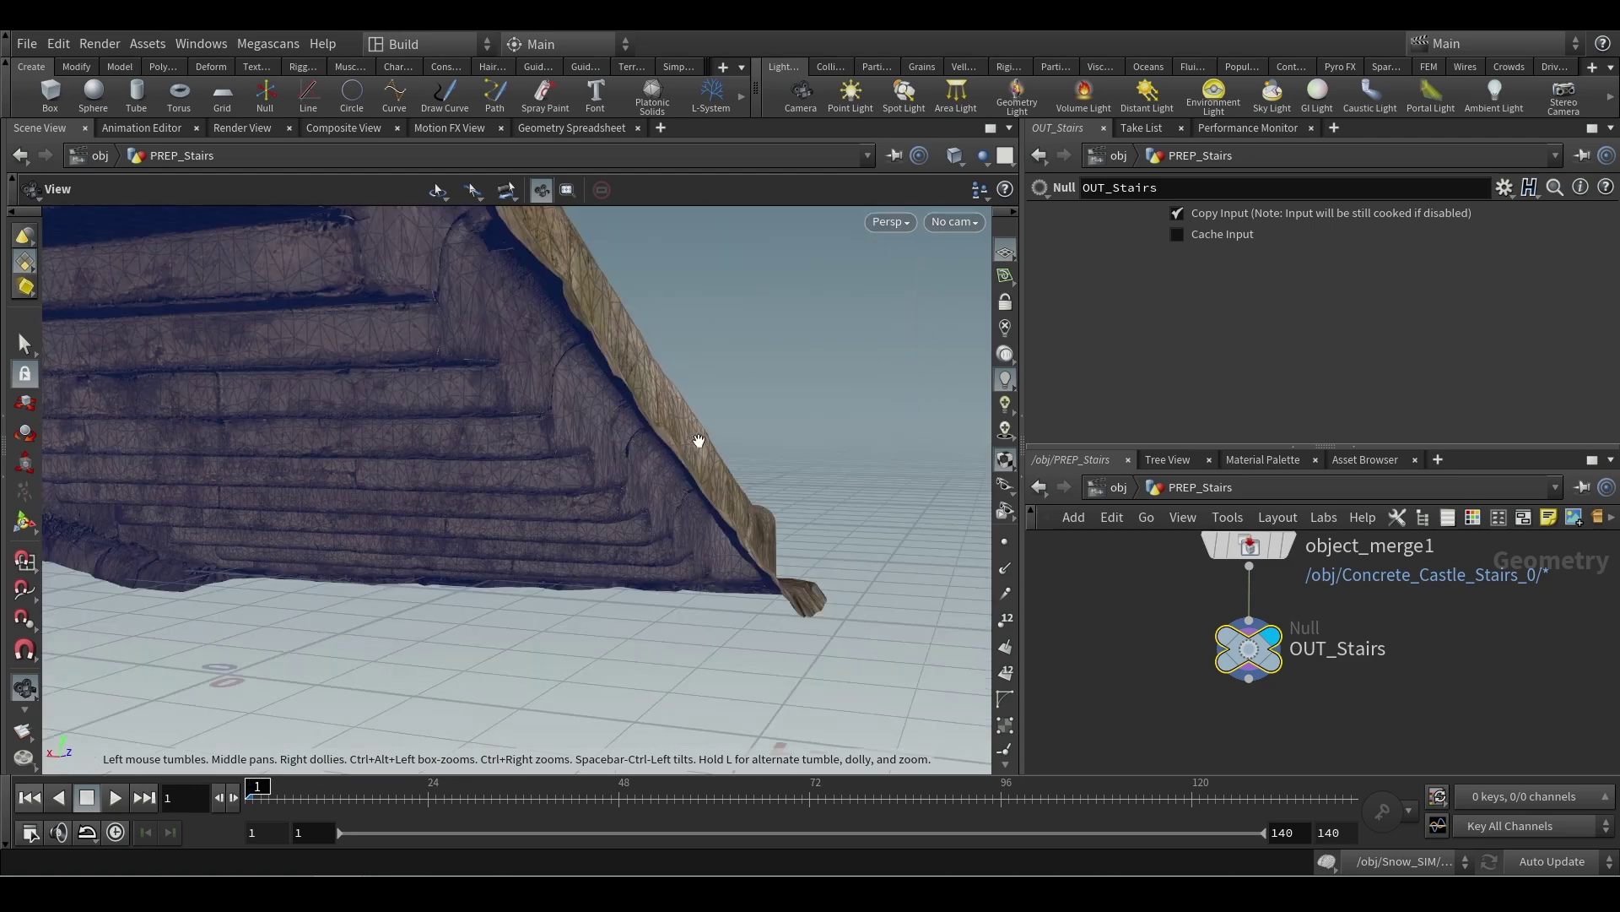
- Back in Snow_SIM's popnet, set staticobject2's RBD Solver Collision Detection to Use Surface Collisions
{"action": "left_click", "coordinate": [1118, 487]}
{"action": "double_click", "coordinate": [1447, 633]}
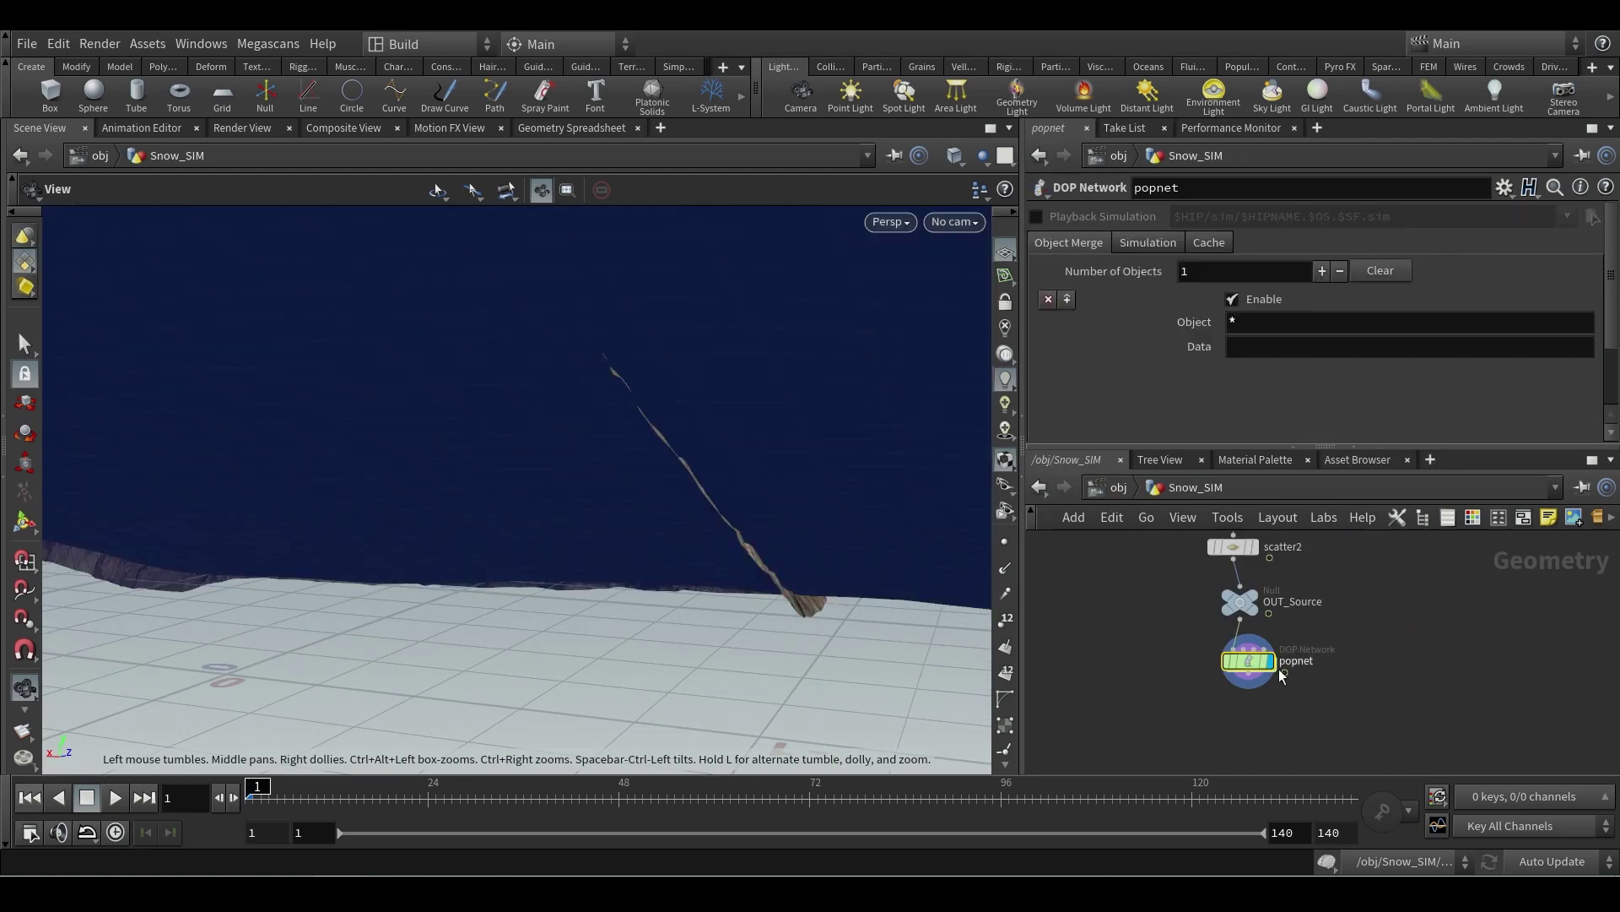
{"action": "double_click", "coordinate": [1258, 665]}
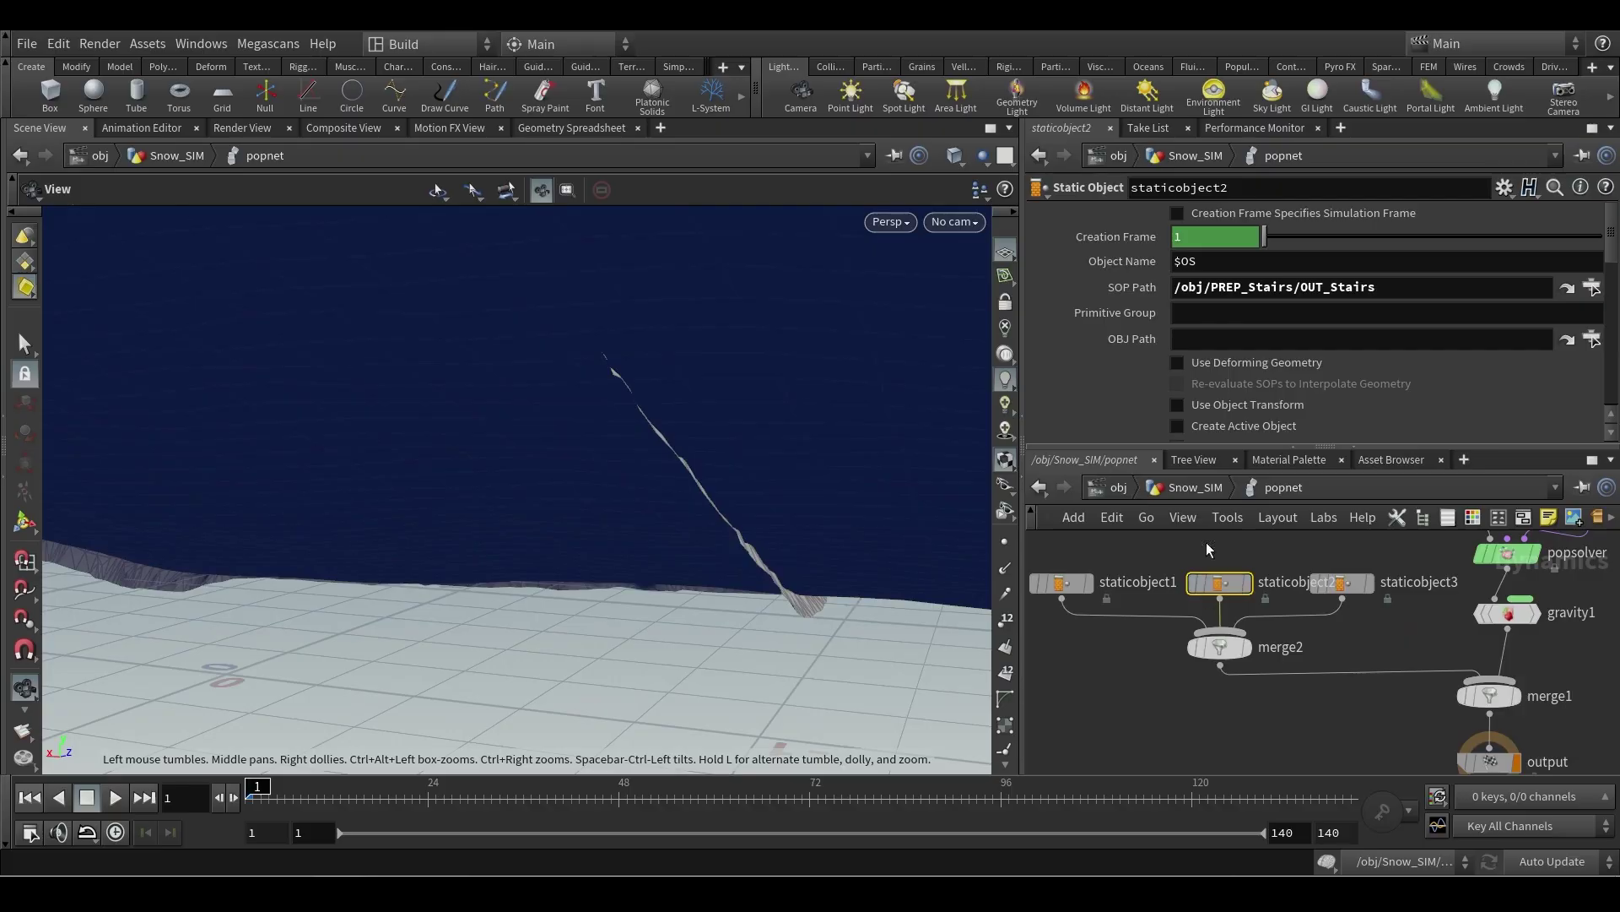
{"action": "scroll", "coordinate": [1288, 380], "scroll_direction": "down", "scroll_amount": 5}
{"action": "left_click", "coordinate": [1113, 356]}
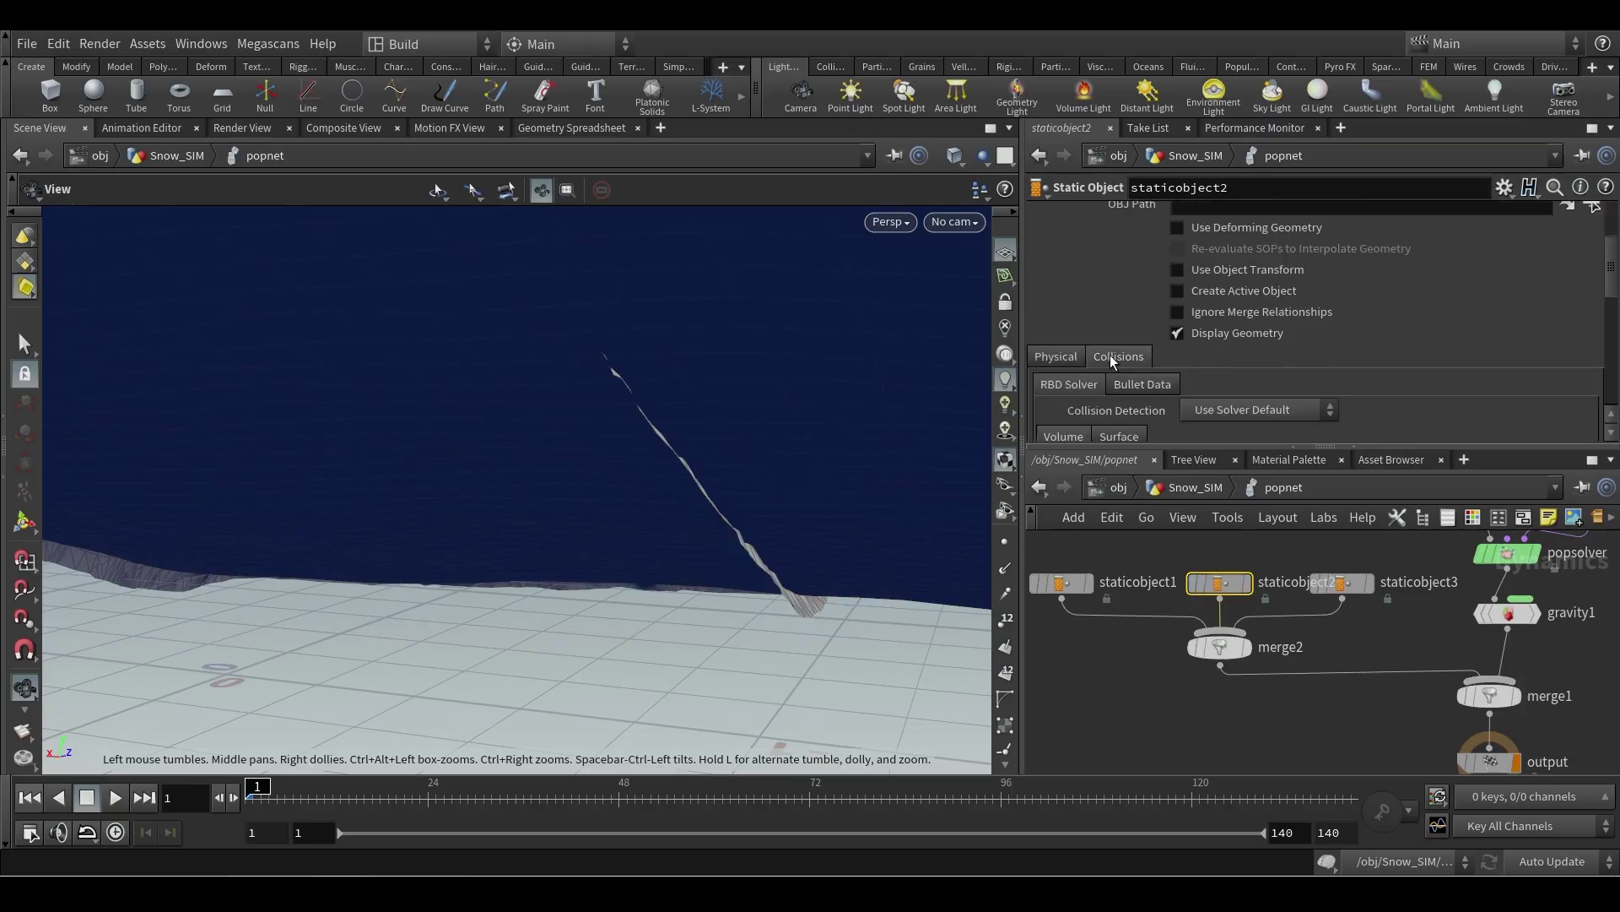
{"action": "left_click", "coordinate": [1243, 410]}
{"action": "left_click", "coordinate": [1258, 470]}
- Play the simulation, turn off the point markers and examine the snow around the stairs
{"action": "left_click_drag", "start_coordinate": [923, 513], "coordinate": [642, 557]}
{"action": "key", "text": "Up"}
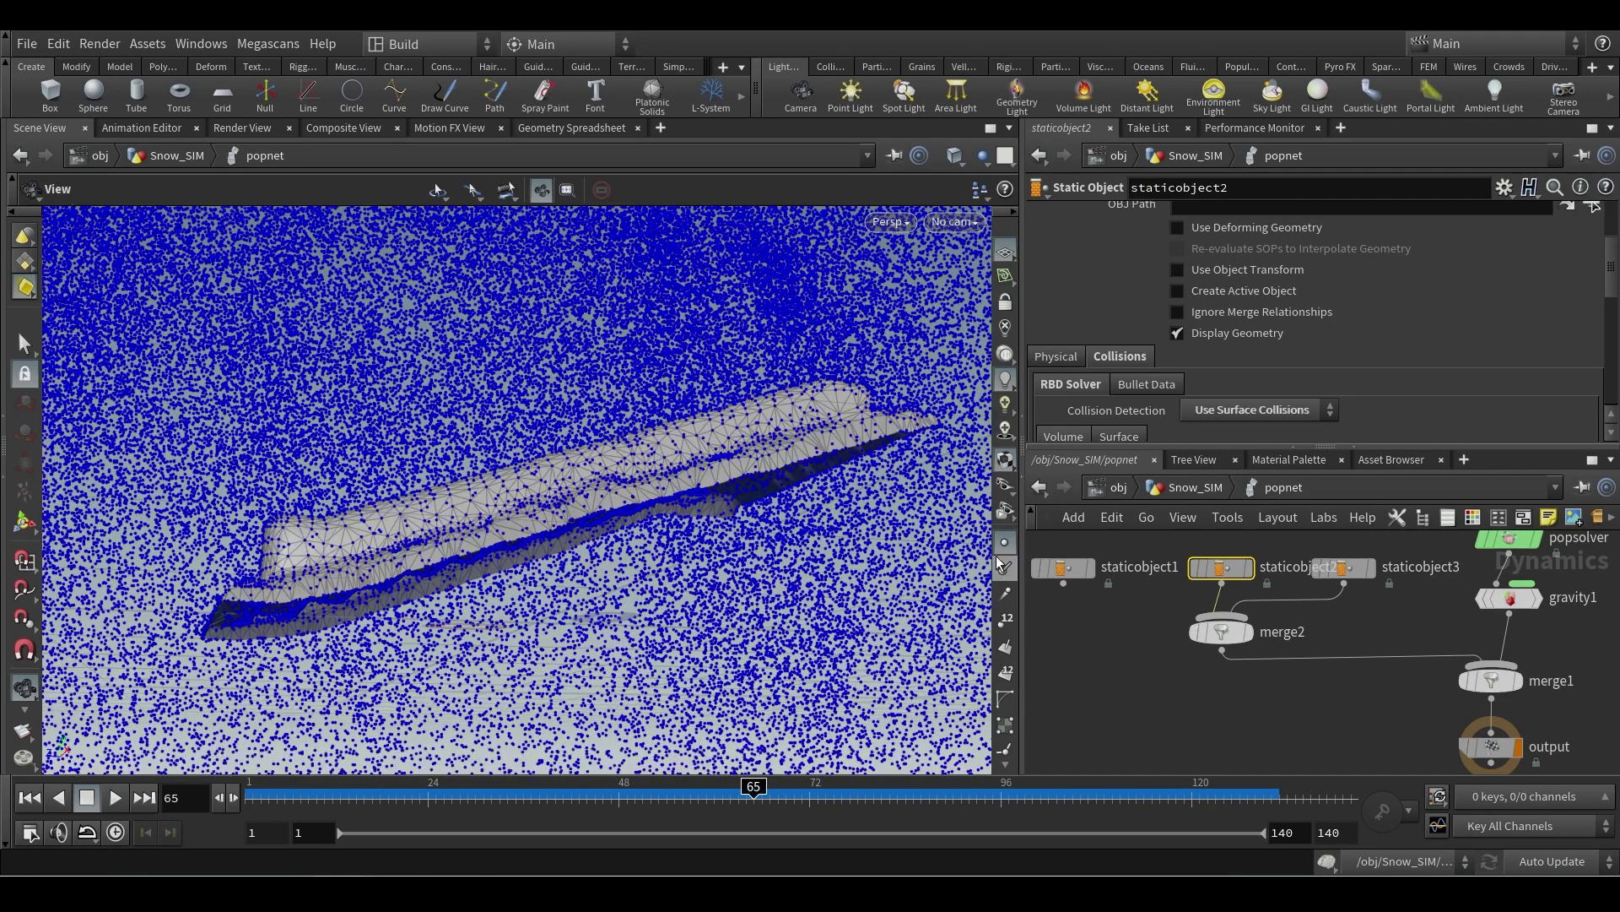
{"action": "left_click", "coordinate": [1004, 543]}
{"action": "scroll", "coordinate": [796, 539], "scroll_direction": "down", "scroll_amount": 3}
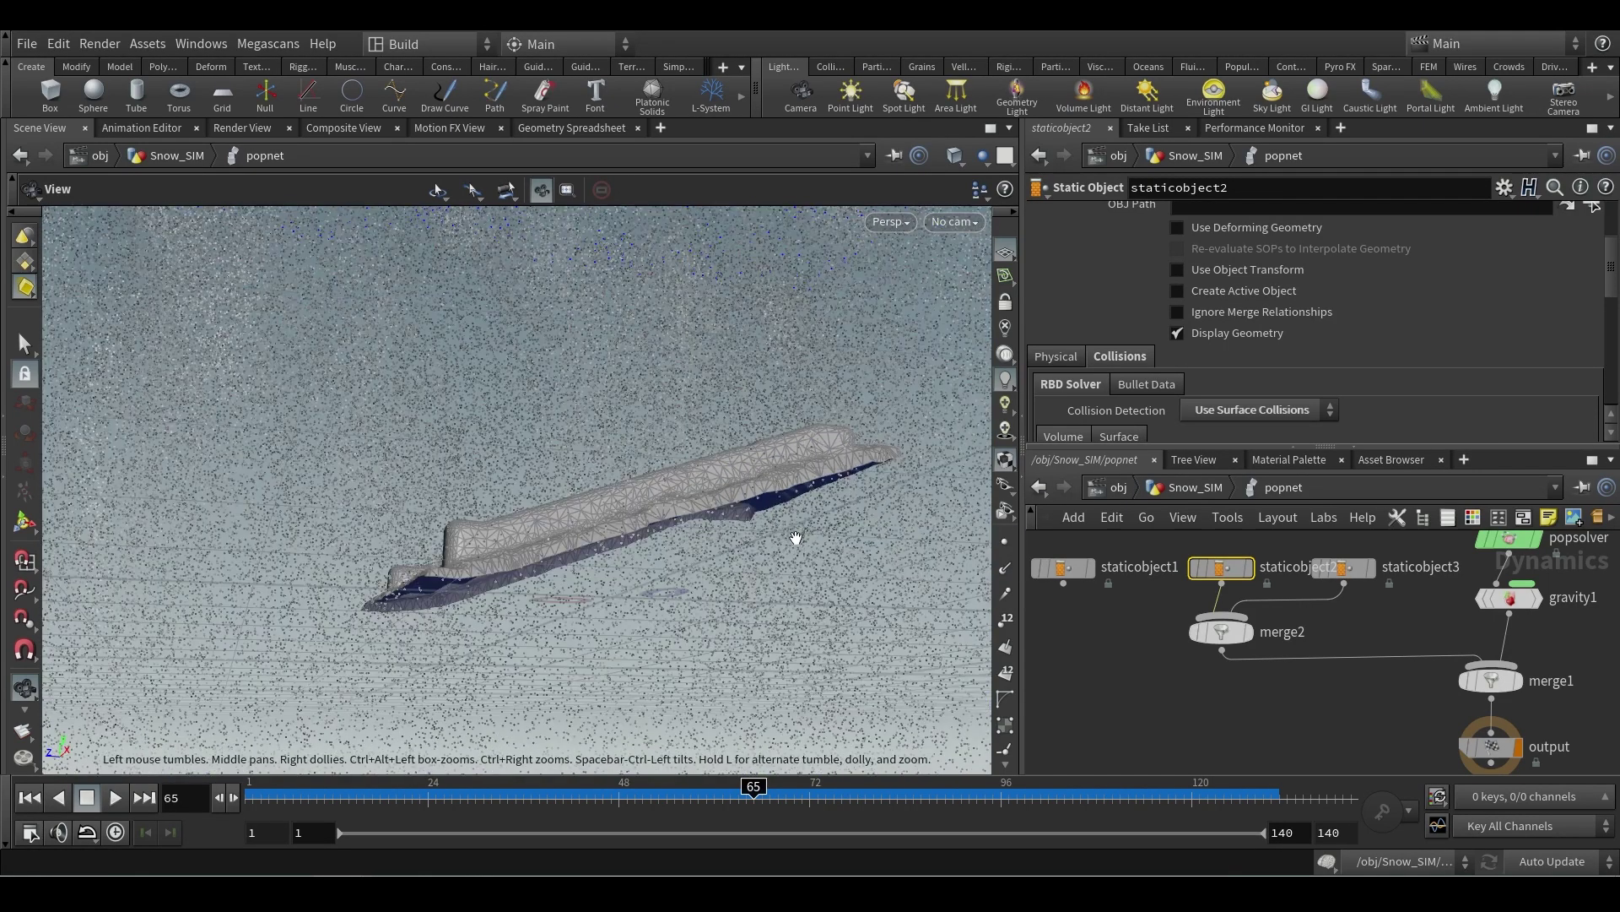
{"action": "mouse_move", "coordinate": [548, 511]}
{"action": "left_mouse_down"}
{"action": "mouse_move", "coordinate": [254, 506]}
{"action": "mouse_move", "coordinate": [297, 536]}
{"action": "left_mouse_up"}
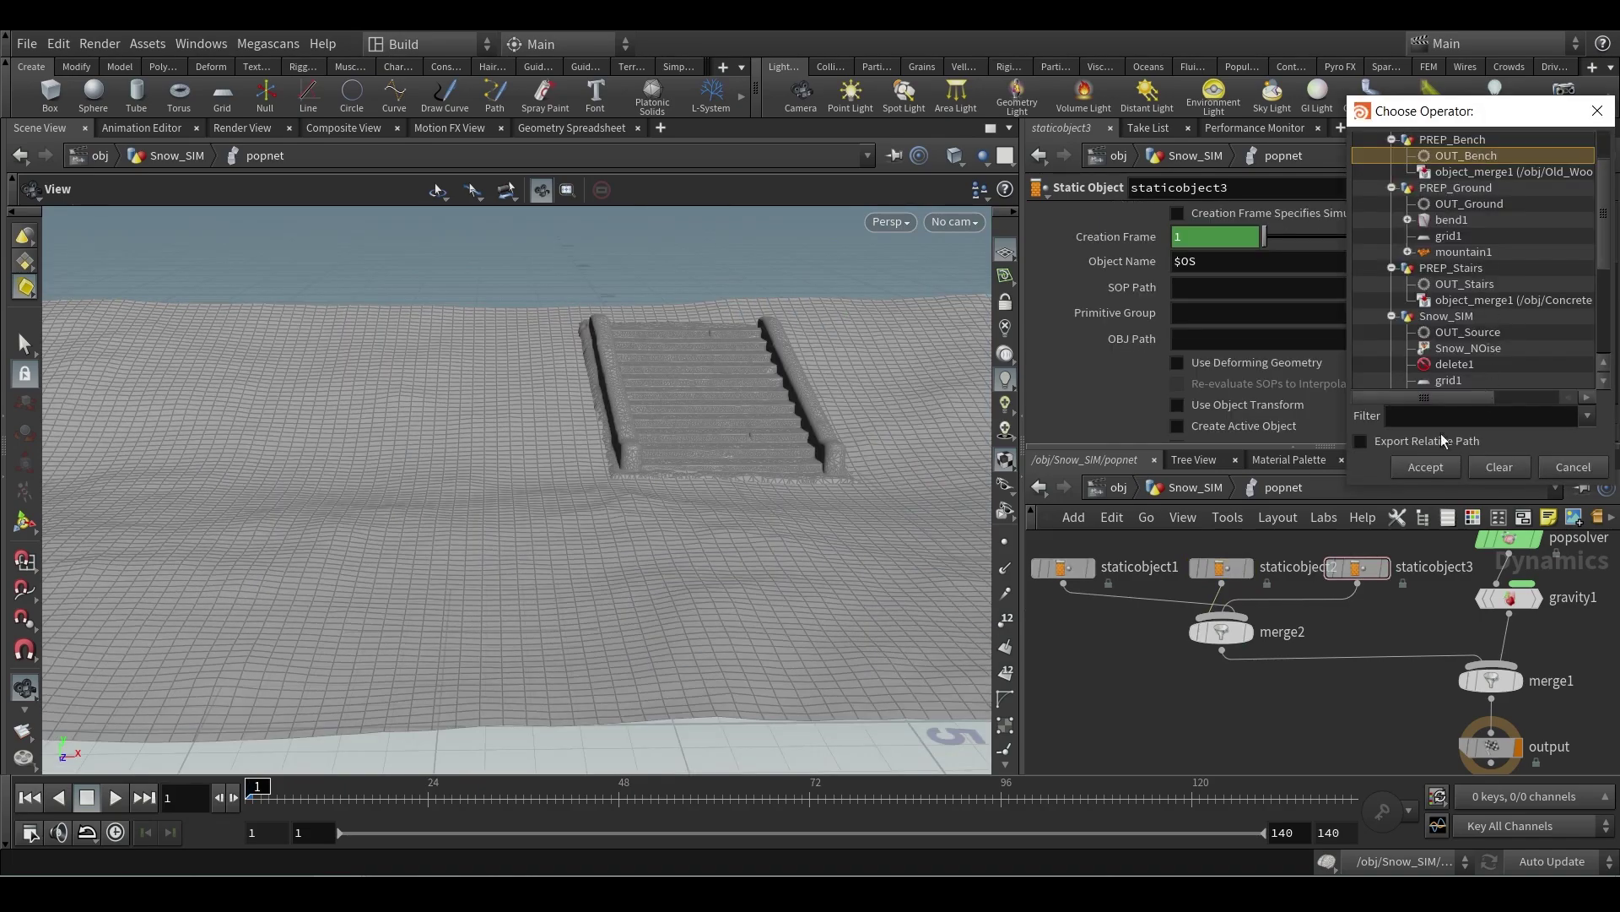
- Set staticobject3's SOP Path to /obj/PREP_Bench/OUT_Bench and inspect the bench up close
{"action": "left_click", "coordinate": [1425, 466]}
{"action": "scroll", "coordinate": [387, 471], "scroll_direction": "up", "scroll_amount": 10}
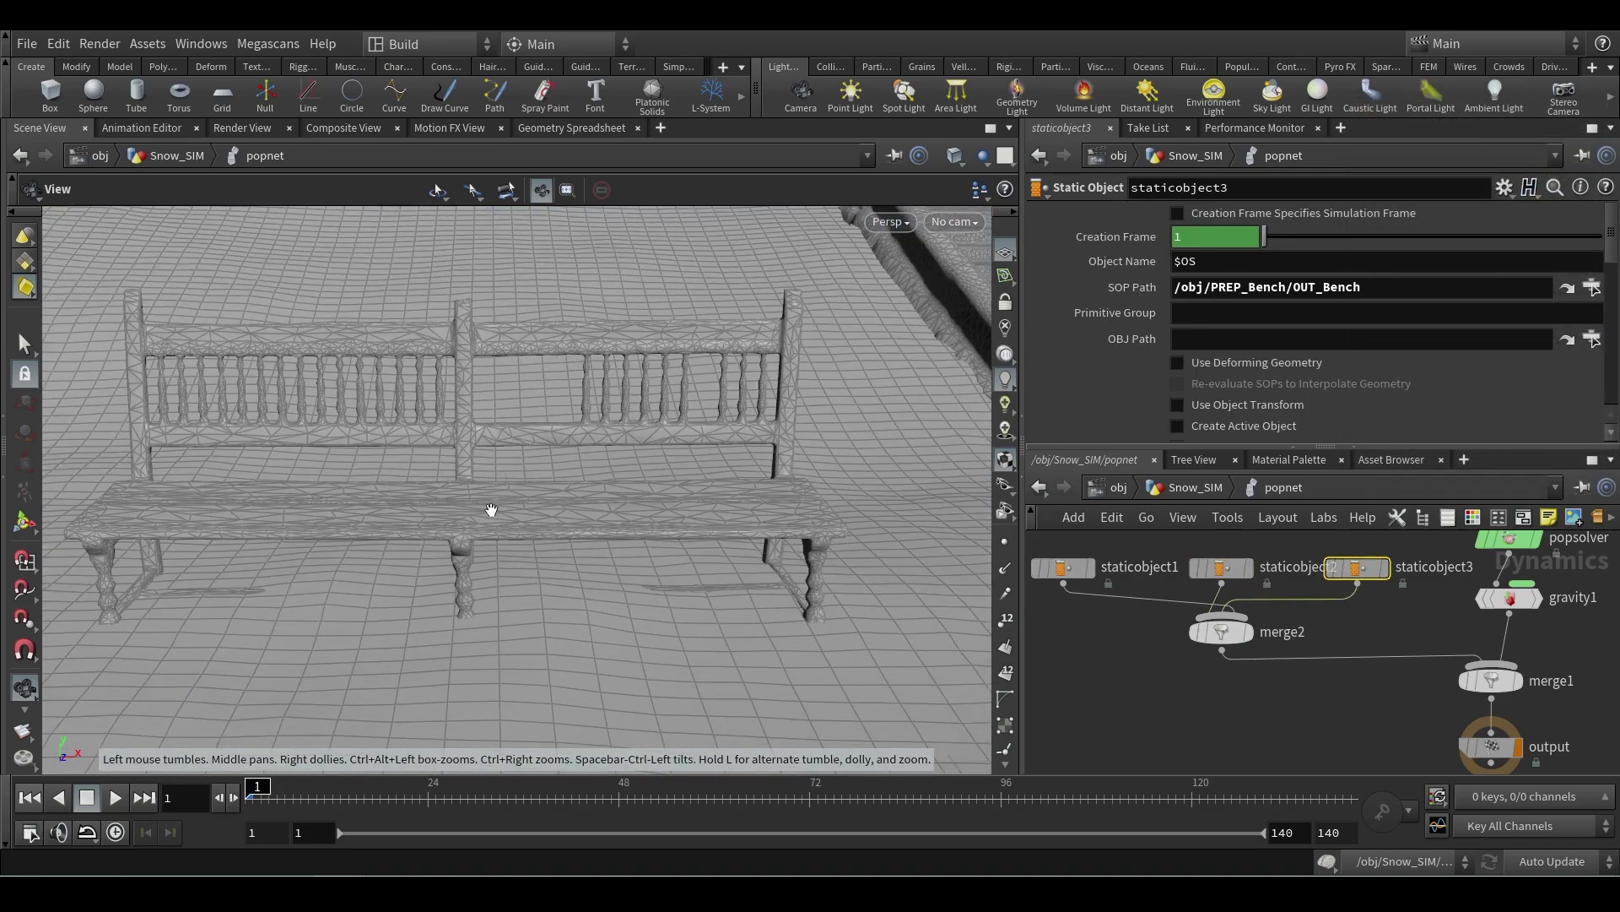
{"action": "left_click_drag", "start_coordinate": [465, 528], "coordinate": [409, 575]}
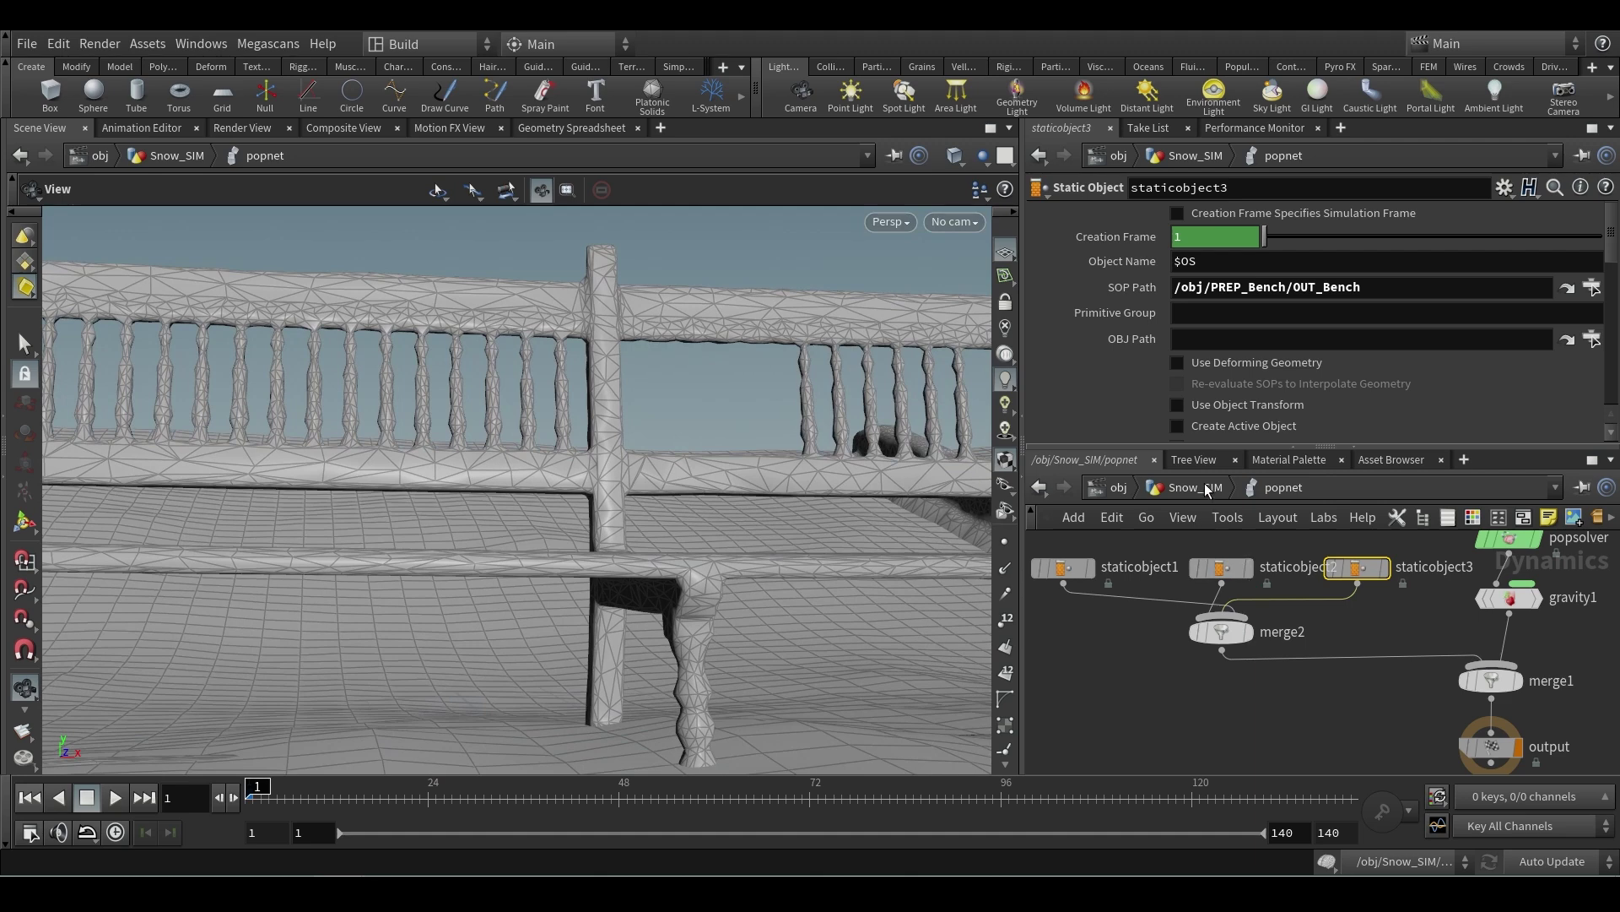
- In PREP_Bench, add a Collision Source node below OUT_Bench and align it
{"action": "left_click", "coordinate": [1123, 488]}
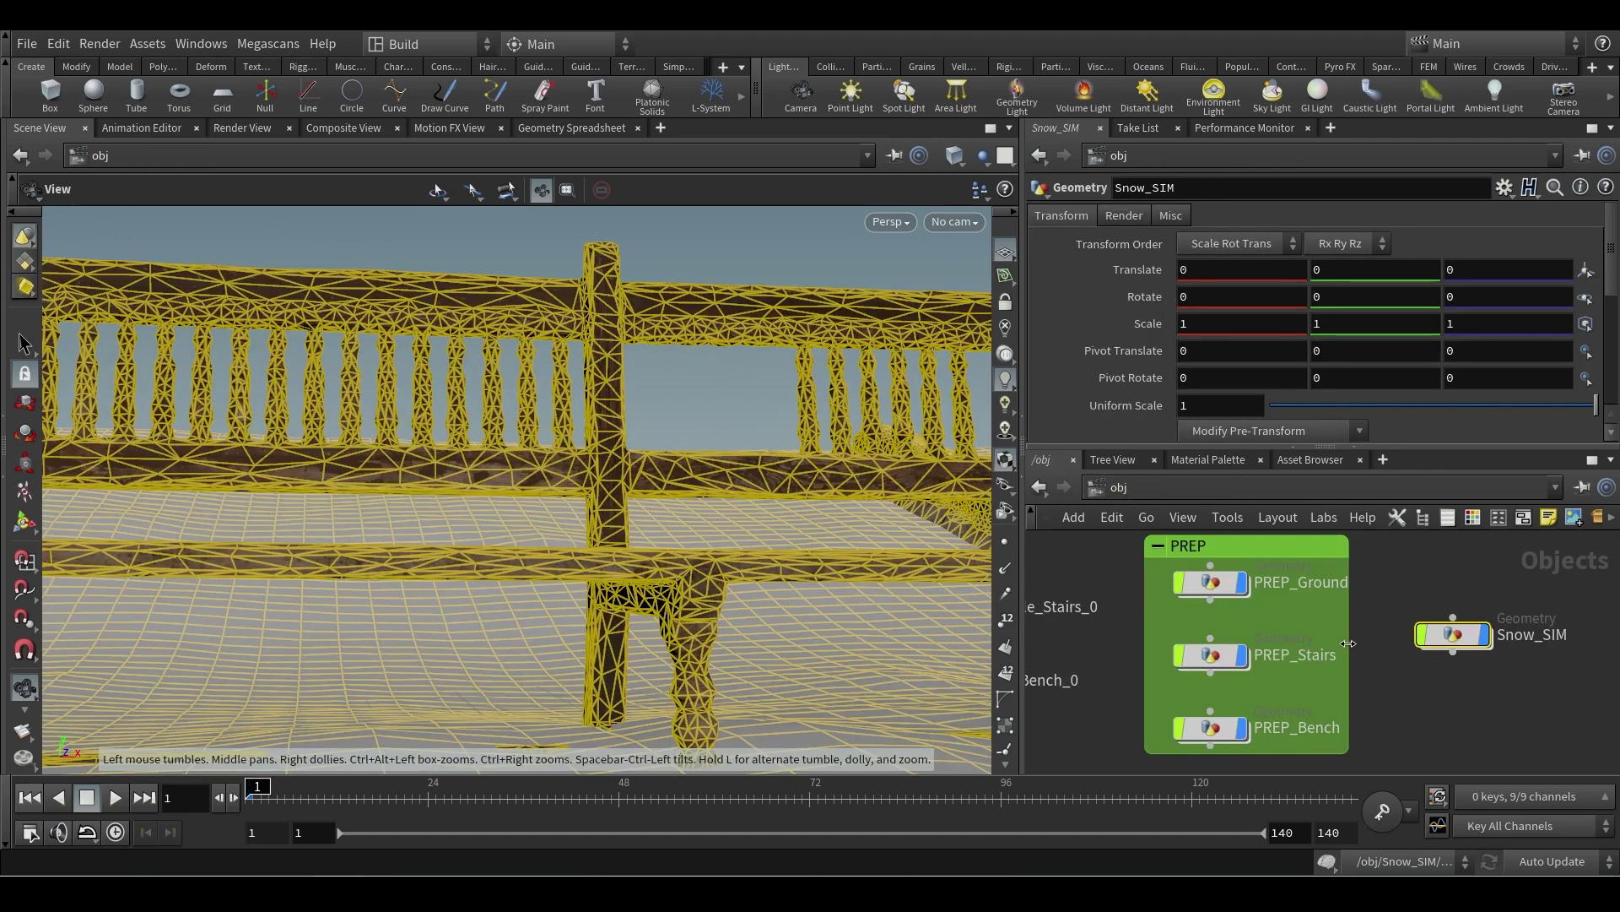
{"action": "left_click", "coordinate": [1211, 727]}
{"action": "double_click", "coordinate": [1212, 730]}
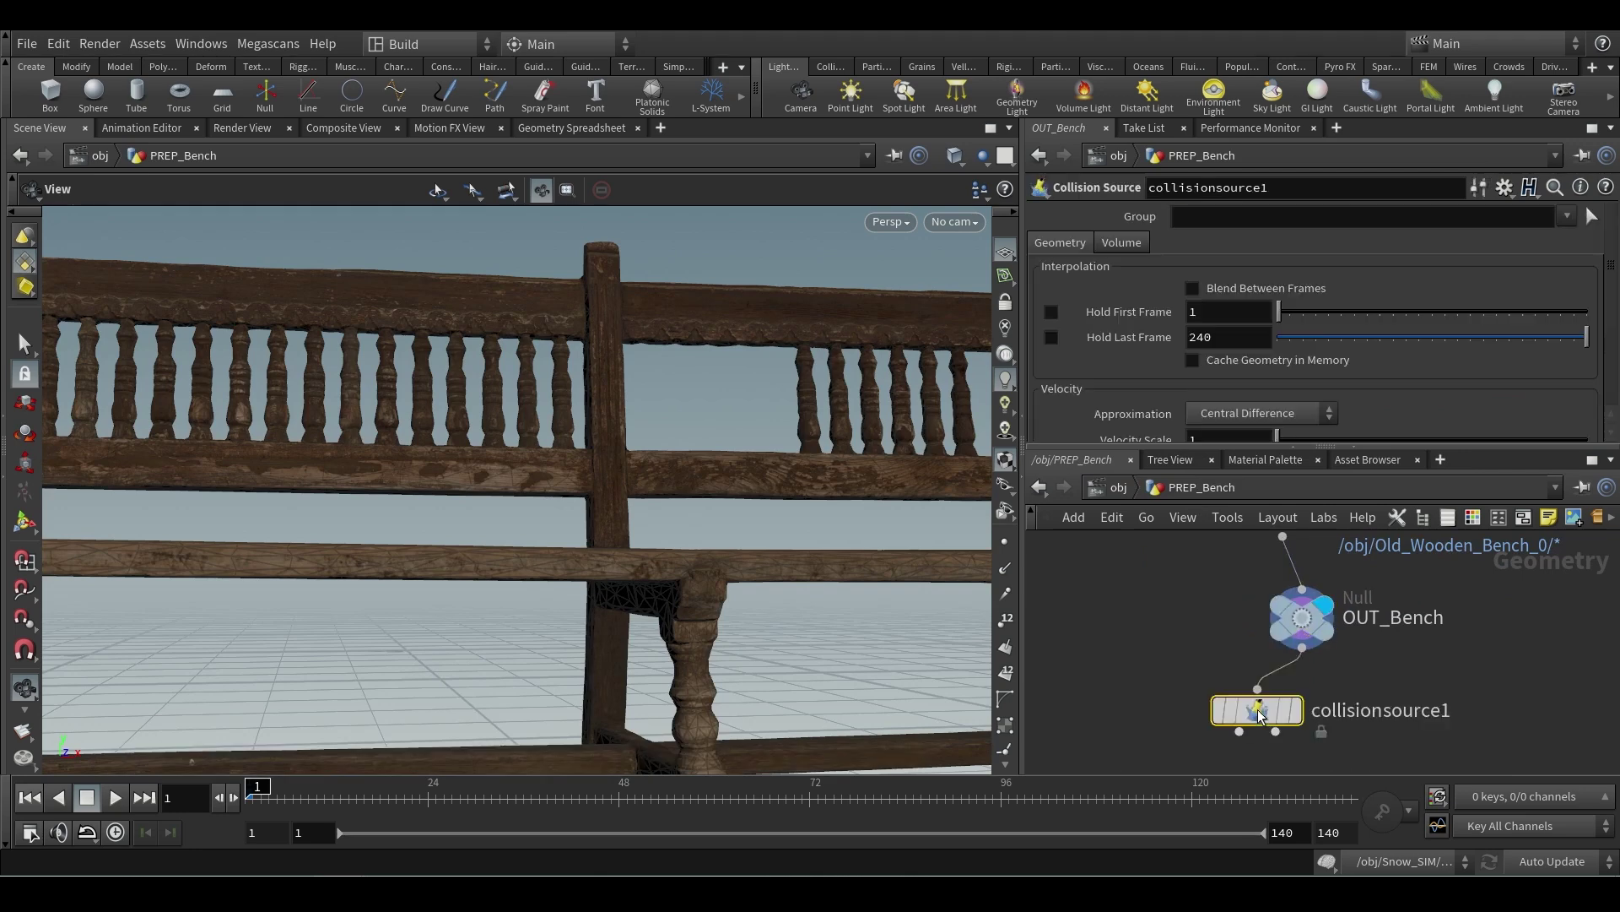
{"action": "left_click_drag", "start_coordinate": [1269, 722], "coordinate": [1305, 718]}
{"action": "middle_click_drag", "start_coordinate": [1306, 717], "coordinate": [1270, 606]}
- Add a null named OUT_GEO on the geometry output of collisionsource1
{"action": "left_click", "coordinate": [1267, 621]}
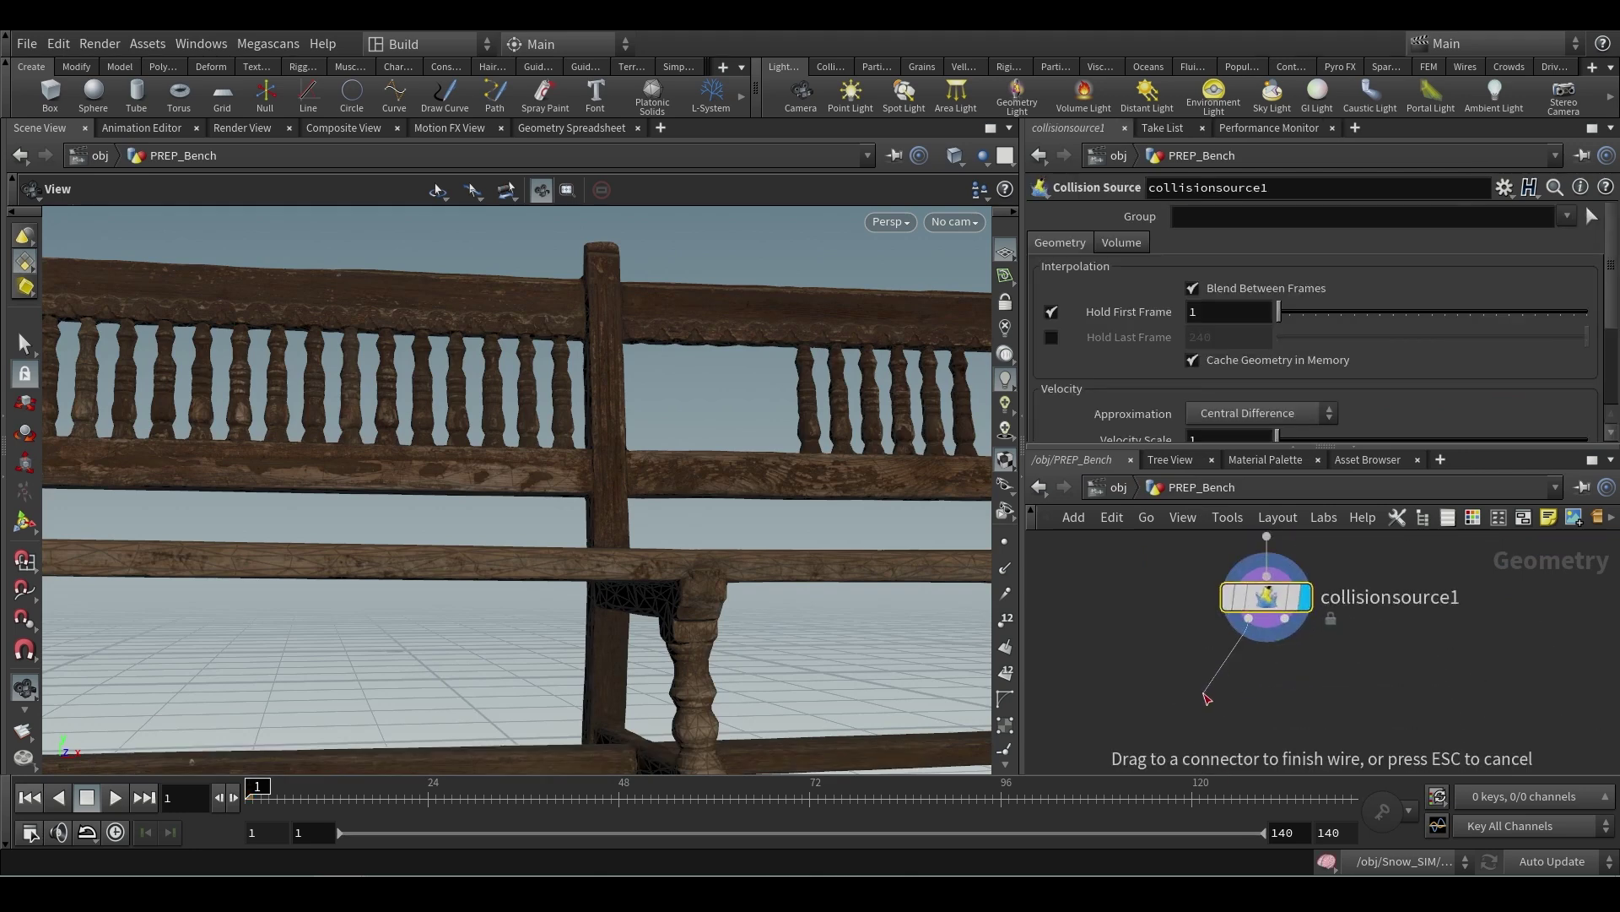
{"action": "key", "text": "Tab"}
{"action": "type", "text": "null"}
{"action": "key", "text": "Return"}
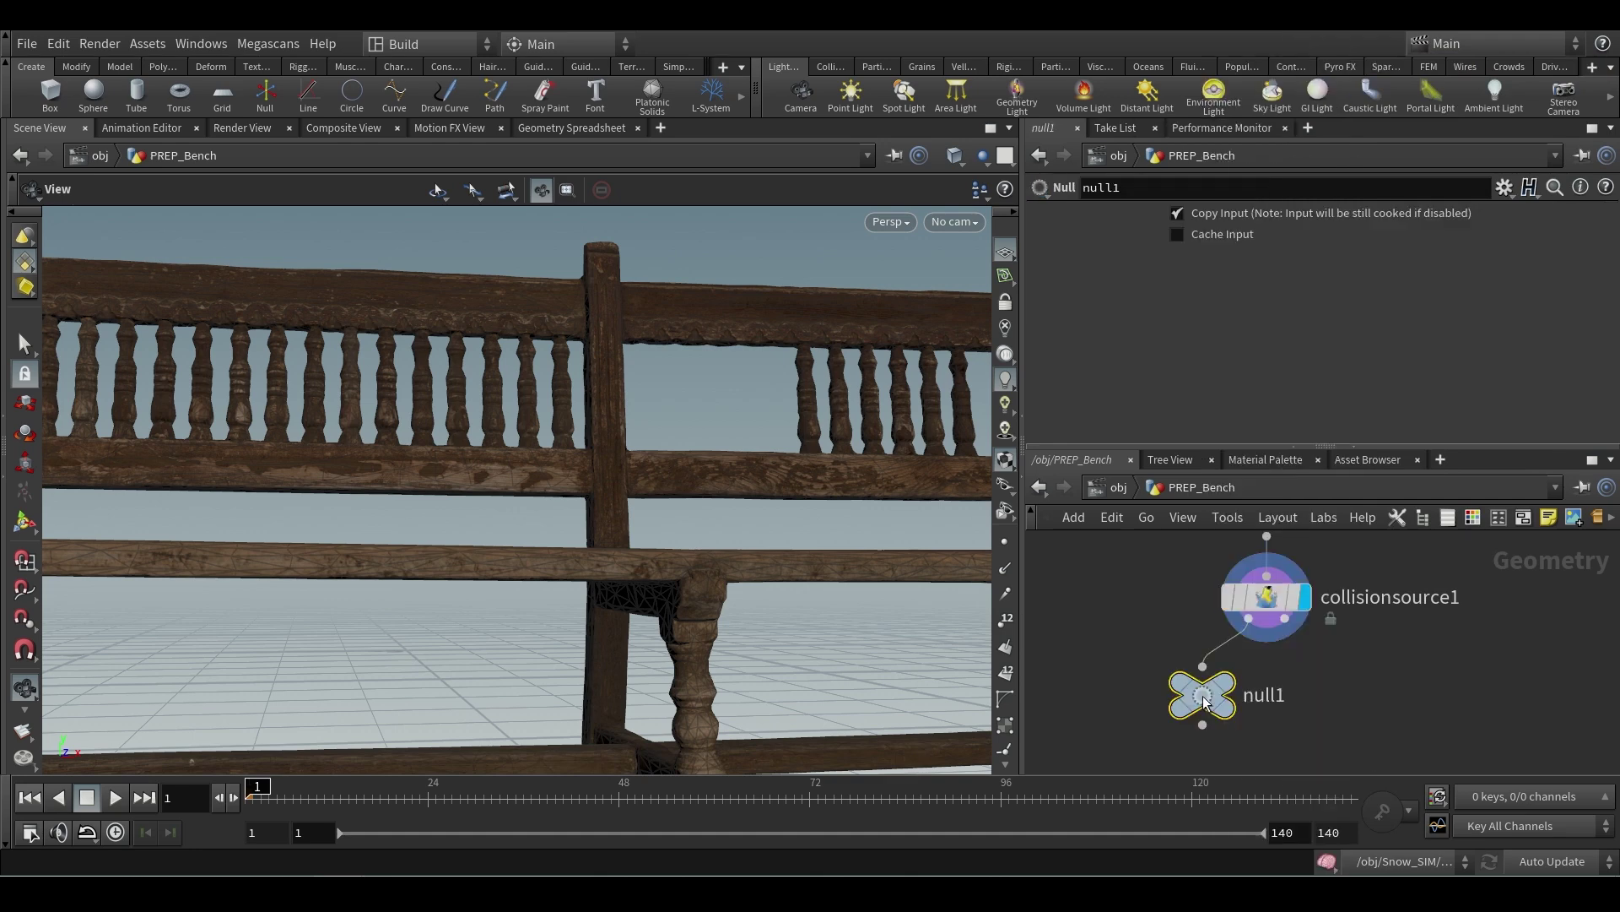
{"action": "double_click", "coordinate": [1270, 697]}
{"action": "type", "text": "OU"}
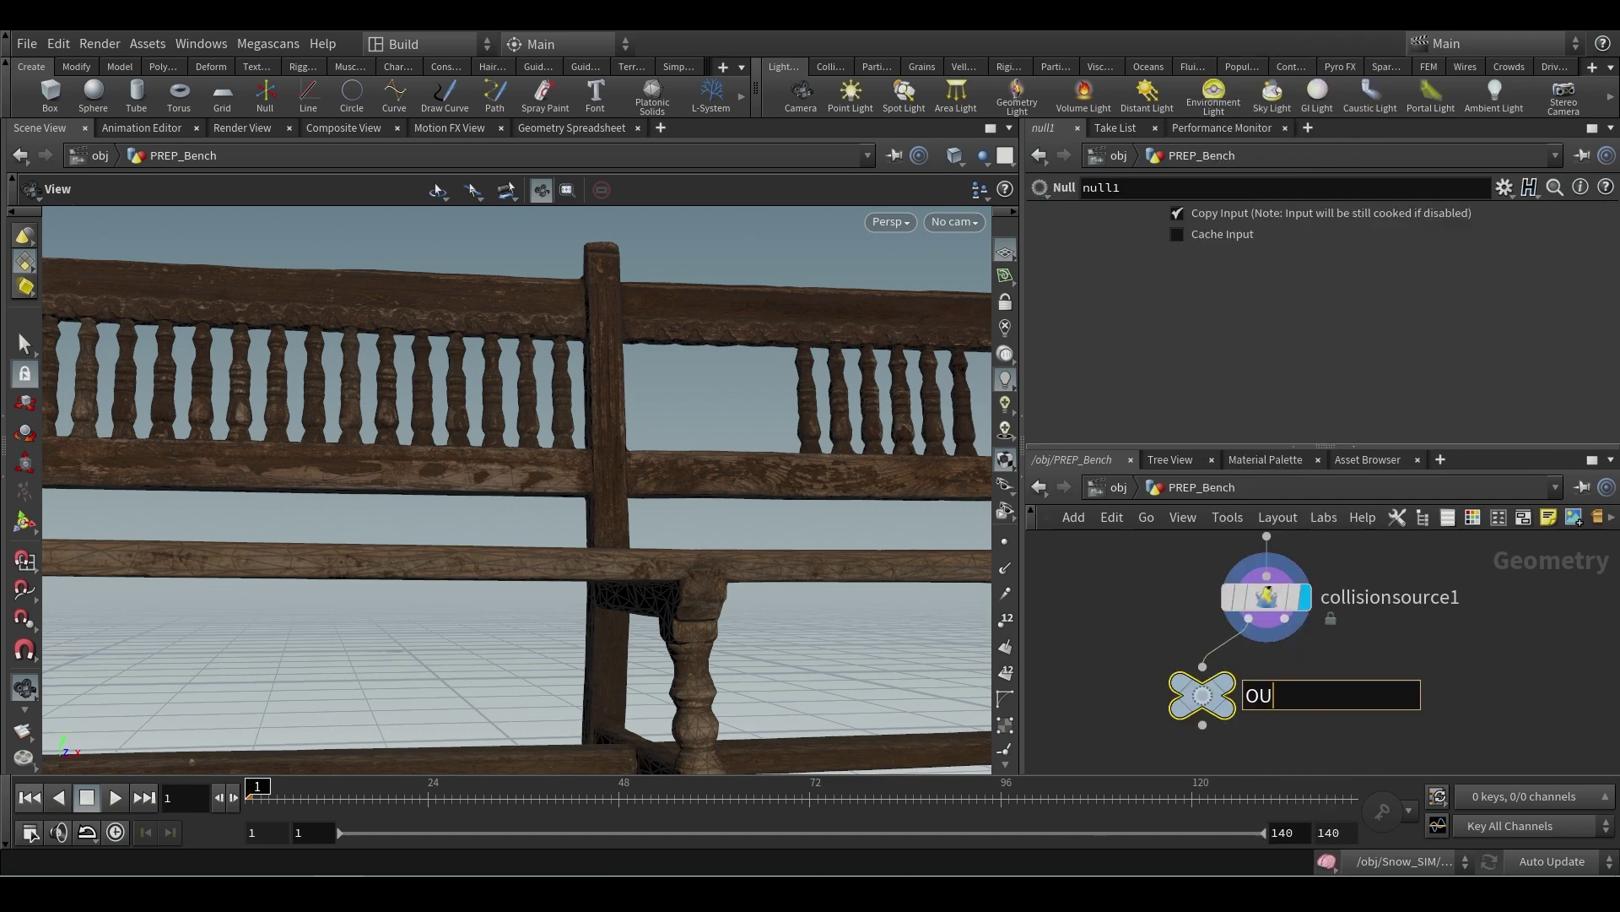
{"action": "type", "text": "T_GEO"}
{"action": "key", "text": "Return"}
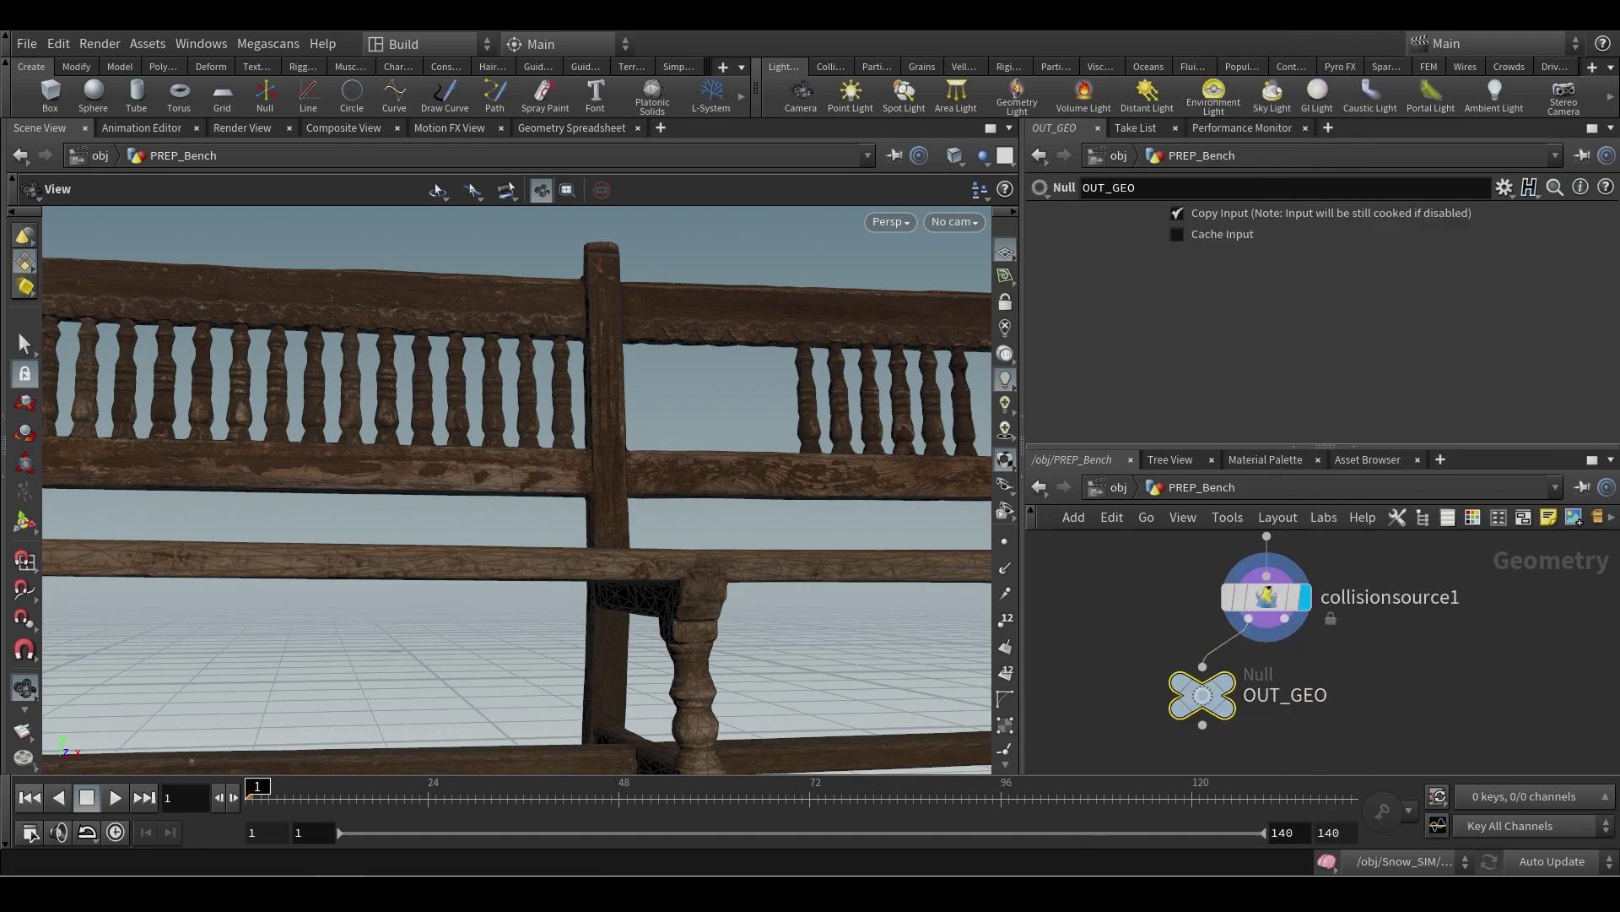
- Duplicate the OUT_GEO null, wire the copy to collisionsource1's second output and rename it OUT_VDB
{"action": "left_click_drag", "start_coordinate": [1339, 702], "coordinate": [1401, 702], "text": "alt"}
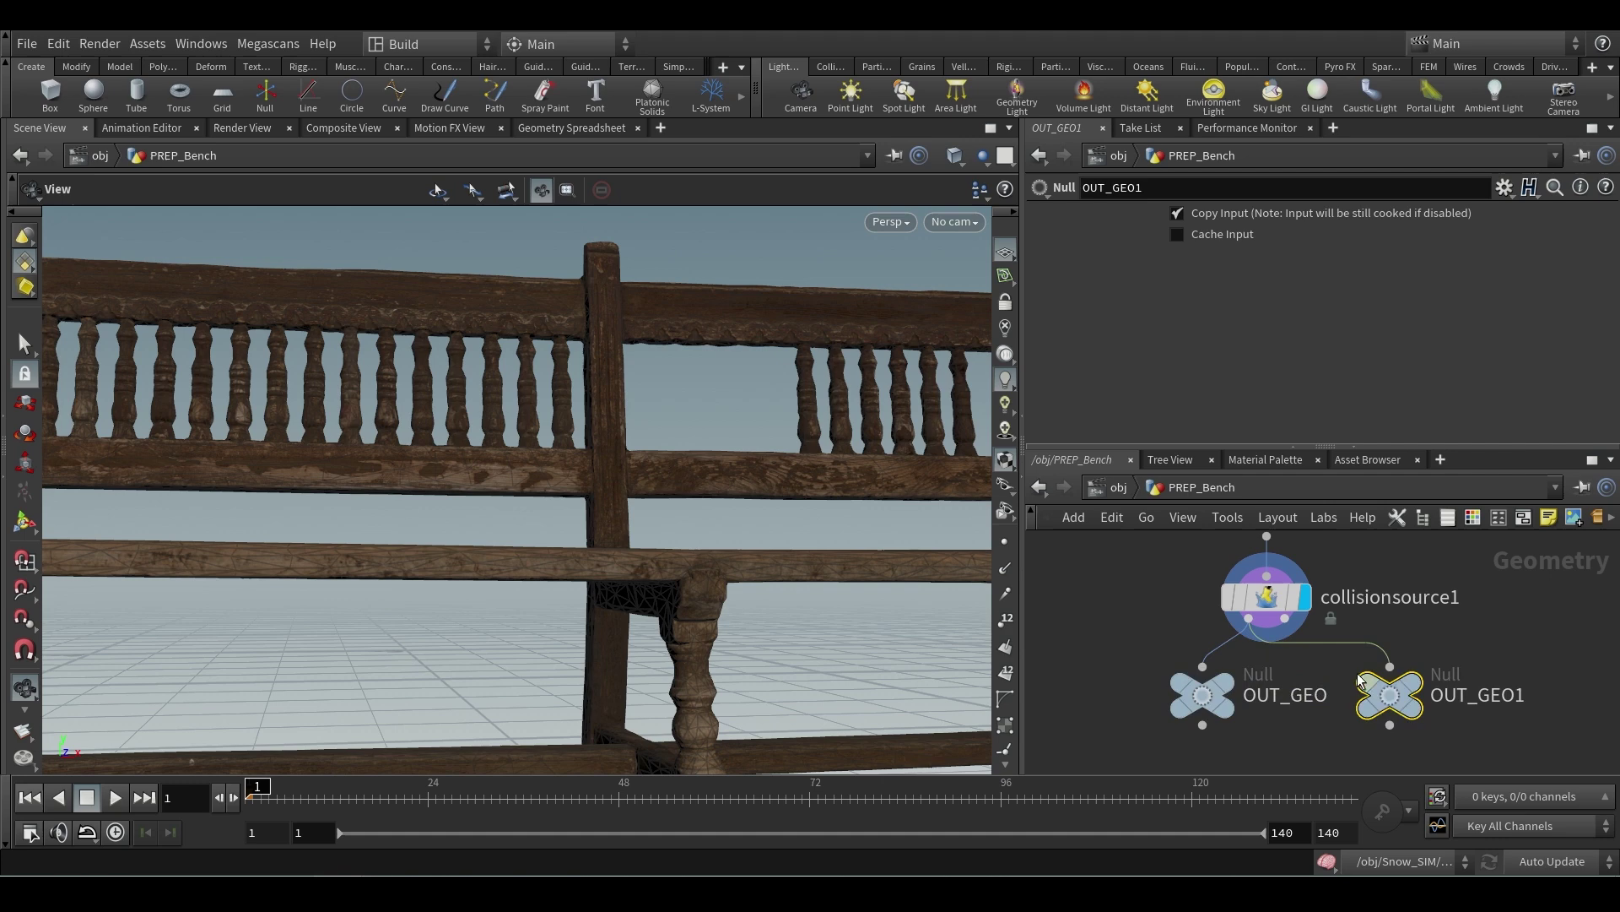
{"action": "left_click", "coordinate": [1291, 629]}
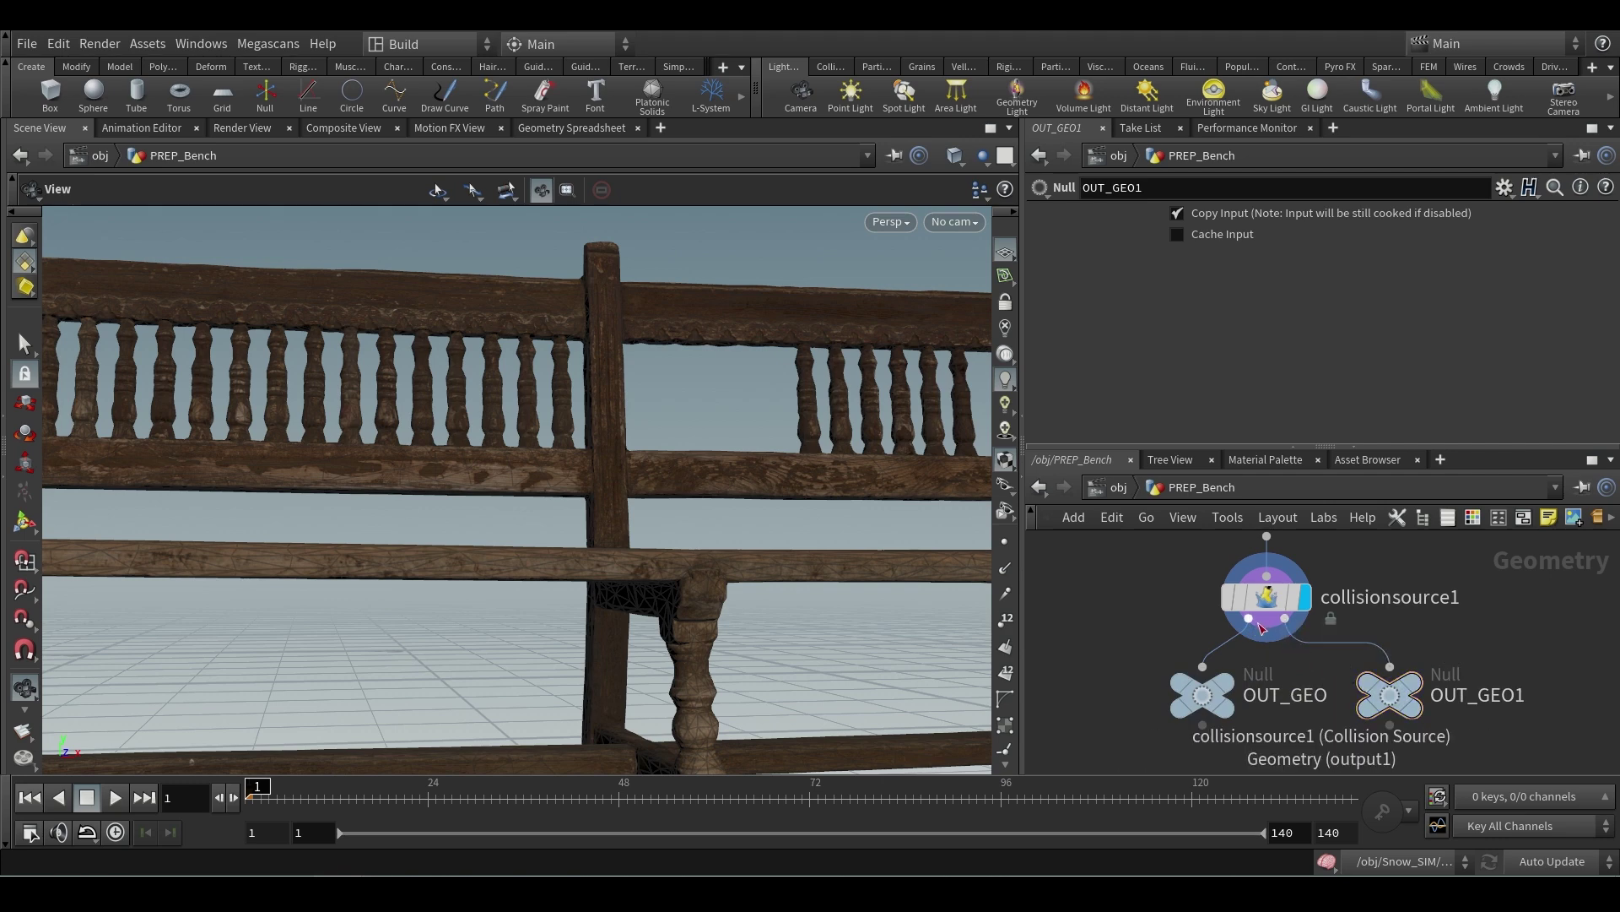
{"action": "double_click", "coordinate": [1477, 695]}
{"action": "type", "text": "OUT_VDB"}
{"action": "key", "text": "Return"}
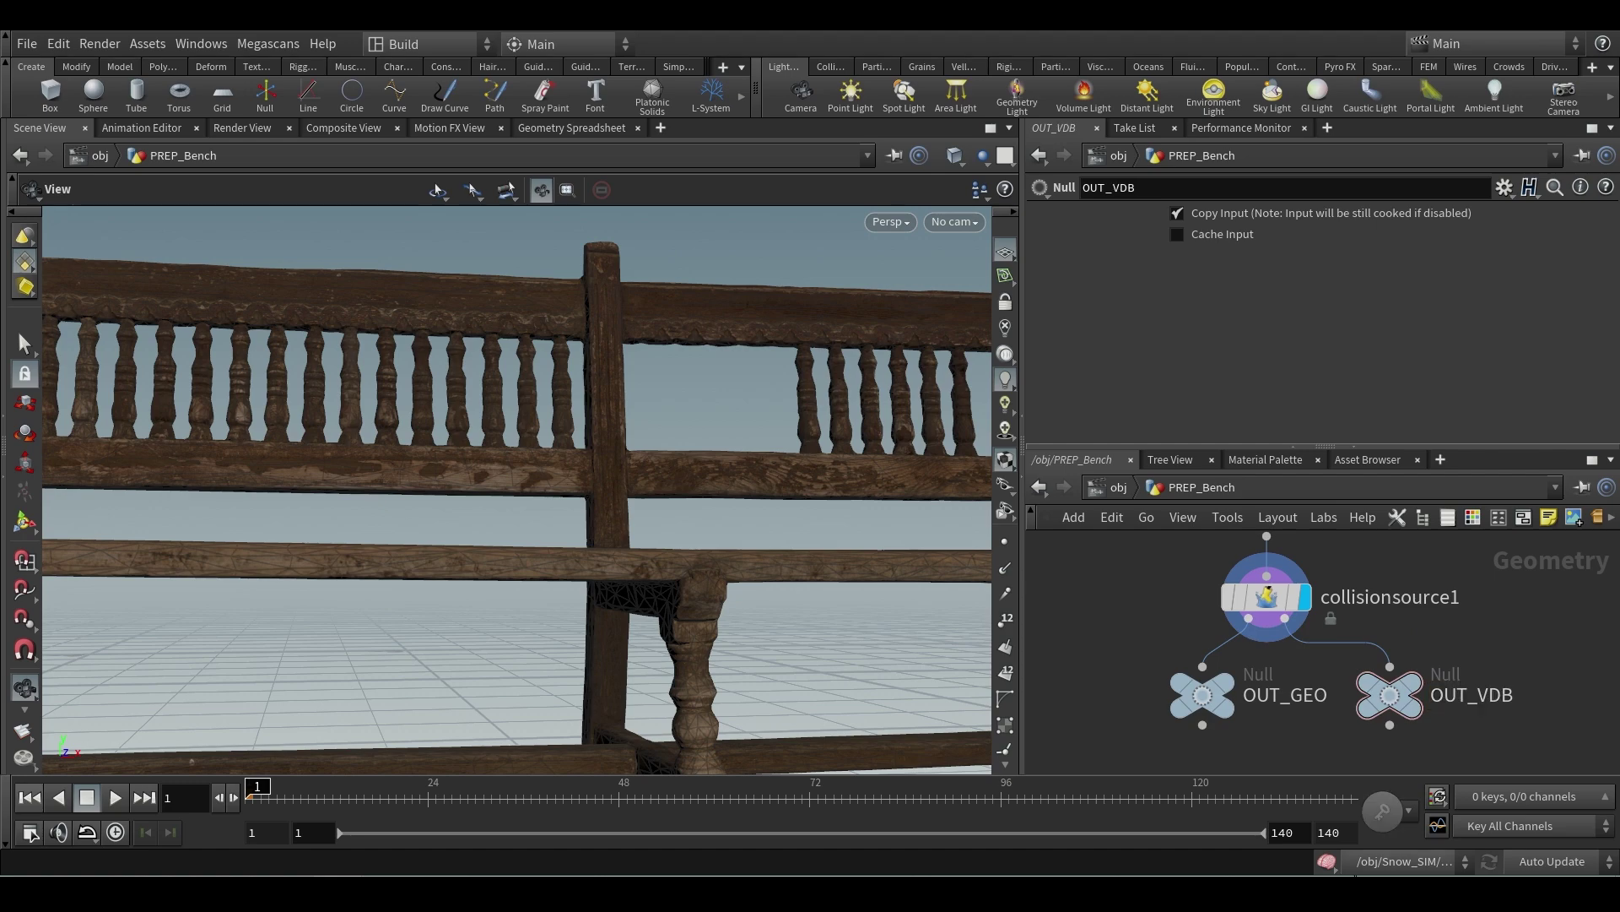
- Make OUT_VDB the displayed node and examine the bench's collision volume
{"action": "left_click", "coordinate": [1414, 695]}
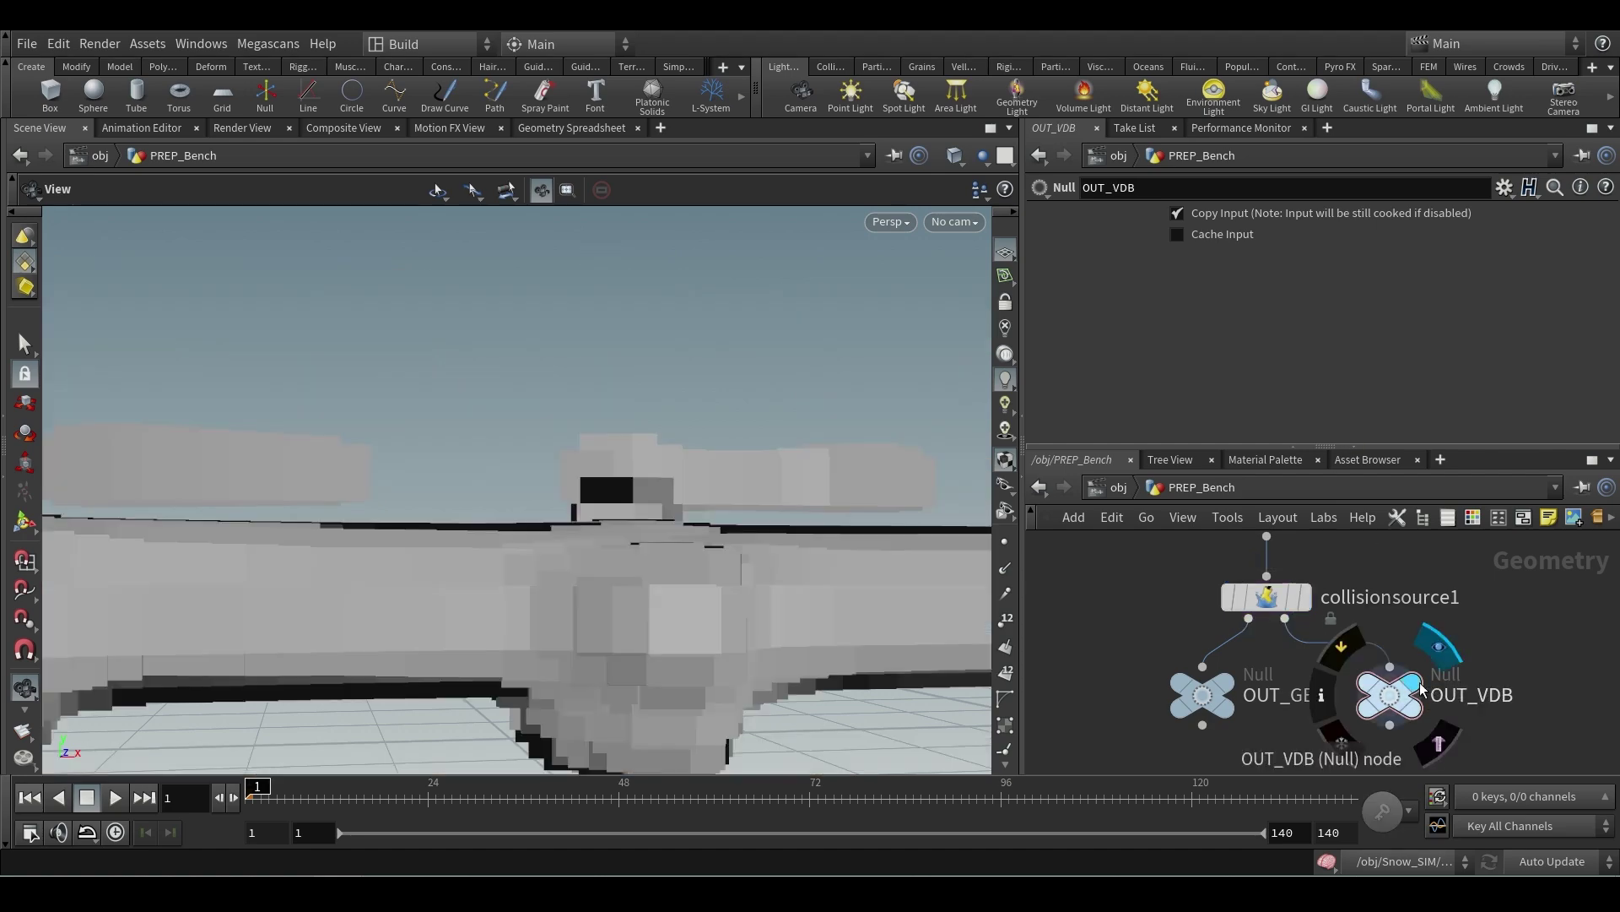
{"action": "scroll", "coordinate": [531, 541], "scroll_direction": "down", "scroll_amount": 3}
{"action": "left_click_drag", "start_coordinate": [532, 541], "coordinate": [540, 591]}
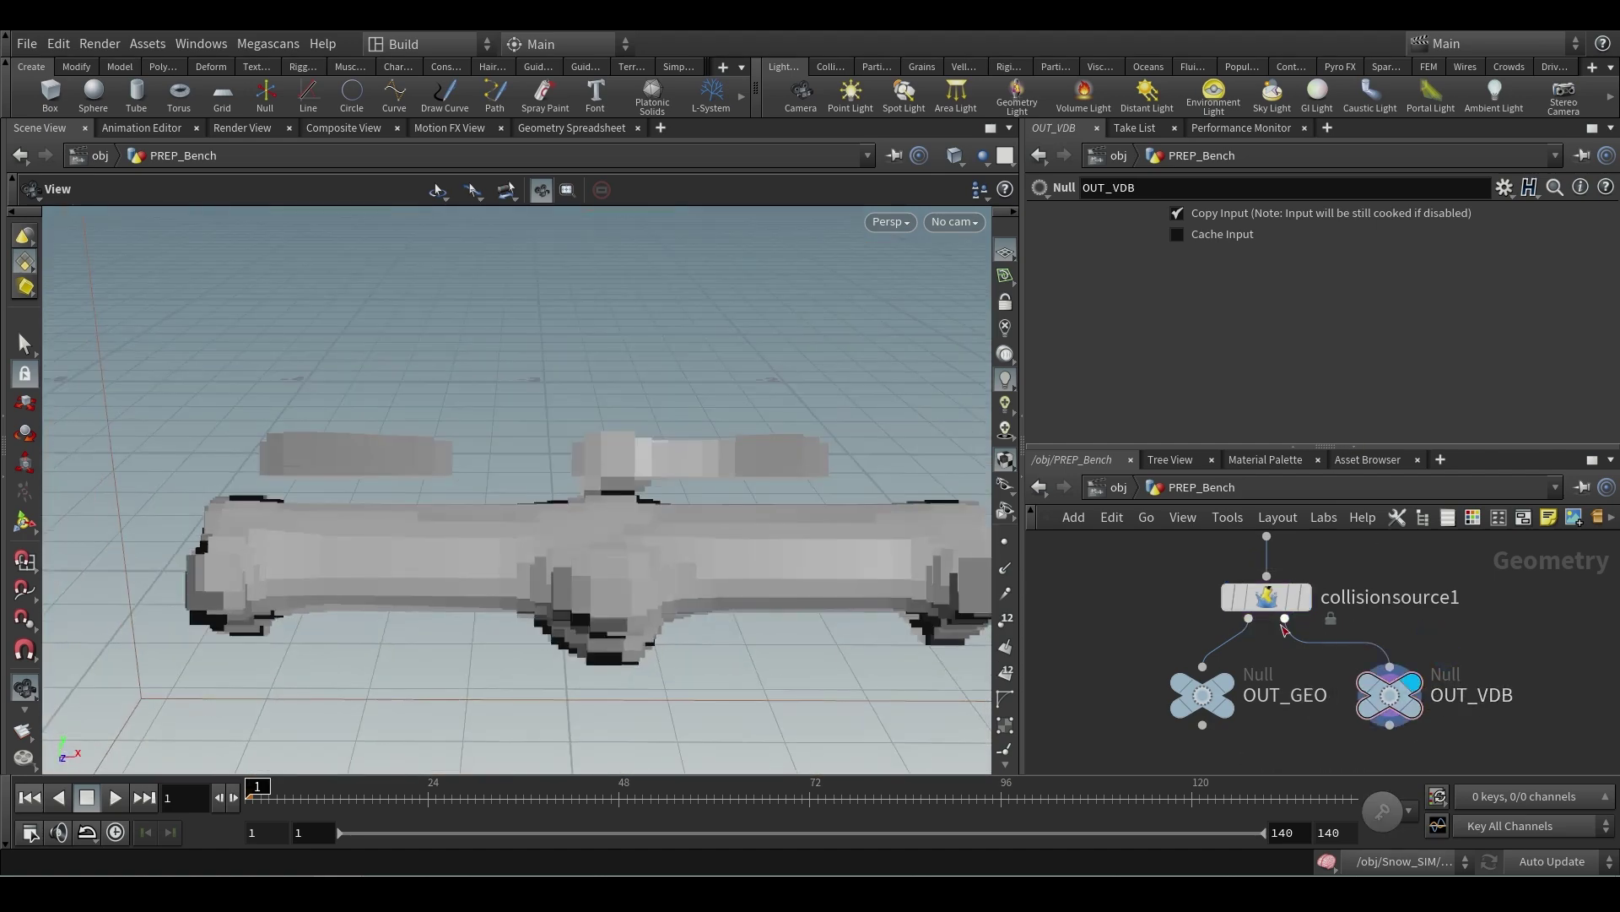
- Set collisionsource1's volume Voxel Size to 0.01
{"action": "left_click", "coordinate": [1266, 597]}
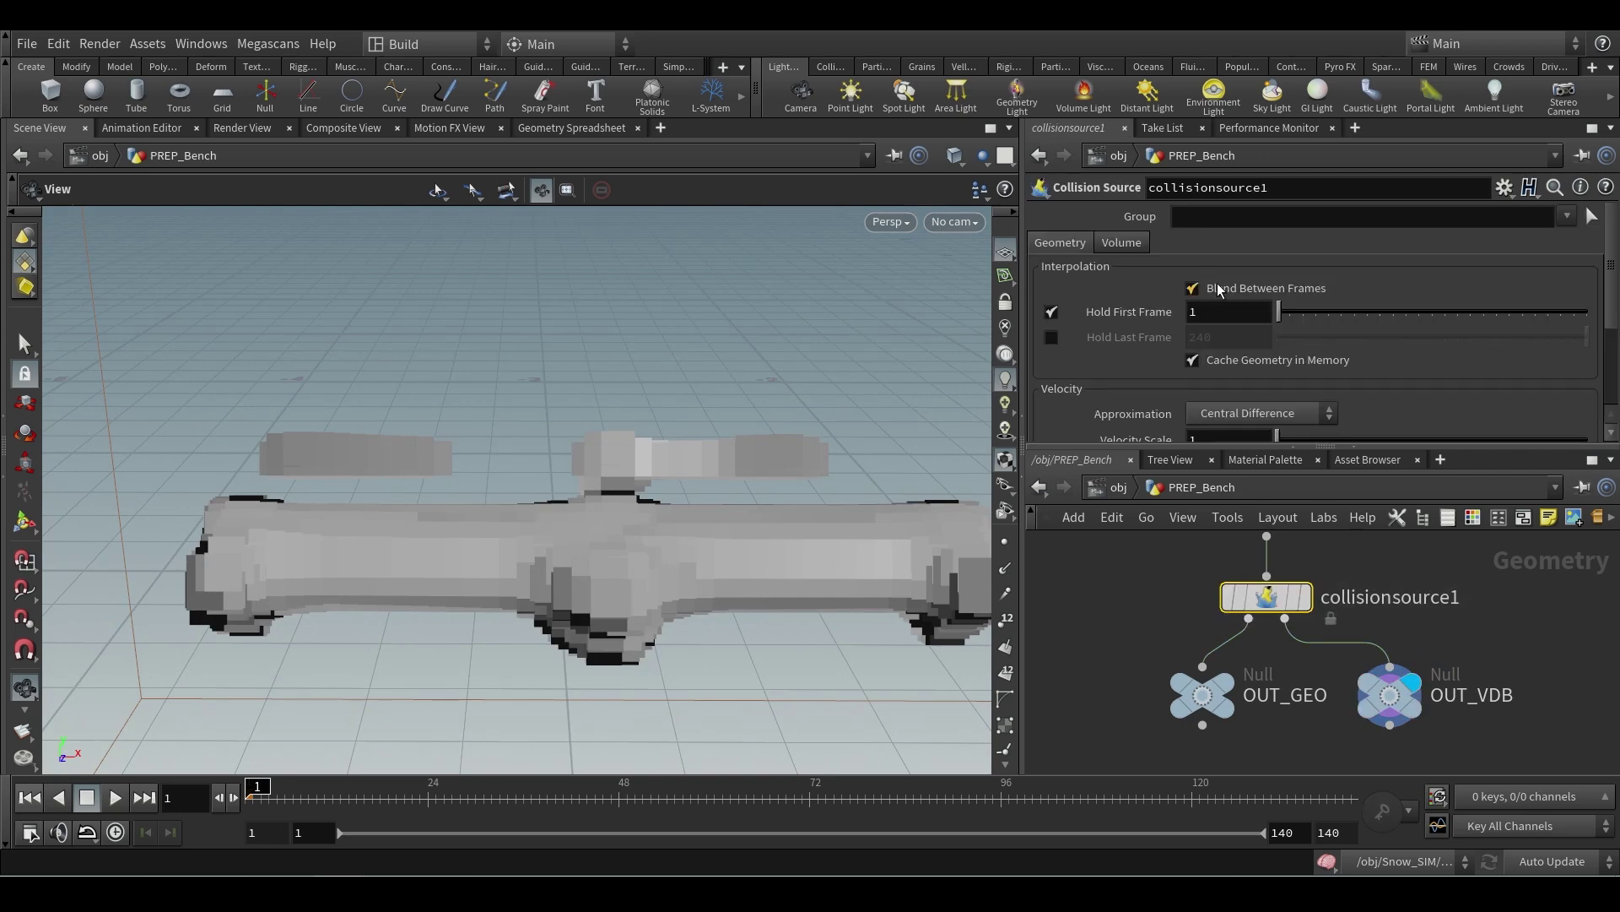
{"action": "left_click", "coordinate": [1122, 245]}
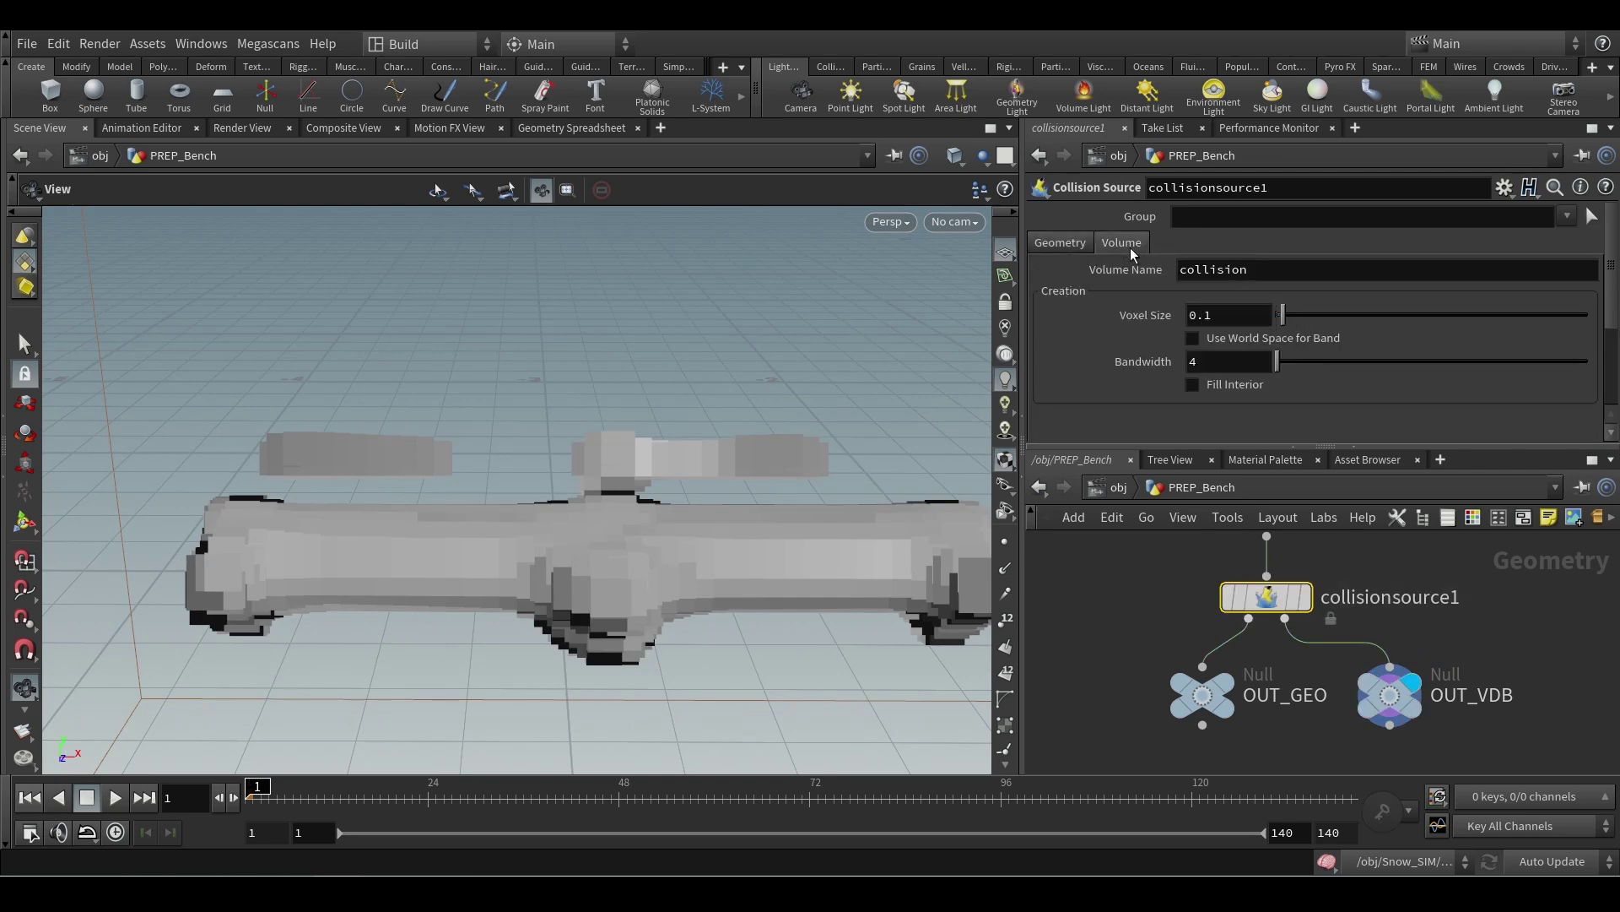
{"action": "left_click", "coordinate": [1202, 314]}
{"action": "type", "text": "0"}
{"action": "key", "text": "Return"}
- Inspect the refined bench volume and switch the viewport to look through cam1
{"action": "mouse_move", "coordinate": [650, 363]}
{"action": "left_mouse_down"}
{"action": "mouse_move", "coordinate": [730, 384]}
{"action": "mouse_move", "coordinate": [785, 321]}
{"action": "mouse_move", "coordinate": [651, 307]}
{"action": "mouse_move", "coordinate": [666, 350]}
{"action": "left_mouse_up"}
{"action": "left_click_drag", "start_coordinate": [788, 460], "coordinate": [796, 499]}
{"action": "left_click", "coordinate": [954, 223]}
{"action": "left_click", "coordinate": [976, 320]}
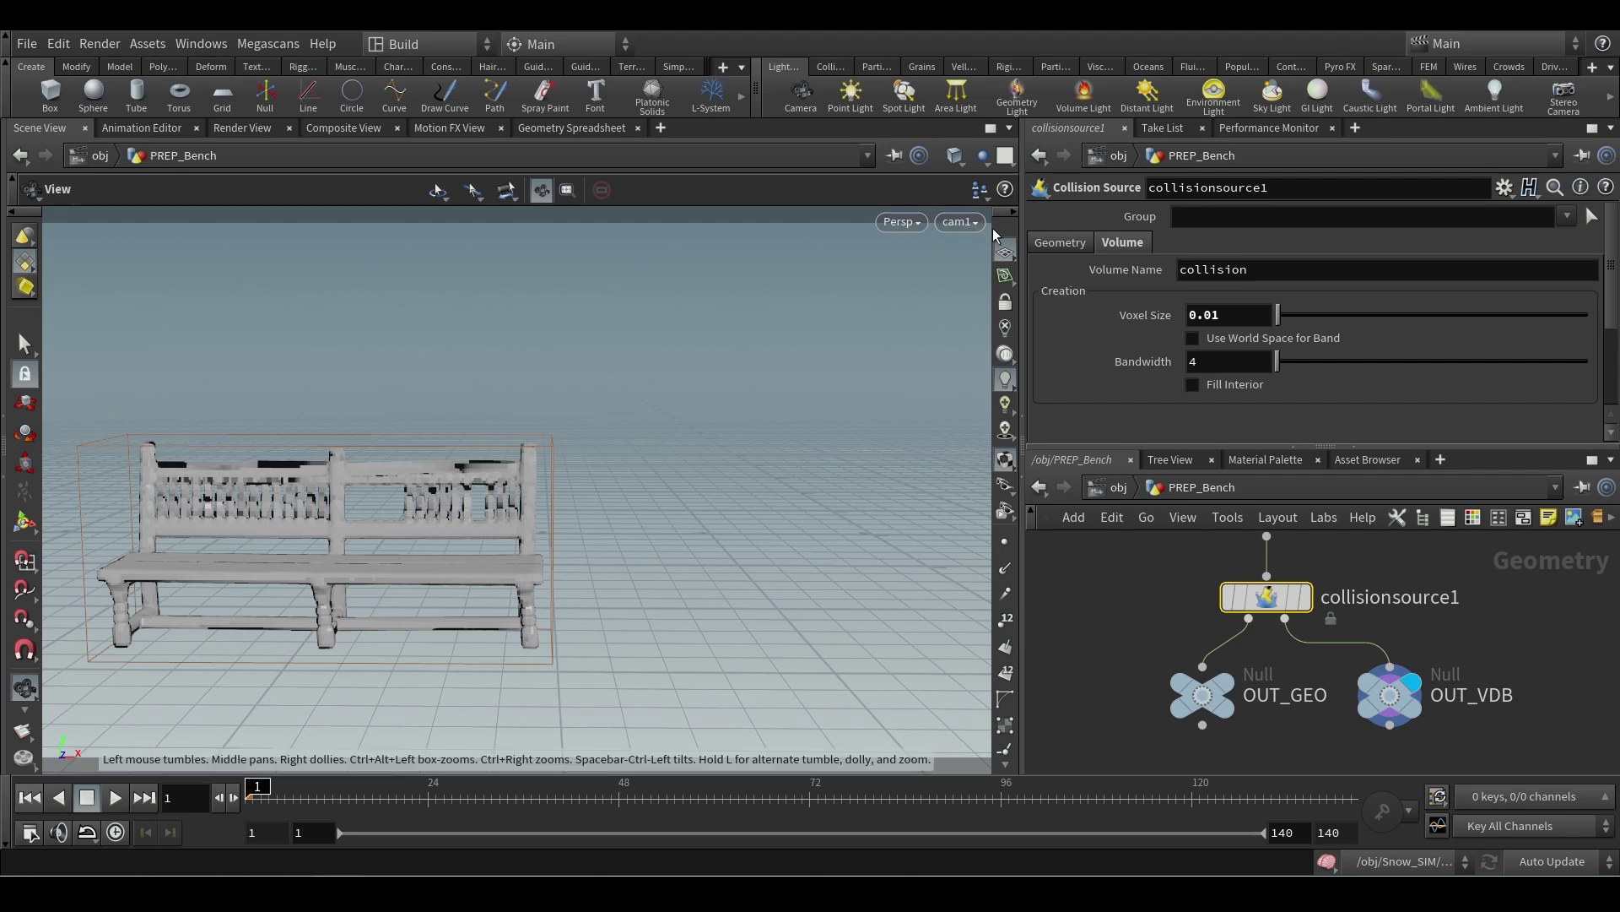
- Make OUT_GEO the displayed node in PREP_Bench and enter the popnet network inside Snow_SIM
{"action": "left_click", "coordinate": [1114, 490]}
{"action": "double_click", "coordinate": [1547, 579]}
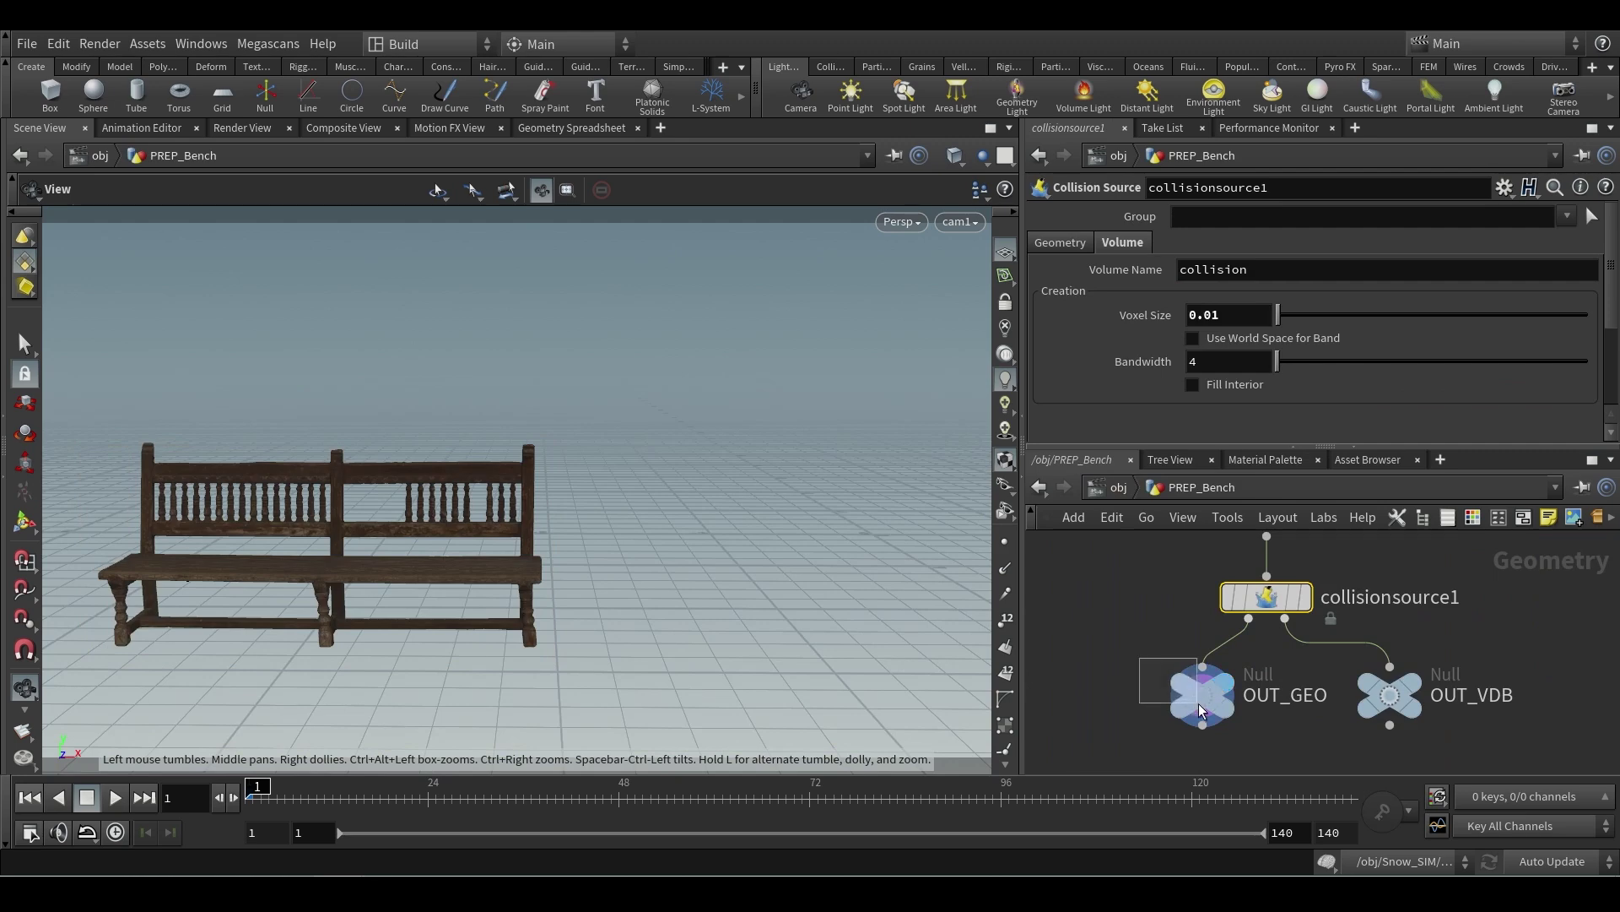
{"action": "left_click", "coordinate": [1121, 492]}
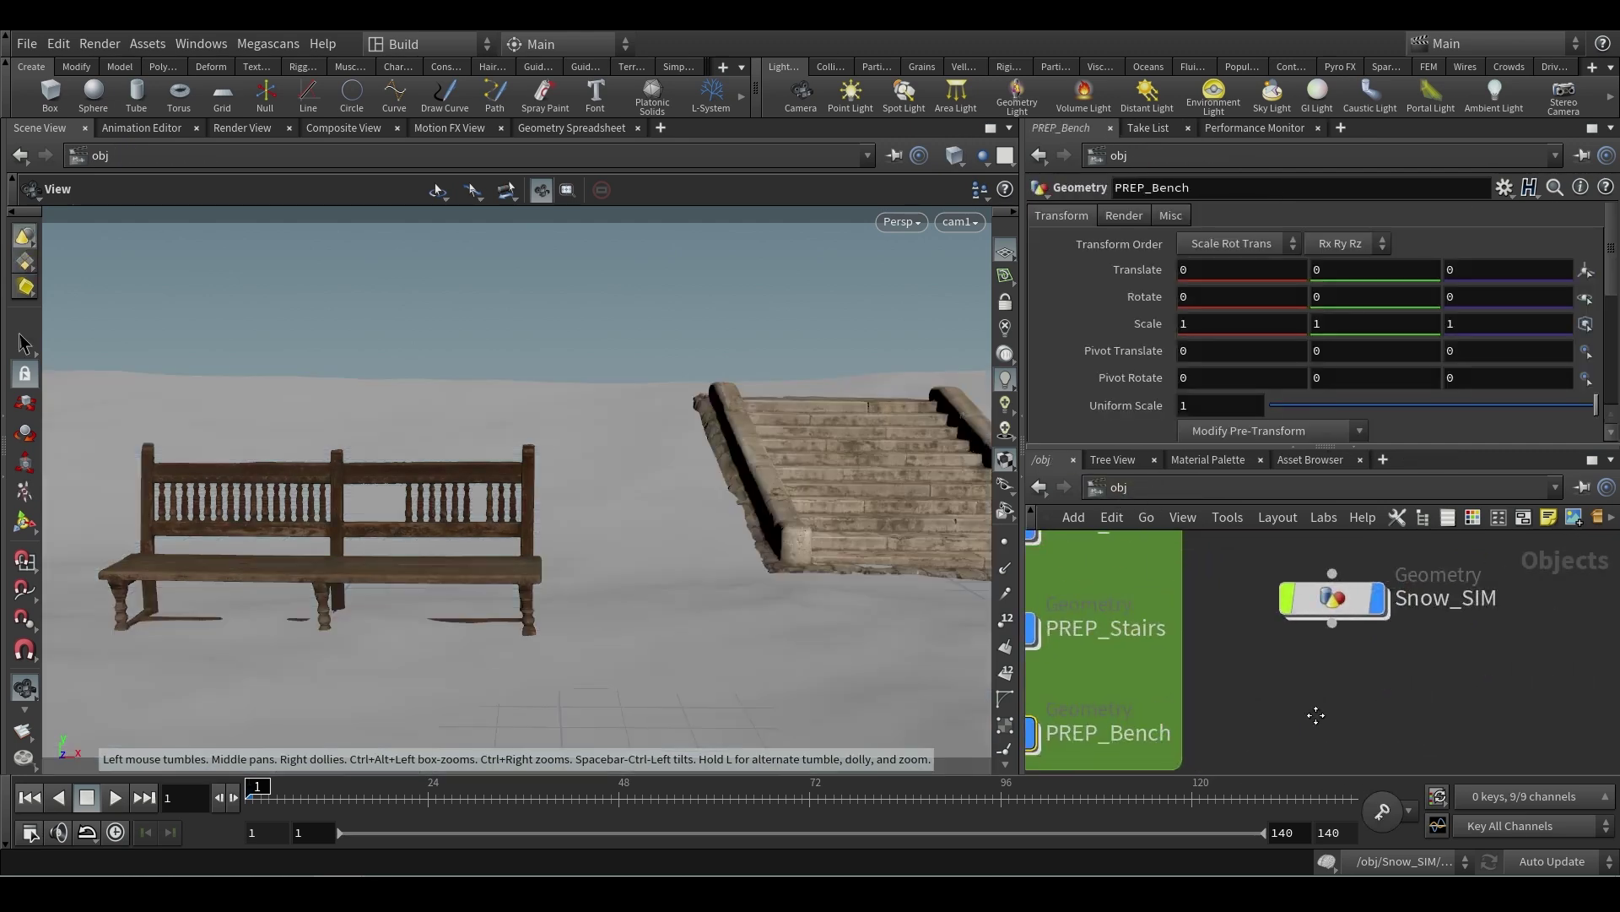
{"action": "double_click", "coordinate": [1345, 596]}
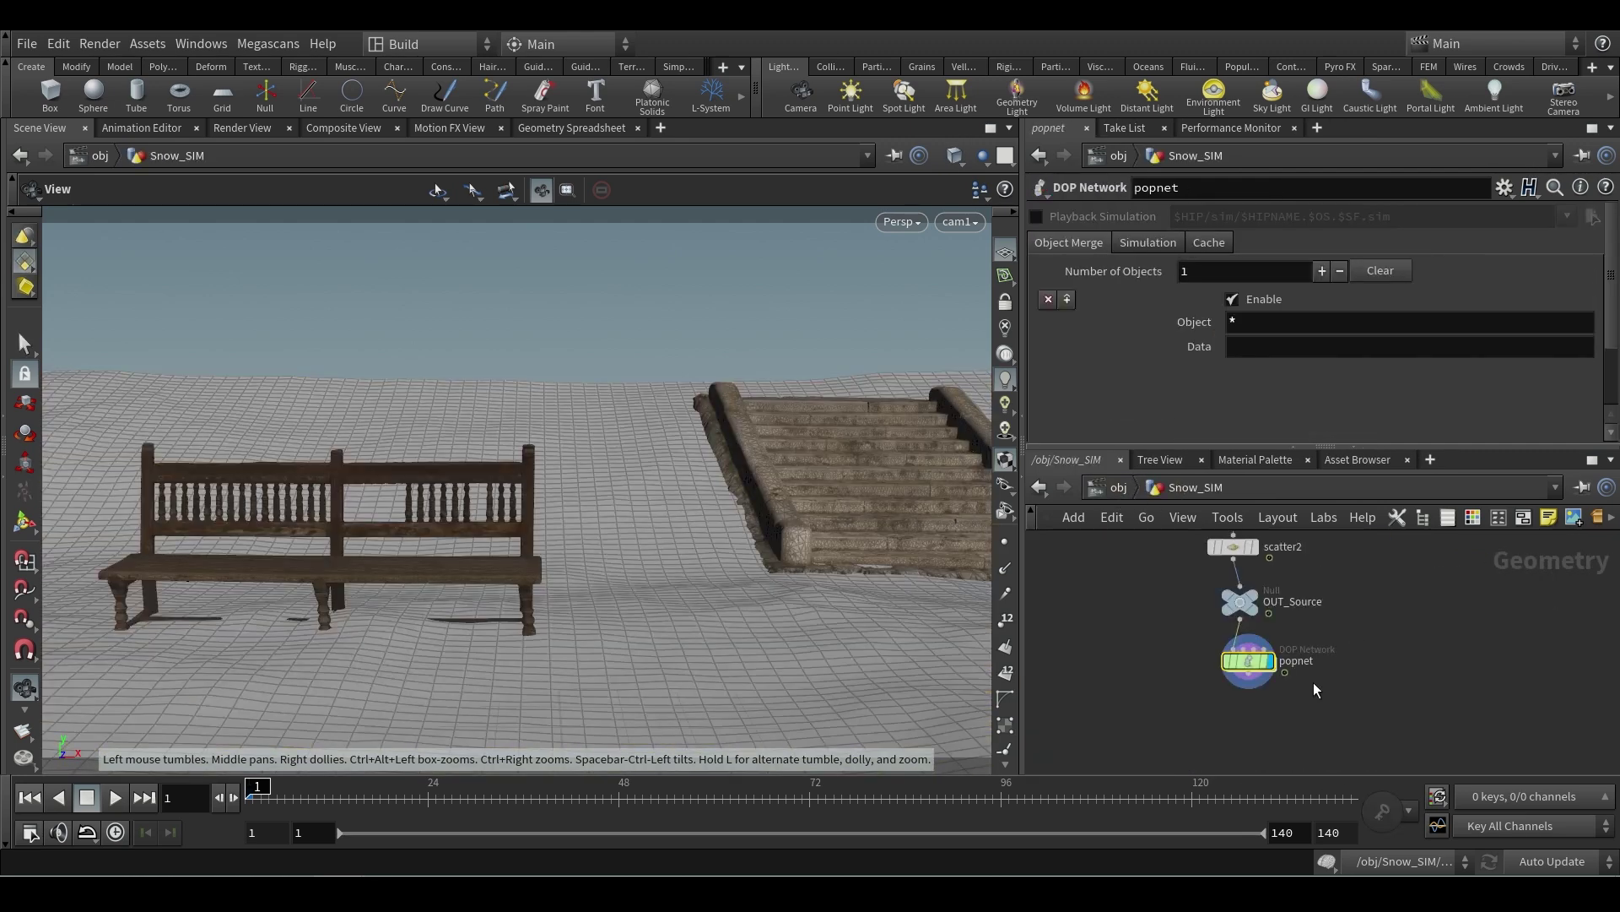
{"action": "double_click", "coordinate": [1249, 661]}
- Set the RBD Solver volume collision Mode of staticobject3 to Volume Sample
{"action": "scroll", "coordinate": [1490, 641], "scroll_direction": "up", "scroll_amount": 2}
{"action": "scroll", "coordinate": [1060, 292], "scroll_direction": "down", "scroll_amount": 5}
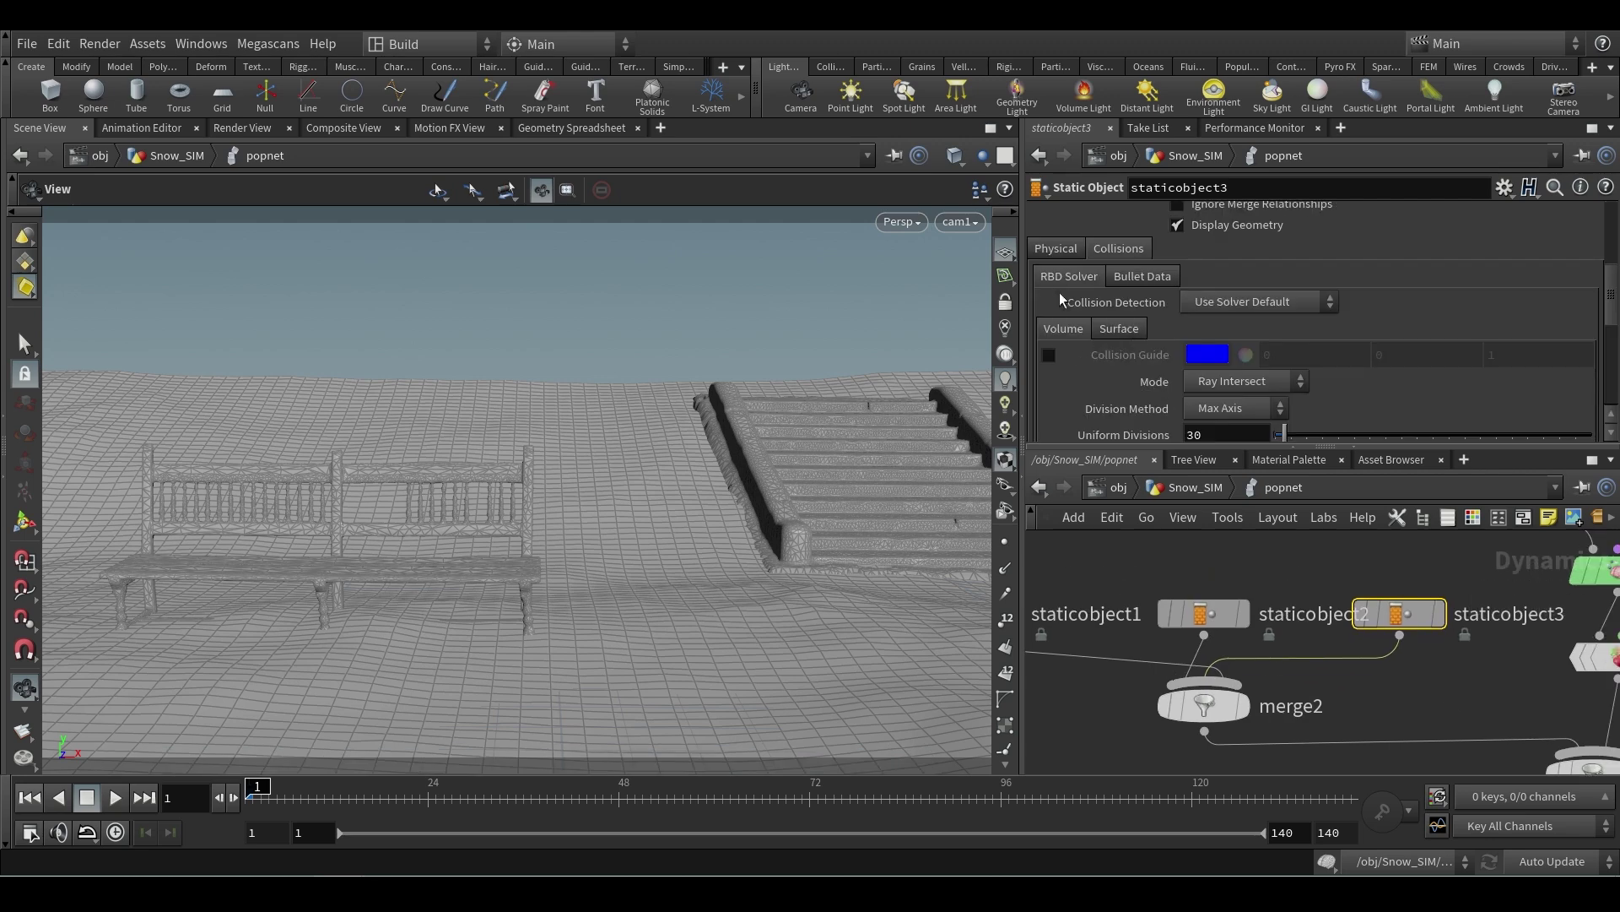
{"action": "left_click", "coordinate": [1233, 381]}
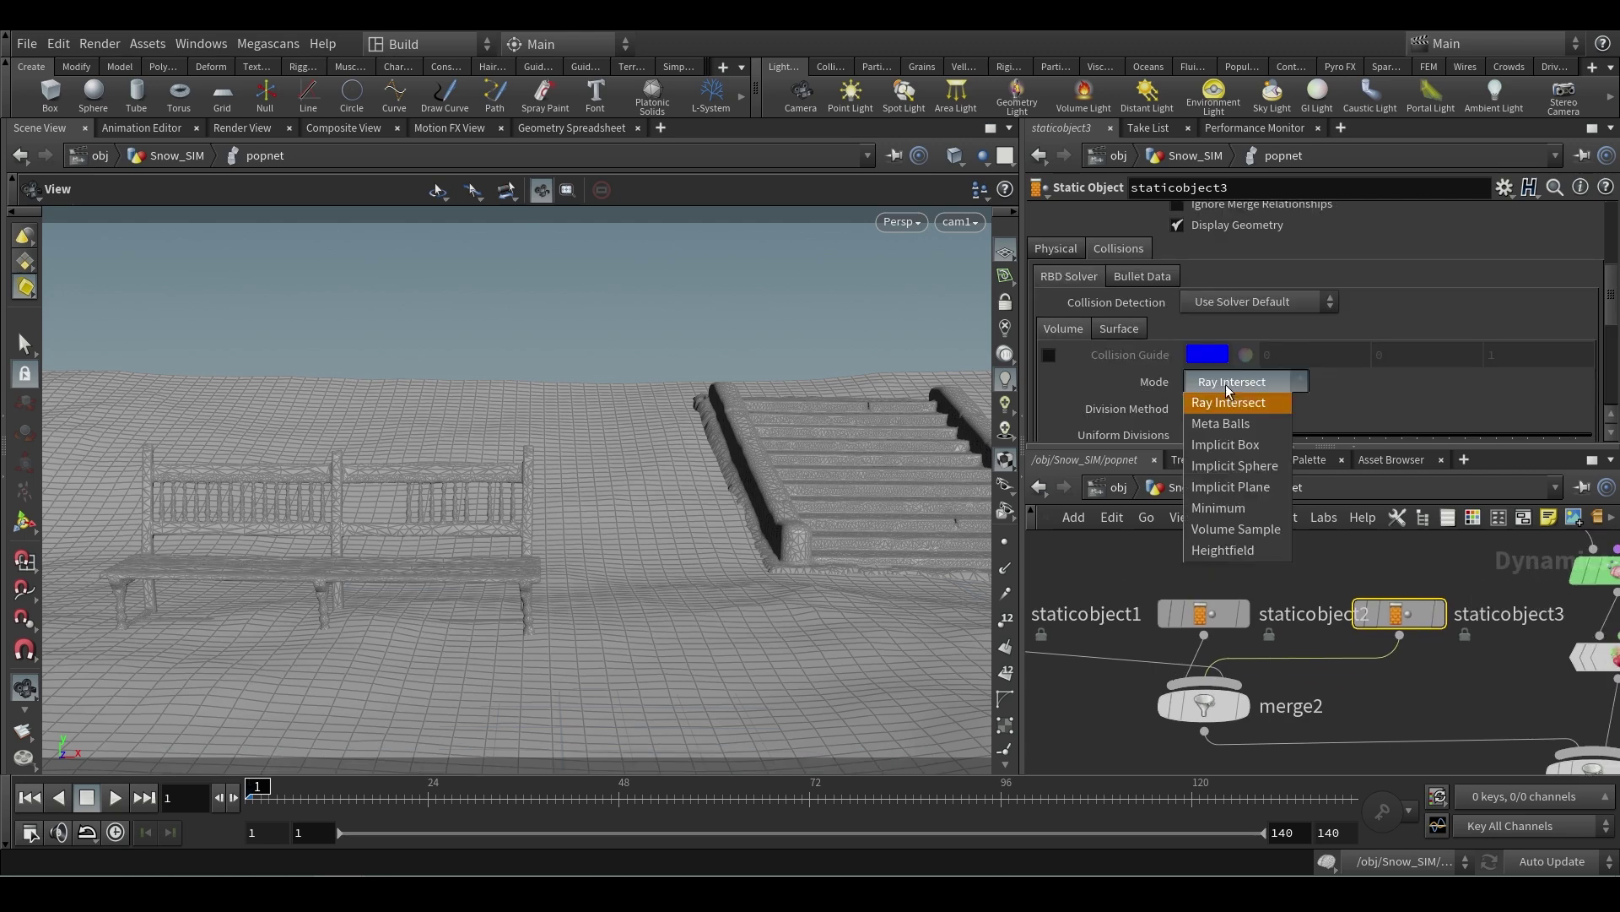
{"action": "left_click", "coordinate": [1255, 532]}
- Assign PREP_Bench's OUT_VDB as the Proxy Volume of staticobject3
{"action": "scroll", "coordinate": [1288, 353], "scroll_direction": "down", "scroll_amount": 3}
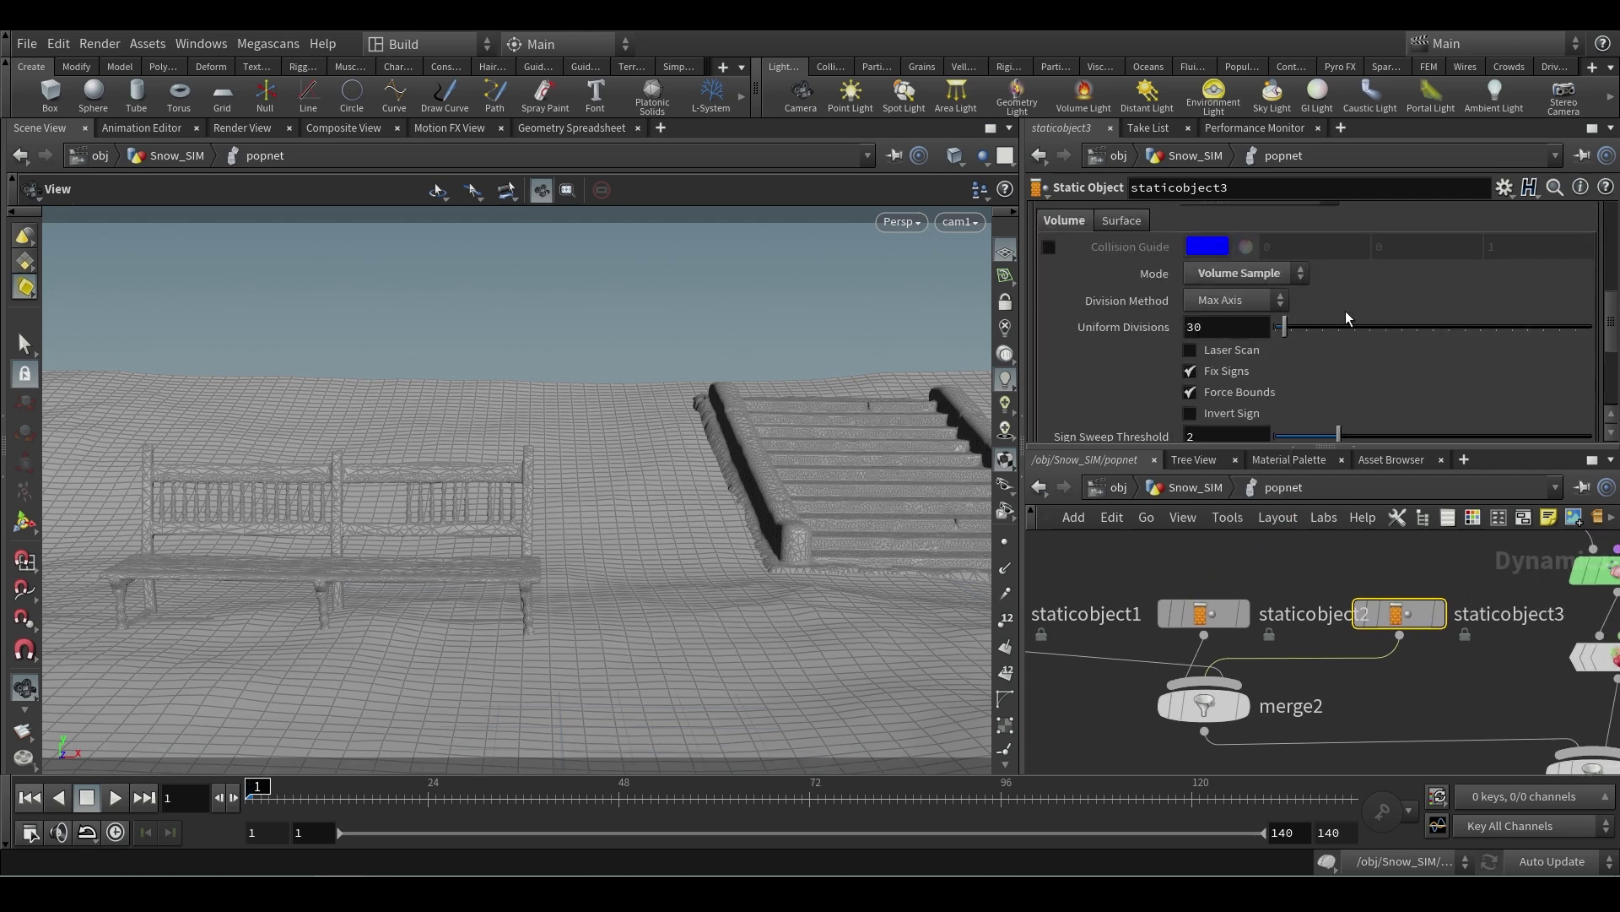
{"action": "scroll", "coordinate": [1348, 314], "scroll_direction": "up", "scroll_amount": 10}
{"action": "scroll", "coordinate": [1263, 321], "scroll_direction": "down", "scroll_amount": 3}
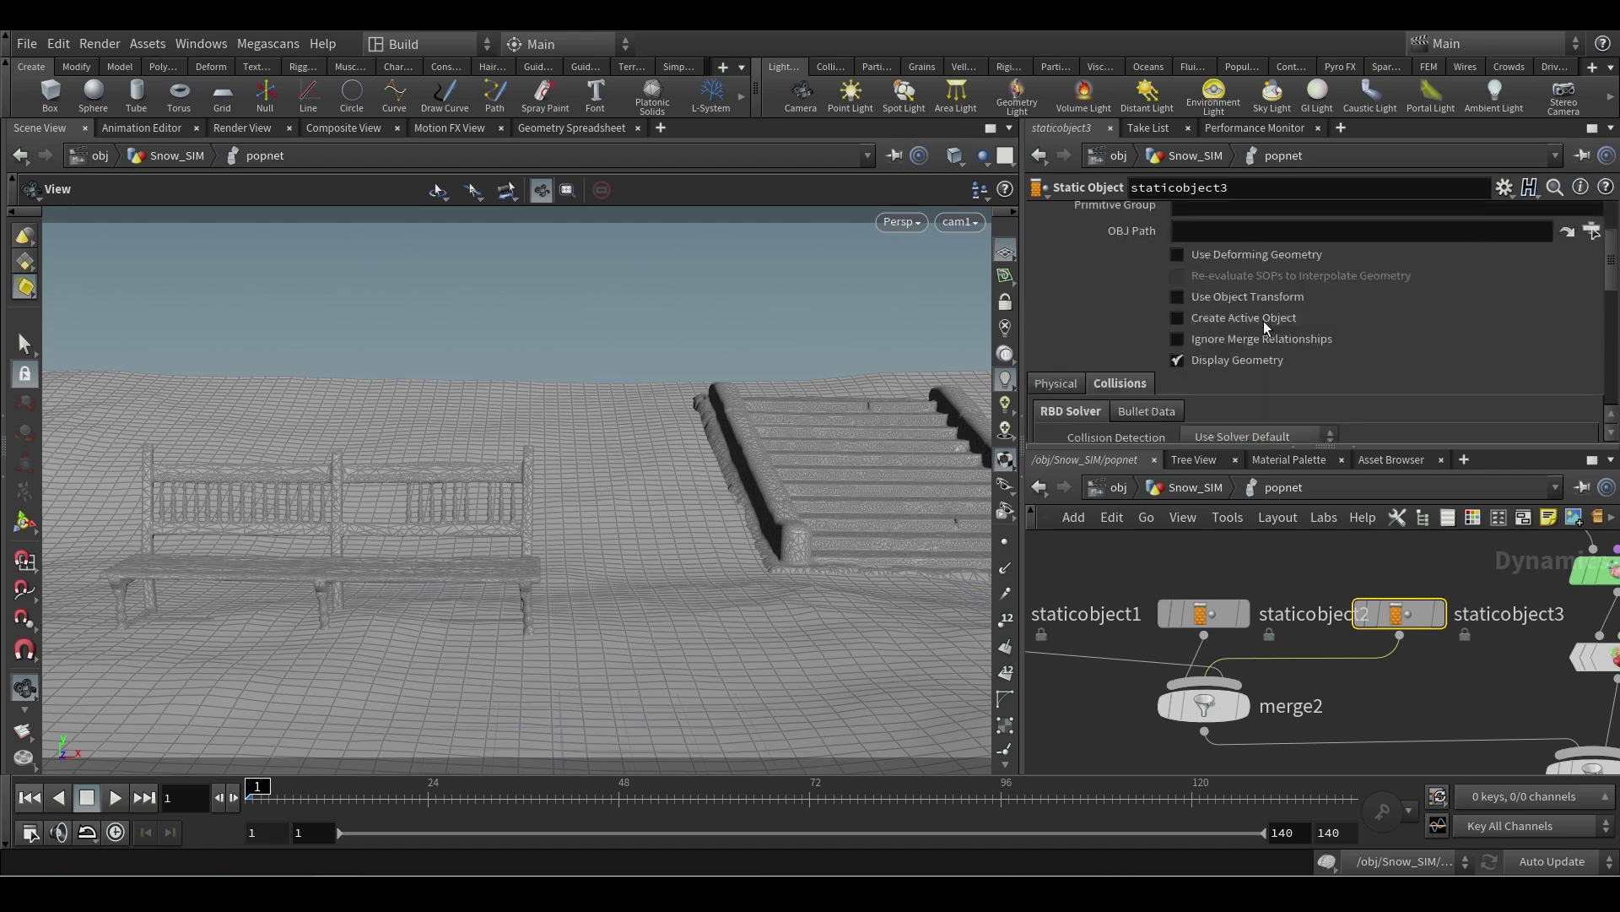
{"action": "scroll", "coordinate": [1293, 326], "scroll_direction": "down", "scroll_amount": 6}
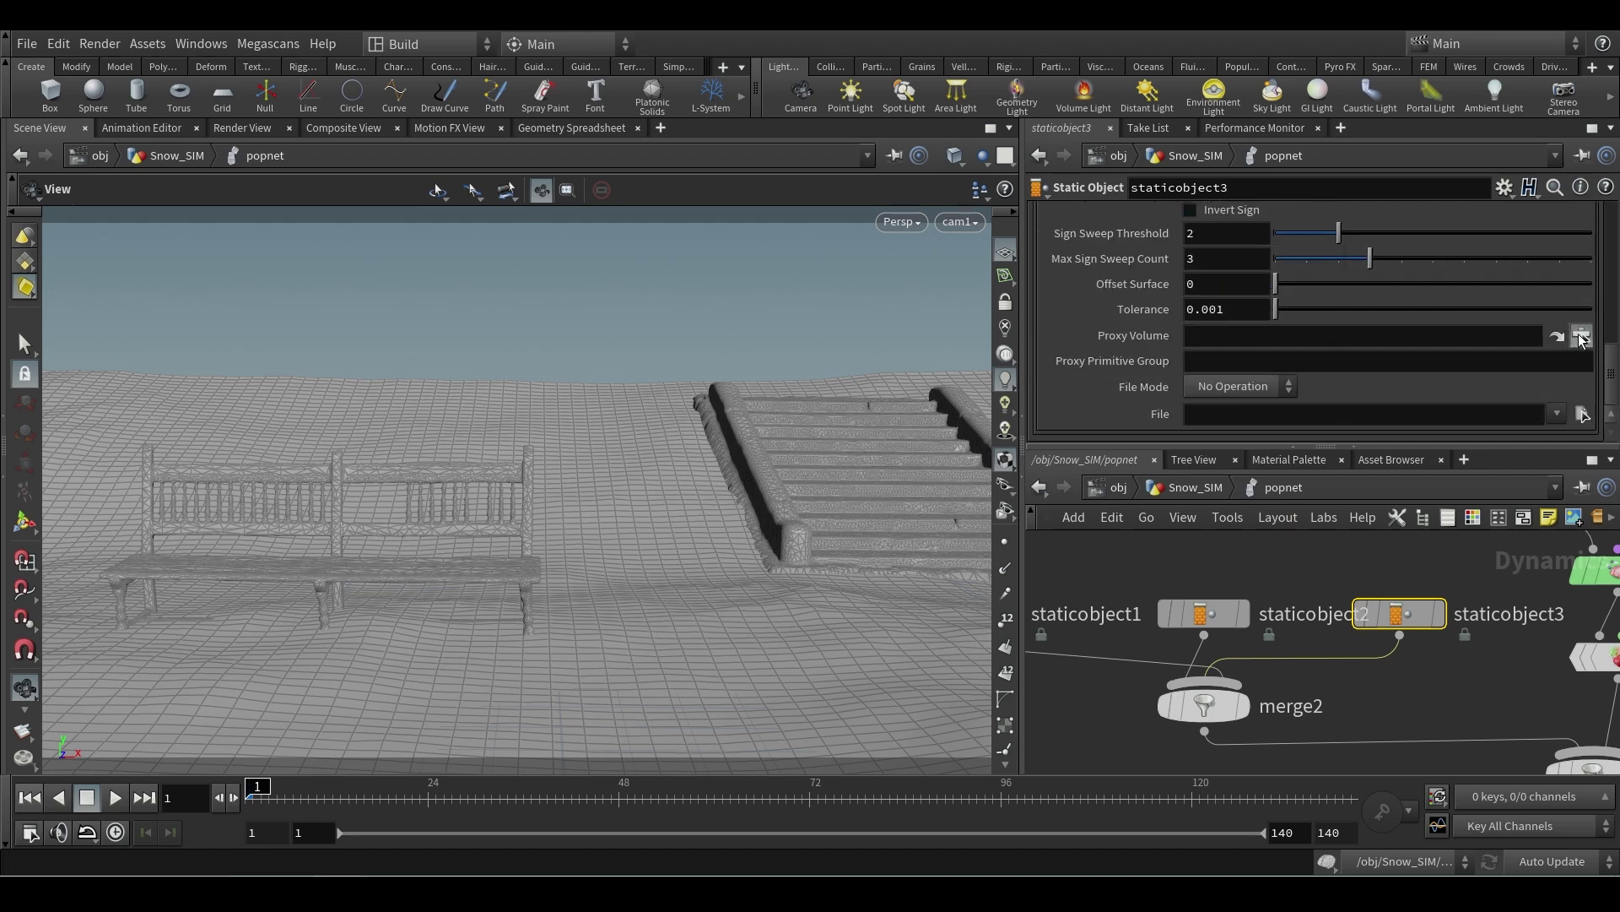
{"action": "left_click", "coordinate": [1581, 337]}
{"action": "scroll", "coordinate": [1466, 251], "scroll_direction": "up", "scroll_amount": 4}
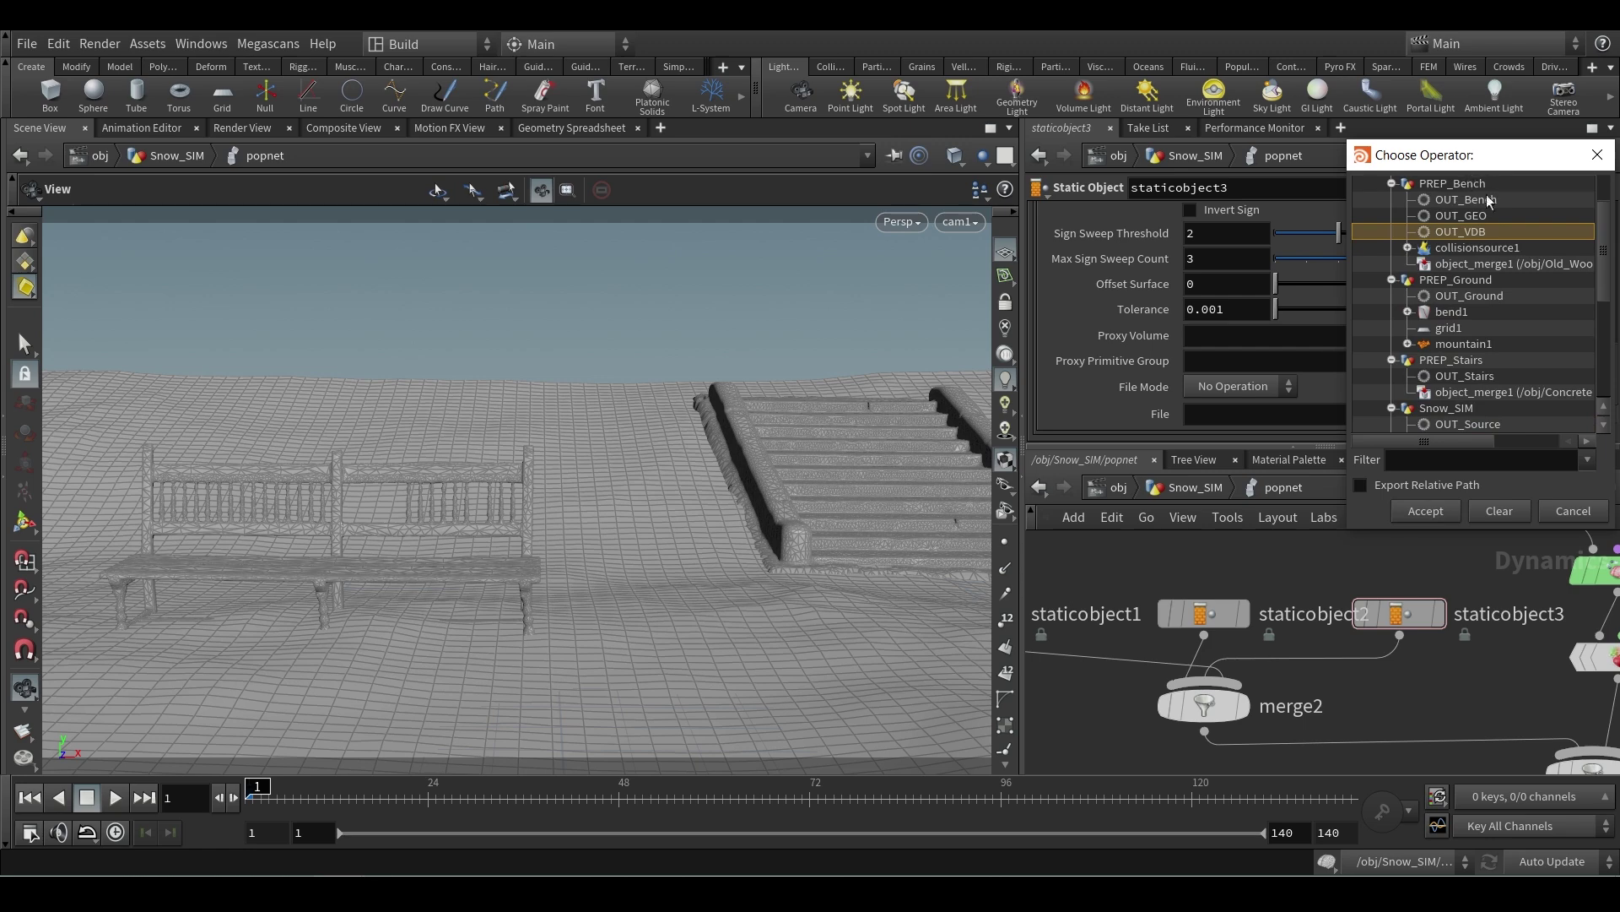
{"action": "left_click", "coordinate": [1424, 512]}
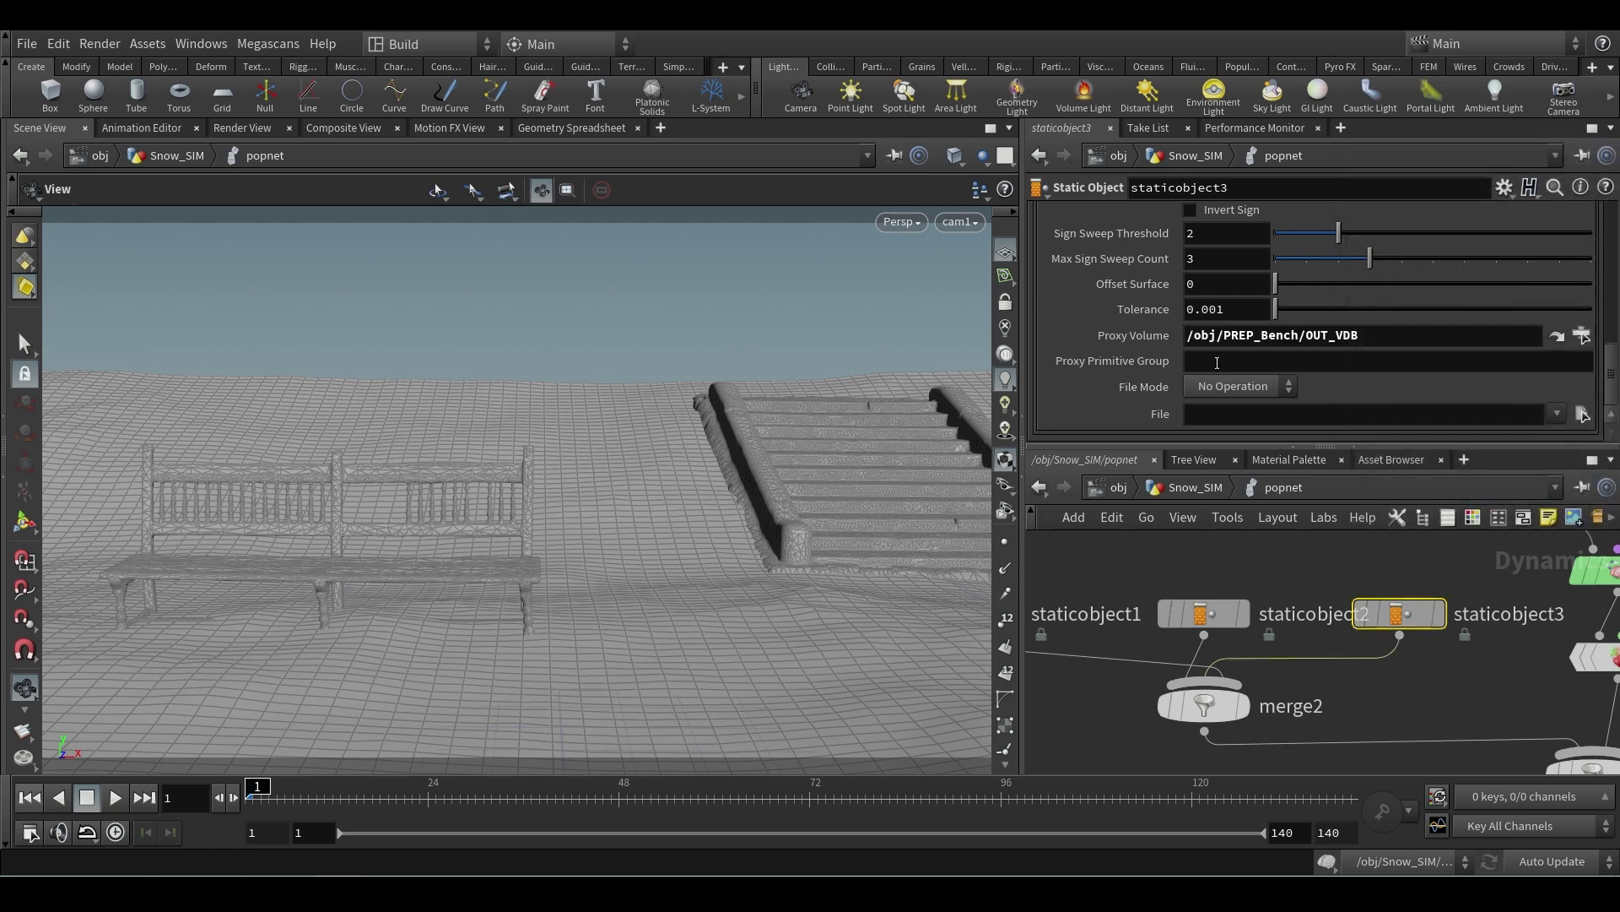
- Check staticobject3's collision guide with its display geometry hidden, and restore both display options
{"action": "scroll", "coordinate": [1220, 358], "scroll_direction": "up", "scroll_amount": 3}
{"action": "scroll", "coordinate": [1221, 358], "scroll_direction": "up", "scroll_amount": 5}
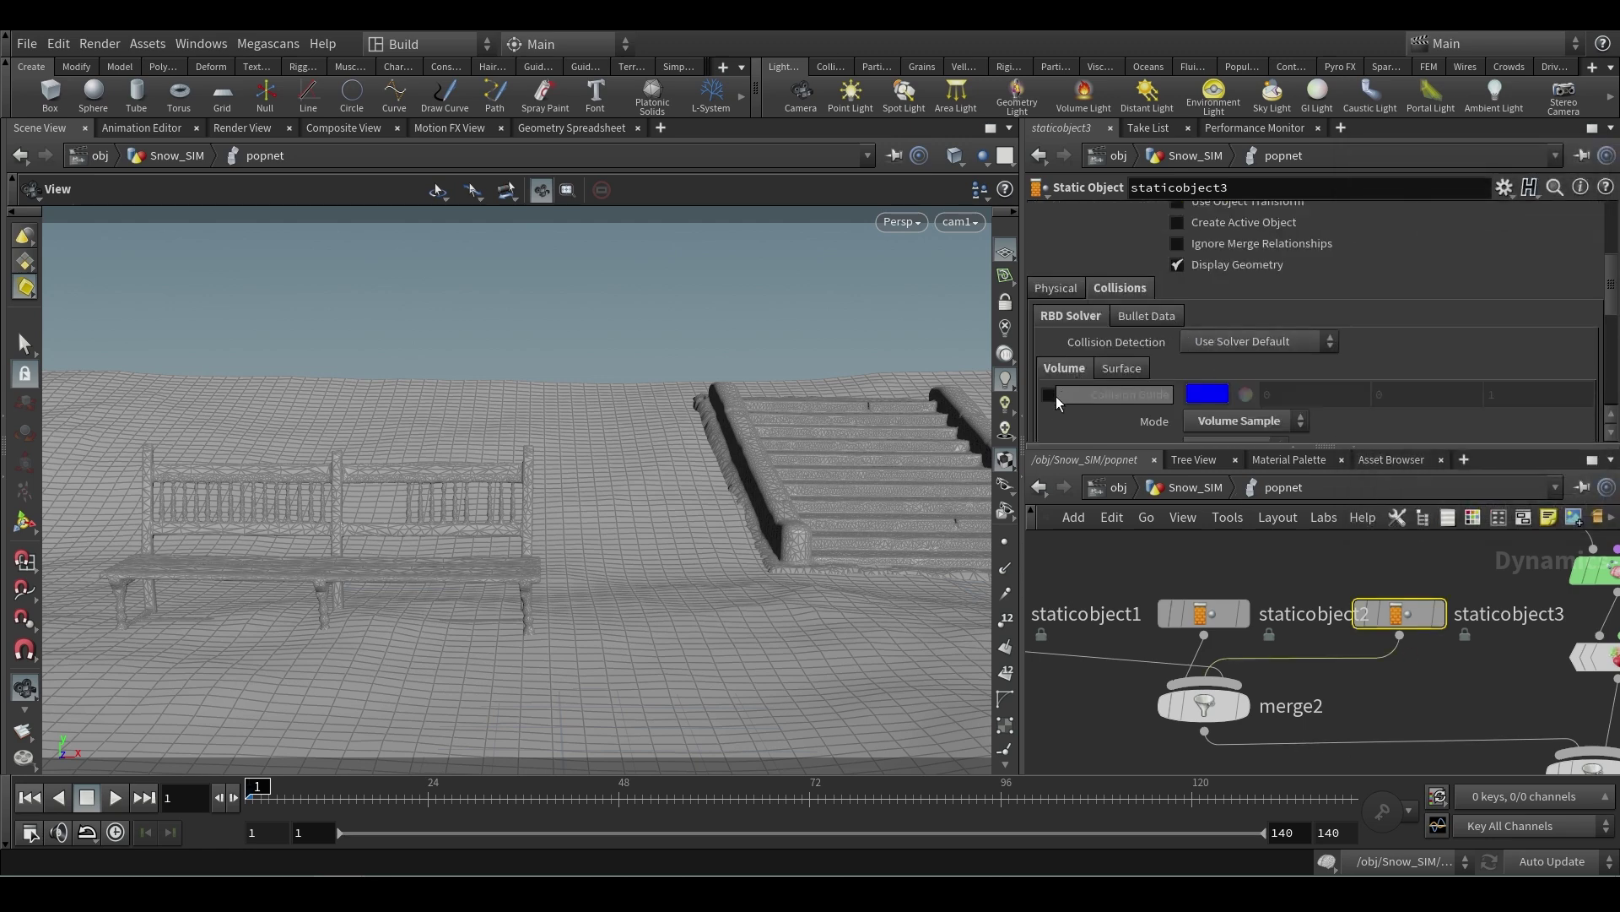
{"action": "left_click", "coordinate": [1178, 267]}
{"action": "left_click", "coordinate": [1049, 394]}
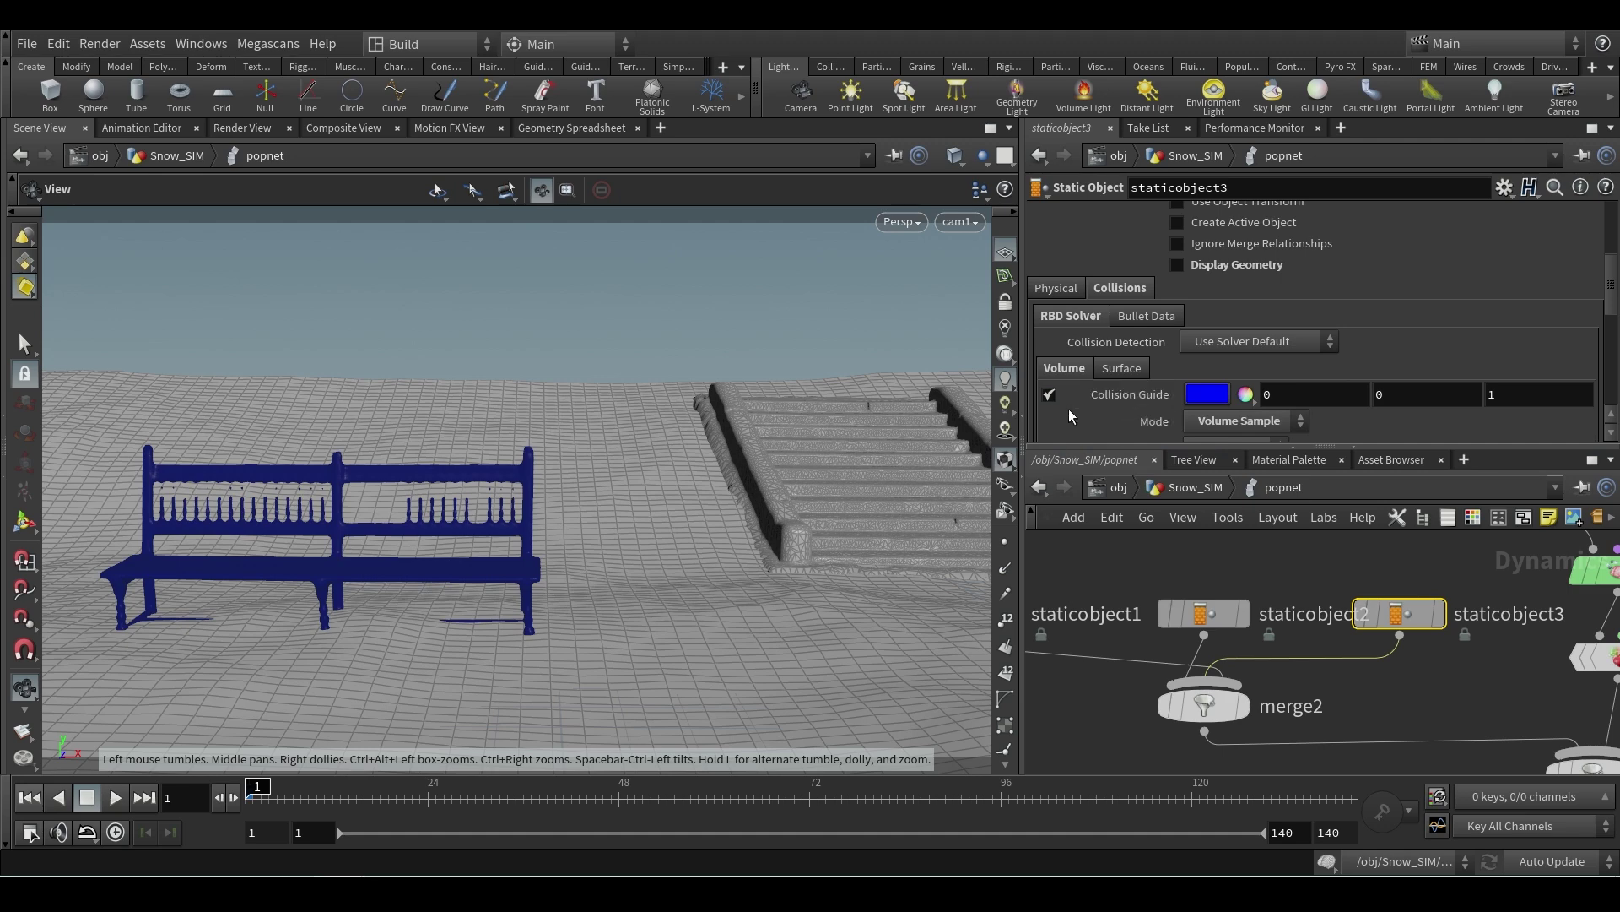
{"action": "left_click", "coordinate": [1050, 395]}
{"action": "left_click", "coordinate": [1177, 265]}
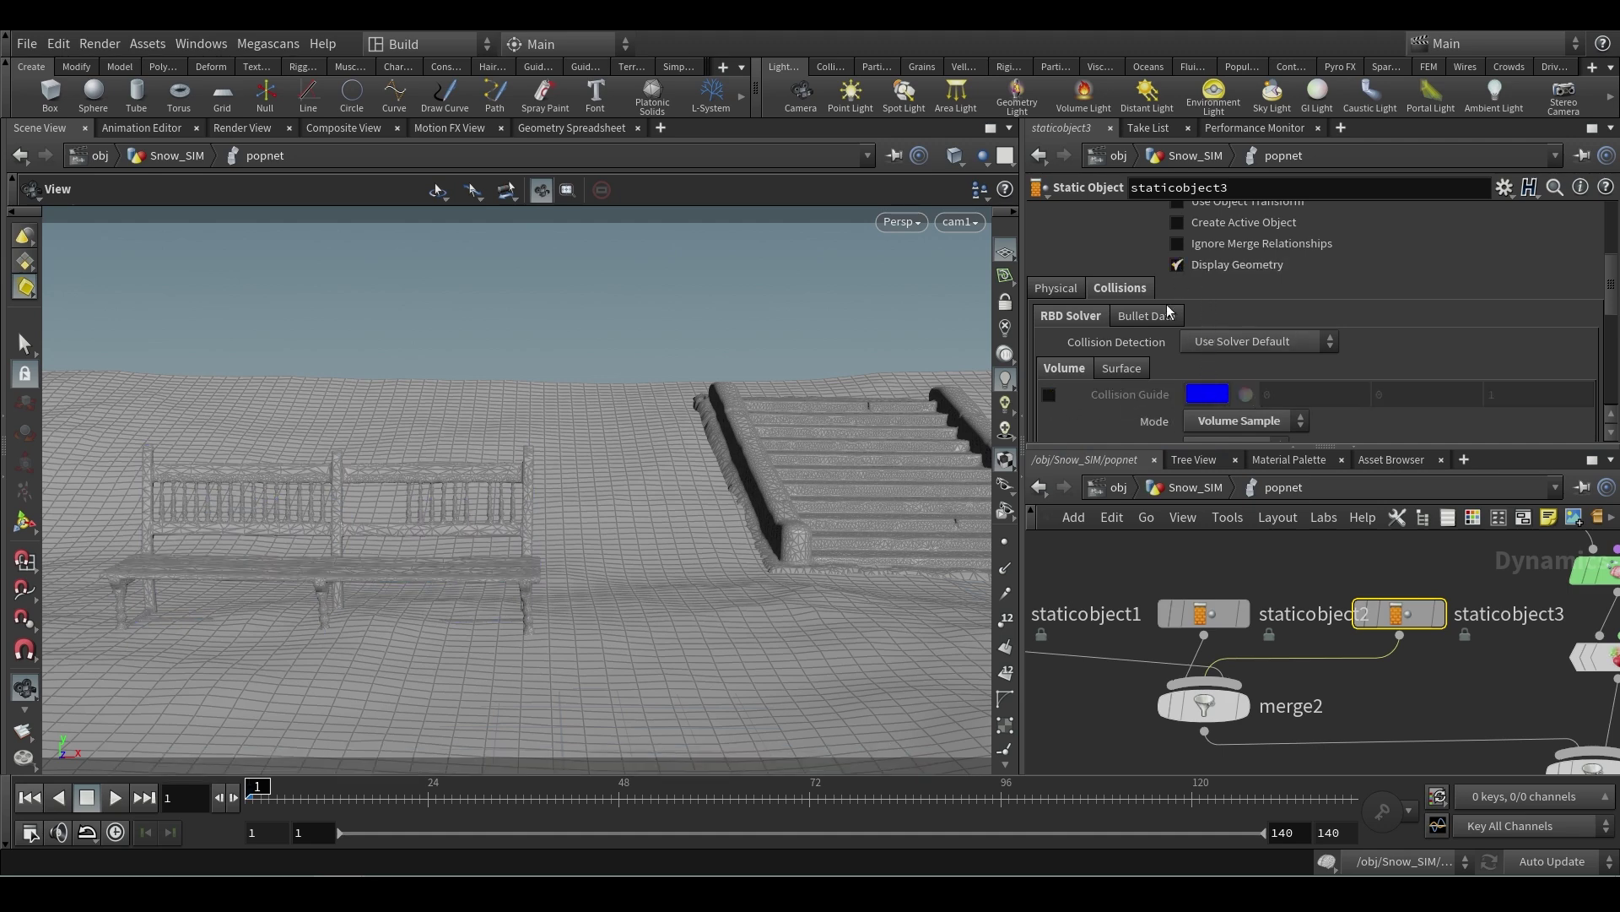
- Play the simulation through cam1 to check the snow against the bench and stairs, and return to frame 1
{"action": "middle_click_drag", "start_coordinate": [1422, 698], "coordinate": [1402, 692]}
{"action": "key", "text": "h"}
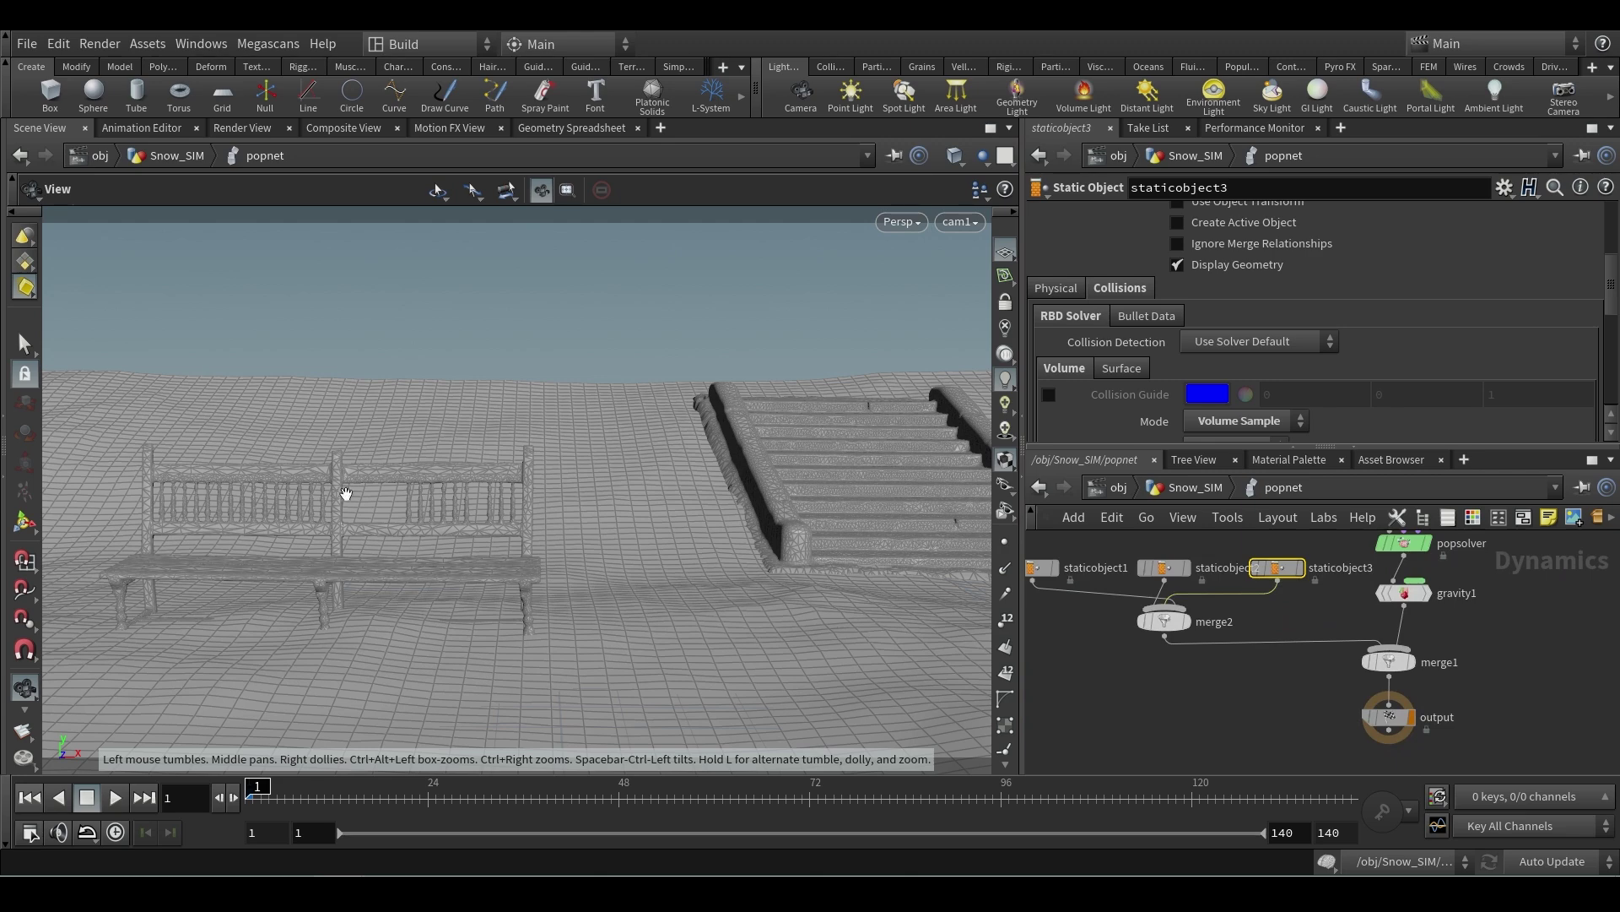
{"action": "middle_click_drag", "start_coordinate": [1315, 707], "coordinate": [1275, 724]}
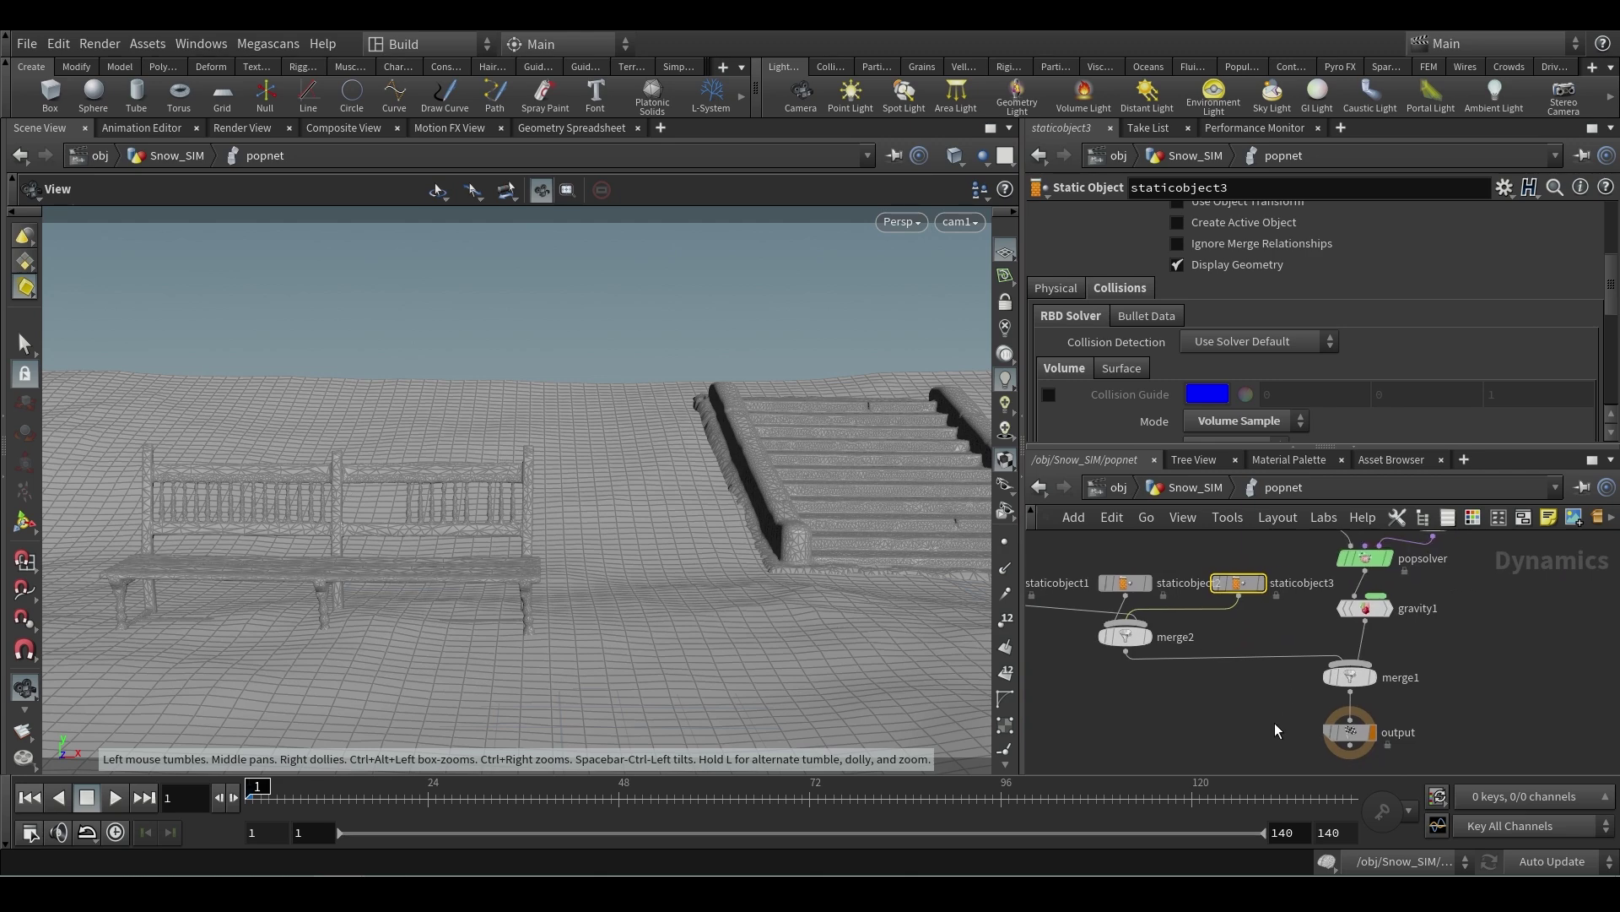
{"action": "scroll", "coordinate": [1359, 690], "scroll_direction": "down", "scroll_amount": 3}
{"action": "scroll", "coordinate": [1366, 688], "scroll_direction": "up", "scroll_amount": 4}
{"action": "mouse_move", "coordinate": [1470, 620]}
{"action": "middle_mouse_down"}
{"action": "mouse_move", "coordinate": [1408, 719]}
{"action": "mouse_move", "coordinate": [1428, 739]}
{"action": "middle_mouse_up"}
{"action": "middle_click_drag", "start_coordinate": [1431, 604], "coordinate": [1437, 654]}
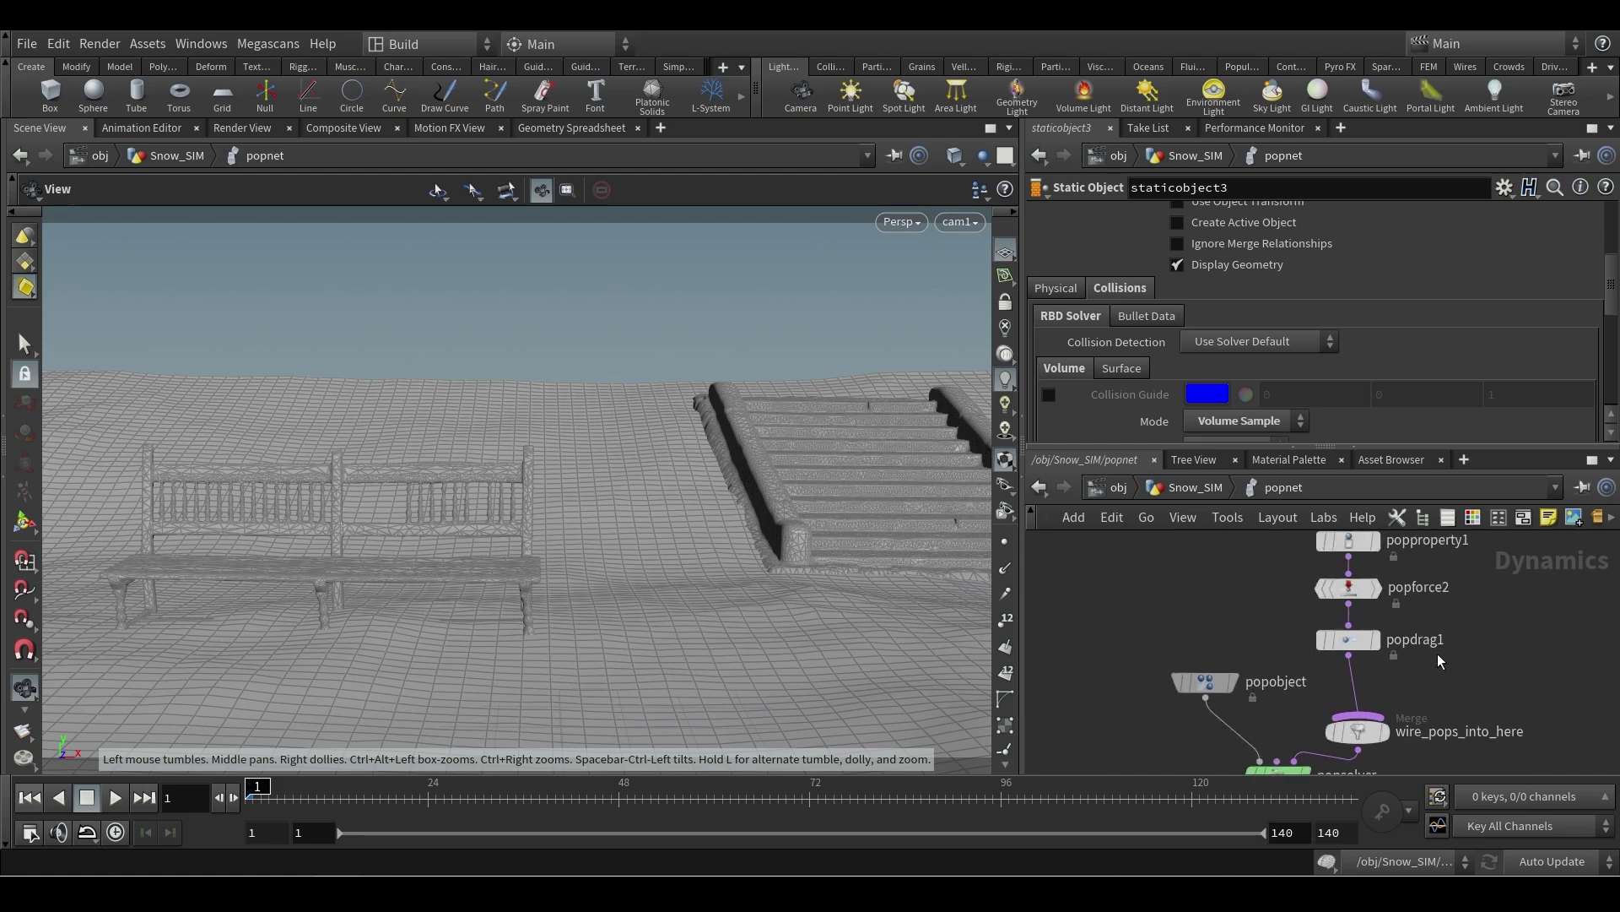
{"action": "left_click", "coordinate": [114, 798]}
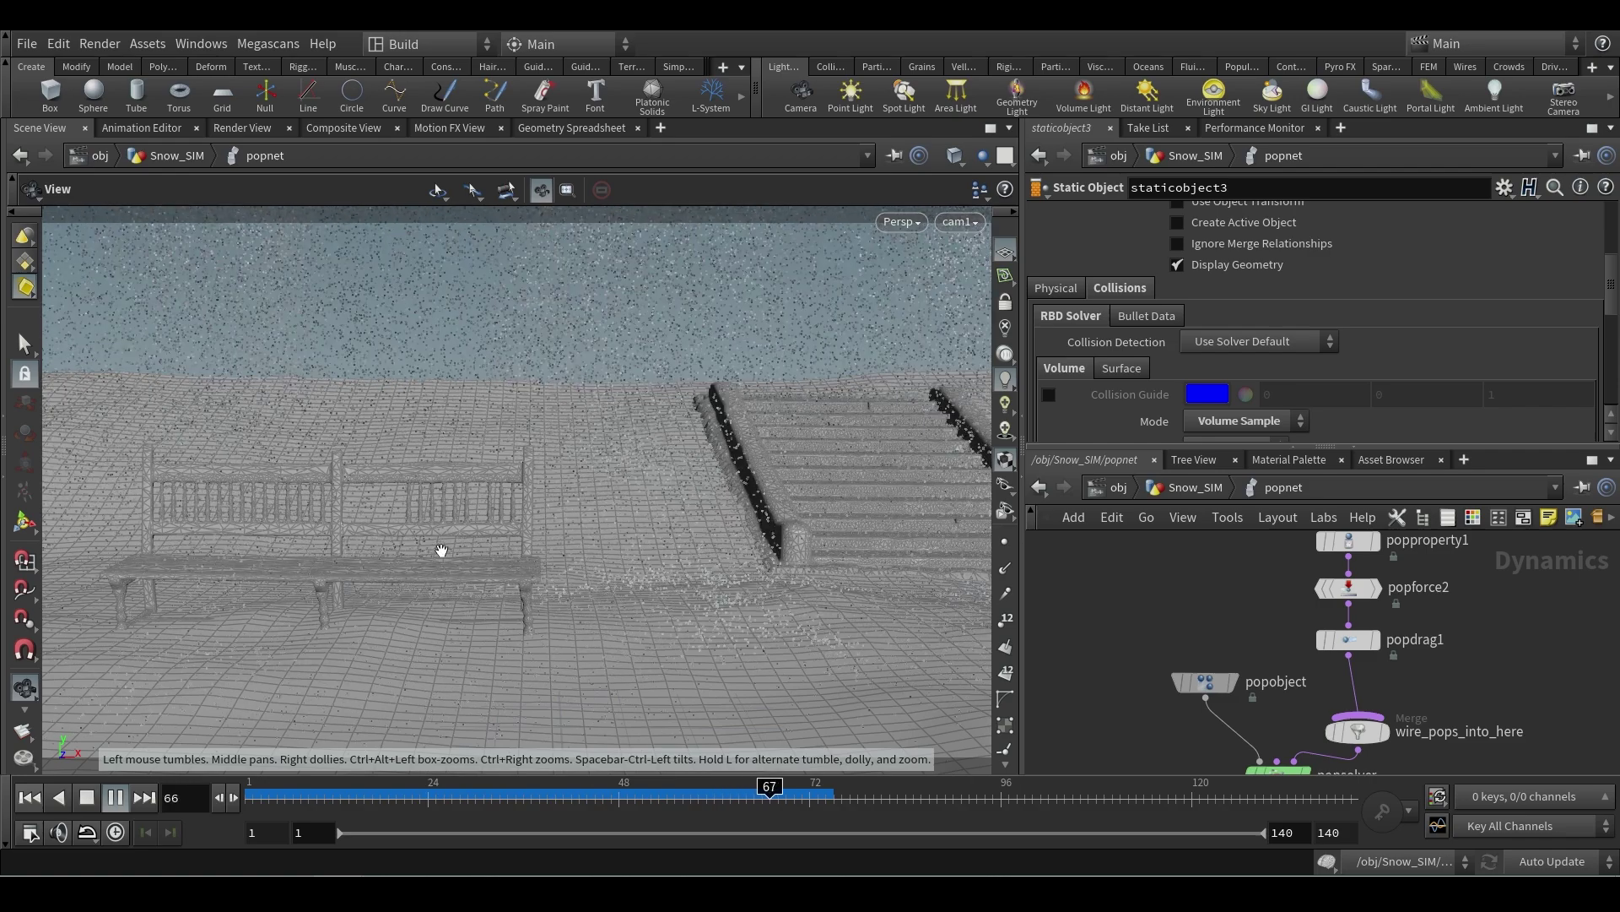
{"action": "left_click", "coordinate": [30, 798]}
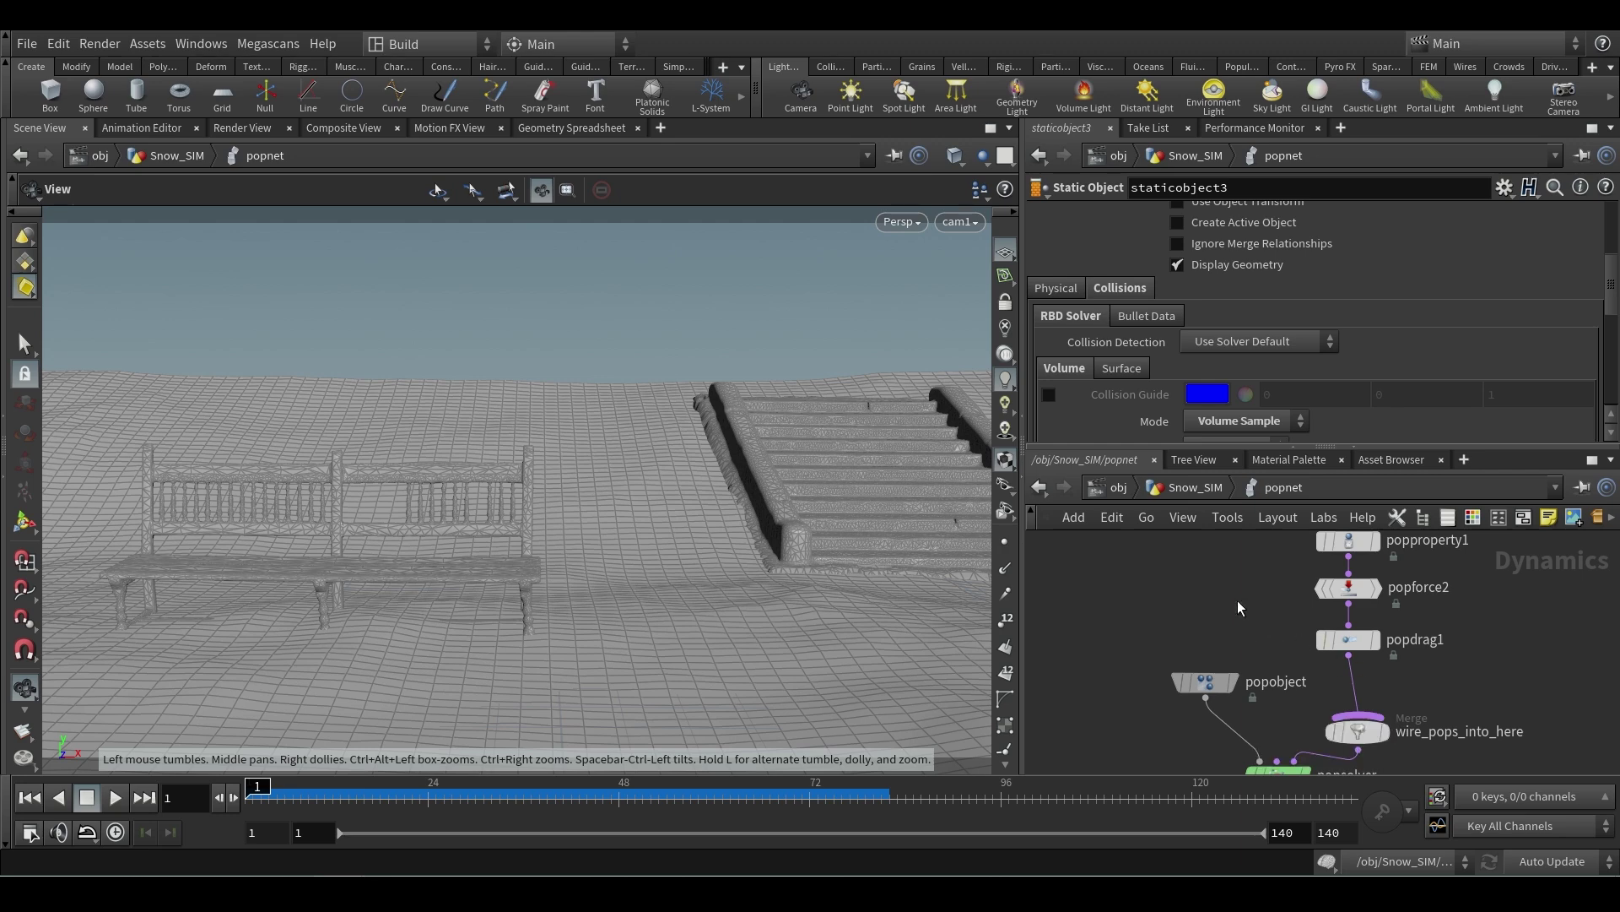
- Review the parameters of popforce1, popforce2, popproperty1 and popdrag1 in the particle chain
{"action": "middle_click_drag", "start_coordinate": [1237, 600], "coordinate": [1170, 662]}
{"action": "scroll", "coordinate": [1178, 640], "scroll_direction": "down", "scroll_amount": 2}
{"action": "scroll", "coordinate": [1207, 626], "scroll_direction": "up", "scroll_amount": 2}
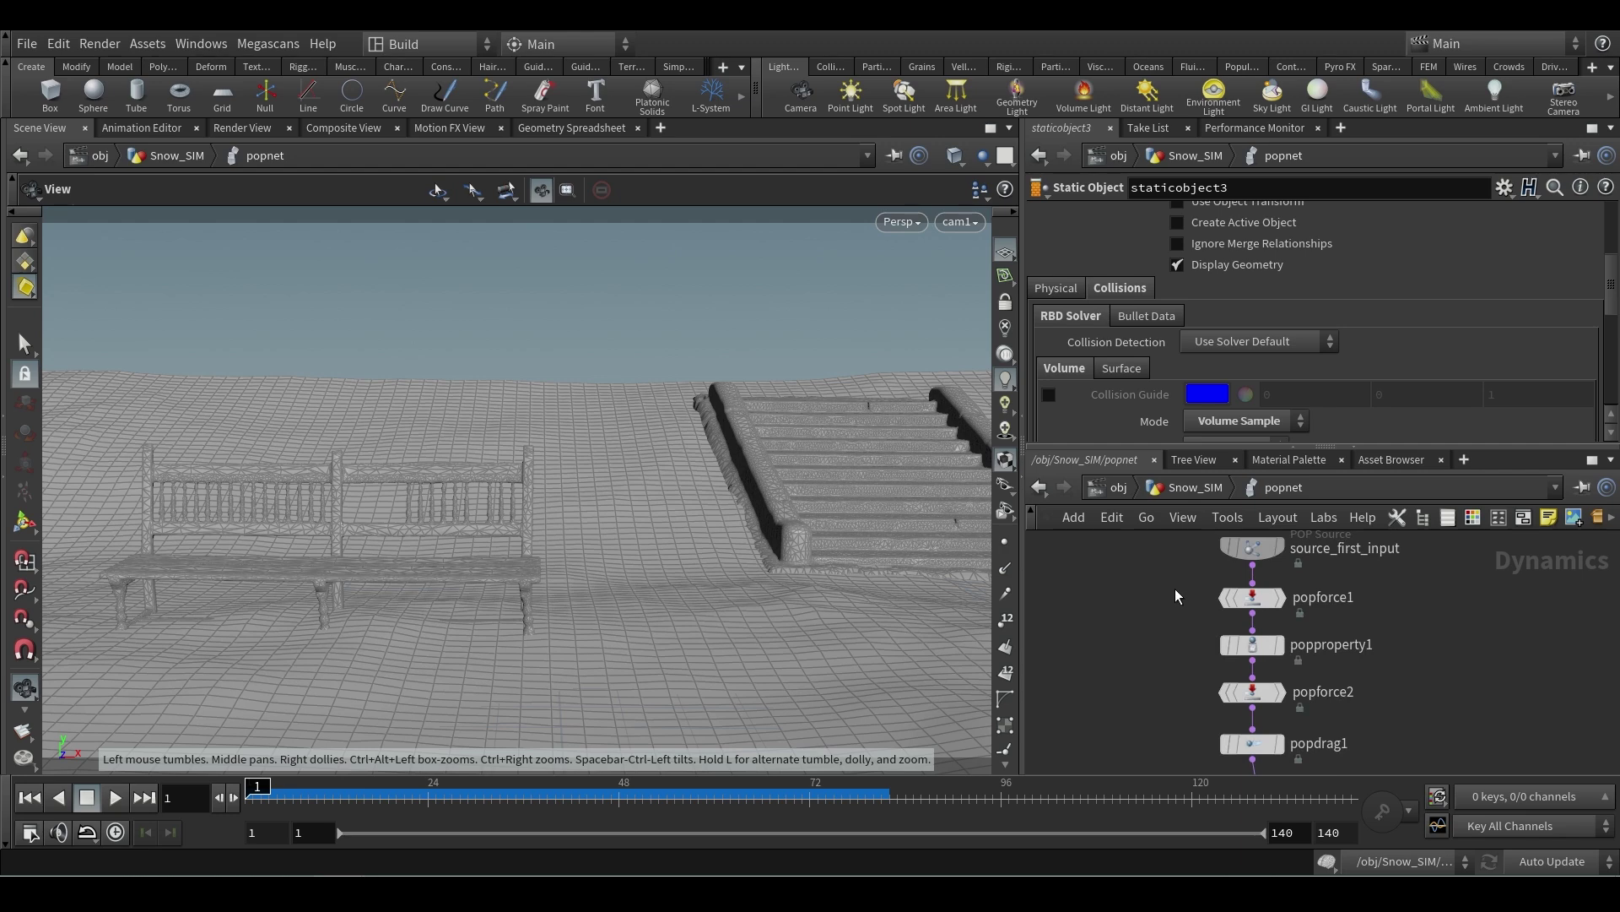
{"action": "left_click_drag", "start_coordinate": [1172, 586], "coordinate": [1359, 606]}
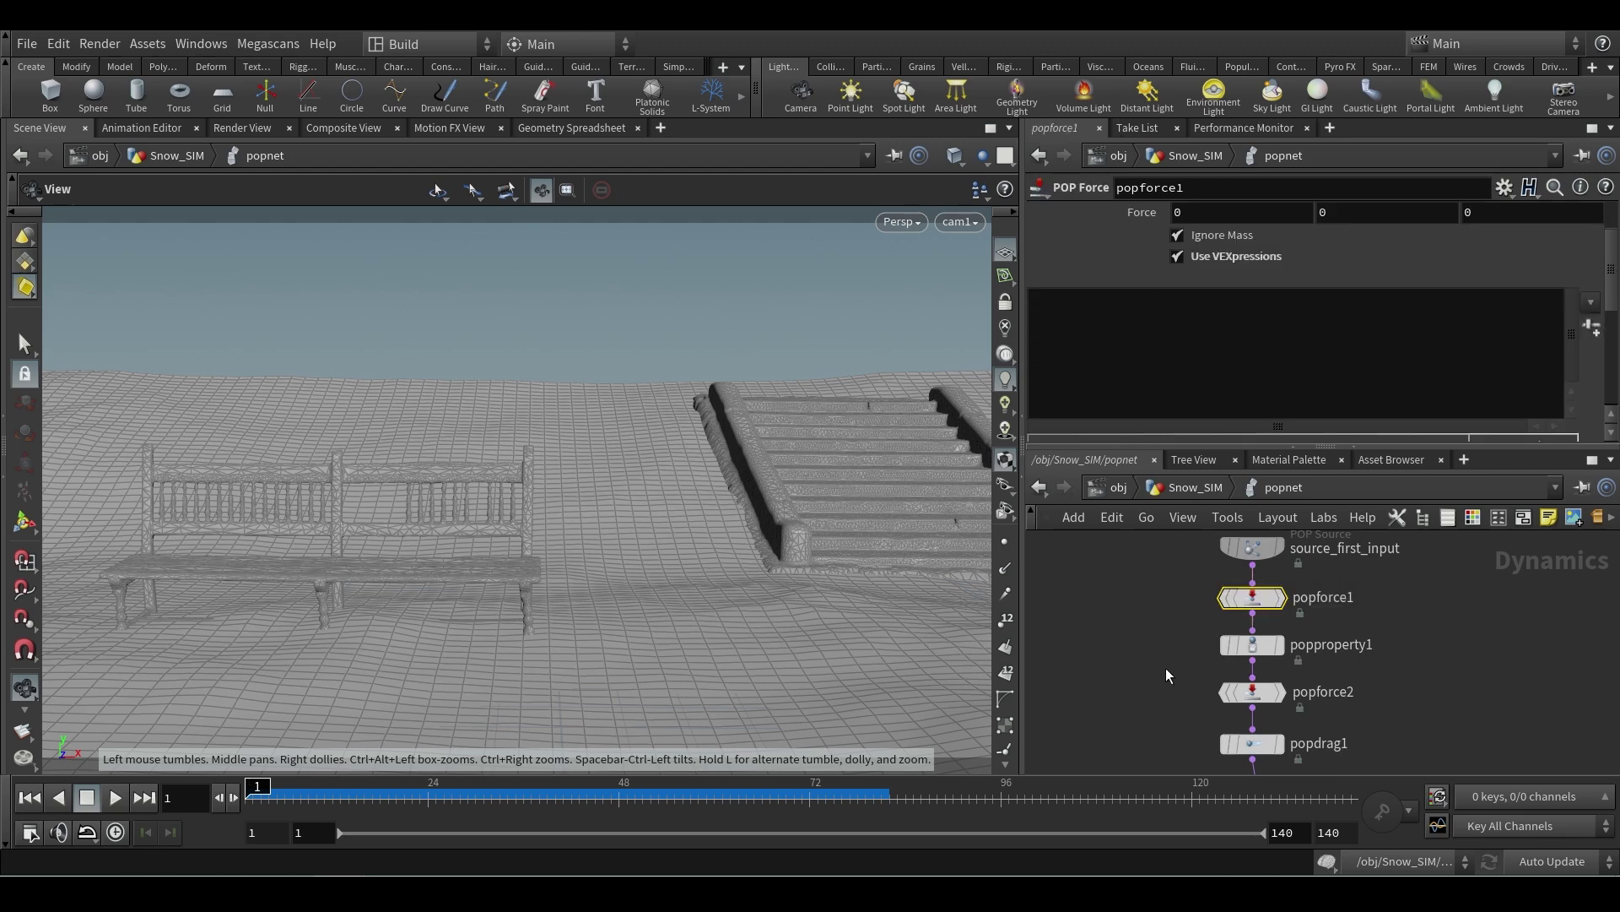
{"action": "left_click_drag", "start_coordinate": [1168, 674], "coordinate": [1355, 706]}
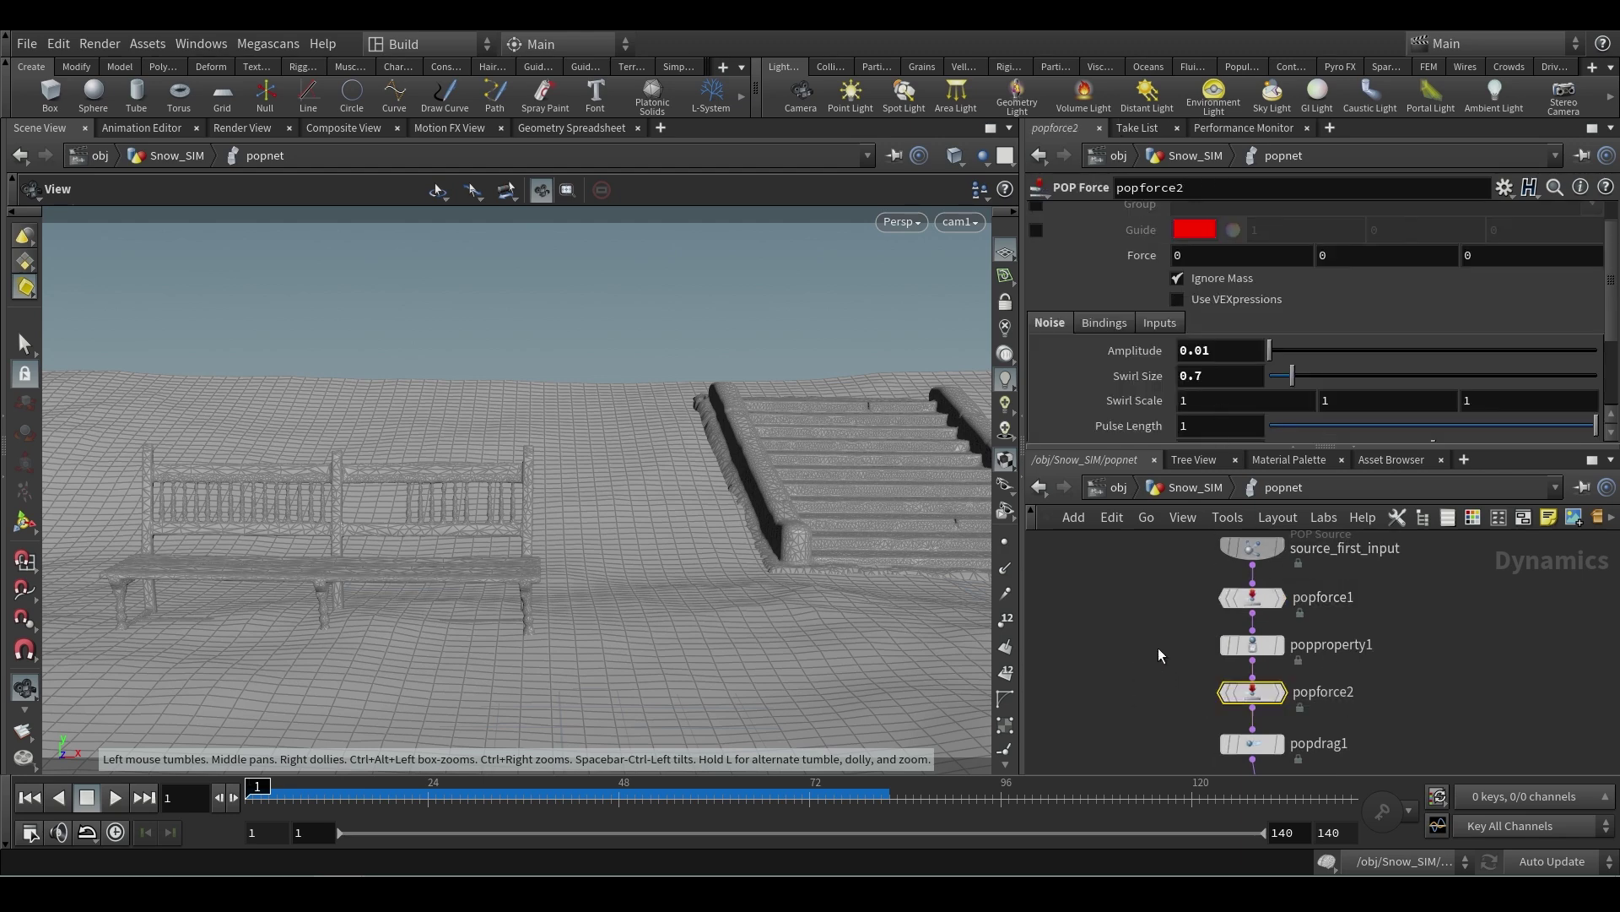
{"action": "left_click_drag", "start_coordinate": [1158, 647], "coordinate": [1379, 656]}
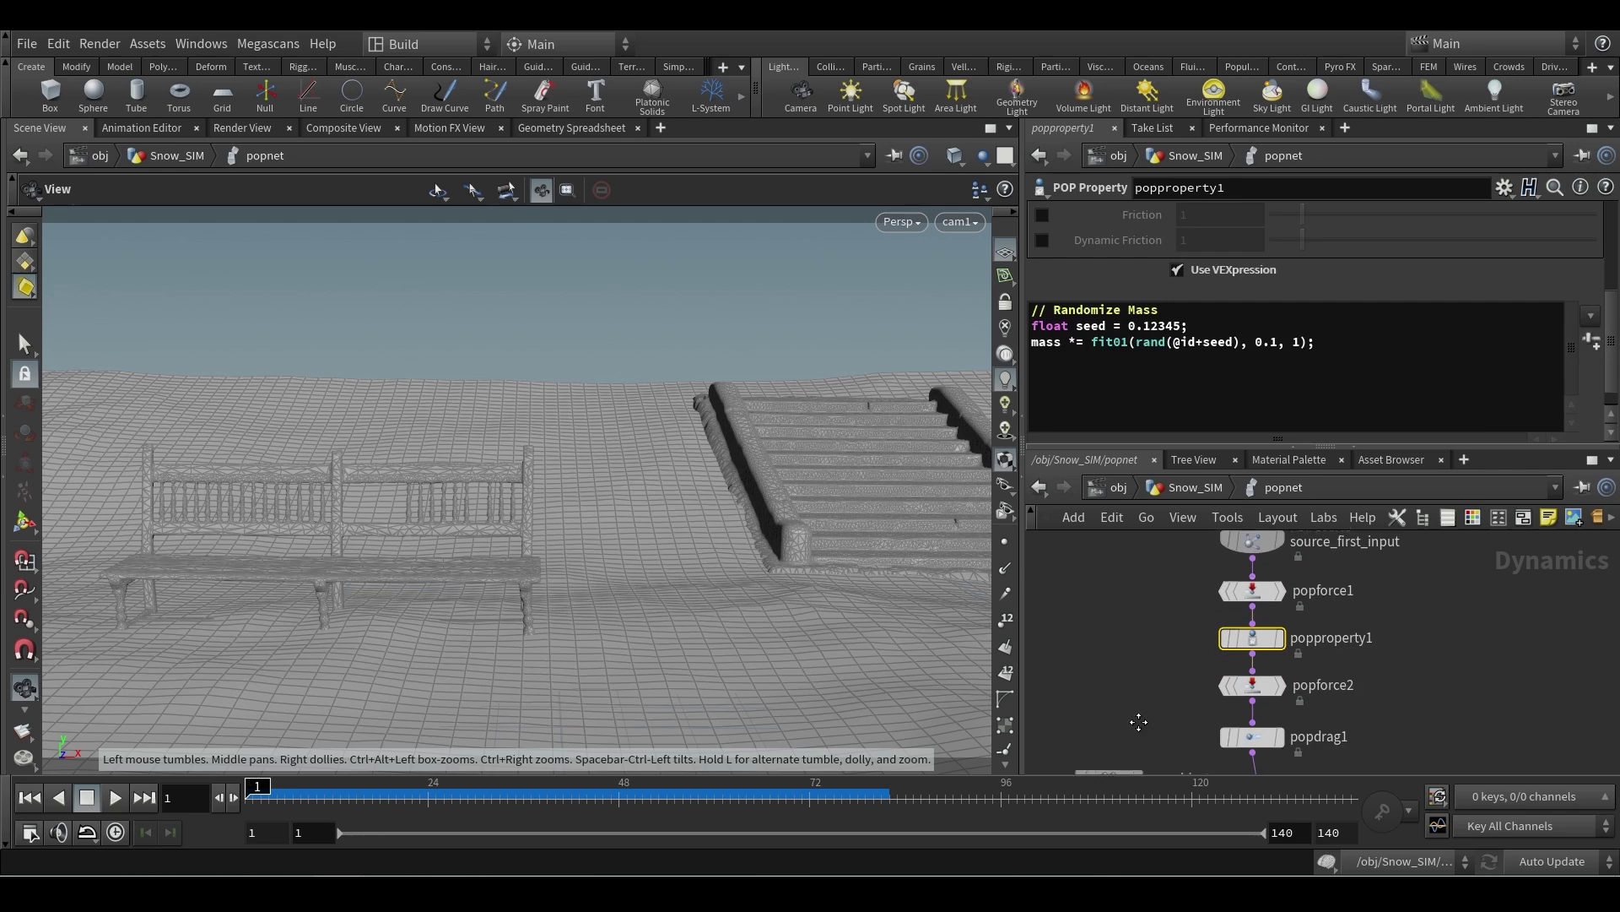
{"action": "middle_click_drag", "start_coordinate": [1189, 730], "coordinate": [1172, 671]}
{"action": "left_click_drag", "start_coordinate": [1171, 671], "coordinate": [1374, 702]}
{"action": "scroll", "coordinate": [1229, 684], "scroll_direction": "down", "scroll_amount": 3}
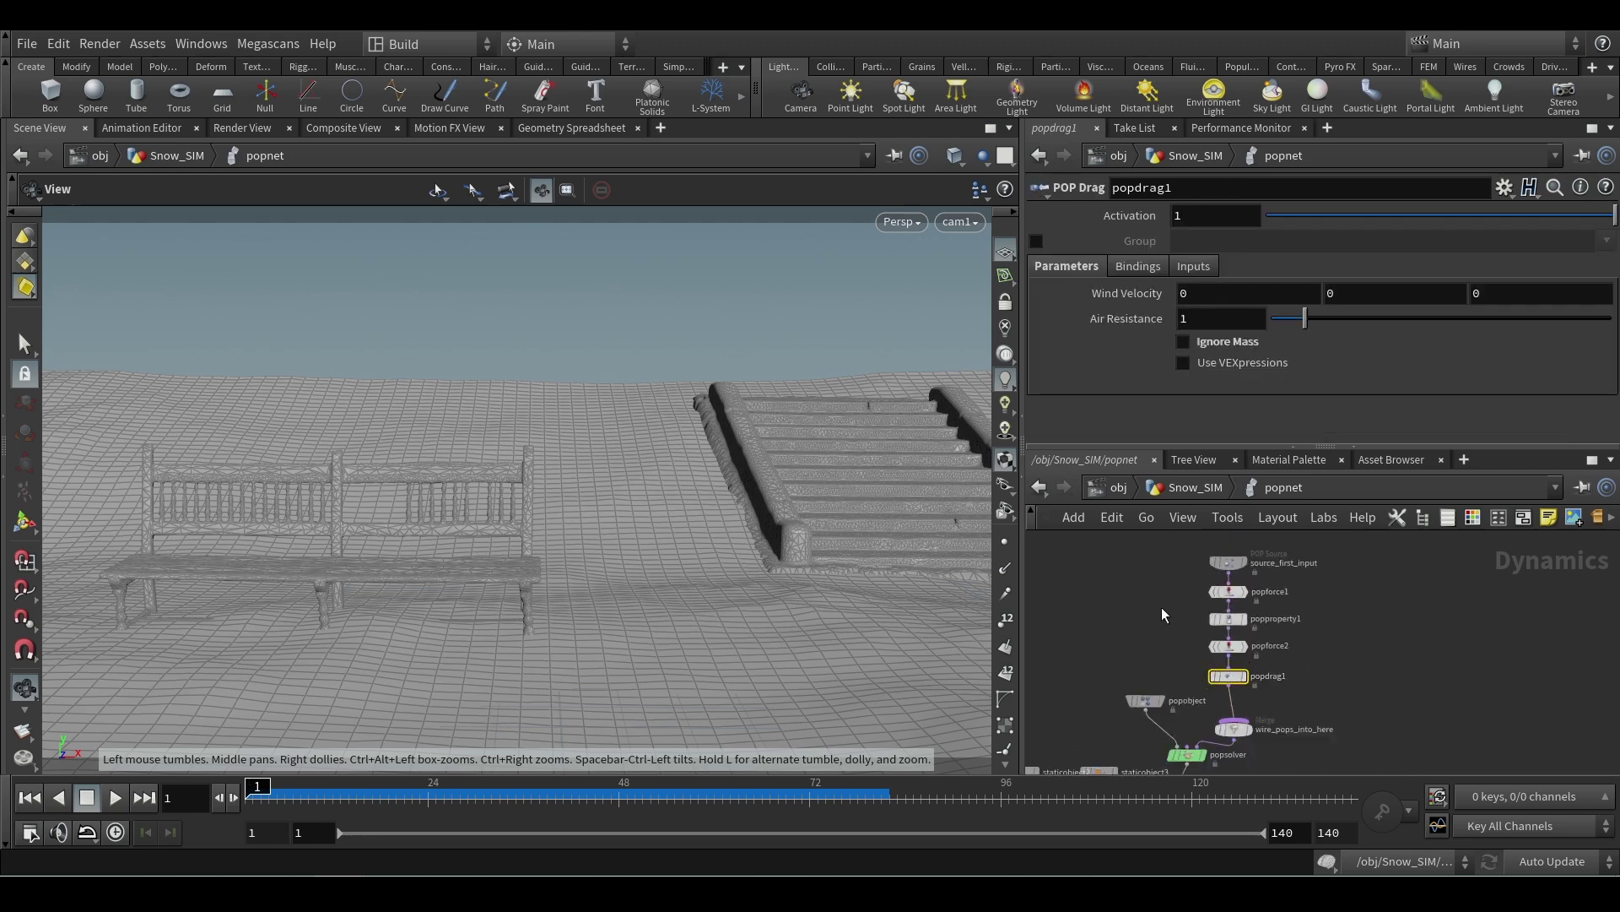
{"action": "scroll", "coordinate": [1280, 646], "scroll_direction": "up", "scroll_amount": 3}
{"action": "middle_click_drag", "start_coordinate": [1293, 623], "coordinate": [1350, 606]}
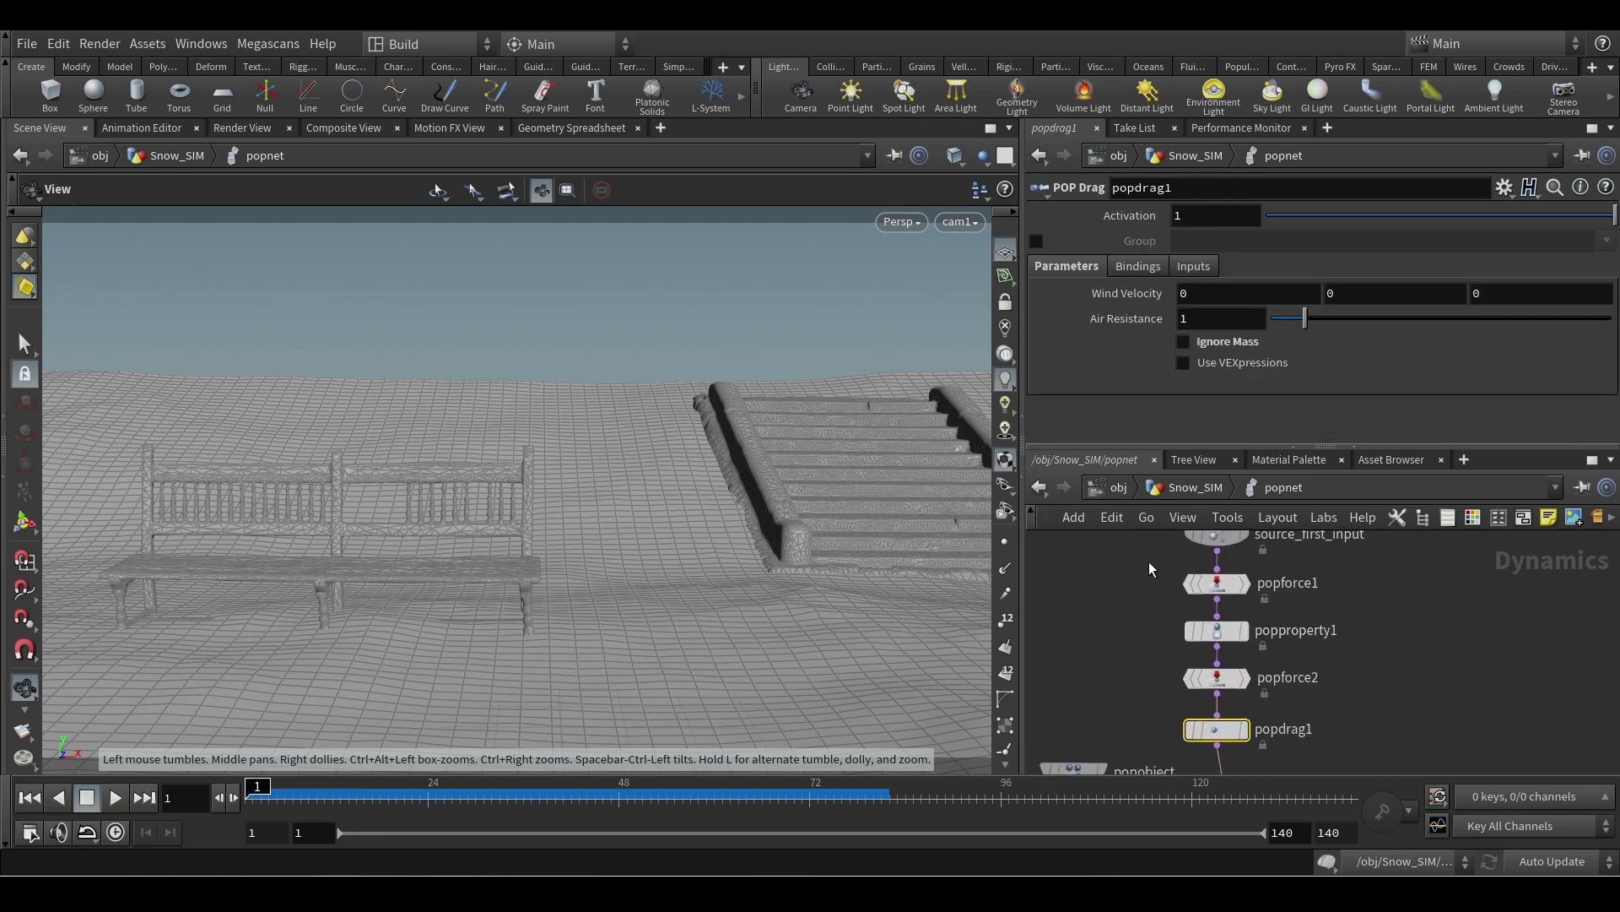
{"action": "left_click_drag", "start_coordinate": [1148, 561], "coordinate": [1265, 745]}
{"action": "left_click", "coordinate": [1501, 673]}
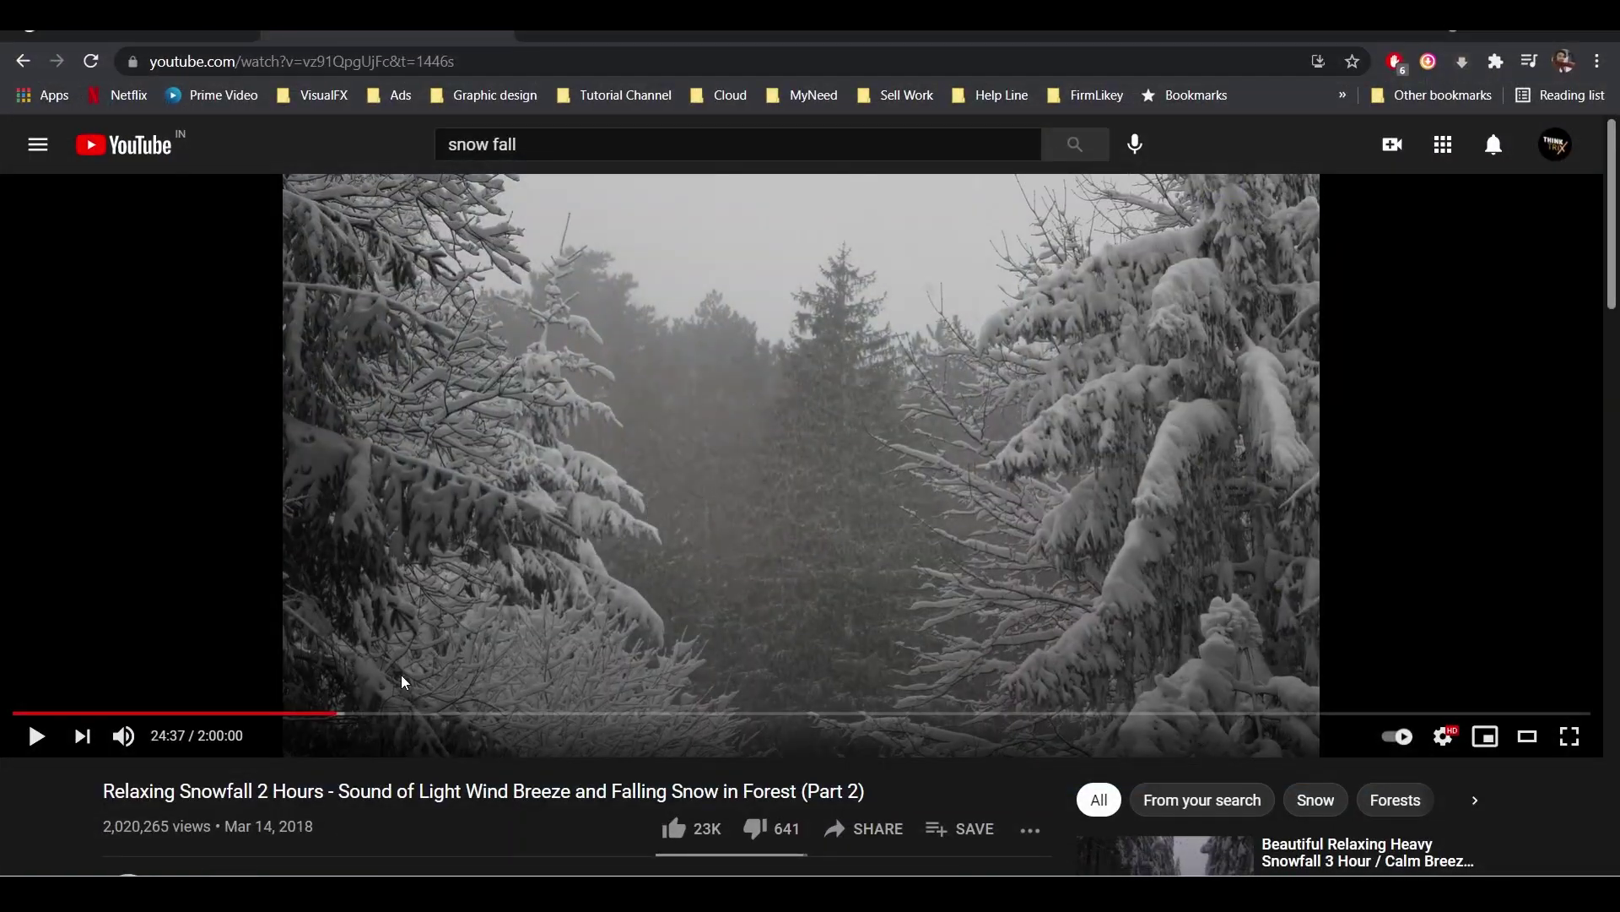
- Switch to YouTube in the browser and view the snowfall reference video
{"action": "left_click", "coordinate": [375, 676]}
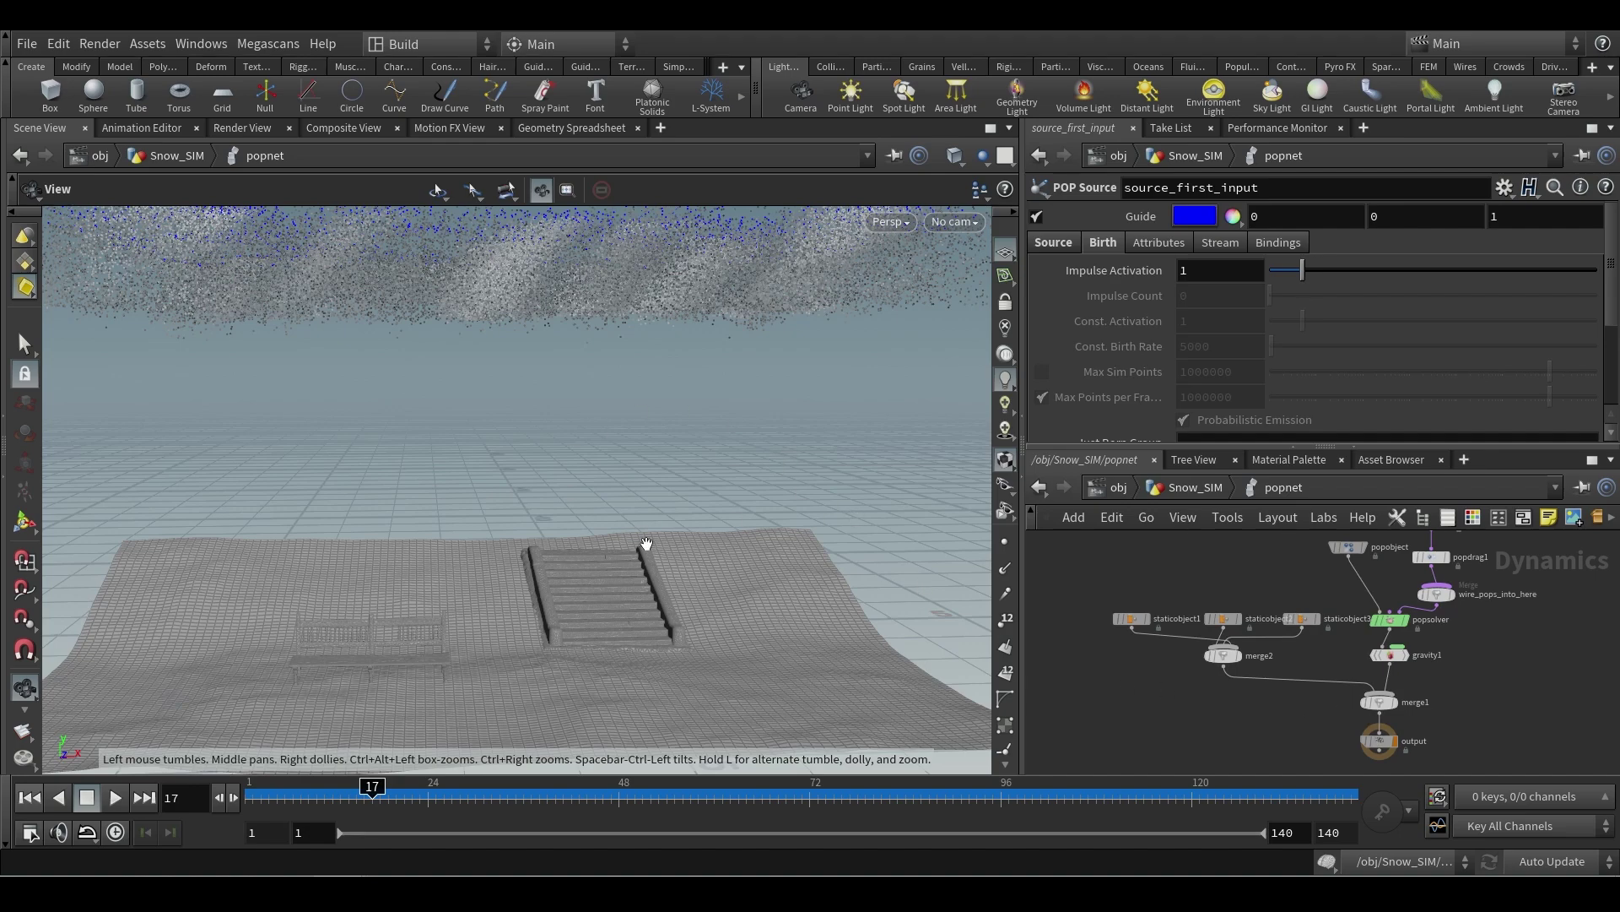
- Scrub and play the snow simulation up to frame 140, examining the particles above and below the ground
{"action": "scroll", "coordinate": [647, 544], "scroll_direction": "up", "scroll_amount": 1}
{"action": "left_click_drag", "start_coordinate": [608, 529], "coordinate": [583, 516]}
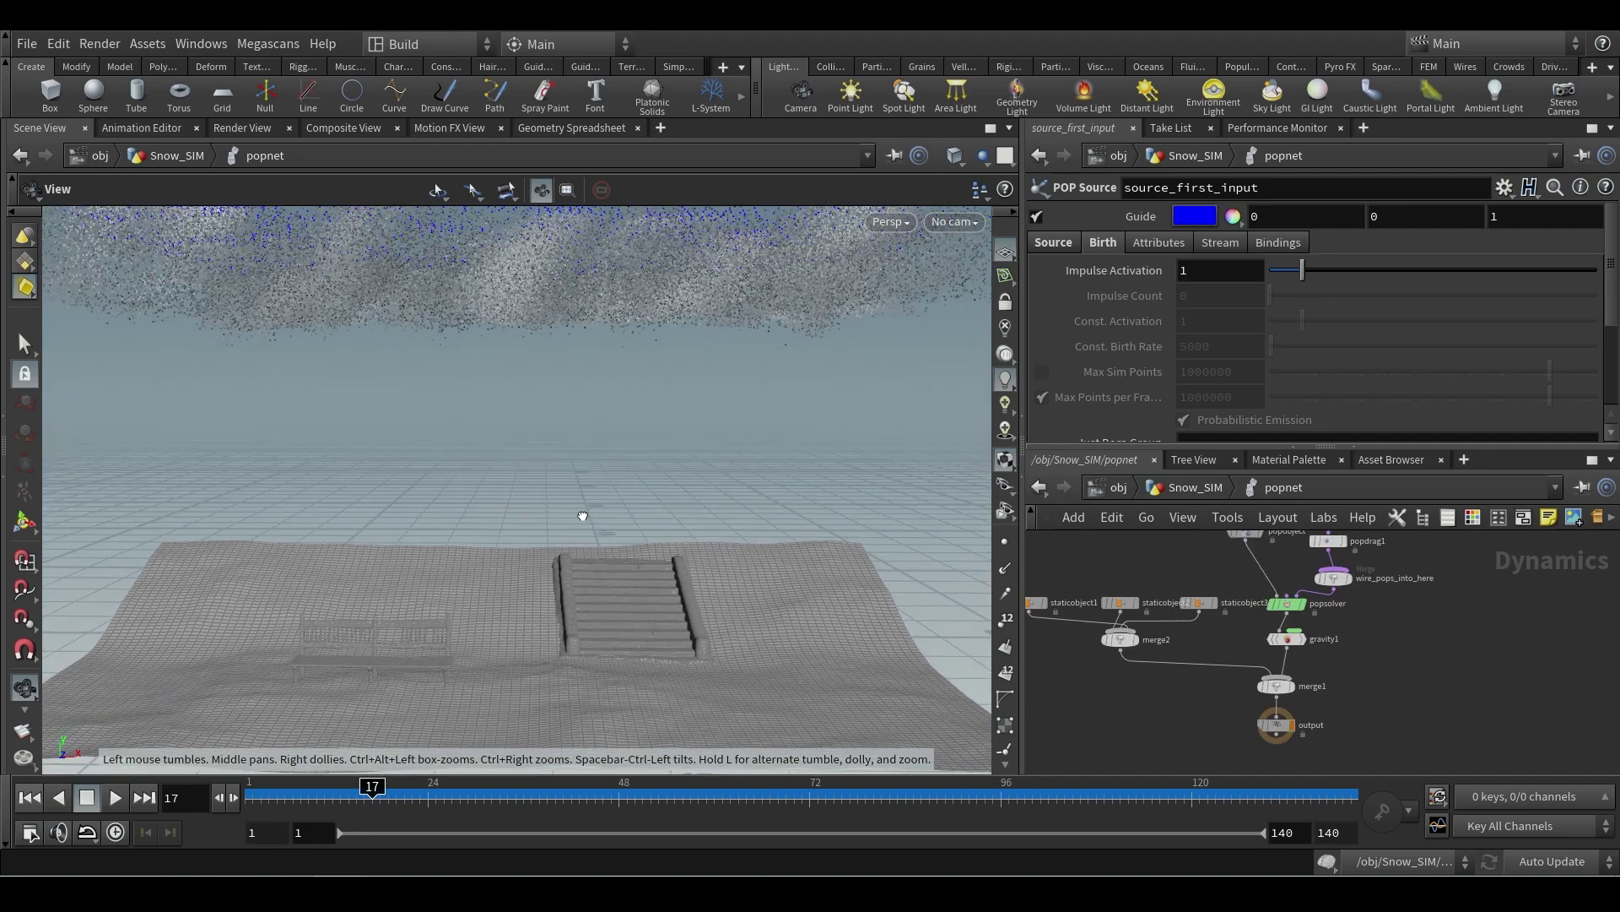
{"action": "middle_click_drag", "start_coordinate": [588, 515], "coordinate": [601, 481]}
{"action": "scroll", "coordinate": [601, 478], "scroll_direction": "up", "scroll_amount": 2}
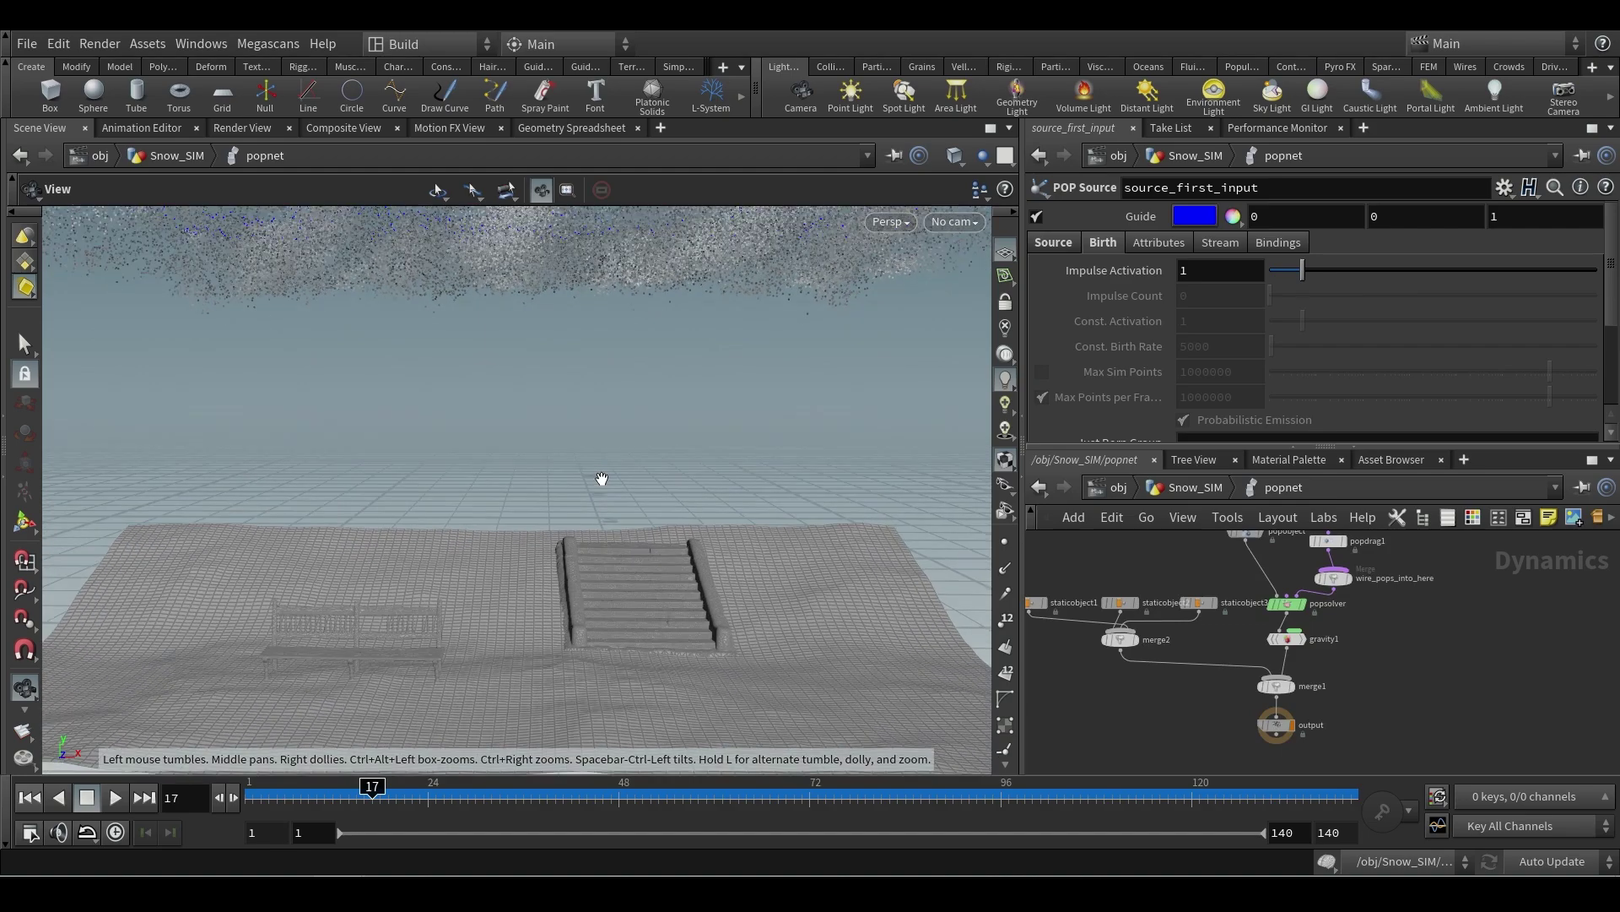
{"action": "left_click_drag", "start_coordinate": [374, 796], "coordinate": [969, 801]}
{"action": "scroll", "coordinate": [488, 732], "scroll_direction": "up", "scroll_amount": 4}
{"action": "left_click_drag", "start_coordinate": [490, 686], "coordinate": [456, 574]}
{"action": "key", "text": "Up"}
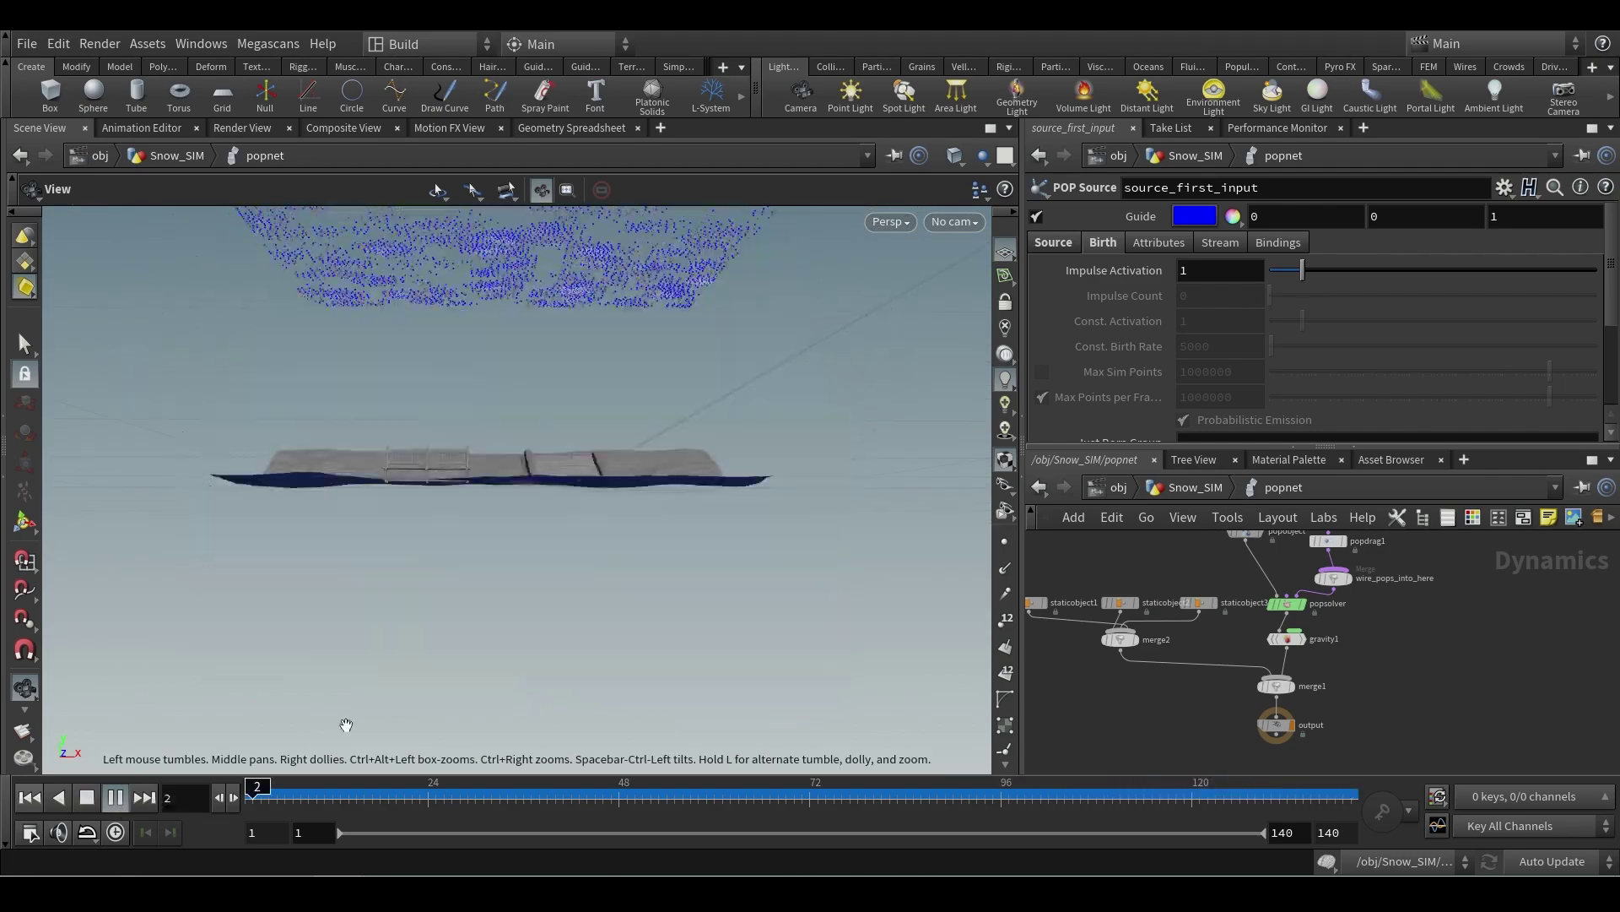
{"action": "left_click_drag", "start_coordinate": [1145, 802], "coordinate": [1351, 800]}
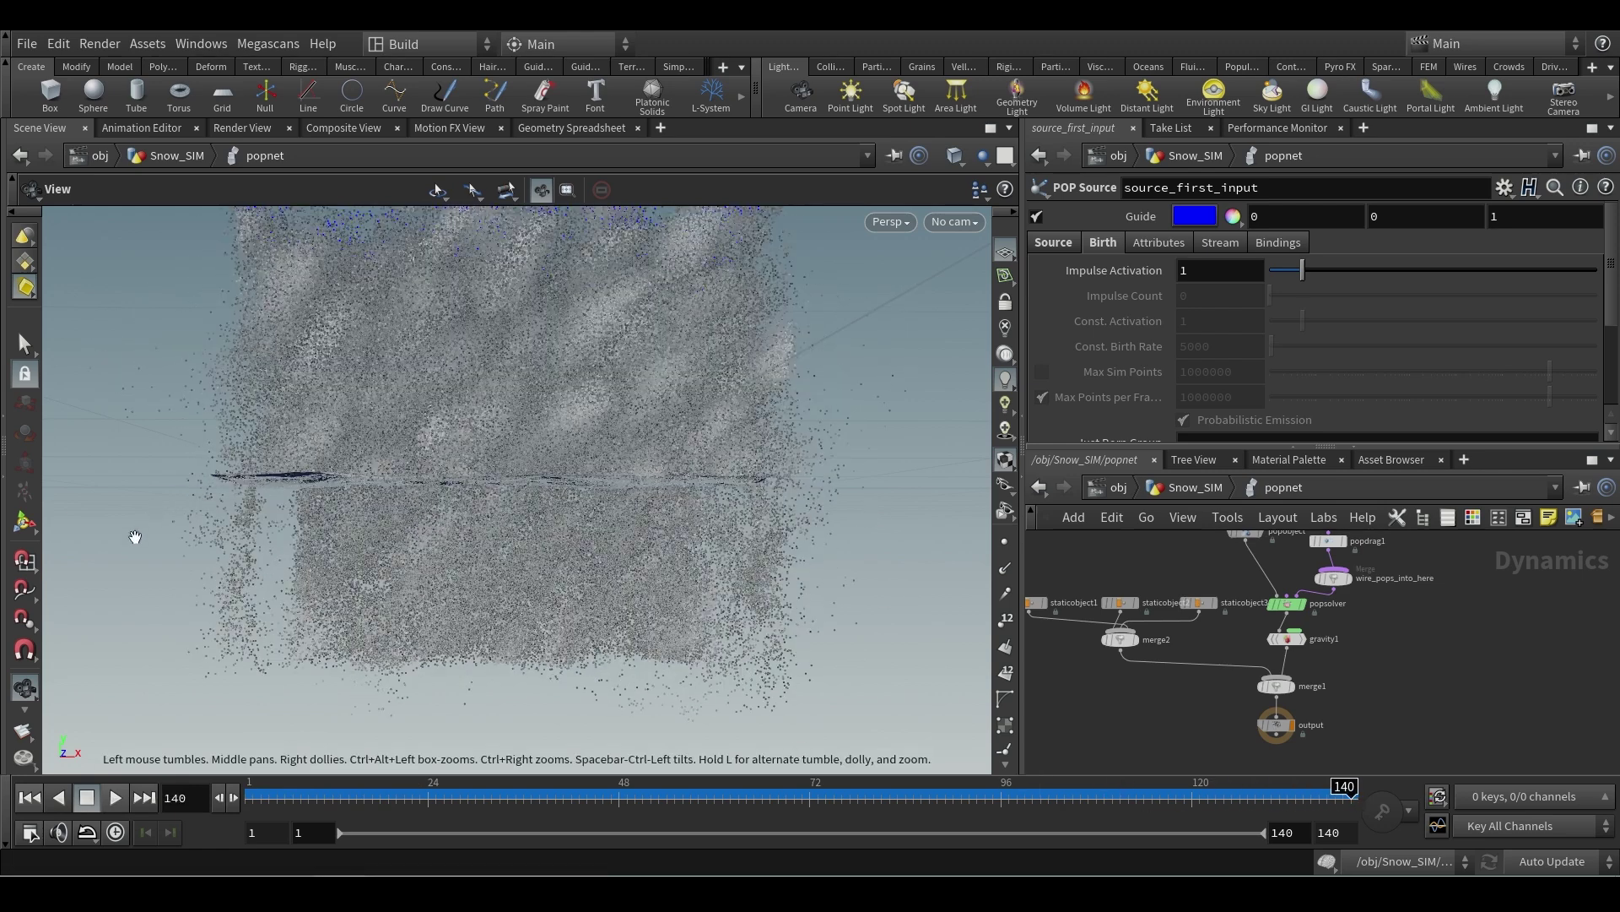
- Check the particle point count in popsolver's node information
{"action": "middle_click", "coordinate": [1286, 604]}
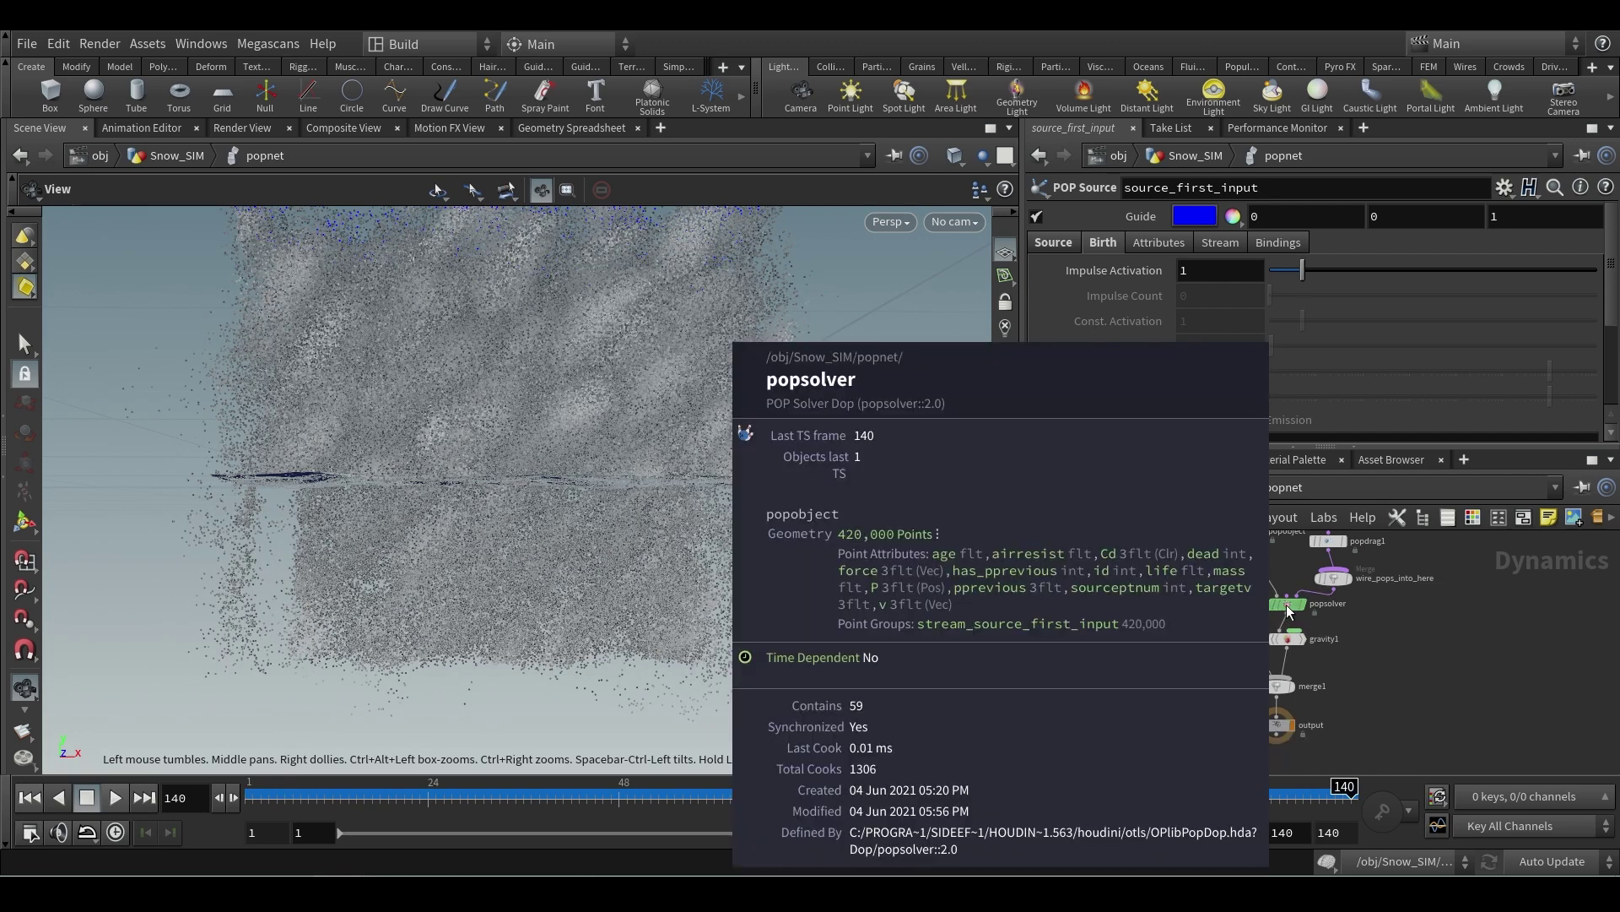
{"action": "left_click", "coordinate": [874, 545]}
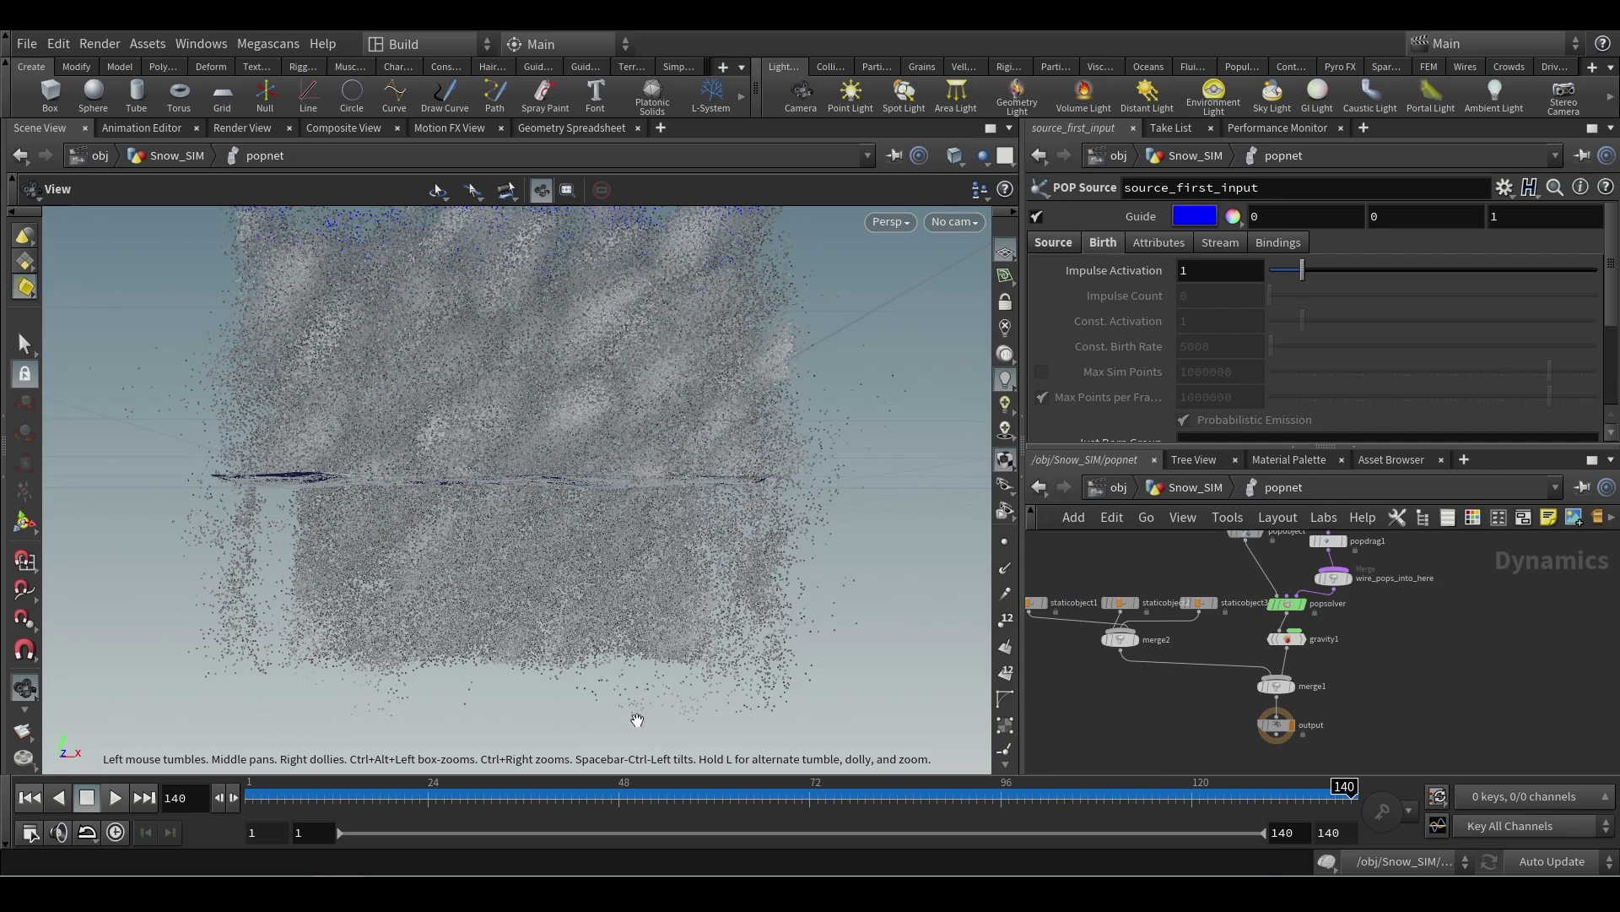
- Move popsolver, the static objects and their downstream nodes lower in the network and delete the wire_pops_into_here merge
{"action": "middle_click_drag", "start_coordinate": [1289, 625], "coordinate": [1250, 579]}
{"action": "left_click_drag", "start_coordinate": [1294, 714], "coordinate": [1015, 575]}
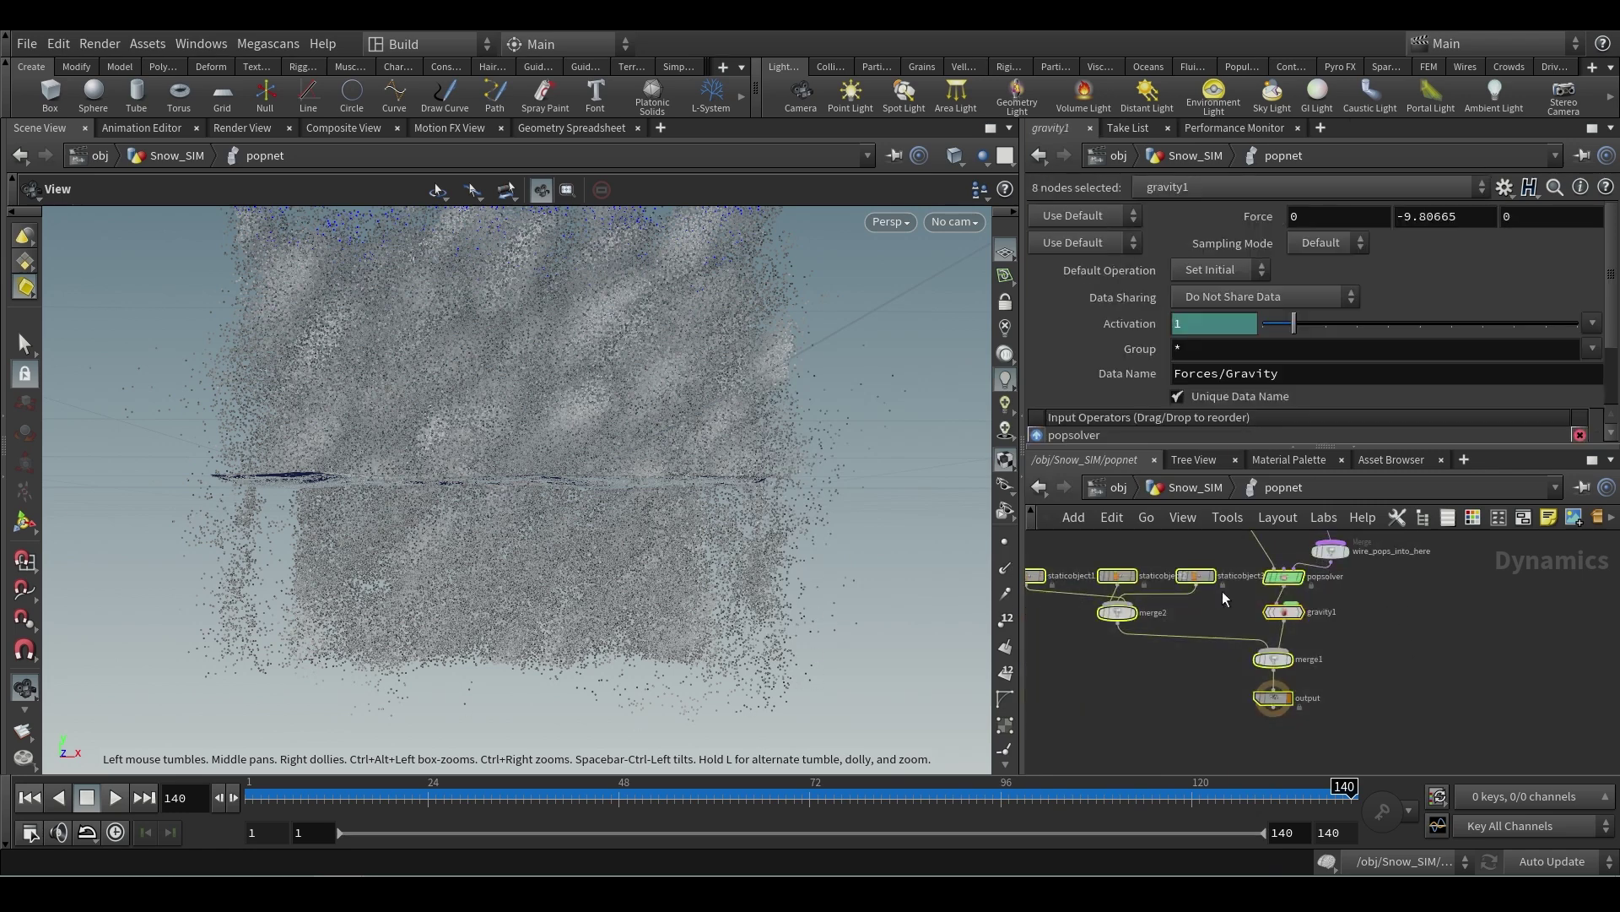
{"action": "left_click_drag", "start_coordinate": [1281, 578], "coordinate": [1298, 656]}
{"action": "middle_click_drag", "start_coordinate": [1366, 580], "coordinate": [1364, 660]}
{"action": "scroll", "coordinate": [1366, 635], "scroll_direction": "up", "scroll_amount": 3}
{"action": "left_click", "coordinate": [1293, 622]}
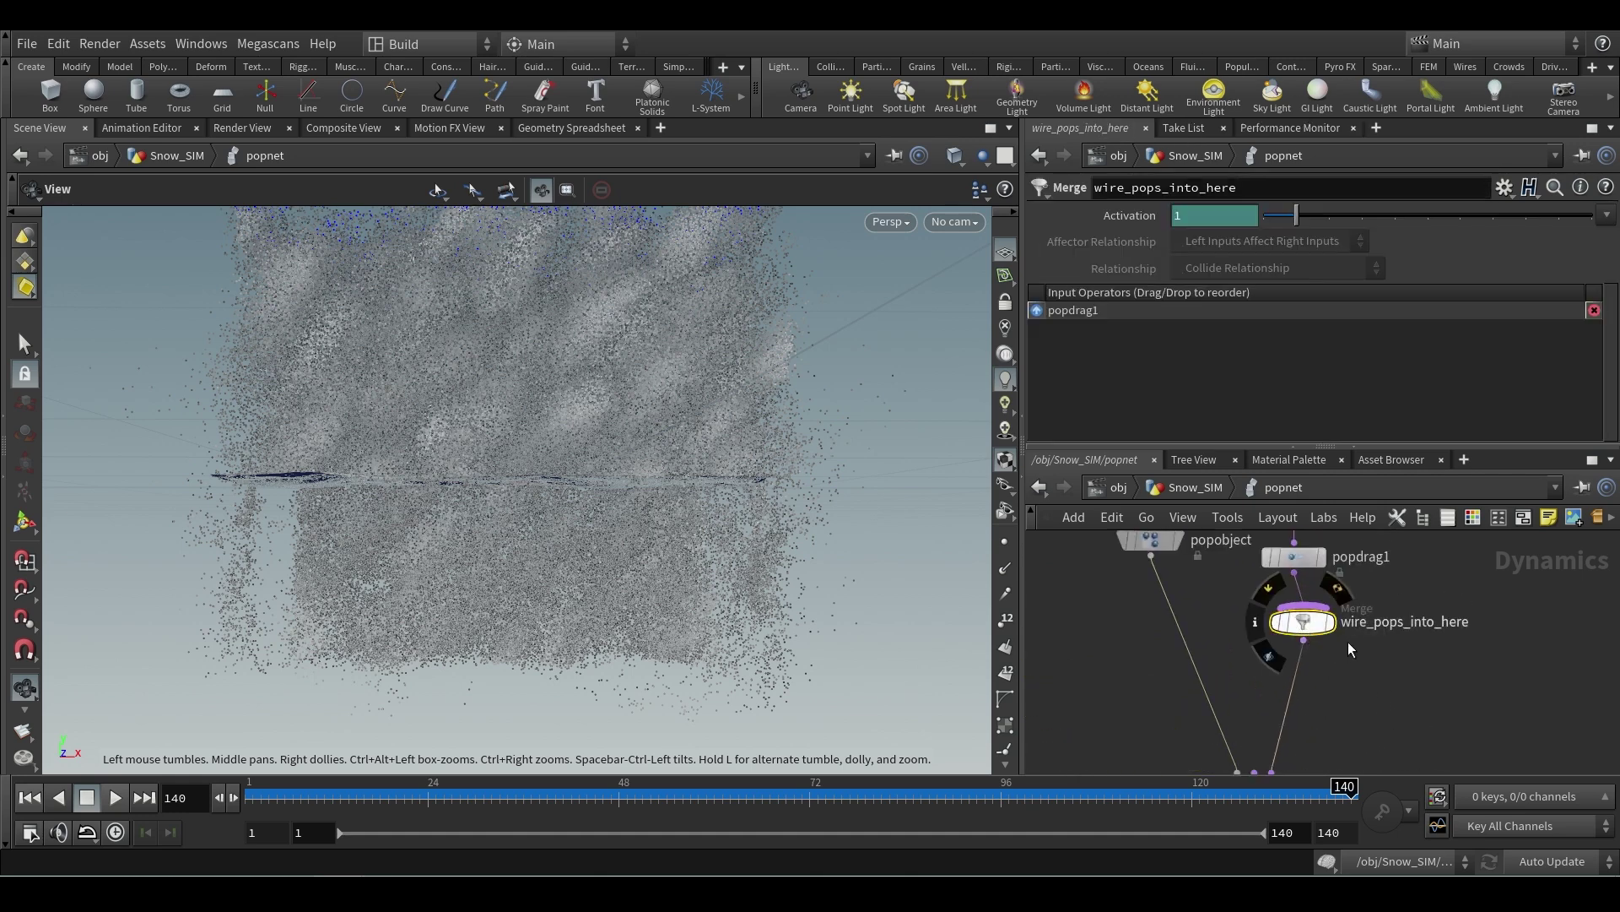
{"action": "key", "text": "Delete"}
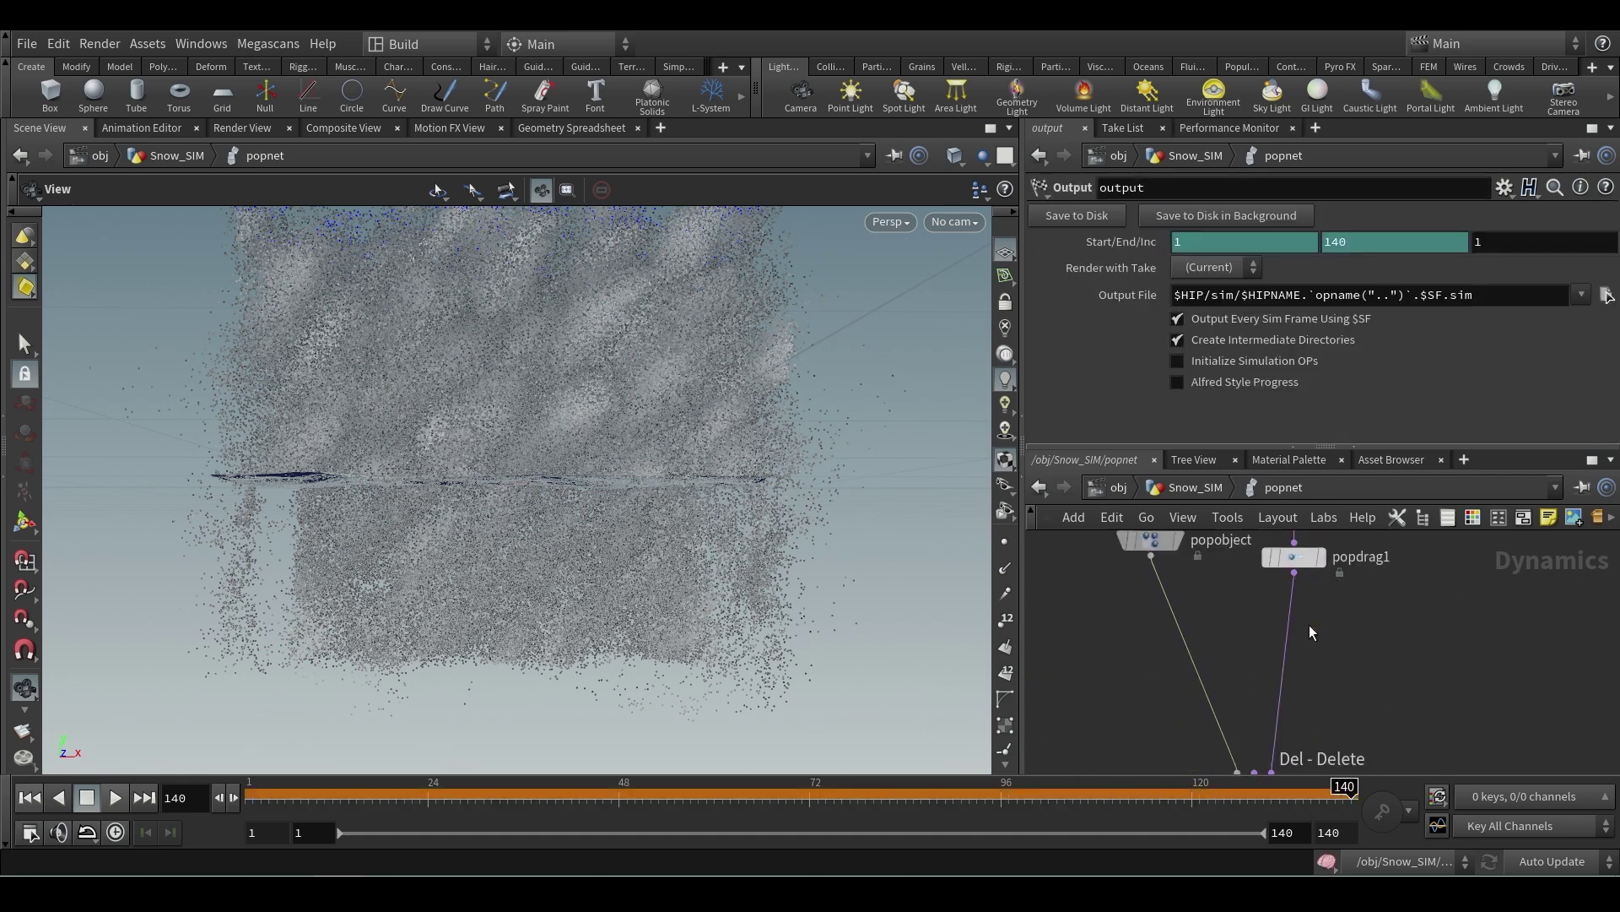
- Rewind to frame 1 and insert a POP Collision Behavior node below popdrag1 in the particle chain
{"action": "left_click", "coordinate": [30, 797]}
{"action": "scroll", "coordinate": [1299, 692], "scroll_direction": "up", "scroll_amount": 1}
{"action": "left_click", "coordinate": [1271, 705]}
{"action": "key", "text": "Tab"}
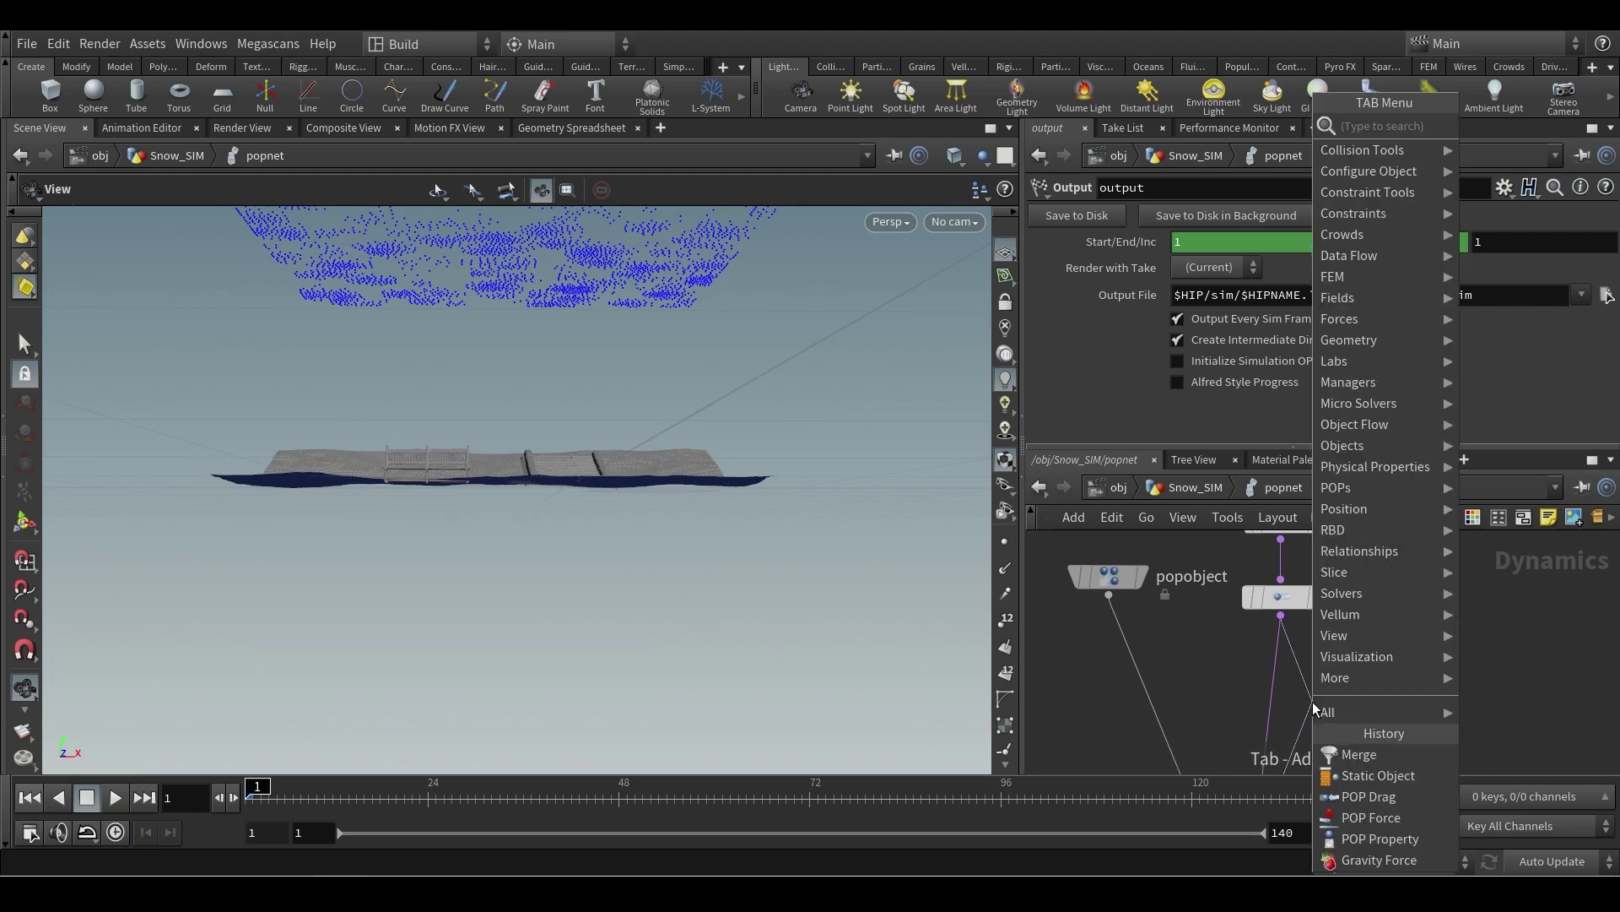
{"action": "type", "text": "po"}
{"action": "scroll", "coordinate": [928, 380], "scroll_direction": "down", "scroll_amount": 1}
- Set popcollisionbehavior1's Response to Stick and align the node directly beneath popdrag1
{"action": "left_click", "coordinate": [932, 252]}
{"action": "left_click", "coordinate": [1213, 400]}
{"action": "left_click", "coordinate": [1198, 484]}
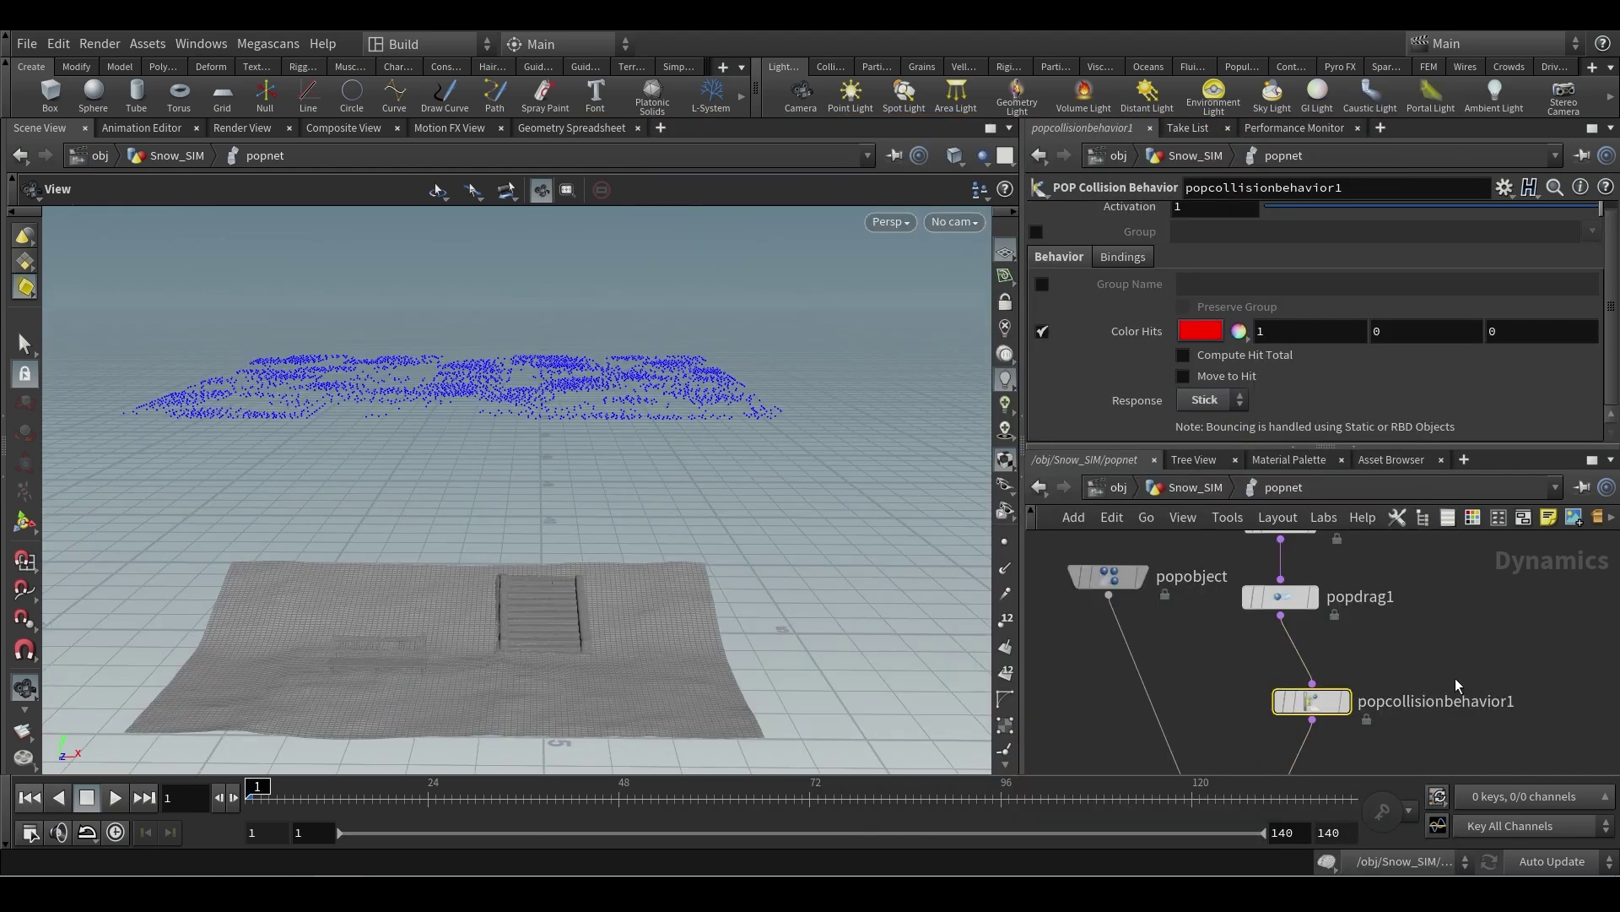
{"action": "middle_click_drag", "start_coordinate": [1282, 723], "coordinate": [1300, 685]}
{"action": "left_click_drag", "start_coordinate": [1304, 667], "coordinate": [1273, 624]}
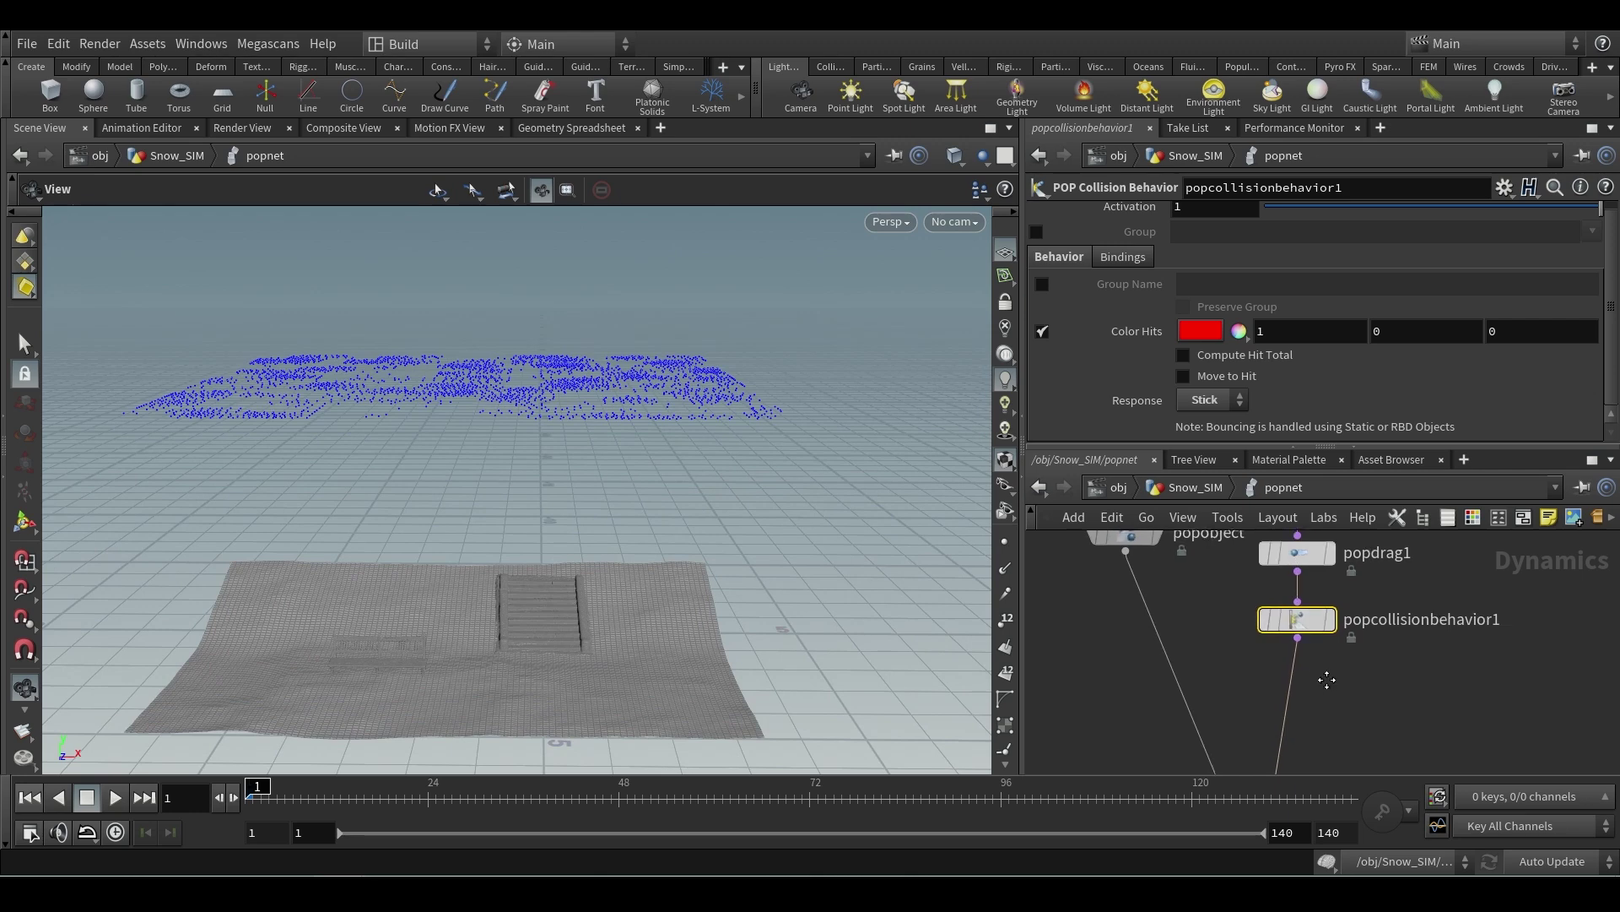
- Insert a POP Kill node below popcollisionbehavior1 and align it in the chain above popsolver
{"action": "middle_click_drag", "start_coordinate": [1286, 726], "coordinate": [1279, 702]}
{"action": "left_click", "coordinate": [1279, 702]}
{"action": "key", "text": "Tab"}
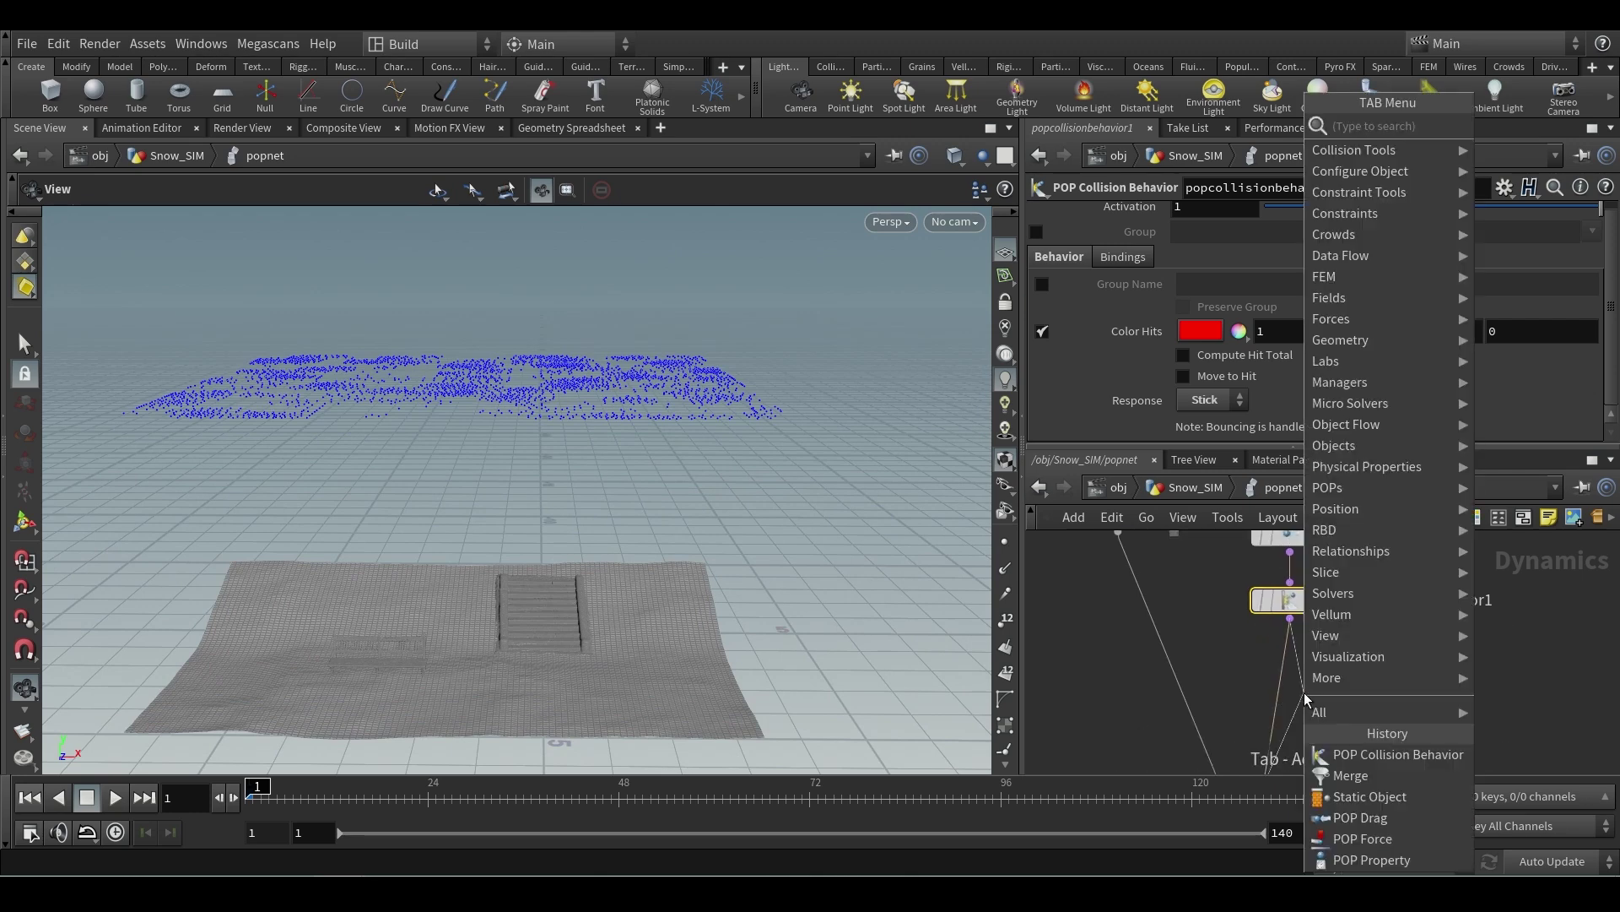
{"action": "type", "text": "pop ki"}
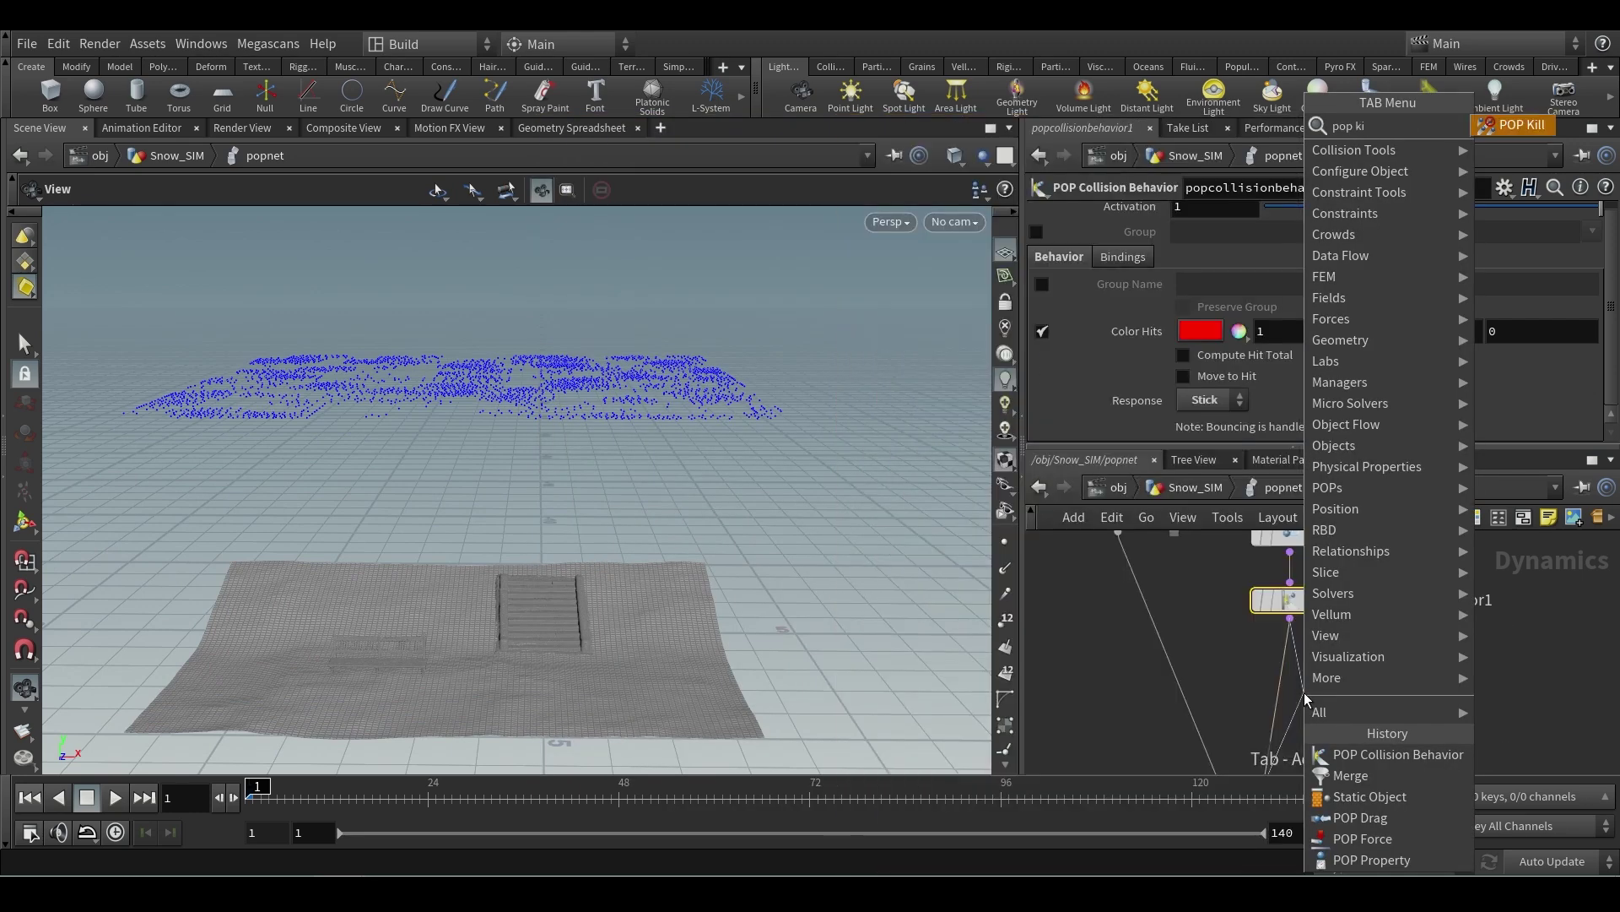
{"action": "type", "text": "l"}
{"action": "key", "text": "Return"}
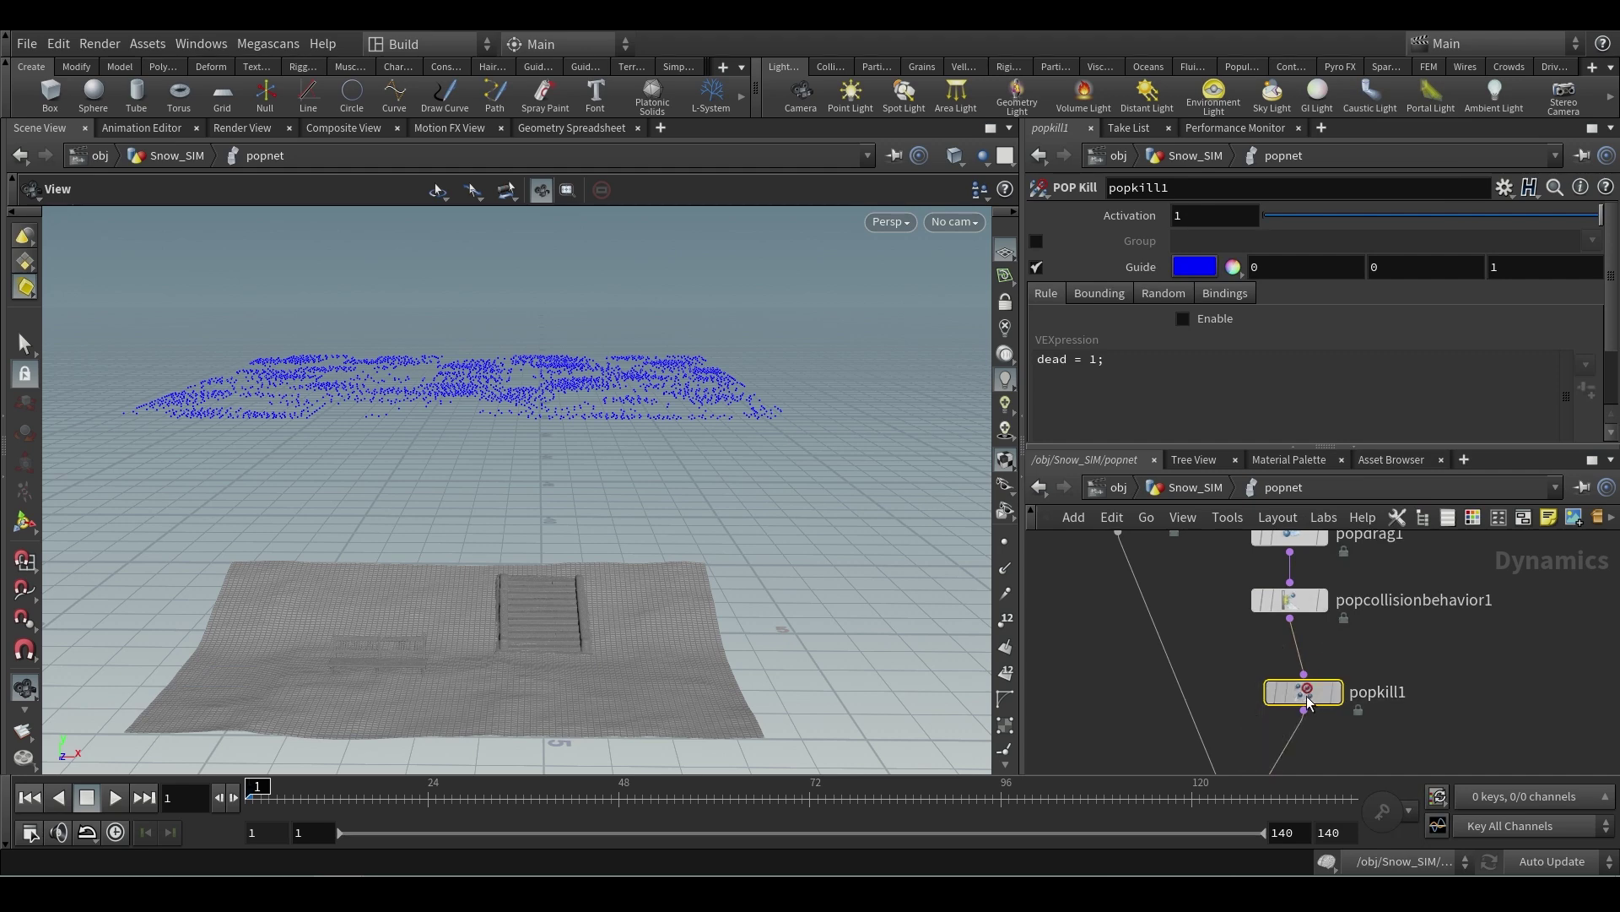
{"action": "left_click", "coordinate": [1294, 686]}
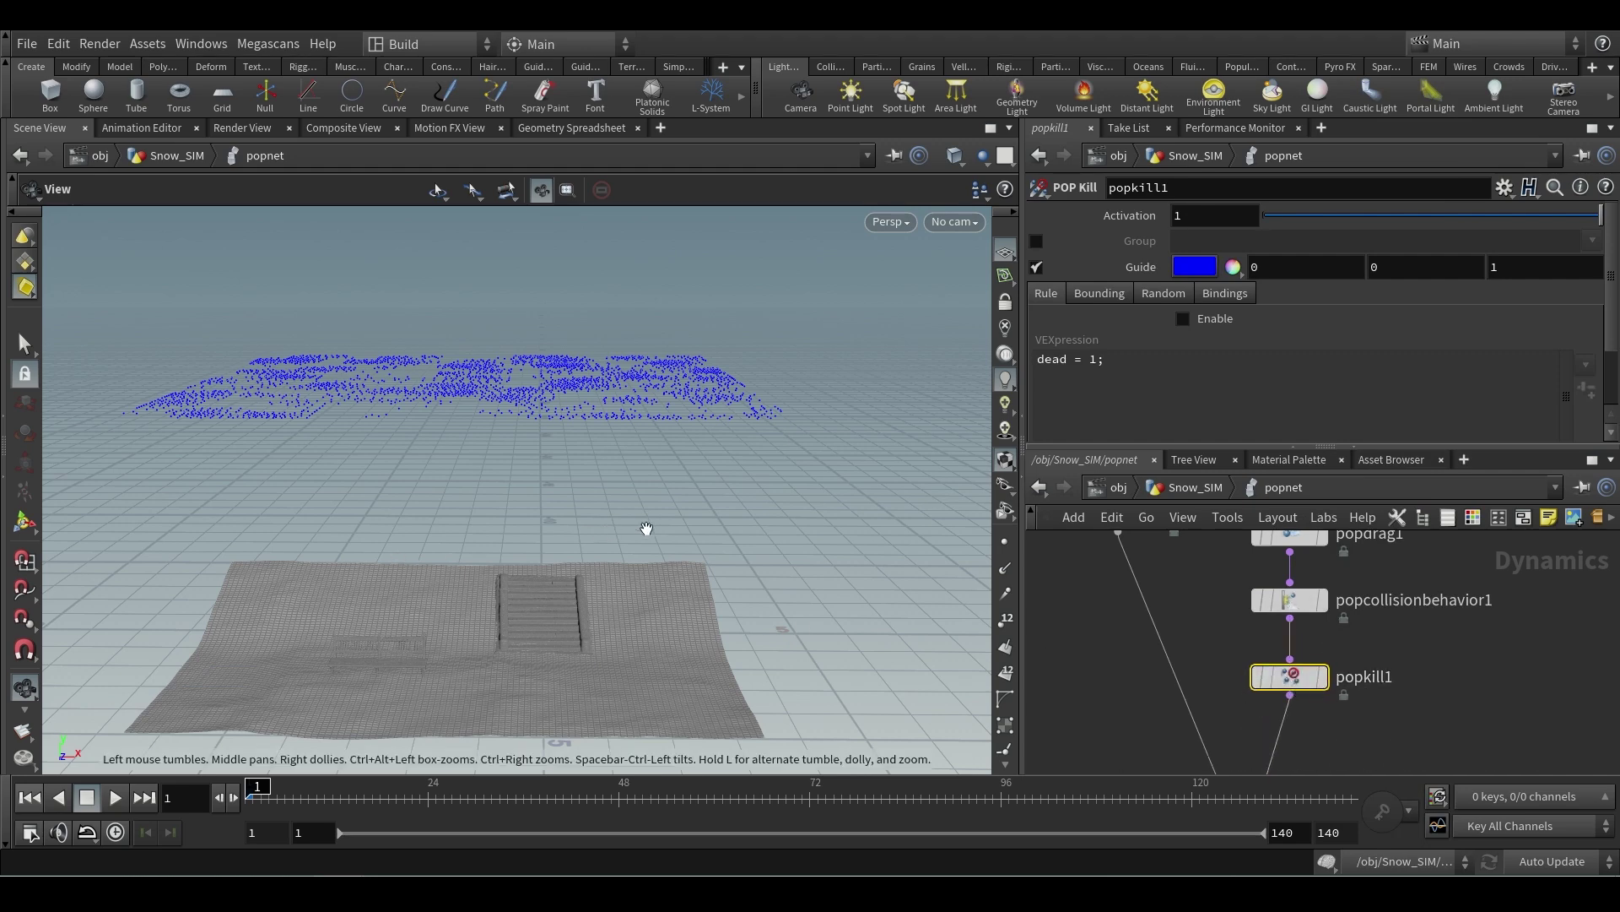
- Enable Add Hit Attributes in popsolver's collision behavior settings
{"action": "left_click_drag", "start_coordinate": [646, 529], "coordinate": [633, 484]}
{"action": "left_click", "coordinate": [1290, 600]}
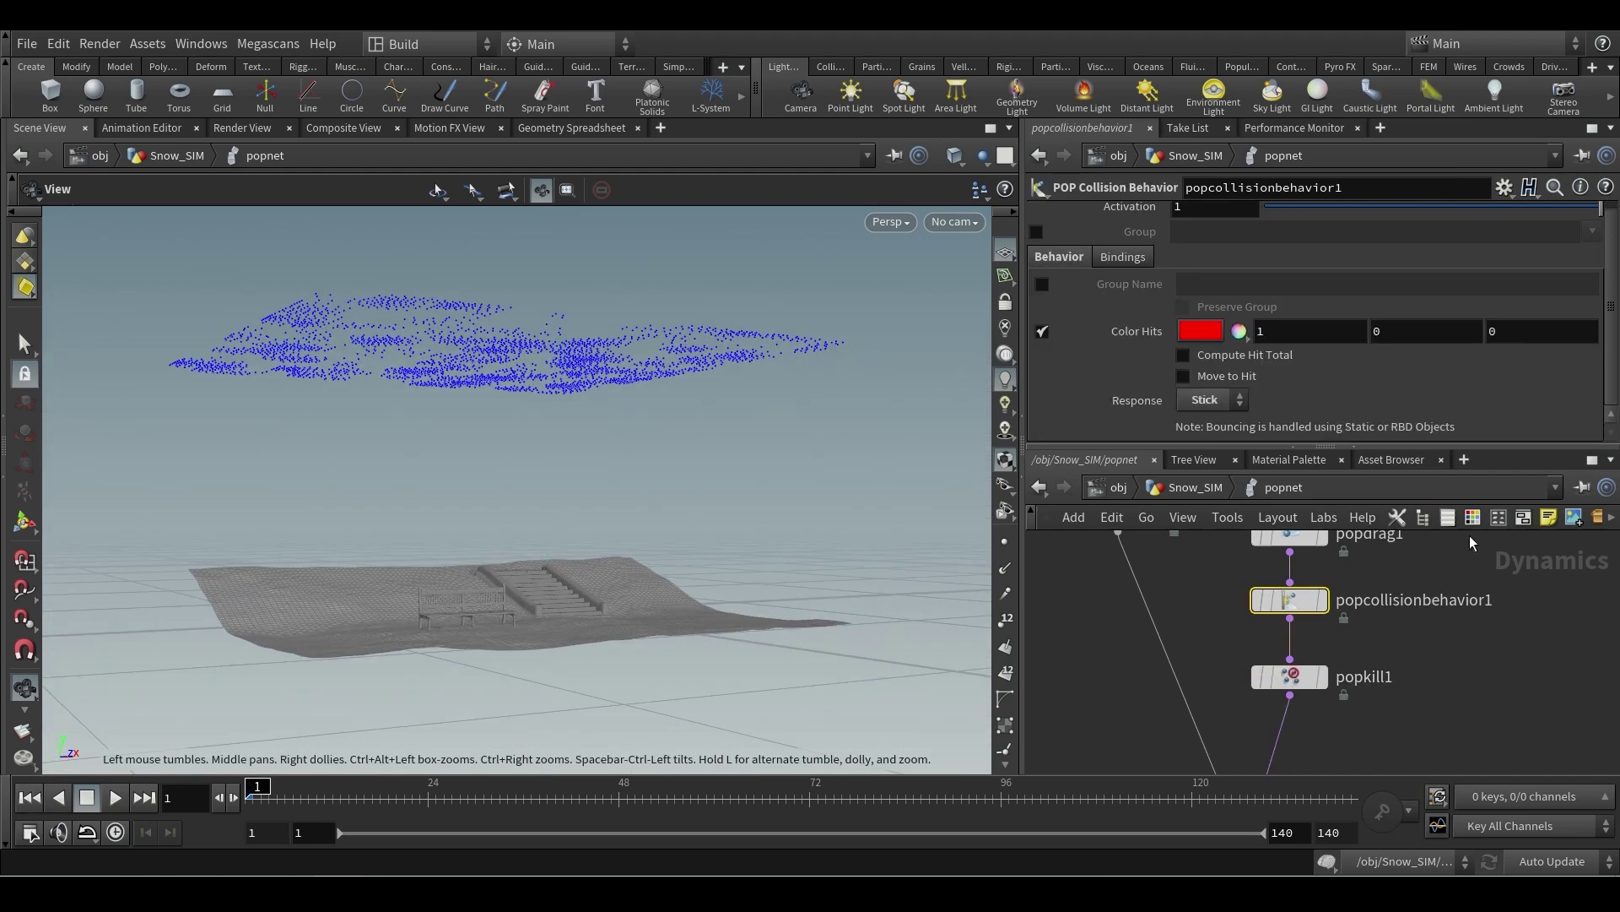
{"action": "left_click", "coordinate": [1289, 676]}
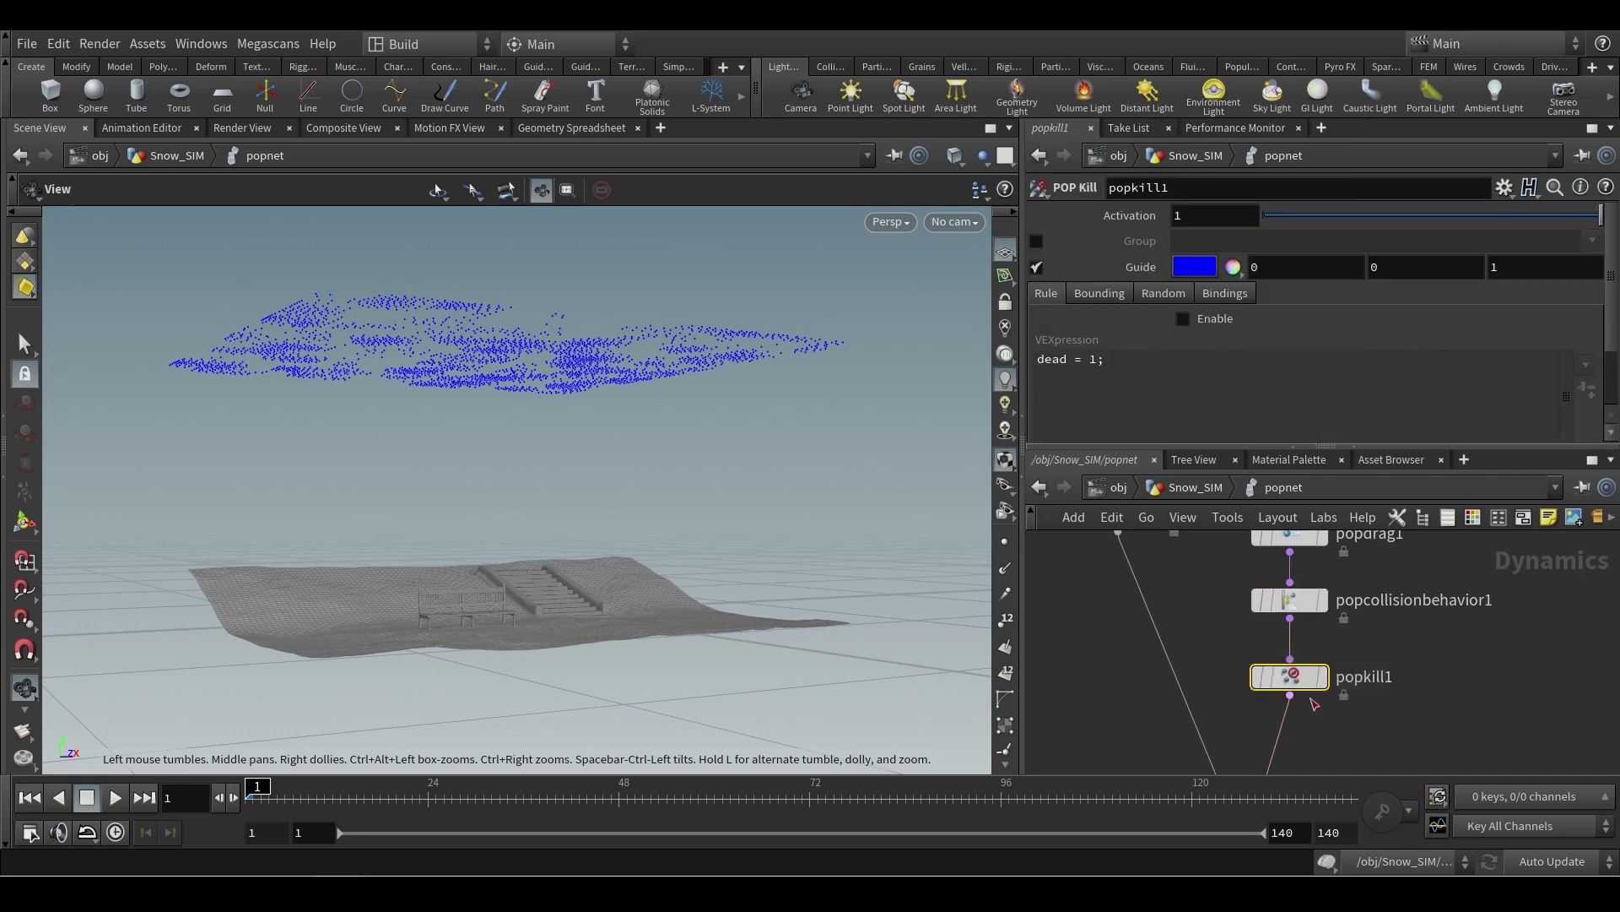
{"action": "left_click_drag", "start_coordinate": [1361, 620], "coordinate": [1229, 576]}
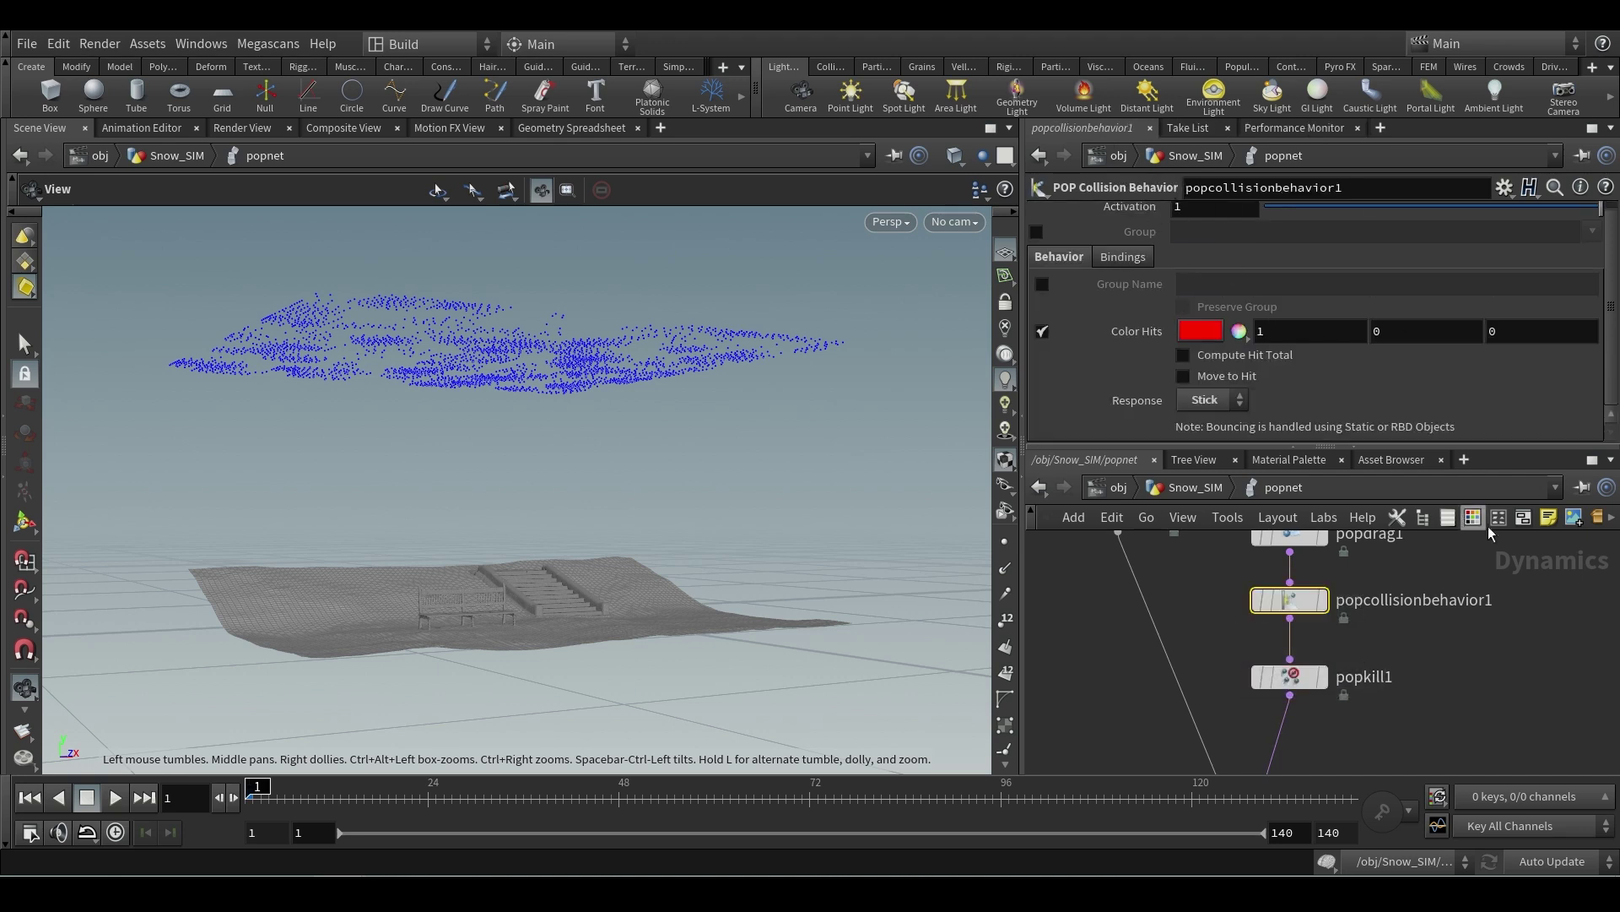
{"action": "scroll", "coordinate": [1443, 650], "scroll_direction": "down", "scroll_amount": 5}
{"action": "left_click_drag", "start_coordinate": [1397, 633], "coordinate": [1241, 707]}
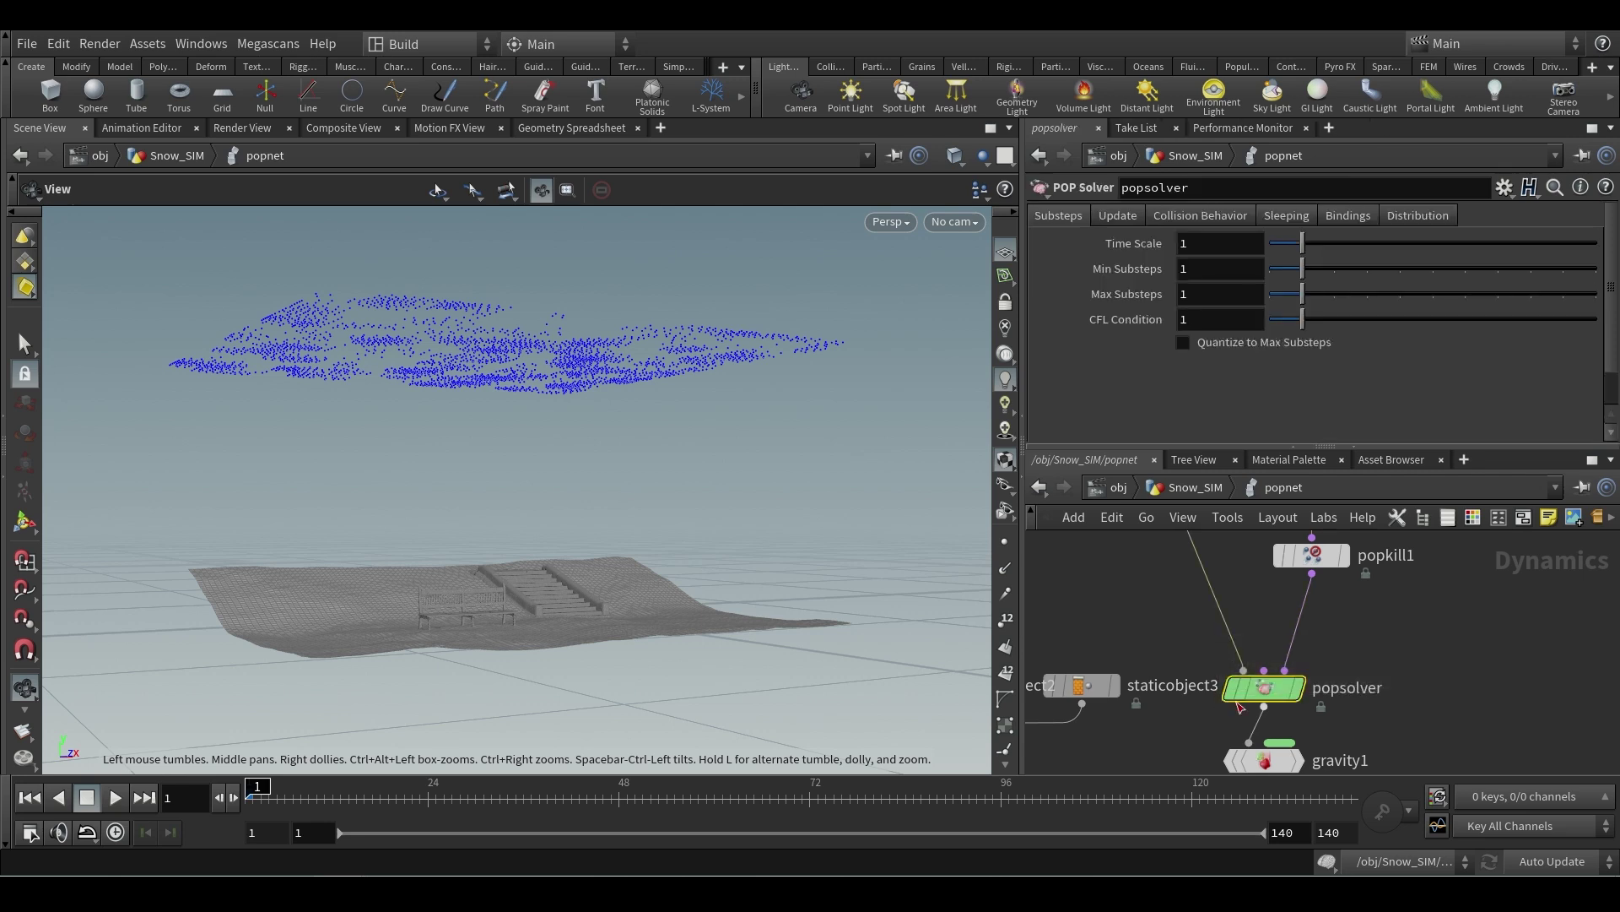
{"action": "left_click", "coordinate": [1239, 217]}
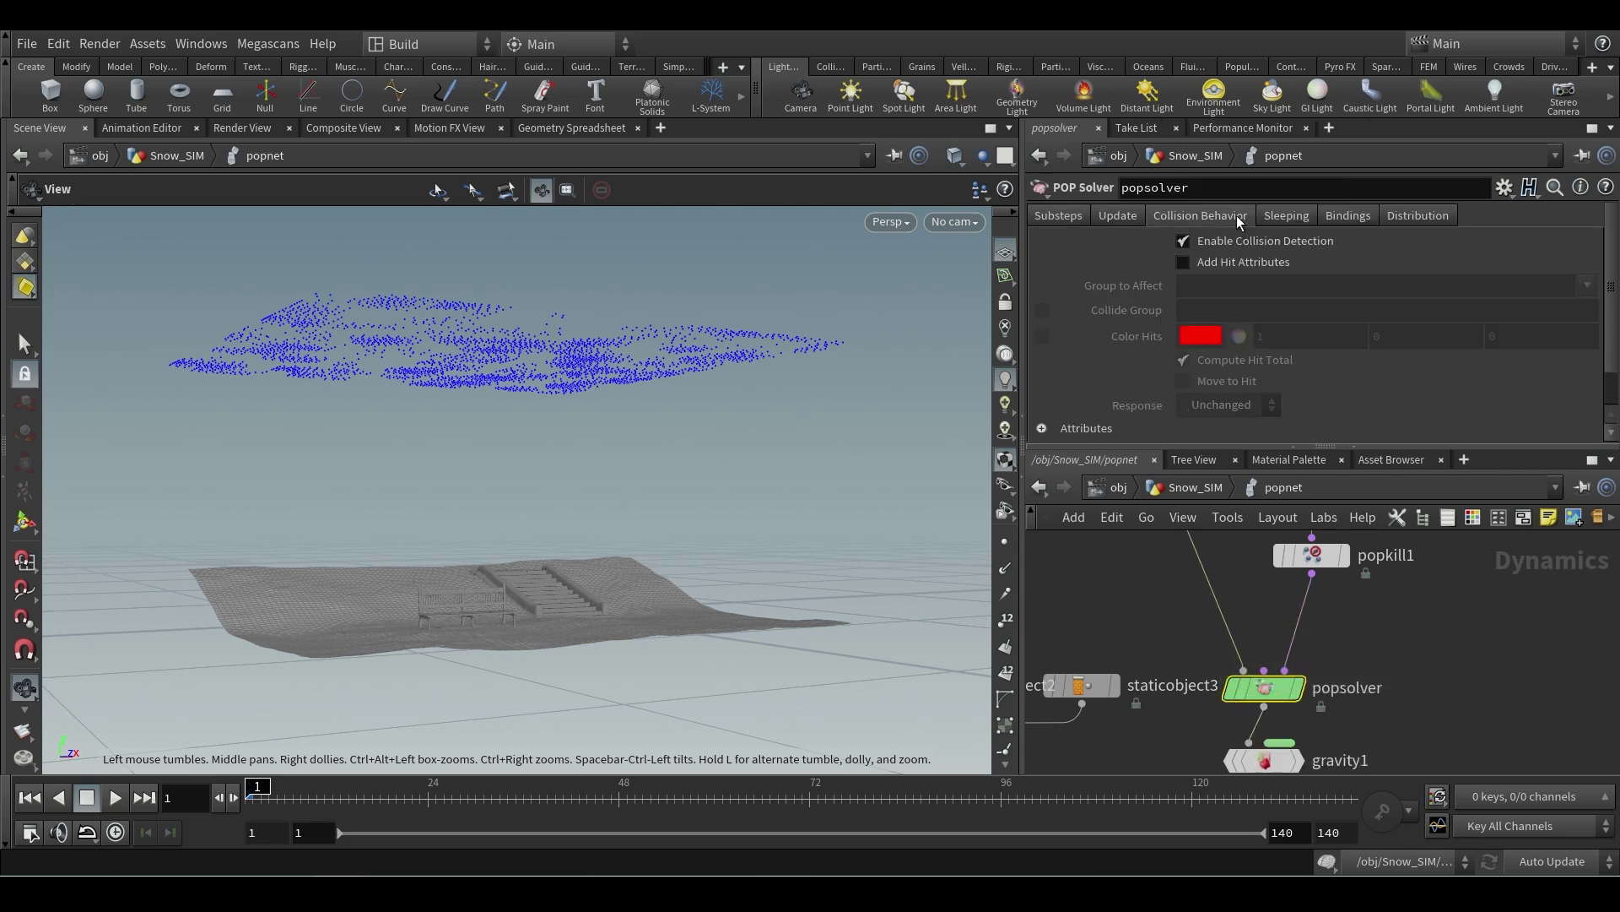
{"action": "left_click", "coordinate": [1184, 263]}
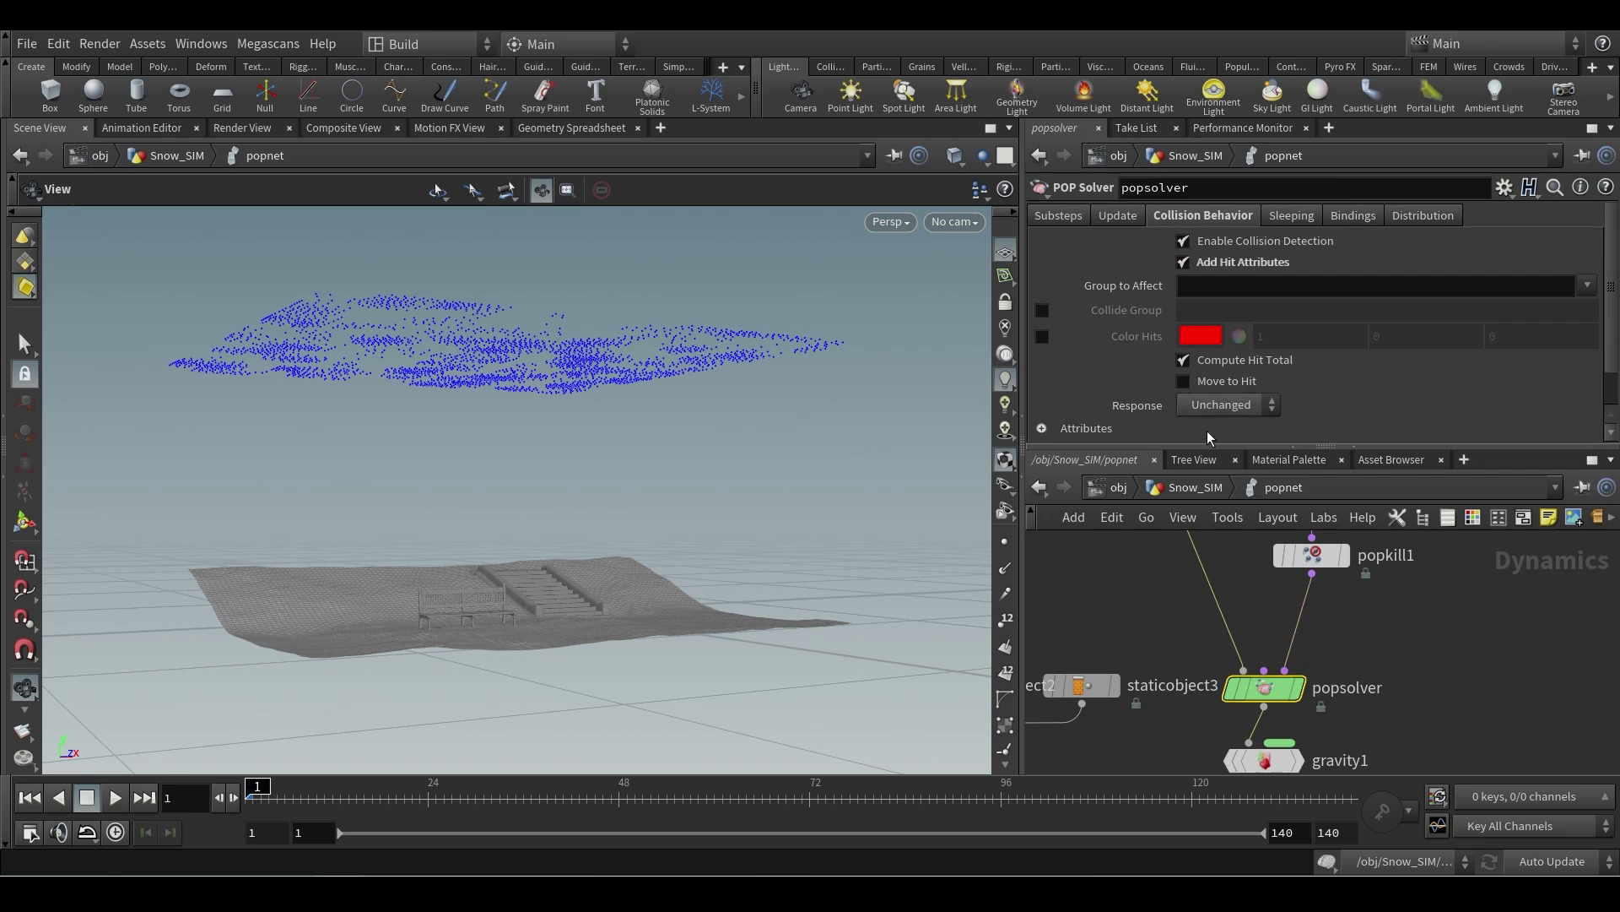
- Play the simulation up to frame 90, examine the colored hit particles around the ground, and return to frame 1
{"action": "middle_click_drag", "start_coordinate": [1313, 591], "coordinate": [1319, 696]}
{"action": "left_click", "coordinate": [1318, 579]}
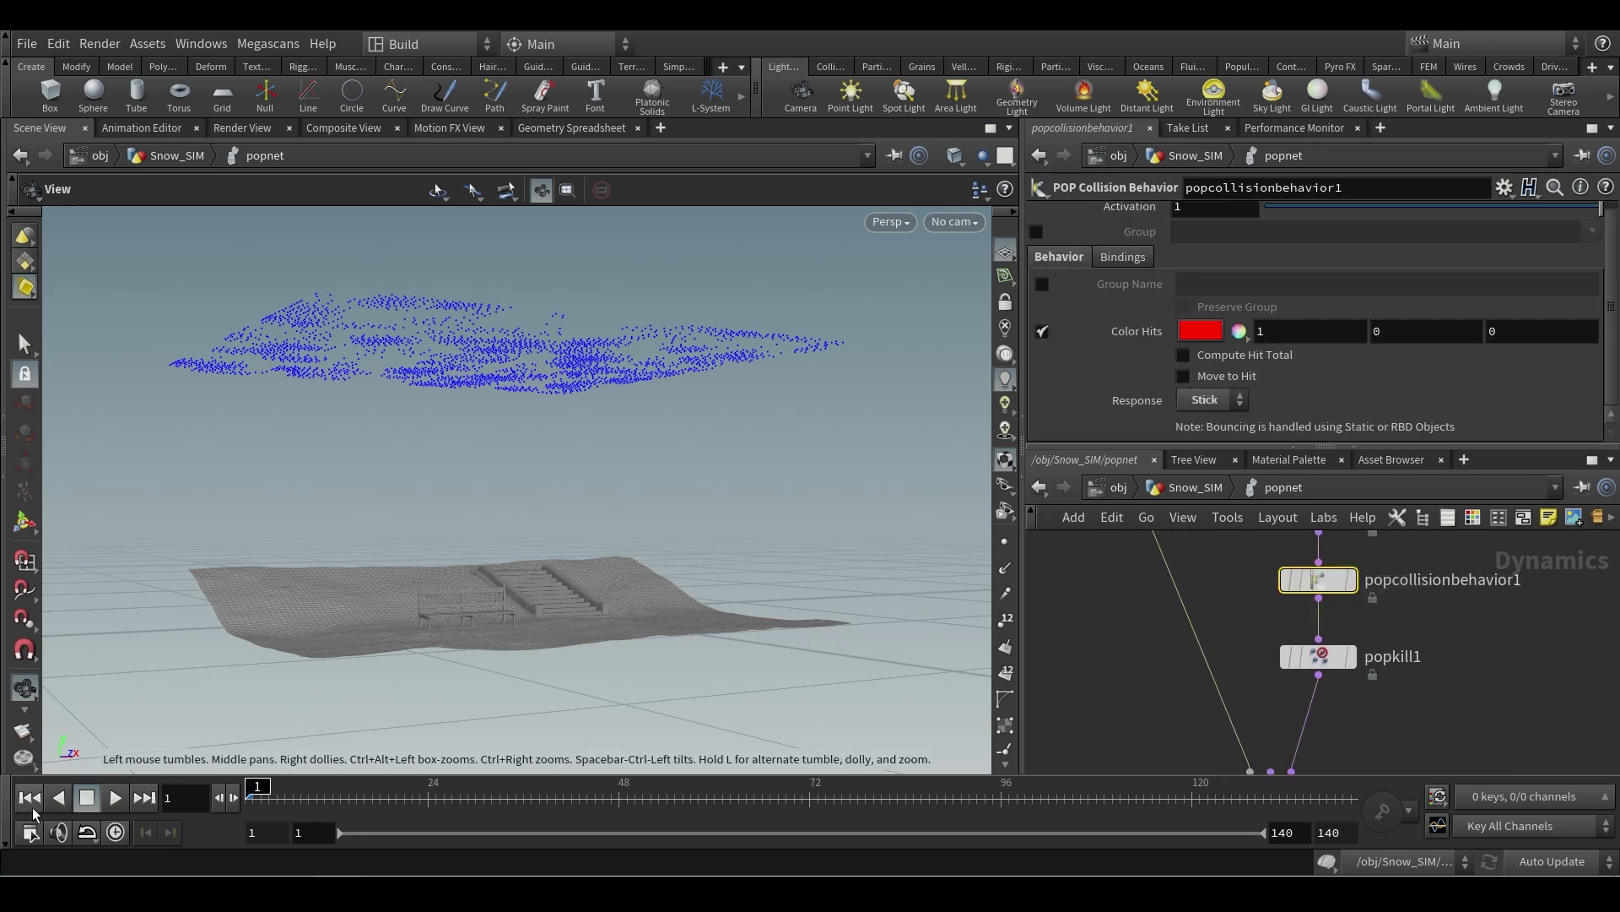
{"action": "left_click", "coordinate": [114, 799]}
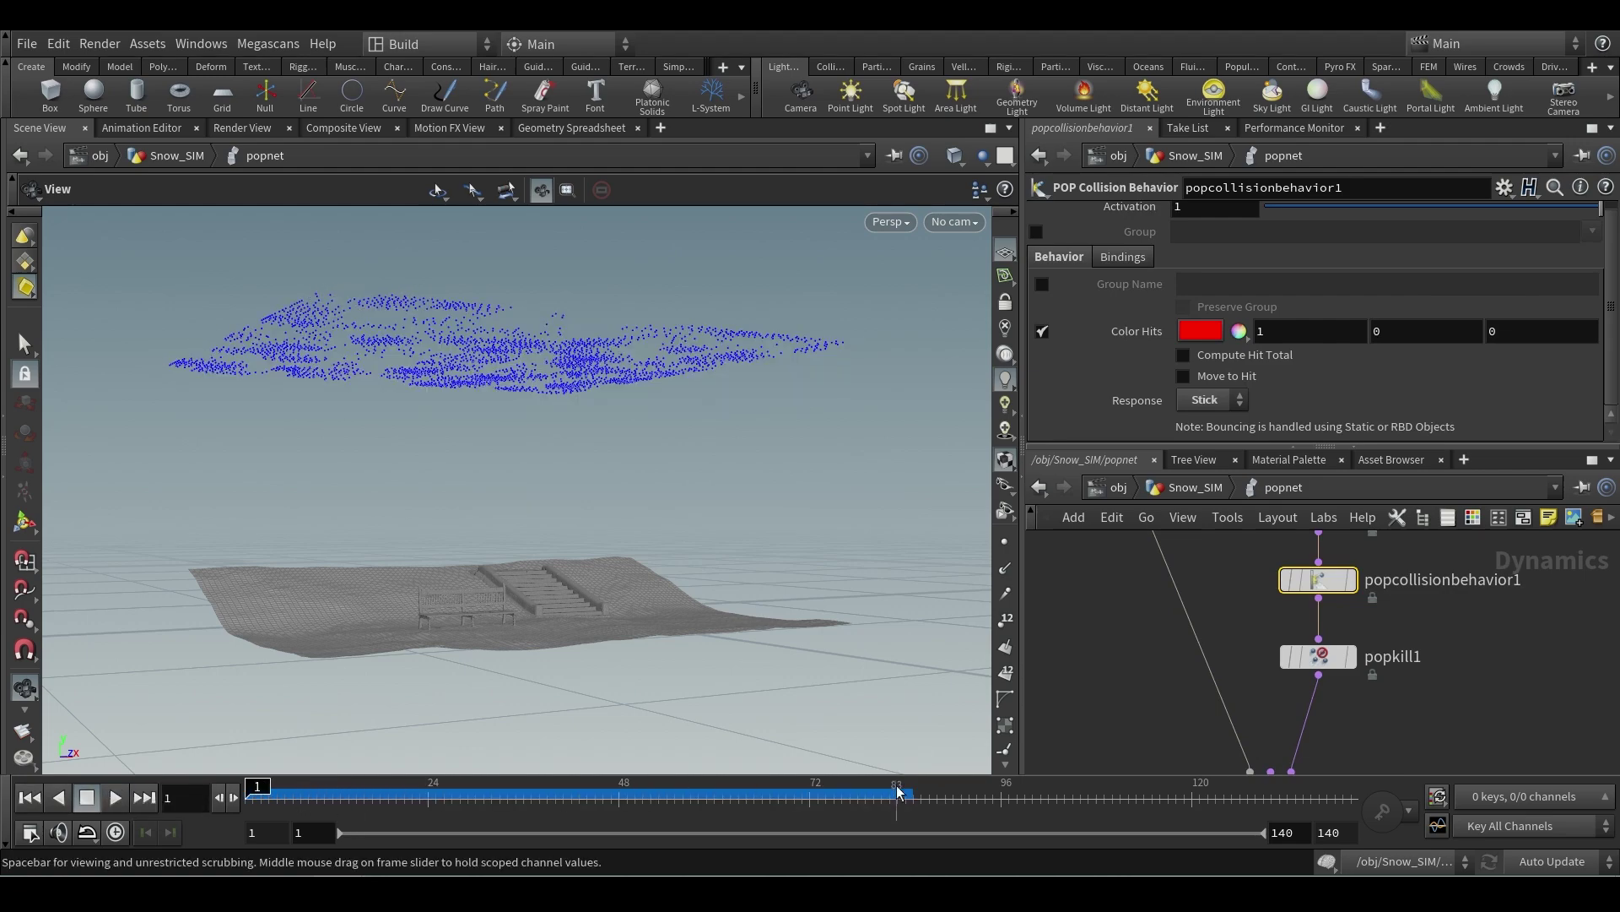
{"action": "left_click", "coordinate": [114, 798]}
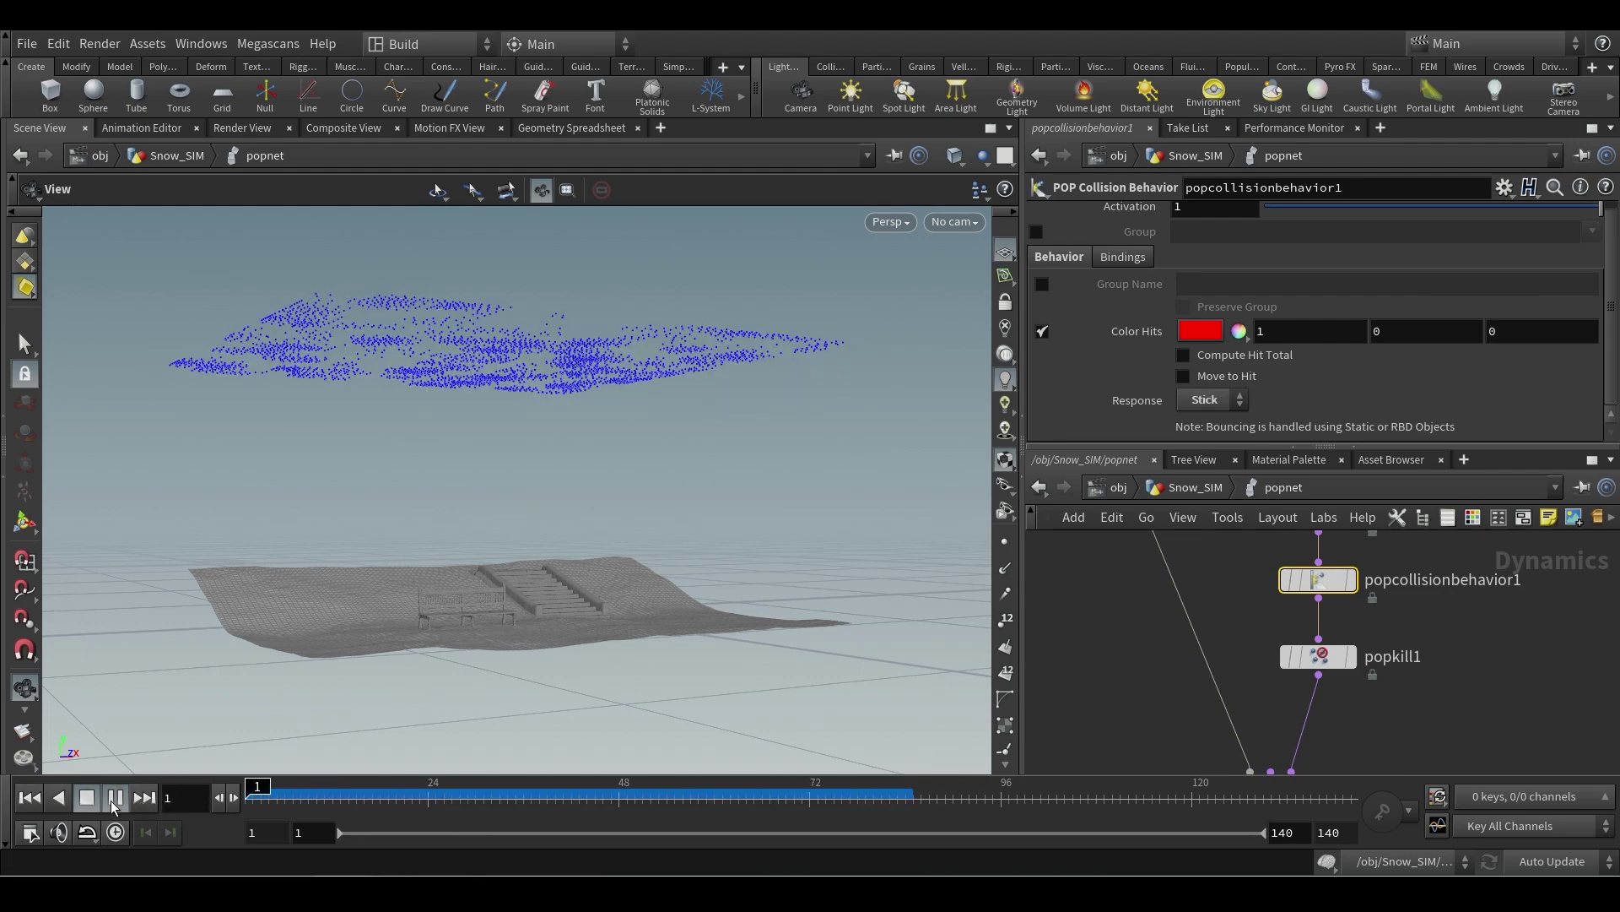
{"action": "left_click", "coordinate": [114, 799]}
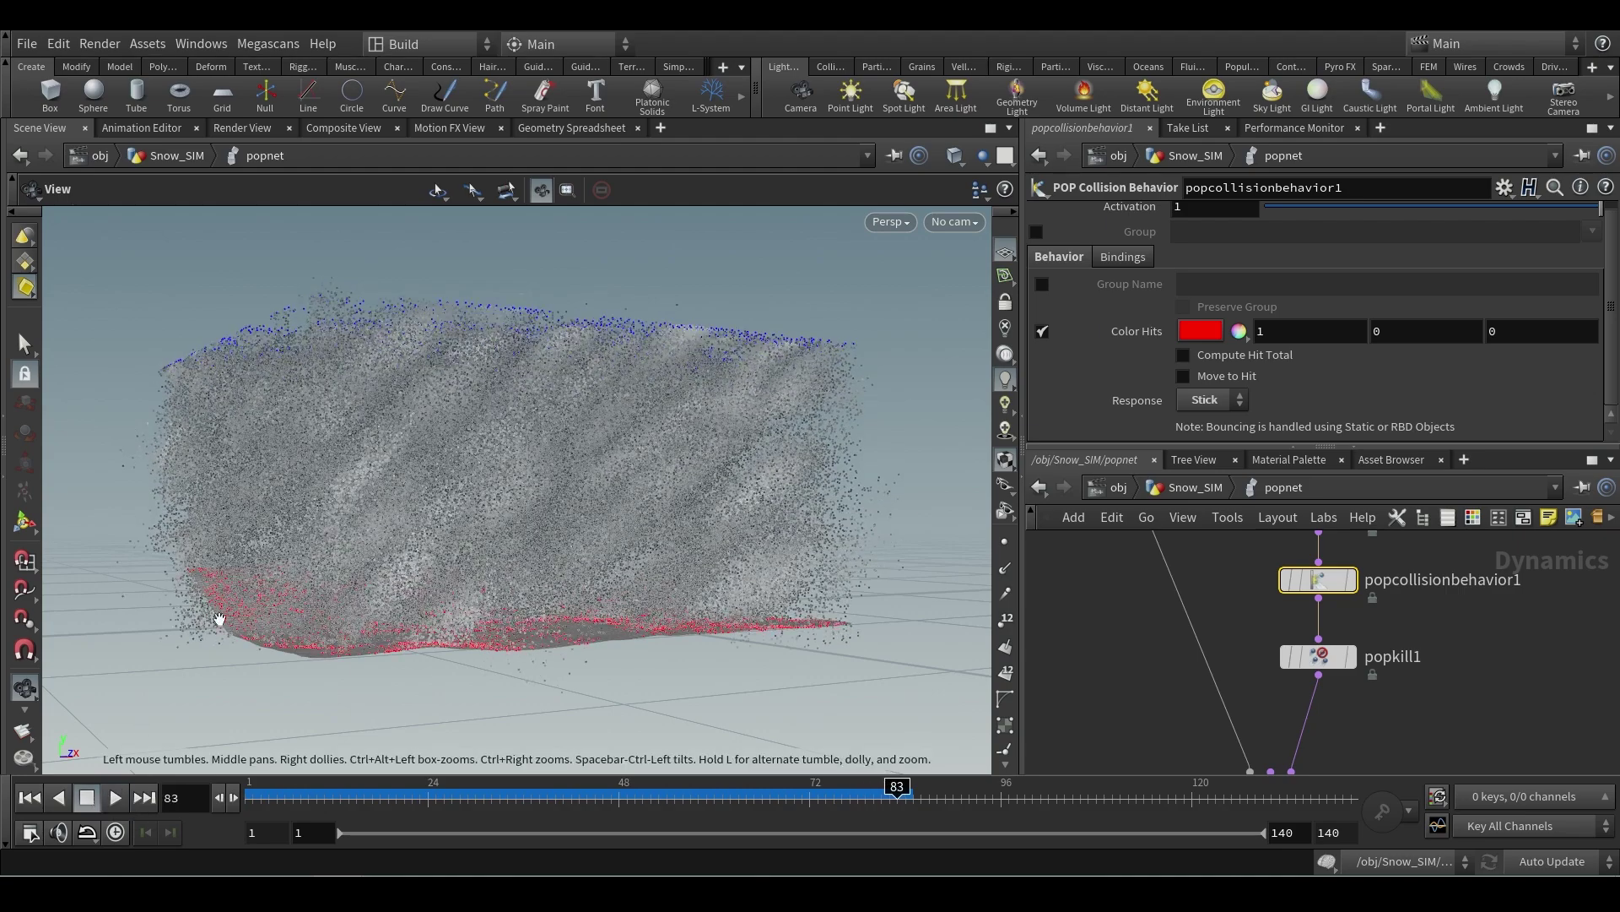
{"action": "left_click_drag", "start_coordinate": [395, 650], "coordinate": [435, 659]}
{"action": "left_click", "coordinate": [116, 798]}
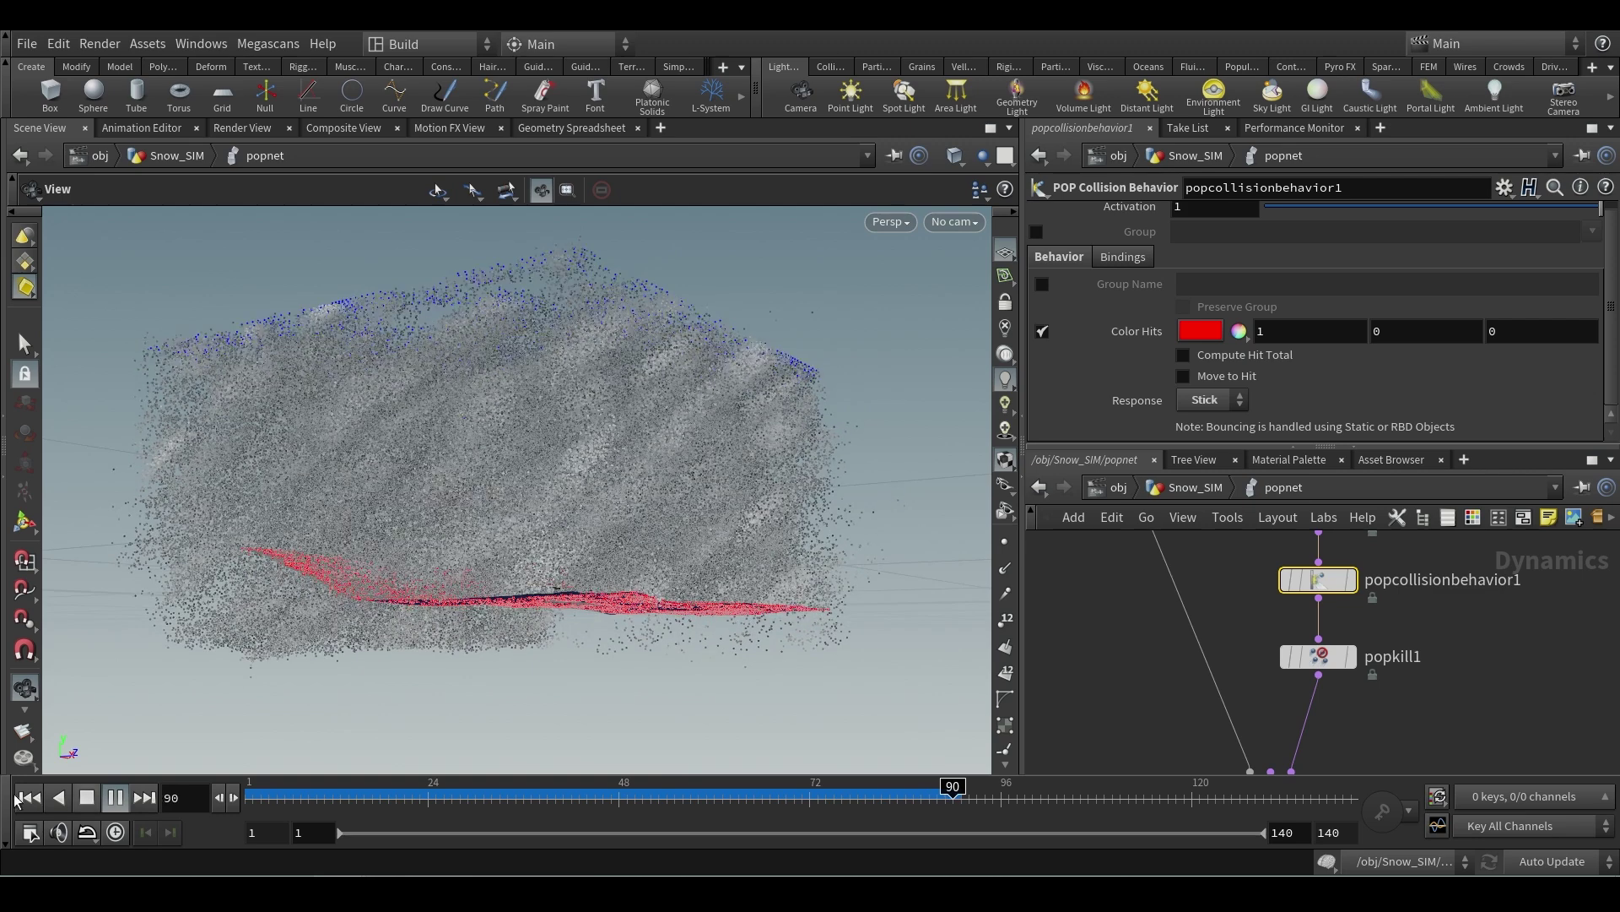
{"action": "left_click", "coordinate": [87, 799]}
{"action": "left_click", "coordinate": [29, 799]}
- Enable bounding-box killing on popkill1 and set the box size to 4, 5.3 and 11
{"action": "scroll", "coordinate": [1389, 697], "scroll_direction": "up", "scroll_amount": 3}
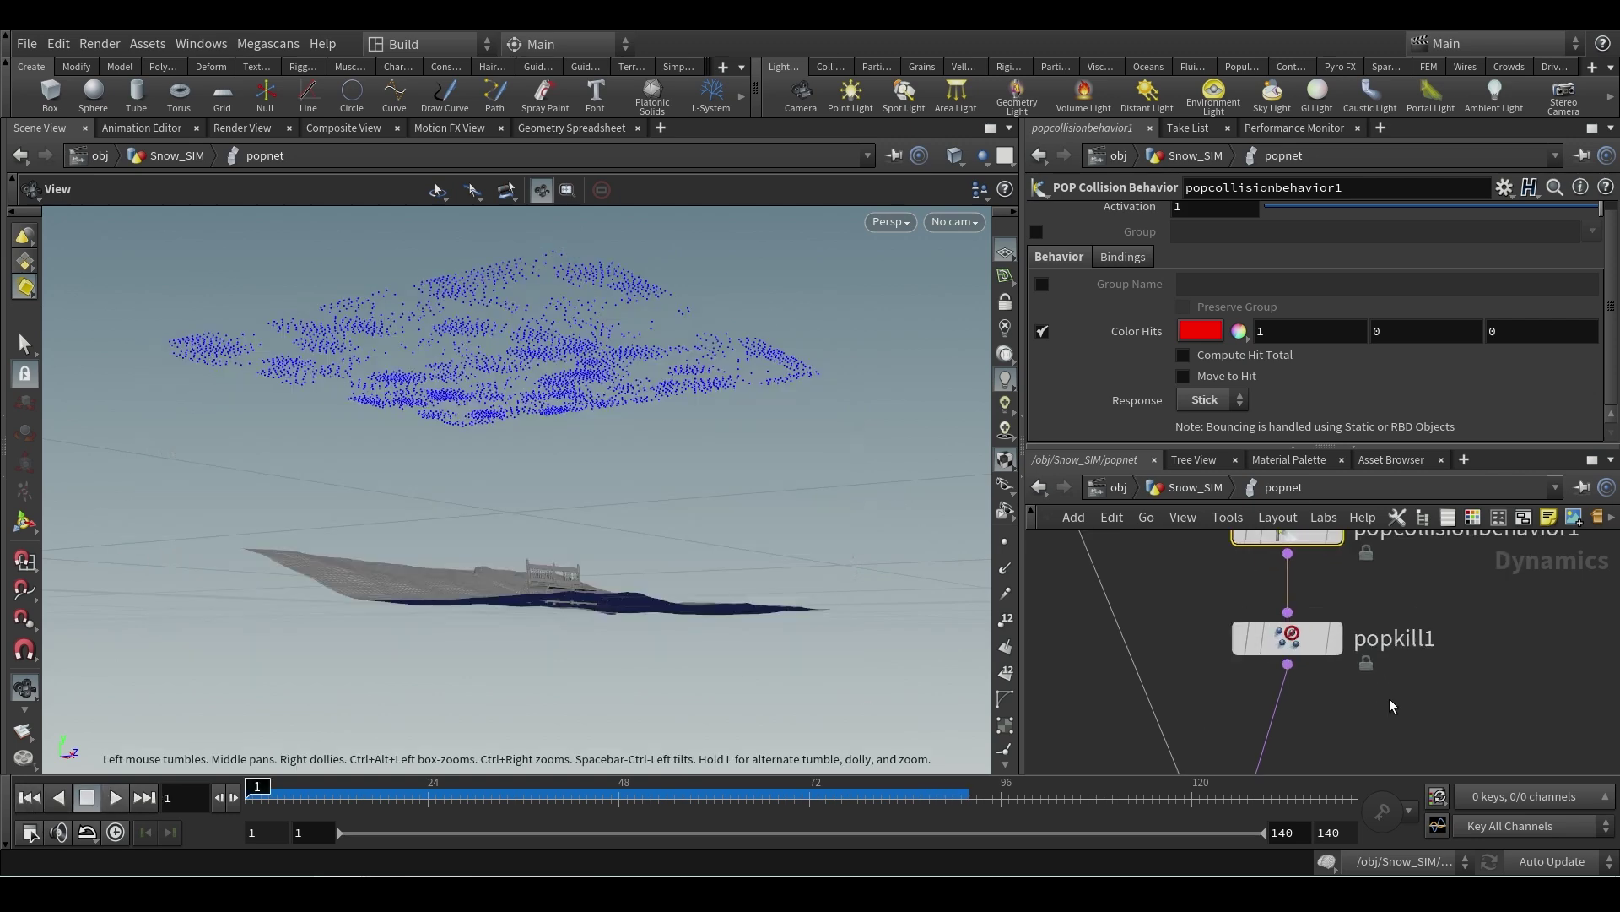
{"action": "left_click", "coordinate": [1270, 638]}
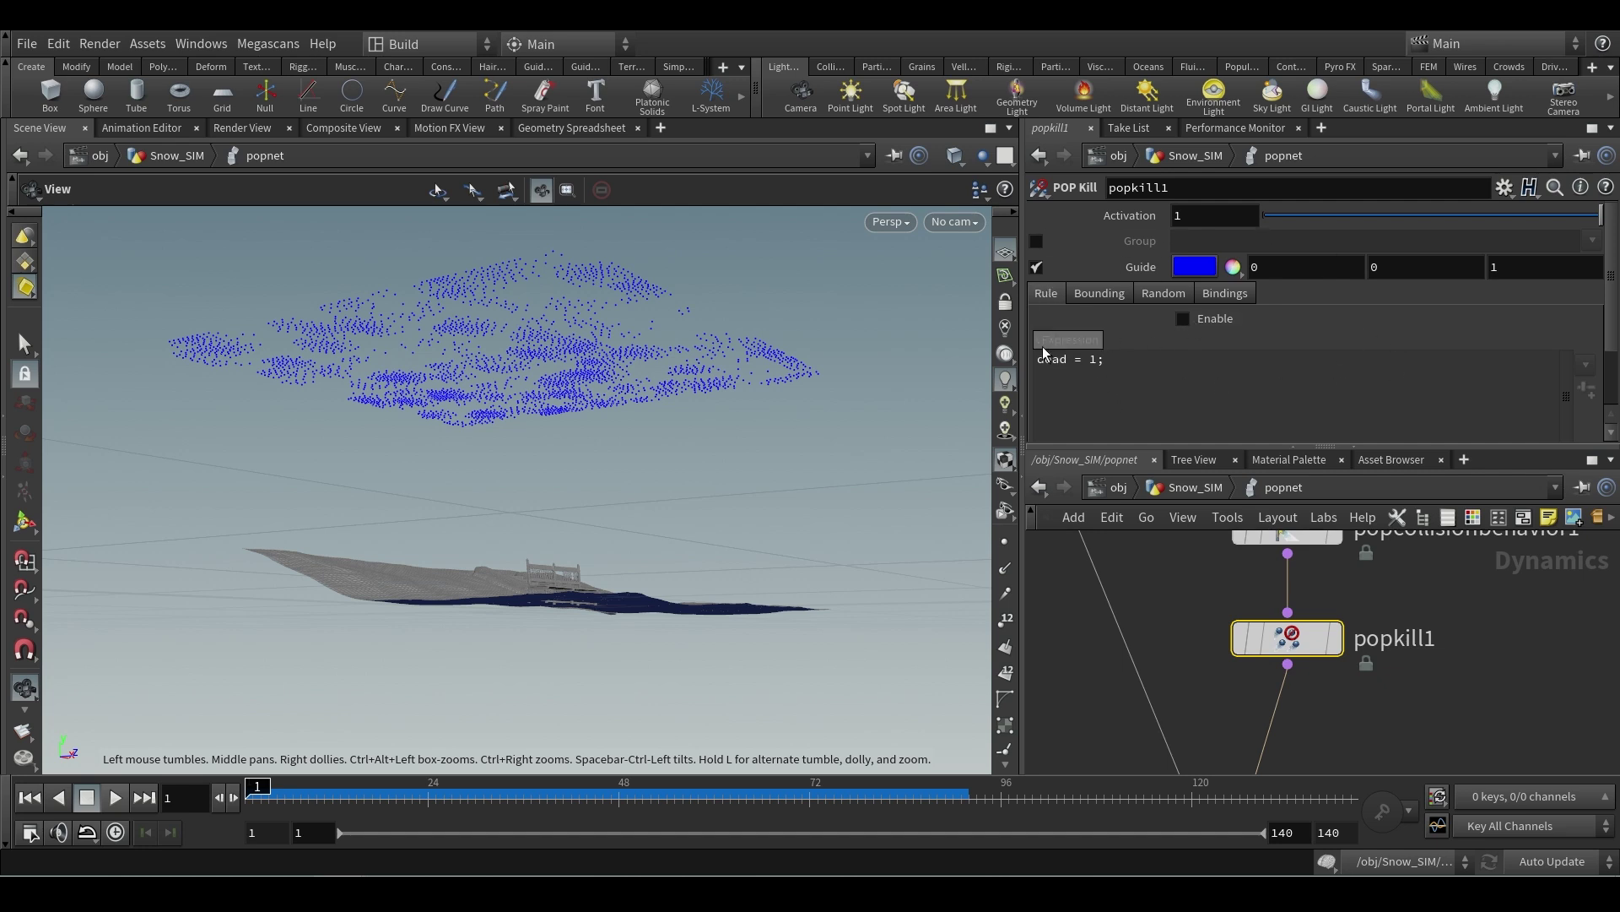
{"action": "left_click", "coordinate": [1085, 295]}
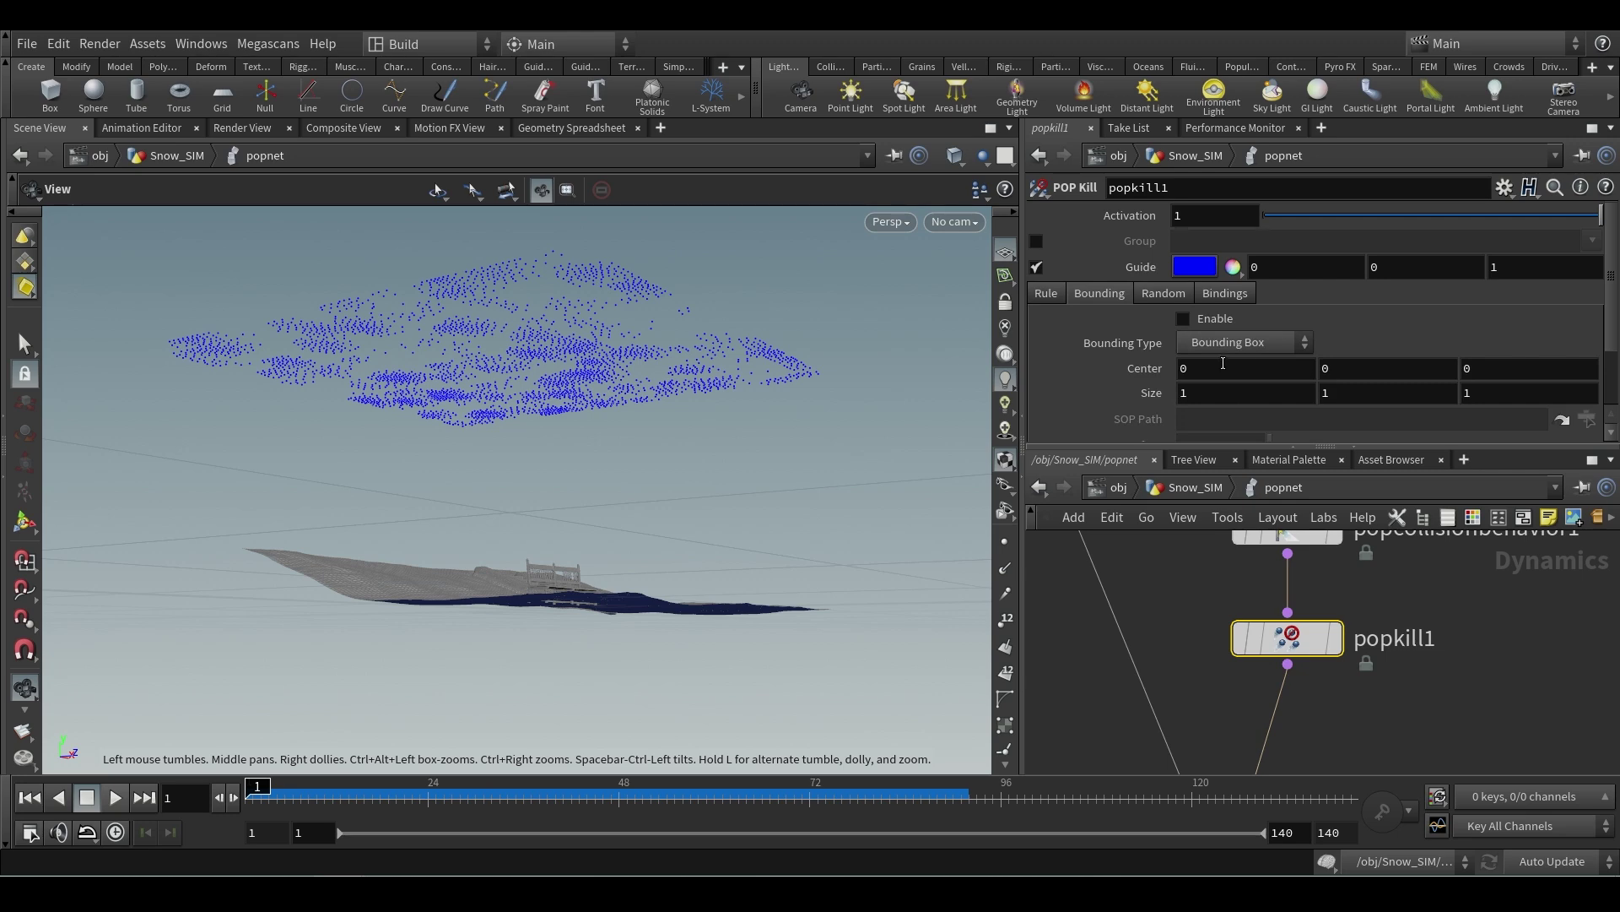
{"action": "left_click", "coordinate": [25, 523]}
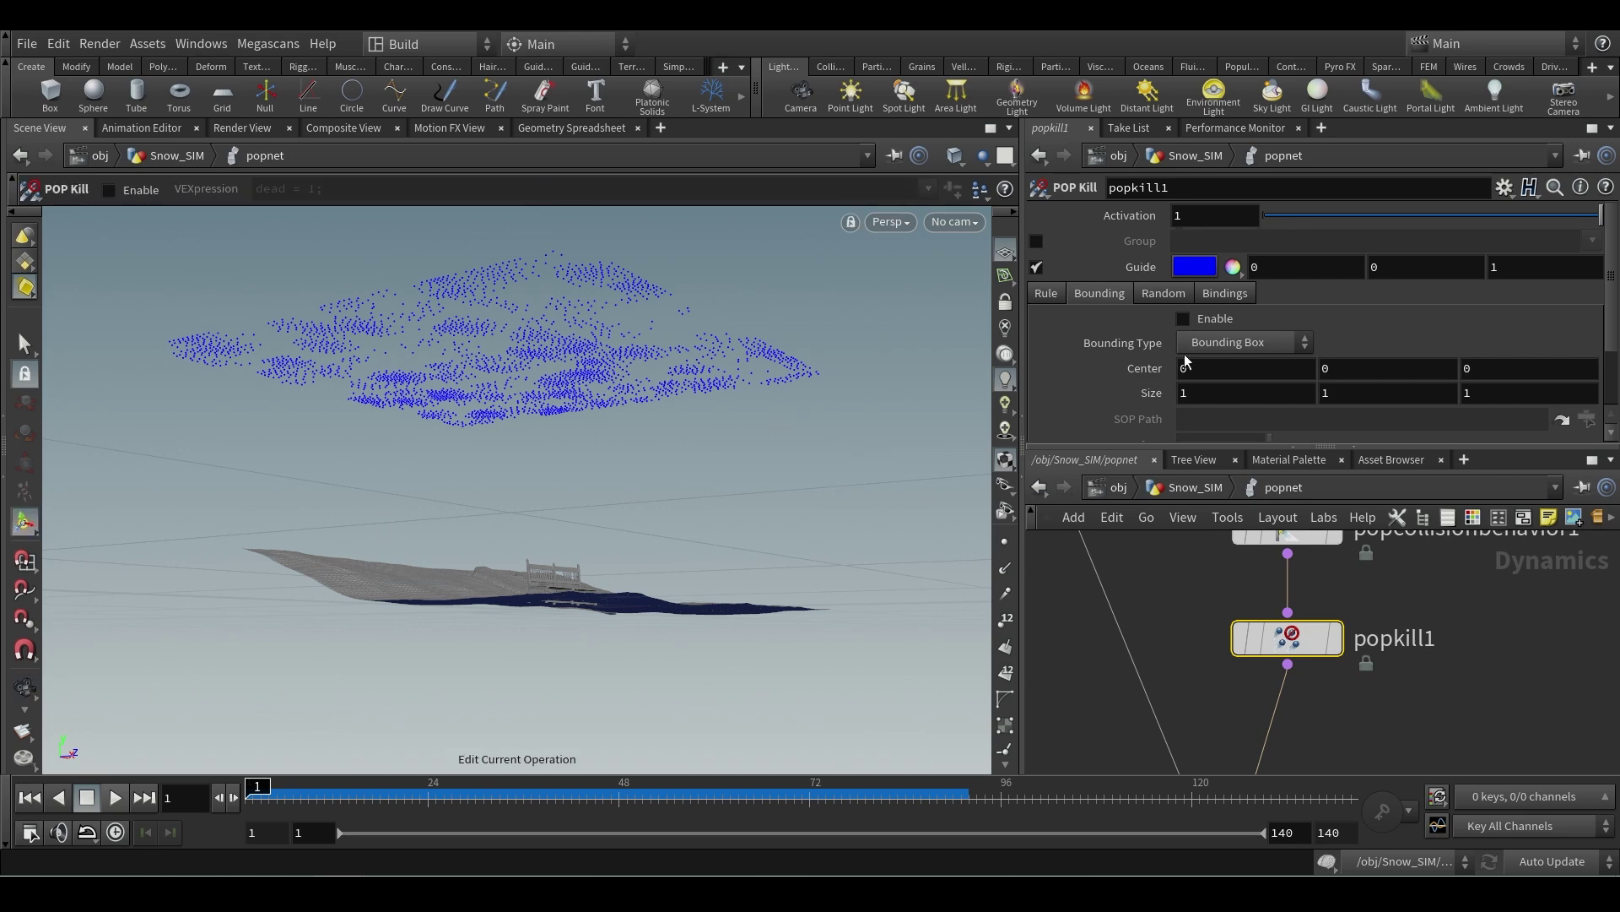
{"action": "left_click", "coordinate": [1185, 319]}
{"action": "left_click_drag", "start_coordinate": [749, 609], "coordinate": [551, 595], "text": "alt"}
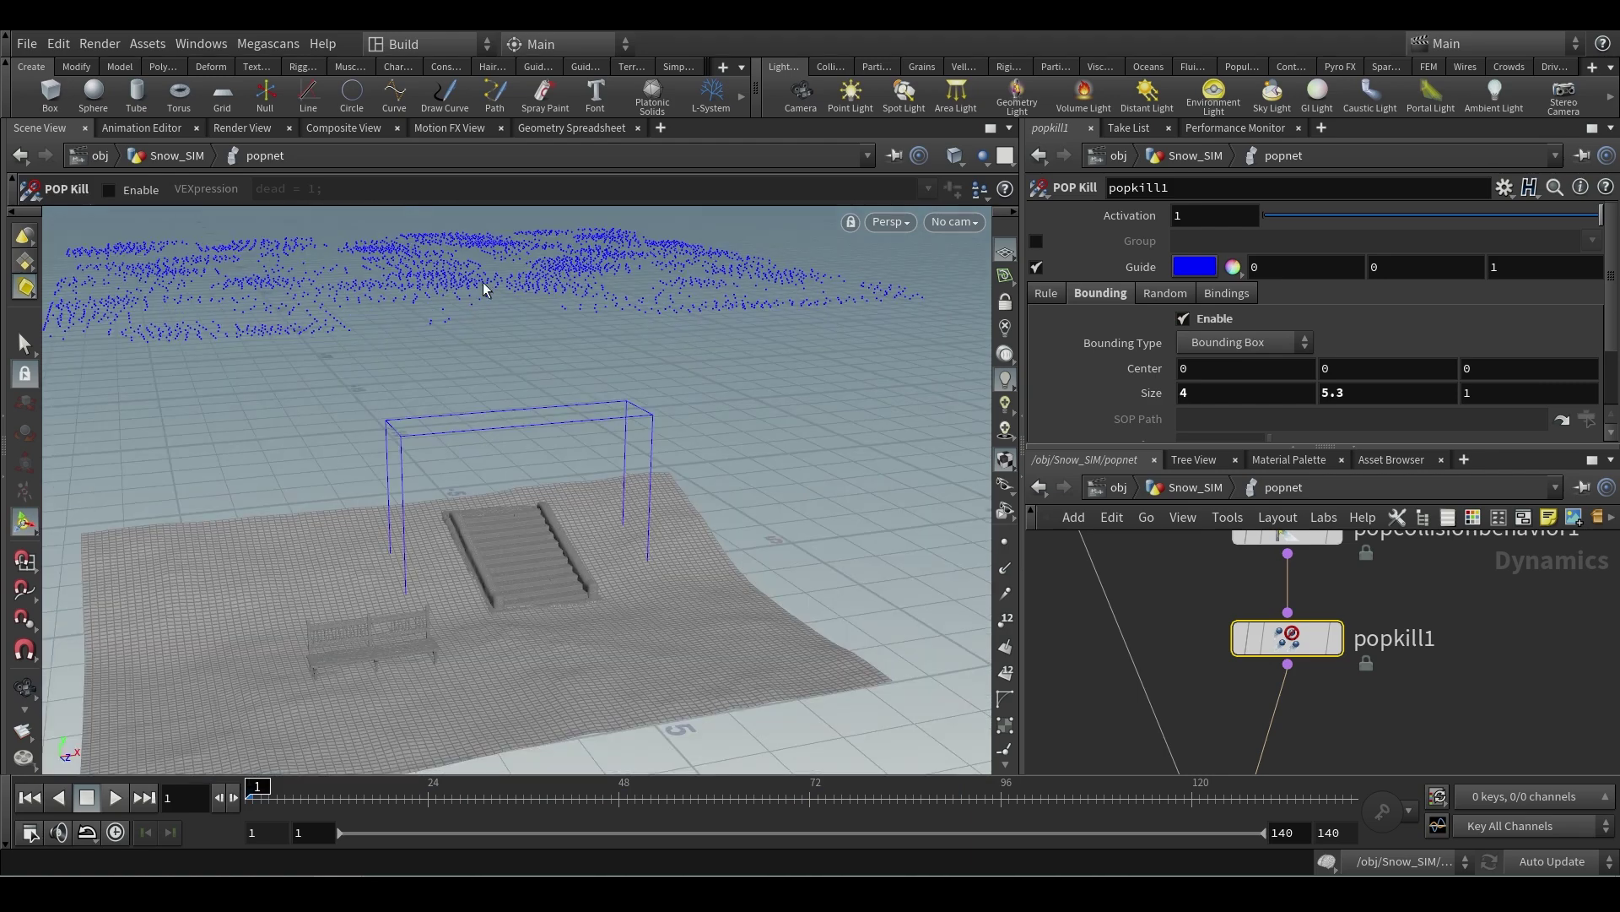
{"action": "left_click_drag", "start_coordinate": [498, 434], "coordinate": [531, 384], "text": "alt"}
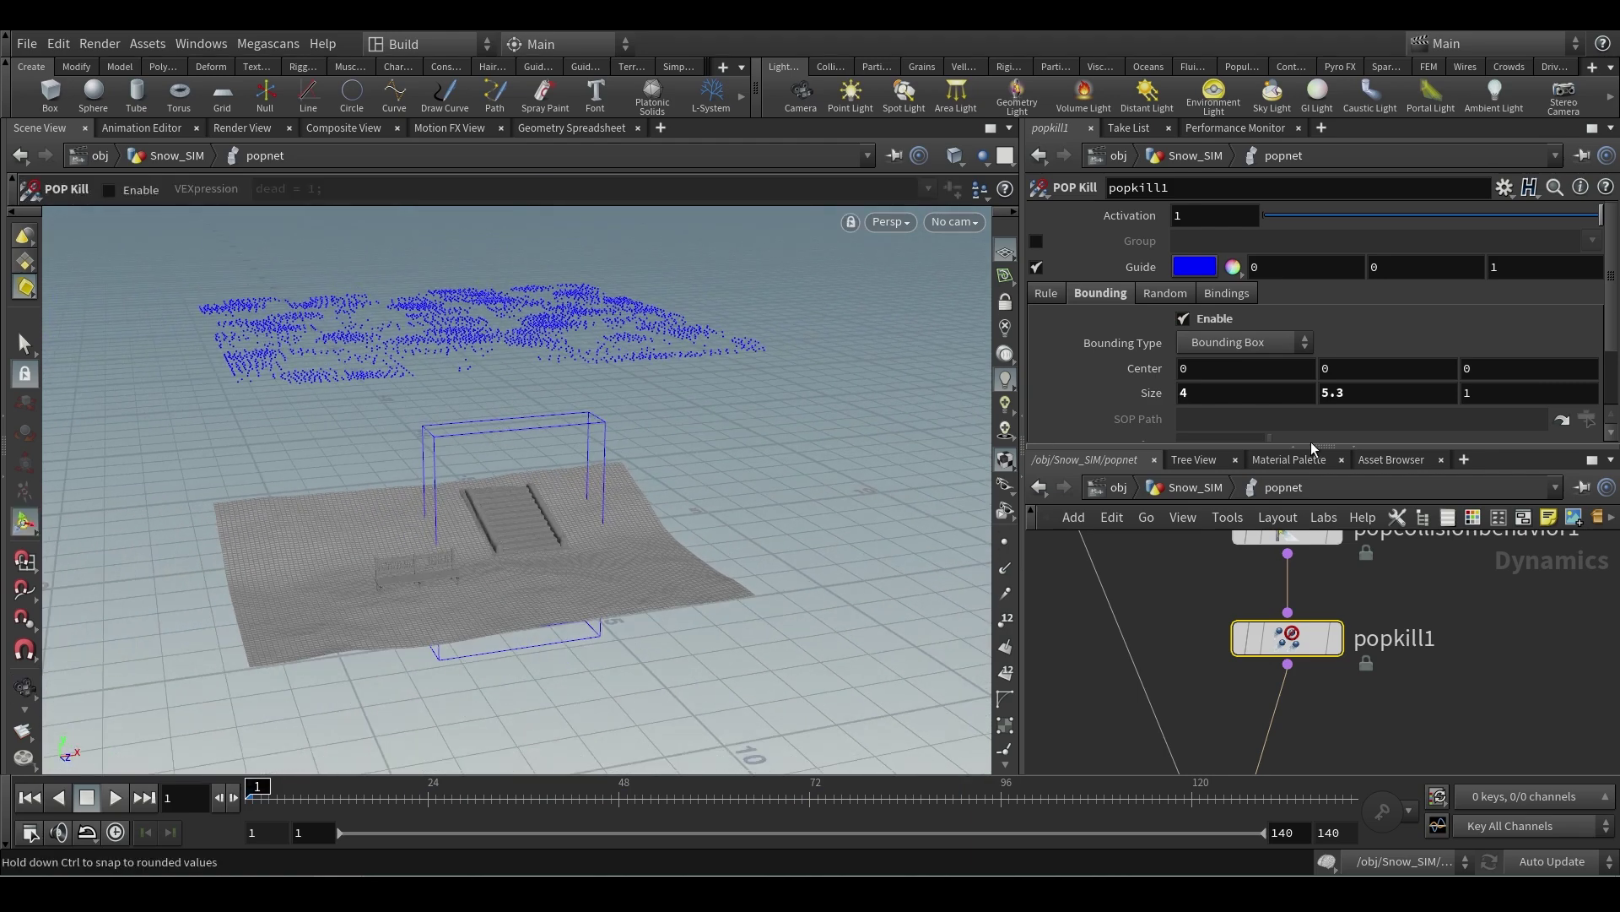
{"action": "middle_click_drag", "start_coordinate": [1489, 394], "coordinate": [1587, 369]}
{"action": "left_click_drag", "start_coordinate": [590, 541], "coordinate": [582, 473], "text": "alt"}
{"action": "key", "text": "Escape"}
{"action": "key", "text": "Return"}
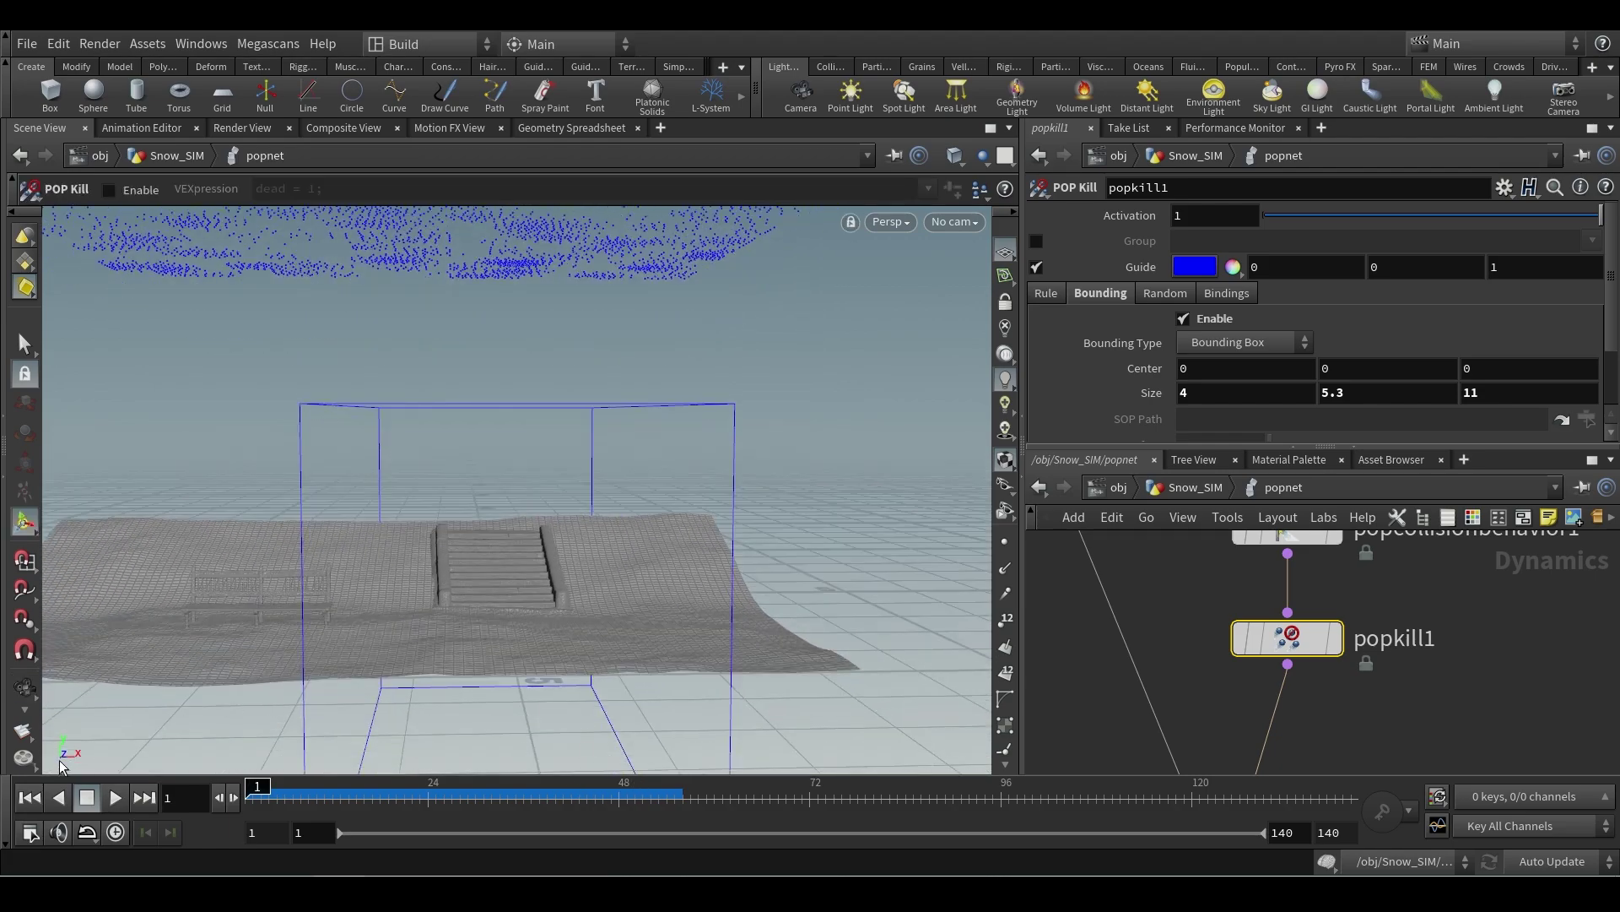
- Test the kill box by playing the simulation to frame 62, rewind, and disable bounding on popkill1
{"action": "left_click", "coordinate": [115, 797]}
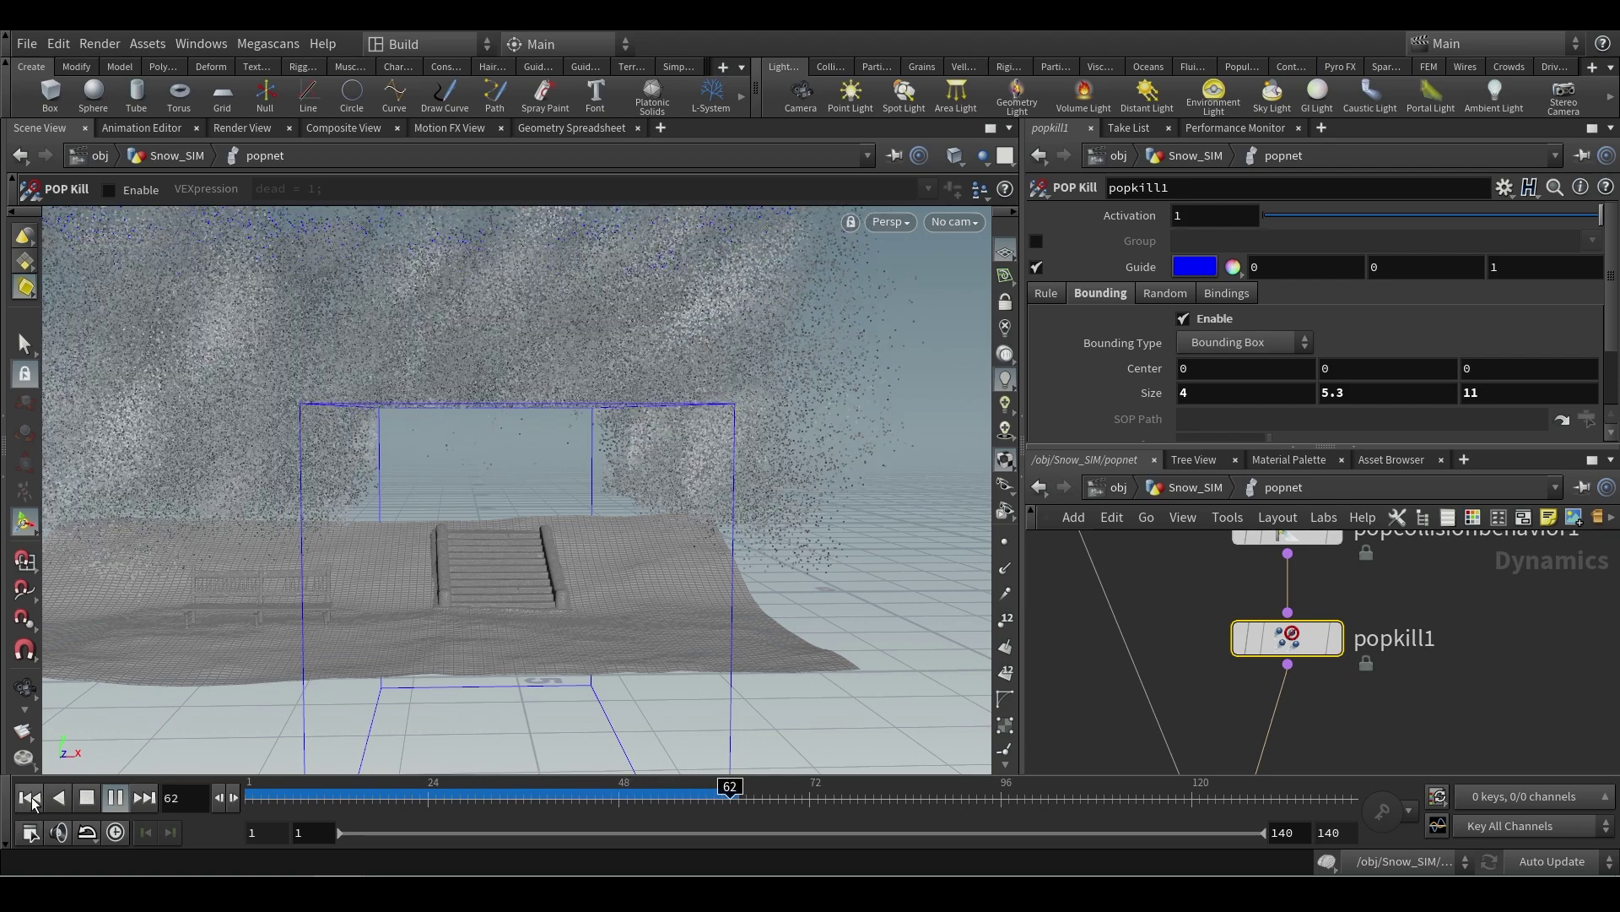
{"action": "key", "text": "ctrl+Up"}
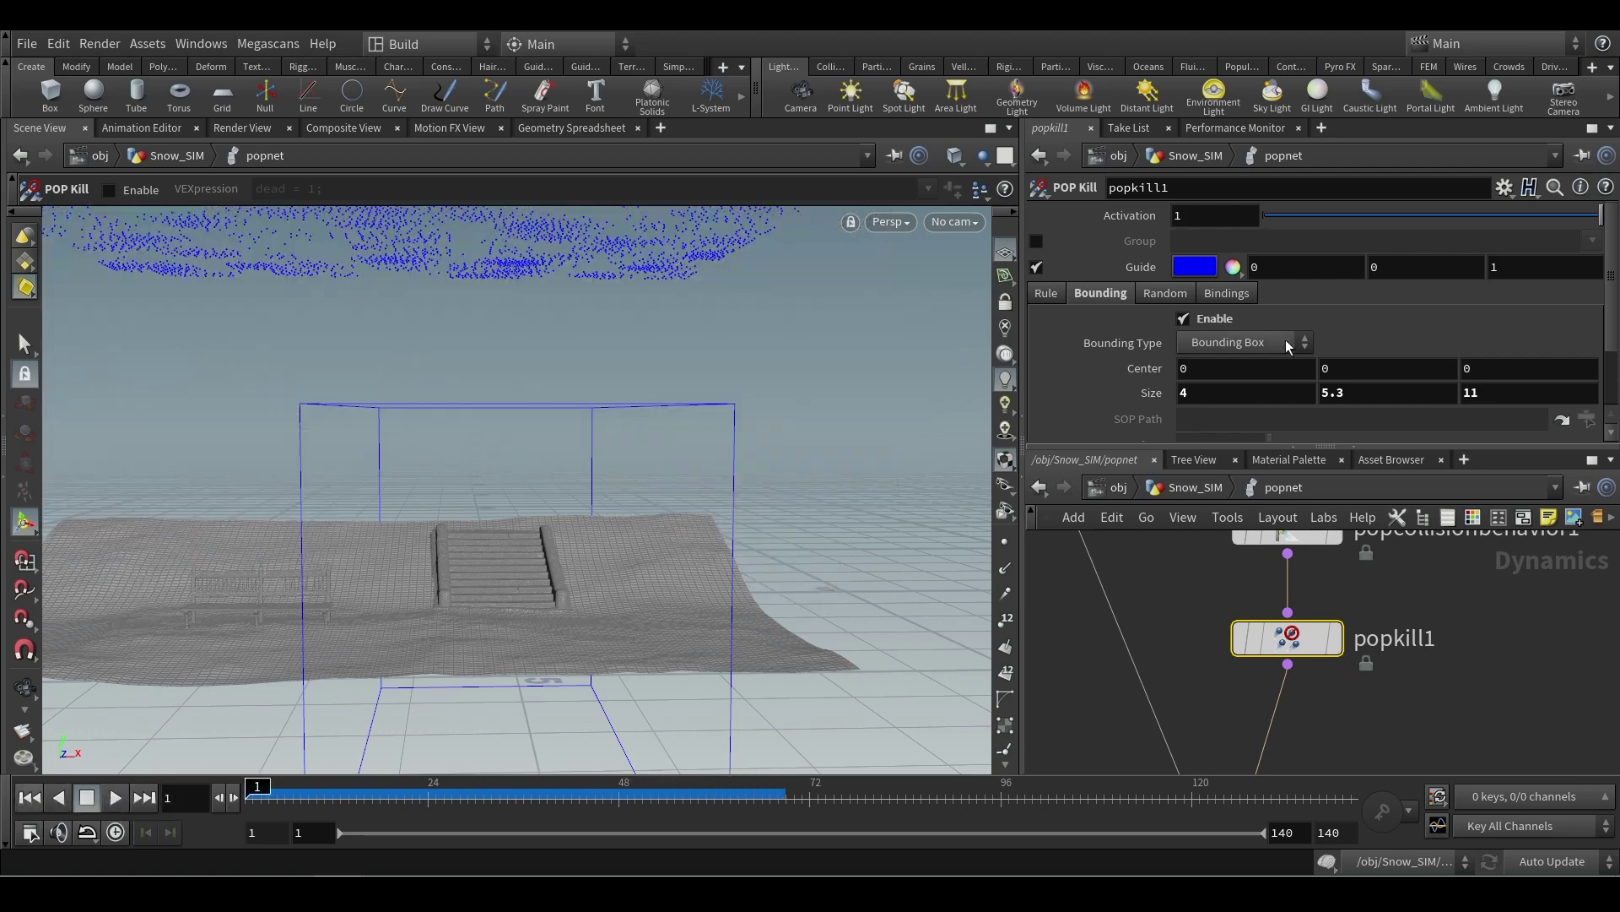
{"action": "left_click", "coordinate": [1199, 320]}
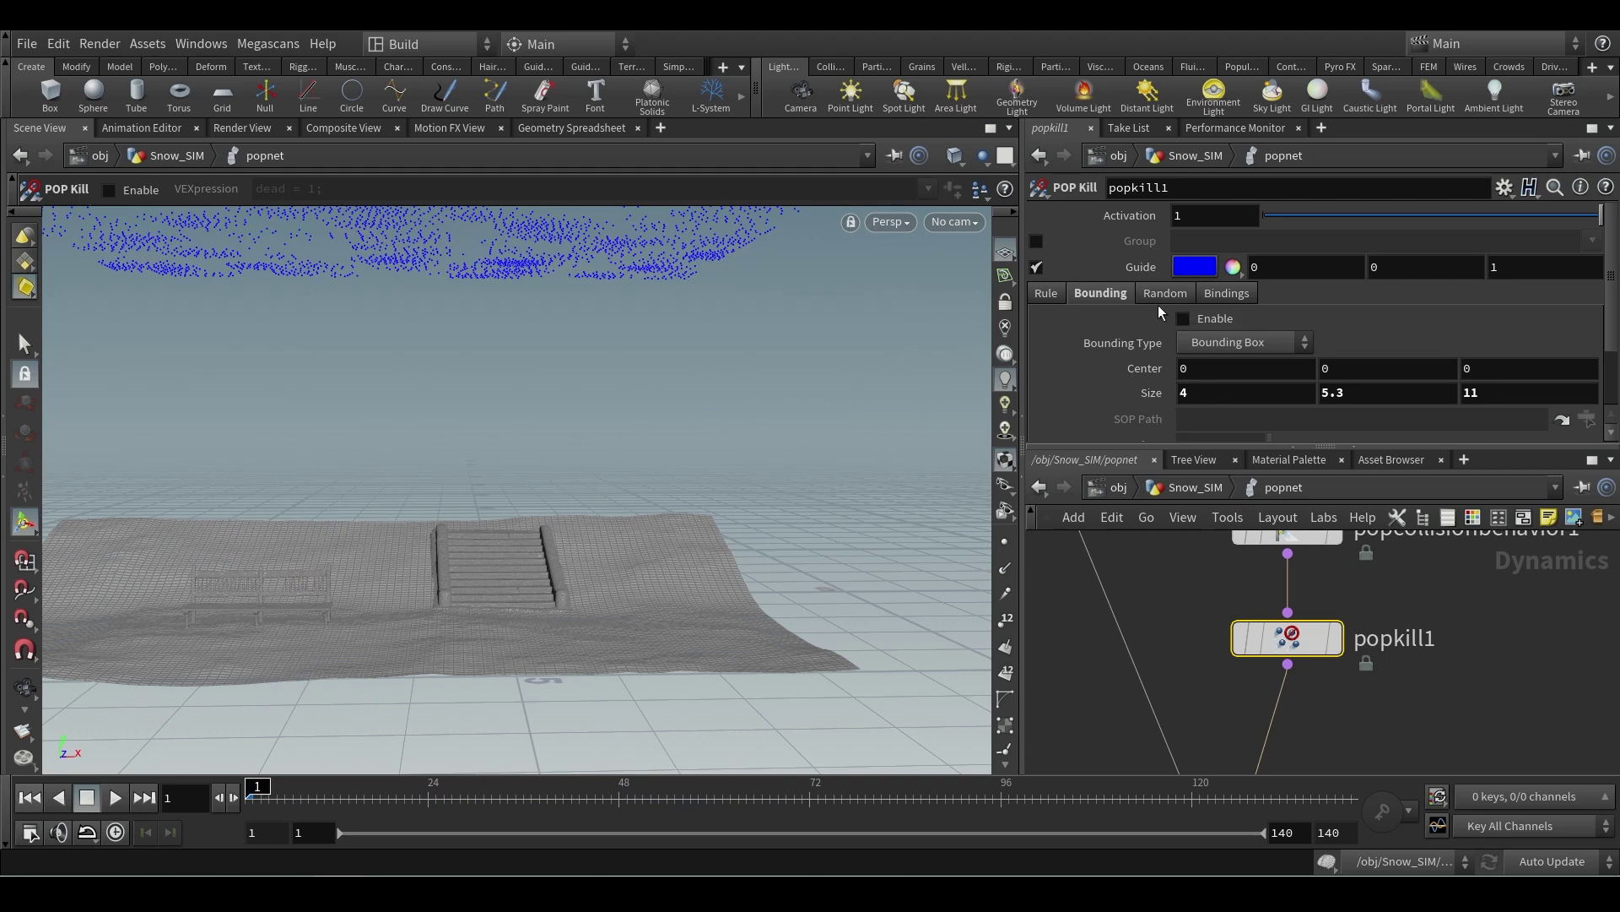
- Enable the kill rule on popkill1 and load the Kill by Condition preset expression
{"action": "left_click", "coordinate": [1044, 293]}
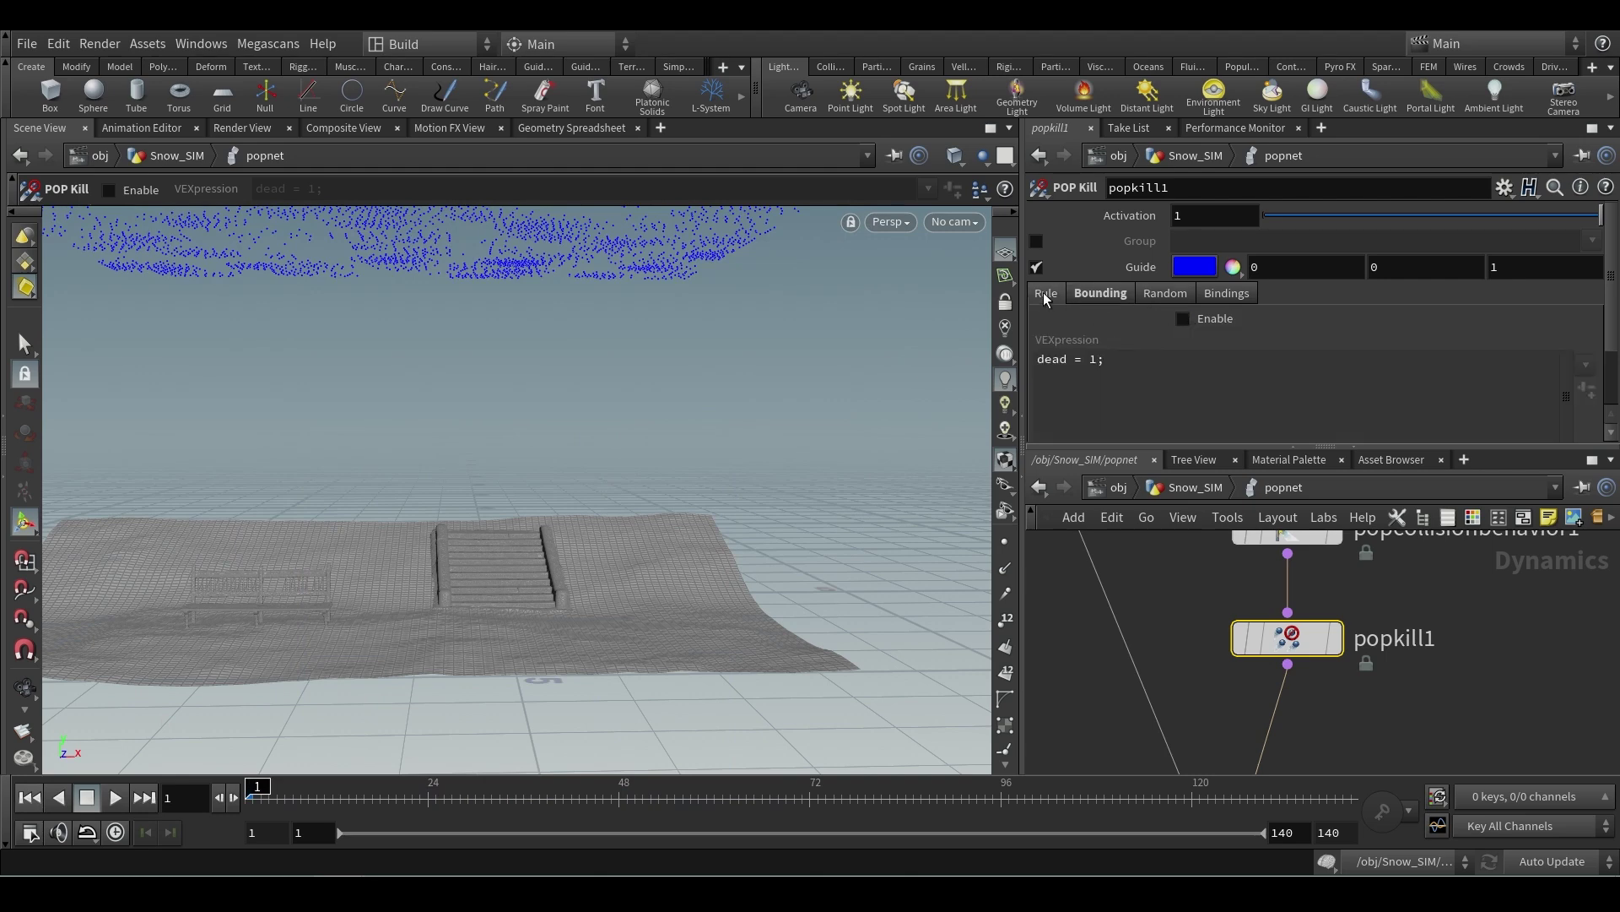
{"action": "left_click", "coordinate": [1183, 319]}
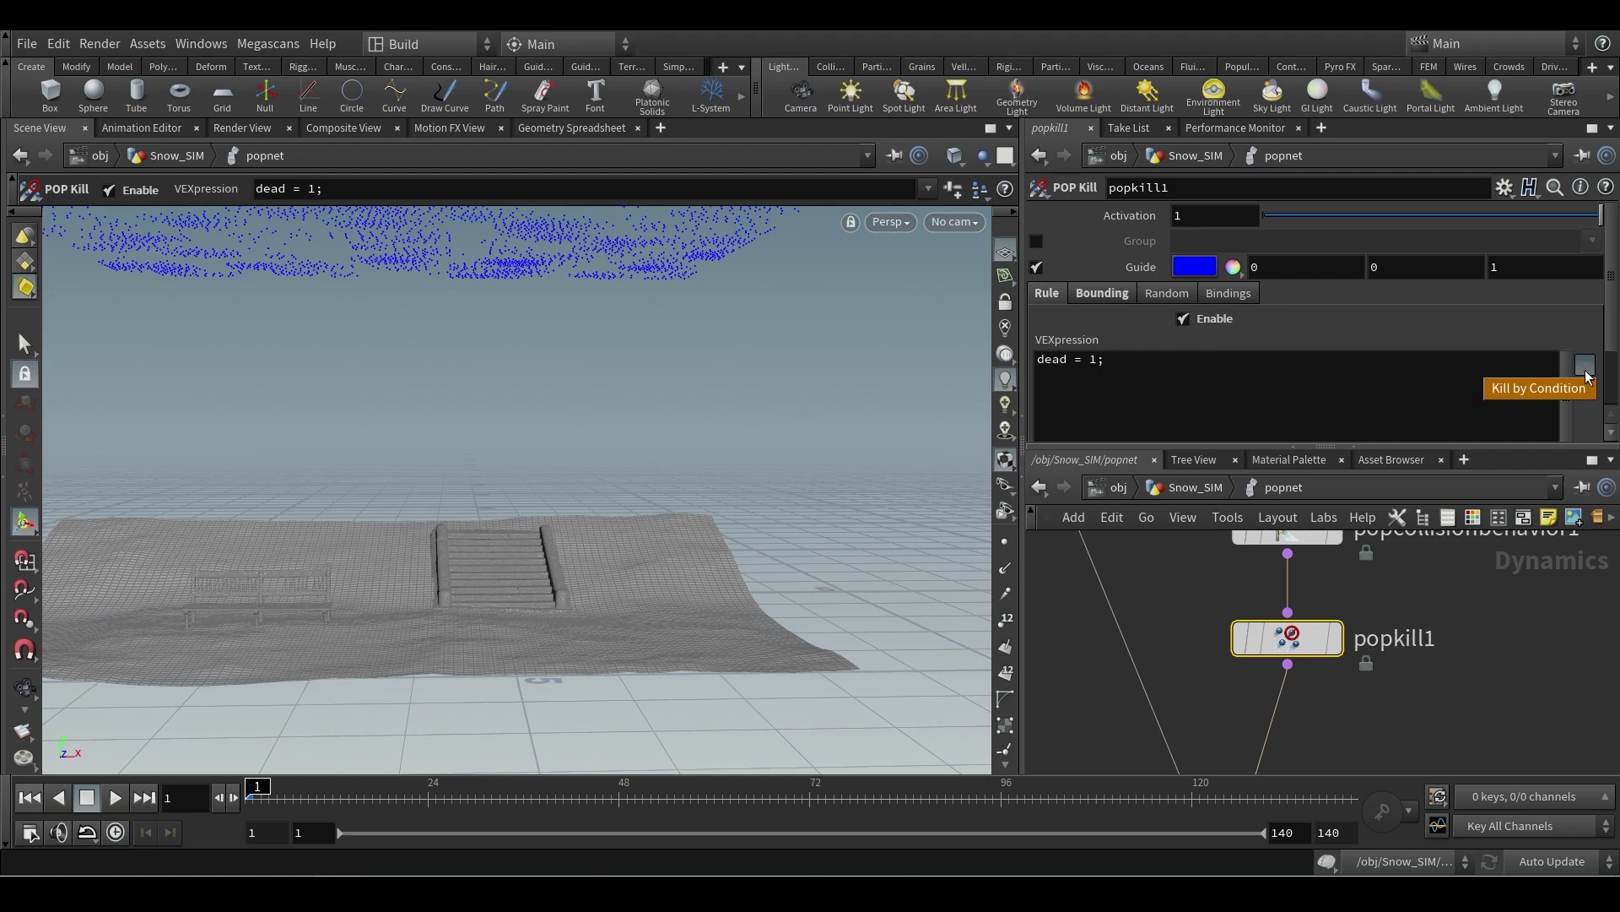
{"action": "left_click", "coordinate": [1547, 393]}
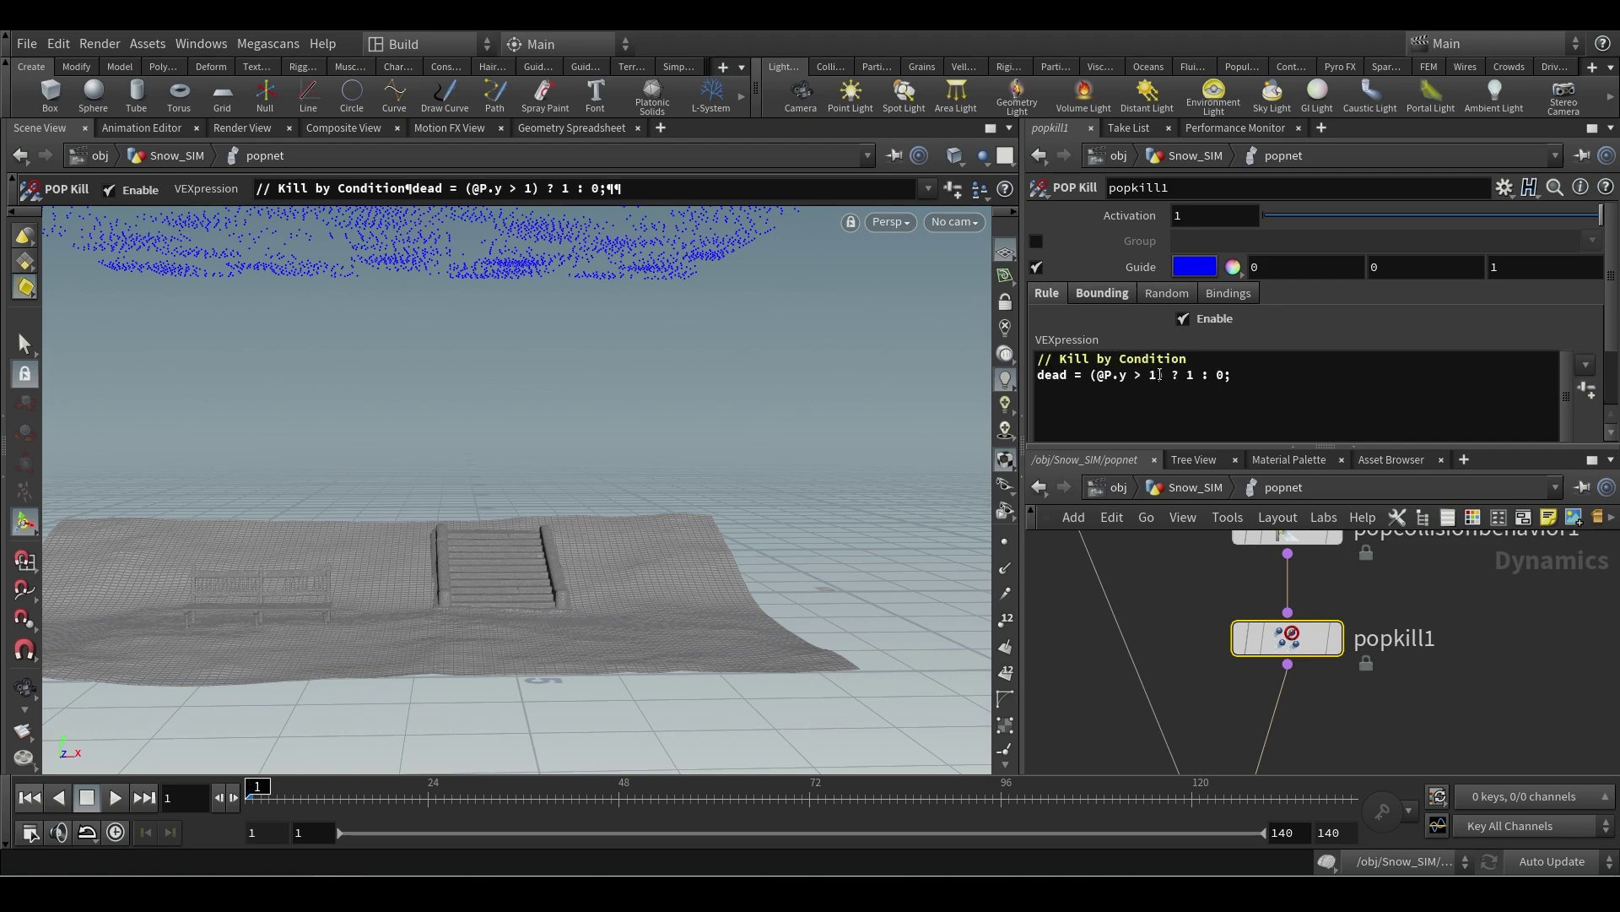
{"action": "key", "text": "Escape"}
{"action": "left_click_drag", "start_coordinate": [535, 560], "coordinate": [354, 624]}
{"action": "key", "text": "Return"}
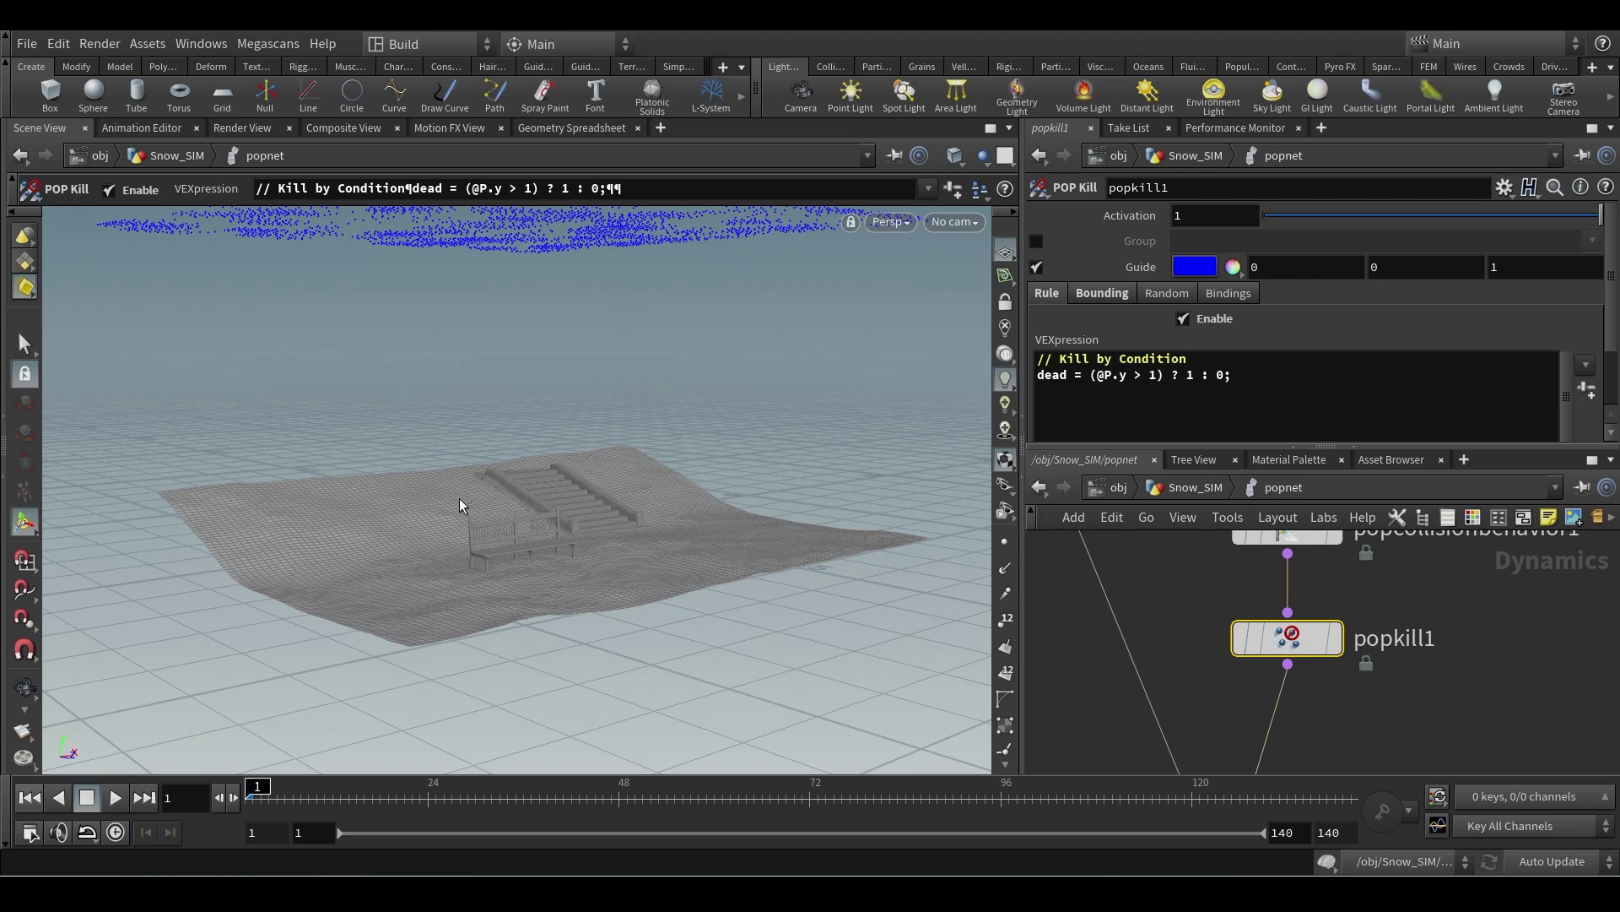
{"action": "left_click_drag", "start_coordinate": [494, 230], "coordinate": [517, 663]}
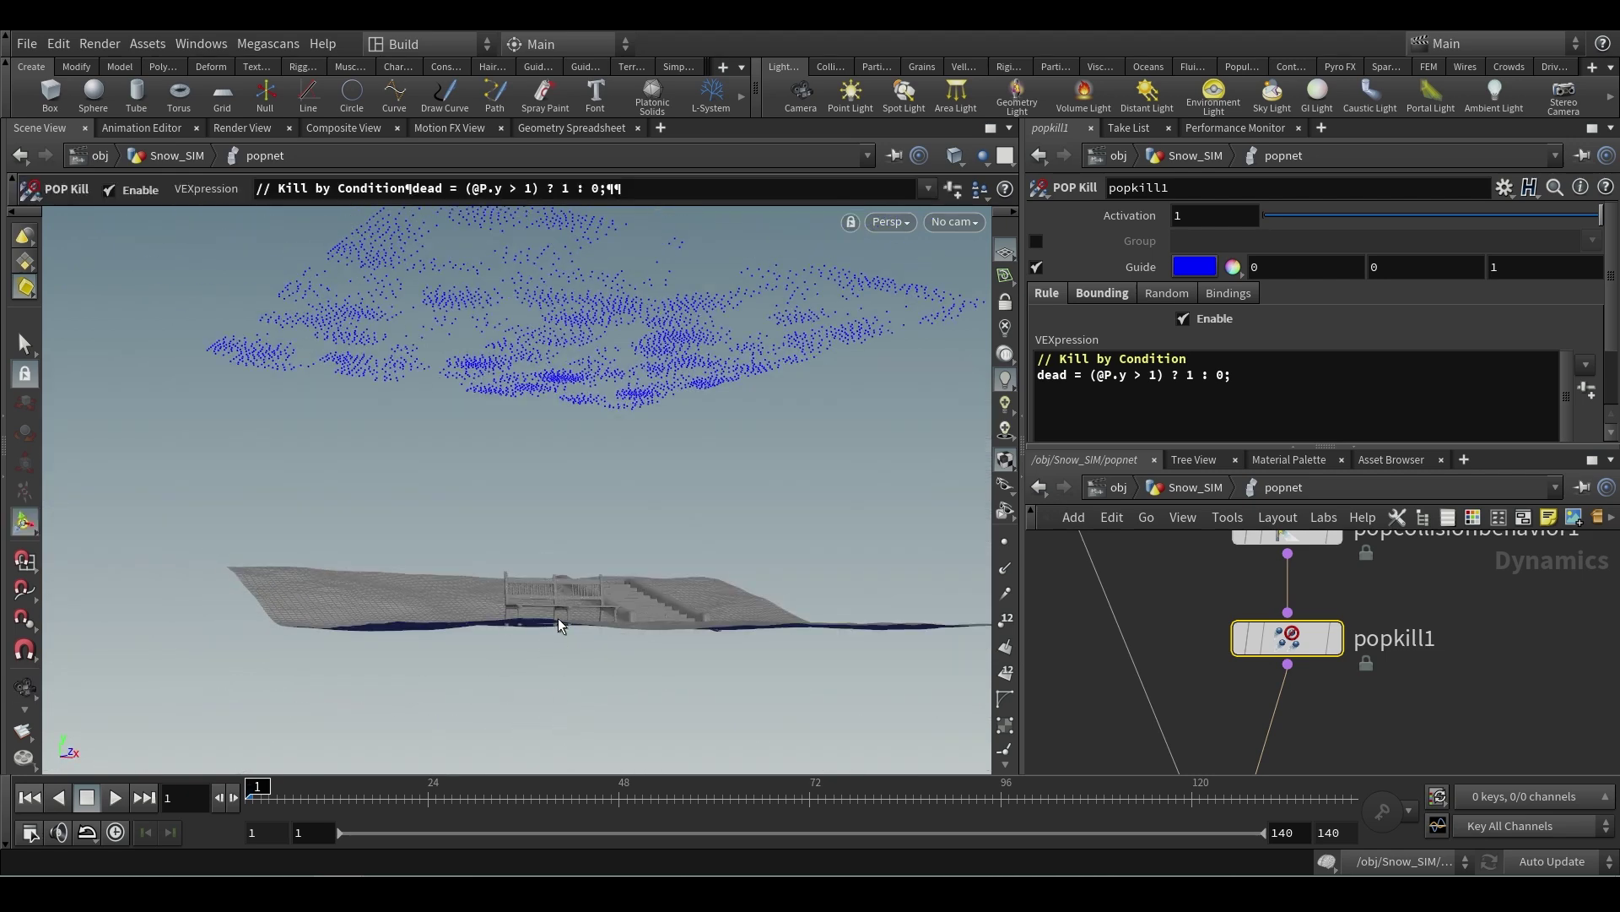
{"action": "left_click", "coordinate": [1096, 374]}
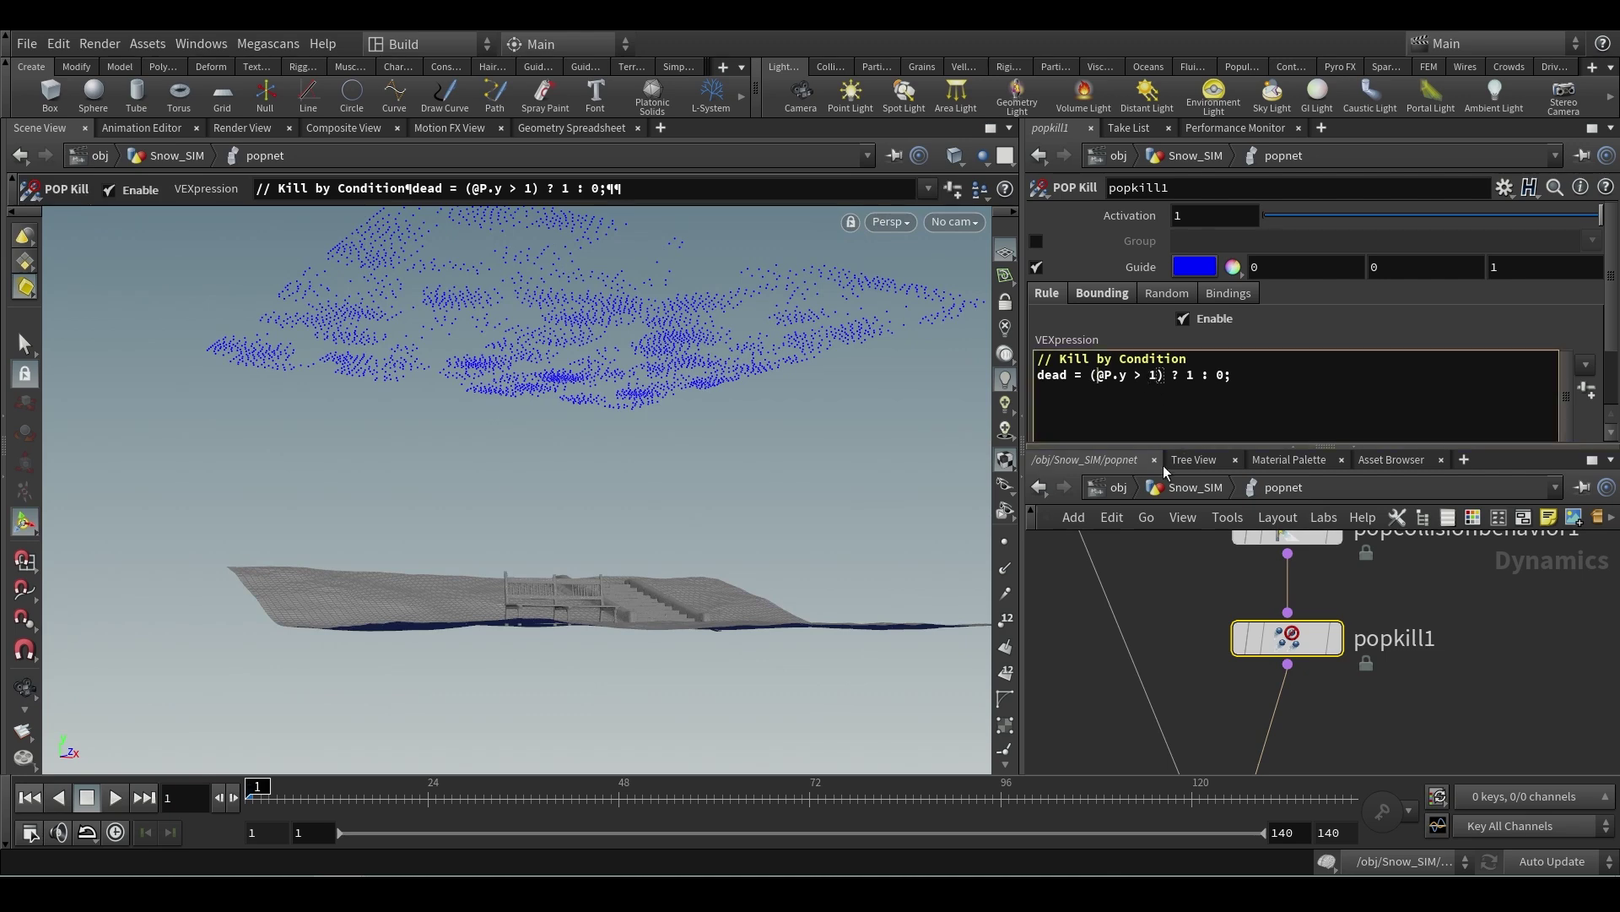
{"action": "type", "text": "-"}
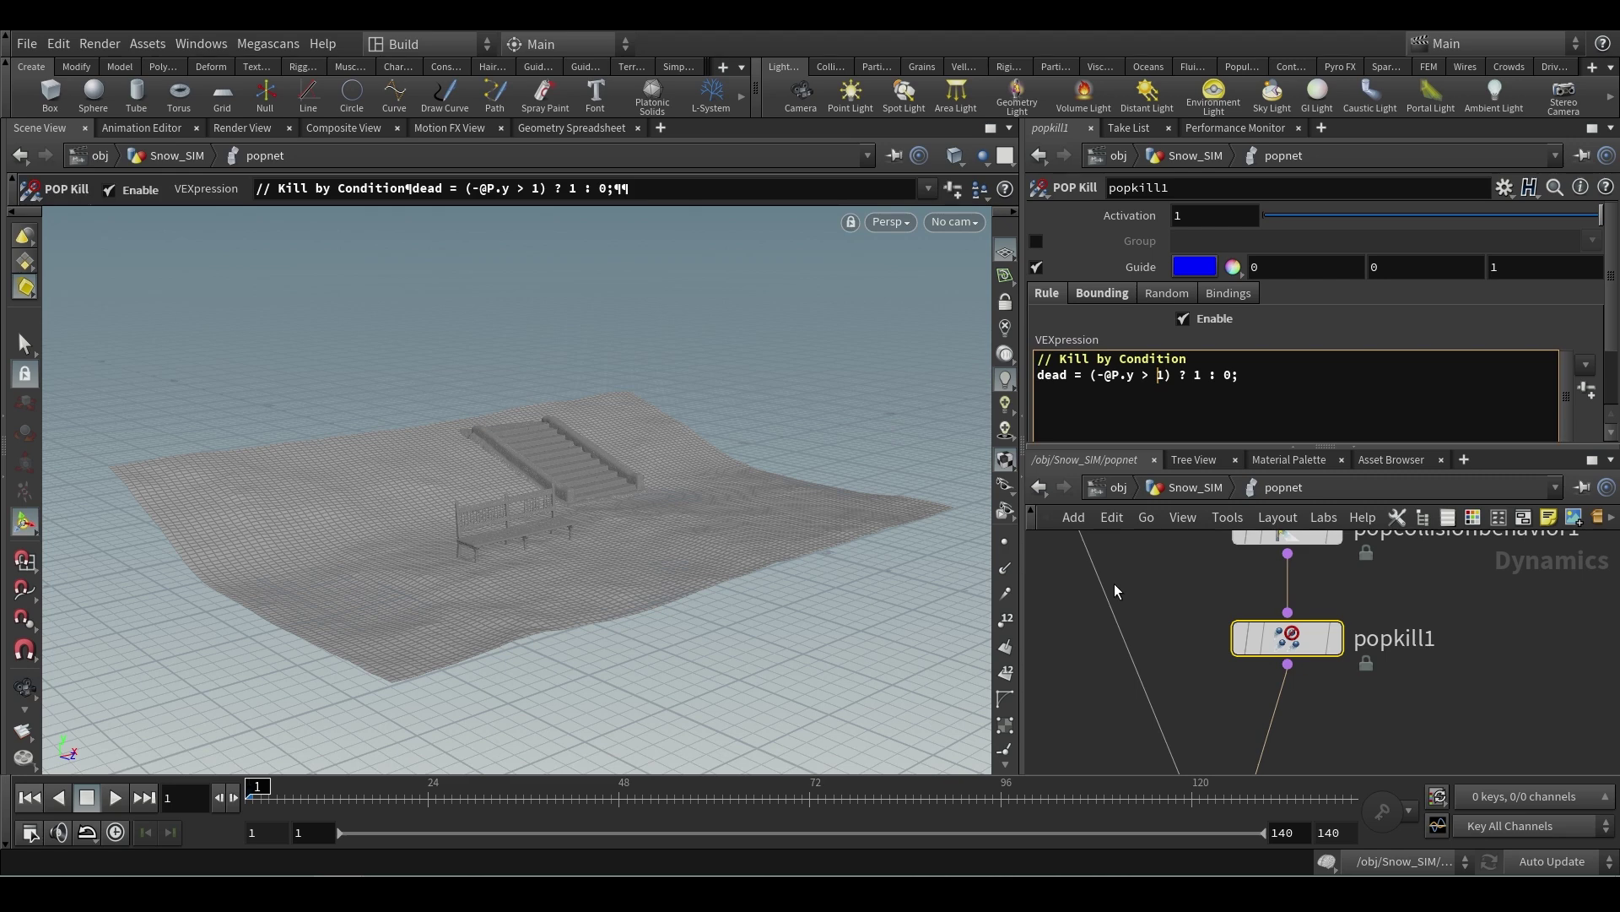
{"action": "key", "text": "shift+Right"}
{"action": "type", "text": ".5"}
{"action": "key", "text": "Escape"}
{"action": "left_click_drag", "start_coordinate": [579, 633], "coordinate": [633, 588]}
{"action": "key", "text": "Return"}
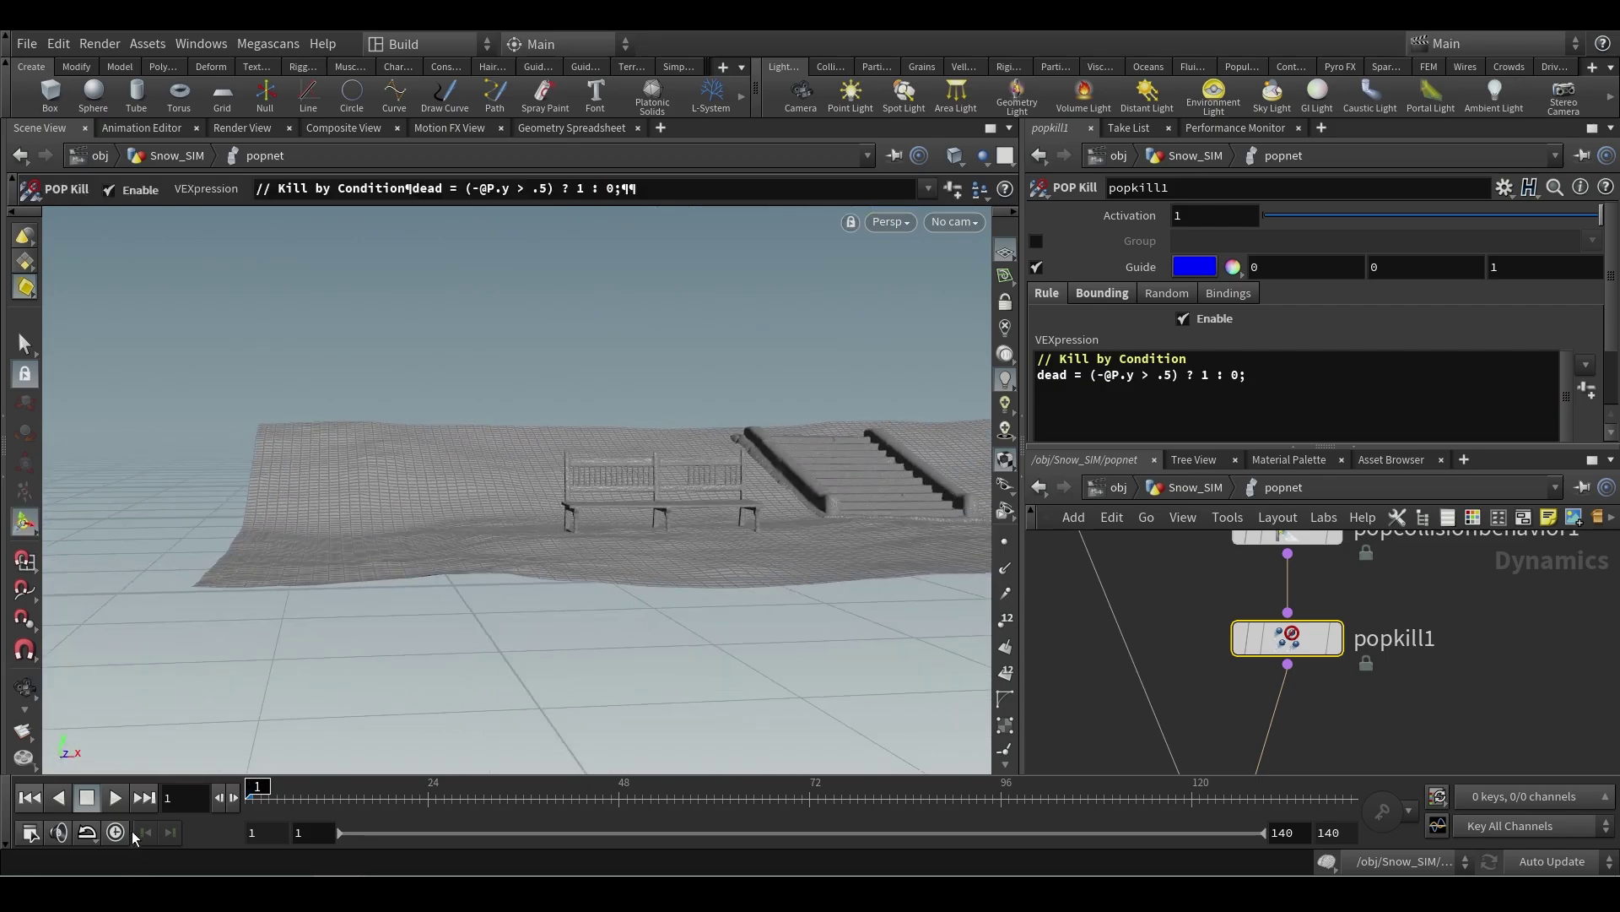
- Play the simulation to frame 98 and examine the particles along the ground's underside
{"action": "left_click", "coordinate": [115, 798]}
{"action": "key", "text": "Escape"}
{"action": "left_click_drag", "start_coordinate": [535, 550], "coordinate": [419, 579]}
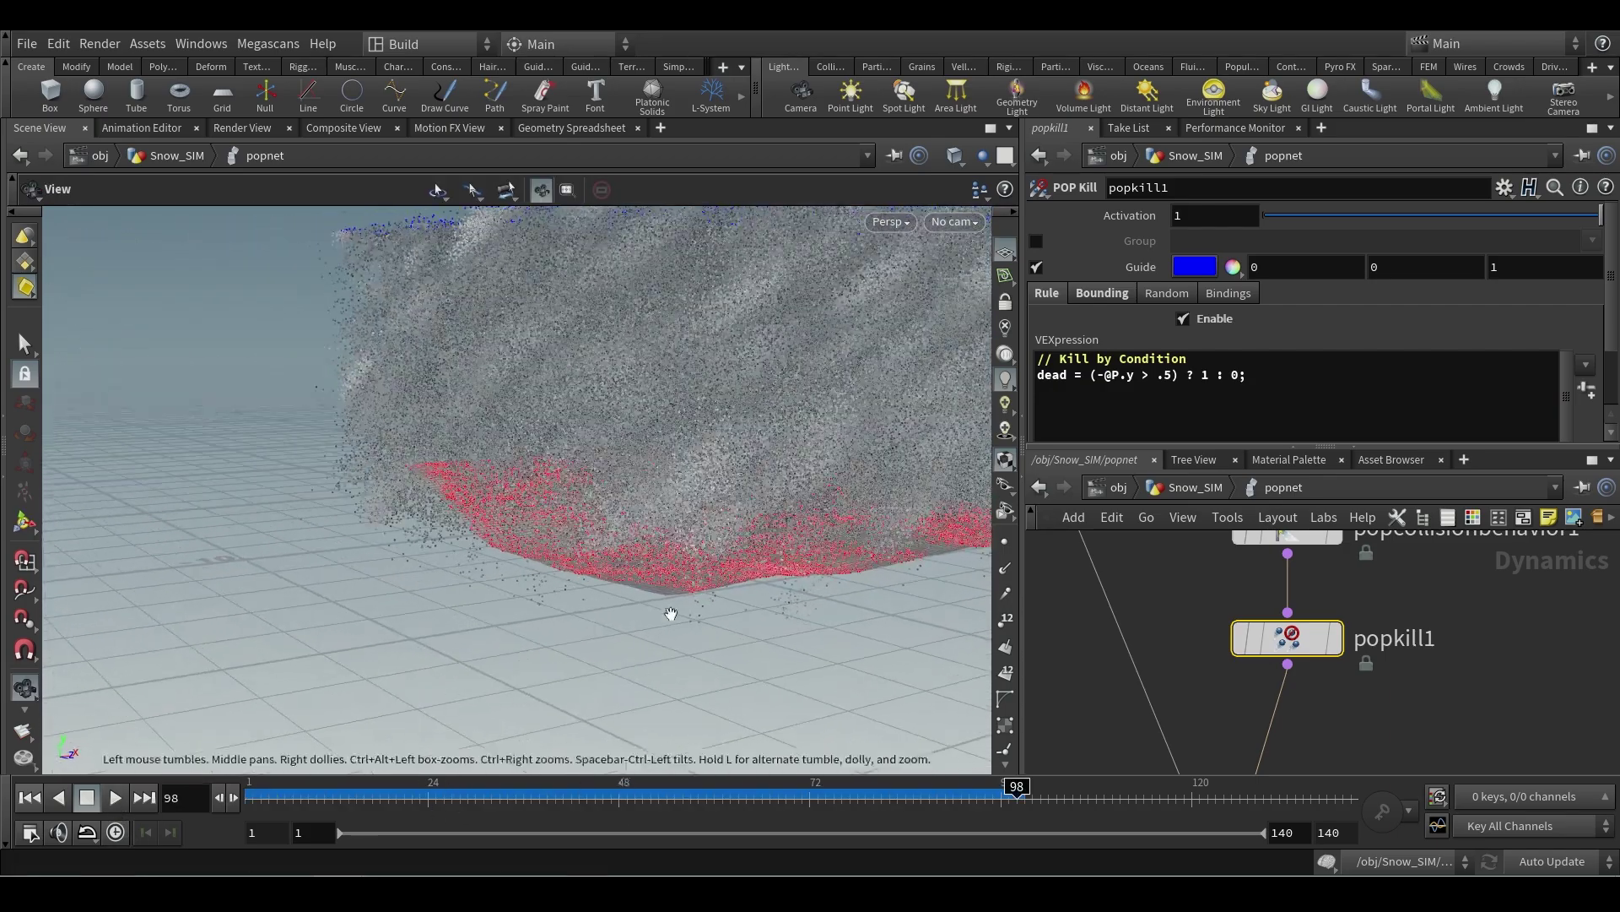
- Examine the snow particles around and below the ground surface from the Right viewport
{"action": "left_click_drag", "start_coordinate": [671, 613], "coordinate": [540, 591]}
{"action": "key", "text": "Return"}
{"action": "left_click", "coordinate": [947, 222]}
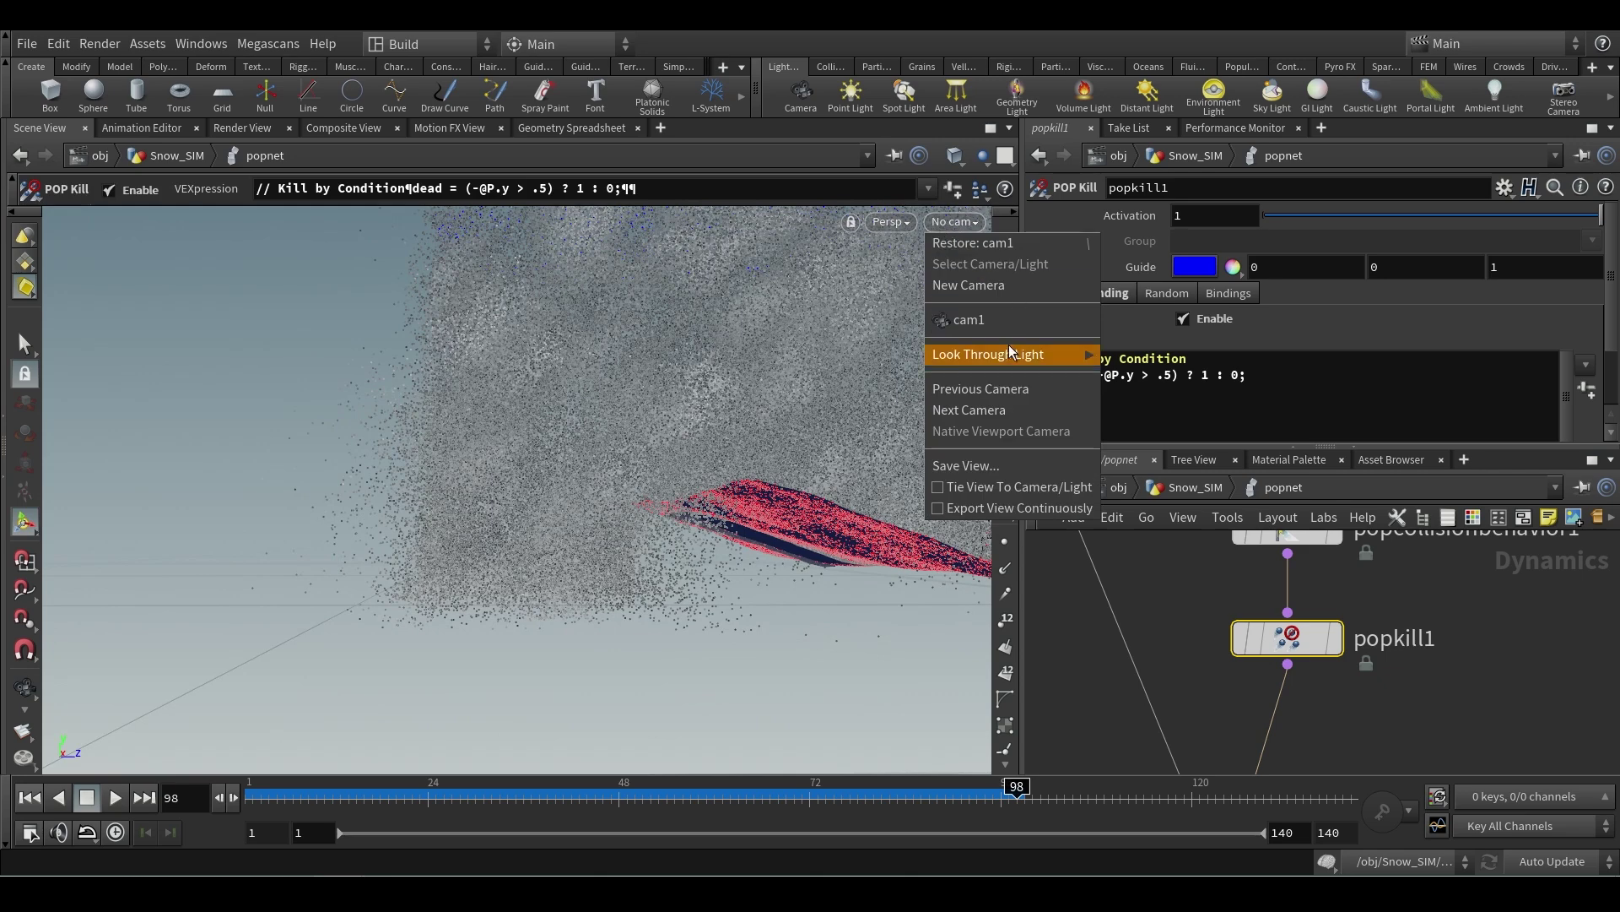
{"action": "left_click", "coordinate": [898, 221]}
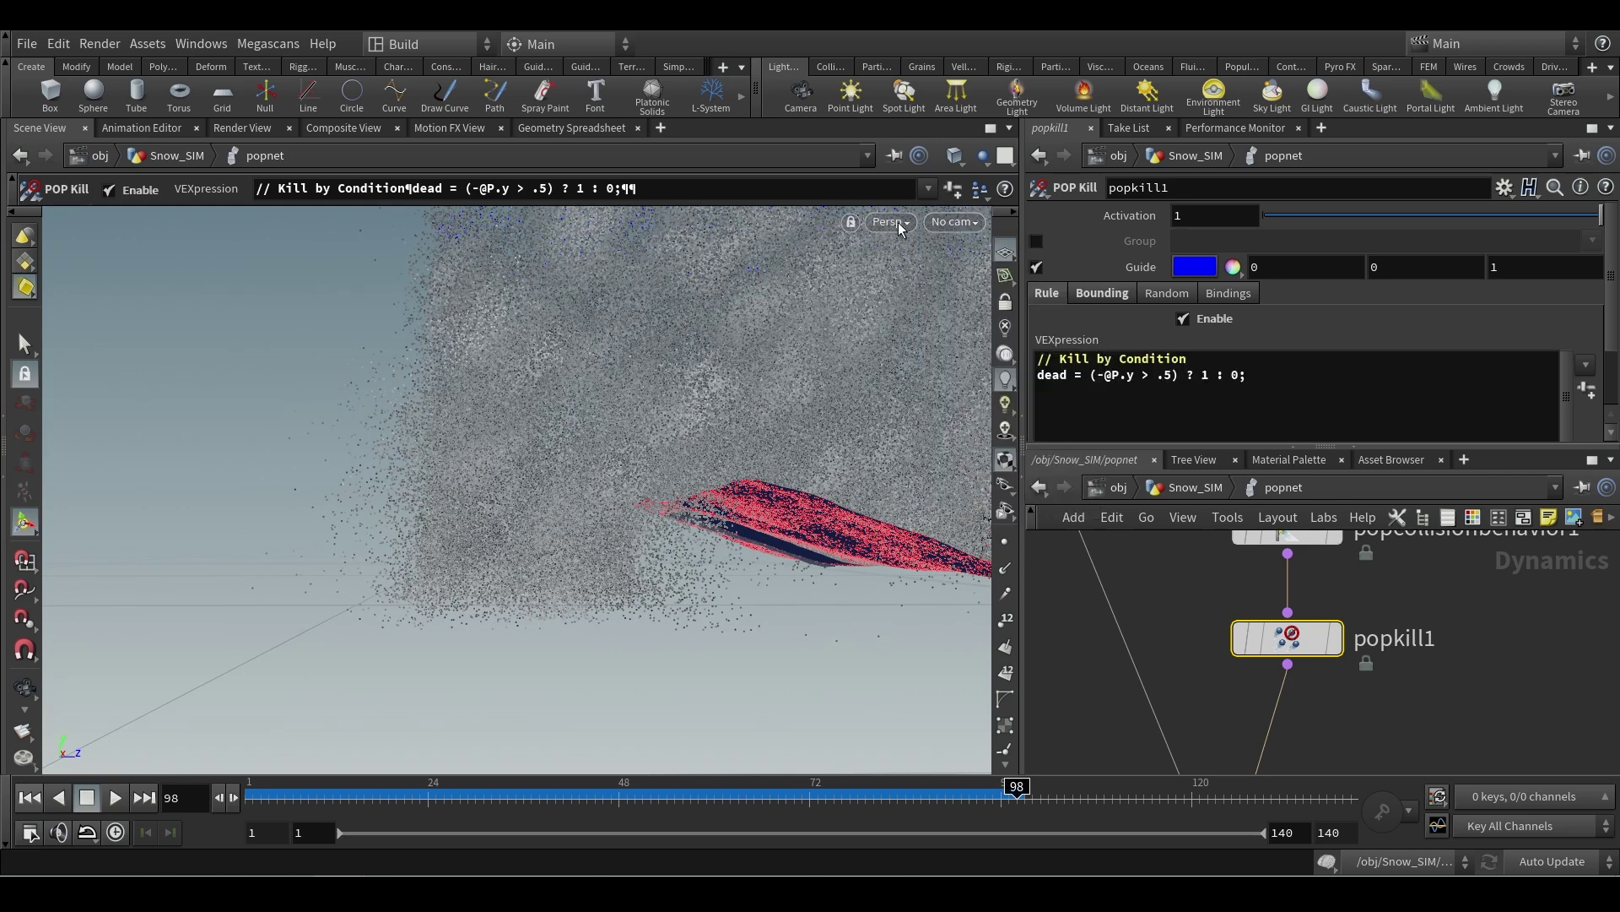
{"action": "left_click", "coordinate": [893, 221]}
{"action": "mouse_move", "coordinate": [903, 265]}
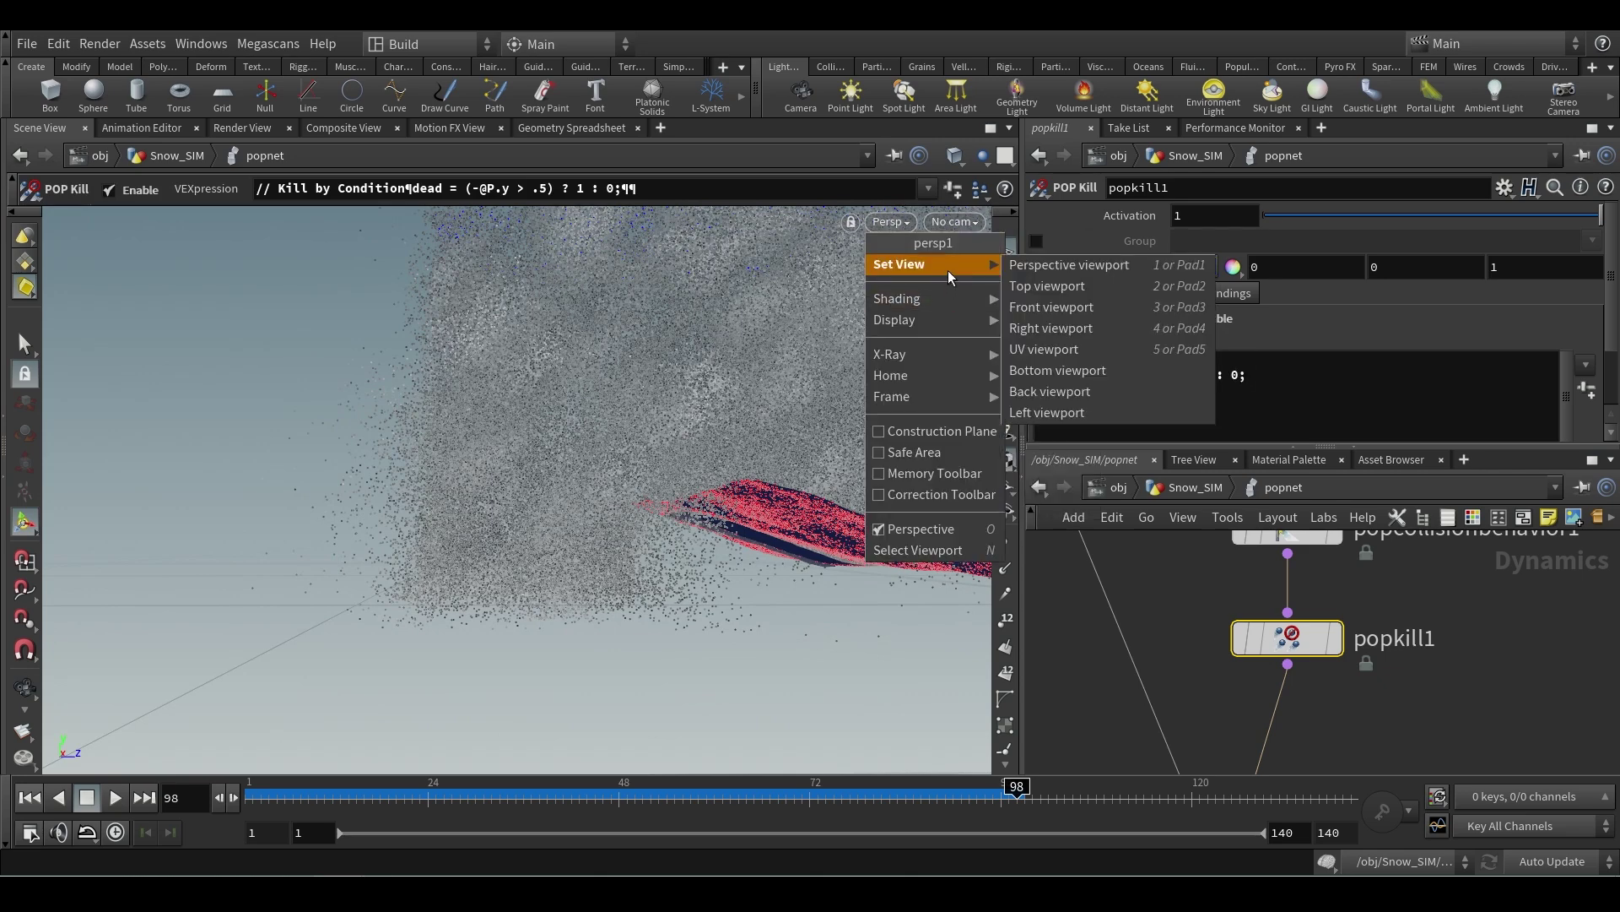
{"action": "left_click", "coordinate": [1047, 329]}
{"action": "key", "text": "Escape"}
{"action": "scroll", "coordinate": [642, 473], "scroll_direction": "up", "scroll_amount": 6}
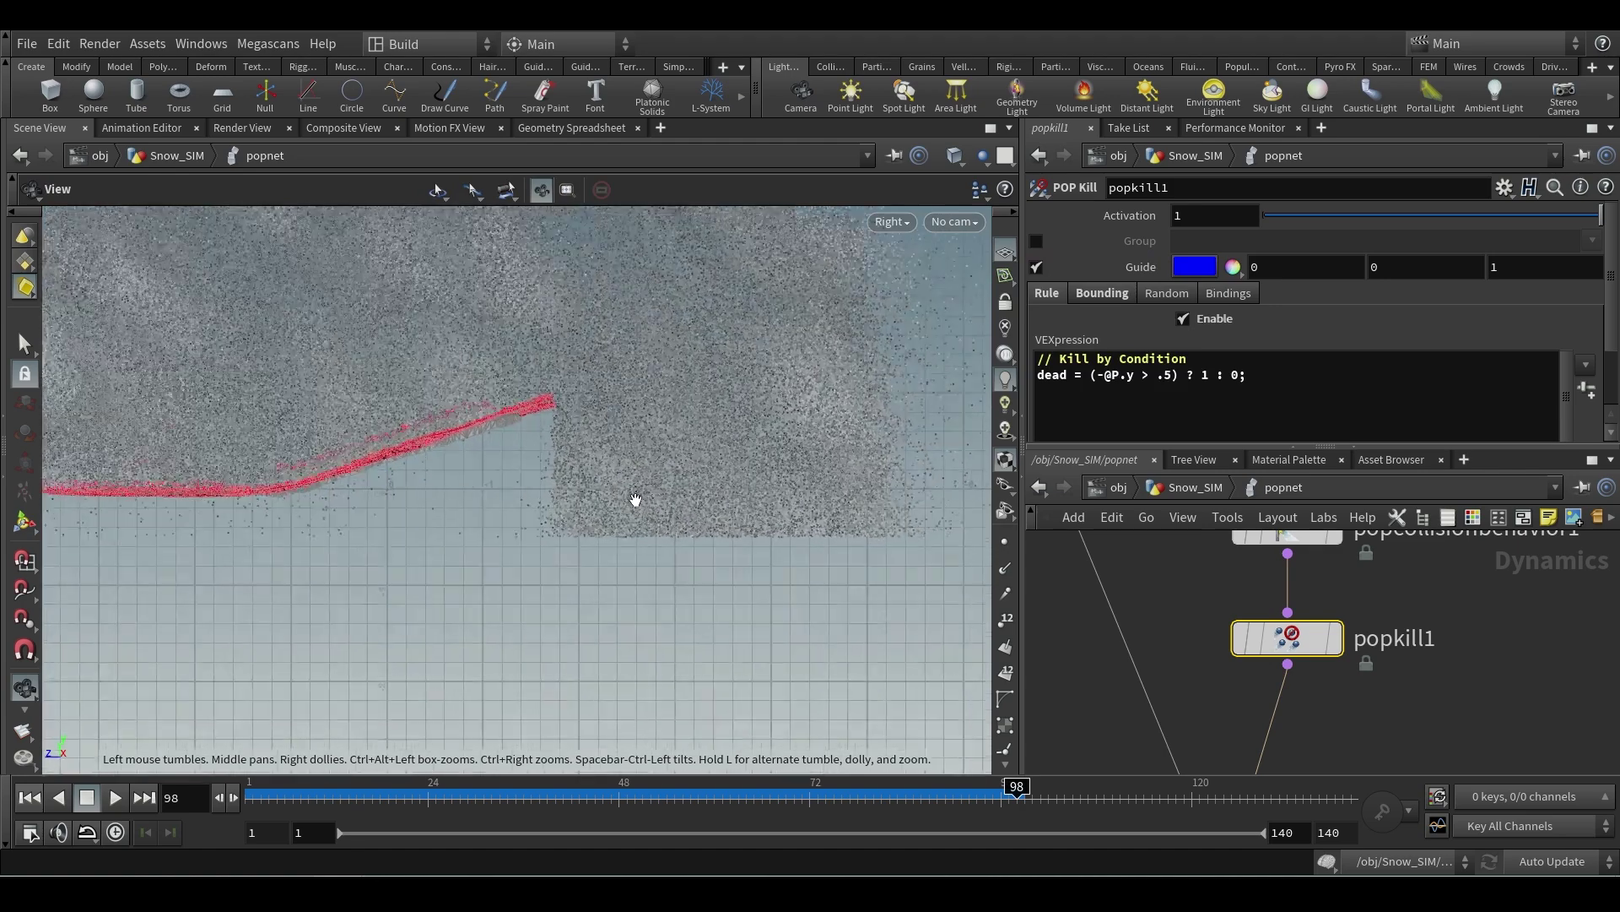
{"action": "key", "text": "Return"}
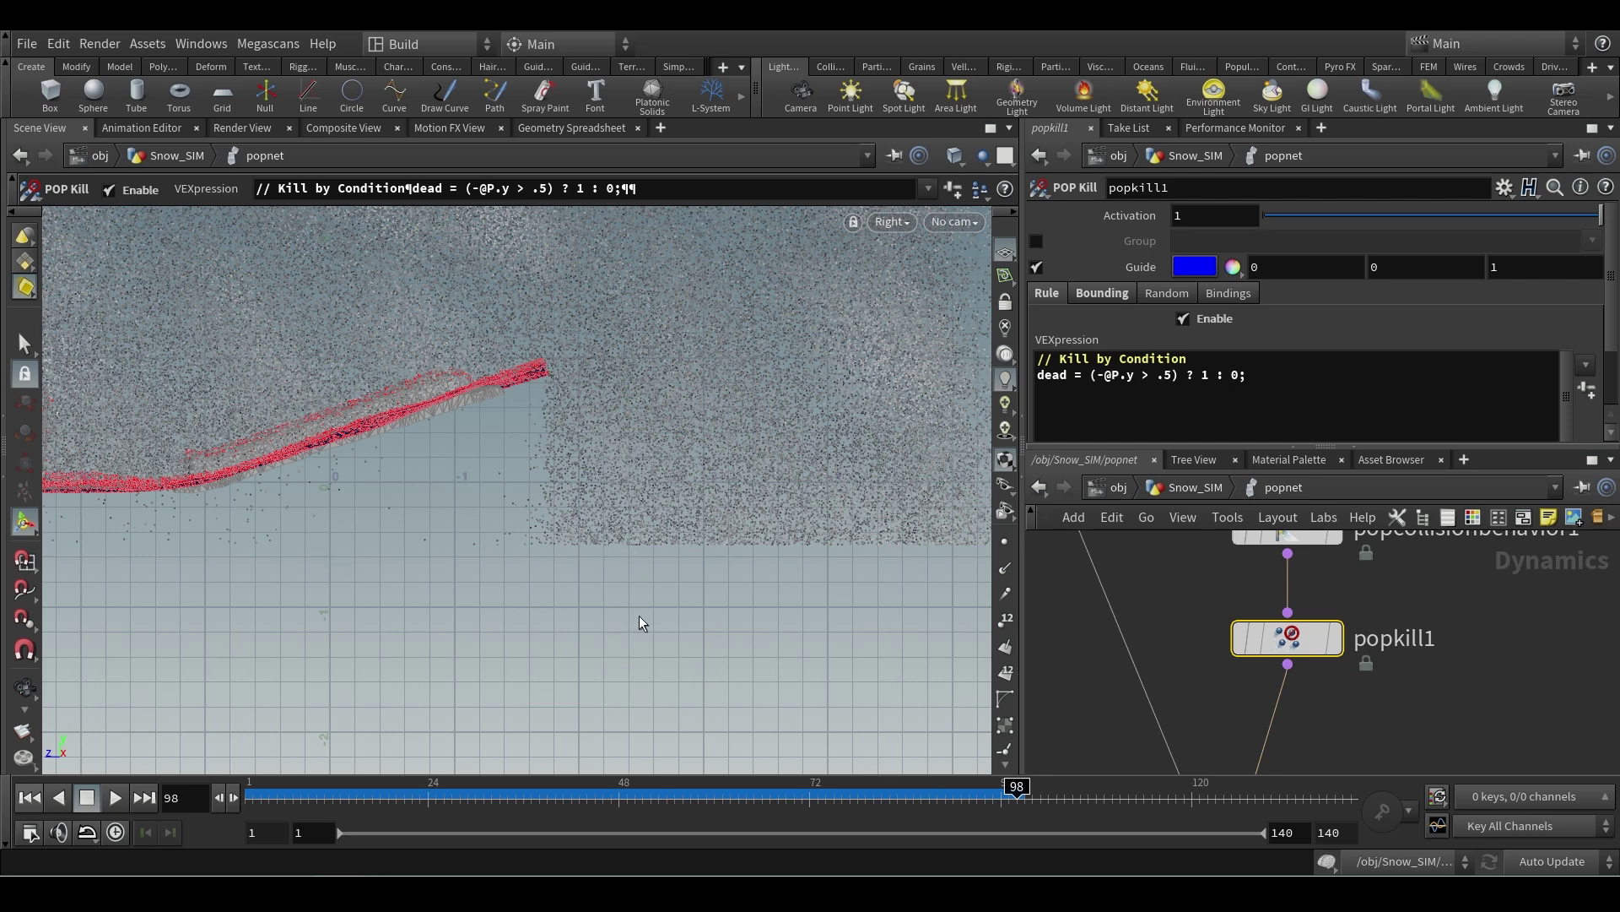
{"action": "right_click_drag", "start_coordinate": [633, 525], "coordinate": [621, 612], "text": "alt"}
{"action": "mouse_move", "coordinate": [542, 535]}
{"action": "middle_mouse_down", "text": "alt"}
{"action": "mouse_move", "coordinate": [692, 554]}
{"action": "mouse_move", "coordinate": [612, 537]}
{"action": "middle_mouse_up", "text": "alt"}
{"action": "key", "text": "Return"}
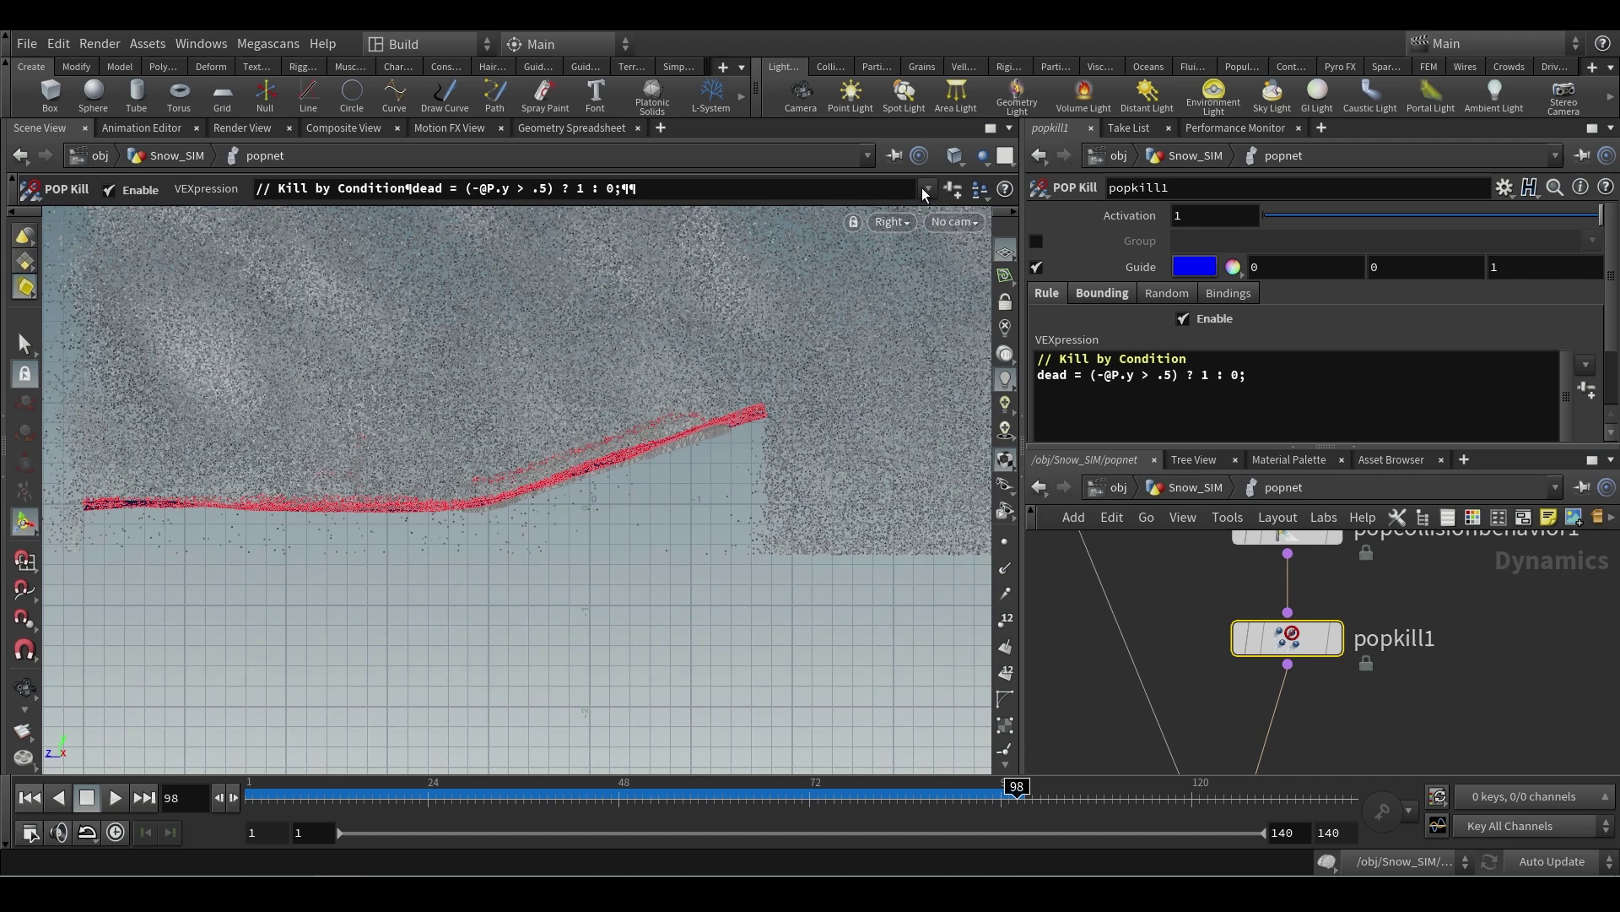
- Return the scene view to the Perspective viewport
{"action": "left_click", "coordinate": [890, 222]}
{"action": "mouse_move", "coordinate": [903, 265]}
{"action": "left_click", "coordinate": [1026, 267]}
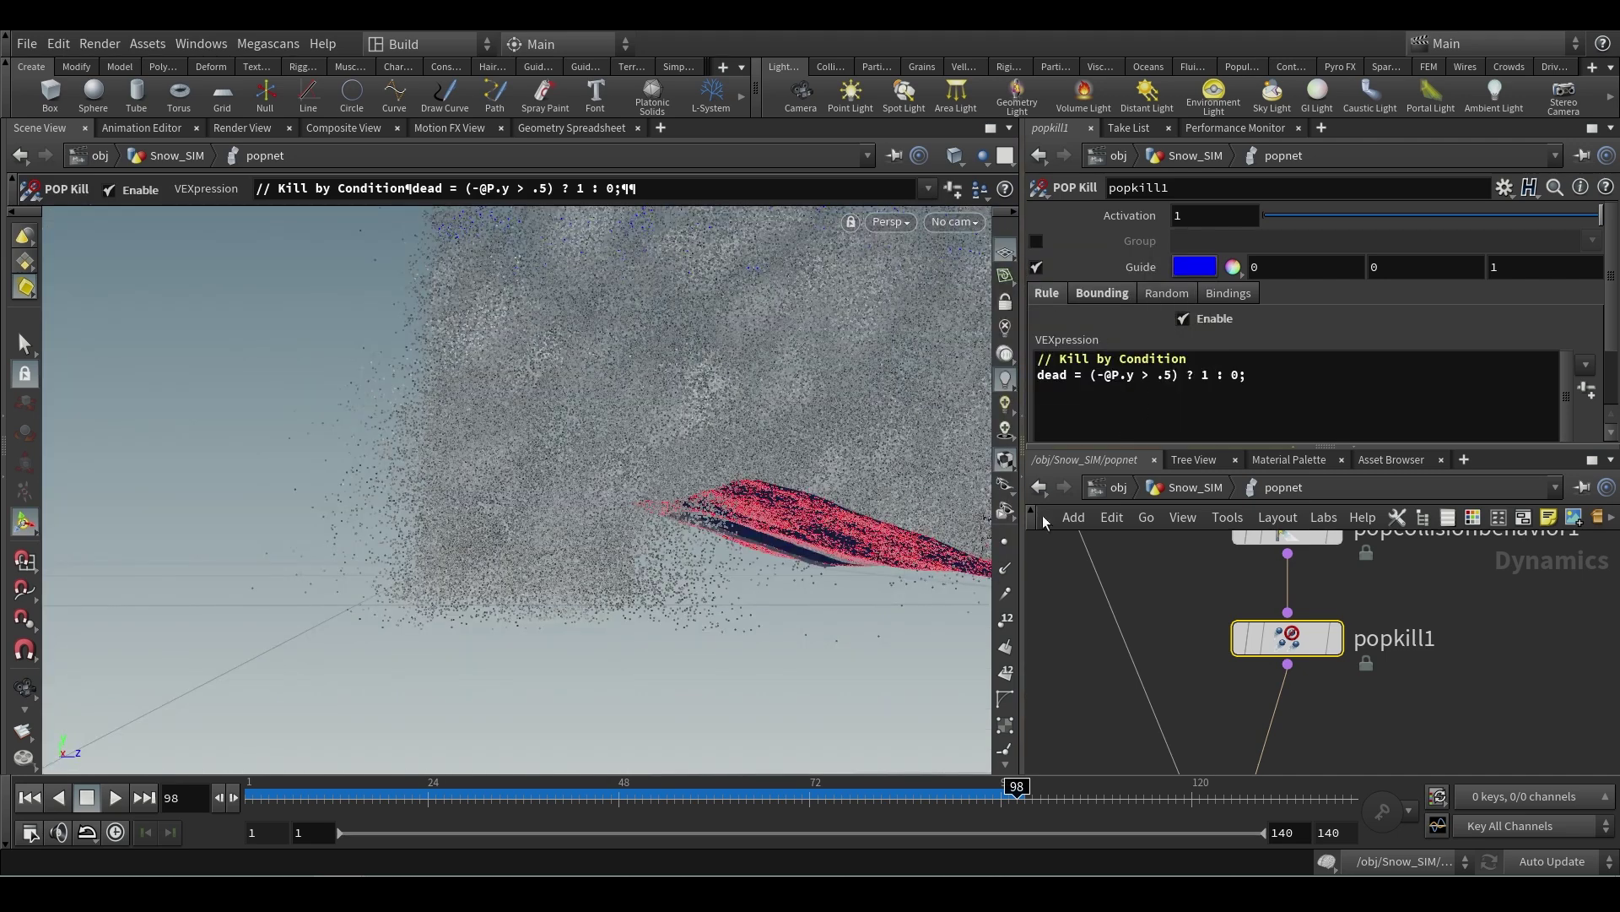
- Review the force and noise settings of the popforce1 node, including amplitude, swirl size and roughness
{"action": "scroll", "coordinate": [1350, 675], "scroll_direction": "down", "scroll_amount": 3}
{"action": "scroll", "coordinate": [1266, 682], "scroll_direction": "up", "scroll_amount": 2}
{"action": "middle_click", "coordinate": [1263, 682]}
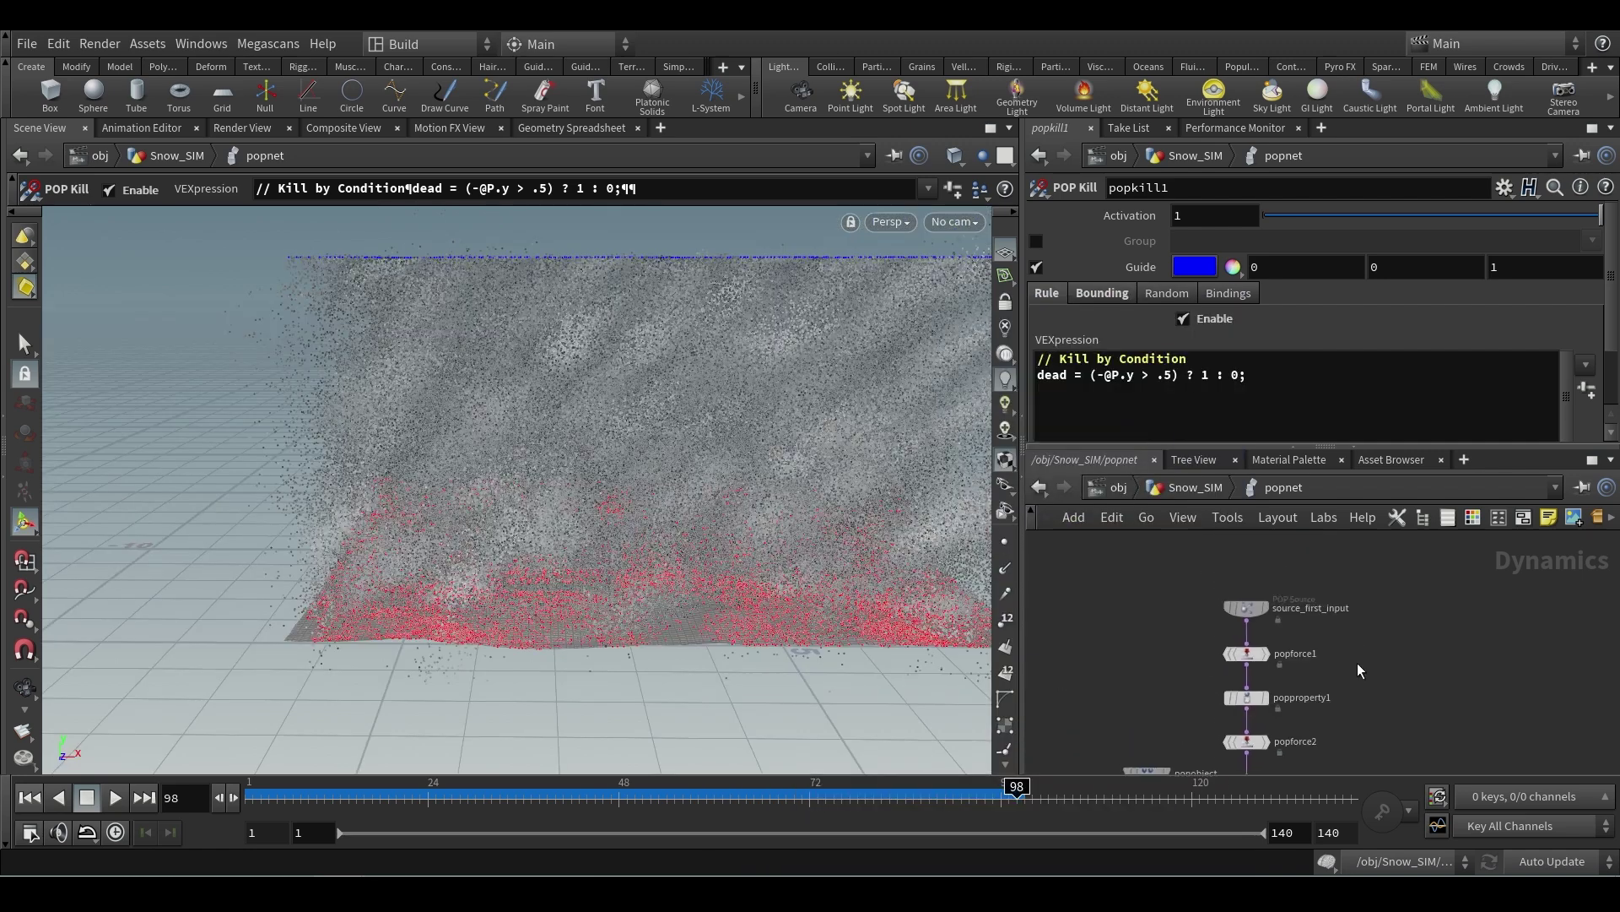
{"action": "scroll", "coordinate": [1207, 646], "scroll_direction": "up", "scroll_amount": 3}
{"action": "left_click", "coordinate": [1275, 658]}
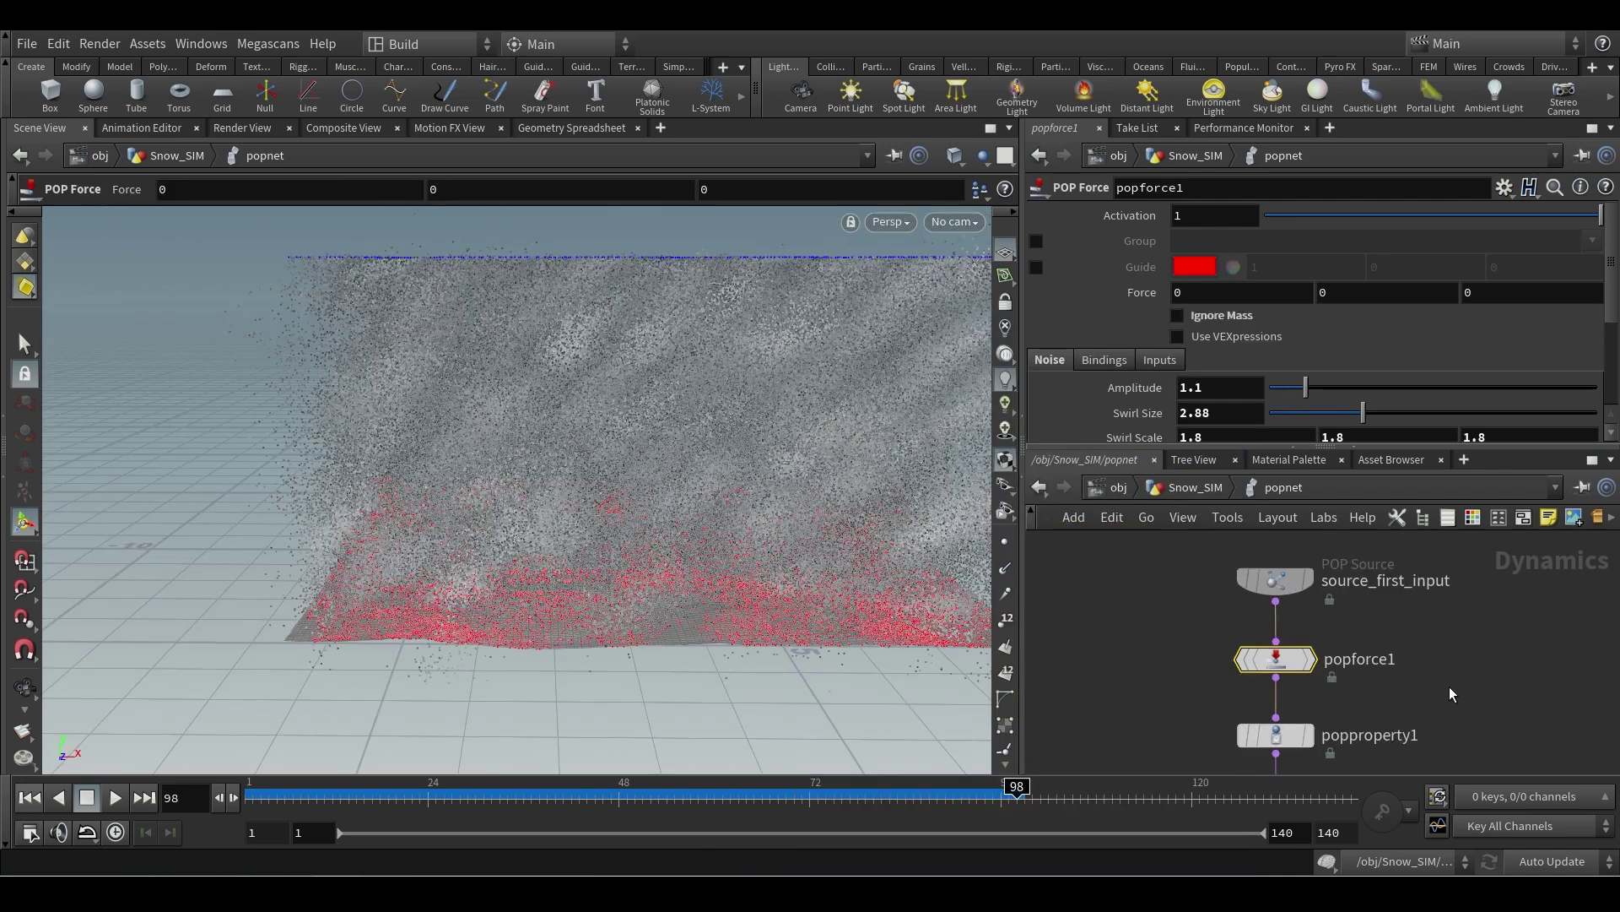
{"action": "scroll", "coordinate": [1420, 332], "scroll_direction": "down", "scroll_amount": 2}
{"action": "scroll", "coordinate": [1419, 332], "scroll_direction": "up", "scroll_amount": 2}
{"action": "middle_click_drag", "start_coordinate": [1380, 630], "coordinate": [1379, 591]}
{"action": "left_click", "coordinate": [1255, 693]}
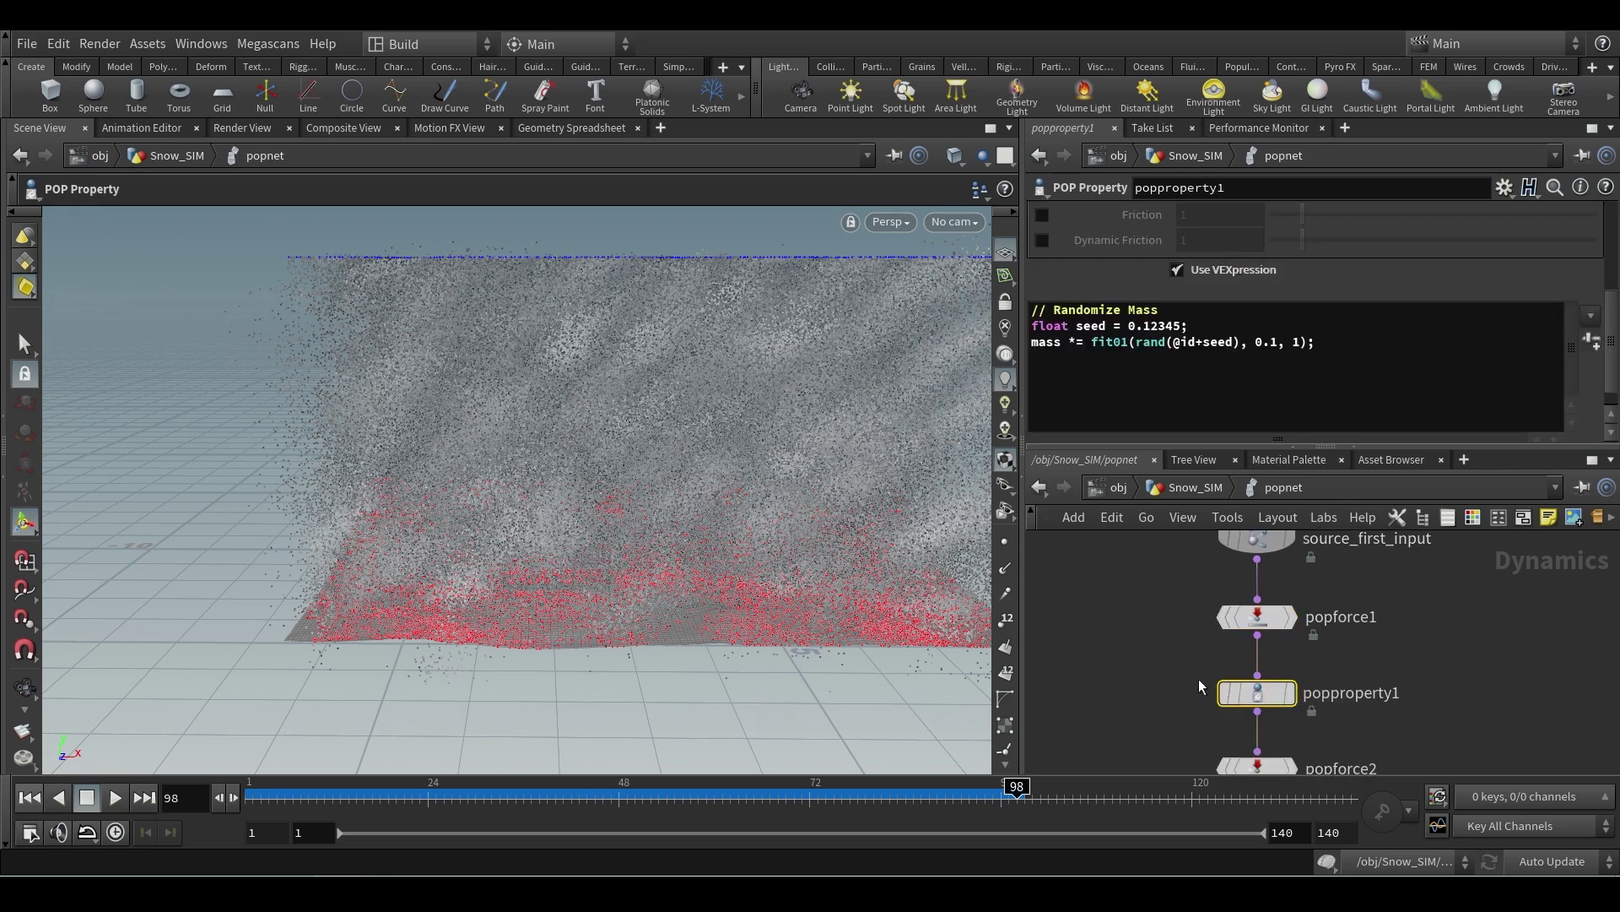
{"action": "left_click", "coordinate": [1256, 617]}
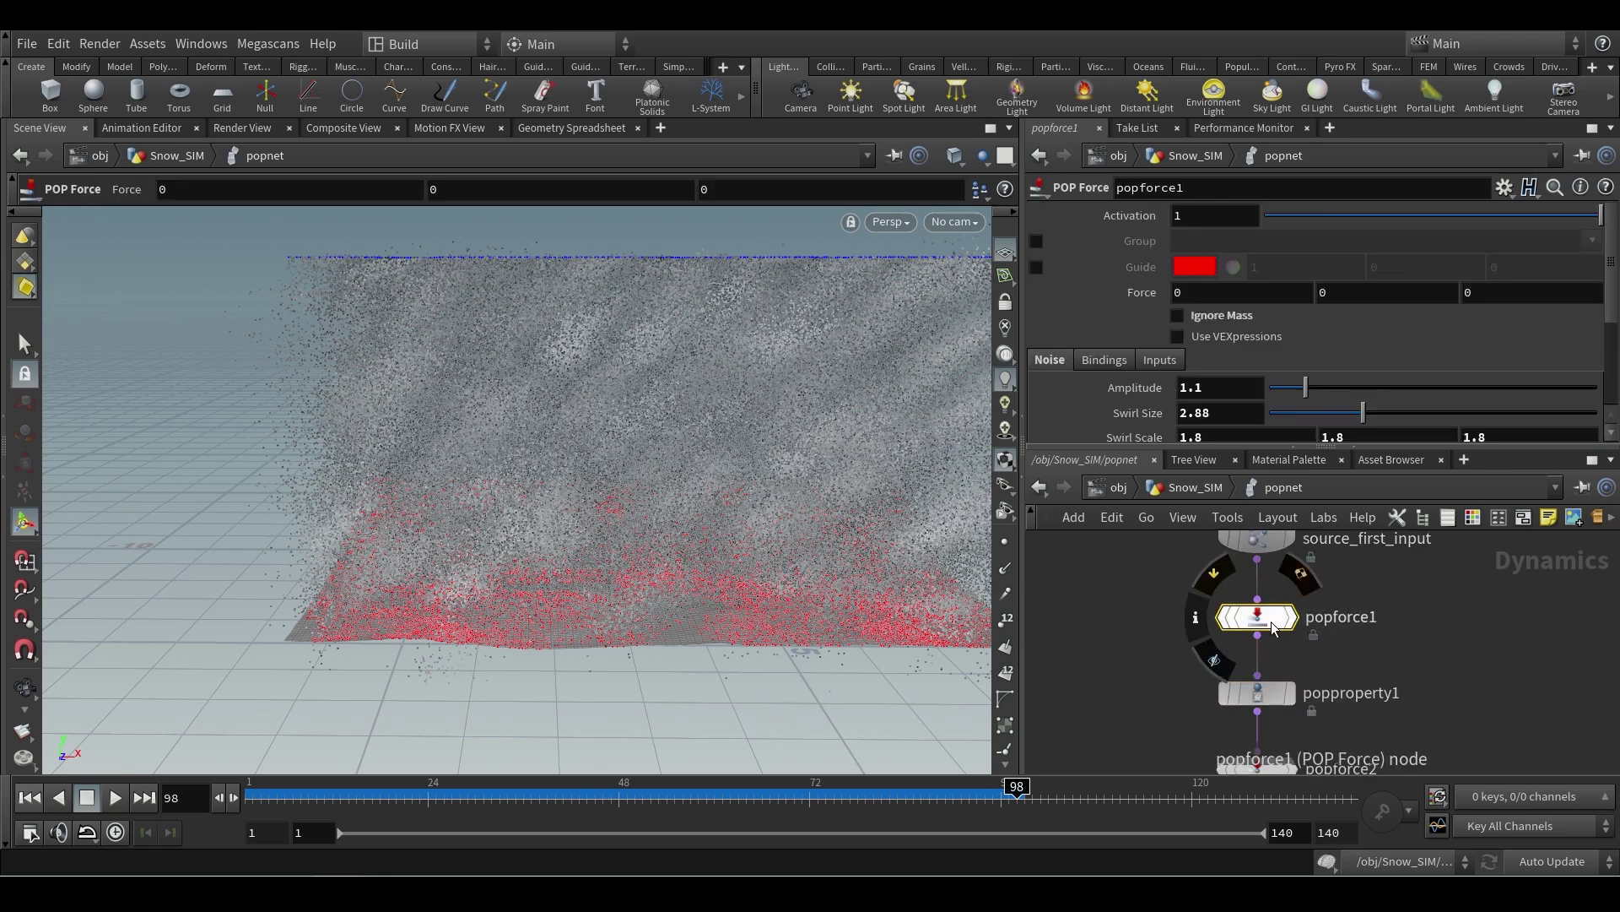
{"action": "middle_click_drag", "start_coordinate": [1447, 601], "coordinate": [1443, 648]}
{"action": "left_click_drag", "start_coordinate": [1131, 547], "coordinate": [1373, 620]}
{"action": "left_click_drag", "start_coordinate": [1167, 635], "coordinate": [1389, 699]}
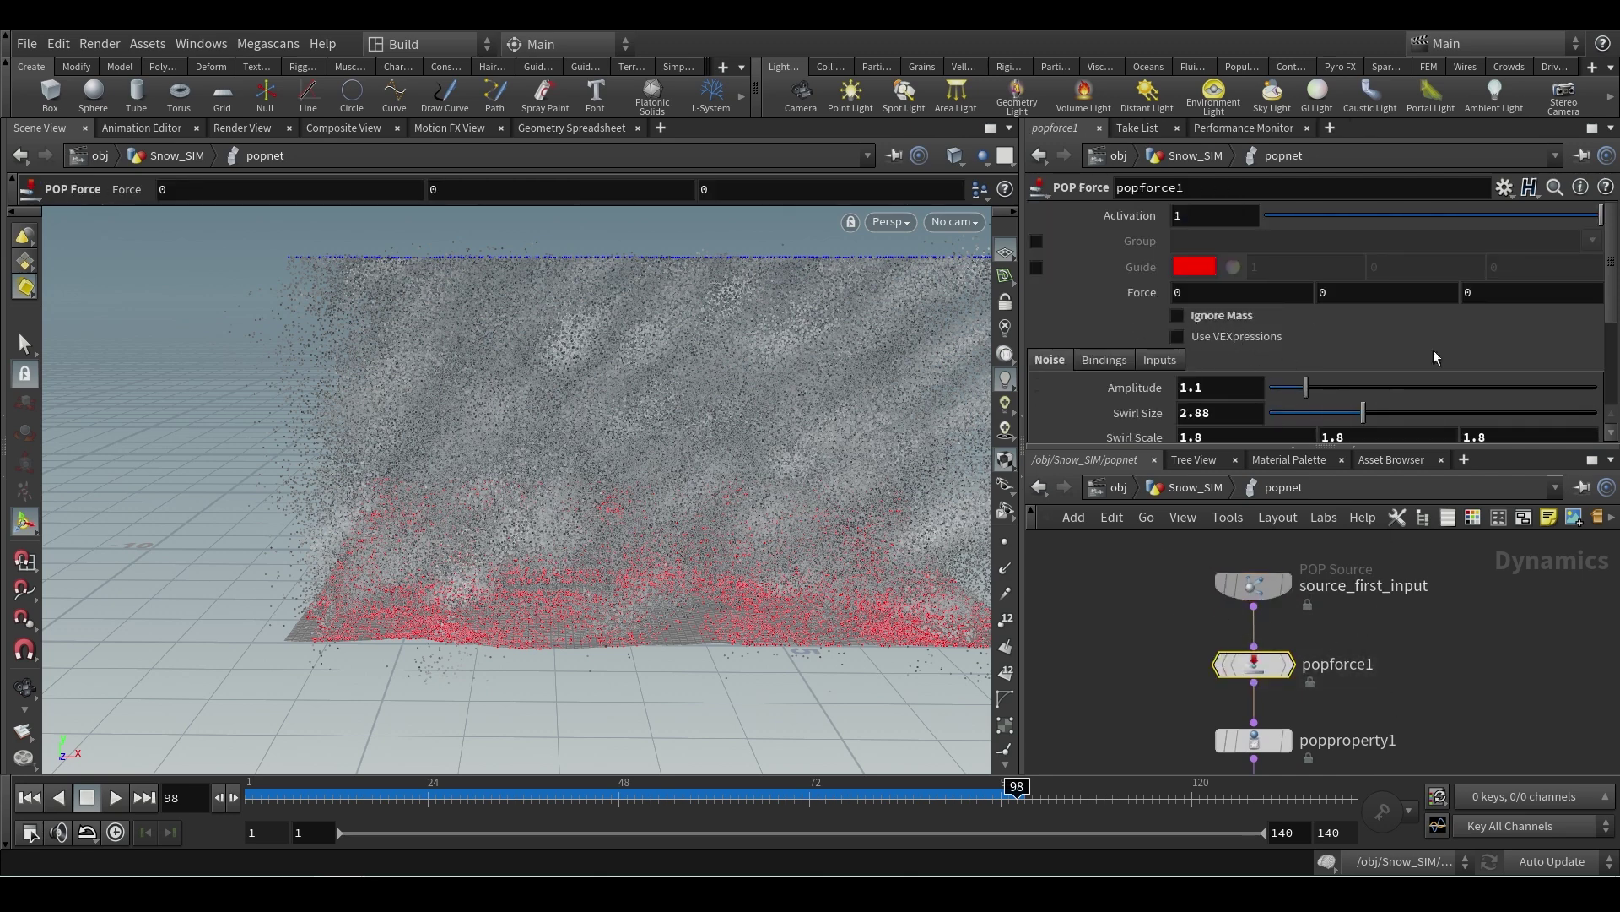
{"action": "scroll", "coordinate": [1433, 350], "scroll_direction": "down", "scroll_amount": 3}
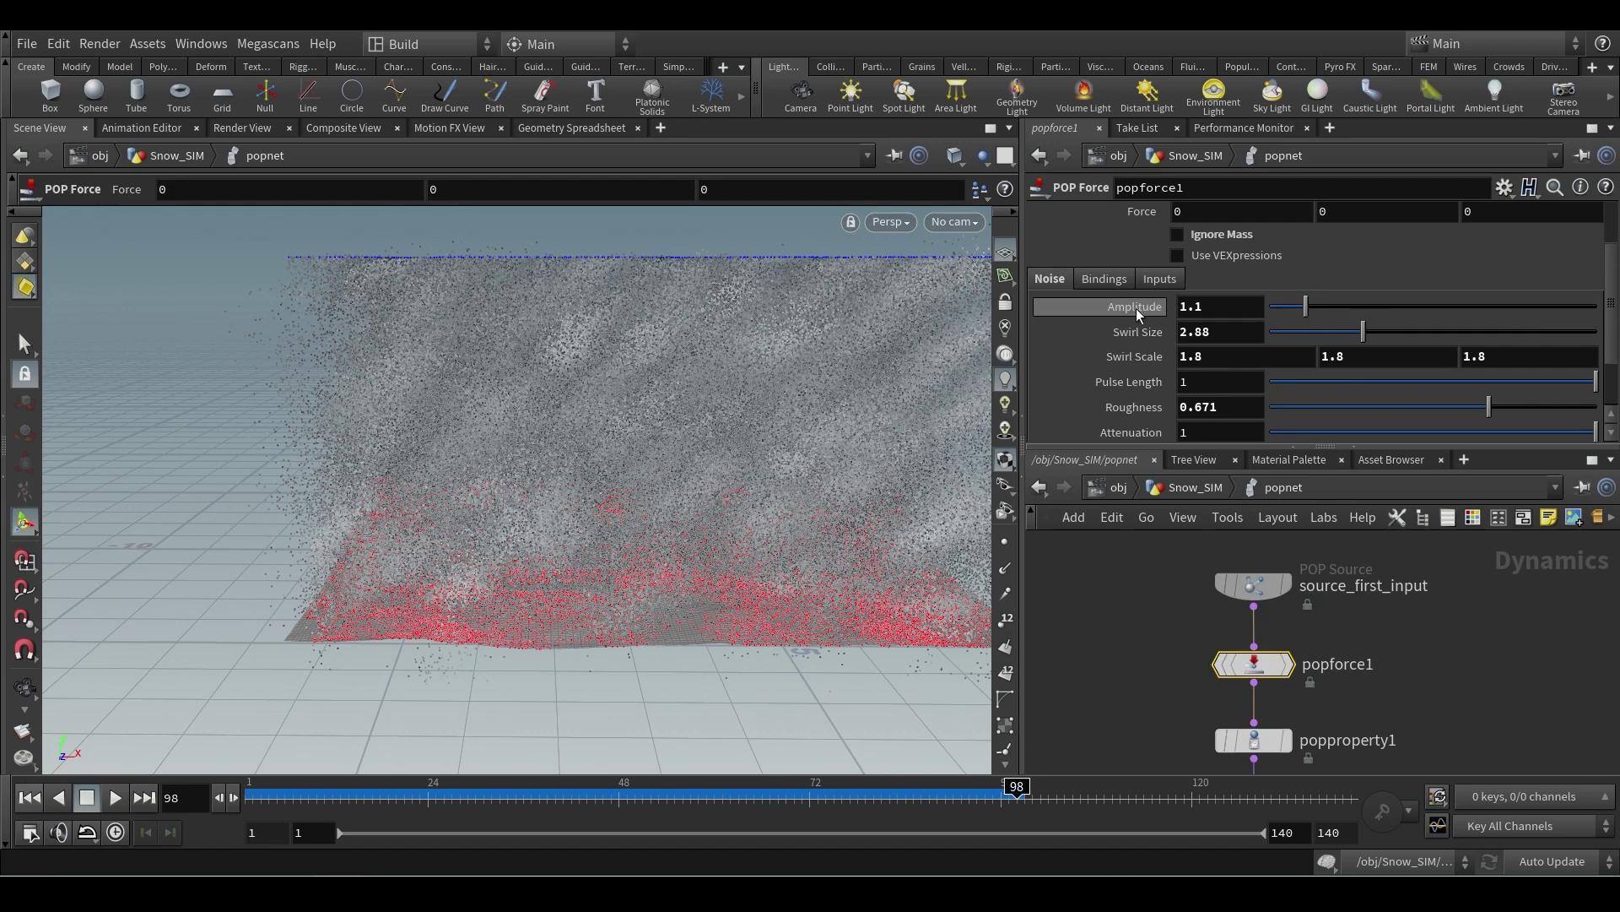
{"action": "scroll", "coordinate": [1250, 309], "scroll_direction": "down", "scroll_amount": 1}
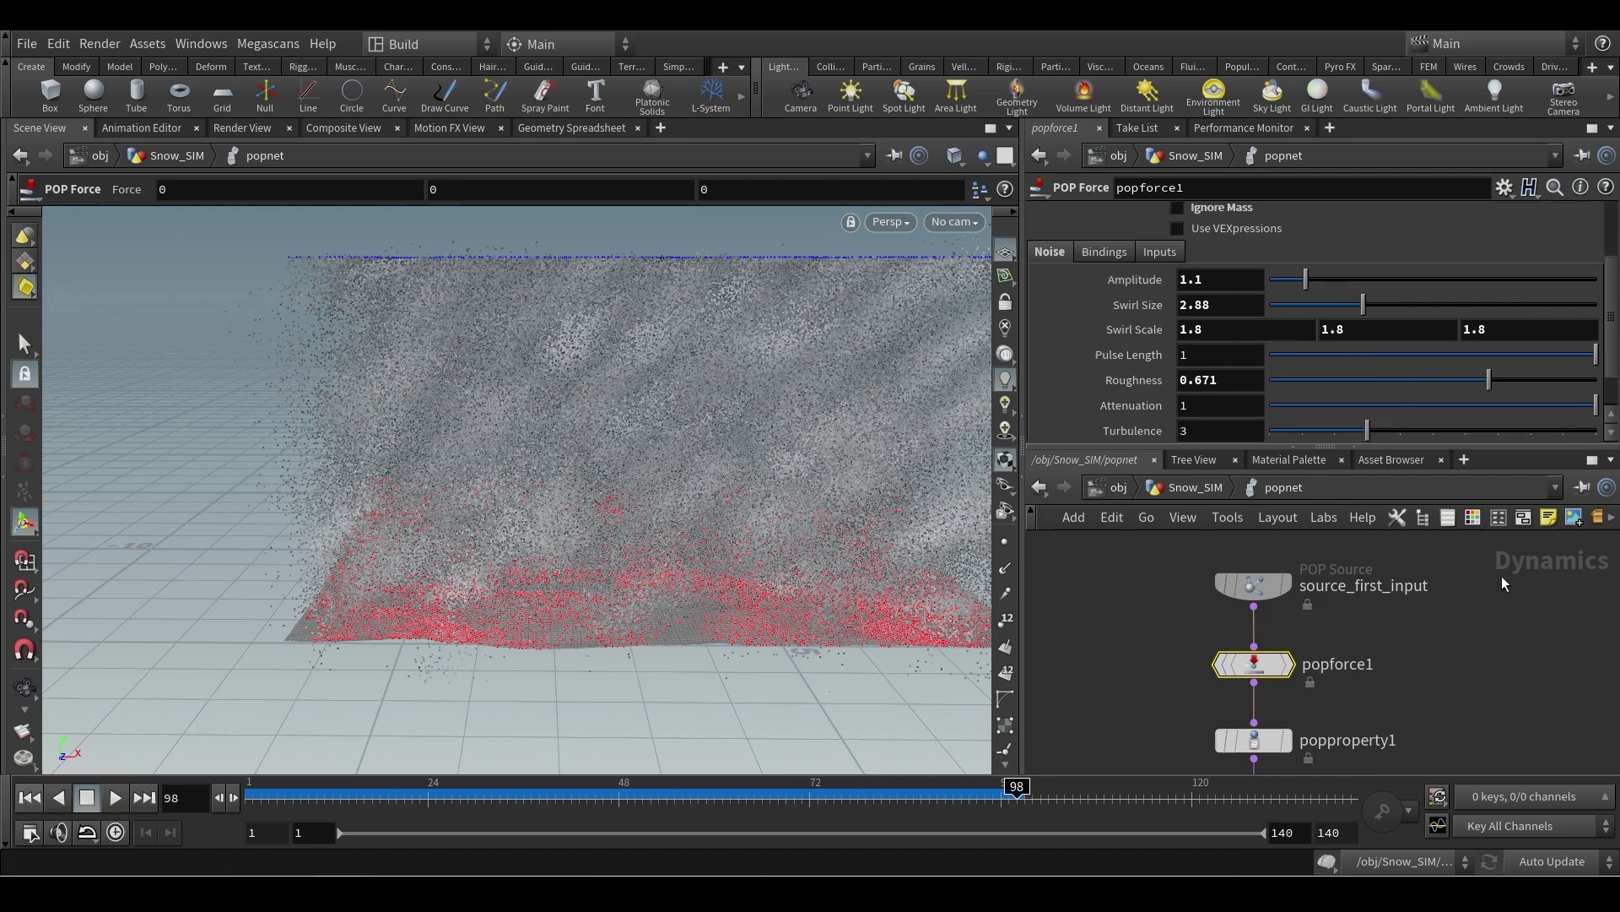
{"action": "middle_click_drag", "start_coordinate": [1309, 682], "coordinate": [1297, 613]}
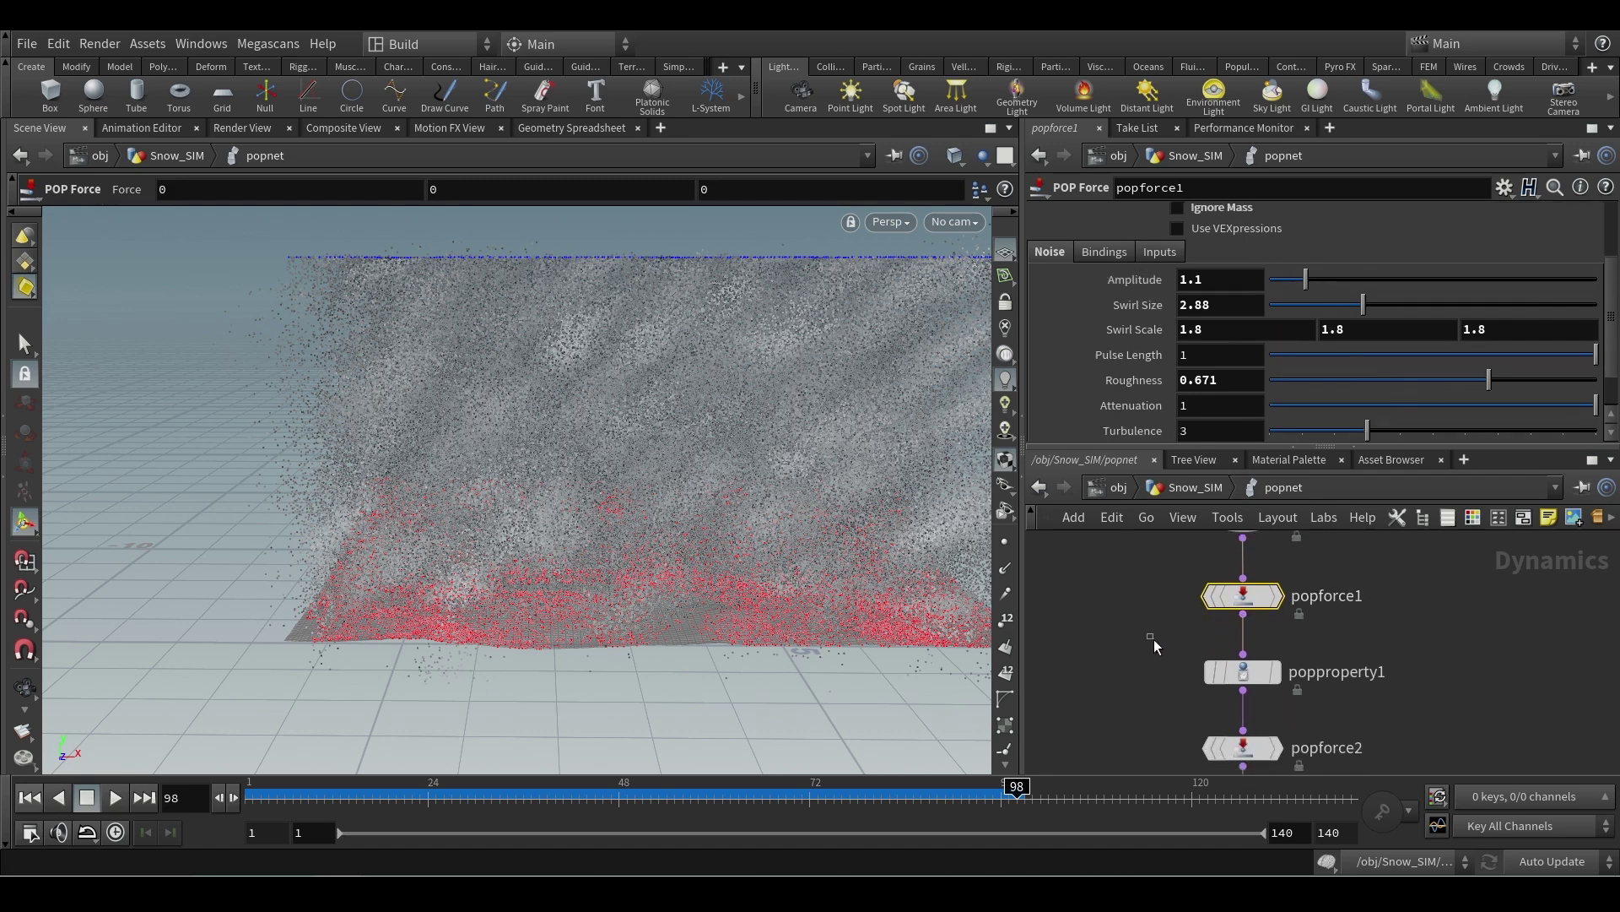
- Review the mass property and the mass-randomizing VEXpression on the popproperty1 node
{"action": "left_click", "coordinate": [1273, 672]}
{"action": "scroll", "coordinate": [1432, 377], "scroll_direction": "up", "scroll_amount": 7}
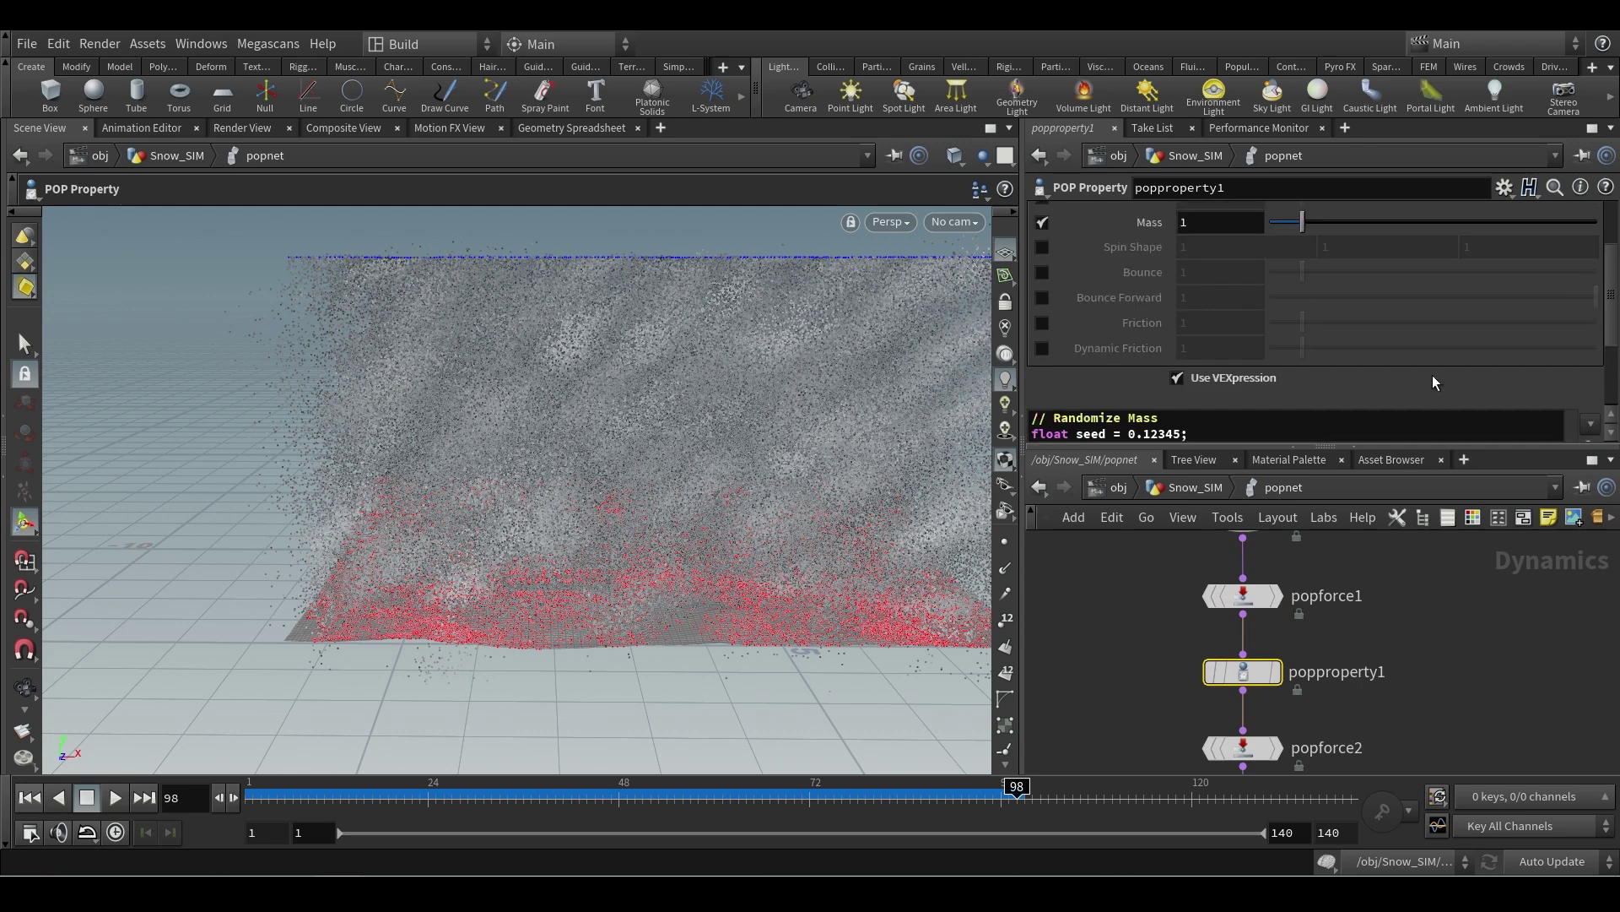
{"action": "scroll", "coordinate": [1432, 375], "scroll_direction": "down", "scroll_amount": 6}
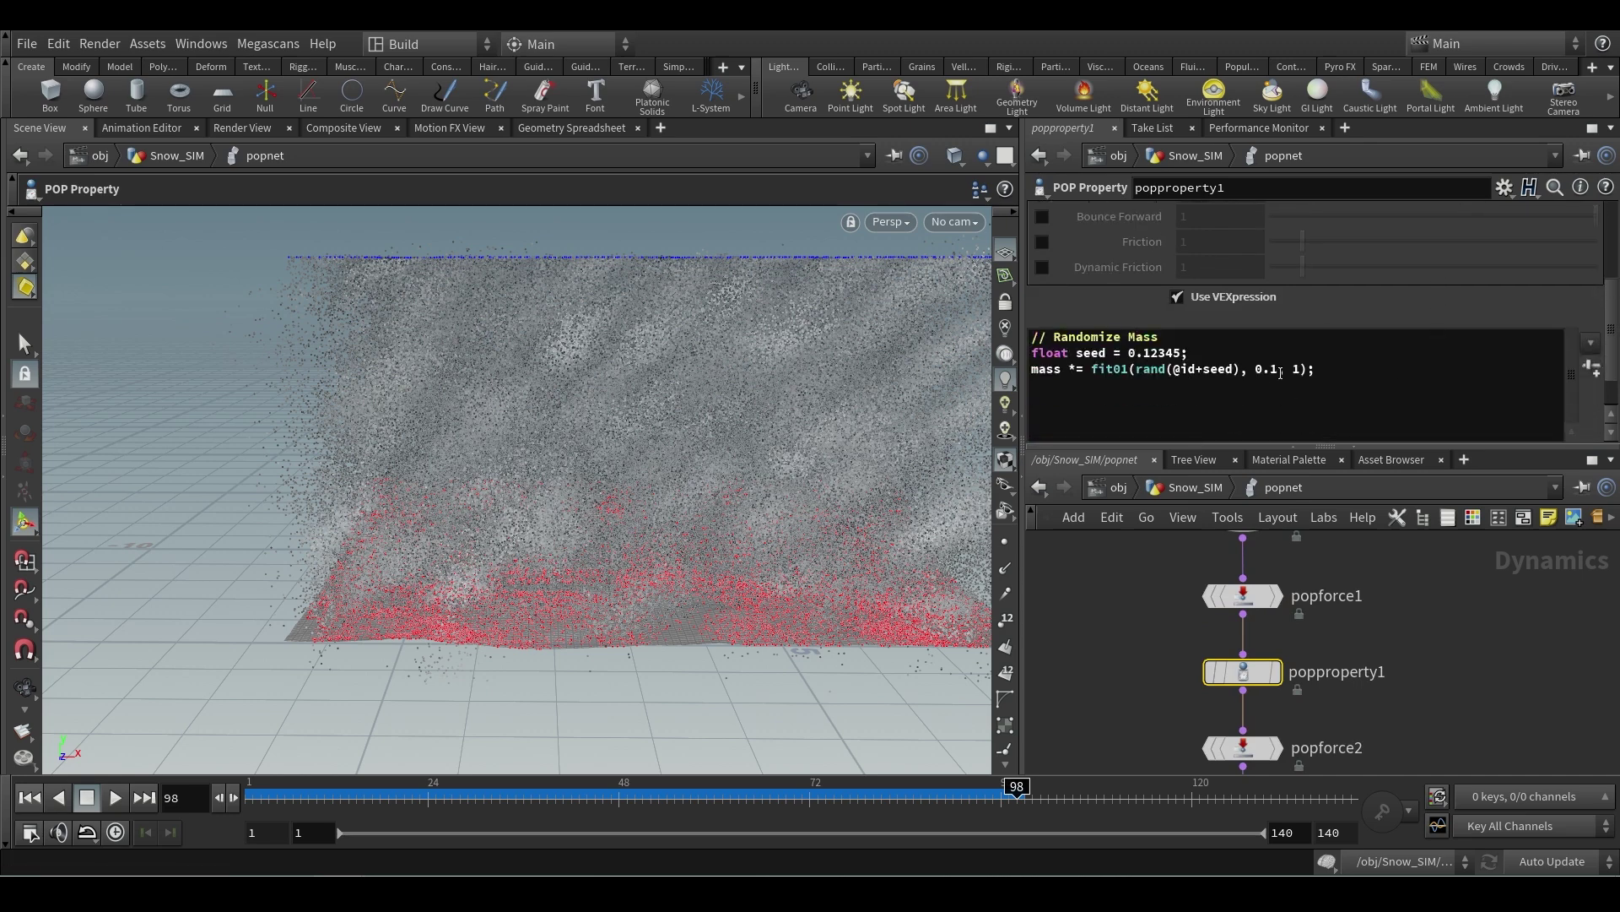
{"action": "scroll", "coordinate": [1347, 349], "scroll_direction": "up", "scroll_amount": 6}
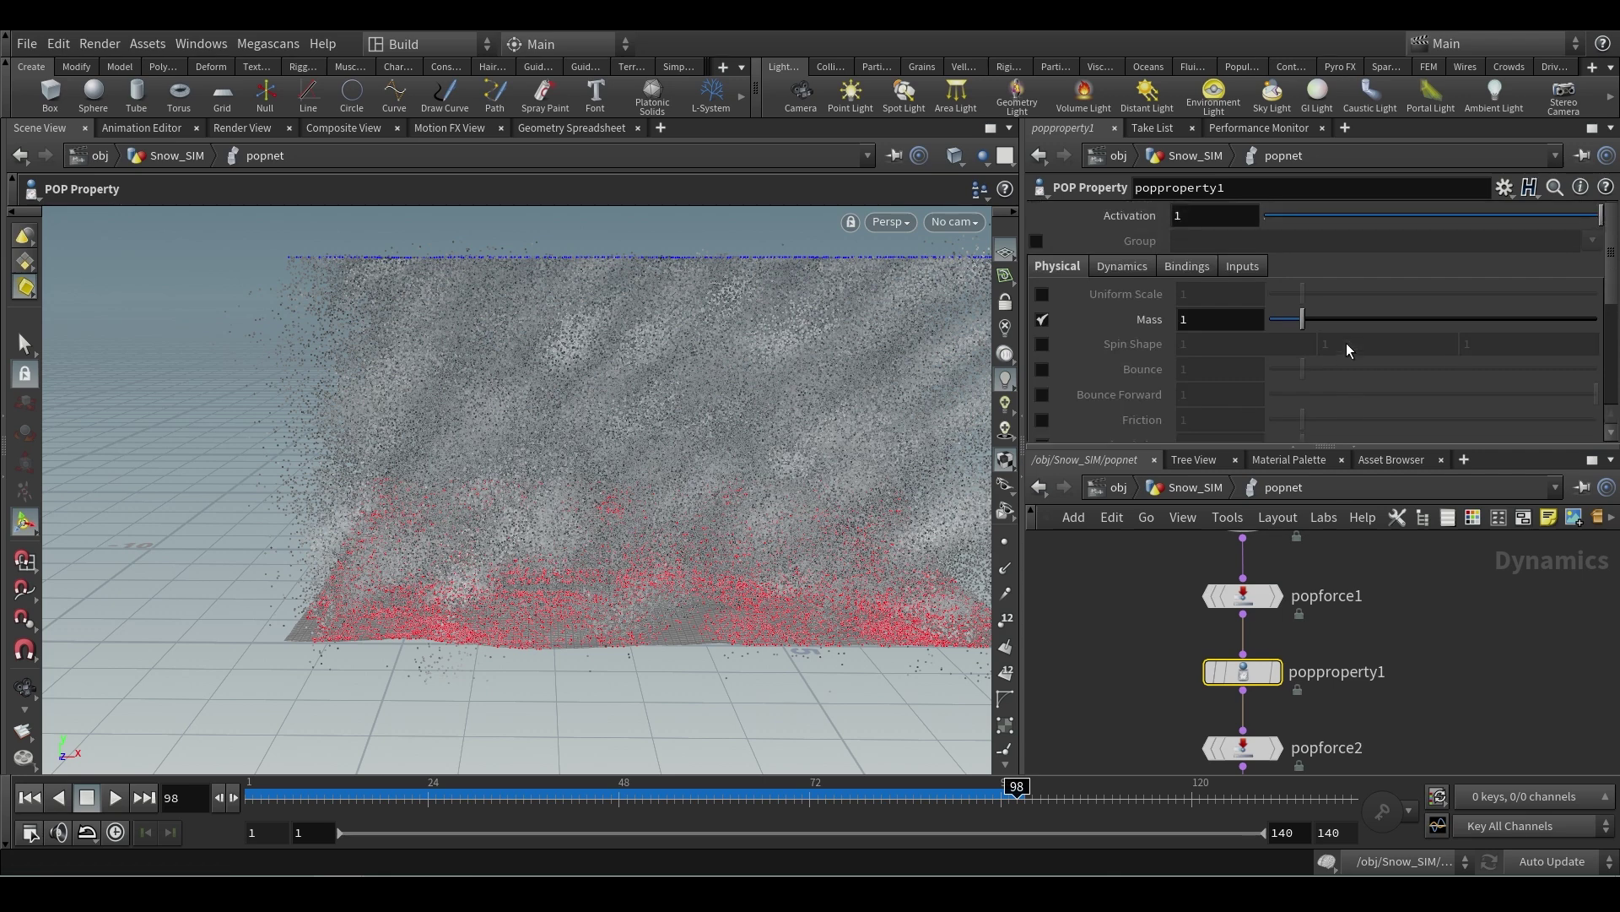
{"action": "scroll", "coordinate": [1345, 343], "scroll_direction": "down", "scroll_amount": 7}
{"action": "middle_click_drag", "start_coordinate": [1388, 700], "coordinate": [1354, 629]}
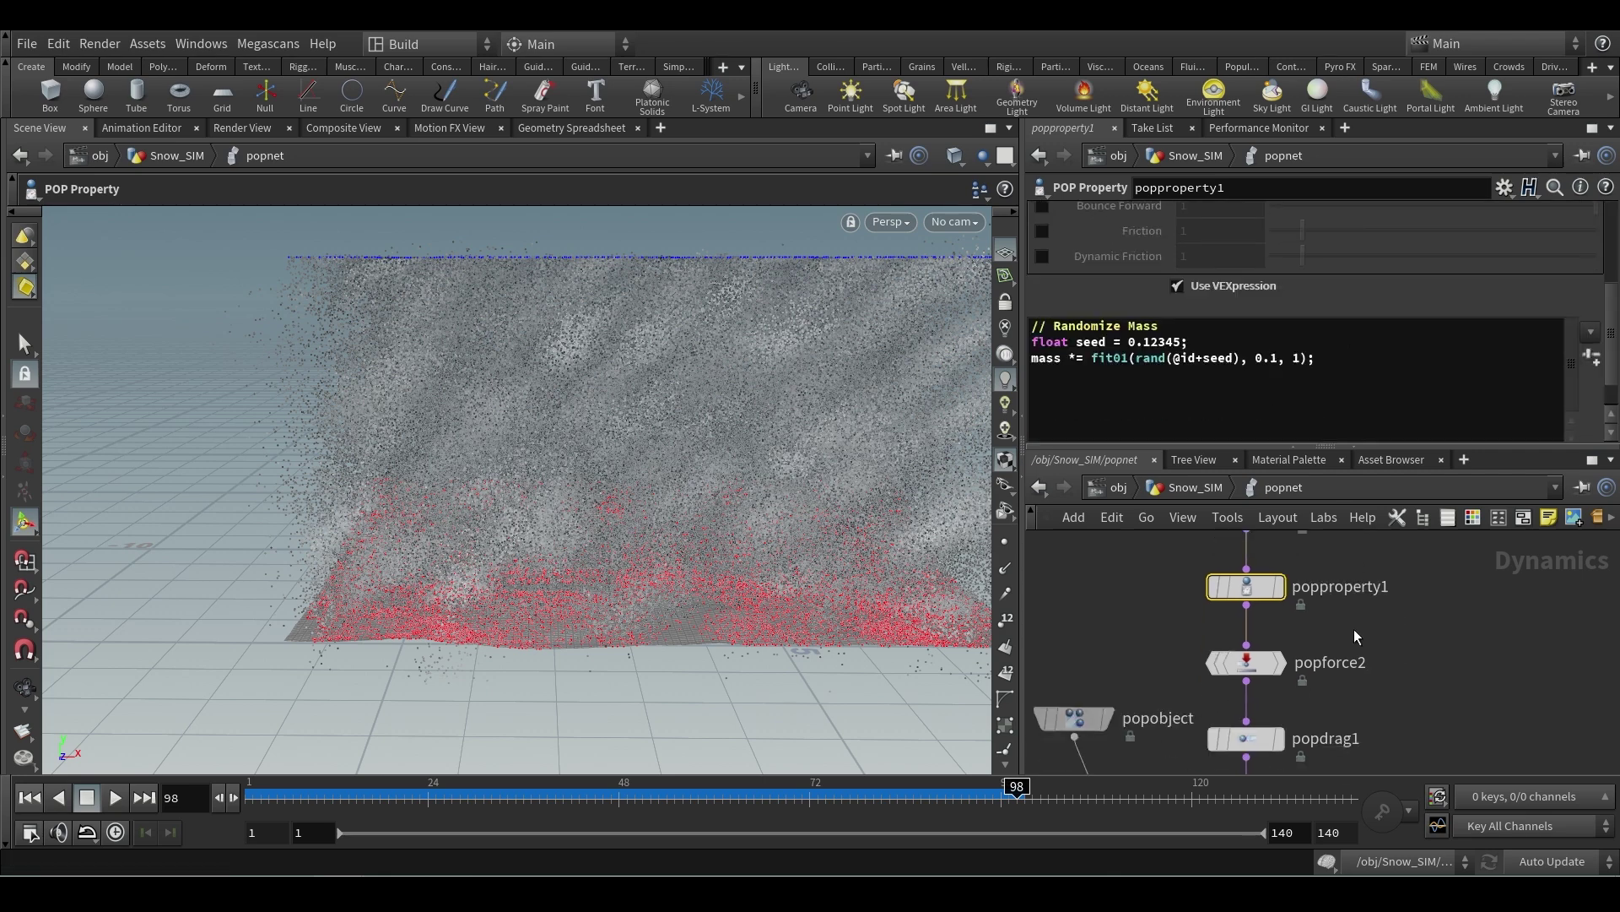
- Check the noise settings of popforce2 against the randomized mass in popproperty1
{"action": "left_click", "coordinate": [1246, 662]}
{"action": "scroll", "coordinate": [1220, 268], "scroll_direction": "up", "scroll_amount": 2}
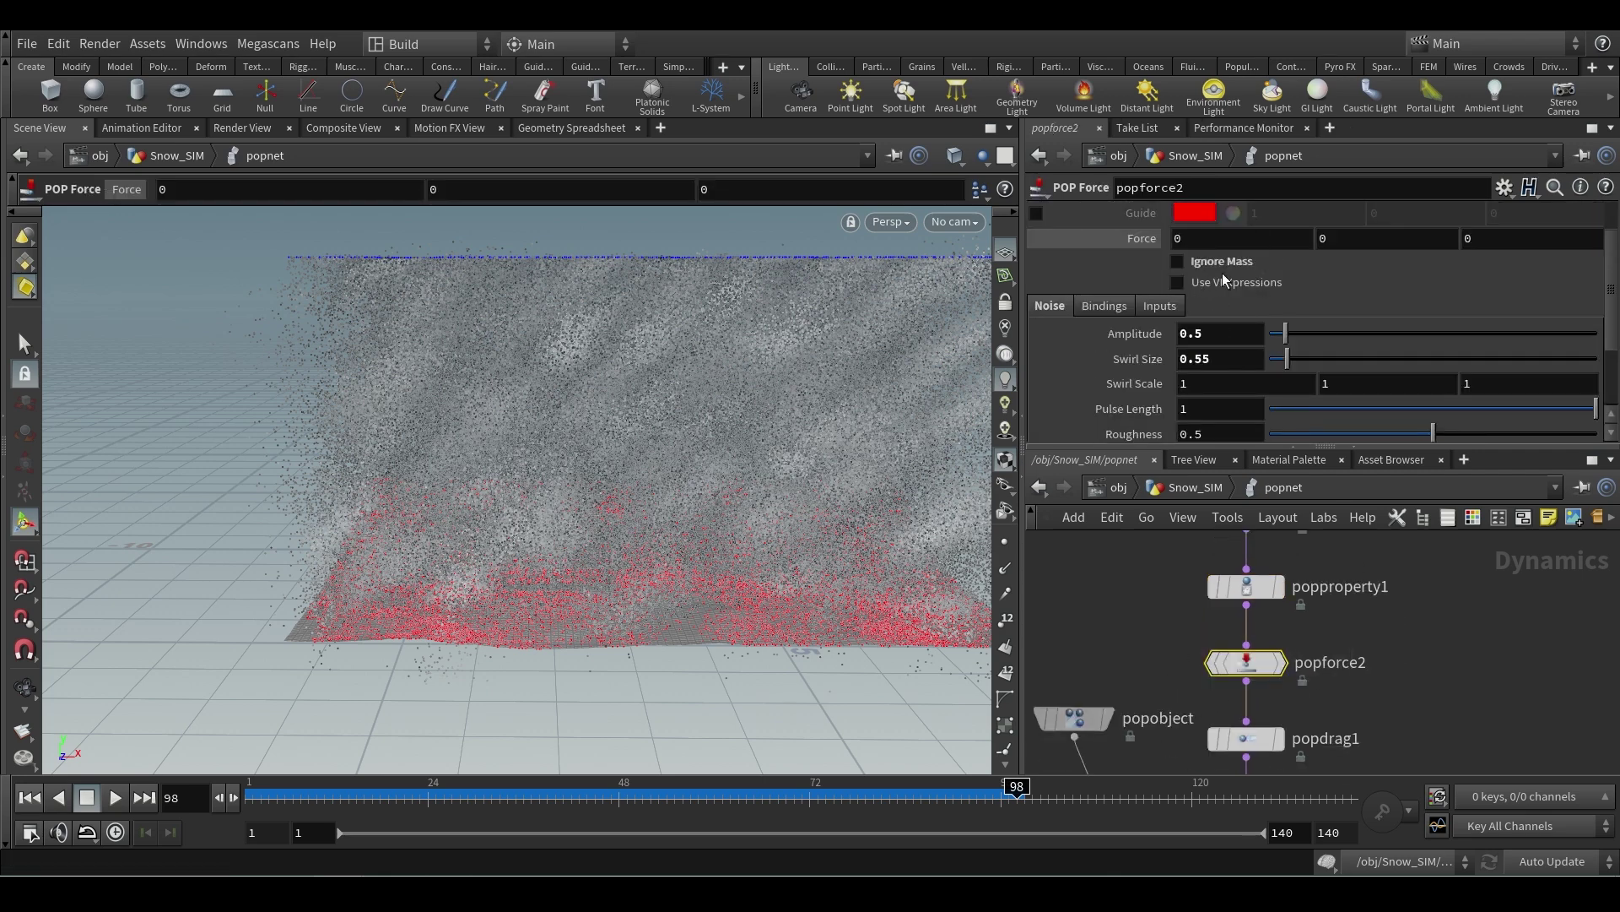
{"action": "left_click", "coordinate": [1243, 591]}
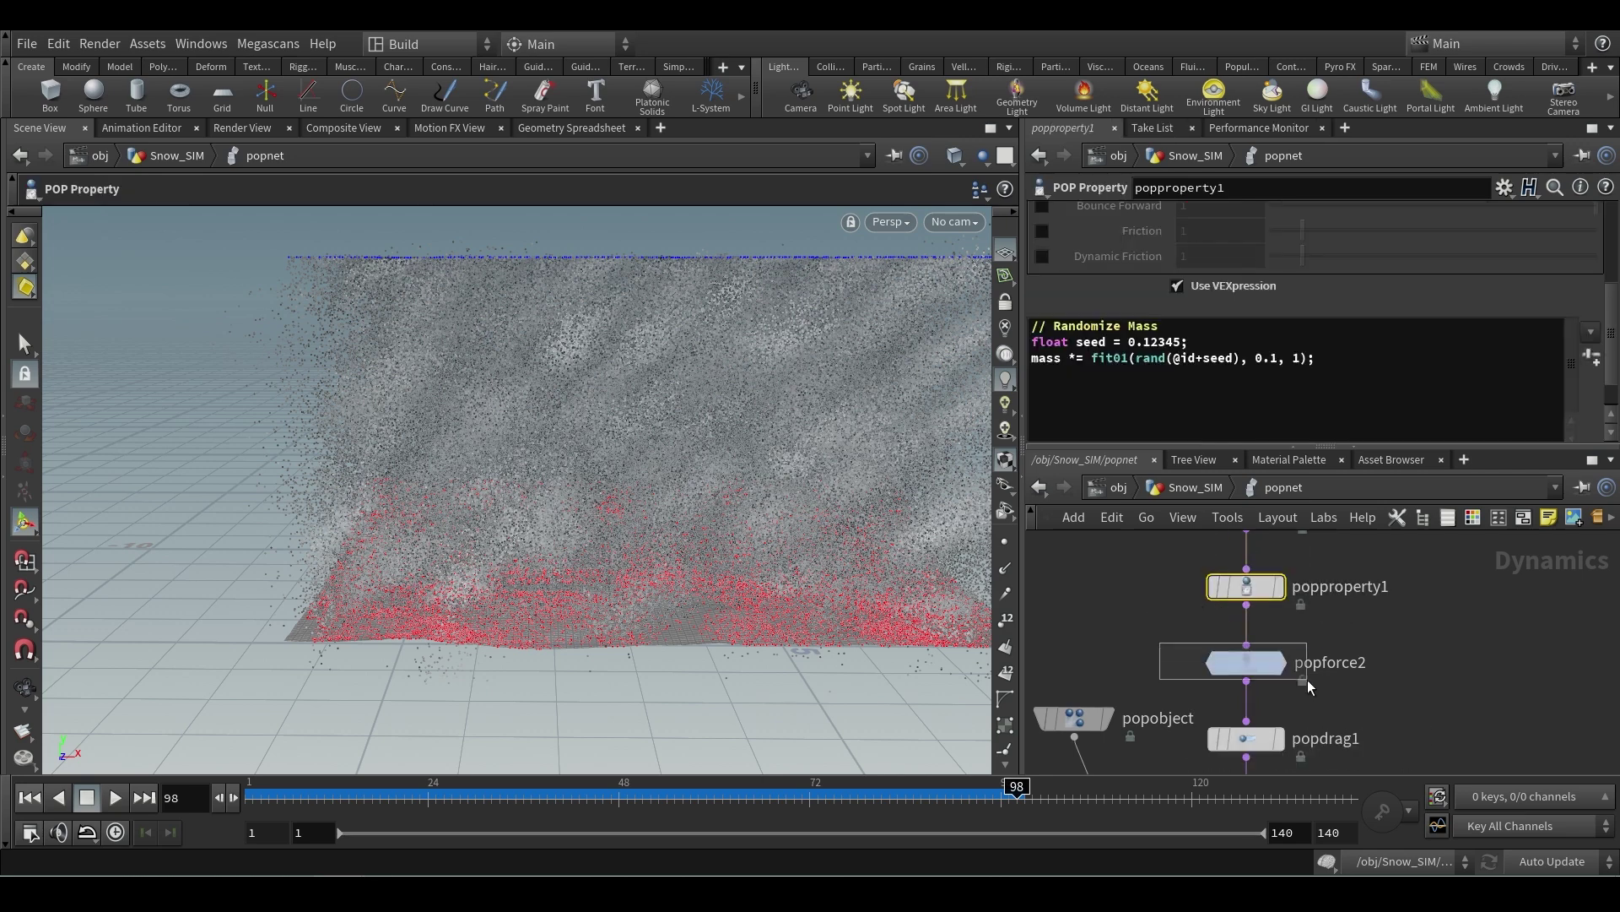
{"action": "left_click", "coordinate": [1247, 662]}
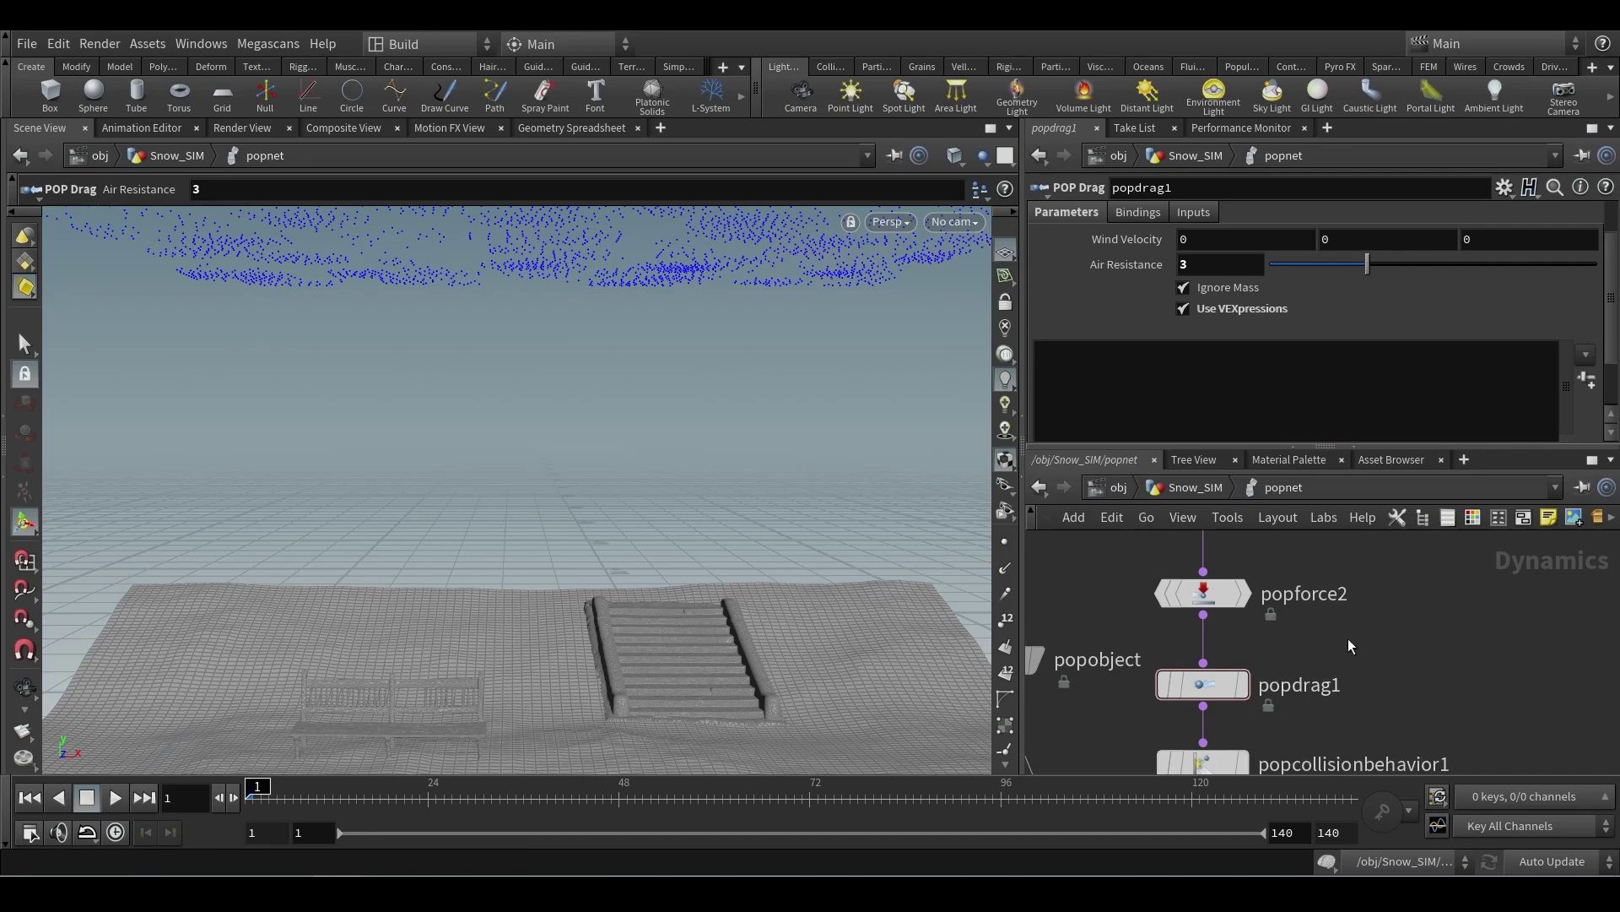
- Enable VEXpressions on the popdrag1 node alongside its air resistance settings
{"action": "left_click", "coordinate": [1203, 684]}
{"action": "scroll", "coordinate": [1192, 307], "scroll_direction": "up", "scroll_amount": 1}
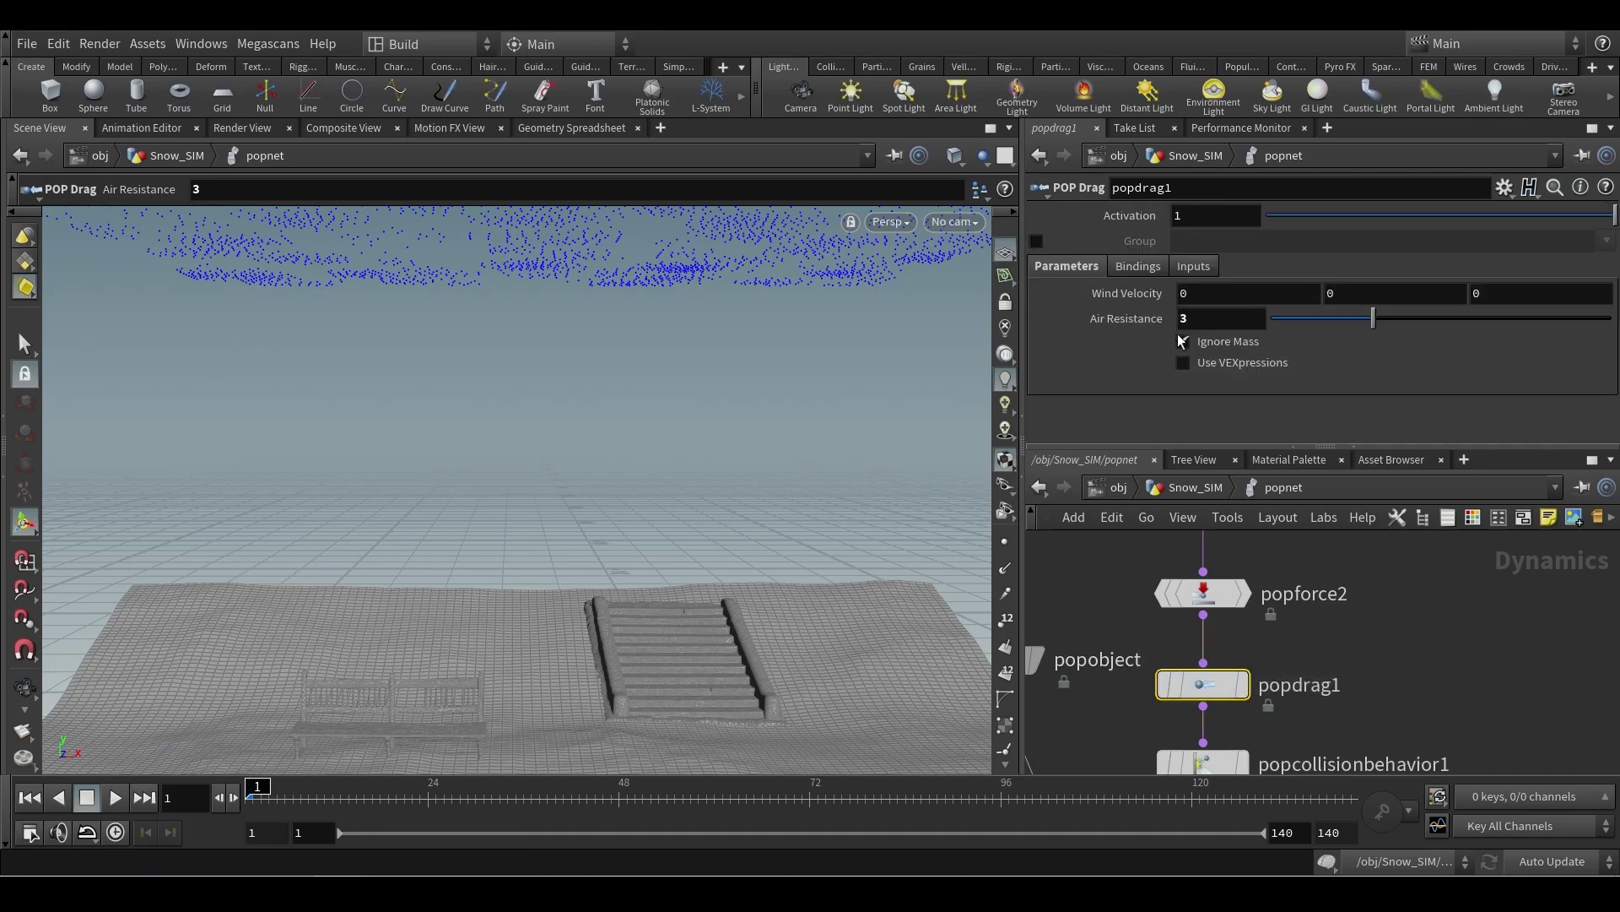
{"action": "scroll", "coordinate": [1069, 379], "scroll_direction": "down", "scroll_amount": 1}
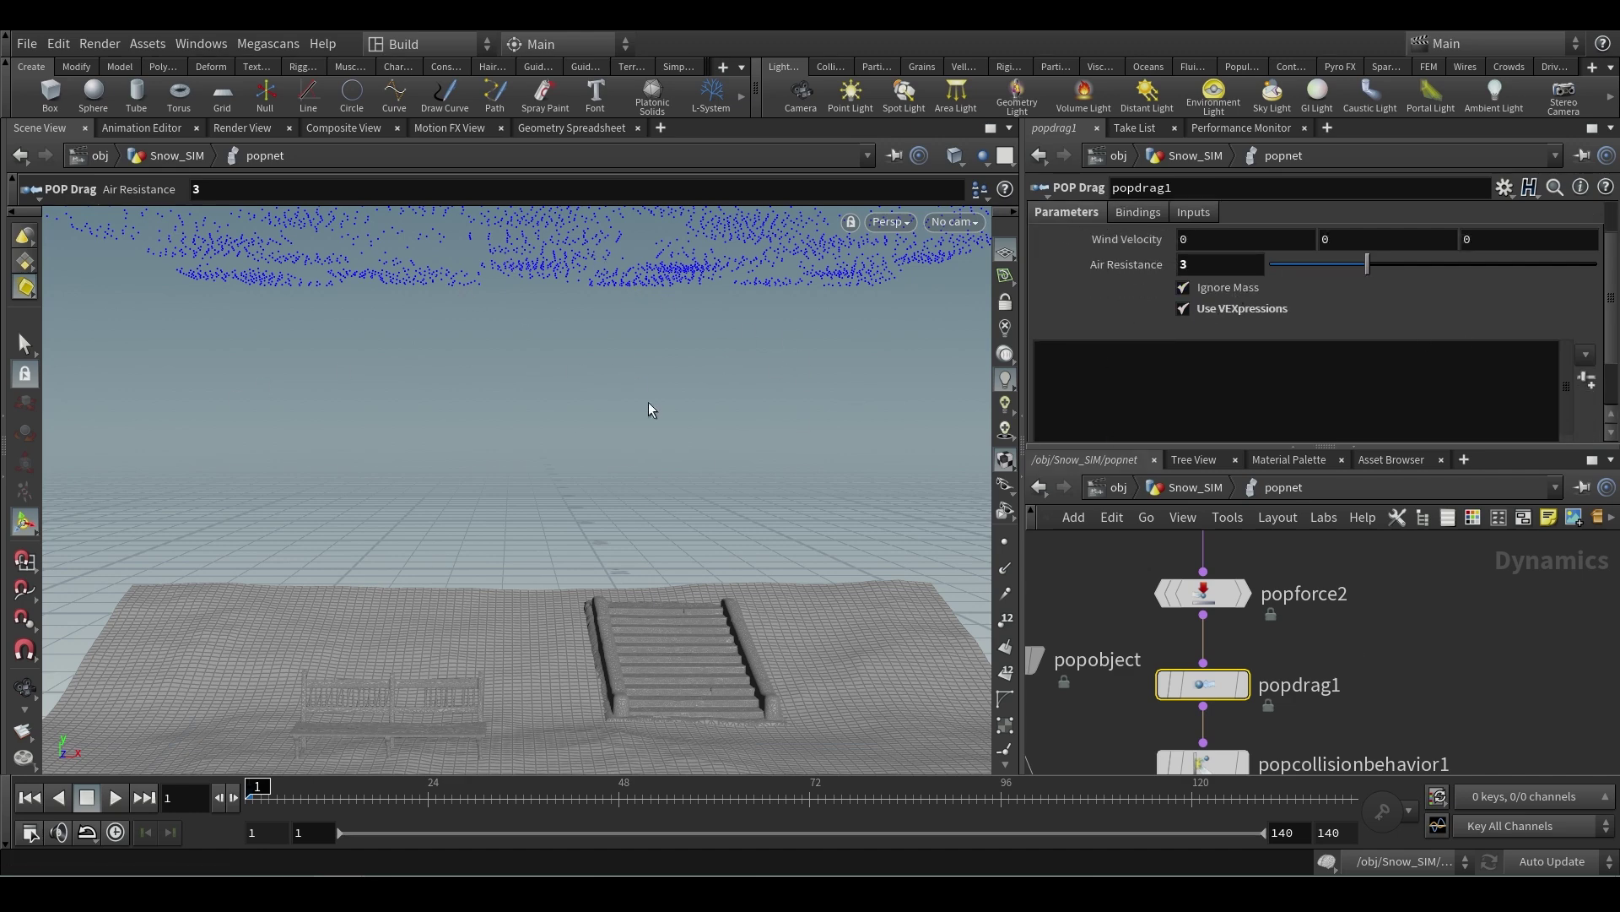
{"action": "scroll", "coordinate": [1435, 648], "scroll_direction": "up", "scroll_amount": 2}
{"action": "scroll", "coordinate": [1427, 665], "scroll_direction": "down", "scroll_amount": 1}
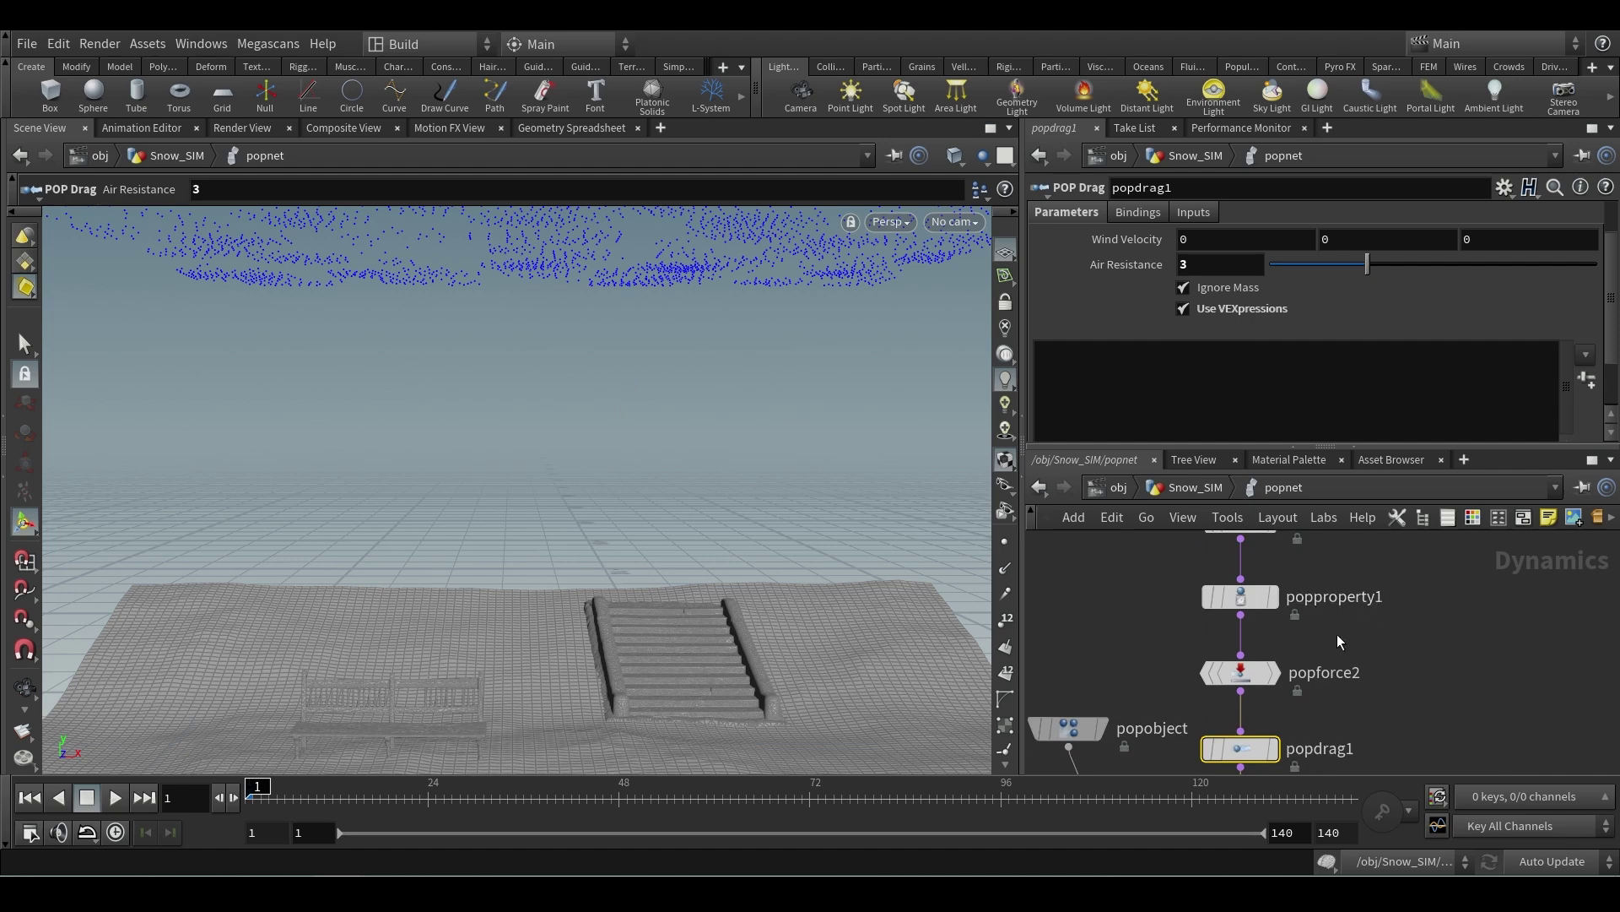
{"action": "left_click_drag", "start_coordinate": [1337, 634], "coordinate": [1143, 586]}
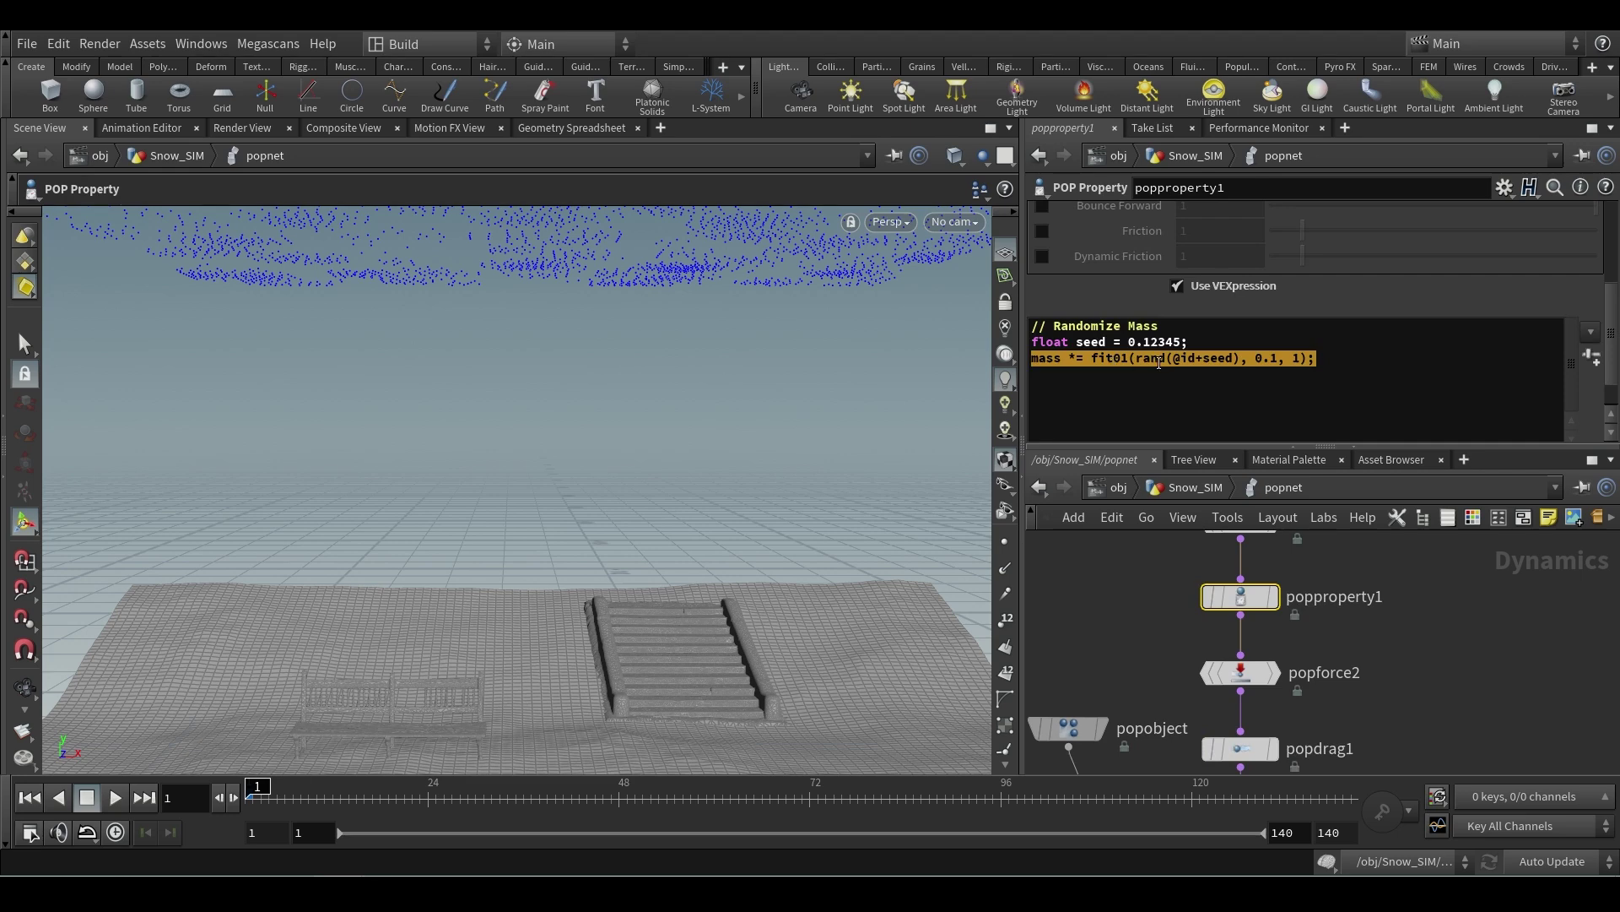
{"action": "middle_click_drag", "start_coordinate": [1345, 707], "coordinate": [1370, 638]}
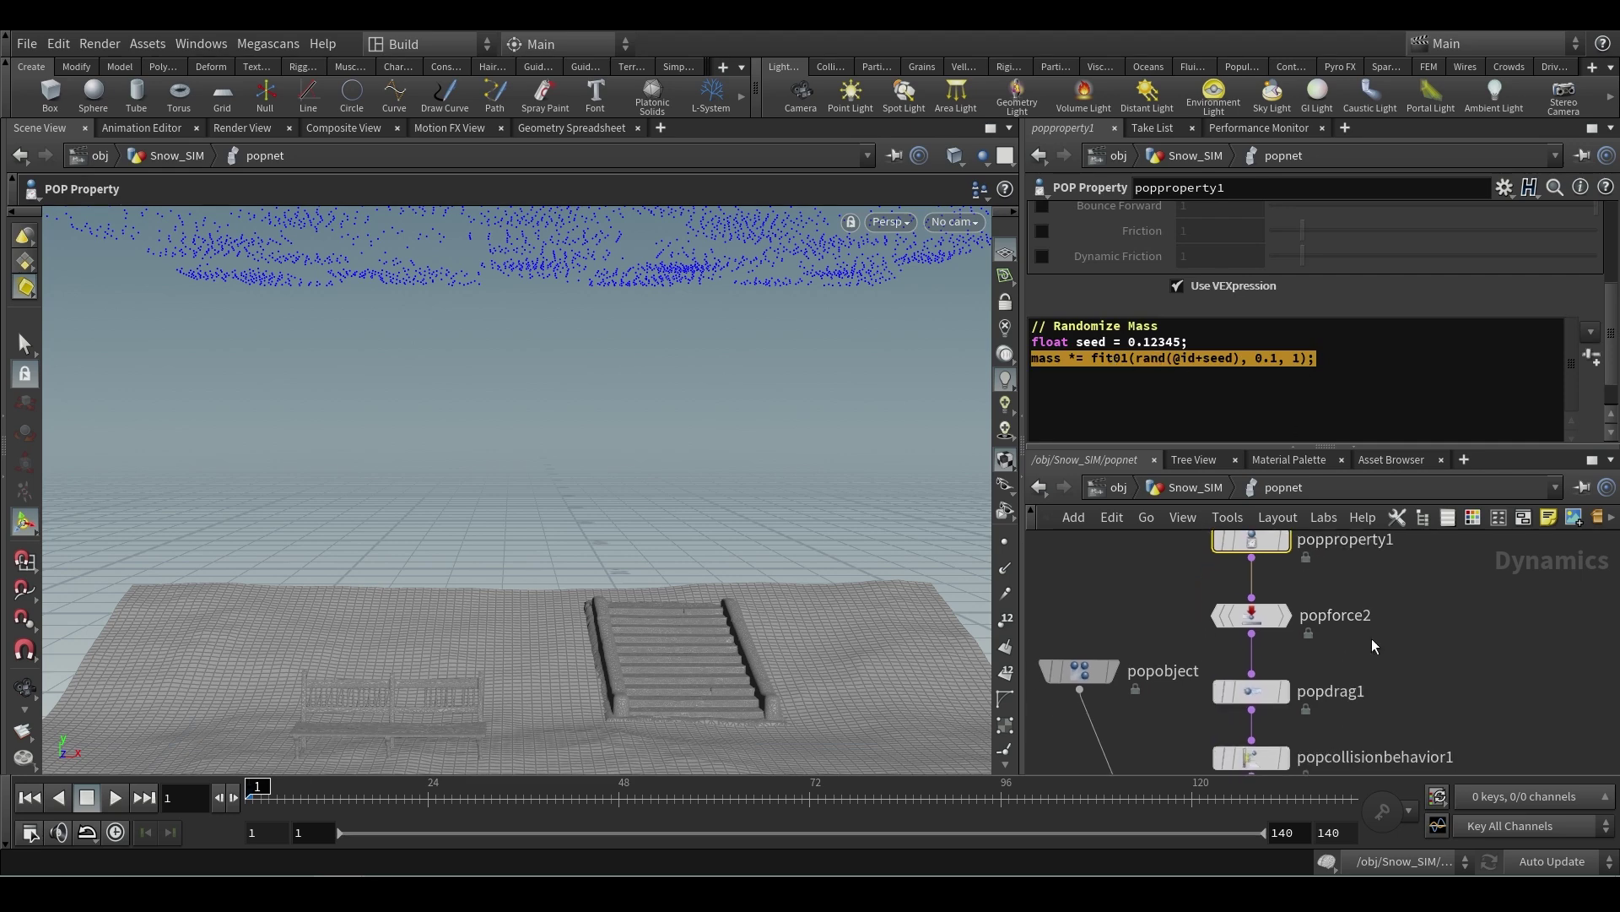
{"action": "left_click", "coordinate": [1216, 698]}
{"action": "left_click", "coordinate": [1142, 435]}
{"action": "type", "text": "mass *= fit01(rand(@id+seed), 0.1, 1);"}
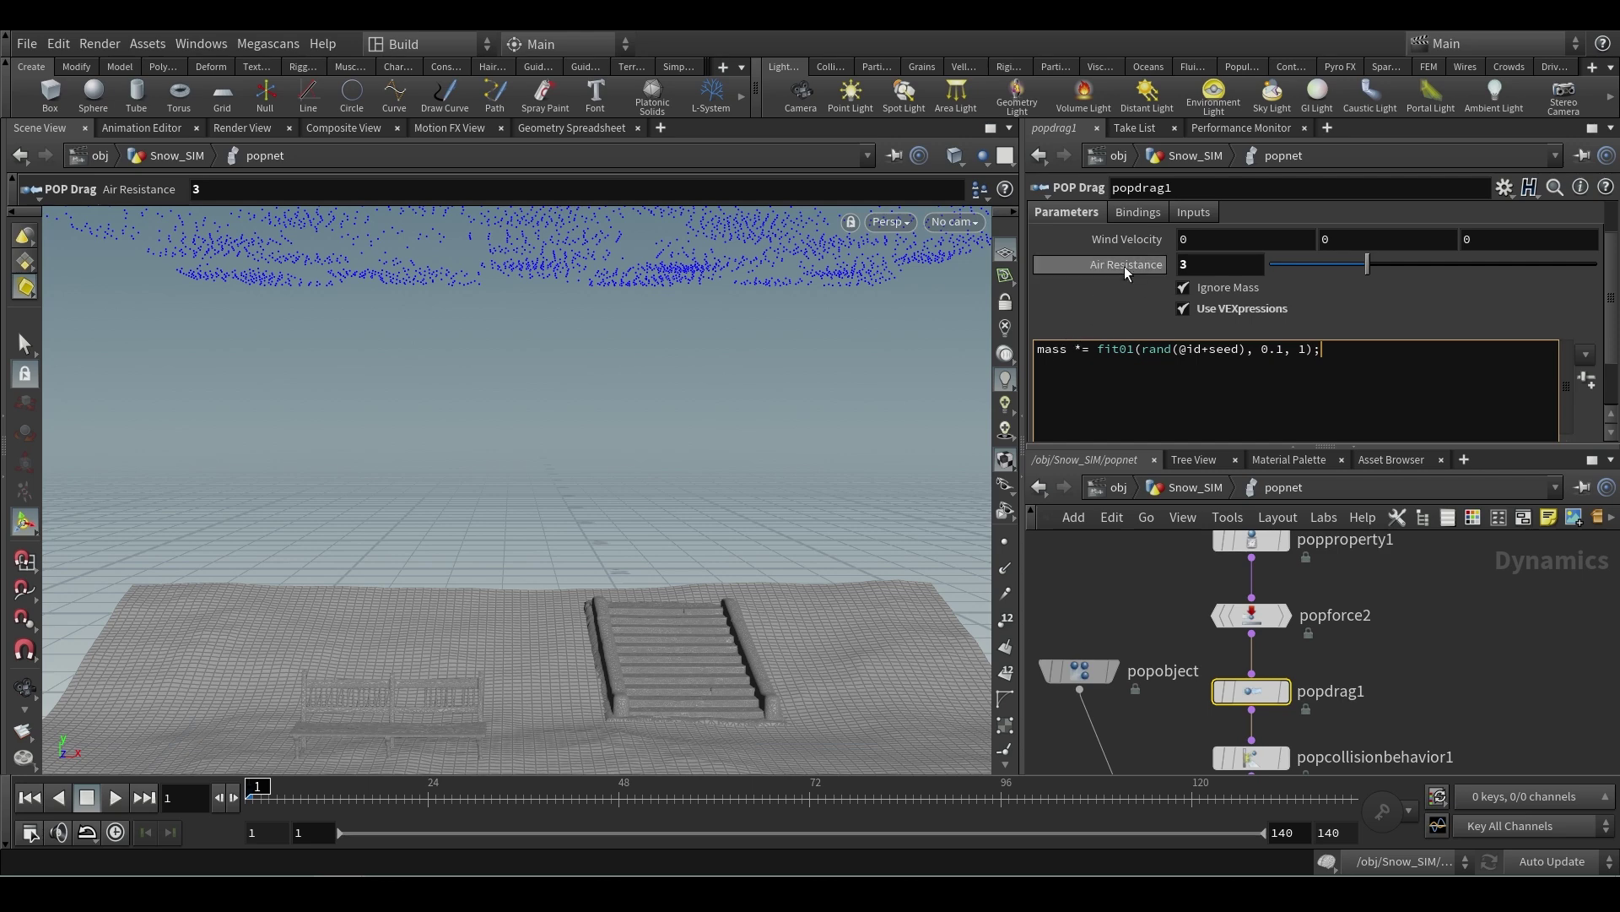
{"action": "mouse_move", "coordinate": [1124, 269]}
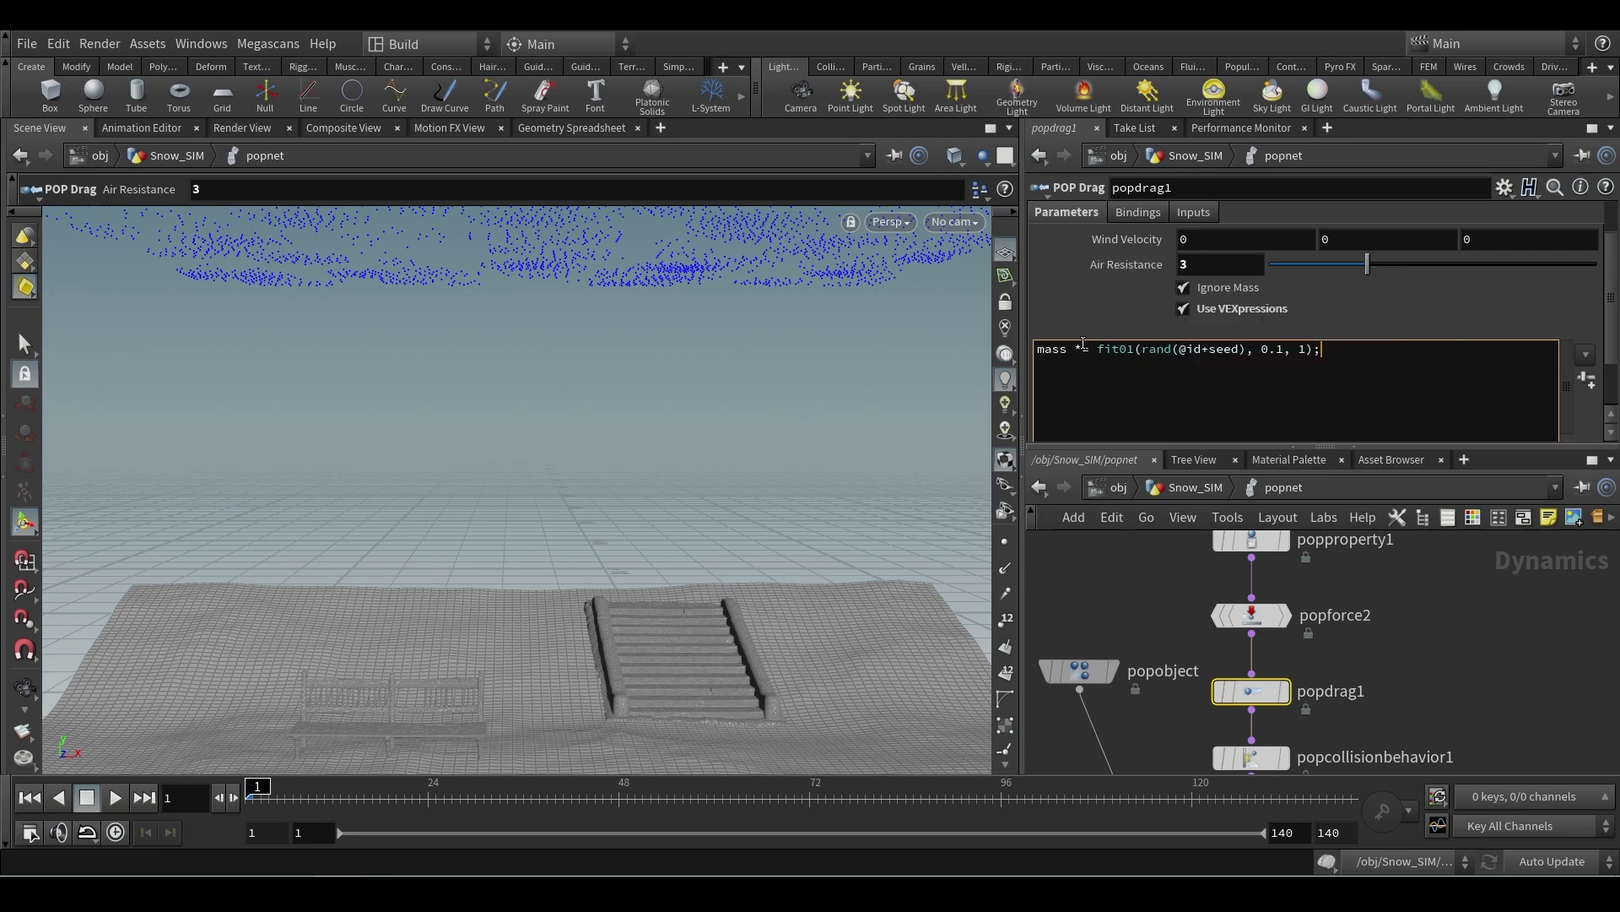
{"action": "type", "text": "airrest"}
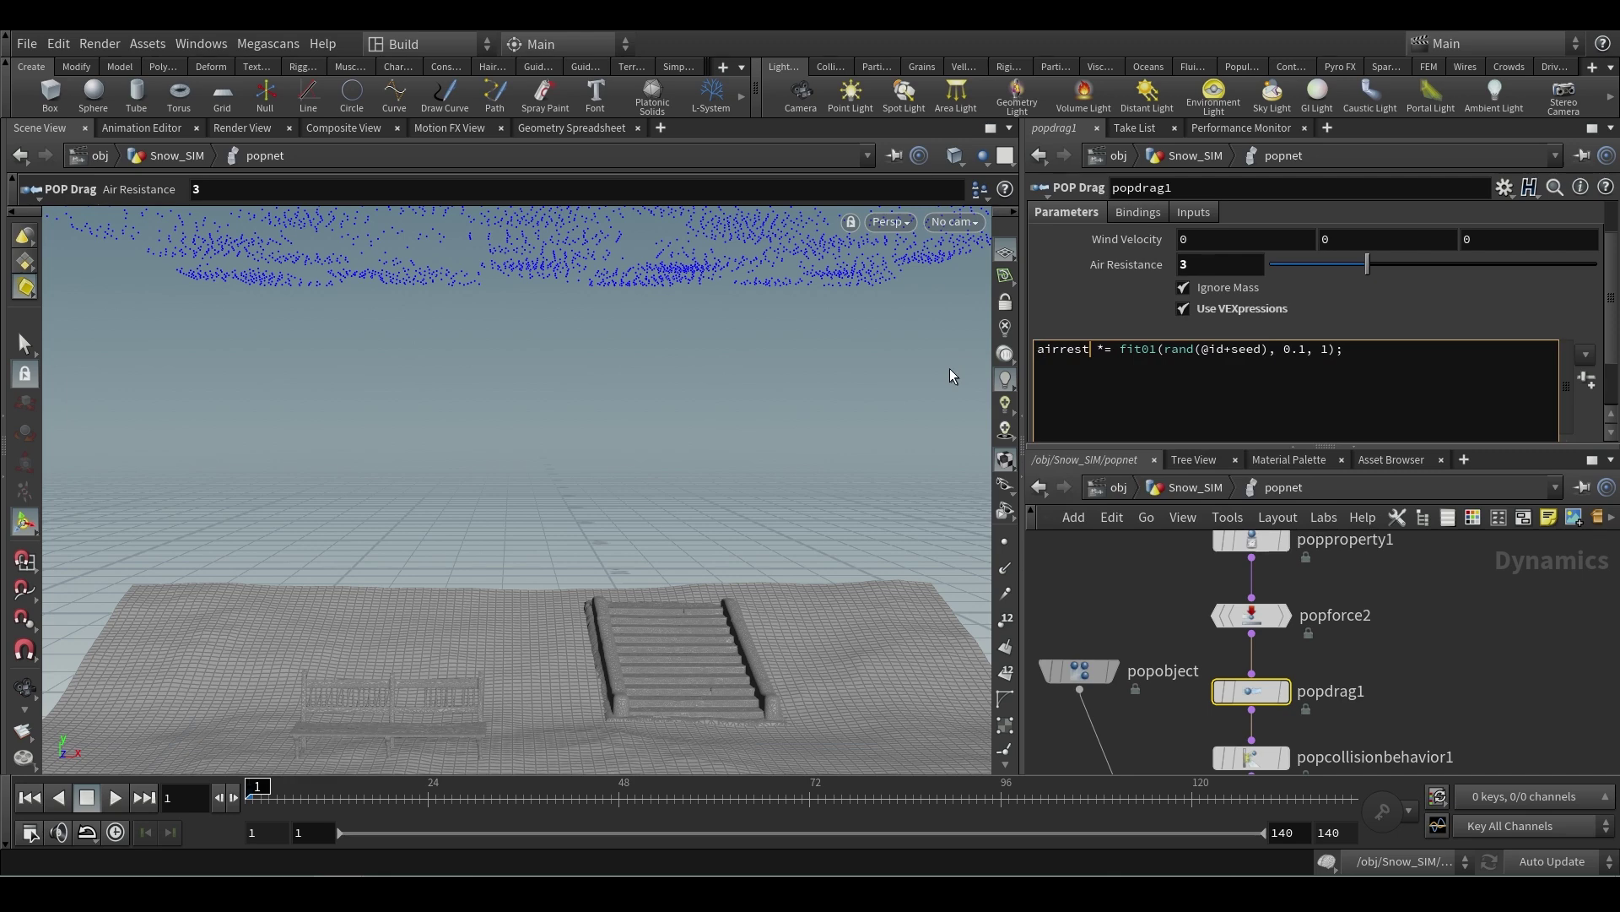
{"action": "key", "text": "BackSpace"}
{"action": "type", "text": "et"}
{"action": "key", "text": "BackSpace"}
{"action": "key", "text": "Return"}
{"action": "key", "text": "BackSpace"}
{"action": "left_click_drag", "start_coordinate": [1262, 348], "coordinate": [1211, 350]}
{"action": "type", "text": "ma"}
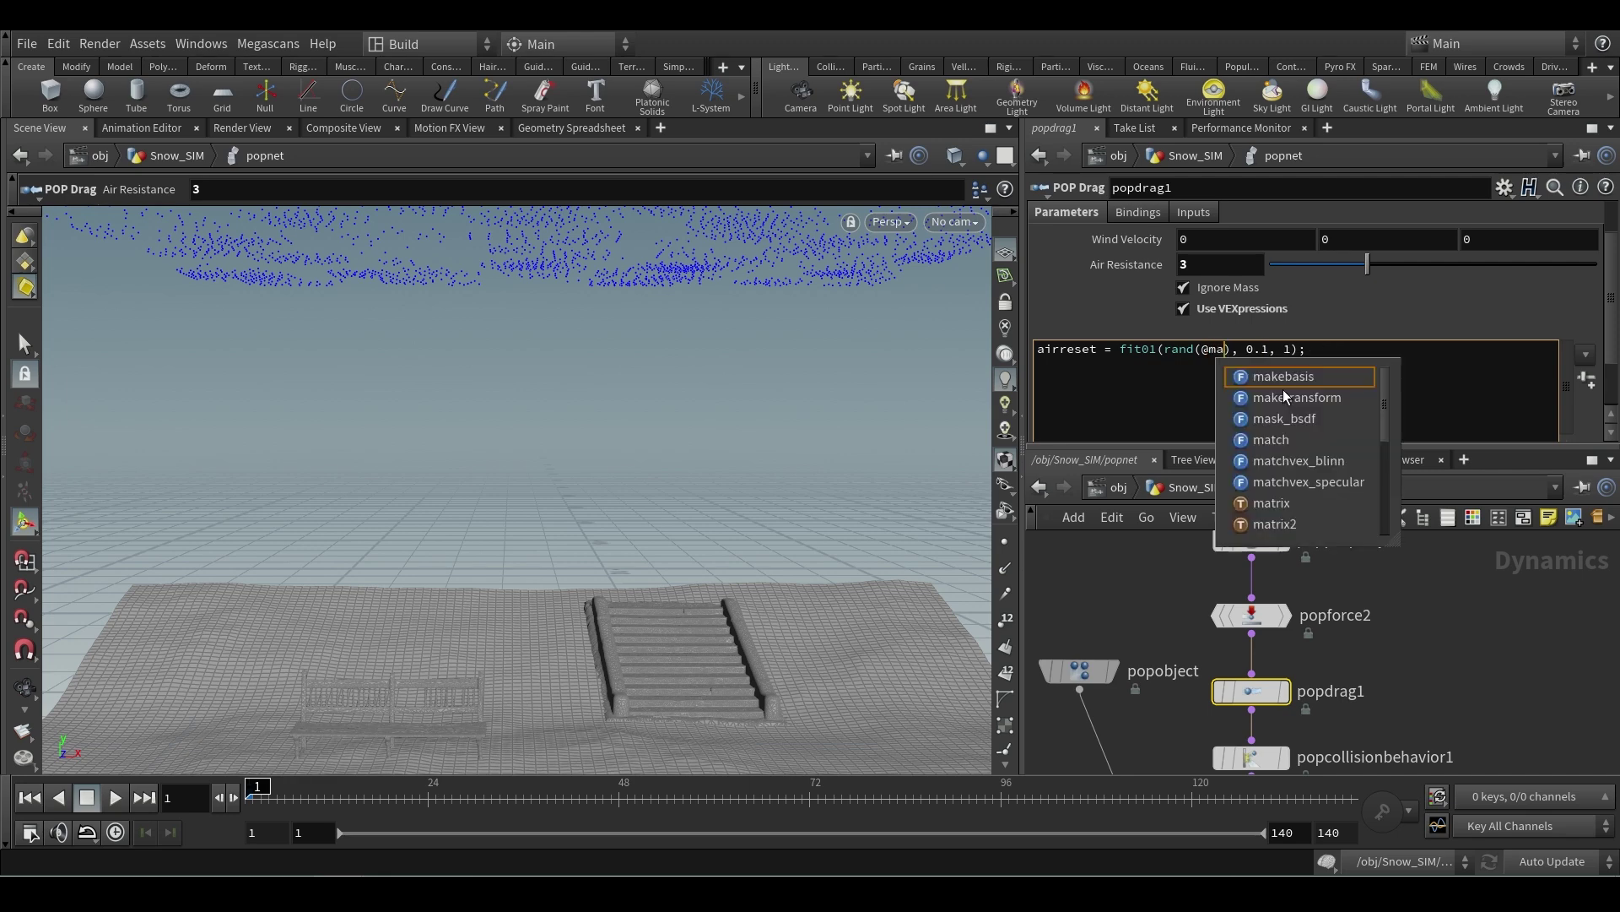
{"action": "type", "text": "ss"}
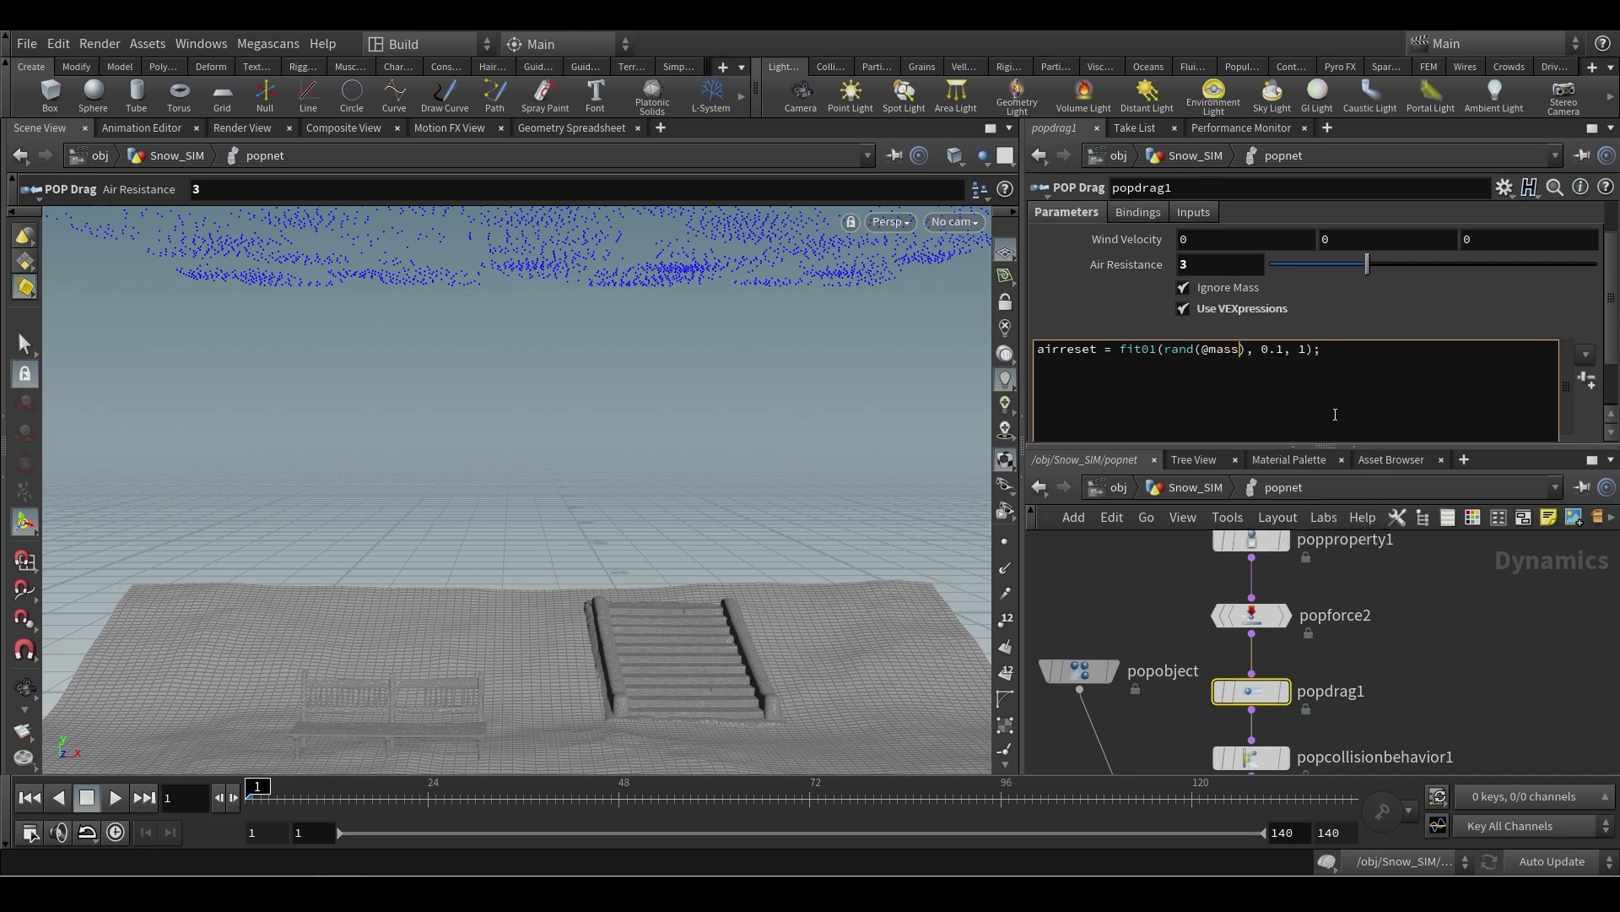
{"action": "scroll", "coordinate": [1443, 681], "scroll_direction": "down", "scroll_amount": 5}
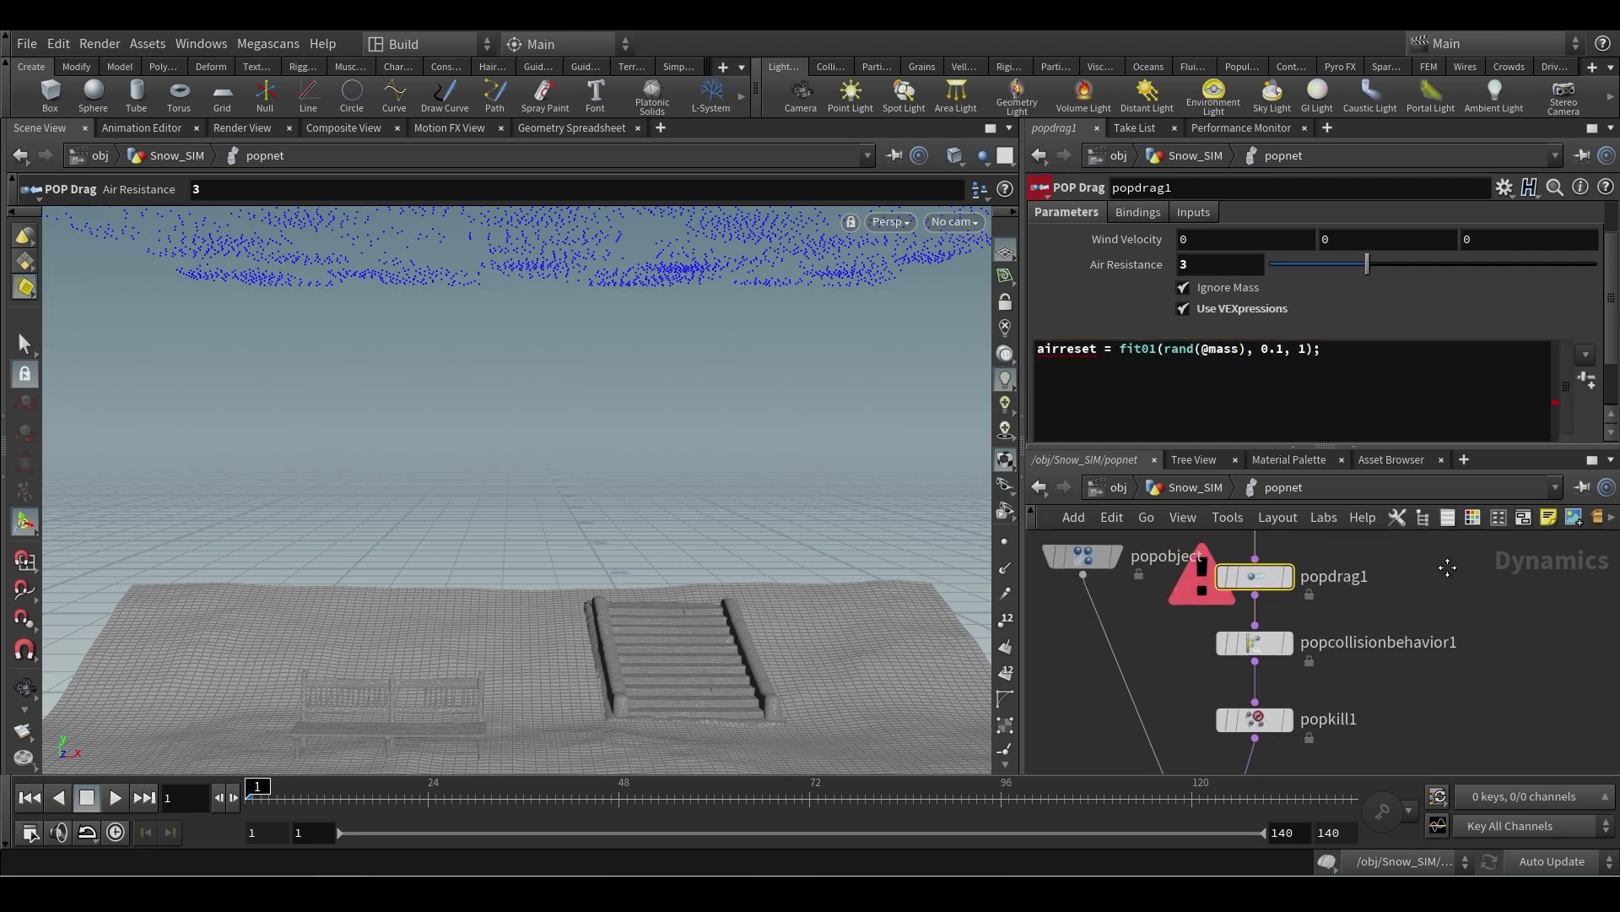
{"action": "middle_click", "coordinate": [1228, 717]}
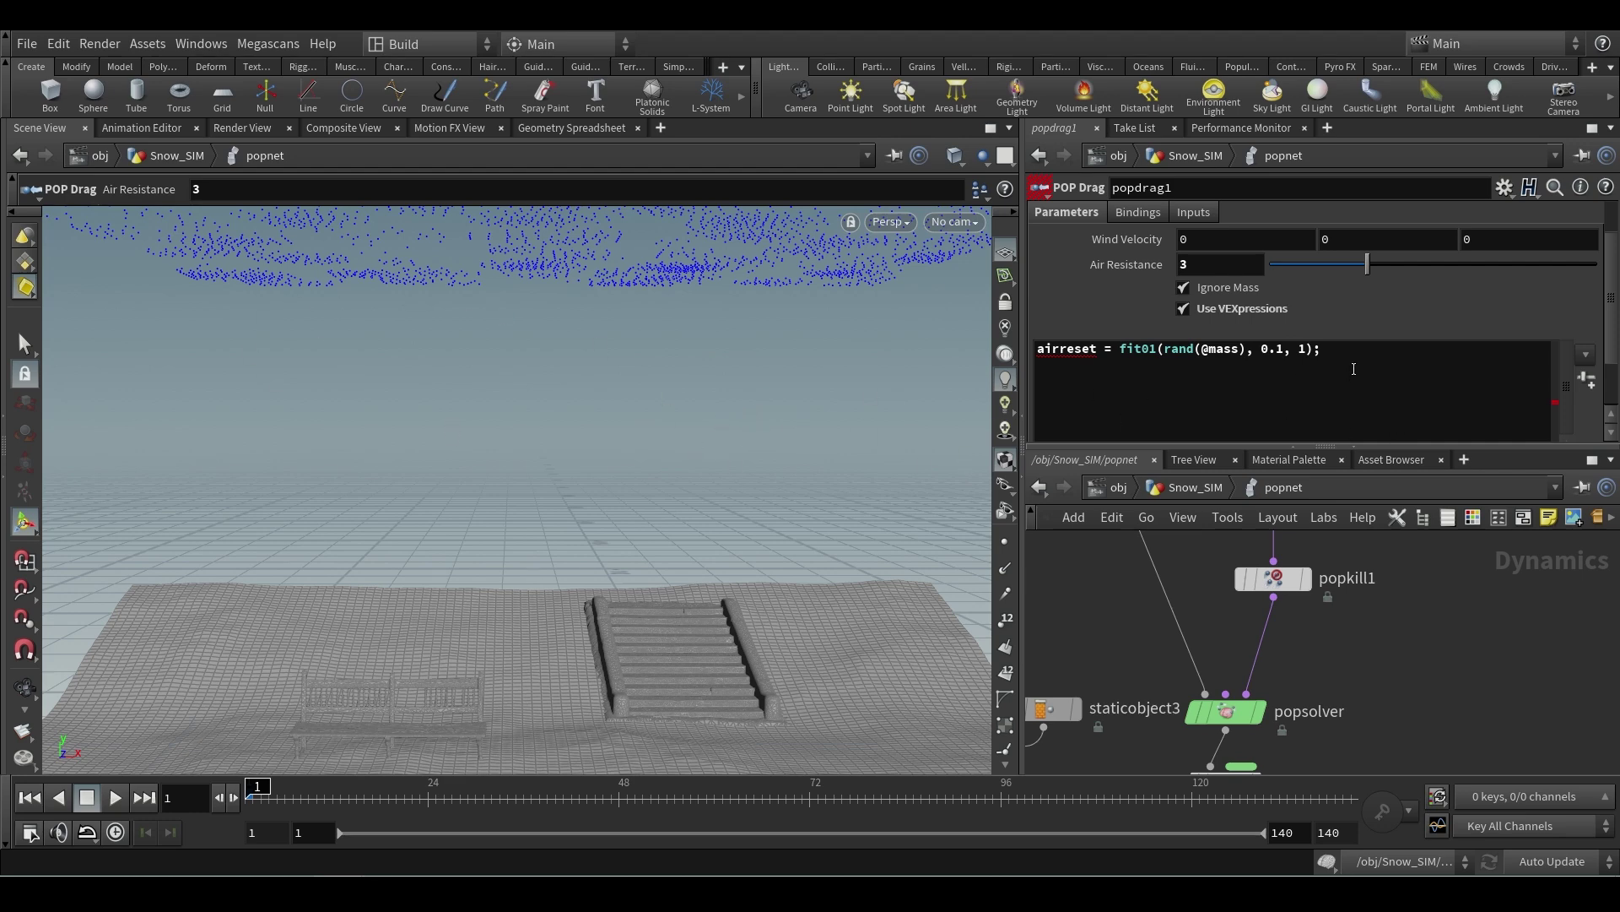
- Discard the custom air resistance expression on popdrag1 by turning off its VEXpressions
{"action": "left_click", "coordinate": [1354, 369]}
{"action": "key", "text": "ctrl+a"}
{"action": "left_click", "coordinate": [1202, 311]}
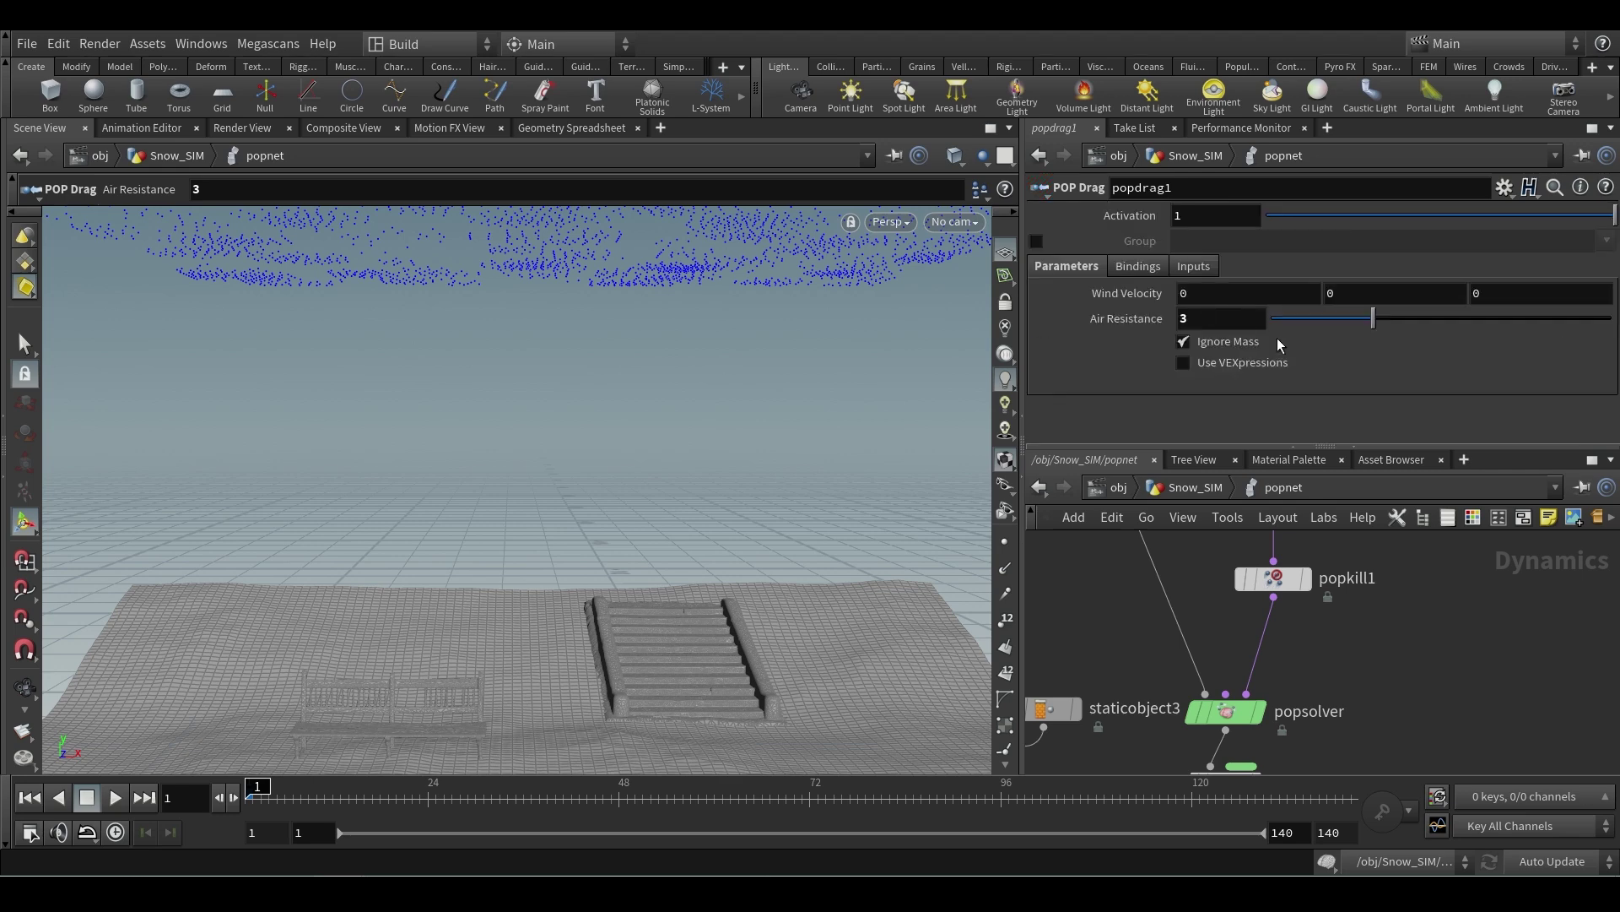
- Review the hit colour and response settings of the popcollisionbehavior1 node
{"action": "scroll", "coordinate": [1355, 652], "scroll_direction": "down", "scroll_amount": 3}
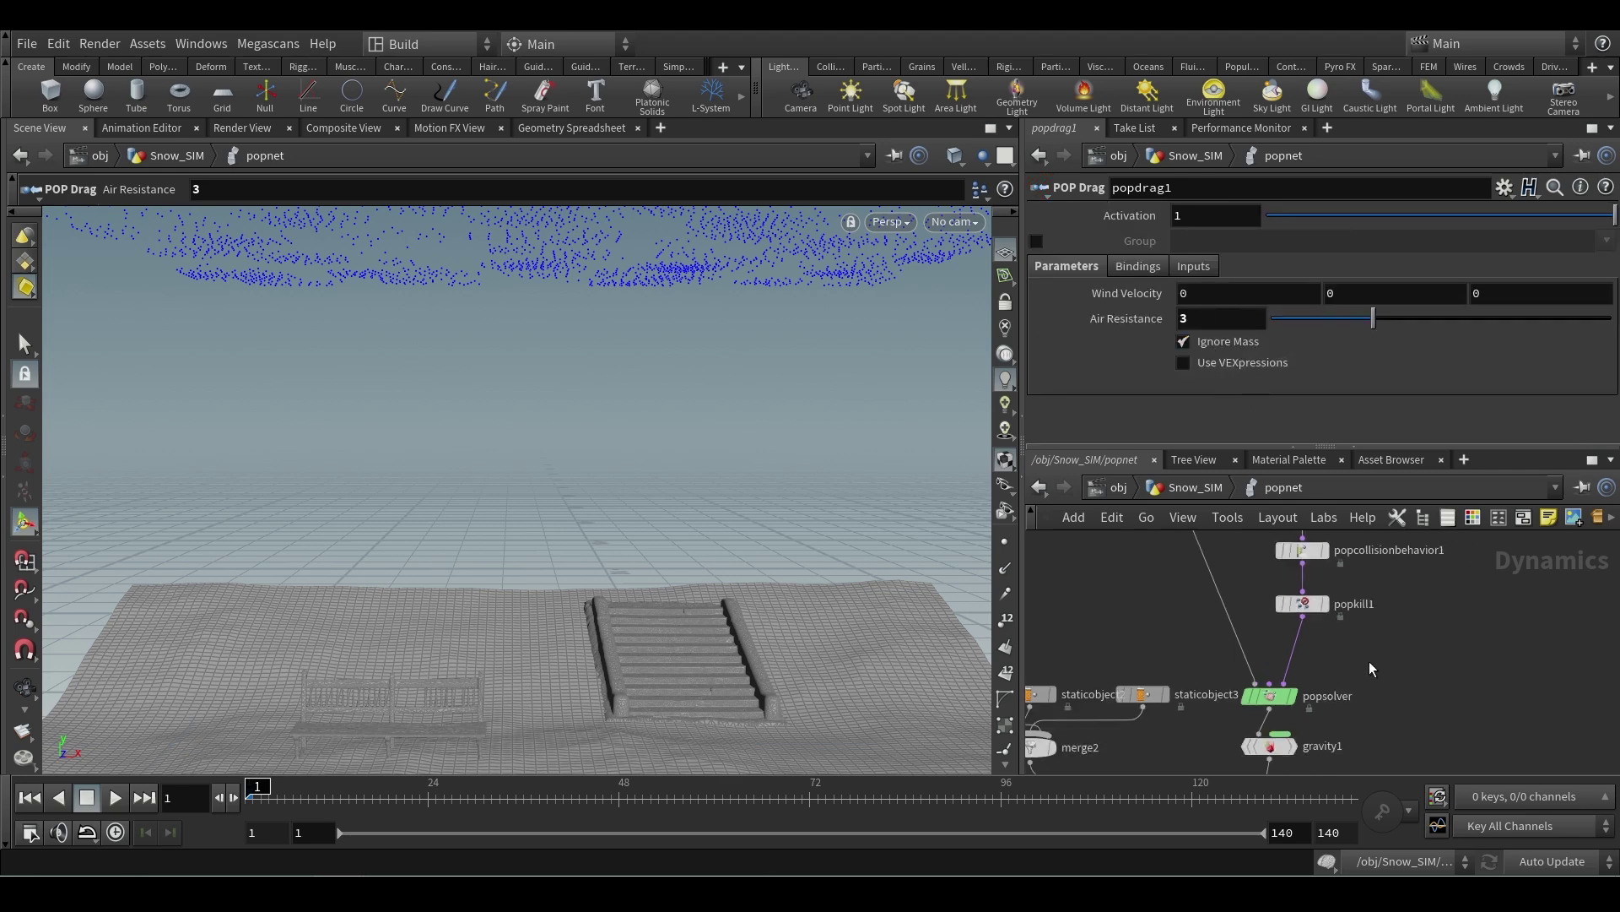
{"action": "middle_click_drag", "start_coordinate": [1385, 655], "coordinate": [1376, 727]}
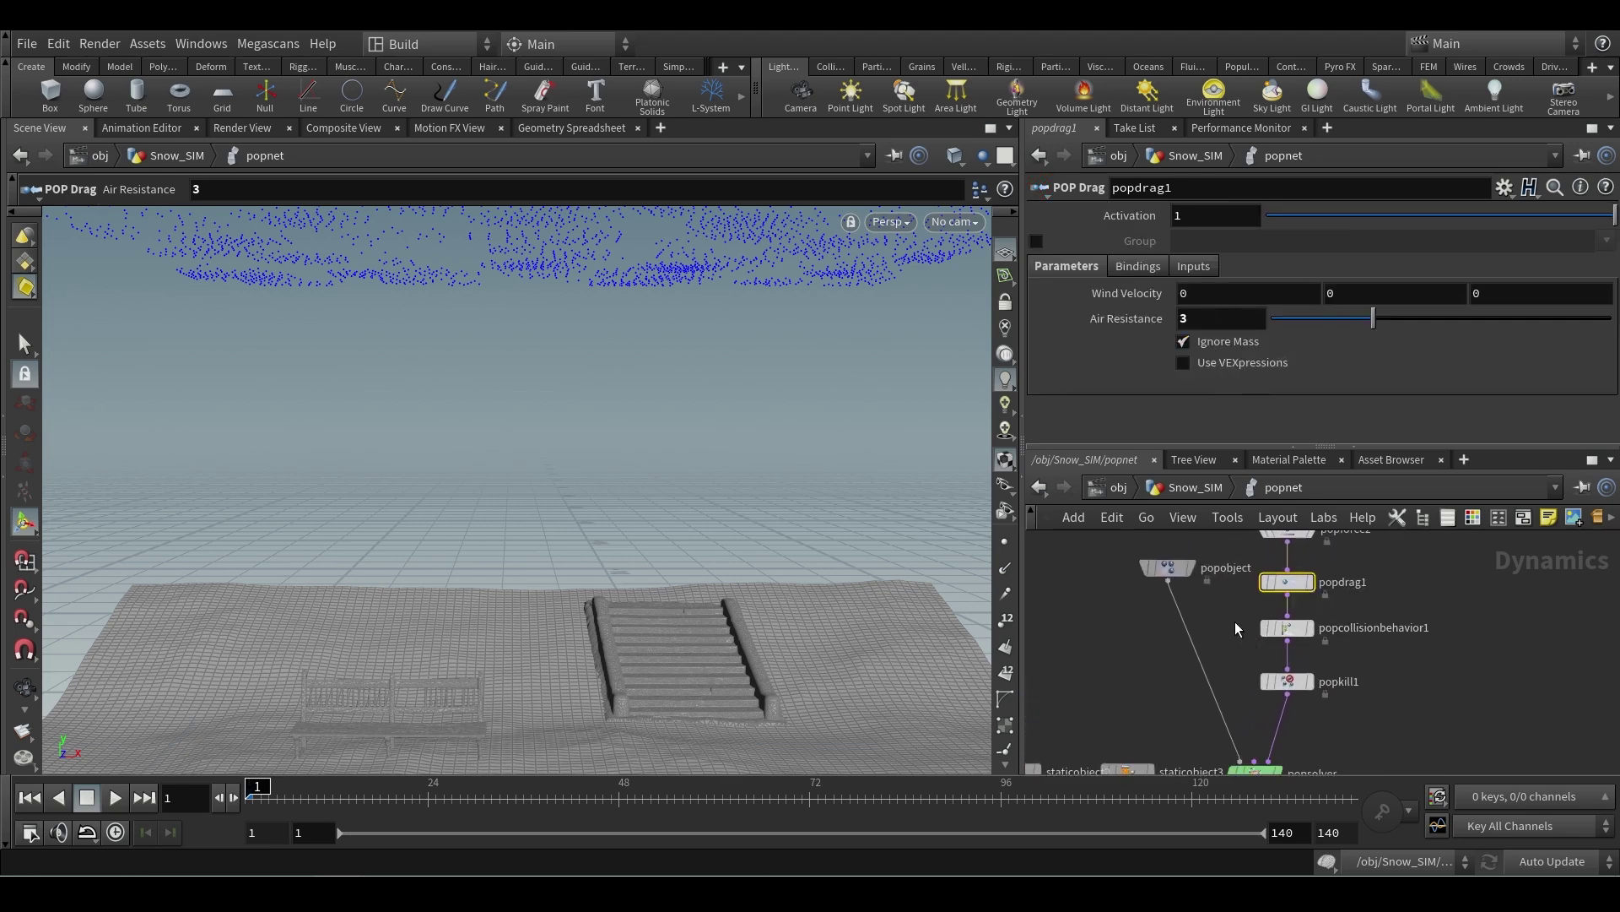
{"action": "left_click_drag", "start_coordinate": [1223, 621], "coordinate": [1387, 635]}
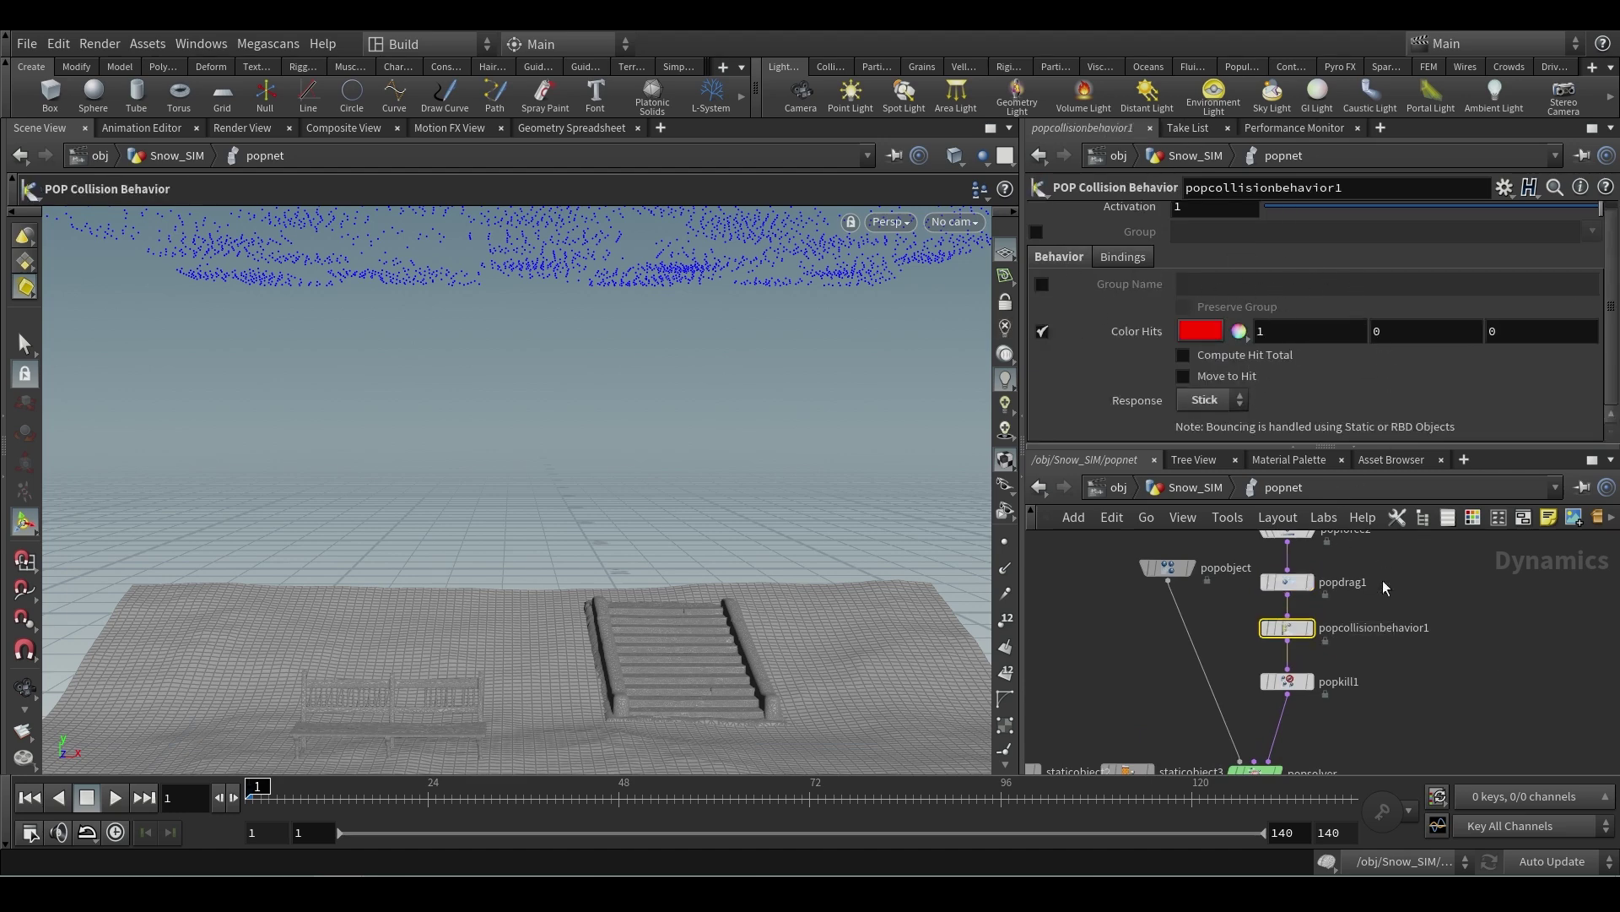
{"action": "middle_click_drag", "start_coordinate": [1419, 686], "coordinate": [1465, 641]}
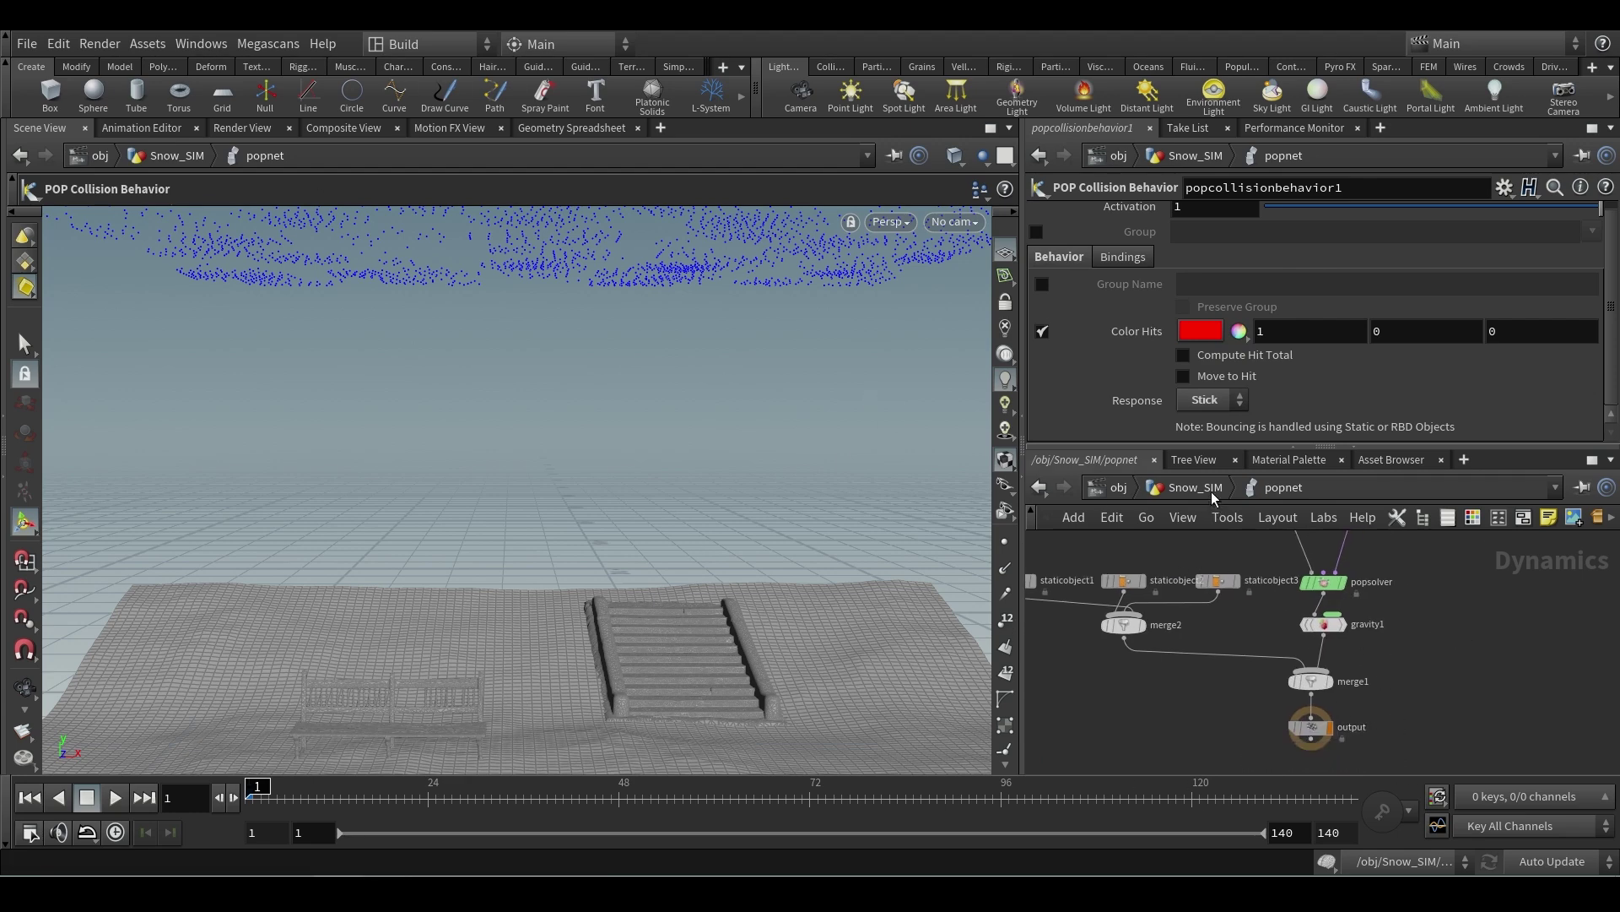
- Examine from several angles how far the particle source extends over and beyond the terrain
{"action": "left_click_drag", "start_coordinate": [470, 459], "coordinate": [661, 340]}
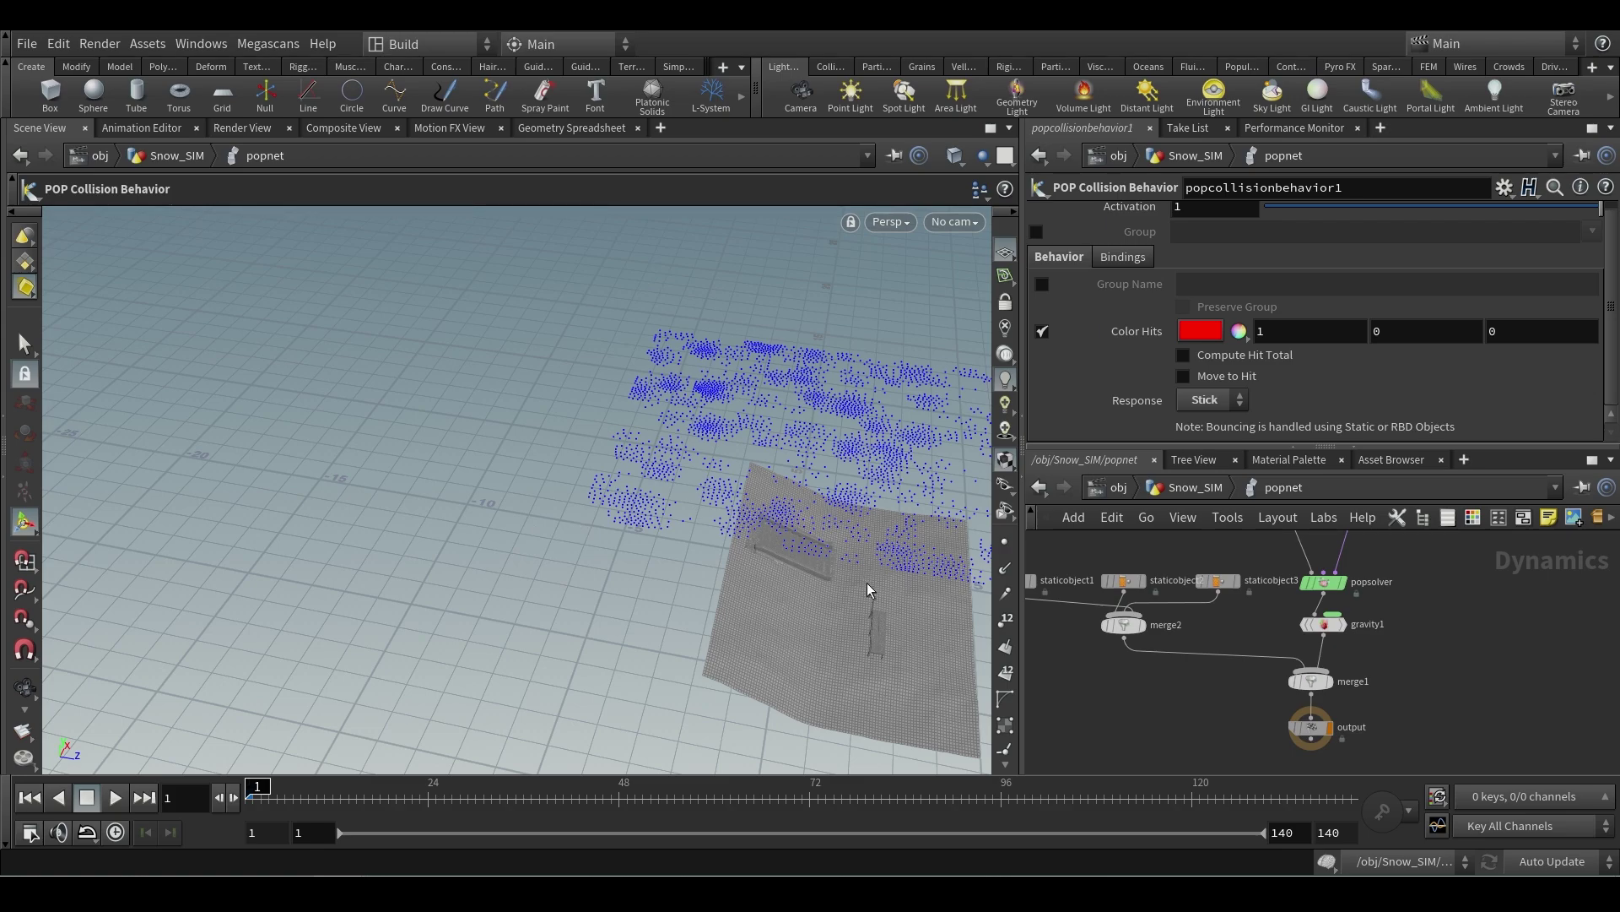
{"action": "key", "text": "Escape"}
{"action": "left_click_drag", "start_coordinate": [867, 582], "coordinate": [622, 524]}
{"action": "key", "text": "Return"}
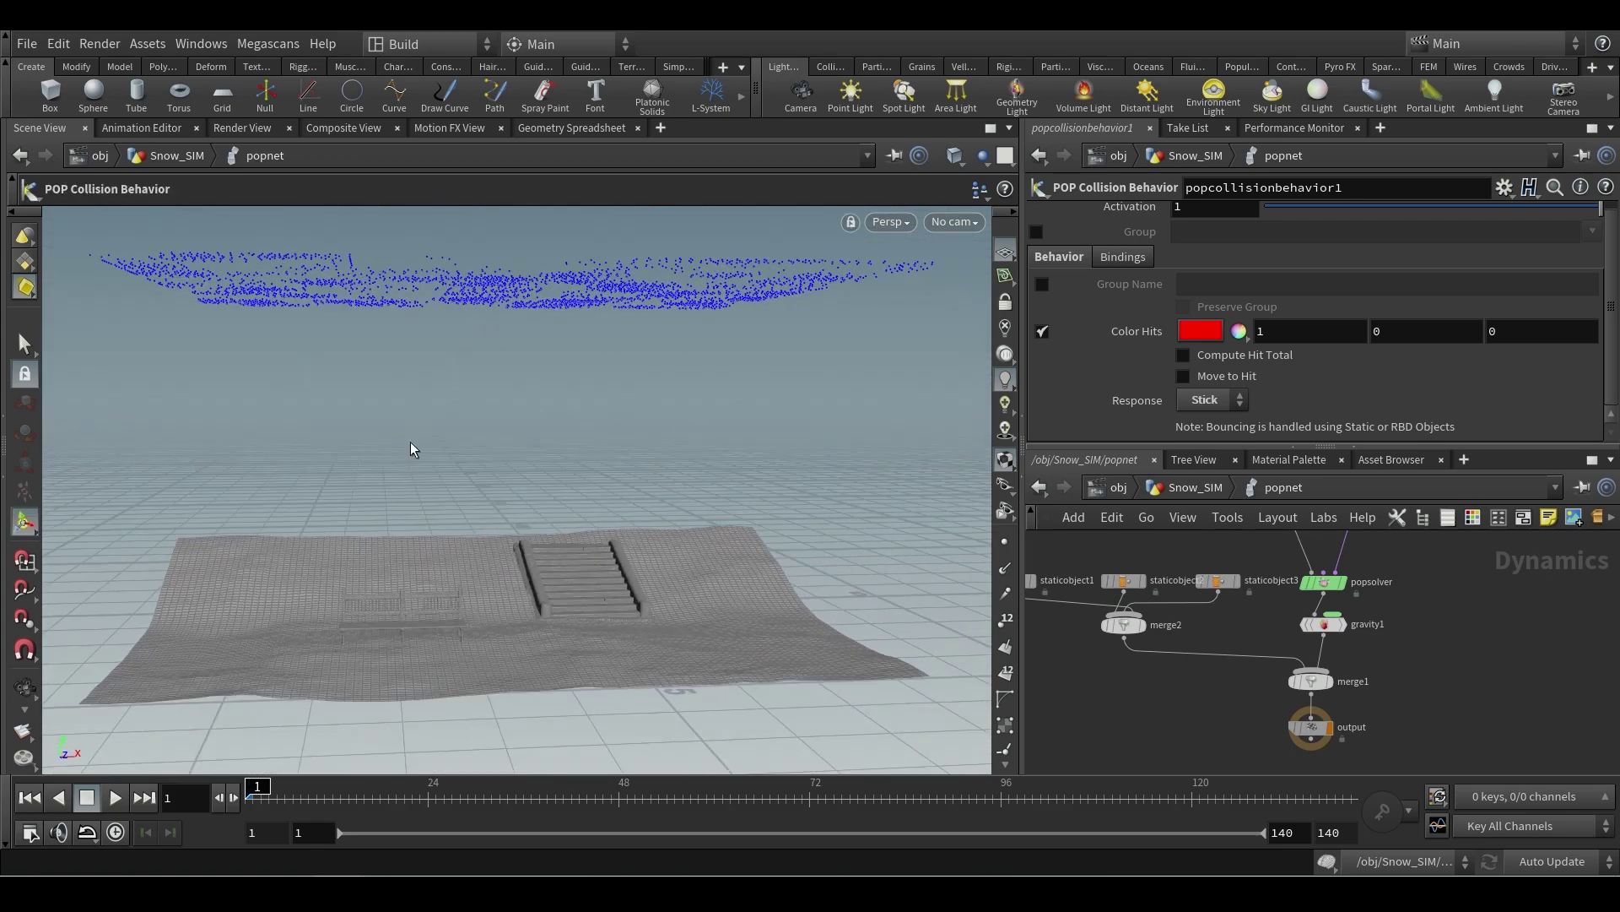
{"action": "key", "text": "Escape"}
{"action": "left_click_drag", "start_coordinate": [409, 445], "coordinate": [759, 540]}
{"action": "key", "text": "Return"}
{"action": "key", "text": "Escape"}
{"action": "key", "text": "Return"}
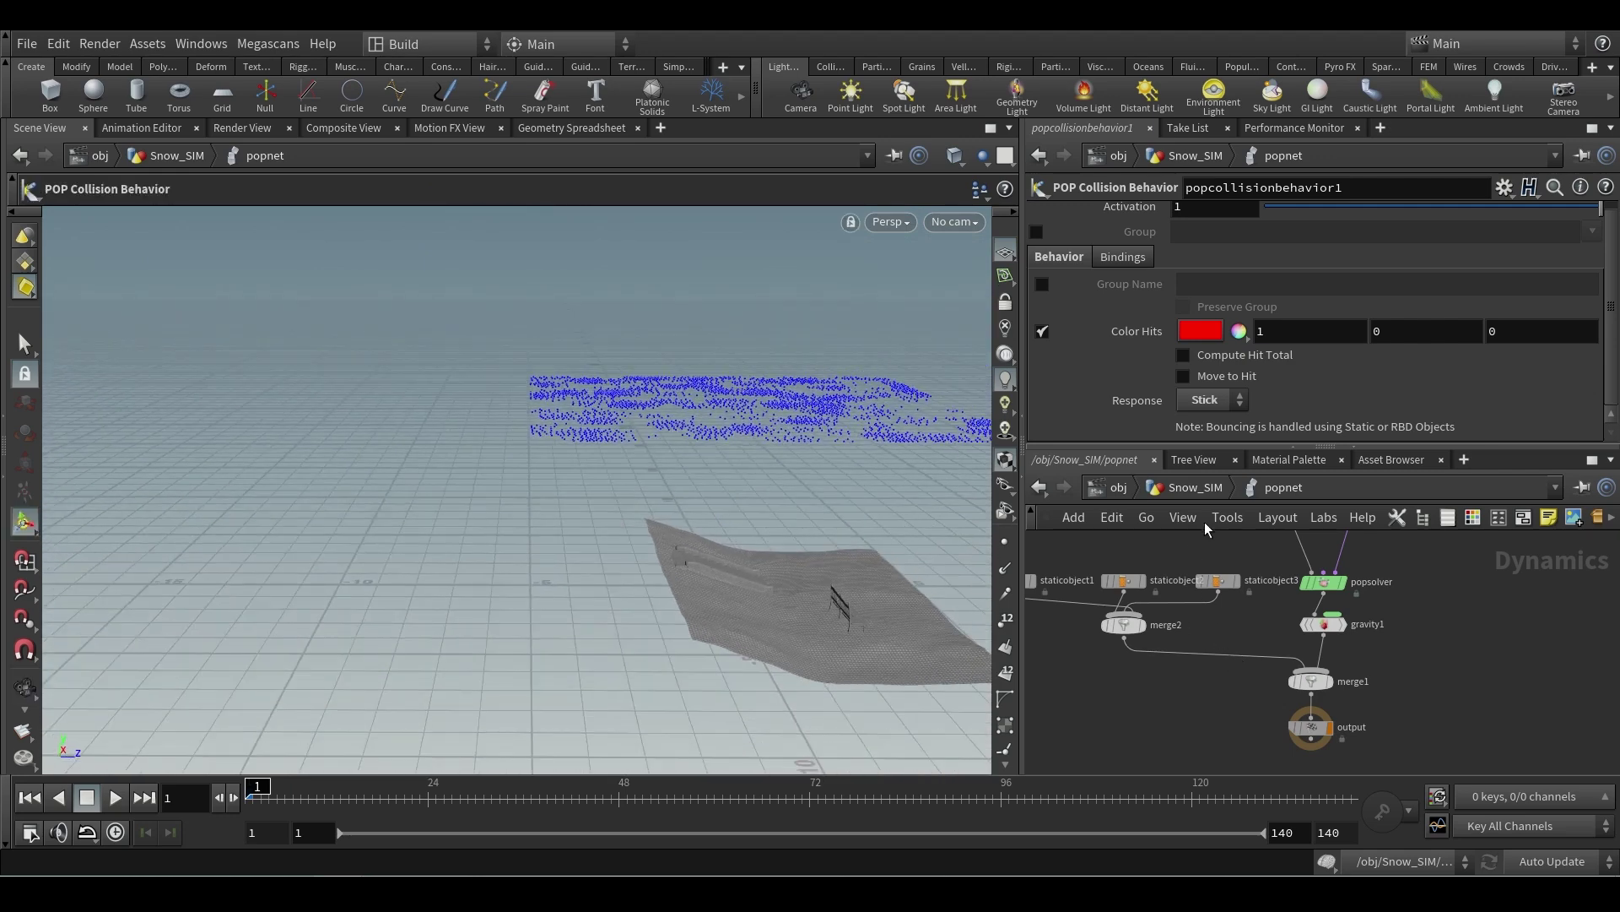
- In the Snow_SIM network, duplicate the grid1, Snow_NOise, delete1 and scatter2 nodes beside the original chain
{"action": "left_click", "coordinate": [1203, 493]}
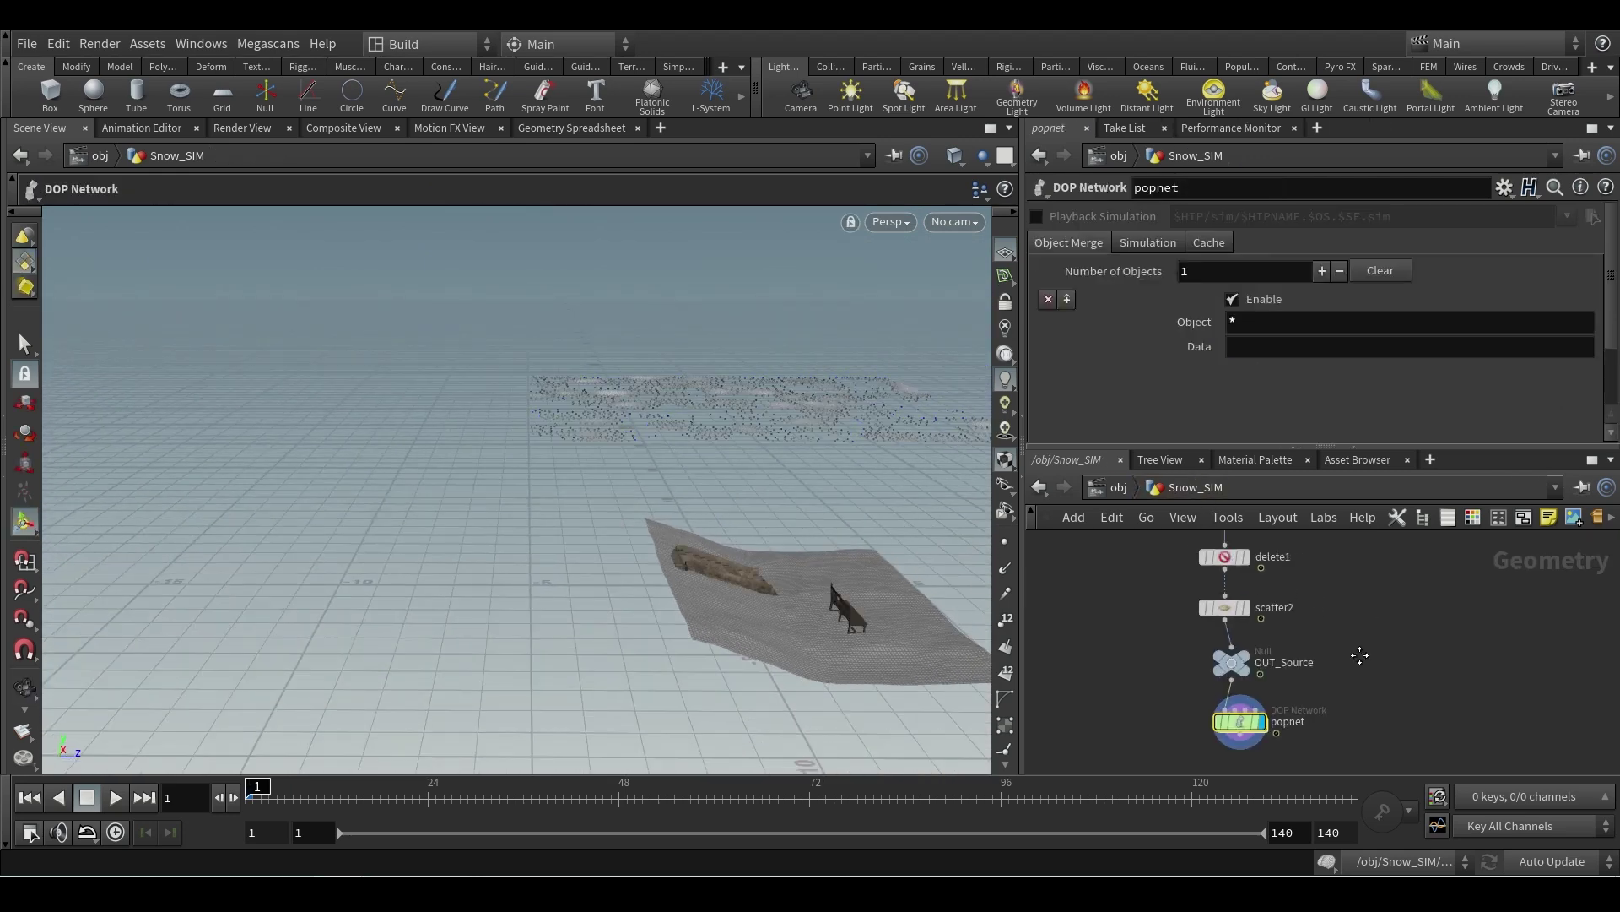
{"action": "scroll", "coordinate": [1347, 703], "scroll_direction": "down", "scroll_amount": 2}
{"action": "scroll", "coordinate": [1333, 670], "scroll_direction": "up", "scroll_amount": 2}
{"action": "left_click", "coordinate": [1284, 560]}
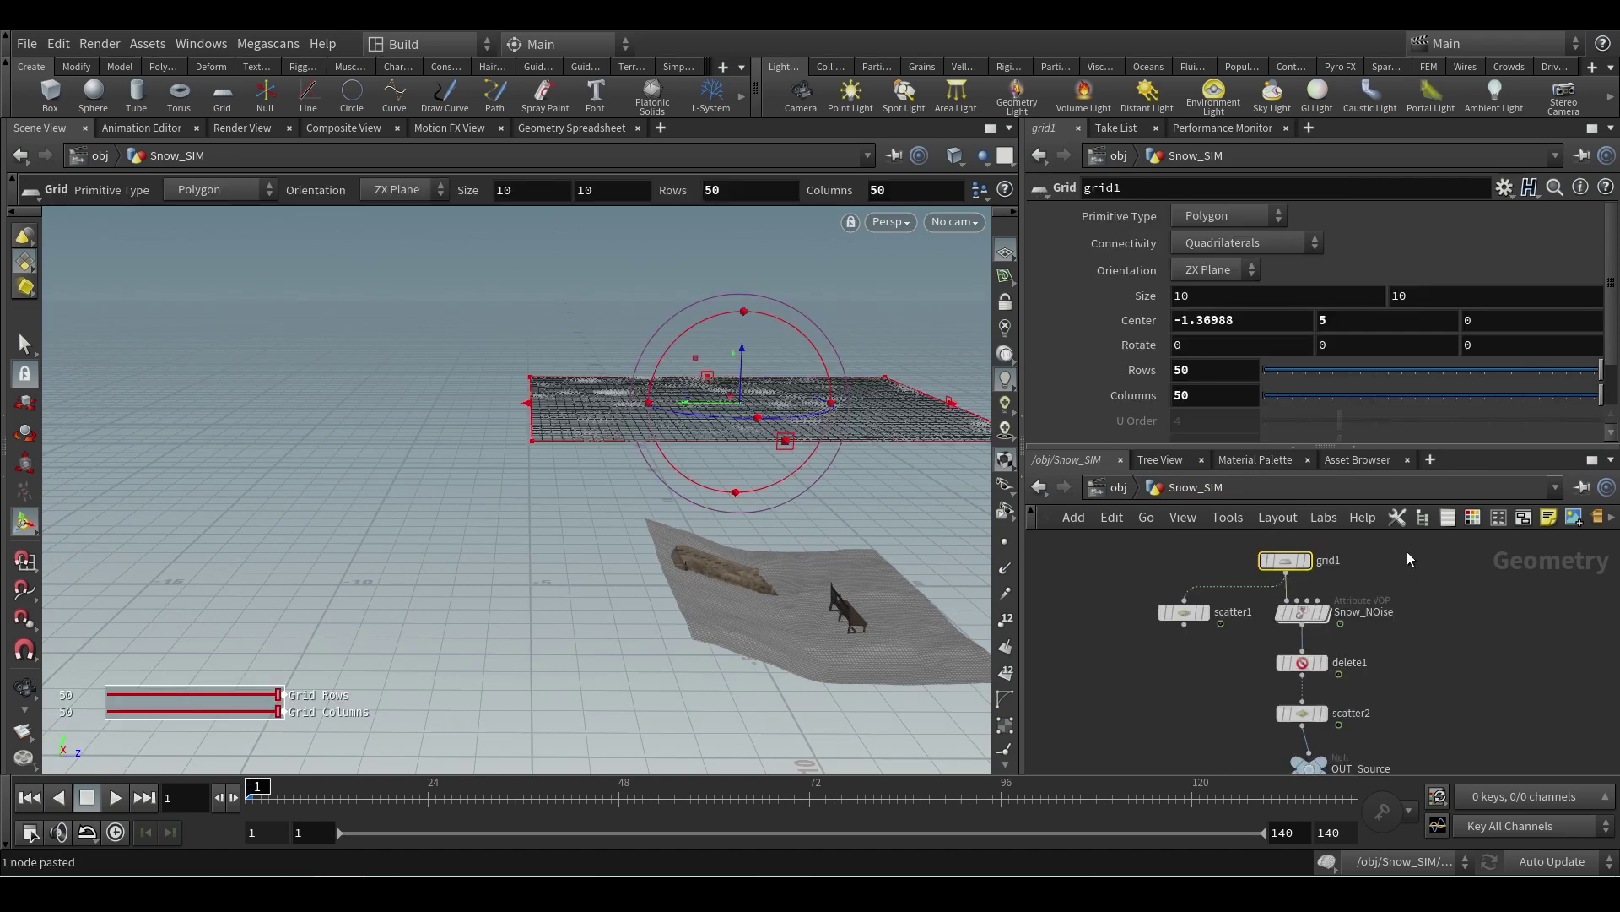
{"action": "left_click_drag", "start_coordinate": [1403, 544], "coordinate": [1266, 728]}
{"action": "mouse_move", "coordinate": [1304, 625]}
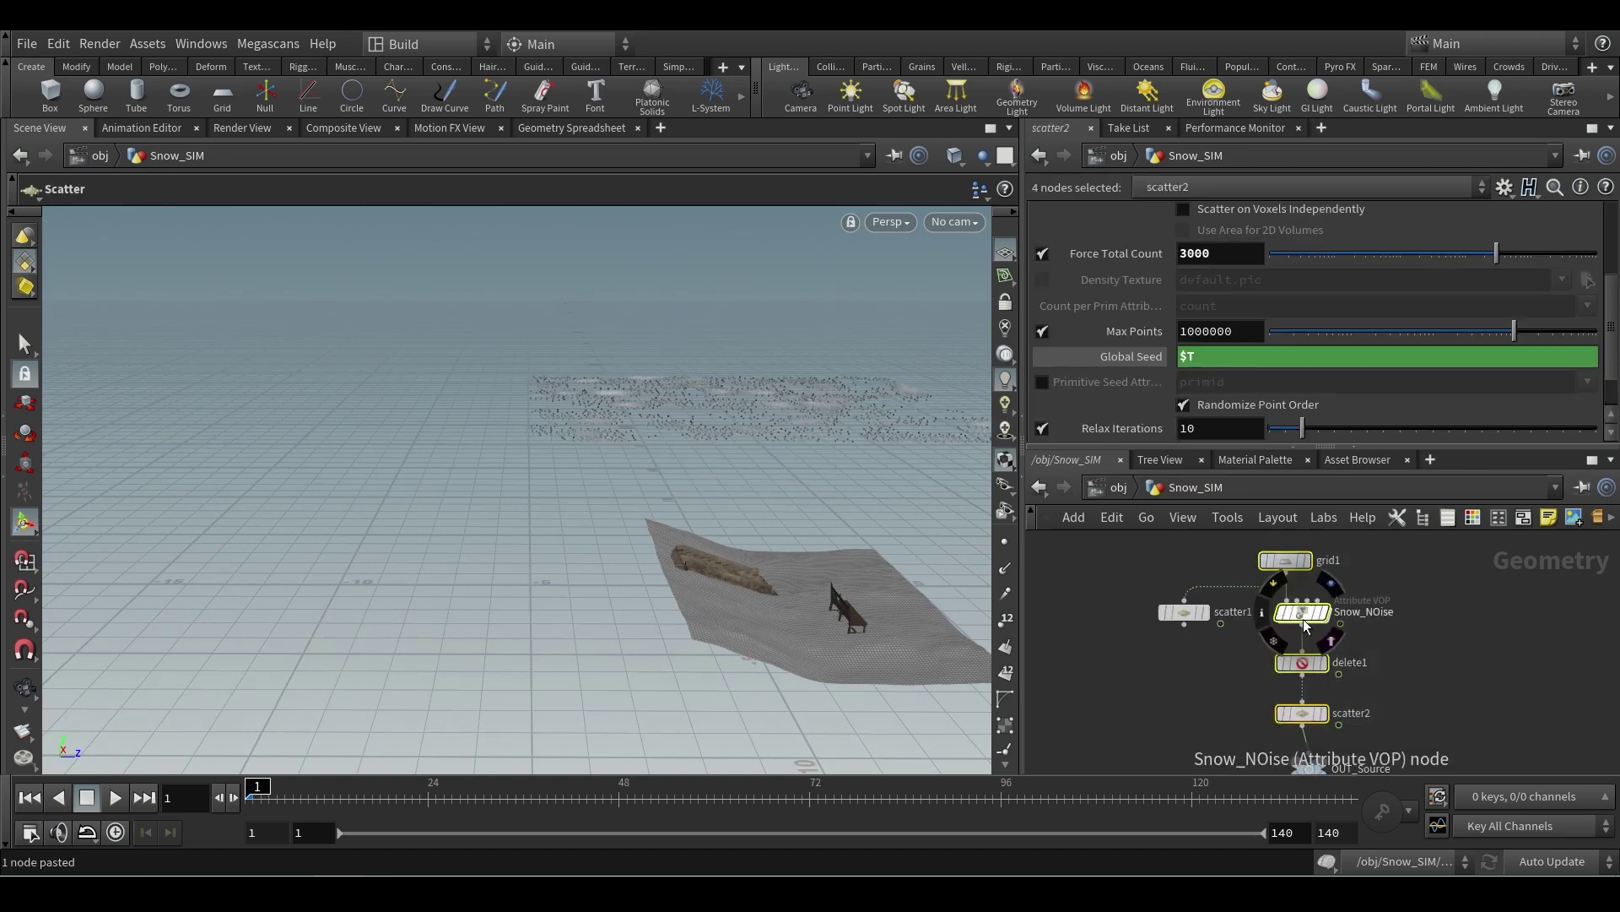
{"action": "left_click_drag", "start_coordinate": [1304, 626], "coordinate": [1453, 619], "text": "alt"}
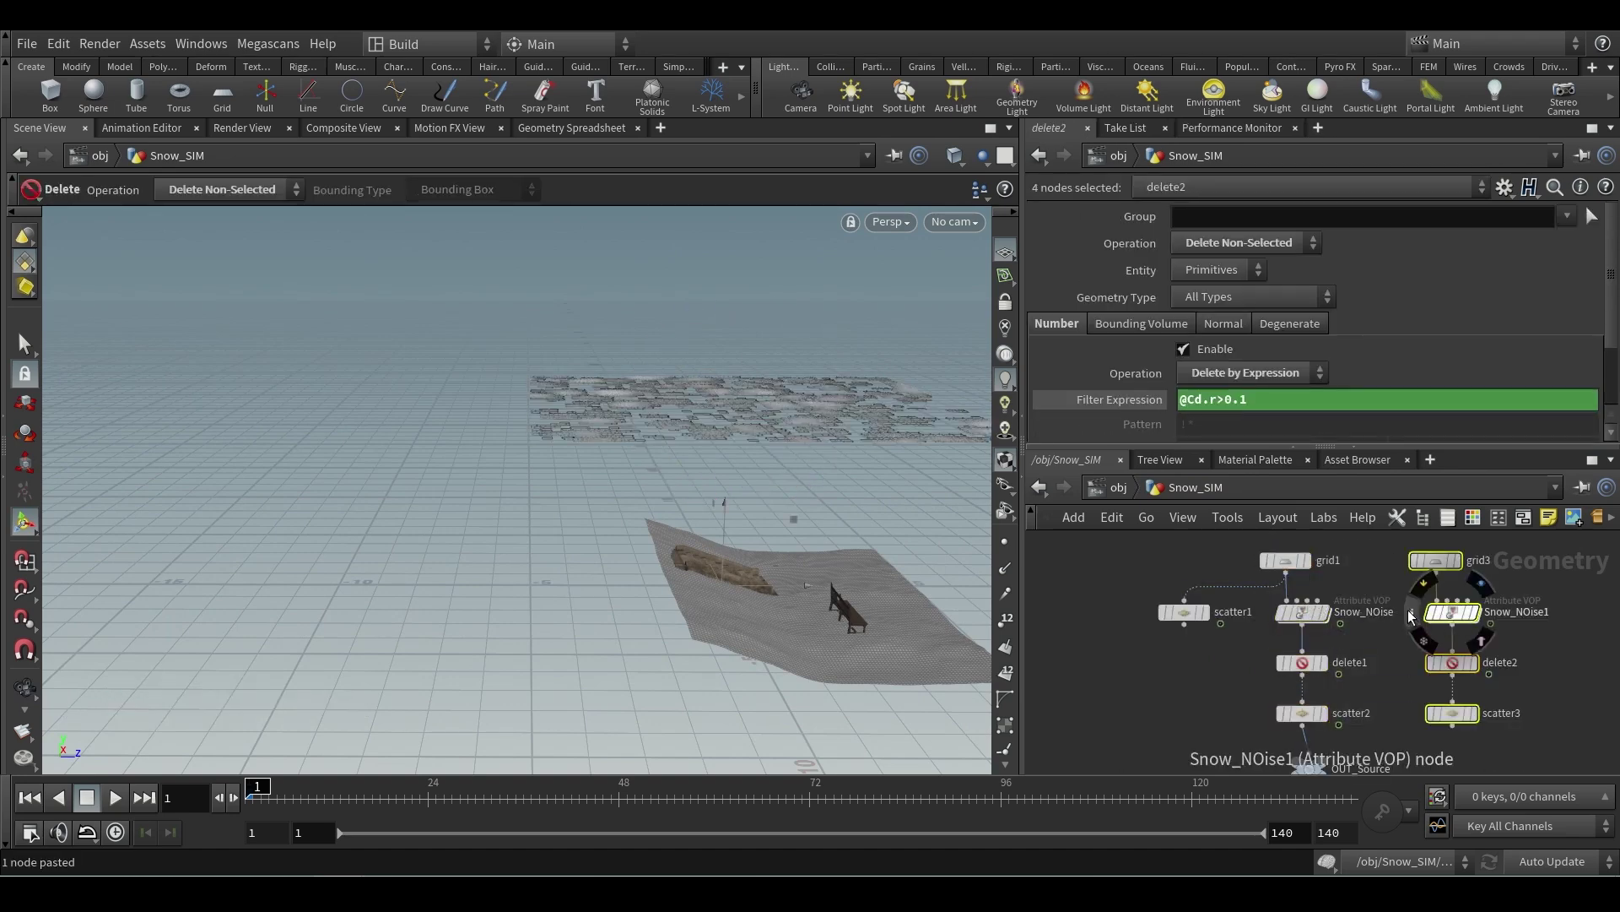
- Feed Snow_NOise1 from grid2 instead of the copied grid, sized 21.7732 by 10 and centred at -1.17073, 5, -10.3197
{"action": "middle_click_drag", "start_coordinate": [1384, 582], "coordinate": [1312, 587]}
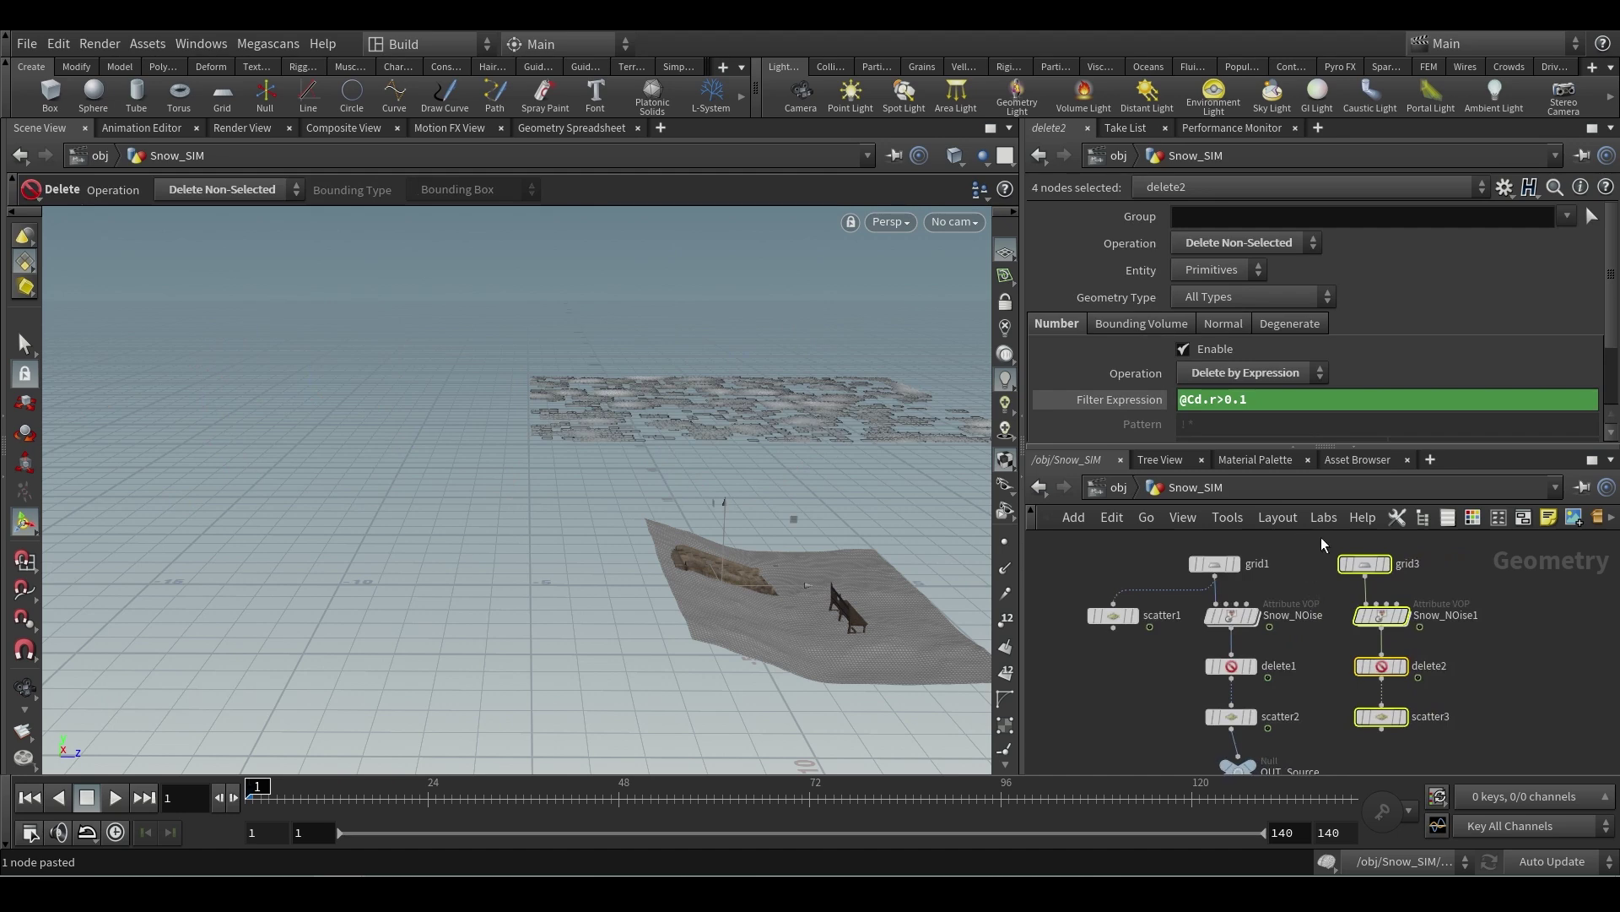
{"action": "left_click", "coordinate": [1487, 586]}
{"action": "left_click", "coordinate": [1359, 558]}
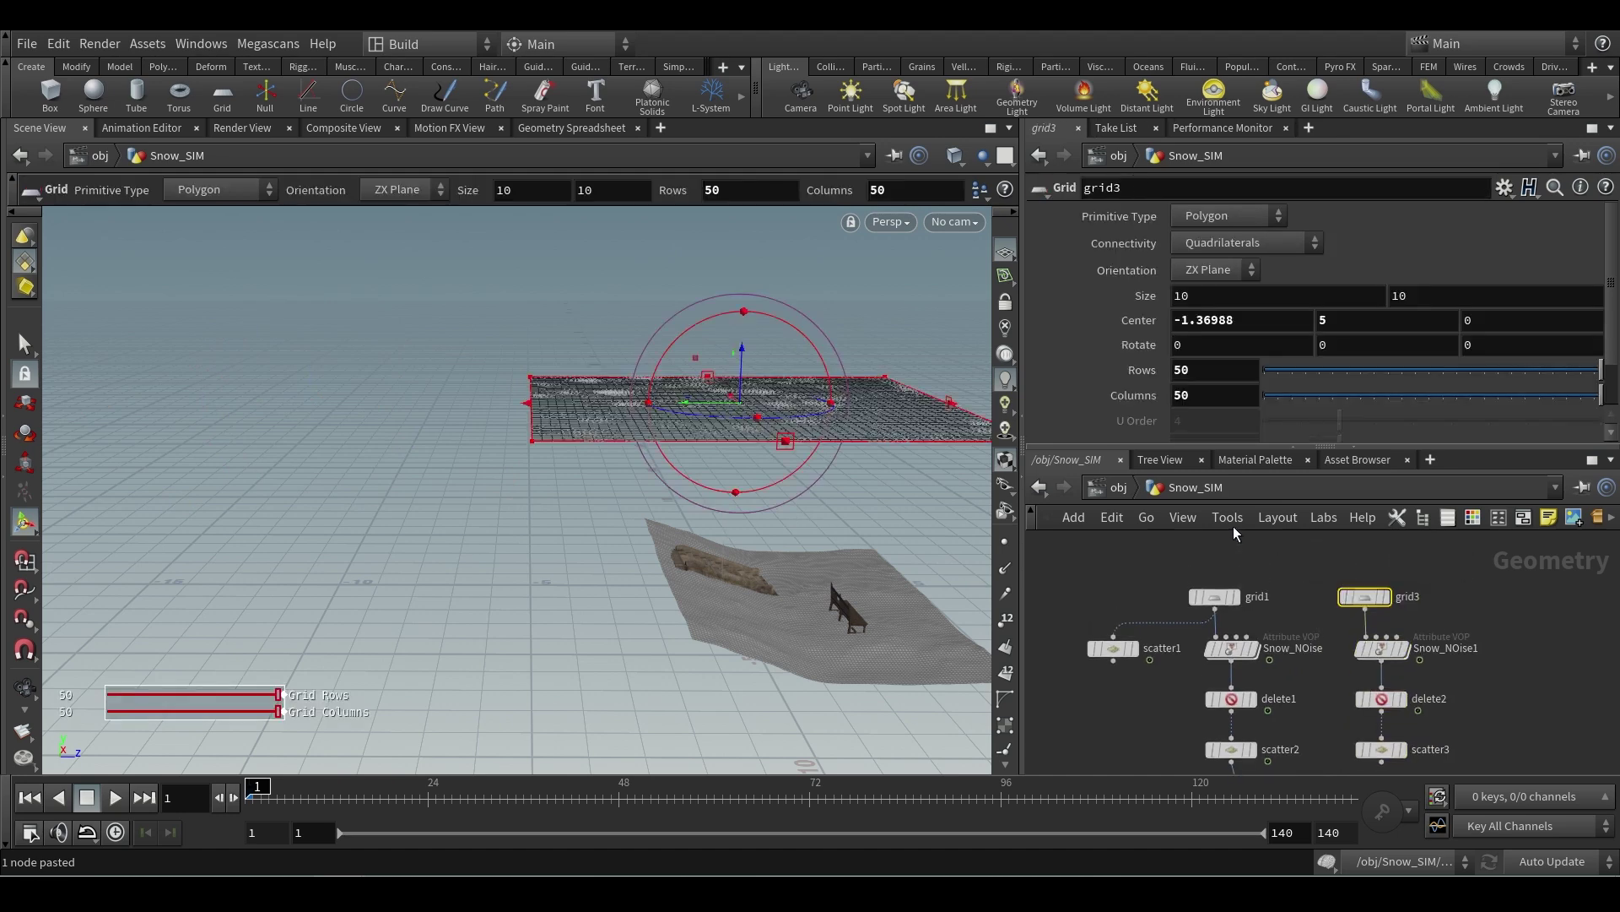
{"action": "left_click_drag", "start_coordinate": [684, 409], "coordinate": [313, 409]}
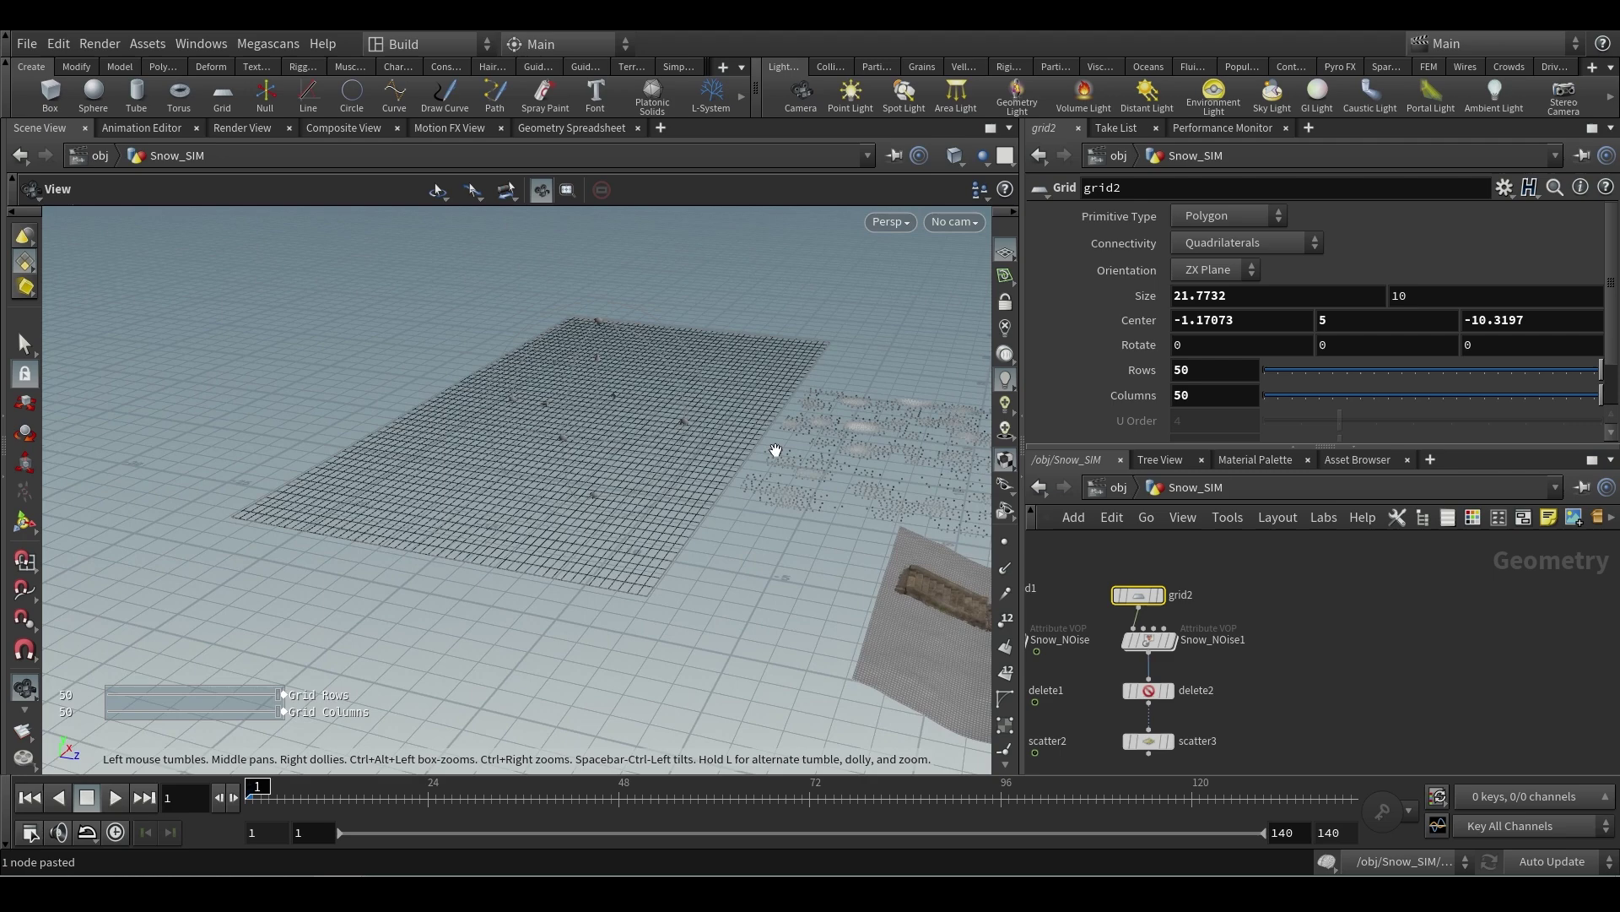
{"action": "key", "text": "Return"}
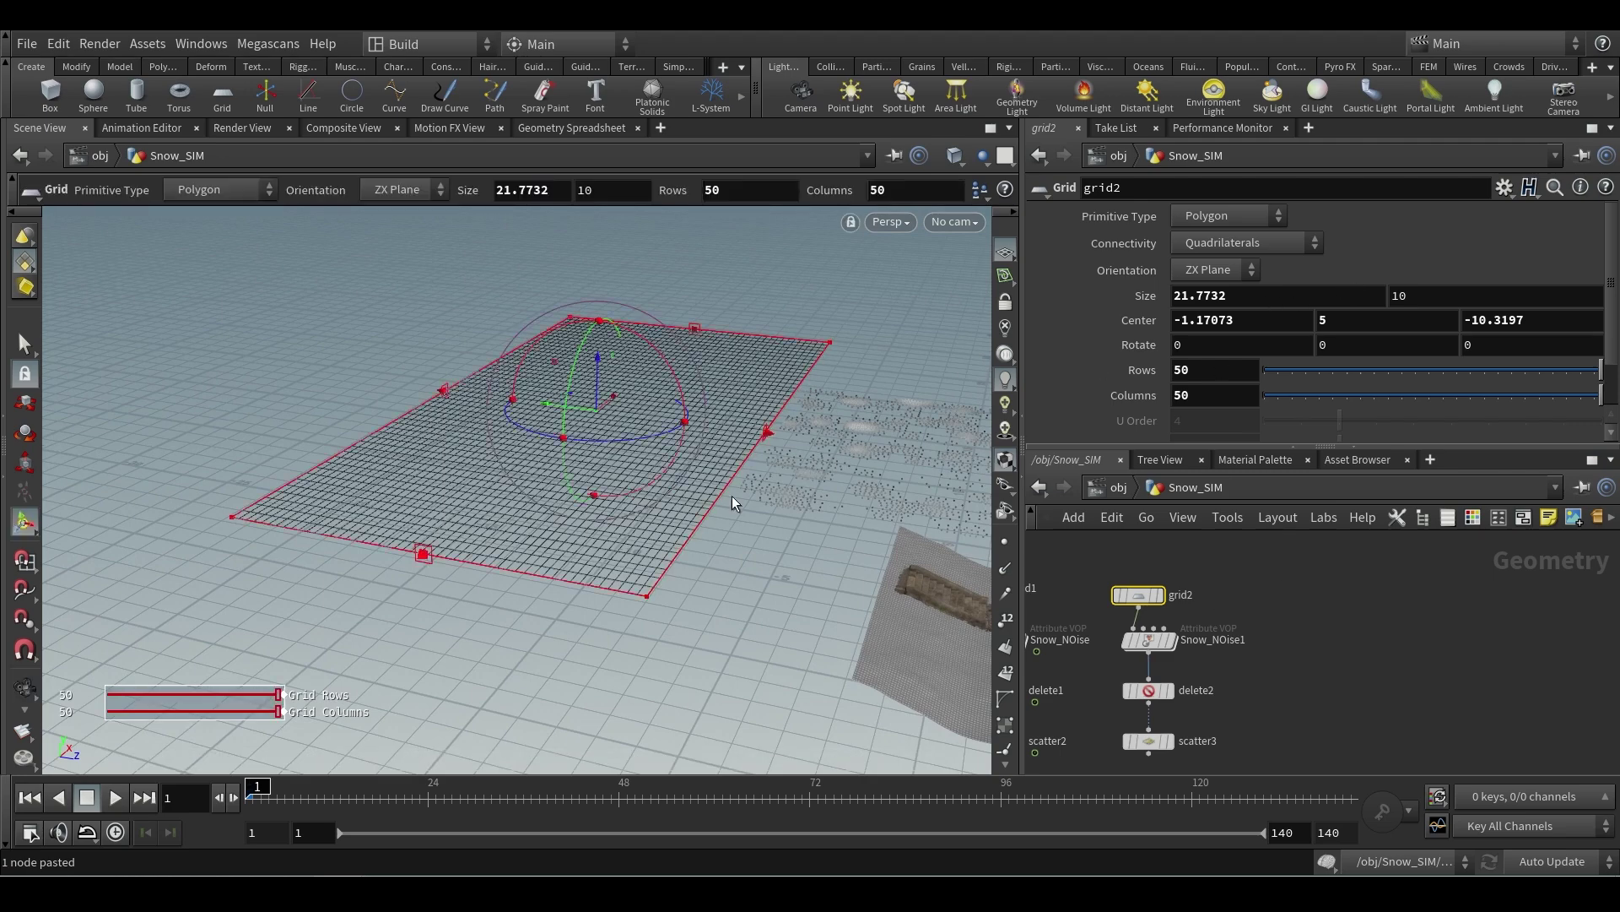
{"action": "key", "text": "Escape"}
{"action": "left_click_drag", "start_coordinate": [732, 494], "coordinate": [586, 464]}
{"action": "key", "text": "Return"}
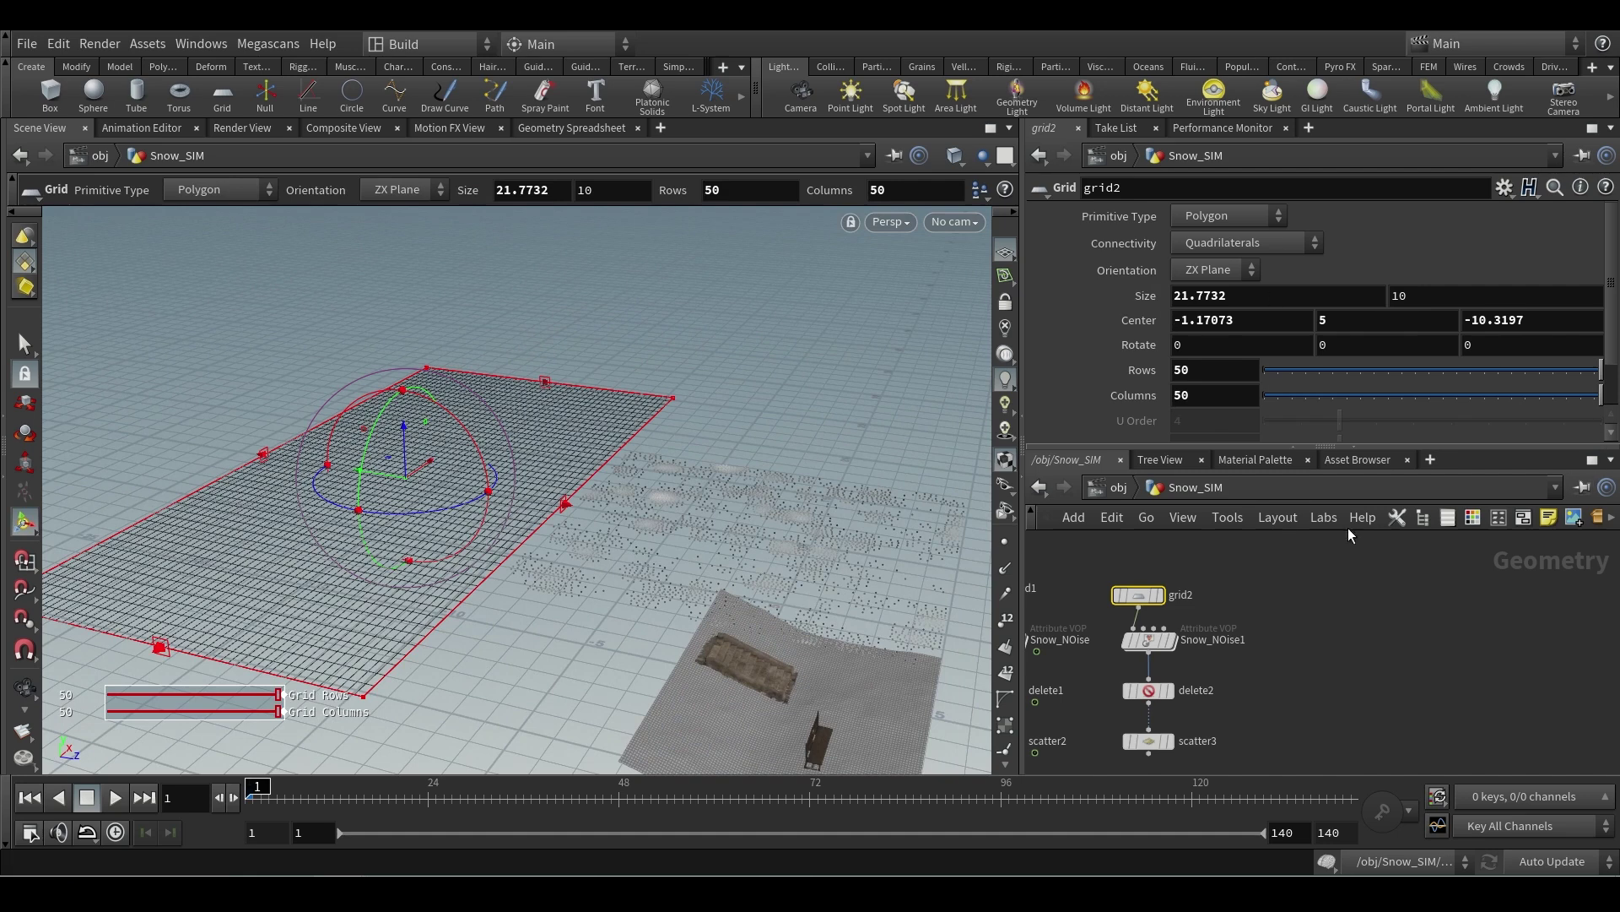
- Insert a Merge node between scatter2 and OUT_Source and connect scatter3 as its second input
{"action": "middle_click_drag", "start_coordinate": [1286, 664], "coordinate": [1348, 581]}
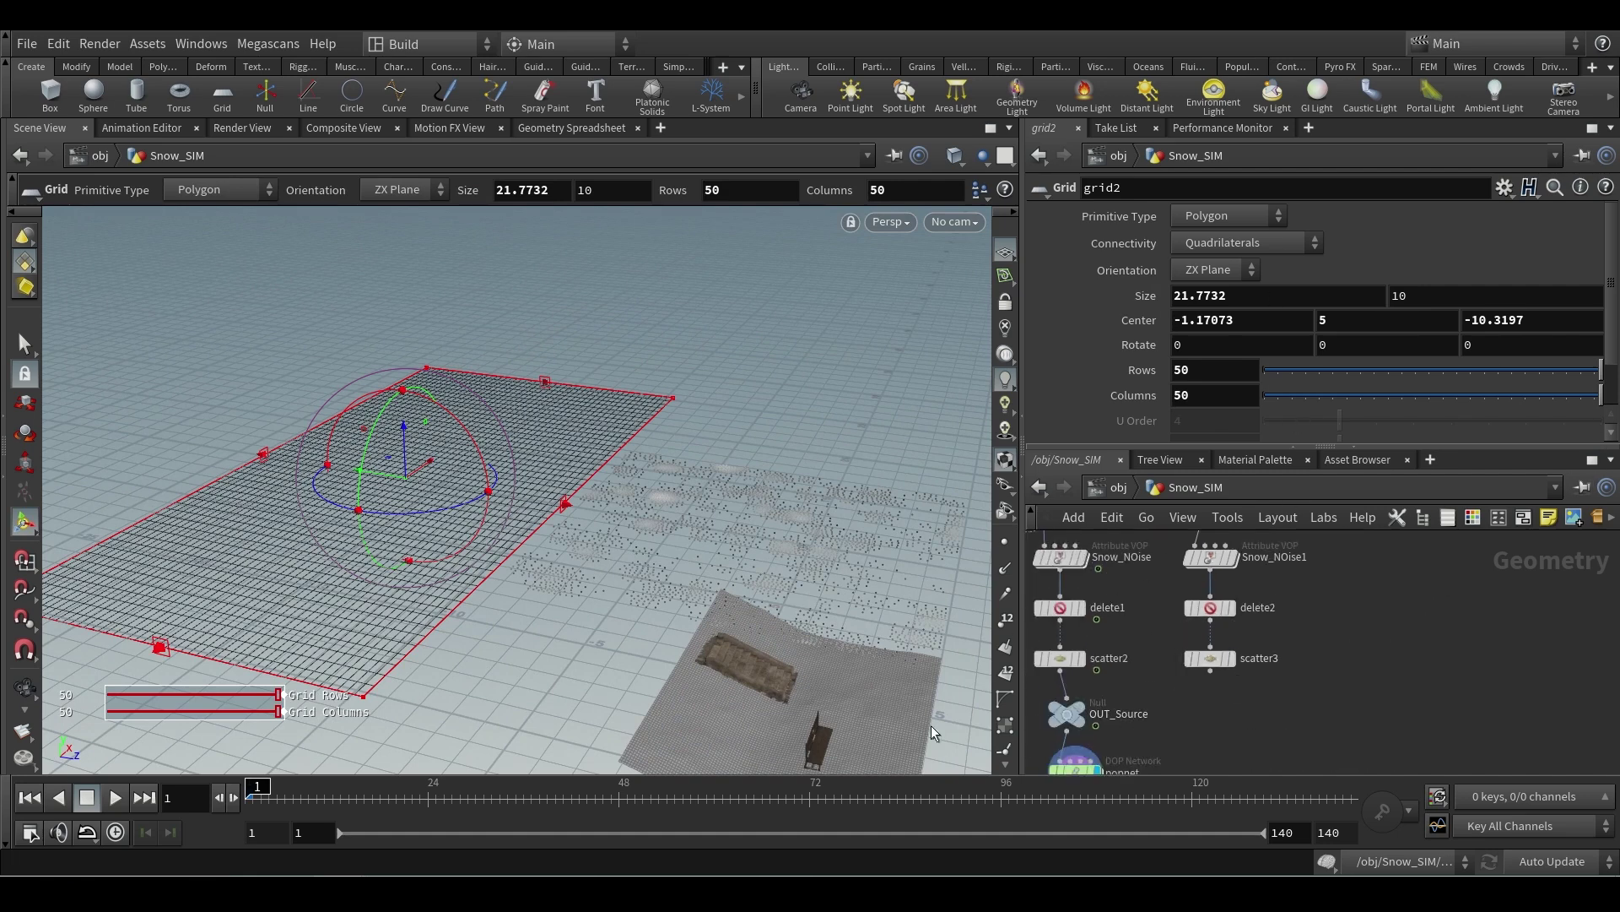
{"action": "key", "text": "Tab"}
{"action": "type", "text": "merge"}
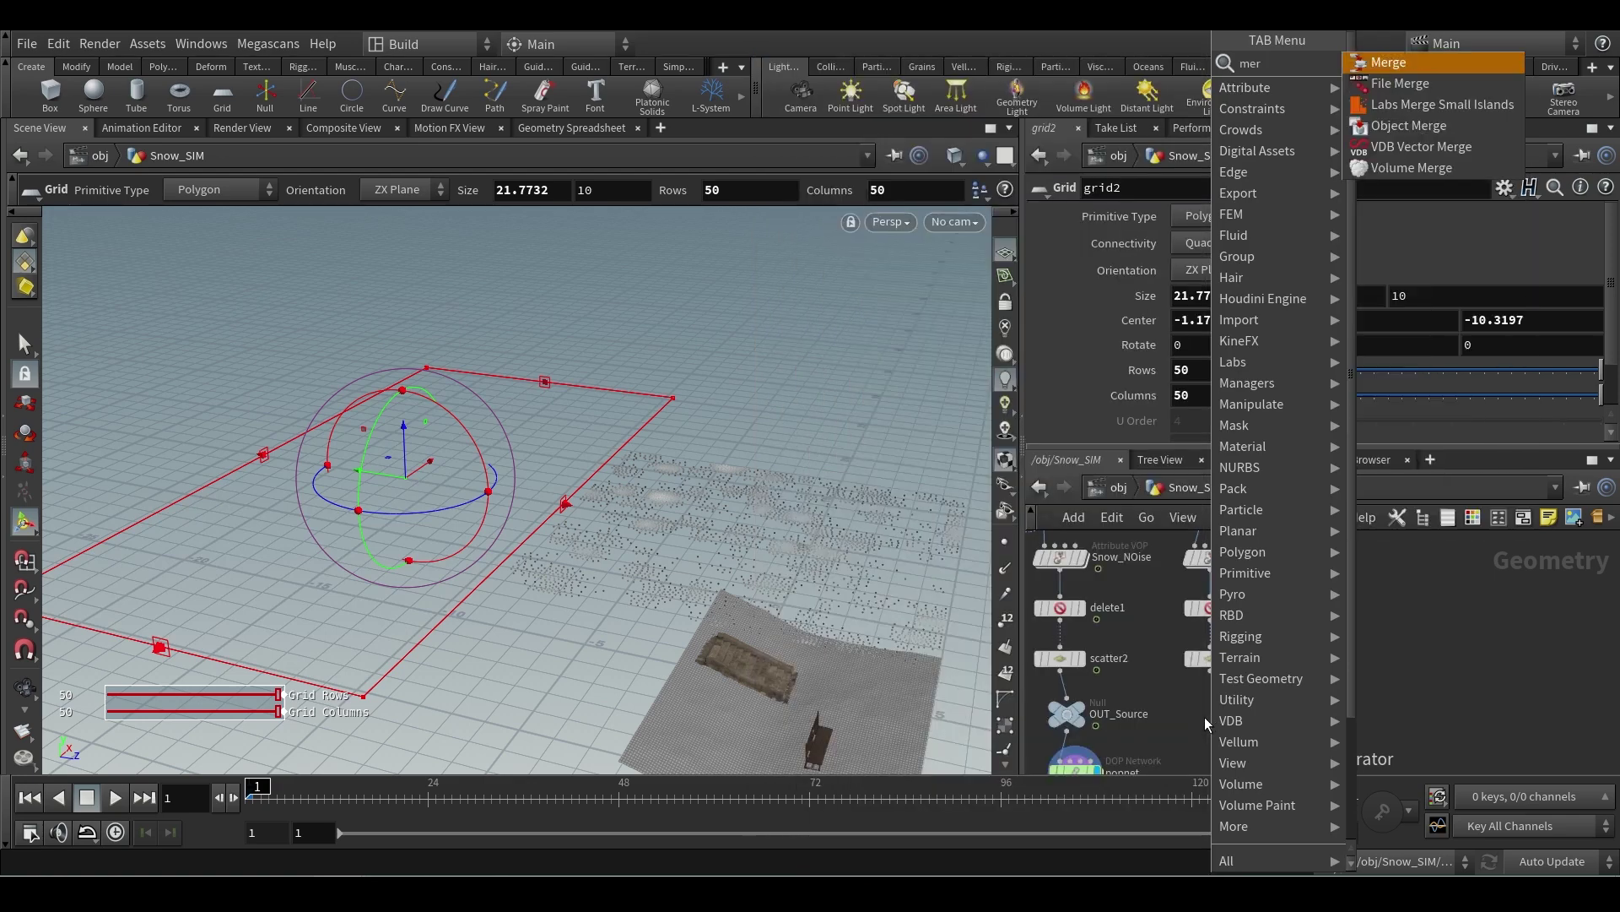
{"action": "key", "text": "Return"}
{"action": "left_click", "coordinate": [1079, 706]}
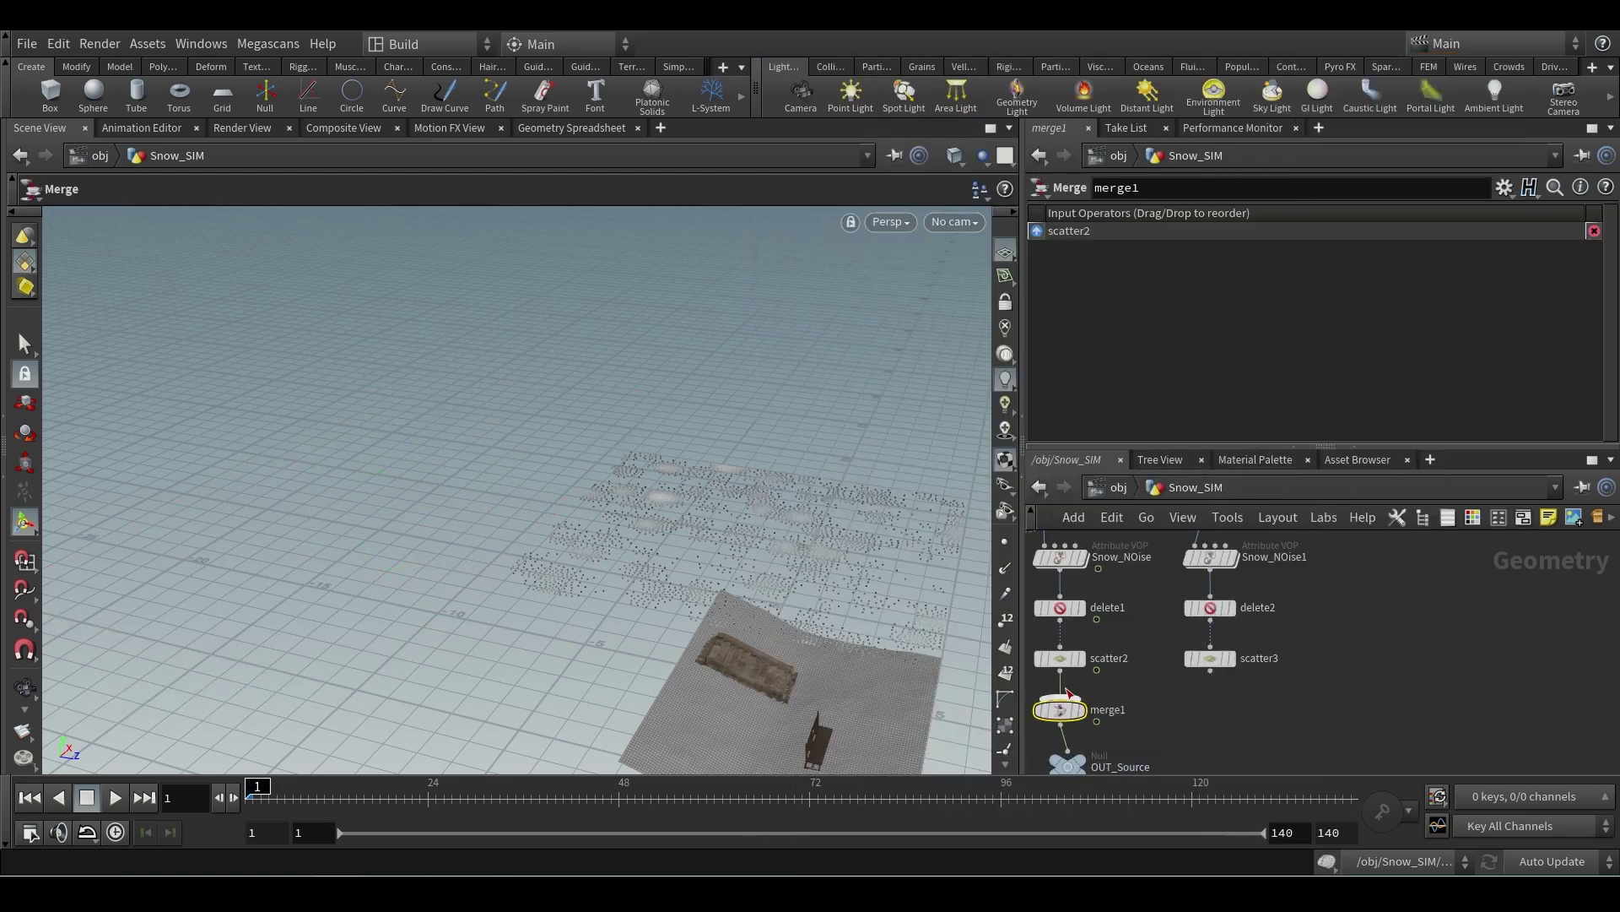
{"action": "left_click_drag", "start_coordinate": [1065, 690], "coordinate": [1270, 701]}
{"action": "left_click", "coordinate": [1270, 701]}
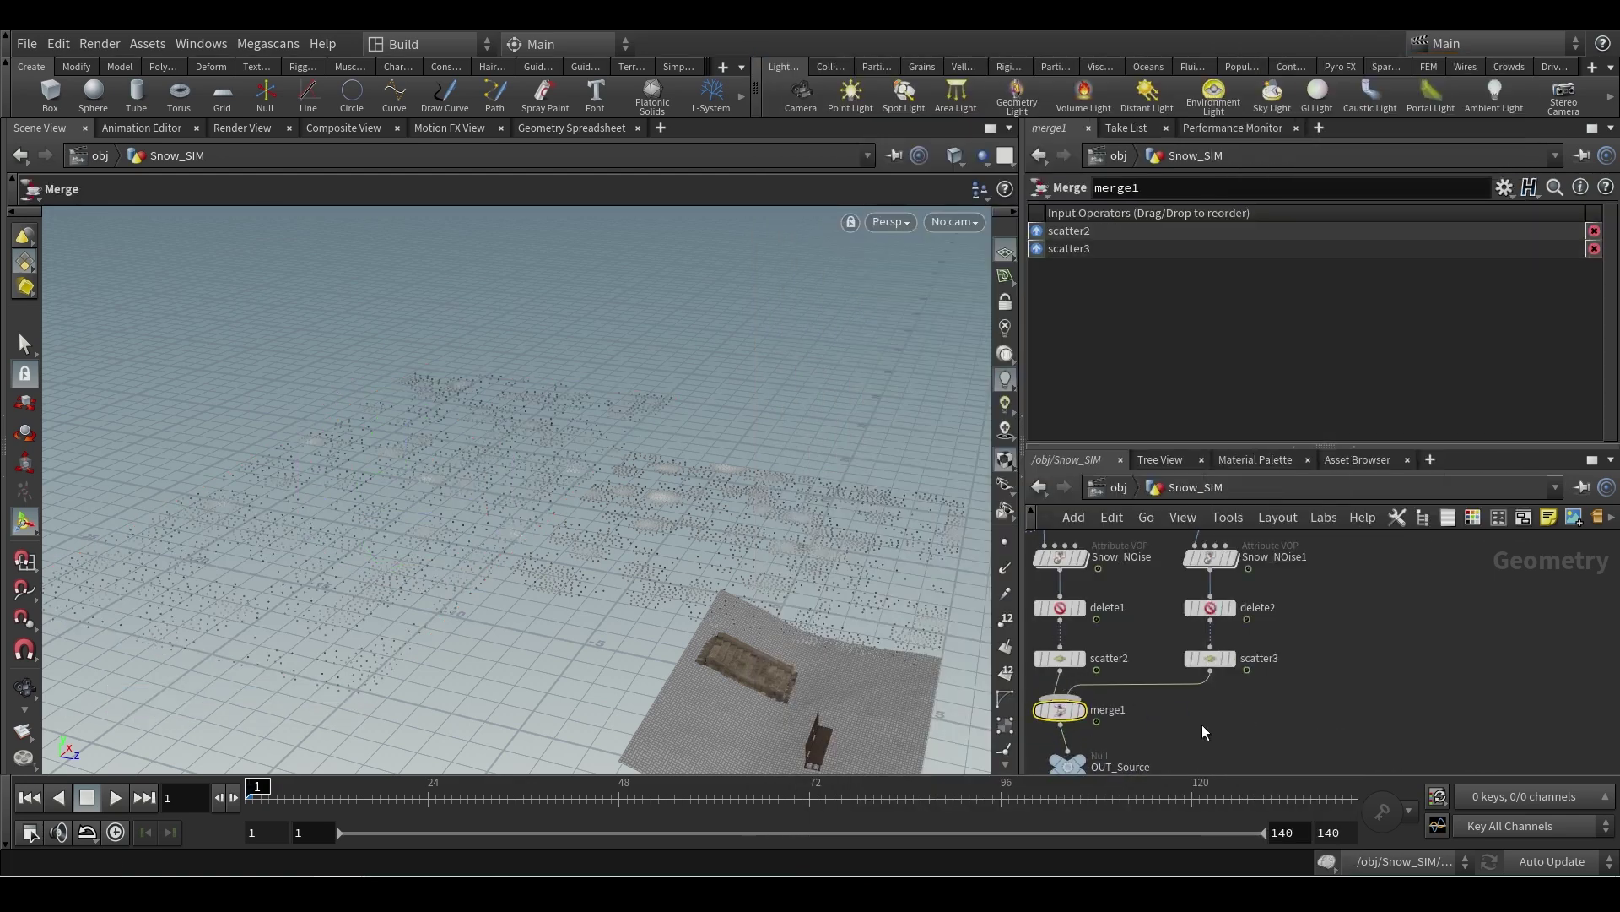
- Inspect the coverage of the merged snow sources, simulate the snowfall to frame 88 and check it at frame 39
{"action": "left_click_drag", "start_coordinate": [625, 541], "coordinate": [325, 464]}
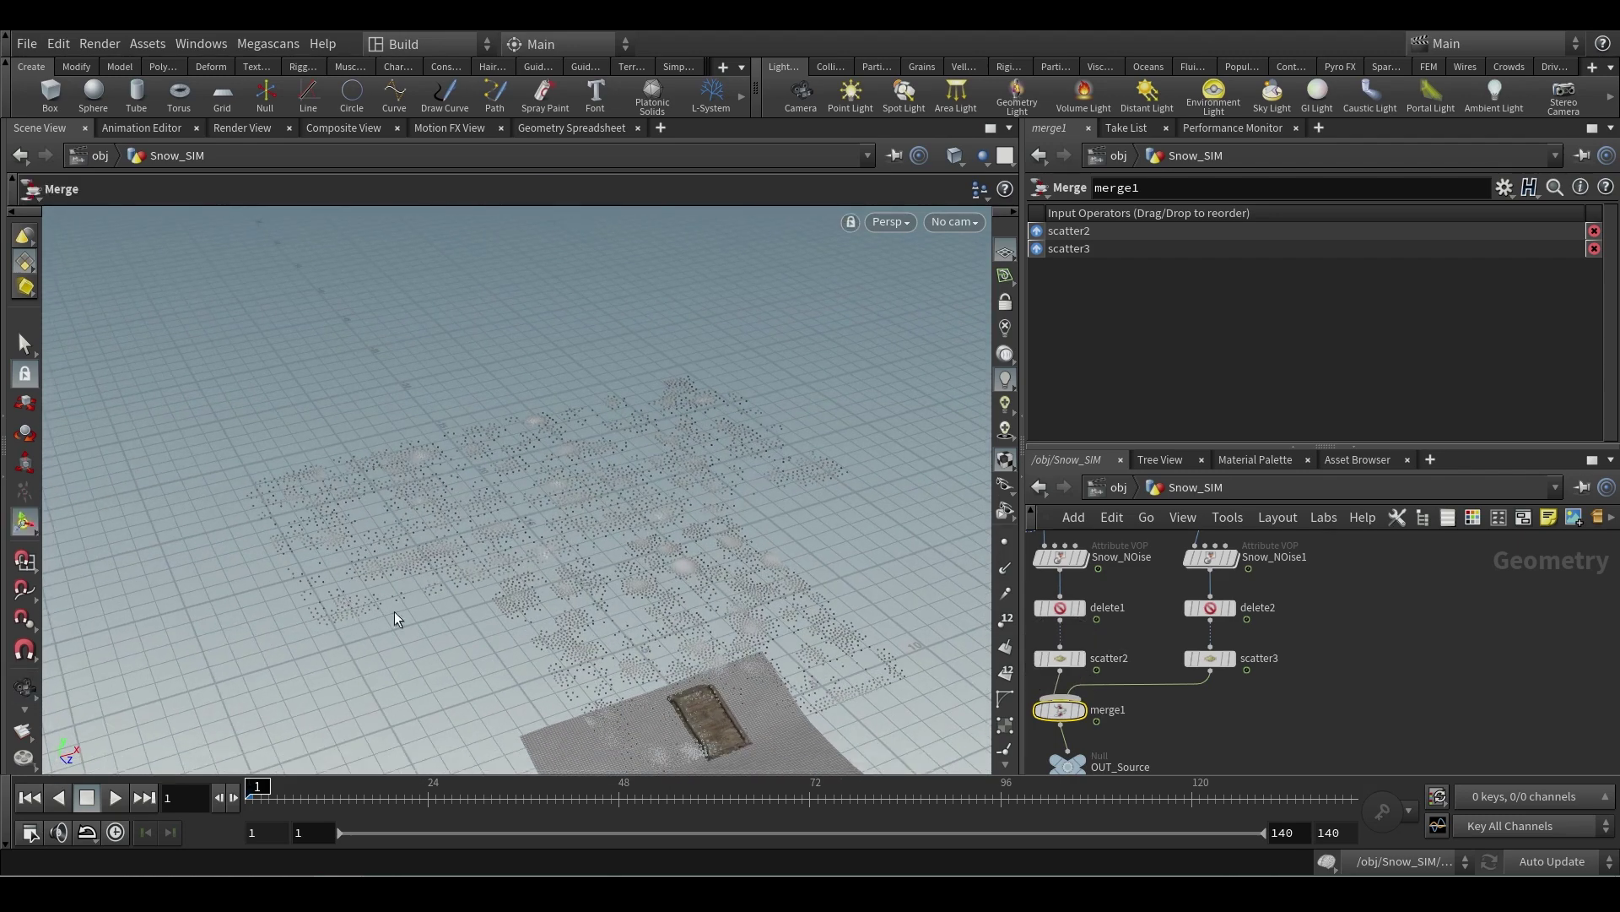
{"action": "left_click_drag", "start_coordinate": [655, 723], "coordinate": [536, 429]}
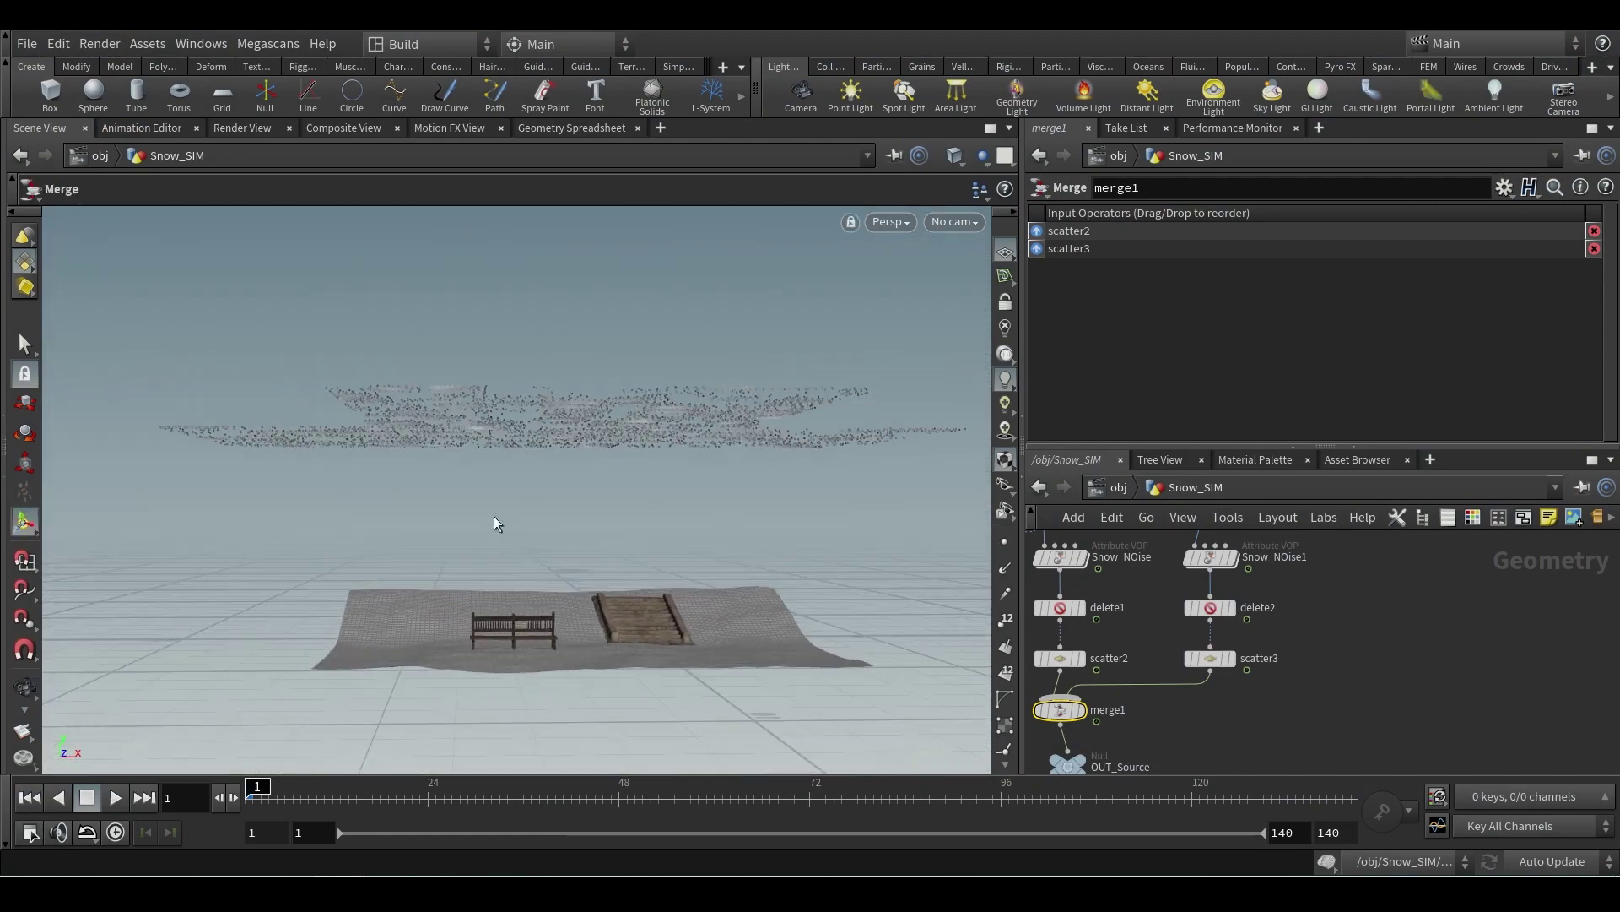
{"action": "scroll", "coordinate": [663, 546], "scroll_direction": "up", "scroll_amount": 4}
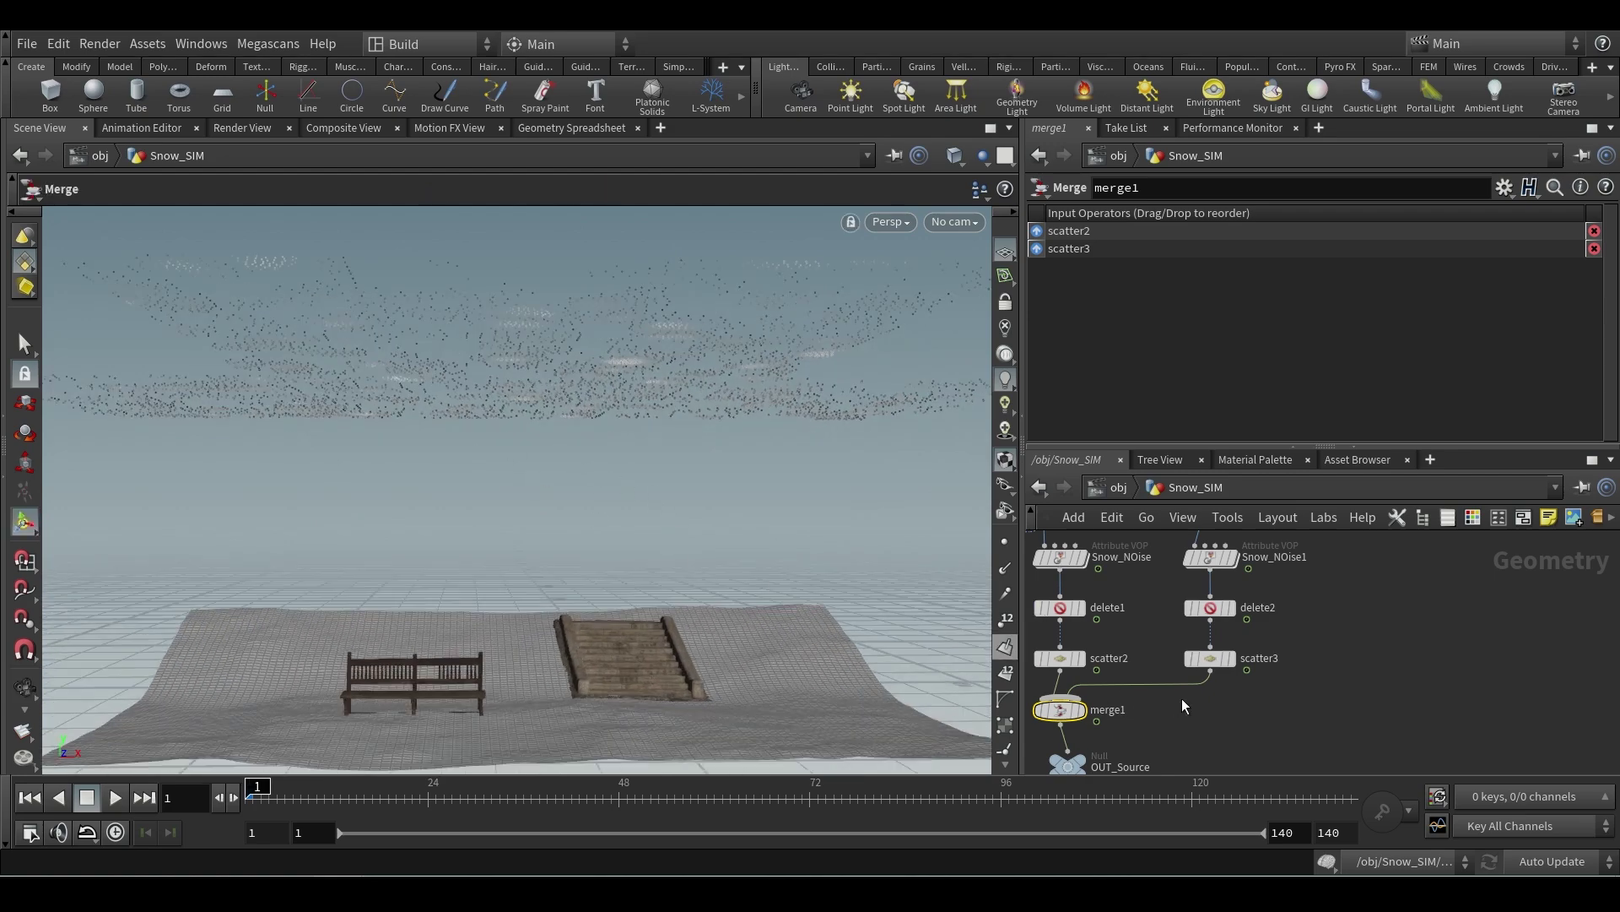
{"action": "left_click_drag", "start_coordinate": [715, 488], "coordinate": [664, 502]}
{"action": "key", "text": "Return"}
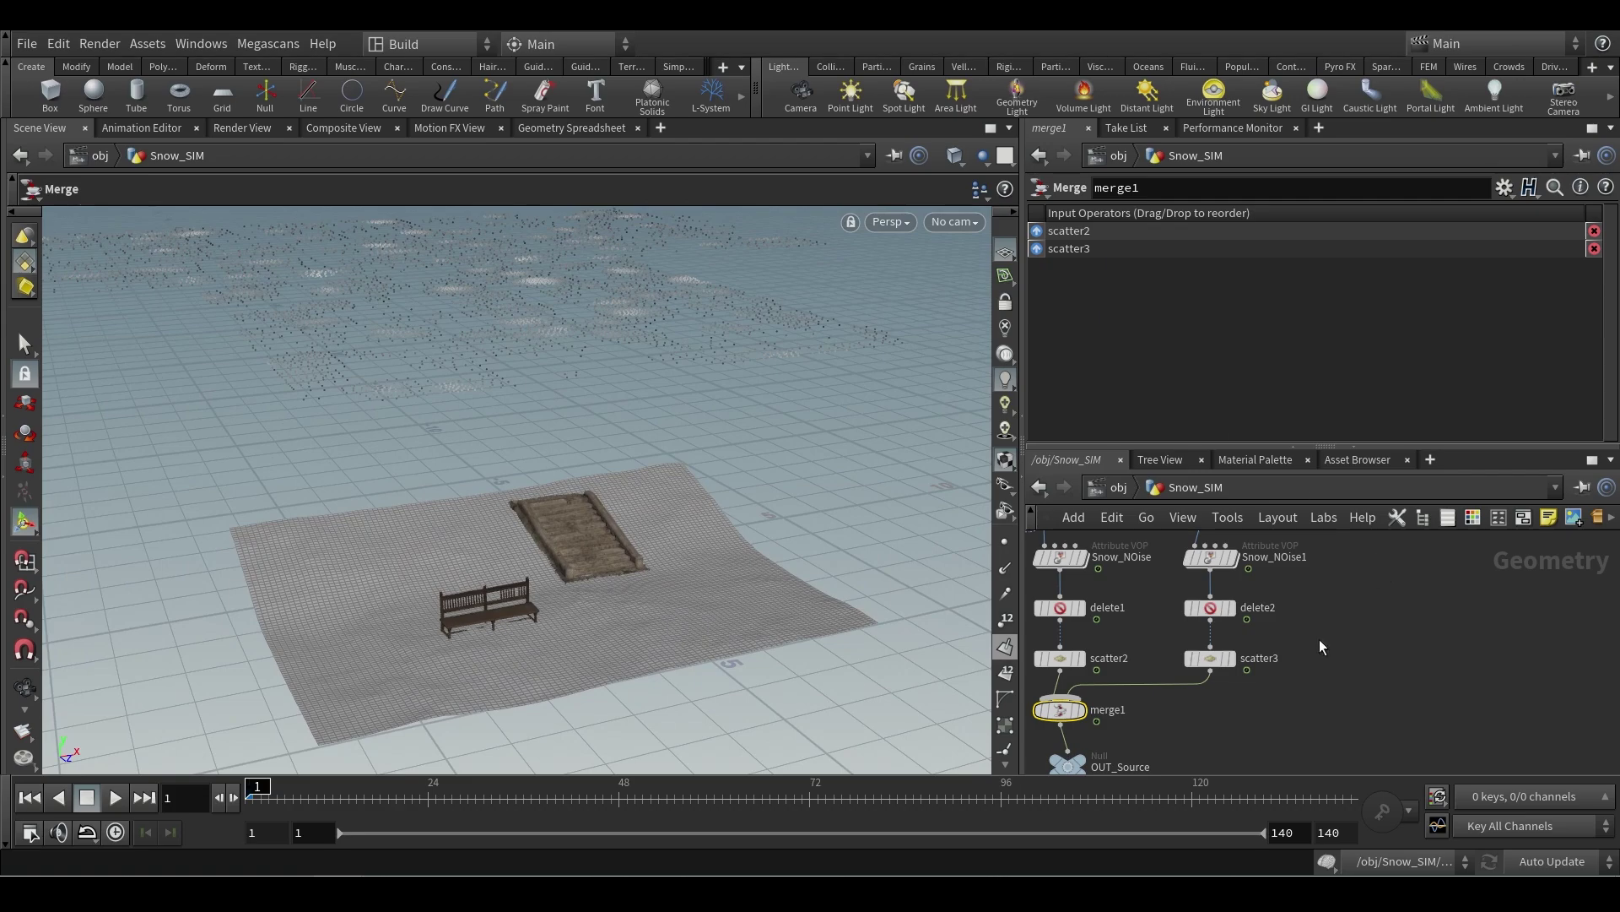
{"action": "middle_click_drag", "start_coordinate": [1322, 648], "coordinate": [1418, 625]}
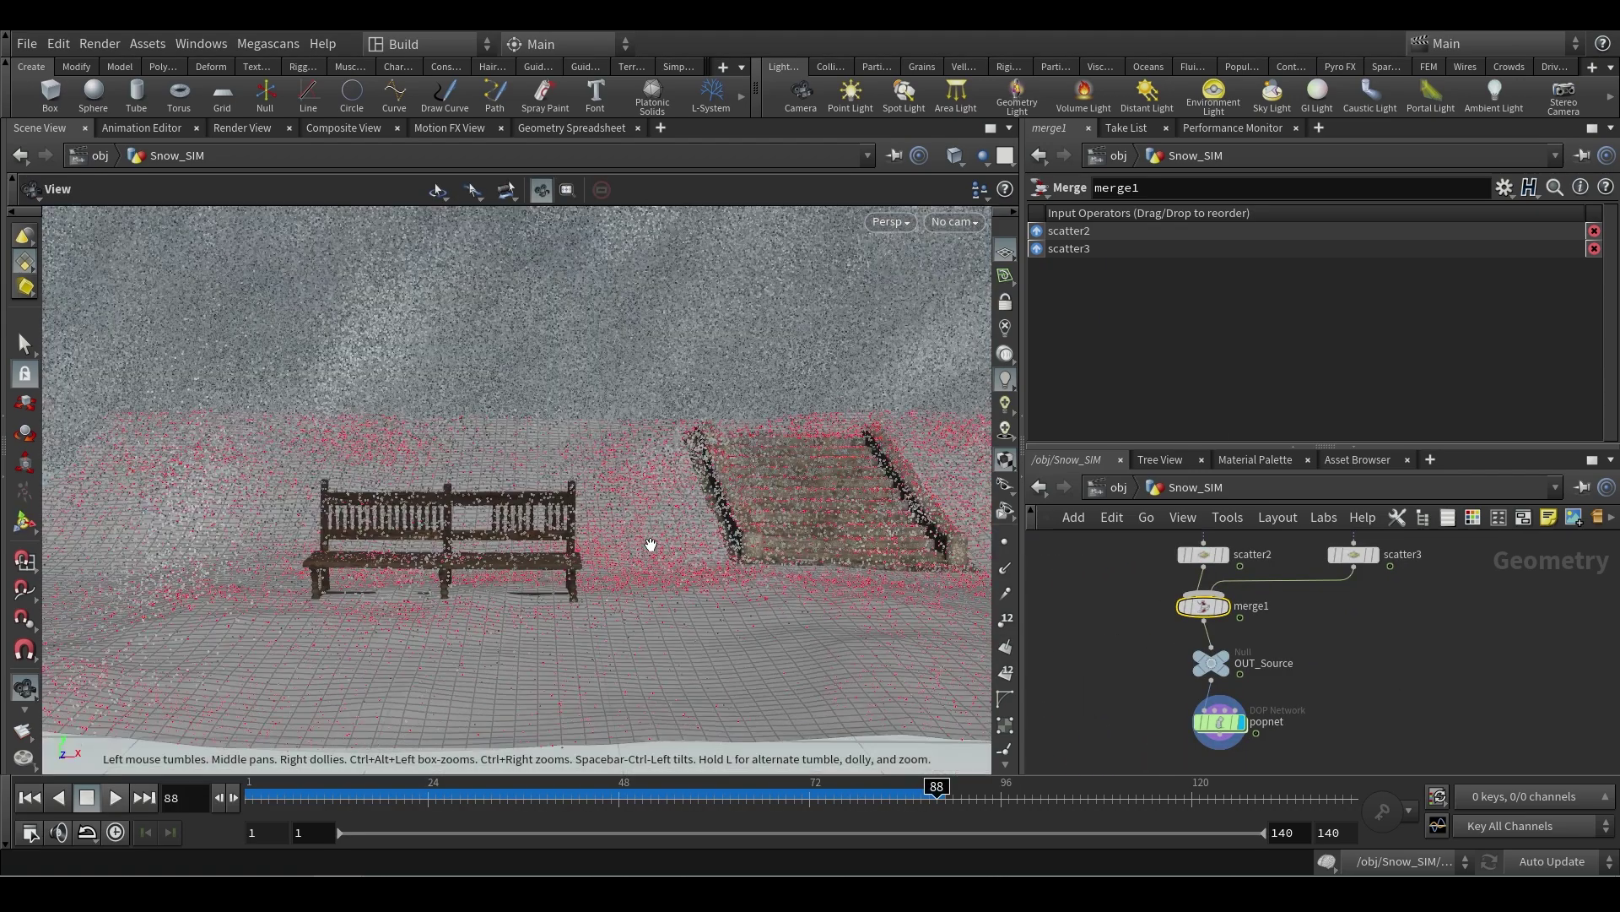
{"action": "key", "text": "Return"}
{"action": "left_click_drag", "start_coordinate": [380, 800], "coordinate": [547, 788]}
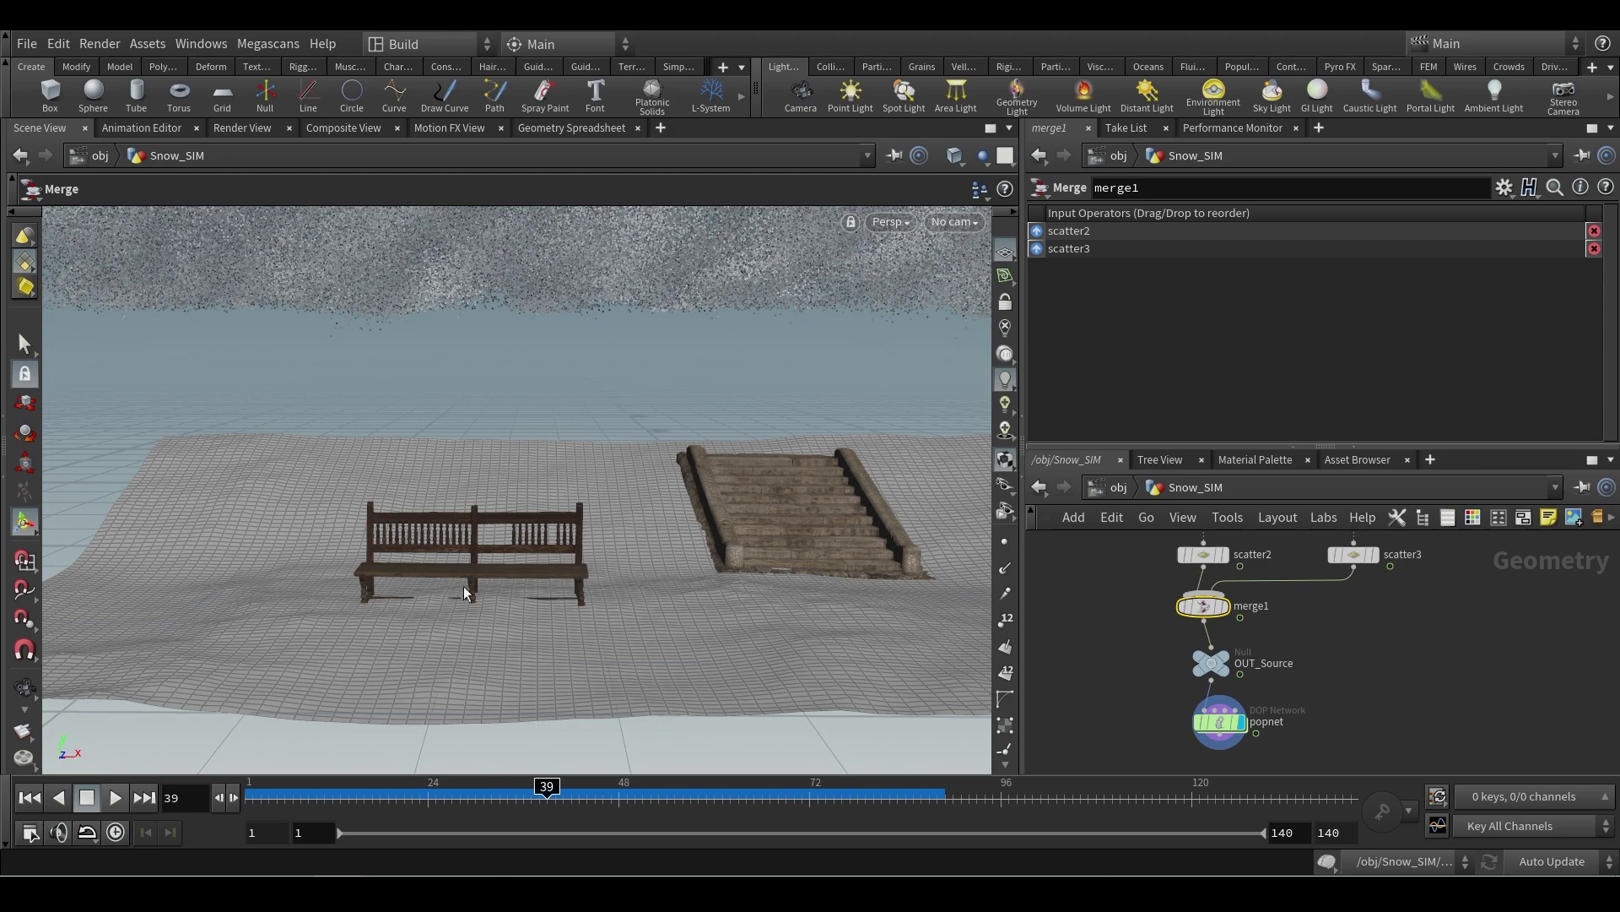
- Check the snowfall over the bench and stairs at frames 78 and 88 from wide and close views
{"action": "key", "text": "Escape"}
{"action": "scroll", "coordinate": [743, 408], "scroll_direction": "down", "scroll_amount": 1}
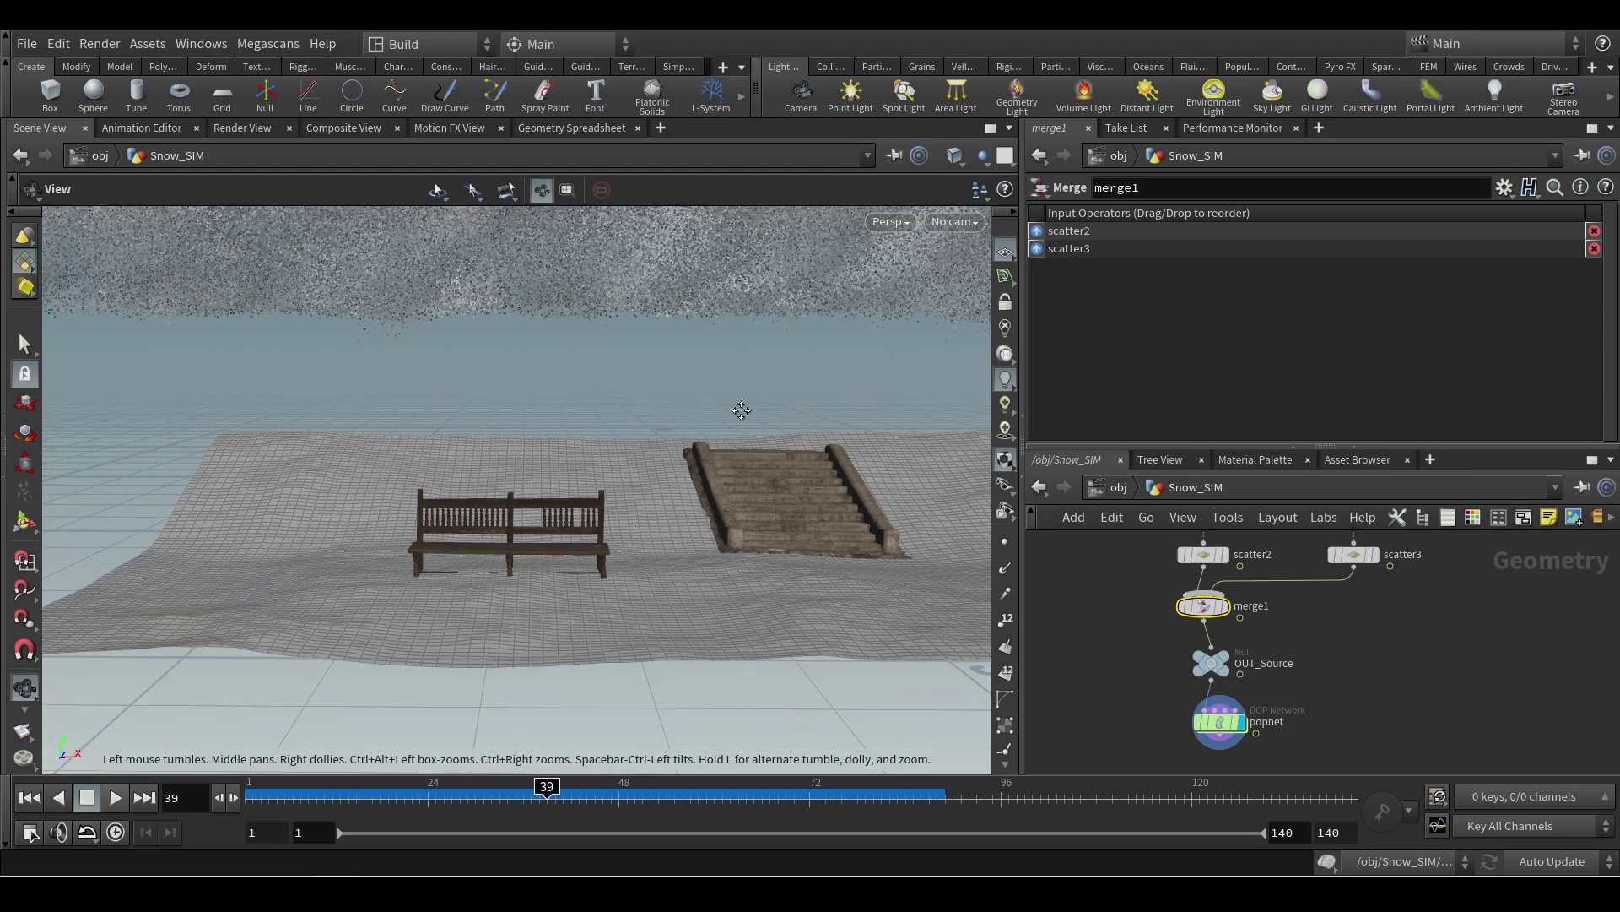
{"action": "middle_click_drag", "start_coordinate": [743, 408], "coordinate": [720, 498]}
{"action": "scroll", "coordinate": [720, 499], "scroll_direction": "down", "scroll_amount": 2}
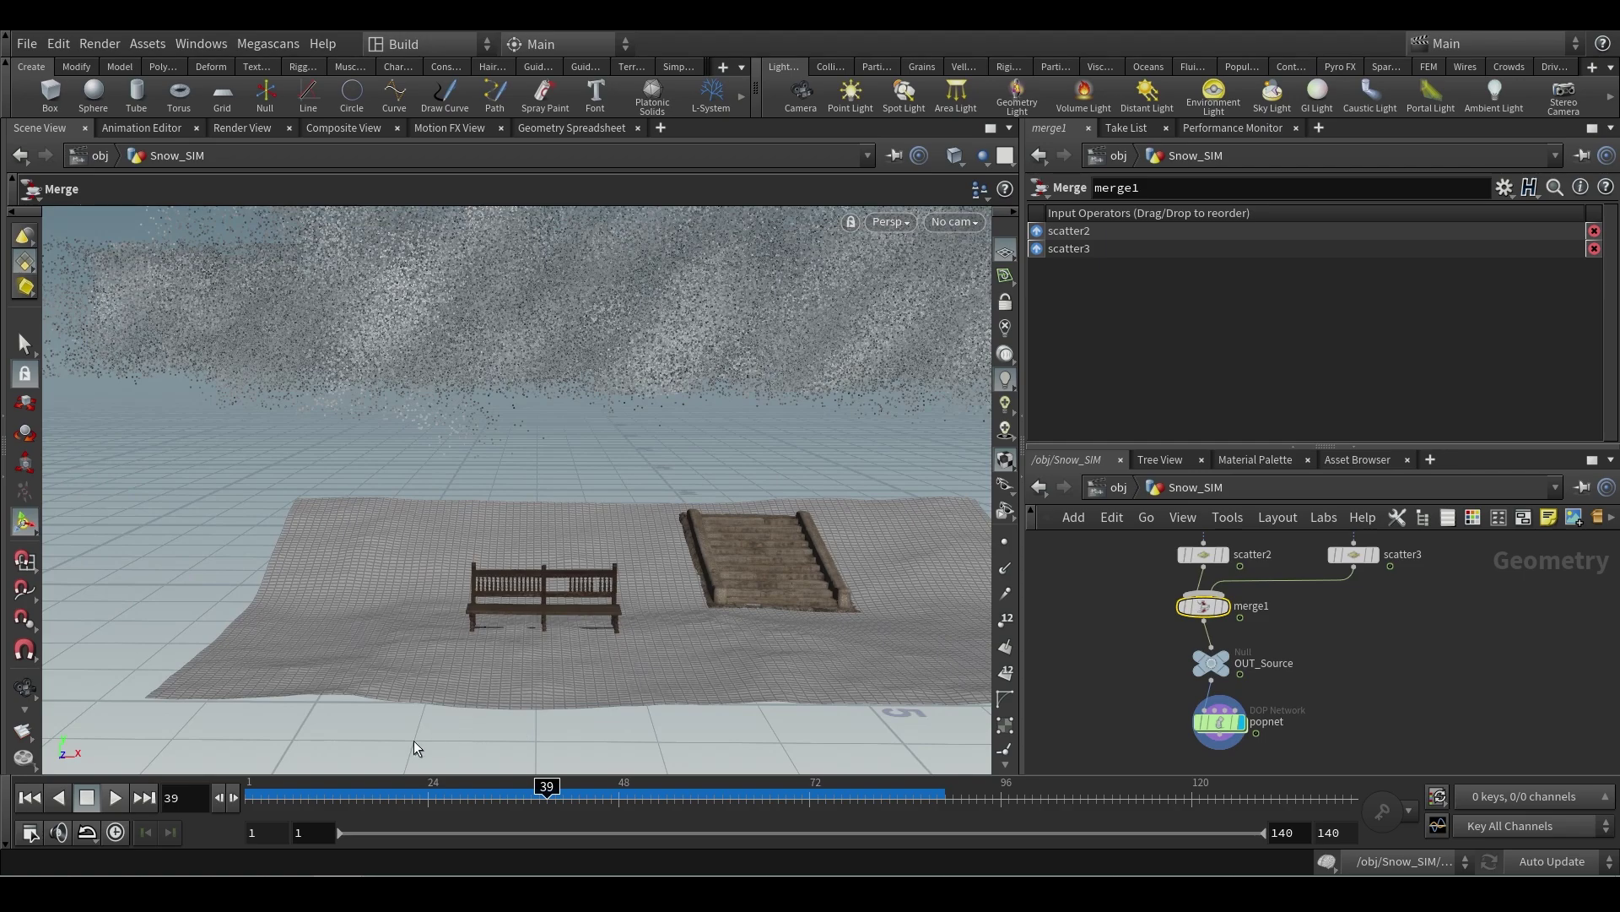
{"action": "left_click_drag", "start_coordinate": [680, 797], "coordinate": [857, 792]}
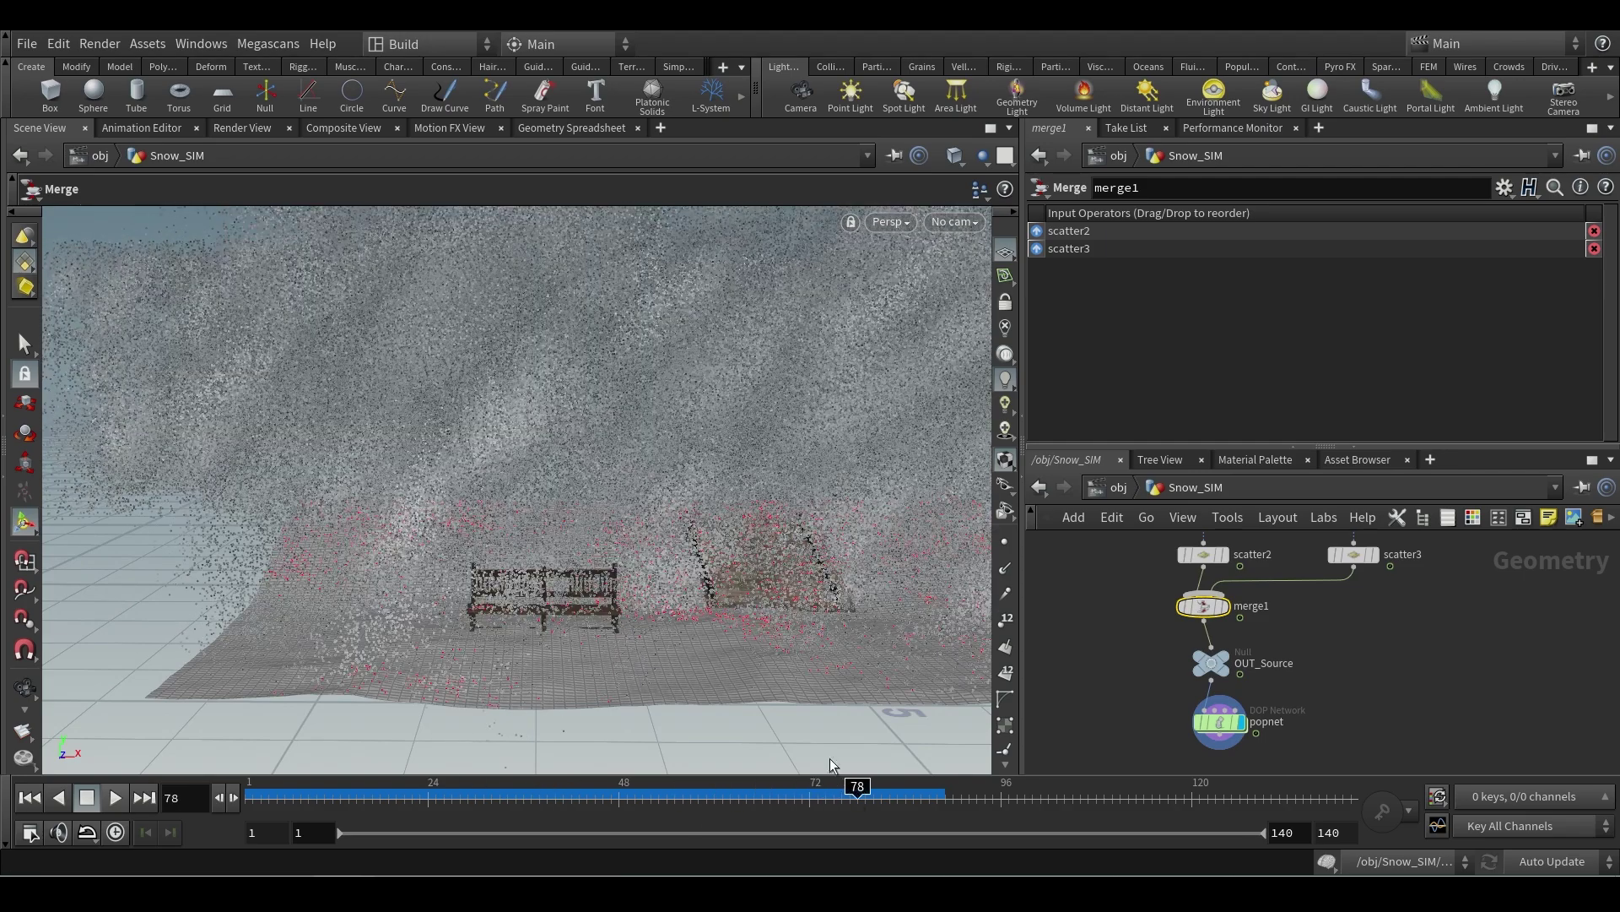
{"action": "key", "text": "space"}
{"action": "scroll", "coordinate": [735, 658], "scroll_direction": "up", "scroll_amount": 8}
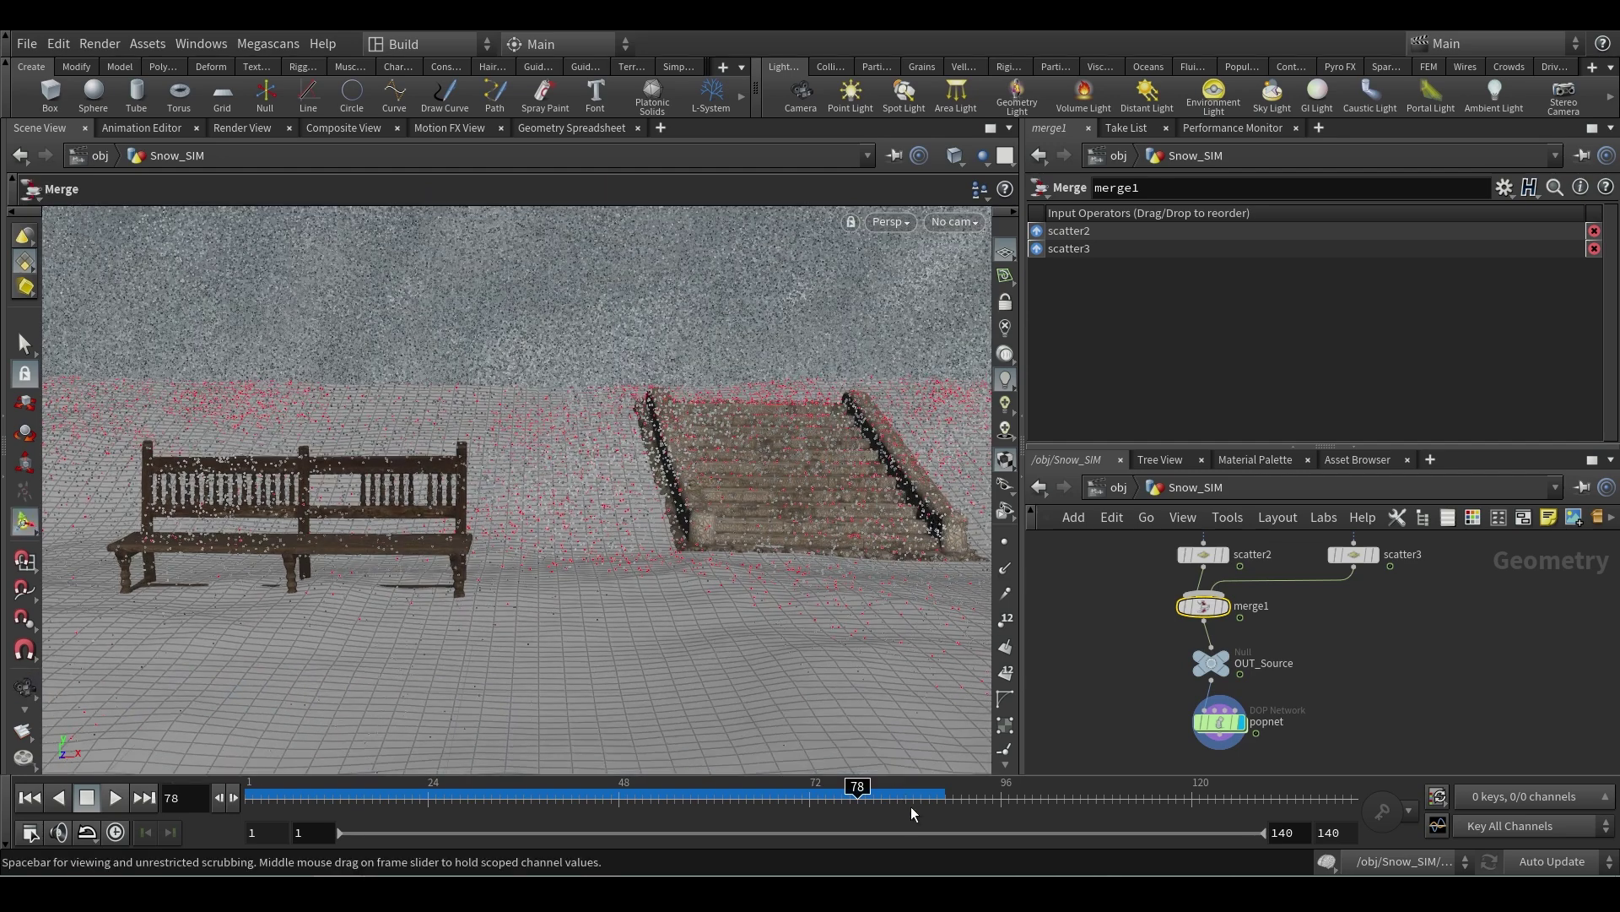
{"action": "left_click_drag", "start_coordinate": [911, 797], "coordinate": [936, 791]}
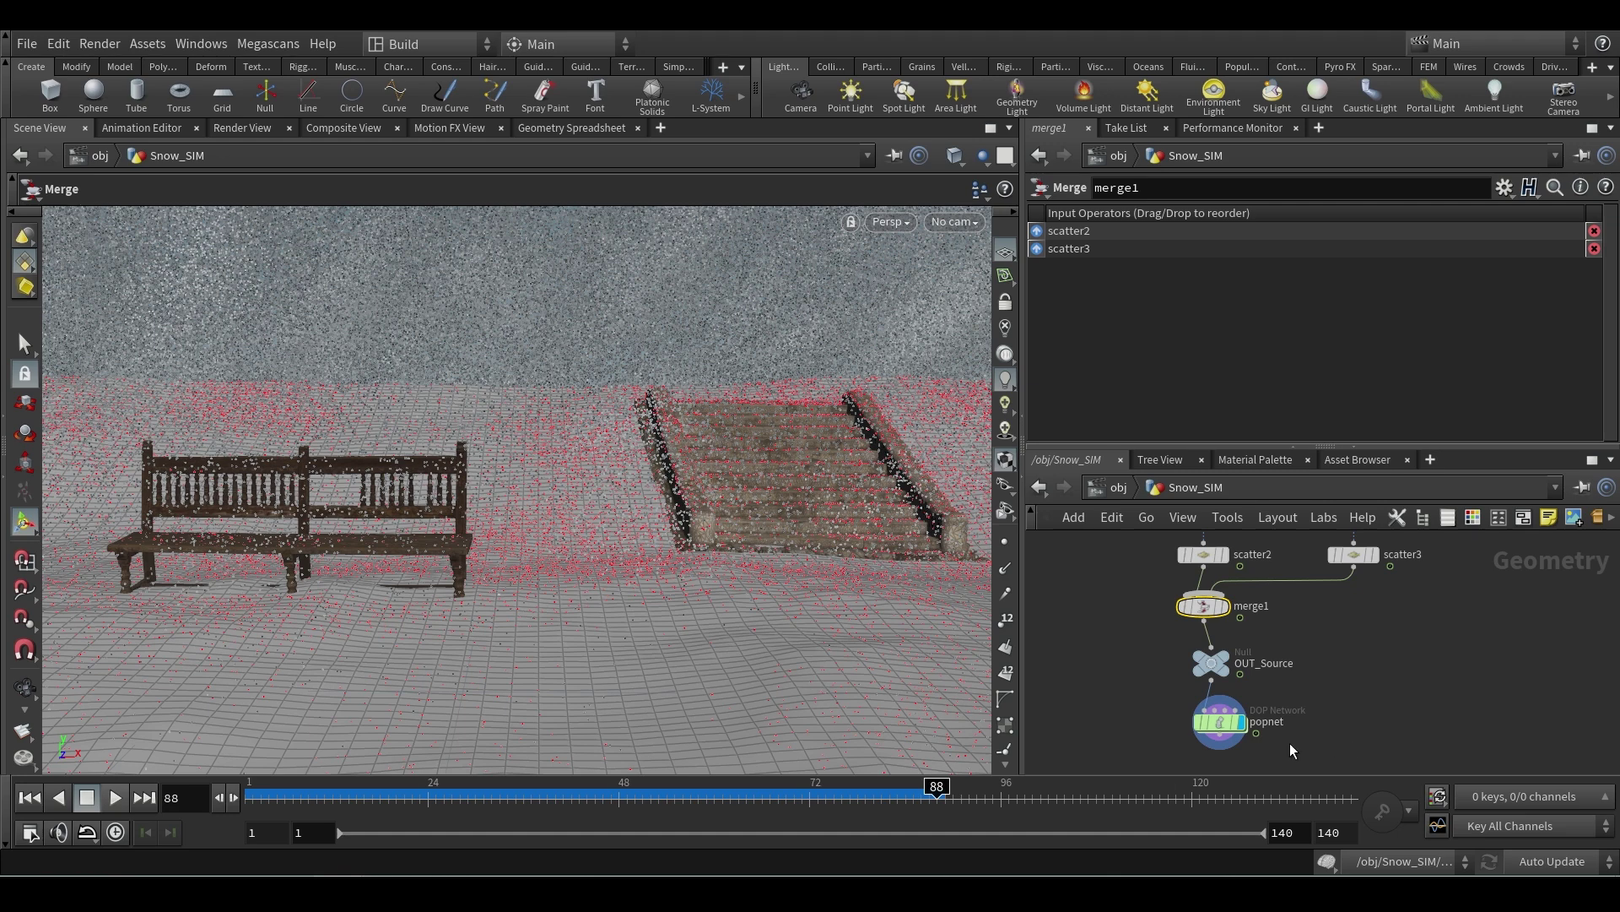
- Set the popnet simulation's start frame to -88 and return to the first frame of the timeline
{"action": "middle_click_drag", "start_coordinate": [1290, 750], "coordinate": [1249, 651]}
{"action": "left_click", "coordinate": [1189, 629]}
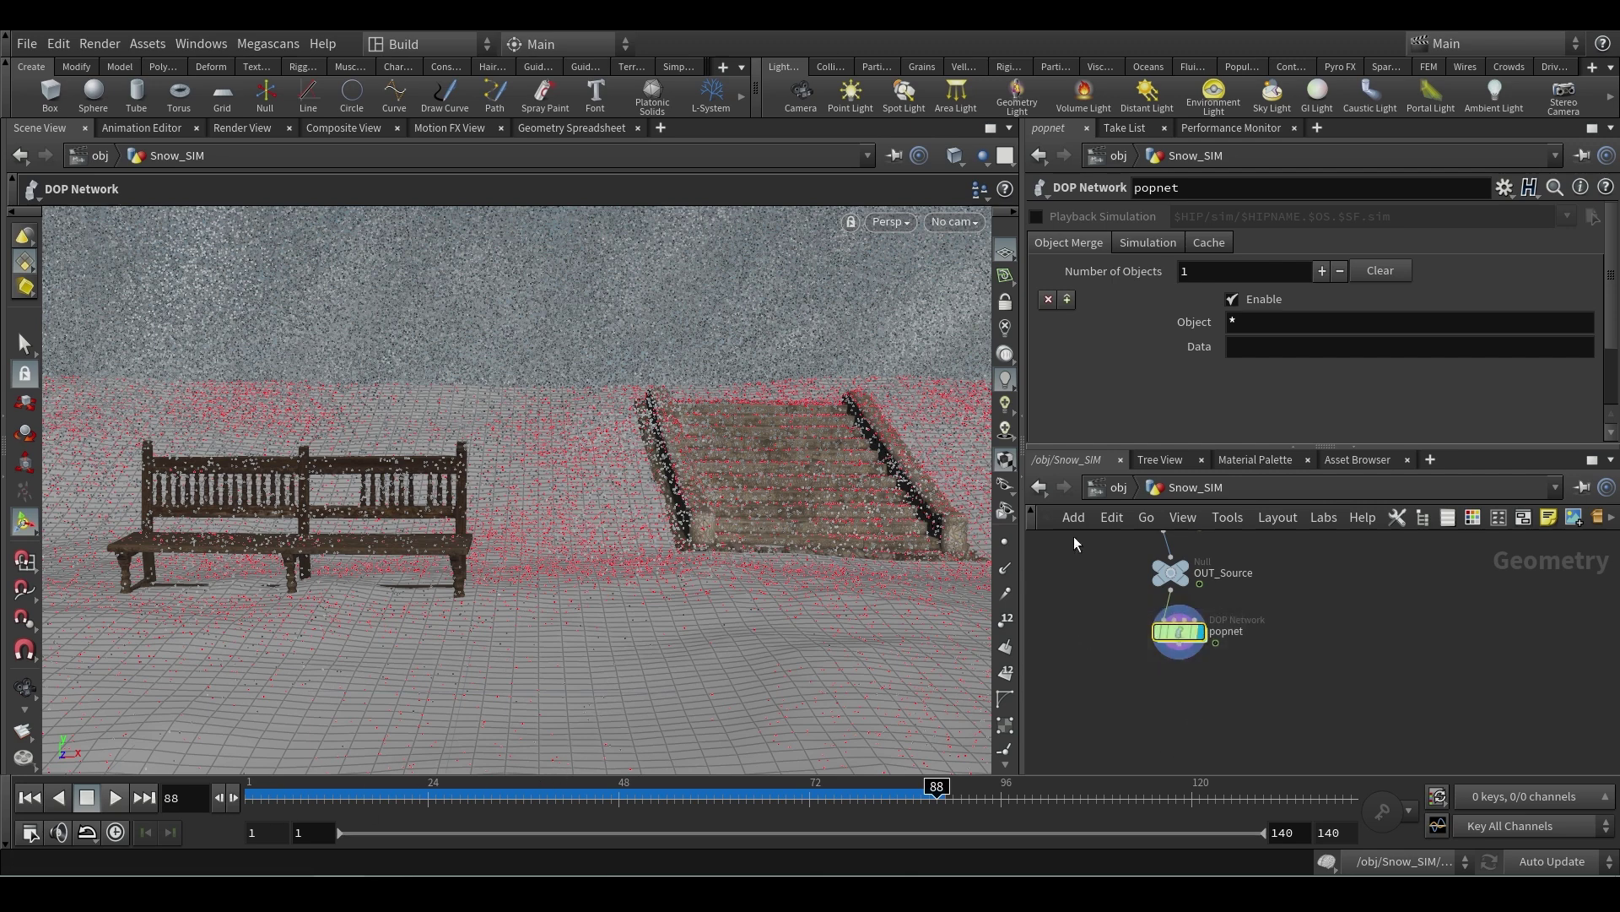
{"action": "left_click", "coordinate": [1148, 242]}
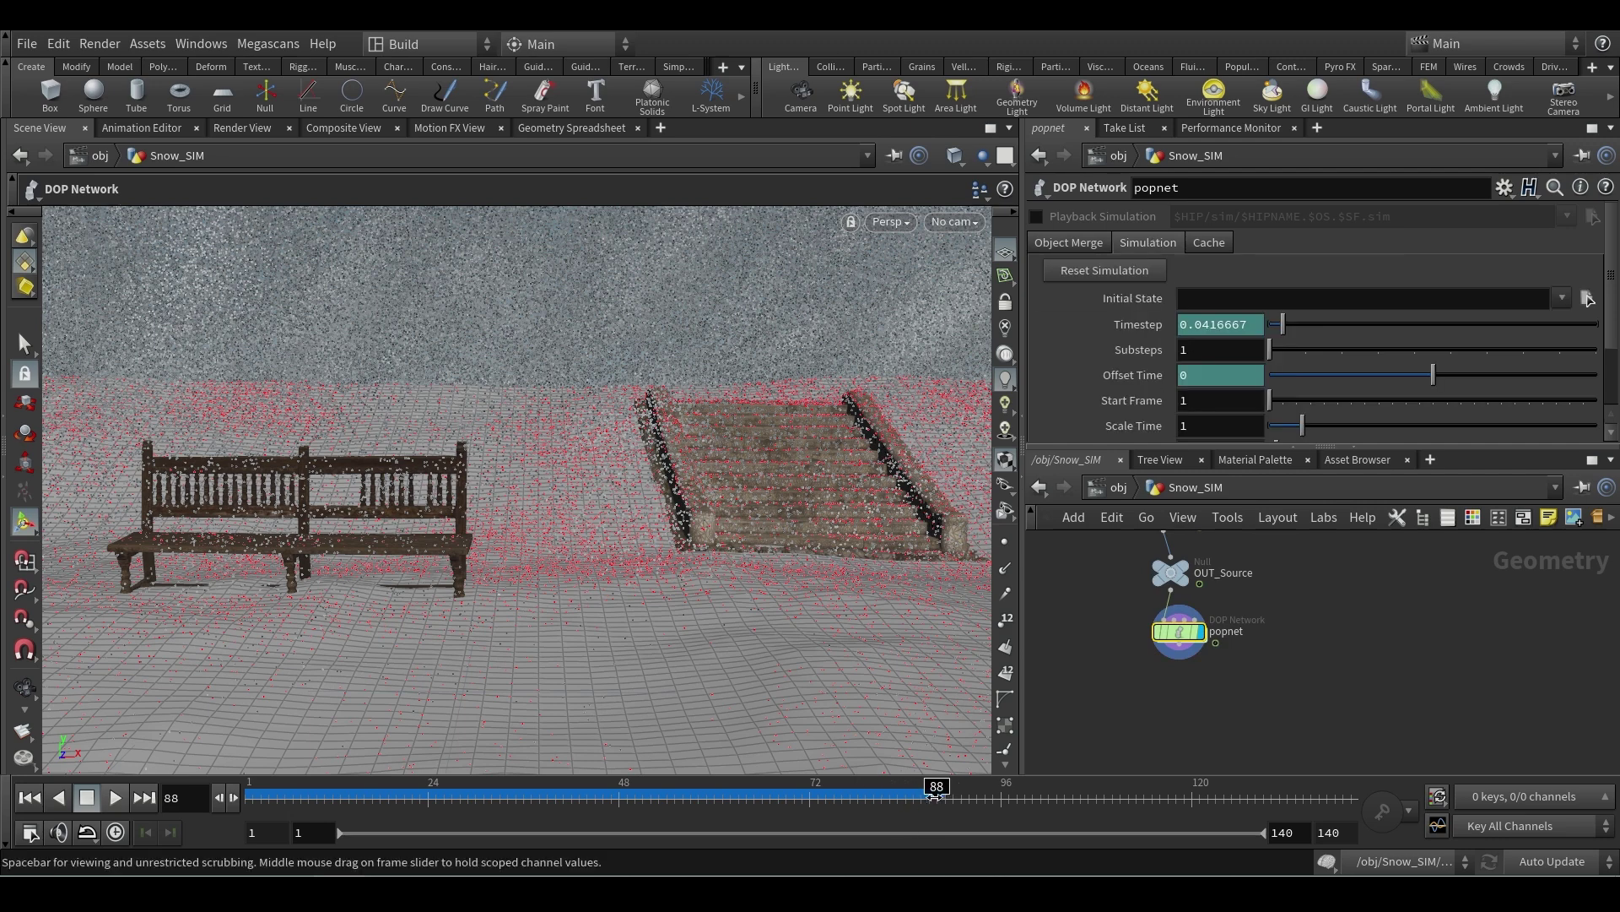
{"action": "left_click", "coordinate": [1183, 404]}
{"action": "type", "text": "-88"}
{"action": "key", "text": "Return"}
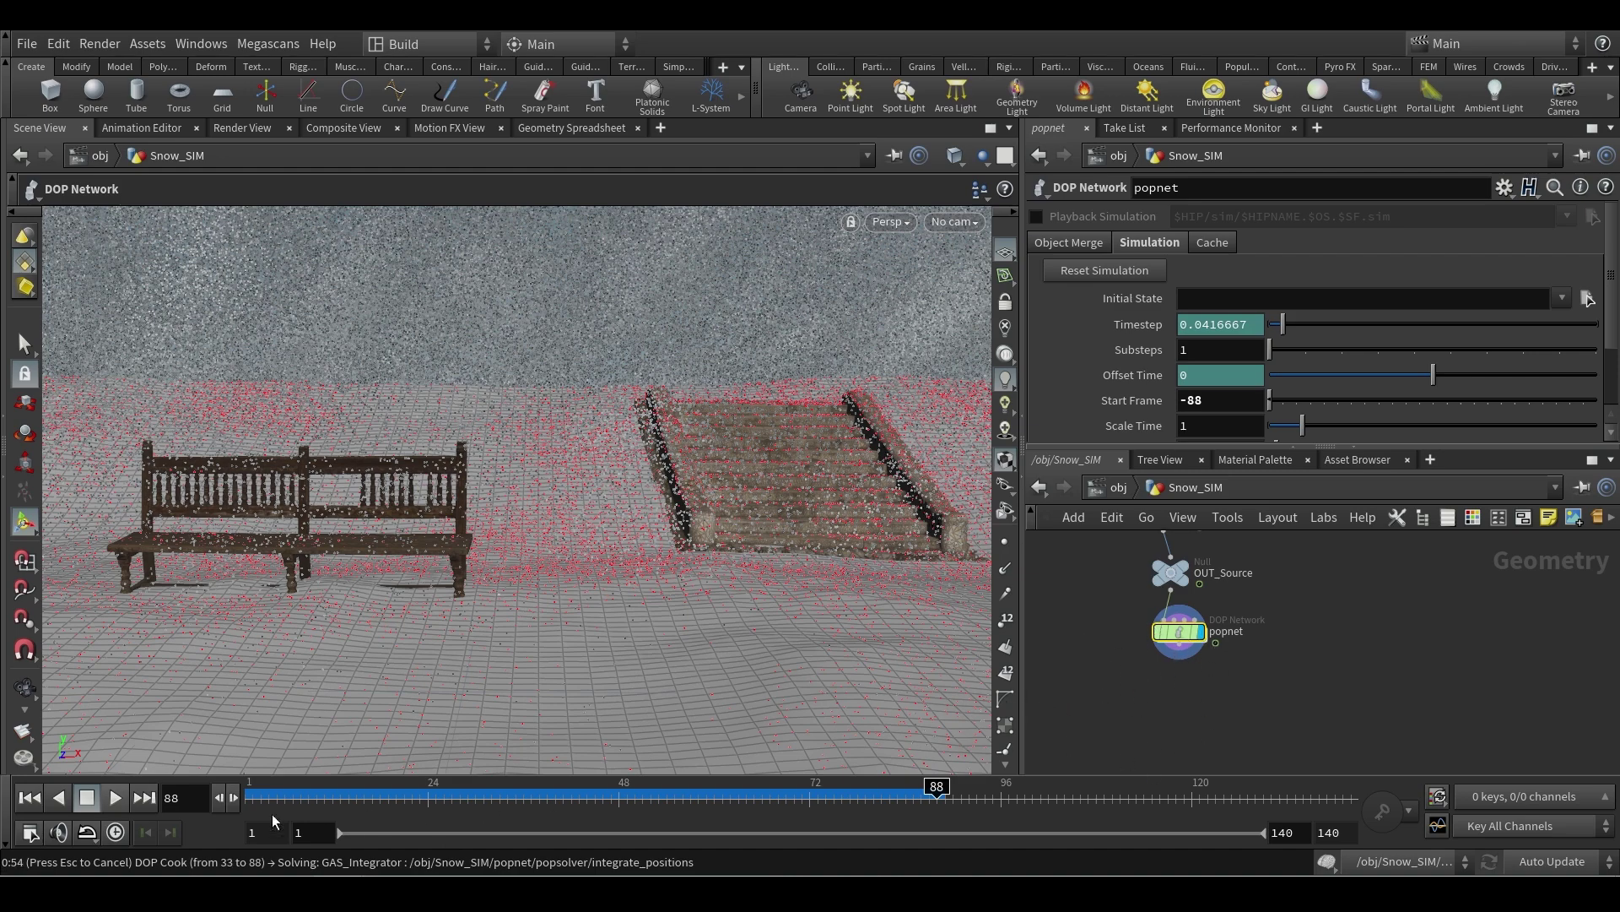
{"action": "left_click", "coordinate": [36, 803]}
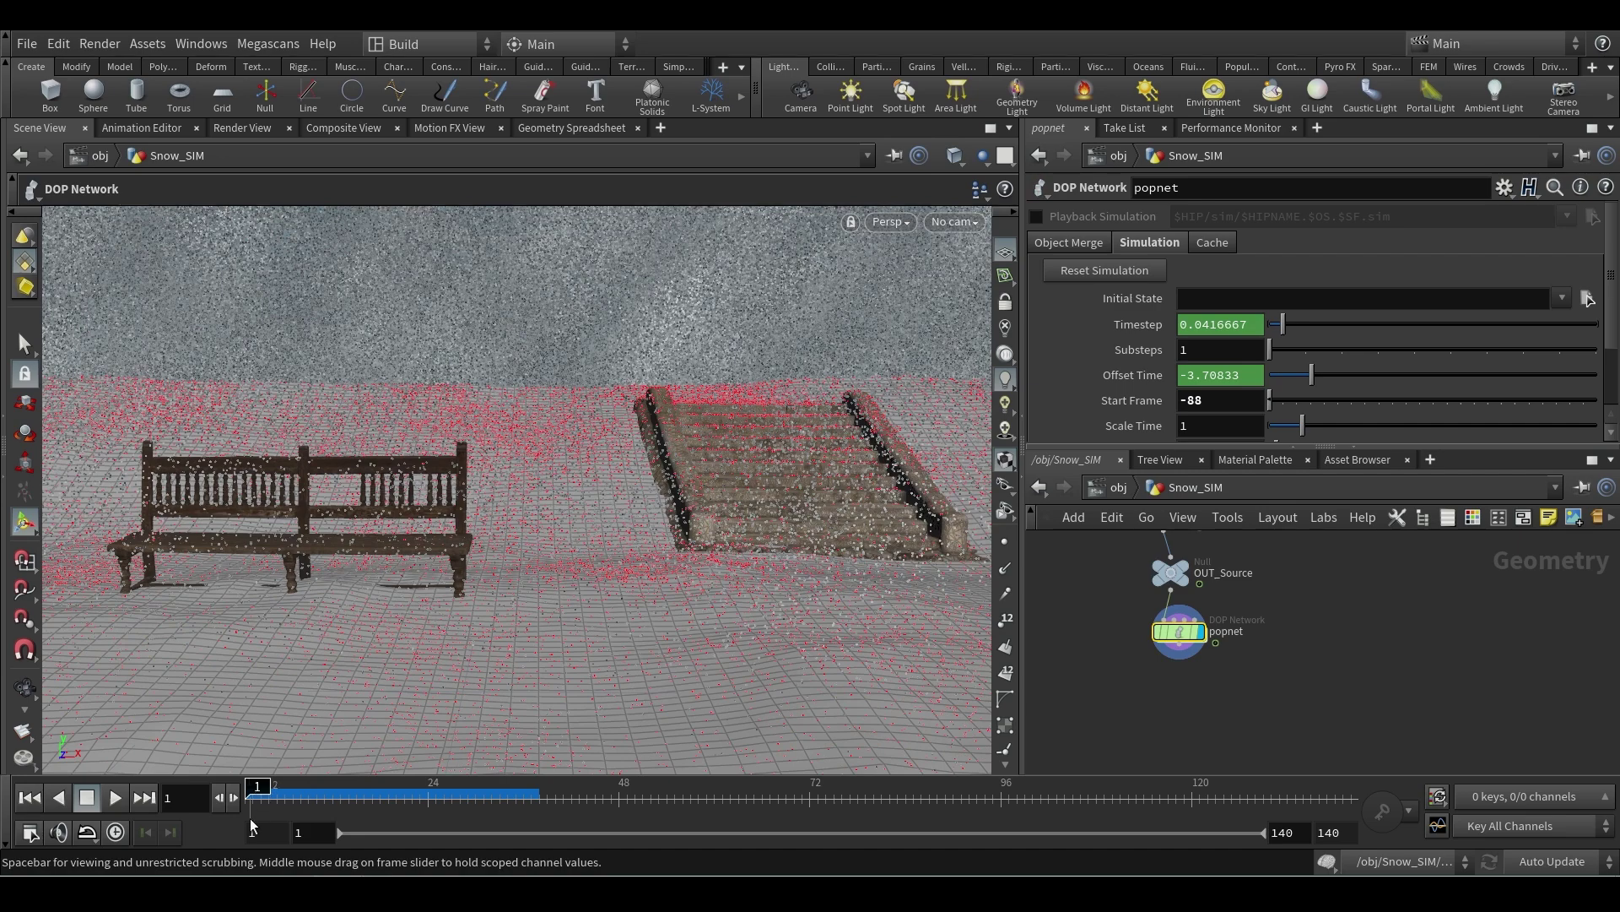
- Scrub the timeline from frame 1 to frame 31 to check the pre-rolled snowfall over the bench and stairs
{"action": "left_click_drag", "start_coordinate": [260, 786], "coordinate": [267, 785]}
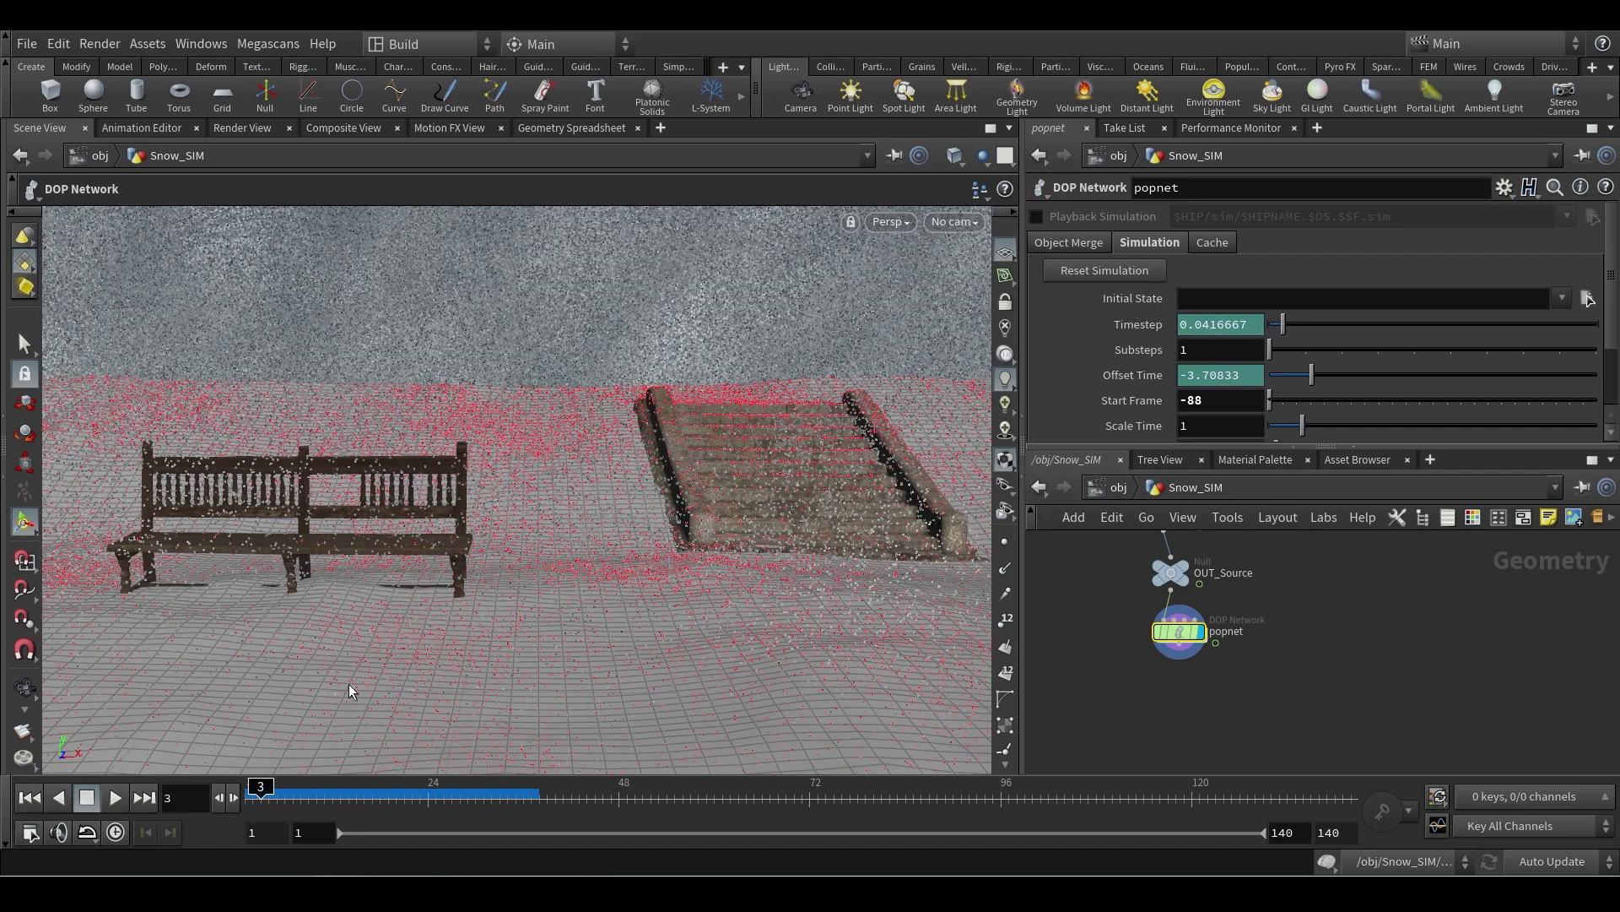
{"action": "left_click", "coordinate": [274, 790]}
{"action": "left_click_drag", "start_coordinate": [348, 792], "coordinate": [507, 792]}
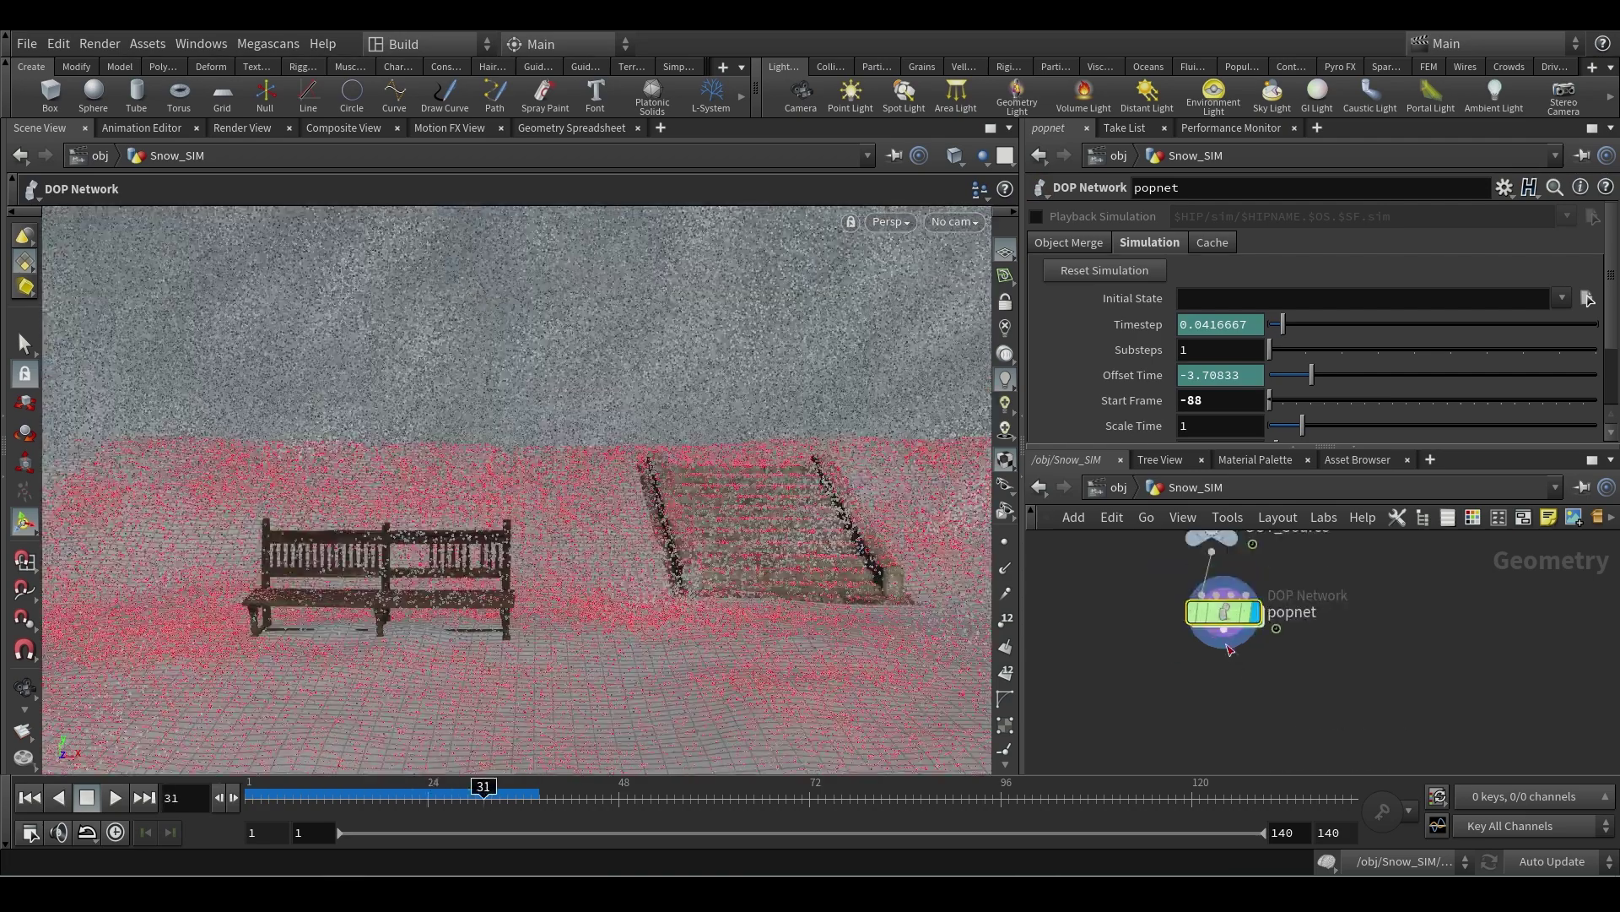
- Append a Delete node to the output of the popnet node
{"action": "left_click_drag", "start_coordinate": [1343, 676], "coordinate": [1233, 651]}
{"action": "left_click", "coordinate": [1233, 645]}
{"action": "left_click", "coordinate": [1224, 713]}
{"action": "type", "text": "delete"}
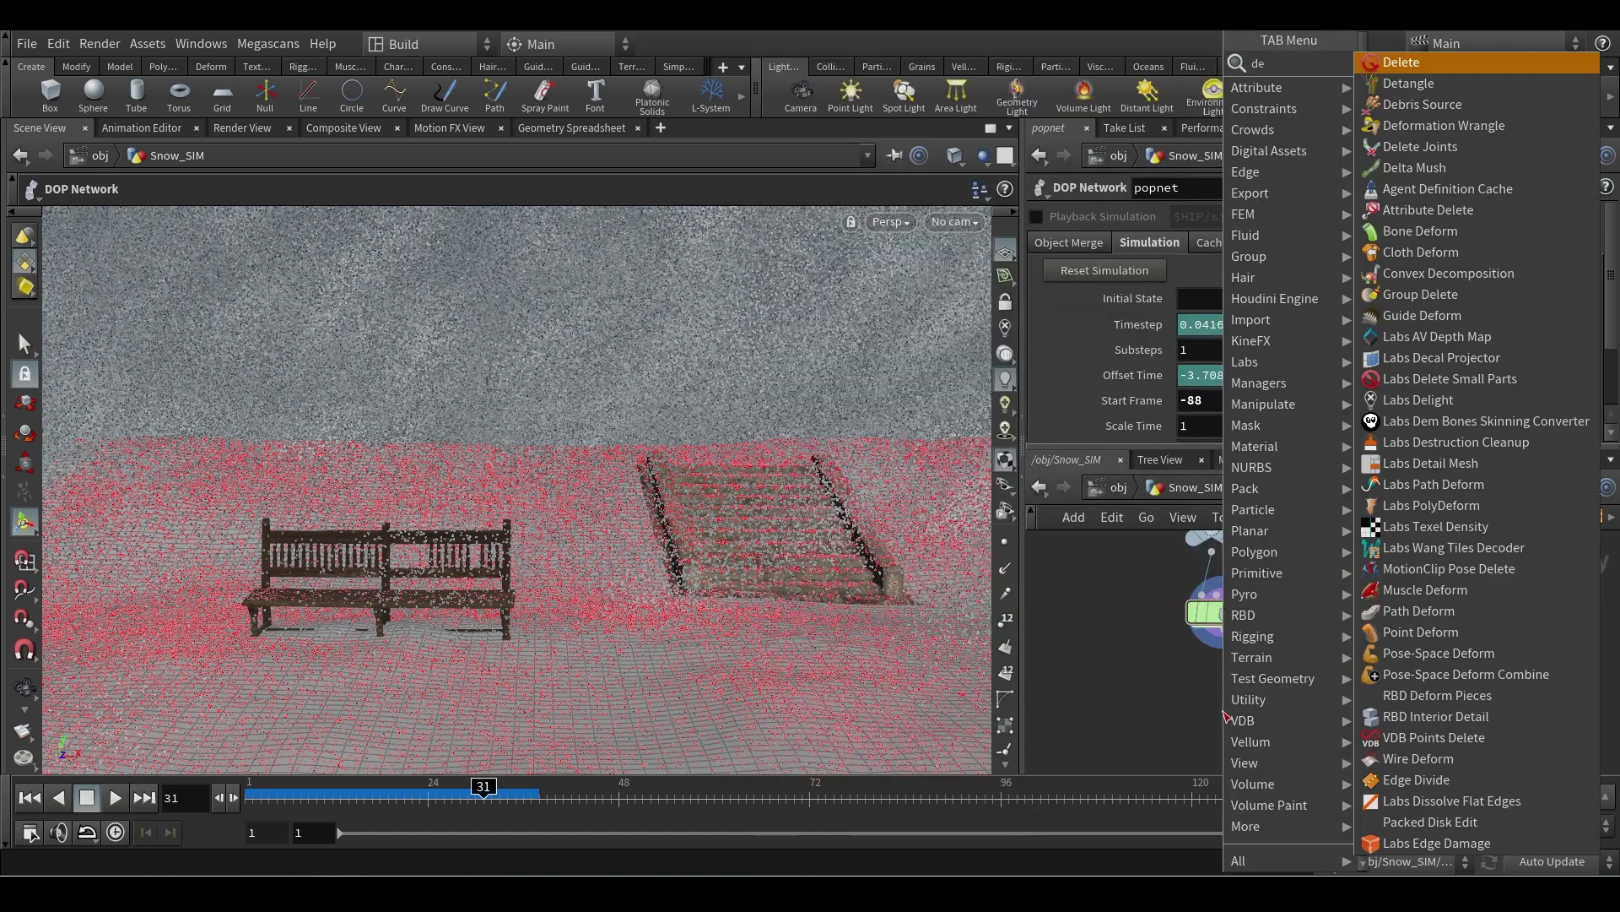
{"action": "key", "text": "Return"}
- Set the Delete node's group to stream_source_first_input, entity to Points and operation to Delete Non-Selected
{"action": "left_click", "coordinate": [1568, 218]}
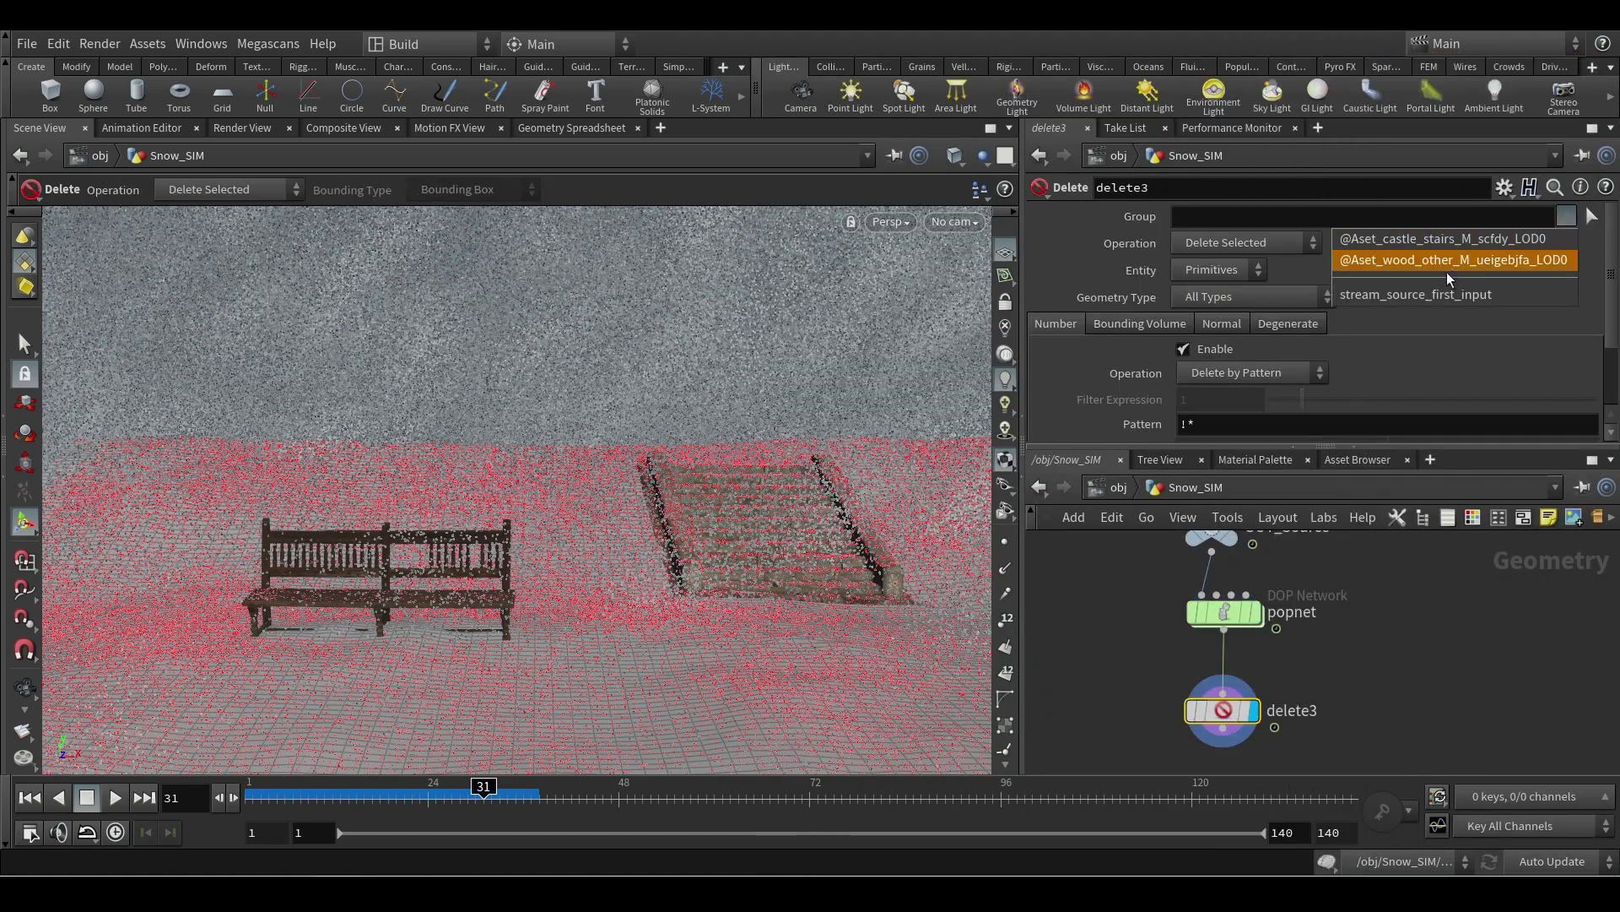
{"action": "left_click", "coordinate": [1433, 291]}
{"action": "left_click", "coordinate": [1234, 269]}
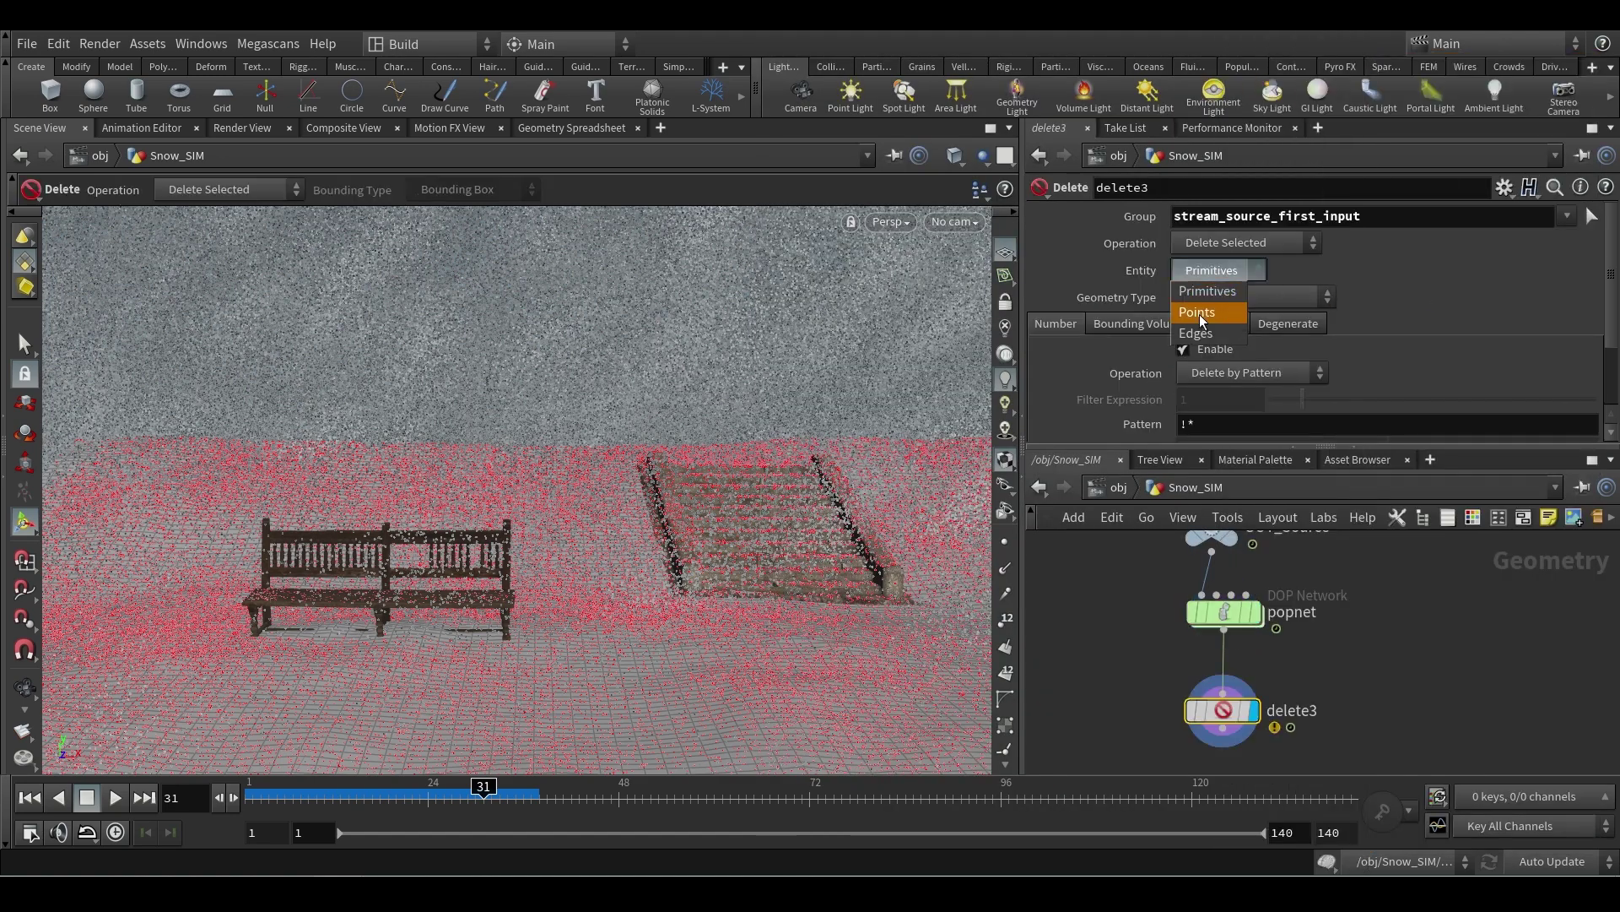
{"action": "left_click", "coordinate": [1198, 315]}
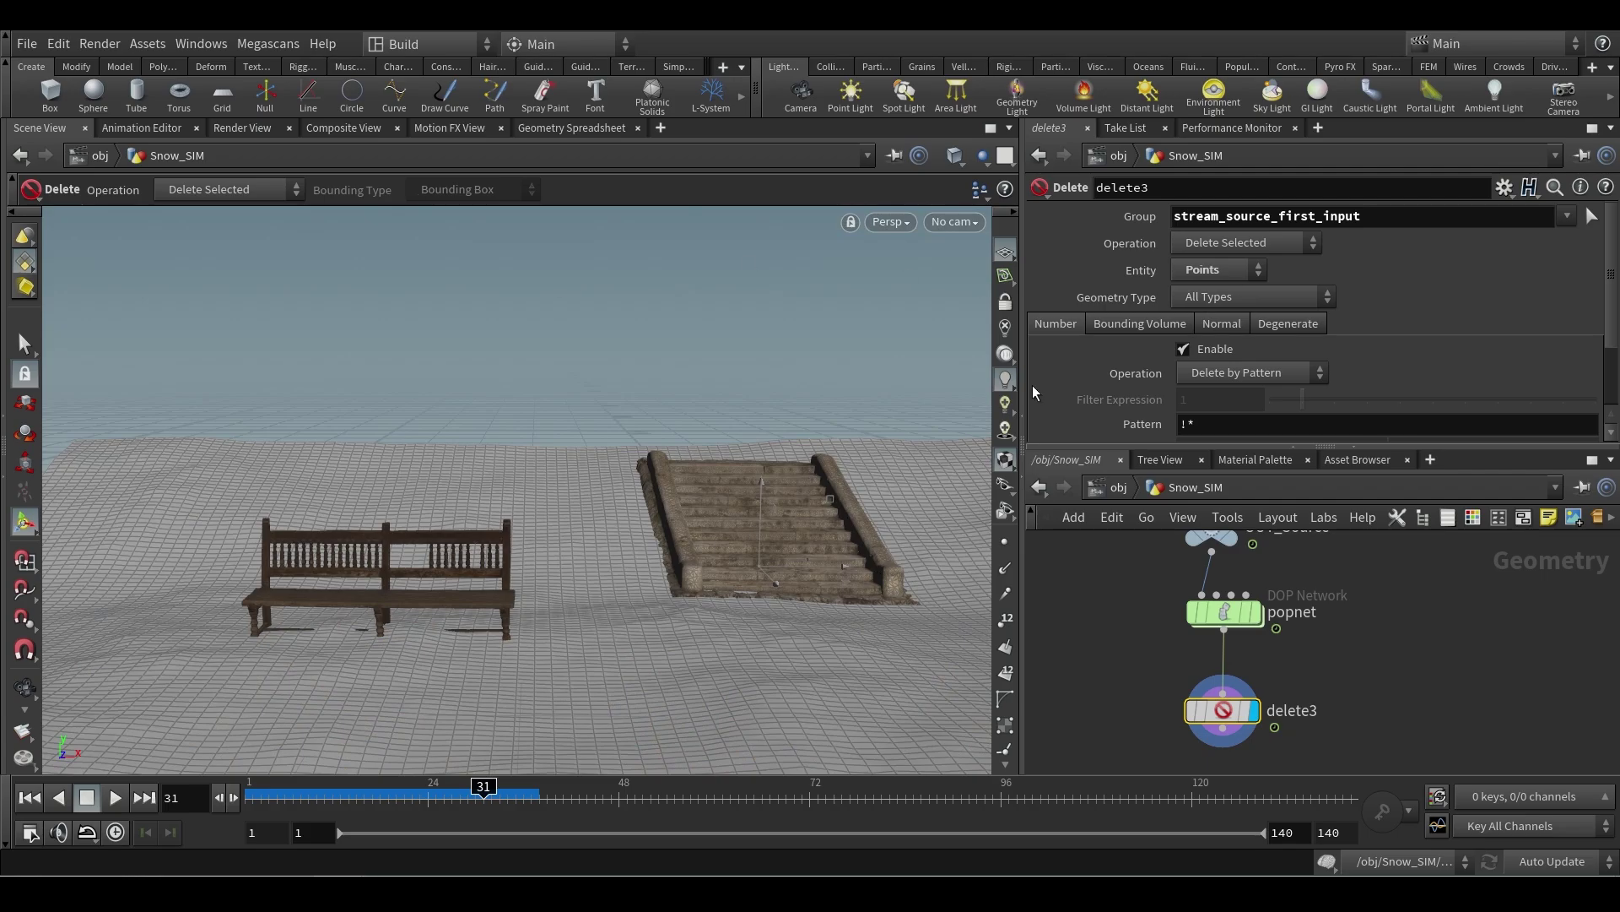
{"action": "left_click", "coordinate": [1255, 250]}
{"action": "left_click", "coordinate": [1245, 279]}
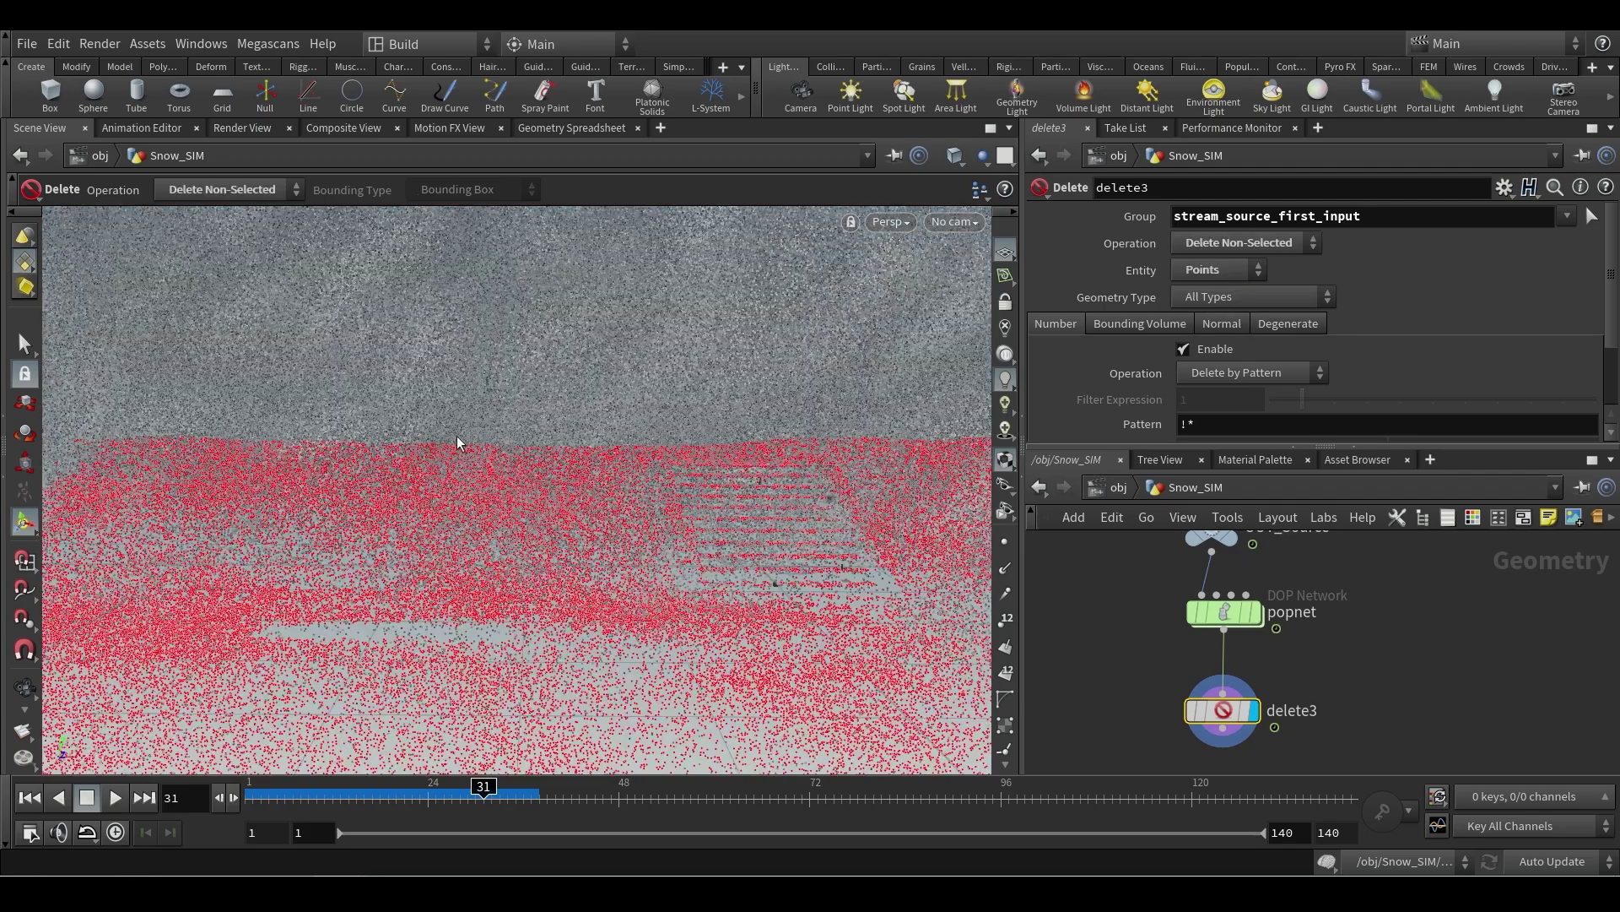
- Inspect the isolated snow particles through cam1 and from outside the simulated area
{"action": "key", "text": "Escape"}
{"action": "left_click_drag", "start_coordinate": [459, 442], "coordinate": [852, 422]}
{"action": "left_click", "coordinate": [954, 221]}
{"action": "left_click", "coordinate": [979, 324]}
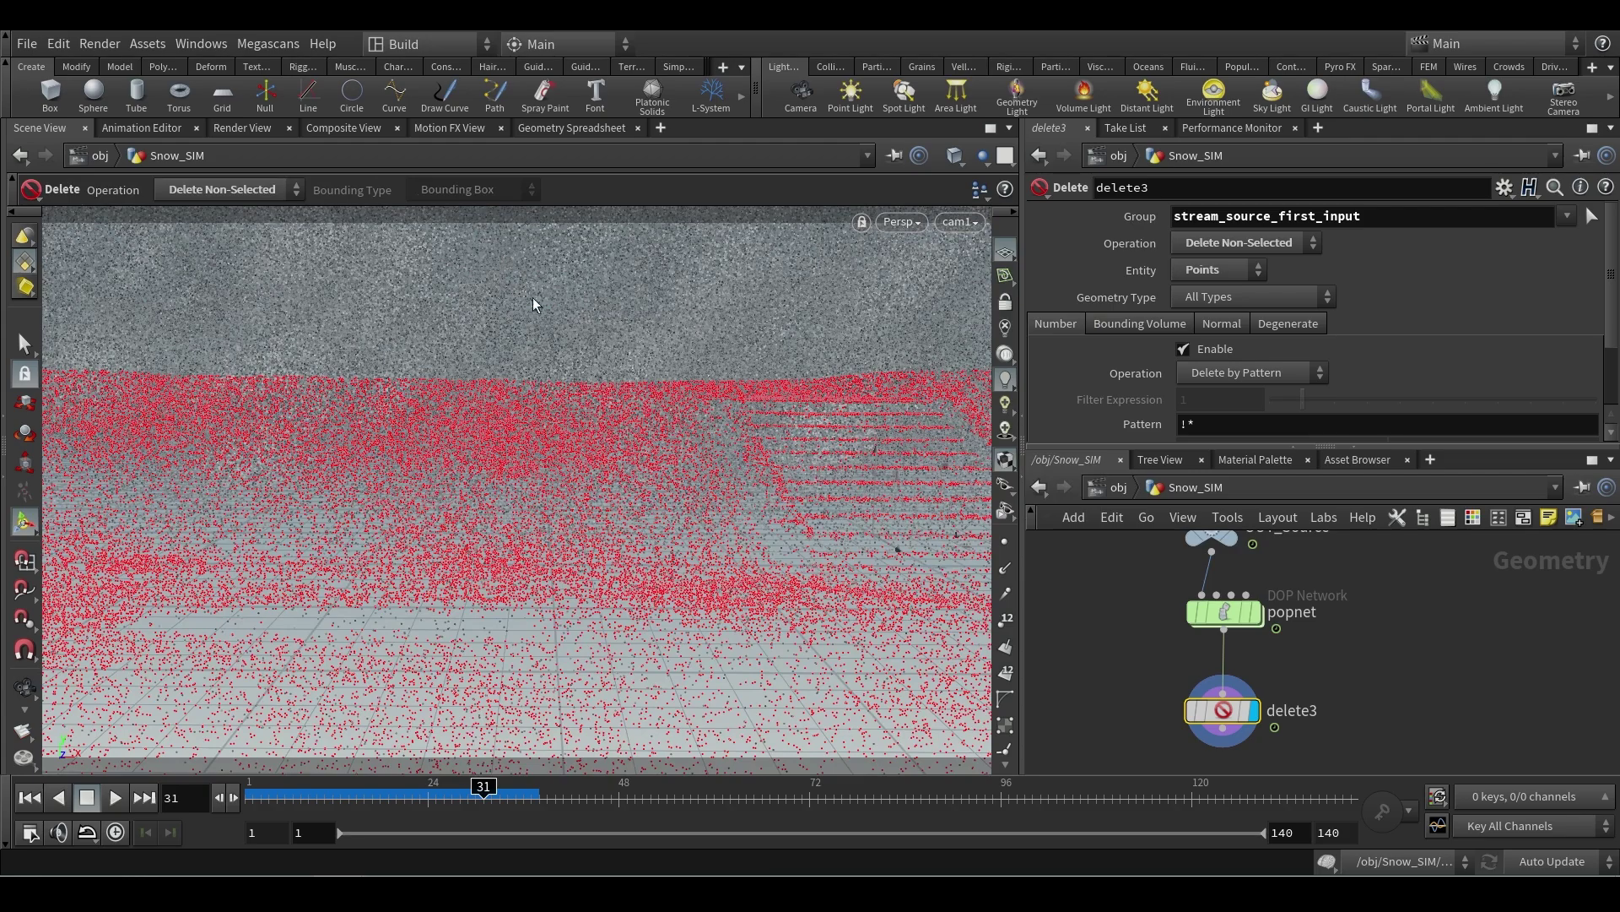
{"action": "key", "text": "Escape"}
{"action": "left_click_drag", "start_coordinate": [534, 304], "coordinate": [262, 276]}
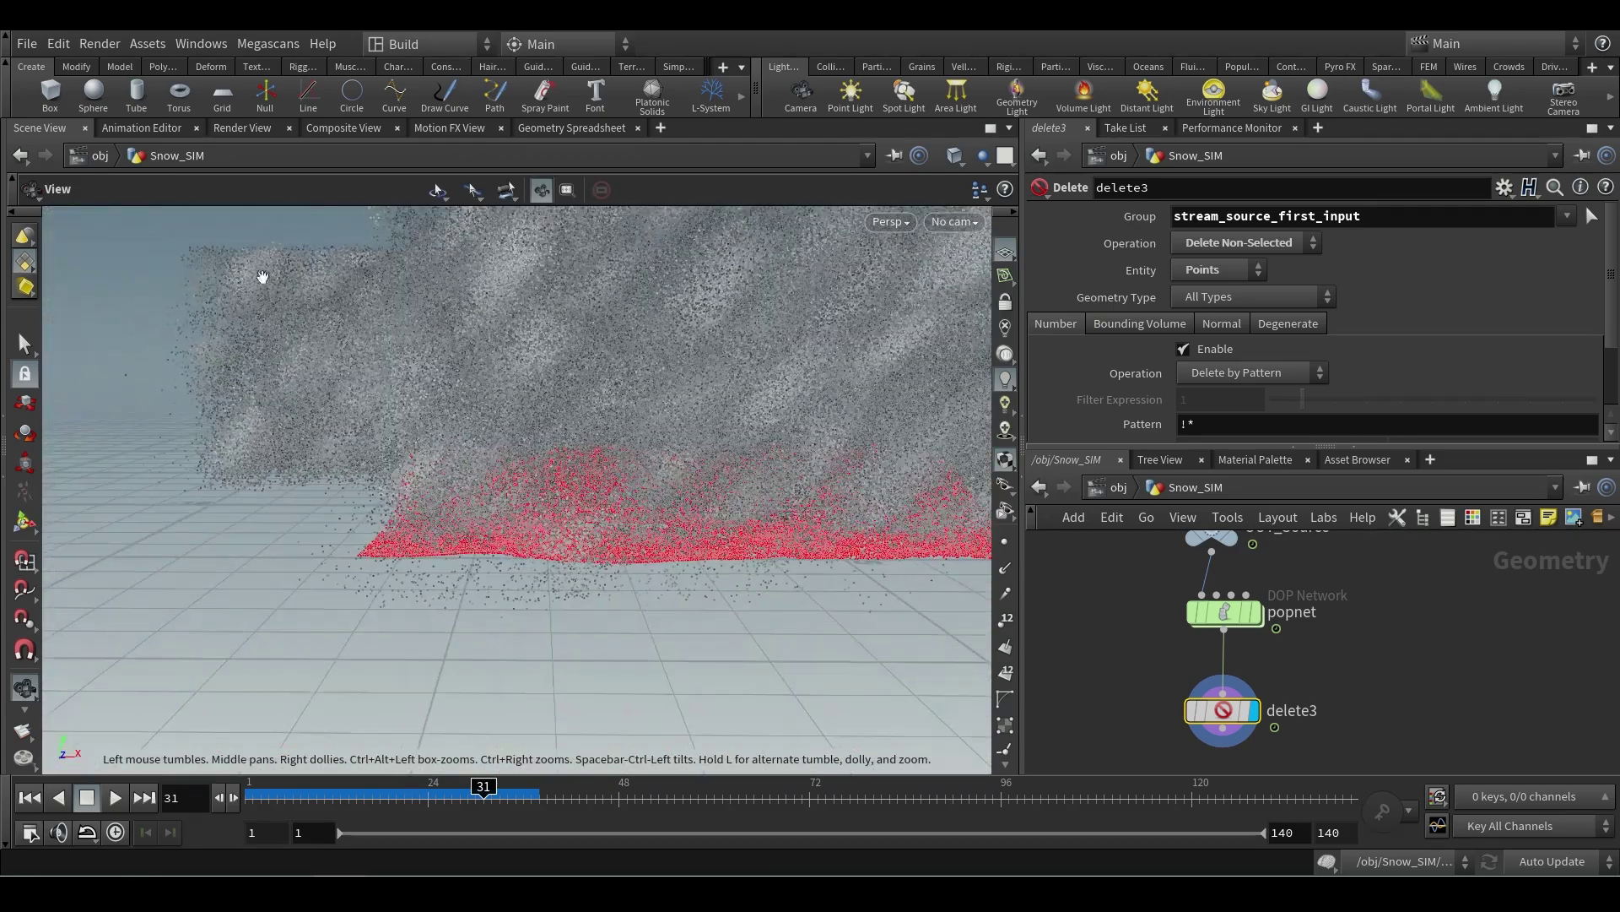
{"action": "left_click_drag", "start_coordinate": [383, 379], "coordinate": [506, 396]}
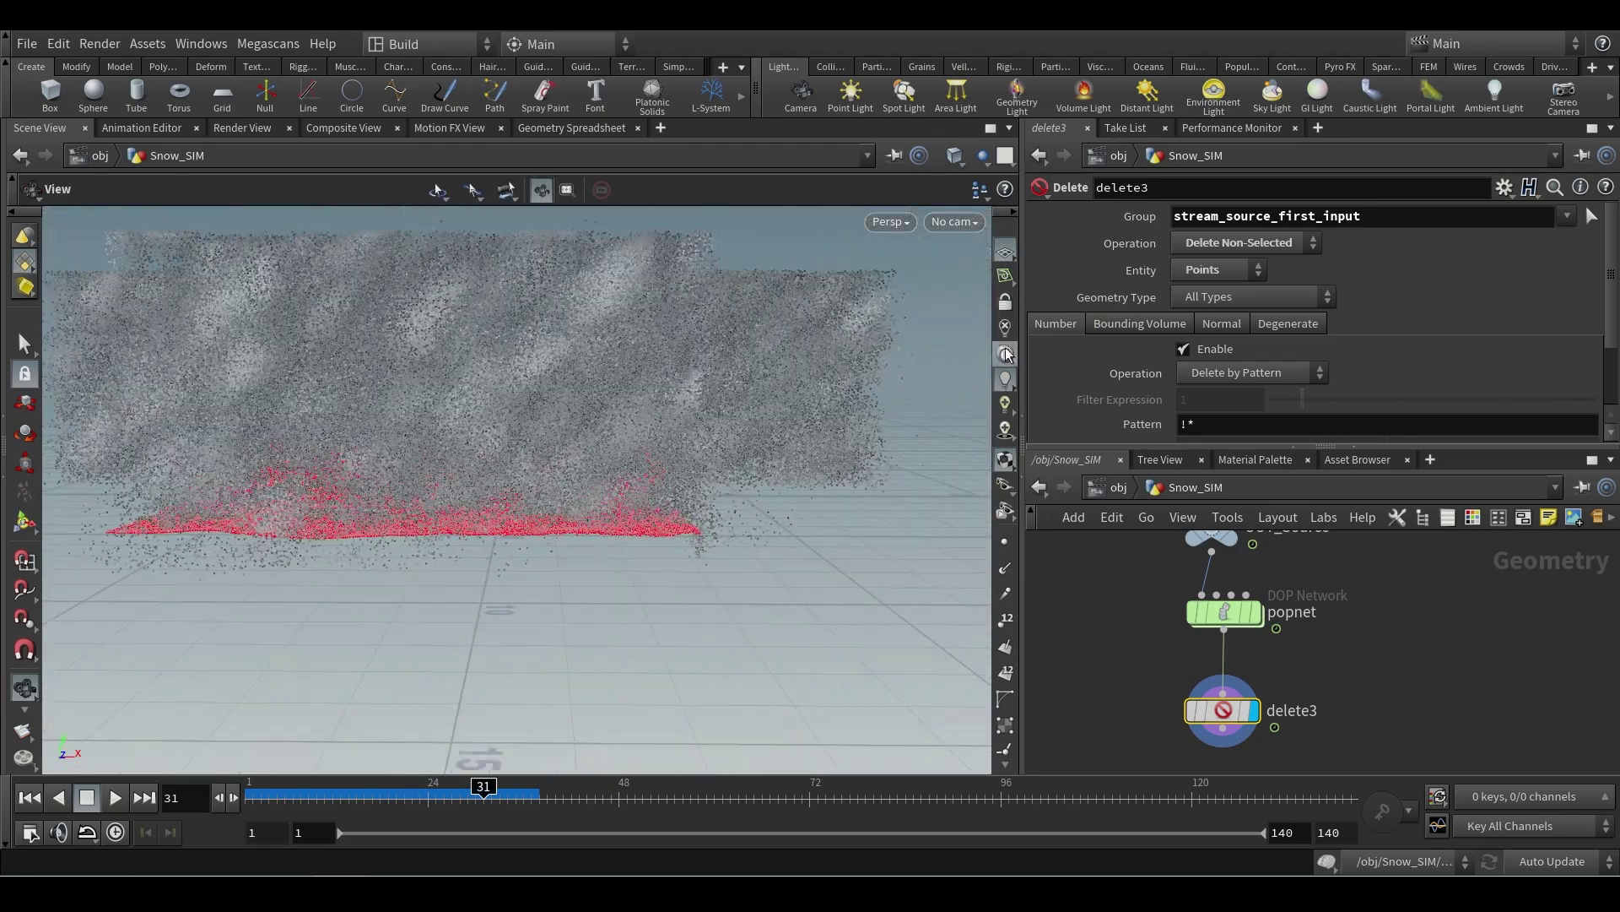
{"action": "key", "text": "Return"}
- Review the source branches upstream of popnet and examine grid2's size and center settings
{"action": "middle_click_drag", "start_coordinate": [1471, 608], "coordinate": [1429, 731]}
{"action": "scroll", "coordinate": [1422, 724], "scroll_direction": "down", "scroll_amount": 3}
{"action": "middle_click_drag", "start_coordinate": [1457, 658], "coordinate": [1449, 720]}
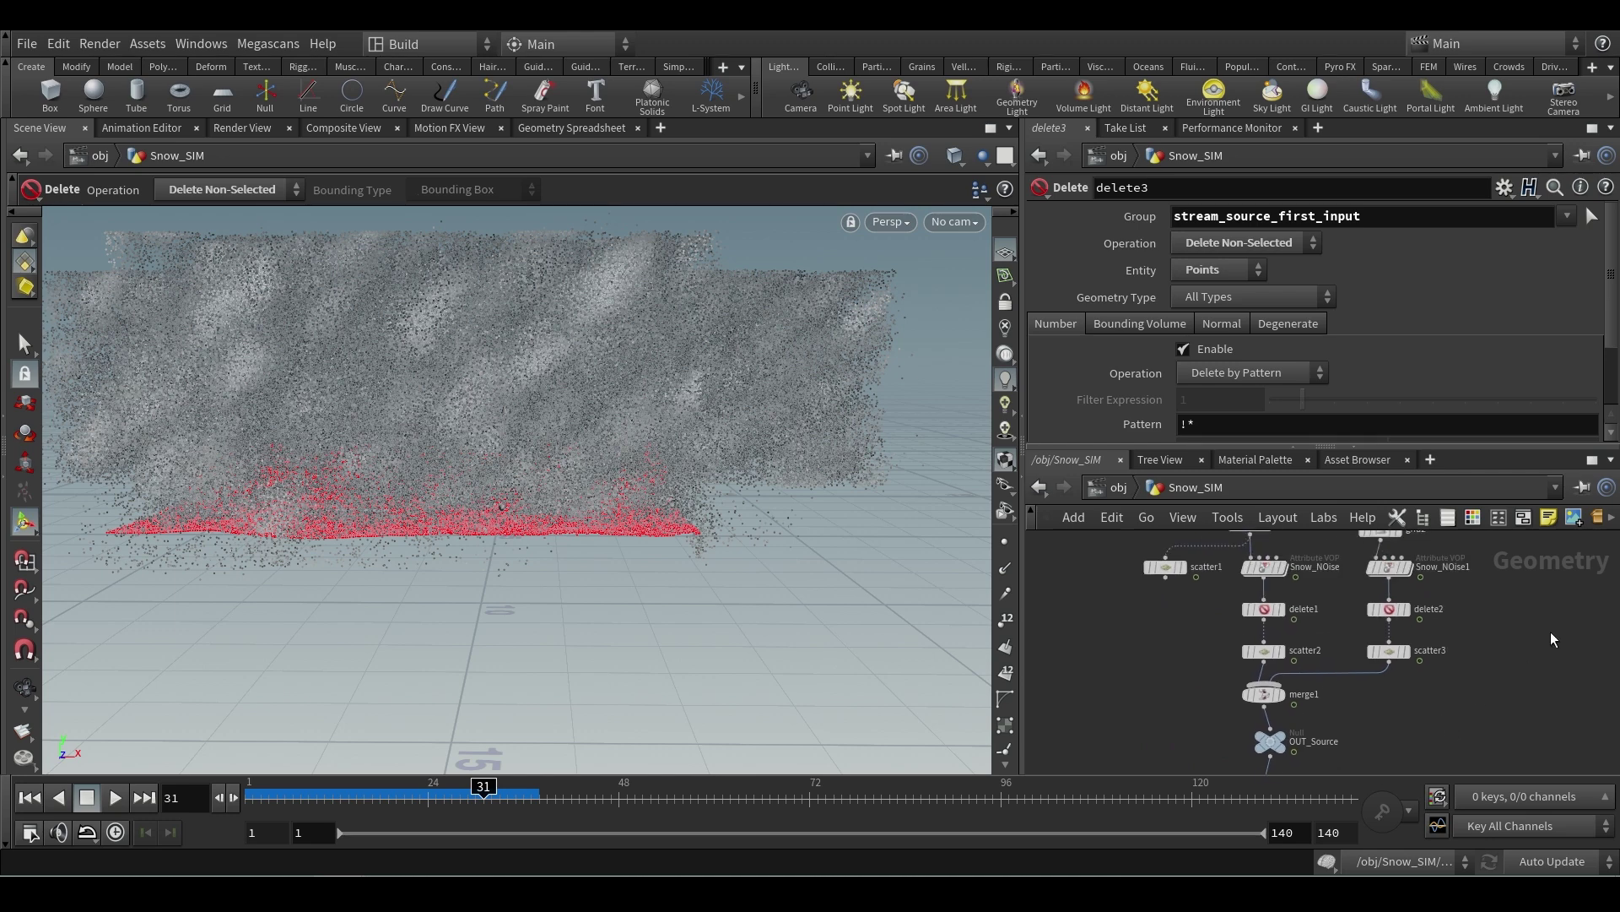
{"action": "middle_click_drag", "start_coordinate": [1551, 632], "coordinate": [1521, 732]}
{"action": "left_click_drag", "start_coordinate": [1321, 627], "coordinate": [1321, 627]}
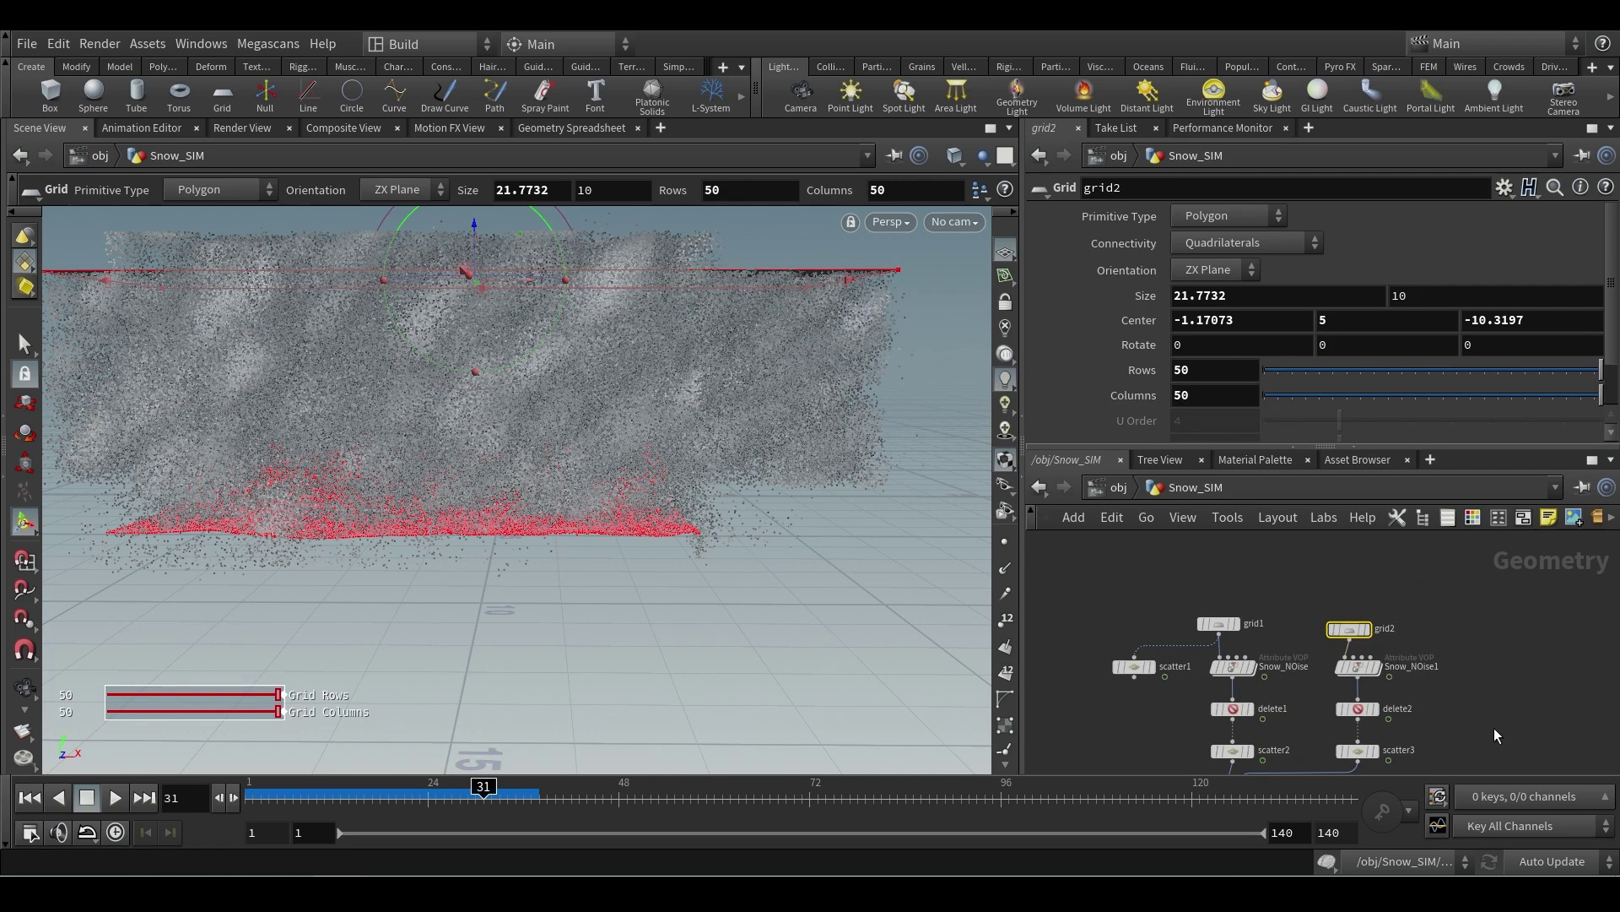
{"action": "middle_click_drag", "start_coordinate": [1494, 727], "coordinate": [1361, 571]}
{"action": "scroll", "coordinate": [1396, 671], "scroll_direction": "up", "scroll_amount": 5}
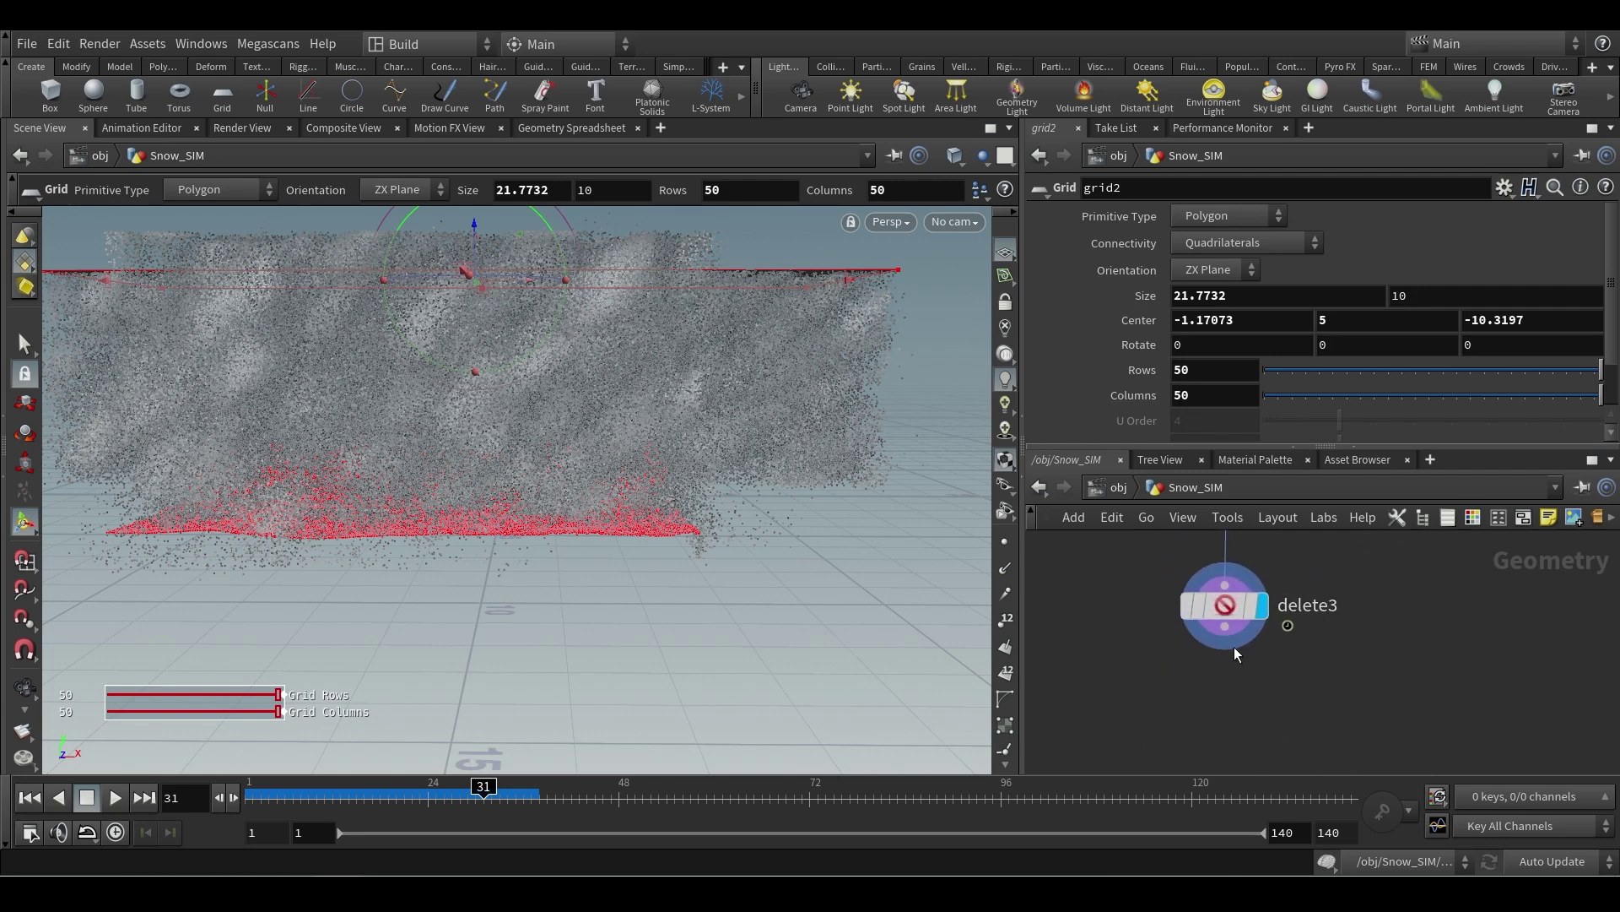
- Append a Group Create node to the output of delete3
{"action": "left_click_drag", "start_coordinate": [1225, 642], "coordinate": [1248, 725]}
{"action": "type", "text": "group"}
{"action": "key", "text": "Return"}
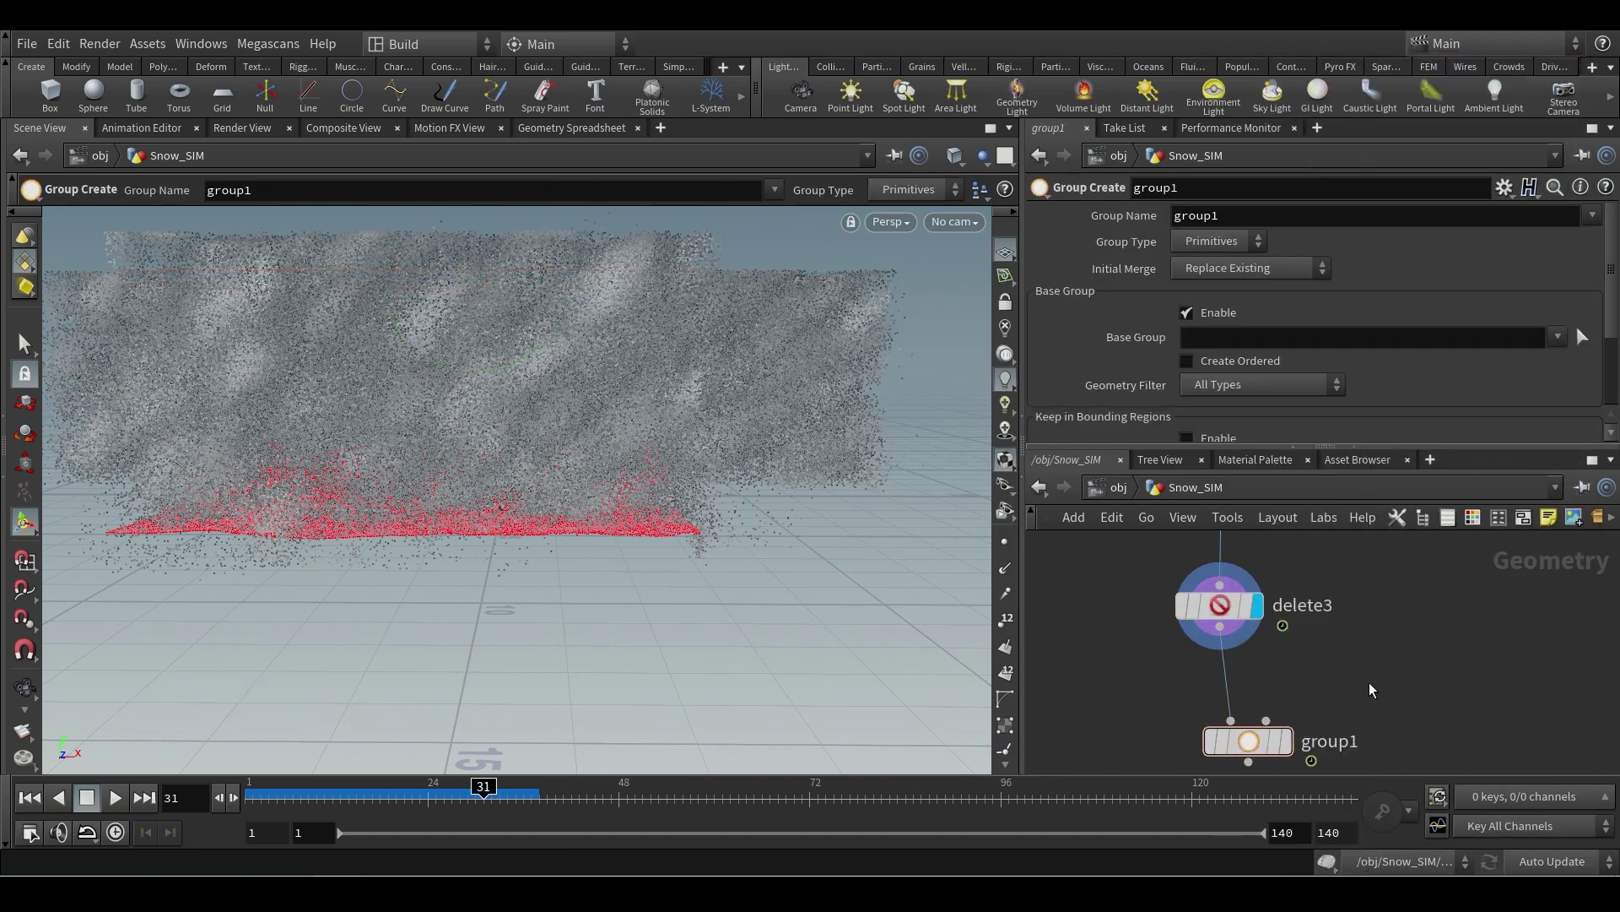
- Disable group1's base group, enable Keep in Bounding Regions with Bounding Volume type, and set the group type to Points
{"action": "left_click_drag", "start_coordinate": [1131, 709], "coordinate": [1342, 761]}
{"action": "left_click", "coordinate": [1209, 314]}
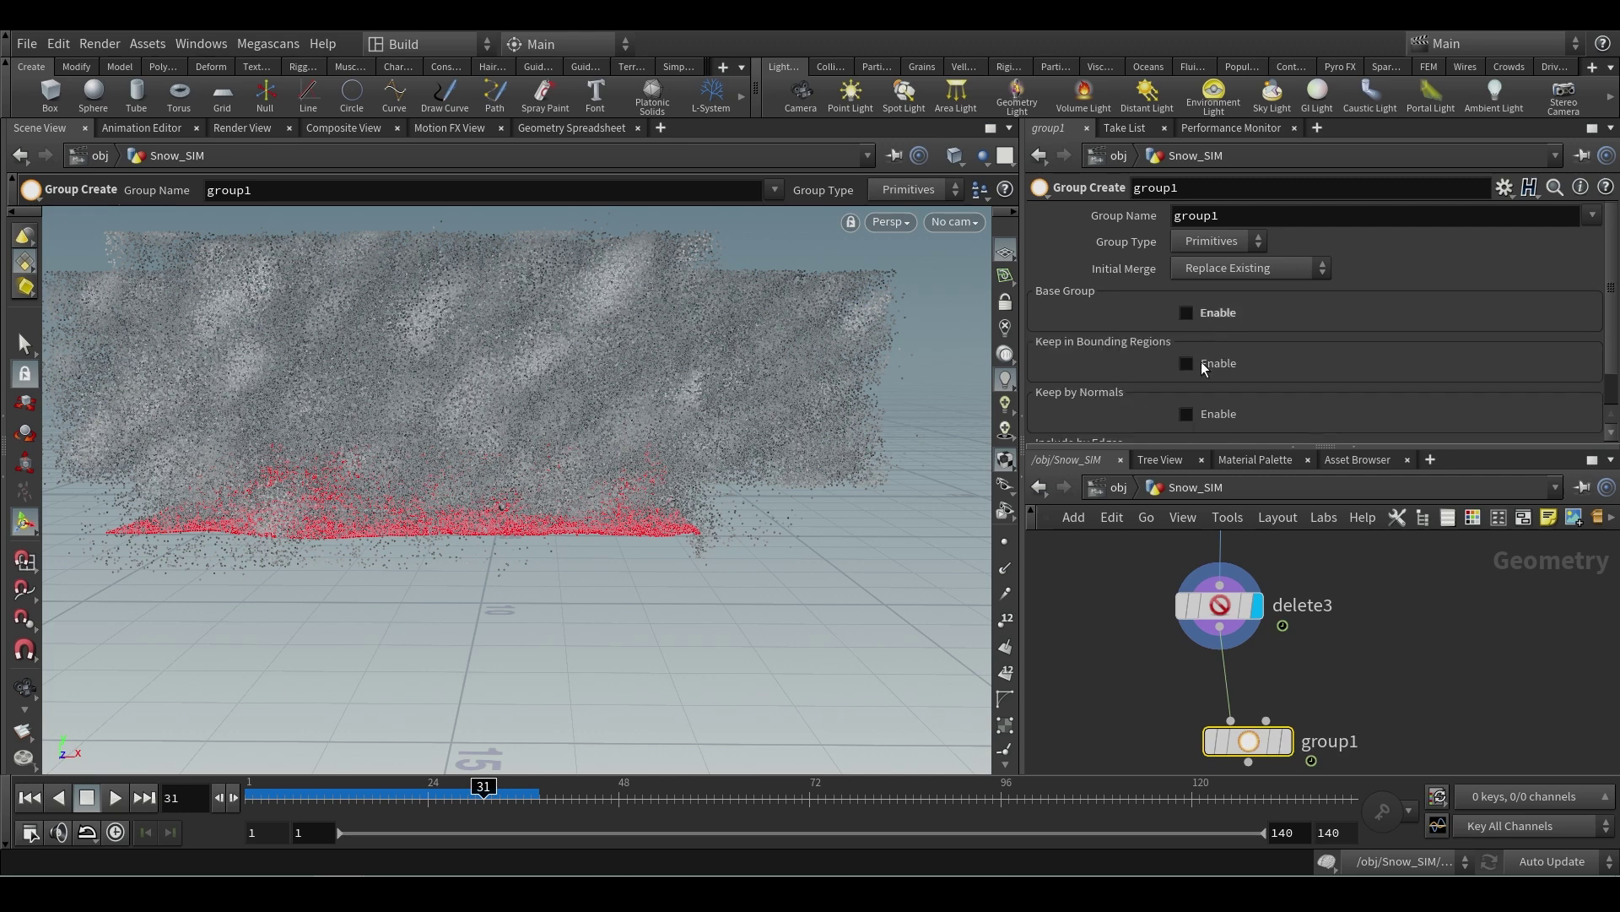
{"action": "left_click", "coordinate": [1283, 388]}
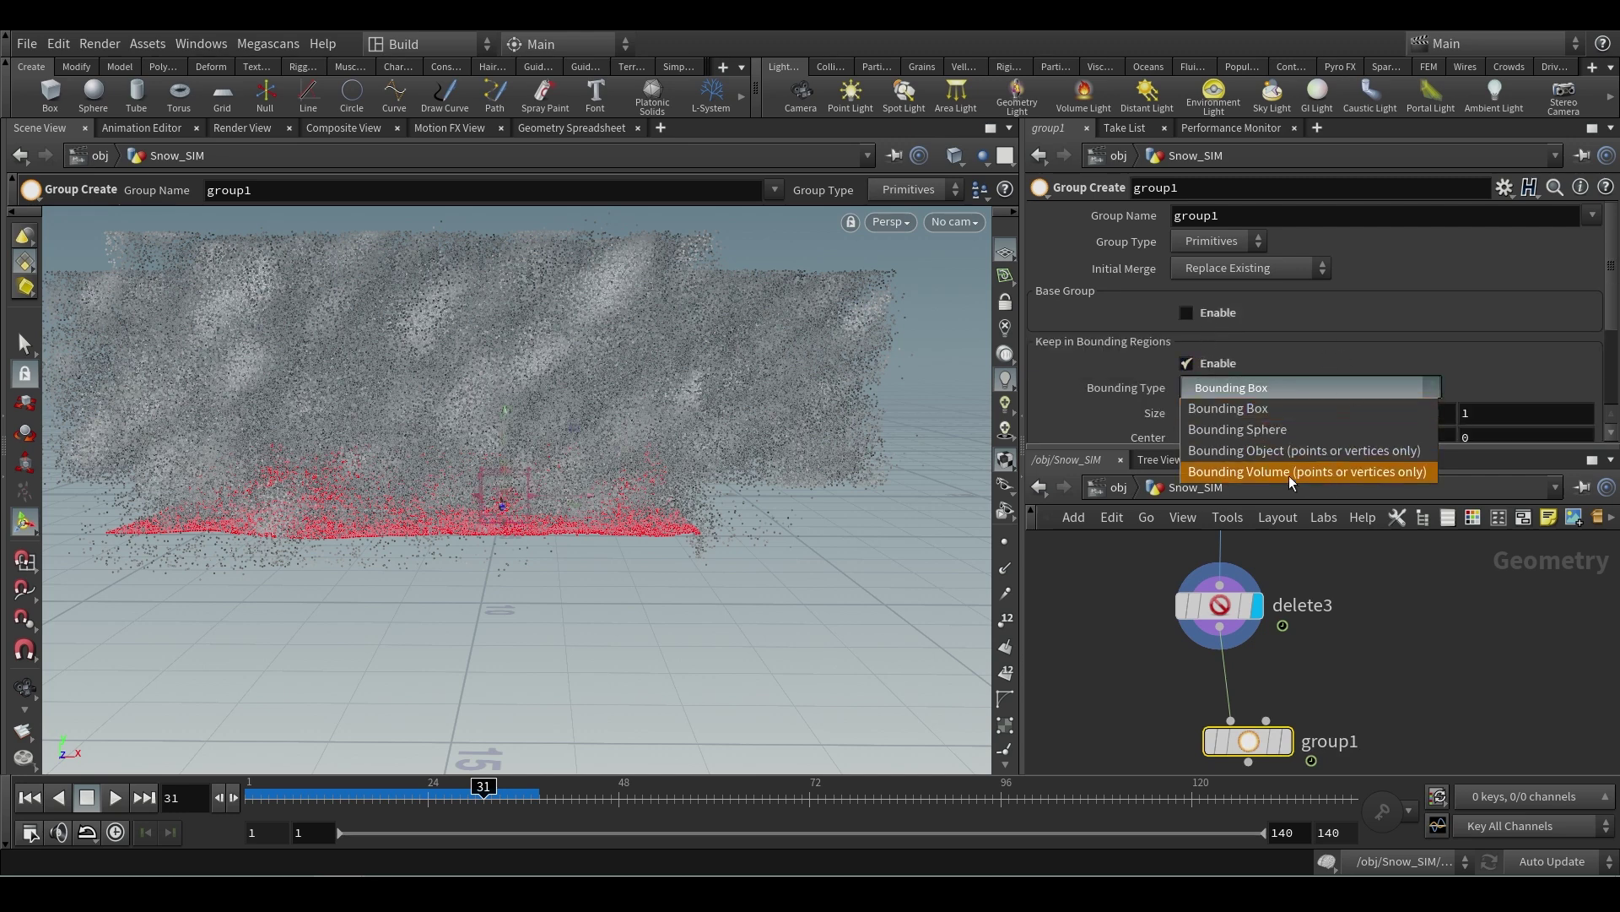
{"action": "left_click", "coordinate": [1374, 470]}
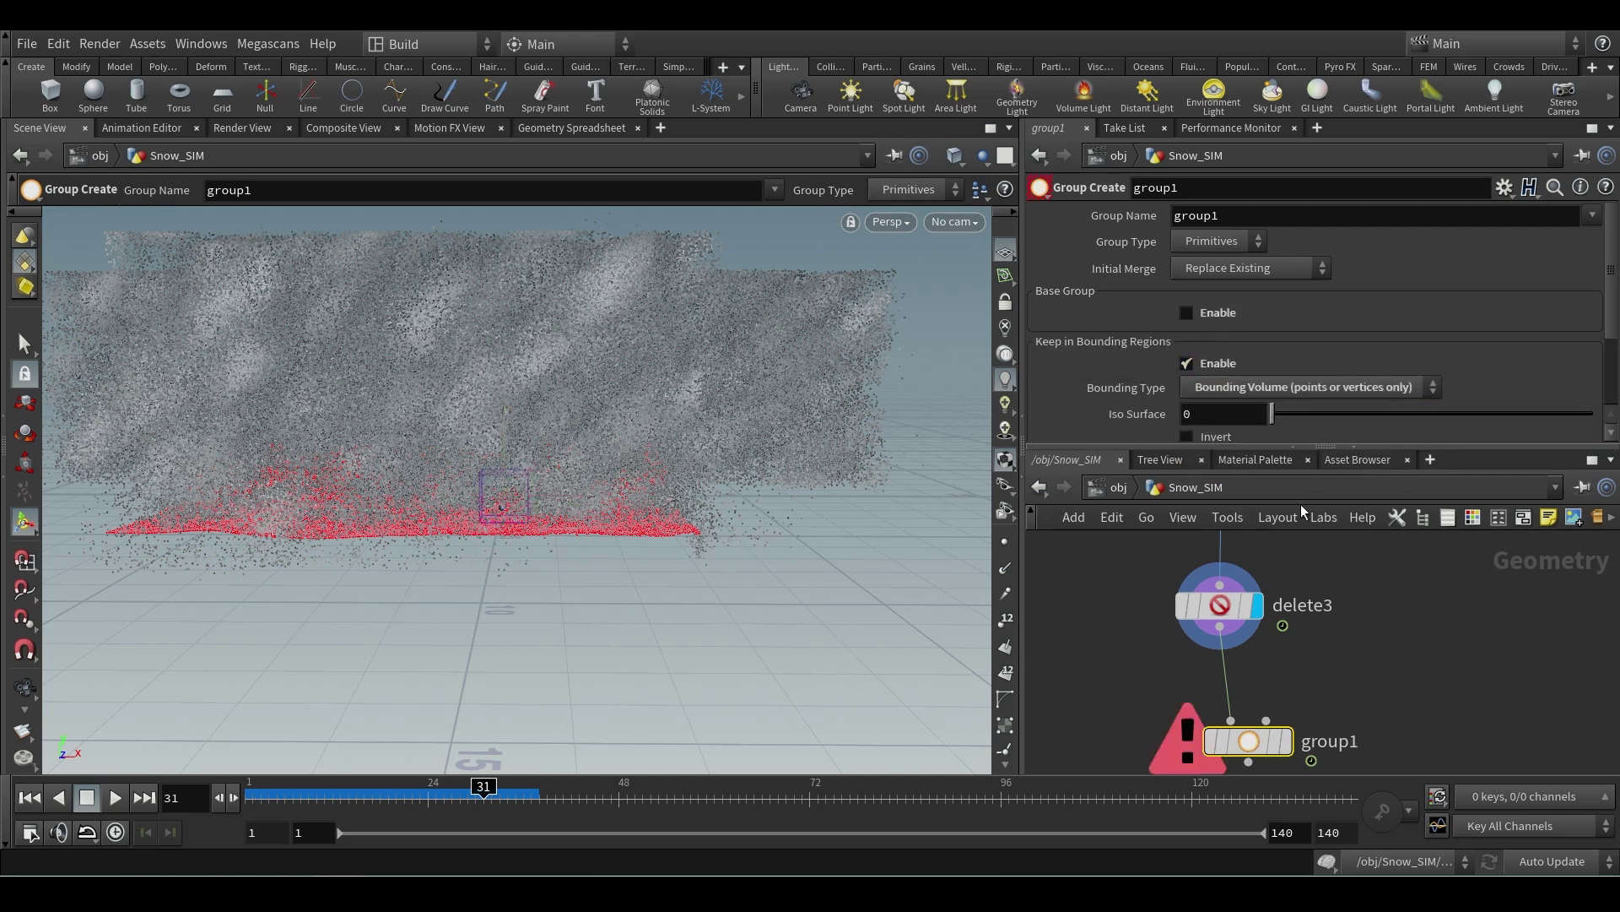
{"action": "left_click", "coordinate": [1190, 241]}
{"action": "left_click", "coordinate": [1207, 306]}
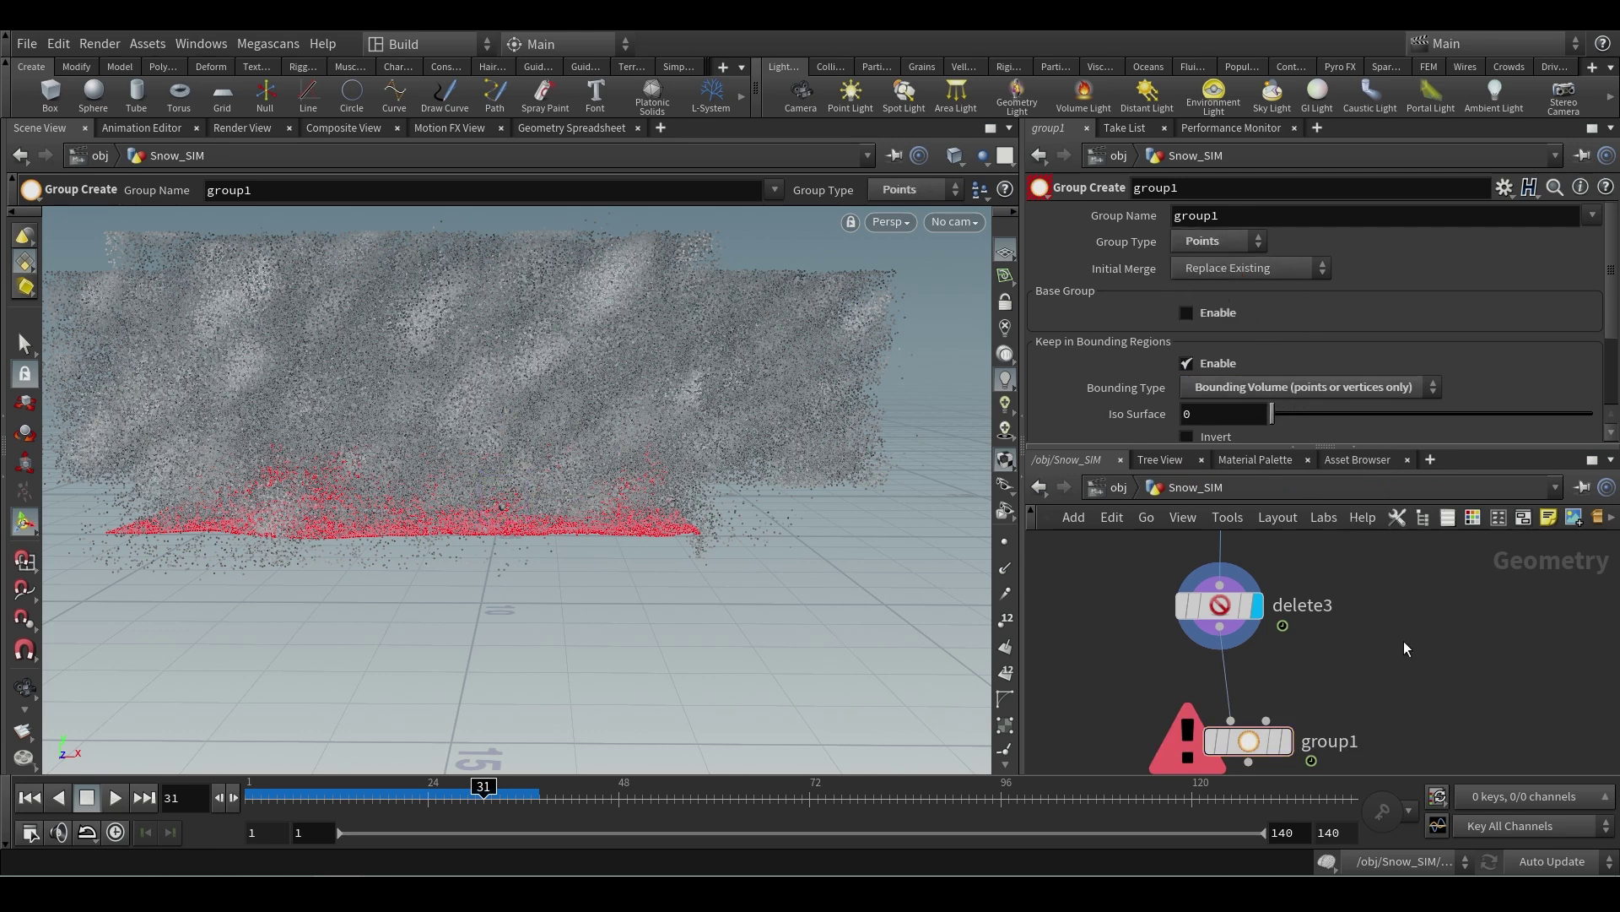
- Add a Volume node beside delete3 and connect it to group1's second input
{"action": "key", "text": "Tab"}
{"action": "type", "text": "v"}
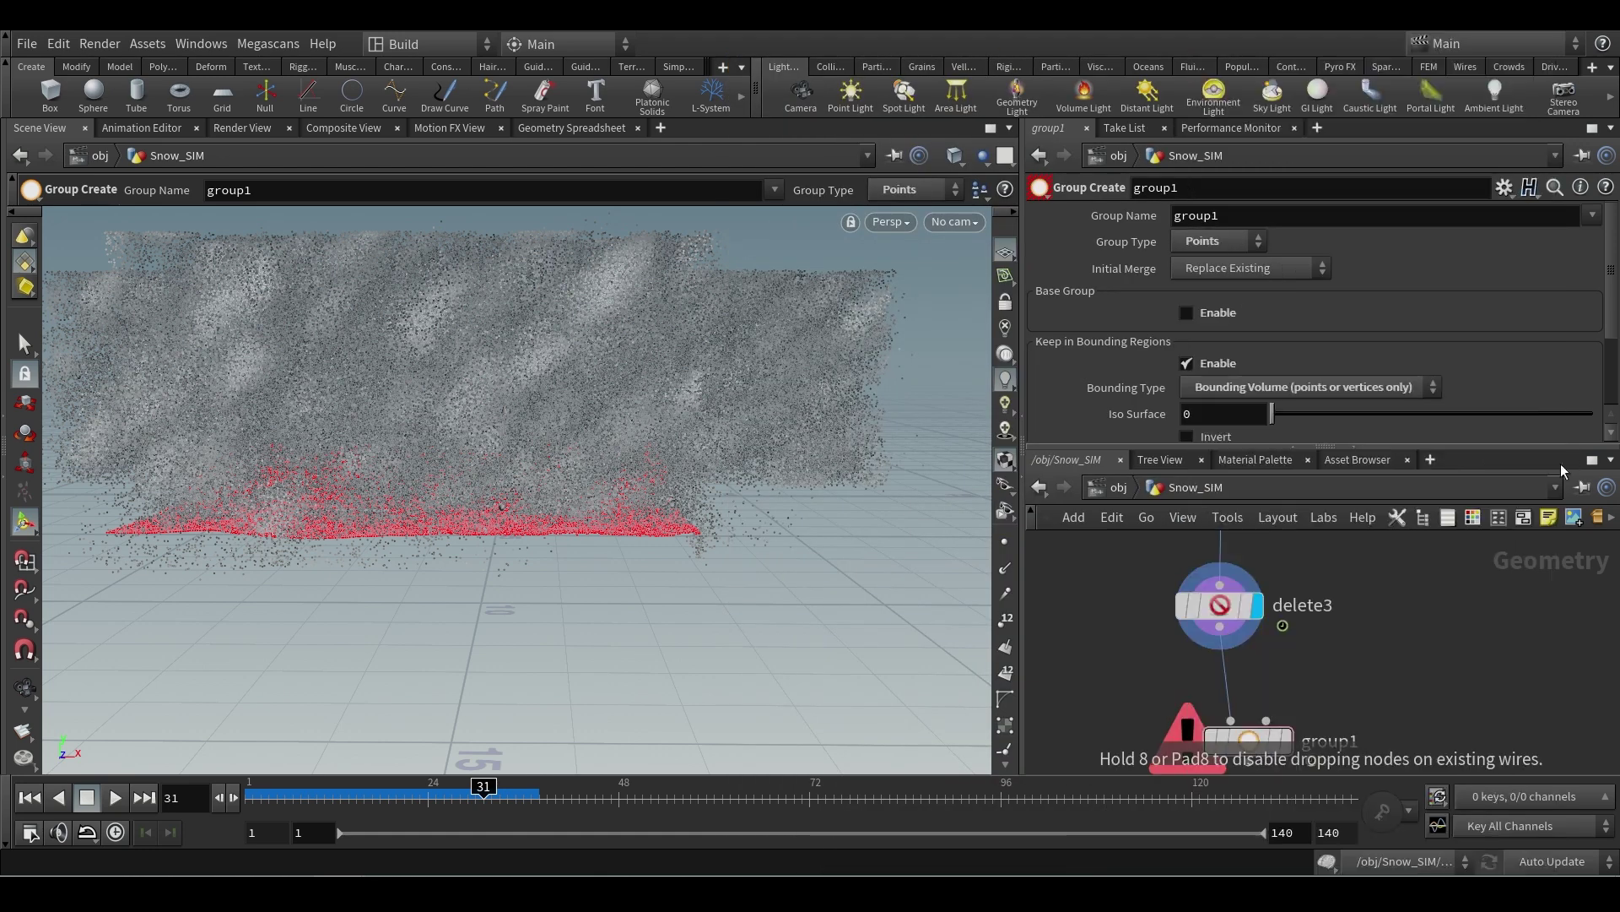
{"action": "left_click", "coordinate": [1380, 630]}
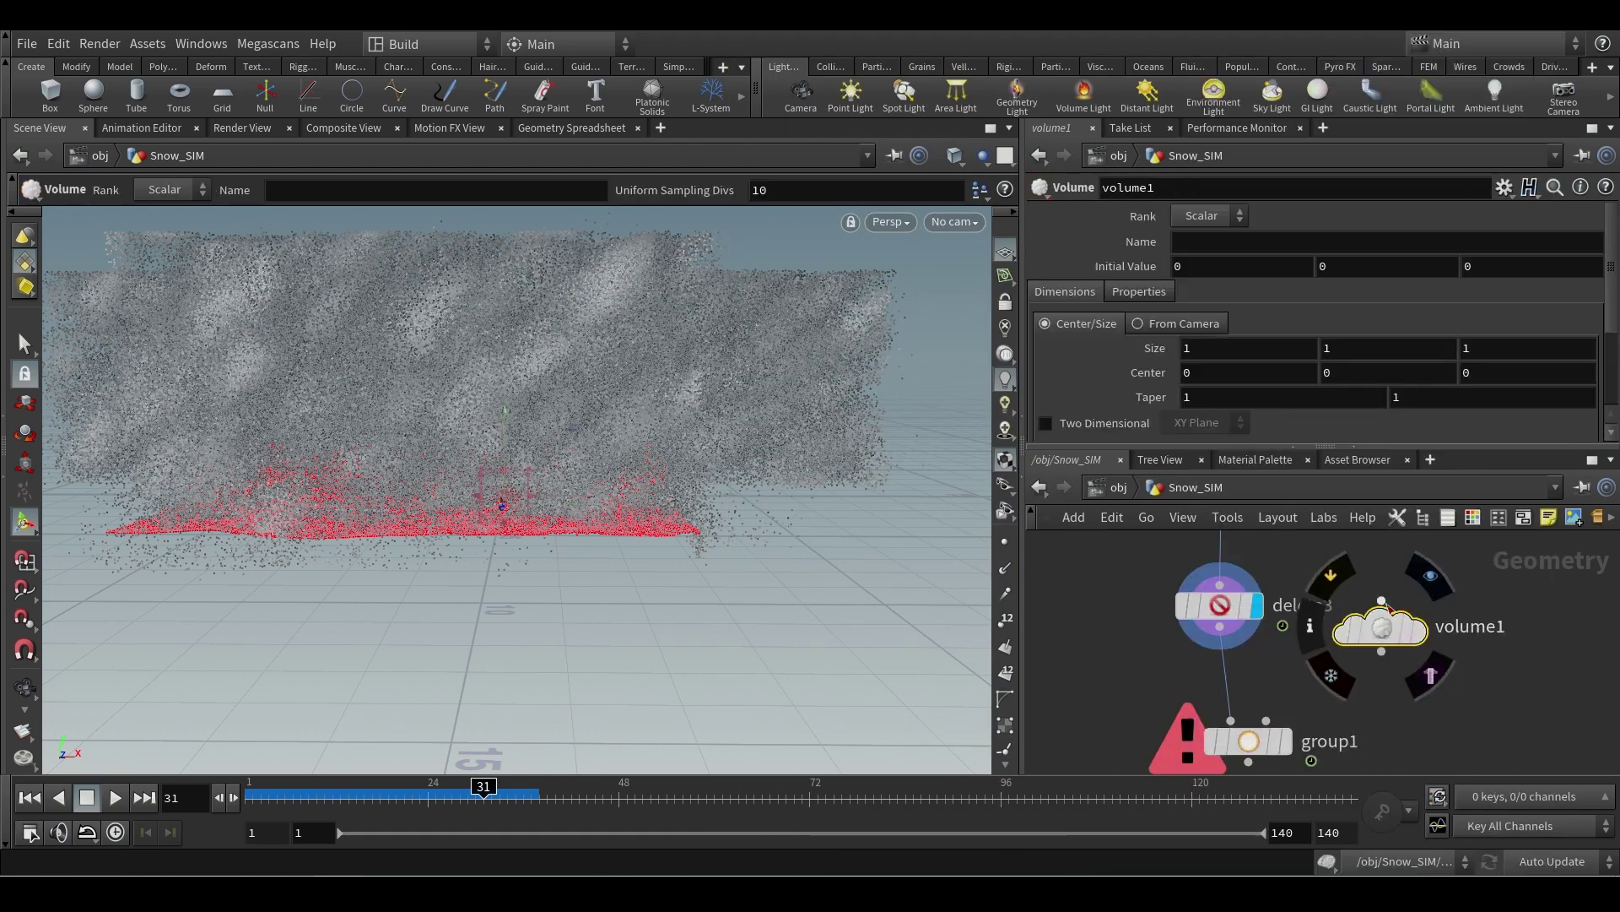
{"action": "left_click_drag", "start_coordinate": [1381, 651], "coordinate": [1266, 720]}
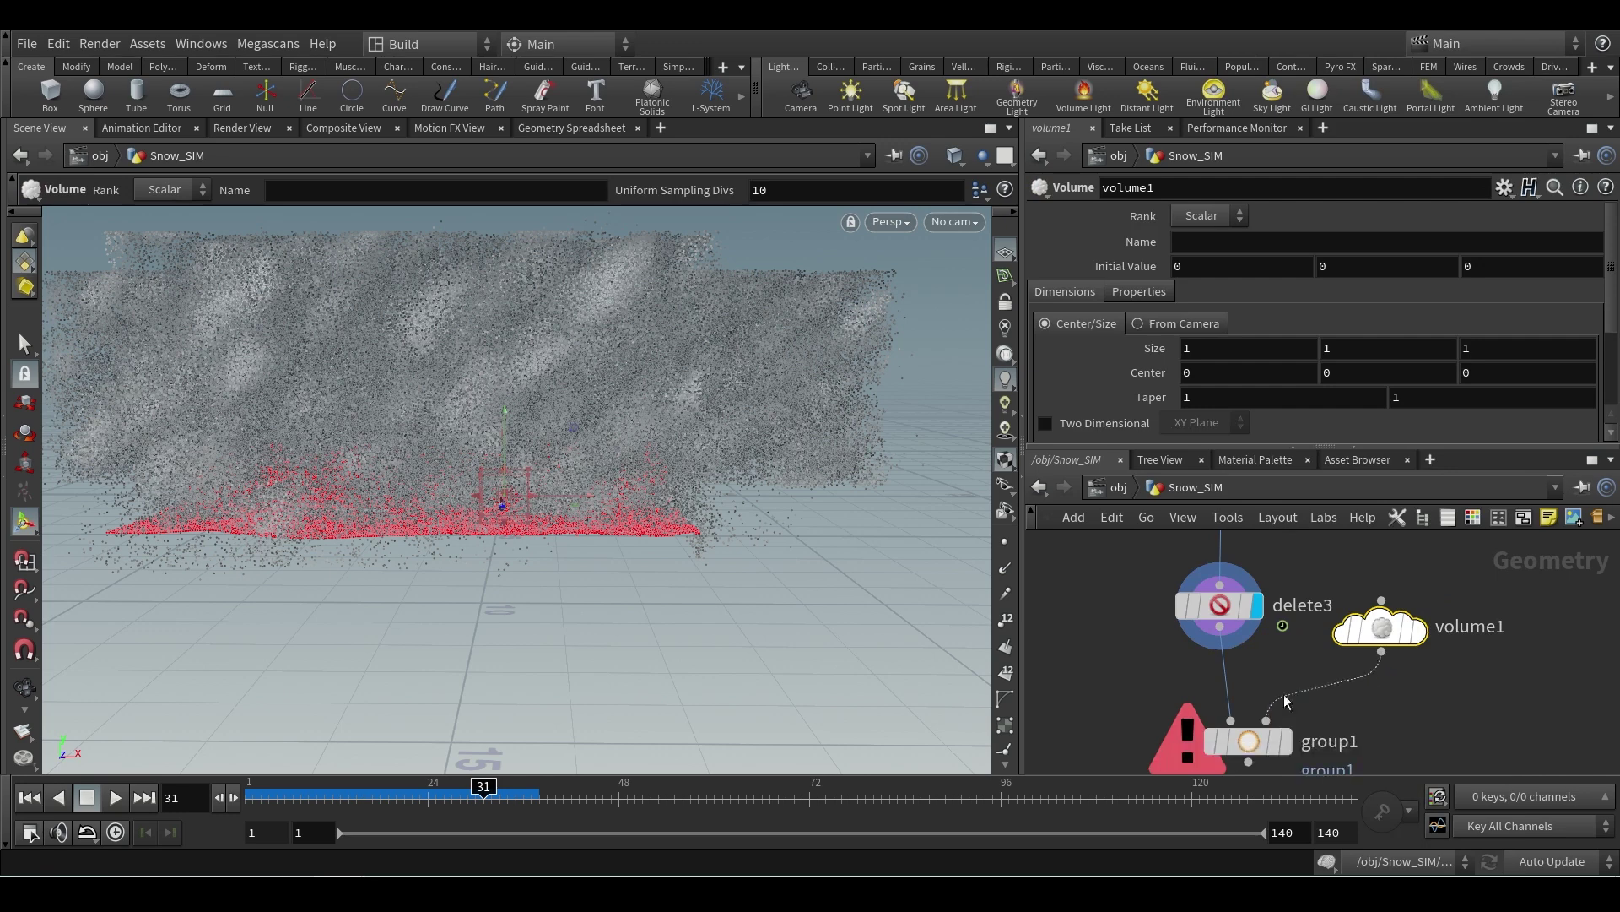
- Define volume1's dimensions from a camera, using /obj/cam1
{"action": "left_click", "coordinate": [1176, 325]}
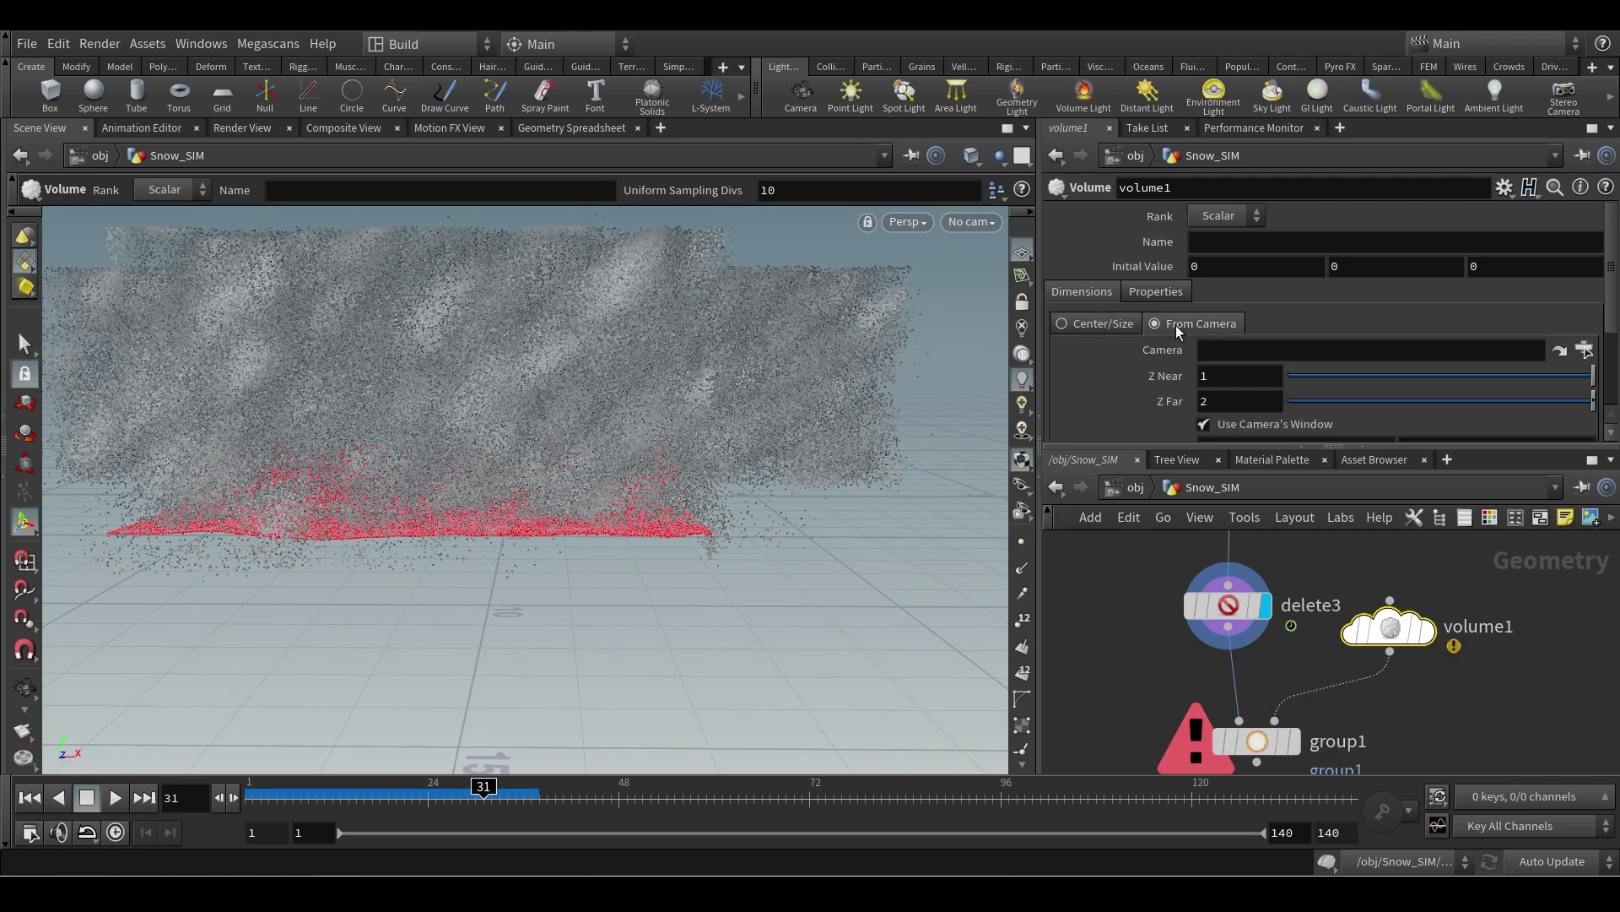
{"action": "left_click", "coordinate": [1586, 351]}
{"action": "left_click", "coordinate": [1433, 267]}
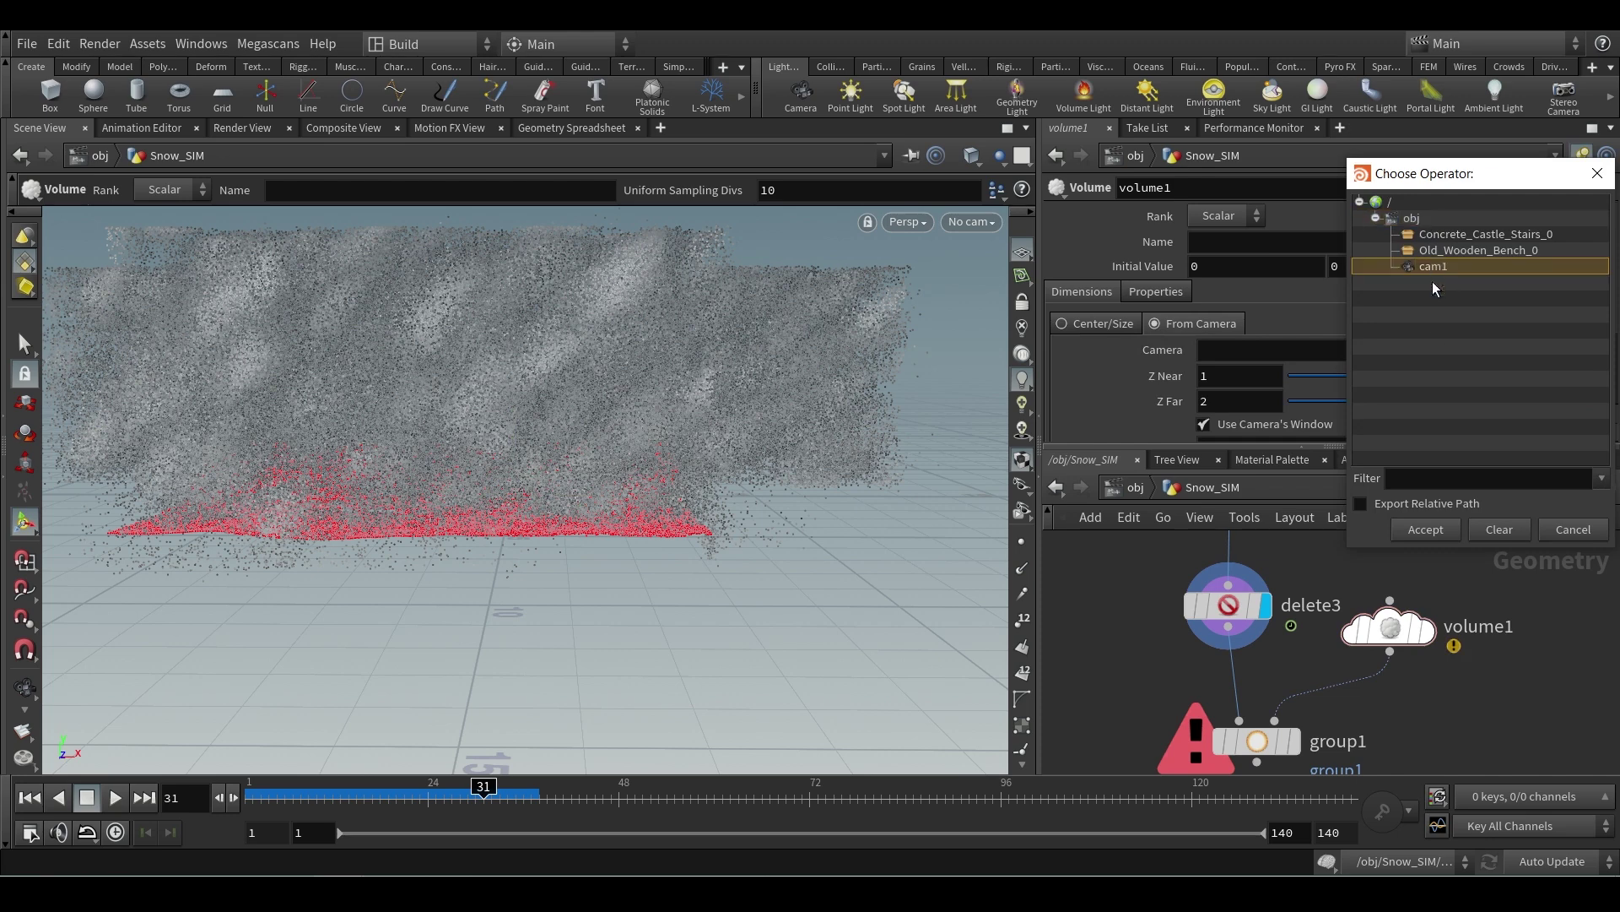
{"action": "left_click", "coordinate": [1425, 530]}
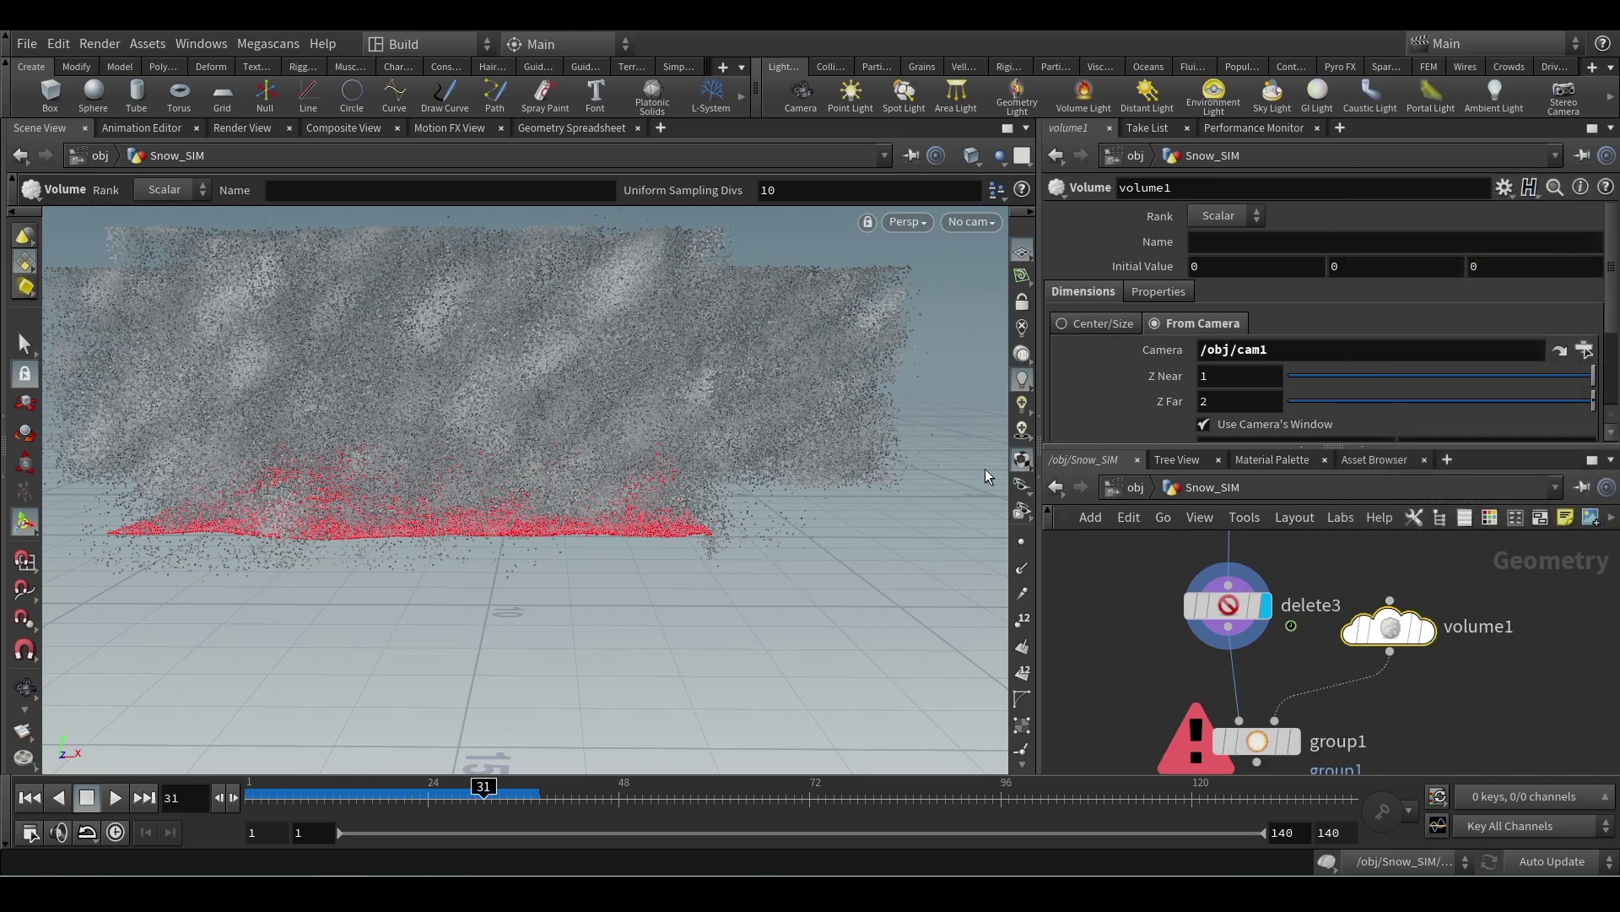
- Set volume1's initial value to 1 in all three components
{"action": "left_click", "coordinate": [1225, 262]}
{"action": "type", "text": "1"}
{"action": "key", "text": "Return"}
{"action": "key", "text": "Escape"}
{"action": "left_click_drag", "start_coordinate": [517, 431], "coordinate": [203, 473]}
{"action": "key", "text": "Return"}
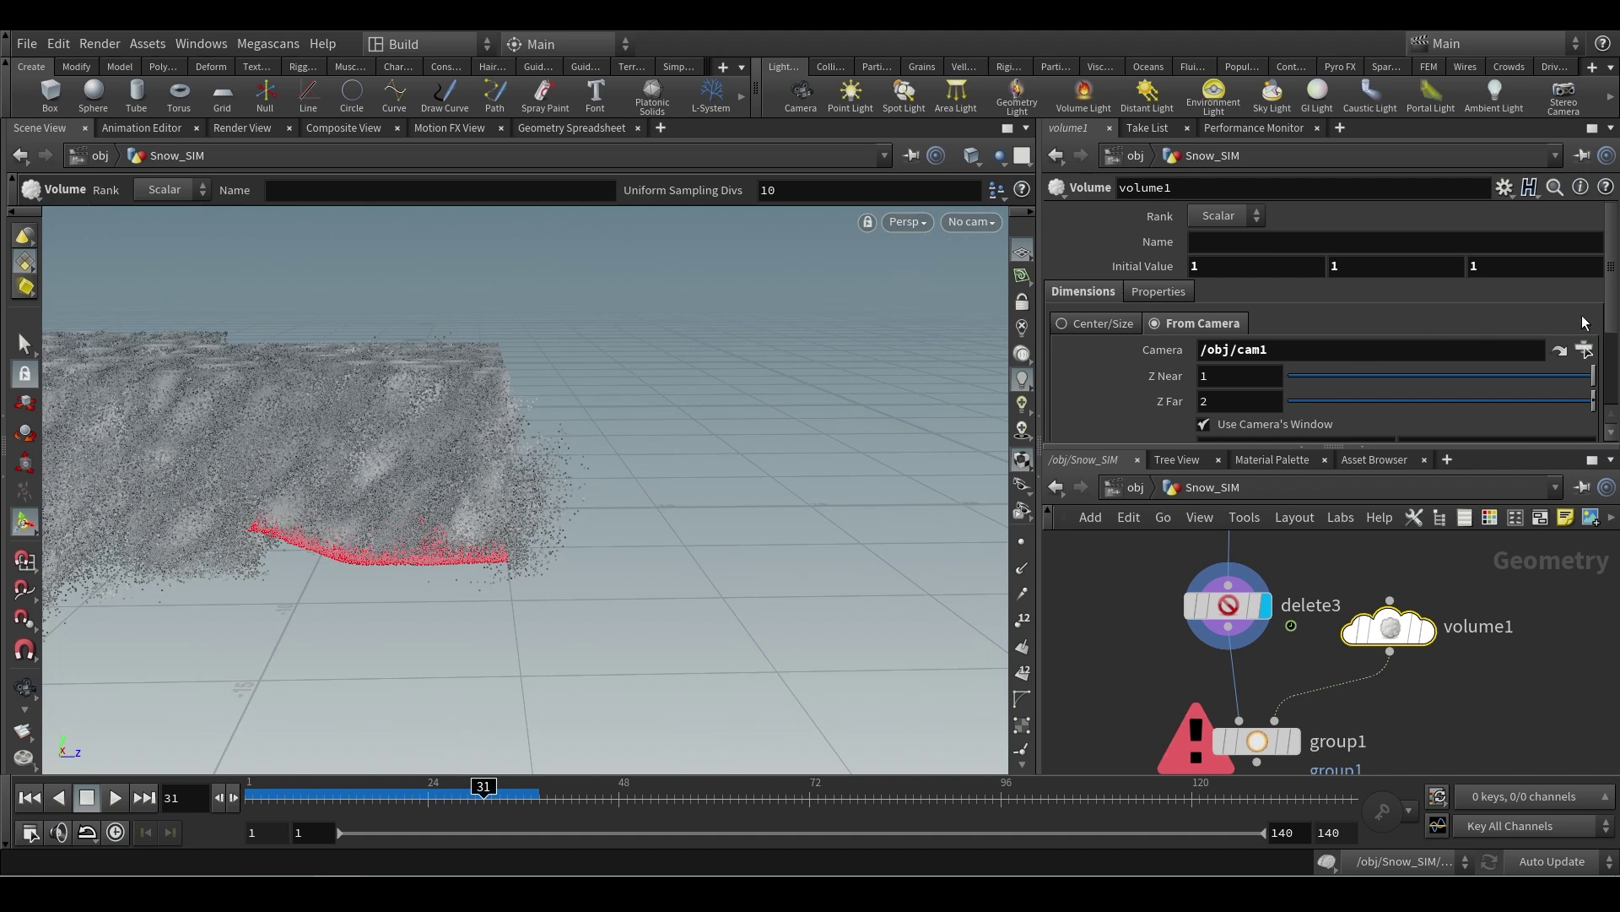
- Display volume1 and inspect the shape of the camera volume up close
{"action": "scroll", "coordinate": [1584, 323], "scroll_direction": "down", "scroll_amount": 3}
{"action": "scroll", "coordinate": [1348, 400], "scroll_direction": "up", "scroll_amount": 2}
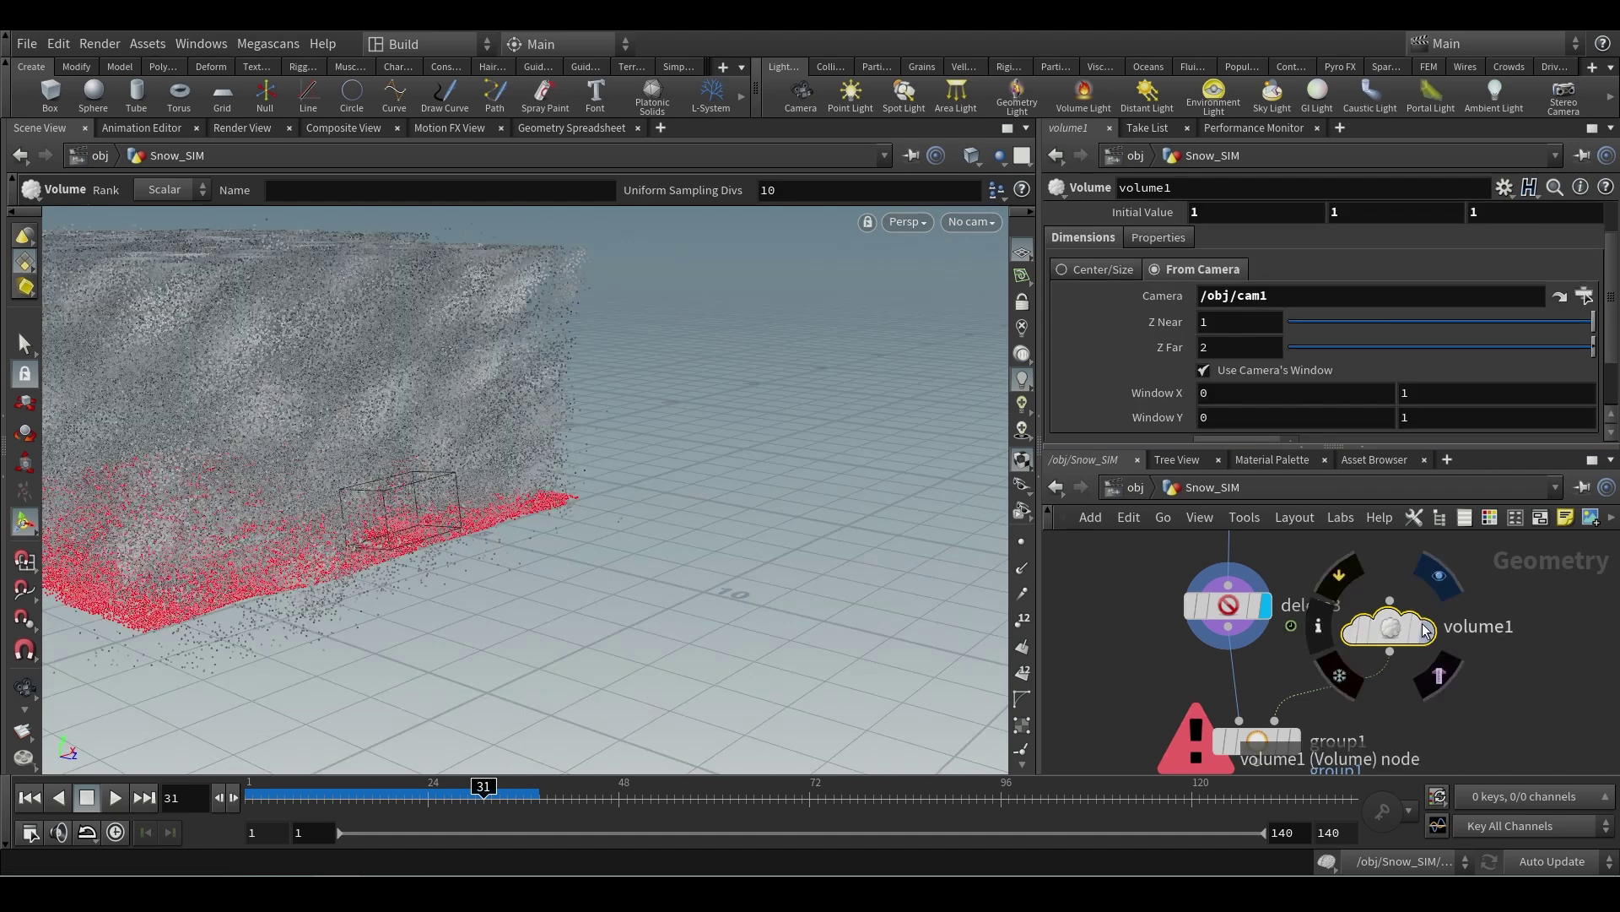
{"action": "left_click", "coordinate": [1428, 630]}
{"action": "key", "text": "Escape"}
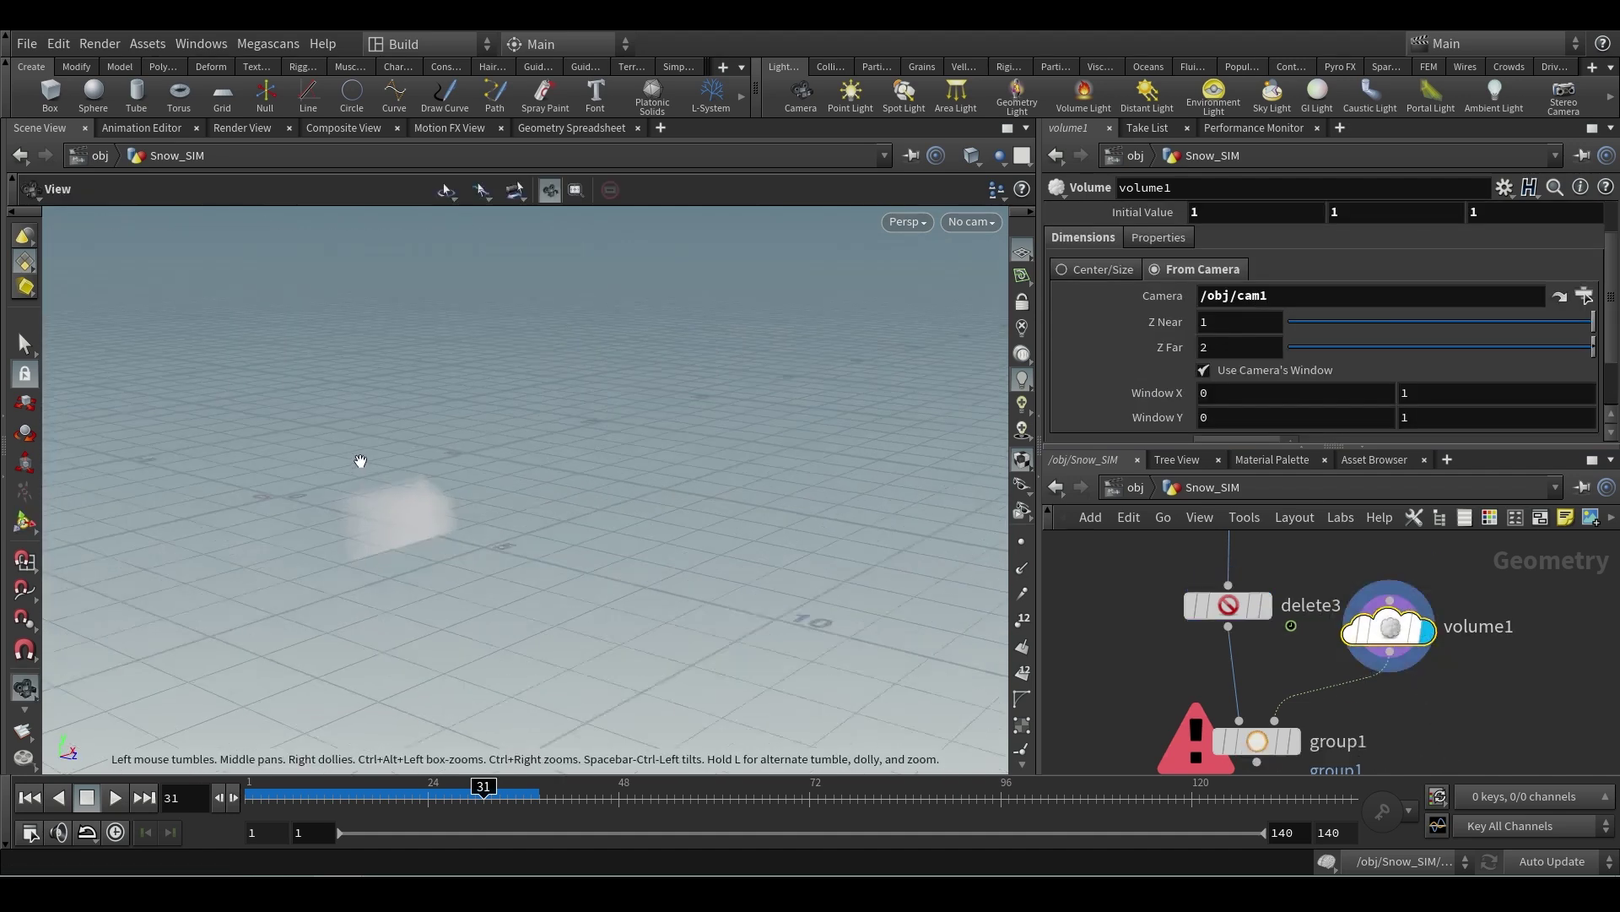
{"action": "scroll", "coordinate": [380, 532], "scroll_direction": "up", "scroll_amount": 8}
{"action": "left_click_drag", "start_coordinate": [464, 559], "coordinate": [217, 489]}
{"action": "key", "text": "Return"}
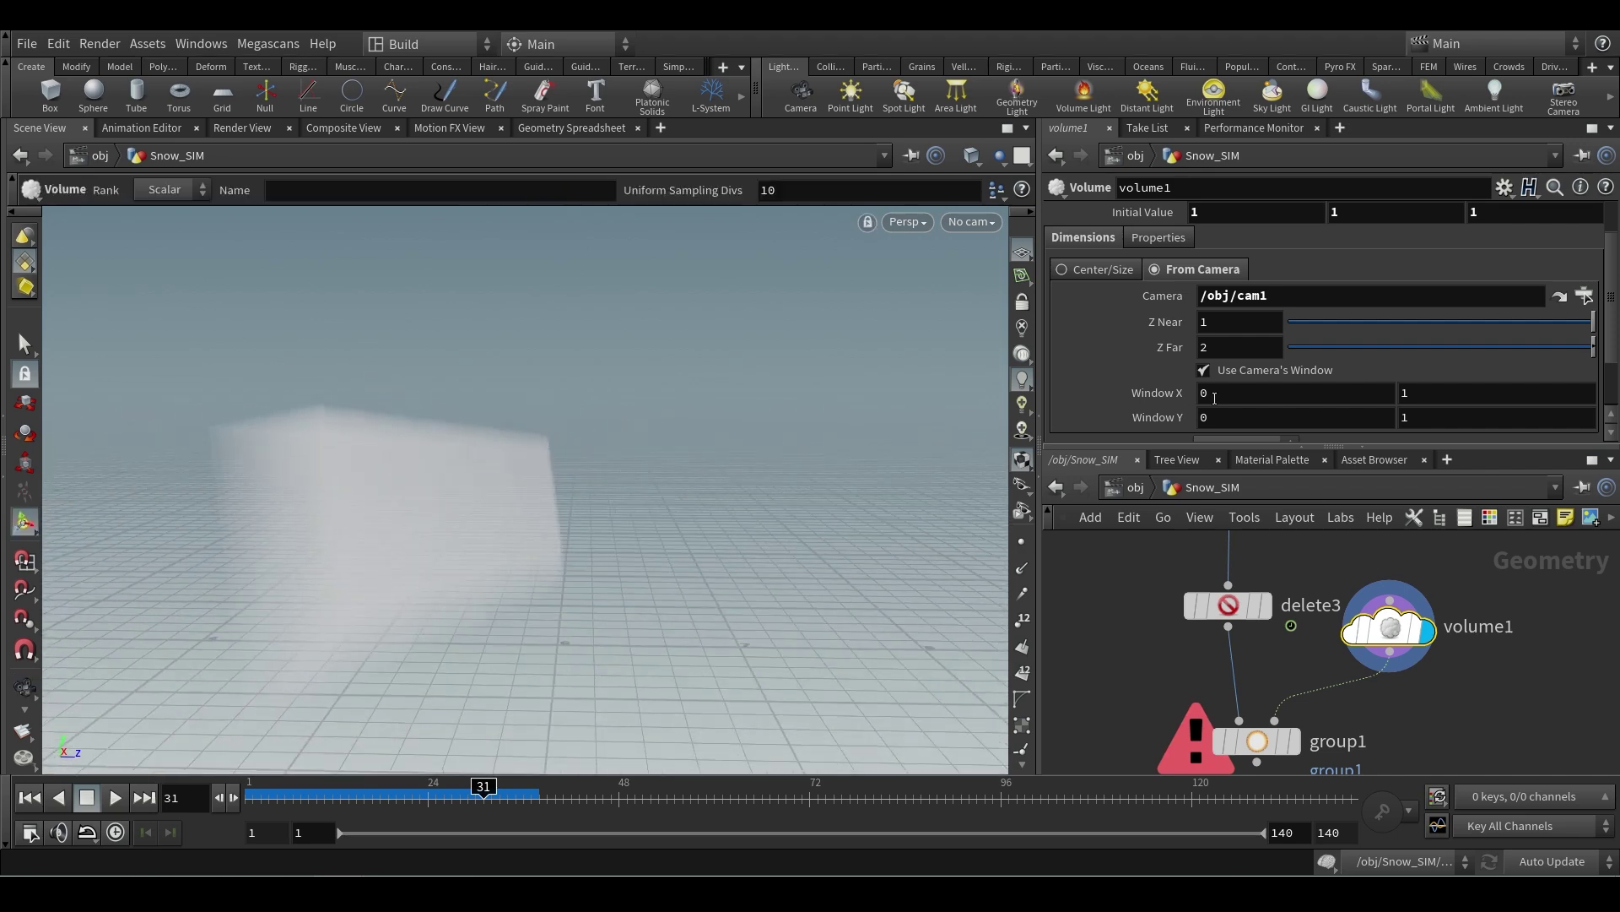
- Set volume1's Z Far to 20 and check the extent of the camera volume
{"action": "left_click", "coordinate": [1227, 352]}
{"action": "type", "text": "20"}
{"action": "key", "text": "Return"}
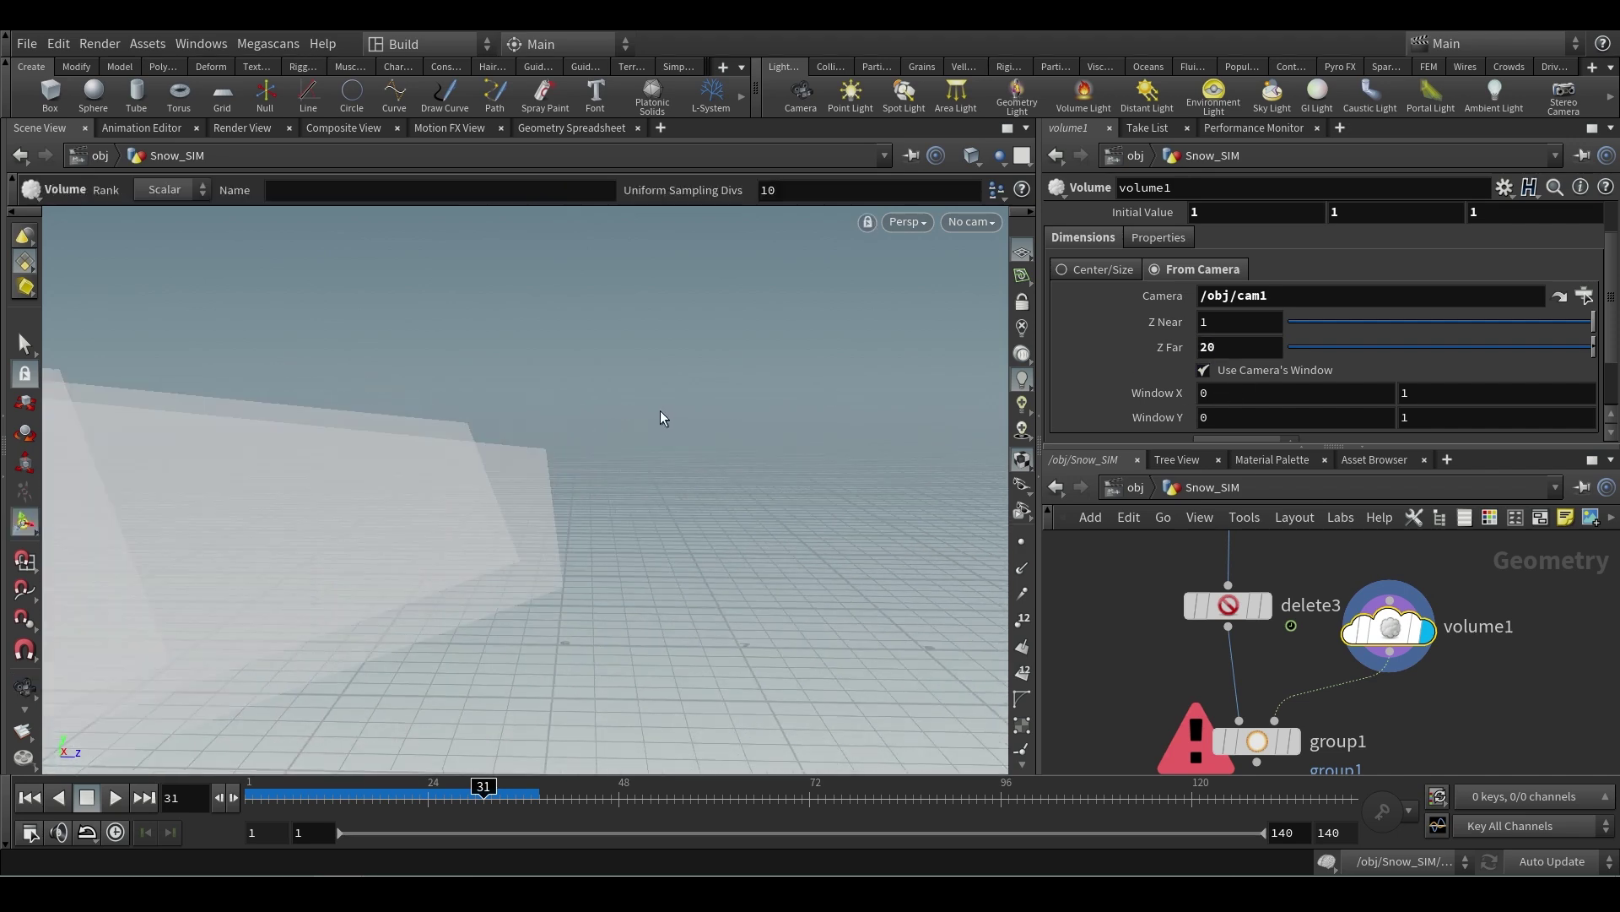
{"action": "key", "text": "Escape"}
{"action": "mouse_move", "coordinate": [644, 433]}
{"action": "left_mouse_down"}
{"action": "mouse_move", "coordinate": [492, 499]}
{"action": "mouse_move", "coordinate": [496, 481]}
{"action": "mouse_move", "coordinate": [717, 453]}
{"action": "mouse_move", "coordinate": [644, 438]}
{"action": "left_mouse_up"}
{"action": "scroll", "coordinate": [543, 467], "scroll_direction": "down", "scroll_amount": 10}
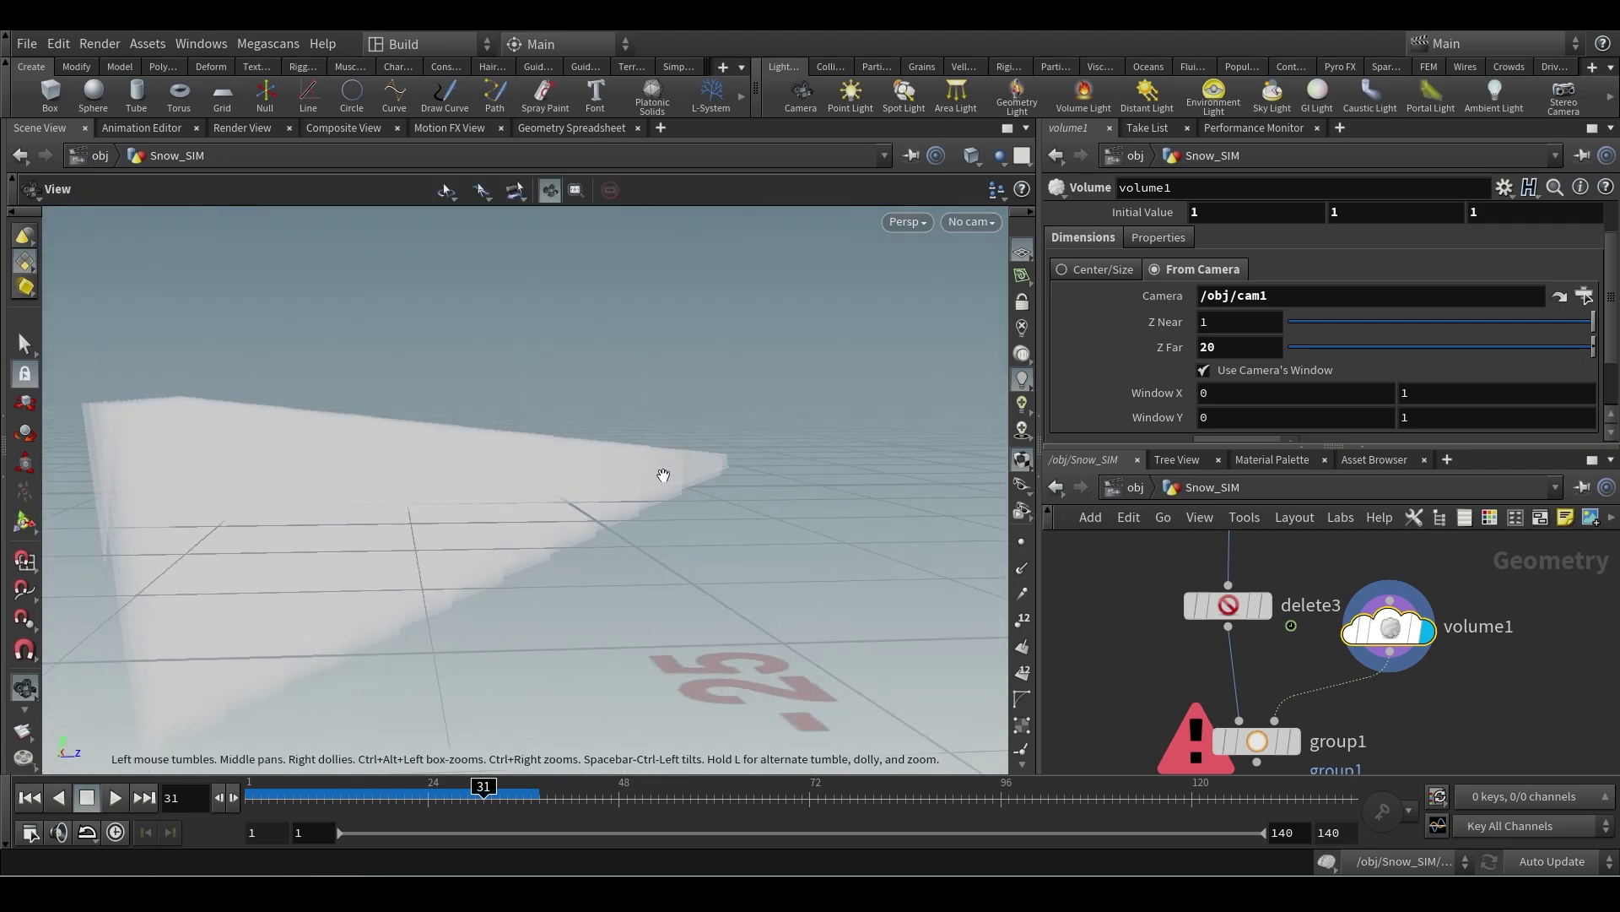
{"action": "scroll", "coordinate": [662, 472], "scroll_direction": "down", "scroll_amount": 4}
- Display group1 to compare the snow with the camera volume, and set volume1's Z Far to 30
{"action": "left_click", "coordinate": [1284, 742]}
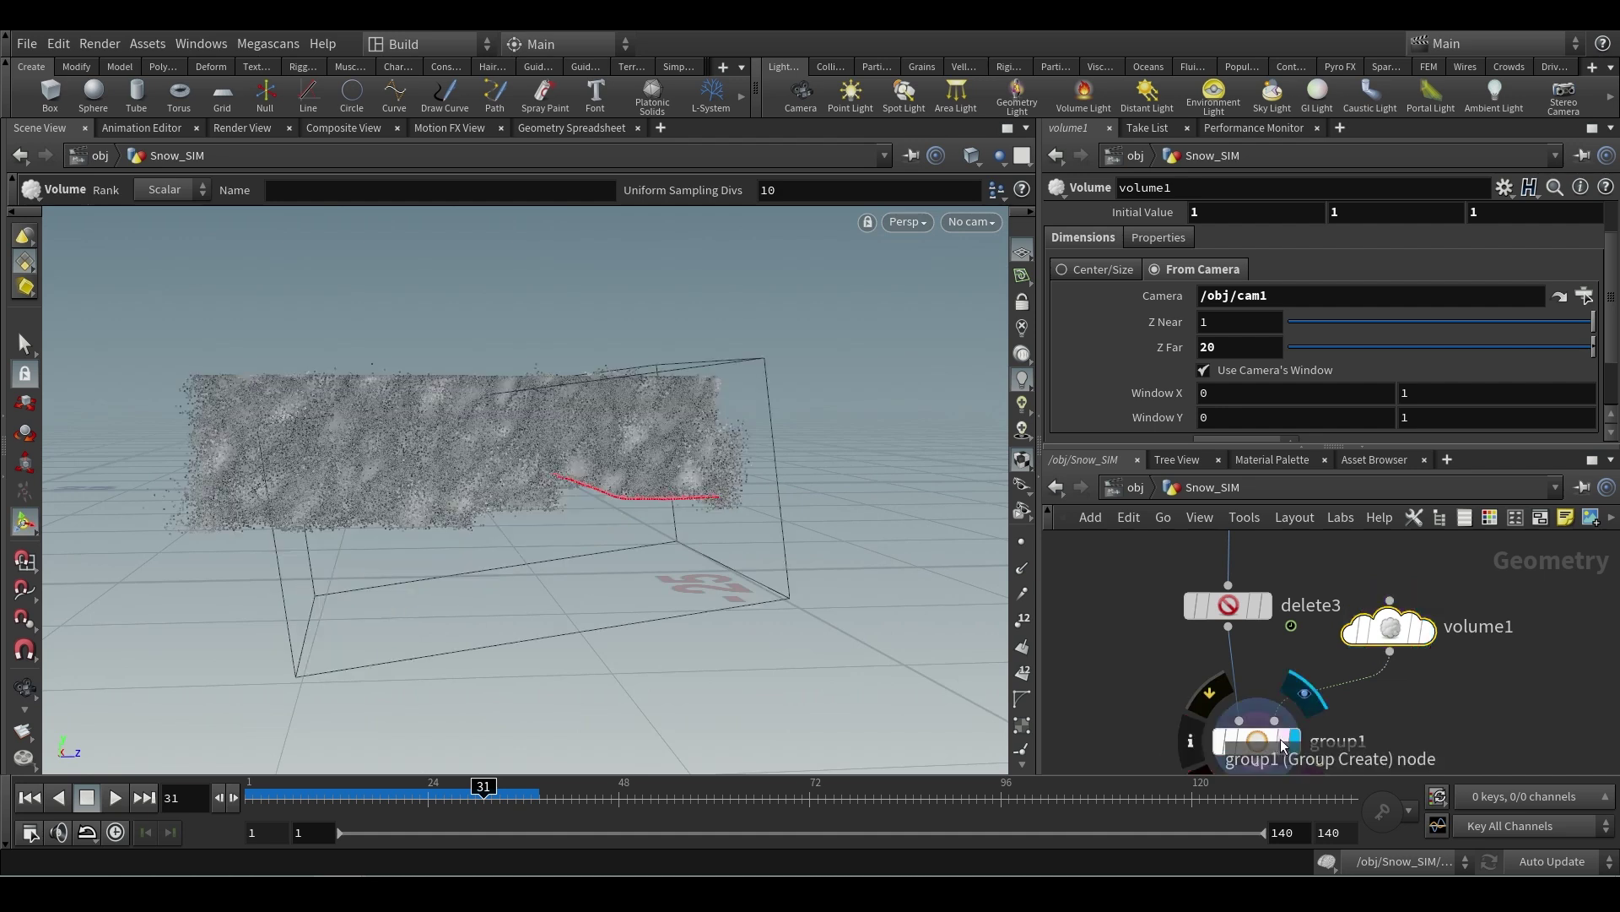
{"action": "left_click", "coordinate": [1208, 347]}
{"action": "key", "text": "Up"}
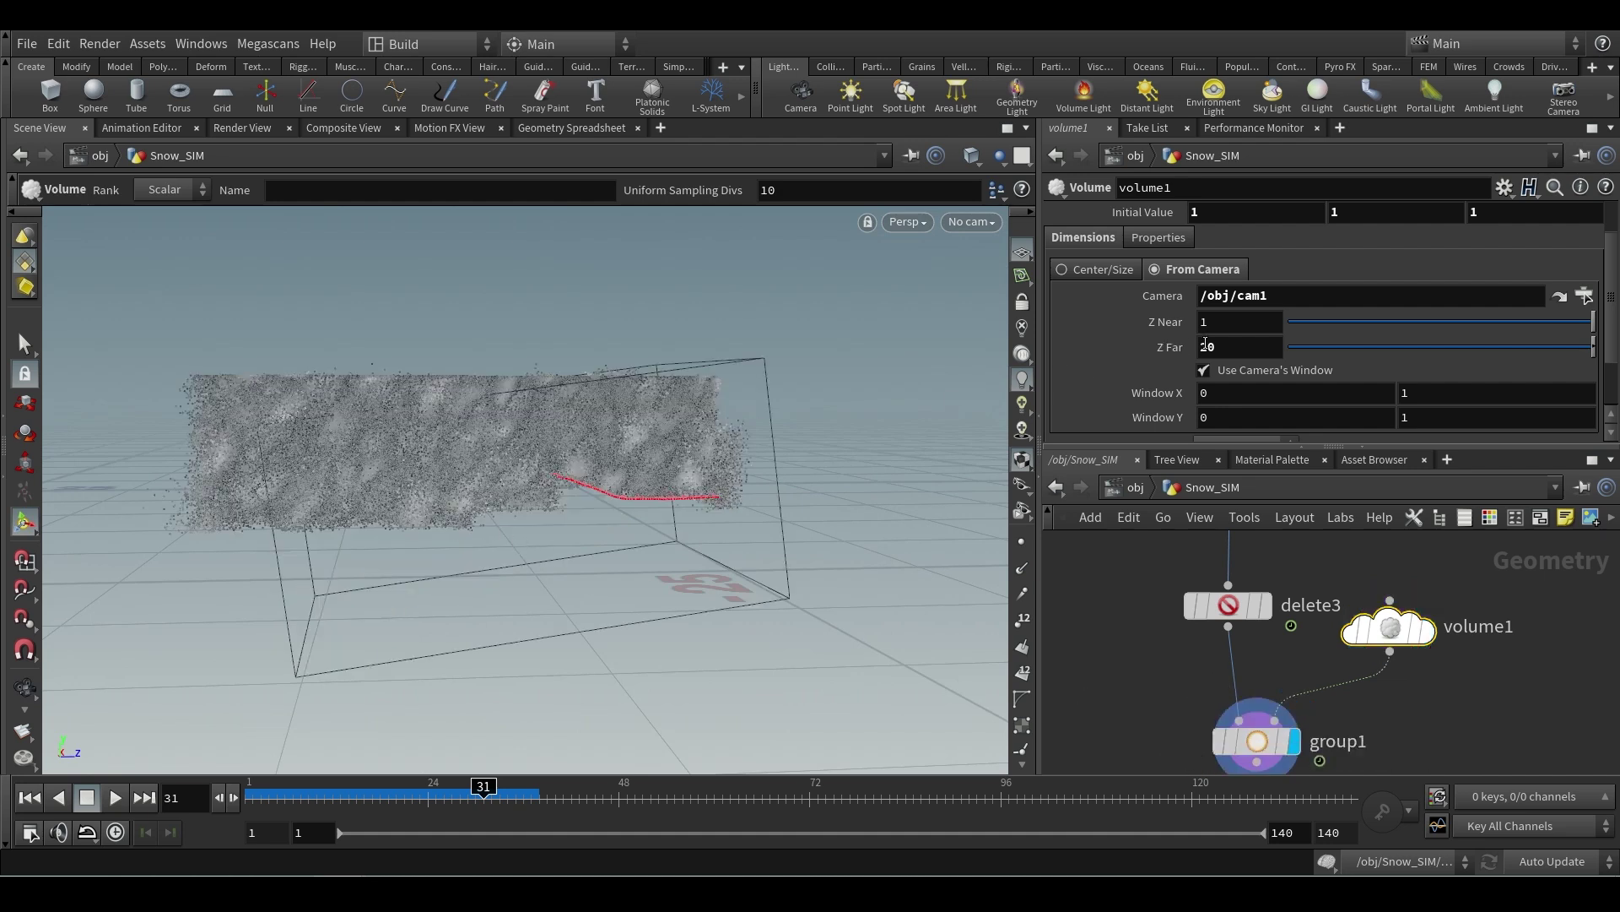
{"action": "key", "text": "Return"}
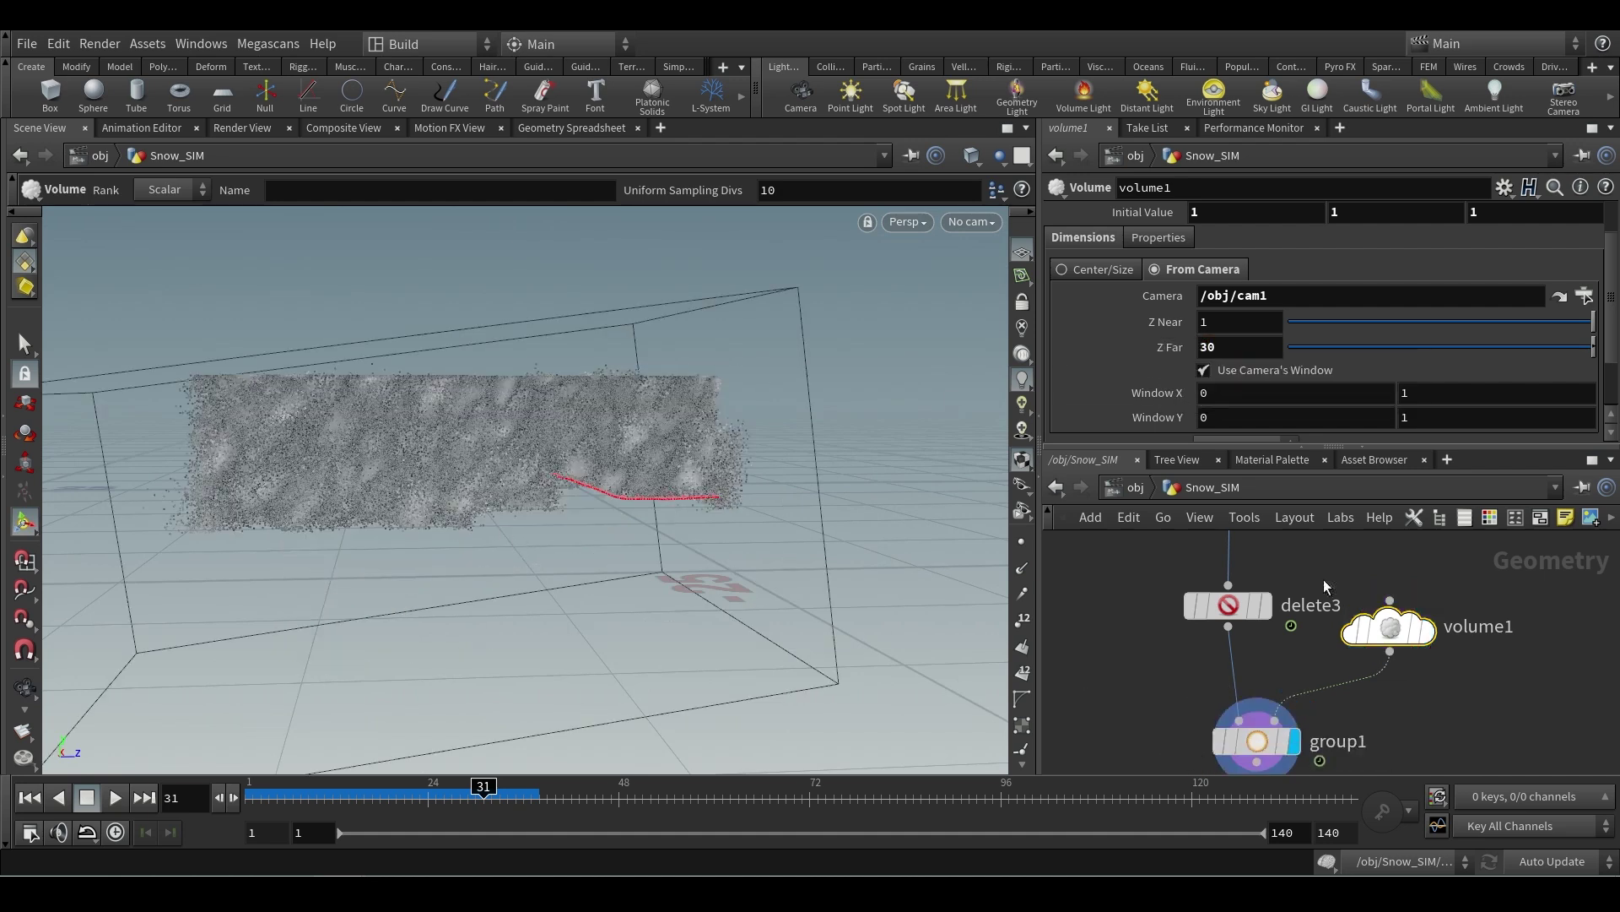
- Display volume1 again and examine the extended camera volume from a higher angle
{"action": "left_click", "coordinate": [1426, 630]}
{"action": "key", "text": "Escape"}
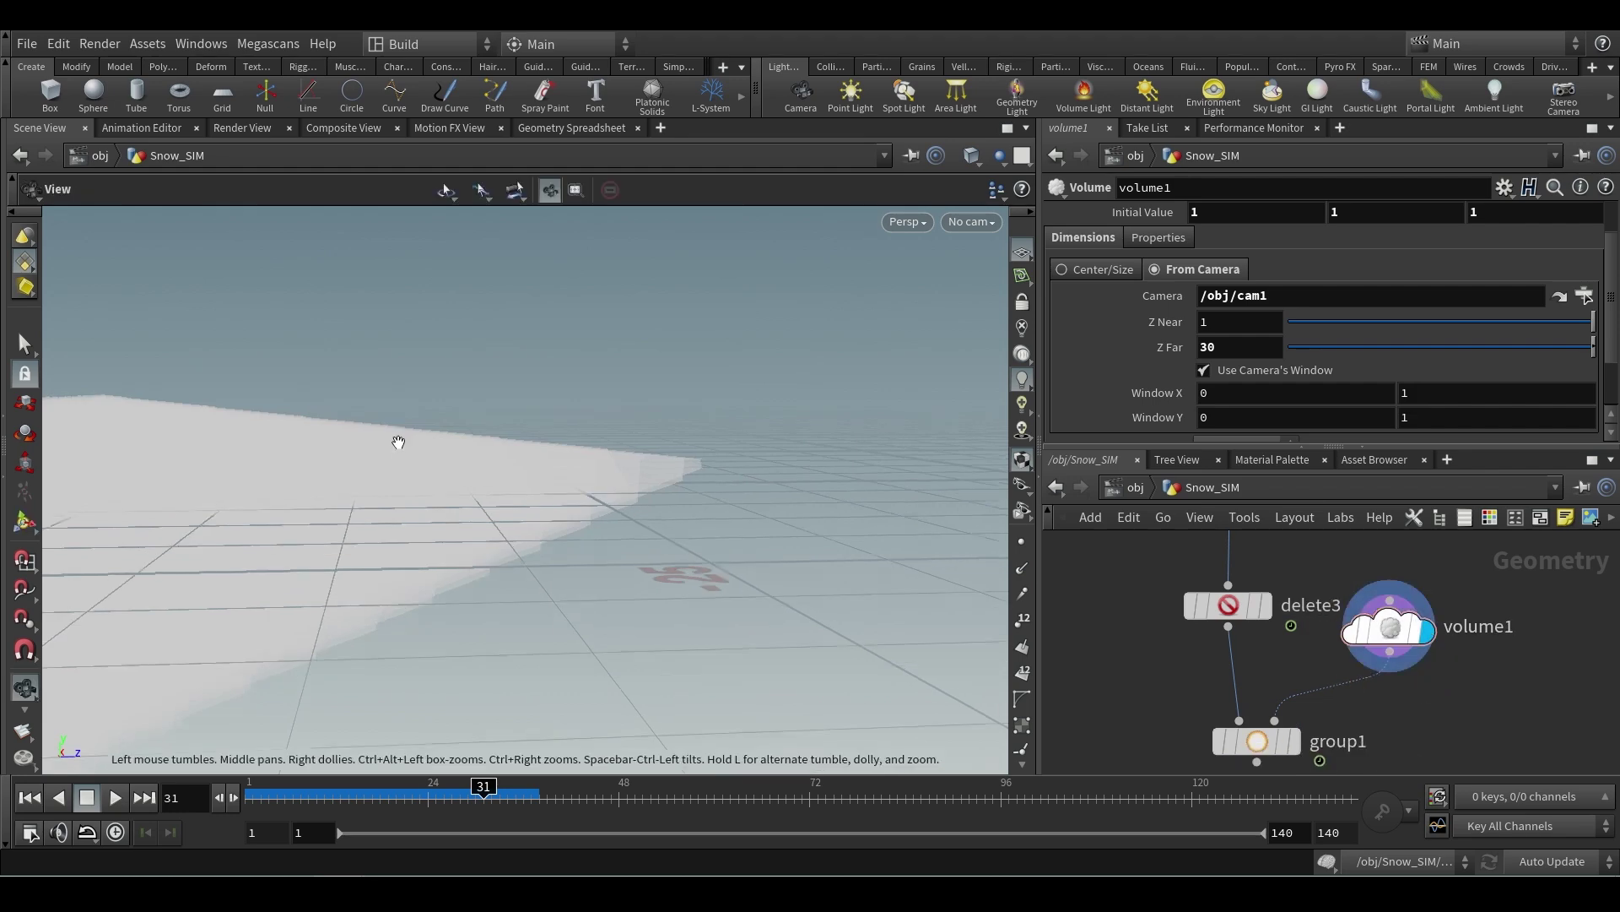
{"action": "left_click_drag", "start_coordinate": [399, 445], "coordinate": [610, 397]}
{"action": "left_click_drag", "start_coordinate": [418, 421], "coordinate": [535, 243]}
{"action": "key", "text": "Return"}
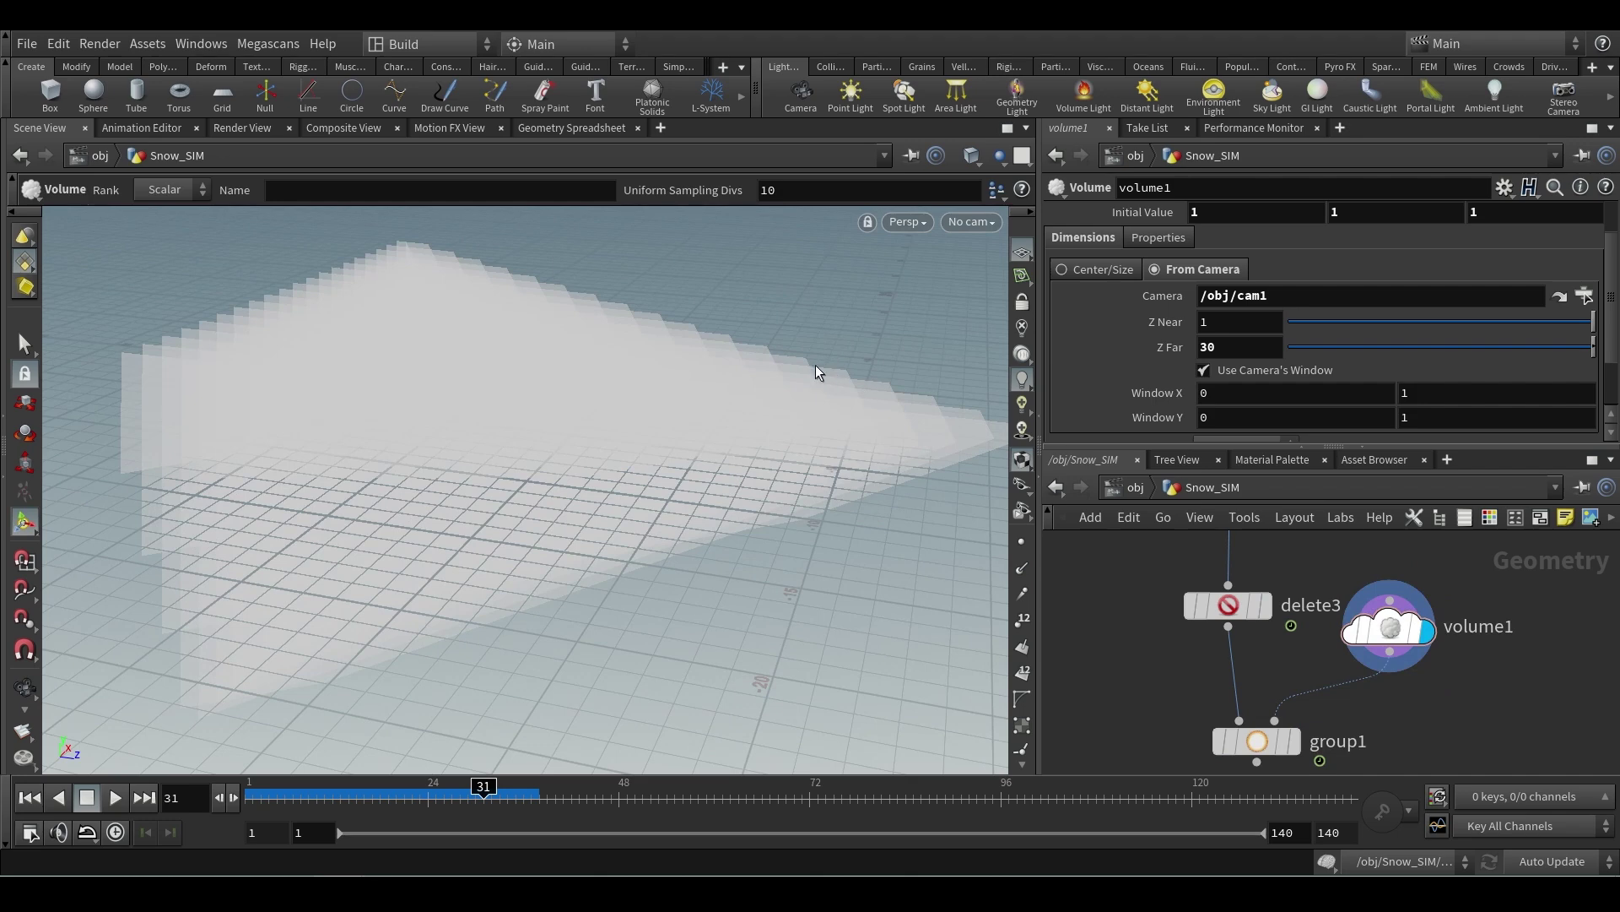
- Raise volume1's Uniform Sampling Divs, trying 30 and settling on 40, and inspect the refined camera volume up close
{"action": "scroll", "coordinate": [1065, 366], "scroll_direction": "down", "scroll_amount": 3}
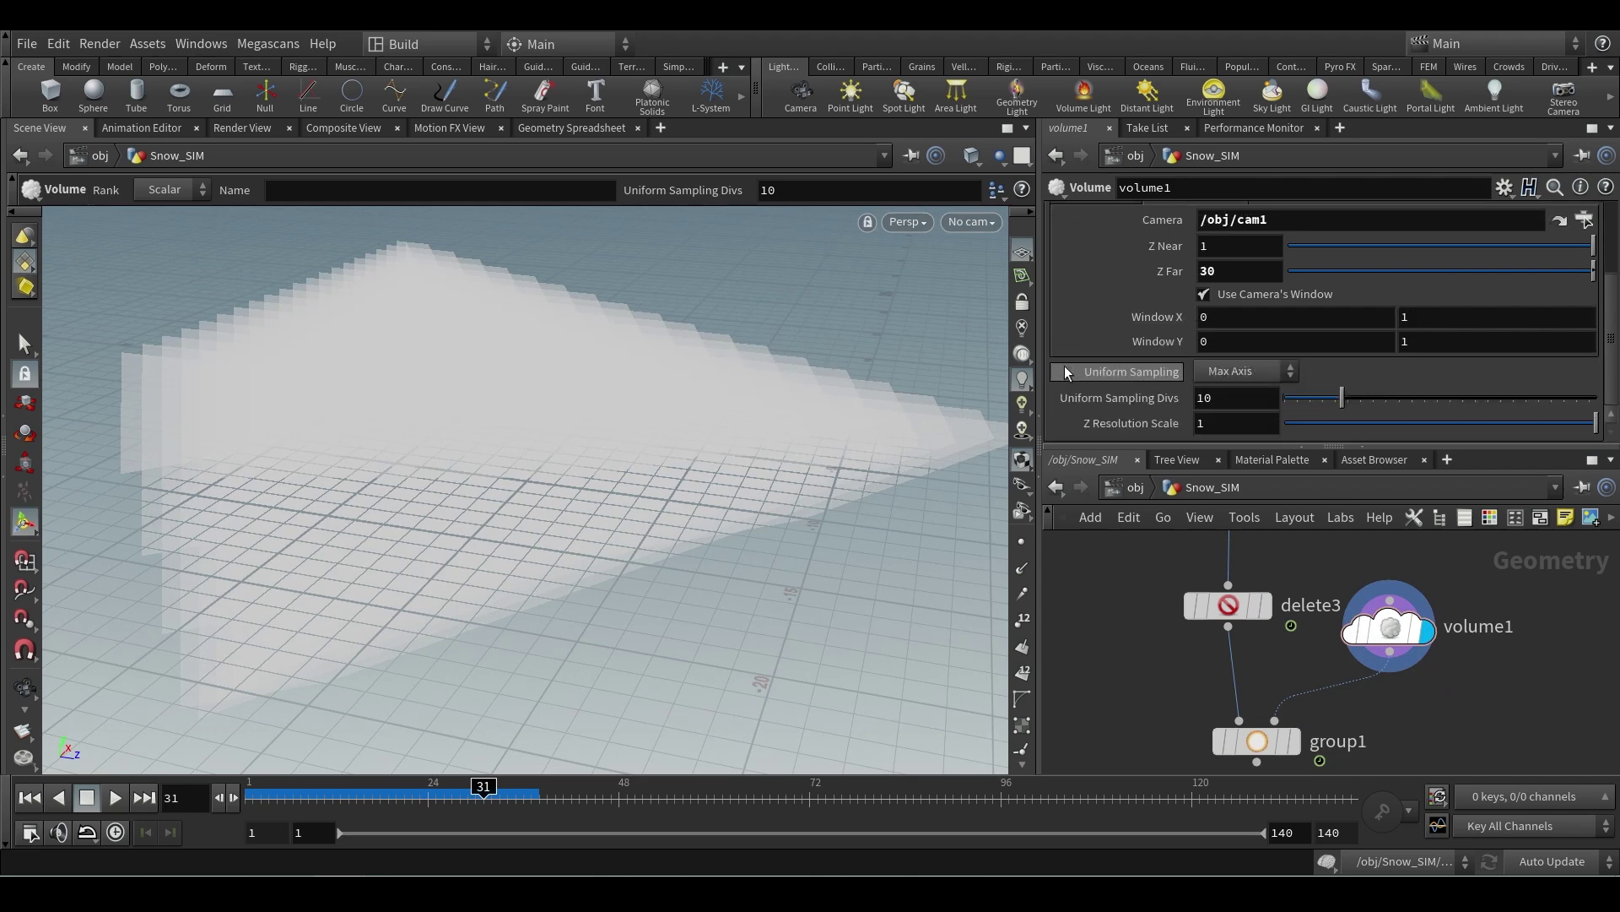
{"action": "left_click_drag", "start_coordinate": [1202, 397], "coordinate": [1136, 402]}
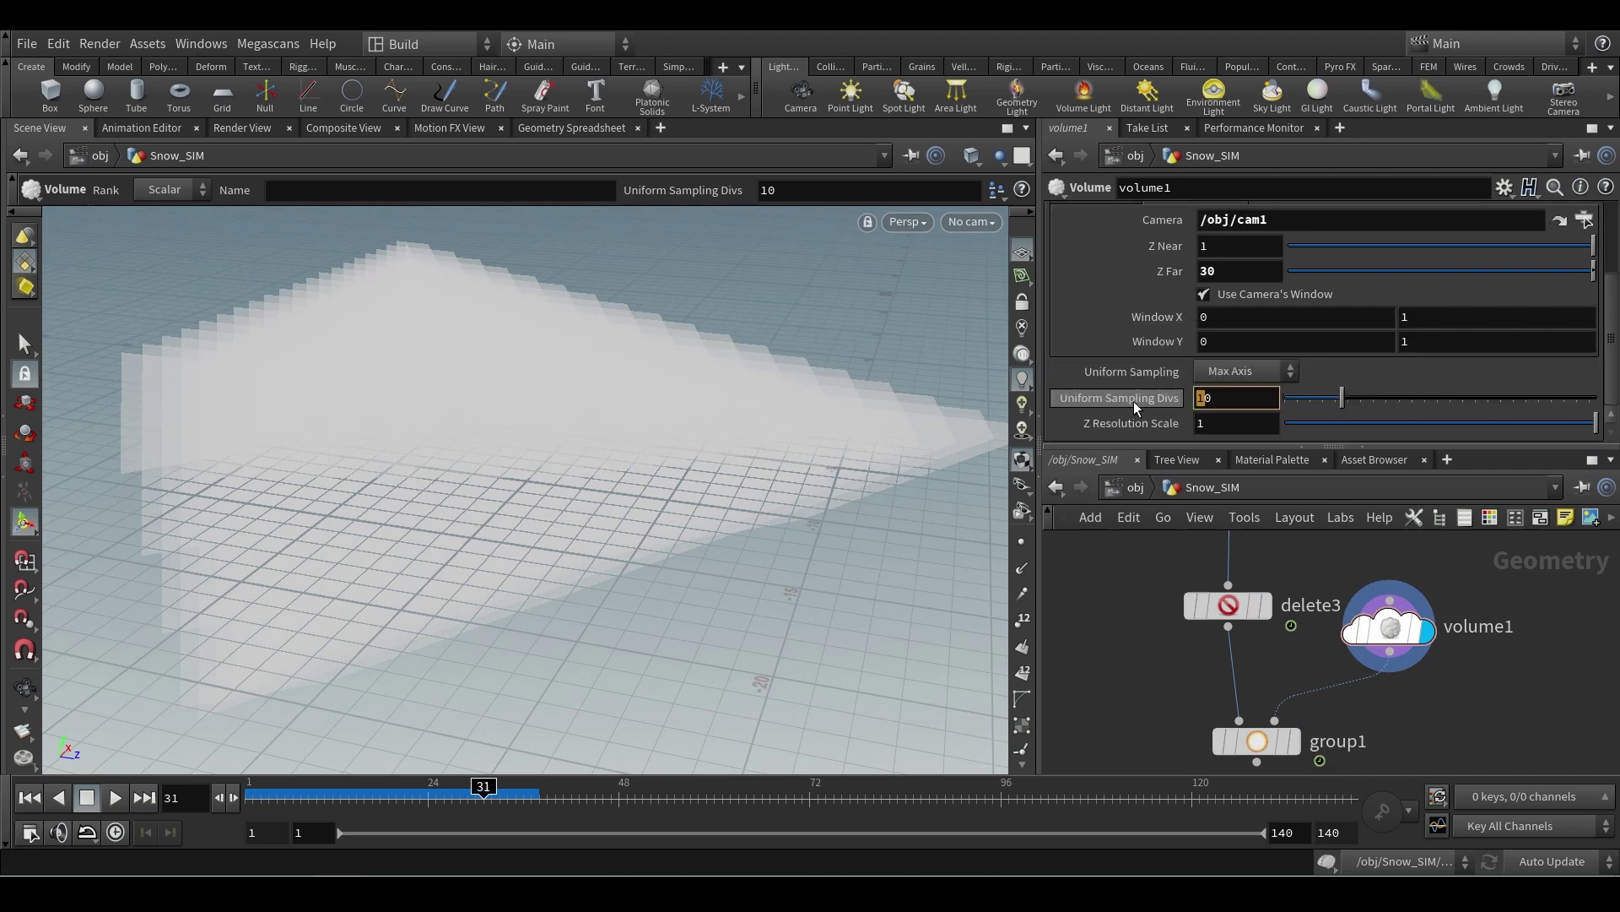
{"action": "type", "text": "3"}
{"action": "key", "text": "Return"}
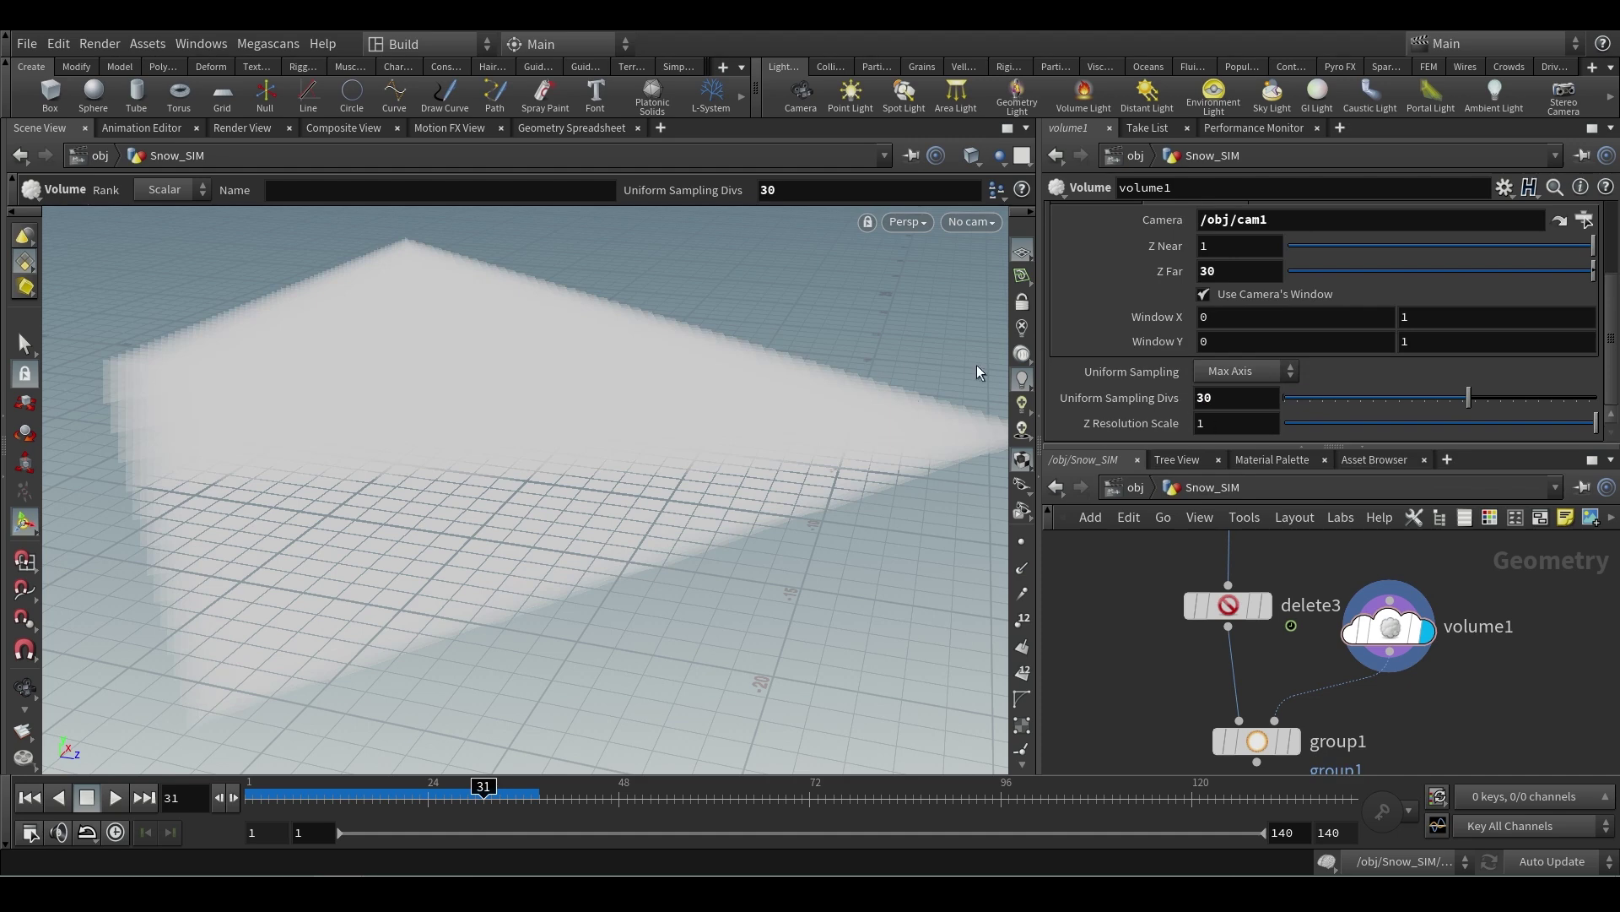
{"action": "type", "text": "4"}
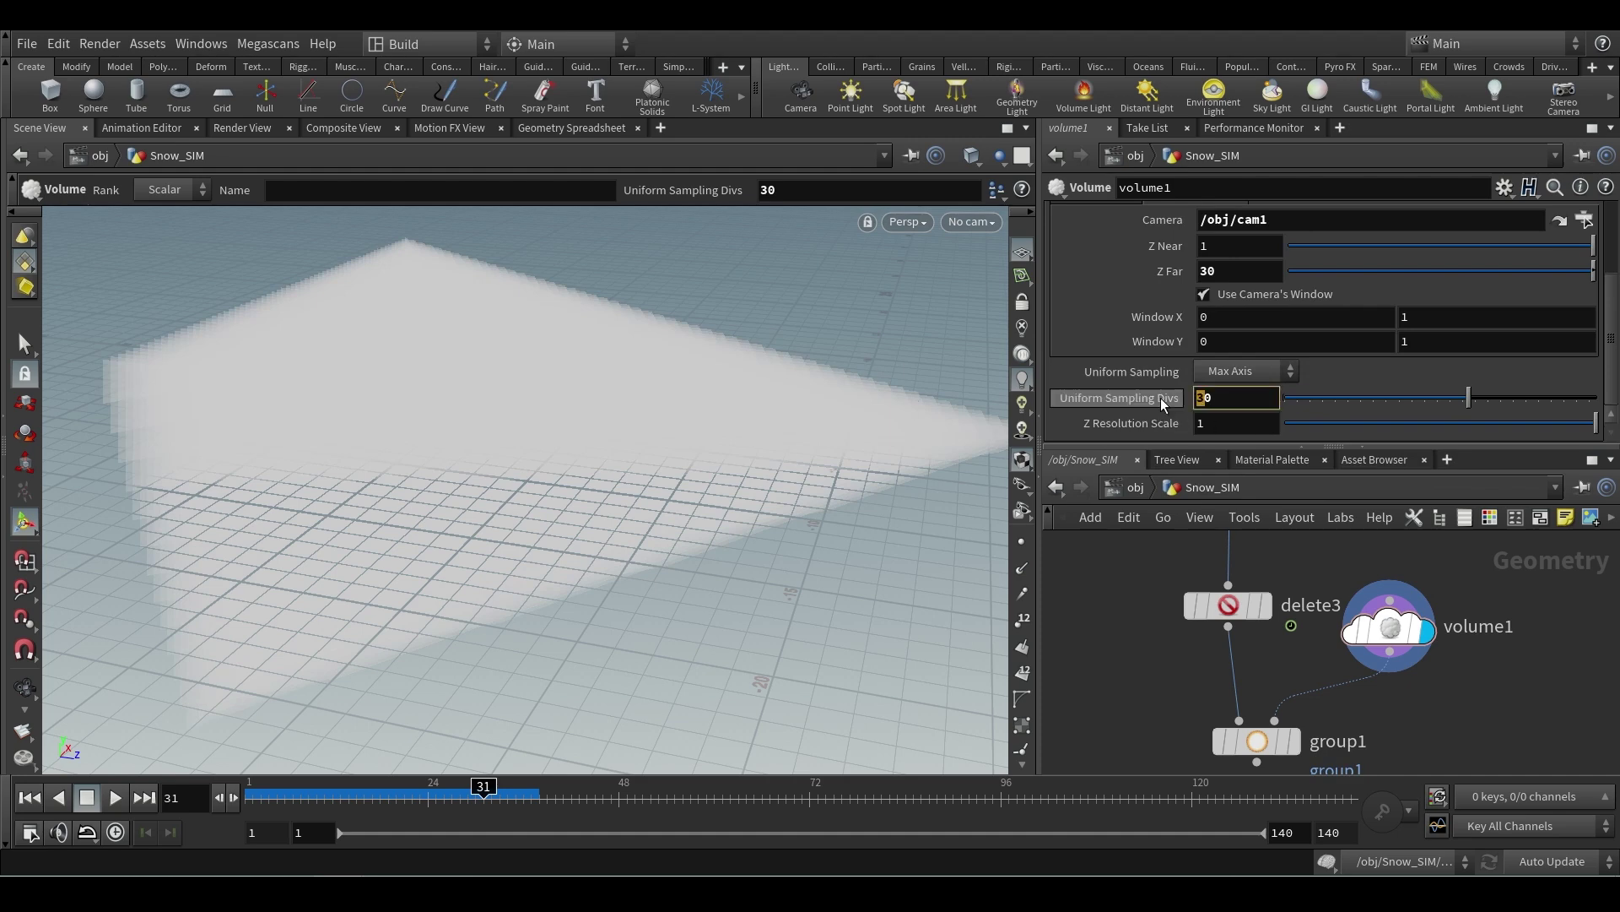
{"action": "key", "text": "Return"}
{"action": "key", "text": "Escape"}
{"action": "scroll", "coordinate": [861, 418], "scroll_direction": "up", "scroll_amount": 6}
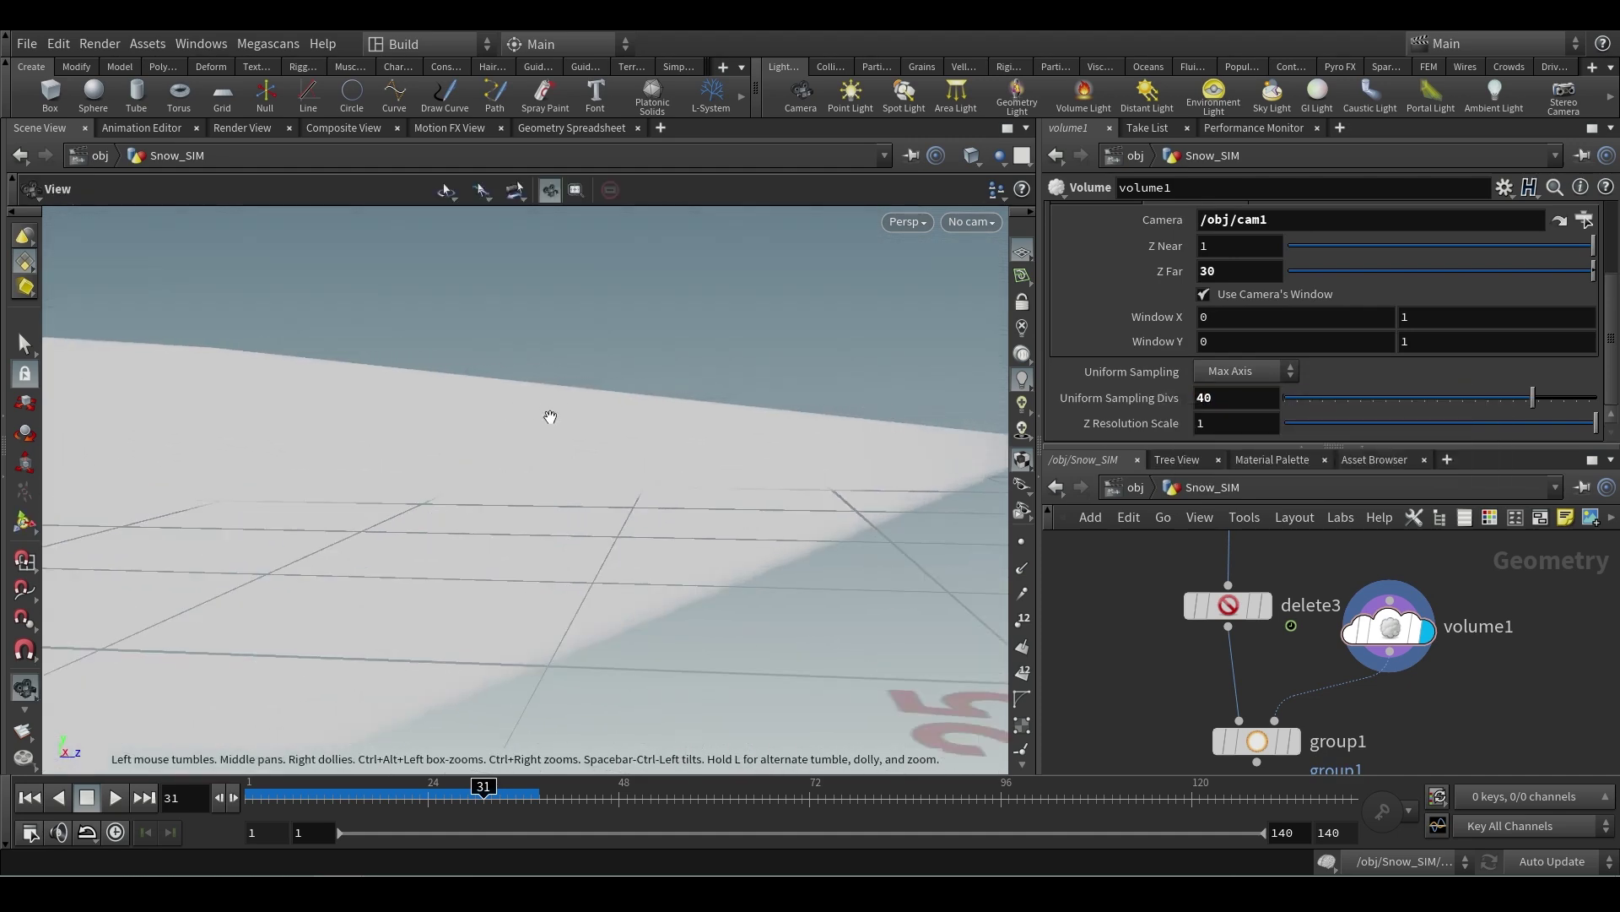
{"action": "scroll", "coordinate": [550, 417], "scroll_direction": "up", "scroll_amount": 2}
{"action": "left_click_drag", "start_coordinate": [560, 416], "coordinate": [746, 434]}
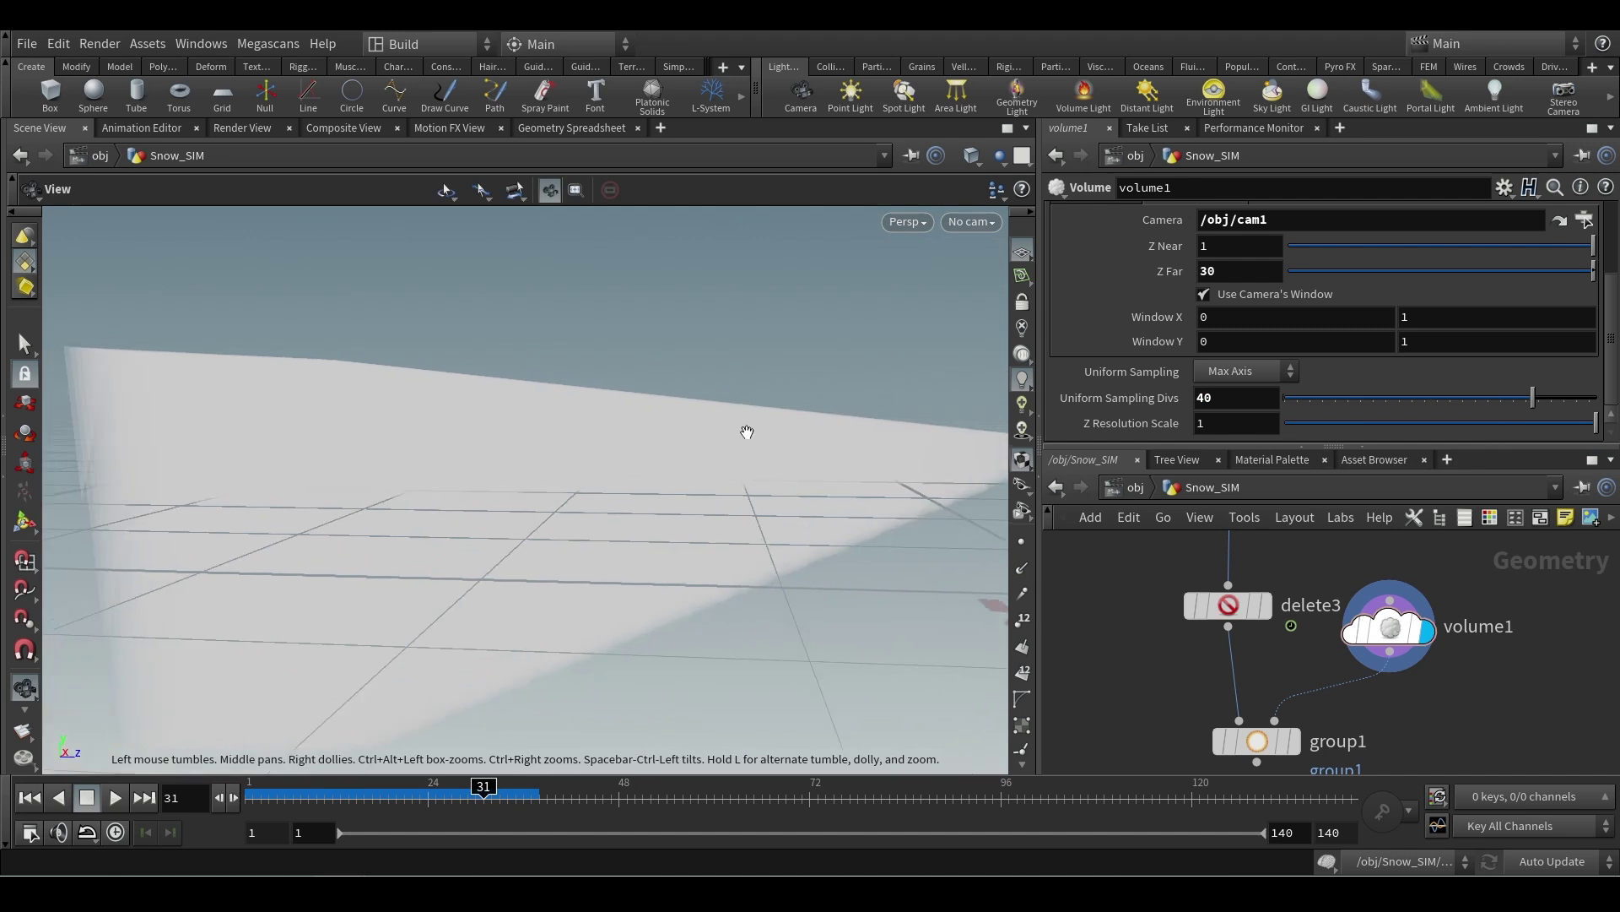
{"action": "key", "text": "Return"}
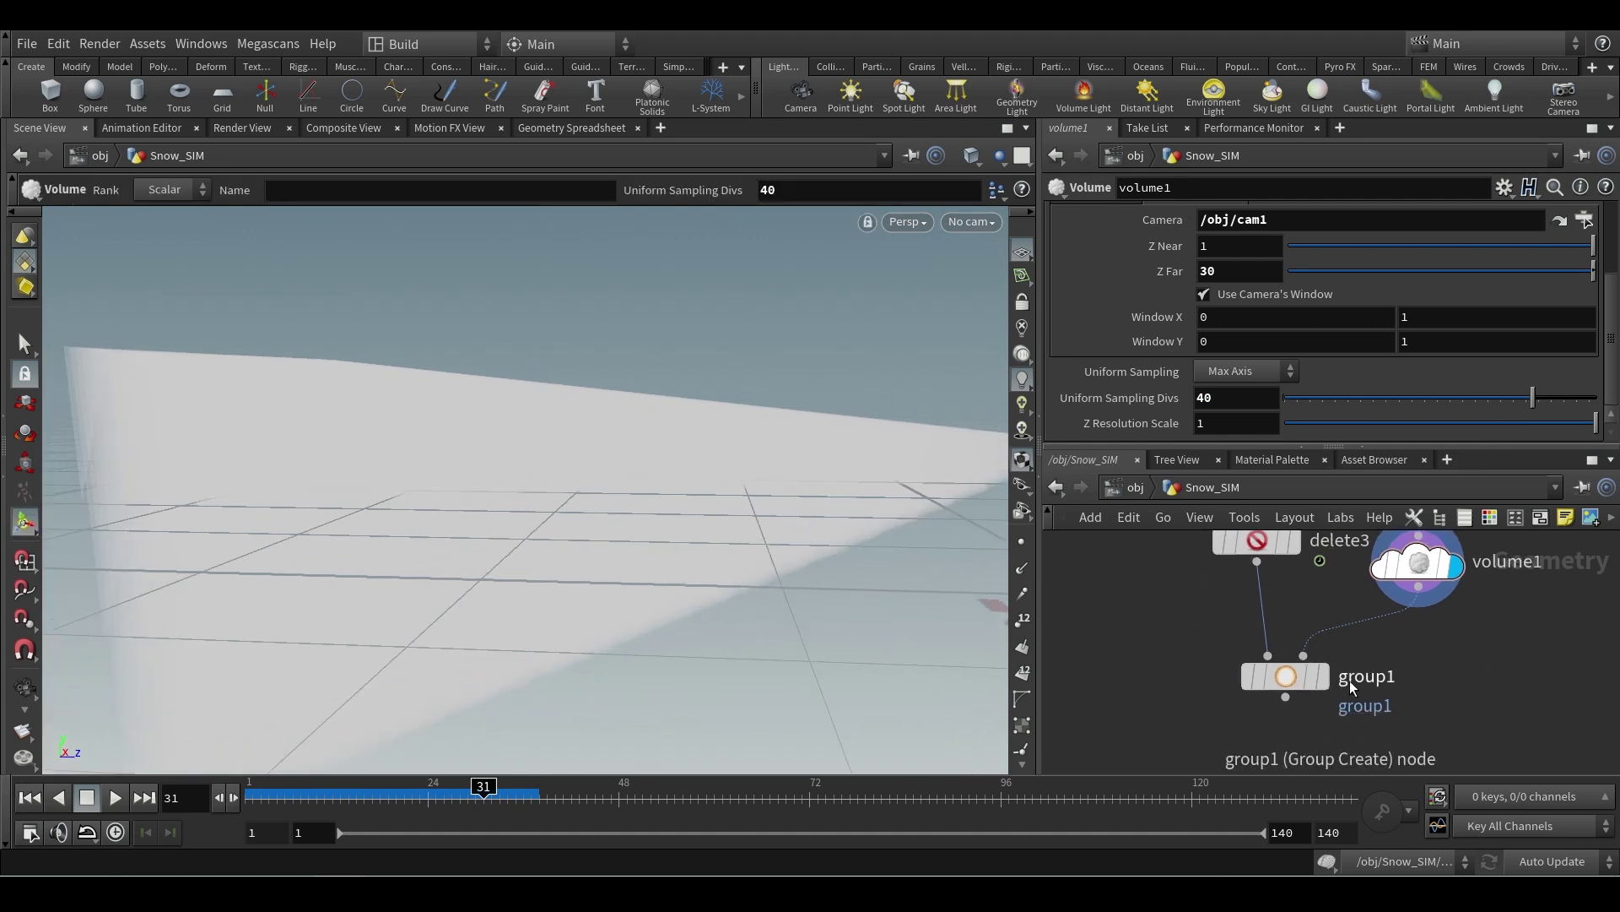
- Display group1 with volume1 selected to compare the snow with the outline of the camera volume
{"action": "left_click", "coordinate": [1285, 678]}
{"action": "middle_click_drag", "start_coordinate": [680, 418], "coordinate": [420, 459], "text": "alt"}
{"action": "scroll", "coordinate": [420, 459], "scroll_direction": "down", "scroll_amount": 1}
{"action": "left_click", "coordinate": [1392, 556]}
{"action": "key", "text": "Escape"}
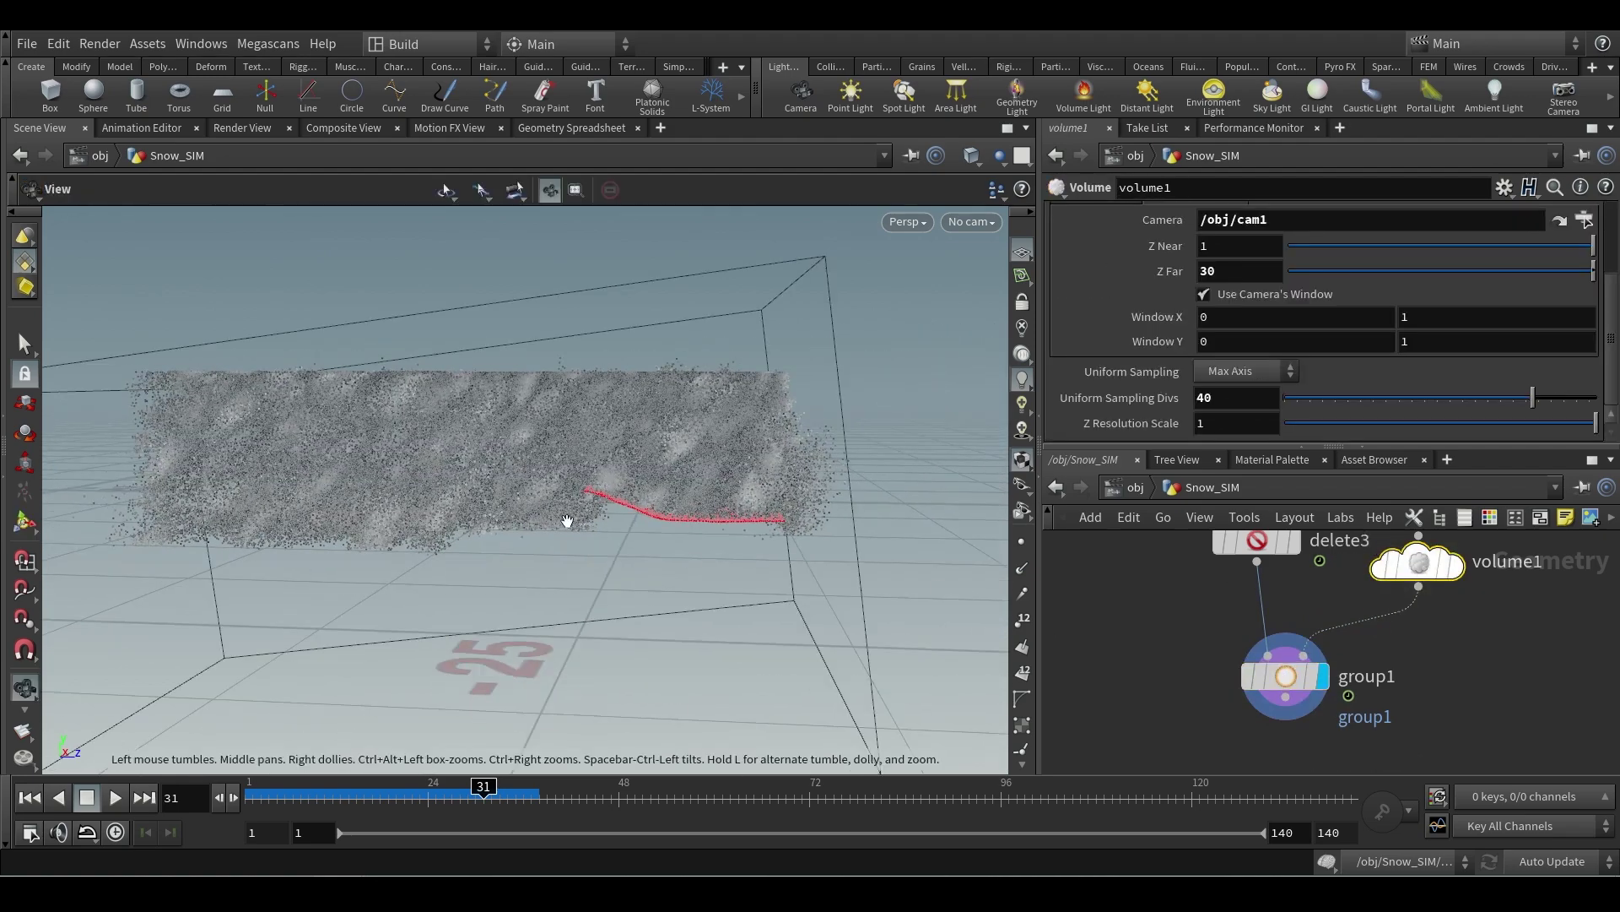
{"action": "left_click_drag", "start_coordinate": [568, 517], "coordinate": [601, 508]}
{"action": "key", "text": "Return"}
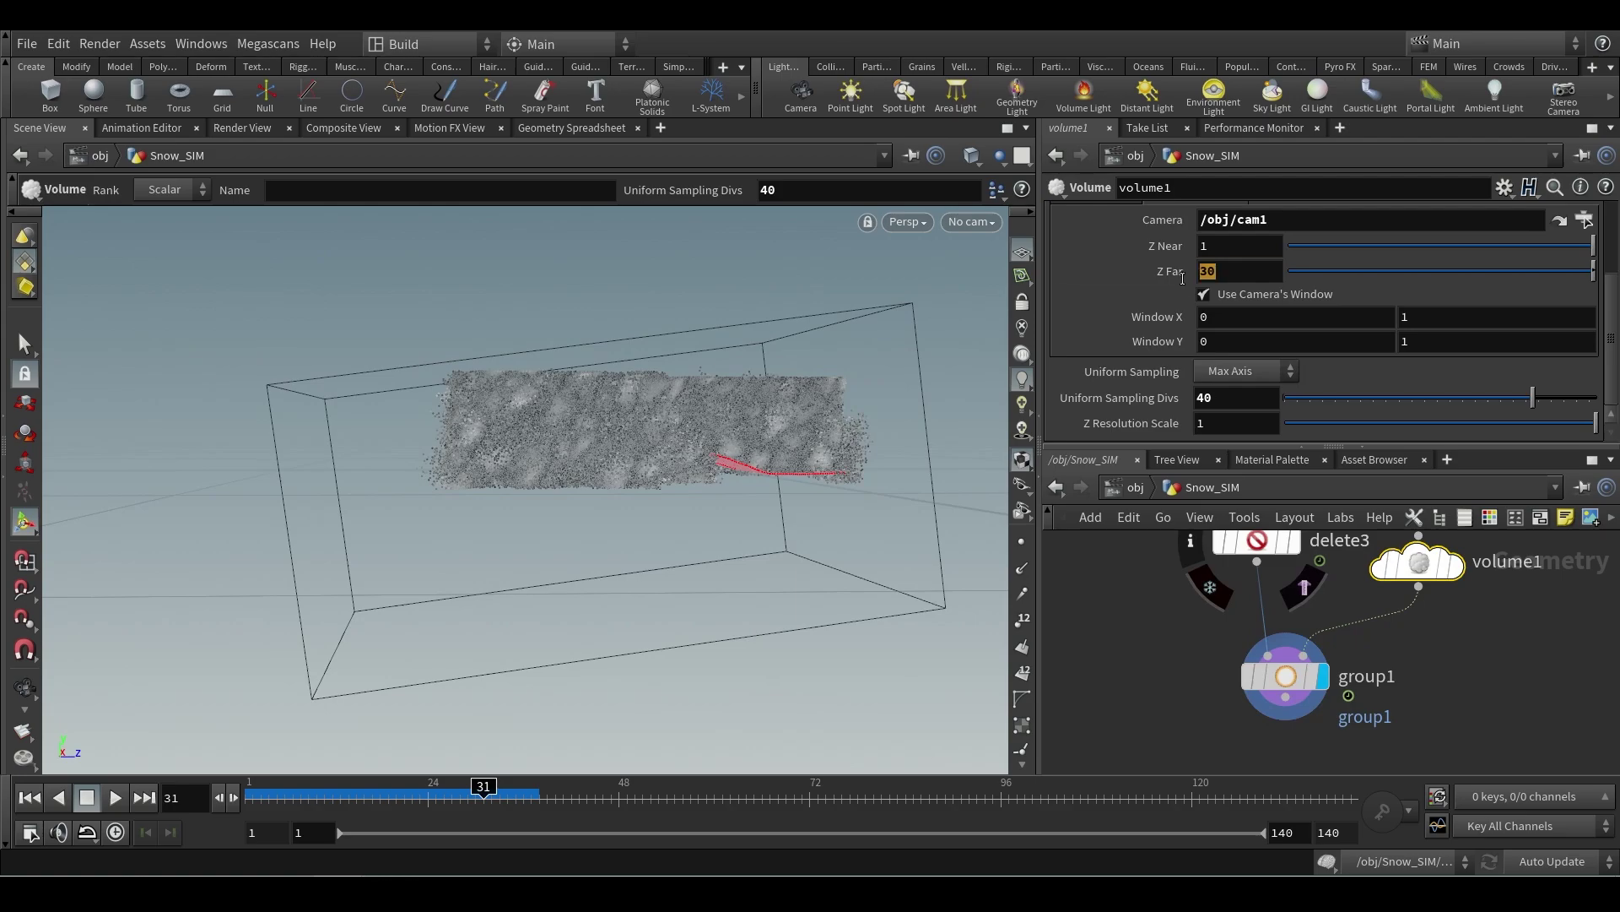
- Set volume1's Z Far to 25 and check its outline against the snow
{"action": "type", "text": "25"}
{"action": "key", "text": "Return"}
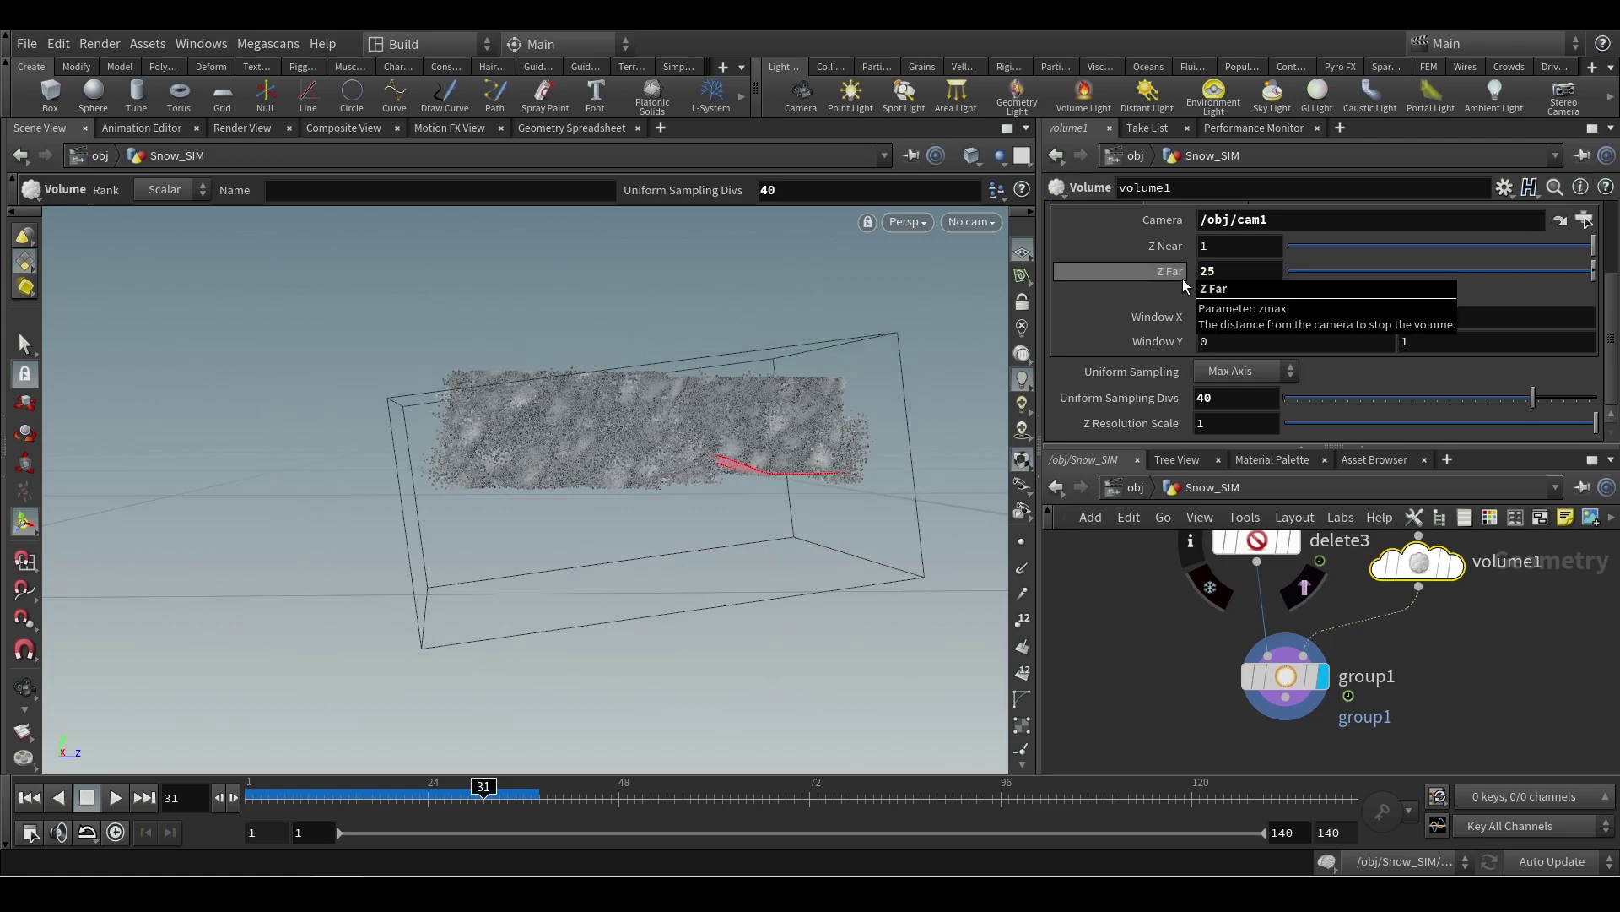
{"action": "key", "text": "Escape"}
{"action": "mouse_move", "coordinate": [658, 422]}
{"action": "left_mouse_down"}
{"action": "mouse_move", "coordinate": [717, 405]}
{"action": "mouse_move", "coordinate": [660, 449]}
{"action": "mouse_move", "coordinate": [633, 438]}
{"action": "mouse_move", "coordinate": [734, 426]}
{"action": "mouse_move", "coordinate": [598, 435]}
{"action": "mouse_move", "coordinate": [810, 410]}
{"action": "mouse_move", "coordinate": [593, 455]}
{"action": "mouse_move", "coordinate": [655, 448]}
{"action": "left_mouse_up"}
{"action": "key", "text": "Return"}
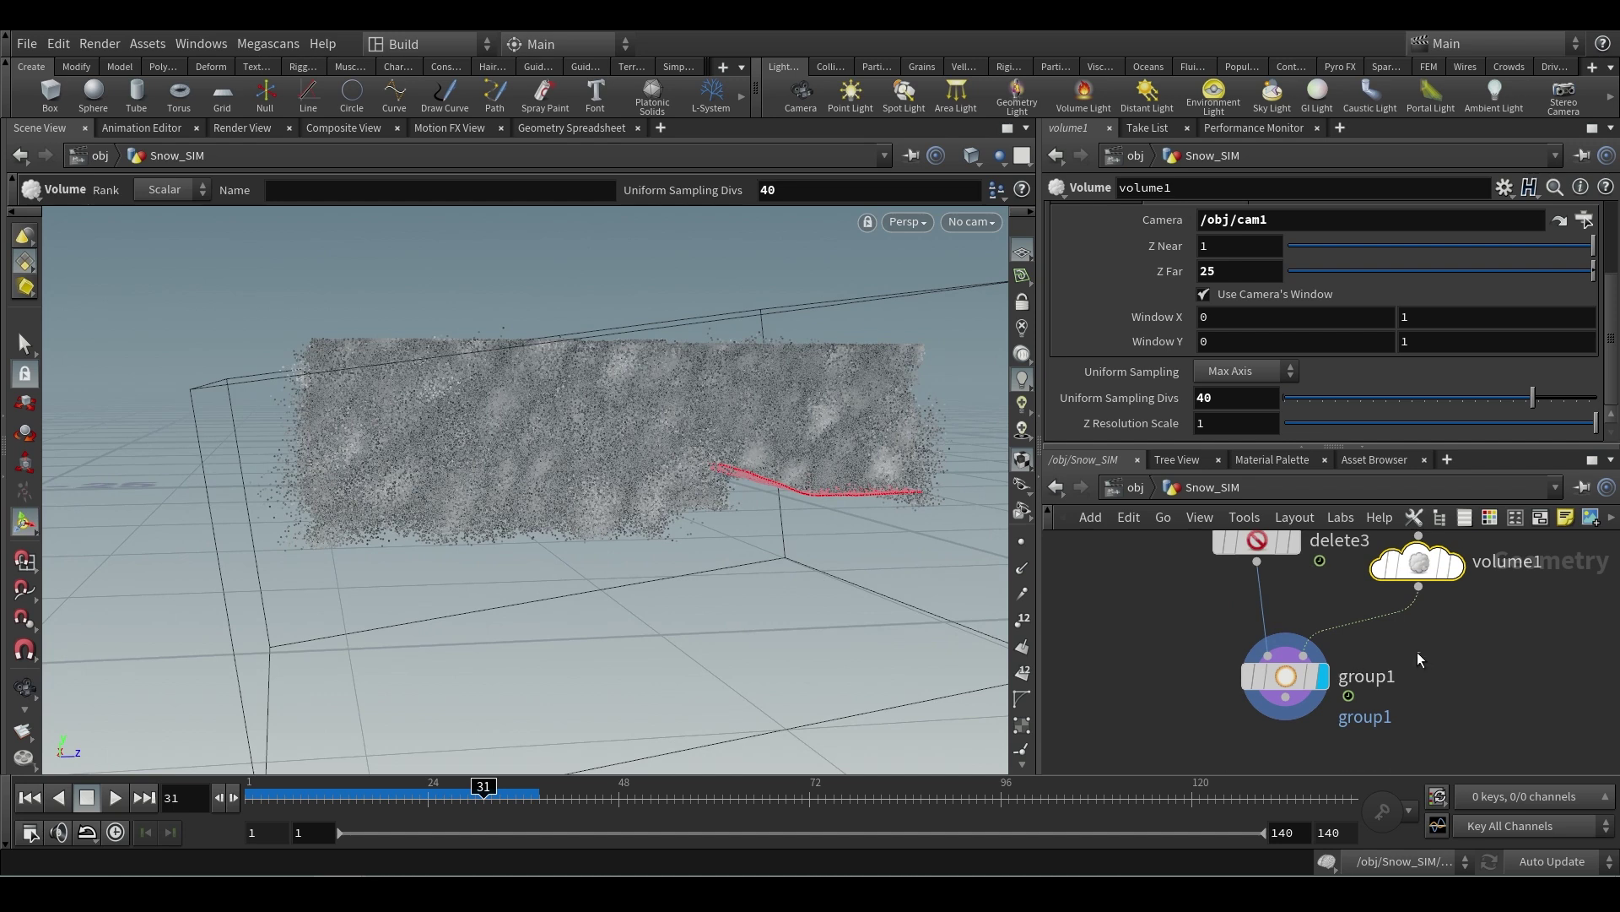
- Set group1's Iso Surface to 0.1 and inspect the grouped snow points up close
{"action": "left_click", "coordinate": [1279, 679]}
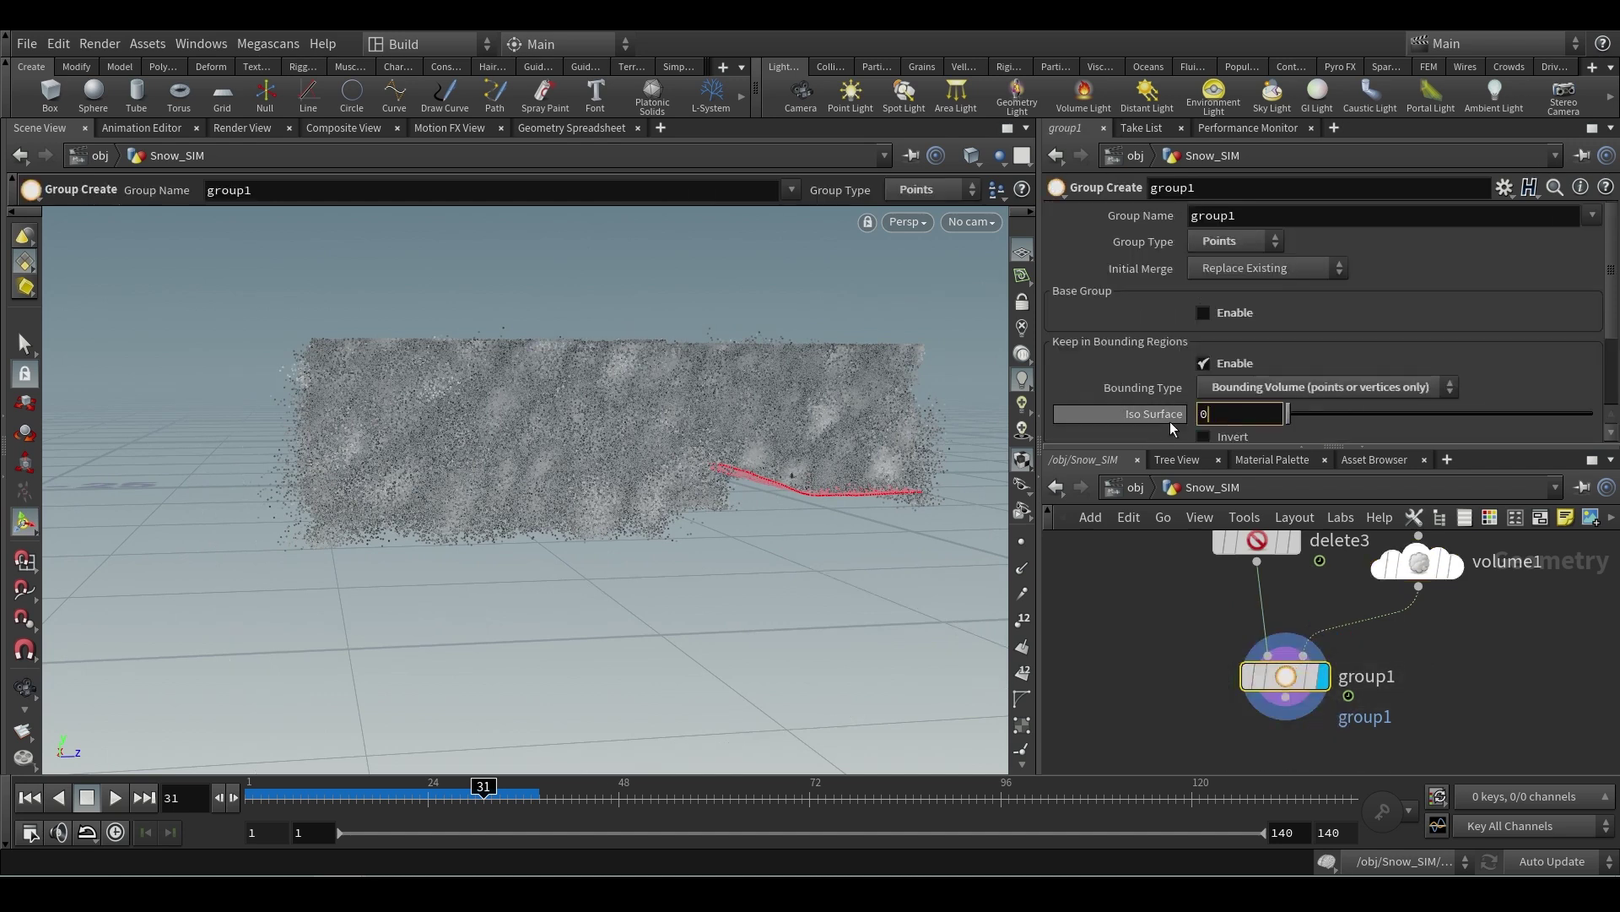
{"action": "type", "text": ".1"}
{"action": "key", "text": "Return"}
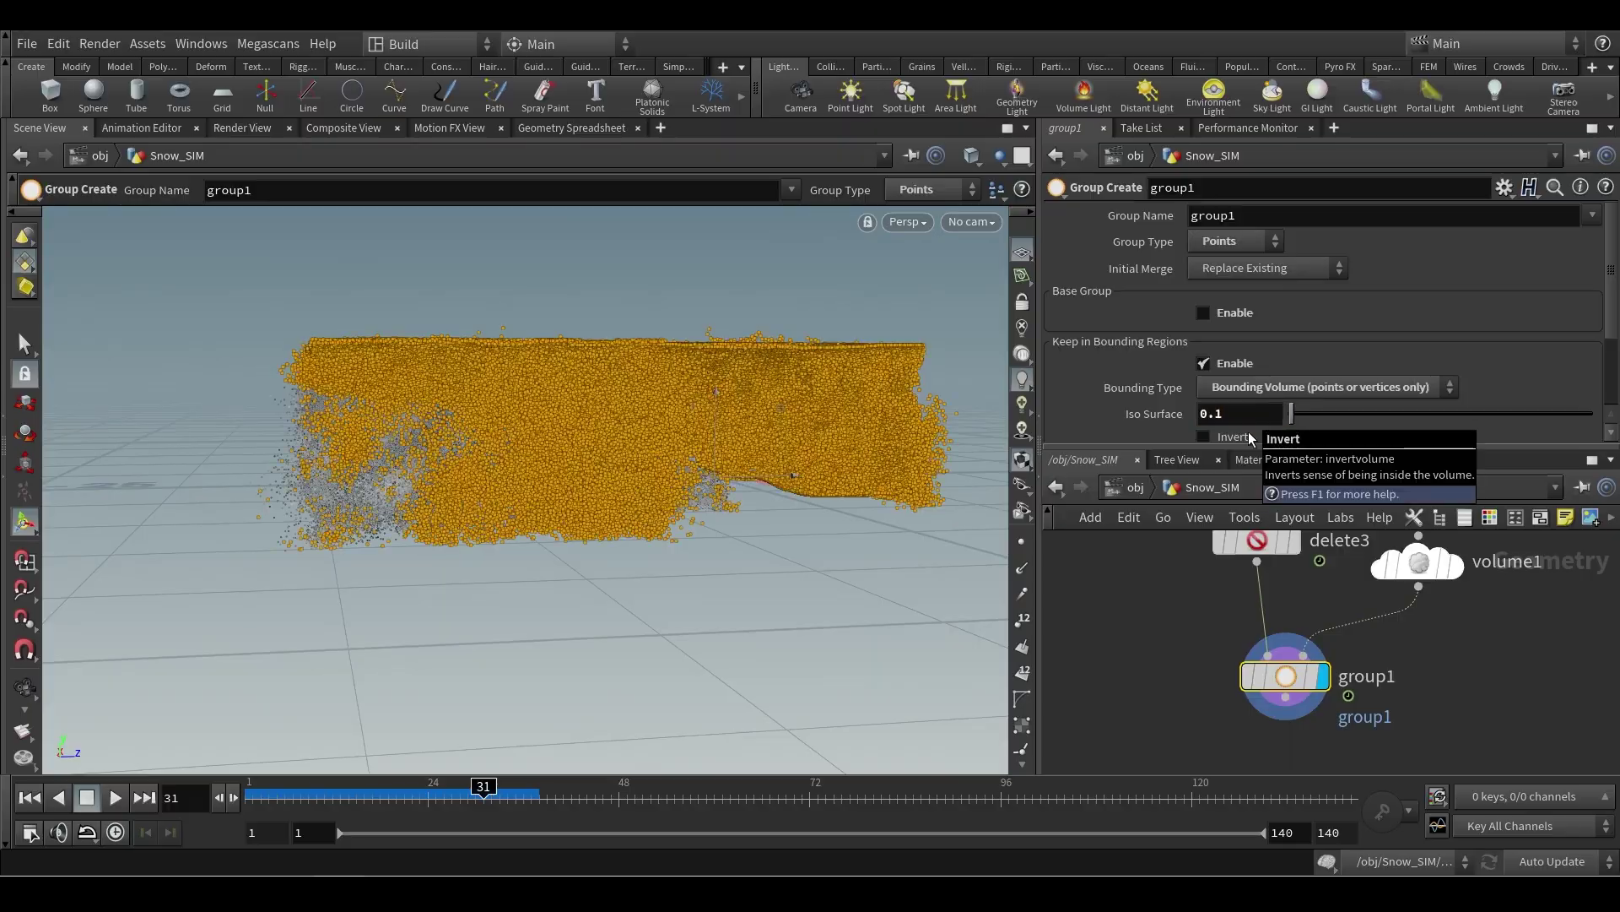
{"action": "key", "text": "Escape"}
{"action": "left_click_drag", "start_coordinate": [846, 511], "coordinate": [954, 258]}
{"action": "scroll", "coordinate": [463, 506], "scroll_direction": "up", "scroll_amount": 5}
{"action": "key", "text": "Return"}
- Look through cam1 and enable Invert for group1's bounding volume
{"action": "left_click", "coordinate": [972, 221]}
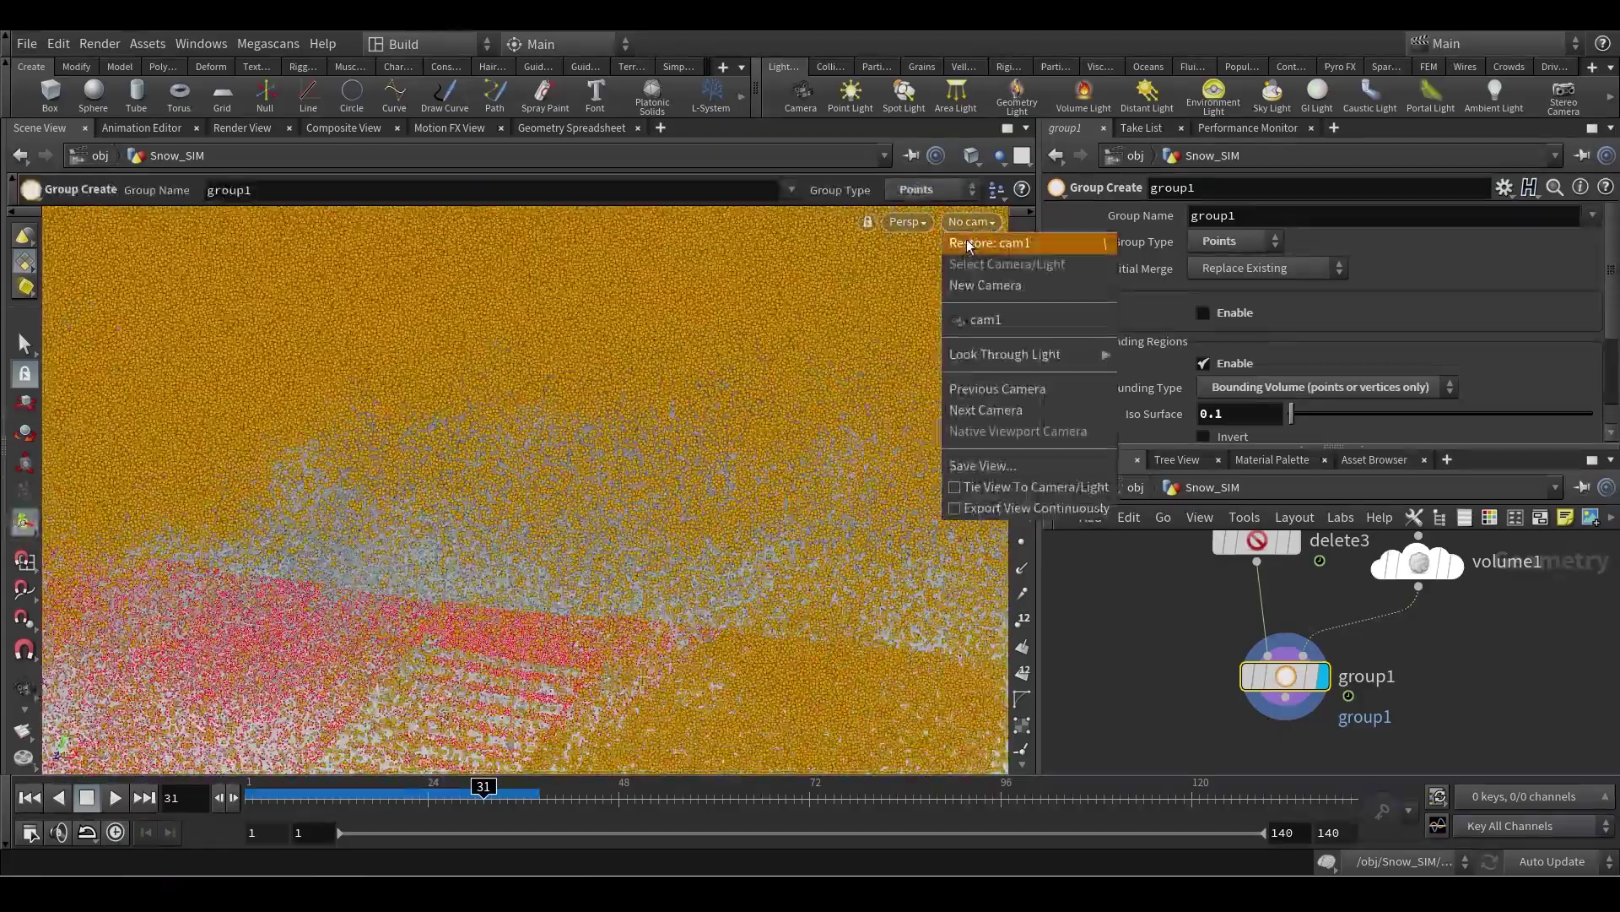
{"action": "left_click", "coordinate": [1037, 320]}
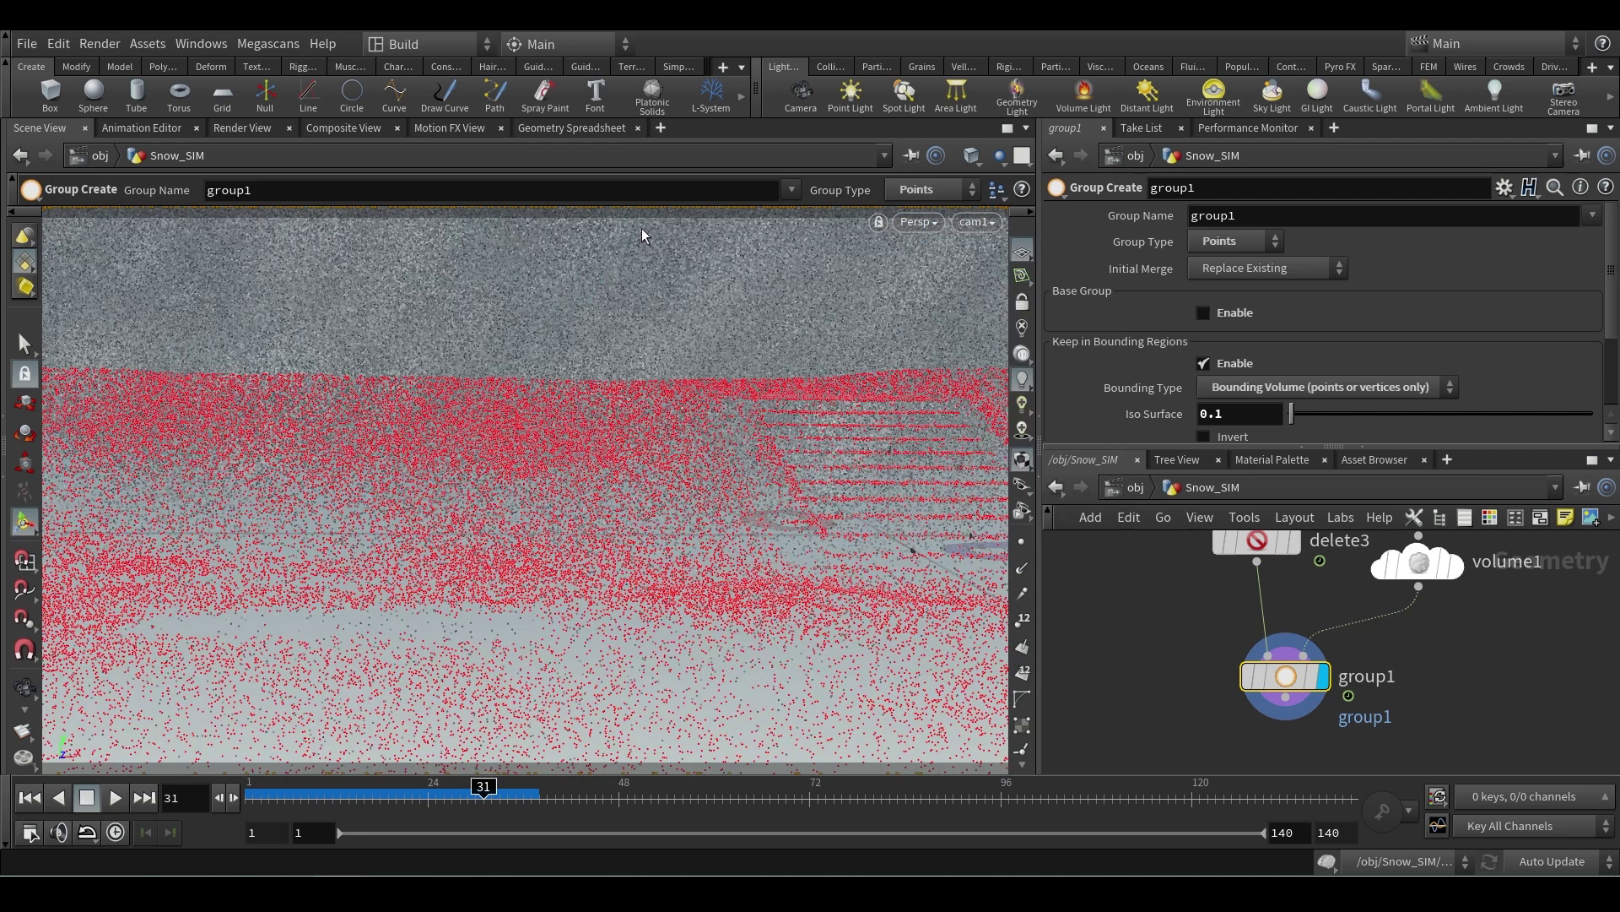
{"action": "scroll", "coordinate": [1323, 383], "scroll_direction": "down", "scroll_amount": 3}
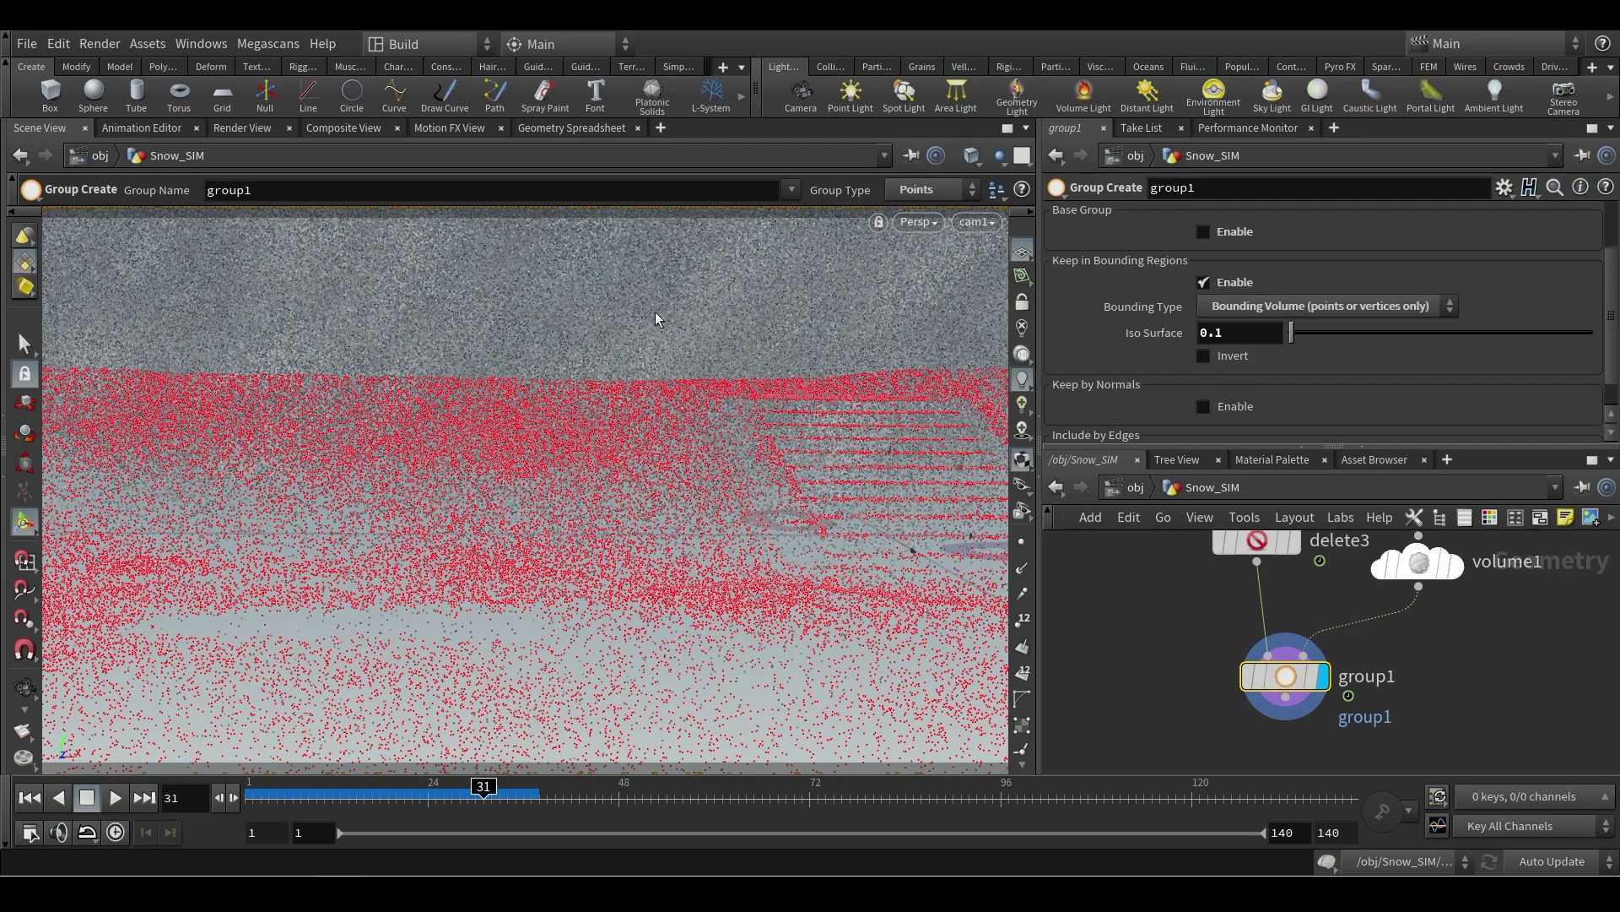
{"action": "left_click", "coordinate": [1204, 358]}
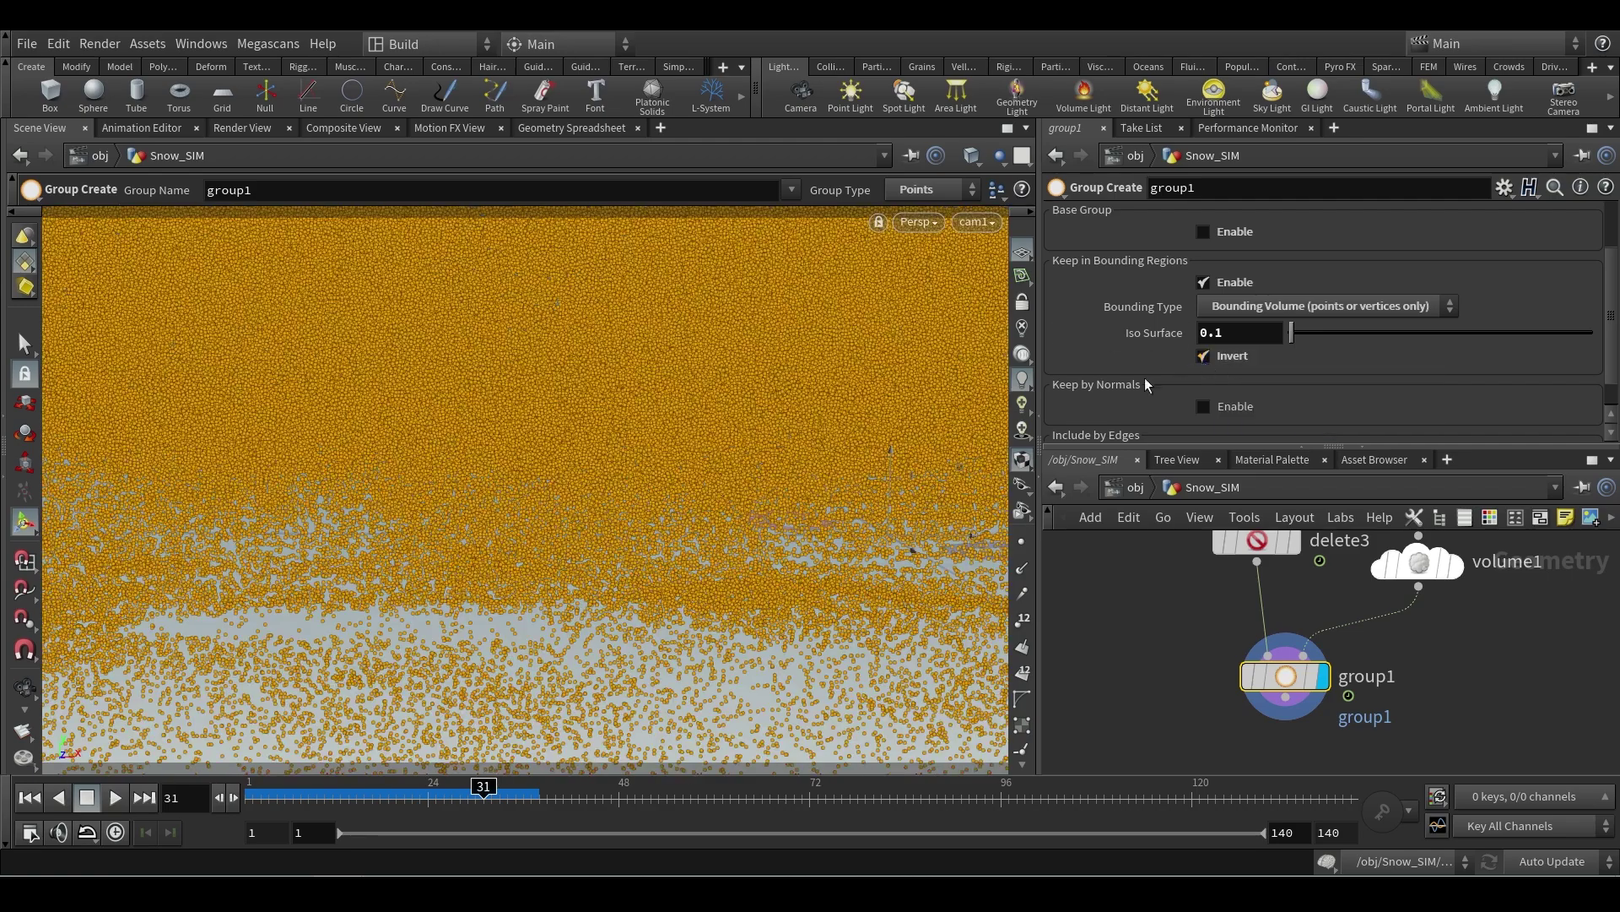
- Examine the inverted point group from outside the camera, and return to the cam1 view
{"action": "key", "text": "Escape"}
{"action": "left_click_drag", "start_coordinate": [644, 438], "coordinate": [723, 387]}
{"action": "key", "text": "Return"}
{"action": "left_click", "coordinate": [972, 221]}
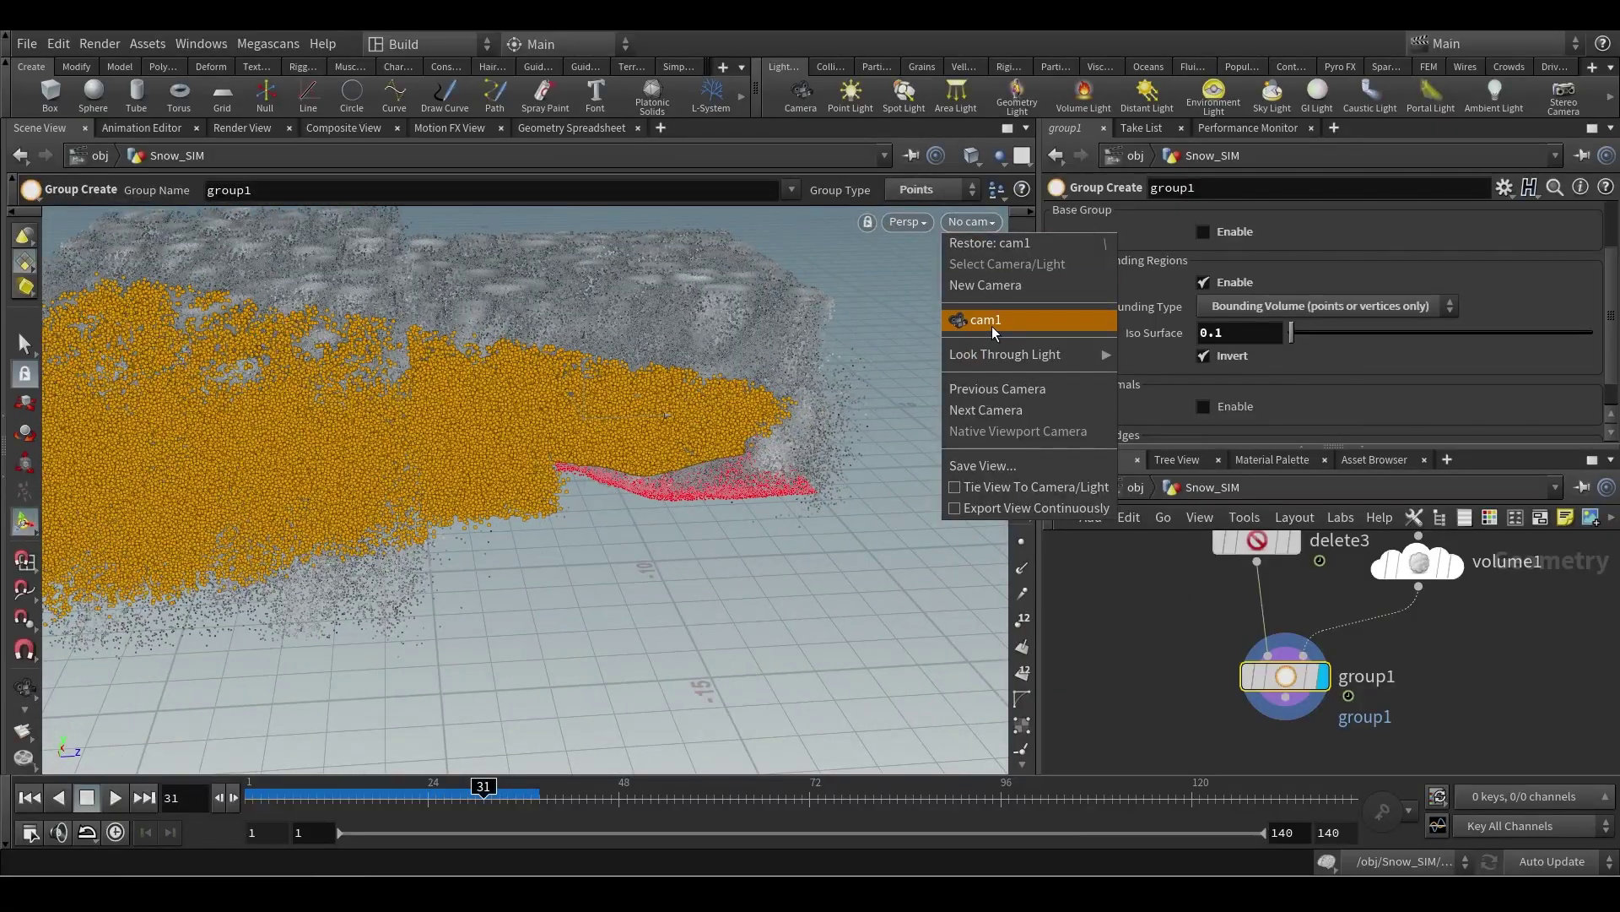
{"action": "left_click", "coordinate": [962, 315]}
- Check group1's node information and append a Delete node to its output
{"action": "middle_click_drag", "start_coordinate": [1446, 695], "coordinate": [1416, 611]}
{"action": "left_click_drag", "start_coordinate": [1261, 627], "coordinate": [1260, 668]}
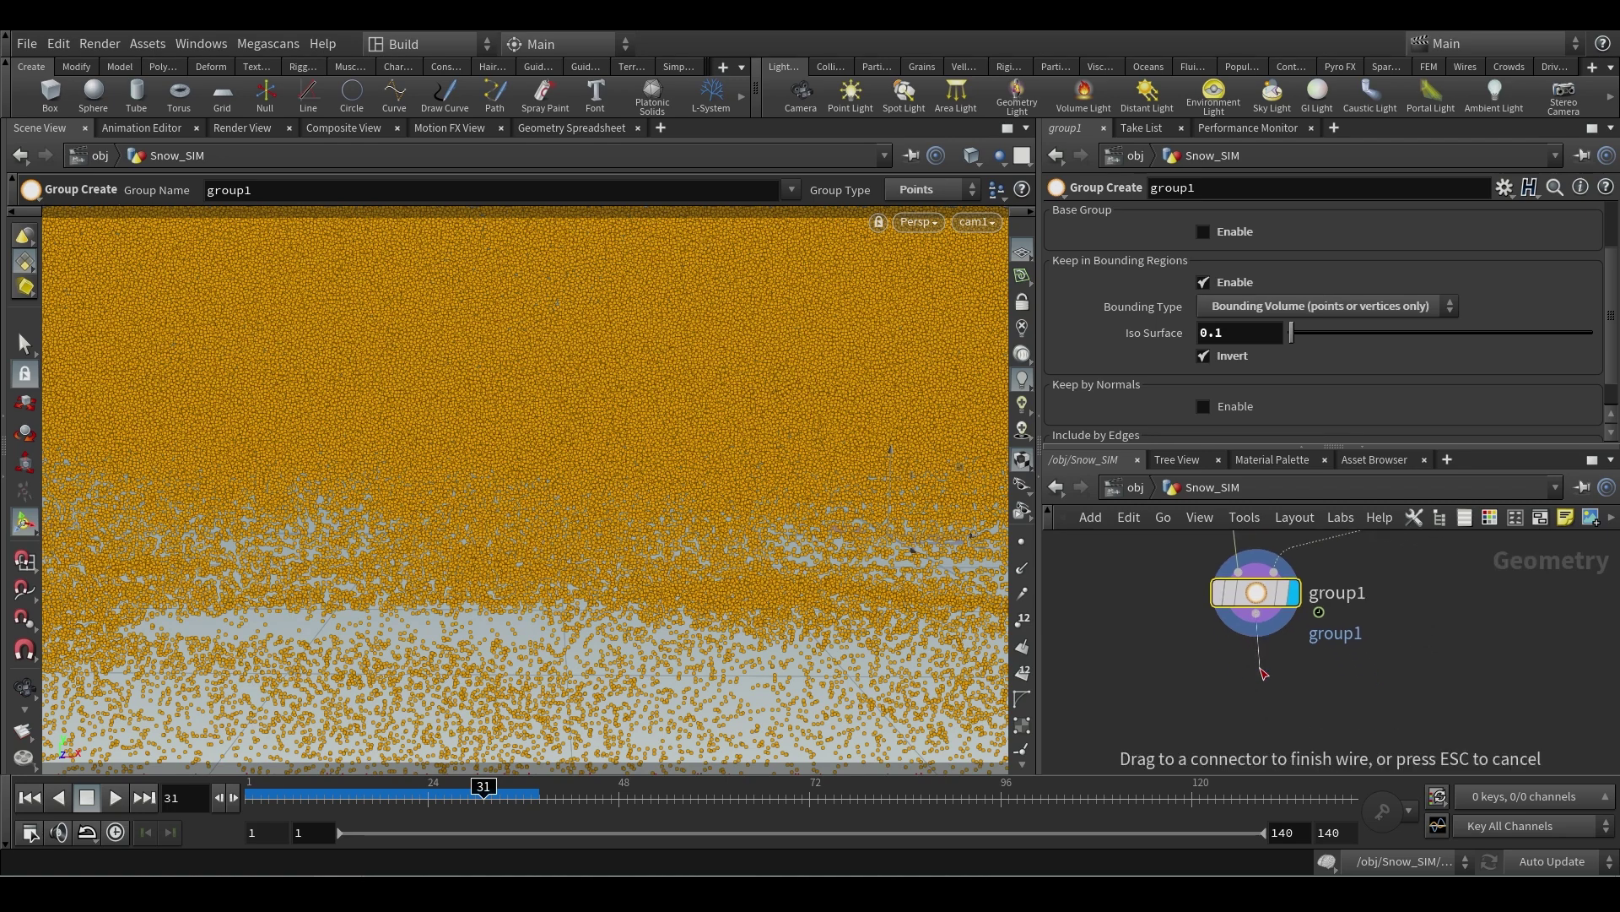
{"action": "key", "text": "Escape"}
{"action": "middle_click", "coordinate": [1254, 594]}
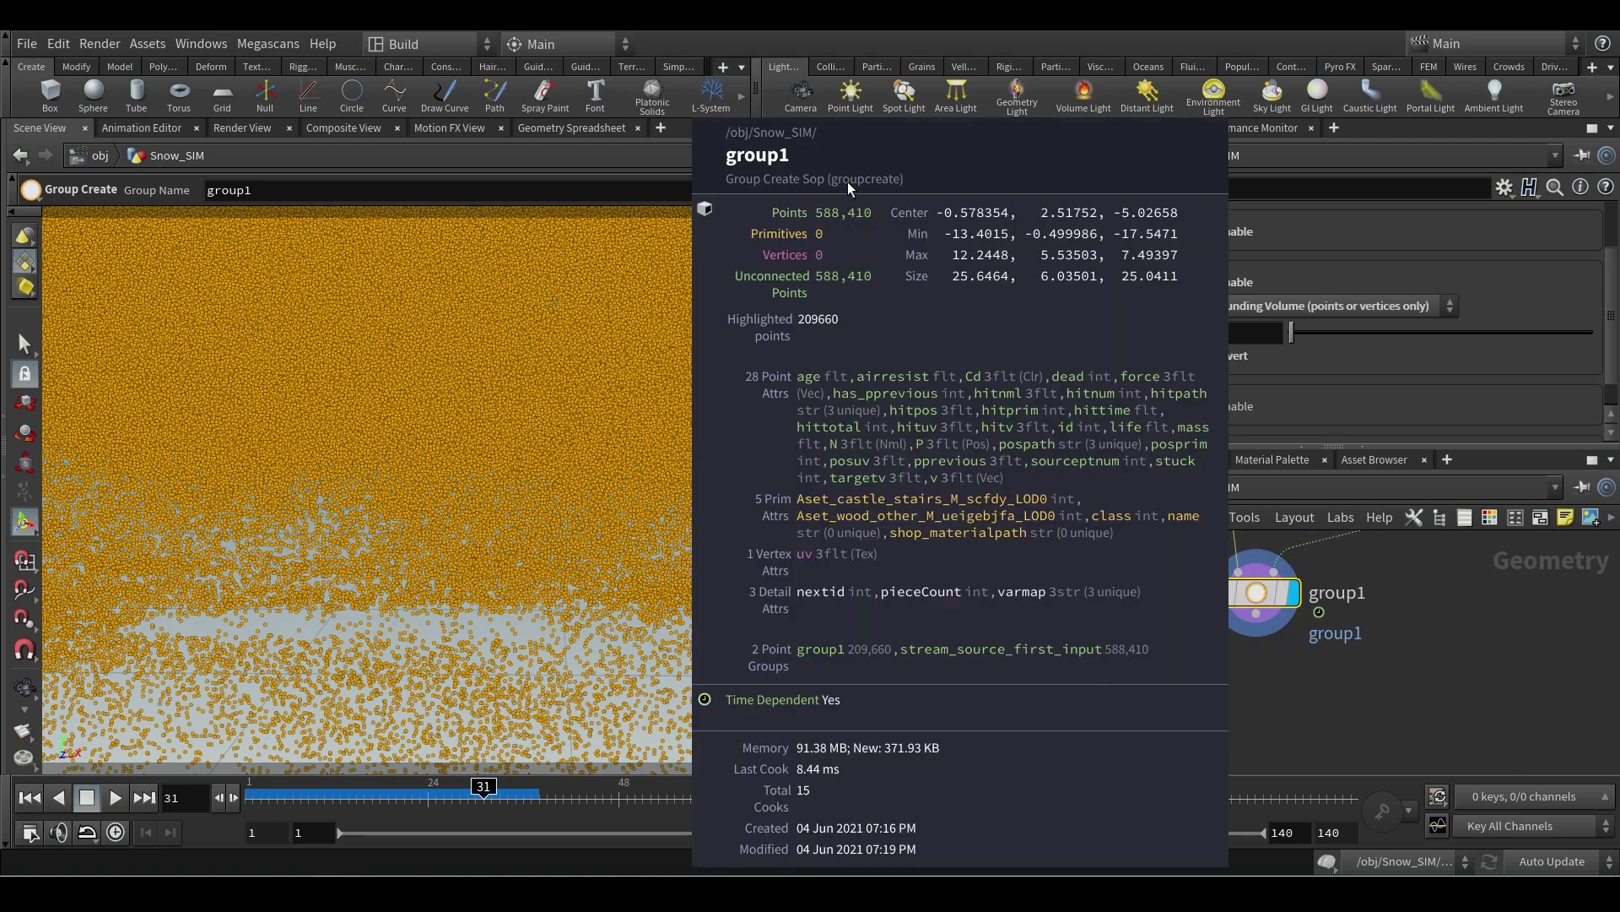
{"action": "key", "text": "Tab"}
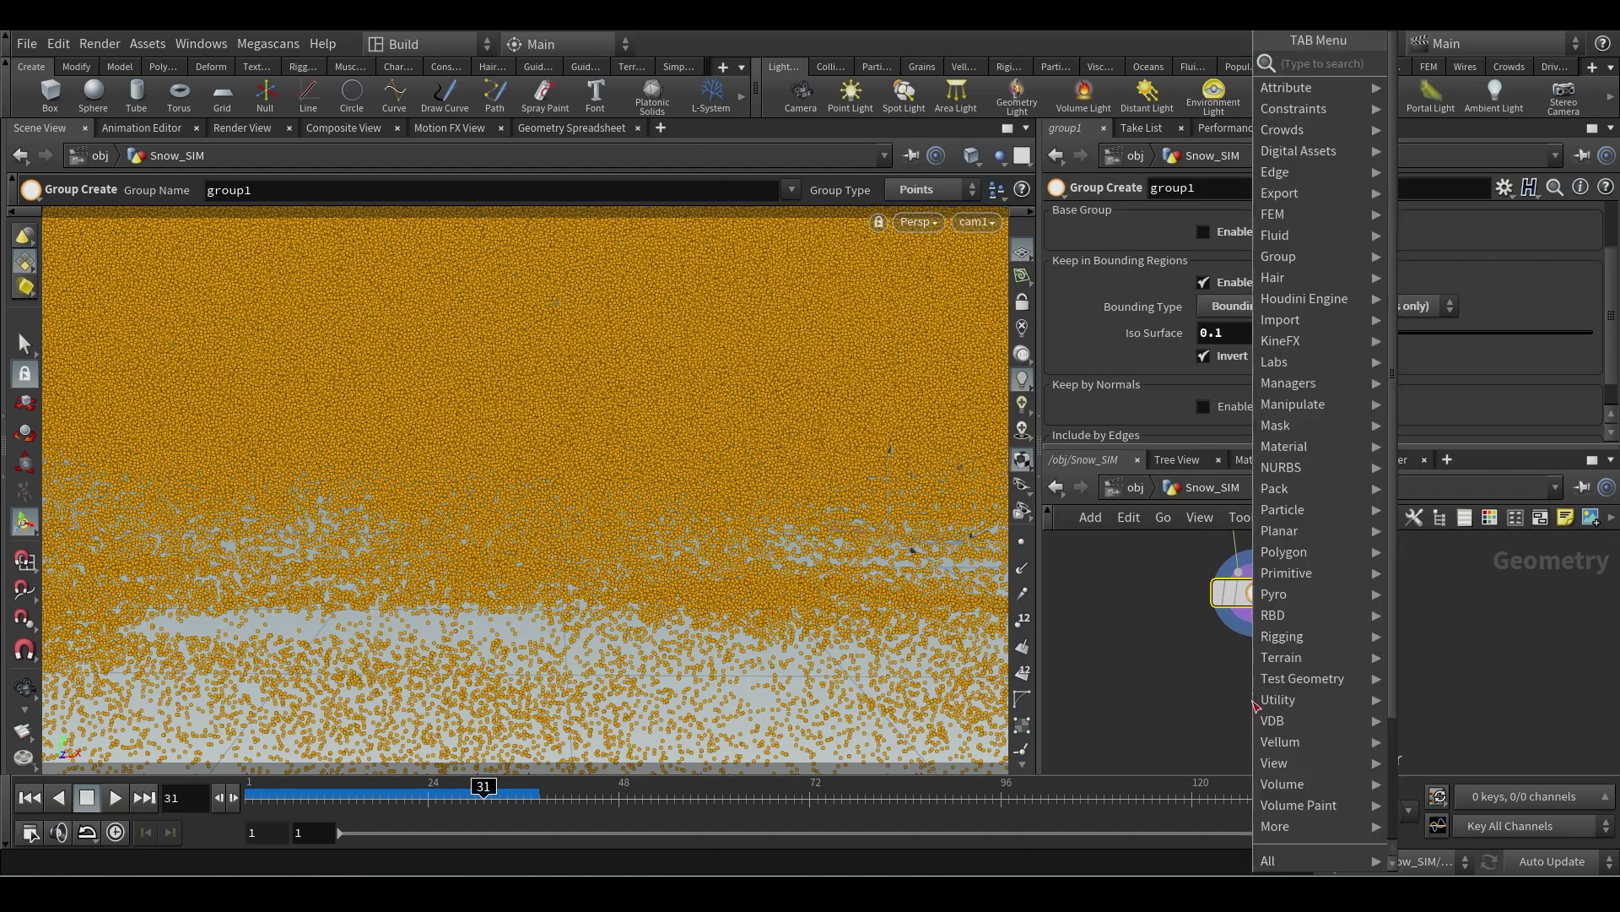
{"action": "type", "text": "del"}
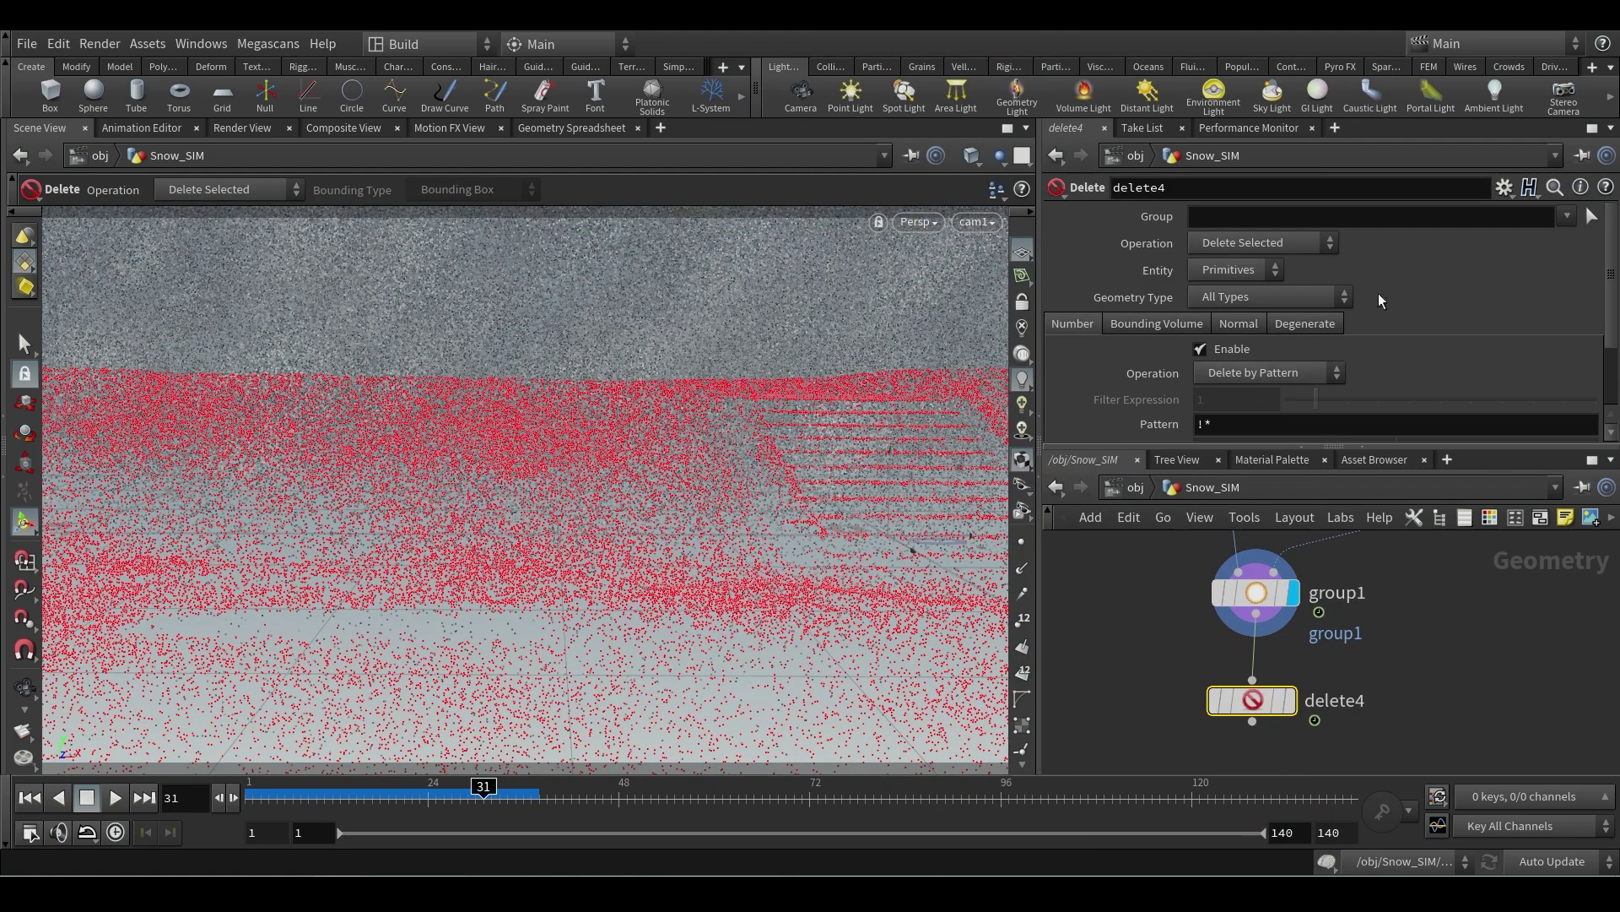
- Set the Group Name of group1 to unwanted
{"action": "left_click", "coordinate": [1266, 593]}
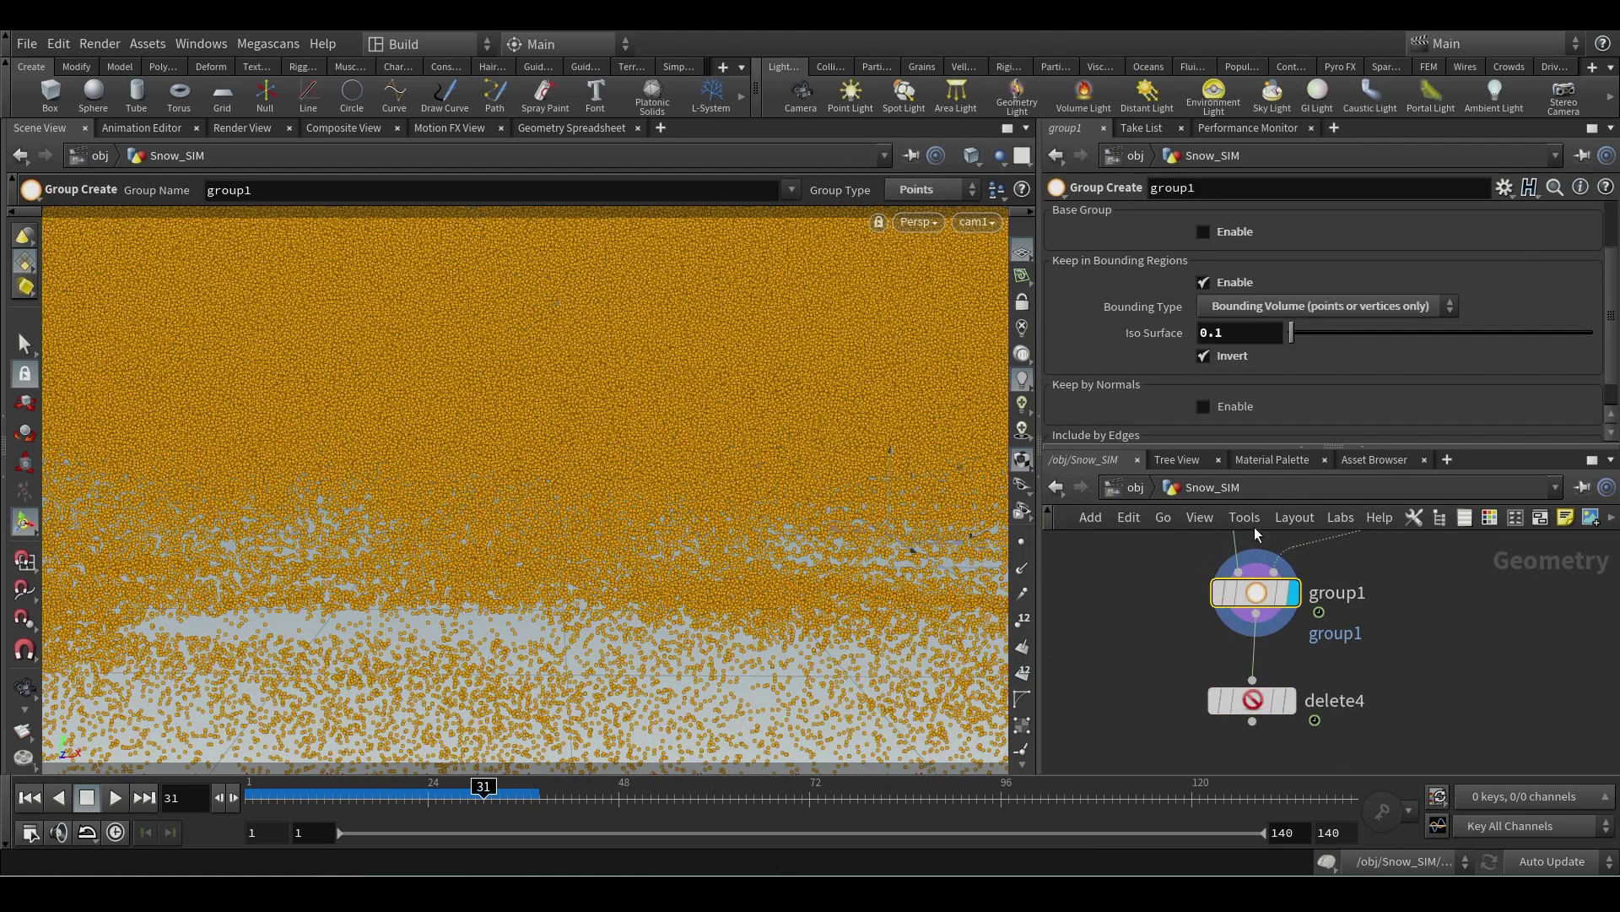
{"action": "scroll", "coordinate": [1244, 254], "scroll_direction": "up", "scroll_amount": 2}
{"action": "double_click", "coordinate": [1215, 215]}
{"action": "type", "text": "unwanted"}
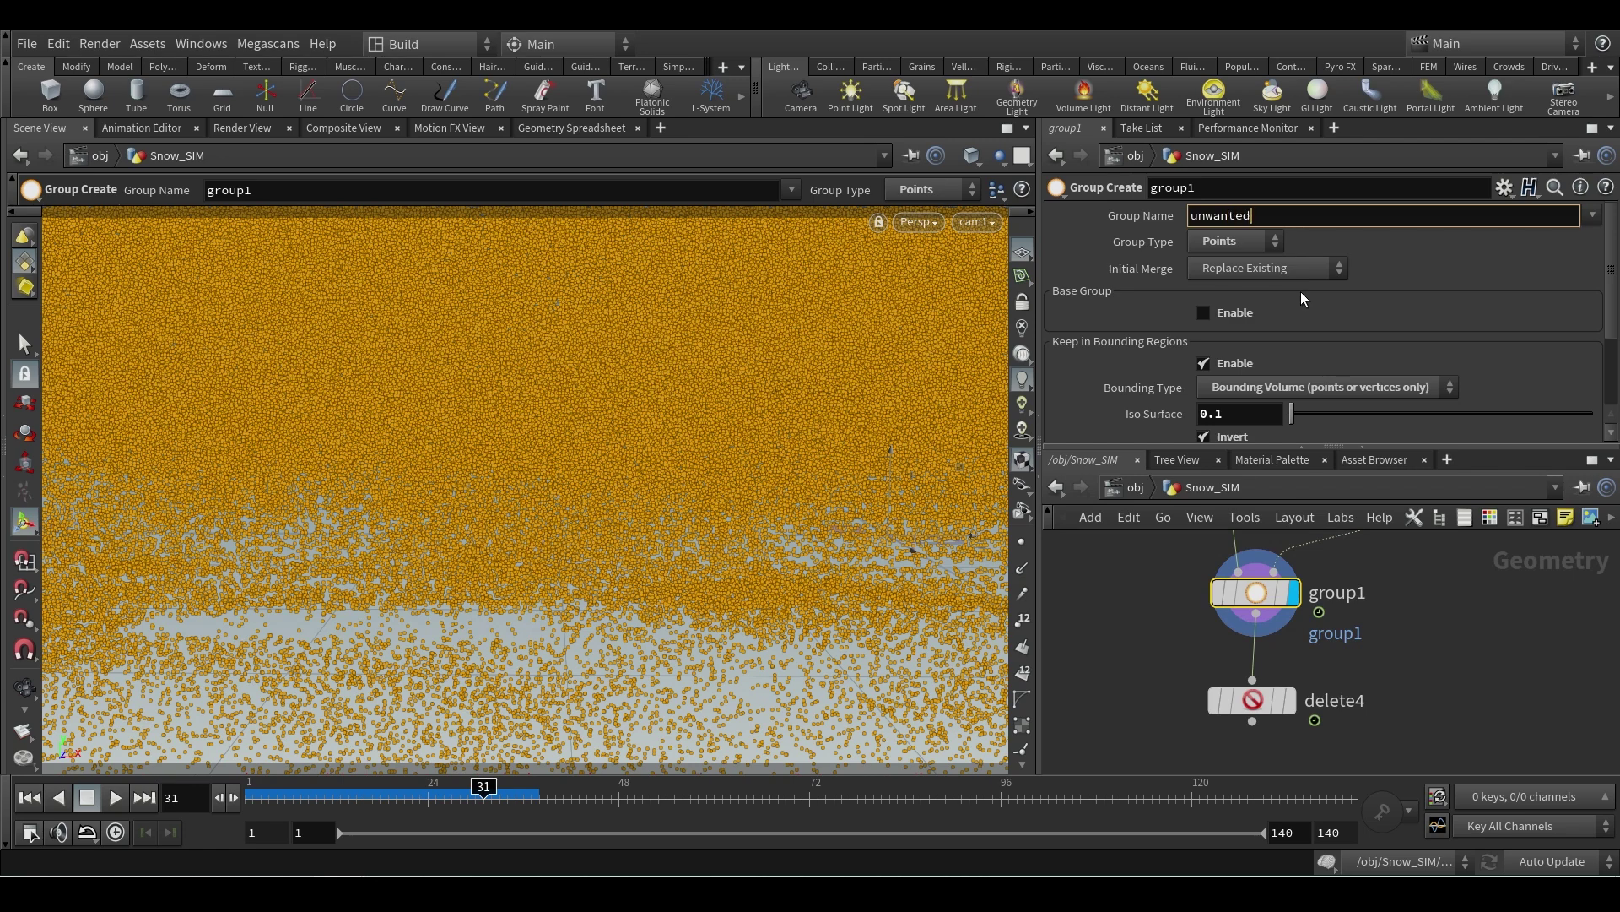
{"action": "key", "text": "Return"}
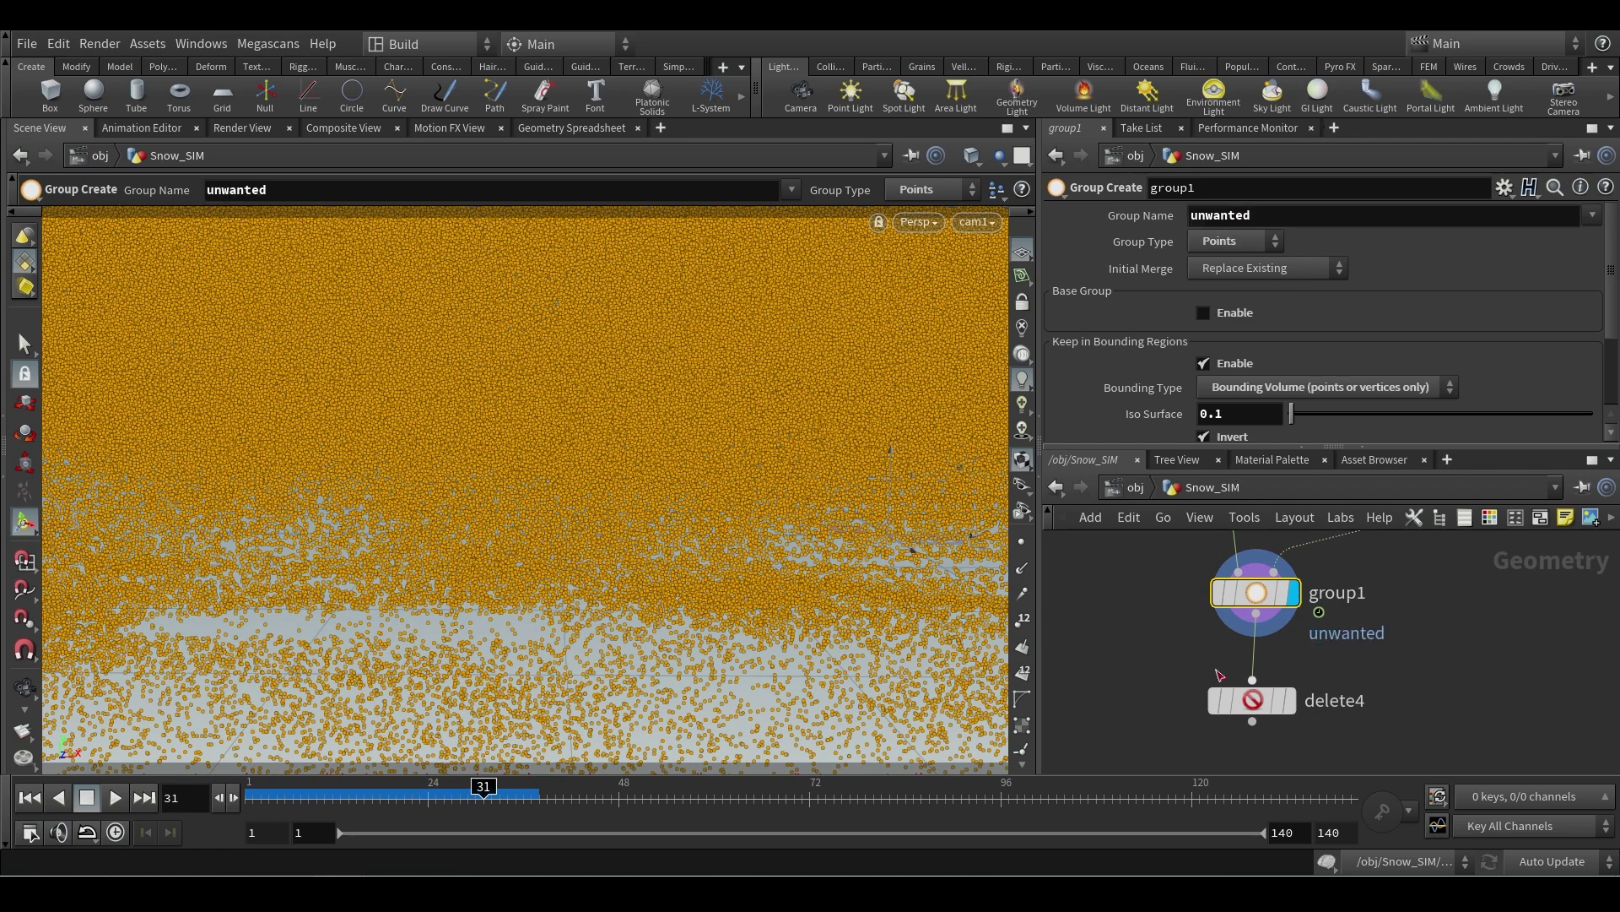
- Display delete4 and configure it to Delete Non-Selected on Points, using the unwanted group
{"action": "left_click", "coordinate": [1287, 700]}
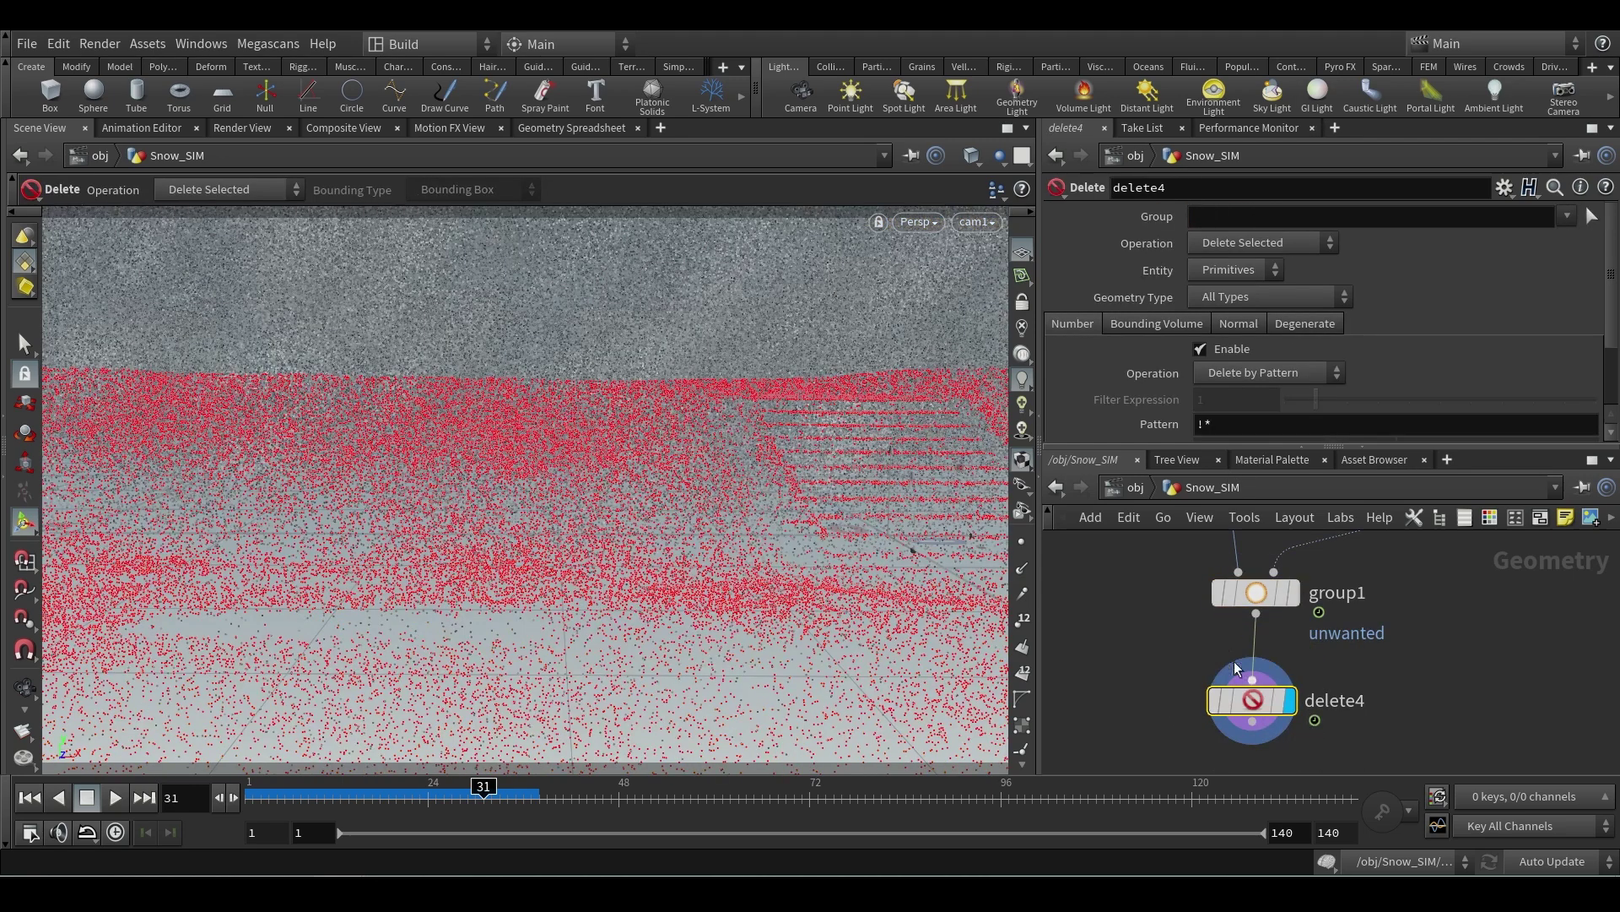
{"action": "left_click", "coordinate": [1237, 270]}
{"action": "left_click", "coordinate": [1234, 297]}
{"action": "left_click", "coordinate": [1568, 216]}
{"action": "left_click", "coordinate": [1448, 263]}
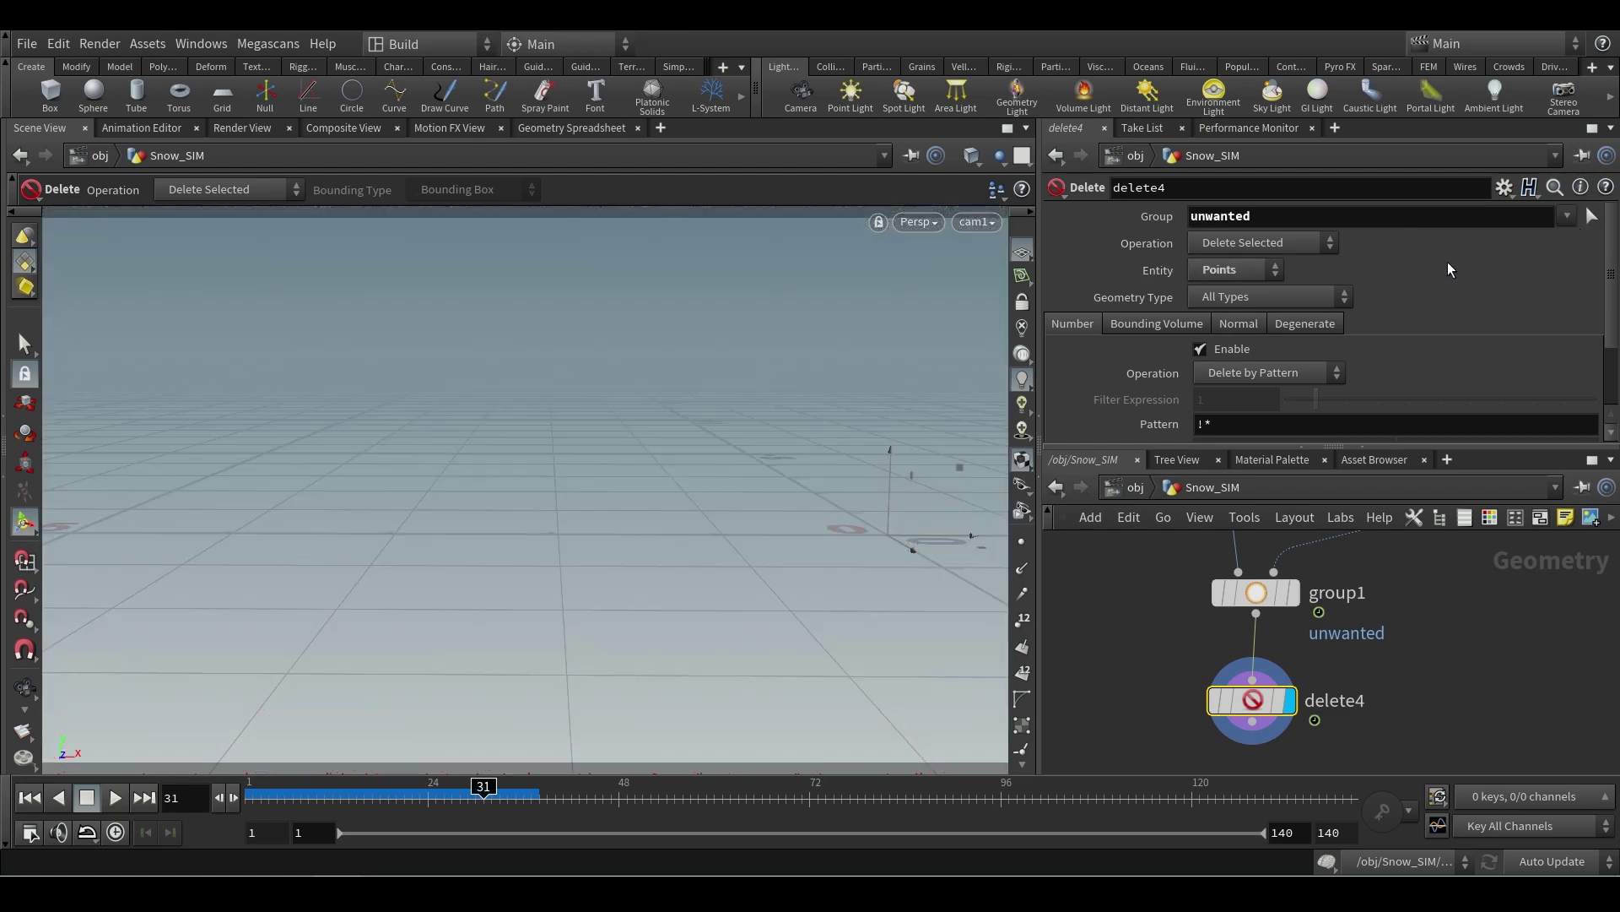
{"action": "left_click", "coordinate": [1263, 243]}
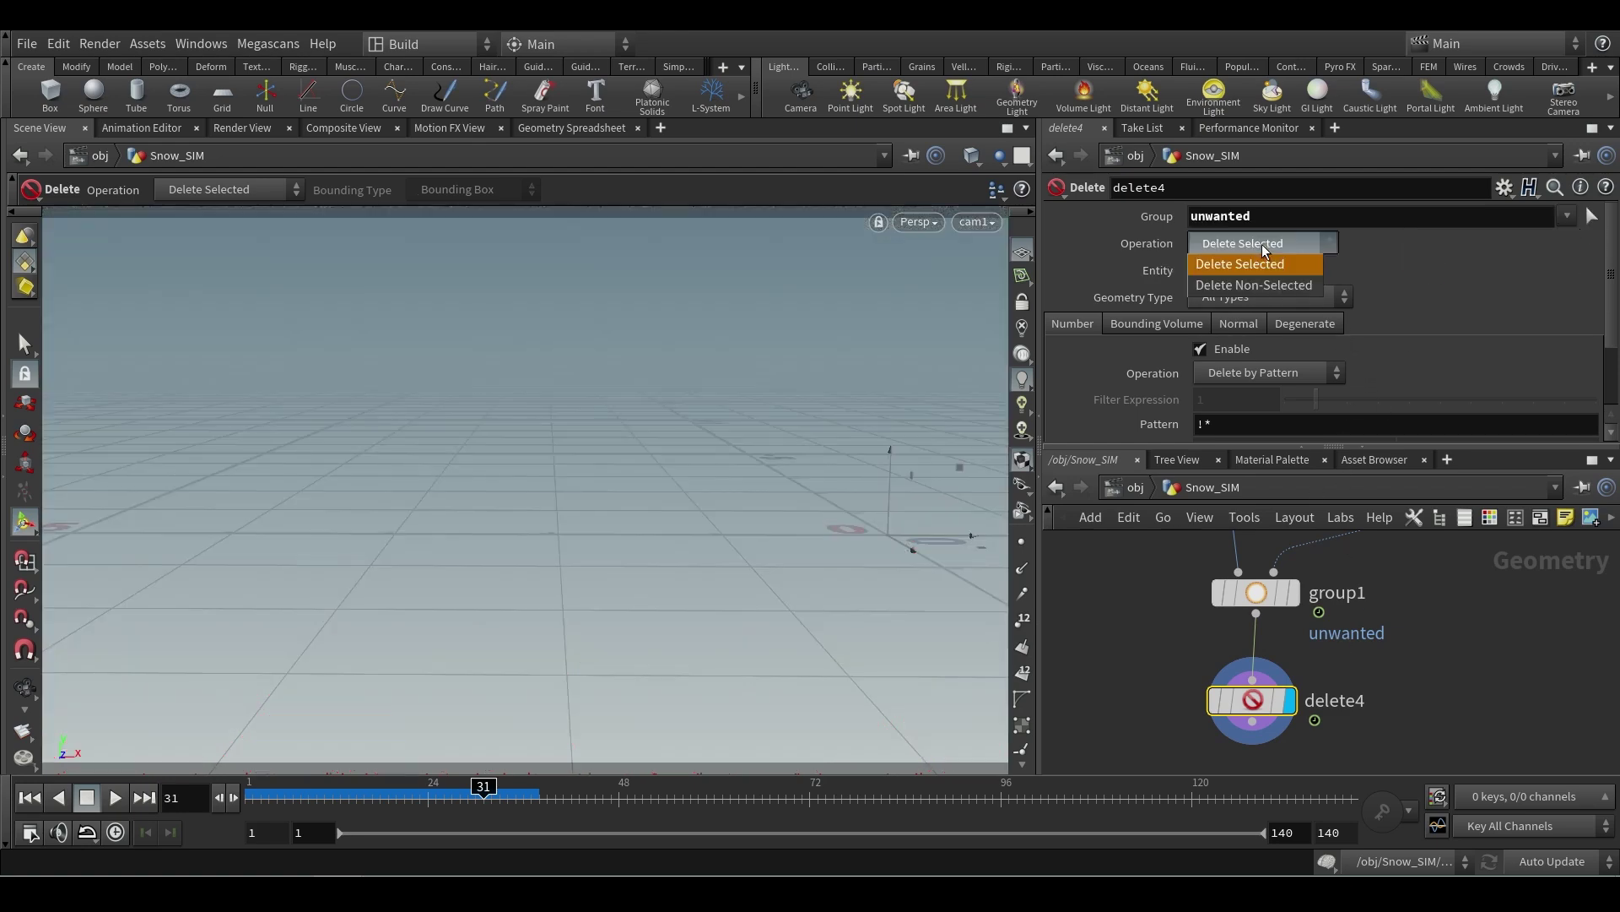
{"action": "left_click", "coordinate": [1247, 287]}
- Leave the cam1 view to inspect the remaining snow from outside, and check delete4's node information
{"action": "key", "text": "space+h"}
{"action": "left_click_drag", "start_coordinate": [773, 374], "coordinate": [483, 403]}
{"action": "scroll", "coordinate": [720, 457], "scroll_direction": "up", "scroll_amount": 2}
{"action": "left_click_drag", "start_coordinate": [721, 457], "coordinate": [666, 472]}
{"action": "key", "text": "Return"}
{"action": "middle_click", "coordinate": [1266, 712]}
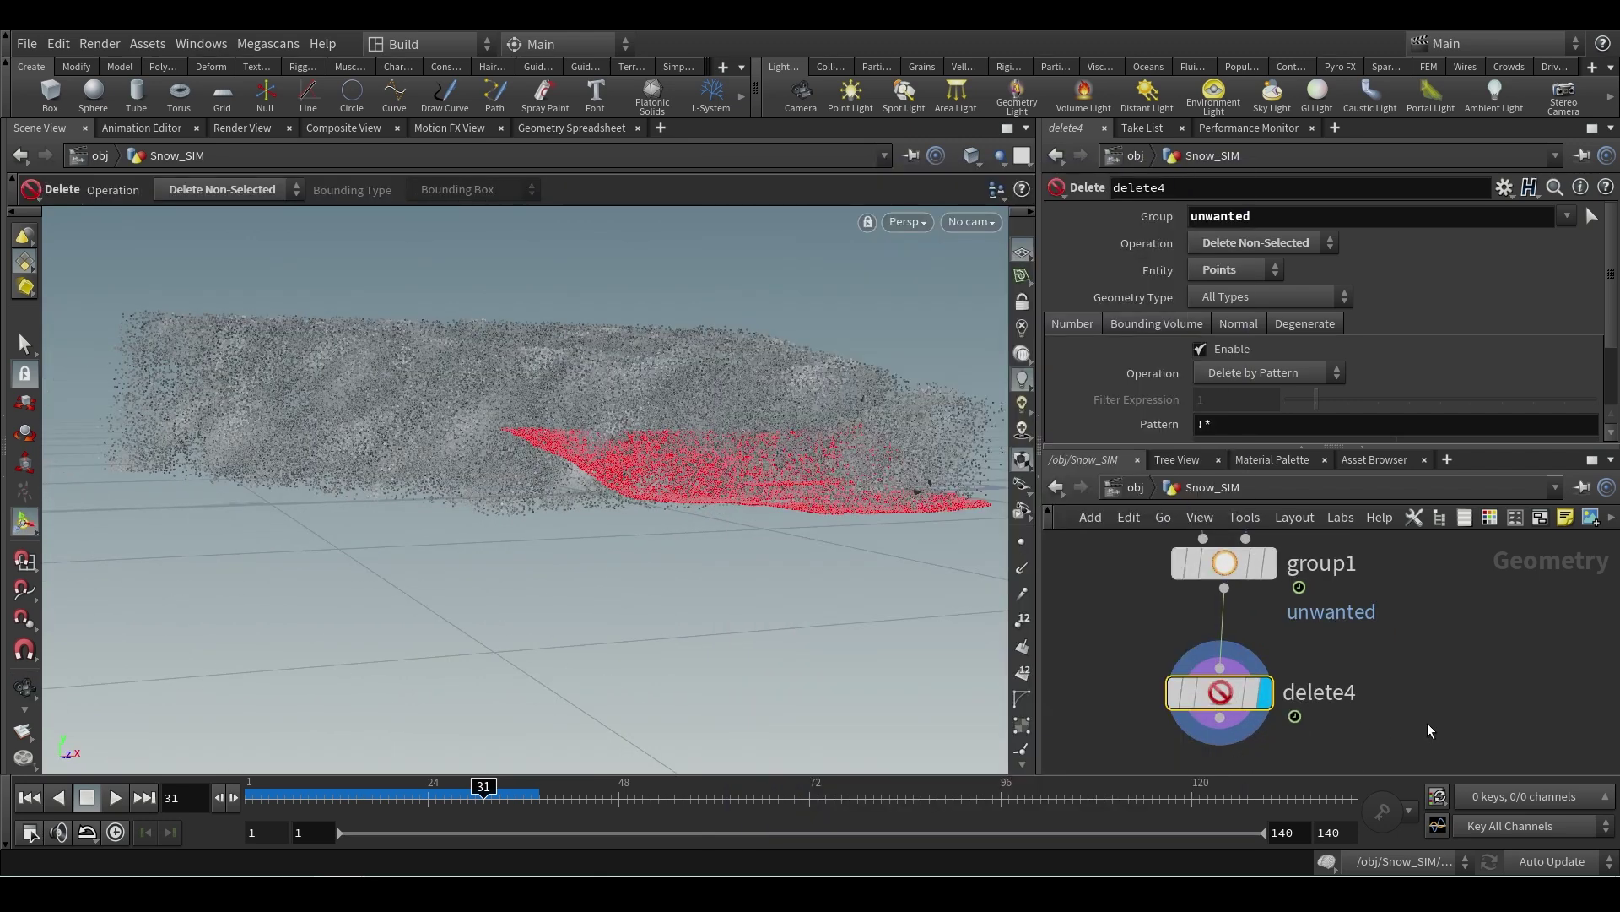
- View the remaining snow from a higher angle and play the simulation from the first frame
{"action": "scroll", "coordinate": [1342, 694], "scroll_direction": "up", "scroll_amount": 2}
{"action": "key", "text": "Escape"}
{"action": "left_click_drag", "start_coordinate": [726, 506], "coordinate": [793, 530]}
{"action": "key", "text": "Return"}
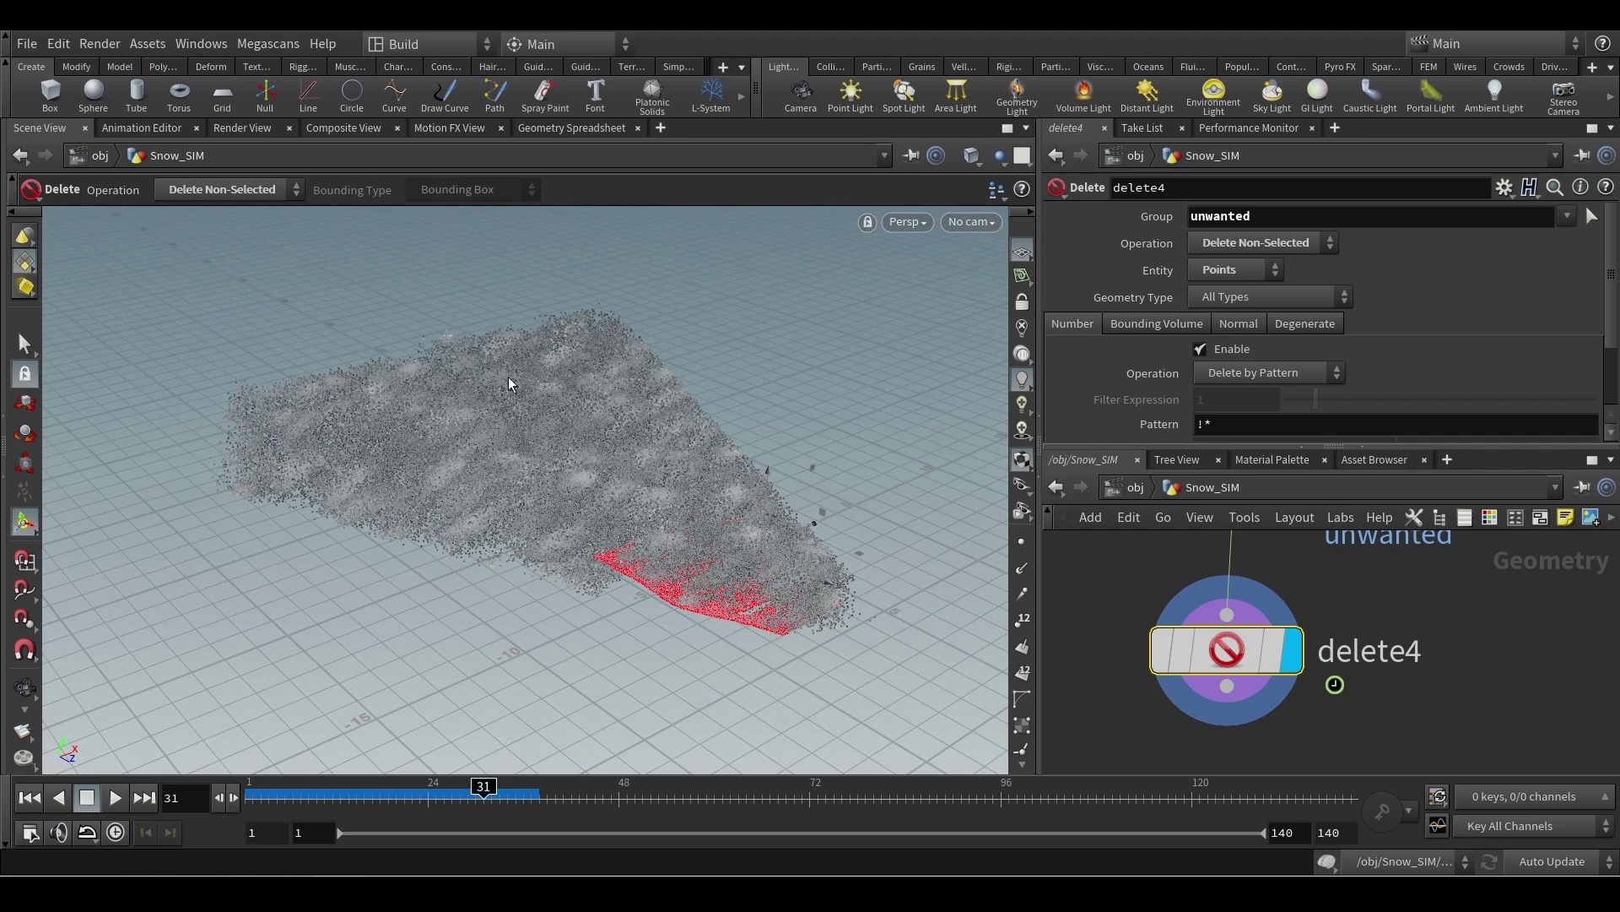
{"action": "left_click", "coordinate": [34, 807]}
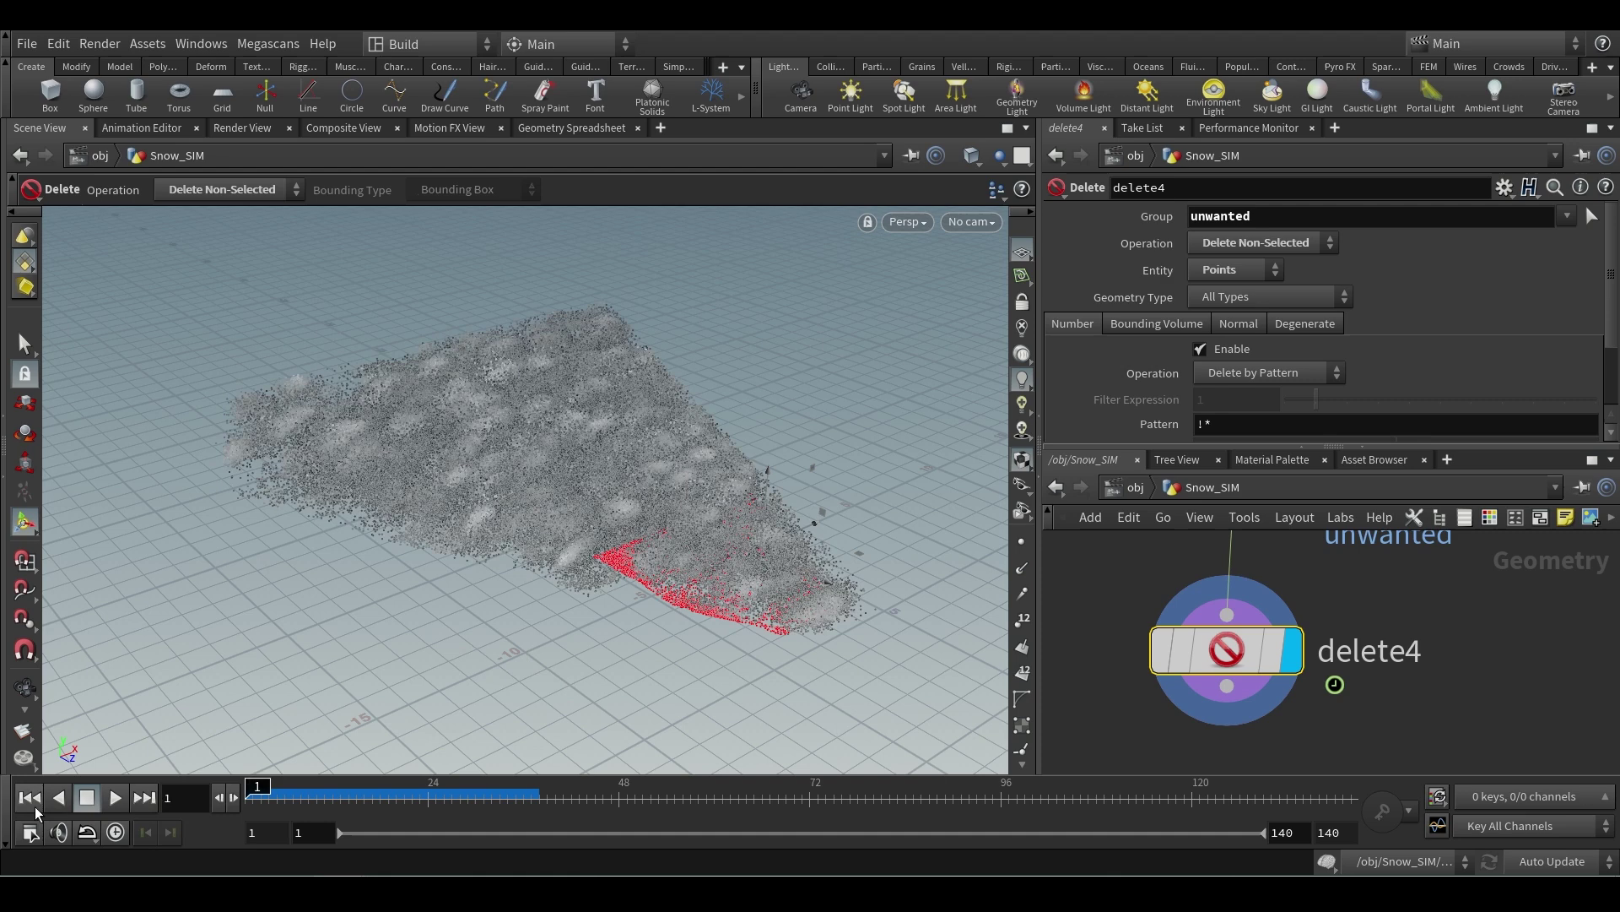
{"action": "left_click", "coordinate": [119, 808]}
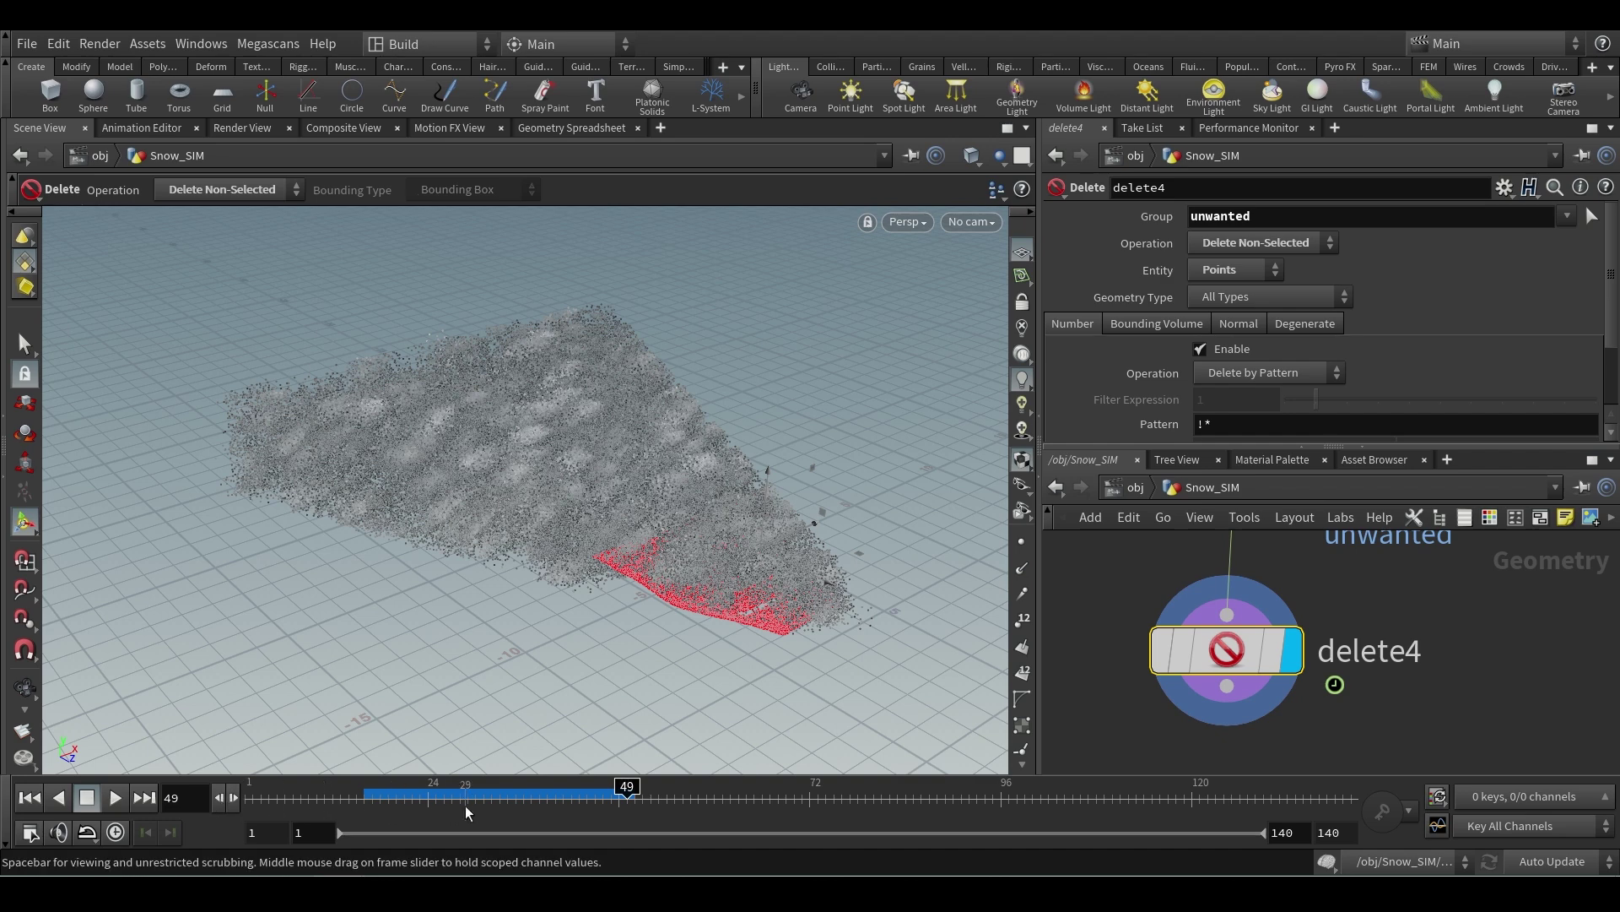
- Select the popnet DOP network upstream of delete3 to show its simulation settings
{"action": "scroll", "coordinate": [1361, 728], "scroll_direction": "up", "scroll_amount": 6}
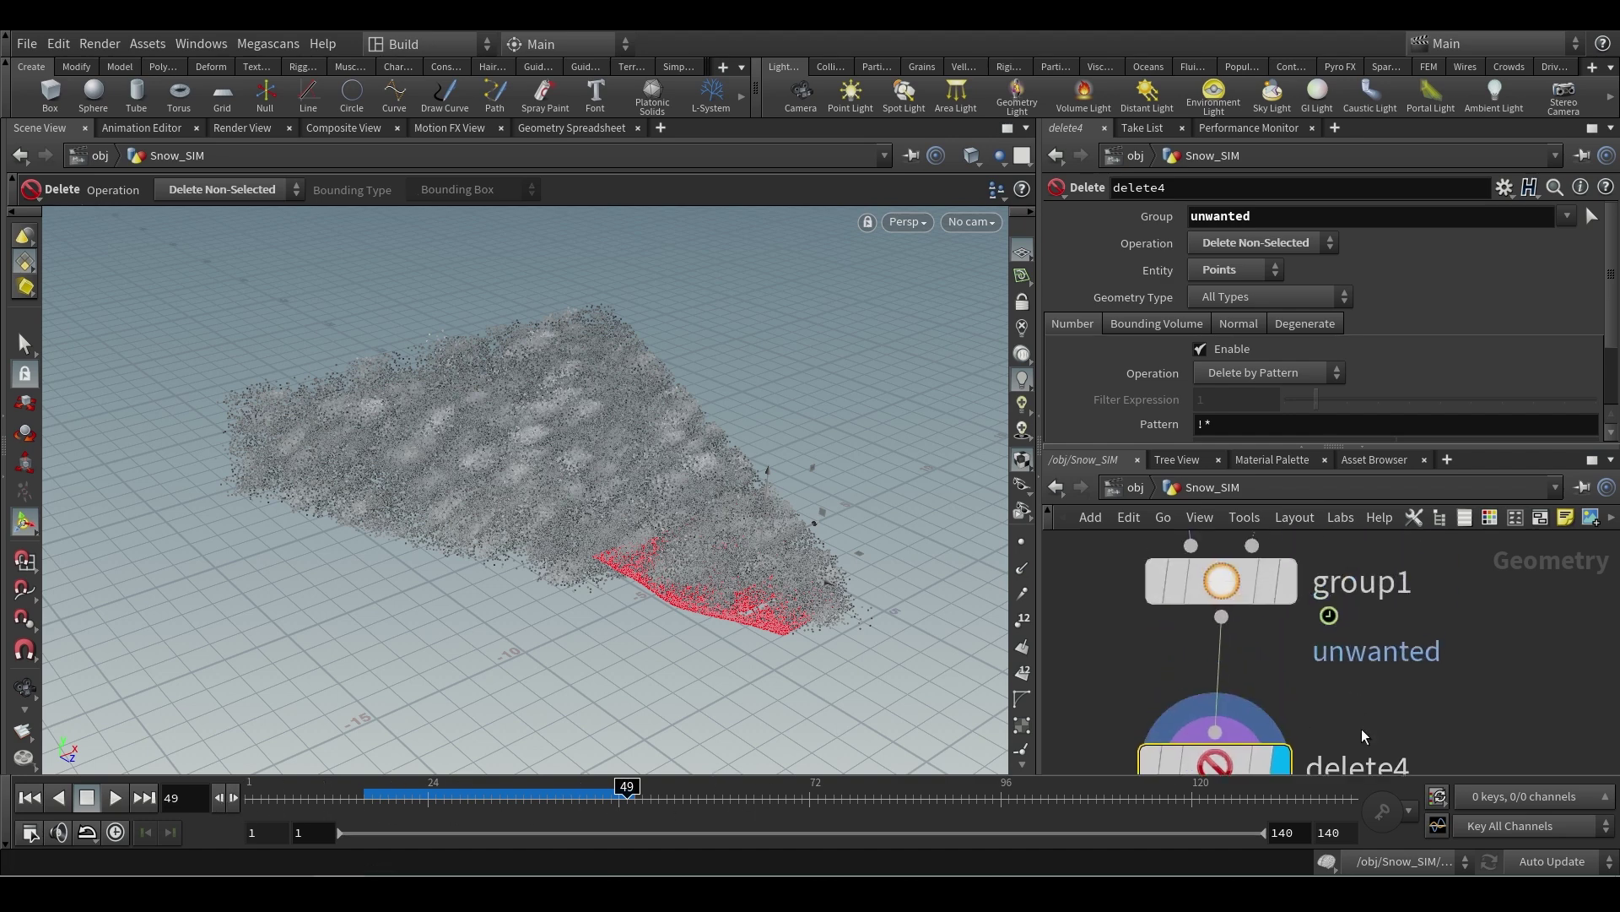
{"action": "scroll", "coordinate": [1419, 766], "scroll_direction": "up", "scroll_amount": 4}
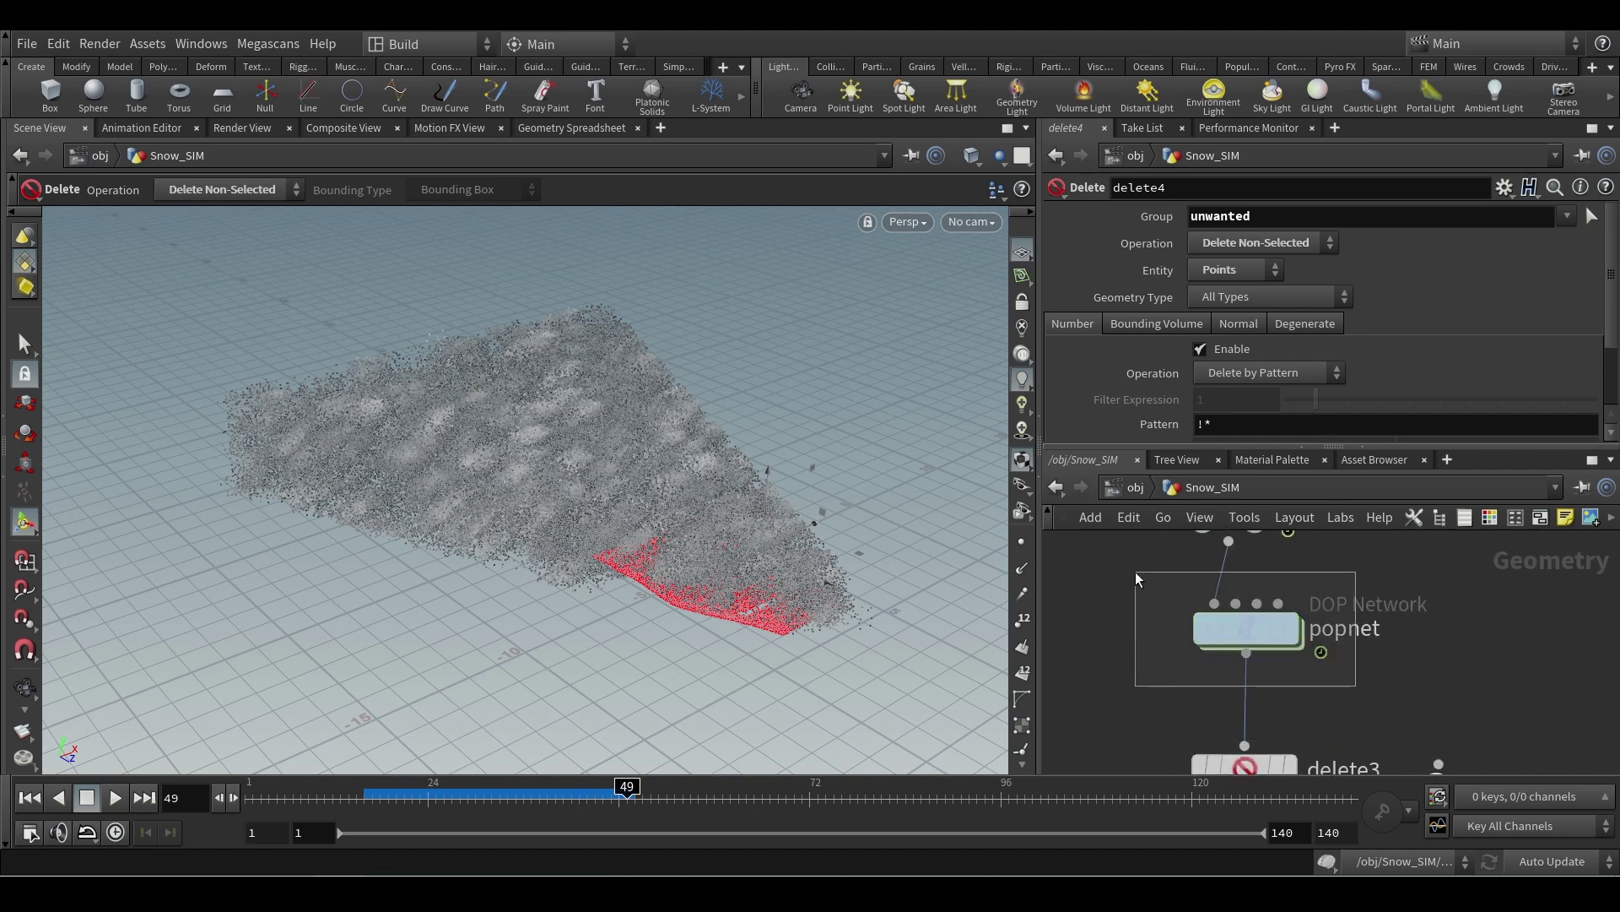
{"action": "left_click", "coordinate": [1246, 629]}
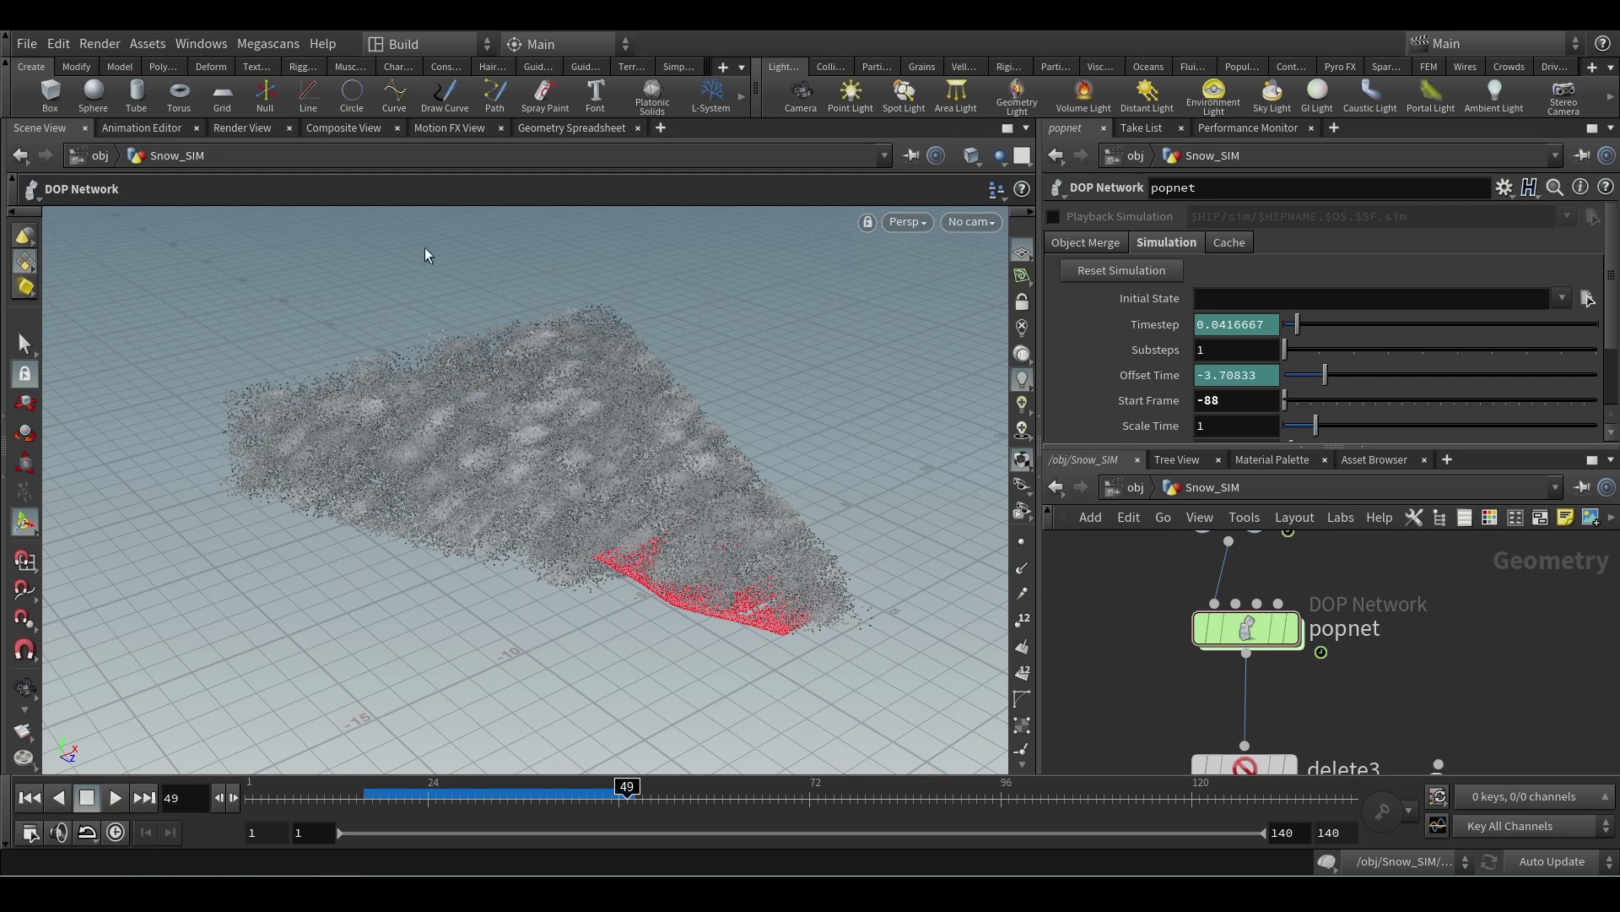
- Add a File Cache node wired to the output of delete4 and select it to show its settings
{"action": "middle_click_drag", "start_coordinate": [1131, 717], "coordinate": [1125, 630]}
{"action": "scroll", "coordinate": [1131, 595], "scroll_direction": "up", "scroll_amount": 2}
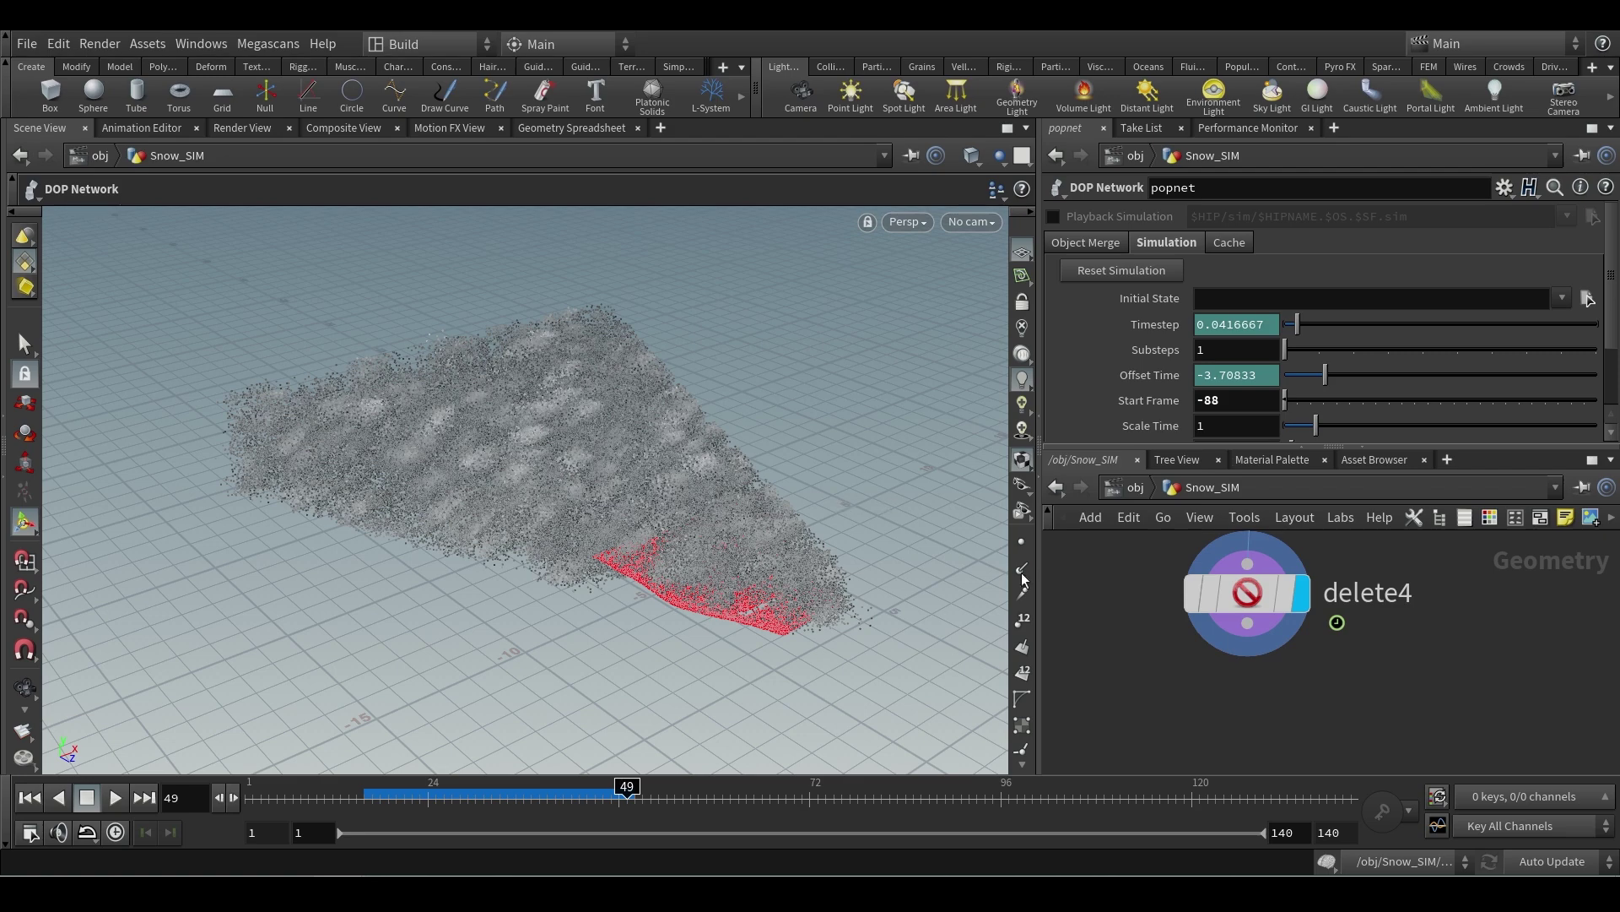
{"action": "left_click_drag", "start_coordinate": [1248, 623], "coordinate": [1258, 675]}
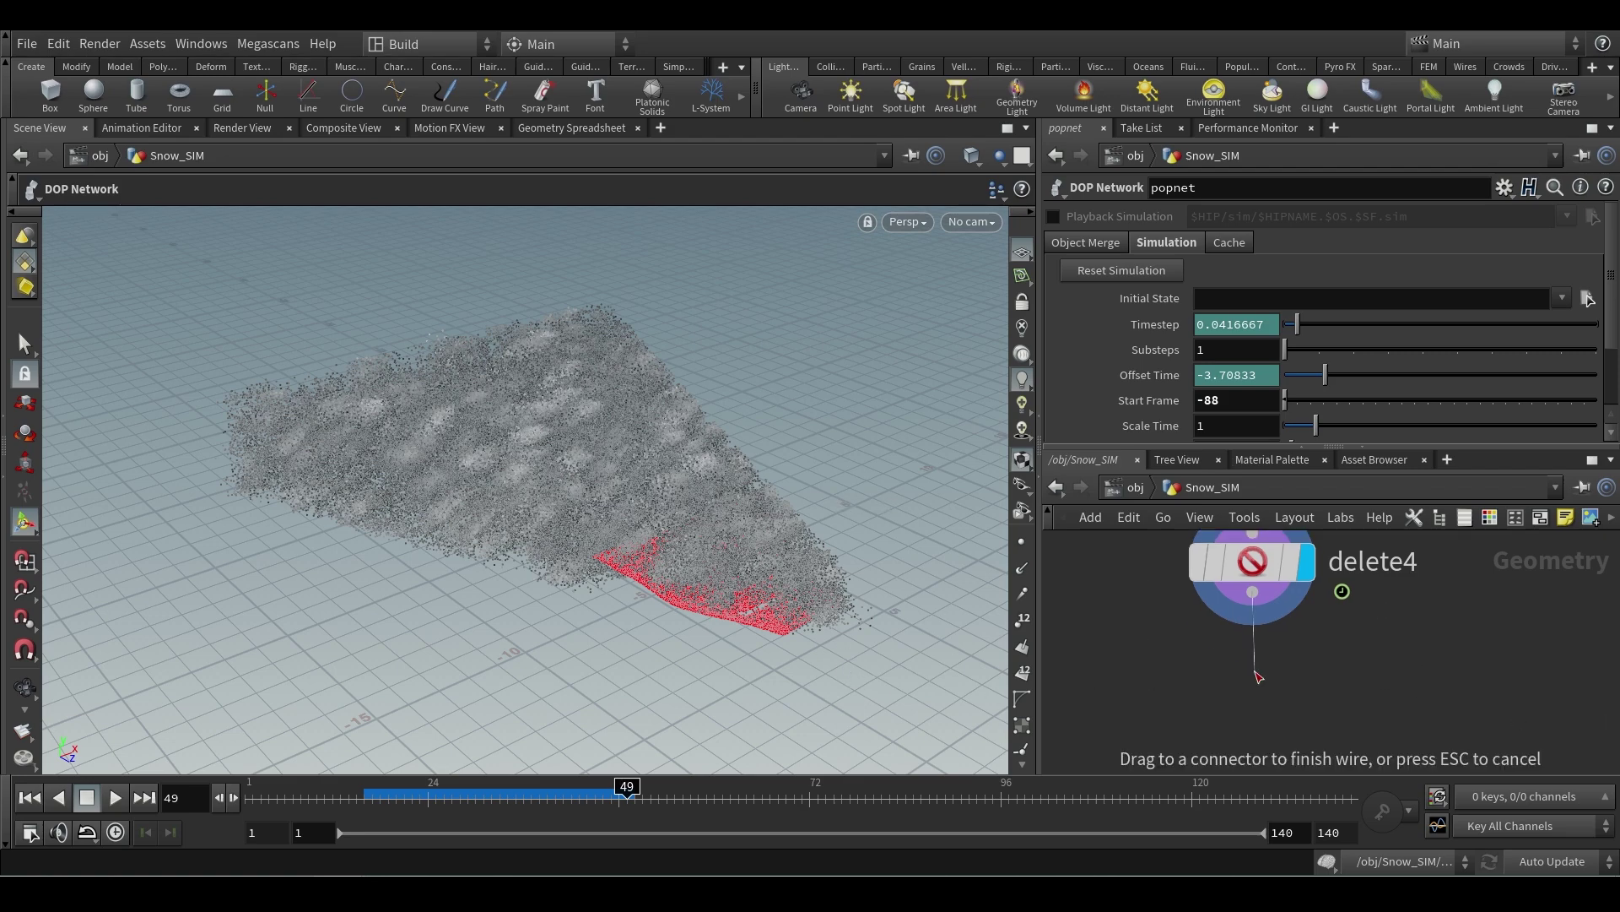
{"action": "key", "text": "Tab"}
{"action": "type", "text": "file"}
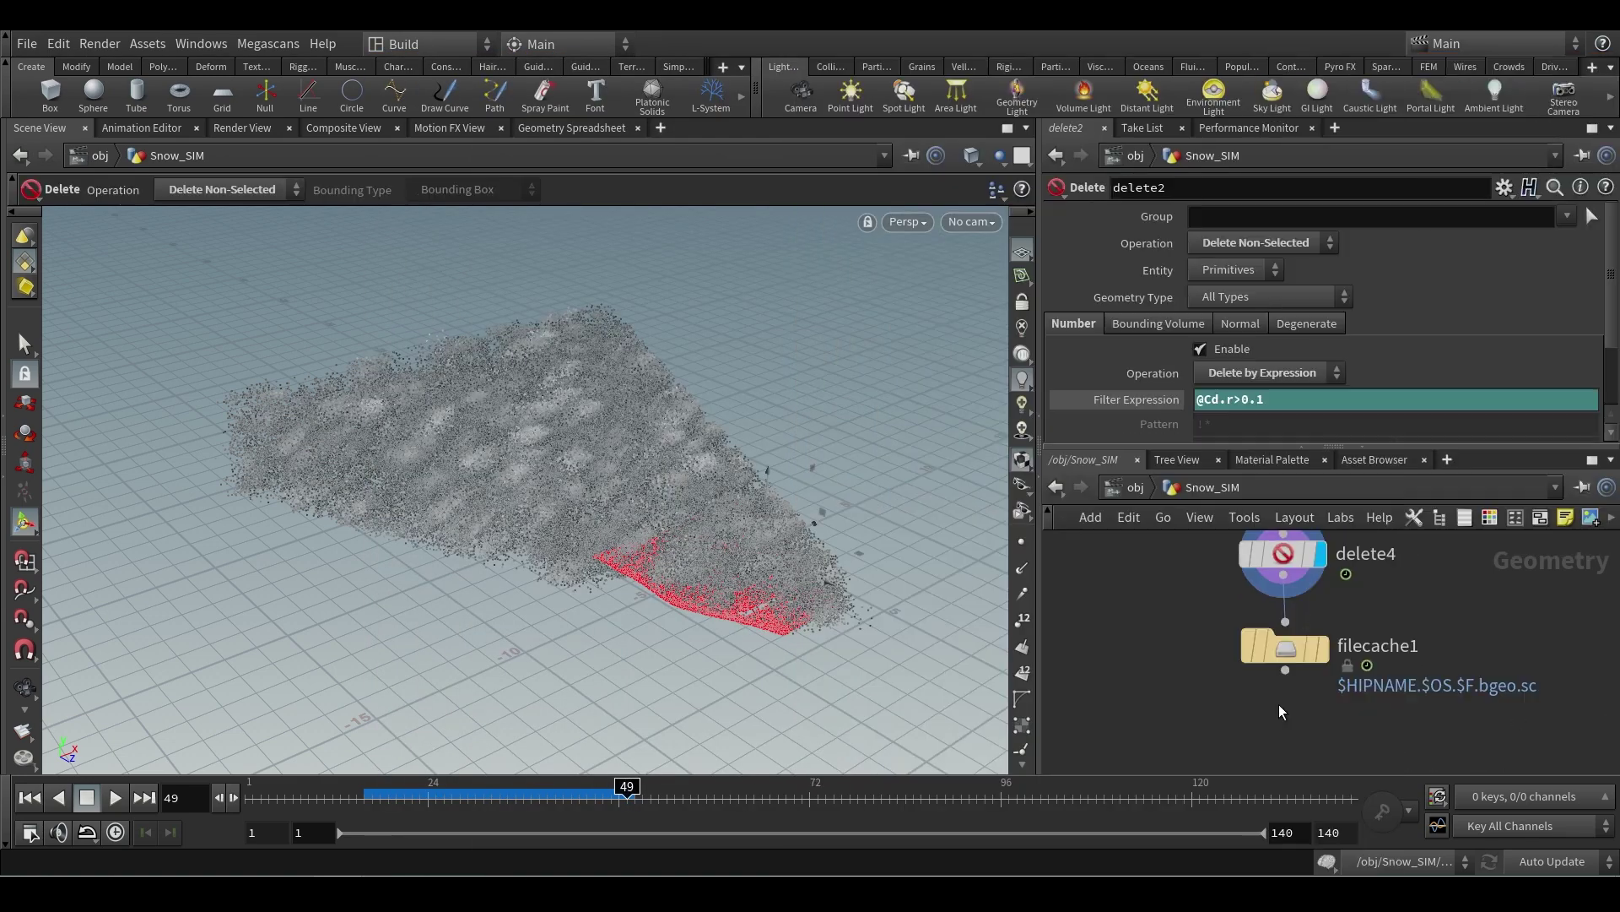
{"action": "scroll", "coordinate": [1281, 702], "scroll_direction": "up", "scroll_amount": 3}
{"action": "left_click", "coordinate": [1296, 607]}
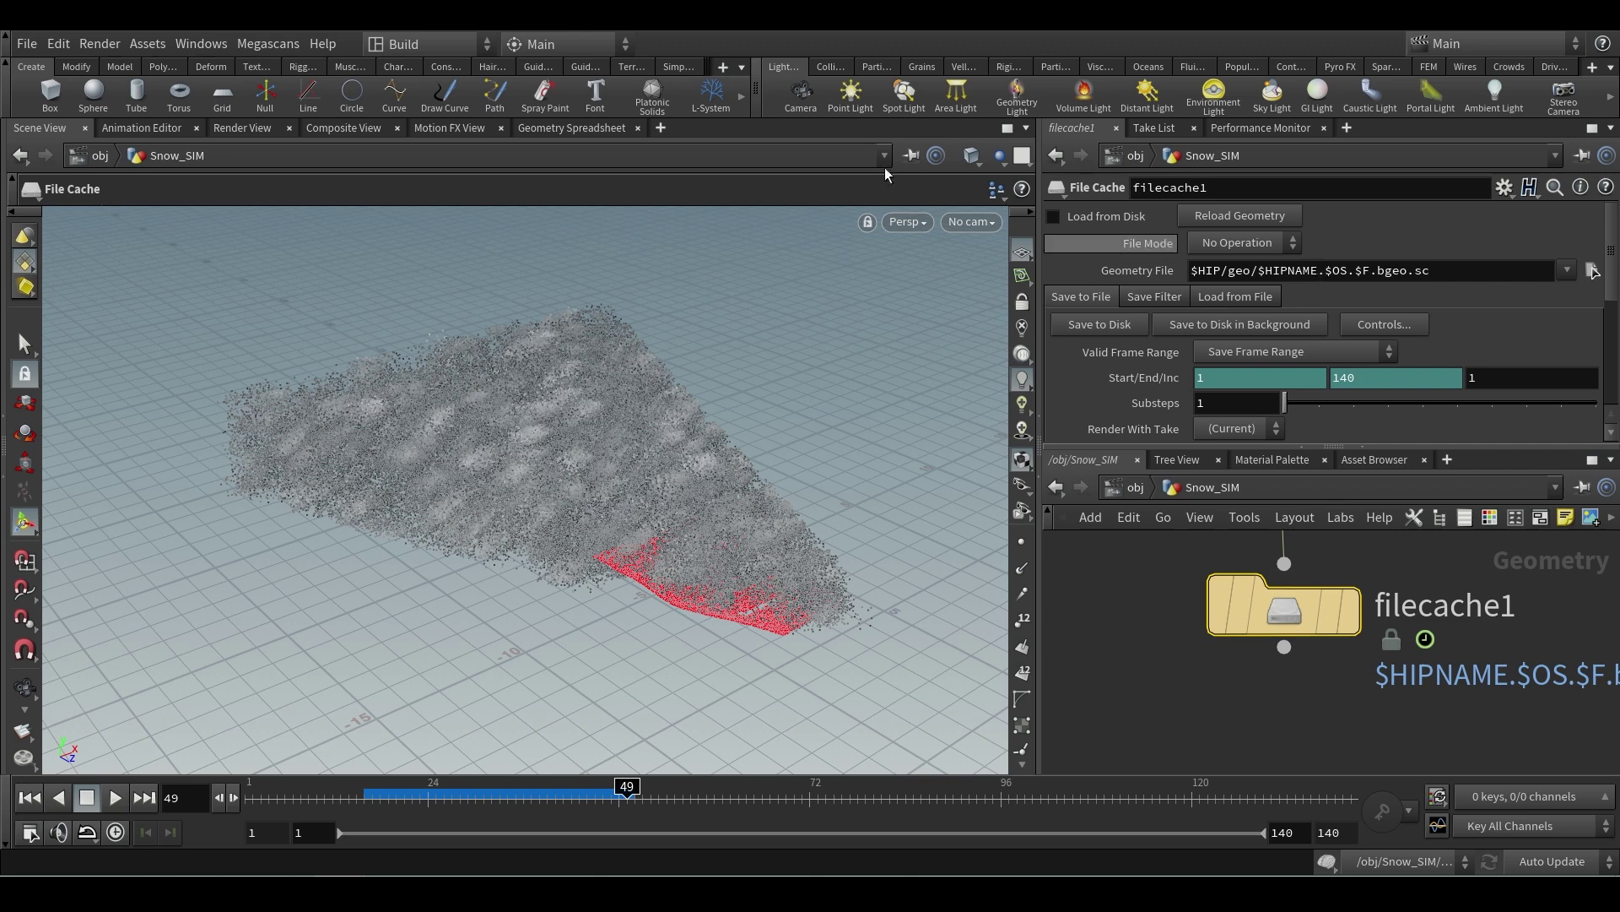
- Browse the save location for the geometry file from $HIP/geo up to $HIP, and leave without choosing a file
{"action": "left_click", "coordinate": [1593, 270]}
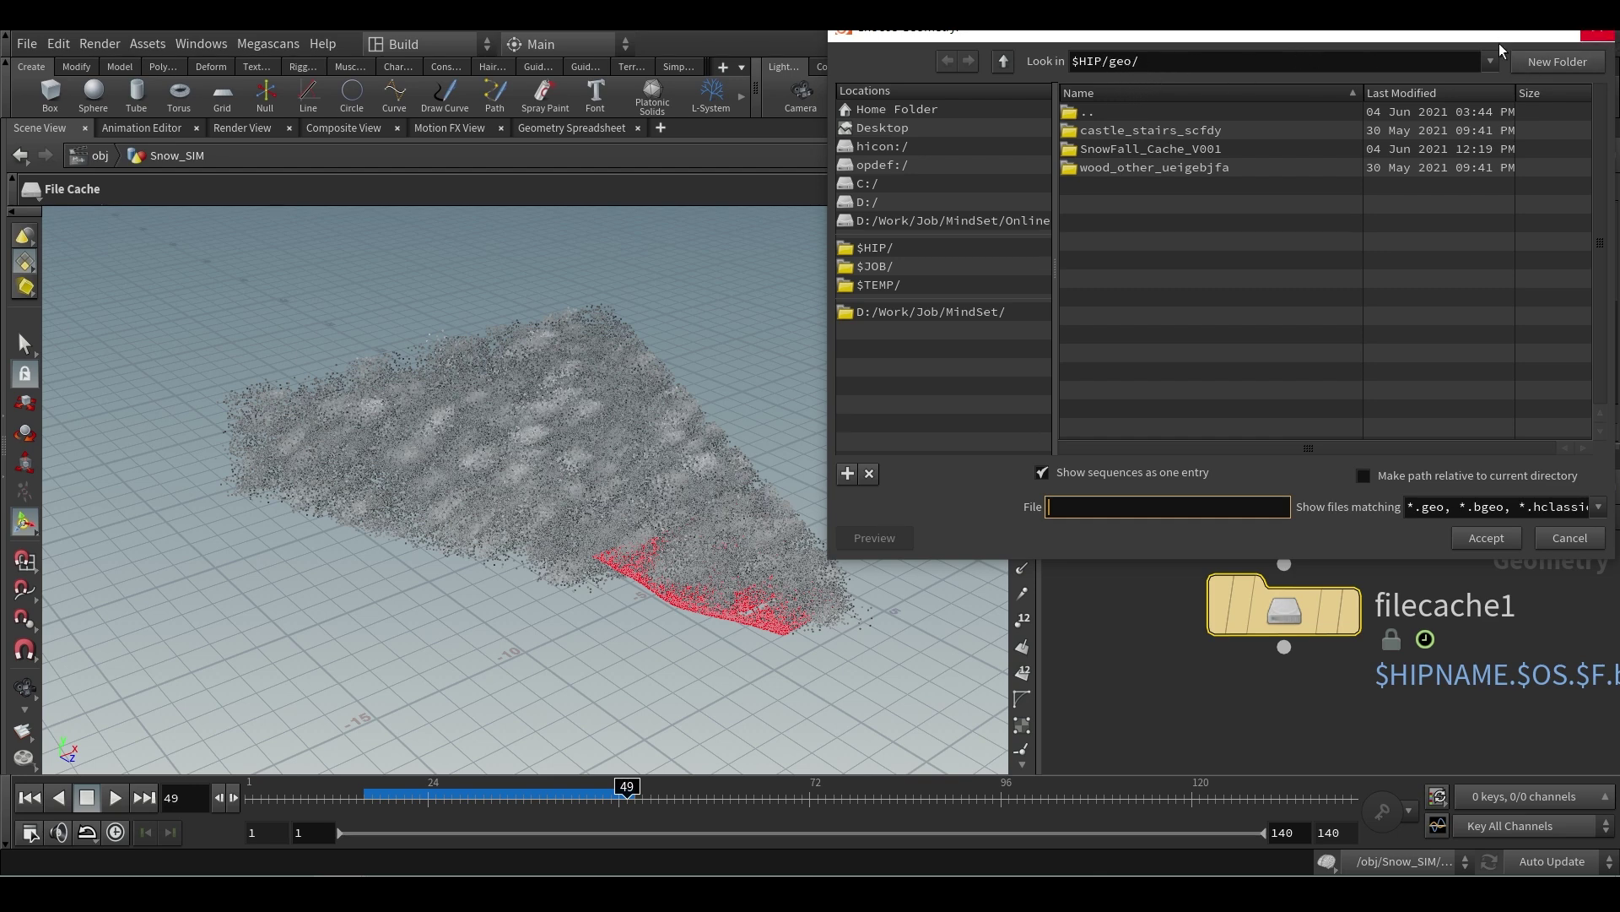
{"action": "left_click", "coordinate": [1004, 66]}
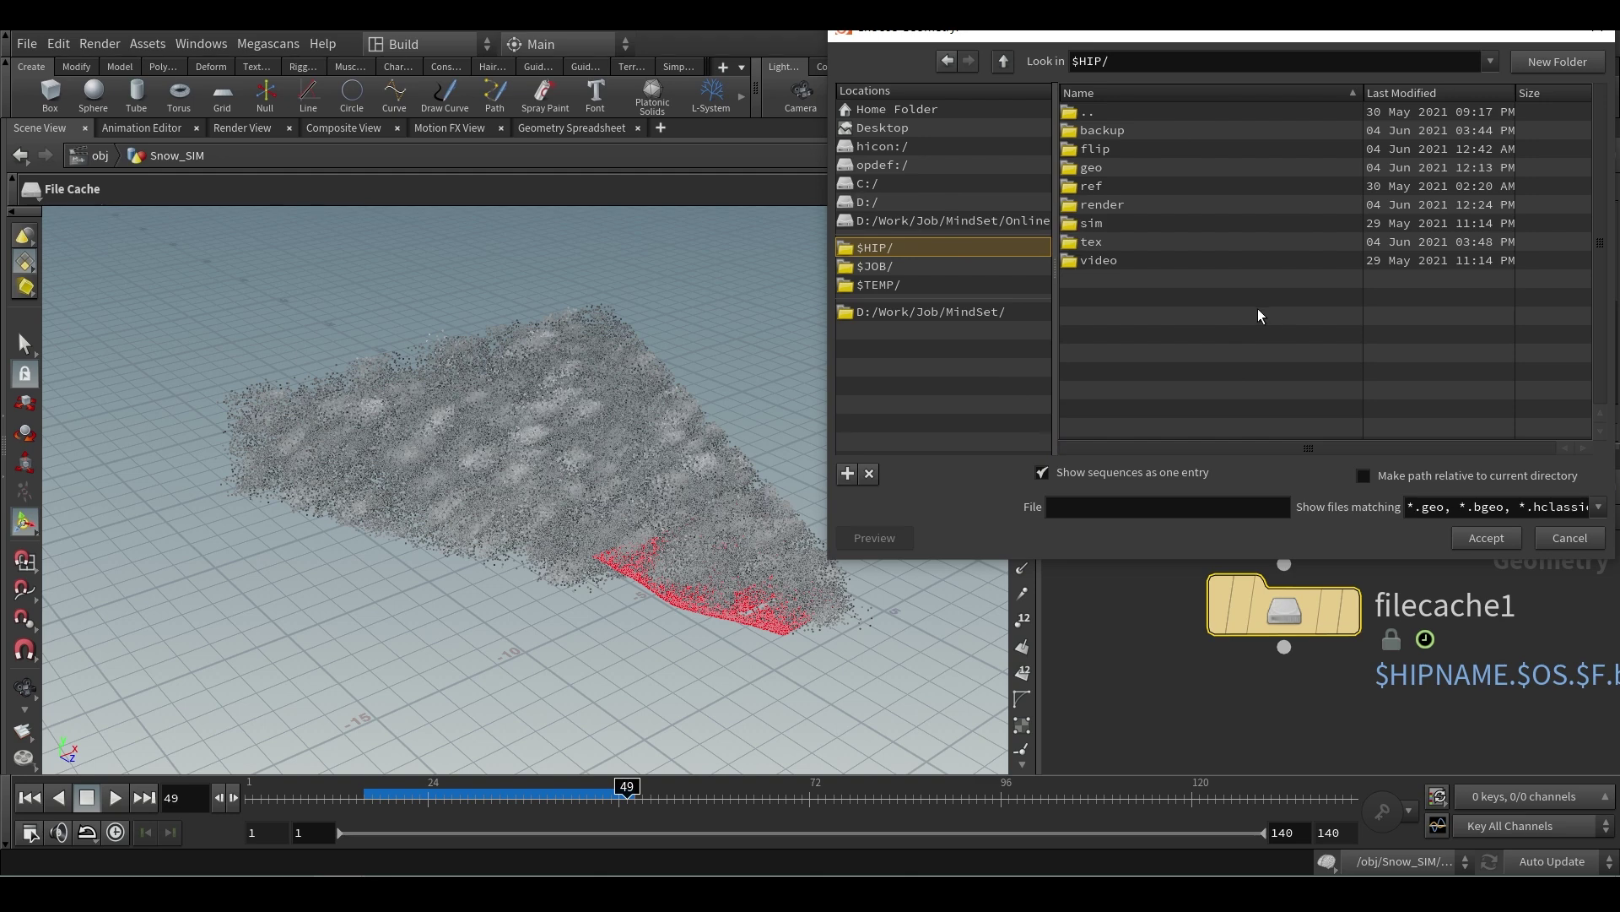
{"action": "key", "text": "Escape"}
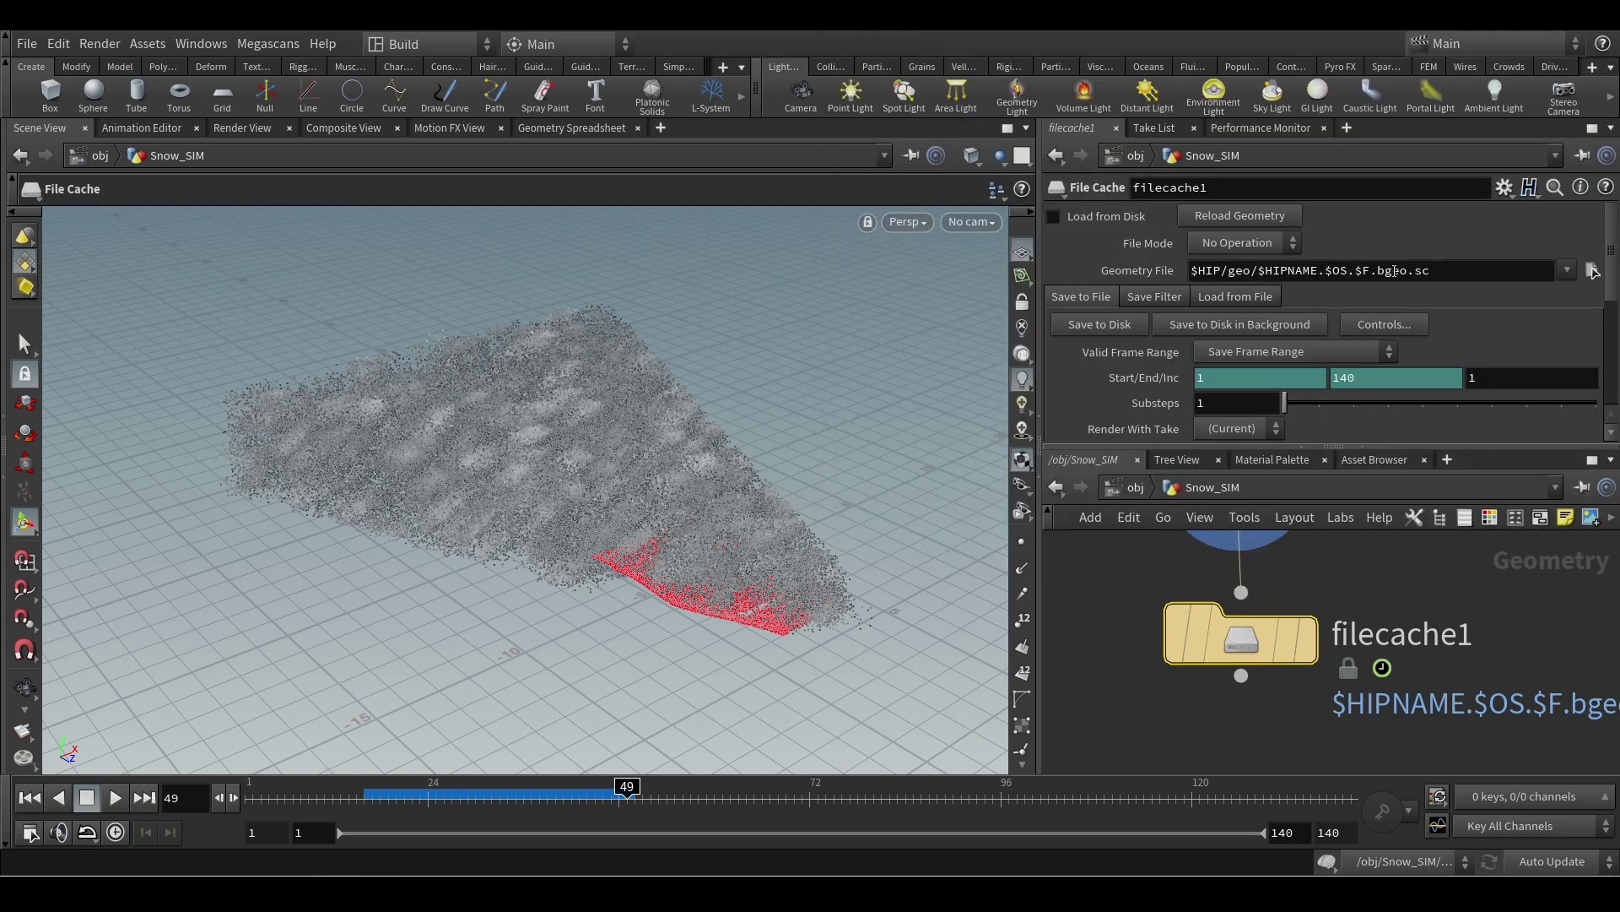
- Remove the channel from filecache1's end frame and set the end frame to 5
{"action": "right_click", "coordinate": [1385, 379]}
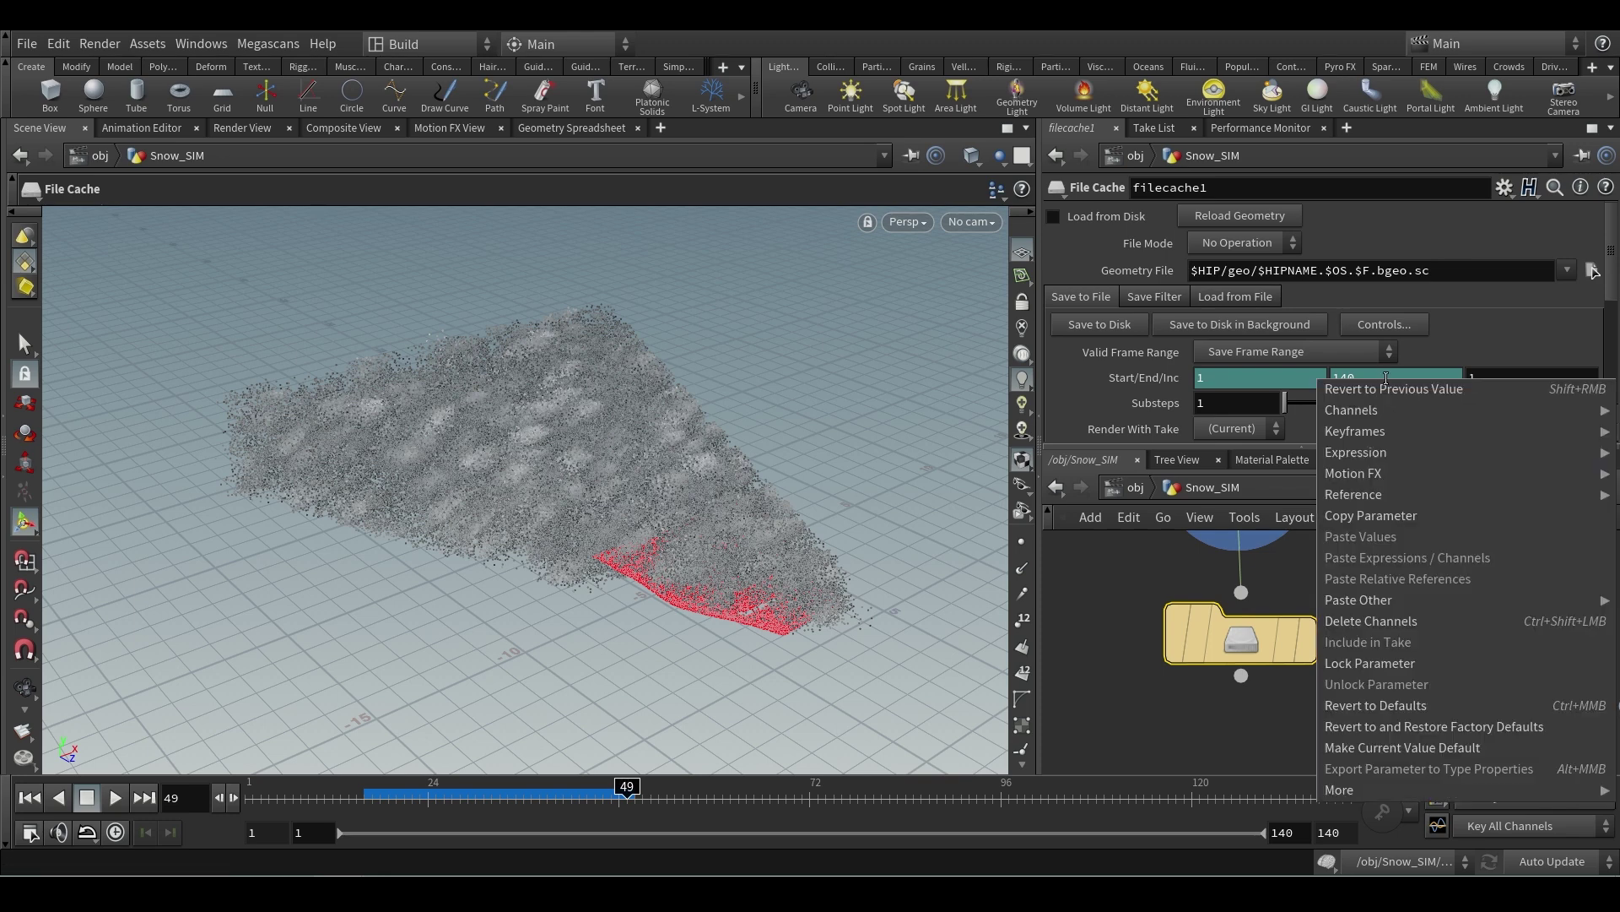
{"action": "left_click", "coordinate": [1393, 623]}
{"action": "type", "text": "5"}
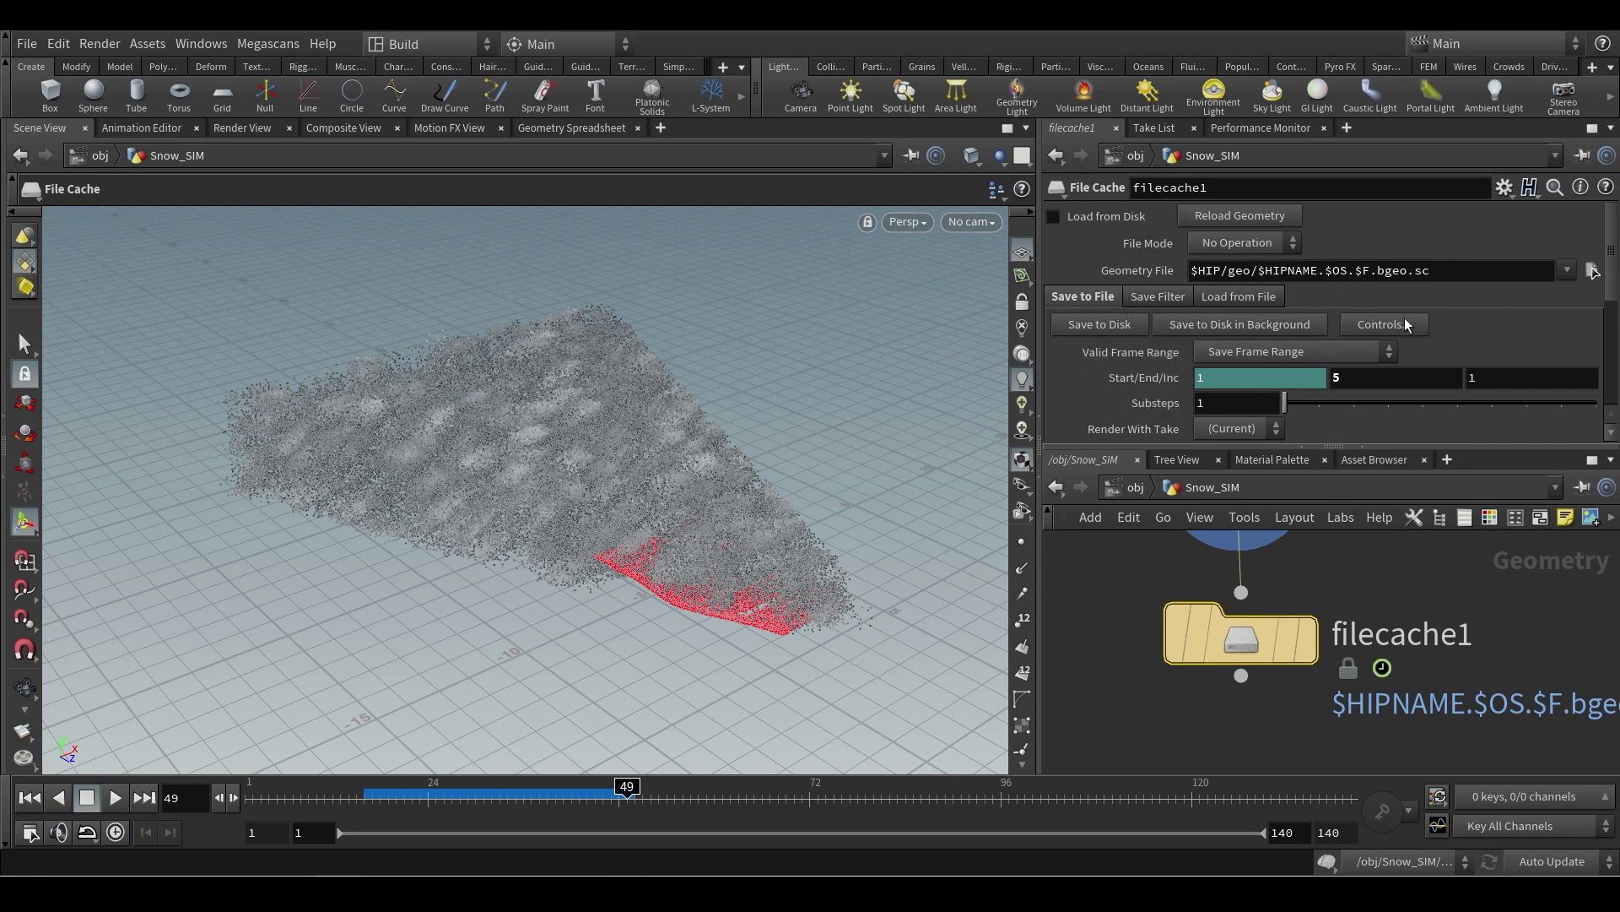
- Save the filecache1 sequence to disk, and check the written files in the project's geo folder in File Explorer
{"action": "left_click", "coordinate": [1092, 326]}
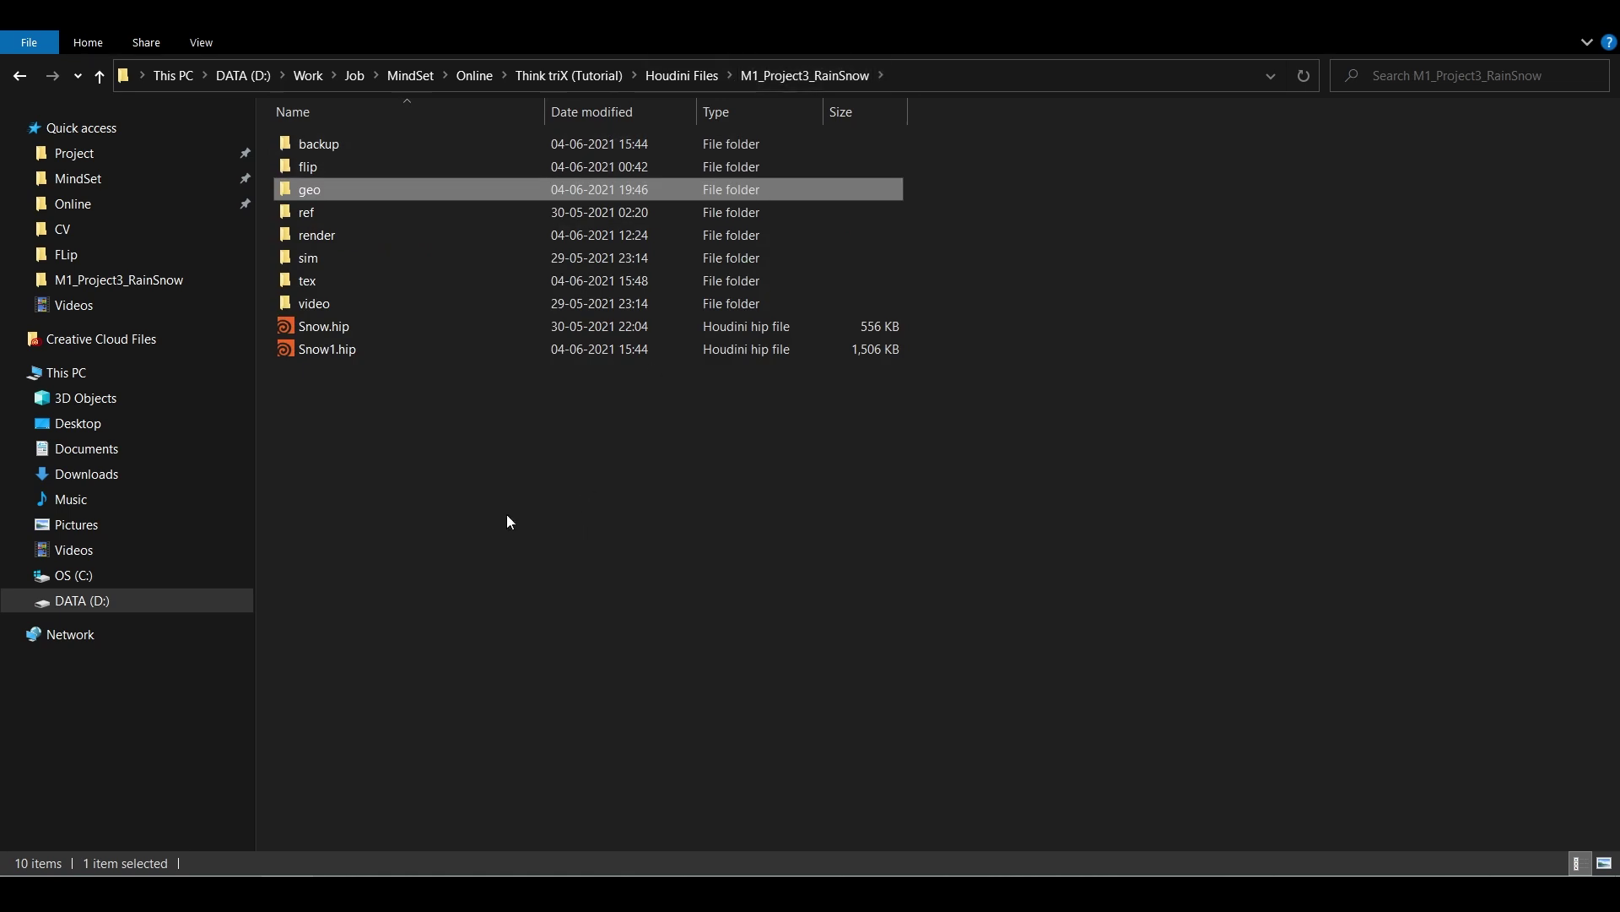
{"action": "double_click", "coordinate": [368, 189]}
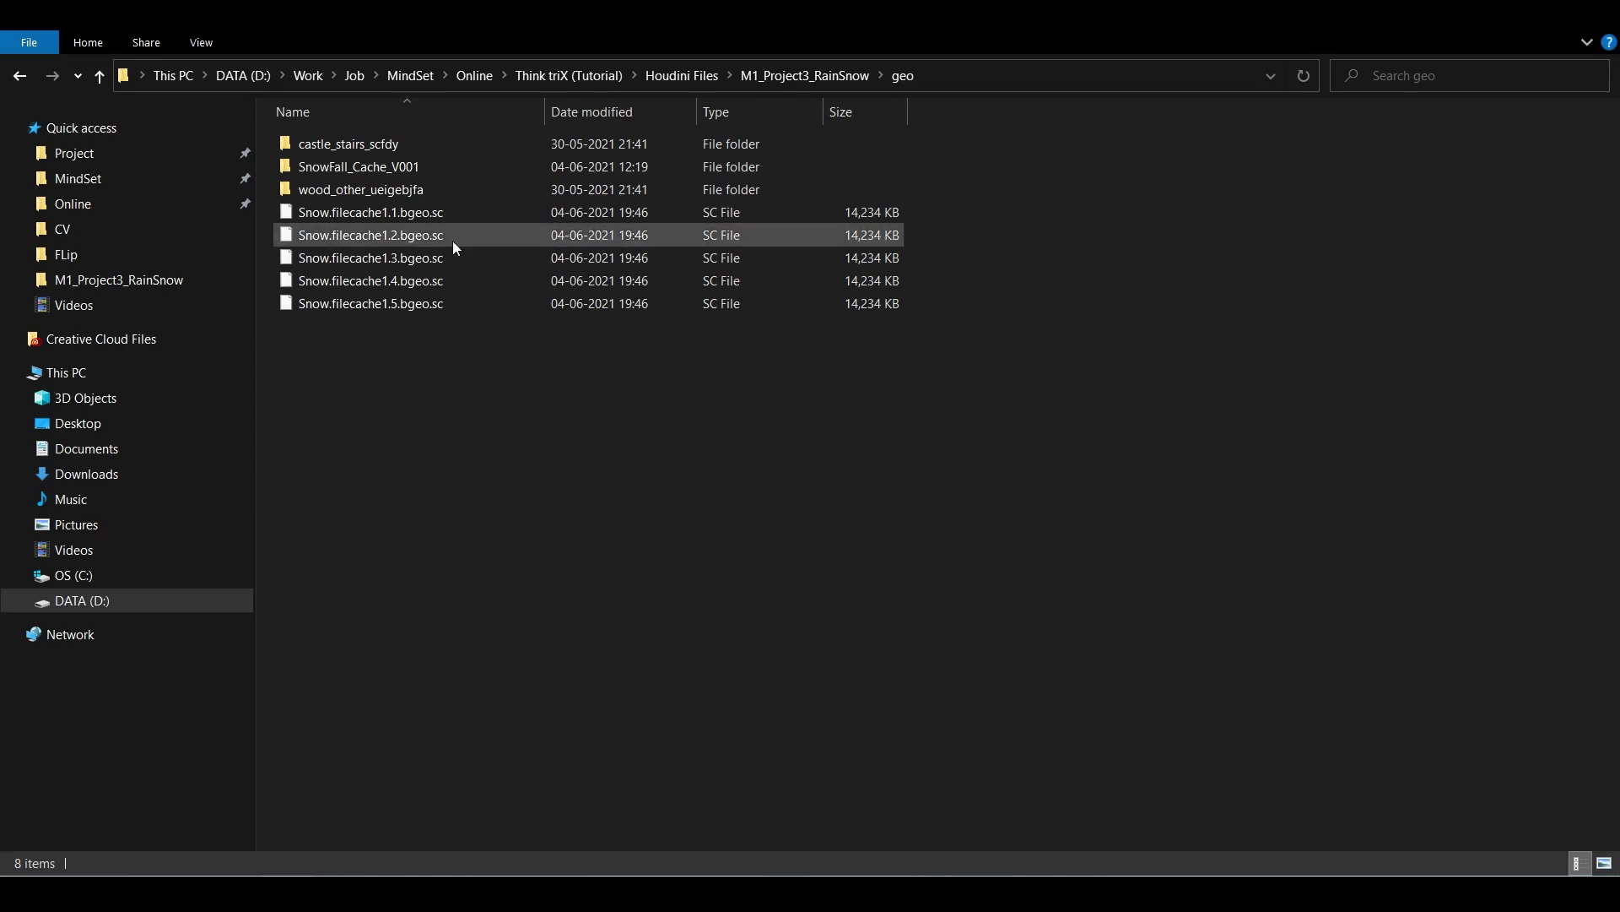
{"action": "key", "text": "alt+Tab"}
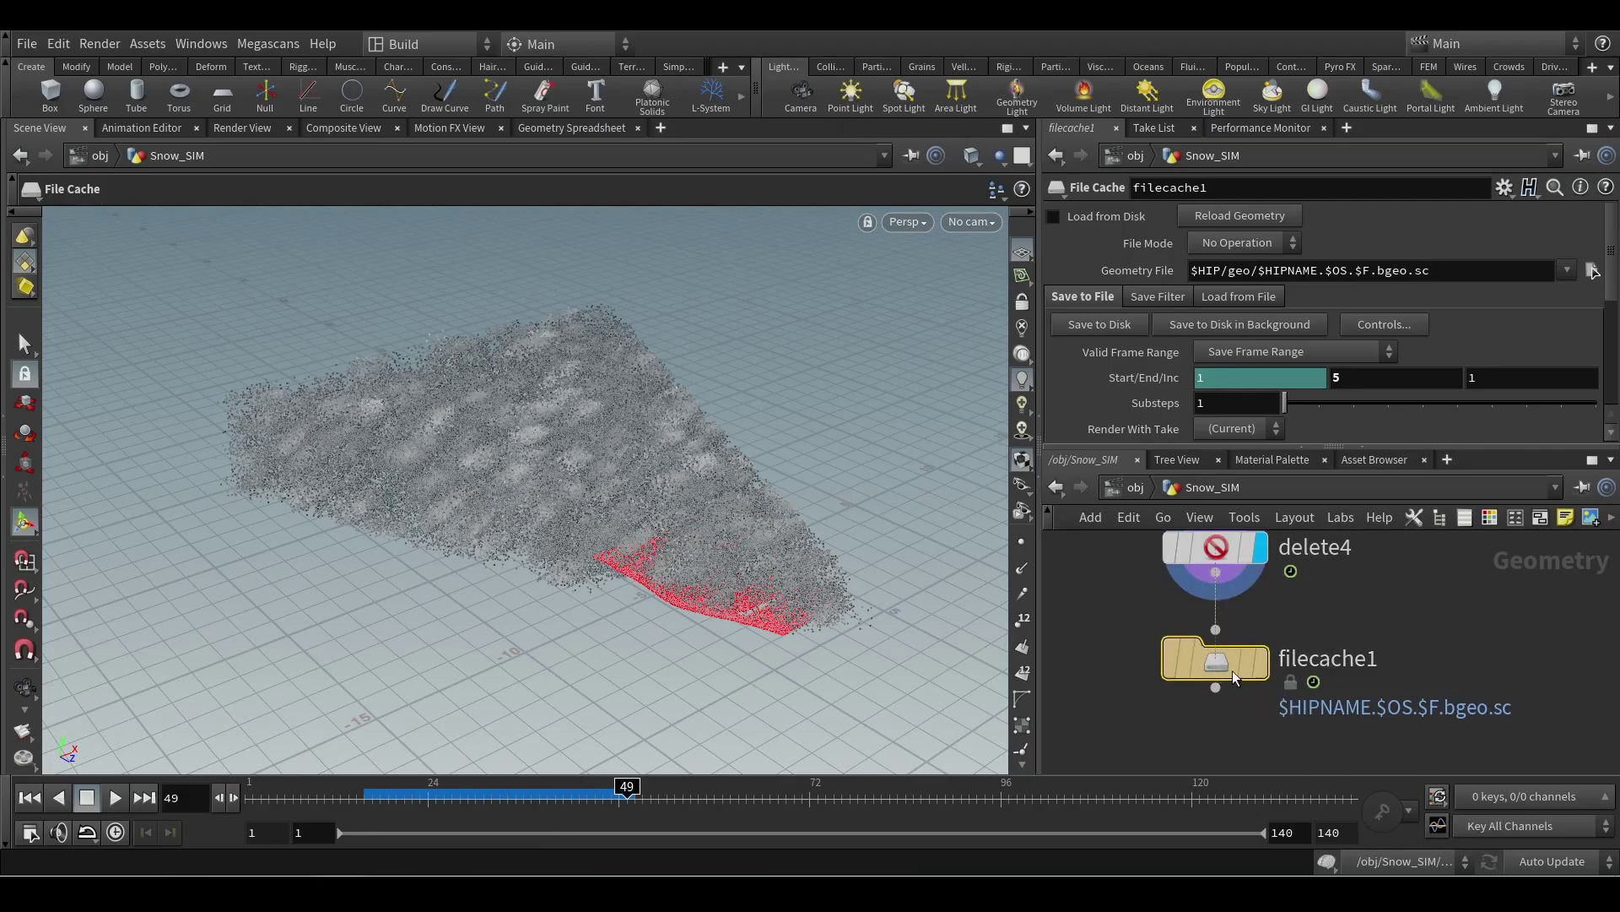
- Replace filecache1 with a new File Cache node wired to delete4, and delete the old one
{"action": "left_click_drag", "start_coordinate": [1197, 681], "coordinate": [1427, 690]}
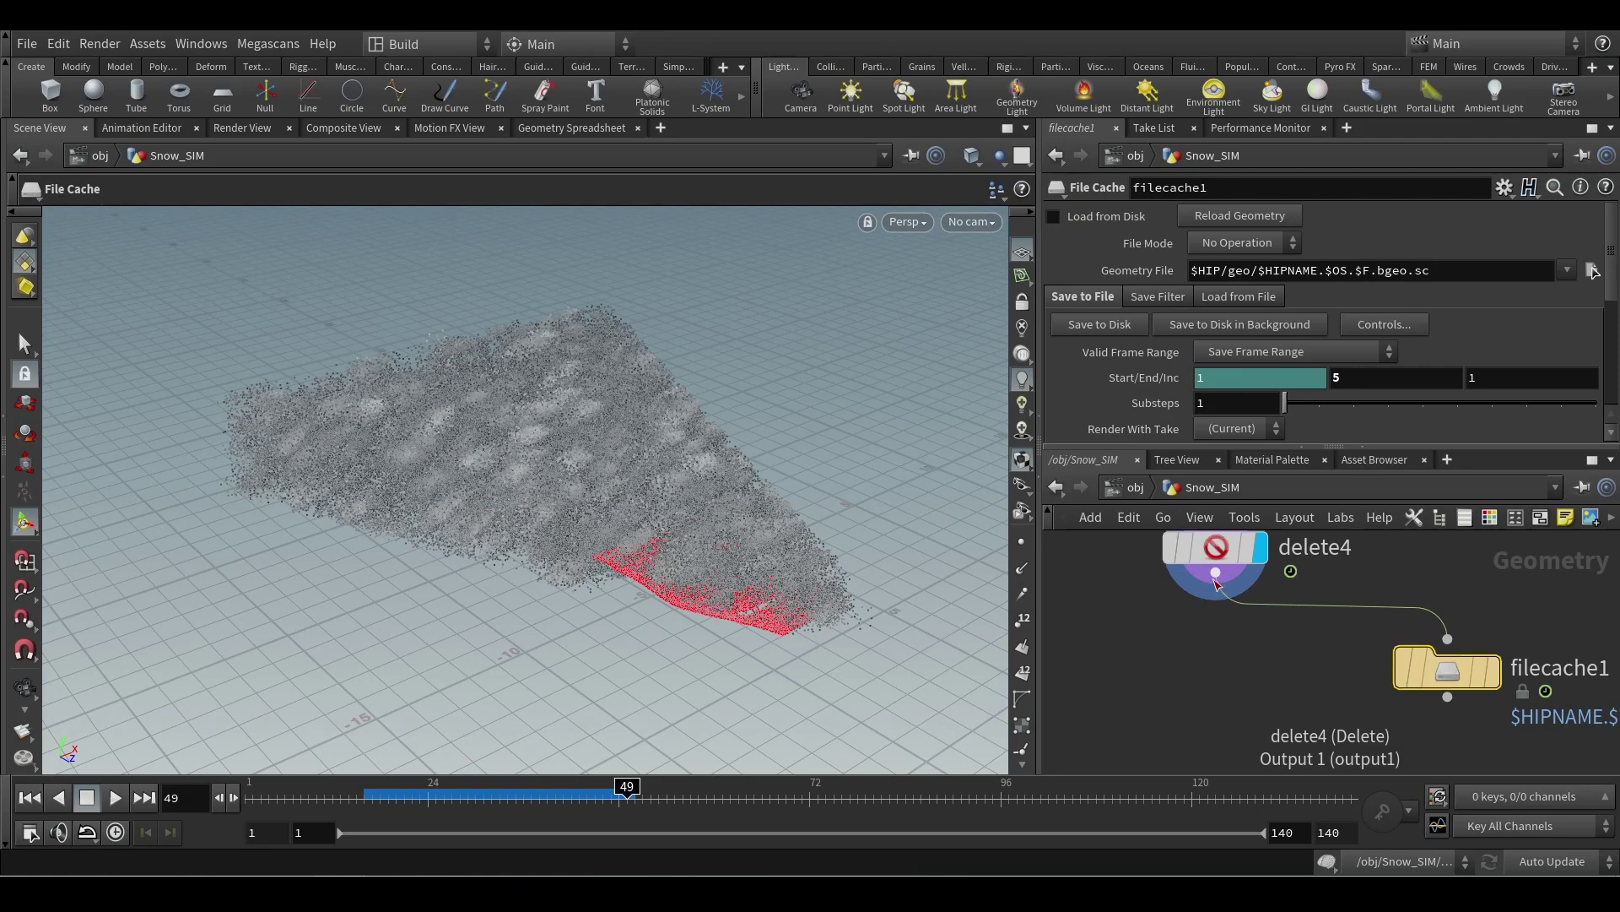
{"action": "left_click_drag", "start_coordinate": [1216, 585], "coordinate": [1191, 673]}
{"action": "type", "text": "fil"}
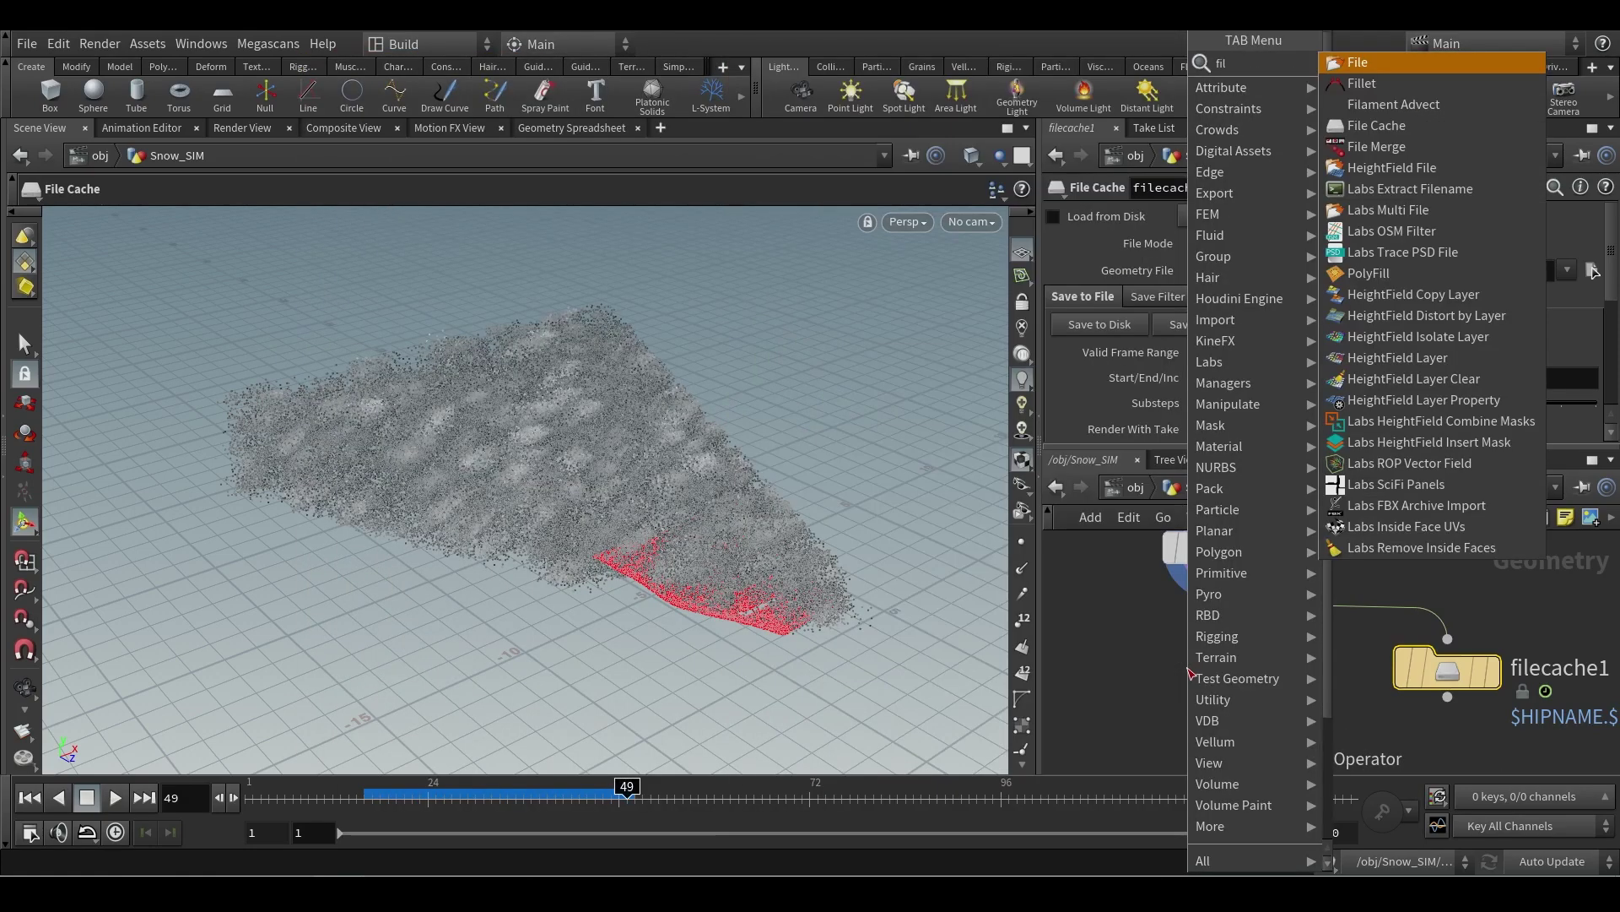
{"action": "key", "text": "Down"}
{"action": "key", "text": "Down"}
{"action": "key", "text": "Down"}
{"action": "key", "text": "Return"}
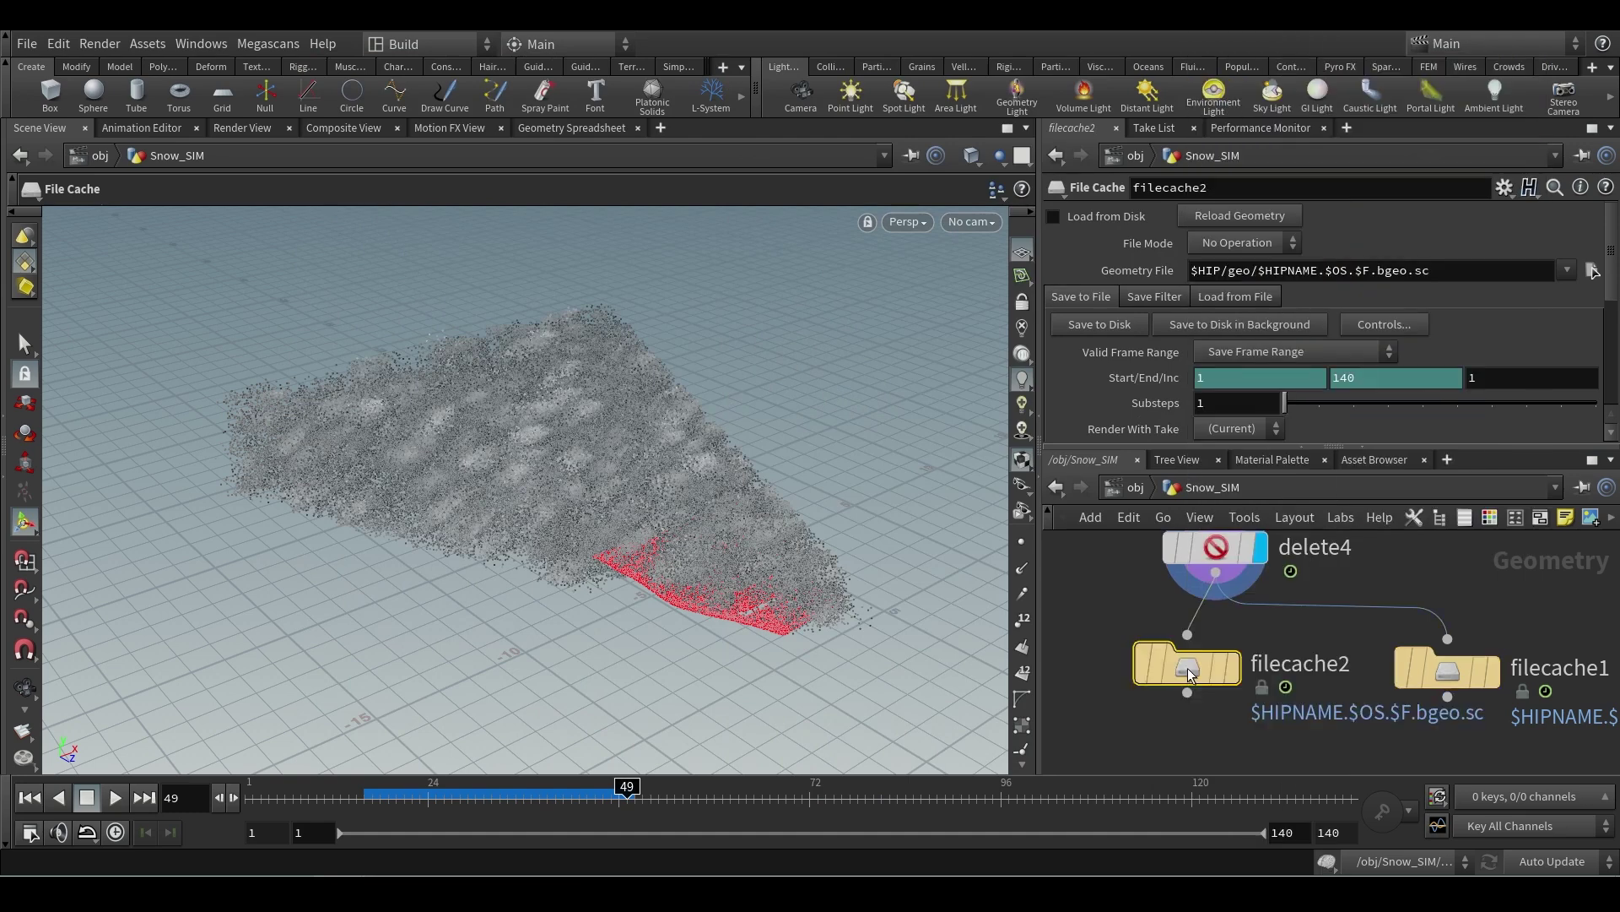
{"action": "left_click", "coordinate": [1448, 677]}
{"action": "key", "text": "Delete"}
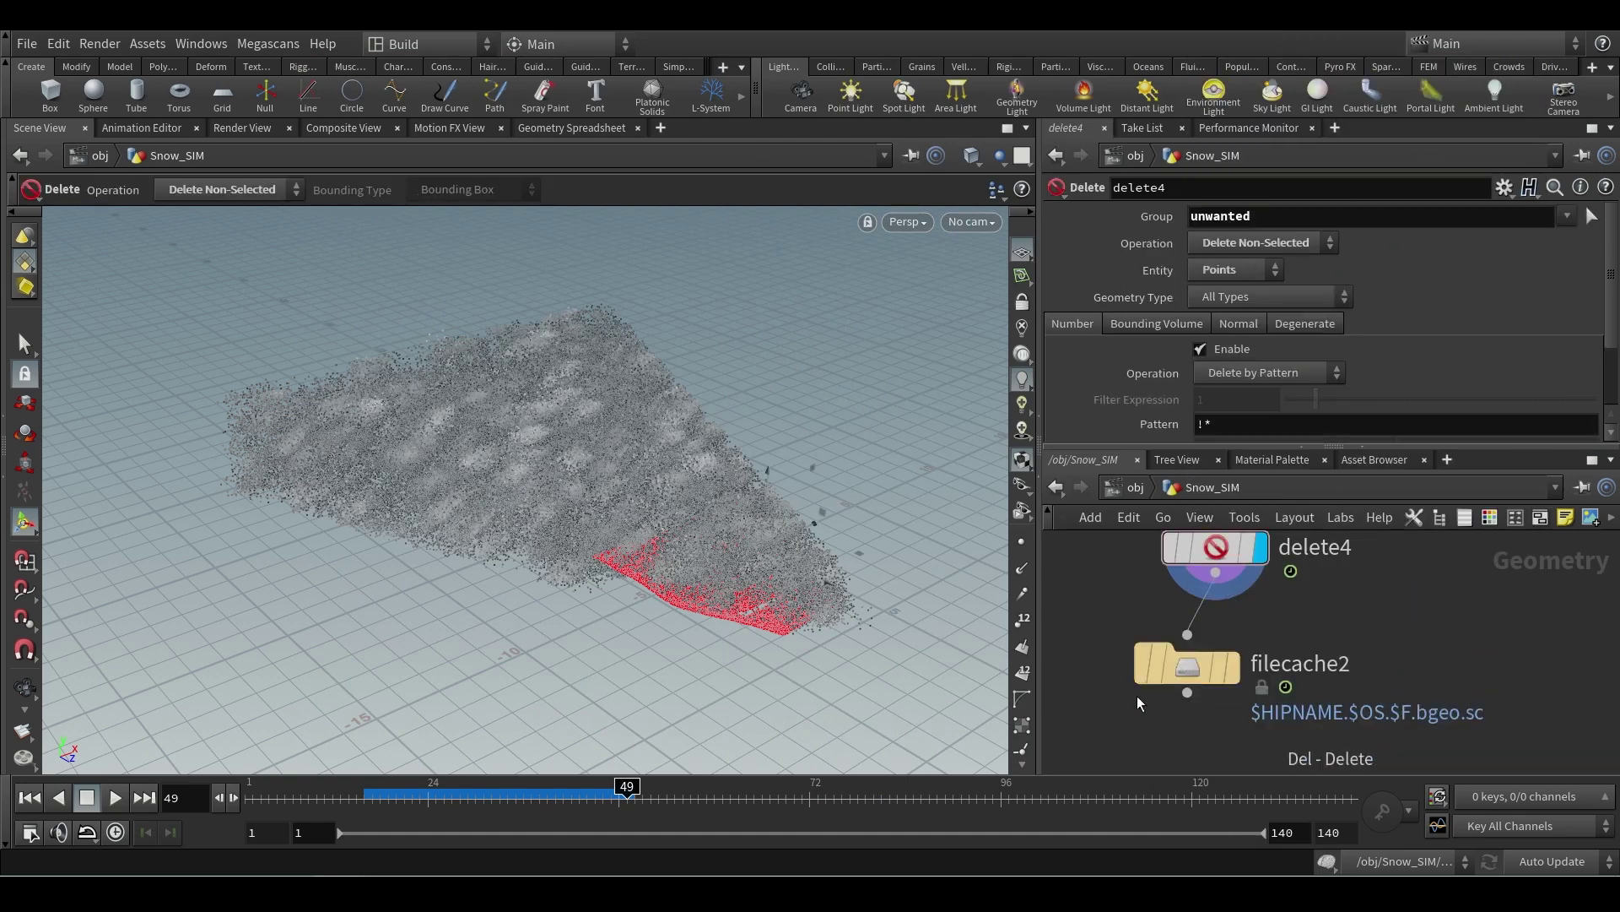
- Position the new File Cache node under delete4 and set its geometry file to $HIP/geo/$OS/$OS.$F.bgeo.sc
{"action": "left_click_drag", "start_coordinate": [1193, 680], "coordinate": [1239, 671]}
{"action": "left_click", "coordinate": [1234, 657]}
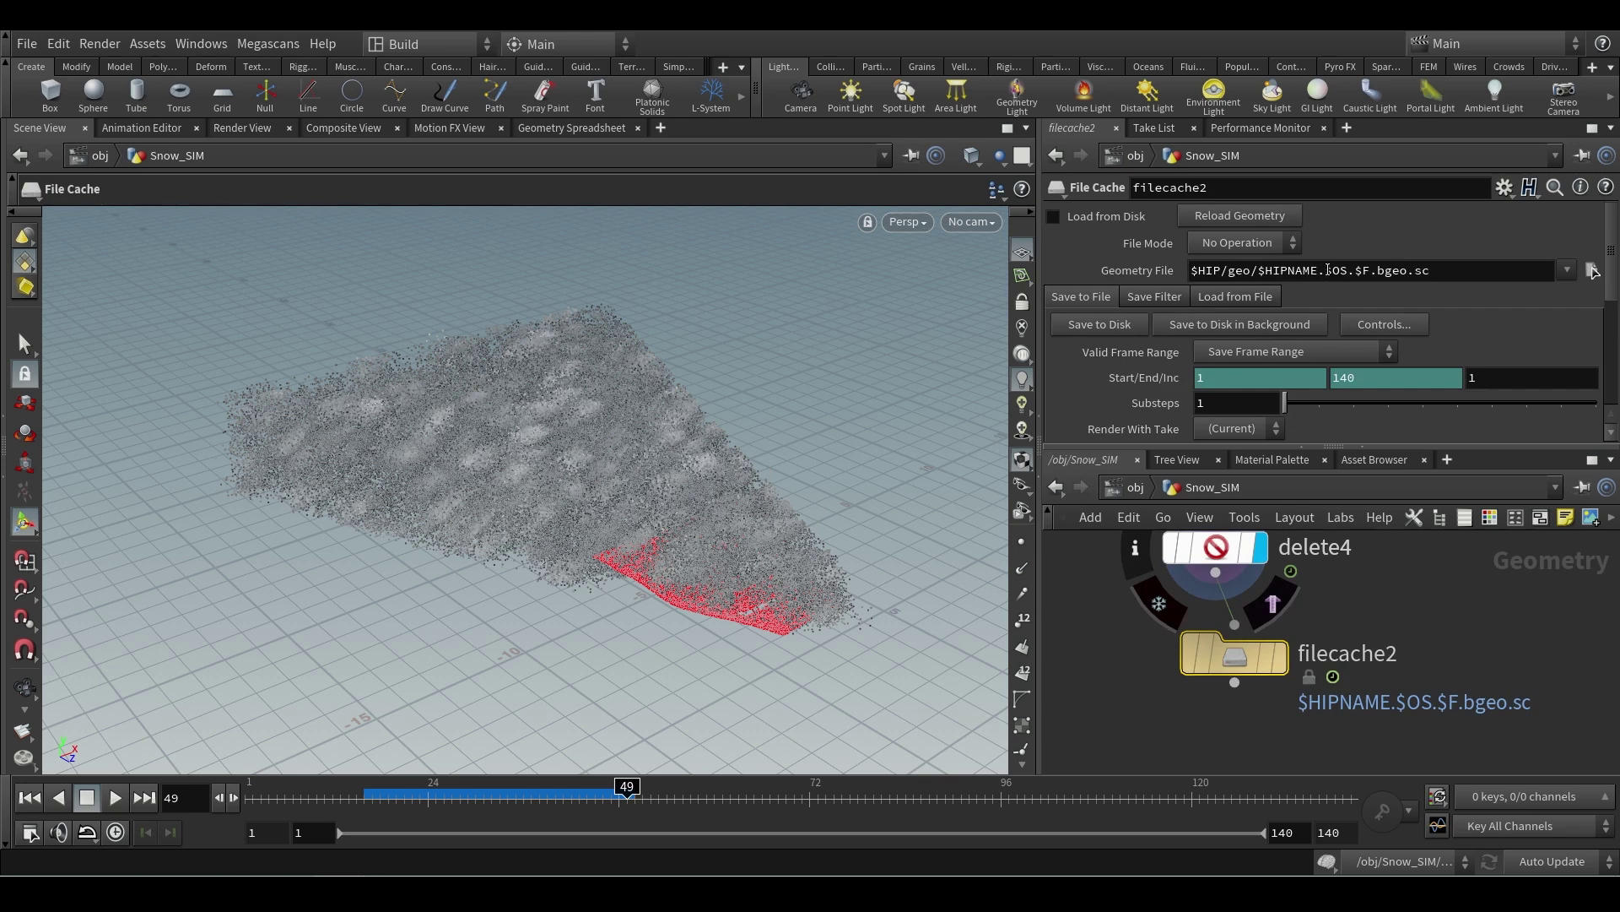
{"action": "left_click_drag", "start_coordinate": [1329, 269], "coordinate": [1264, 270]}
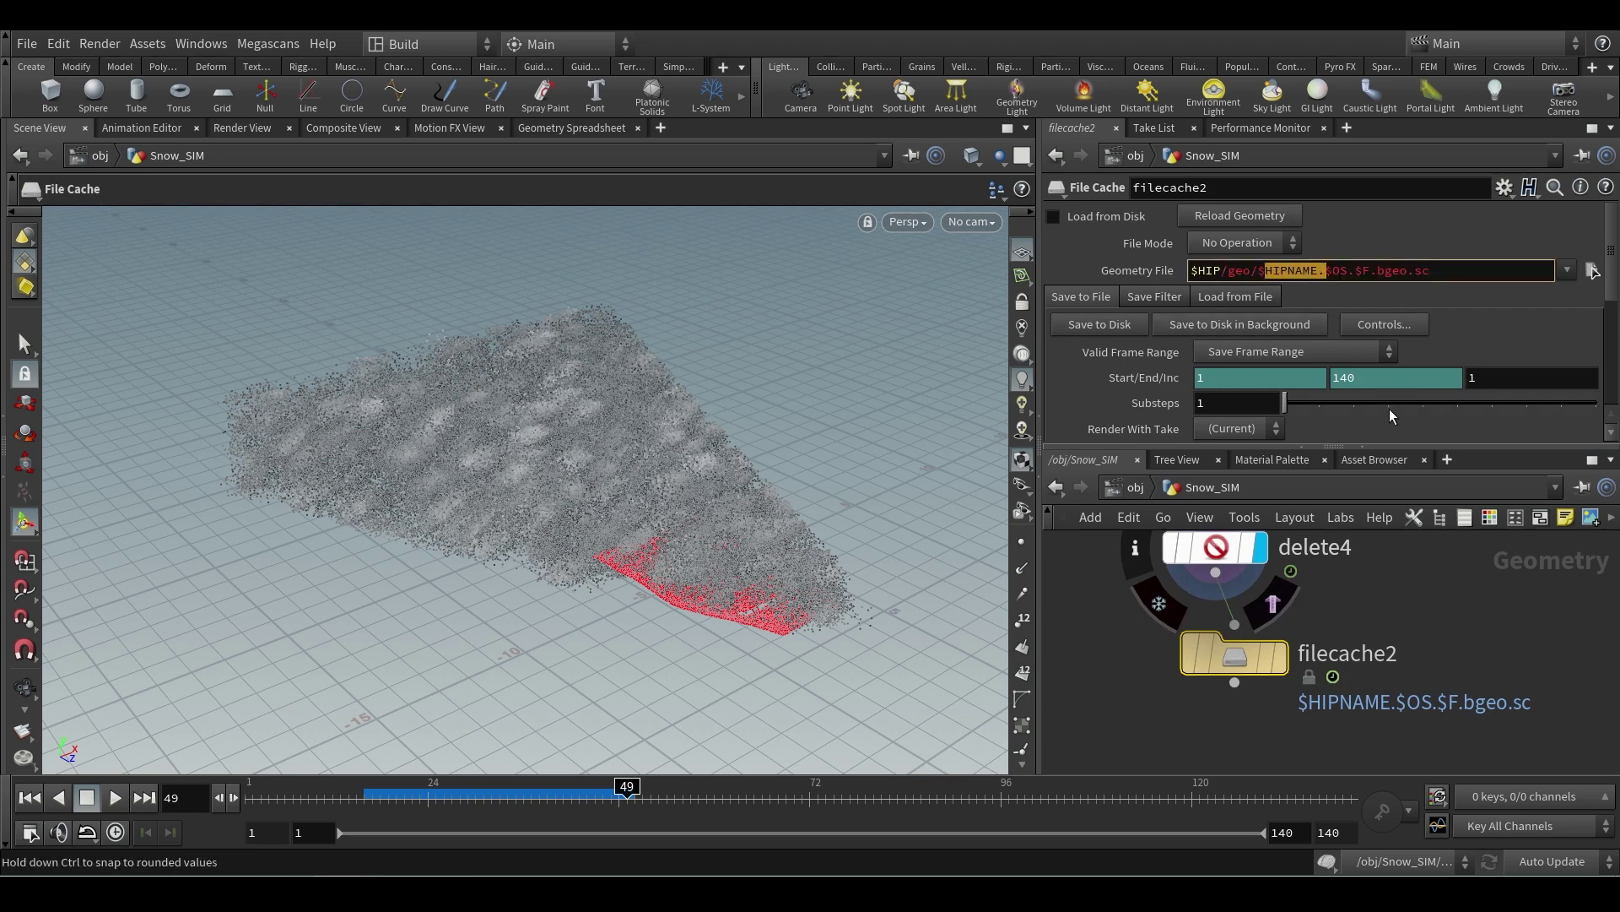
{"action": "type", "text": "OS/"}
{"action": "key", "text": "Return"}
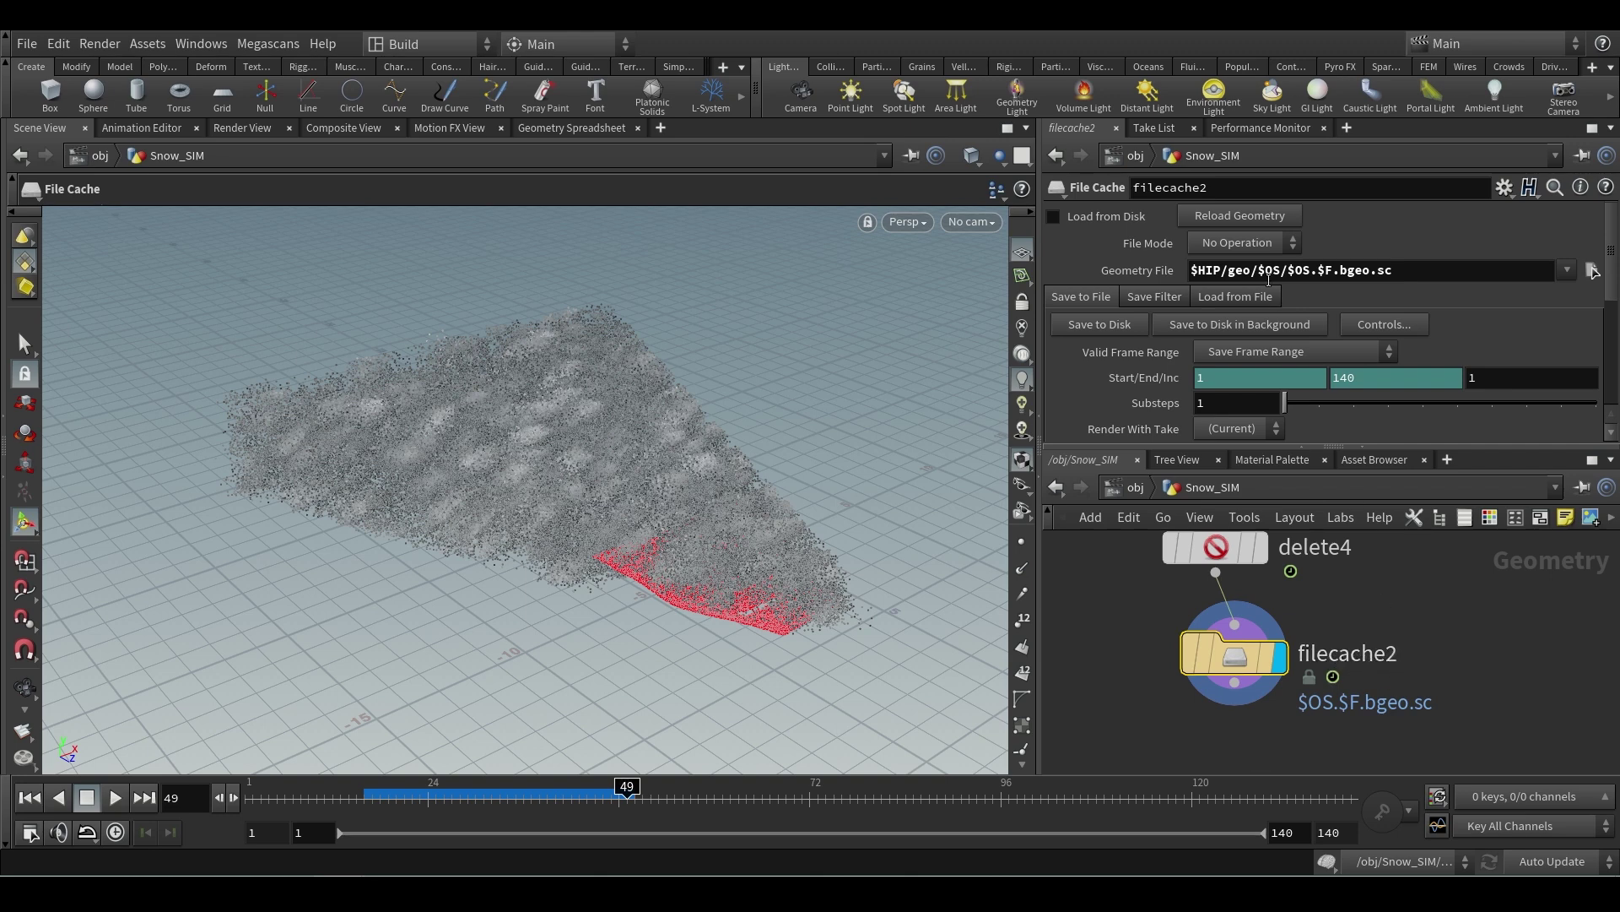
- Rename the filecache2 node as cacheSnow
{"action": "key", "text": "F2"}
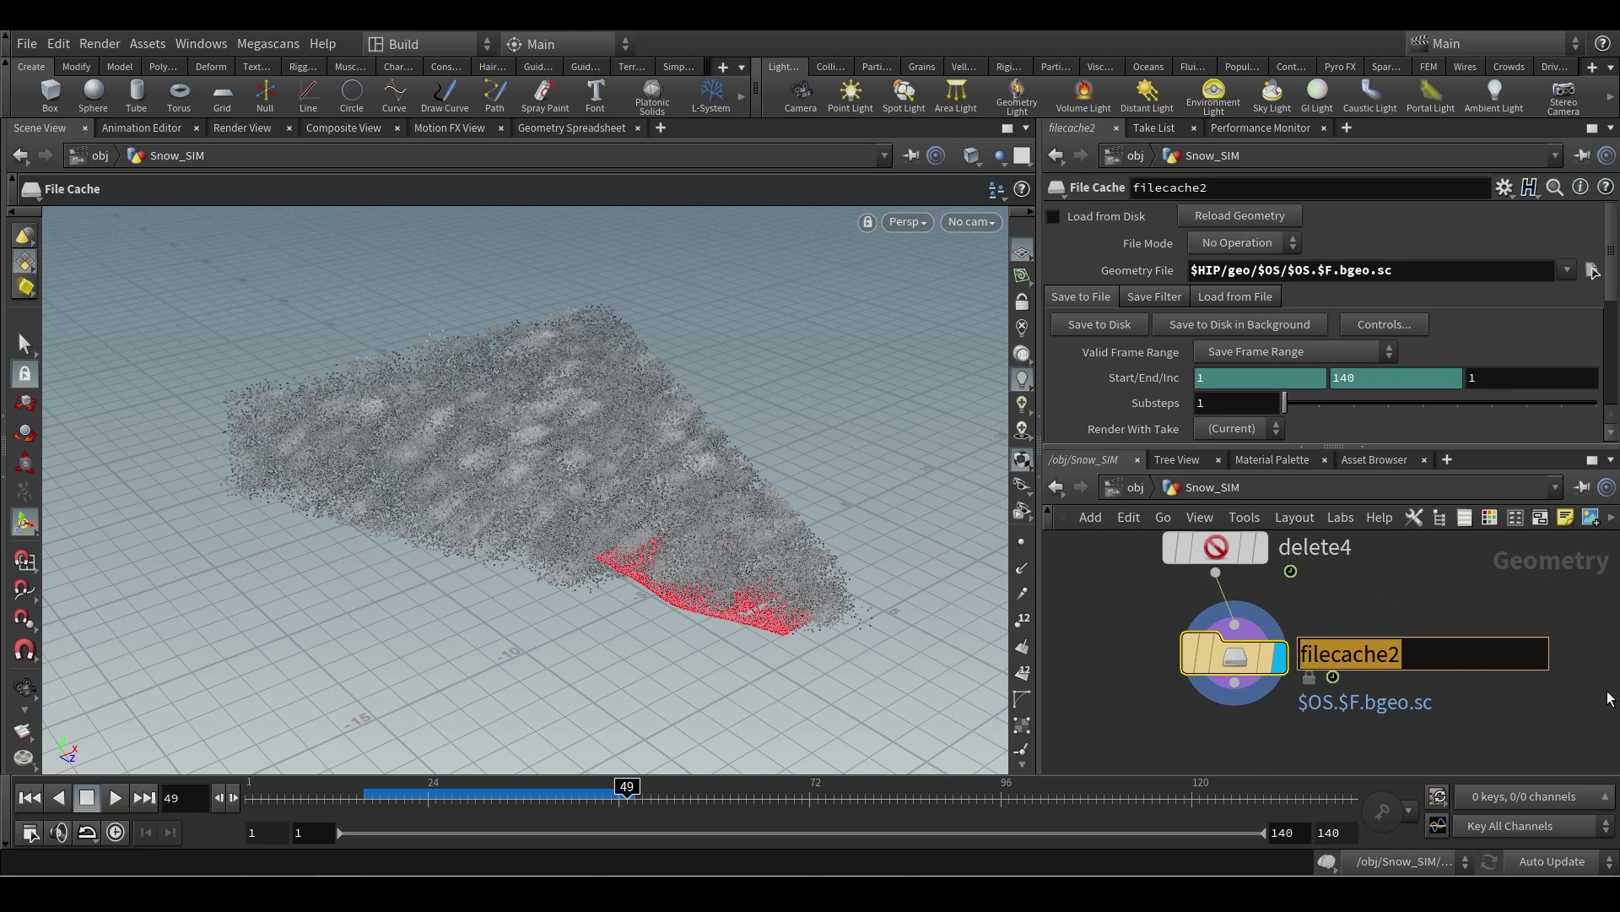
{"action": "type", "text": "sn"}
{"action": "key", "text": "BackSpace"}
{"action": "key", "text": "BackSpace"}
{"action": "type", "text": "cacheSnow"}
{"action": "key", "text": "Return"}
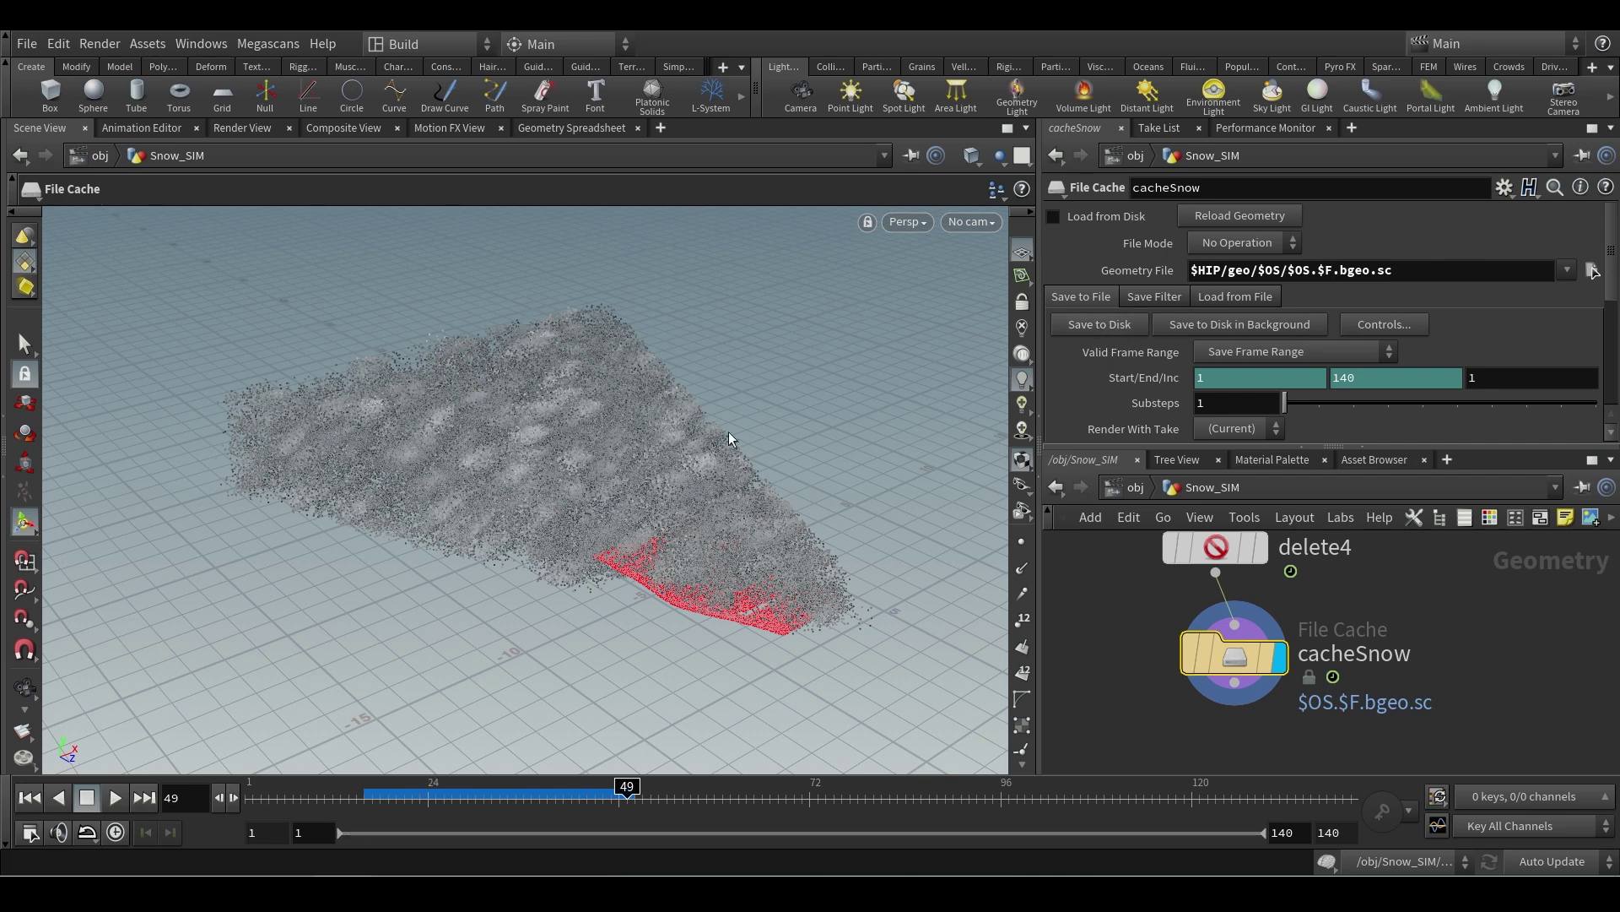
- Reselect cacheSnow and save its full frame range, 1 to 140, to disk
{"action": "scroll", "coordinate": [1441, 646], "scroll_direction": "down", "scroll_amount": 5}
{"action": "scroll", "coordinate": [1401, 610], "scroll_direction": "up", "scroll_amount": 5}
{"action": "scroll", "coordinate": [1304, 638], "scroll_direction": "down", "scroll_amount": 5}
{"action": "scroll", "coordinate": [1212, 630], "scroll_direction": "up", "scroll_amount": 4}
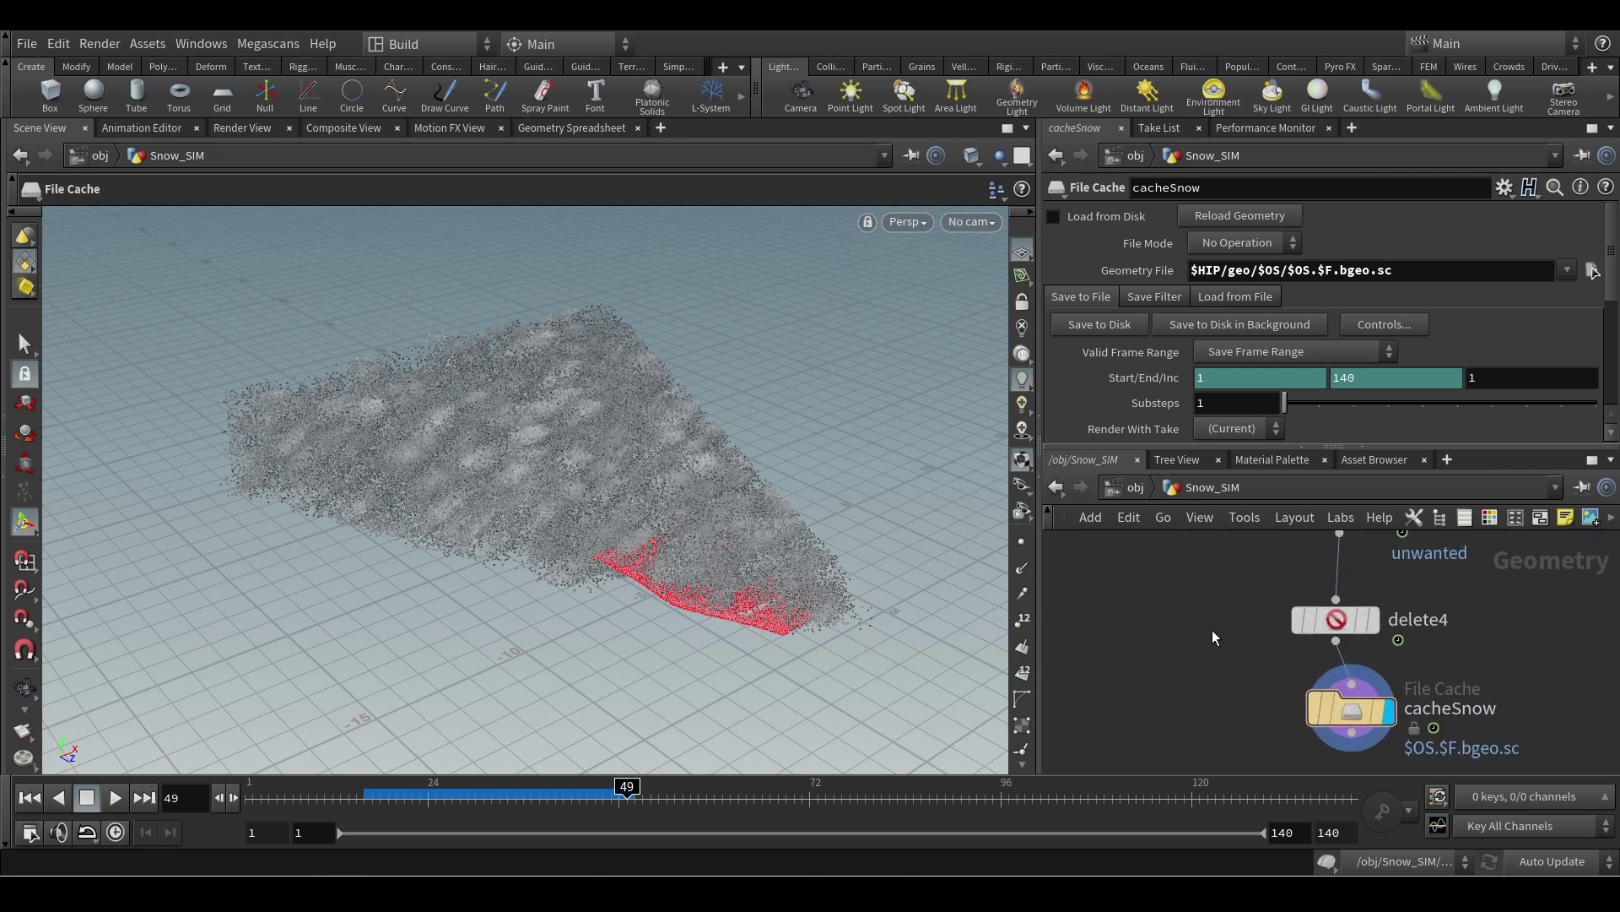
{"action": "left_click_drag", "start_coordinate": [1214, 622], "coordinate": [1316, 621]}
{"action": "middle_click_drag", "start_coordinate": [1381, 631], "coordinate": [1343, 699]}
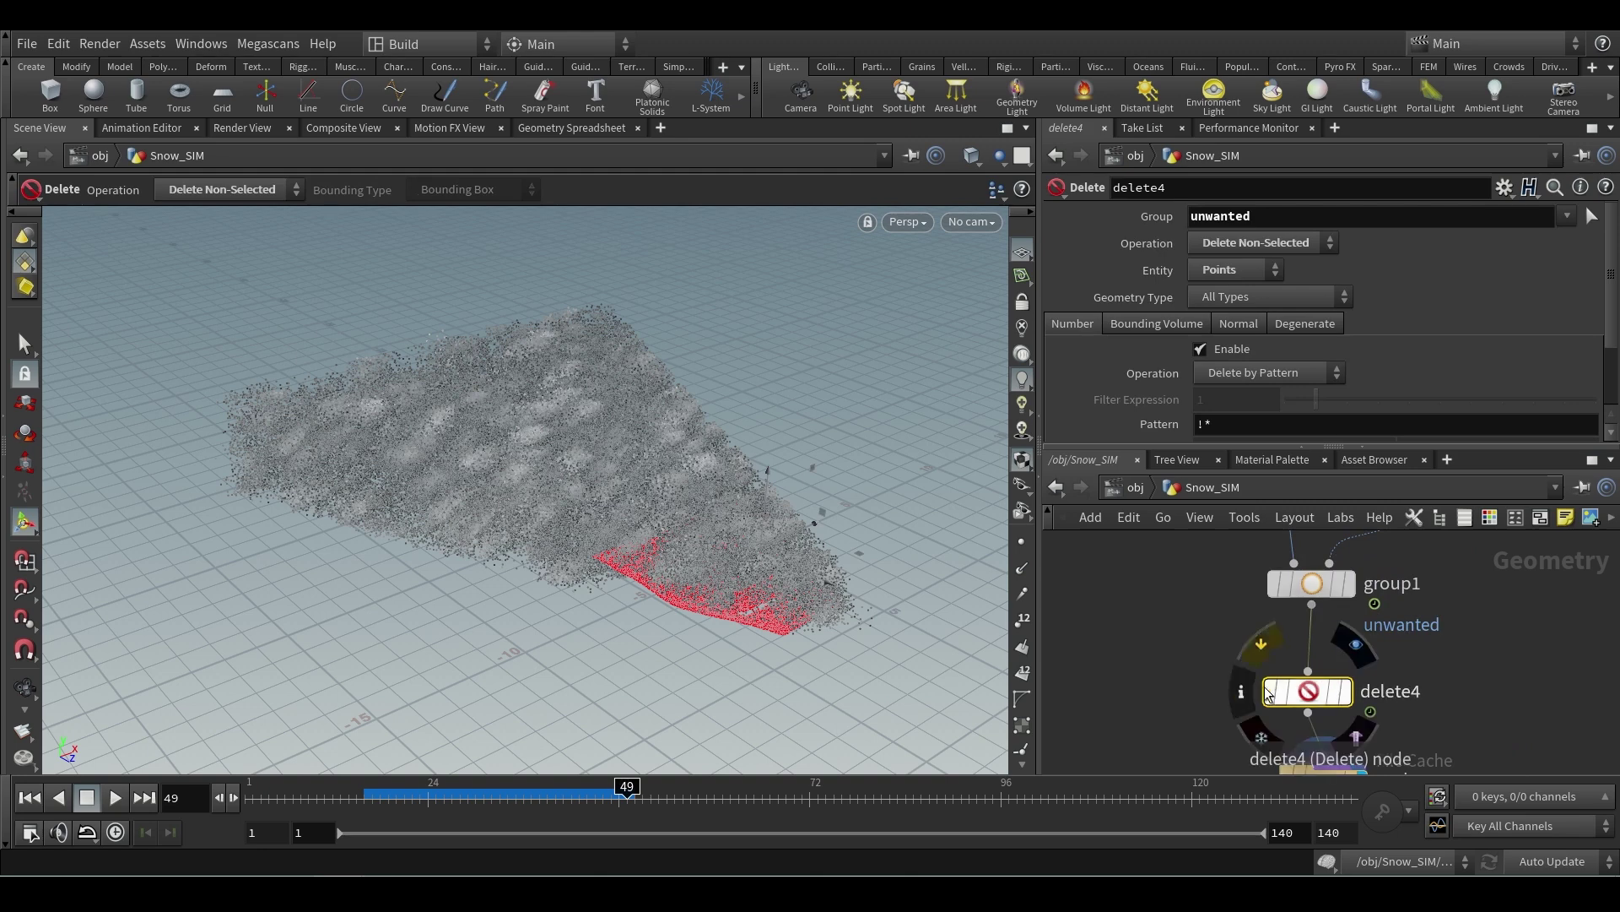
{"action": "middle_click_drag", "start_coordinate": [1326, 714], "coordinate": [1302, 646]}
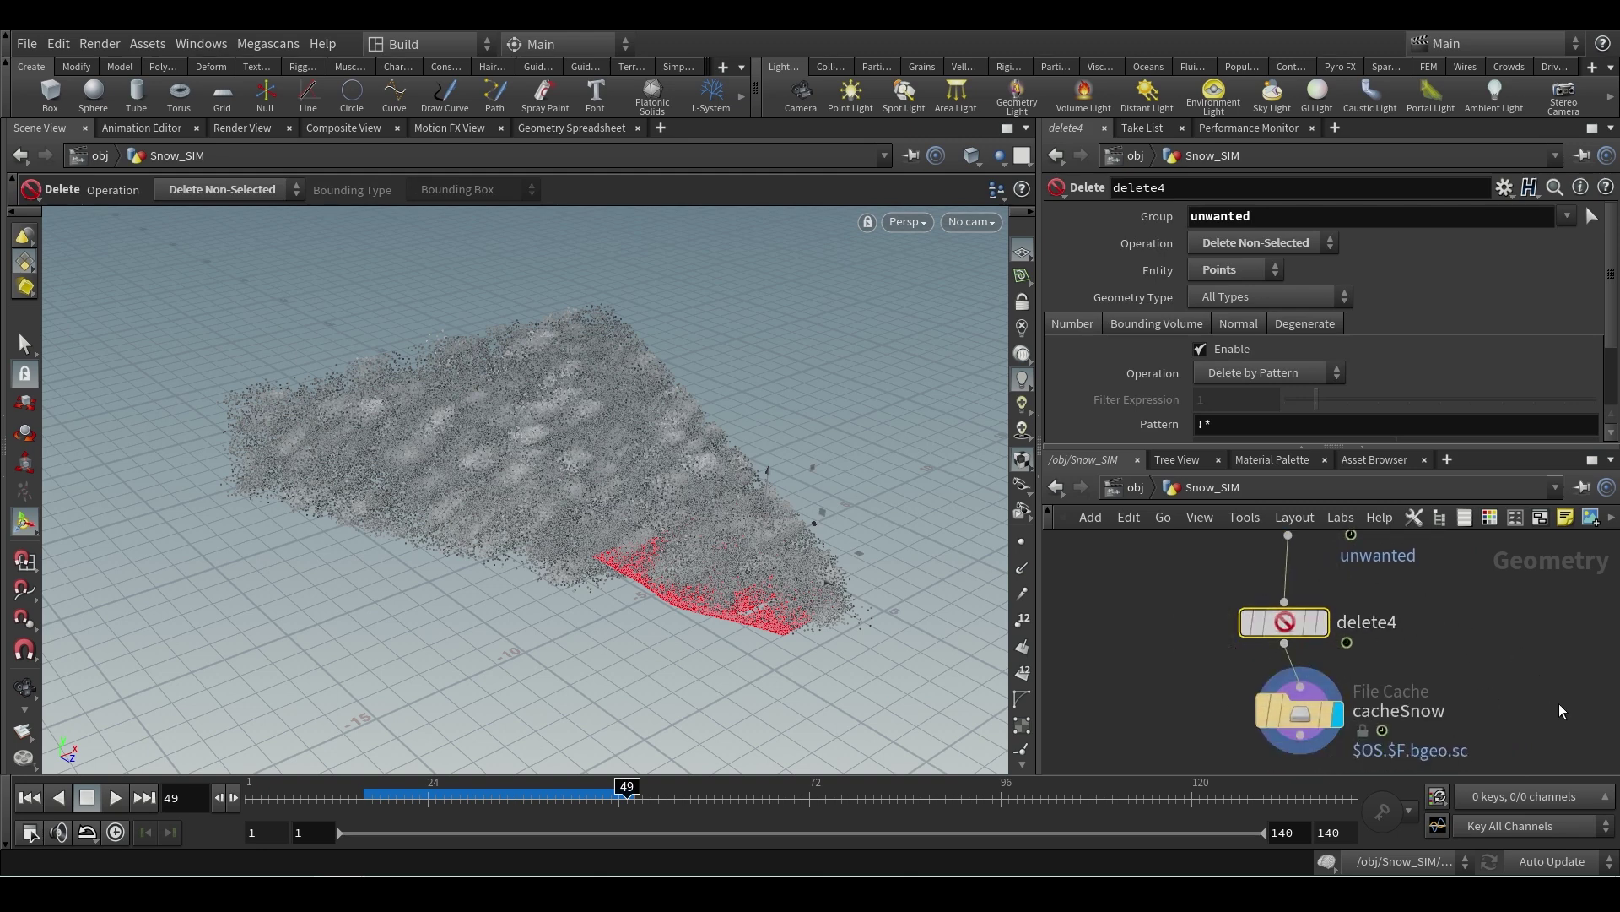
{"action": "left_click", "coordinate": [1300, 711]}
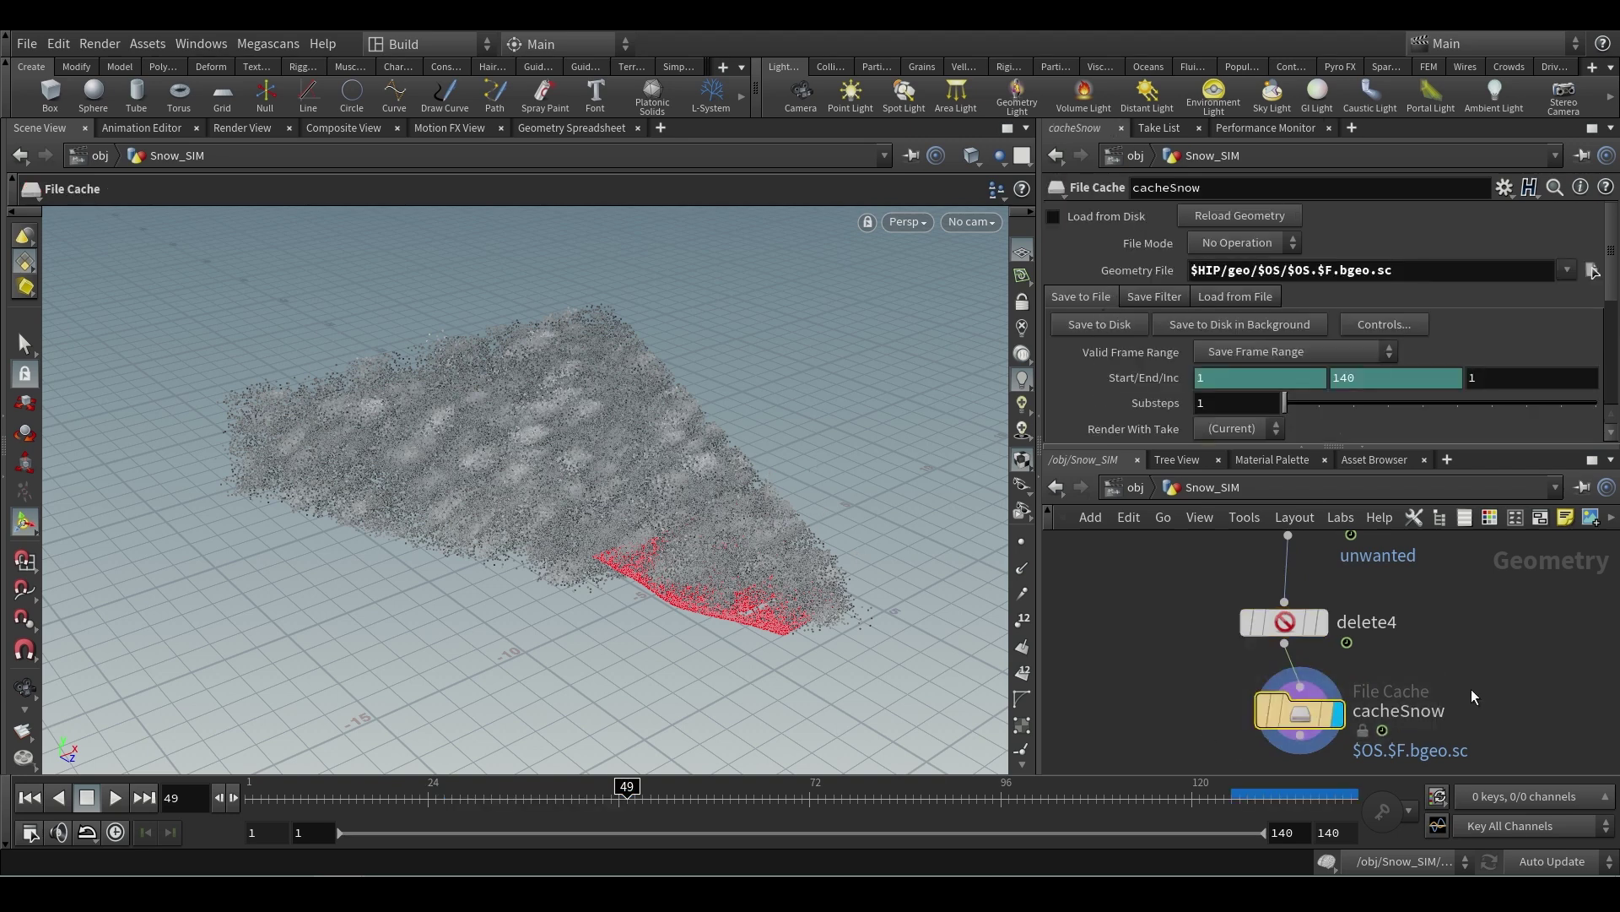
{"action": "middle_click_drag", "start_coordinate": [1471, 689], "coordinate": [1396, 625]}
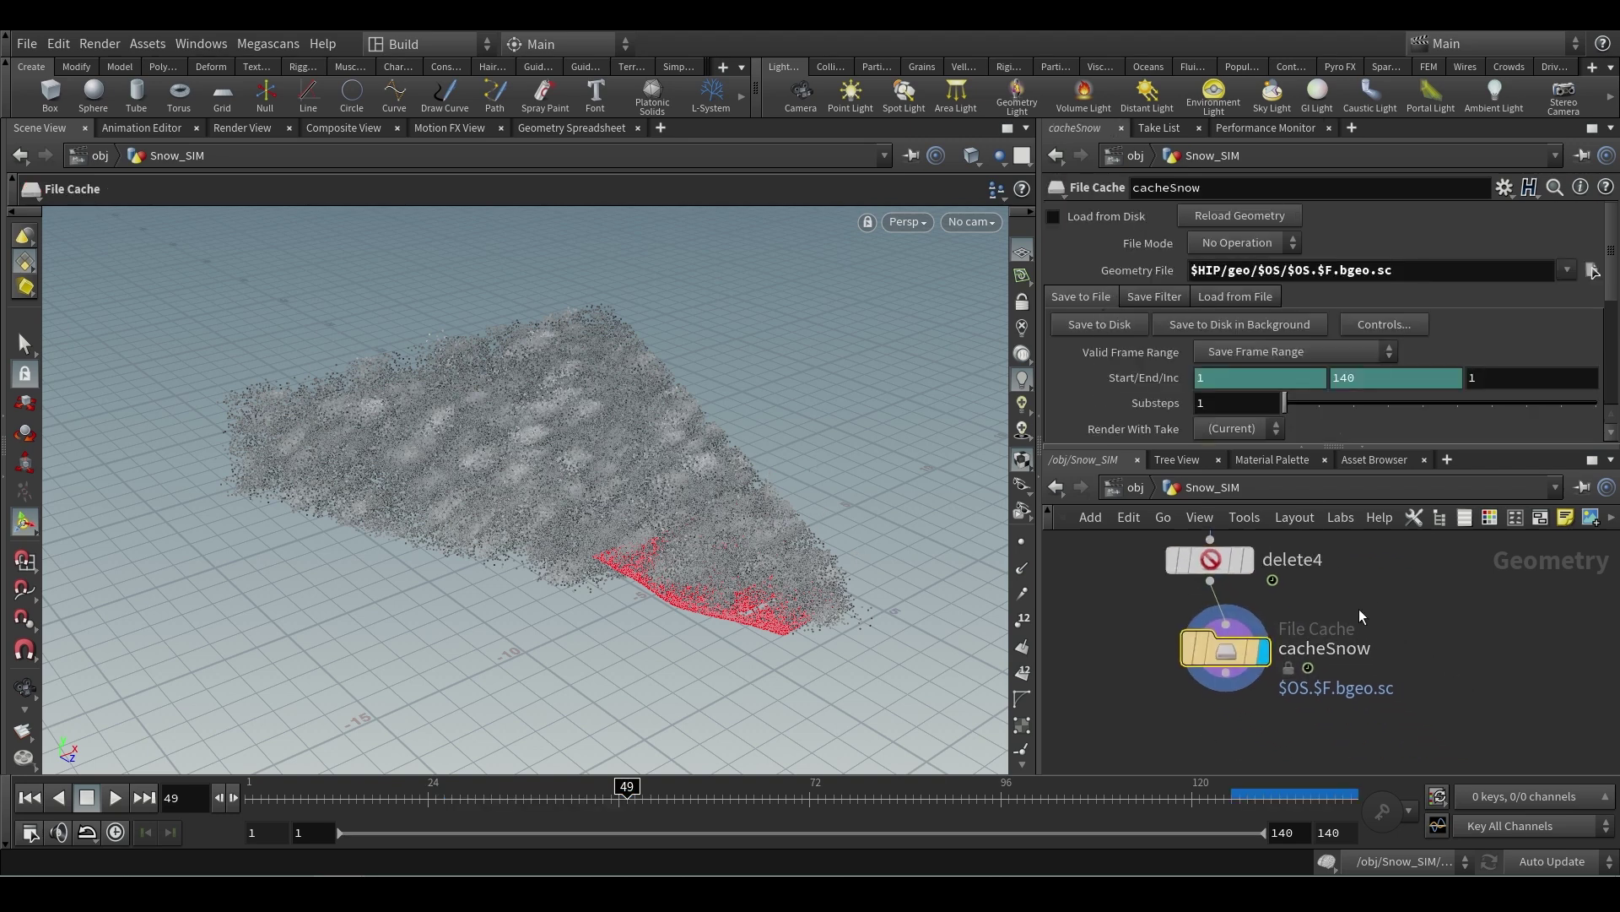
- Switch to File Explorer and permanently delete the five Snow.filecache1 test files from the geo folder
{"action": "key", "text": "alt+Tab"}
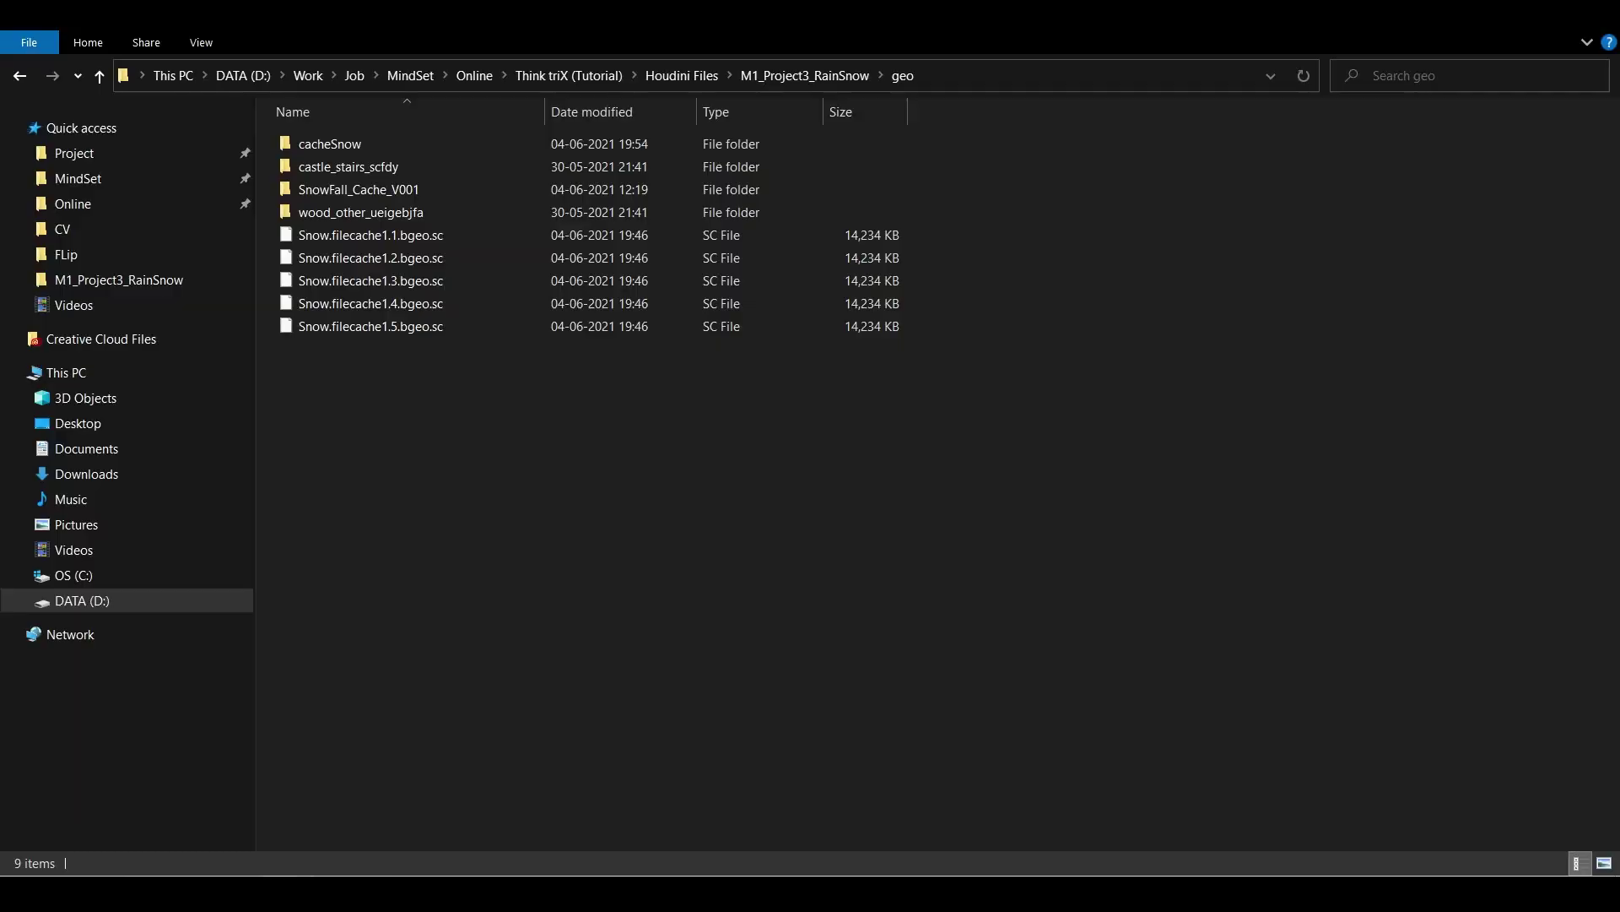
{"action": "left_click_drag", "start_coordinate": [451, 381], "coordinate": [331, 236]}
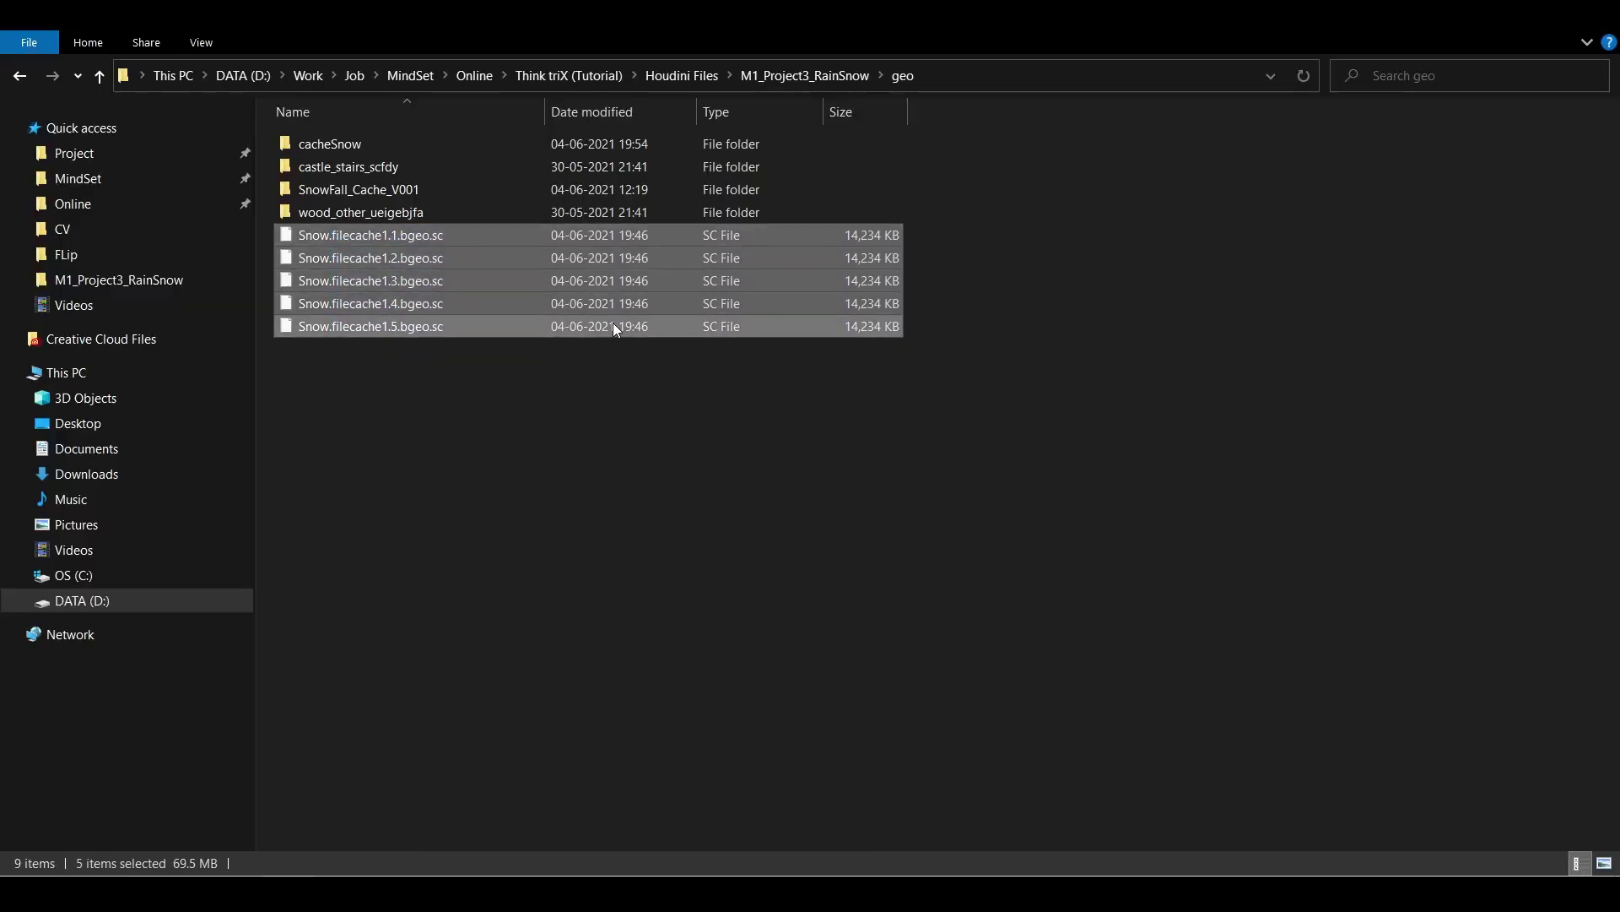
{"action": "key", "text": "shift+Delete"}
{"action": "key", "text": "Return"}
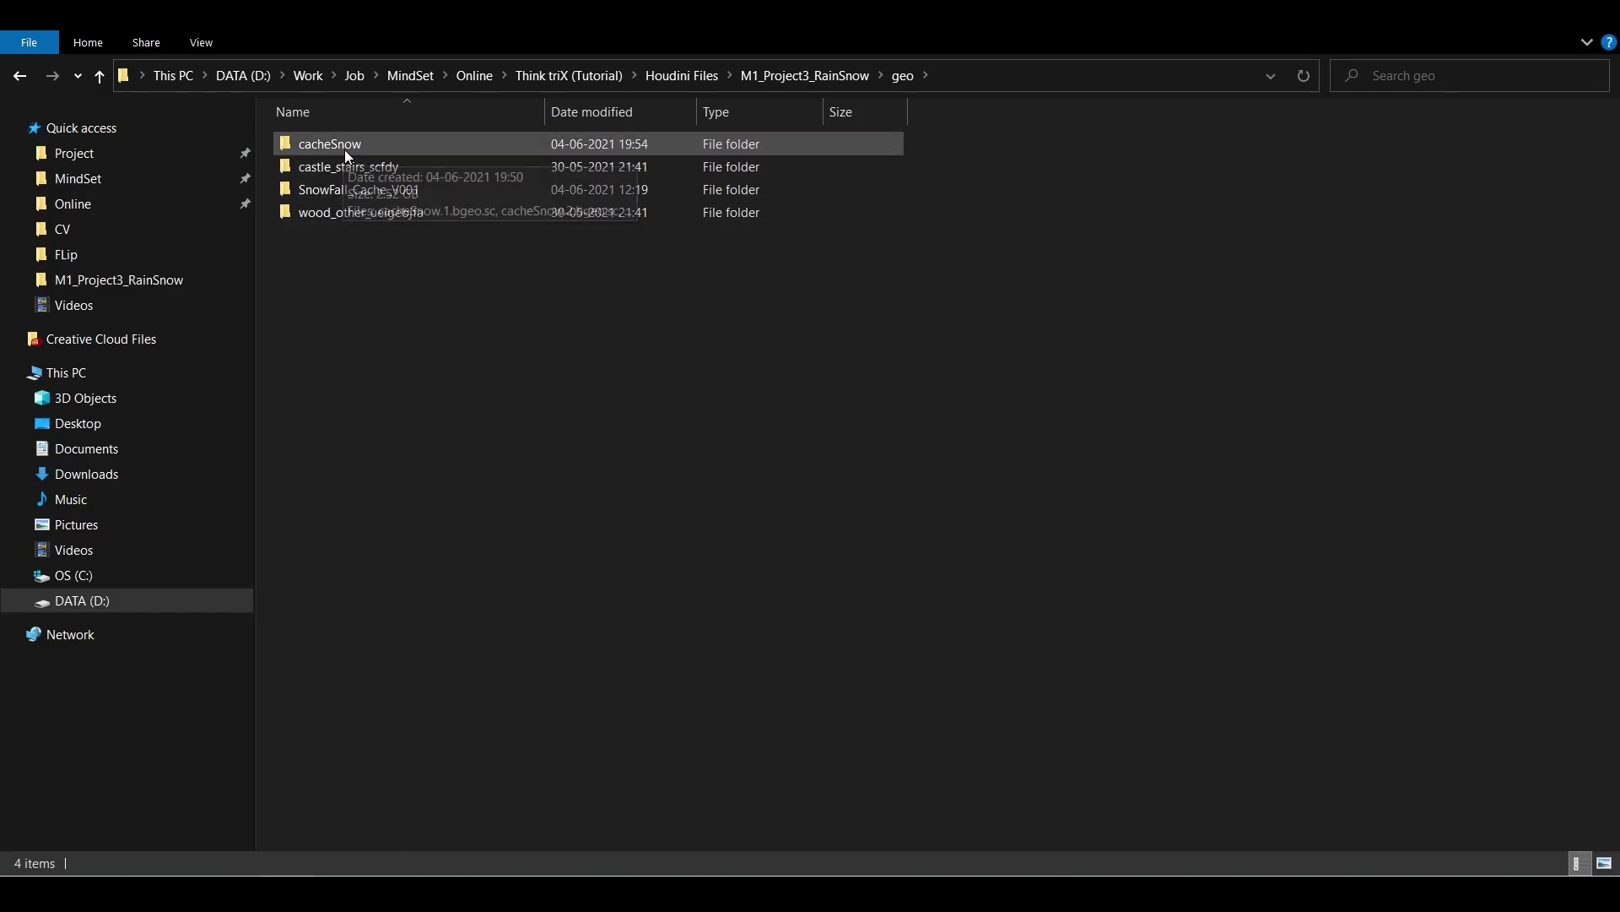
- Open the cacheSnow folder and look through its cached frame files and their sizes
{"action": "mouse_move", "coordinate": [344, 149]}
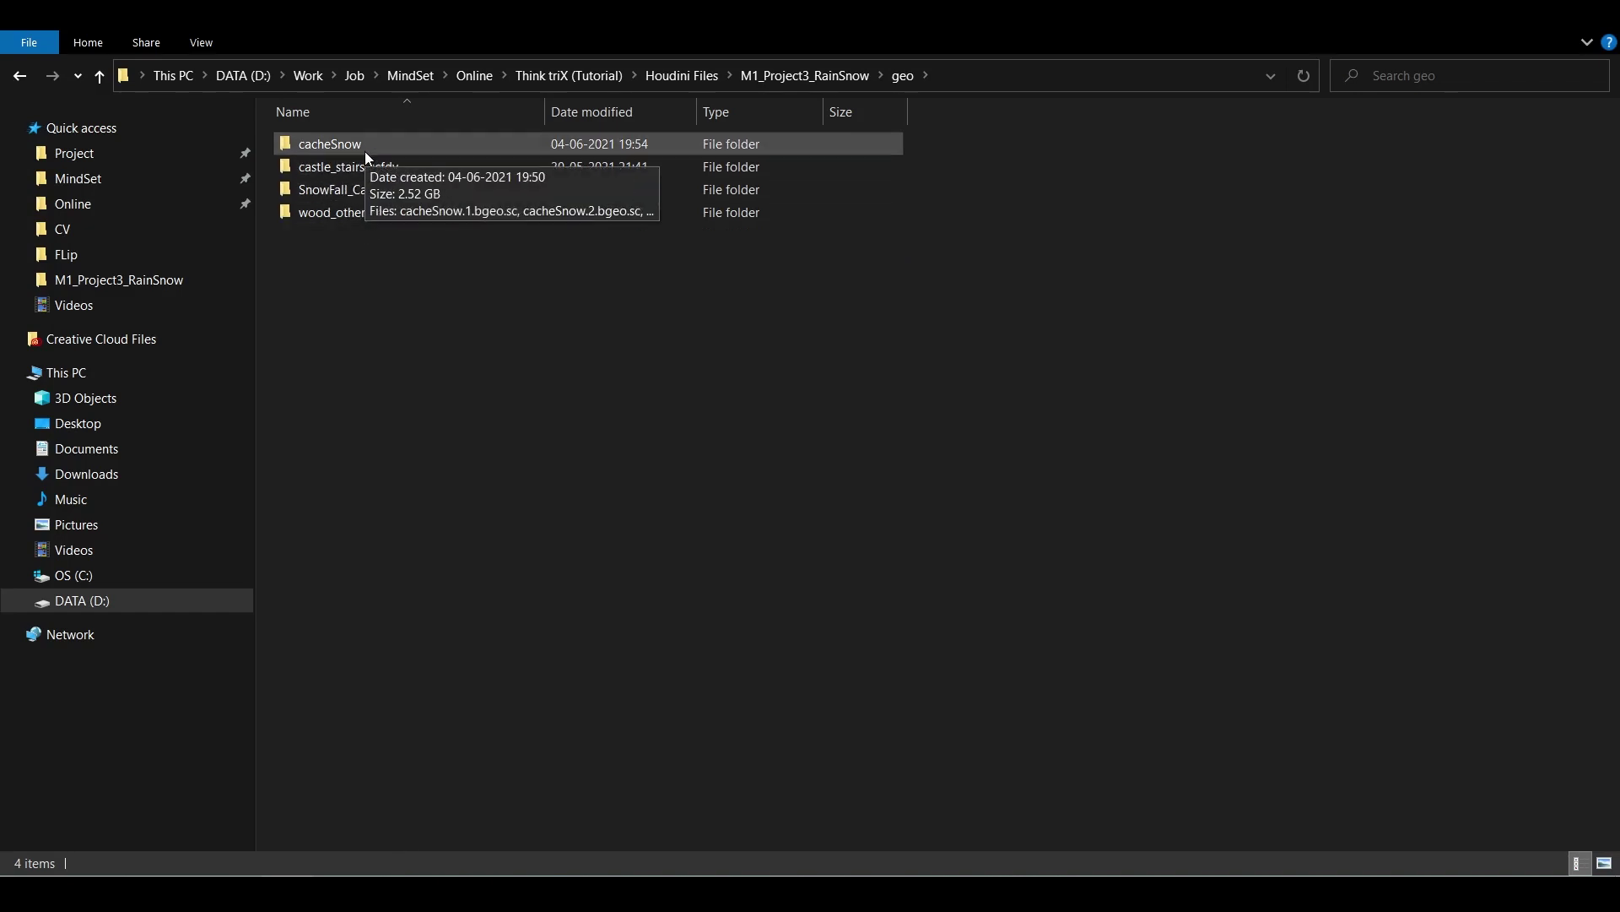
{"action": "double_click", "coordinate": [365, 150]}
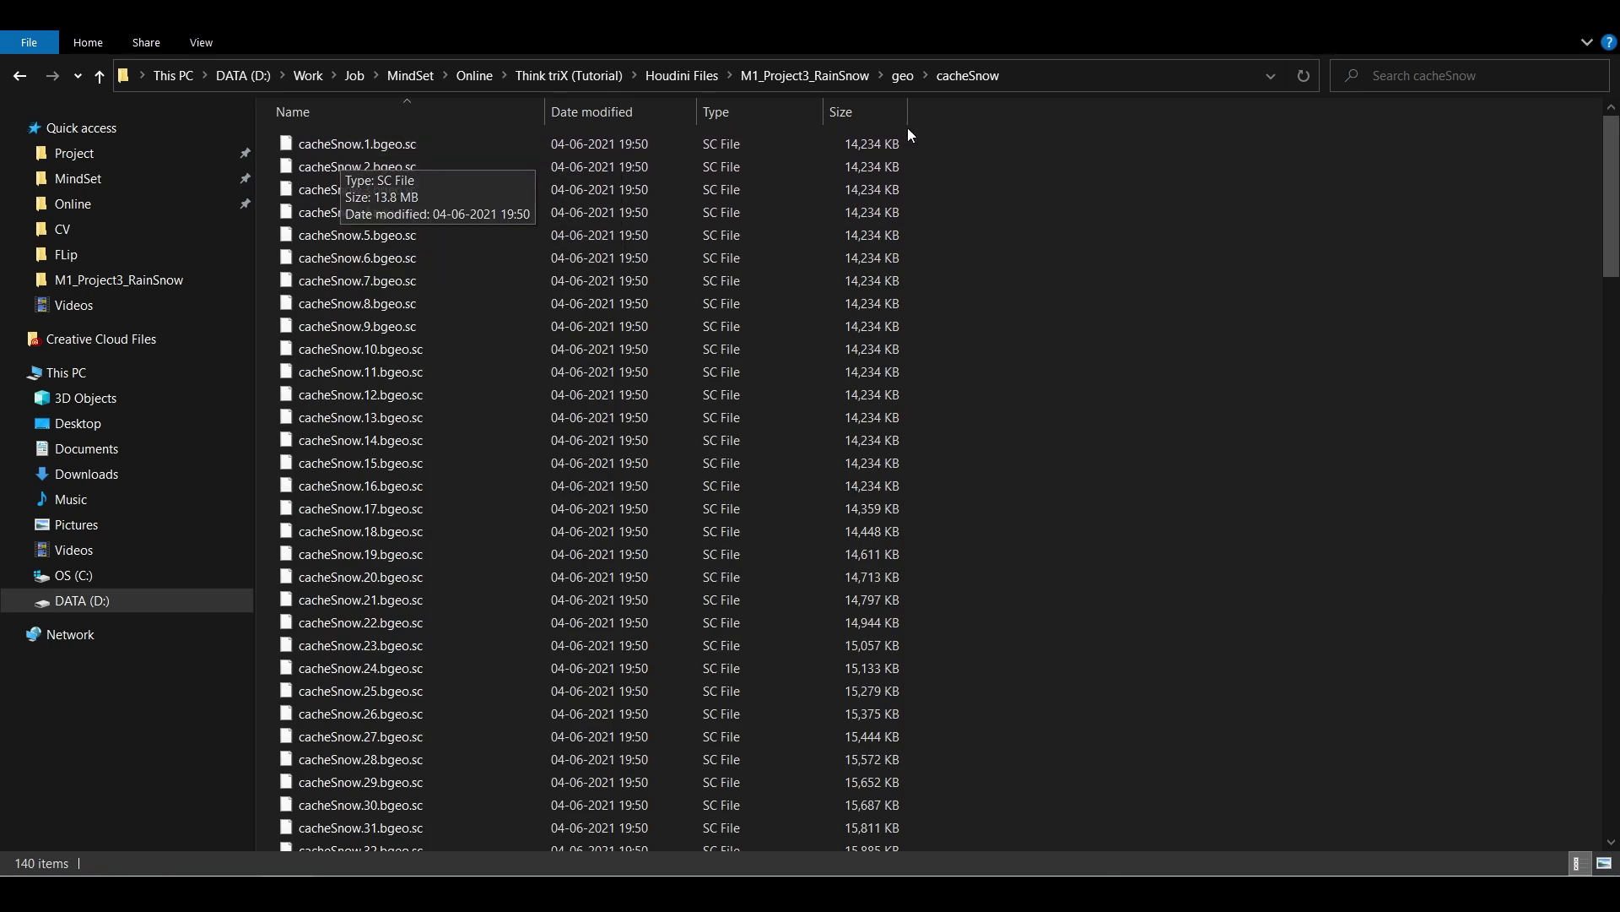
{"action": "left_click", "coordinate": [903, 81]}
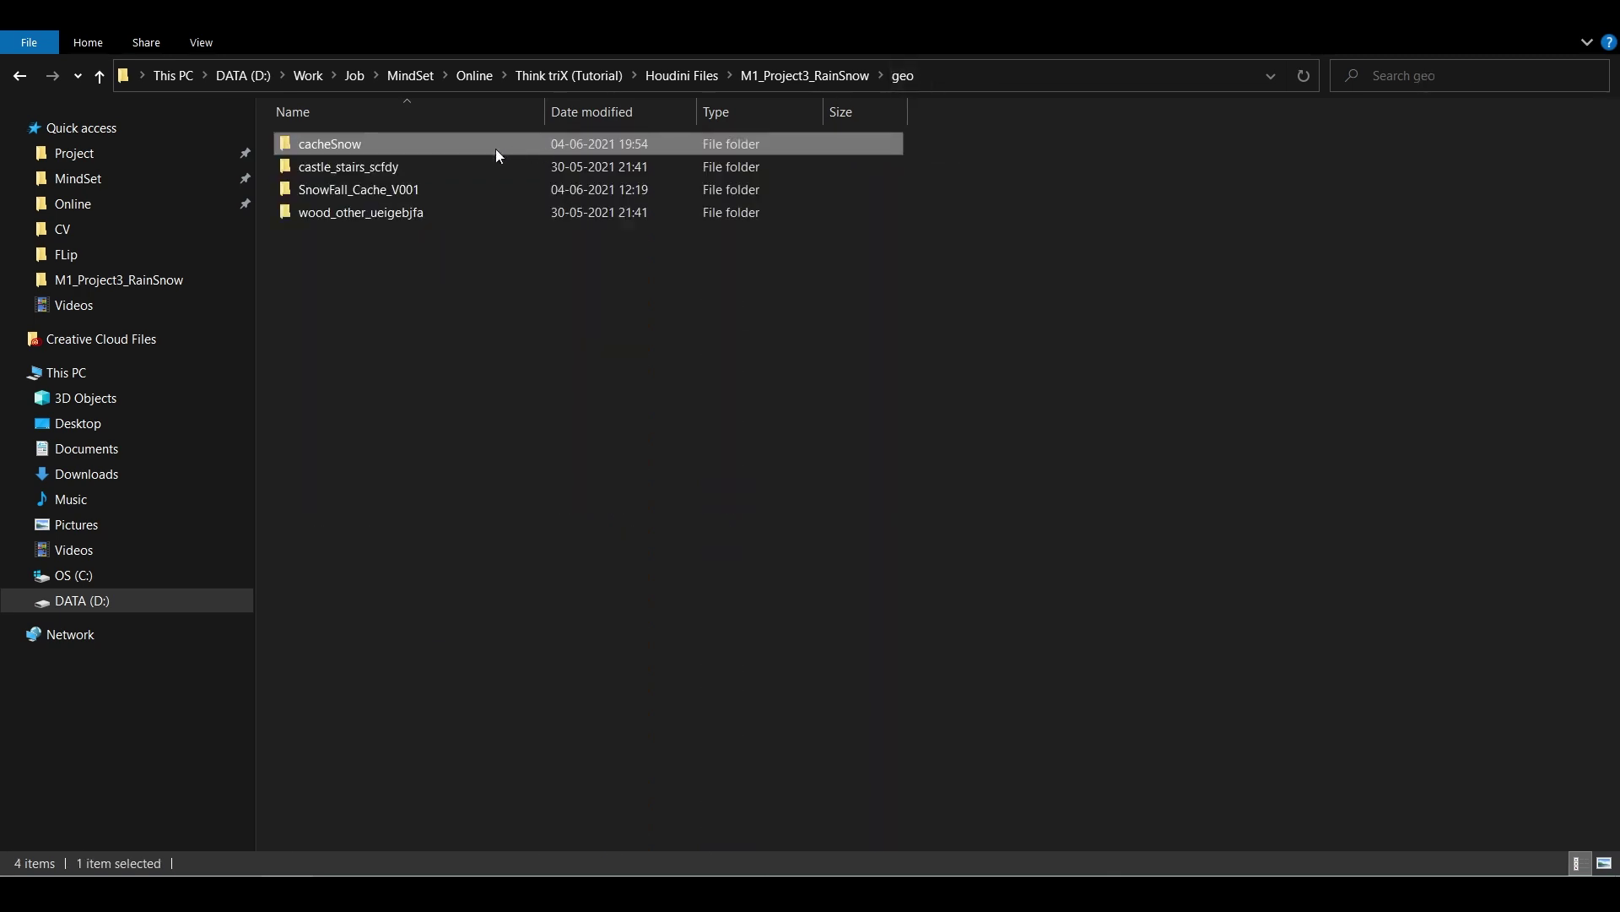
{"action": "double_click", "coordinate": [344, 157]}
{"action": "scroll", "coordinate": [351, 510], "scroll_direction": "down", "scroll_amount": 20}
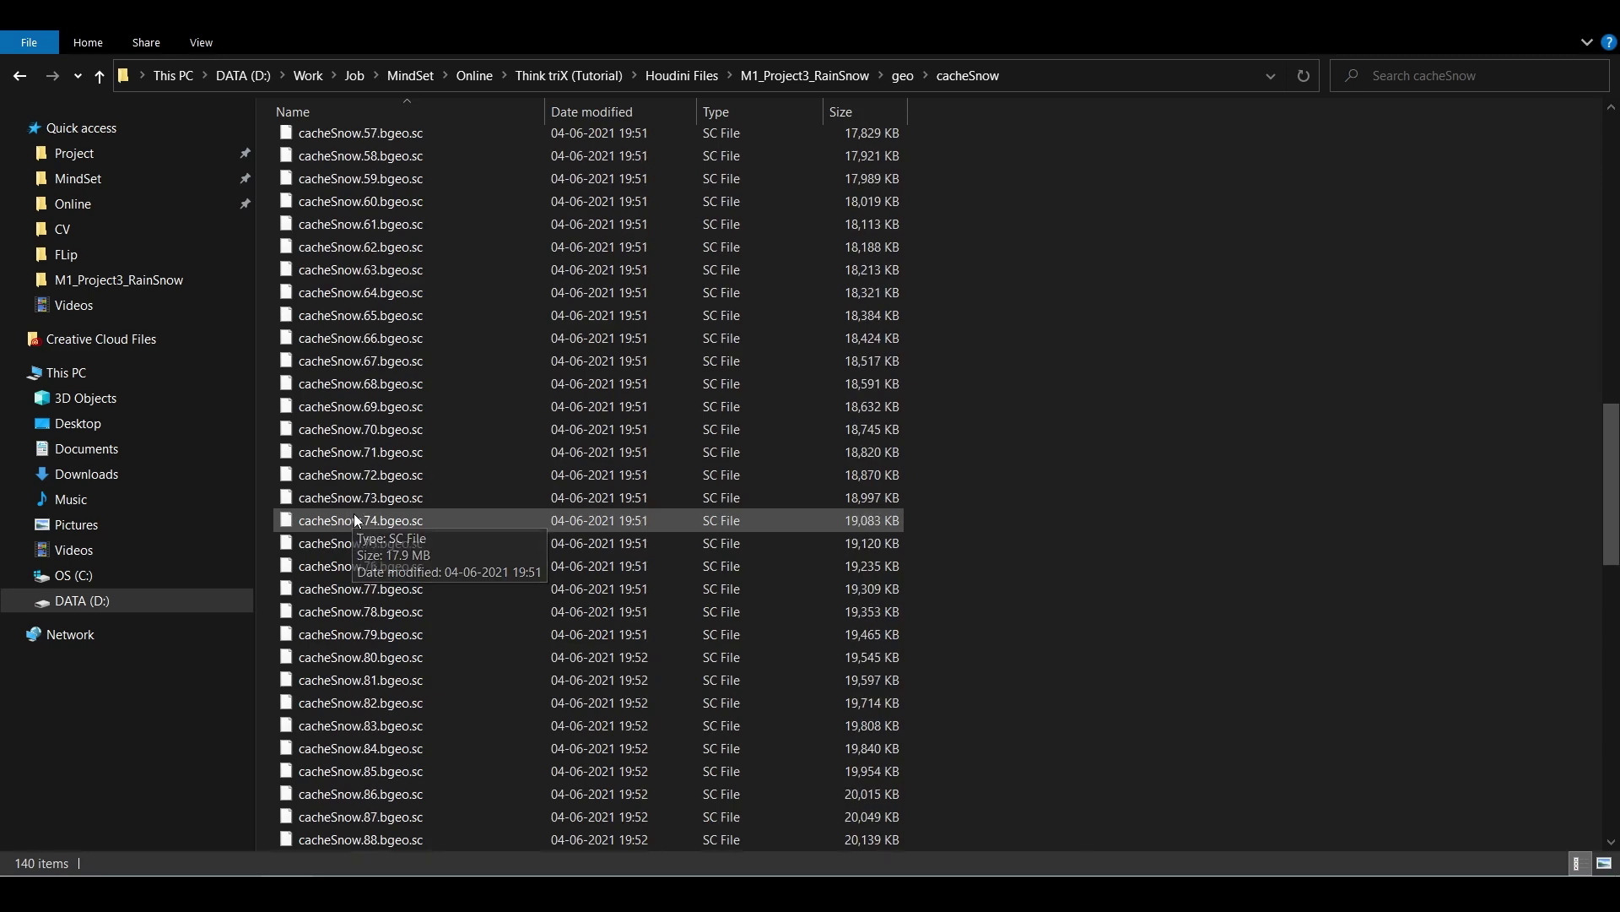
{"action": "scroll", "coordinate": [354, 518], "scroll_direction": "up", "scroll_amount": 20}
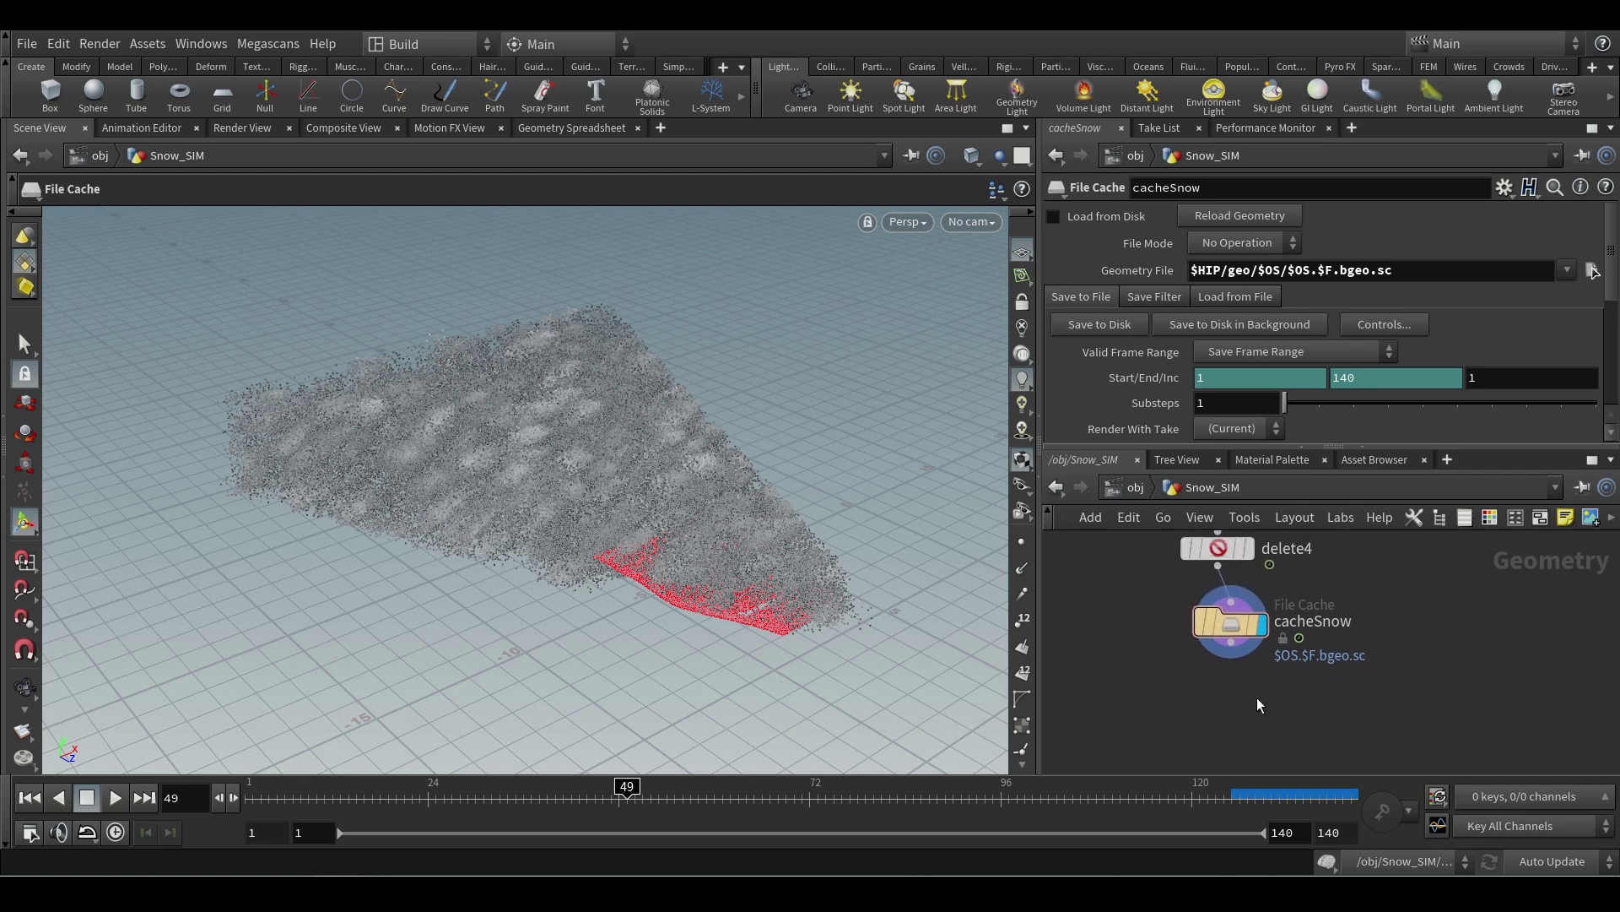
- Add an unconnected File node and place it below and slightly to the side of cacheSnow
{"action": "key", "text": "Tab"}
{"action": "type", "text": "file"}
{"action": "key", "text": "Return"}
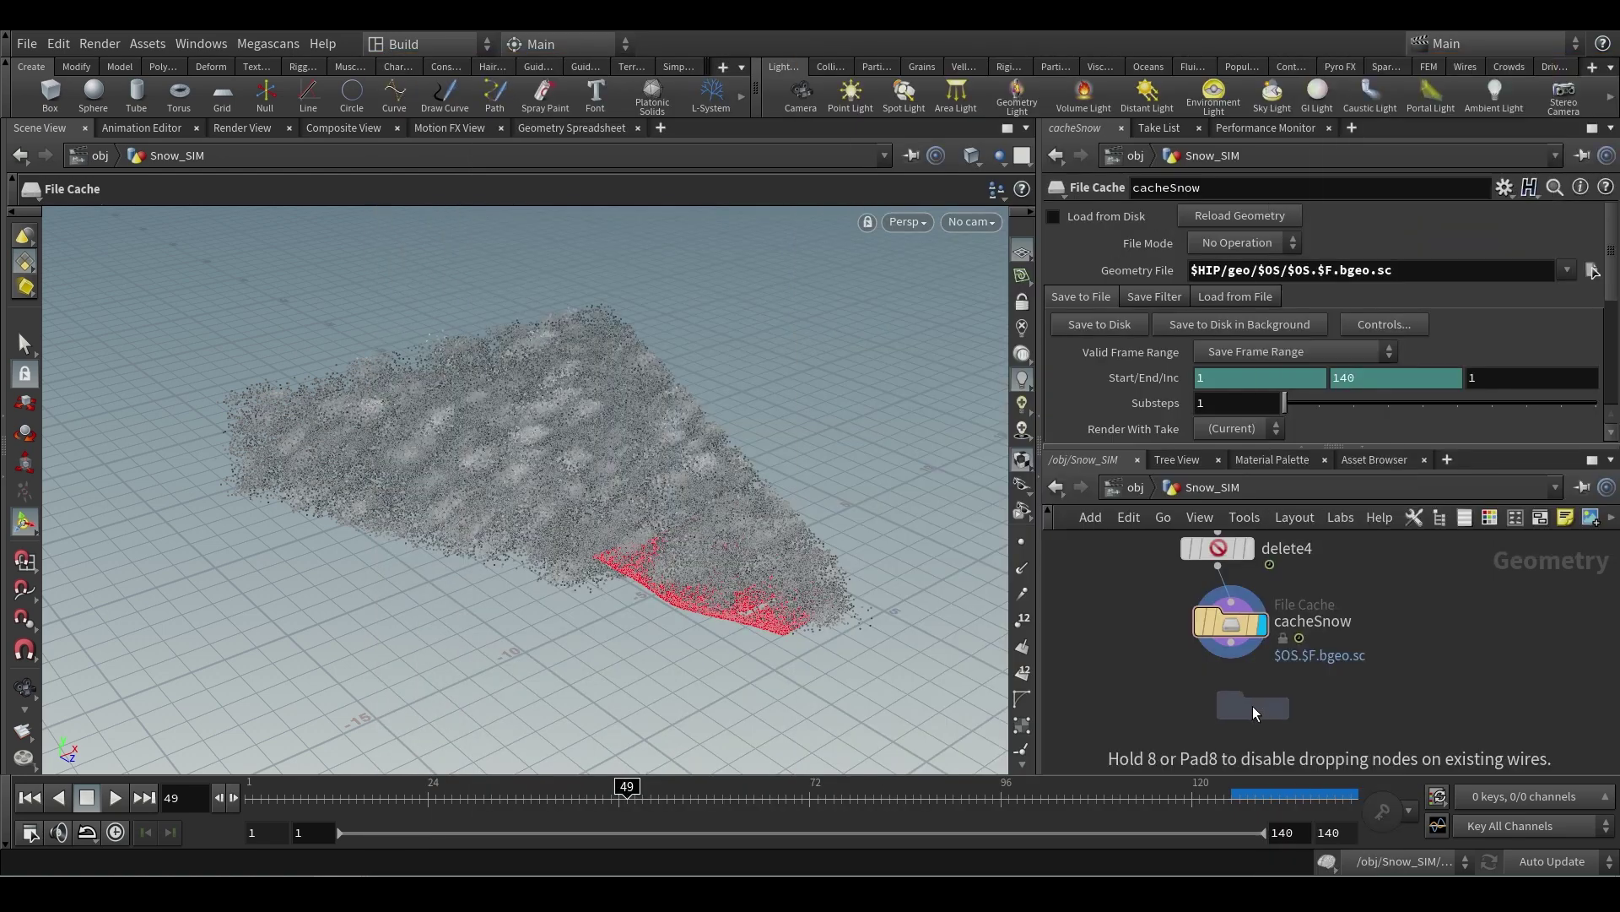
{"action": "left_click", "coordinate": [1244, 717]}
{"action": "scroll", "coordinate": [1384, 681], "scroll_direction": "down", "scroll_amount": 3}
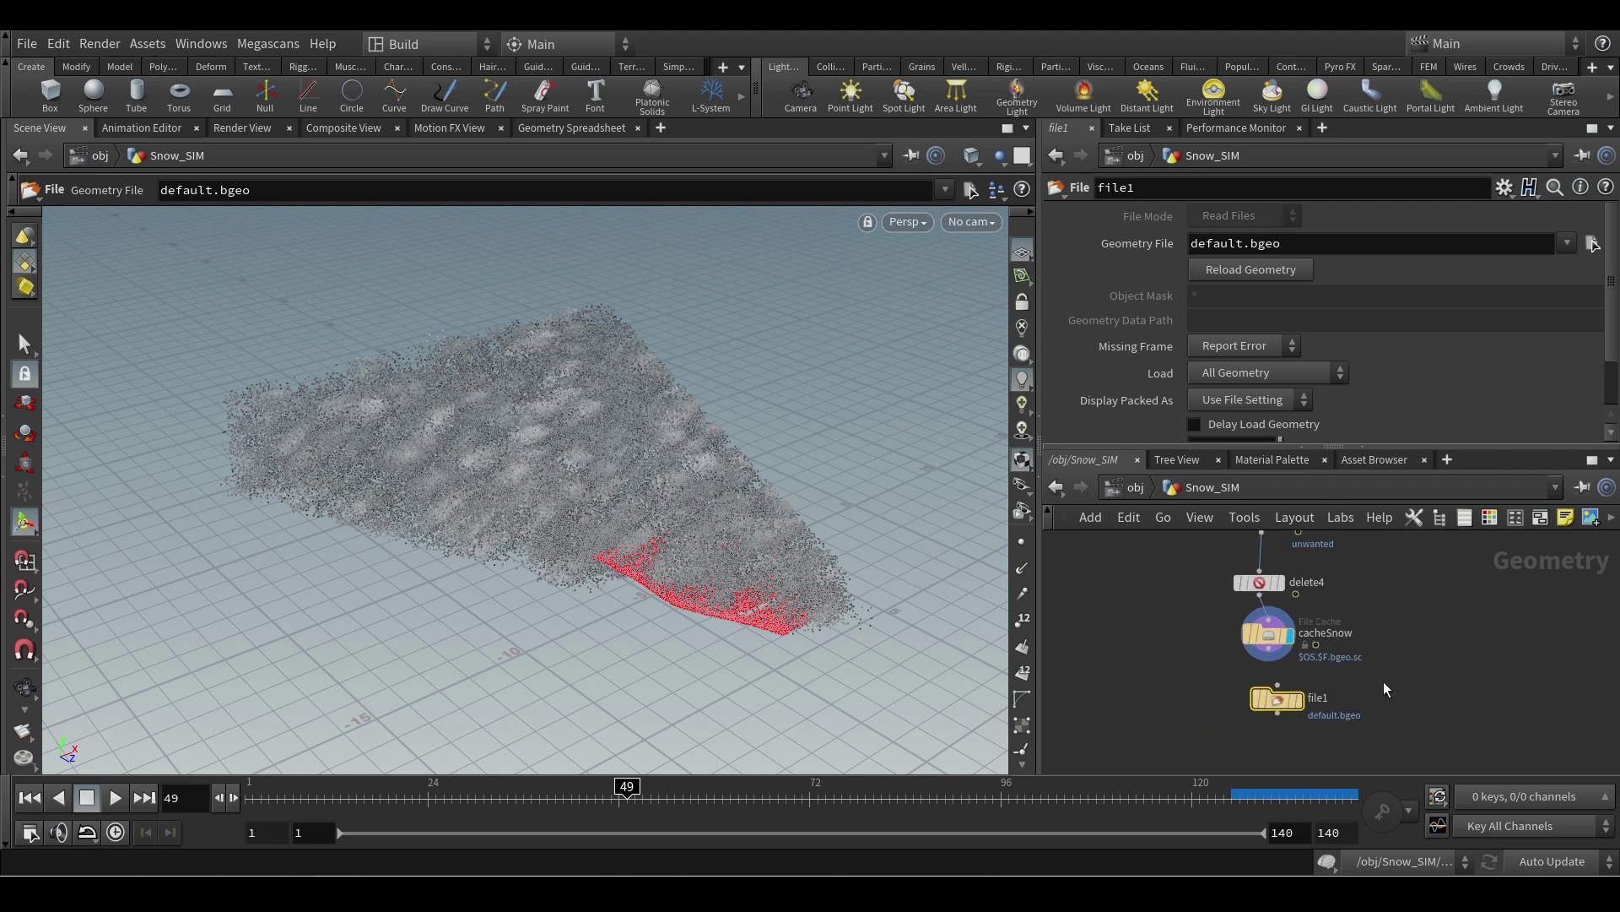
{"action": "left_click_drag", "start_coordinate": [1284, 663], "coordinate": [1378, 715]}
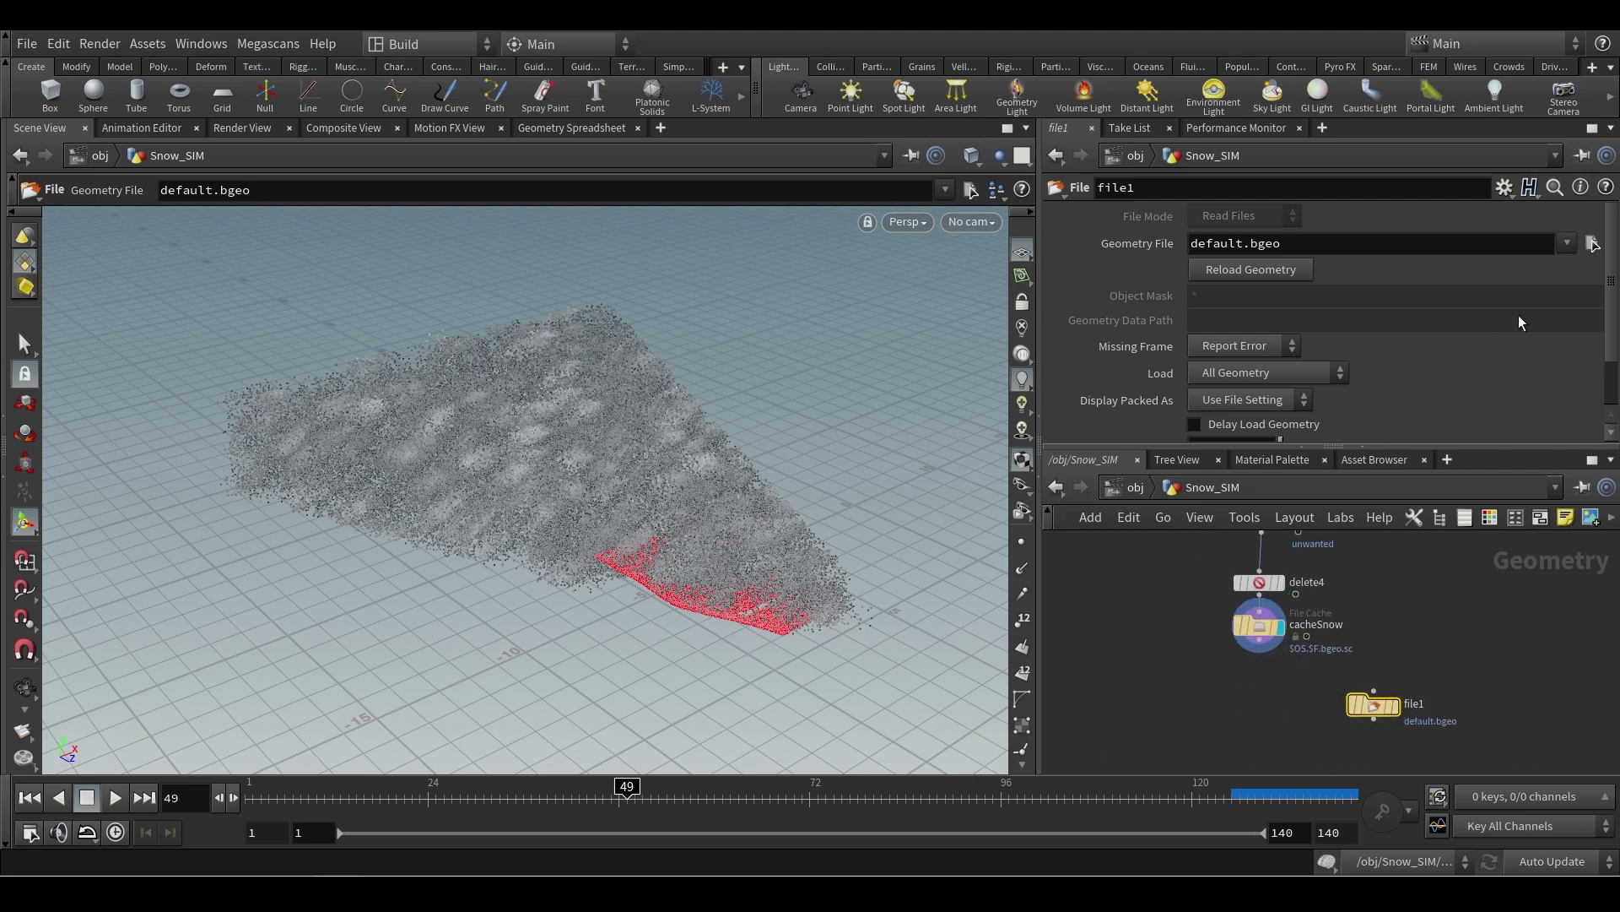
- Point file1's geometry file to the cached sequence $HIP/geo/cacheSnow/cacheSnow.$F.bgeo.sc and display the node
{"action": "left_click", "coordinate": [1591, 244]}
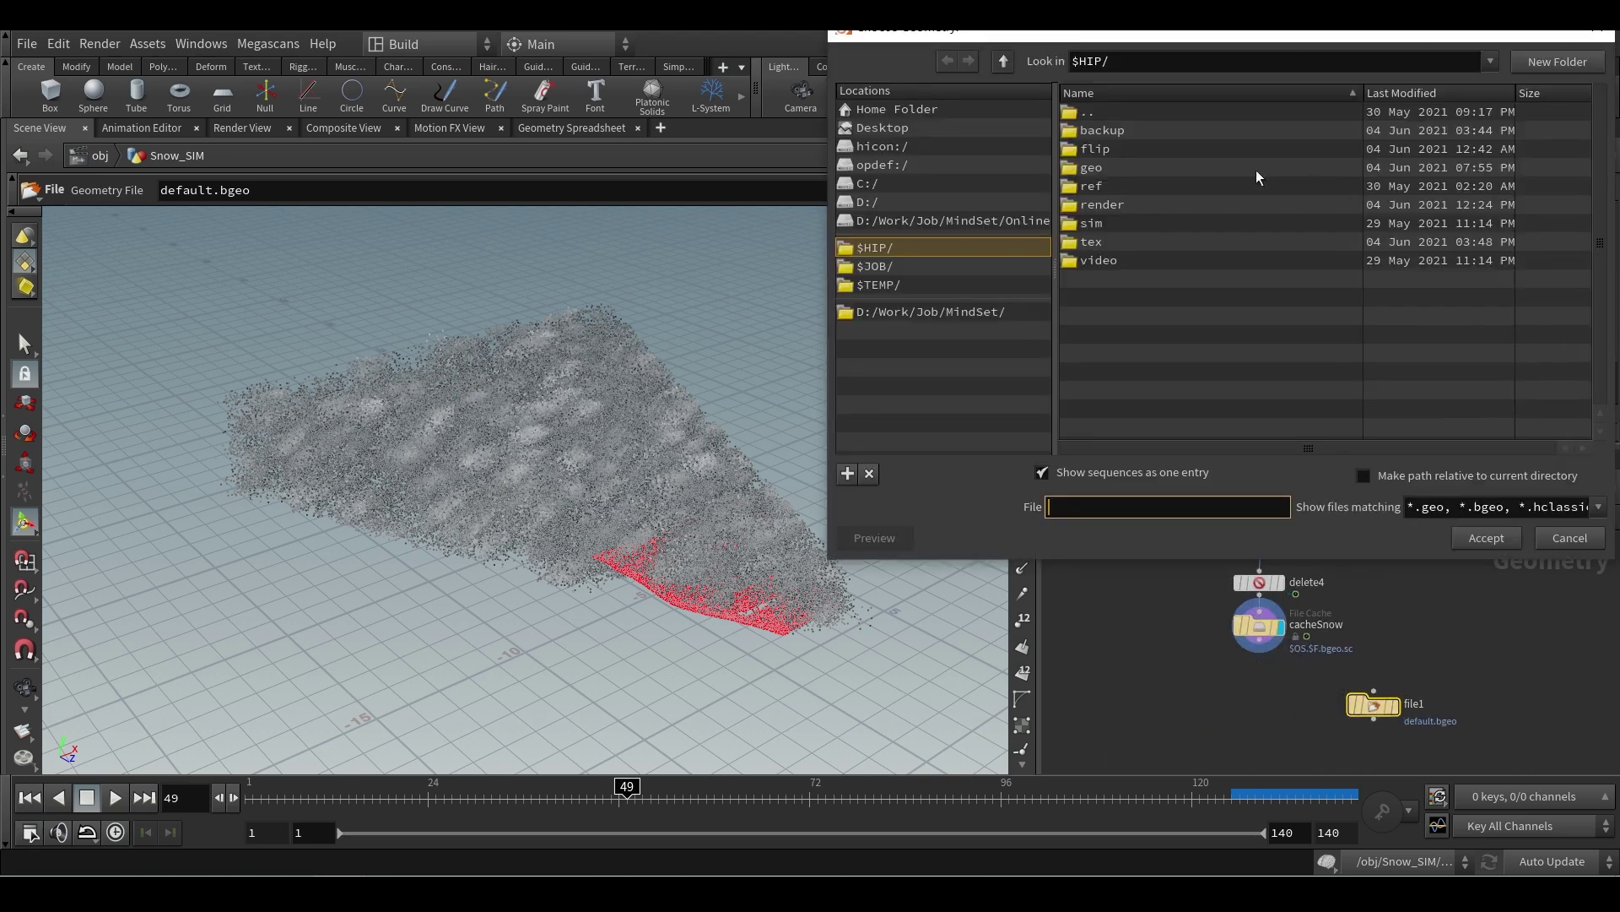
{"action": "double_click", "coordinate": [1105, 169]}
{"action": "double_click", "coordinate": [1149, 132]}
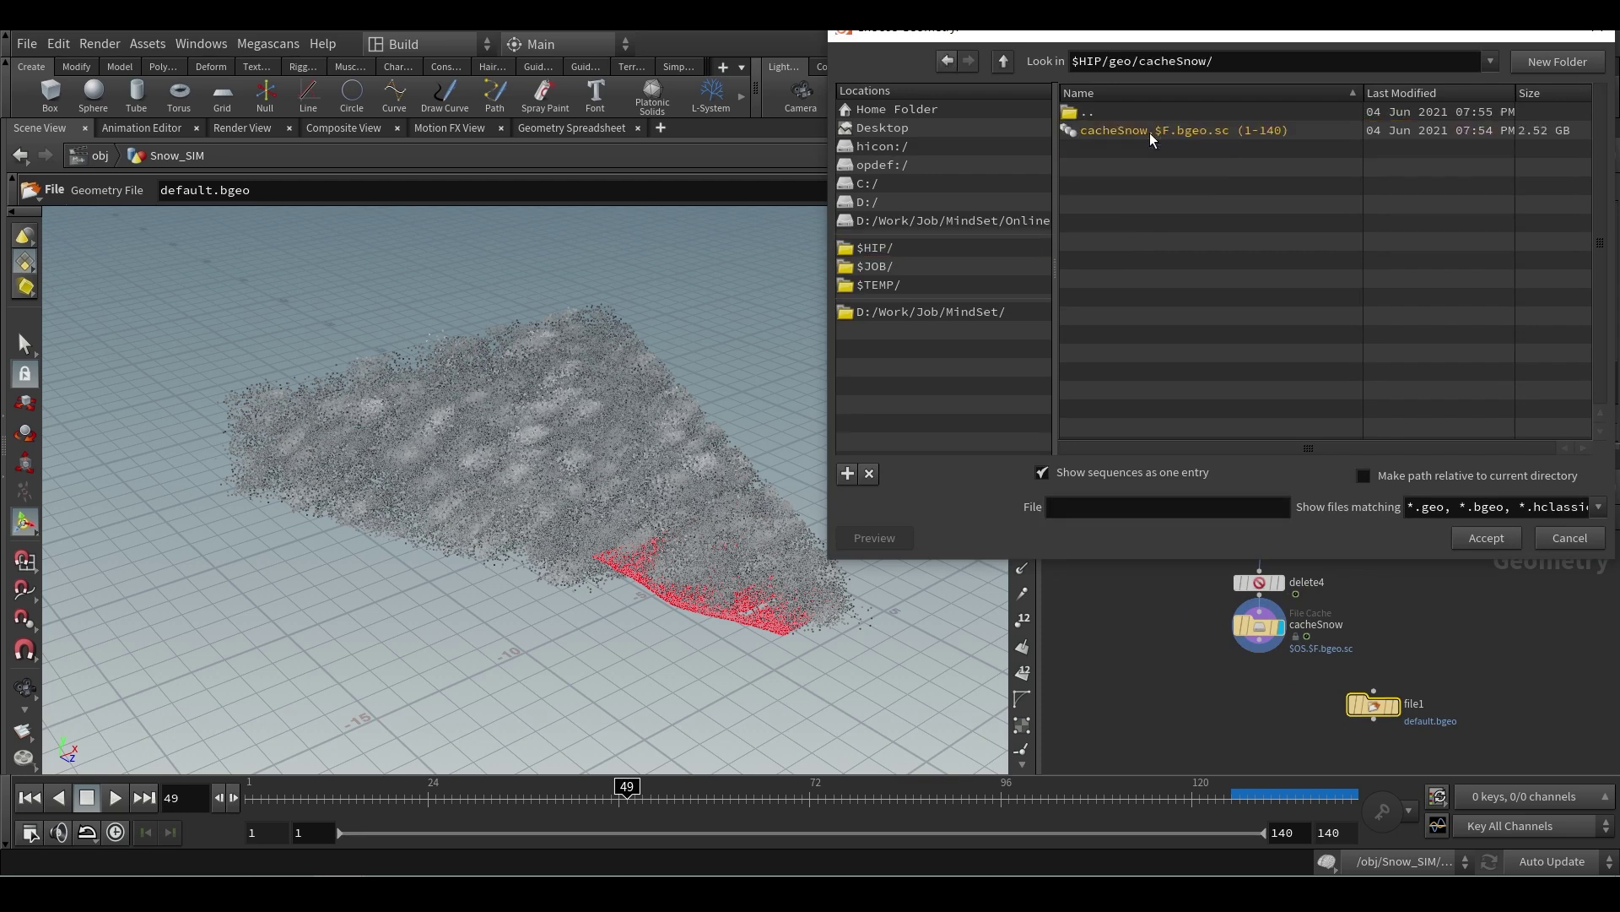
{"action": "left_click", "coordinate": [1150, 132]}
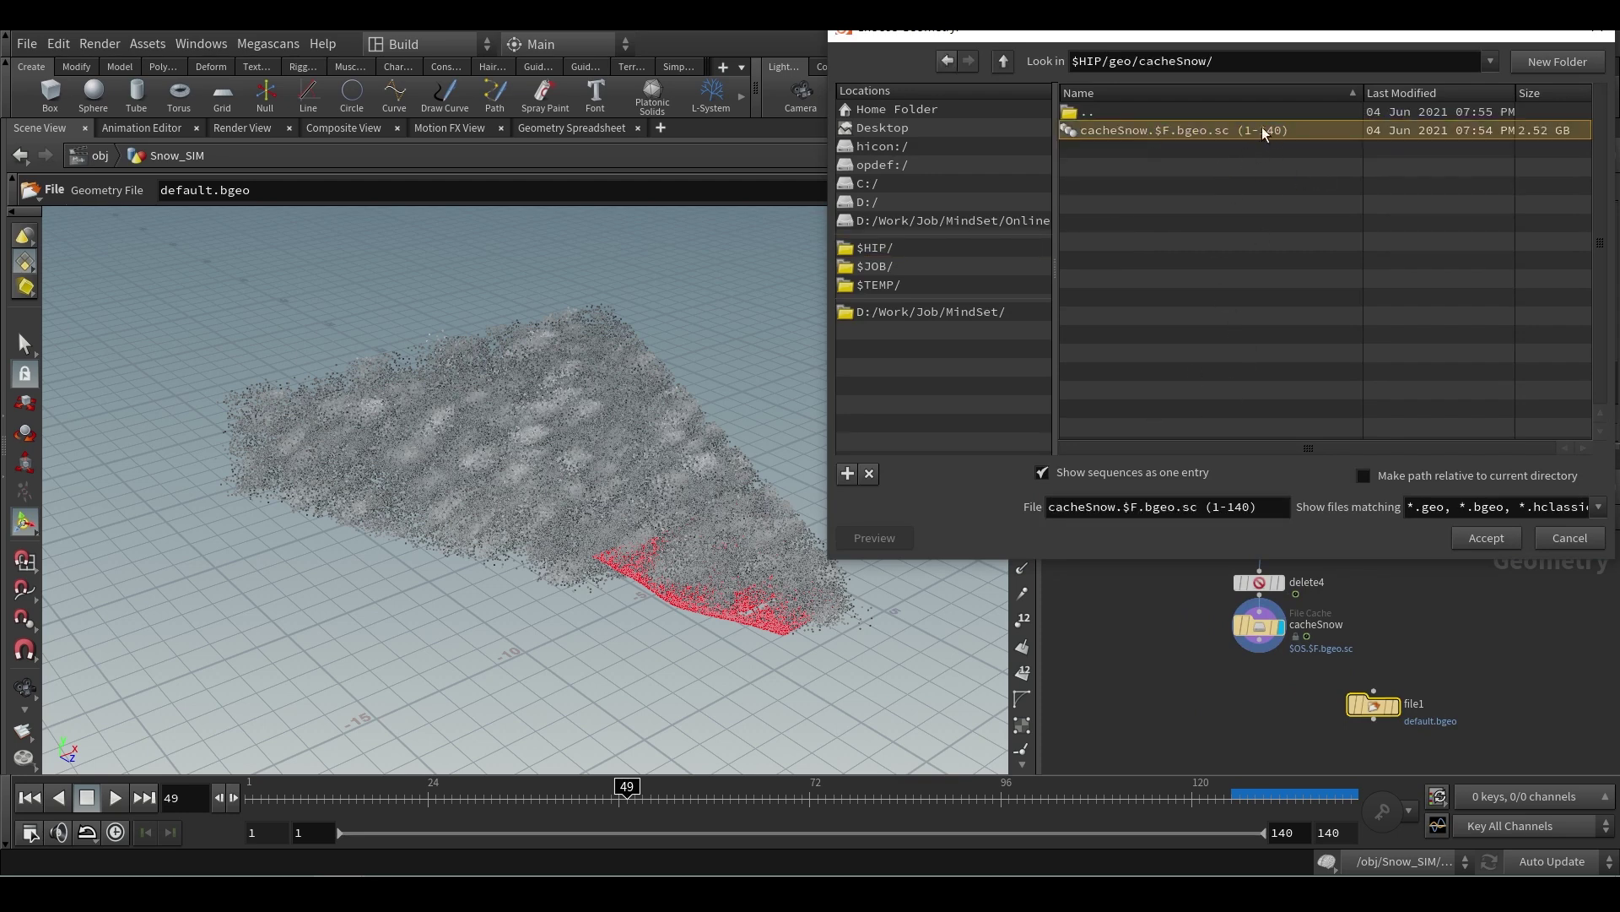
{"action": "left_click", "coordinate": [1043, 472]}
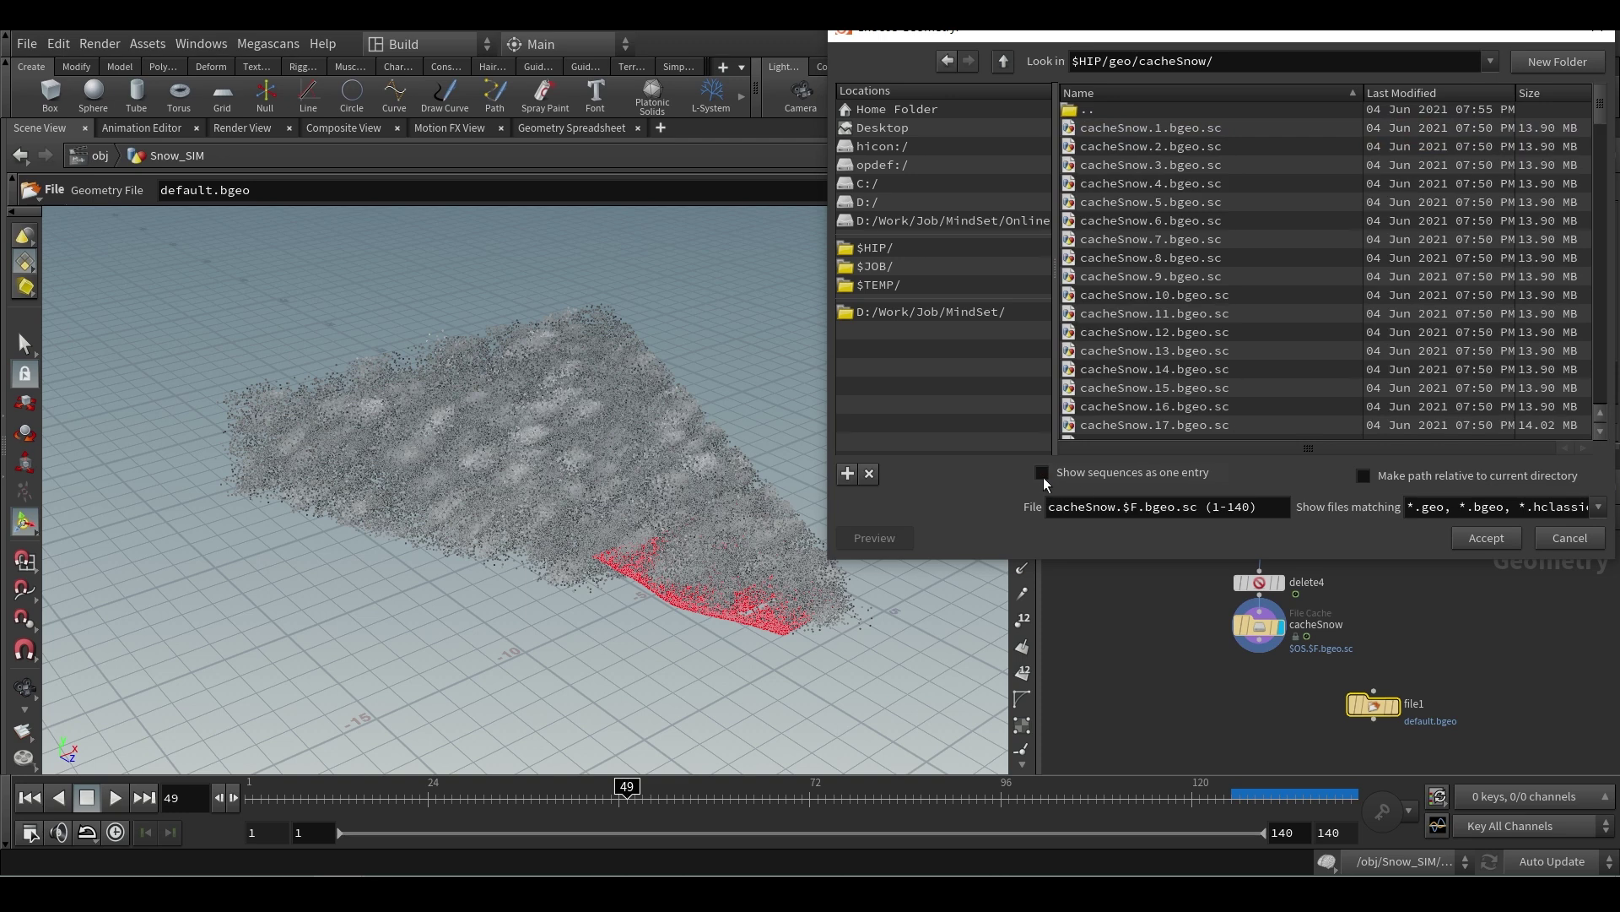
{"action": "left_click", "coordinate": [1042, 473]}
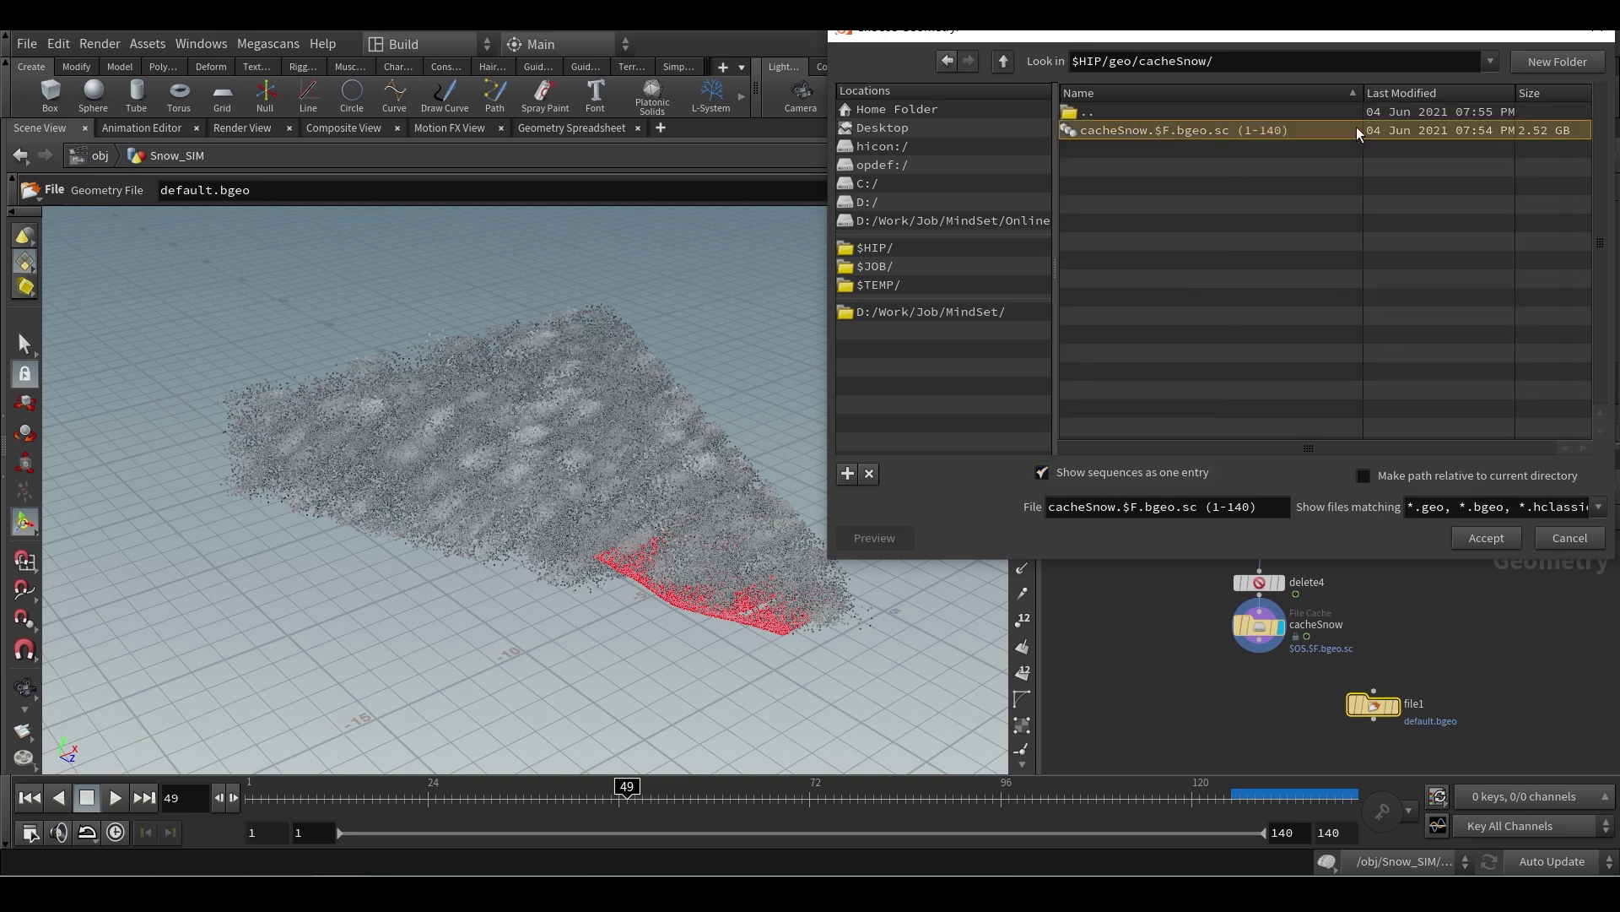
{"action": "left_click", "coordinate": [1484, 537]}
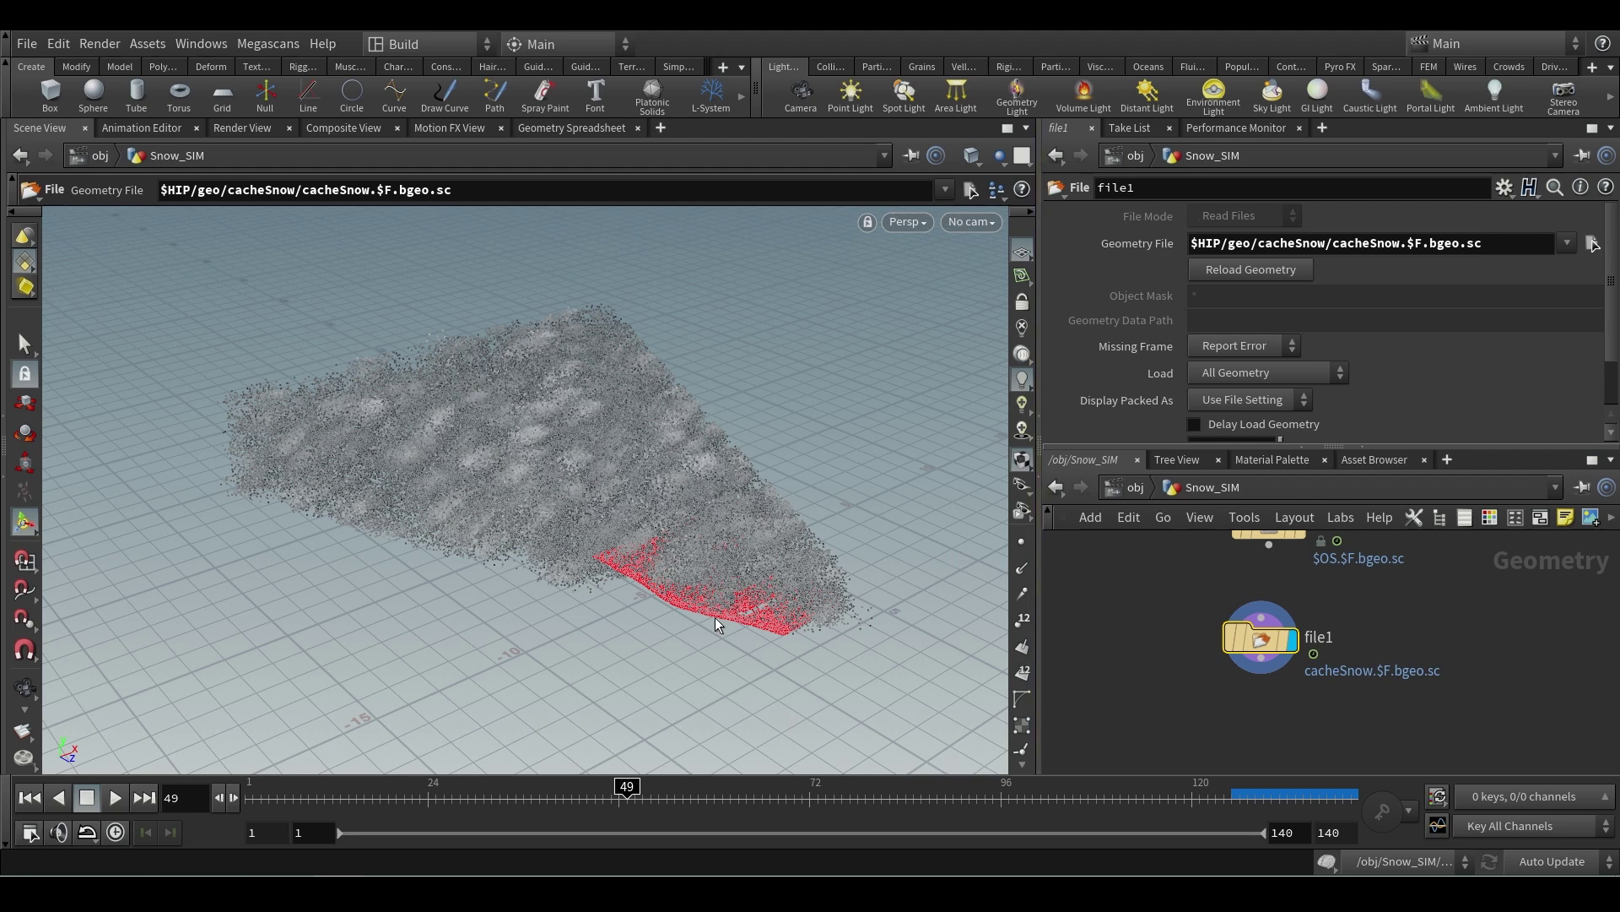
- Examine the cached snow read by file1 at several frames across the timeline, ending at frame 125
{"action": "left_click", "coordinate": [496, 800]}
{"action": "left_click", "coordinate": [846, 801]}
{"action": "left_click", "coordinate": [1047, 801]}
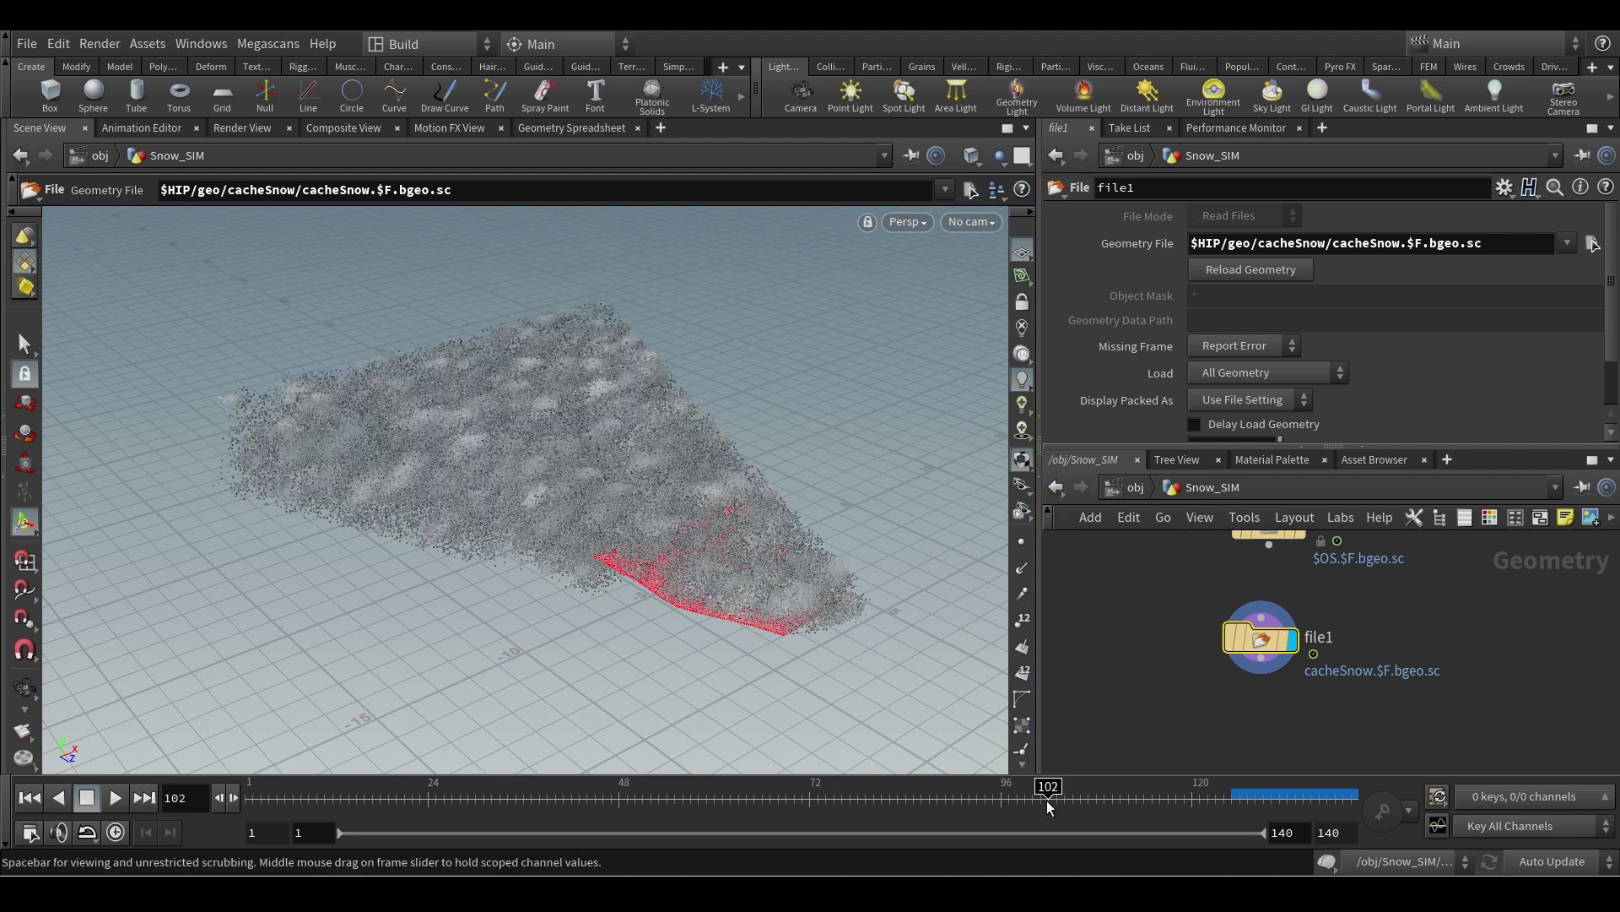
{"action": "left_click", "coordinate": [278, 800]}
{"action": "left_click", "coordinate": [796, 804]}
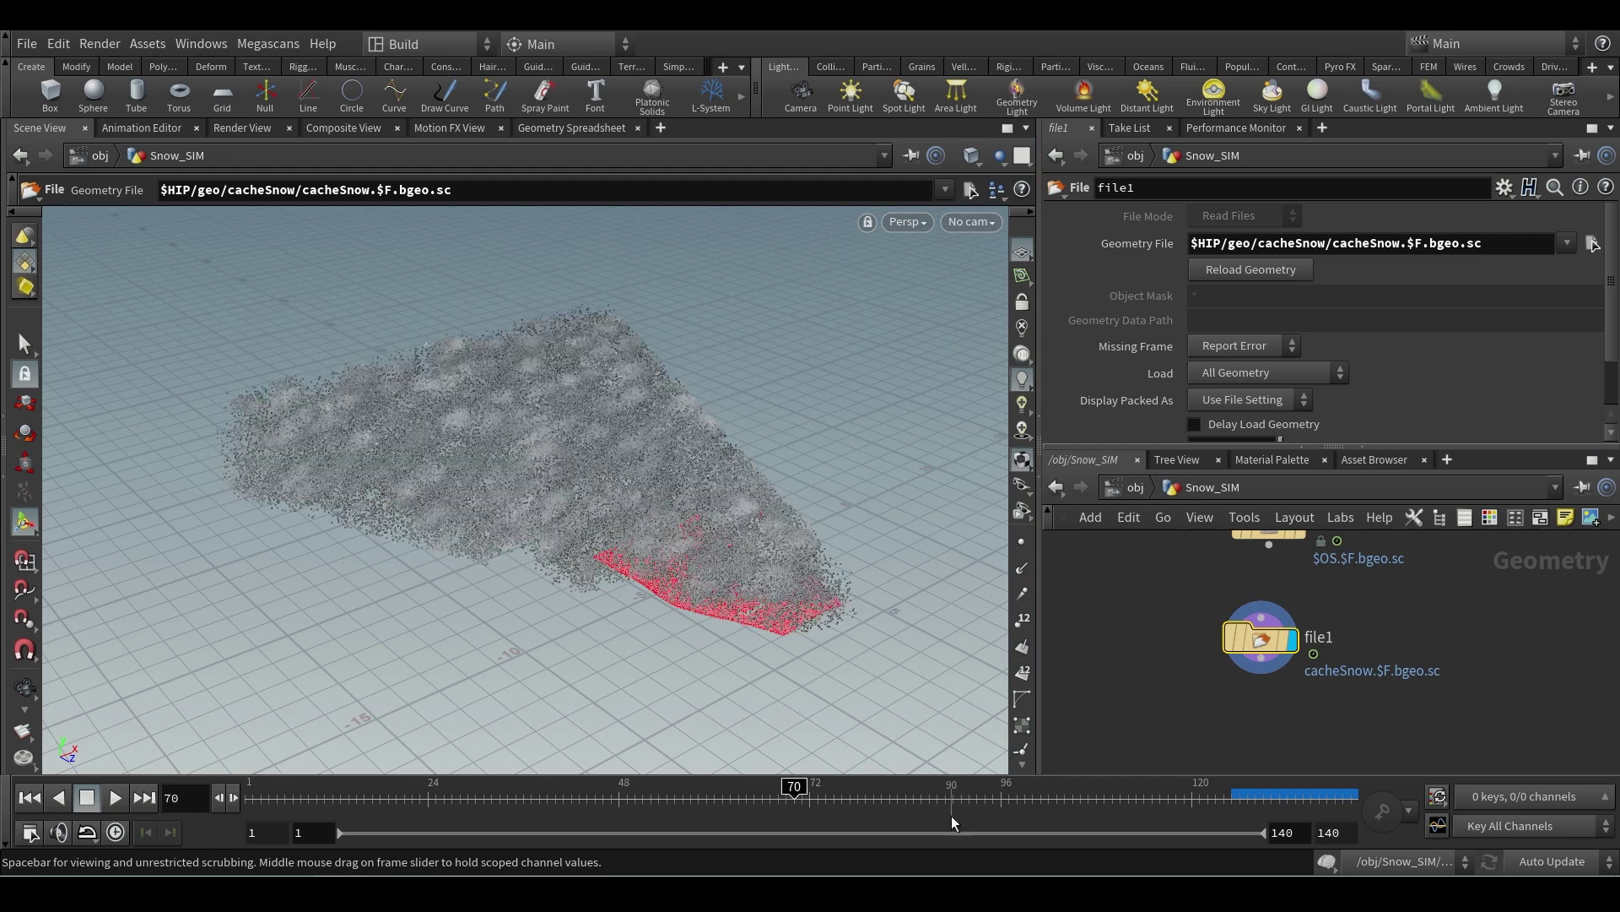
{"action": "left_click", "coordinate": [1049, 815]}
{"action": "left_click", "coordinate": [1232, 813]}
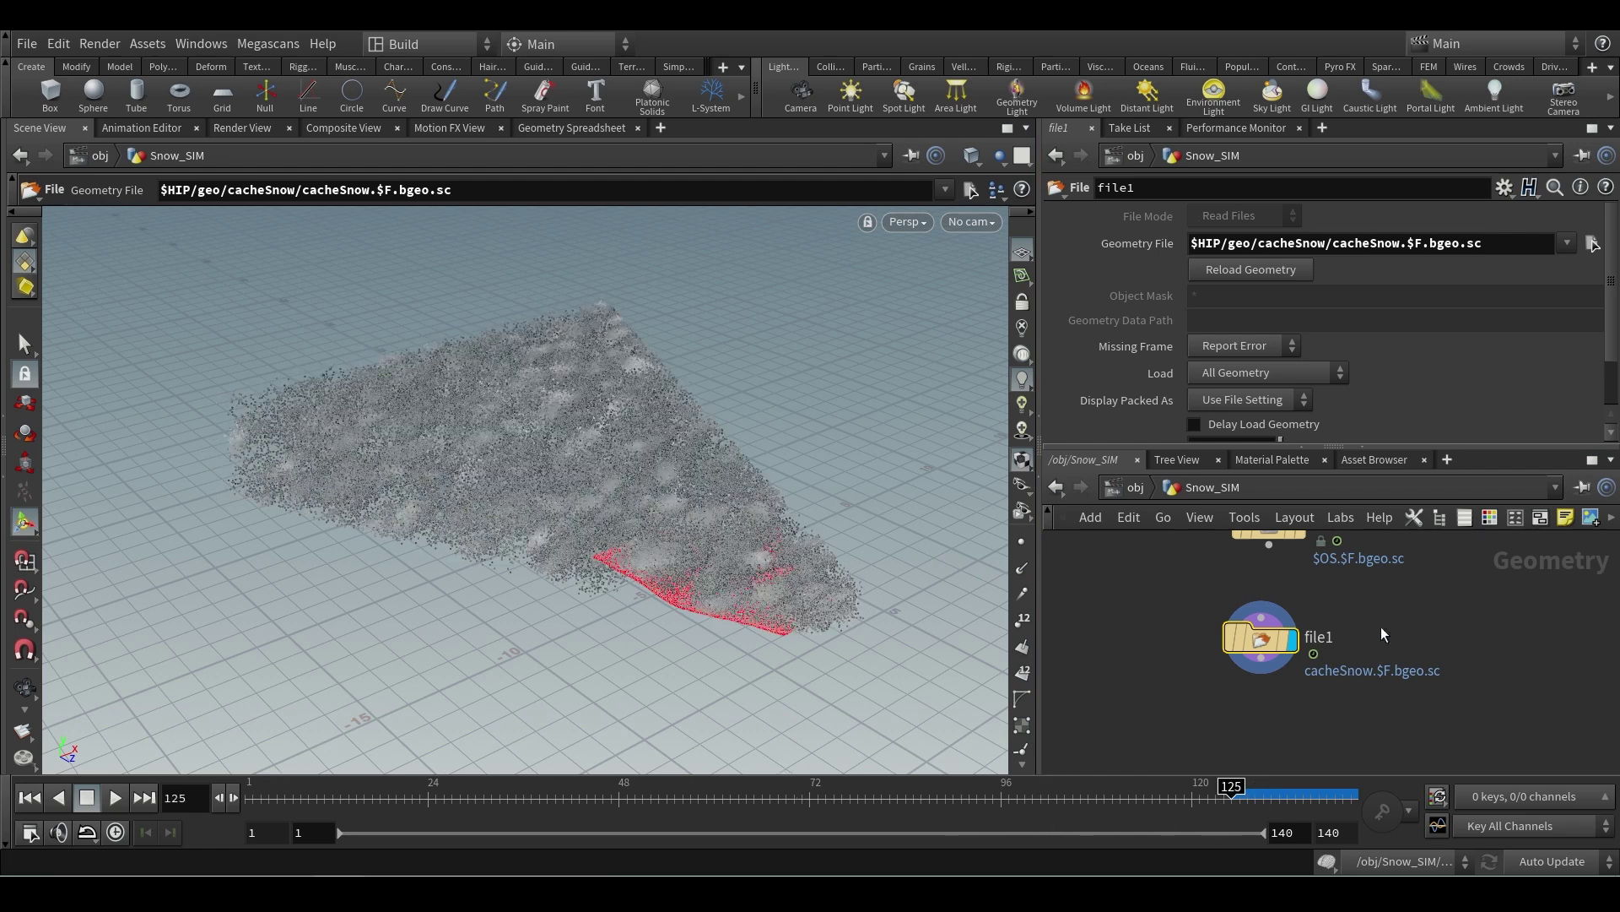
{"action": "middle_click_drag", "start_coordinate": [1380, 627], "coordinate": [1357, 703]}
{"action": "mouse_move", "coordinate": [1195, 594]}
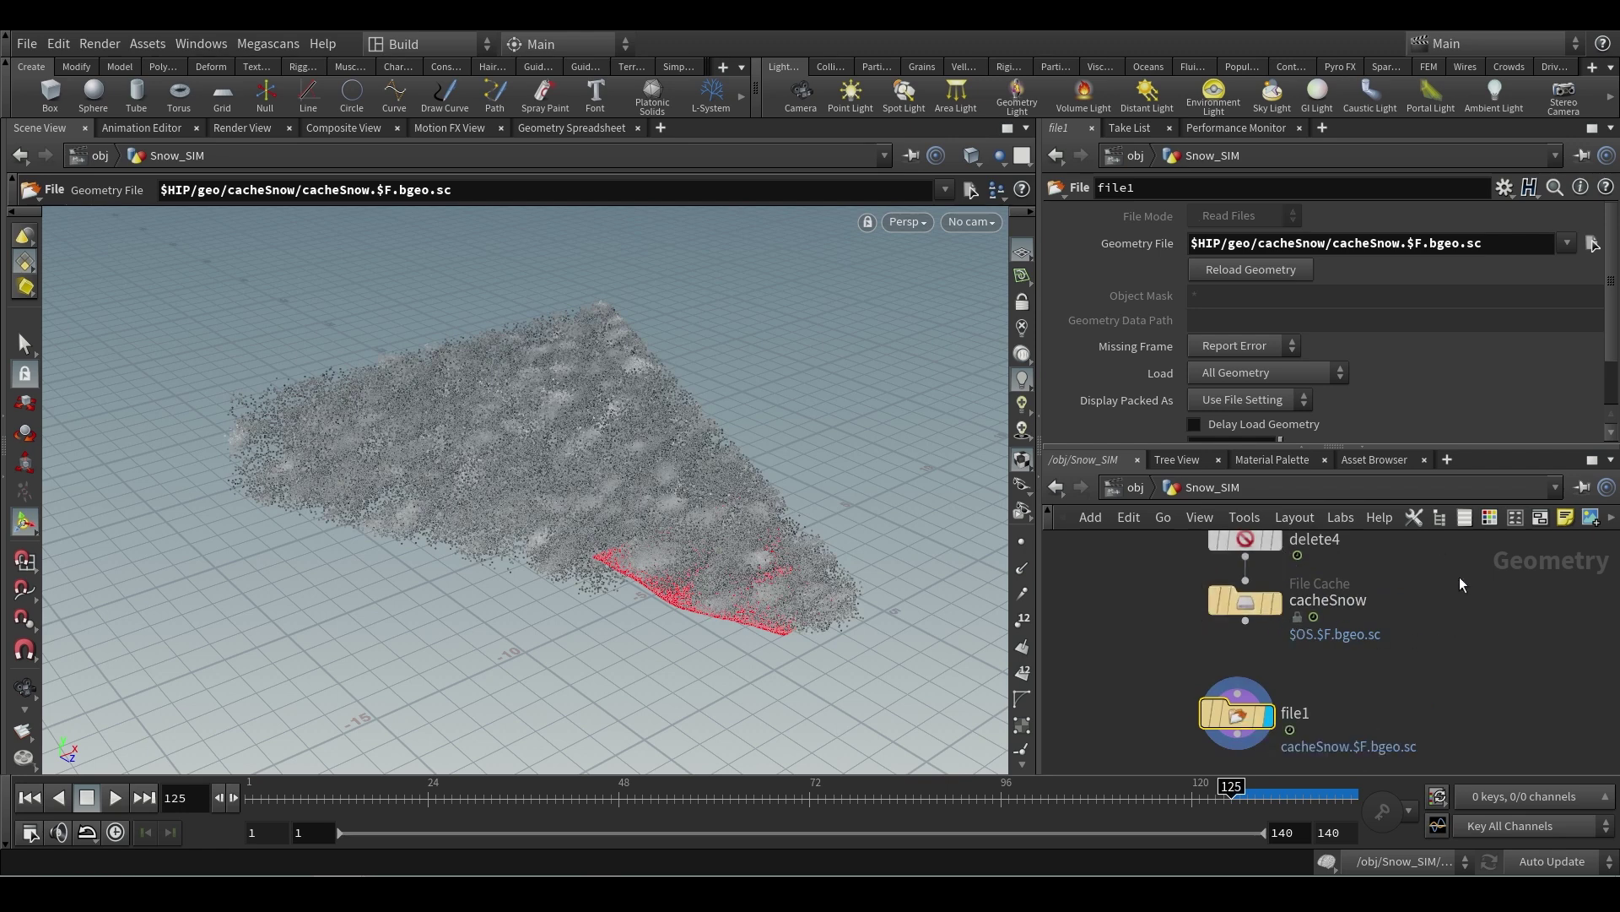
{"action": "middle_click_drag", "start_coordinate": [1463, 688], "coordinate": [1457, 625]}
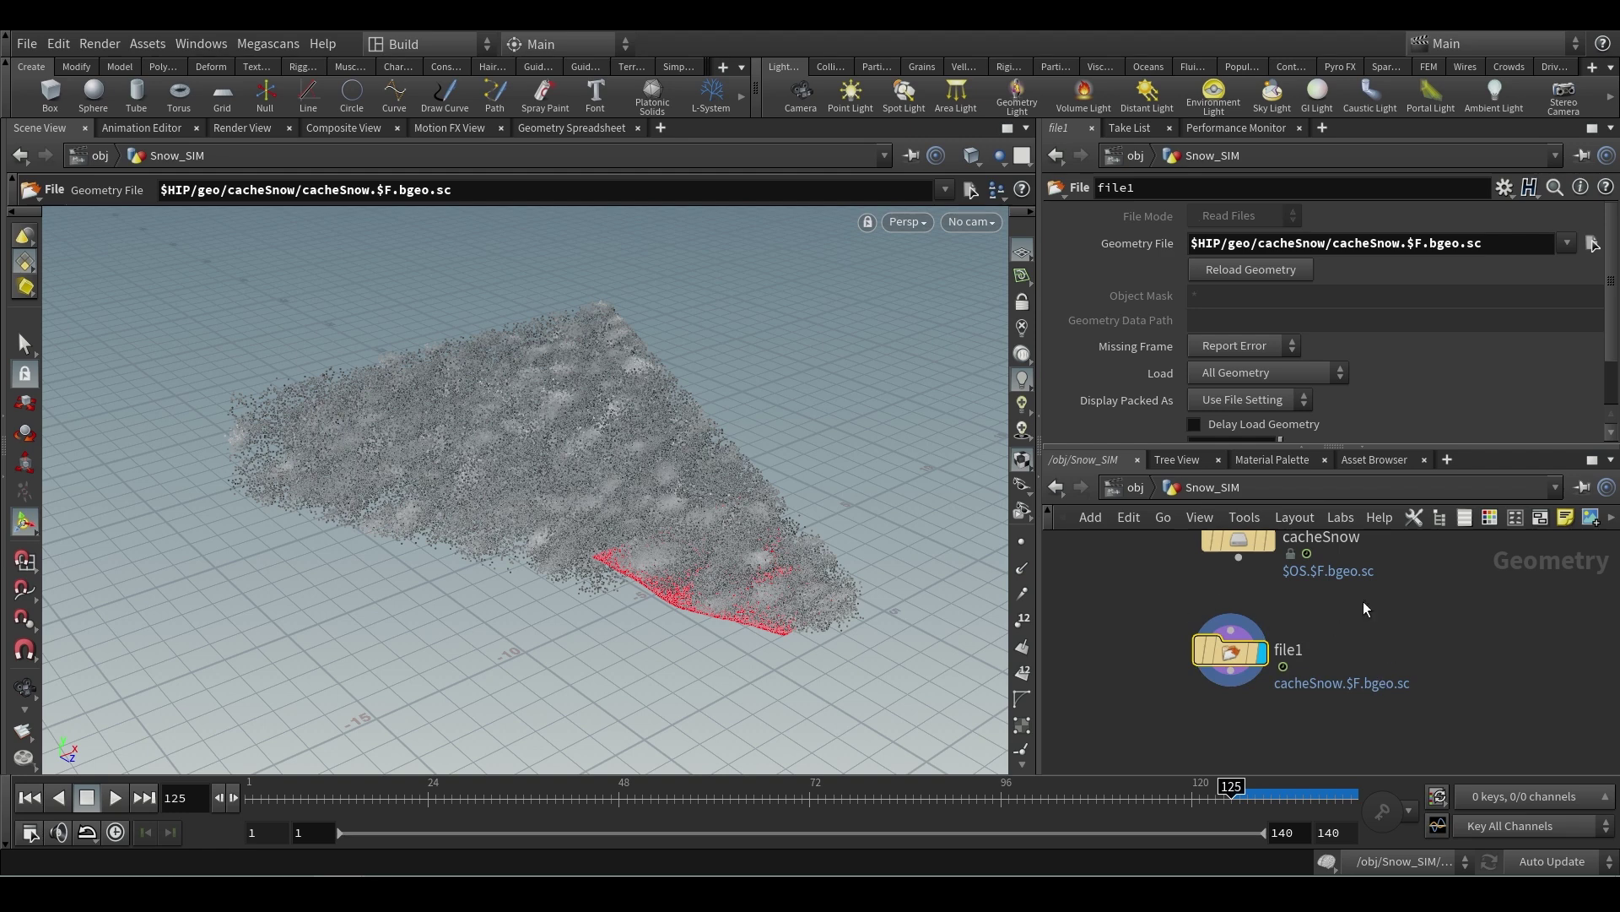
{"action": "key", "text": "Tab"}
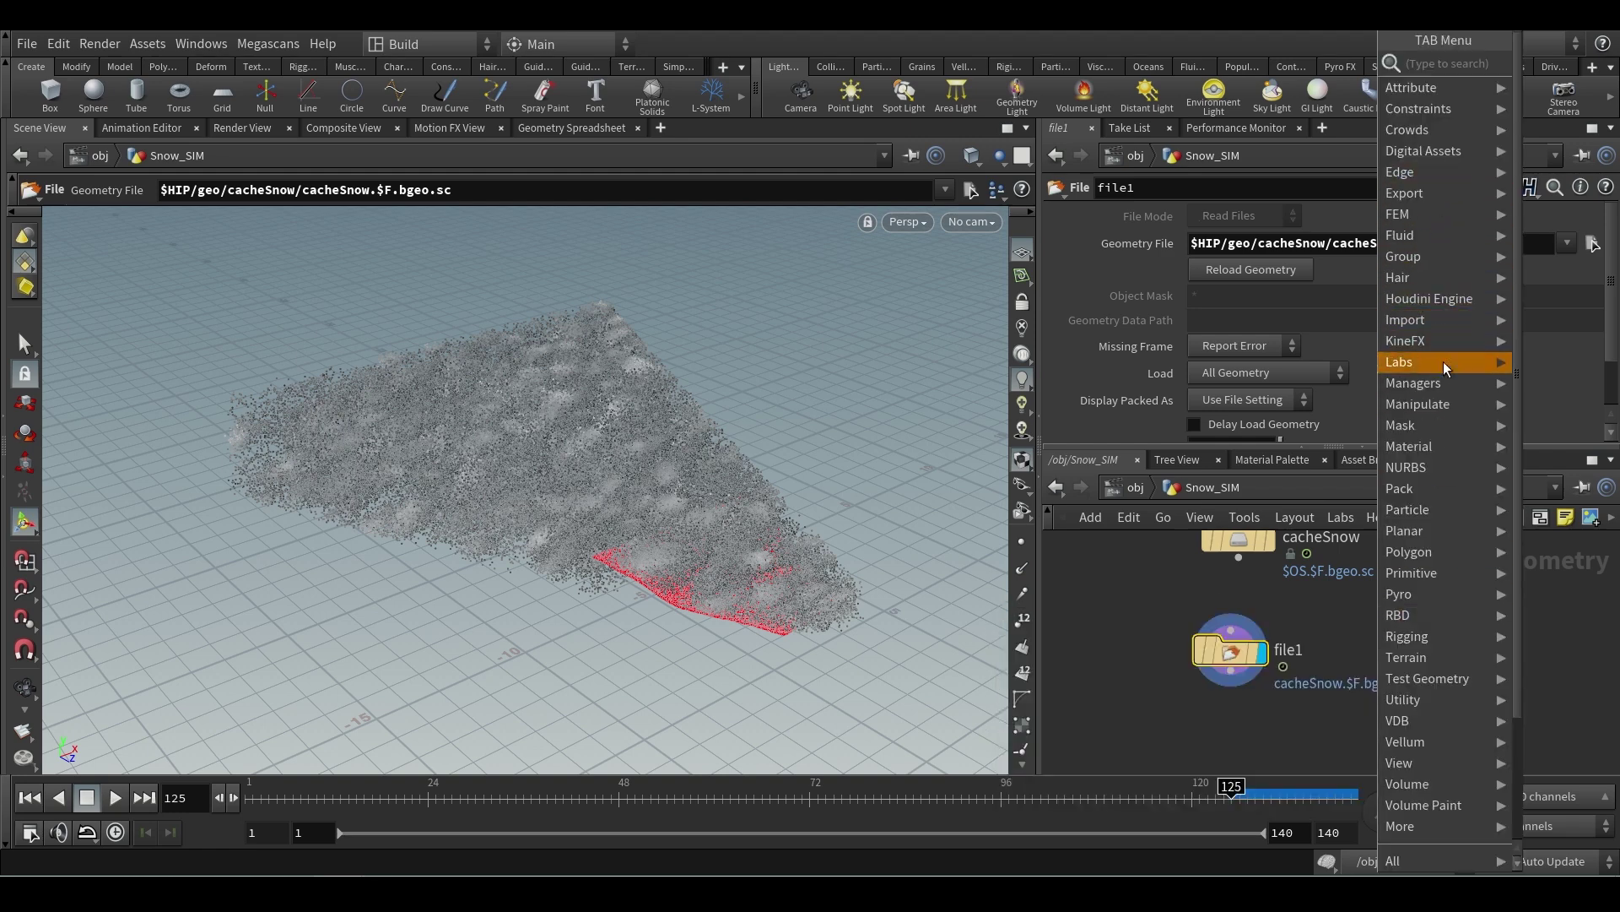
{"action": "mouse_move", "coordinate": [1445, 326]}
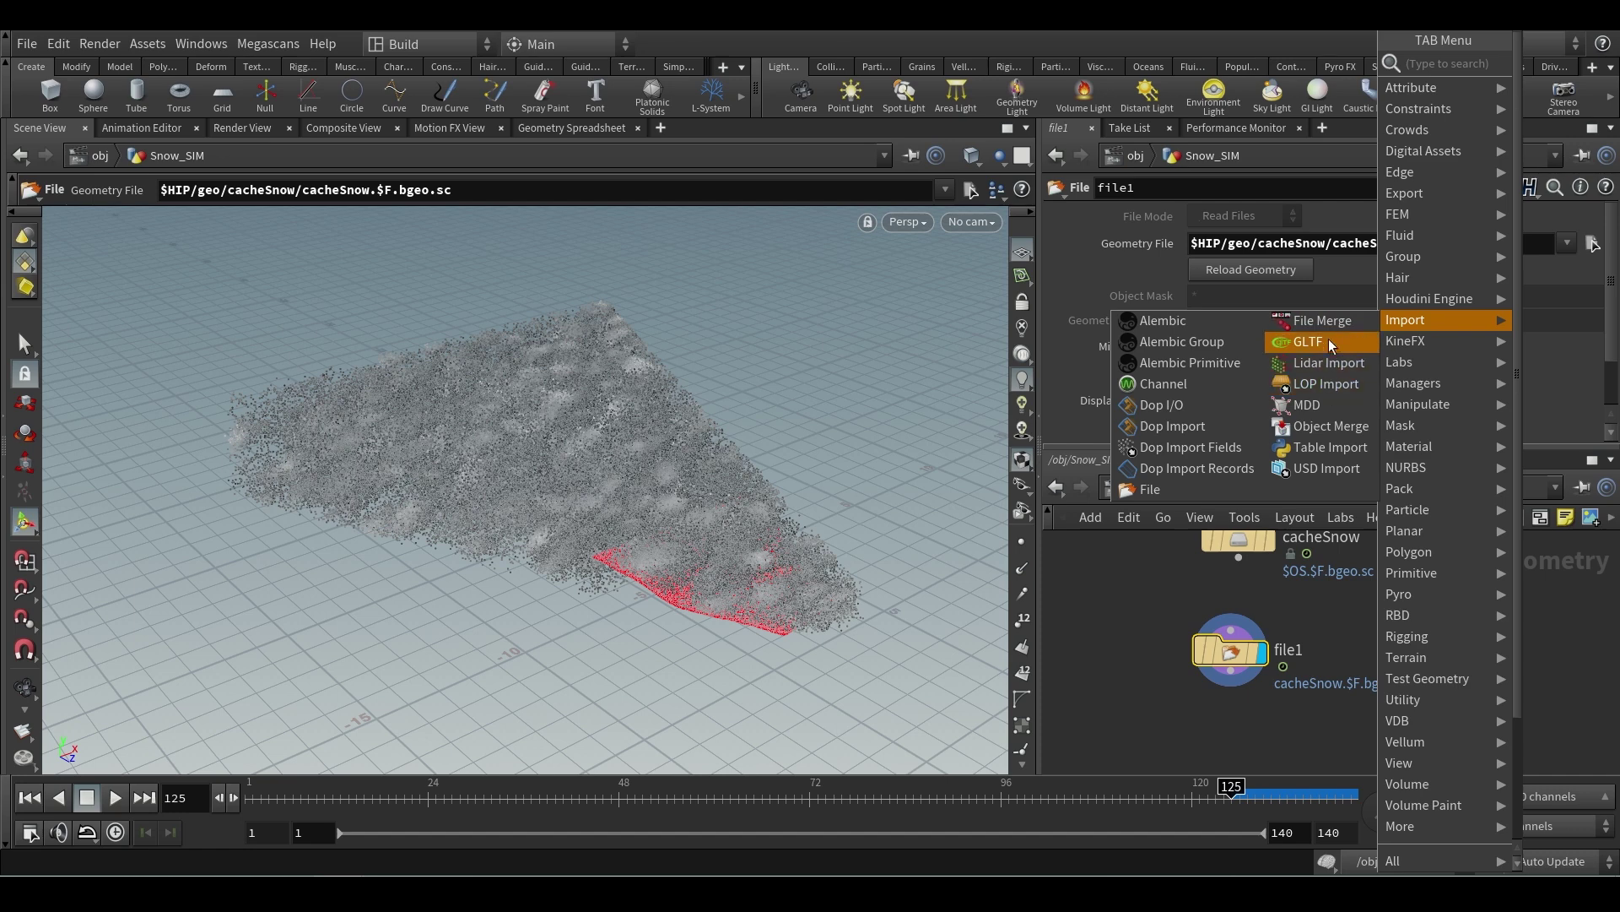
{"action": "left_click", "coordinate": [1182, 489]}
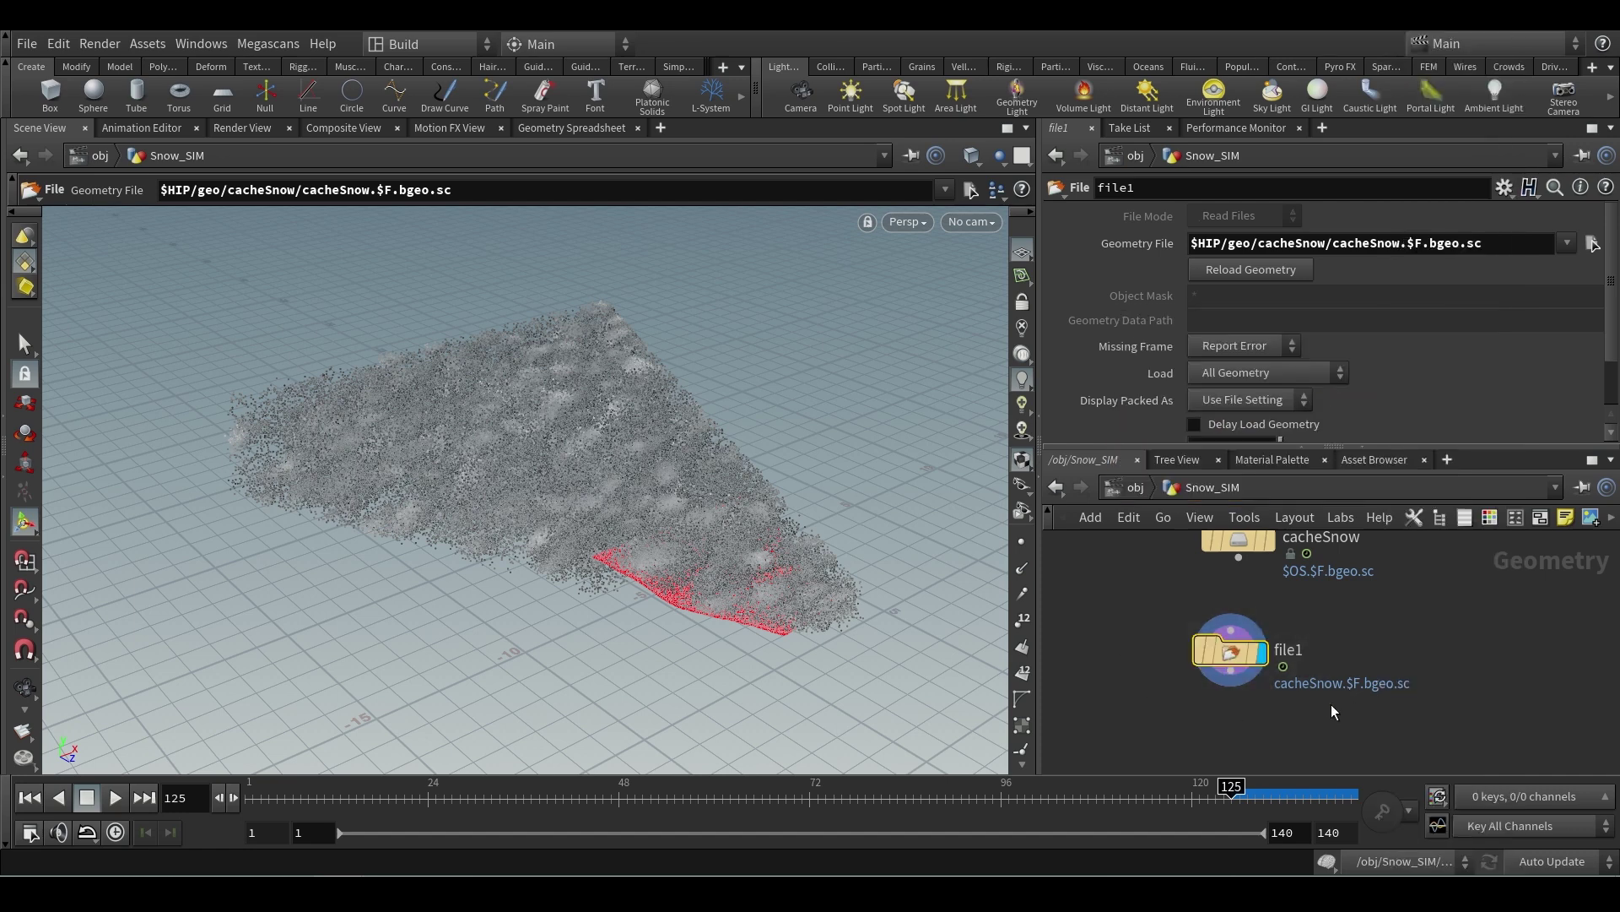
- Examine the cached snow at closer range while scrubbing the animation to frame 92
{"action": "scroll", "coordinate": [560, 554], "scroll_direction": "up", "scroll_amount": 3}
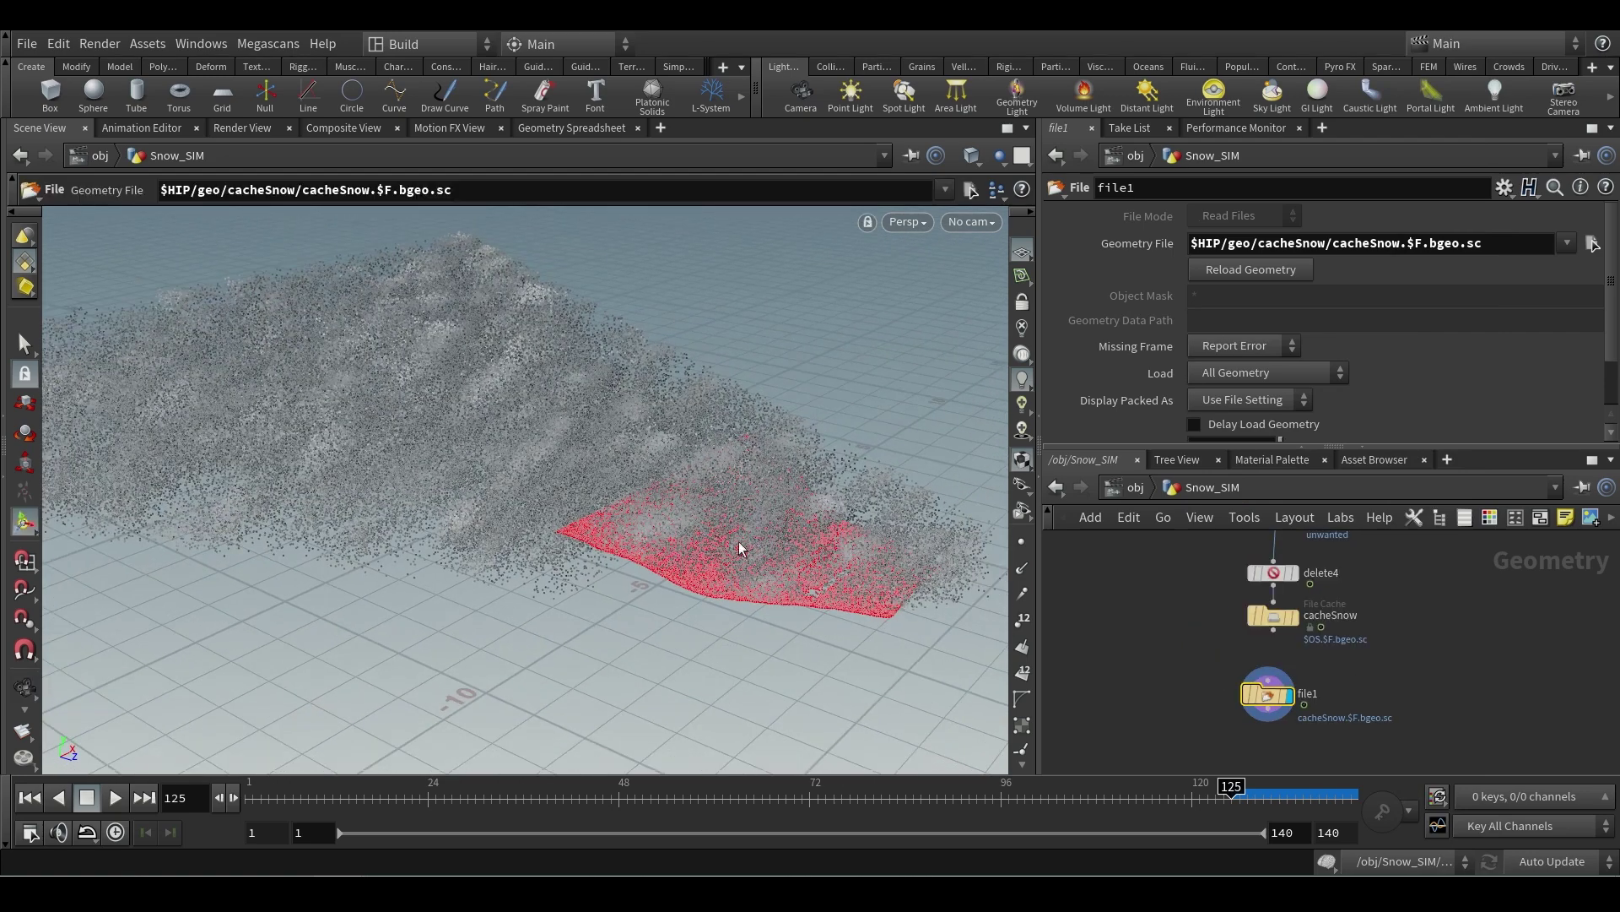
{"action": "scroll", "coordinate": [740, 548], "scroll_direction": "down", "scroll_amount": 2}
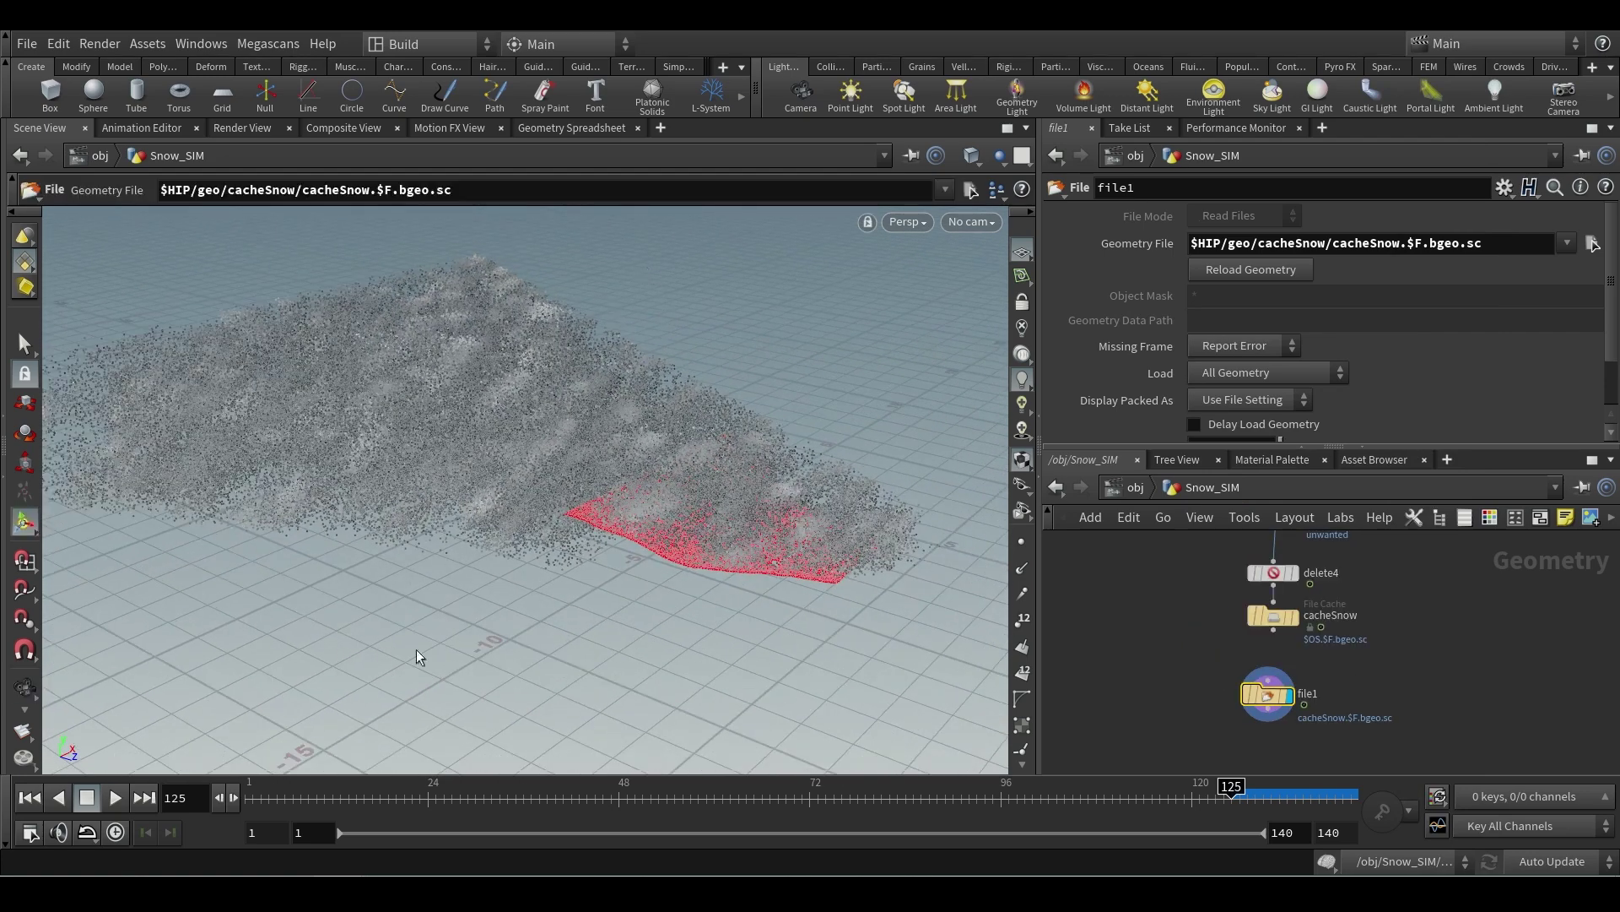
{"action": "left_click_drag", "start_coordinate": [591, 800], "coordinate": [969, 802]}
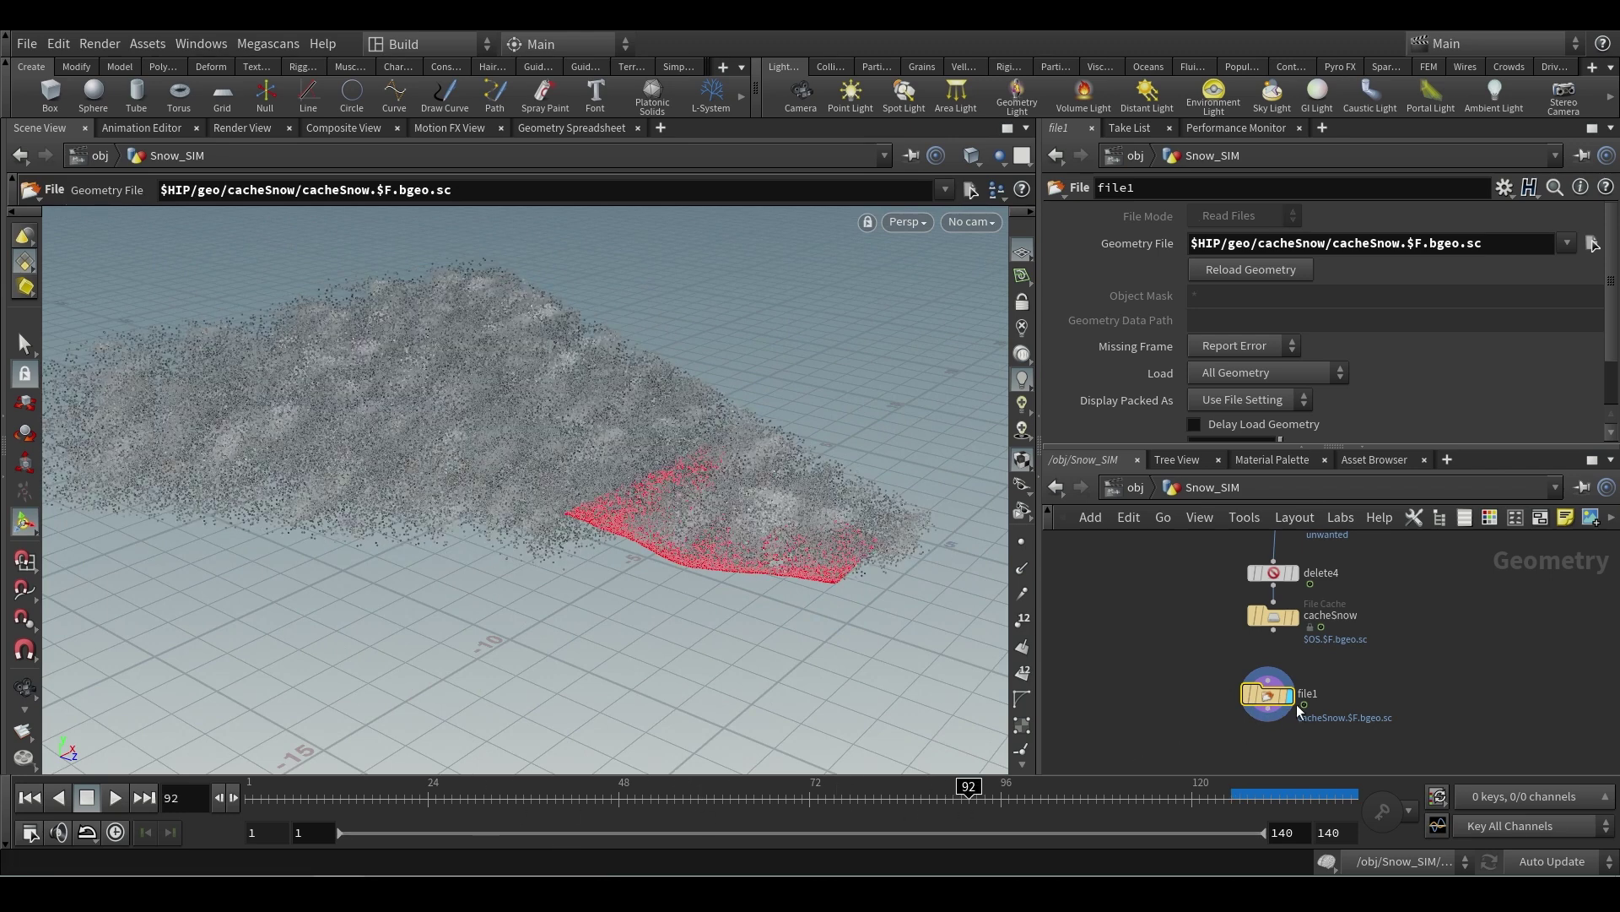
- Move the cacheSnow node out to the side of the main chain, leaving space directly below delete4
{"action": "scroll", "coordinate": [1389, 732], "scroll_direction": "up", "scroll_amount": 5}
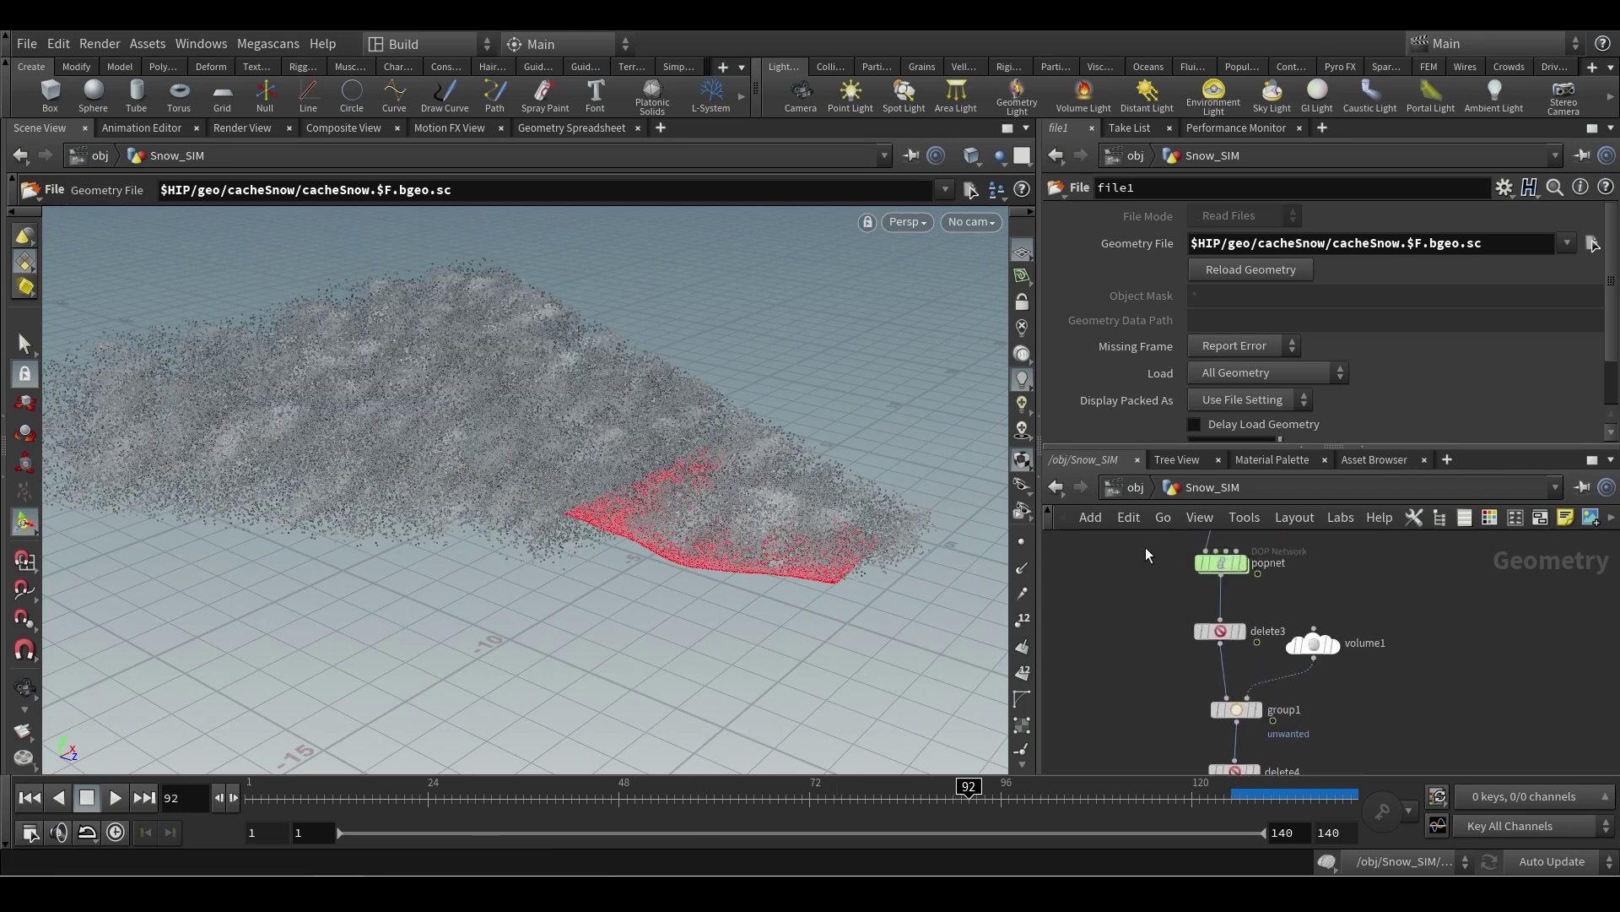
{"action": "scroll", "coordinate": [1391, 656], "scroll_direction": "down", "scroll_amount": 5}
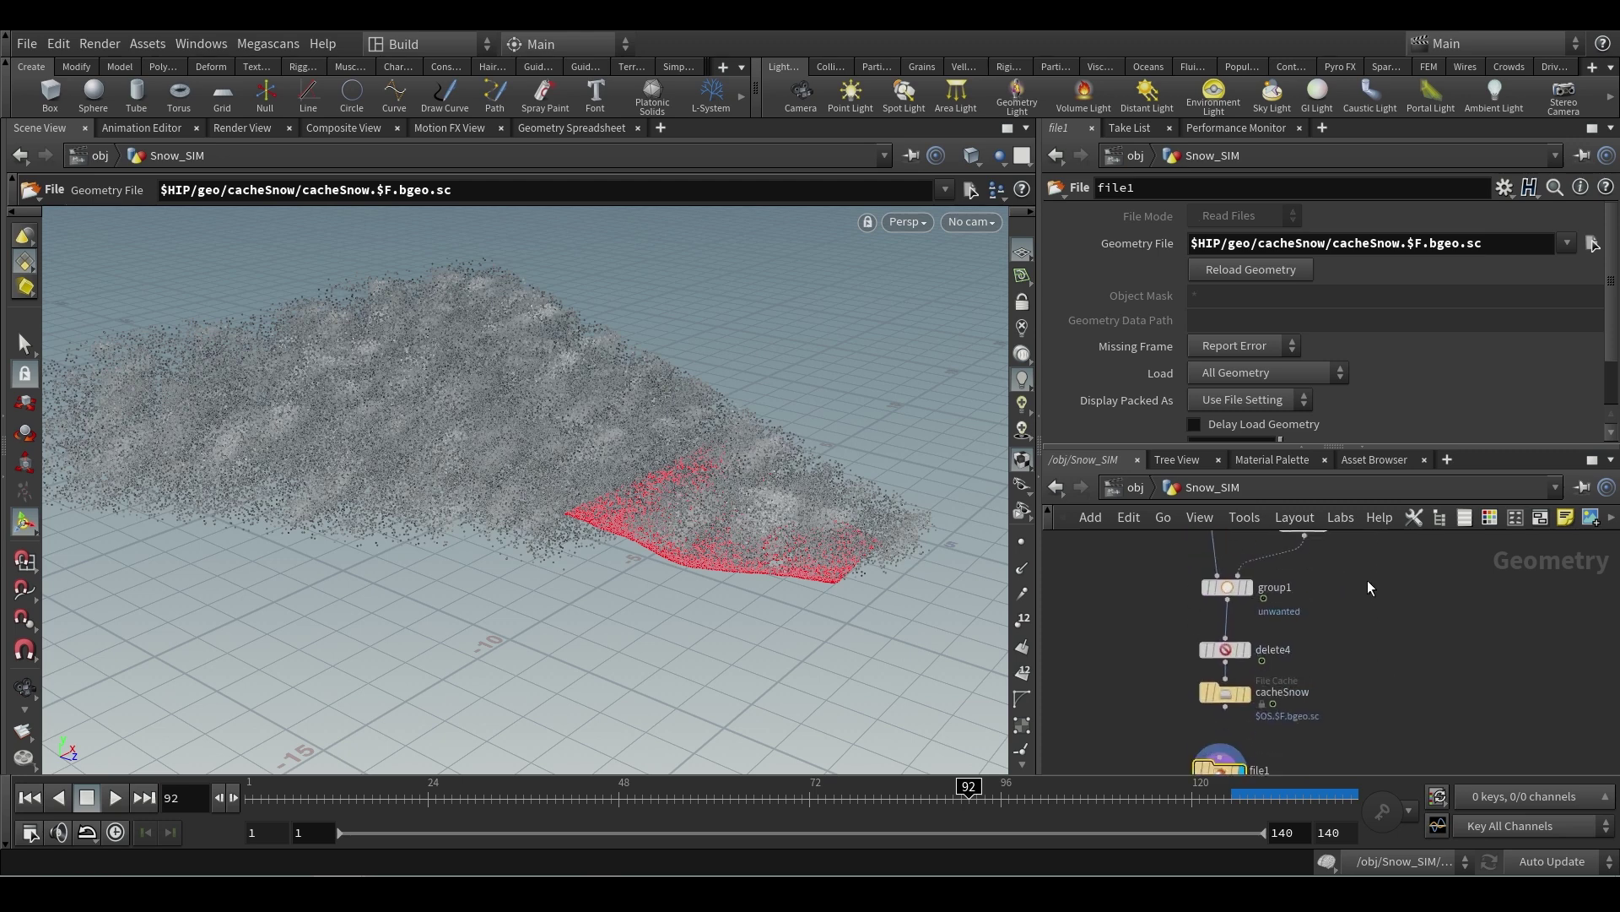
{"action": "scroll", "coordinate": [1345, 651], "scroll_direction": "up", "scroll_amount": 3, "text": "ctrl"}
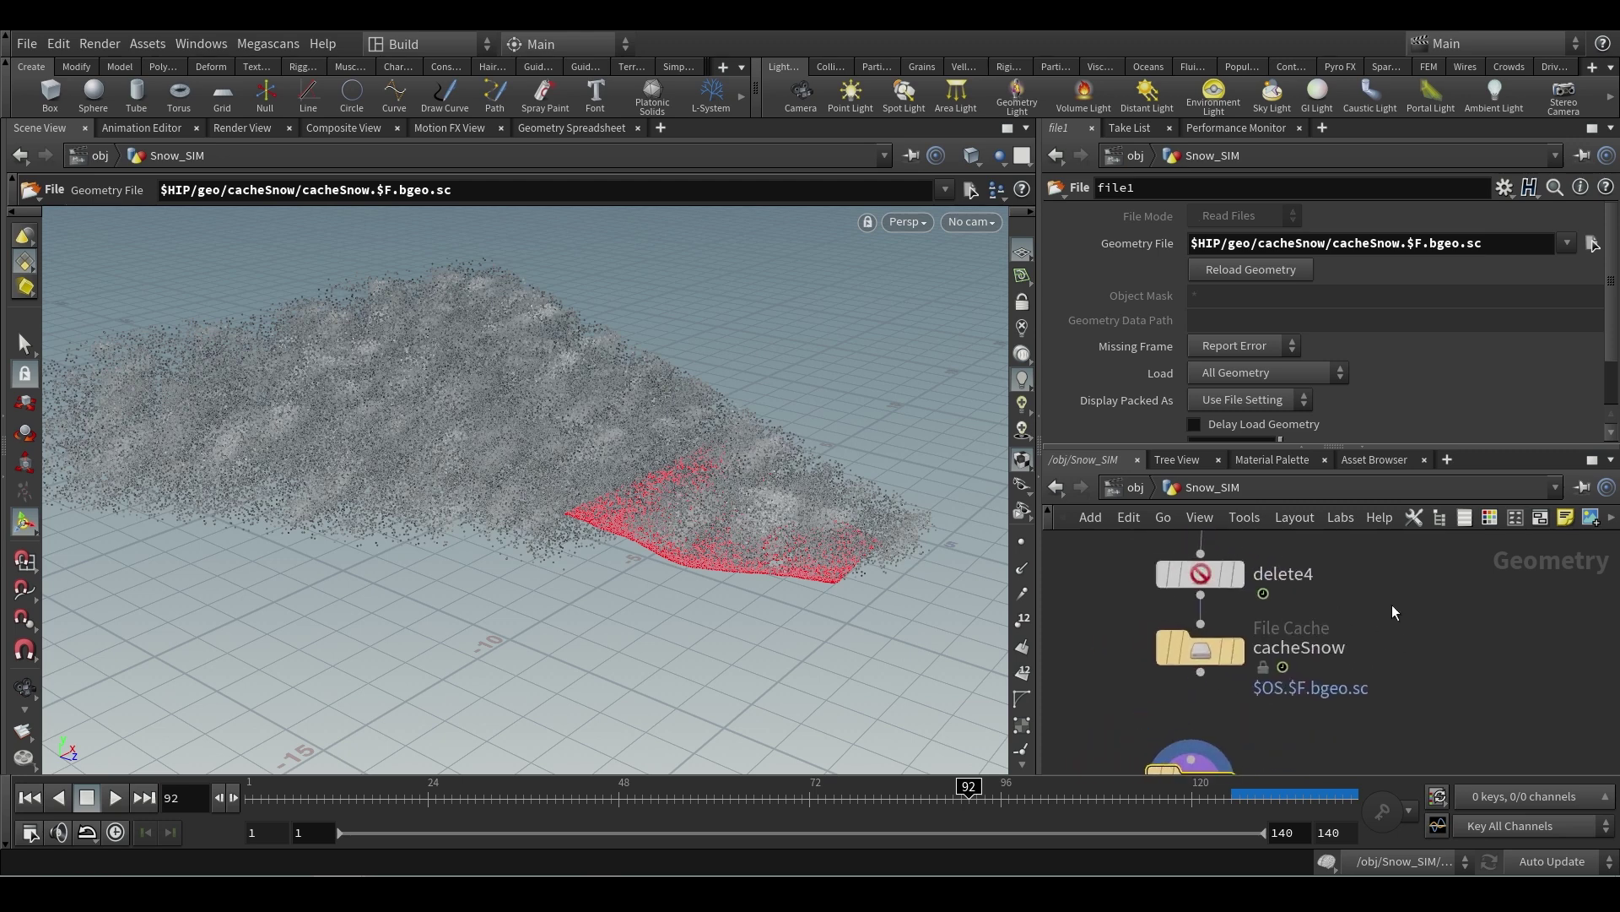
{"action": "left_click", "coordinate": [1202, 655]}
{"action": "left_click_drag", "start_coordinate": [1202, 652], "coordinate": [1376, 652]}
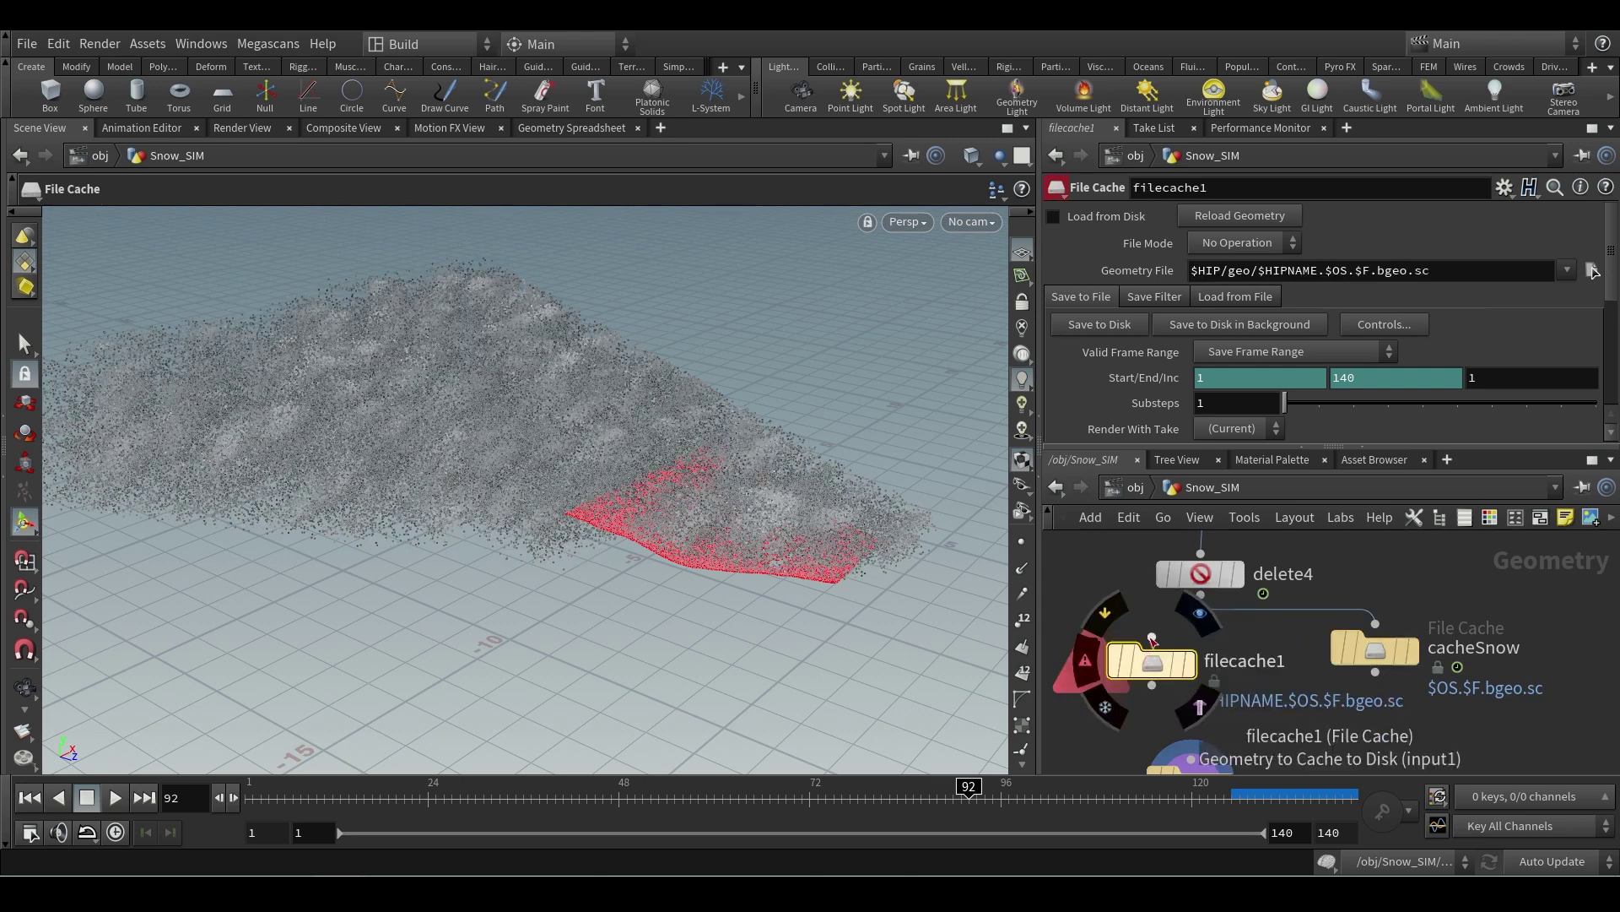
- Connect the new filecache1 node to delete4's output and space the two File Cache nodes apart
{"action": "left_click_drag", "start_coordinate": [1152, 637], "coordinate": [1201, 595]}
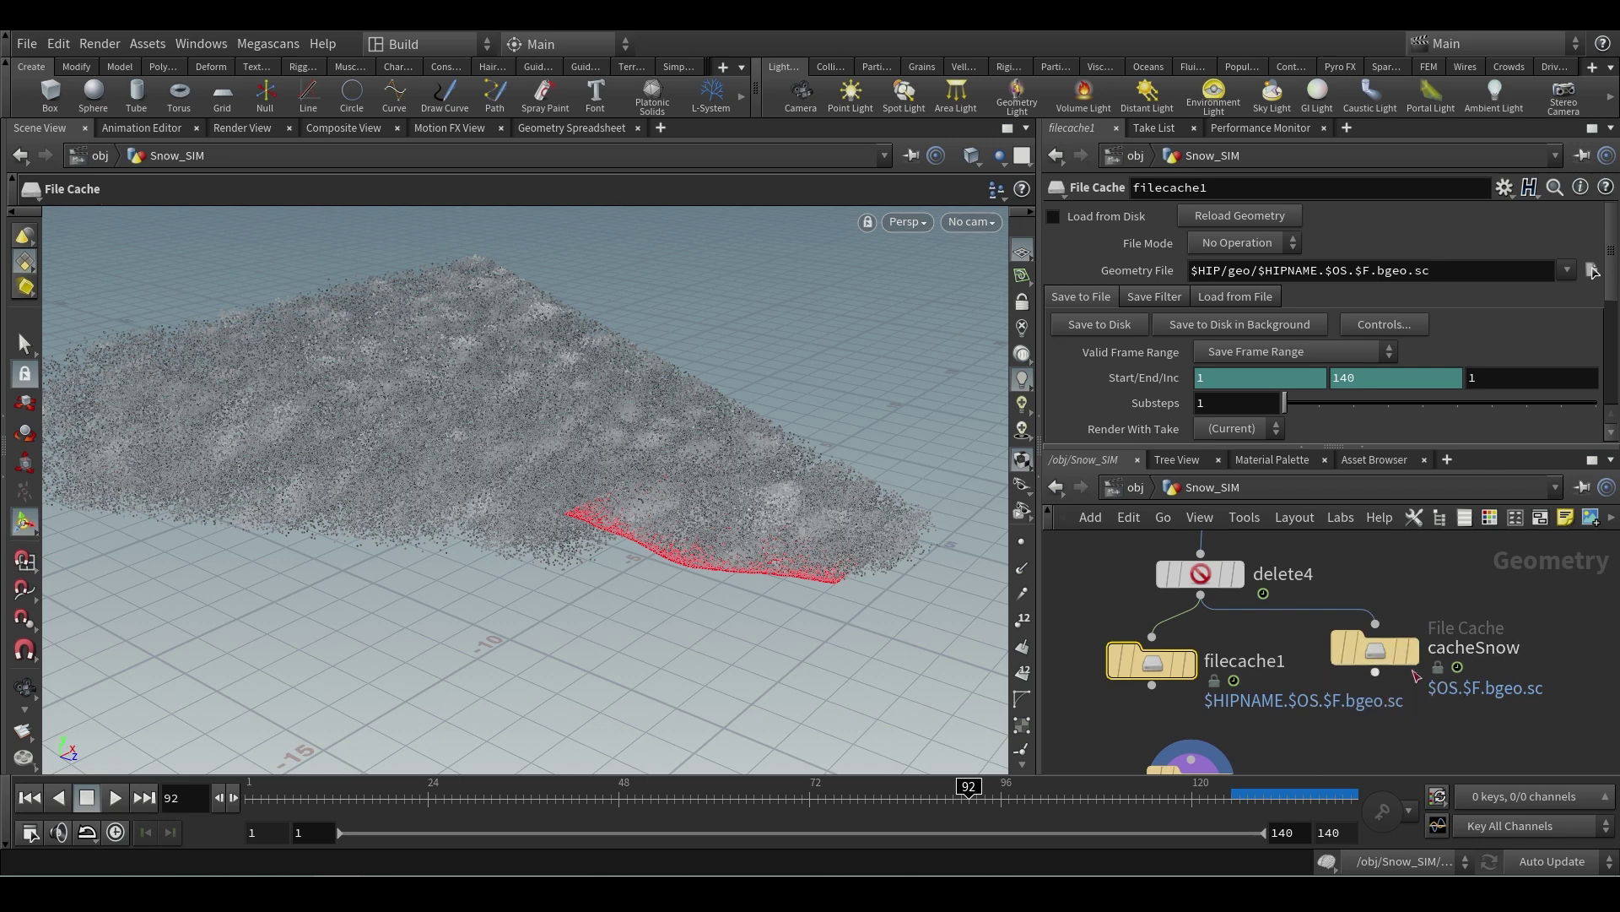
{"action": "left_click_drag", "start_coordinate": [1380, 650], "coordinate": [1493, 649]}
{"action": "mouse_move", "coordinate": [1154, 660]}
{"action": "left_mouse_down"}
{"action": "mouse_move", "coordinate": [1157, 646]}
{"action": "mouse_move", "coordinate": [1138, 649]}
{"action": "left_mouse_up"}
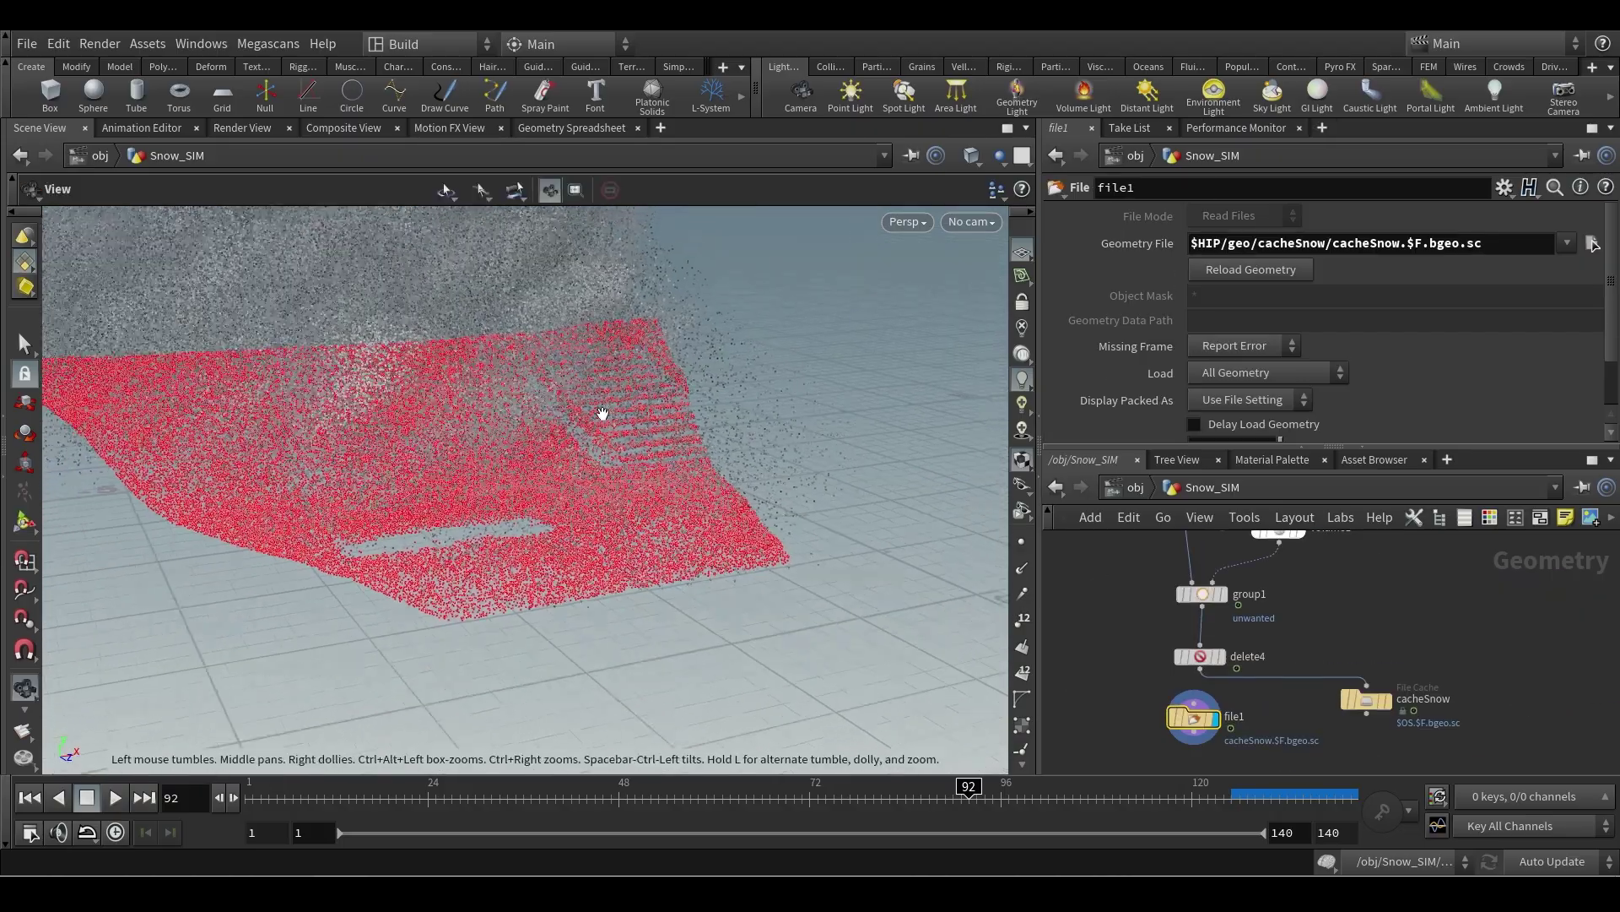
- Append a Color node to file1 and display its constant white color on the snow points
{"action": "mouse_move", "coordinate": [596, 416]}
{"action": "left_mouse_down"}
{"action": "mouse_move", "coordinate": [685, 408]}
{"action": "mouse_move", "coordinate": [644, 441]}
{"action": "mouse_move", "coordinate": [583, 406]}
{"action": "left_mouse_up"}
{"action": "key", "text": "Return"}
{"action": "left_click", "coordinate": [1238, 668]}
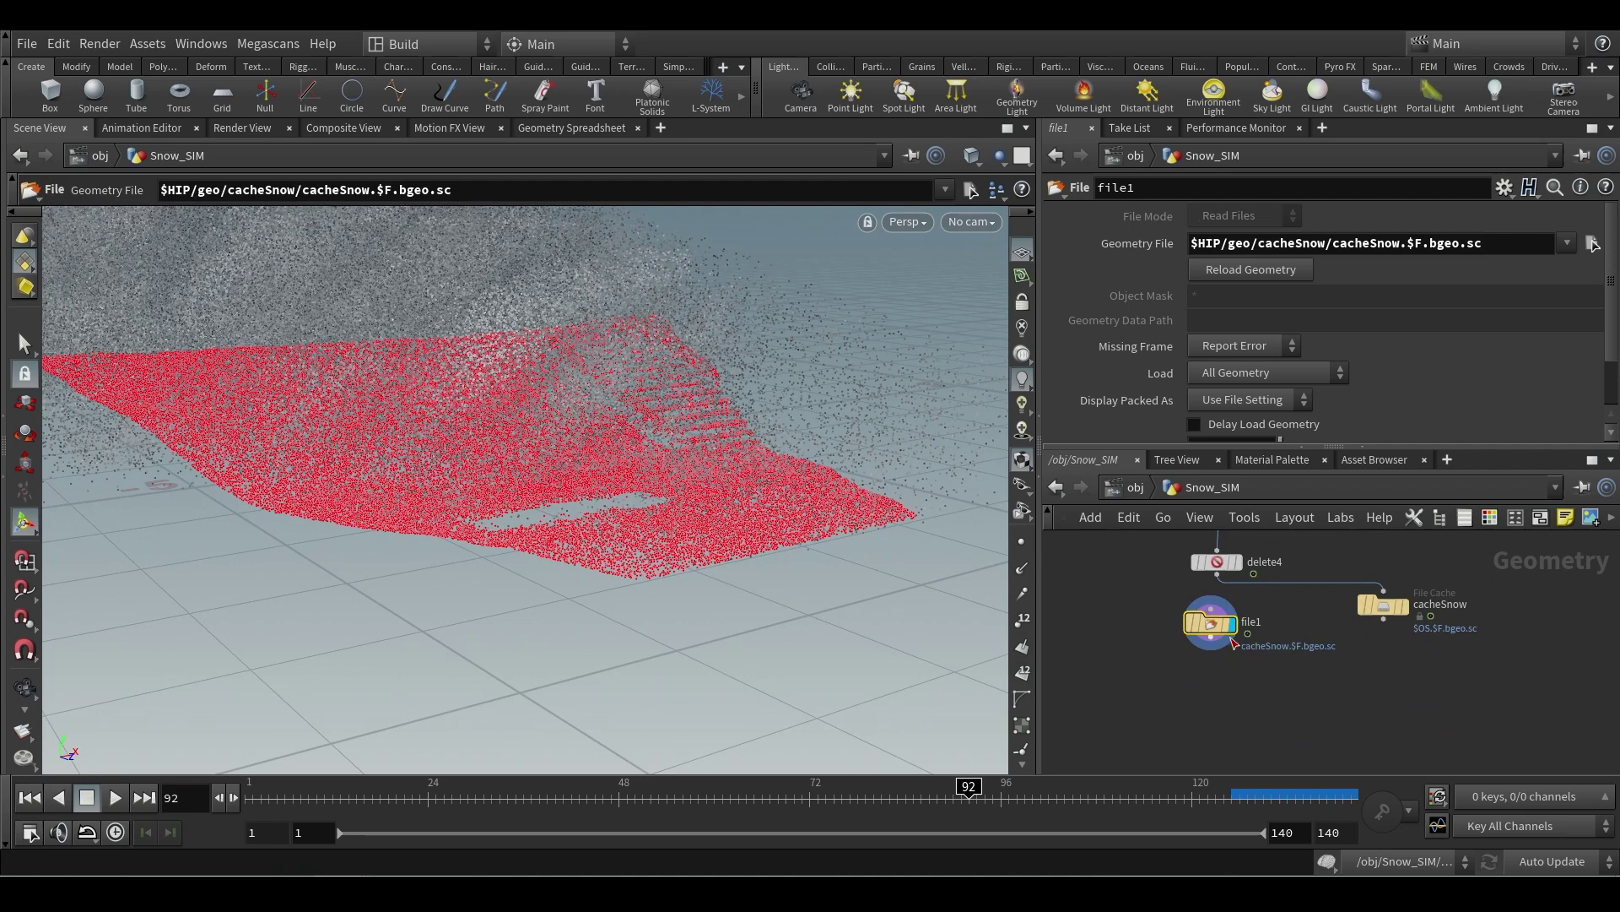
{"action": "left_click", "coordinate": [1217, 712]}
{"action": "type", "text": "color"}
{"action": "key", "text": "Return"}
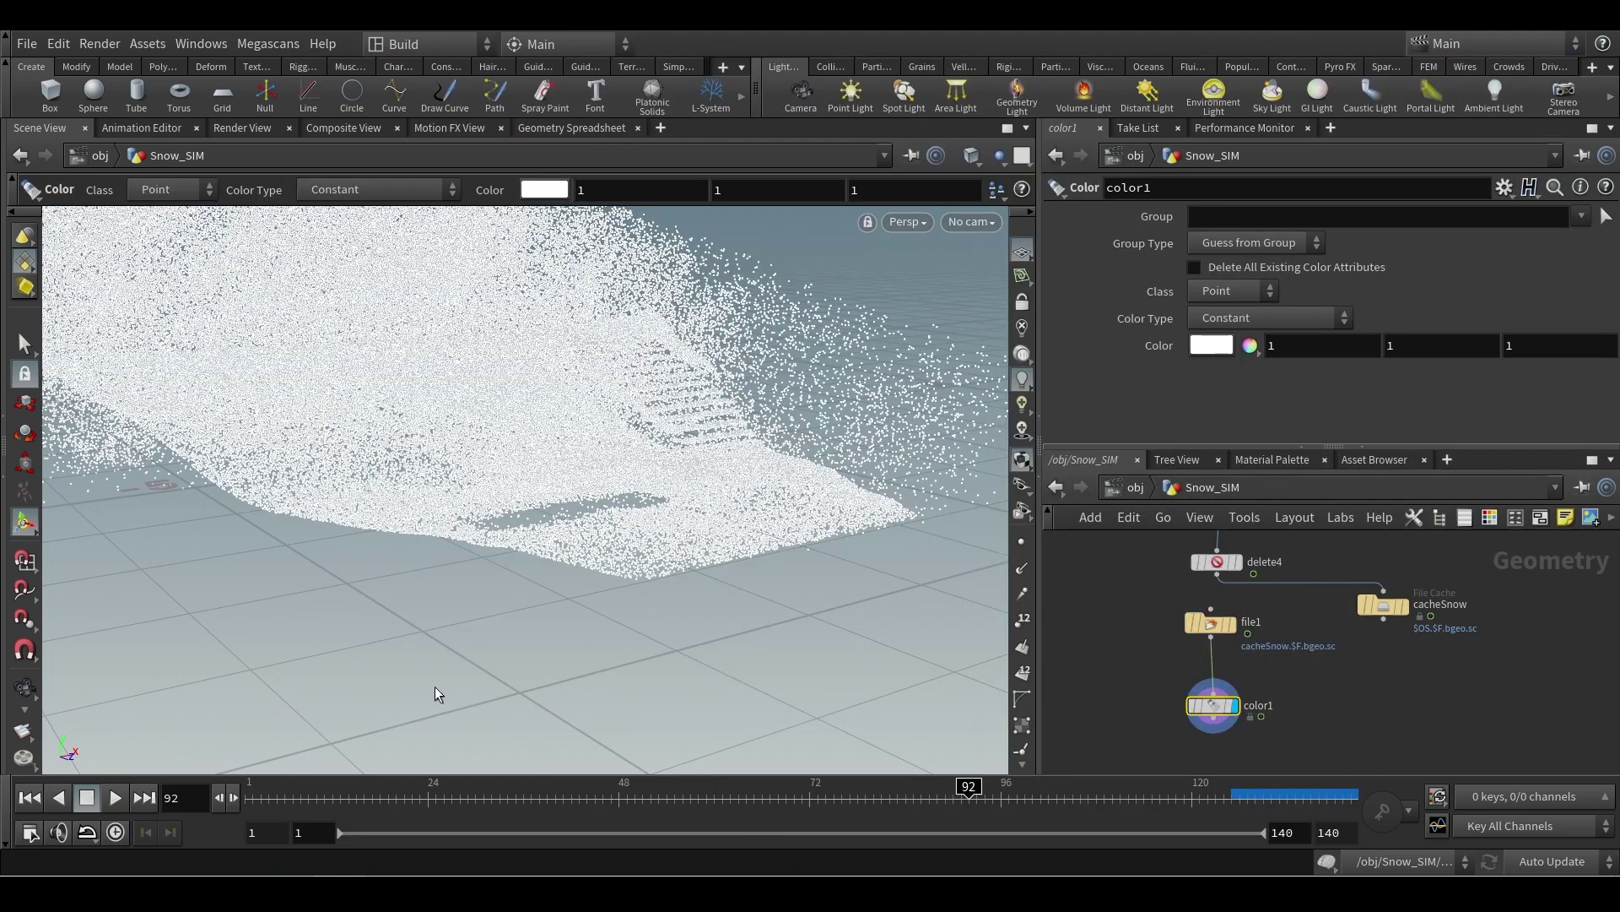
- Examine the white snow particles at frame 24 from a wider viewing angle
{"action": "left_click", "coordinate": [625, 801]}
{"action": "left_click", "coordinate": [428, 798]}
{"action": "key", "text": "Escape"}
{"action": "left_click_drag", "start_coordinate": [489, 515], "coordinate": [524, 607]}
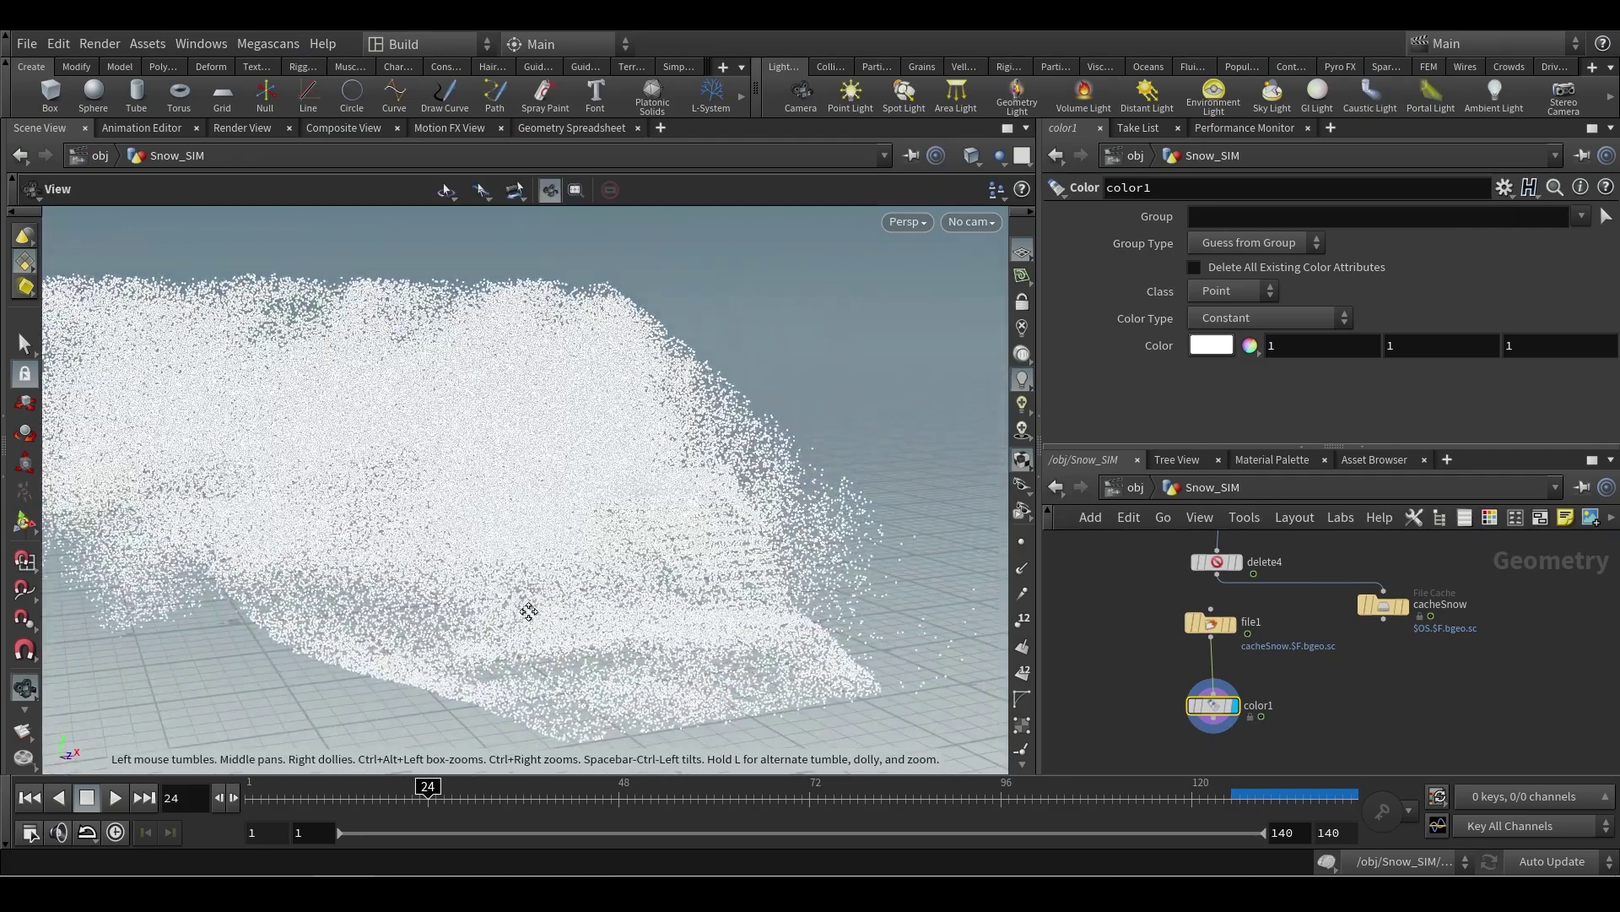
{"action": "key", "text": "Return"}
{"action": "scroll", "coordinate": [1236, 691], "scroll_direction": "up", "scroll_amount": 3}
{"action": "left_click_drag", "start_coordinate": [1236, 691], "coordinate": [1232, 638]}
{"action": "scroll", "coordinate": [1327, 648], "scroll_direction": "down", "scroll_amount": 3}
{"action": "scroll", "coordinate": [1241, 714], "scroll_direction": "up", "scroll_amount": 2}
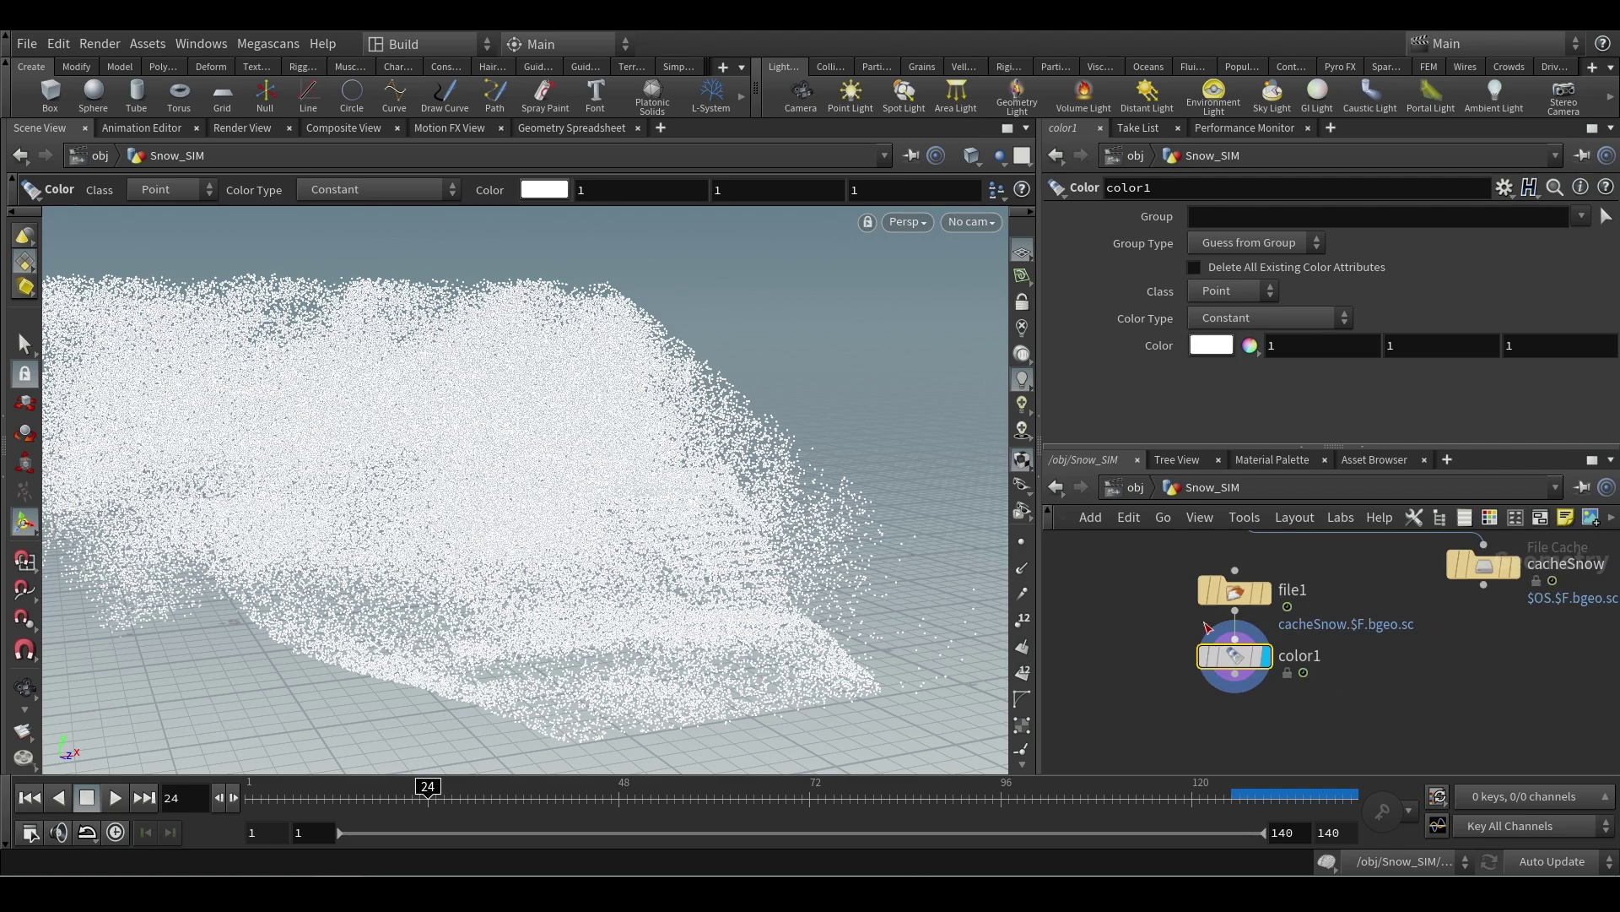
- Delete the color1 node and leave file1 as the displayed node
{"action": "left_click", "coordinate": [1235, 590]}
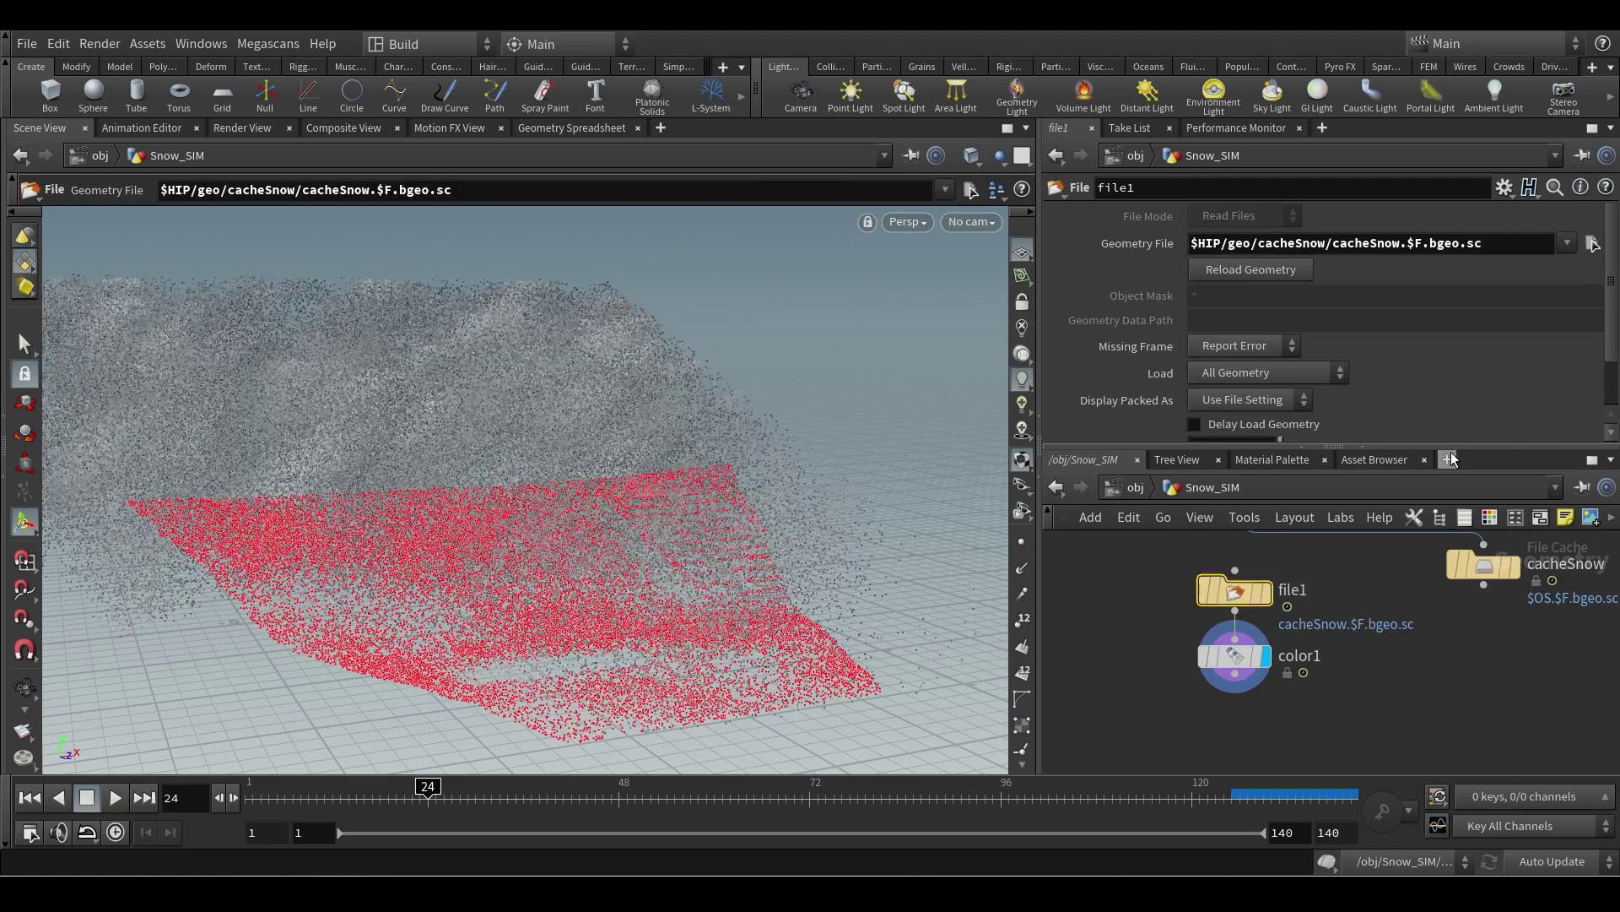
{"action": "left_click", "coordinate": [1238, 666]}
{"action": "key", "text": "Delete"}
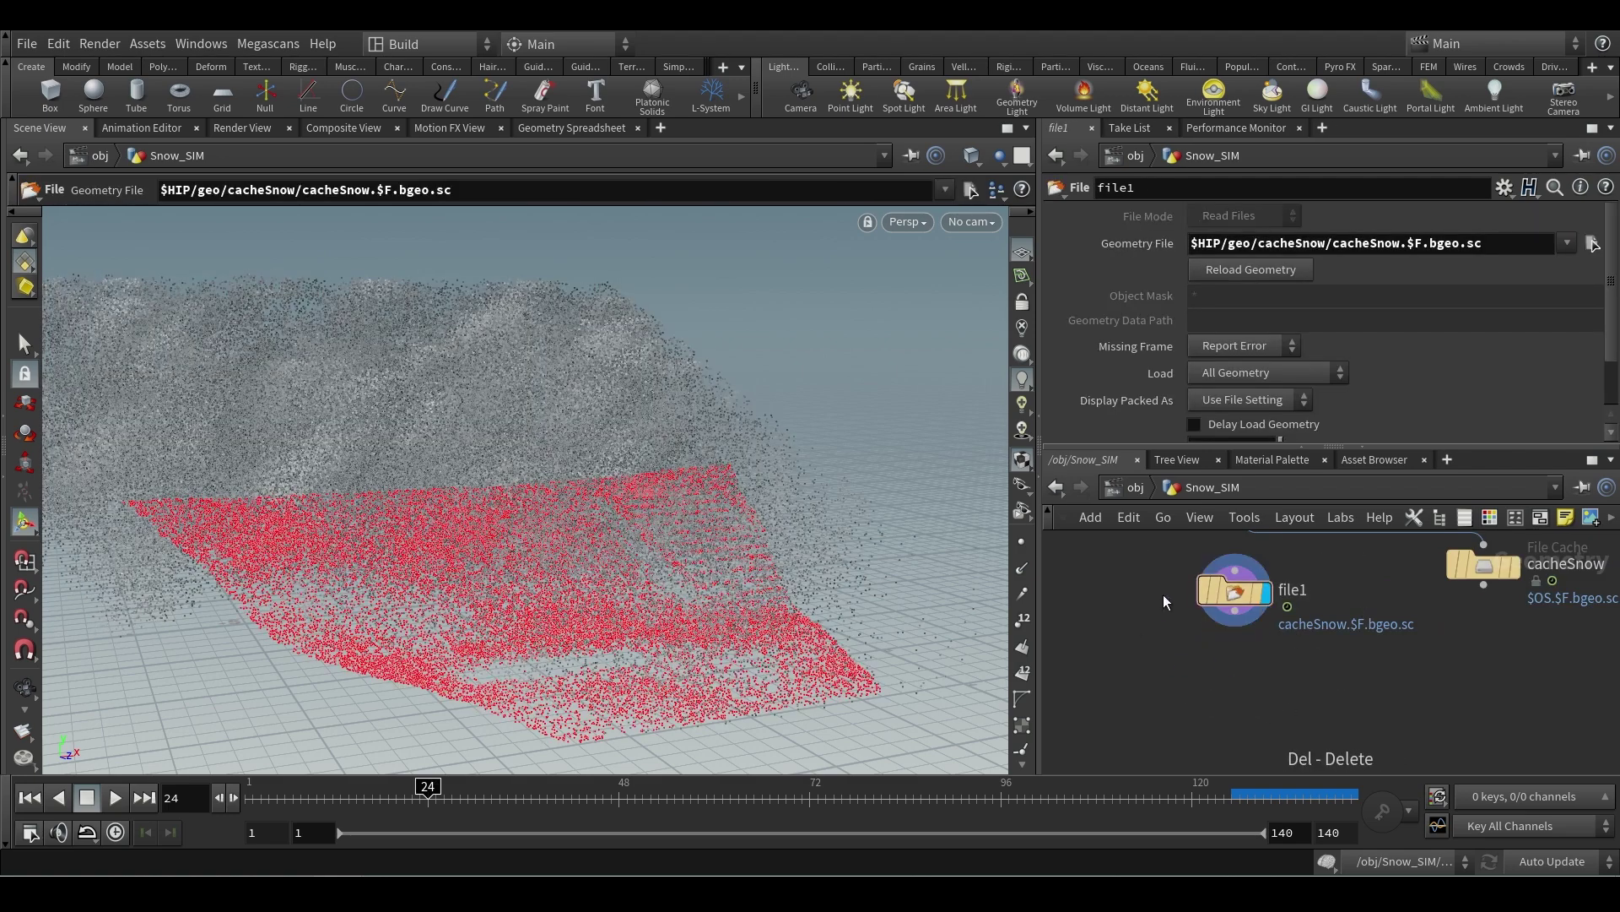
- Point file1 at the SnowFall_Cache_V001.$F.bgeo.sc sequence in $HIP/geo/SnowFall_Cache_V001
{"action": "left_click", "coordinate": [1567, 244]}
{"action": "left_click", "coordinate": [1585, 249]}
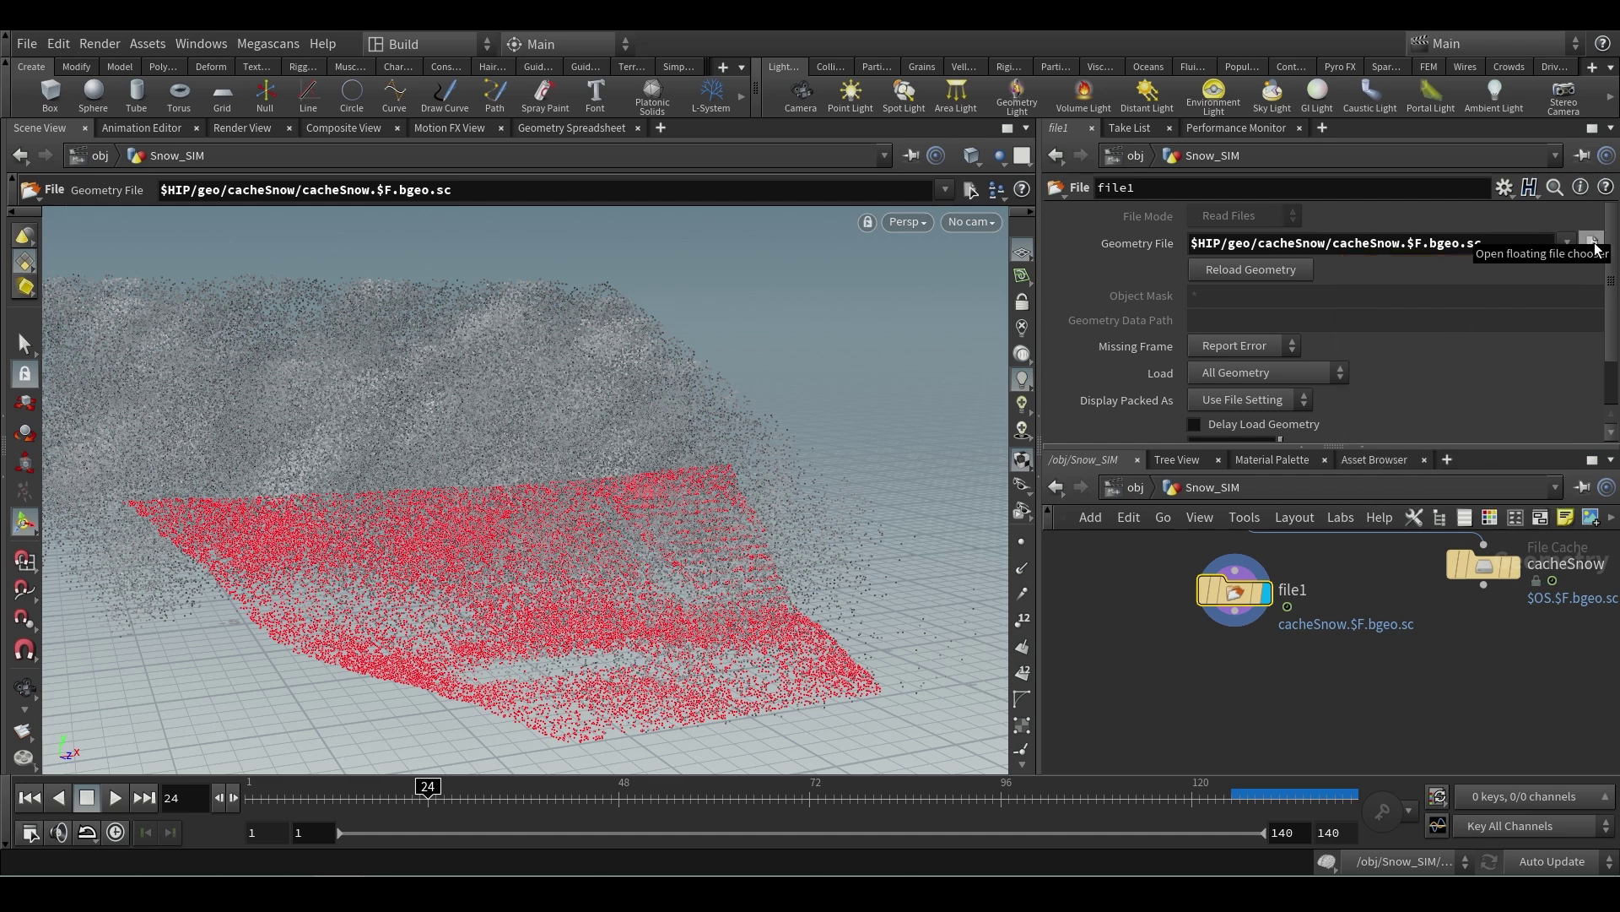
{"action": "left_click", "coordinate": [1593, 245]}
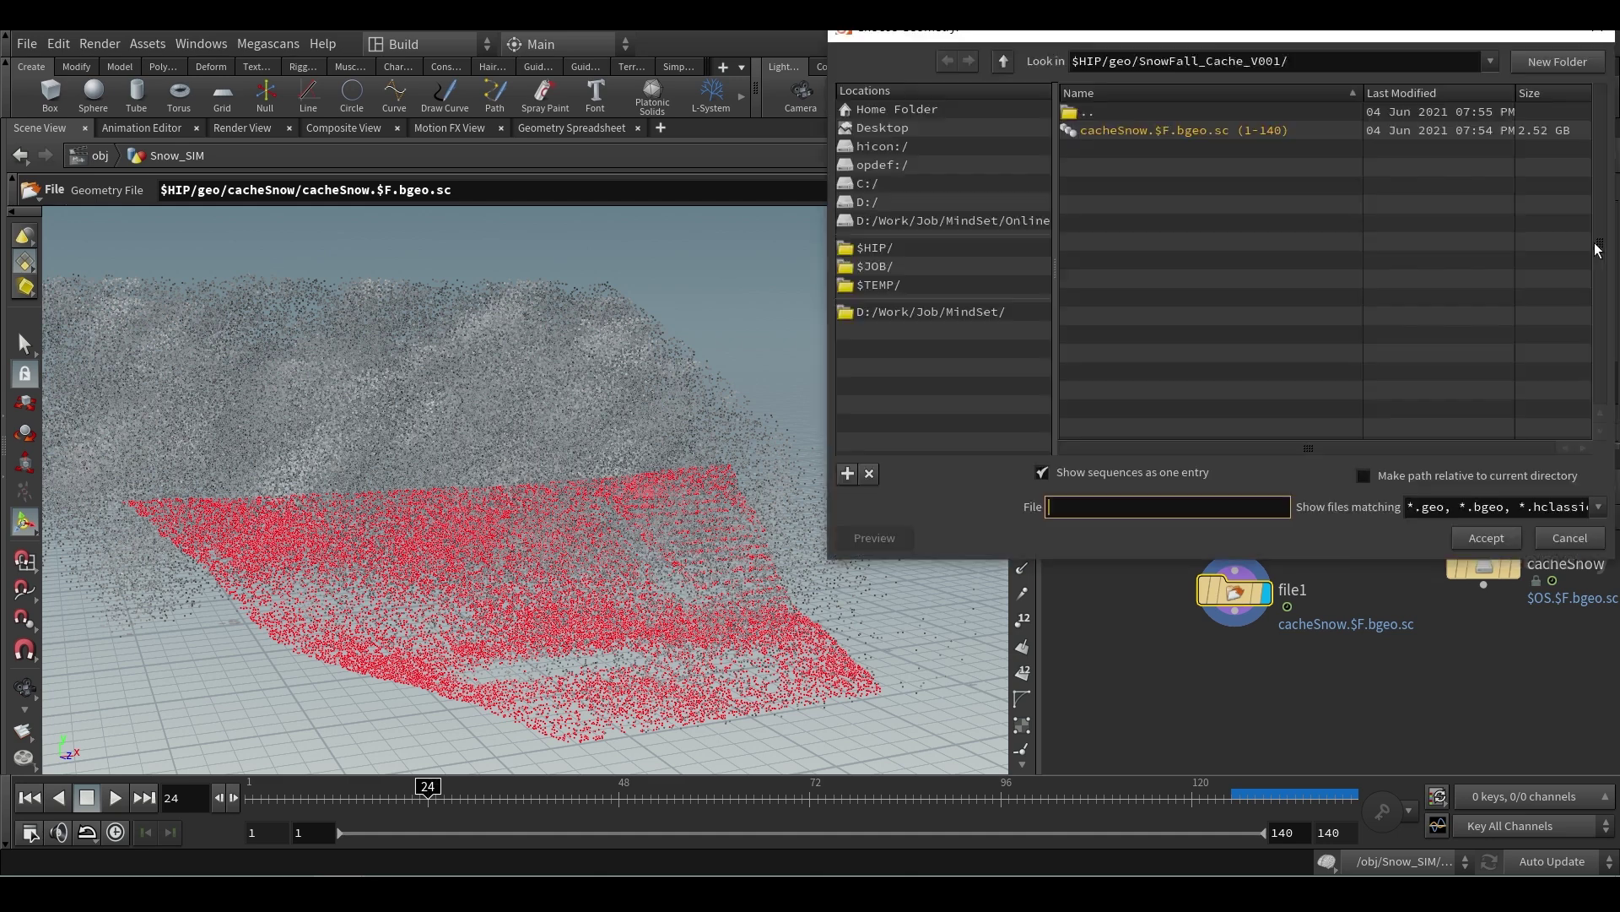
{"action": "left_click", "coordinate": [1006, 65]}
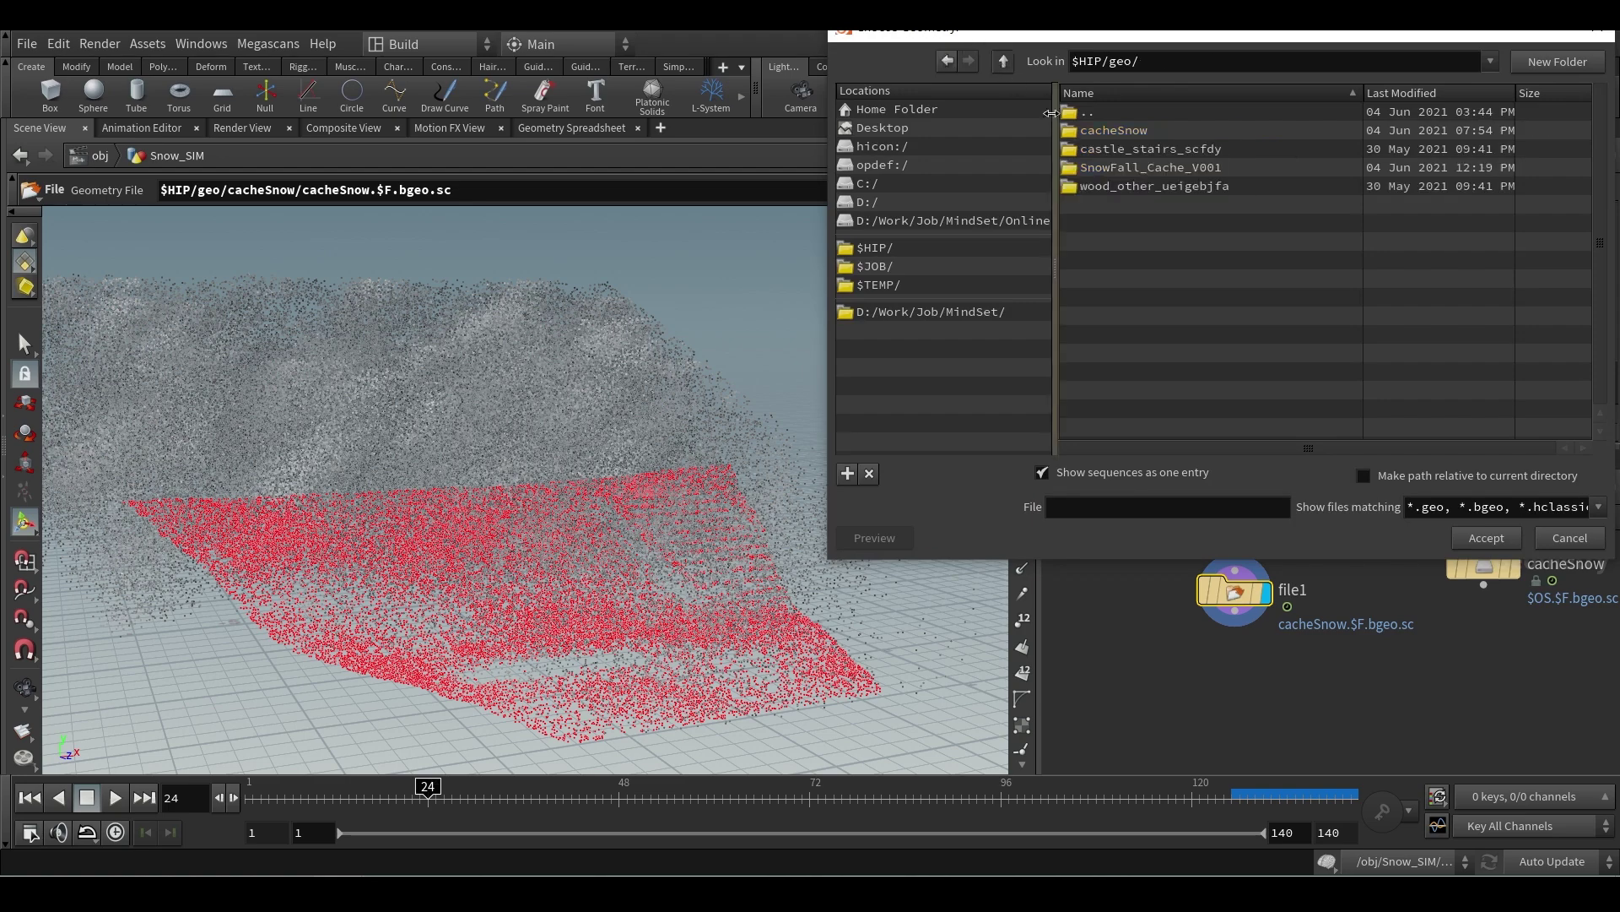
{"action": "double_click", "coordinate": [1128, 169]}
{"action": "left_click", "coordinate": [1141, 133]}
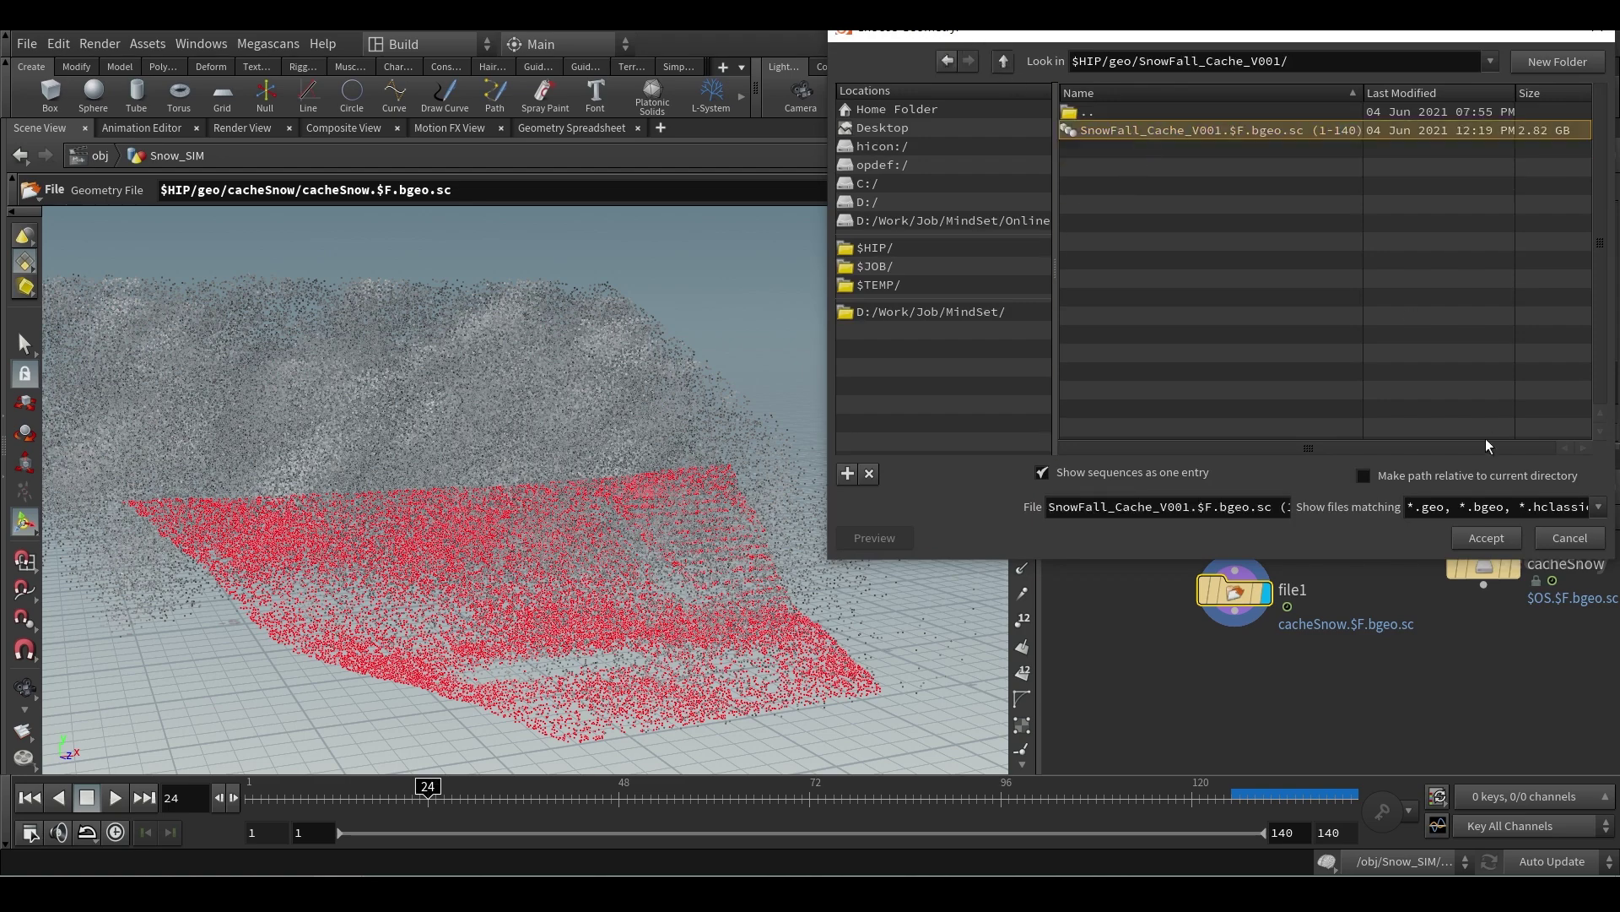
{"action": "left_click", "coordinate": [1485, 538]}
{"action": "left_click_drag", "start_coordinate": [714, 580], "coordinate": [380, 500]}
{"action": "key", "text": "Return"}
{"action": "scroll", "coordinate": [1148, 638], "scroll_direction": "down", "scroll_amount": 5}
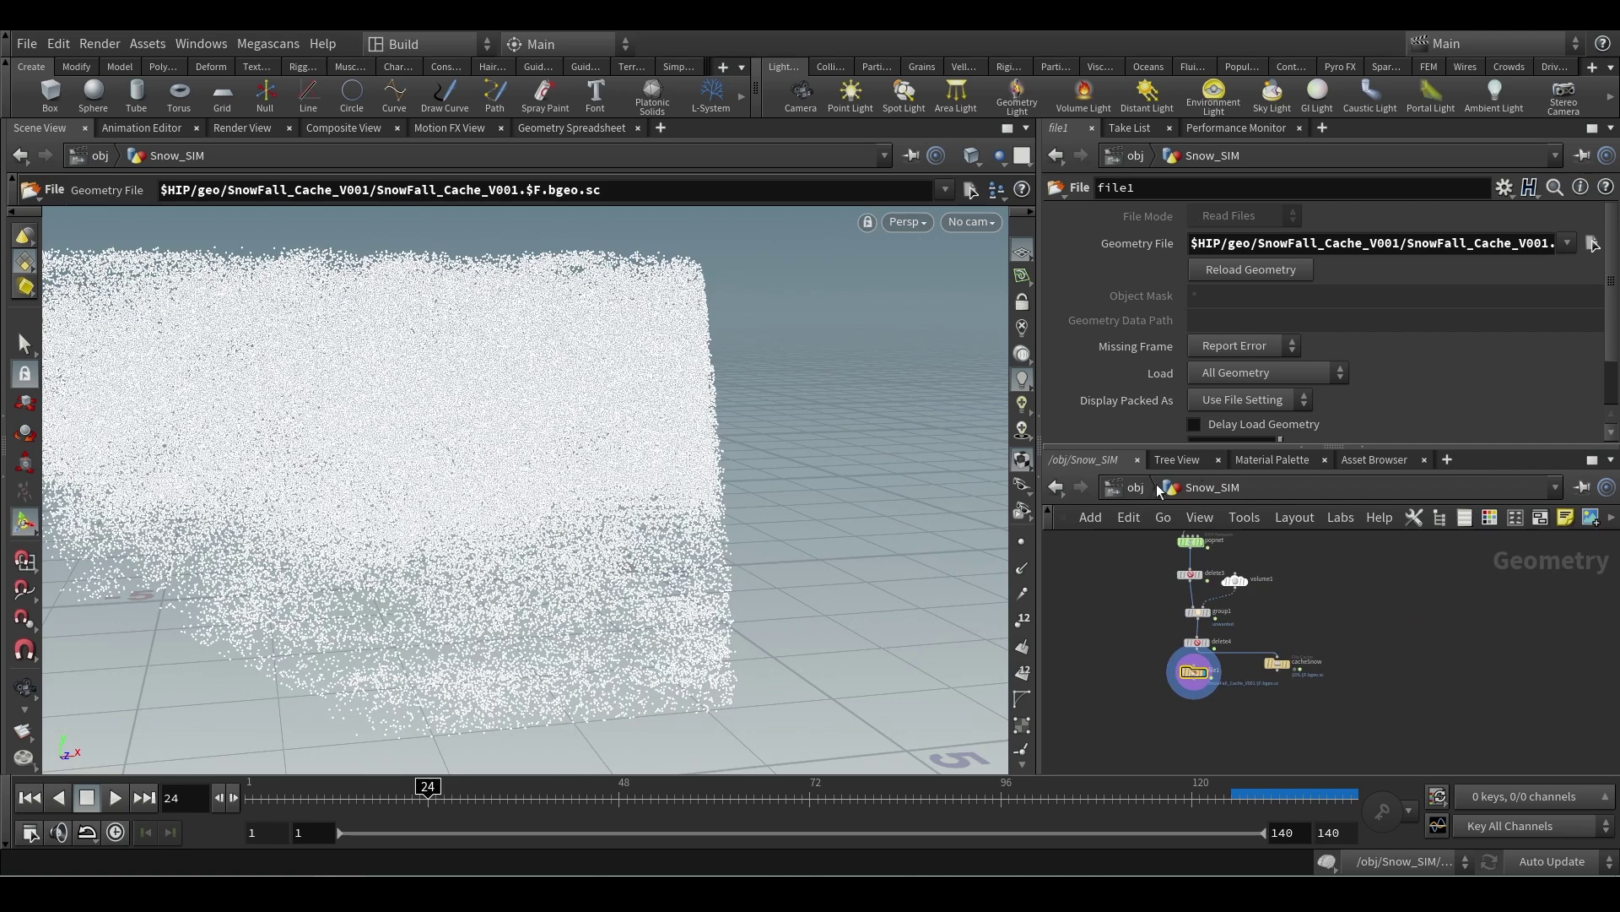
- Return to the object level, then check the snowy bench and stairs reference photo in the Photos app
{"action": "left_click", "coordinate": [1133, 489]}
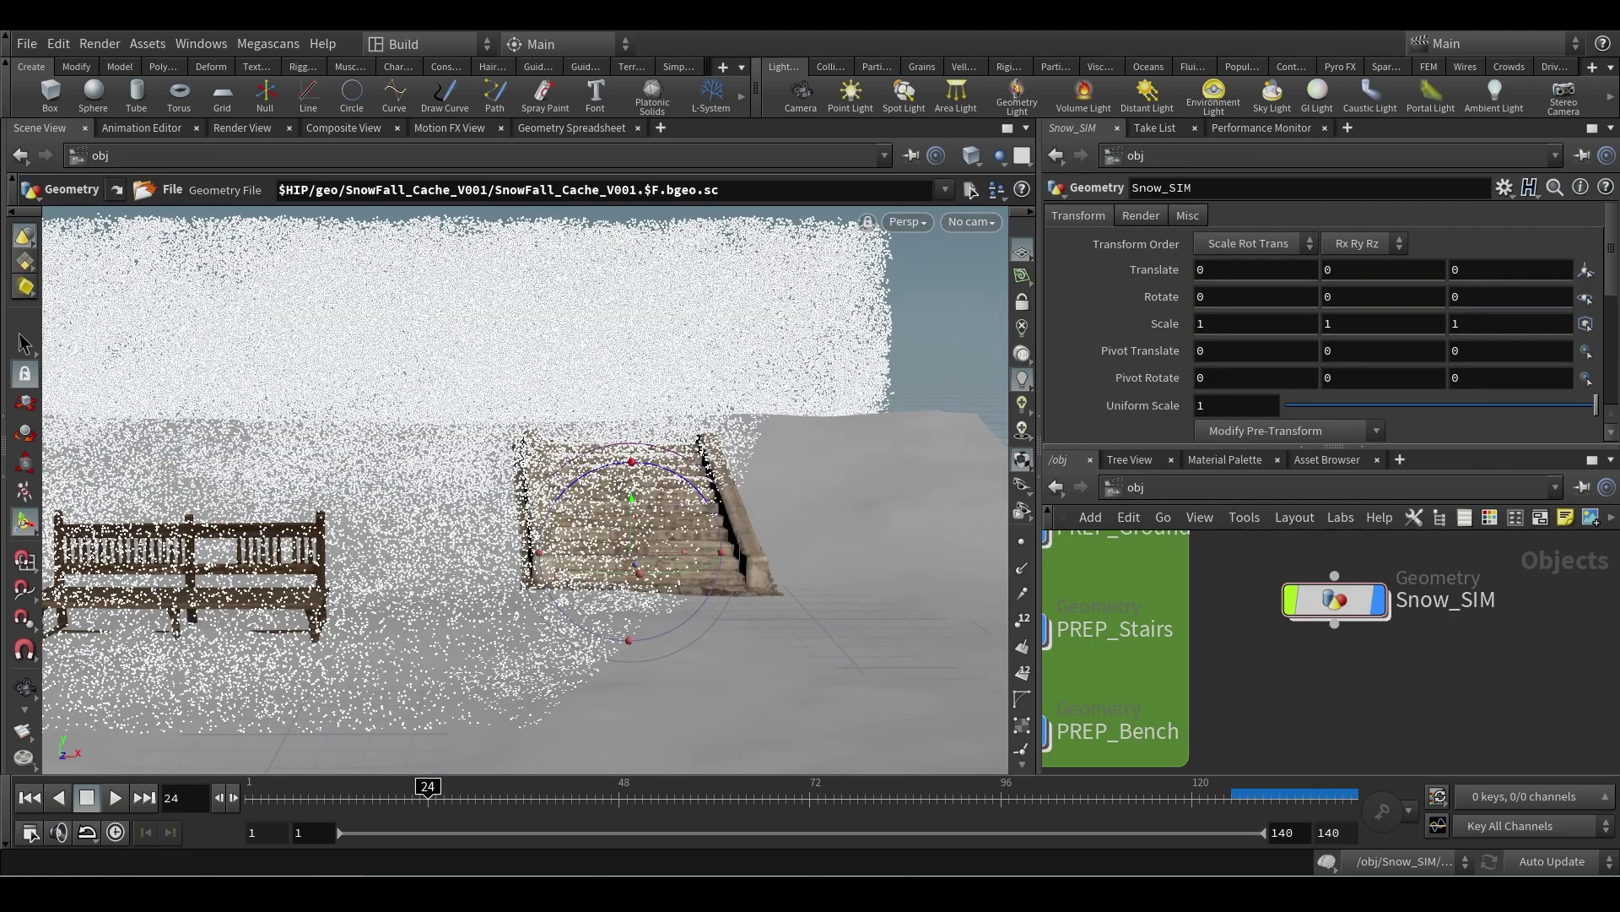
{"action": "key", "text": "alt+Tab"}
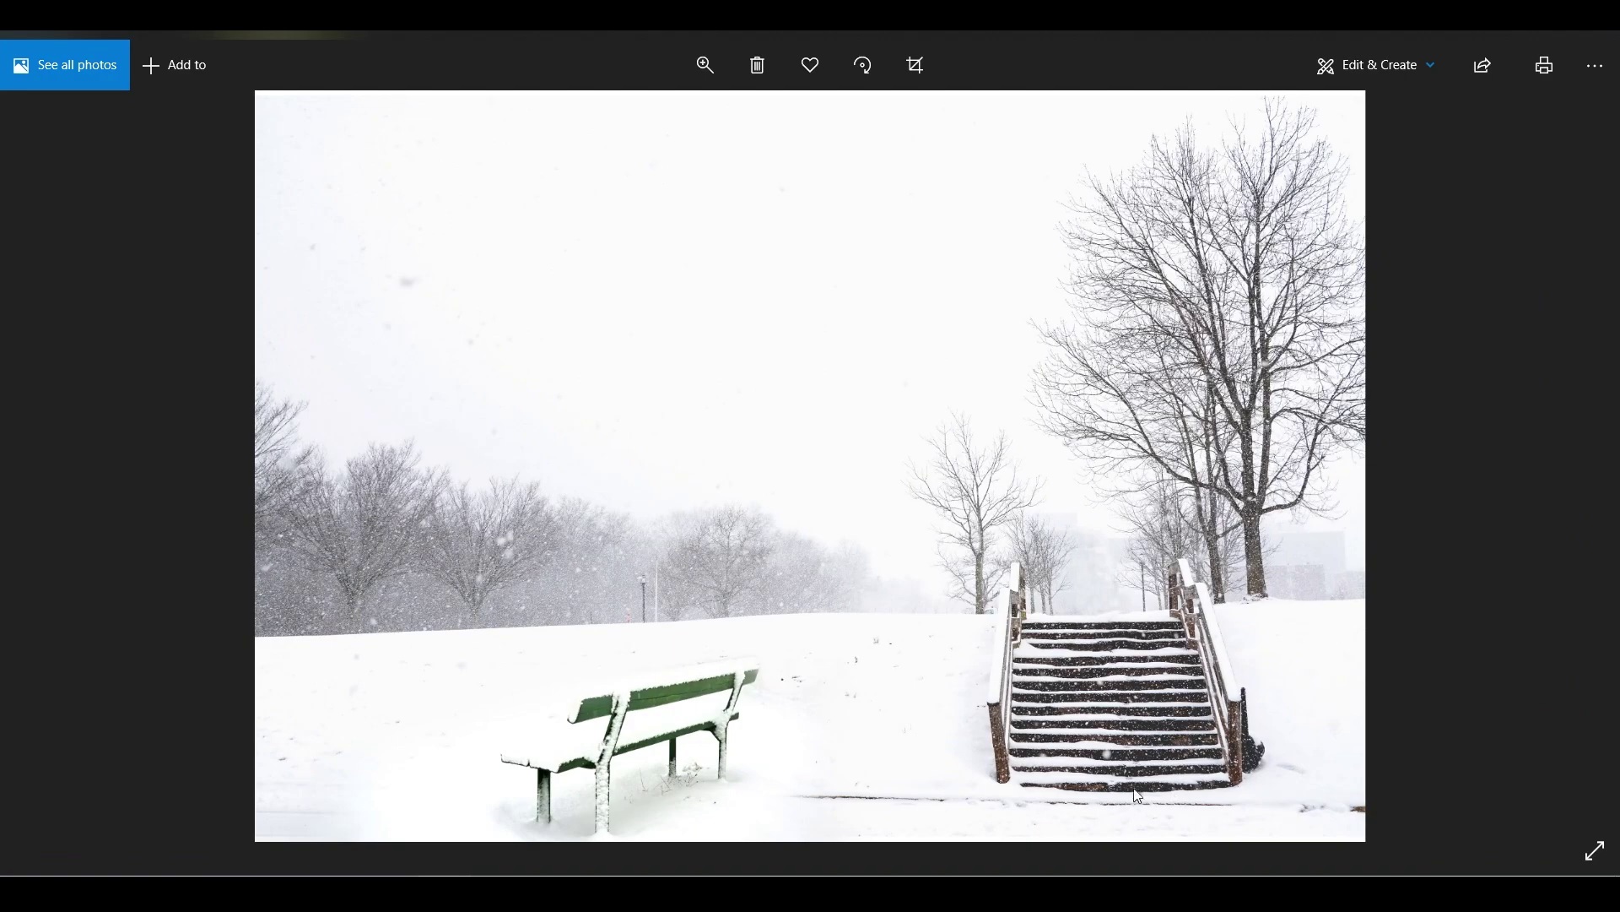
{"action": "key", "text": "alt+Tab"}
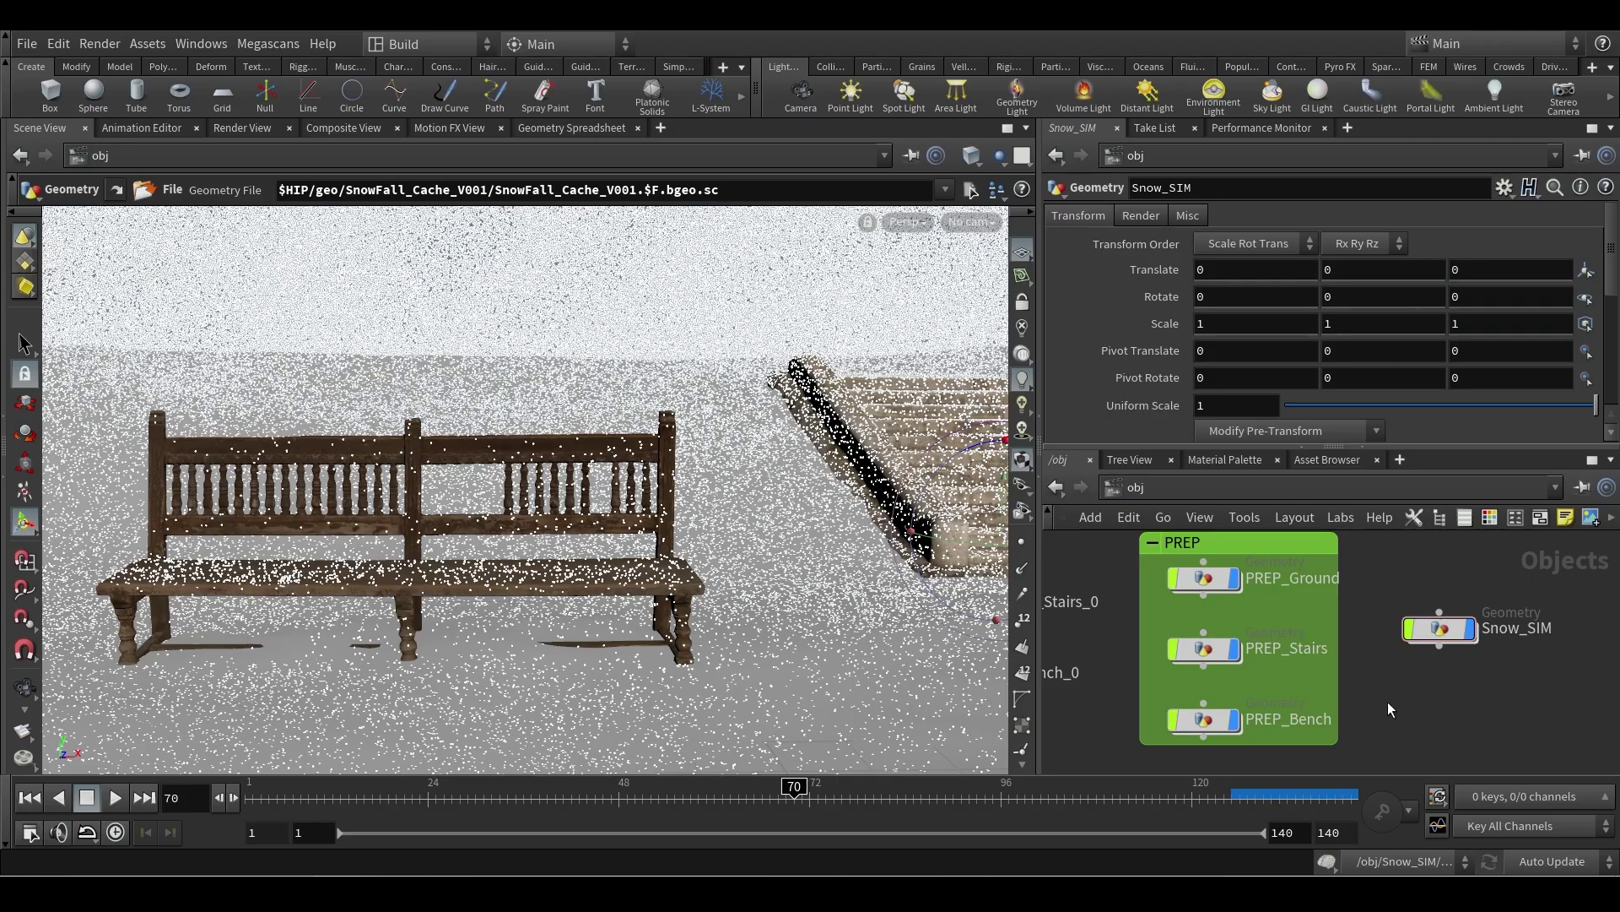
- Open the PREP_Bench geometry network and view the bench from above
{"action": "double_click", "coordinate": [1204, 719]}
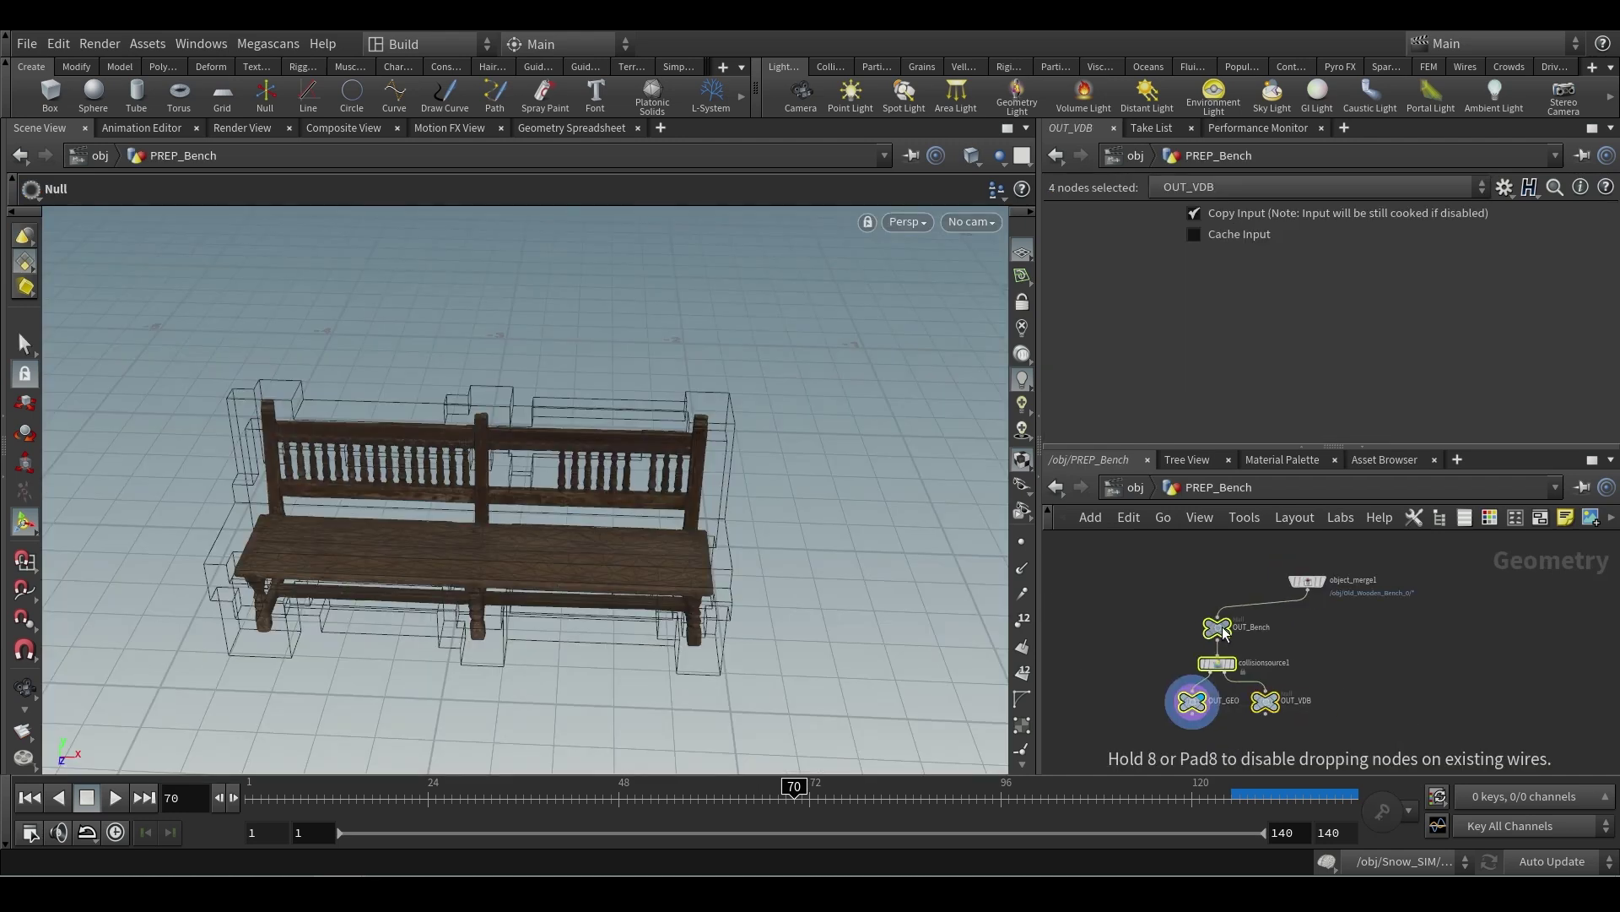
{"action": "left_click_drag", "start_coordinate": [1222, 626], "coordinate": [1211, 625]}
{"action": "scroll", "coordinate": [1334, 650], "scroll_direction": "up", "scroll_amount": 4}
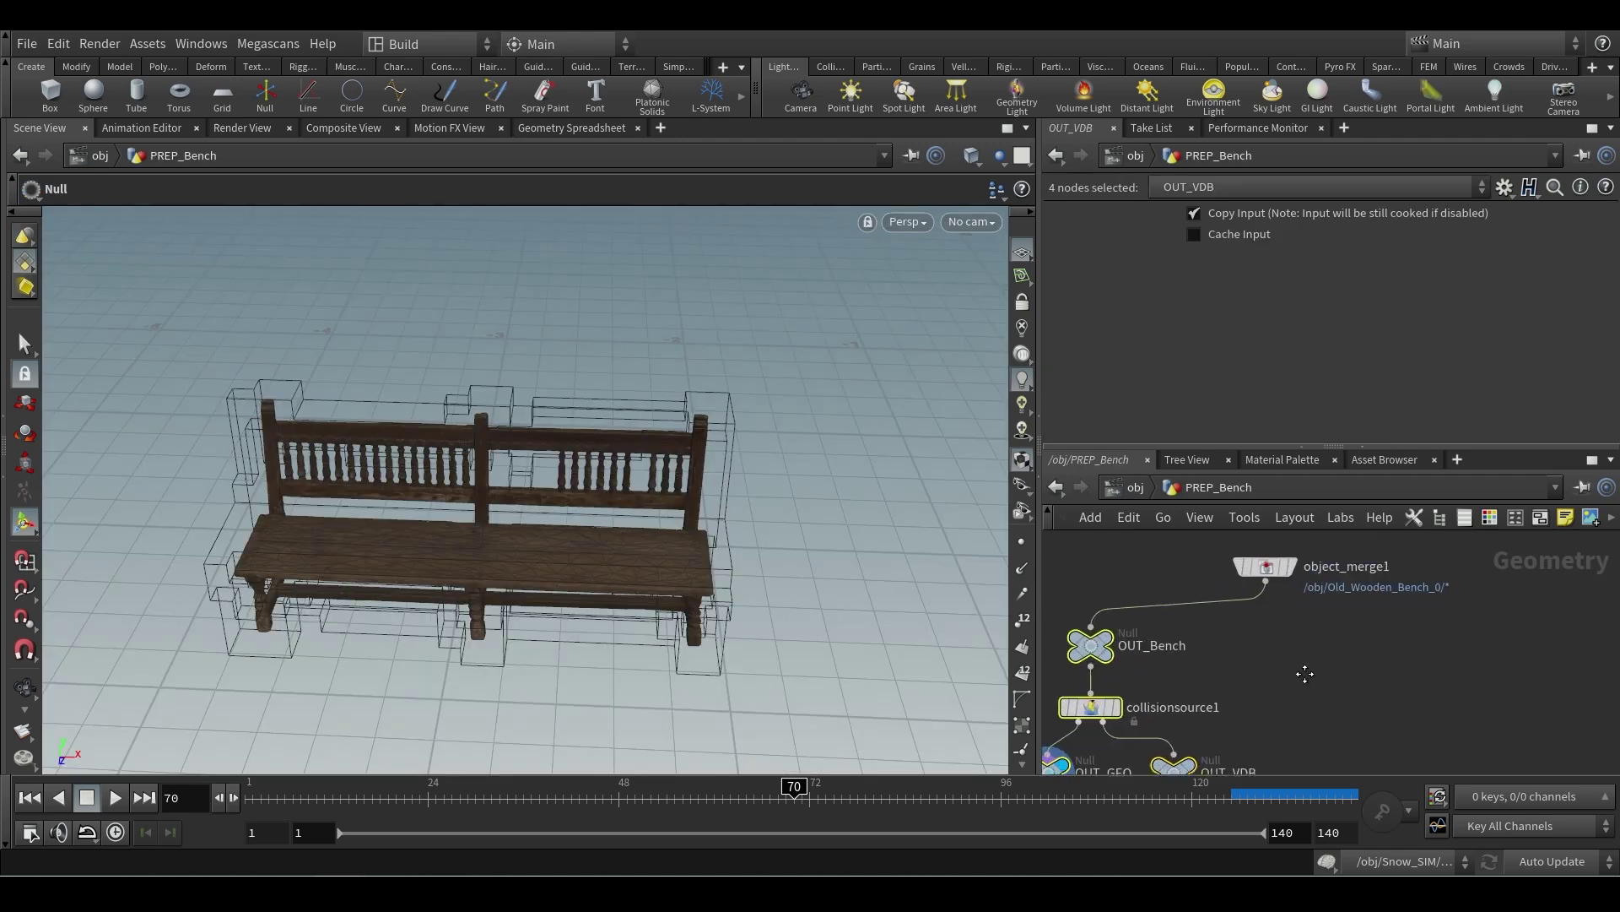
{"action": "left_click", "coordinate": [1317, 651]}
{"action": "scroll", "coordinate": [1293, 591], "scroll_direction": "up", "scroll_amount": 2}
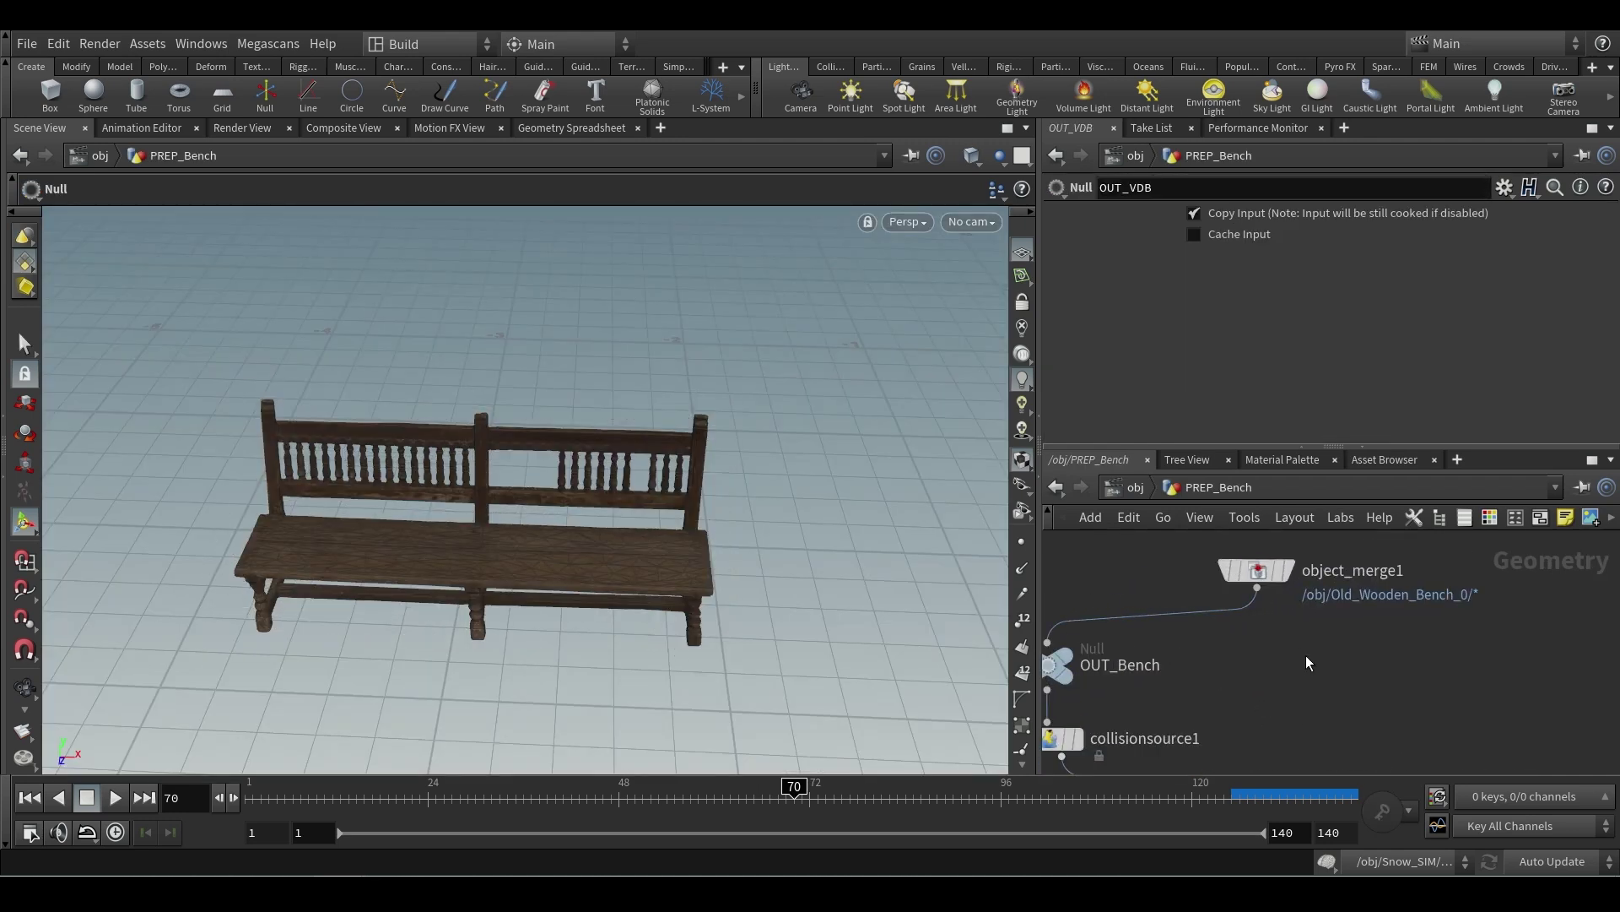
{"action": "left_click_drag", "start_coordinate": [1257, 589], "coordinate": [1314, 671]}
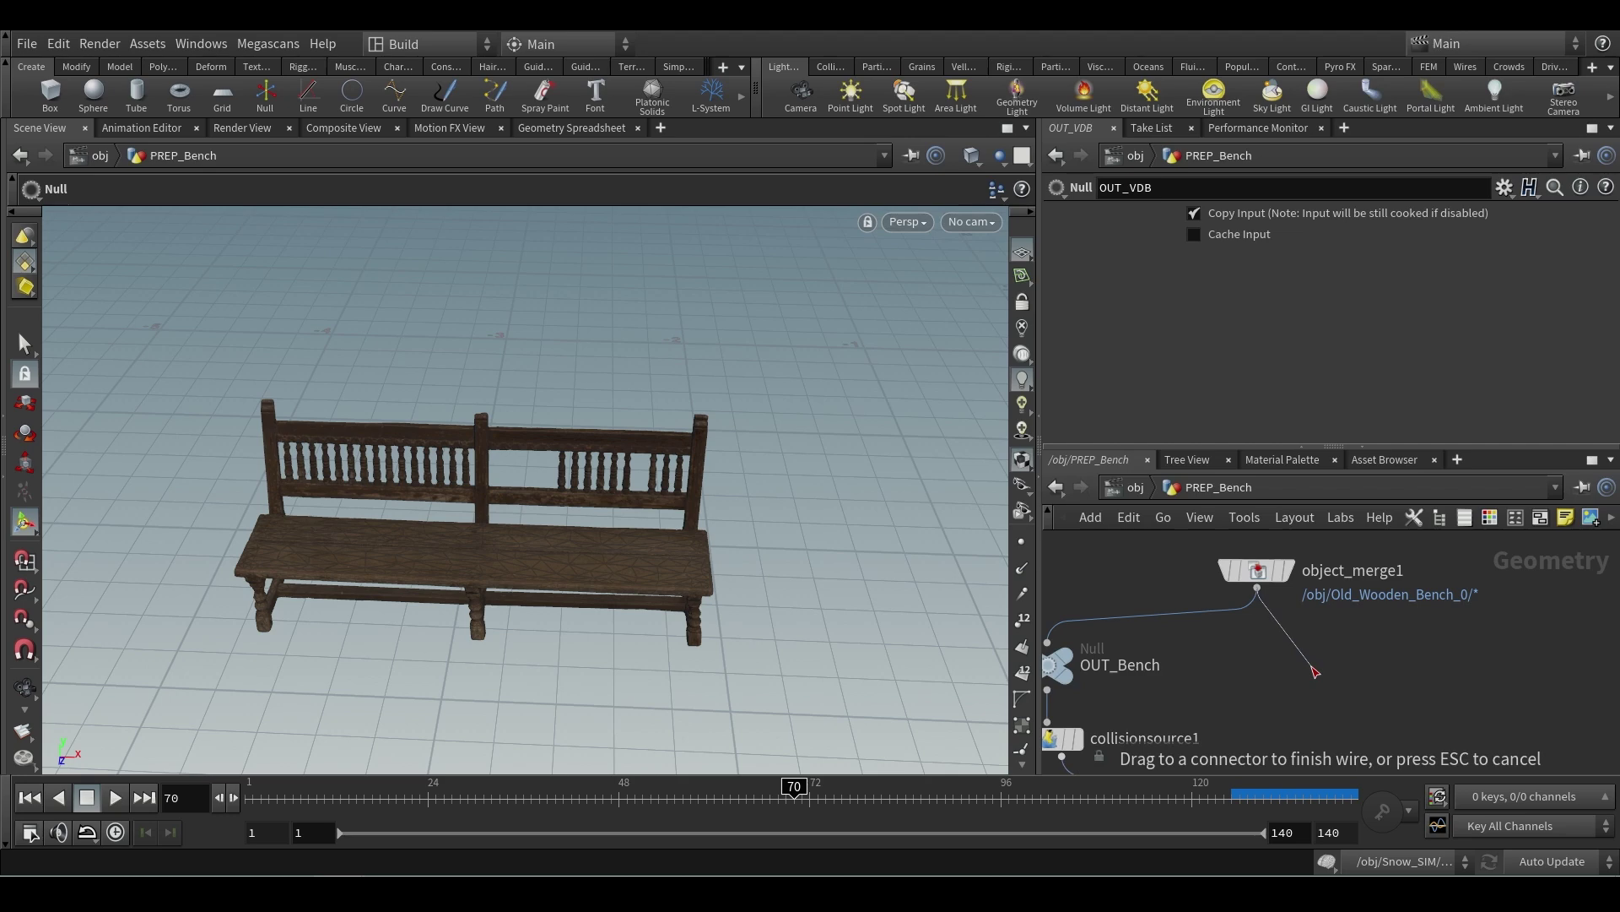
{"action": "key", "text": "Escape"}
{"action": "left_click_drag", "start_coordinate": [662, 650], "coordinate": [622, 707]}
{"action": "key", "text": "Return"}
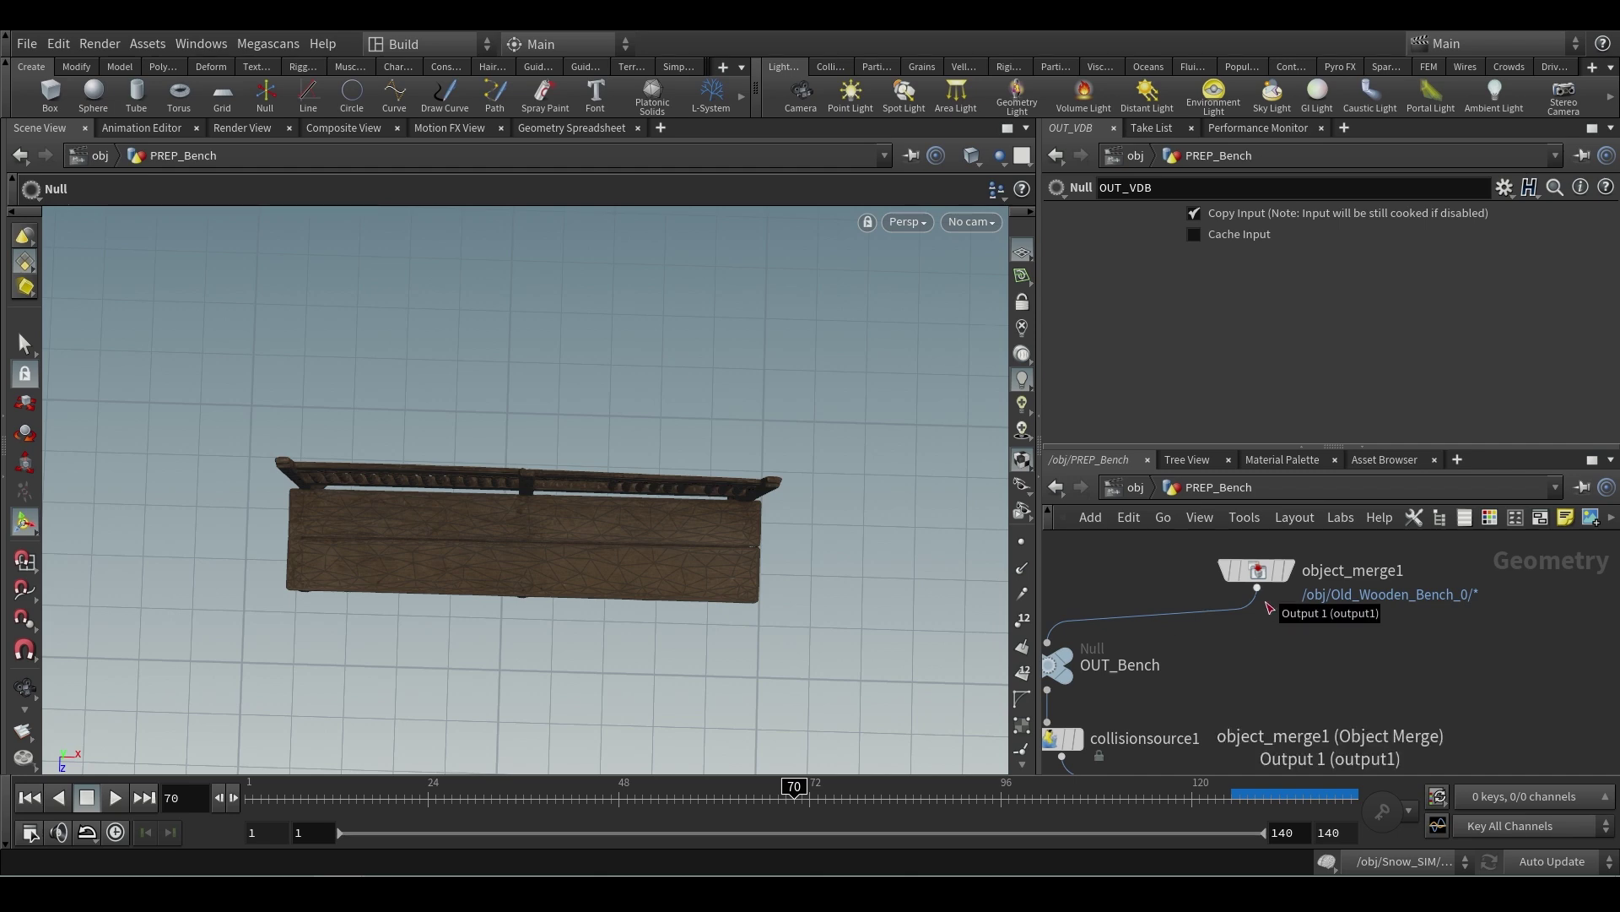
- Add a Mask by Feature node to object_merge1's output and display its mask on the bench
{"action": "left_click_drag", "start_coordinate": [1263, 595], "coordinate": [1330, 660]}
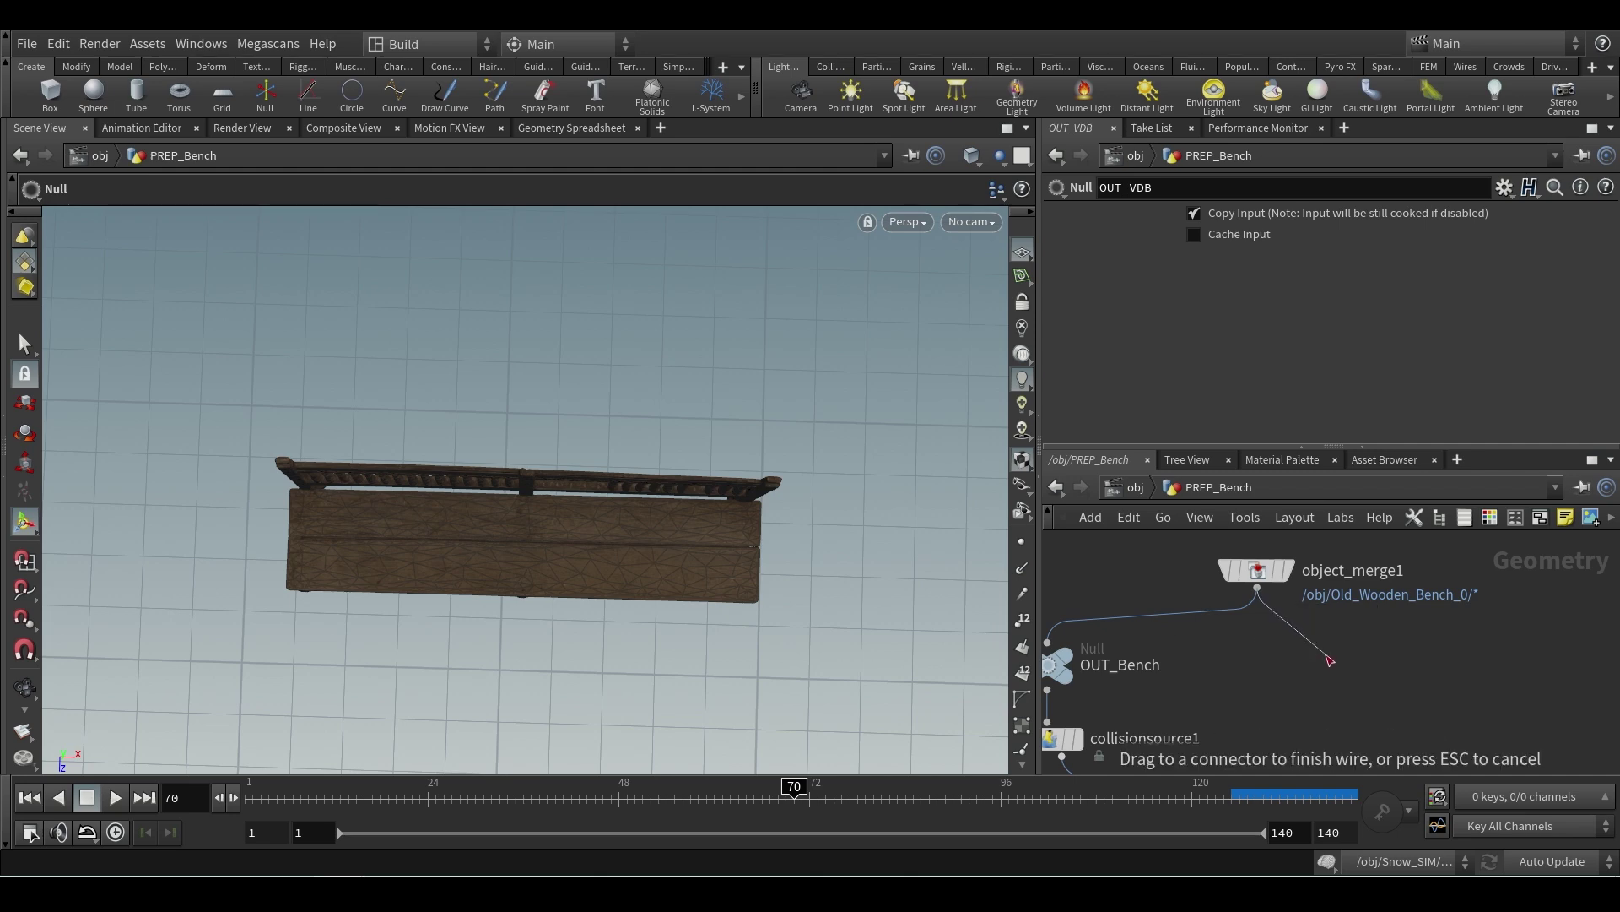
{"action": "key", "text": "Tab"}
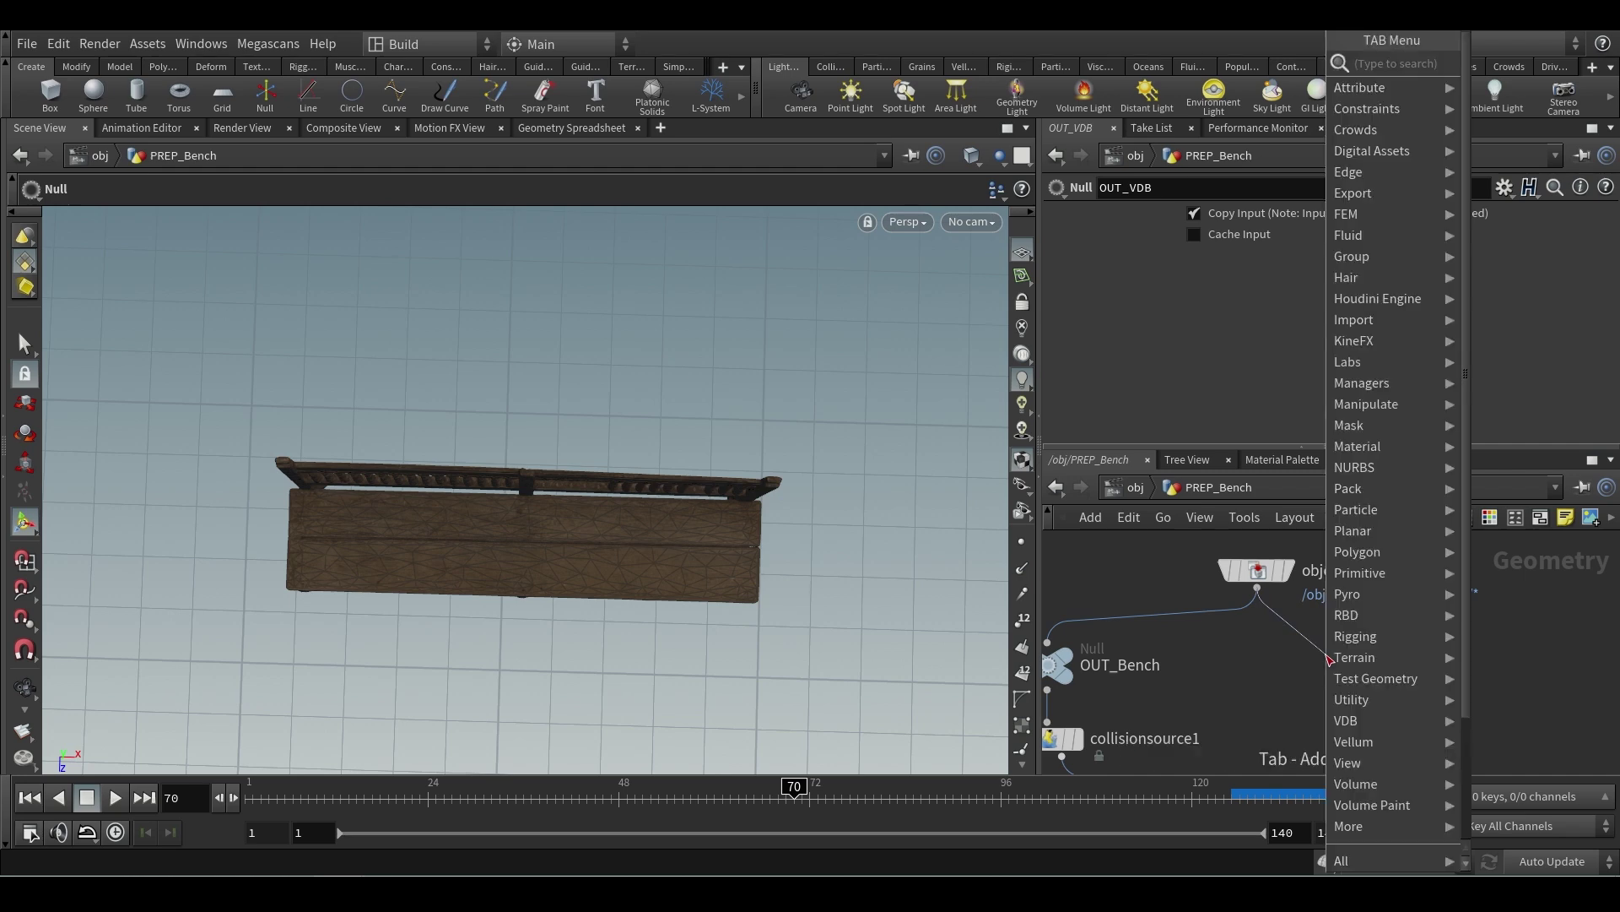
{"action": "type", "text": "mask fe"}
{"action": "key", "text": "Escape"}
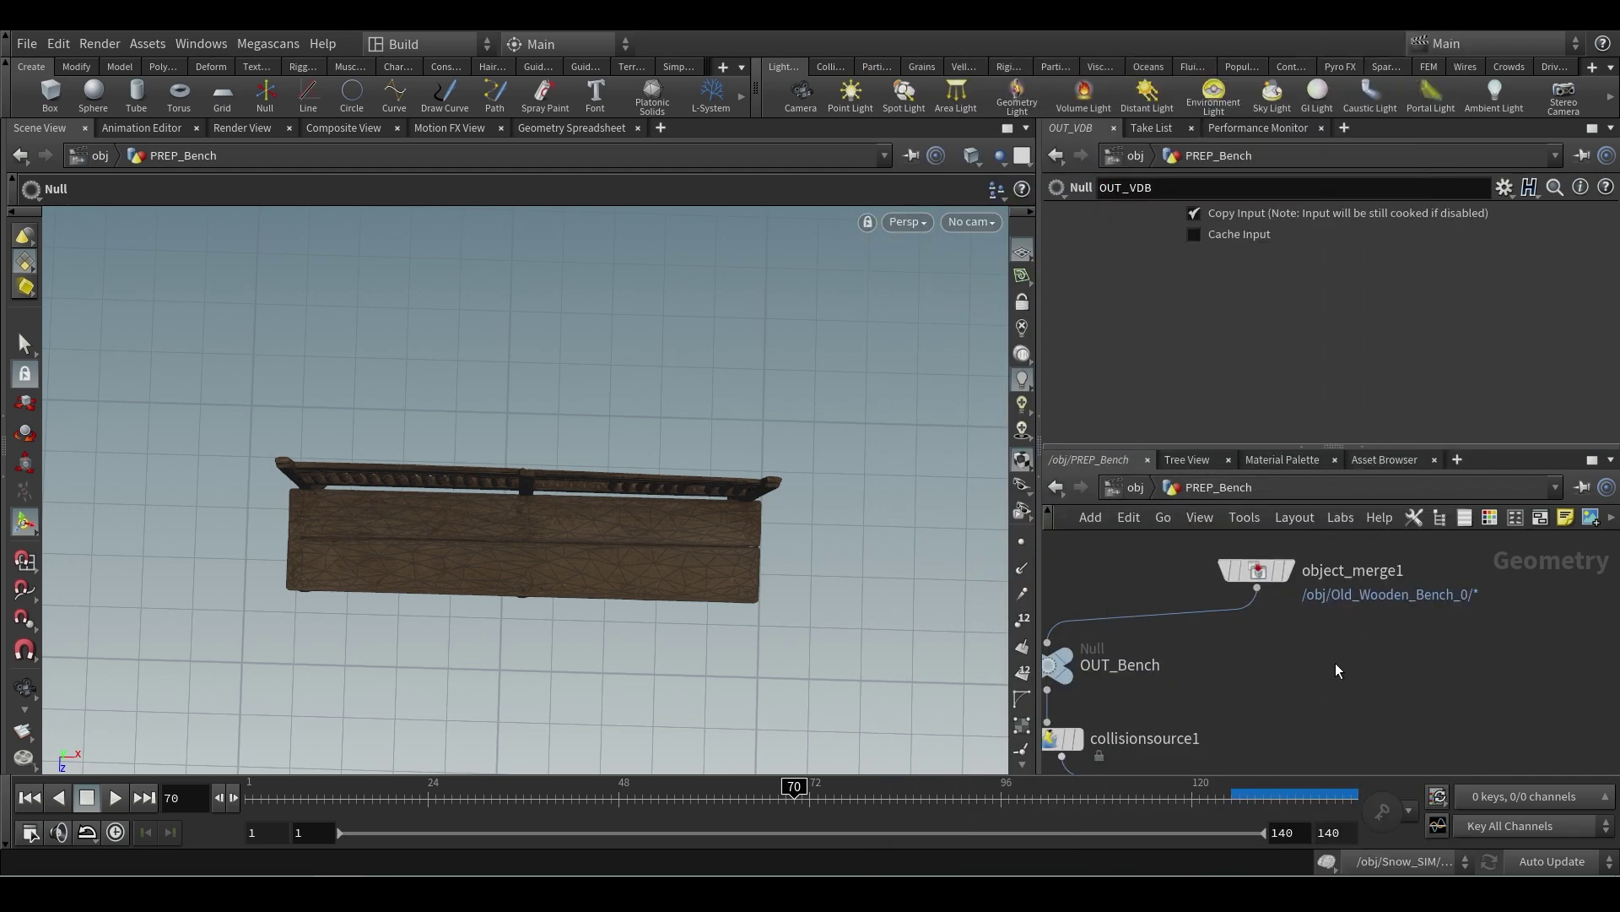
{"action": "left_click", "coordinate": [1337, 660]}
{"action": "left_click", "coordinate": [1354, 653]}
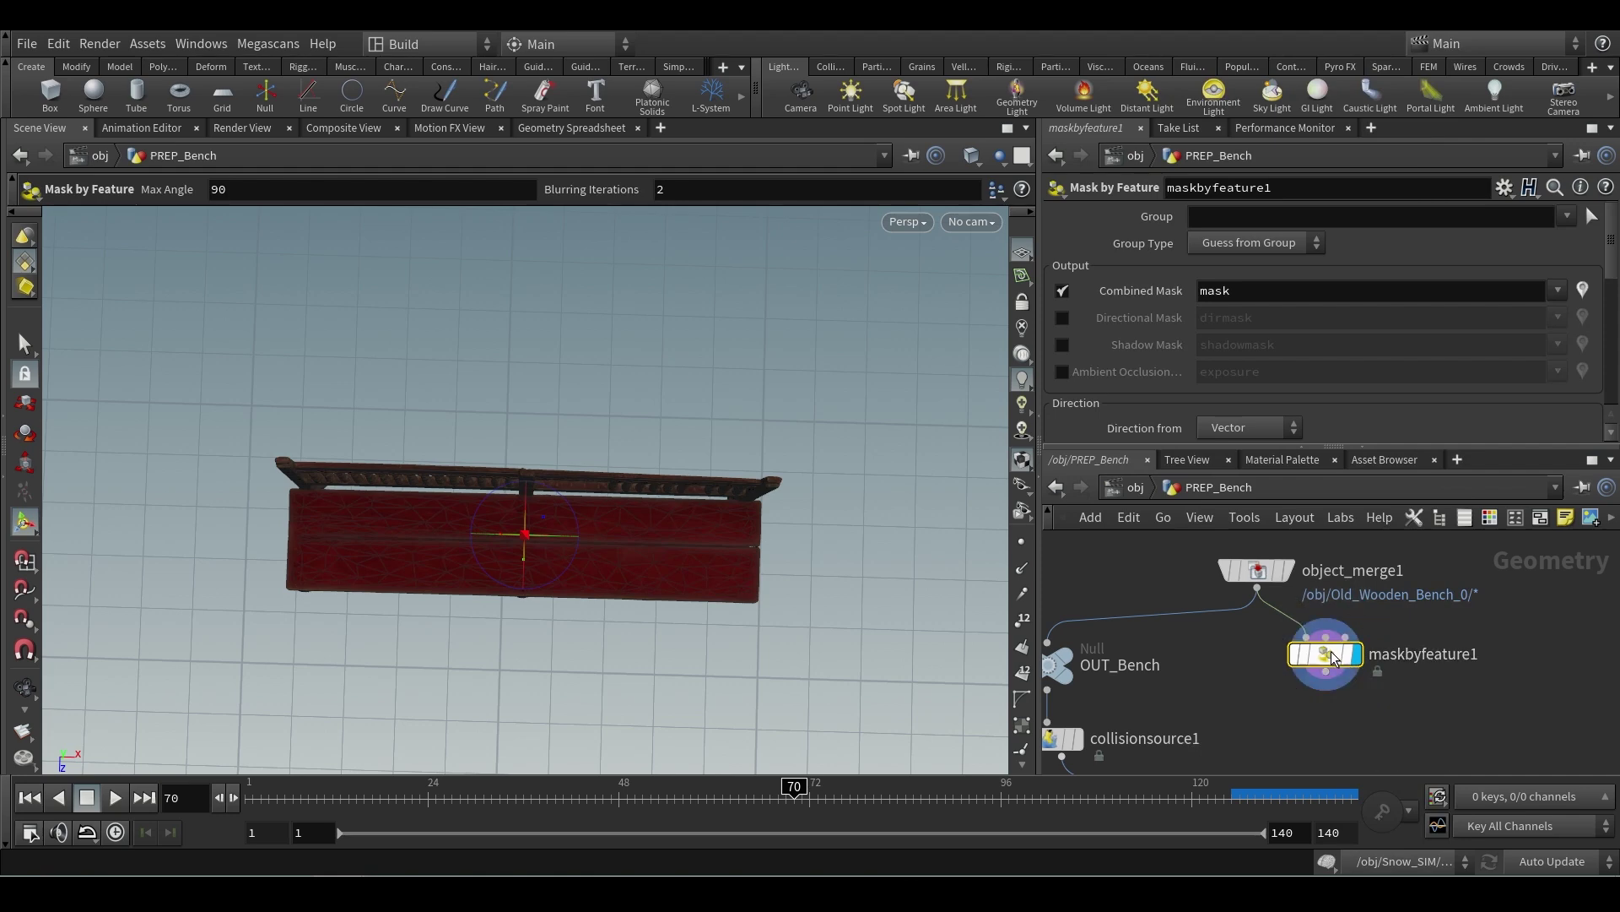
{"action": "key", "text": "Escape"}
{"action": "left_click_drag", "start_coordinate": [595, 598], "coordinate": [593, 530]}
{"action": "left_click_drag", "start_coordinate": [613, 437], "coordinate": [402, 436]}
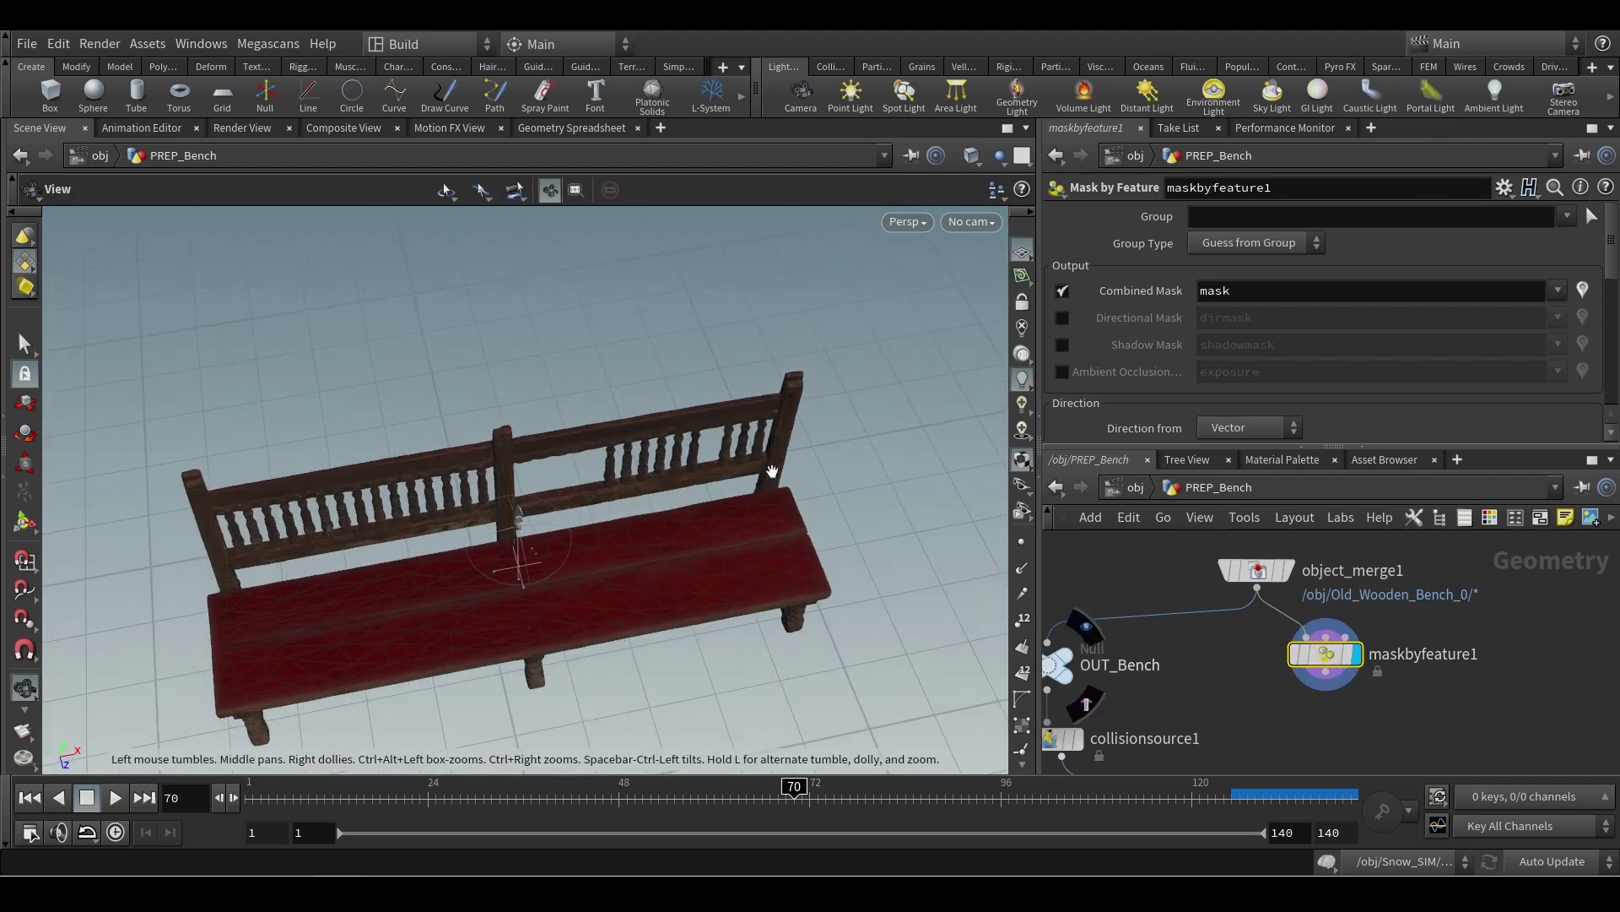
{"action": "key", "text": "Return"}
- Move maskbyfeature1 farther from object_merge1 and insert an Attribute Delete node between them
{"action": "mouse_move", "coordinate": [1336, 663]}
{"action": "left_click_drag", "start_coordinate": [1336, 663], "coordinate": [1378, 724]}
{"action": "scroll", "coordinate": [1350, 646], "scroll_direction": "down", "scroll_amount": 3}
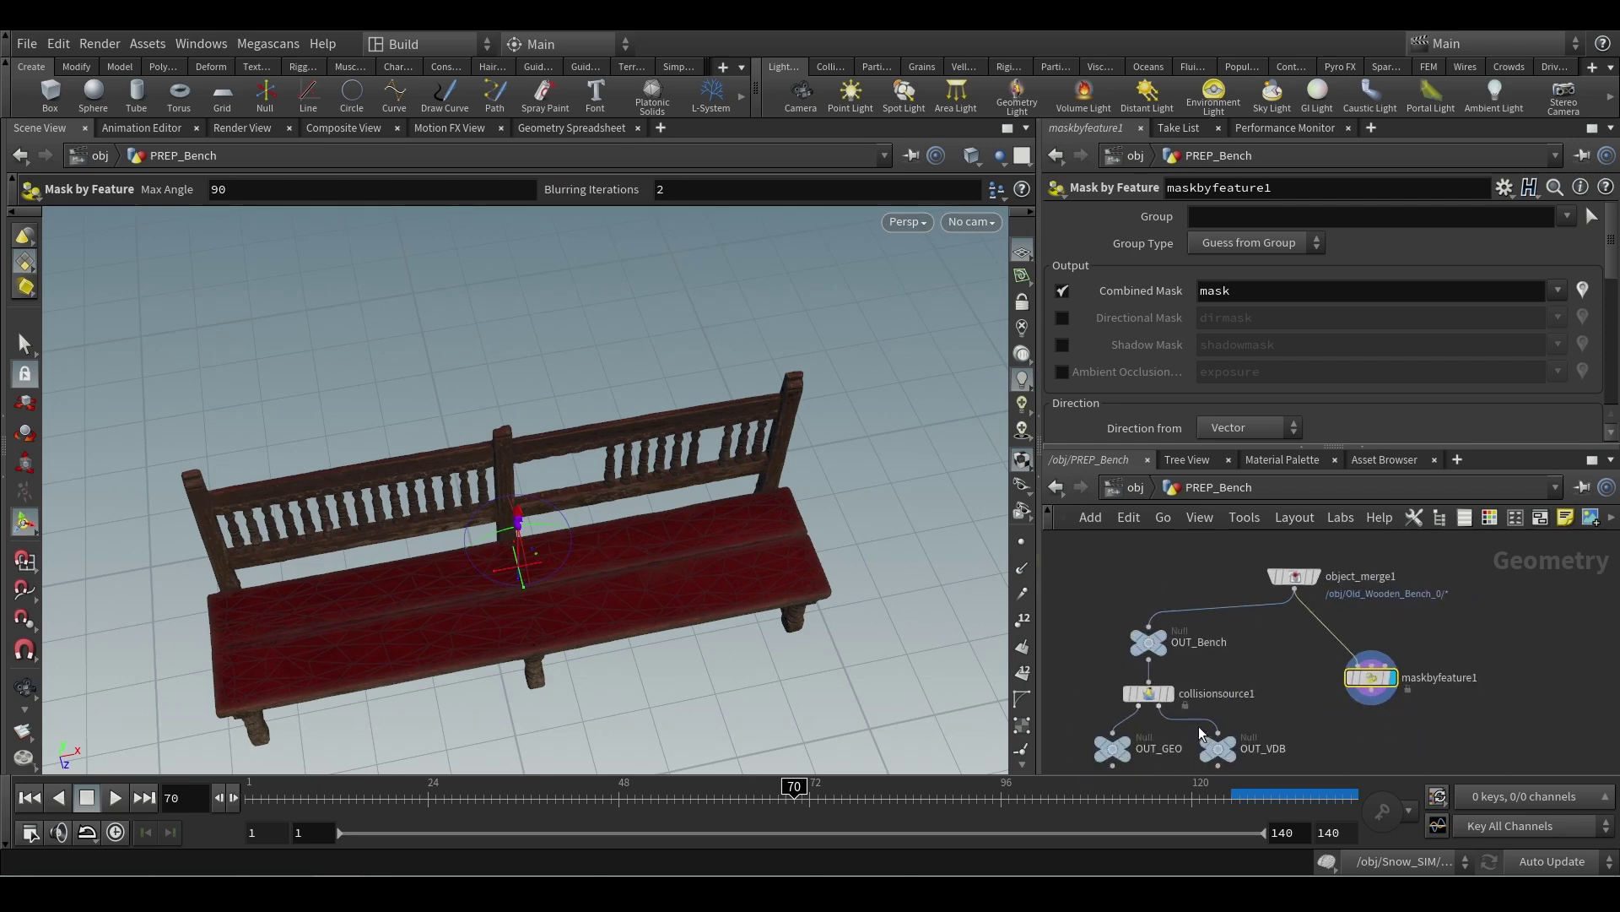
{"action": "middle_click_drag", "start_coordinate": [1324, 661], "coordinate": [1212, 666]}
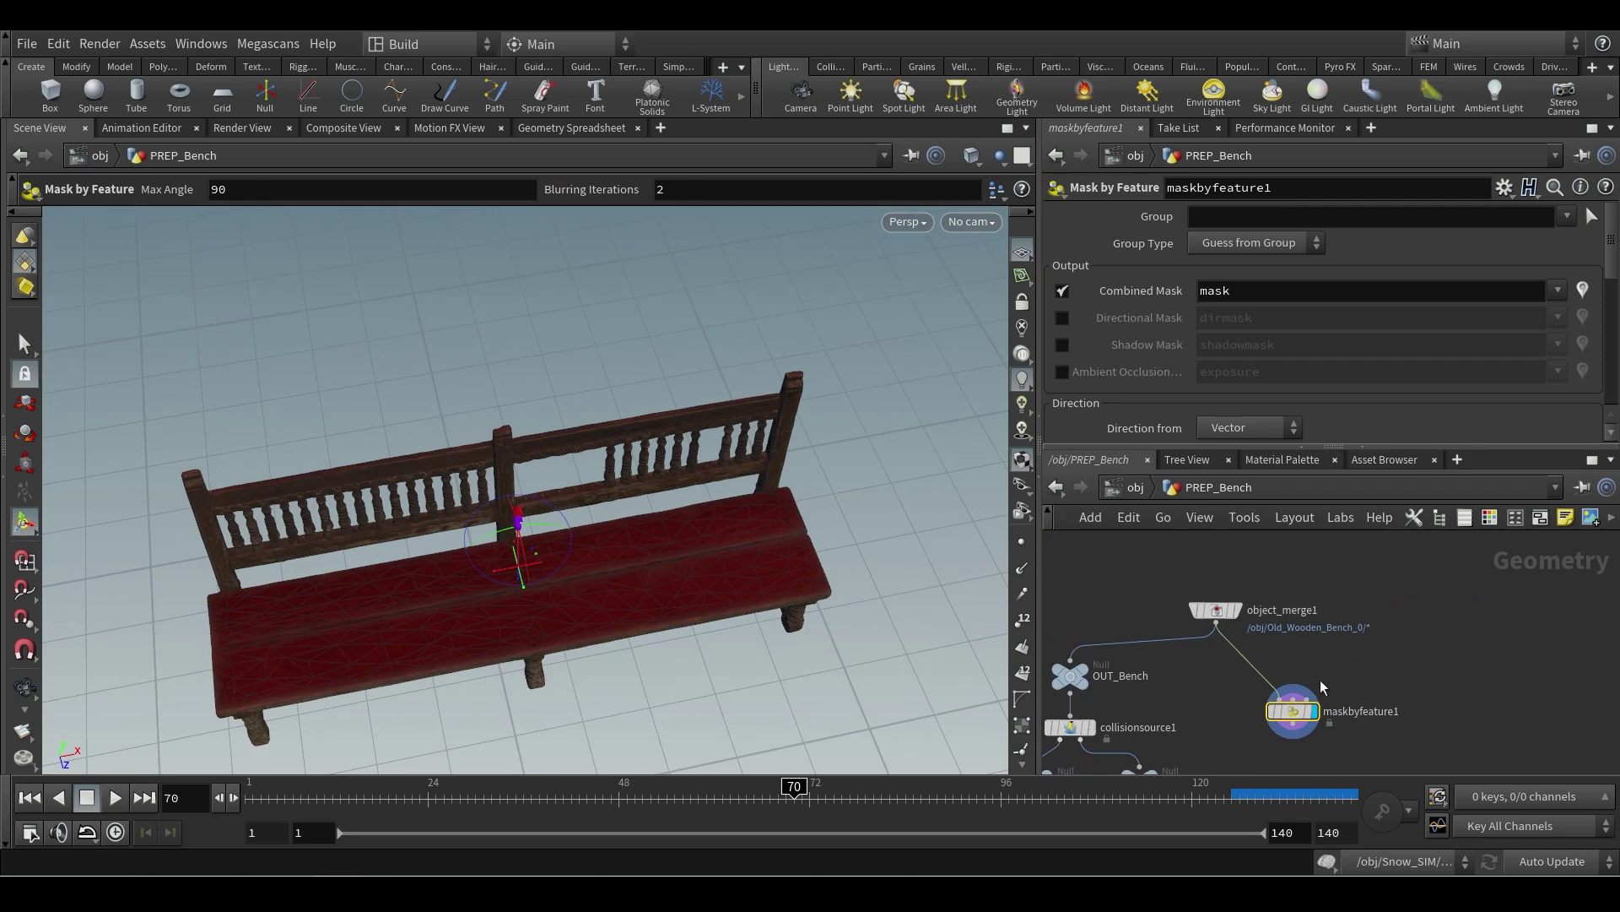
{"action": "scroll", "coordinate": [1320, 680], "scroll_direction": "up", "scroll_amount": 2}
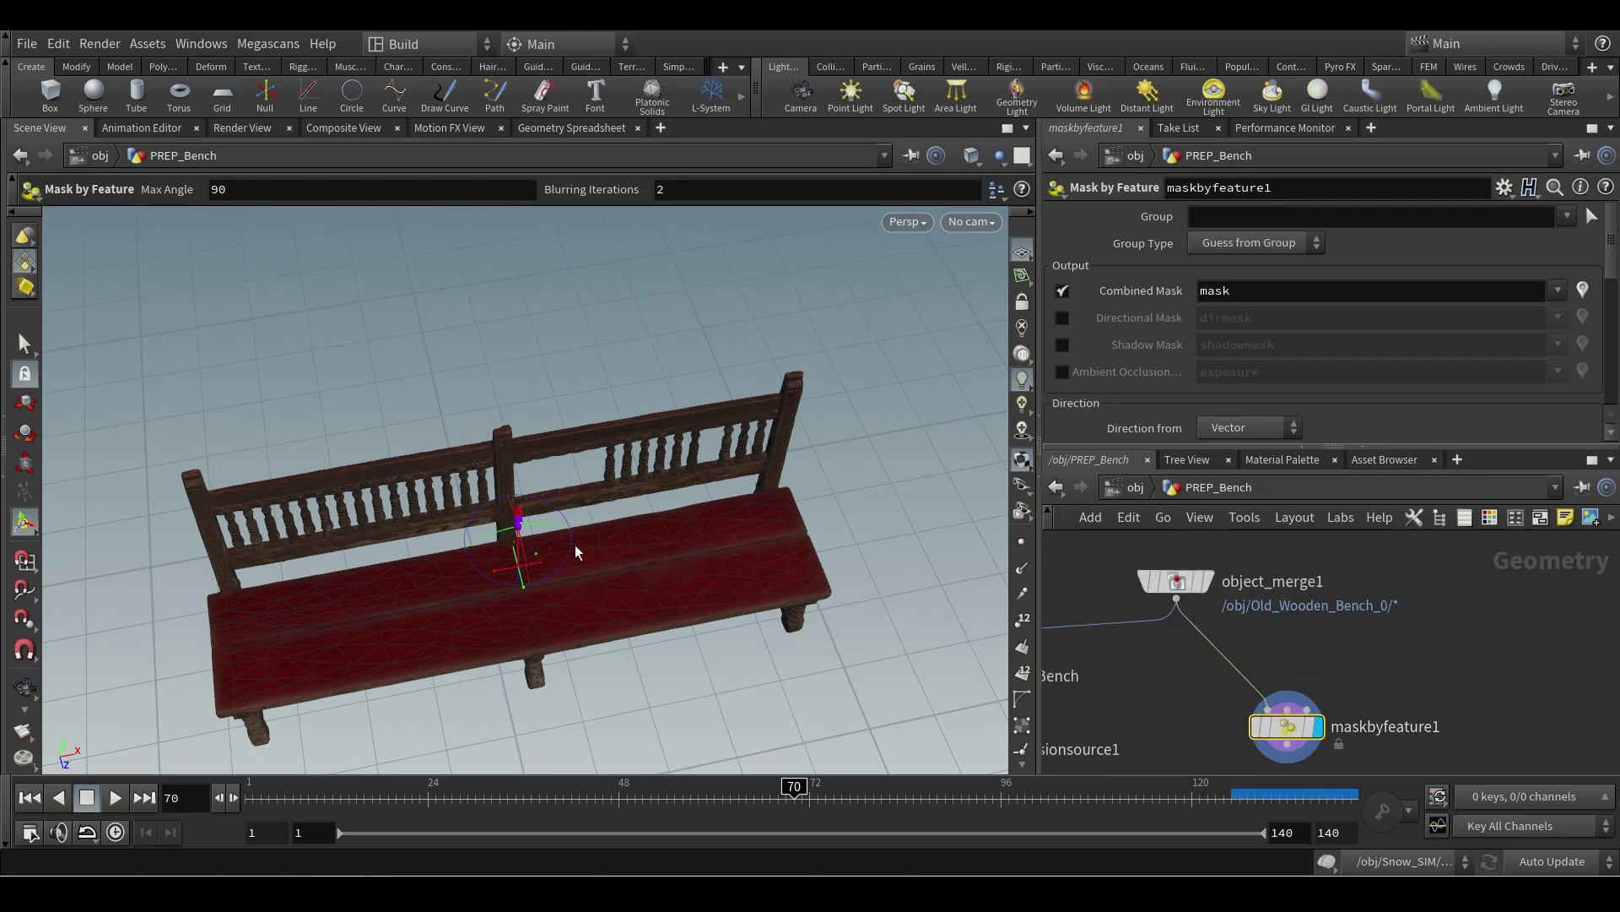
{"action": "left_click", "coordinate": [1249, 650]}
{"action": "key", "text": "Tab"}
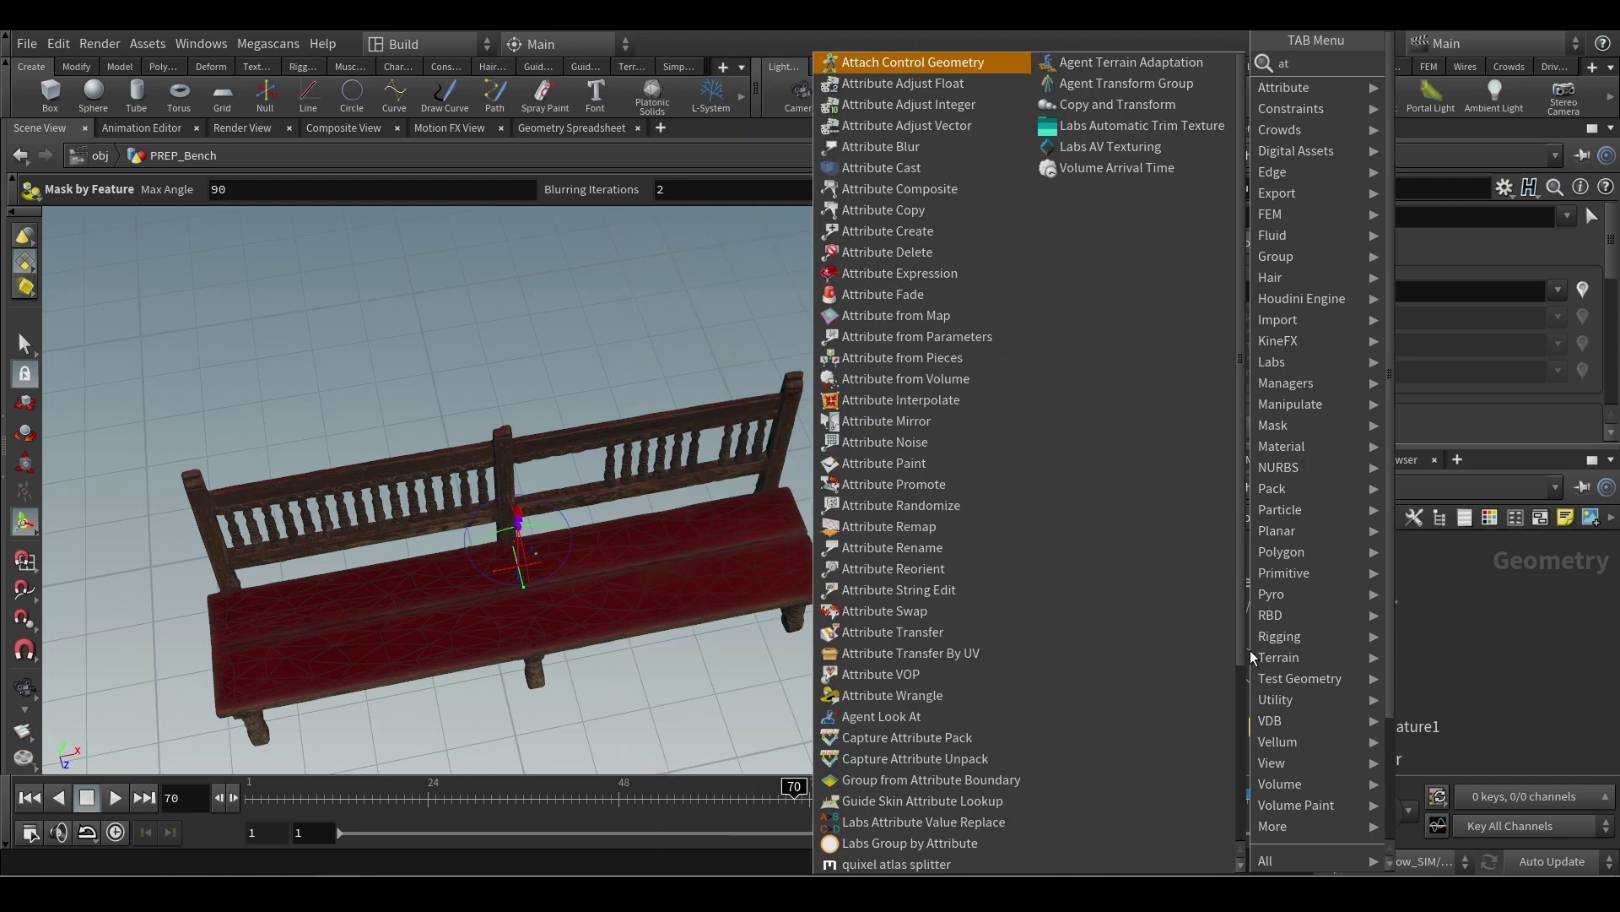
{"action": "key", "text": "Escape"}
{"action": "left_click", "coordinate": [1249, 650]}
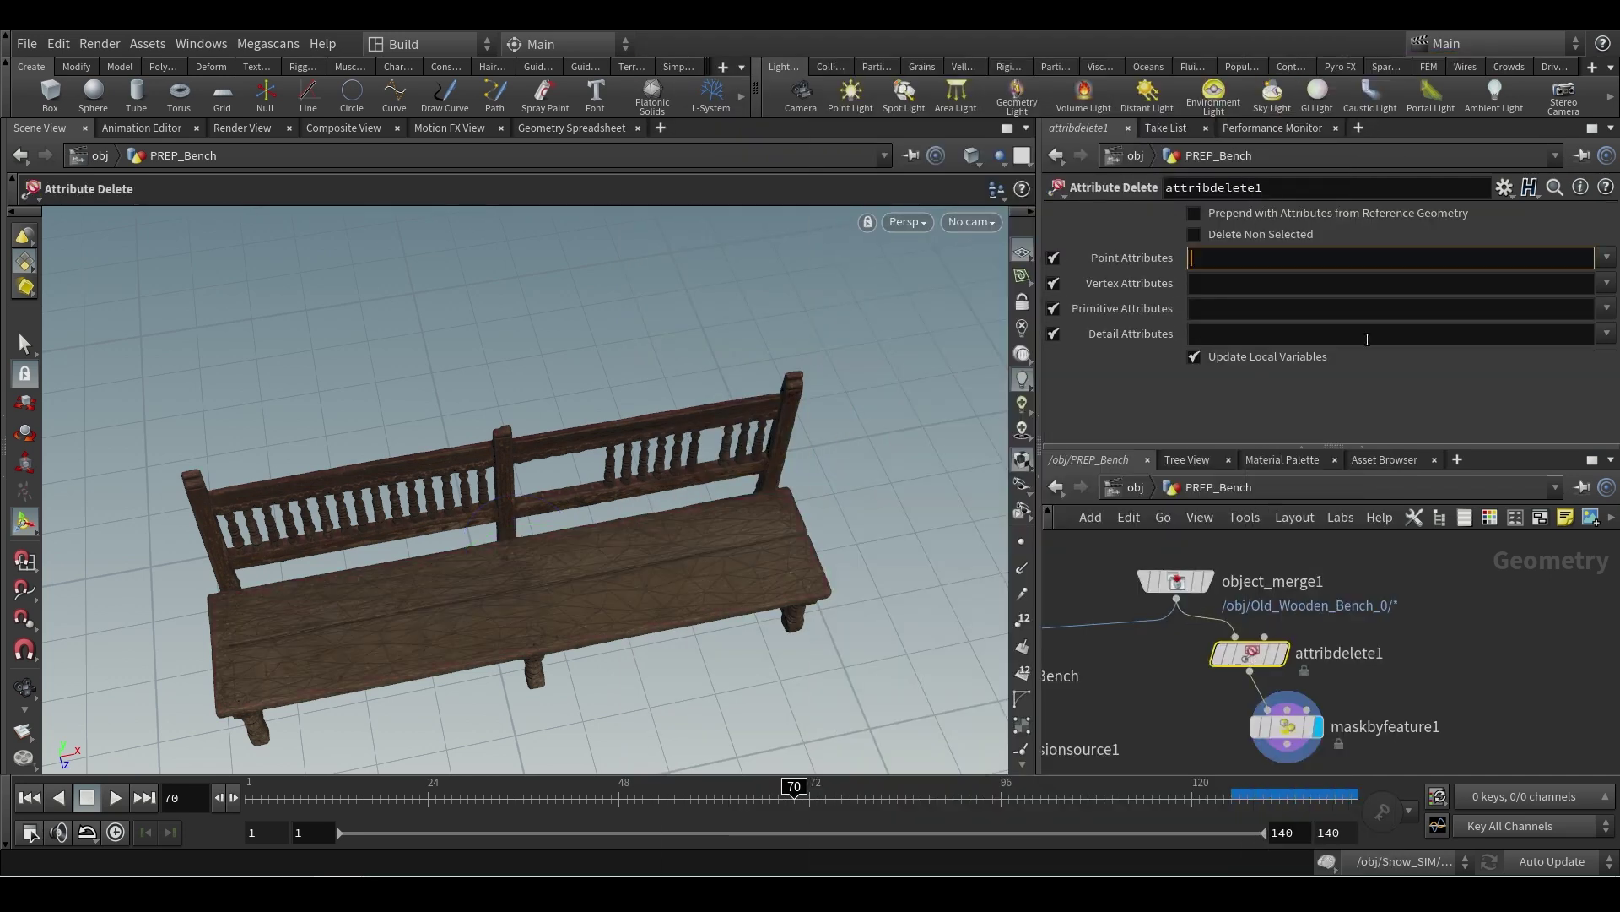
- Set attribdelete1's point, vertex, primitive and detail attributes all to * to strip every attribute
{"action": "type", "text": "*"}
{"action": "key", "text": "Tab"}
{"action": "type", "text": "*"}
{"action": "key", "text": "Tab"}
{"action": "type", "text": "*"}
{"action": "key", "text": "Tab"}
{"action": "type", "text": "*"}
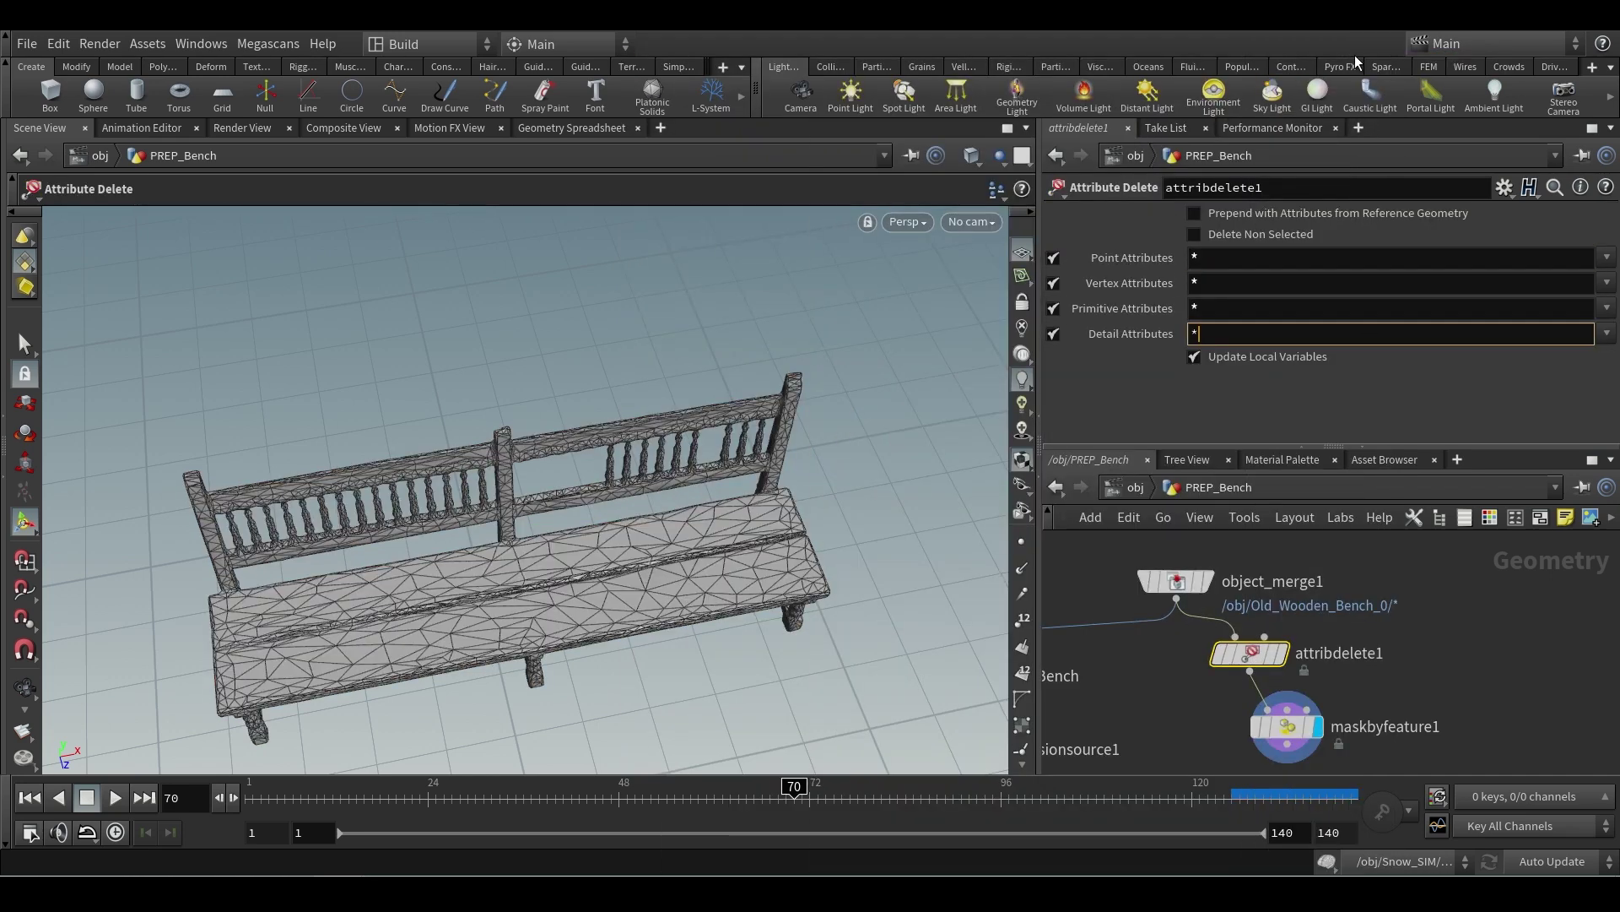
{"action": "key", "text": "Return"}
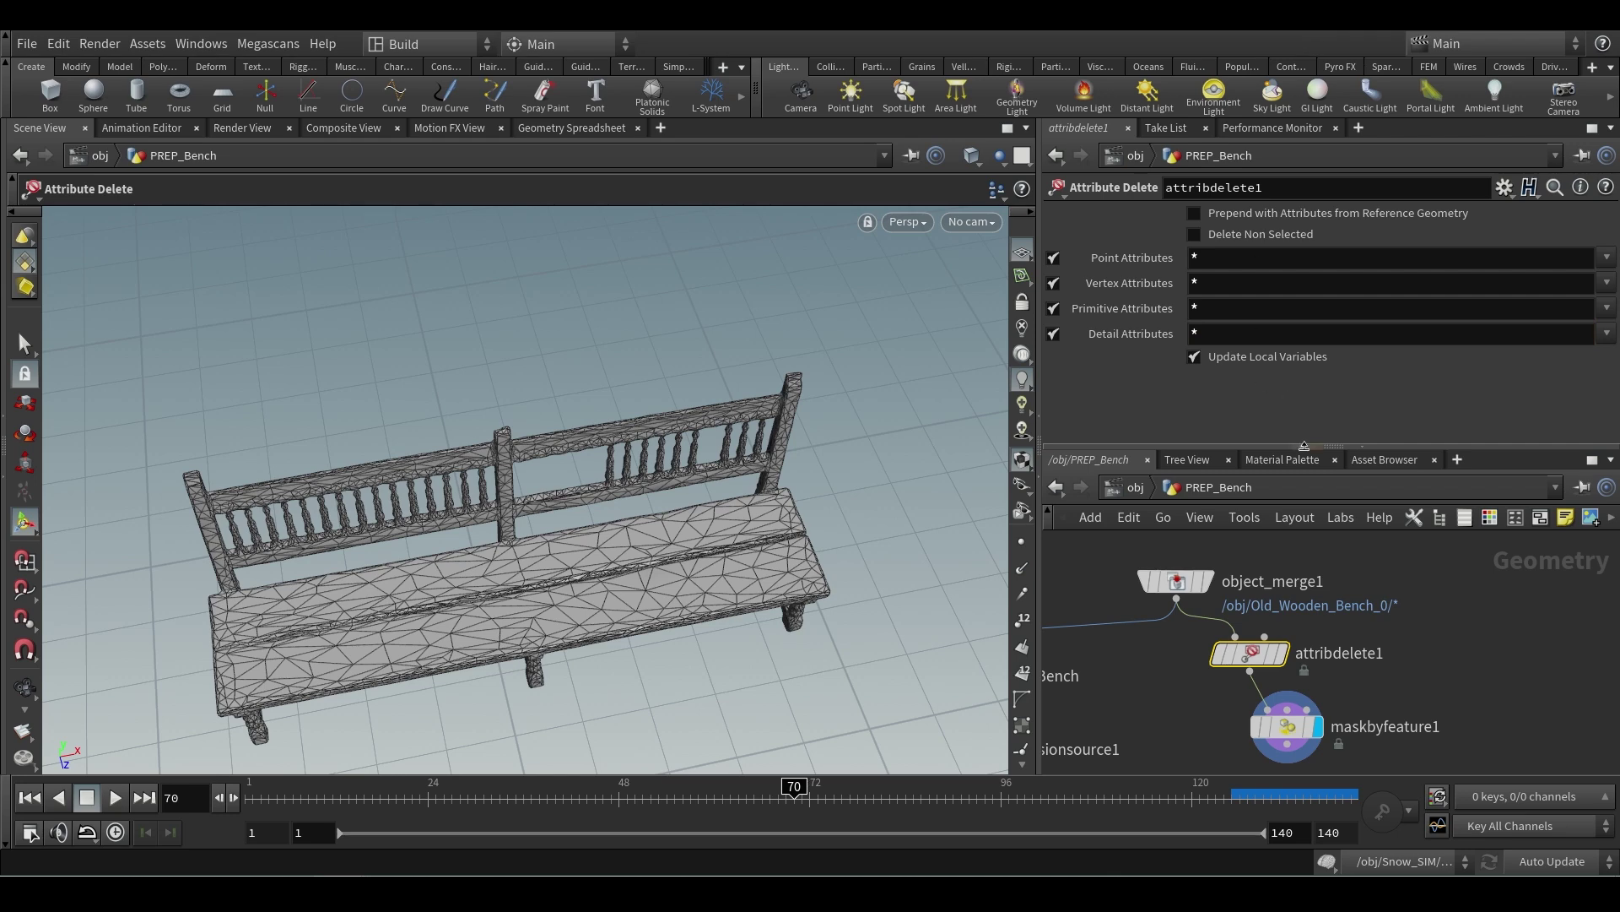
- Turn on Remap Combined Mask in maskbyfeature1 and undo the trial change to its mask ramp
{"action": "middle_click_drag", "start_coordinate": [1441, 752], "coordinate": [1441, 639]}
{"action": "left_click", "coordinate": [1295, 615]}
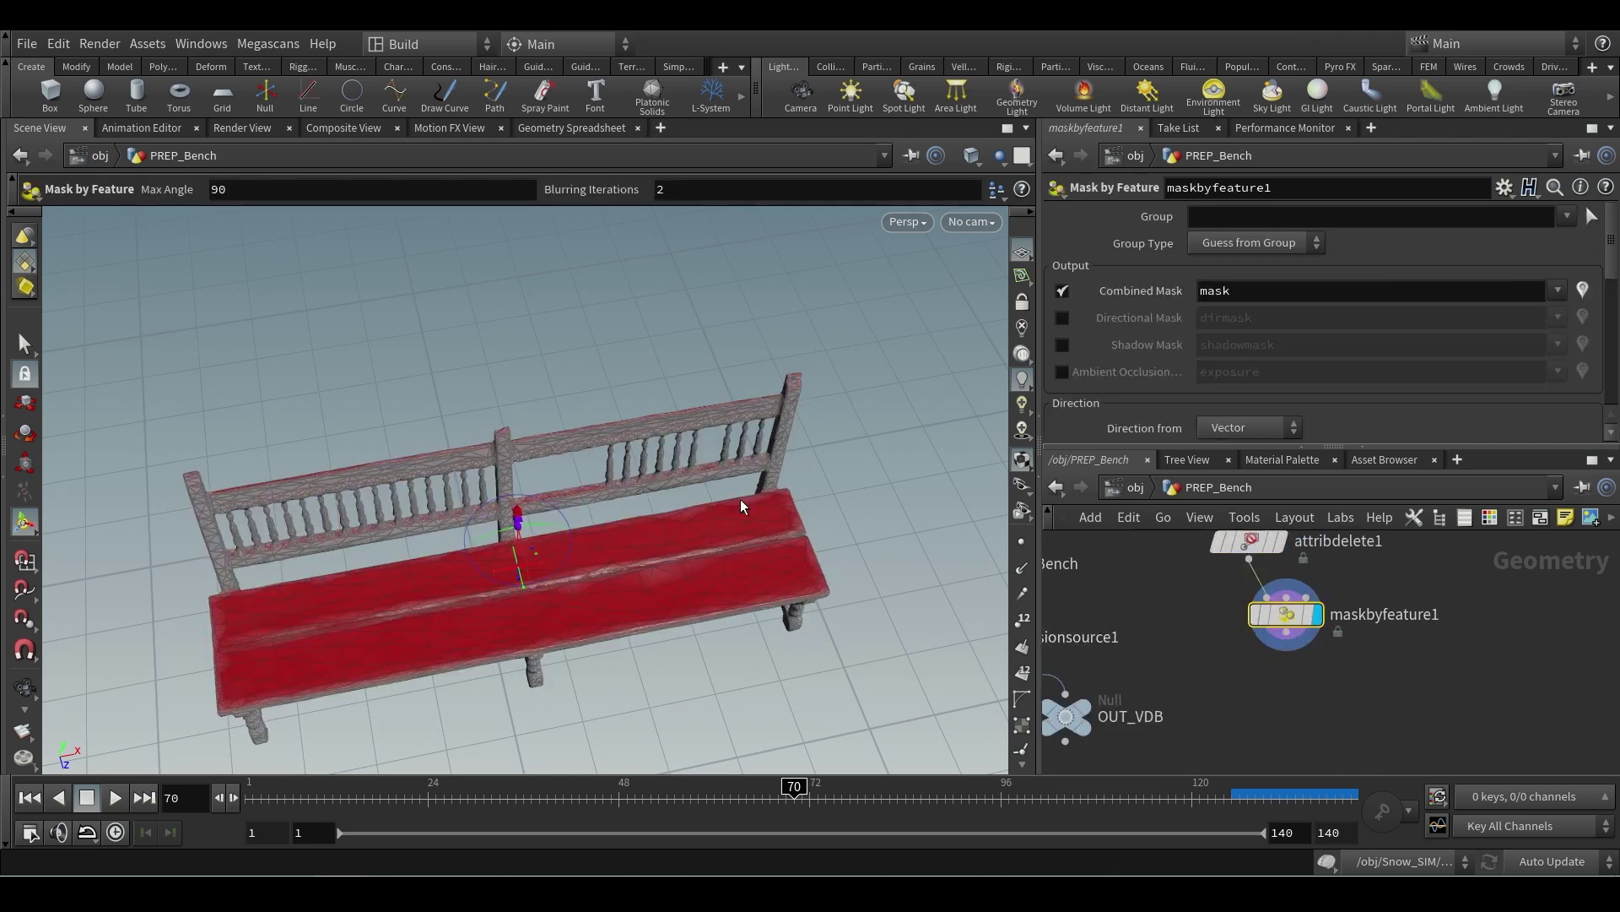
{"action": "key", "text": "Escape"}
{"action": "left_click_drag", "start_coordinate": [550, 545], "coordinate": [540, 489]}
{"action": "left_click", "coordinate": [24, 521]}
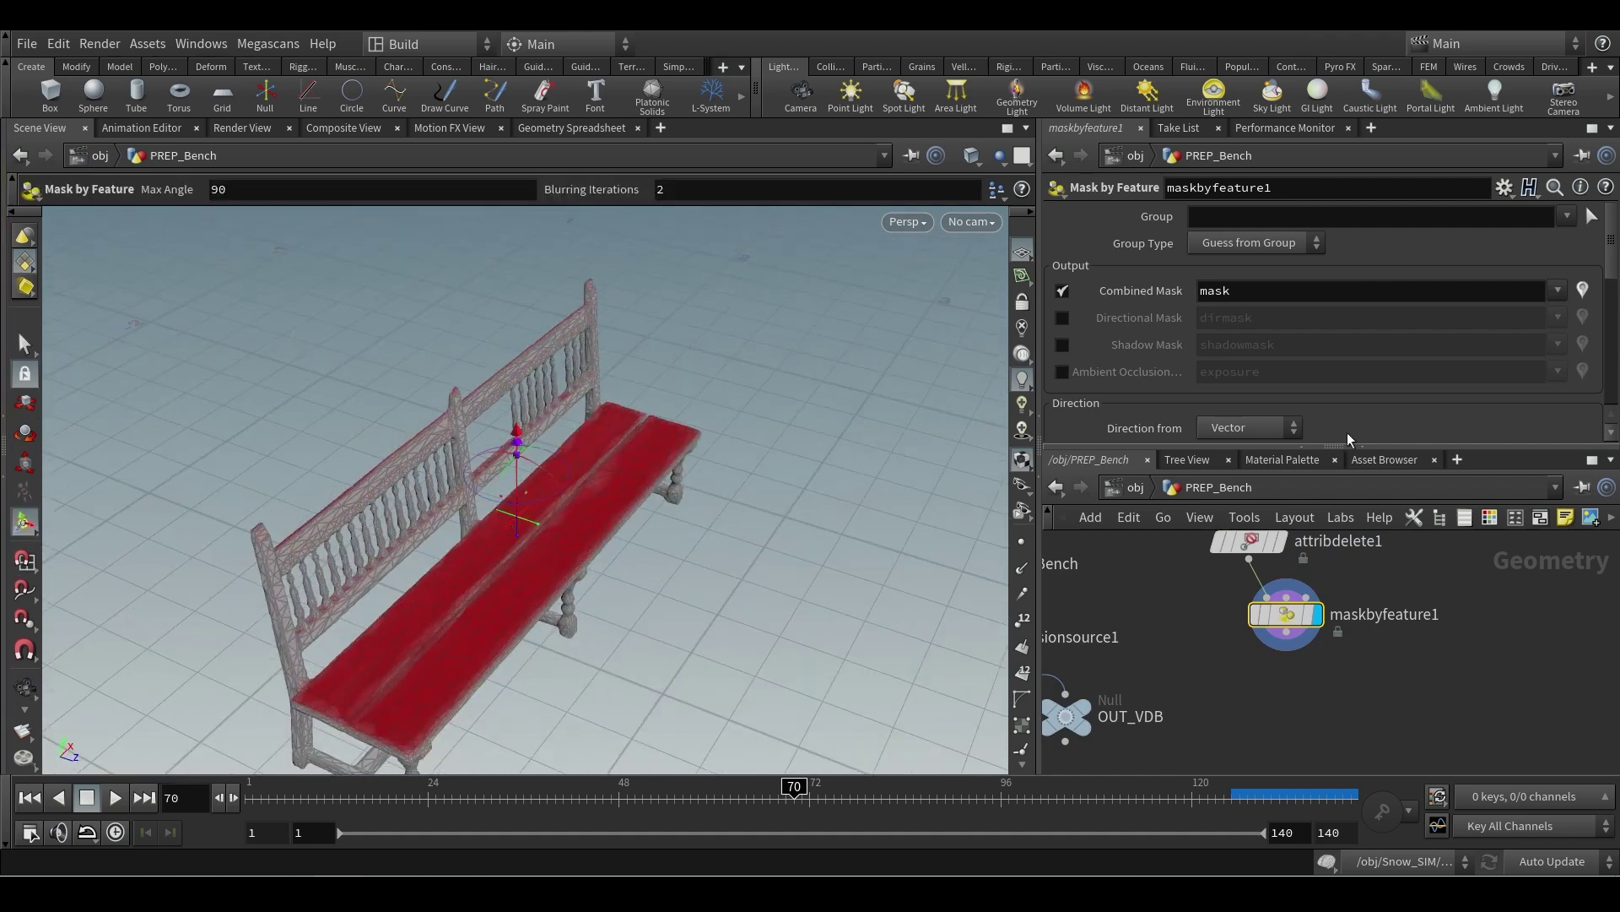
{"action": "scroll", "coordinate": [1420, 362], "scroll_direction": "down", "scroll_amount": 3}
{"action": "scroll", "coordinate": [1421, 358], "scroll_direction": "down", "scroll_amount": 5}
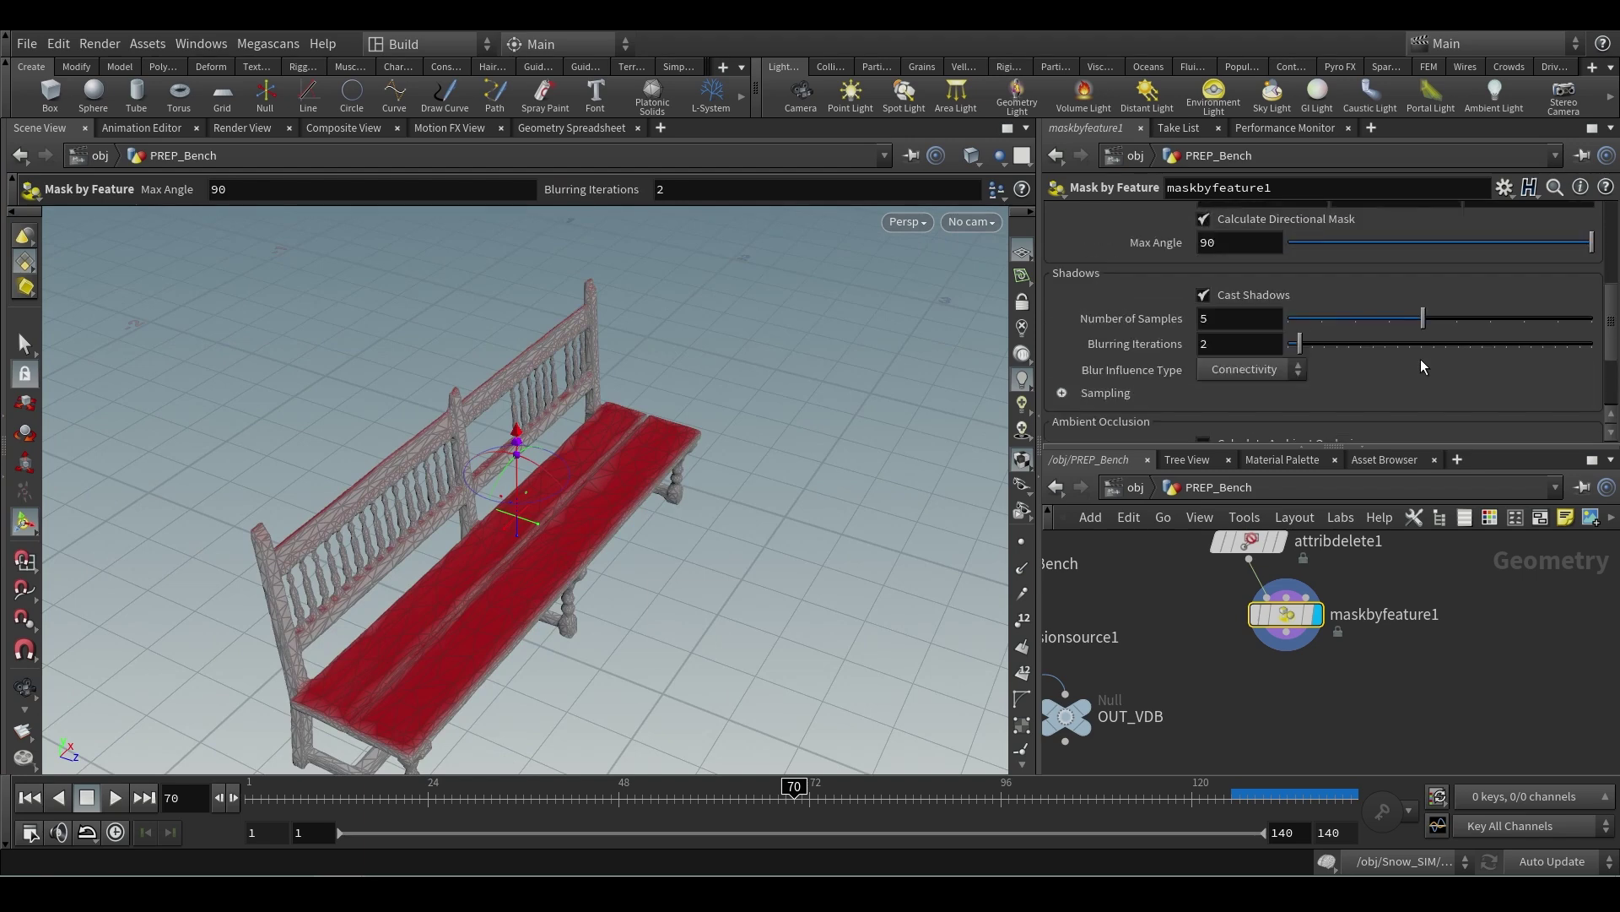
{"action": "left_click", "coordinate": [1203, 361]}
{"action": "key", "text": "Escape"}
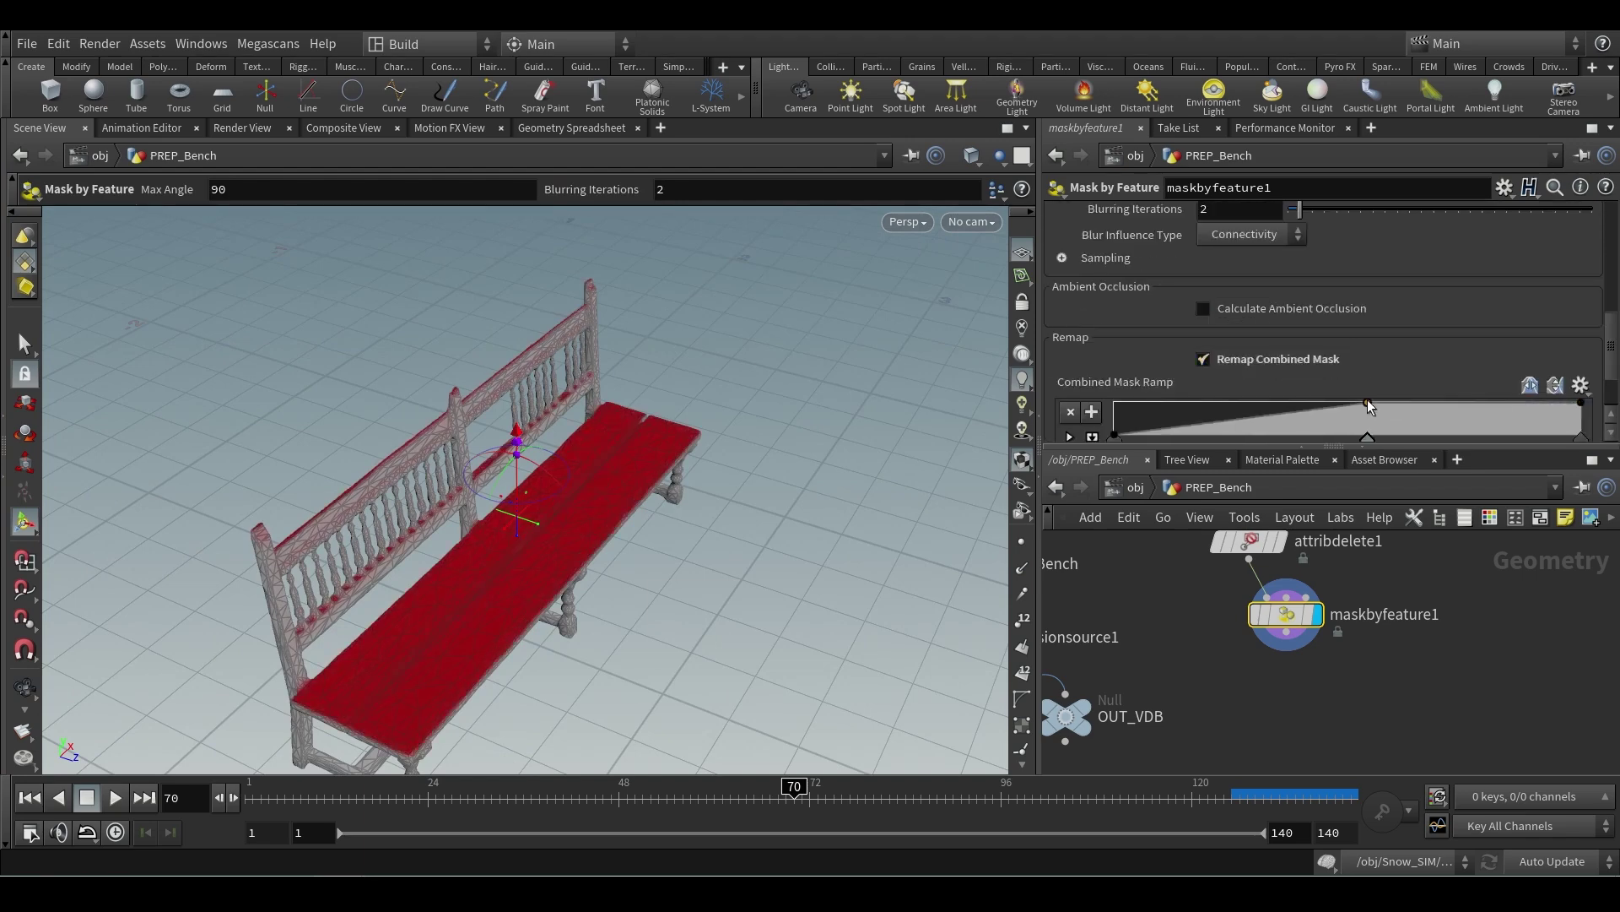
{"action": "left_click_drag", "start_coordinate": [591, 506], "coordinate": [540, 506]}
{"action": "key", "text": "Return"}
{"action": "left_click_drag", "start_coordinate": [1285, 615], "coordinate": [1289, 611]}
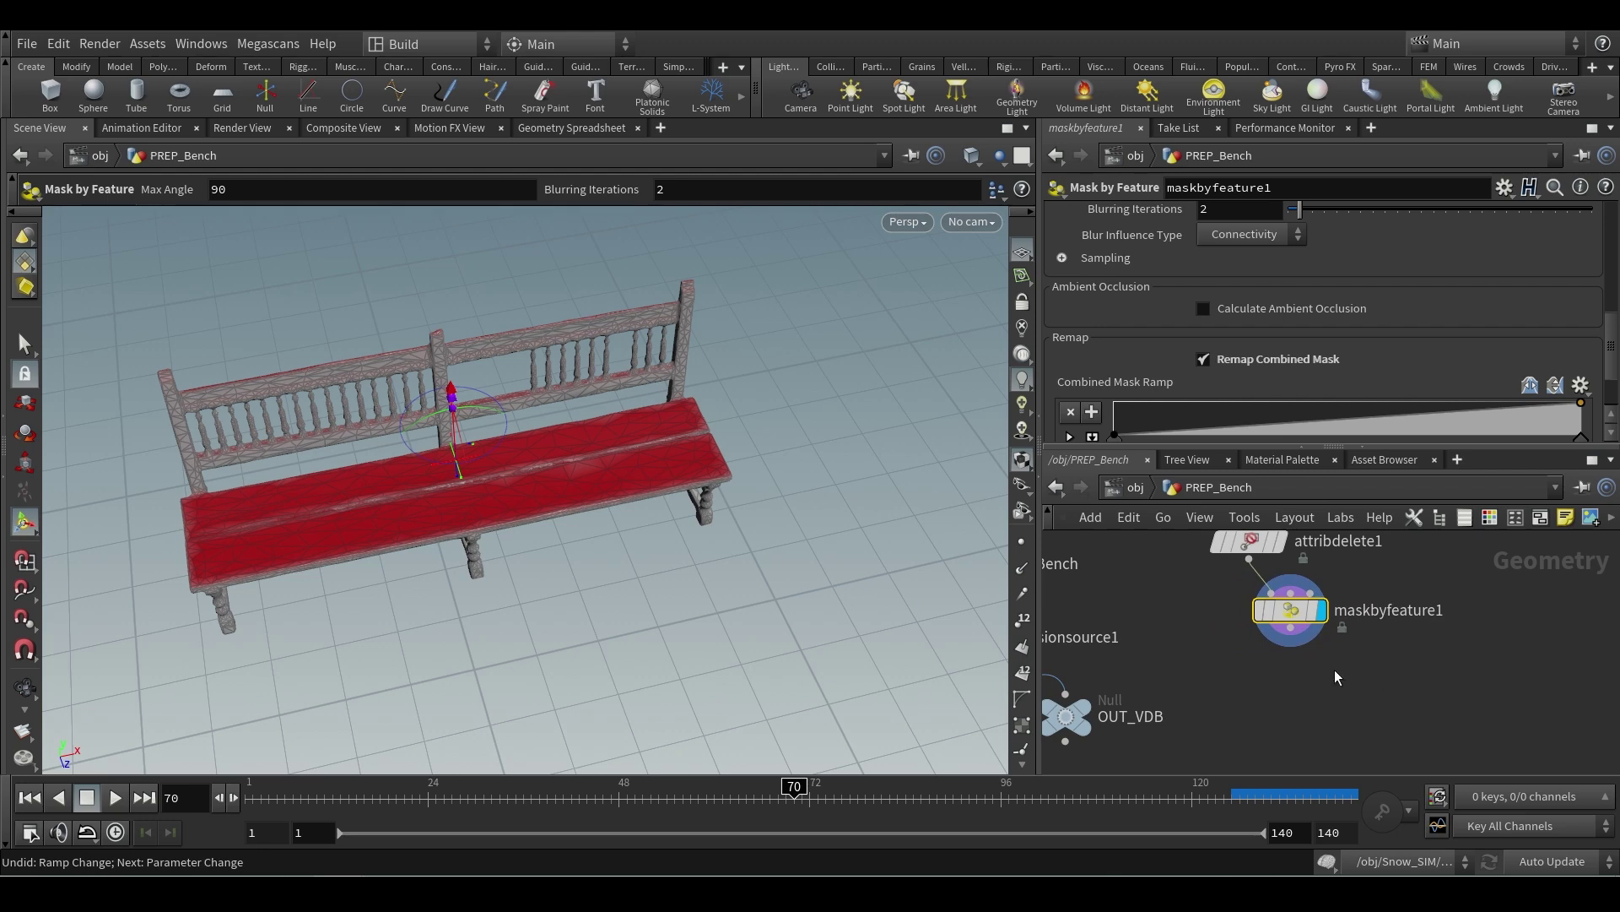
- Append an Attribute Noise node to maskbyfeature1 and make it the displayed node
{"action": "scroll", "coordinate": [1336, 673], "scroll_direction": "up", "scroll_amount": 2}
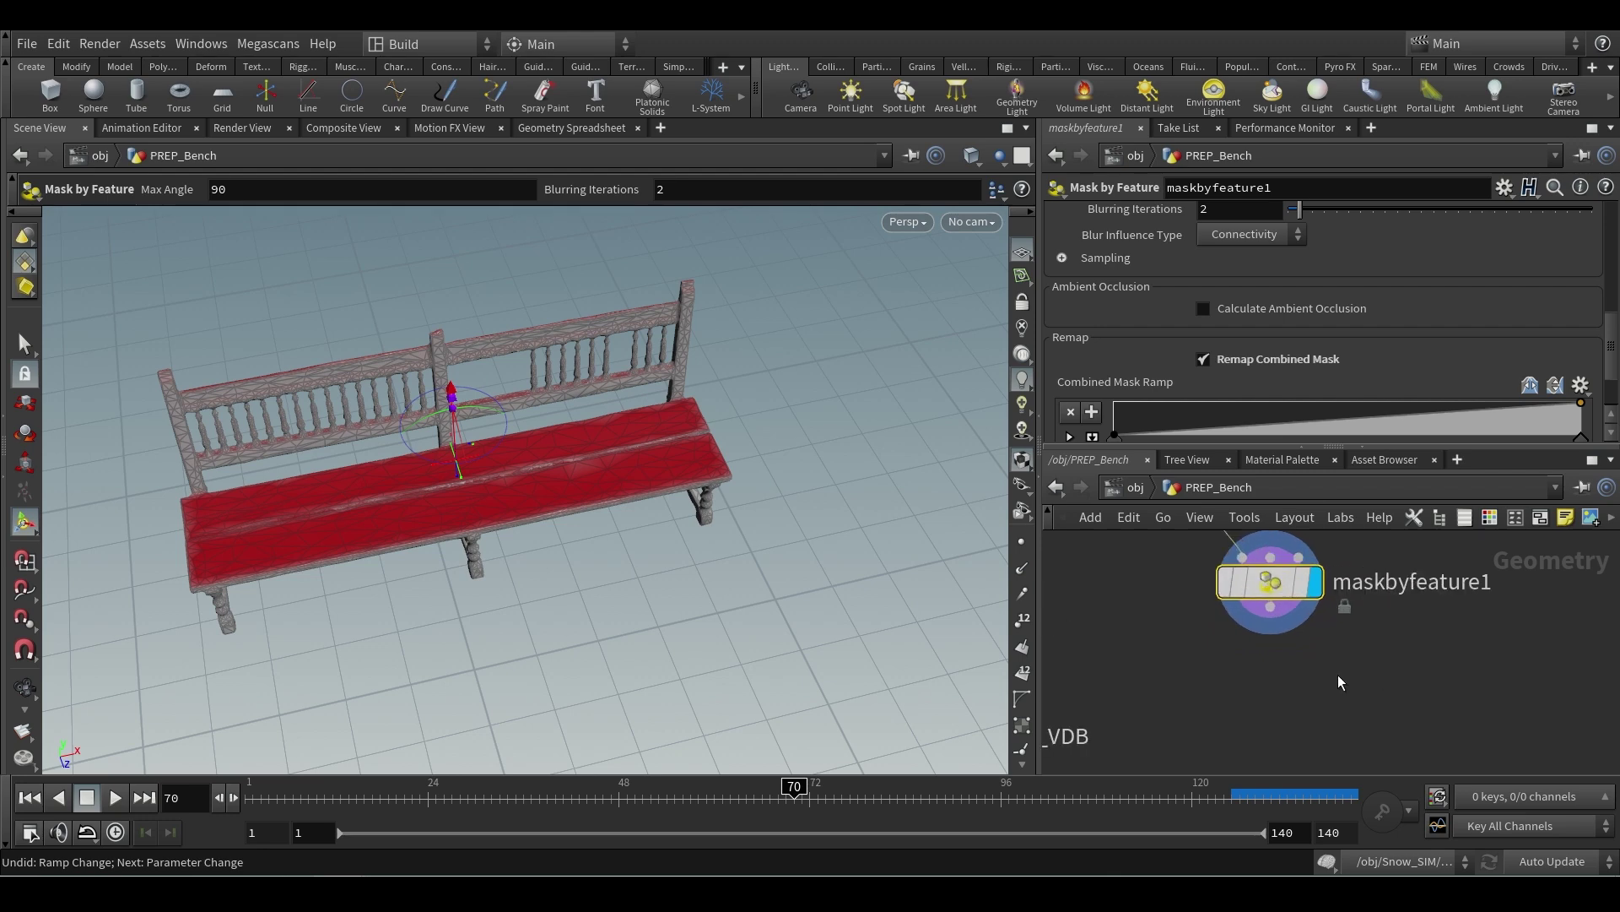
{"action": "mouse_move", "coordinate": [1339, 675]}
{"action": "middle_mouse_down"}
{"action": "mouse_move", "coordinate": [1375, 658]}
{"action": "mouse_move", "coordinate": [1355, 658]}
{"action": "middle_mouse_up"}
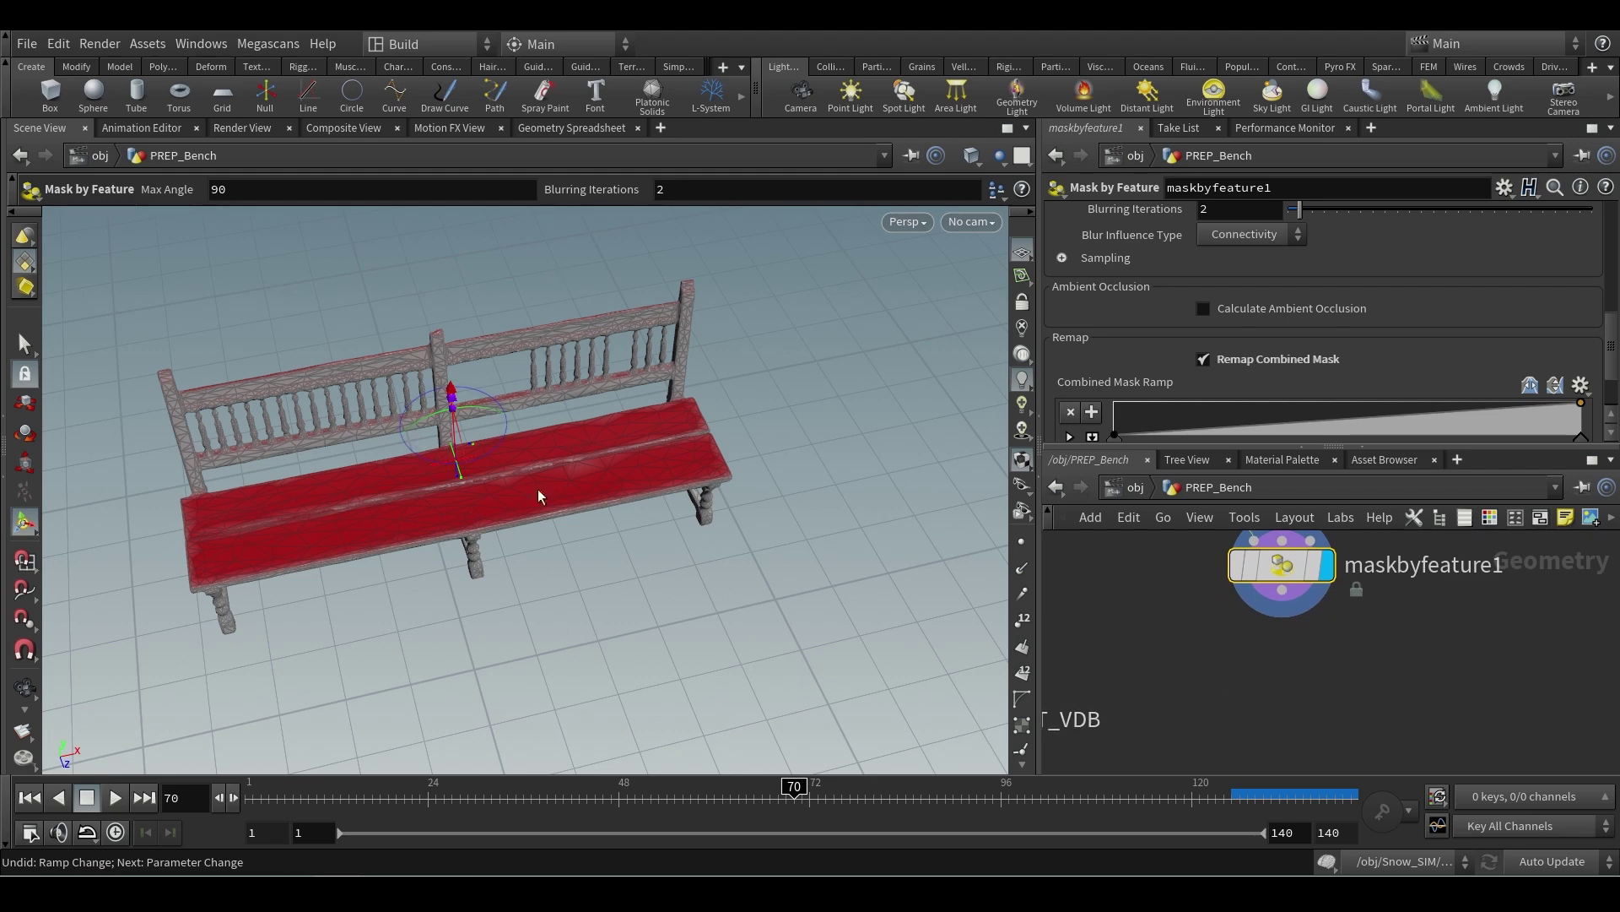
{"action": "scroll", "coordinate": [1217, 640], "scroll_direction": "down", "scroll_amount": 1}
{"action": "middle_click_drag", "start_coordinate": [1217, 640], "coordinate": [1186, 666]}
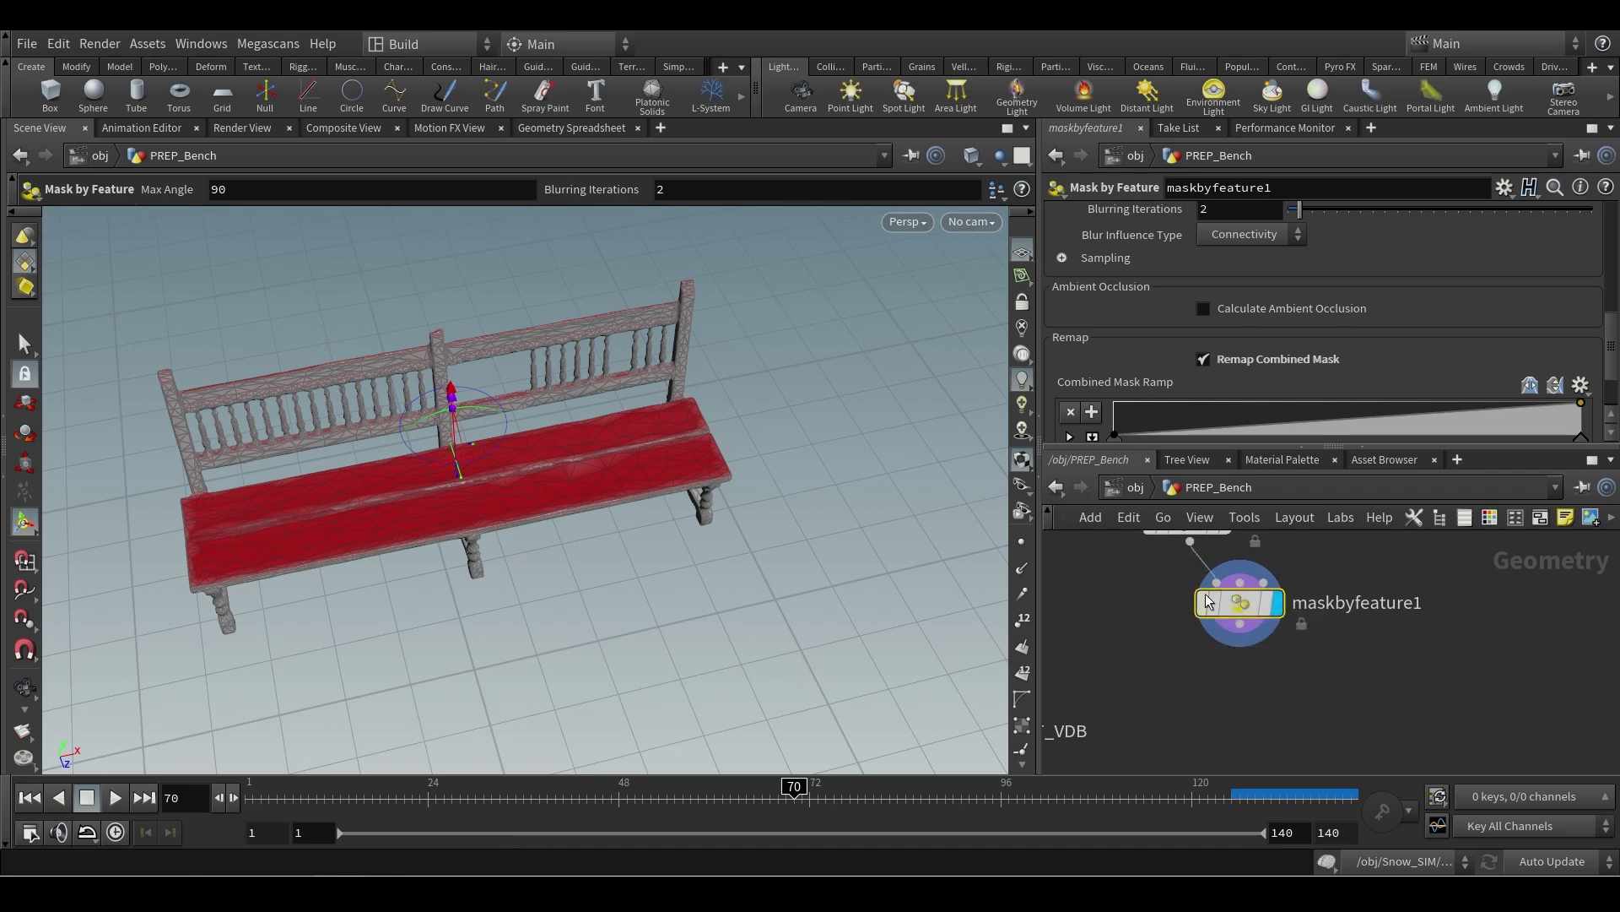
{"action": "left_click", "coordinate": [1242, 628]}
{"action": "key", "text": "Tab"}
{"action": "type", "text": "attribn"}
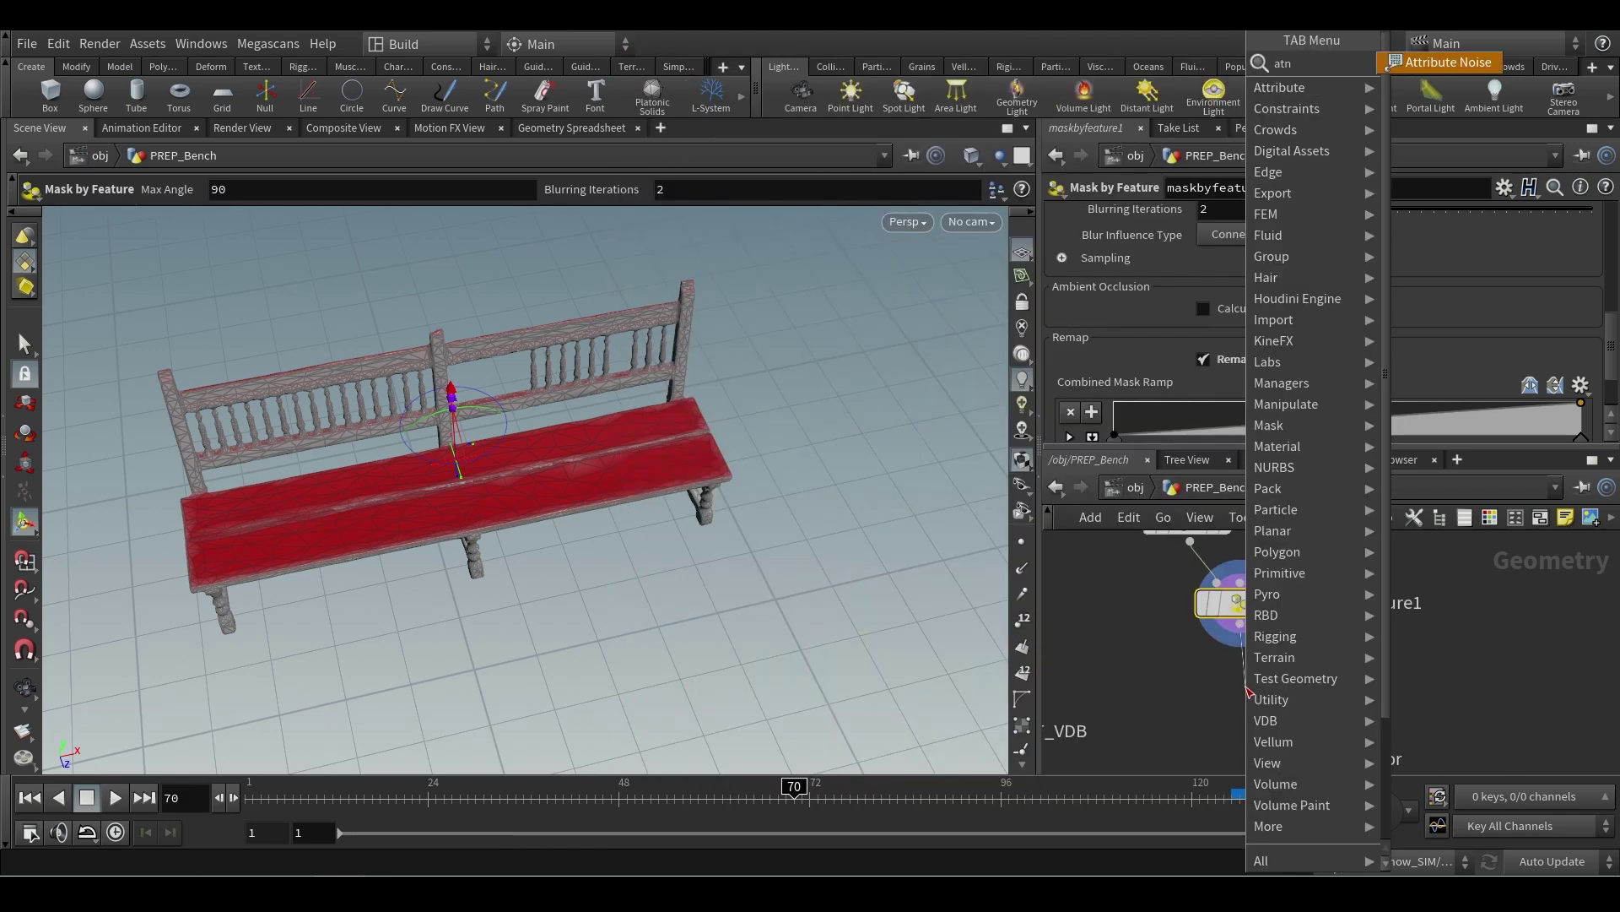
{"action": "type", "text": "oi"}
{"action": "key", "text": "Return"}
{"action": "left_click", "coordinate": [1246, 686]}
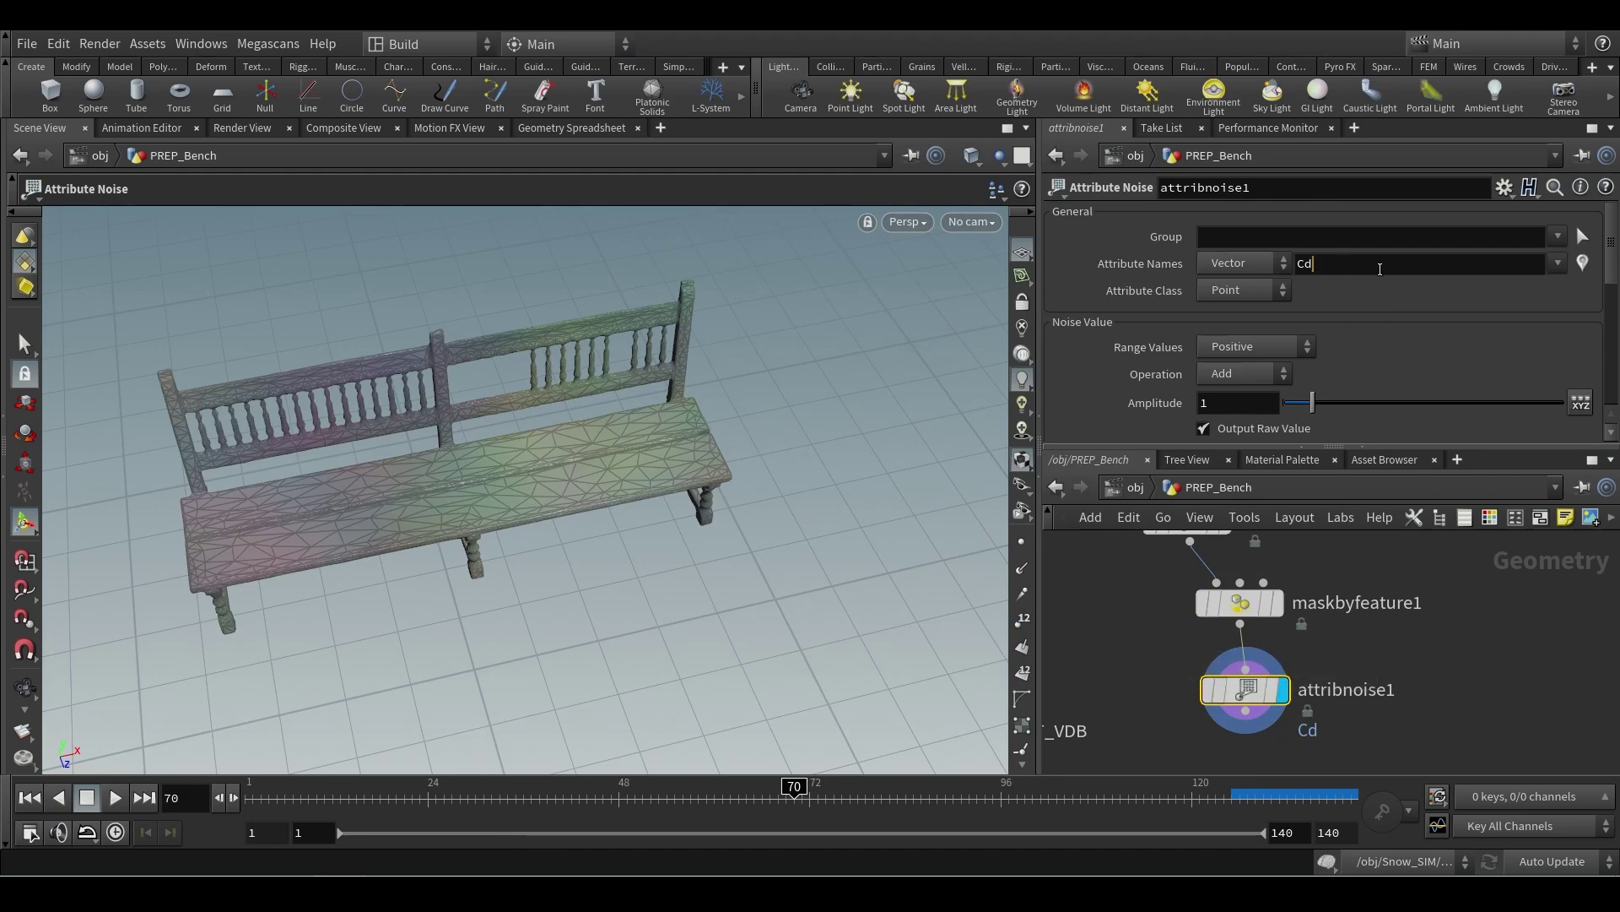
- Set attribnoise1's attribute name to mask and its attribute type to Float
{"action": "key", "text": "BackSpace"}
{"action": "key", "text": "BackSpace"}
{"action": "type", "text": "mask"}
{"action": "key", "text": "Return"}
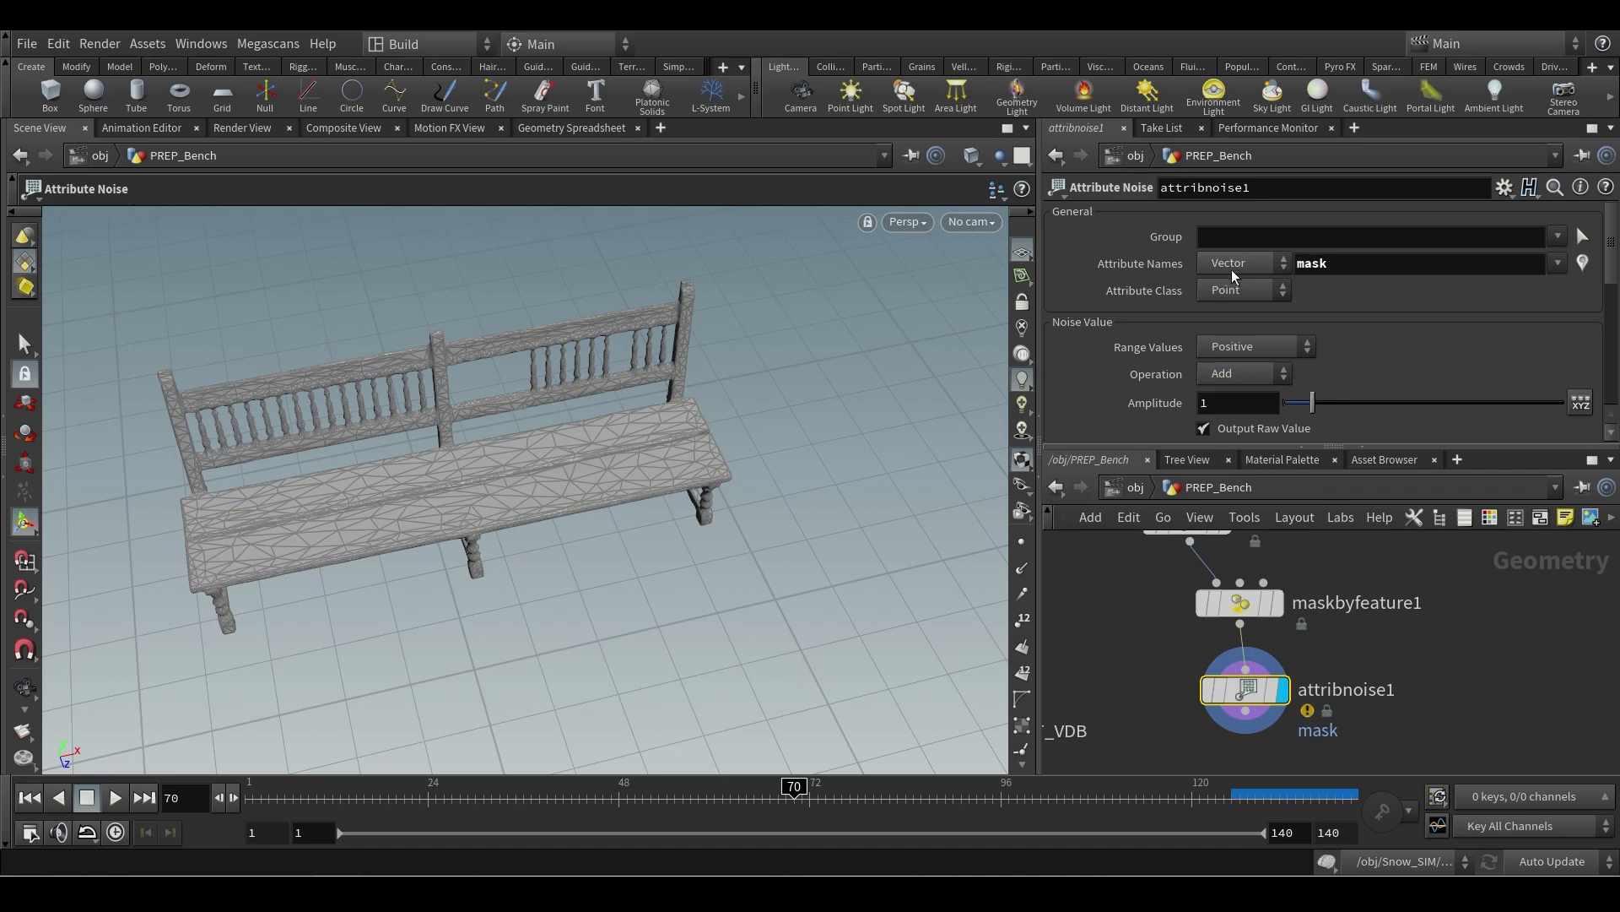
{"action": "left_click", "coordinate": [1256, 272]}
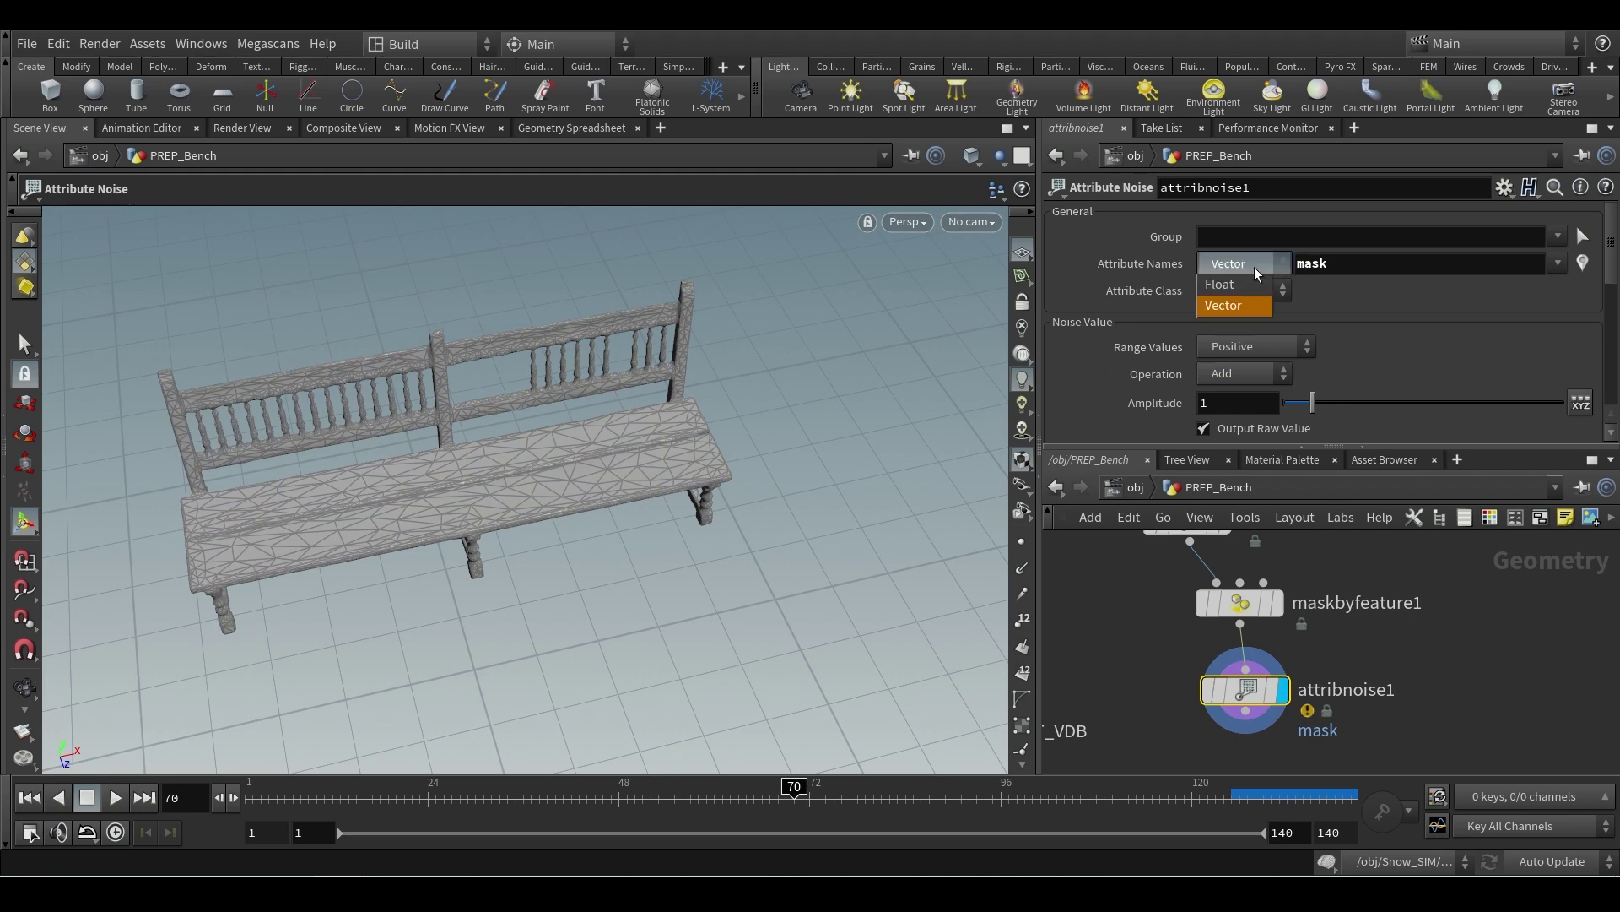
{"action": "left_click", "coordinate": [1235, 287]}
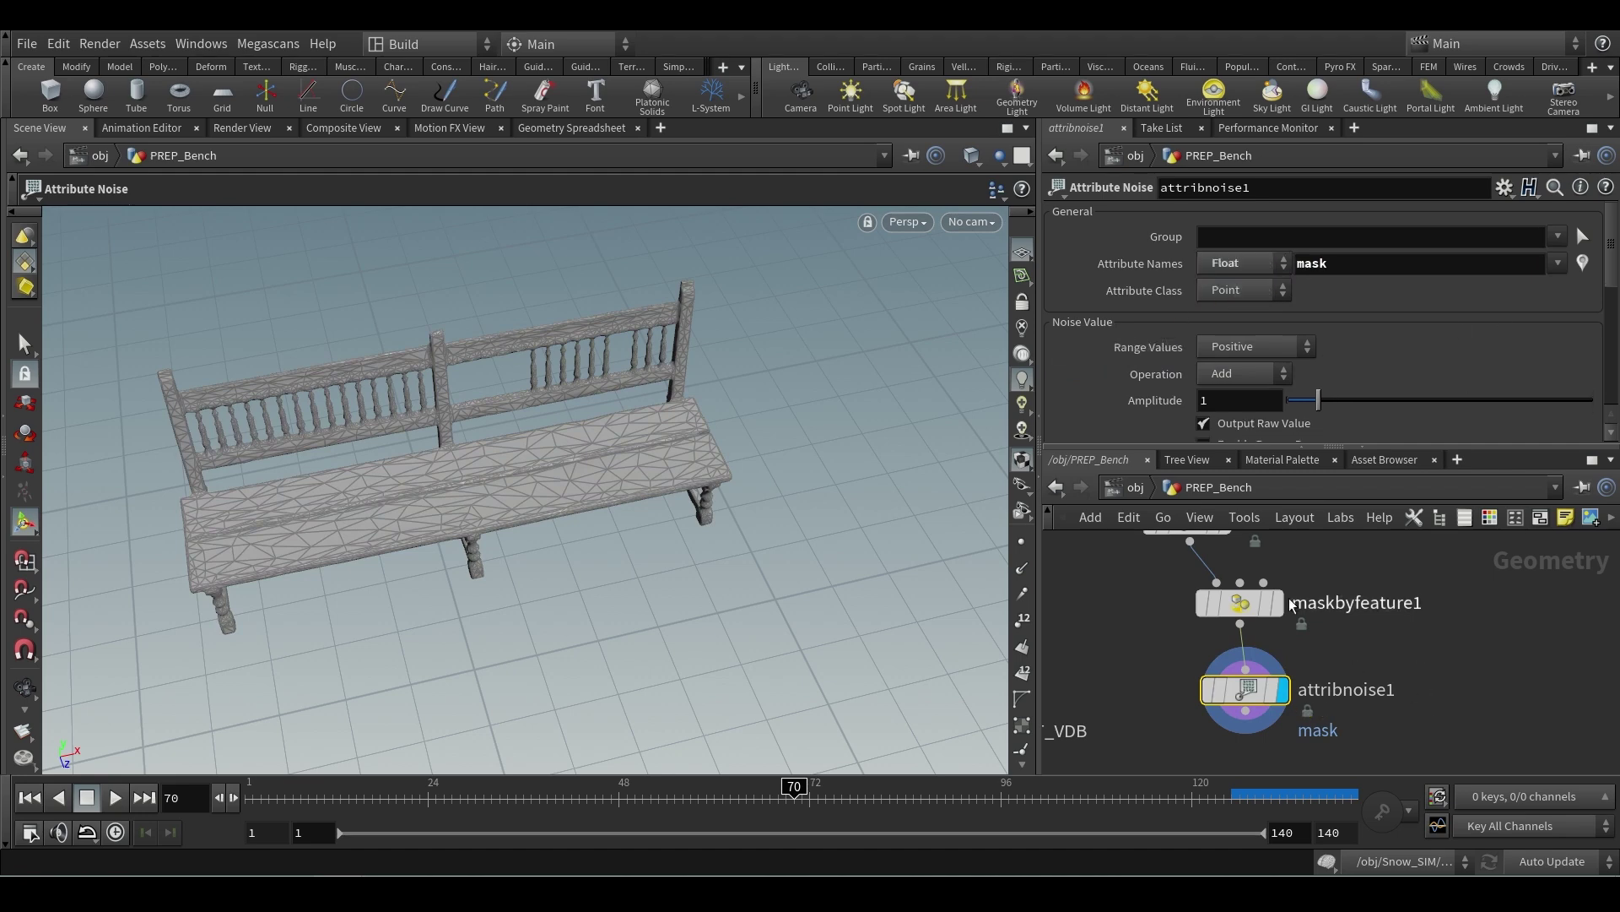
- Turn on the scene's mask visualizer to display attribnoise1's mask on the bench
{"action": "scroll", "coordinate": [1023, 700], "scroll_direction": "down", "scroll_amount": 5}
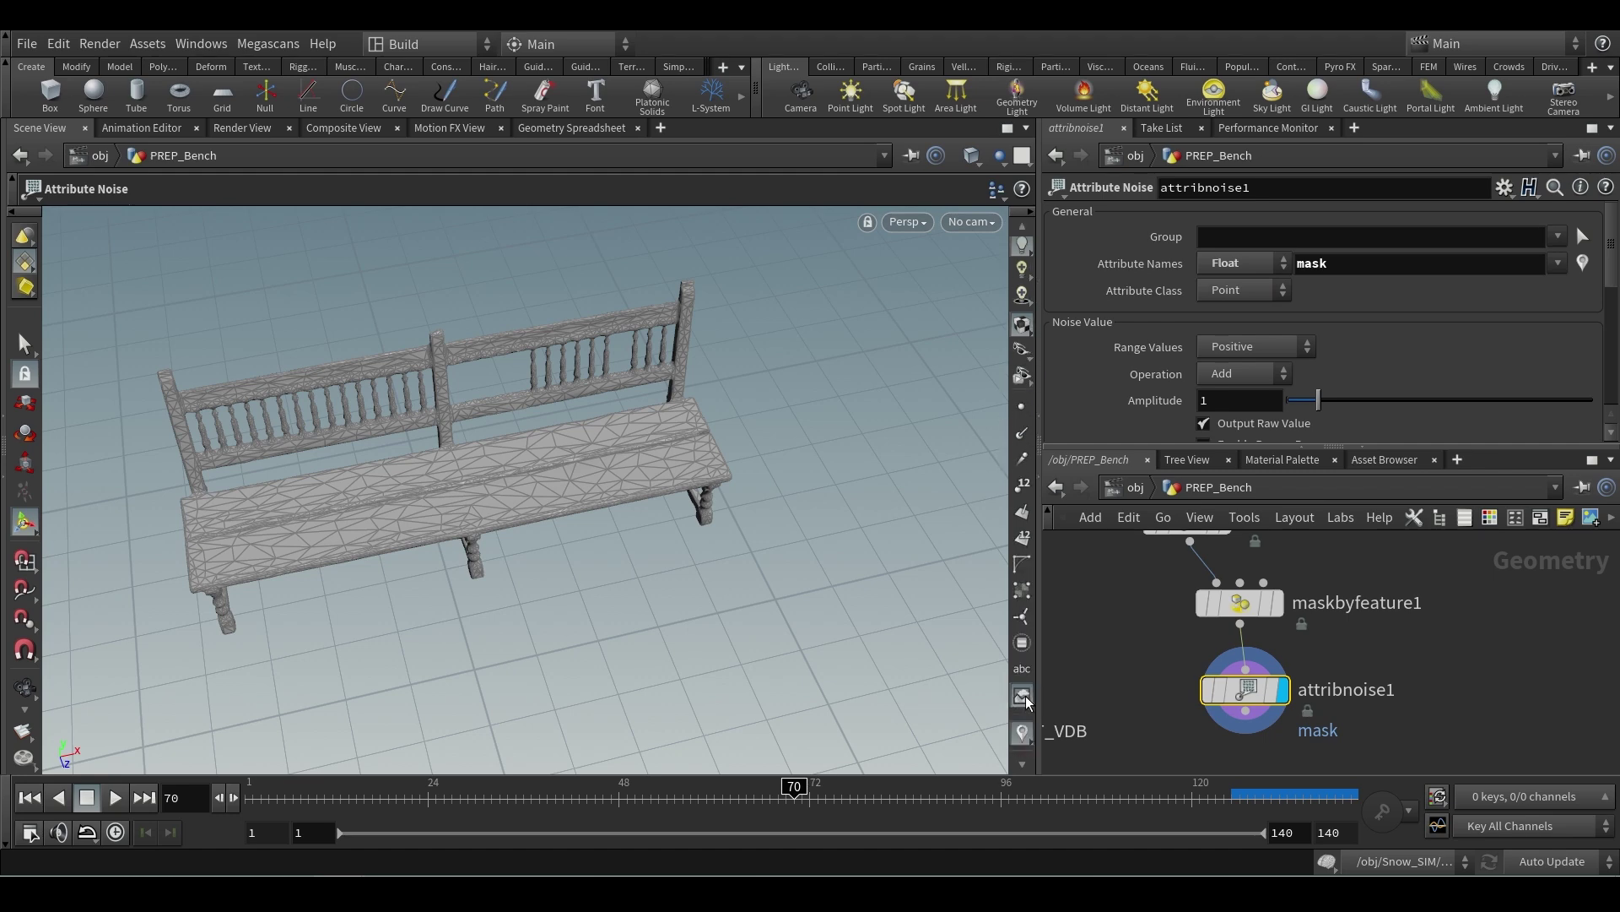
{"action": "left_click", "coordinate": [1022, 732]}
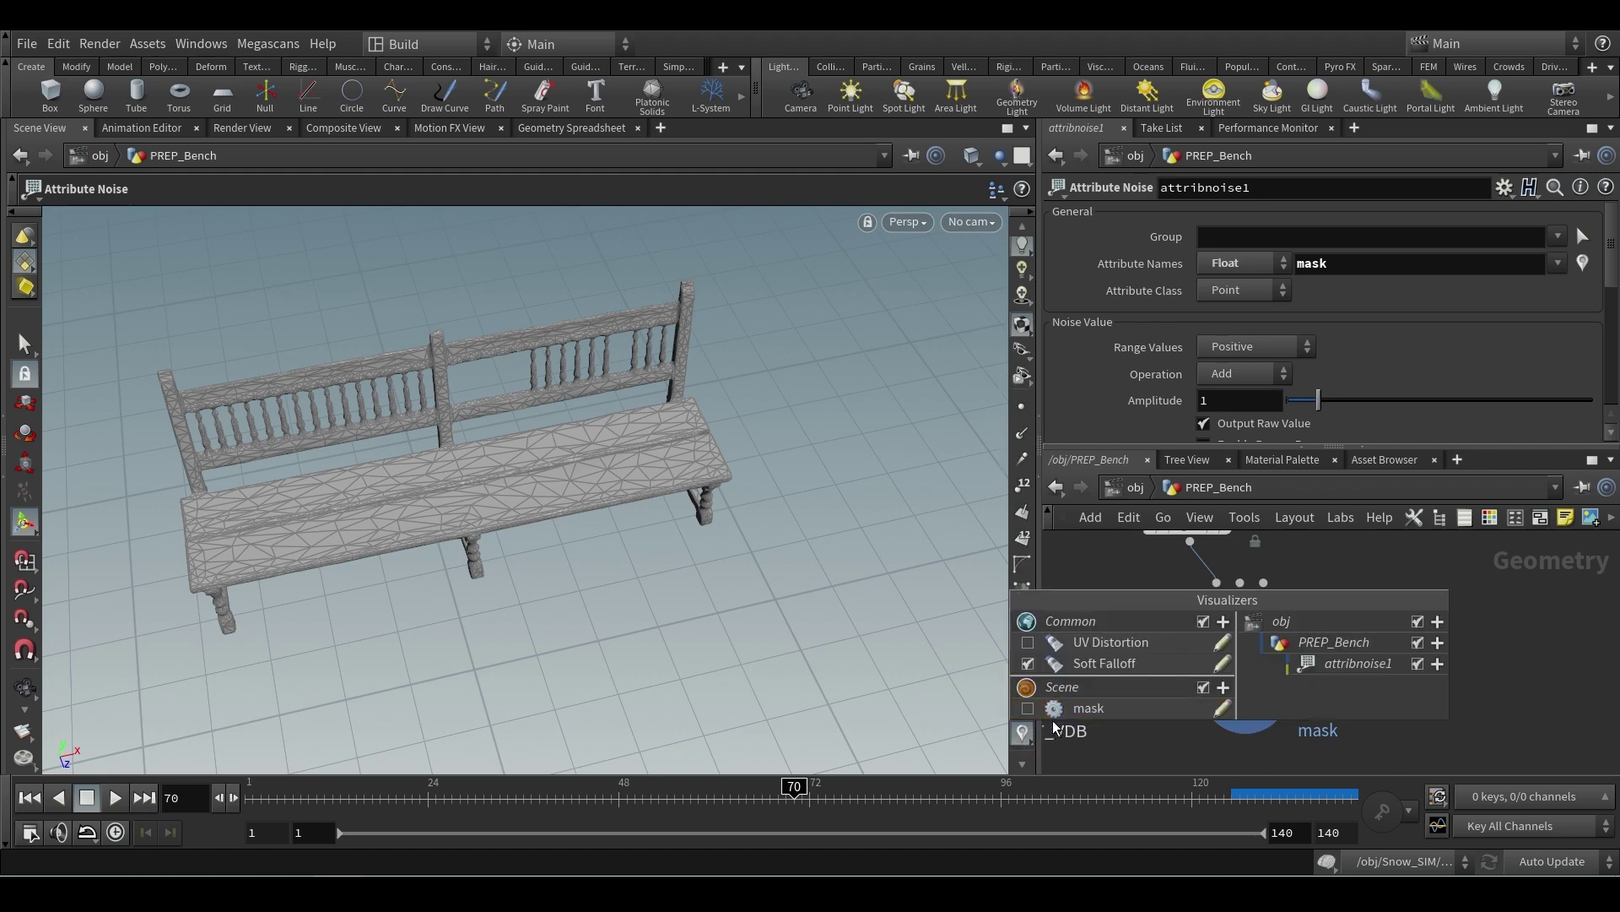
{"action": "left_click", "coordinate": [1028, 708]}
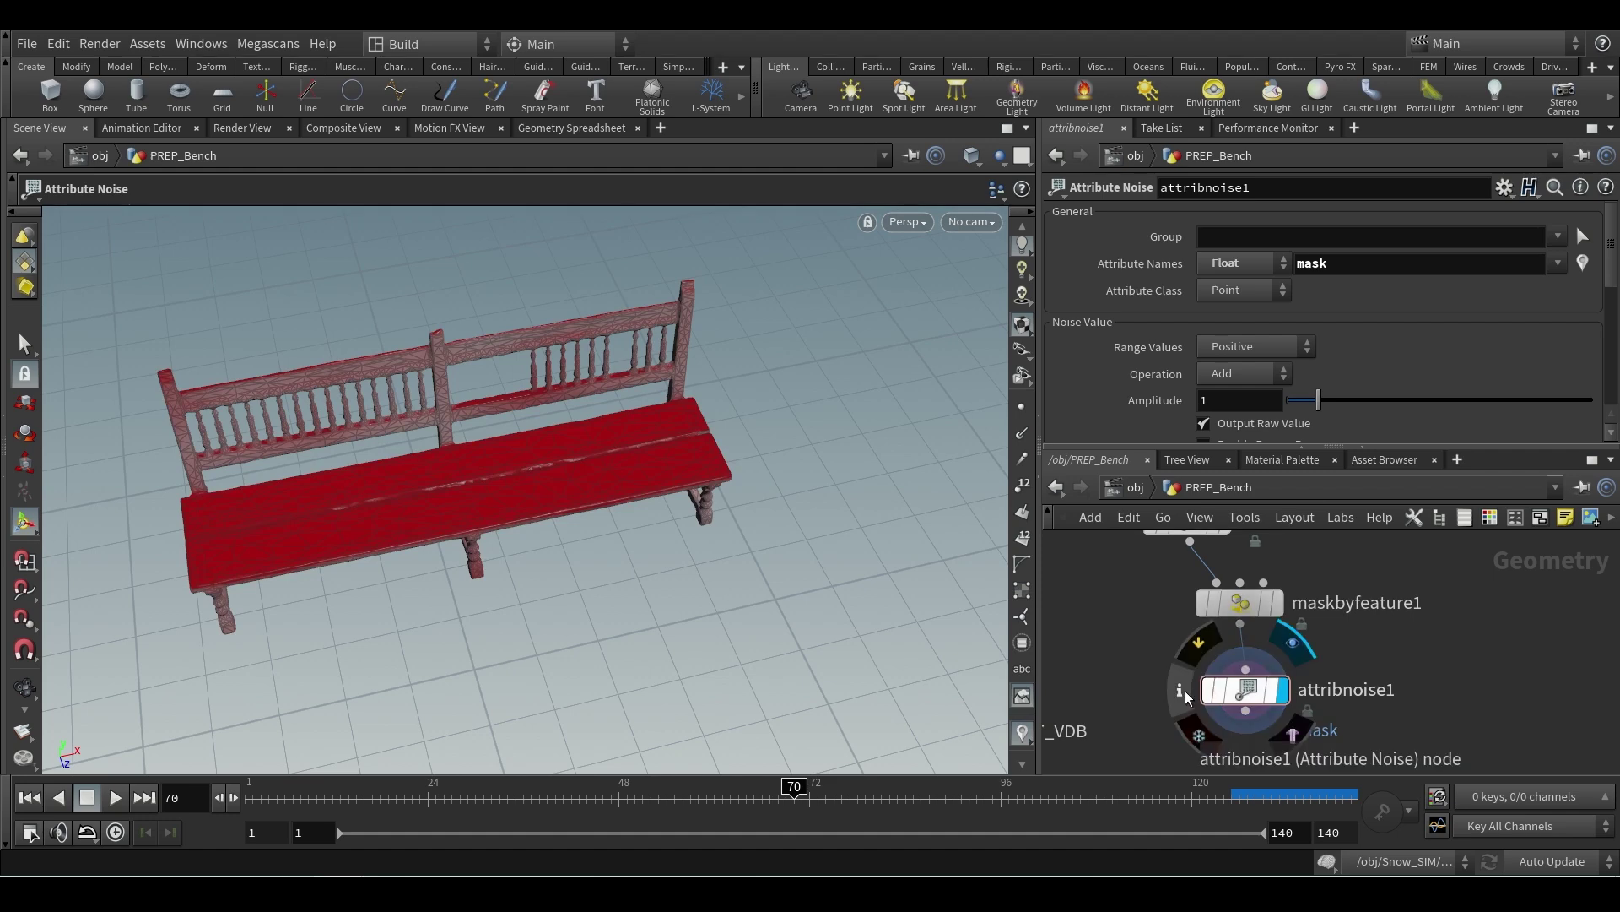
{"action": "left_click", "coordinate": [1206, 728]}
{"action": "left_click", "coordinate": [1155, 190]}
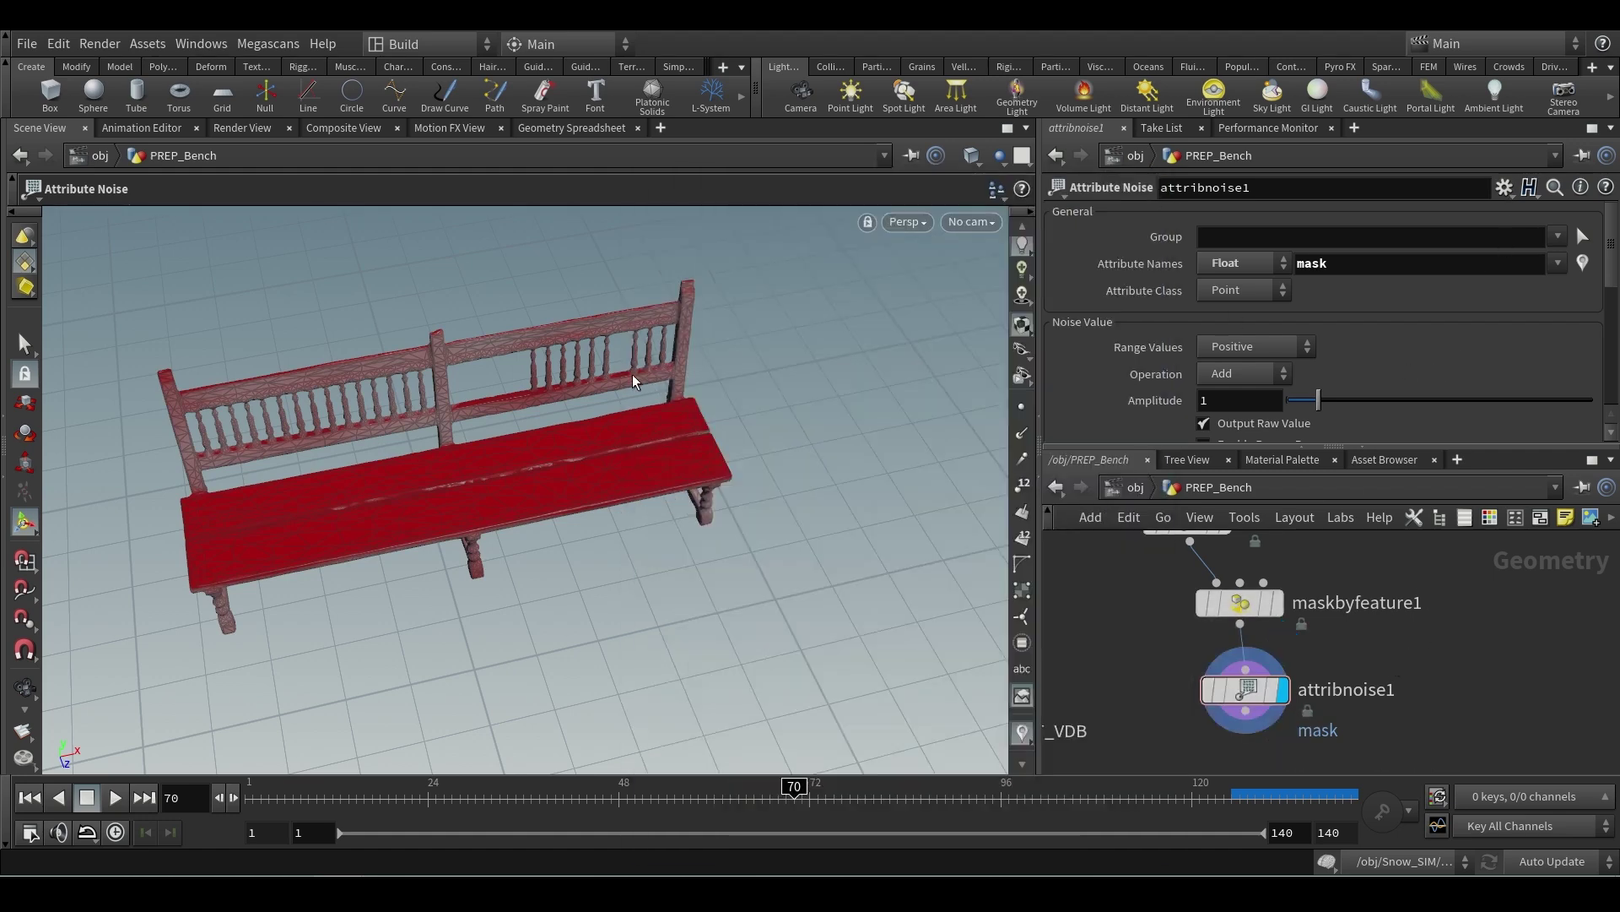
{"action": "left_click_drag", "start_coordinate": [525, 427], "coordinate": [858, 416], "text": "alt"}
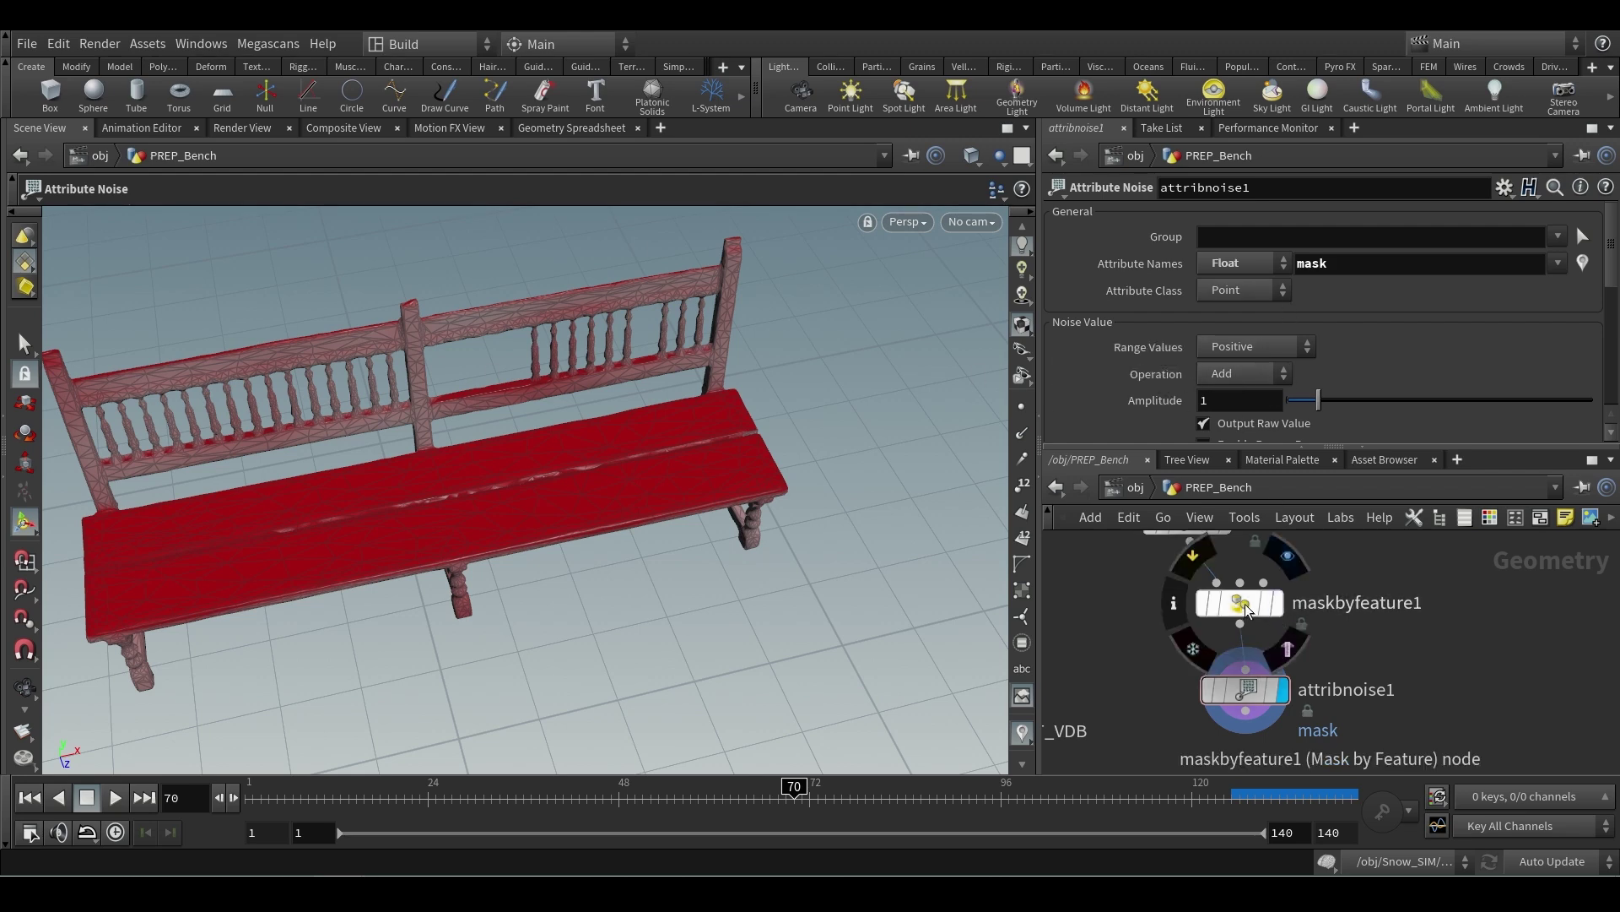
- Set attribnoise1's Operation to Multiply, compare it with maskbyfeature1, and display attribnoise1 with the mask visualizer on
{"action": "left_click", "coordinate": [1253, 381]}
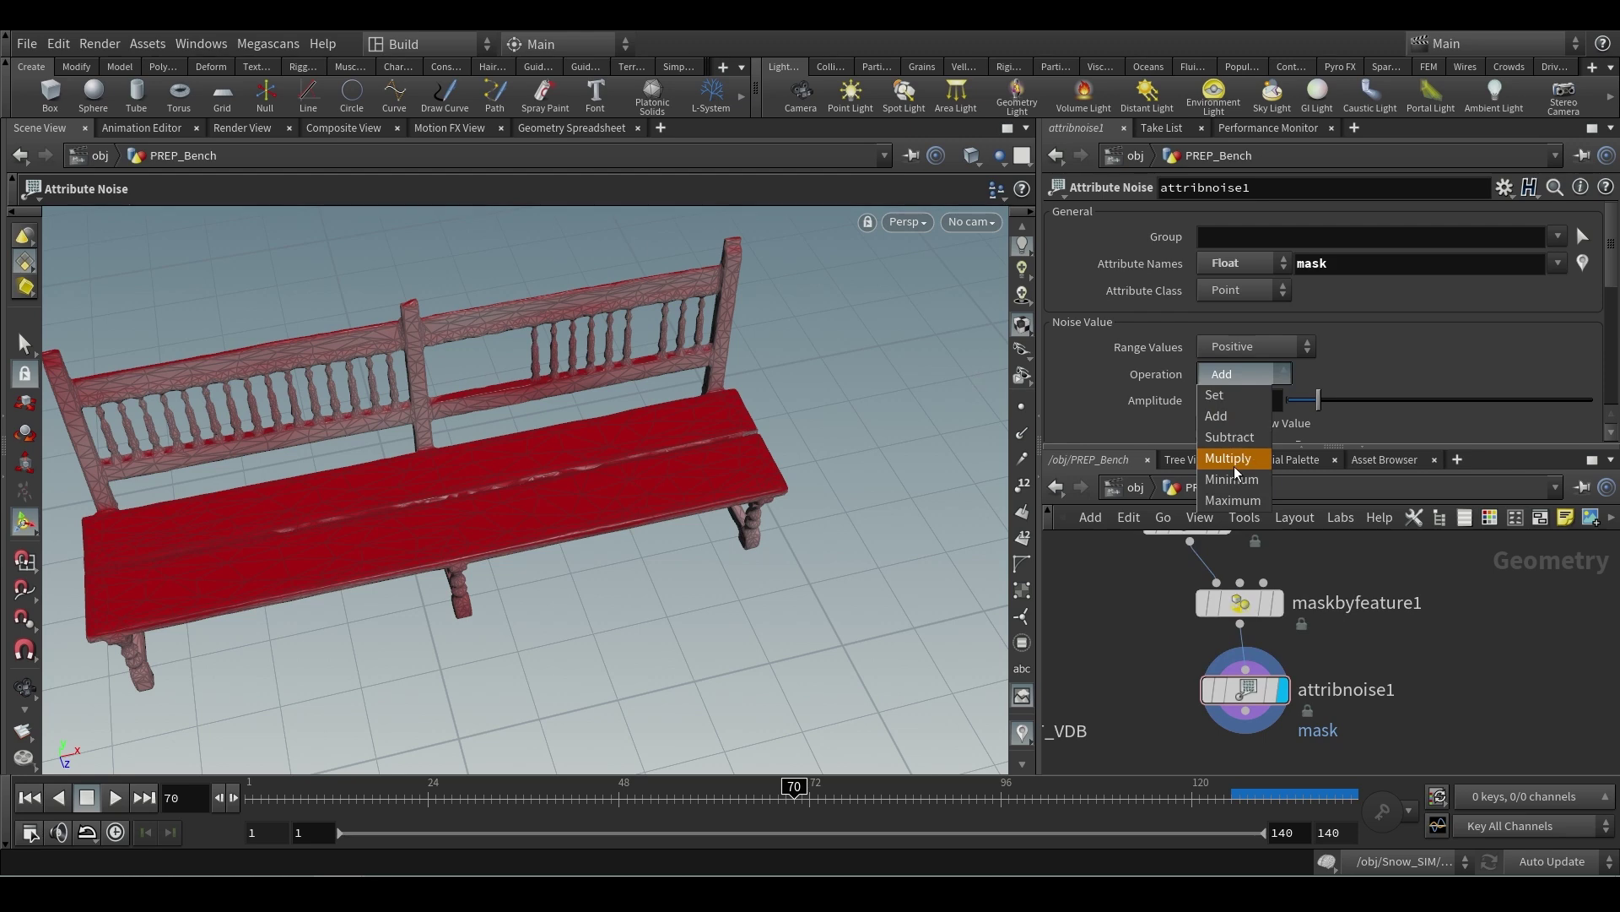
{"action": "left_click", "coordinate": [1234, 466]}
{"action": "left_click", "coordinate": [1278, 602]}
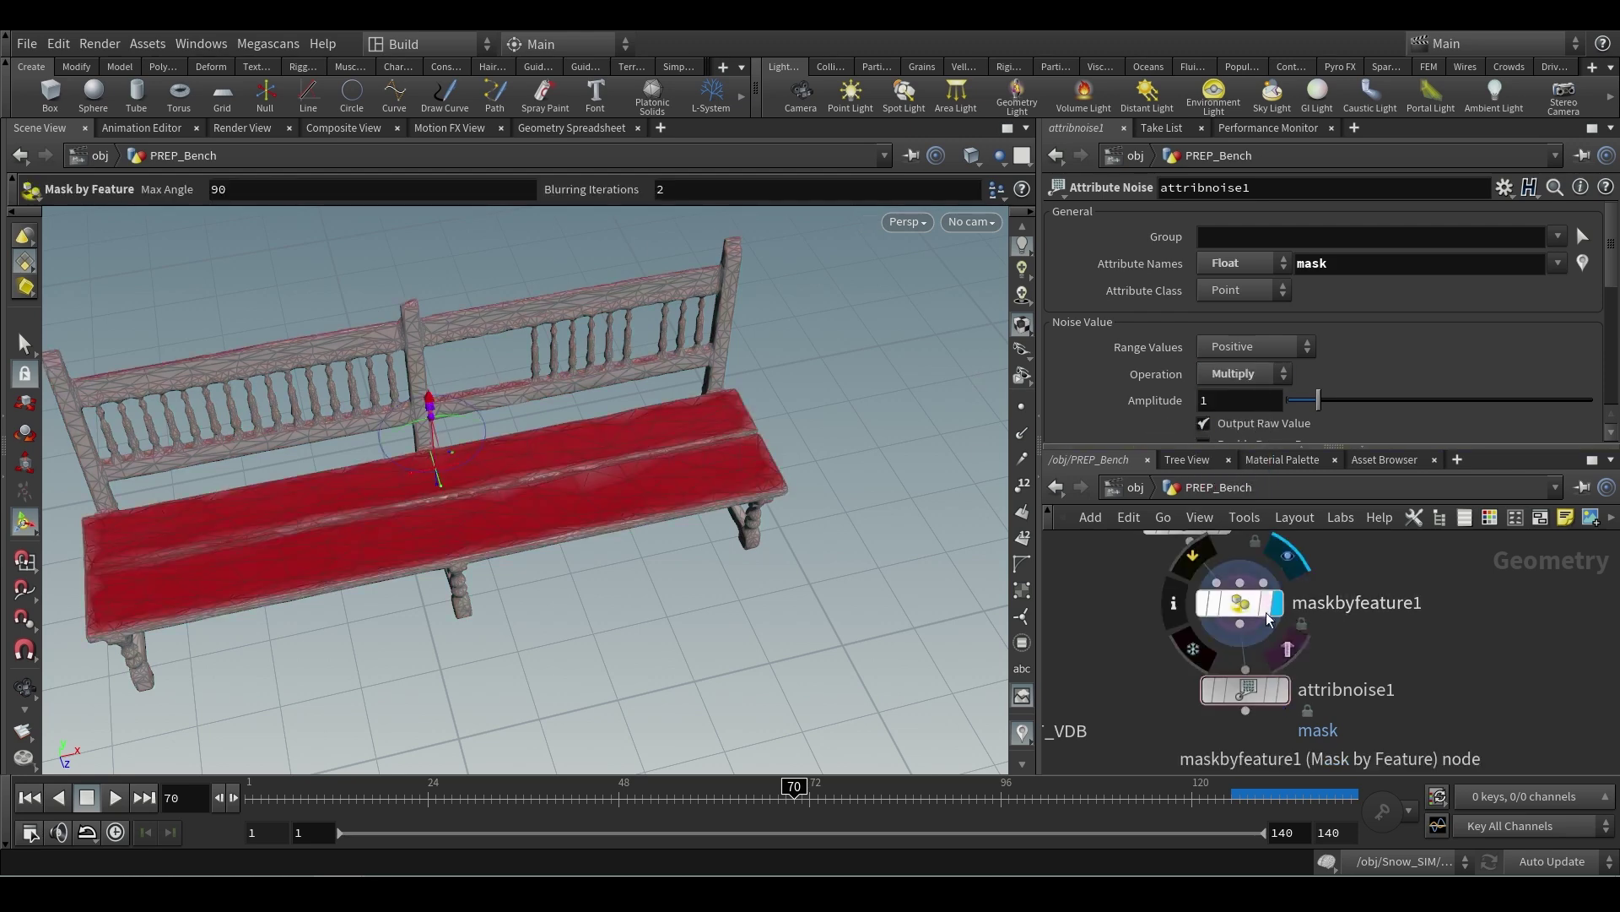
{"action": "left_click", "coordinate": [1239, 606]}
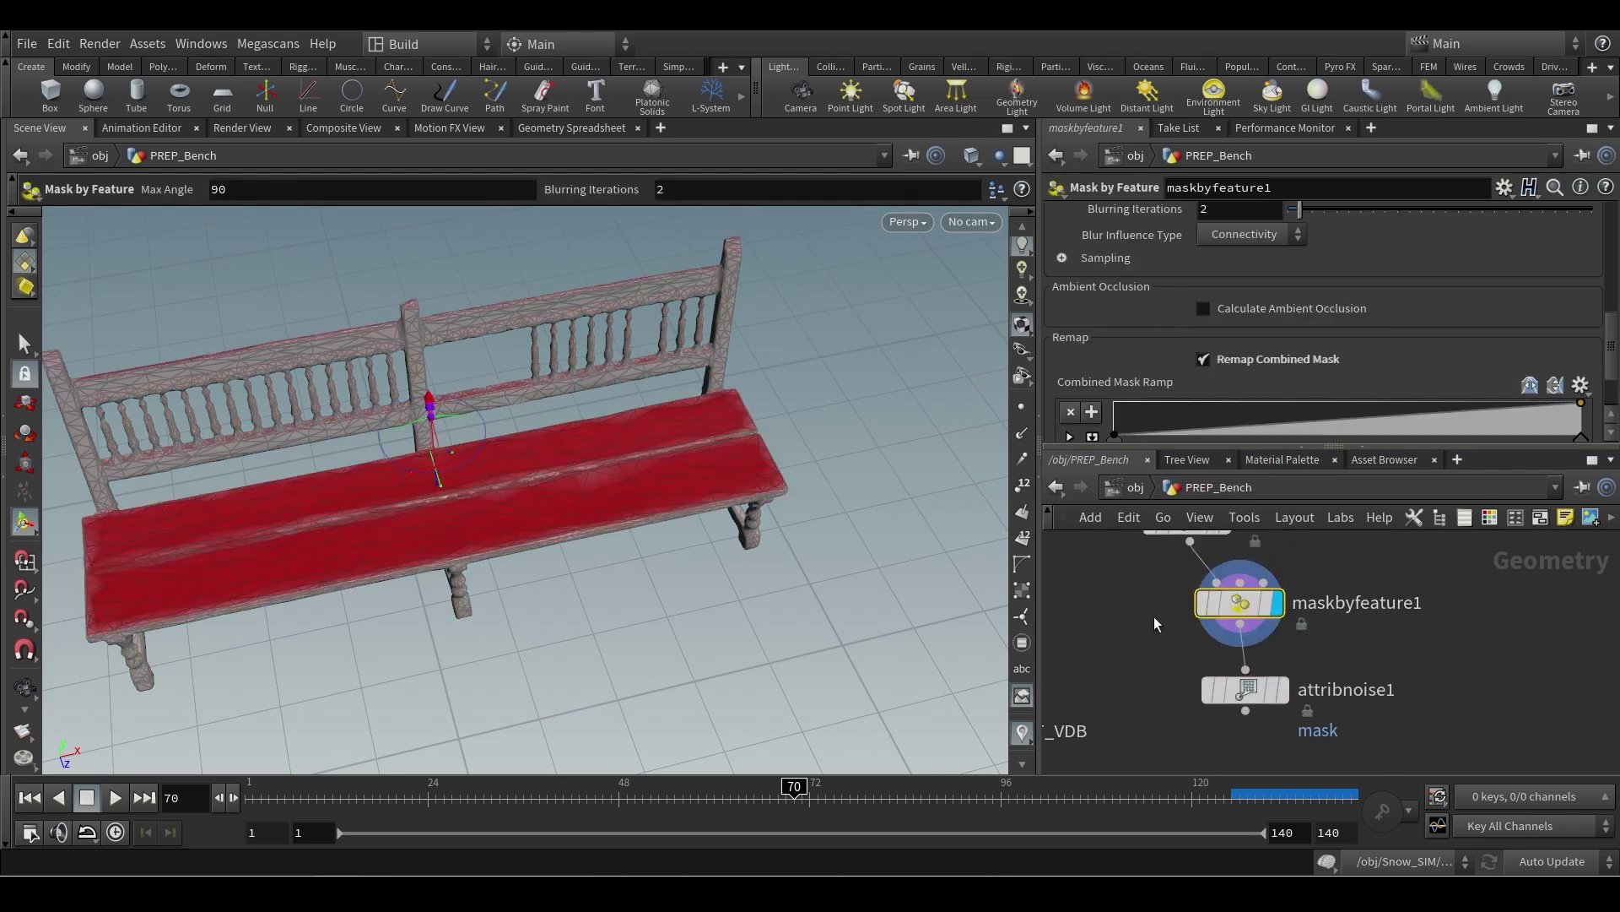
{"action": "left_click", "coordinate": [1284, 696]}
{"action": "left_click", "coordinate": [1256, 702]}
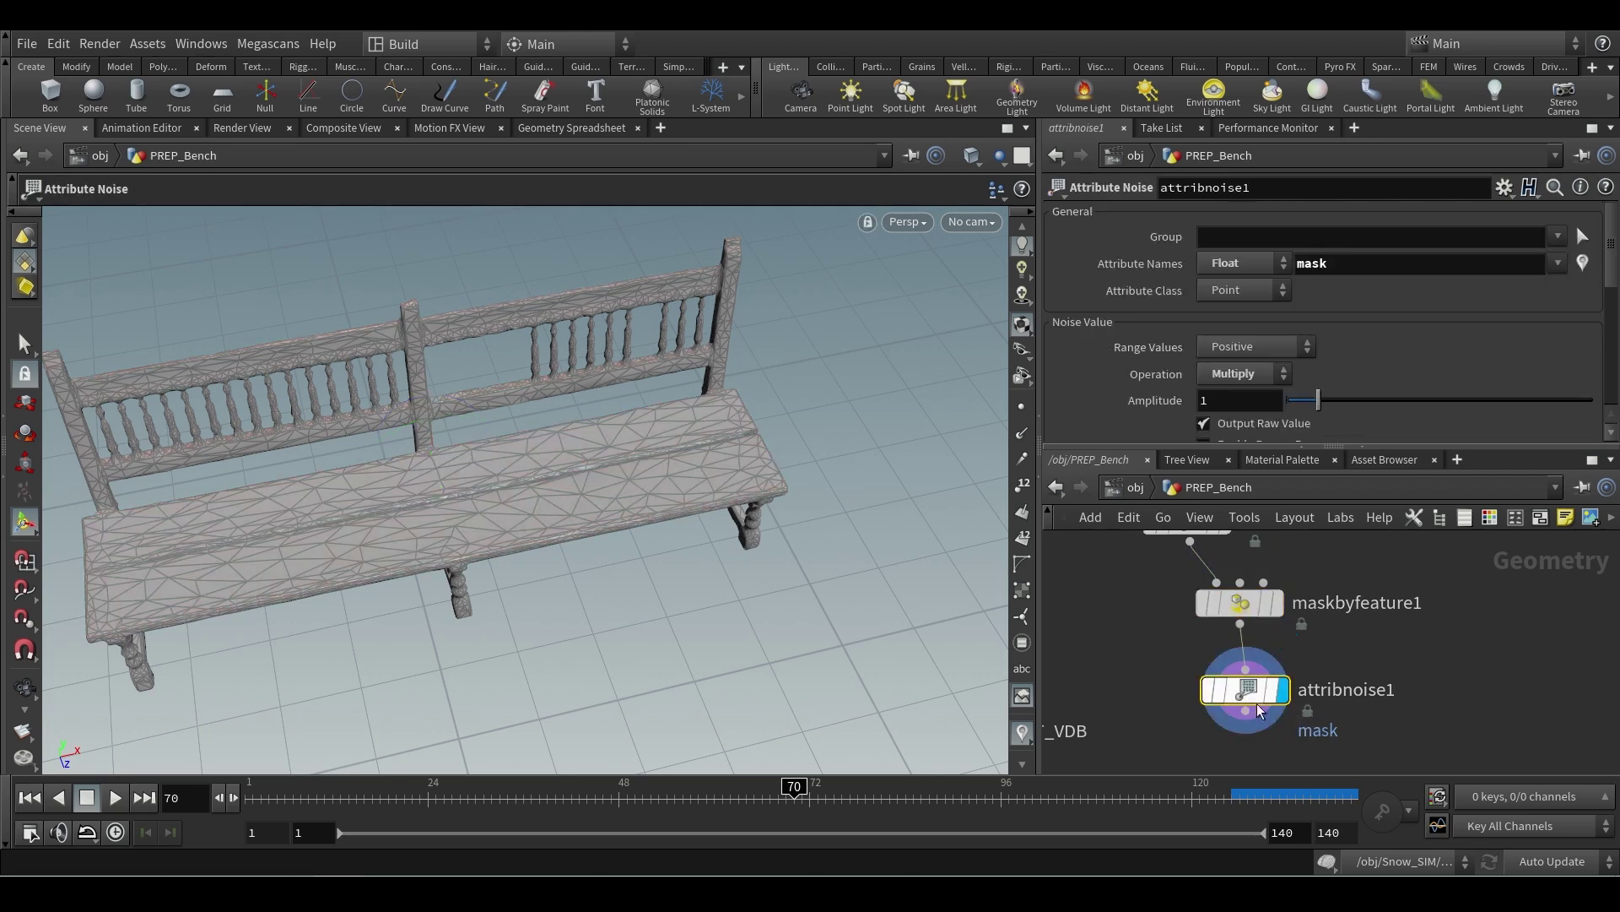
{"action": "left_click", "coordinate": [1022, 733]}
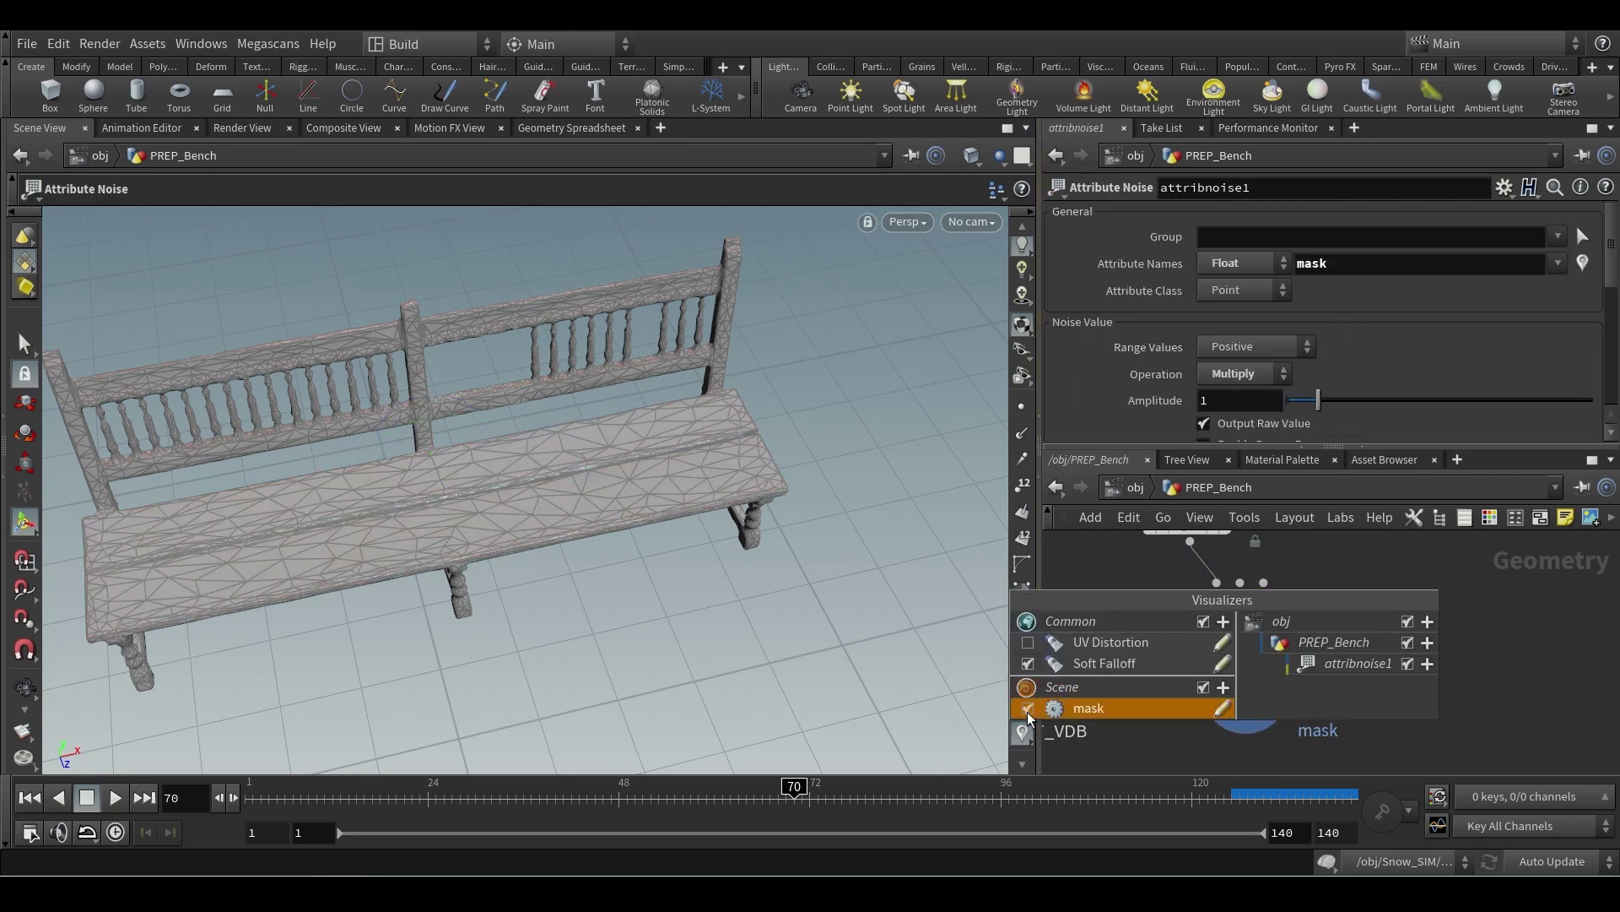
{"action": "left_click", "coordinate": [1028, 711]}
- Reduce attribnoise1's noise Element Size to 0.21
{"action": "scroll", "coordinate": [1374, 356], "scroll_direction": "down", "scroll_amount": 1}
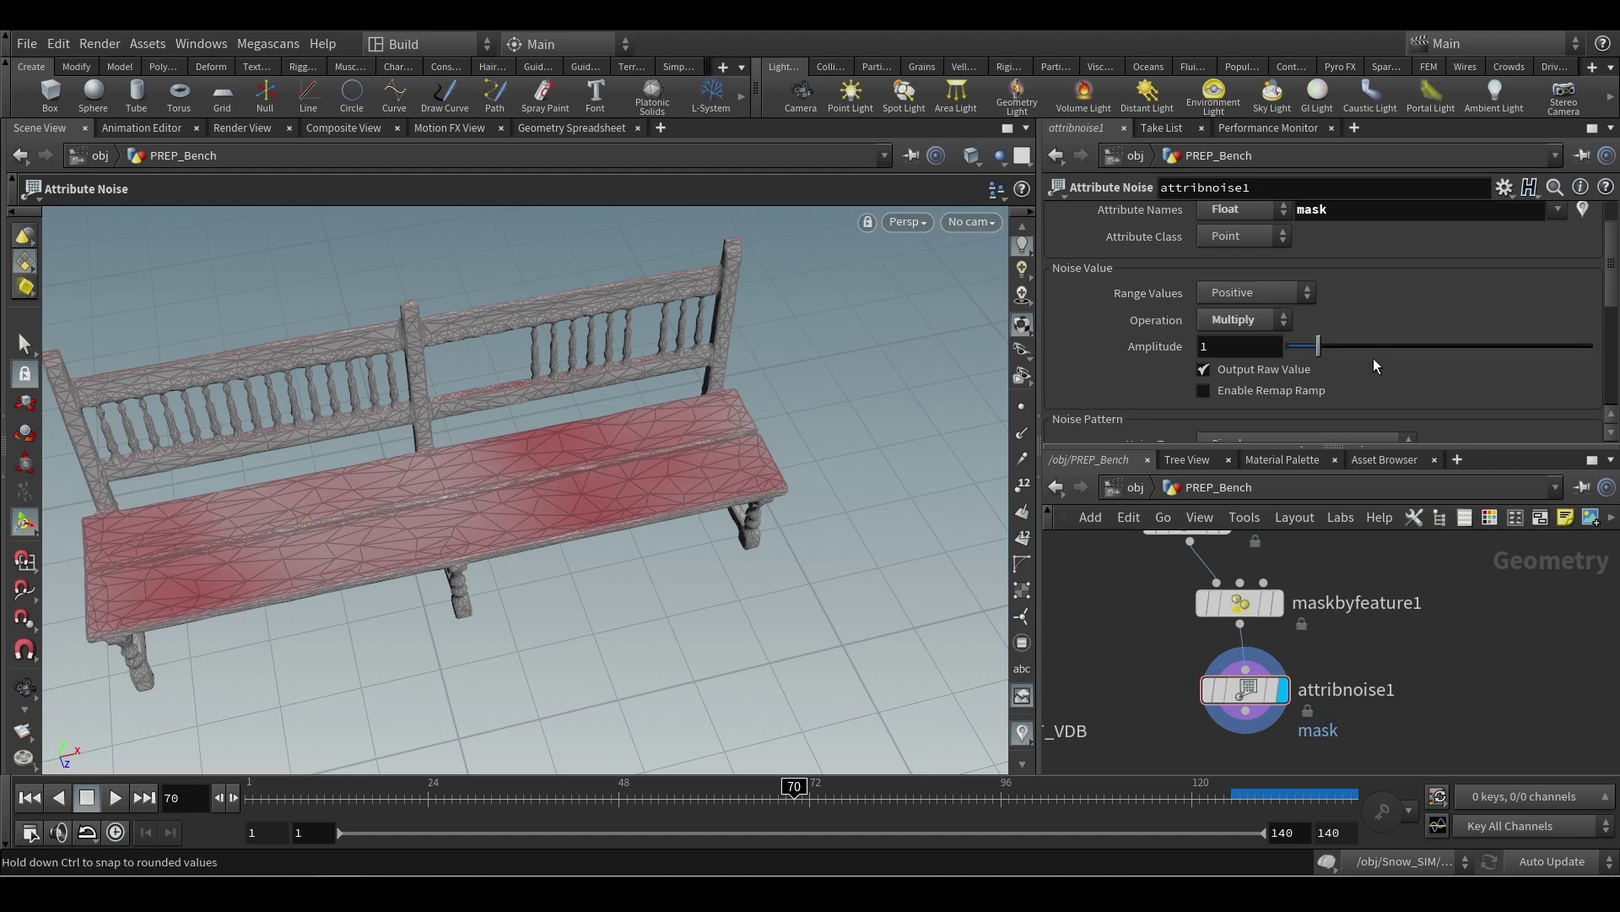
{"action": "scroll", "coordinate": [1249, 282], "scroll_direction": "up", "scroll_amount": 1}
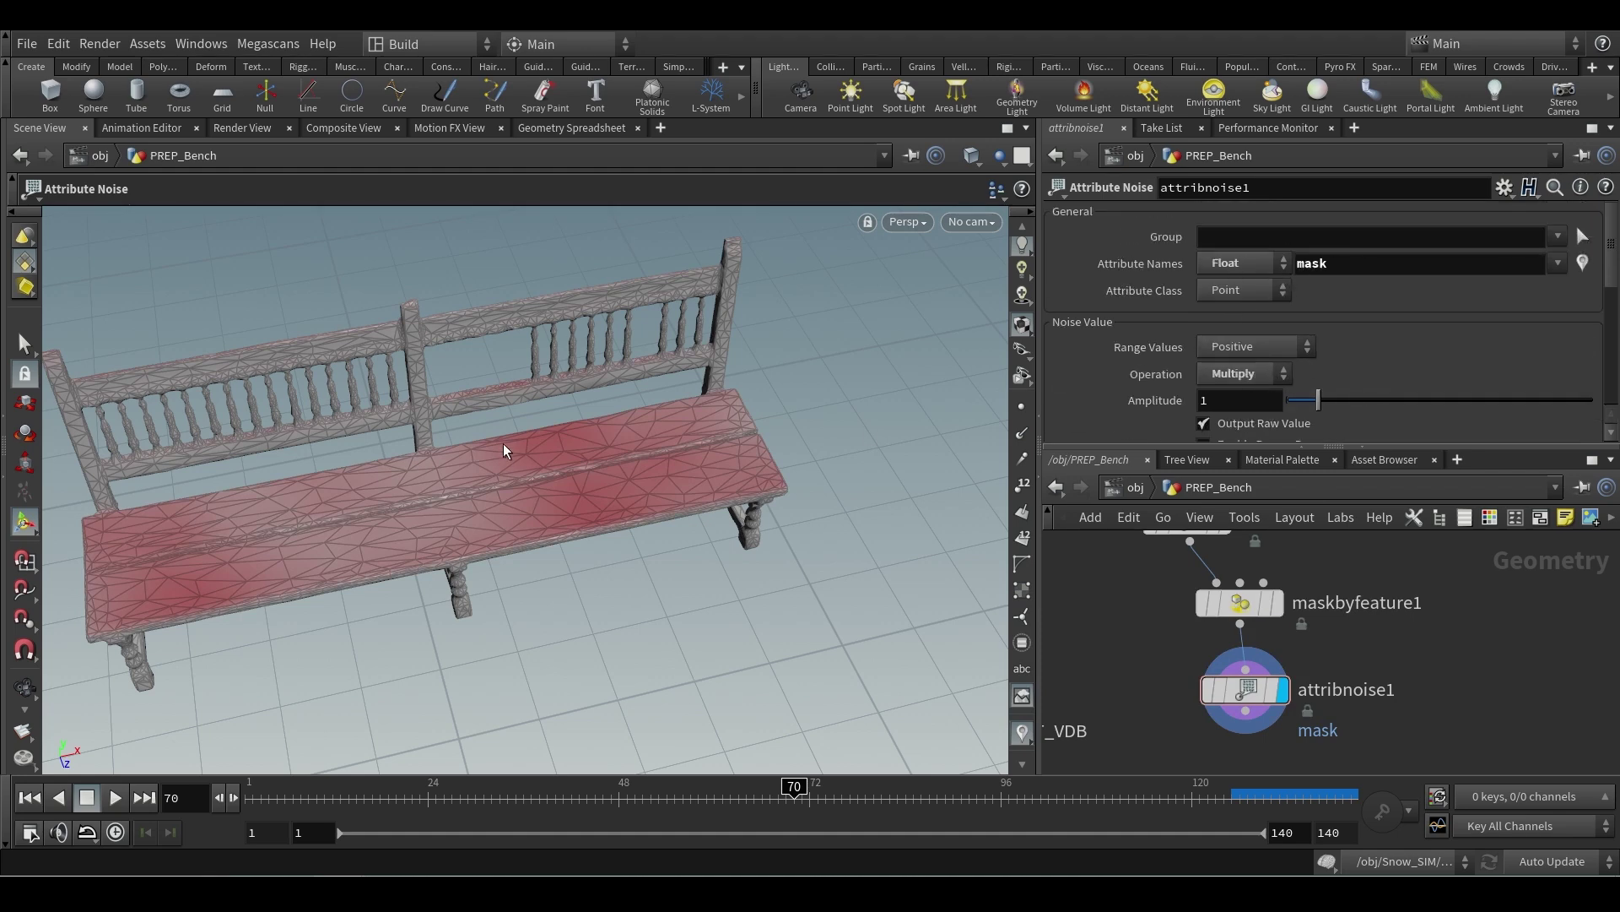
{"action": "scroll", "coordinate": [1360, 371], "scroll_direction": "down", "scroll_amount": 1}
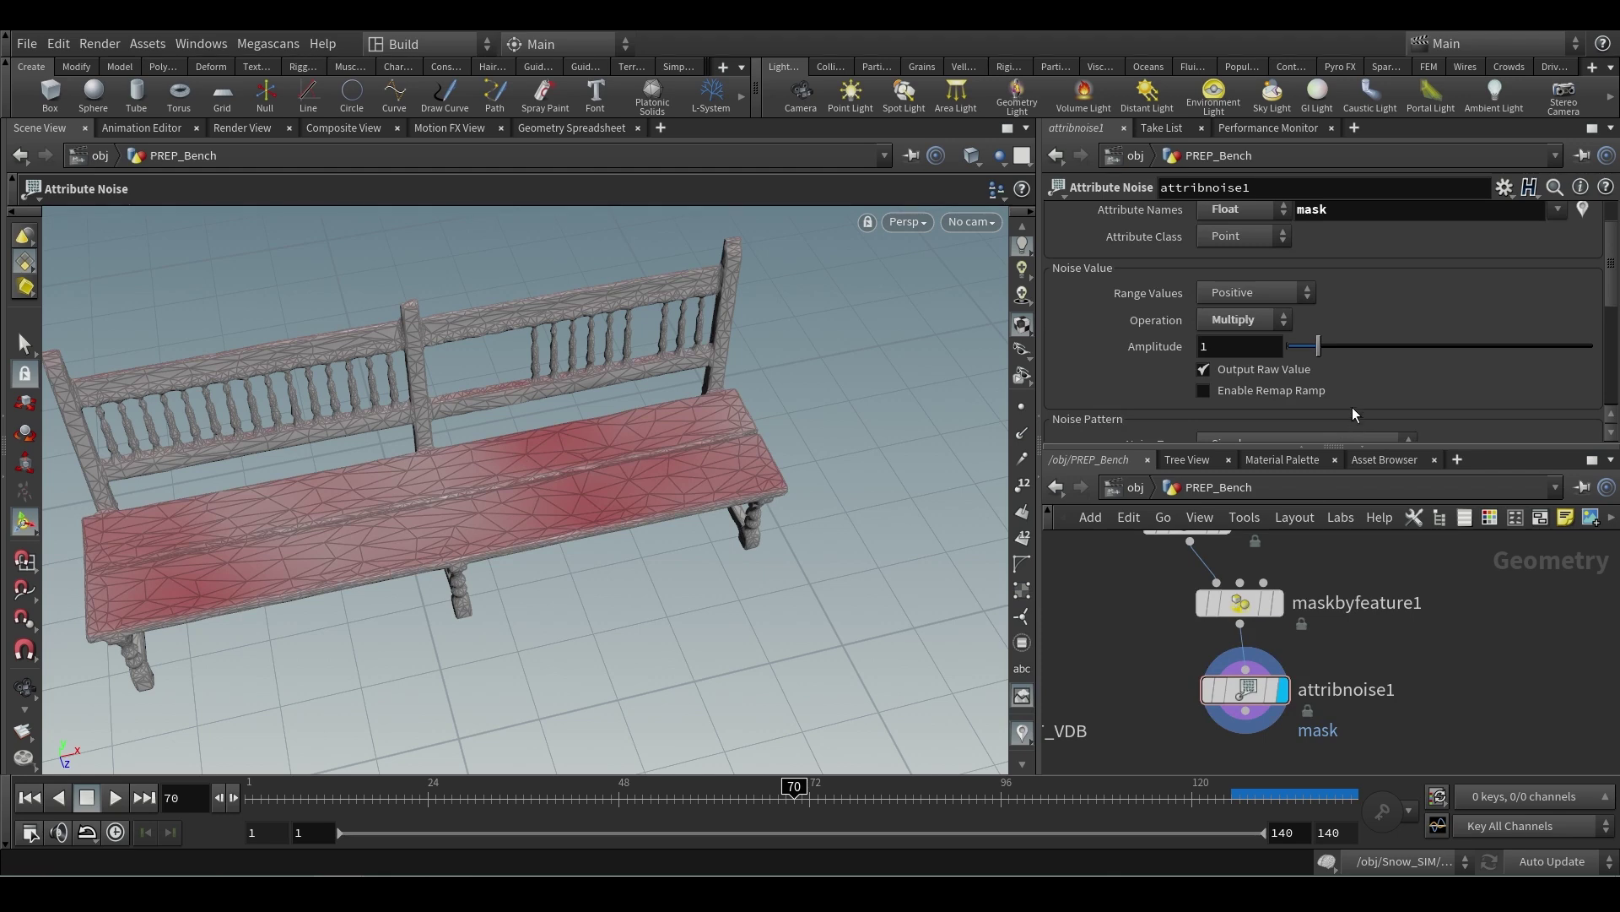
{"action": "scroll", "coordinate": [1352, 407], "scroll_direction": "down", "scroll_amount": 3}
{"action": "left_click_drag", "start_coordinate": [1346, 341], "coordinate": [1289, 336]}
{"action": "scroll", "coordinate": [554, 454], "scroll_direction": "down", "scroll_amount": 2}
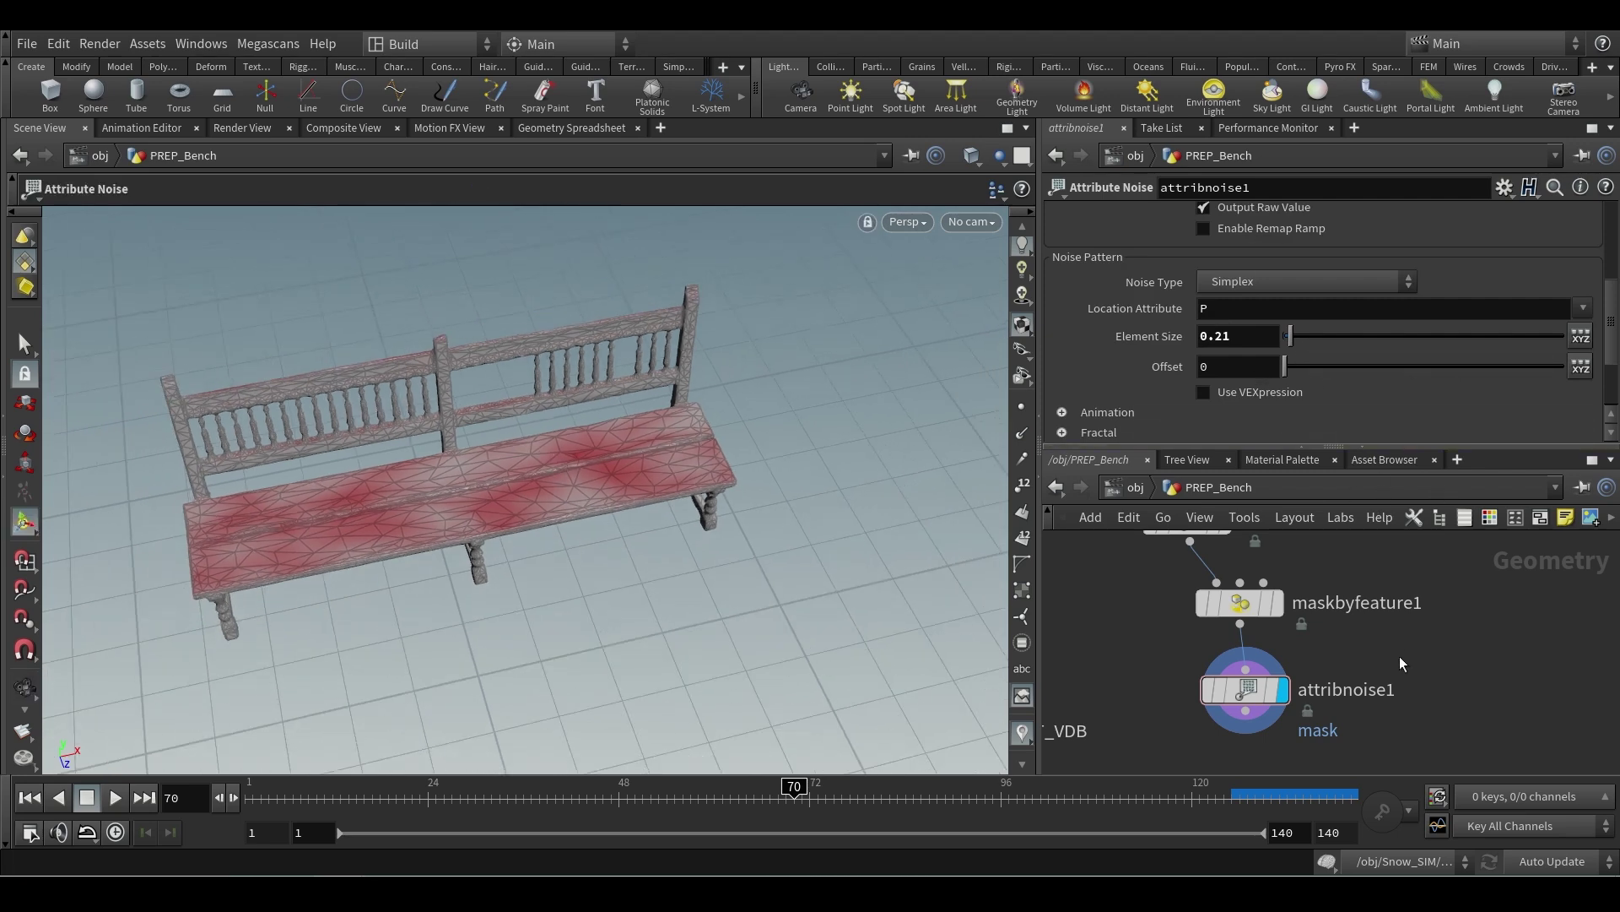
- Append a Scatter node to attribnoise1, display it, and set its Density Attribute to mask
{"action": "scroll", "coordinate": [1283, 657], "scroll_direction": "down", "scroll_amount": 2}
{"action": "key", "text": "Tab"}
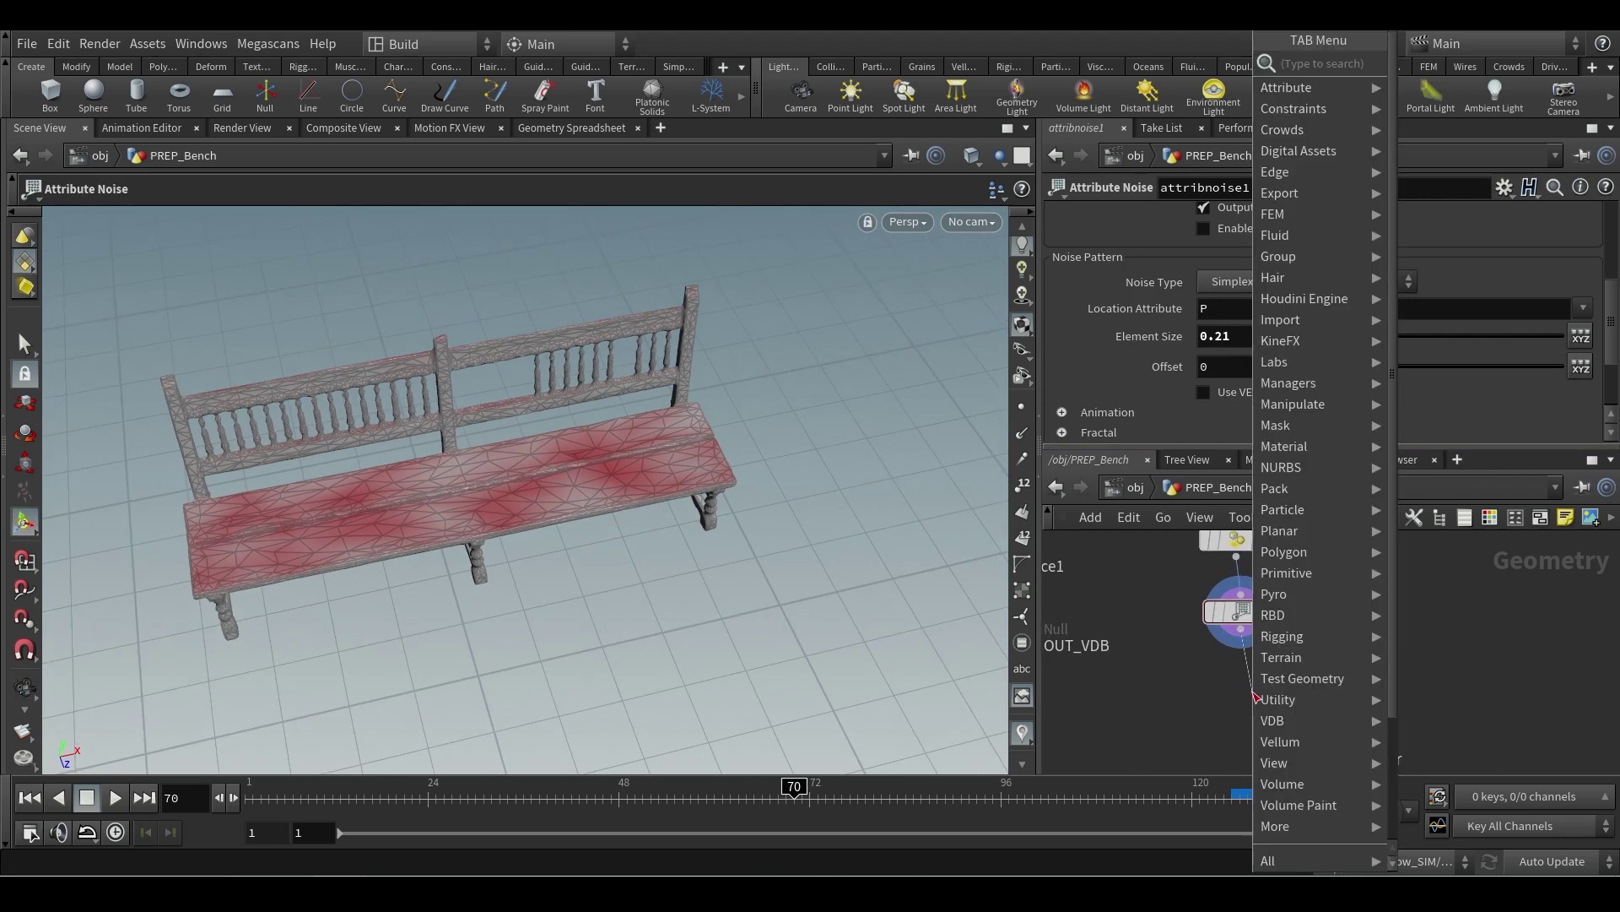
{"action": "mouse_move", "coordinate": [1257, 697]}
{"action": "left_click", "coordinate": [1443, 51]}
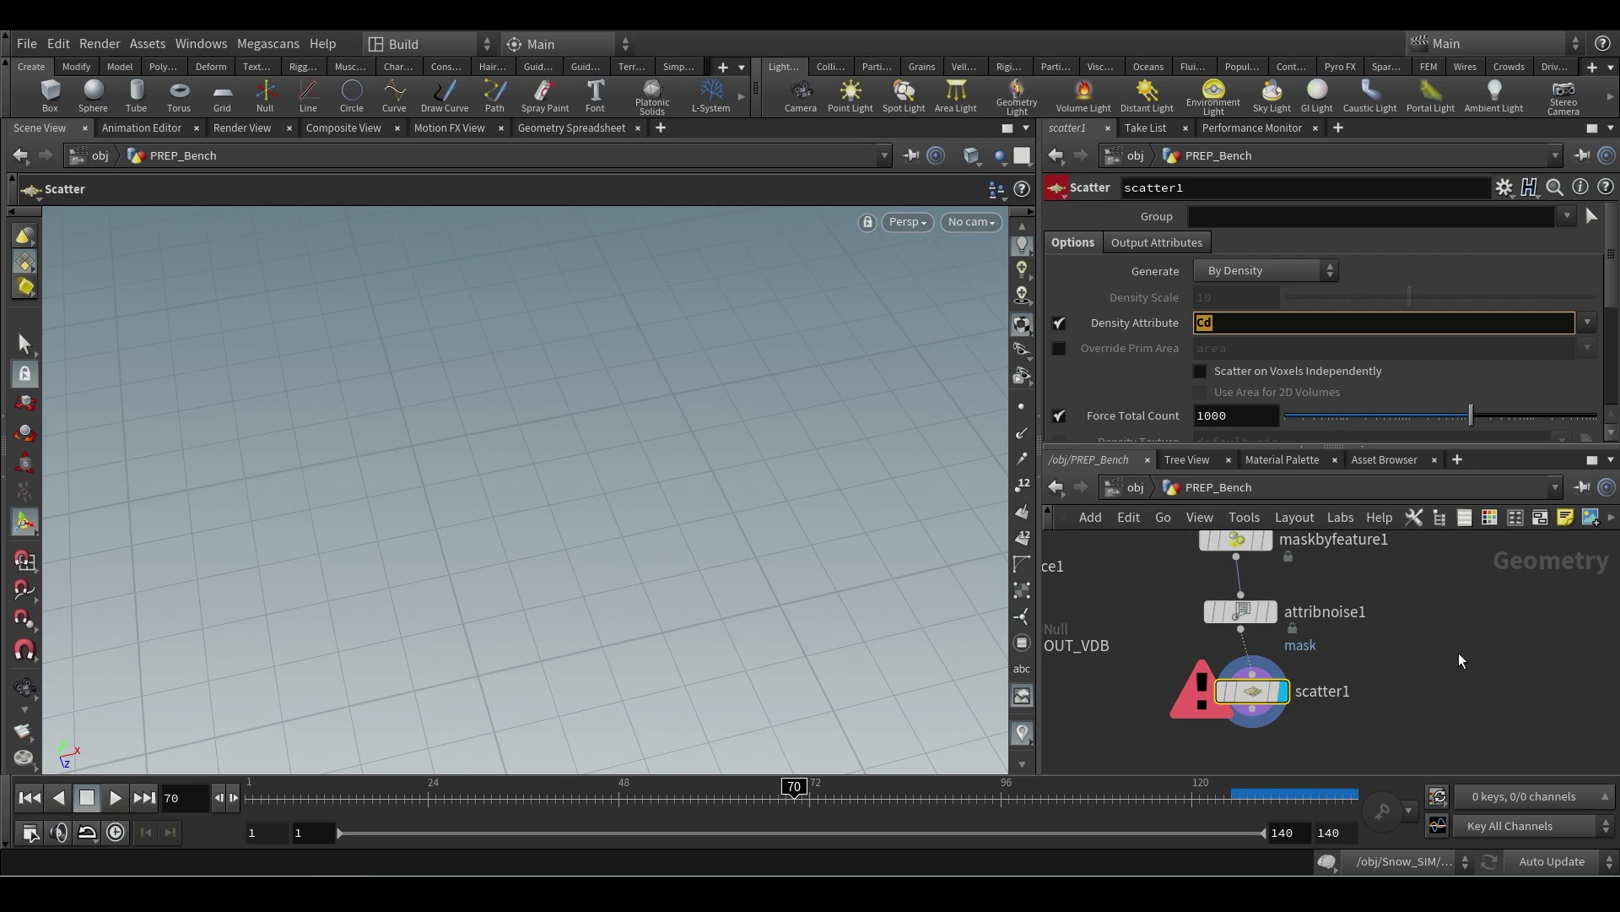
{"action": "key", "text": "BackSpace"}
{"action": "type", "text": "mask"}
{"action": "key", "text": "Return"}
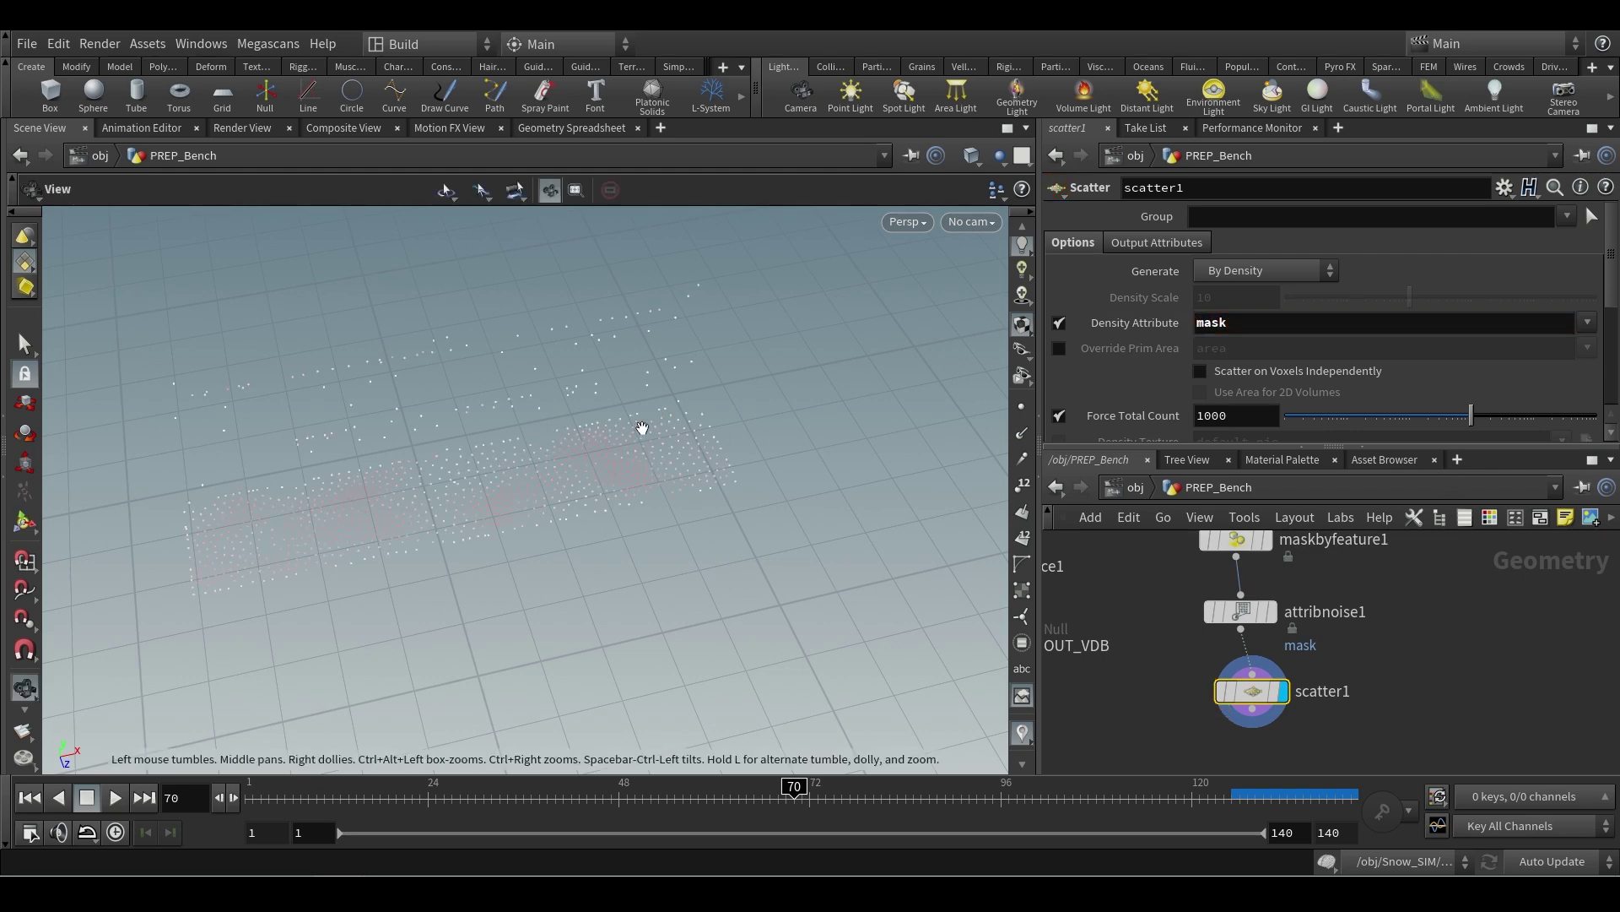
- Raise scatter1's Force Total Count to 3662 and inspect the point distribution on the bench
{"action": "left_click_drag", "start_coordinate": [644, 427], "coordinate": [616, 354], "text": "alt"}
{"action": "left_click_drag", "start_coordinate": [1448, 432], "coordinate": [1484, 431]}
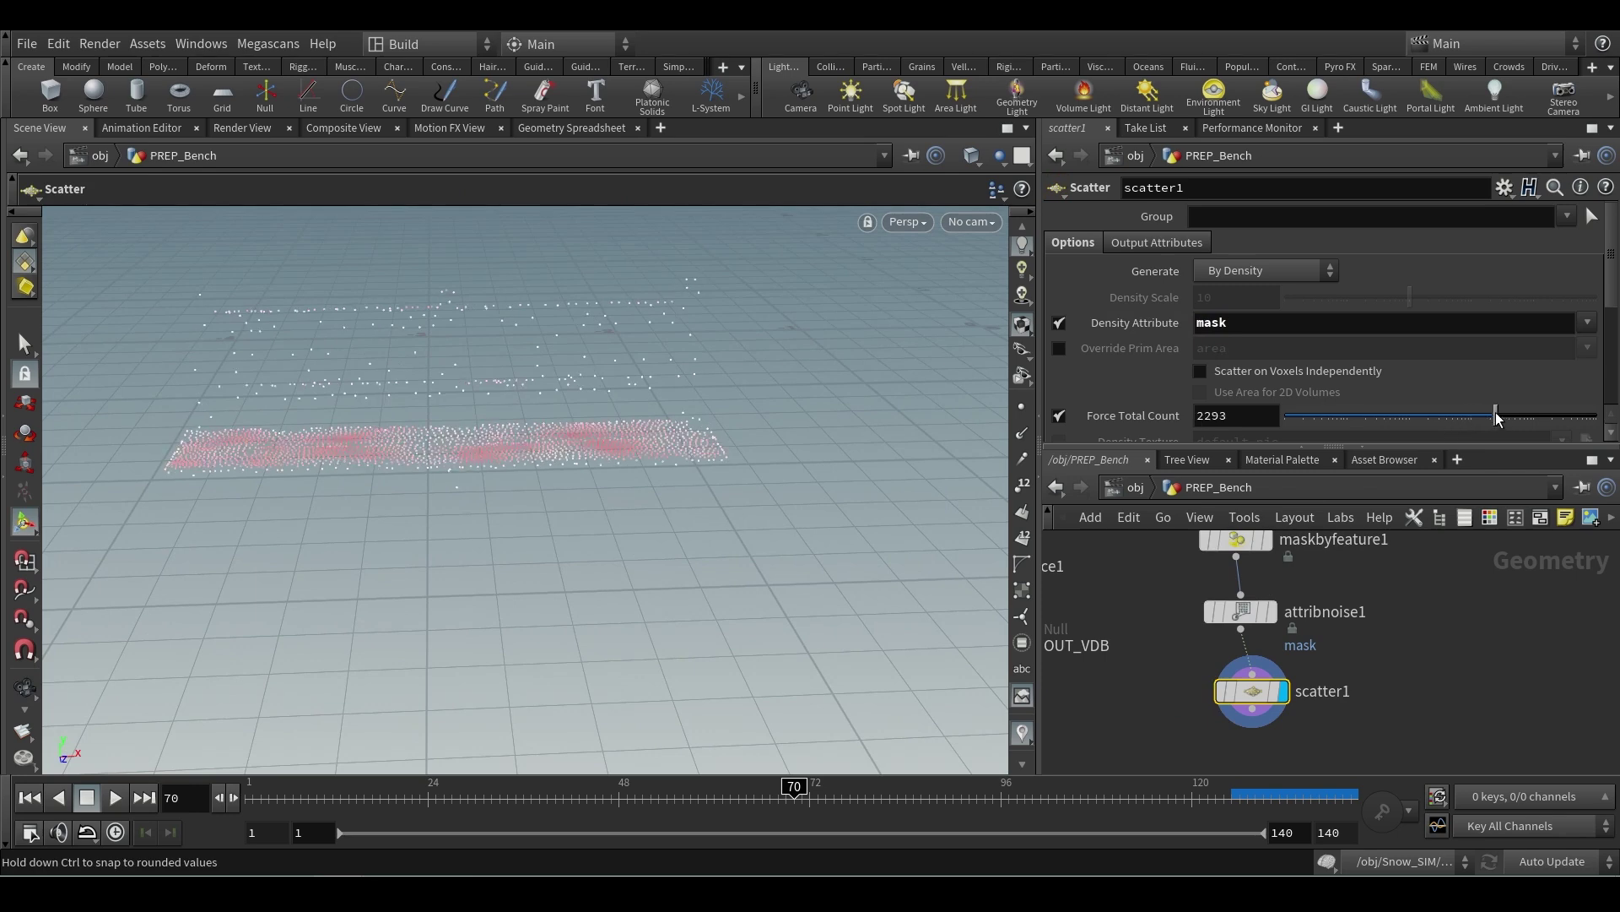
{"action": "key", "text": "Escape"}
{"action": "left_click_drag", "start_coordinate": [615, 438], "coordinate": [574, 525]}
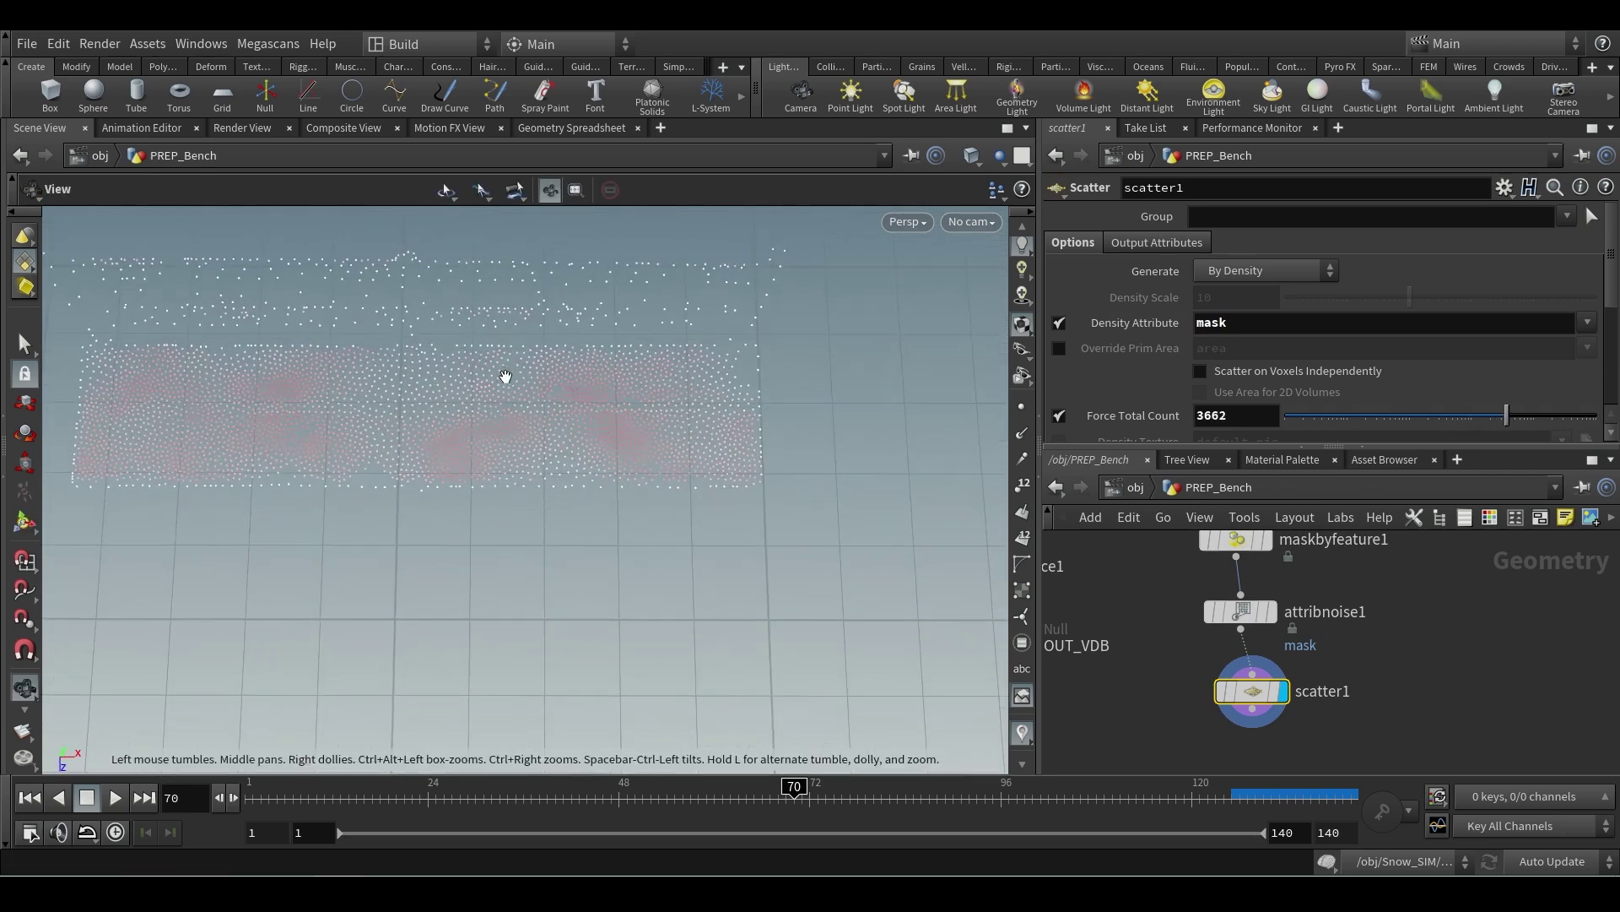
{"action": "key", "text": "Return"}
- Append a VDB from Particles node to scatter1 and make it the displayed node
{"action": "scroll", "coordinate": [1207, 658], "scroll_direction": "down", "scroll_amount": 2}
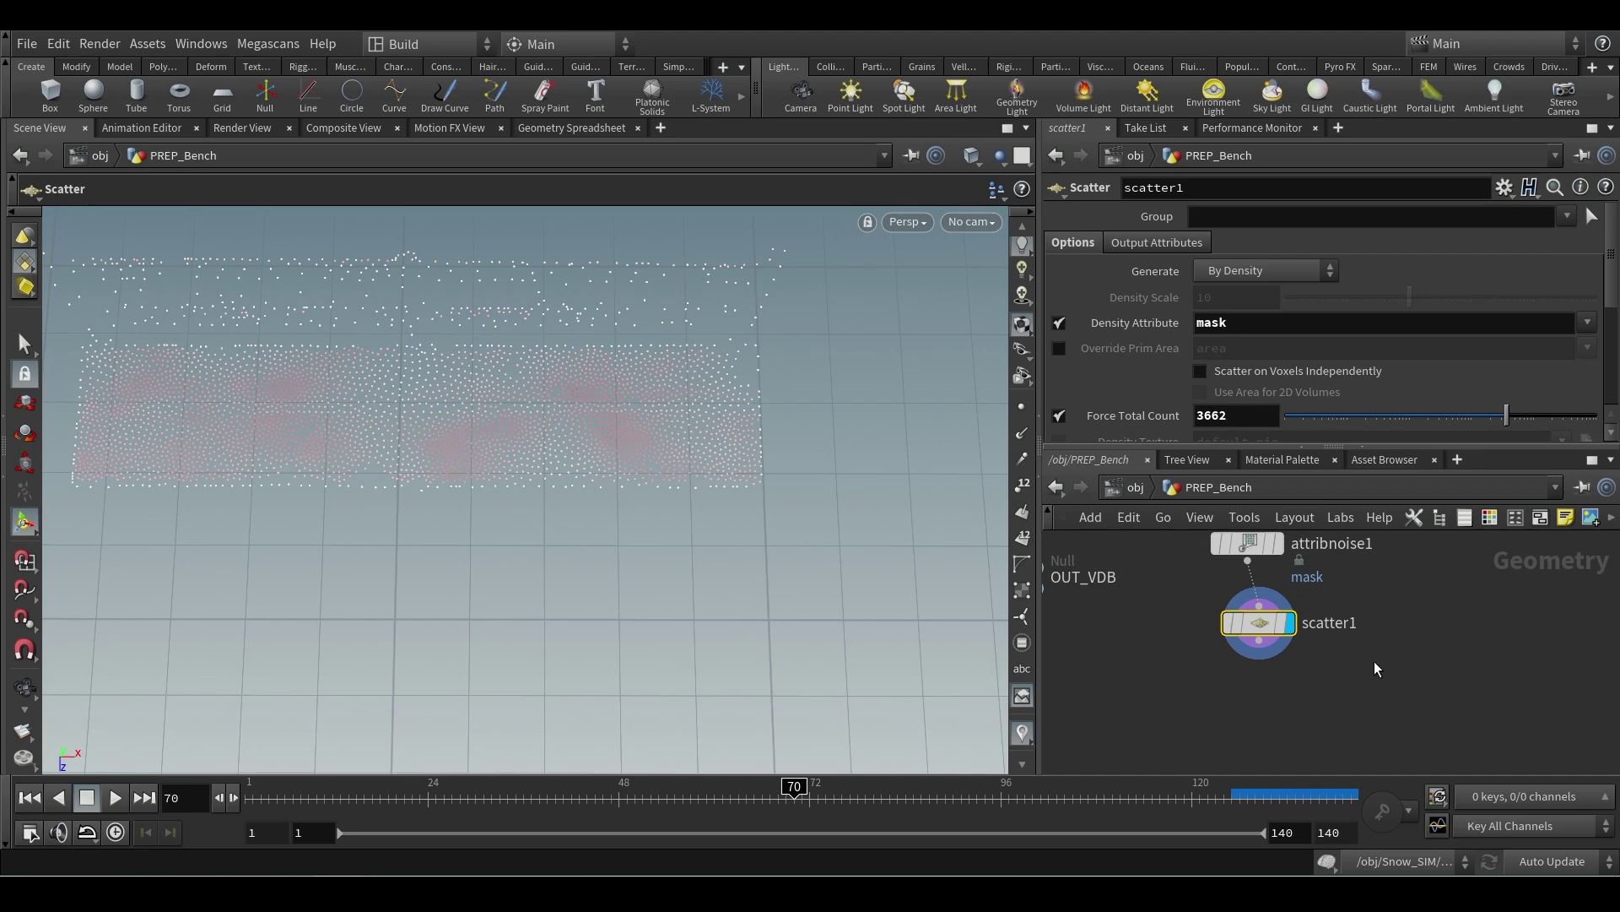
{"action": "middle_click_drag", "start_coordinate": [1374, 663], "coordinate": [1374, 615]}
{"action": "left_click", "coordinate": [1257, 609]}
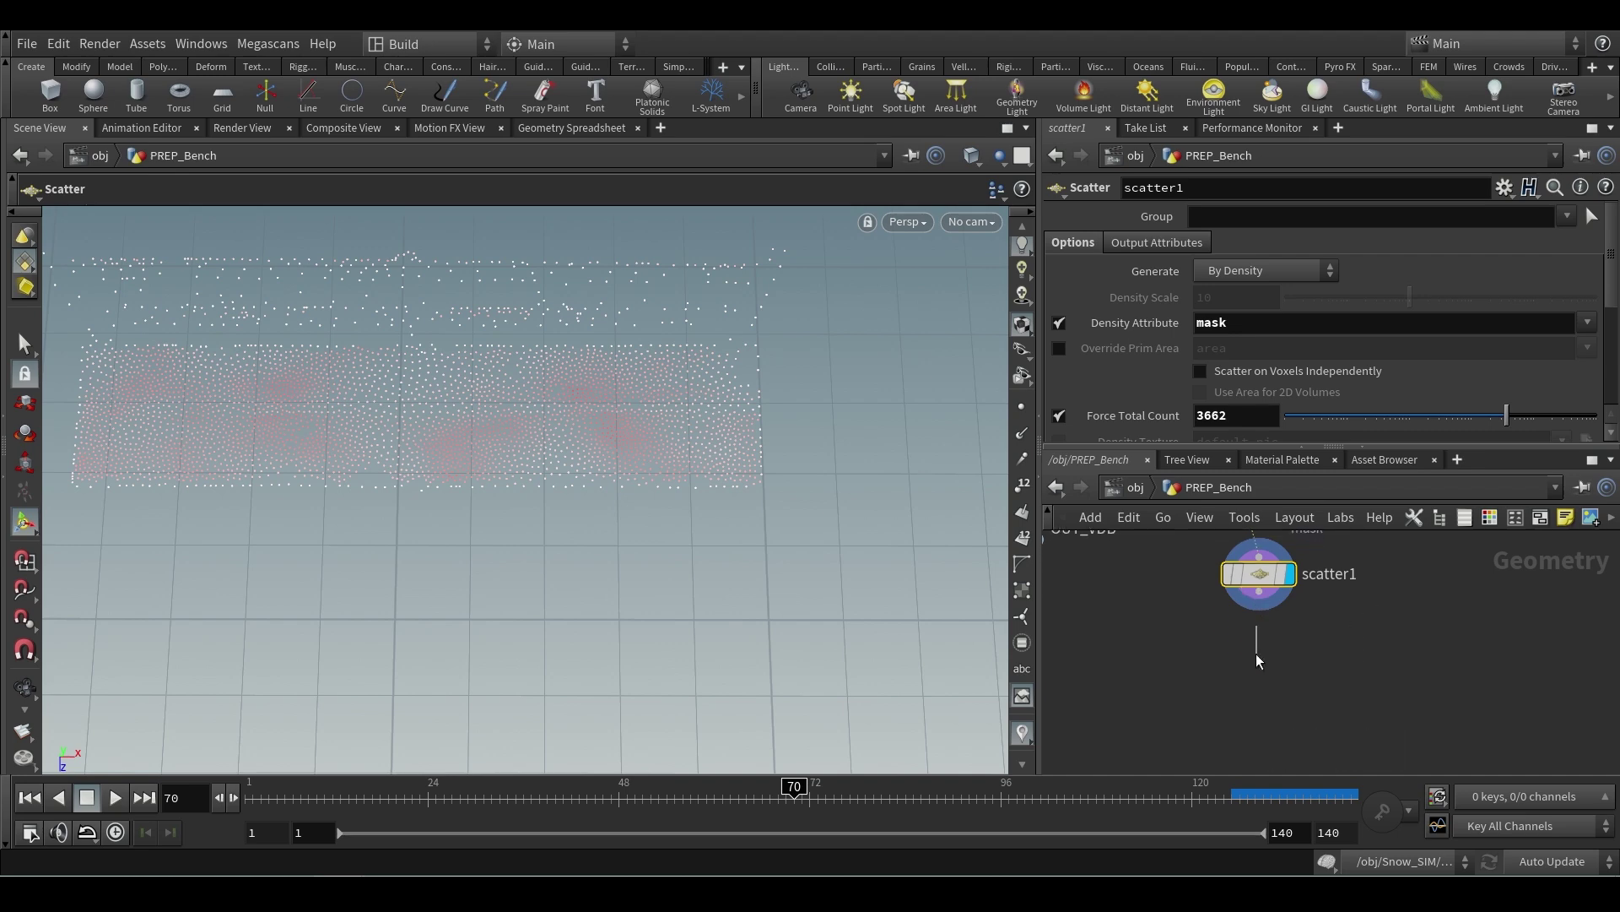
{"action": "key", "text": "Tab"}
{"action": "type", "text": "vdb"}
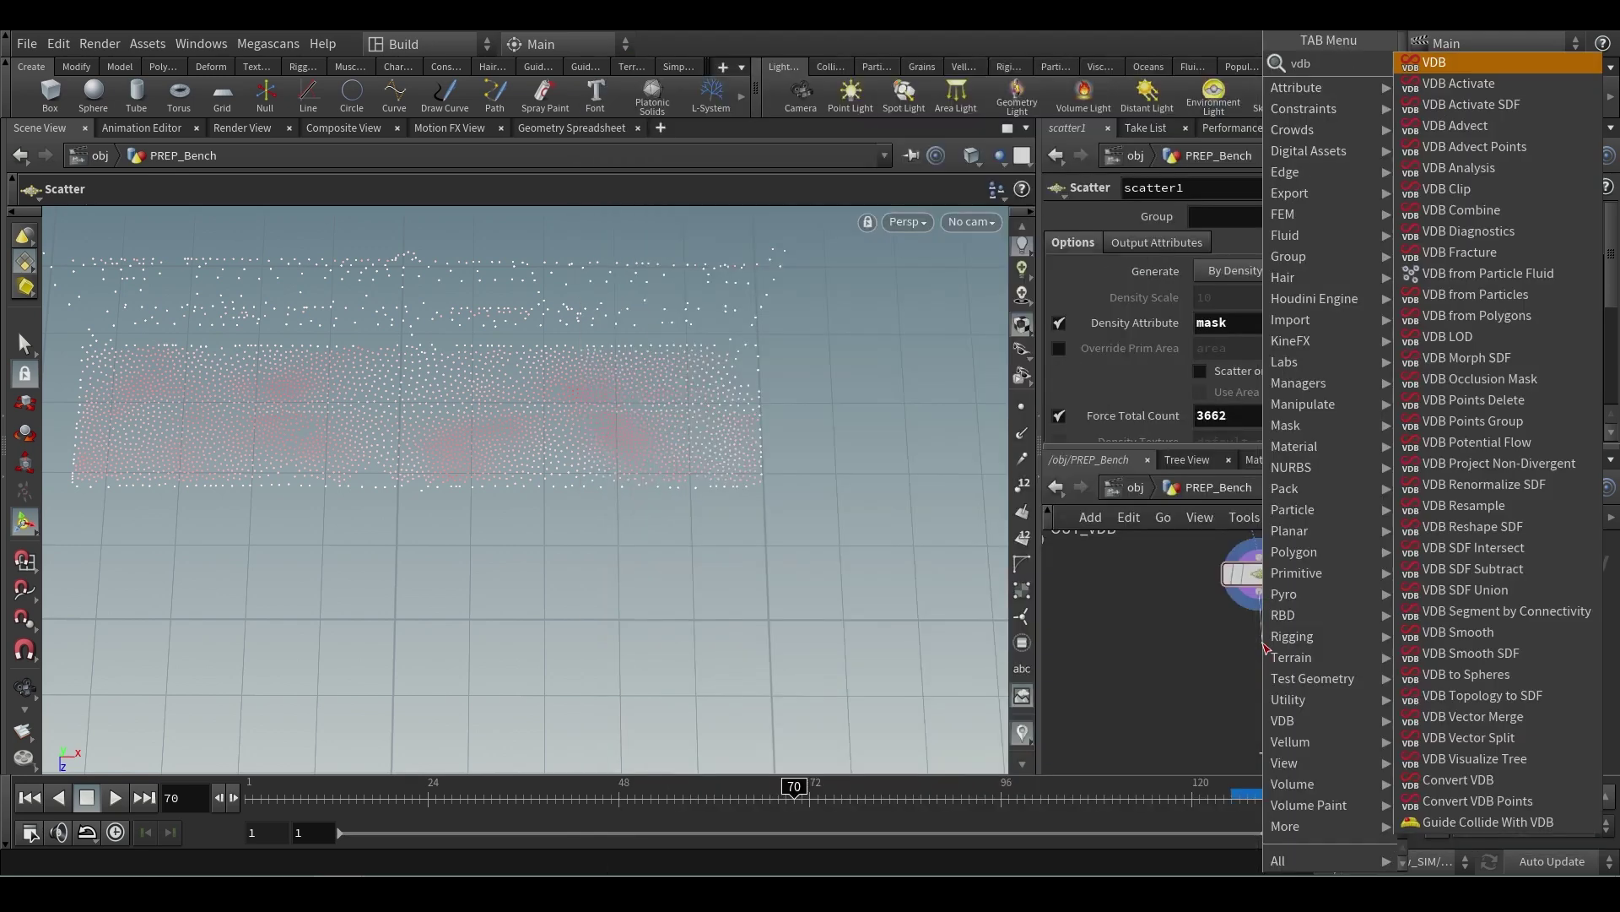
{"action": "type", "text": " fro"}
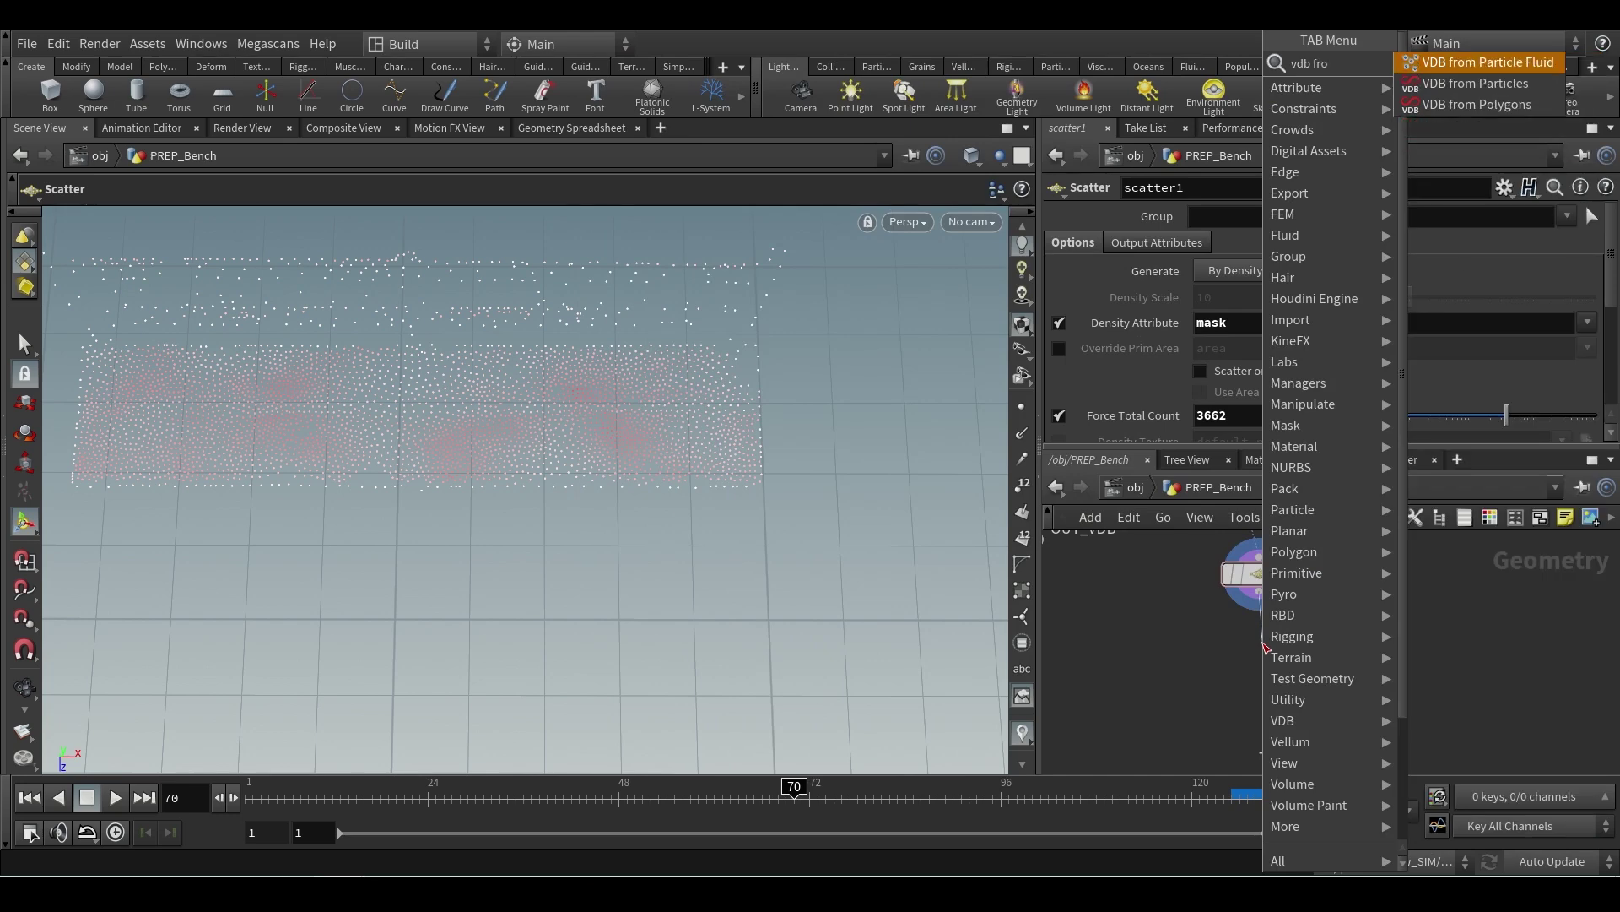
{"action": "key", "text": "Down"}
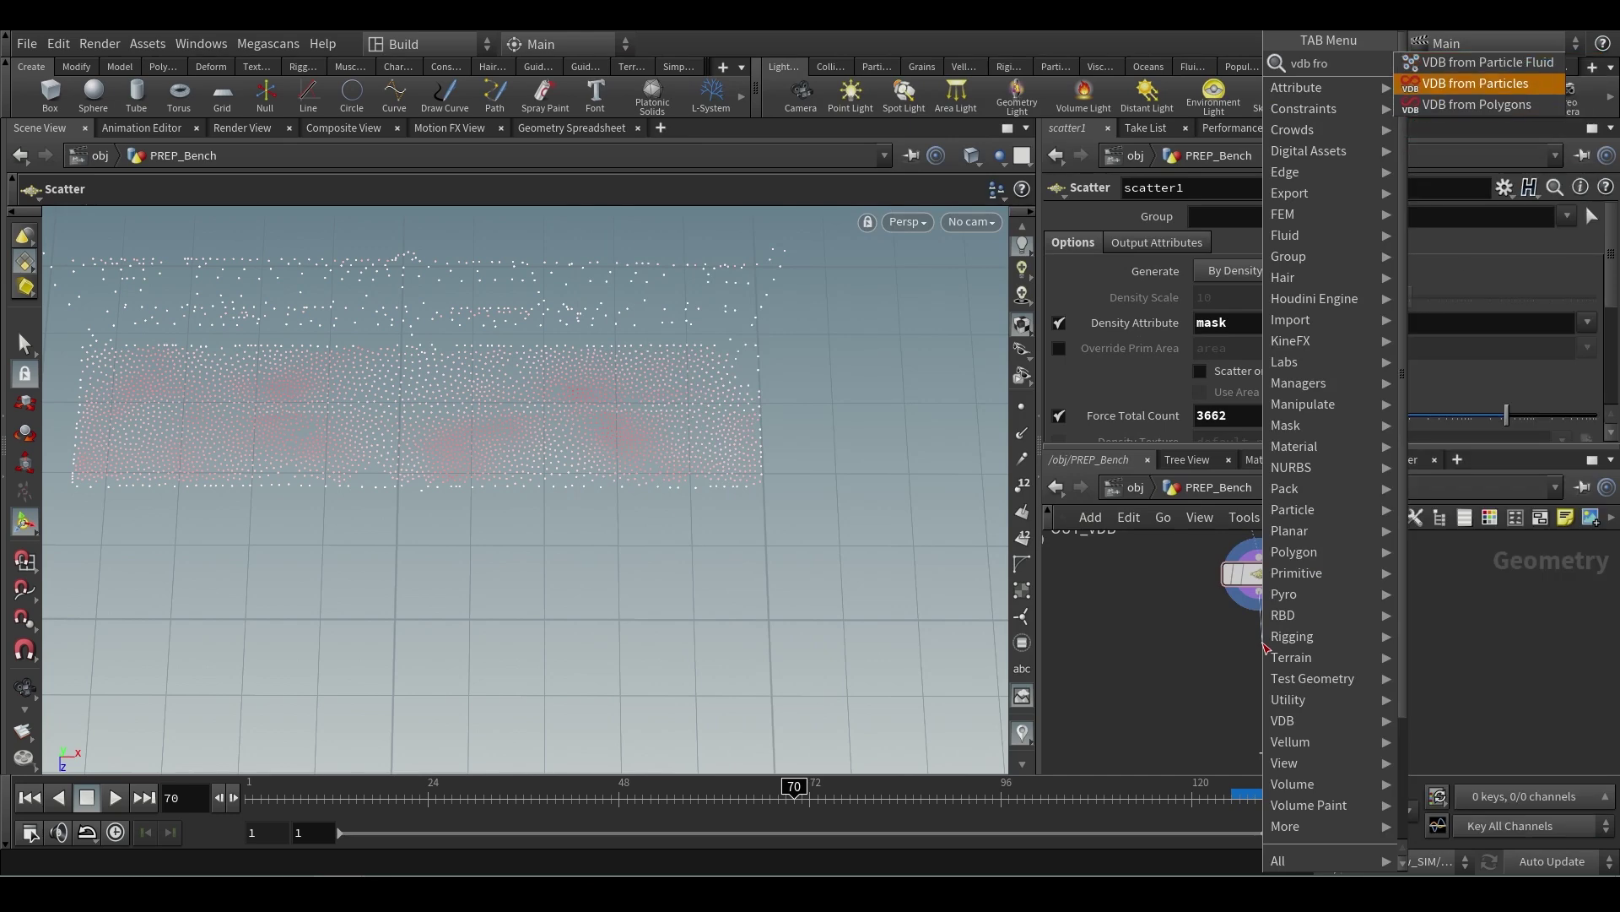
{"action": "key", "text": "Return"}
{"action": "left_click", "coordinate": [1263, 647]}
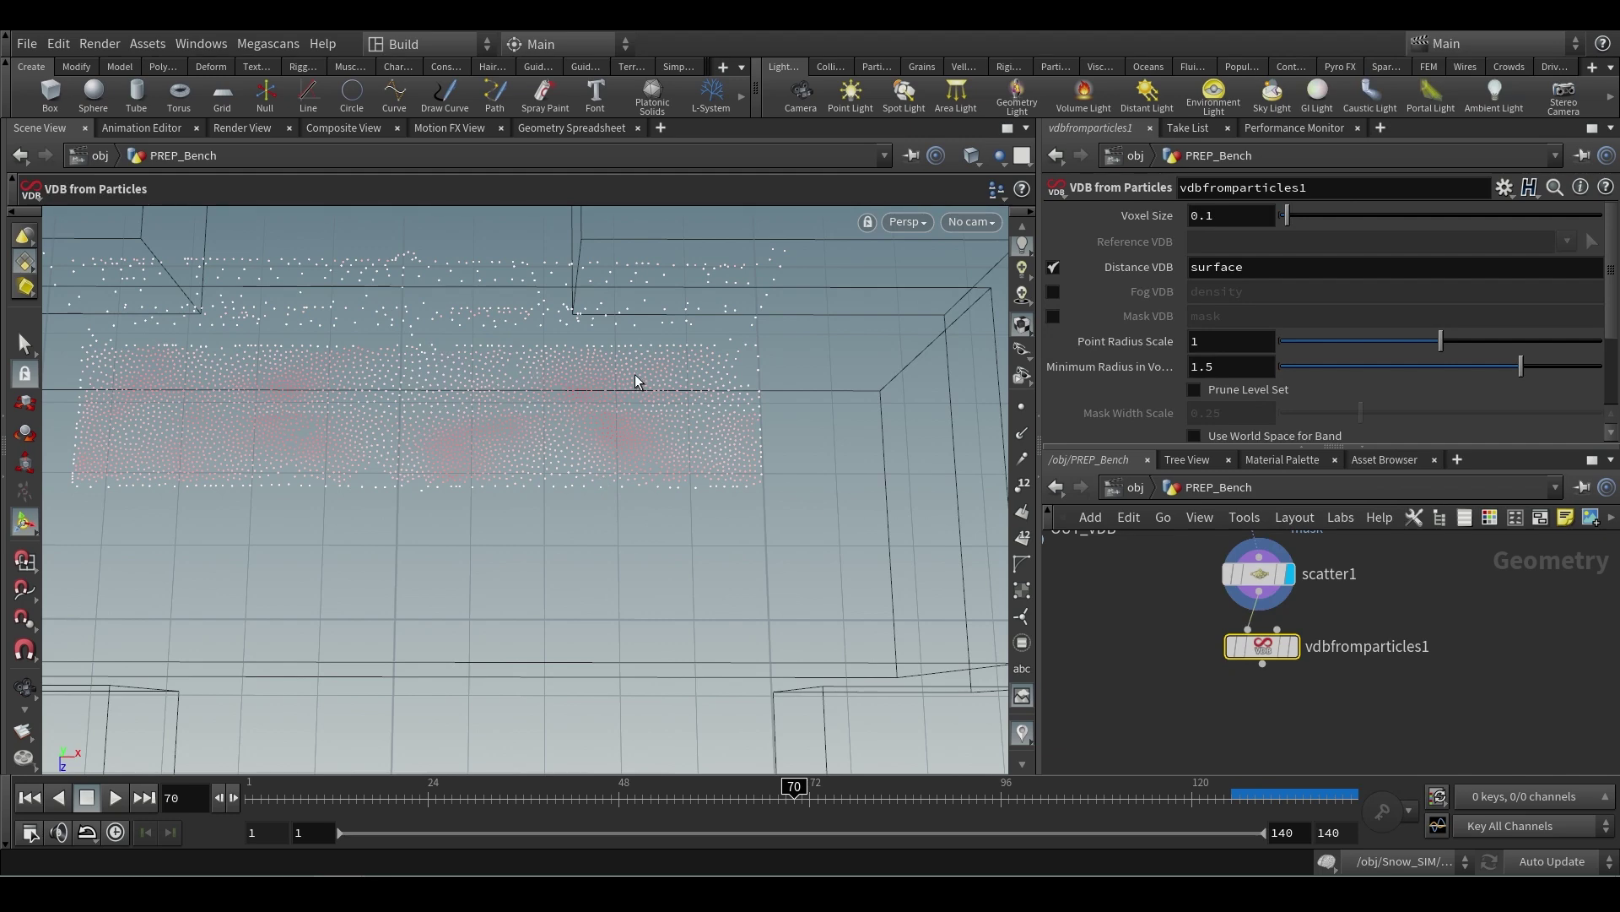
{"action": "left_click", "coordinate": [1291, 646]}
{"action": "key", "text": "Escape"}
{"action": "scroll", "coordinate": [701, 496], "scroll_direction": "down", "scroll_amount": 6}
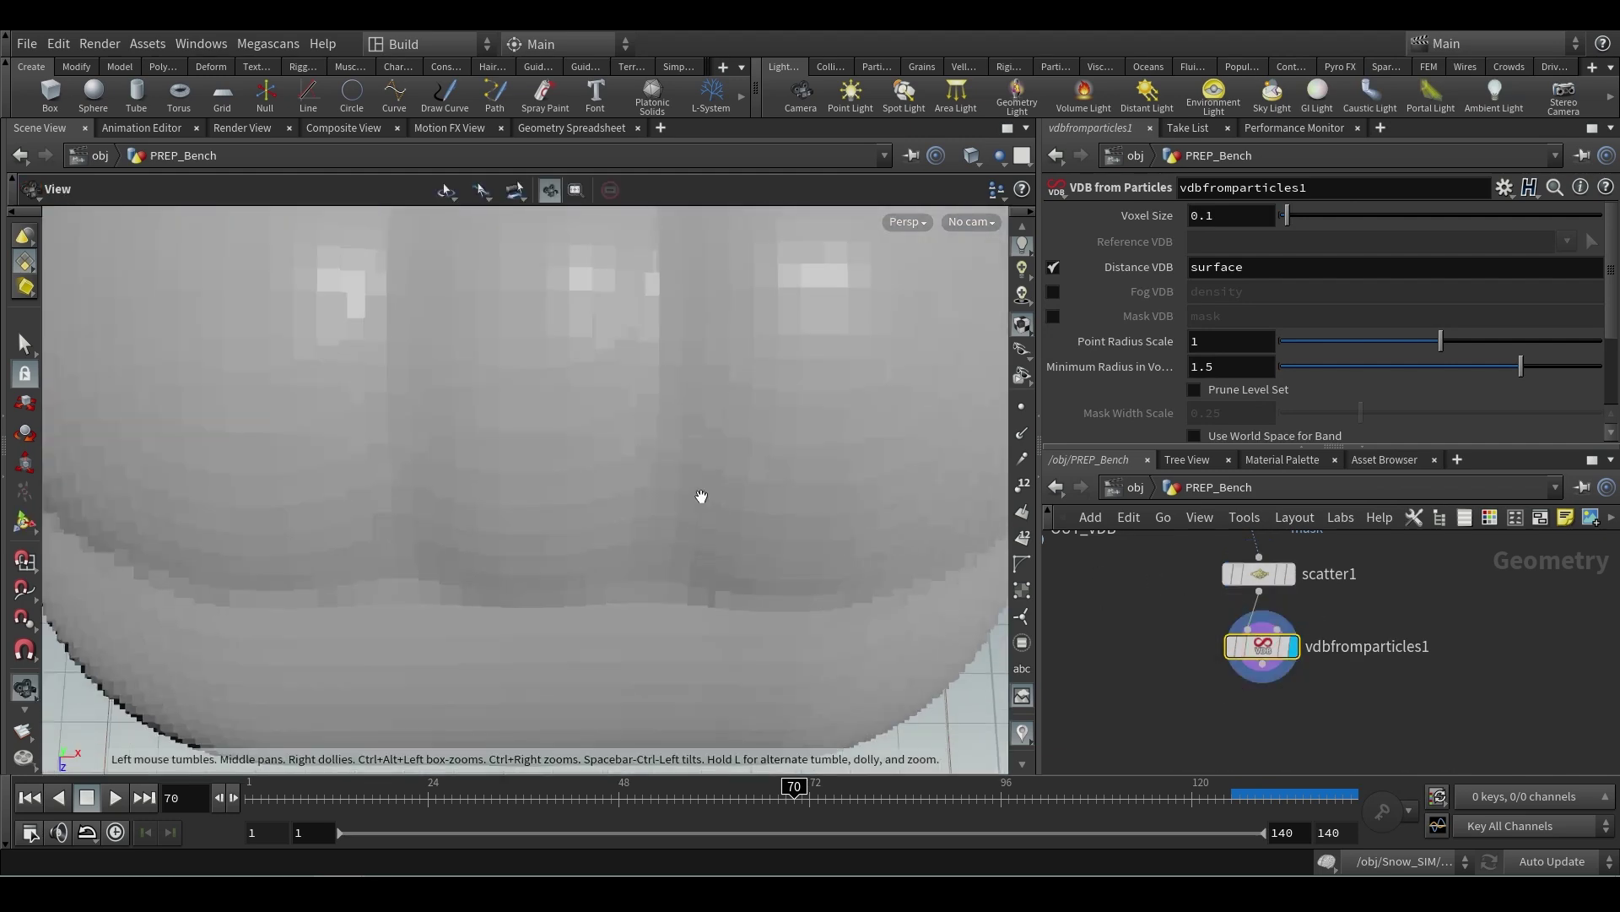
{"action": "key", "text": "Return"}
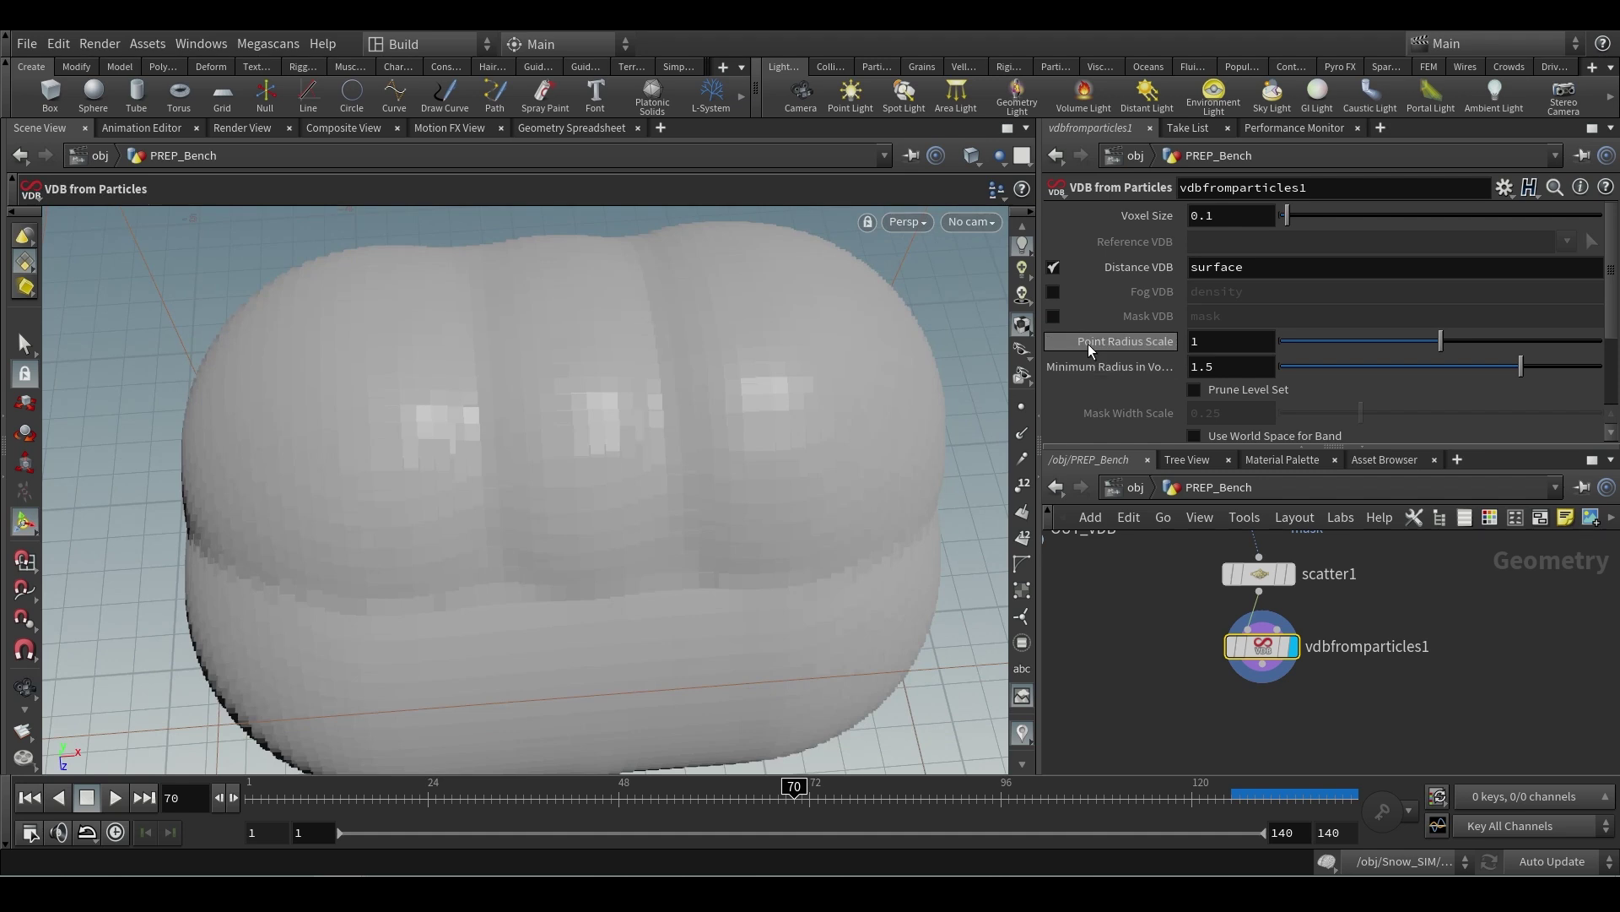
- Set vdbfromparticles1's Point Radius Scale to 0.1 and Voxel Size to 0.01
{"action": "left_click", "coordinate": [1191, 342]}
{"action": "type", "text": "."}
{"action": "key", "text": "Return"}
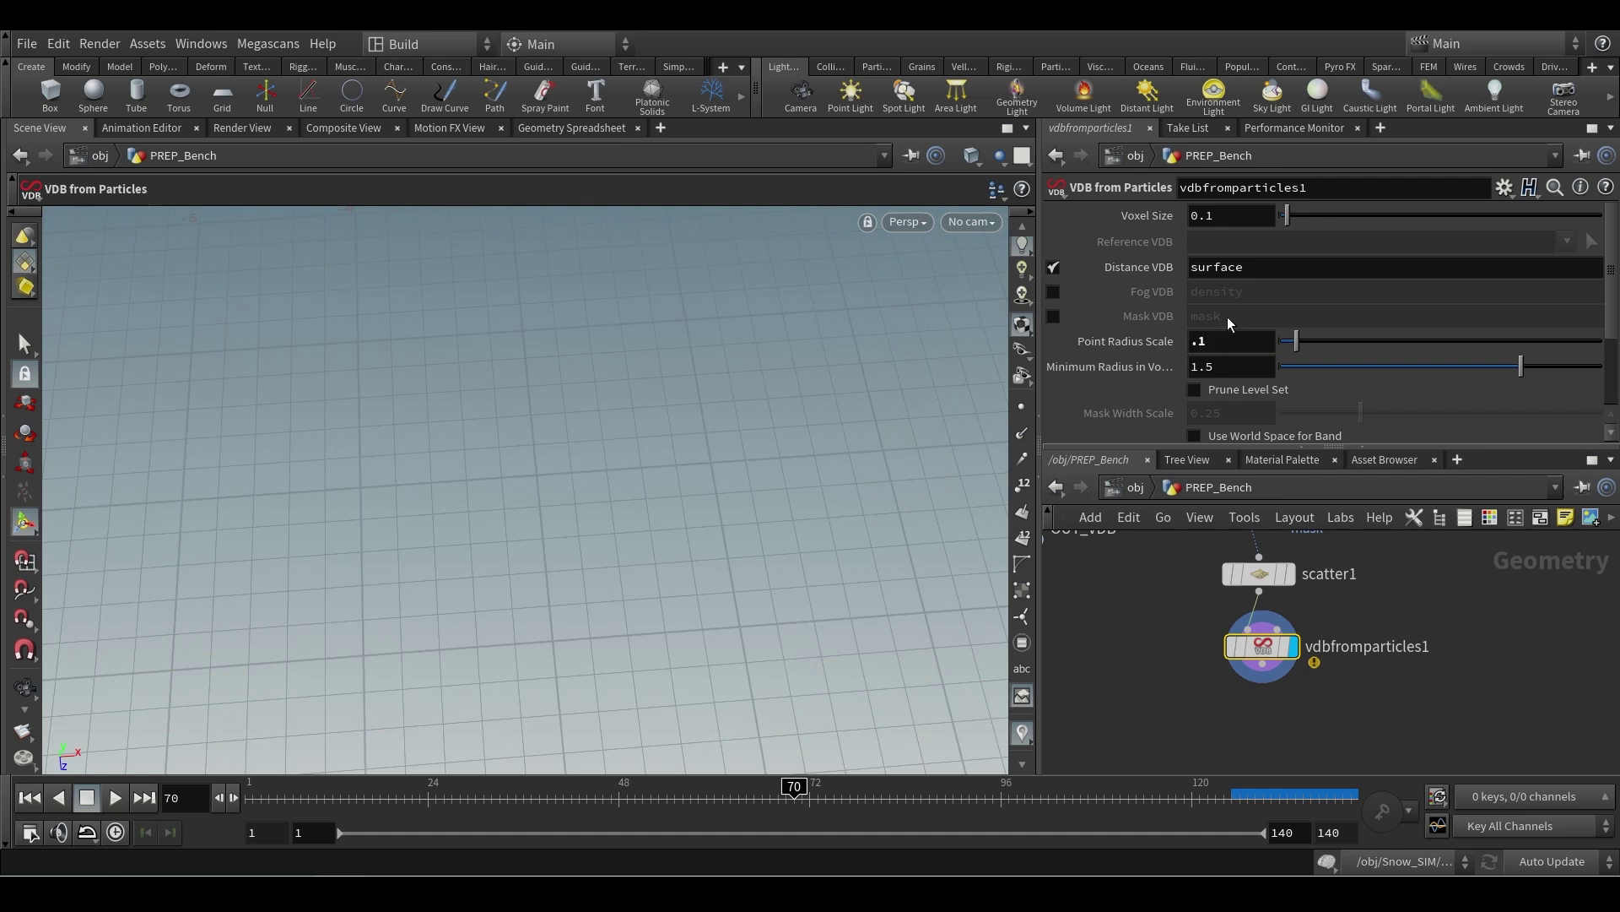
{"action": "left_click", "coordinate": [1213, 224]}
{"action": "type", "text": "0"}
{"action": "key", "text": "Return"}
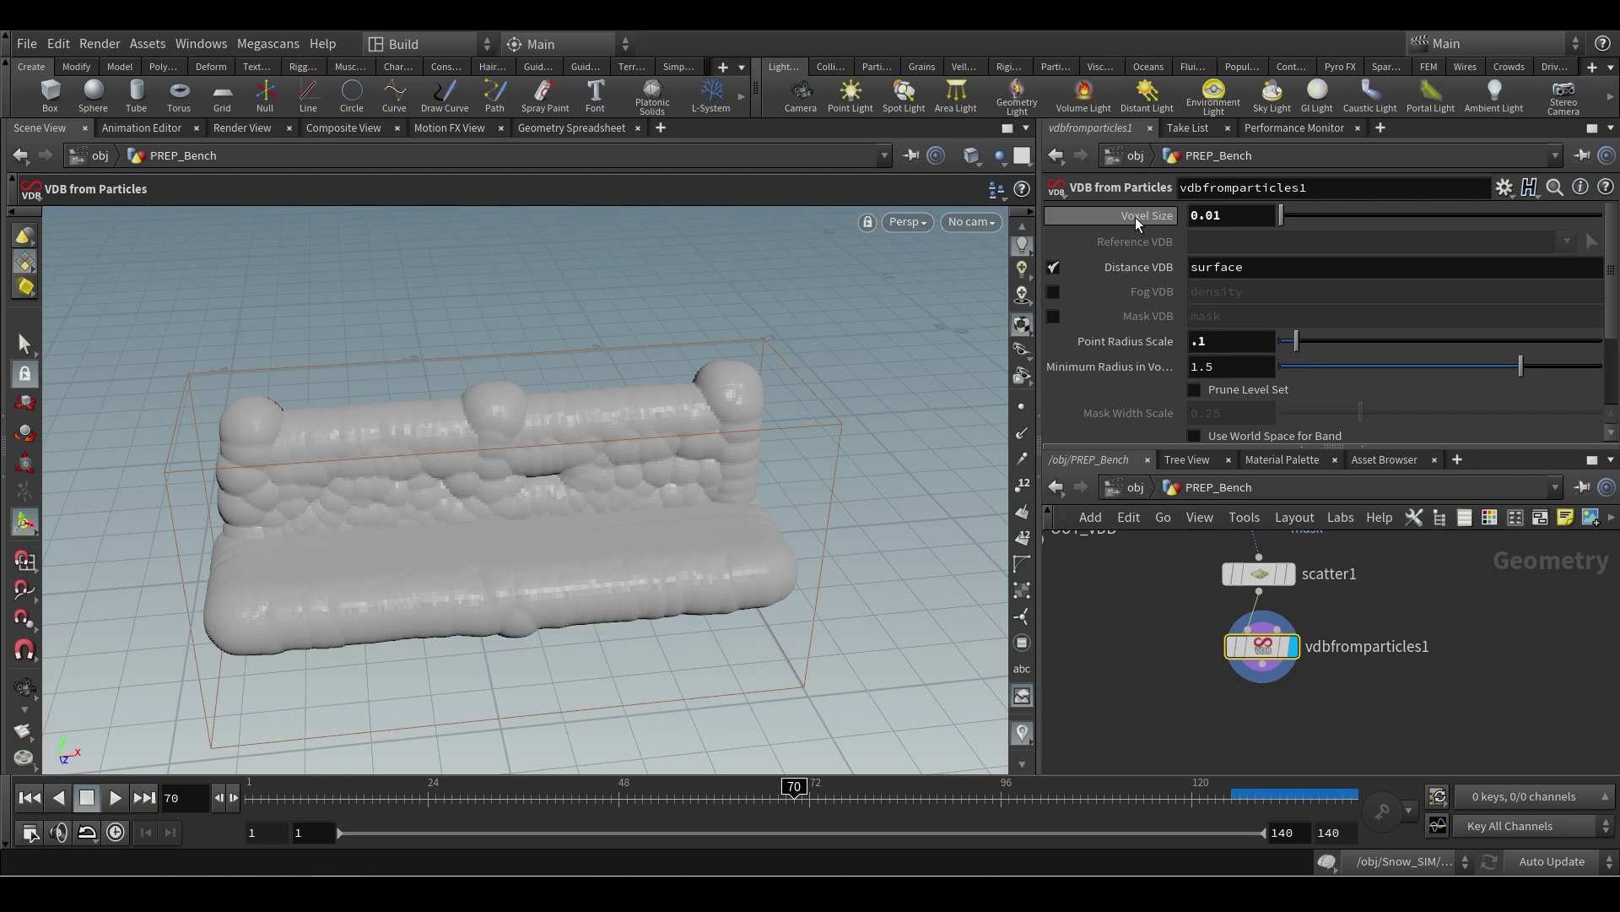
- Set vdbfromparticles1's Point Radius Scale to 0.01 and Voxel Size to 0.003
{"action": "mouse_move", "coordinate": [1136, 216]}
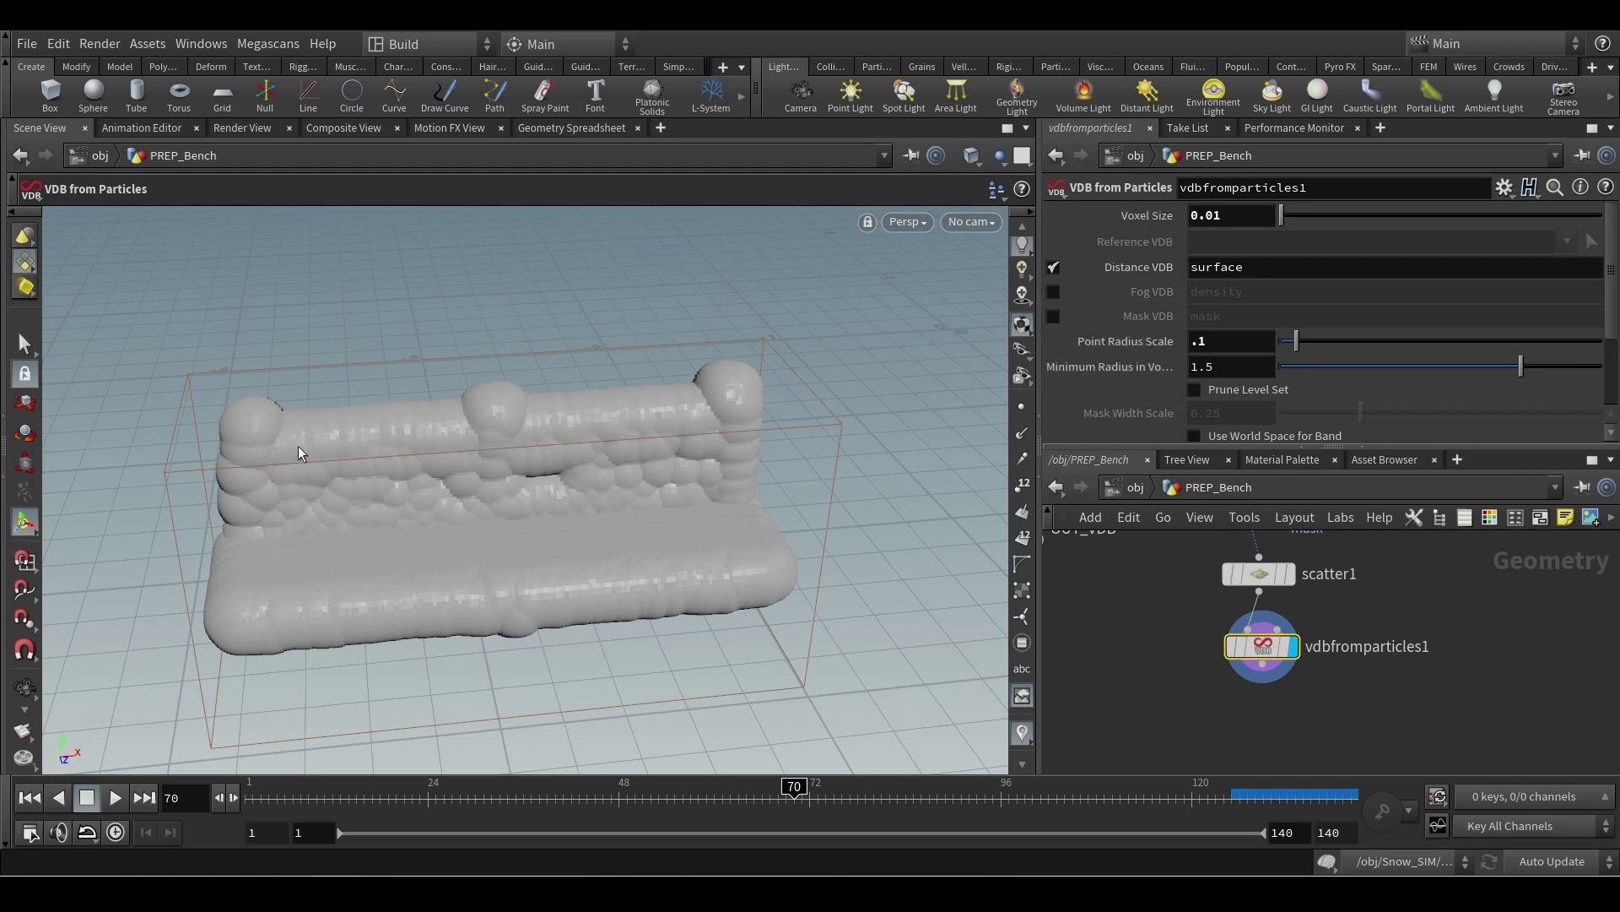
{"action": "left_click", "coordinate": [1201, 342]}
{"action": "type", "text": "0"}
{"action": "key", "text": "Return"}
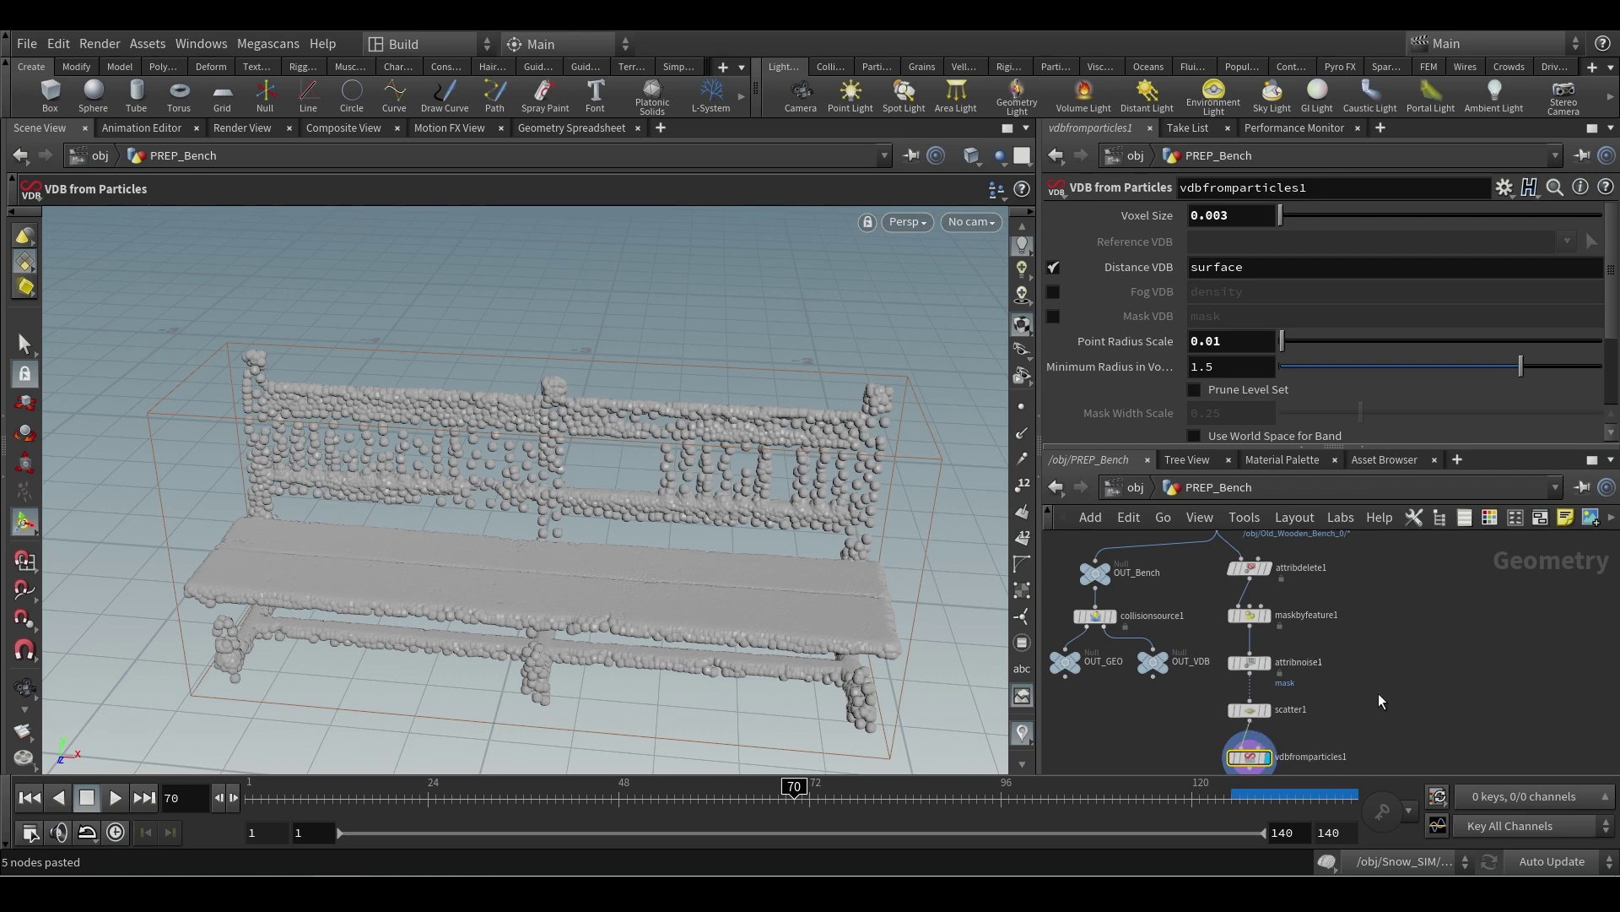
{"action": "scroll", "coordinate": [1300, 633], "scroll_direction": "up", "scroll_amount": 3}
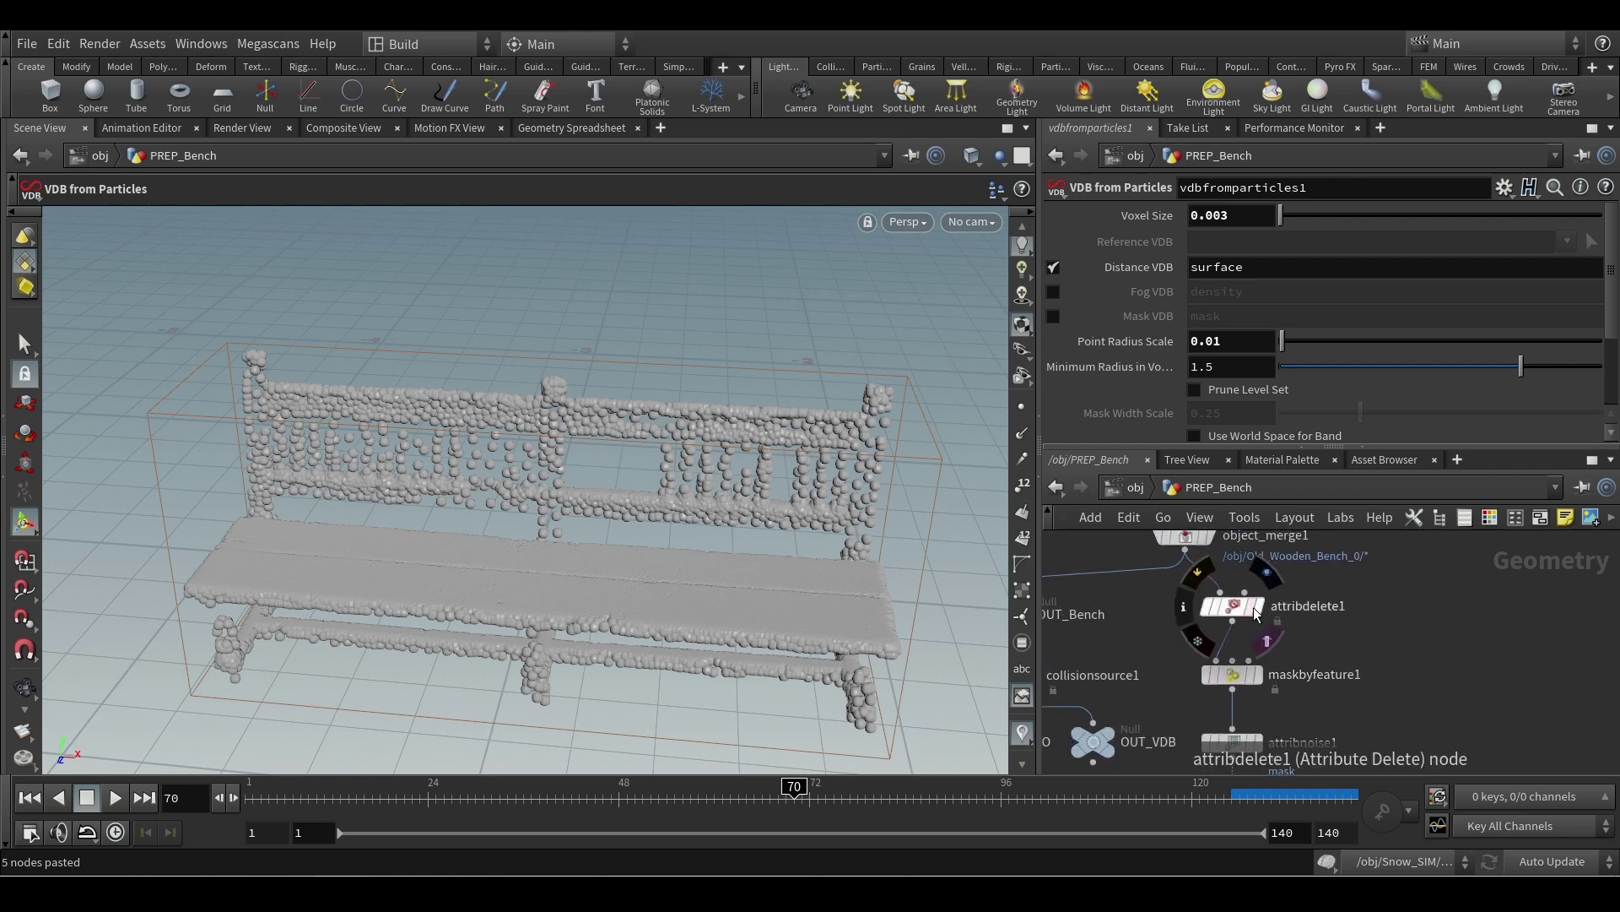
- Review the attribdelete1 and maskbyfeature1 nodes, displaying each one's result on the bench and checking its settings
{"action": "left_click", "coordinate": [1264, 610]}
{"action": "left_click", "coordinate": [1232, 606]}
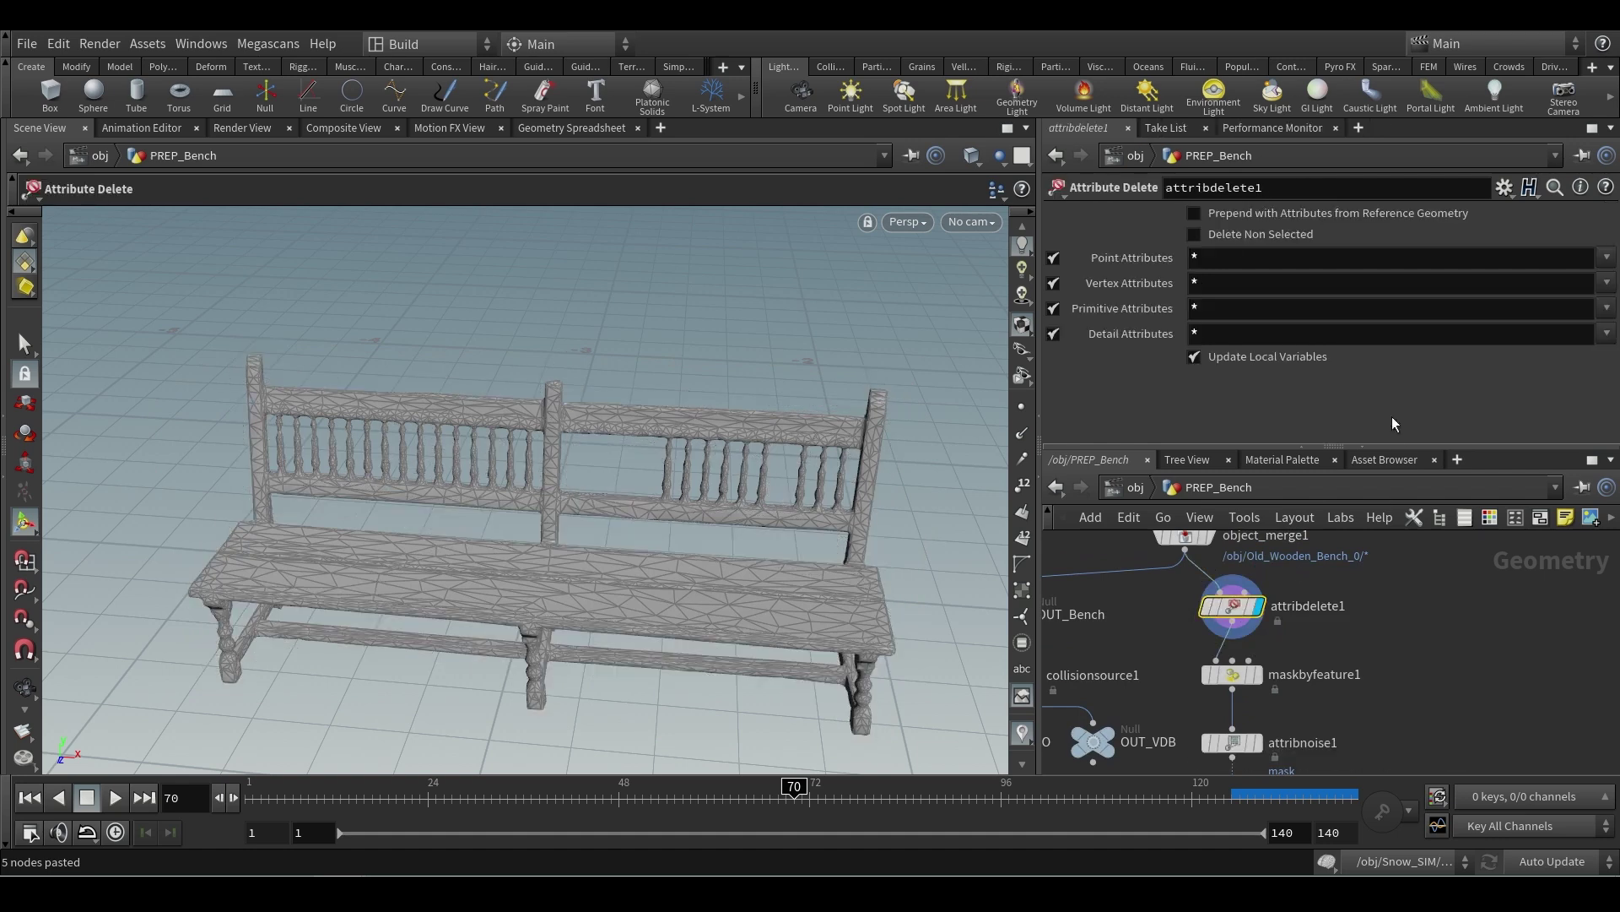
{"action": "middle_click_drag", "start_coordinate": [1448, 661], "coordinate": [1449, 602]}
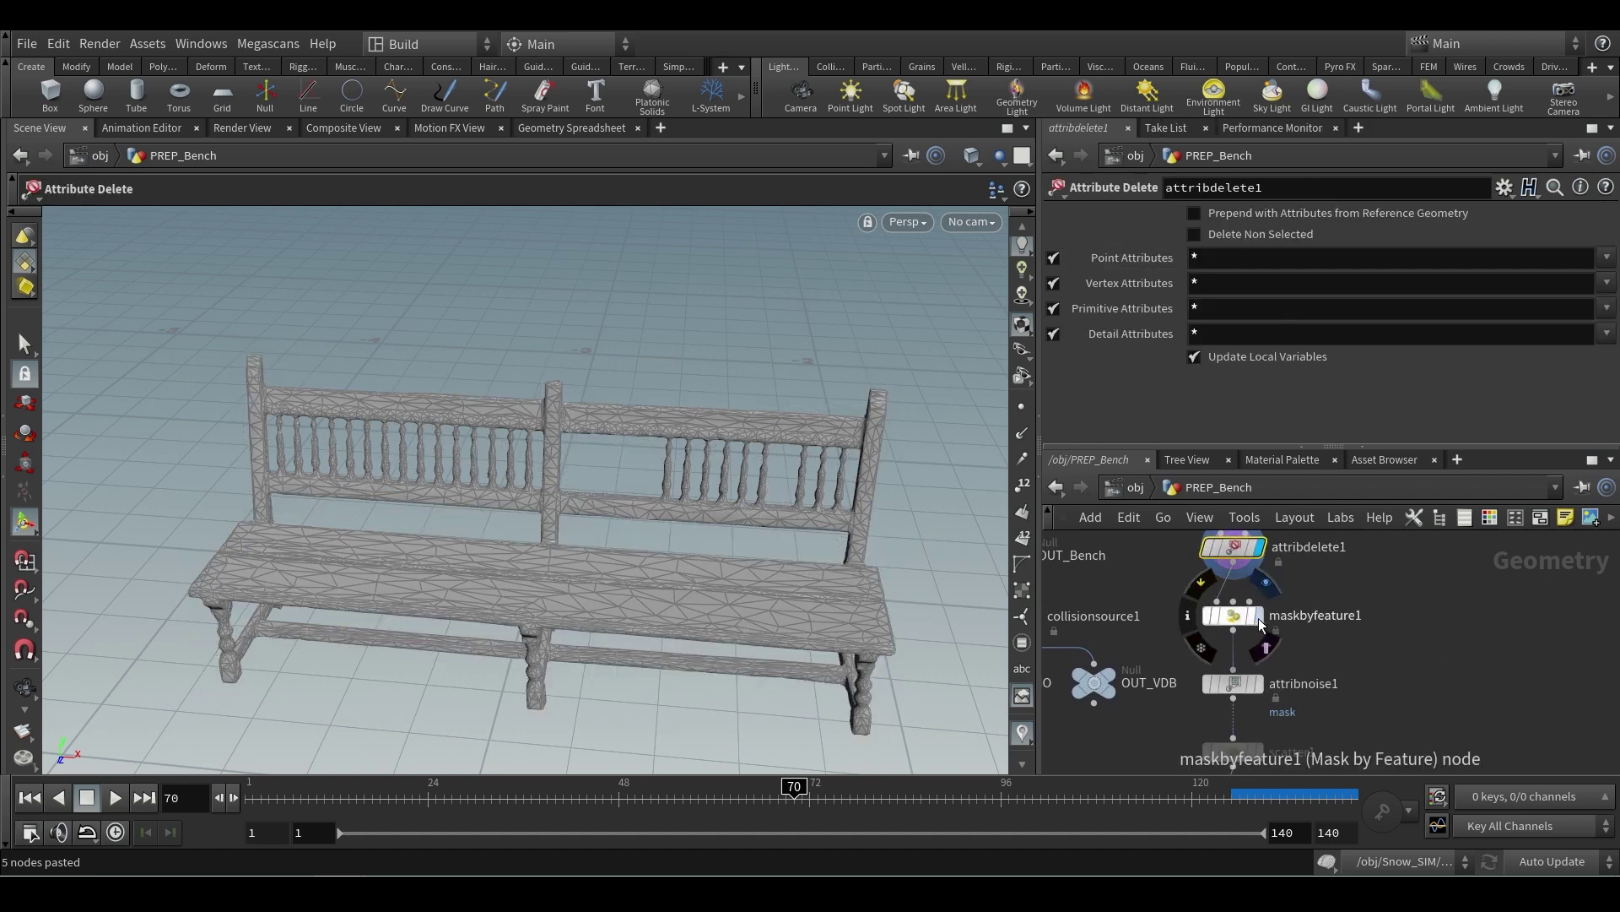
{"action": "left_click", "coordinate": [1257, 615]}
{"action": "left_click", "coordinate": [1227, 616]}
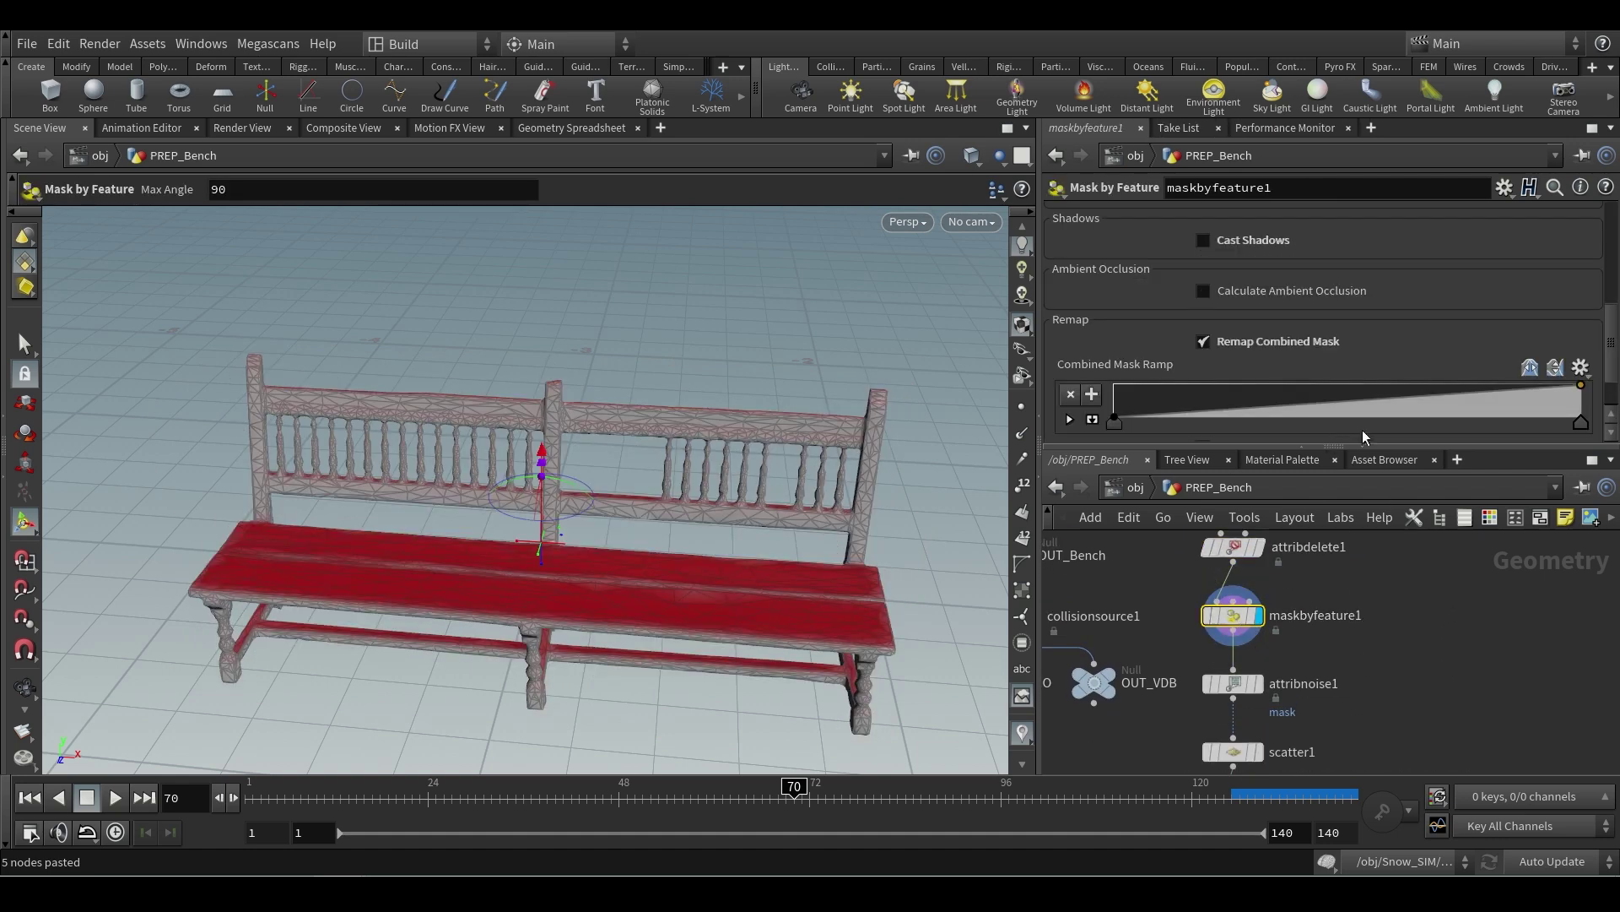
{"action": "scroll", "coordinate": [1379, 322], "scroll_direction": "down", "scroll_amount": 2}
{"action": "scroll", "coordinate": [1376, 327], "scroll_direction": "up", "scroll_amount": 5}
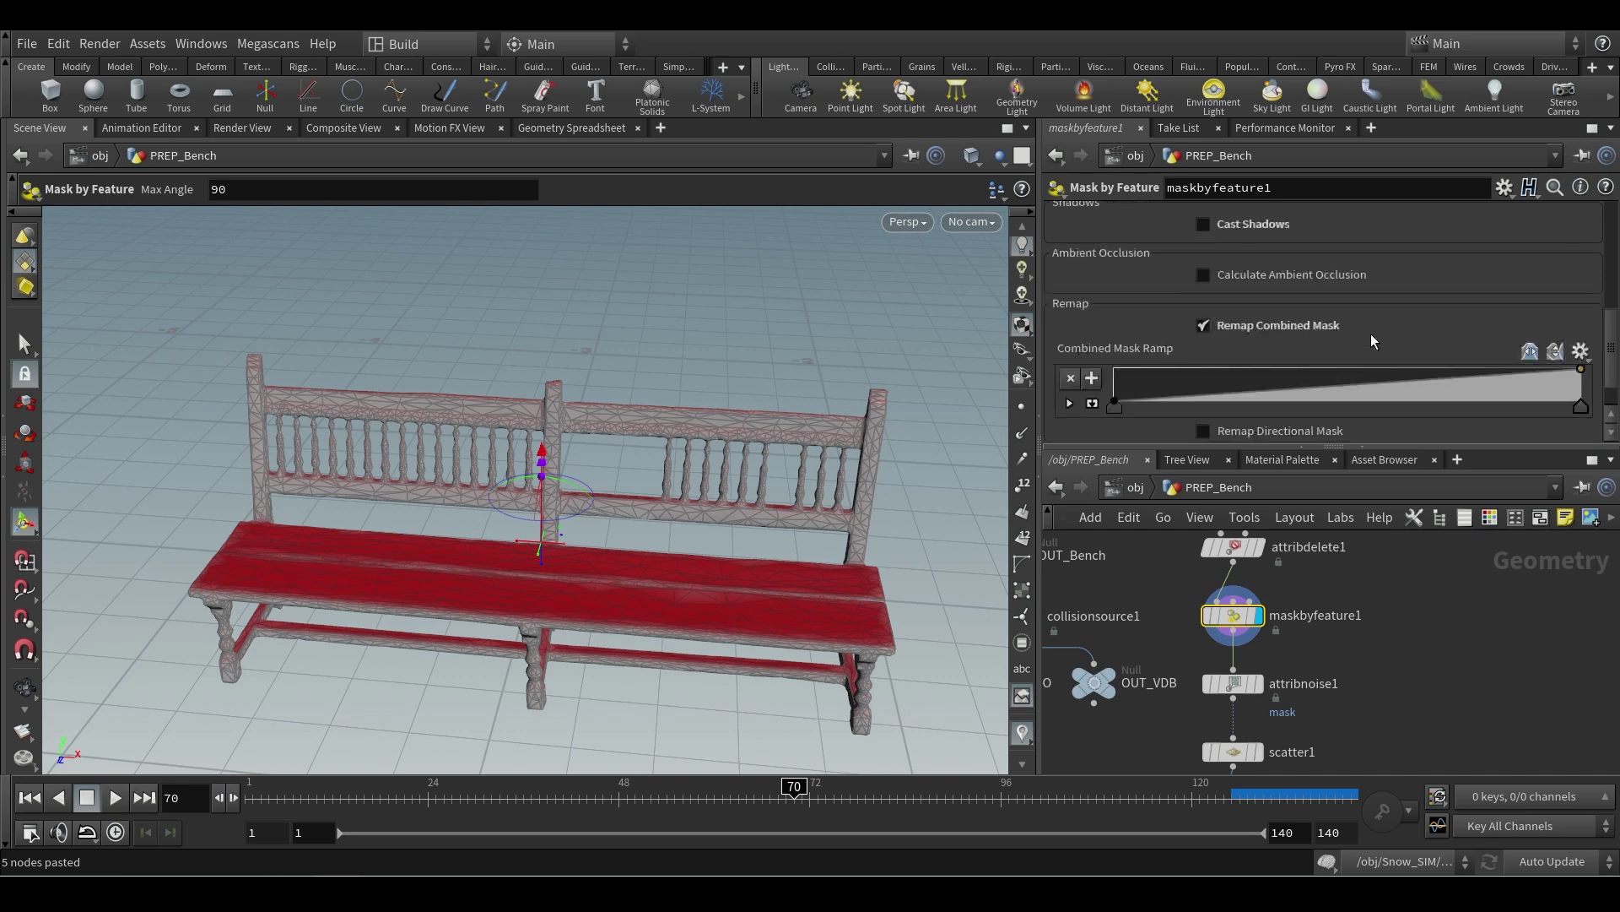
{"action": "scroll", "coordinate": [1337, 294], "scroll_direction": "up", "scroll_amount": 3}
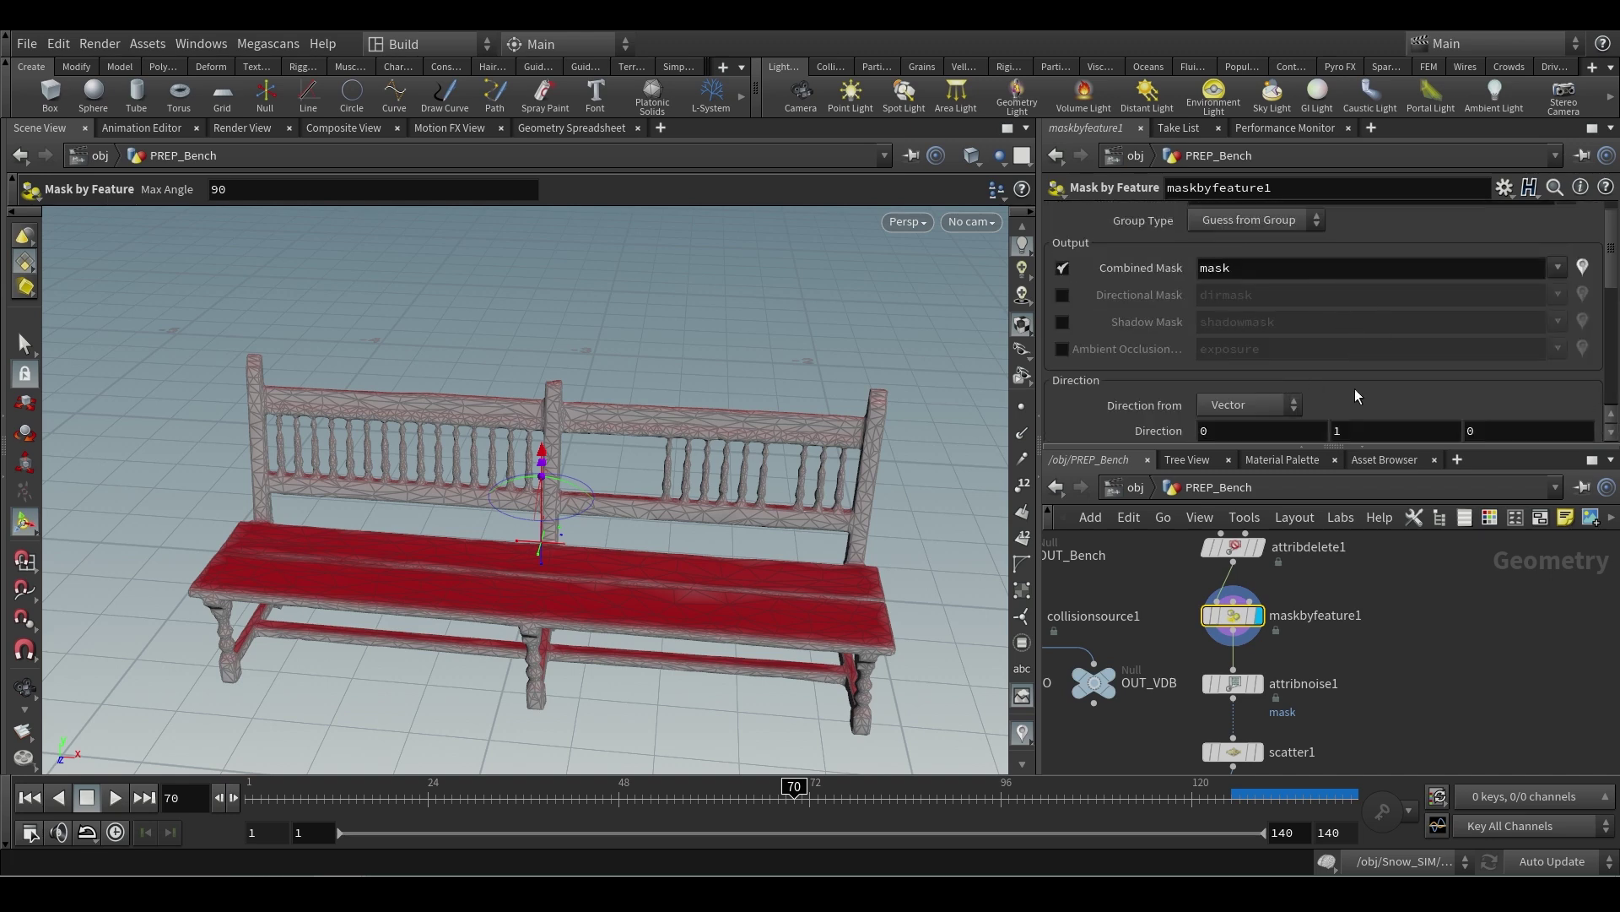
- Review the settings and results of attribnoise1 and scatter1, ending with vdbfromparticles1 as the displayed node
{"action": "left_click", "coordinate": [1334, 685]}
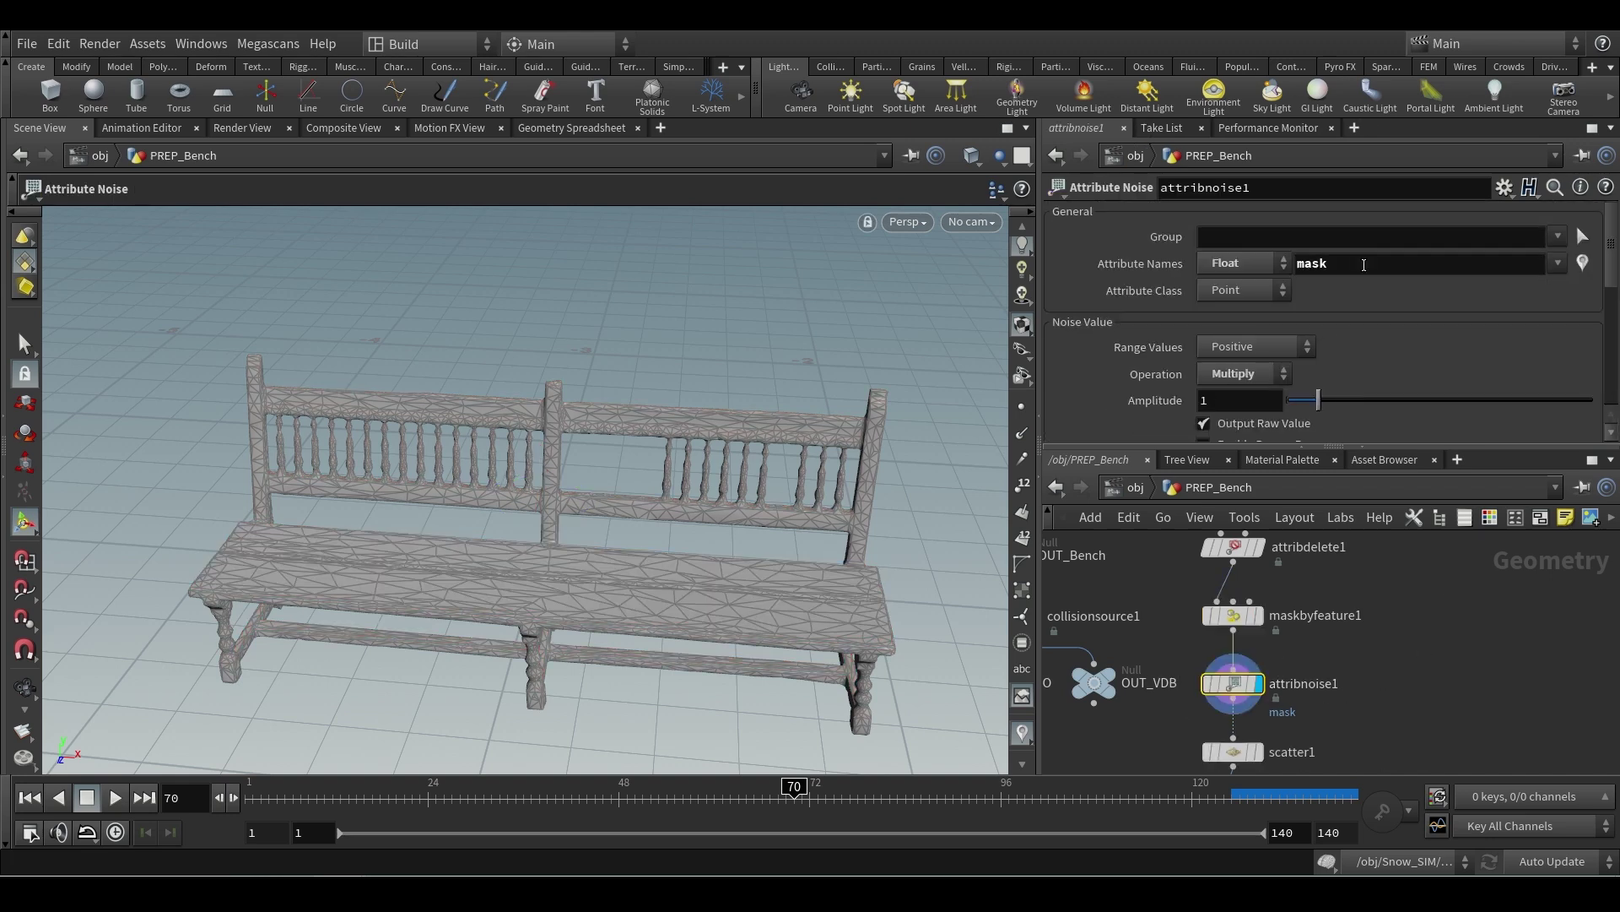
{"action": "scroll", "coordinate": [1269, 285], "scroll_direction": "down", "scroll_amount": 5}
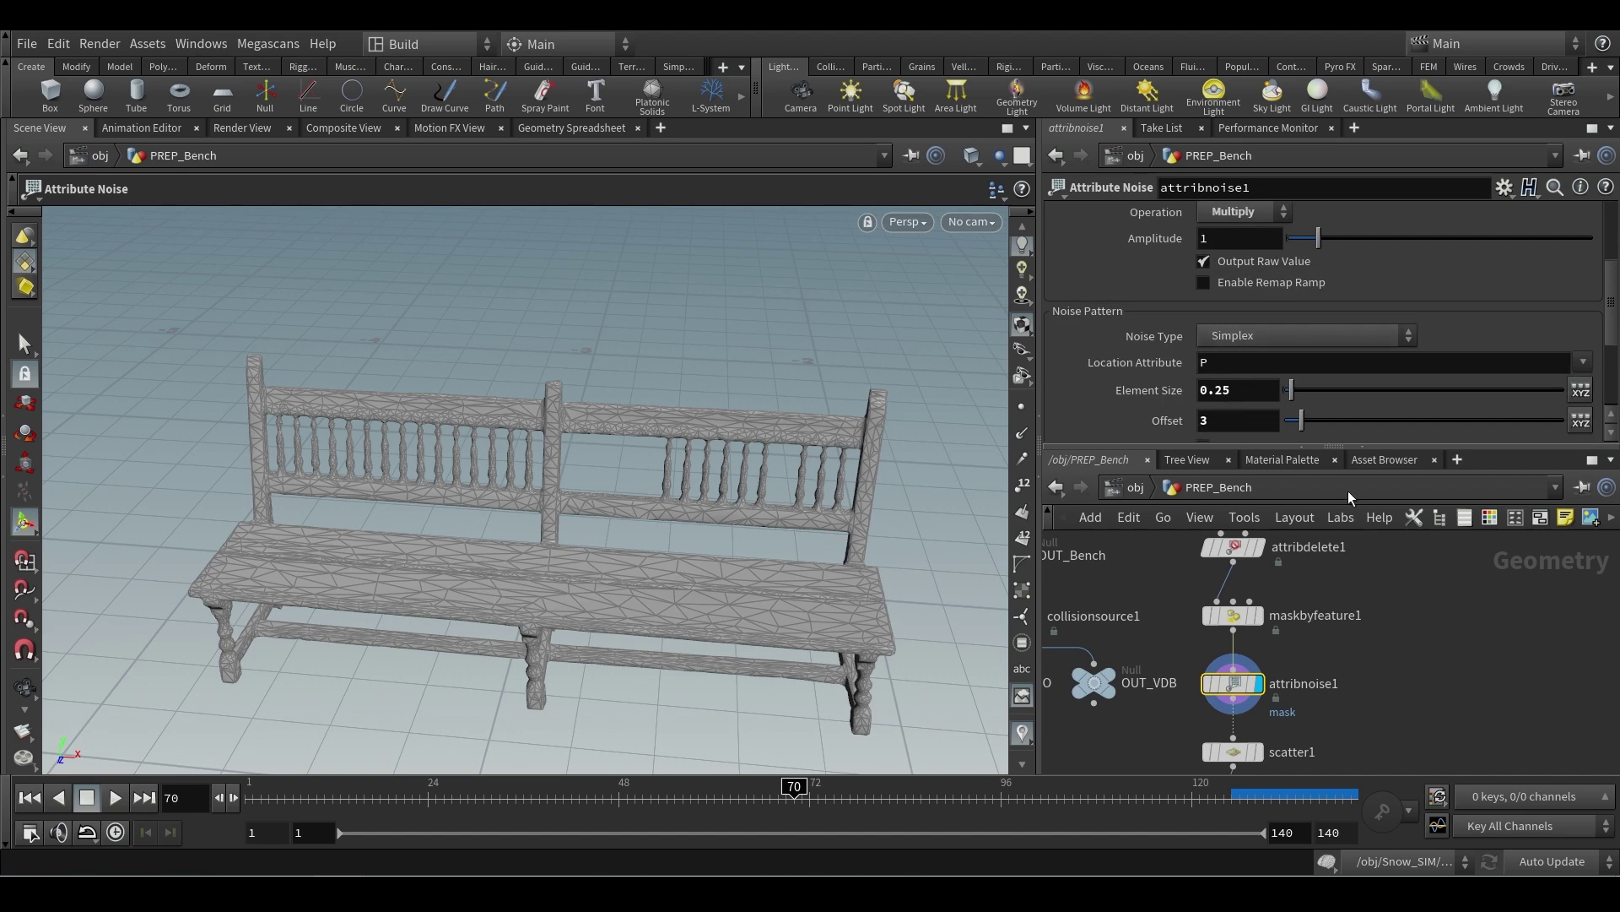
{"action": "scroll", "coordinate": [1332, 421], "scroll_direction": "down", "scroll_amount": 5}
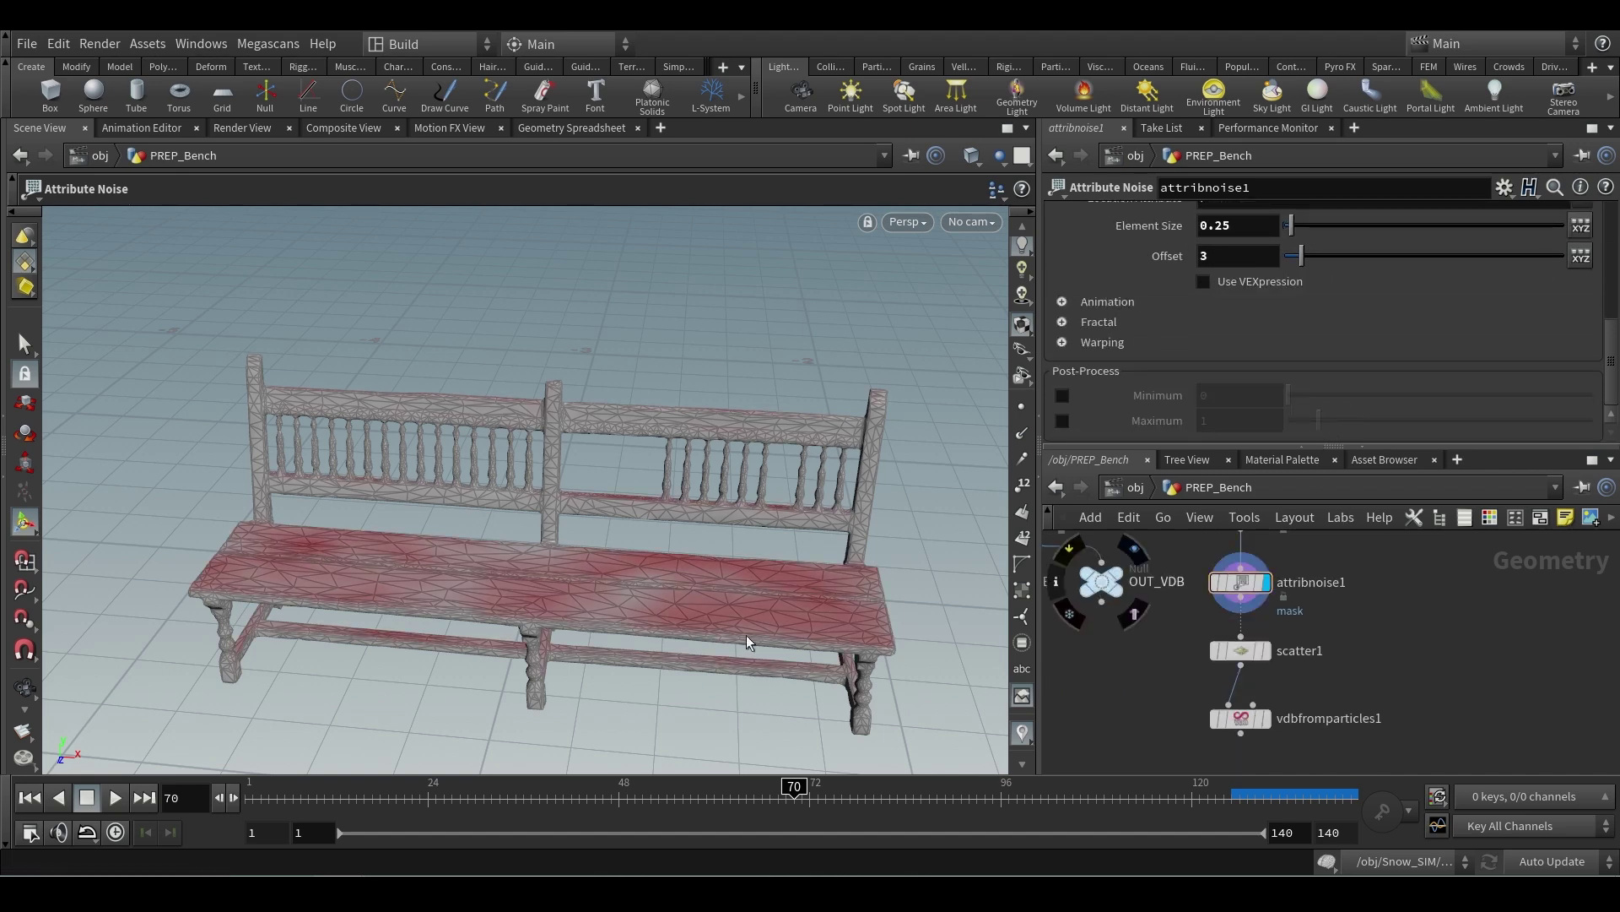
{"action": "left_click", "coordinate": [1265, 652]}
{"action": "left_click", "coordinate": [1239, 654]}
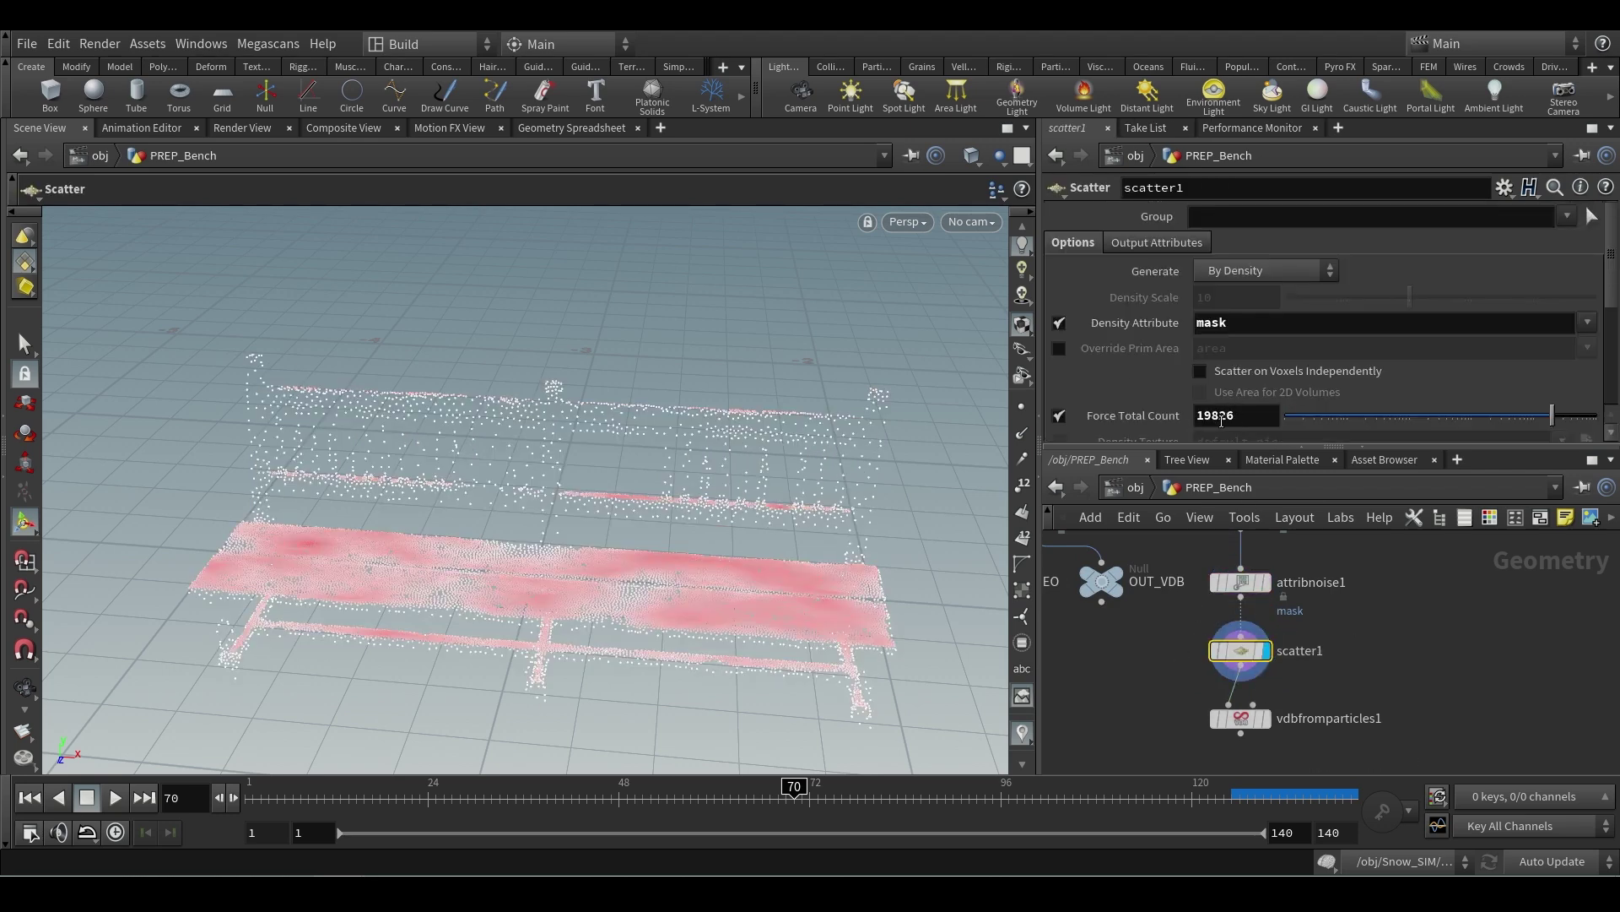
{"action": "middle_click_drag", "start_coordinate": [1257, 725], "coordinate": [1258, 642]}
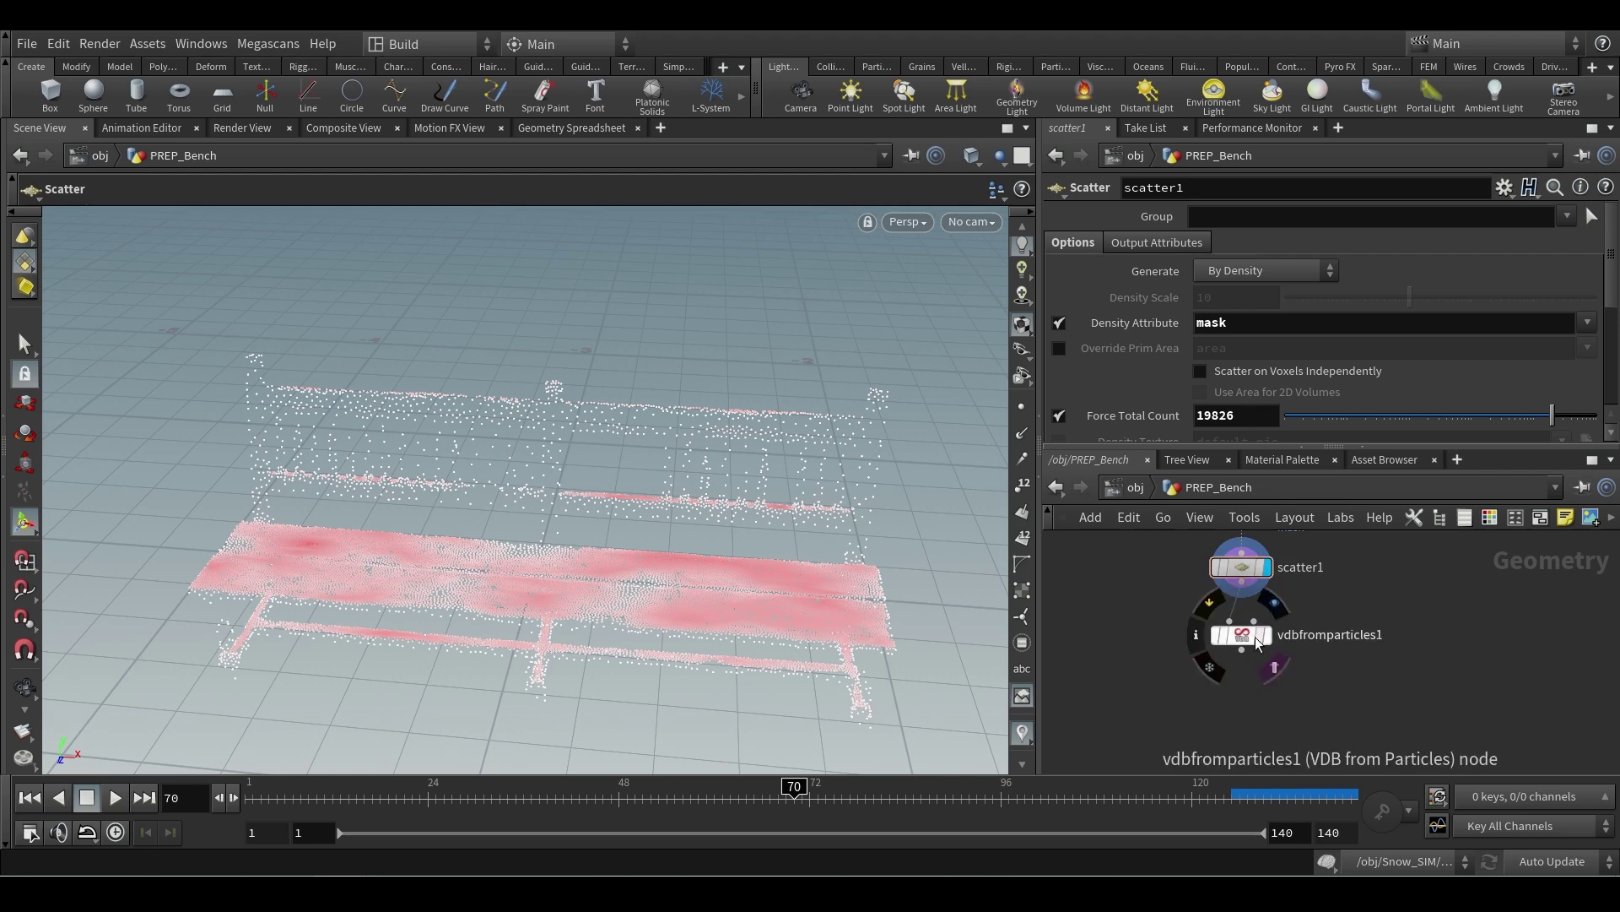
{"action": "left_click", "coordinate": [1265, 635]}
{"action": "left_click", "coordinate": [1241, 635]}
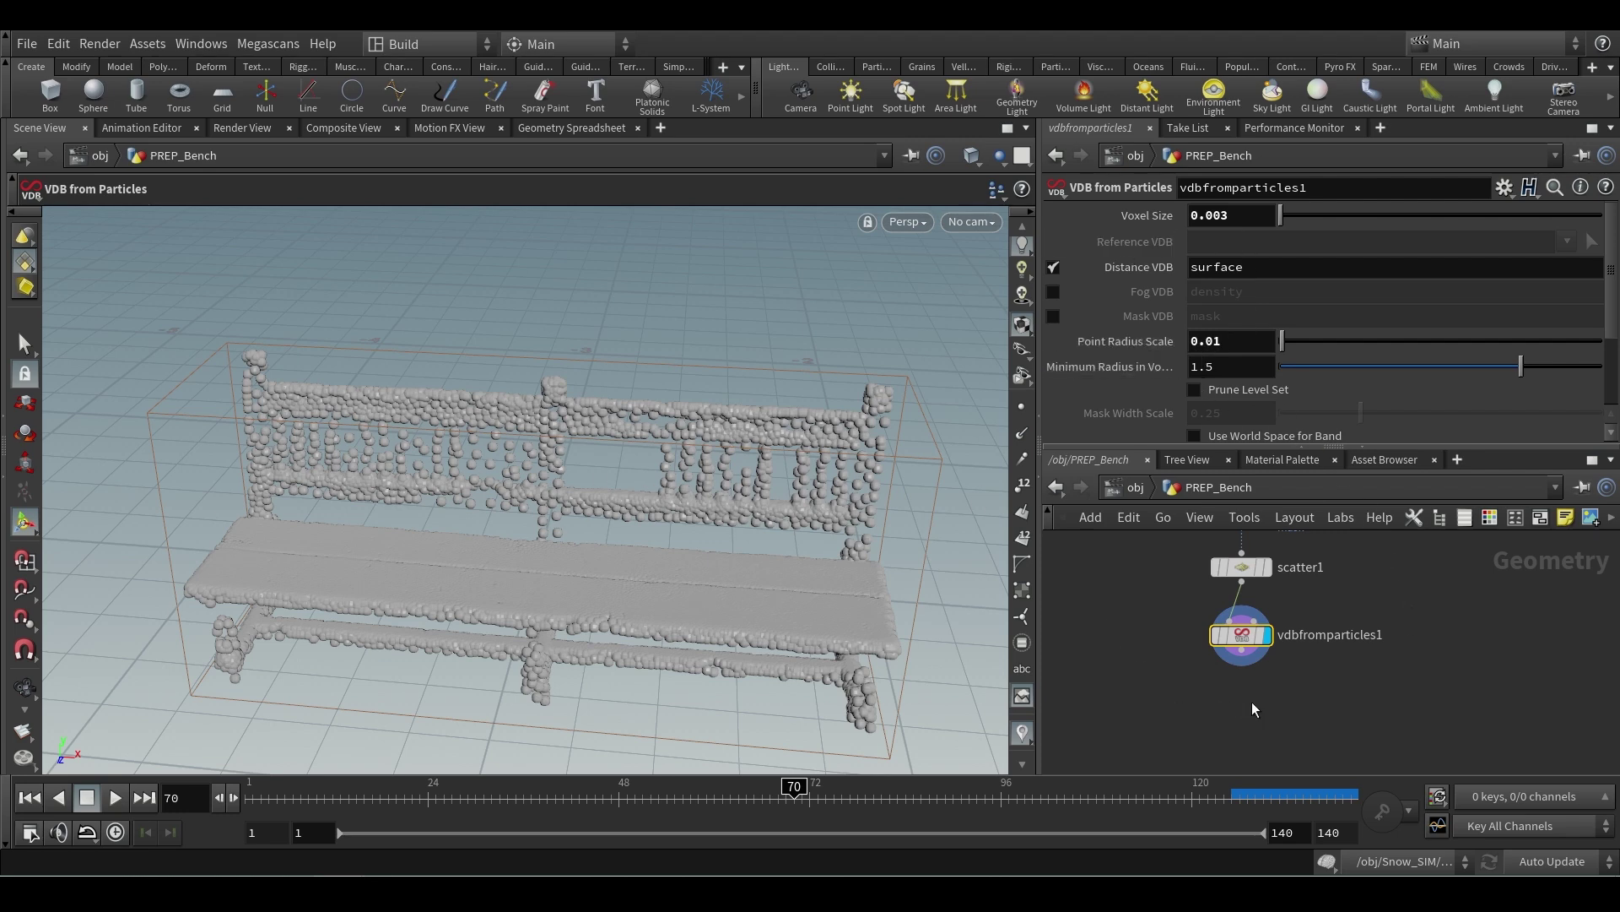
- Append a VDB Smooth SDF node to vdbfromparticles1 and make it the displayed node
{"action": "left_click", "coordinate": [1242, 649]}
{"action": "key", "text": "Tab"}
{"action": "type", "text": "s"}
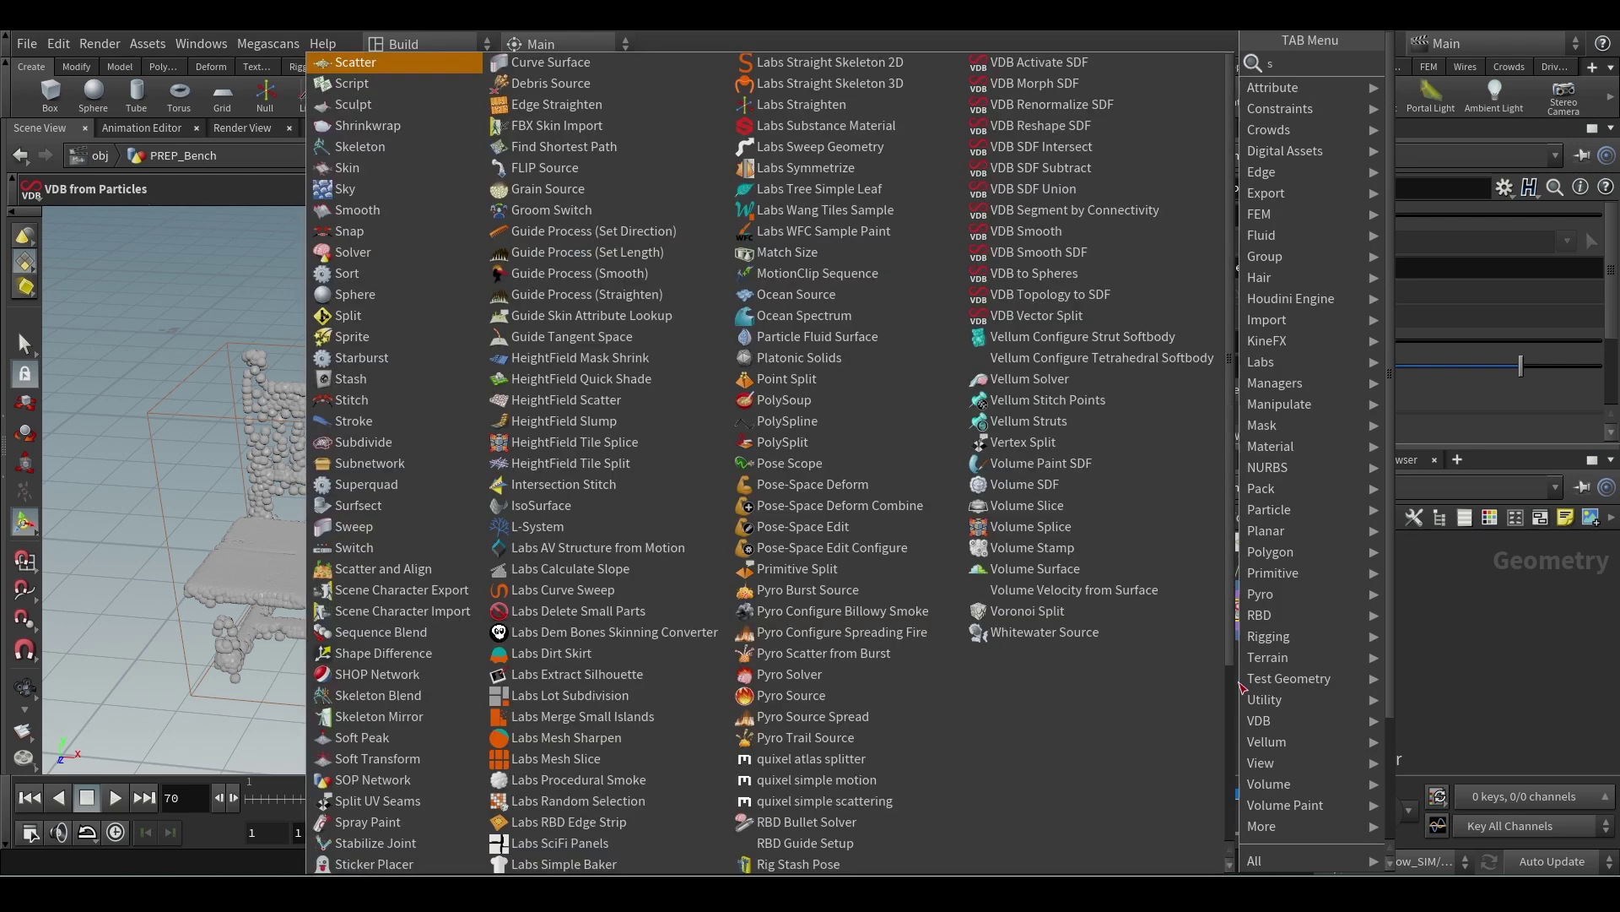
{"action": "type", "text": "moo"}
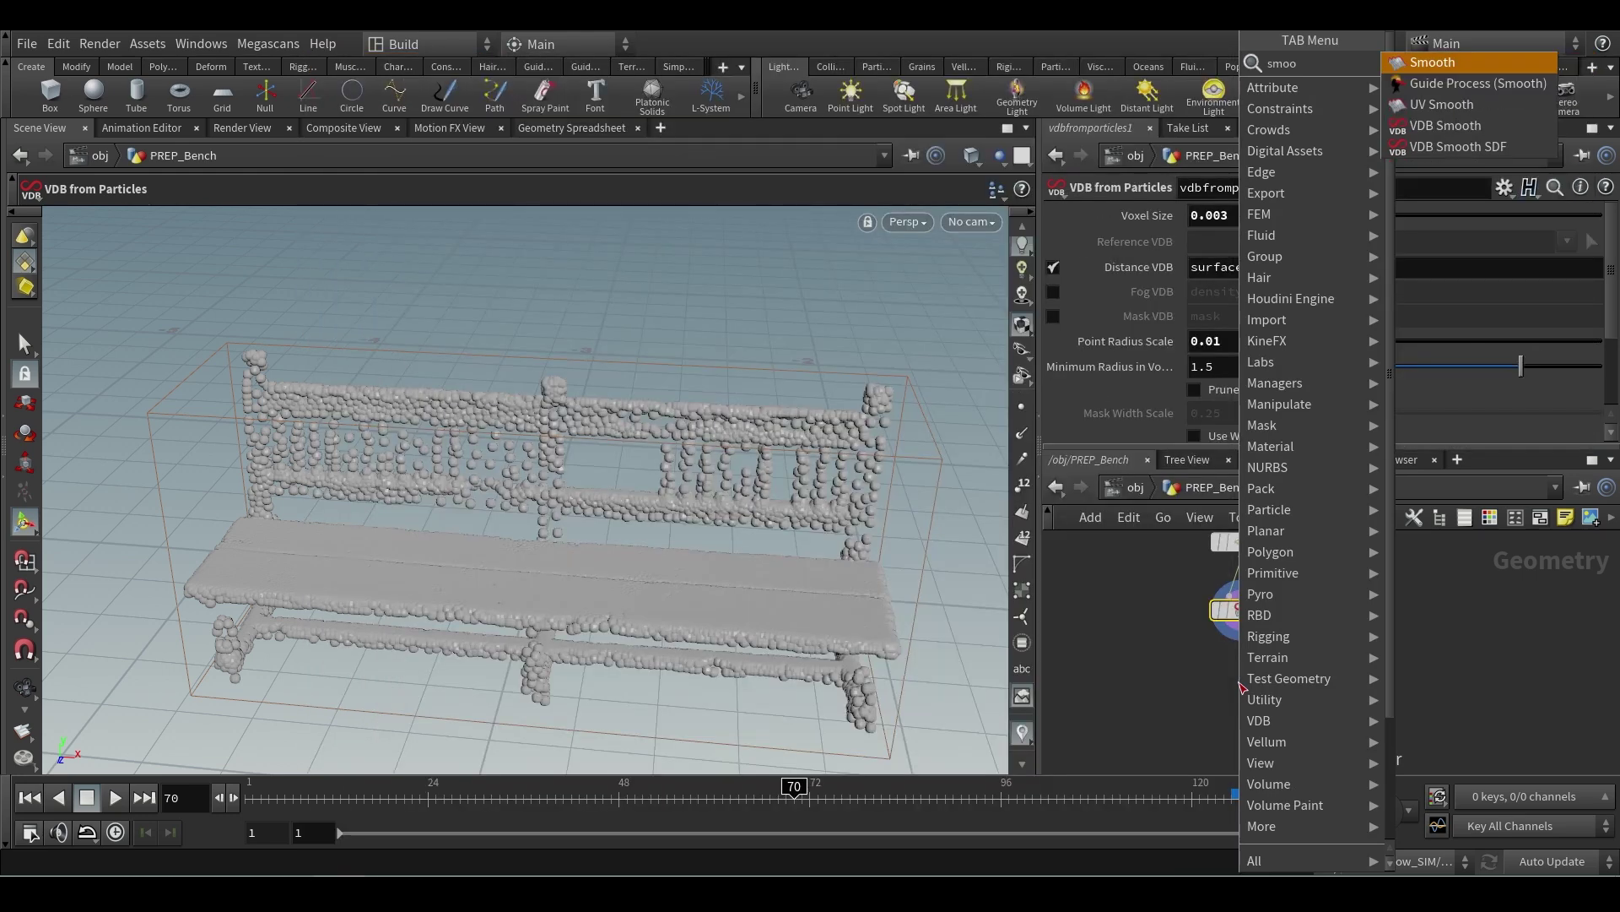
{"action": "key", "text": "Down"}
{"action": "key", "text": "Down"}
{"action": "key", "text": "Down"}
{"action": "key", "text": "Down"}
{"action": "key", "text": "Return"}
{"action": "left_click", "coordinate": [1239, 682]}
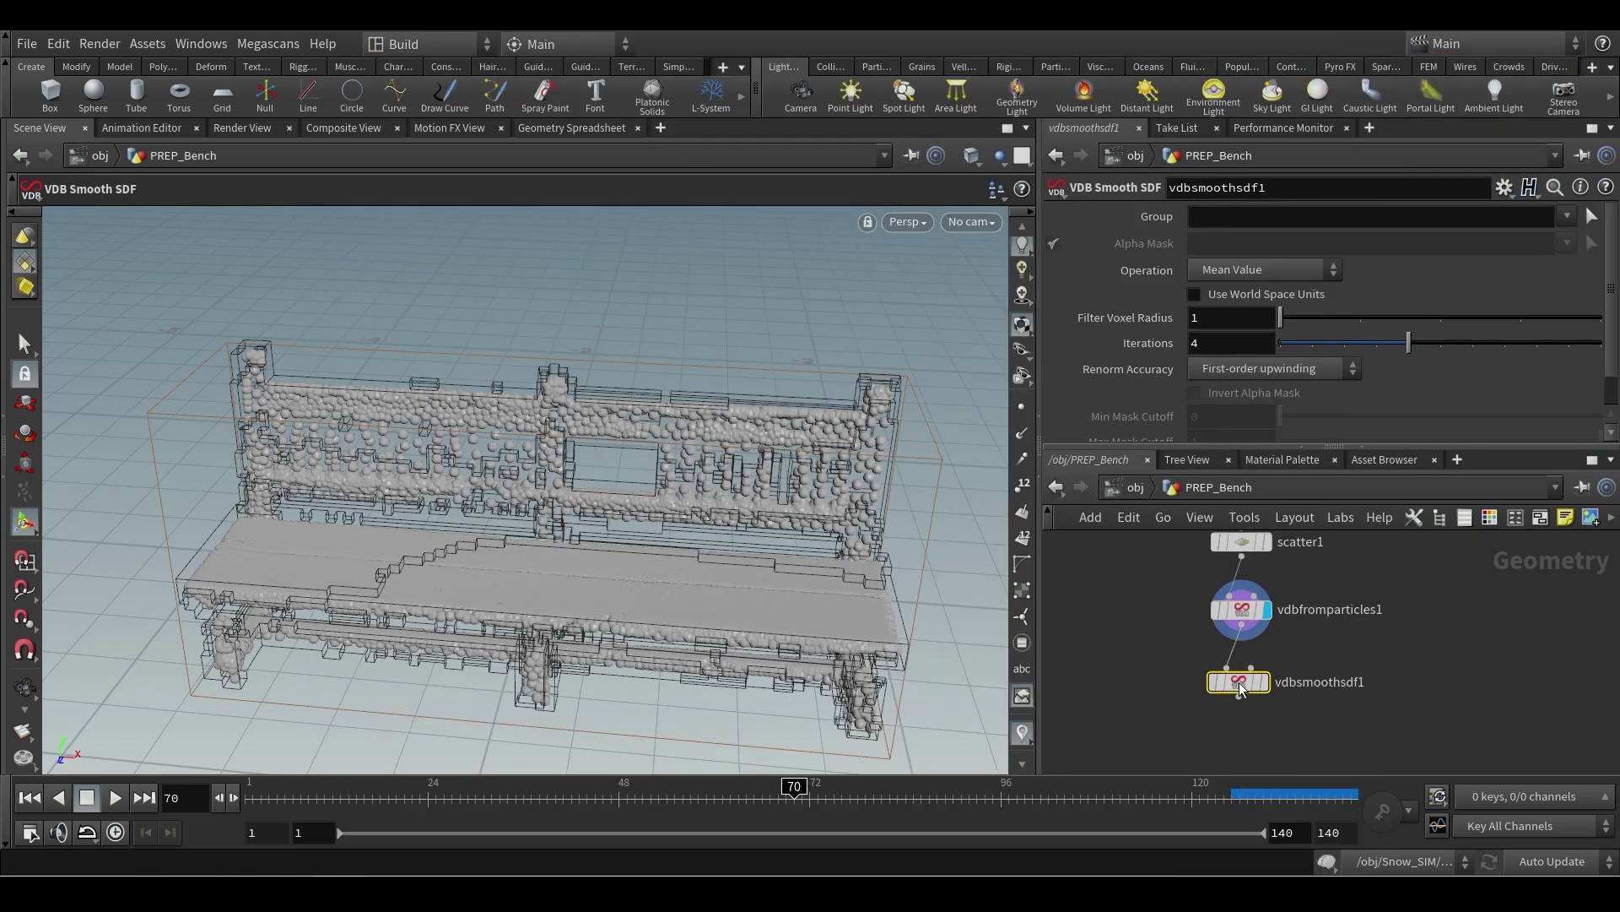
{"action": "left_click", "coordinate": [1264, 682]}
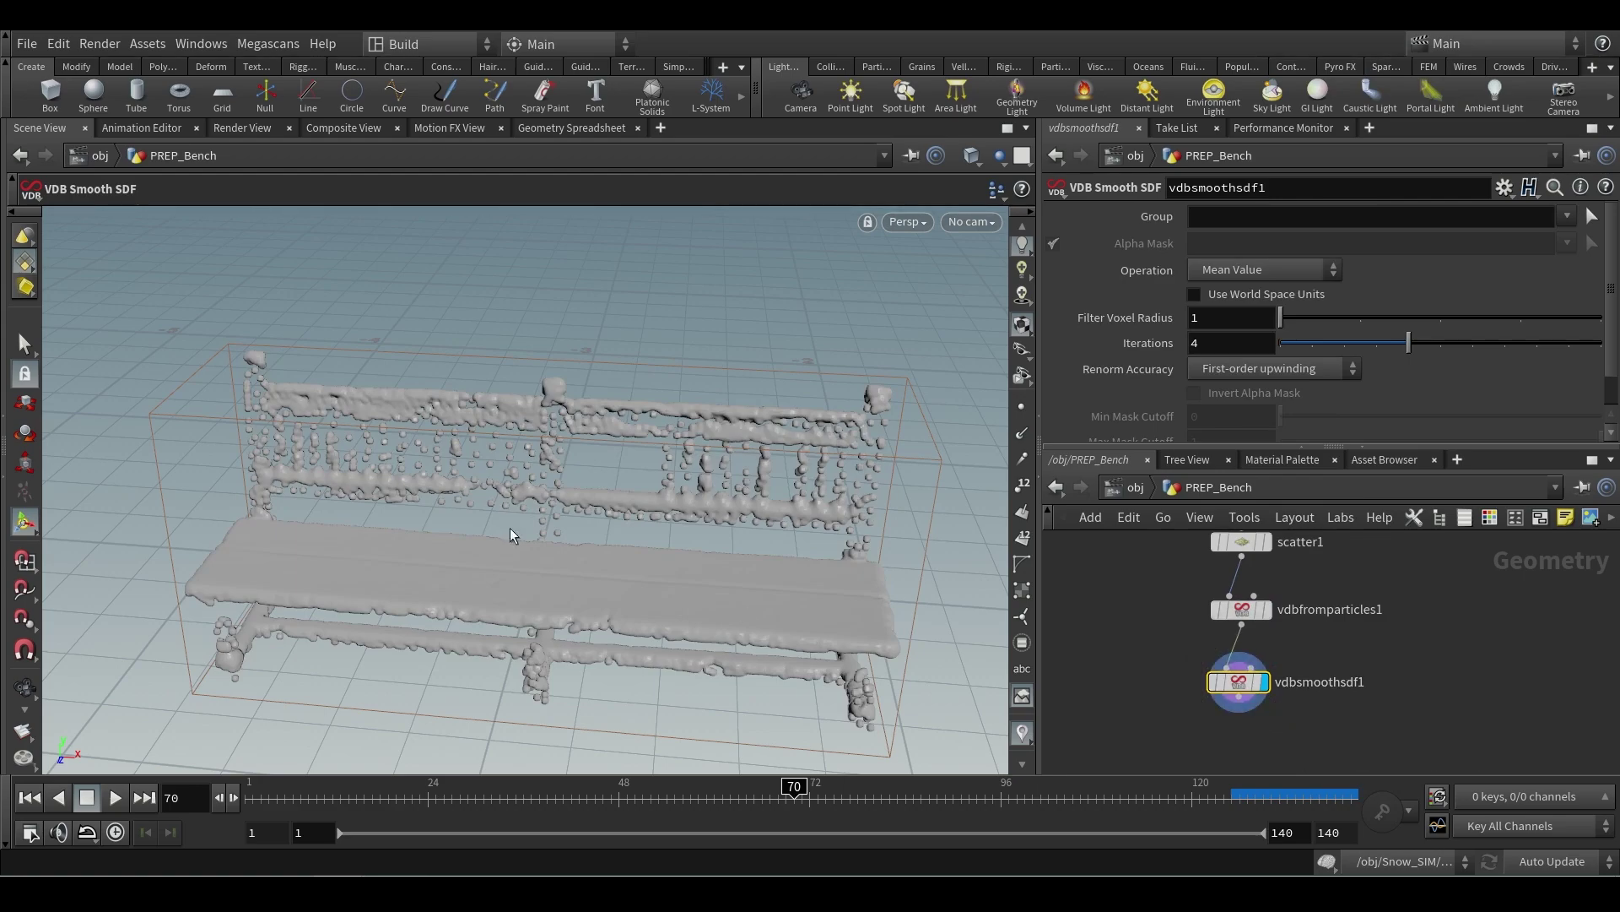
- Examine the smoothed snow surface on the bench's seat and backrest from several angles and up close
{"action": "key", "text": "Escape"}
{"action": "left_click_drag", "start_coordinate": [510, 528], "coordinate": [535, 507]}
{"action": "key", "text": "Return"}
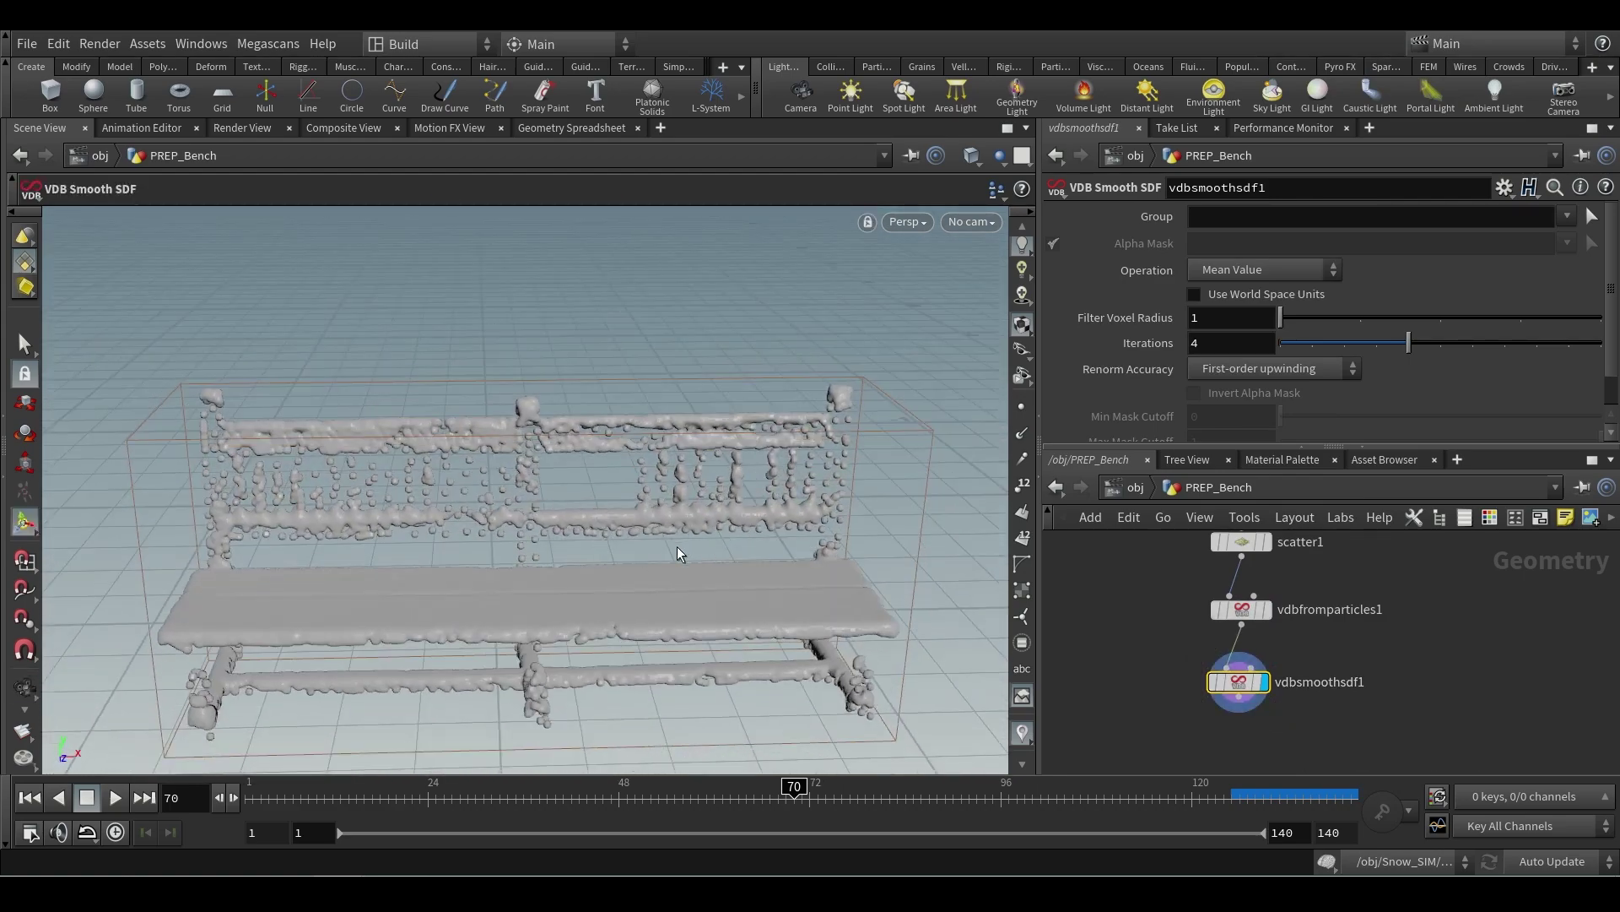
{"action": "key", "text": "Escape"}
{"action": "left_click_drag", "start_coordinate": [622, 607], "coordinate": [676, 616]}
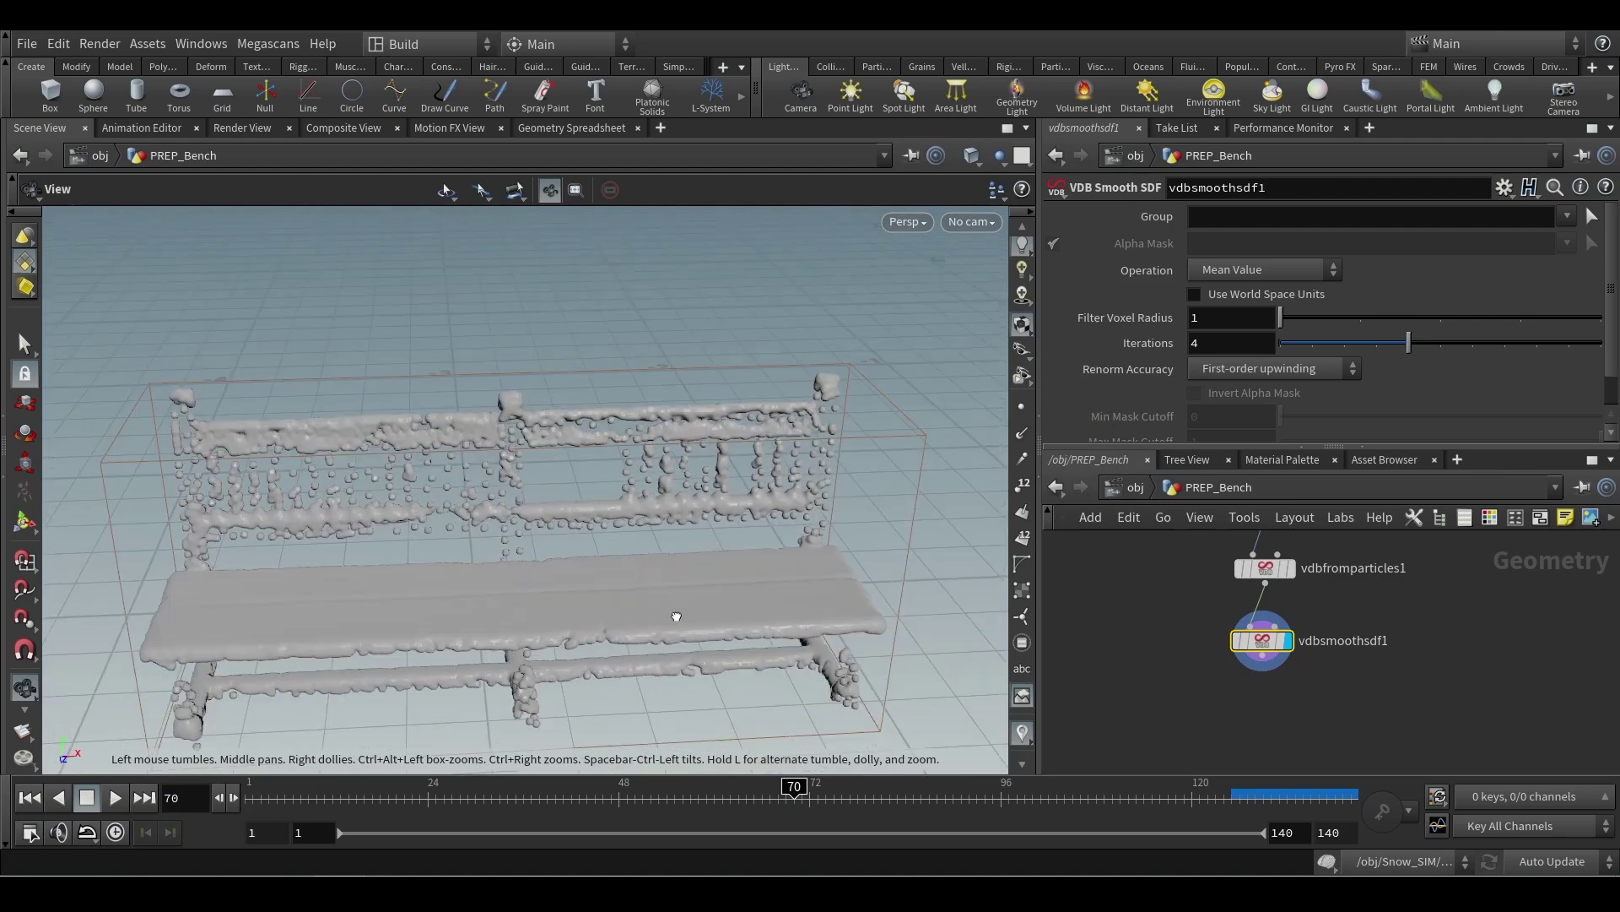
{"action": "key", "text": "Return"}
{"action": "scroll", "coordinate": [561, 518], "scroll_direction": "up", "scroll_amount": 5}
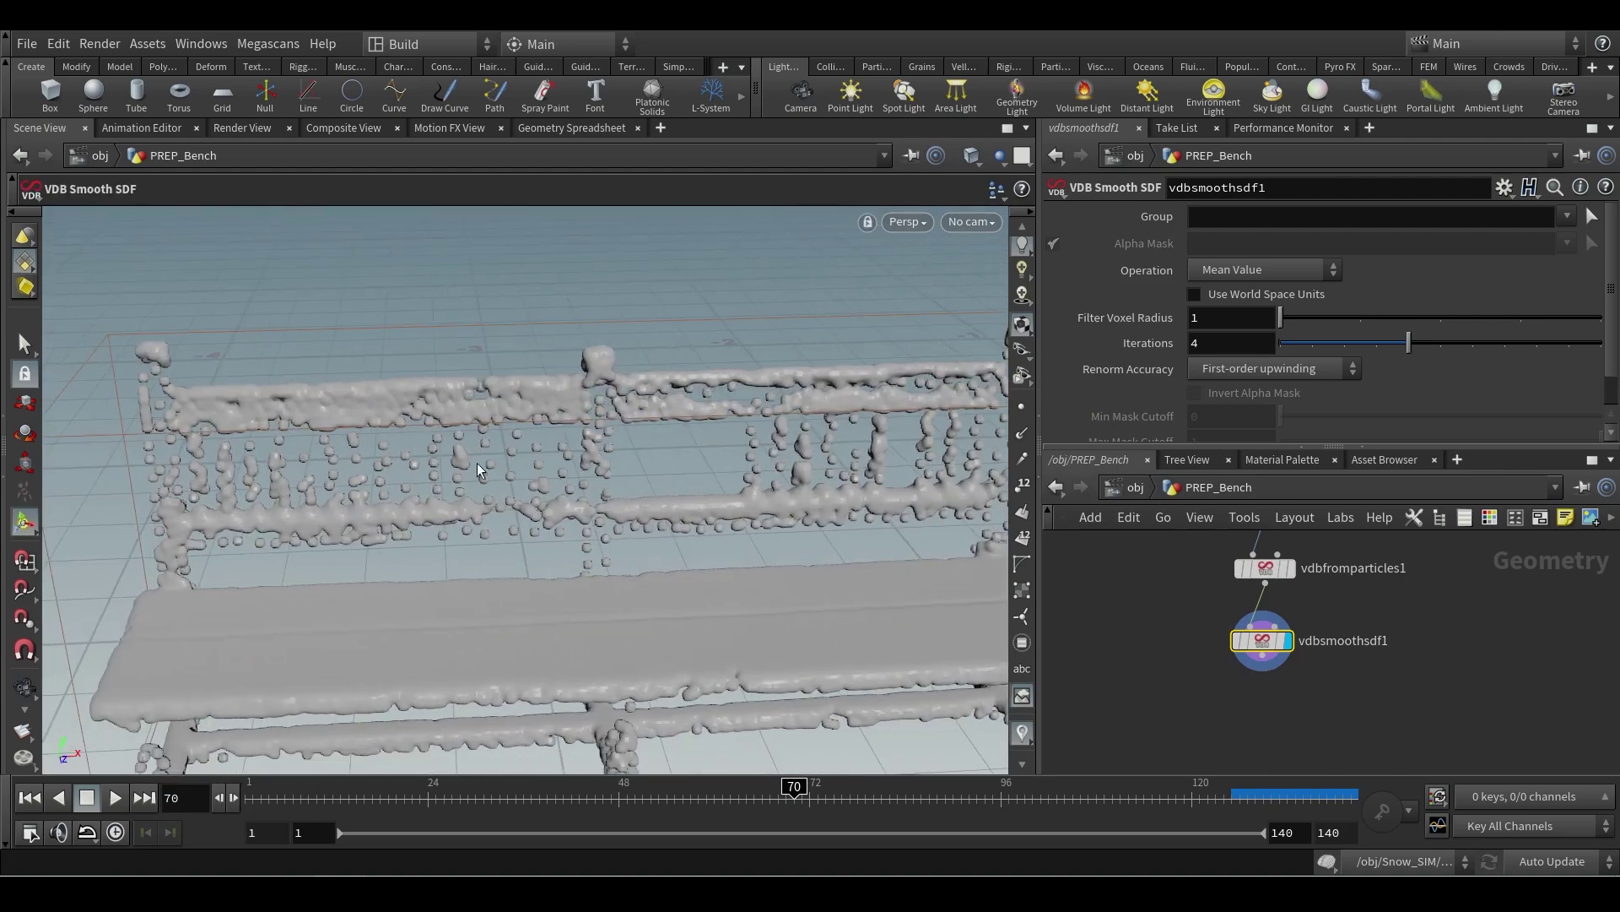
- Append a VDB Reshape SDF node to vdbsmoothsdf1, align it below, and make it the displayed node
{"action": "left_click_drag", "start_coordinate": [1262, 661], "coordinate": [1259, 707]}
{"action": "key", "text": "Tab"}
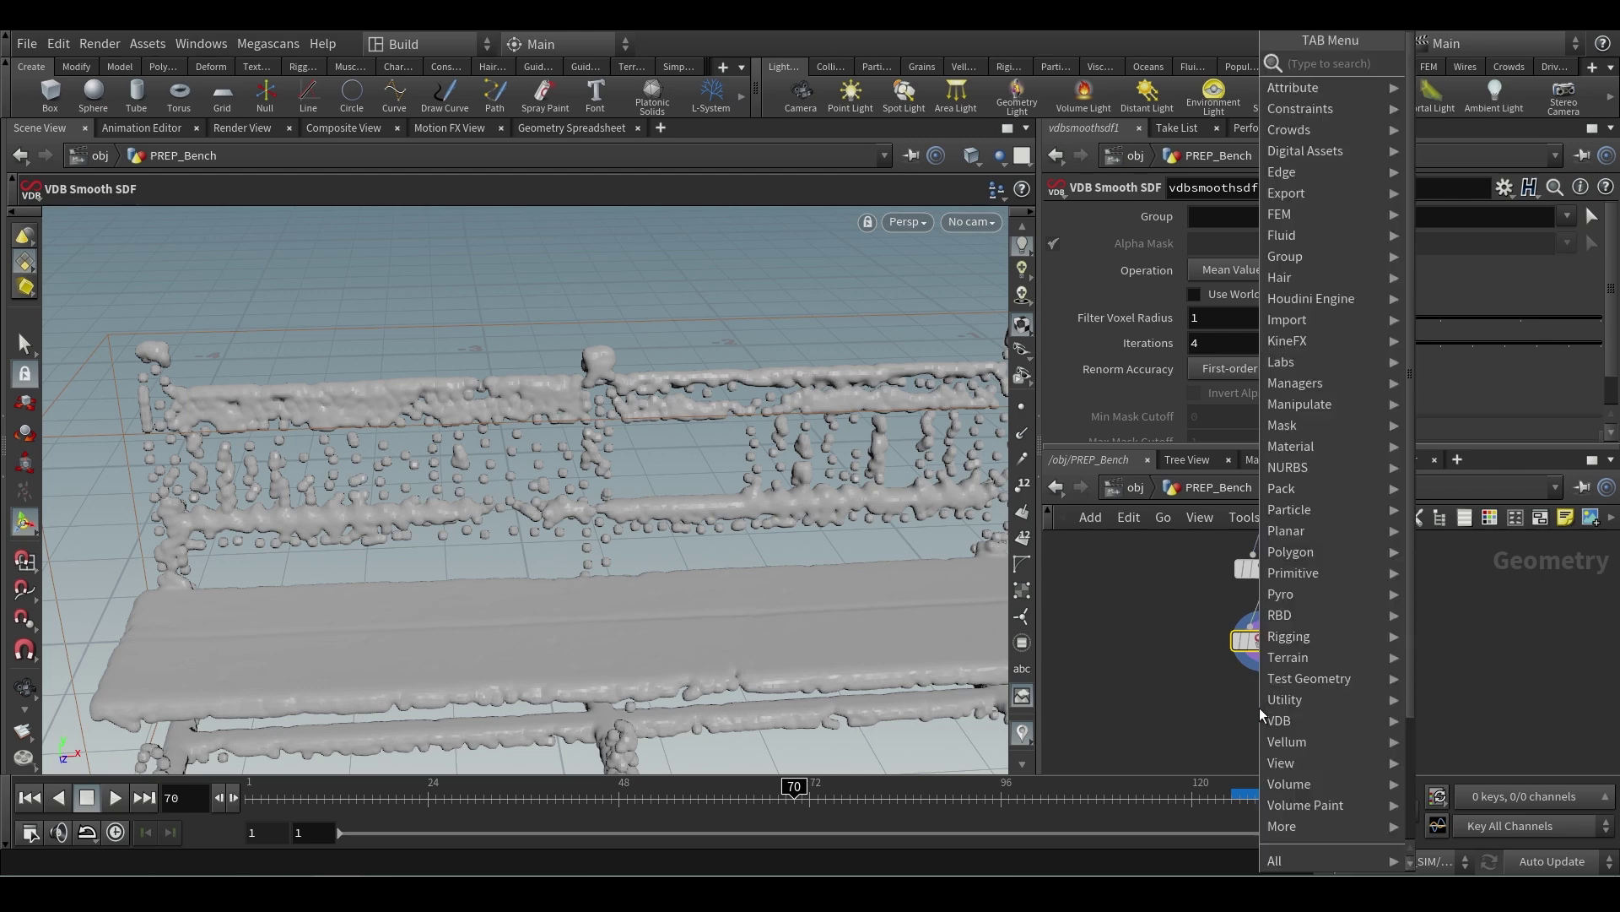
{"action": "mouse_move", "coordinate": [1318, 724]}
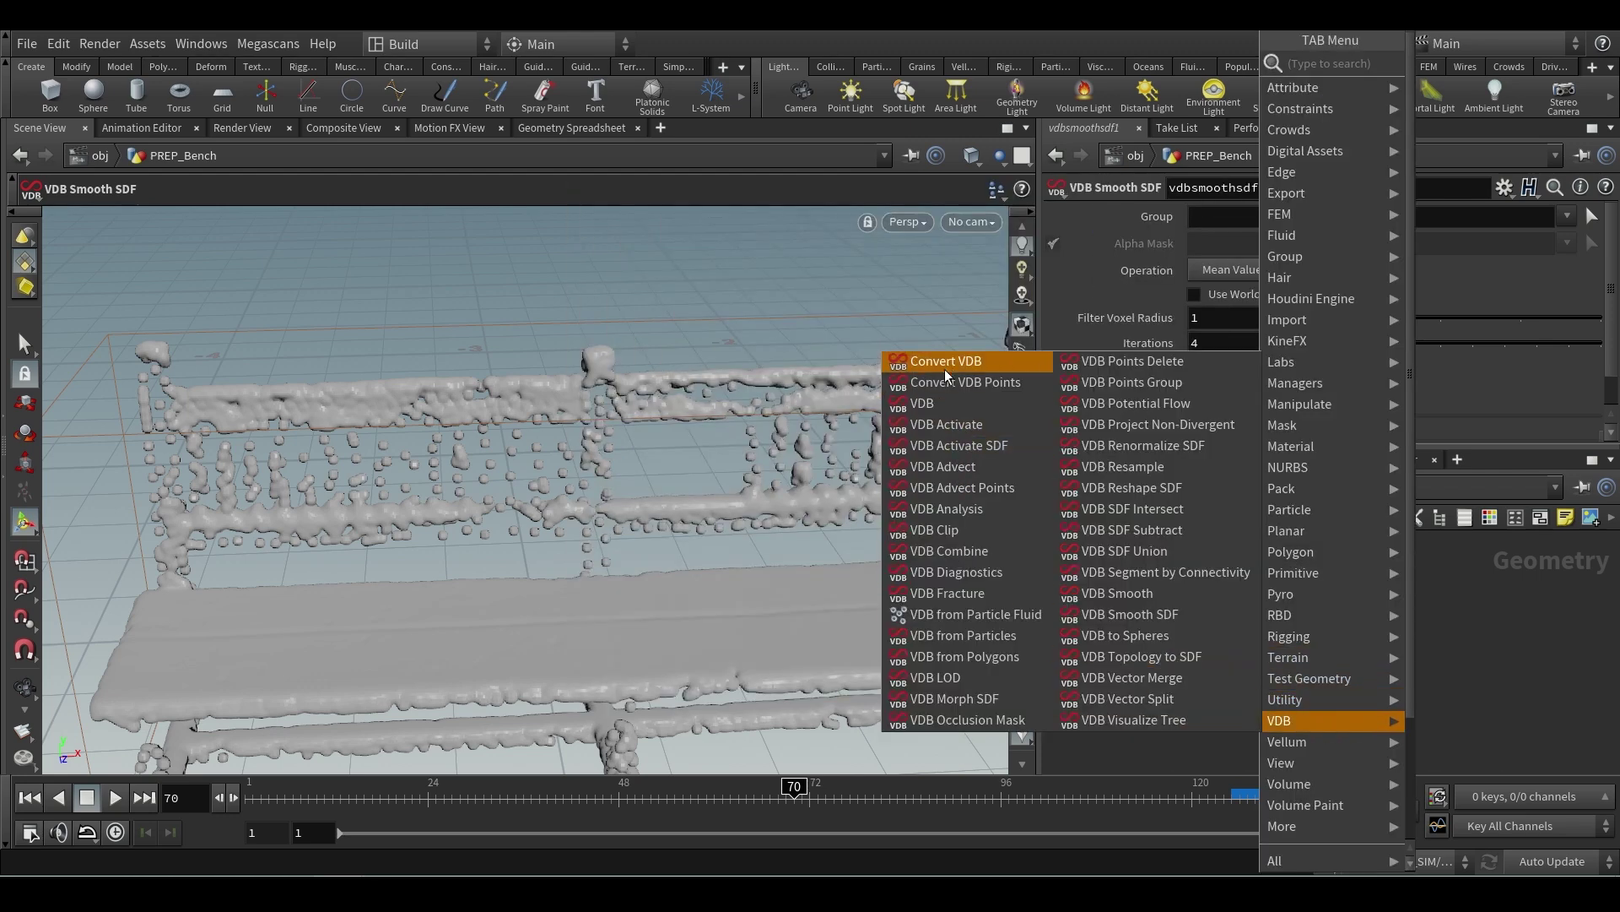
{"action": "left_click", "coordinate": [1121, 444]}
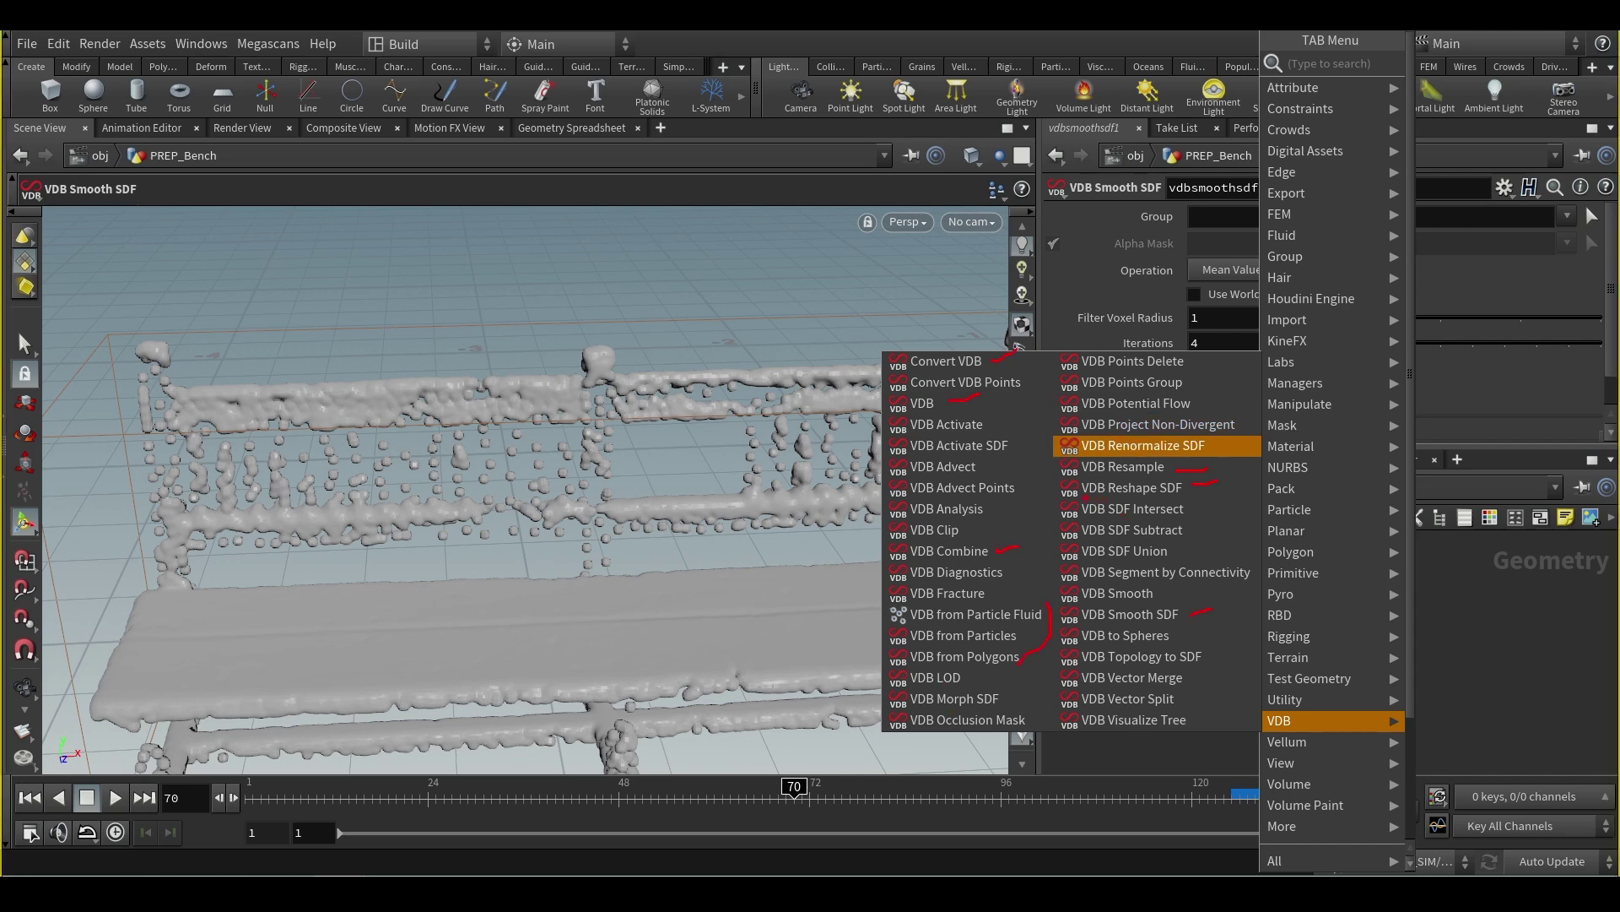
{"action": "key", "text": "Down"}
{"action": "key", "text": "Down"}
{"action": "key", "text": "Return"}
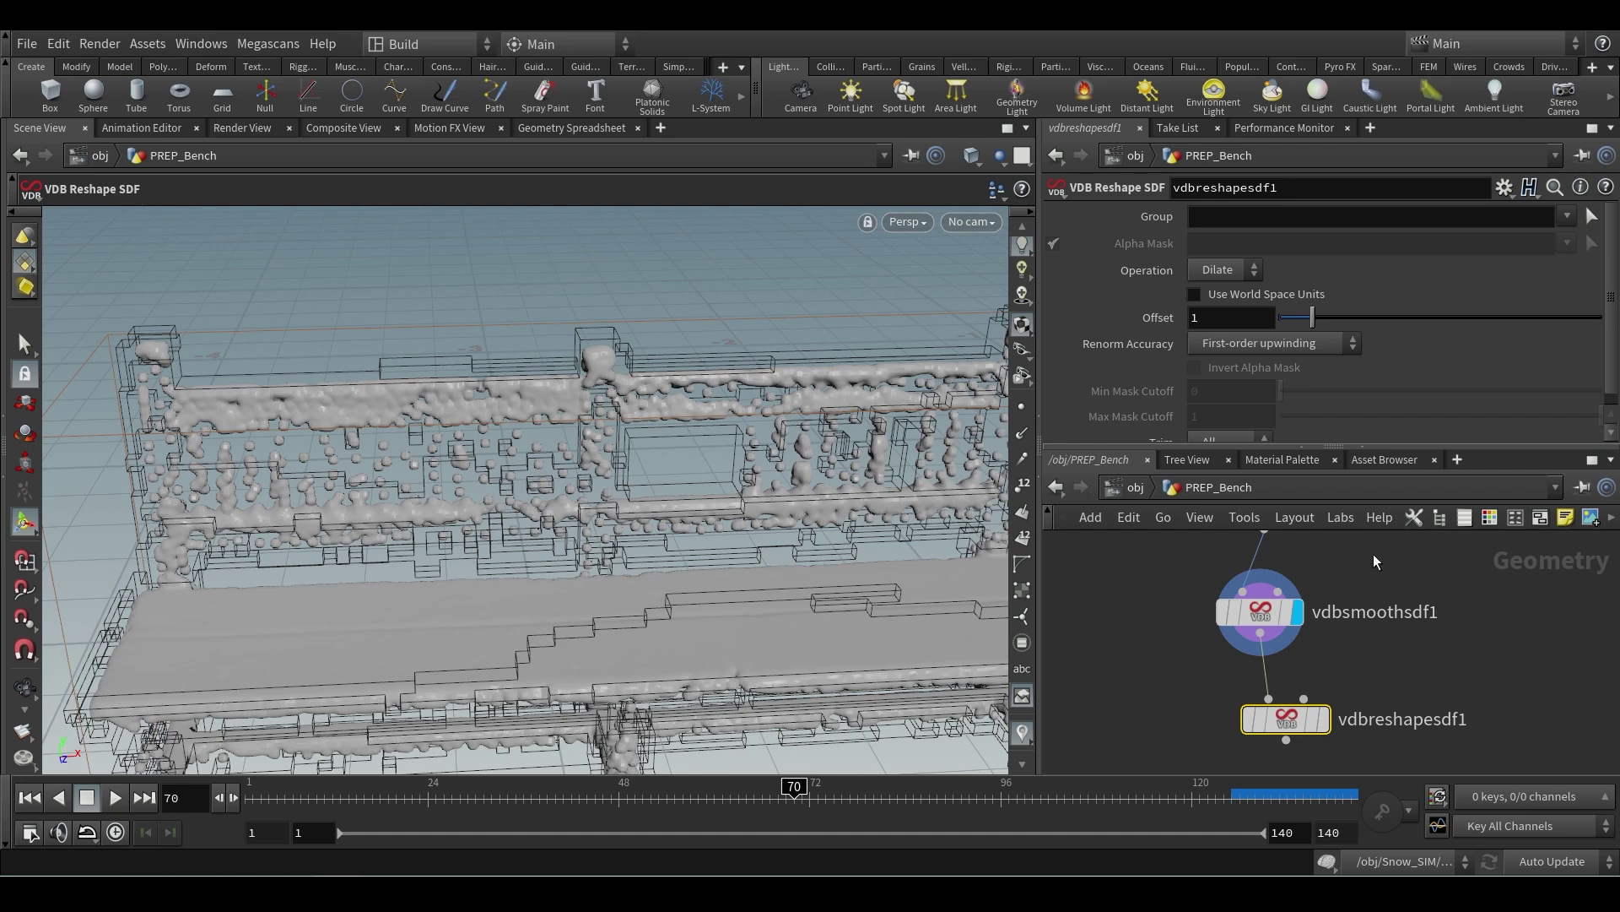
{"action": "middle_click_drag", "start_coordinate": [1360, 667], "coordinate": [1361, 634]}
{"action": "mouse_move", "coordinate": [1295, 690]}
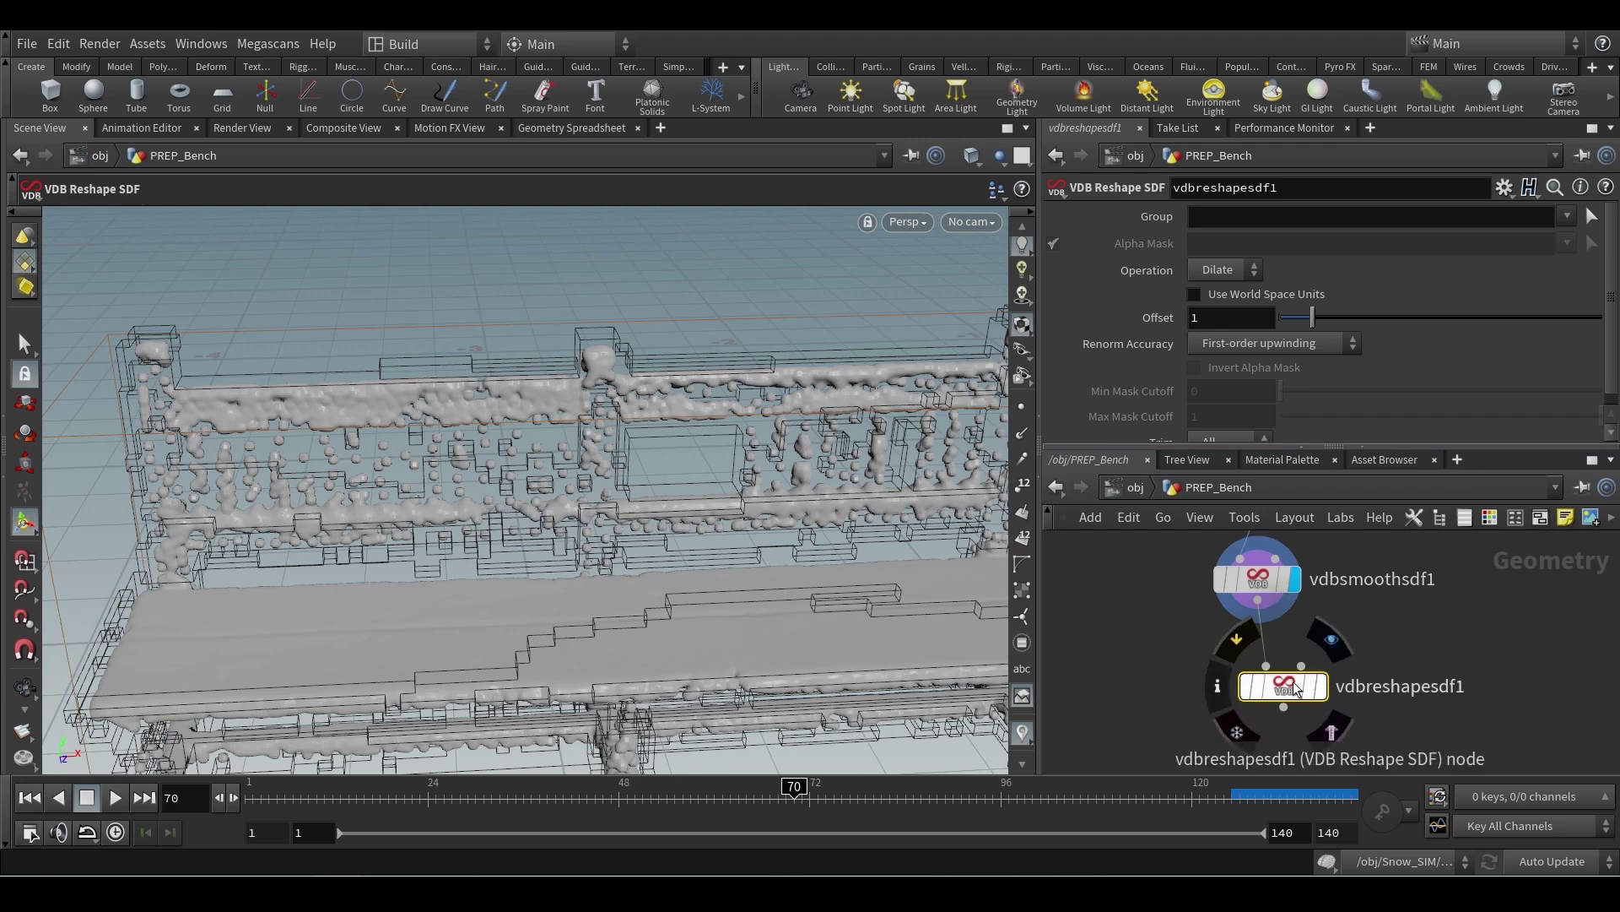
{"action": "left_click_drag", "start_coordinate": [1280, 689], "coordinate": [1269, 675]}
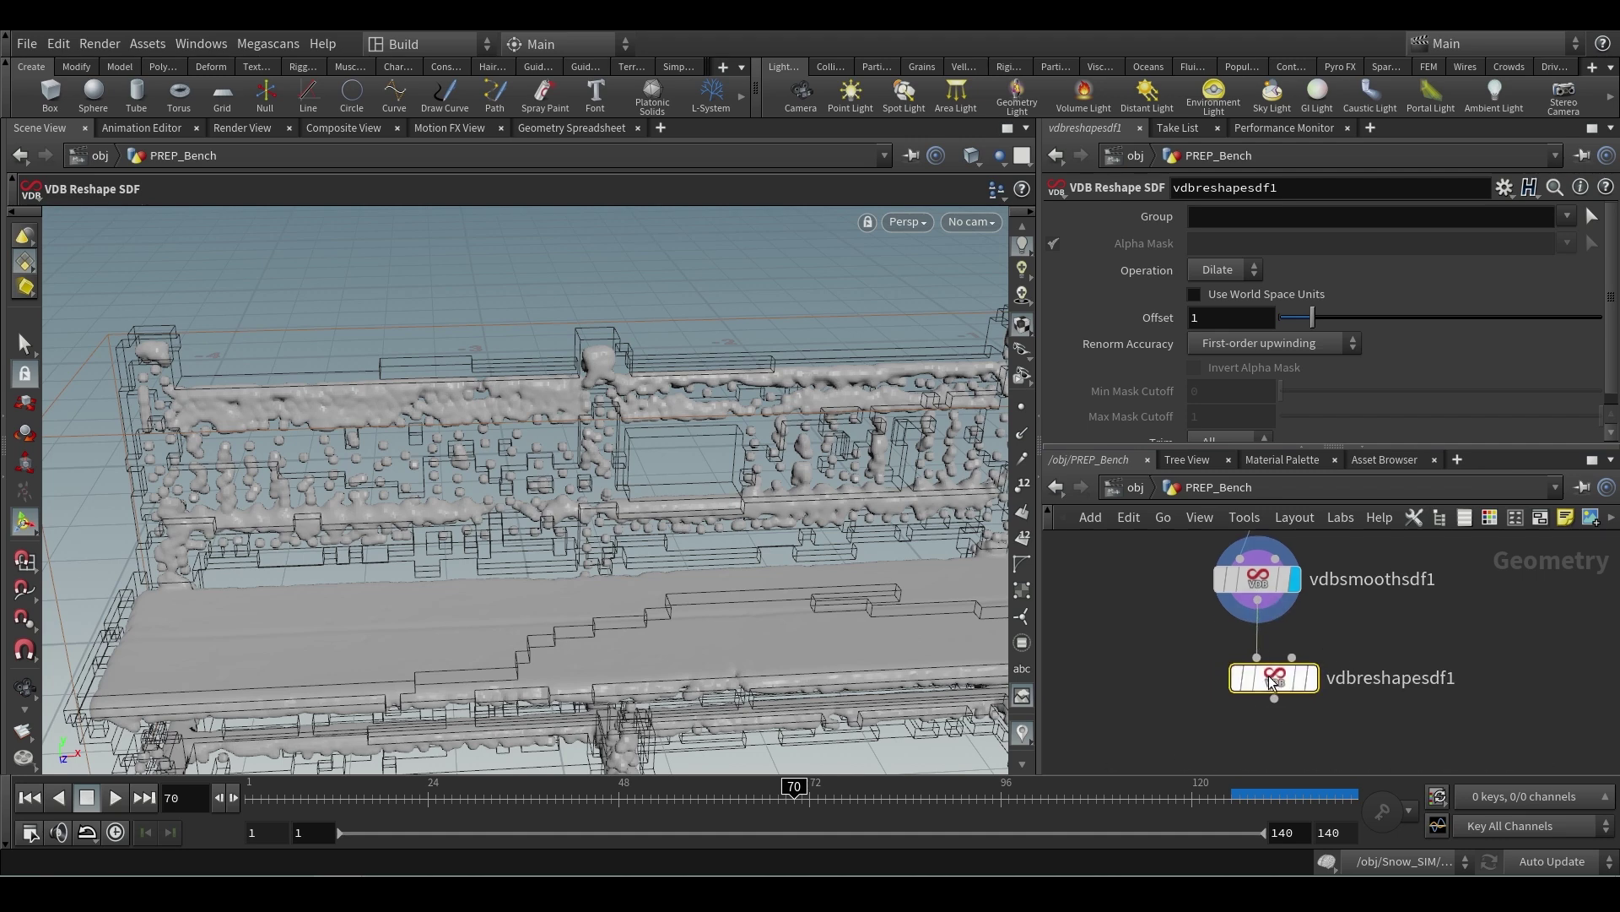
{"action": "left_click", "coordinate": [1310, 680]}
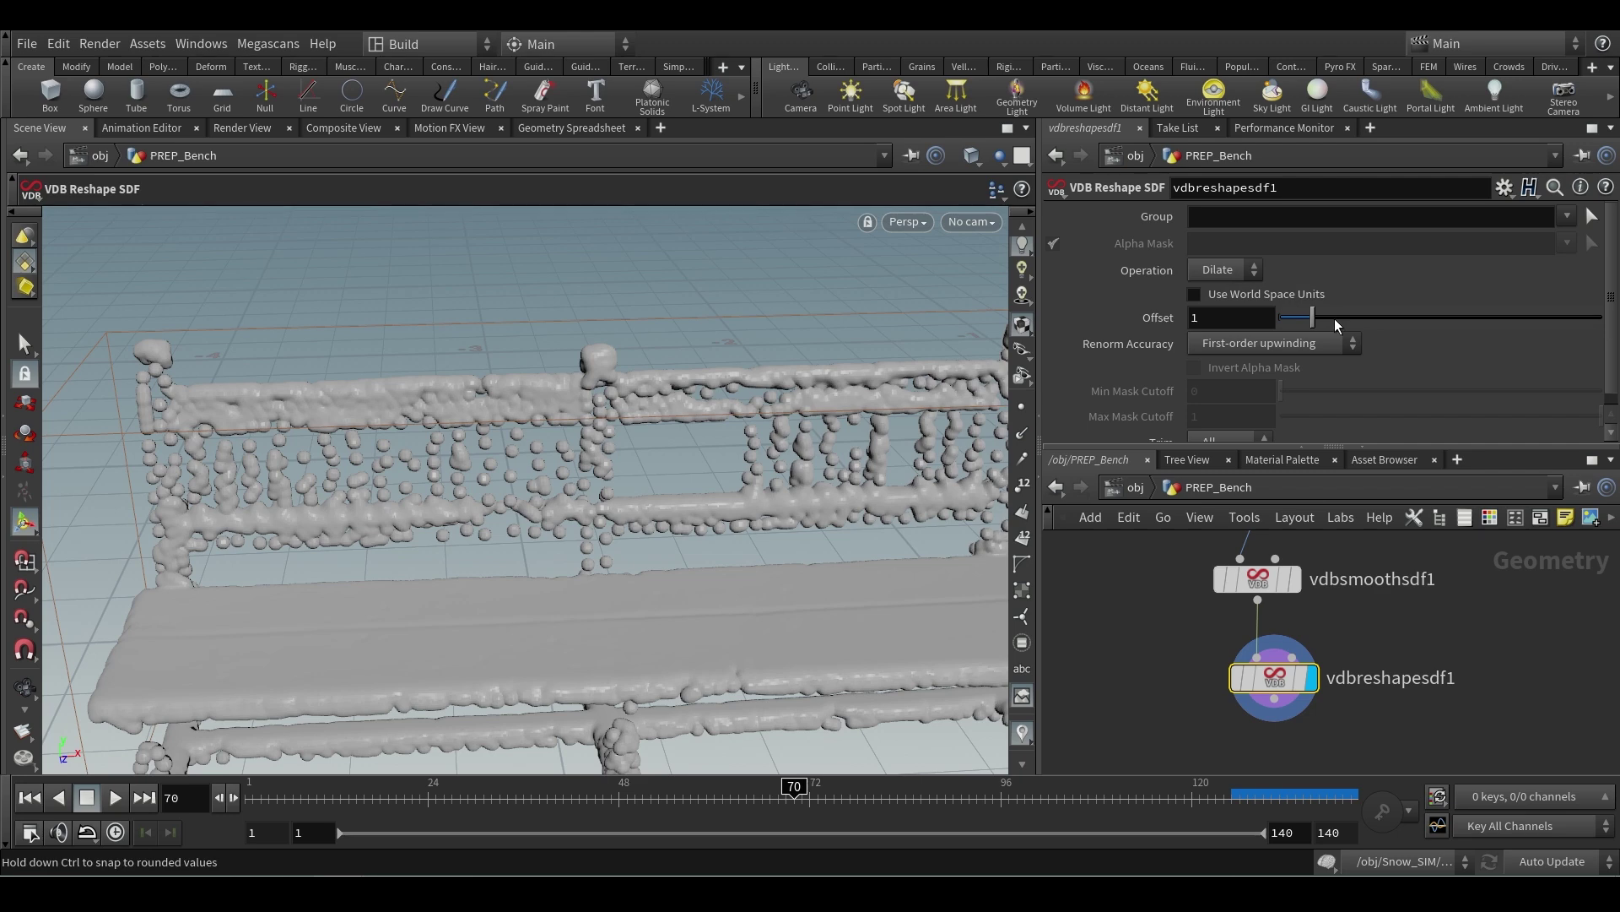
- Set vdbreshapesdf1's Offset to 2.63 and switch its Operation to Erode
{"action": "left_click_drag", "start_coordinate": [1336, 325], "coordinate": [1368, 324]}
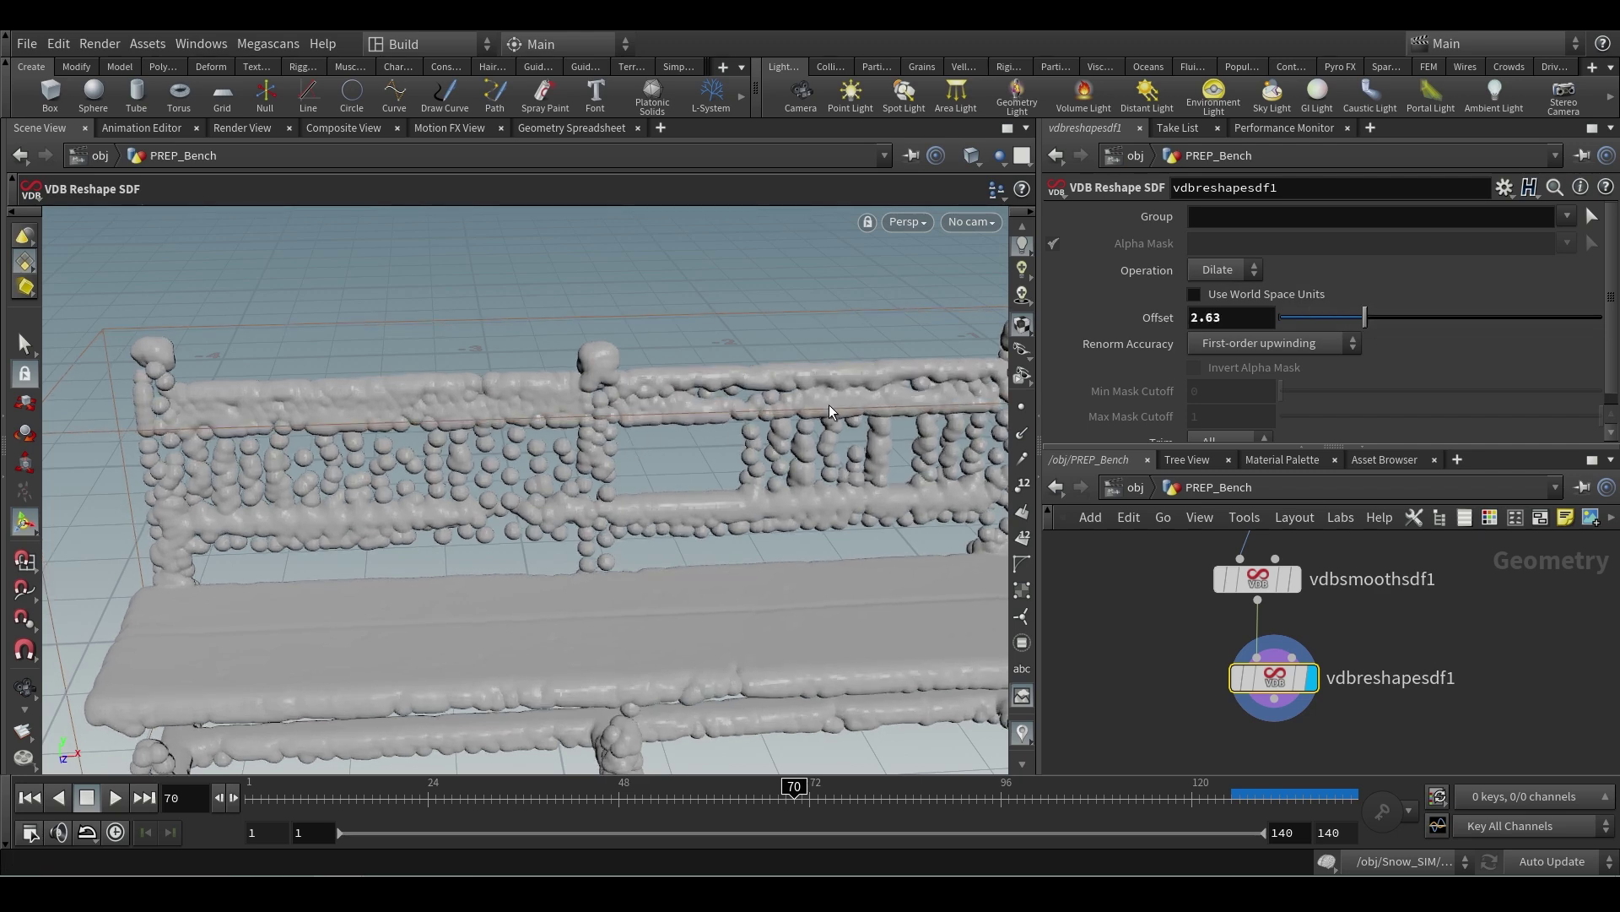
{"action": "left_click", "coordinate": [1219, 271]}
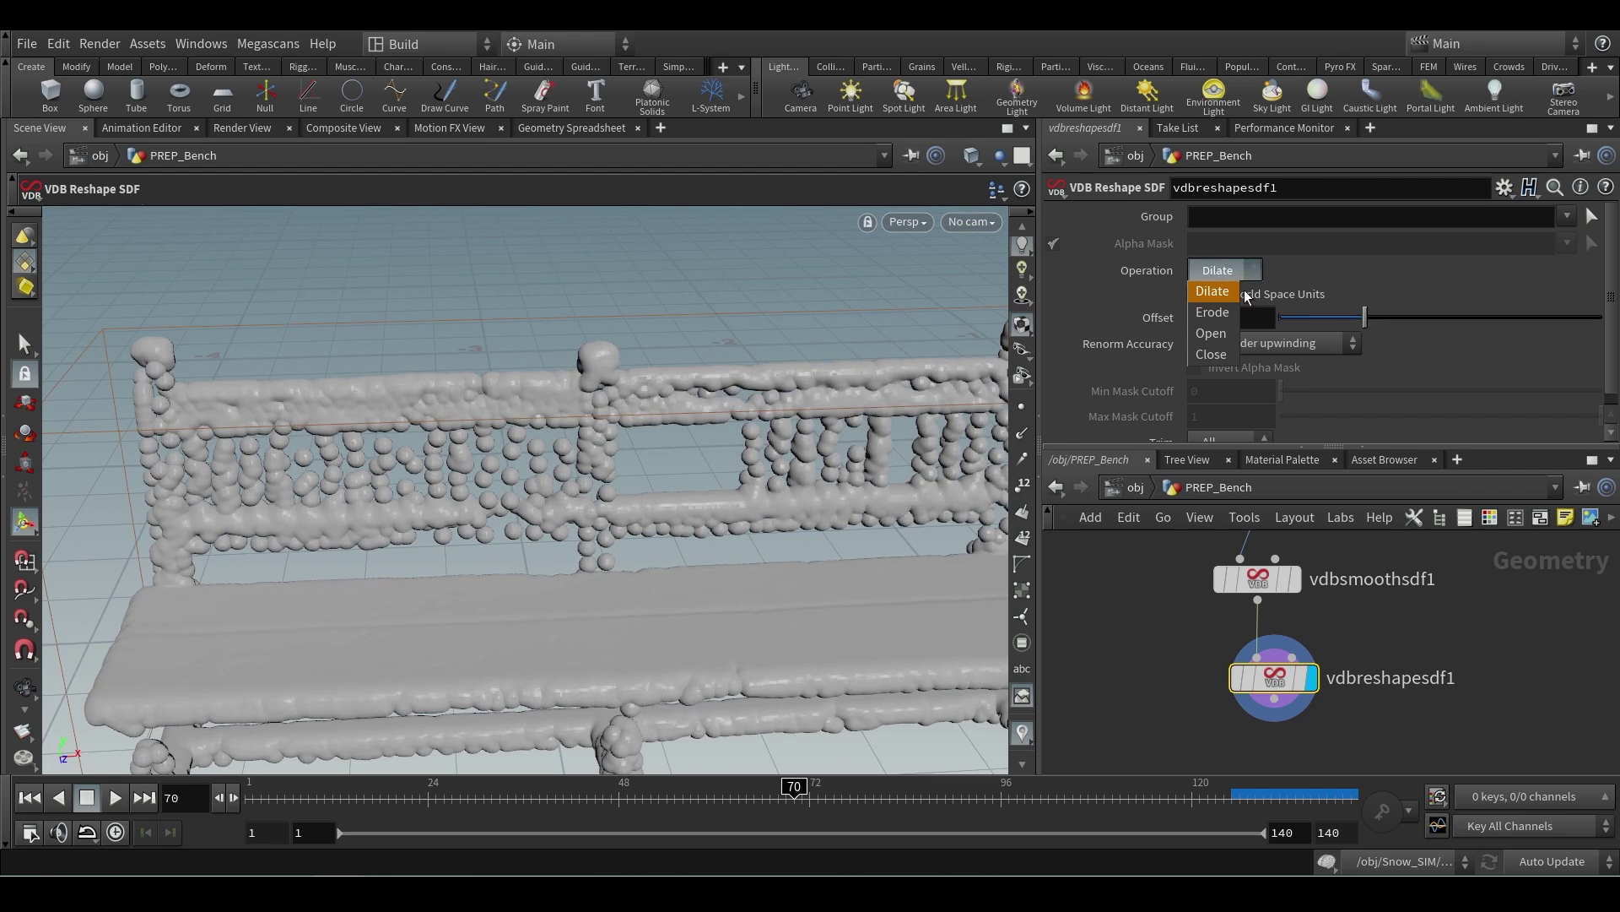
{"action": "left_click", "coordinate": [1225, 315]}
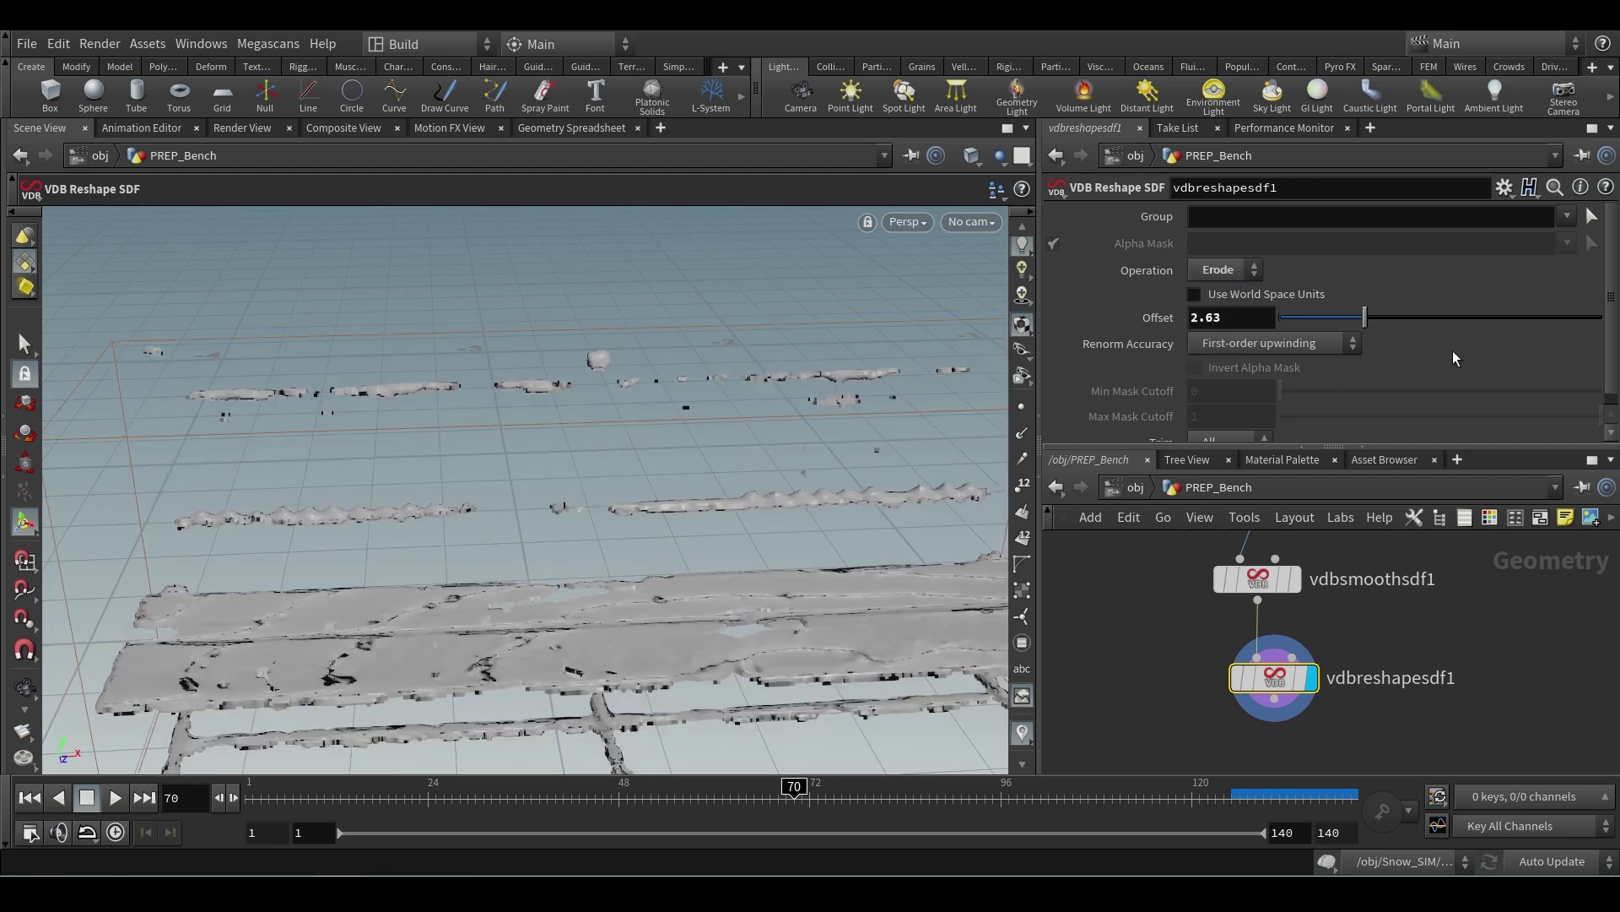
{"action": "double_click", "coordinate": [1228, 317]}
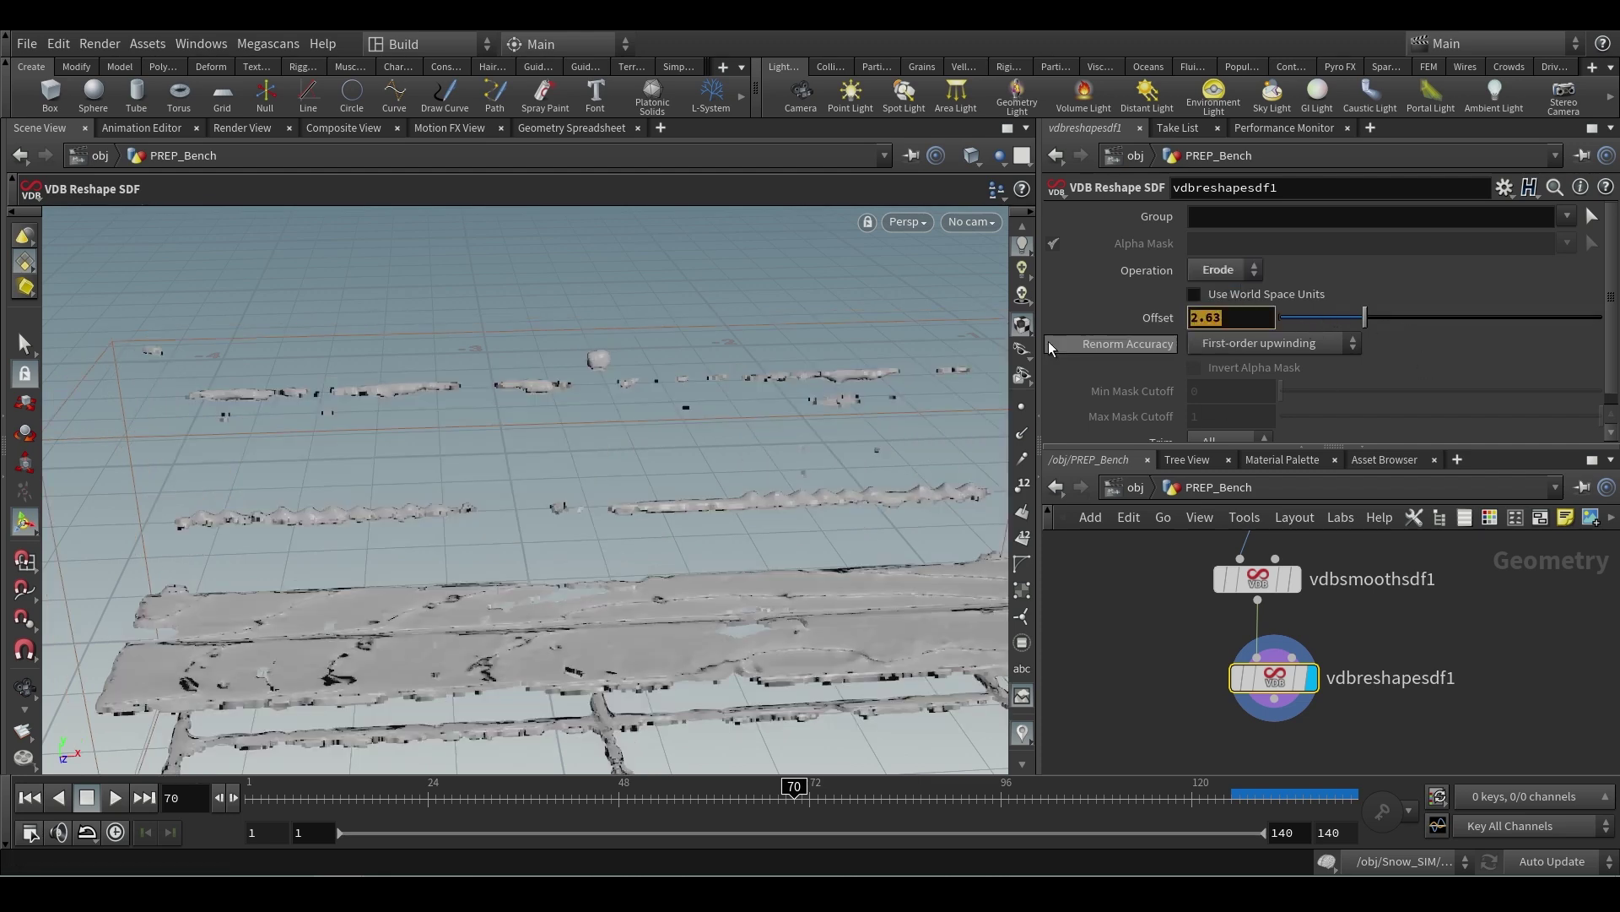
- Set the eroding VDB Reshape SDF node's offset to 0.75
{"action": "type", "text": "0.75"}
{"action": "key", "text": "Return"}
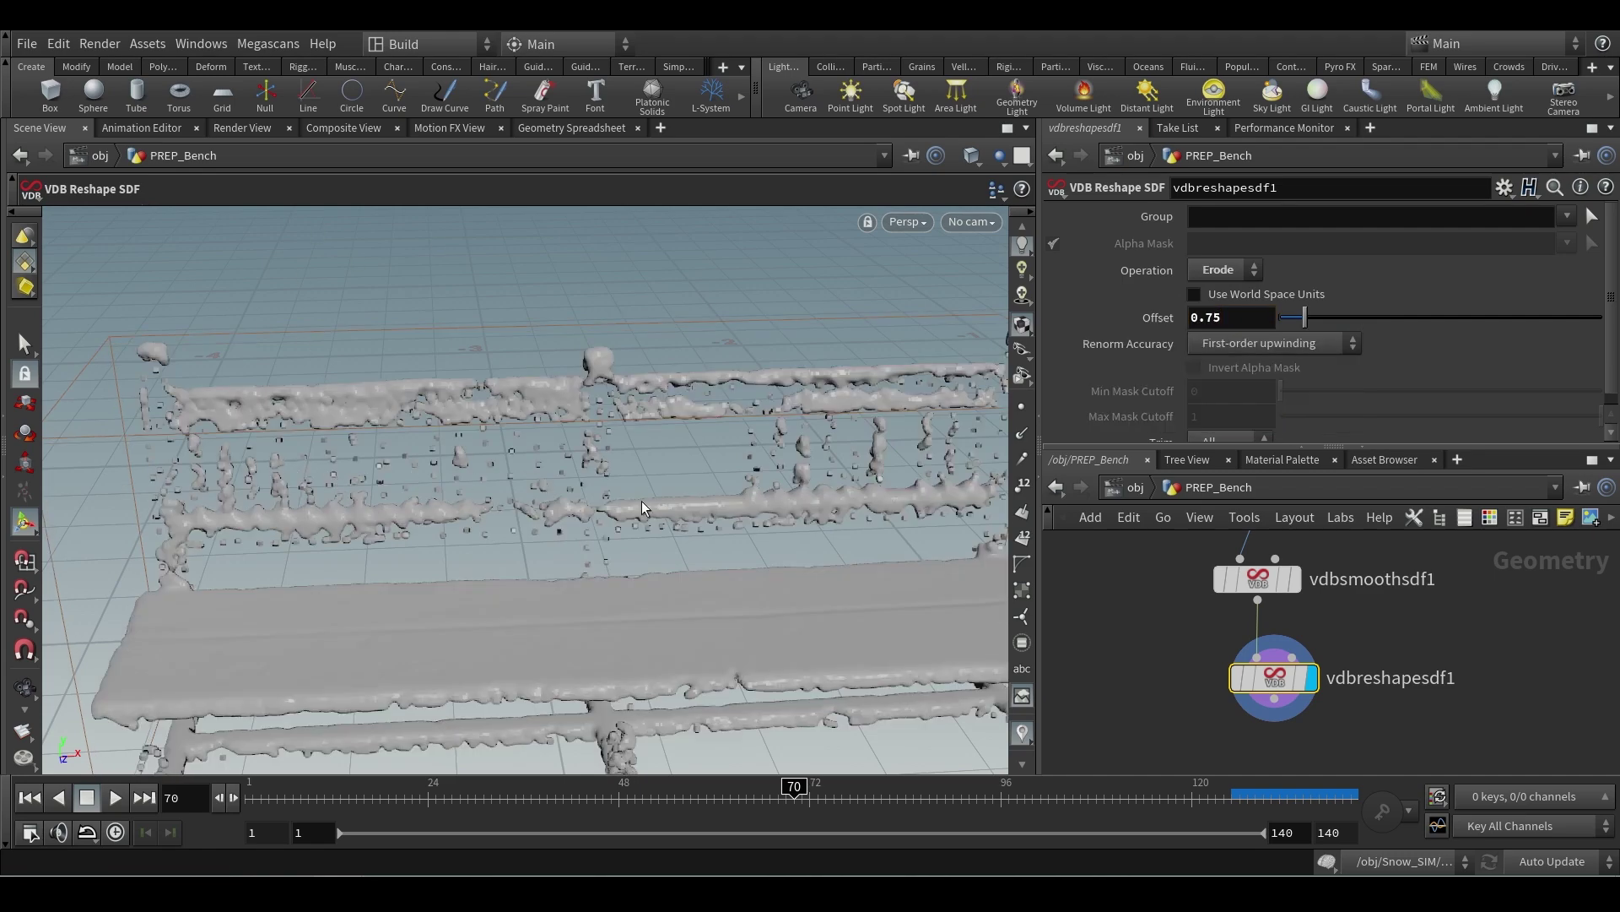
{"action": "key", "text": "Escape"}
{"action": "left_click_drag", "start_coordinate": [644, 507], "coordinate": [622, 422]}
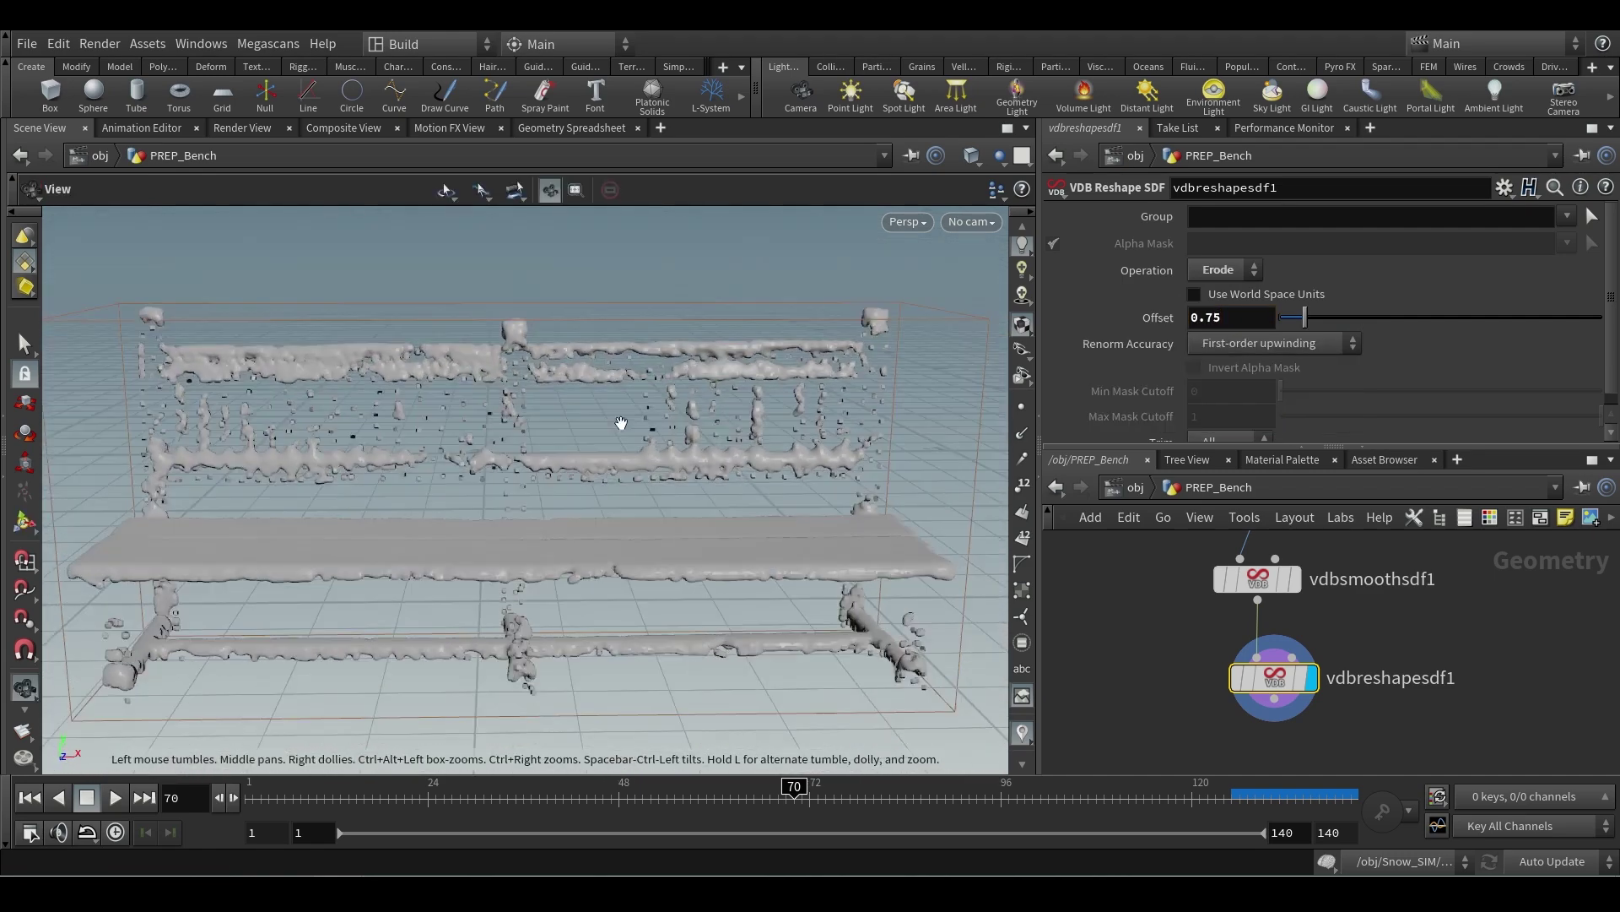
- Add a VDB Smooth SDF node after the eroding reshape node and display its output
{"action": "middle_click_drag", "start_coordinate": [1384, 722], "coordinate": [1367, 653]}
{"action": "left_click_drag", "start_coordinate": [1257, 630], "coordinate": [1272, 685]}
{"action": "type", "text": "vdbs"}
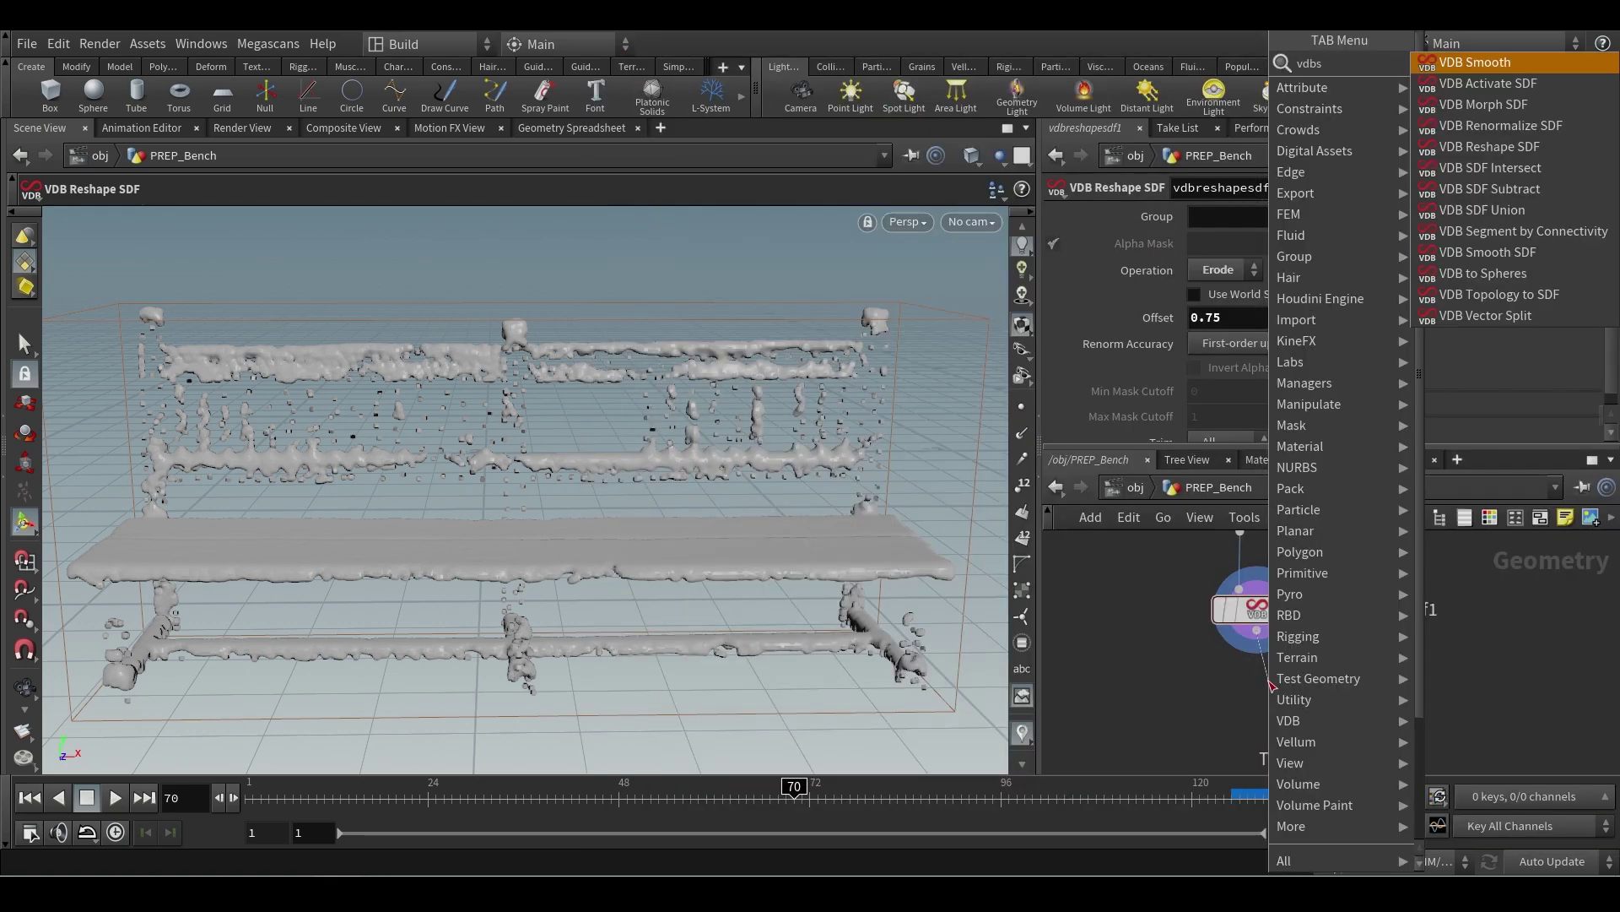
{"action": "key", "text": "Down"}
{"action": "key", "text": "Down"}
{"action": "key", "text": "Down"}
{"action": "key", "text": "Down"}
{"action": "key", "text": "Down"}
{"action": "key", "text": "Down"}
{"action": "key", "text": "Down"}
{"action": "key", "text": "Down"}
{"action": "key", "text": "Down"}
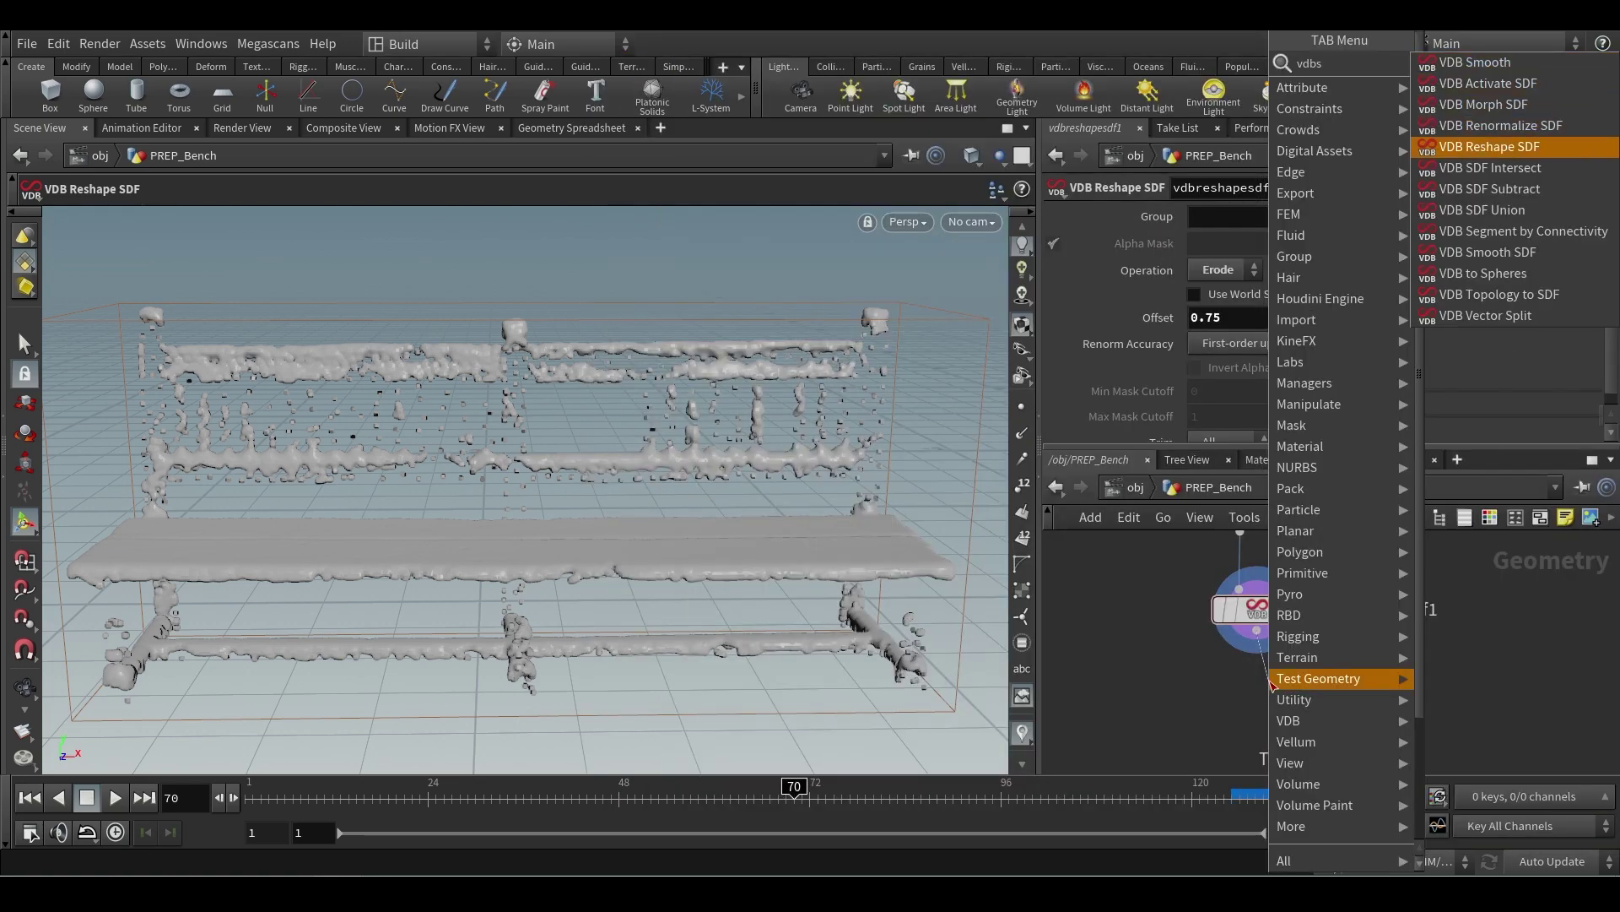
{"action": "key", "text": "Return"}
{"action": "key", "text": "Escape"}
{"action": "left_click_drag", "start_coordinate": [574, 506], "coordinate": [641, 565]}
{"action": "key", "text": "Tab"}
{"action": "left_click", "coordinate": [1485, 221]}
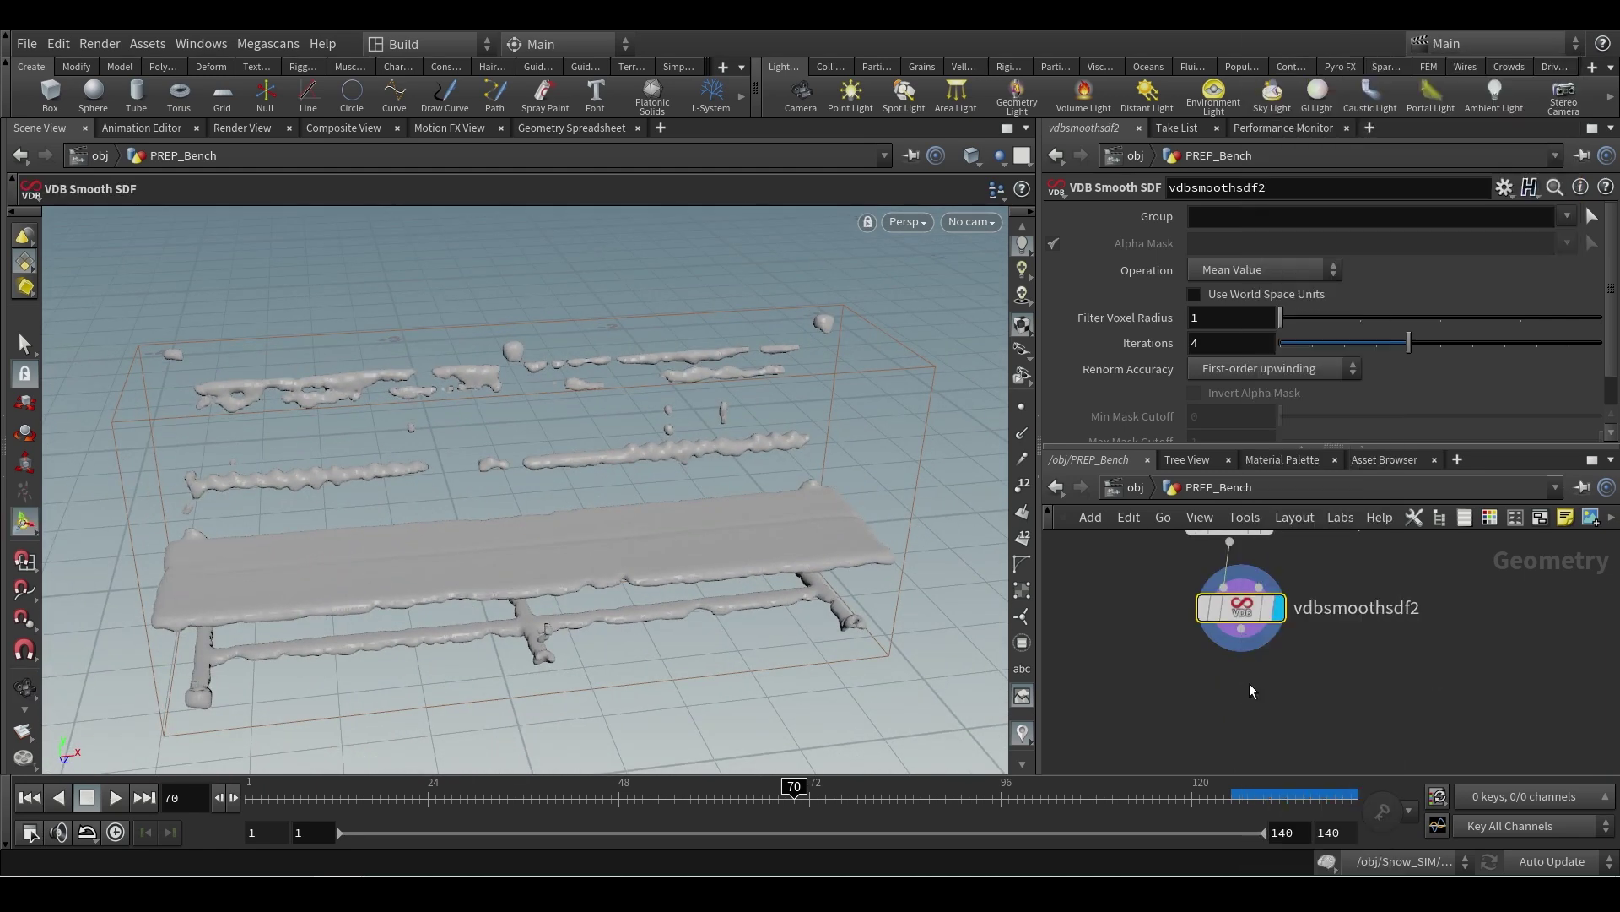
- Try a VDB Reshape SDF node with Dilate and an offset of 3.37 after vdbsmoothsdf2, and delete it
{"action": "left_click", "coordinate": [1293, 690]}
{"action": "left_click", "coordinate": [1281, 694]}
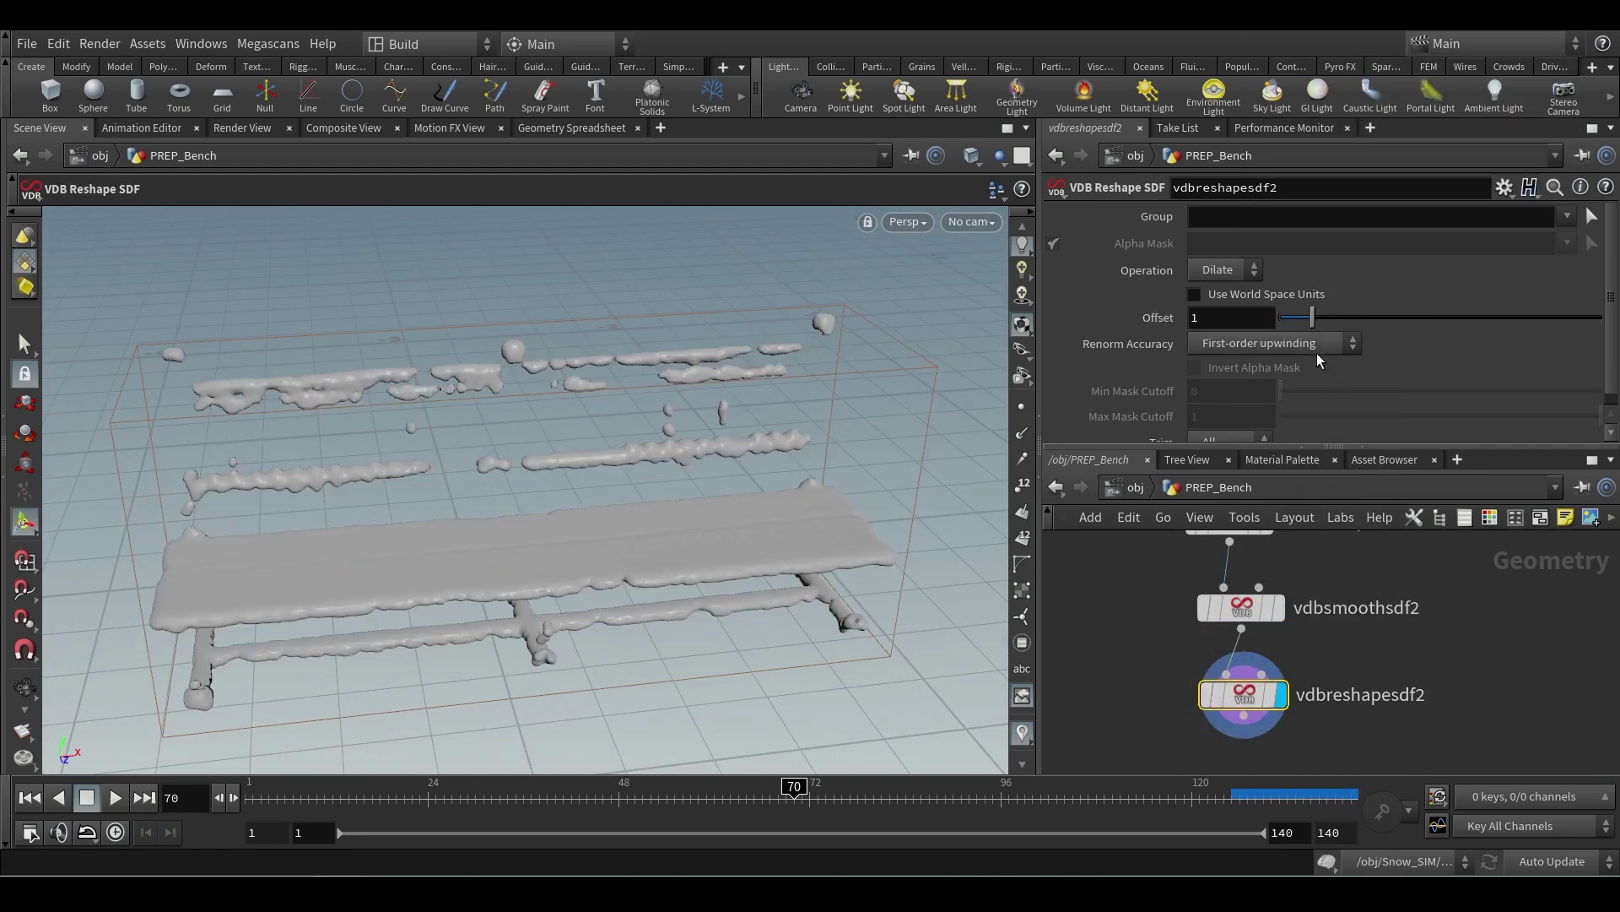
{"action": "left_click_drag", "start_coordinate": [1319, 317], "coordinate": [1390, 317]}
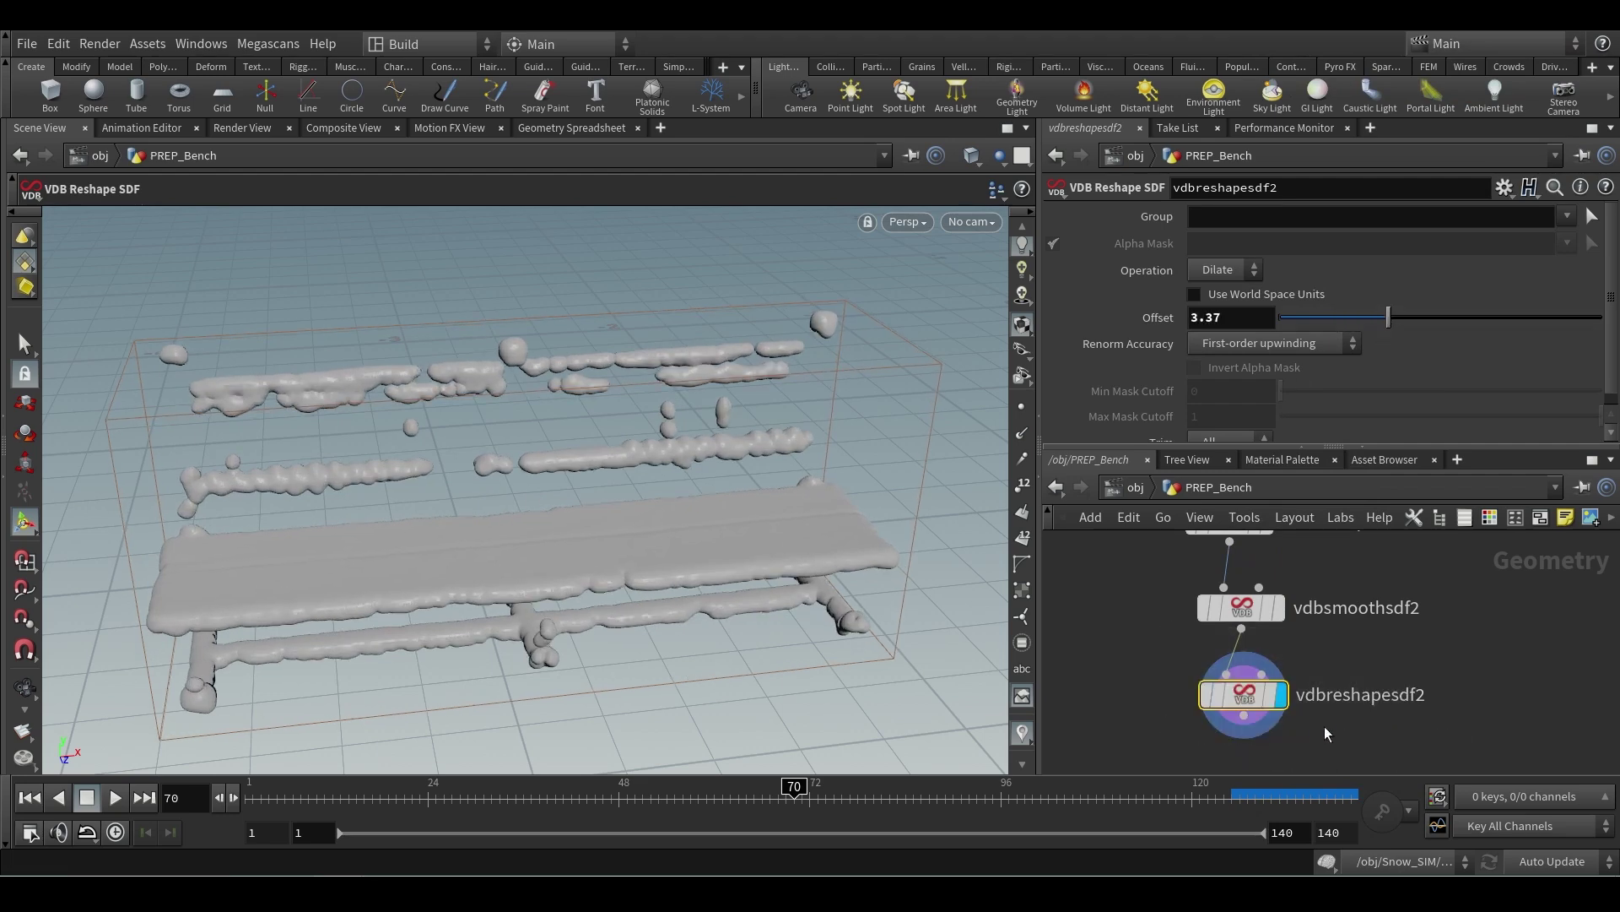
{"action": "key", "text": "Delete"}
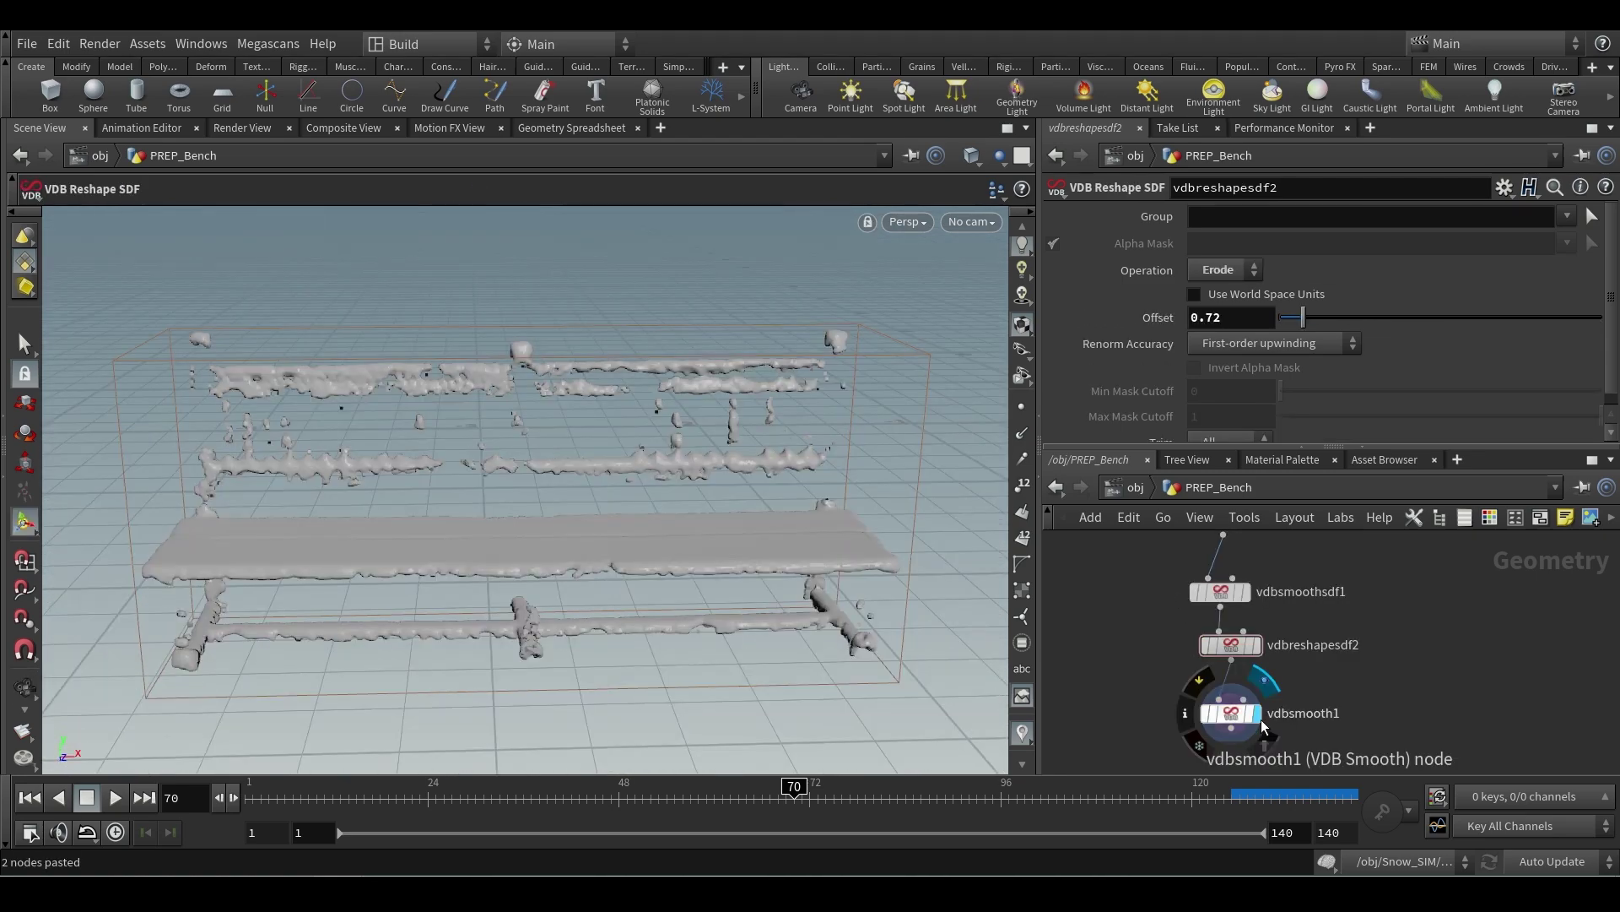
- Compare the outputs of vdbsmooth1, vdbreshapesdf2 and vdbsmoothsdf1, and return the display to vdbsmooth1
{"action": "left_click", "coordinate": [1228, 712]}
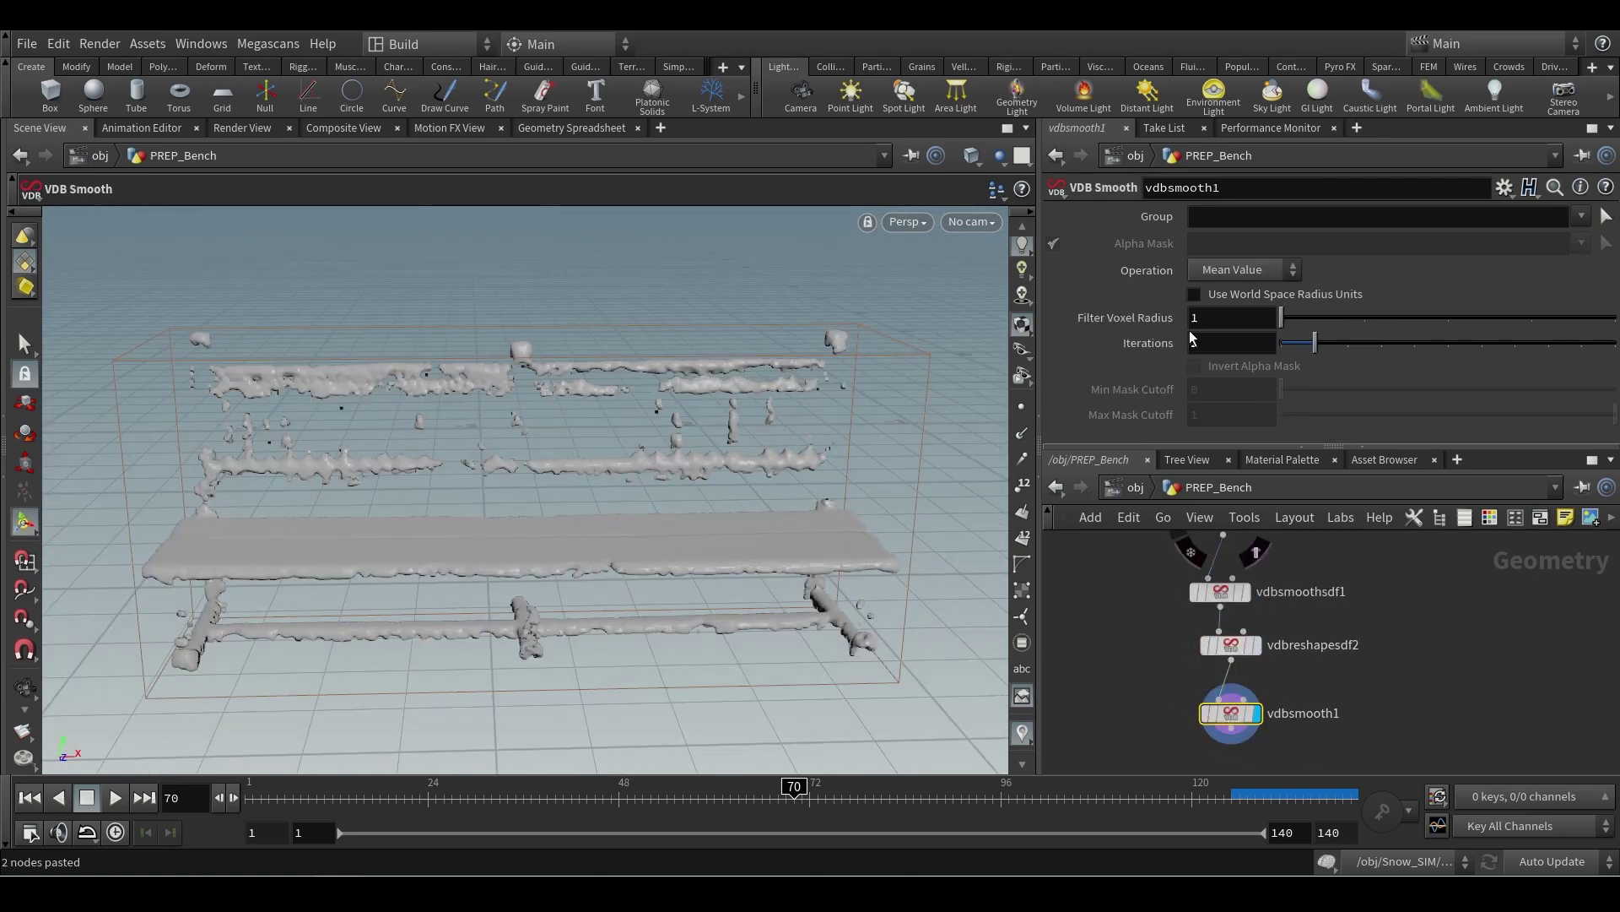
{"action": "left_click", "coordinate": [1234, 648]}
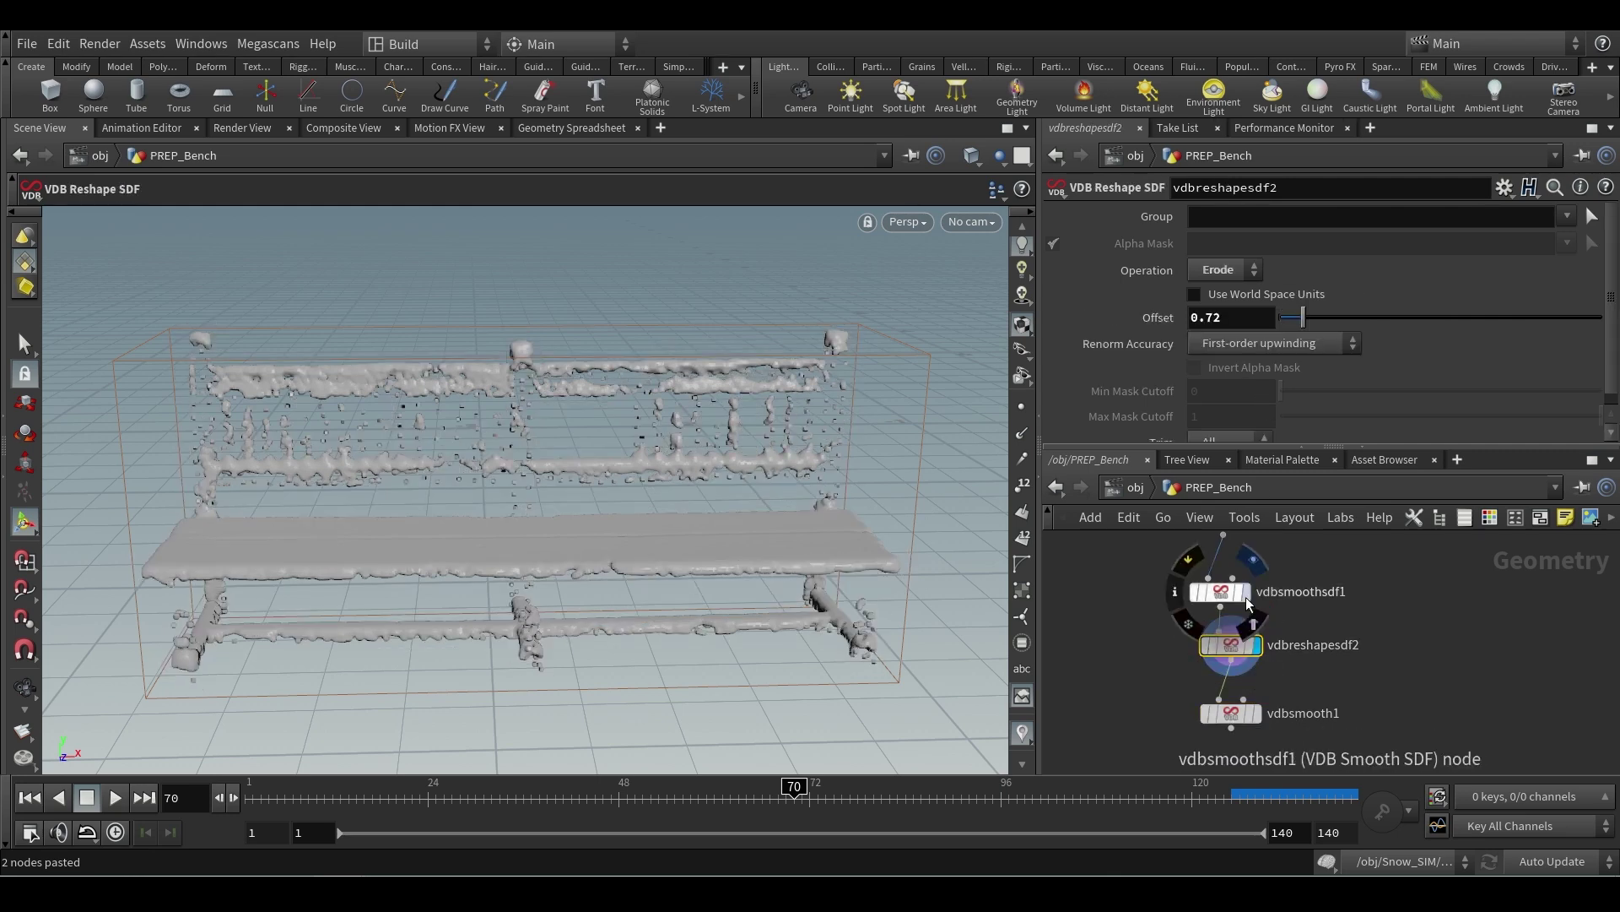
{"action": "left_click", "coordinate": [1220, 592]}
{"action": "middle_click_drag", "start_coordinate": [1386, 676], "coordinate": [1367, 585]}
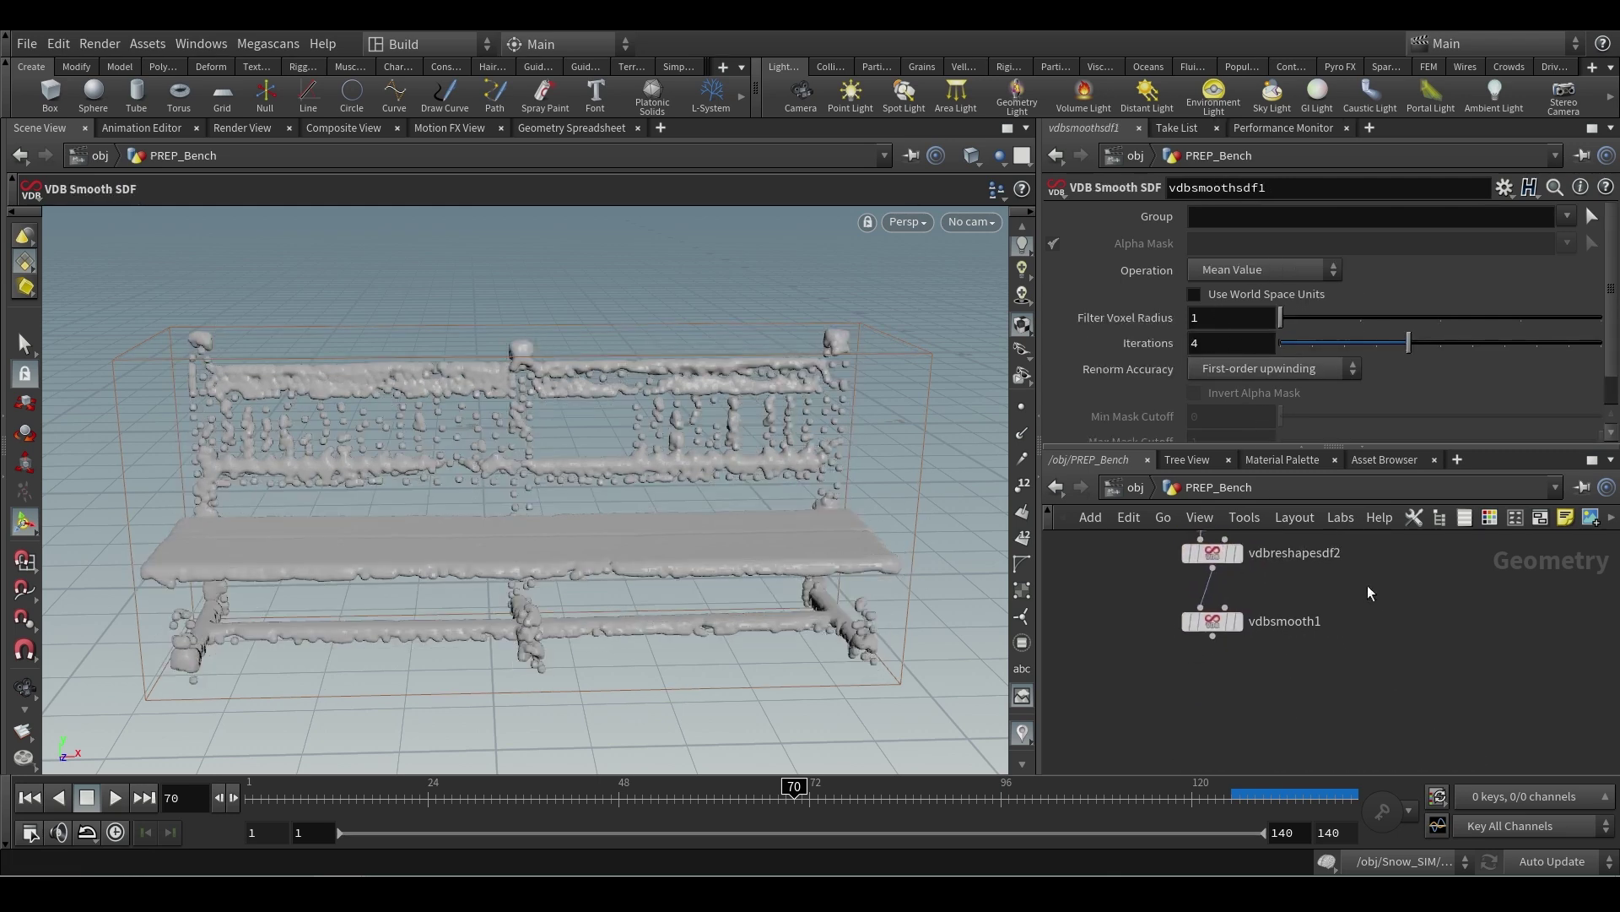
{"action": "left_click", "coordinate": [1239, 622]}
- Add a Convert VDB node after vdbsmooth1, display it and set it to convert to Polygons
{"action": "left_click_drag", "start_coordinate": [1213, 639], "coordinate": [1223, 675]}
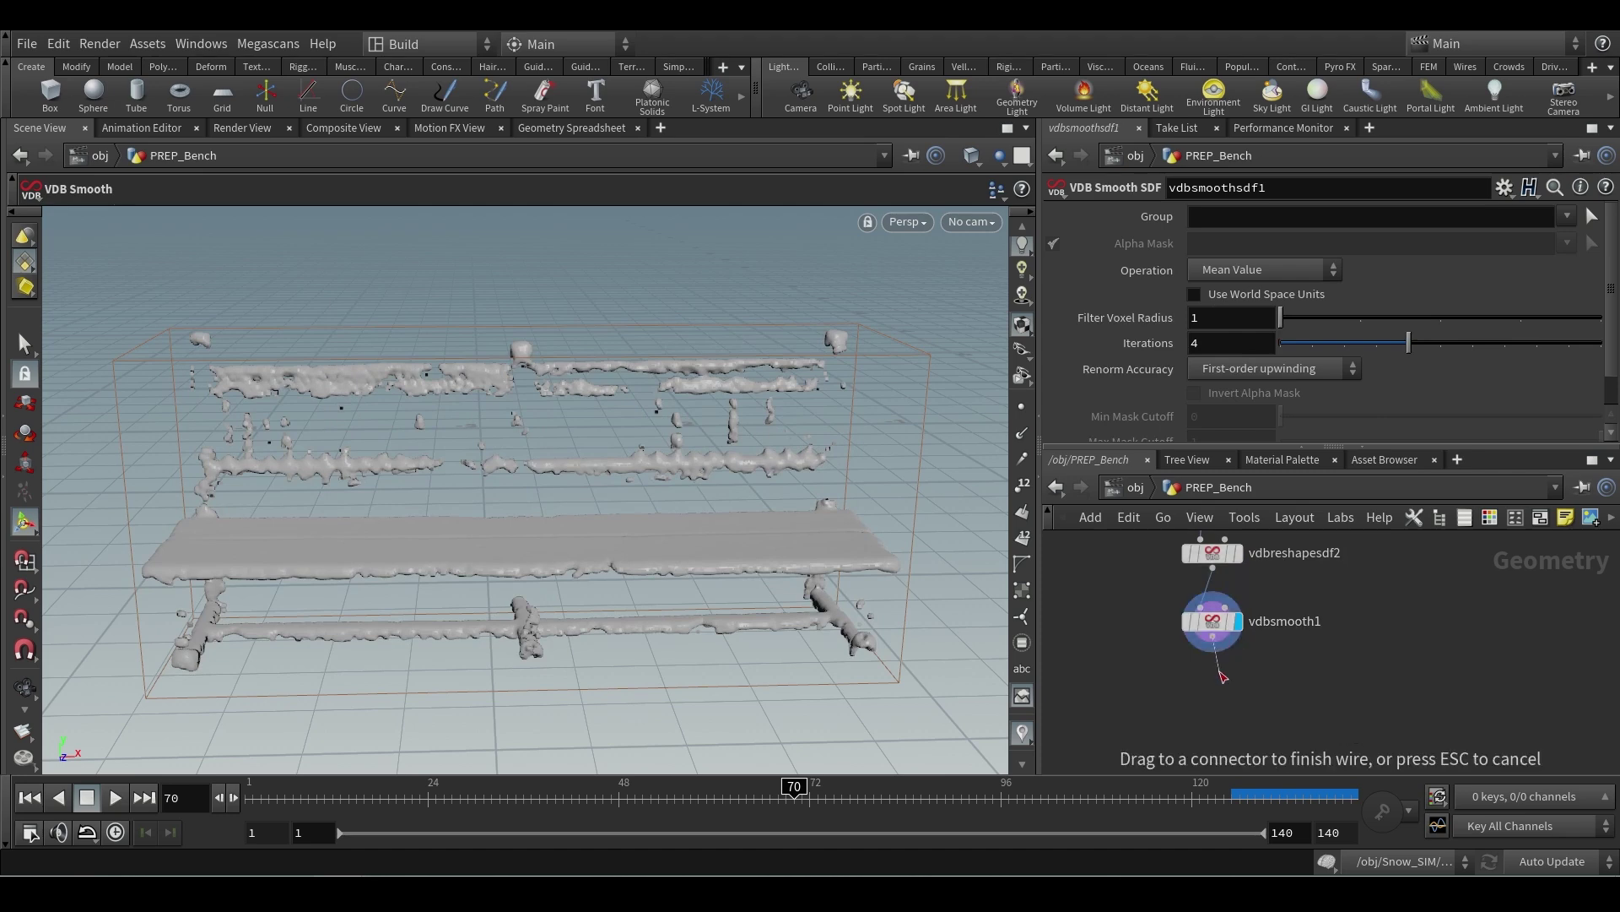
{"action": "left_click", "coordinate": [1221, 684]}
{"action": "type", "text": "vdb"}
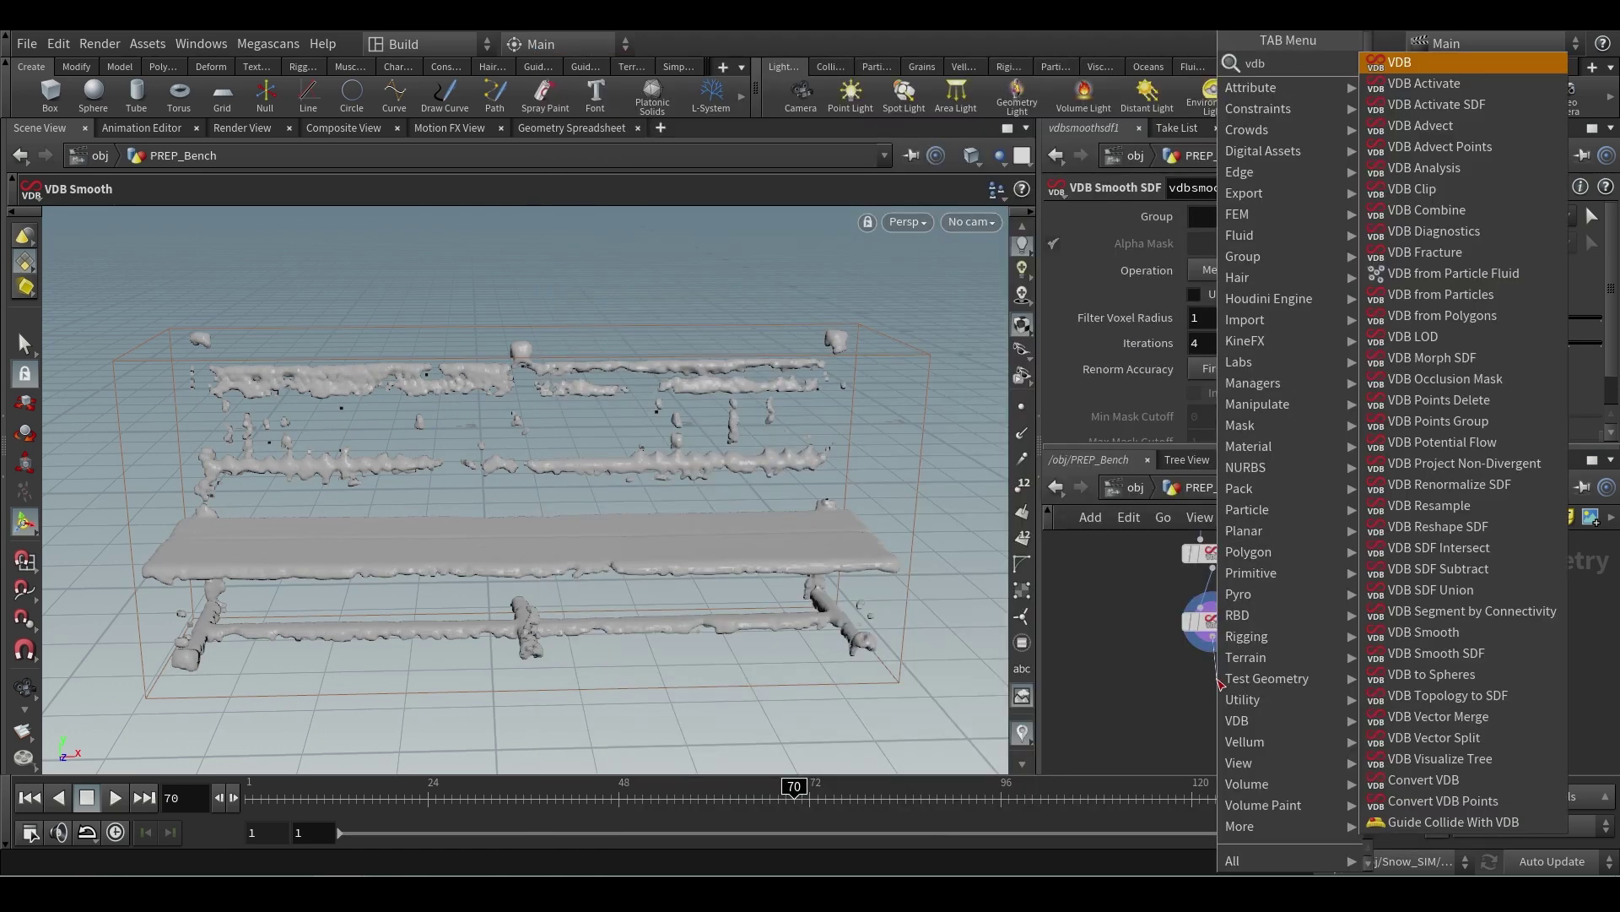
{"action": "type", "text": " co"}
{"action": "key", "text": "Return"}
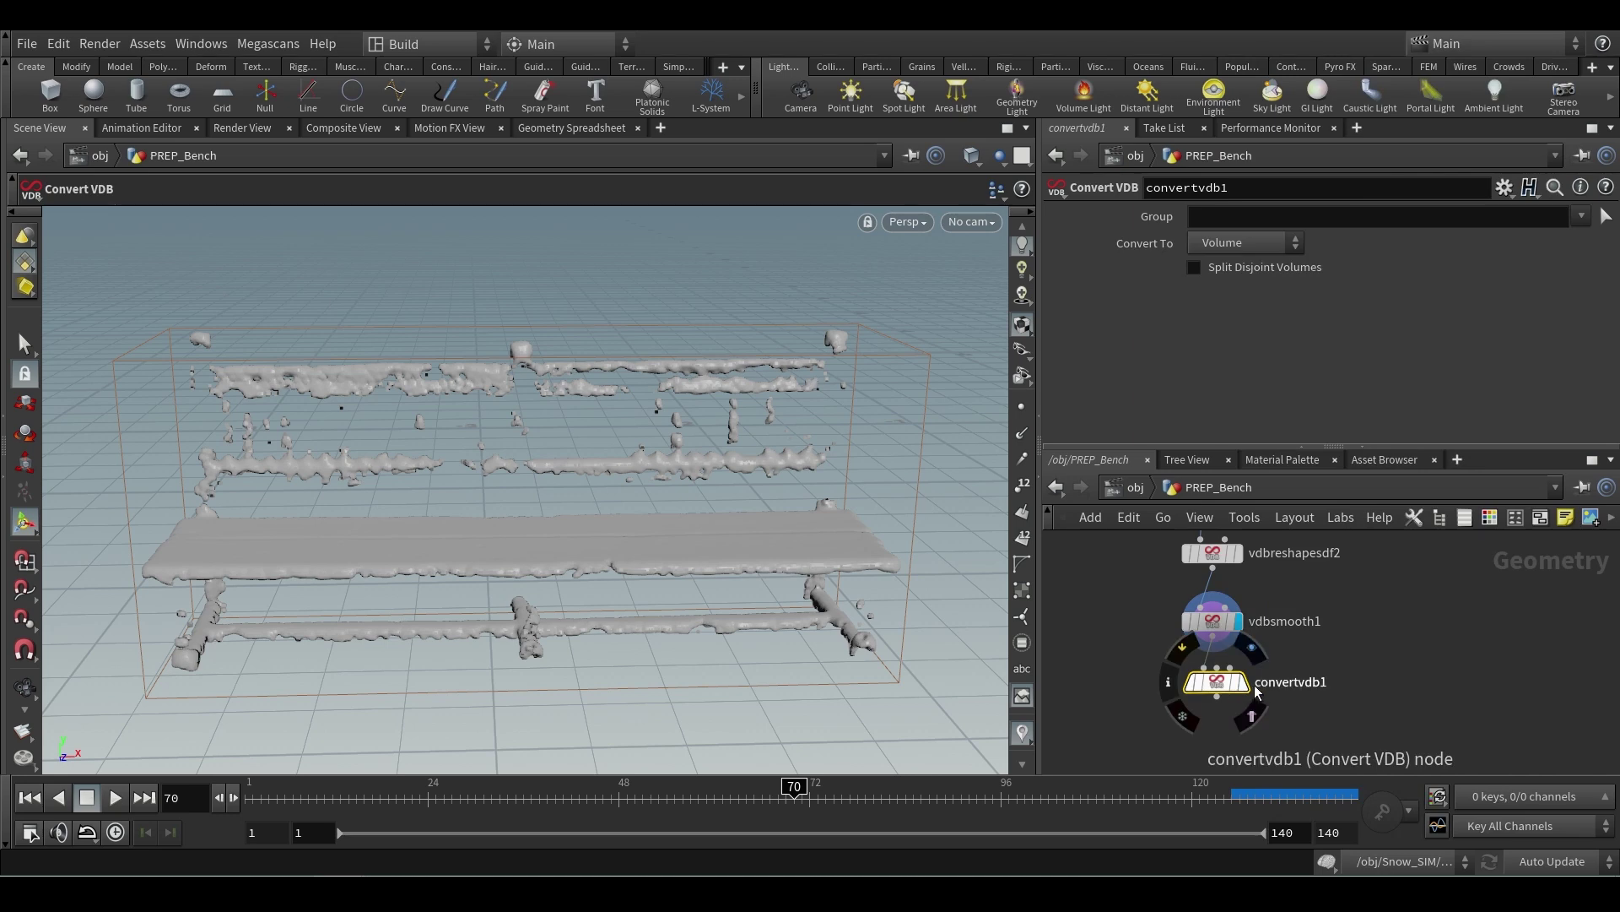
{"action": "left_click", "coordinate": [1245, 682]}
{"action": "left_click", "coordinate": [1228, 247]}
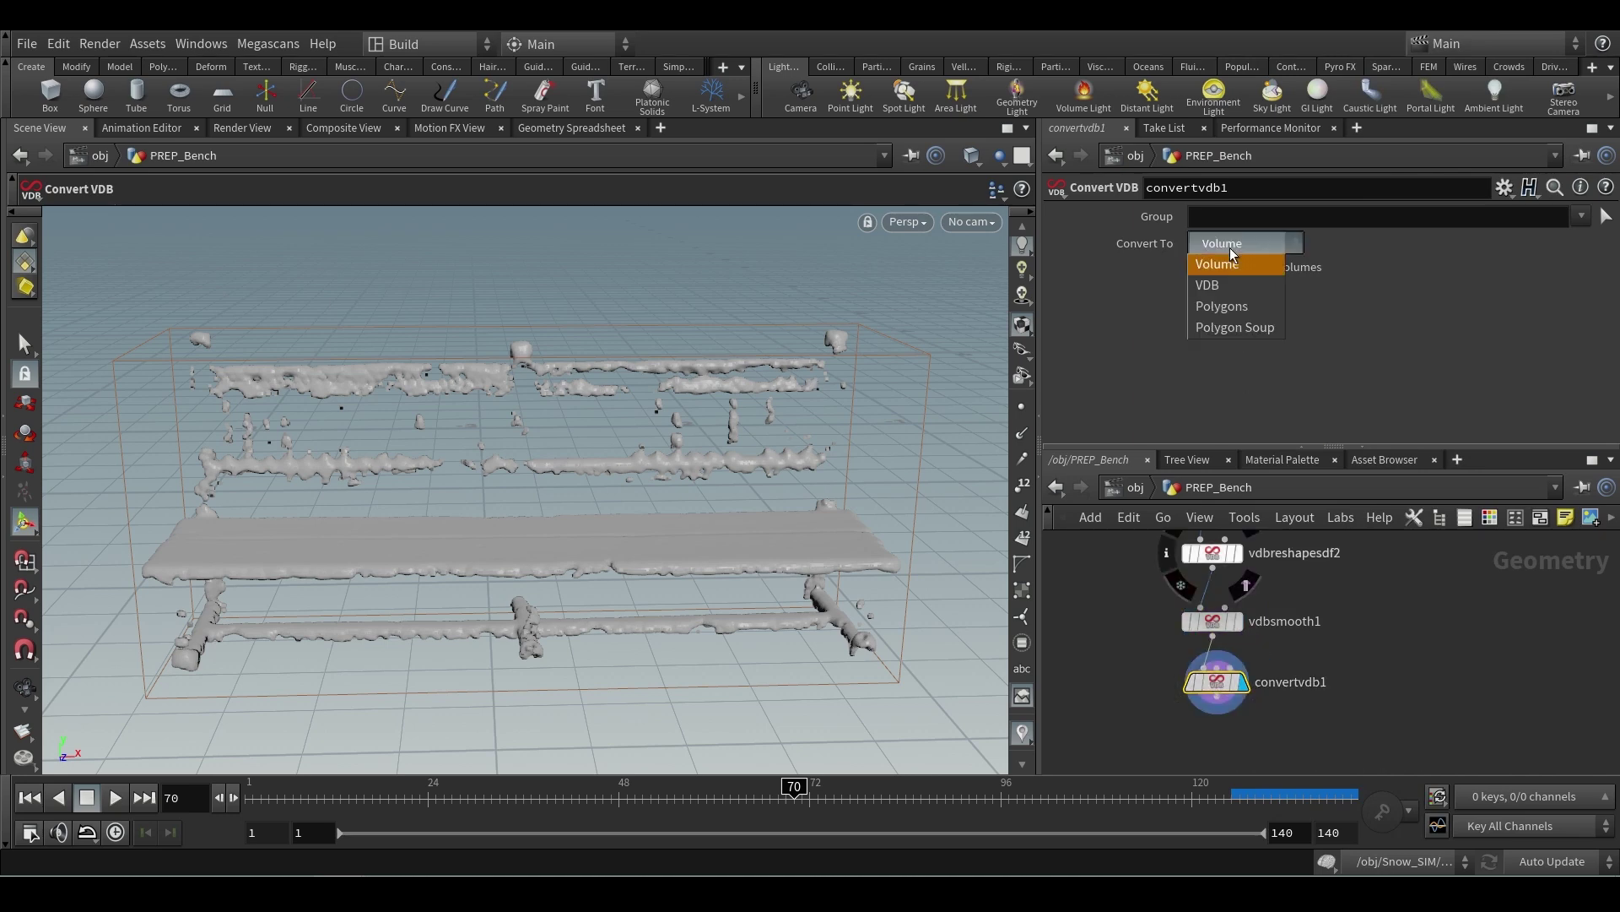
{"action": "left_click", "coordinate": [1270, 309]}
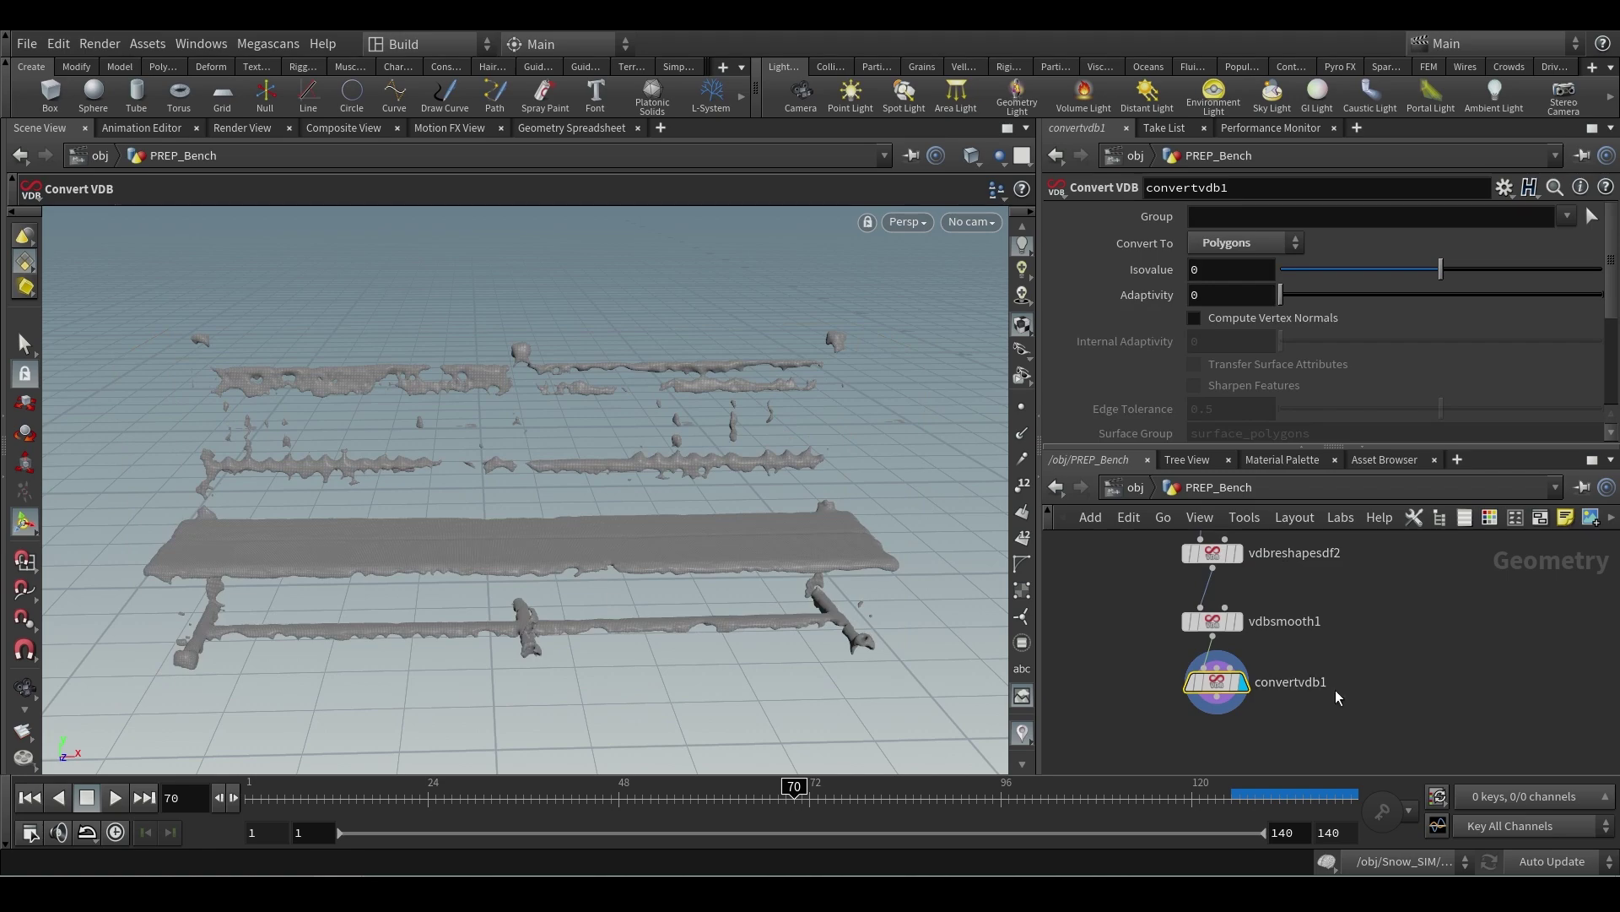
- Add a Merge node and place it below convertvdb1
{"action": "key", "text": "Escape"}
{"action": "left_click_drag", "start_coordinate": [663, 619], "coordinate": [590, 621]}
{"action": "key", "text": "Return"}
{"action": "scroll", "coordinate": [1207, 631], "scroll_direction": "down", "scroll_amount": 5}
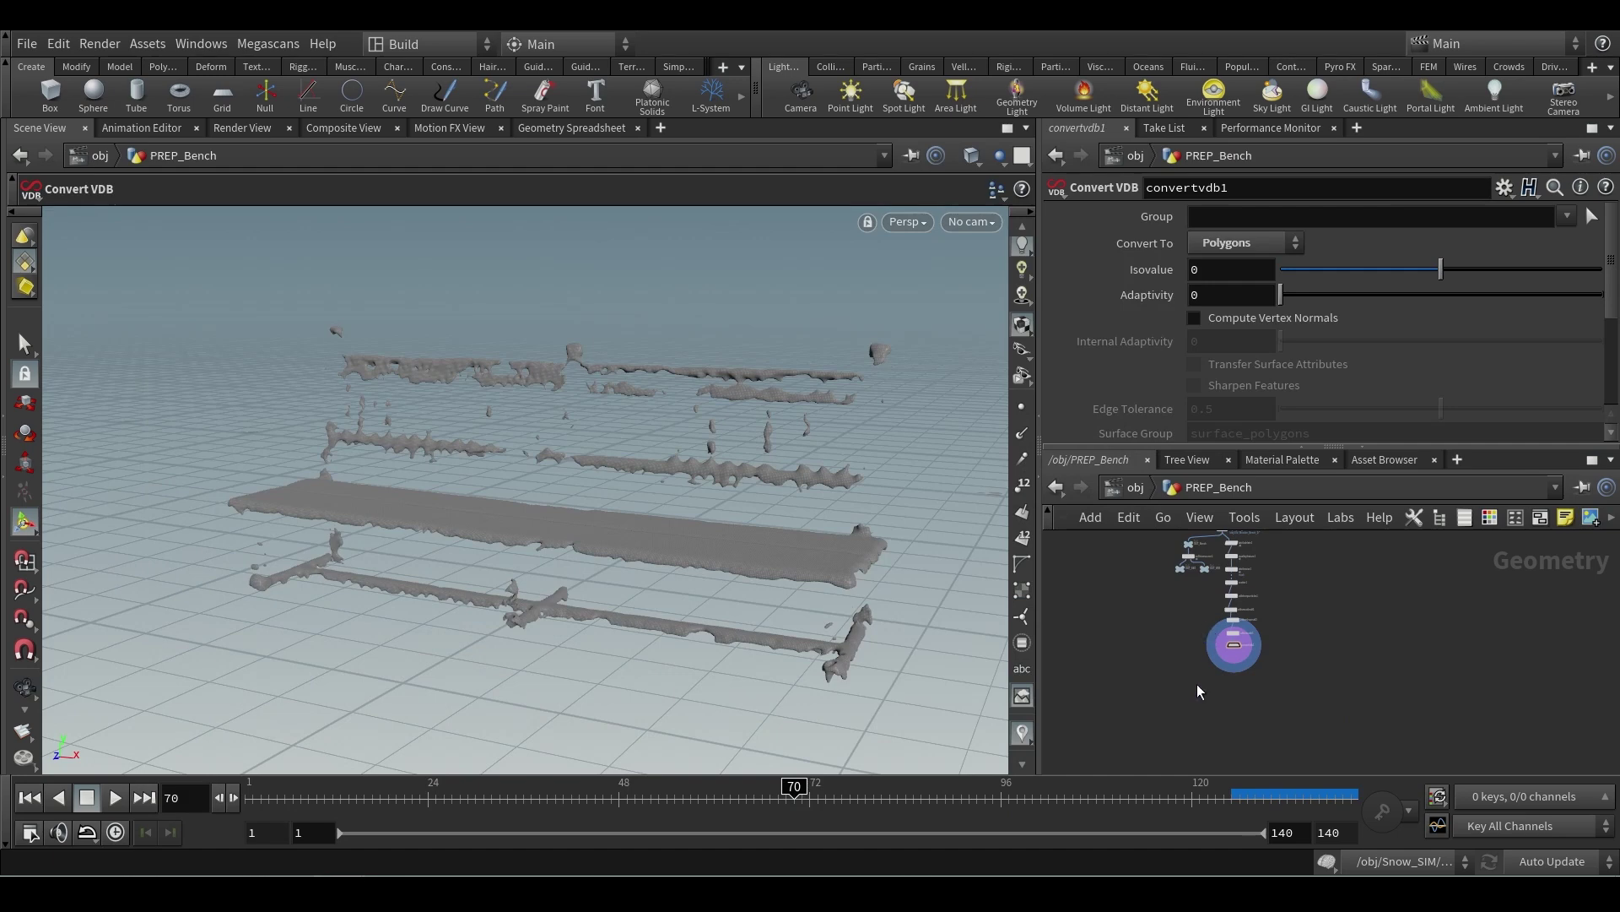
{"action": "key", "text": "Tab"}
{"action": "type", "text": "merg"}
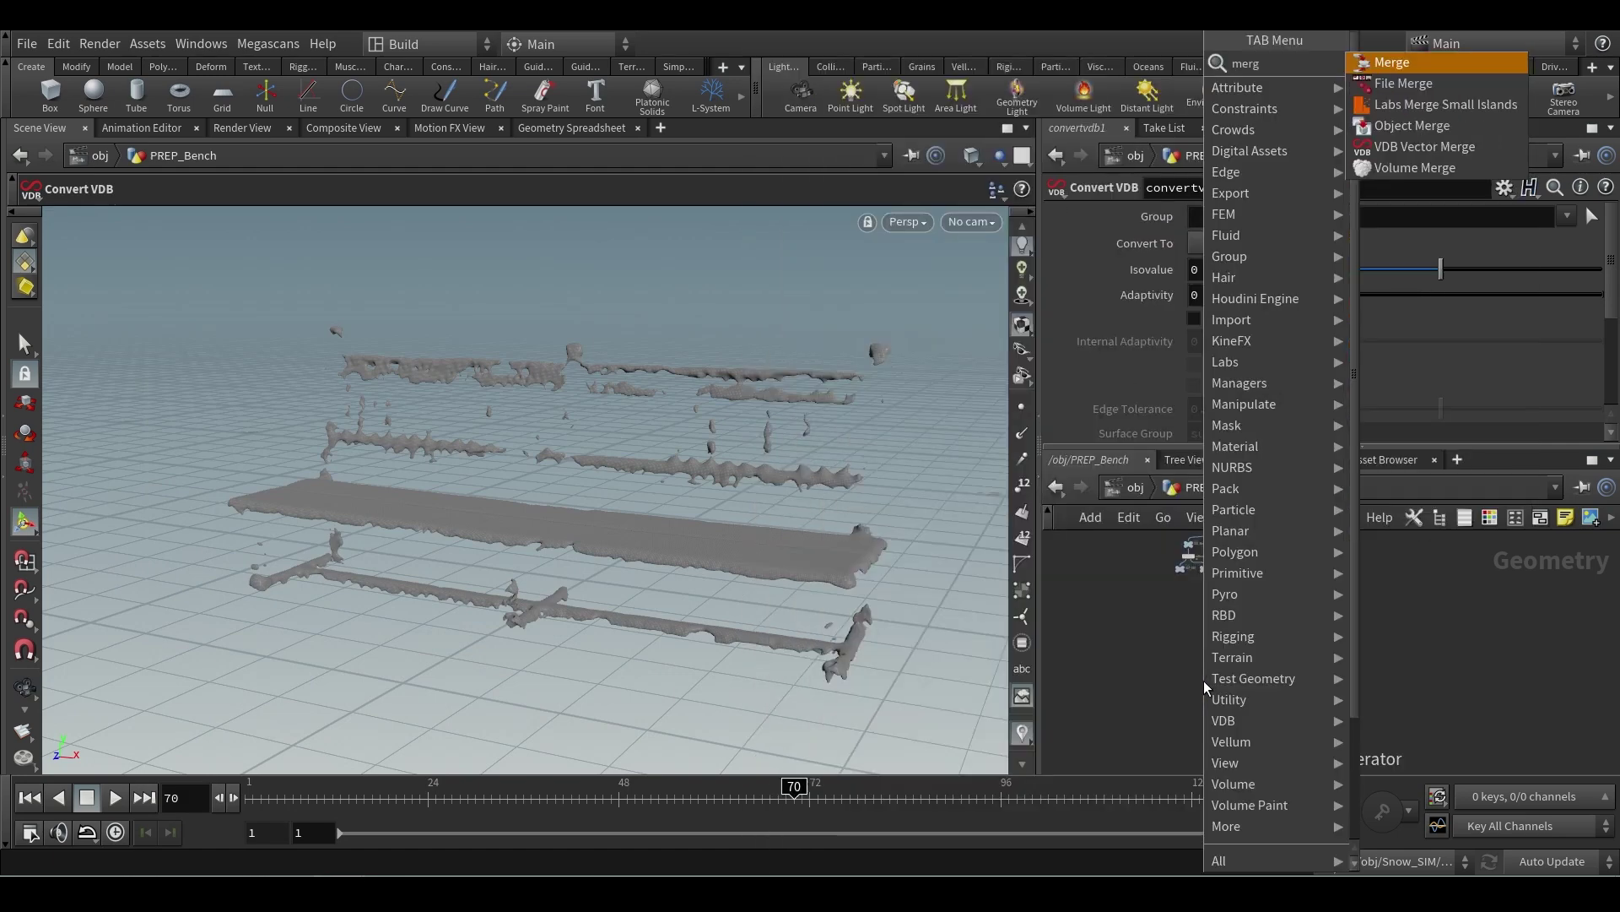
{"action": "key", "text": "Return"}
{"action": "left_click", "coordinate": [1184, 728]}
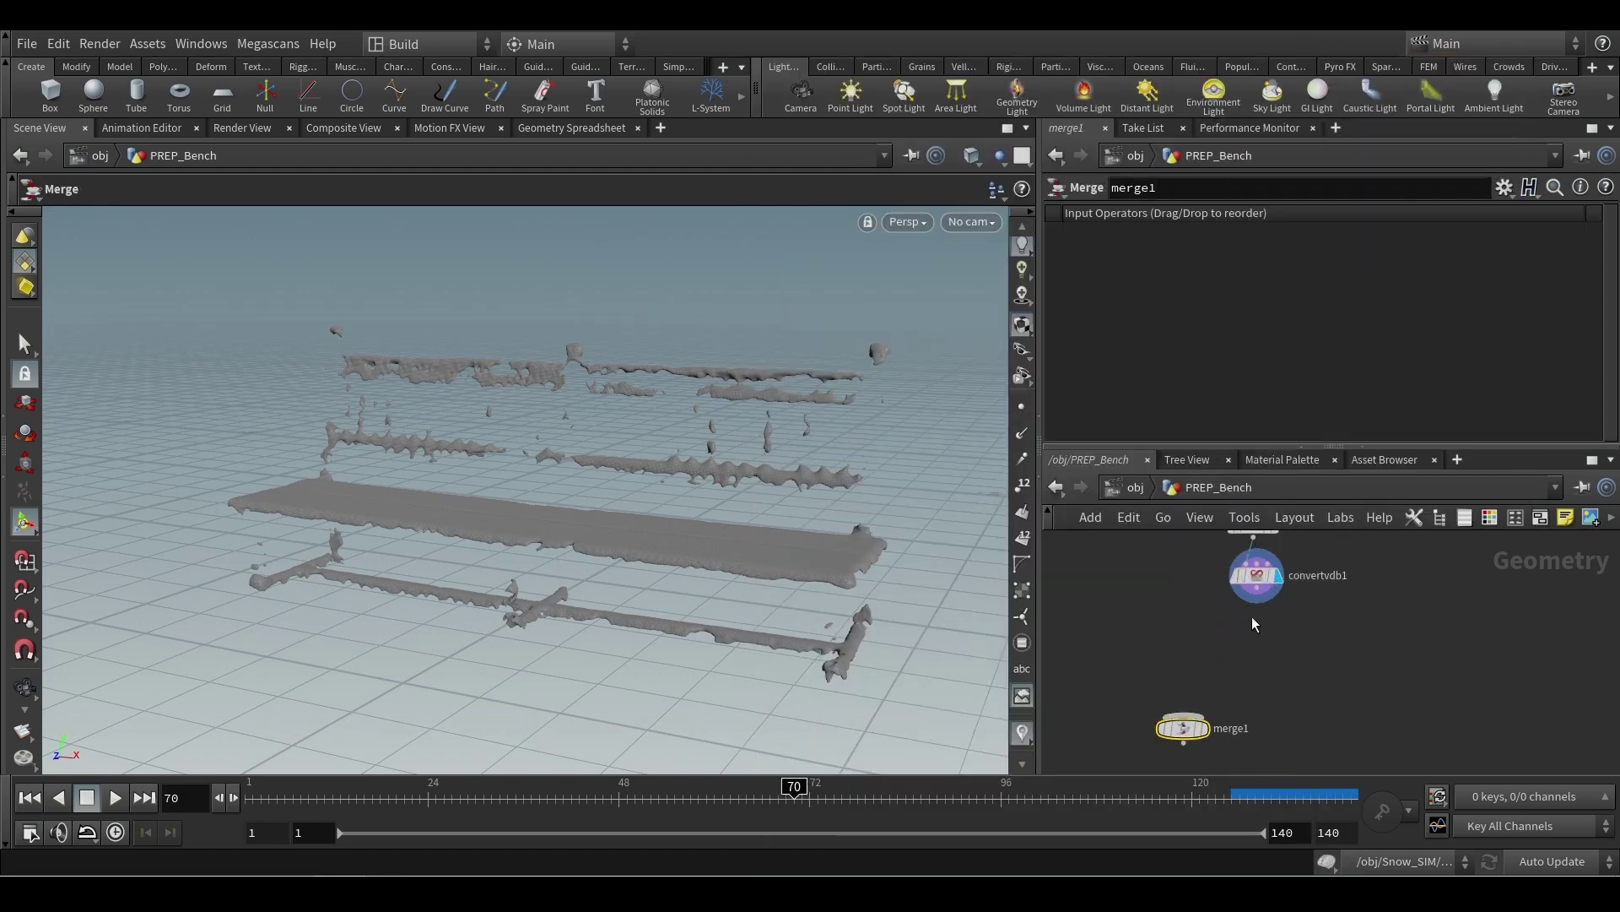
- Add a Material node connected to the output of convertvdb1
{"action": "left_click_drag", "start_coordinate": [1266, 606], "coordinate": [1262, 636]}
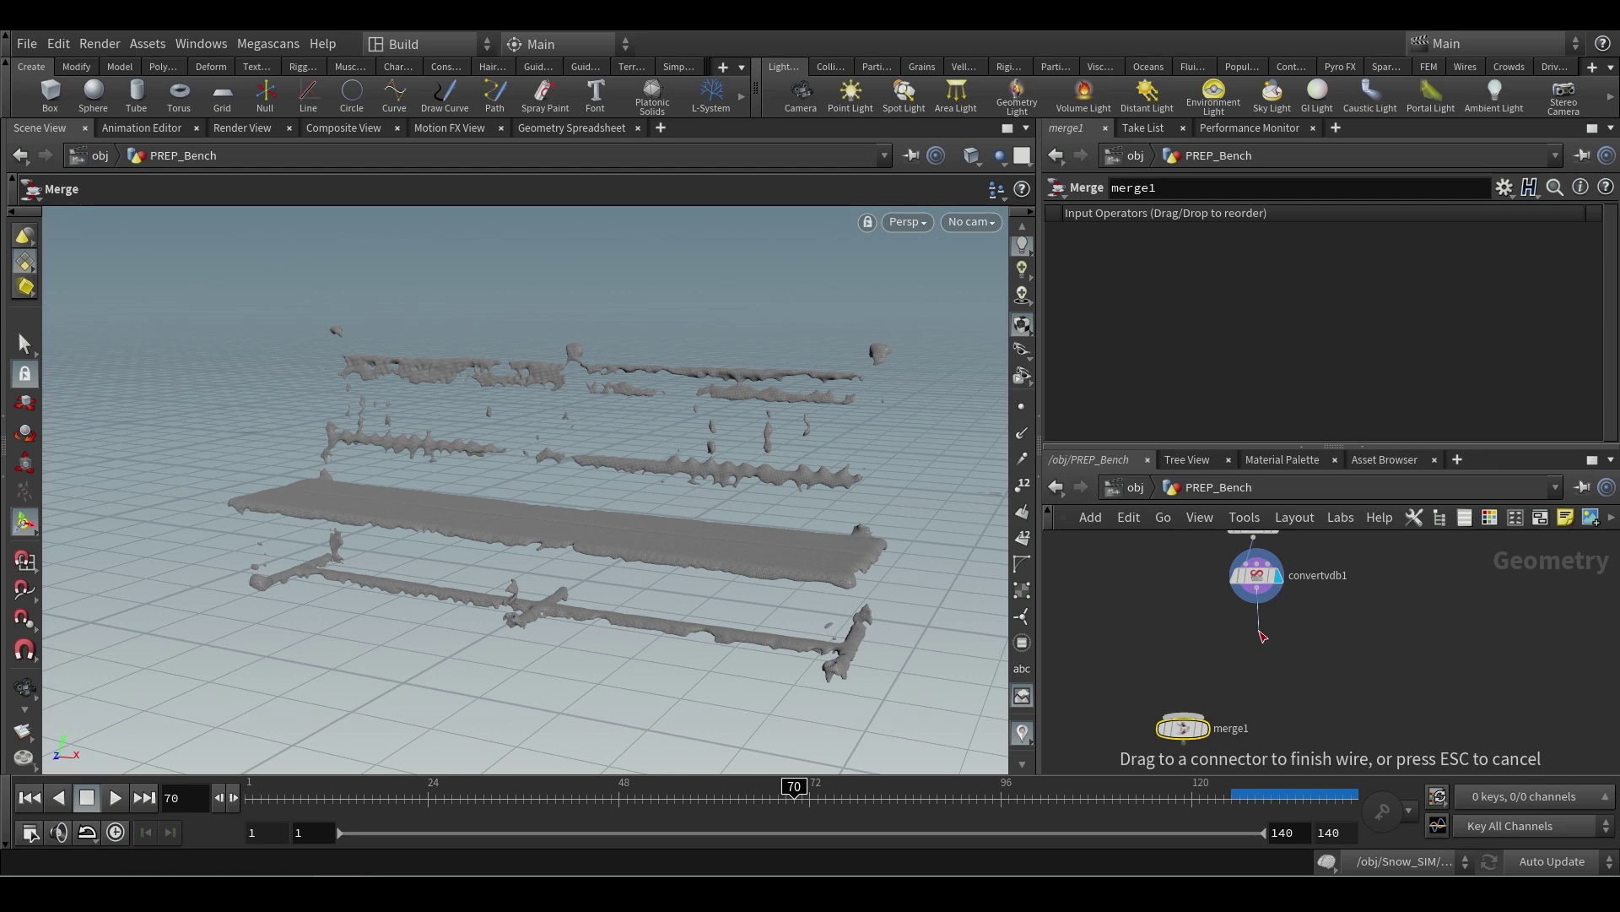
{"action": "key", "text": "Tab"}
{"action": "type", "text": "mat"}
{"action": "key", "text": "Return"}
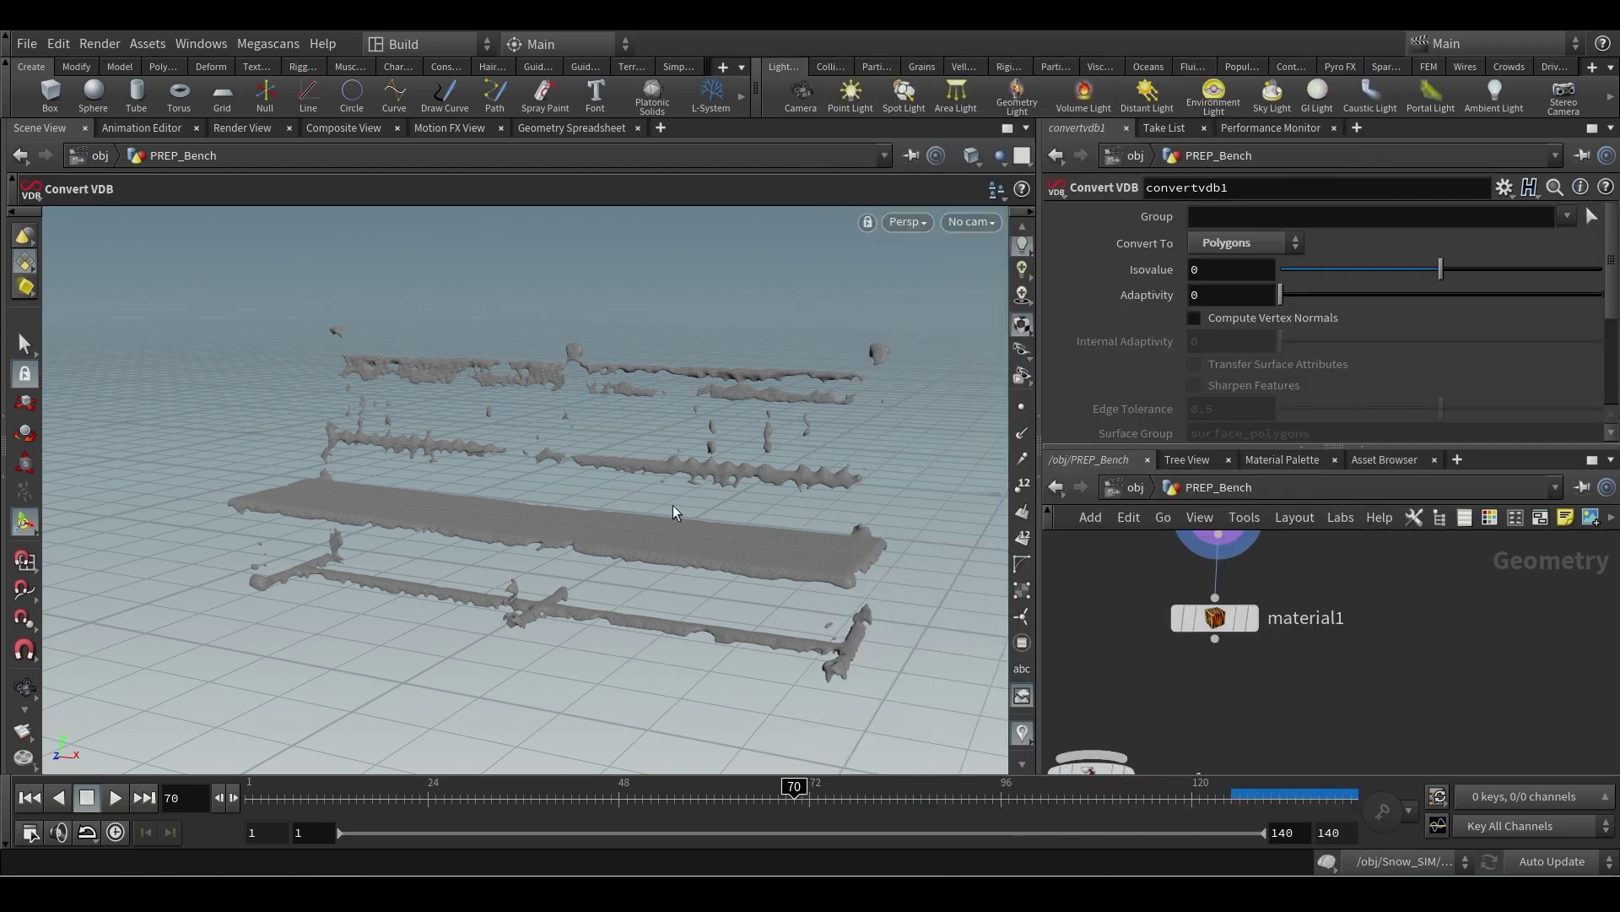
{"action": "scroll", "coordinate": [1247, 649], "scroll_direction": "down", "scroll_amount": 2}
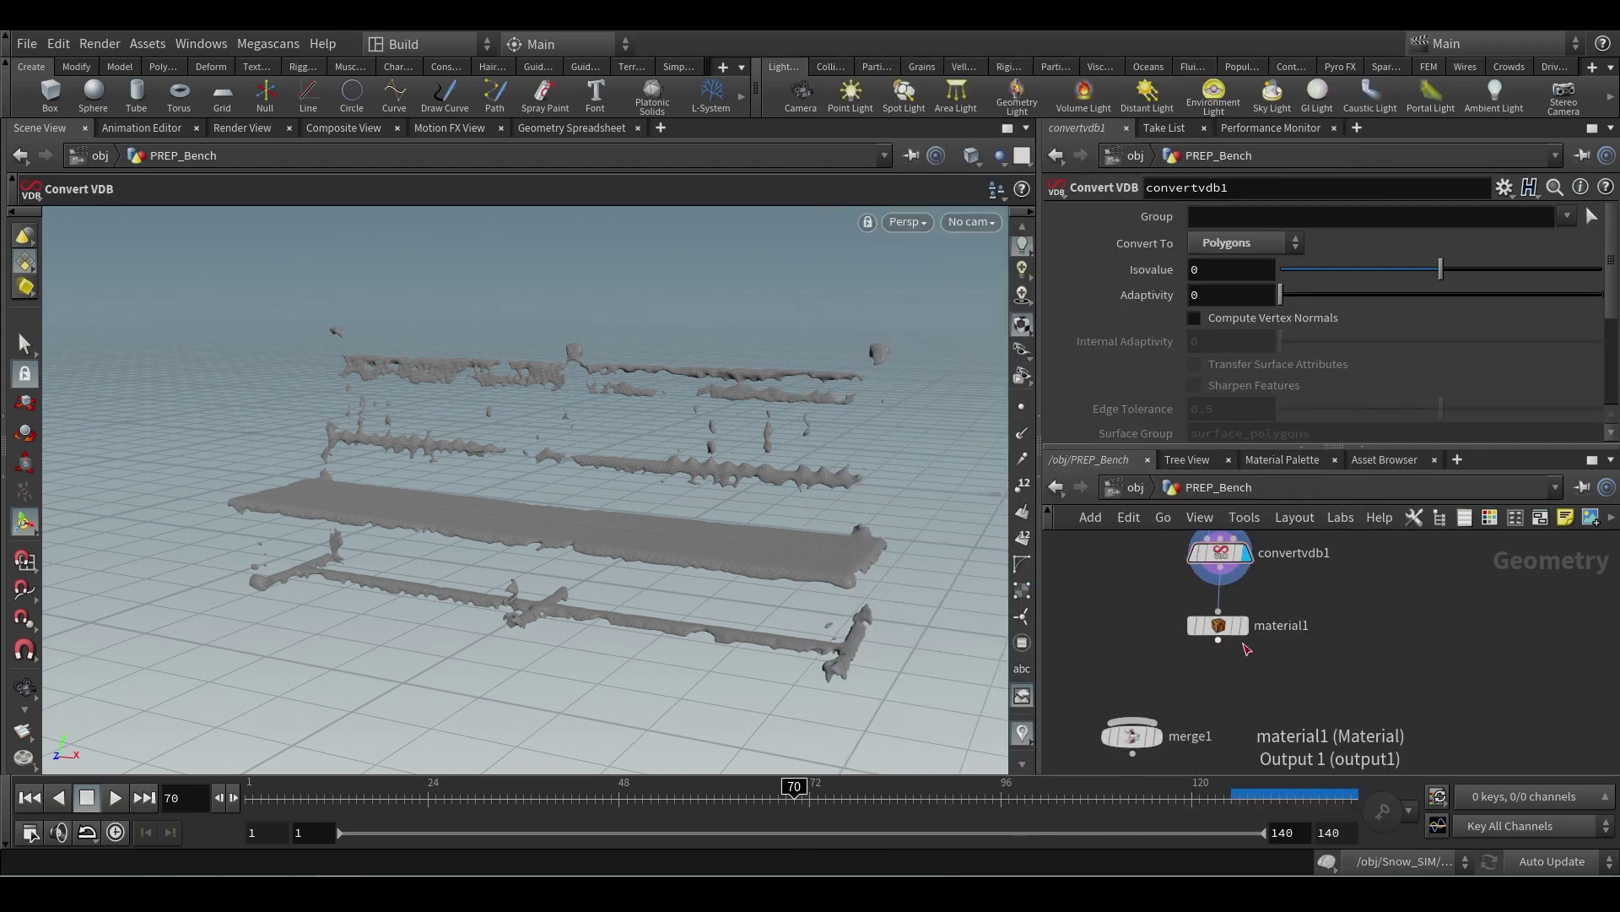
- Move OUT_GEO near the merge node, merge it with the material1 branch and display the combined bench and snow
{"action": "left_click_drag", "start_coordinate": [1133, 736], "coordinate": [1137, 690]}
{"action": "scroll", "coordinate": [1136, 618], "scroll_direction": "down", "scroll_amount": 3}
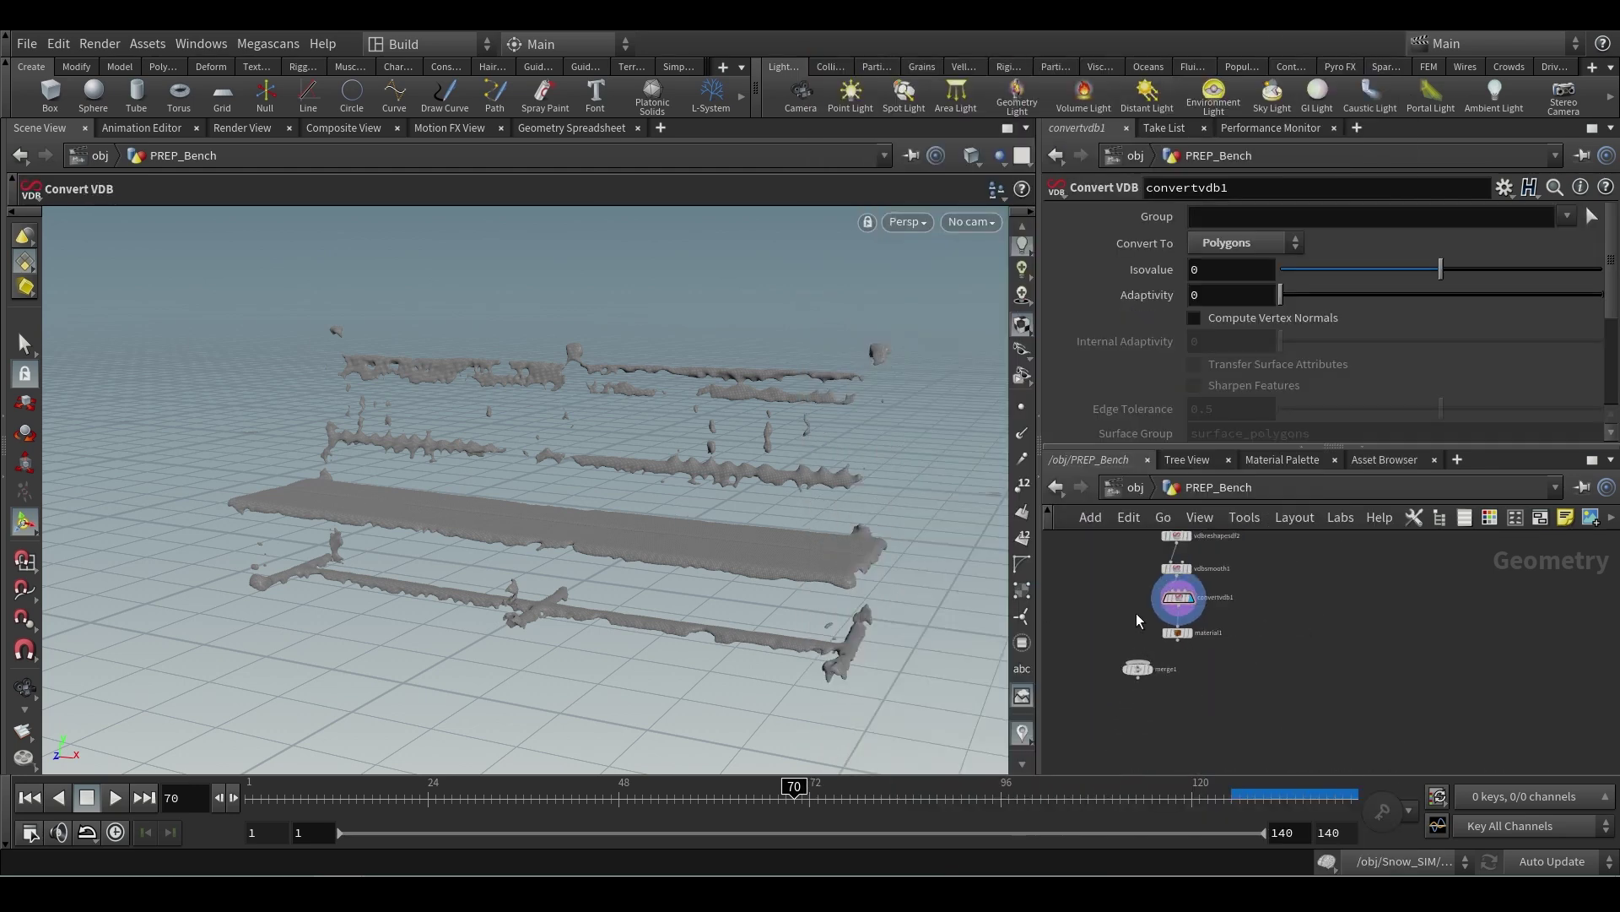
{"action": "scroll", "coordinate": [1136, 613], "scroll_direction": "down", "scroll_amount": 3}
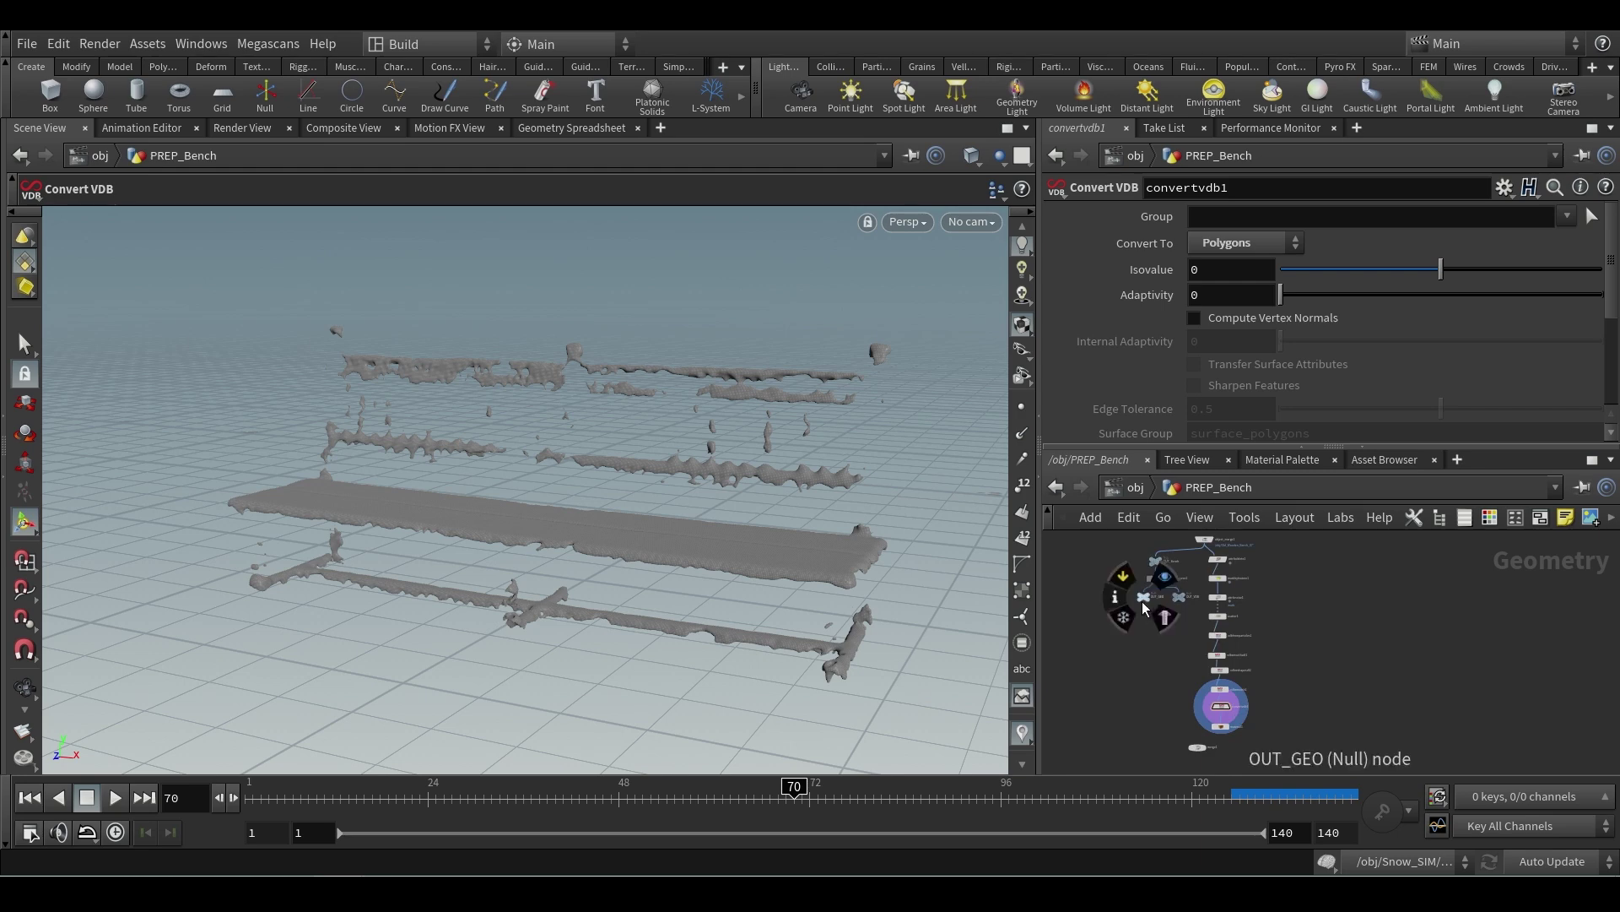
{"action": "left_click_drag", "start_coordinate": [1141, 601], "coordinate": [1169, 714]}
{"action": "scroll", "coordinate": [1203, 731], "scroll_direction": "up", "scroll_amount": 3}
{"action": "middle_click_drag", "start_coordinate": [1188, 725], "coordinate": [1192, 592]}
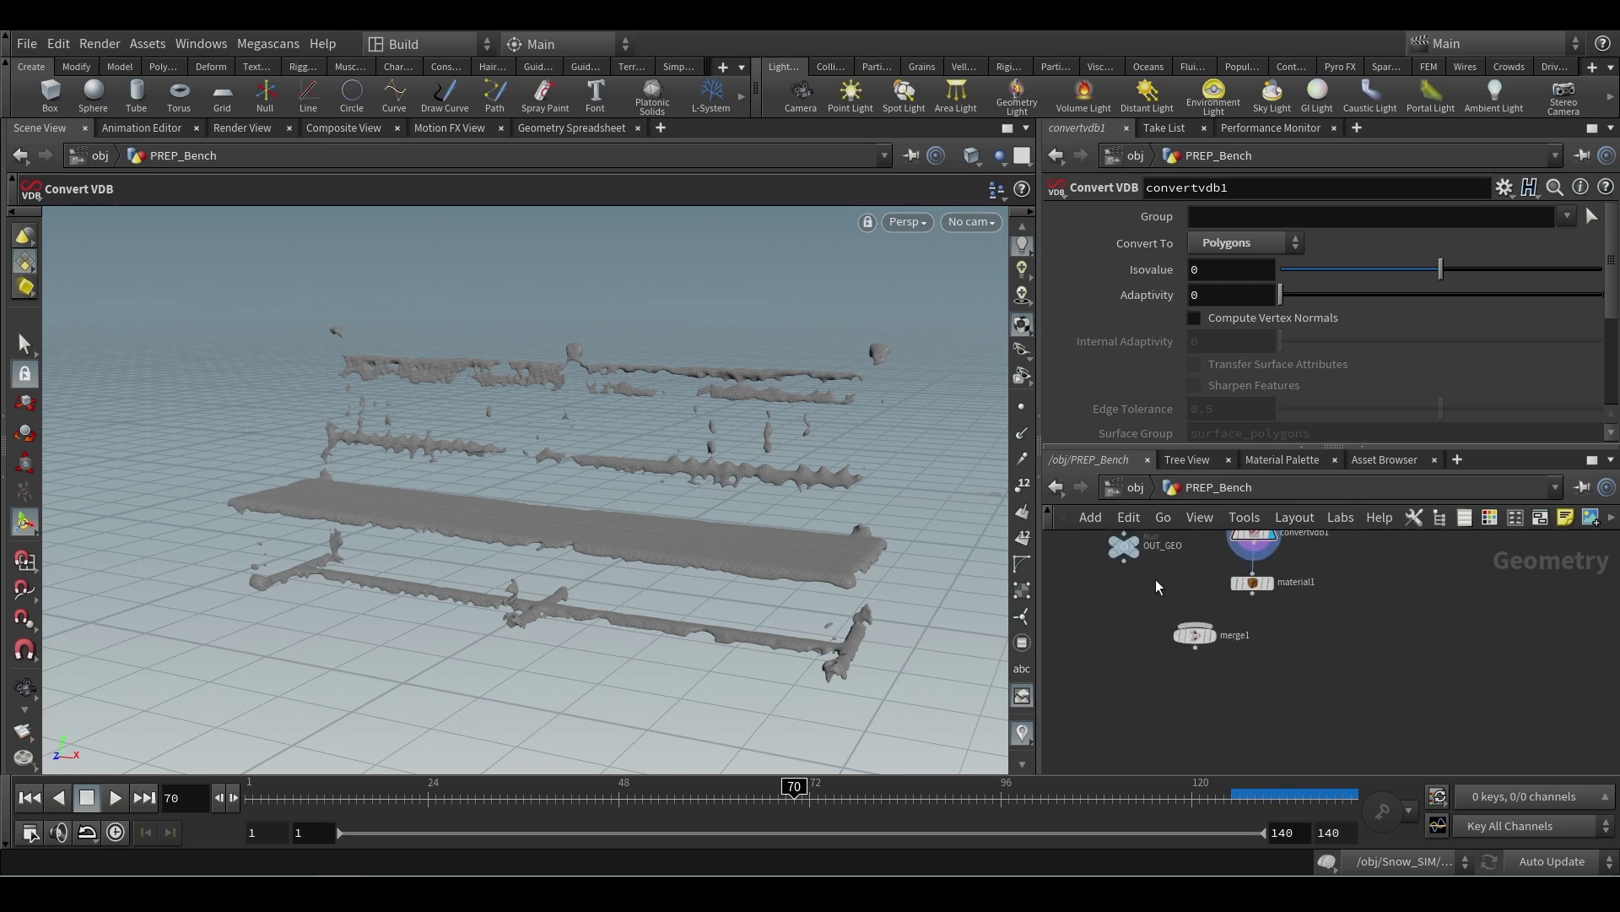
{"action": "left_click_drag", "start_coordinate": [1125, 560], "coordinate": [1197, 625]}
{"action": "left_click", "coordinate": [1212, 635]}
{"action": "left_click_drag", "start_coordinate": [743, 524], "coordinate": [726, 621], "text": "alt"}
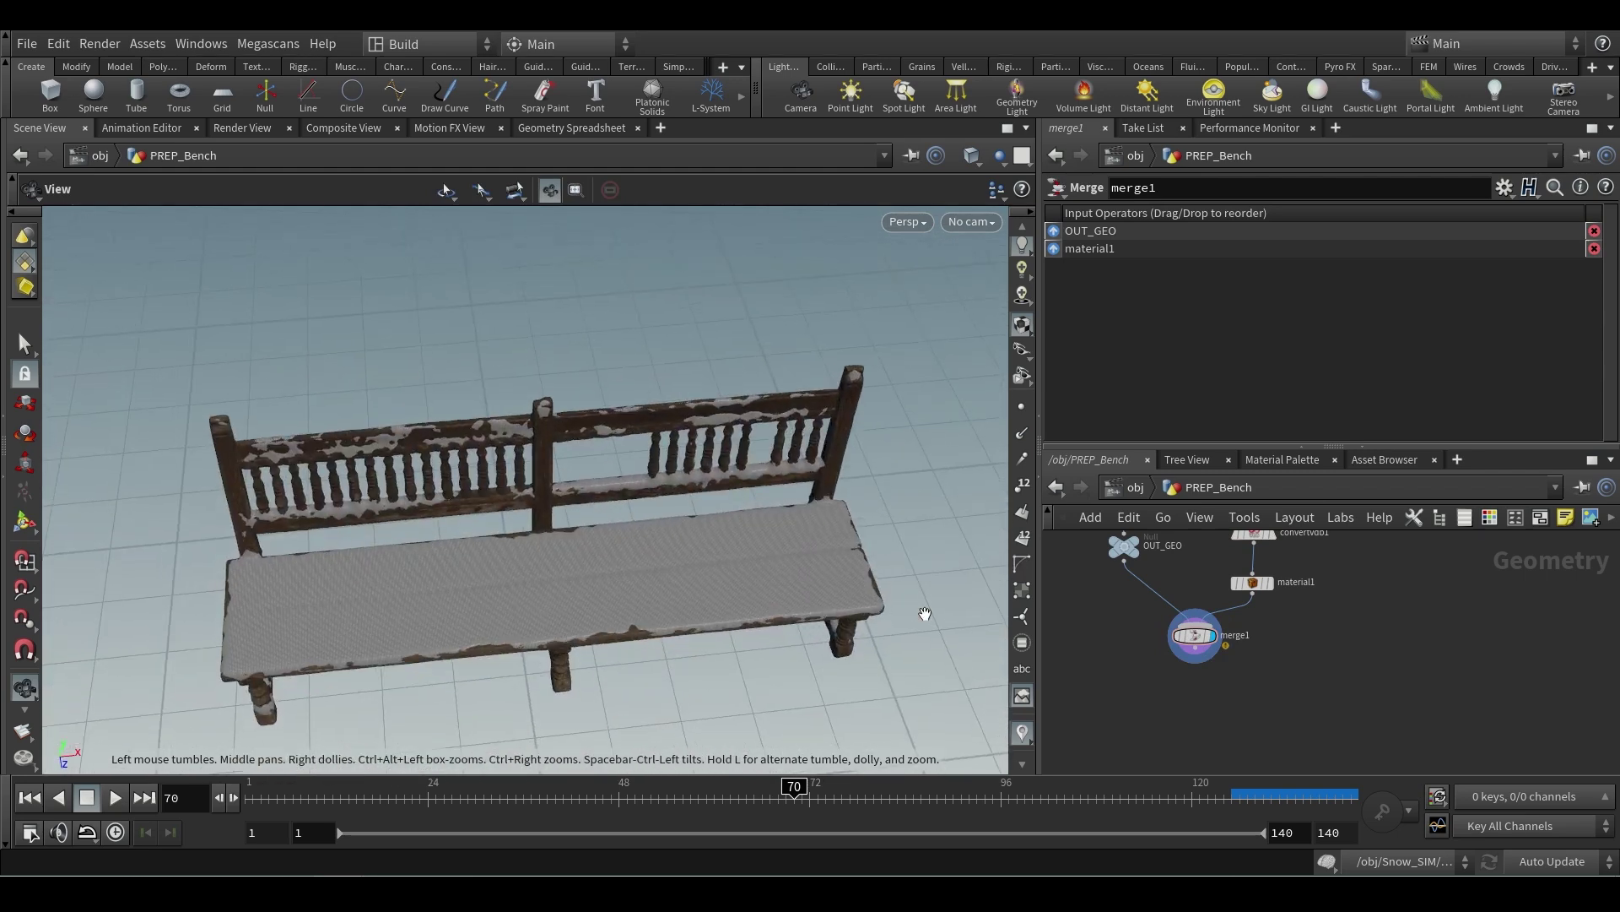
- Insert the dilating VDB Reshape SDF node between vdbsmooth1 and convertvdb1, with an offset of 2.97, and inspect the snow on the bench
{"action": "middle_click_drag", "start_coordinate": [1302, 633], "coordinate": [1283, 700]}
{"action": "scroll", "coordinate": [1320, 585], "scroll_direction": "up", "scroll_amount": 2}
{"action": "middle_click_drag", "start_coordinate": [1320, 582], "coordinate": [1320, 648]}
{"action": "scroll", "coordinate": [1320, 648], "scroll_direction": "down", "scroll_amount": 1}
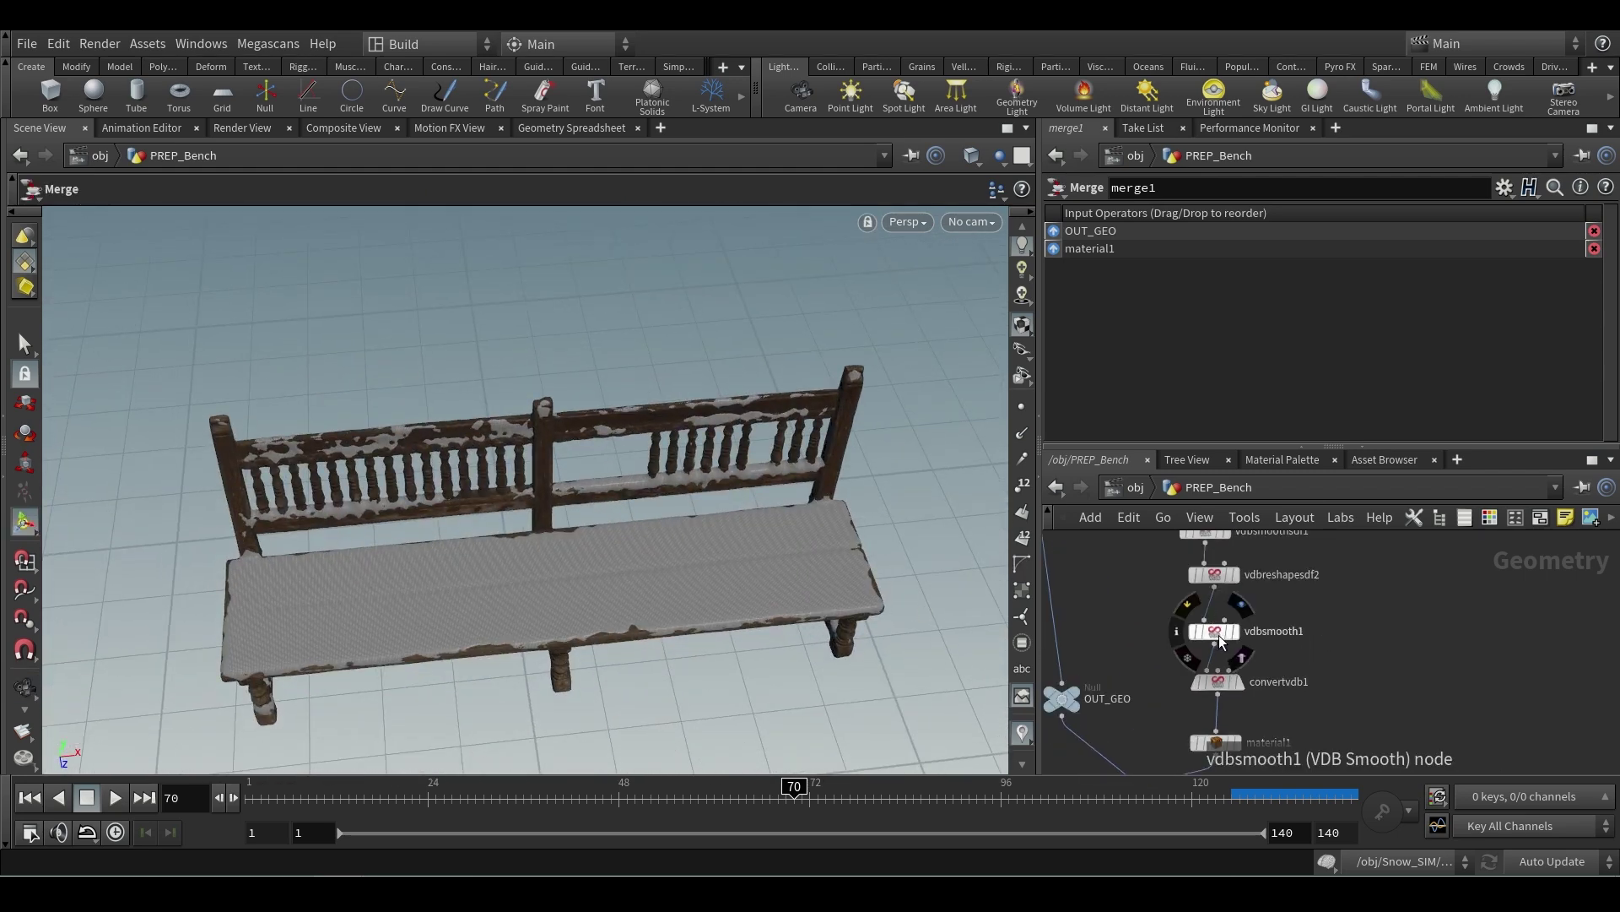
{"action": "left_click_drag", "start_coordinate": [1218, 635], "coordinate": [1217, 620]}
{"action": "left_click", "coordinate": [1217, 619]}
{"action": "left_click_drag", "start_coordinate": [1335, 312], "coordinate": [1375, 311]}
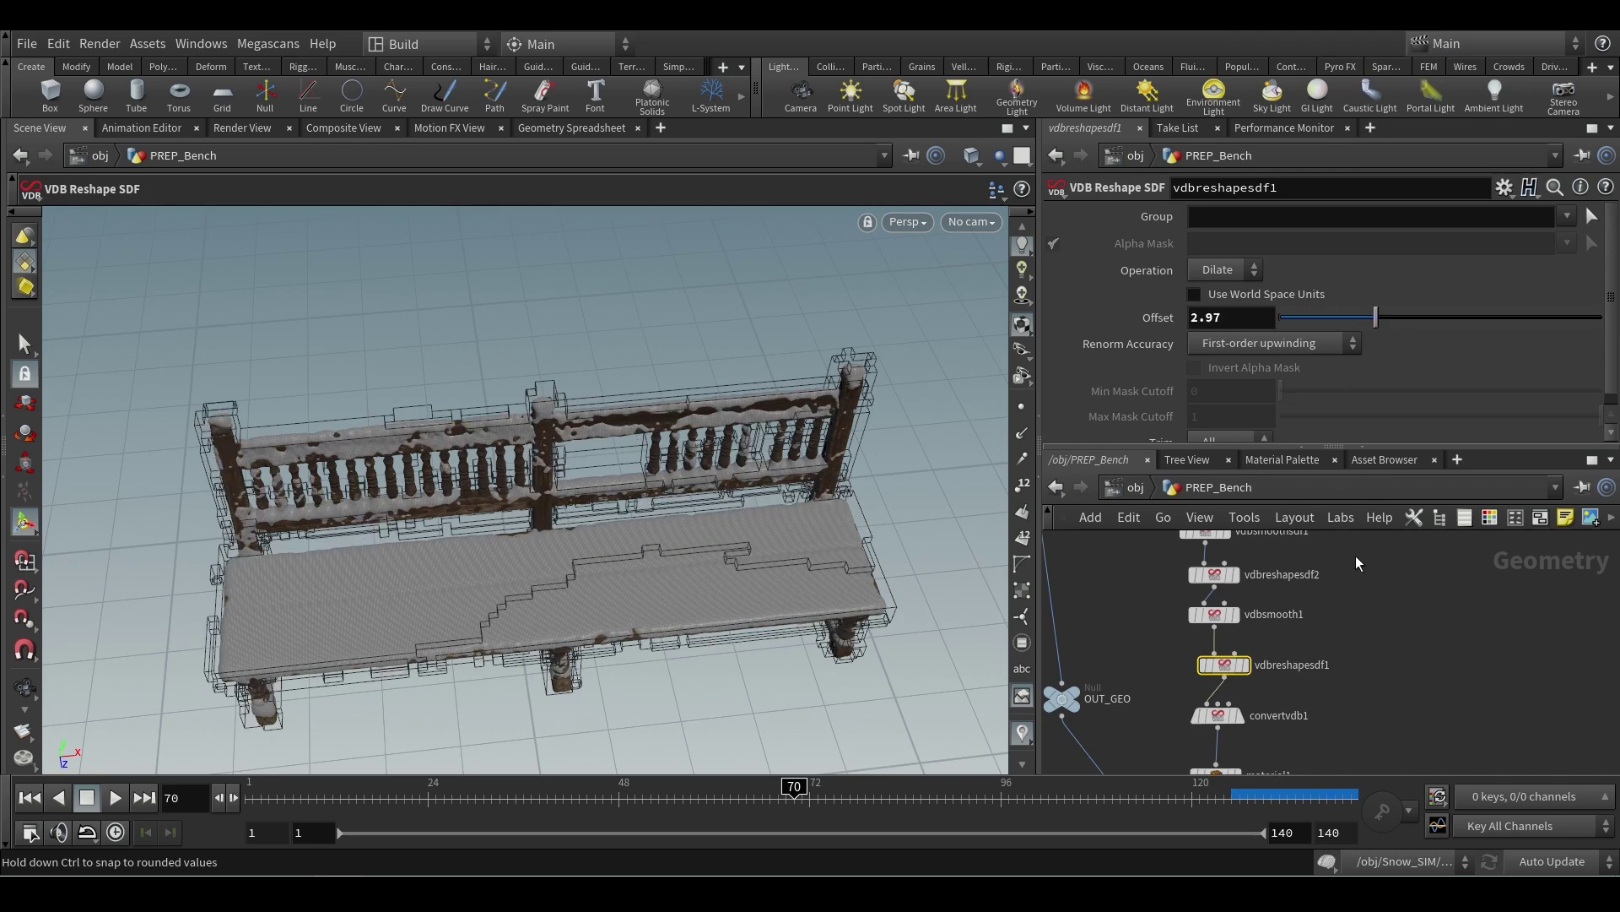
{"action": "key", "text": "Escape"}
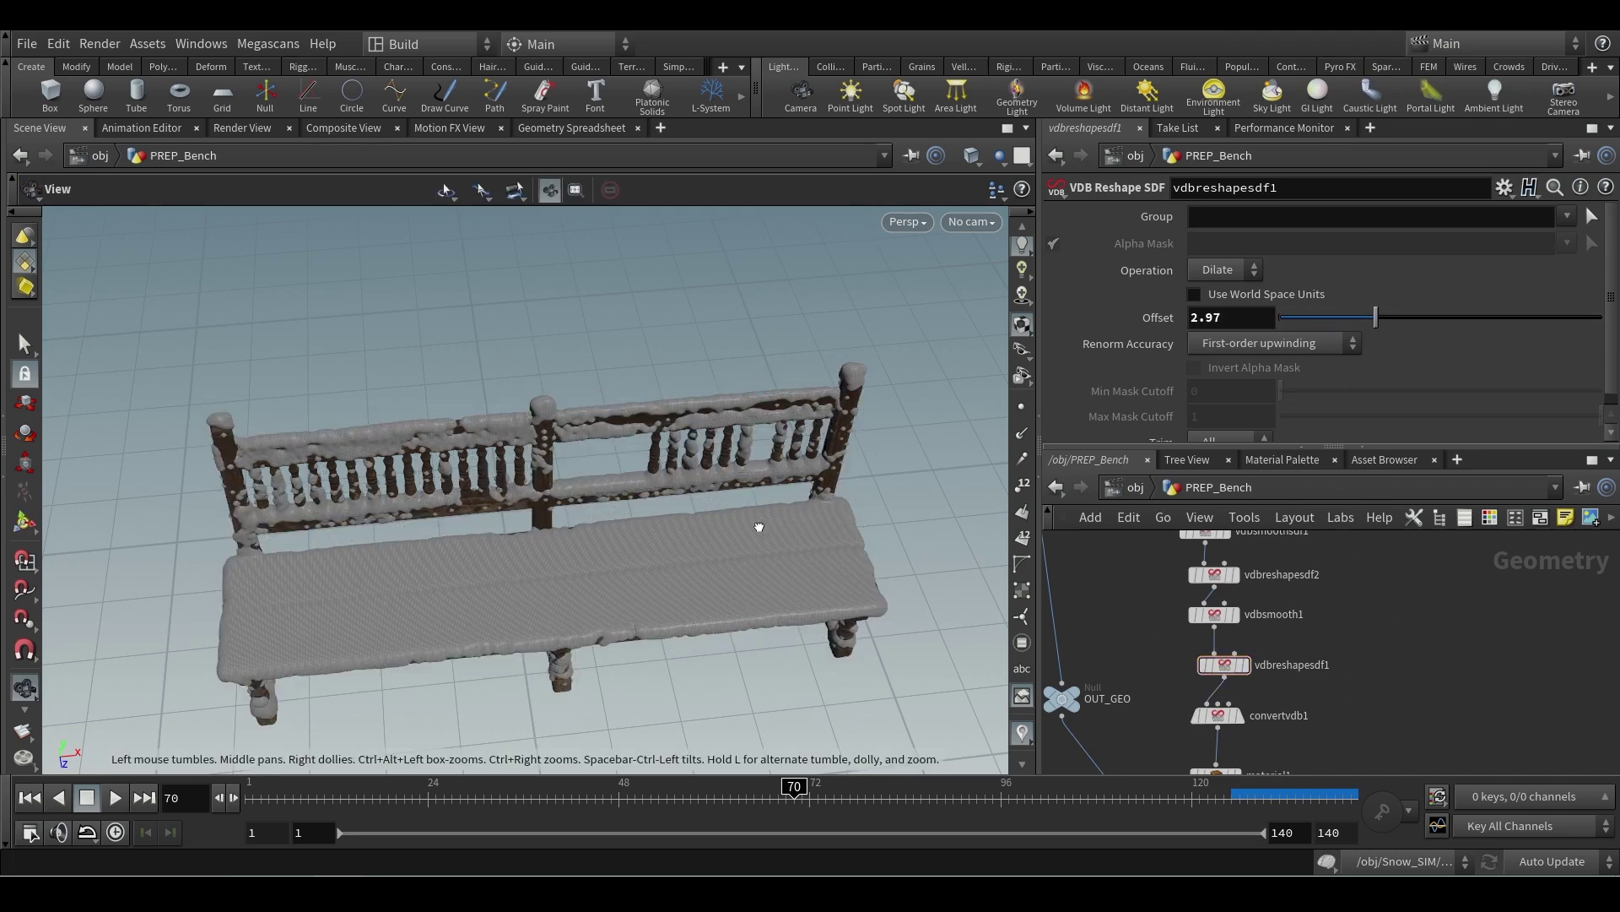
{"action": "left_click_drag", "start_coordinate": [760, 532], "coordinate": [726, 516]}
{"action": "key", "text": "Return"}
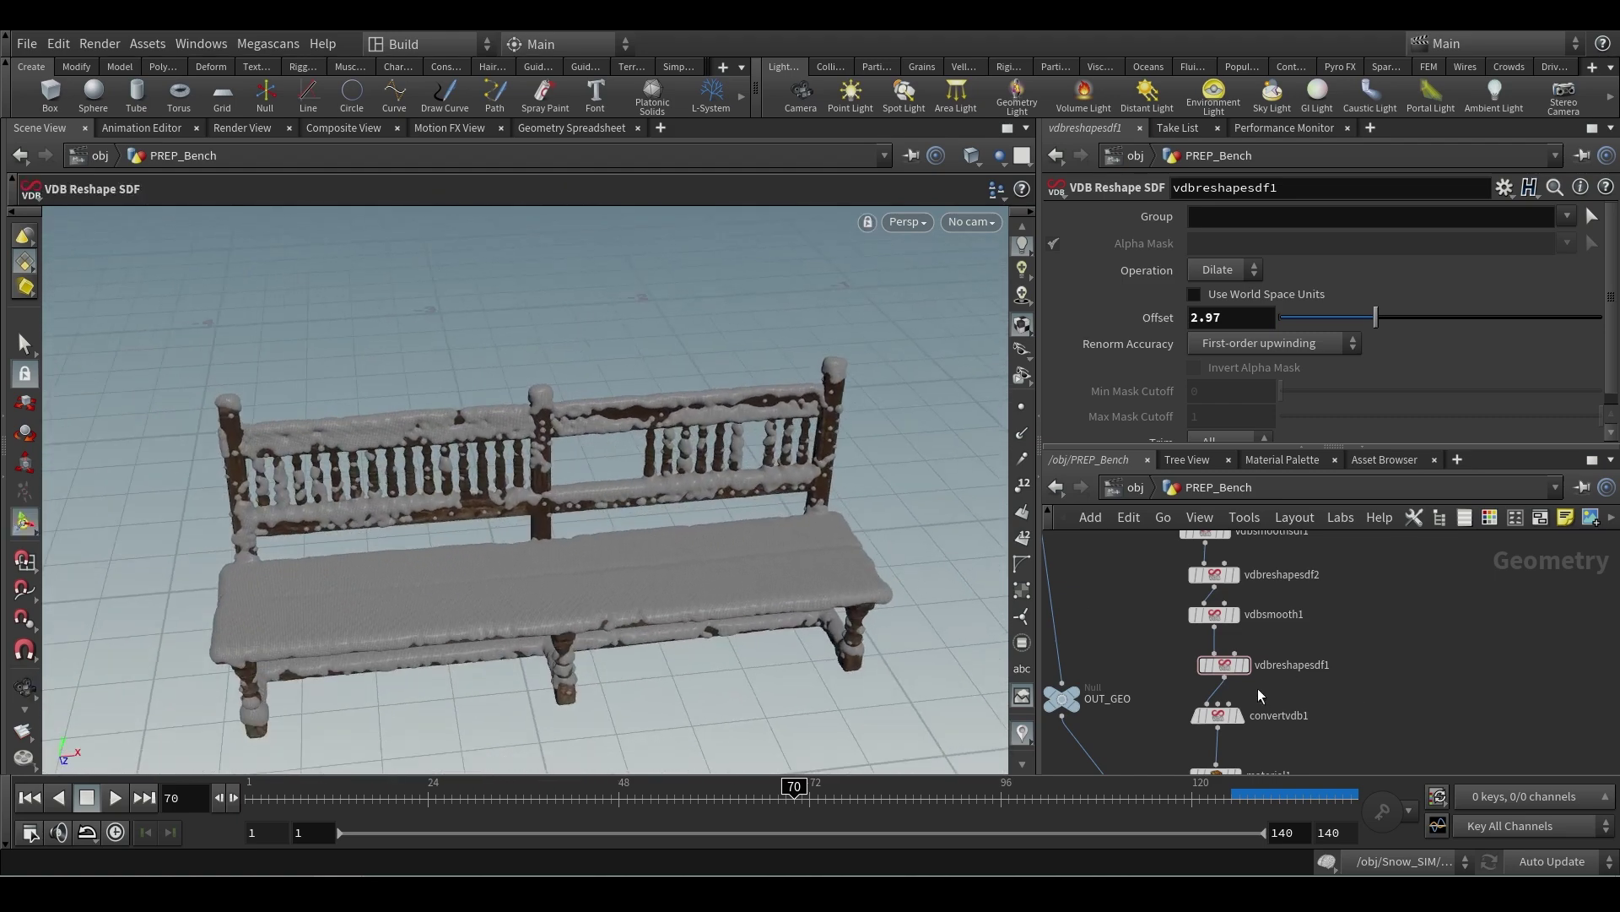
{"action": "left_click", "coordinate": [1183, 650]}
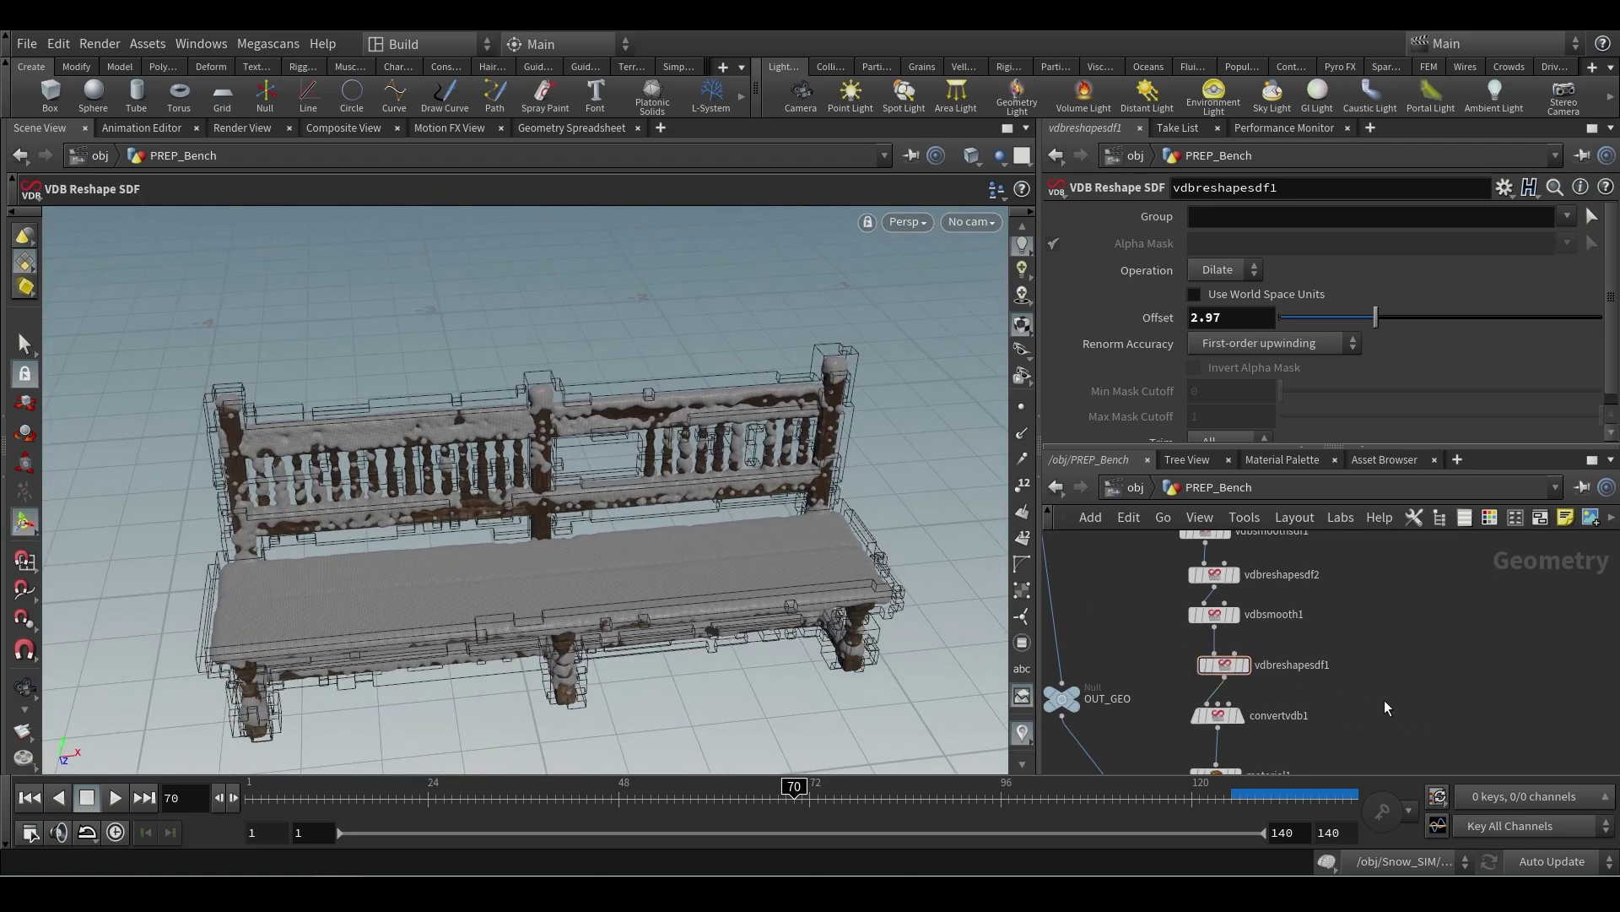
- Add a File Cache node branching from the output of convertvdb1
{"action": "middle_click_drag", "start_coordinate": [1384, 700], "coordinate": [1385, 581]}
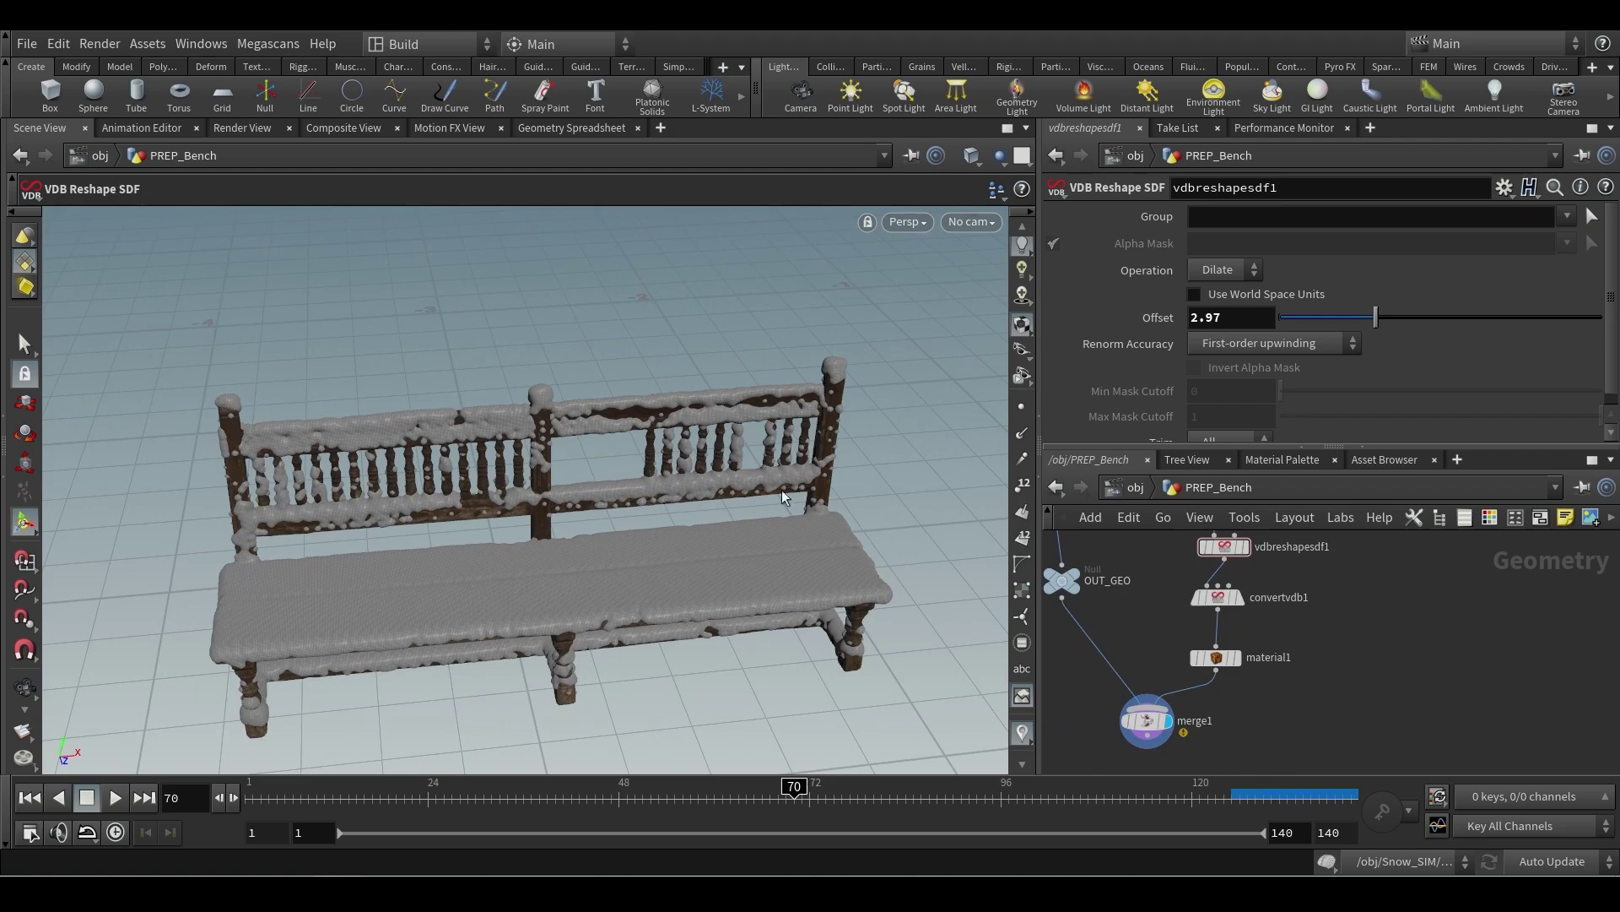
{"action": "middle_click_drag", "start_coordinate": [1332, 631], "coordinate": [1283, 715]}
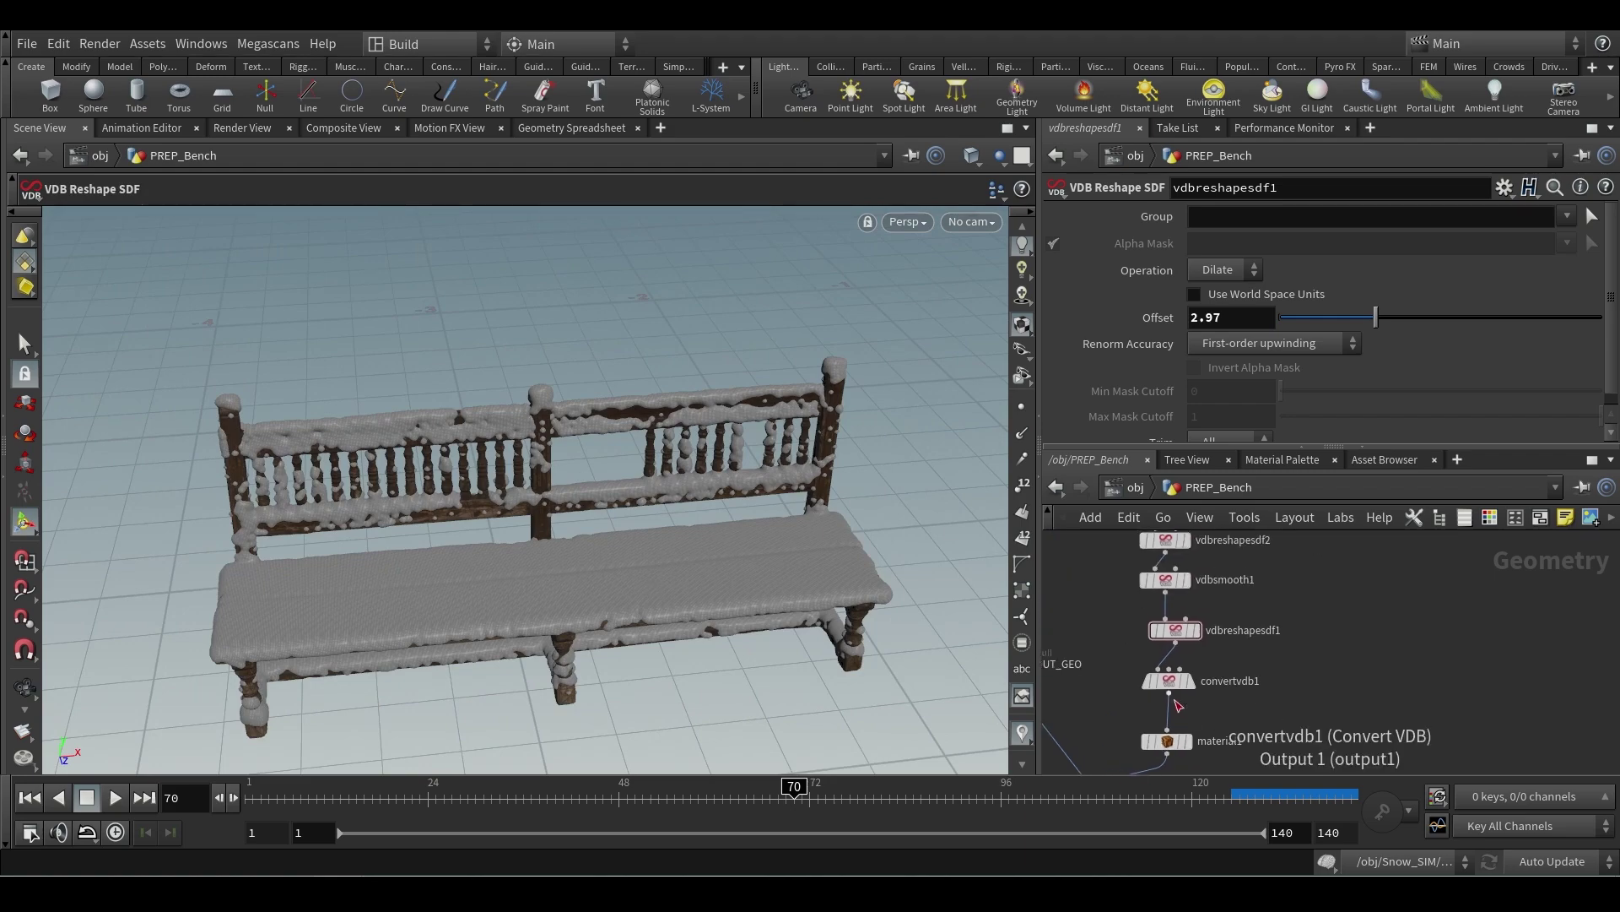
{"action": "left_click_drag", "start_coordinate": [1168, 694], "coordinate": [1251, 715]}
{"action": "type", "text": "file"}
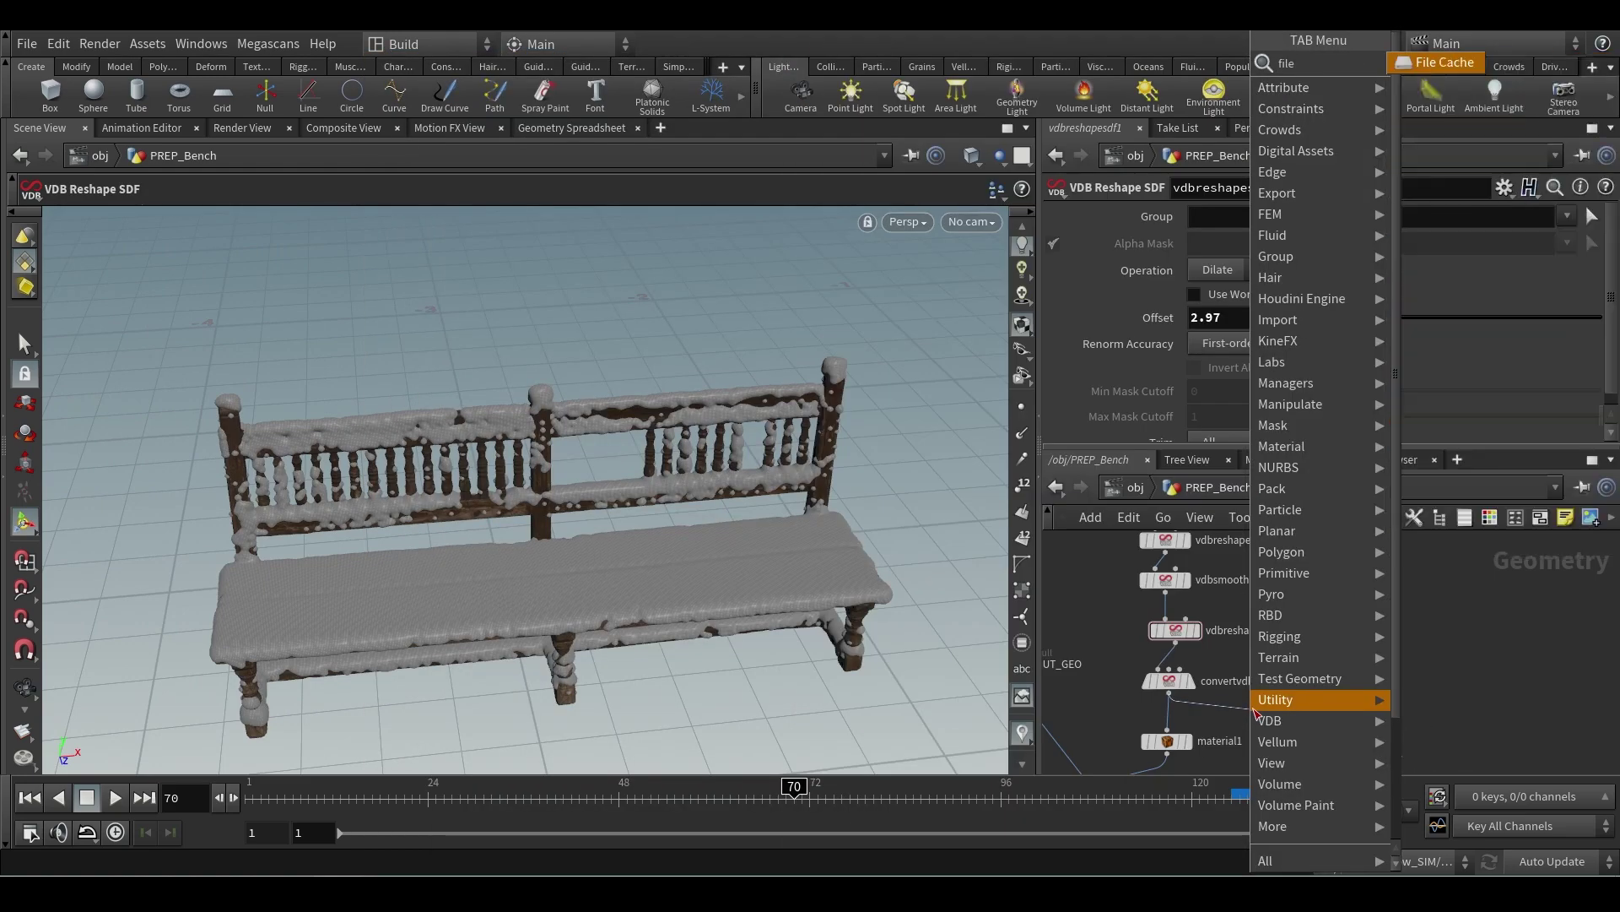
{"action": "key", "text": "Return"}
{"action": "left_click", "coordinate": [1249, 733]}
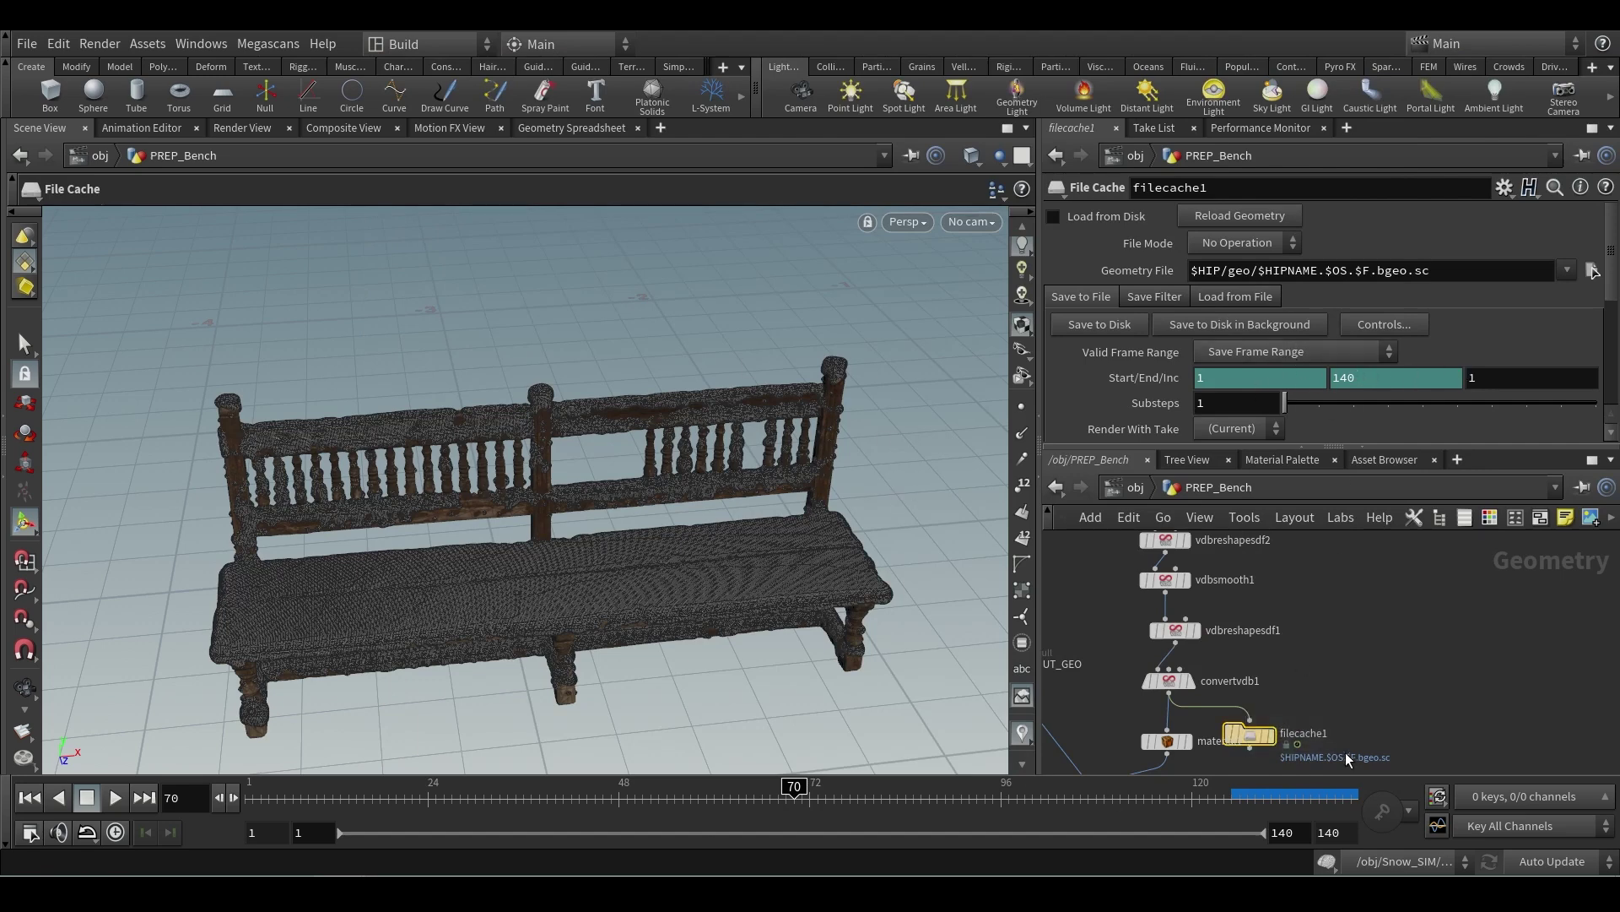
- Set the filecache1 node to save only the current frame instead of a frame range
{"action": "scroll", "coordinate": [1182, 666], "scroll_direction": "up", "scroll_amount": 4}
{"action": "left_click_drag", "start_coordinate": [1182, 622], "coordinate": [1360, 651]}
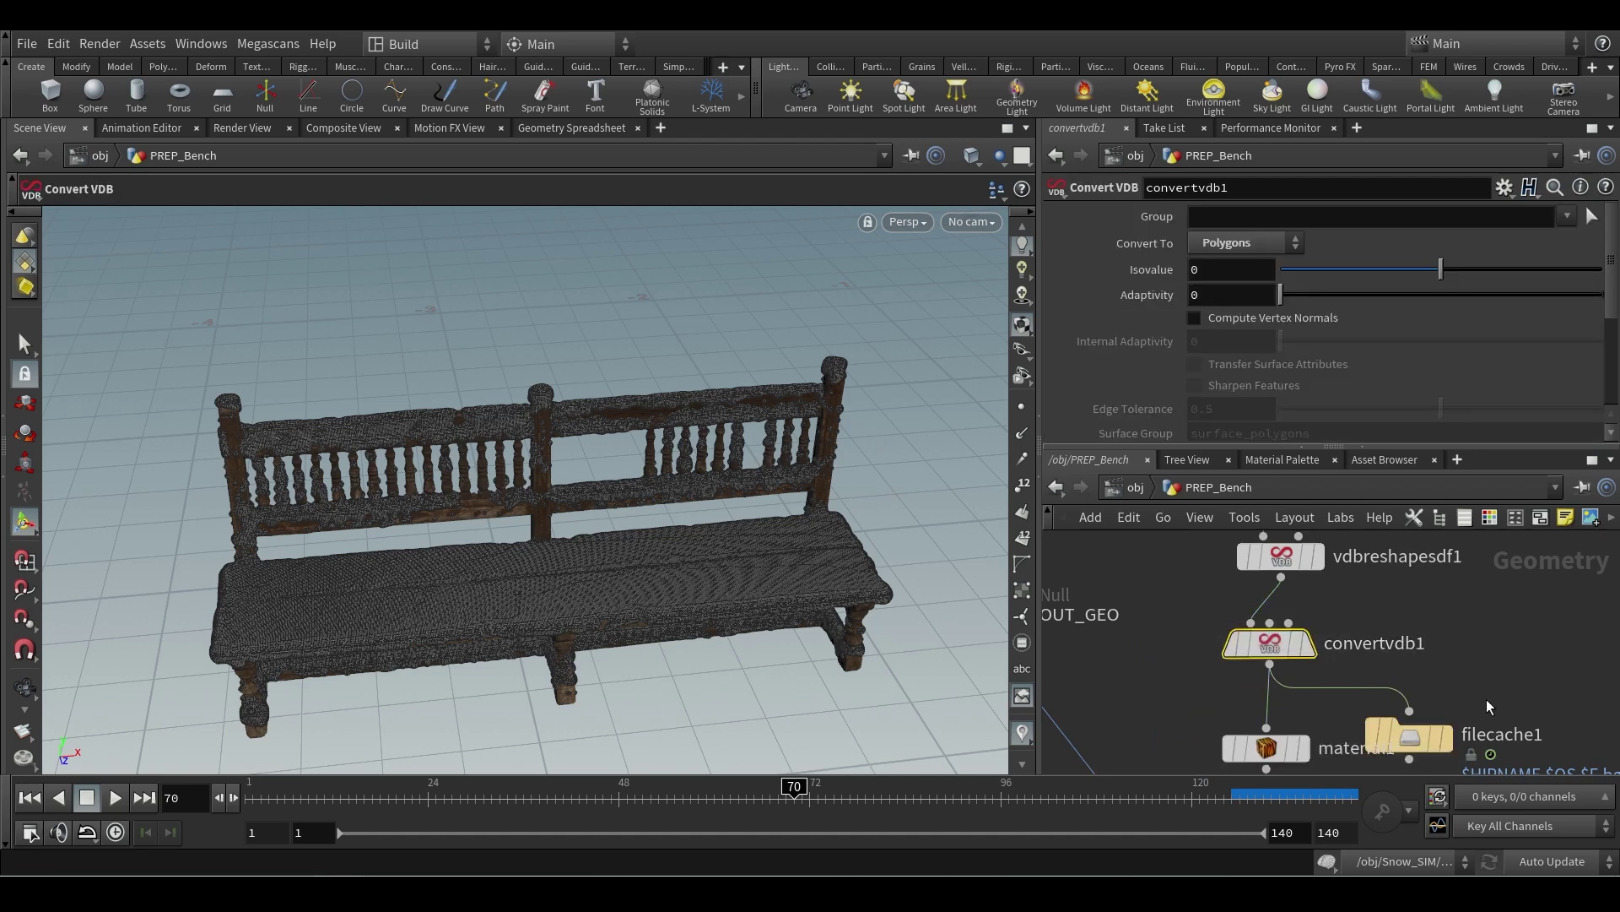
{"action": "left_click", "coordinate": [1418, 734]}
{"action": "left_click", "coordinate": [1309, 357]}
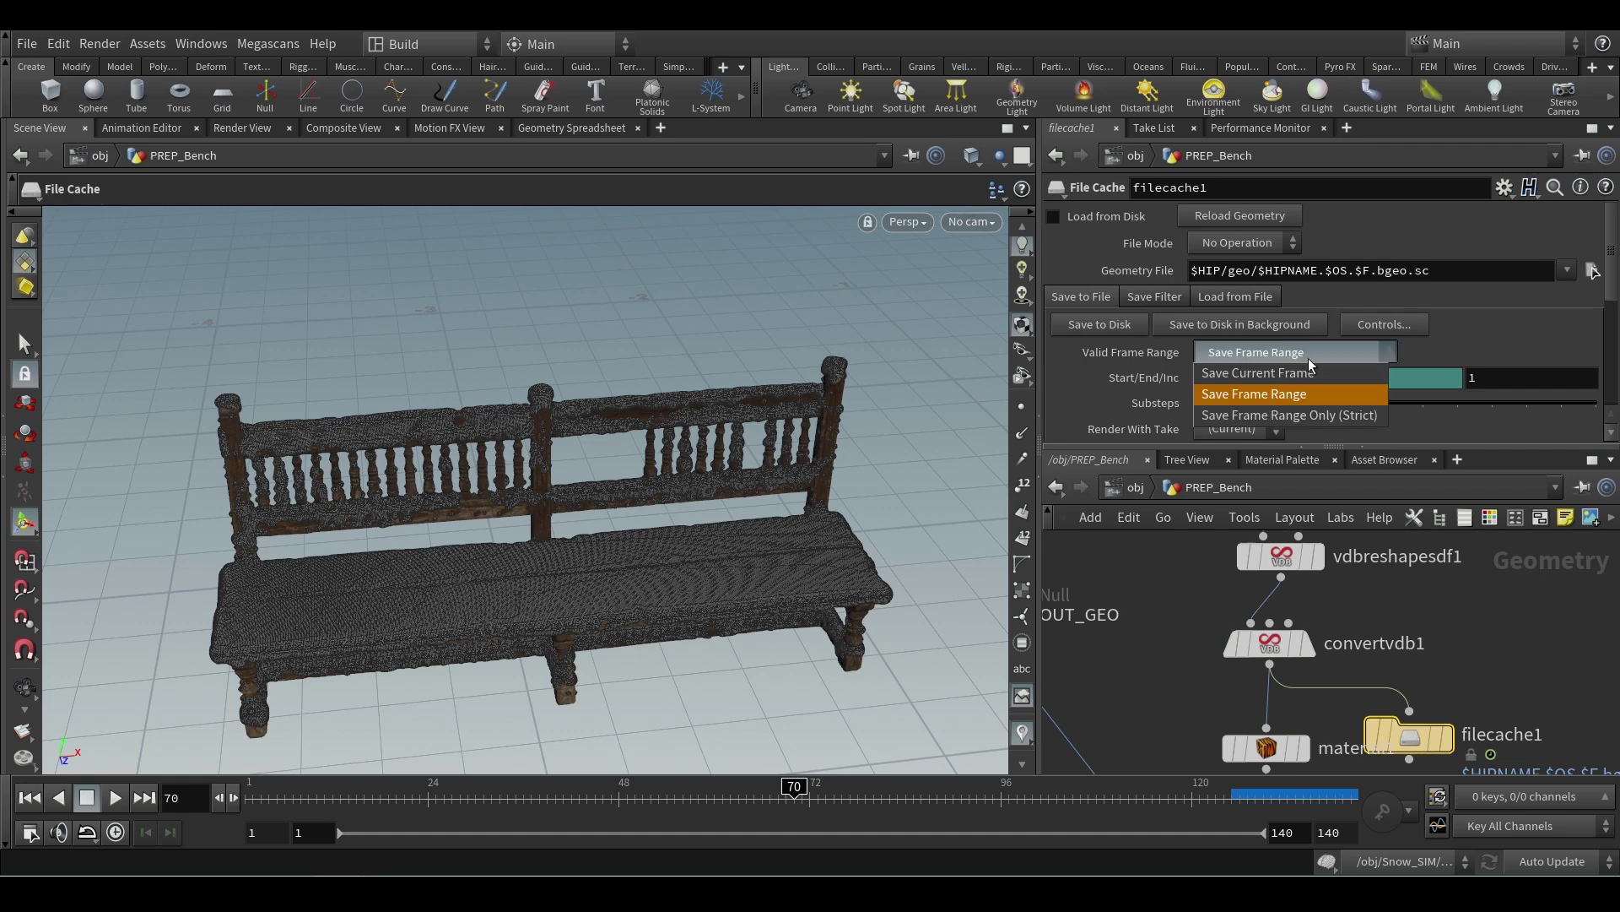
{"action": "left_click", "coordinate": [1306, 372]}
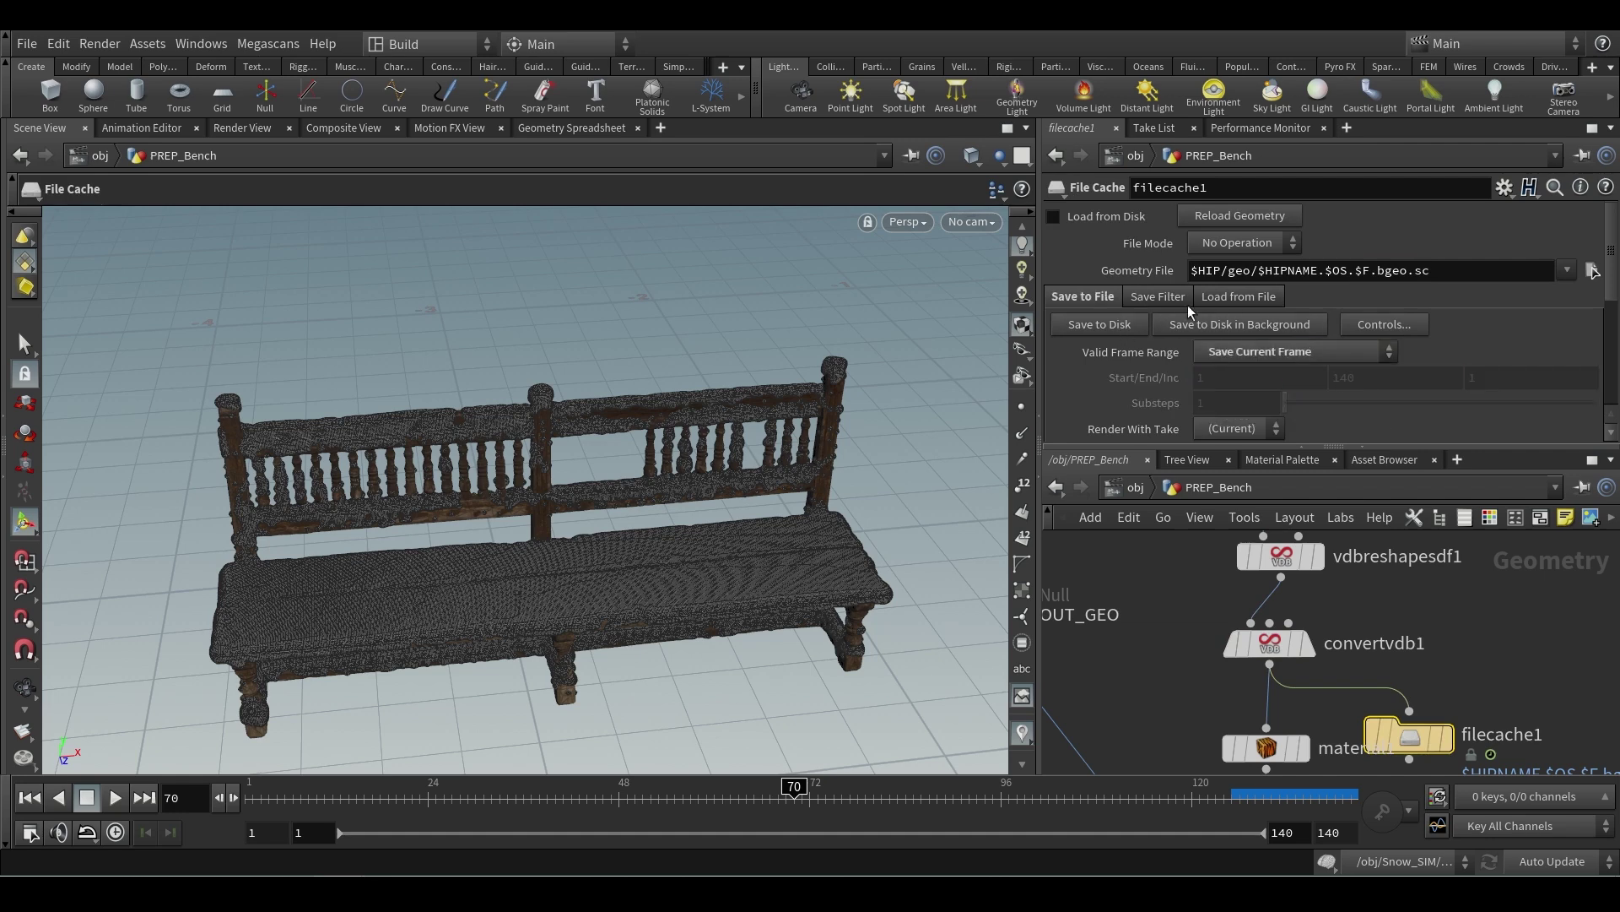
- Change the cache's geometry file path to $HIP/geo/$OS/$OS.$F.bgeo.sc
{"action": "double_click", "coordinate": [1492, 734]}
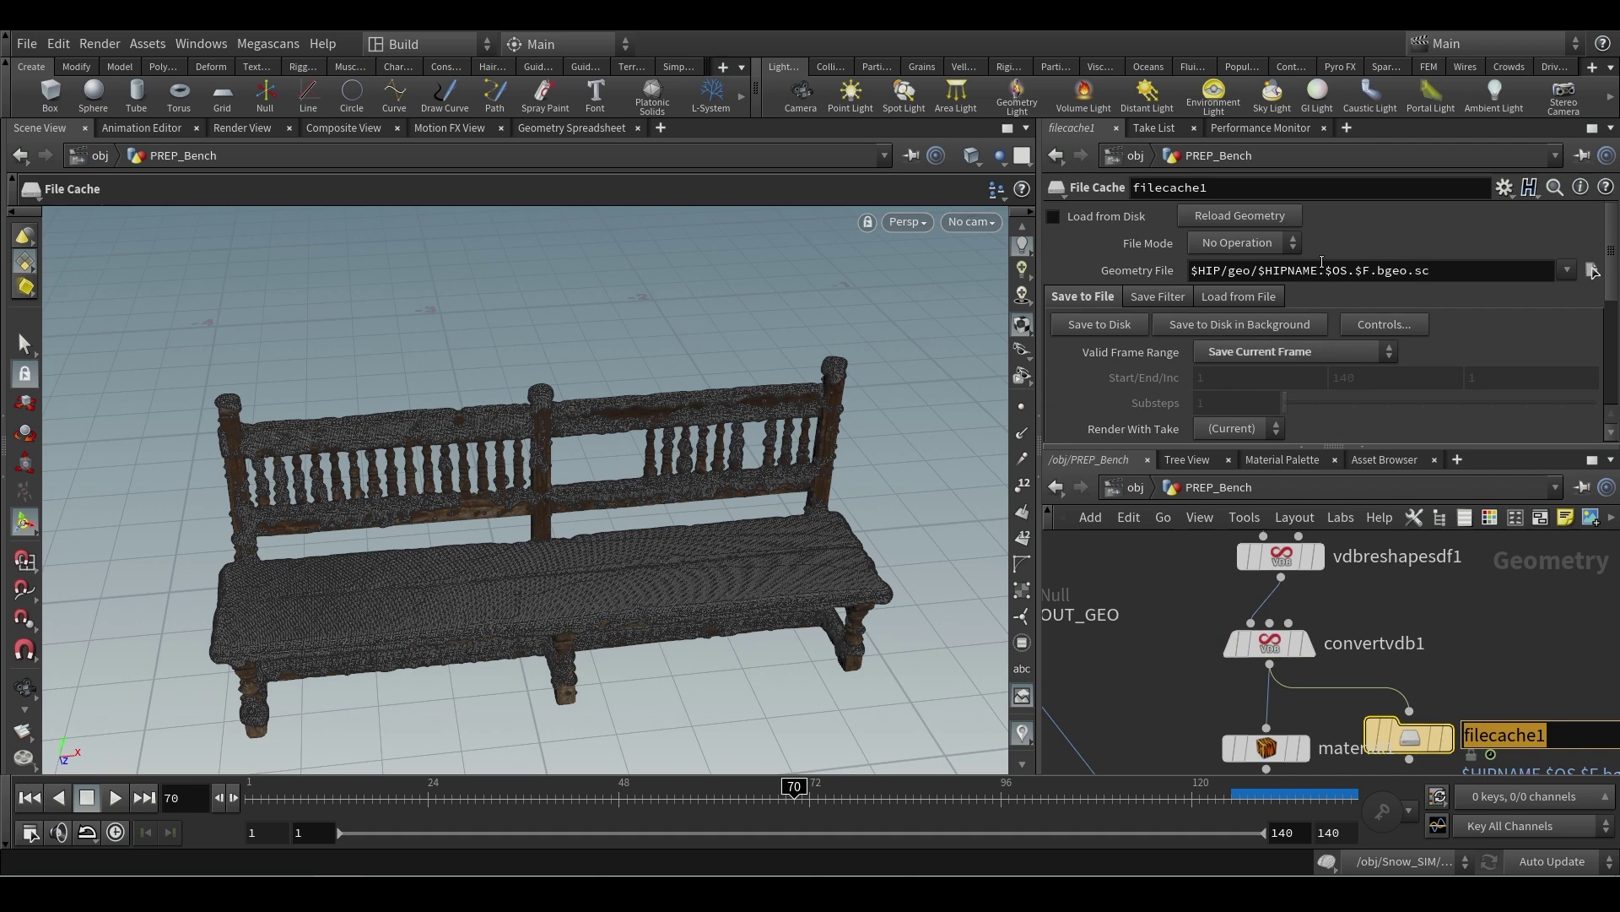
{"action": "left_click_drag", "start_coordinate": [1322, 270], "coordinate": [1257, 270]}
{"action": "type", "text": "$OS/"}
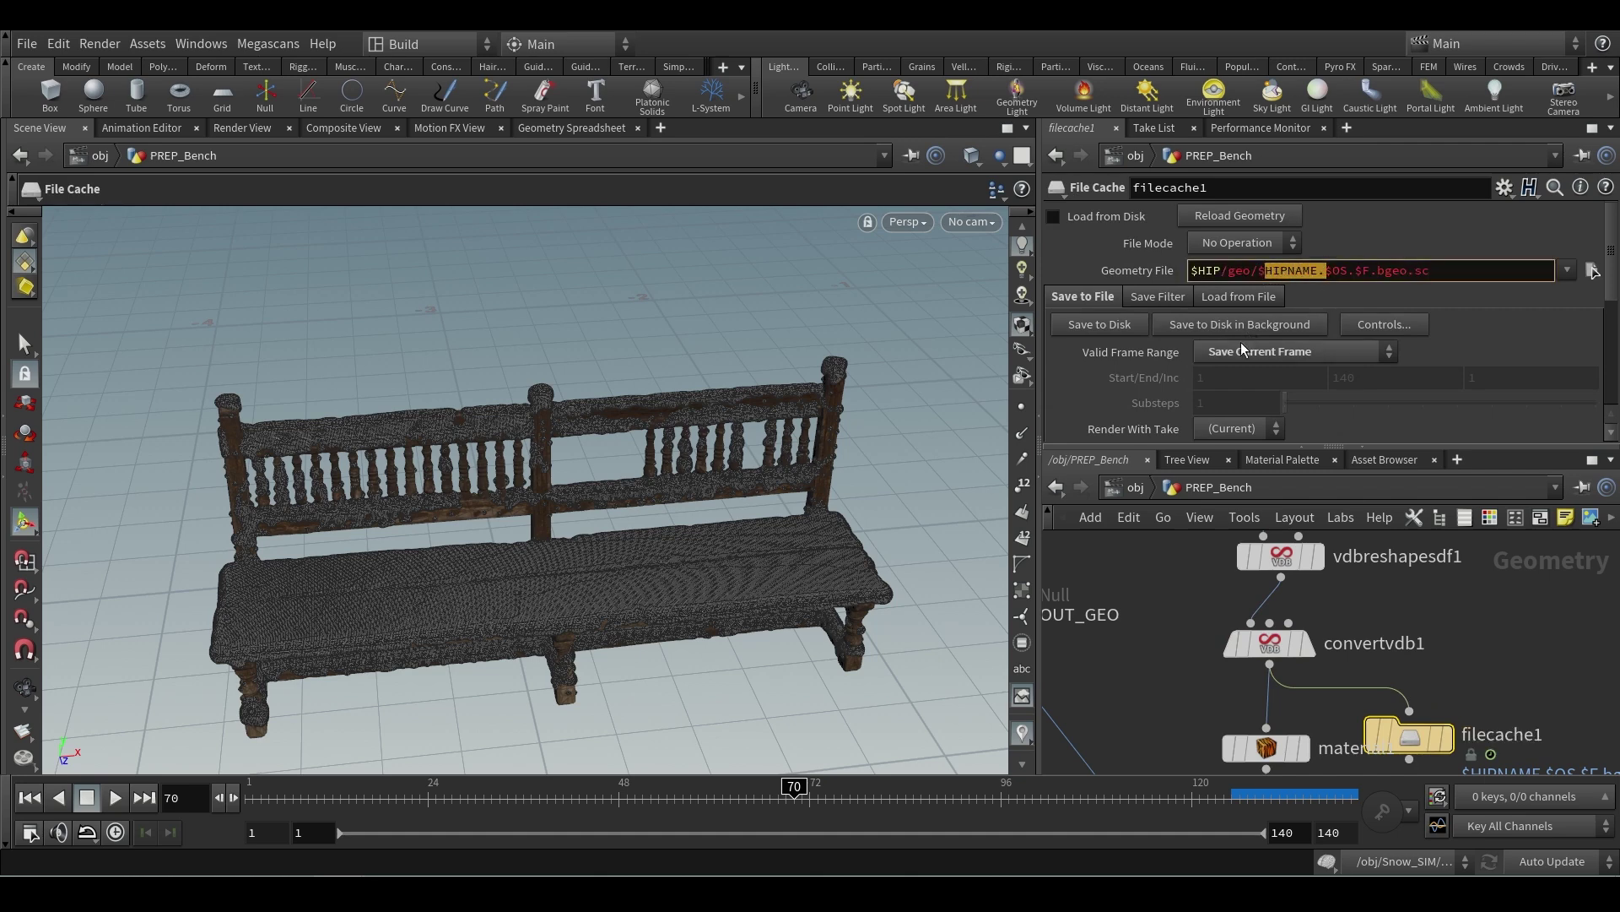
{"action": "key", "text": "Return"}
- Move the File Cache node clear of material1, rename it Bench_Topping_Snow and save its geometry to disk
{"action": "middle_click_drag", "start_coordinate": [1551, 687], "coordinate": [1496, 606]}
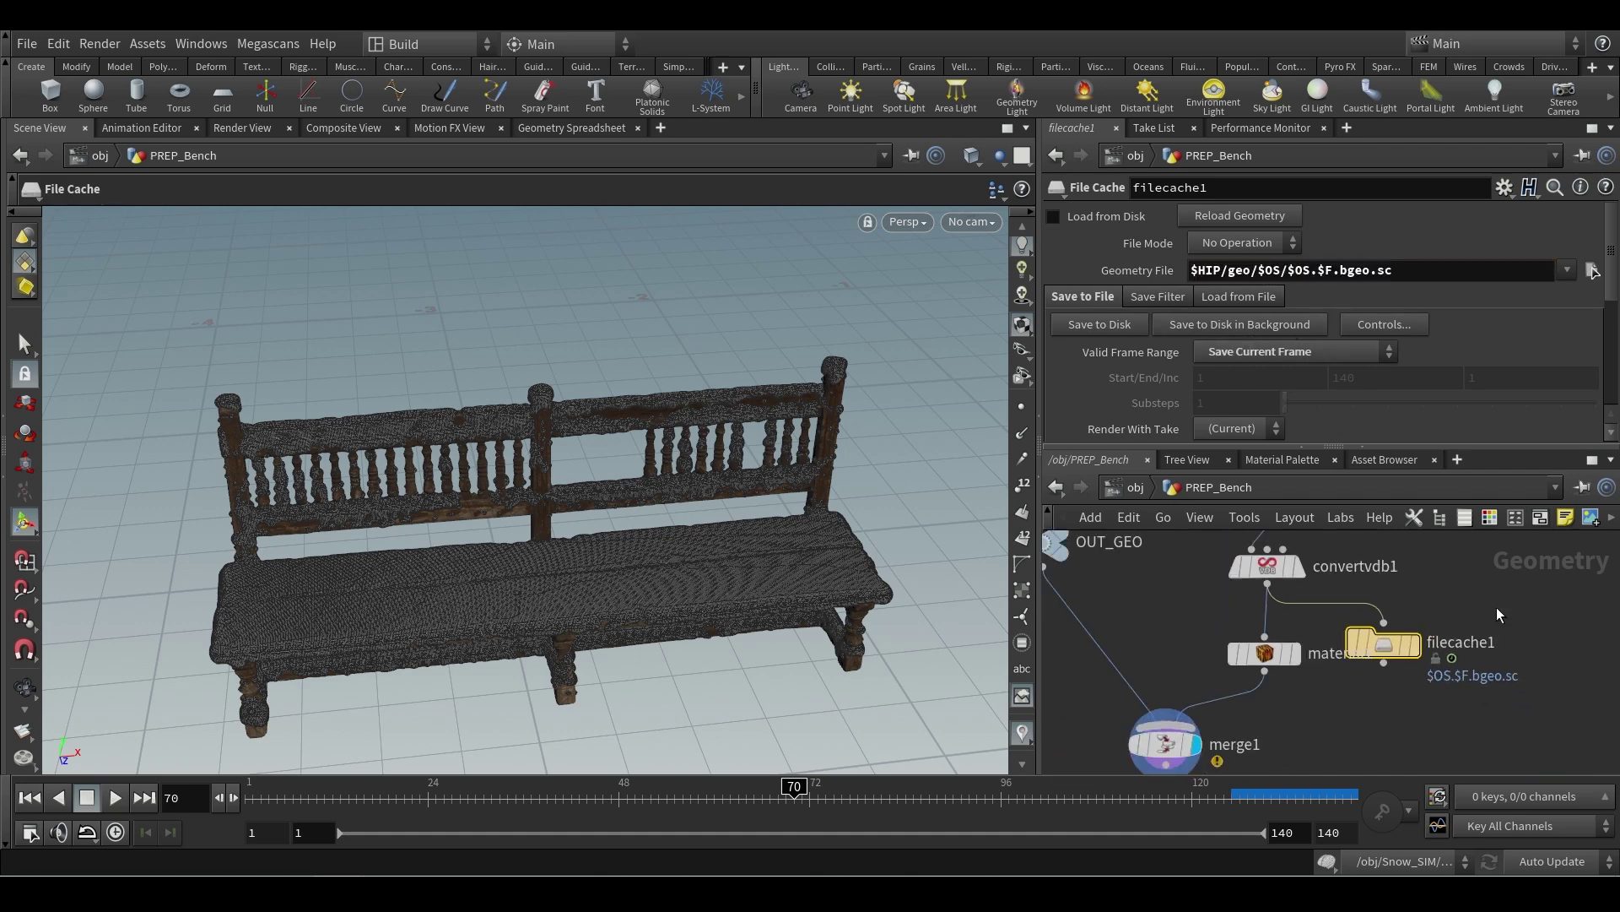
{"action": "scroll", "coordinate": [1497, 606], "scroll_direction": "down", "scroll_amount": 2}
{"action": "left_click_drag", "start_coordinate": [1403, 642], "coordinate": [1448, 632]}
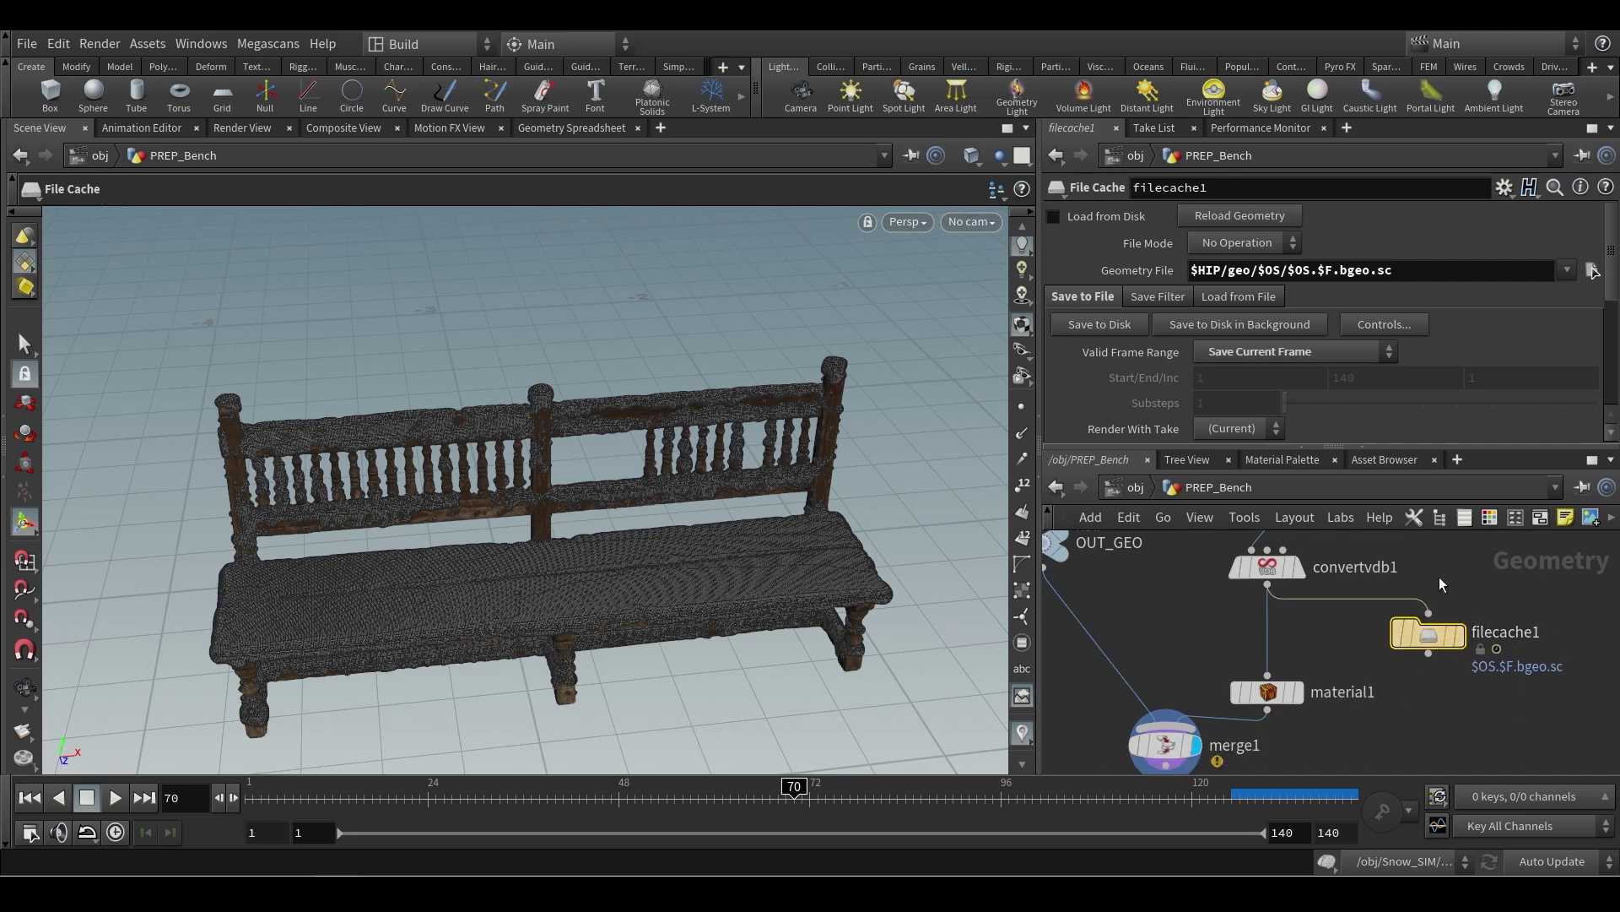
{"action": "double_click", "coordinate": [1509, 632]}
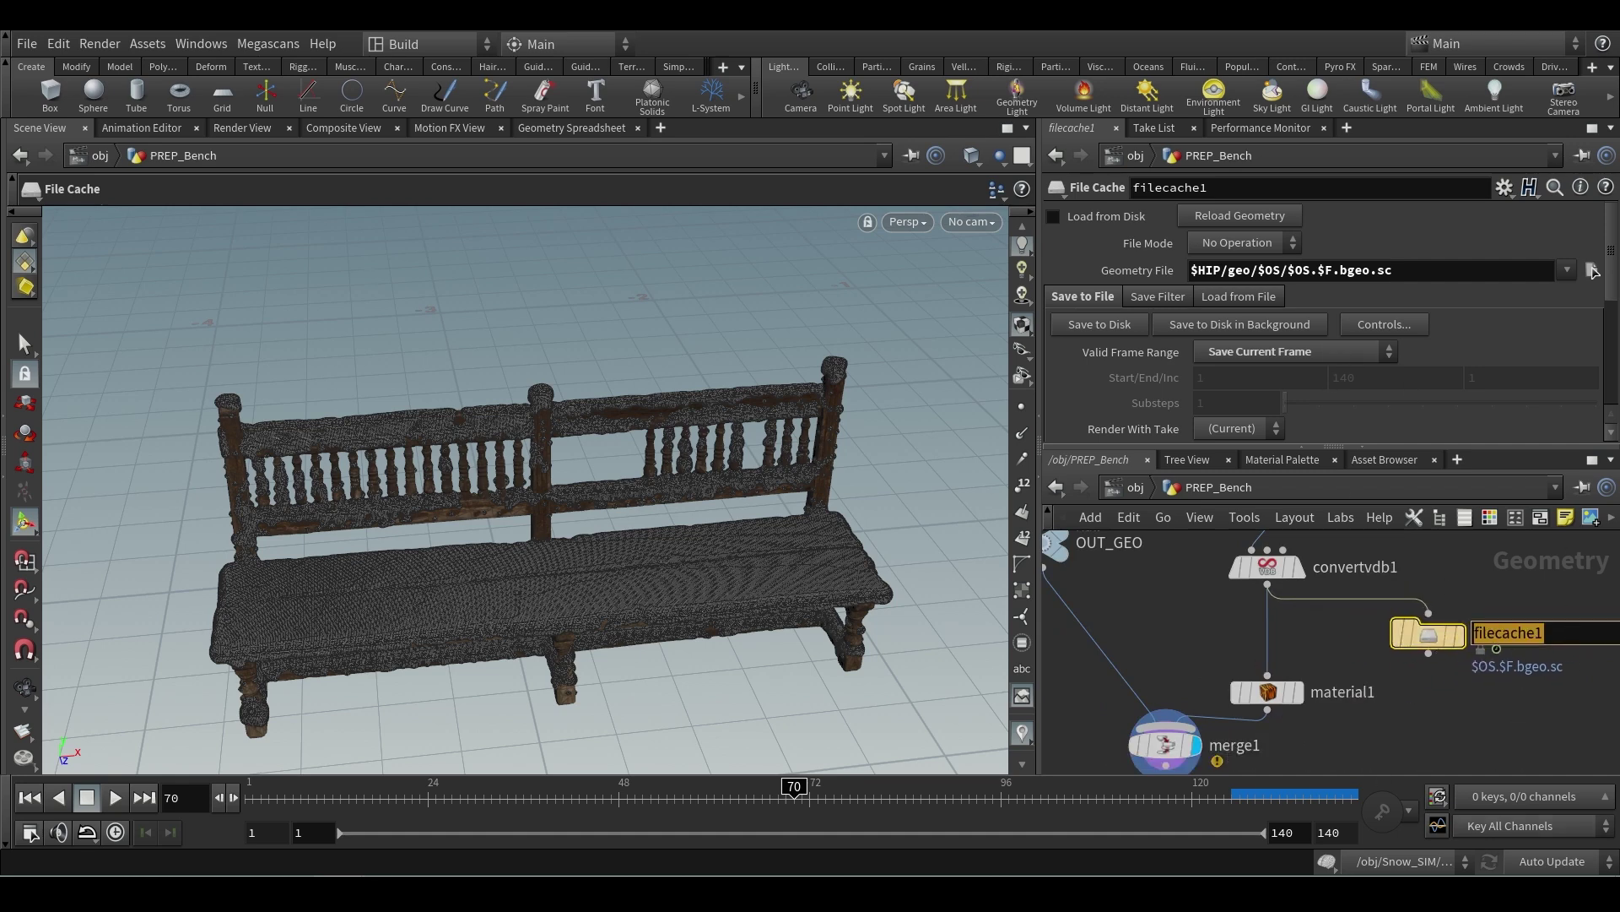
{"action": "type", "text": "Bench_ToppingSnow"}
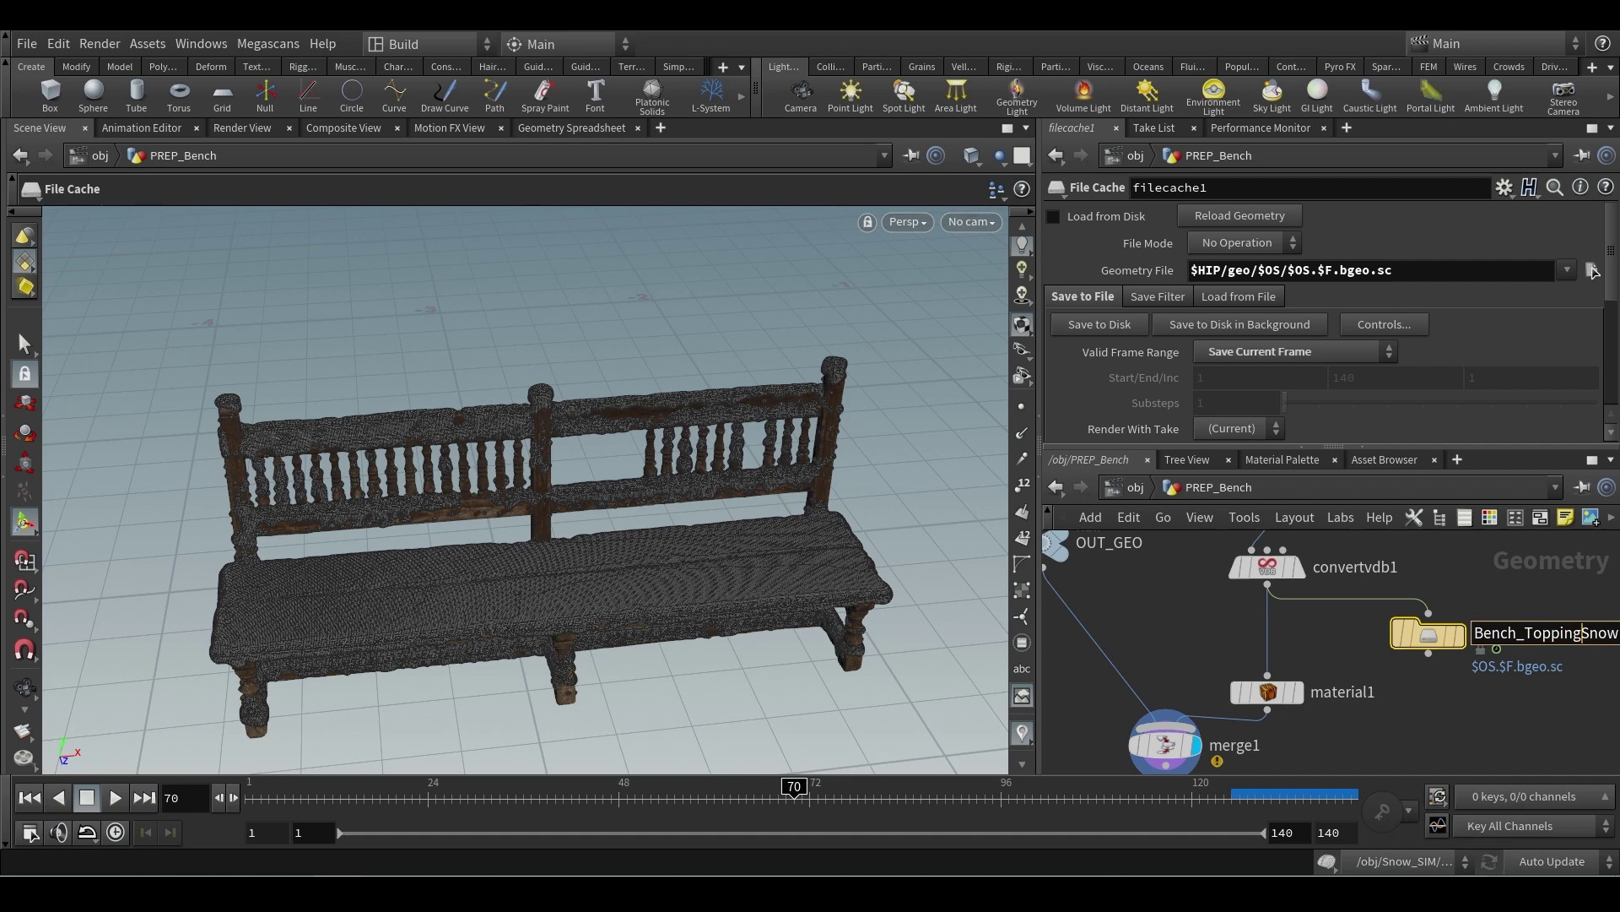
{"action": "type", "text": "_"}
{"action": "key", "text": "Return"}
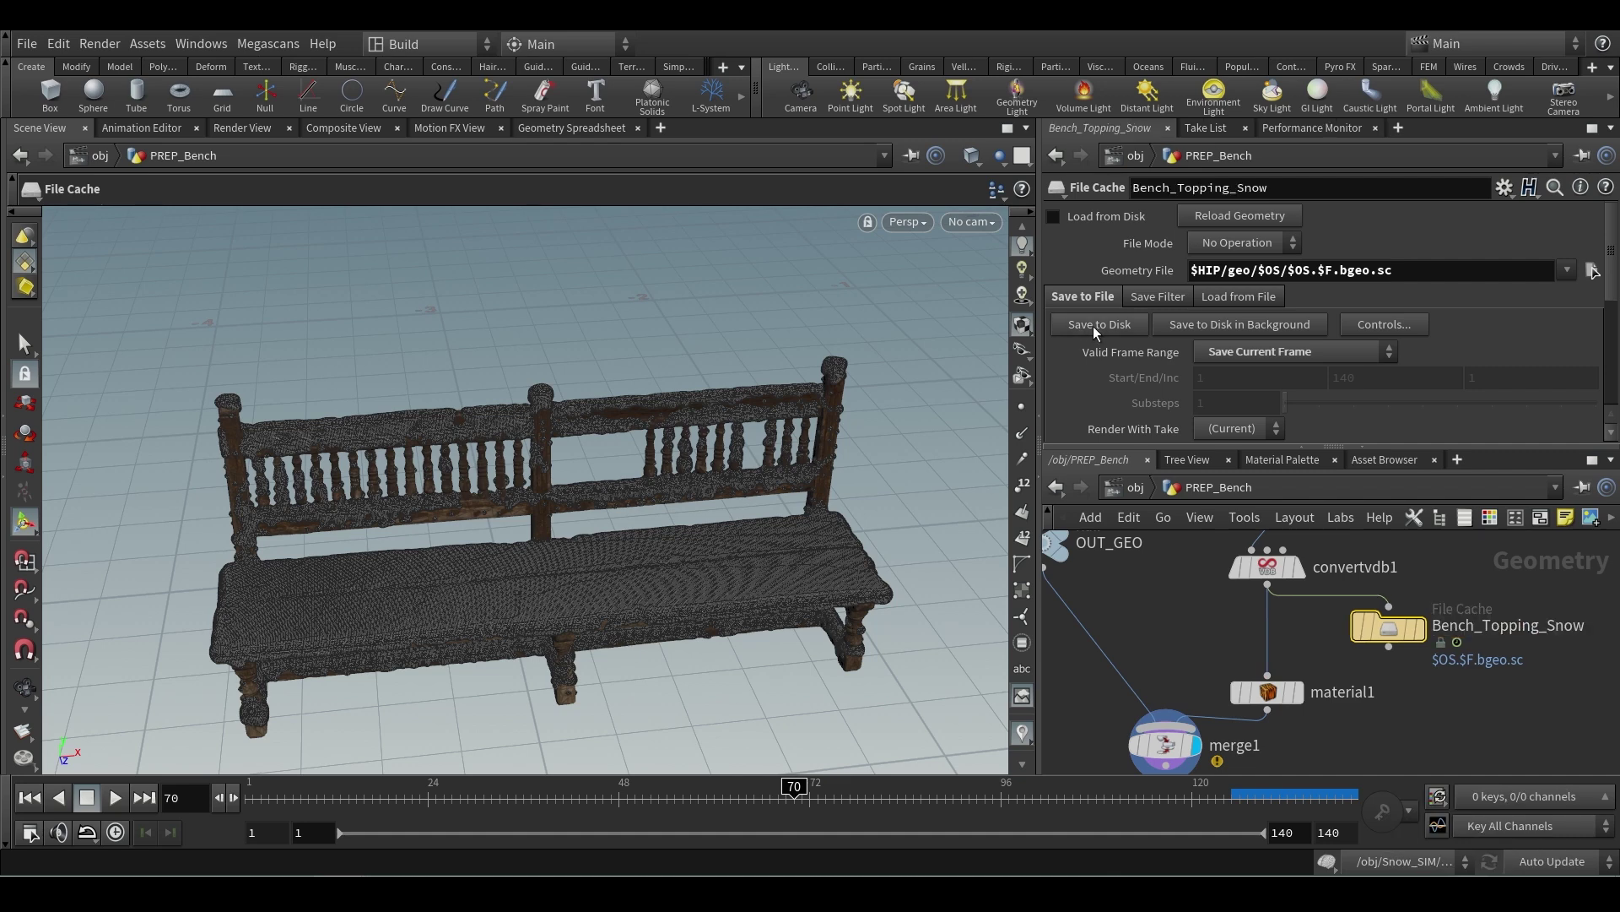
- Add a File node beside material1, below the Bench_Topping_Snow cache node
{"action": "key", "text": "Tab"}
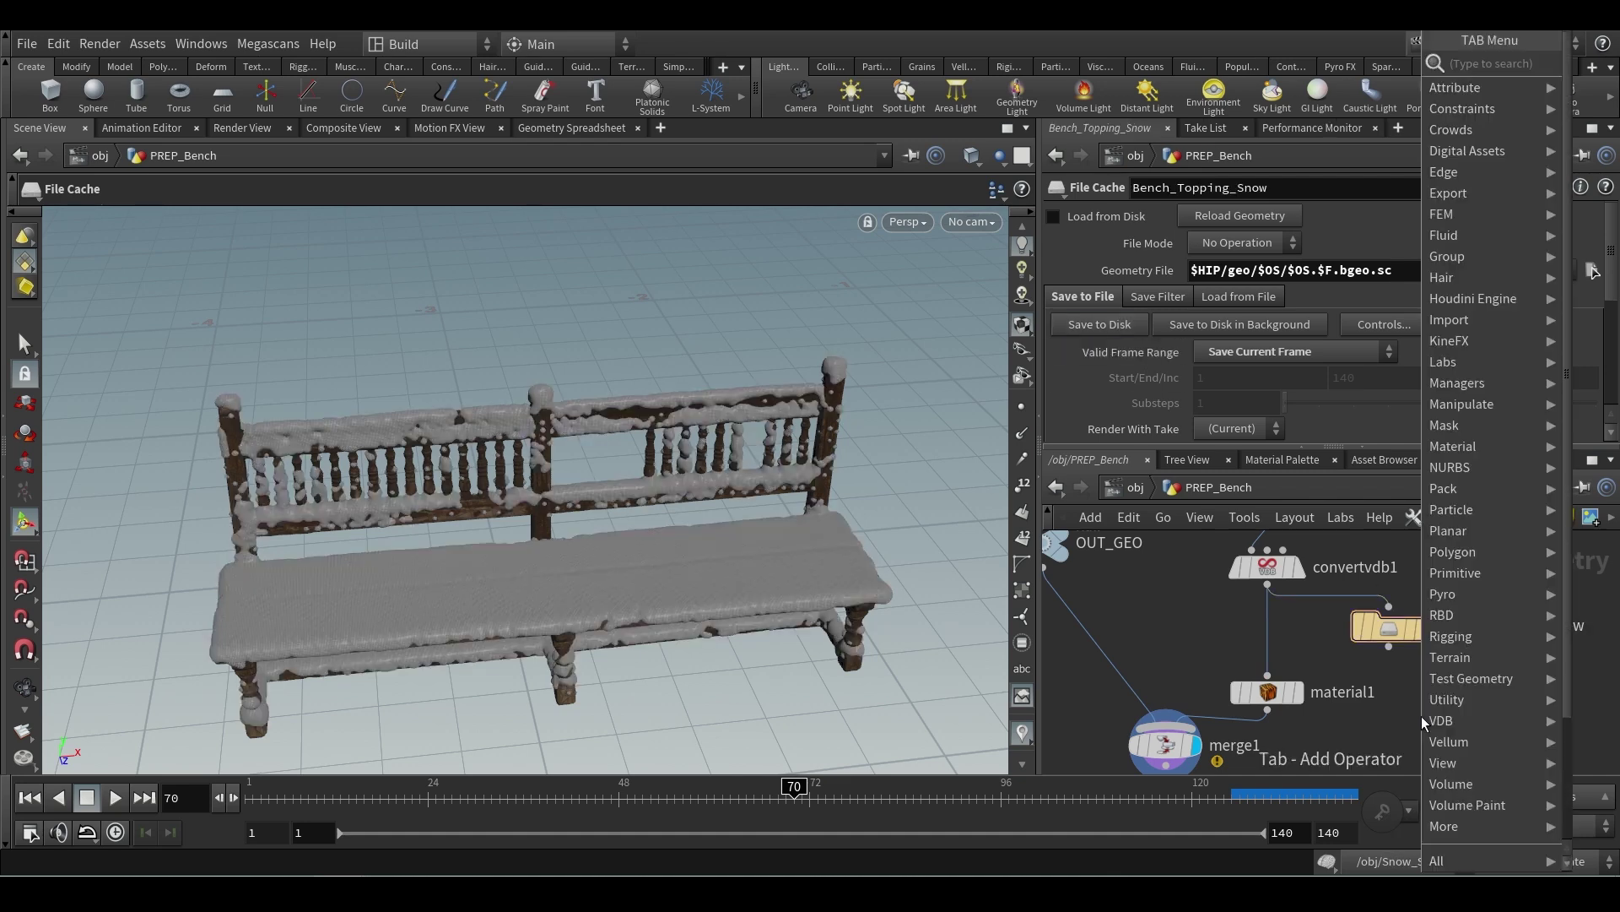
{"action": "type", "text": "file"}
{"action": "key", "text": "Return"}
{"action": "left_click", "coordinate": [1420, 716]}
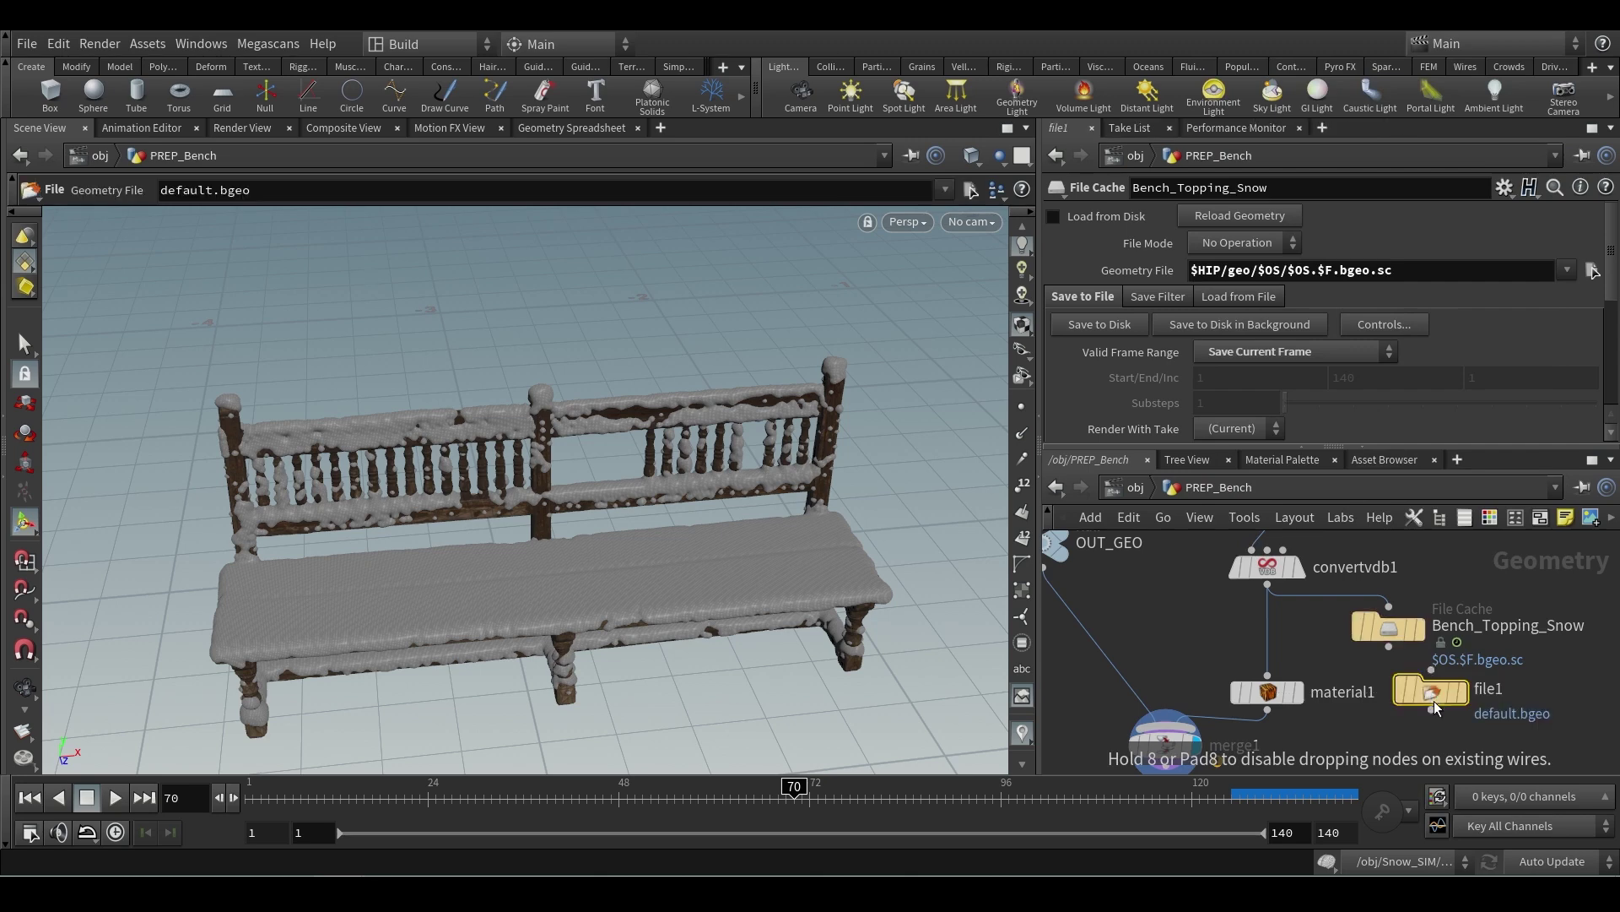
- Load Bench_Topping_Snow.70.bgeo.sc from $HIP/geo/Bench_Topping_Snow/ into the file1 node
{"action": "left_click", "coordinate": [1591, 244]}
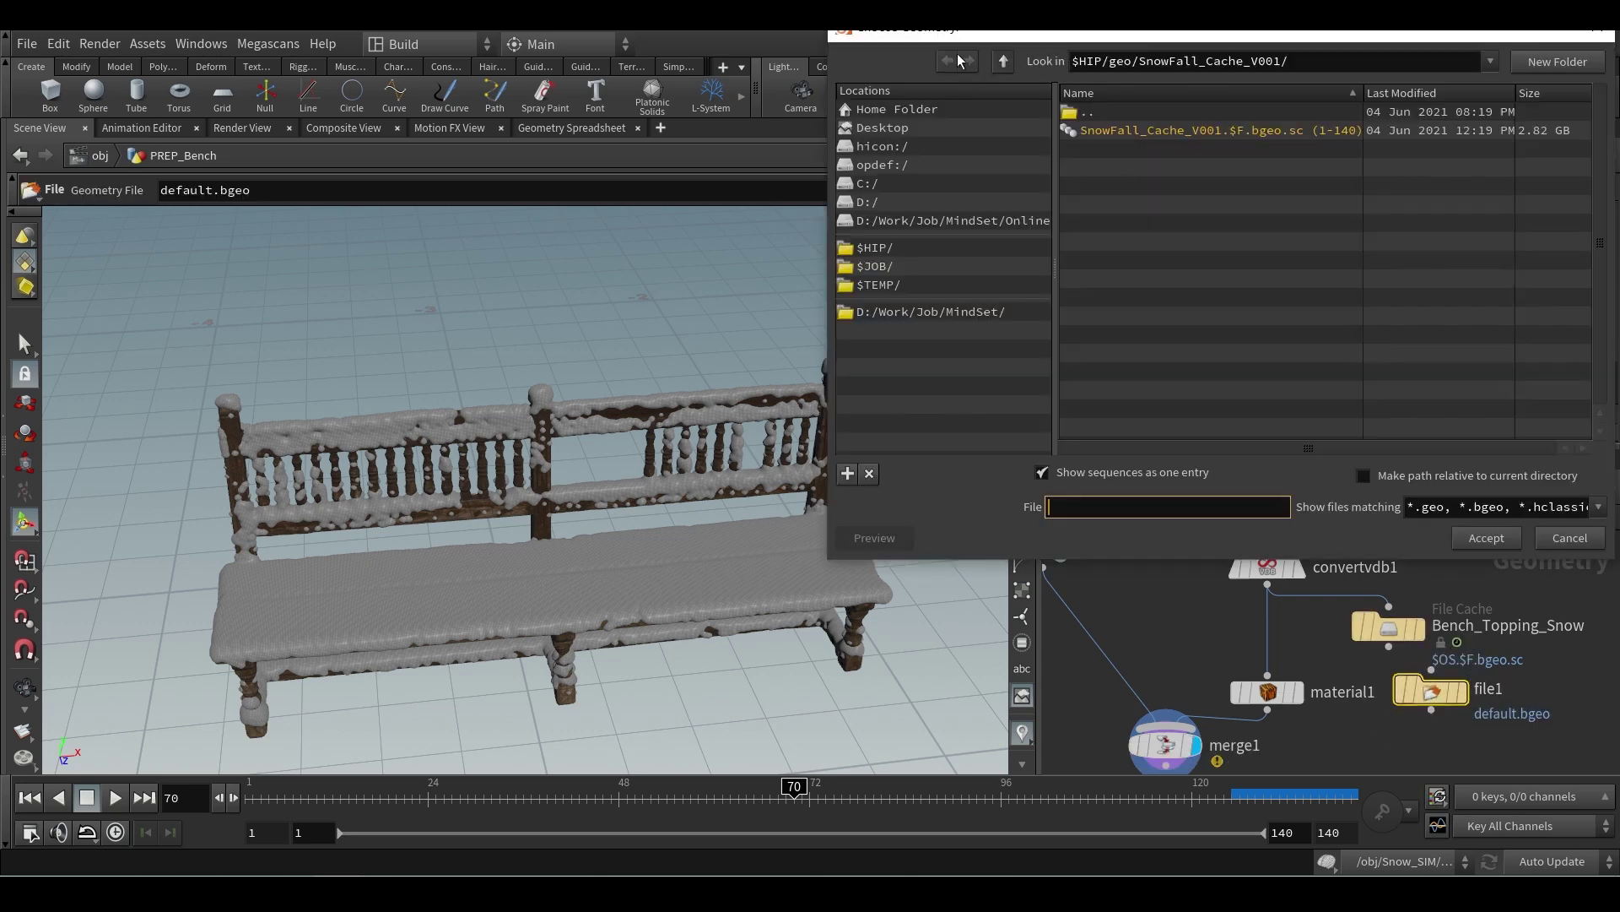
{"action": "left_click", "coordinate": [1005, 60]}
{"action": "double_click", "coordinate": [1143, 132]}
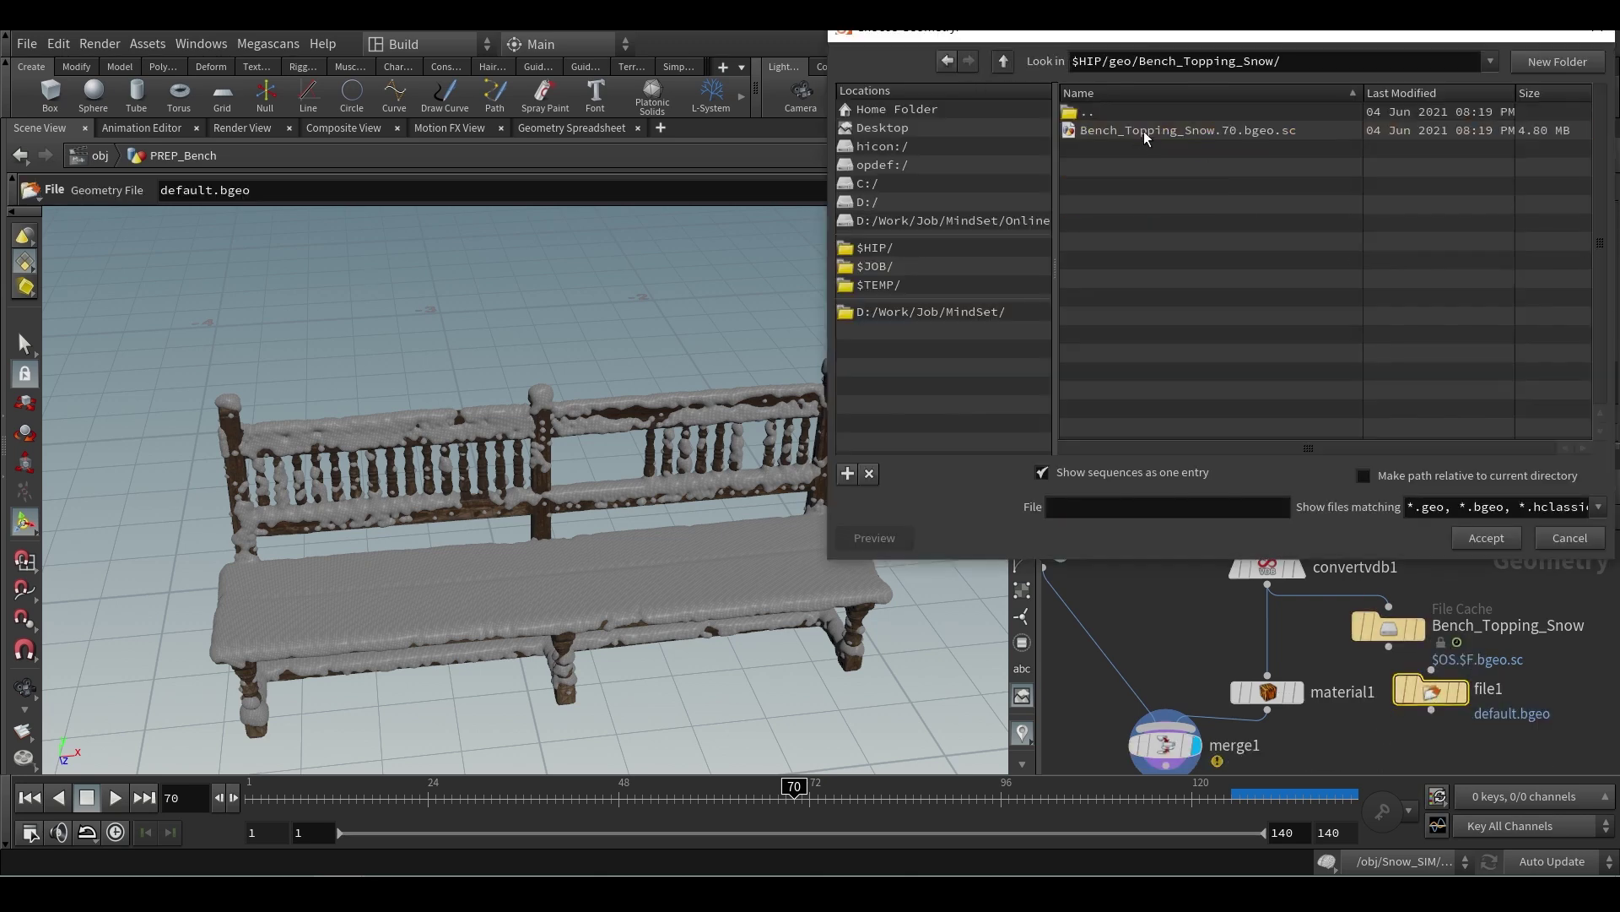
{"action": "left_click", "coordinate": [1143, 130]}
{"action": "left_click", "coordinate": [1465, 539]}
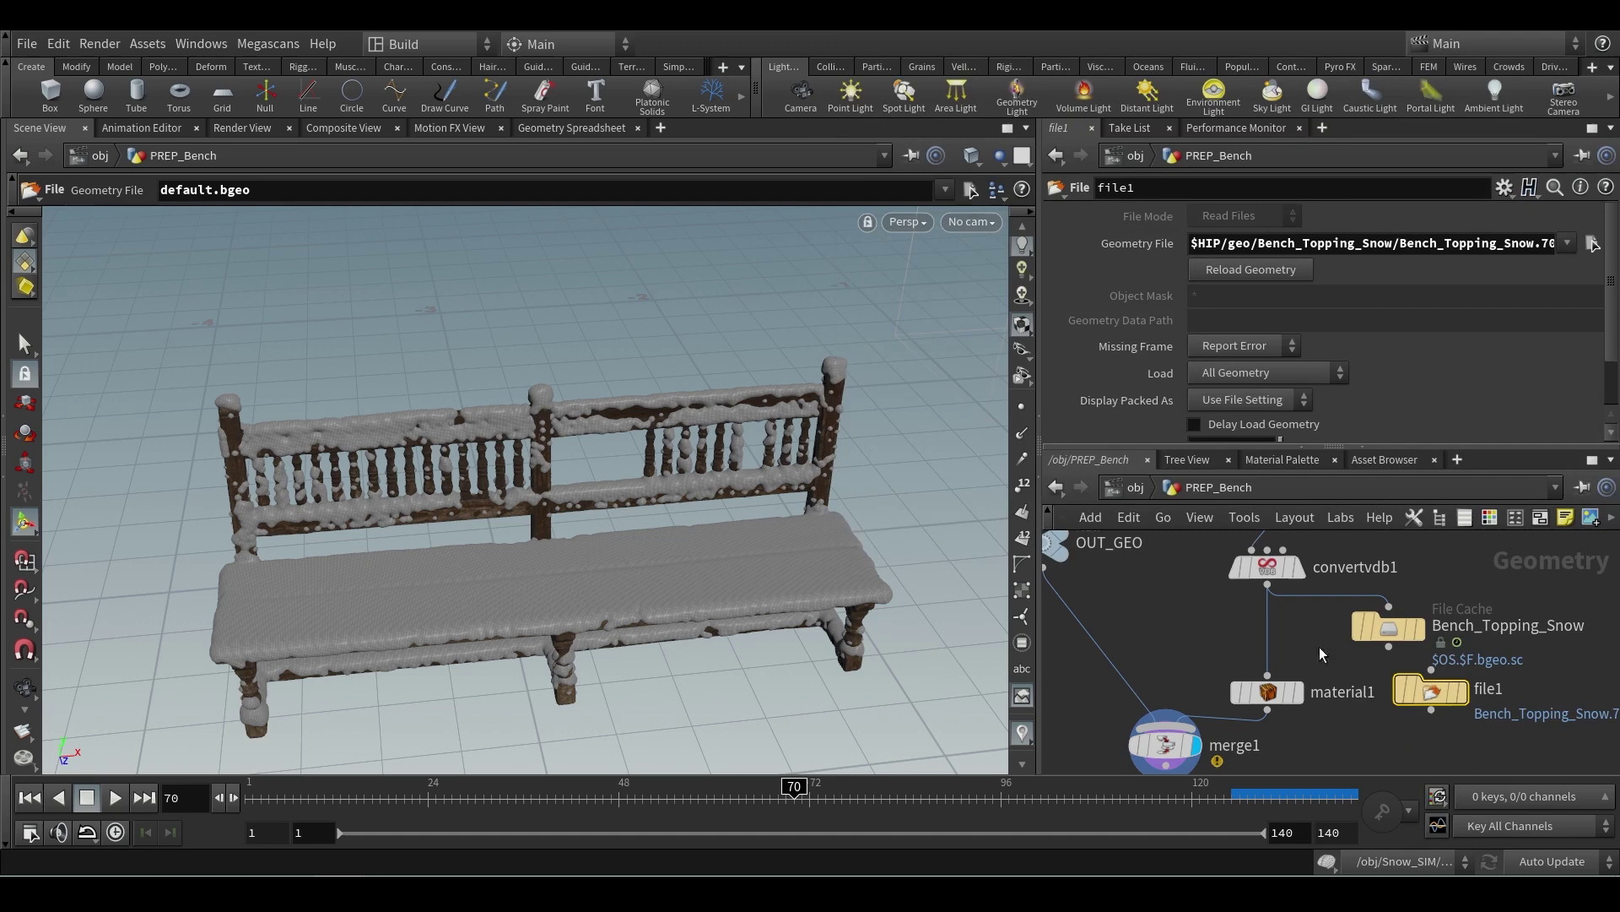
- Feed material1 from file1 instead of convertvdb1, and place file1 directly above material1
{"action": "left_click", "coordinate": [1266, 652]}
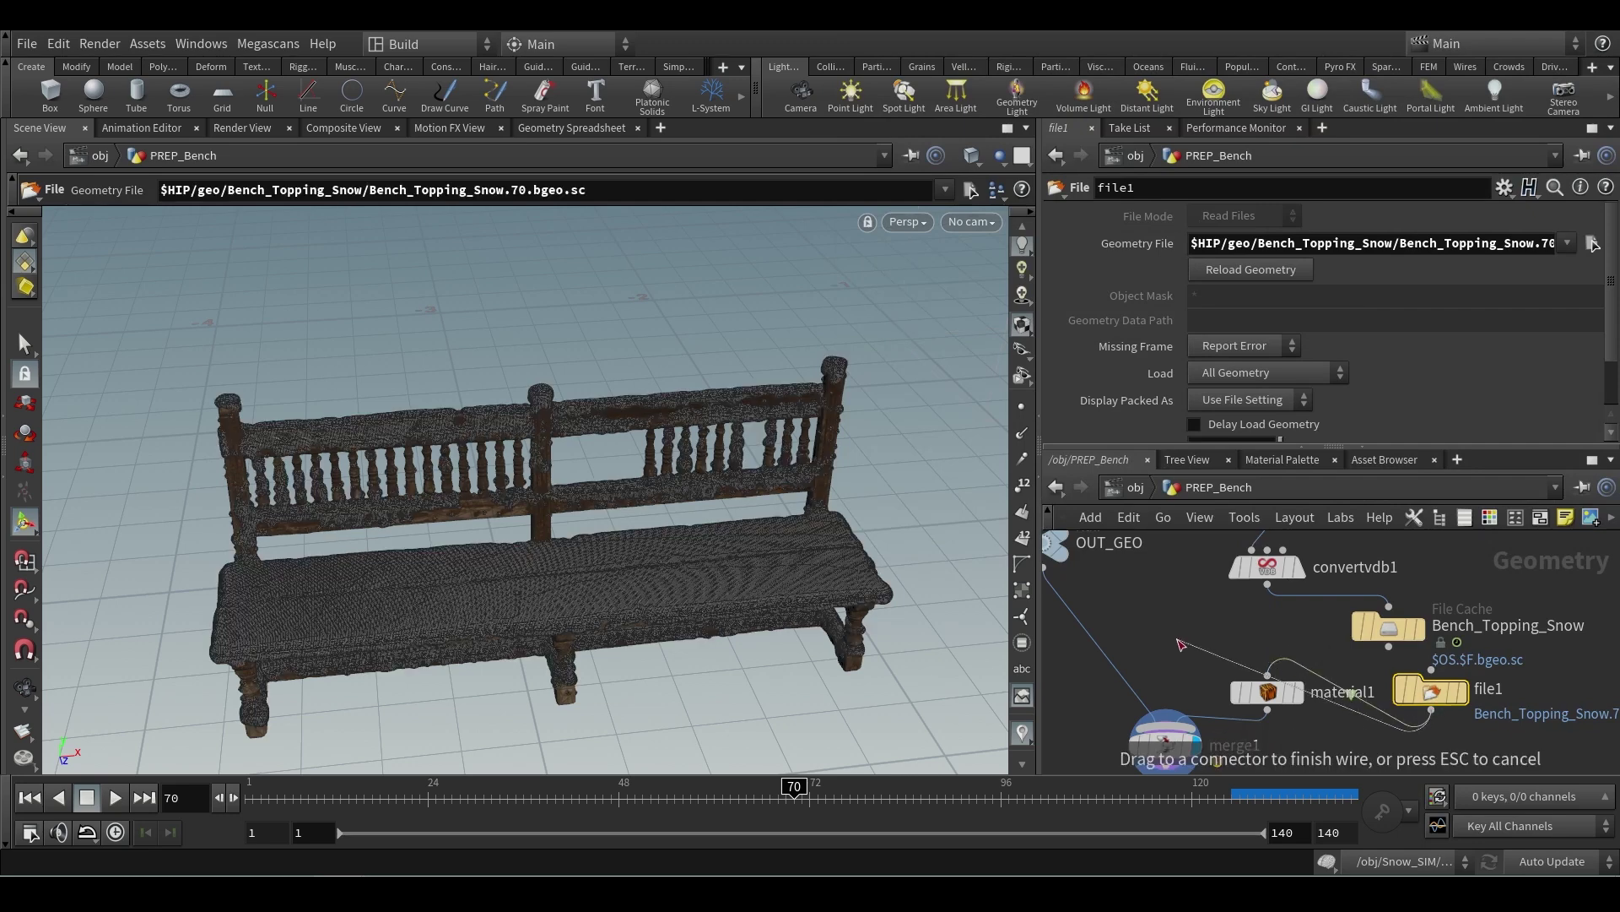
{"action": "scroll", "coordinate": [1426, 709], "scroll_direction": "down", "scroll_amount": 3}
{"action": "left_click_drag", "start_coordinate": [1472, 759], "coordinate": [1261, 682]}
{"action": "scroll", "coordinate": [1357, 637], "scroll_direction": "down", "scroll_amount": 2}
{"action": "left_click_drag", "start_coordinate": [1320, 602], "coordinate": [1308, 641]}
{"action": "left_click", "coordinate": [1374, 677]}
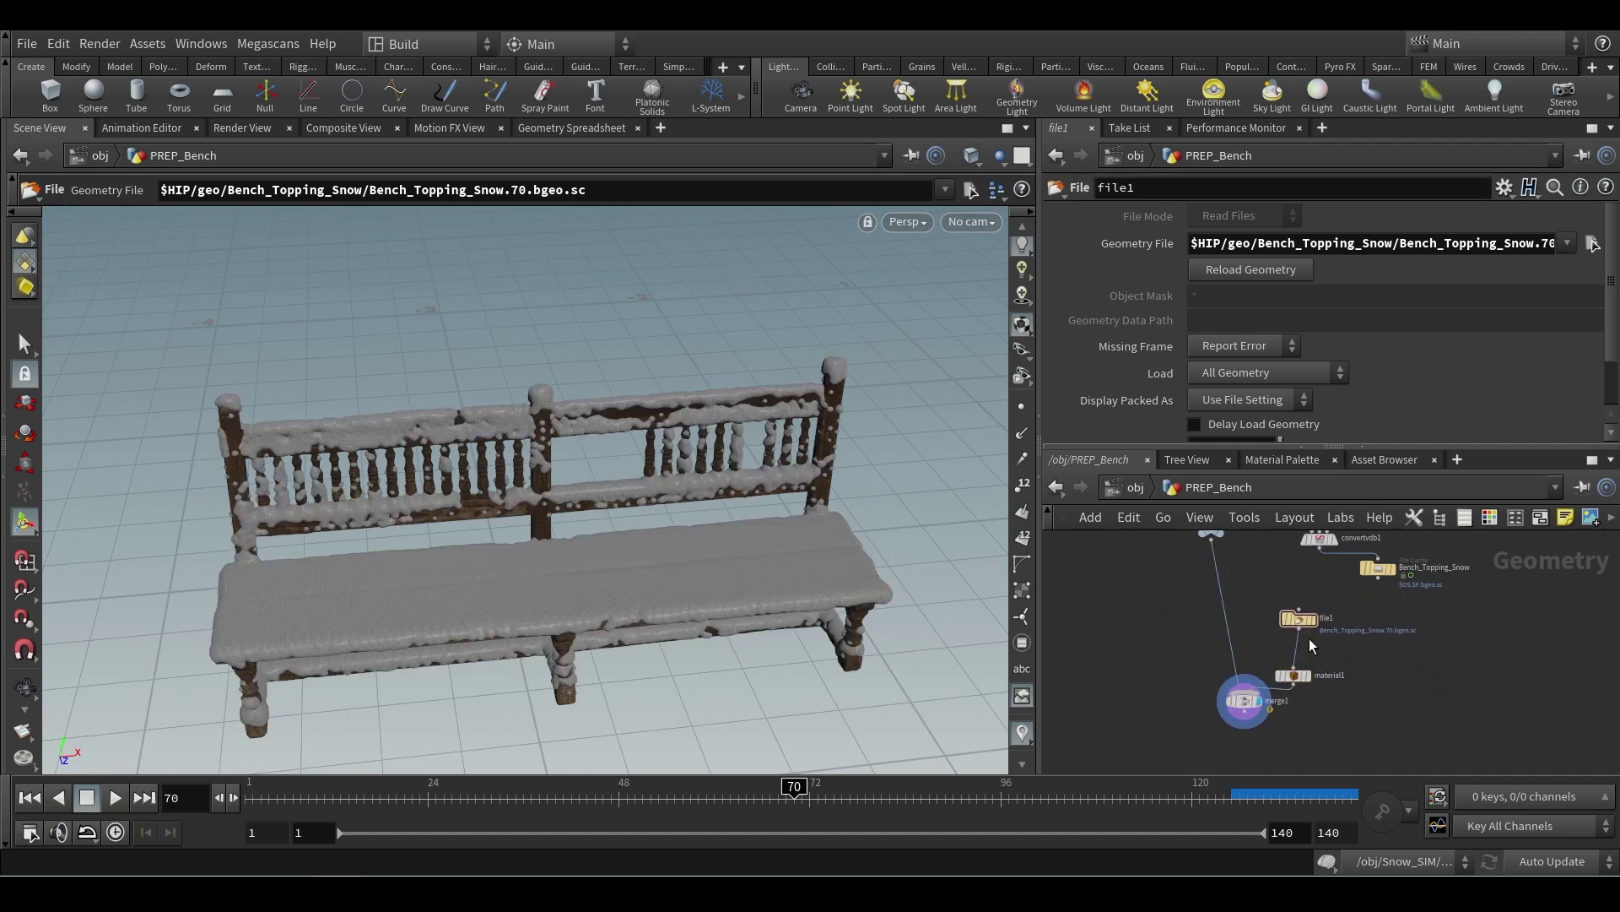
- Go back to the object level, enter the PREP_Stairs network and paste the copied snow node chain there
{"action": "scroll", "coordinate": [1313, 646], "scroll_direction": "up", "scroll_amount": 3}
{"action": "scroll", "coordinate": [1316, 589], "scroll_direction": "up", "scroll_amount": 2}
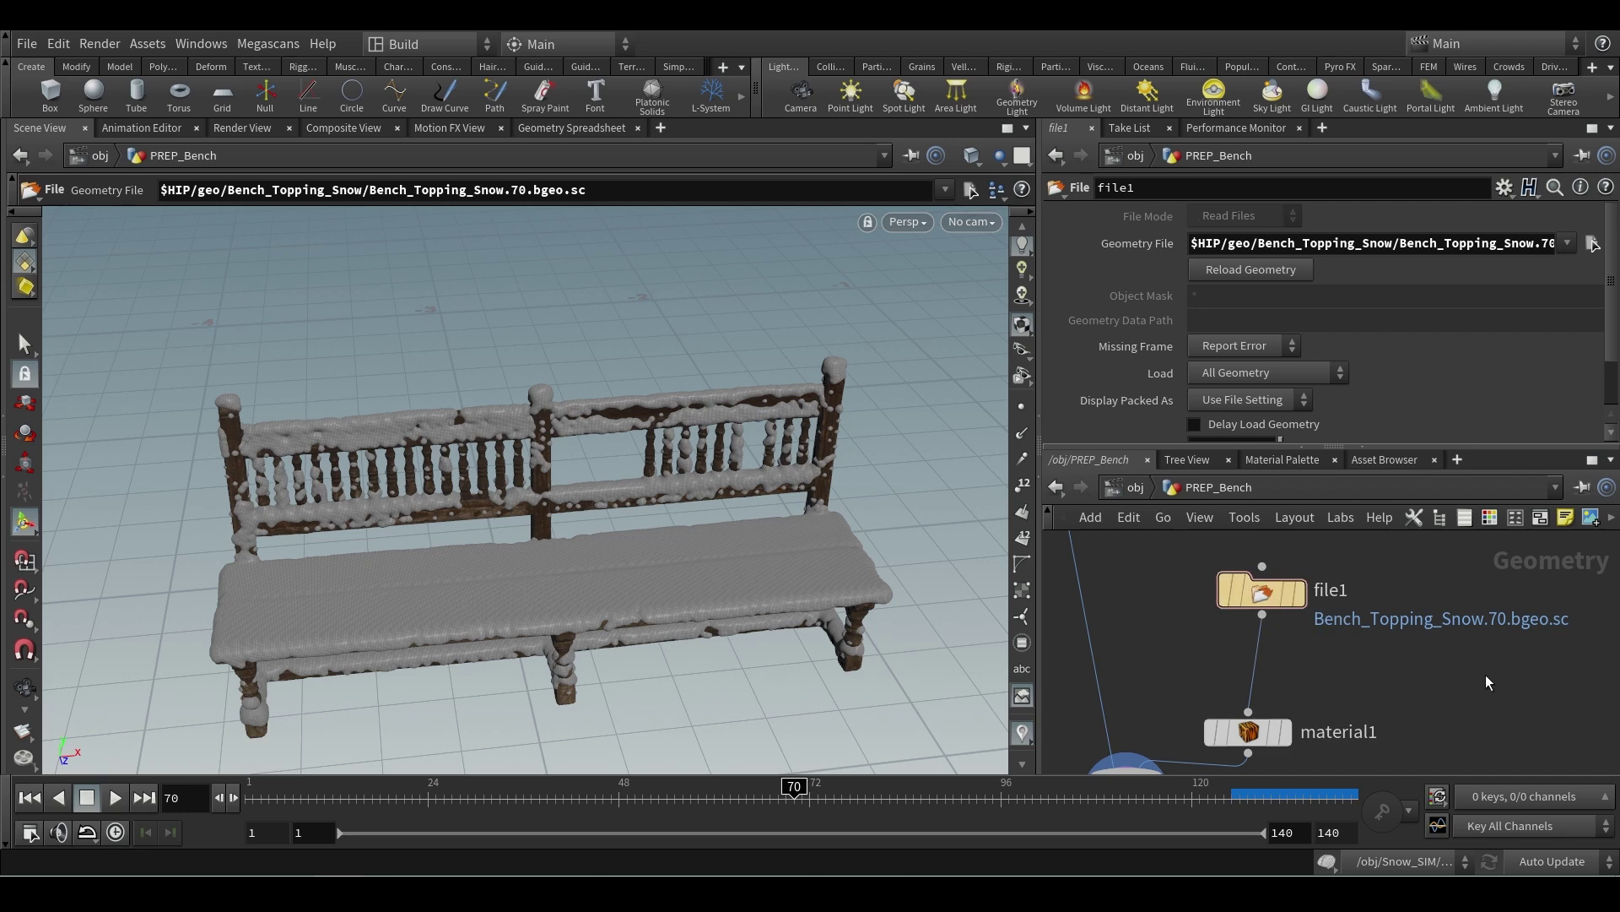
{"action": "scroll", "coordinate": [1441, 647], "scroll_direction": "down", "scroll_amount": 2}
{"action": "scroll", "coordinate": [1442, 645], "scroll_direction": "down", "scroll_amount": 4}
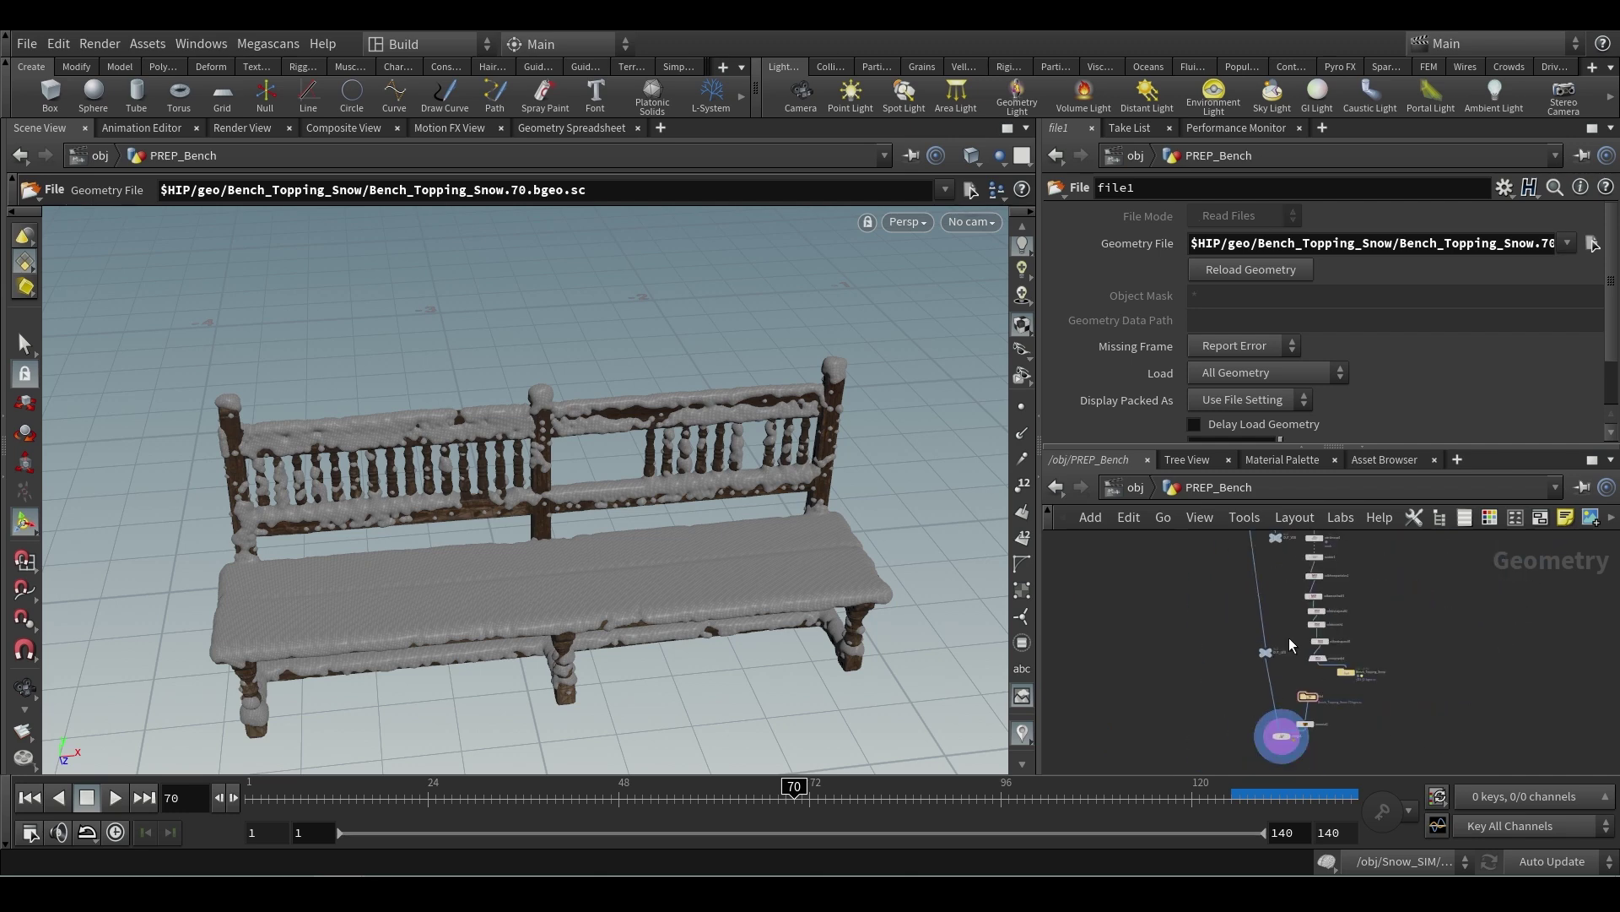
{"action": "scroll", "coordinate": [1365, 701], "scroll_direction": "up", "scroll_amount": 2}
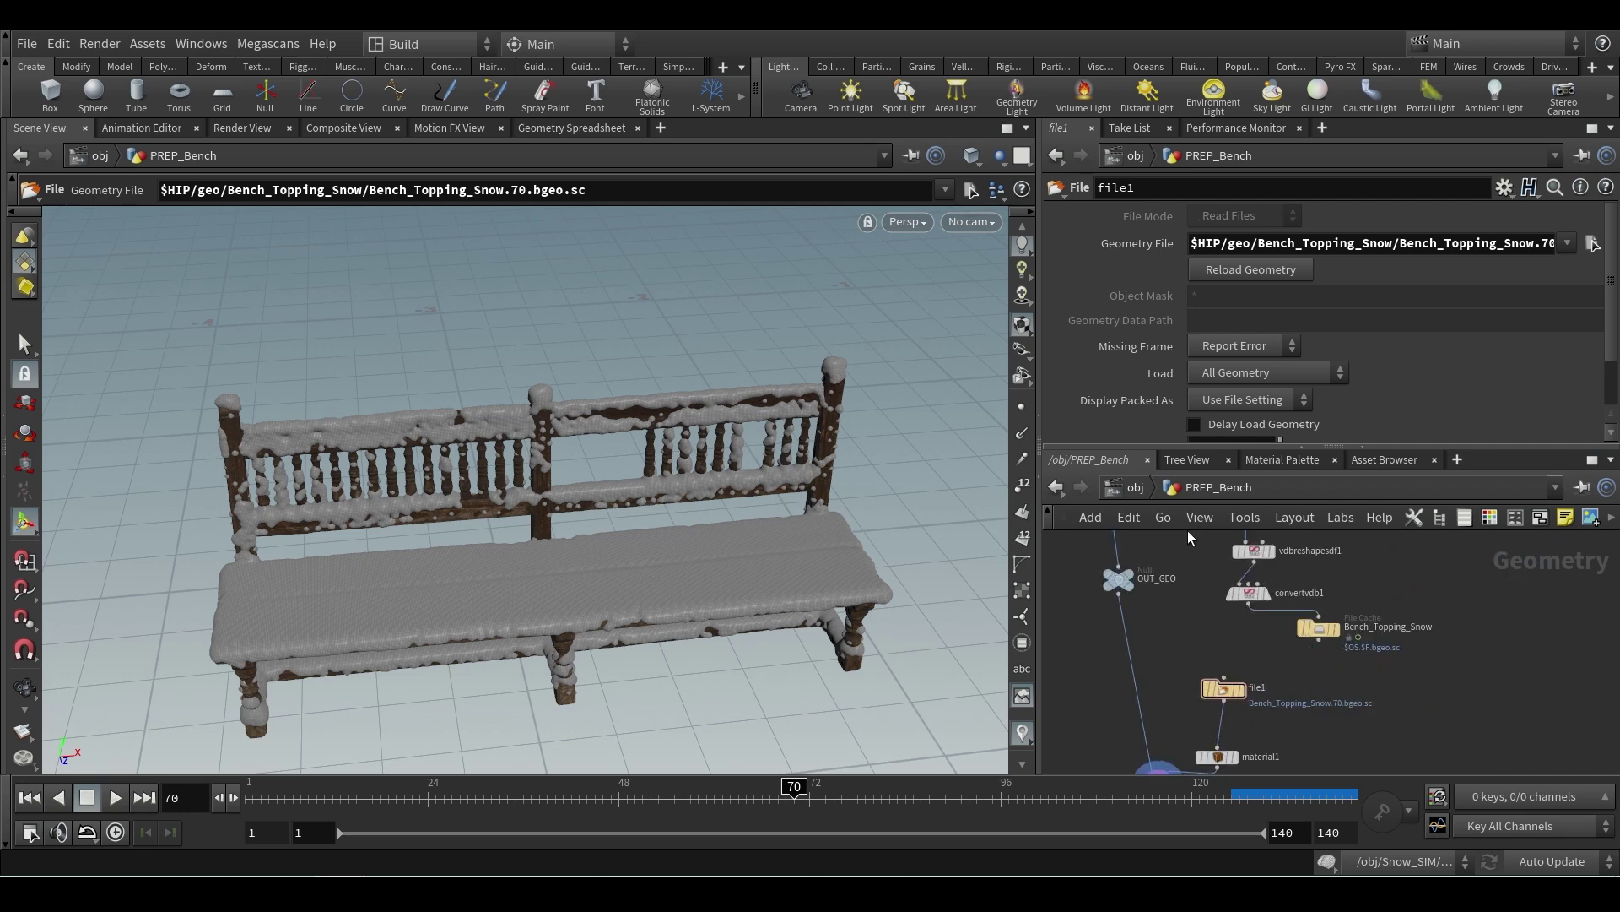
{"action": "left_click", "coordinate": [1132, 489]}
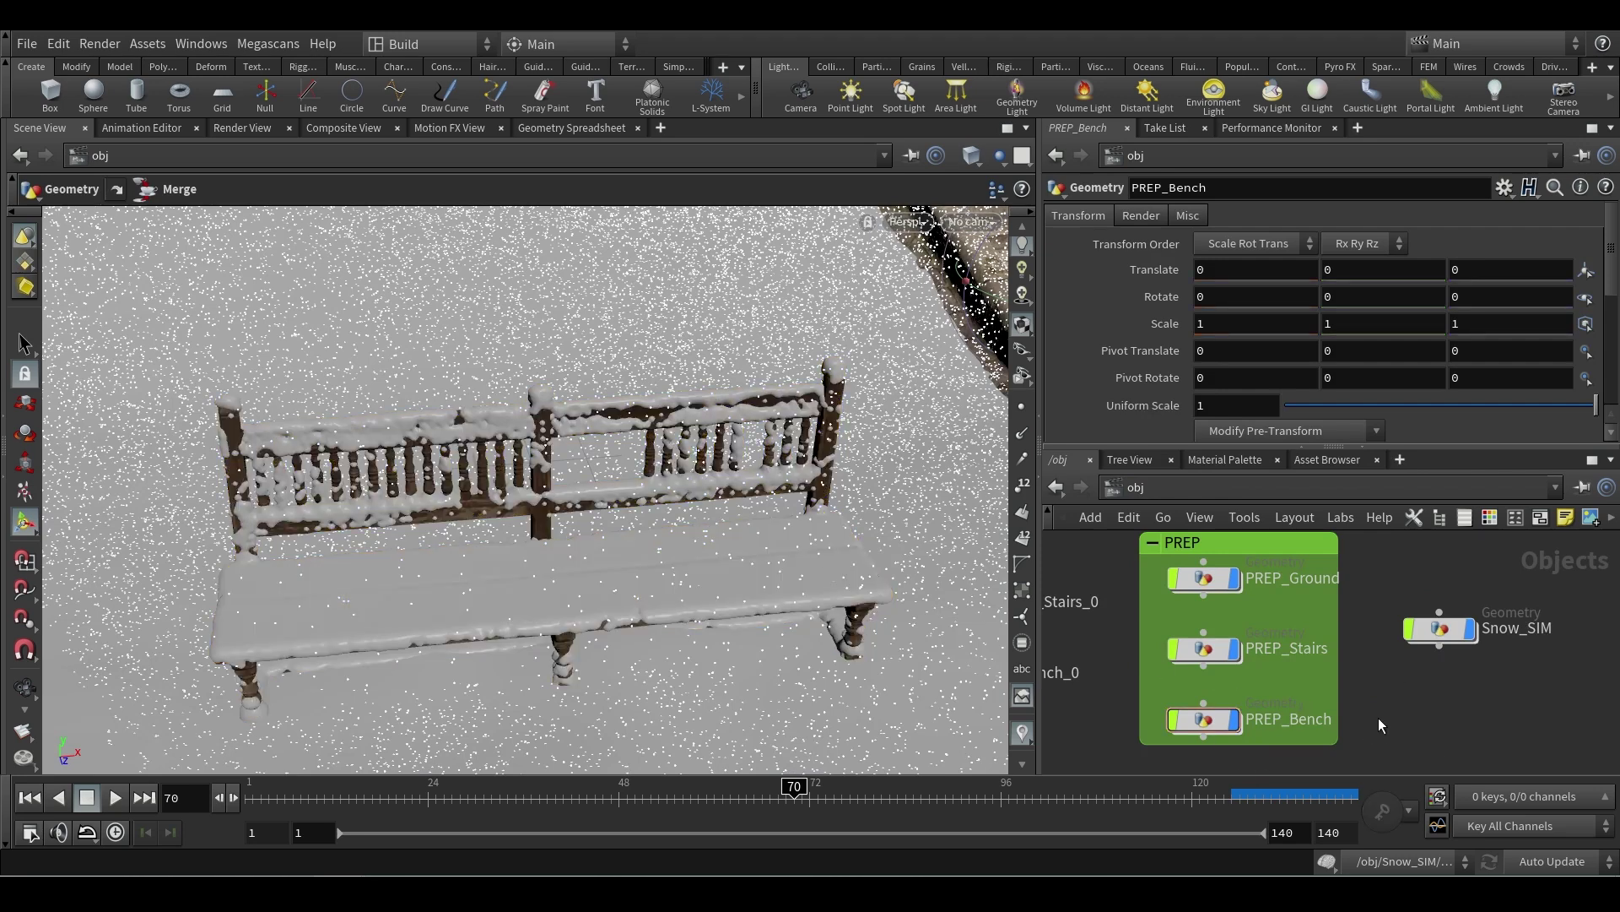
{"action": "middle_click_drag", "start_coordinate": [1382, 725], "coordinate": [1448, 698]}
{"action": "mouse_move", "coordinate": [1315, 645]}
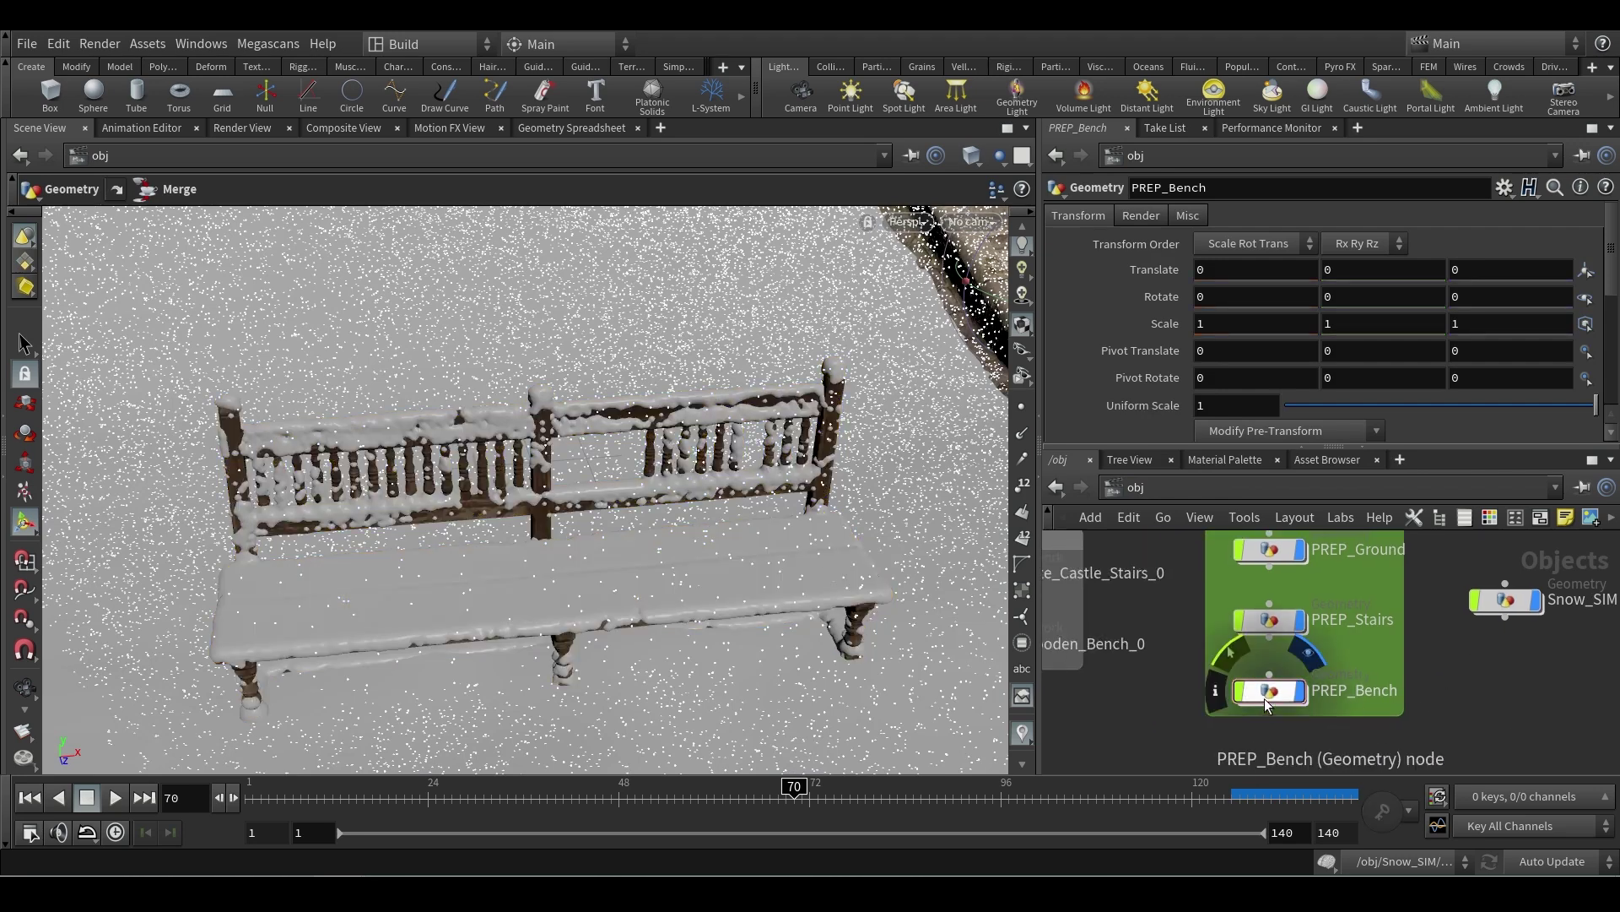
{"action": "double_click", "coordinate": [1281, 631]}
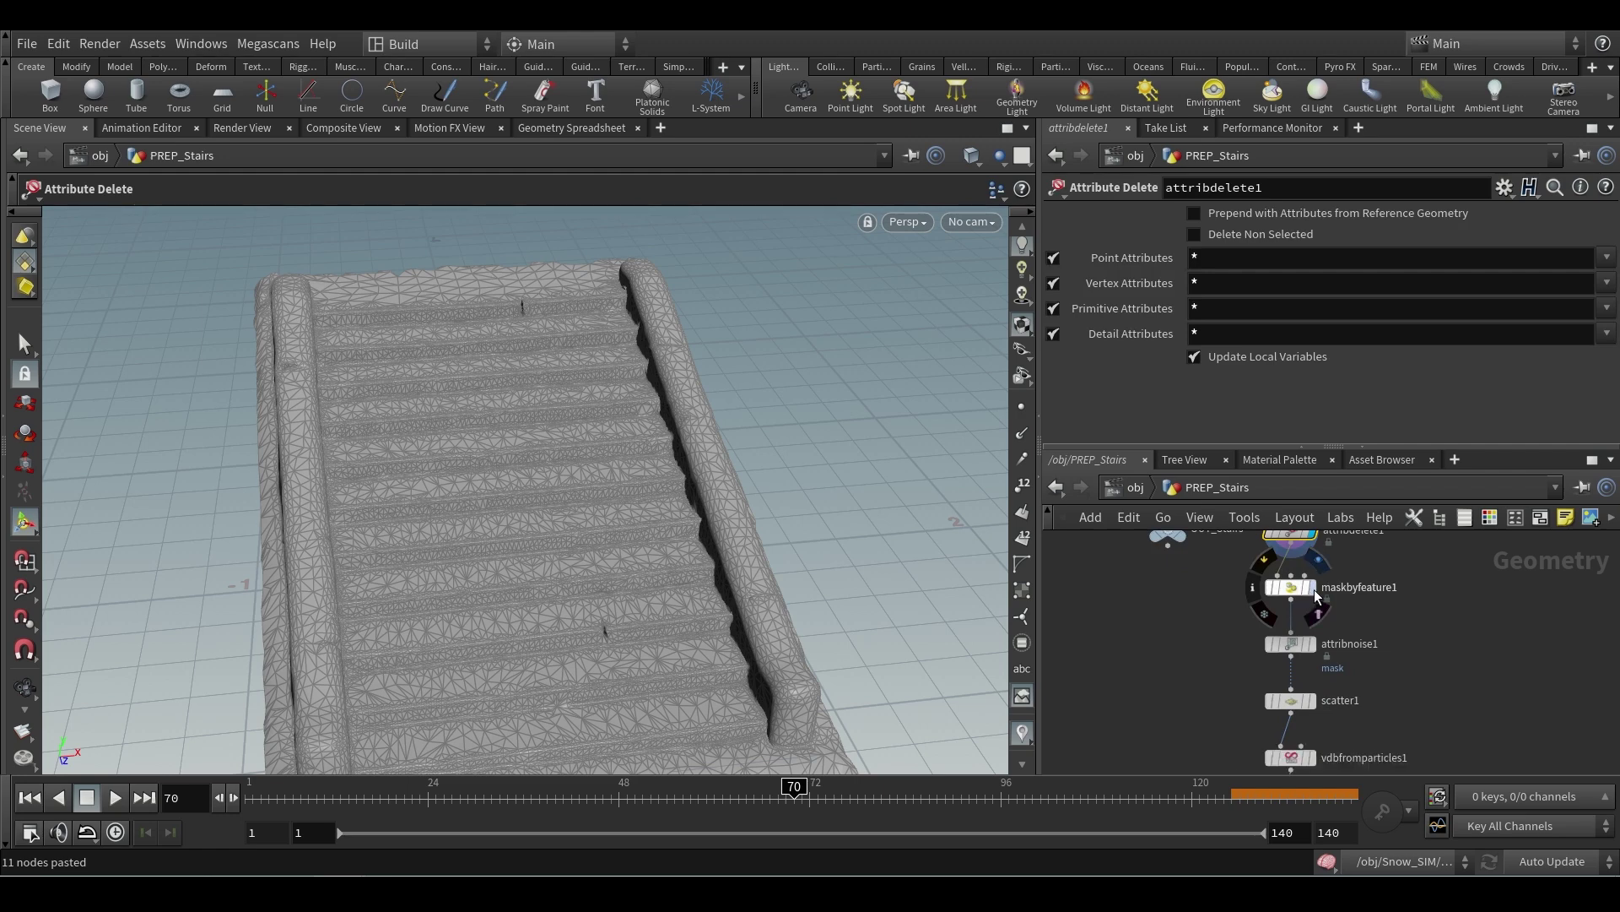
- Display maskbyfeature1, attribnoise1 and scatter1 on the stairs one after another and examine their mask, noise and scatter settings
{"action": "left_click", "coordinate": [1310, 588]}
{"action": "left_click", "coordinate": [1294, 589]}
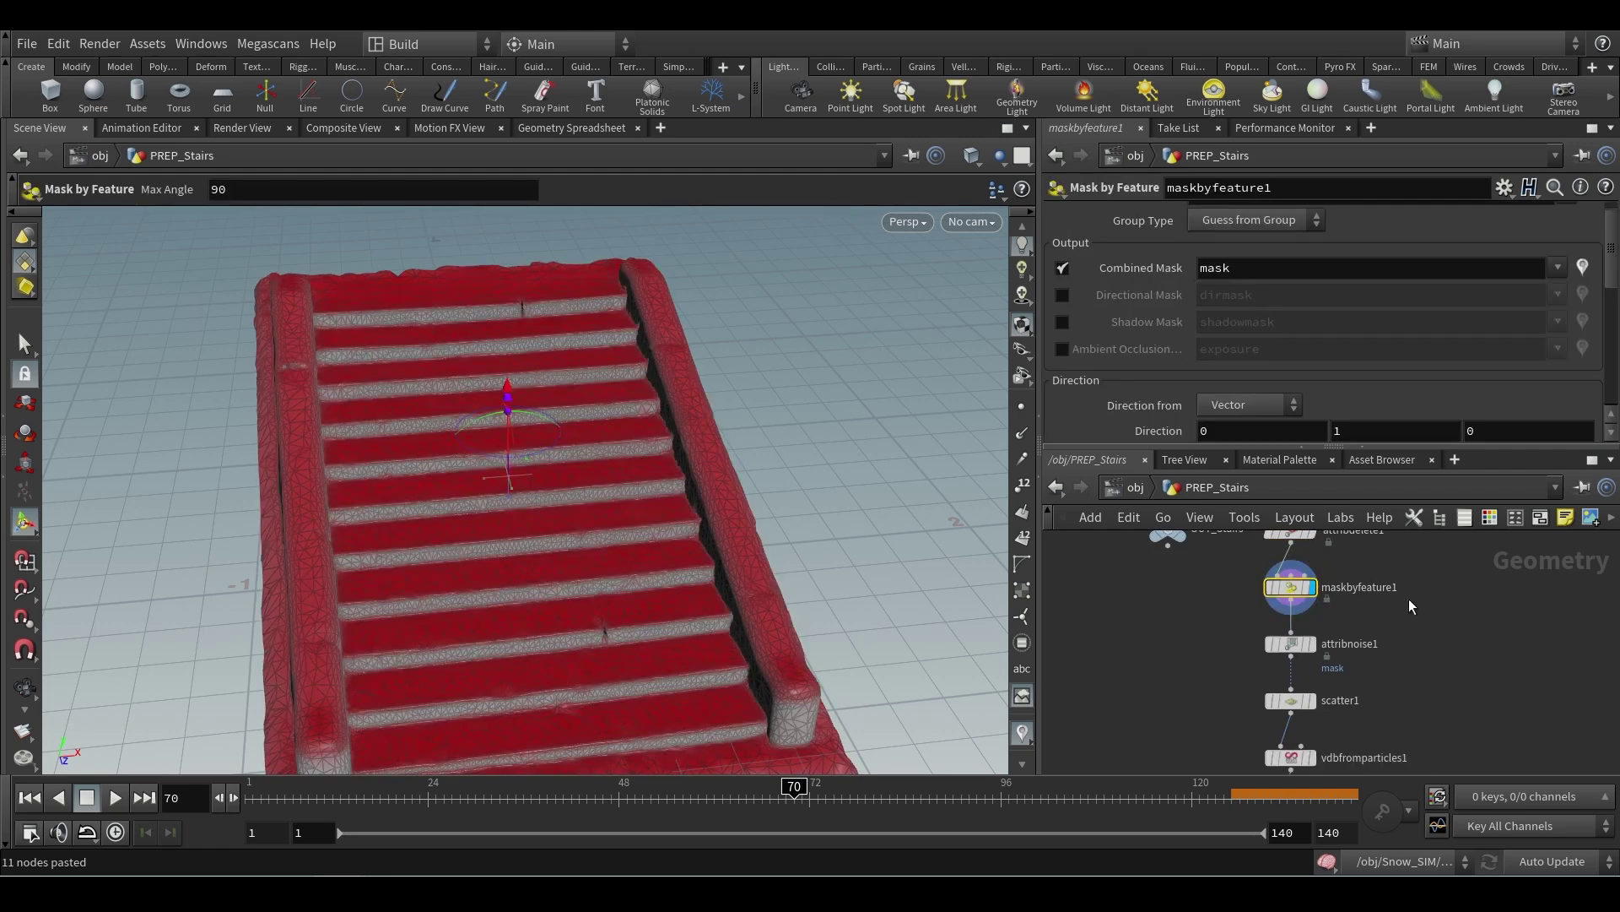
{"action": "scroll", "coordinate": [1356, 363], "scroll_direction": "down", "scroll_amount": 8}
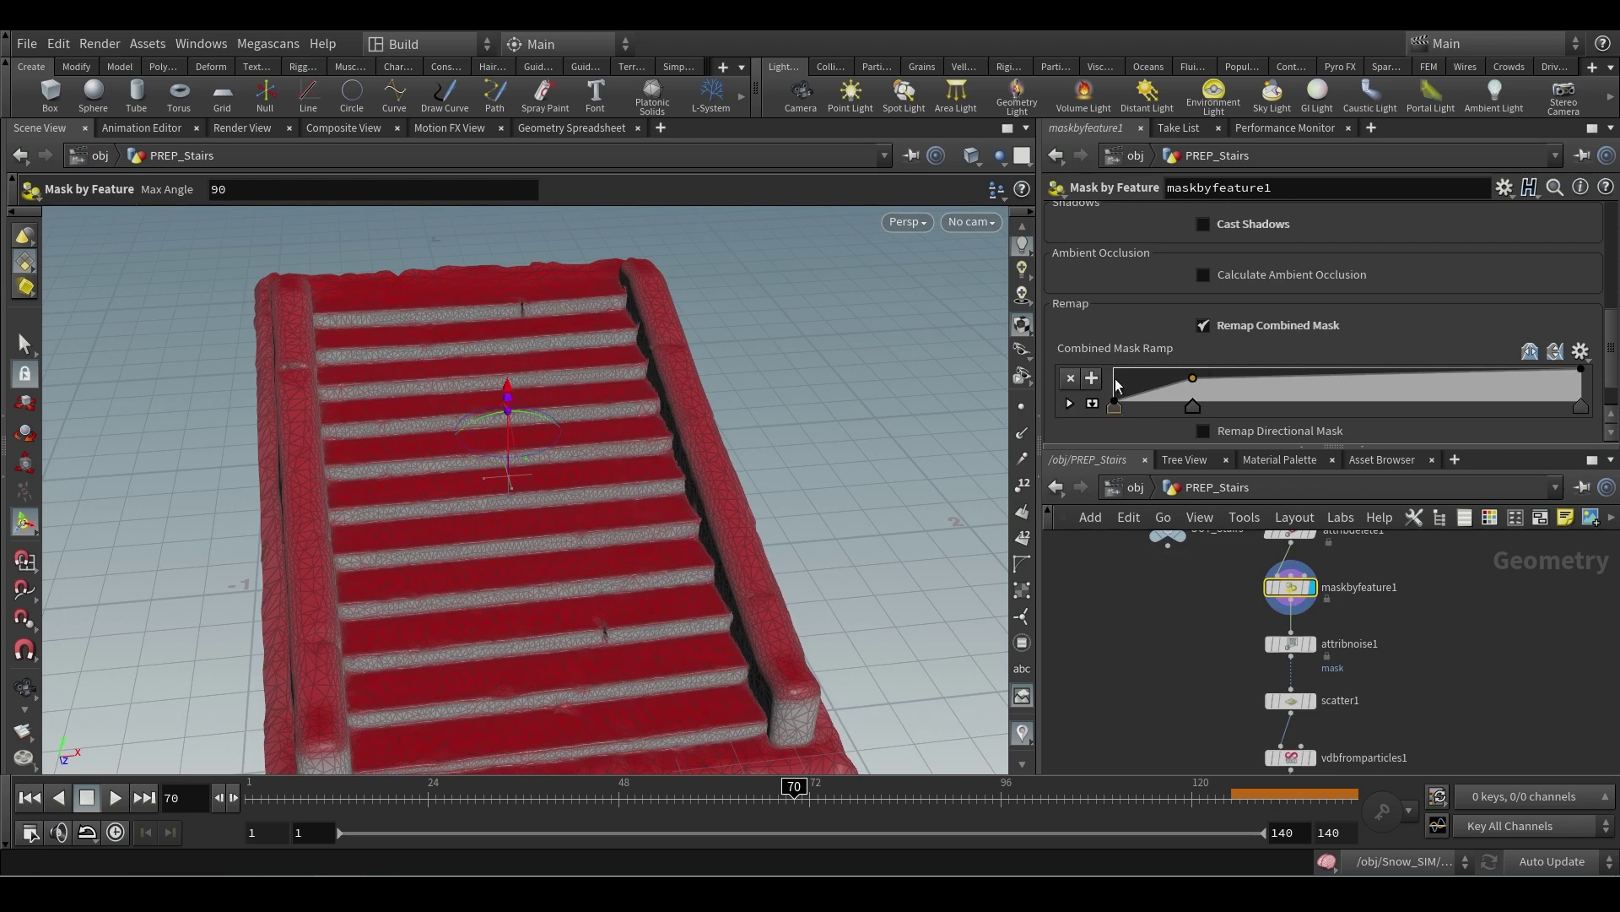
{"action": "middle_click_drag", "start_coordinate": [1303, 639], "coordinate": [1314, 585]}
{"action": "left_click", "coordinate": [1325, 596]}
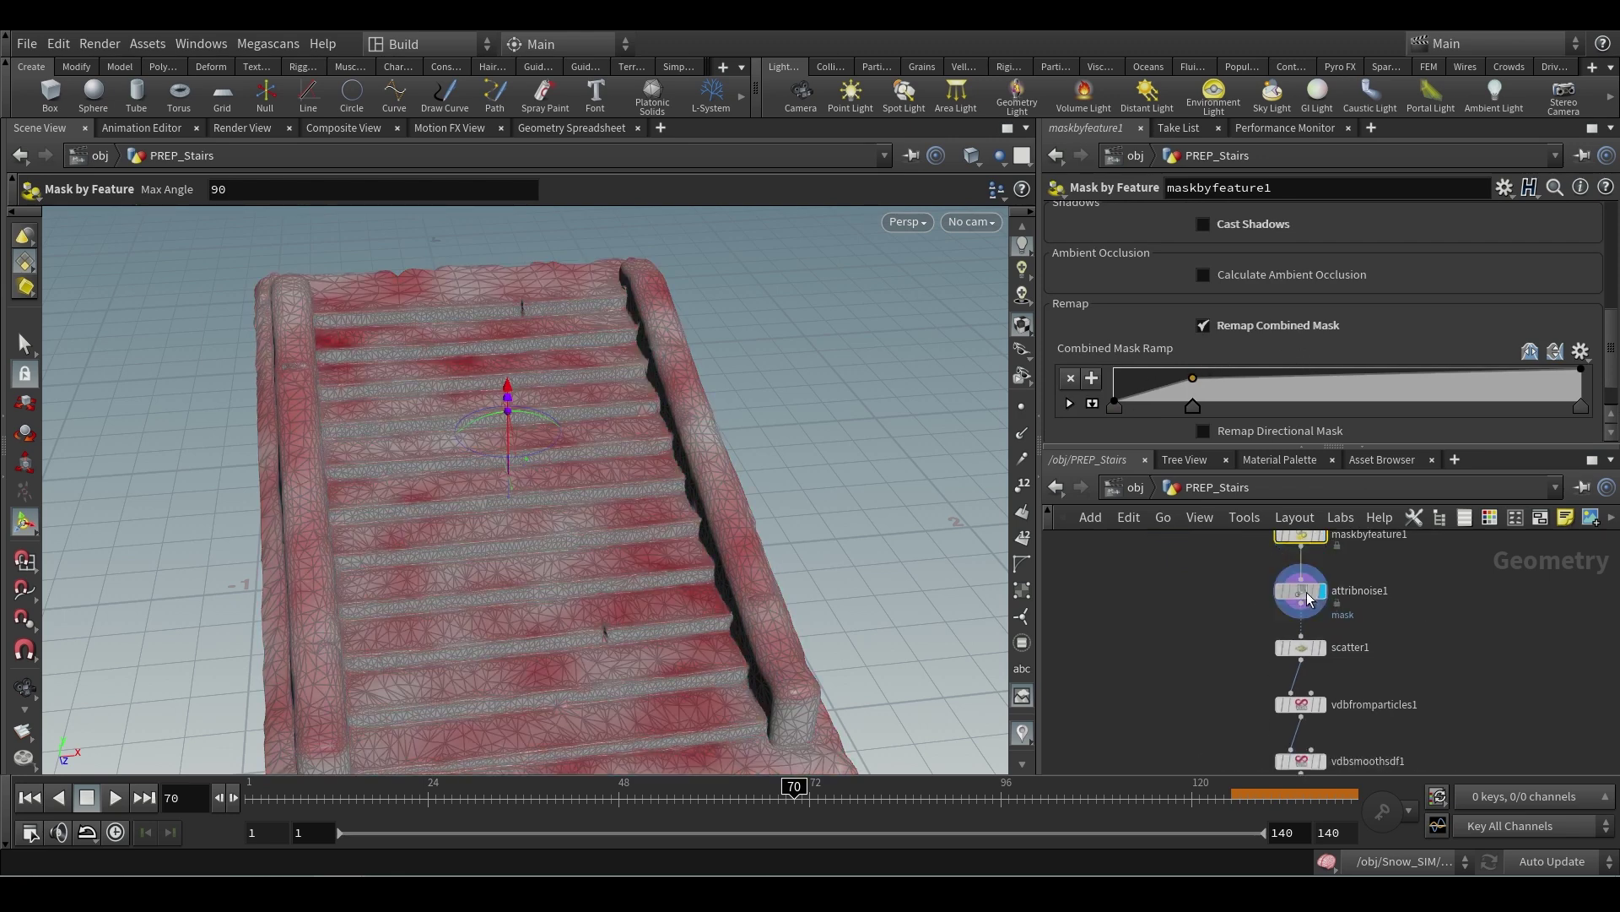
{"action": "left_click", "coordinate": [1300, 591]}
{"action": "scroll", "coordinate": [1375, 360], "scroll_direction": "down", "scroll_amount": 5}
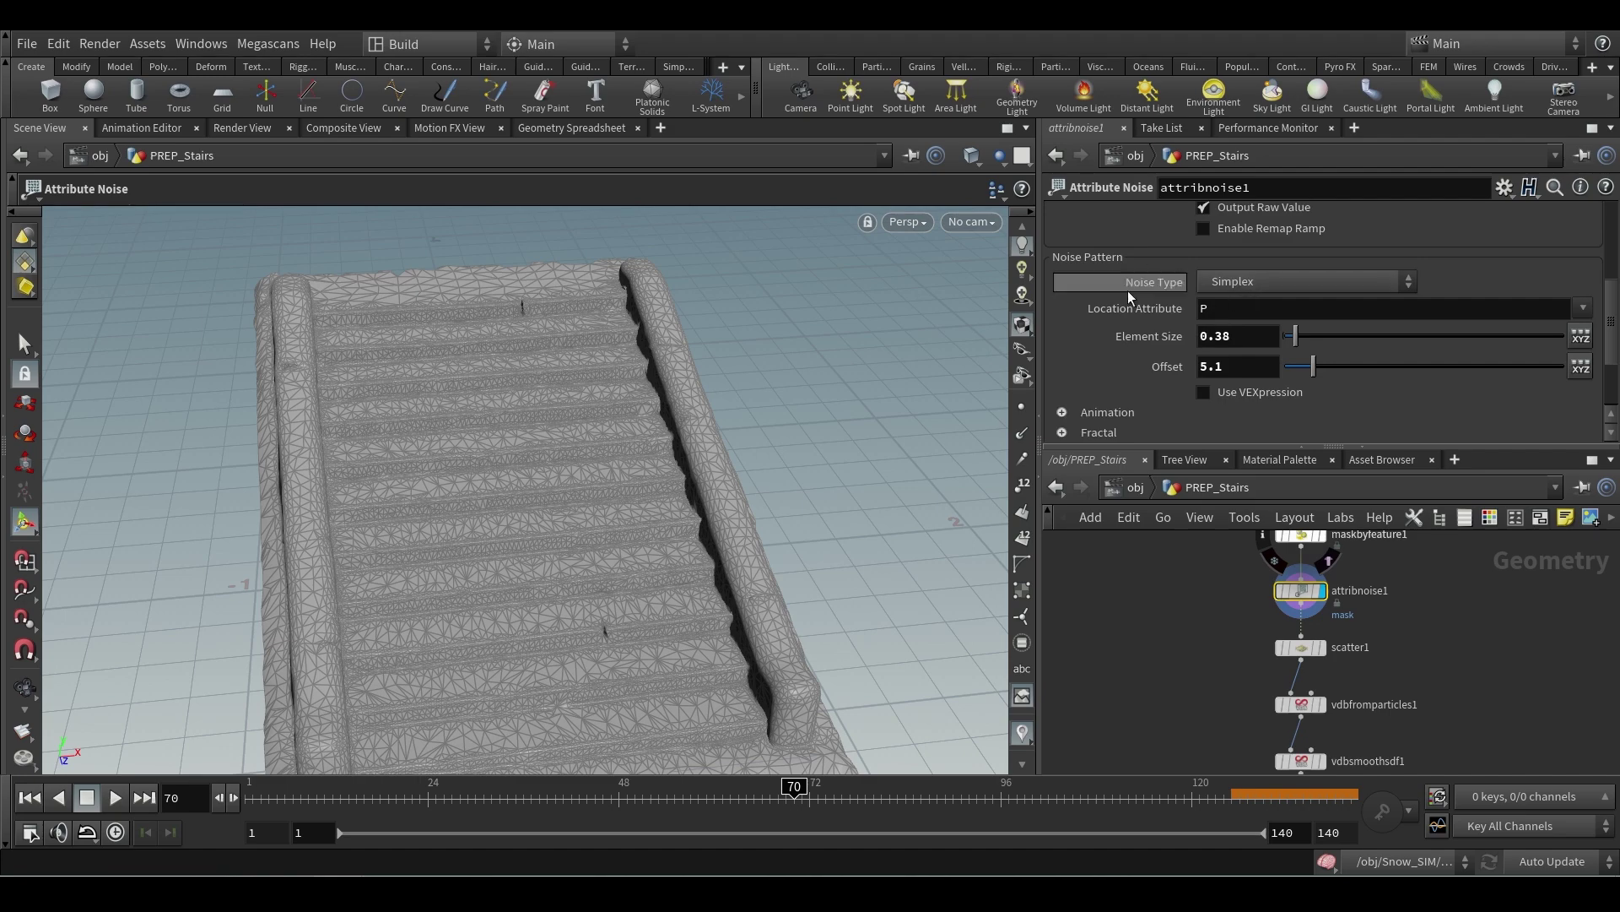
{"action": "scroll", "coordinate": [1238, 383], "scroll_direction": "down", "scroll_amount": 3}
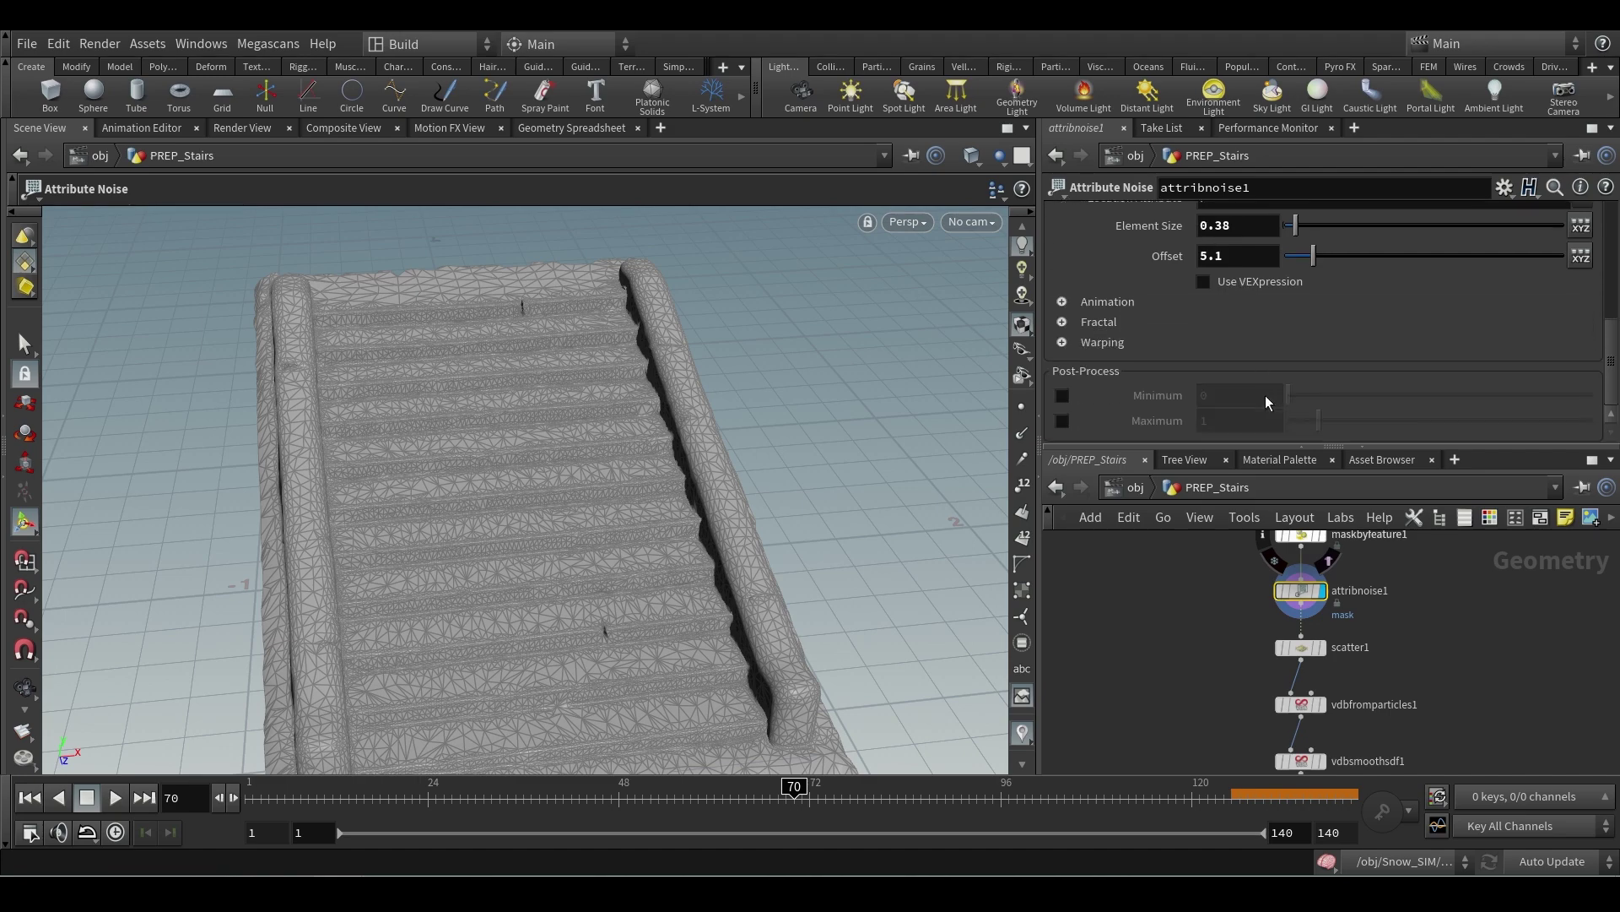
{"action": "left_click", "coordinate": [1324, 647]}
{"action": "left_click", "coordinate": [1299, 647]}
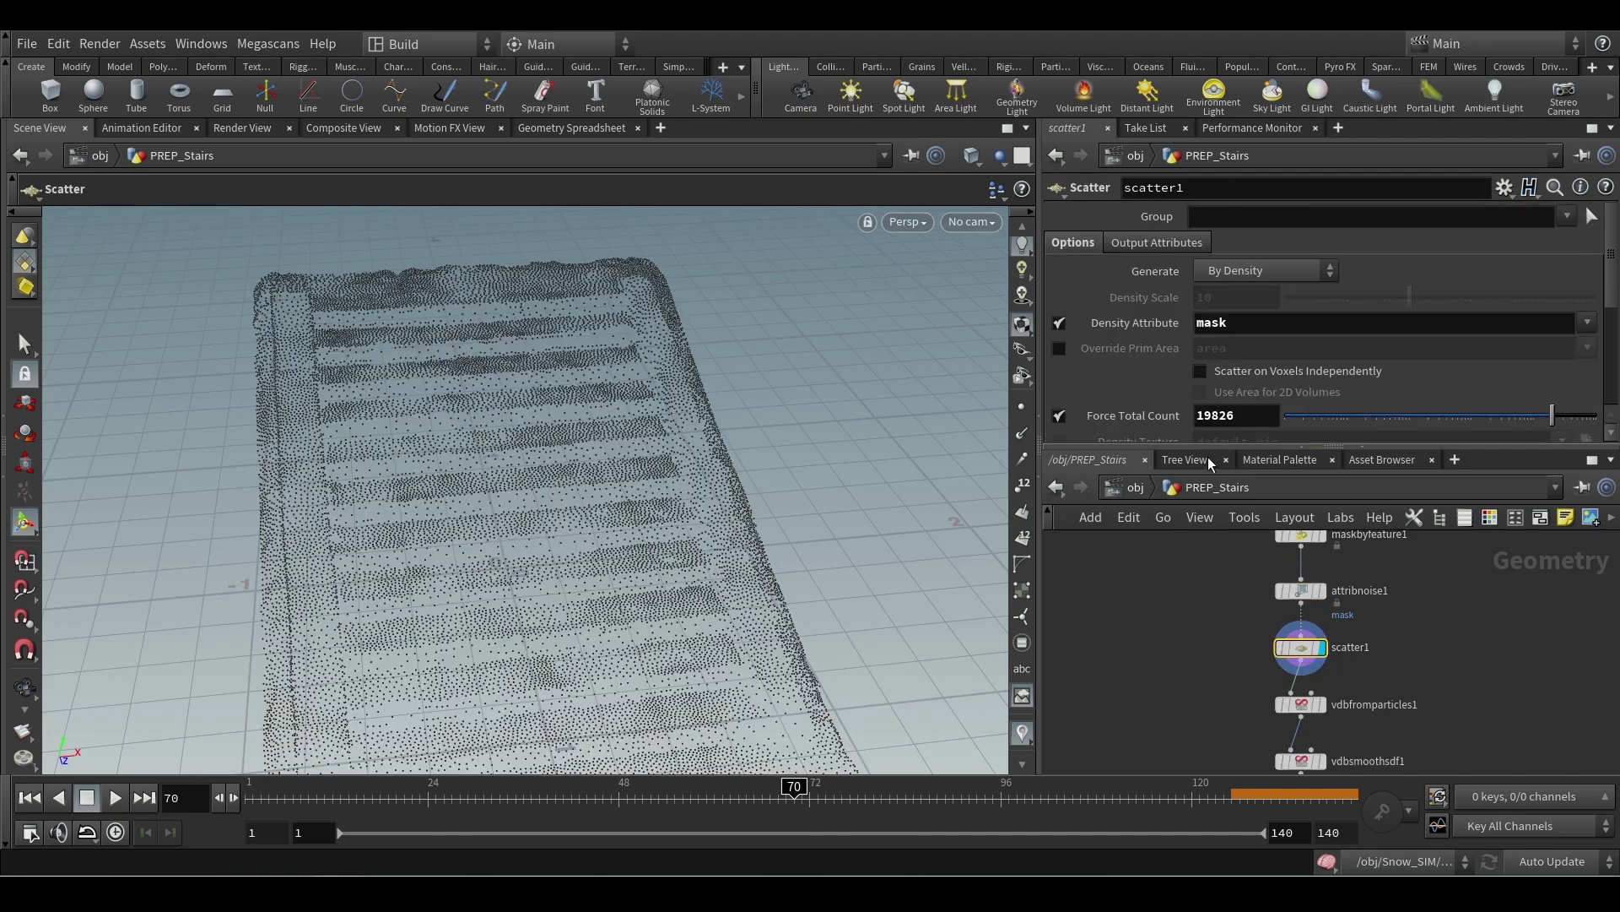
- Step the display through vdbfromparticles1, vdbsmoothsdf1, vdbreshapesdf1 and vdbsmooth1 to examine the stairs' snow volume and each node's settings
{"action": "middle_click_drag", "start_coordinate": [1335, 562], "coordinate": [1325, 475]}
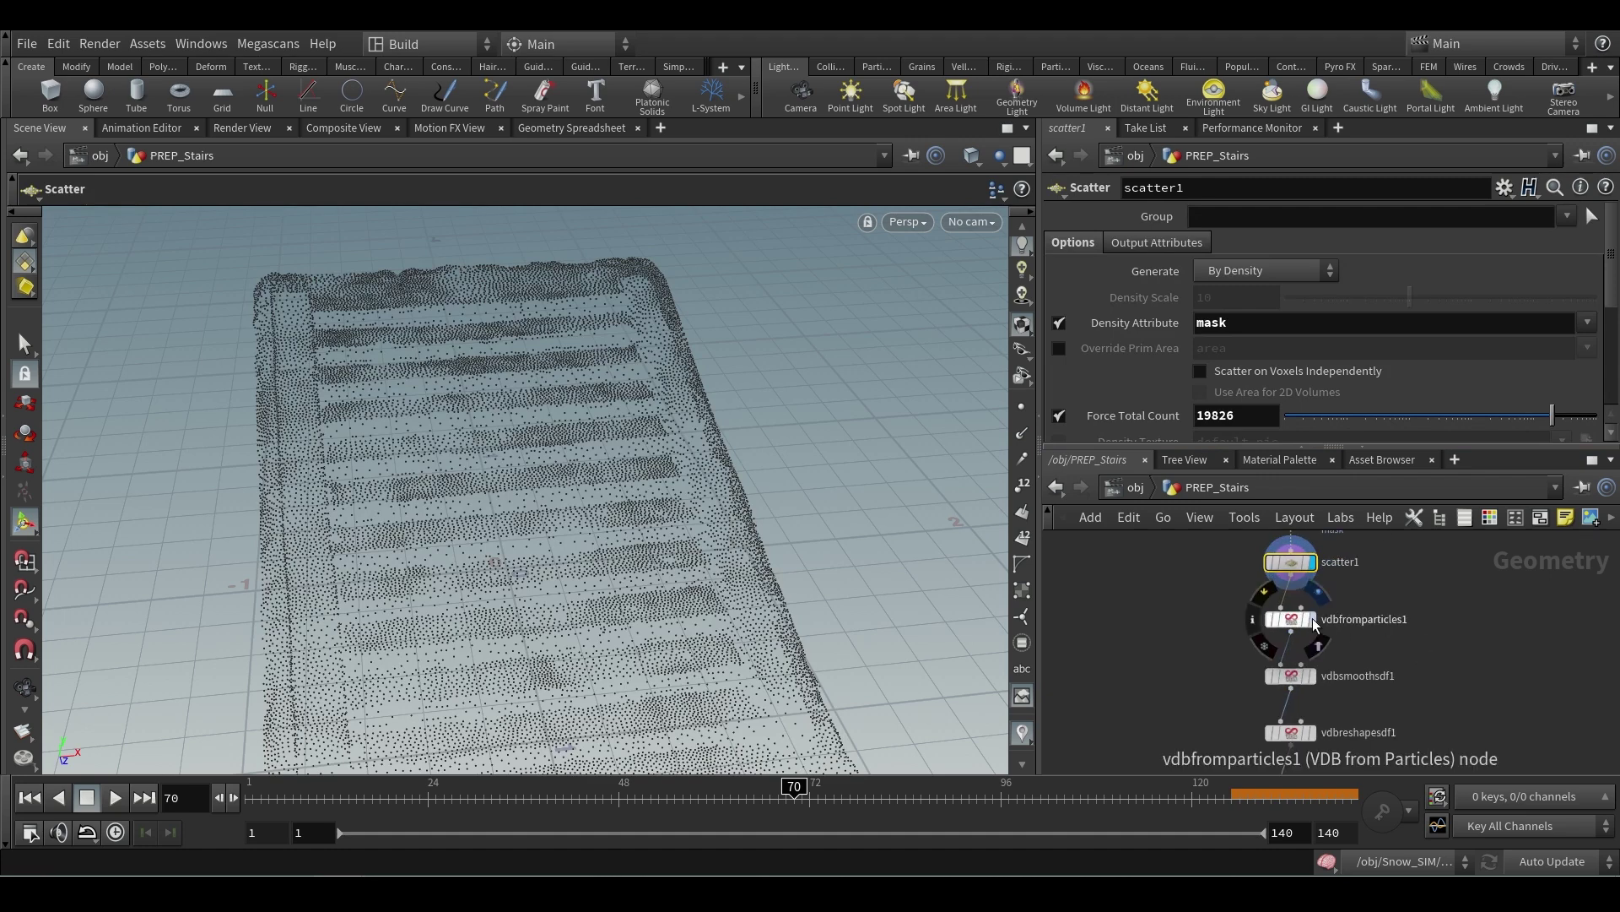
{"action": "left_click", "coordinate": [1311, 619]}
{"action": "left_click", "coordinate": [1274, 618]}
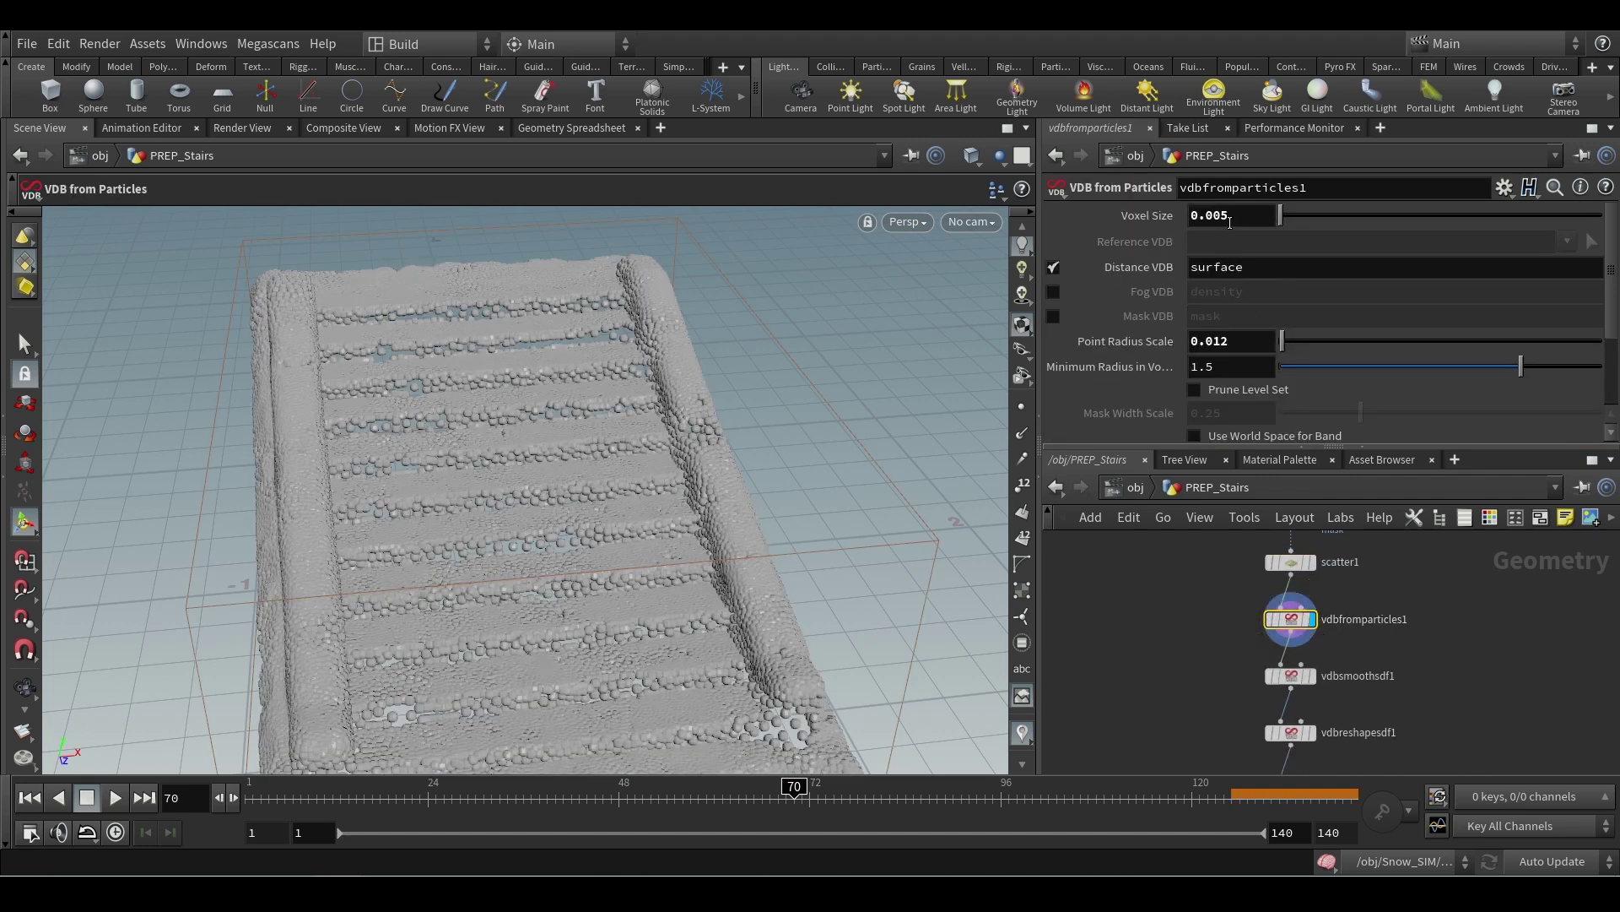
{"action": "mouse_move", "coordinate": [1359, 625]}
{"action": "middle_mouse_down"}
{"action": "mouse_move", "coordinate": [1359, 591]}
{"action": "mouse_move", "coordinate": [1344, 641]}
{"action": "middle_mouse_up"}
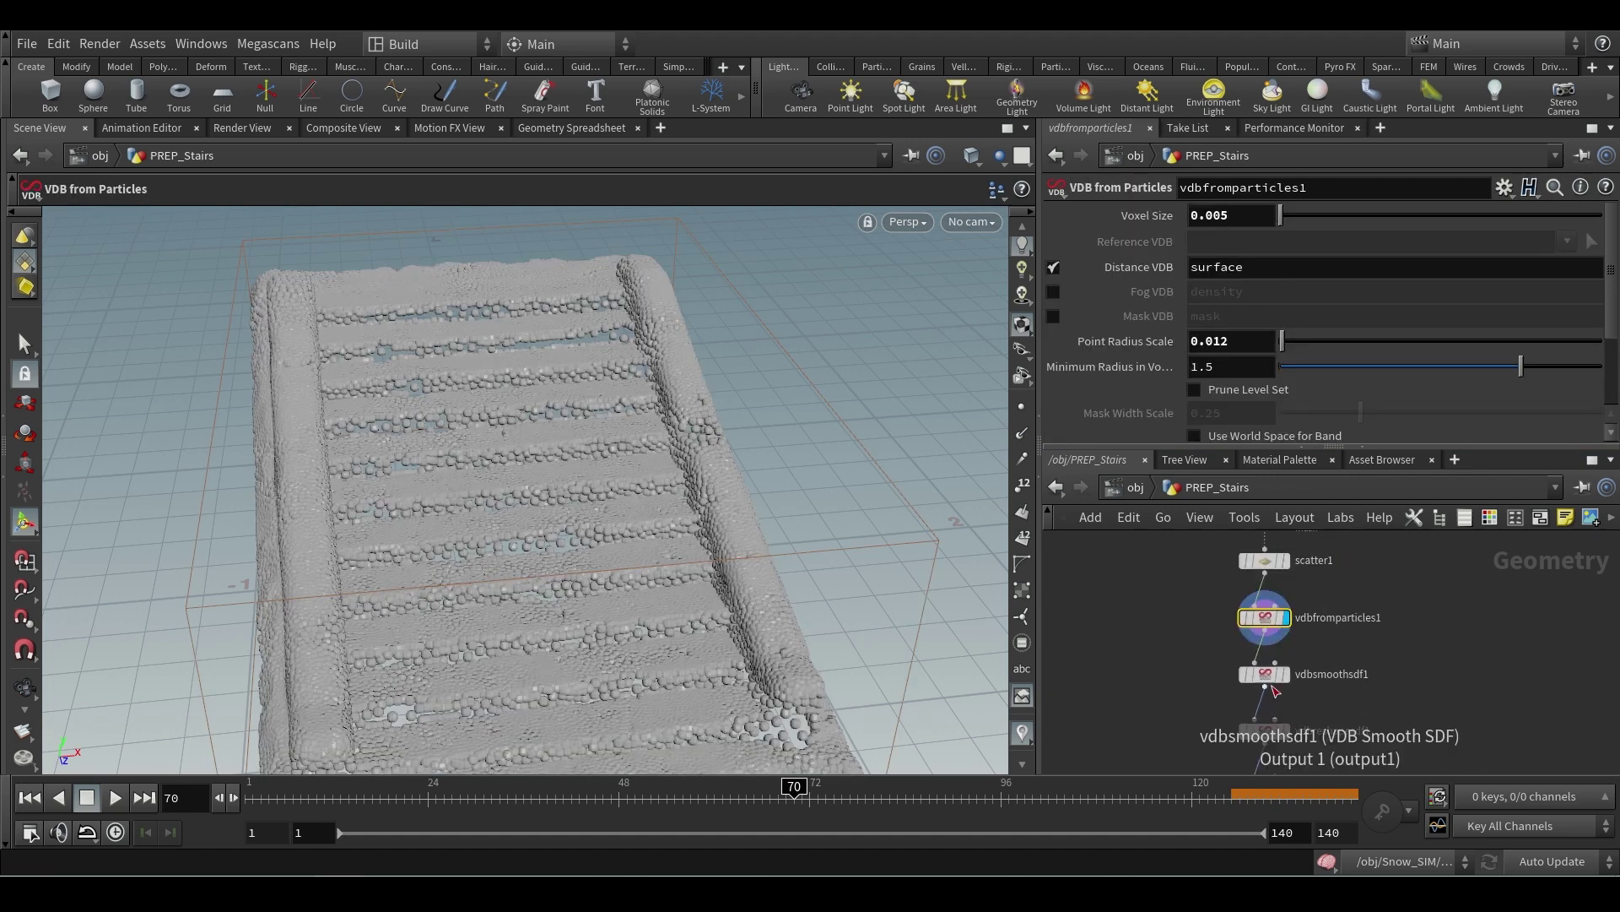
{"action": "left_click", "coordinate": [1291, 698]}
{"action": "left_click", "coordinate": [1266, 730]}
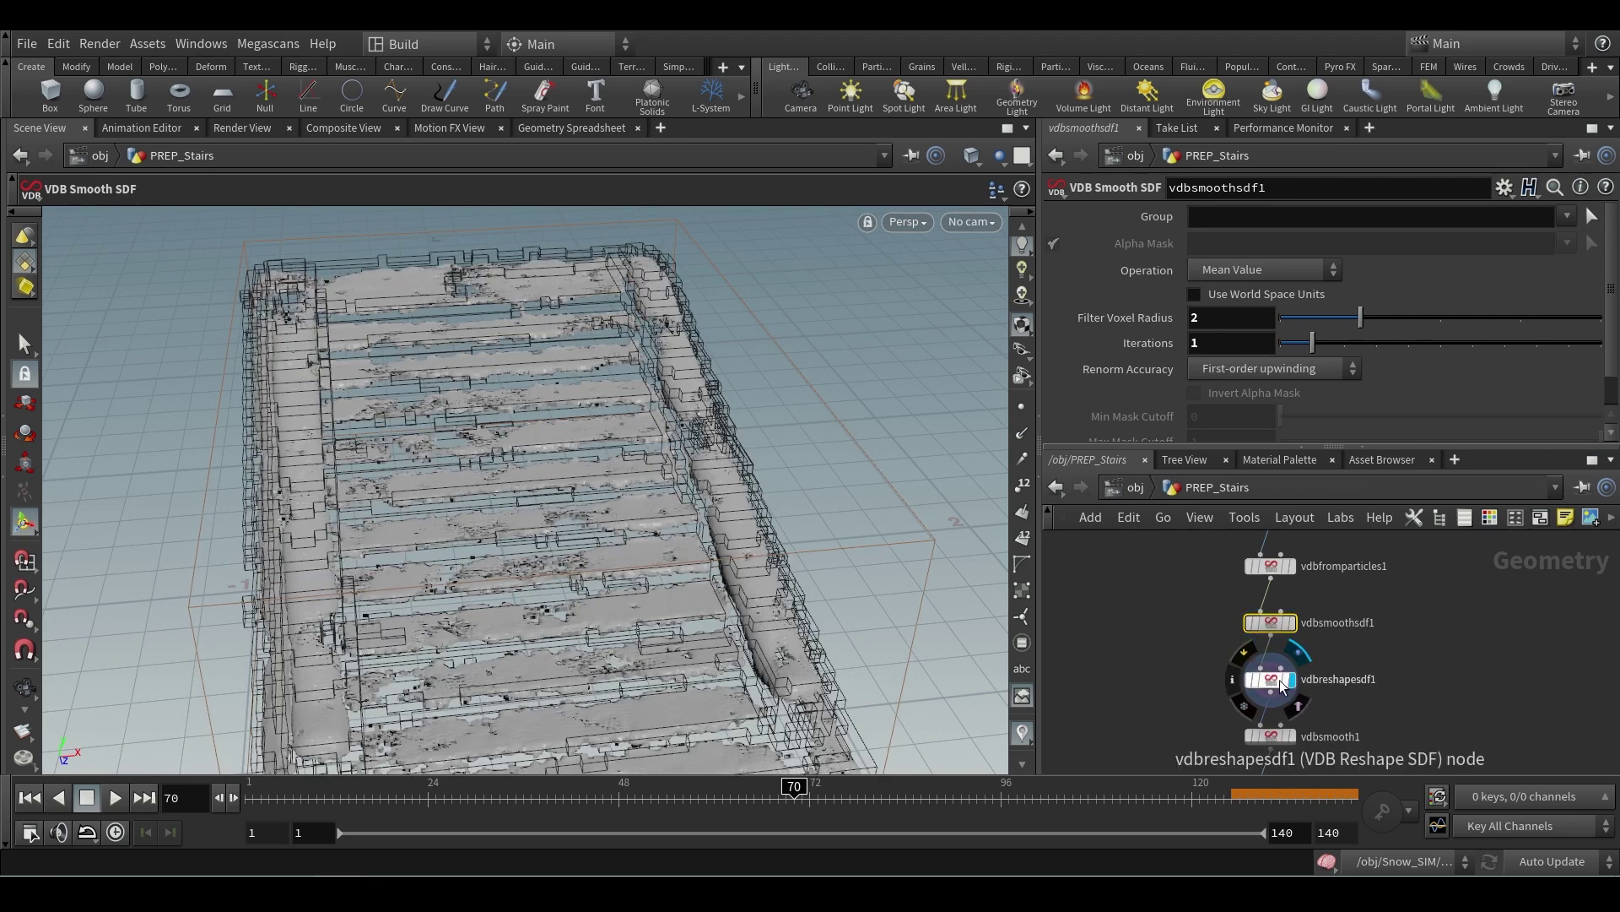
{"action": "middle_click_drag", "start_coordinate": [1418, 715], "coordinate": [1411, 653]}
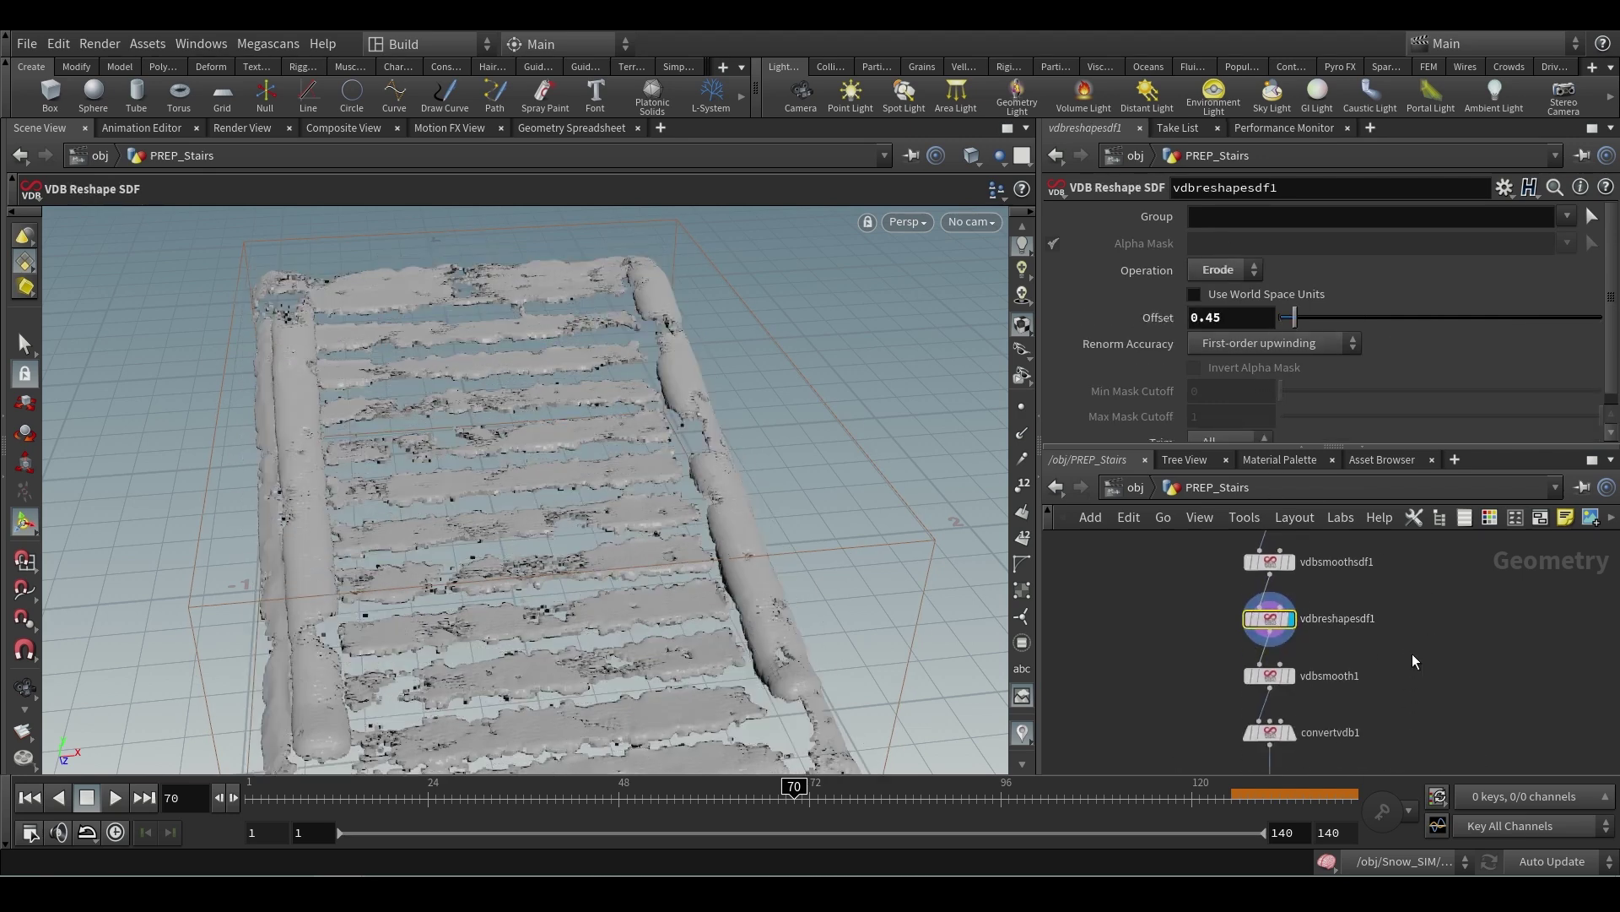
{"action": "left_click", "coordinate": [1284, 680]}
{"action": "left_click", "coordinate": [1273, 684]}
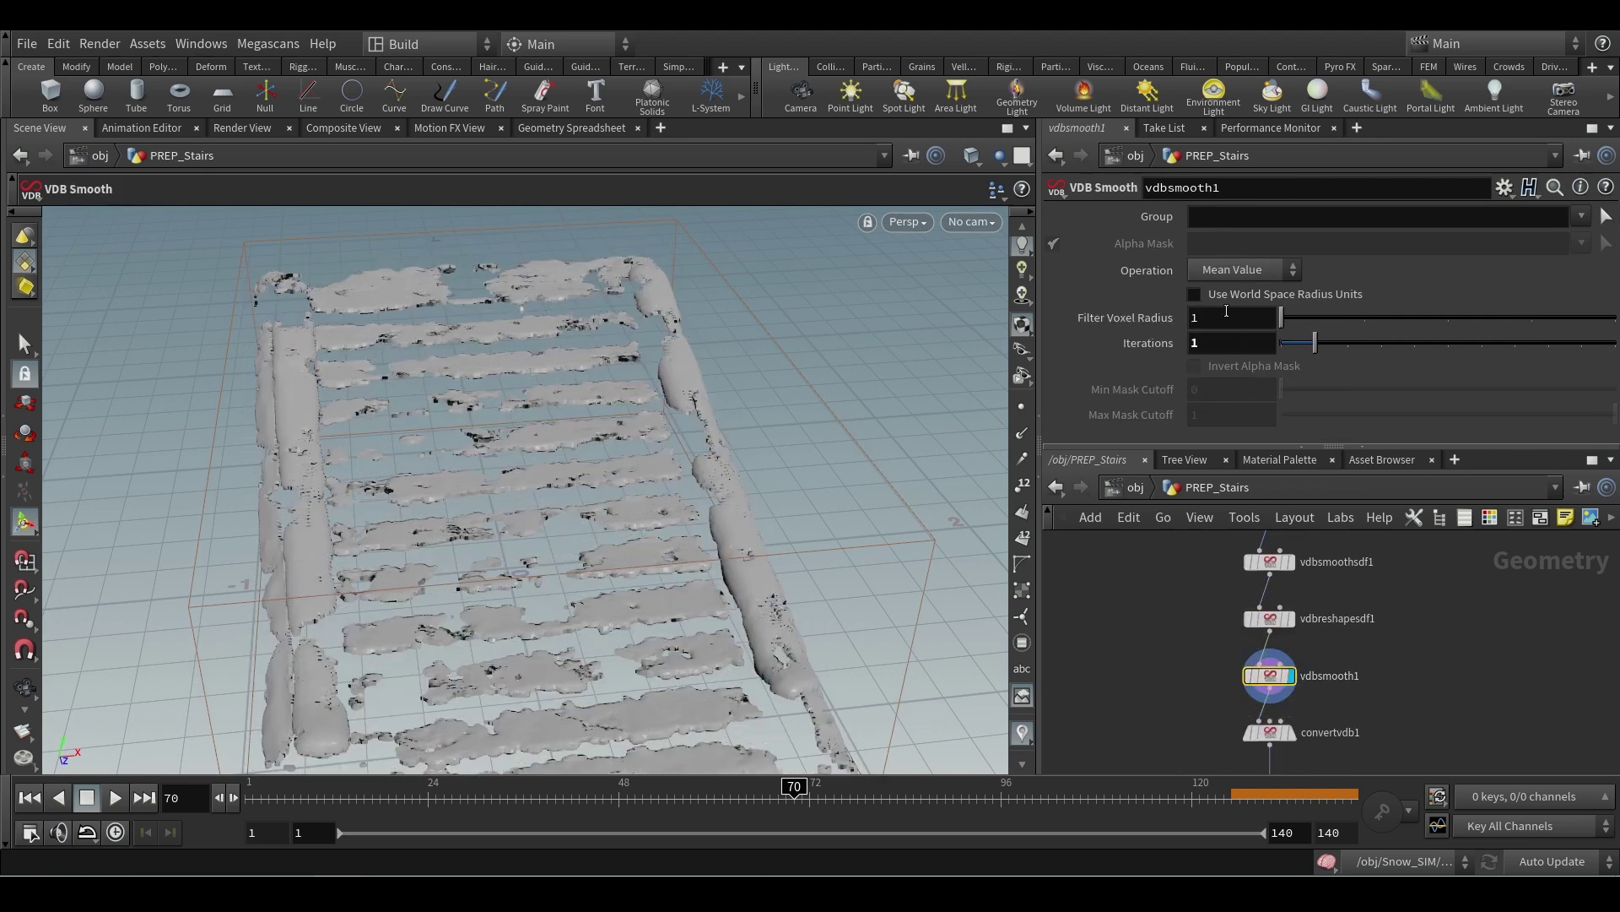
- Display convertvdb1 on the stairs to examine the snow converted to polygons
{"action": "middle_click_drag", "start_coordinate": [1477, 594], "coordinate": [1481, 544]}
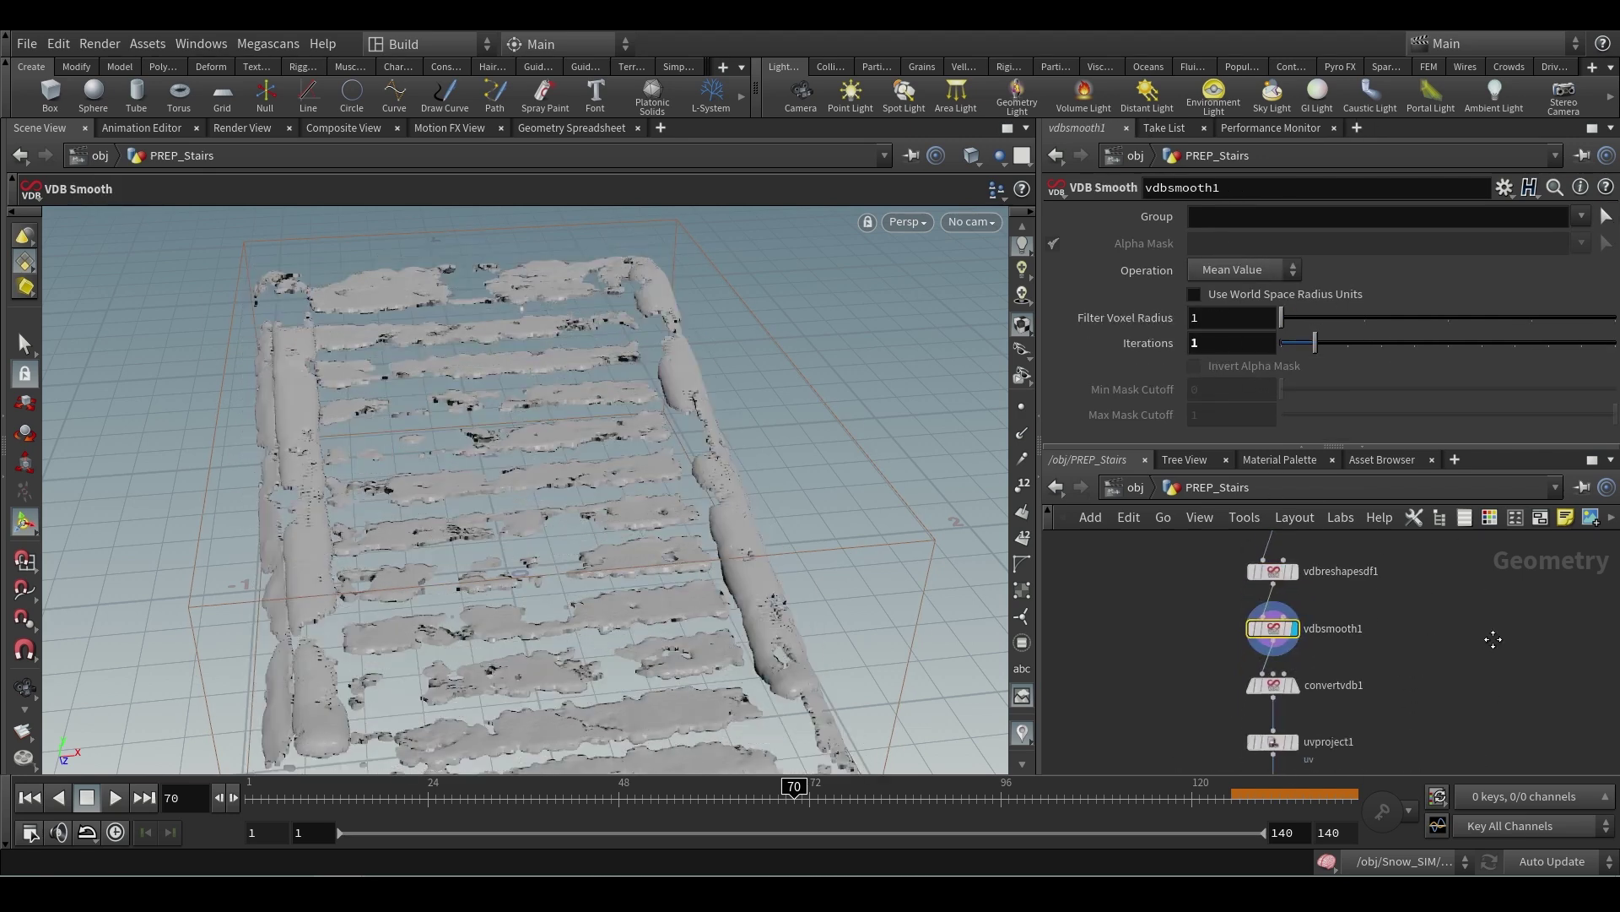
{"action": "left_click", "coordinate": [1295, 684]}
{"action": "left_click", "coordinate": [1278, 688]}
{"action": "scroll", "coordinate": [1401, 717], "scroll_direction": "down", "scroll_amount": 2}
{"action": "scroll", "coordinate": [1406, 738], "scroll_direction": "up", "scroll_amount": 2}
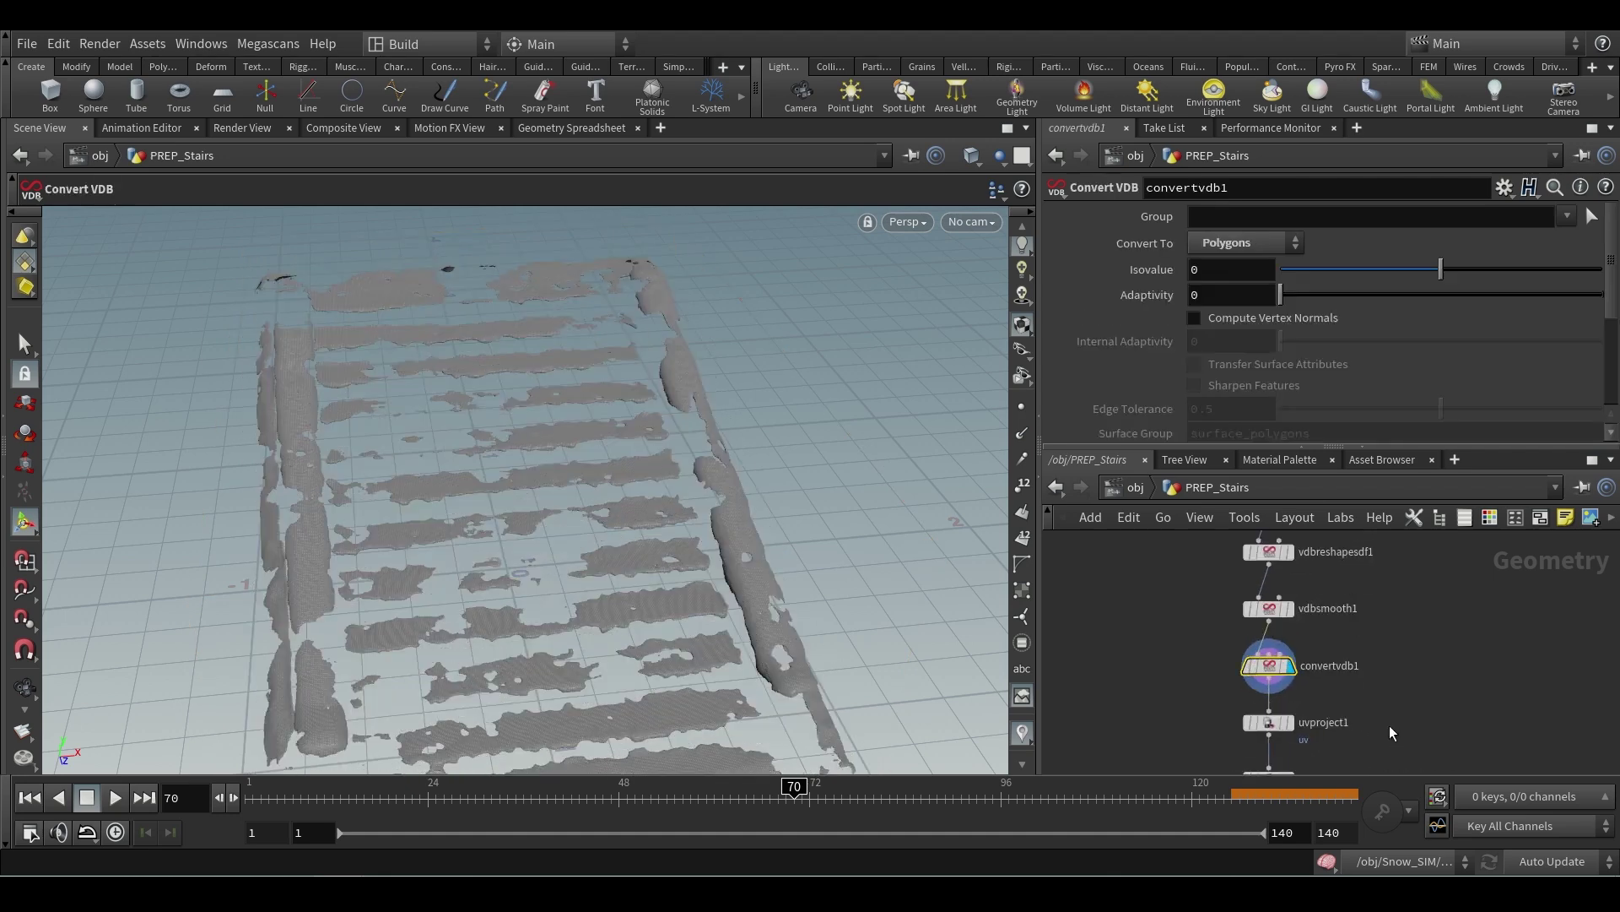
{"action": "middle_click_drag", "start_coordinate": [1389, 726], "coordinate": [1405, 653]}
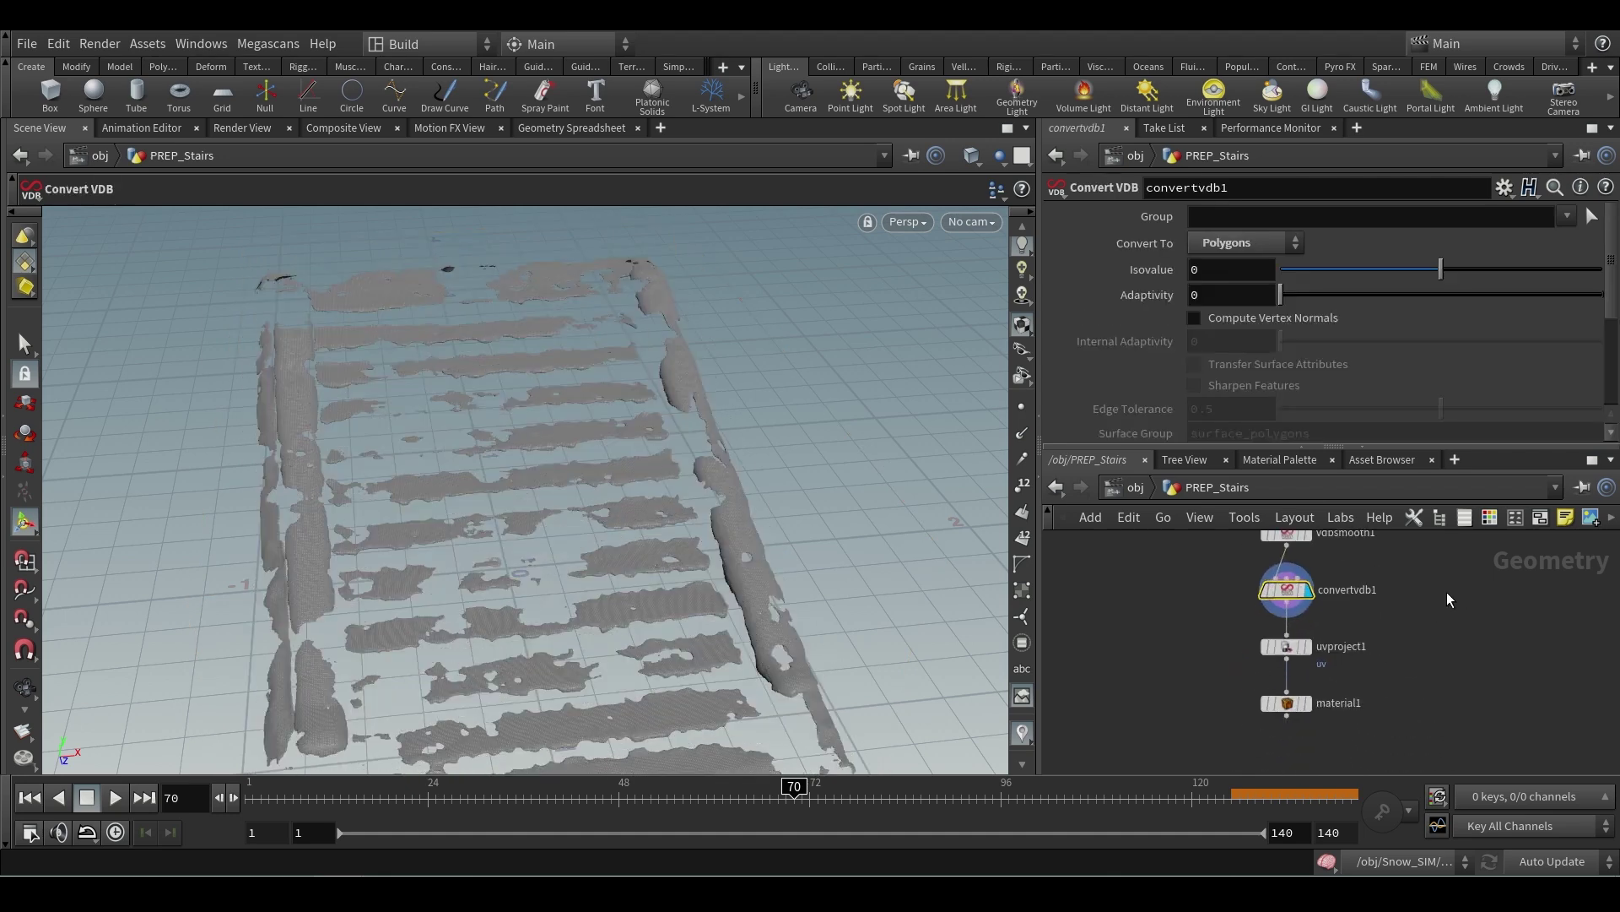
- Check the material assigned in material1, then select and display uvproject1 on the stairs' snow
{"action": "left_click", "coordinate": [1282, 703]}
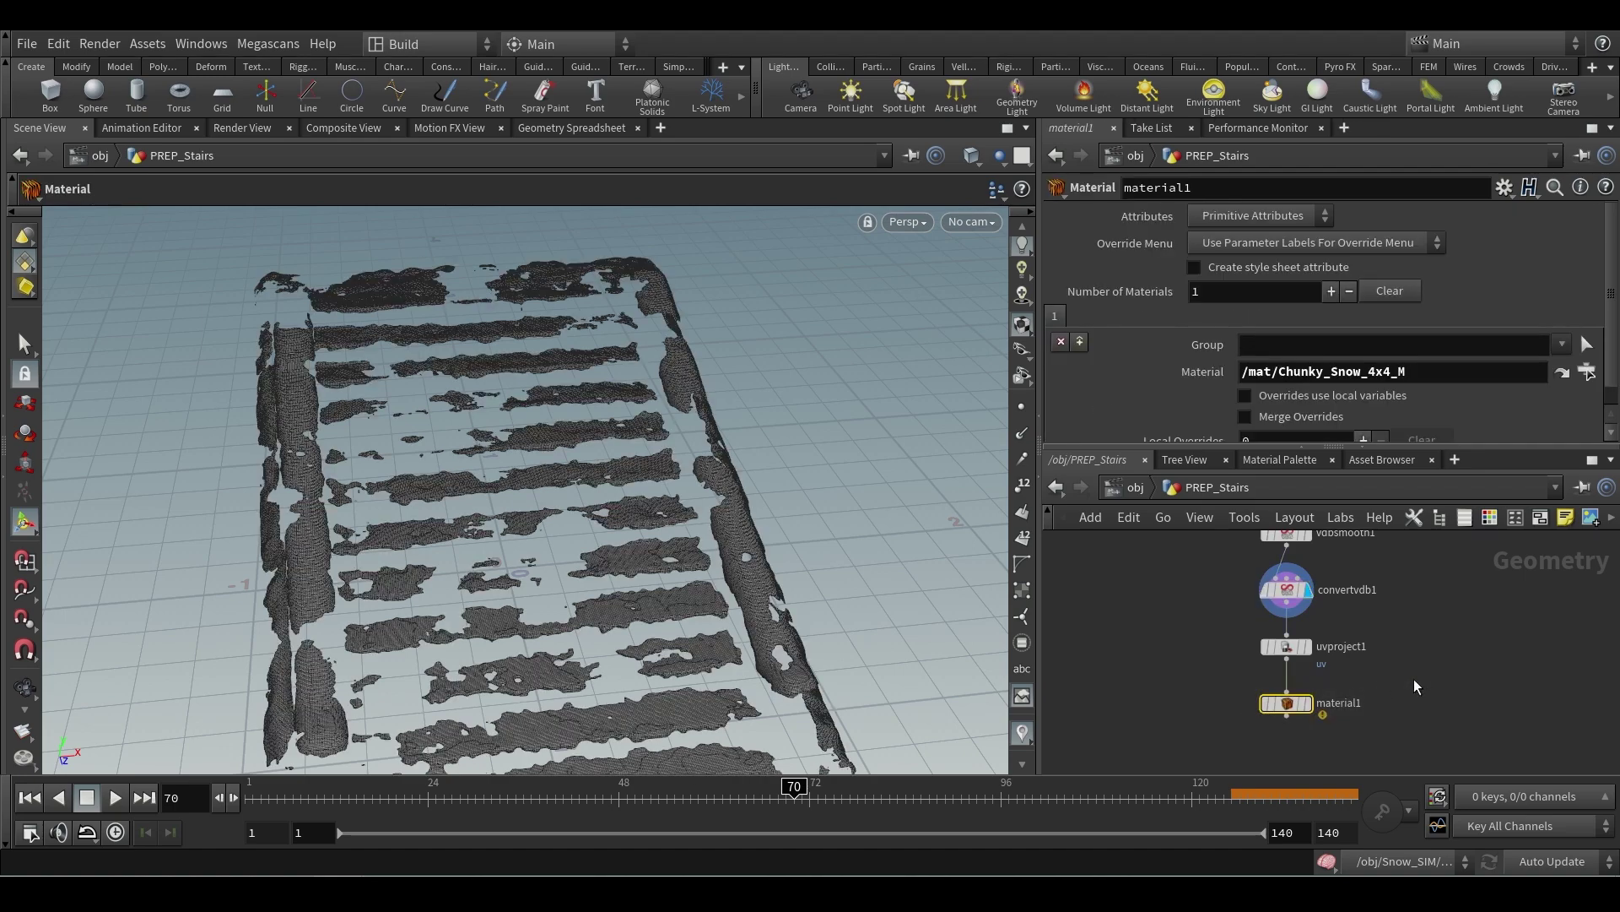
{"action": "scroll", "coordinate": [1414, 681], "scroll_direction": "up", "scroll_amount": 2}
{"action": "left_click", "coordinate": [1123, 630]}
{"action": "left_click", "coordinate": [1231, 632]}
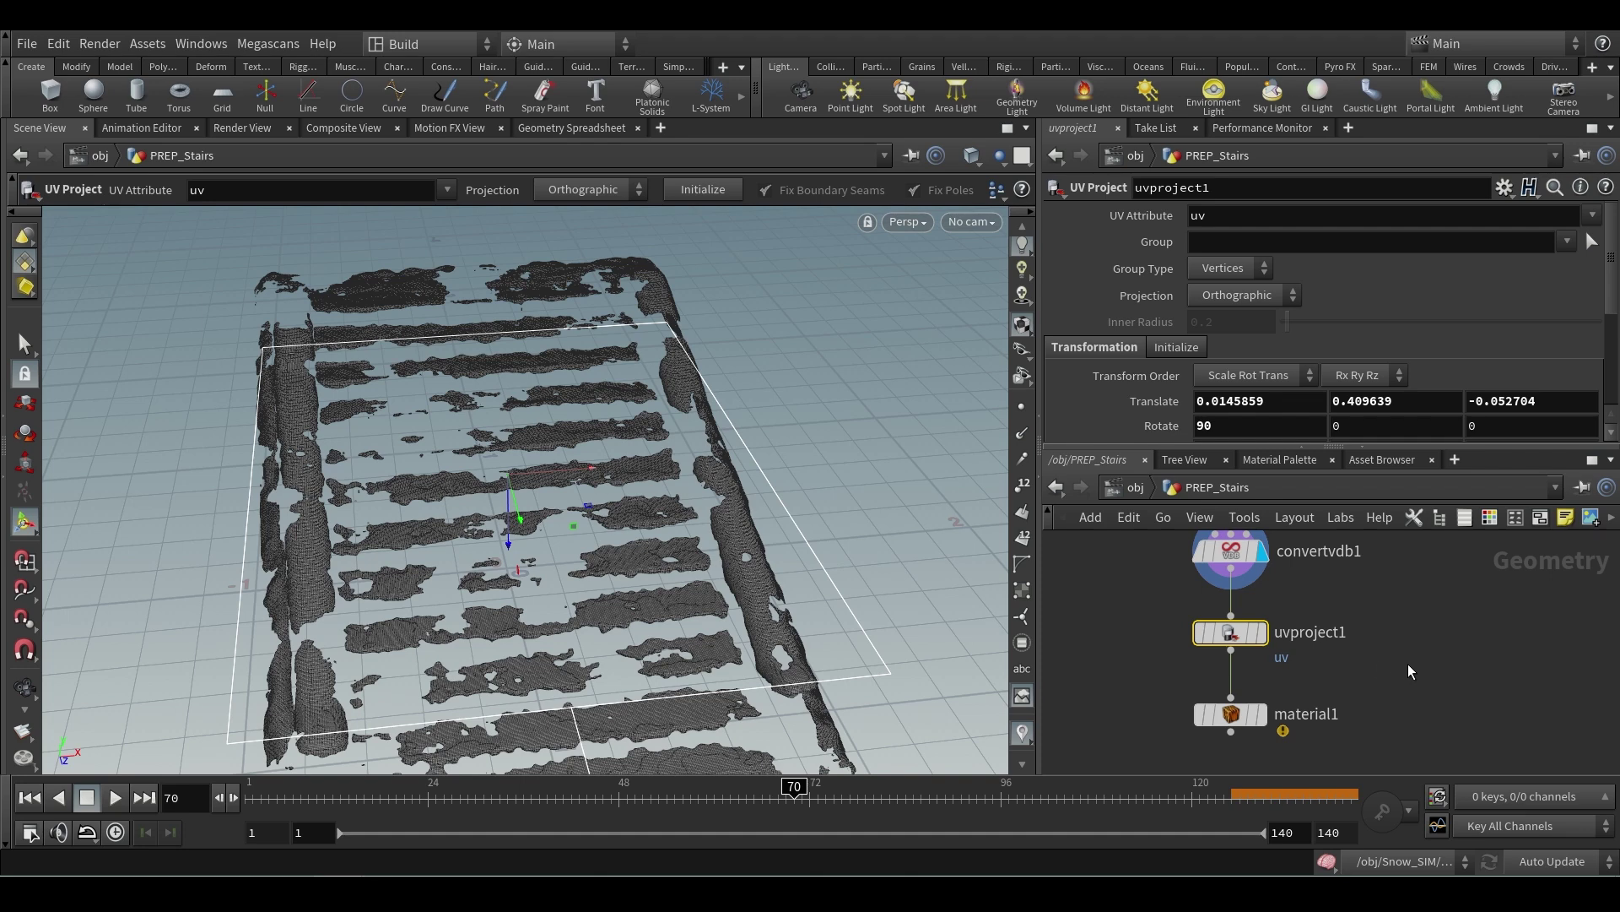
{"action": "left_click", "coordinate": [1265, 644]}
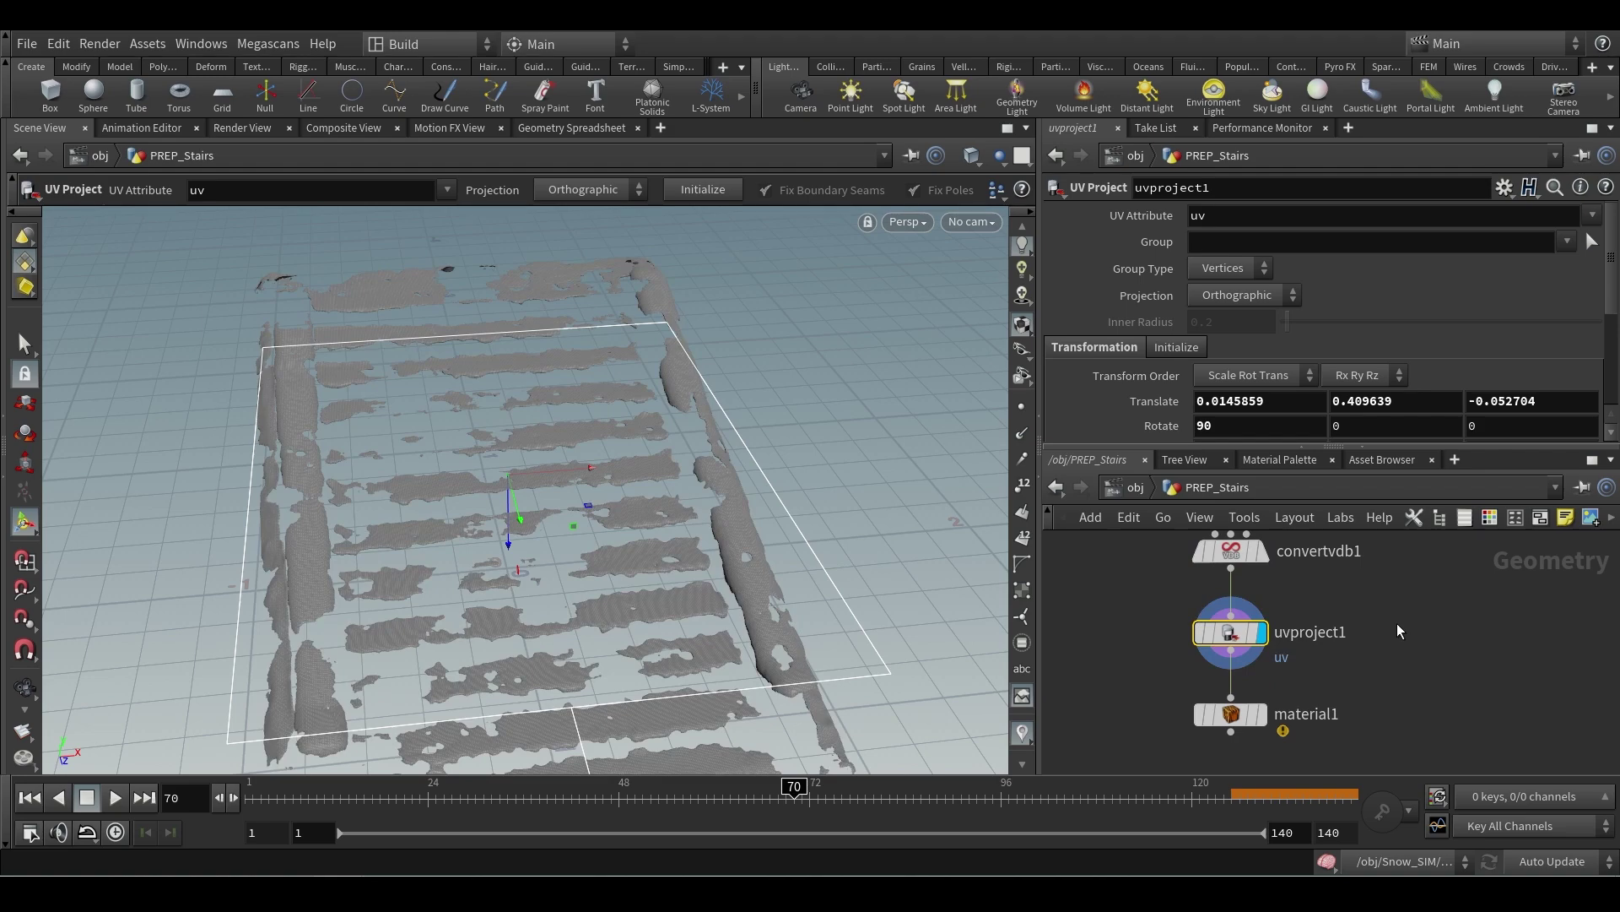
- View the stairs' snow through cam1 and from free angles to judge its coverage
{"action": "key", "text": "Escape"}
{"action": "mouse_move", "coordinate": [676, 506]}
{"action": "left_mouse_down"}
{"action": "mouse_move", "coordinate": [687, 514]}
{"action": "mouse_move", "coordinate": [644, 543]}
{"action": "mouse_move", "coordinate": [742, 478]}
{"action": "mouse_move", "coordinate": [689, 502]}
{"action": "left_mouse_up"}
{"action": "key", "text": "Return"}
{"action": "left_click", "coordinate": [970, 222]}
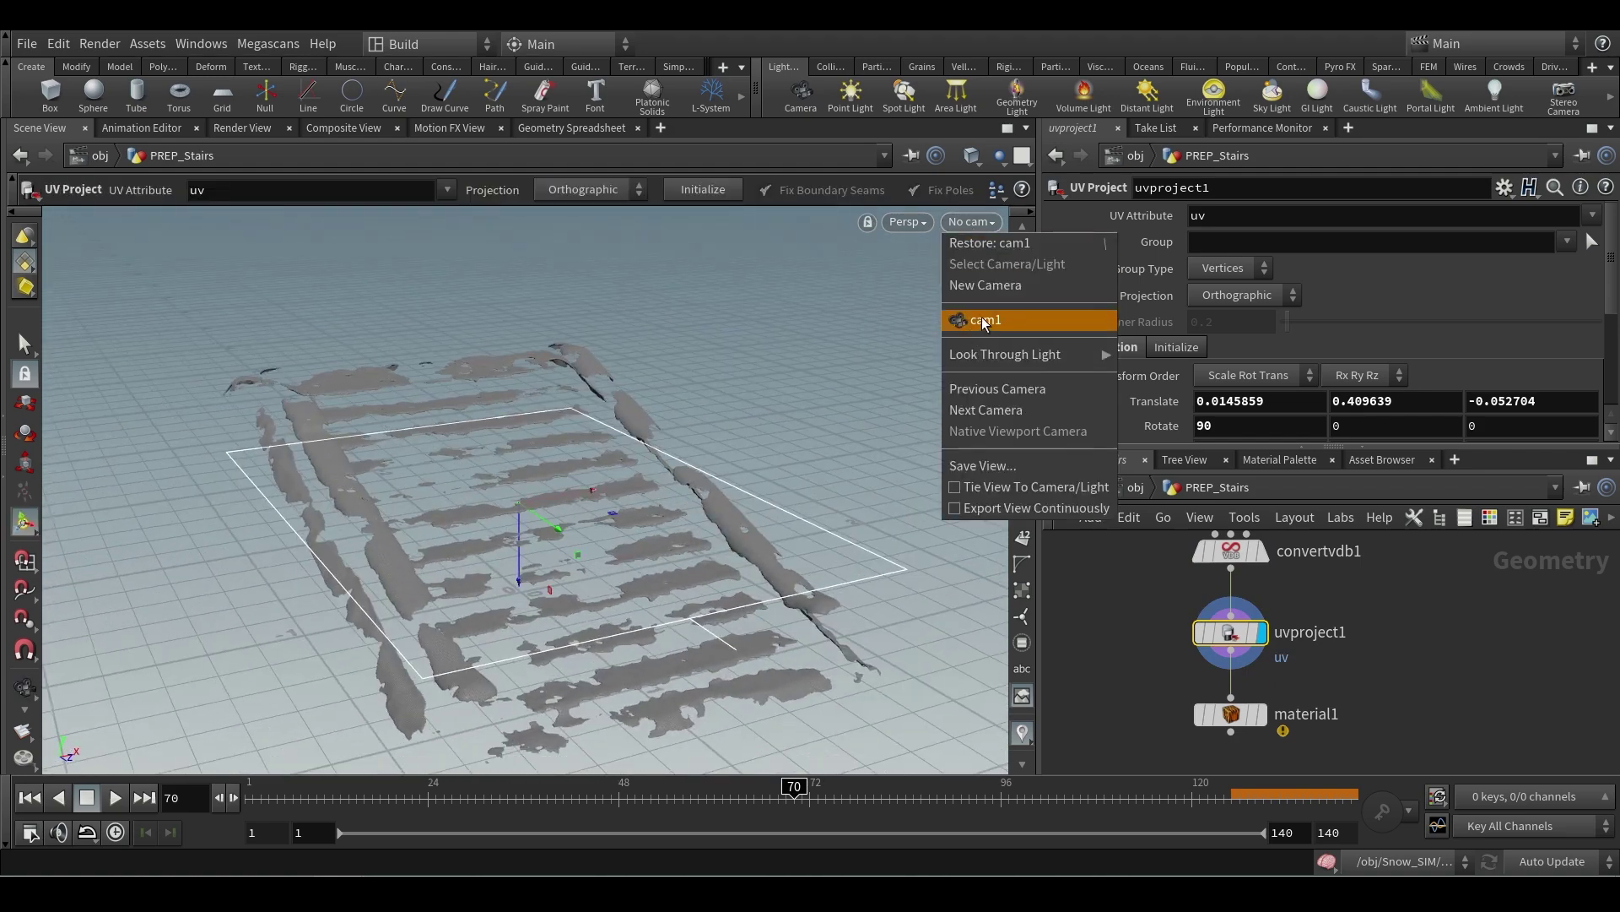
{"action": "left_click", "coordinate": [983, 317]}
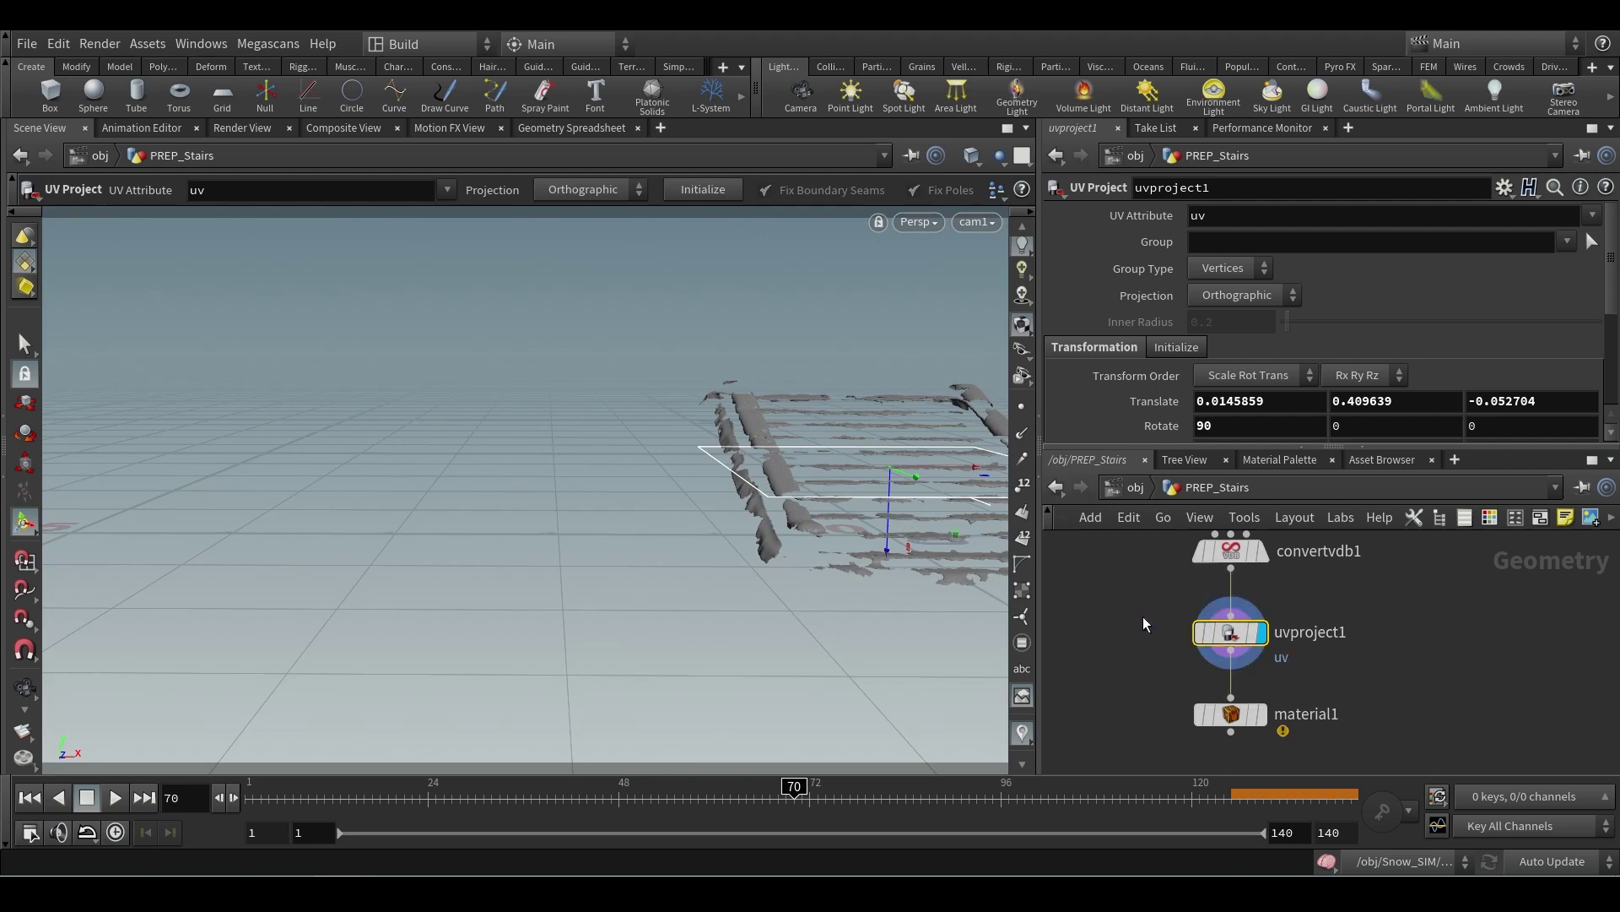
{"action": "key", "text": "Escape"}
{"action": "left_click_drag", "start_coordinate": [725, 481], "coordinate": [734, 642]}
{"action": "key", "text": "Return"}
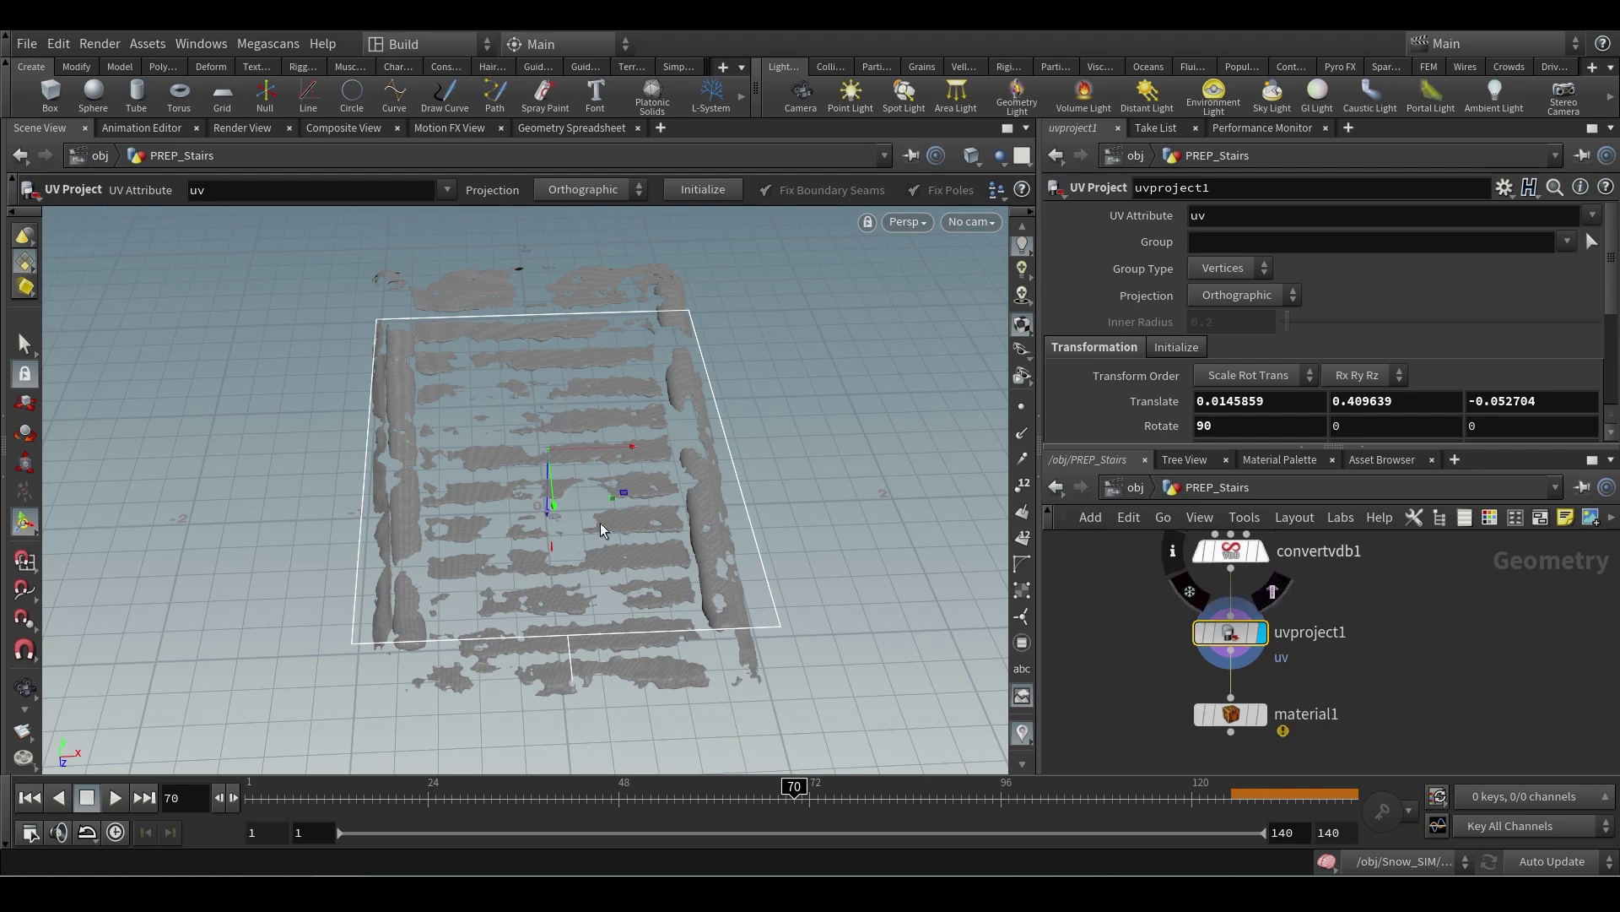
- Compare the snow from above with its projected layout in the UV view, and return to the perspective view
{"action": "key", "text": "Escape"}
{"action": "left_click_drag", "start_coordinate": [600, 523], "coordinate": [667, 413]}
{"action": "left_click_drag", "start_coordinate": [768, 510], "coordinate": [666, 436]}
{"action": "mouse_move", "coordinate": [749, 570]}
{"action": "left_mouse_down"}
{"action": "mouse_move", "coordinate": [753, 626]}
{"action": "mouse_move", "coordinate": [746, 537]}
{"action": "mouse_move", "coordinate": [752, 572]}
{"action": "mouse_move", "coordinate": [781, 579]}
{"action": "mouse_move", "coordinate": [759, 586]}
{"action": "left_mouse_up"}
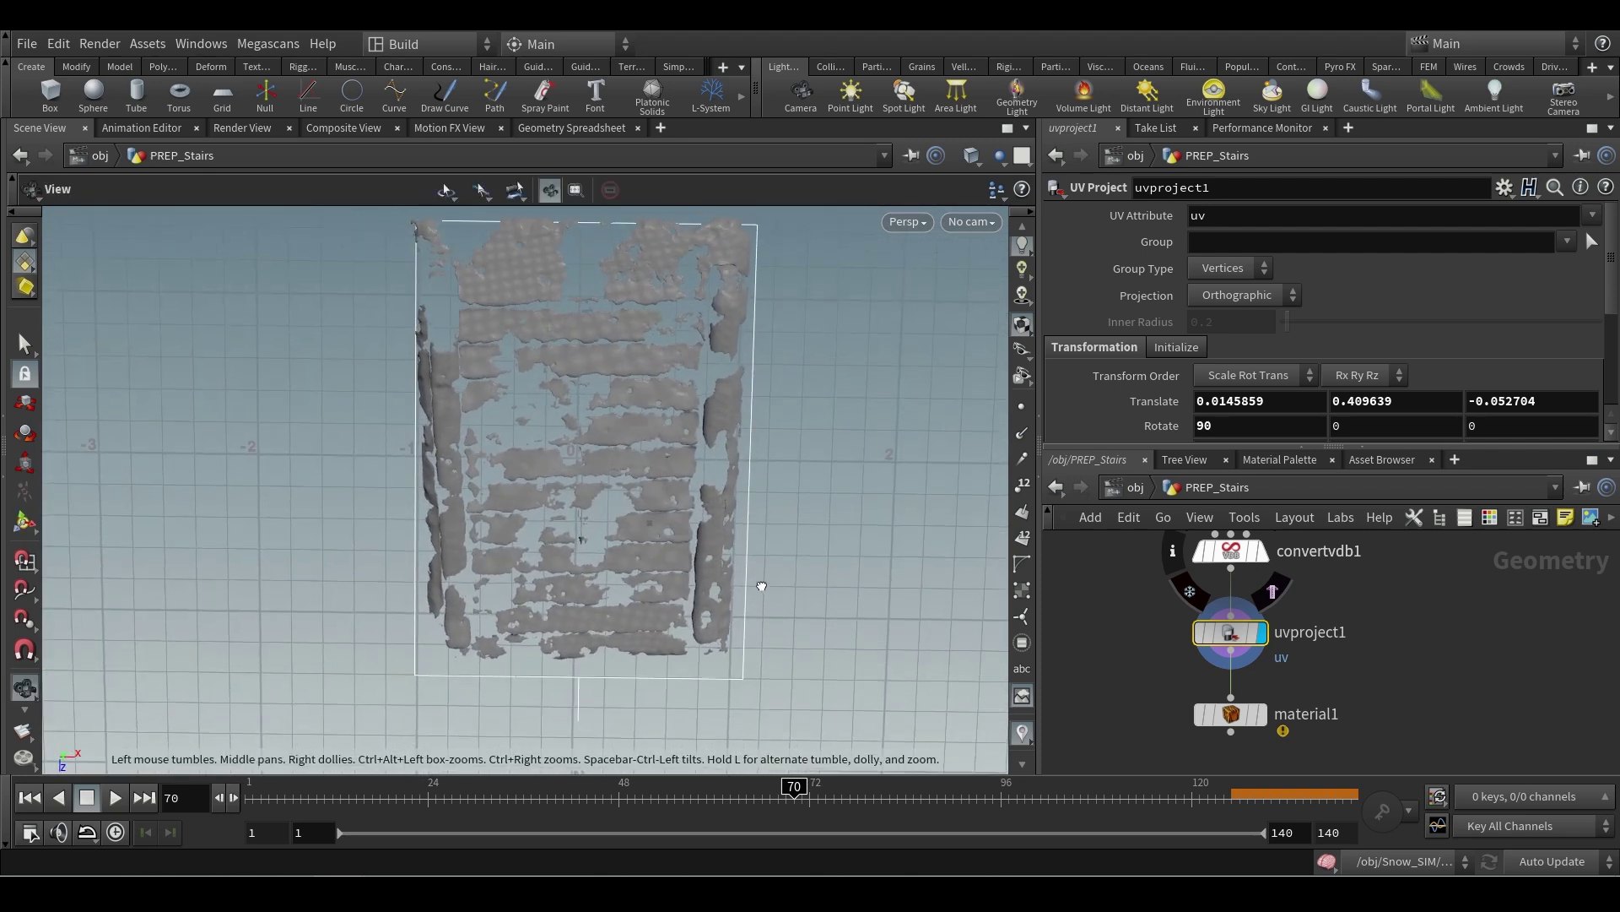
{"action": "key", "text": "Return"}
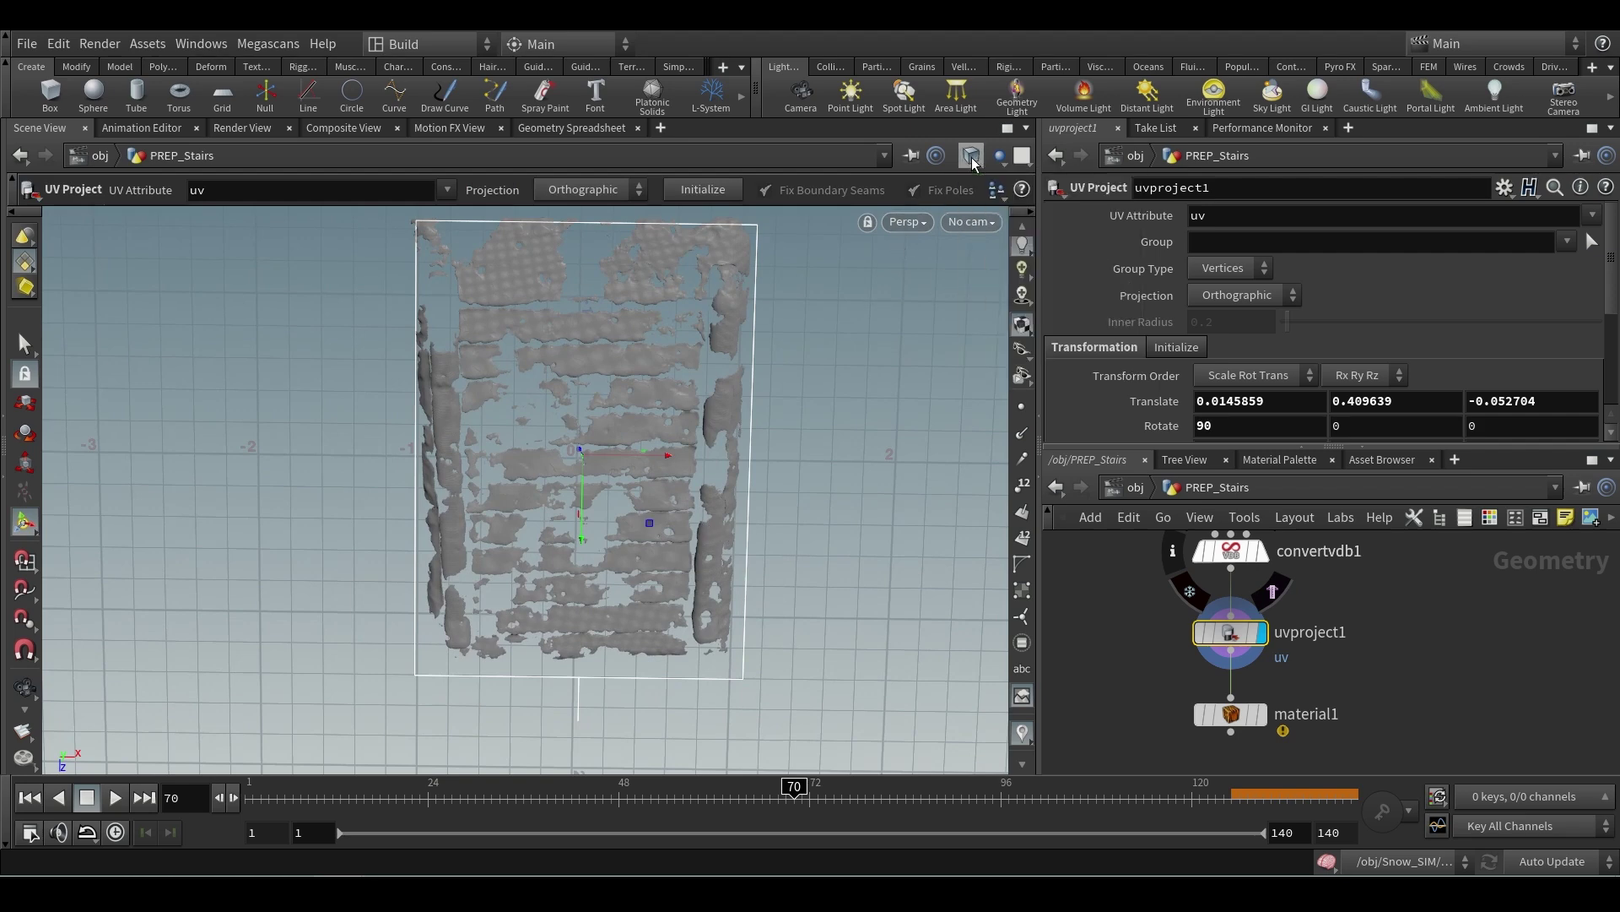
{"action": "left_click", "coordinate": [922, 221]}
{"action": "mouse_move", "coordinate": [929, 264]}
{"action": "left_click", "coordinate": [1088, 346]}
{"action": "key", "text": "Escape"}
{"action": "scroll", "coordinate": [743, 371], "scroll_direction": "up", "scroll_amount": 5}
{"action": "key", "text": "h"}
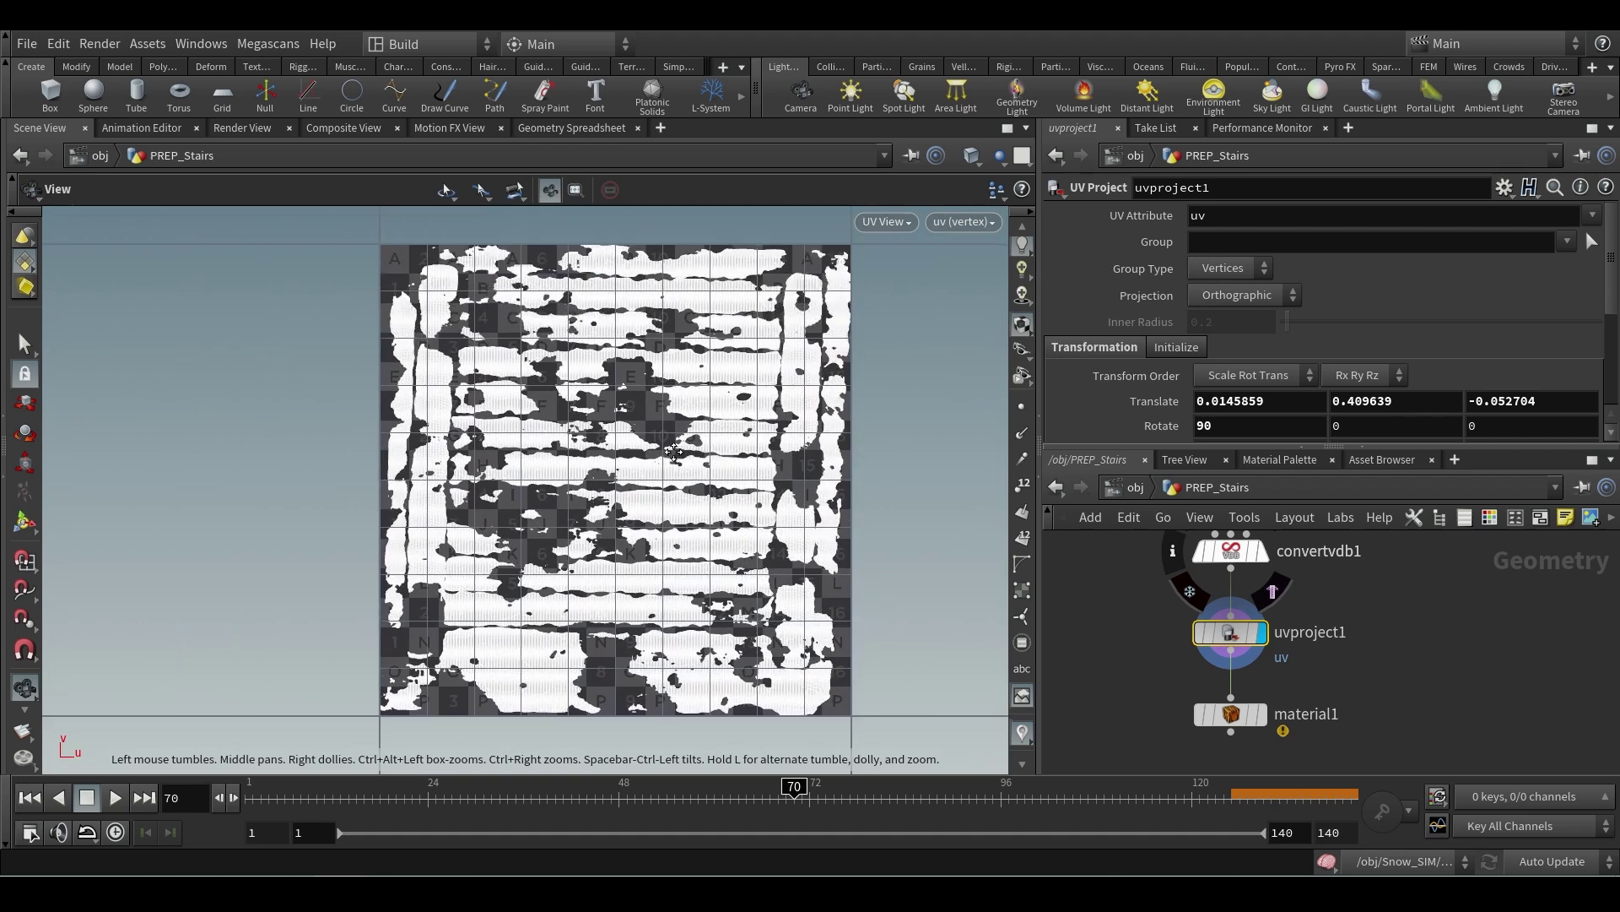
{"action": "key", "text": "Return"}
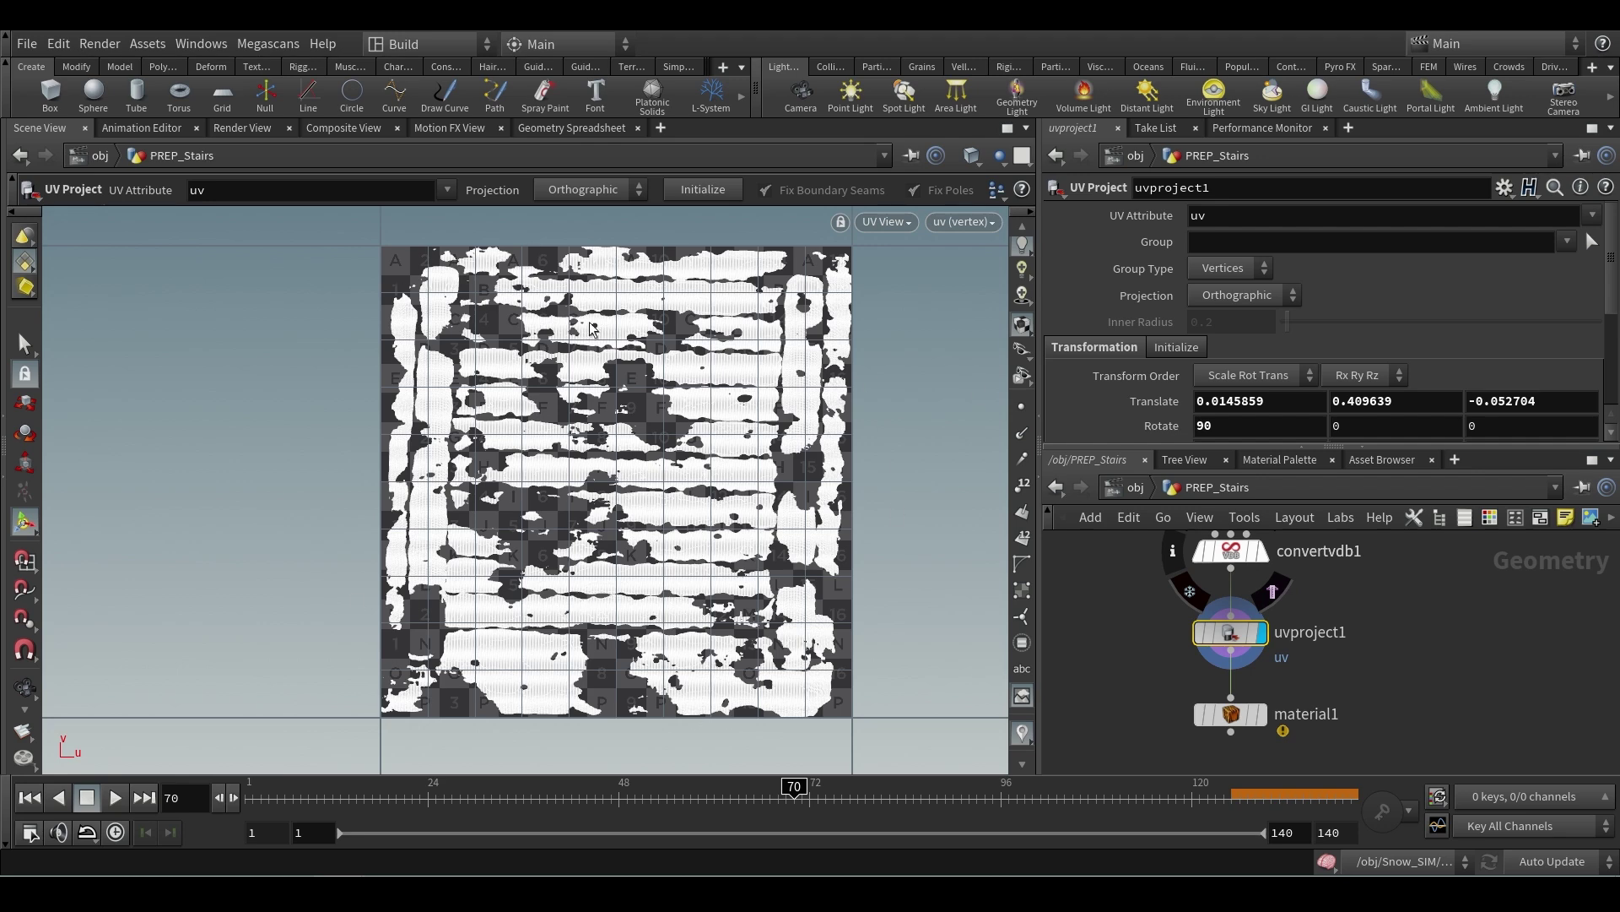
{"action": "key", "text": "space+1"}
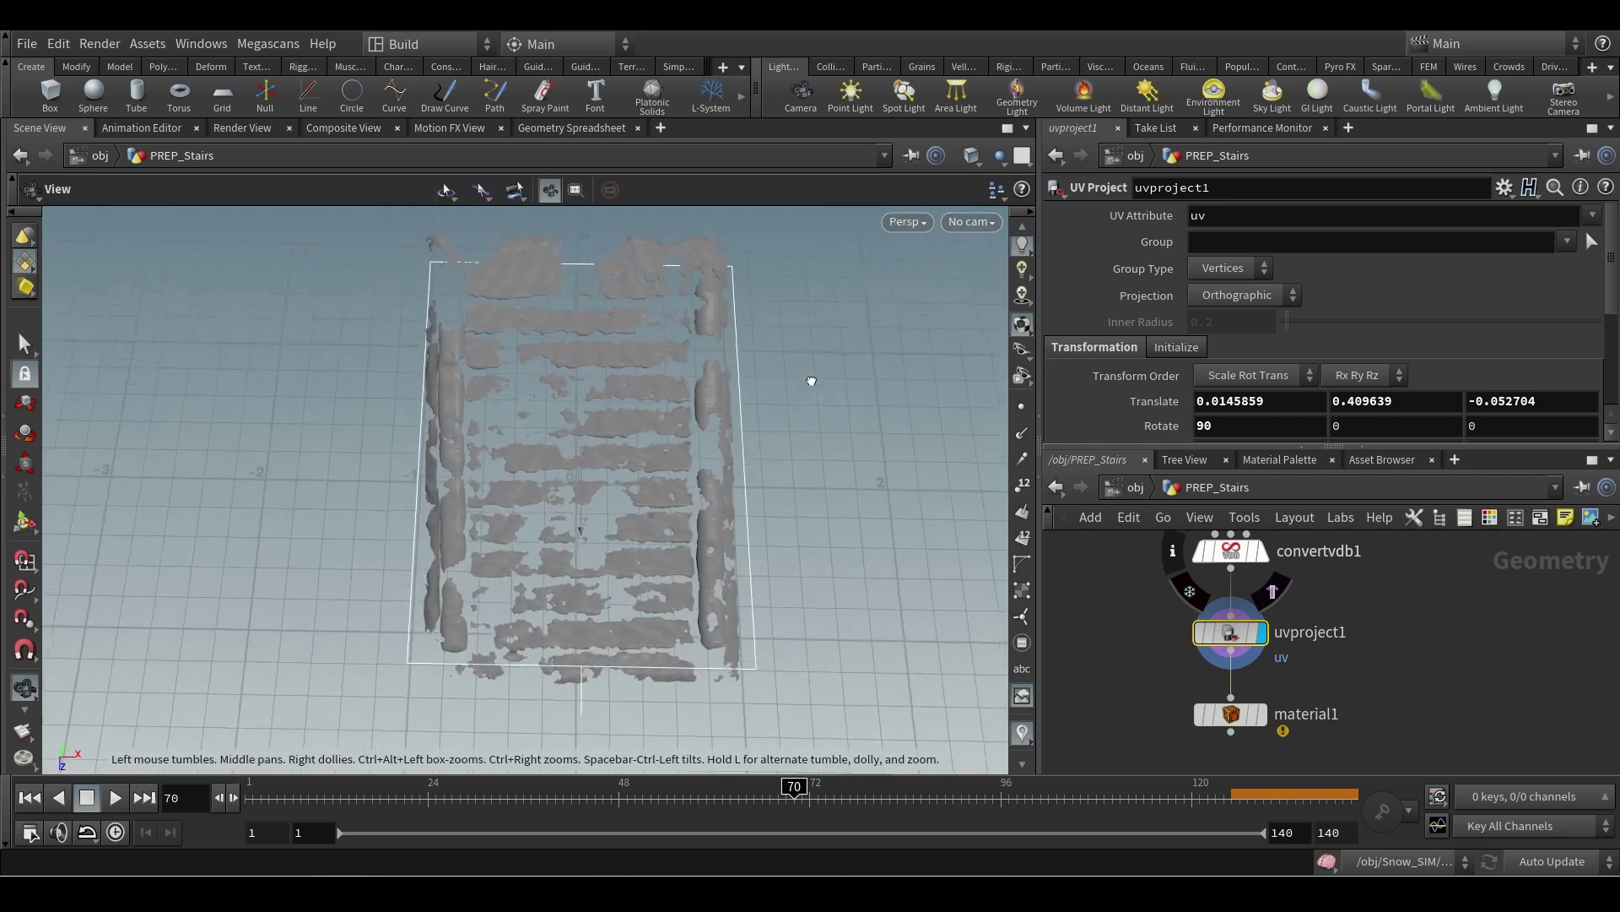
- Merge OUT_Stairs with uvproject1 and display the stairs together with their snow
{"action": "left_click_drag", "start_coordinate": [785, 556], "coordinate": [731, 498]}
{"action": "right_click_drag", "start_coordinate": [730, 499], "coordinate": [707, 514]}
{"action": "left_click_drag", "start_coordinate": [704, 531], "coordinate": [549, 517]}
{"action": "key", "text": "Return"}
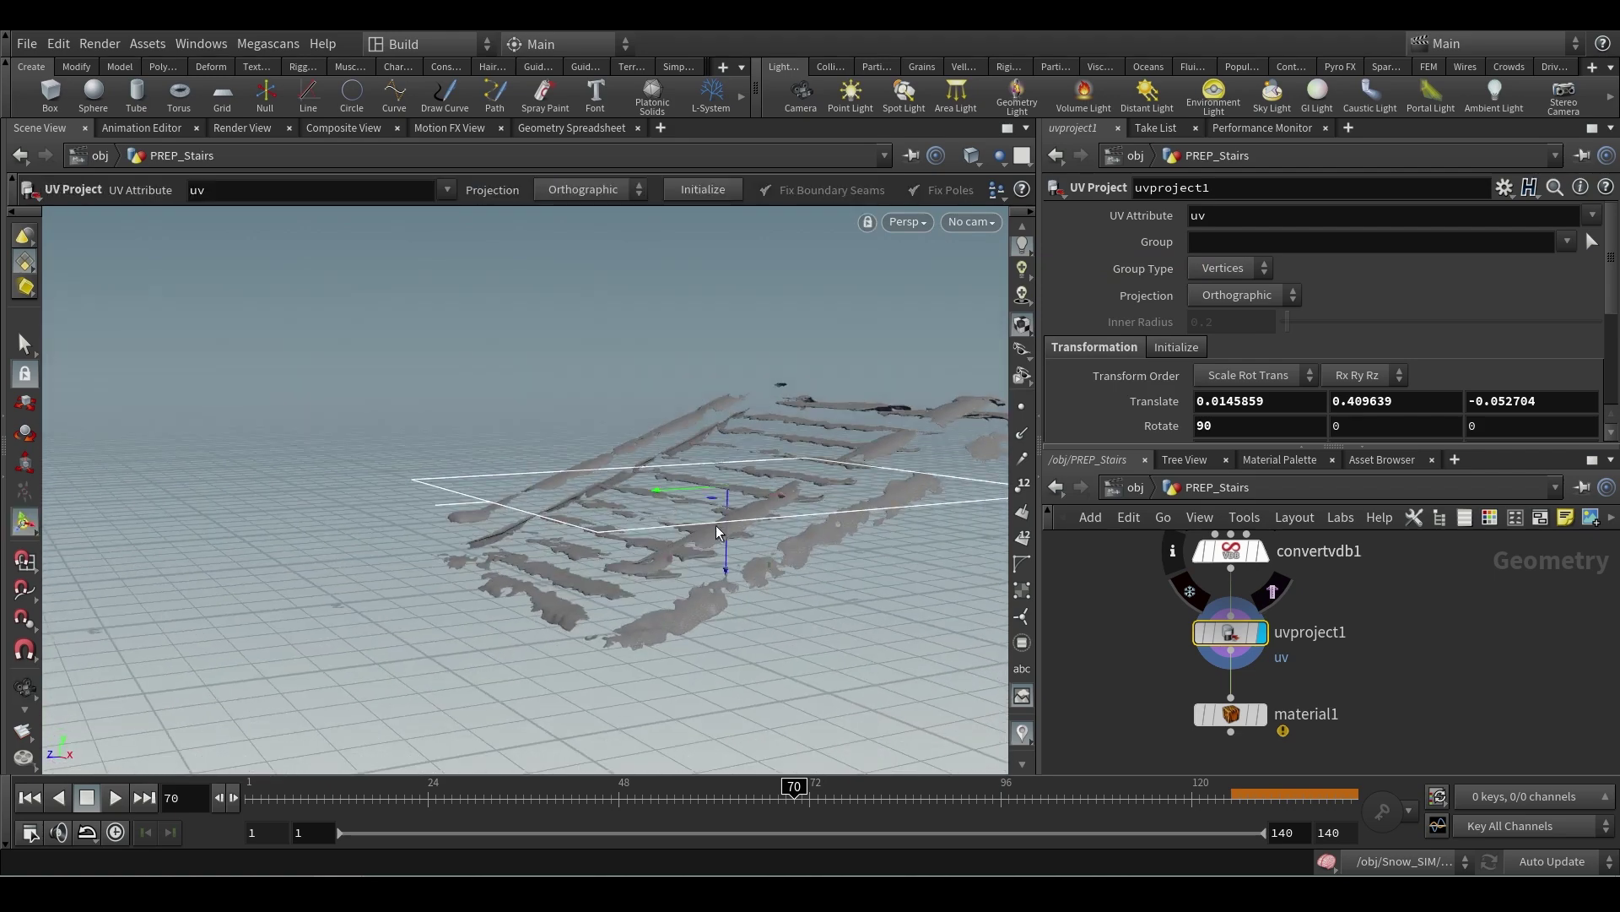
{"action": "left_click_drag", "start_coordinate": [390, 483], "coordinate": [497, 492]}
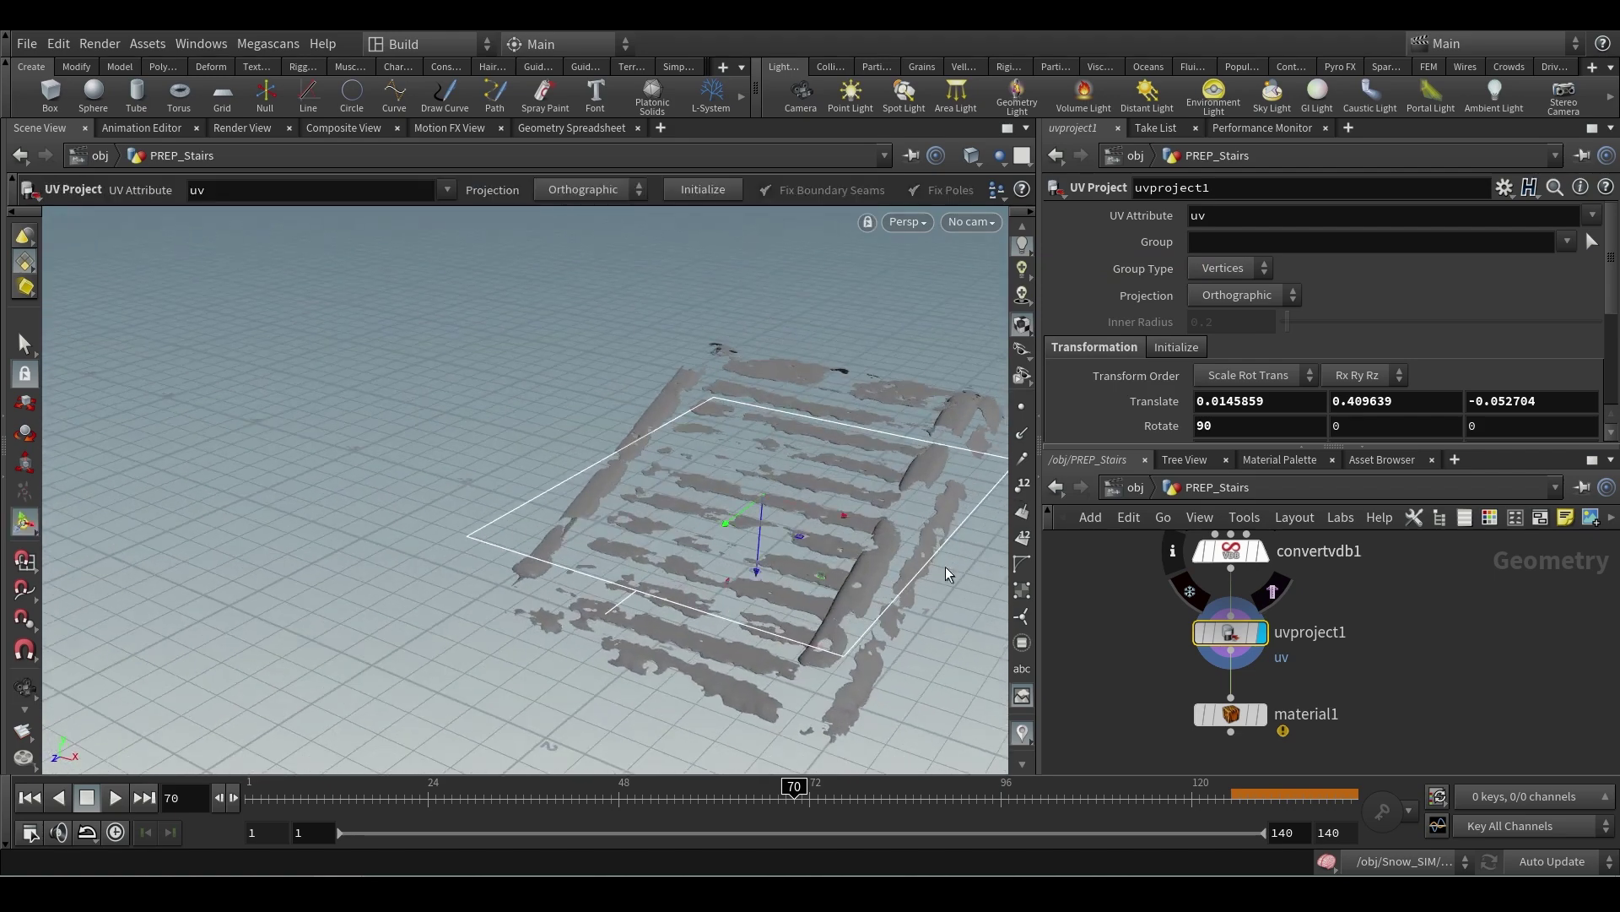
{"action": "left_click_drag", "start_coordinate": [945, 566], "coordinate": [219, 608]}
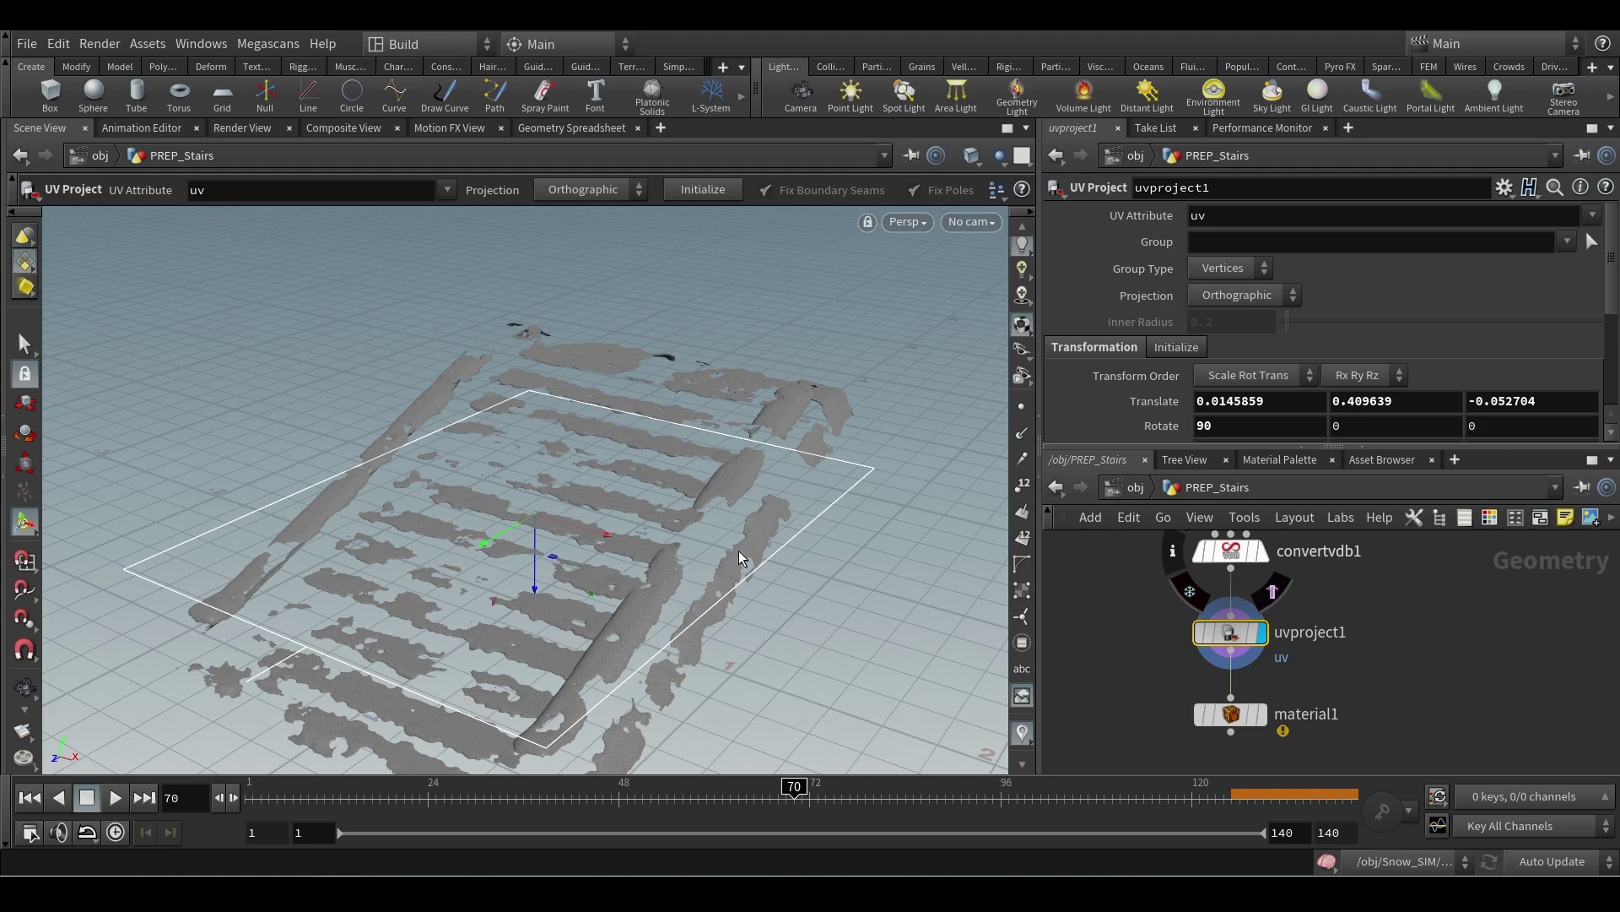
{"action": "scroll", "coordinate": [520, 384], "scroll_direction": "down", "scroll_amount": 2}
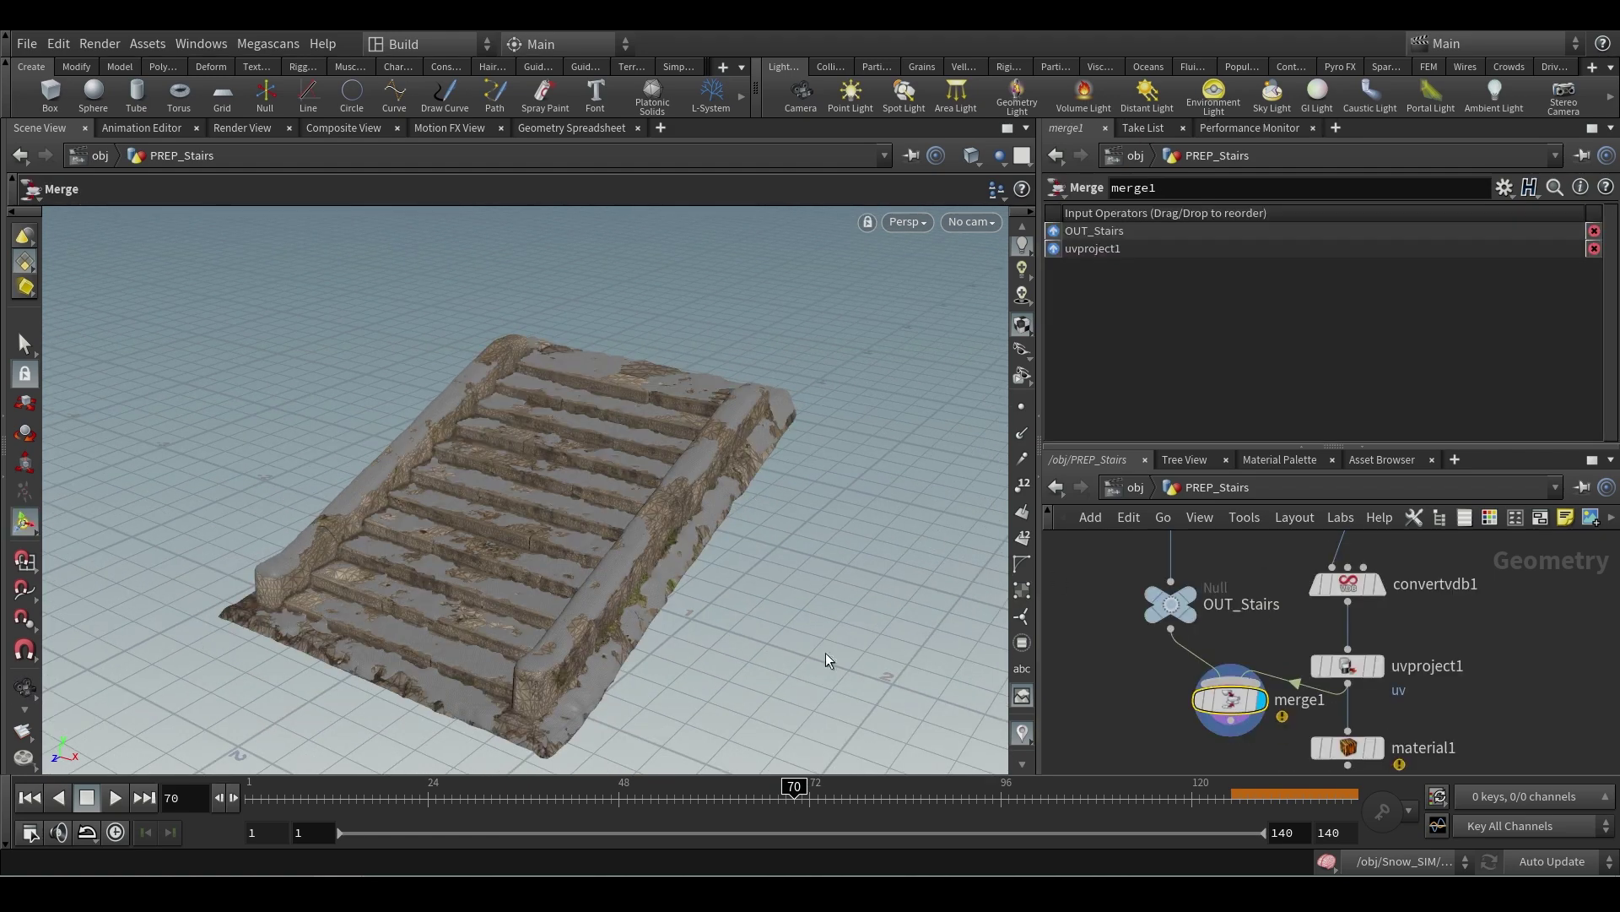
{"action": "left_click_drag", "start_coordinate": [825, 651], "coordinate": [786, 453]}
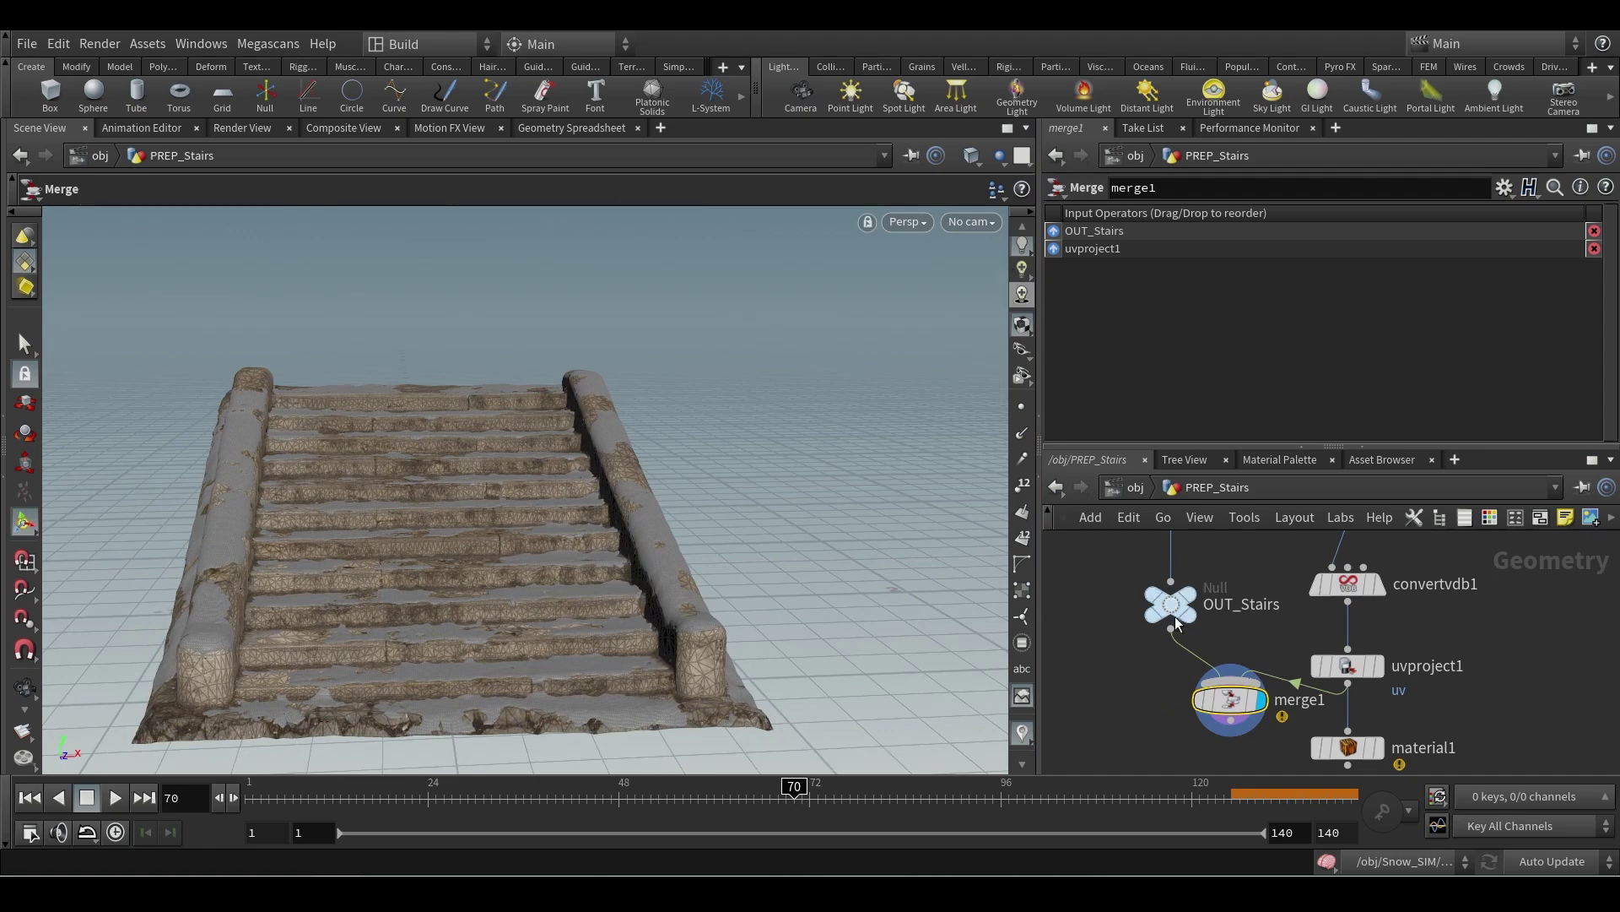
- Go back to the object level and look at the whole scene through cam1
{"action": "left_click", "coordinate": [1136, 491]}
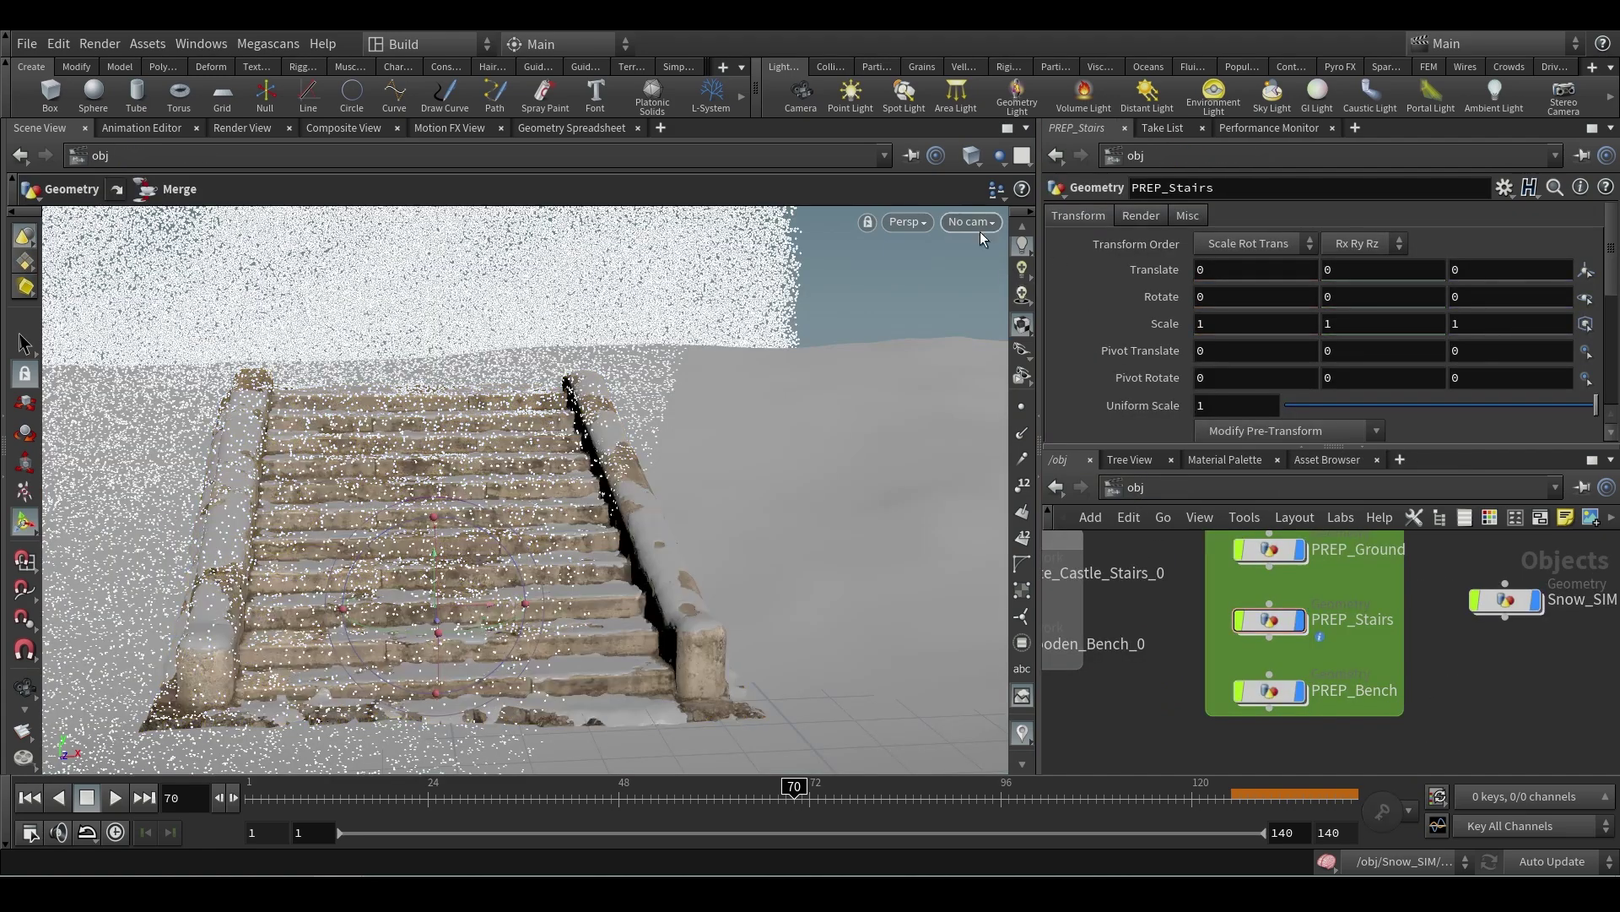
{"action": "left_click", "coordinate": [979, 226]}
{"action": "left_click", "coordinate": [984, 320]}
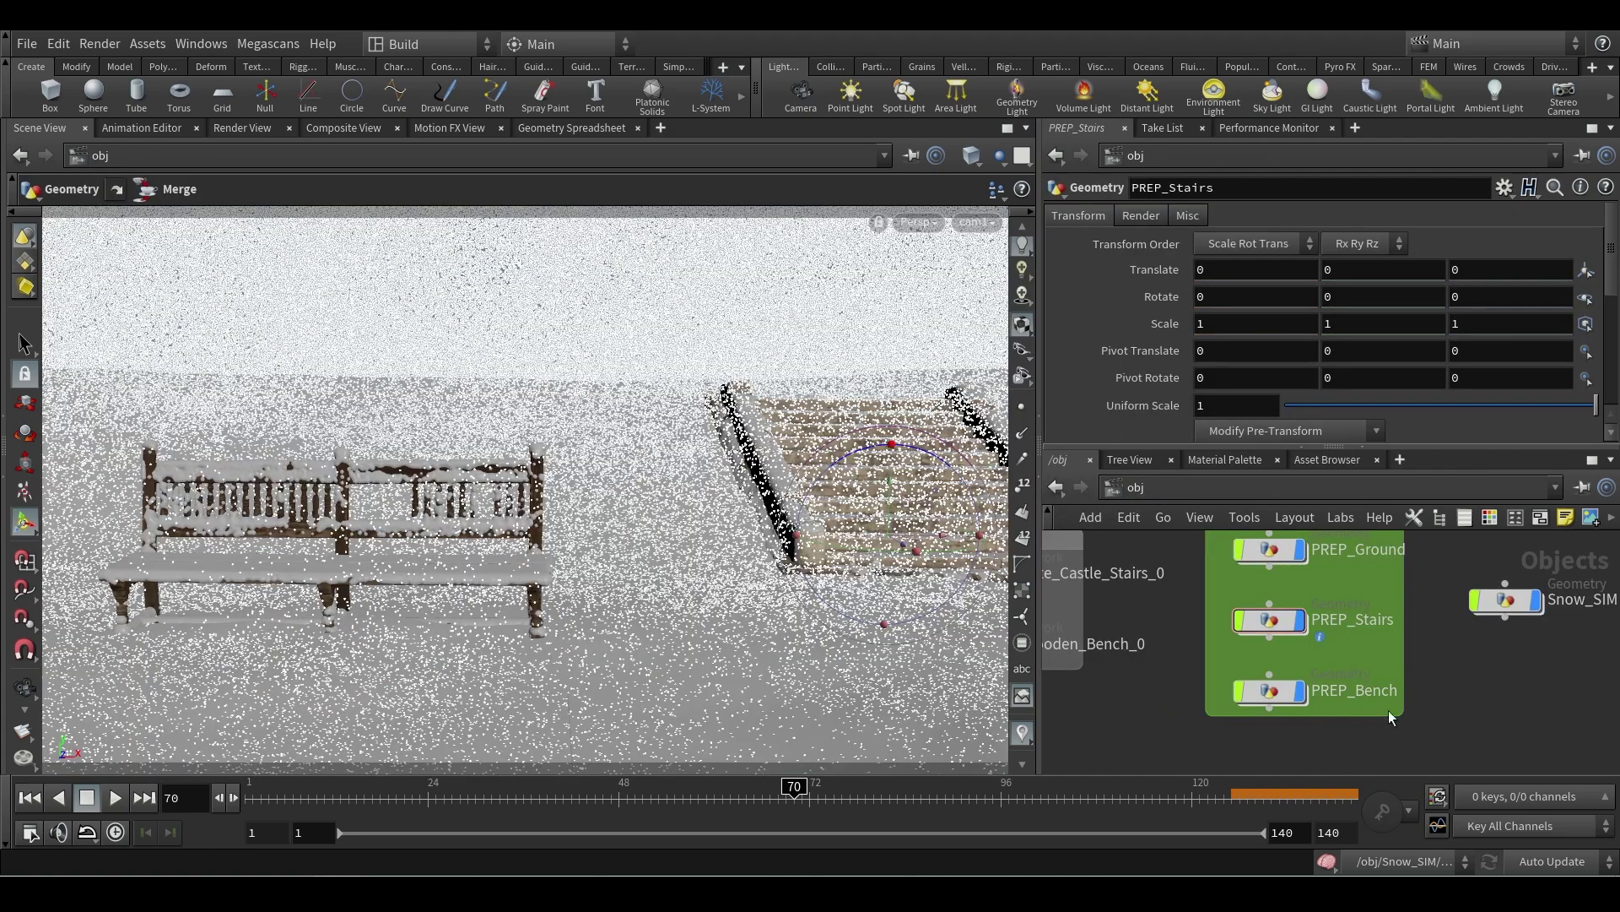
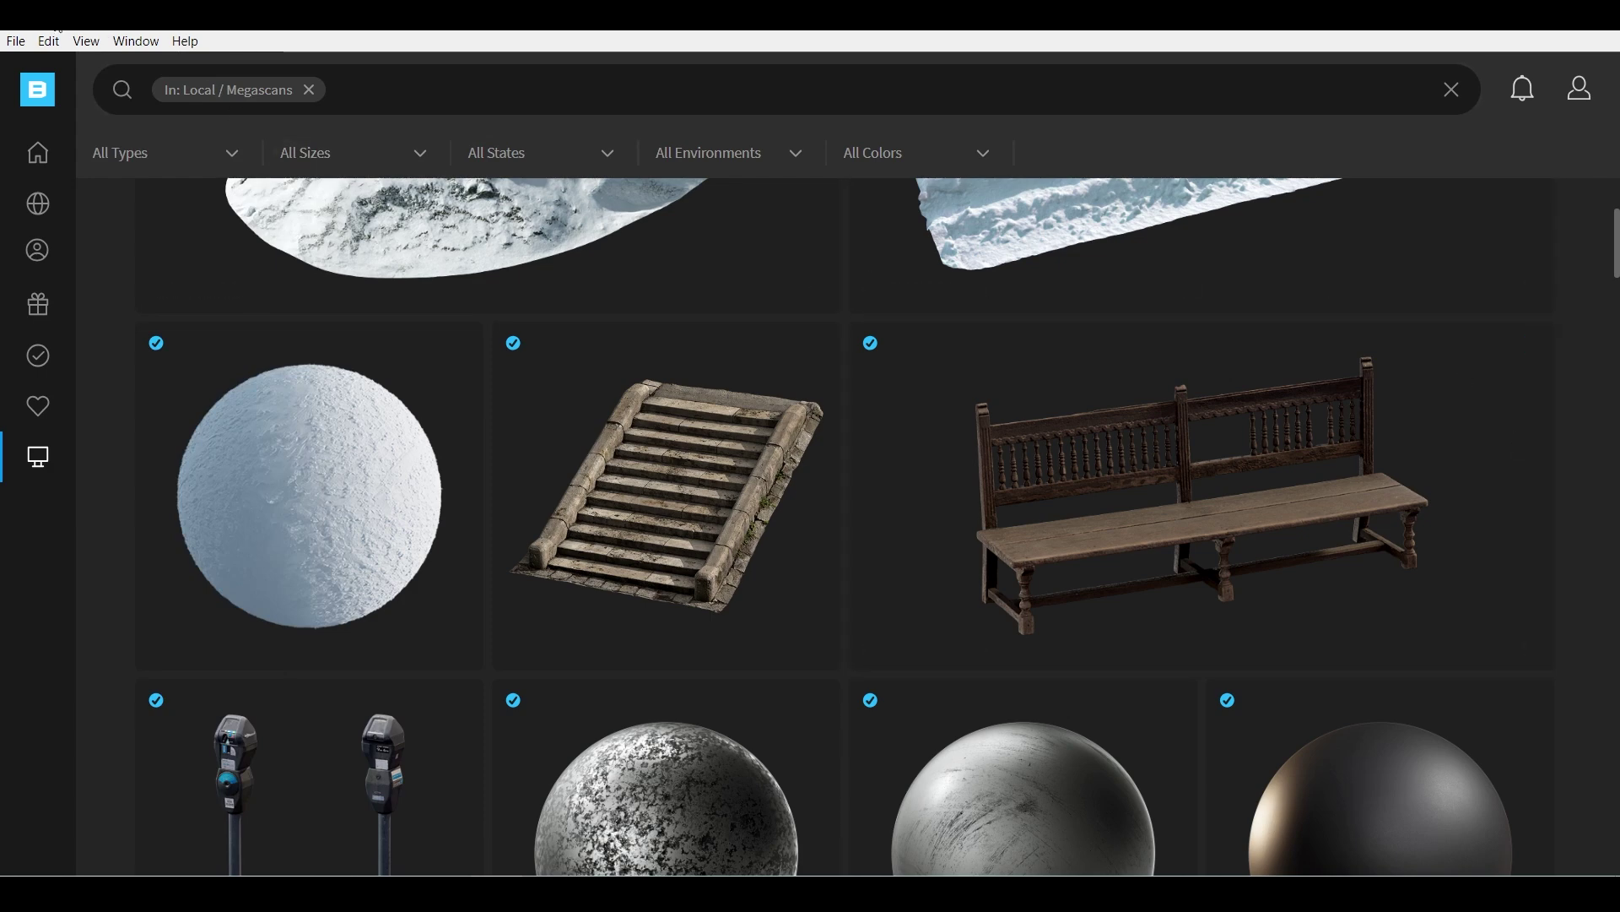
- Switch to Bridge and export the Chunky Snow 4x4 M surface at 4K resolution, with the Megascans Plugin open in Houdini
{"action": "left_click", "coordinate": [294, 498]}
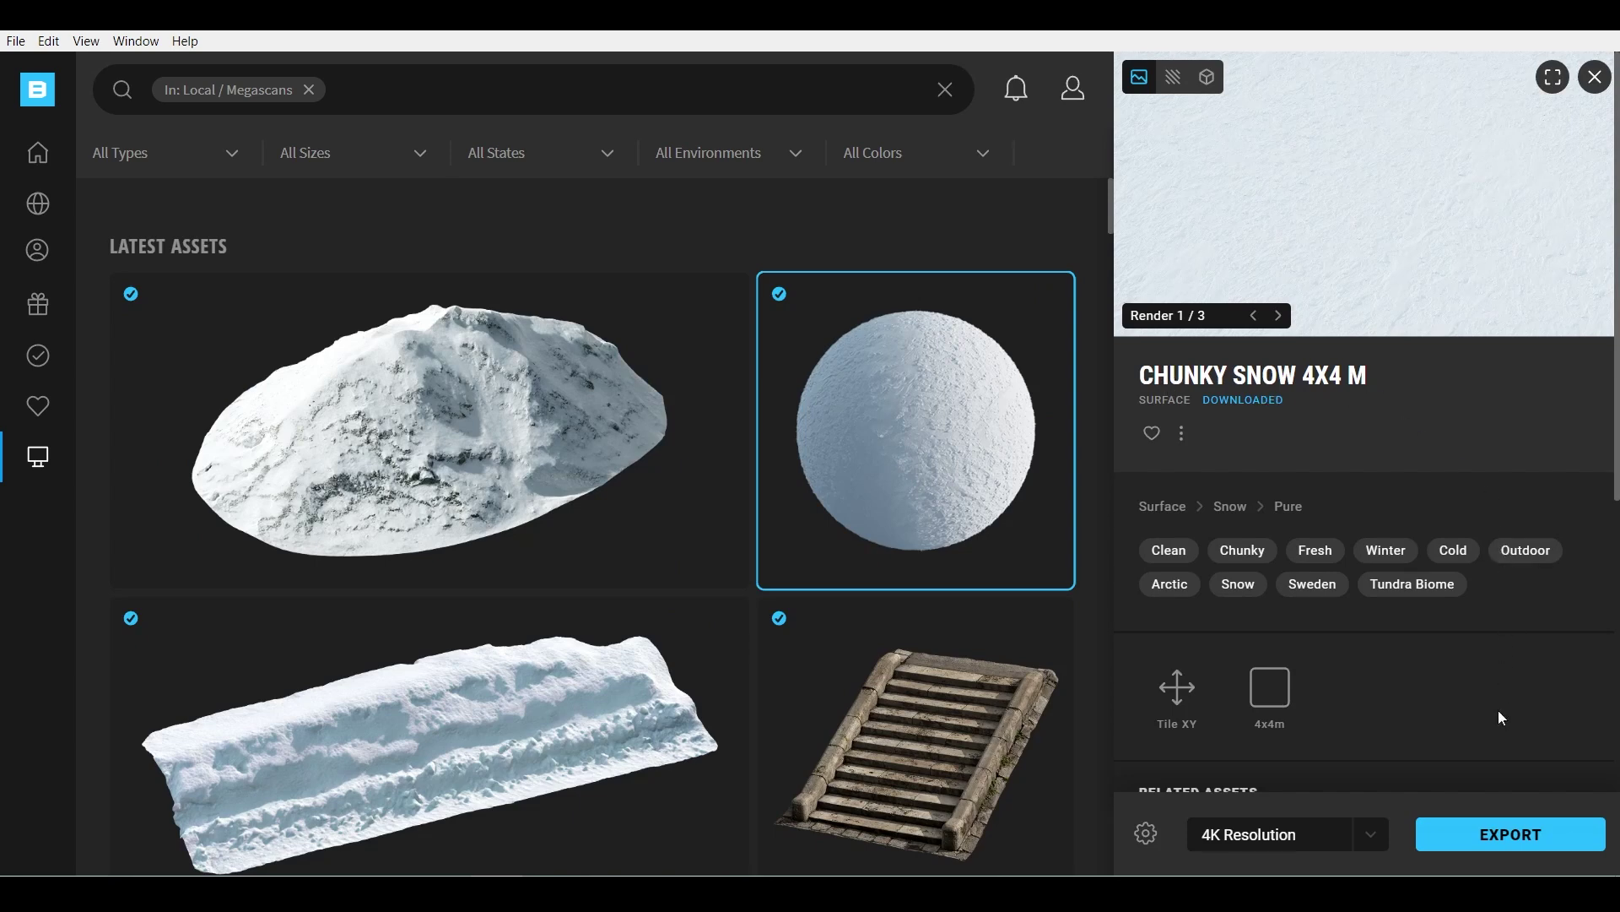
{"action": "left_click", "coordinate": [1499, 849]}
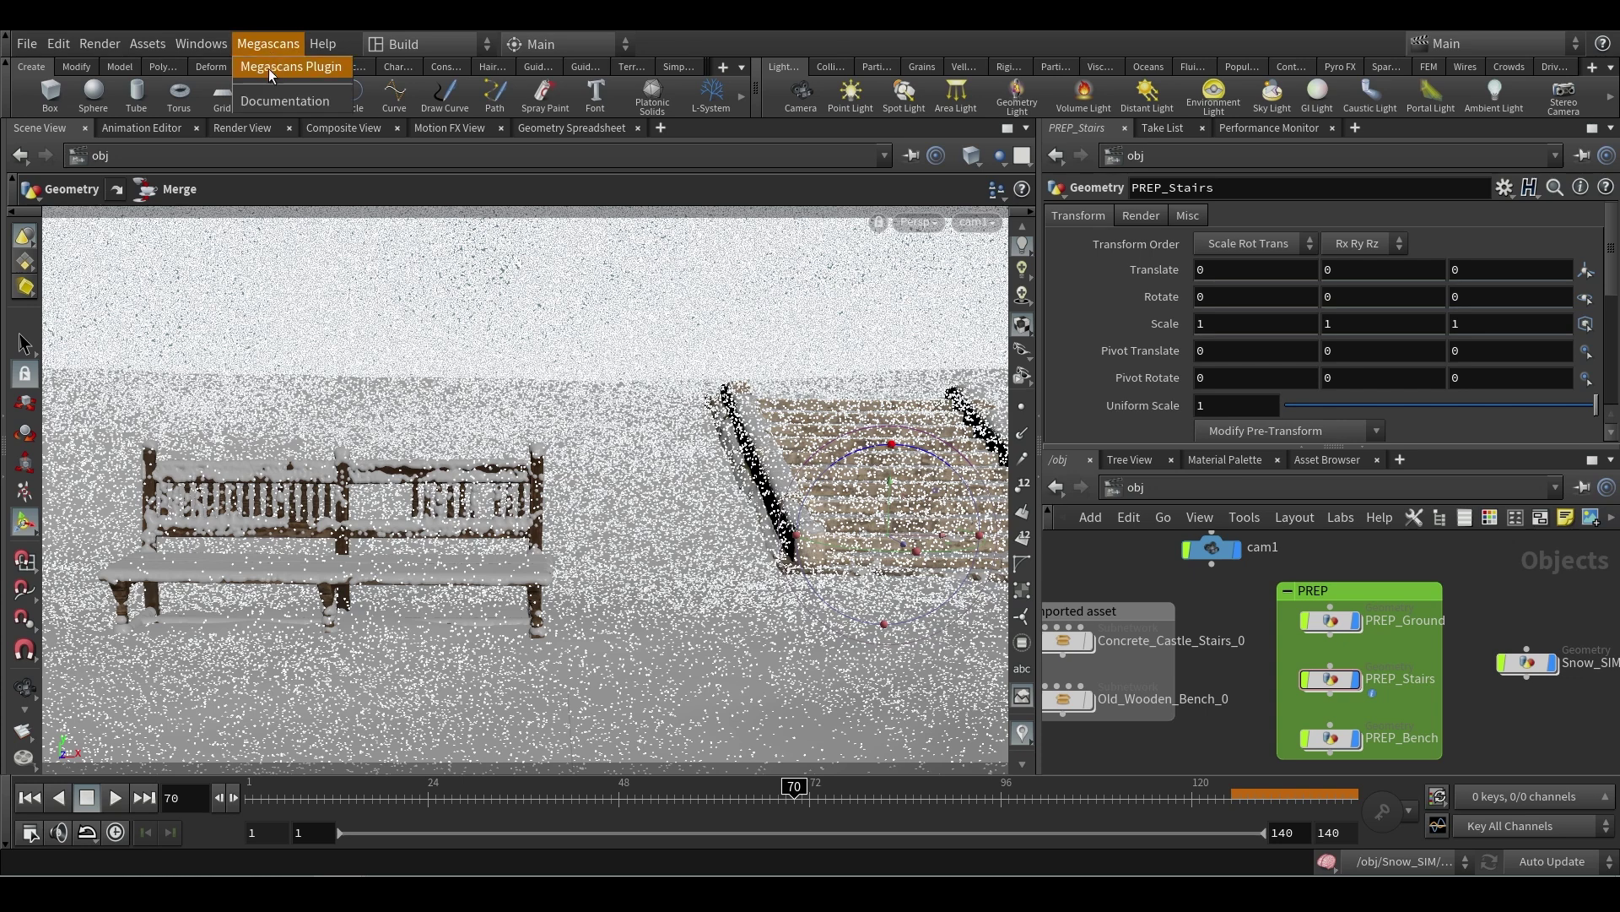
{"action": "left_click", "coordinate": [261, 69]}
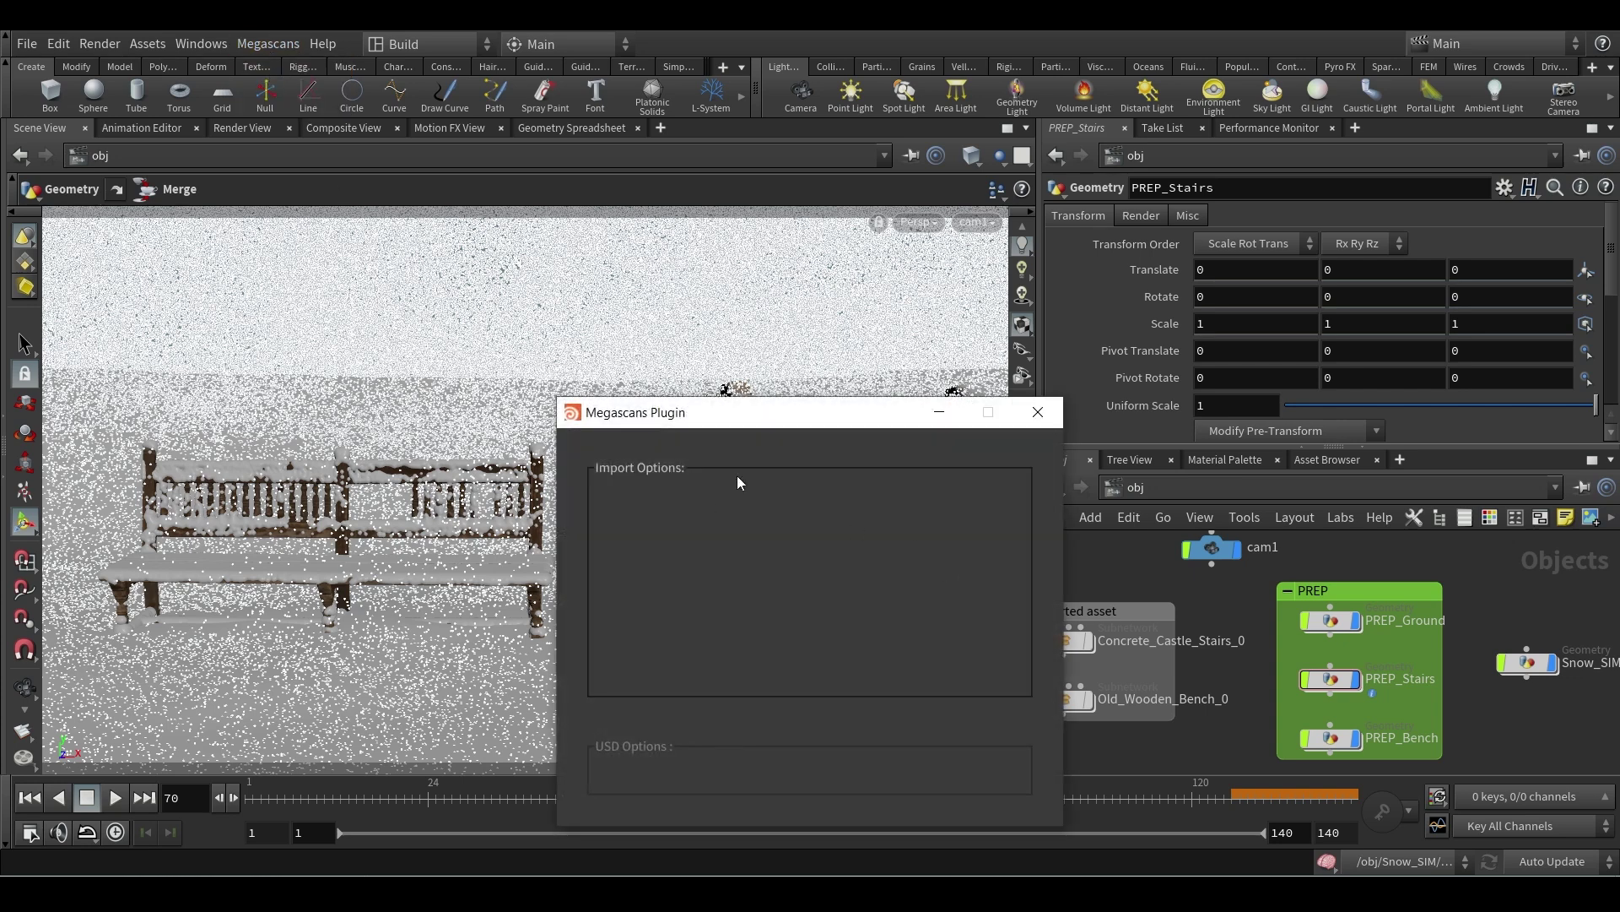
{"action": "left_click_drag", "start_coordinate": [767, 422], "coordinate": [692, 297]}
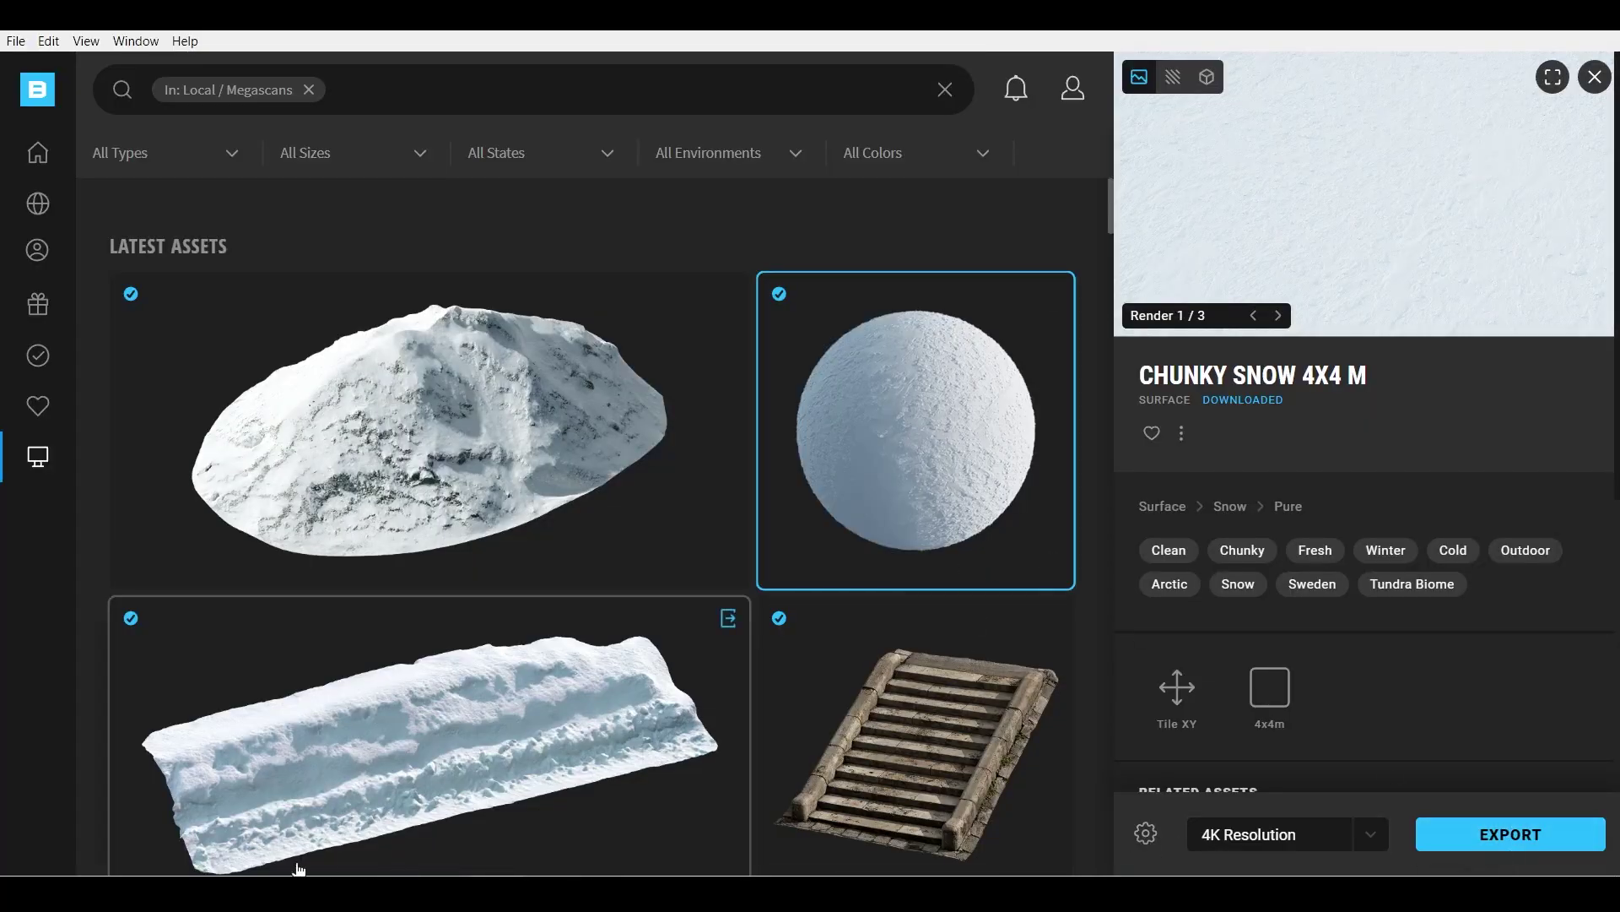
{"action": "left_click", "coordinate": [1481, 837]}
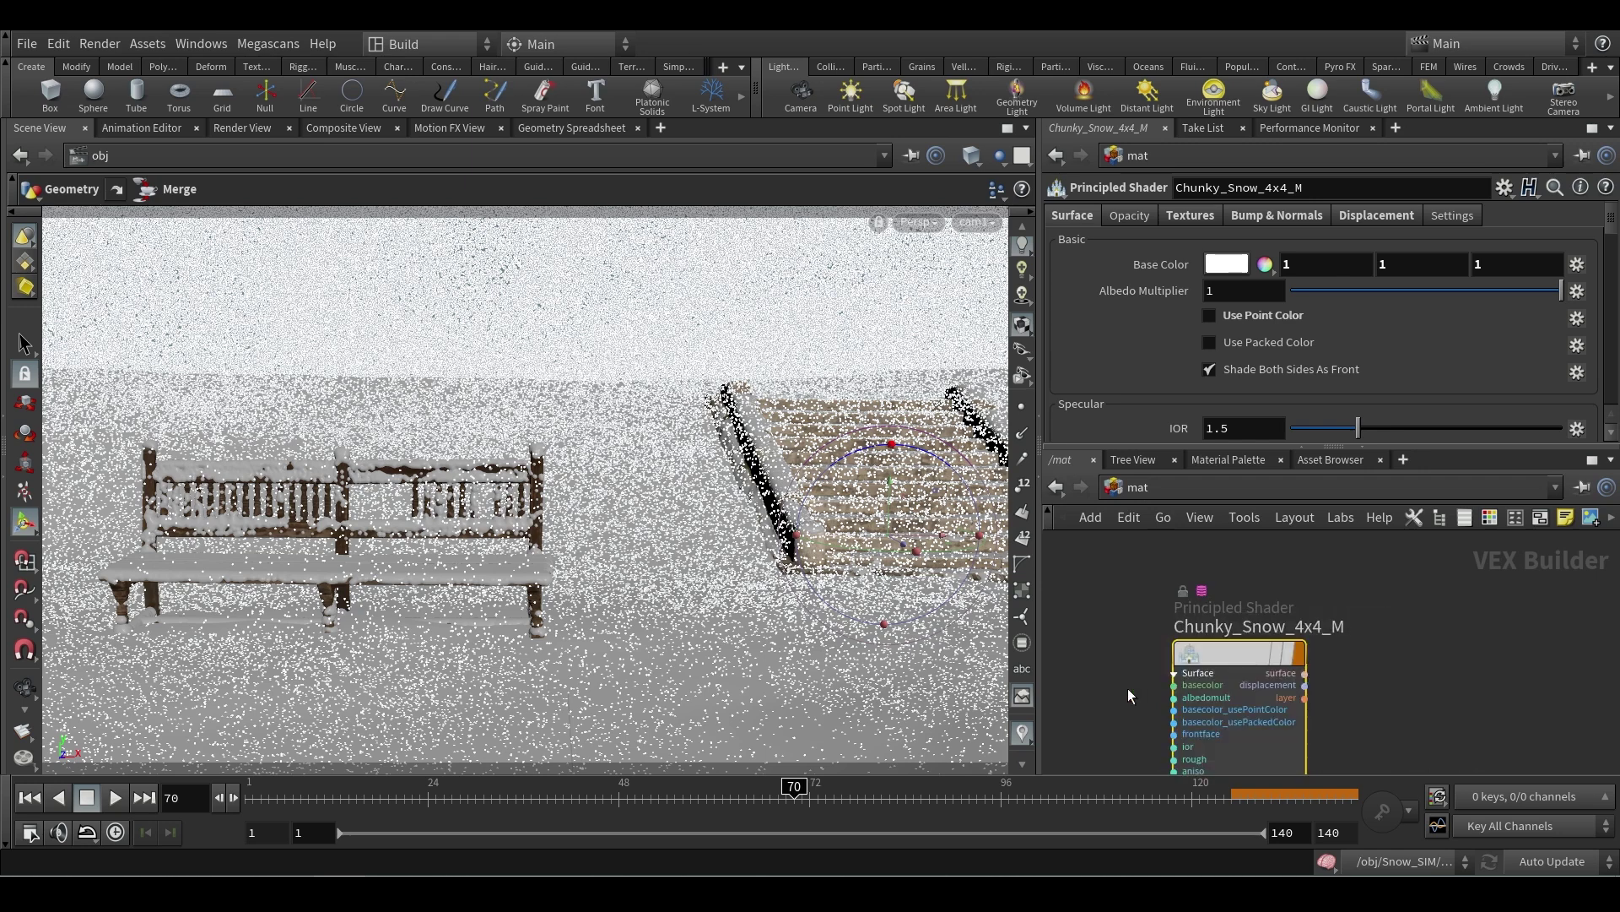
- Copy the Chunky_Snow_4x4_M shader in the mat network and reopen the PREP_Stairs network
{"action": "mouse_move", "coordinate": [1307, 670]}
{"action": "key", "text": "ctrl+c"}
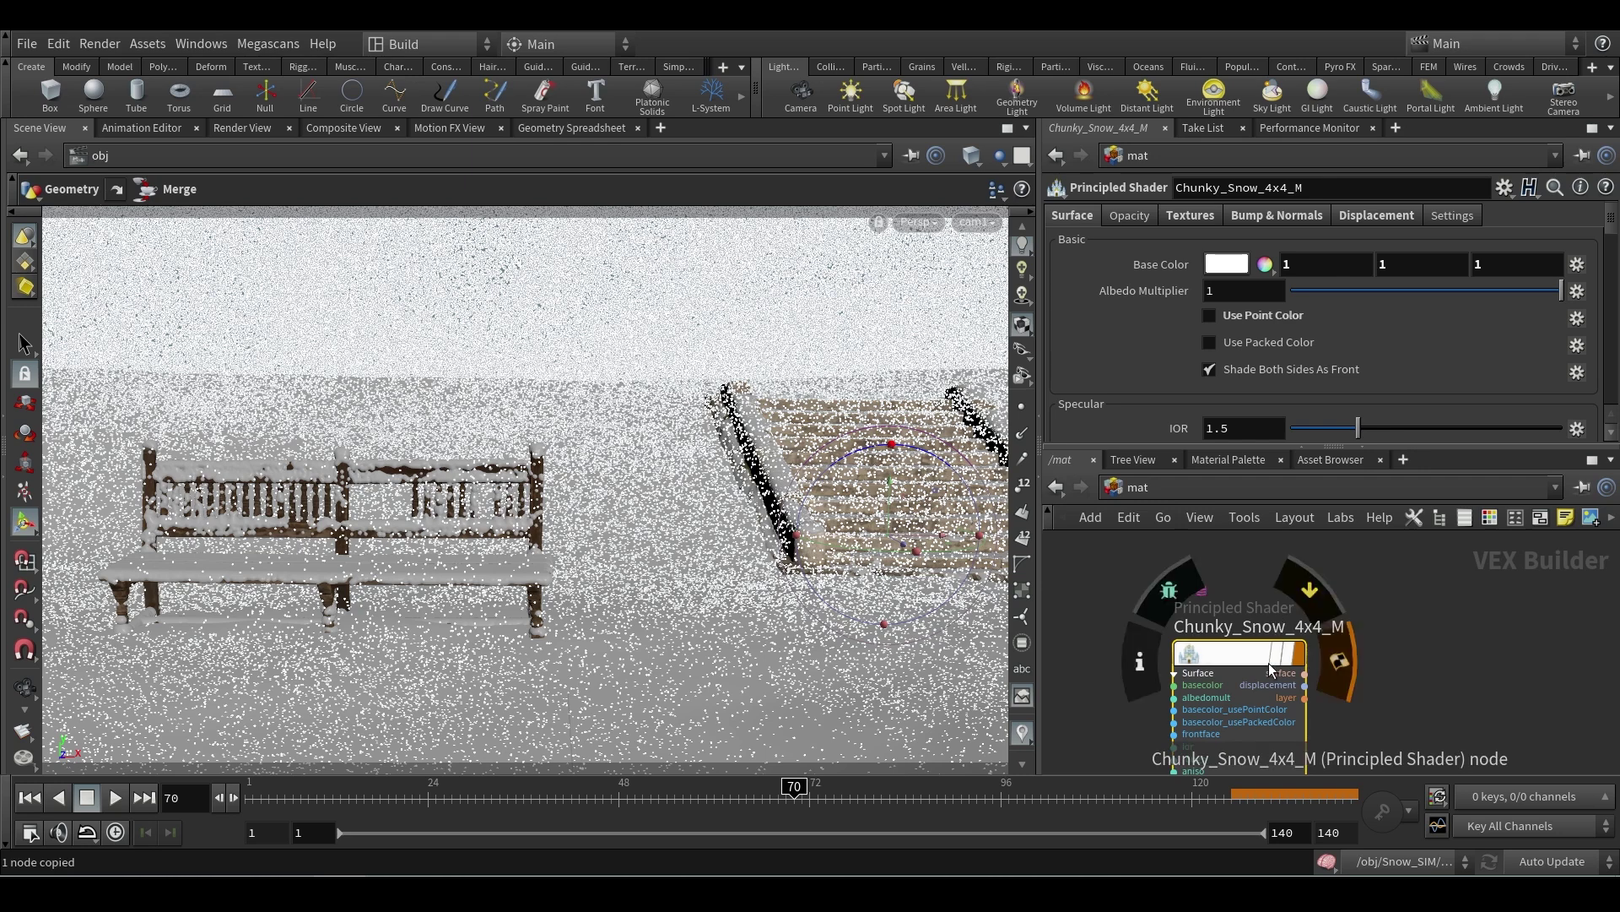
{"action": "left_click", "coordinate": [1058, 489]}
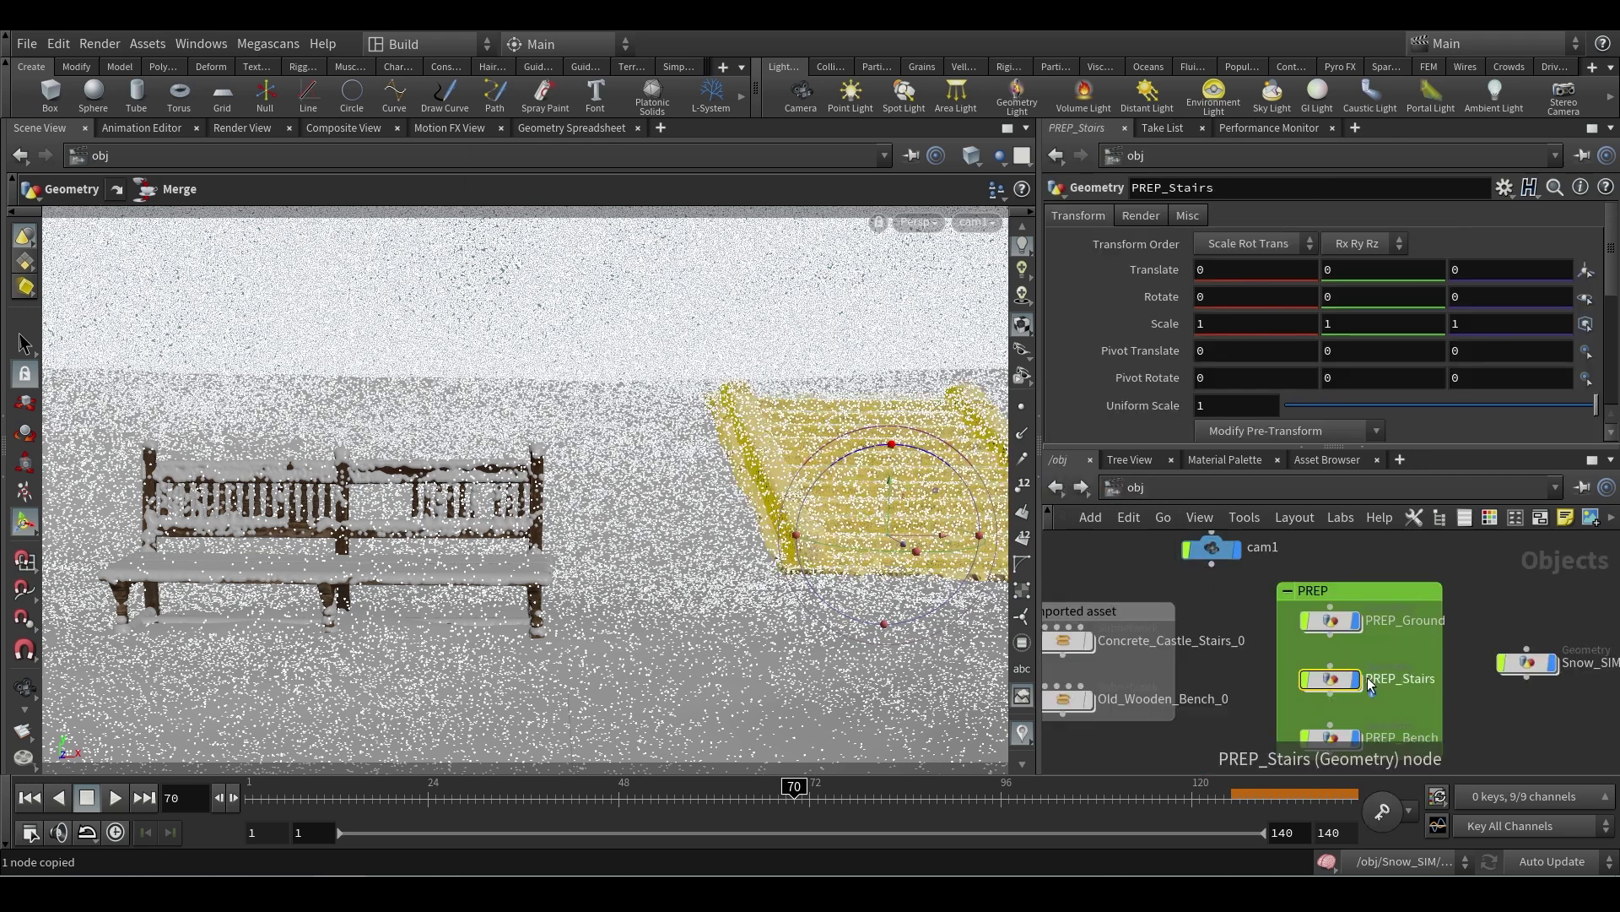
{"action": "double_click", "coordinate": [1330, 678]}
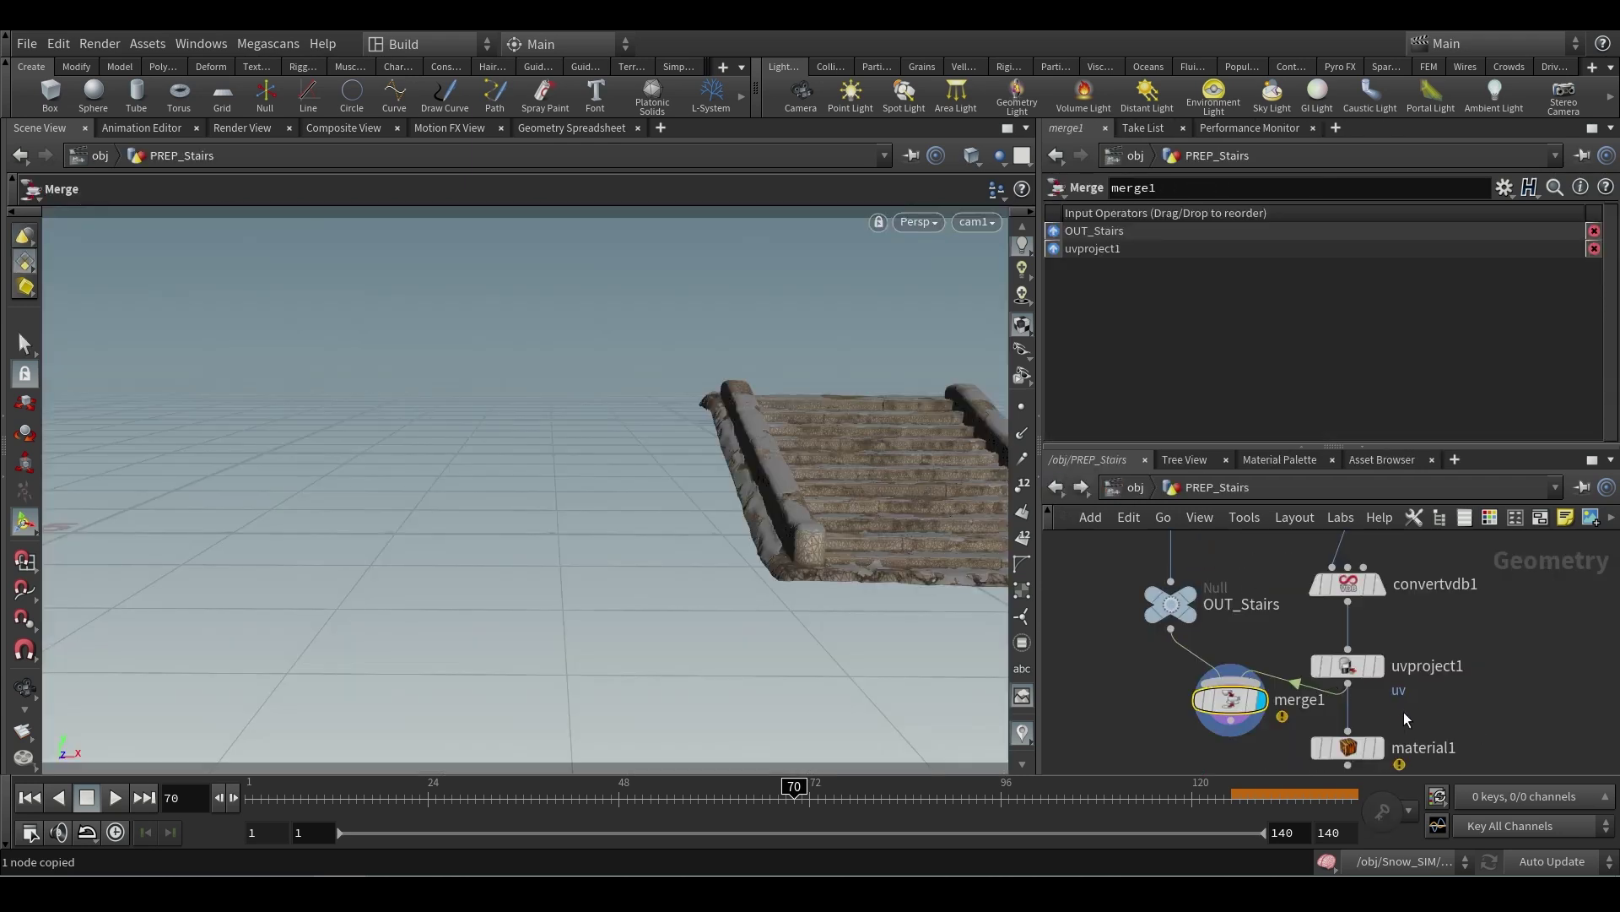
- Feed merge1 from material1 instead of uvproject1, with merge1 placed below material1
{"action": "middle_click_drag", "start_coordinate": [1405, 712], "coordinate": [1408, 626]}
{"action": "left_click_drag", "start_coordinate": [1203, 642], "coordinate": [1198, 724]}
{"action": "left_click", "coordinate": [1327, 663]}
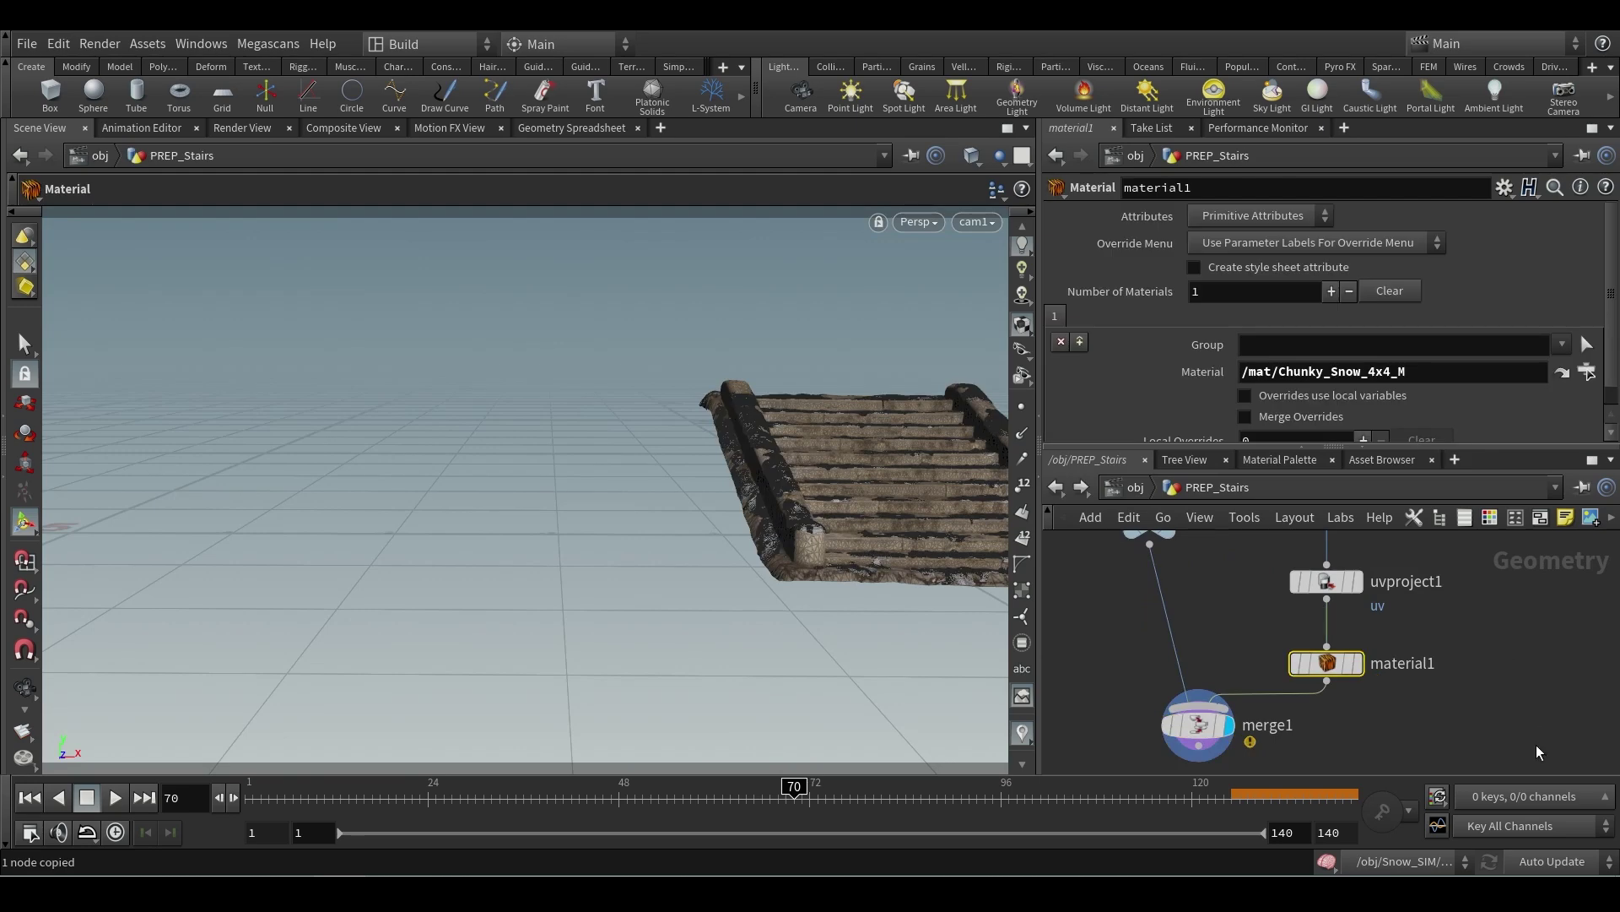
{"action": "left_click", "coordinate": [1199, 724]}
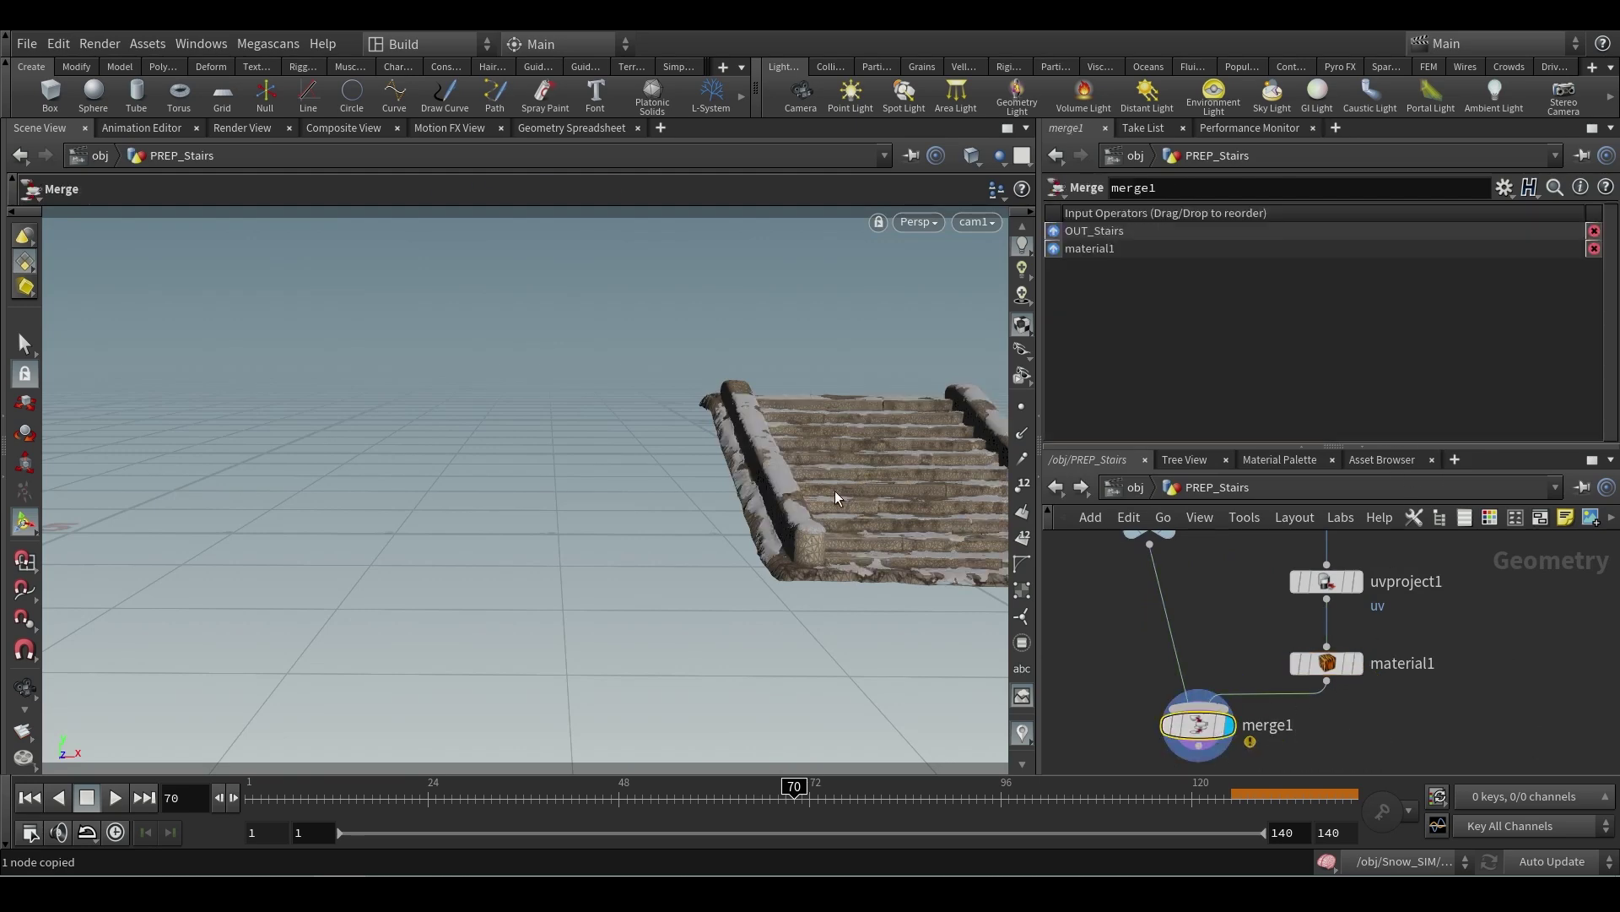
- Inspect the stairs' snow material up close, return to frame 1 and go back to the object level
{"action": "key", "text": "Escape"}
{"action": "left_click_drag", "start_coordinate": [834, 489], "coordinate": [778, 509]}
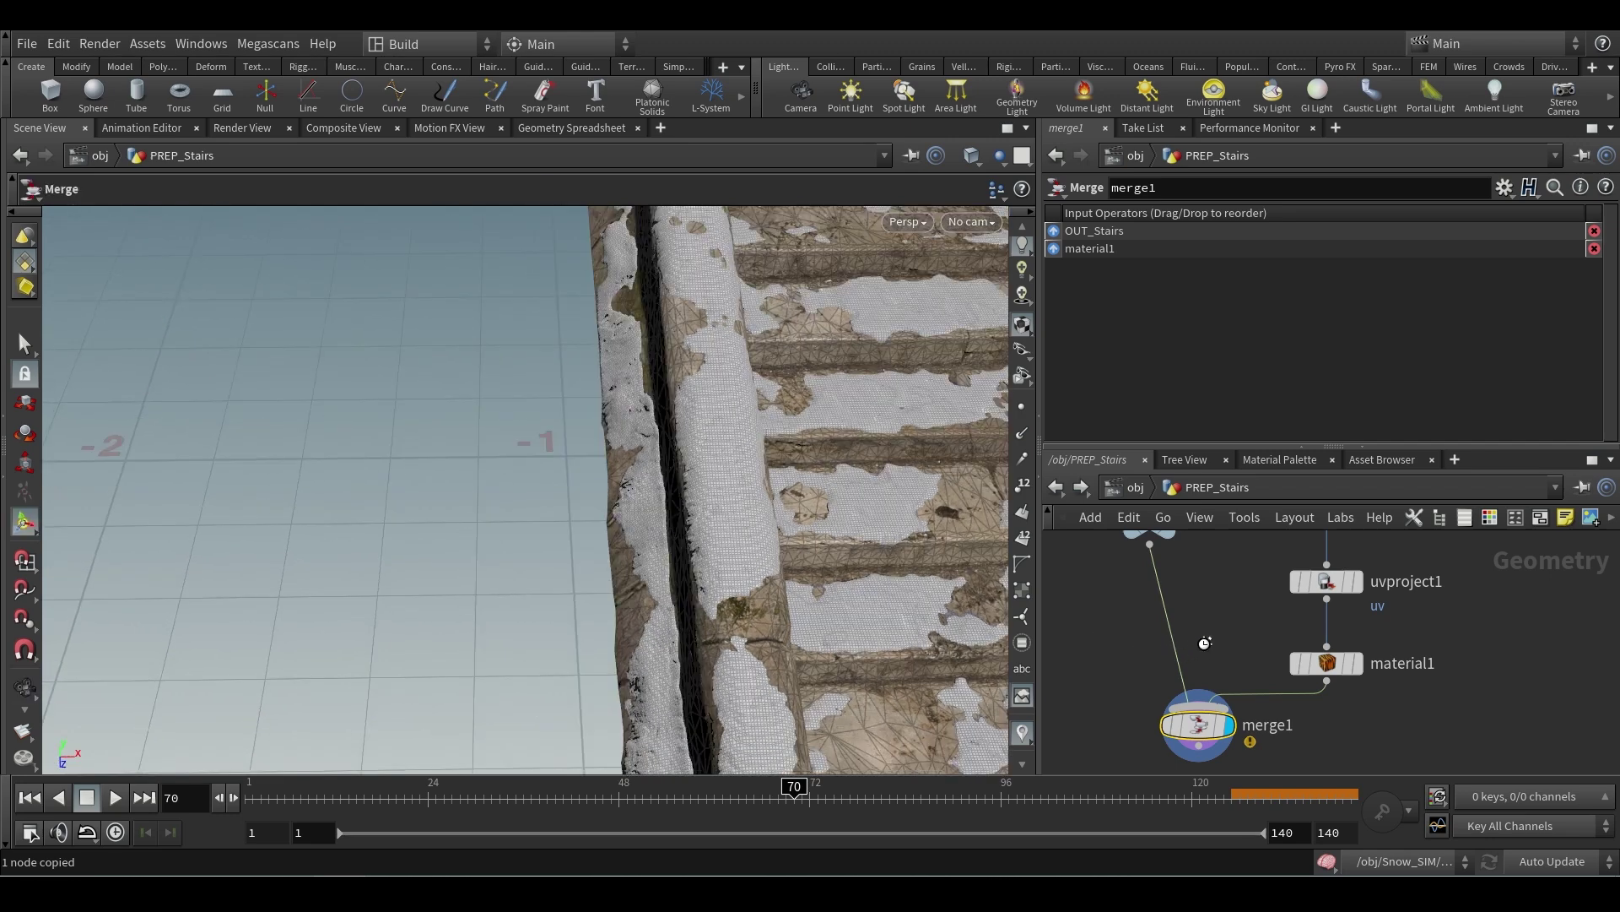
{"action": "left_click", "coordinate": [1221, 632]}
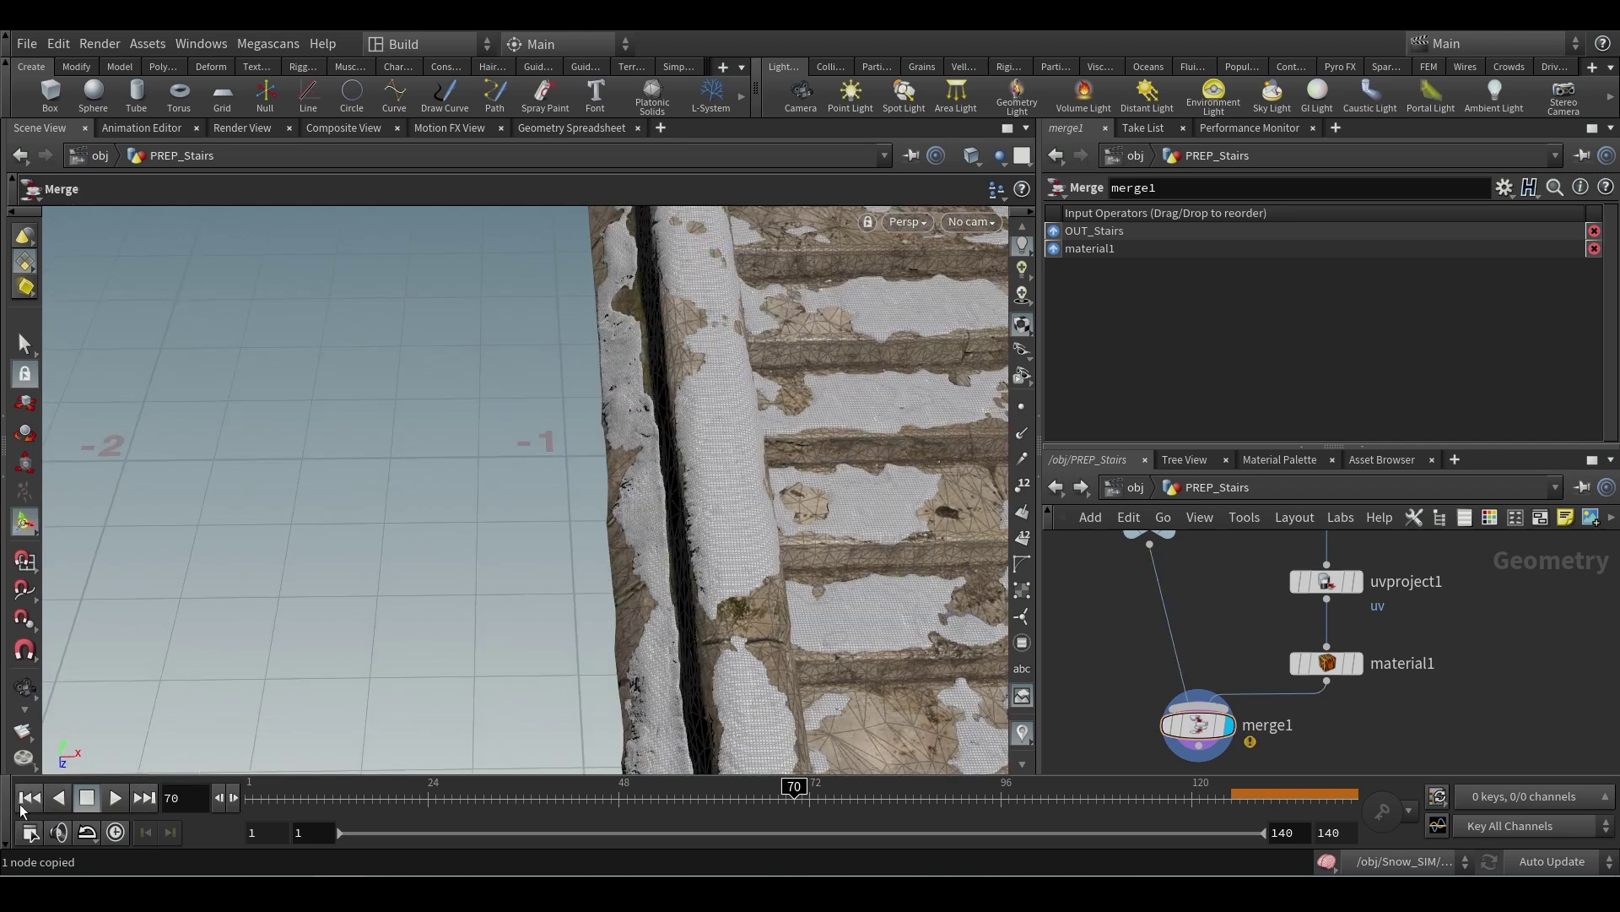
{"action": "left_click", "coordinate": [22, 809]}
{"action": "key", "text": "u"}
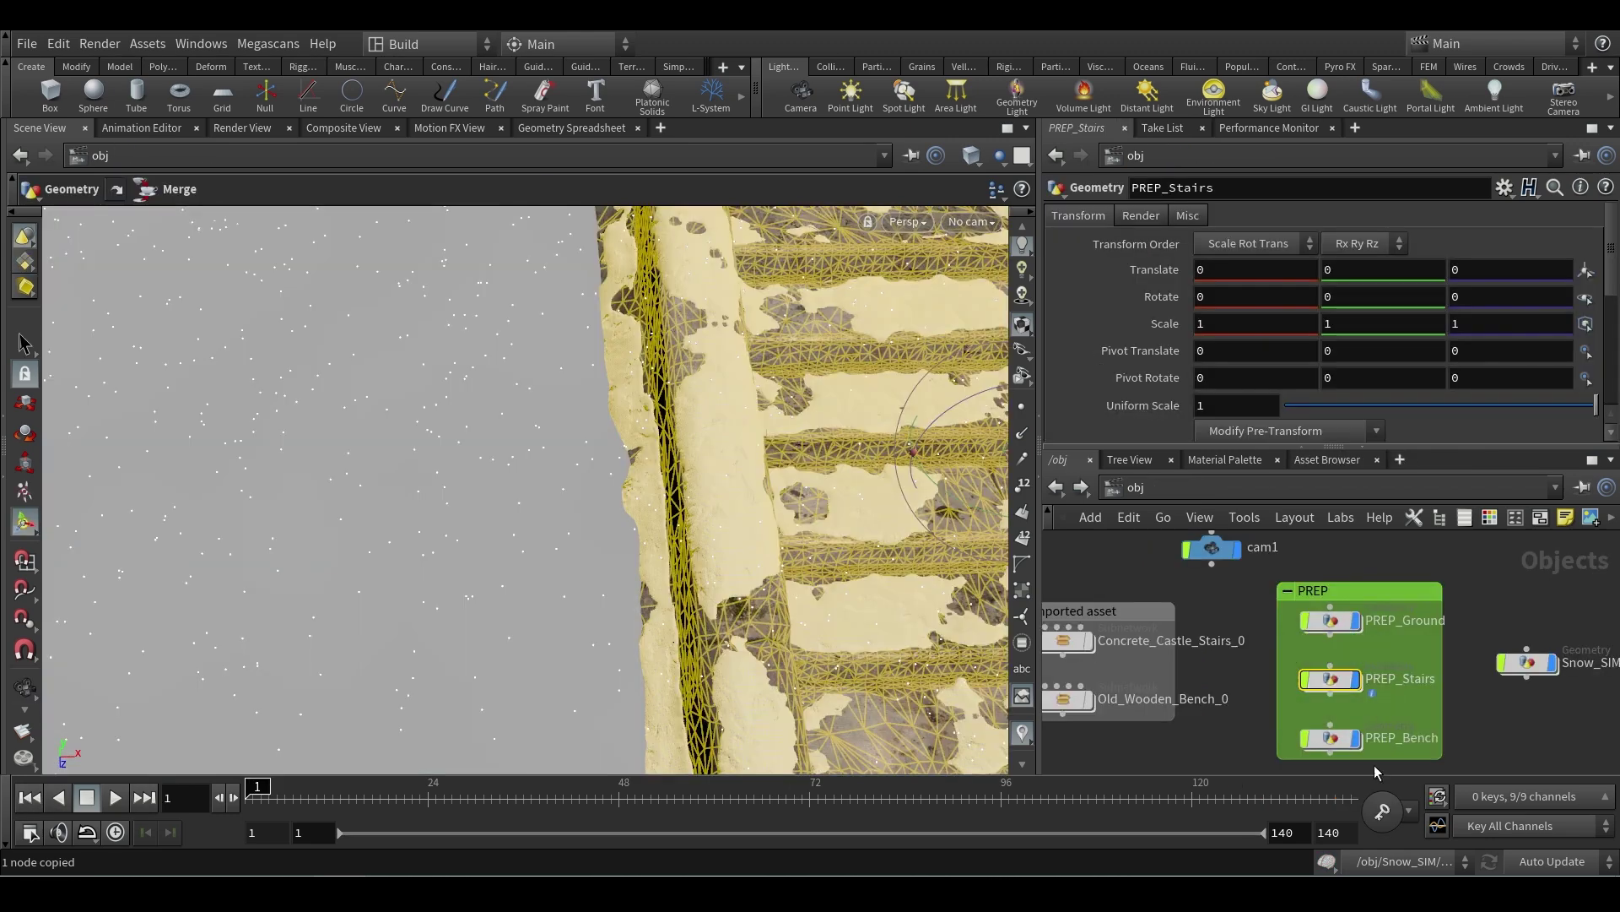
- Assign /mat/Chunky_Snow_4x4_M to the material1 node inside PREP_Bench and return to the object level
{"action": "double_click", "coordinate": [1332, 738]}
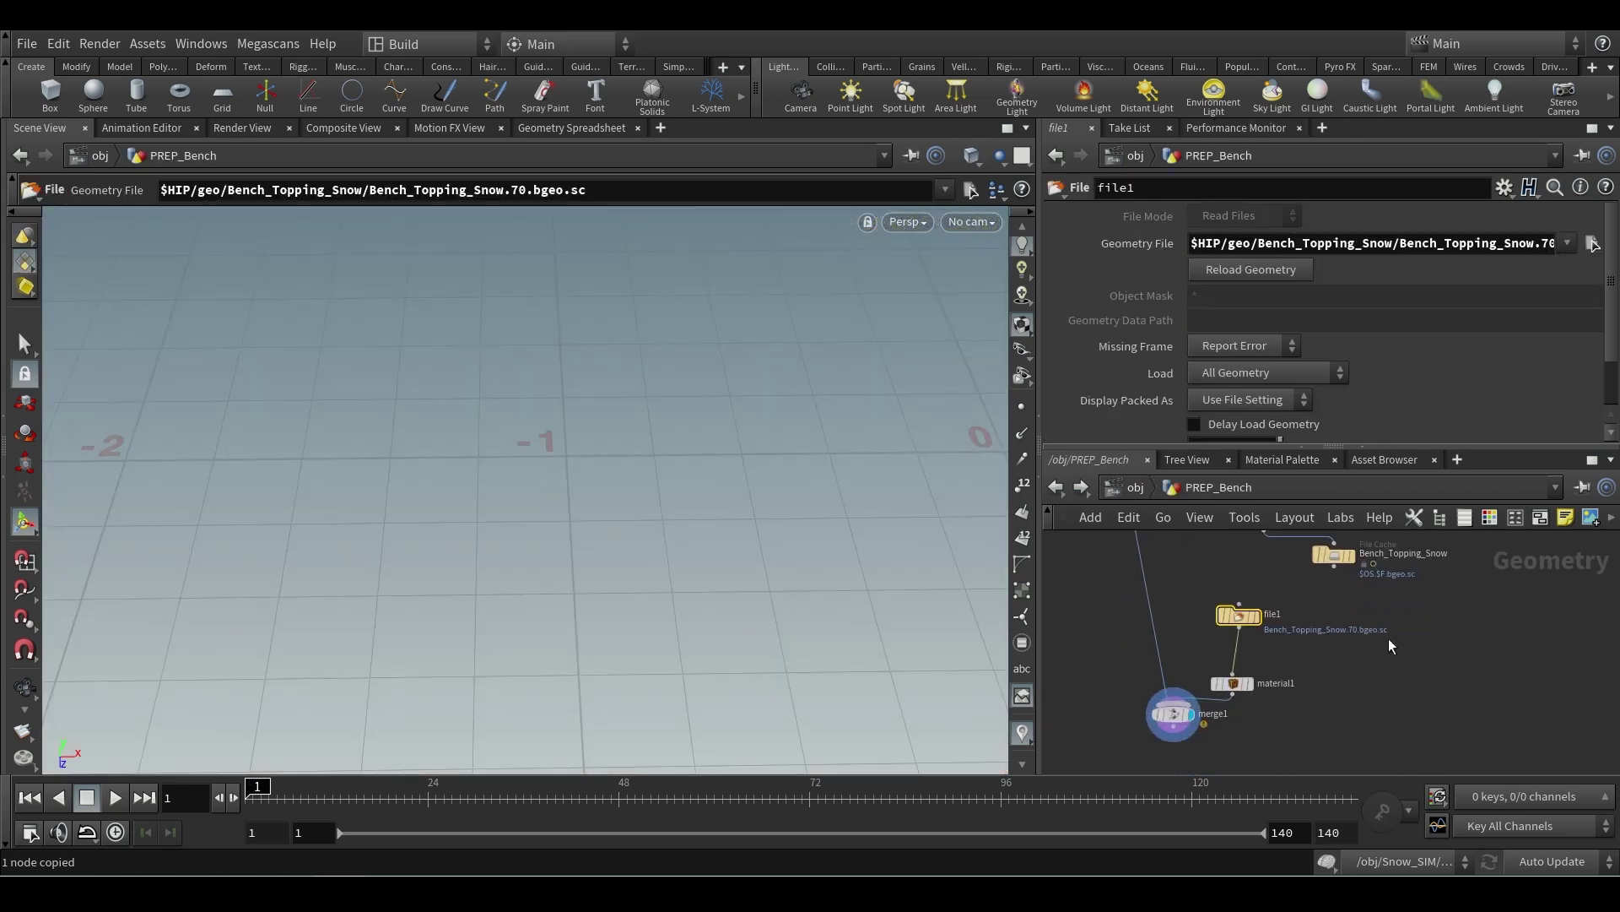
{"action": "left_click", "coordinate": [1233, 683]}
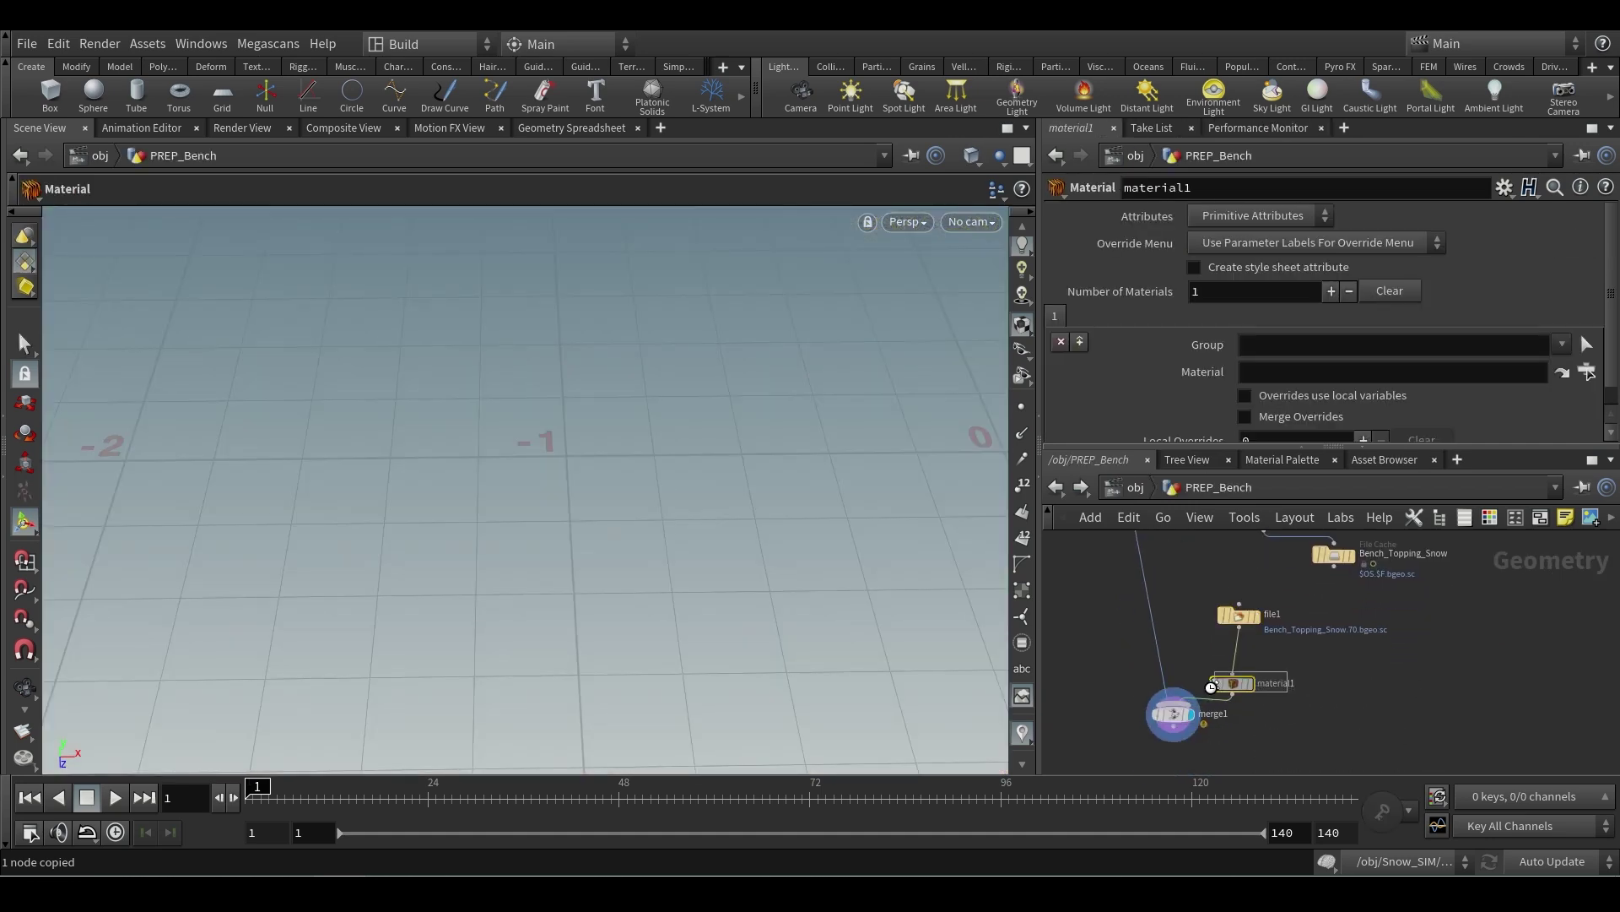
{"action": "left_click", "coordinate": [1265, 375]}
{"action": "key", "text": "ctrl+v"}
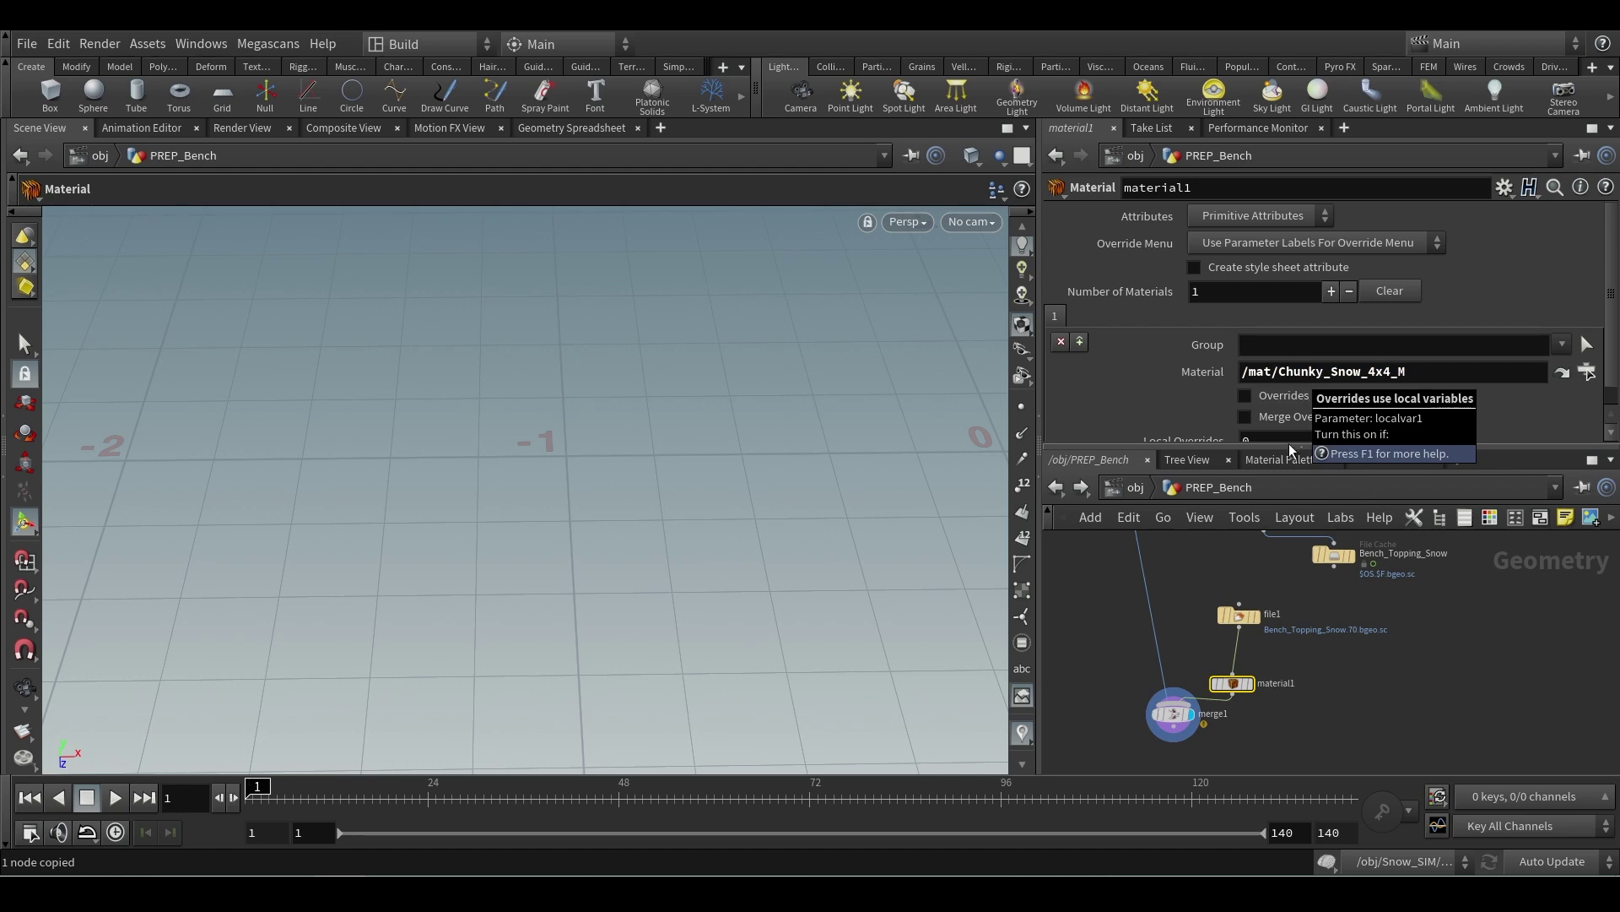
{"action": "left_click", "coordinate": [1141, 488]}
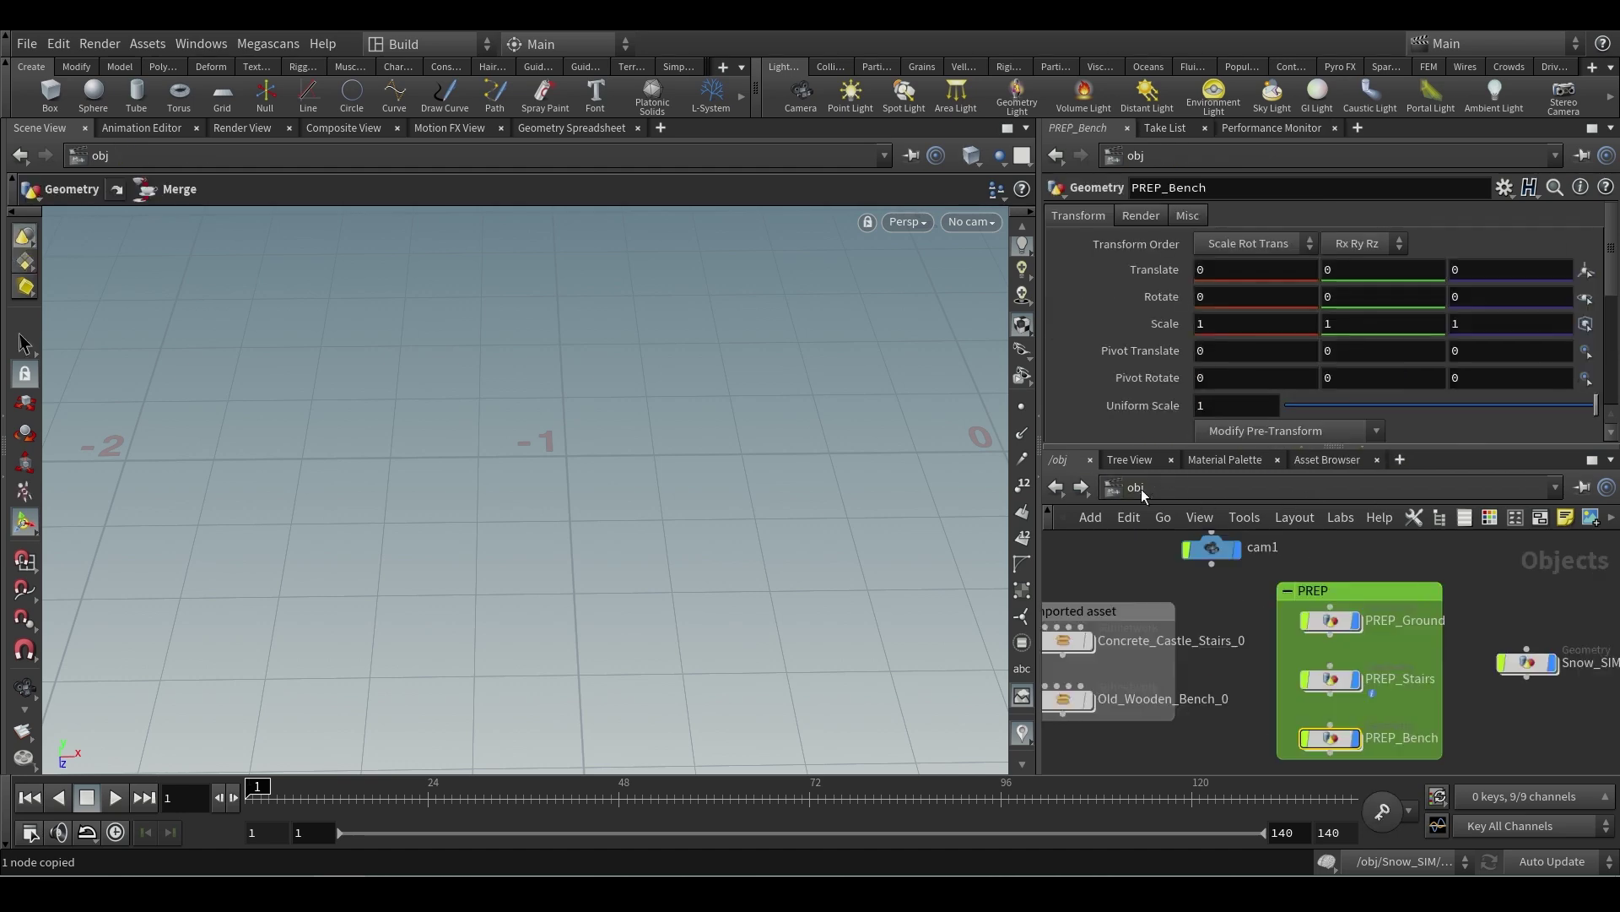
- Inspect the snow material on the bench up close, in the full scene and inside the PREP_Bench network
{"action": "key", "text": "Escape"}
{"action": "key", "text": "Return"}
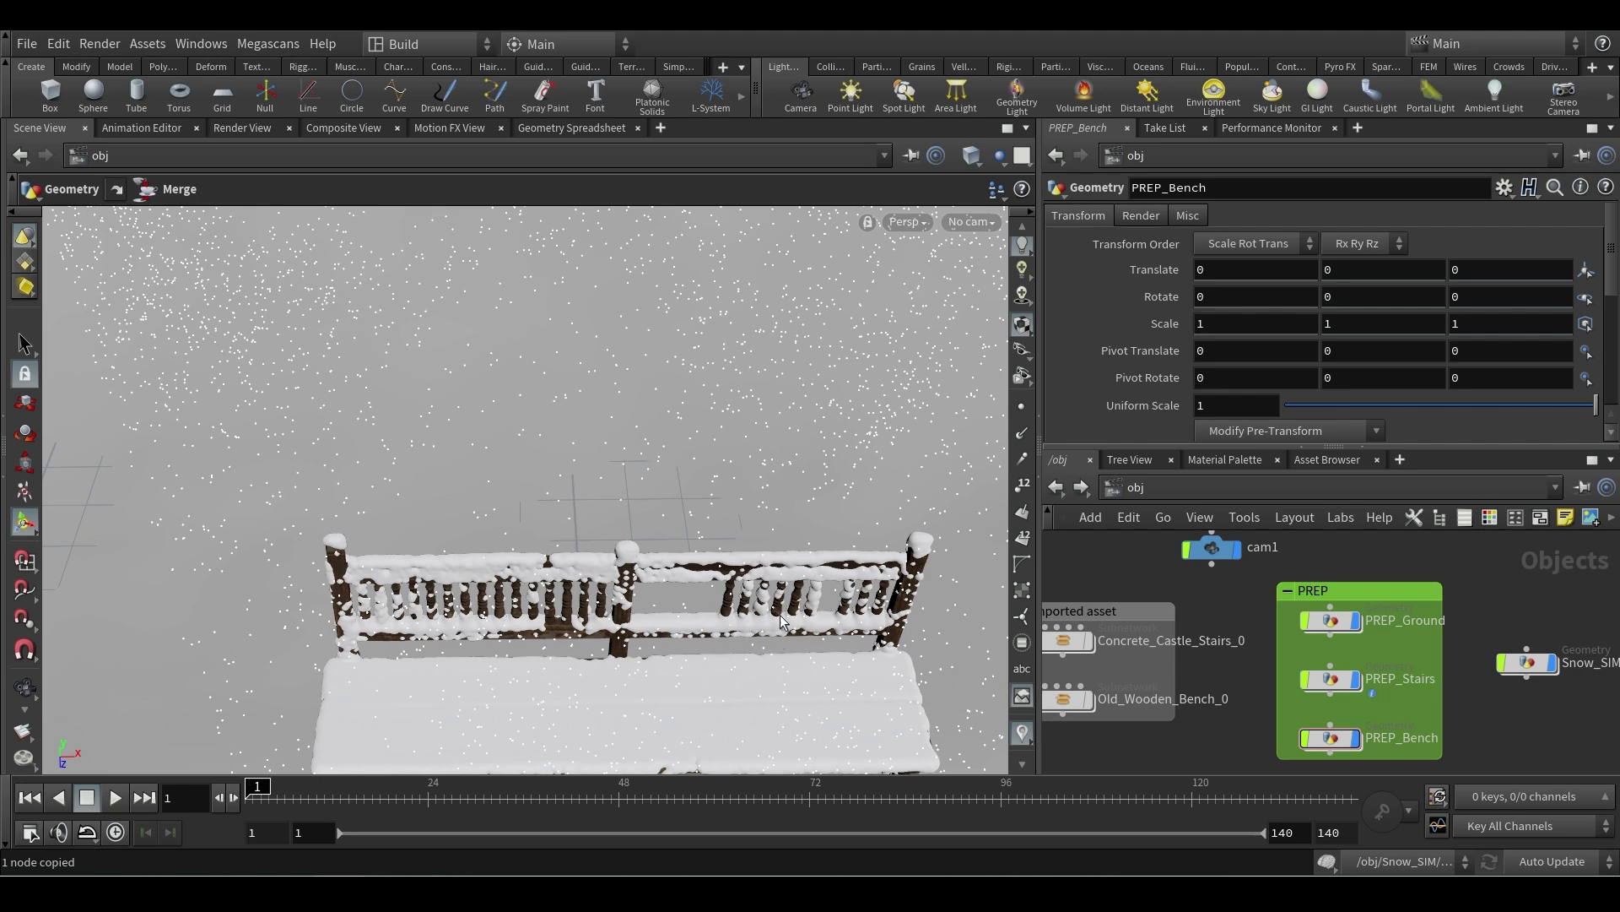
{"action": "middle_click_drag", "start_coordinate": [656, 540], "coordinate": [318, 582]}
{"action": "key", "text": "n"}
{"action": "left_click", "coordinate": [1141, 215]}
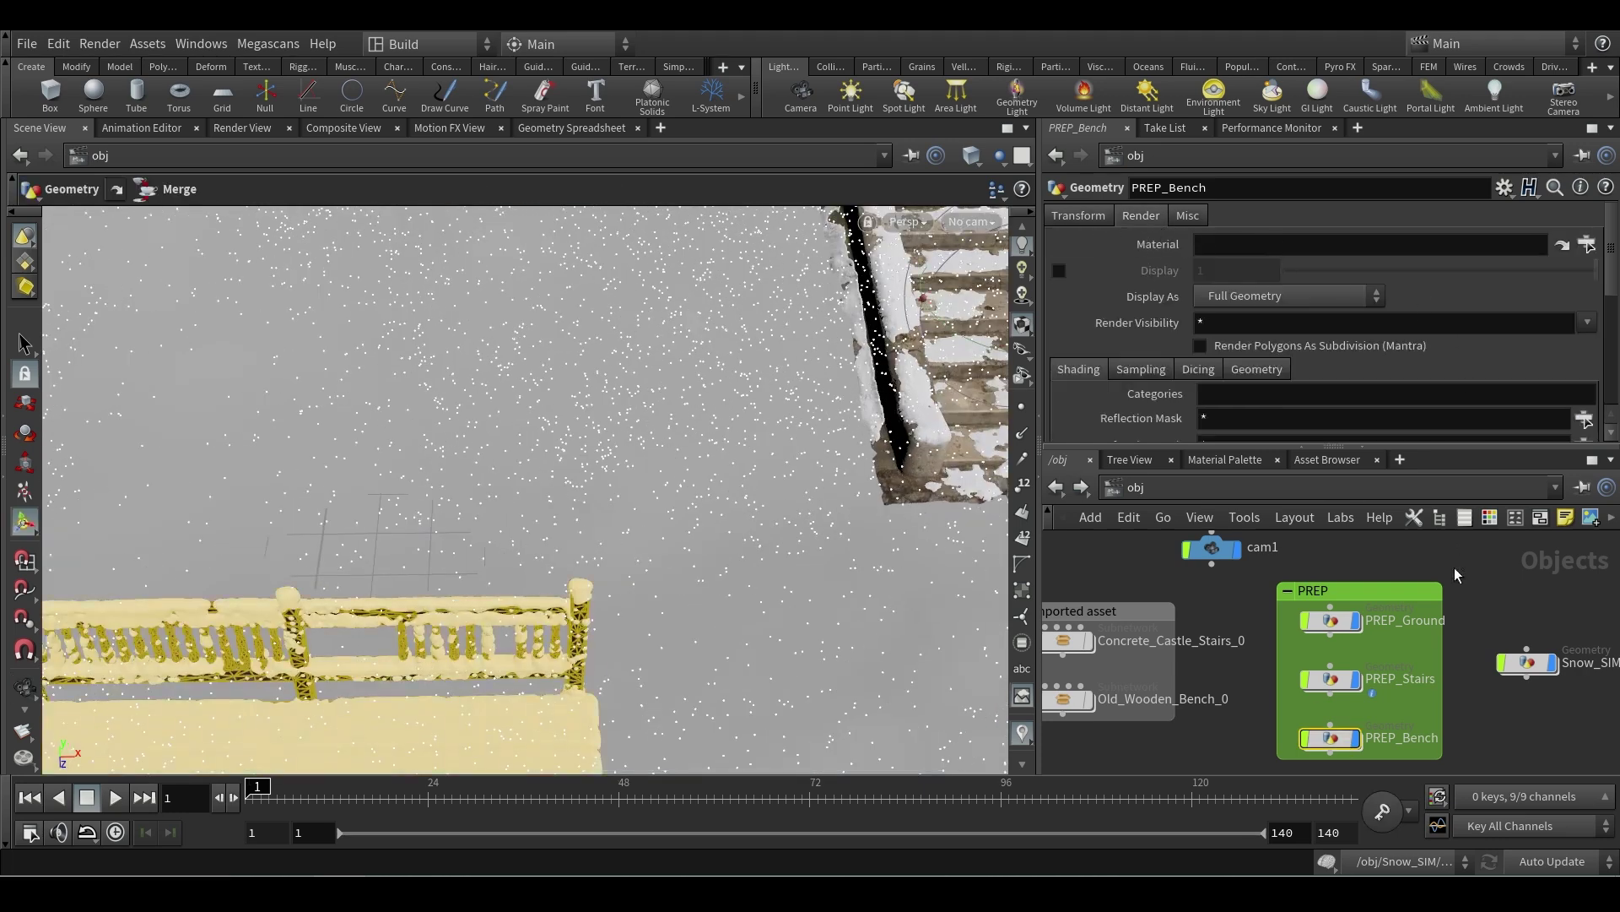
{"action": "scroll", "coordinate": [1490, 738], "scroll_direction": "up", "scroll_amount": 3}
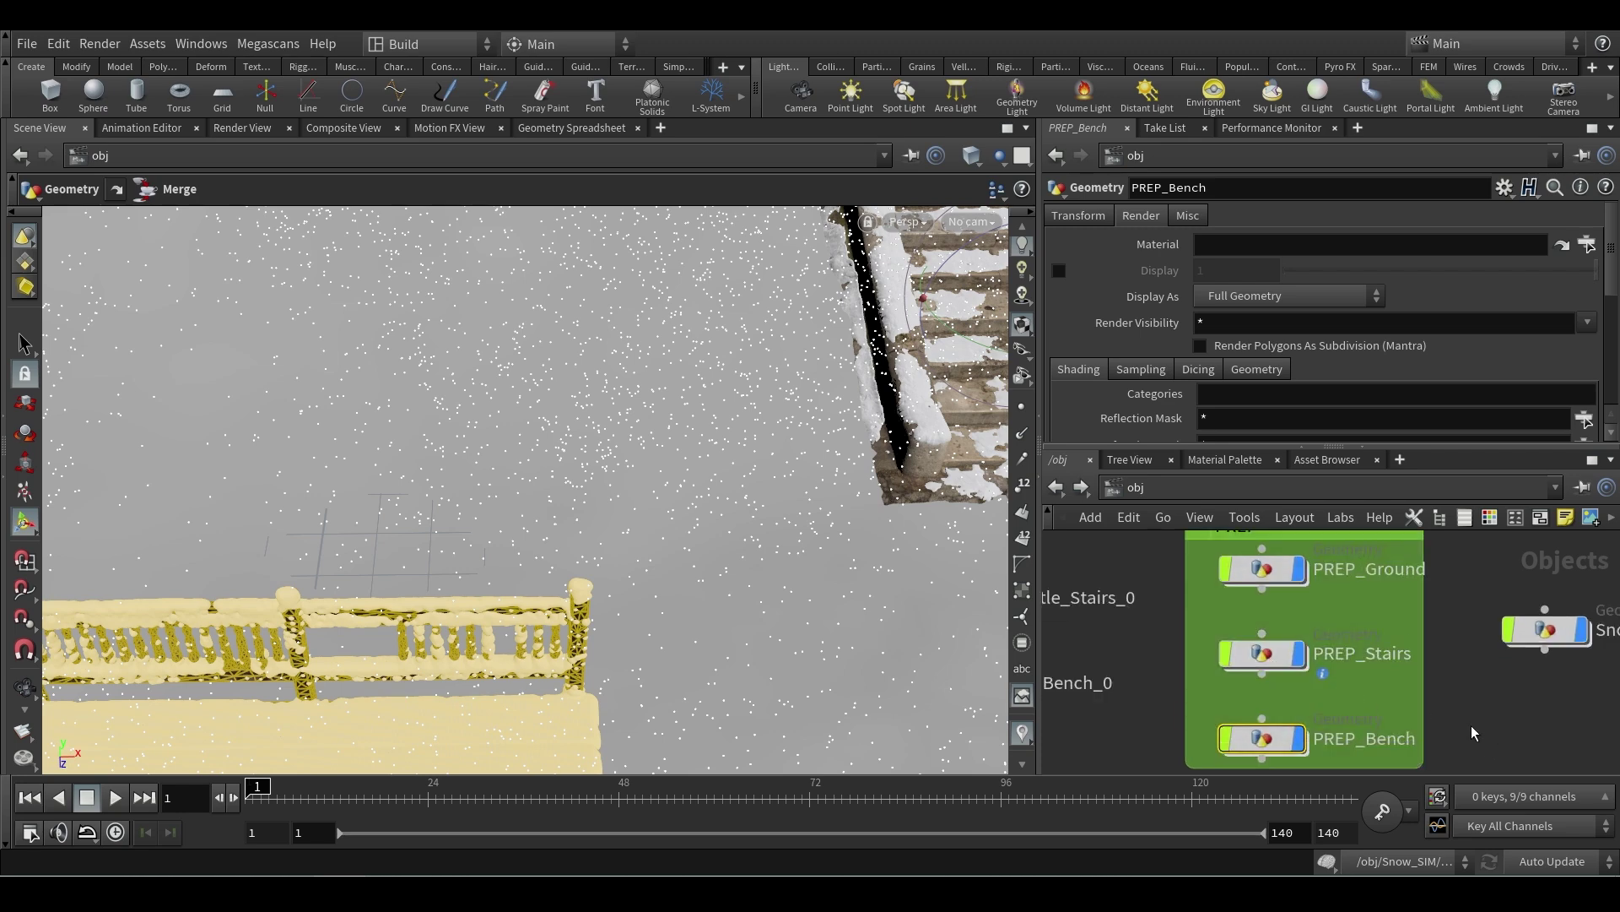
{"action": "double_click", "coordinate": [1273, 740]}
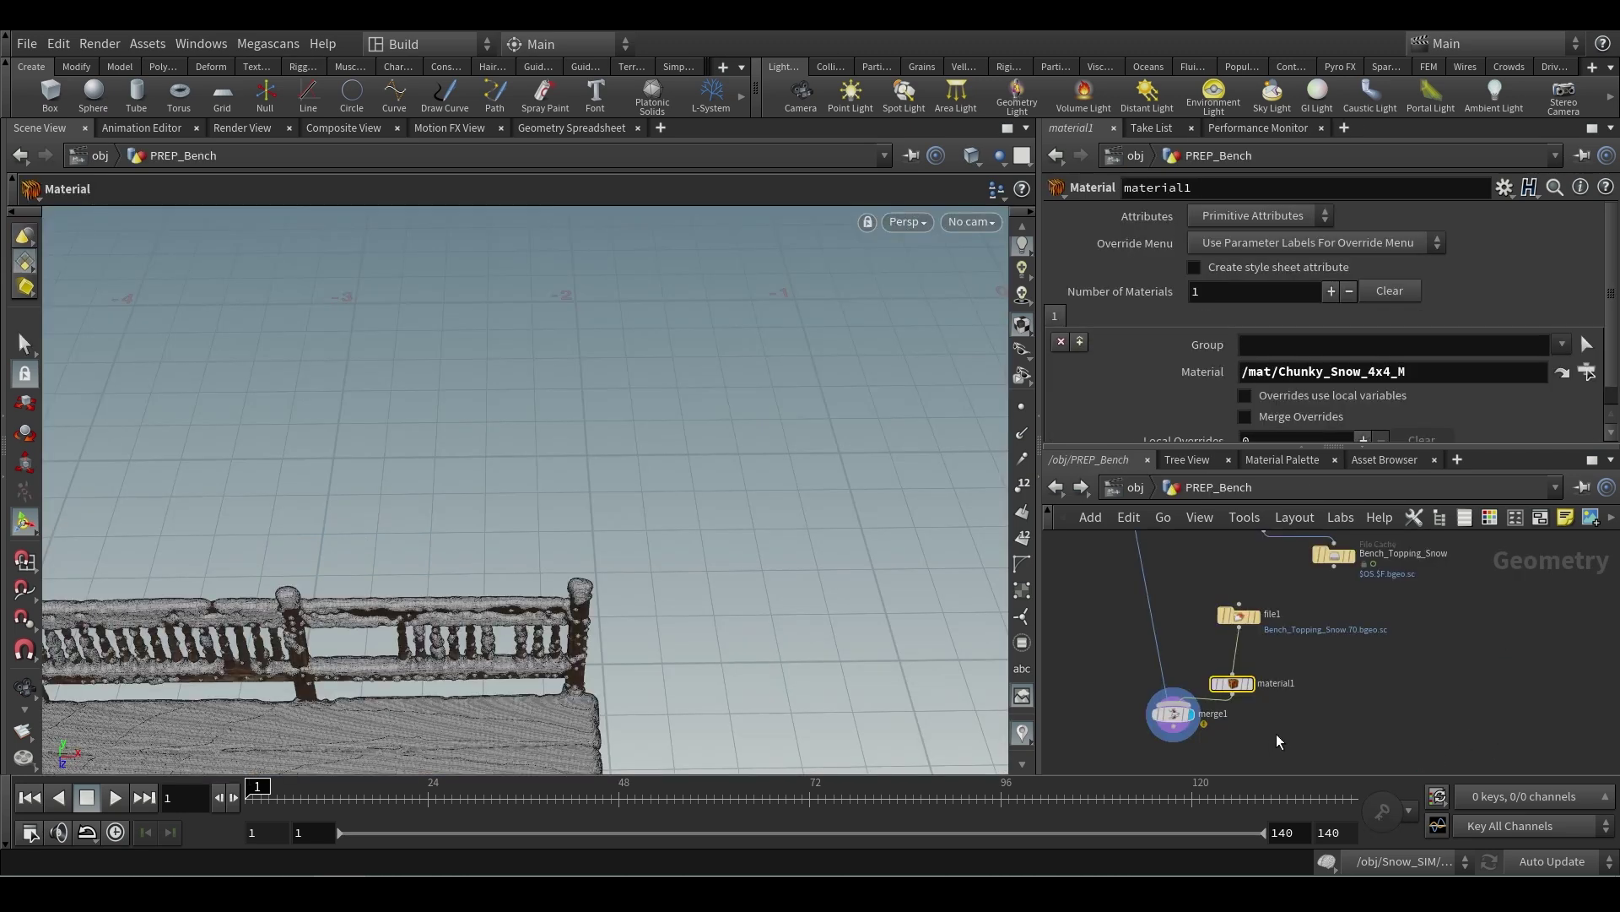
{"action": "key", "text": "u"}
{"action": "left_click_drag", "start_coordinate": [575, 514], "coordinate": [576, 574]}
{"action": "key", "text": "Return"}
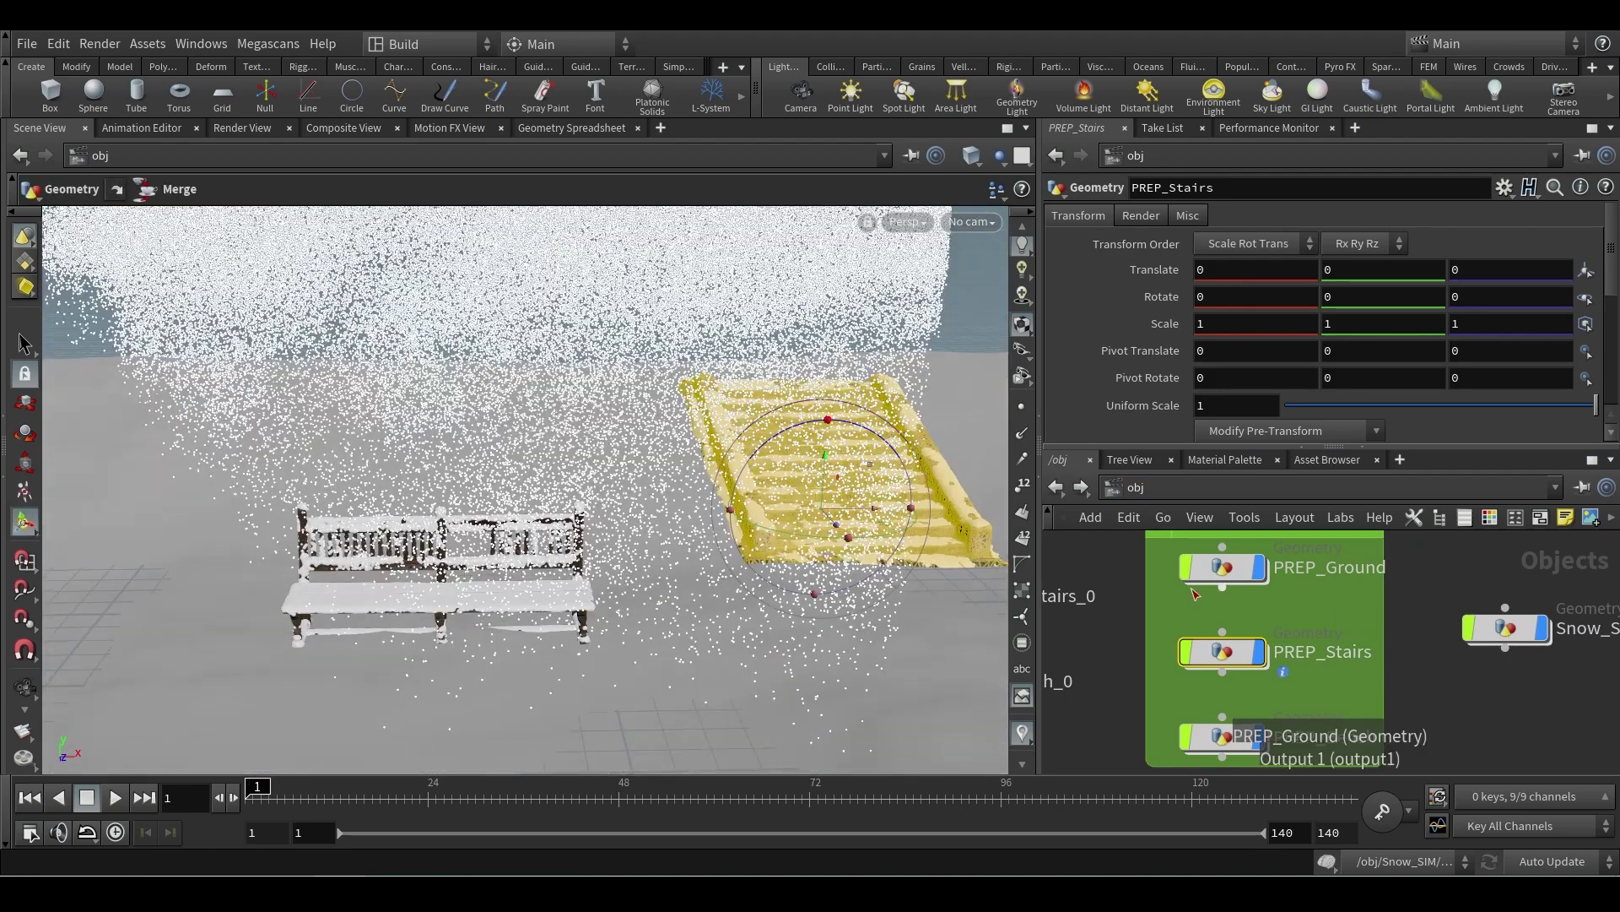
- Open the PREP_Ground network and insert a Material node between mountain1 and OUT_Ground
{"action": "left_click", "coordinate": [1209, 570]}
{"action": "double_click", "coordinate": [1209, 569]}
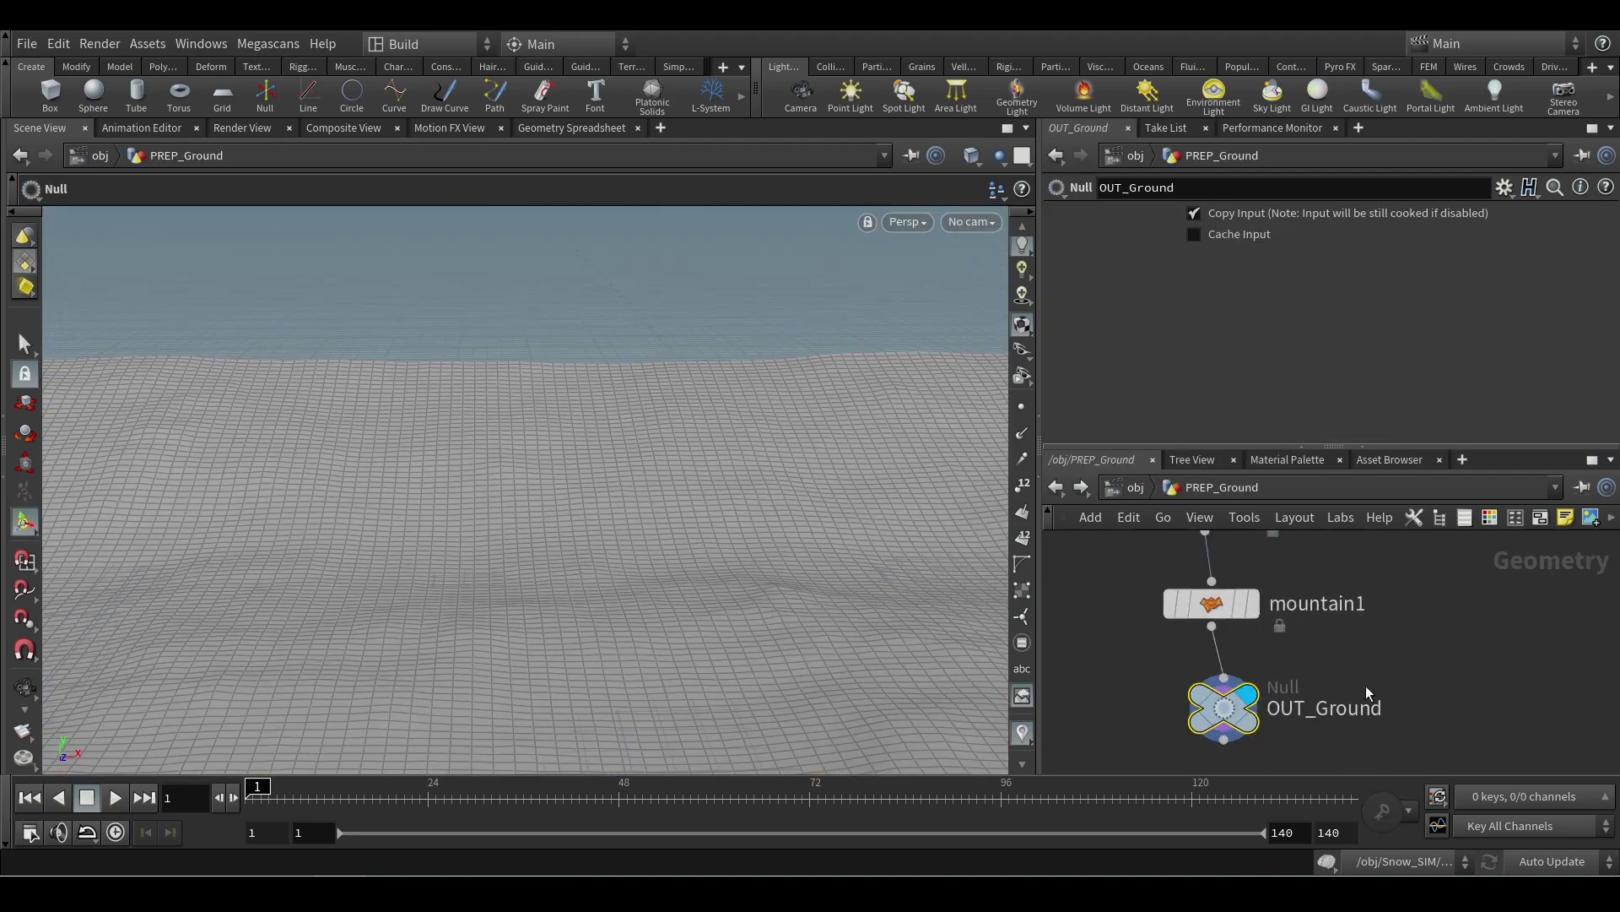
{"action": "left_click_drag", "start_coordinate": [711, 447], "coordinate": [709, 546]}
{"action": "key", "text": "h"}
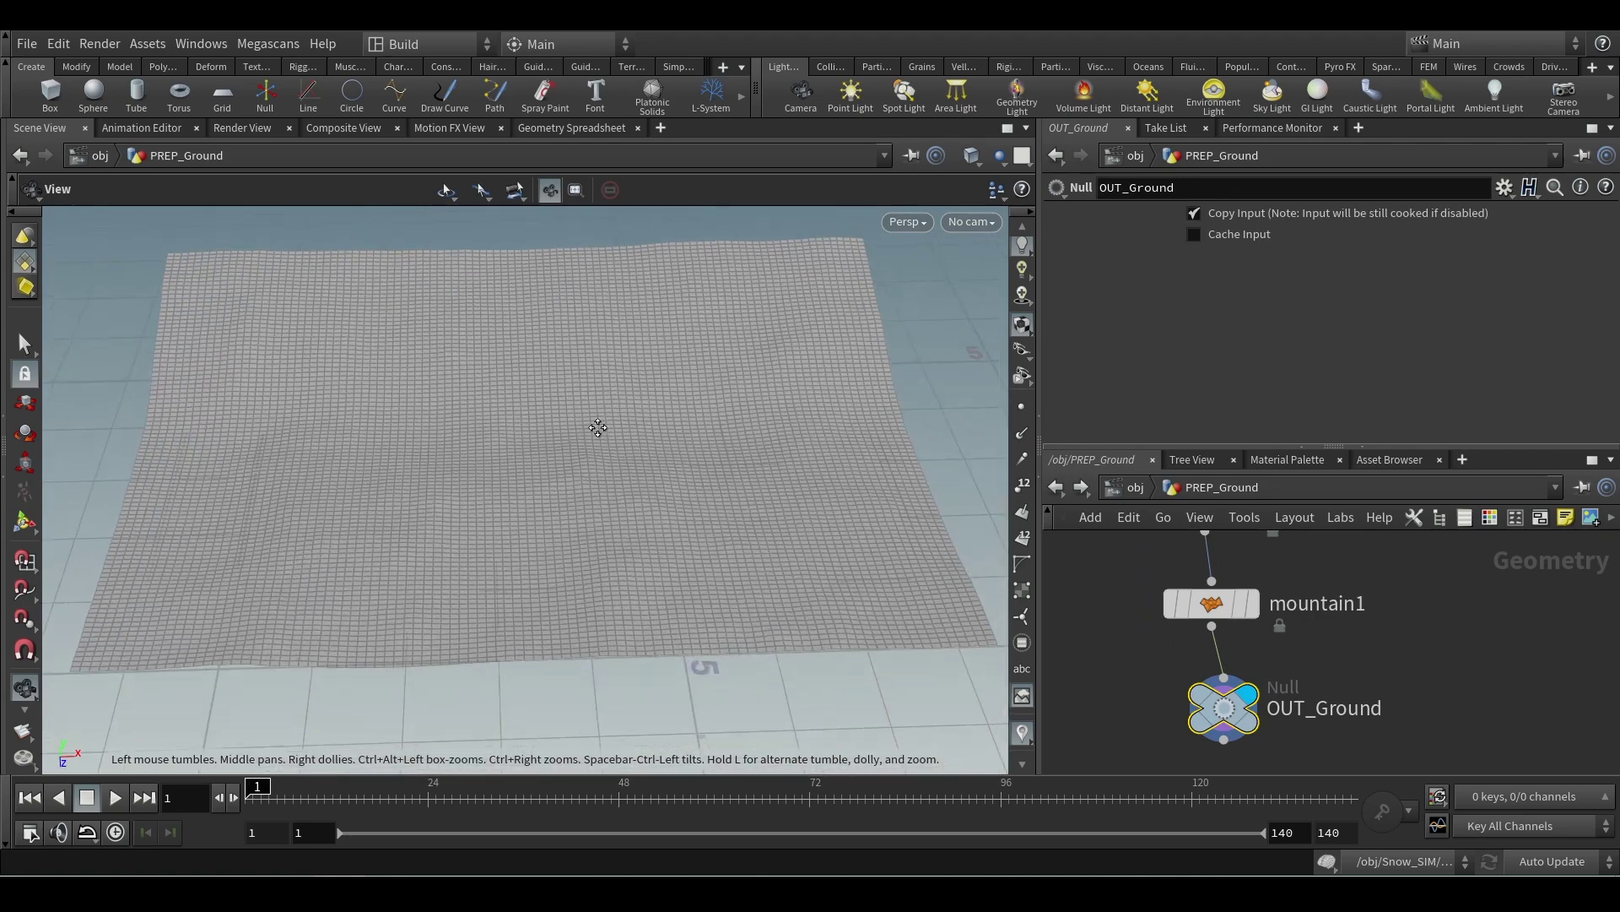
{"action": "key", "text": "Return"}
{"action": "scroll", "coordinate": [1442, 679], "scroll_direction": "down", "scroll_amount": 2}
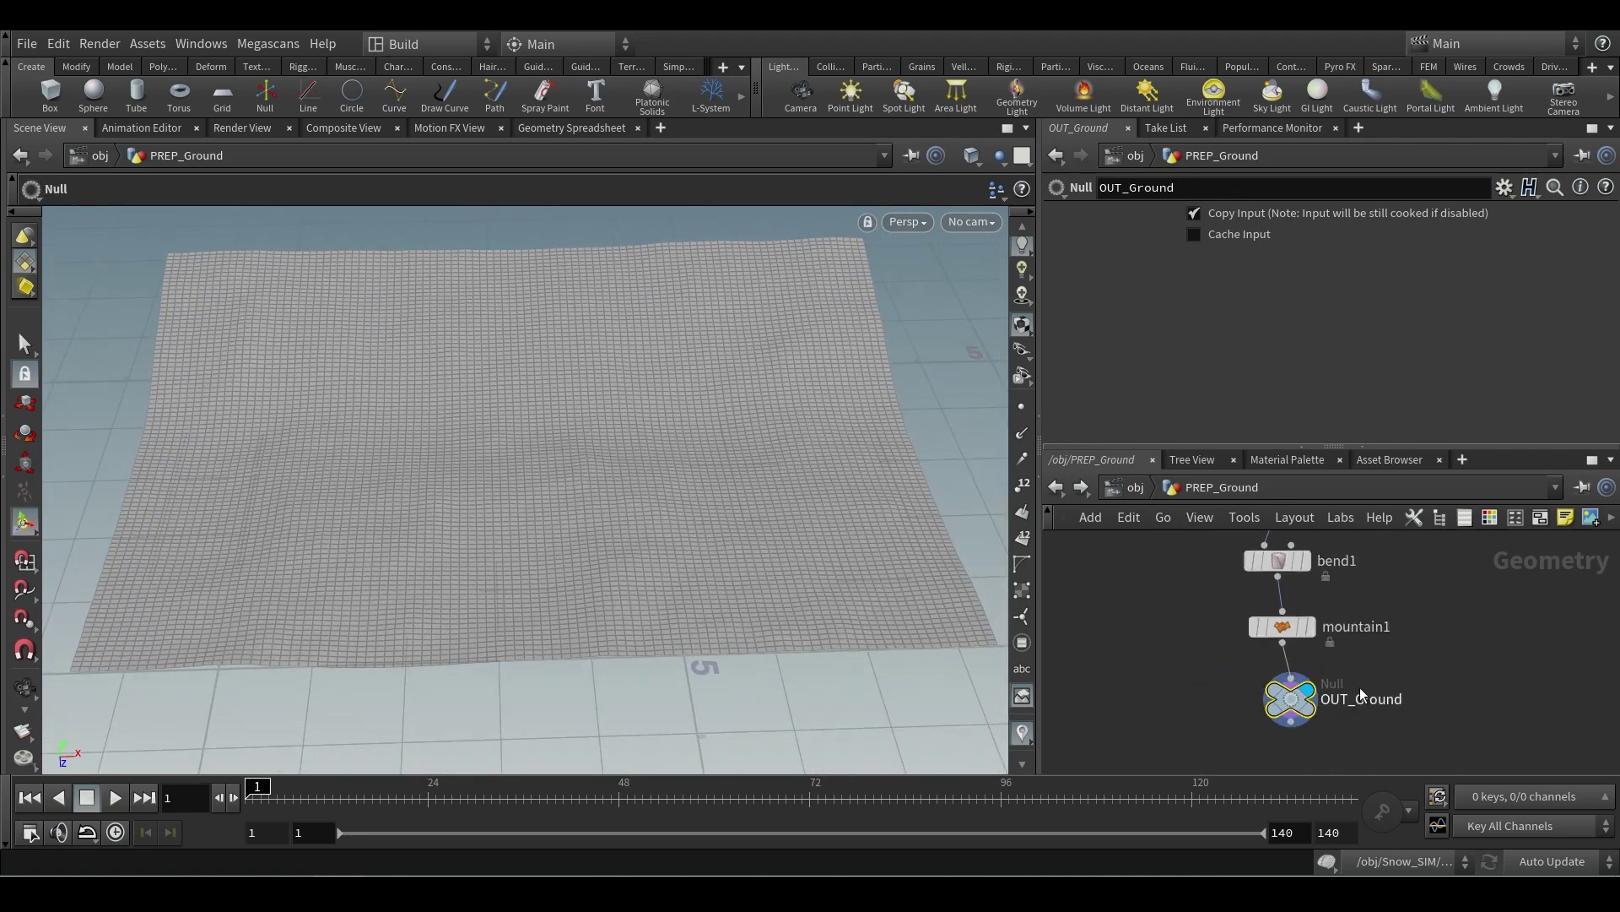
{"action": "left_click_drag", "start_coordinate": [1303, 700], "coordinate": [1297, 722]}
{"action": "left_click", "coordinate": [1283, 743]}
{"action": "key", "text": "Tab"}
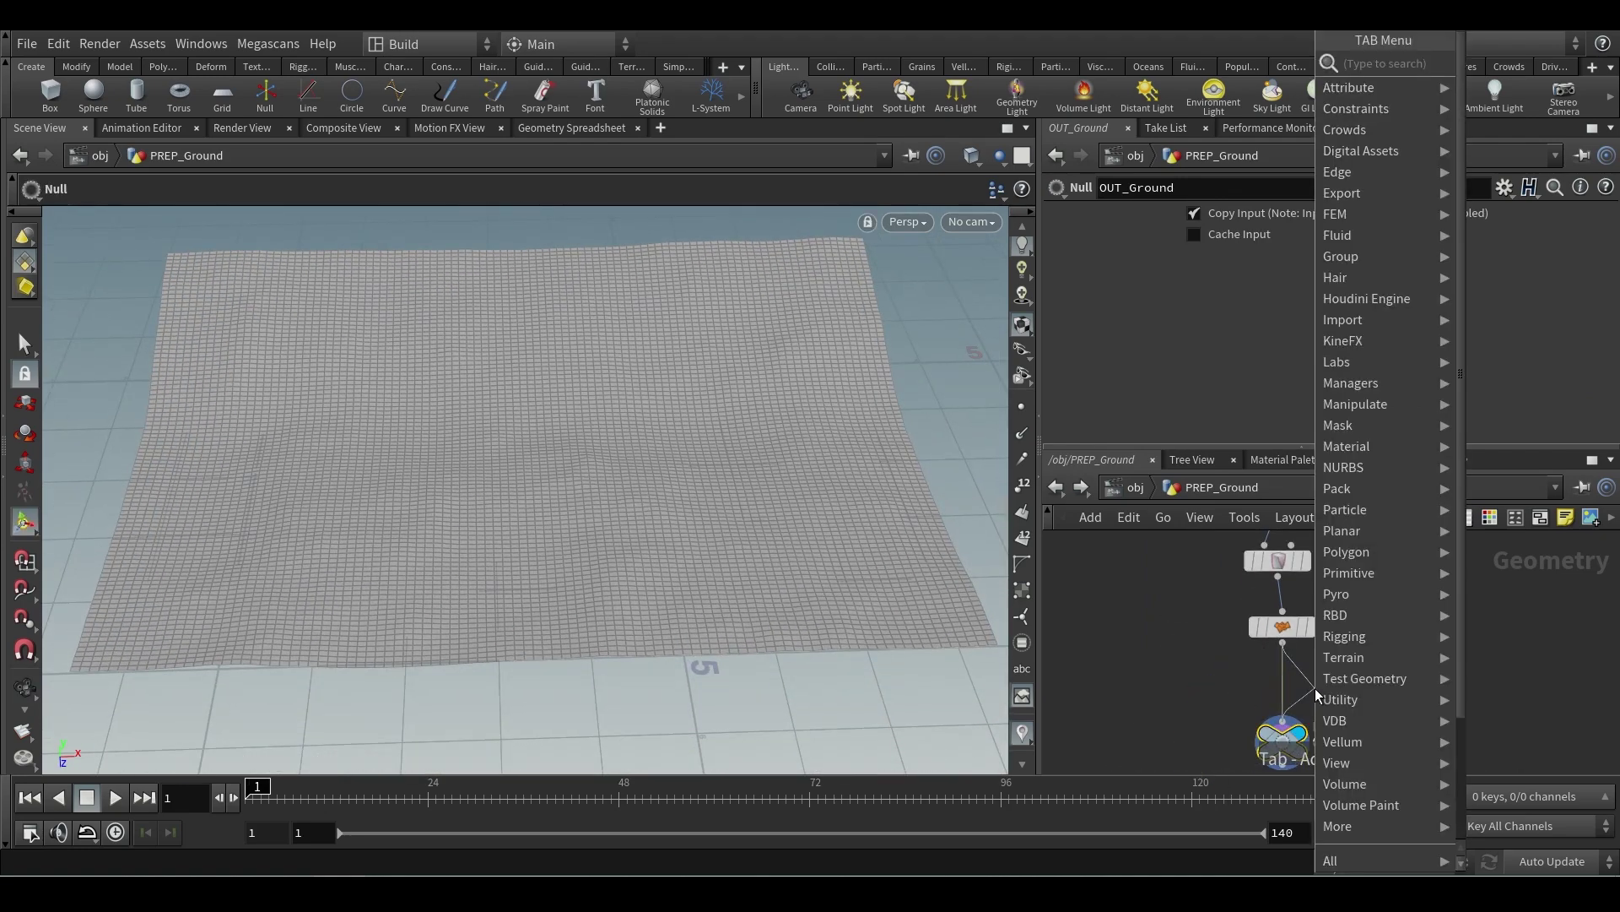
{"action": "type", "text": "mater"}
{"action": "key", "text": "Return"}
{"action": "left_click", "coordinate": [1315, 690]}
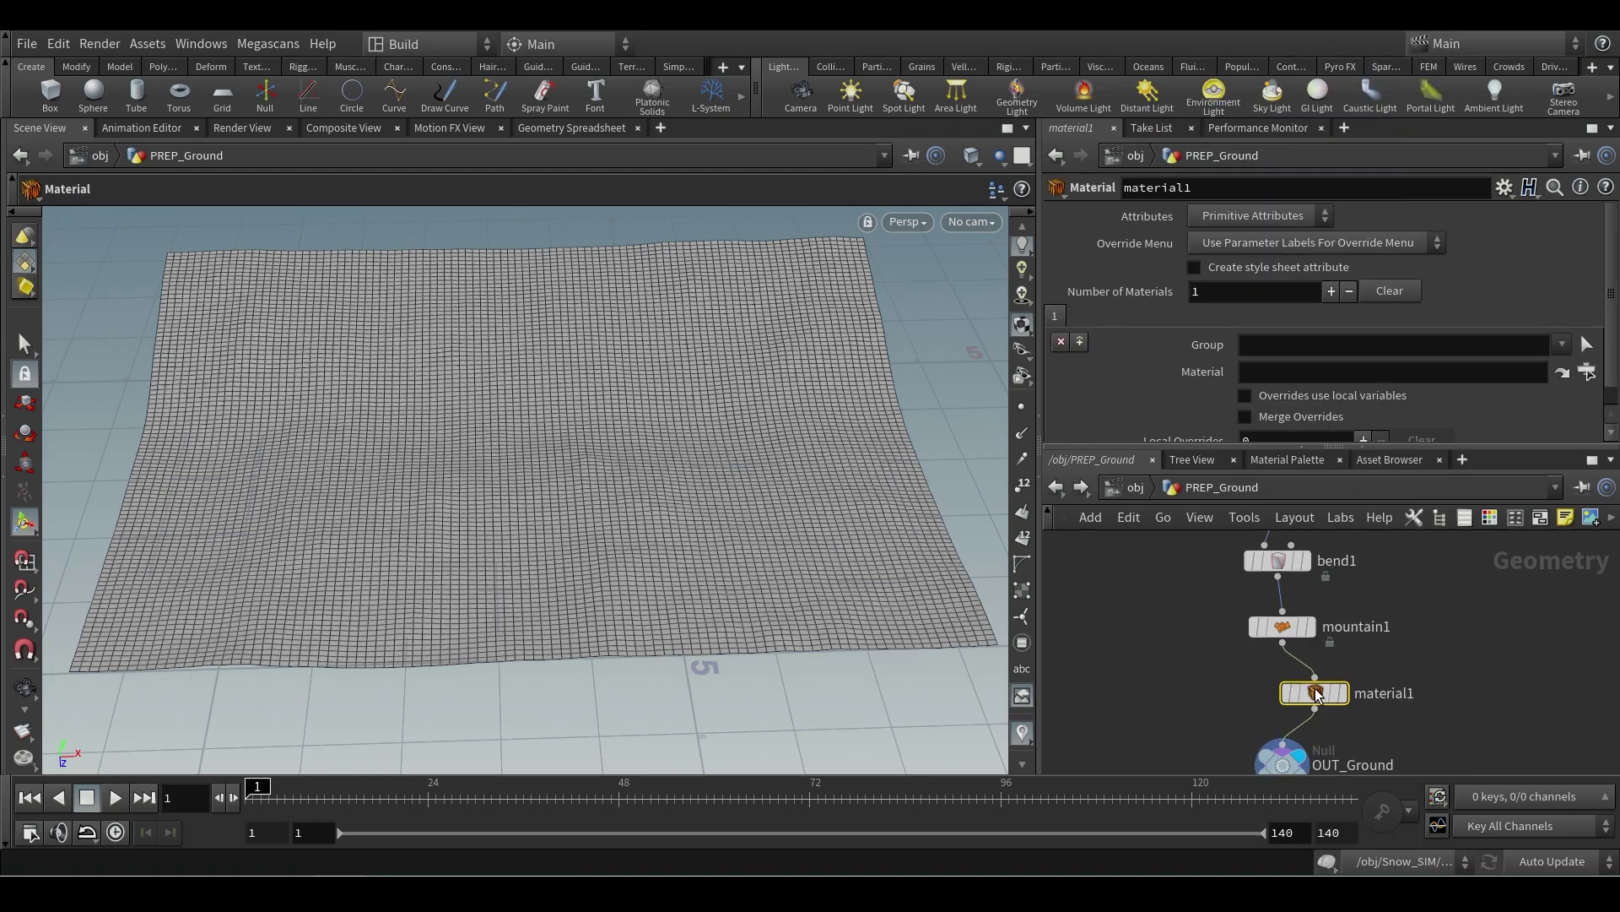
- Set the ground's material1 node to /mat/Chunky_Snow_4x4_M and check the ground surface
{"action": "left_click", "coordinate": [1297, 372]}
{"action": "type", "text": "/mat/Chunky_Snow_4x4_M"}
{"action": "key", "text": "Return"}
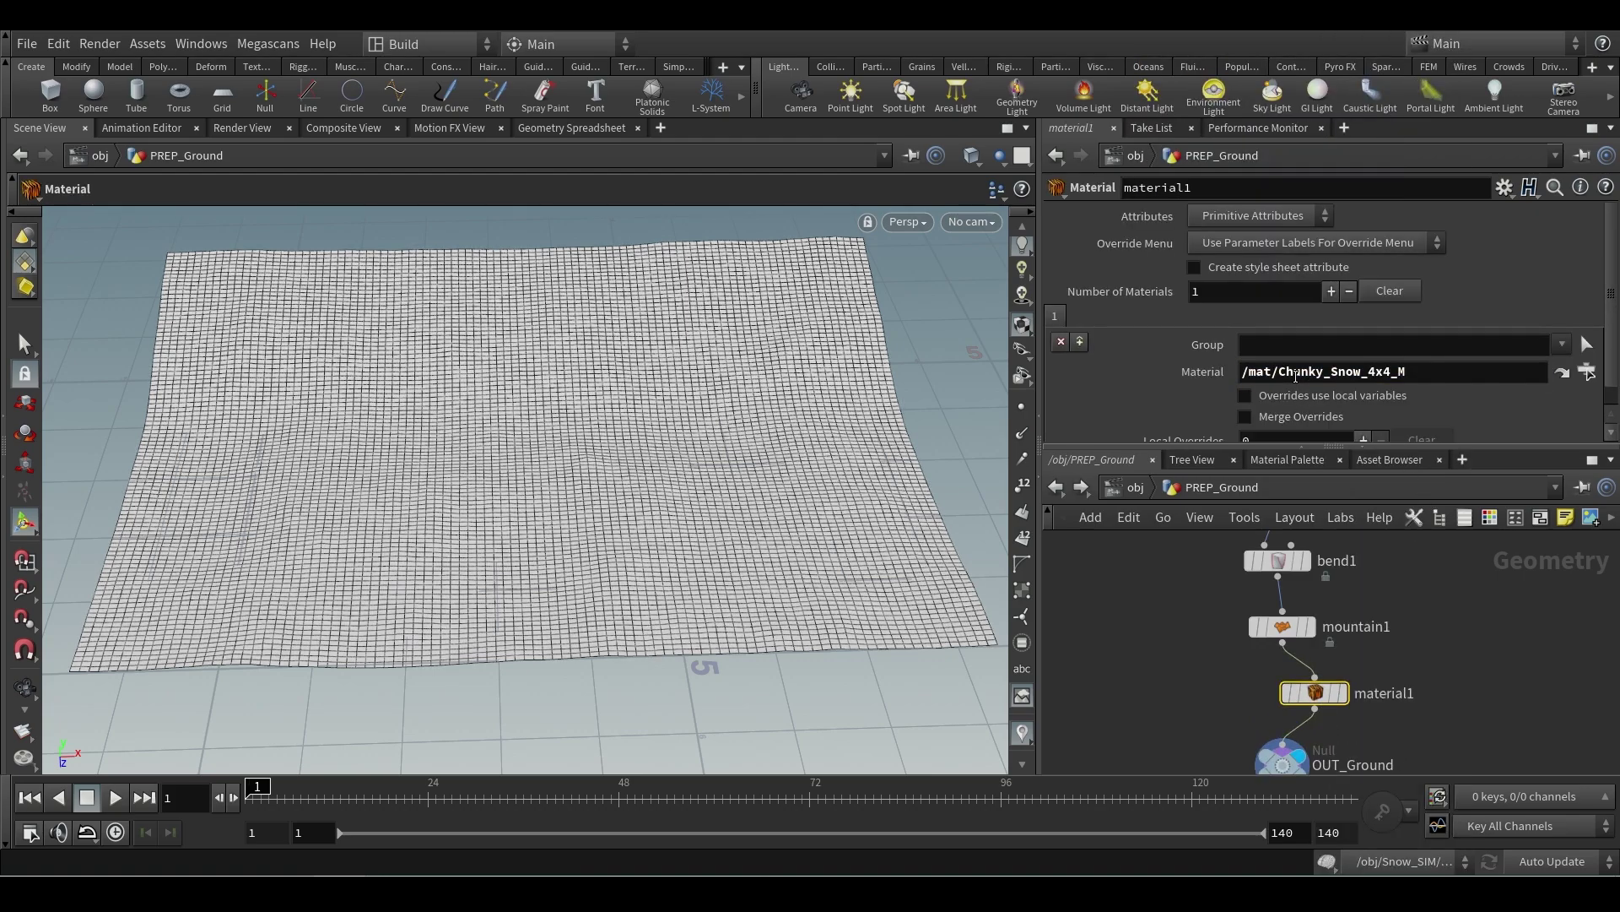
{"action": "key", "text": "Escape"}
{"action": "mouse_move", "coordinate": [845, 555]}
{"action": "left_mouse_down"}
{"action": "mouse_move", "coordinate": [810, 589]}
{"action": "mouse_move", "coordinate": [828, 438]}
{"action": "mouse_move", "coordinate": [655, 560]}
{"action": "mouse_move", "coordinate": [622, 535]}
{"action": "mouse_move", "coordinate": [628, 517]}
{"action": "left_mouse_up"}
{"action": "key", "text": "Return"}
{"action": "key", "text": "Escape"}
{"action": "key", "text": "Return"}
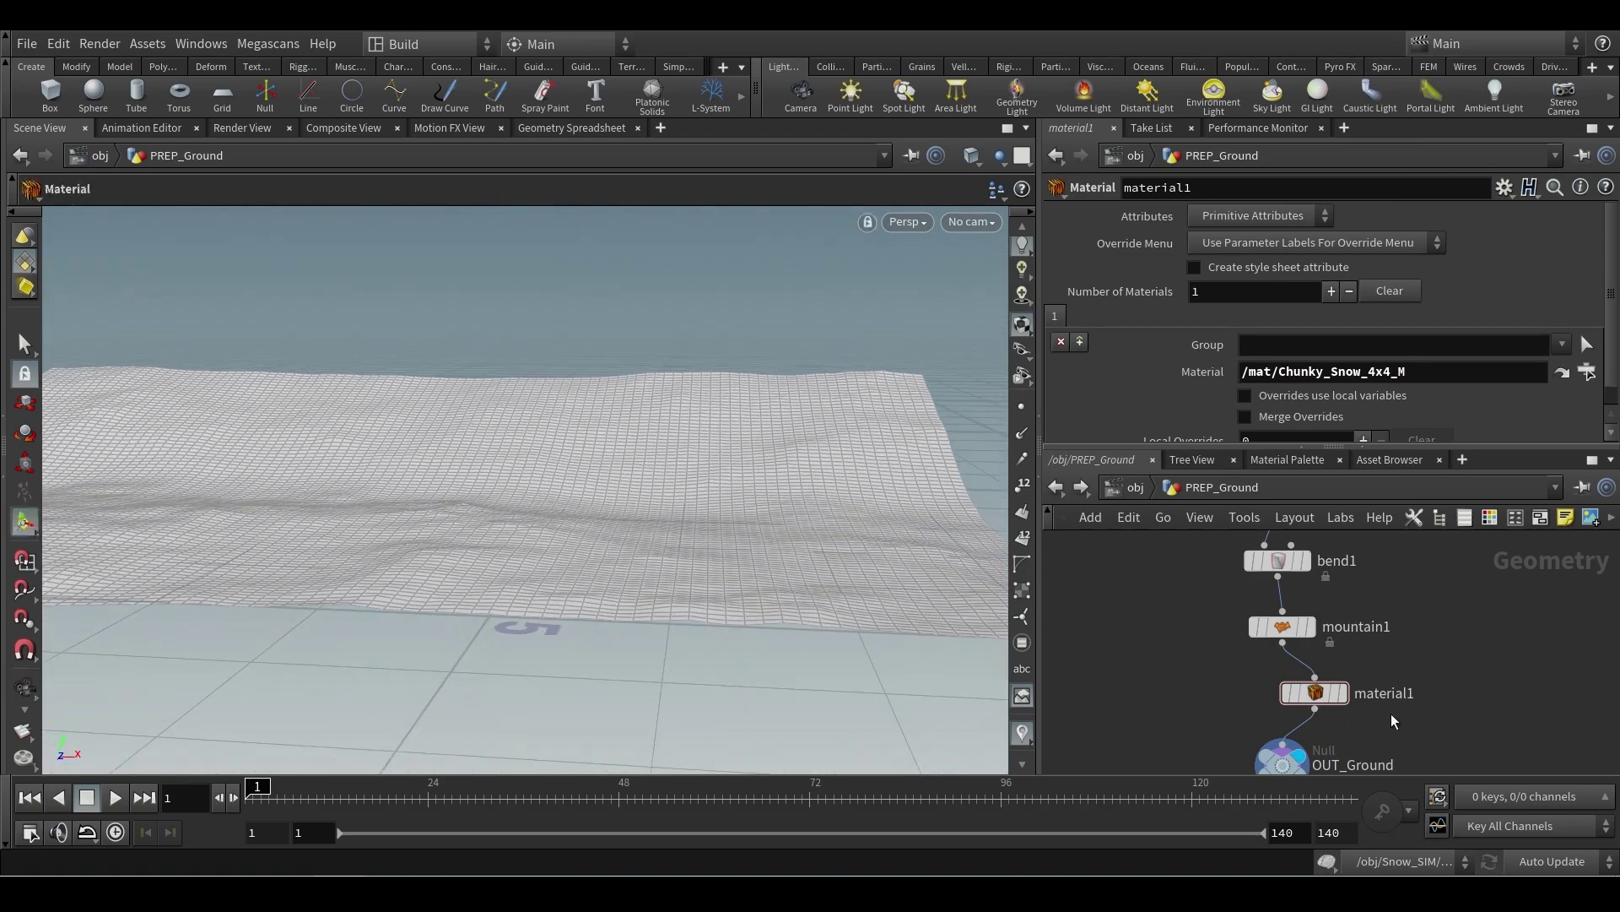
- Move material1 lower in the ground network and insert a UV Project node between mountain1 and material1
{"action": "middle_click_drag", "start_coordinate": [1457, 667], "coordinate": [1458, 615]}
{"action": "left_click_drag", "start_coordinate": [1459, 614], "coordinate": [1261, 763]}
{"action": "left_click_drag", "start_coordinate": [1319, 658], "coordinate": [1292, 751]}
{"action": "left_click", "coordinate": [1286, 747]}
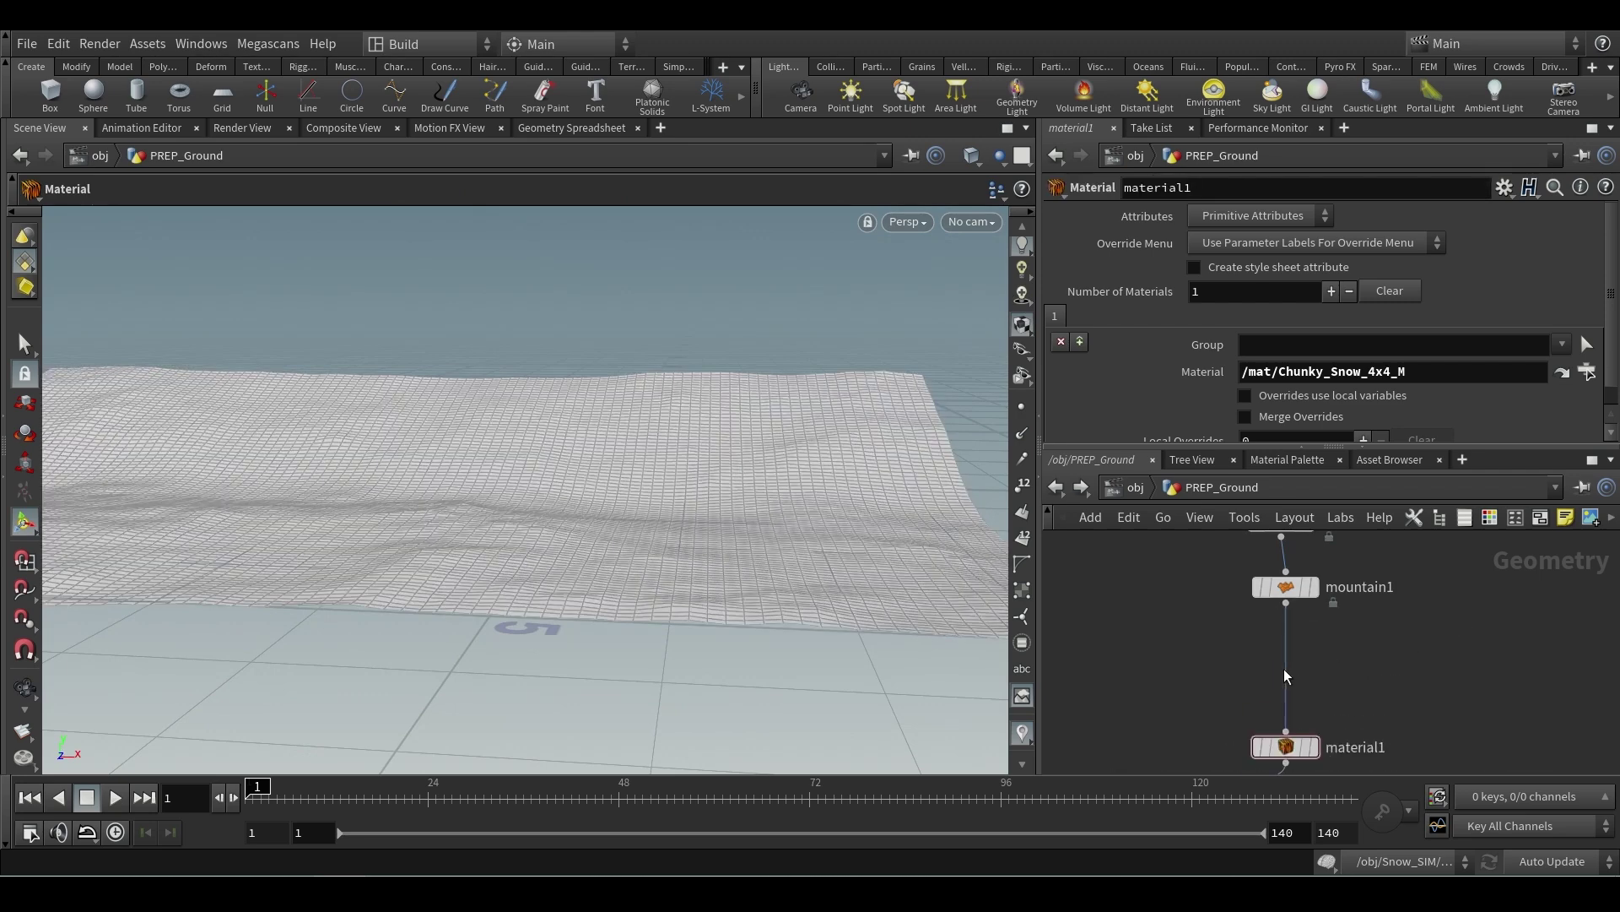
{"action": "key", "text": "Tab"}
{"action": "type", "text": "uvp"}
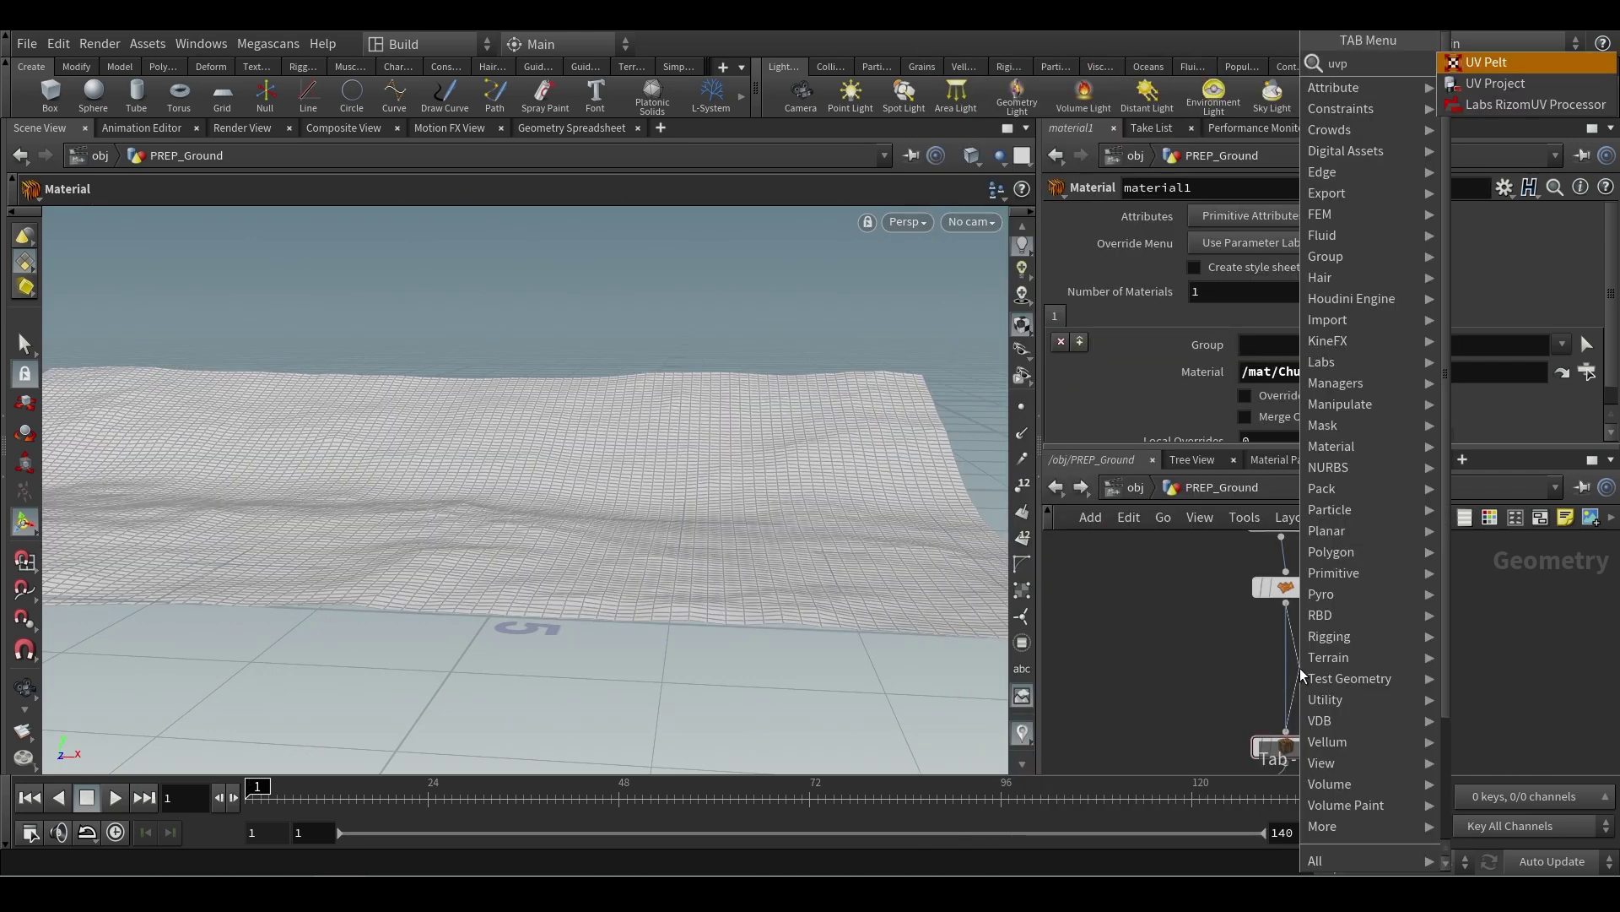
{"action": "key", "text": "Down"}
{"action": "key", "text": "Return"}
{"action": "left_click", "coordinate": [1299, 666]}
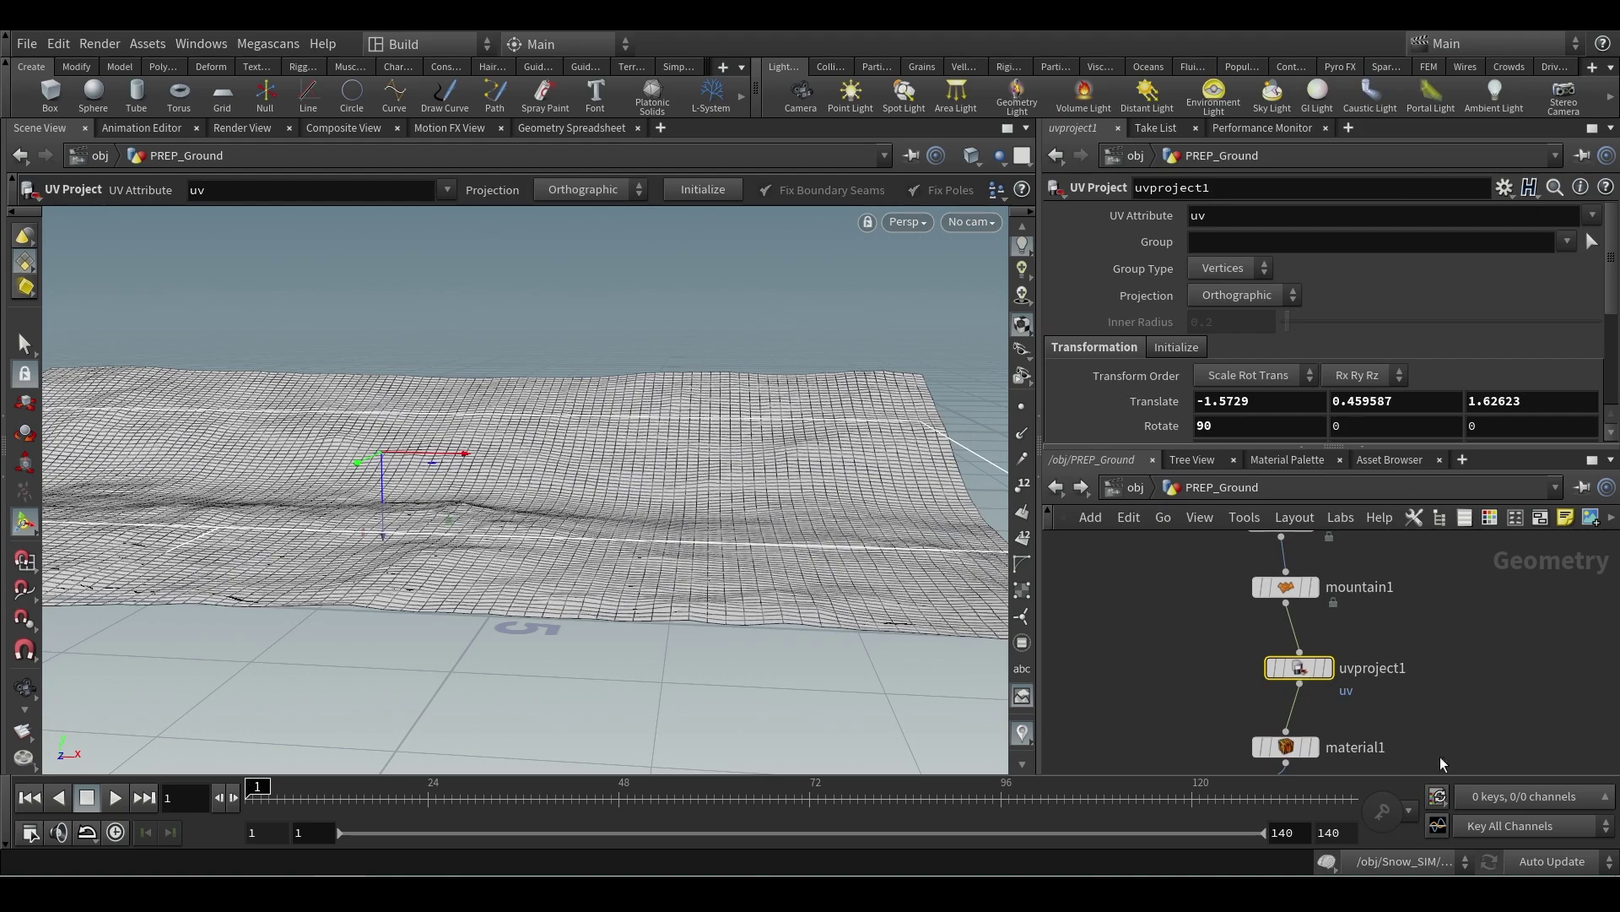
- Examine the projected snow texture across the ground from close up and at several angles
{"action": "key", "text": "Escape"}
{"action": "scroll", "coordinate": [662, 463], "scroll_direction": "up", "scroll_amount": 5}
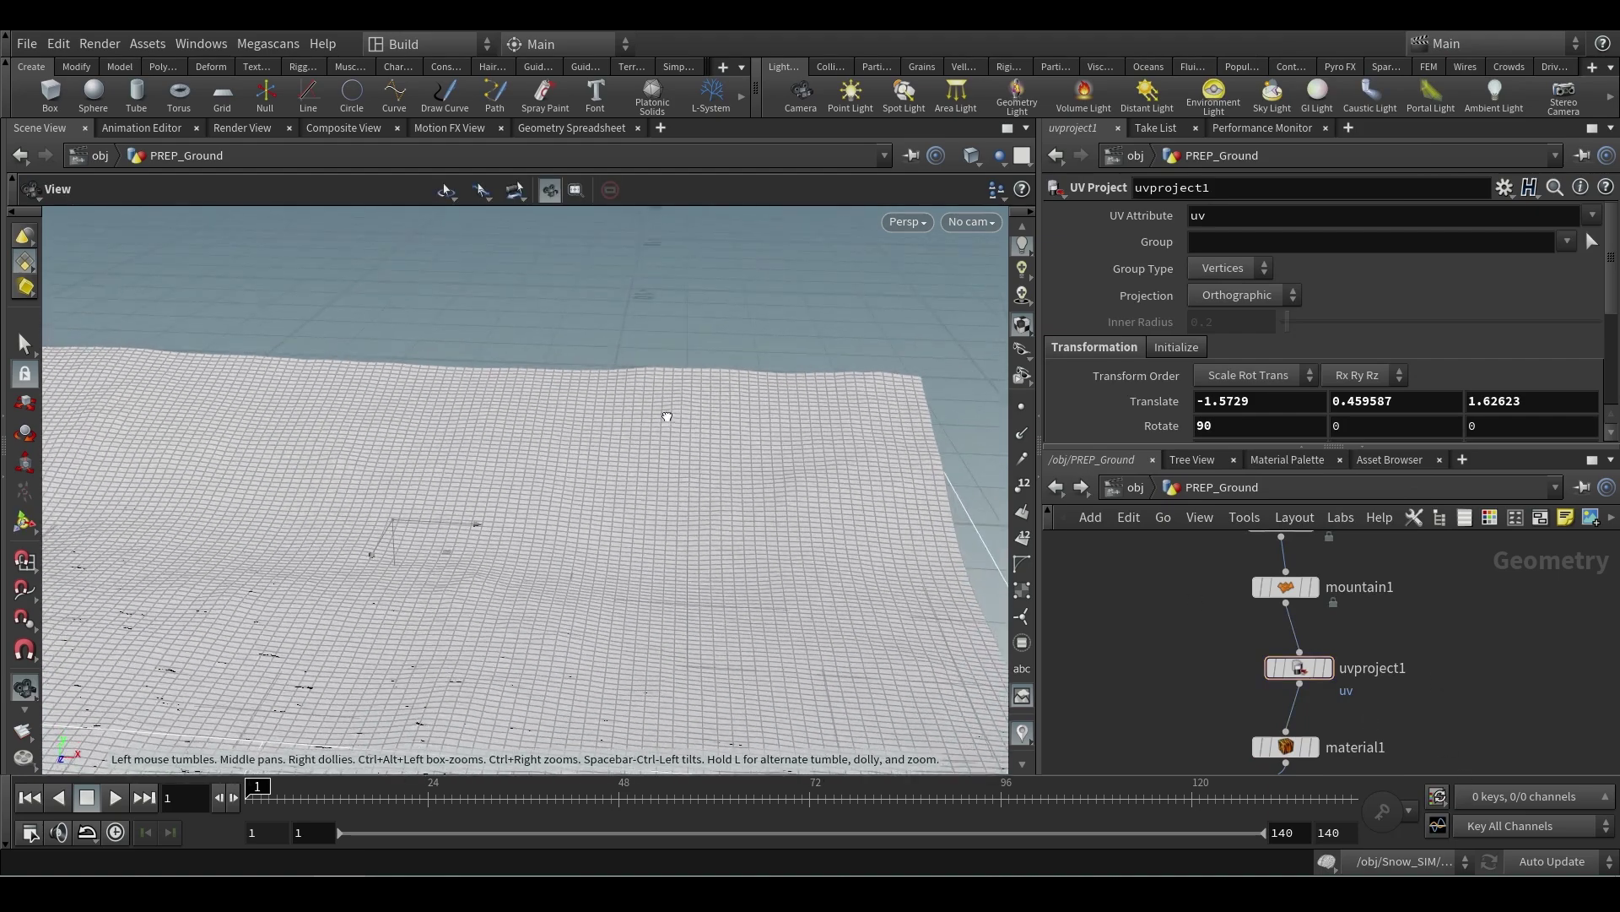
{"action": "scroll", "coordinate": [678, 400], "scroll_direction": "up", "scroll_amount": 2}
{"action": "scroll", "coordinate": [579, 651], "scroll_direction": "up", "scroll_amount": 8}
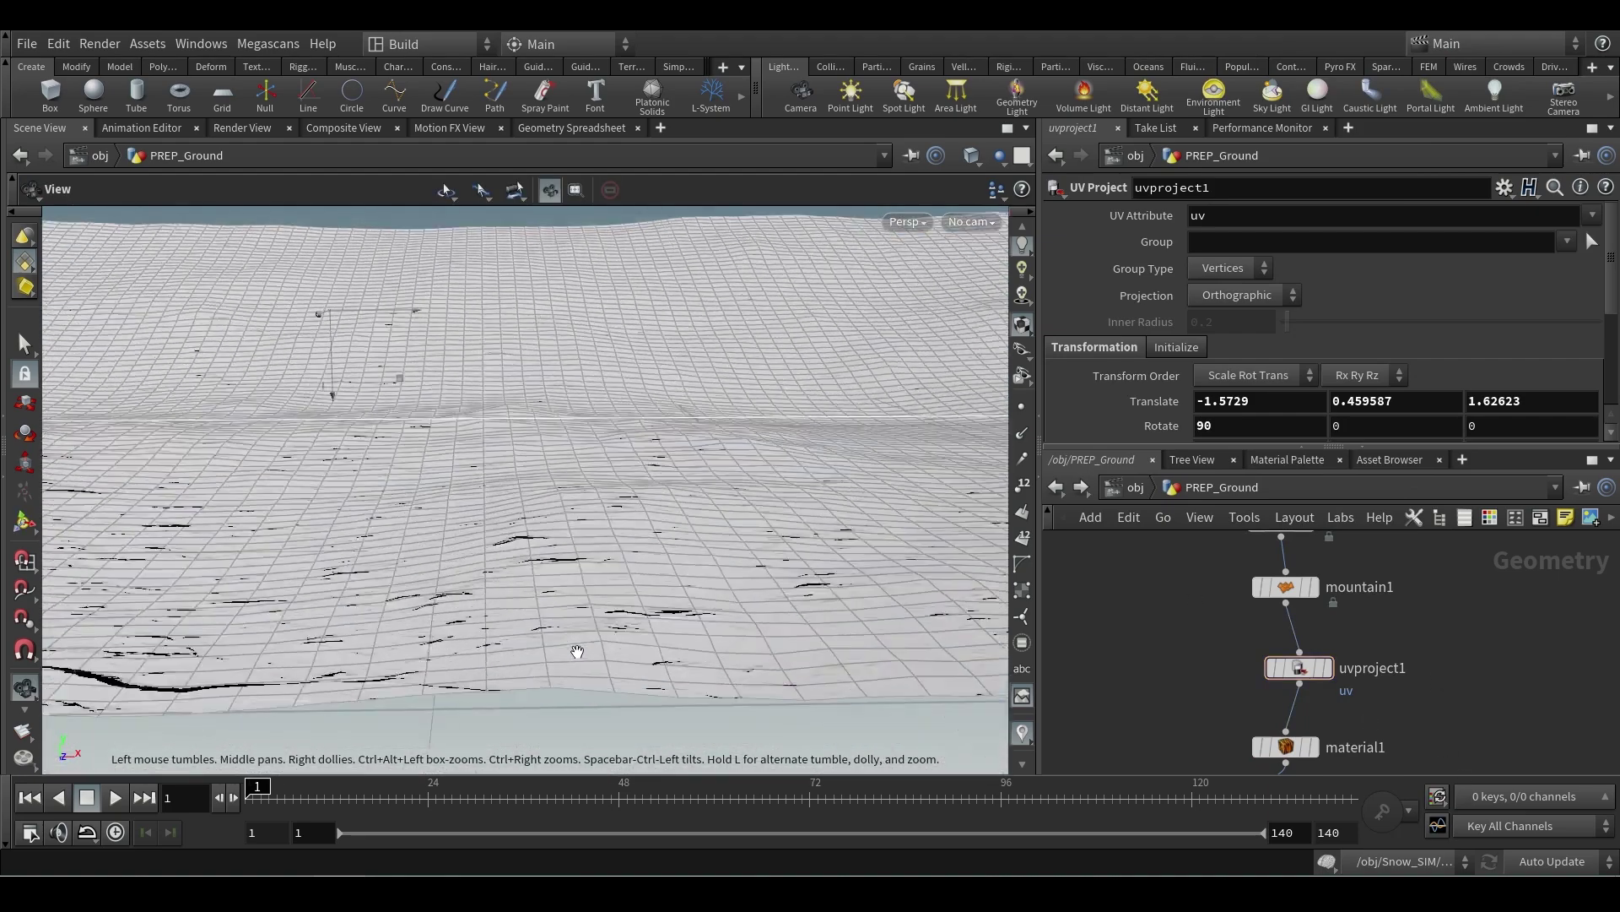
{"action": "scroll", "coordinate": [579, 652], "scroll_direction": "up", "scroll_amount": 2}
{"action": "scroll", "coordinate": [579, 649], "scroll_direction": "down", "scroll_amount": 8}
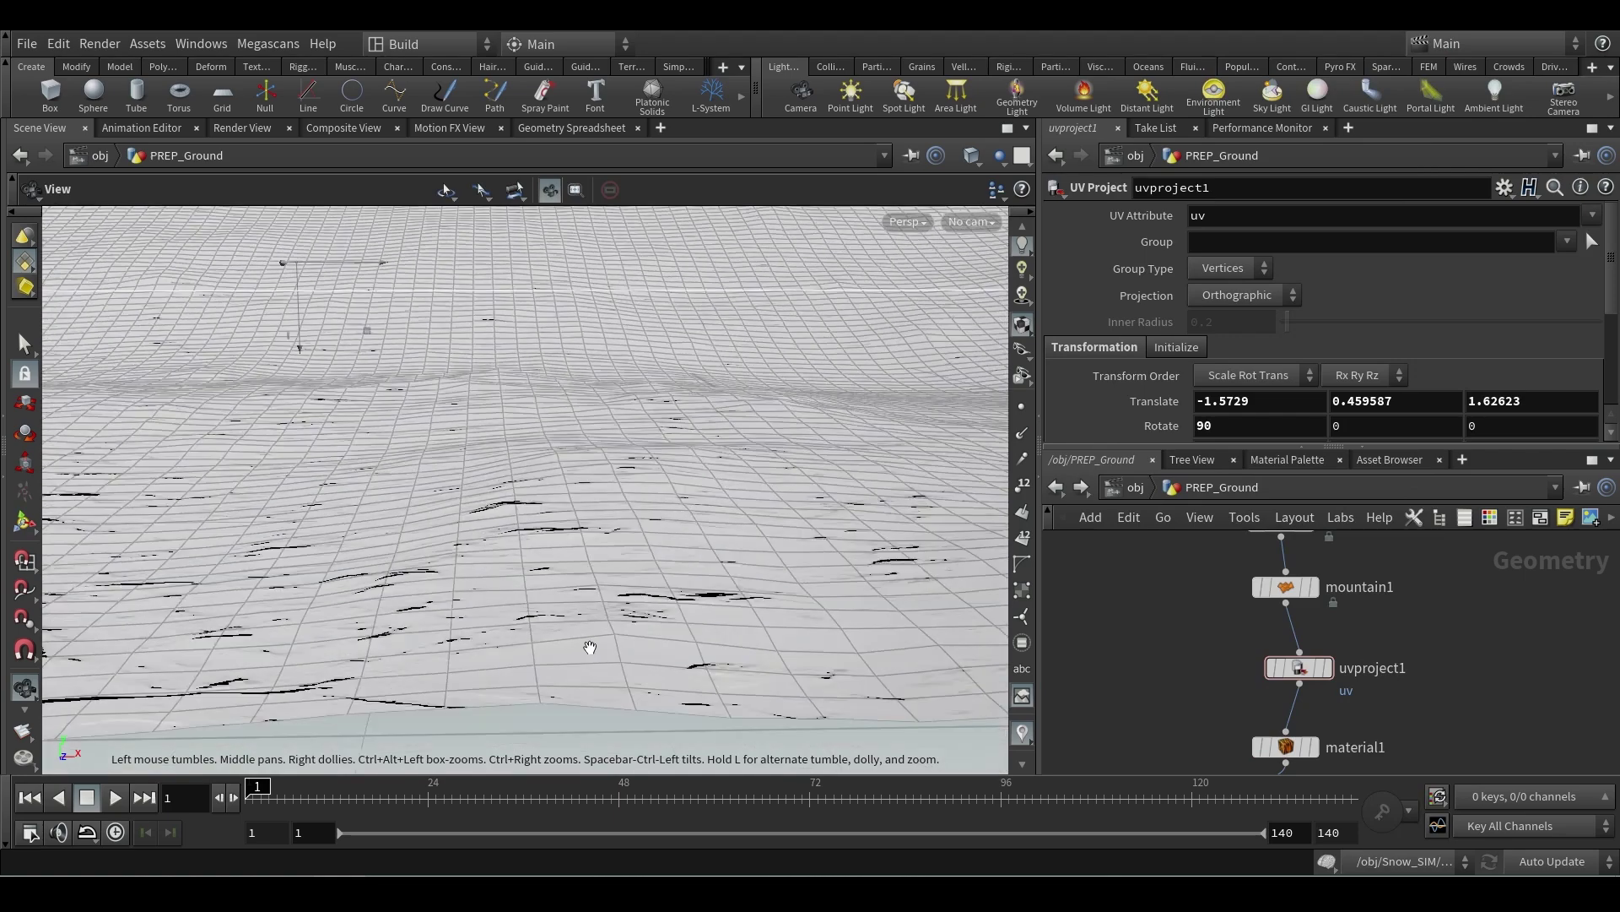
{"action": "left_click_drag", "start_coordinate": [620, 643], "coordinate": [692, 720], "text": "alt"}
{"action": "scroll", "coordinate": [689, 723], "scroll_direction": "up", "scroll_amount": 6}
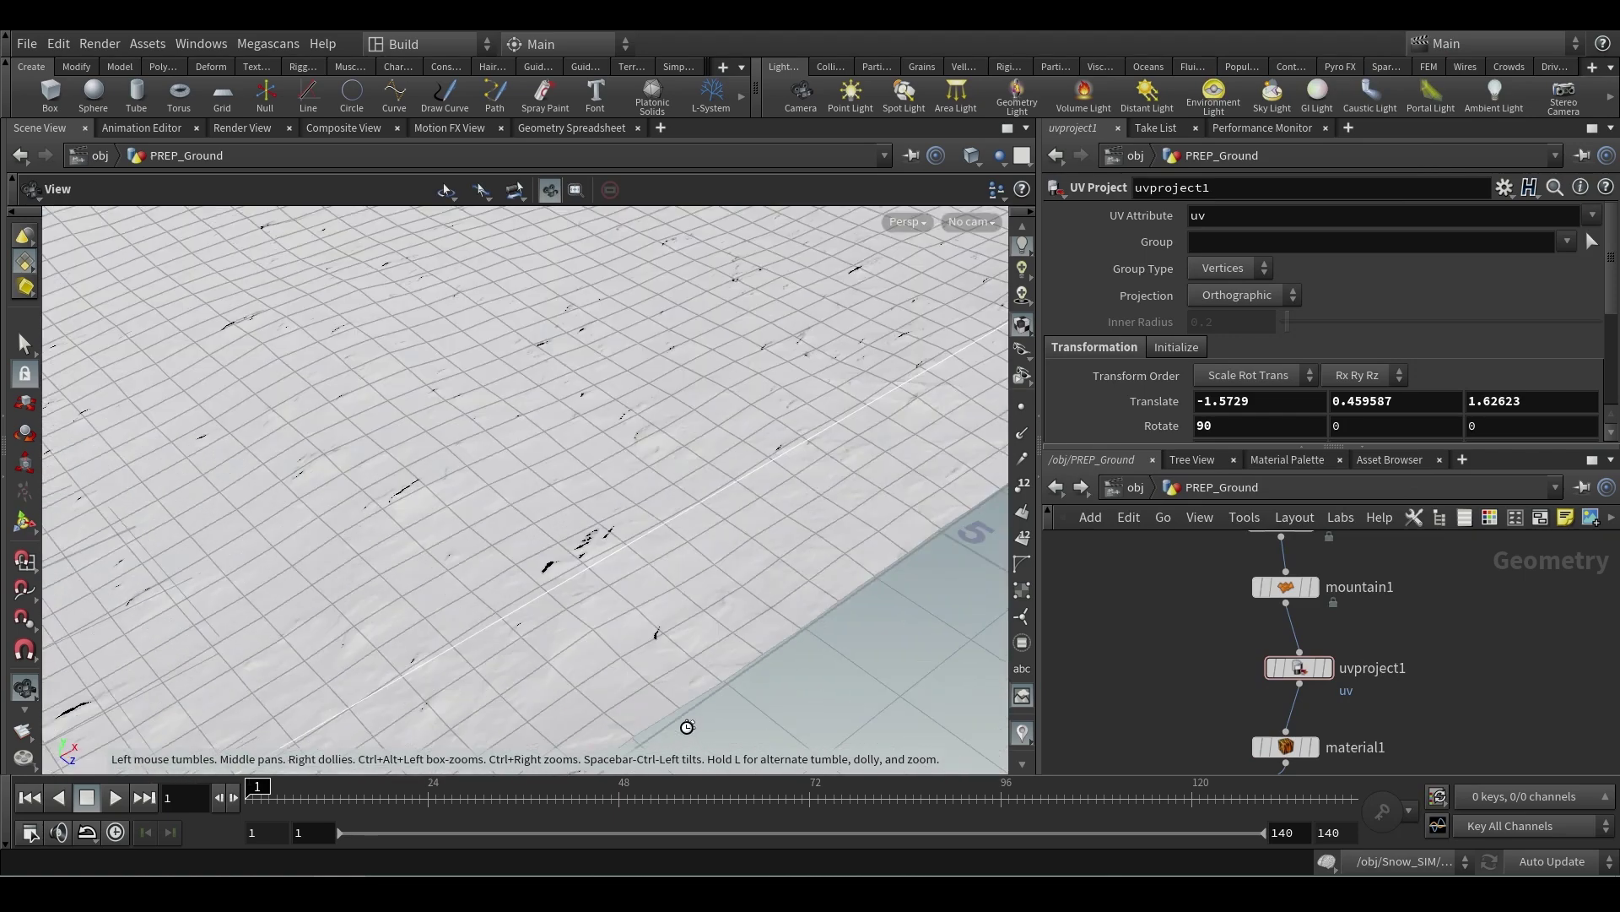
{"action": "mouse_move", "coordinate": [1266, 661]}
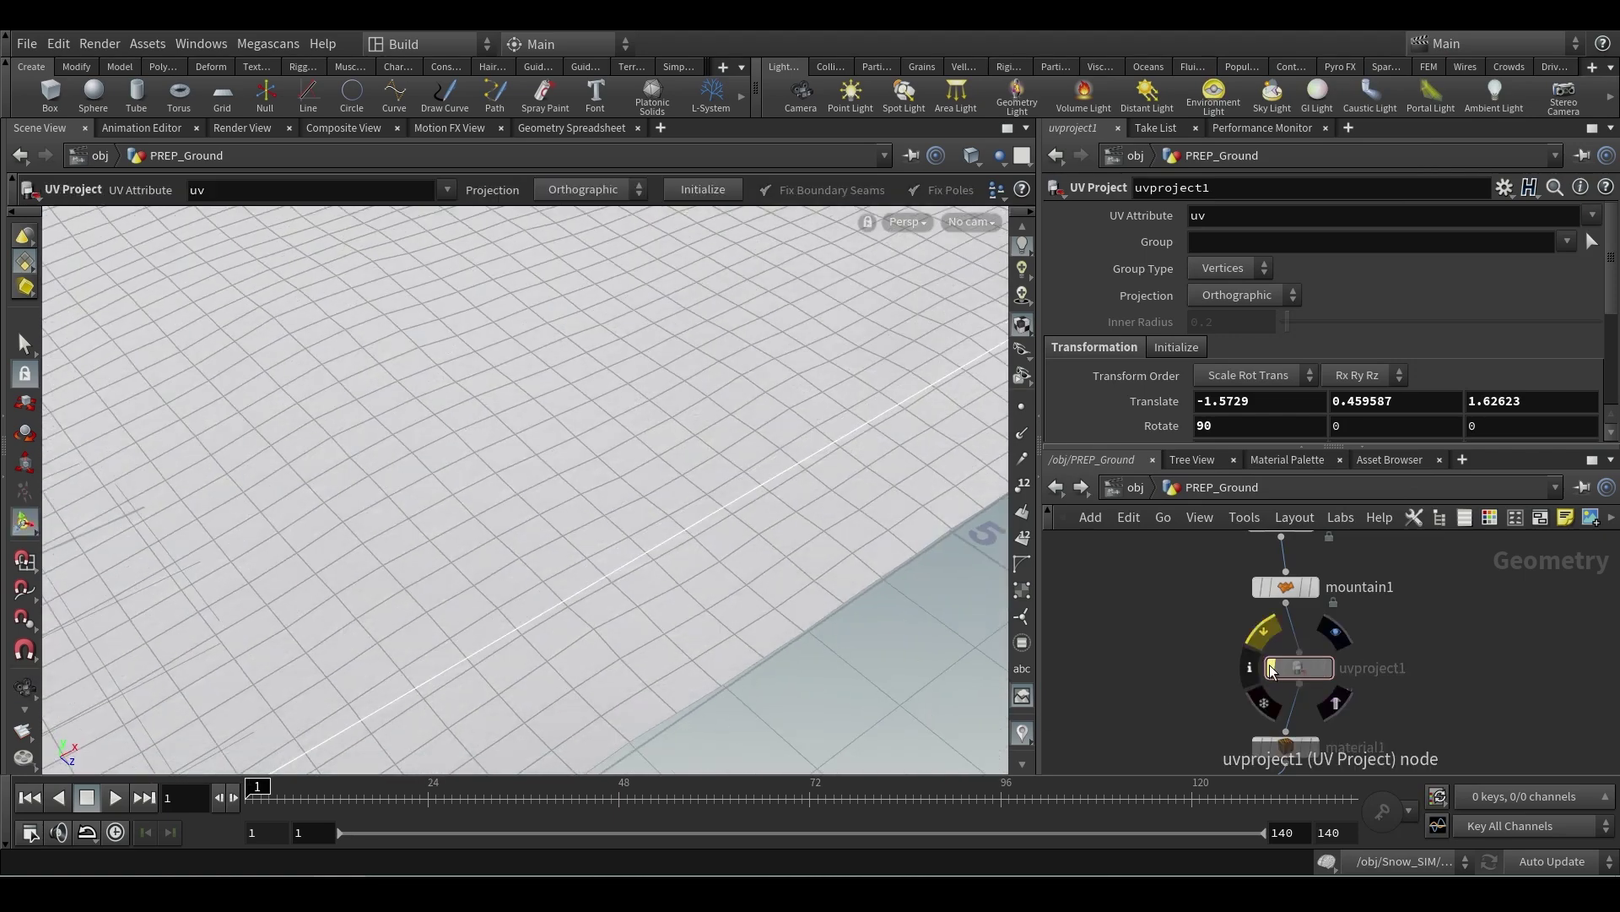
{"action": "key", "text": "Escape"}
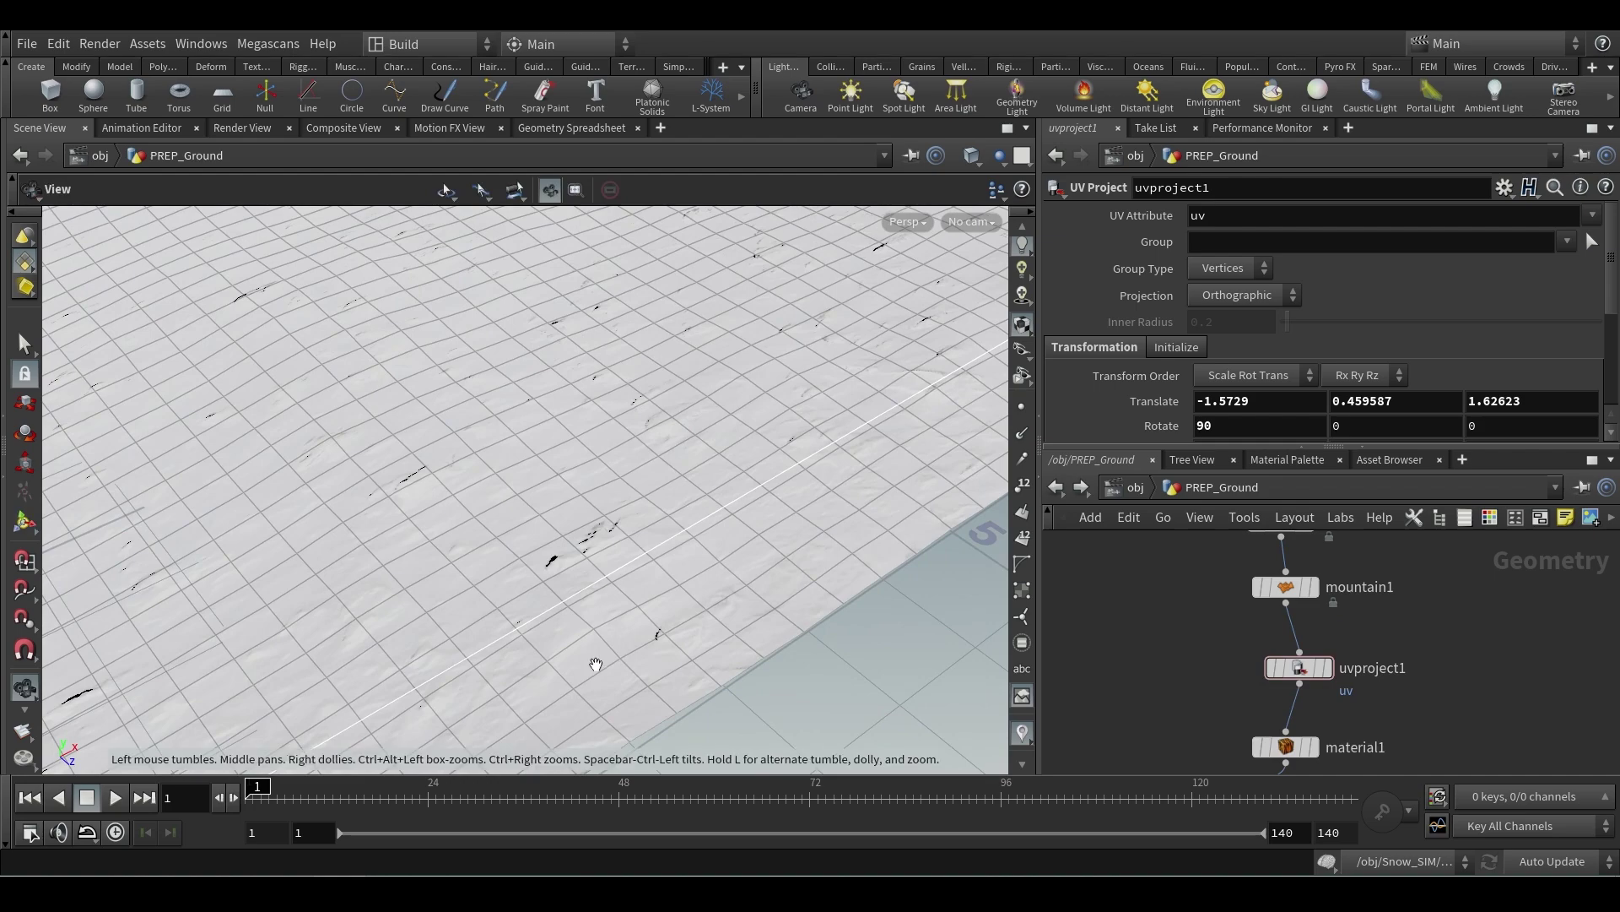
{"action": "left_click_drag", "start_coordinate": [613, 641], "coordinate": [517, 712]}
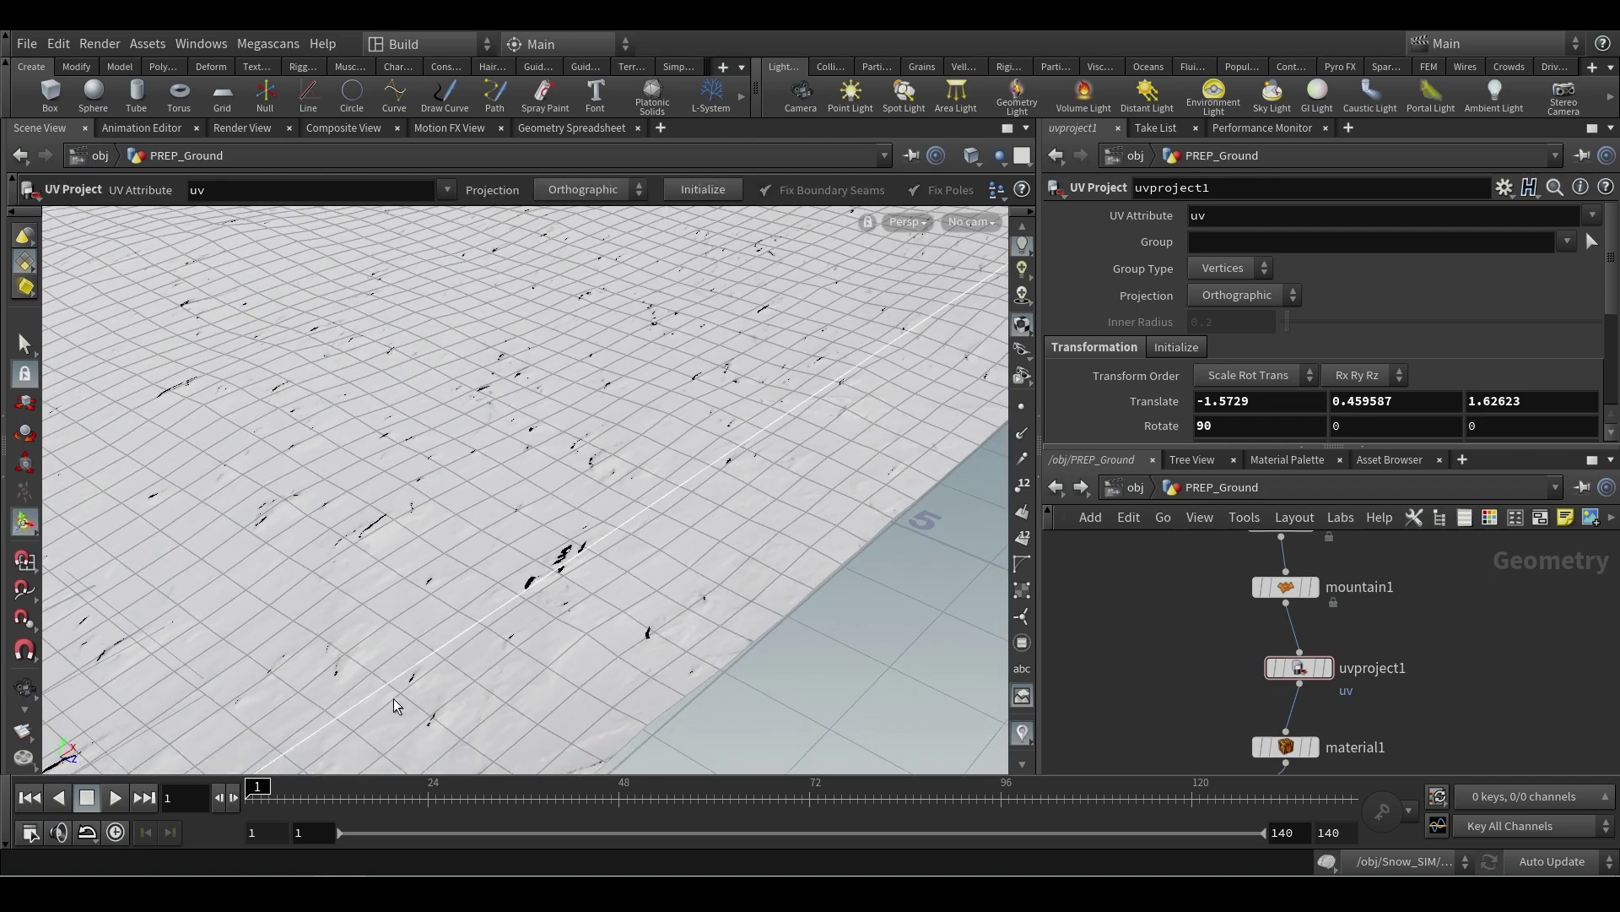
{"action": "left_click_drag", "start_coordinate": [393, 697], "coordinate": [390, 583]}
{"action": "scroll", "coordinate": [386, 602], "scroll_direction": "up", "scroll_amount": 10}
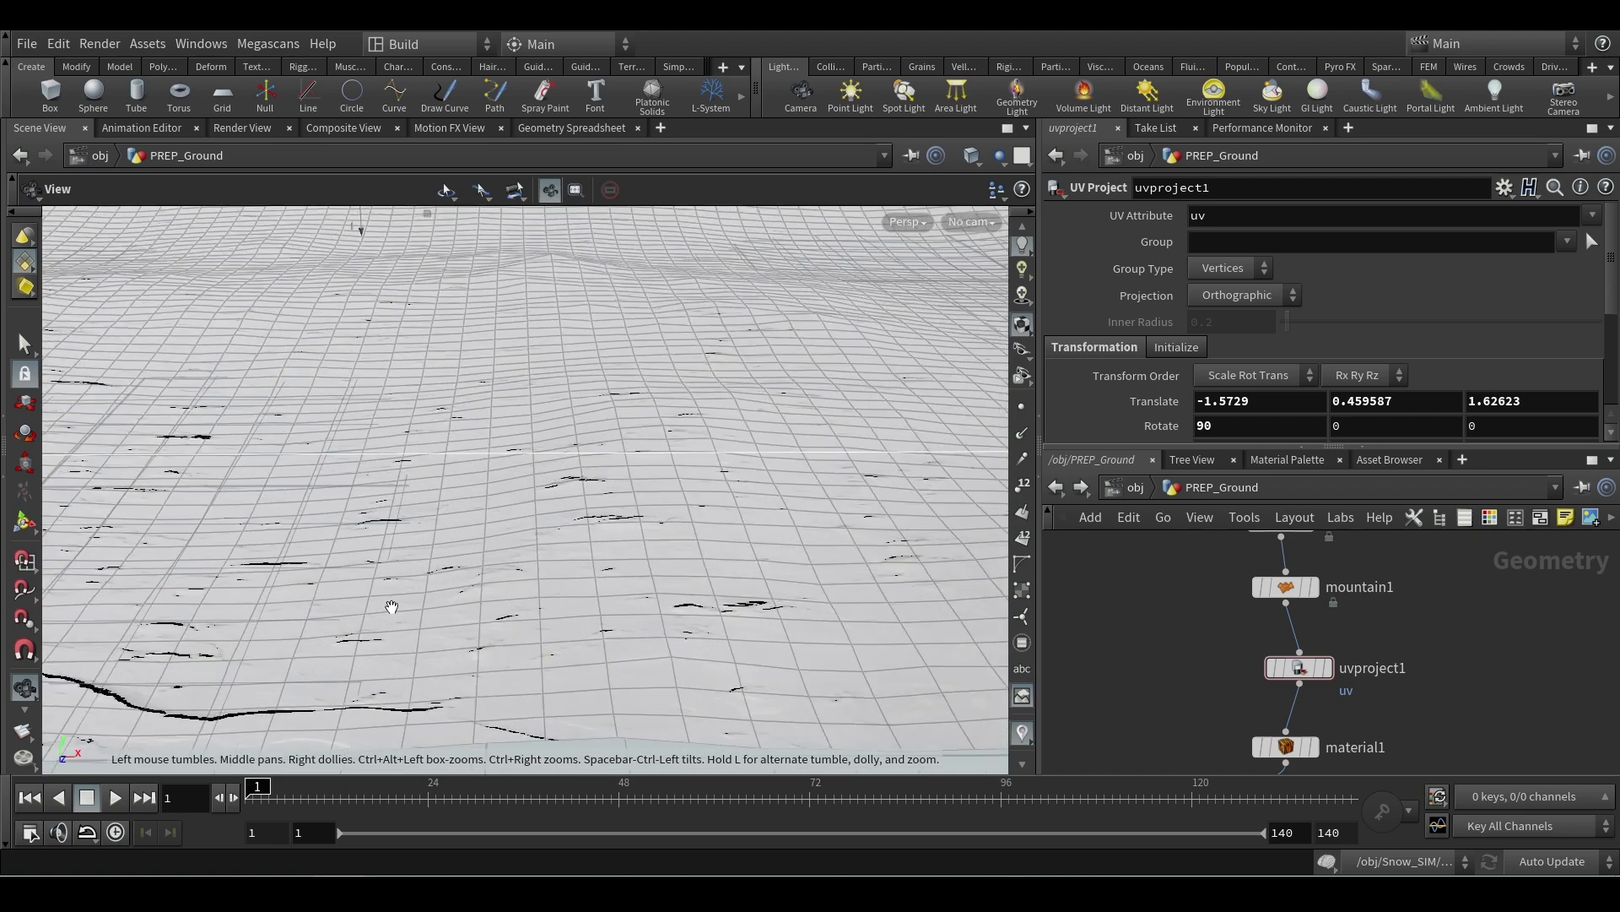
{"action": "scroll", "coordinate": [389, 606], "scroll_direction": "up", "scroll_amount": 3}
{"action": "key", "text": "Return"}
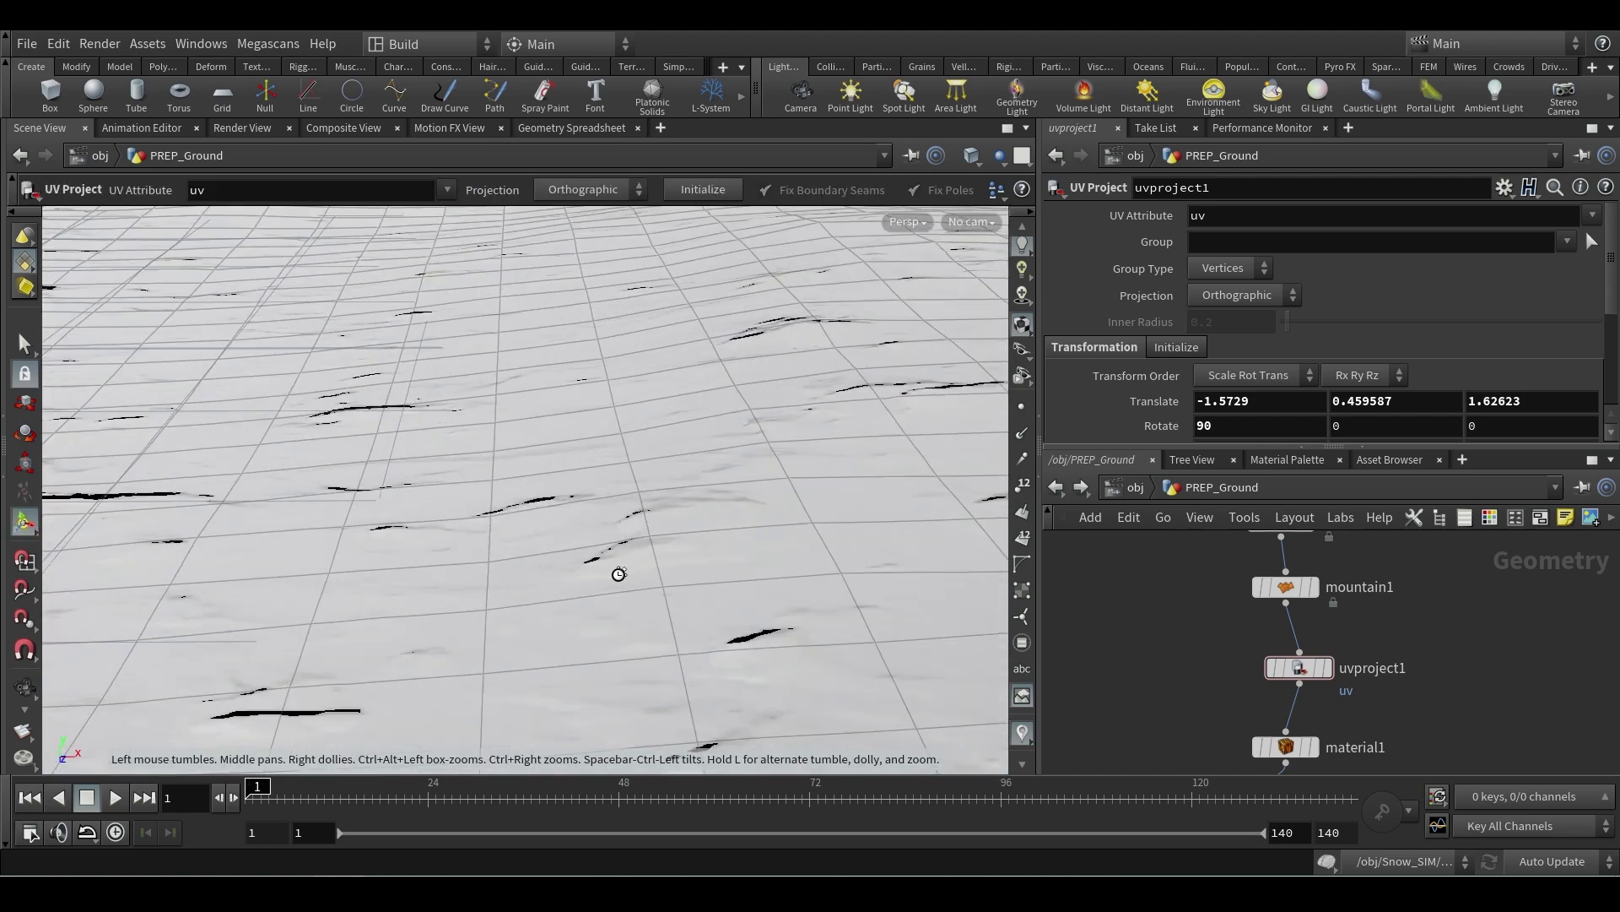
{"action": "key", "text": "Escape"}
{"action": "scroll", "coordinate": [744, 457], "scroll_direction": "down", "scroll_amount": 8}
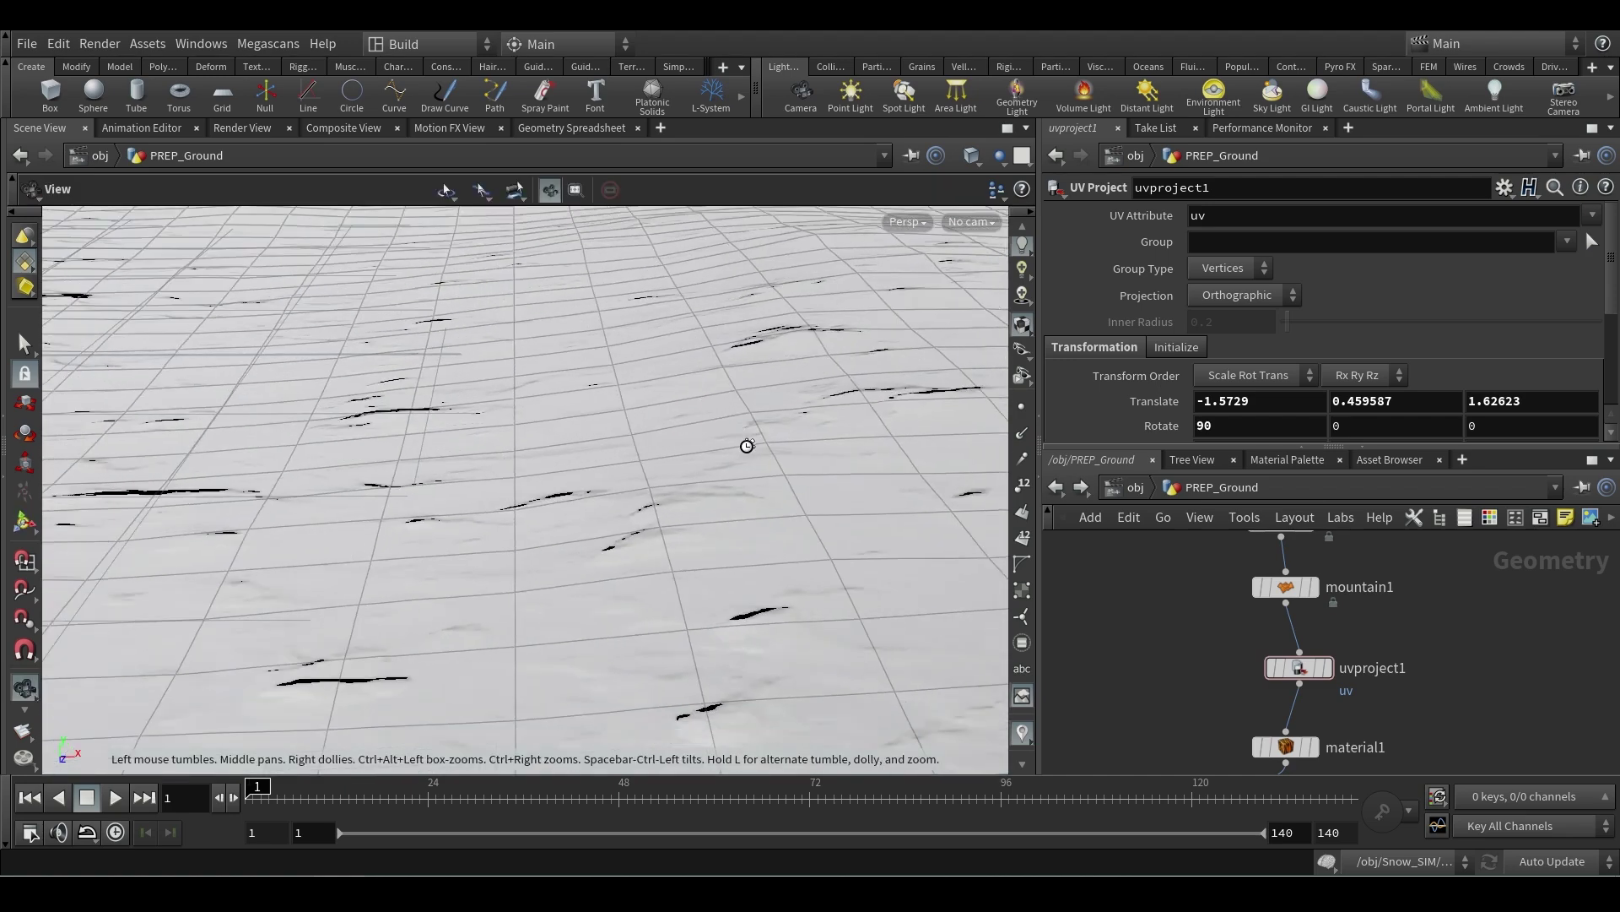
{"action": "scroll", "coordinate": [744, 460], "scroll_direction": "down", "scroll_amount": 10}
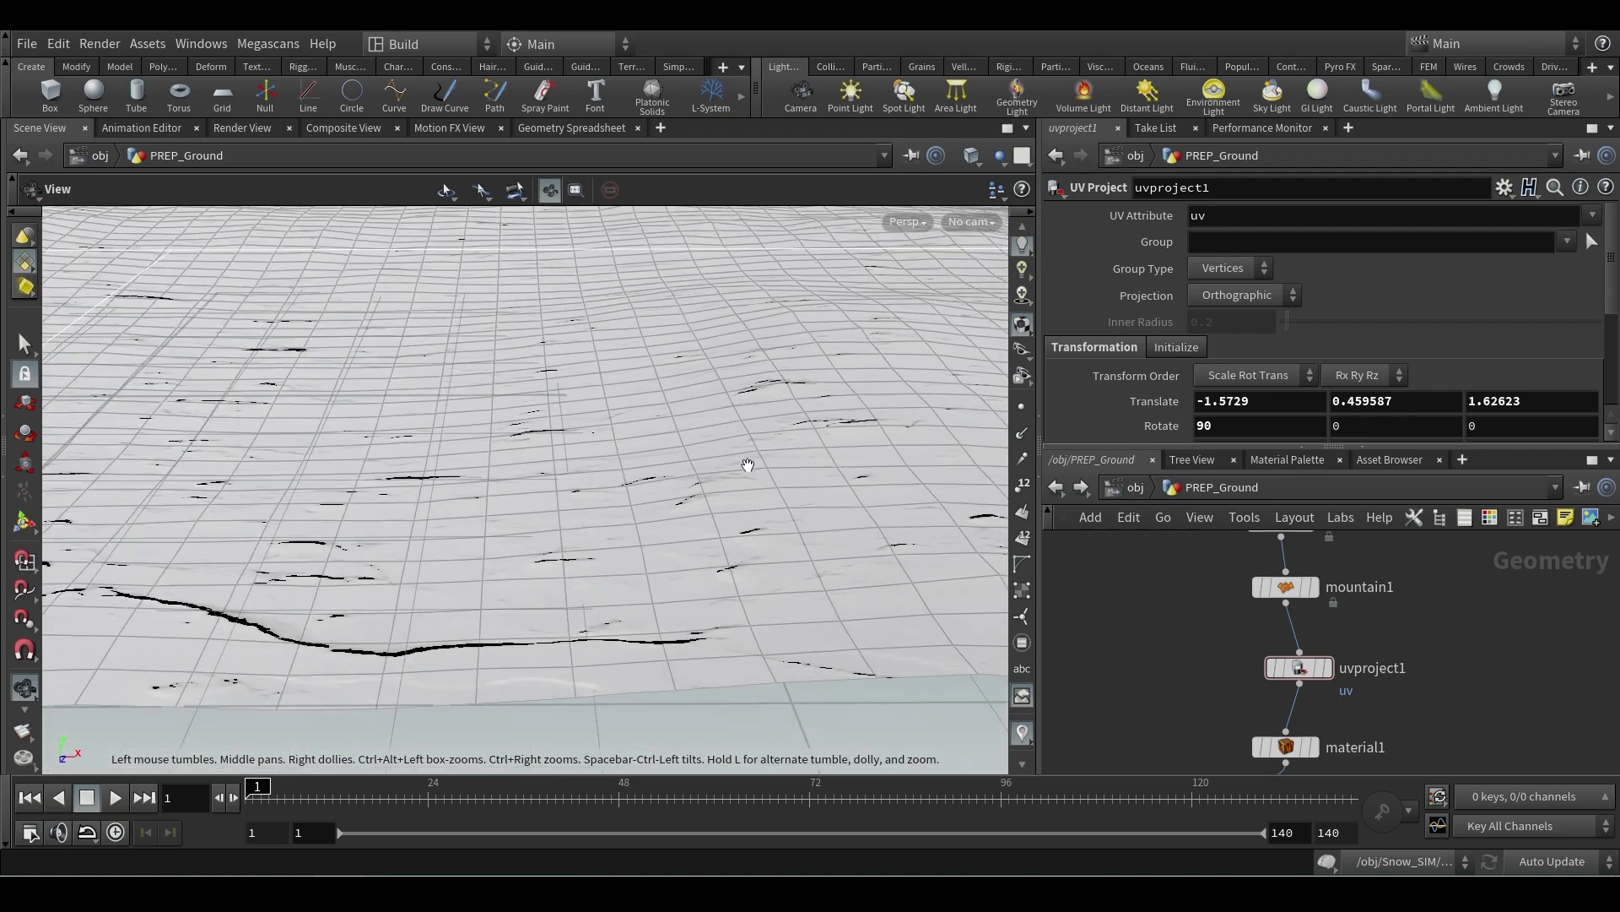
{"action": "scroll", "coordinate": [744, 464], "scroll_direction": "down", "scroll_amount": 2}
{"action": "left_click_drag", "start_coordinate": [741, 462], "coordinate": [667, 574]}
{"action": "key", "text": "Return"}
{"action": "scroll", "coordinate": [1181, 658], "scroll_direction": "down", "scroll_amount": 3}
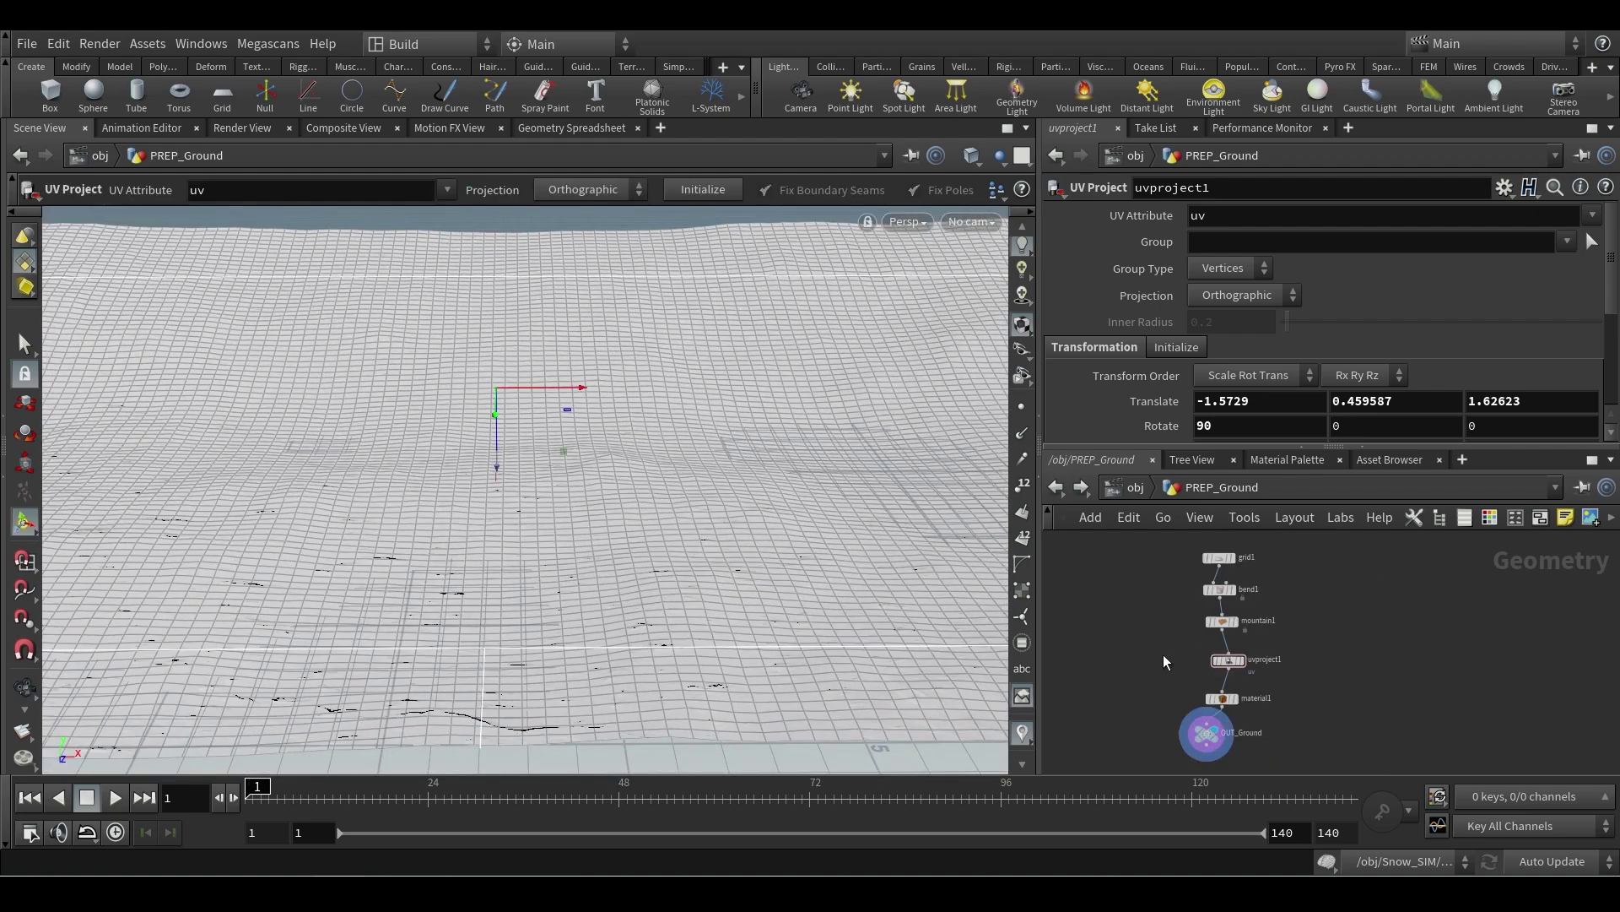
- Return to the object level, review the ground with the bench, stairs and falling snow, and clear the selection
{"action": "left_click", "coordinate": [1120, 488]}
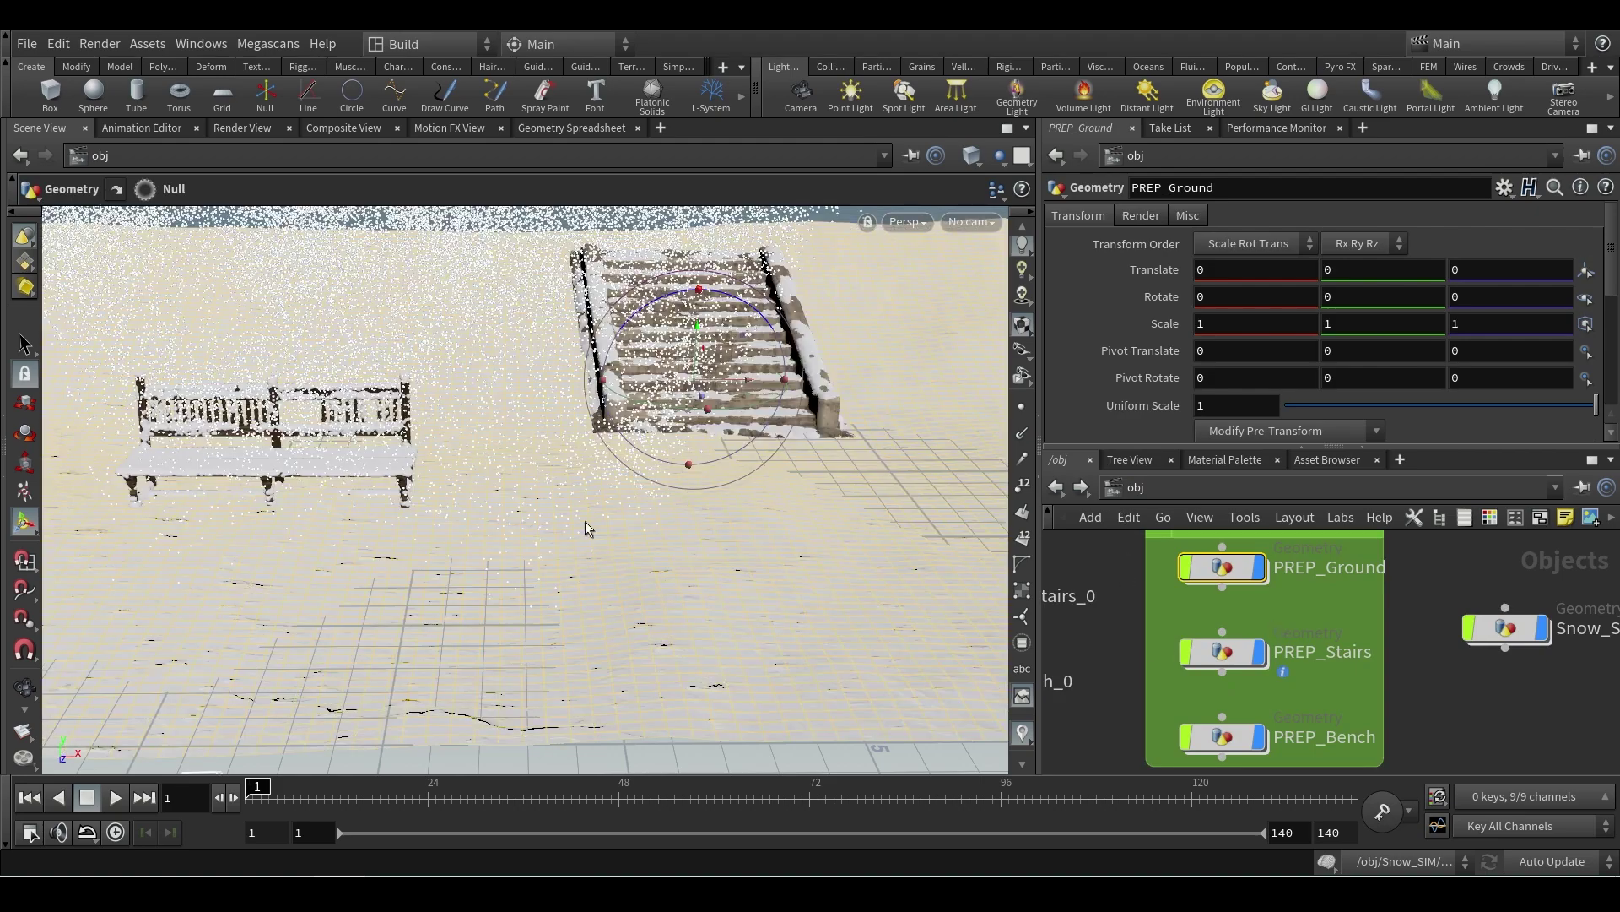
{"action": "key", "text": "Escape"}
{"action": "left_click_drag", "start_coordinate": [566, 510], "coordinate": [595, 625]}
{"action": "key", "text": "Return"}
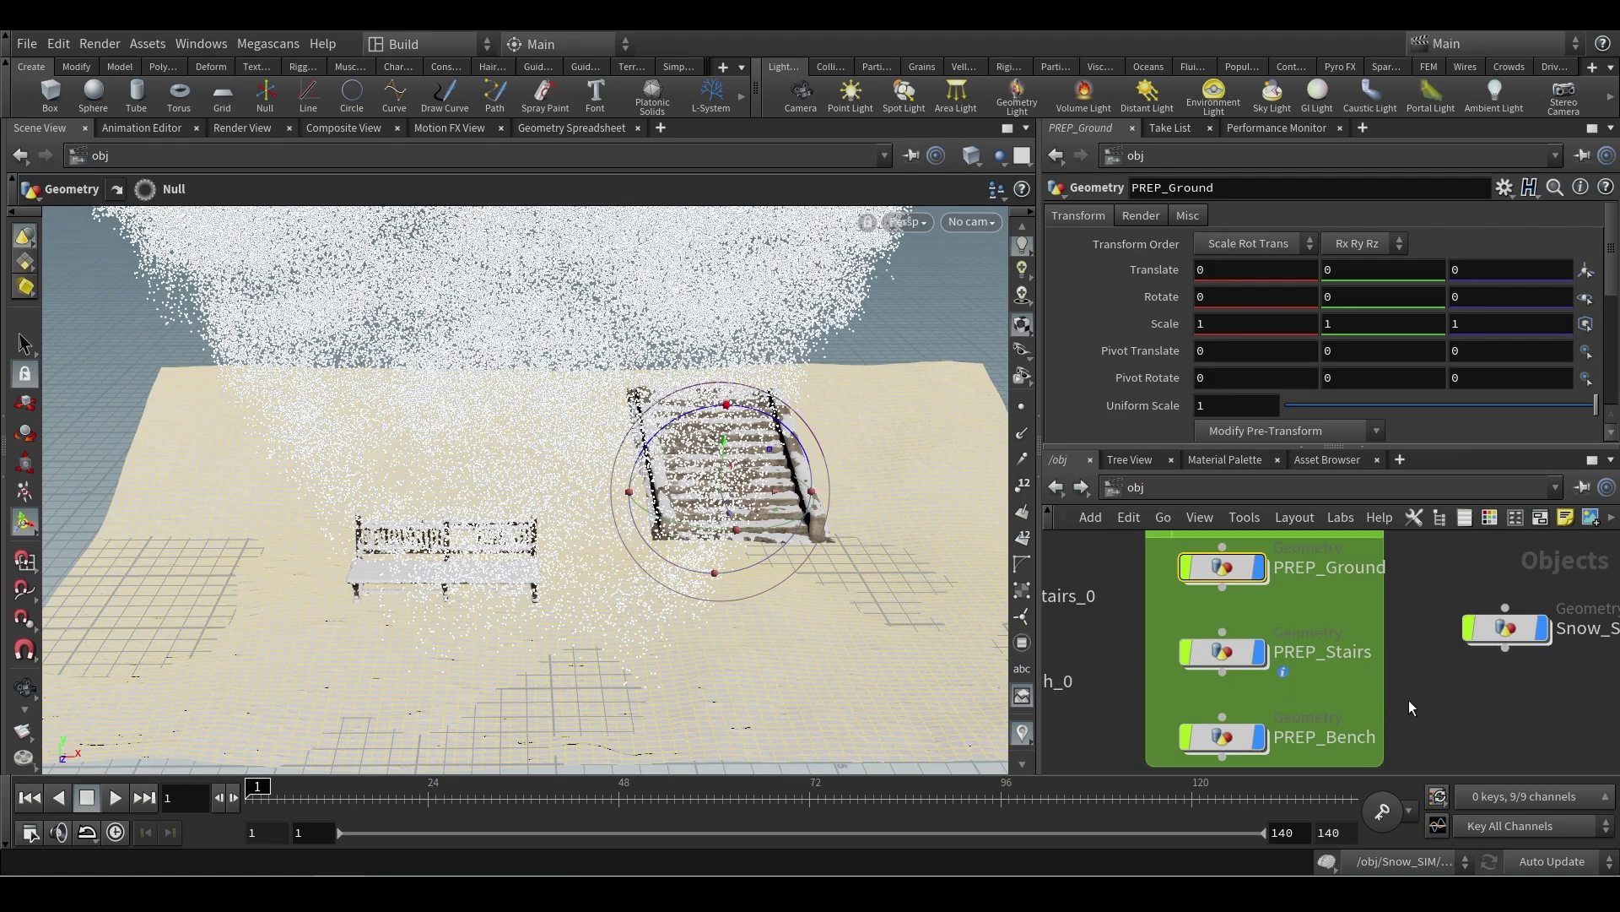
{"action": "scroll", "coordinate": [490, 419], "scroll_direction": "down", "scroll_amount": 3}
{"action": "left_click_drag", "start_coordinate": [473, 422], "coordinate": [683, 479], "text": "alt"}
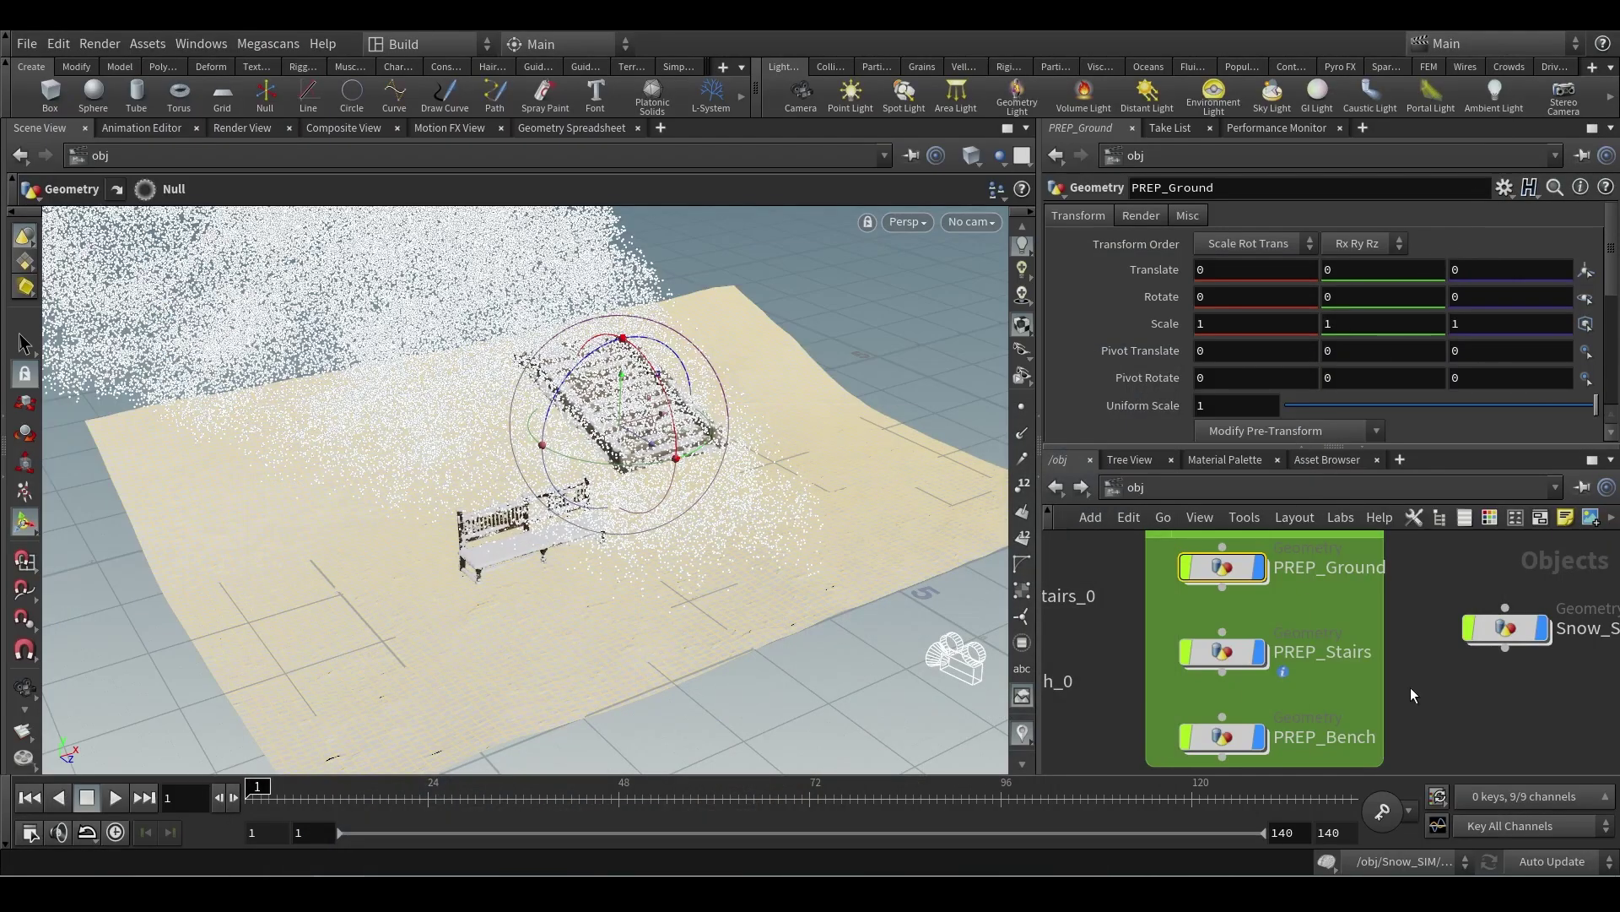
{"action": "left_click", "coordinate": [1411, 687]}
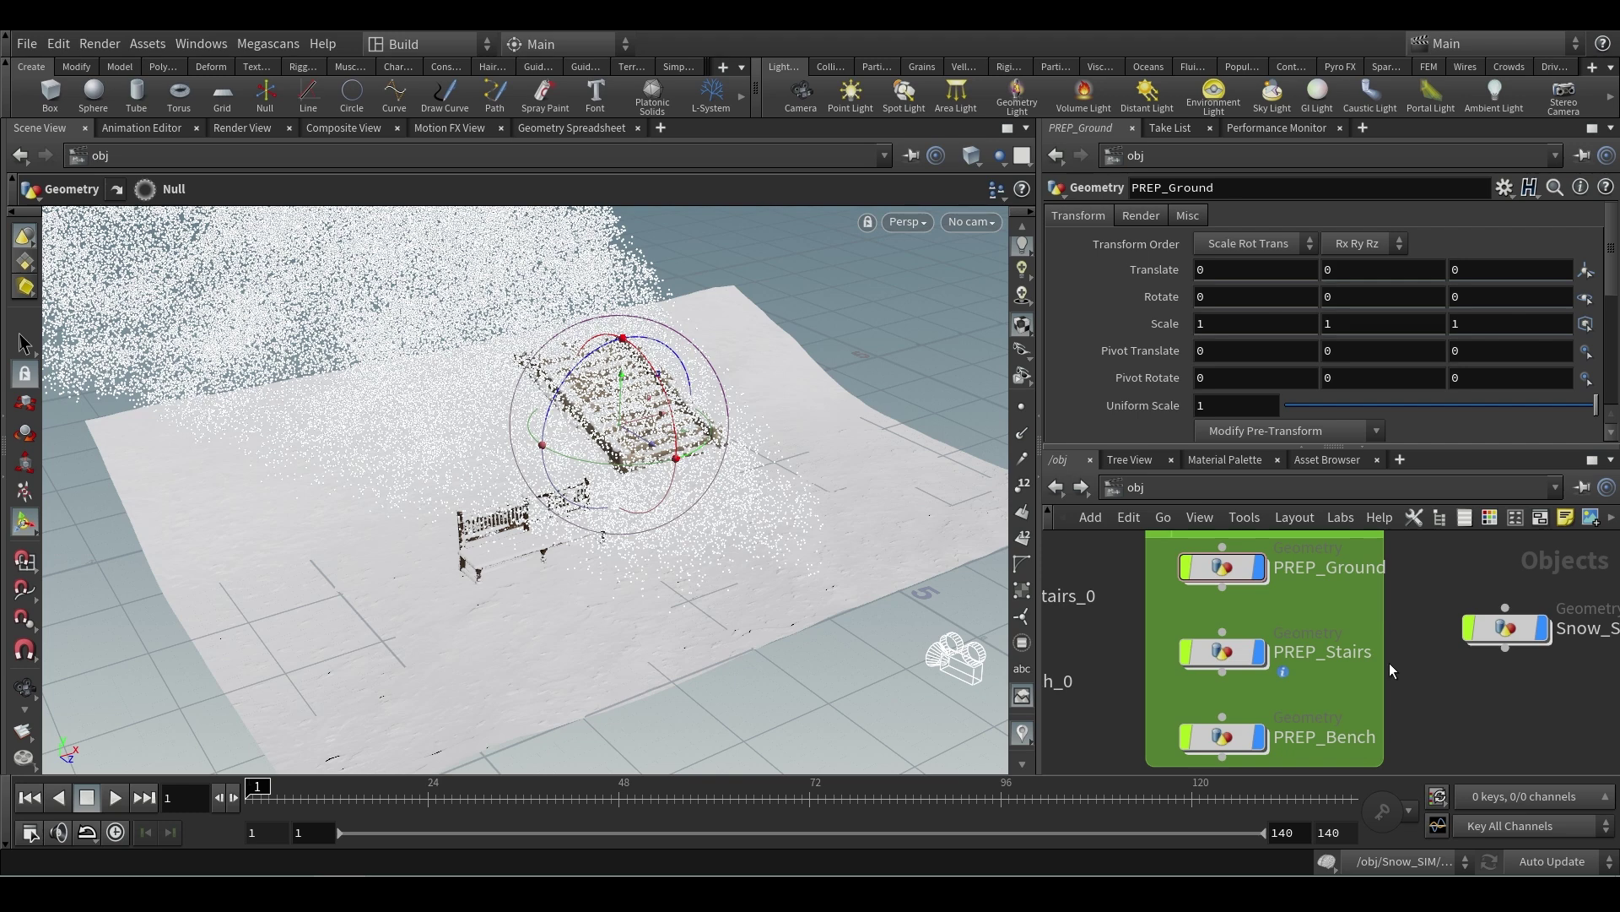
- Open the Chunky_Snow_4x4_M shader and check its base color texture path
{"action": "left_click", "coordinate": [1220, 460]}
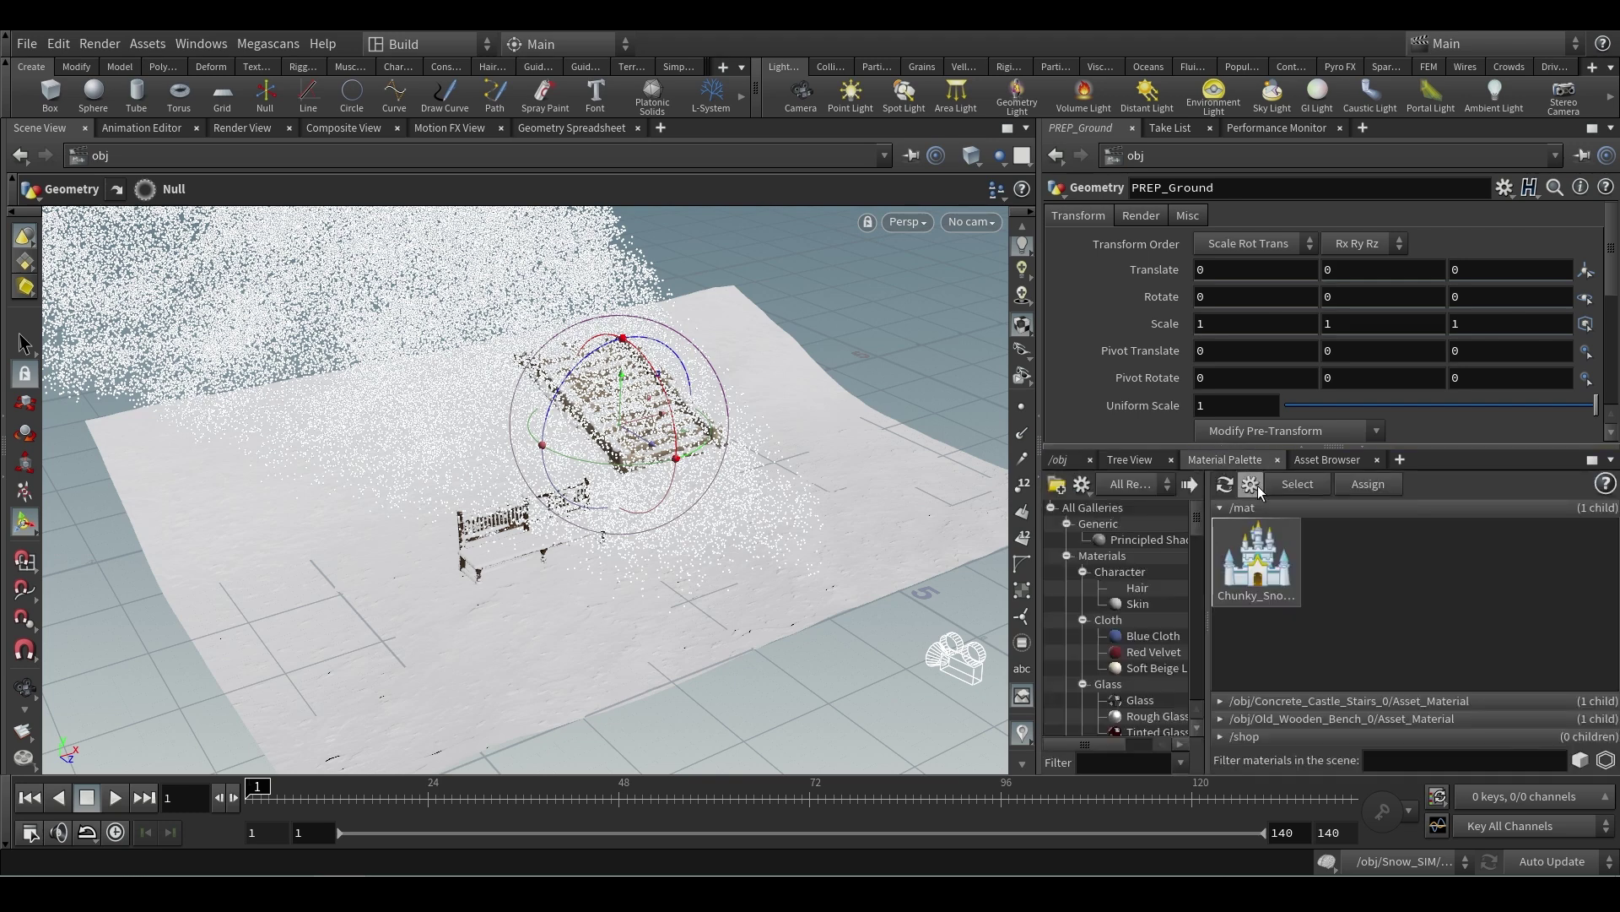
{"action": "double_click", "coordinate": [1263, 587]}
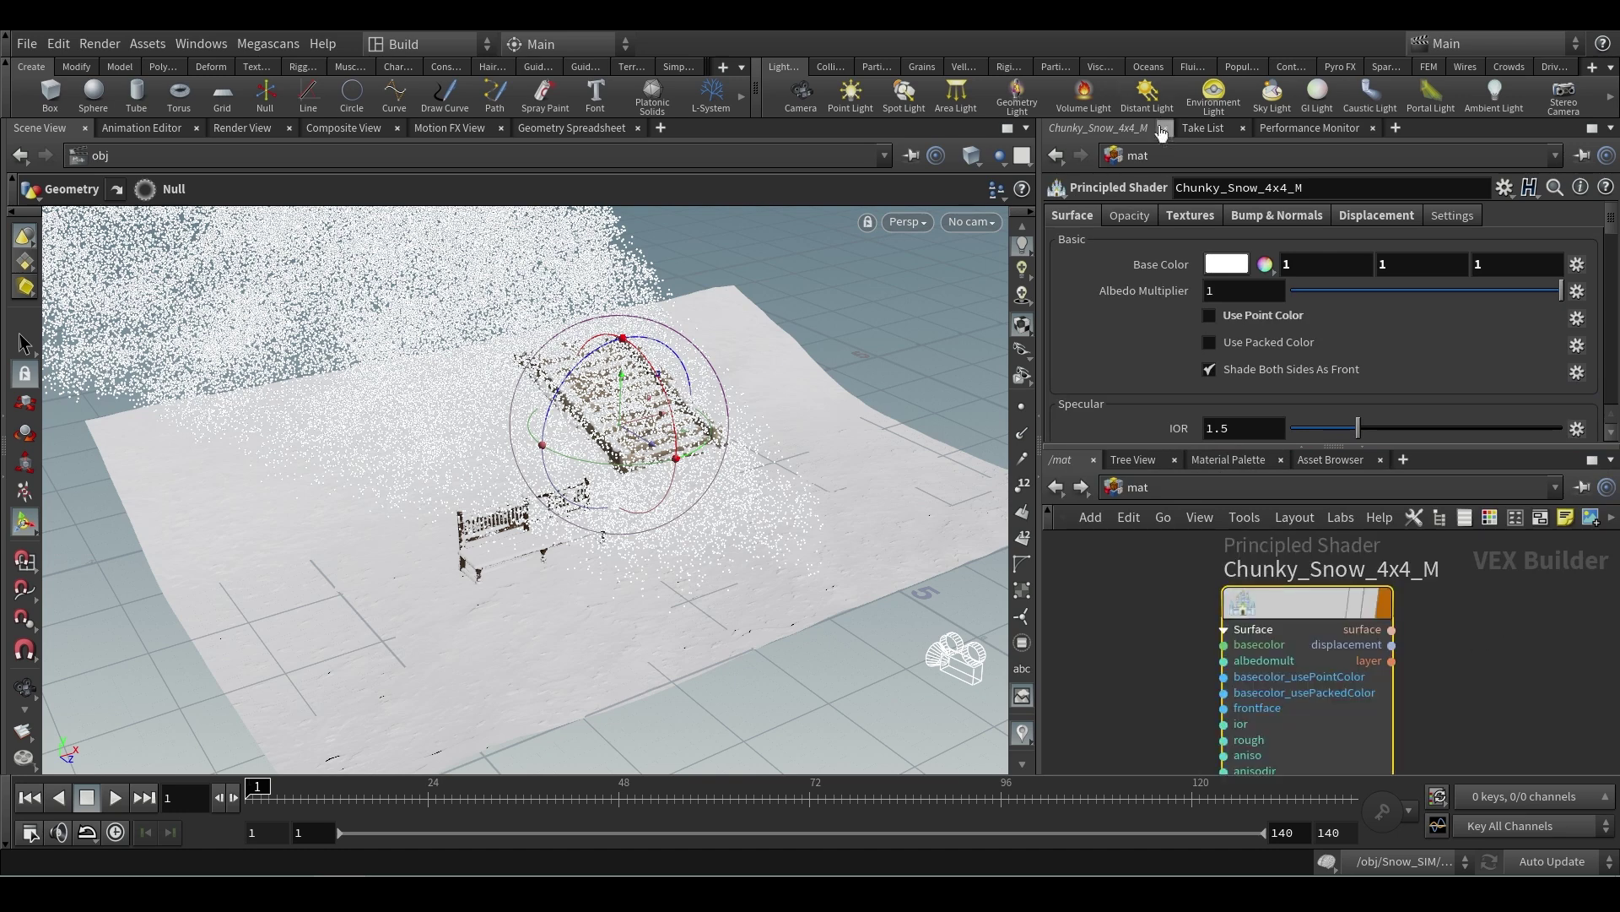
{"action": "left_click", "coordinate": [1187, 215]}
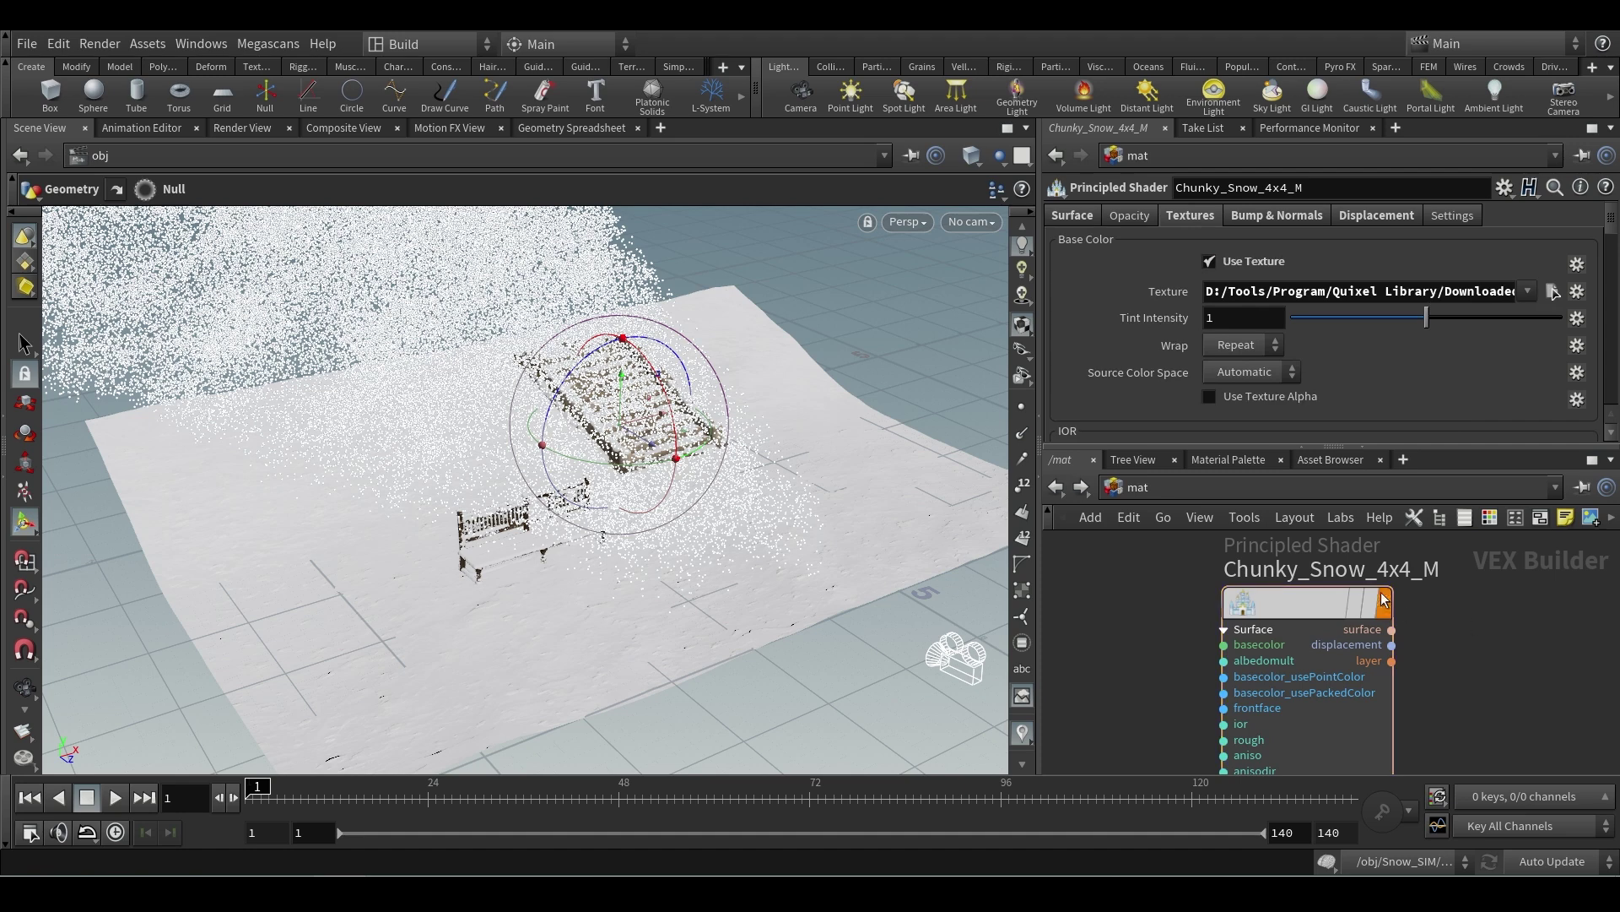
- Check the base color texture path in the wooden bench's Asset_Material shader, and return to the object level
{"action": "left_click", "coordinate": [1136, 487]}
{"action": "left_click", "coordinate": [1169, 584]}
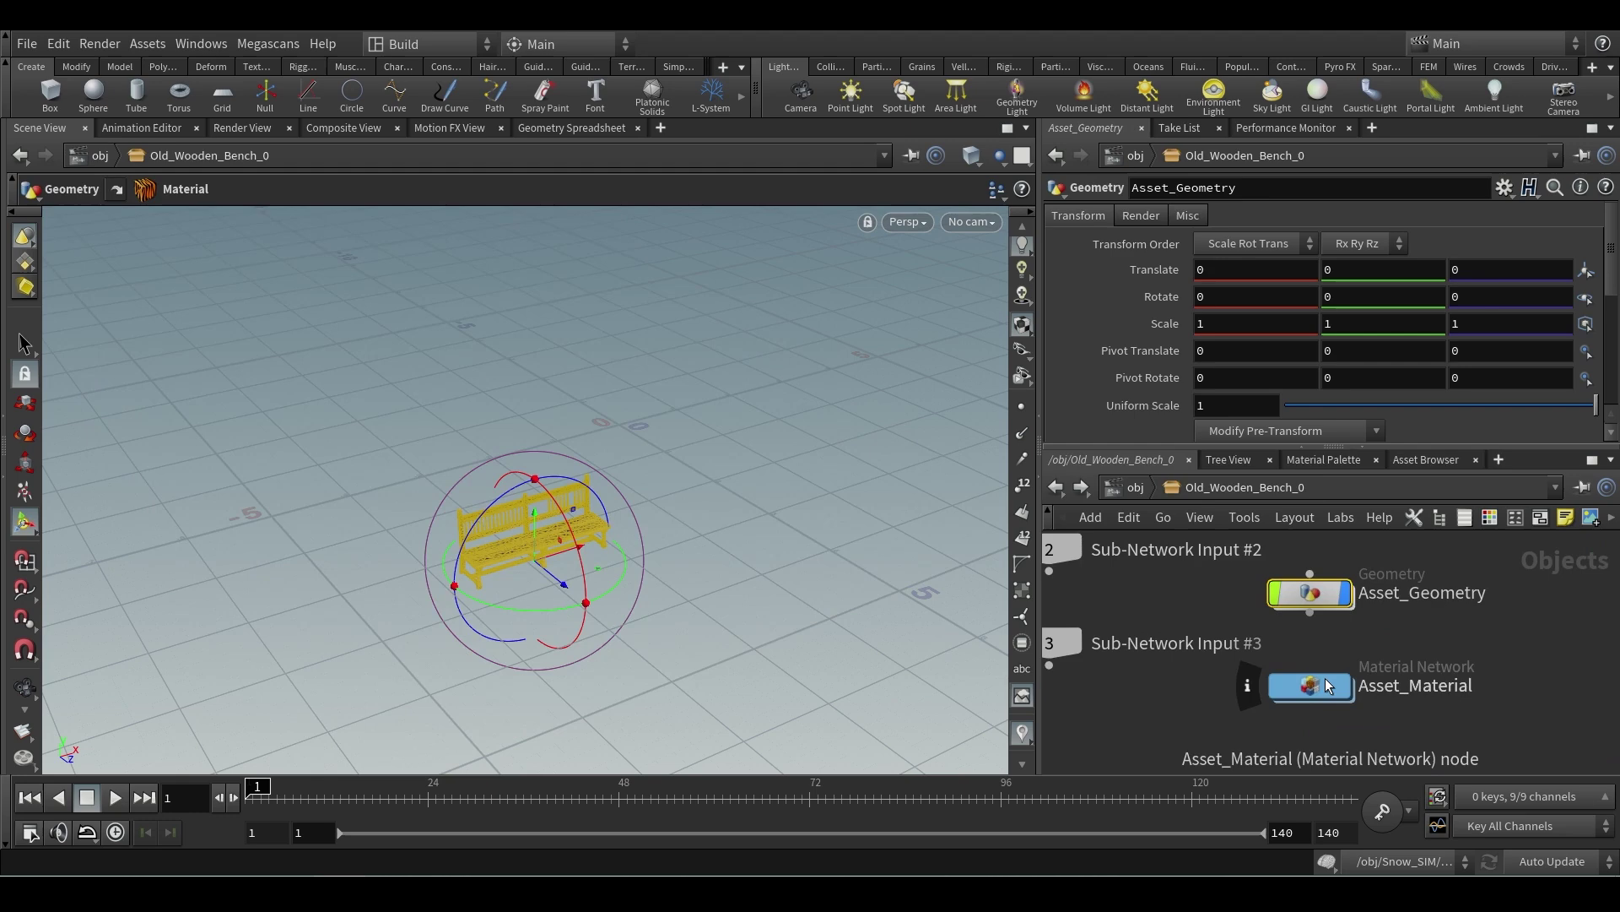
{"action": "double_click", "coordinate": [1325, 677]}
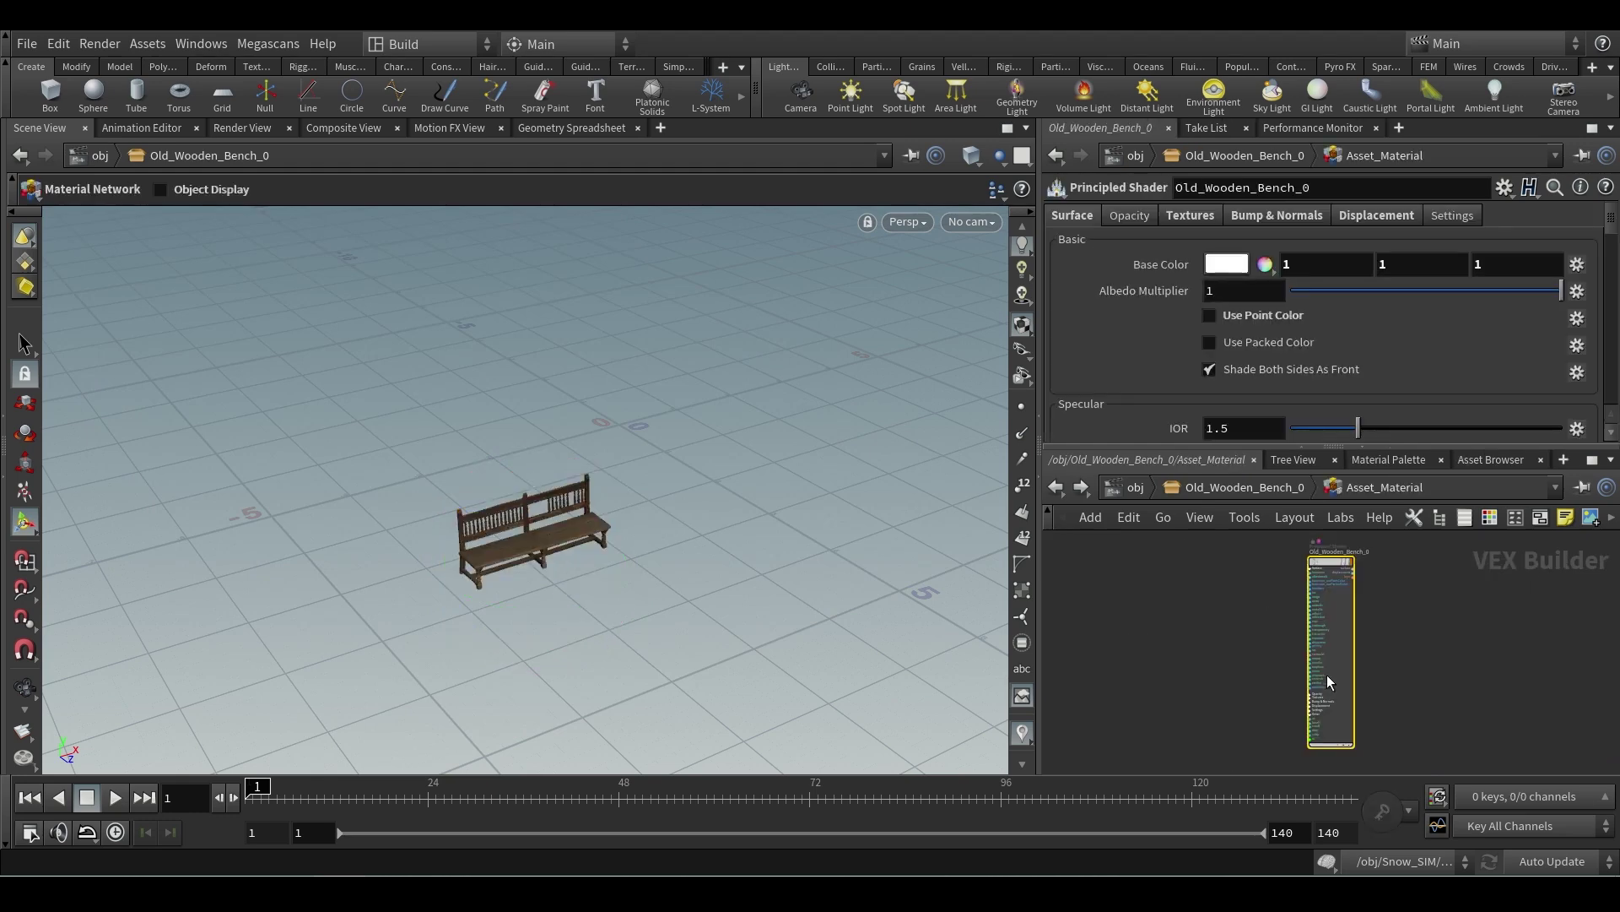
{"action": "left_click", "coordinate": [1191, 216]}
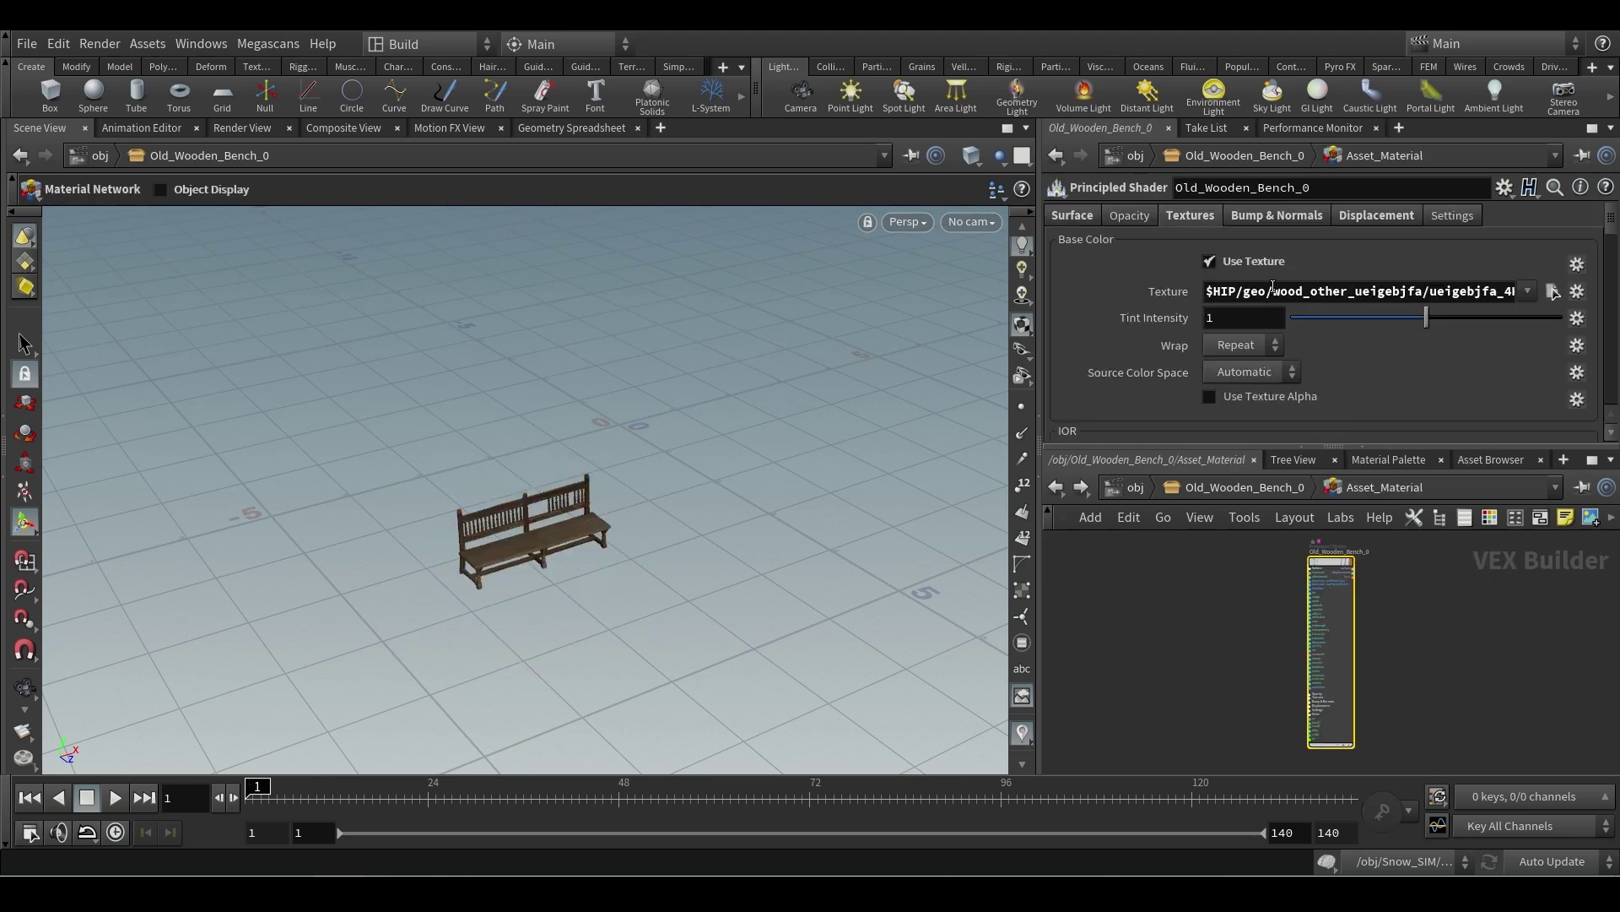
{"action": "left_click", "coordinate": [1131, 493]}
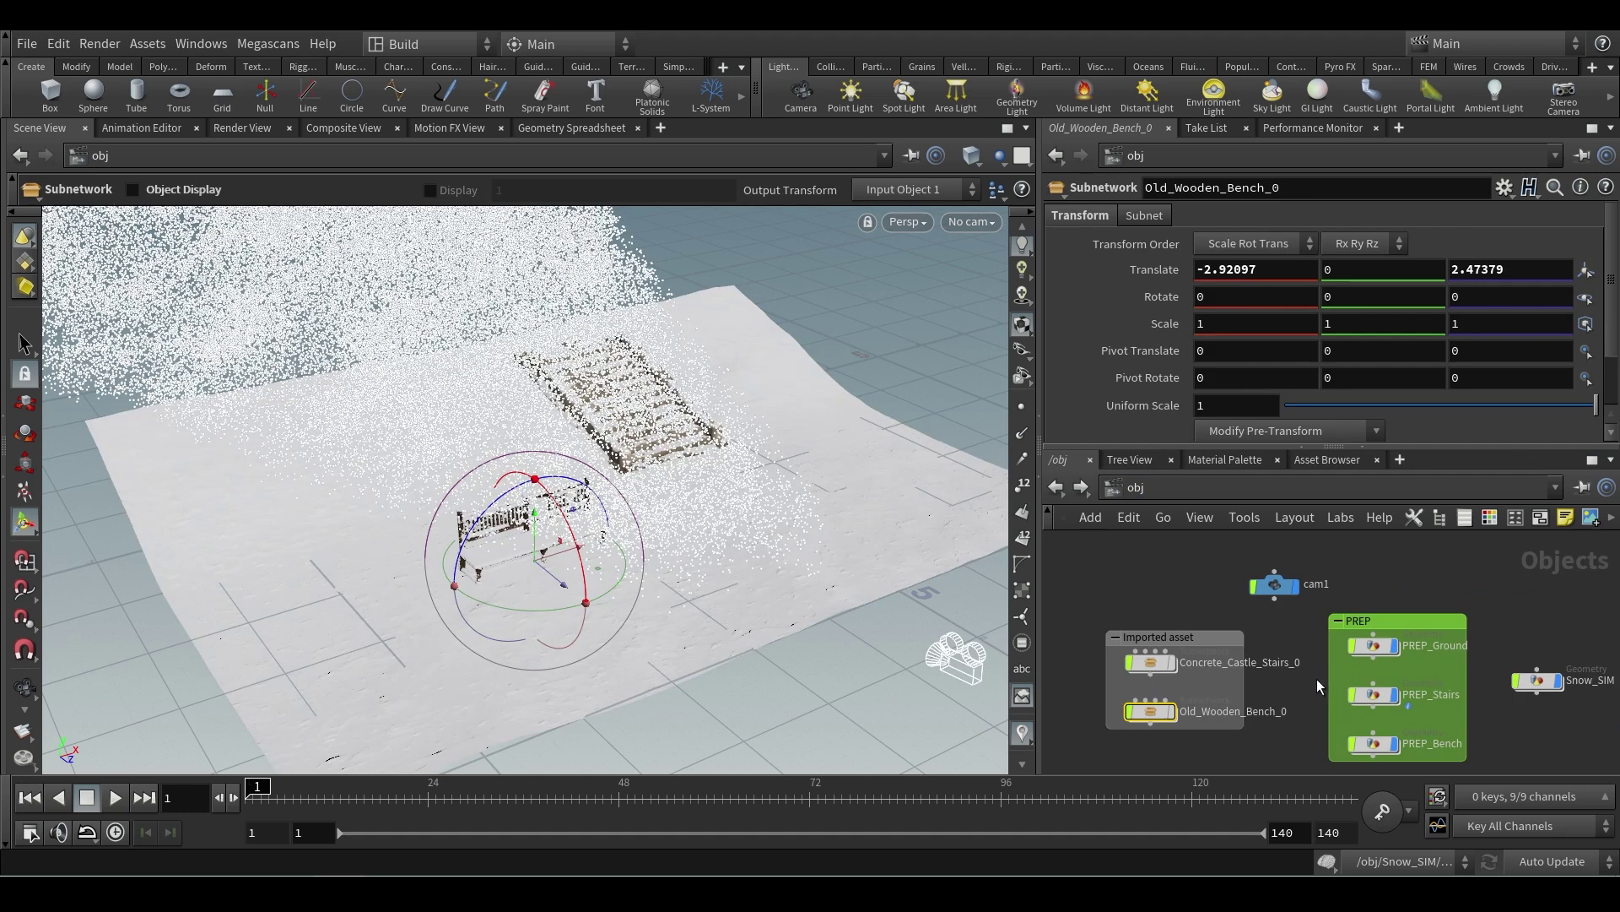
- Paste the copied sunlight1 and skylight1 lights into the object network below Snow_SIM and select sunlight1
{"action": "scroll", "coordinate": [1318, 678], "scroll_direction": "up", "scroll_amount": 5}
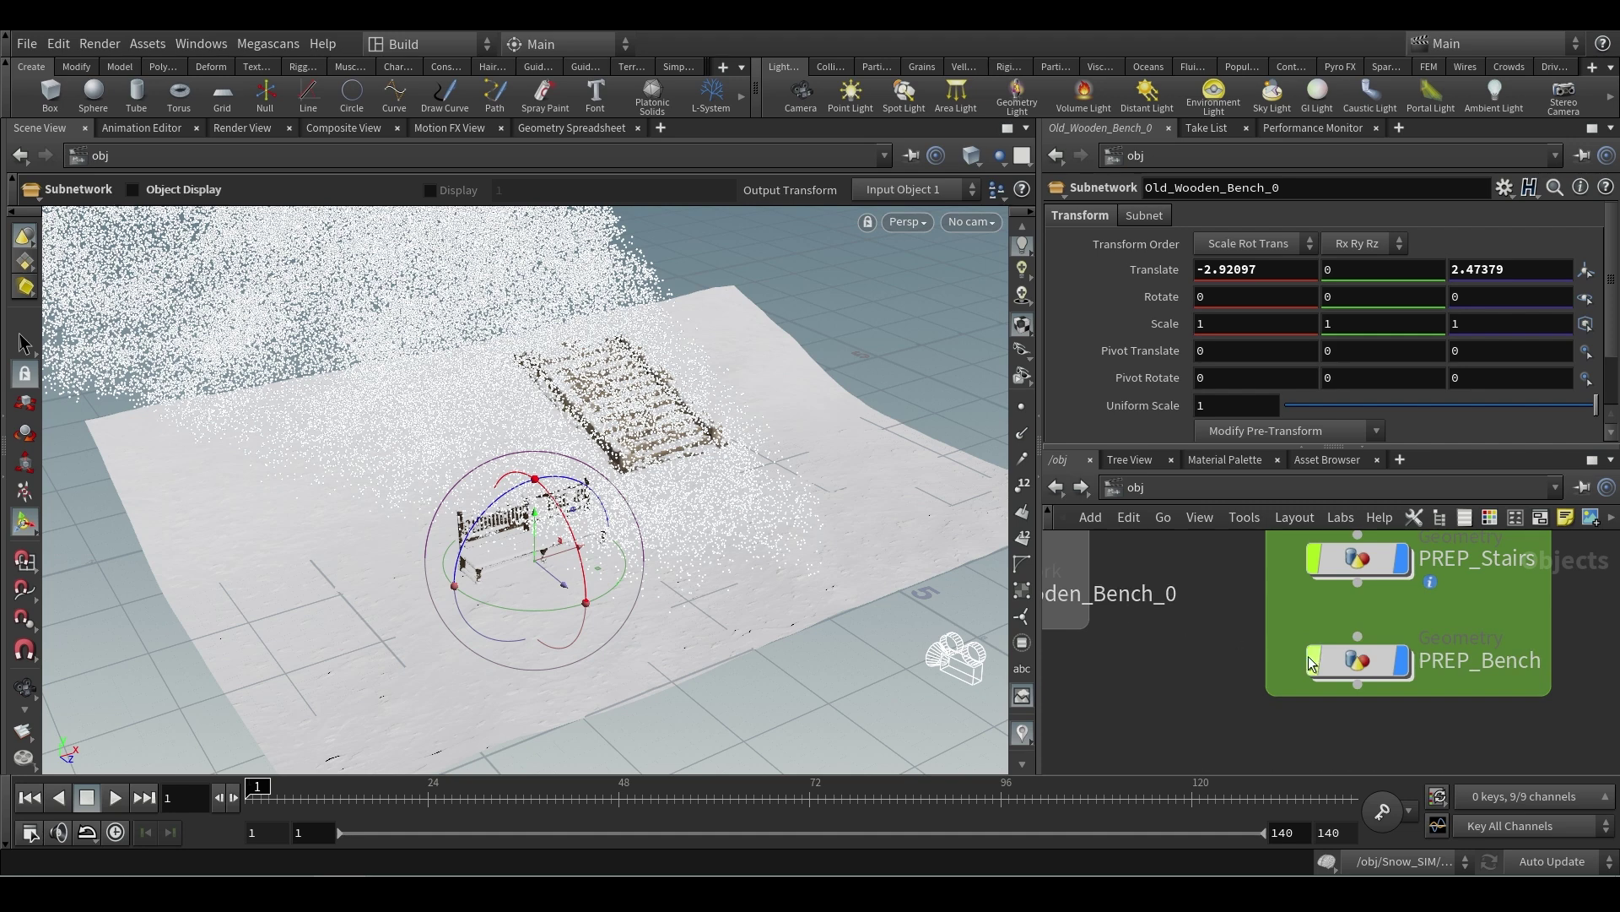
{"action": "scroll", "coordinate": [1210, 628], "scroll_direction": "down", "scroll_amount": 4}
{"action": "key", "text": "ctrl+v"}
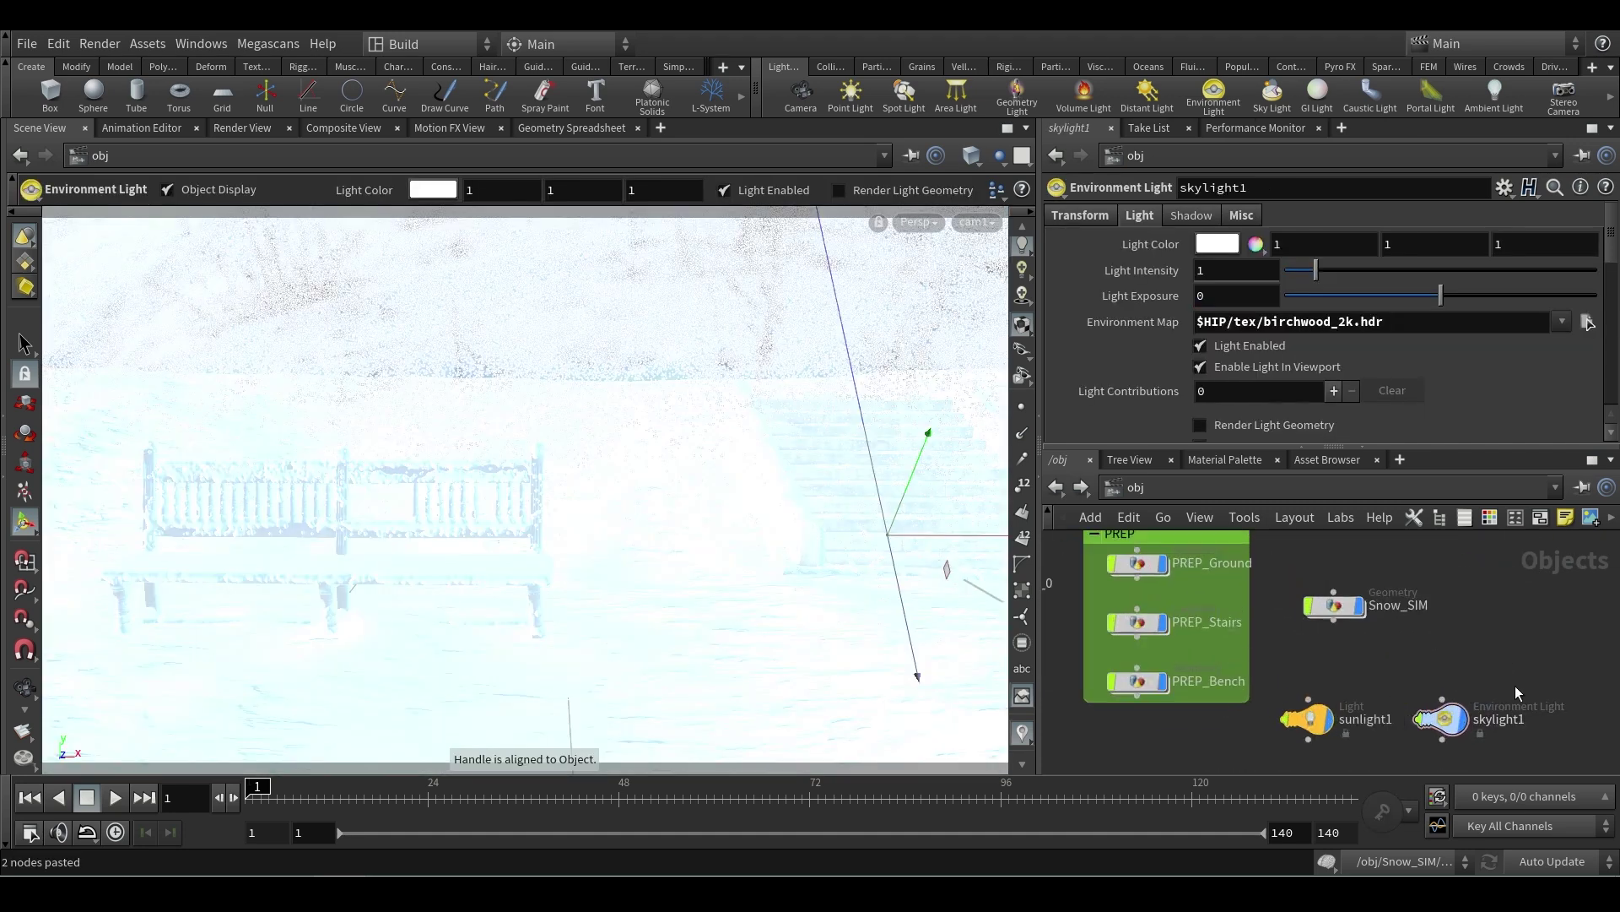
{"action": "middle_click_drag", "start_coordinate": [1516, 685], "coordinate": [1411, 633]}
{"action": "left_click_drag", "start_coordinate": [1410, 613], "coordinate": [1330, 736]}
{"action": "scroll", "coordinate": [1260, 617], "scroll_direction": "down", "scroll_amount": 3}
{"action": "scroll", "coordinate": [1260, 618], "scroll_direction": "up", "scroll_amount": 3}
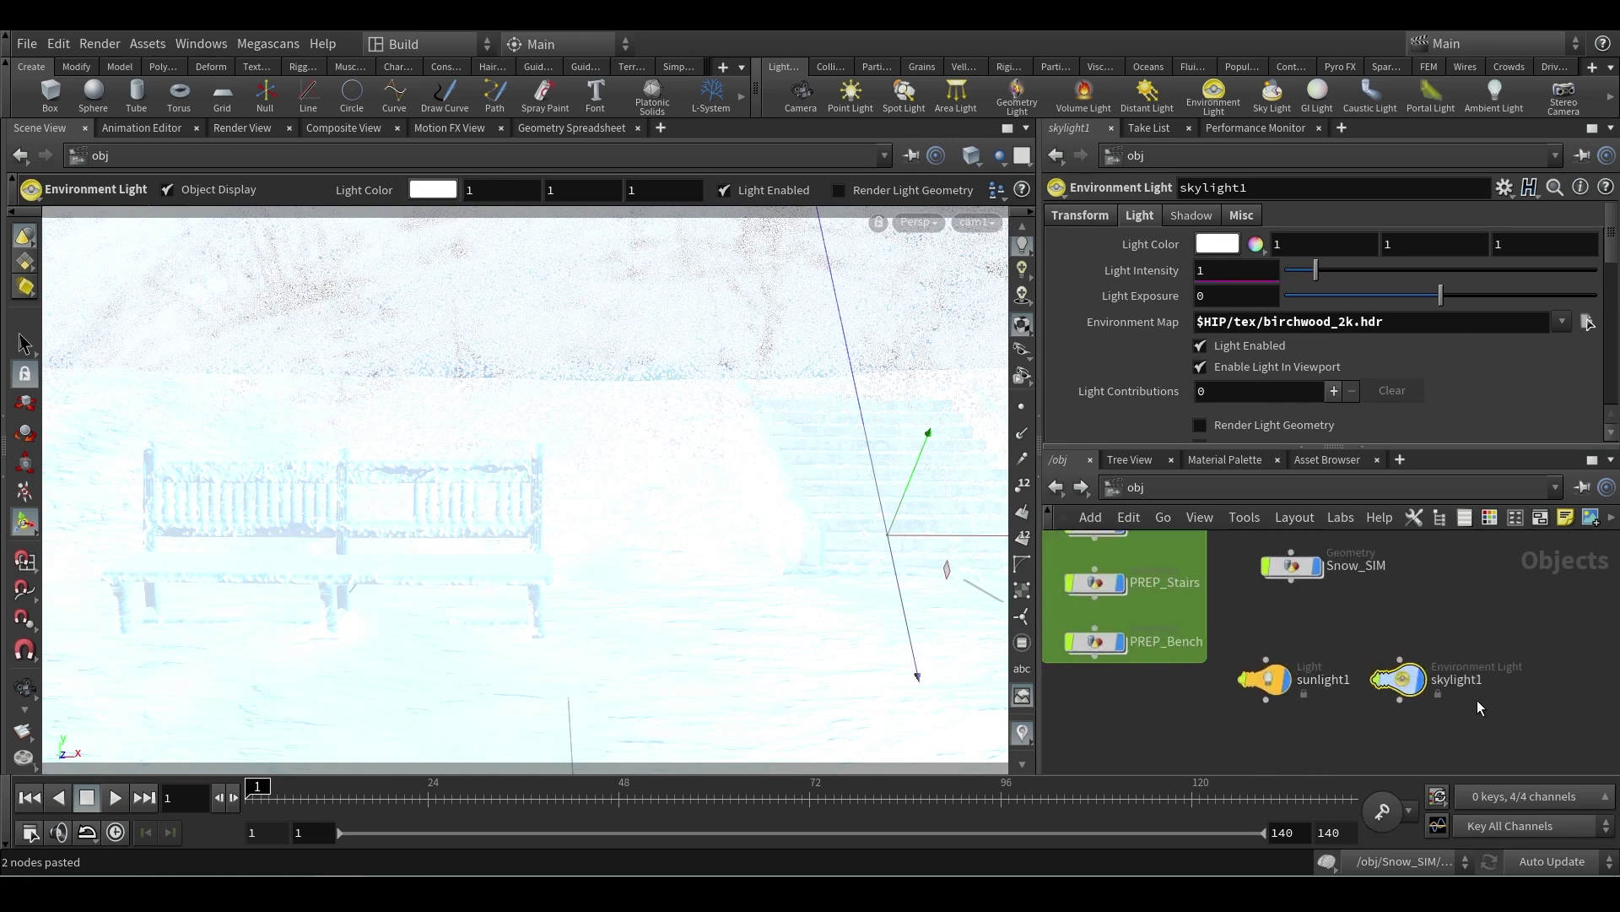
{"action": "left_click_drag", "start_coordinate": [1317, 635], "coordinate": [1225, 726]}
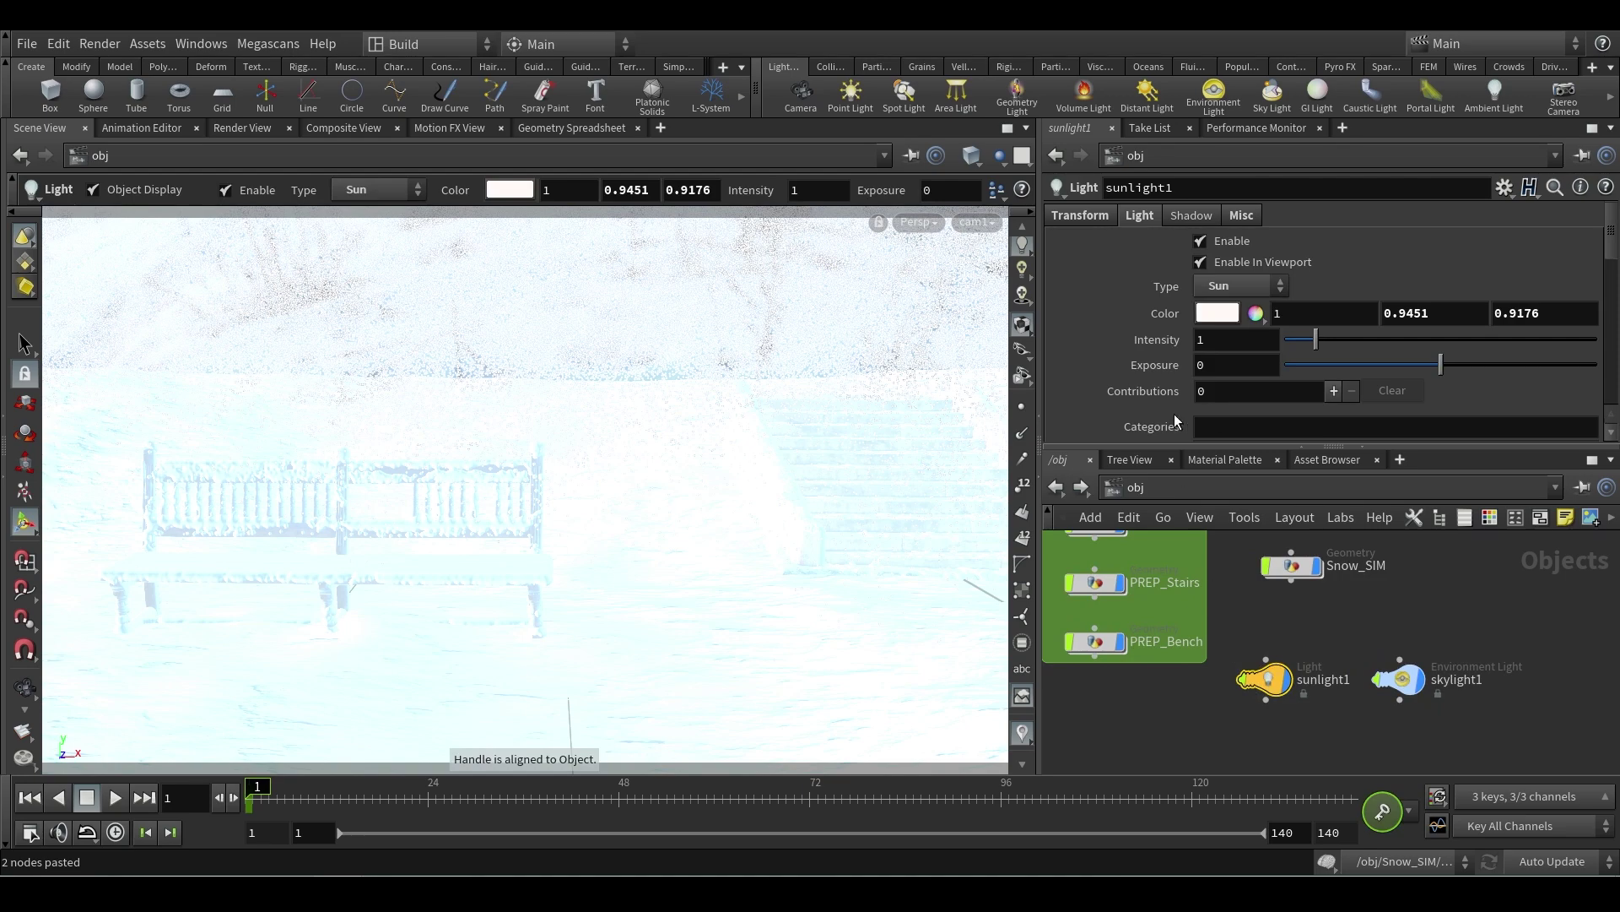
- Turn off scene lighting in the viewport and leave the camera view to examine where sunlight1 sits relative to the ground
{"action": "scroll", "coordinate": [1024, 349], "scroll_direction": "up", "scroll_amount": 5}
{"action": "left_click", "coordinate": [1022, 354]}
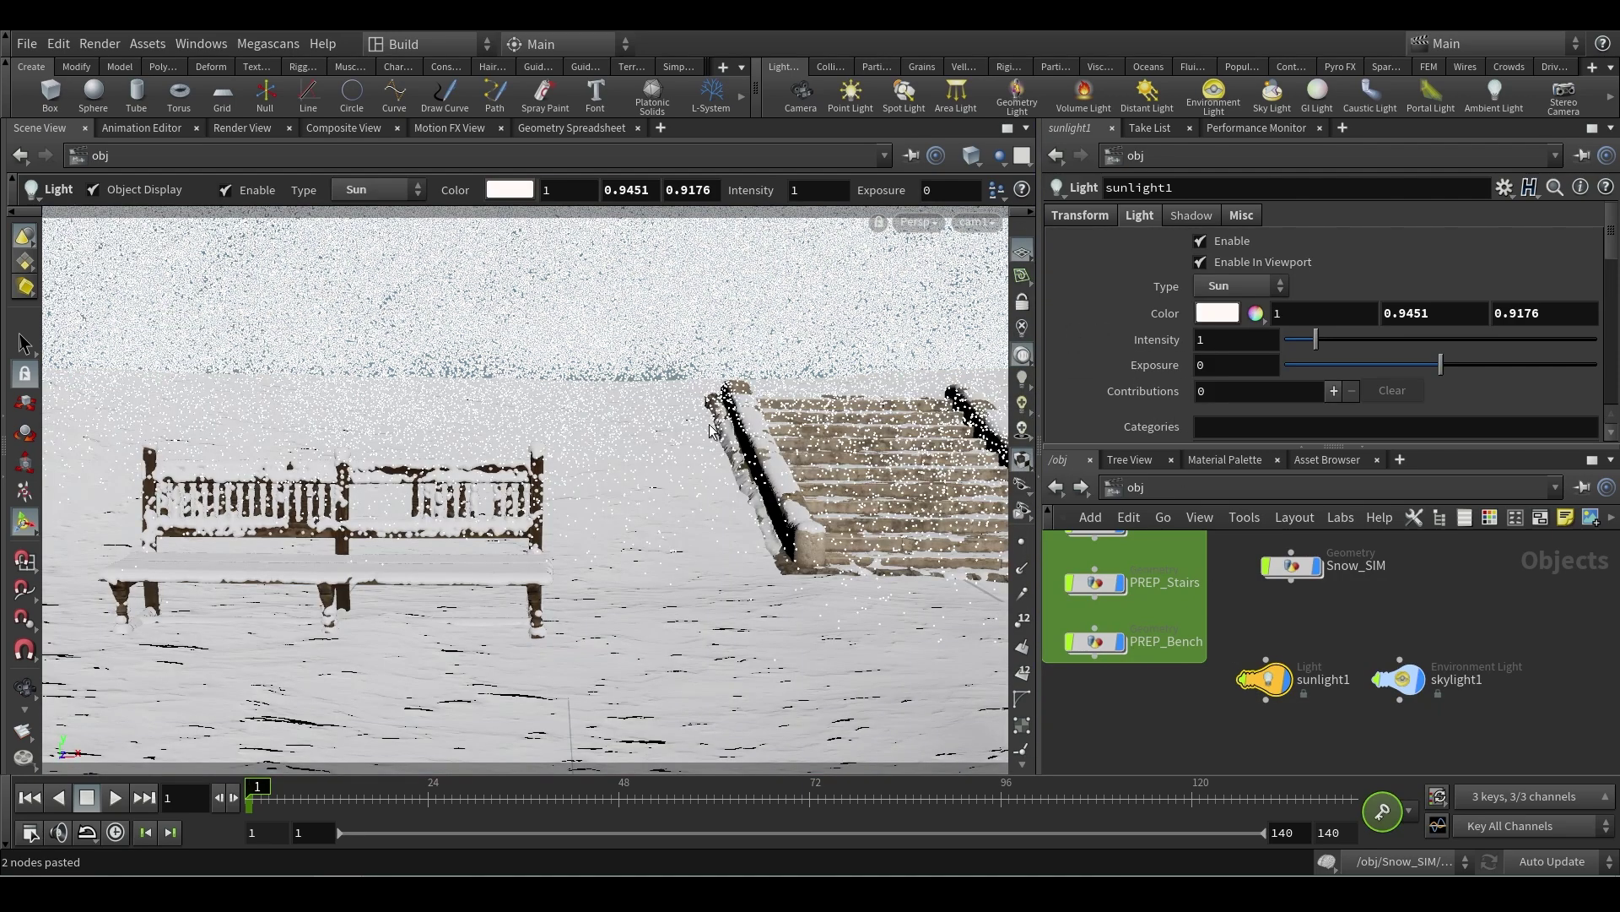
{"action": "key", "text": "Escape"}
{"action": "key", "text": "h"}
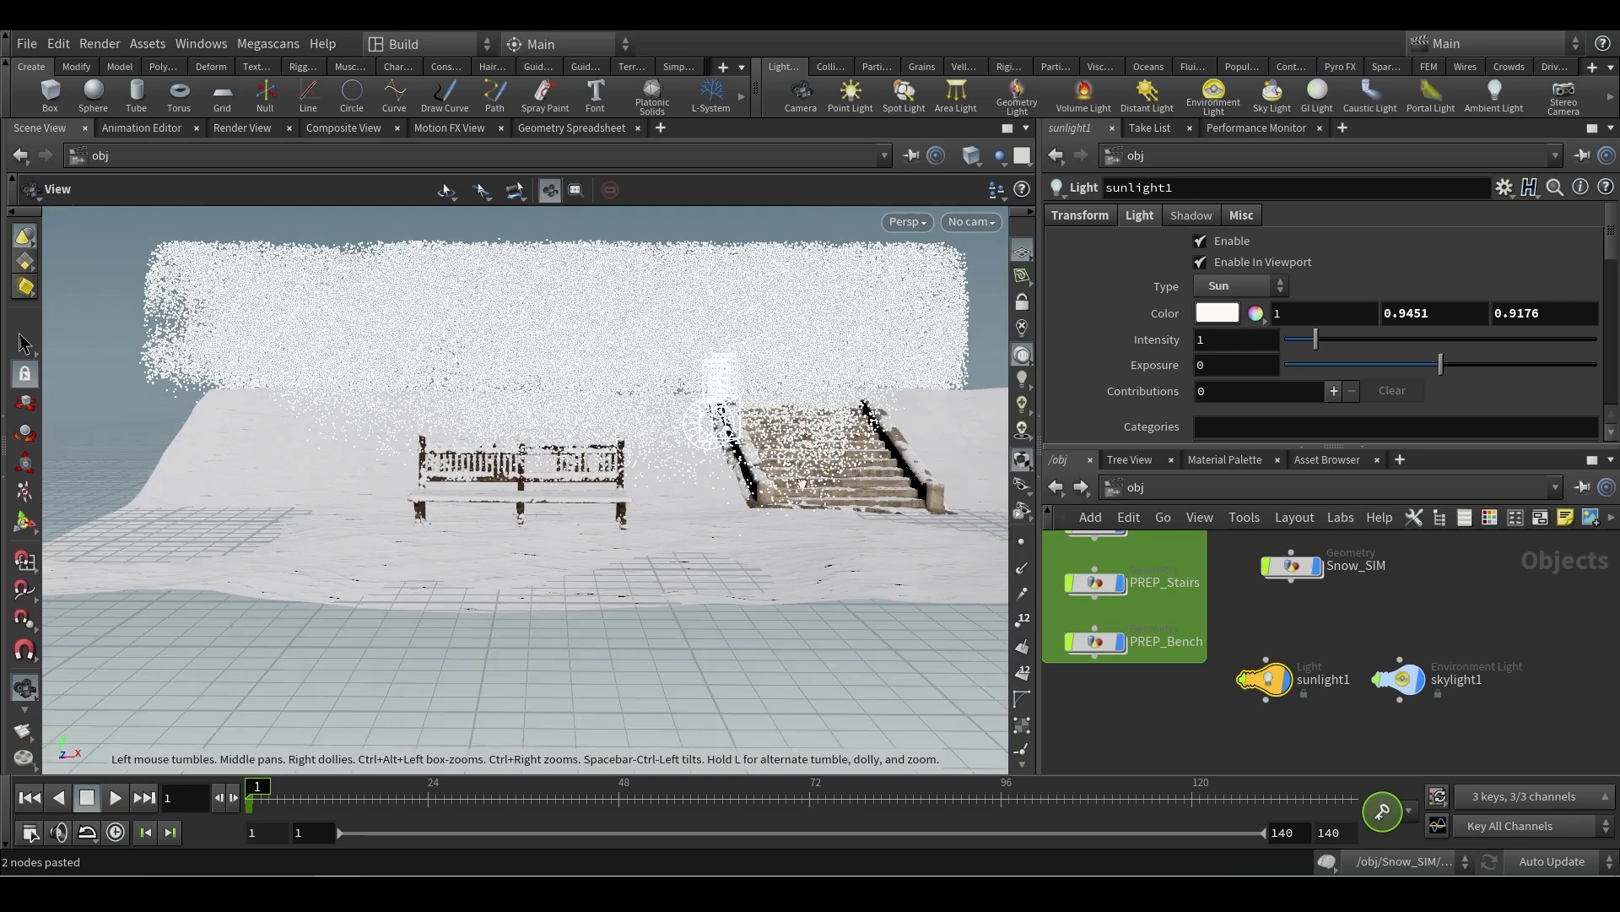
{"action": "left_click_drag", "start_coordinate": [853, 473], "coordinate": [667, 380]}
{"action": "key", "text": "Return"}
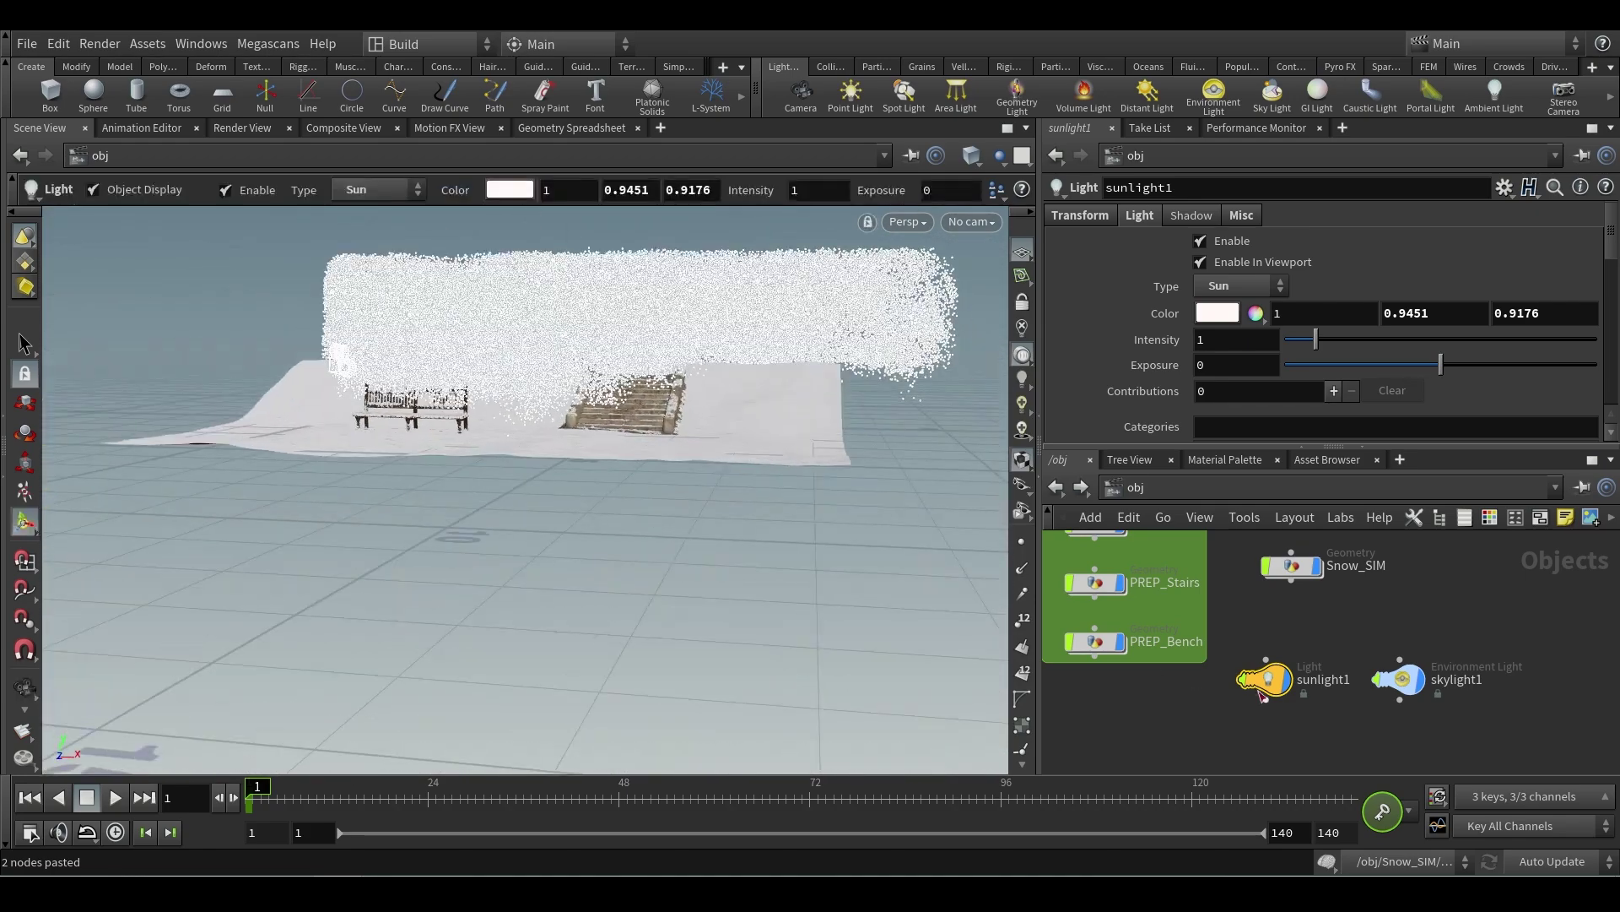
{"action": "key", "text": "Escape"}
{"action": "left_click_drag", "start_coordinate": [422, 591], "coordinate": [325, 389]}
{"action": "key", "text": "Return"}
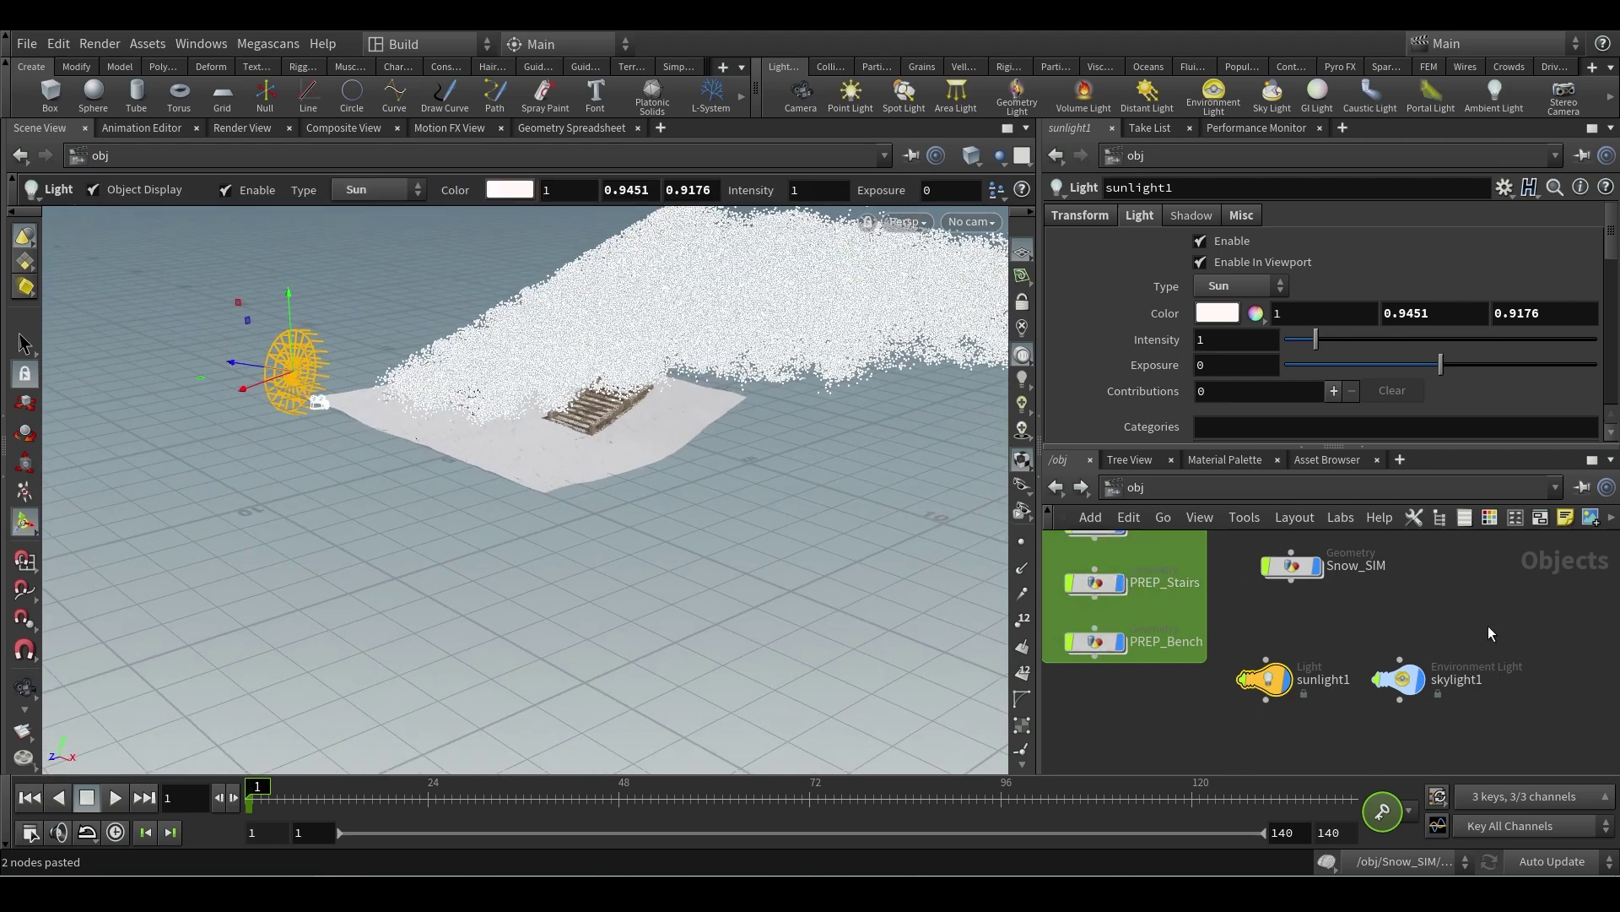
- Review sunlight1's transform values and its Sun light settings
{"action": "left_click", "coordinate": [1106, 216]}
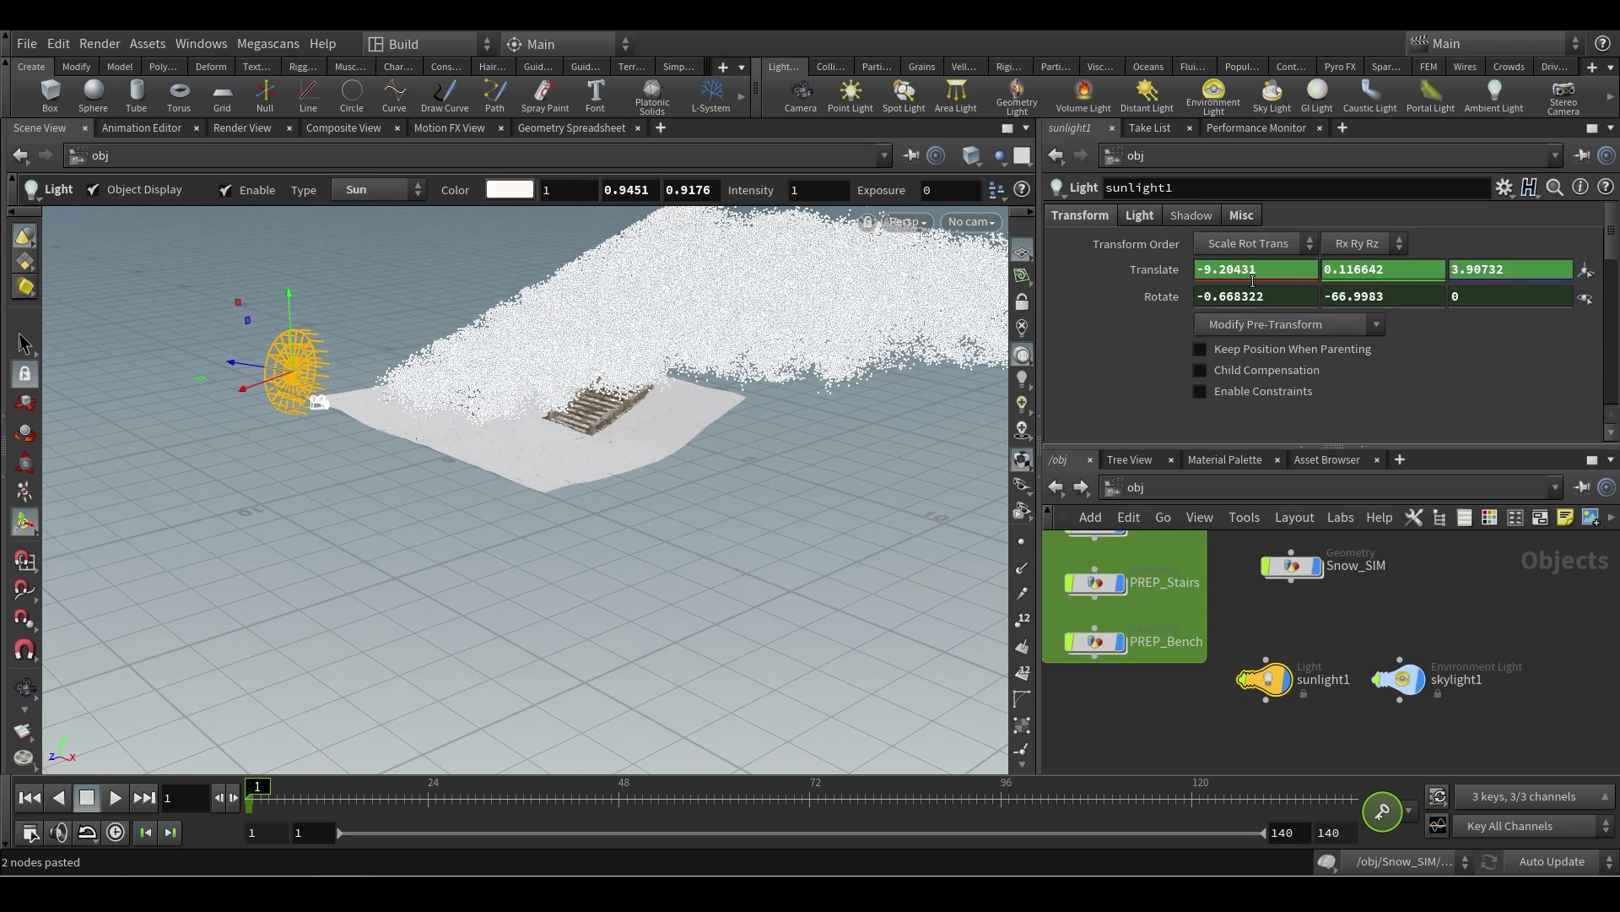
{"action": "left_click", "coordinate": [1139, 216]}
{"action": "scroll", "coordinate": [1443, 329], "scroll_direction": "down", "scroll_amount": 5}
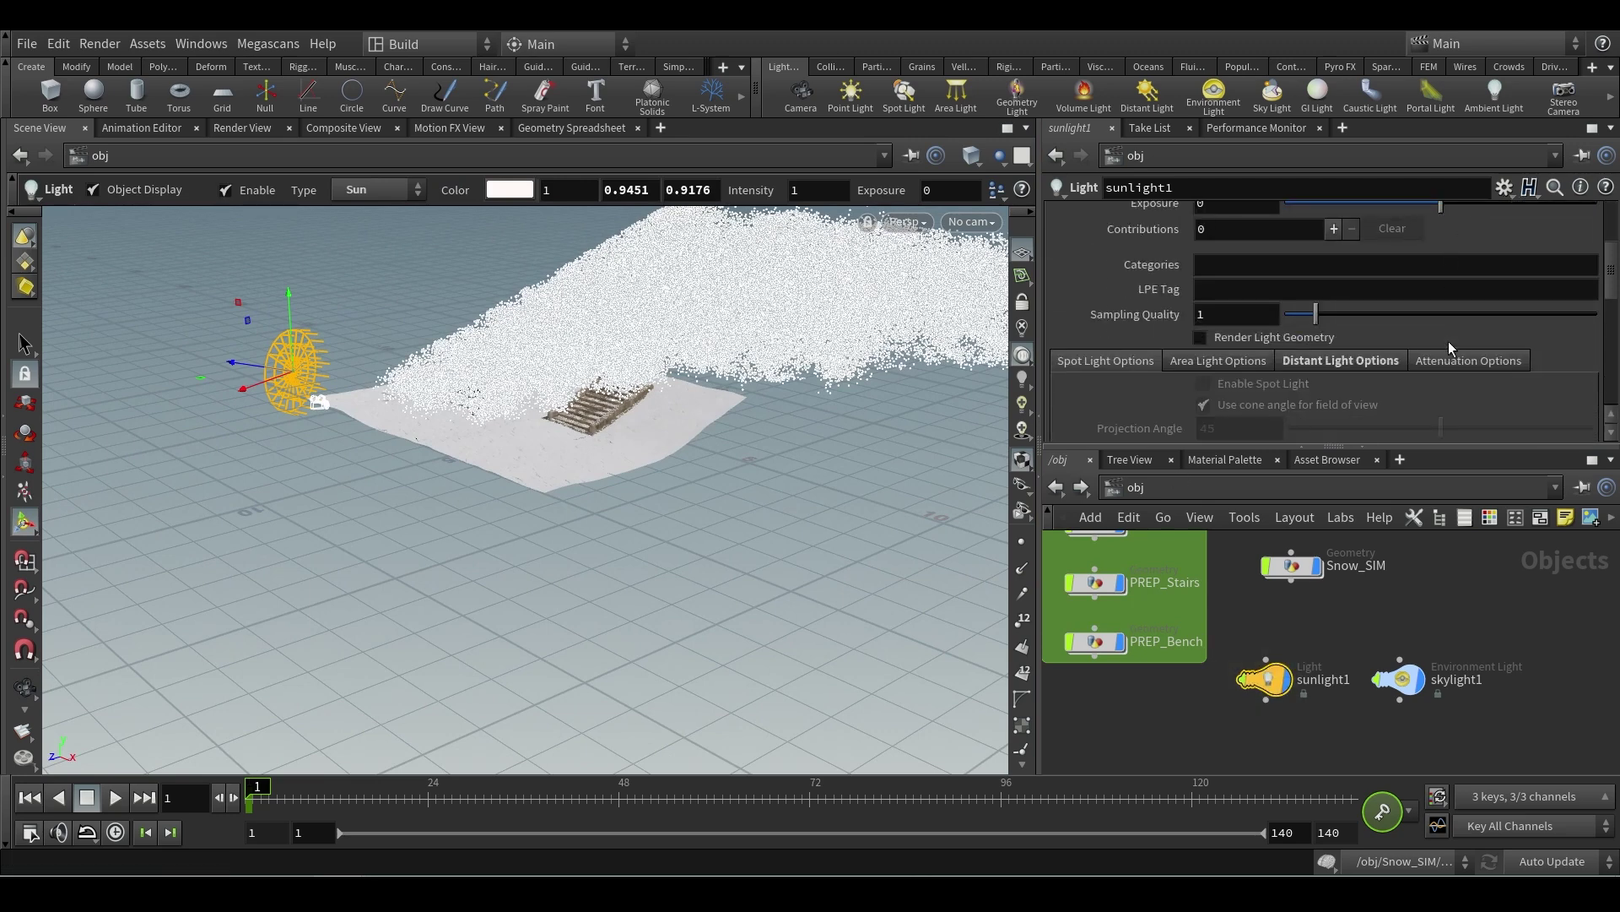
{"action": "scroll", "coordinate": [1448, 341], "scroll_direction": "up", "scroll_amount": 5}
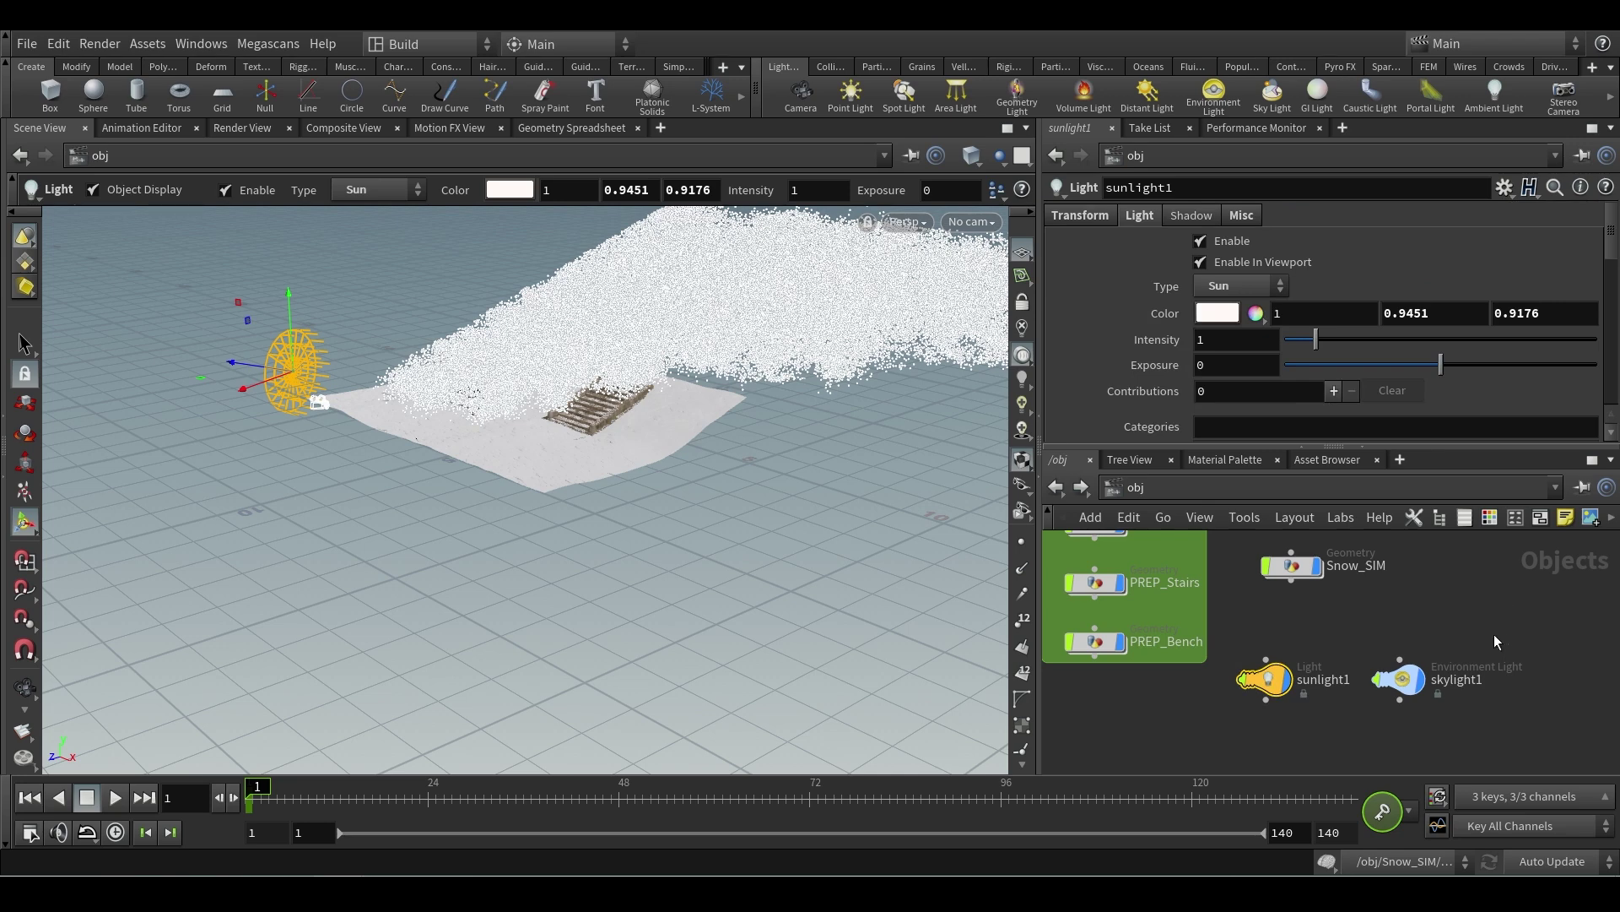
- View the Birchwood HDRI on HDRI Haven and examine skylight1's environment map lighting around the scene in Houdini
{"action": "left_click", "coordinate": [1401, 678]}
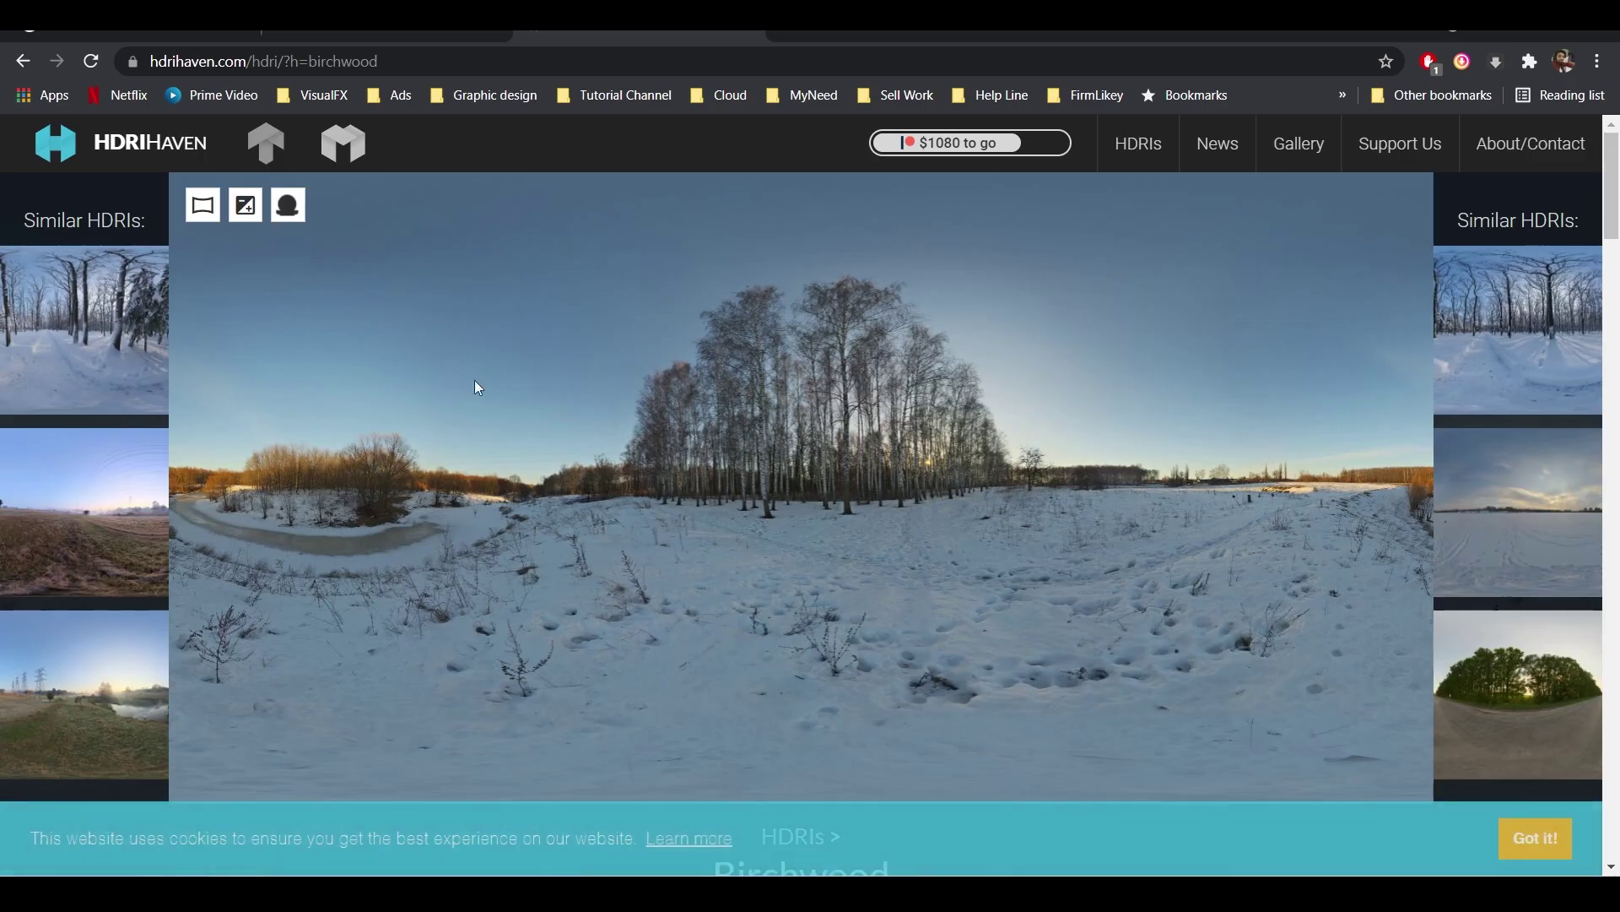
{"action": "scroll", "coordinate": [894, 443], "scroll_direction": "down", "scroll_amount": 3}
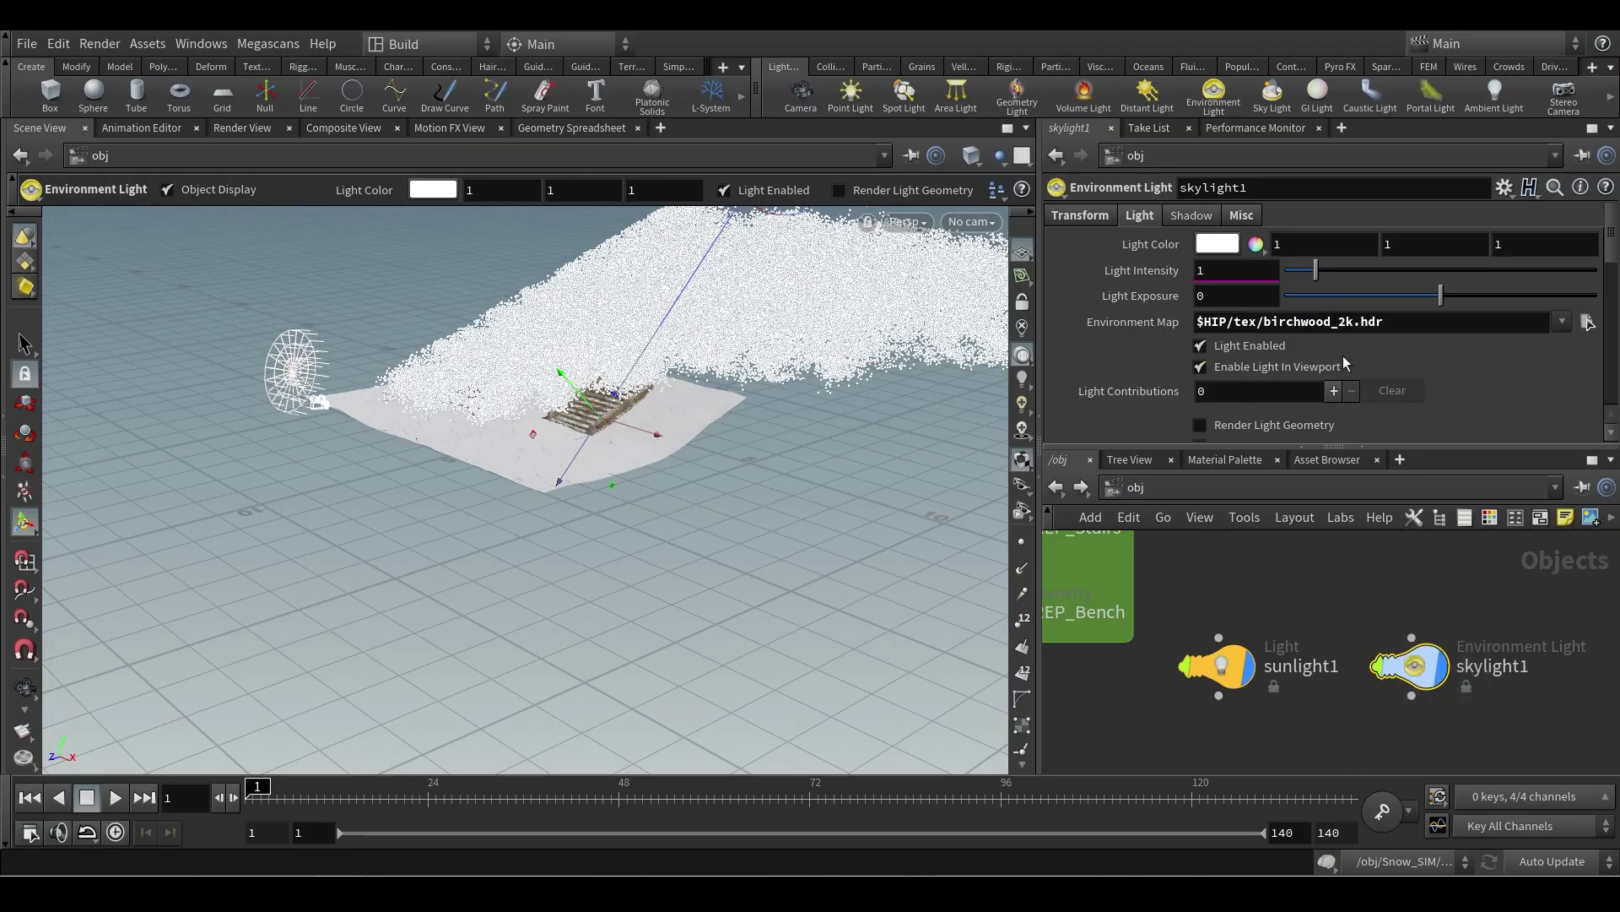
{"action": "key", "text": "Escape"}
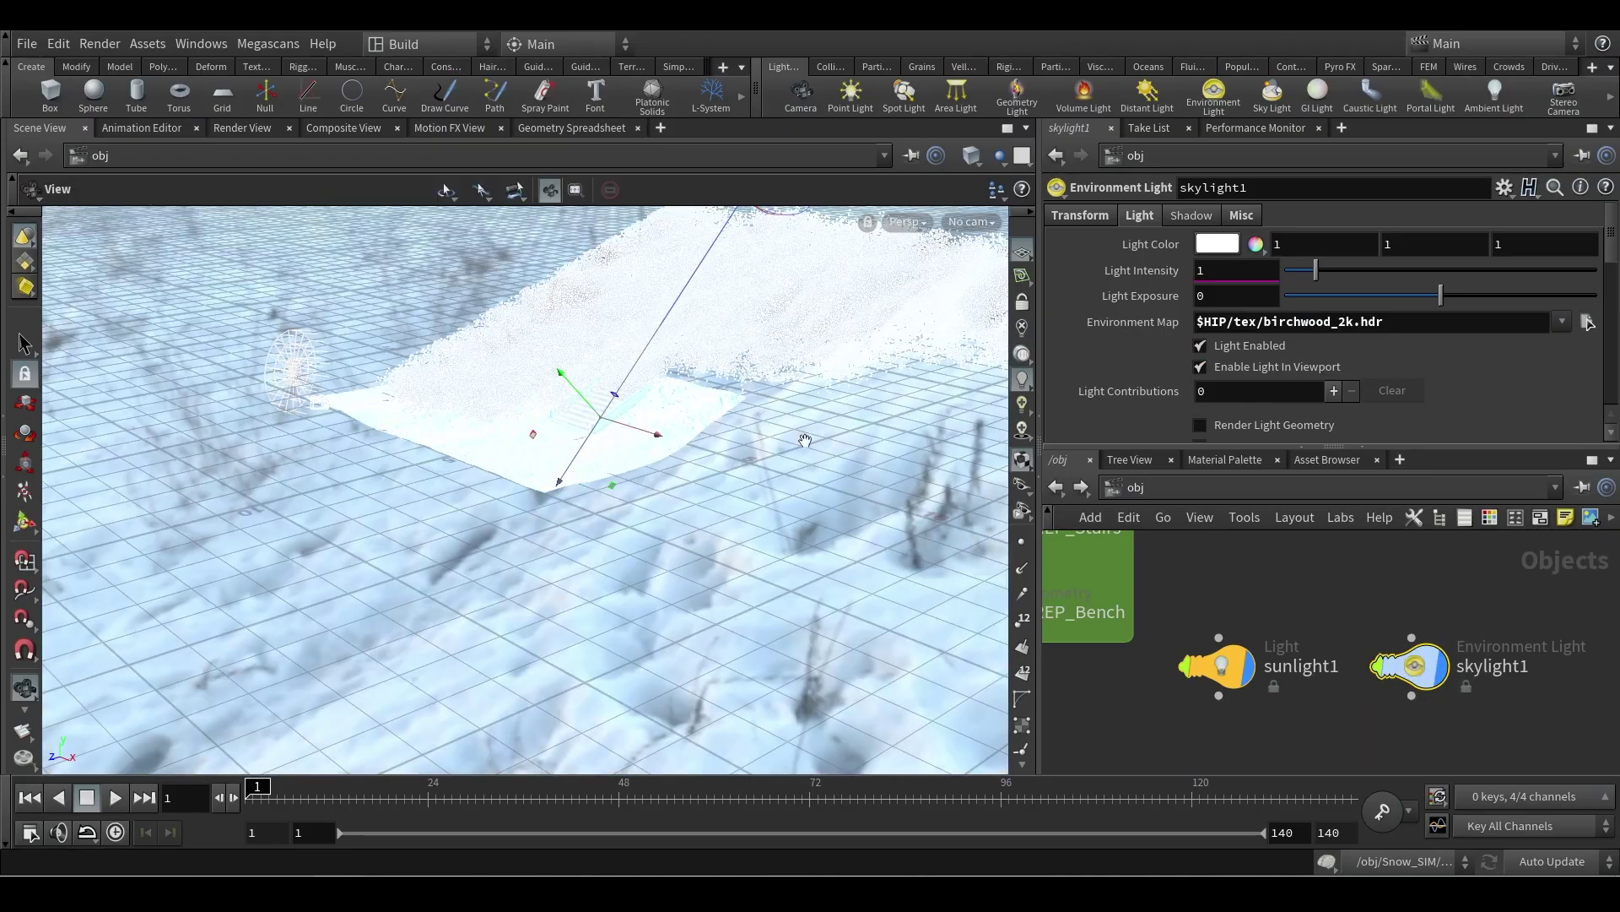
{"action": "left_click_drag", "start_coordinate": [806, 439], "coordinate": [752, 437]}
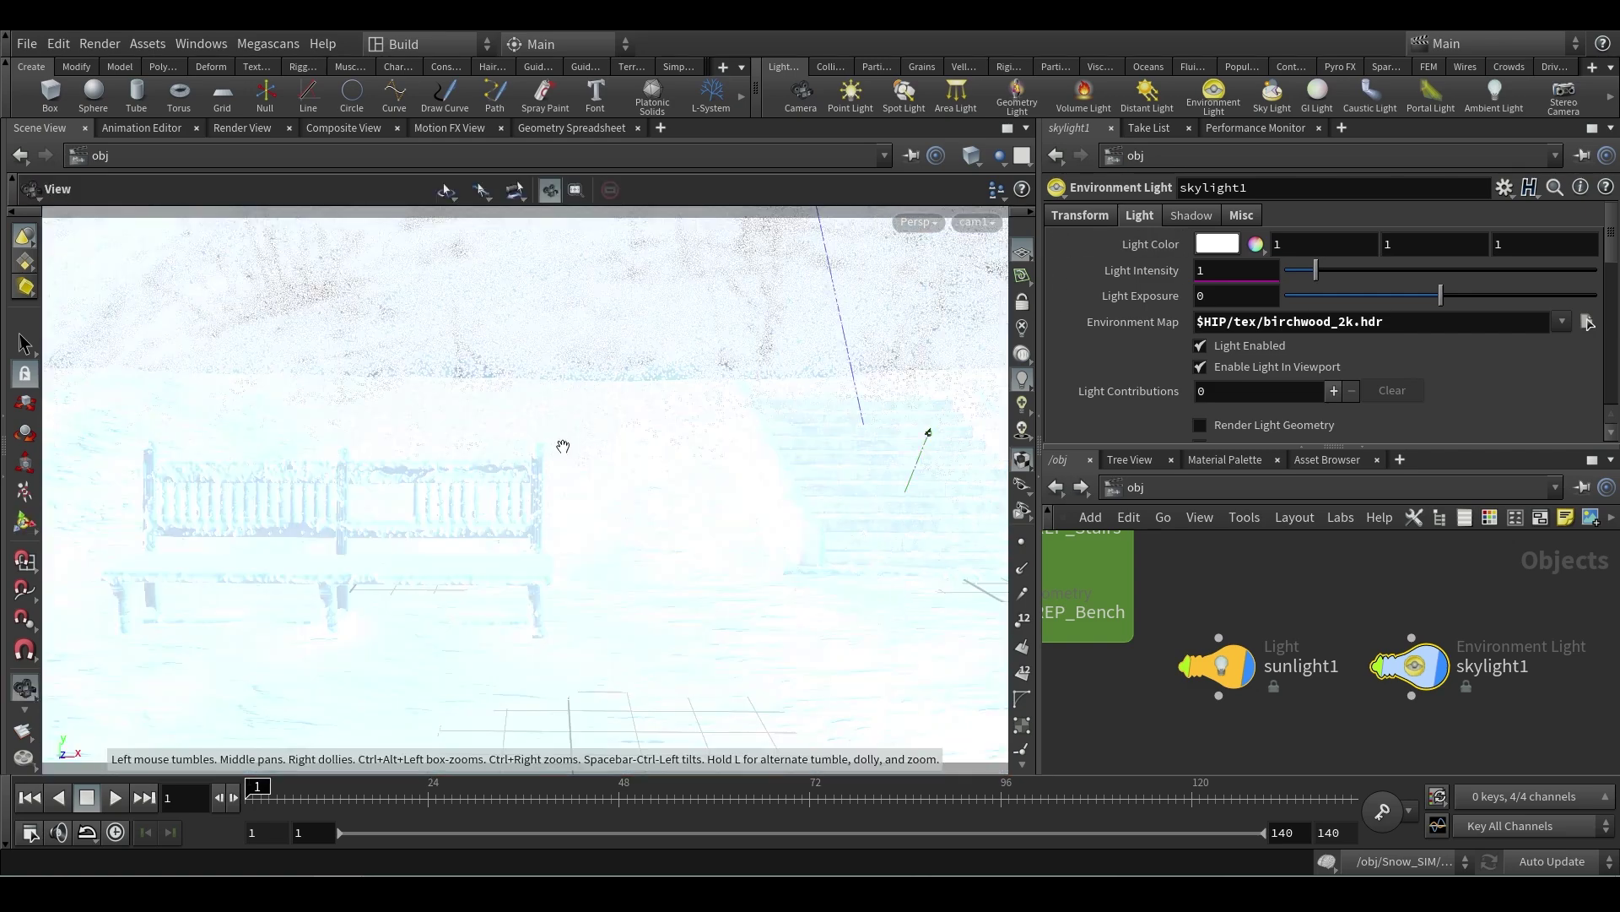
{"action": "scroll", "coordinate": [563, 444], "scroll_direction": "down", "scroll_amount": 2}
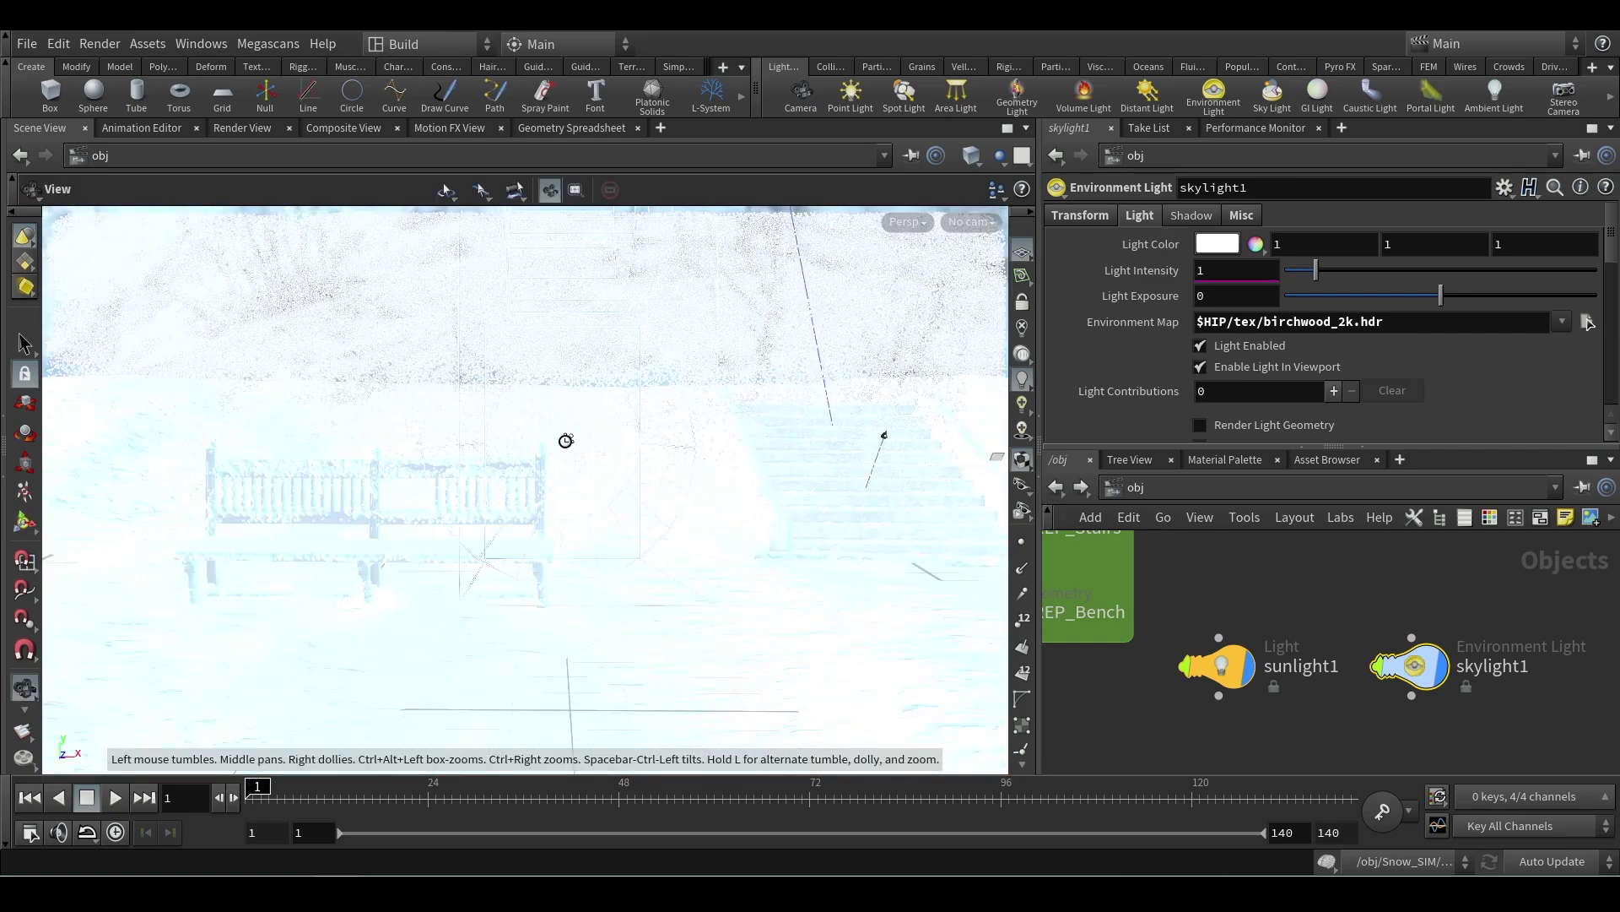
{"action": "scroll", "coordinate": [565, 440], "scroll_direction": "down", "scroll_amount": 2}
- Go to the out network and add a Mantra render node
{"action": "left_click", "coordinate": [1149, 489]}
{"action": "left_click", "coordinate": [1203, 611]}
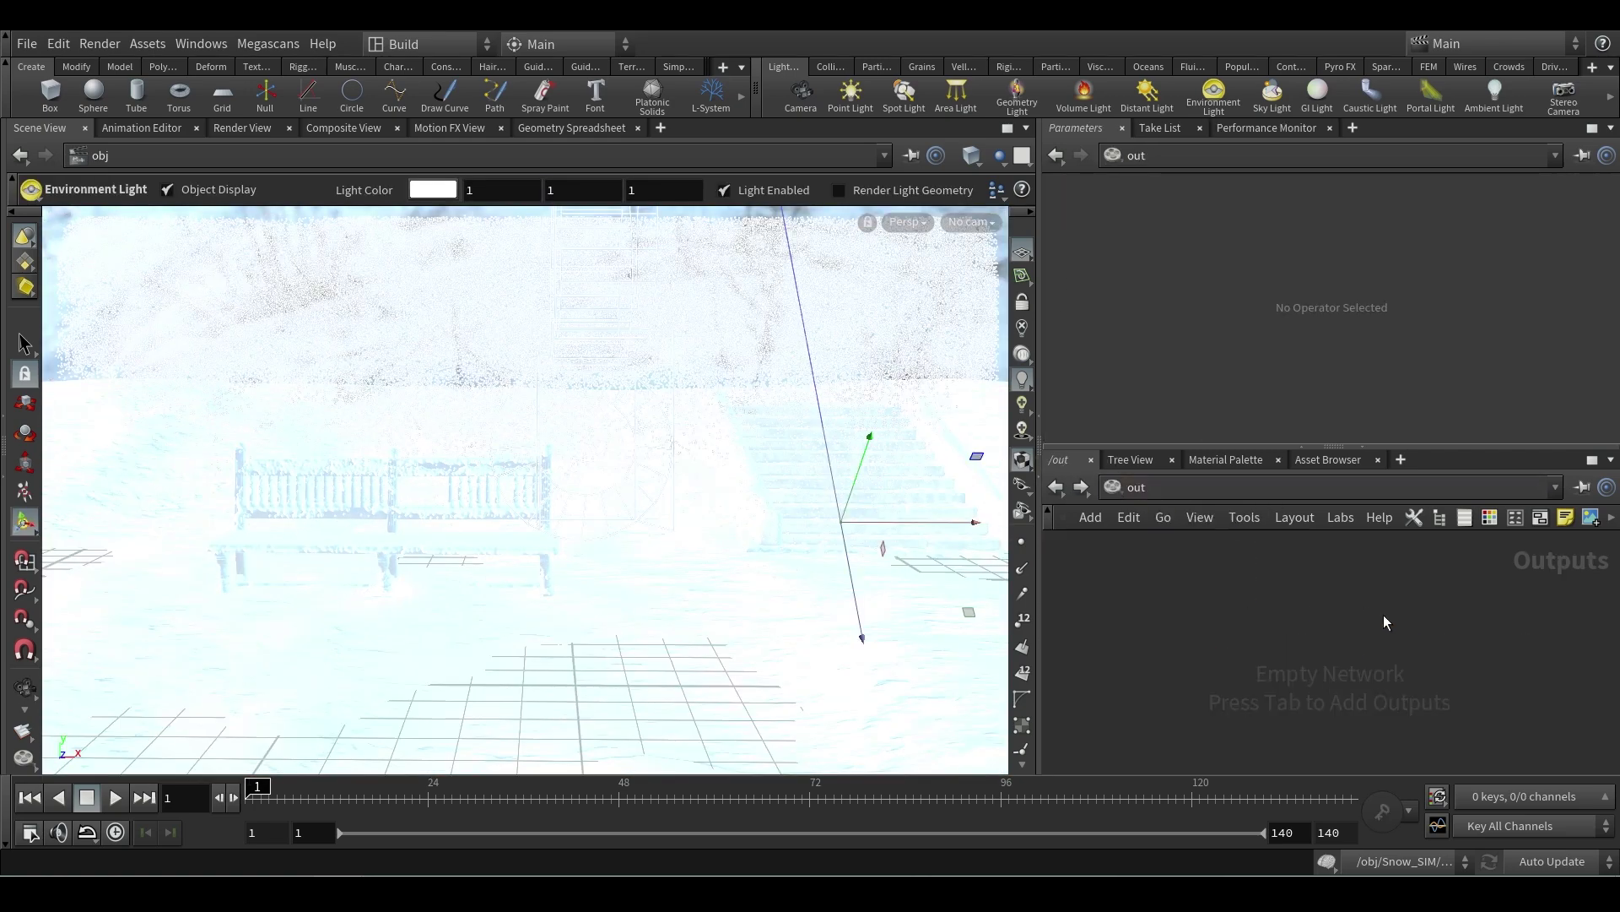
{"action": "left_click", "coordinate": [1256, 613]}
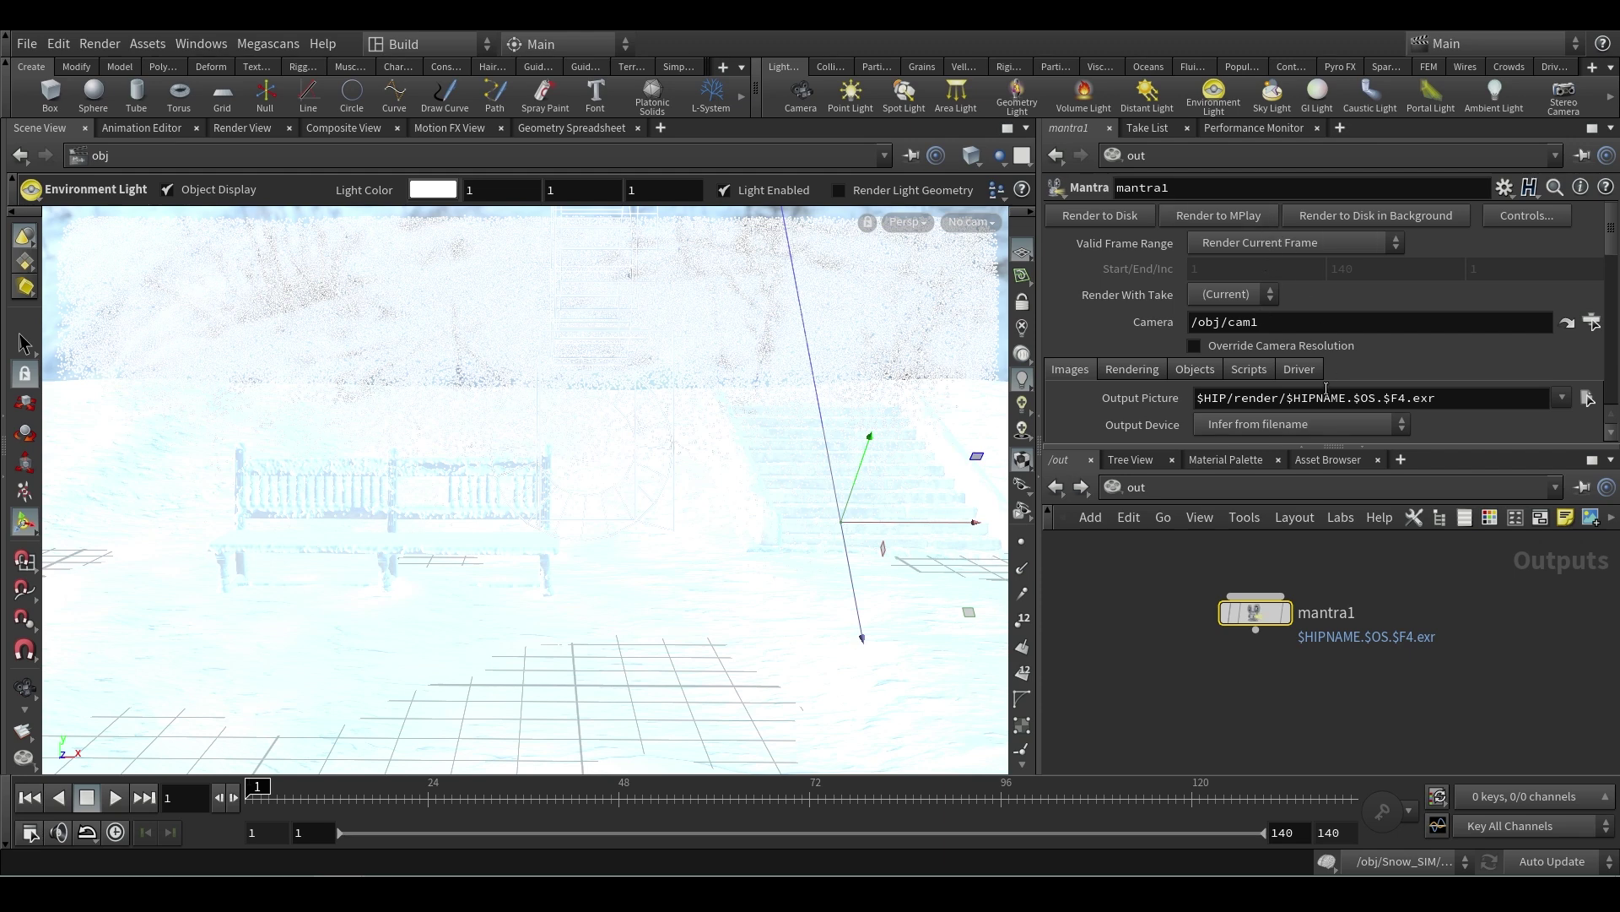
- Render /out/mantra1 through /obj/cam1 in the render view and inspect the snow around the bench
{"action": "left_click", "coordinate": [237, 128]}
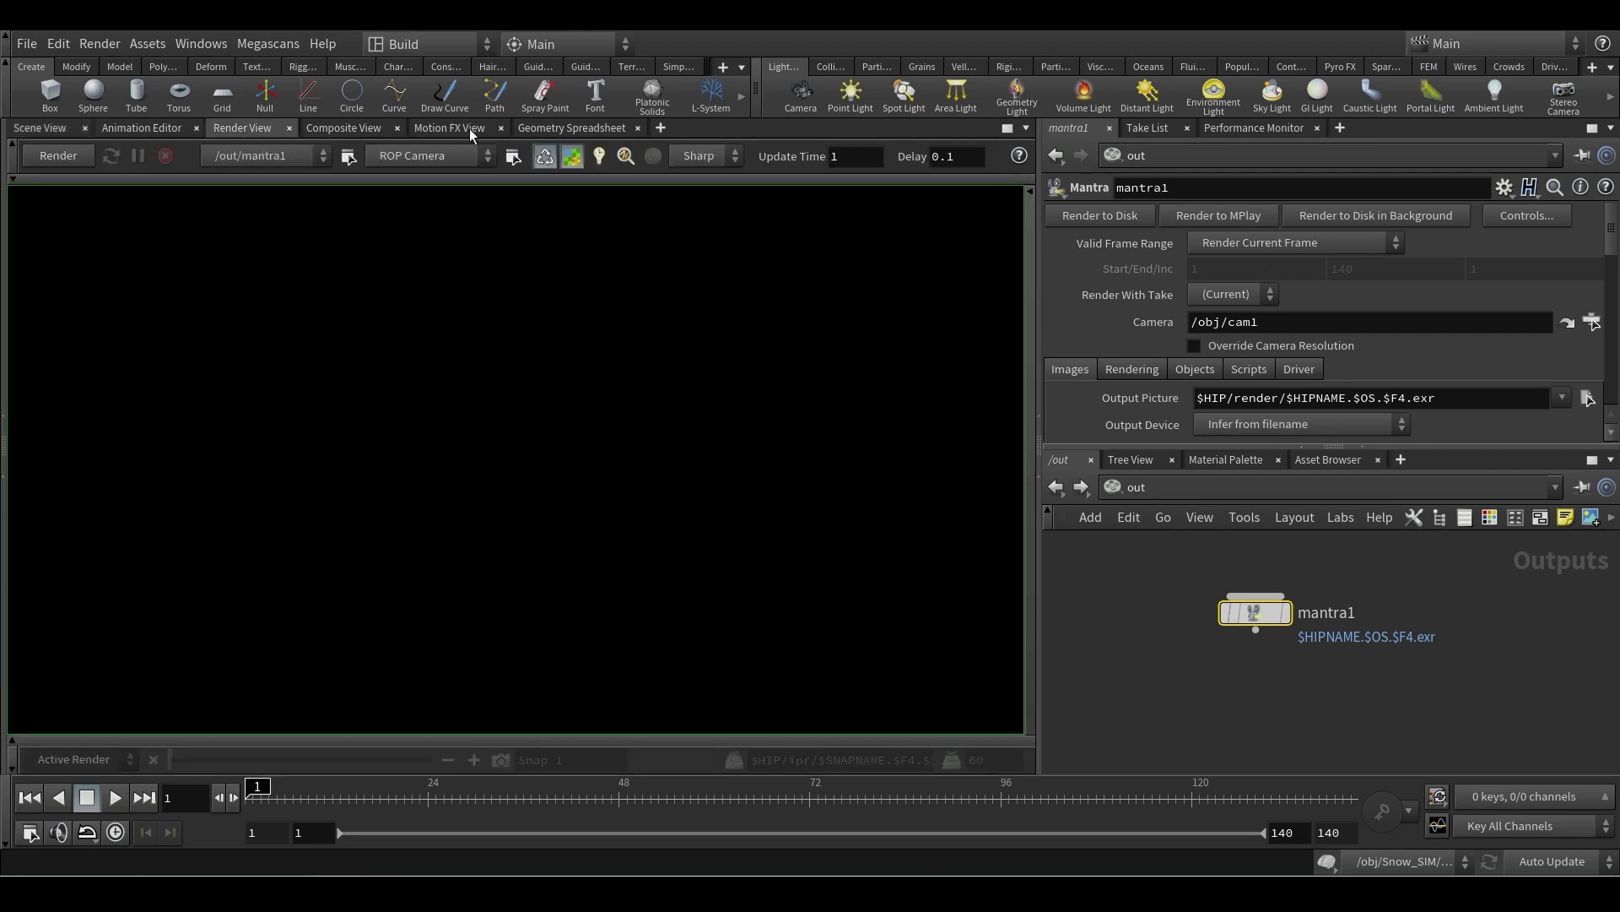
{"action": "left_click", "coordinate": [405, 158]}
{"action": "left_click", "coordinate": [414, 211]}
{"action": "left_click", "coordinate": [573, 157]}
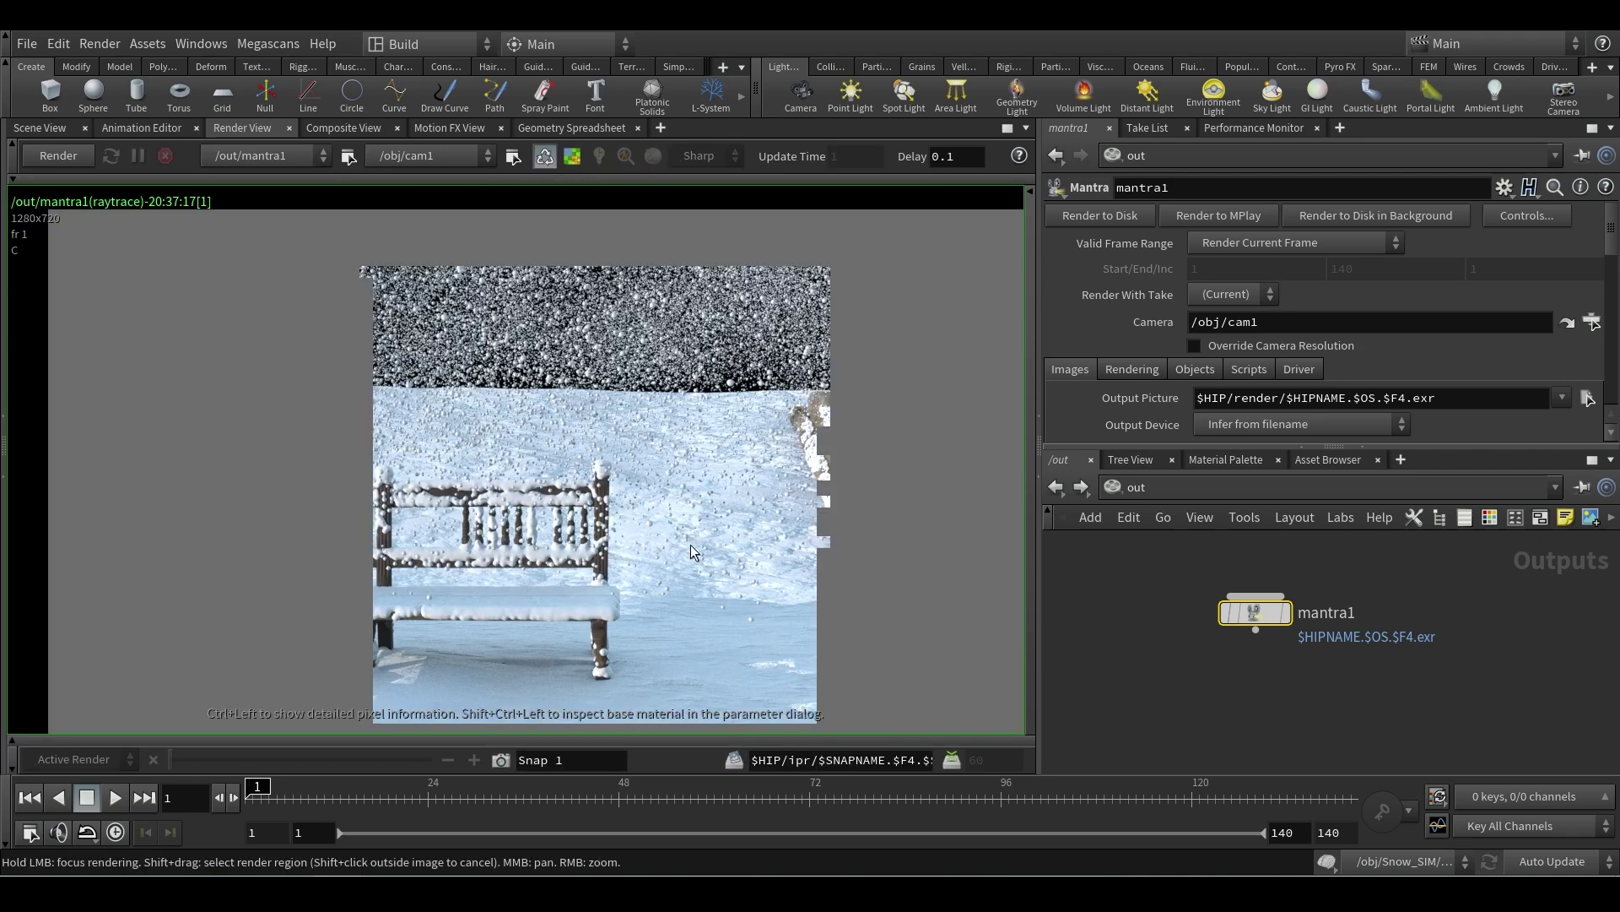
{"action": "scroll", "coordinate": [623, 504], "scroll_direction": "up", "scroll_amount": 2}
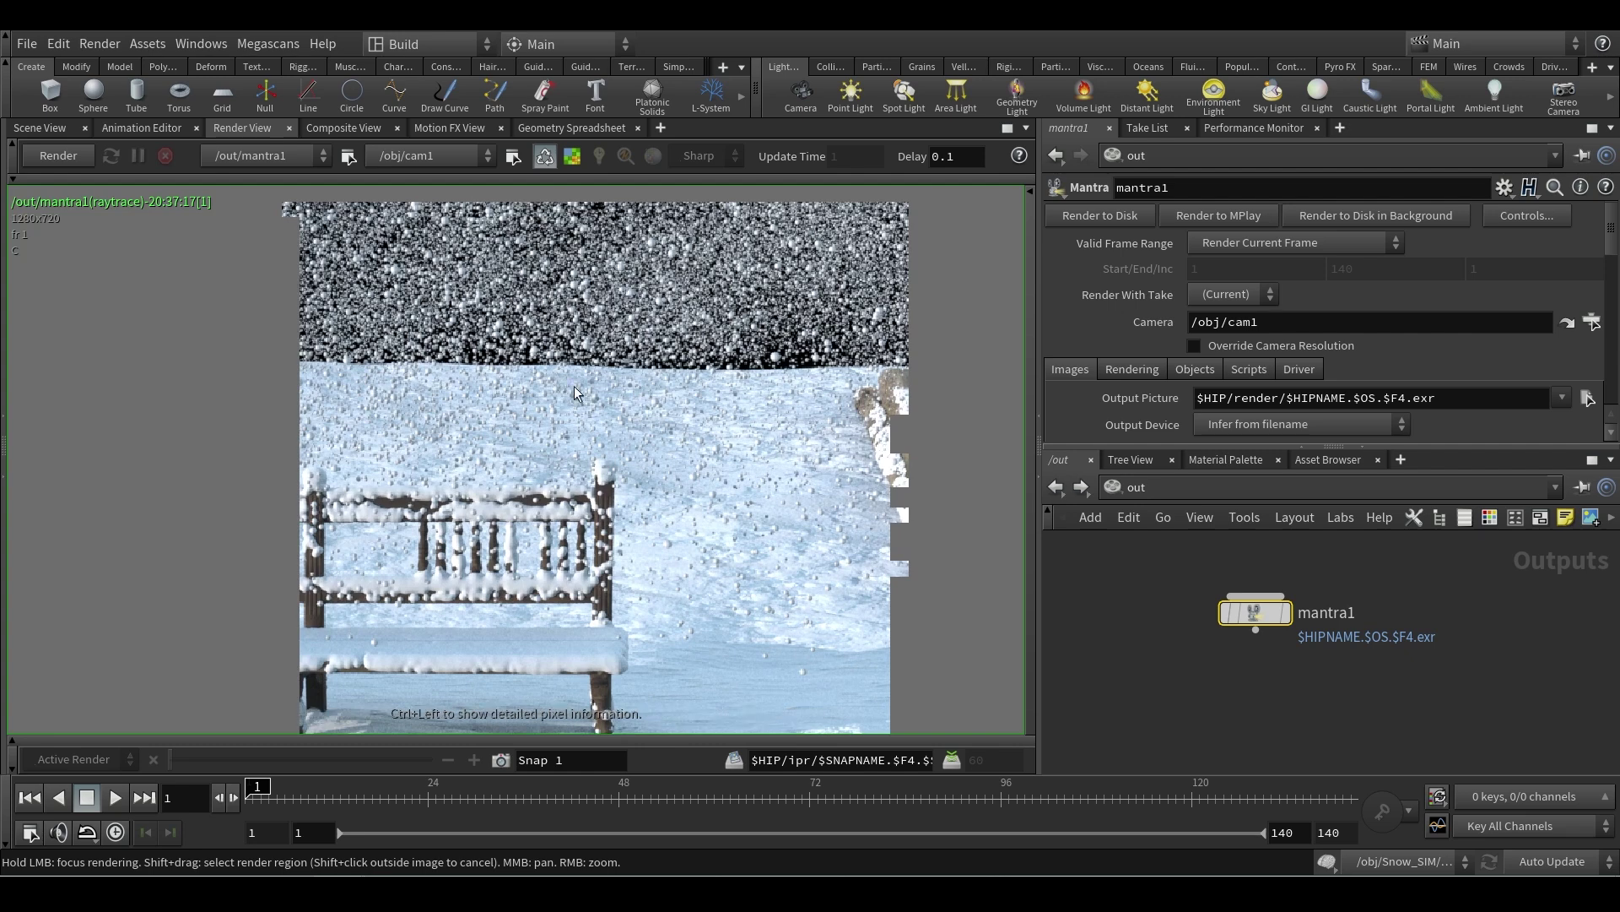
- Inside Snow_SIM, paste an Attribute Create node for the point float pscale below delete4, and show its value expression
{"action": "left_click", "coordinate": [1134, 489]}
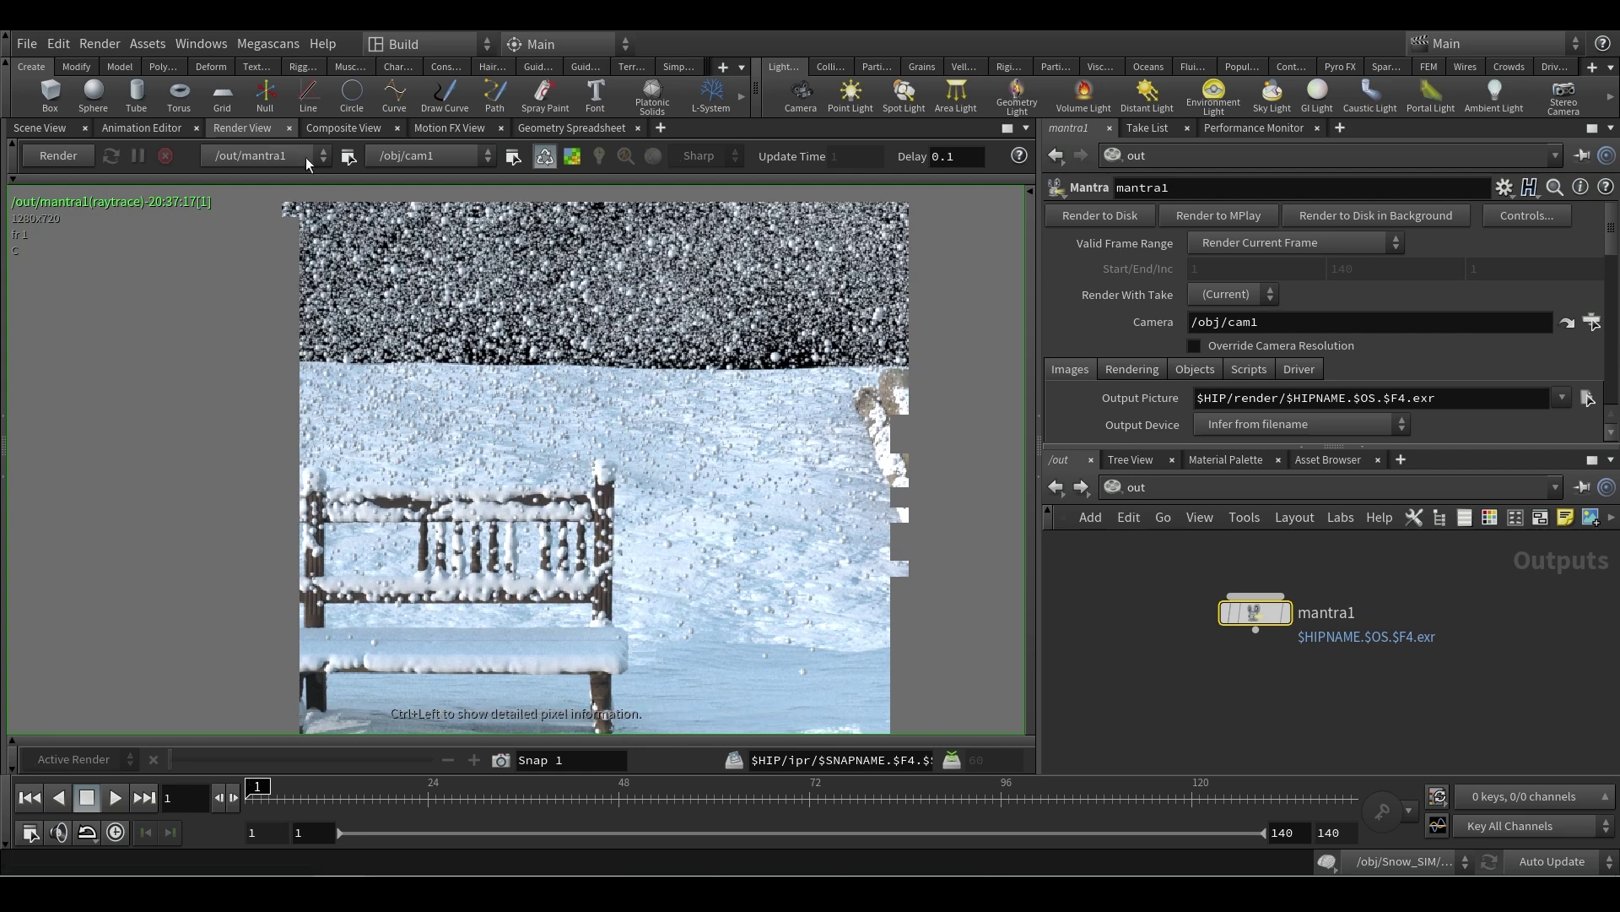
{"action": "left_click", "coordinate": [1153, 435]}
{"action": "middle_click_drag", "start_coordinate": [1401, 597], "coordinate": [1416, 700]}
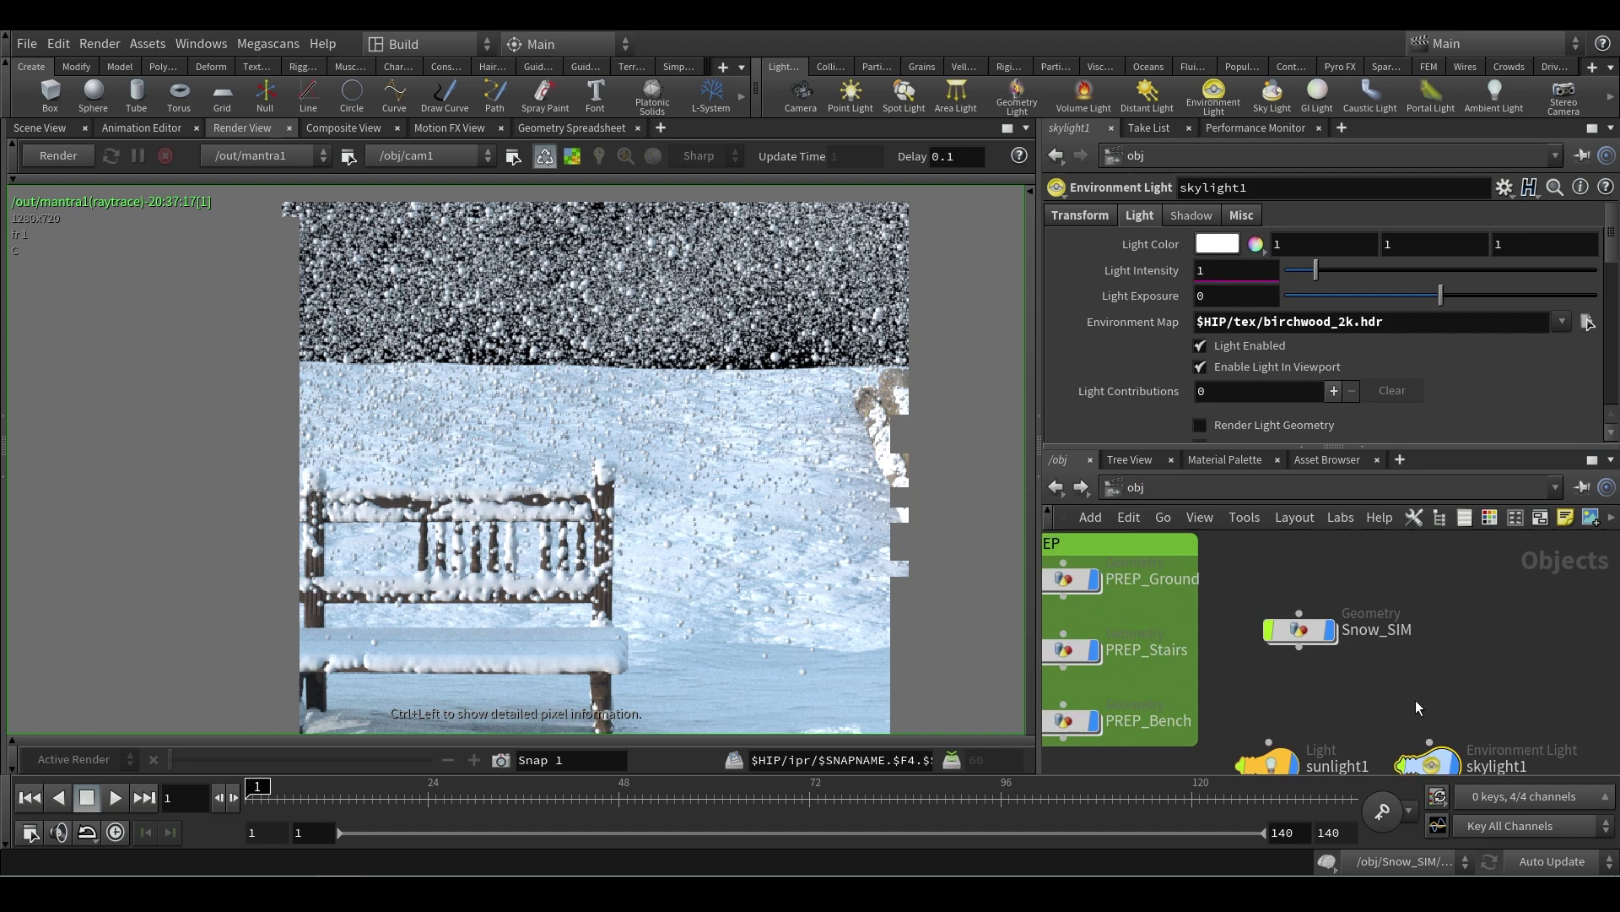
{"action": "double_click", "coordinate": [1300, 629]}
{"action": "middle_click_drag", "start_coordinate": [1242, 686], "coordinate": [1325, 705]}
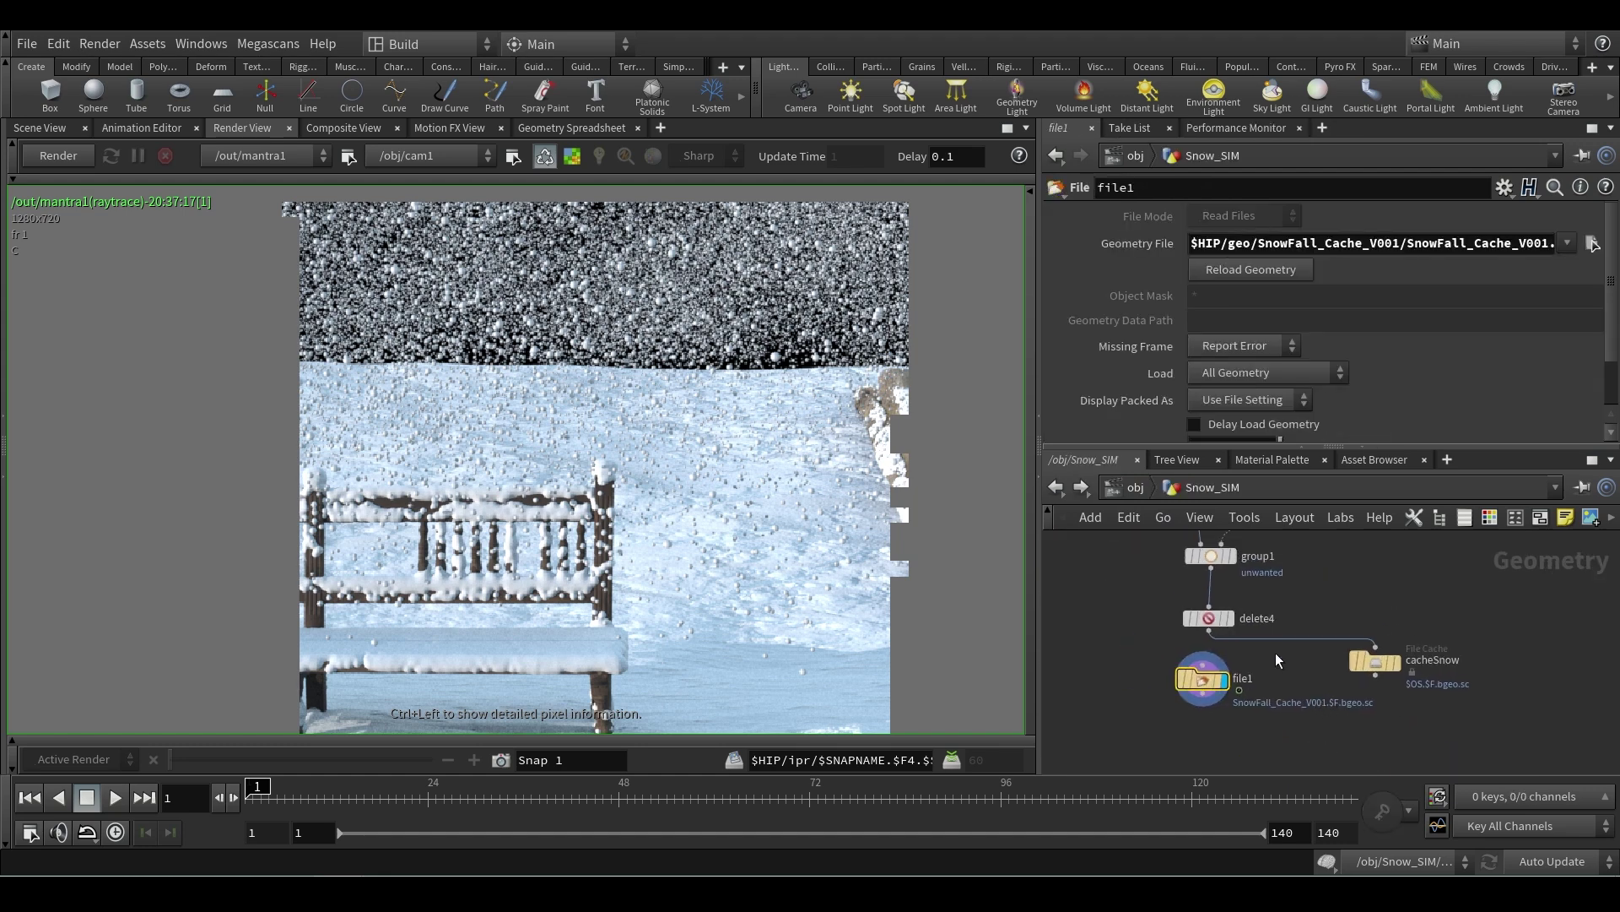
{"action": "middle_click_drag", "start_coordinate": [1274, 652], "coordinate": [1288, 781]}
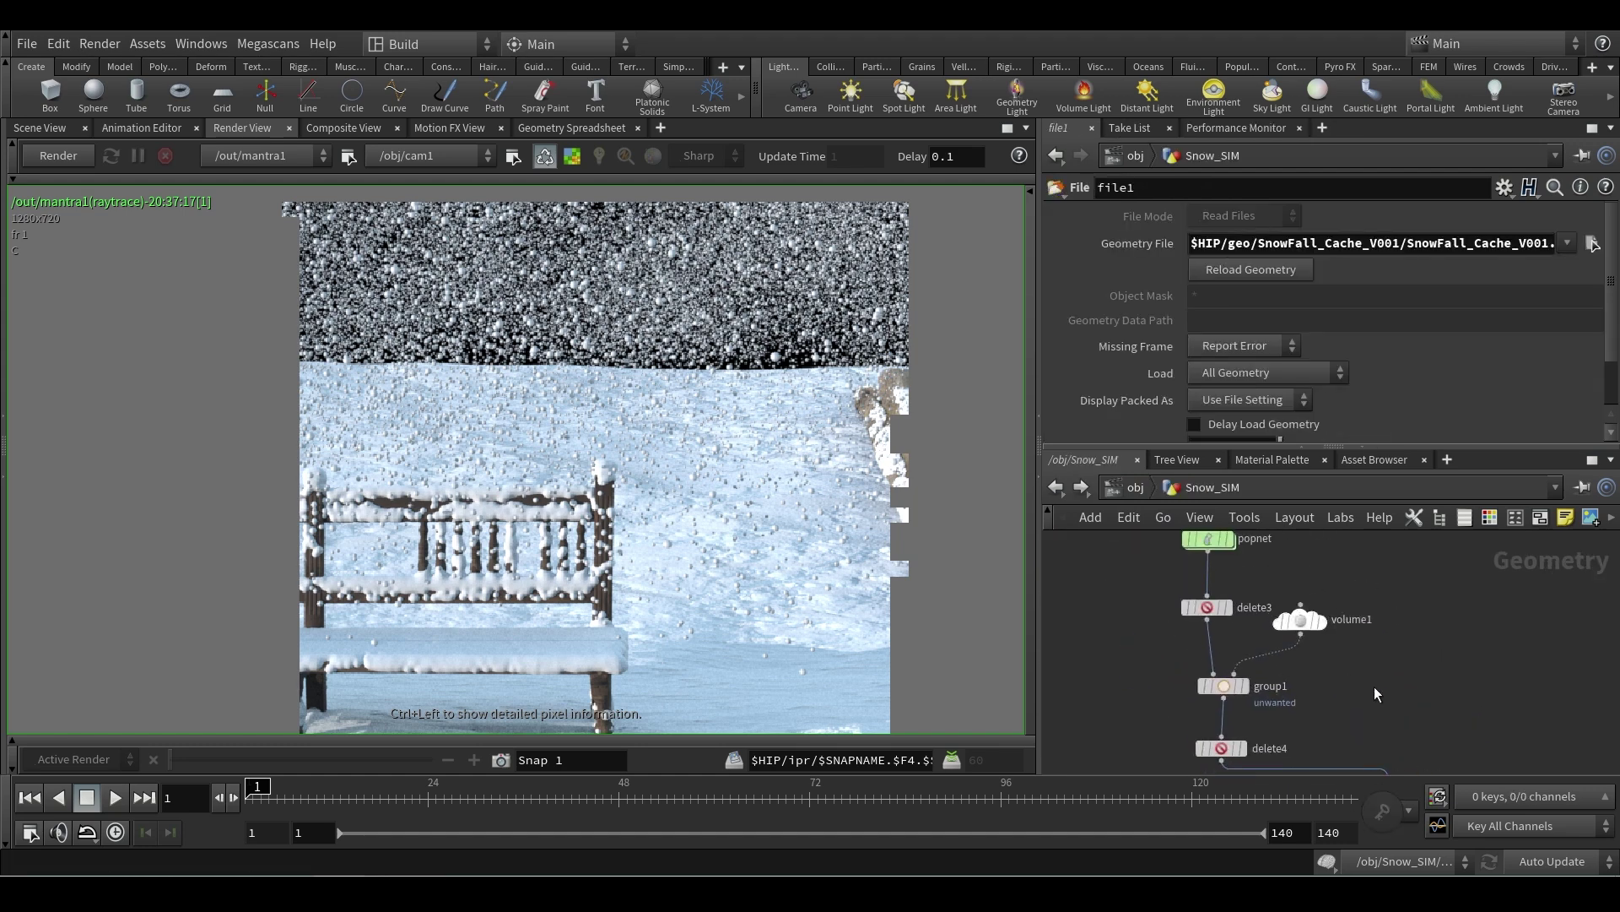
{"action": "middle_click_drag", "start_coordinate": [1374, 686], "coordinate": [1372, 561]}
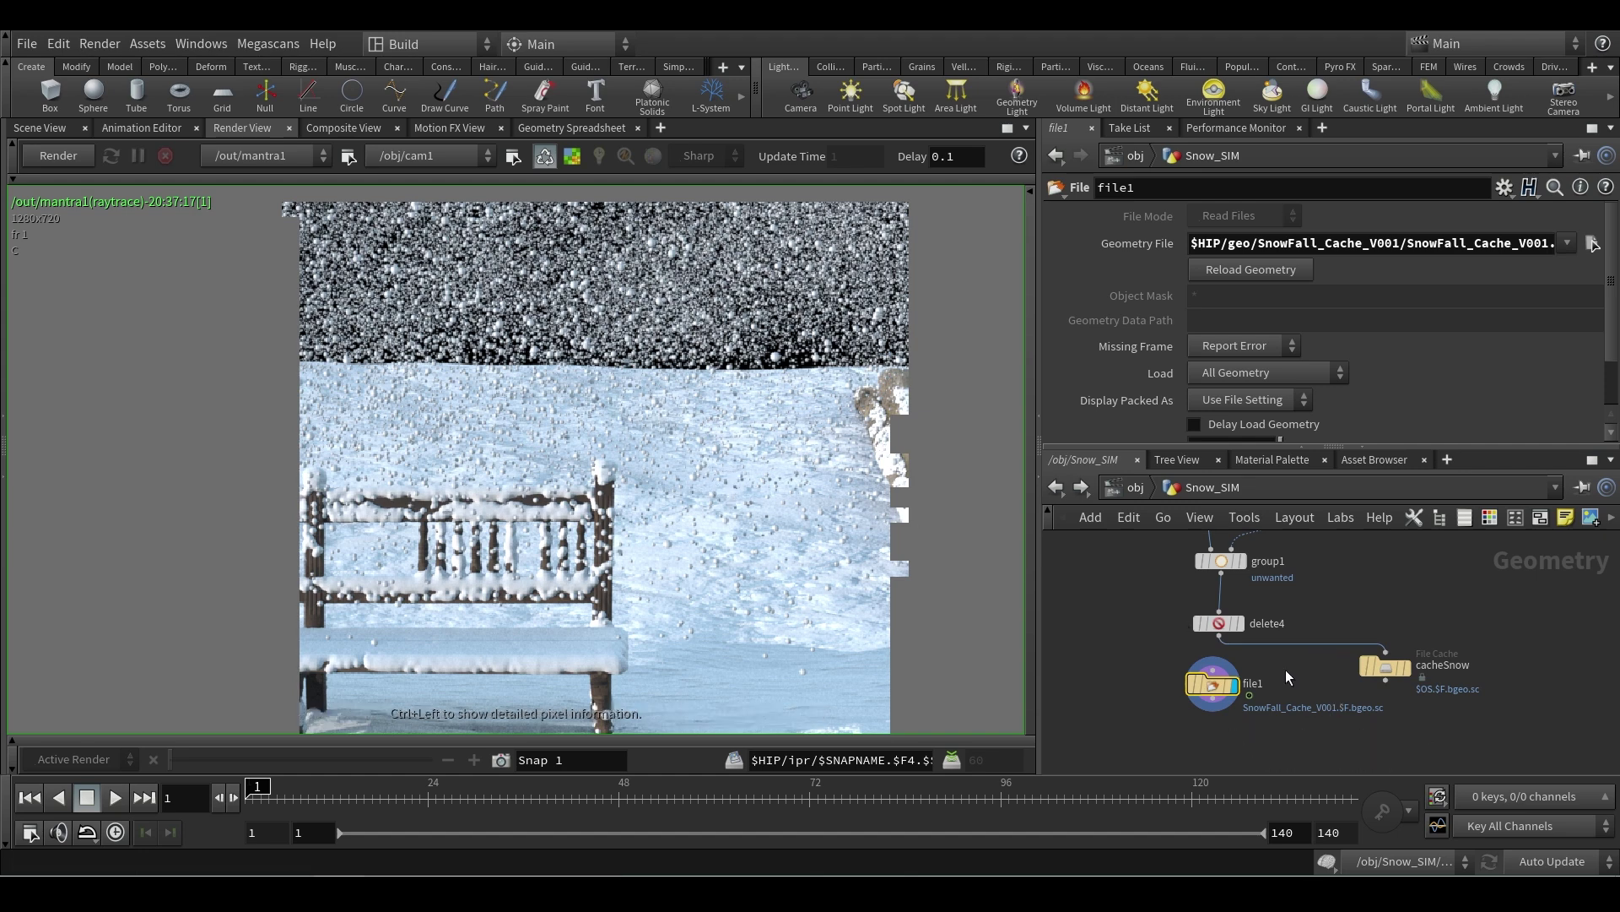
{"action": "key", "text": "ctrl+v"}
{"action": "scroll", "coordinate": [1287, 675], "scroll_direction": "up", "scroll_amount": 3}
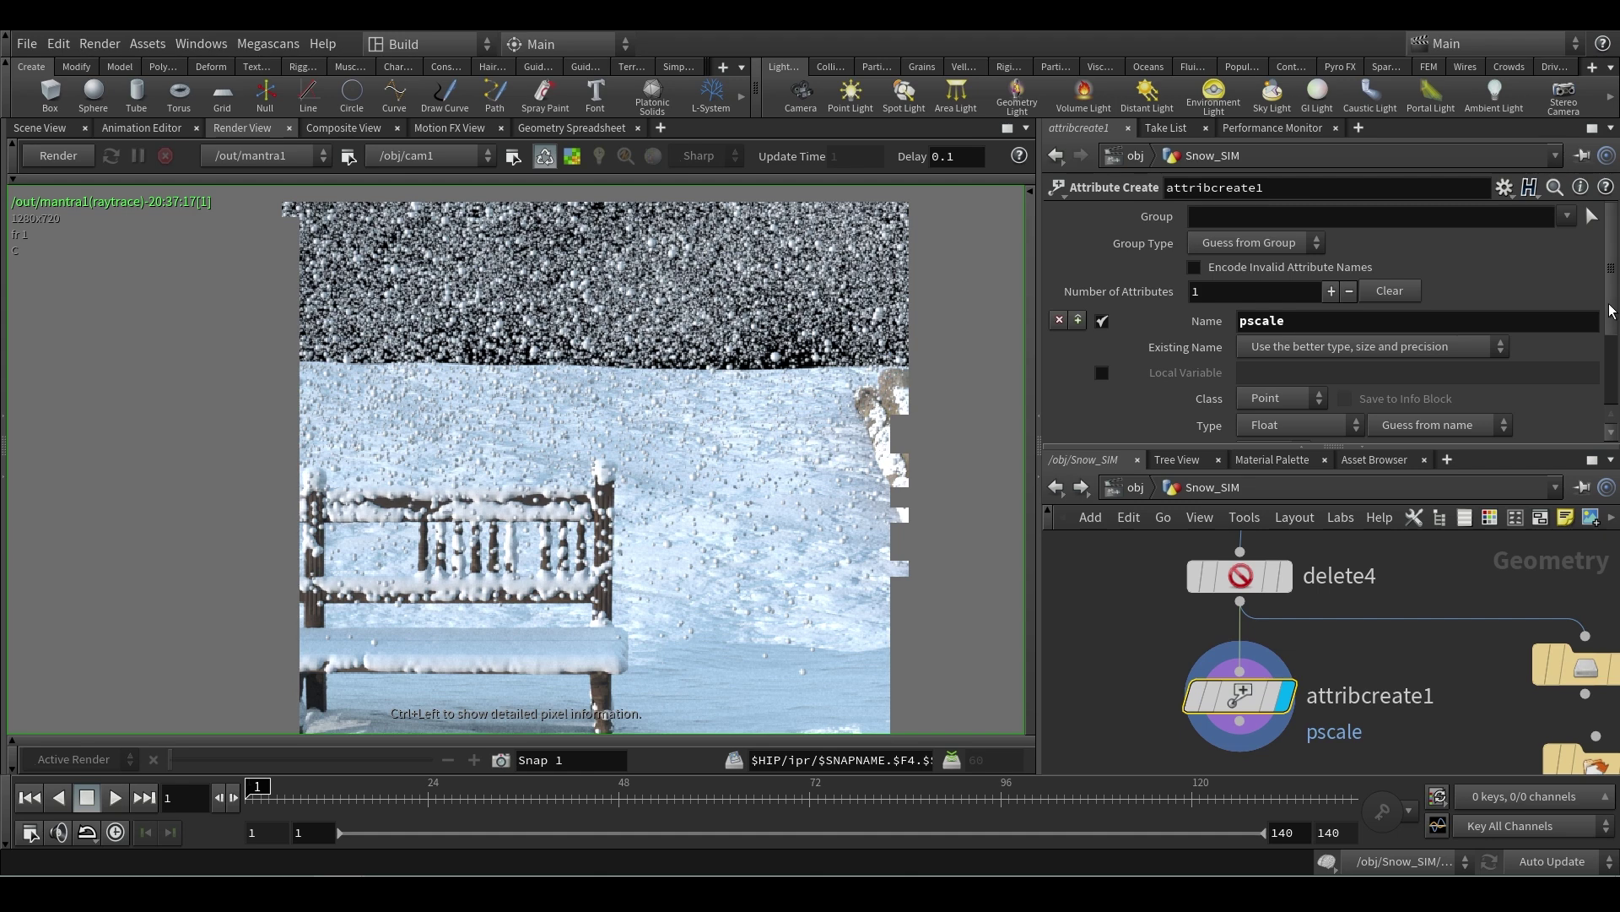
{"action": "left_click_drag", "start_coordinate": [1610, 310], "coordinate": [1613, 410]}
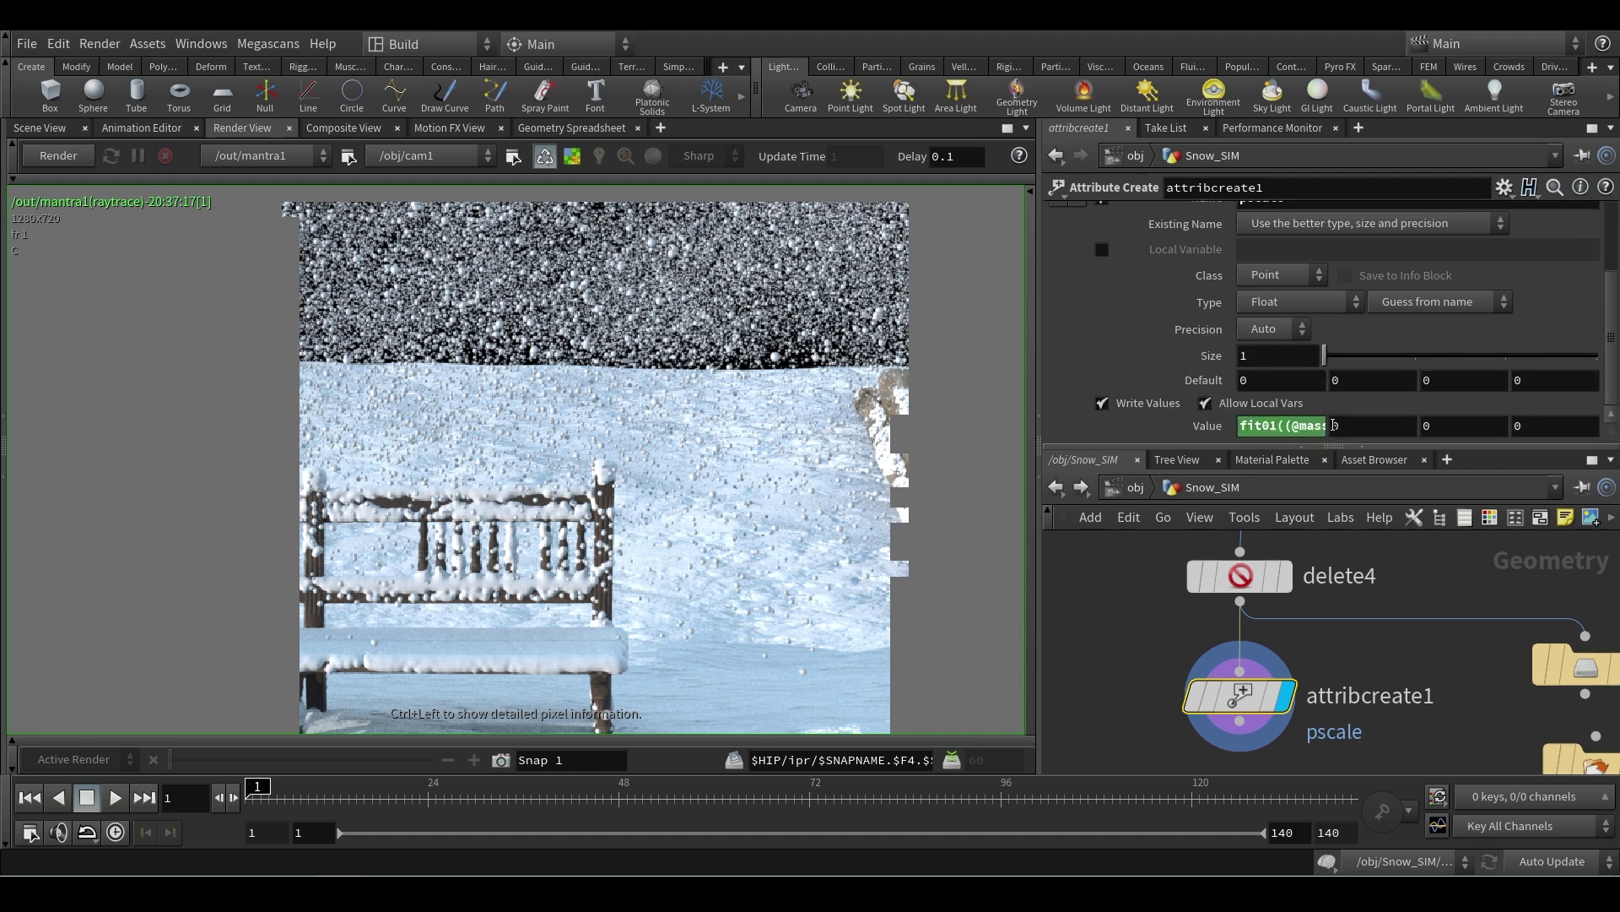
- Examine attribcreate1's full pscale value expression and the Randomize Mass VEXpression of popproperty1 inside popnet
{"action": "left_click_drag", "start_coordinate": [1037, 405], "coordinate": [544, 406]}
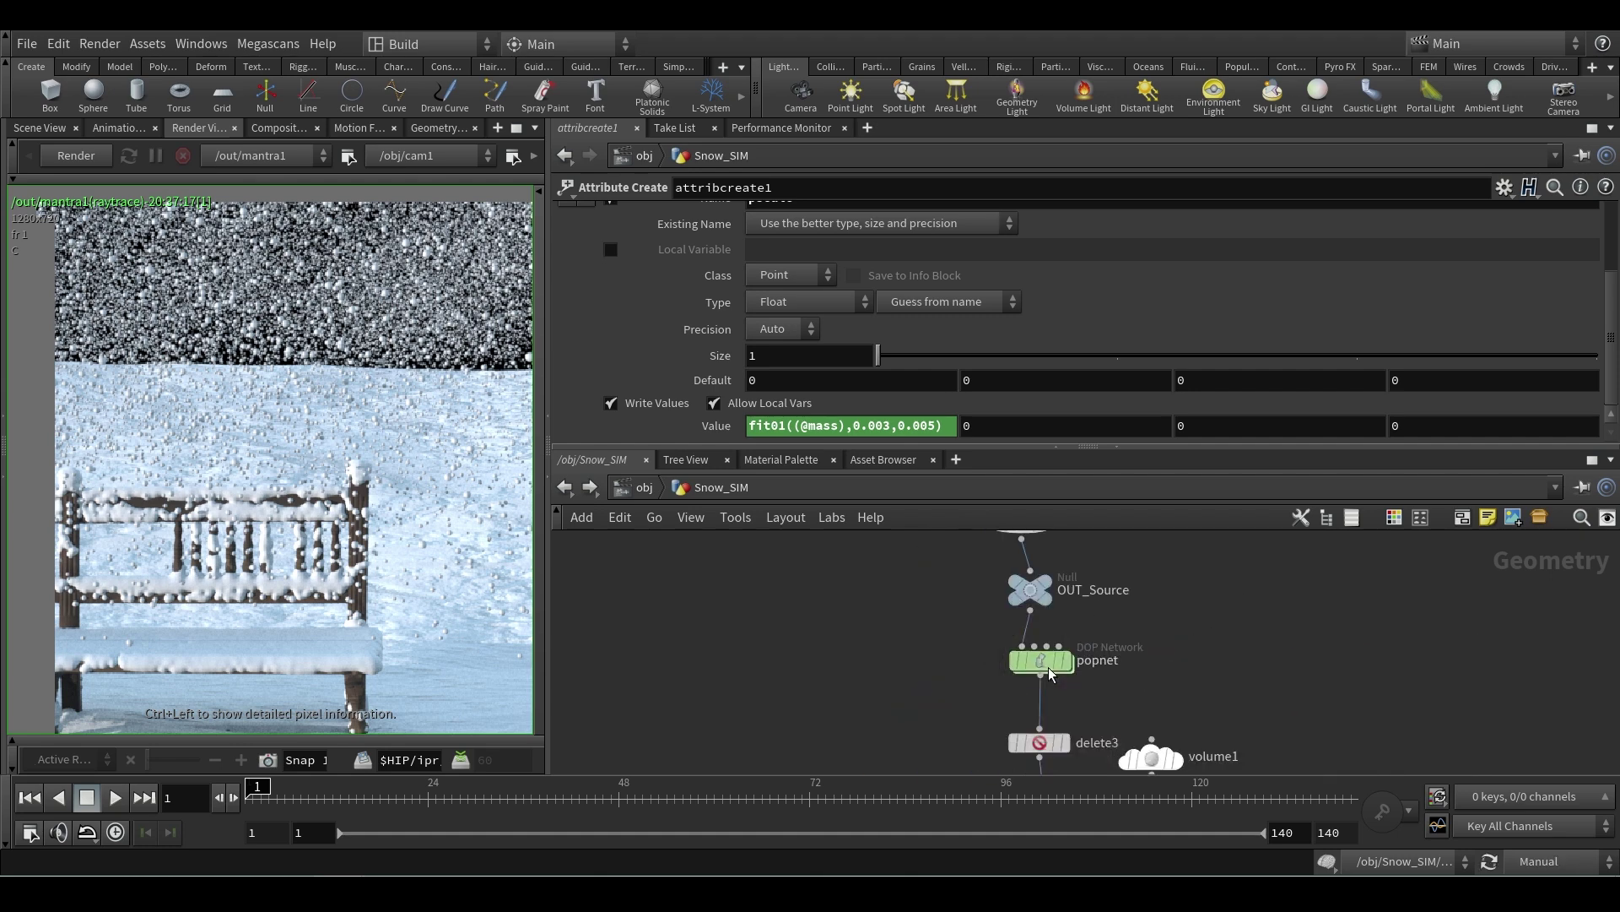
{"action": "scroll", "coordinate": [1174, 616], "scroll_direction": "up", "scroll_amount": 2}
{"action": "mouse_move", "coordinate": [1174, 615]}
{"action": "middle_mouse_down"}
{"action": "mouse_move", "coordinate": [1096, 756]}
{"action": "mouse_move", "coordinate": [1190, 644]}
{"action": "mouse_move", "coordinate": [1165, 619]}
{"action": "mouse_move", "coordinate": [1183, 668]}
{"action": "middle_mouse_up"}
{"action": "left_click_drag", "start_coordinate": [955, 599], "coordinate": [1136, 633]}
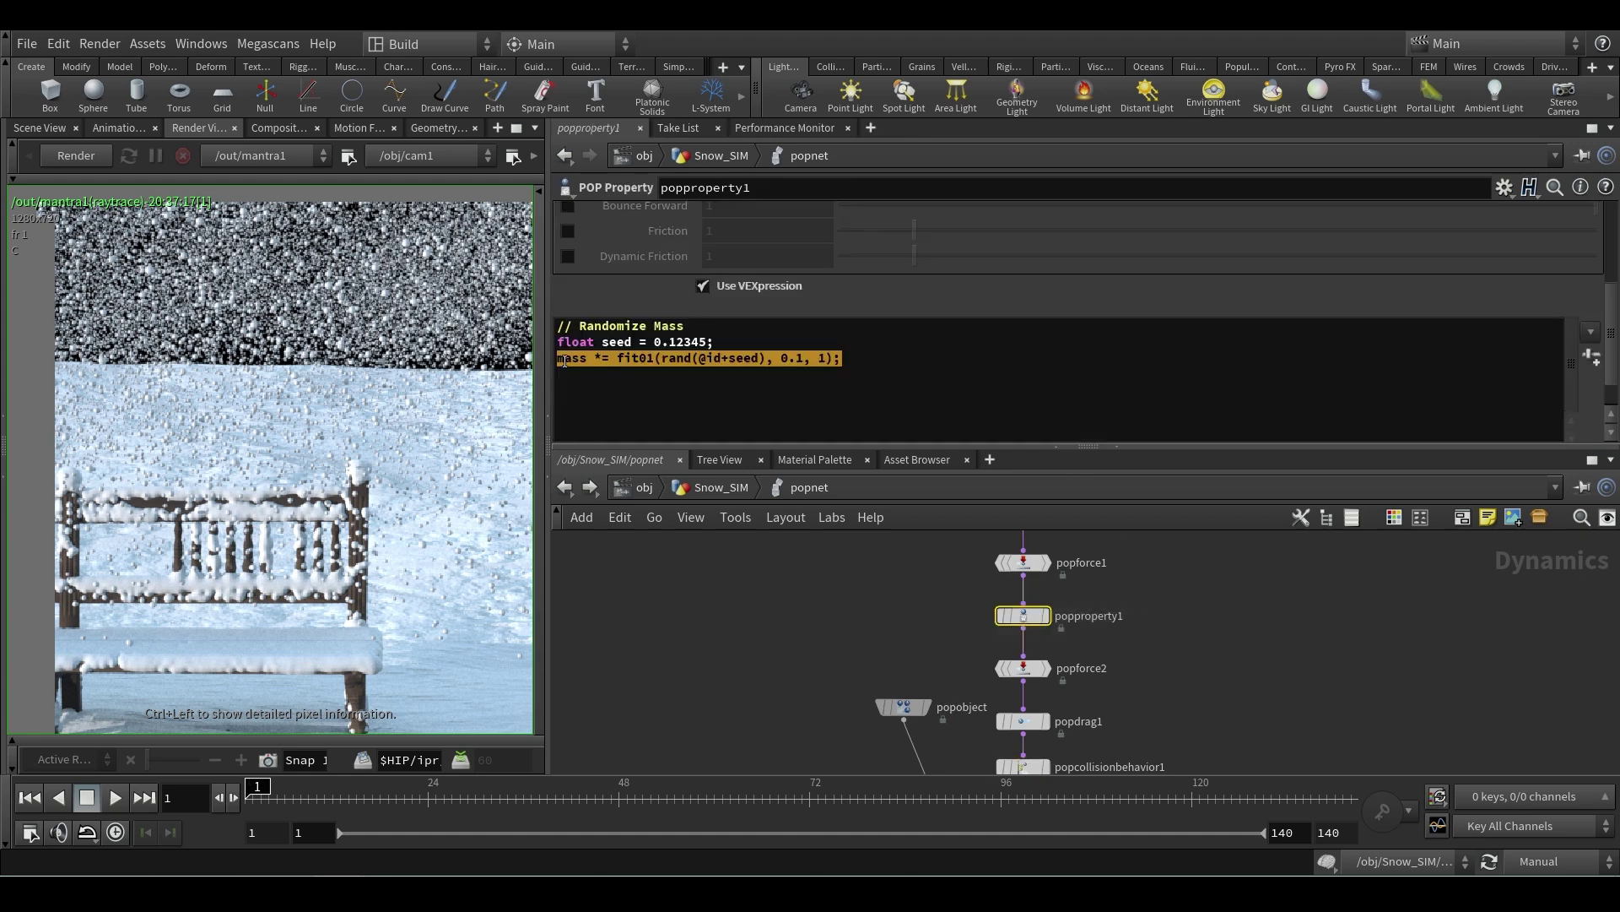
{"action": "left_click_drag", "start_coordinate": [617, 358], "coordinate": [846, 358]}
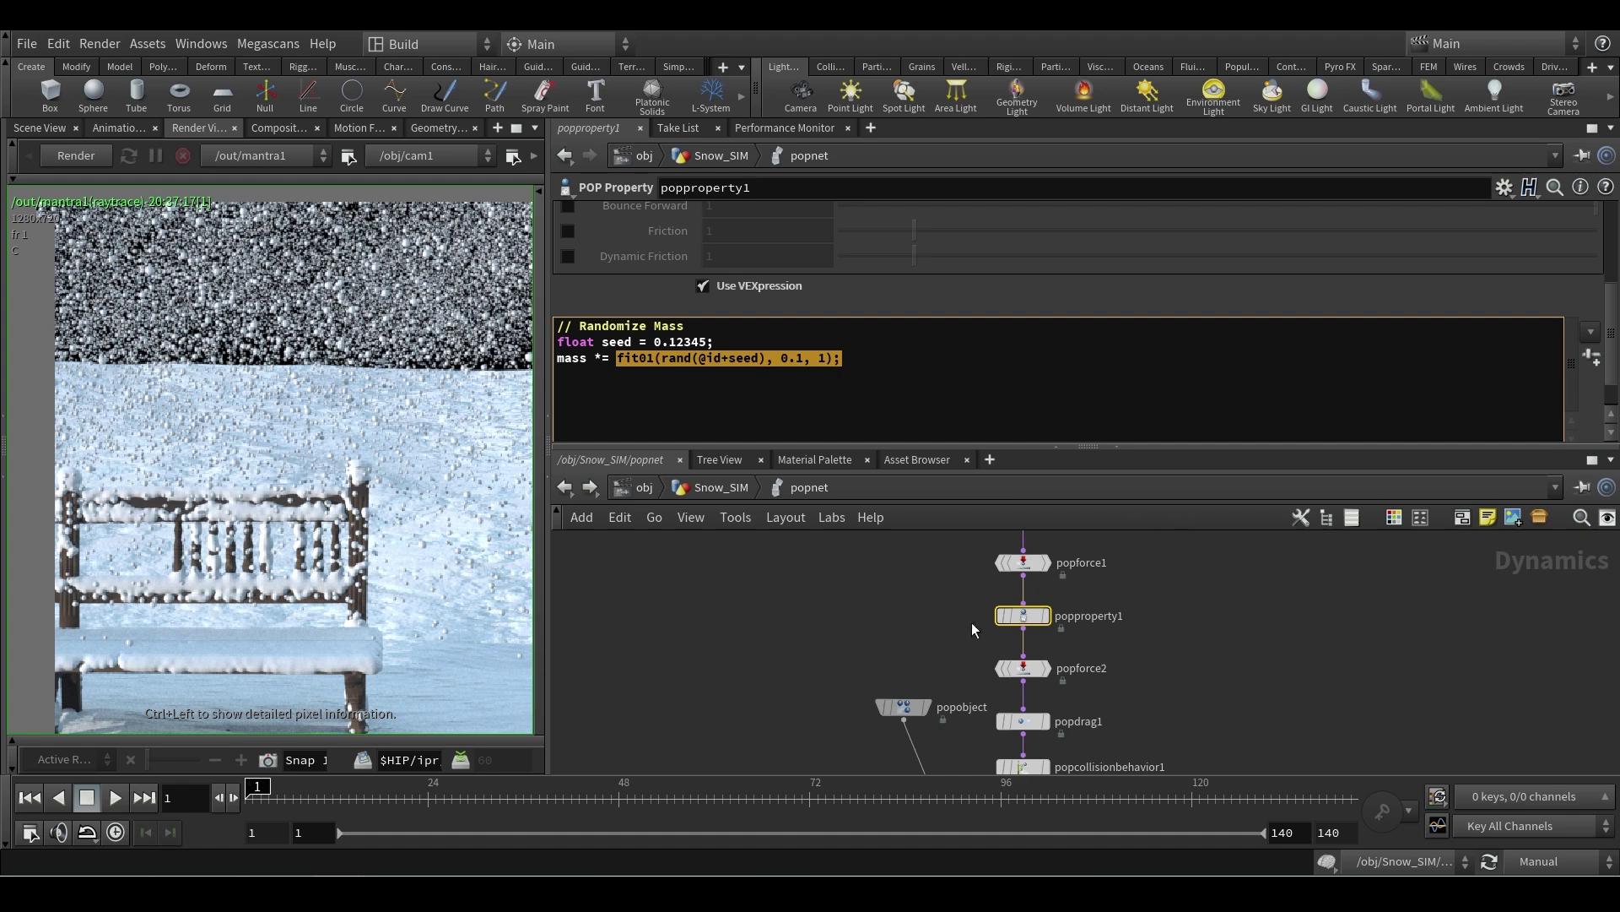
- Return to the Snow_SIM network and review the pscale attribute's name, class and value expression on attribcreate1
{"action": "left_click", "coordinate": [718, 487]}
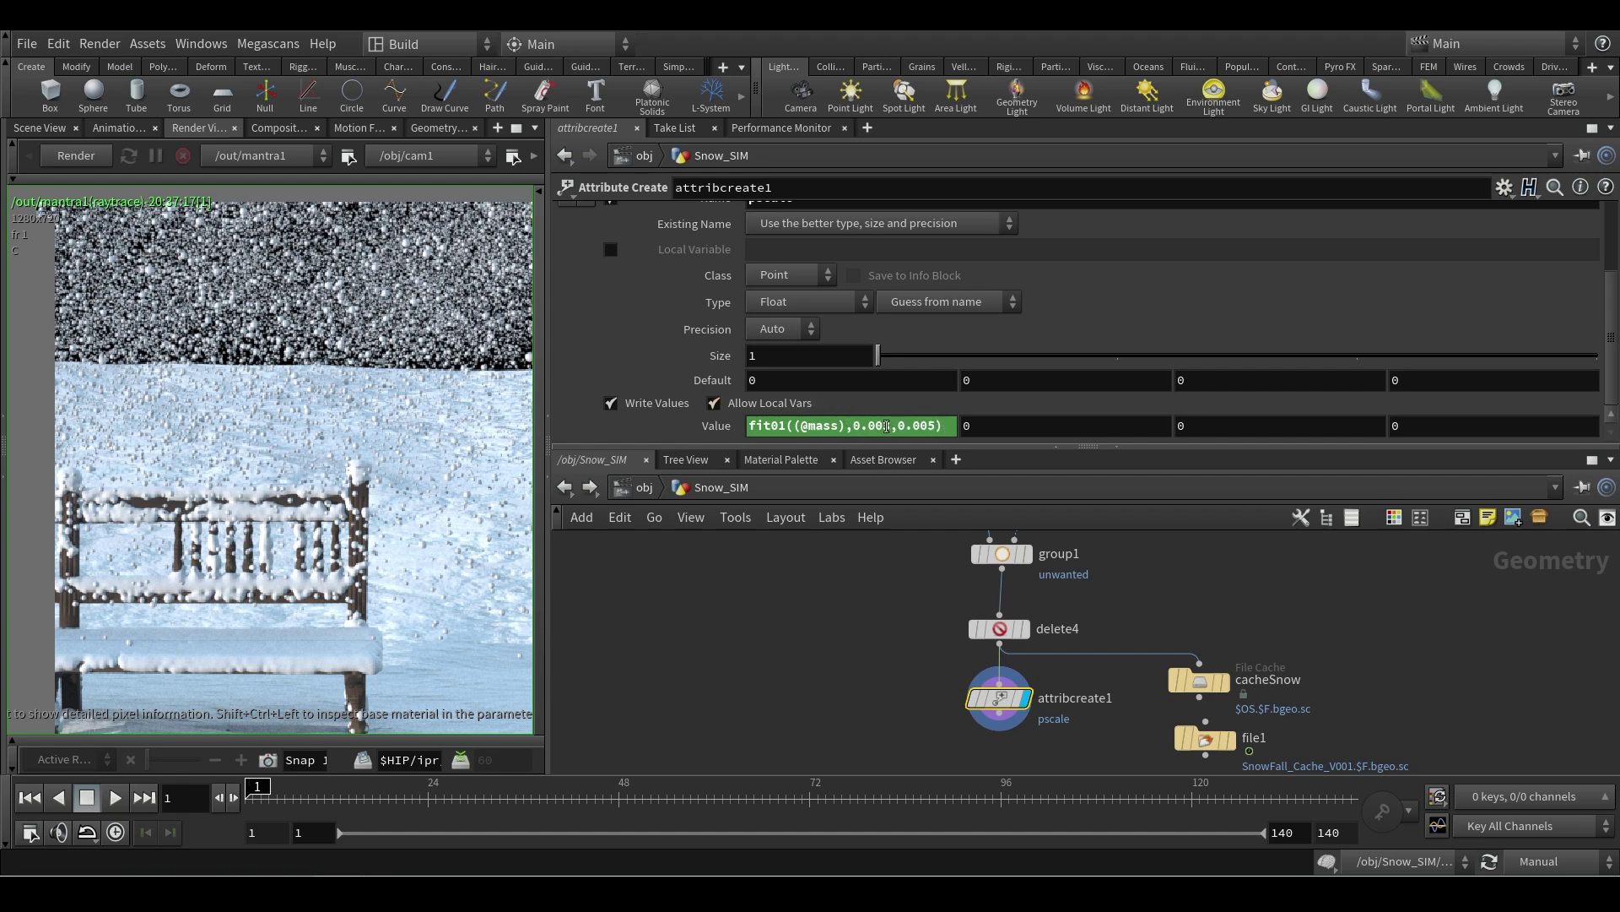
{"action": "scroll", "coordinate": [989, 326], "scroll_direction": "up", "scroll_amount": 3}
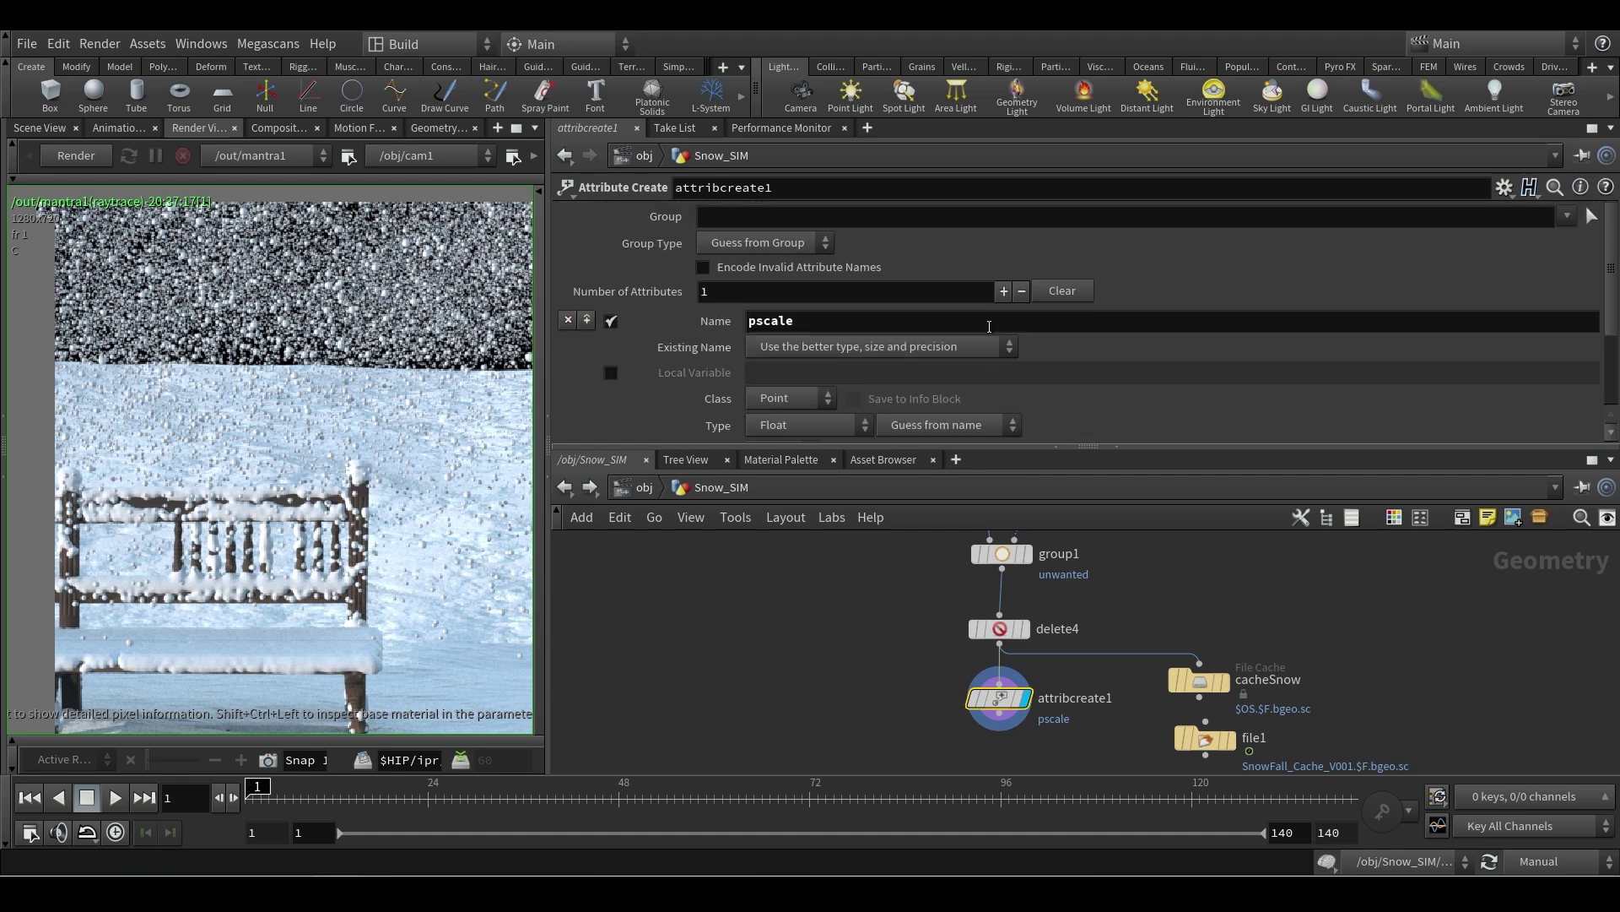
{"action": "scroll", "coordinate": [943, 382], "scroll_direction": "down", "scroll_amount": 3}
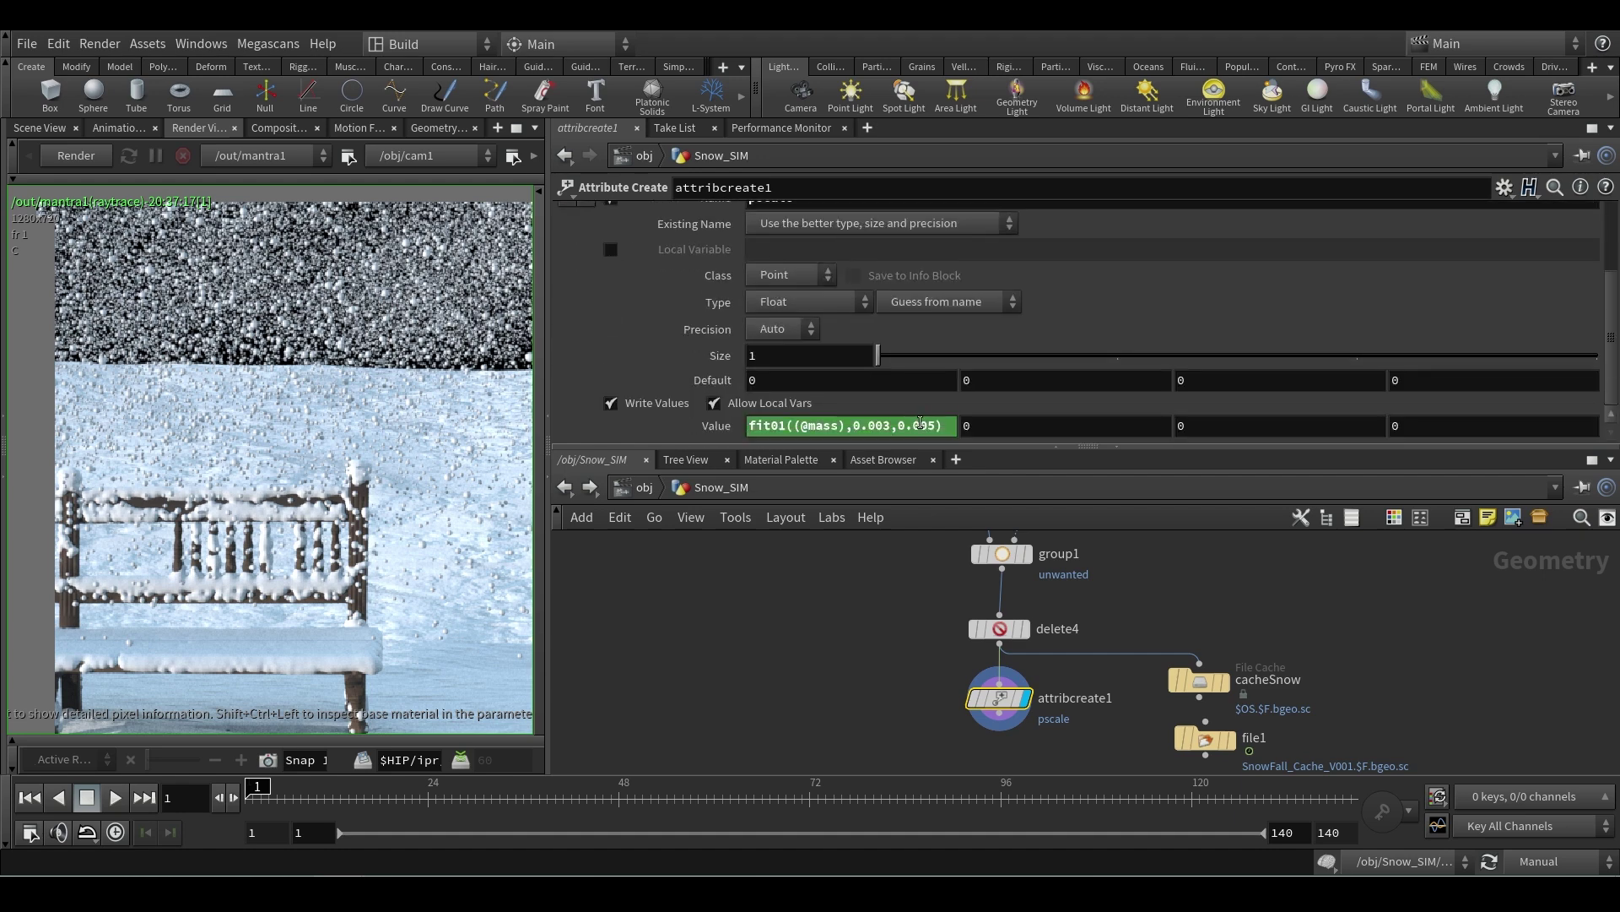
- Set the display flag on the file1 snow cache node and place it directly below attribcreate1
{"action": "middle_click_drag", "start_coordinate": [961, 694], "coordinate": [923, 671]}
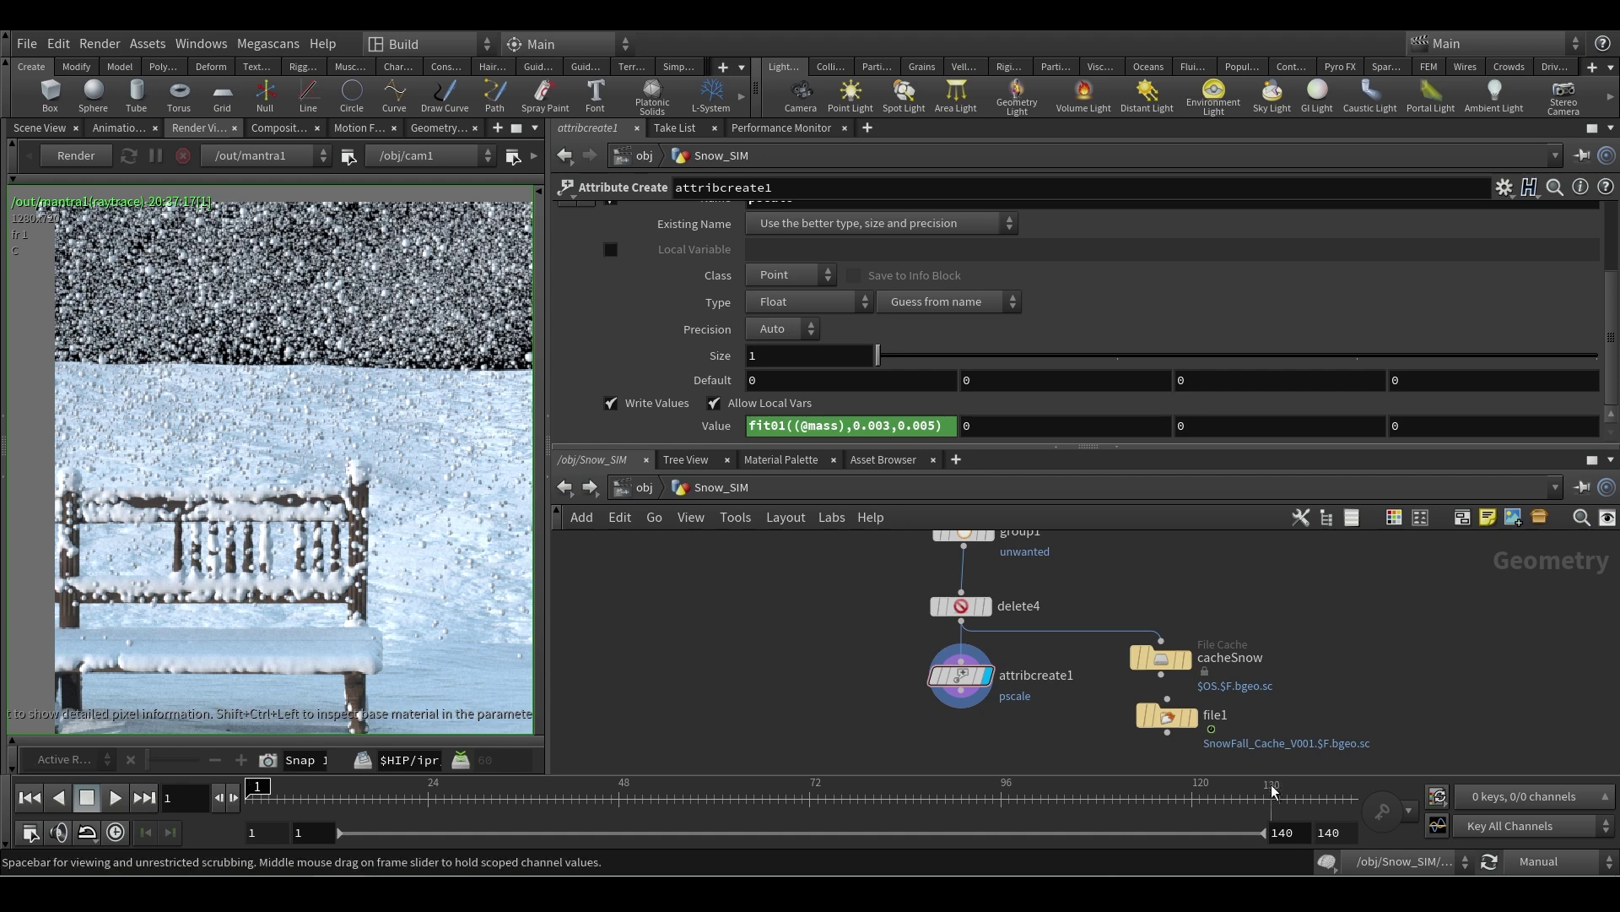
{"action": "left_click_drag", "start_coordinate": [1169, 725], "coordinate": [782, 656]}
{"action": "left_click_drag", "start_coordinate": [688, 607], "coordinate": [730, 648]}
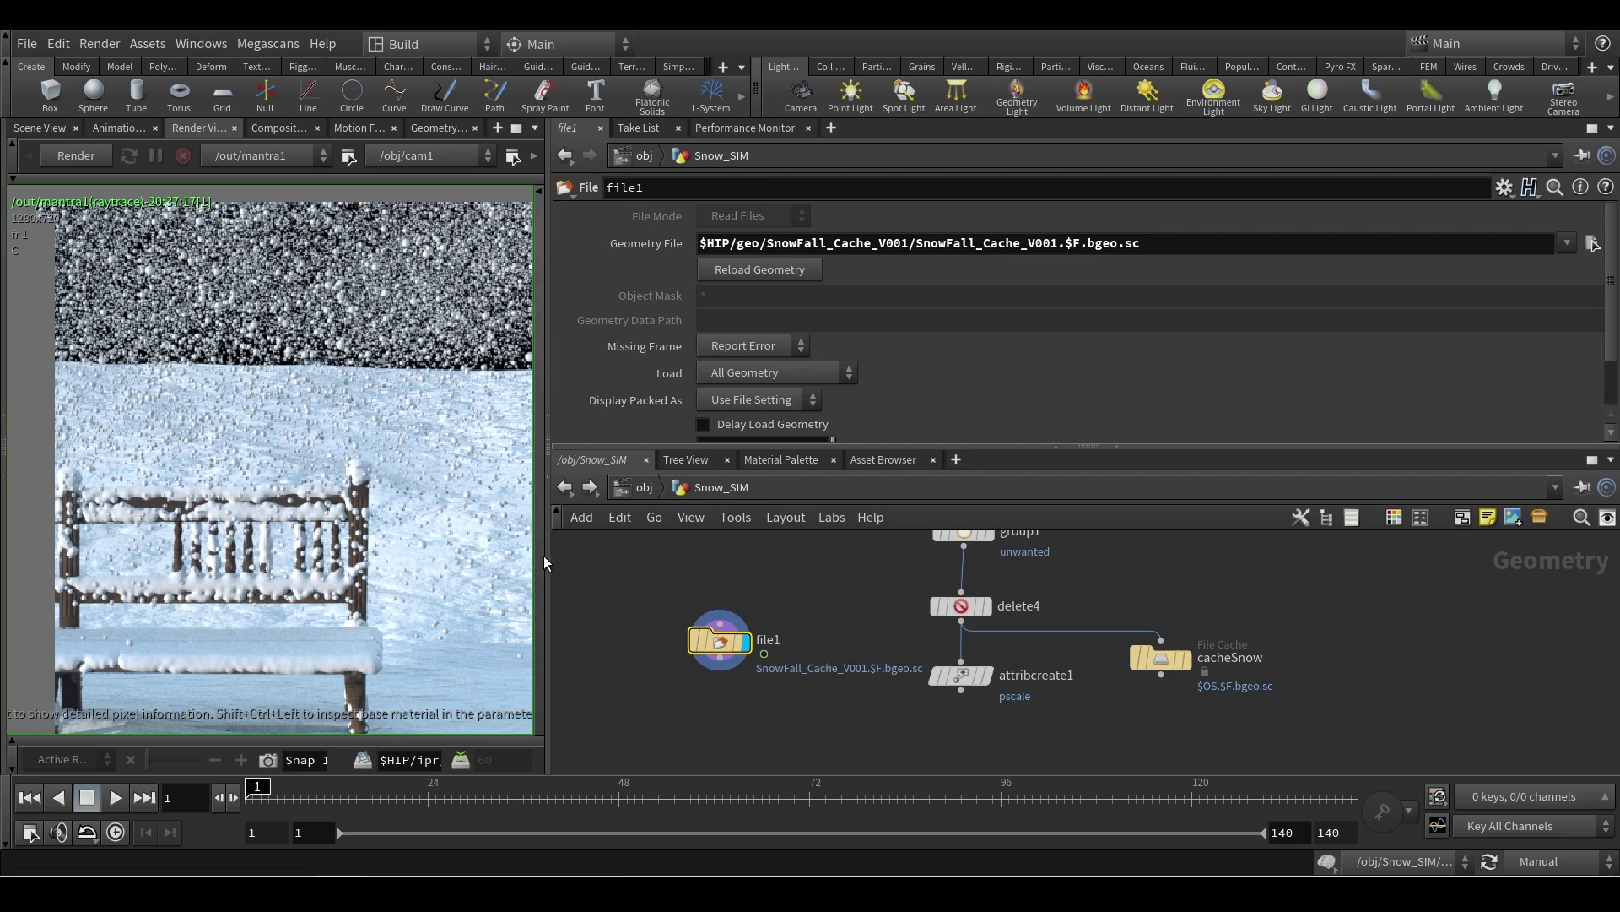
{"action": "left_click_drag", "start_coordinate": [547, 558], "coordinate": [1153, 628]}
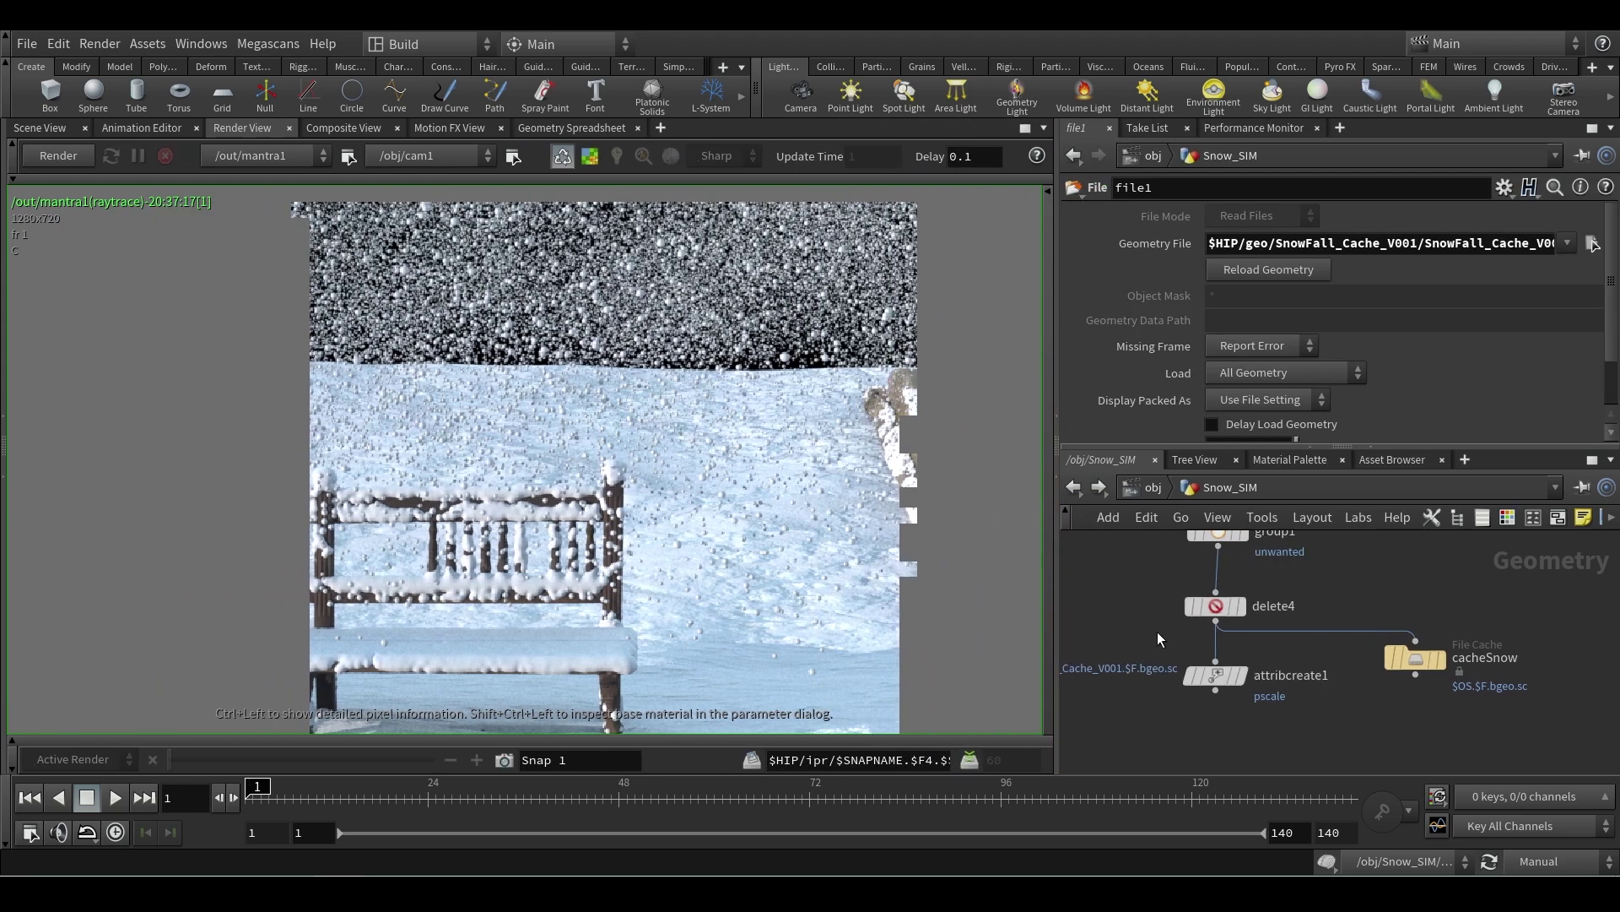
{"action": "middle_click_drag", "start_coordinate": [1139, 618], "coordinate": [1305, 649]}
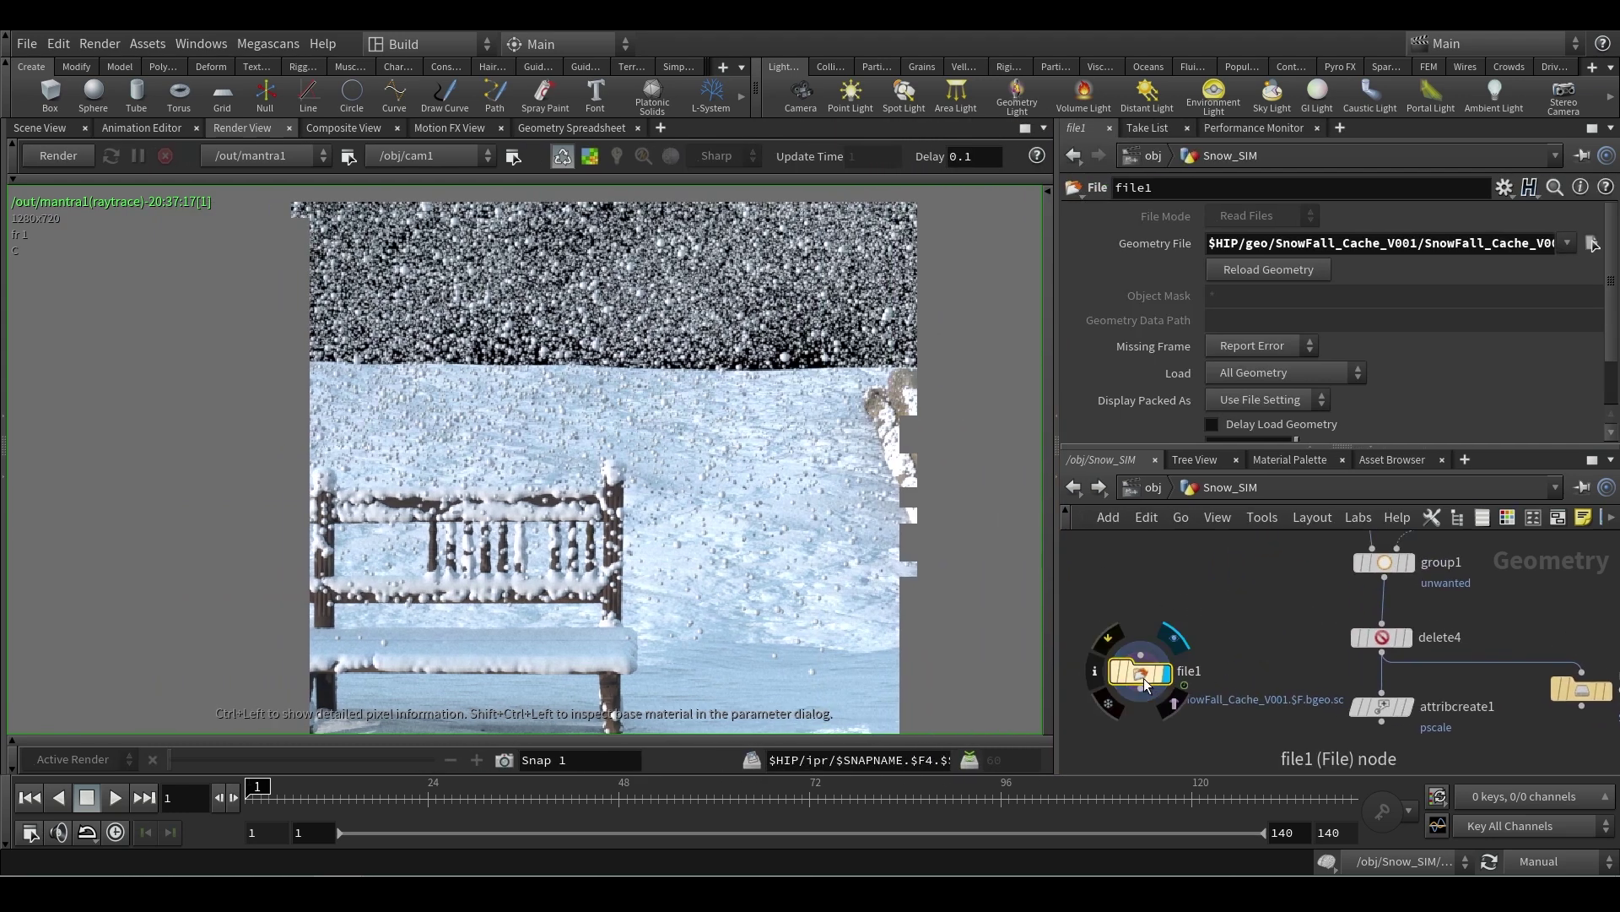
{"action": "left_click_drag", "start_coordinate": [1145, 682], "coordinate": [1251, 706]}
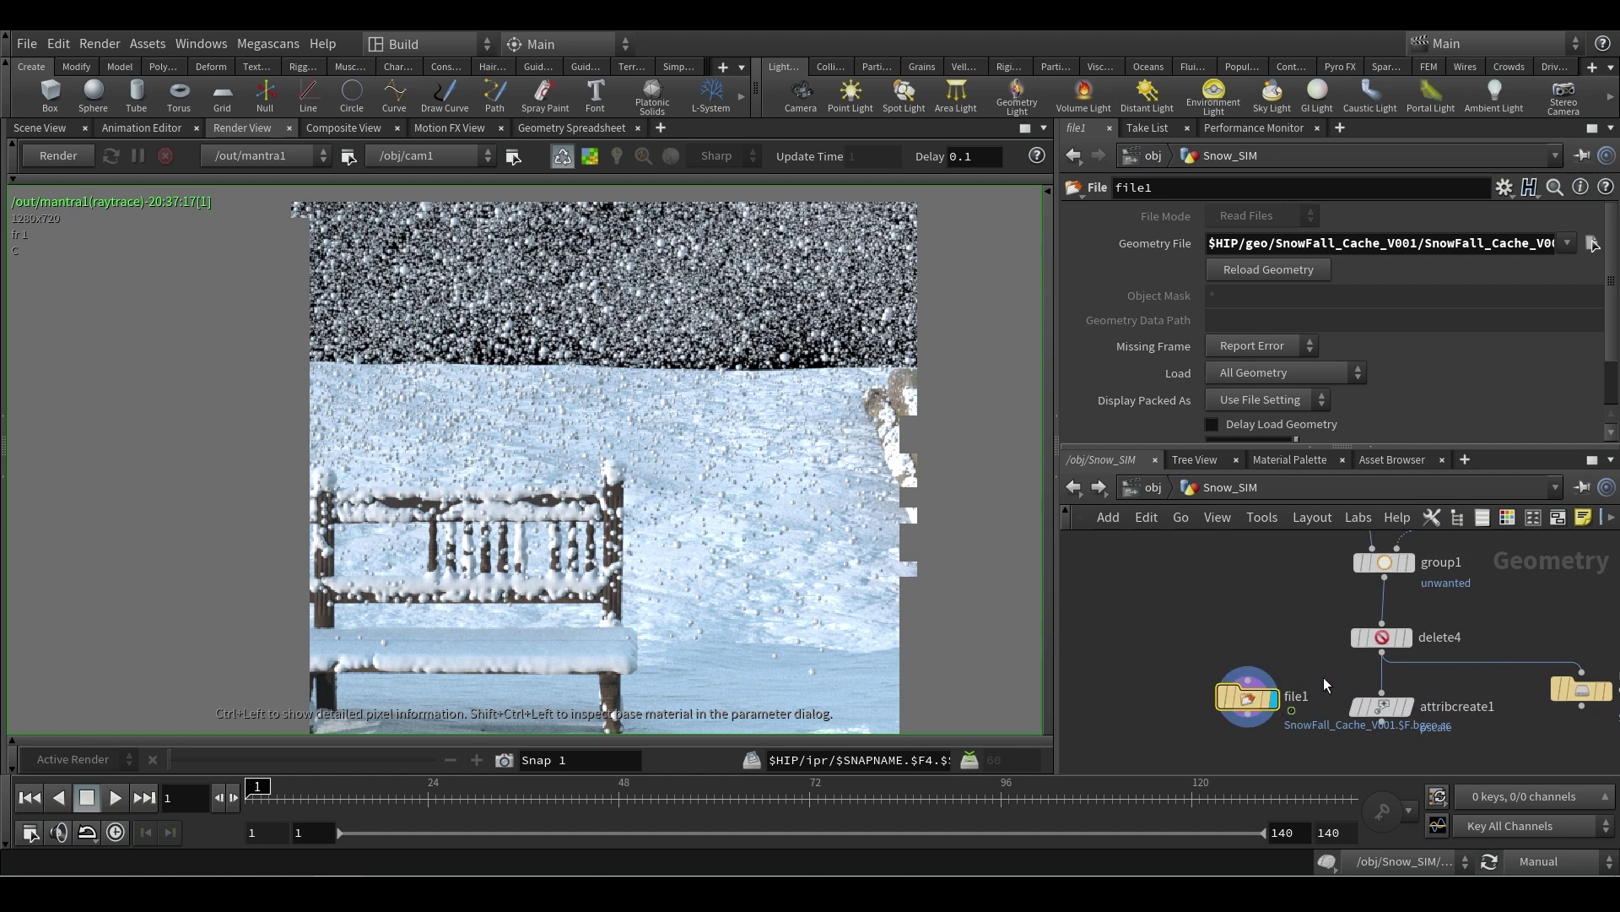
{"action": "middle_click_drag", "start_coordinate": [1318, 680], "coordinate": [1272, 605]}
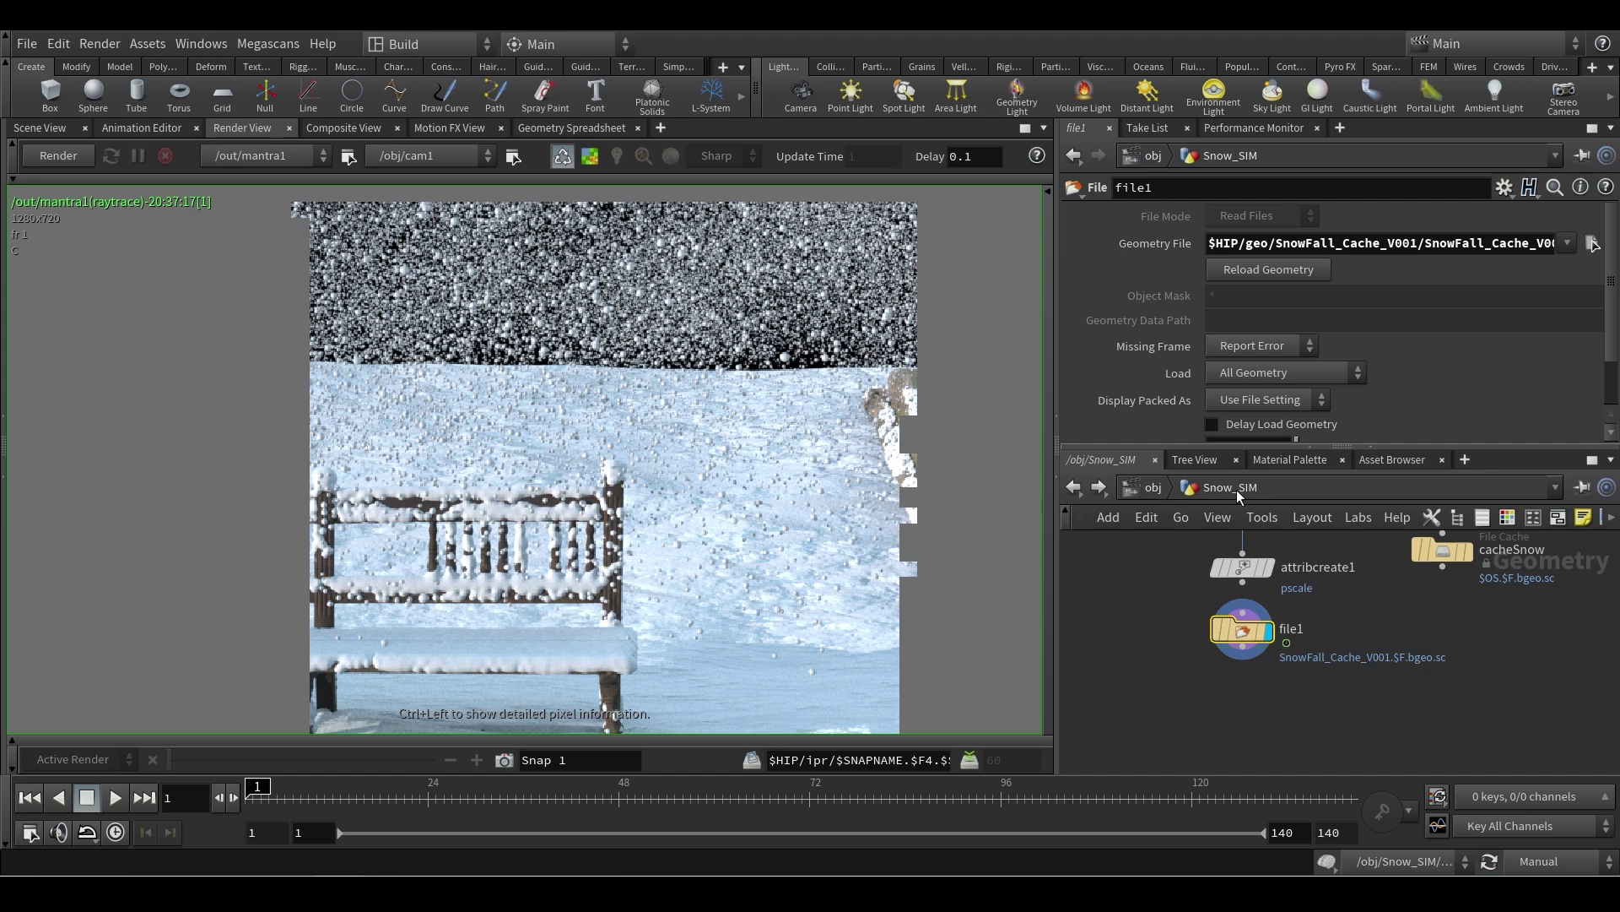
- Look over mantra1's frame range, camera and output picture settings in the out network and return to Snow_SIM
{"action": "left_click", "coordinate": [1153, 493]}
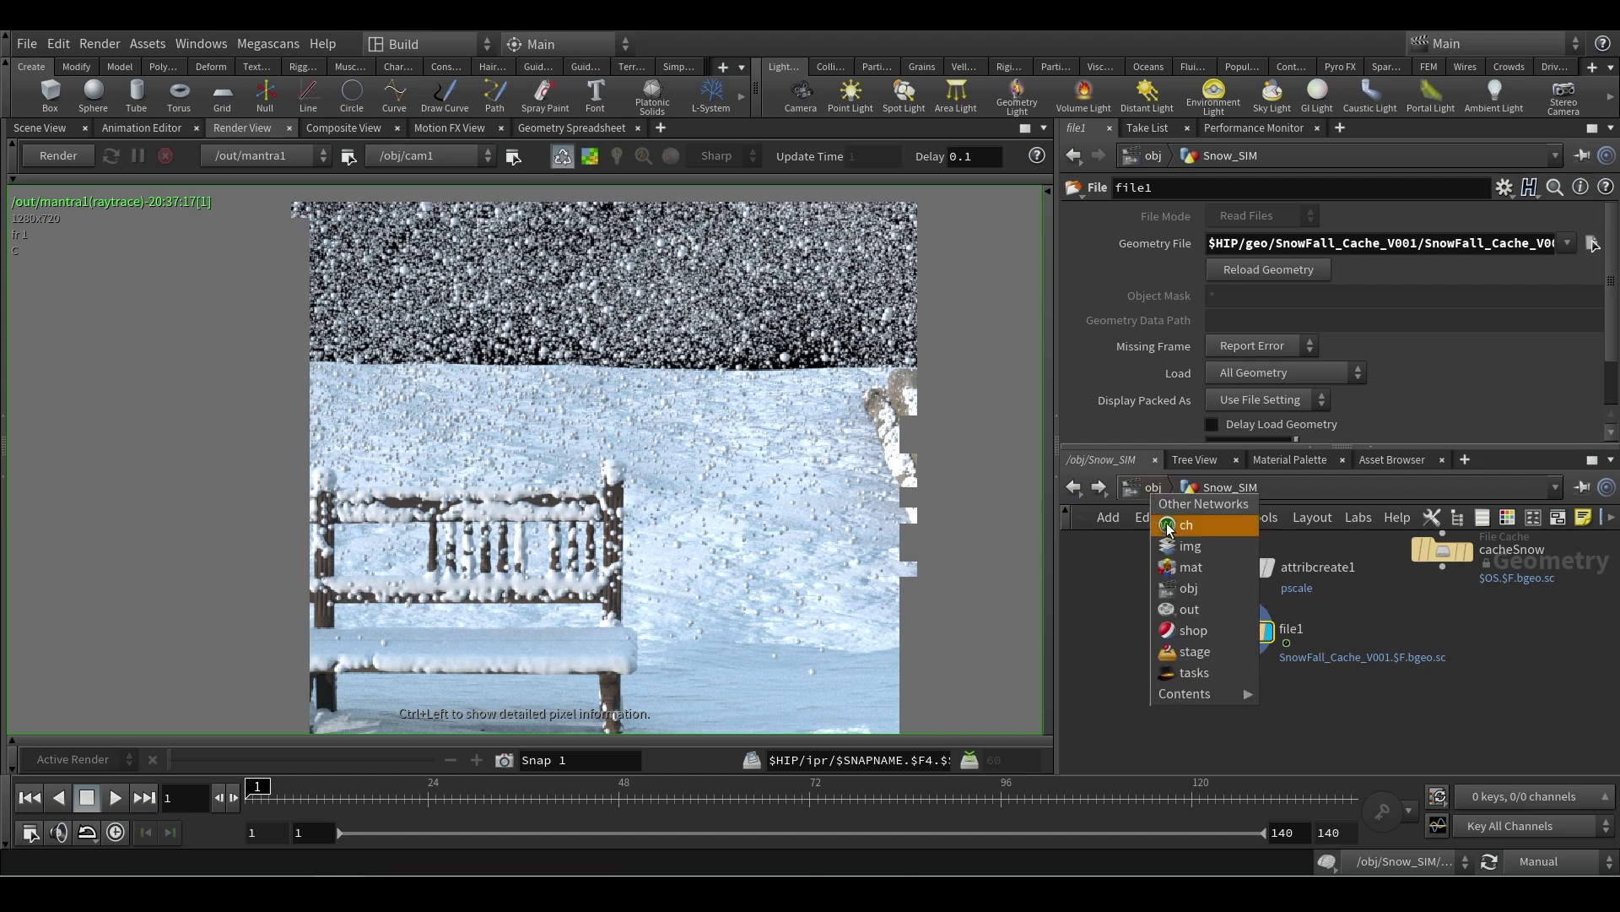
{"action": "left_click", "coordinate": [1198, 609]}
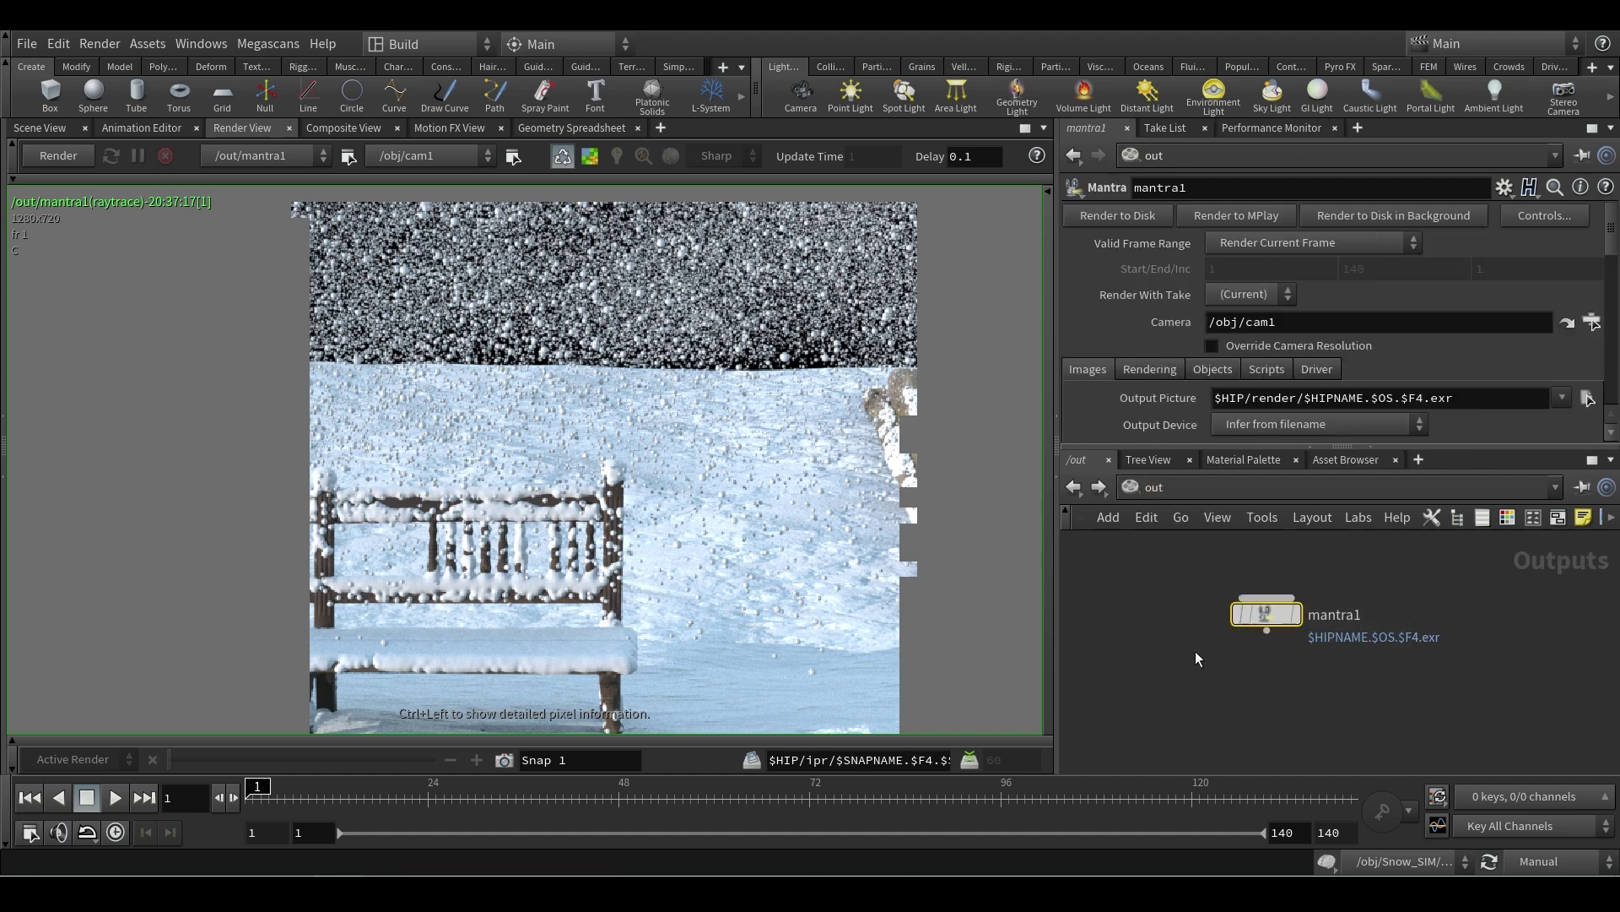
{"action": "scroll", "coordinate": [1360, 361], "scroll_direction": "down", "scroll_amount": 3}
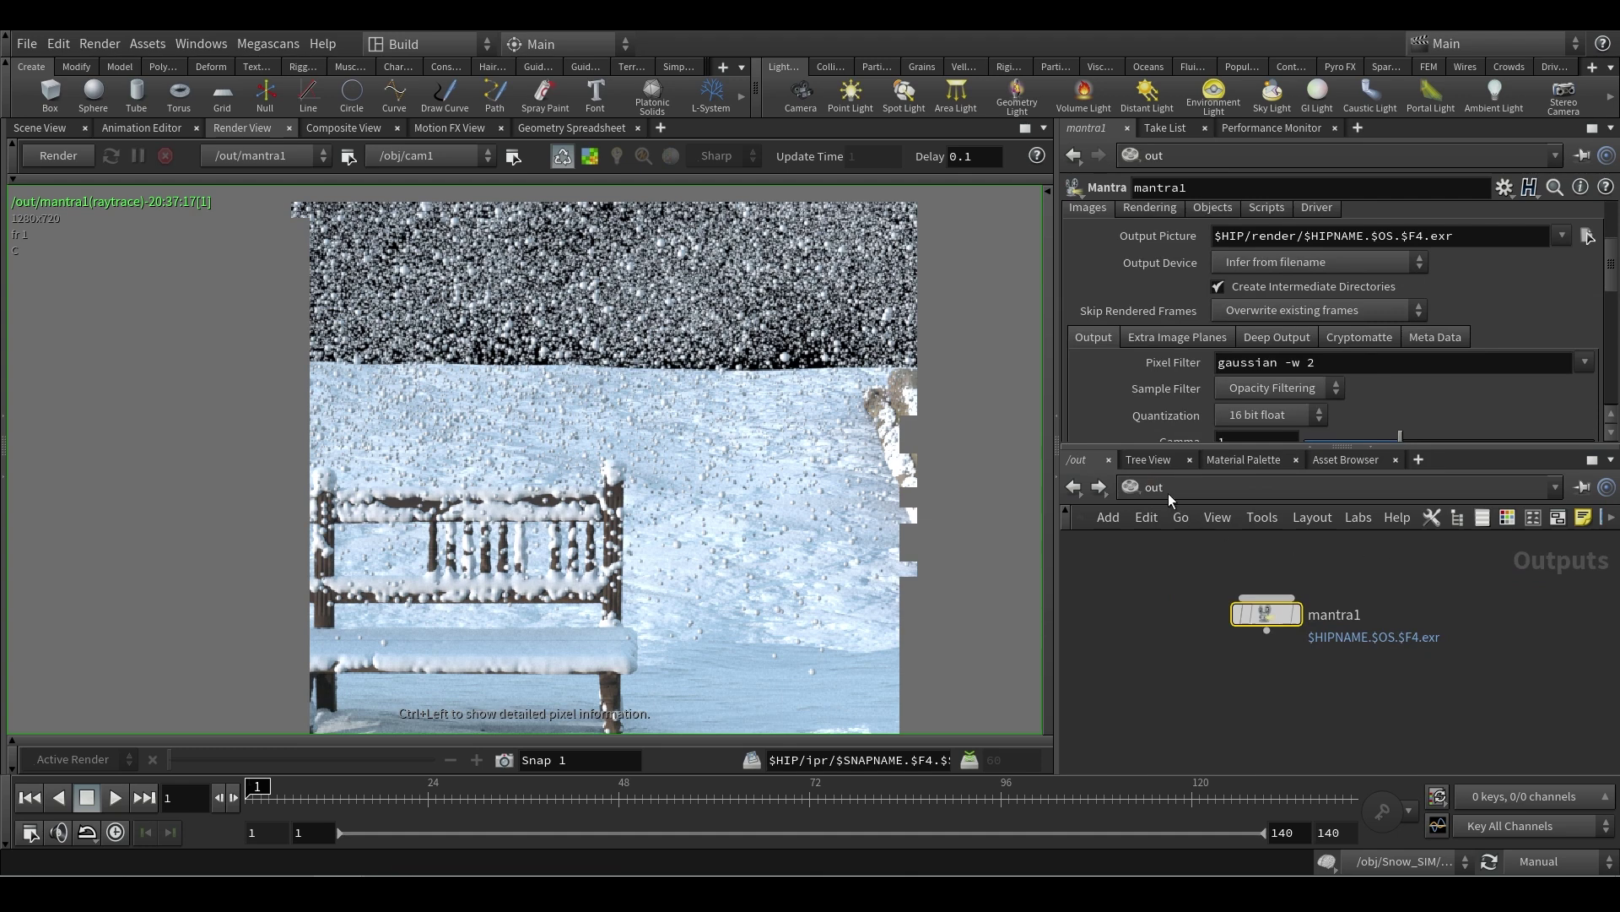
{"action": "scroll", "coordinate": [1370, 410], "scroll_direction": "up", "scroll_amount": 3}
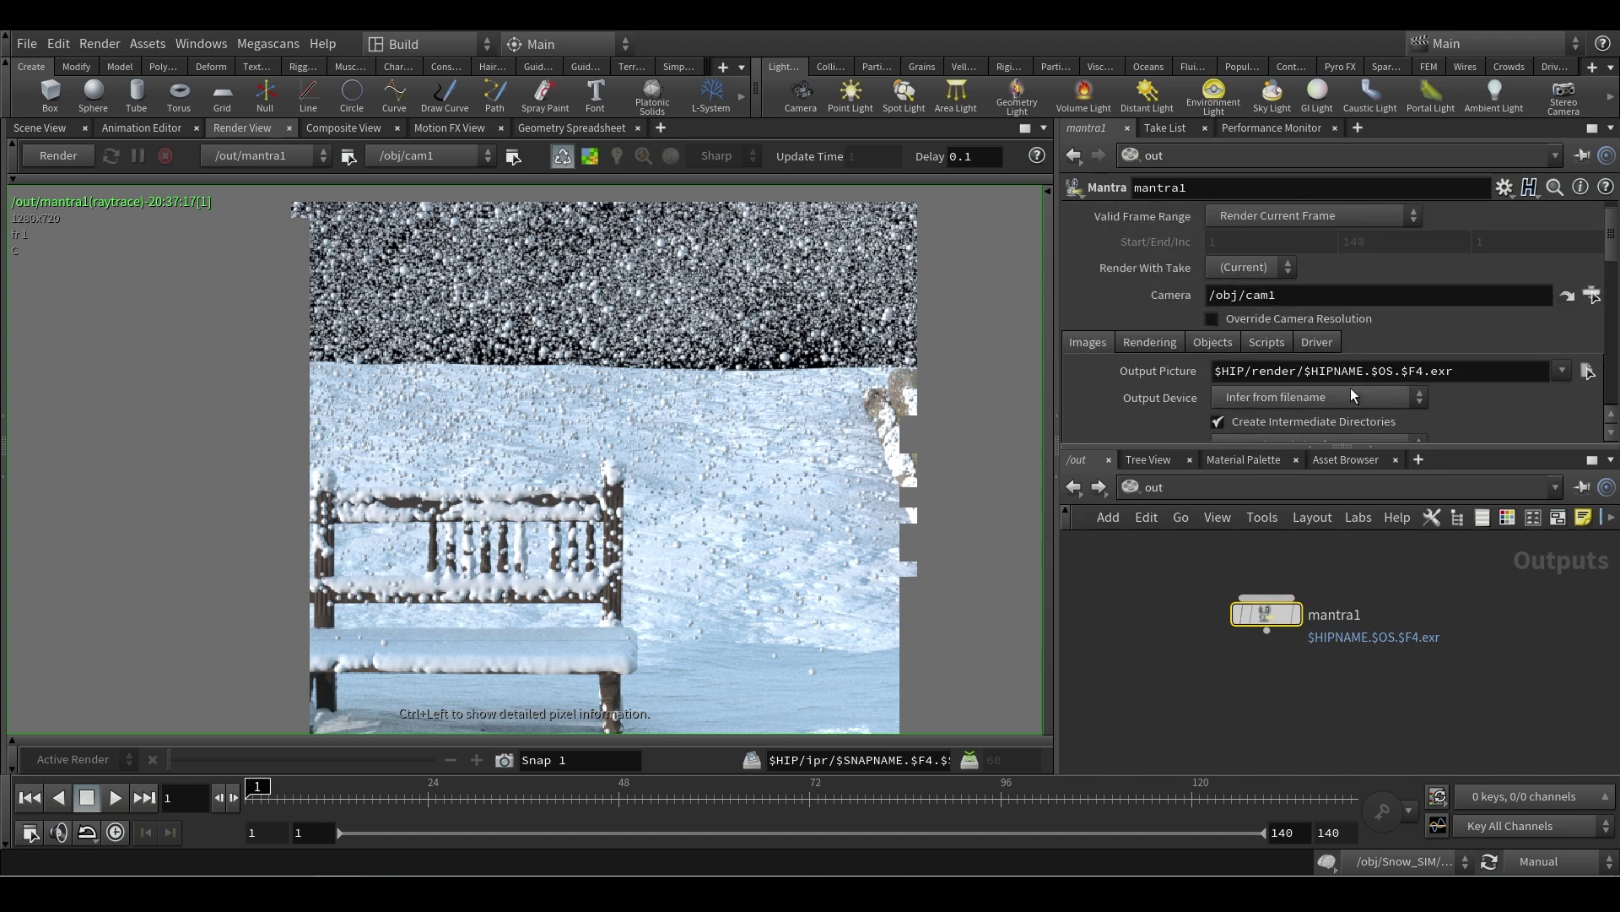
{"action": "left_click", "coordinate": [1164, 490]}
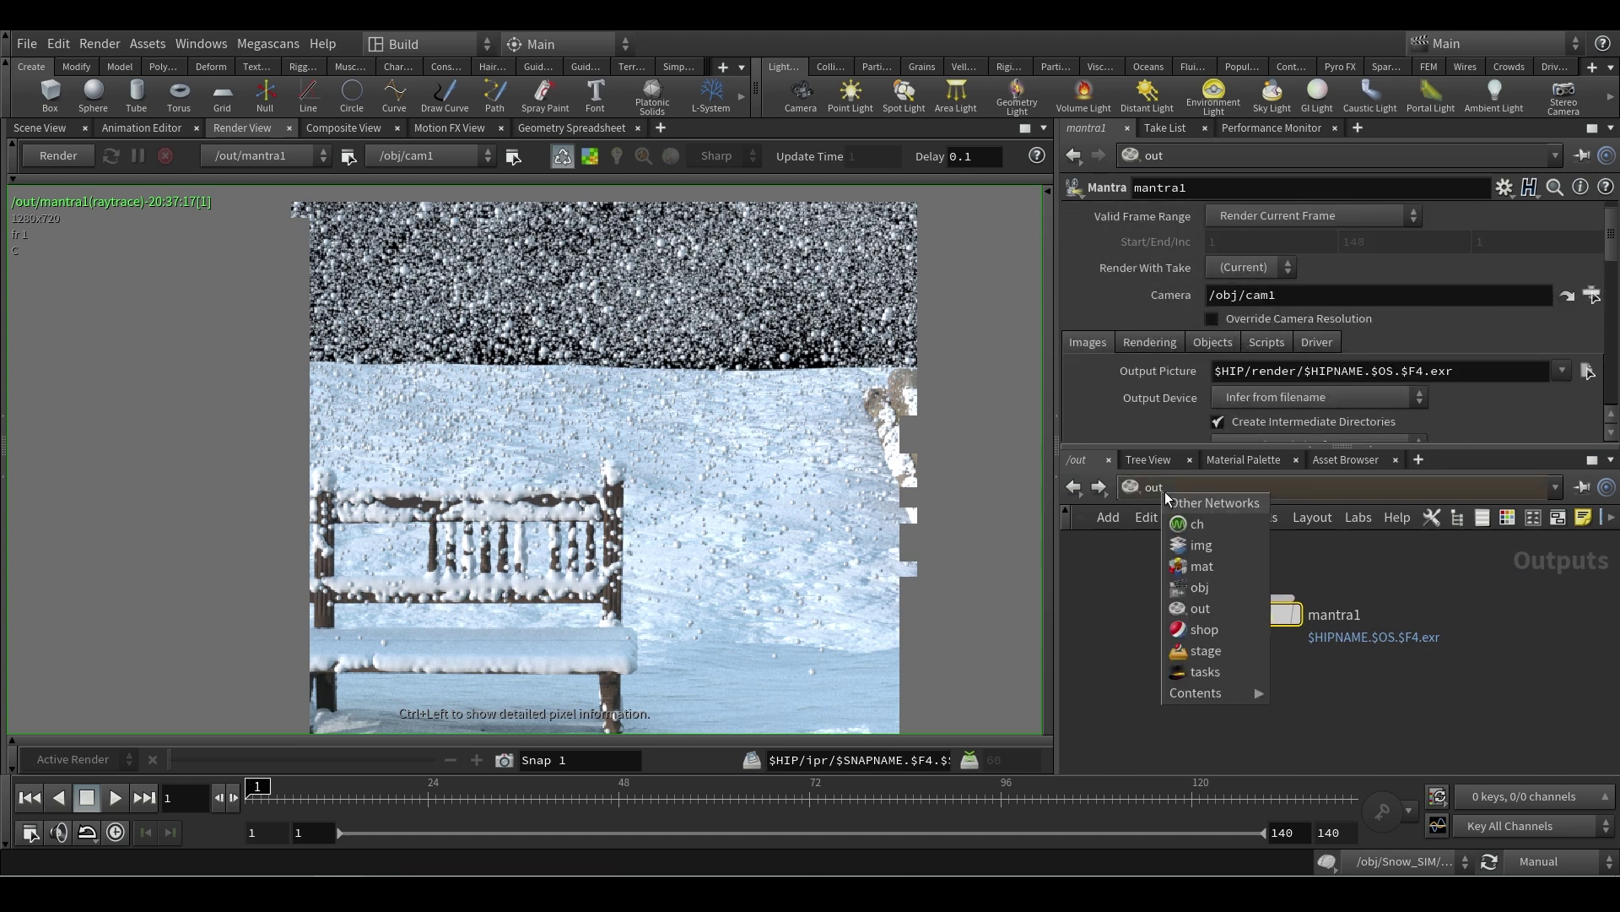
{"action": "left_click", "coordinate": [1215, 629]}
{"action": "middle_click", "coordinate": [1241, 639]}
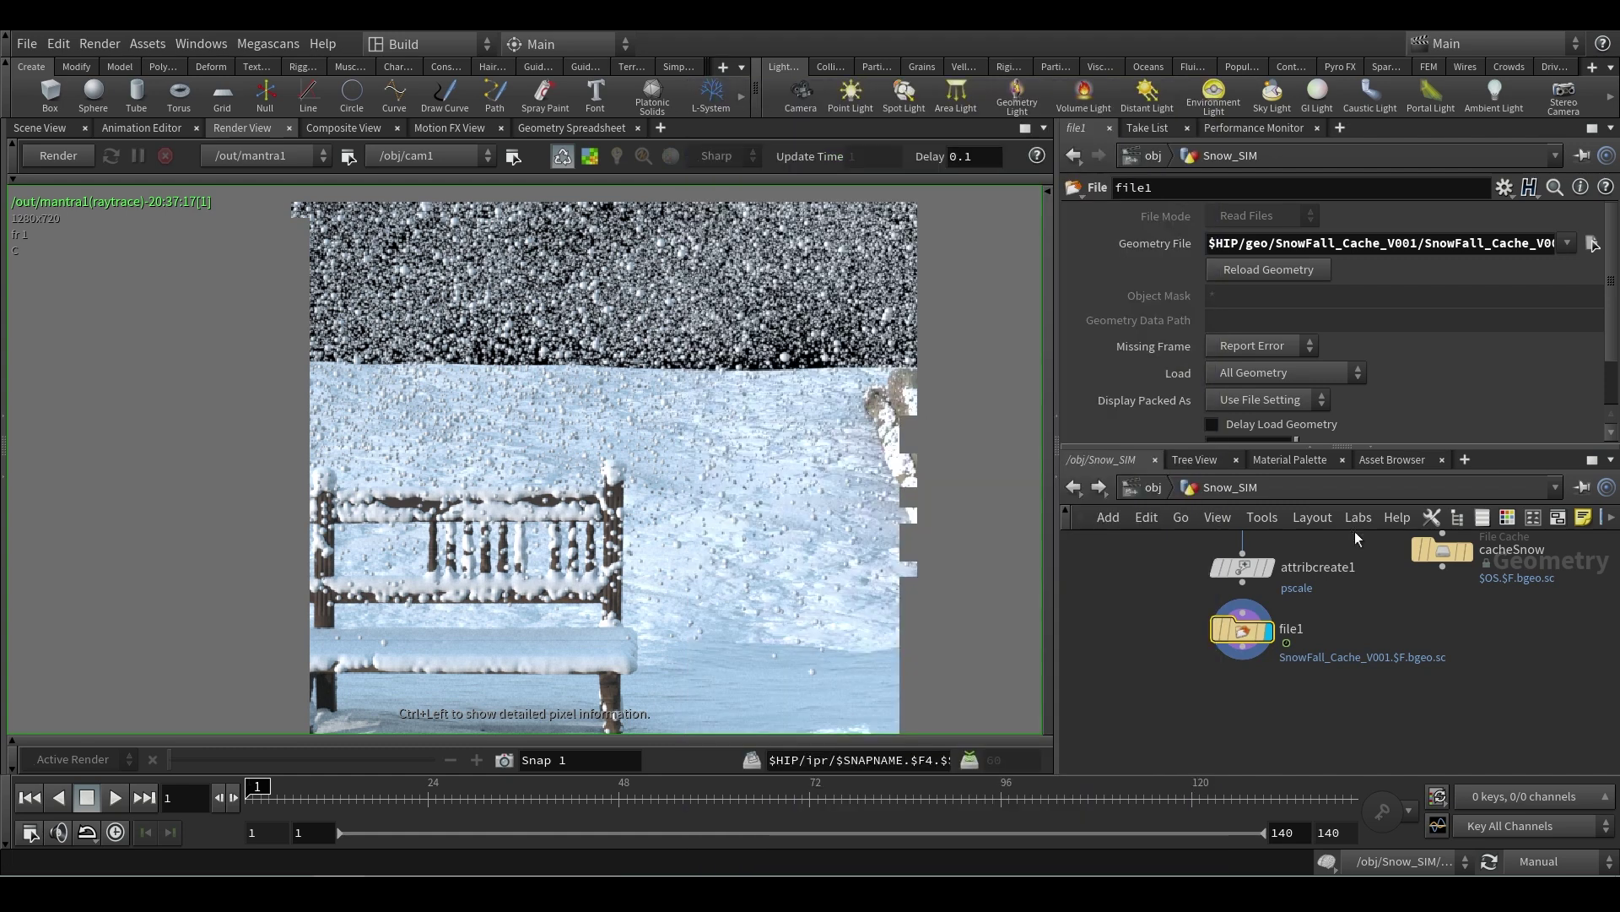
- In the out network, set mantra1's rendering engine to Physically Based Rendering and allow motion blur
{"action": "left_click", "coordinate": [1158, 490]}
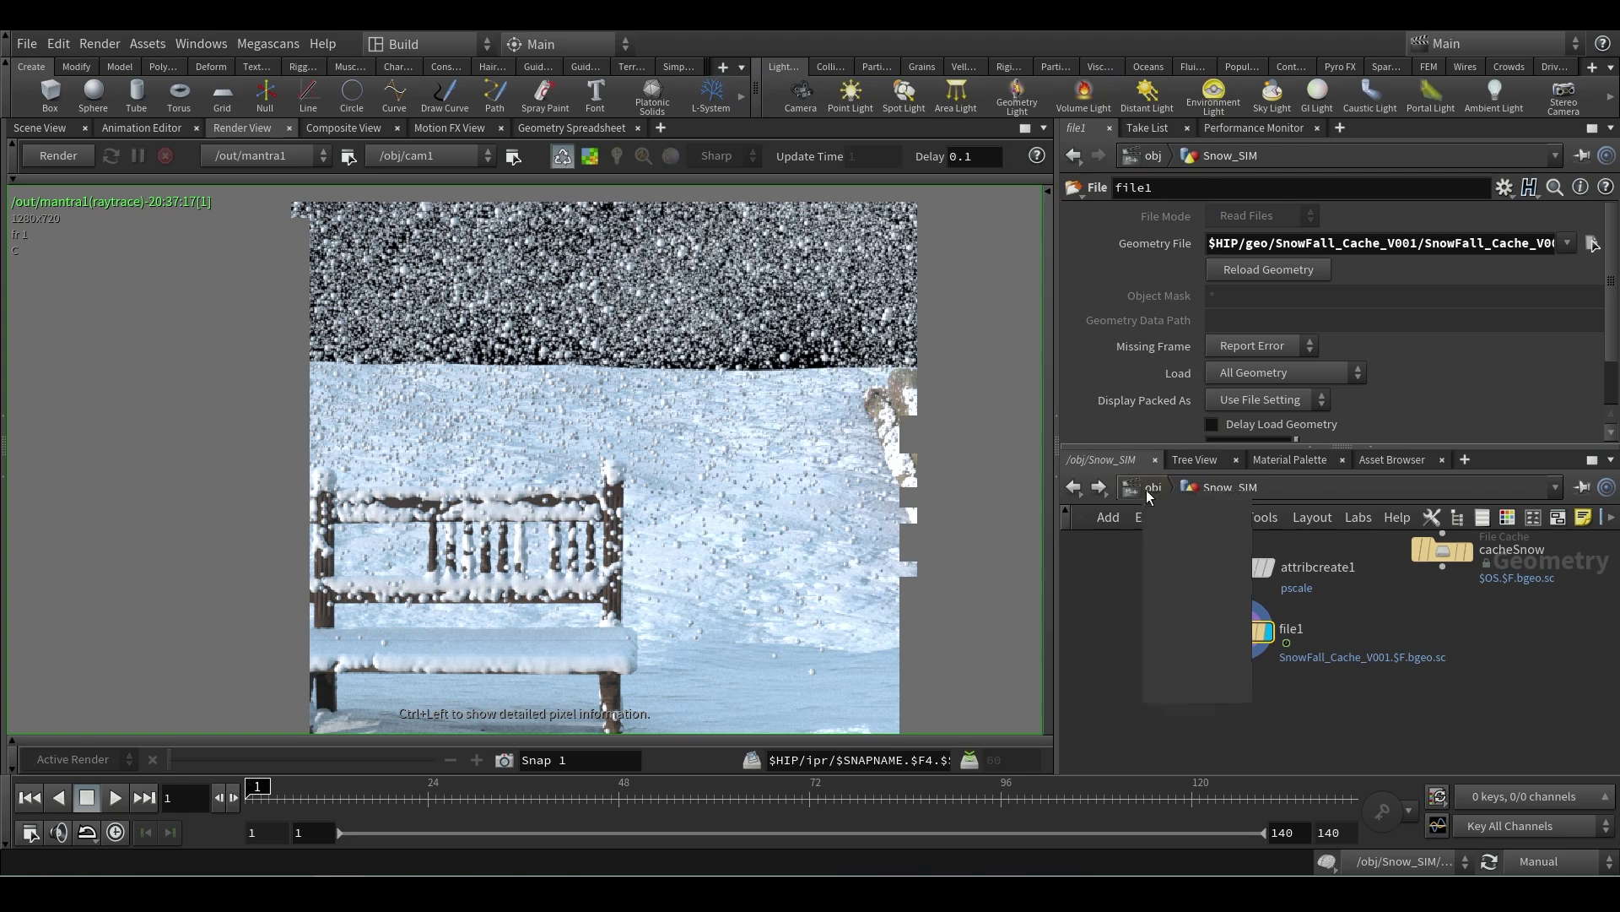
{"action": "left_click", "coordinate": [1202, 615]}
{"action": "left_click_drag", "start_coordinate": [1363, 573], "coordinate": [1163, 669]}
{"action": "scroll", "coordinate": [1367, 341], "scroll_direction": "down", "scroll_amount": 2}
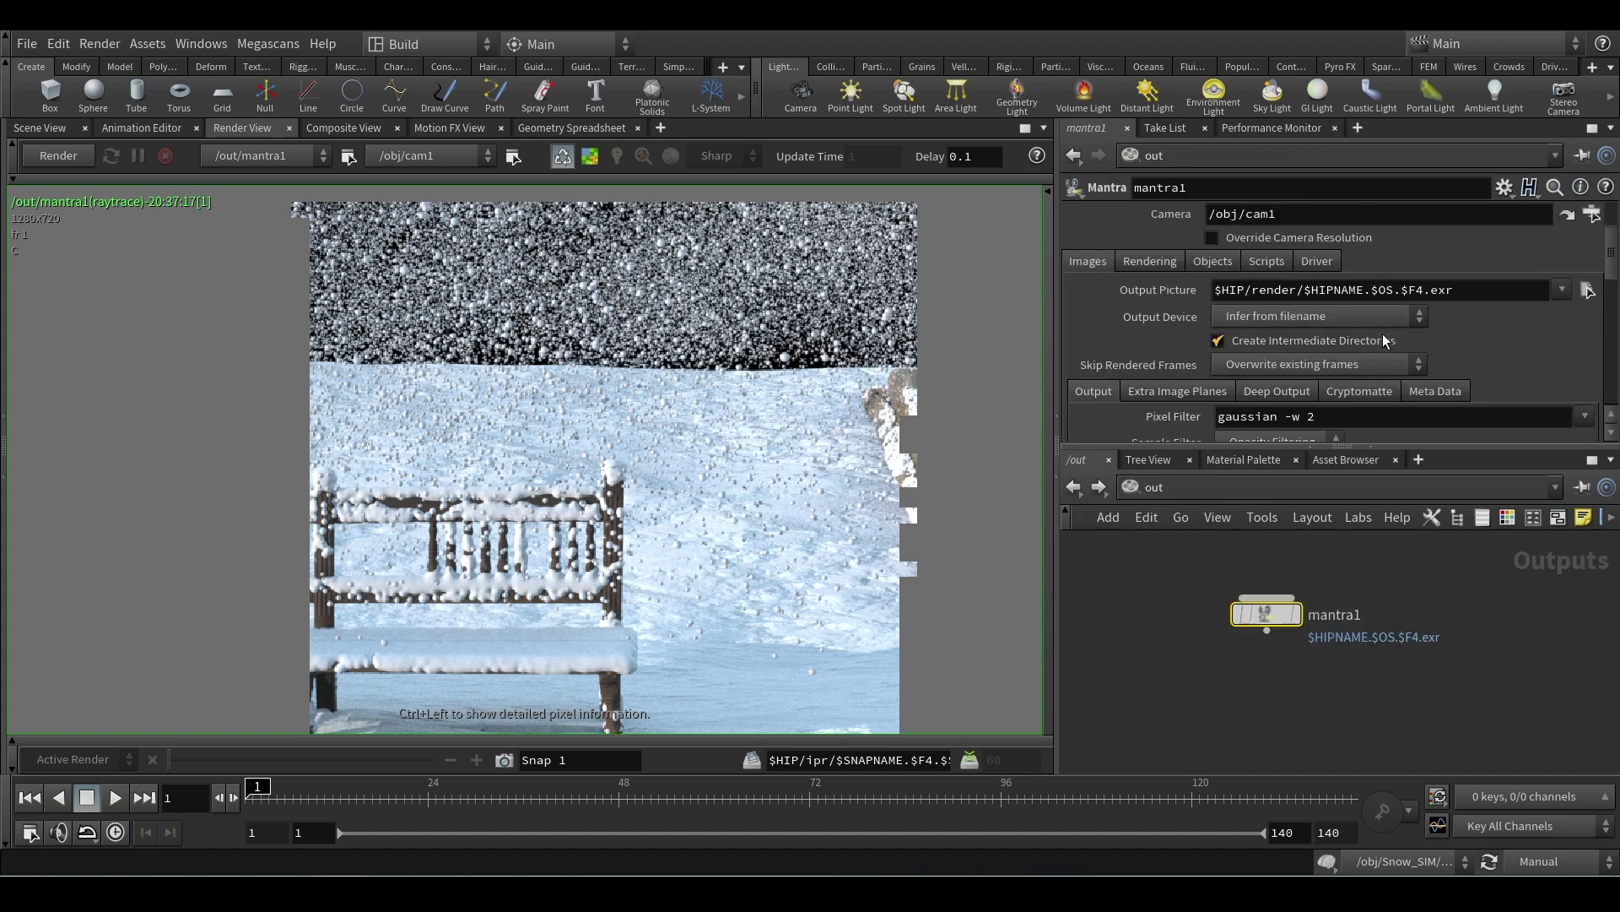
{"action": "left_click", "coordinate": [1147, 260]}
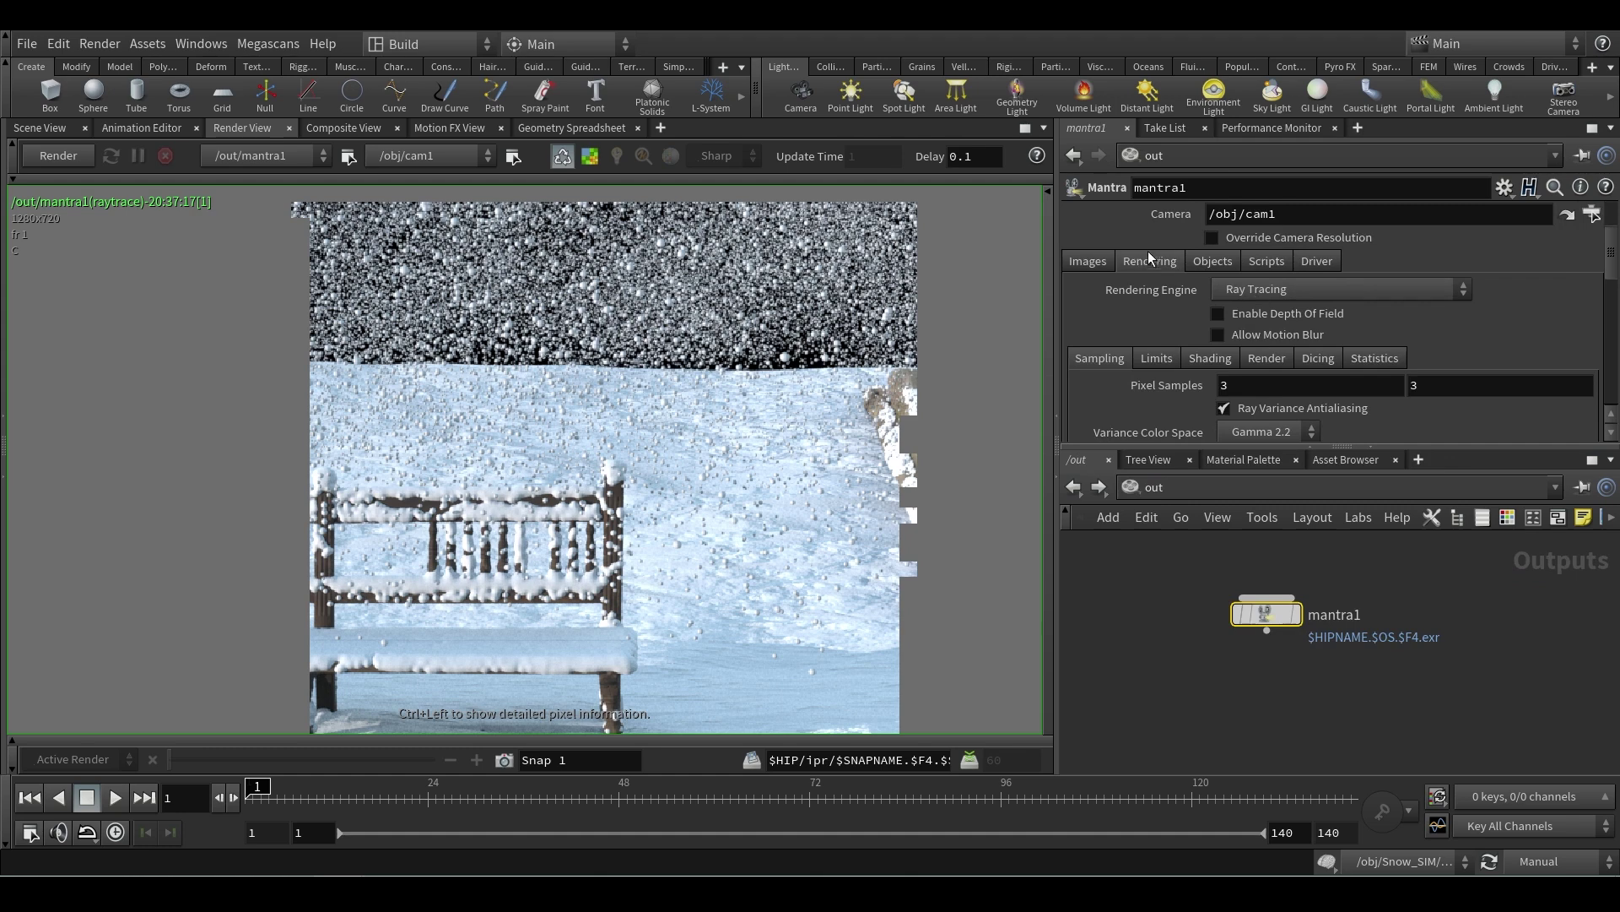
{"action": "left_click", "coordinate": [1304, 291]}
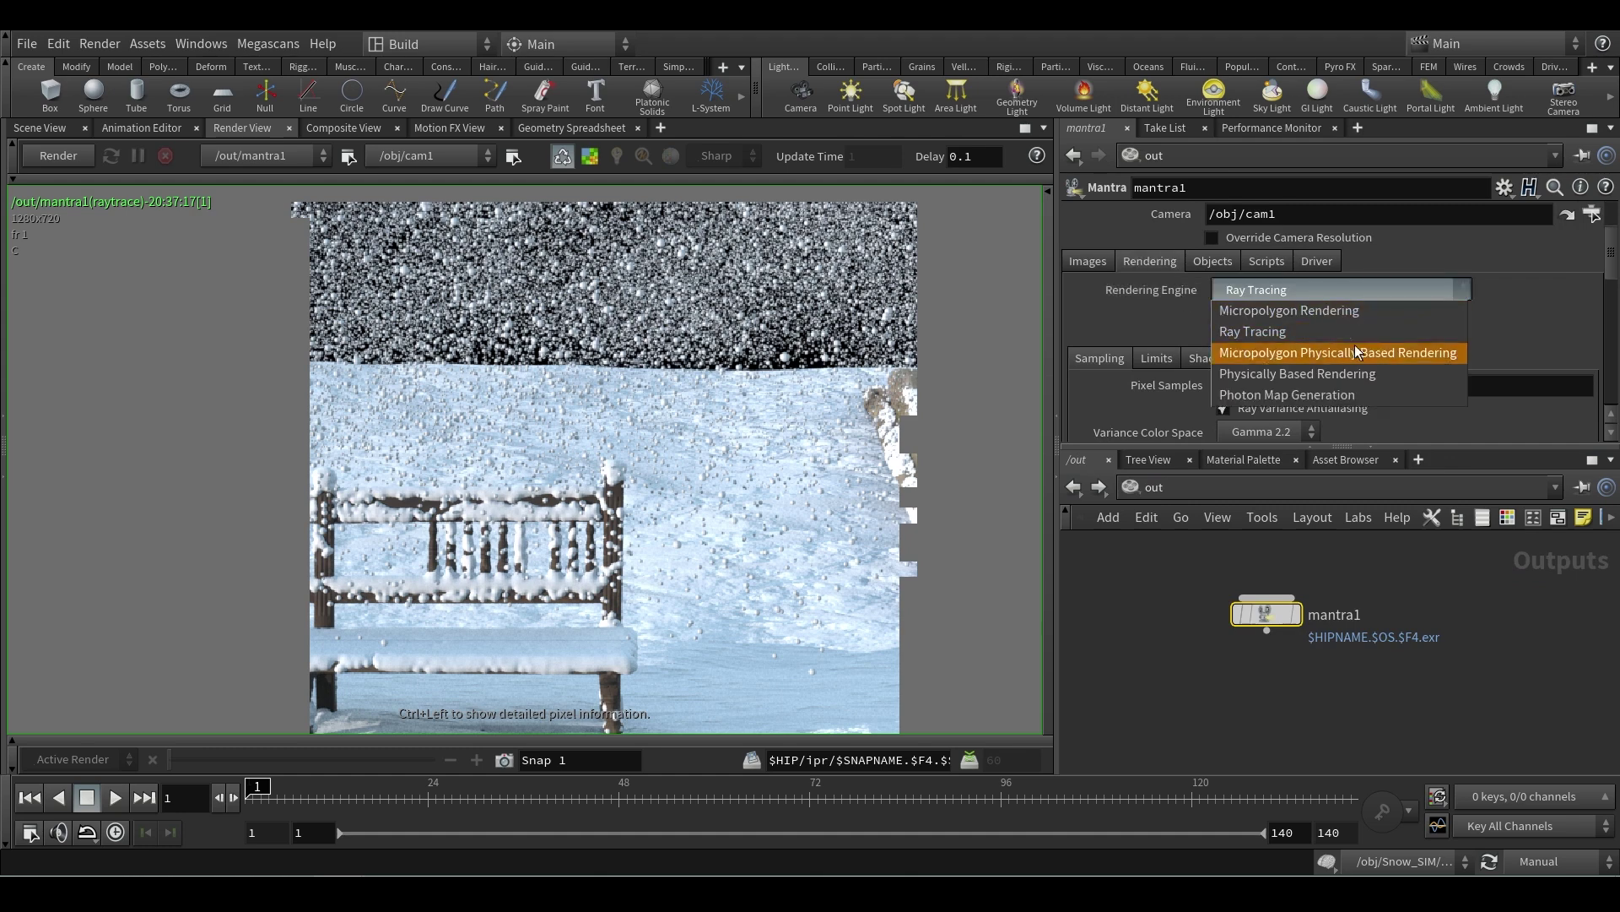
{"action": "left_click", "coordinate": [1340, 373]}
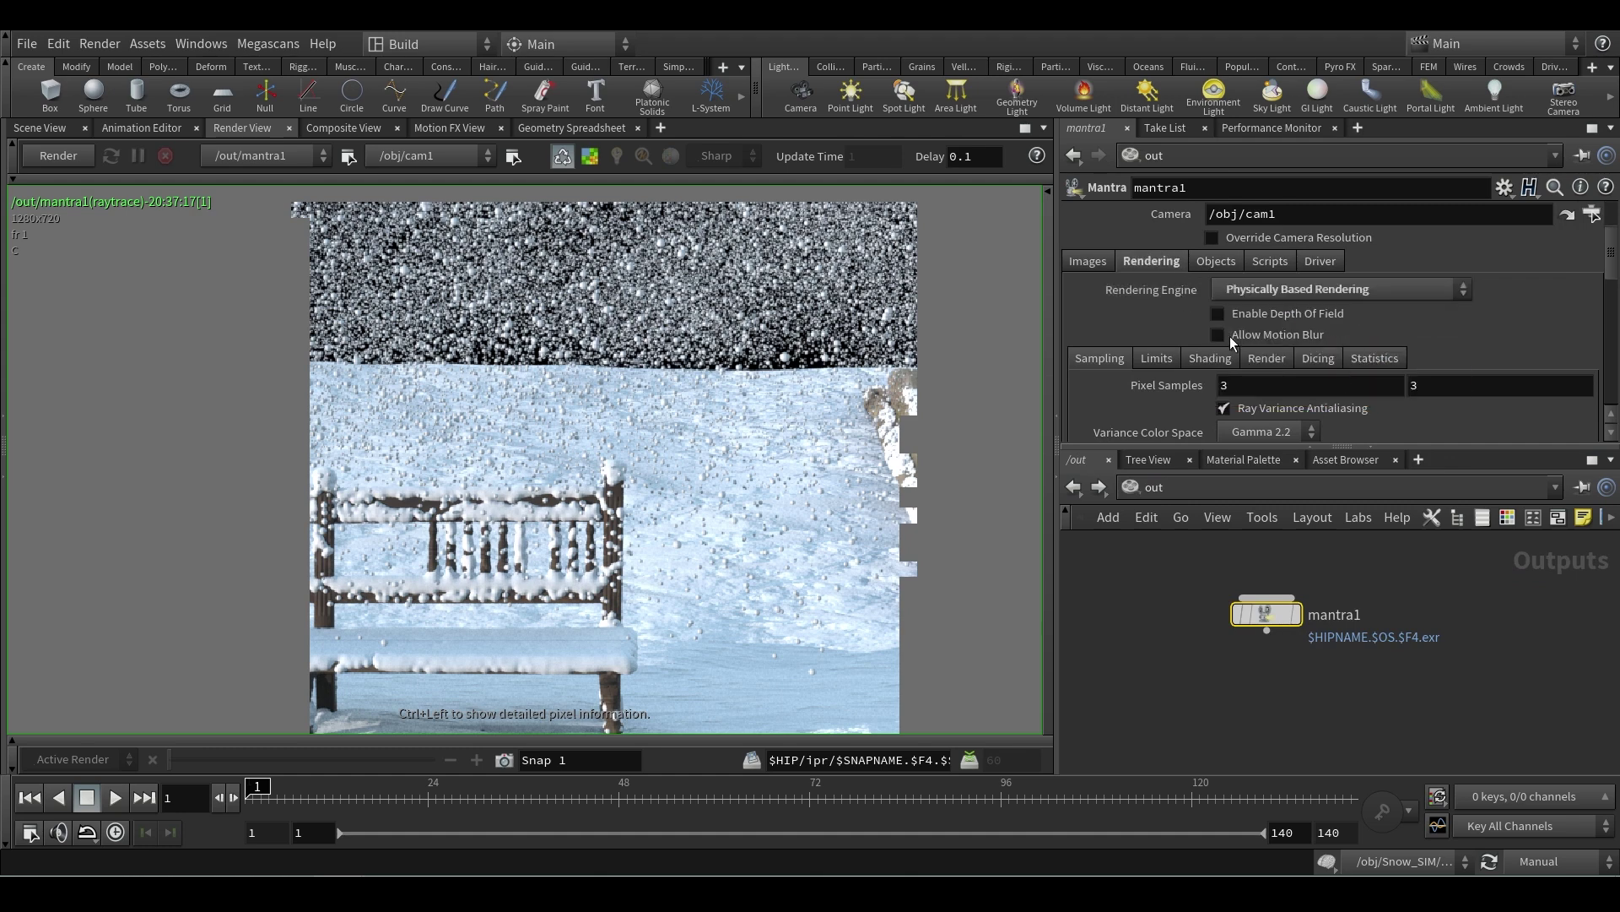
{"action": "left_click", "coordinate": [1219, 335]}
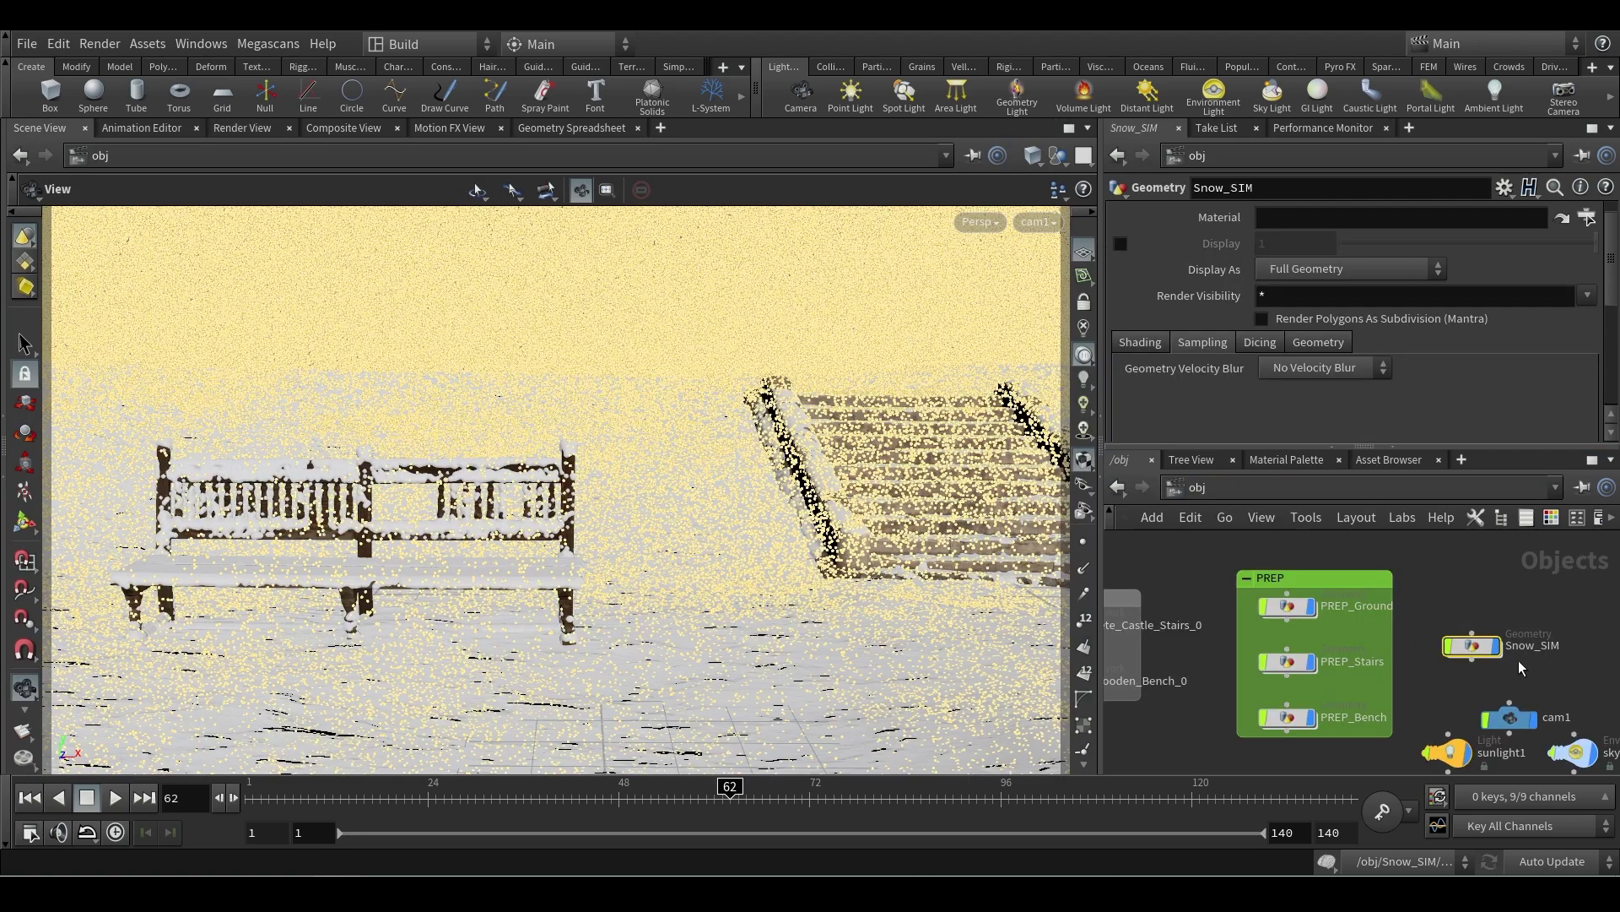
- At object level, set the Snow_SIM object's geometry velocity blur to Velocity Blur in its sampling settings
{"action": "scroll", "coordinate": [1517, 660], "scroll_direction": "up", "scroll_amount": 4}
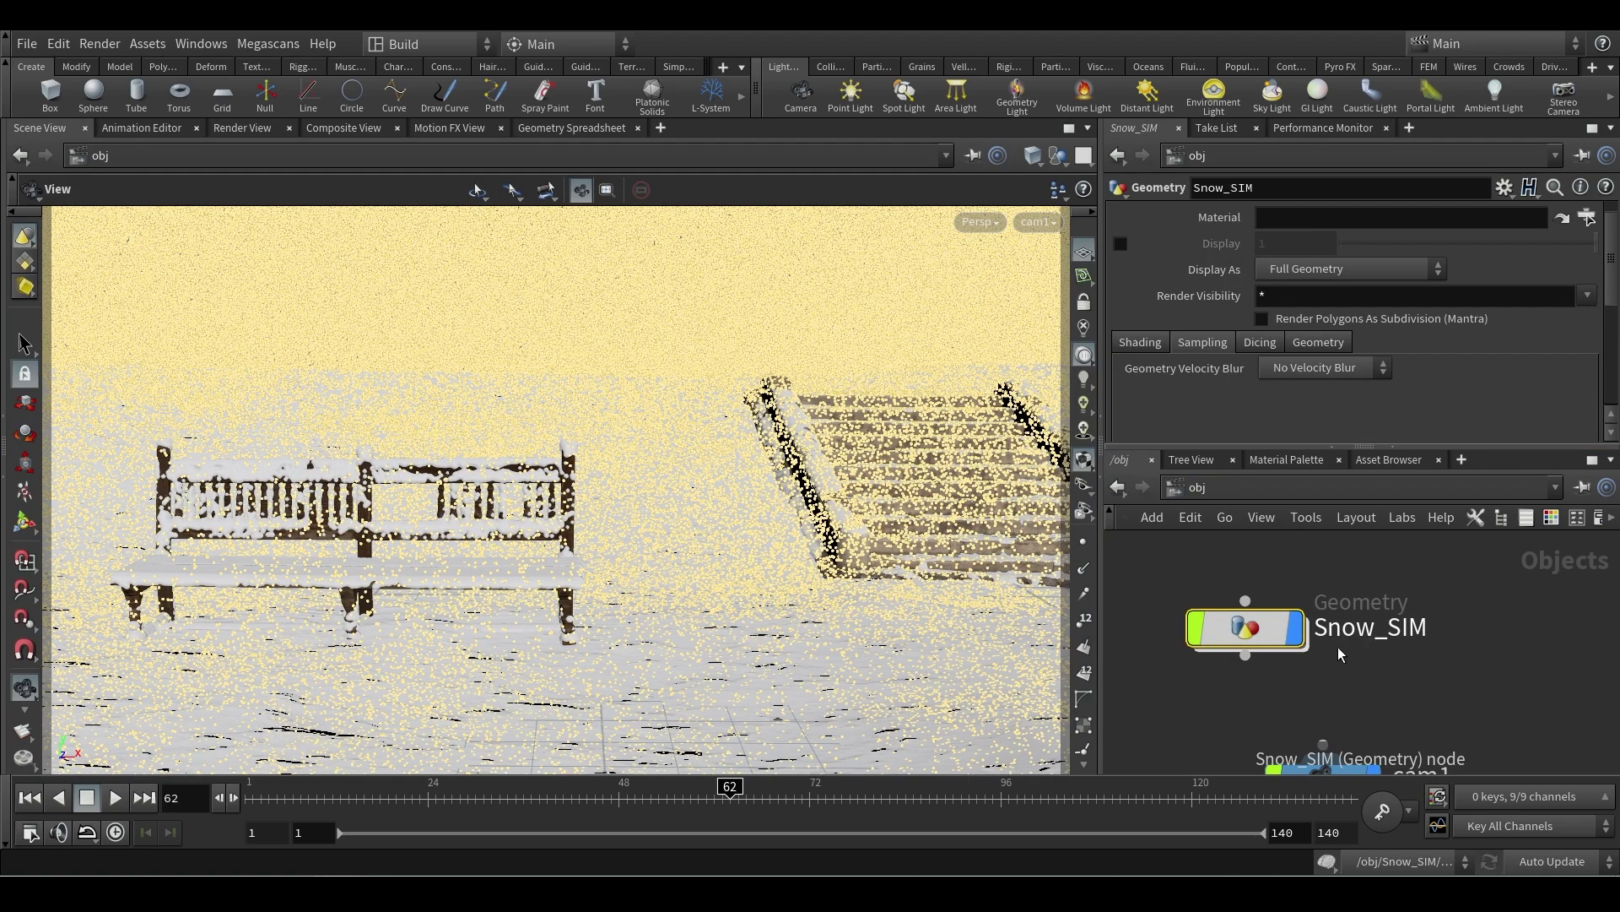
{"action": "double_click", "coordinate": [1266, 635]}
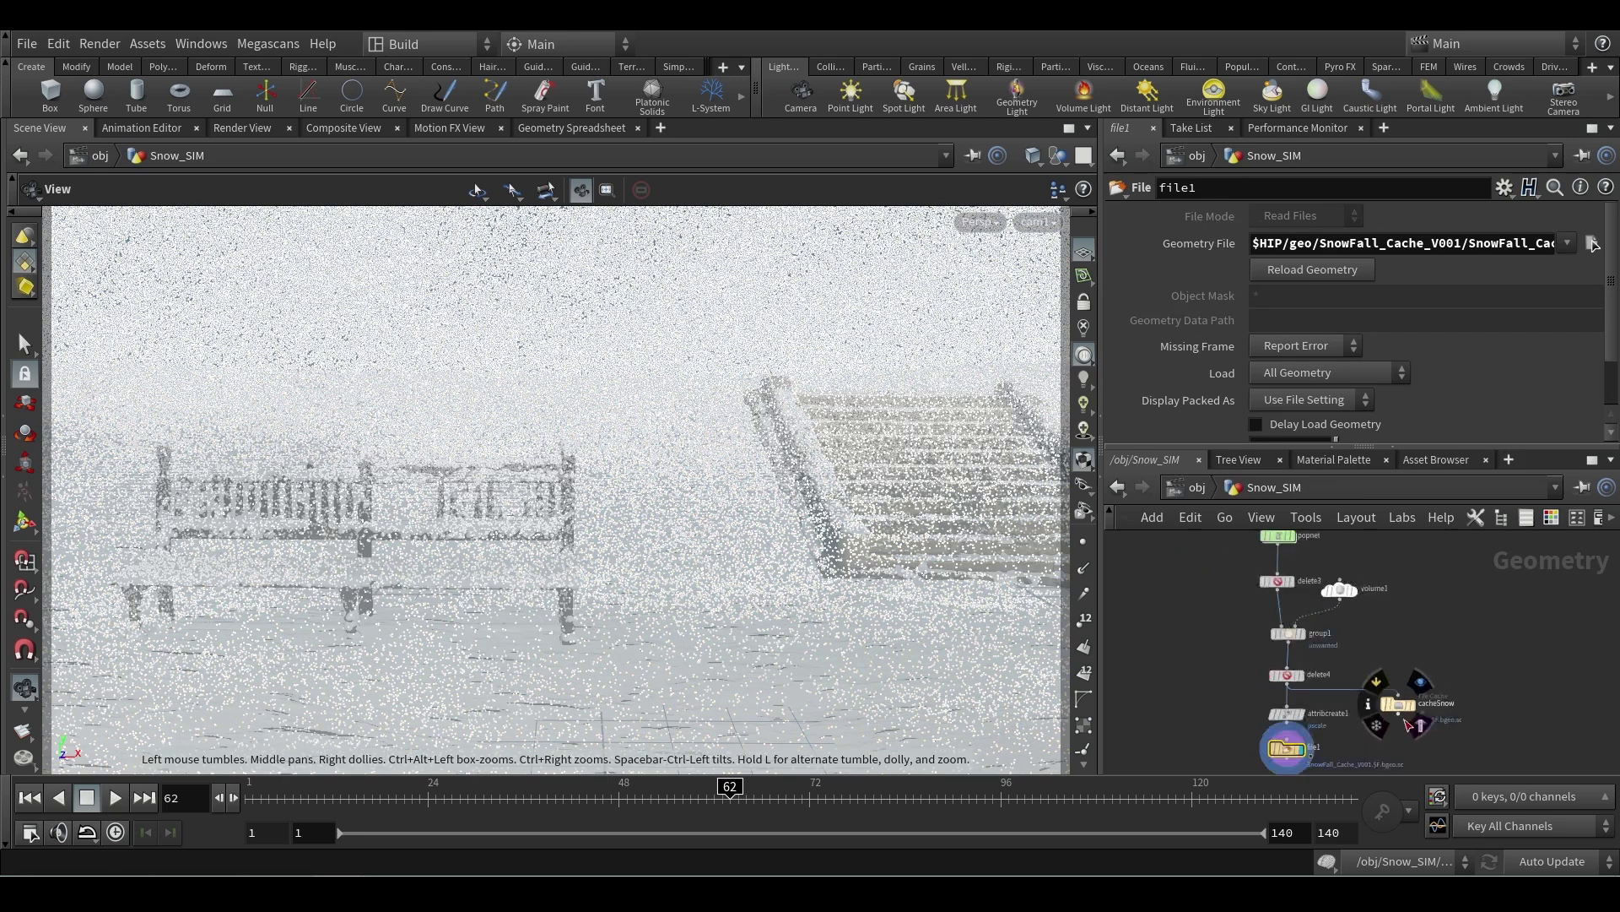
{"action": "left_click", "coordinate": [1198, 490]}
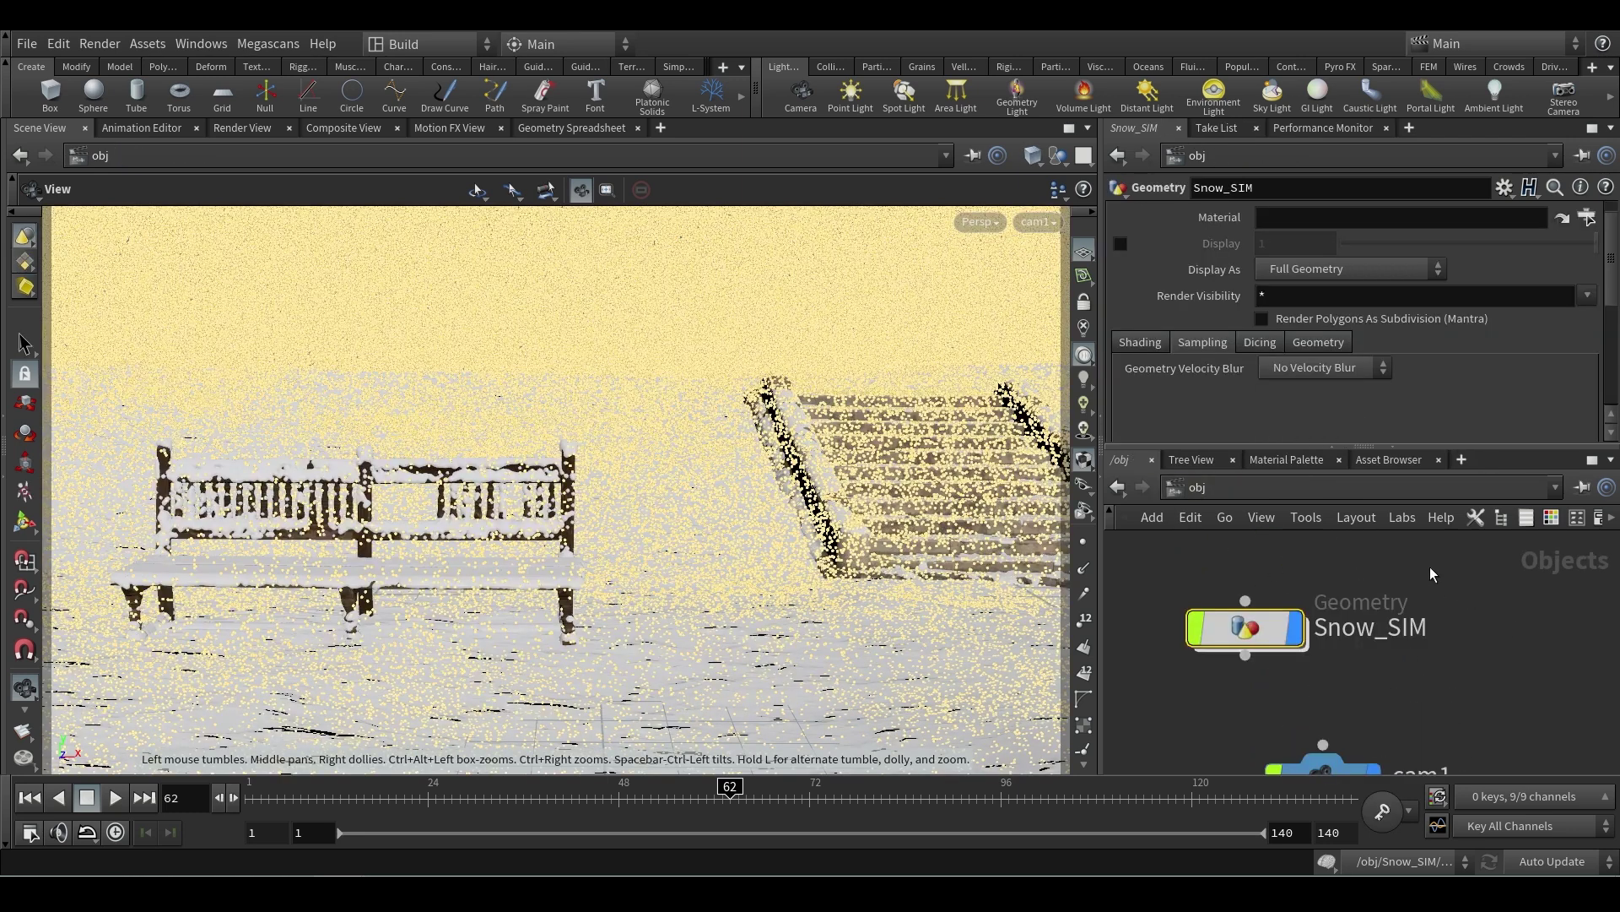
{"action": "scroll", "coordinate": [1244, 225], "scroll_direction": "up", "scroll_amount": 1}
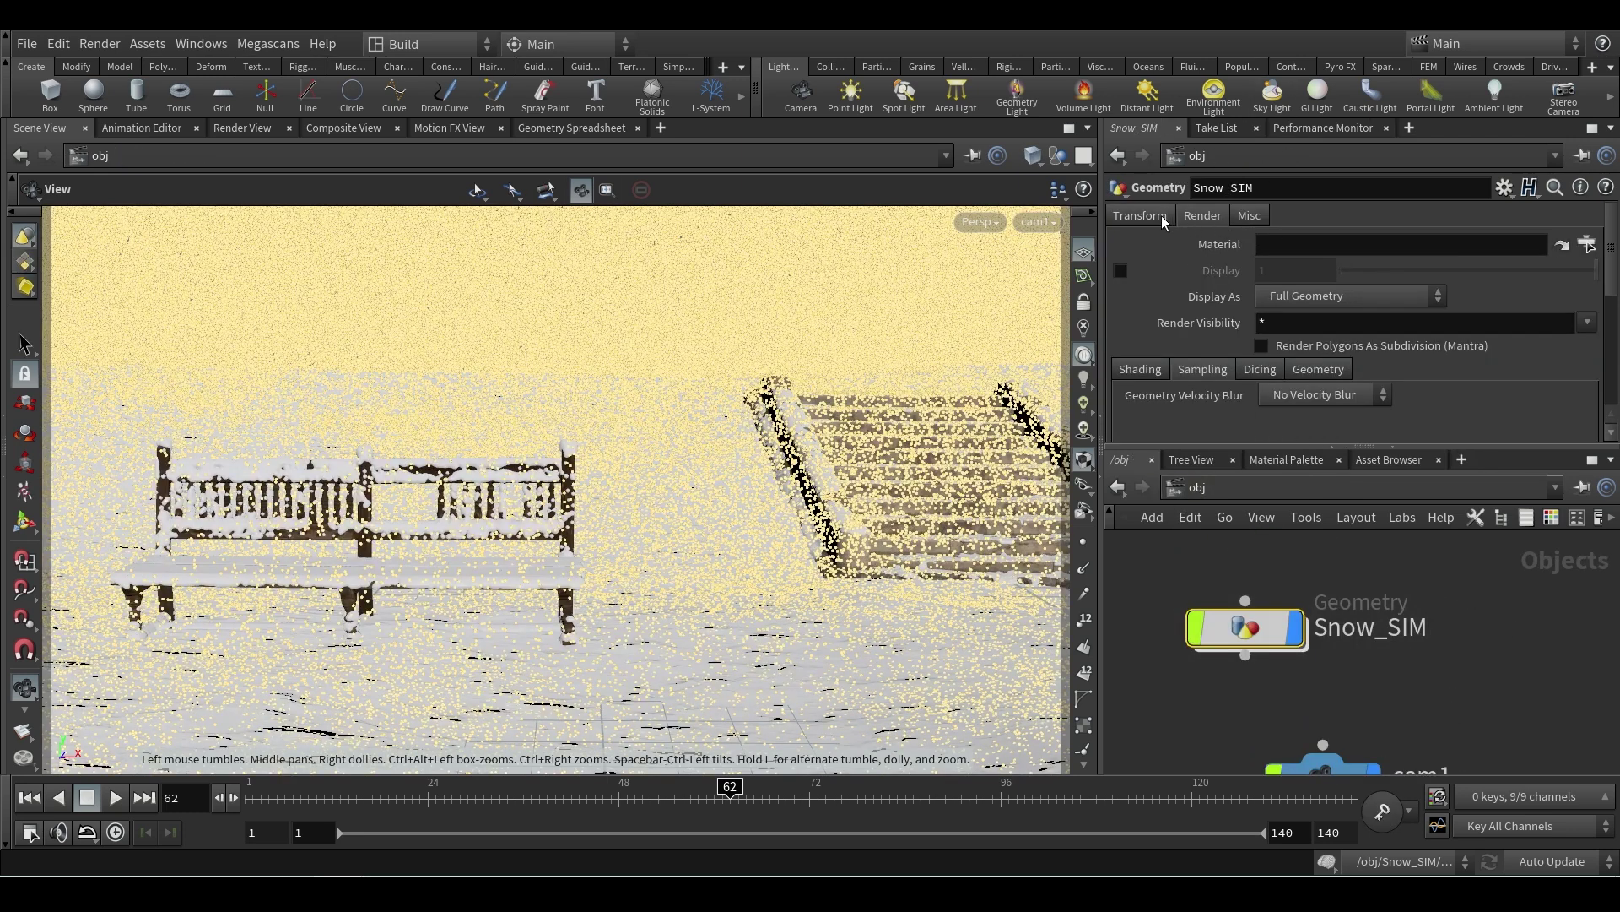
{"action": "left_click", "coordinate": [1163, 218]}
{"action": "left_click", "coordinate": [1206, 214]}
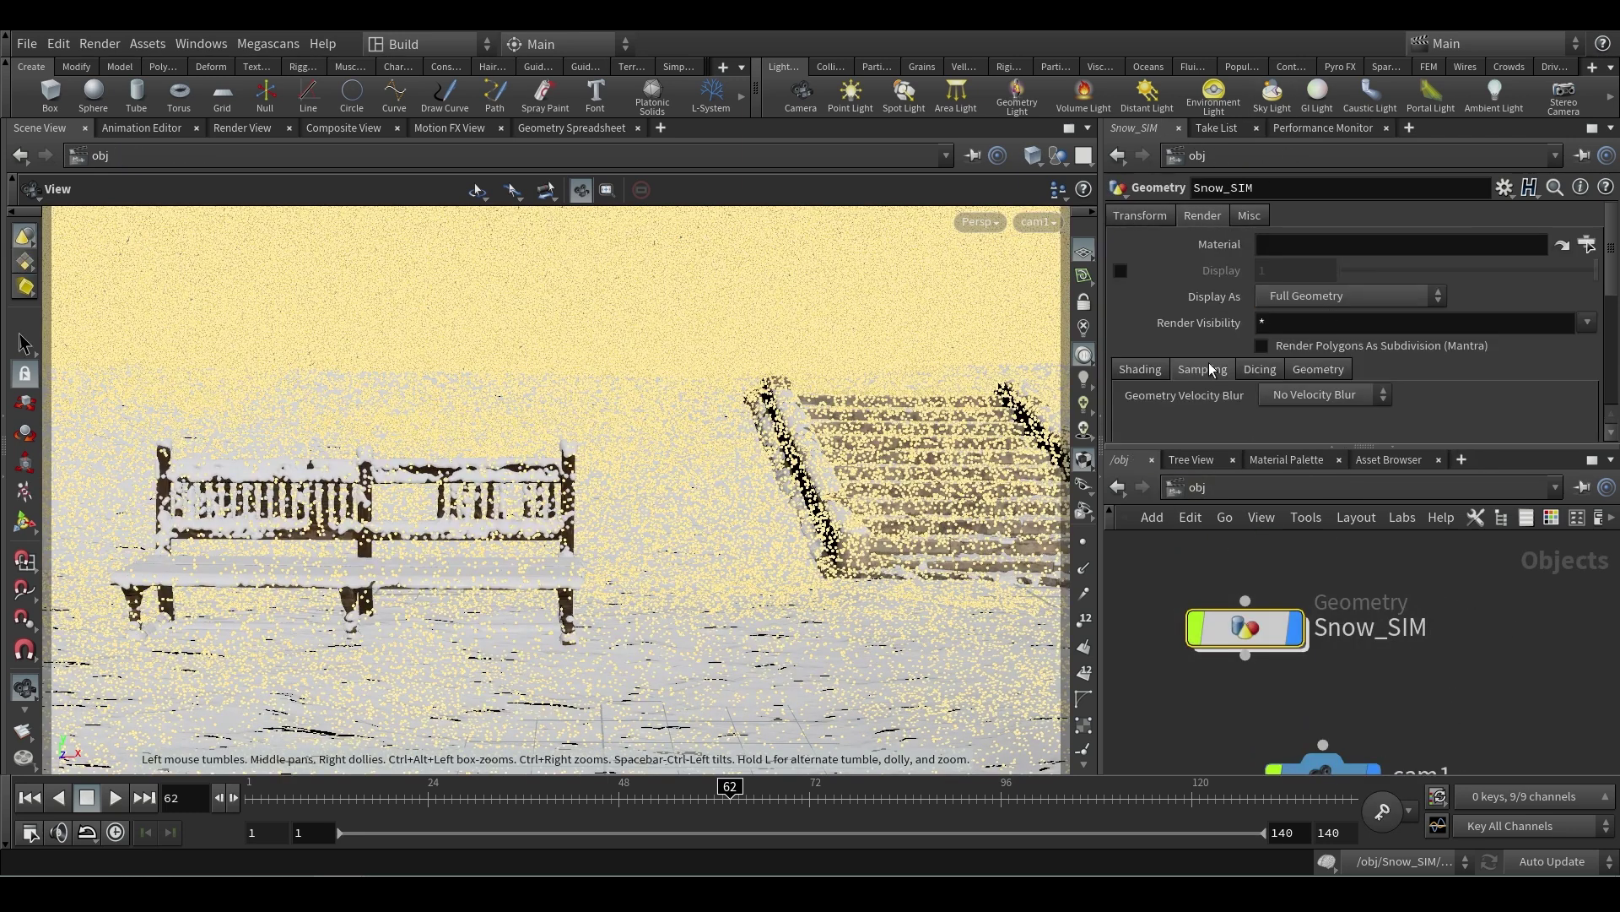
{"action": "left_click", "coordinate": [1318, 394]}
{"action": "left_click", "coordinate": [1319, 439]}
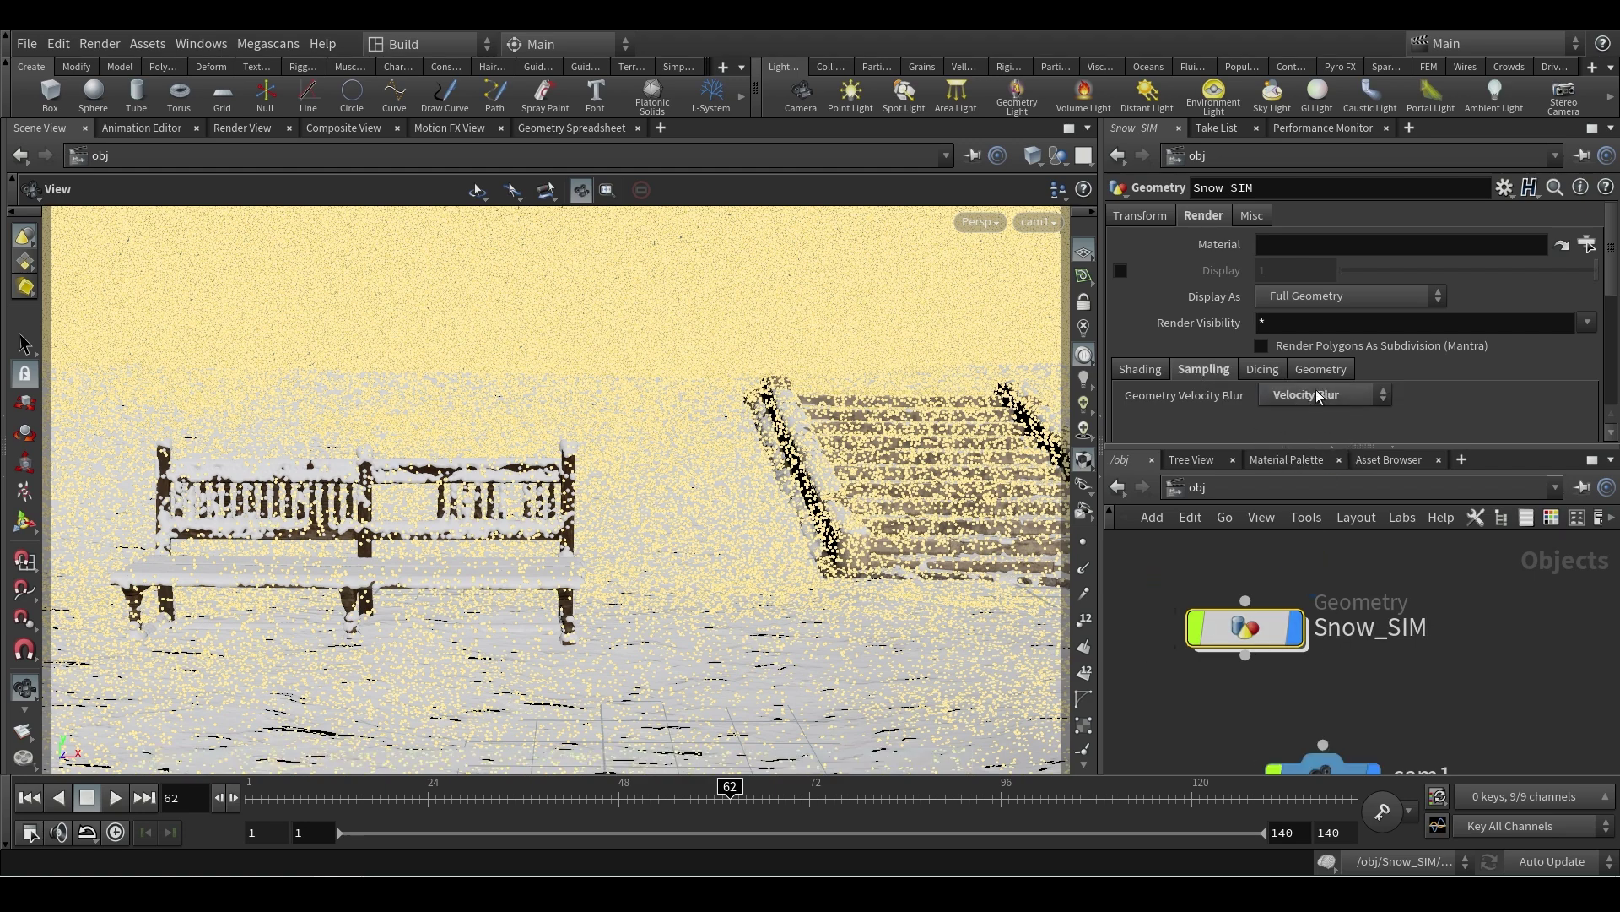
{"action": "mouse_move", "coordinate": [1258, 657]}
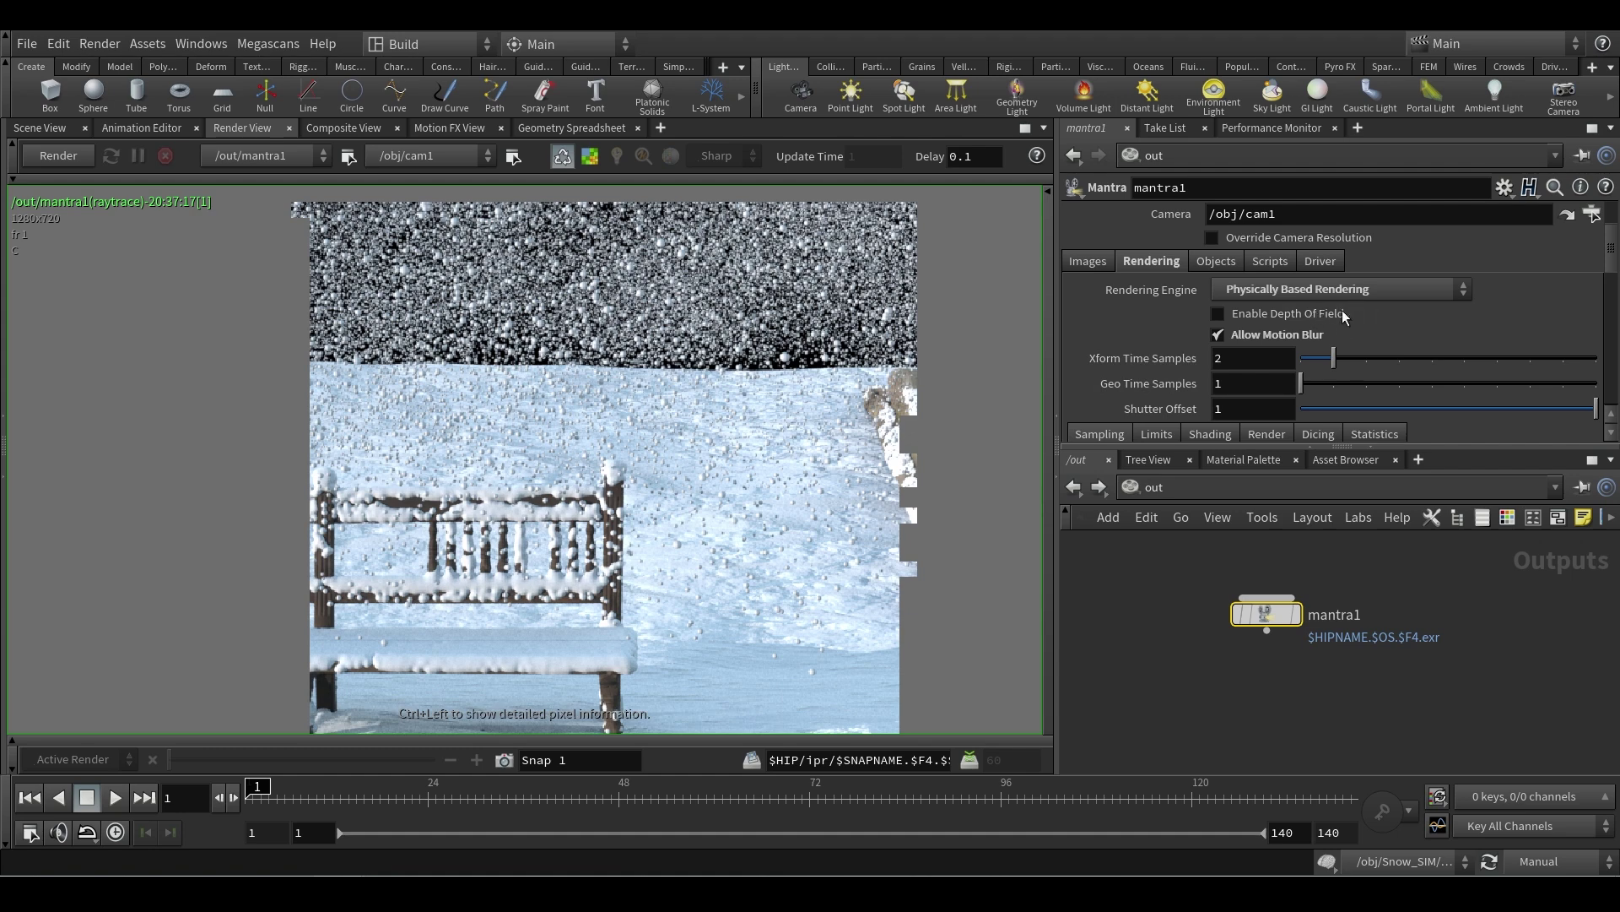
- Set mantra1's pixel samples to 4 by 4 and its minimum ray samples to 3
{"action": "scroll", "coordinate": [1453, 356], "scroll_direction": "down", "scroll_amount": 5}
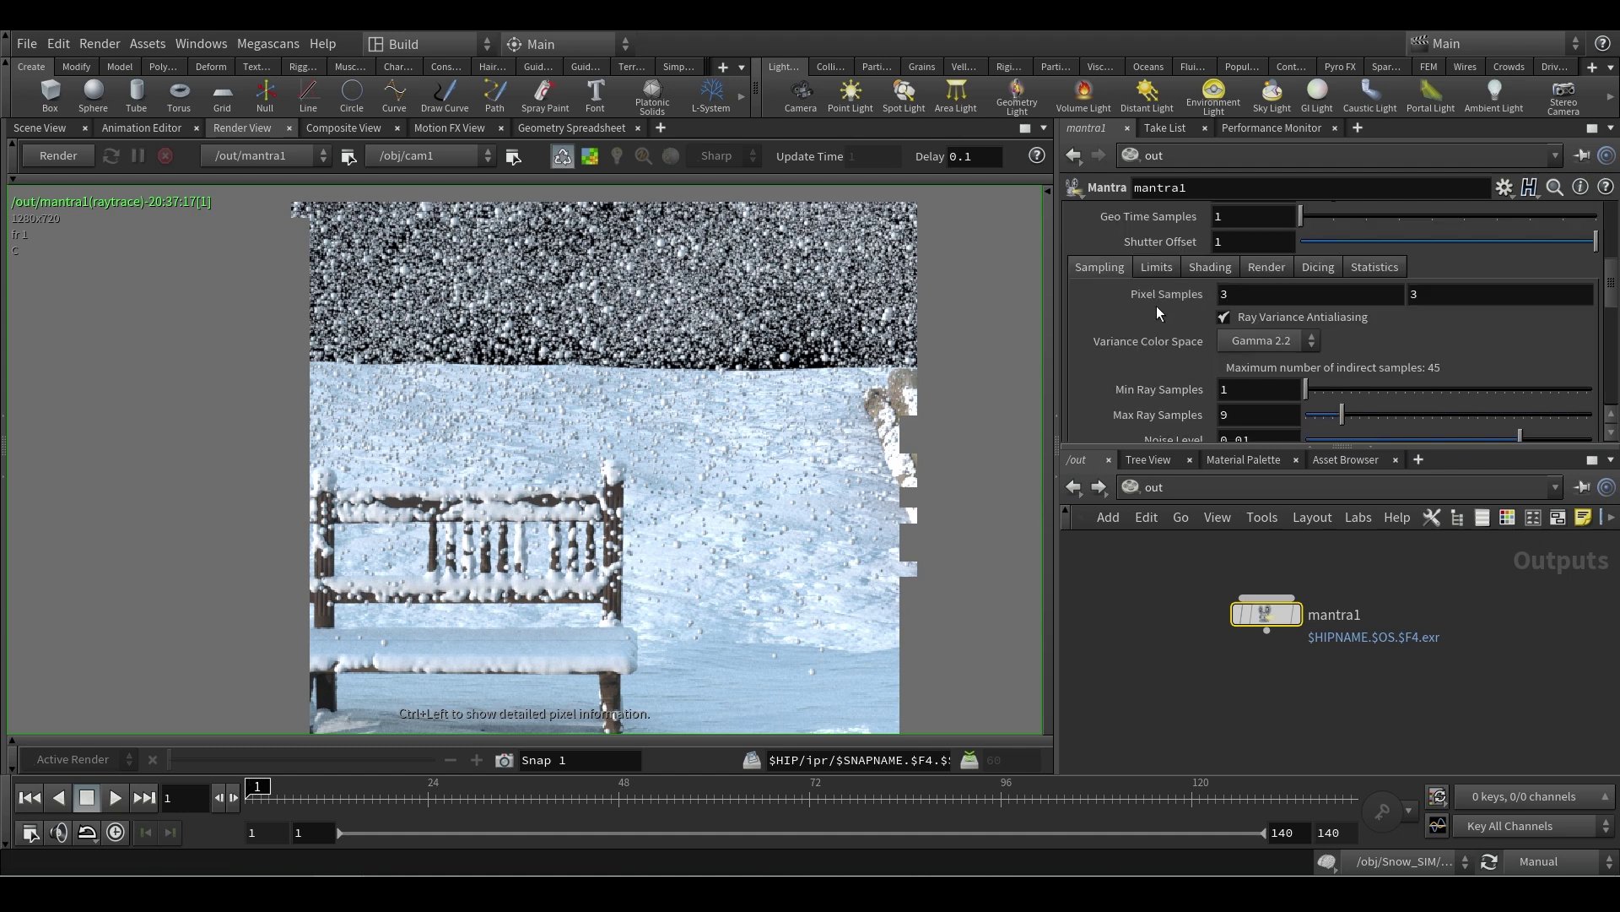
{"action": "double_click", "coordinate": [1228, 294]}
{"action": "type", "text": "4"}
{"action": "key", "text": "Tab"}
{"action": "scroll", "coordinate": [1329, 368], "scroll_direction": "down", "scroll_amount": 3}
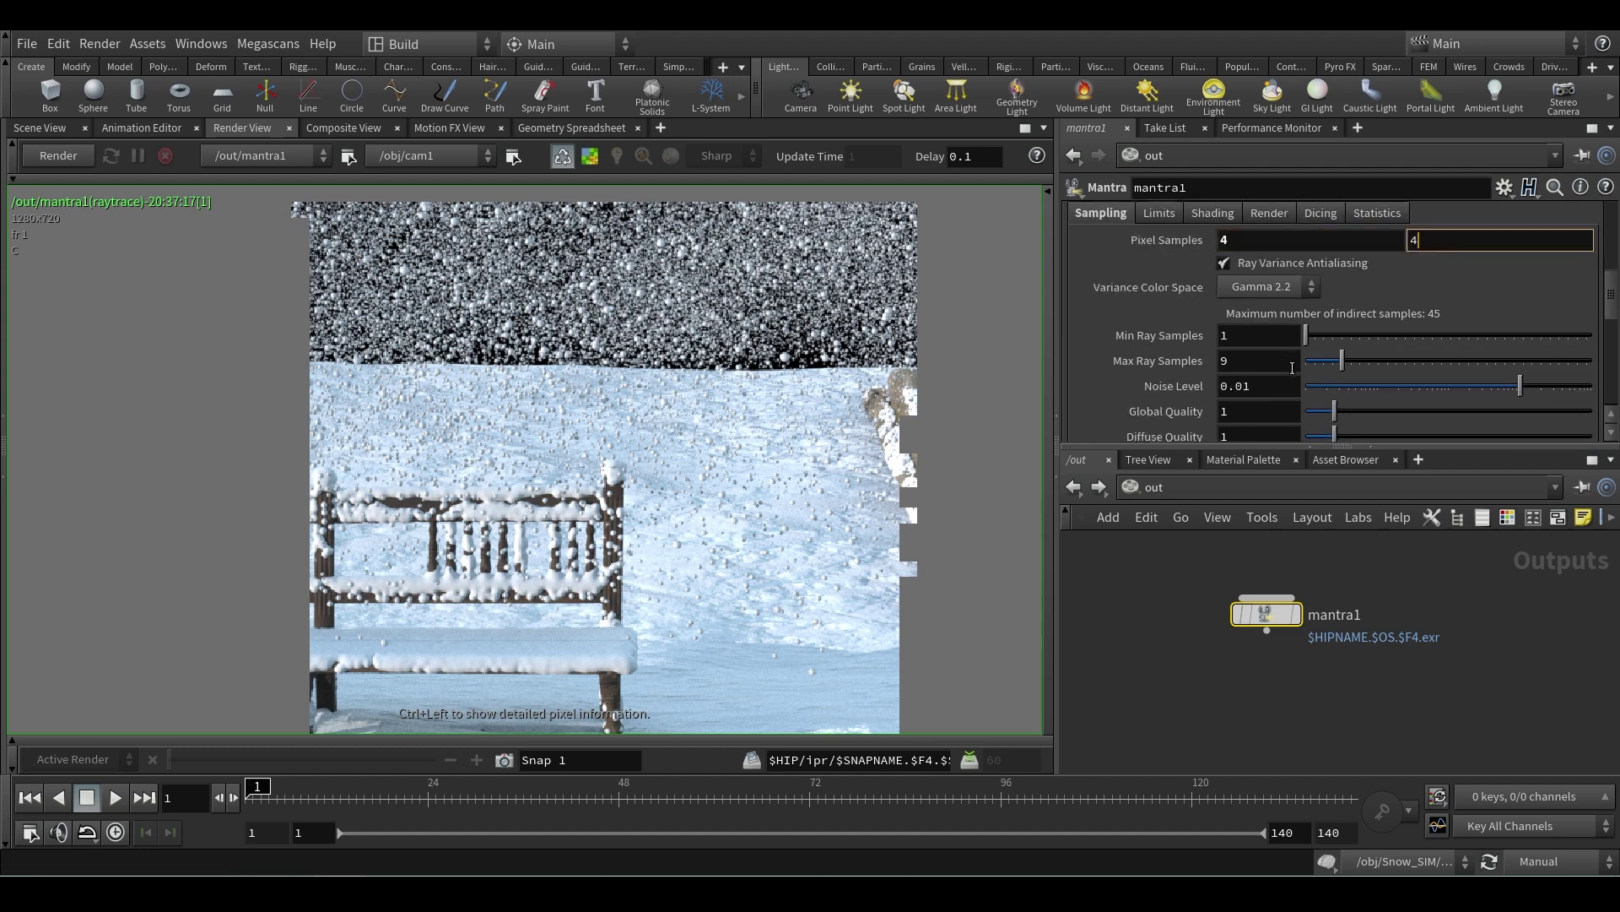
{"action": "key", "text": "Tab"}
{"action": "type", "text": "3"}
{"action": "scroll", "coordinate": [1330, 267], "scroll_direction": "up", "scroll_amount": 2}
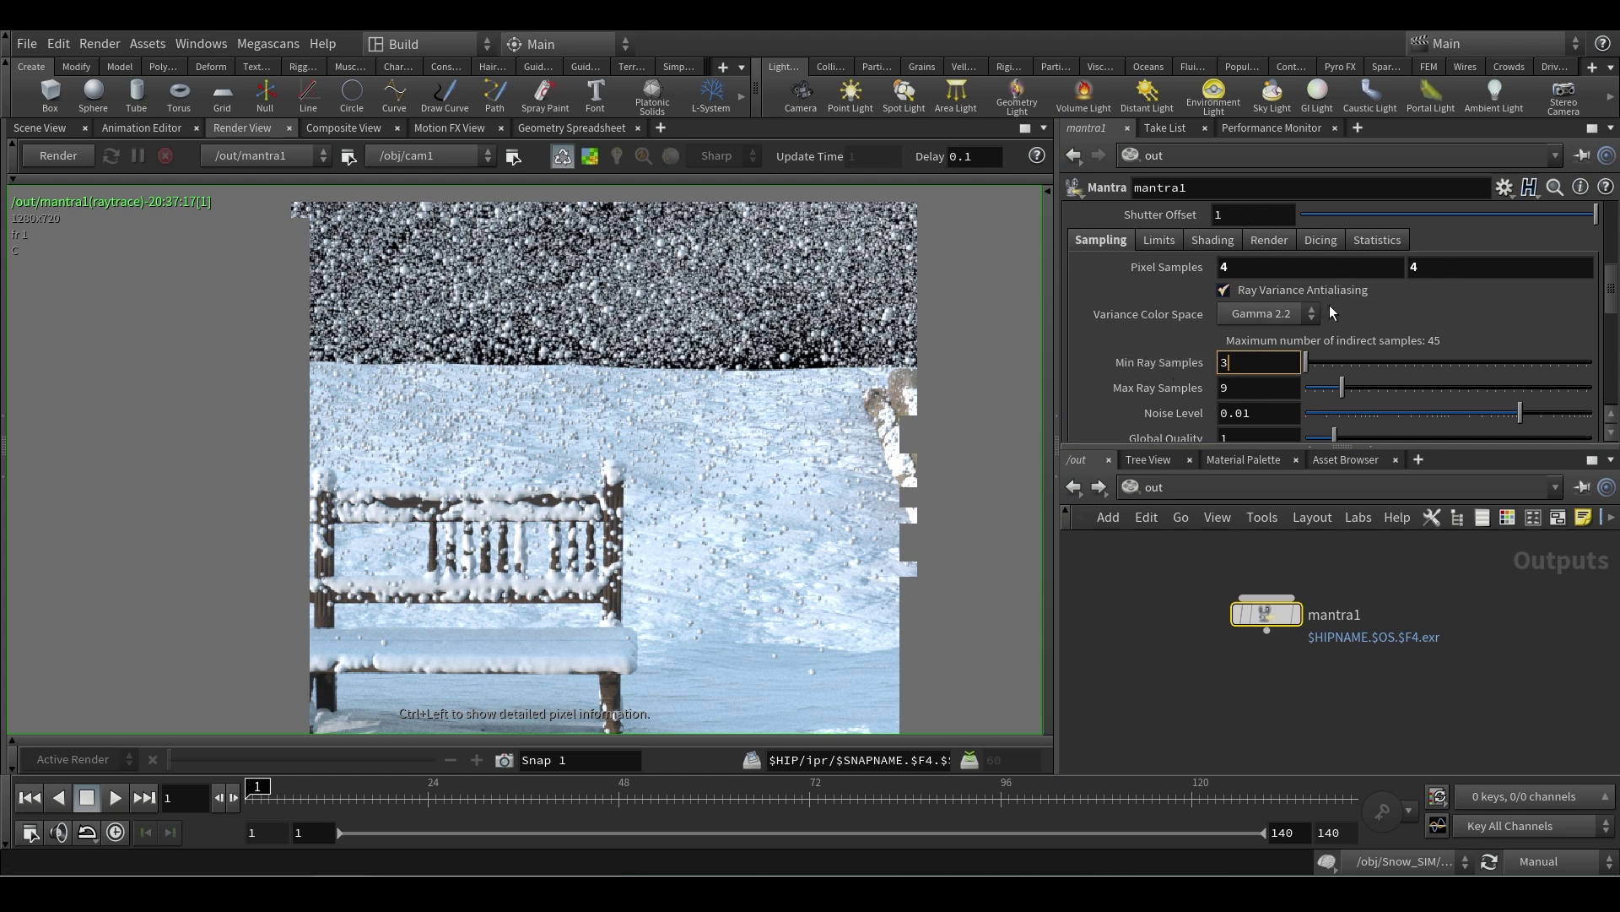
{"action": "scroll", "coordinate": [1258, 321], "scroll_direction": "down", "scroll_amount": 2}
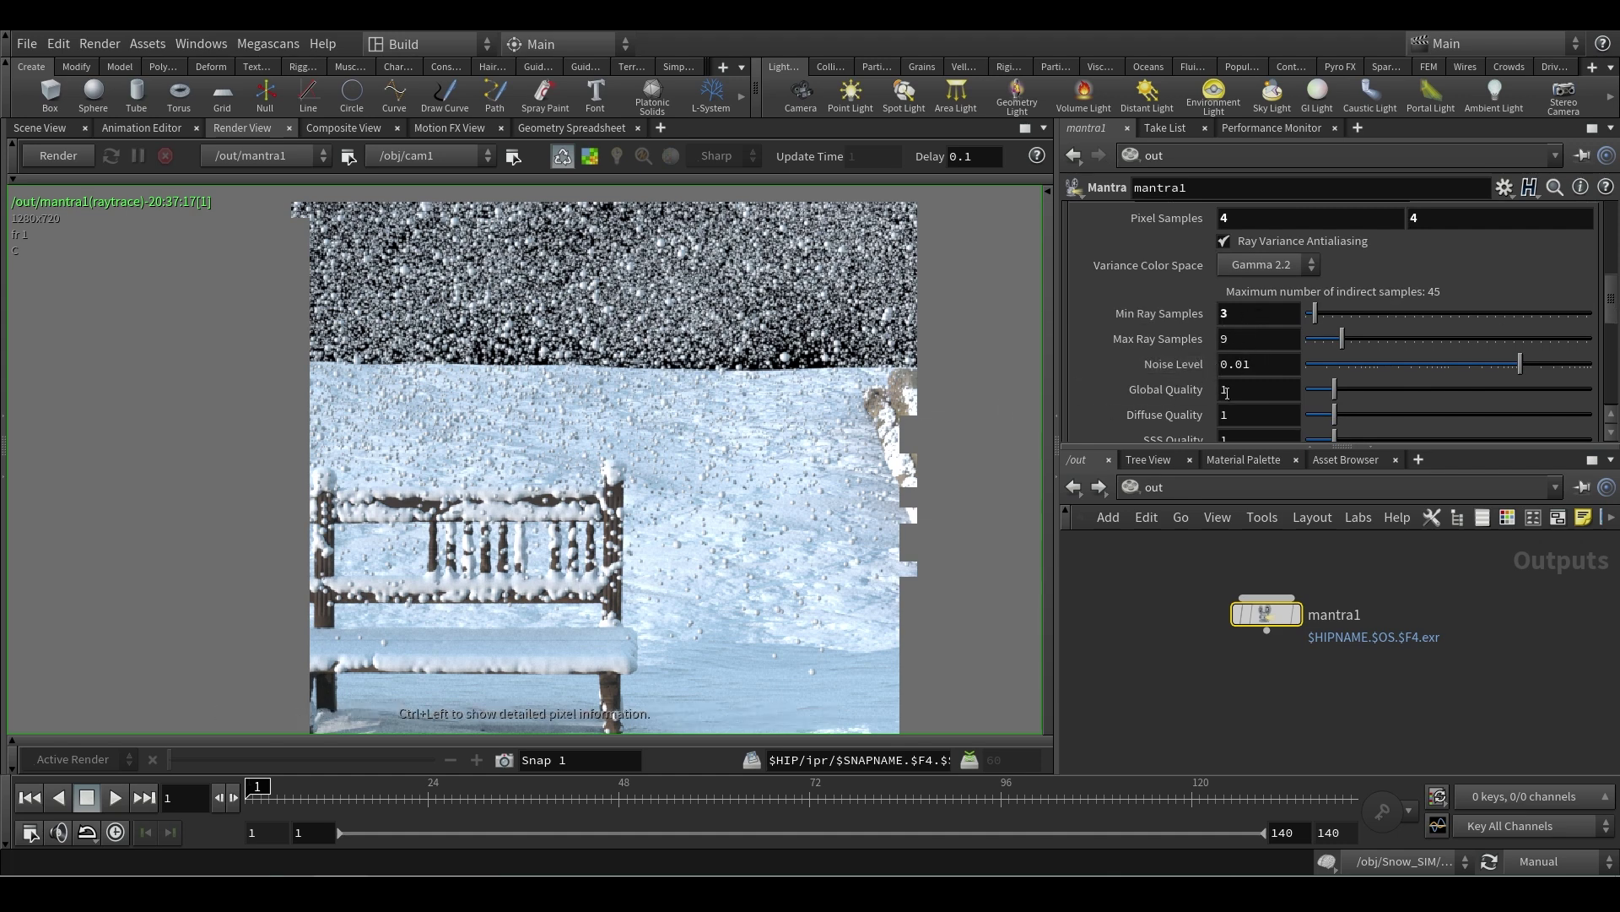
- Set mantra1's noise level to 0.0001 in its sampling settings
{"action": "left_click", "coordinate": [1240, 364]}
{"action": "type", "text": "00"}
{"action": "key", "text": "Return"}
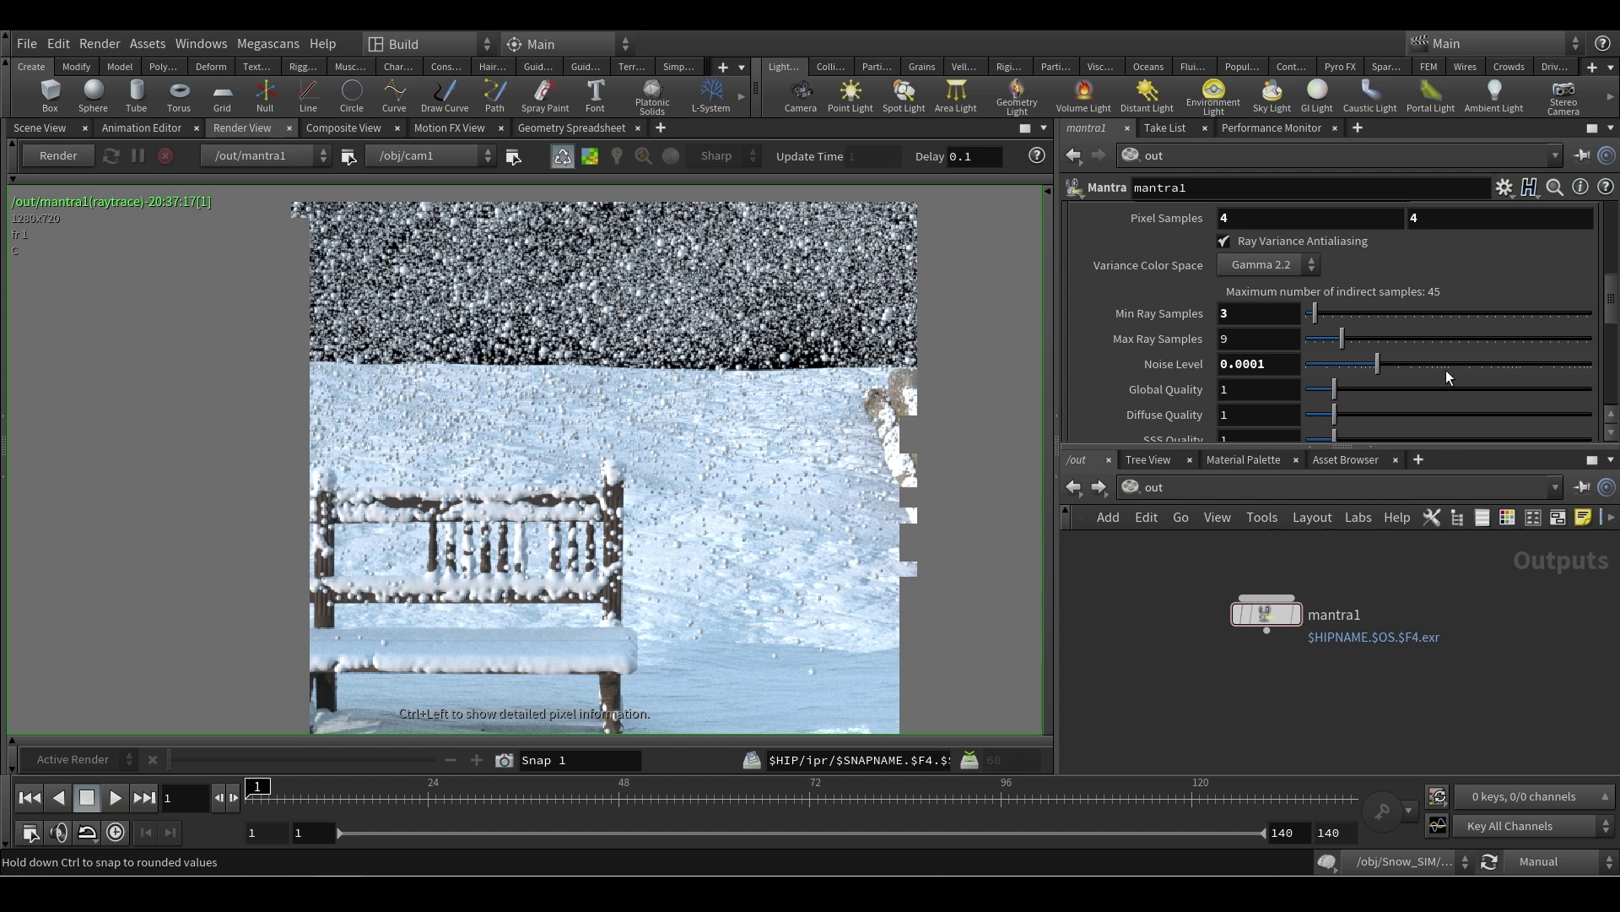
- Set mantra1's valid frame range to Render Frame Range
{"action": "scroll", "coordinate": [1434, 377], "scroll_direction": "down", "scroll_amount": 3}
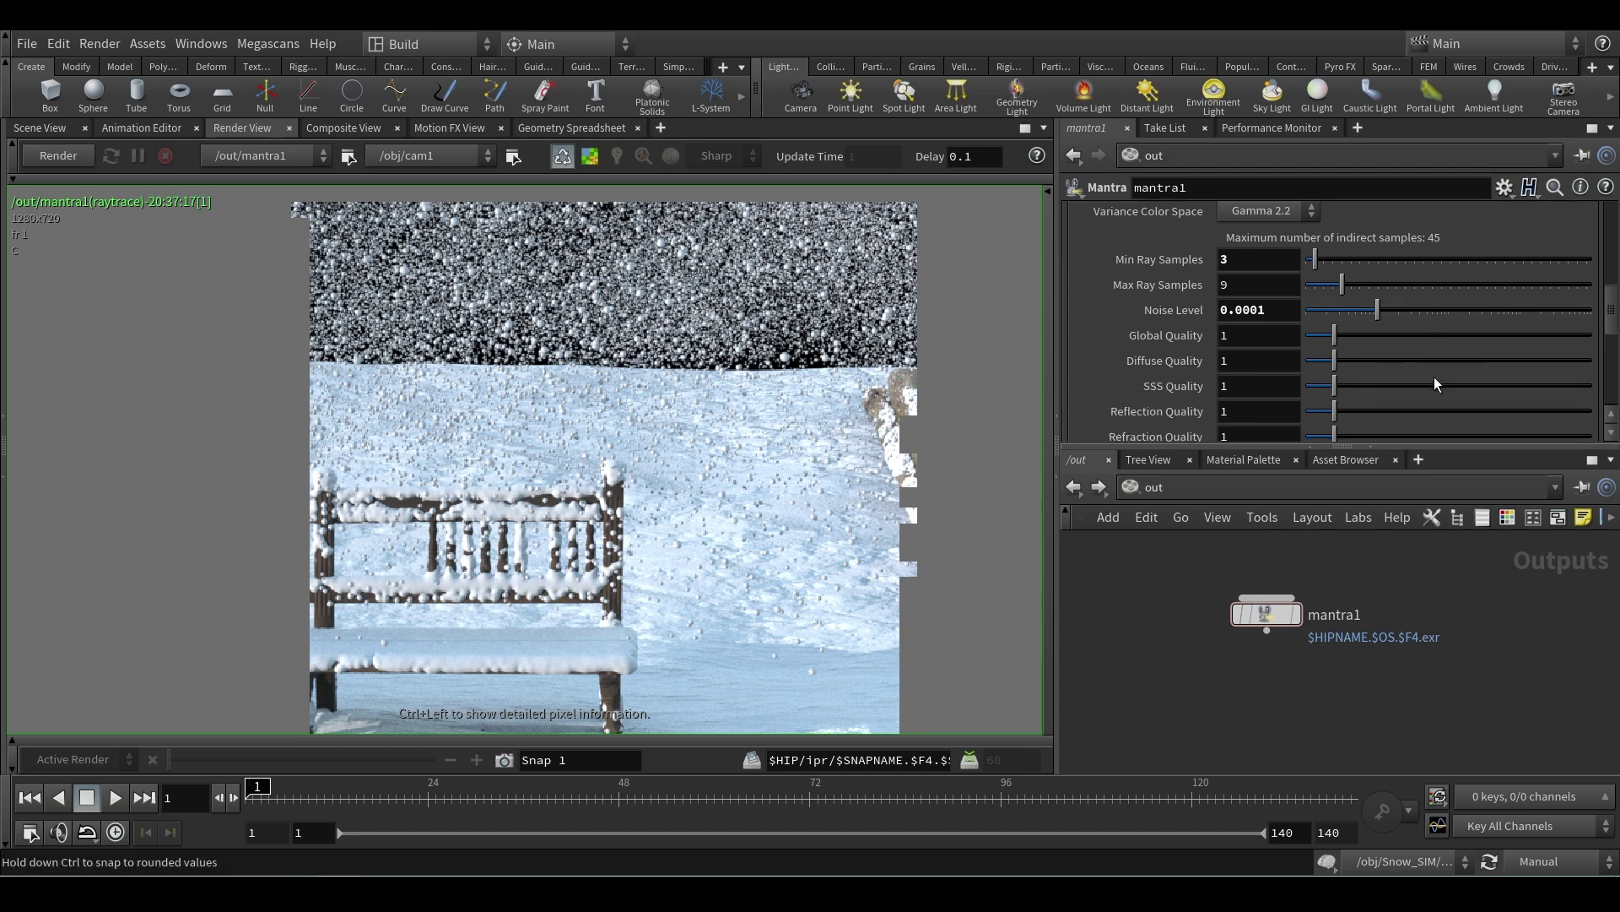
{"action": "scroll", "coordinate": [1435, 376], "scroll_direction": "up", "scroll_amount": 10}
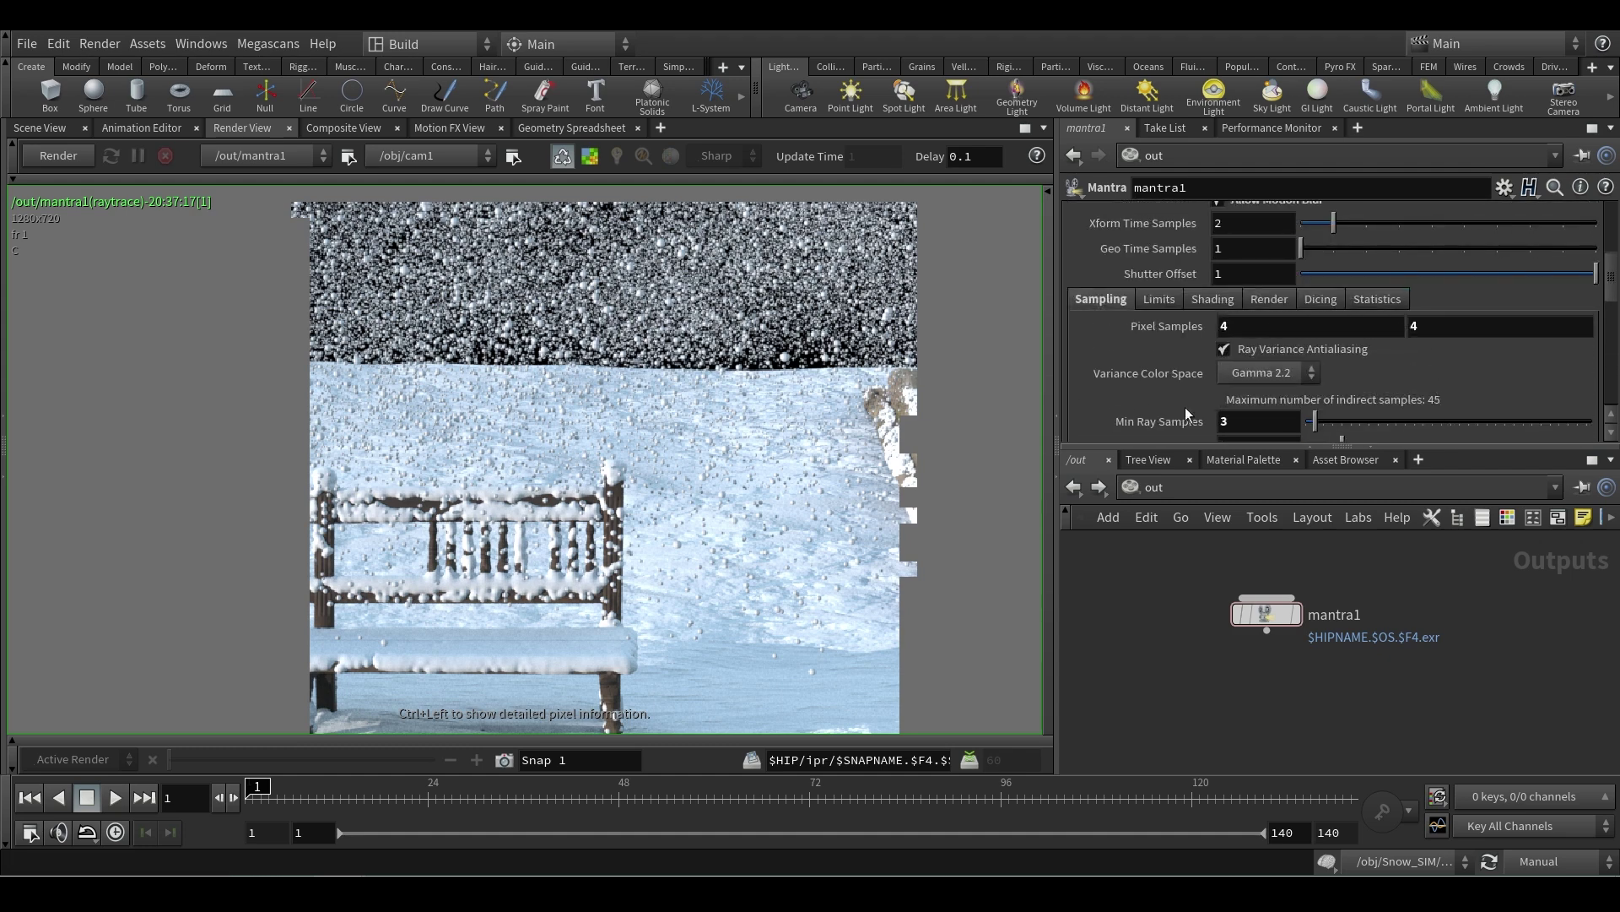
{"action": "scroll", "coordinate": [1254, 309], "scroll_direction": "up", "scroll_amount": 1}
{"action": "left_click", "coordinate": [1288, 244]}
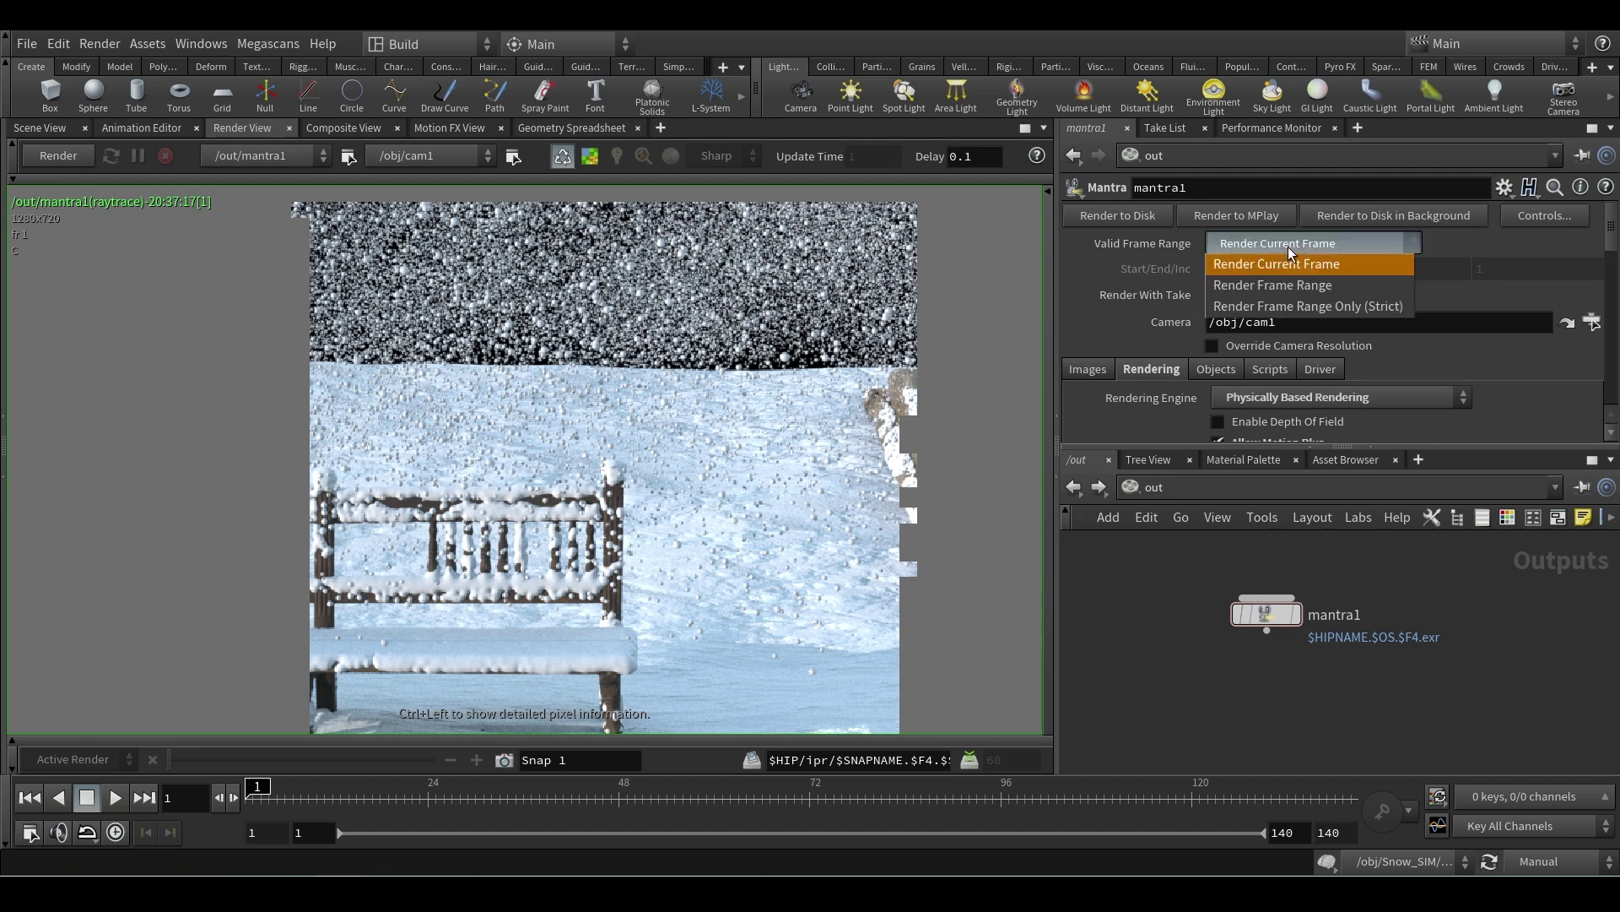
{"action": "left_click", "coordinate": [1275, 287]}
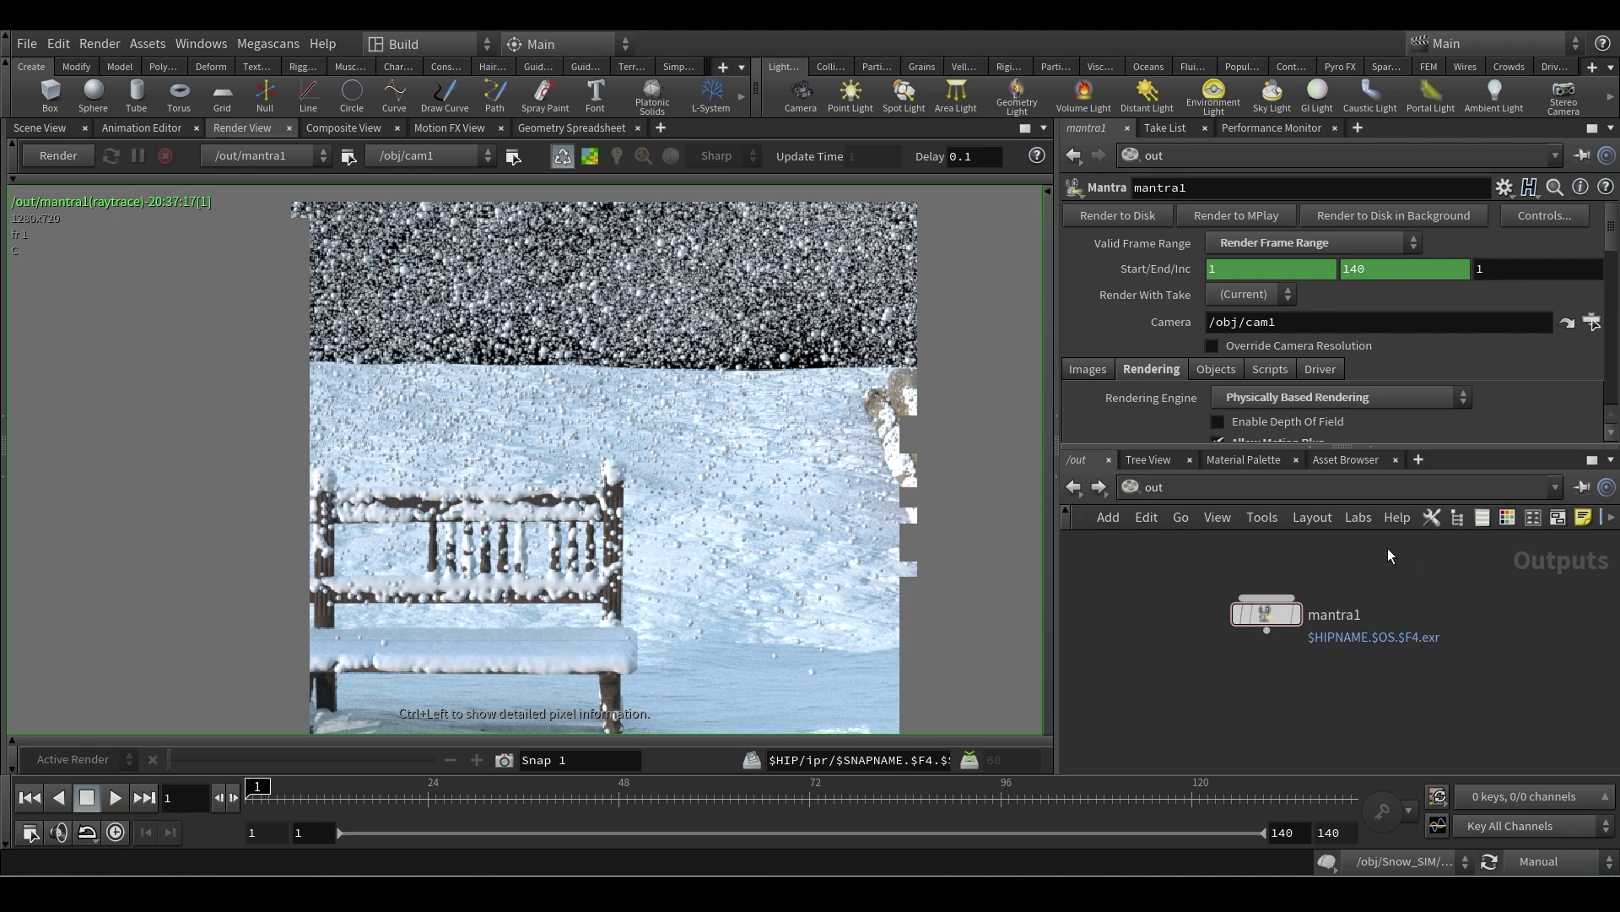
{"action": "scroll", "coordinate": [560, 437], "scroll_direction": "down", "scroll_amount": 2}
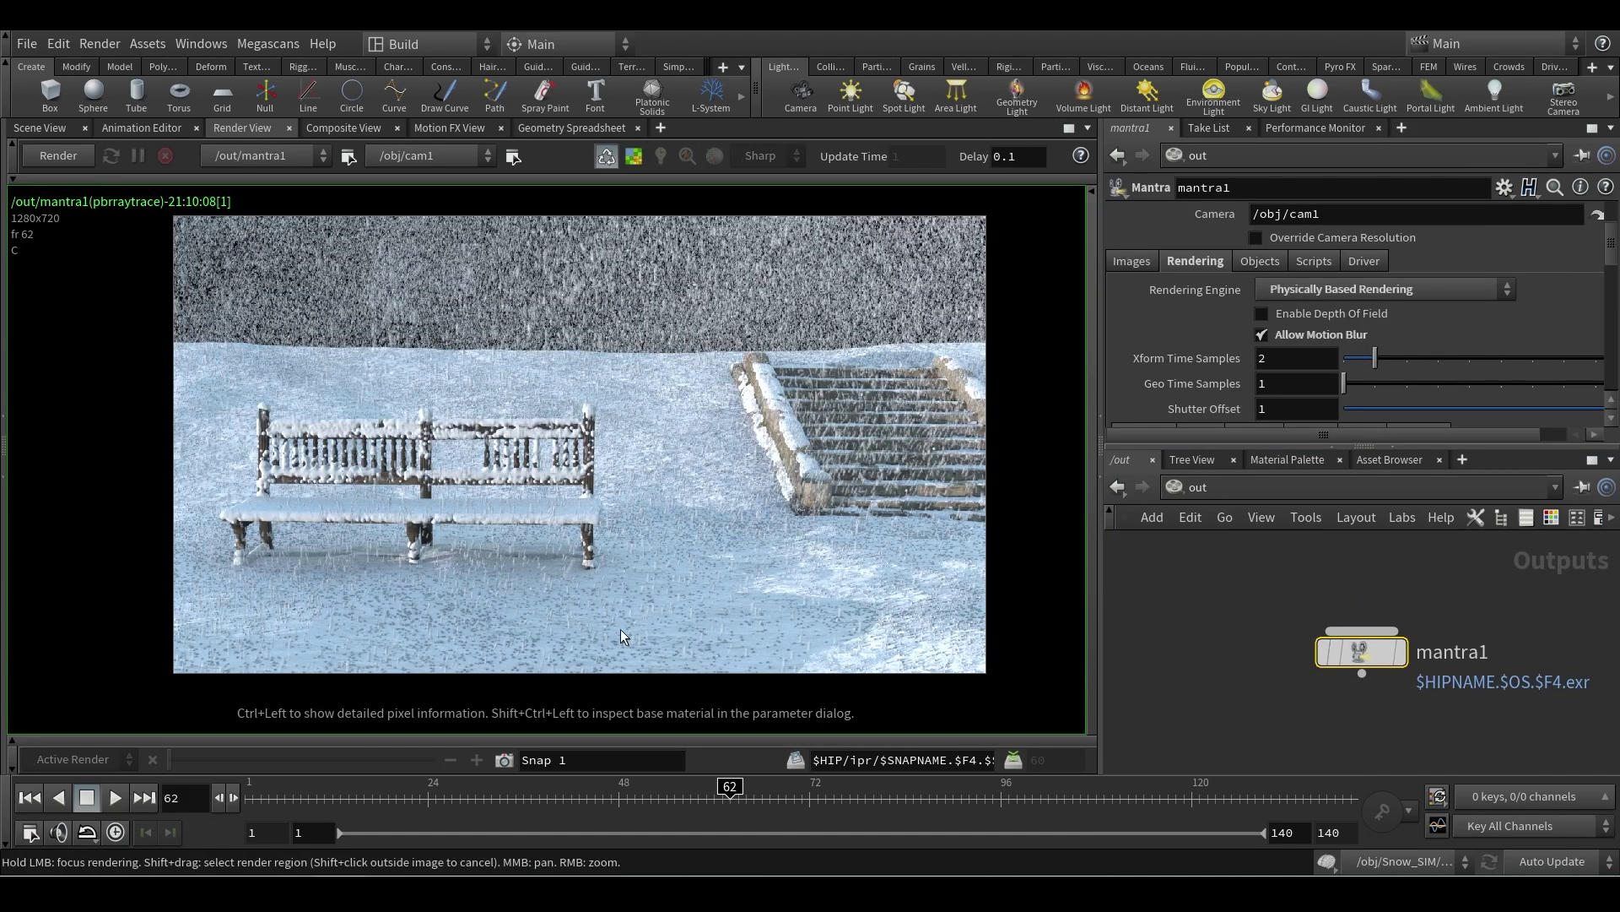
- Examine the motion-blurred render of frame 62 around the bench, the steps and the foreground ground
{"action": "scroll", "coordinate": [624, 609], "scroll_direction": "up", "scroll_amount": 1}
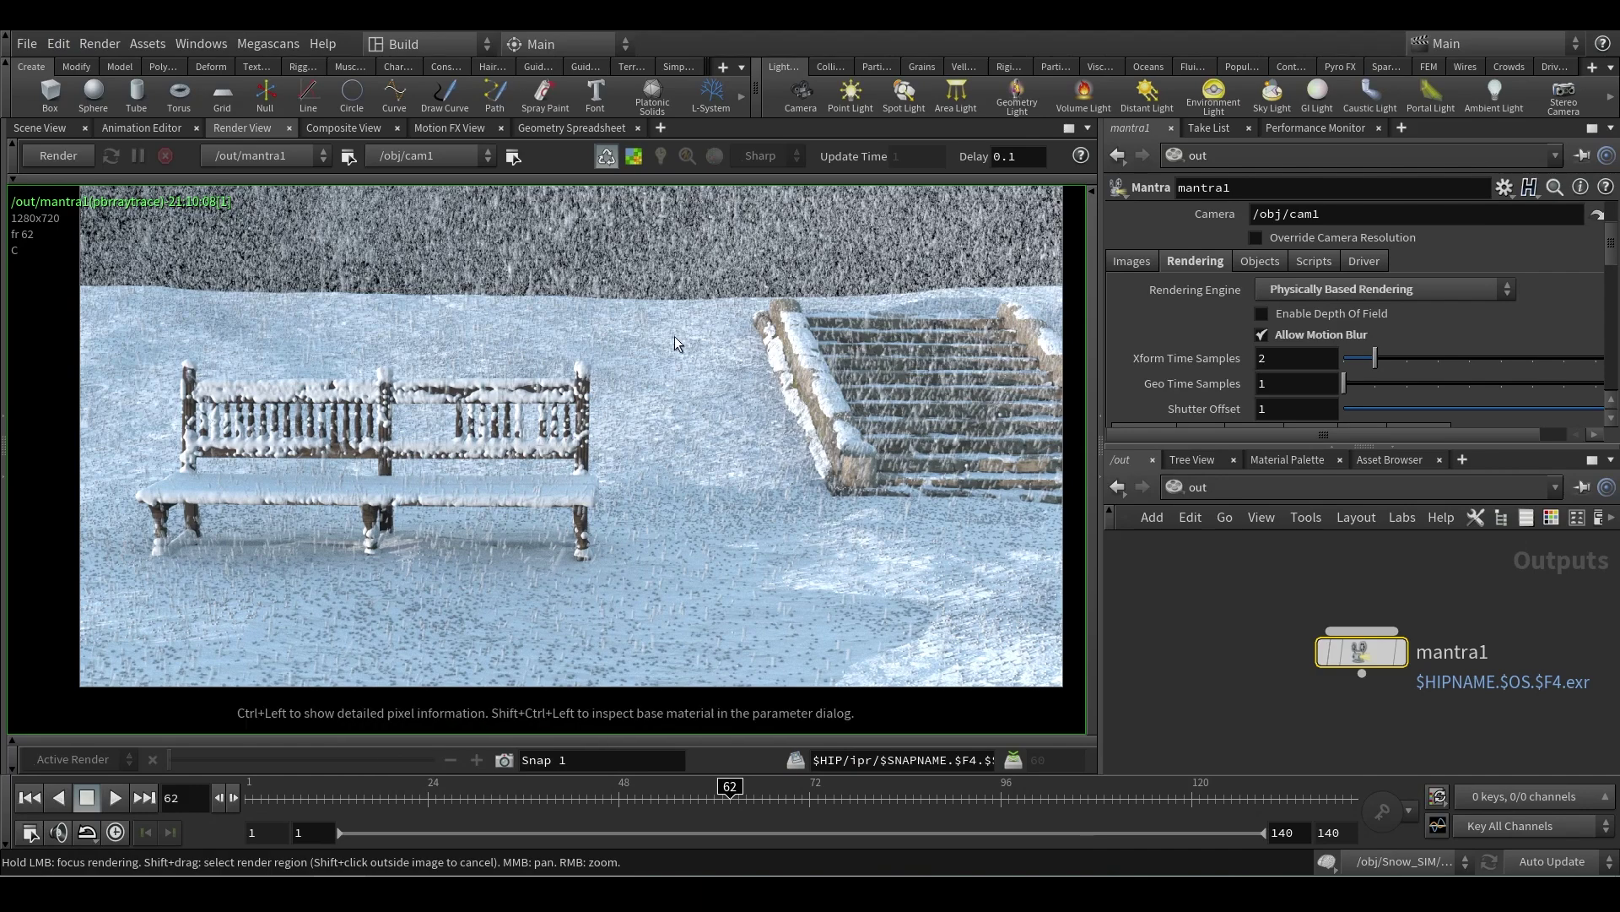
{"action": "middle_click_drag", "start_coordinate": [676, 344], "coordinate": [696, 389]}
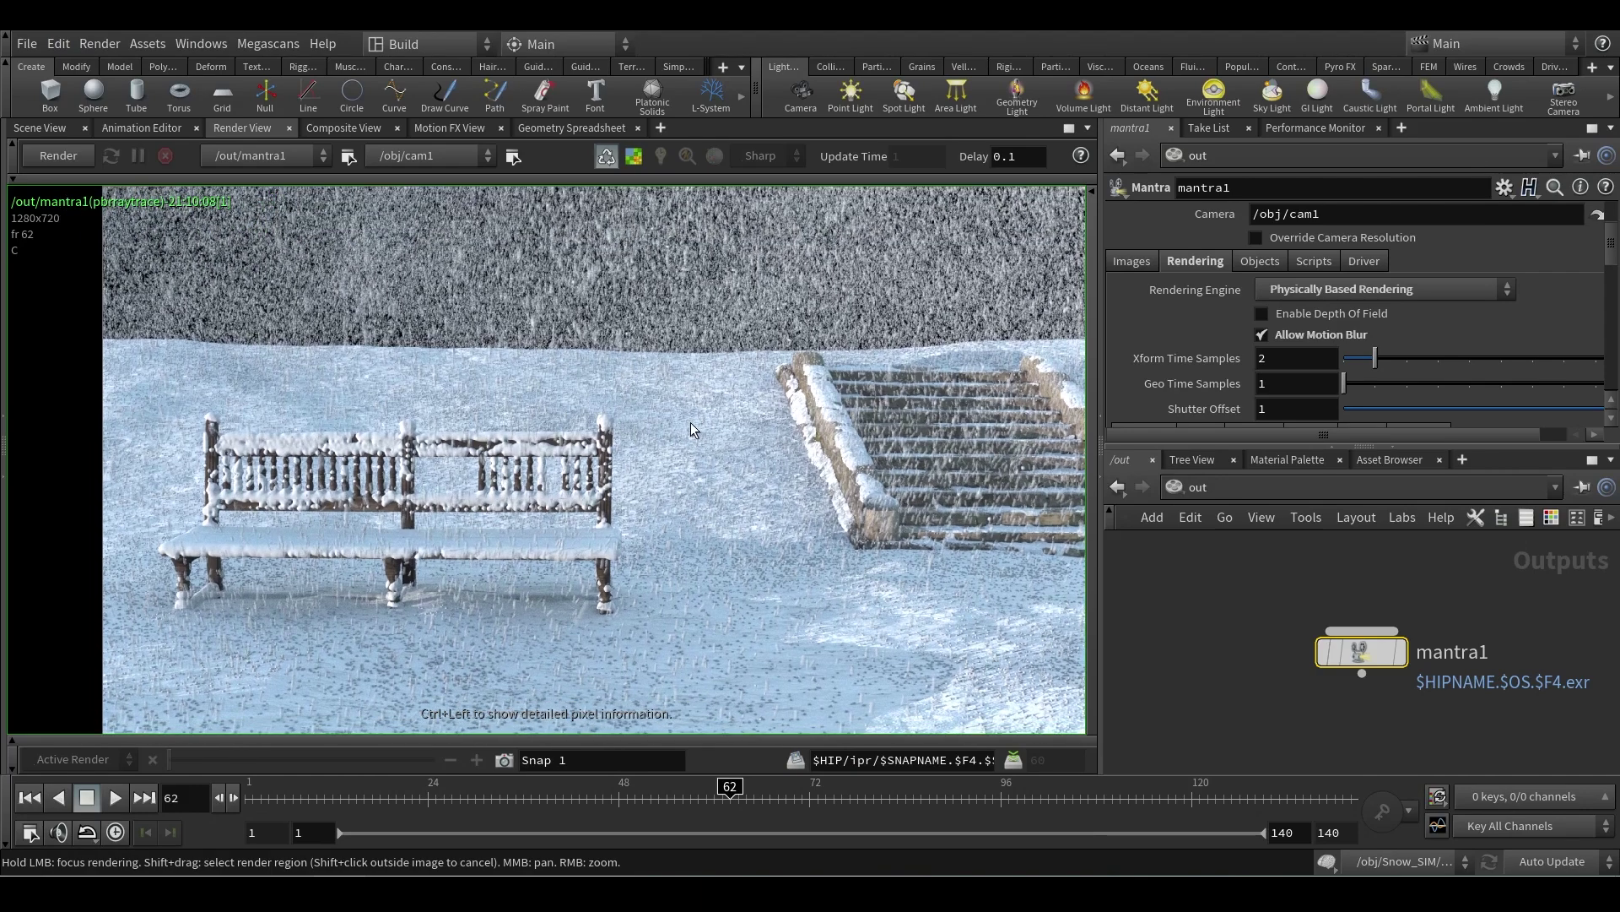
{"action": "scroll", "coordinate": [518, 503], "scroll_direction": "up", "scroll_amount": 1}
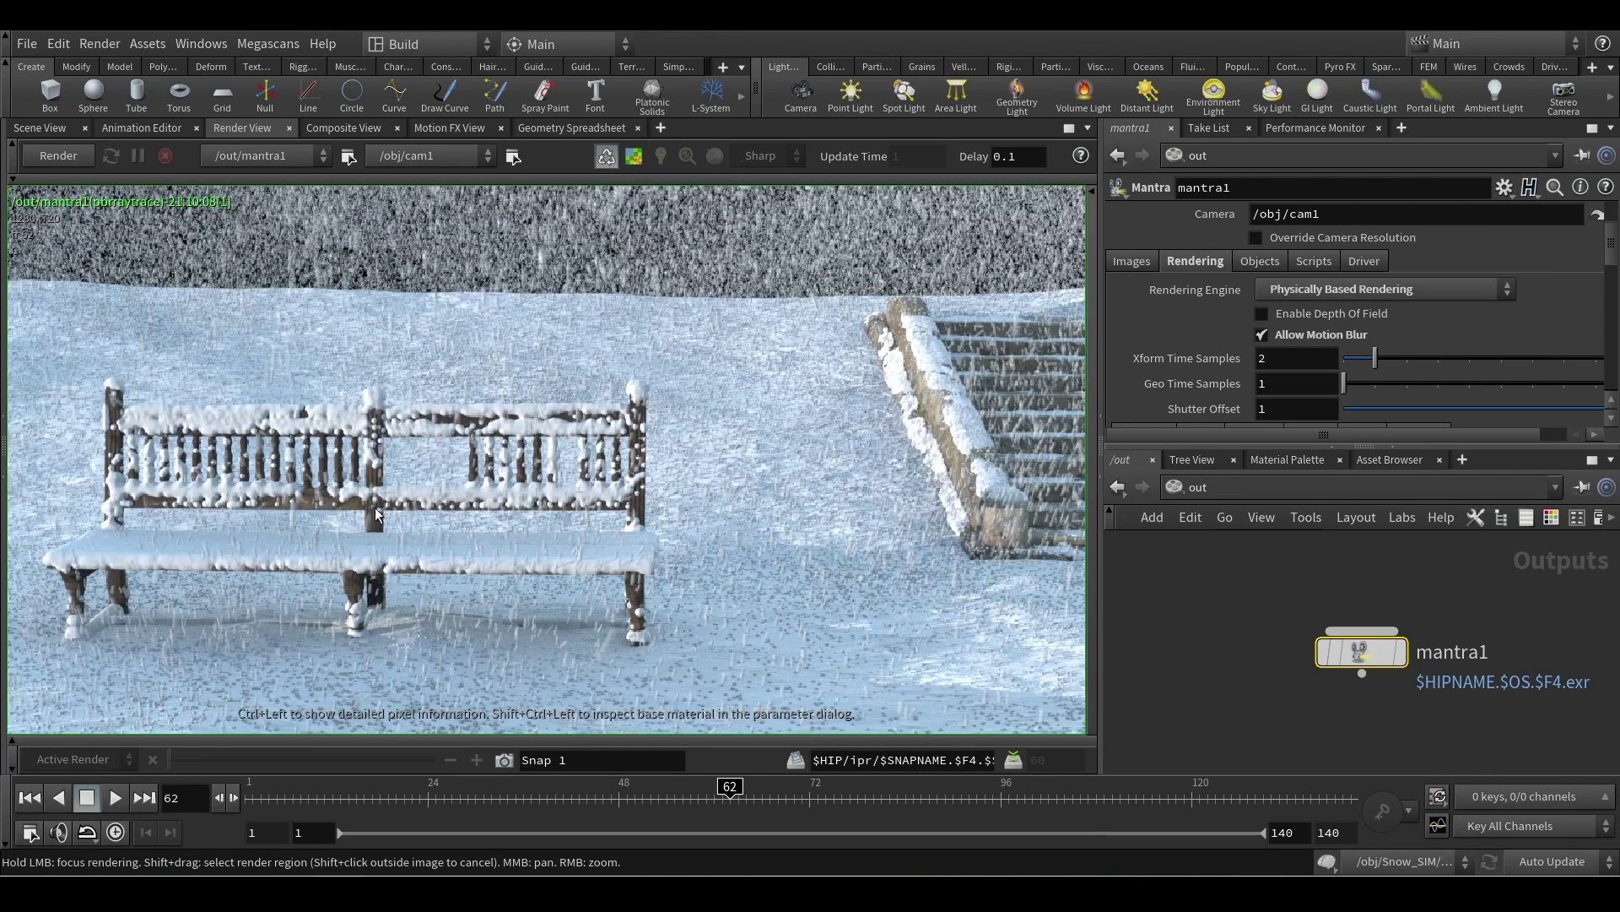
{"action": "scroll", "coordinate": [787, 529], "scroll_direction": "down", "scroll_amount": 1}
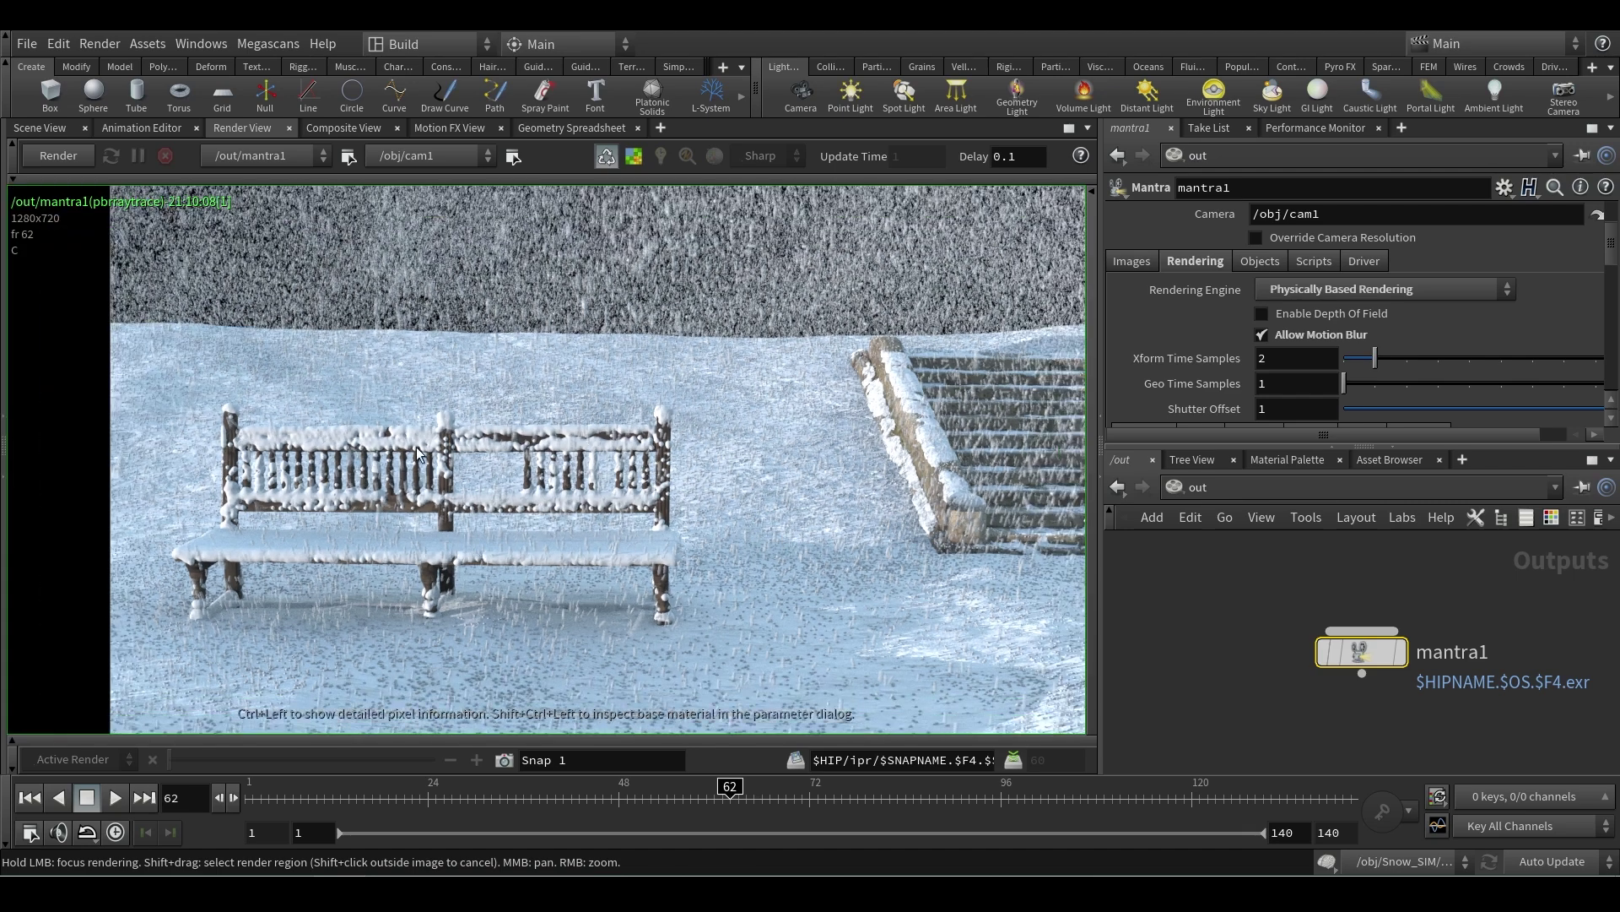
{"action": "scroll", "coordinate": [743, 530], "scroll_direction": "down", "scroll_amount": 1}
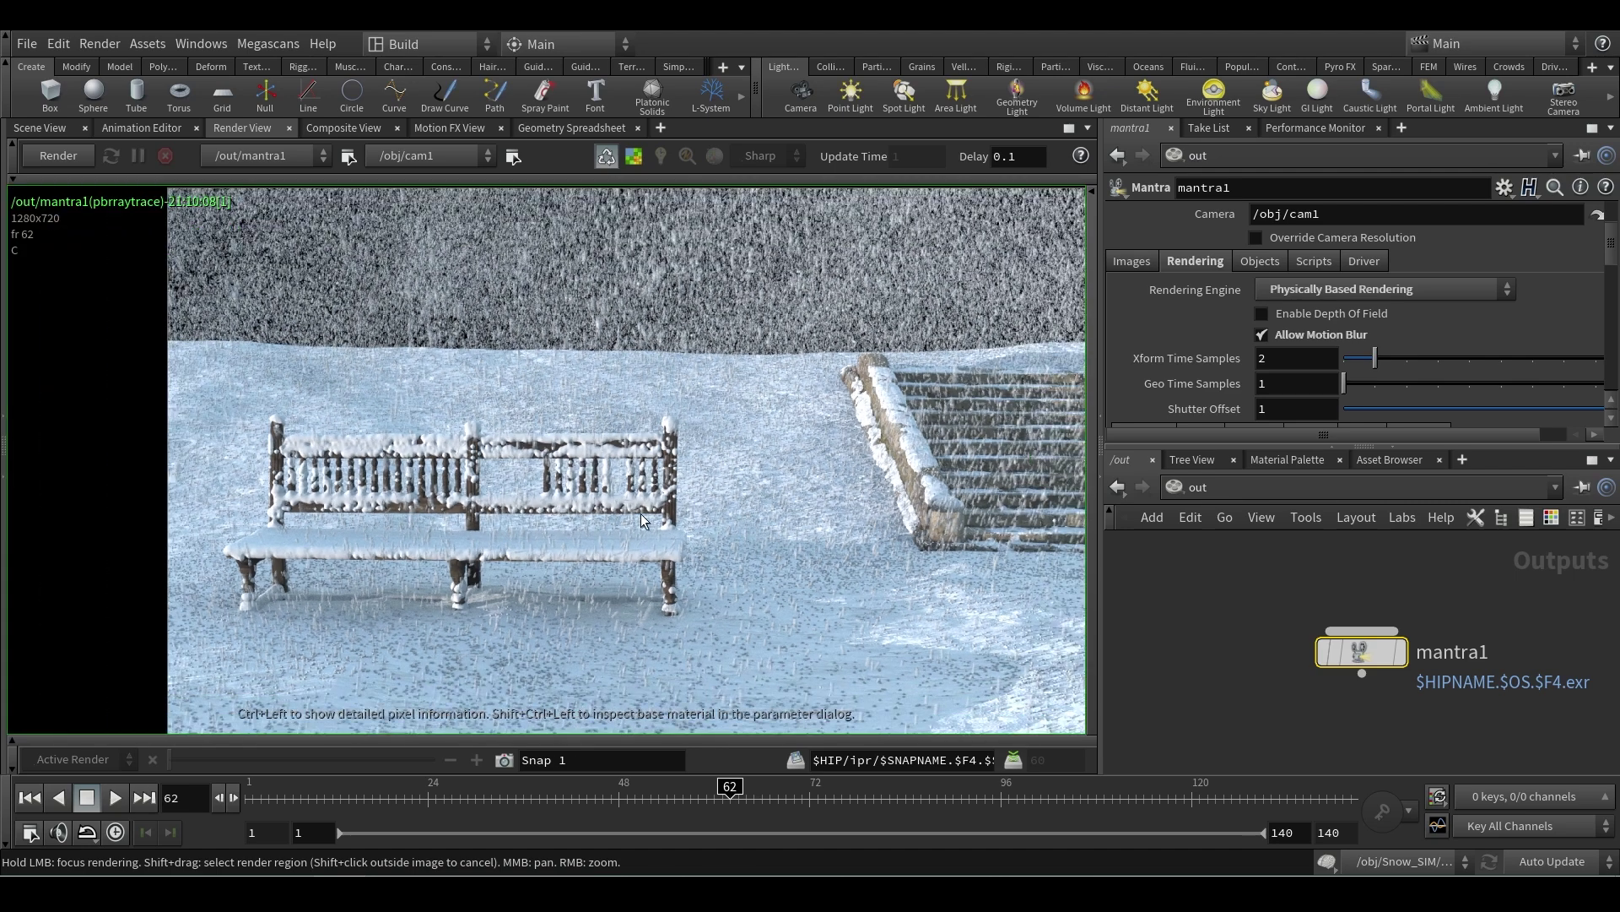
{"action": "middle_click_drag", "start_coordinate": [747, 553], "coordinate": [718, 513]}
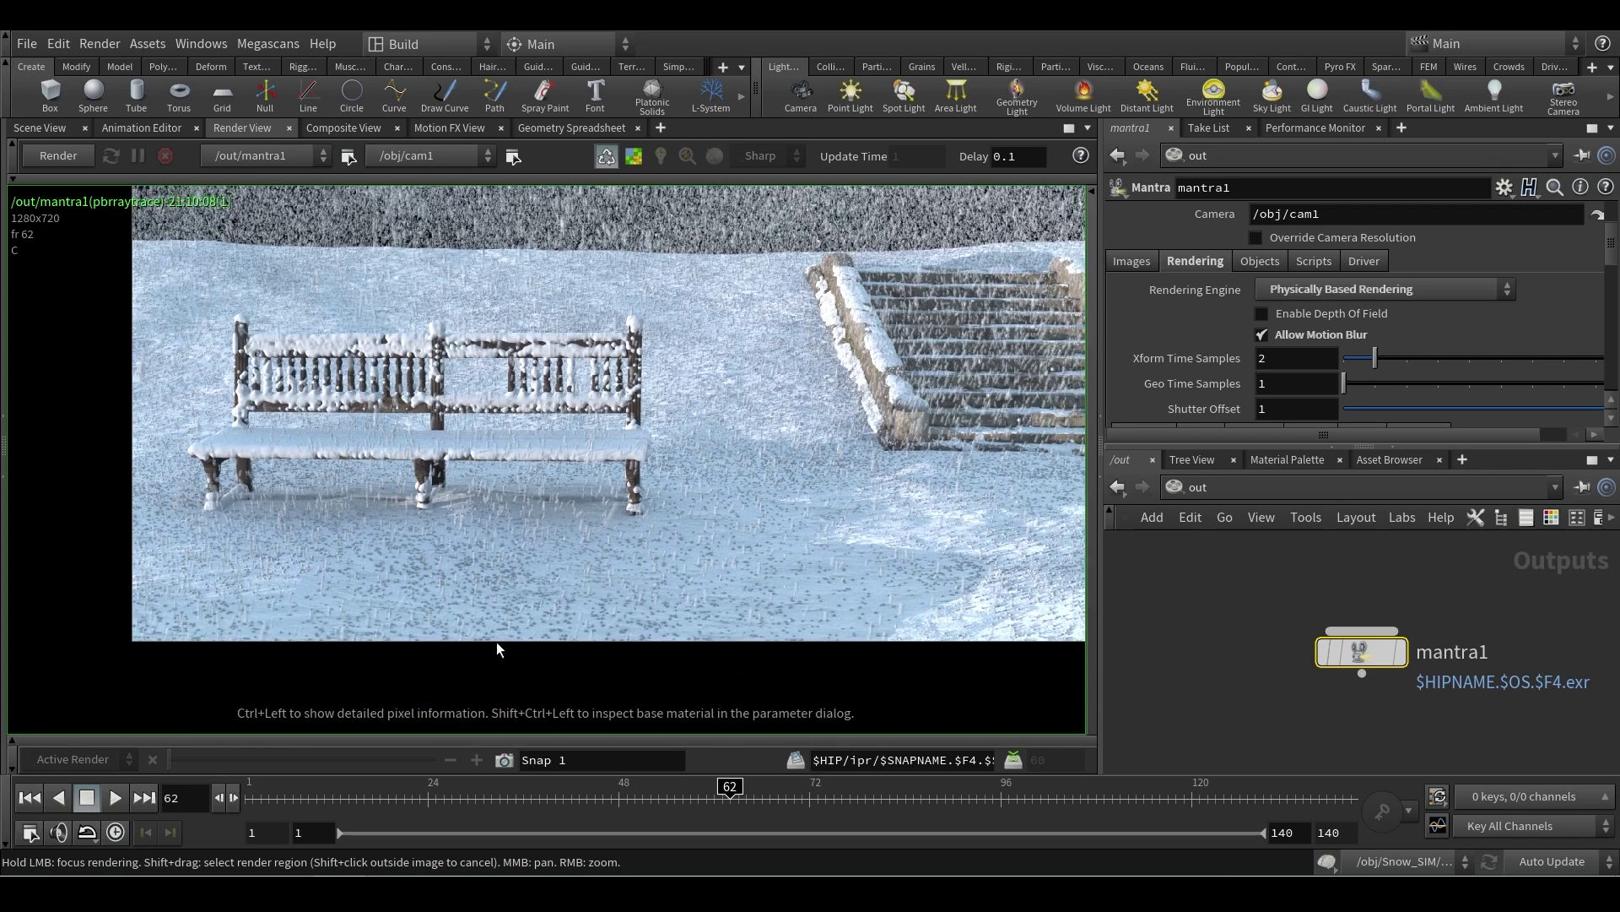
{"action": "scroll", "coordinate": [498, 633], "scroll_direction": "up", "scroll_amount": 5}
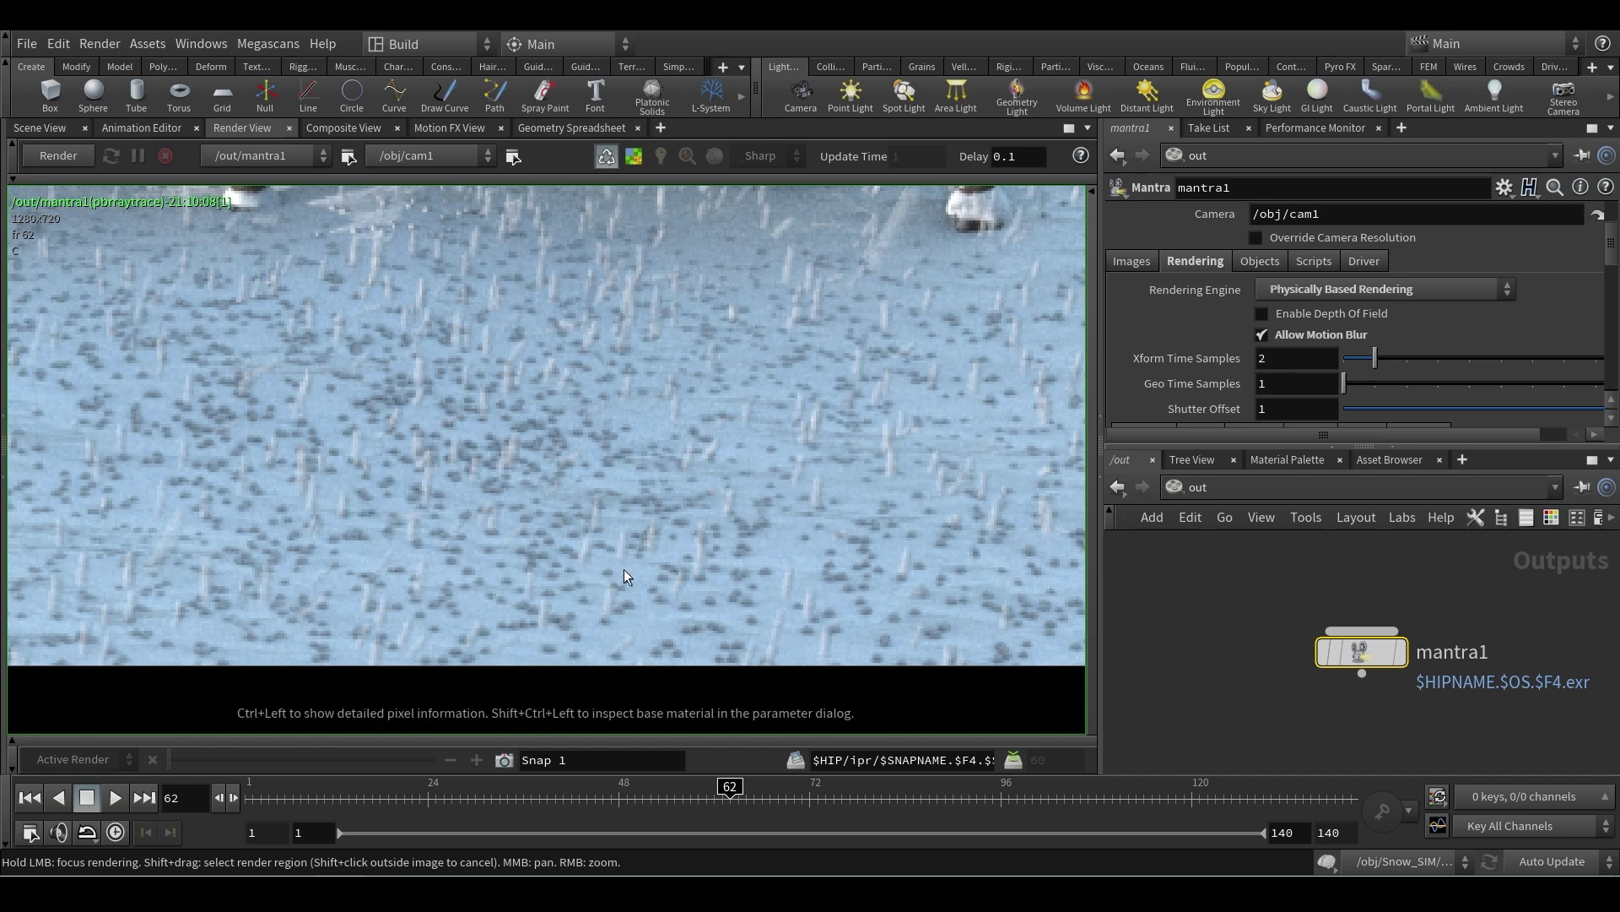
- At object level, switch the update mode to Manual and open the Snow_SIM network
{"action": "left_click", "coordinate": [1193, 494]}
{"action": "left_click", "coordinate": [1253, 591]}
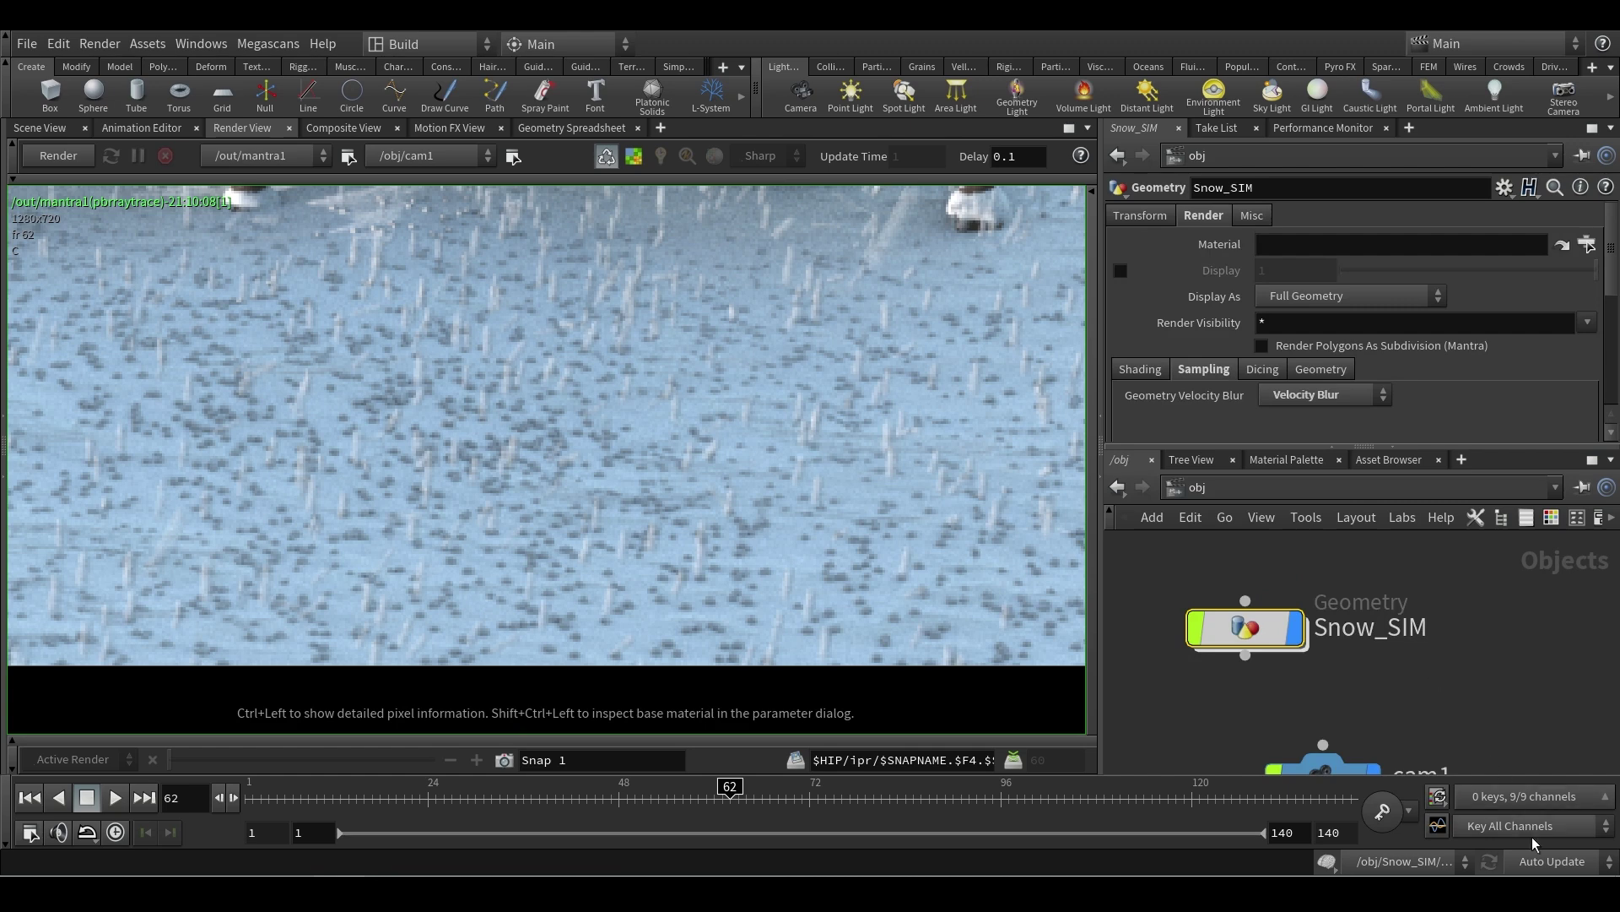
{"action": "left_click", "coordinate": [1553, 861]}
{"action": "left_click", "coordinate": [1556, 856]}
{"action": "double_click", "coordinate": [1247, 632]}
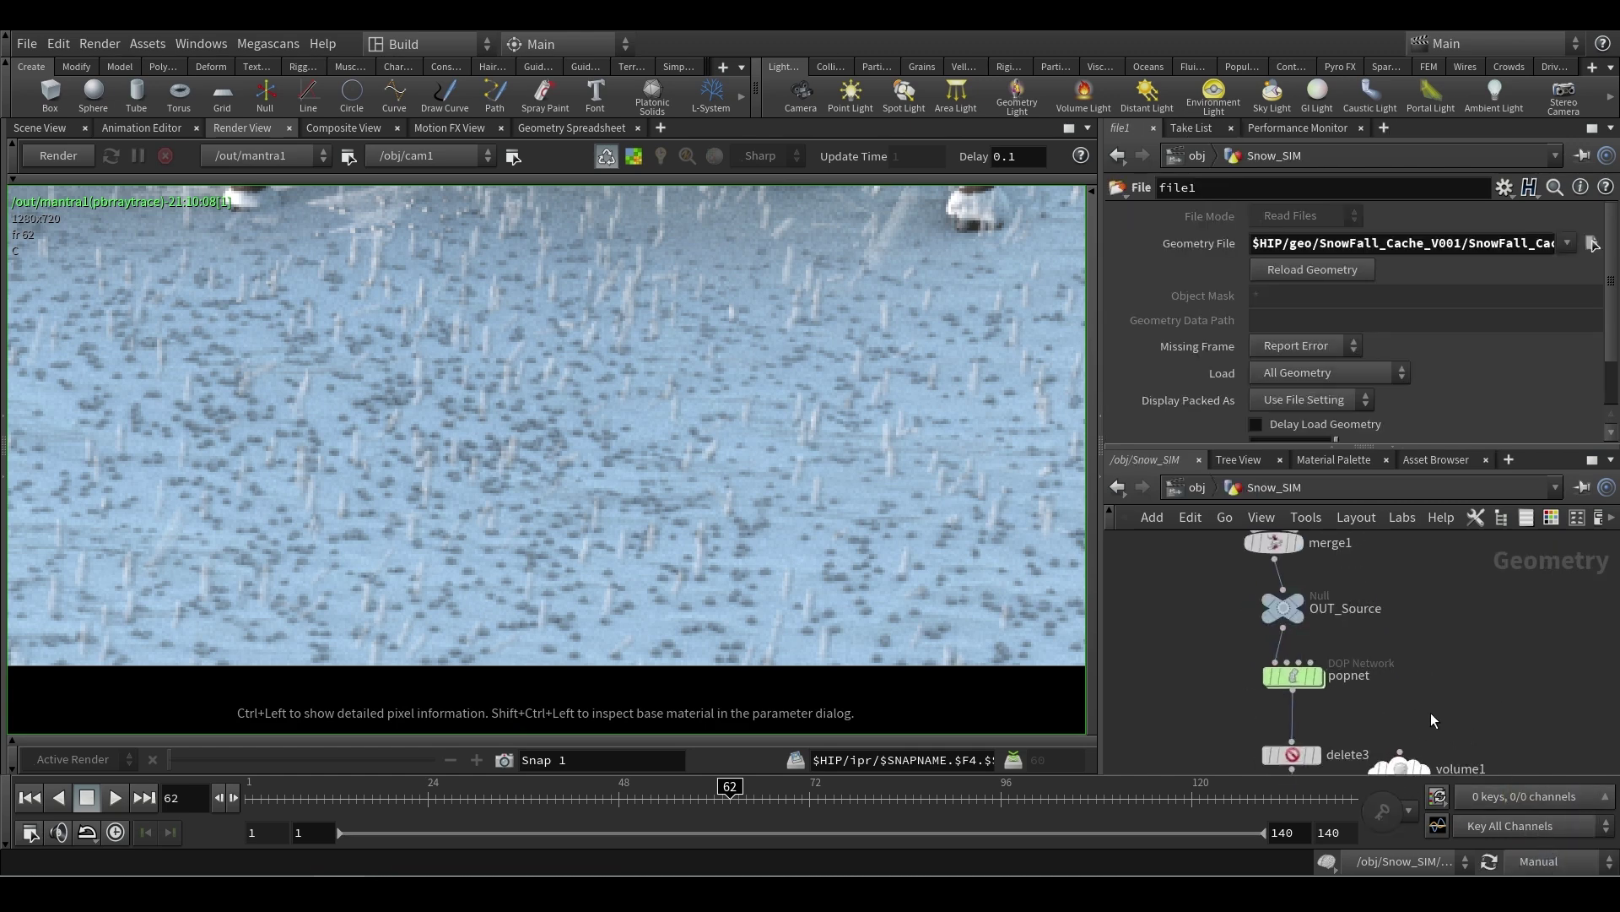
- Inside Snow_SIM's popnet, set the collision response of popcollisionbehavior1 to Die
{"action": "double_click", "coordinate": [1296, 677]}
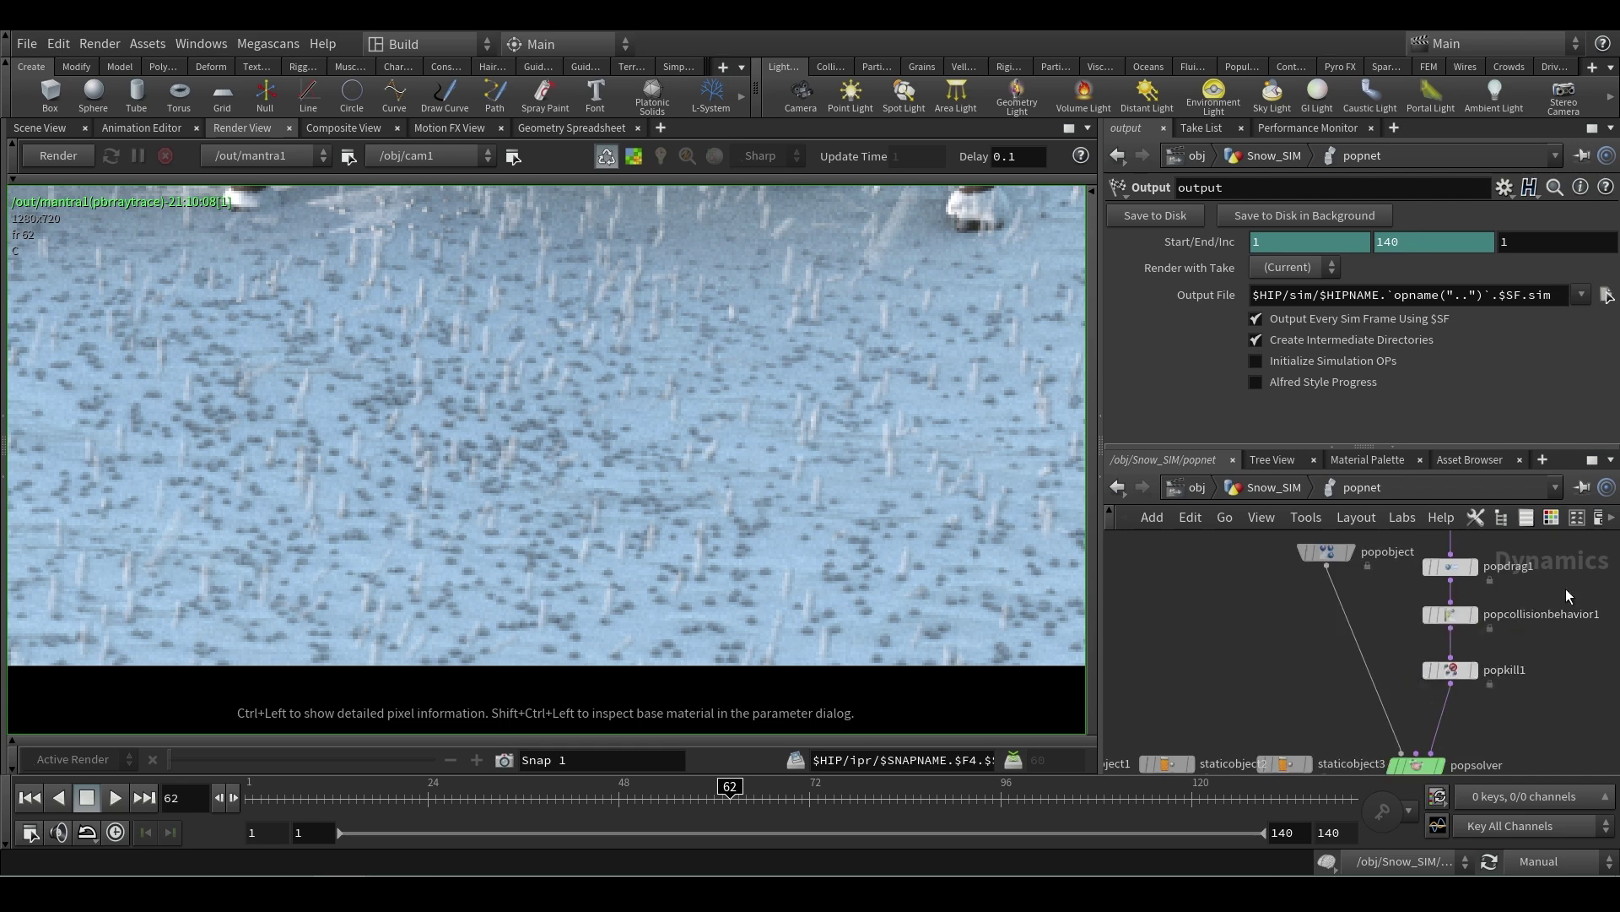
{"action": "middle_click_drag", "start_coordinate": [1566, 589], "coordinate": [1467, 630]}
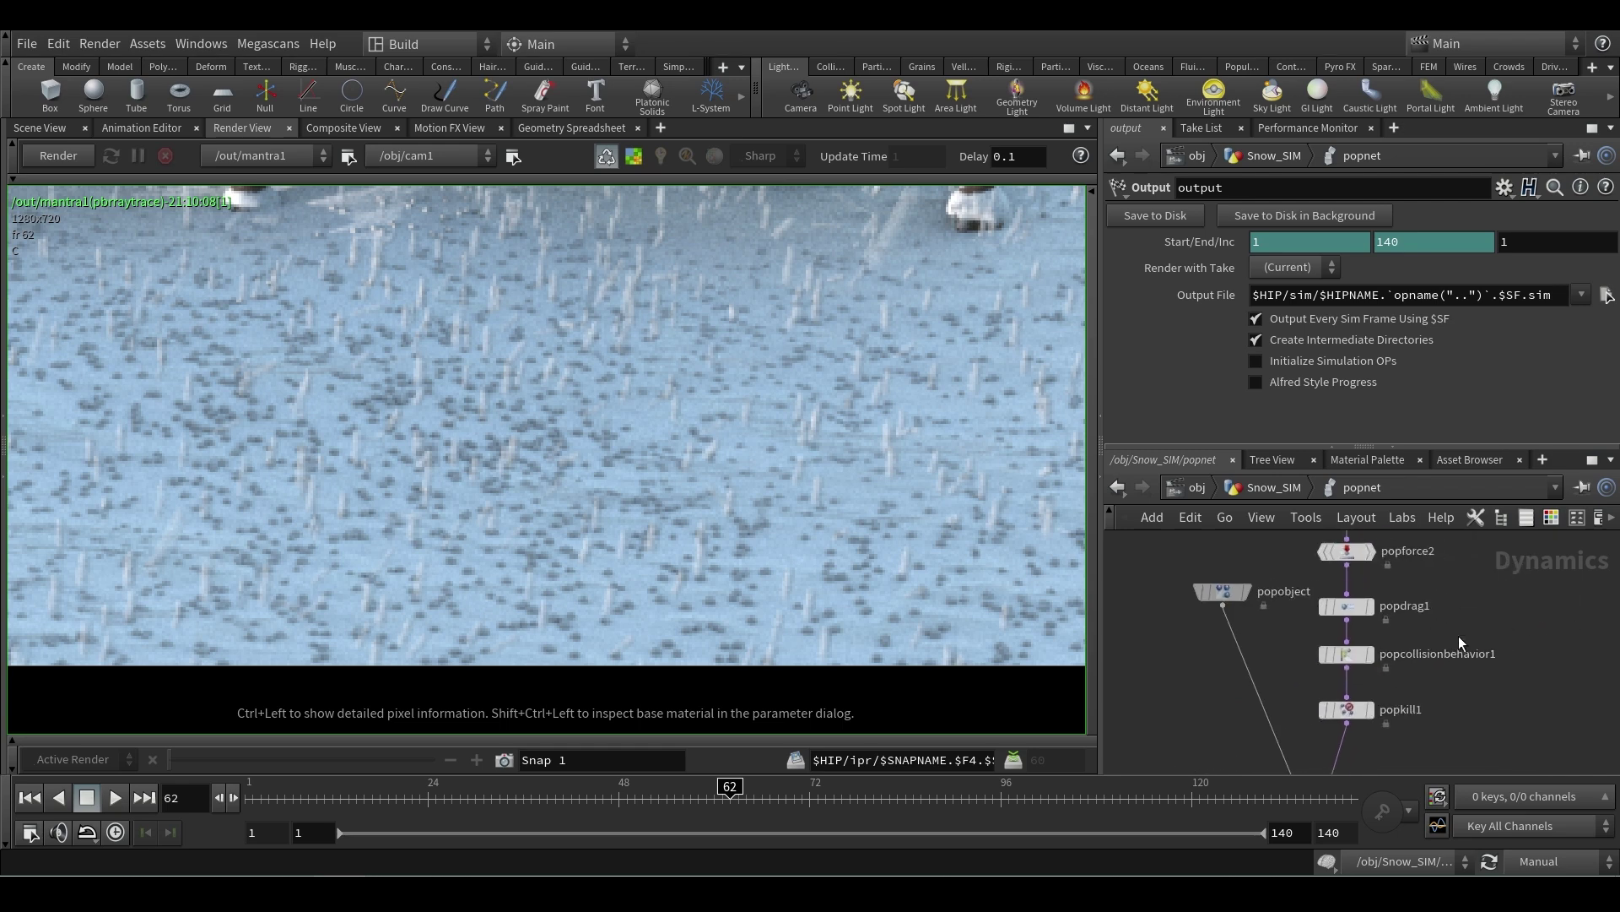
{"action": "left_click", "coordinate": [1346, 655]}
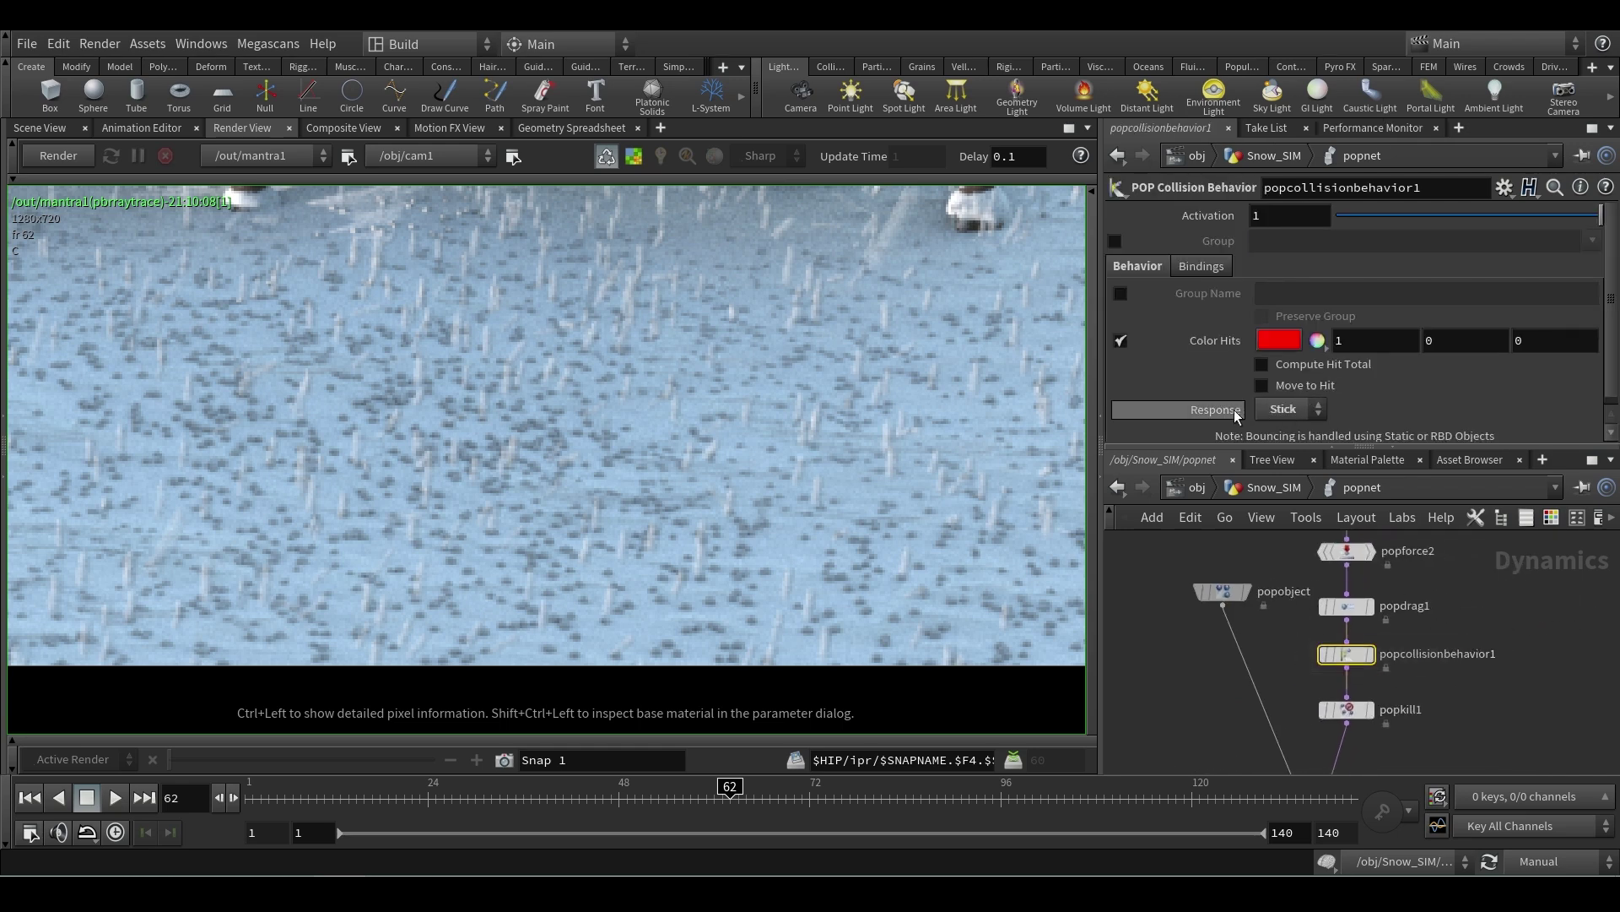
{"action": "scroll", "coordinate": [1386, 660], "scroll_direction": "down", "scroll_amount": 2}
{"action": "key", "text": "Delete"}
{"action": "key", "text": "ctrl+z"}
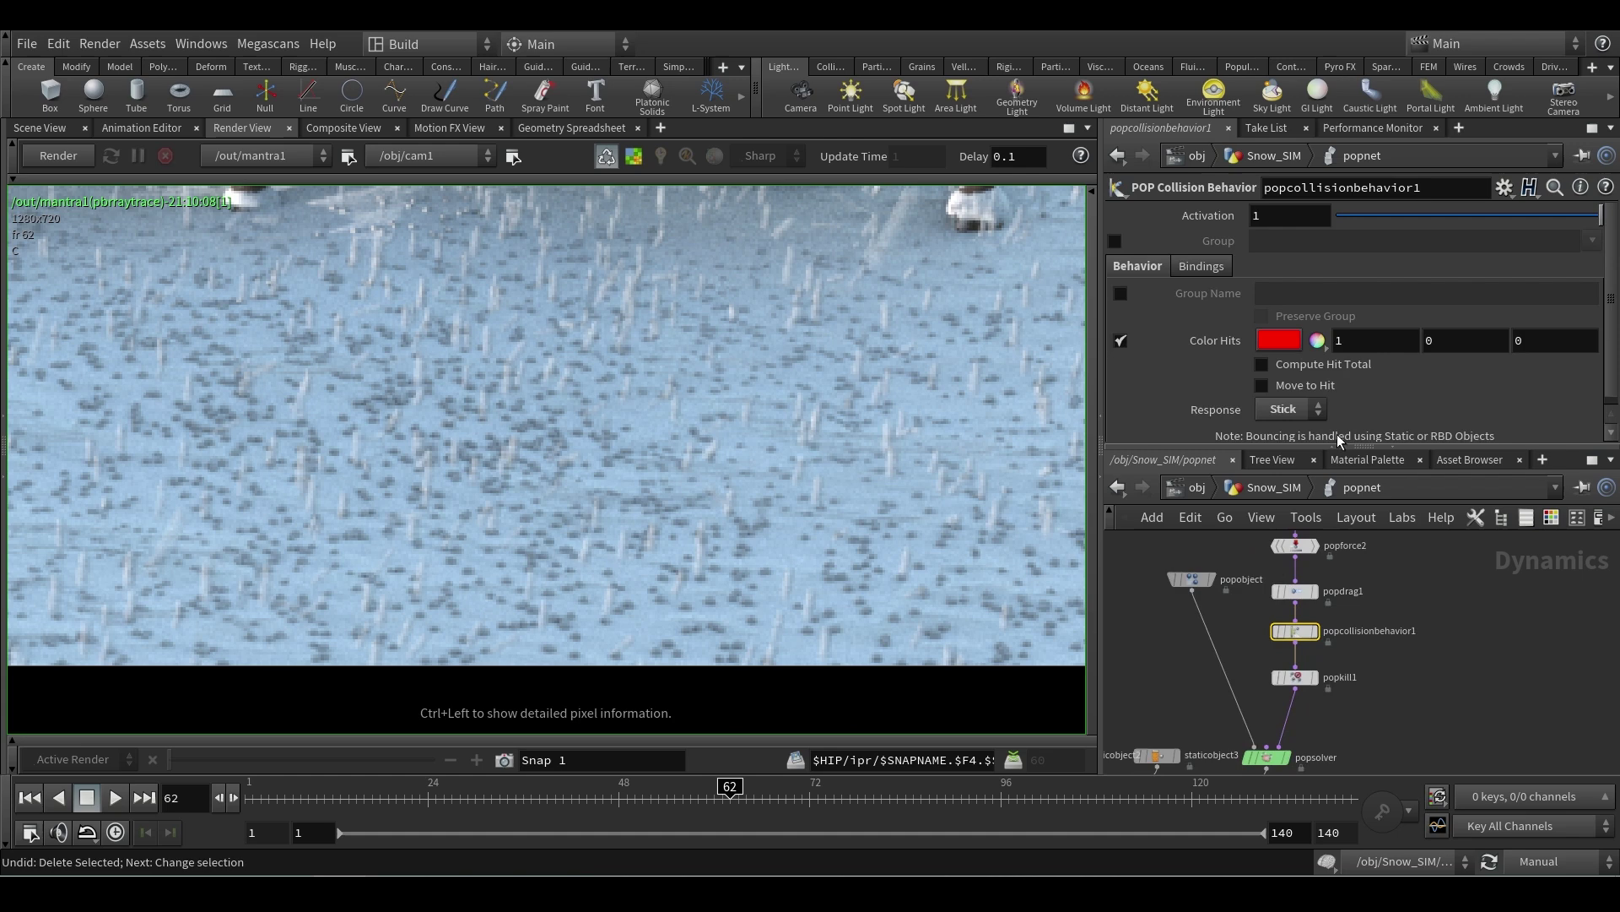
{"action": "left_click", "coordinate": [1288, 414]}
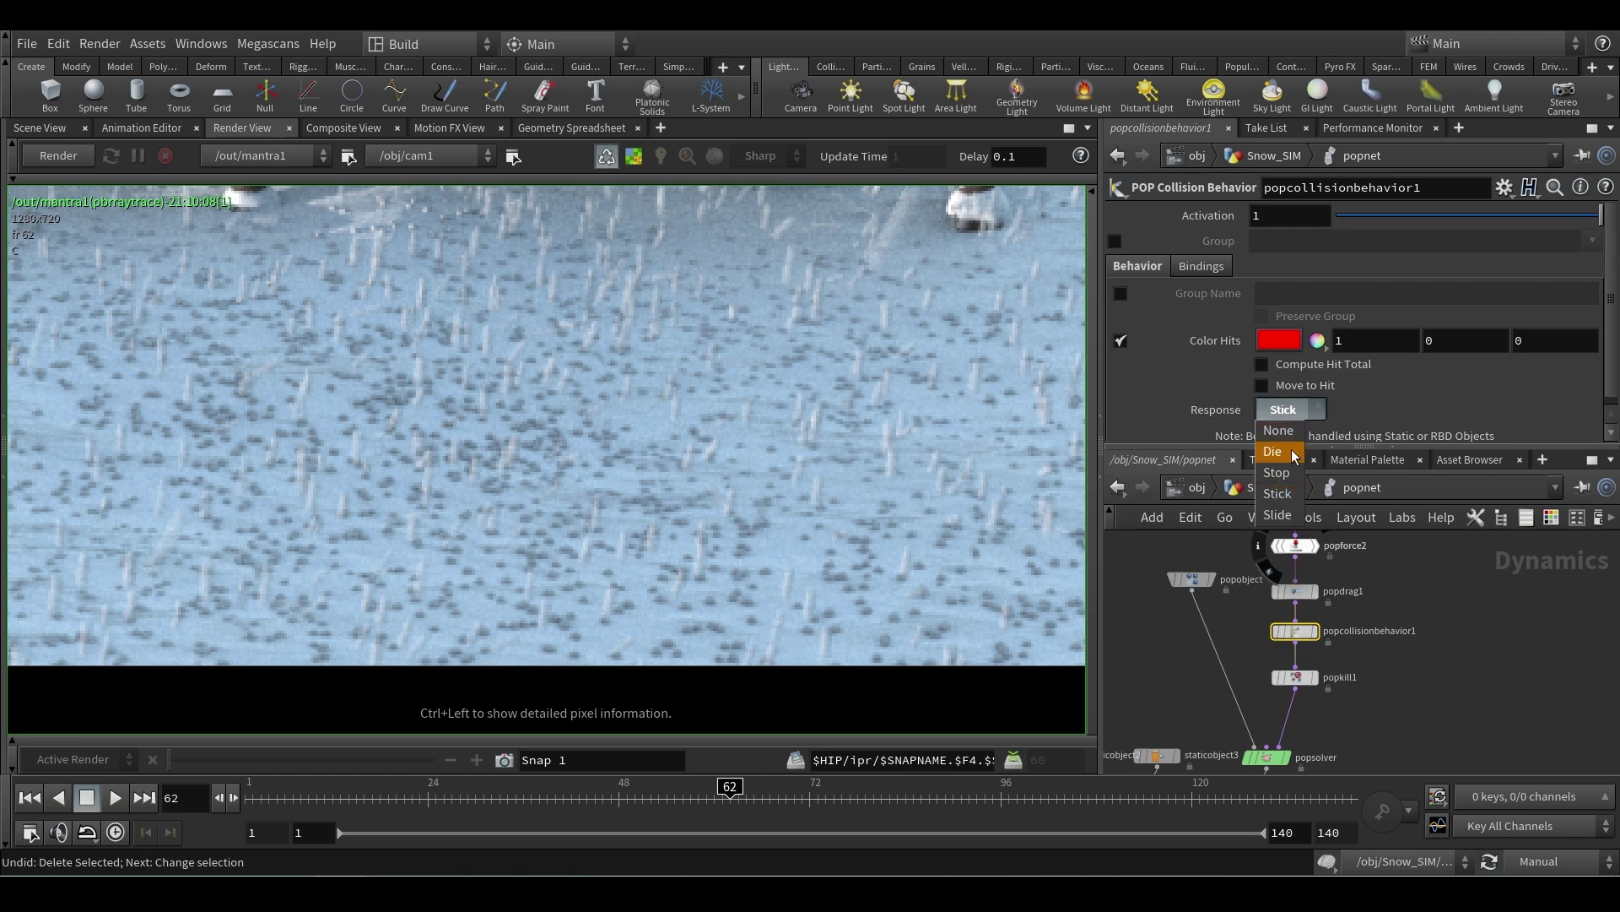
{"action": "left_click", "coordinate": [1294, 453]}
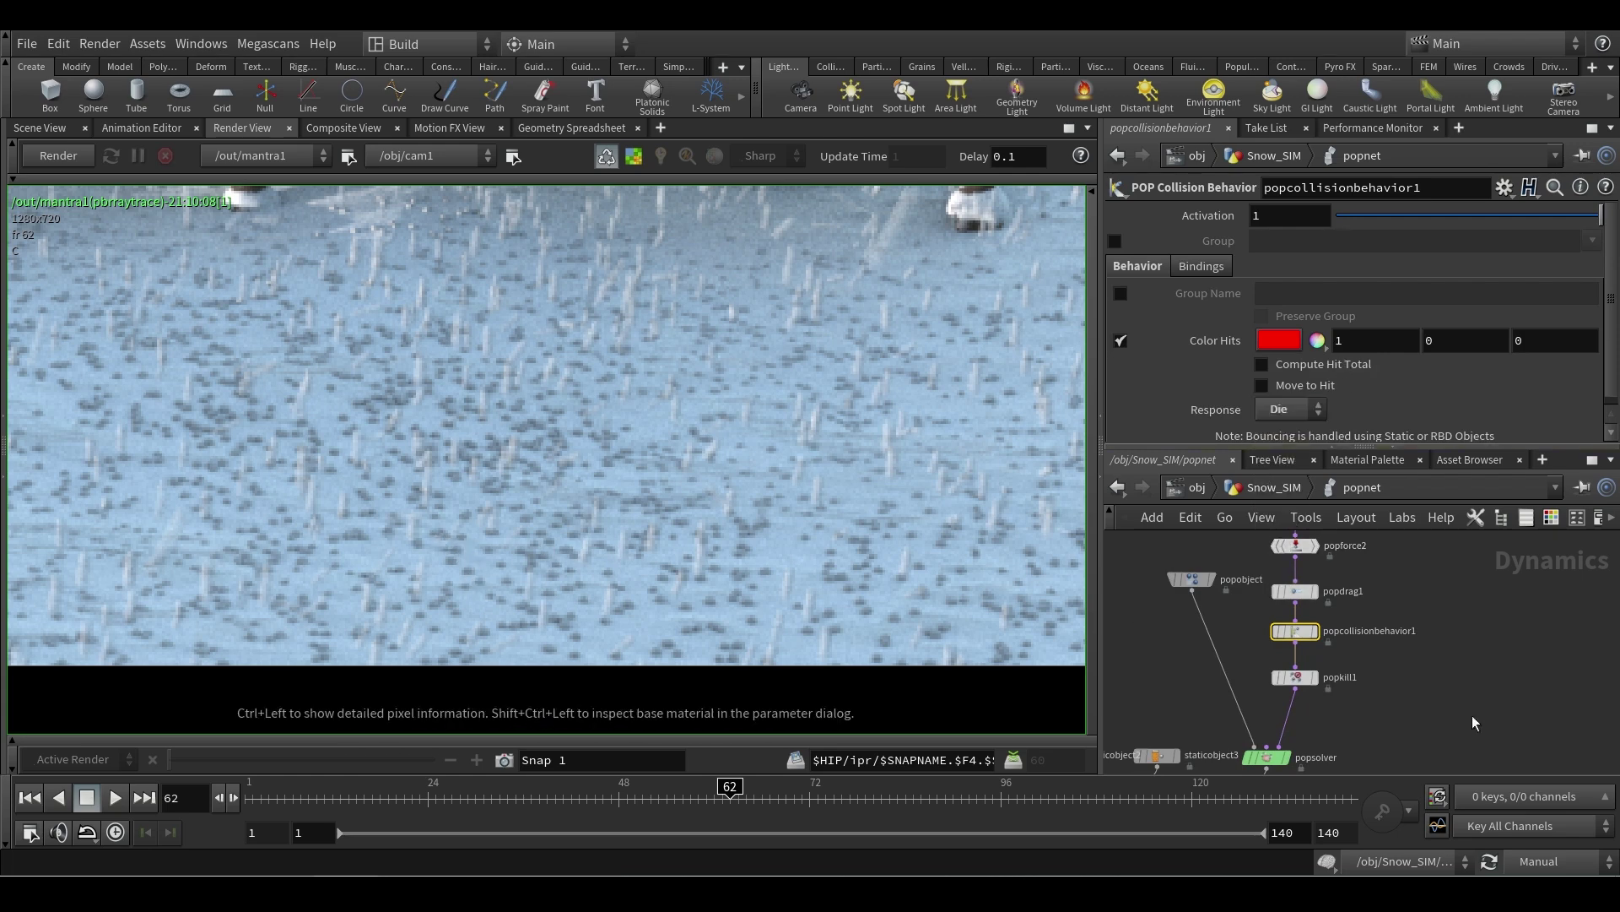
{"action": "middle_click_drag", "start_coordinate": [1406, 722], "coordinate": [1477, 639]}
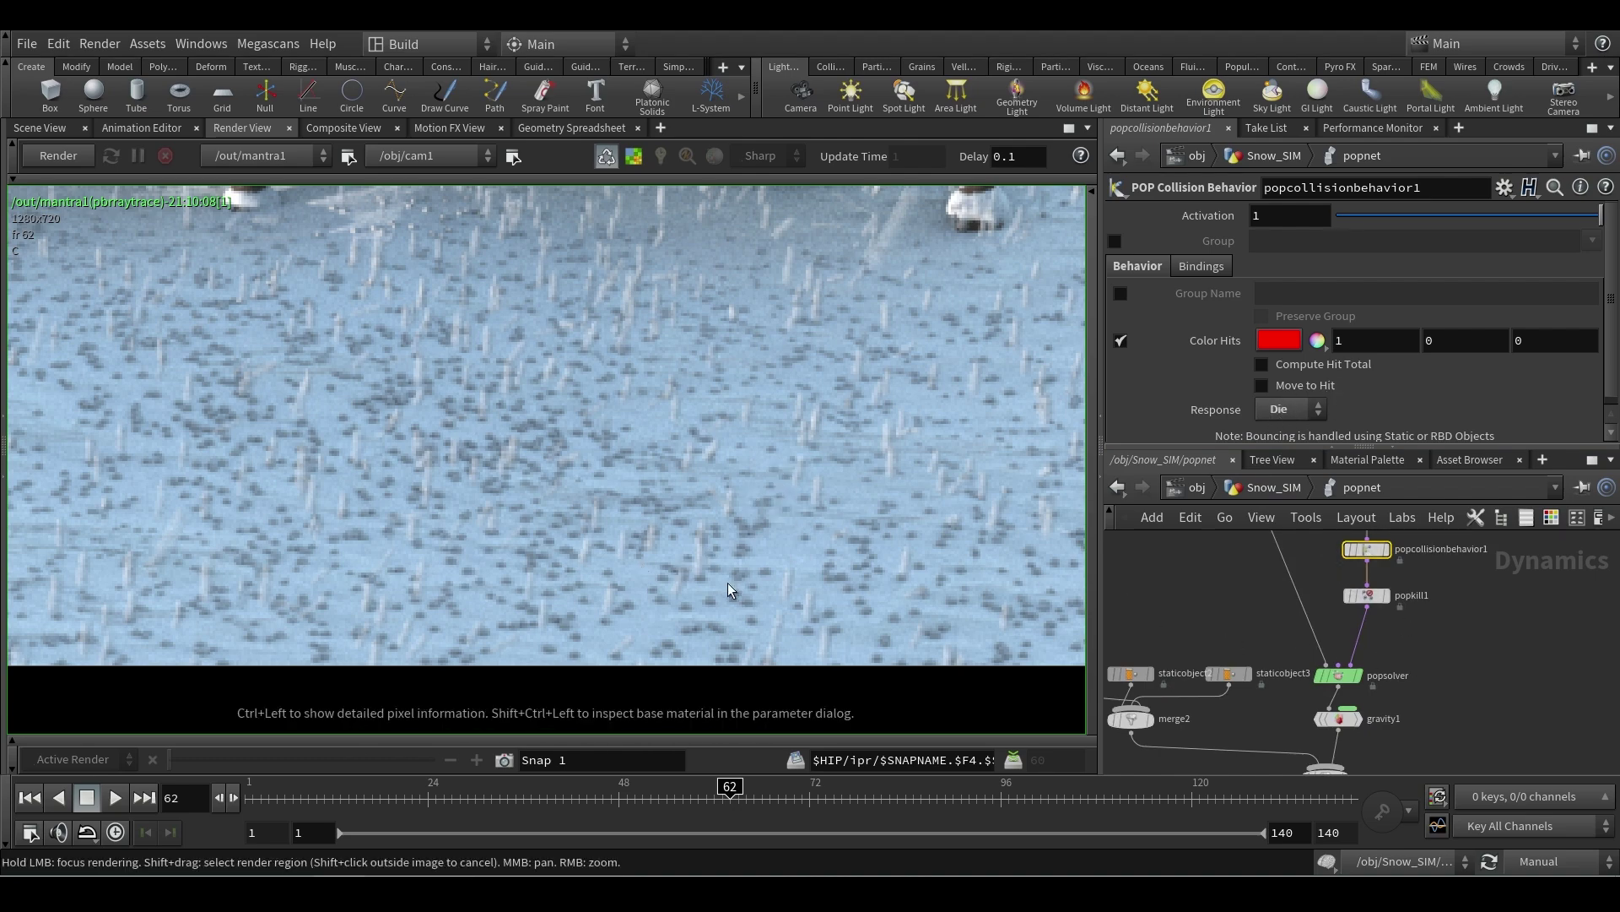
- Show the channel and color correction bar beneath the rendered image in the render view
{"action": "scroll", "coordinate": [737, 576], "scroll_direction": "down", "scroll_amount": 5}
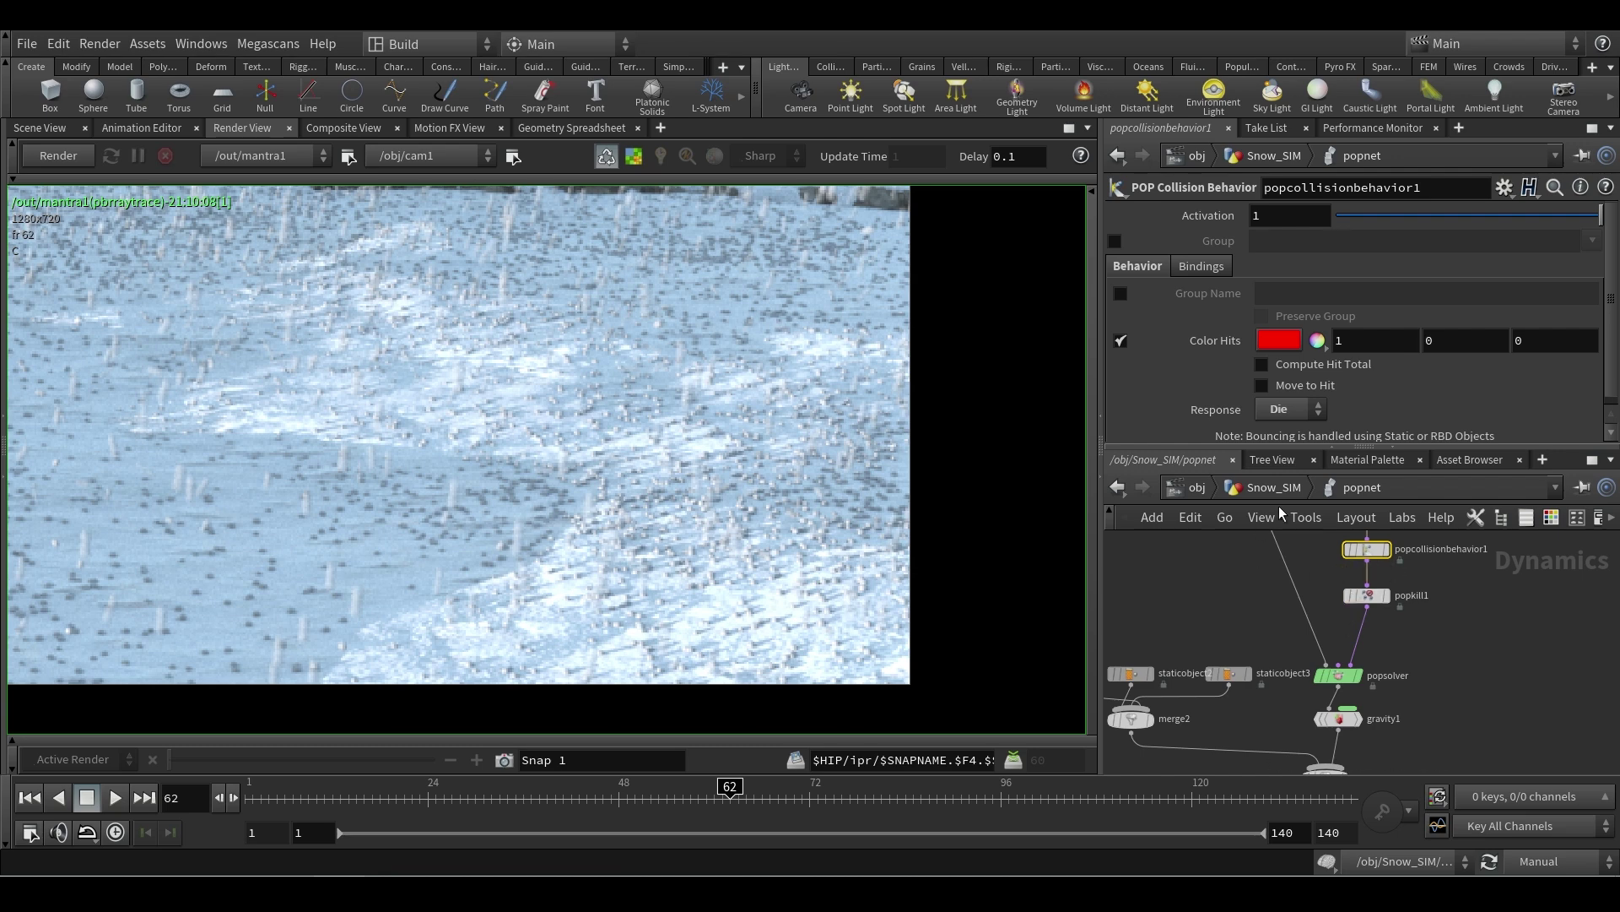
{"action": "scroll", "coordinate": [1307, 285], "scroll_direction": "up", "scroll_amount": 2}
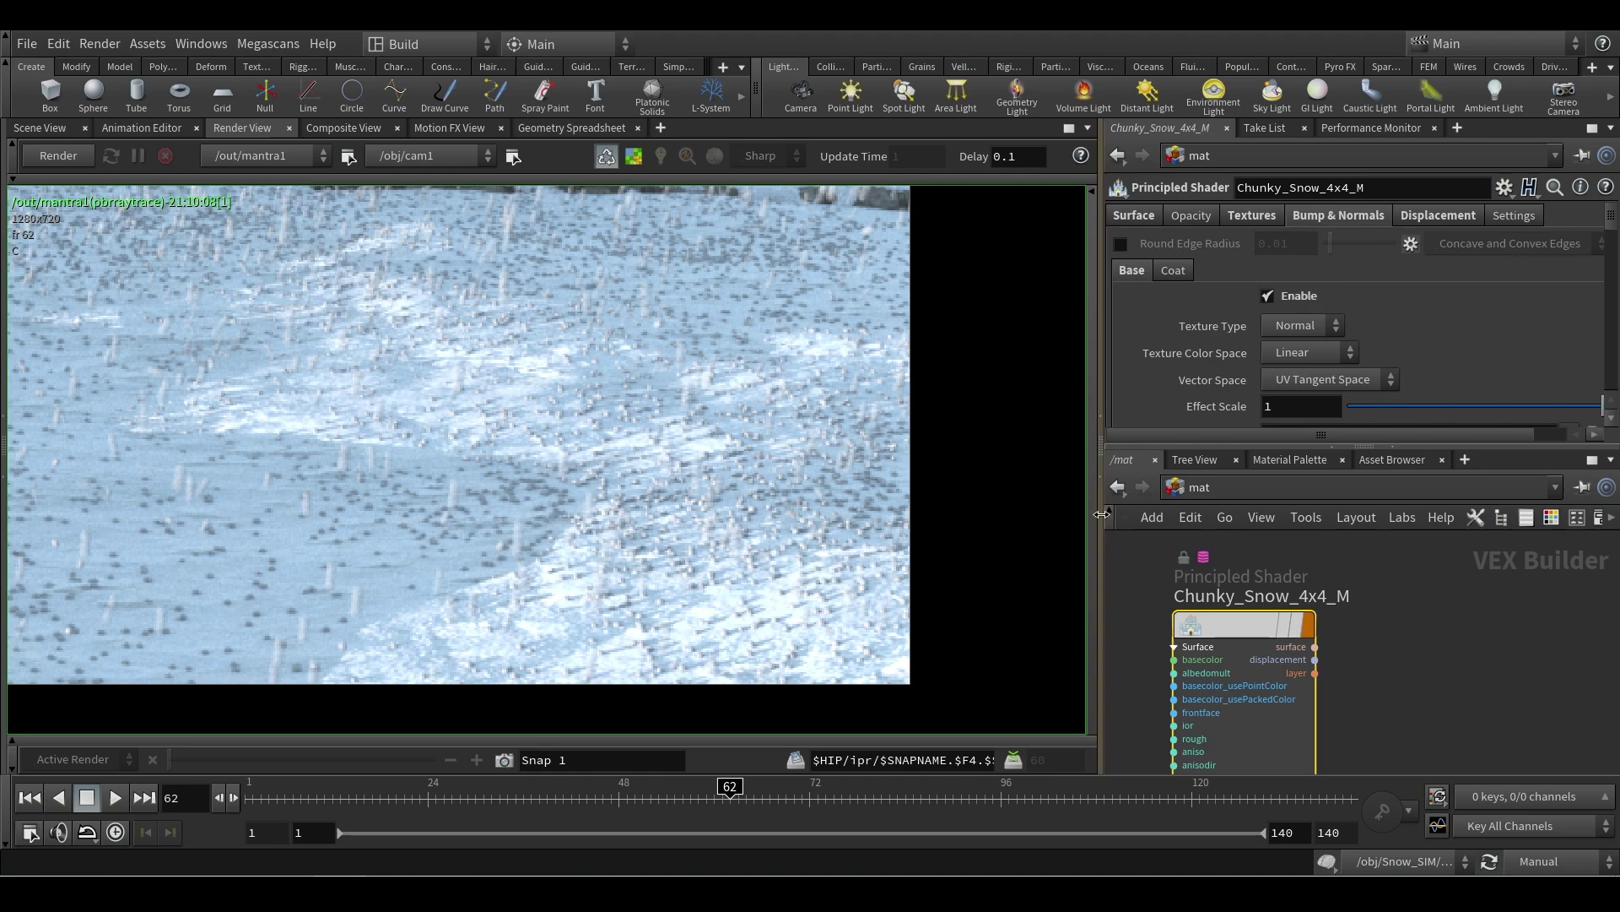
{"action": "right_click_drag", "start_coordinate": [898, 635], "coordinate": [257, 311]}
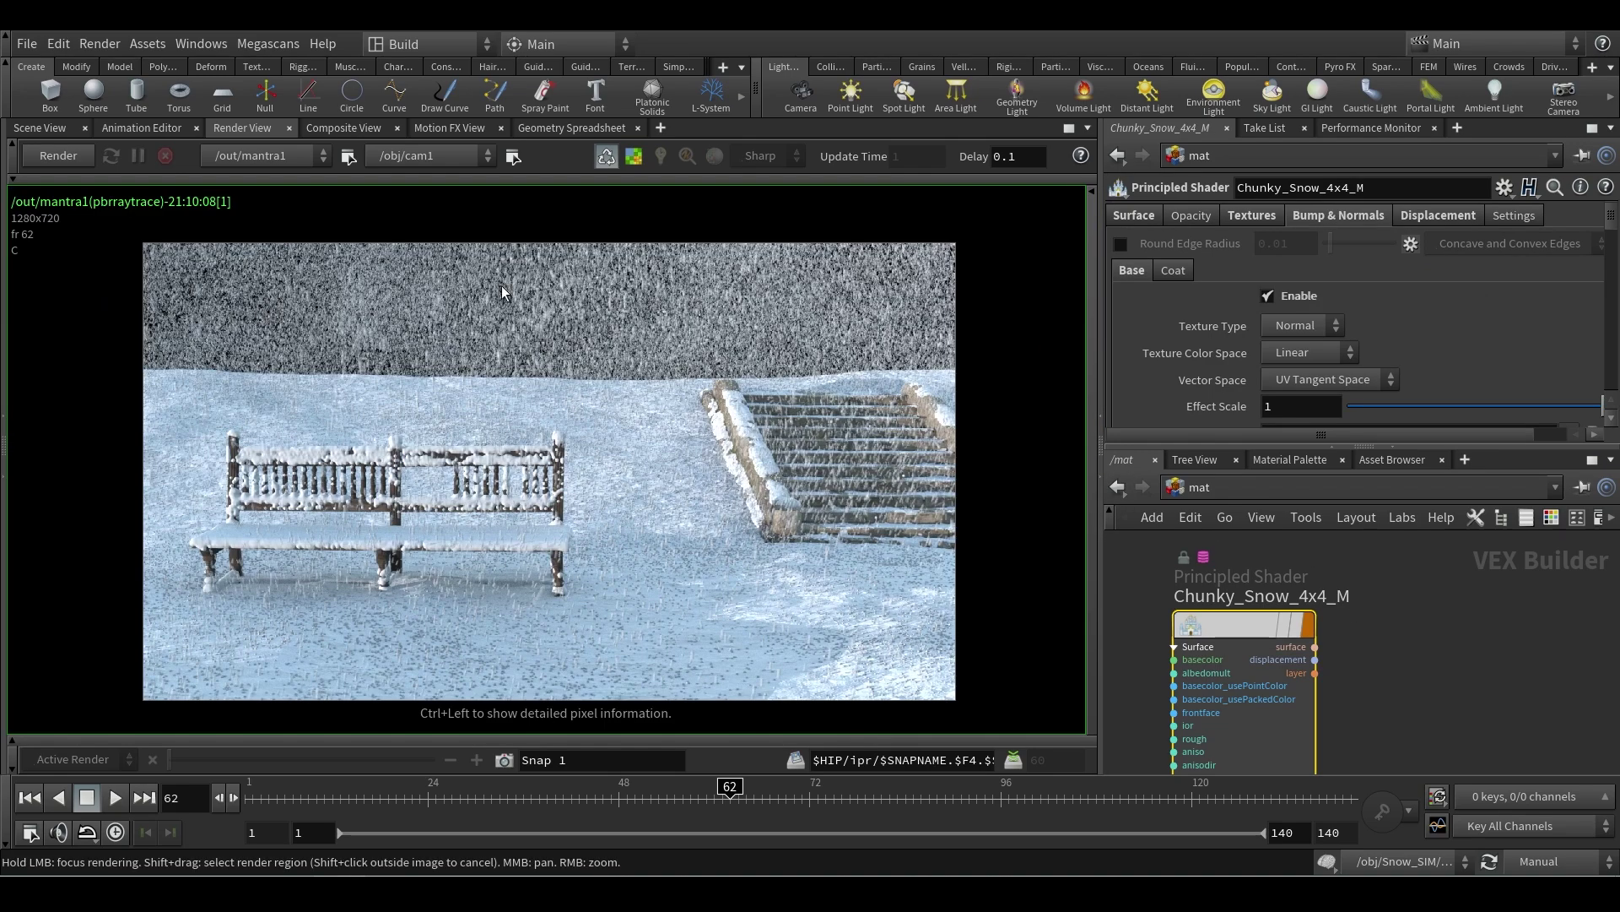
{"action": "left_click", "coordinate": [189, 739]}
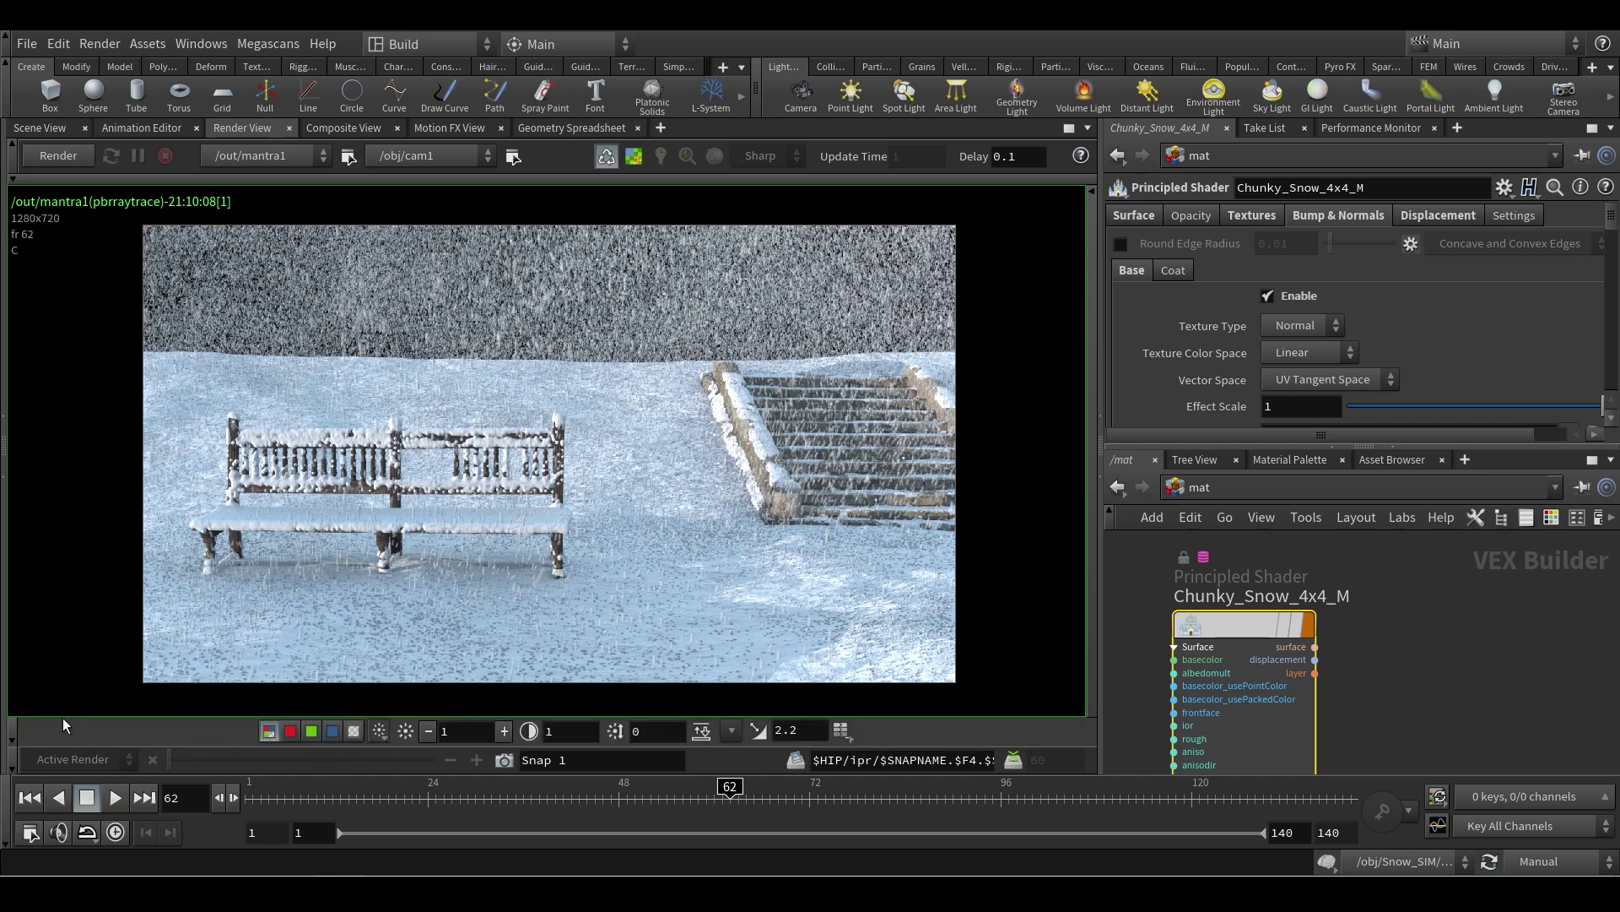
{"action": "left_click", "coordinate": [12, 741]}
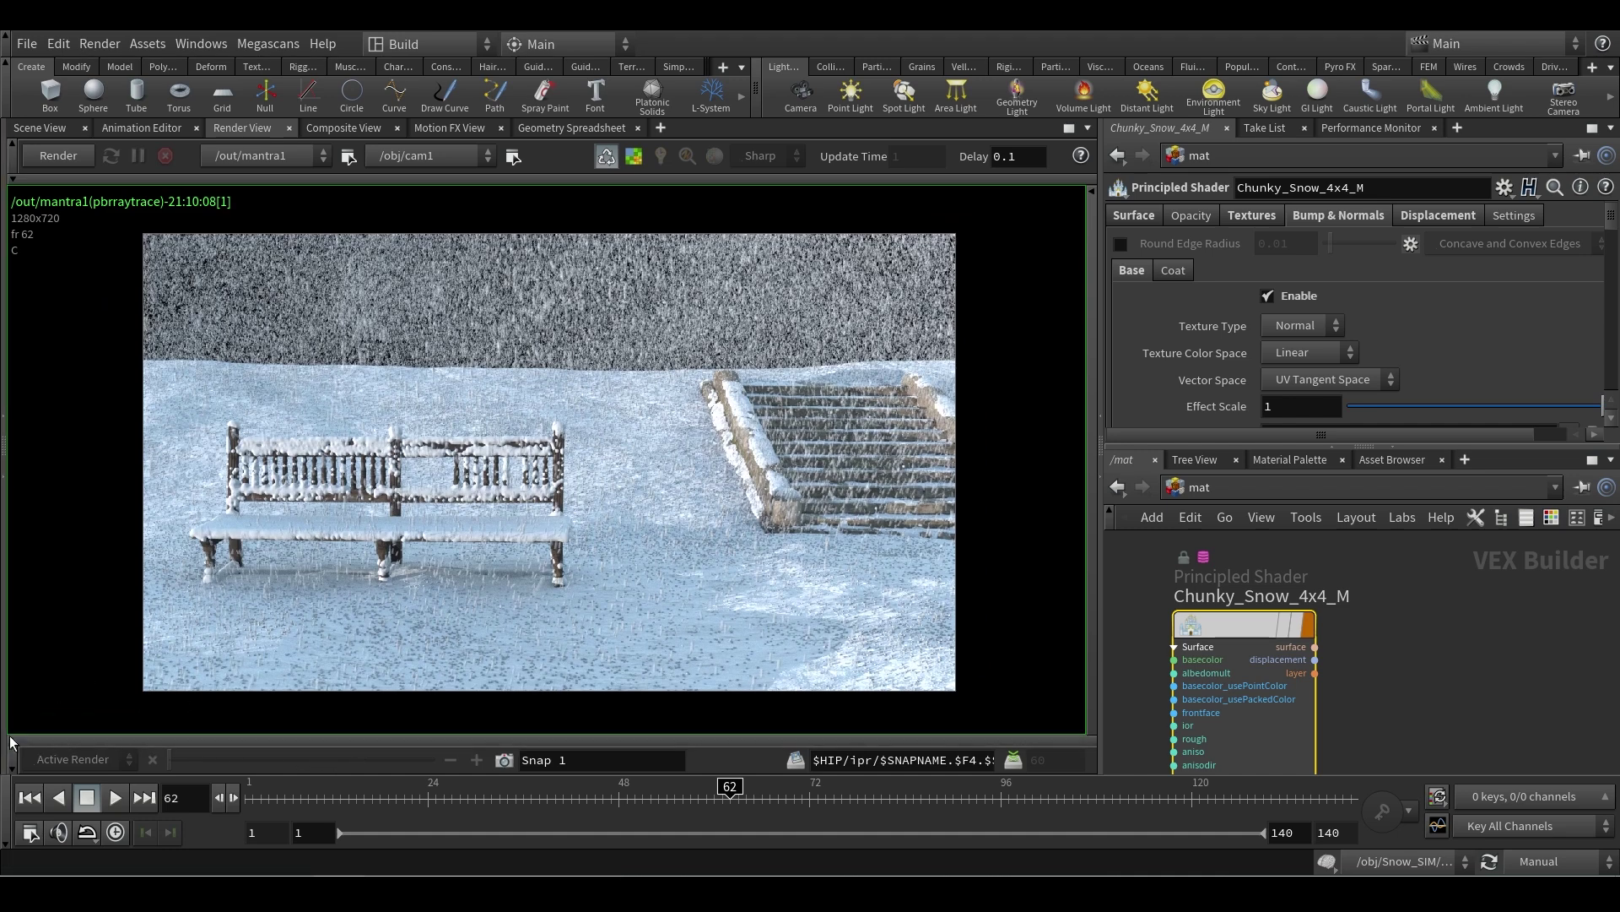
{"action": "left_click", "coordinate": [77, 738]}
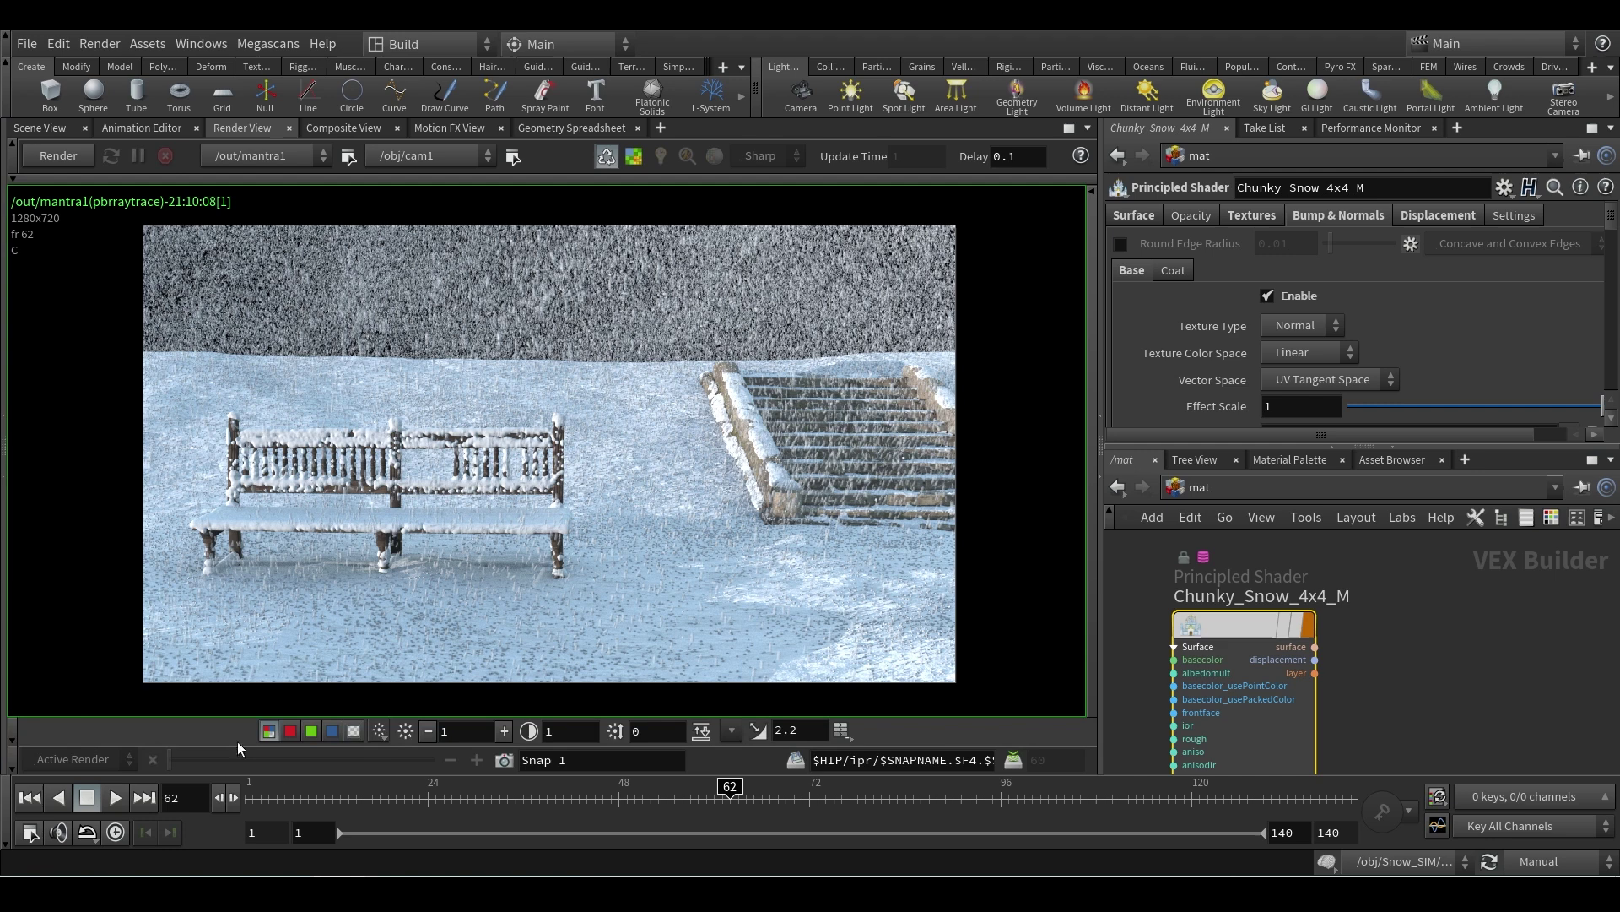
- Inspect the render's red, green, blue, combined color and alpha channels one after another
{"action": "left_click", "coordinate": [291, 732]}
{"action": "left_click", "coordinate": [309, 733]}
{"action": "left_click", "coordinate": [331, 731]}
{"action": "left_click", "coordinate": [269, 732]}
{"action": "left_click", "coordinate": [355, 732]}
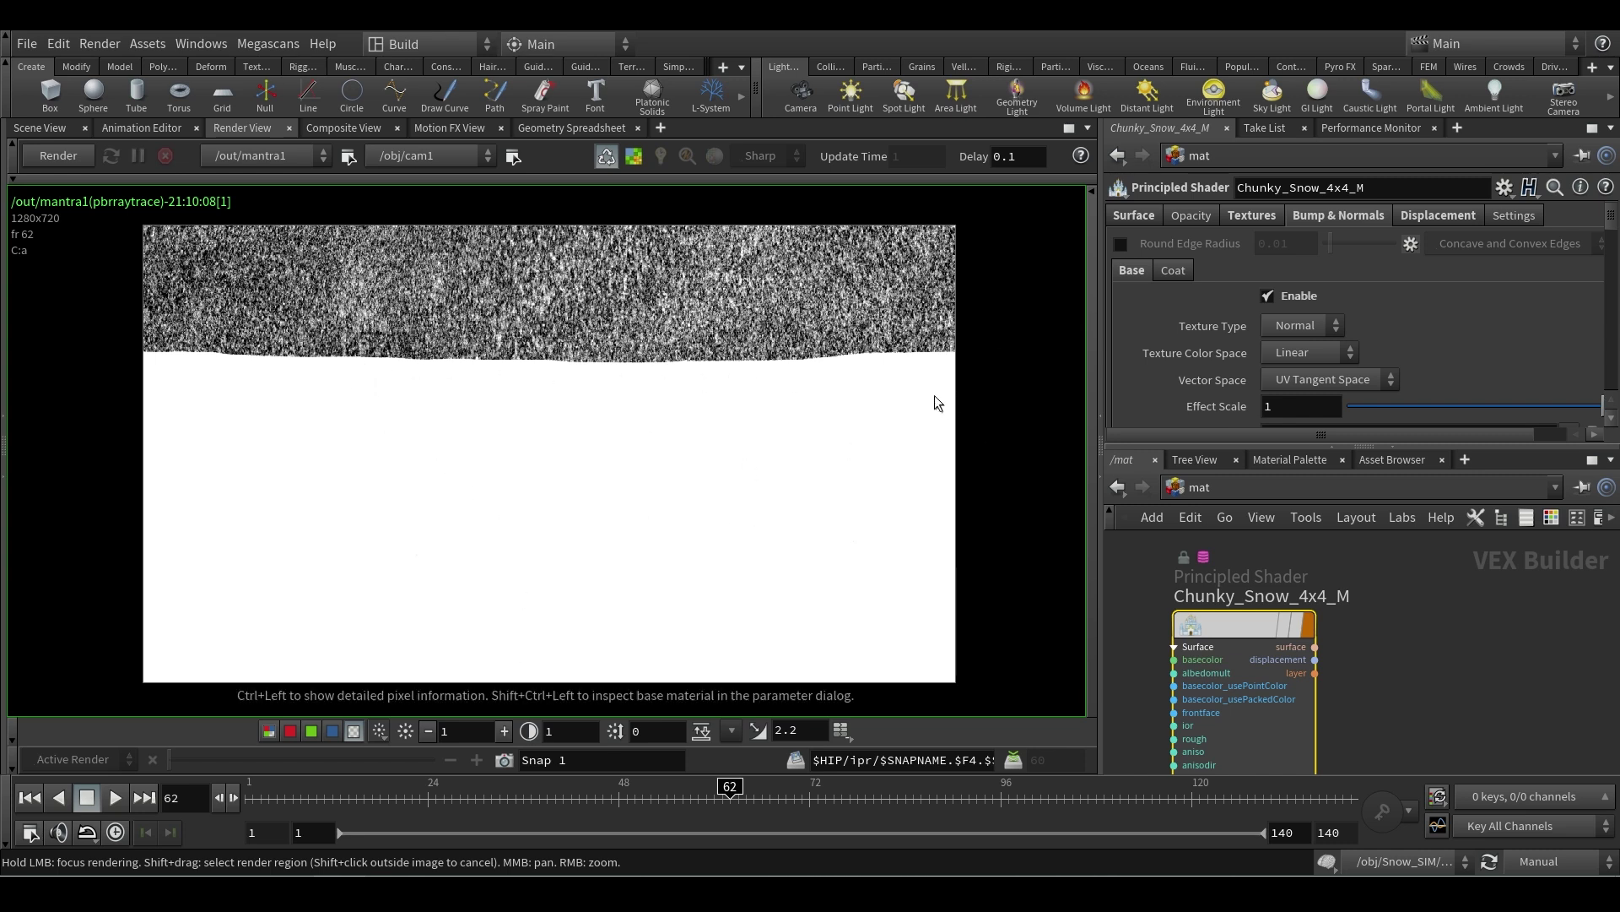
- Load a background image behind the render in the display options and switch back from alpha to full color
{"action": "key", "text": "d"}
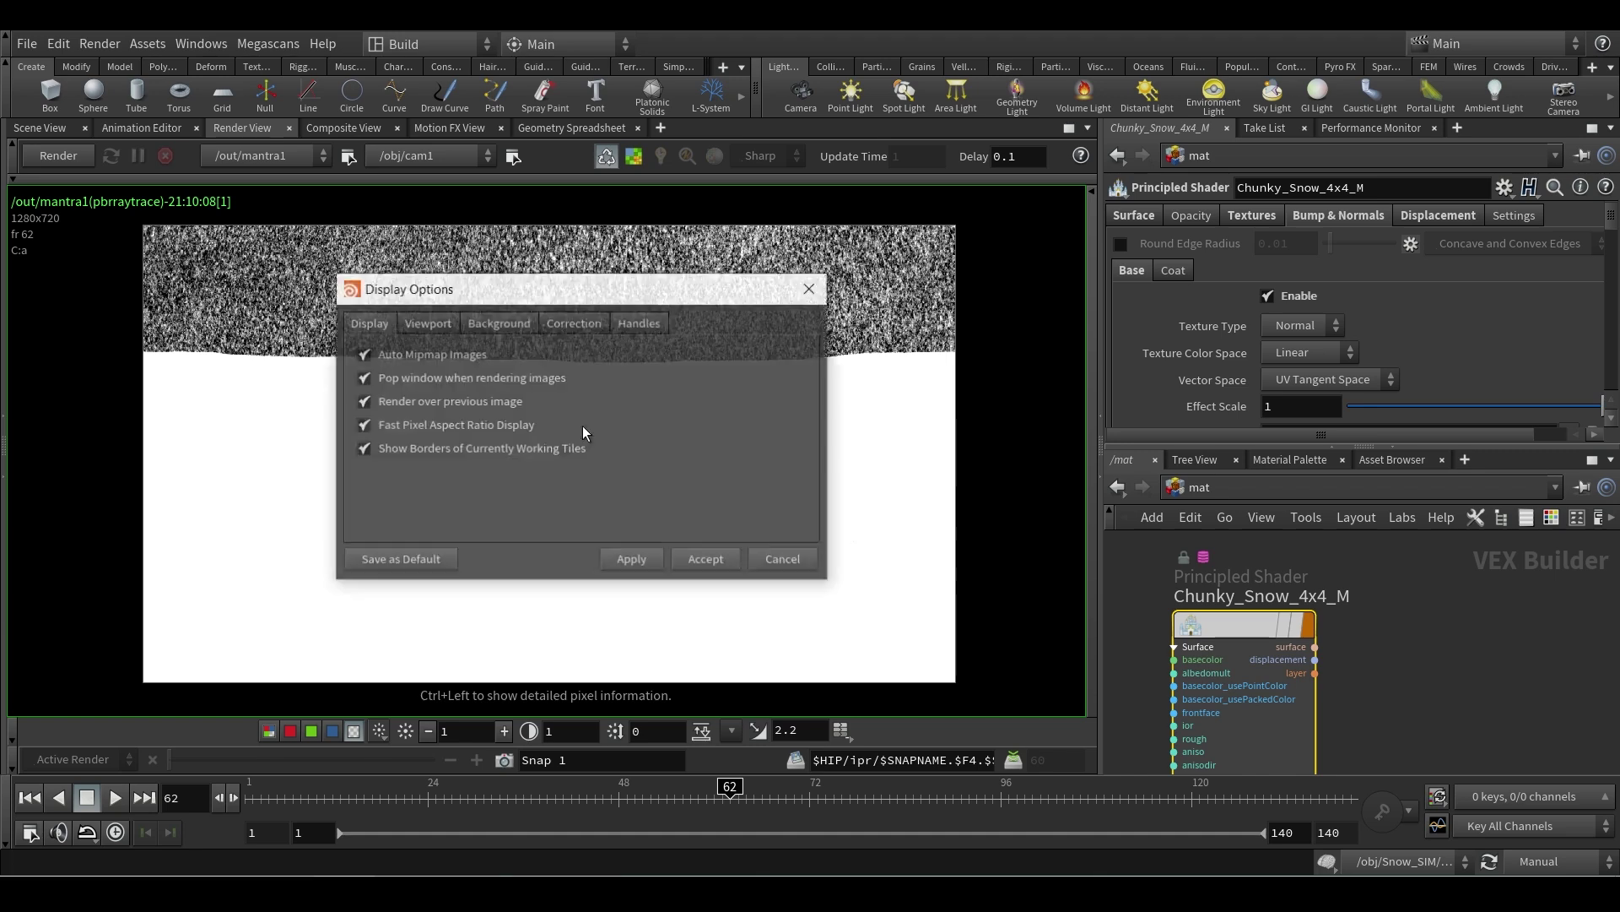
{"action": "left_click", "coordinate": [504, 322]}
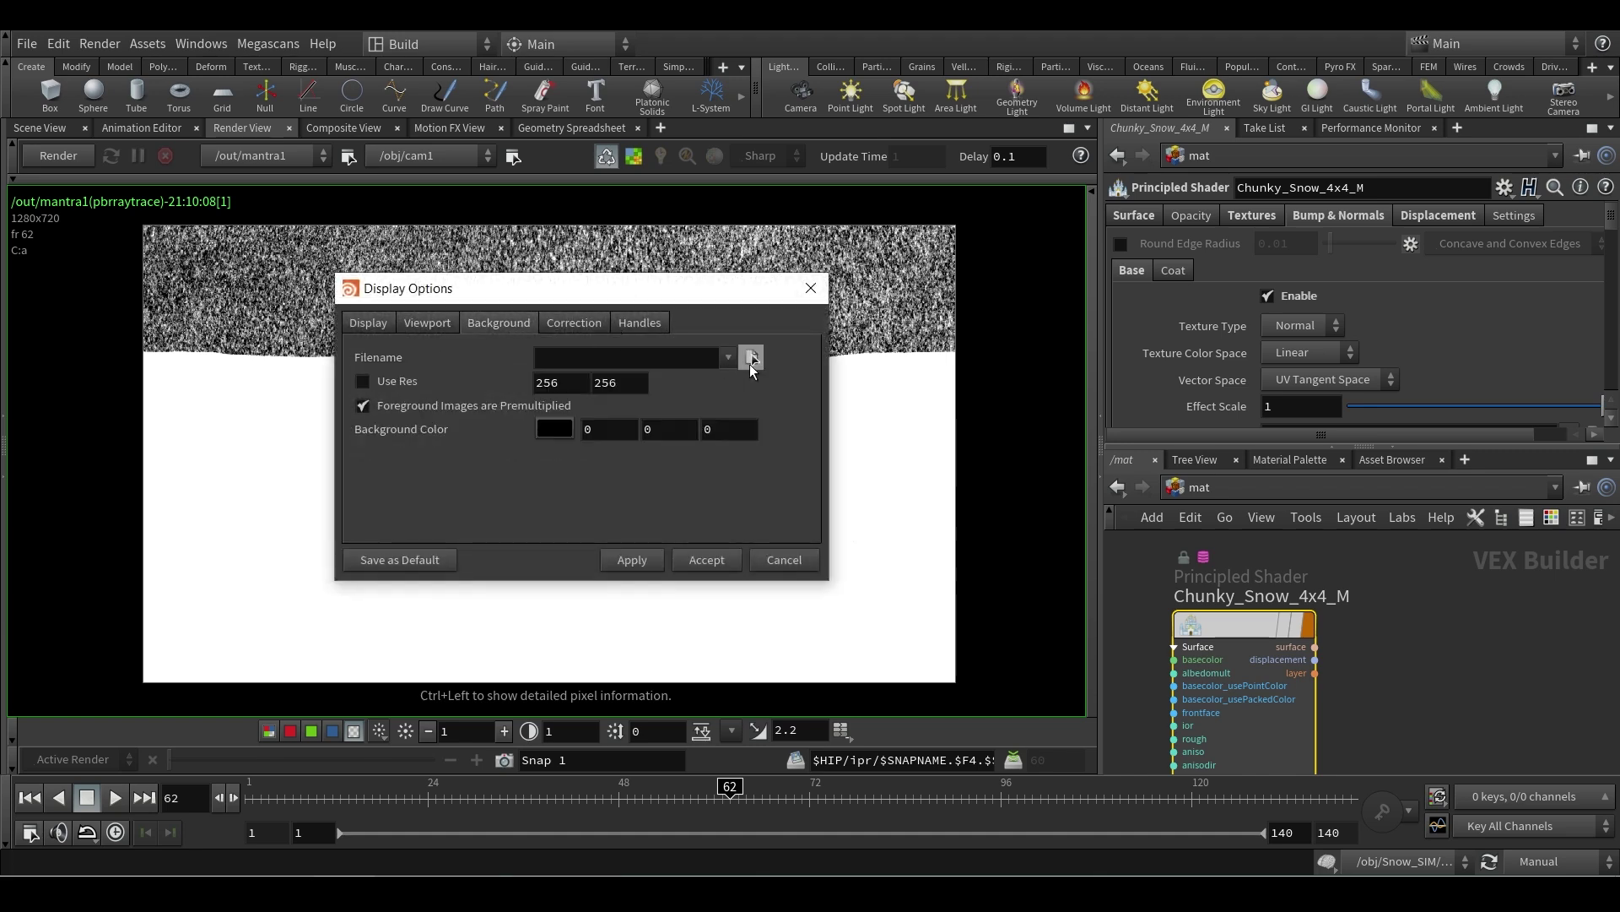
{"action": "left_click", "coordinate": [751, 358]}
{"action": "left_click", "coordinate": [706, 560]}
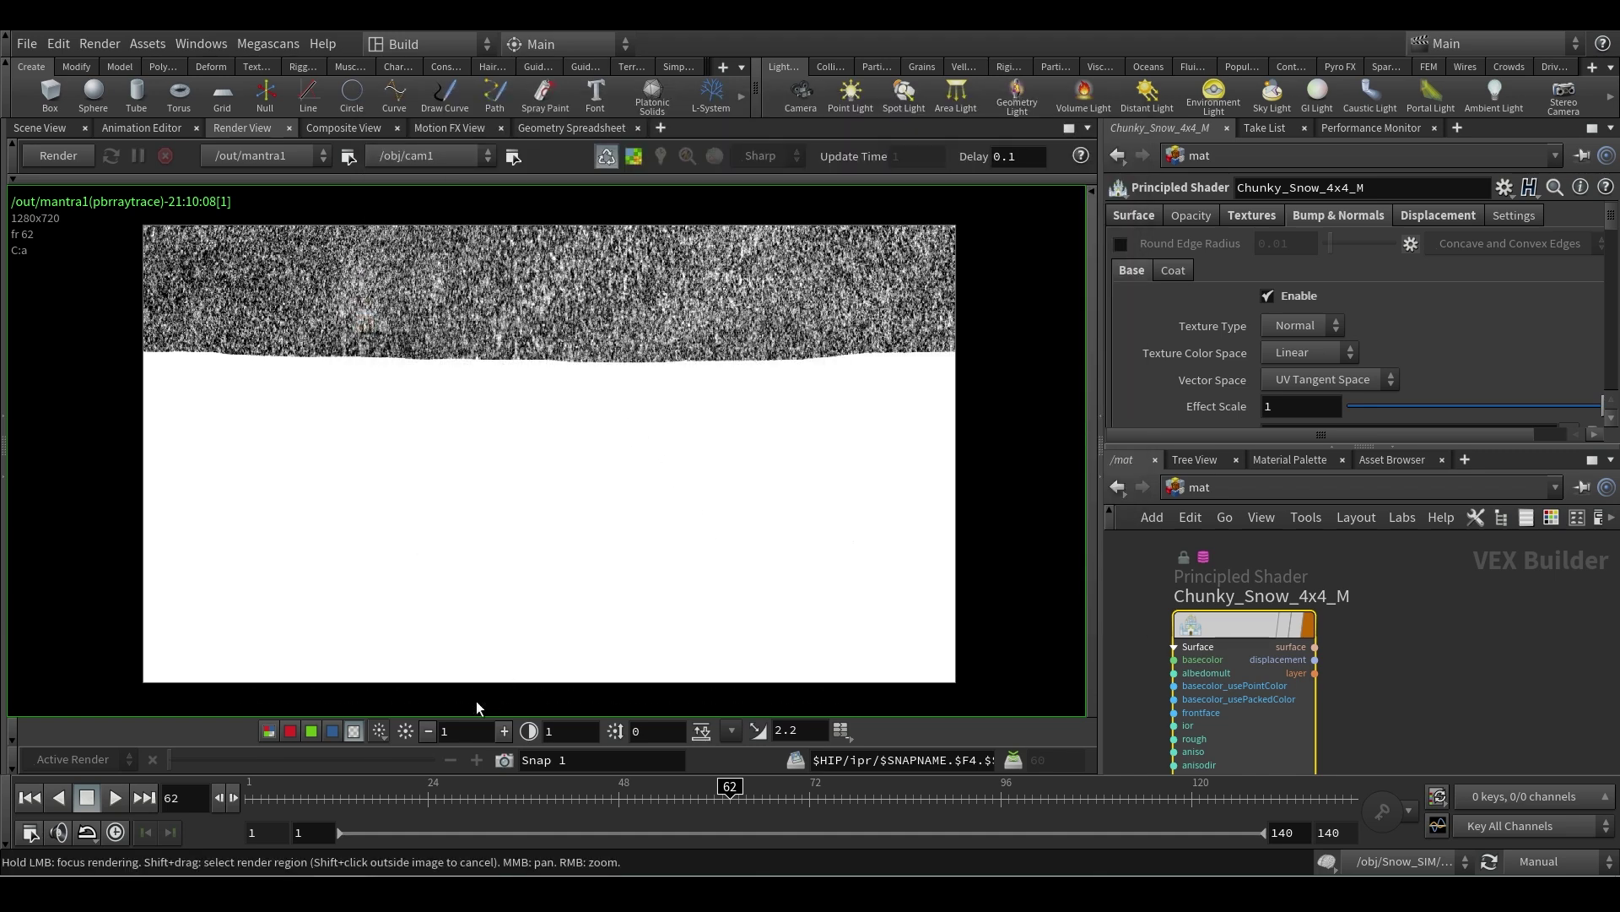
{"action": "left_click", "coordinate": [354, 731]}
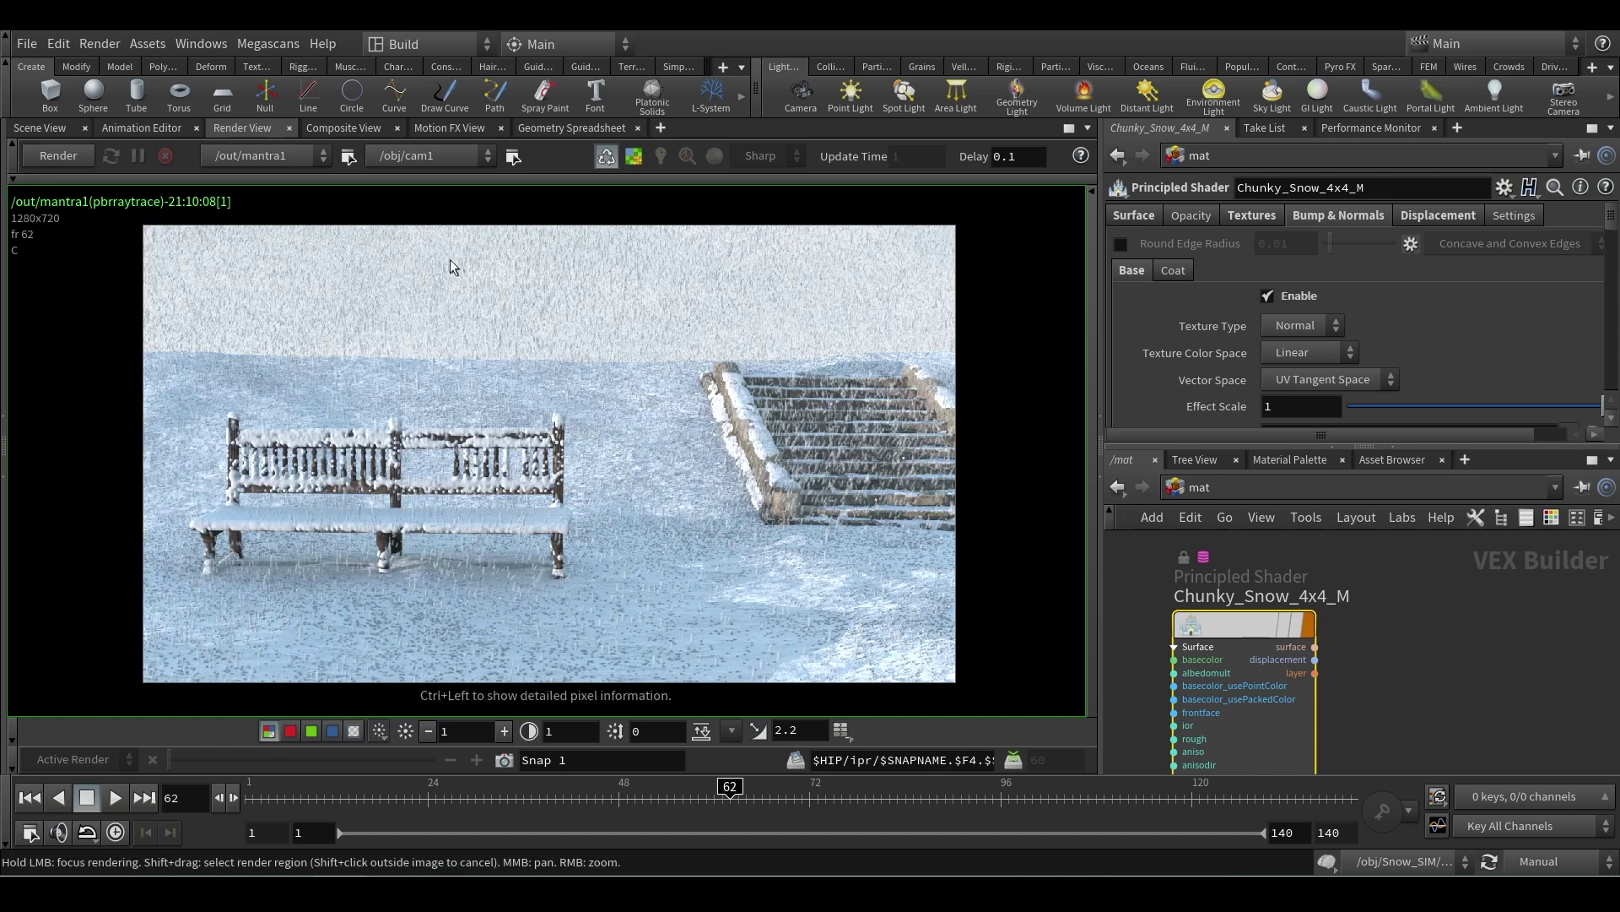
- Clear the background image filename from the render view's display options
{"action": "key", "text": "d"}
{"action": "triple_click", "coordinate": [628, 357]}
{"action": "key", "text": "BackSpace"}
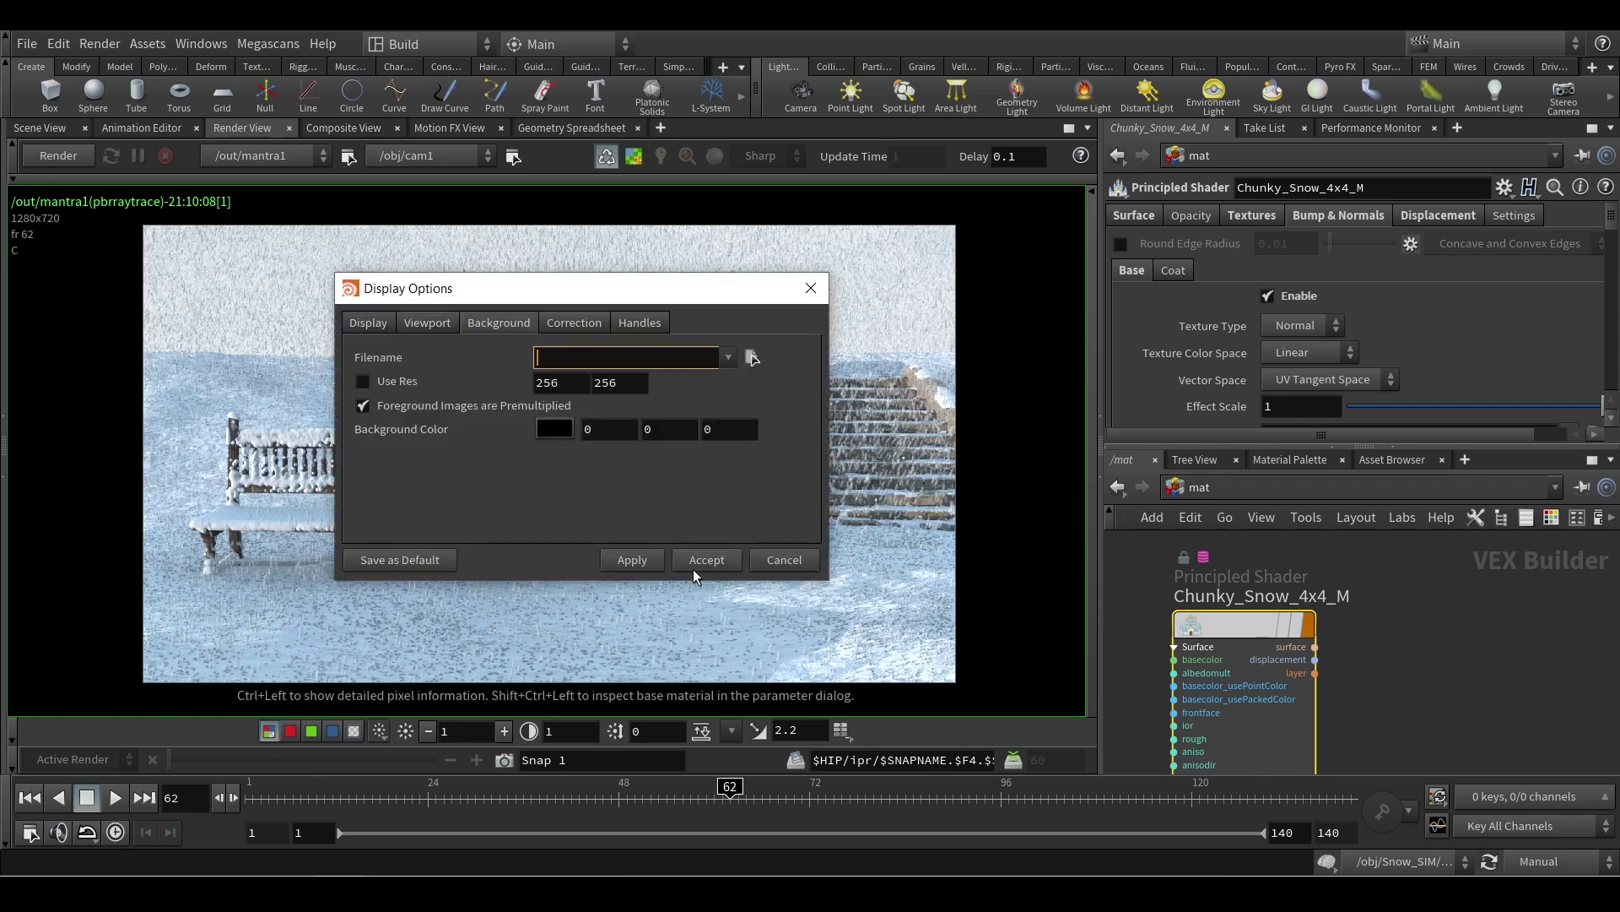
{"action": "left_click", "coordinate": [707, 559]}
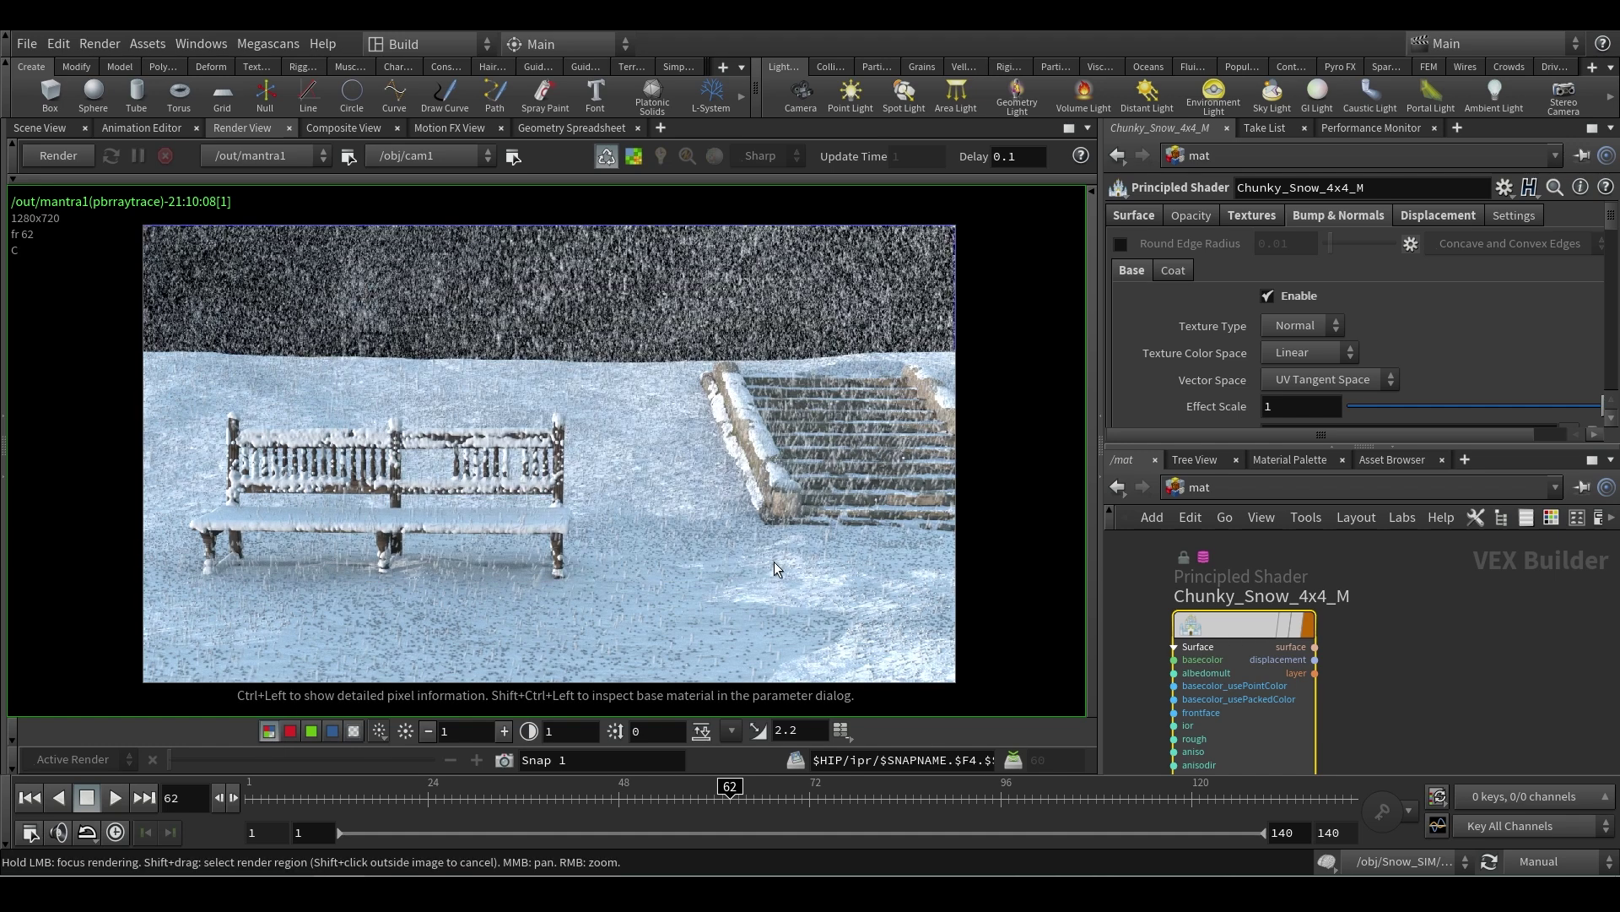
- Save the rendered frame as Test_comping$F.exr in the $HIP folder, filtering the file browser to EXR
{"action": "right_click", "coordinate": [579, 358]}
{"action": "left_click", "coordinate": [627, 385]}
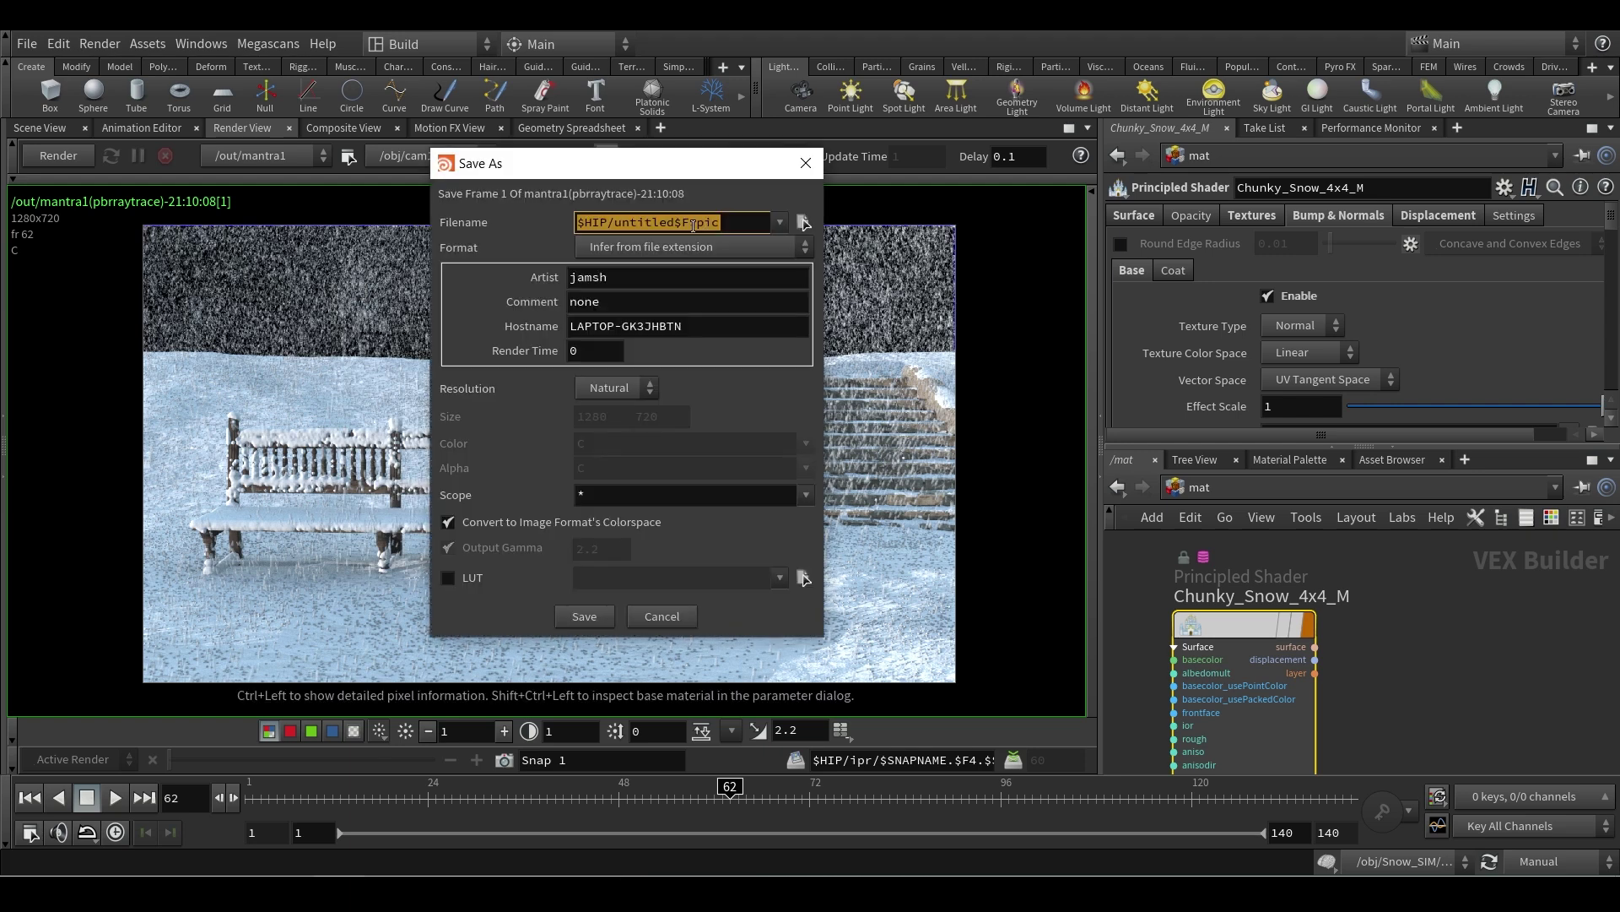
{"action": "left_click", "coordinate": [804, 222]}
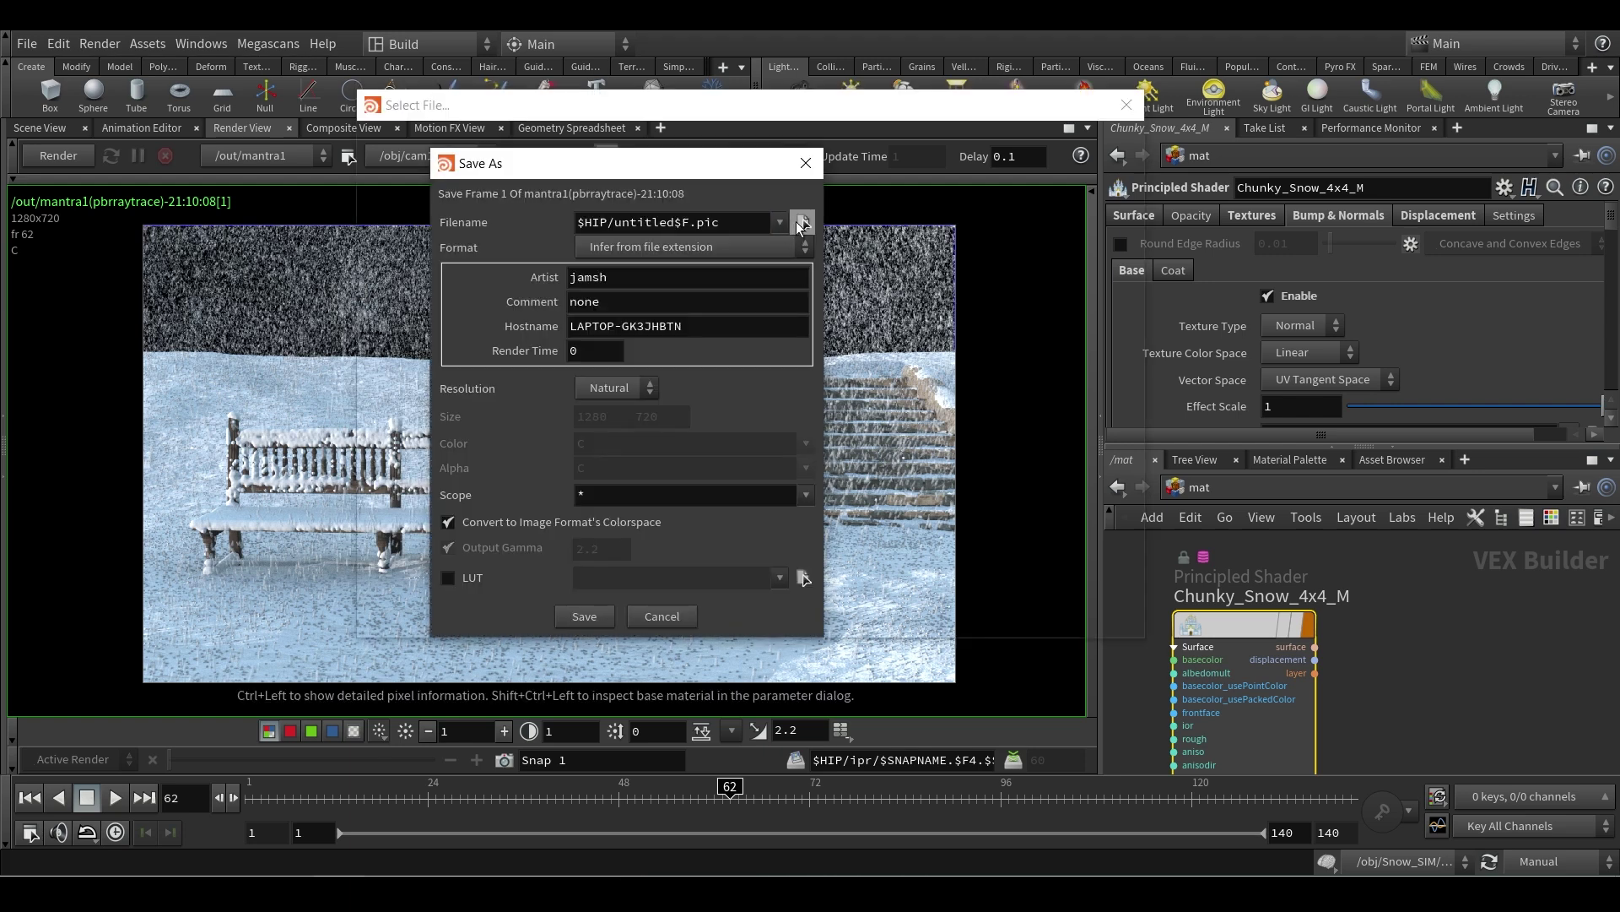
{"action": "left_click", "coordinate": [1128, 584]}
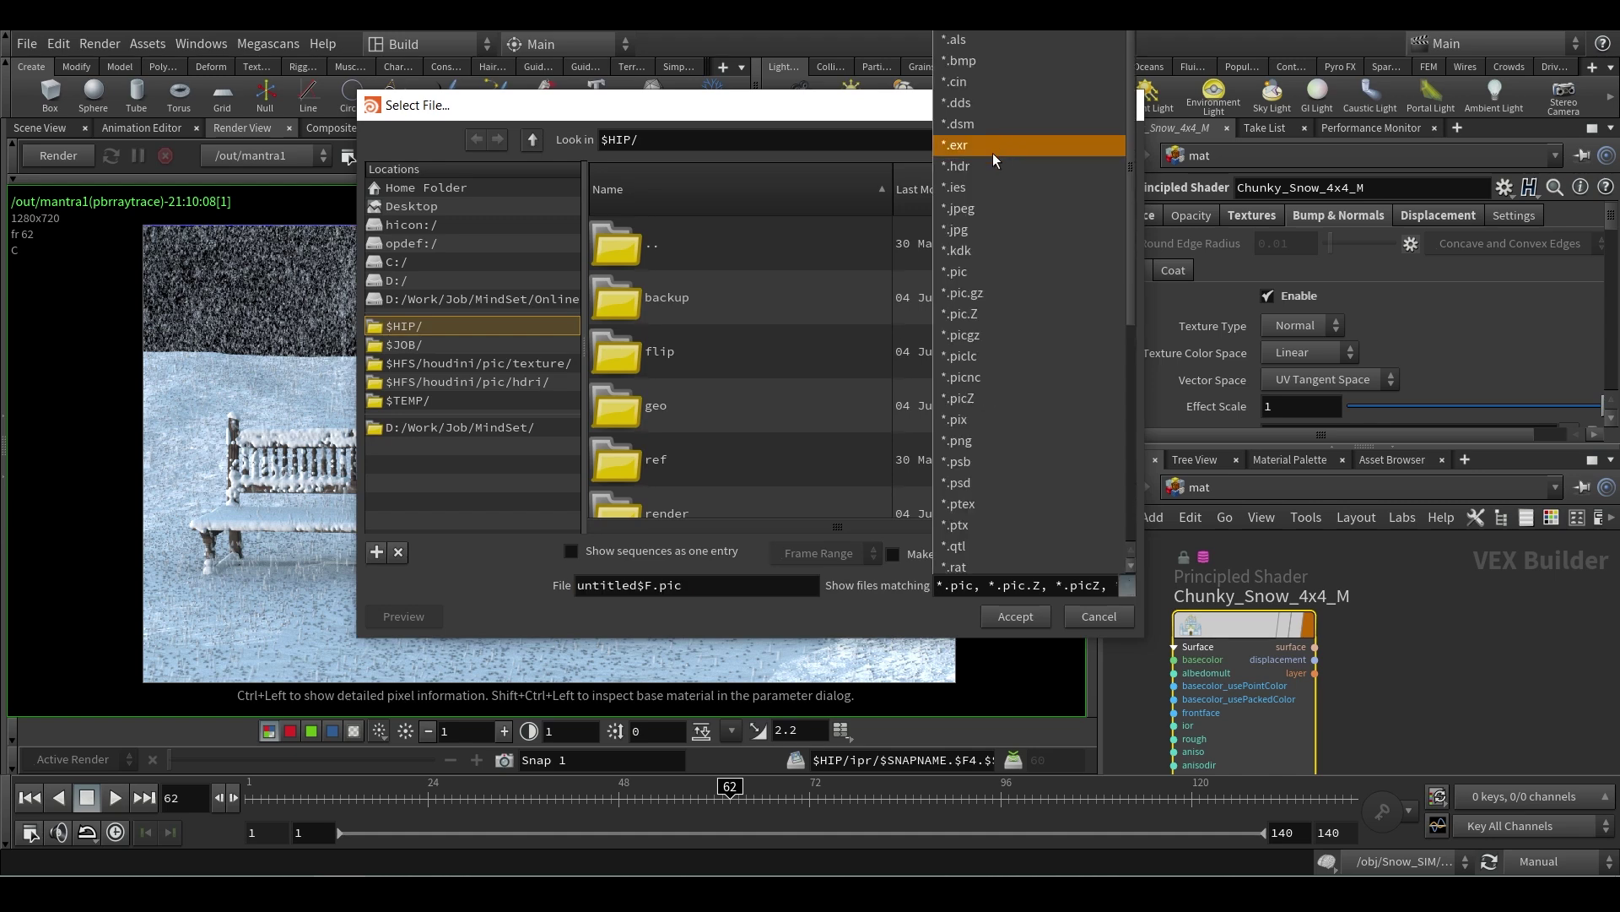
{"action": "left_click", "coordinate": [992, 154]}
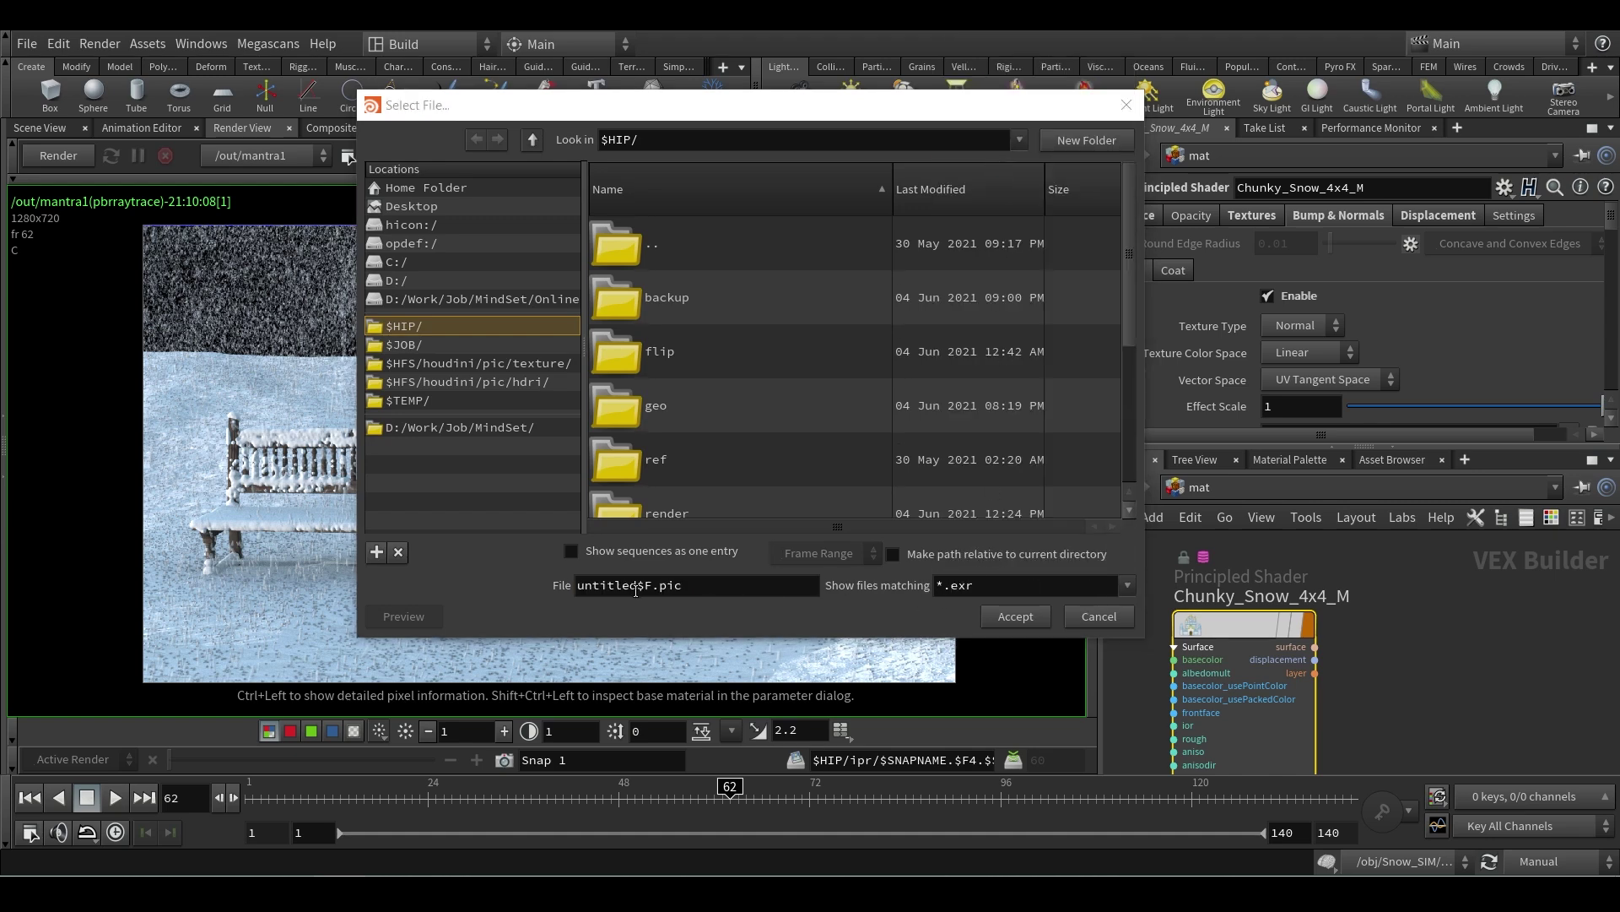
{"action": "double_click", "coordinate": [674, 585]}
{"action": "type", "text": "ex"}
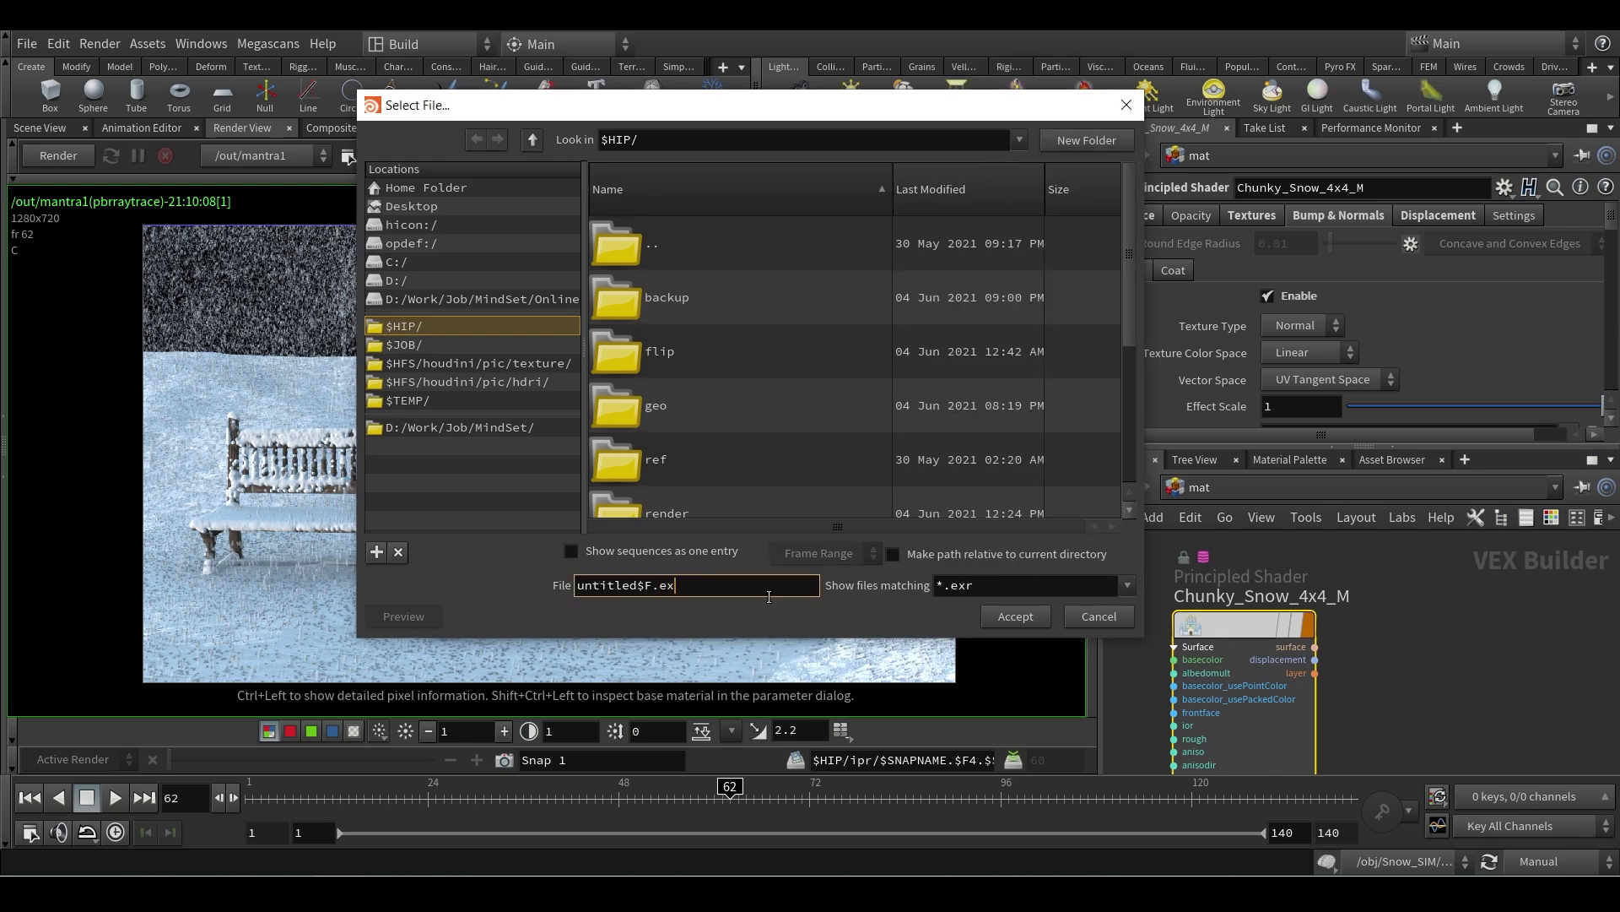
{"action": "type", "text": "r"}
{"action": "double_click", "coordinate": [637, 585]}
{"action": "type", "text": "Test_comping"}
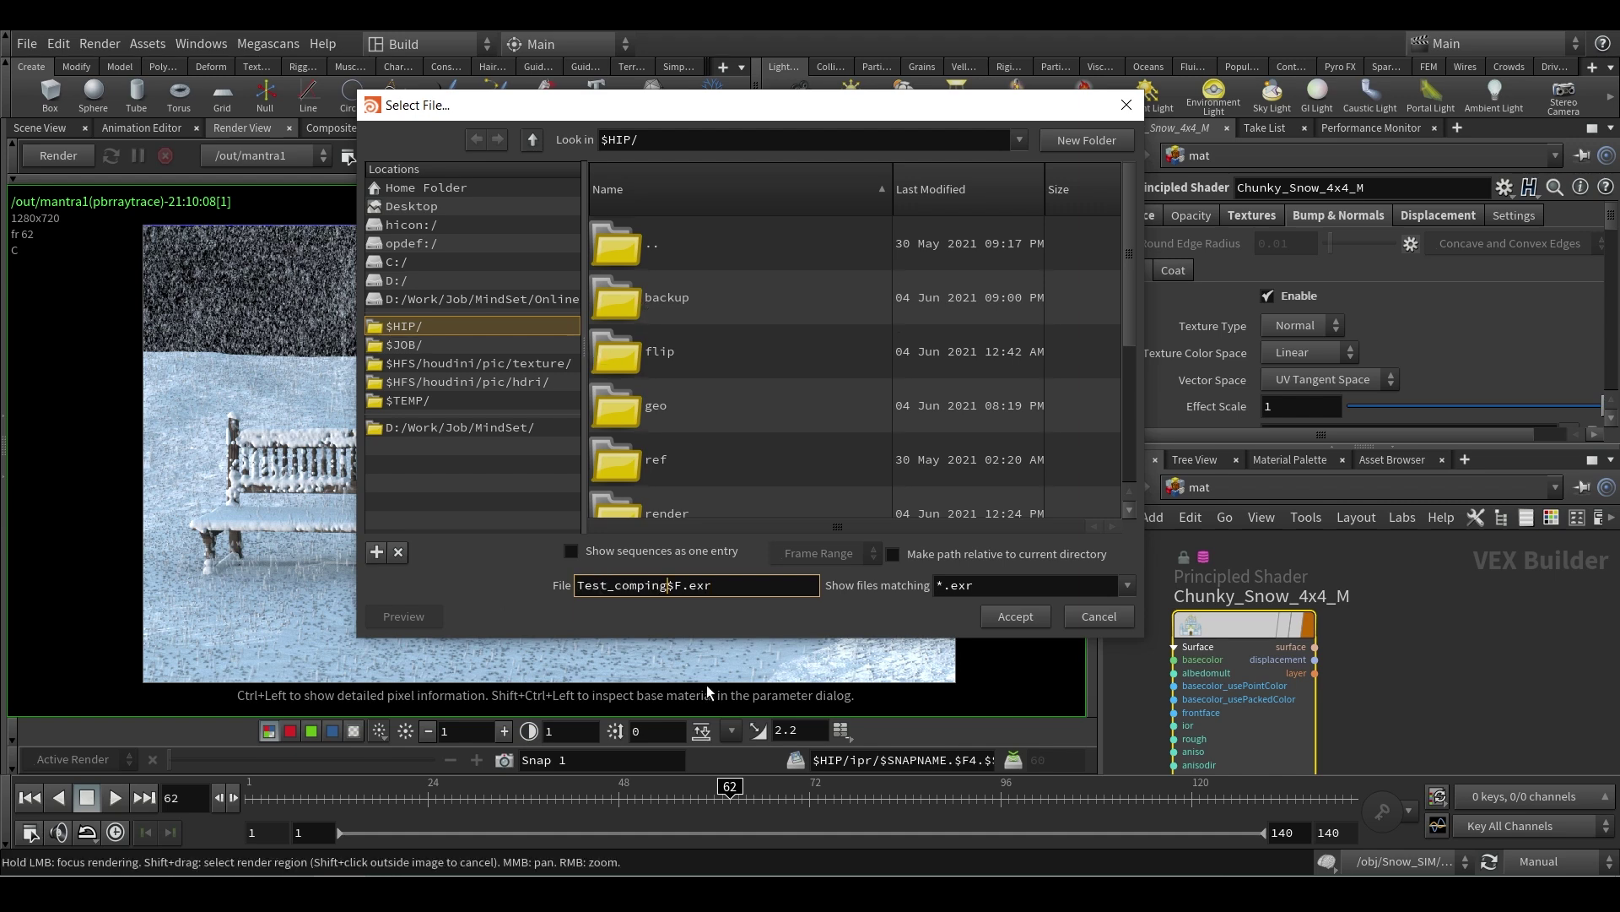
{"action": "left_click", "coordinate": [1006, 617]}
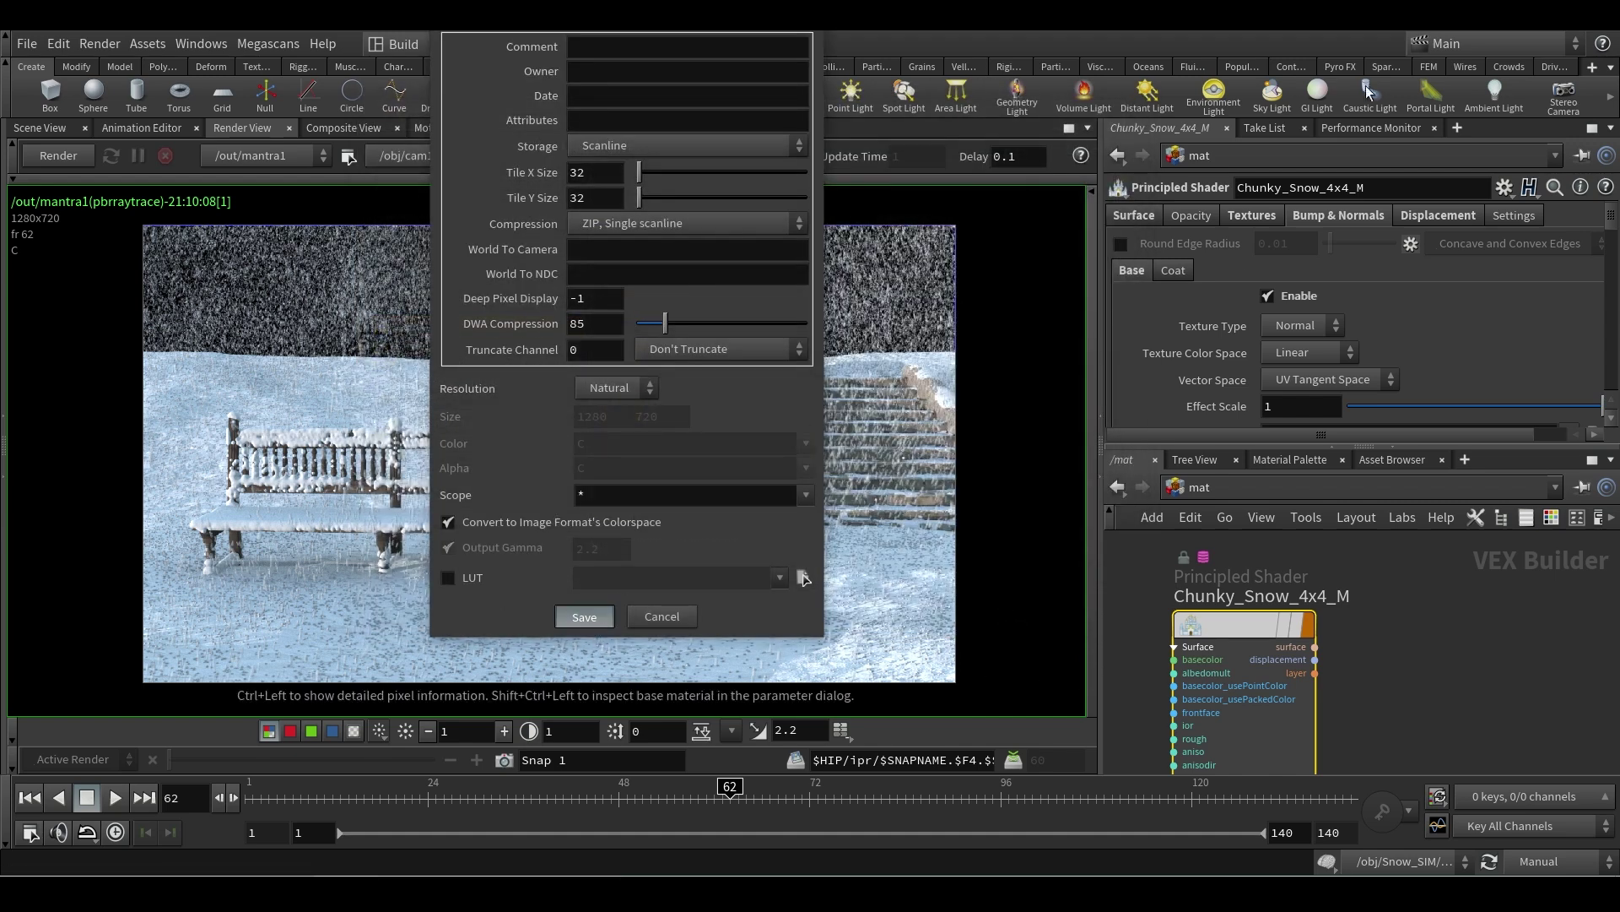
{"action": "left_click", "coordinate": [584, 617]}
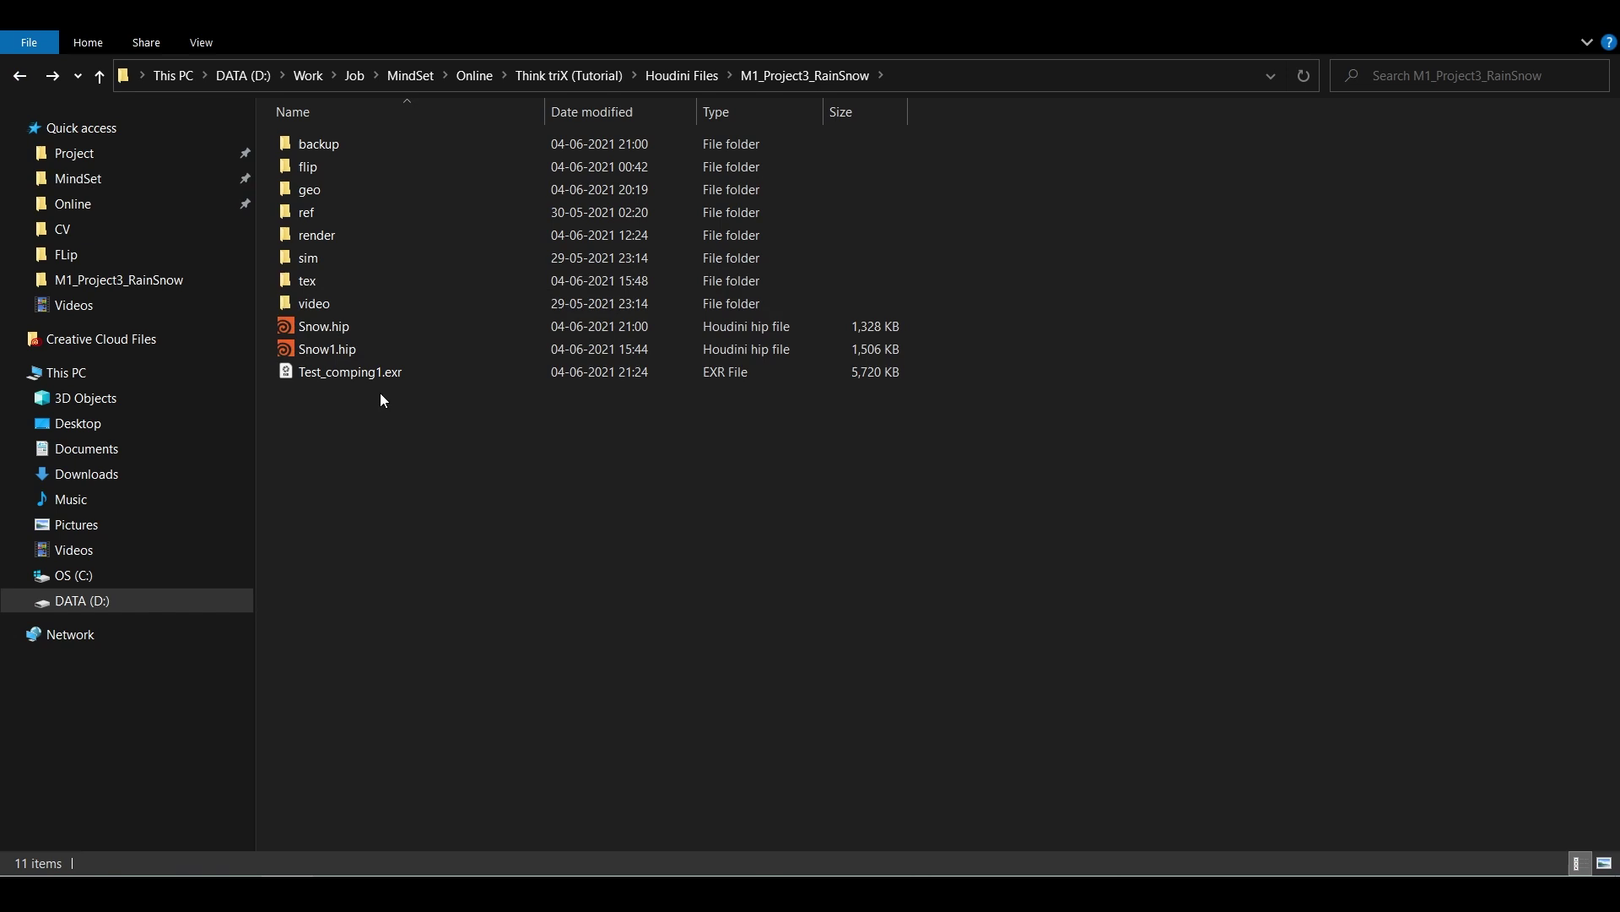
- Move Test_comping1.exr into the project's tex folder and open that folder
{"action": "left_click", "coordinate": [310, 372]}
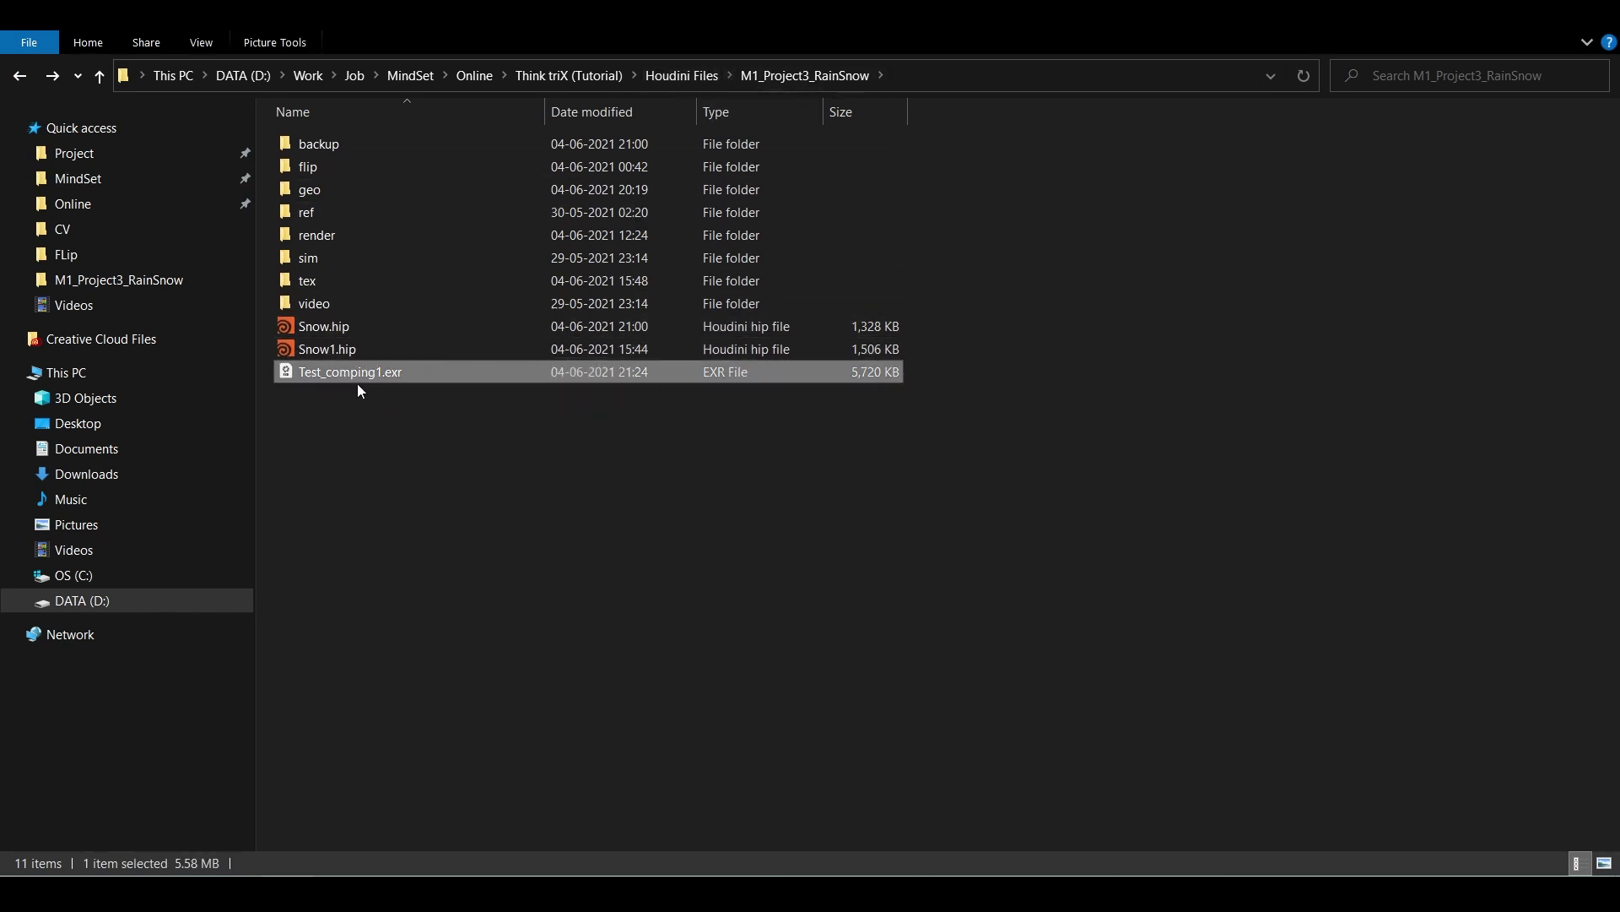
{"action": "left_click_drag", "start_coordinate": [341, 372], "coordinate": [321, 280]}
{"action": "double_click", "coordinate": [321, 280]}
- Open Test_comping1.exr from the tex folder in Photoshop and fit the image in view
{"action": "left_click_drag", "start_coordinate": [1114, 161], "coordinate": [521, 171]}
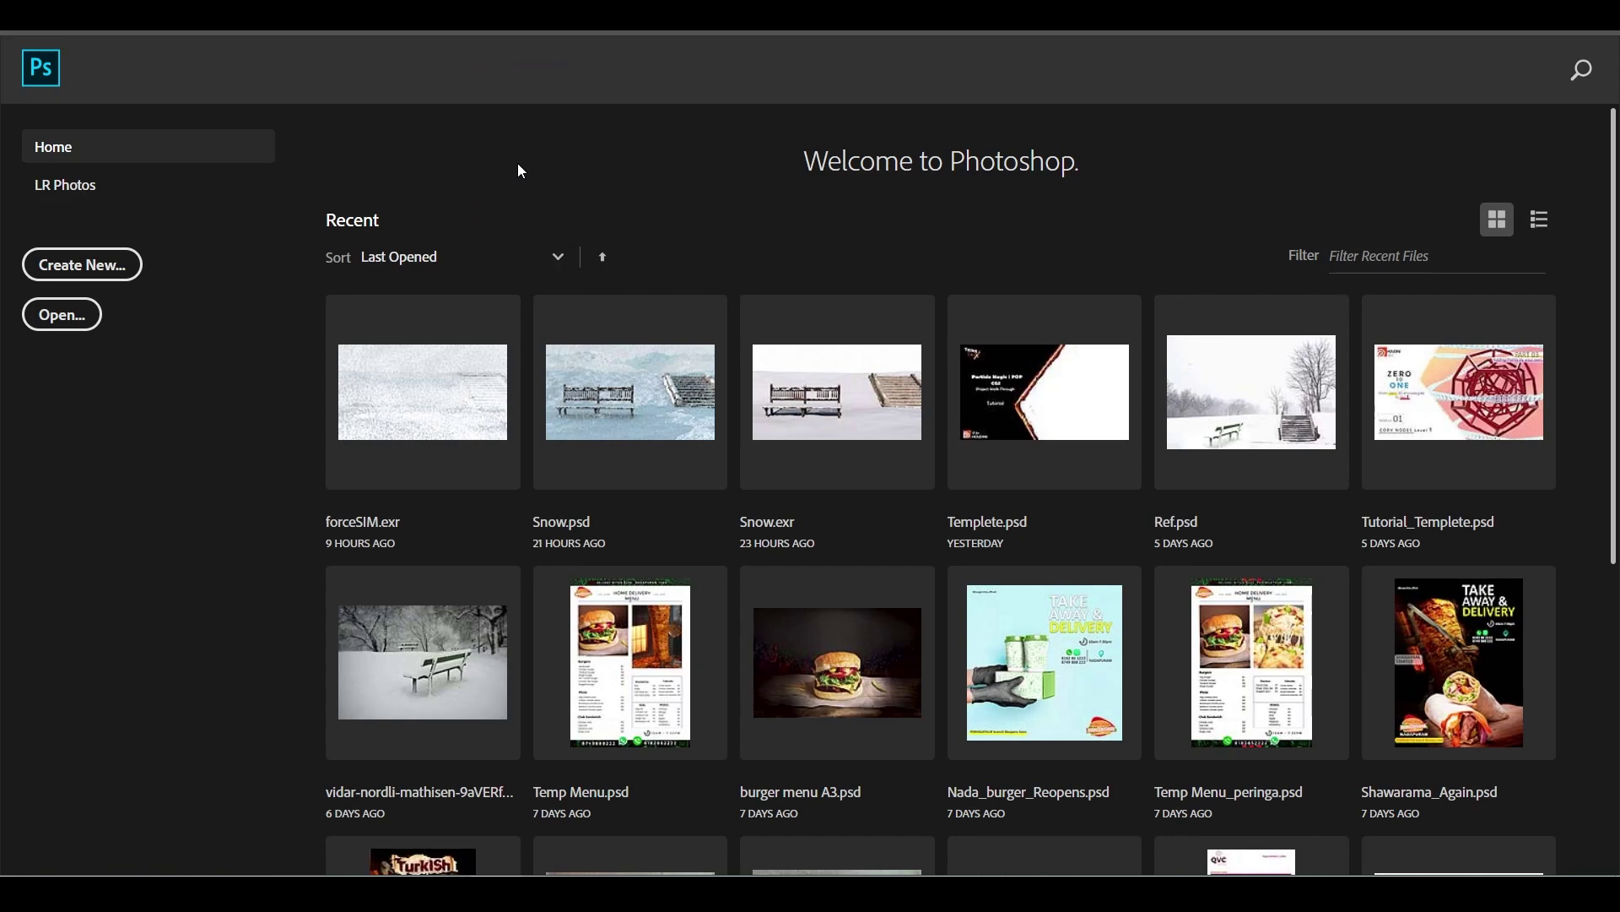
{"action": "left_click", "coordinate": [763, 283]}
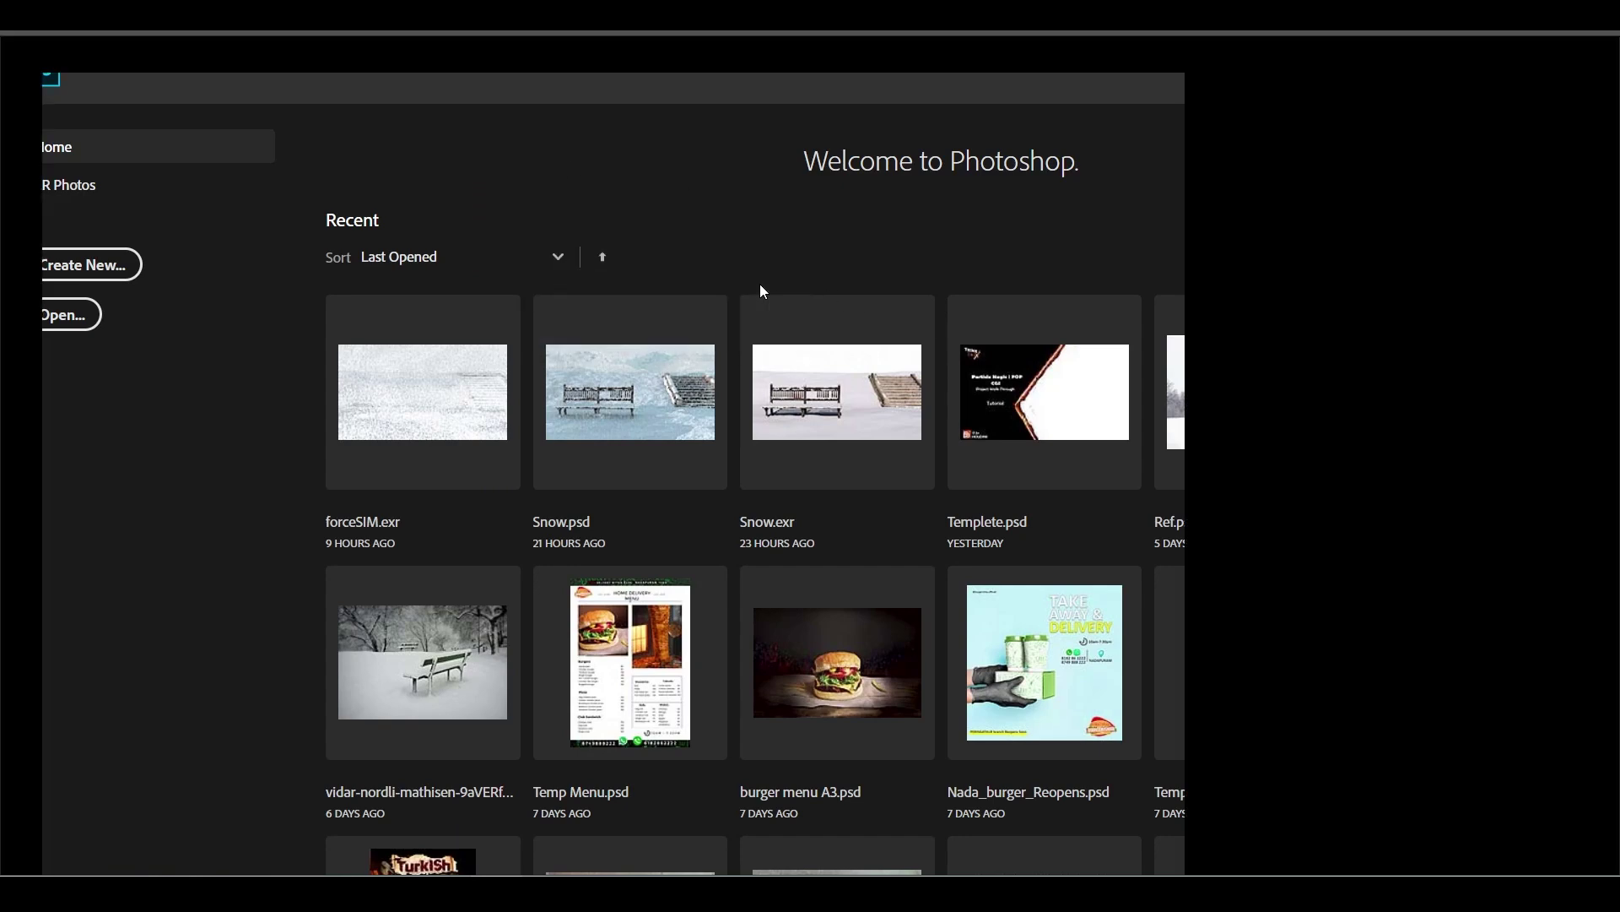
{"action": "scroll", "coordinate": [863, 479], "scroll_direction": "down", "scroll_amount": 2, "text": "alt"}
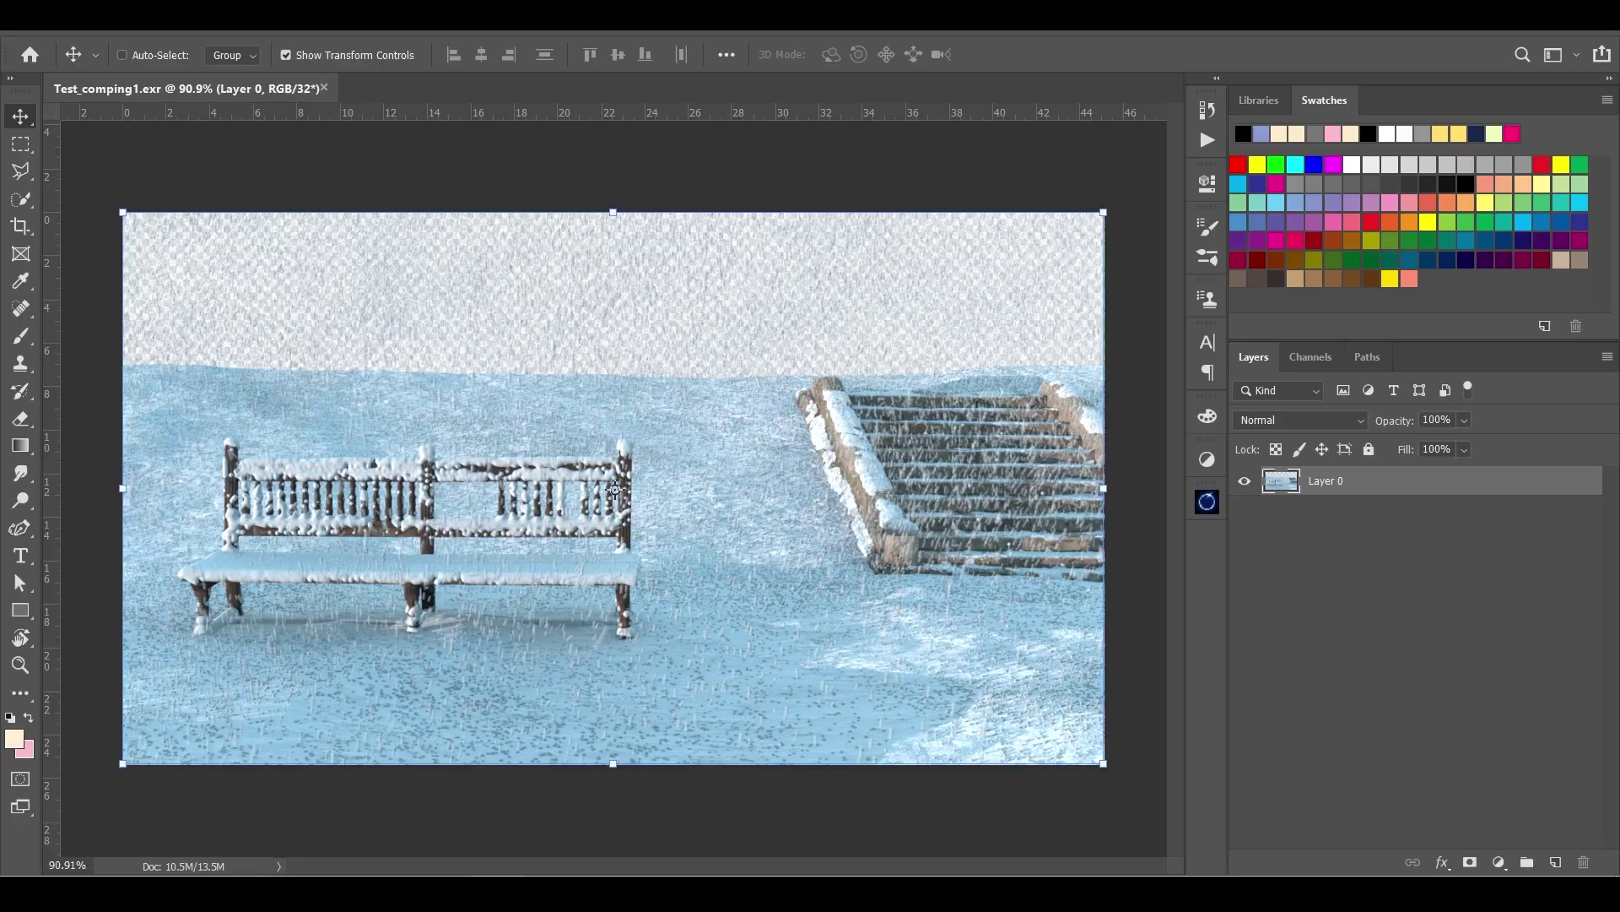
- Place the High_resolution_wallpaper_background image beneath Layer 0 as a mountain backdrop and check the composite
{"action": "key", "text": "alt+Tab"}
{"action": "mouse_move", "coordinate": [665, 230]}
{"action": "left_mouse_down"}
{"action": "mouse_move", "coordinate": [589, 680]}
{"action": "mouse_move", "coordinate": [507, 875]}
{"action": "mouse_move", "coordinate": [523, 663]}
{"action": "mouse_move", "coordinate": [636, 329]}
{"action": "mouse_move", "coordinate": [645, 222]}
{"action": "left_mouse_up"}
{"action": "left_click_drag", "start_coordinate": [756, 276], "coordinate": [785, 397]}
{"action": "left_click", "coordinate": [1356, 700]}
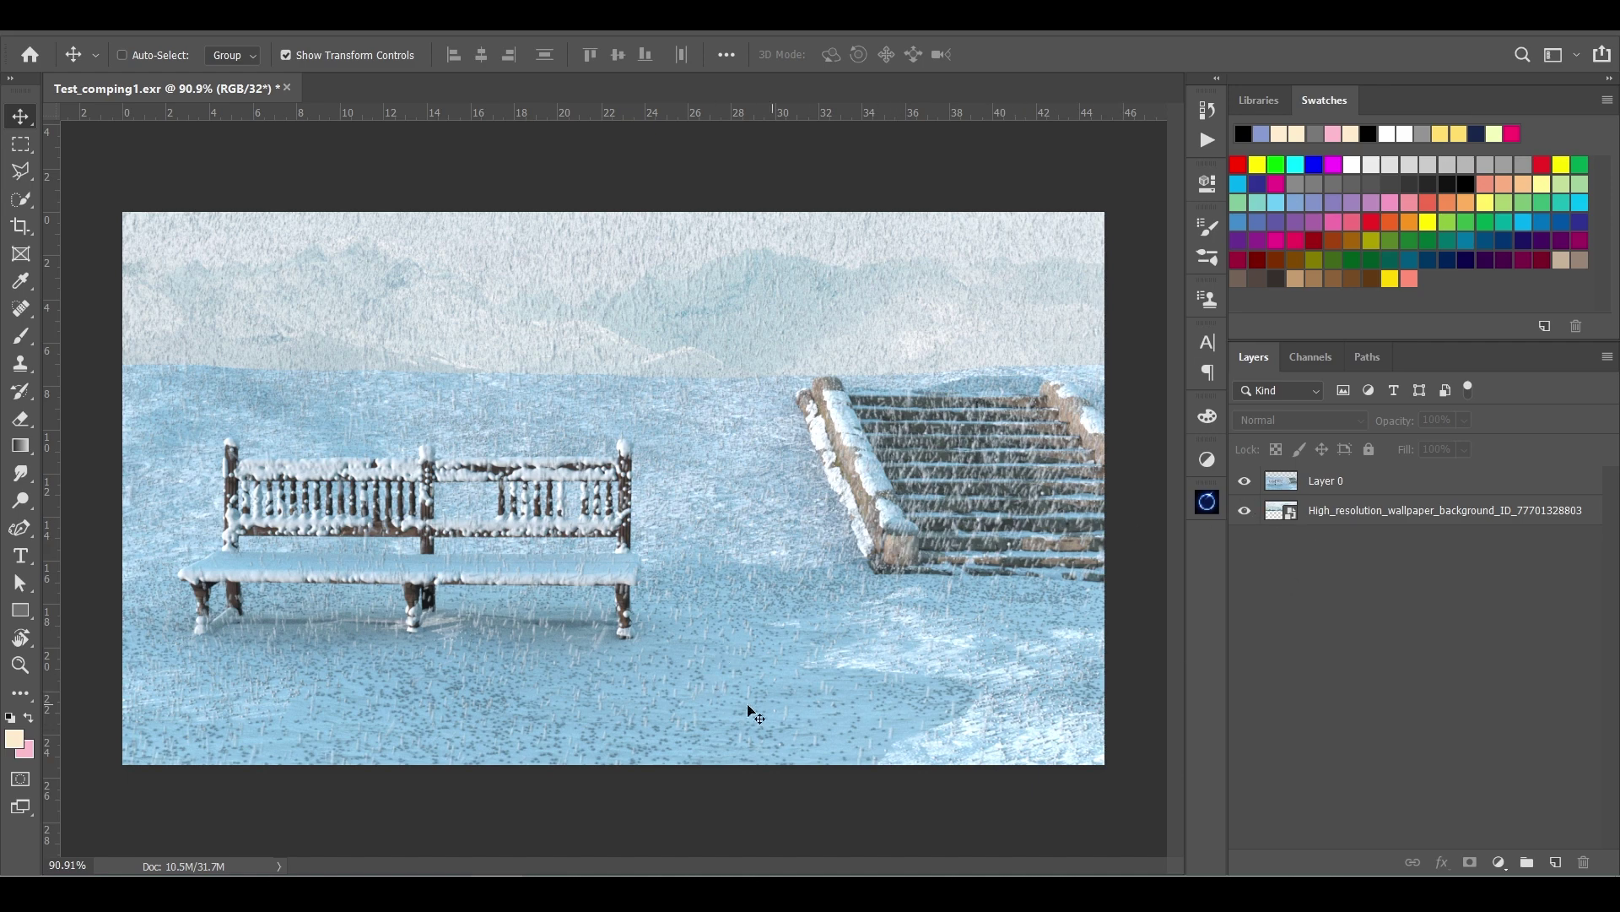
{"action": "scroll", "coordinate": [524, 654], "scroll_direction": "up", "scroll_amount": 4, "text": "alt"}
{"action": "key", "text": "ctrl+1"}
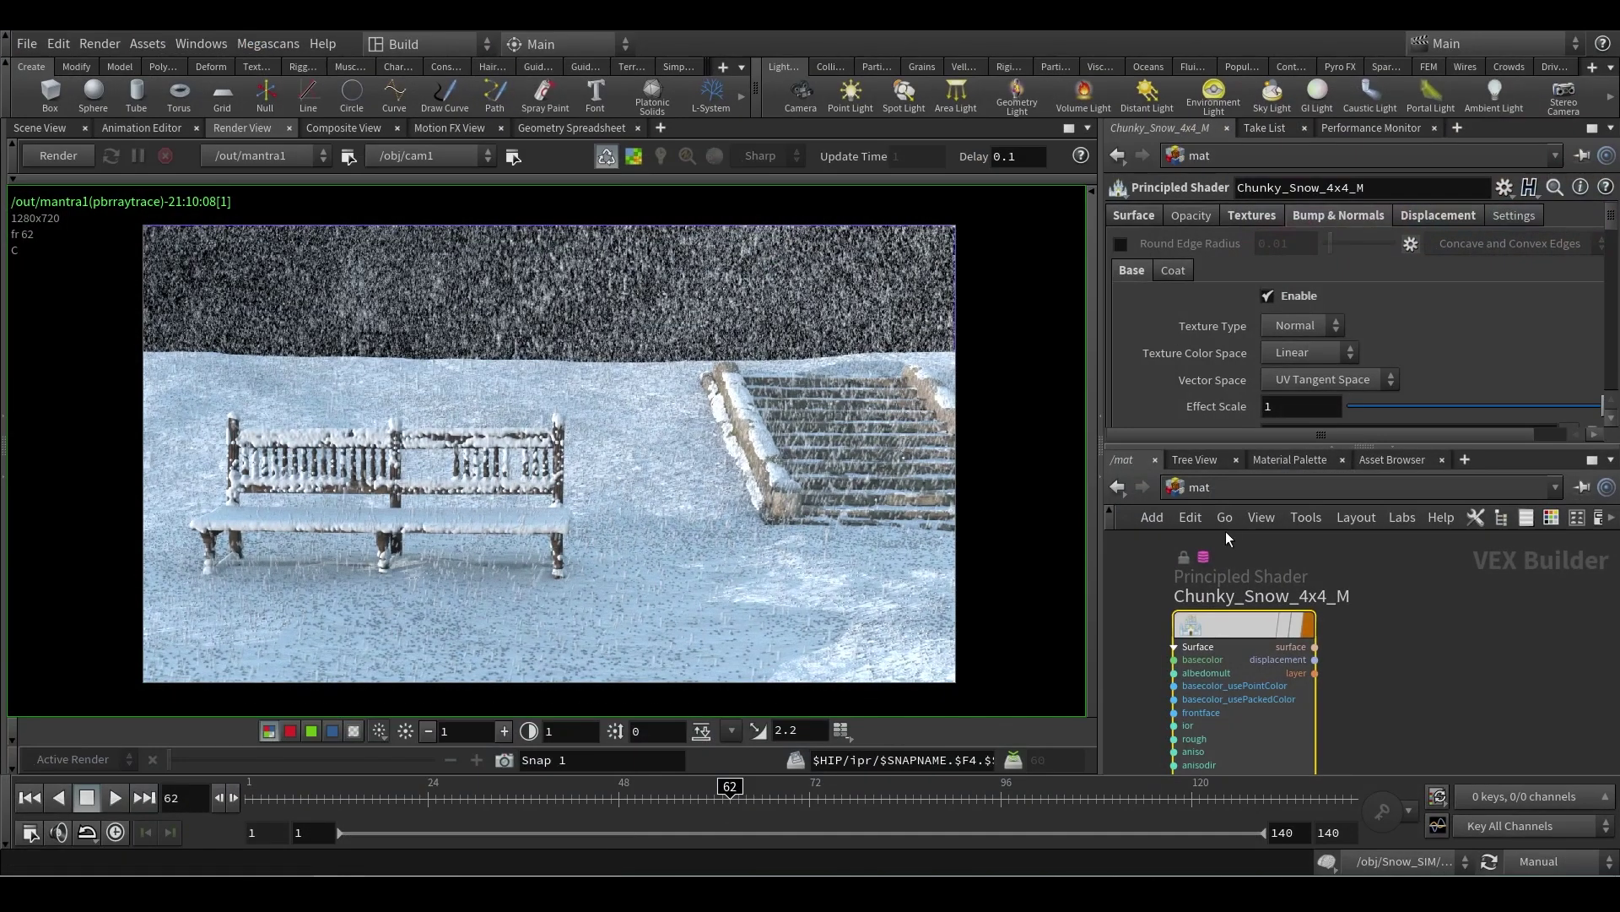
- Switch back to Houdini and clear the Candidate Objects pattern of the mantra1 node in the output network
{"action": "left_click", "coordinate": [1203, 494]}
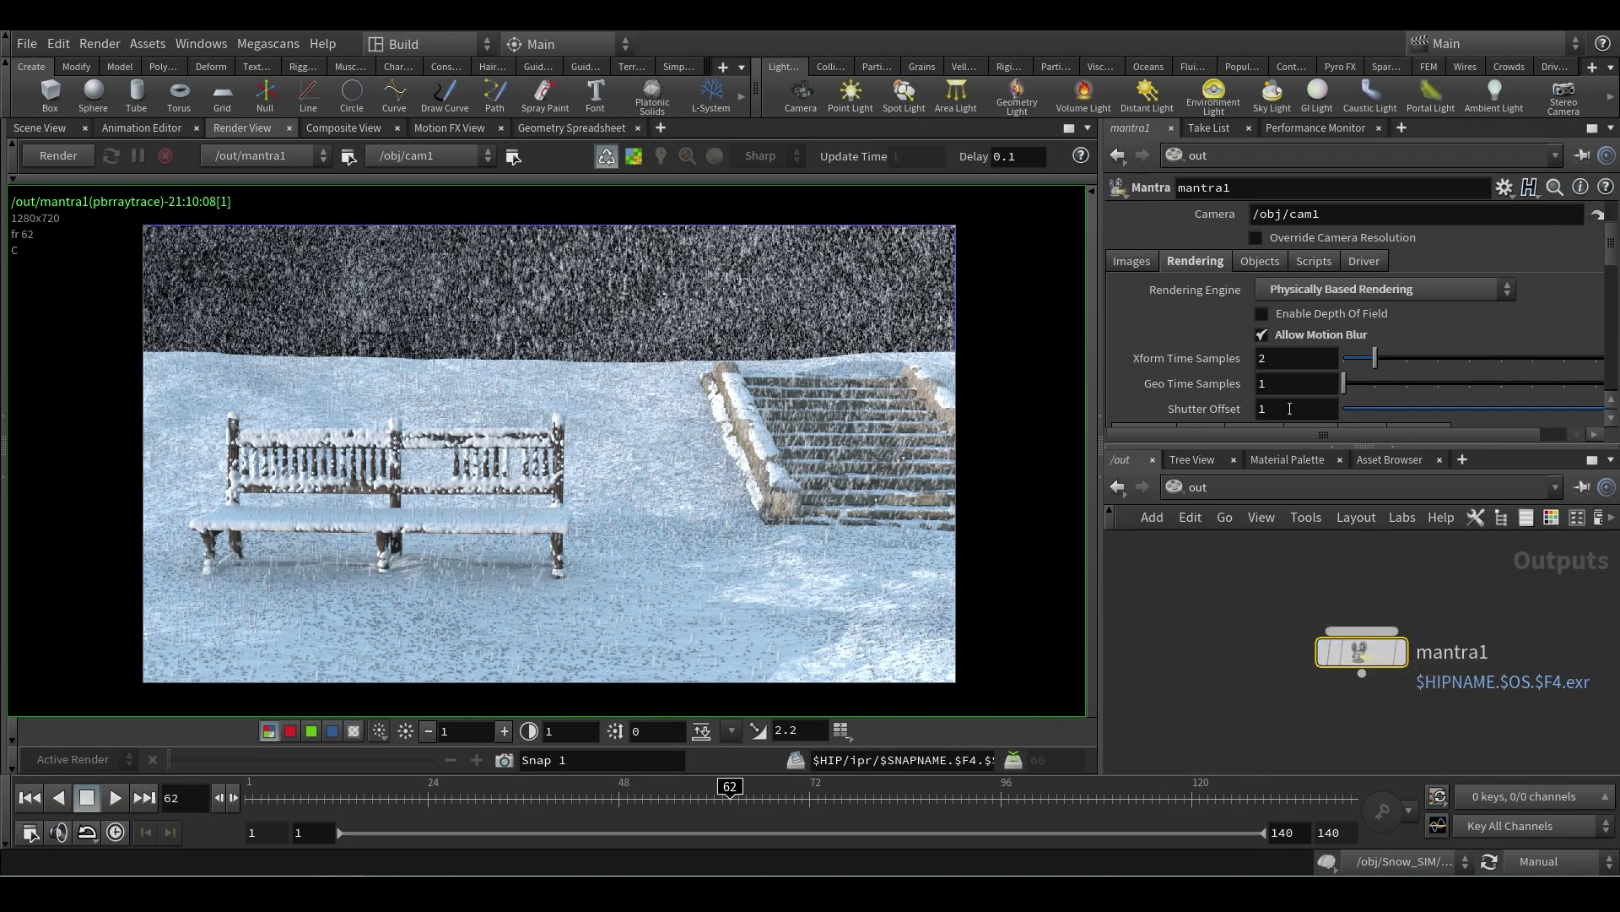
{"action": "left_click_drag", "start_coordinate": [1304, 445], "coordinate": [1305, 602]}
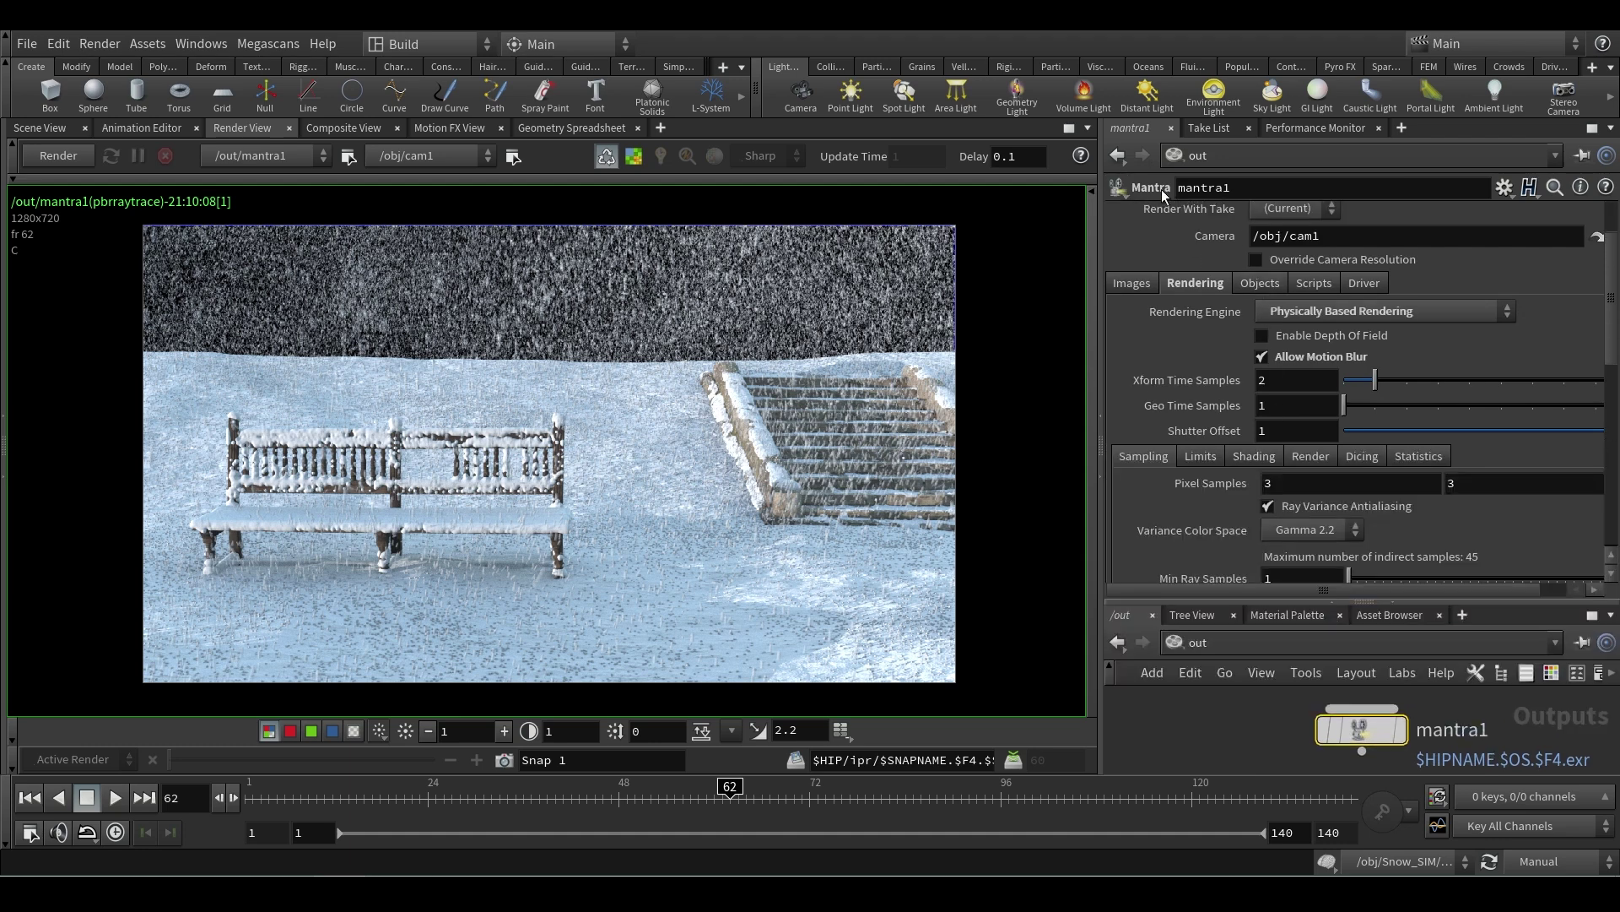
{"action": "left_click", "coordinate": [1264, 289]}
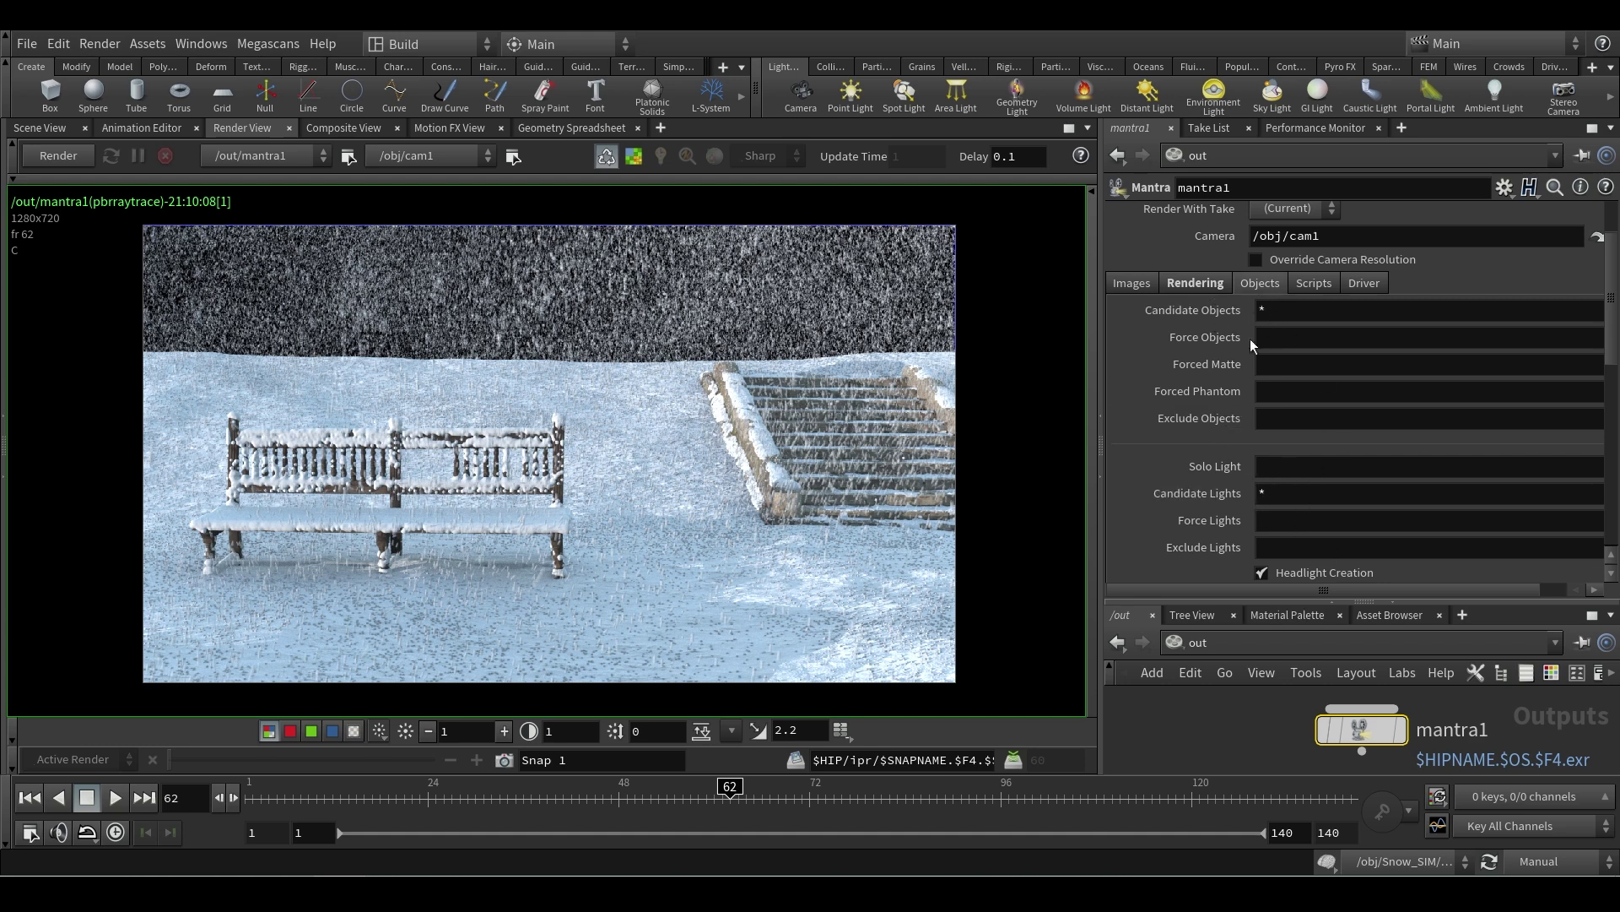
{"action": "left_click", "coordinate": [1277, 315]}
{"action": "key", "text": "BackSpace"}
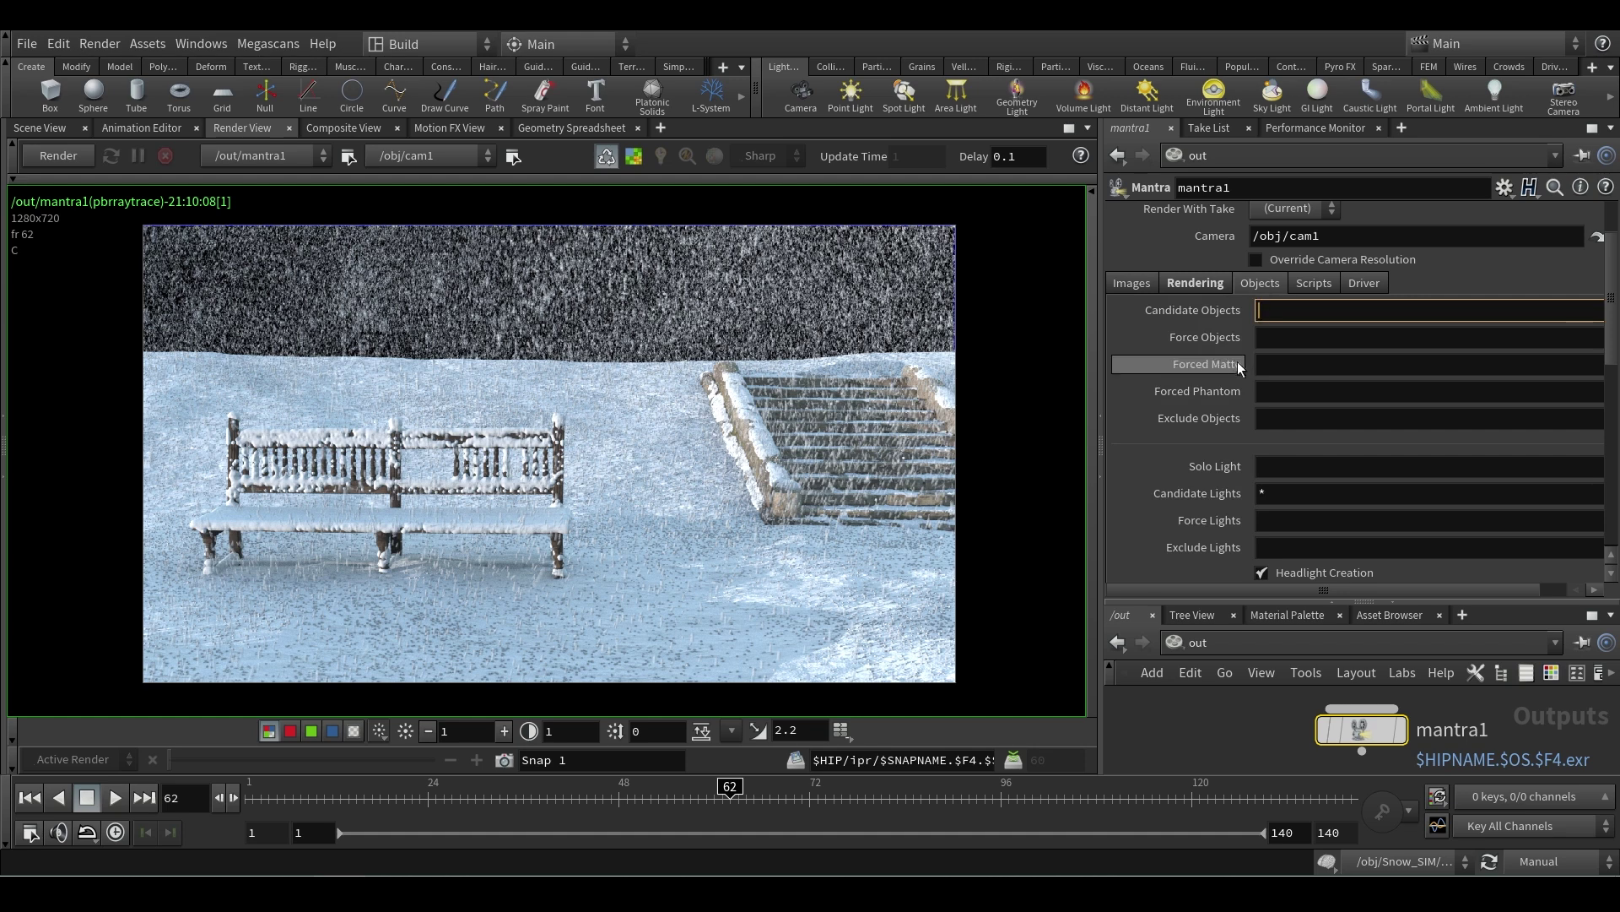
- Set mantra1's Force Objects to Snow_SIM by picking it from the operator list
{"action": "left_click", "coordinate": [1267, 342]}
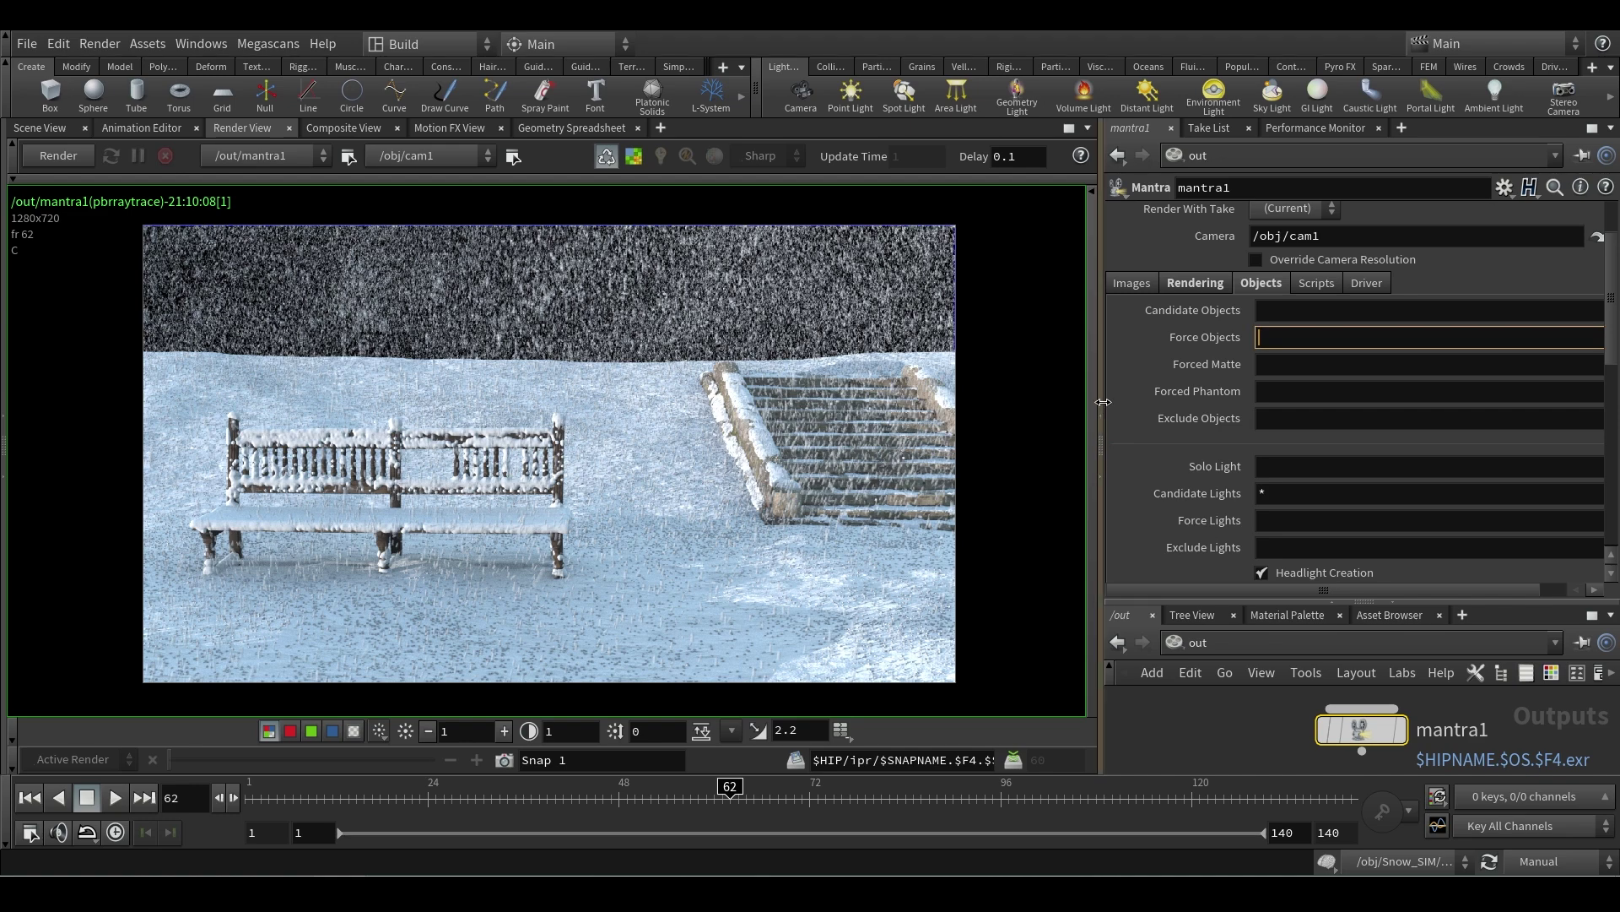
{"action": "left_click_drag", "start_coordinate": [1101, 406], "coordinate": [981, 406]}
{"action": "left_click", "coordinate": [1587, 341]}
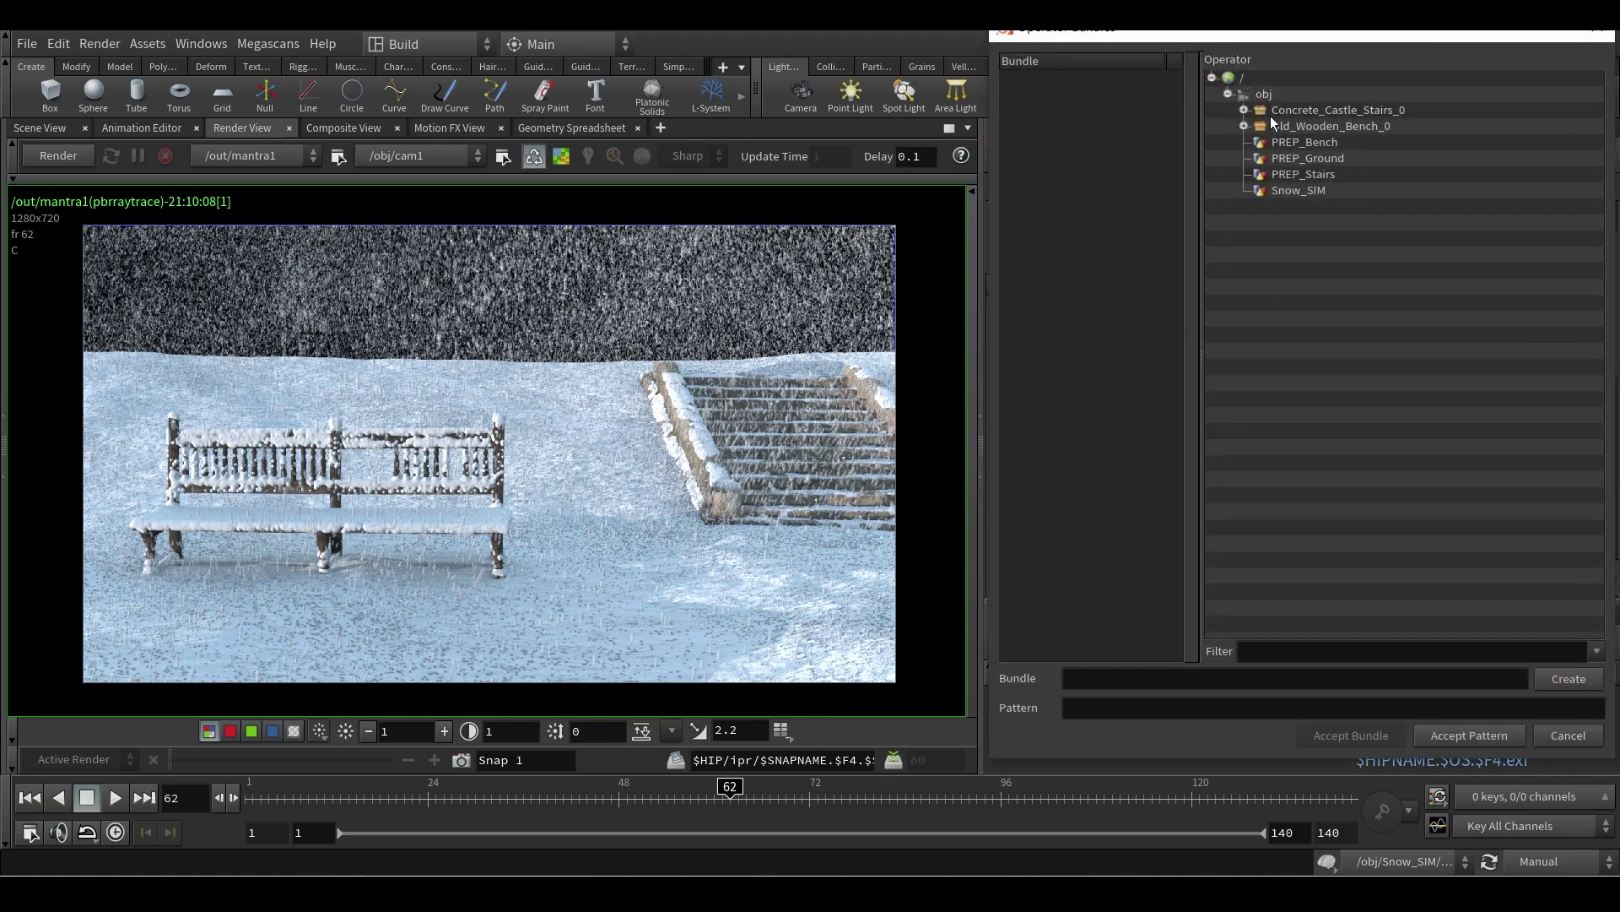
{"action": "left_click", "coordinate": [1297, 192]}
{"action": "left_click_drag", "start_coordinate": [1398, 36], "coordinate": [1235, 52]}
{"action": "left_click", "coordinate": [1300, 750]}
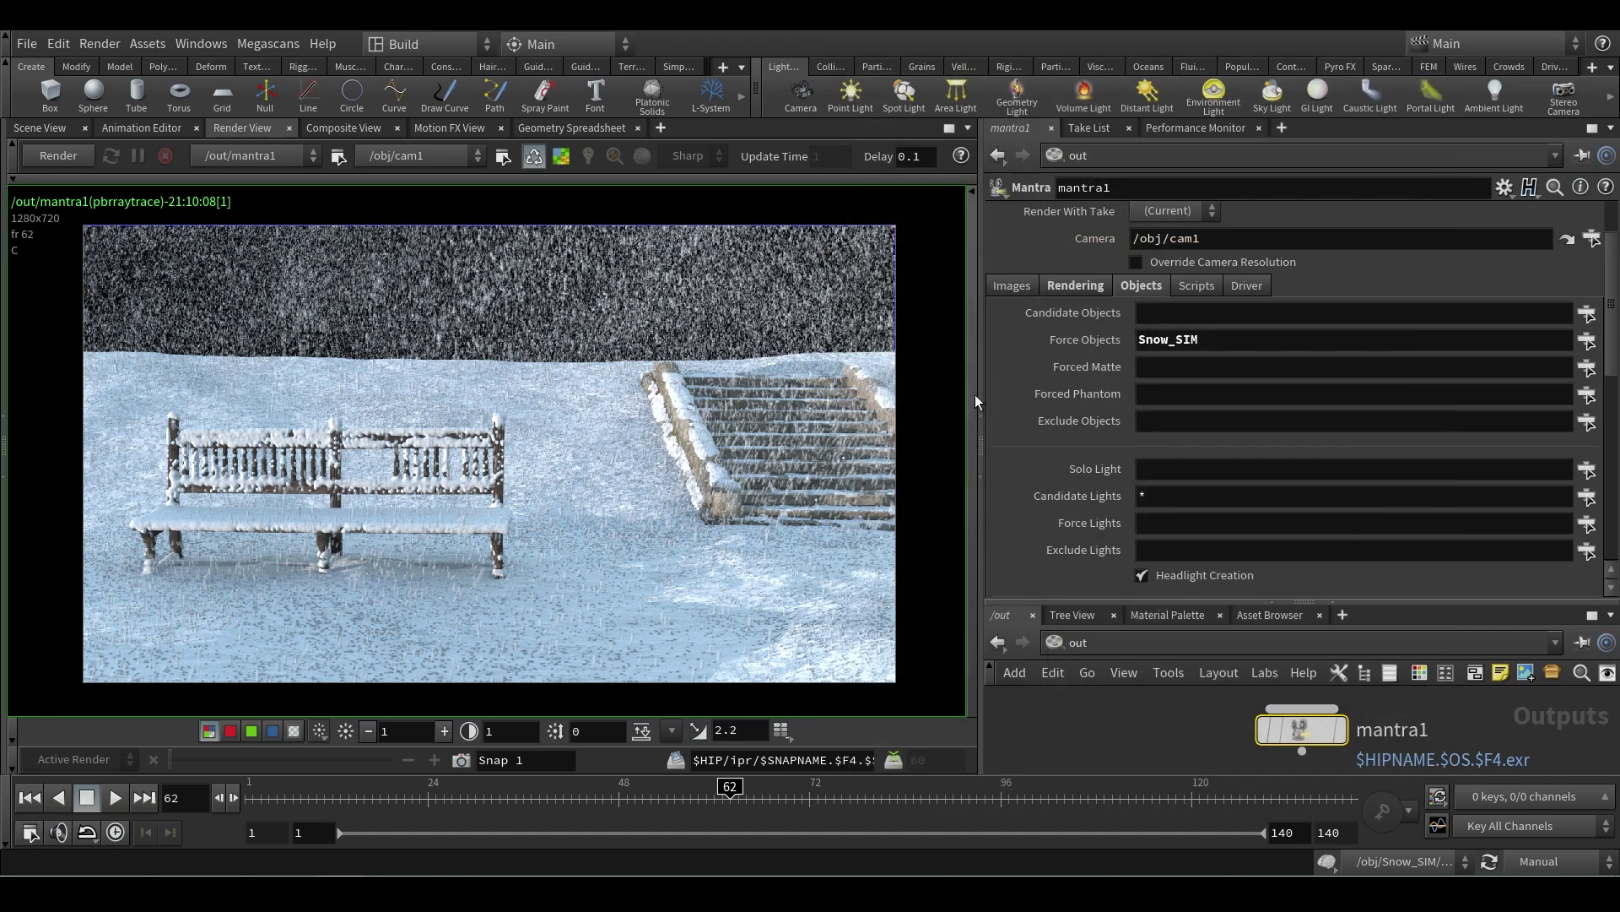
{"action": "left_click_drag", "start_coordinate": [978, 393], "coordinate": [1180, 394]}
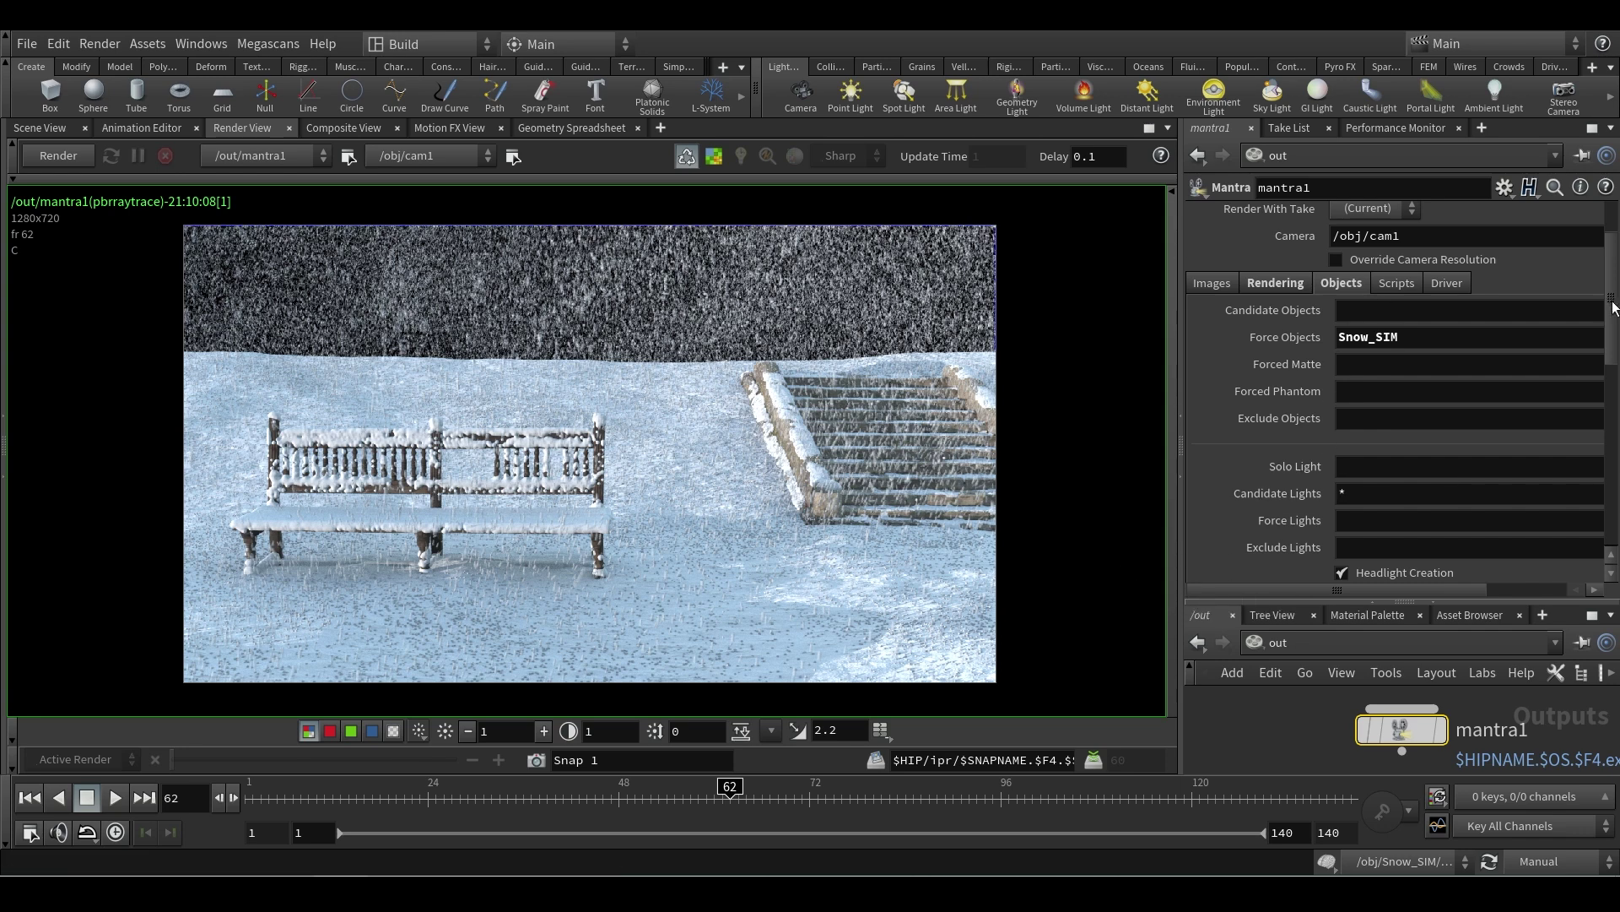
- Render the snow-only pass, inspect its alpha channel and return to full color
{"action": "scroll", "coordinate": [1603, 307], "scroll_direction": "up", "scroll_amount": 3}
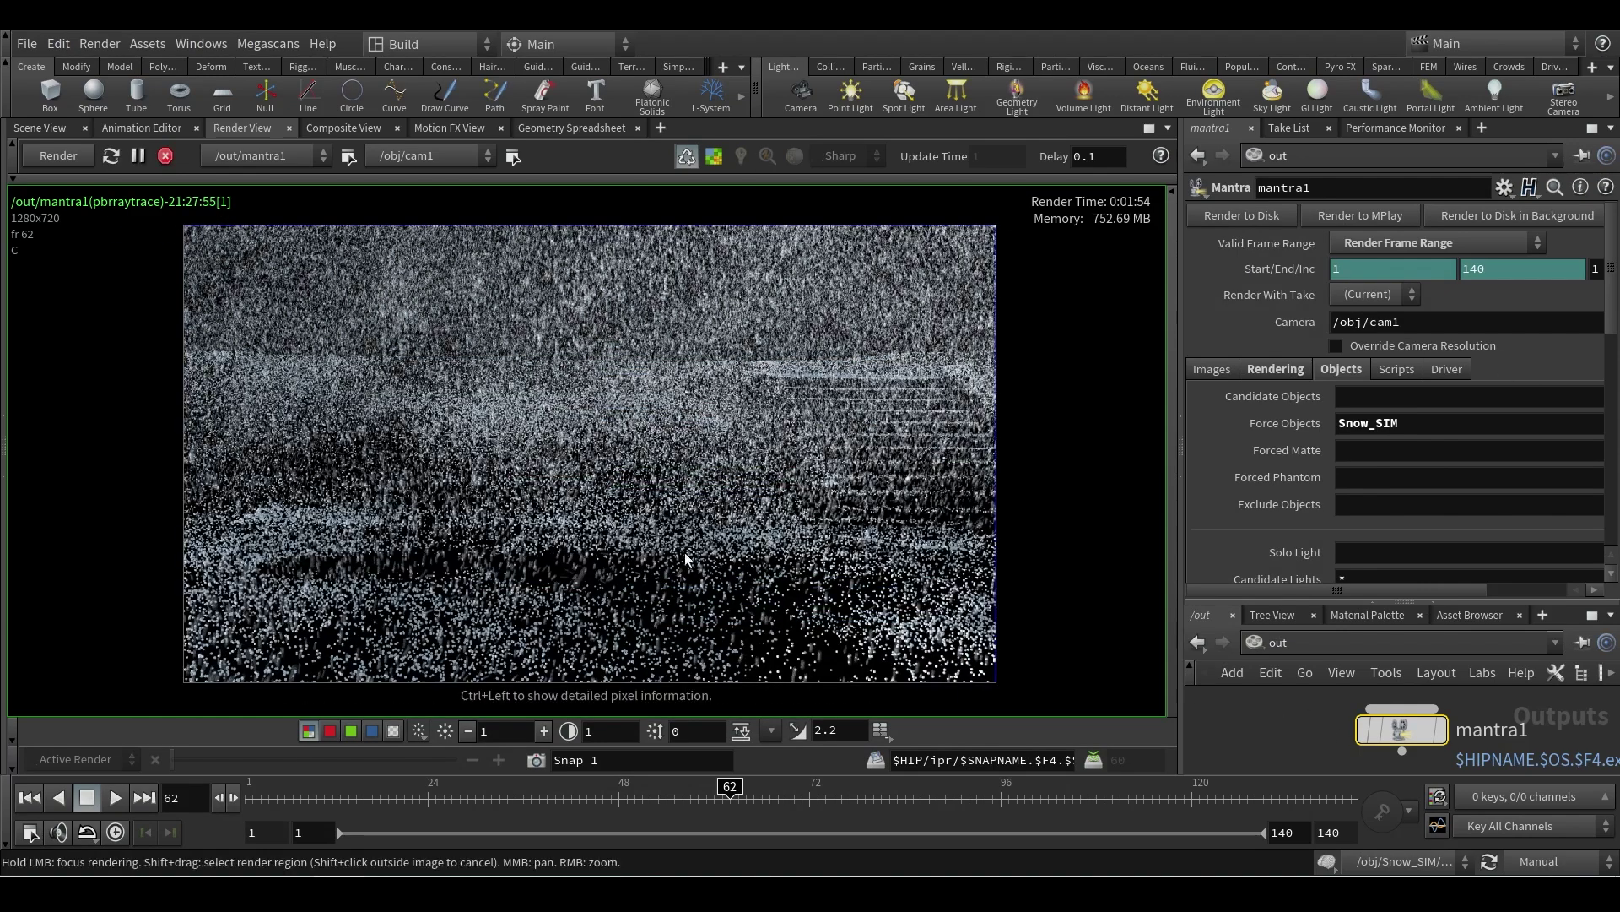
{"action": "left_click", "coordinate": [393, 731]}
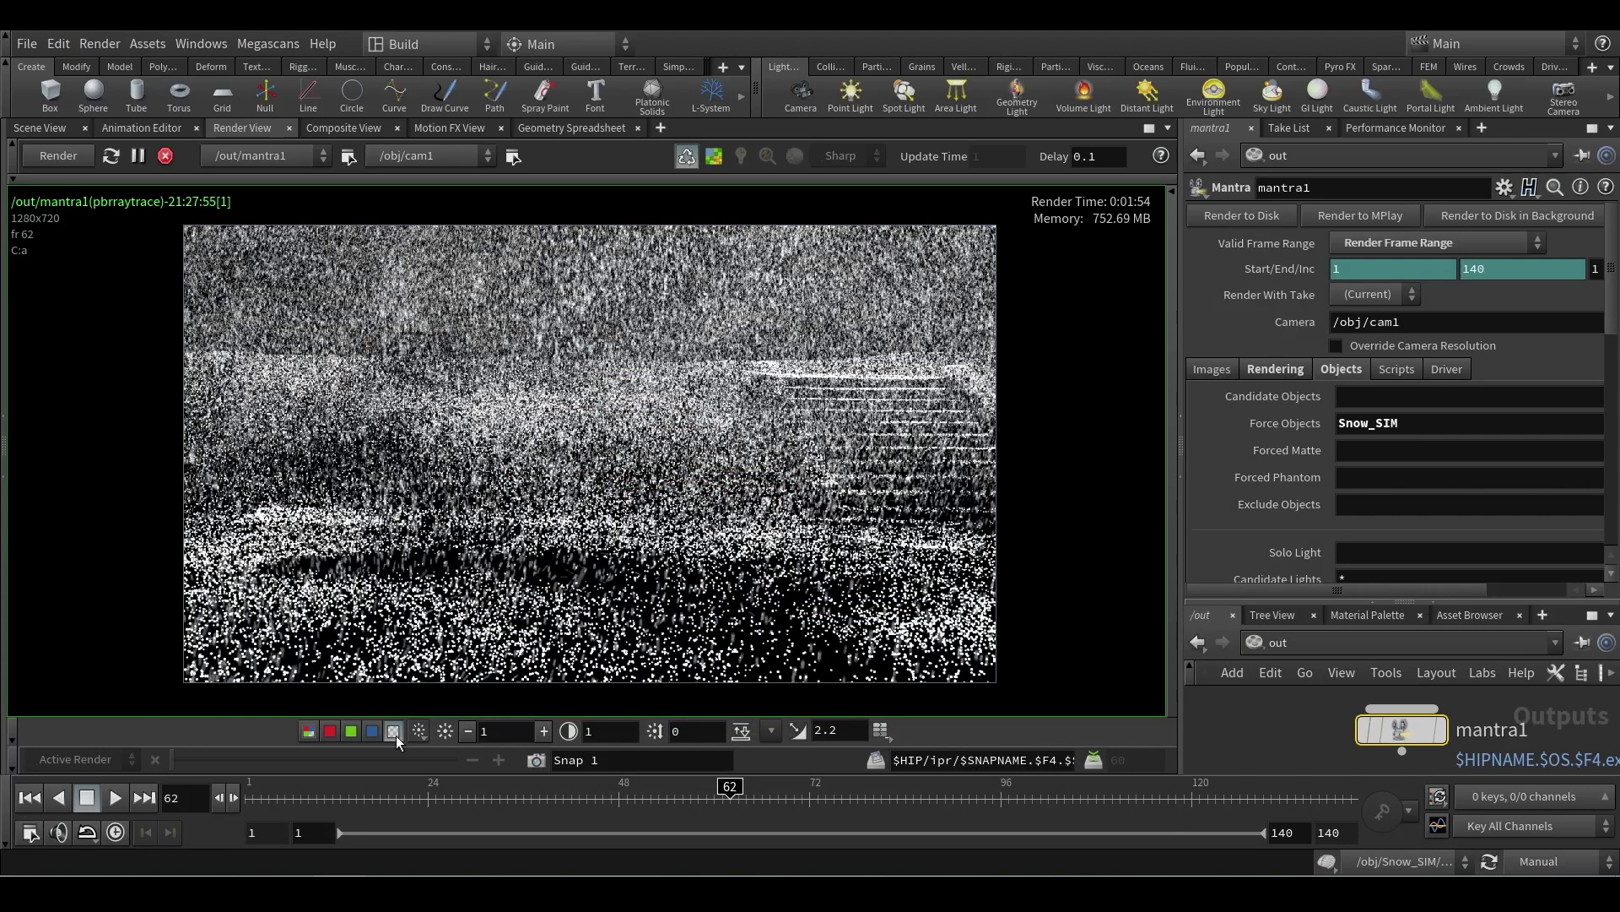
{"action": "left_click", "coordinate": [309, 731]}
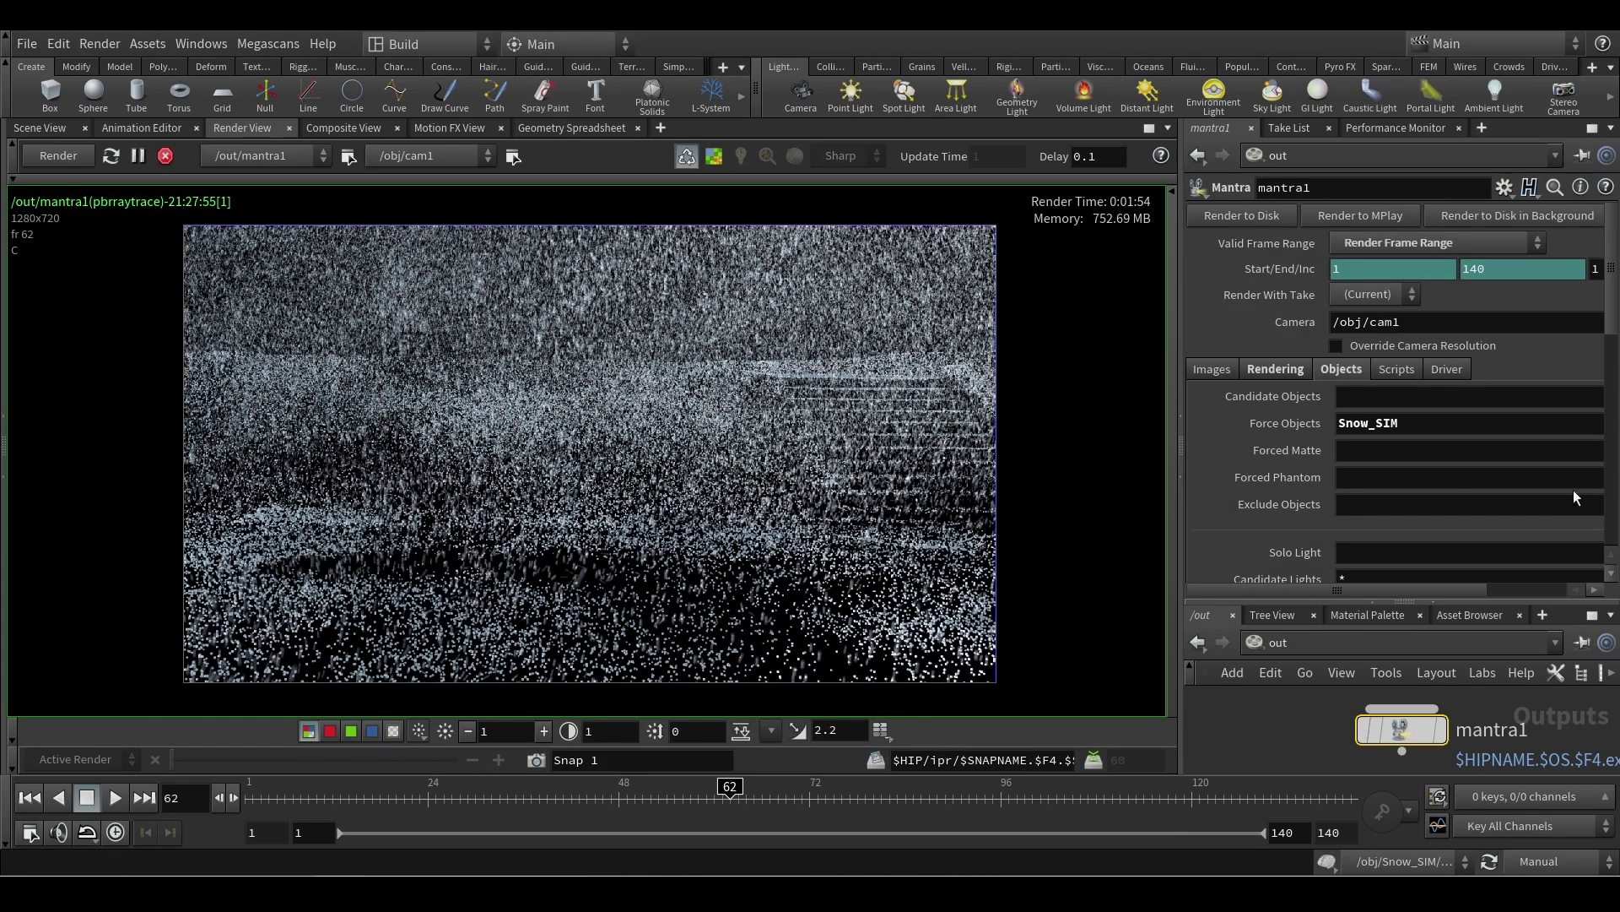
{"action": "scroll", "coordinate": [1366, 532], "scroll_direction": "down", "scroll_amount": 2}
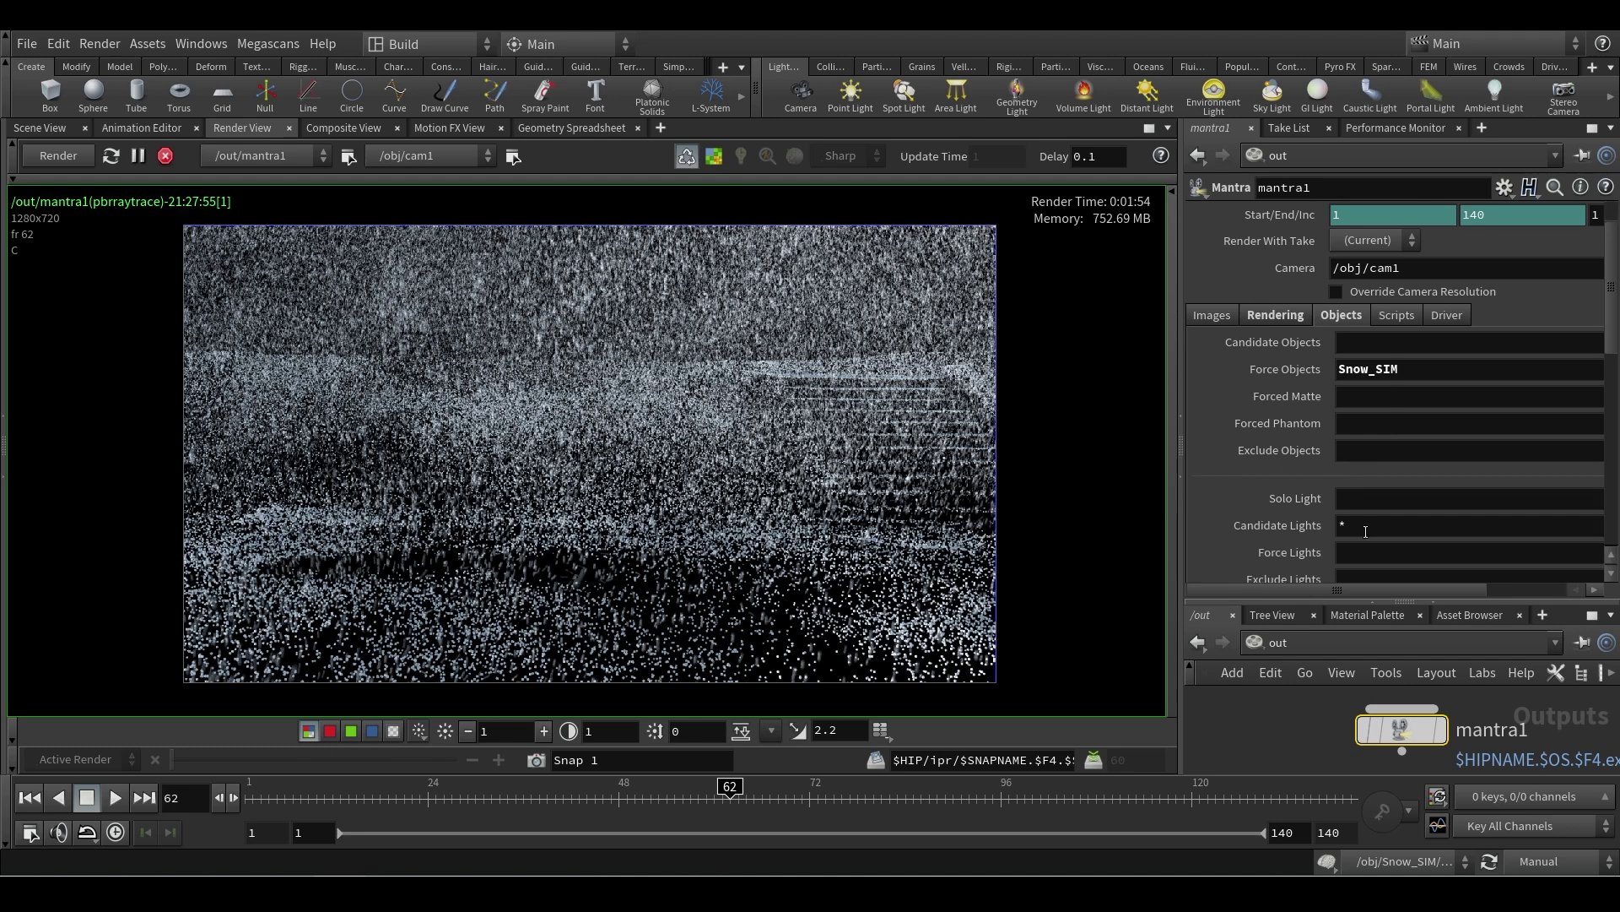
{"action": "scroll", "coordinate": [1354, 513], "scroll_direction": "up", "scroll_amount": 2}
- Save the snow-only frame as Test_comping_Snowo$F.exr in the $HIP/tex folder
{"action": "right_click", "coordinate": [606, 371]}
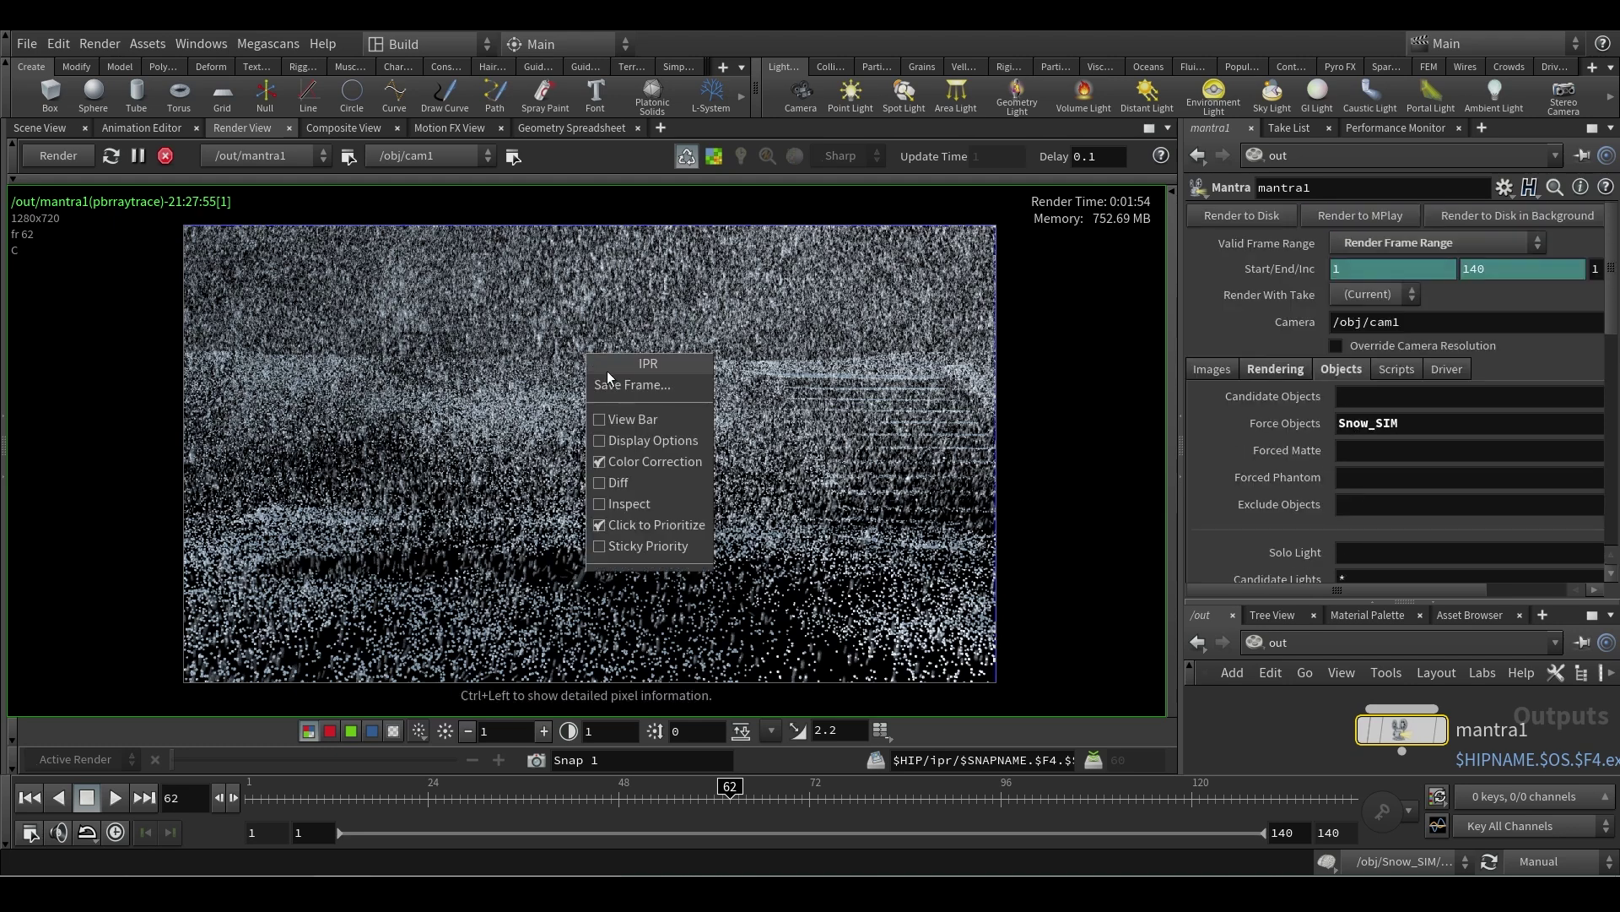
{"action": "left_click", "coordinate": [621, 384]}
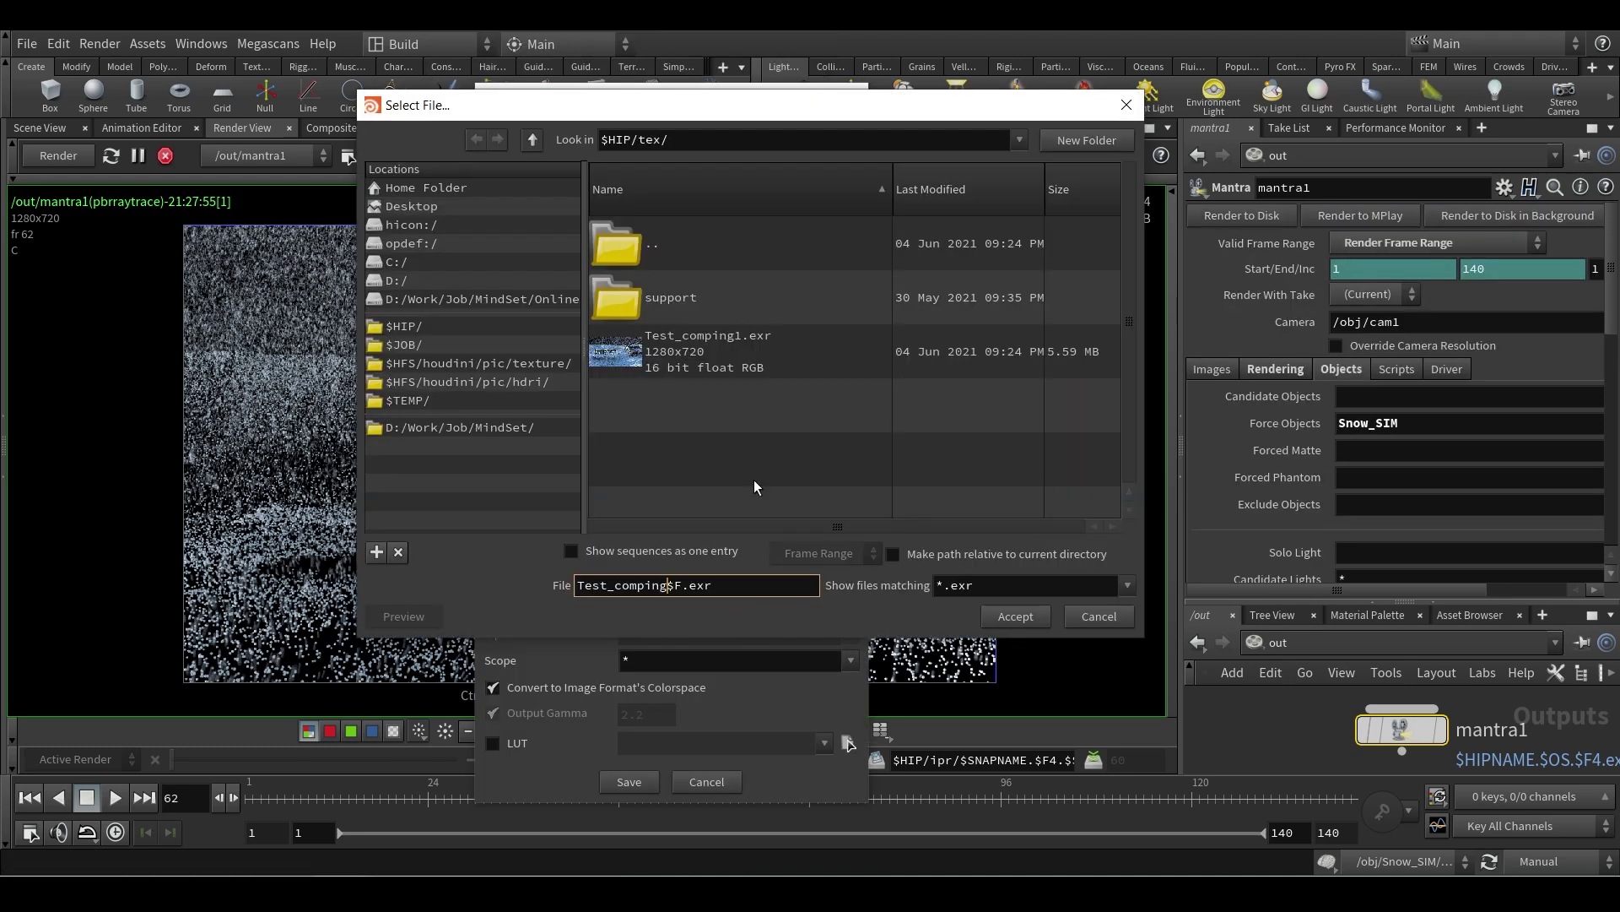
{"action": "type", "text": "_Snowo"}
{"action": "key", "text": "Return"}
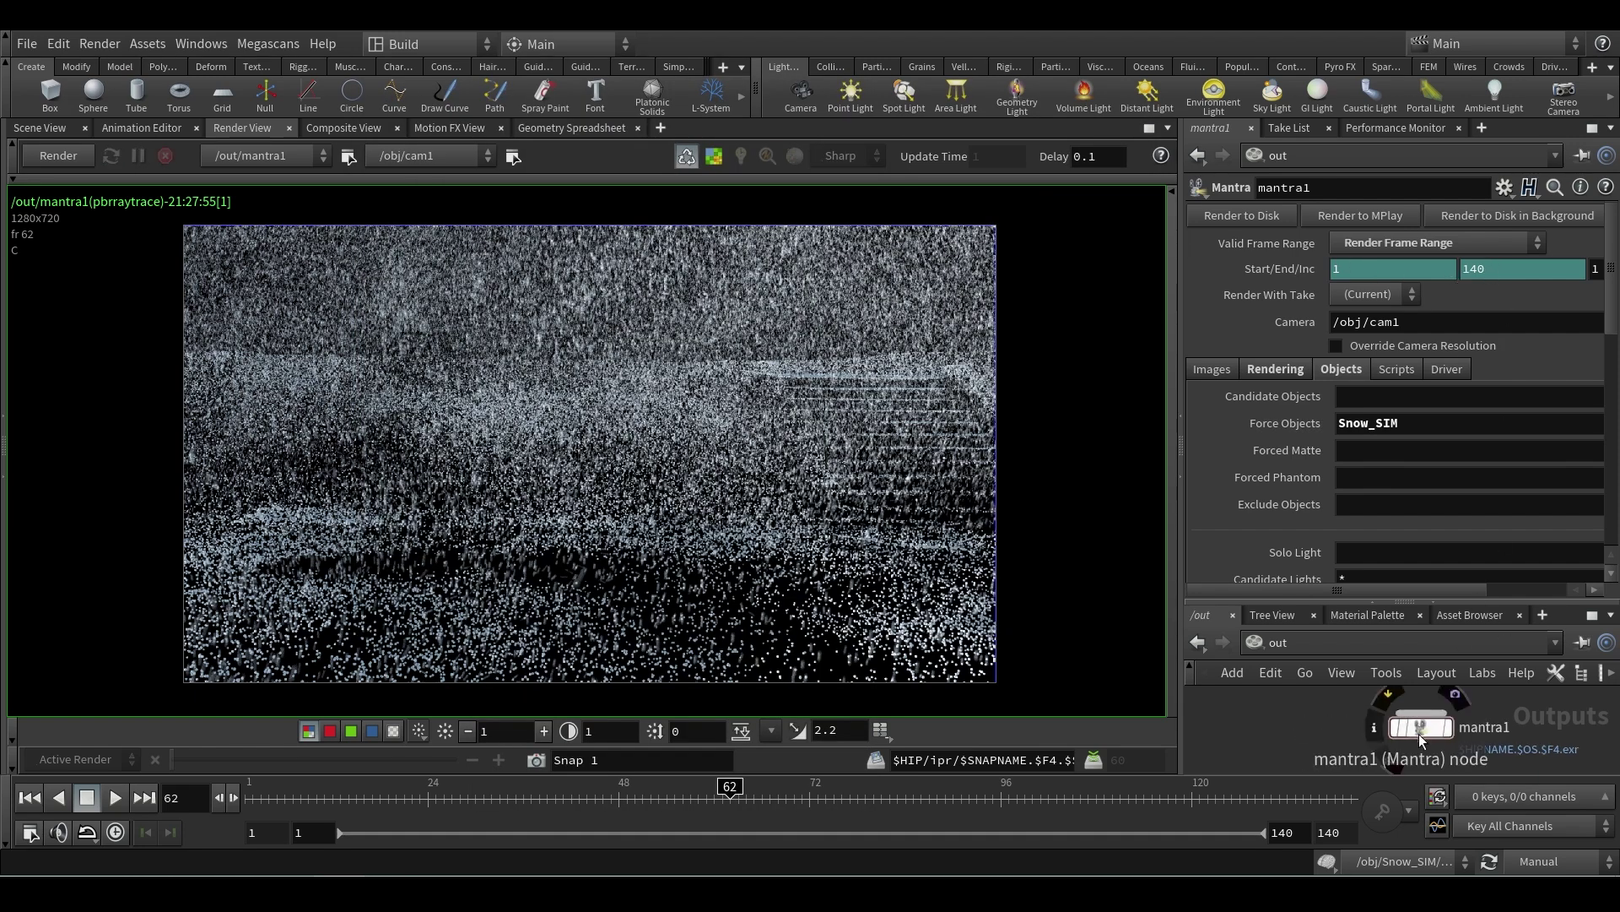
- Duplicate the mantra1 node and set the copy's Force Objects to PREP_Stairs, PREP_Ground and PREP_Bench
{"action": "left_click_drag", "start_coordinate": [1420, 733], "coordinate": [1285, 728], "text": "alt"}
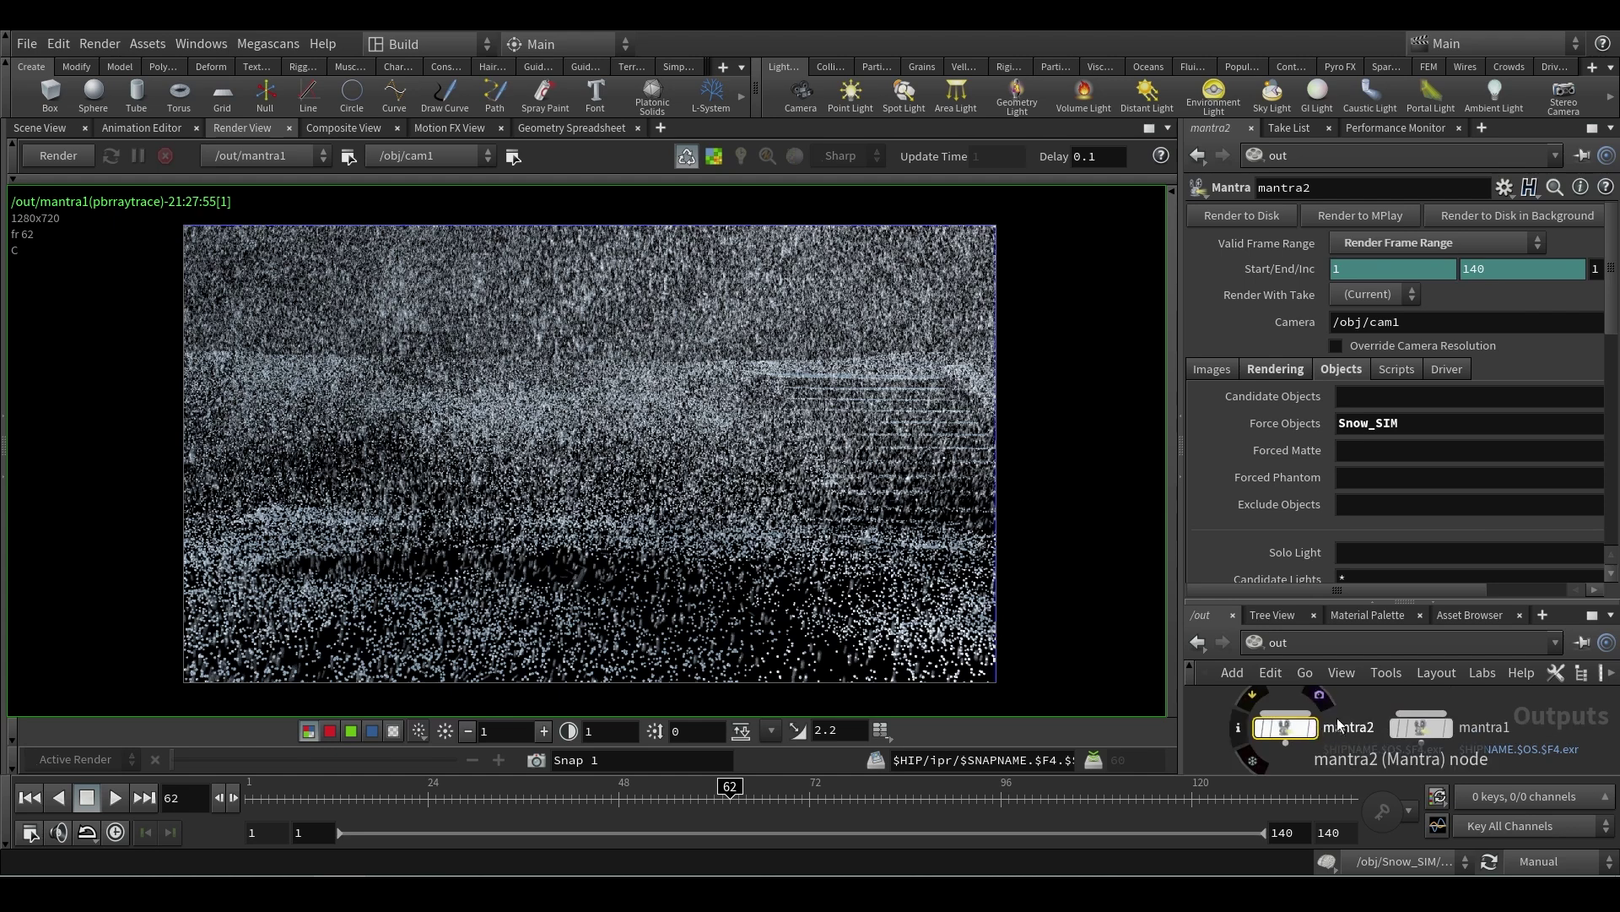
{"action": "scroll", "coordinate": [1364, 709], "scroll_direction": "up", "scroll_amount": 2}
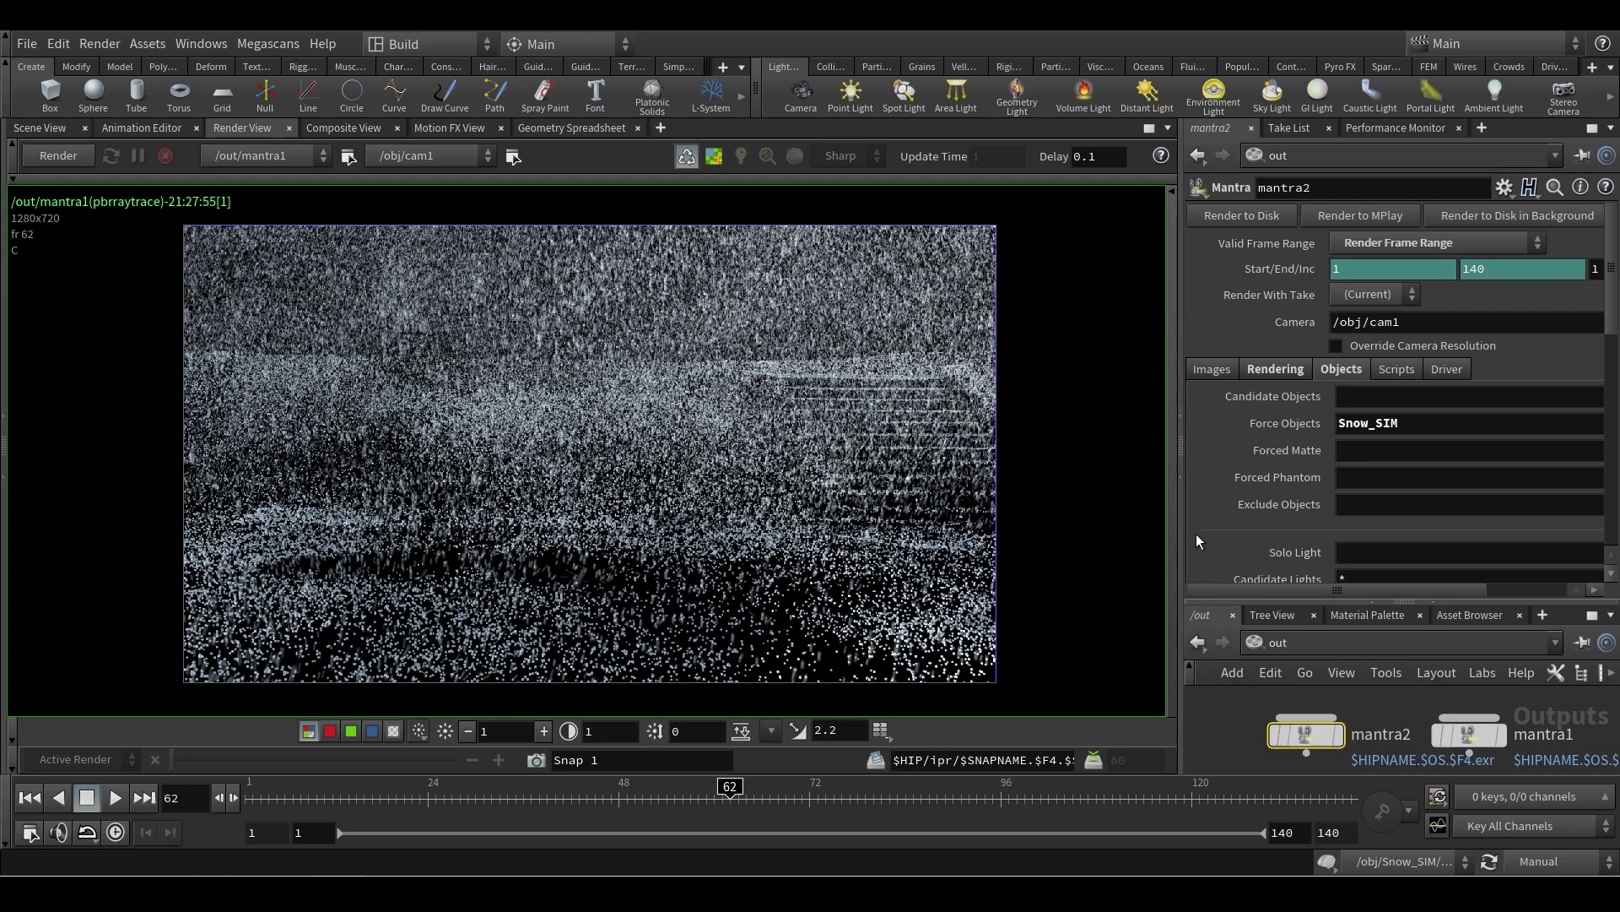
{"action": "left_click_drag", "start_coordinate": [1180, 533], "coordinate": [1009, 532]}
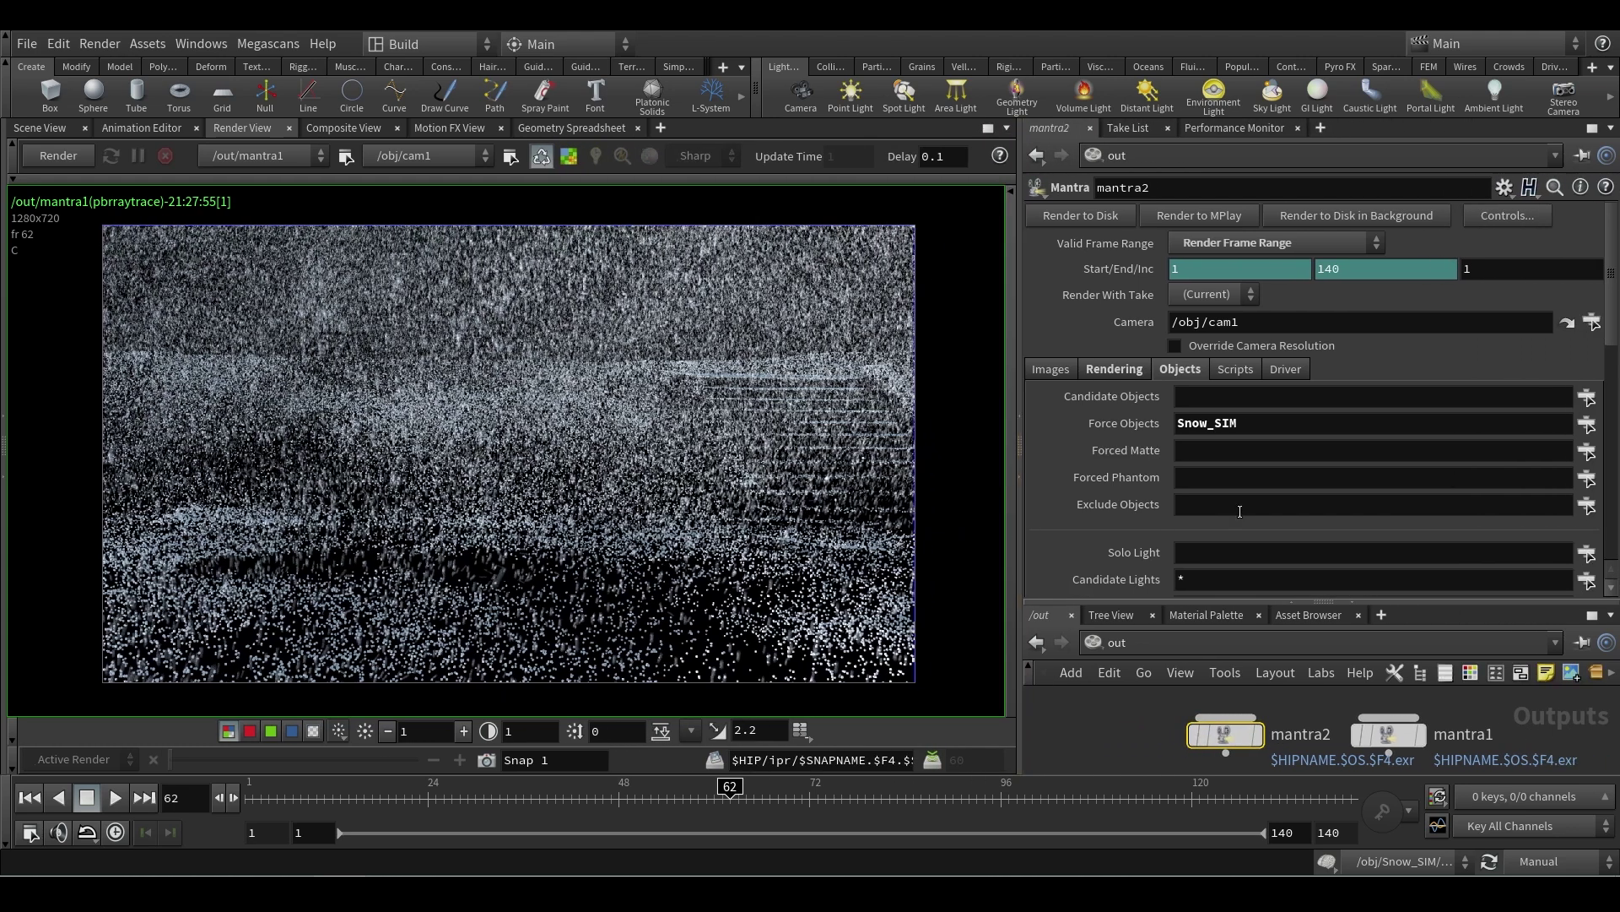
{"action": "left_click", "coordinate": [1587, 424]}
{"action": "left_click", "coordinate": [1148, 156]}
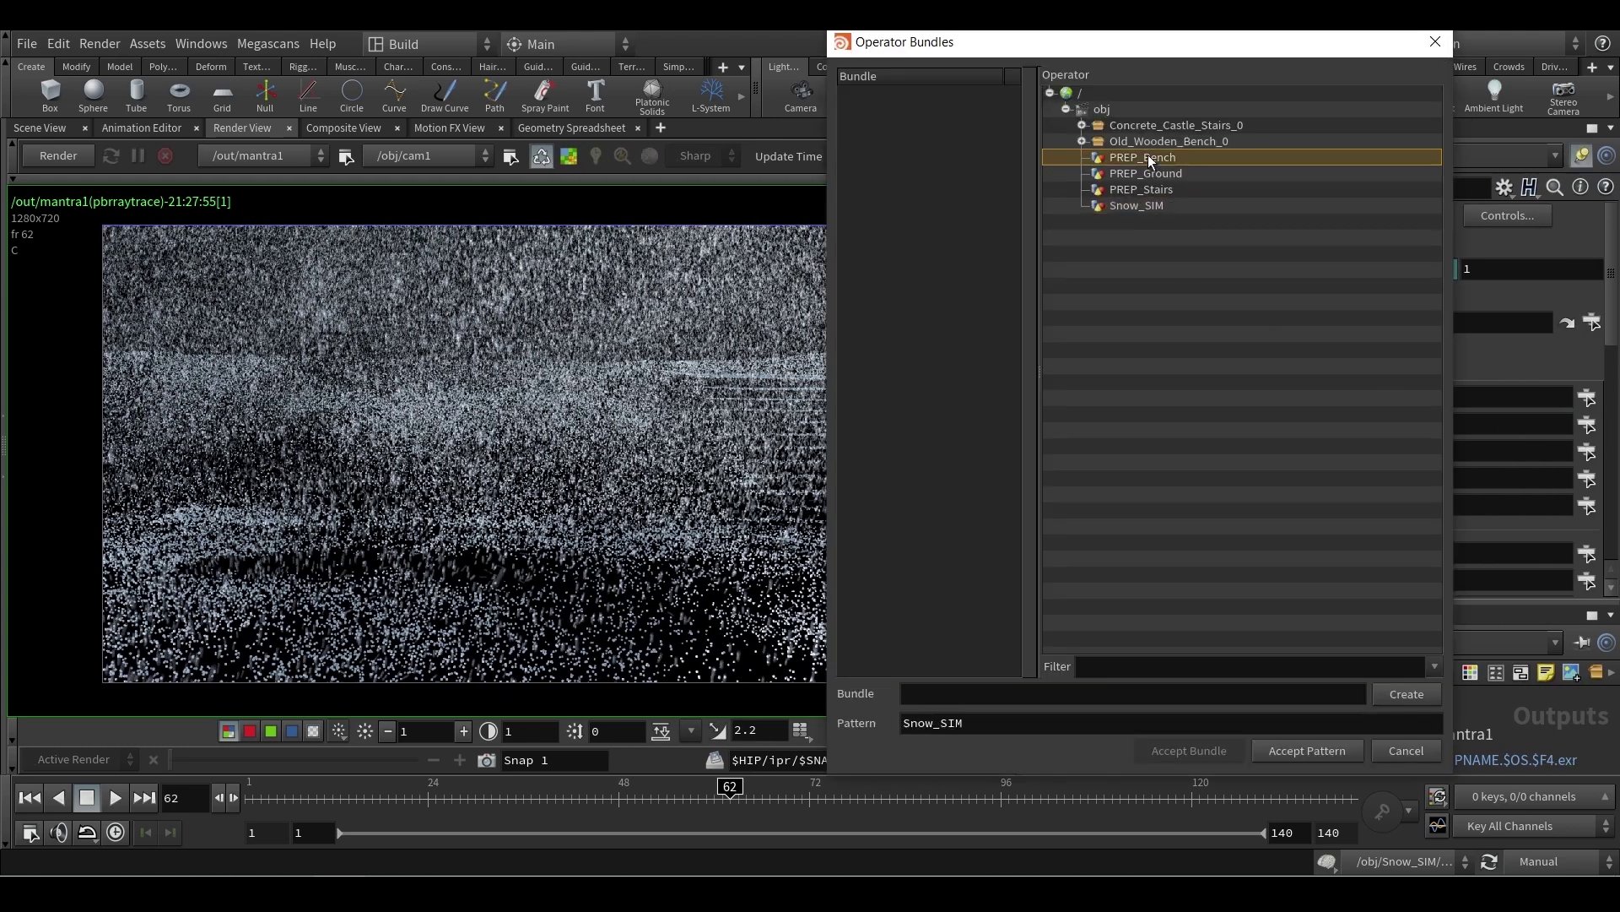
{"action": "left_click", "coordinate": [1152, 189], "text": "shift"}
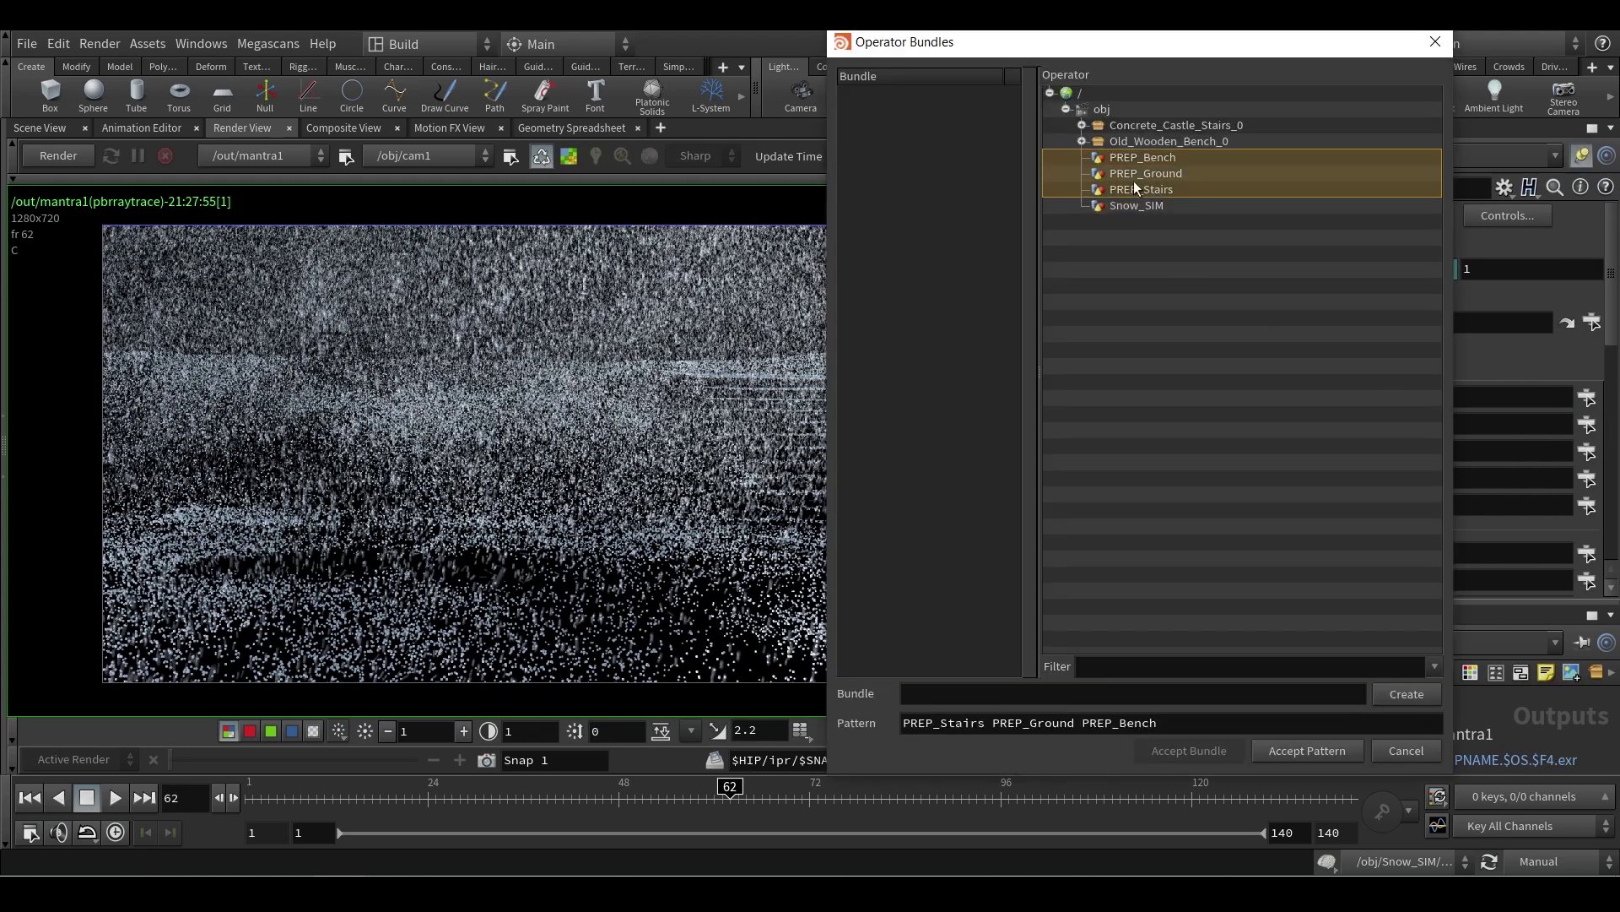
{"action": "left_click", "coordinate": [1299, 750]}
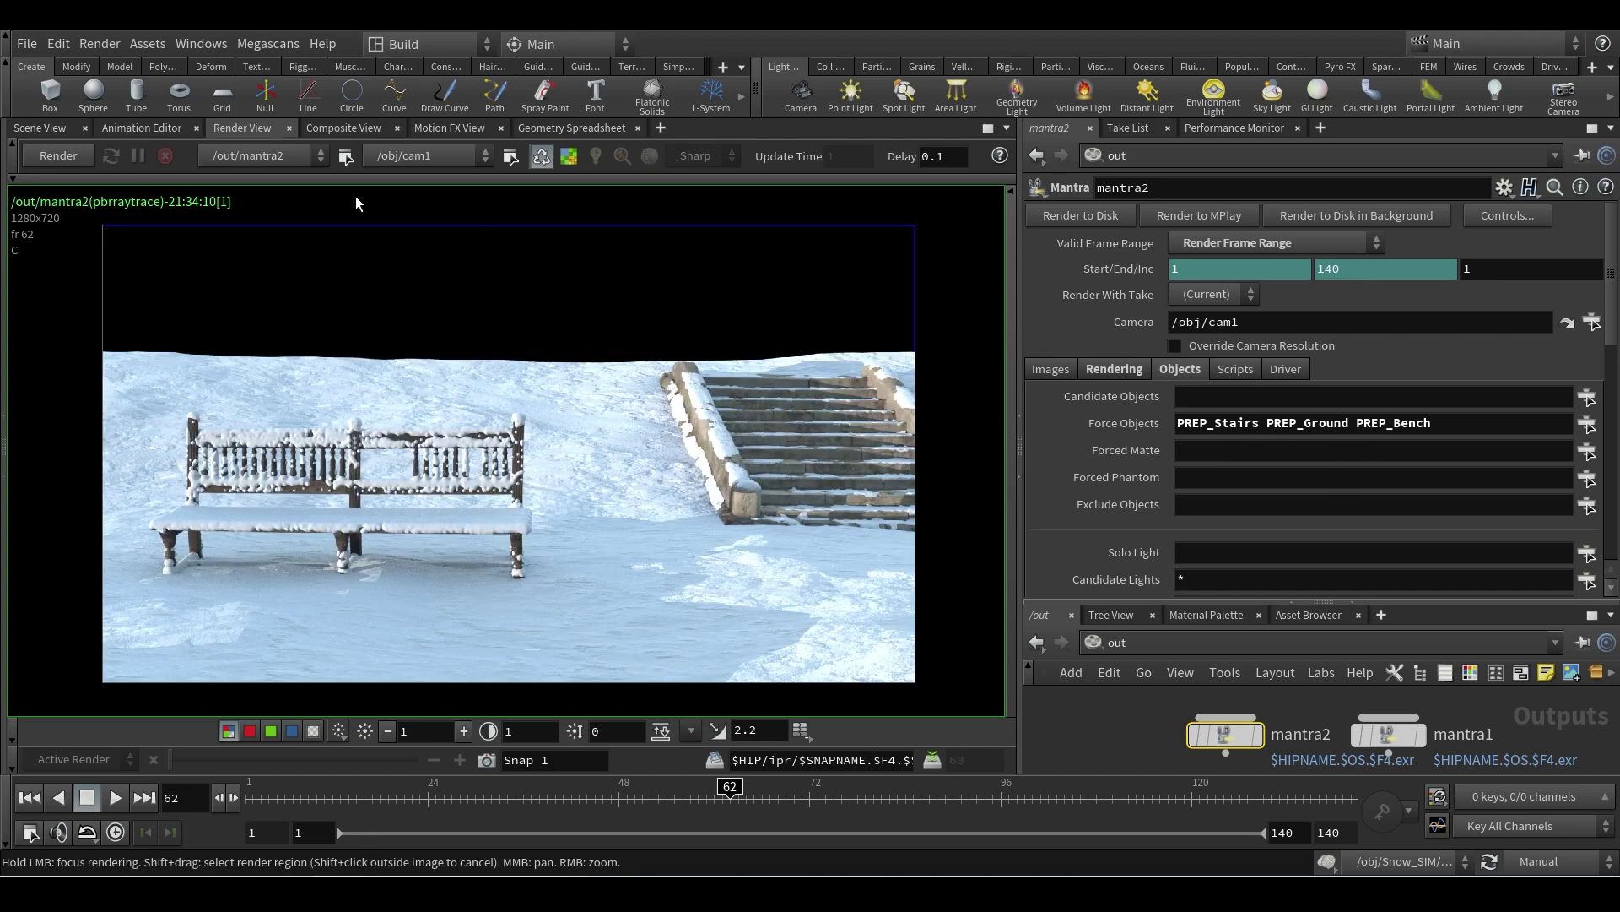
{"action": "middle_click_drag", "start_coordinate": [1116, 708], "coordinate": [1095, 688]}
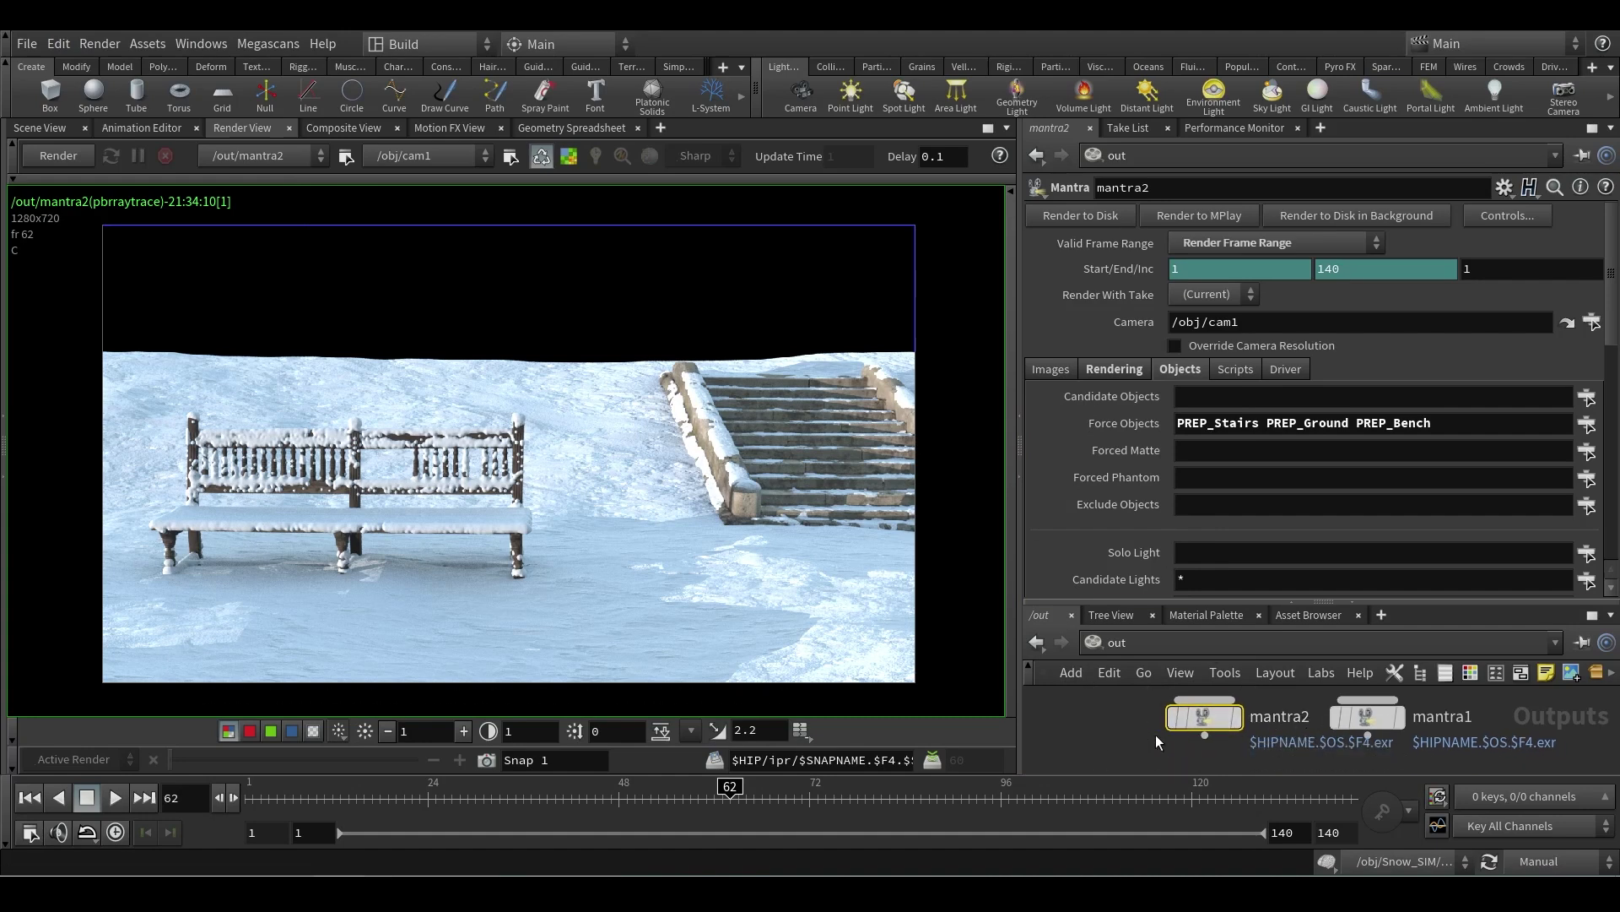
{"action": "left_click", "coordinate": [276, 161]}
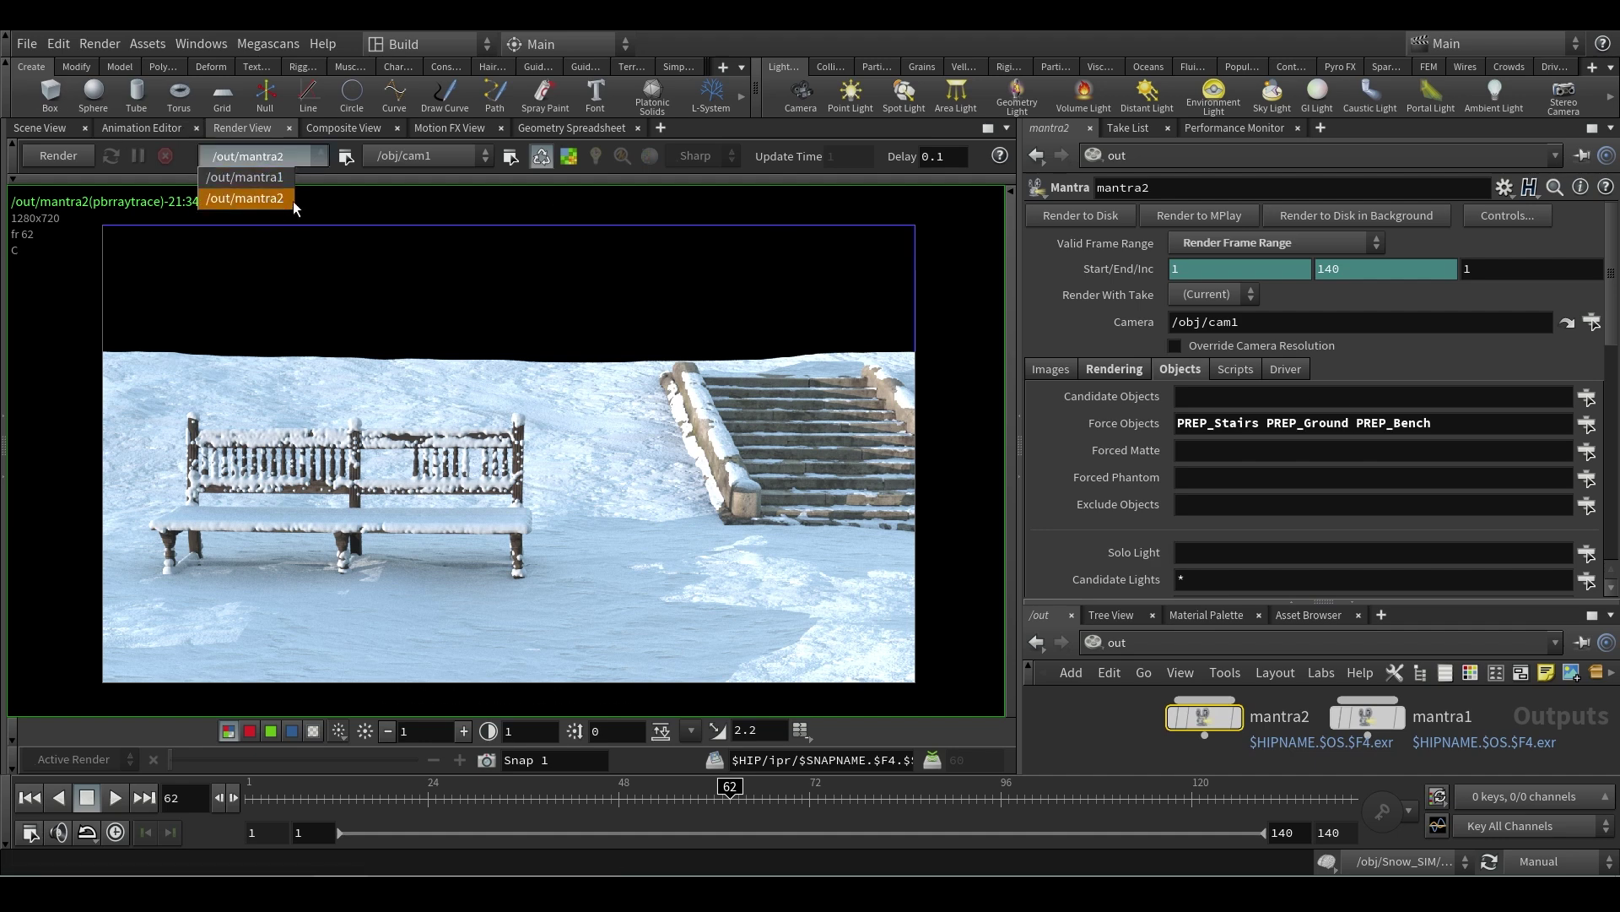
{"action": "left_click", "coordinate": [1113, 739]}
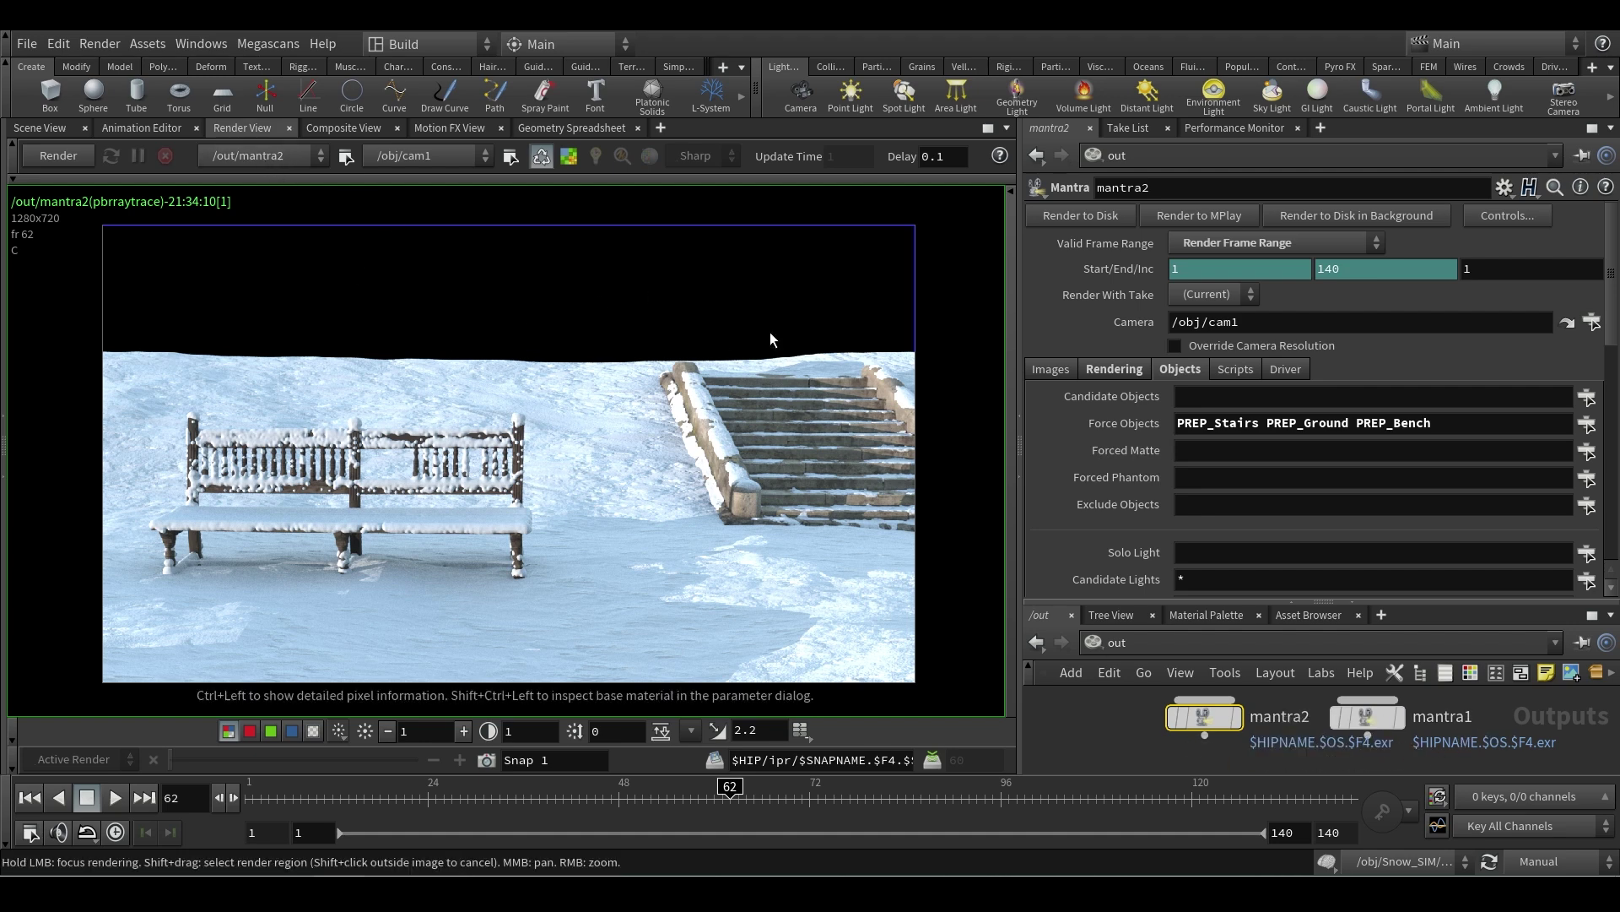
{"action": "scroll", "coordinate": [1109, 738], "scroll_direction": "down", "scroll_amount": 1}
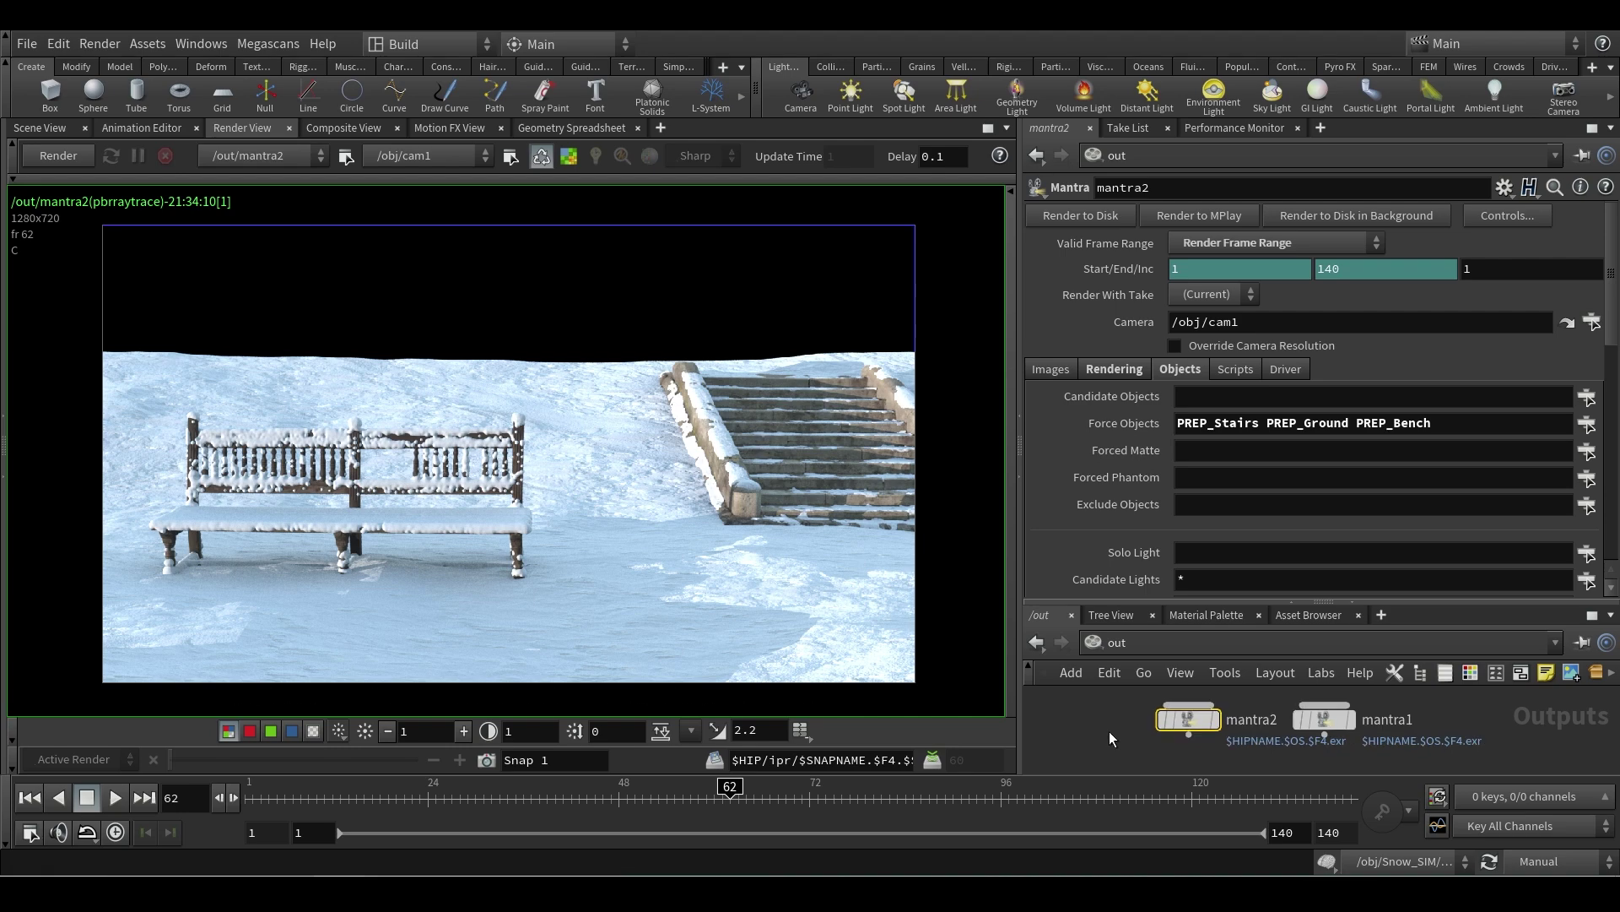
- Place Test_comping_Snowonly1.exr and Test_comping_Geoonly1.exr into the Photoshop composite with alpha as transparency, and stack the snow layer above the geometry layer
{"action": "key", "text": "alt+Tab"}
{"action": "left_click", "coordinate": [1236, 203]}
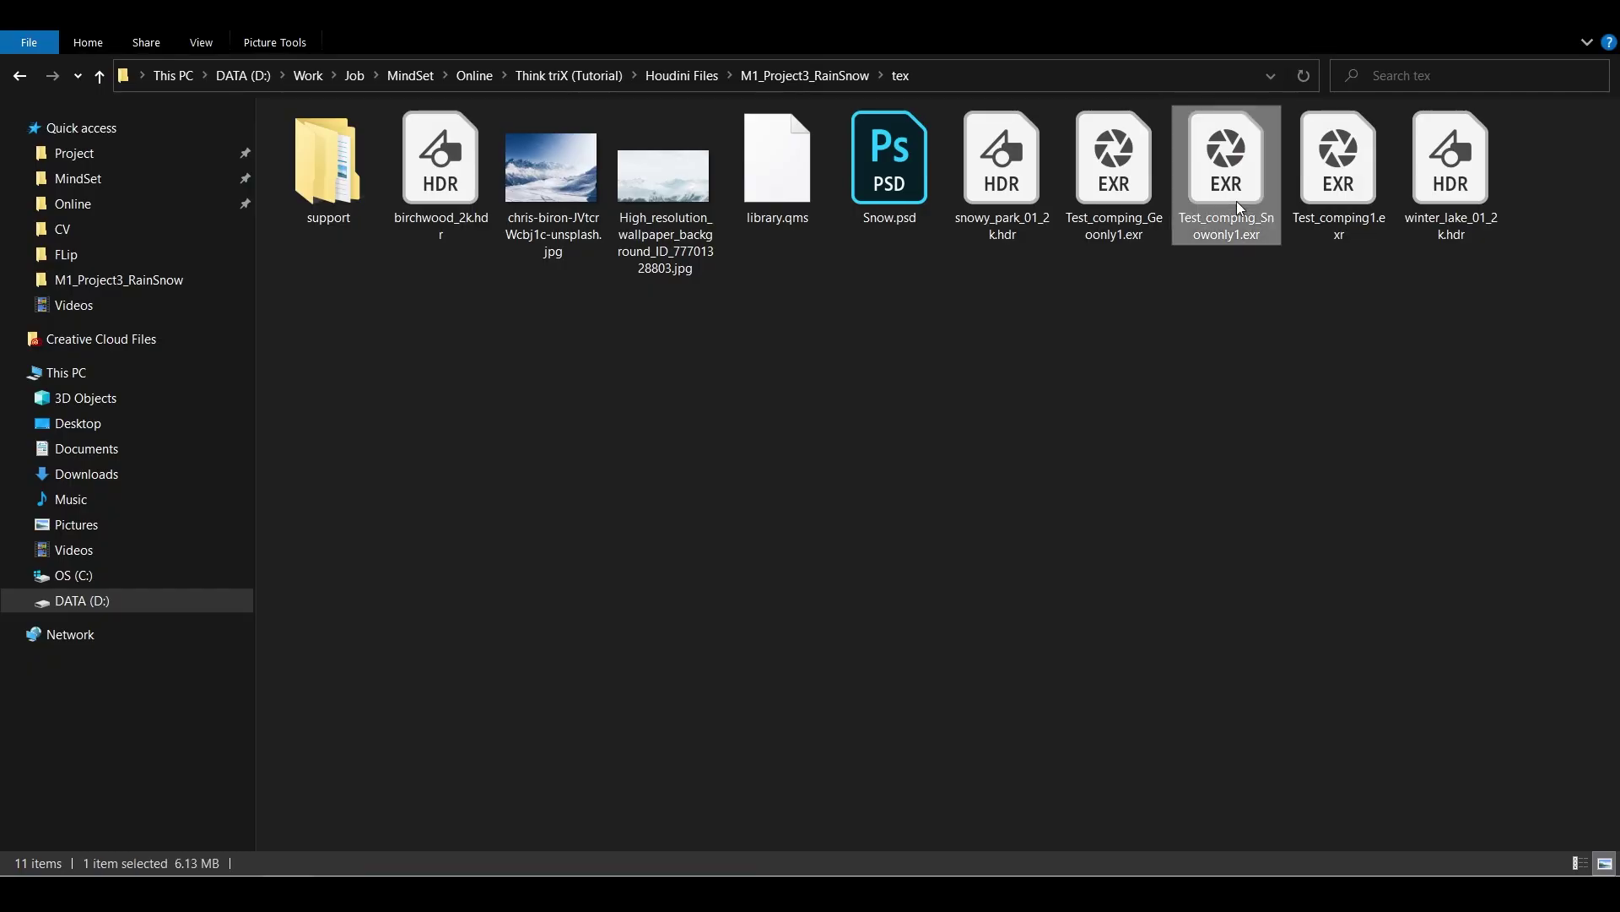
{"action": "left_click_drag", "start_coordinate": [1258, 241], "coordinate": [594, 384]}
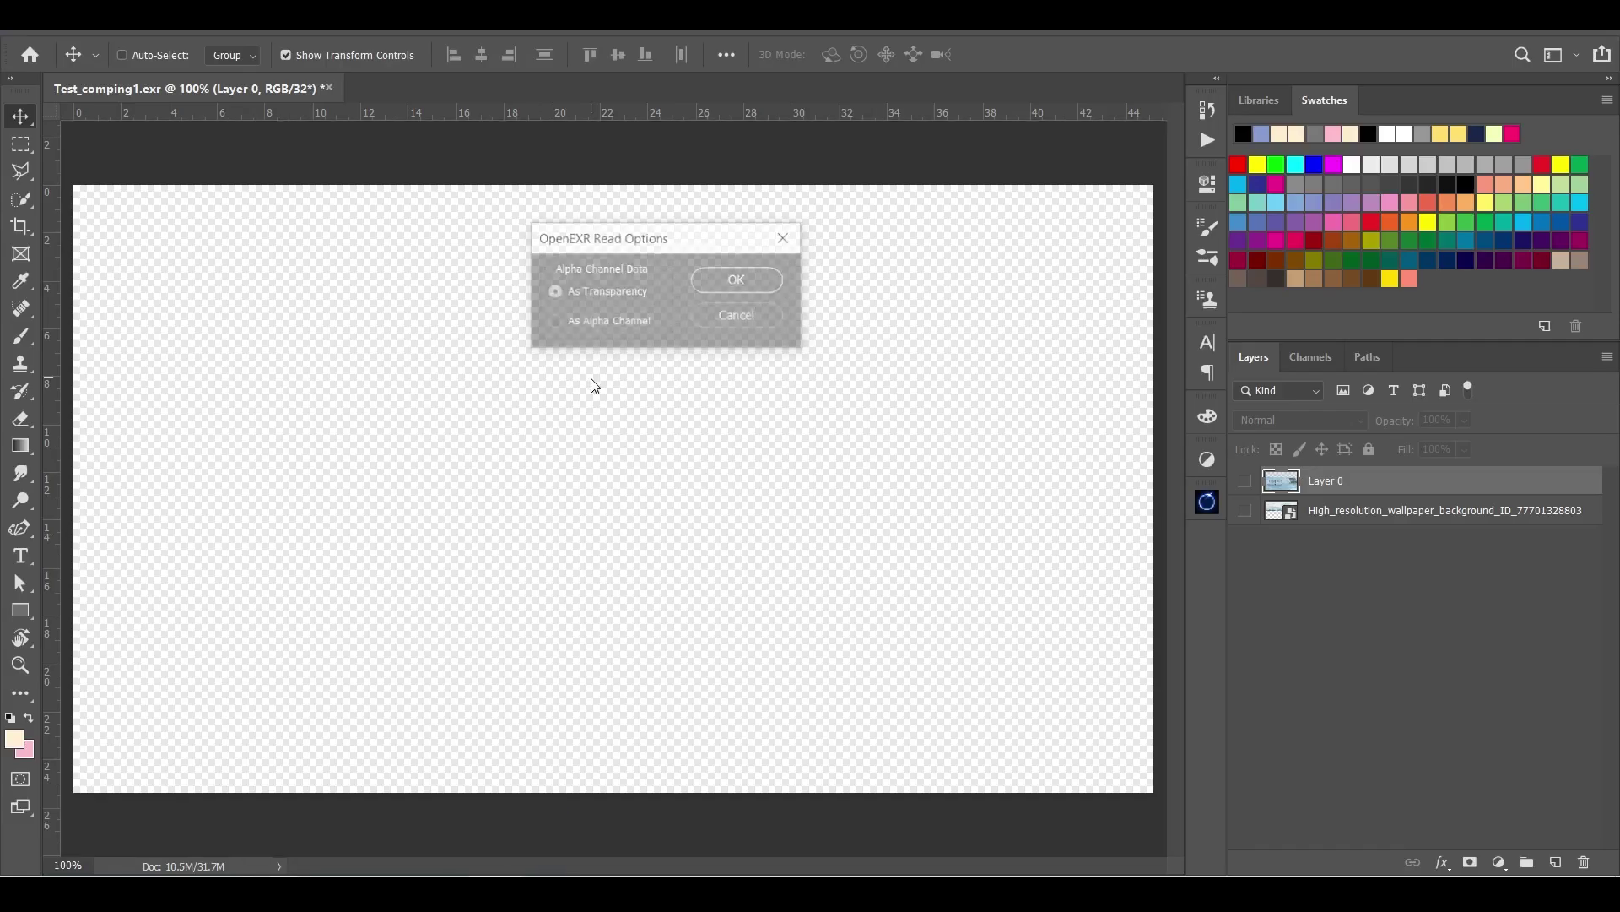
{"action": "left_click", "coordinate": [727, 280]}
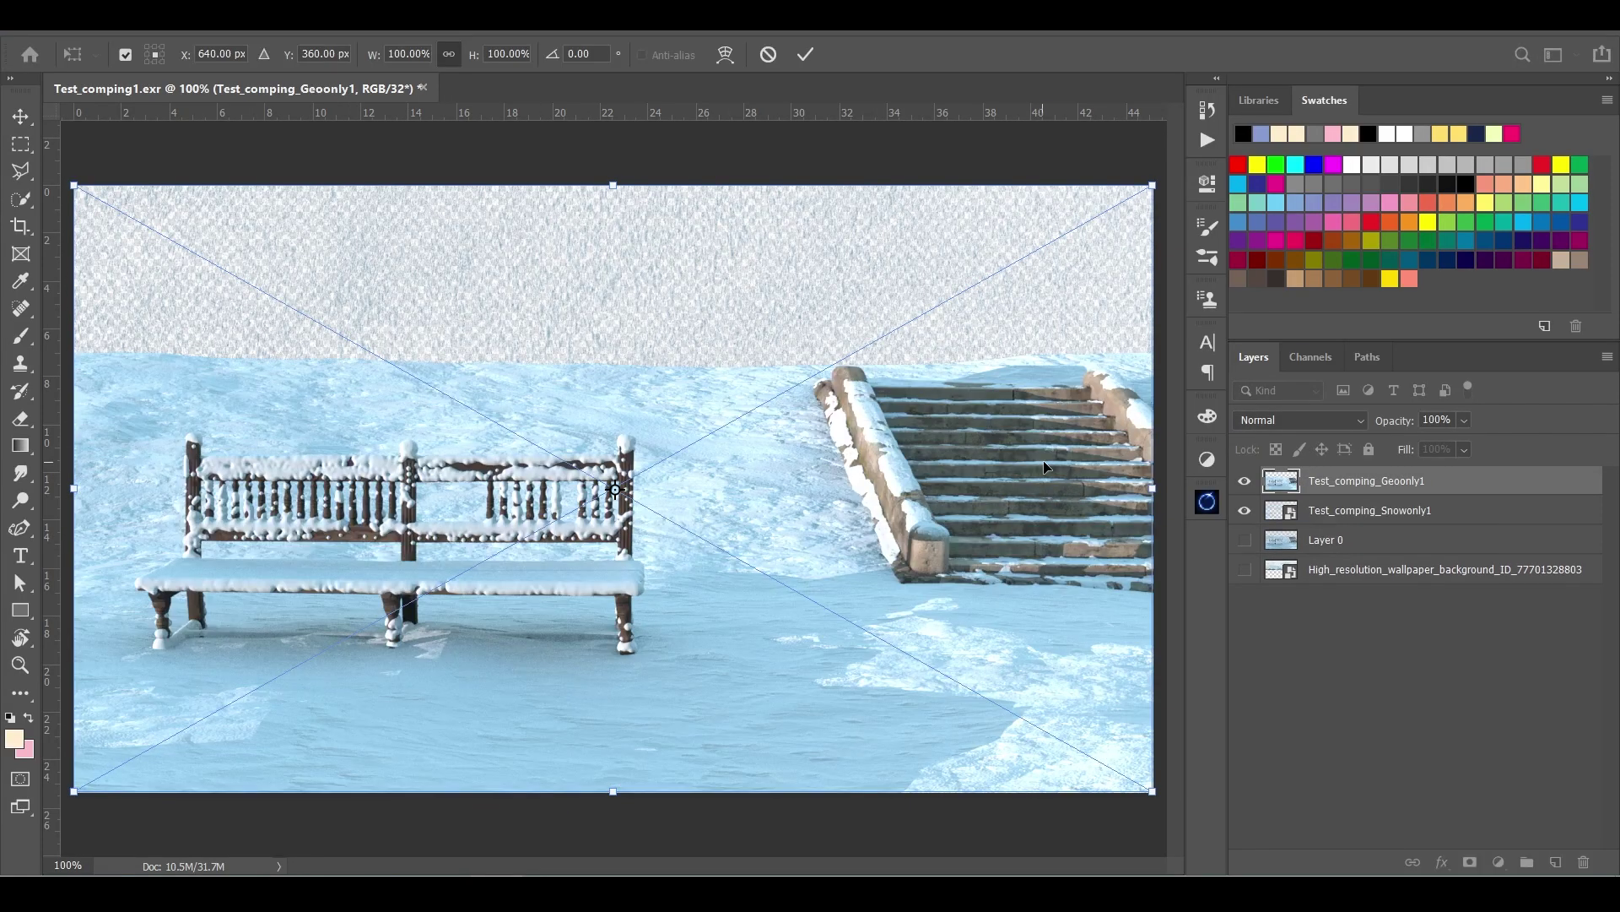
{"action": "left_click_drag", "start_coordinate": [1371, 512], "coordinate": [1228, 489]}
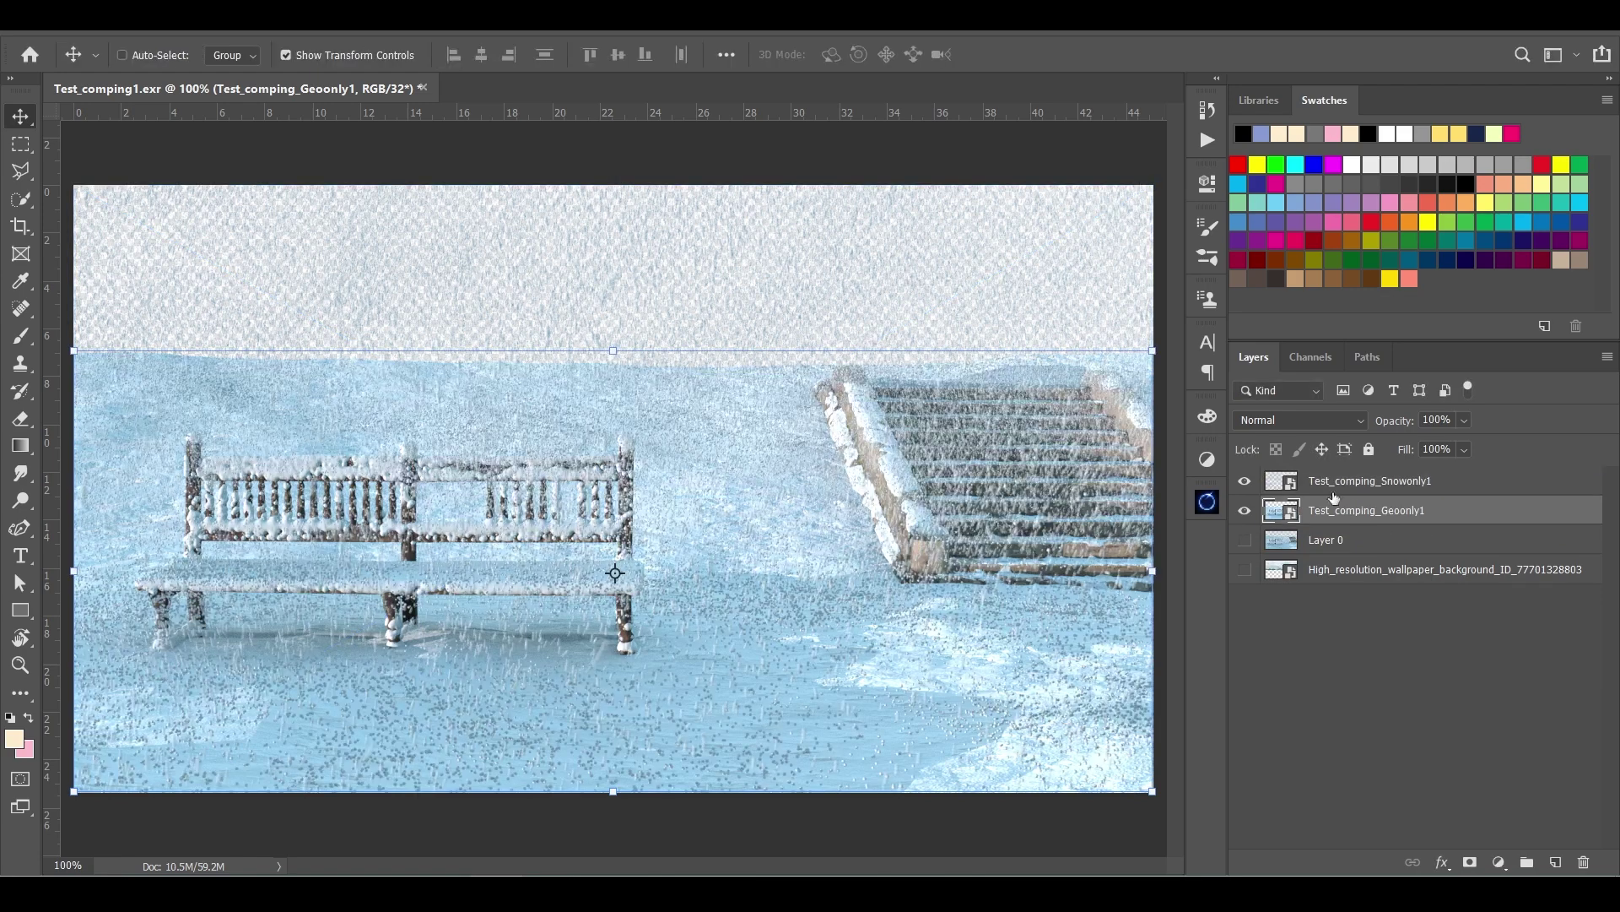
- Examine the snow layer with the geometry layer hidden and shown again, including the falling flakes up close around the bench
{"action": "left_click", "coordinate": [1245, 510]}
{"action": "left_click", "coordinate": [1361, 481]}
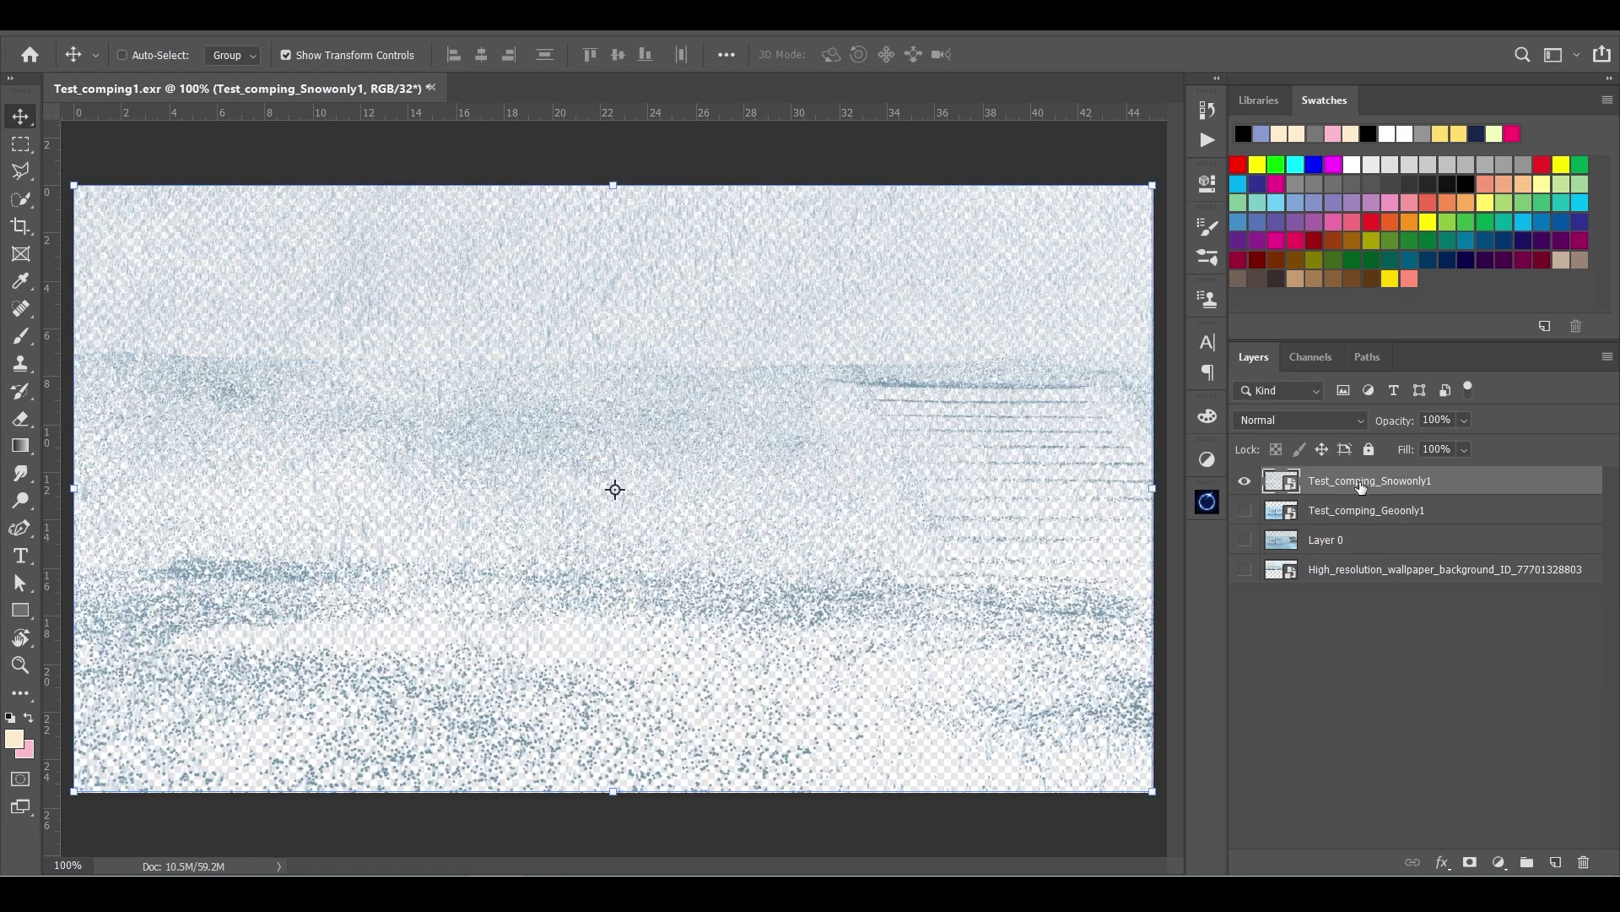
{"action": "left_click", "coordinate": [1245, 510]}
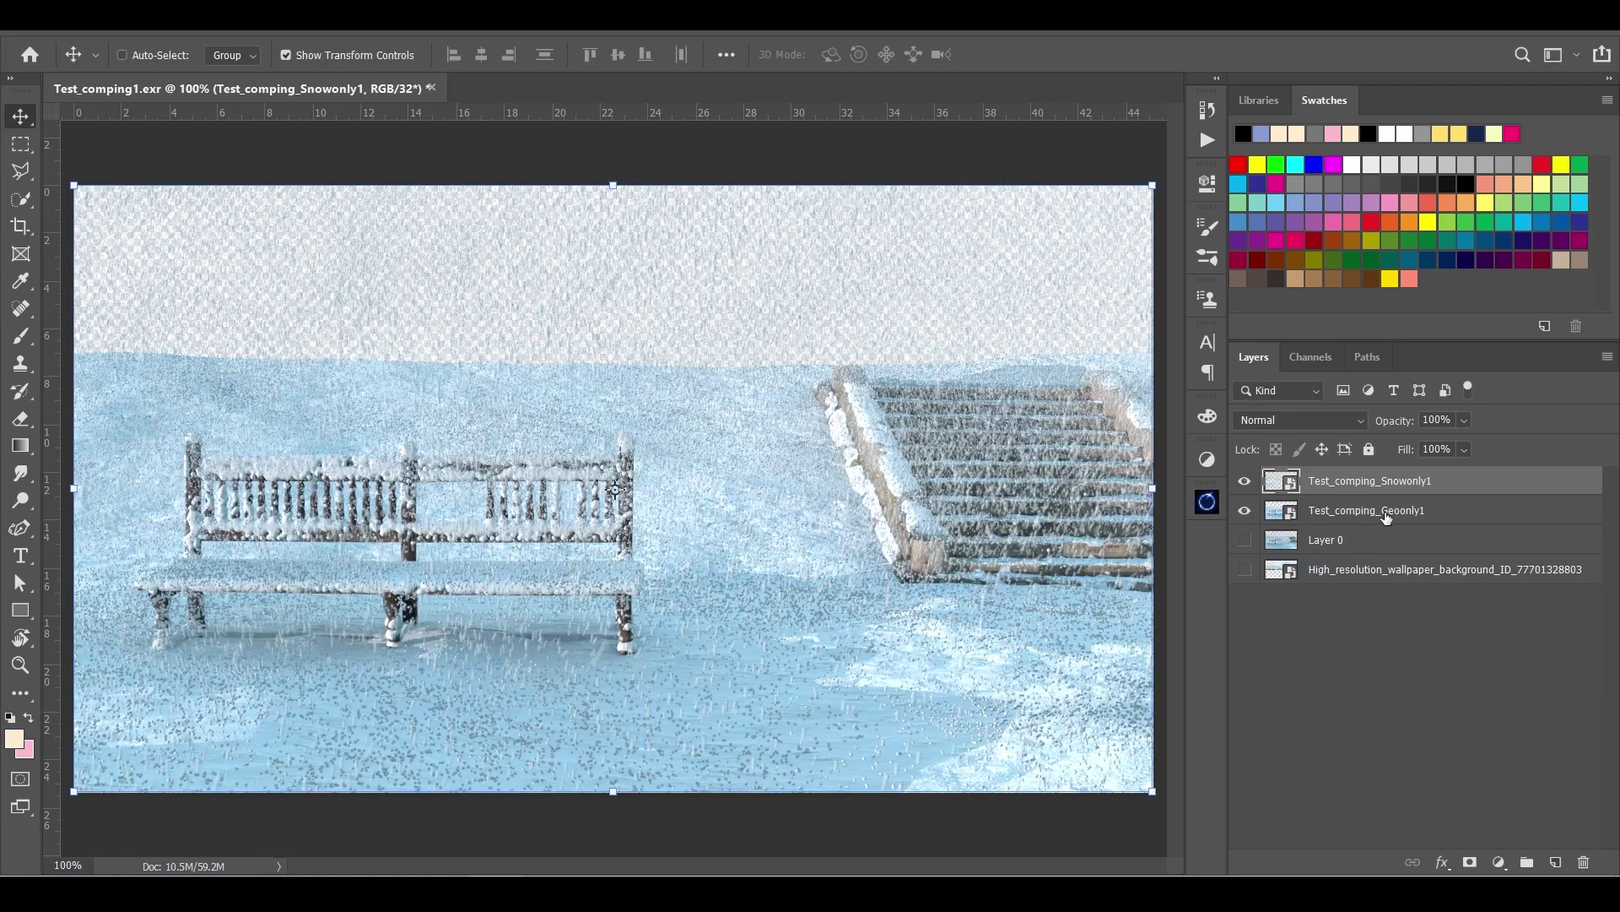
{"action": "left_click", "coordinate": [1445, 513]}
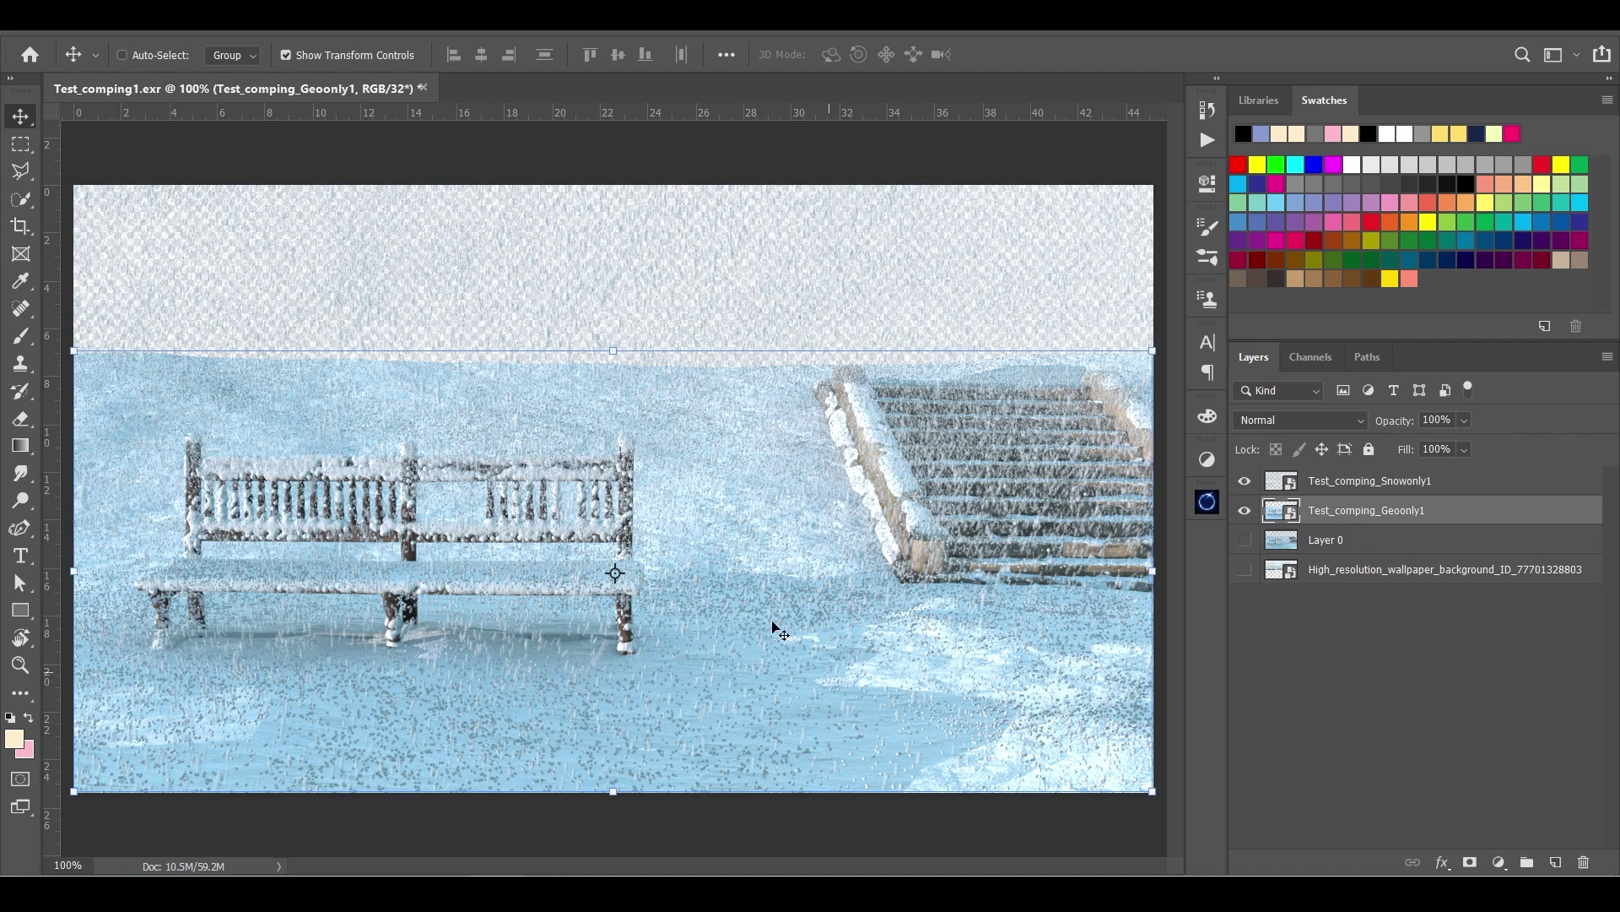
{"action": "scroll", "coordinate": [618, 766], "scroll_direction": "up", "scroll_amount": 5, "text": "alt"}
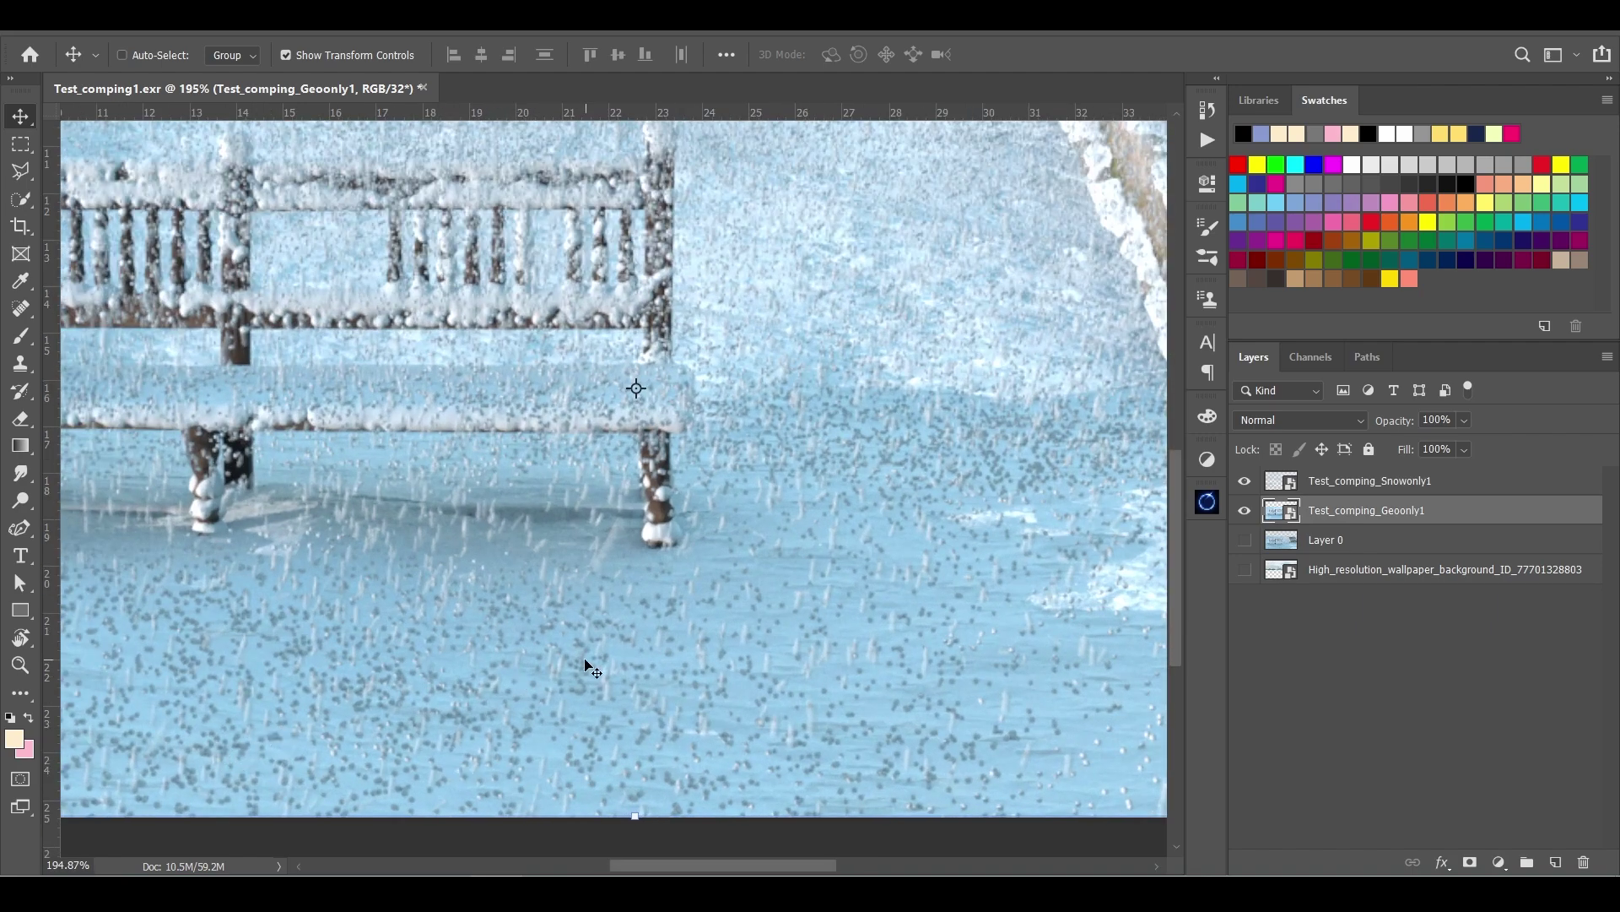
{"action": "scroll", "coordinate": [590, 666], "scroll_direction": "down", "scroll_amount": 1, "text": "alt"}
{"action": "scroll", "coordinate": [565, 726], "scroll_direction": "up", "scroll_amount": 1, "text": "alt"}
{"action": "scroll", "coordinate": [565, 725], "scroll_direction": "down", "scroll_amount": 5, "text": "alt"}
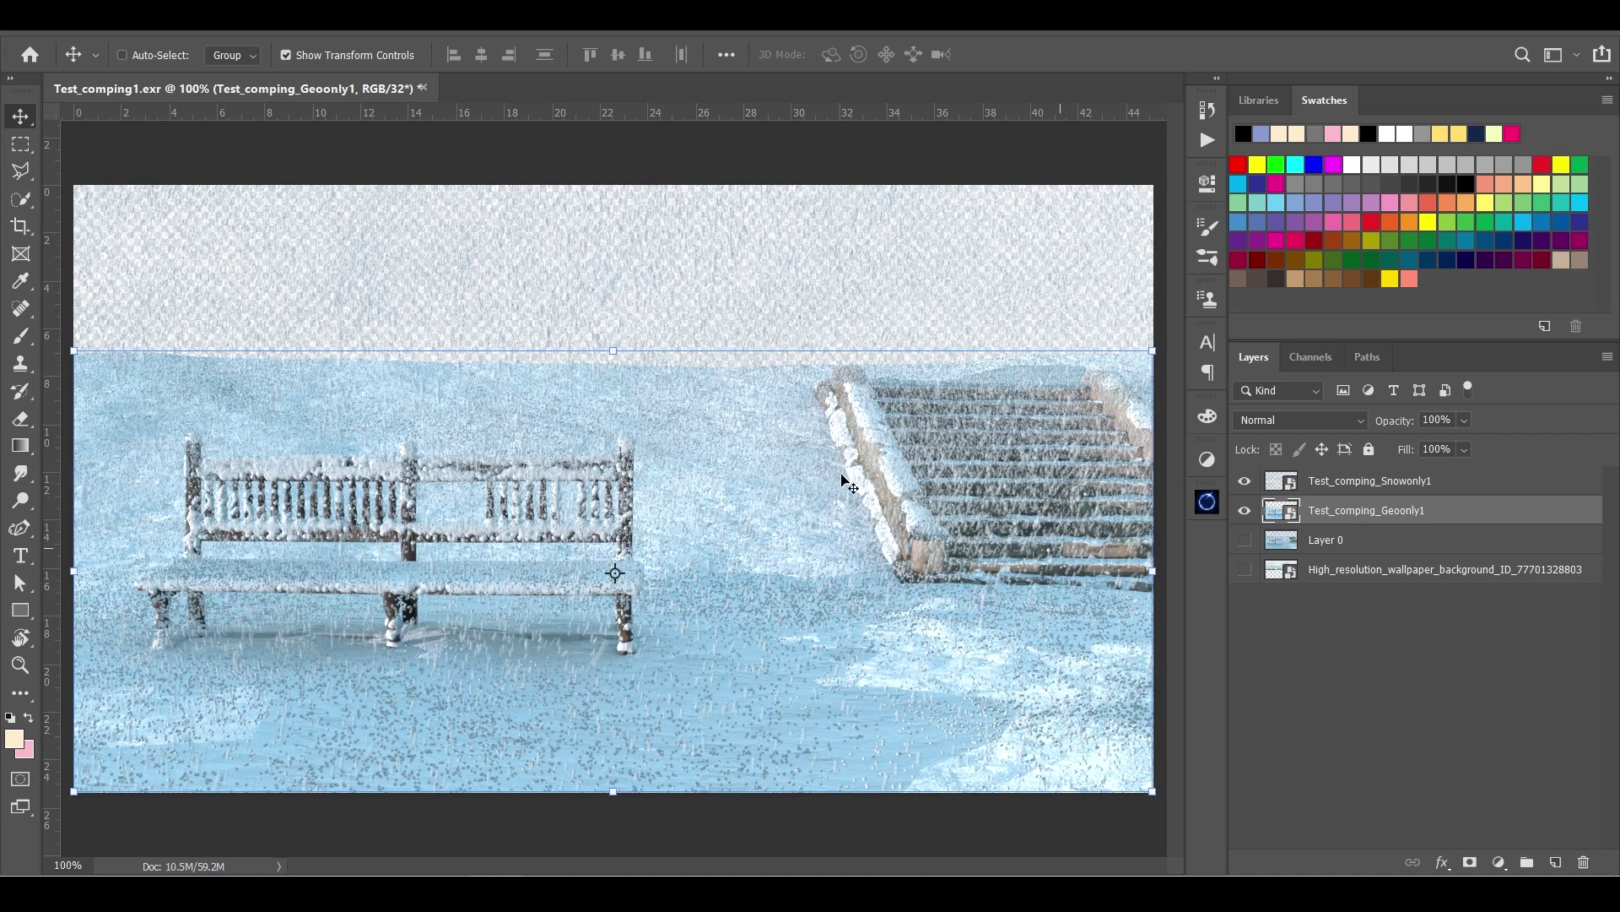
- Show the High_resolution_wallpaper_background layer behind the snow and geometry passes
{"action": "left_click", "coordinate": [1245, 570]}
{"action": "left_click", "coordinate": [1402, 571]}
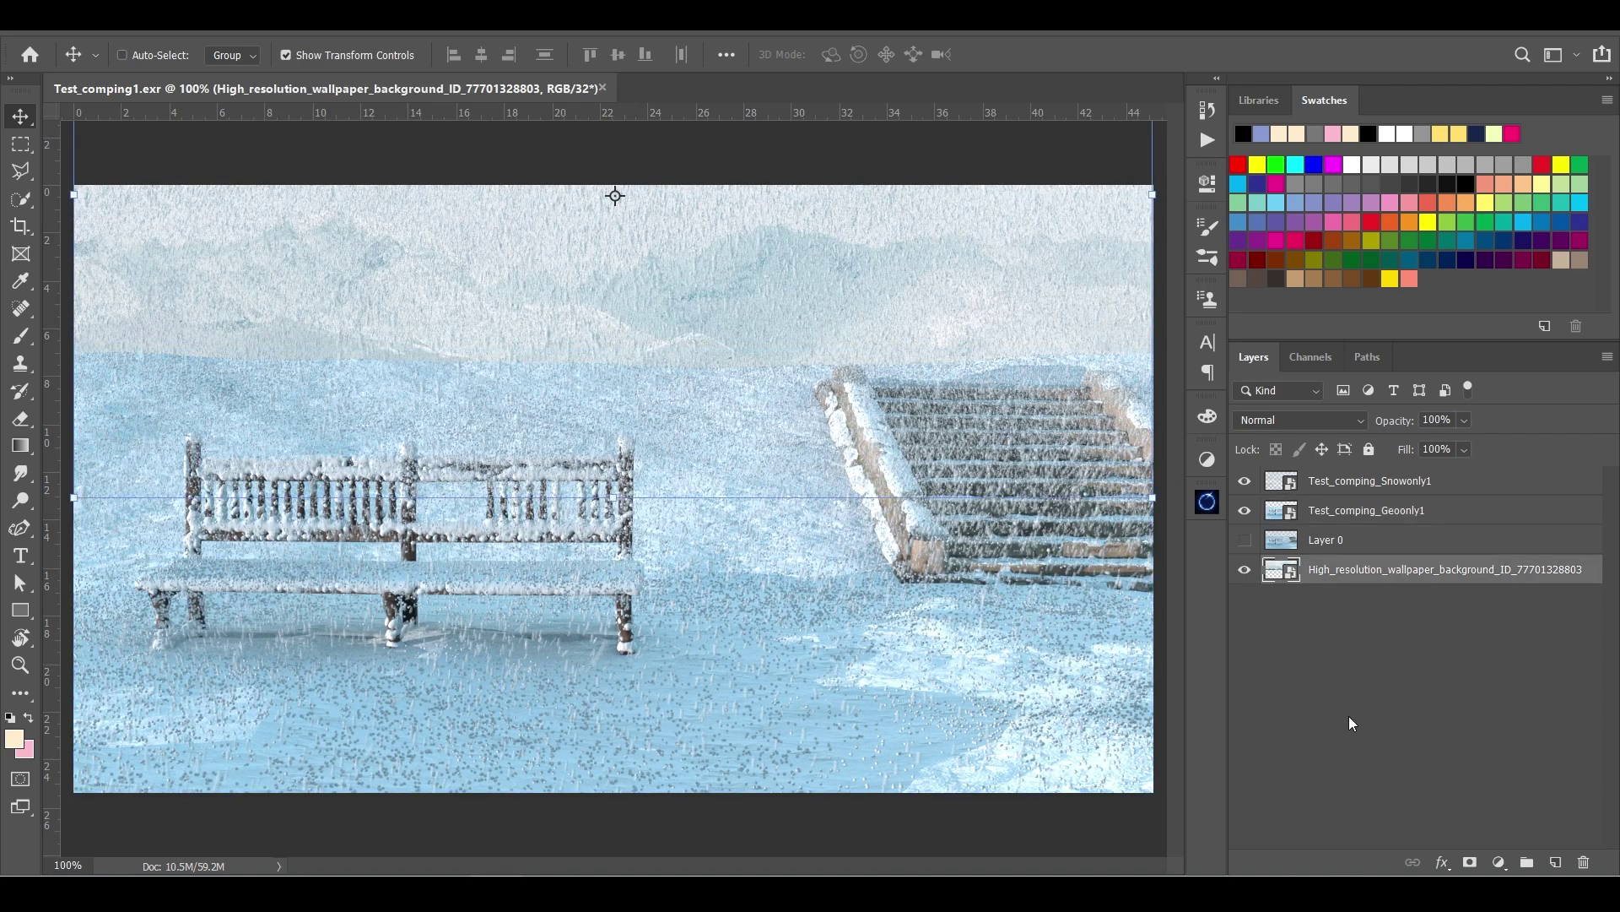
{"action": "left_click", "coordinate": [1353, 723]}
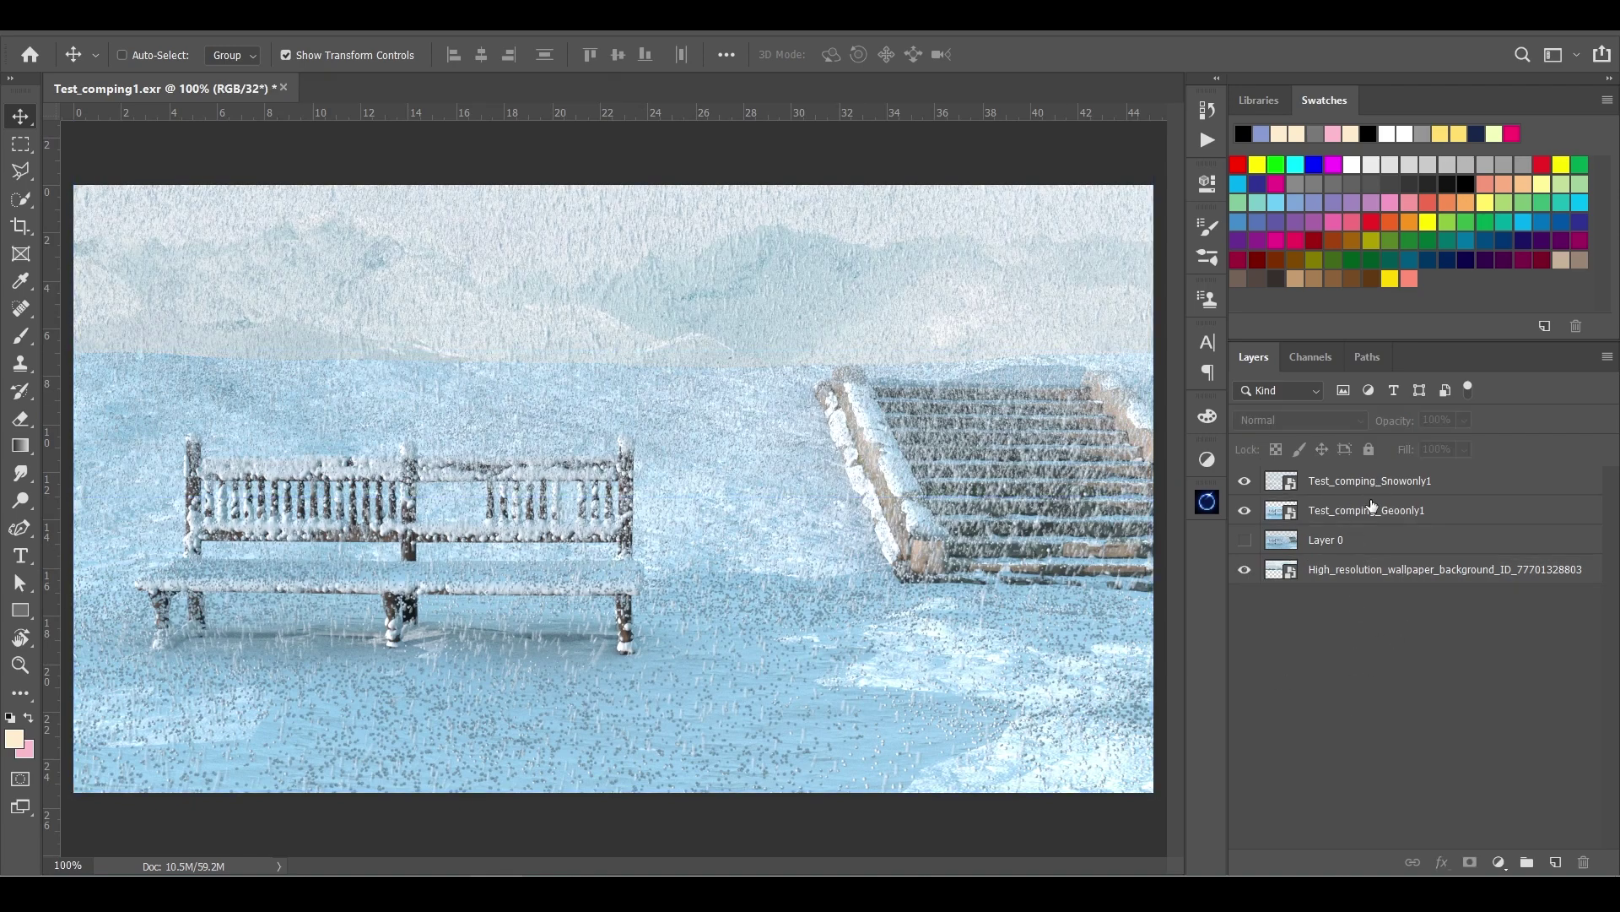
- Try a Hue/Saturation adjustment above the Test_comping_Geoonly1 layer with Hue at +22
{"action": "left_click", "coordinate": [1372, 506]}
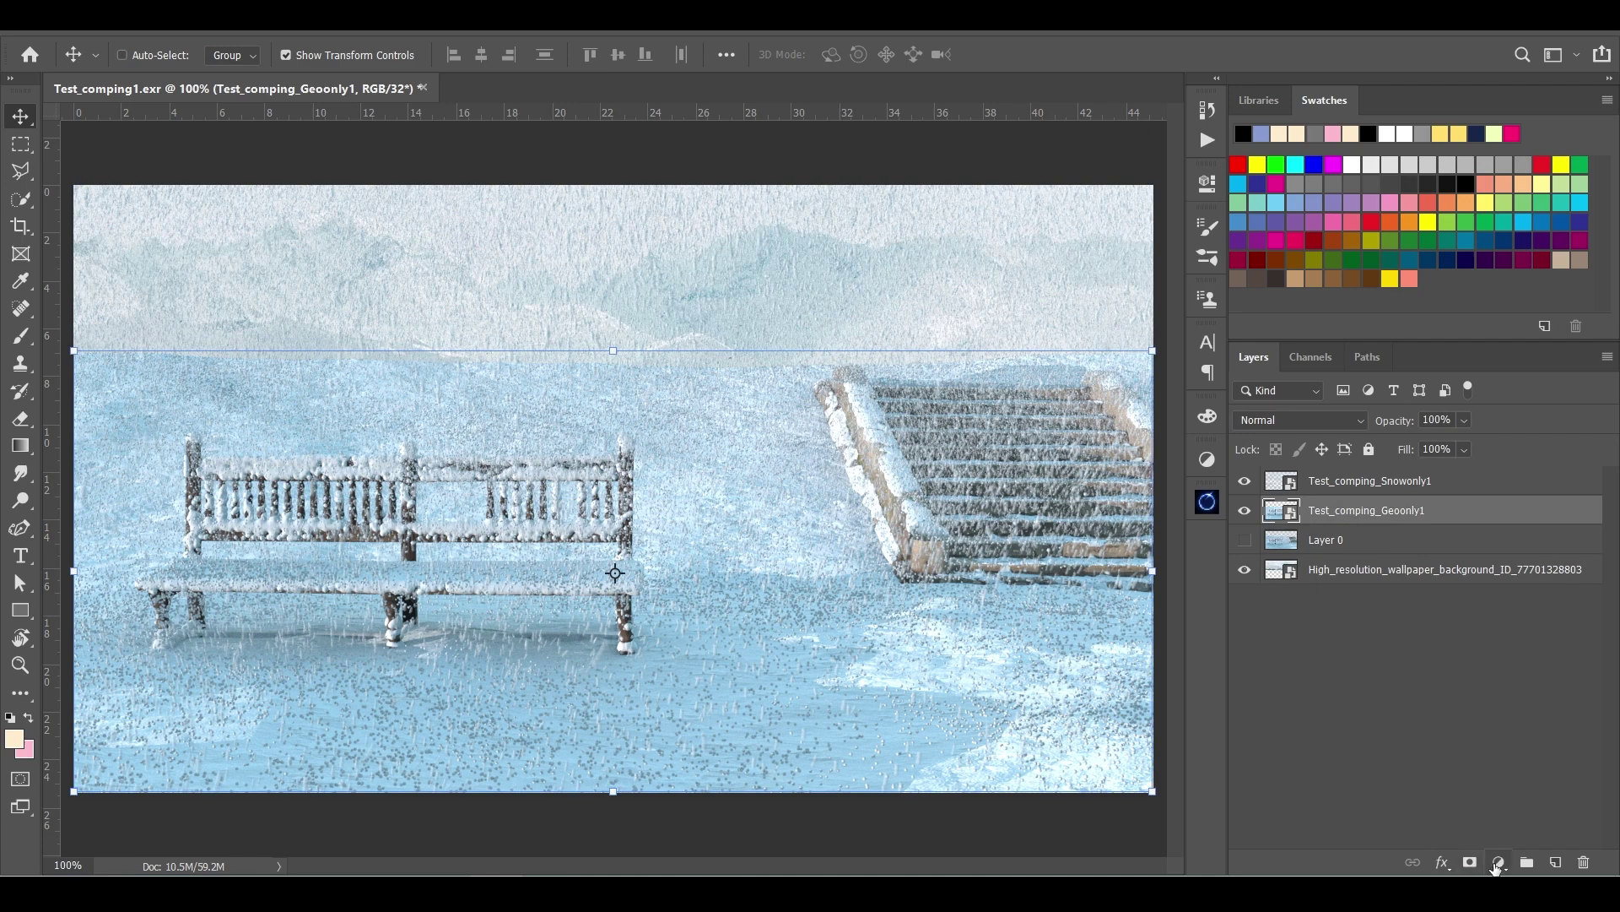
{"action": "left_click", "coordinate": [1499, 862]}
{"action": "left_click", "coordinate": [1499, 662]}
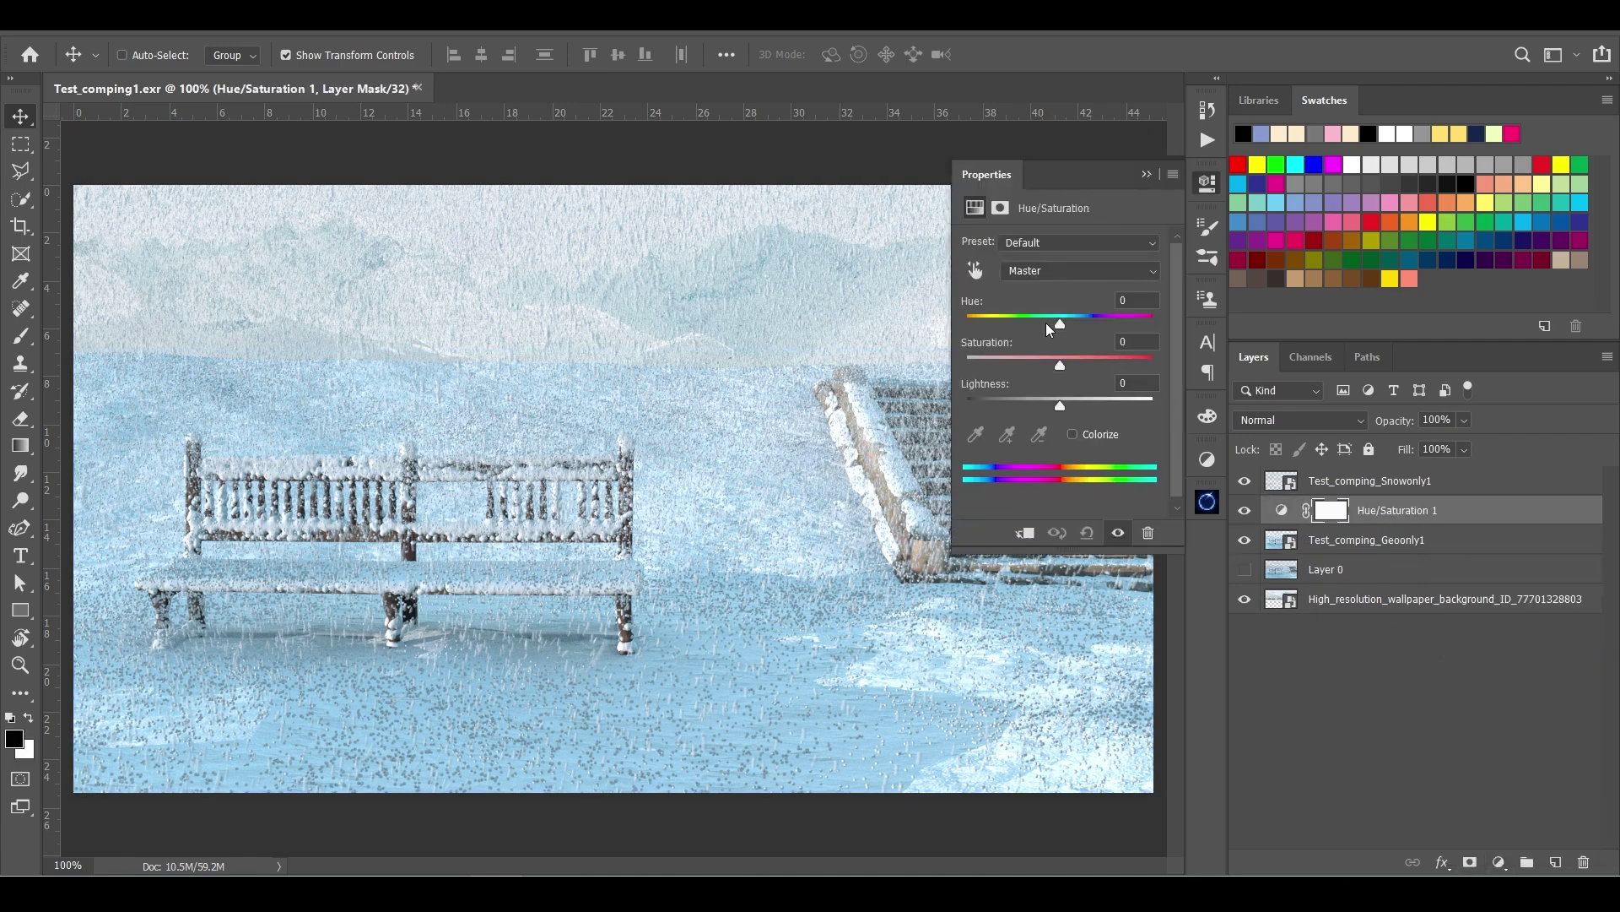
{"action": "left_click_drag", "start_coordinate": [1045, 322], "coordinate": [1080, 321]}
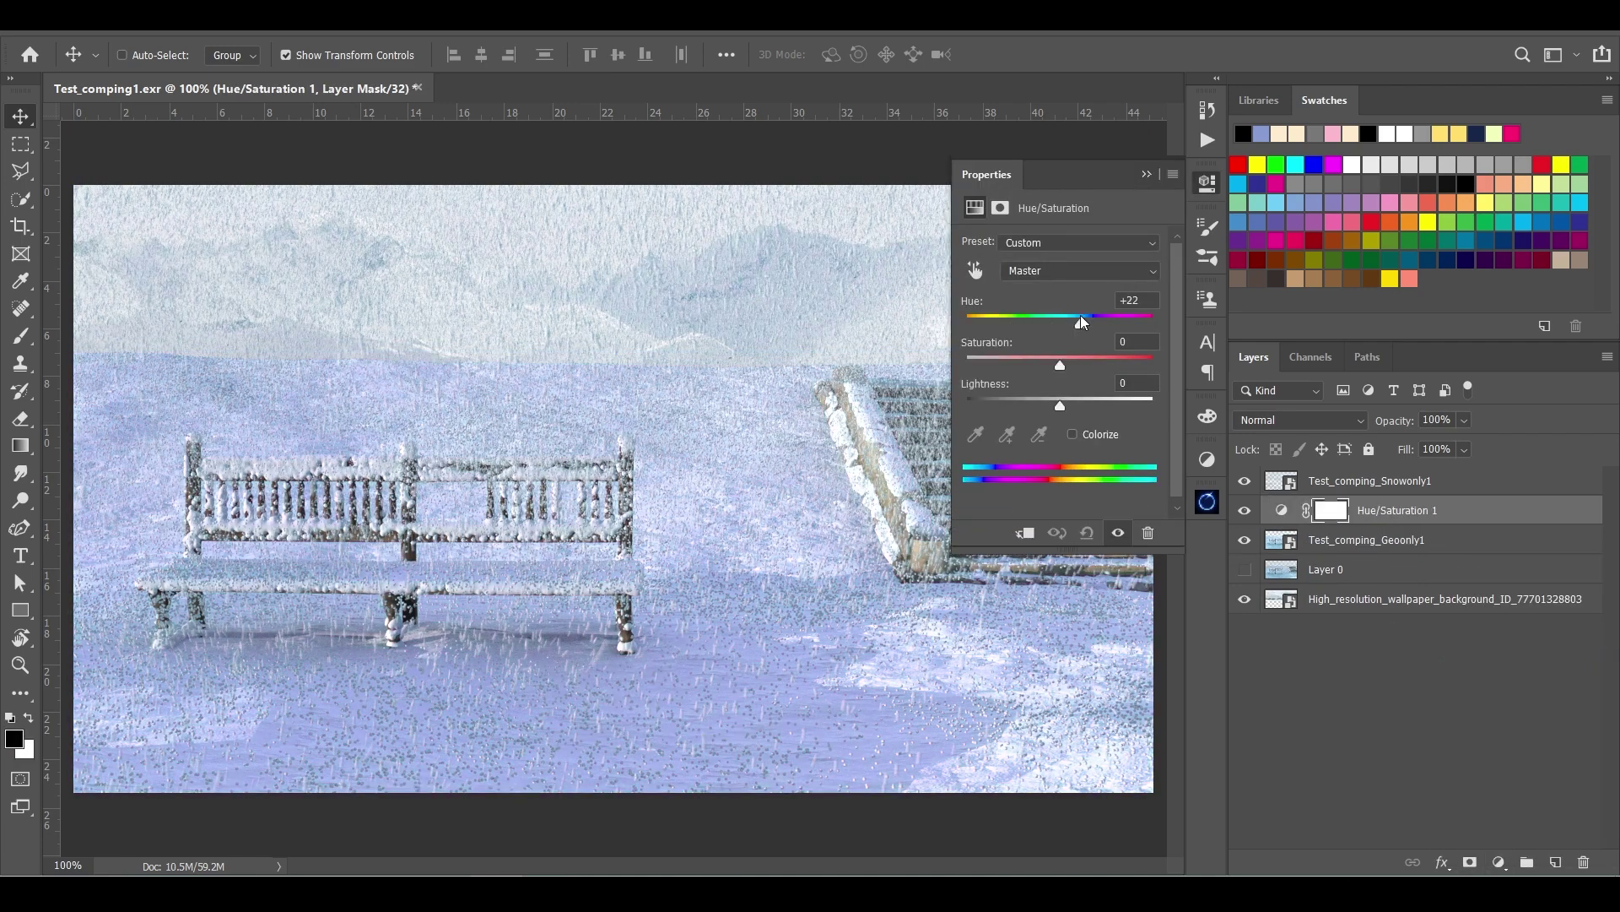
- Lower the opacity of the Test_comping_Snowonly1 layer and check the softened snowfall around the bench
{"action": "left_click", "coordinate": [1356, 488]}
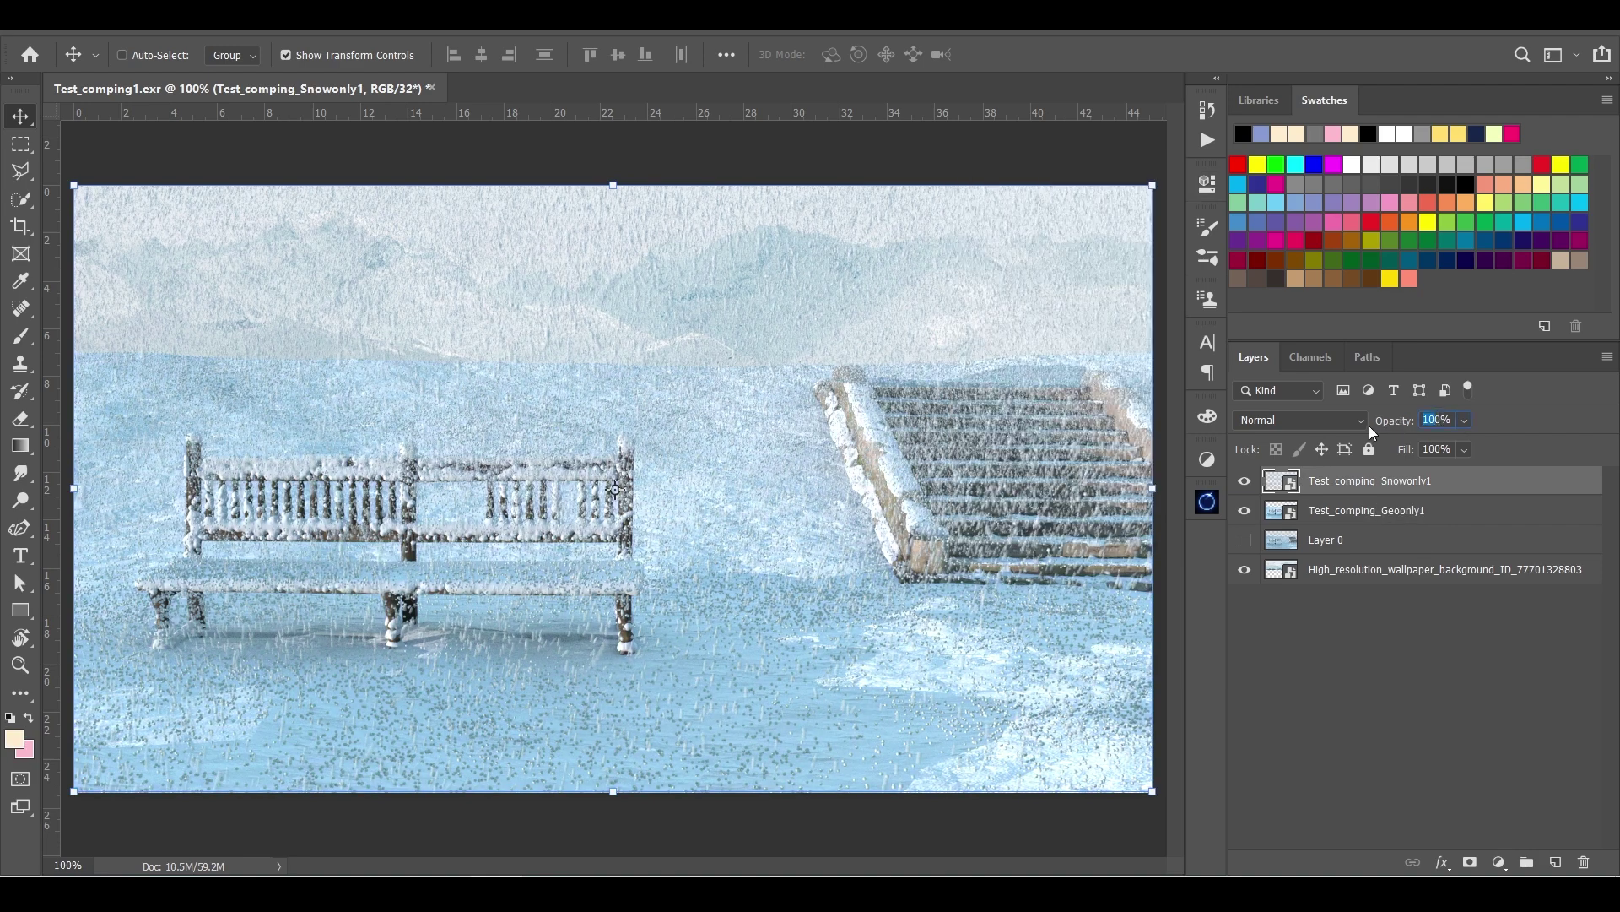
{"action": "left_click", "coordinate": [1361, 739]}
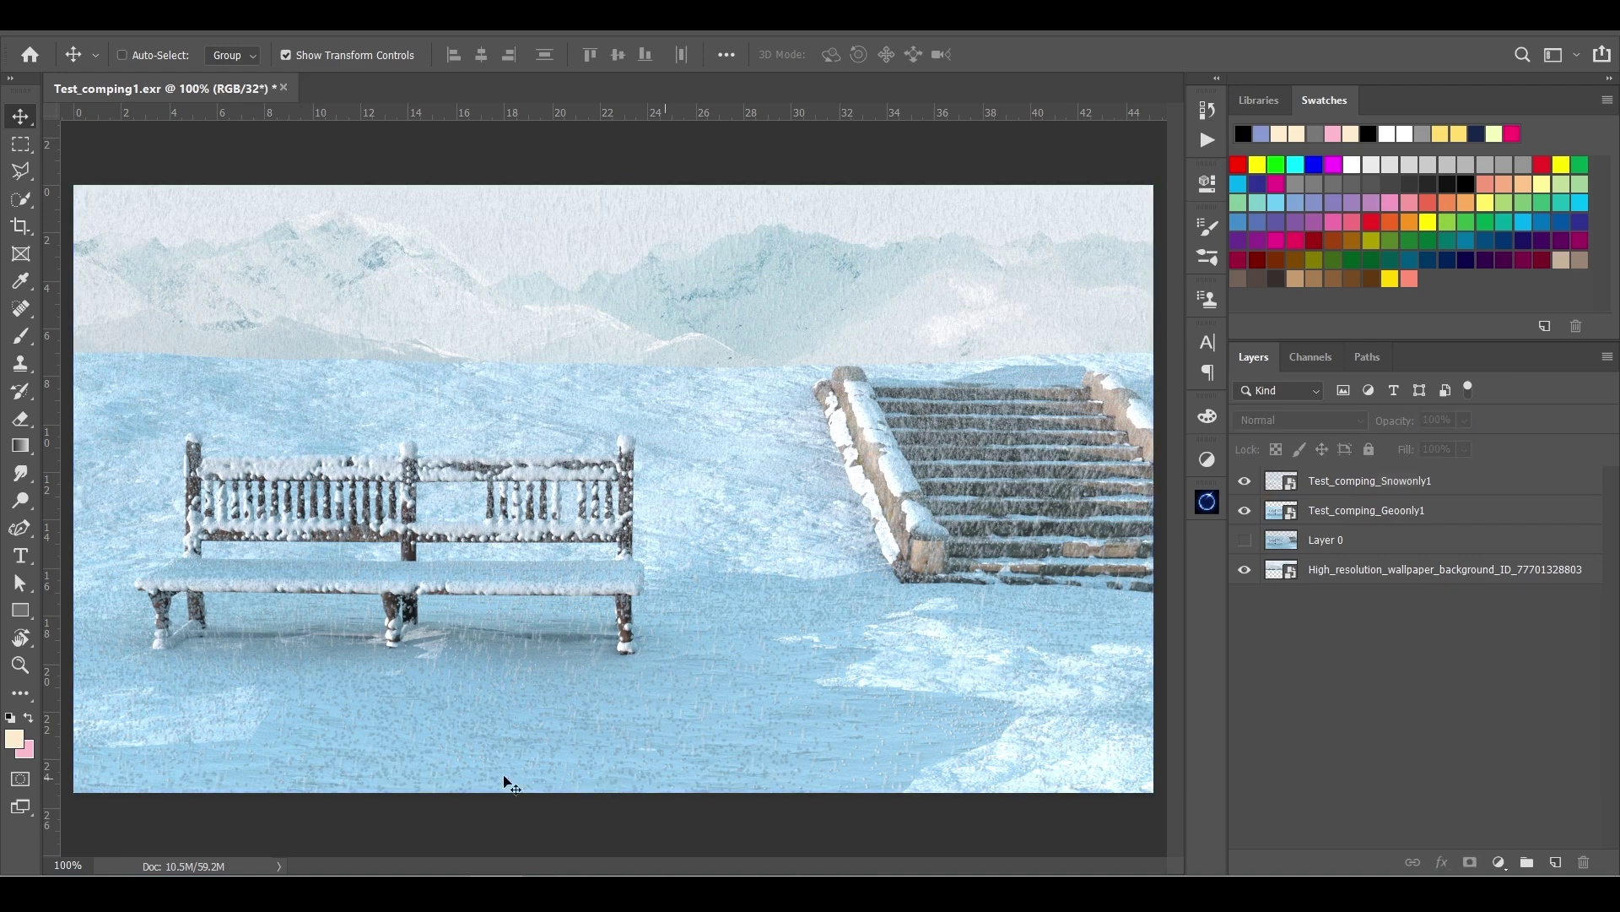
{"action": "scroll", "coordinate": [320, 709], "scroll_direction": "up", "scroll_amount": 4, "text": "alt"}
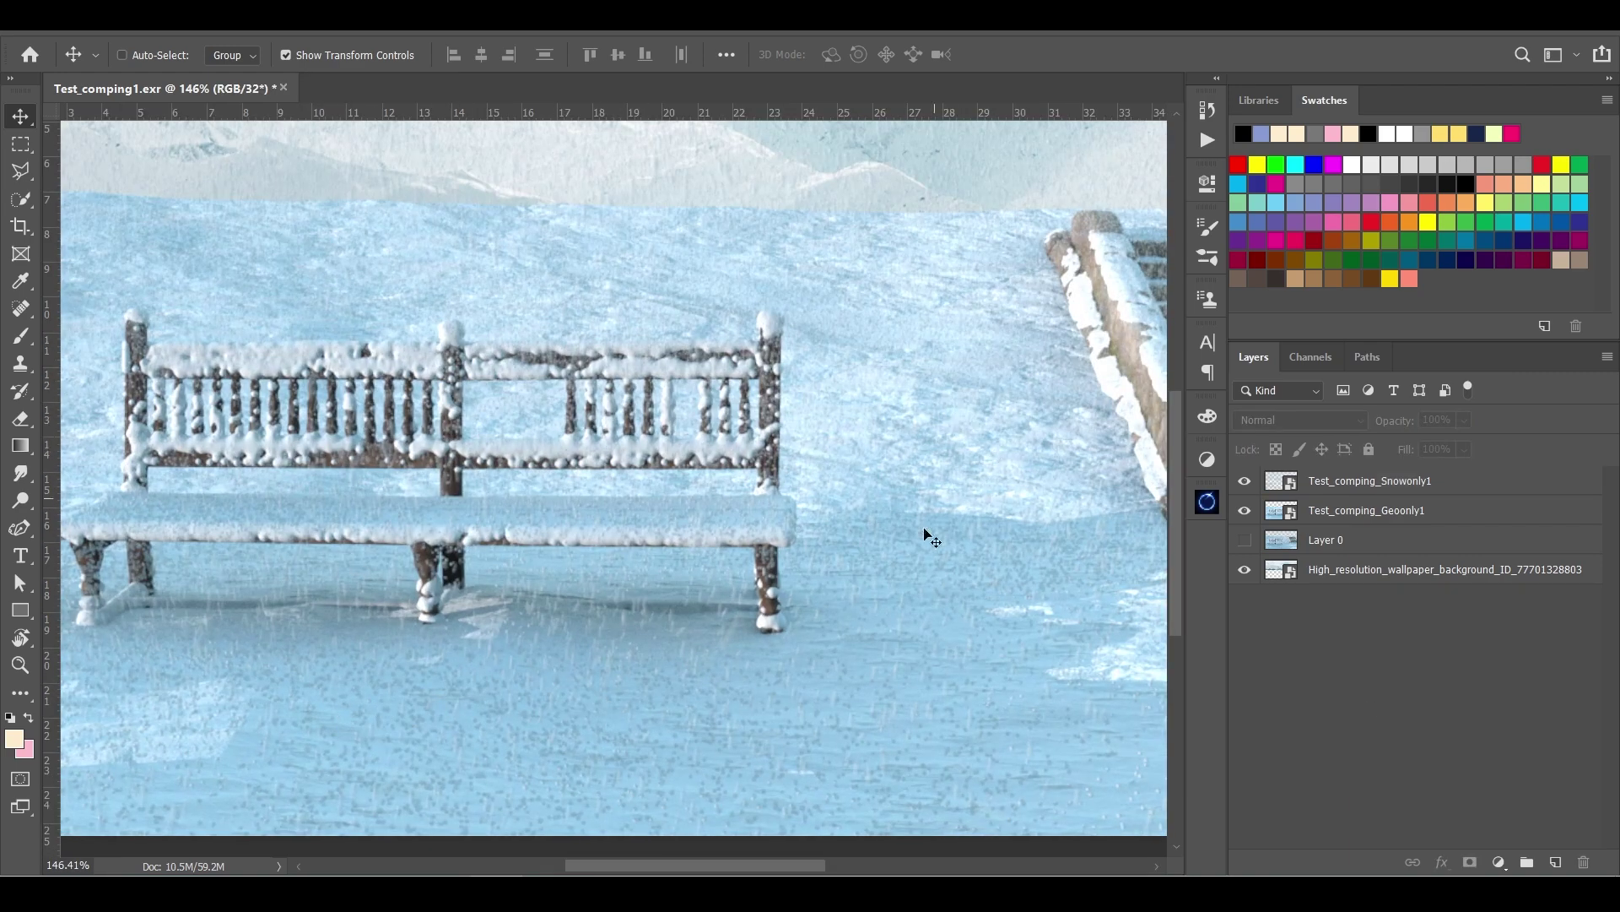
{"action": "scroll", "coordinate": [766, 624], "scroll_direction": "down", "scroll_amount": 3, "text": "alt"}
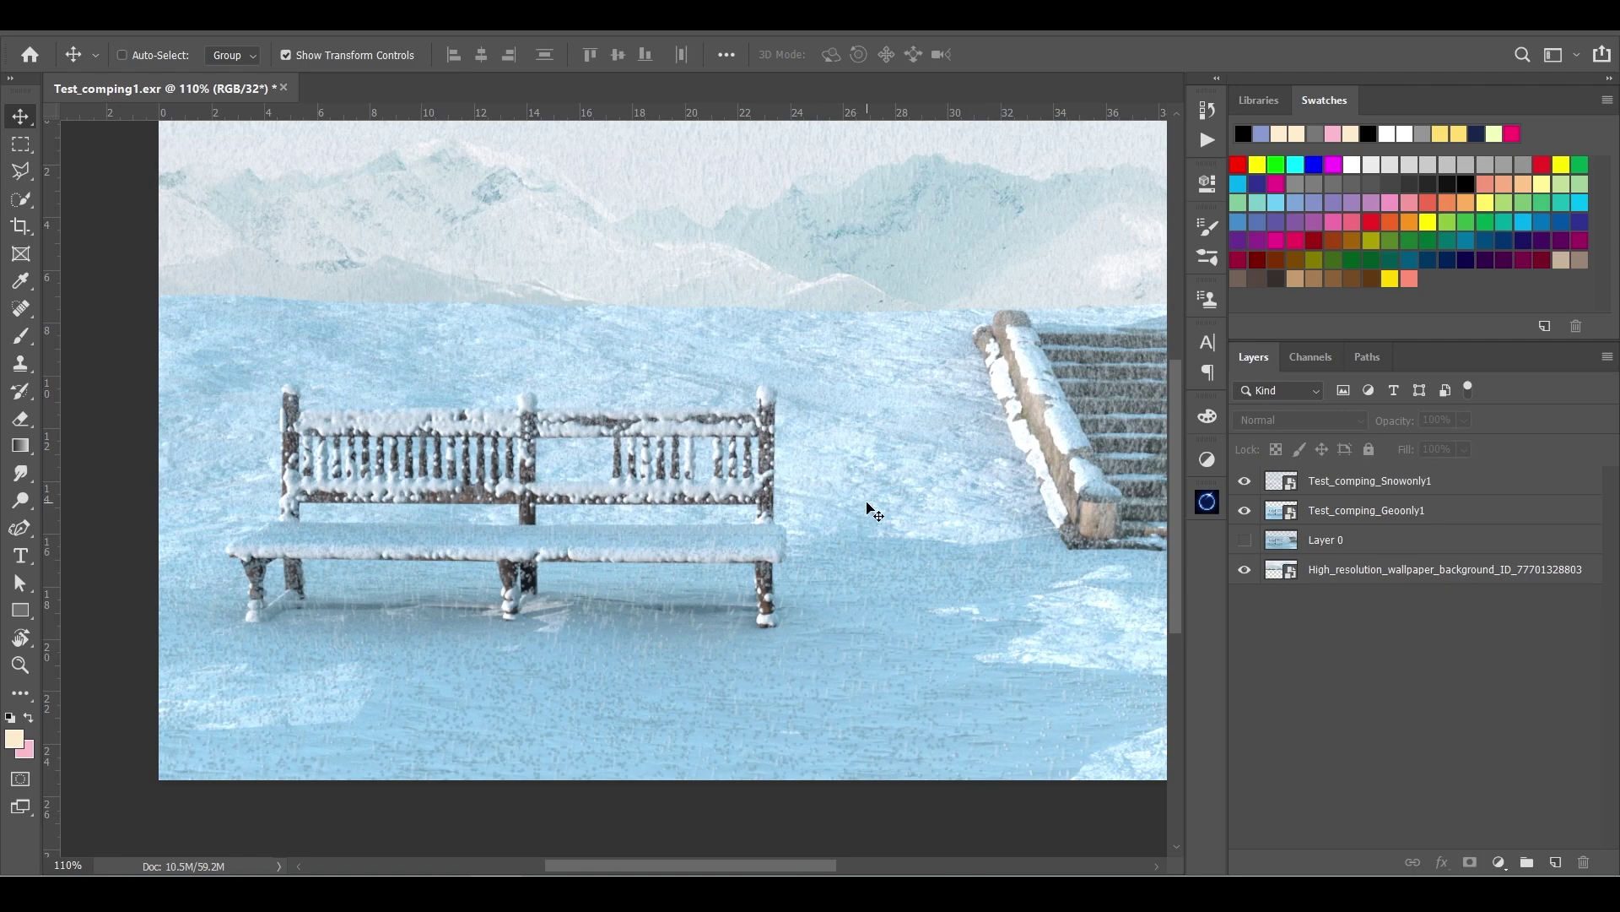
{"action": "scroll", "coordinate": [873, 512], "scroll_direction": "down", "scroll_amount": 3, "text": "alt"}
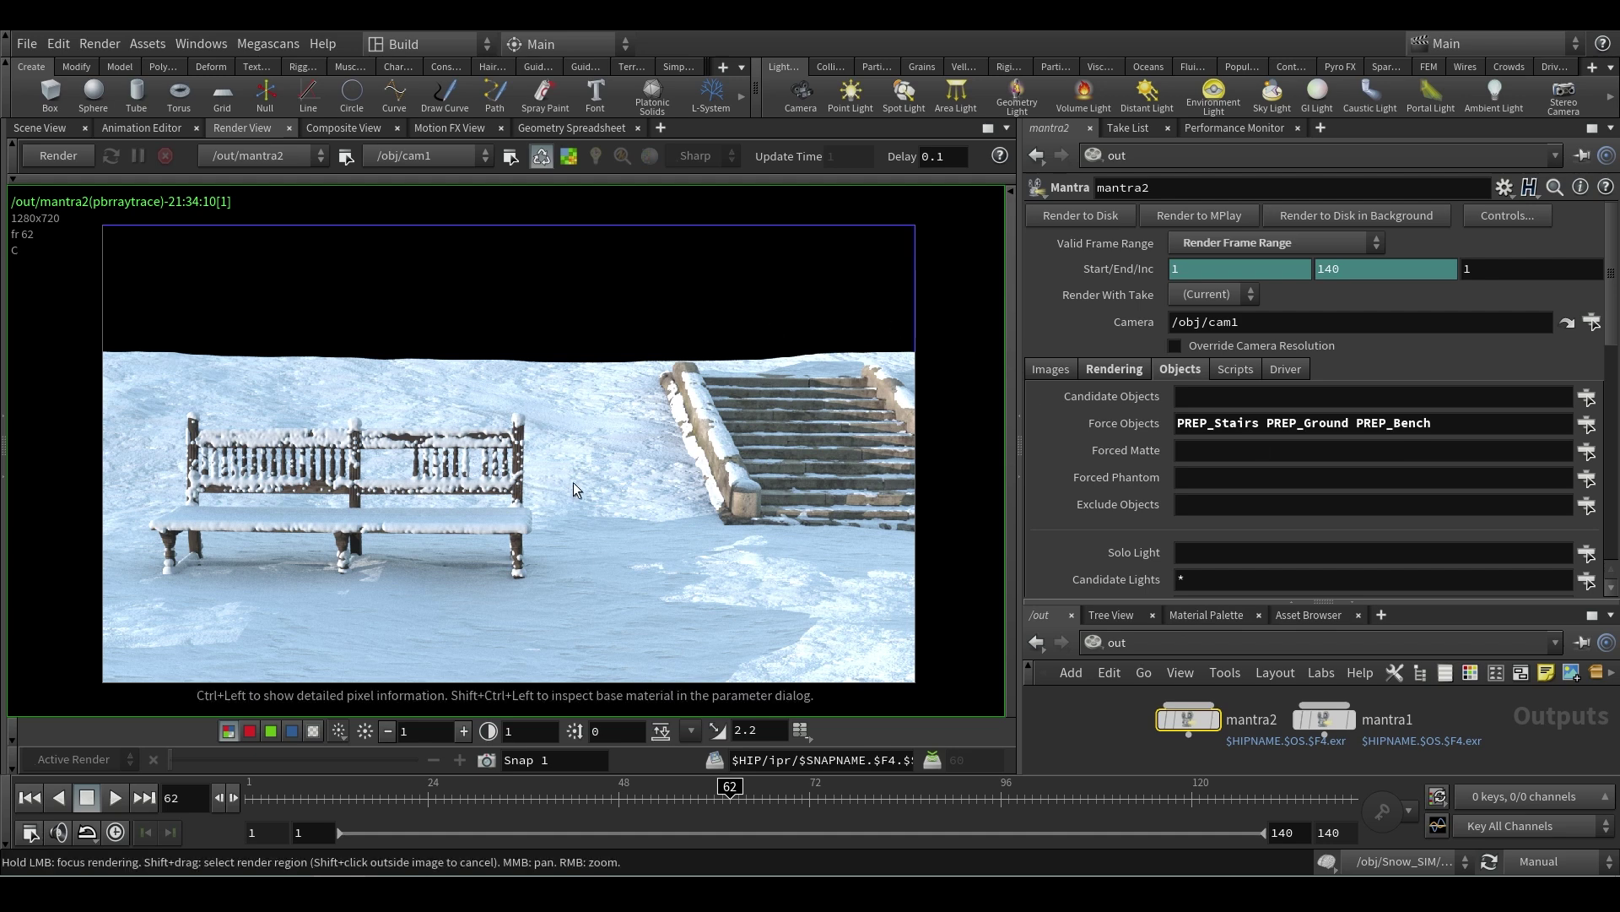
{"action": "middle_click_drag", "start_coordinate": [282, 308], "coordinate": [283, 312]}
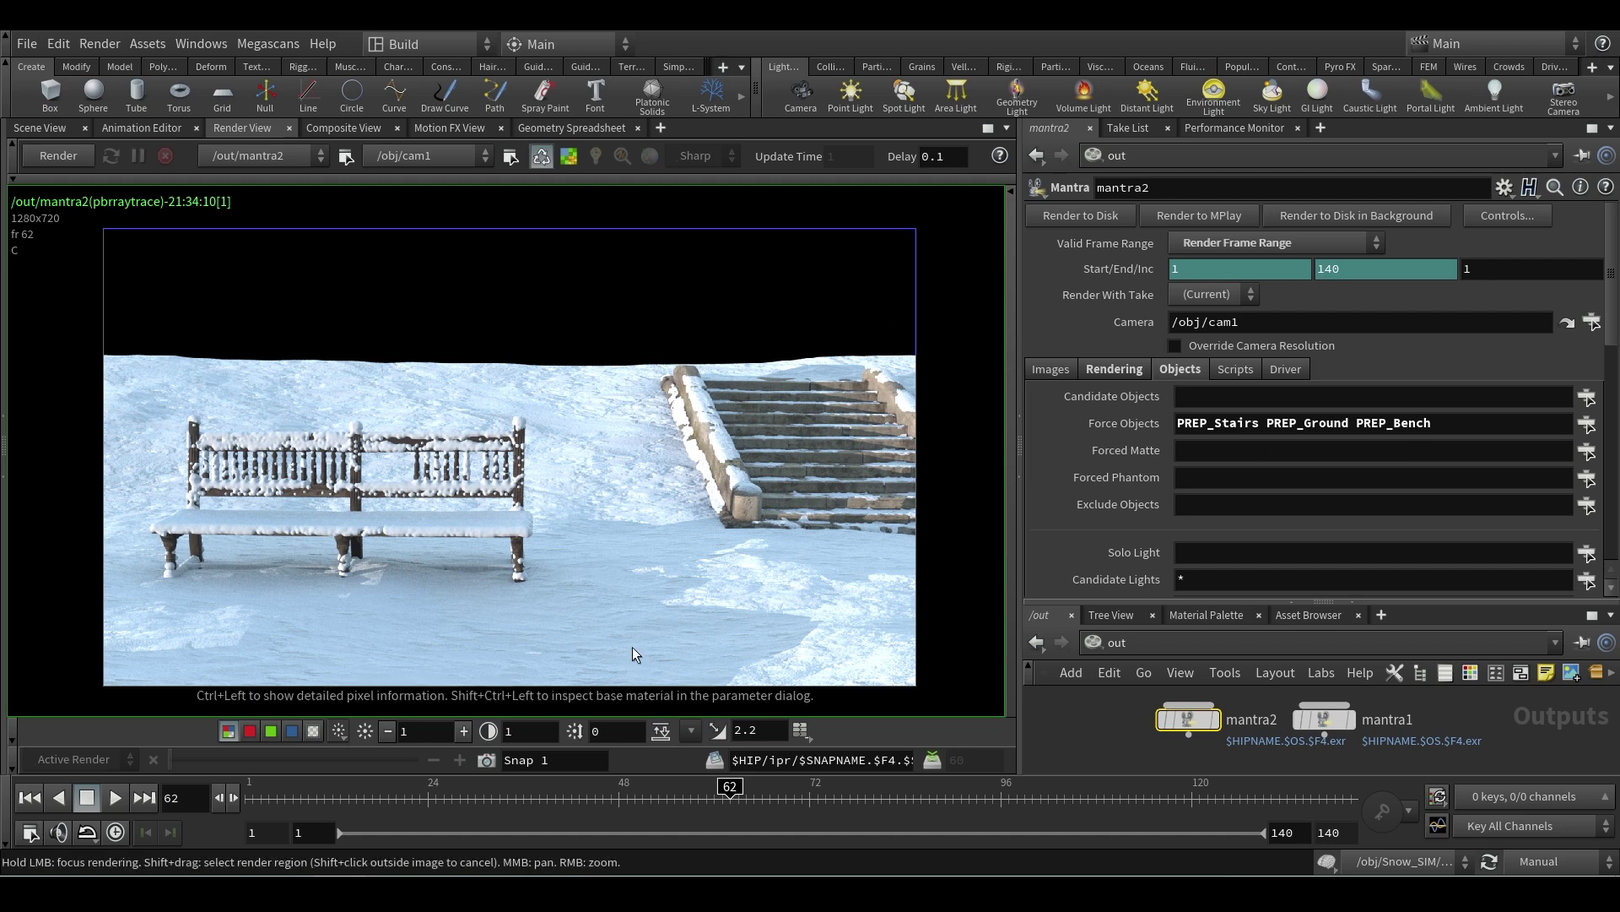